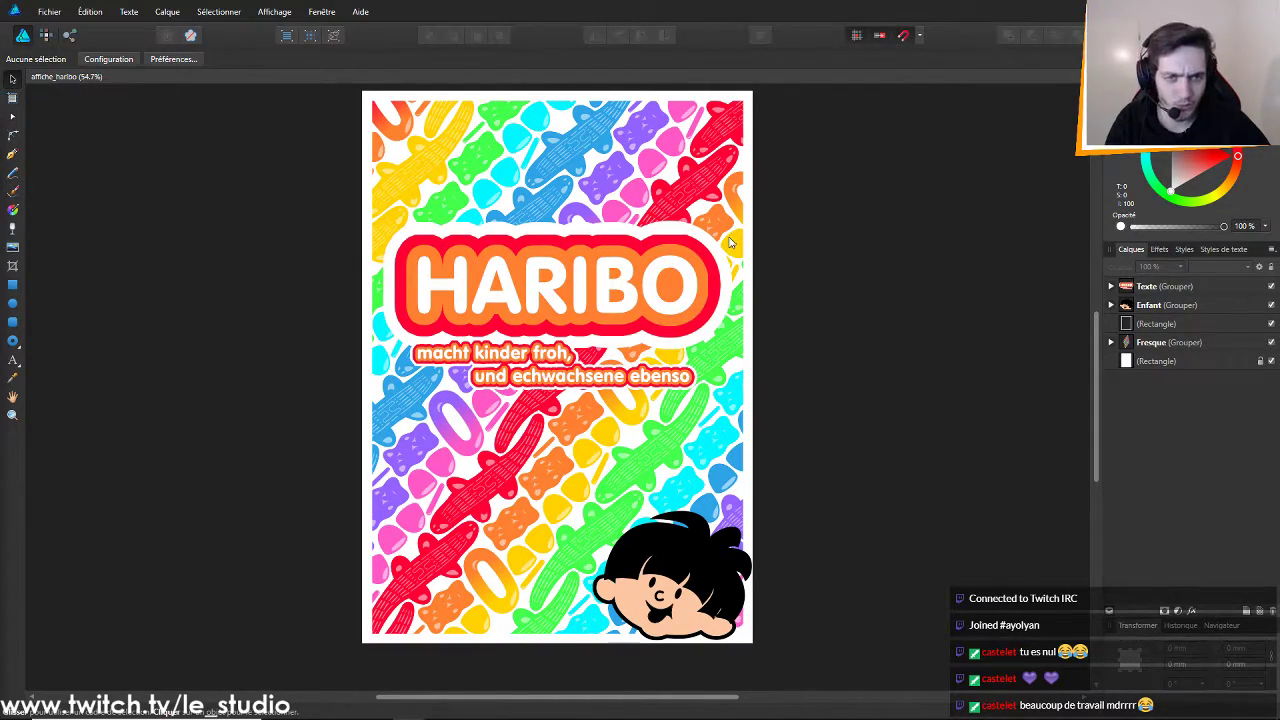
Examine the poster's HARIBO title and the two-line slogan below it, both close up and as part of the full layout
scroll(679, 228, "up", 4)
scroll(723, 242, "down", 6)
scroll(723, 242, "up", 6)
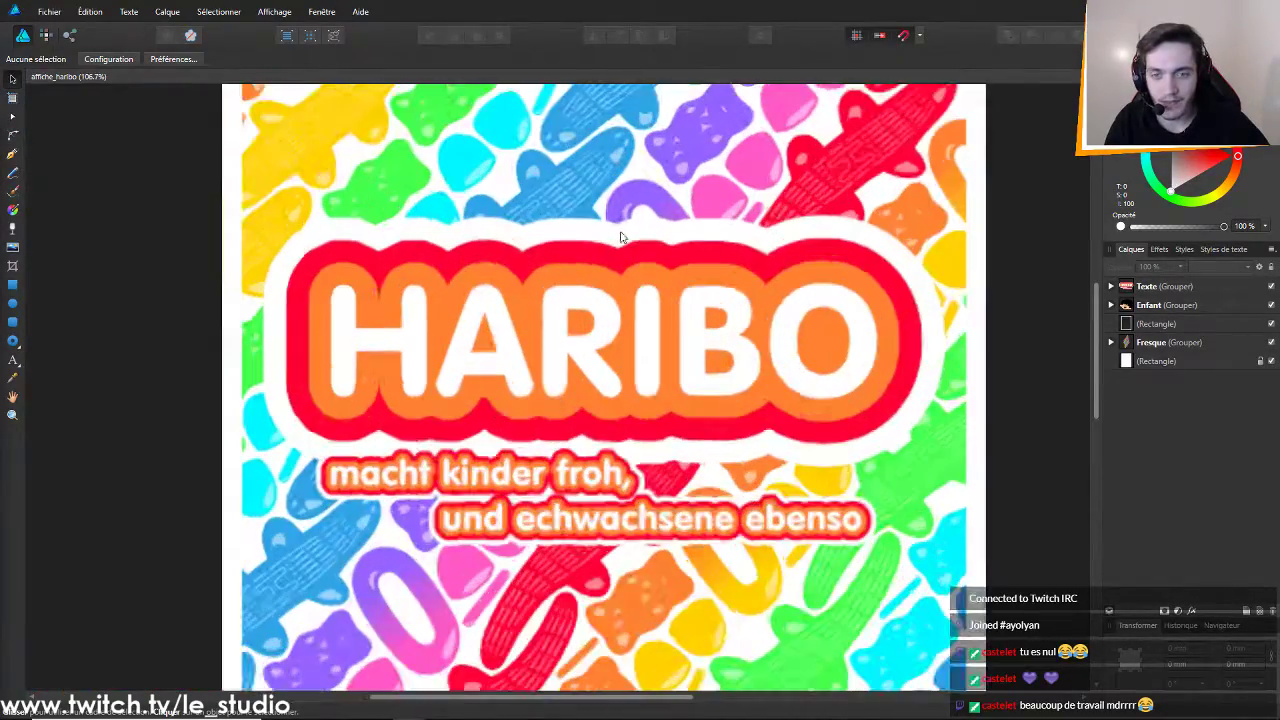
scroll(495, 254, "down", 1)
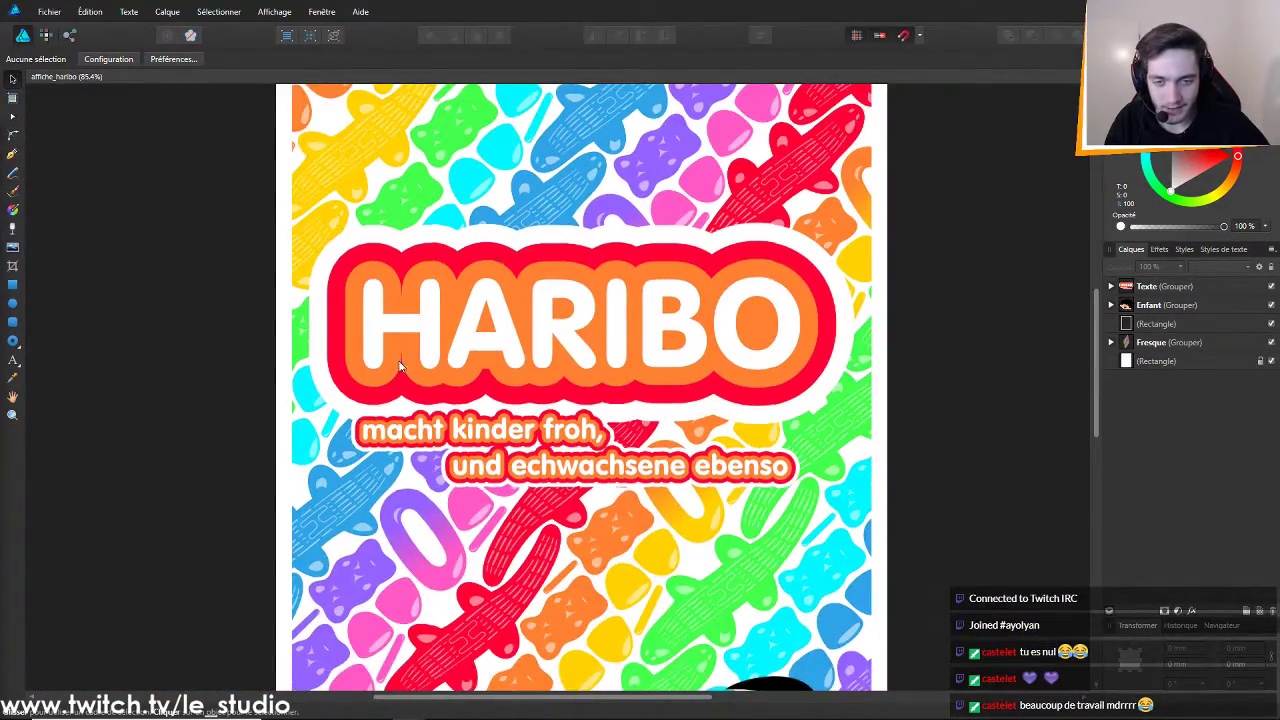
scroll(401, 368, "up", 2)
scroll(320, 345, "down", 3)
scroll(113, 420, "up", 1)
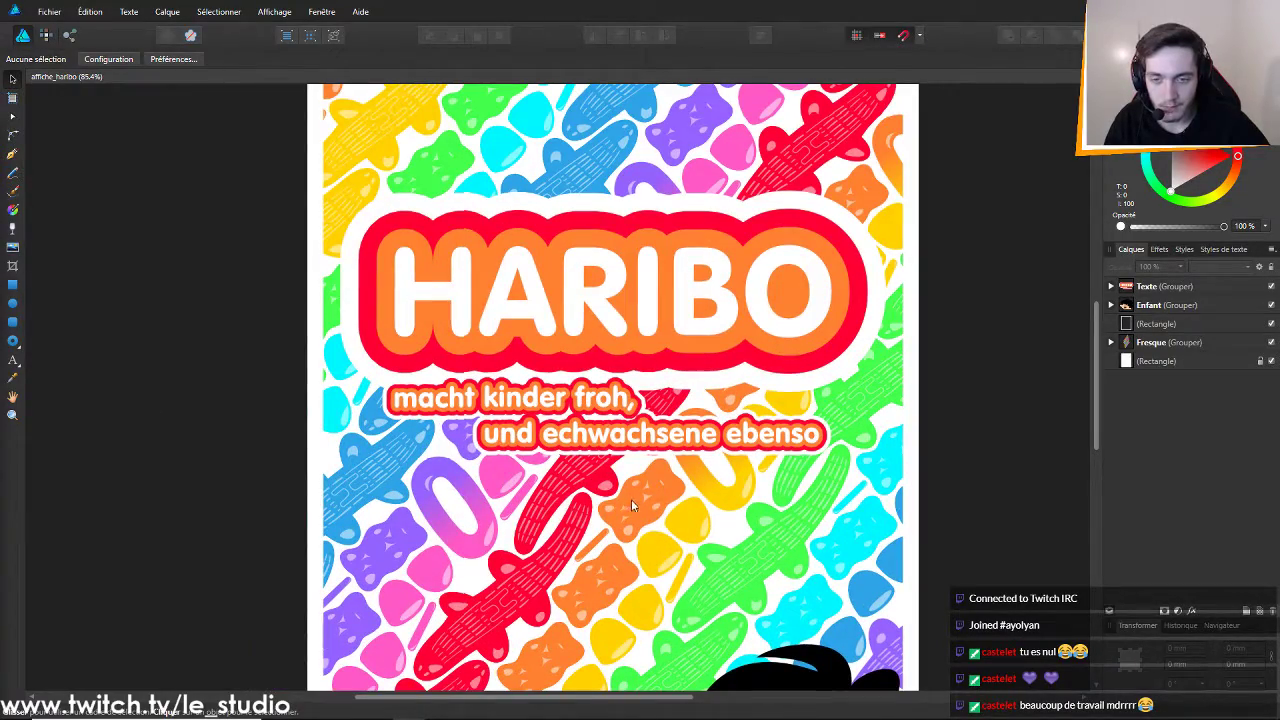
scroll(323, 411, "up", 2)
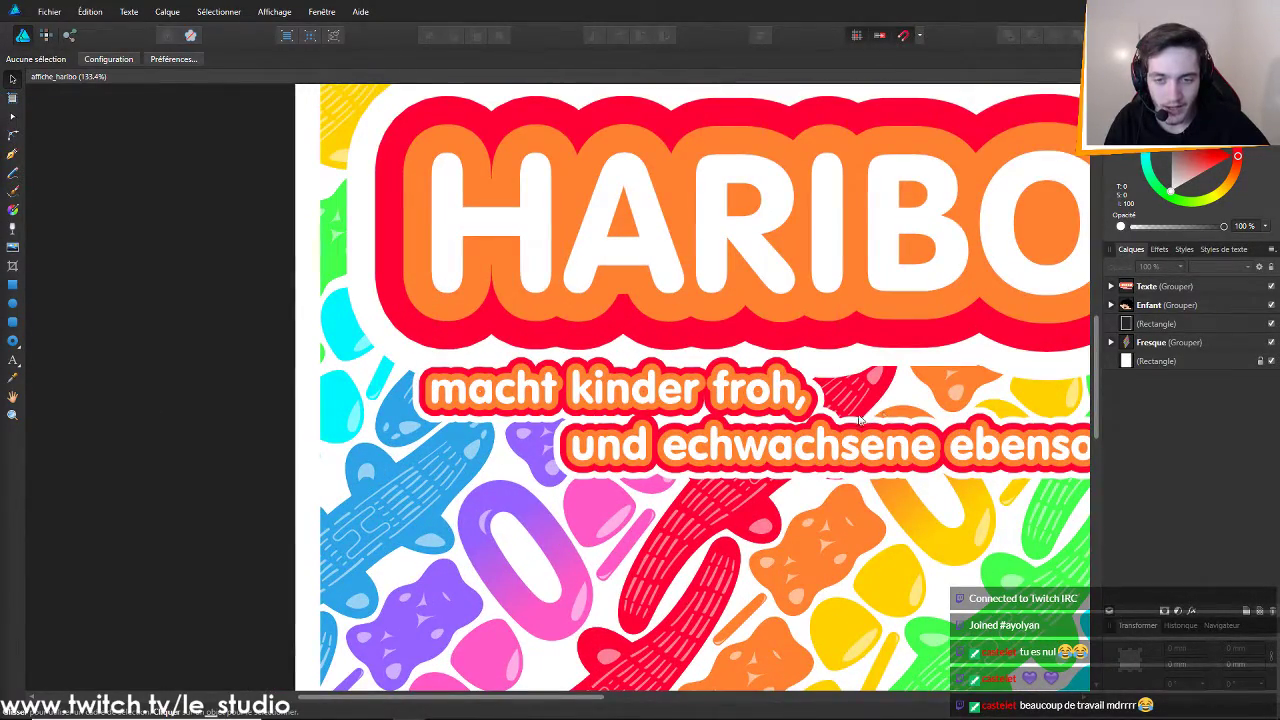
scroll(306, 400, "up", 3)
scroll(661, 451, "down", 5)
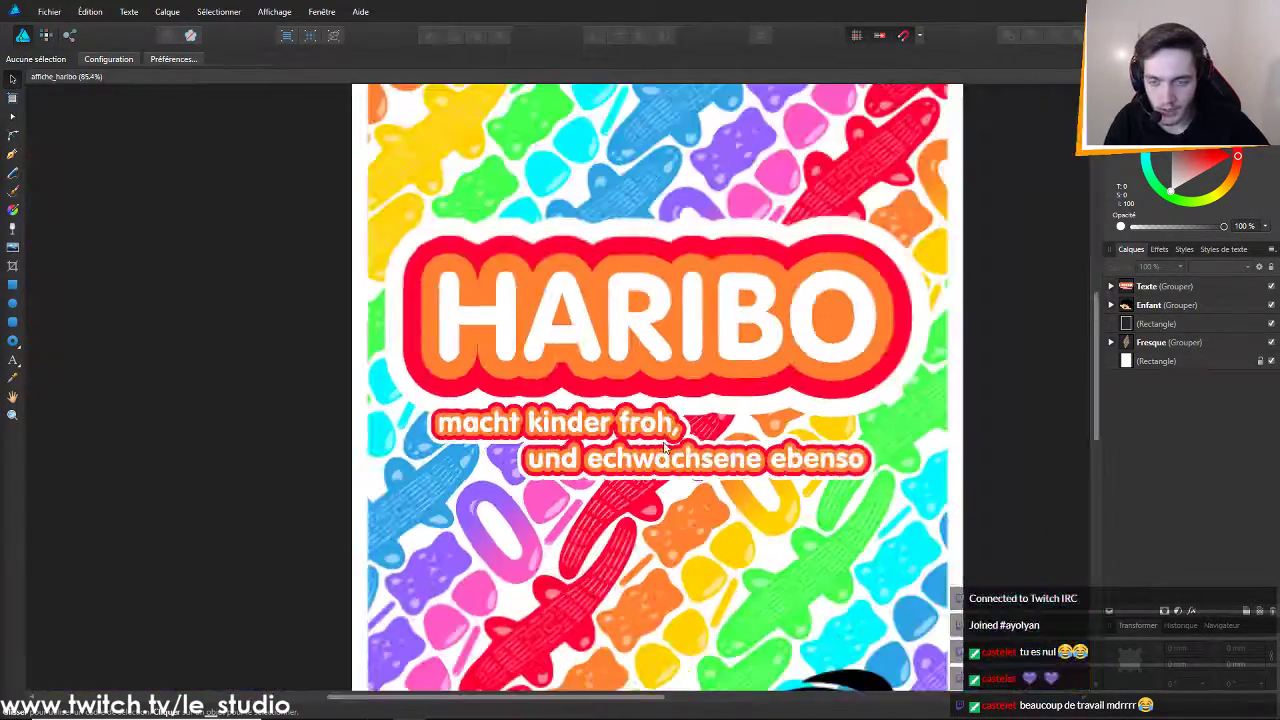
scroll(878, 614, "down", 4)
scroll(1010, 606, "up", 5)
scroll(621, 540, "down", 2)
scroll(622, 545, "down", 2)
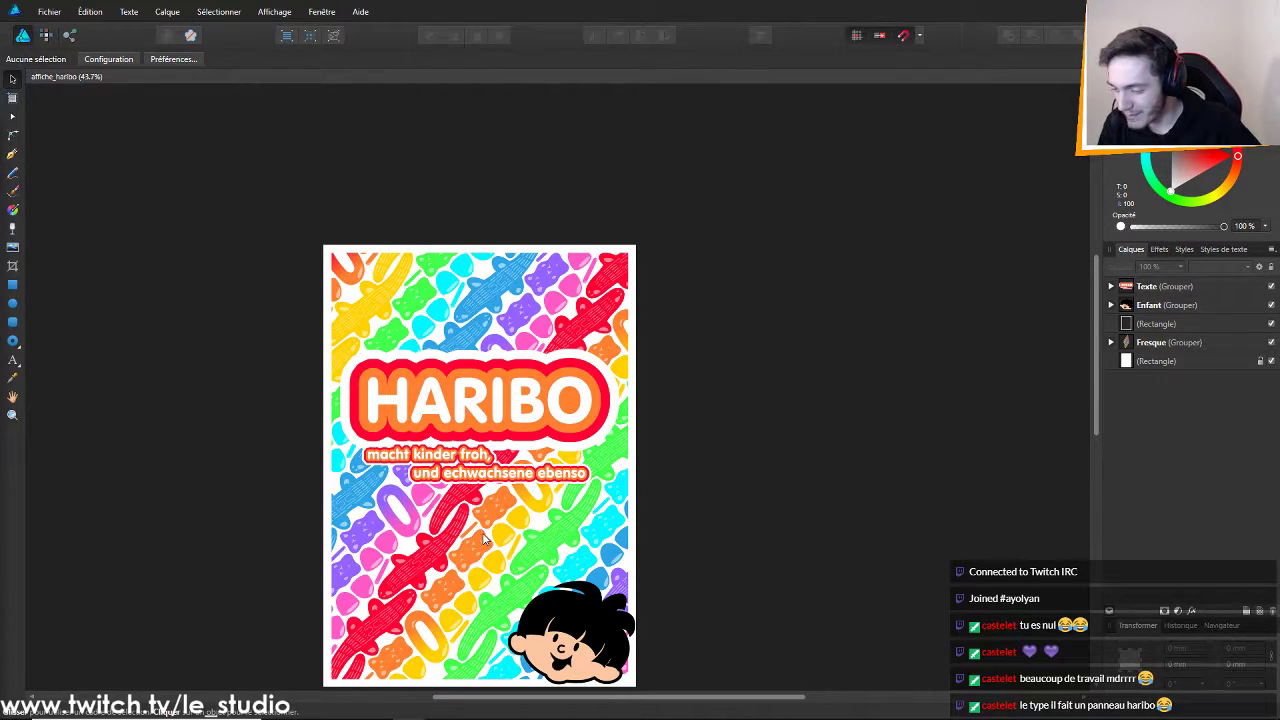
scroll(440, 475, "down", 3)
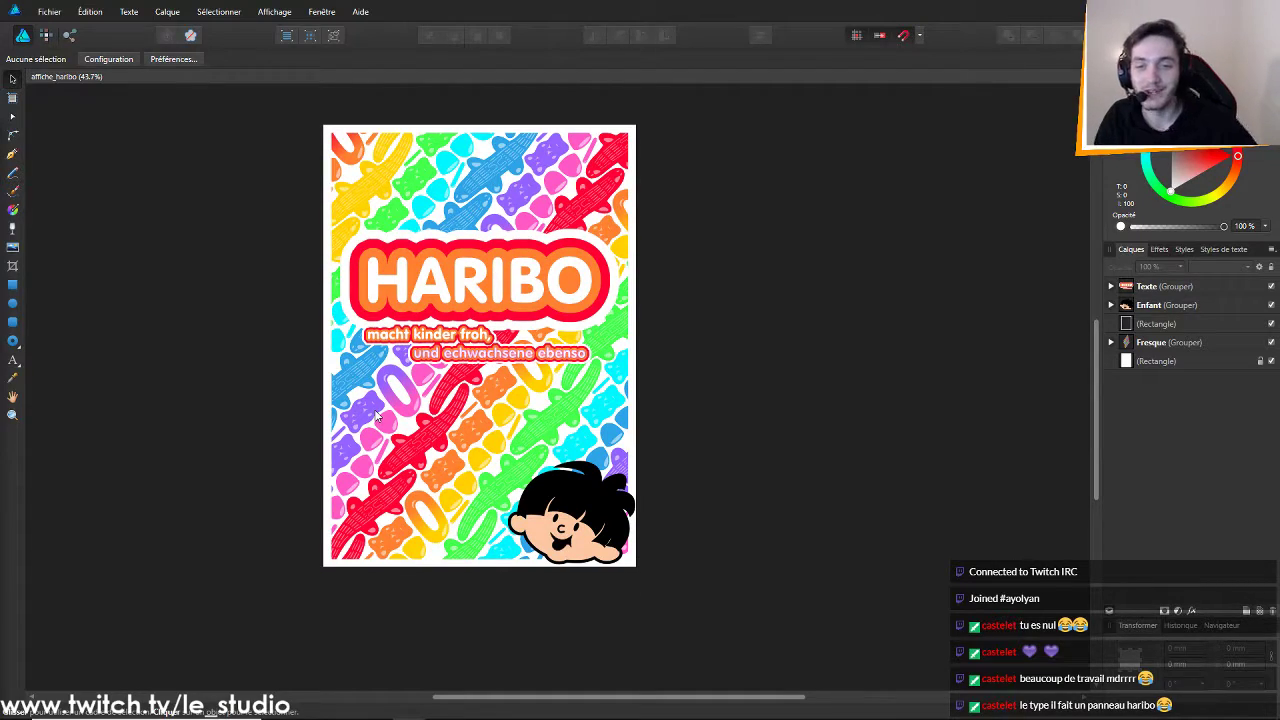
Inspect the outlined HARIBO lettering against the candy background, along with the overall poster composition
scroll(365, 365, "up", 5)
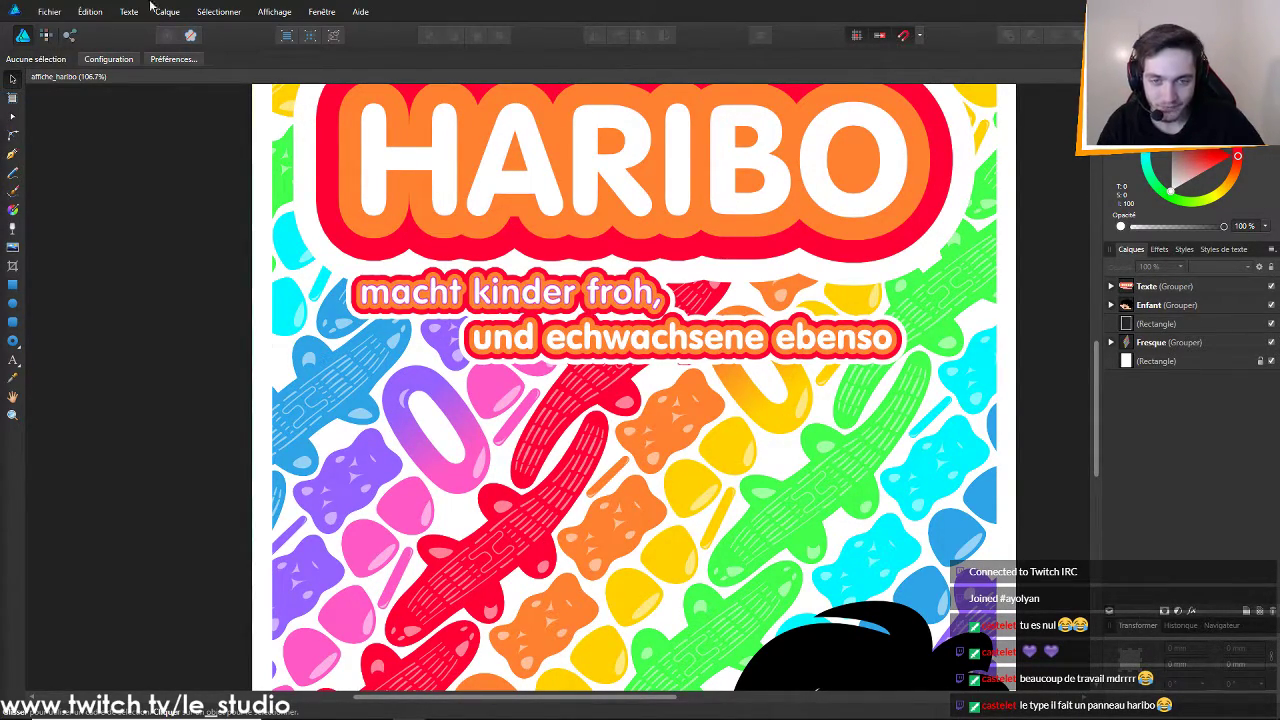
scroll(462, 488, "up", 2)
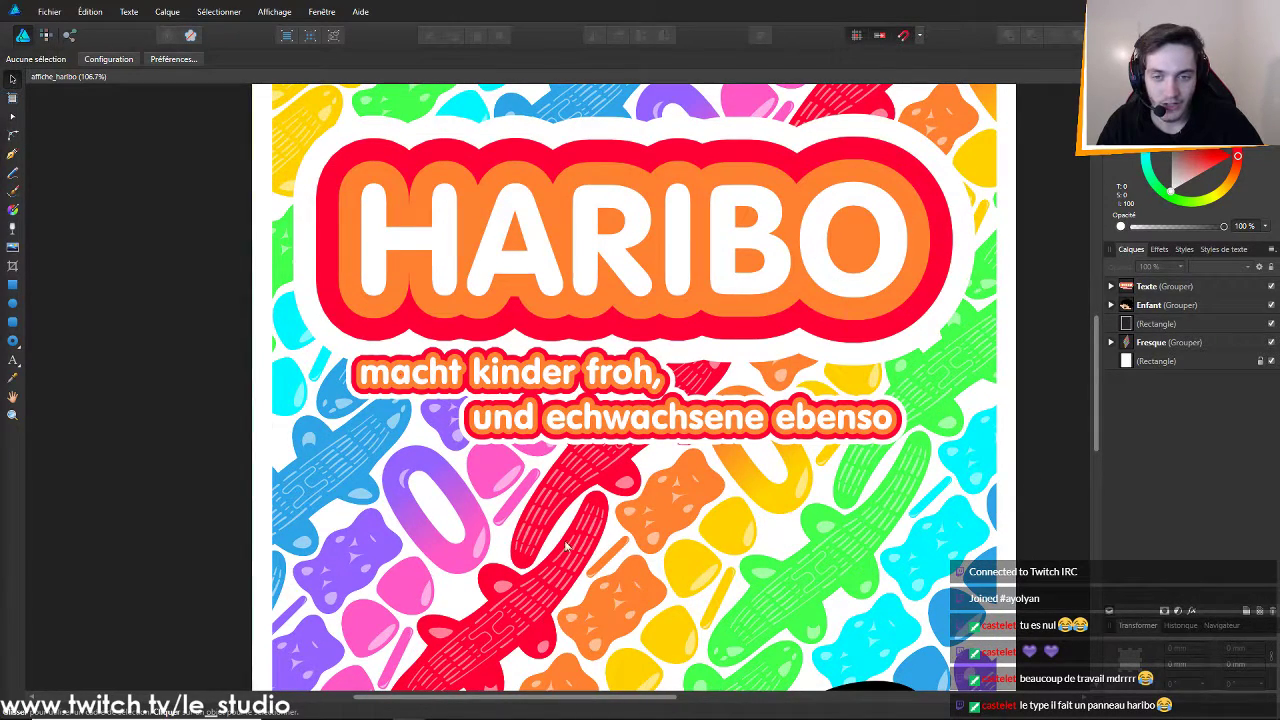
scroll(750, 405, "up", 1)
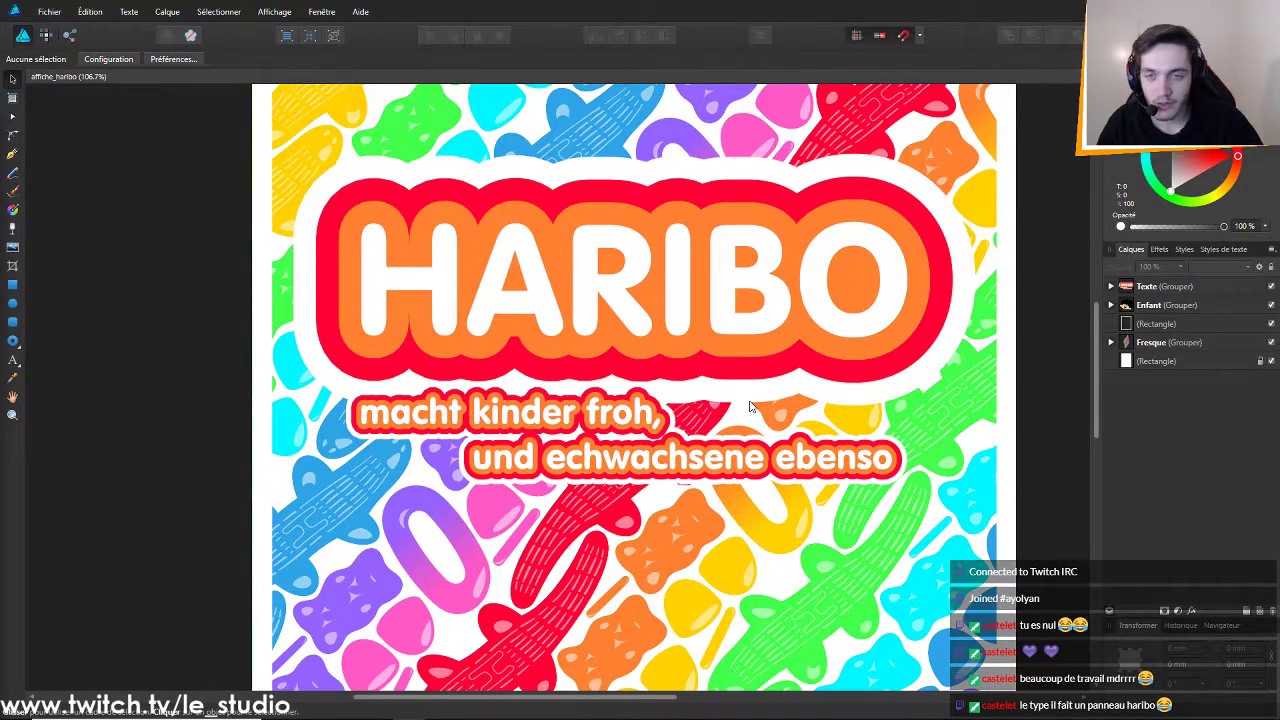
scroll(750, 405, "up", 4)
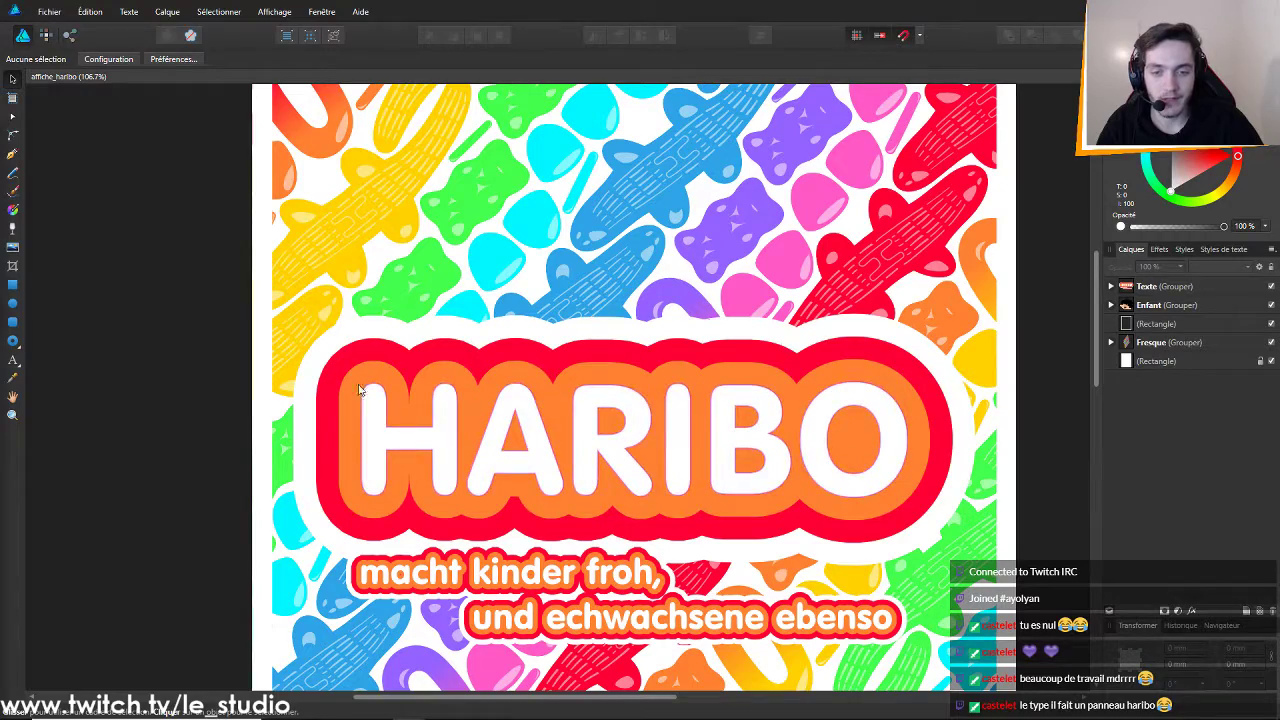
scroll(822, 354, "down", 8)
scroll(826, 351, "up", 6)
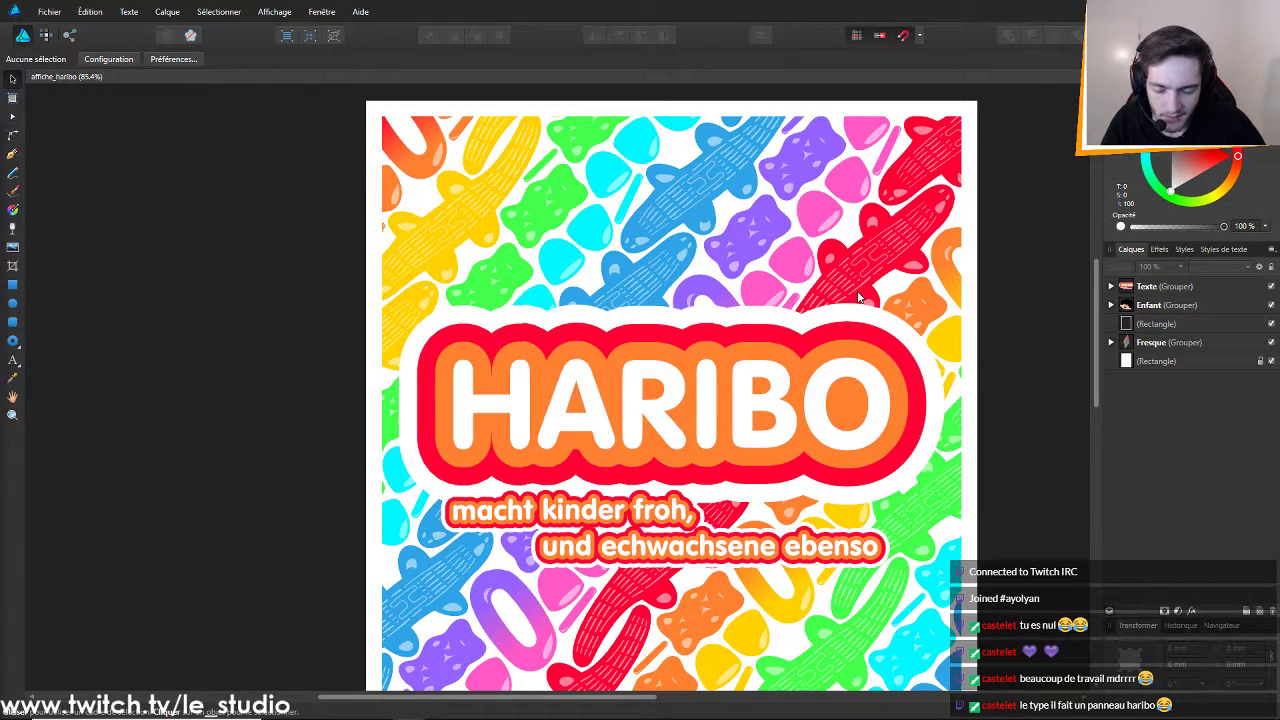
scroll(785, 323, "down", 2)
scroll(861, 406, "down", 5)
scroll(861, 406, "up", 5)
scroll(856, 265, "down", 4)
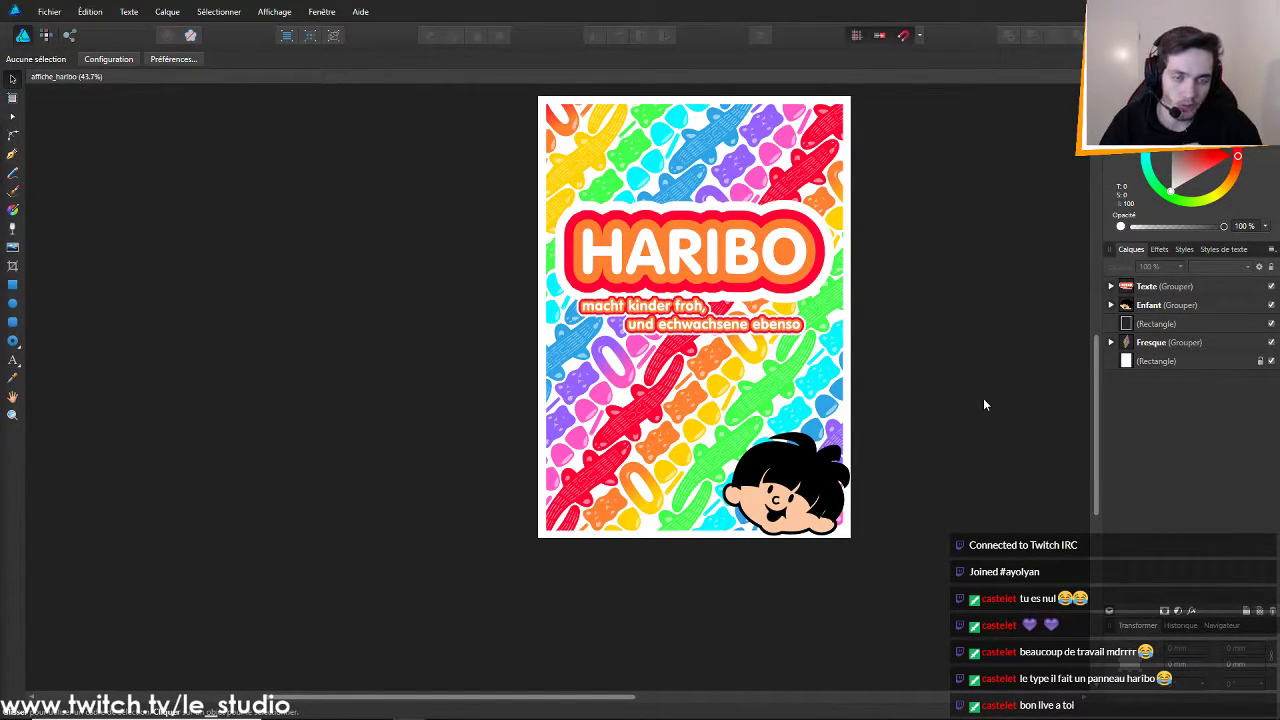
Examine the crocodile, bear and other candy shapes in the colourful pattern above the HARIBO title
scroll(934, 372, "up", 5)
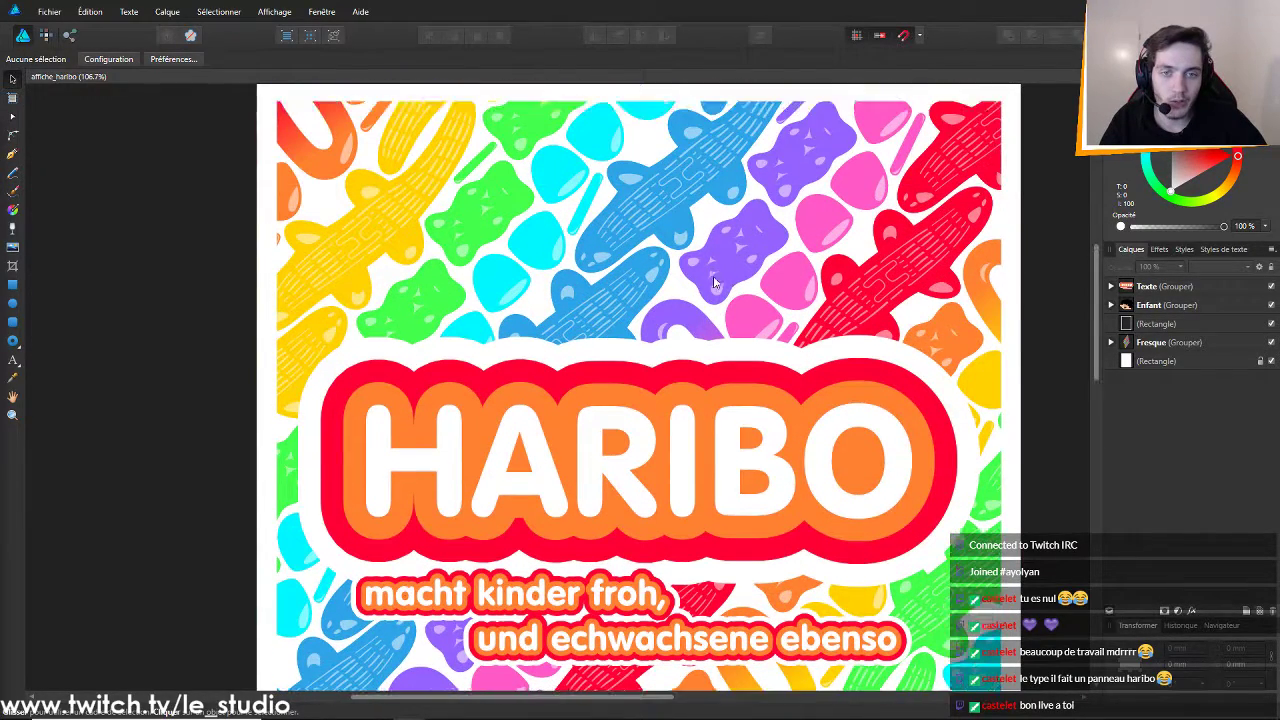
scroll(717, 300, "up", 3)
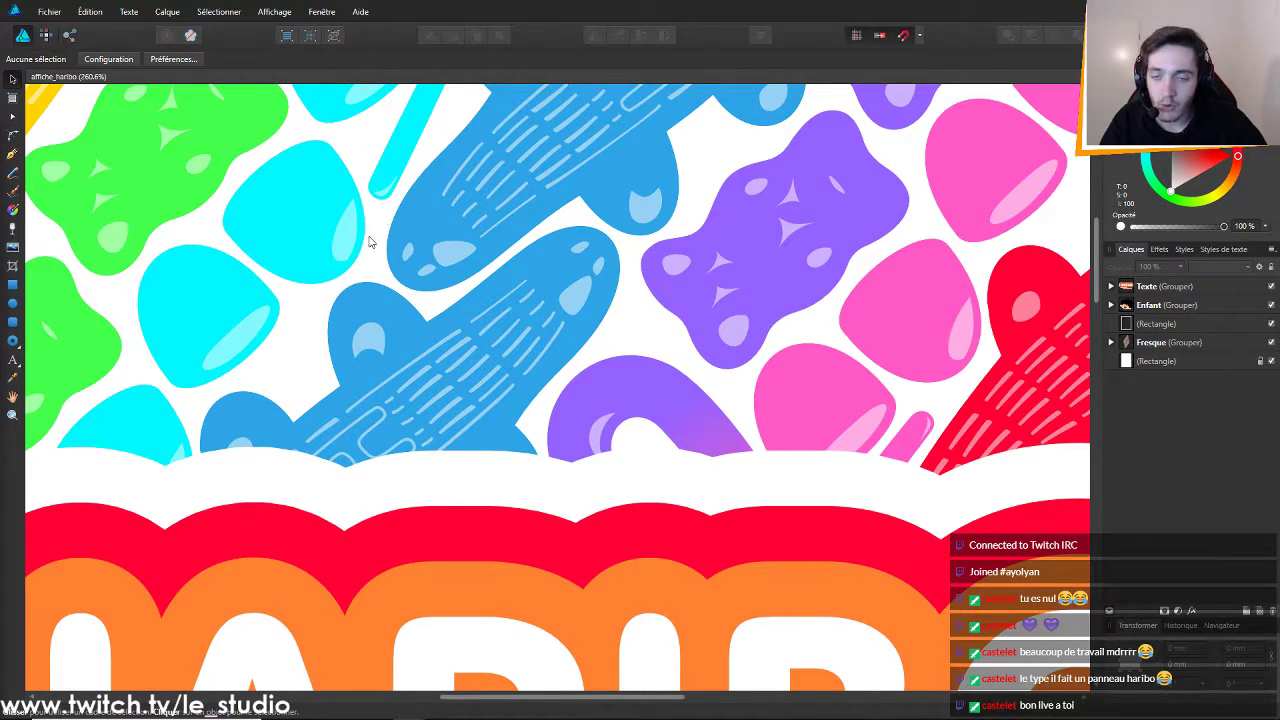
scroll(490, 276, "down", 7)
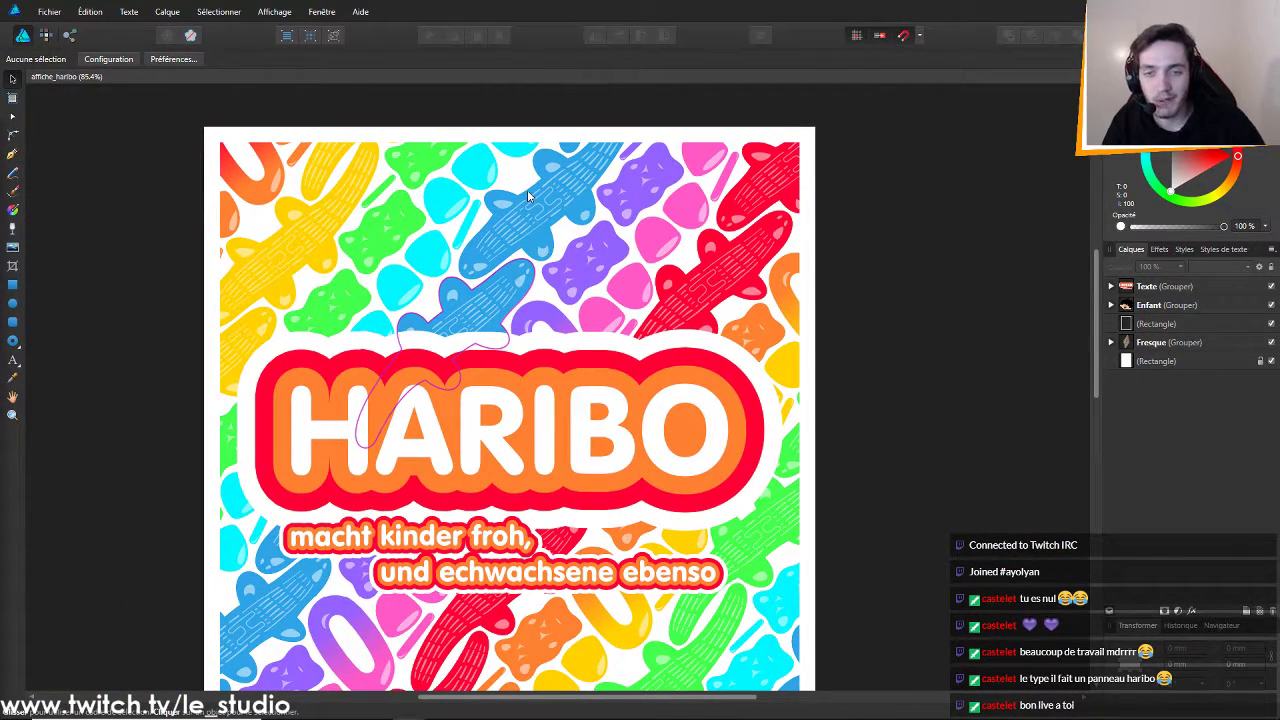
scroll(696, 224, "down", 4)
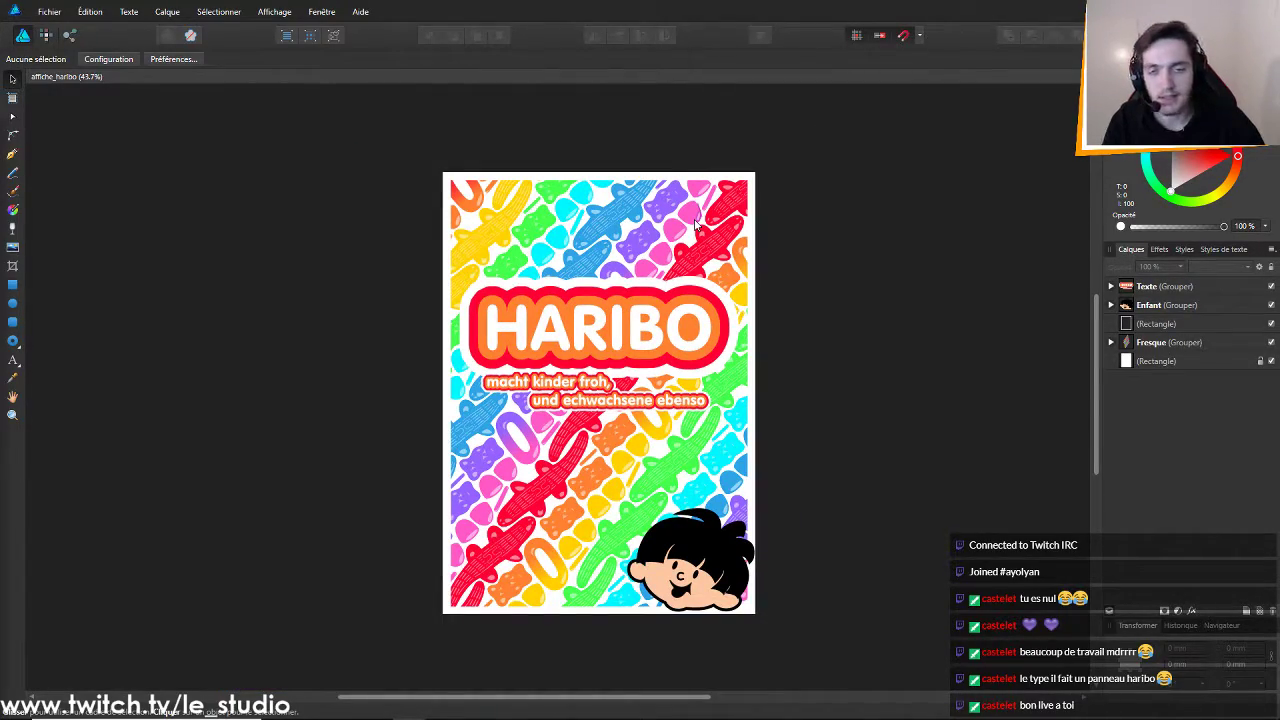
scroll(696, 224, "up", 5)
scroll(690, 280, "up", 4)
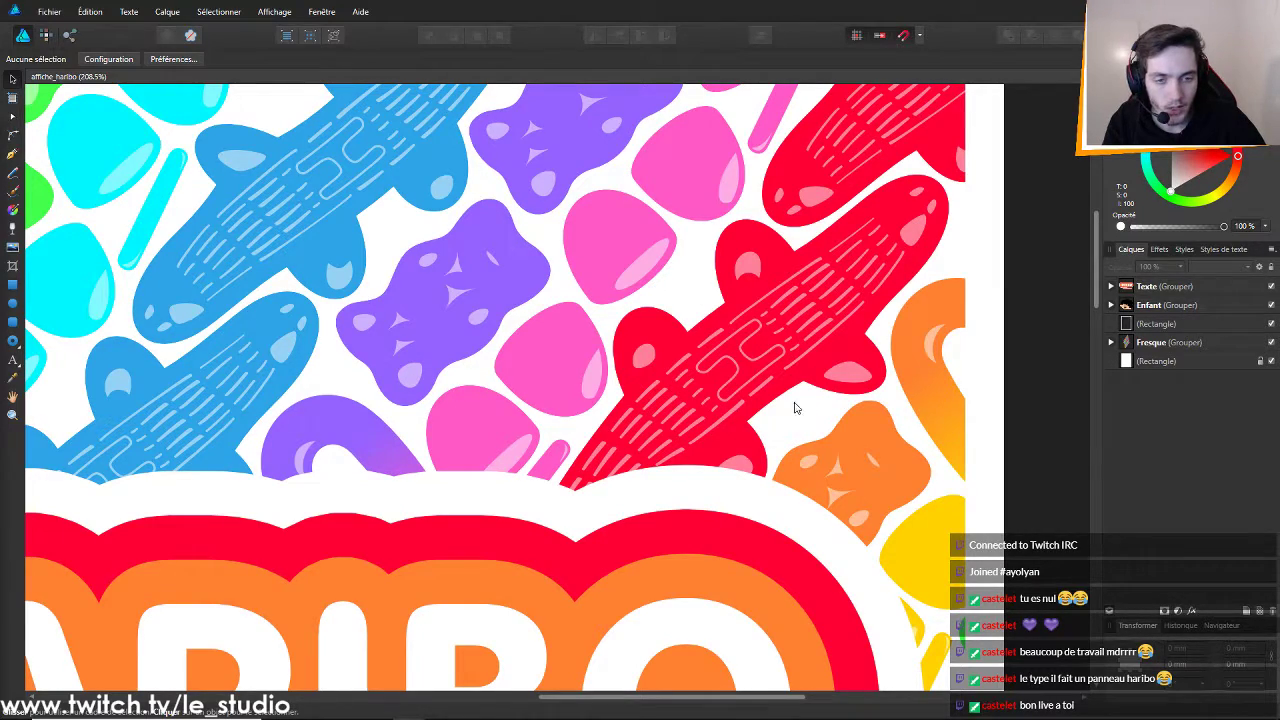
scroll(278, 195, "down", 5)
scroll(290, 185, "up", 4)
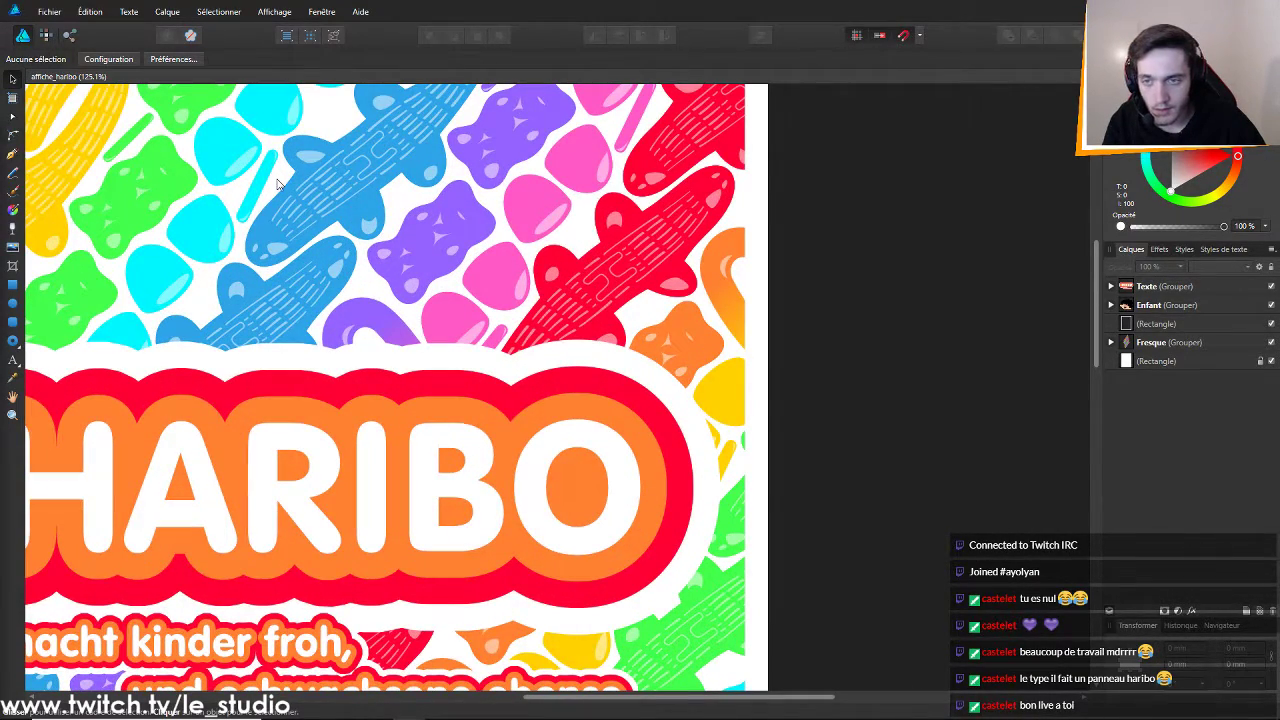
scroll(297, 178, "up", 1)
scroll(446, 244, "down", 5)
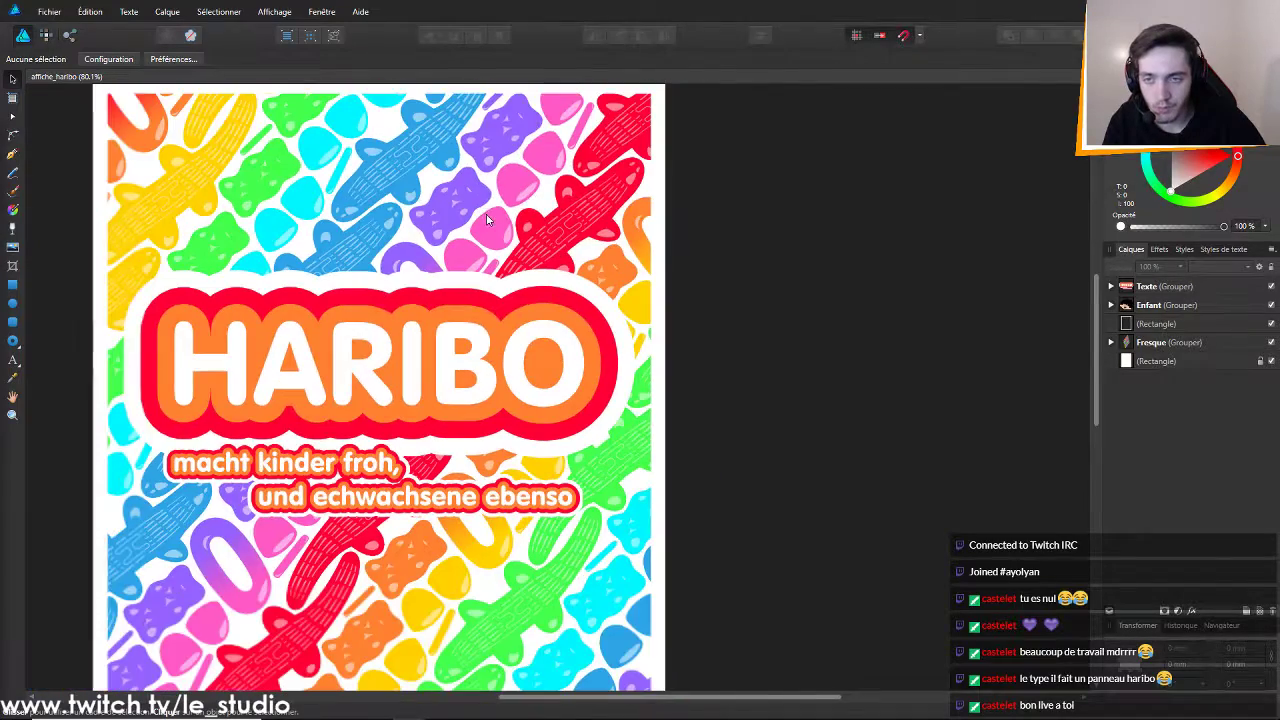
Examine the diagonal candy rows in the poster's lower half and how they run across the whole page
scroll(416, 372, "up", 4)
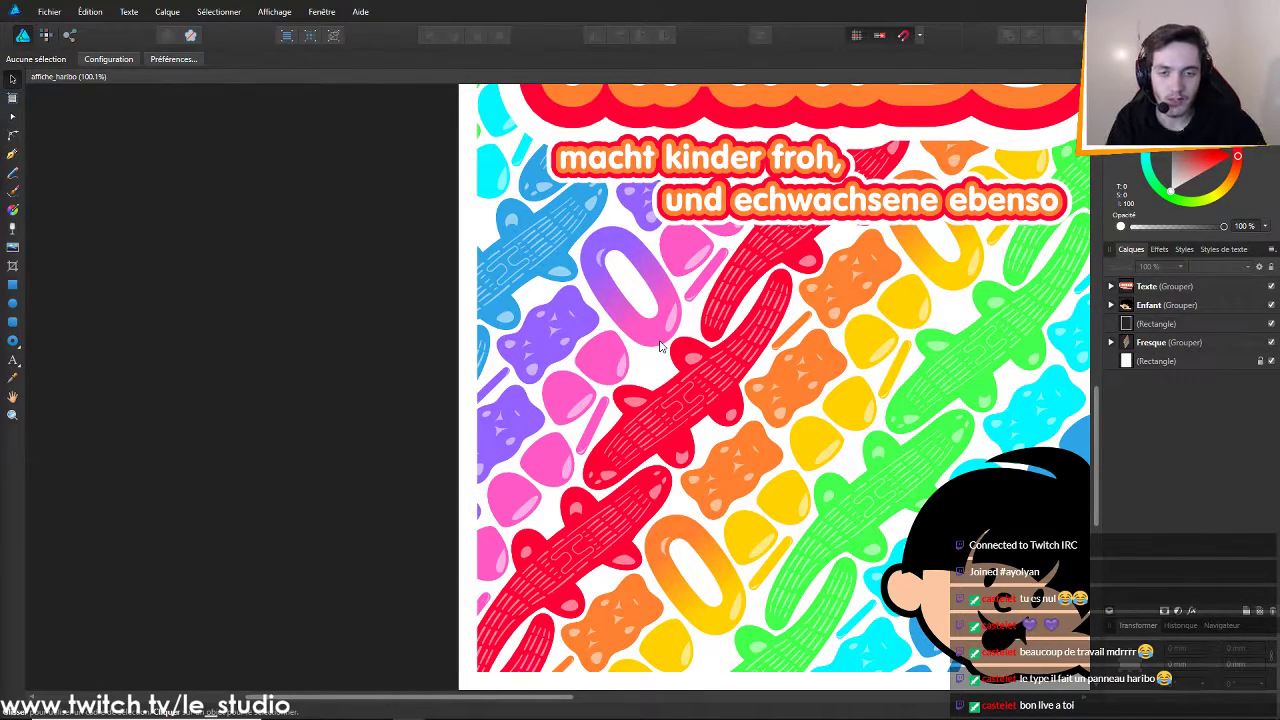
scroll(876, 278, "down", 4)
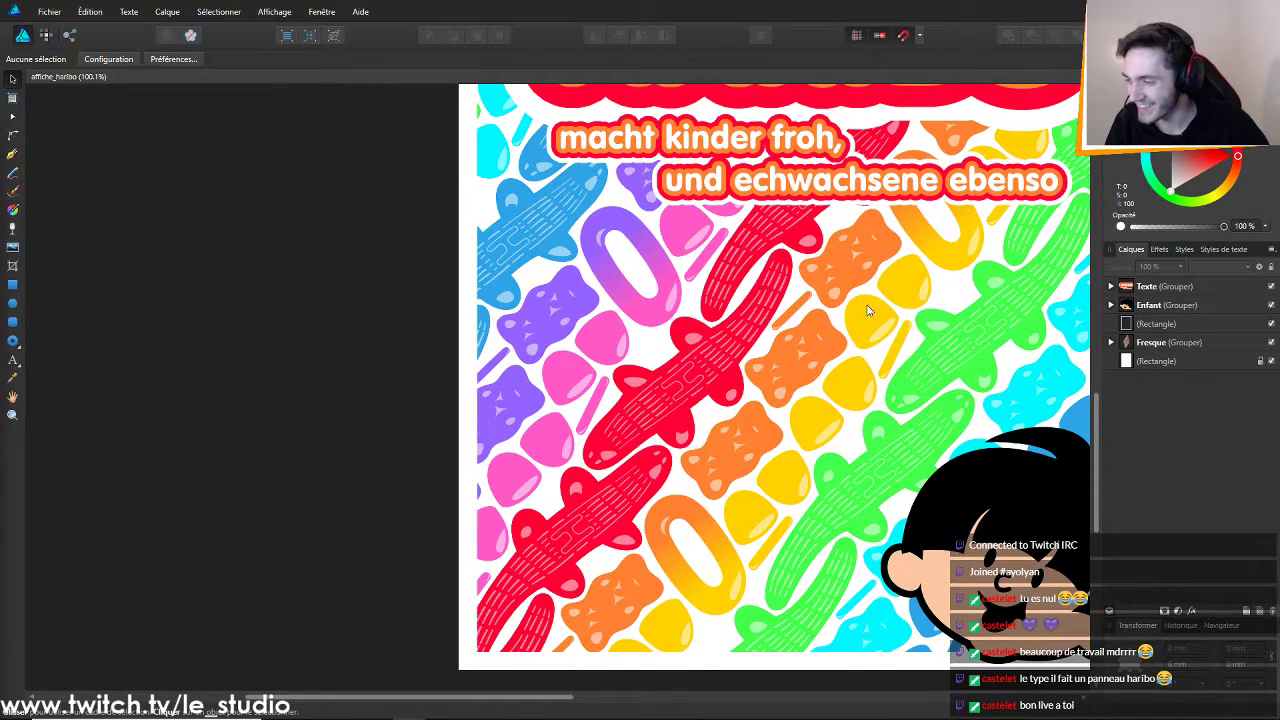
scroll(884, 278, "down", 4)
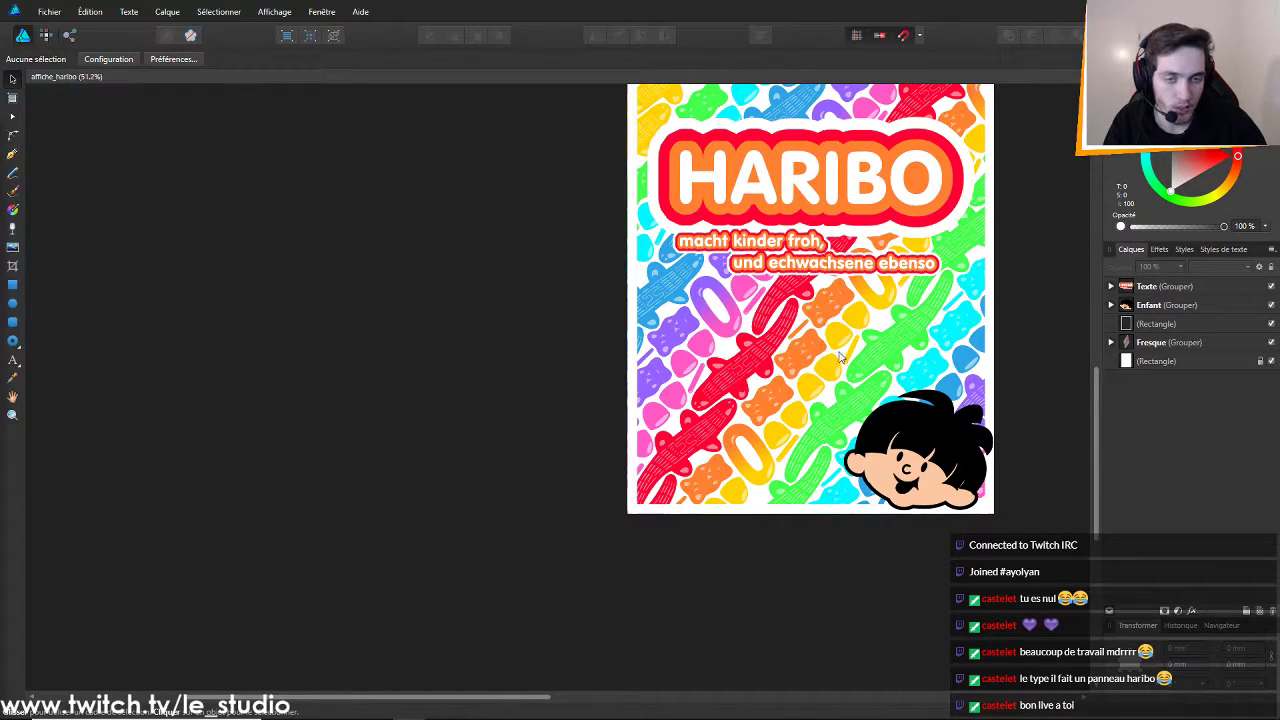
scroll(880, 380, "down", 2)
scroll(932, 347, "down", 1)
scroll(990, 267, "up", 4)
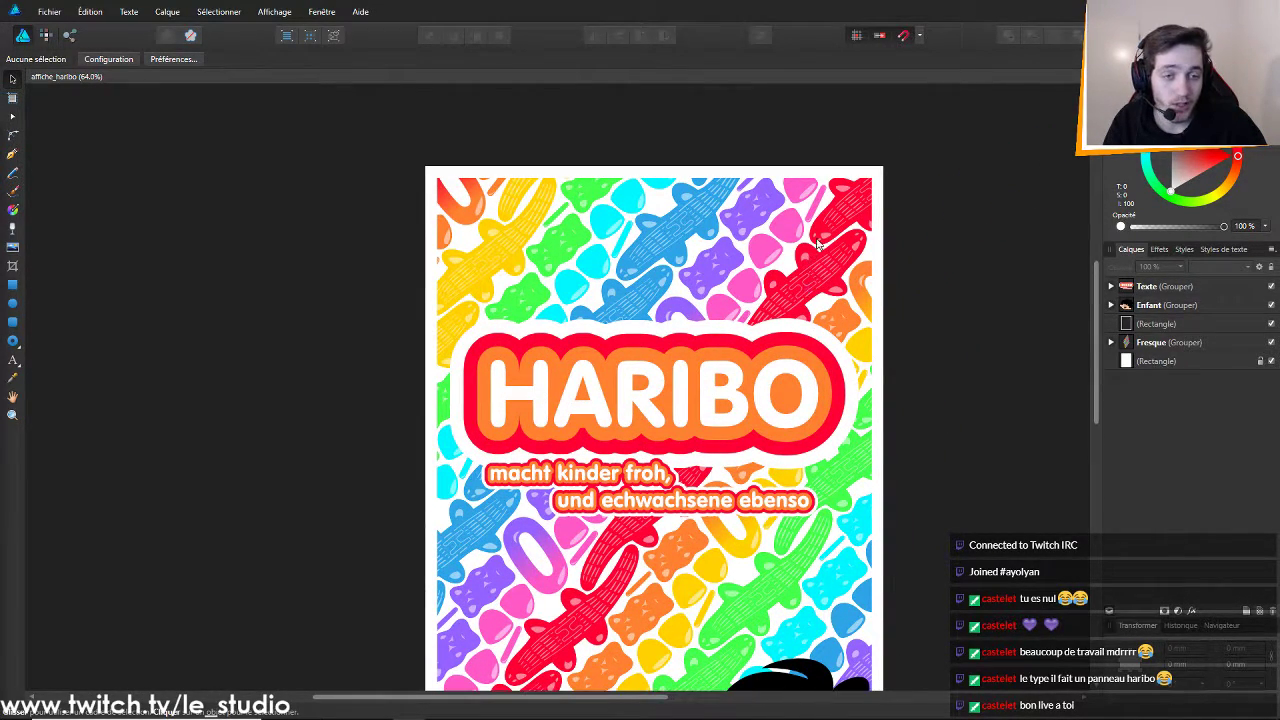
scroll(900, 275, "up", 5)
scroll(898, 272, "down", 7)
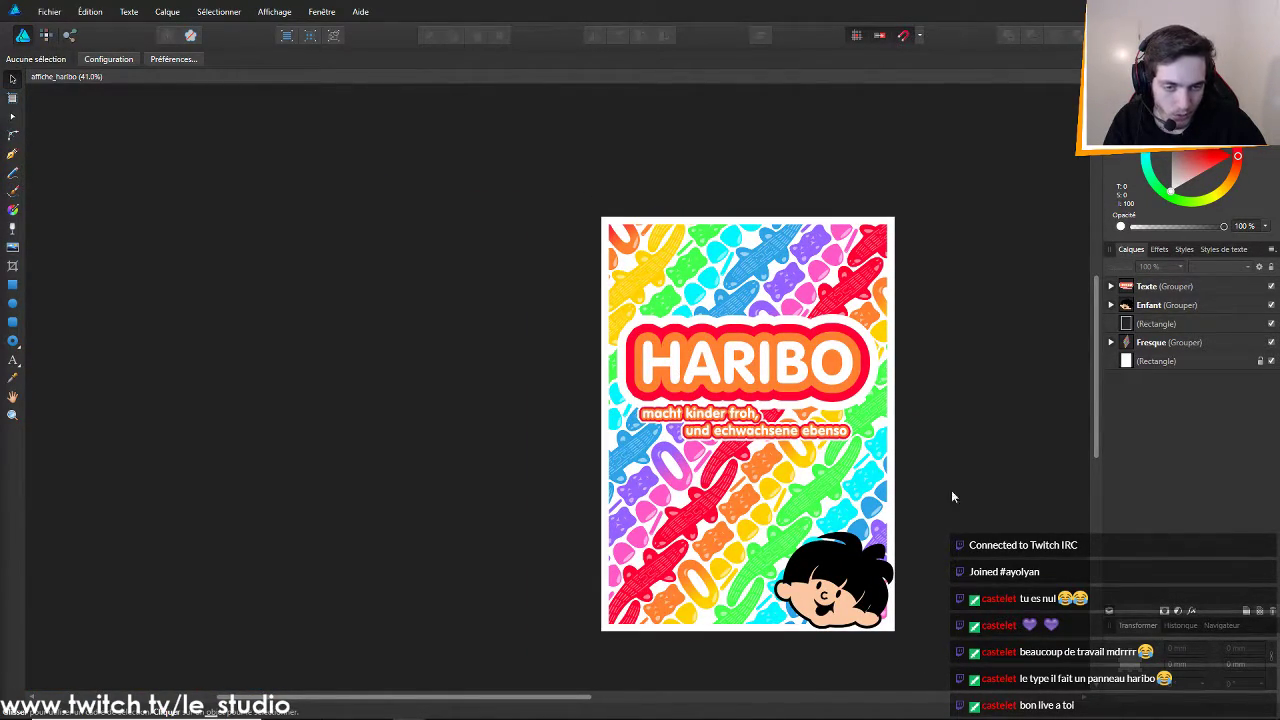
Hide every Ligne group inside the Fresque group except the fourth, the red, orange and yellow row
scroll(1006, 518, "up", 3)
left_click(1113, 342)
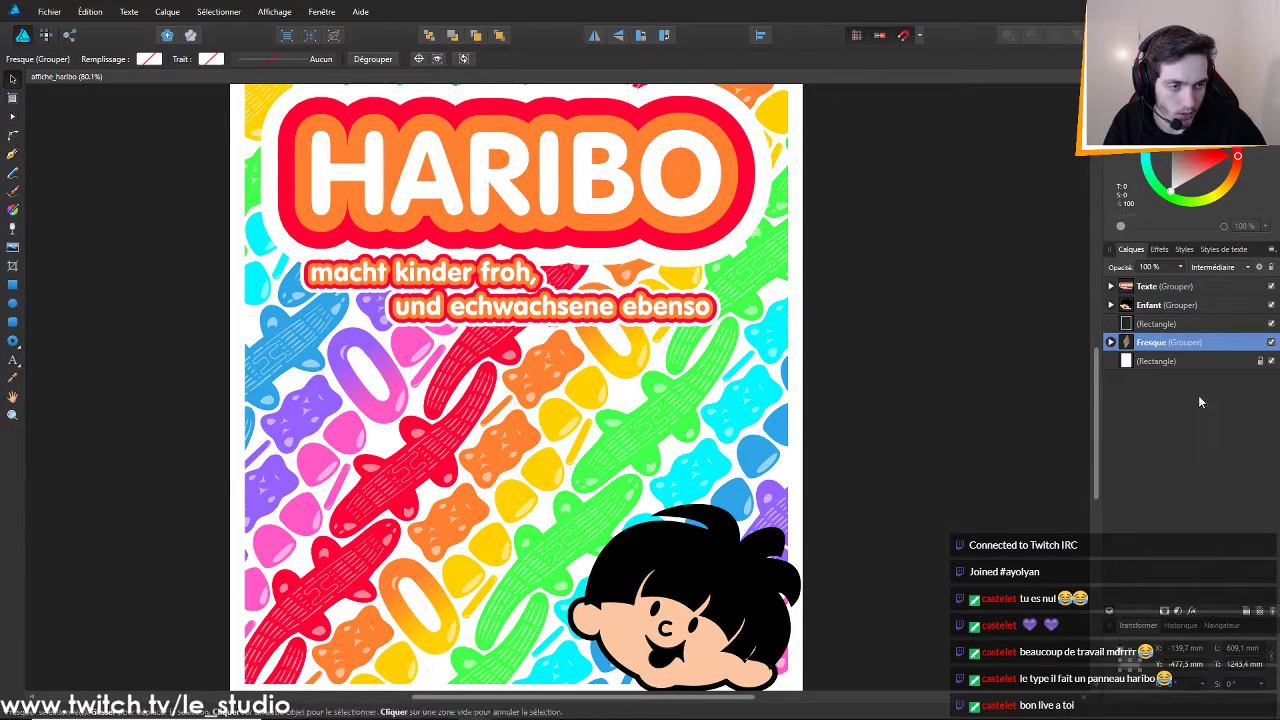
left_click(1110, 342)
left_click(1271, 361)
left_click(1271, 380)
left_click(1271, 398)
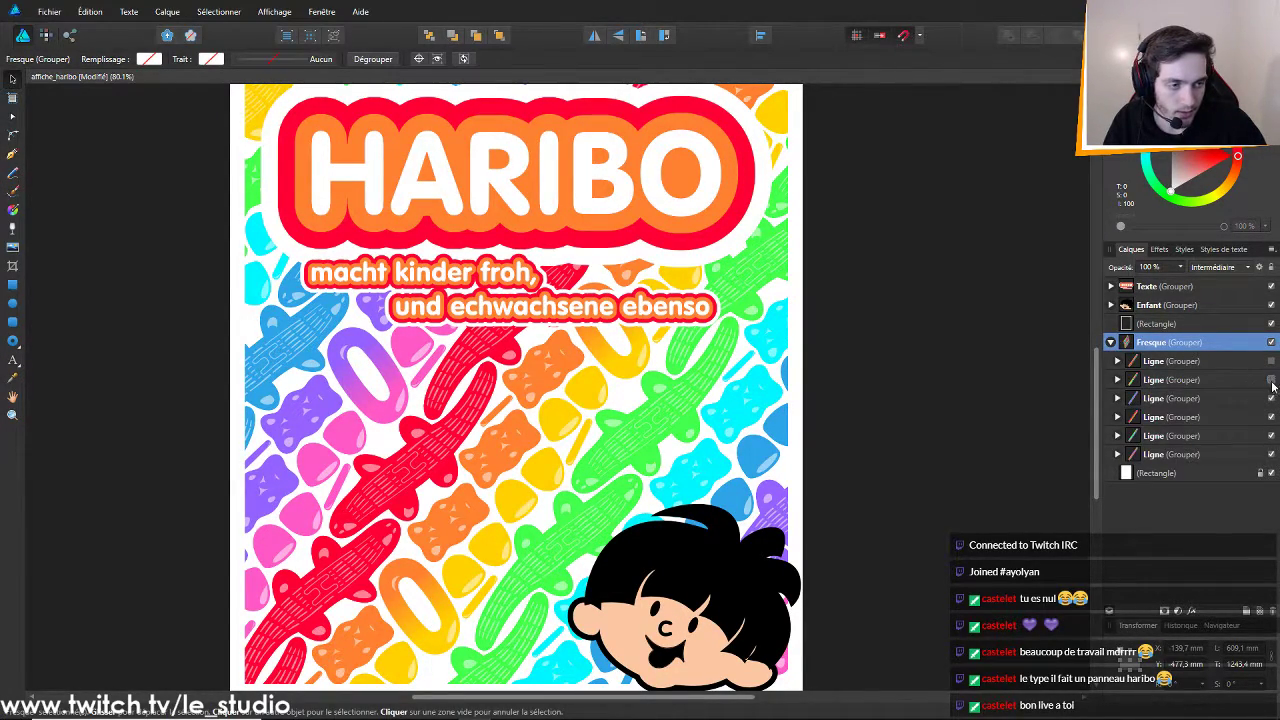
left_click(1271, 435)
left_click(1271, 454)
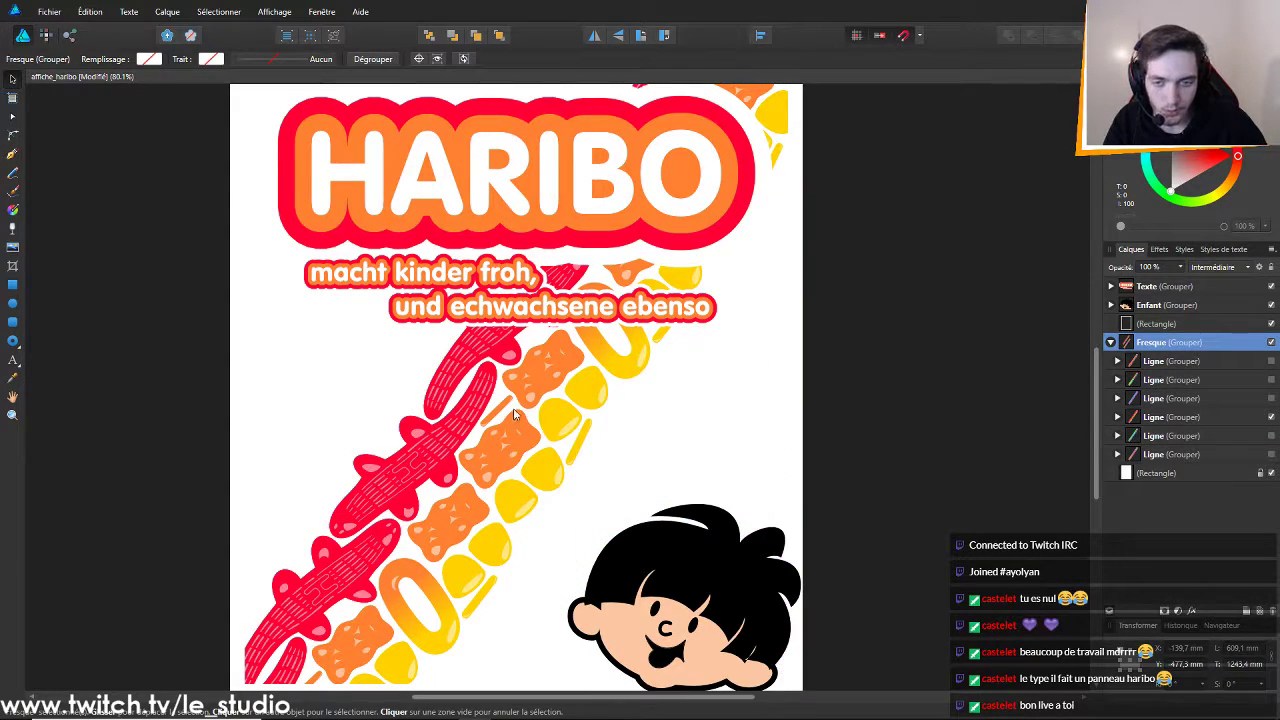
Expand the fourth Ligne group and hide all four Motif groups inside it
scroll(576, 388, "down", 4)
scroll(576, 388, "up", 2)
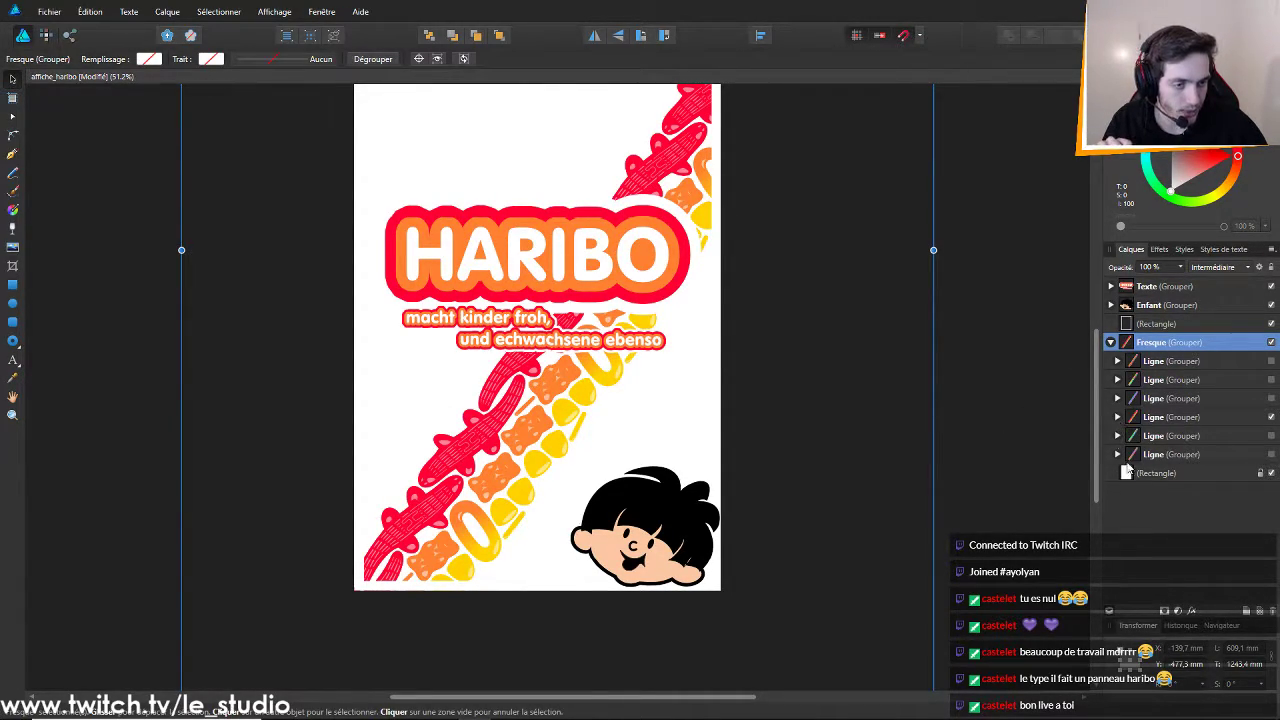
left_click(1117, 417)
left_click(1165, 454)
left_click(1271, 454)
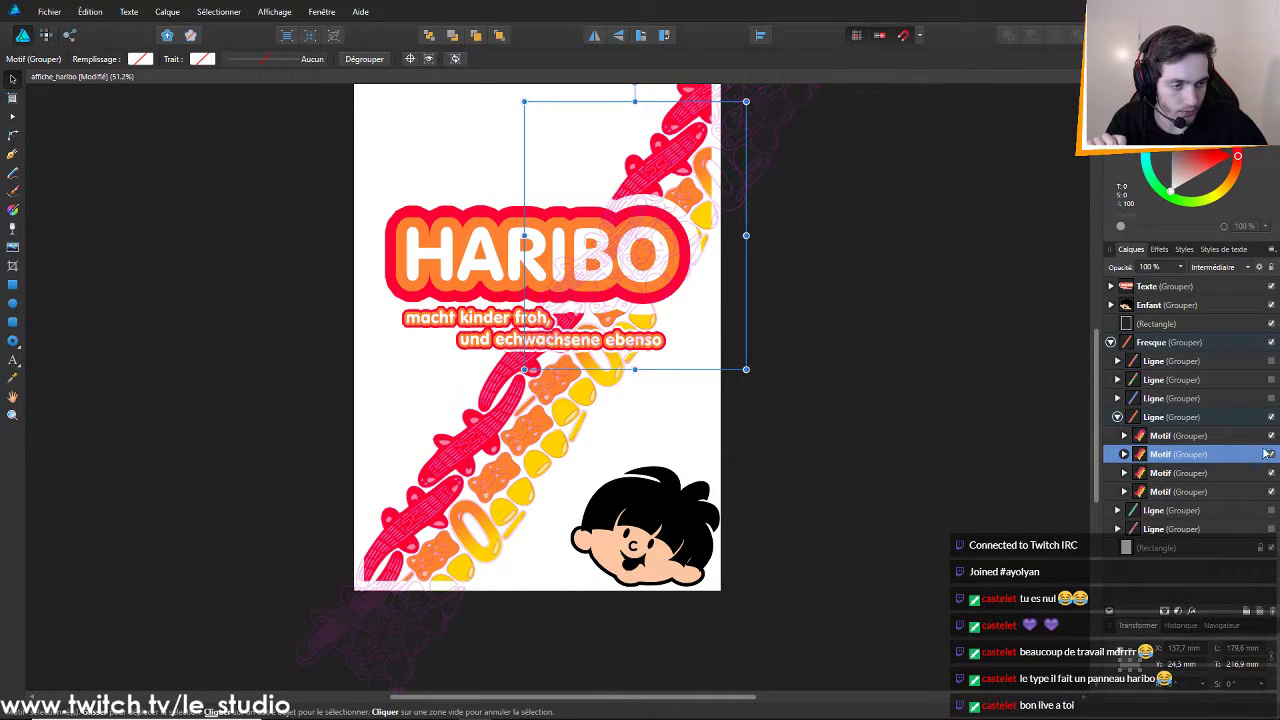
left_click(1271, 473)
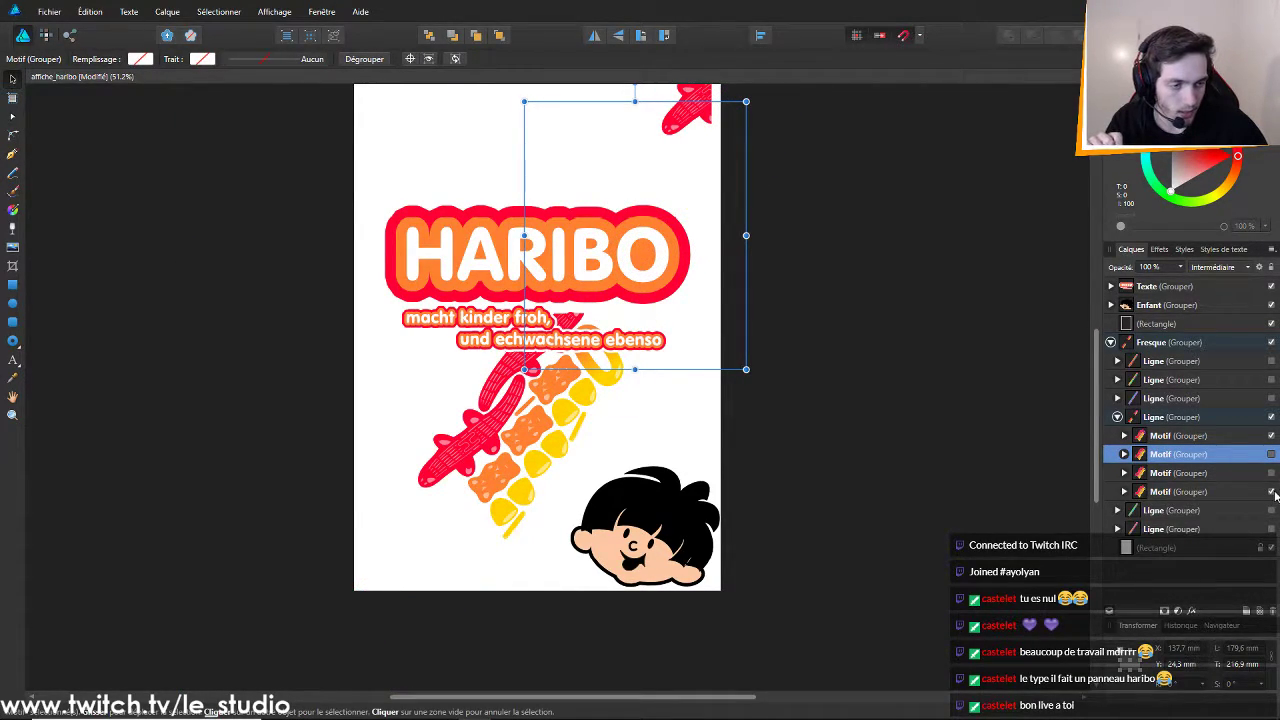
left_click(1271, 491)
left_click(1271, 435)
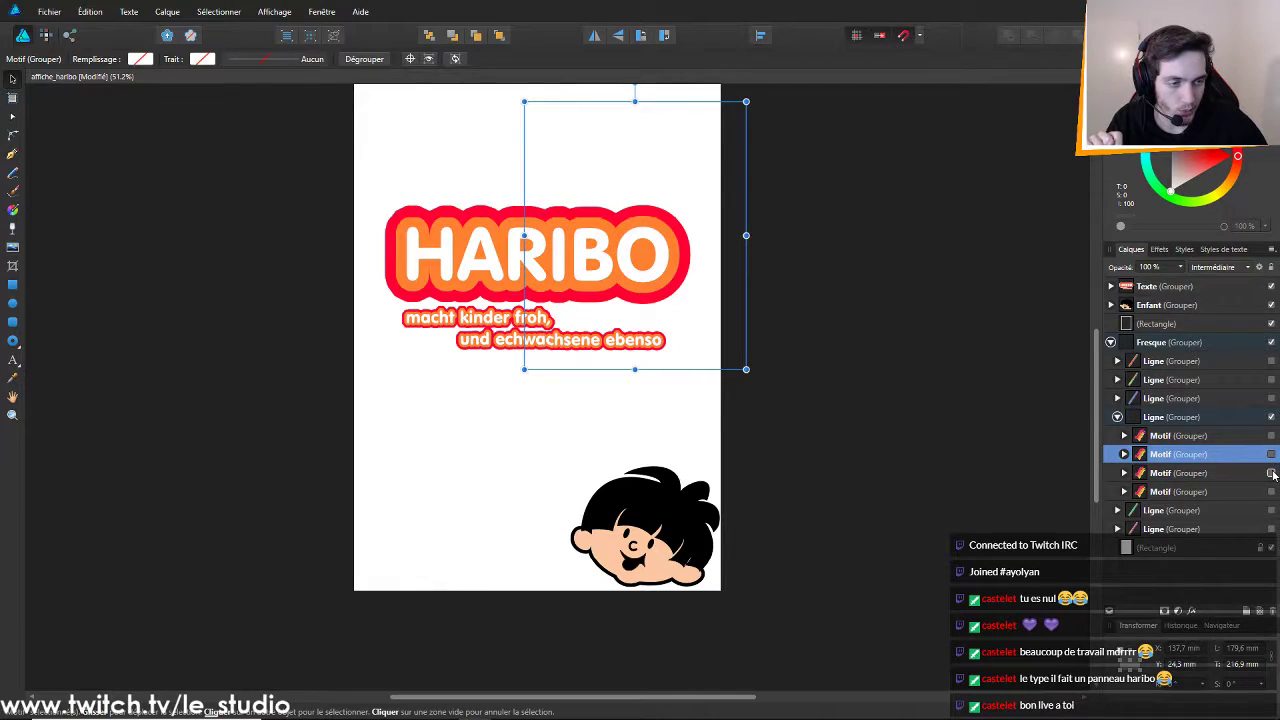
Briefly show and hide the third and second Motif groups in turn to check which section of the row each covers
left_click(1271, 473)
left_click(1271, 473)
left_click(1271, 454)
left_click(1271, 454)
Show the fourth and second Motif groups and hide the Texte group to reveal how the row's pattern repeats
left_click(1271, 491)
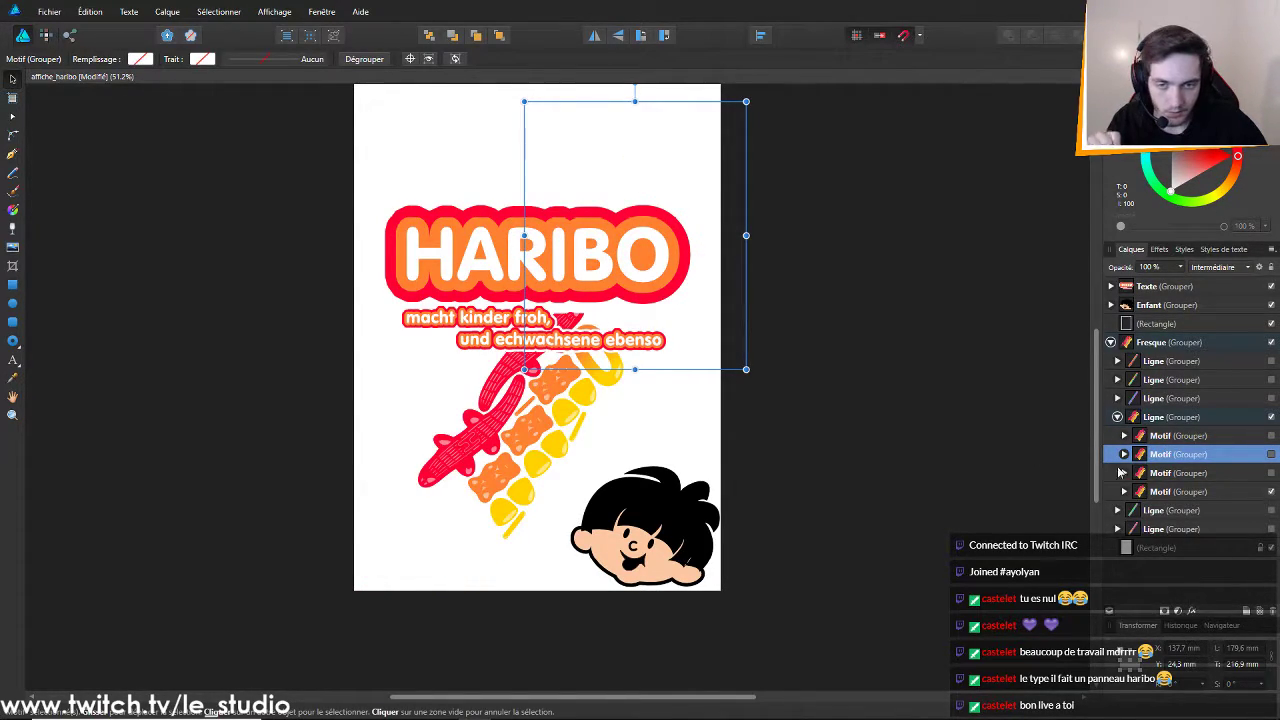
left_click(1271, 286)
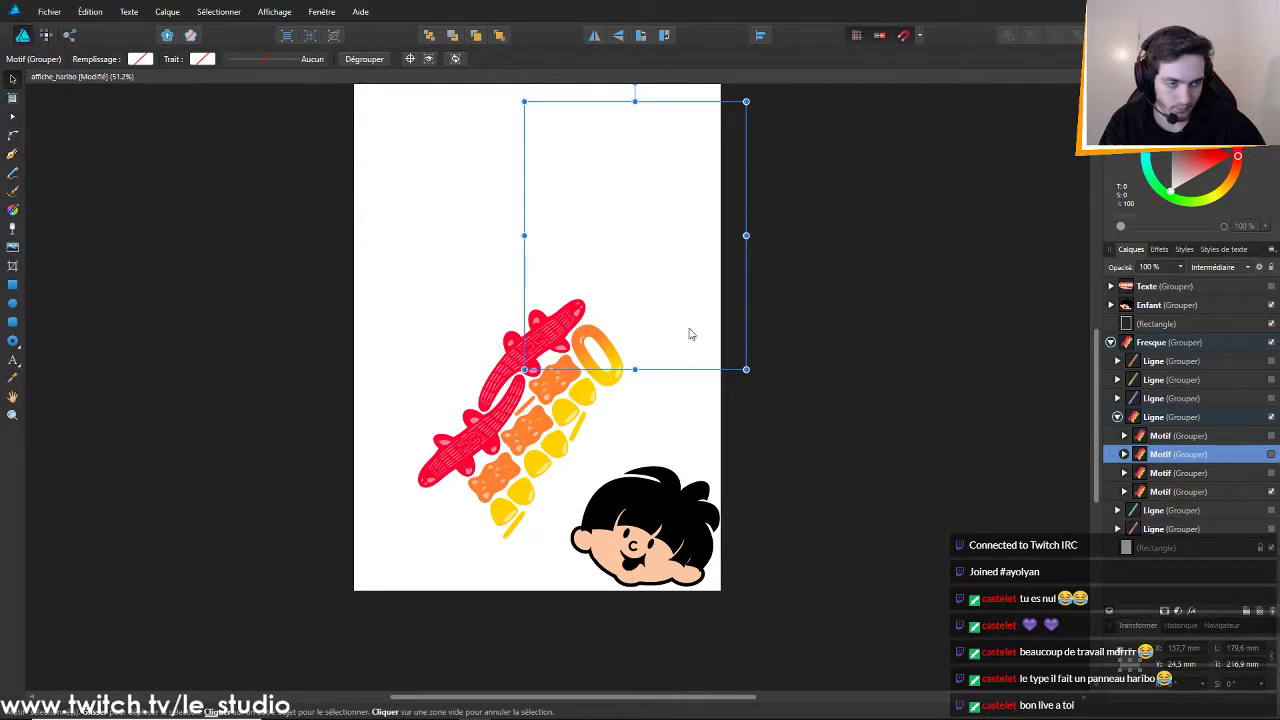
left_click(1271, 454)
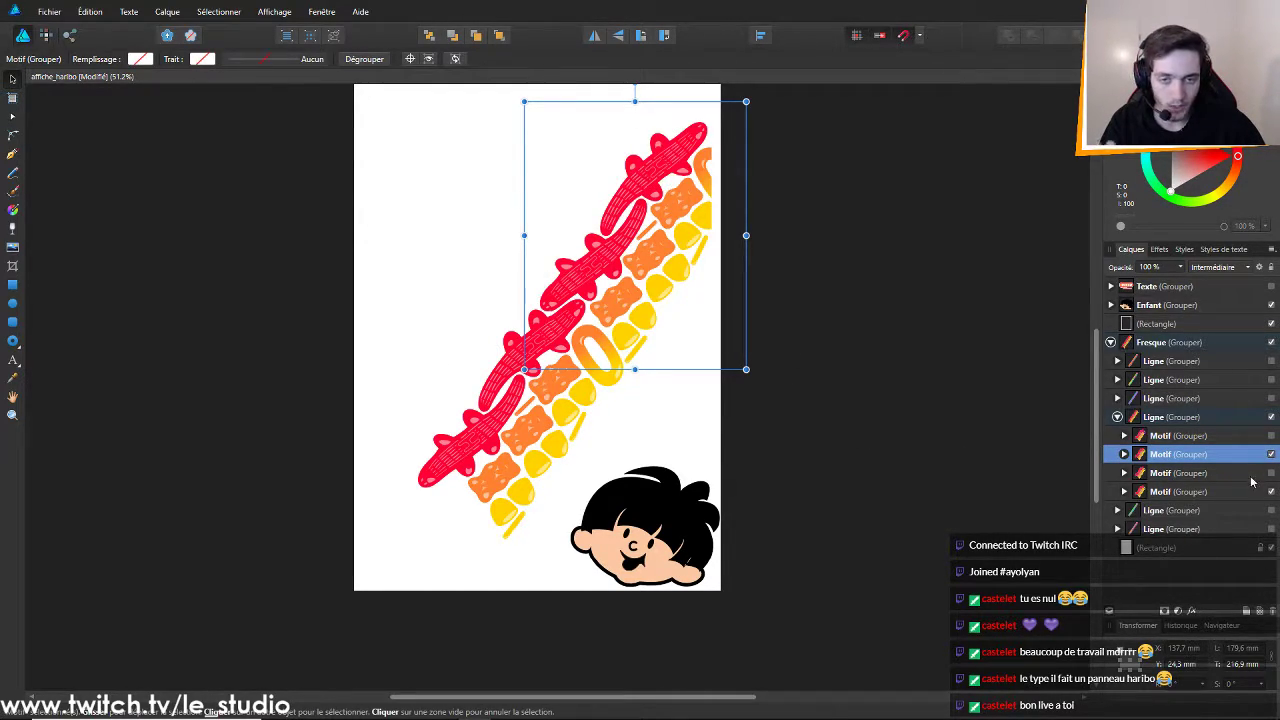
Show the first and third Motif groups of the fourth Ligne, plus all the other hidden Ligne groups in the Fresque group
left_click(1271, 436)
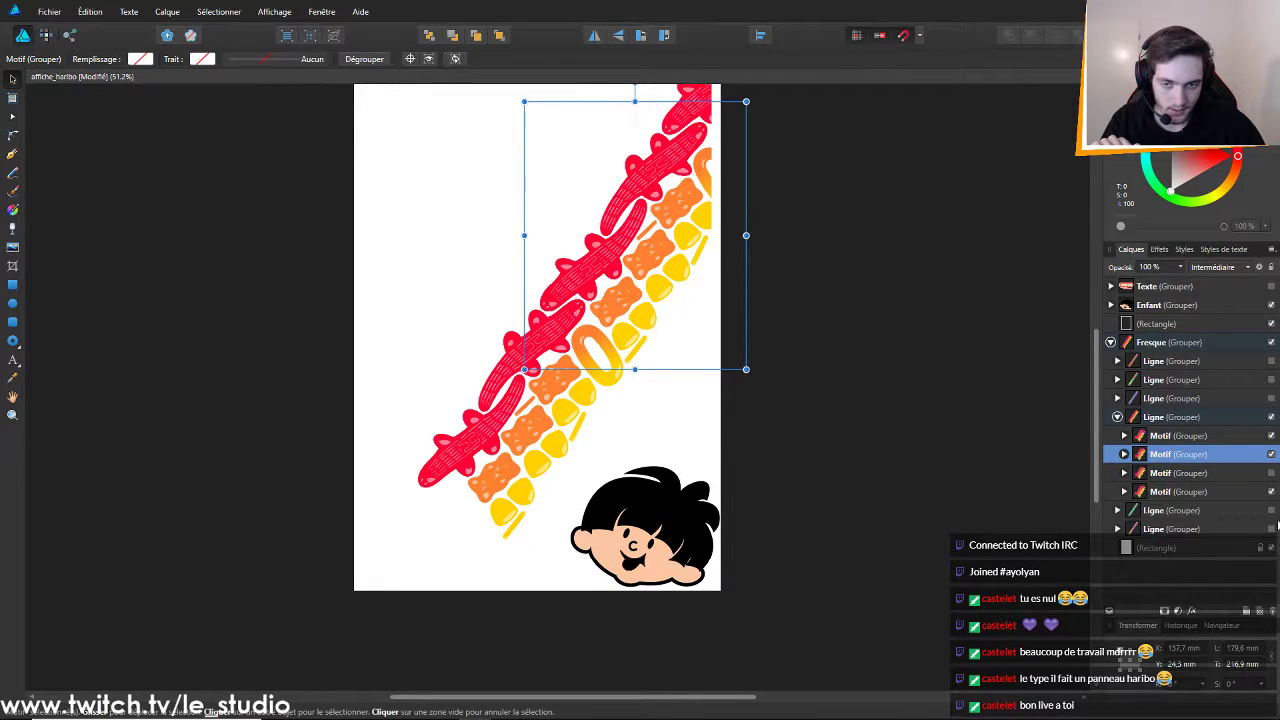
left_click(1271, 473)
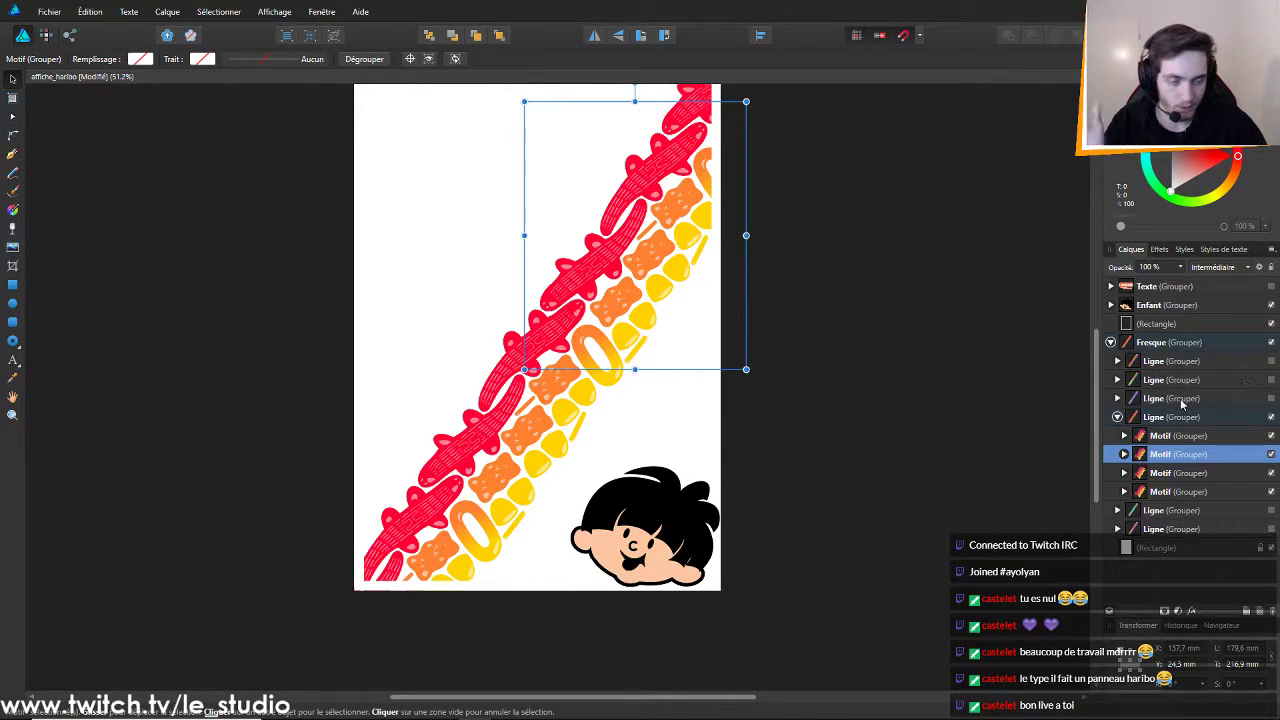
left_click(1271, 511)
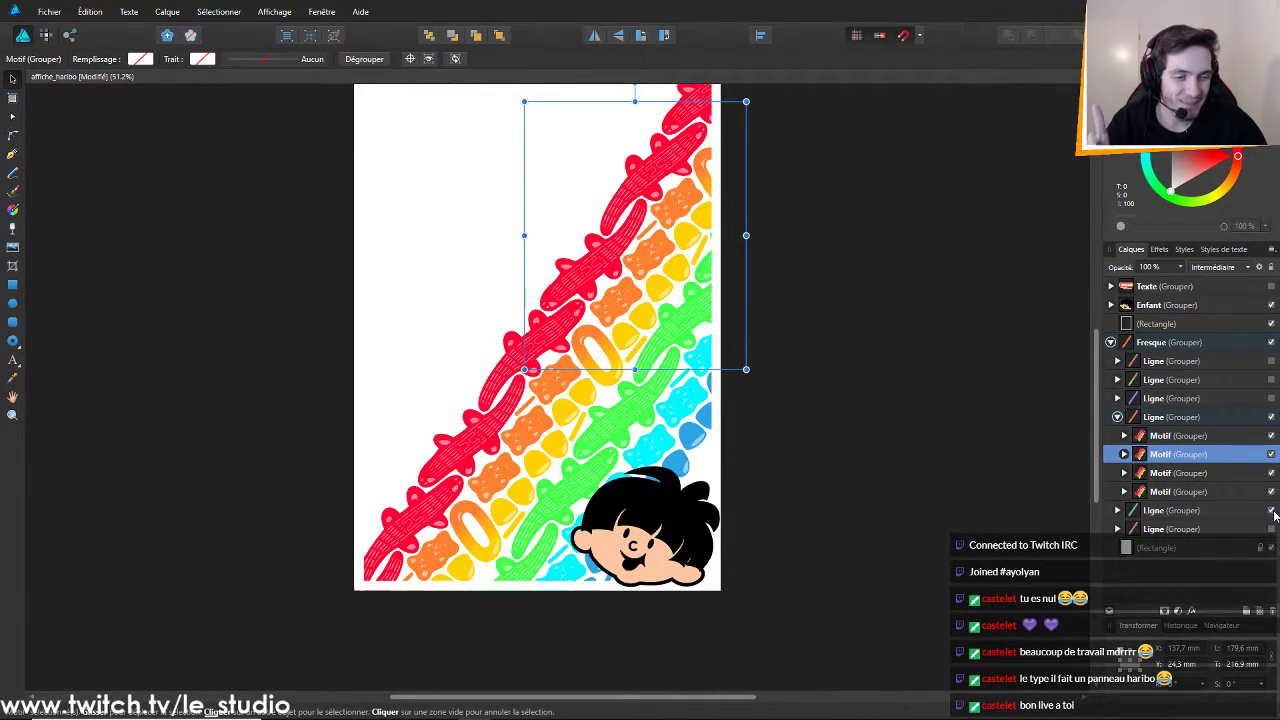
left_click(1271, 529)
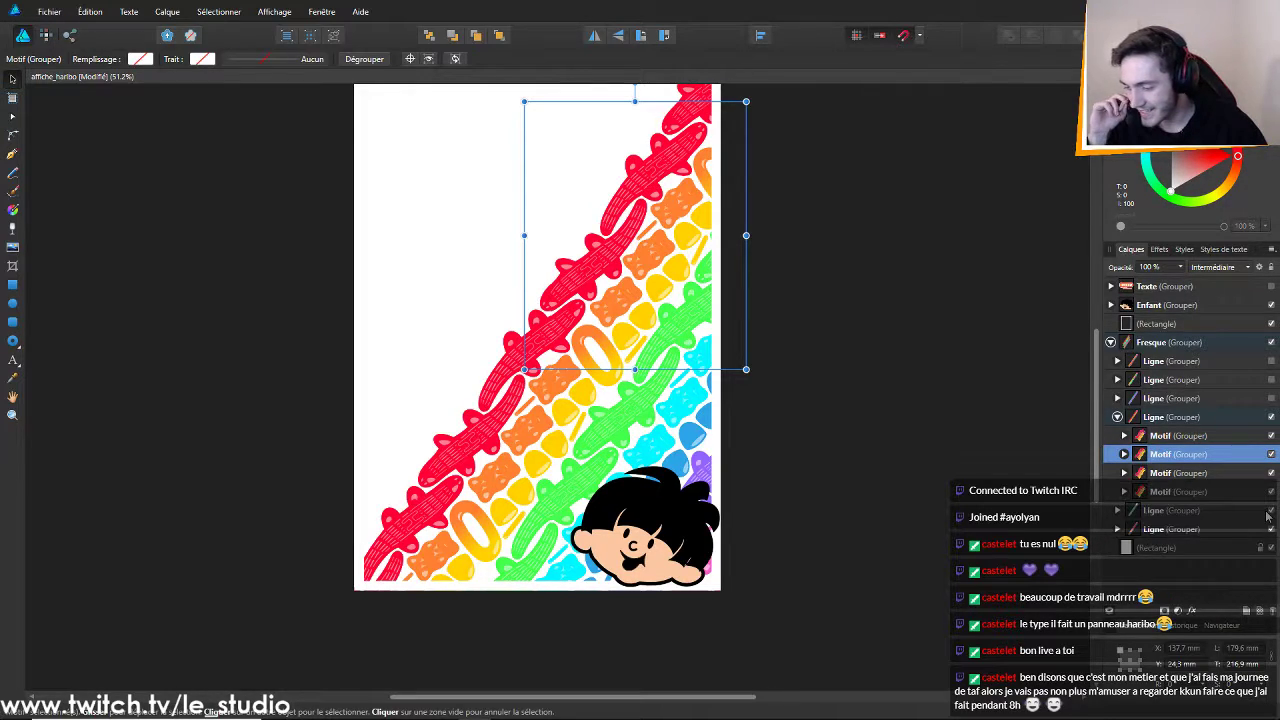
left_click(1271, 398)
left_click(1271, 379)
left_click(1175, 379)
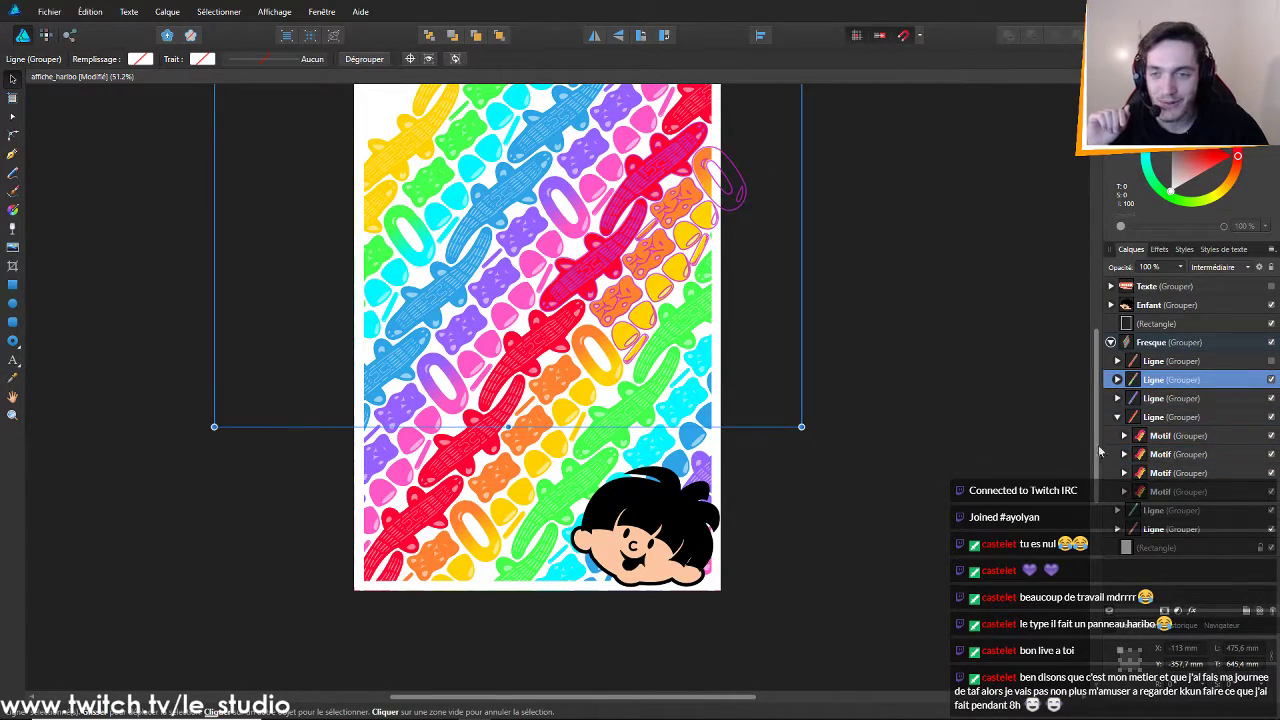
left_click(1271, 361)
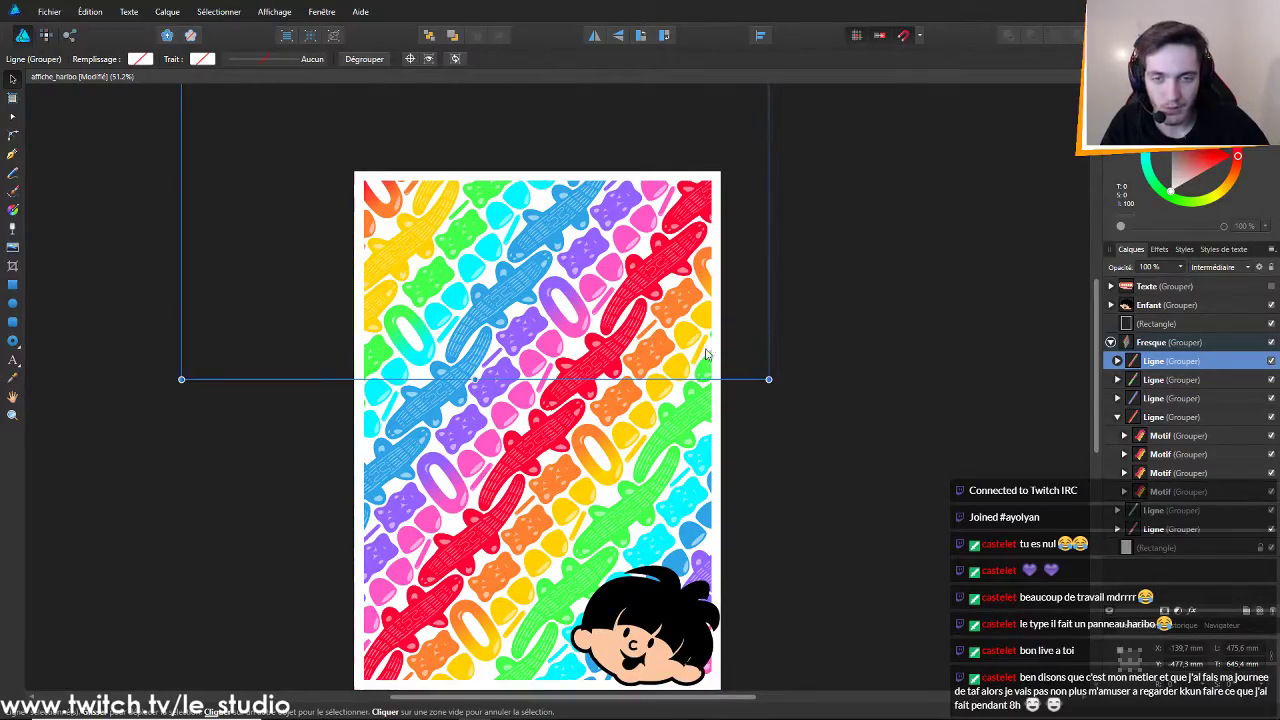
Examine the complete candy fresco close up and at full-poster scale to see how the coloured rows fit together
scroll(618, 367, "up", 2)
scroll(610, 367, "up", 2)
scroll(575, 363, "down", 2)
scroll(480, 328, "down", 4)
scroll(460, 323, "up", 2)
scroll(460, 322, "up", 4)
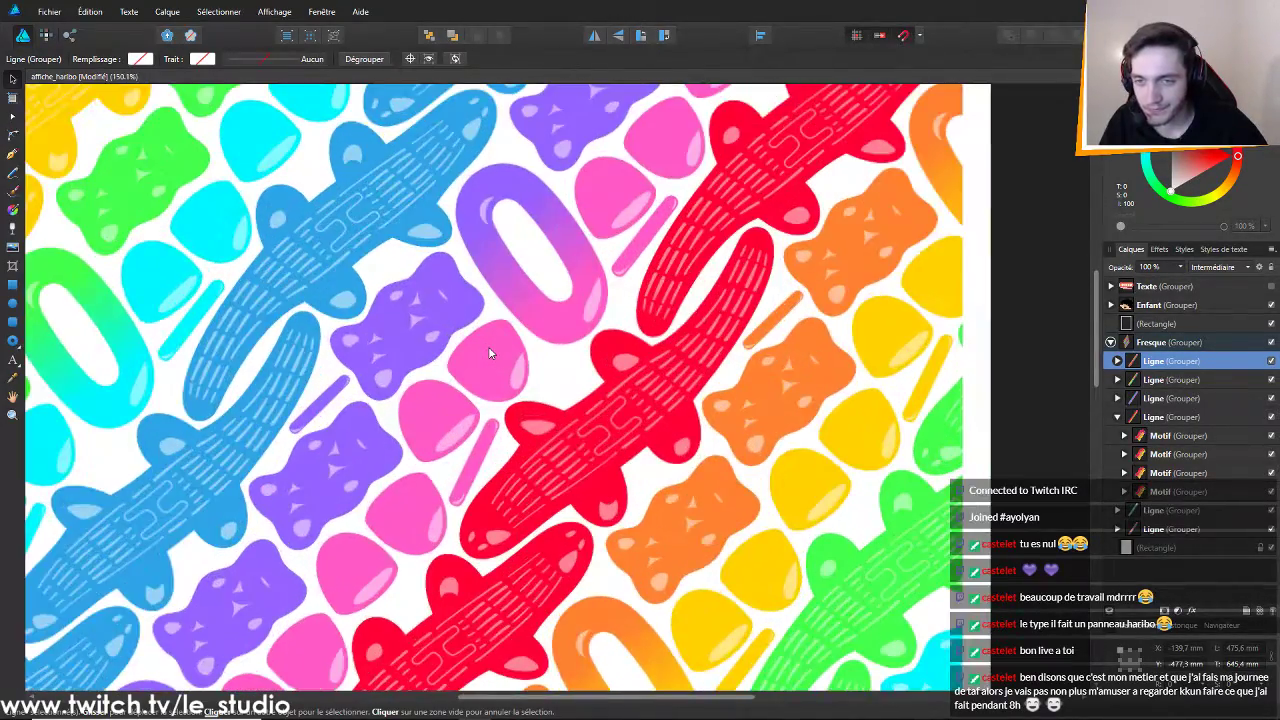
scroll(488, 346, "down", 5)
scroll(490, 352, "up", 3)
scroll(540, 320, "down", 3)
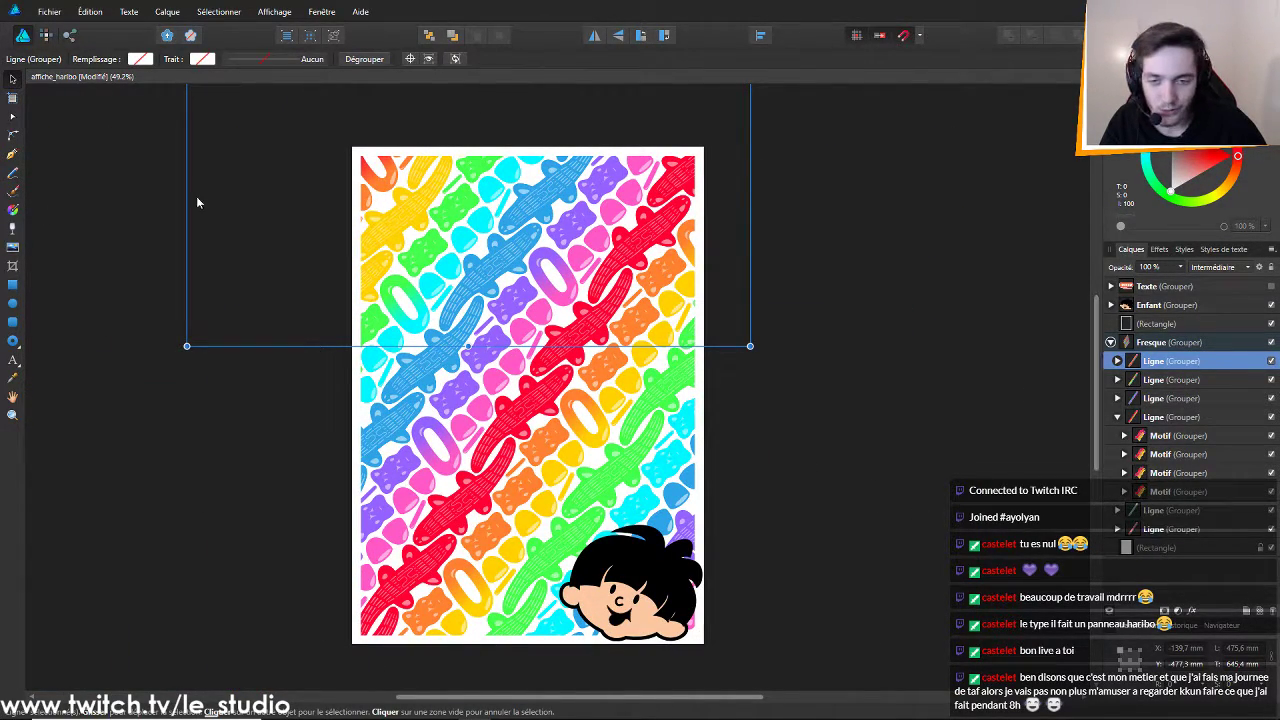
Collapse the fourth Ligne and Fresque groups, and briefly hide the rectangle above Fresque to check the poster's white border
left_click(1117, 417)
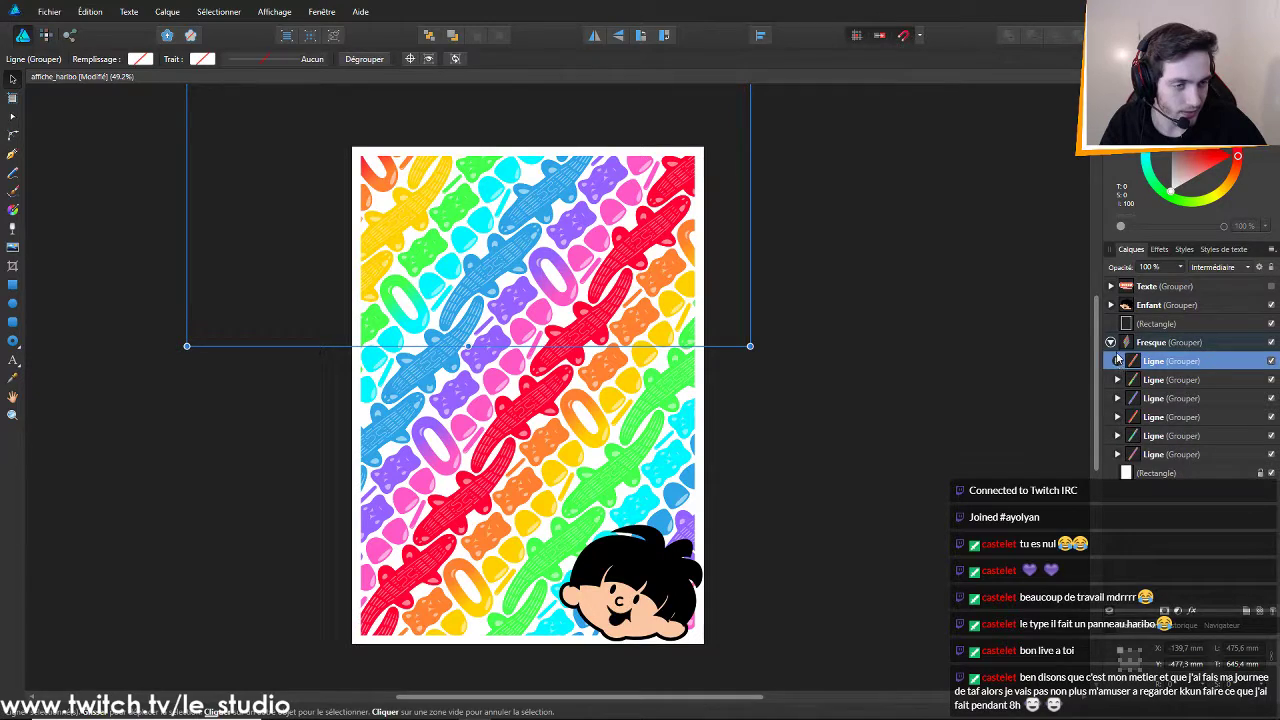
left_click(1110, 342)
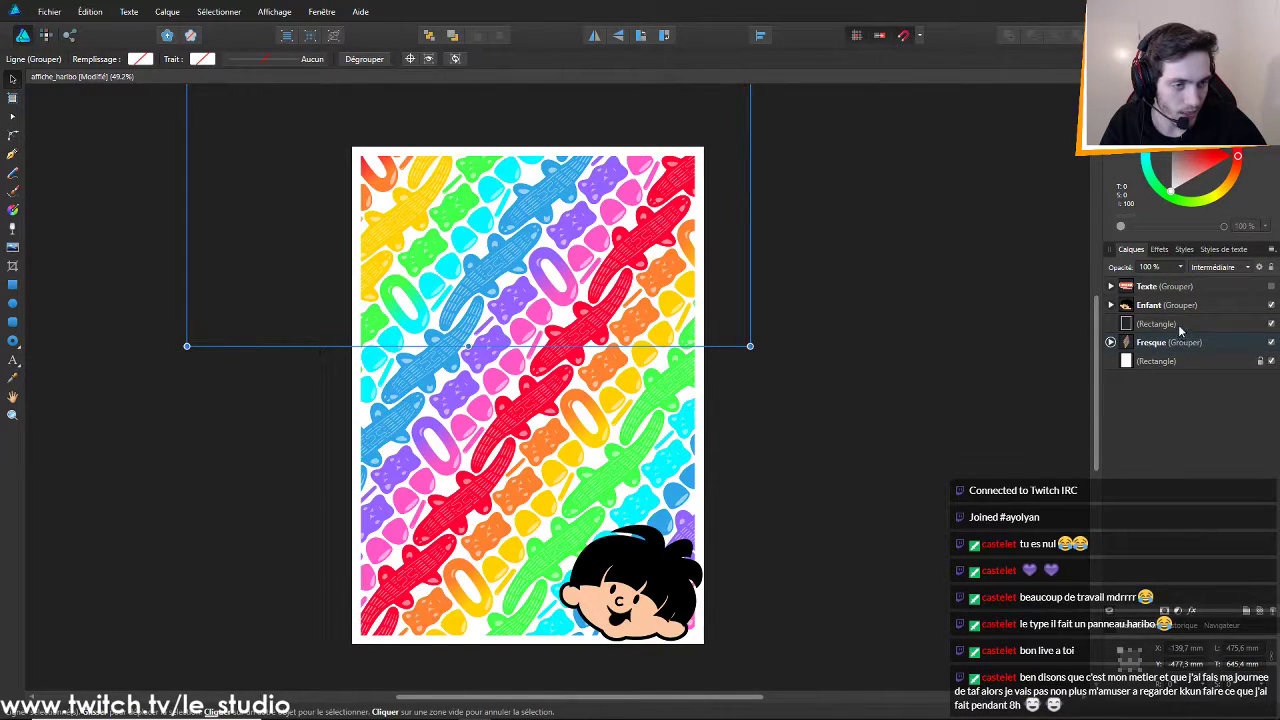
left_click(1230, 323)
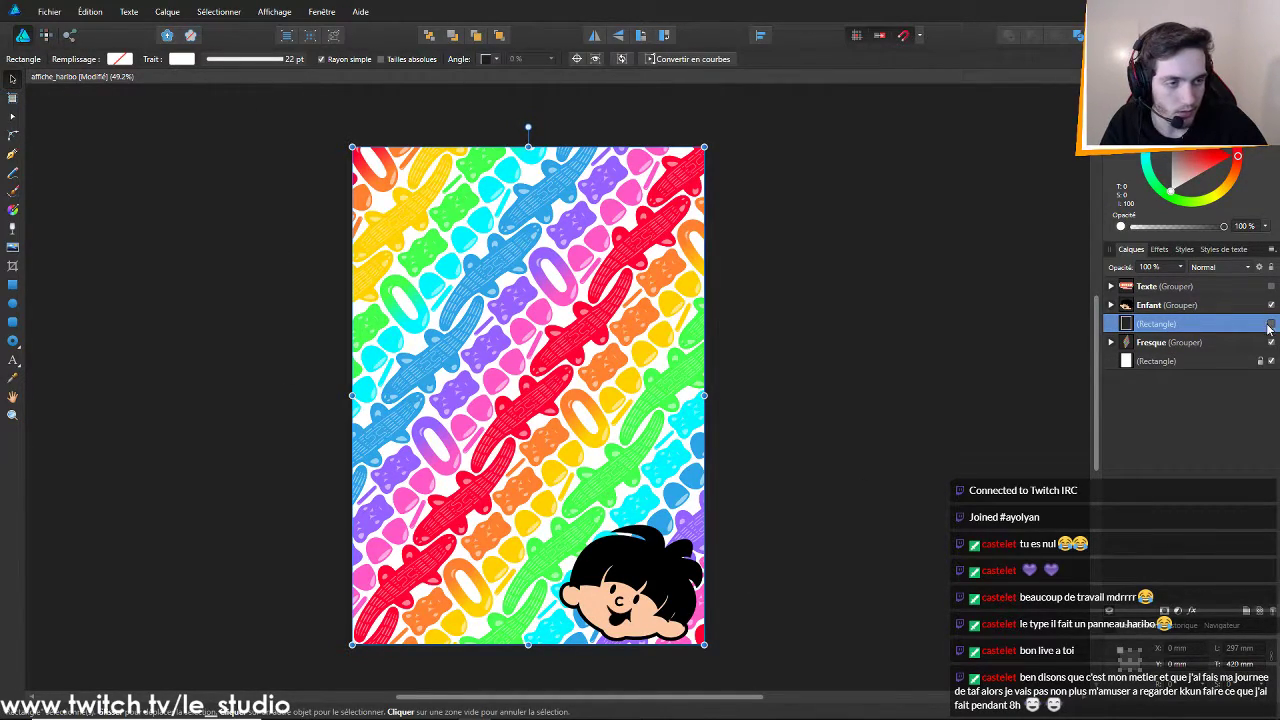
left_click(1271, 324)
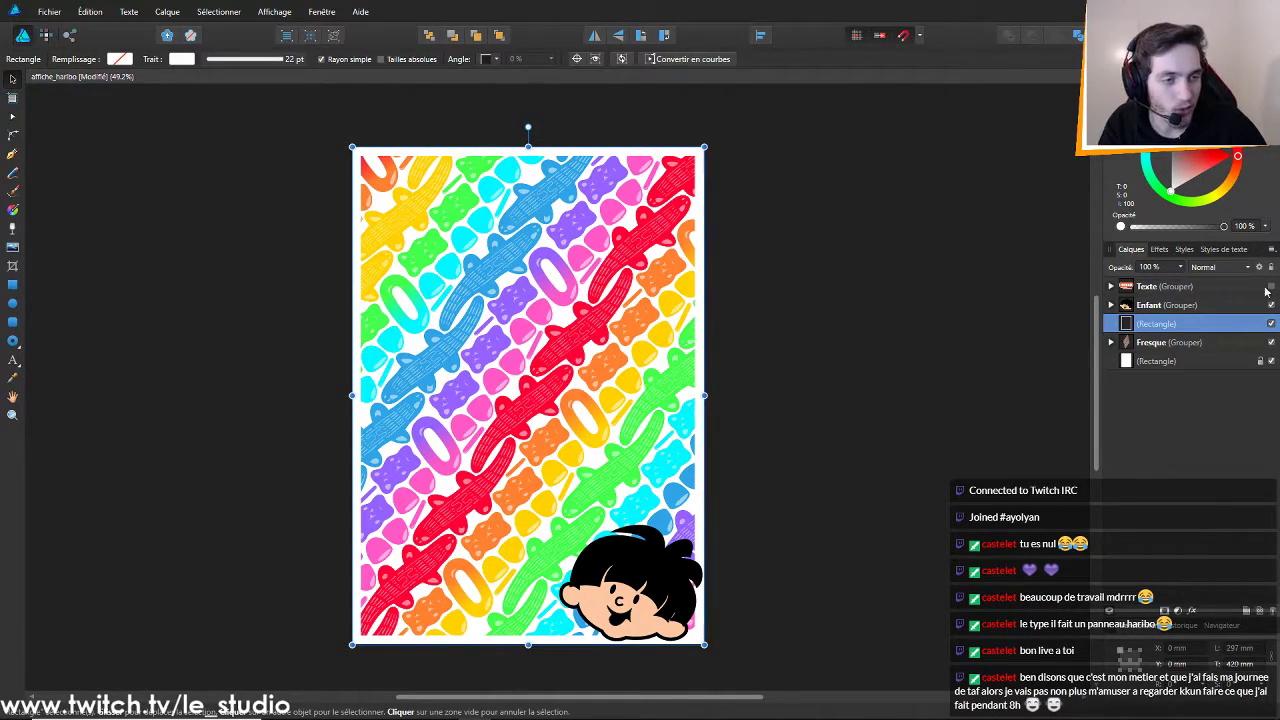
Show the Texte group again and select the Enfant group
left_click(1271, 287)
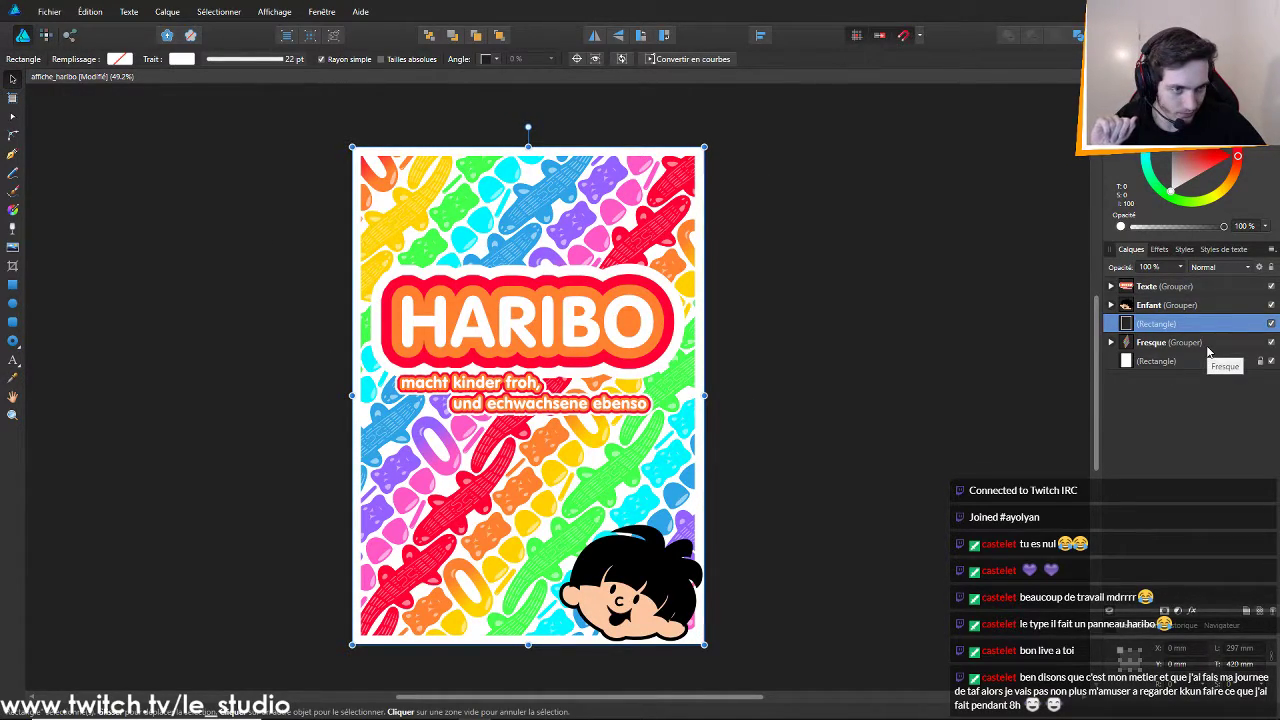
left_click(1148, 306)
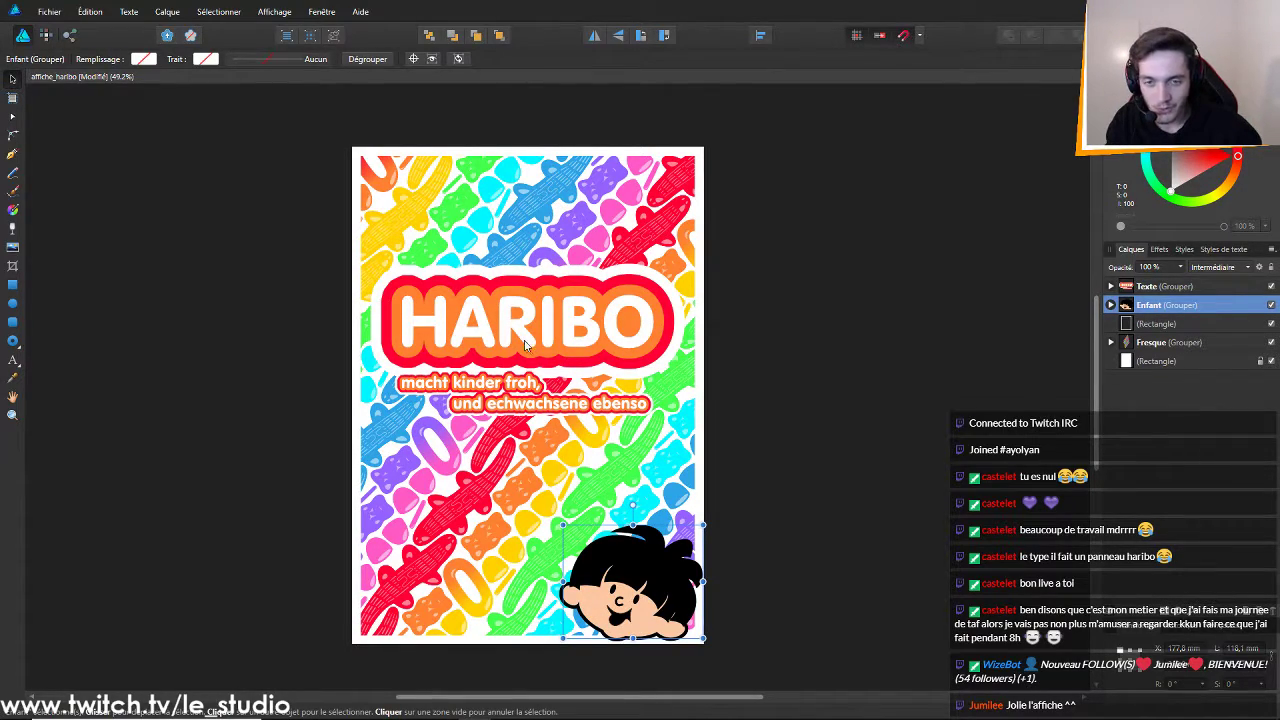
Examine the HARIBO title and its slogan close up and from afar to judge how they read against the fresco
scroll(473, 358, "up", 3)
scroll(473, 363, "up", 1)
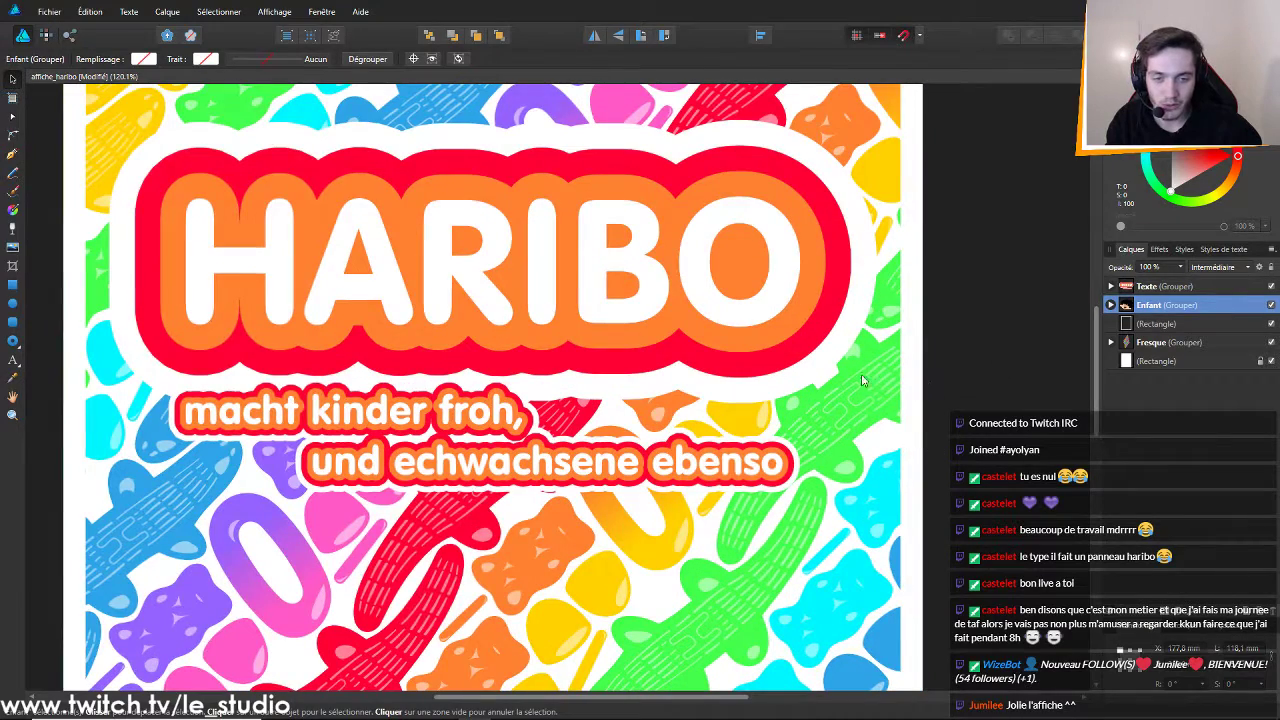
scroll(435, 425, "down", 6)
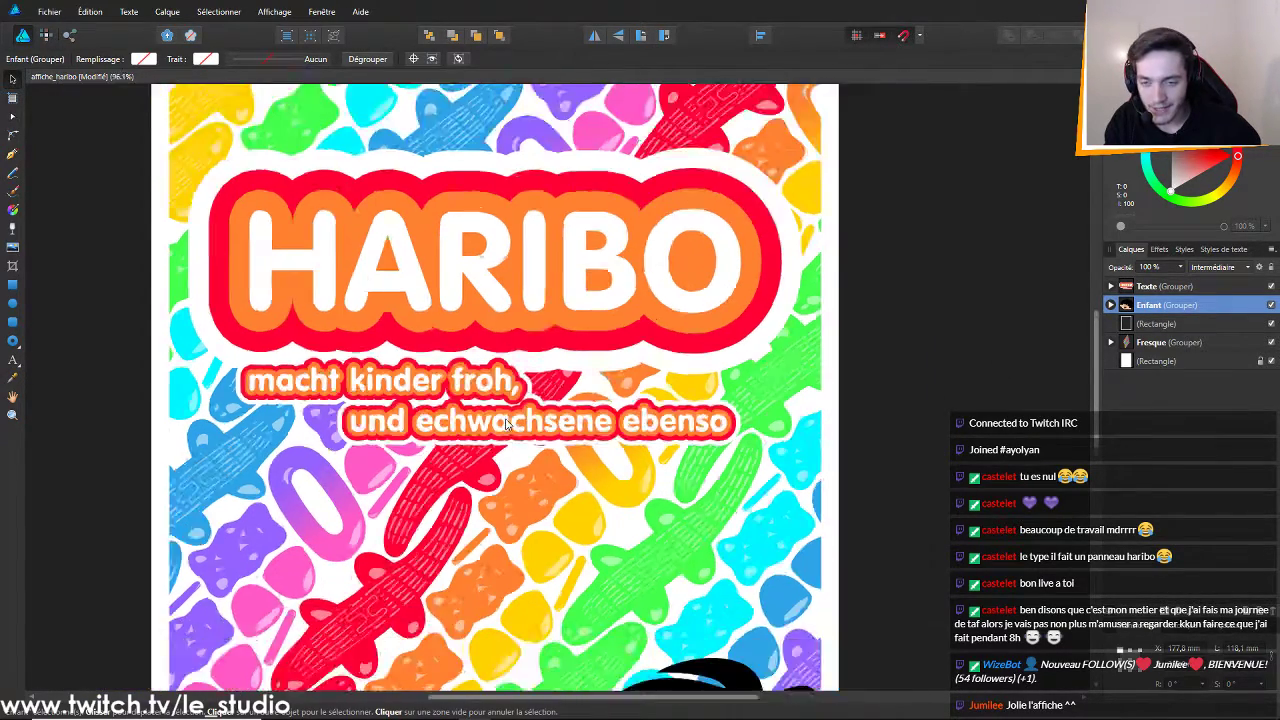
scroll(410, 434, "down", 3)
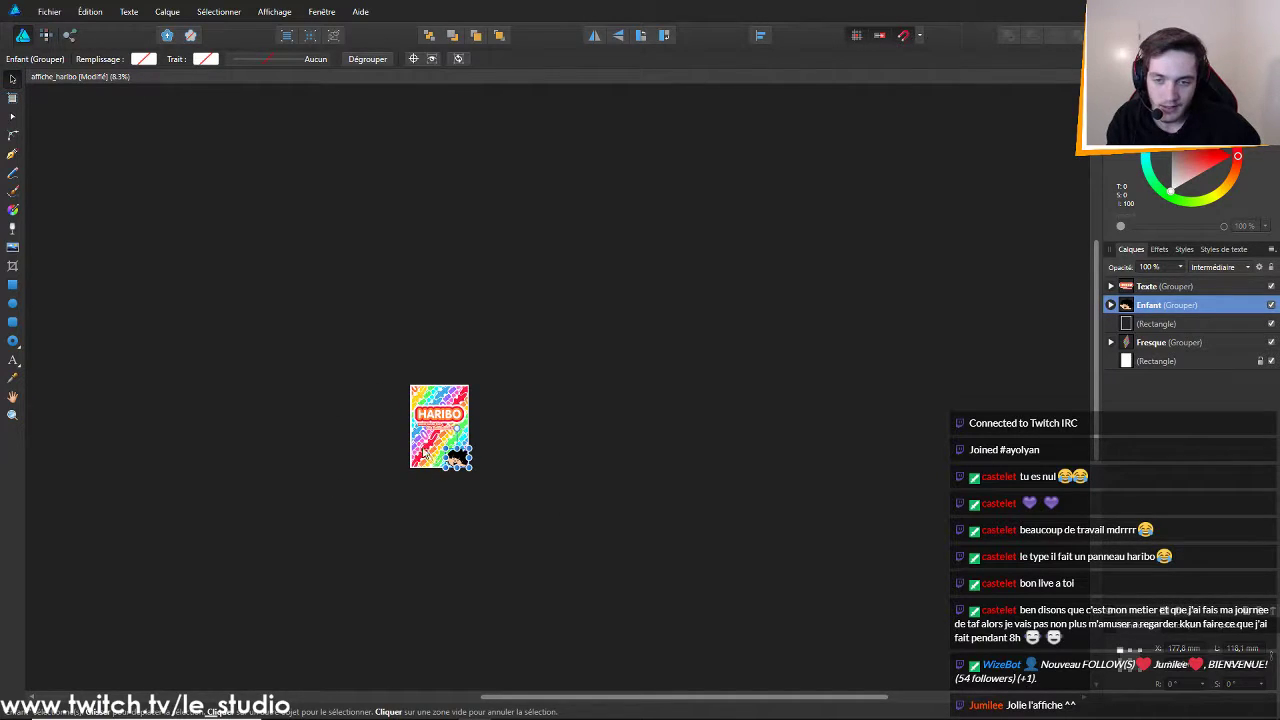
scroll(295, 437, "up", 3)
scroll(477, 440, "up", 2)
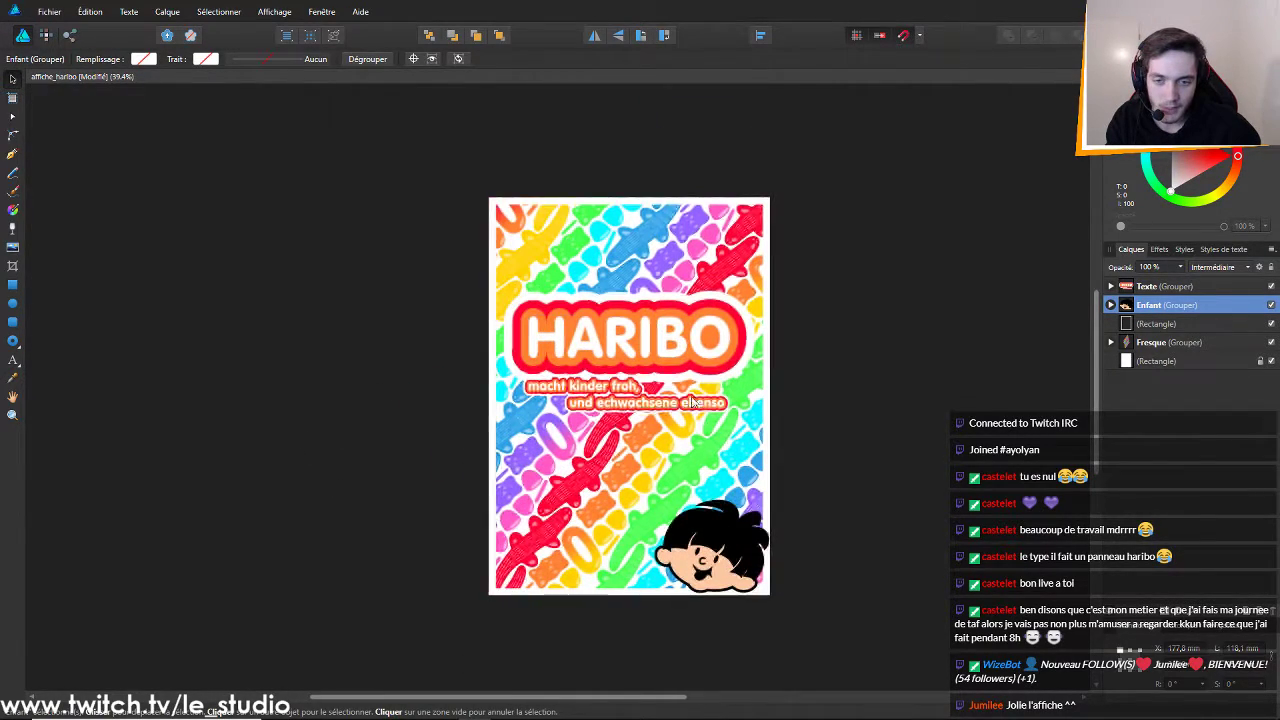
scroll(774, 371, "down", 5)
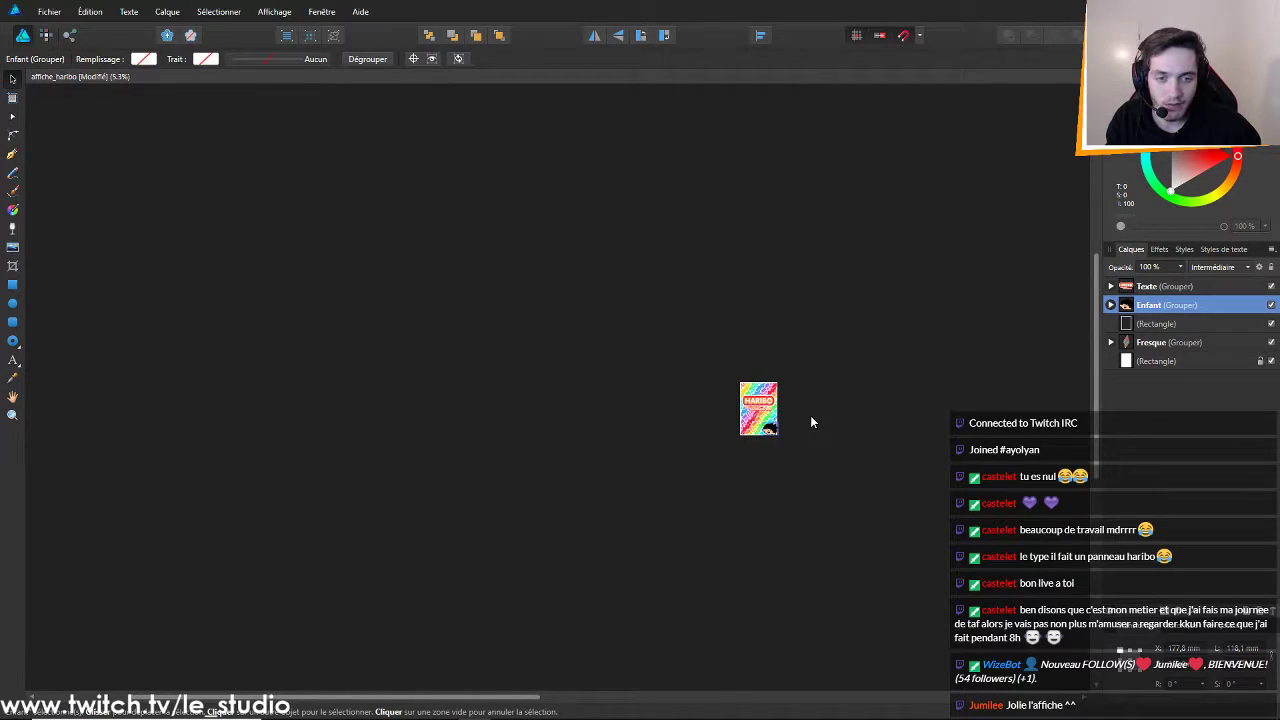
scroll(800, 418, "up", 1)
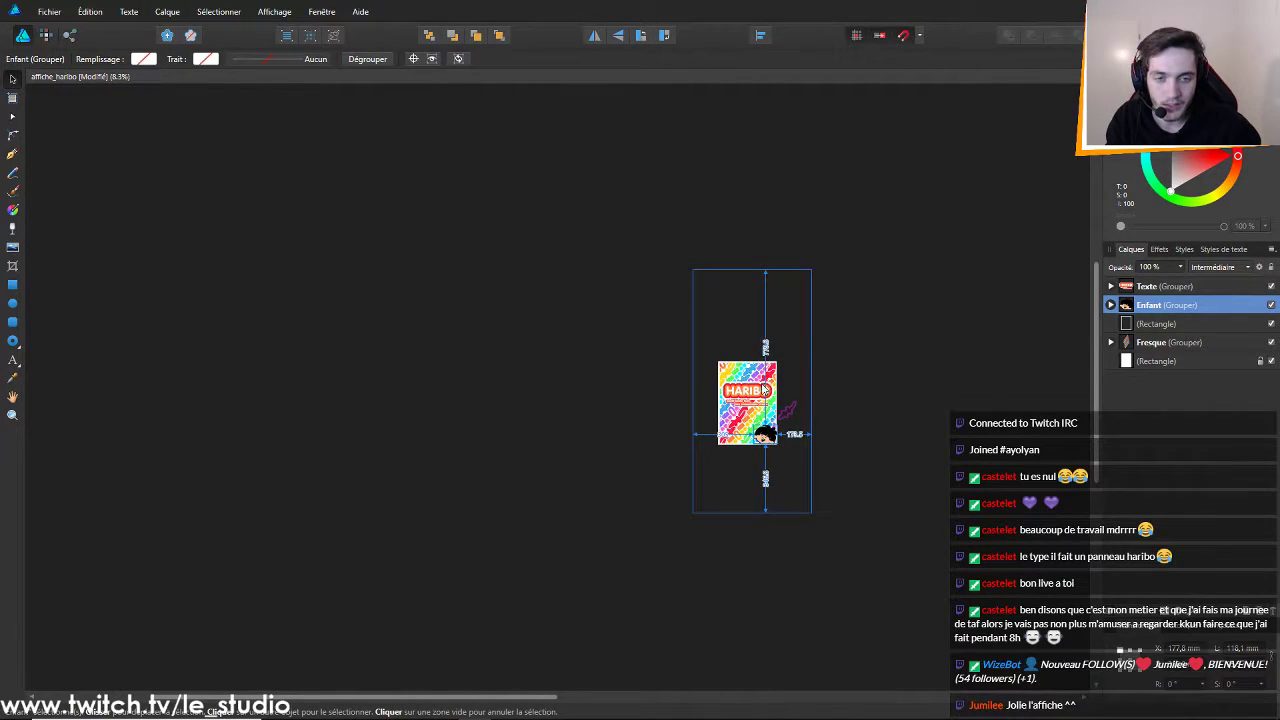
scroll(770, 395, "up", 10)
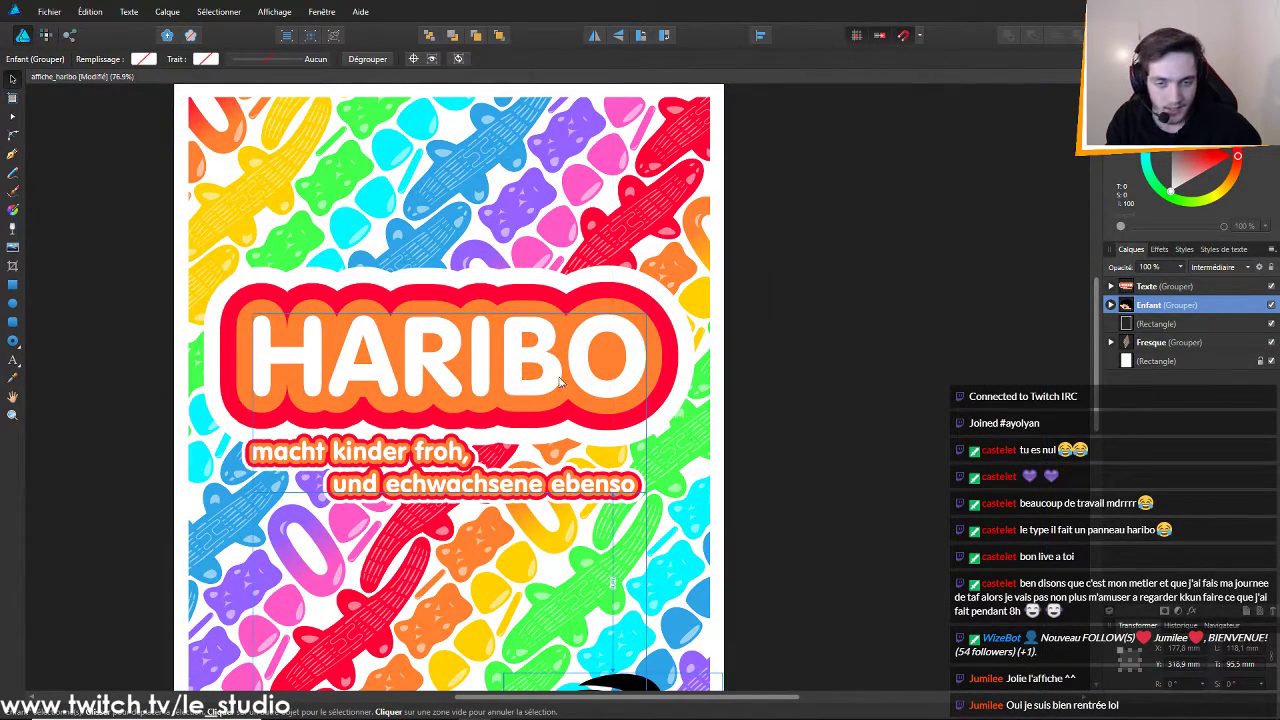
scroll(305, 353, "down", 4)
scroll(533, 430, "up", 2)
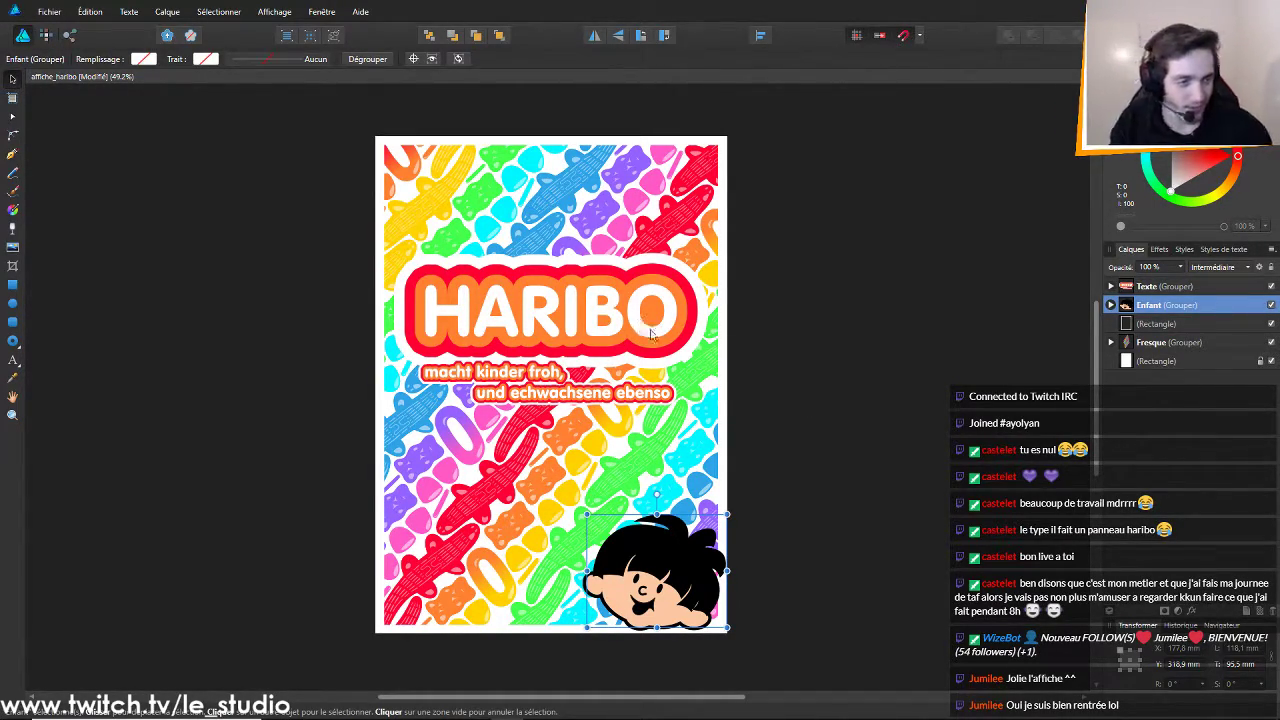
Expand the Fresque group to list its Ligne groups and review the whole poster
left_click(1110, 342)
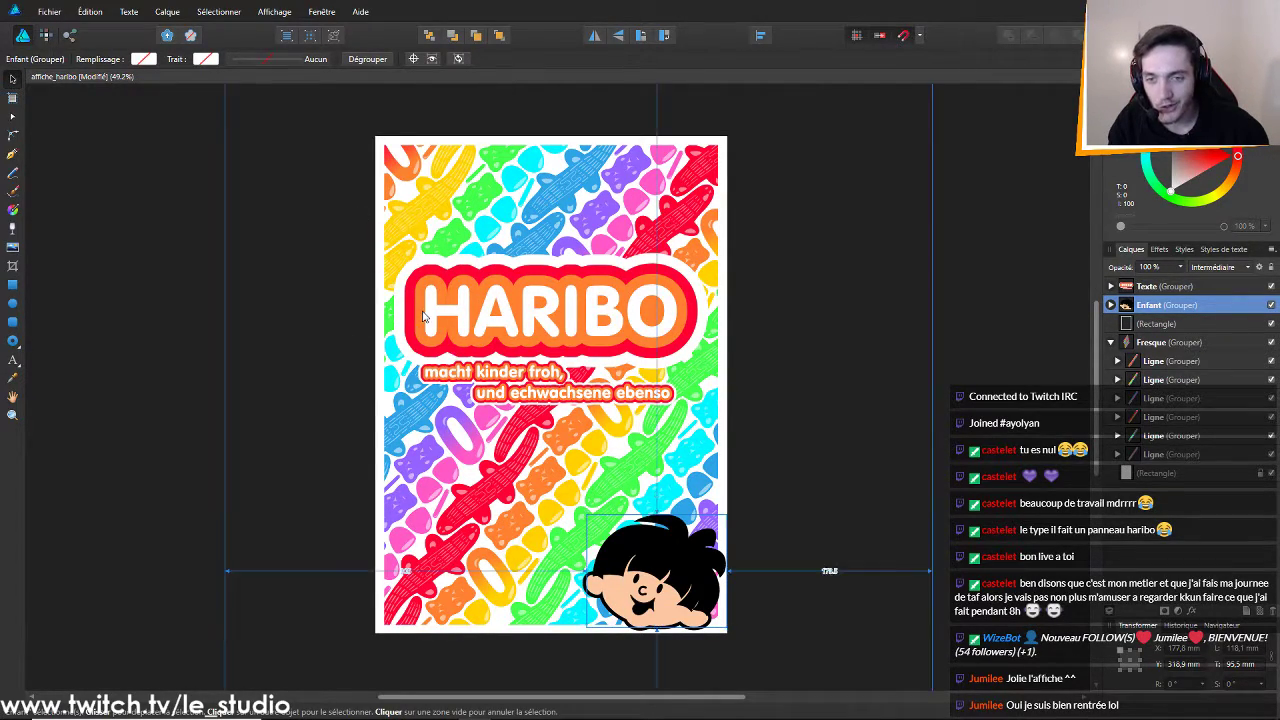
scroll(425, 310, "up", 6)
scroll(763, 340, "down", 5)
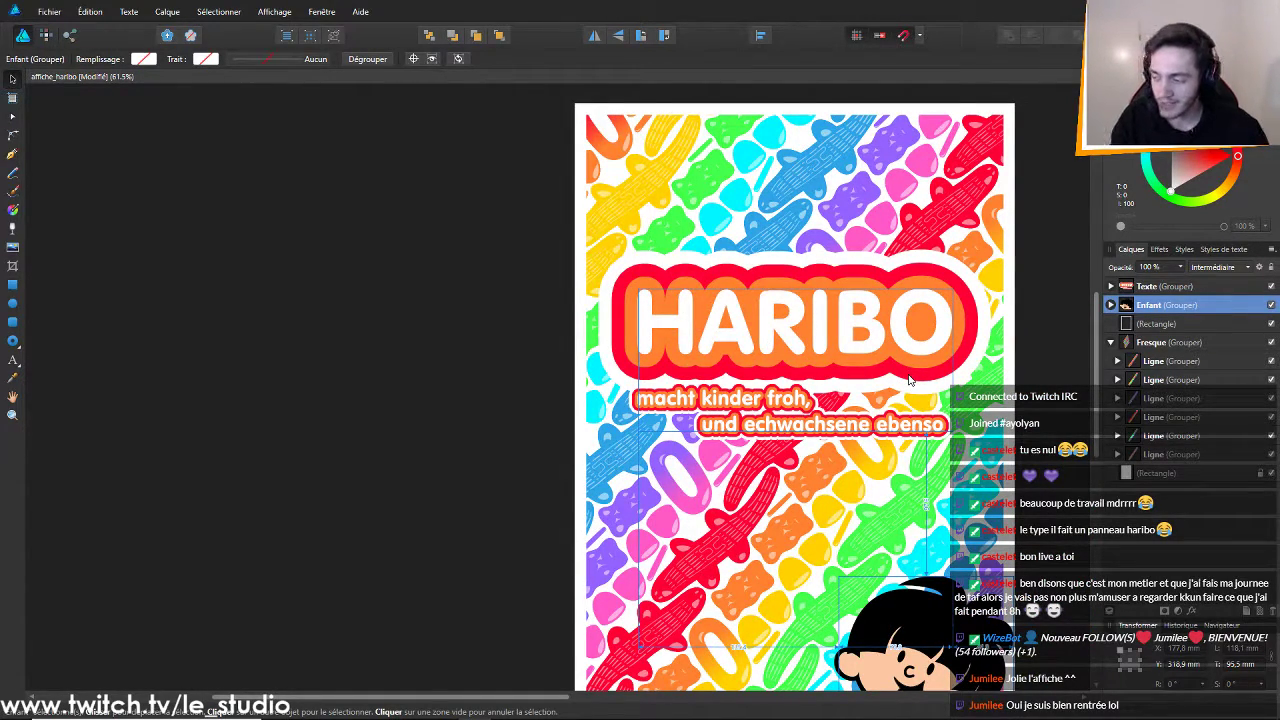
scroll(787, 362, "down", 3)
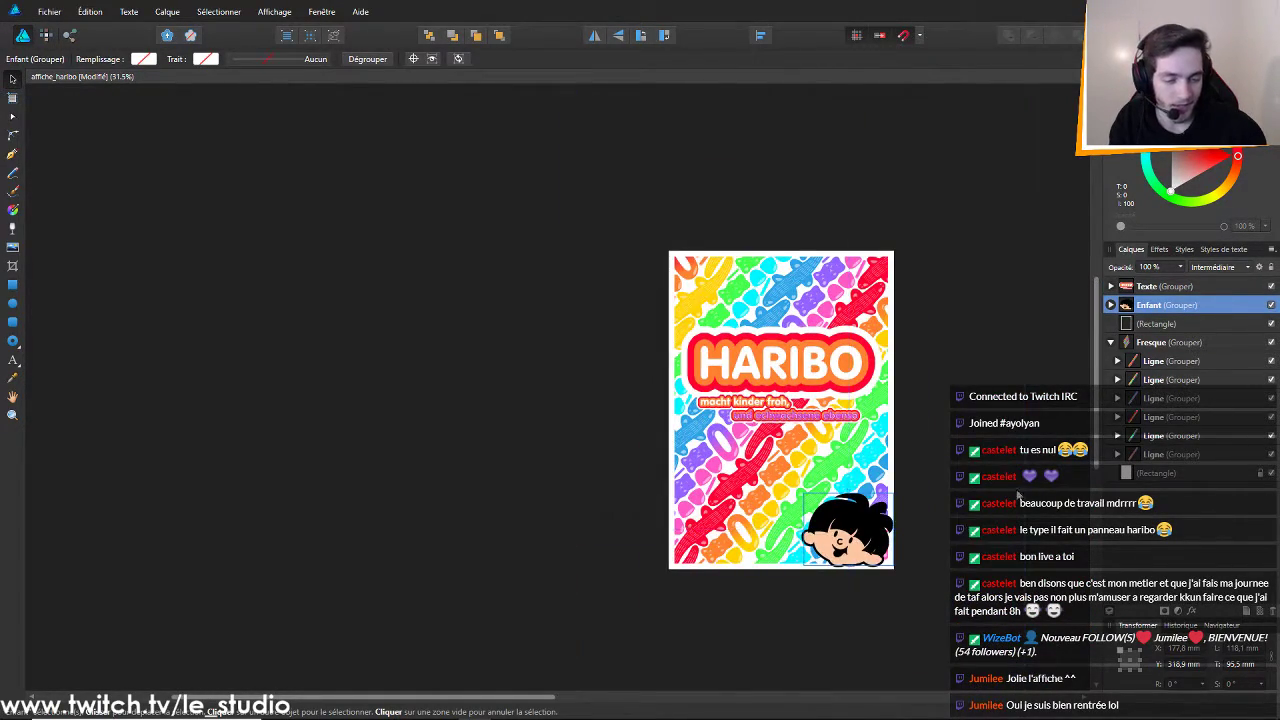
scroll(572, 224, "up", 3)
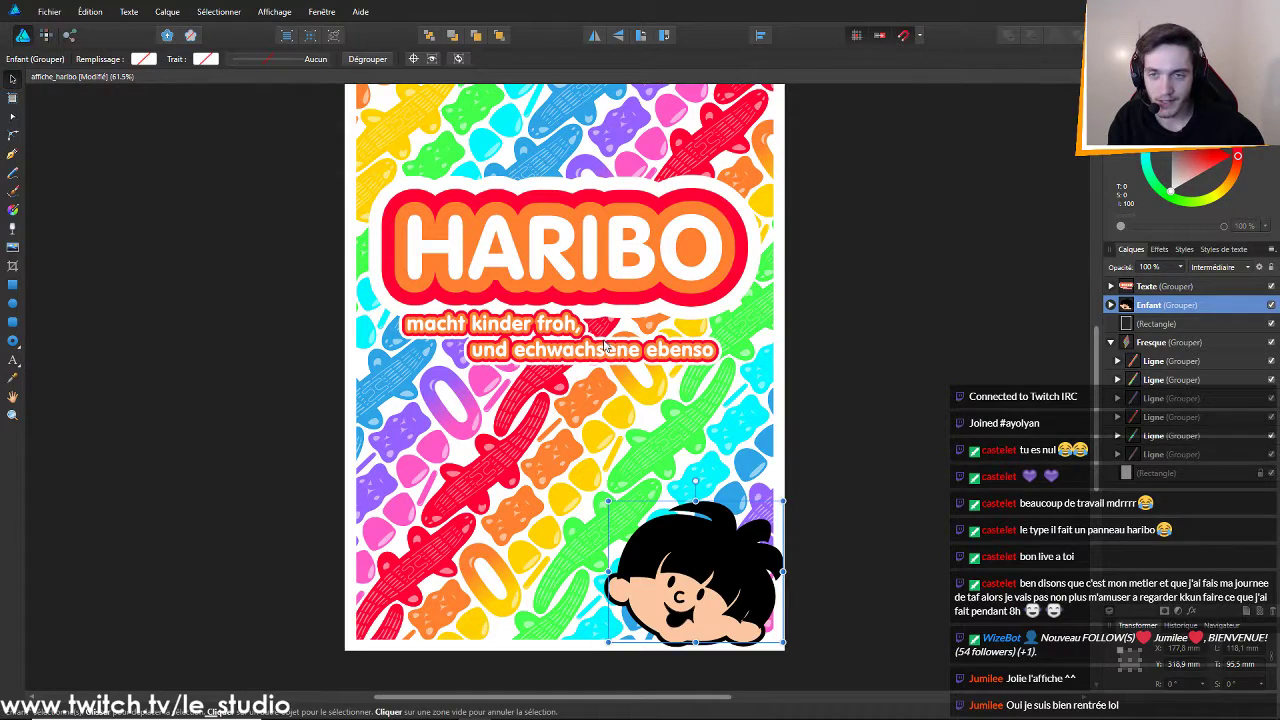
Examine the lower half of the poster at several scales, focusing on the candy rows around the child's head
scroll(604, 344, "up", 1)
scroll(700, 400, "down", 3)
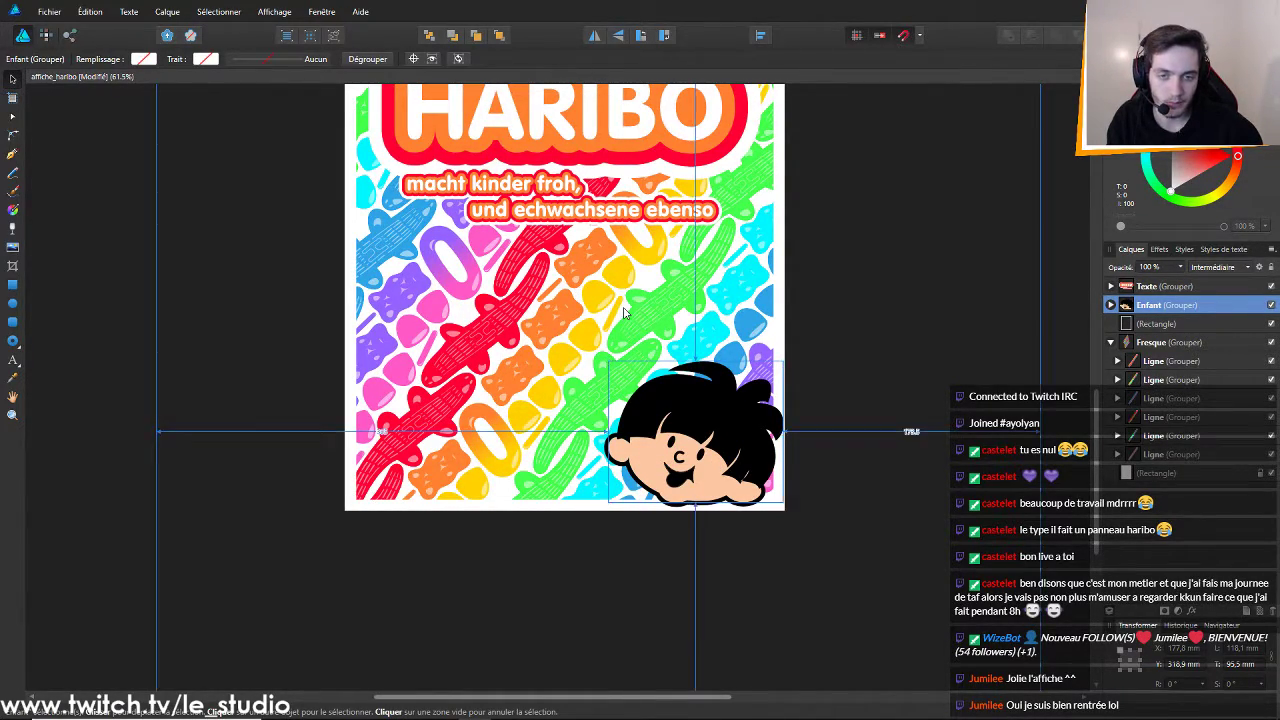
scroll(612, 300, "up", 5)
scroll(590, 345, "up", 1)
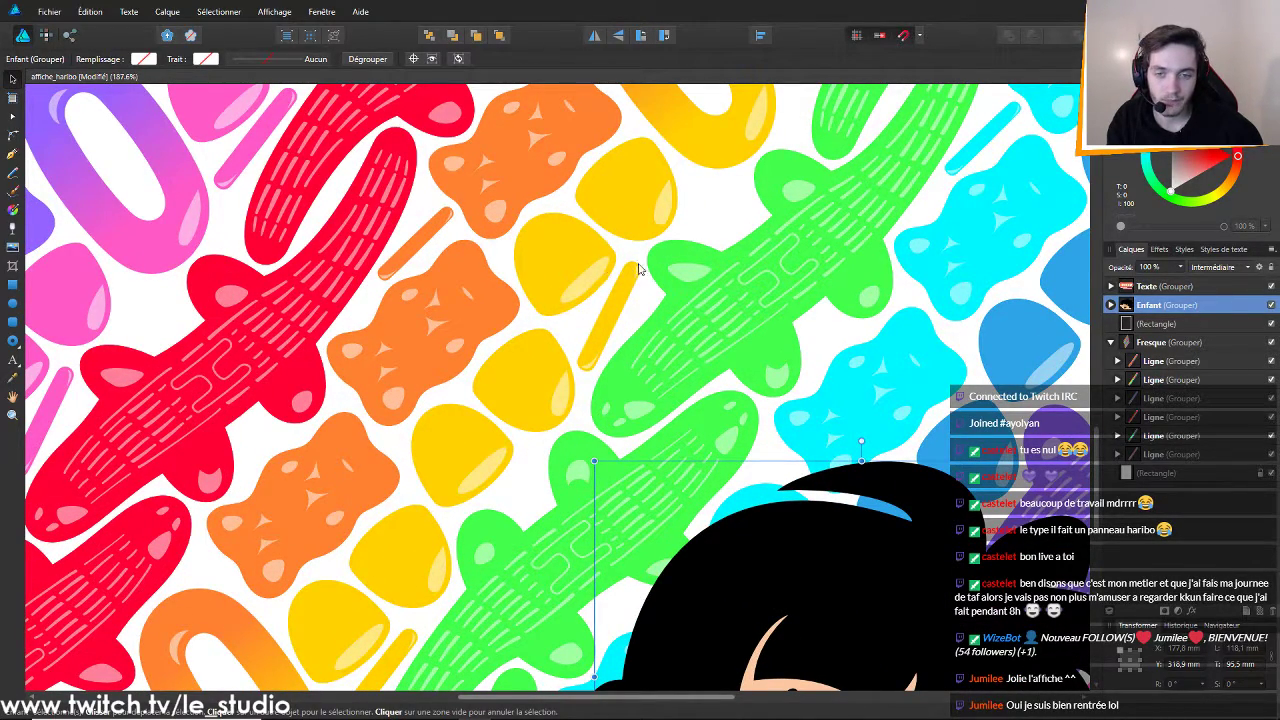
scroll(488, 305, "down", 7)
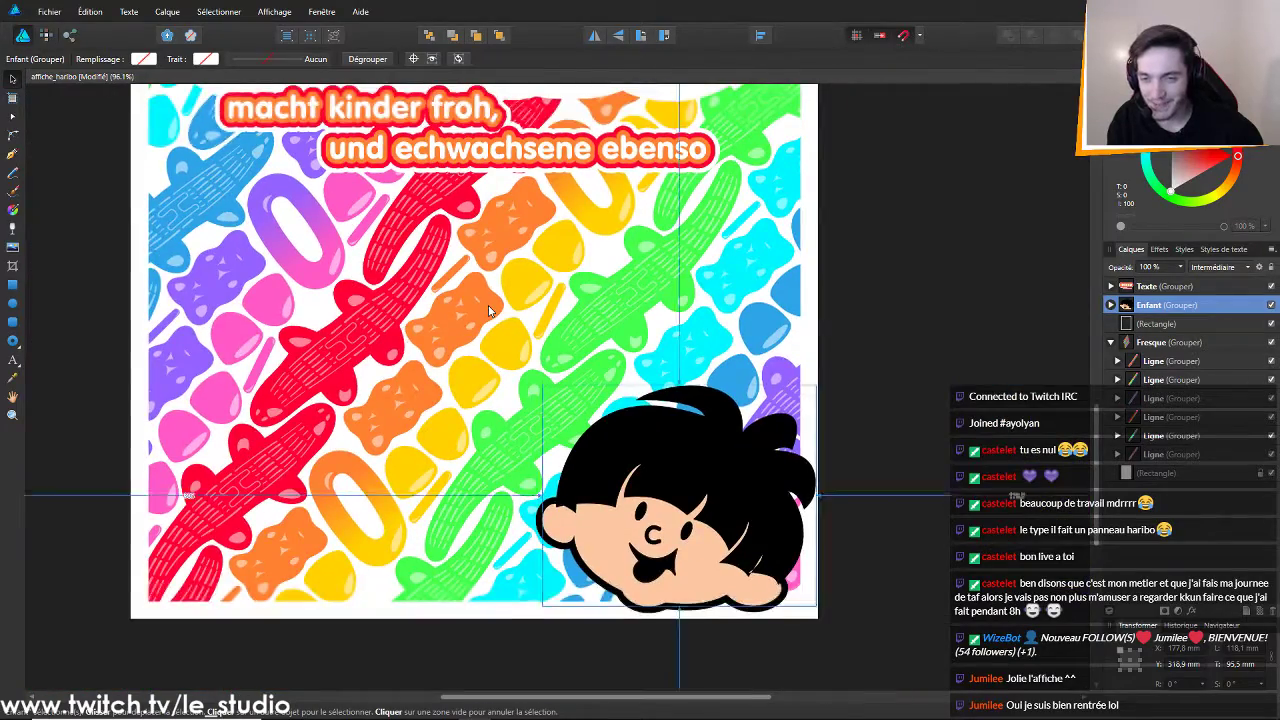
scroll(300, 342, "up", 2)
scroll(260, 342, "down", 4)
scroll(230, 342, "up", 5)
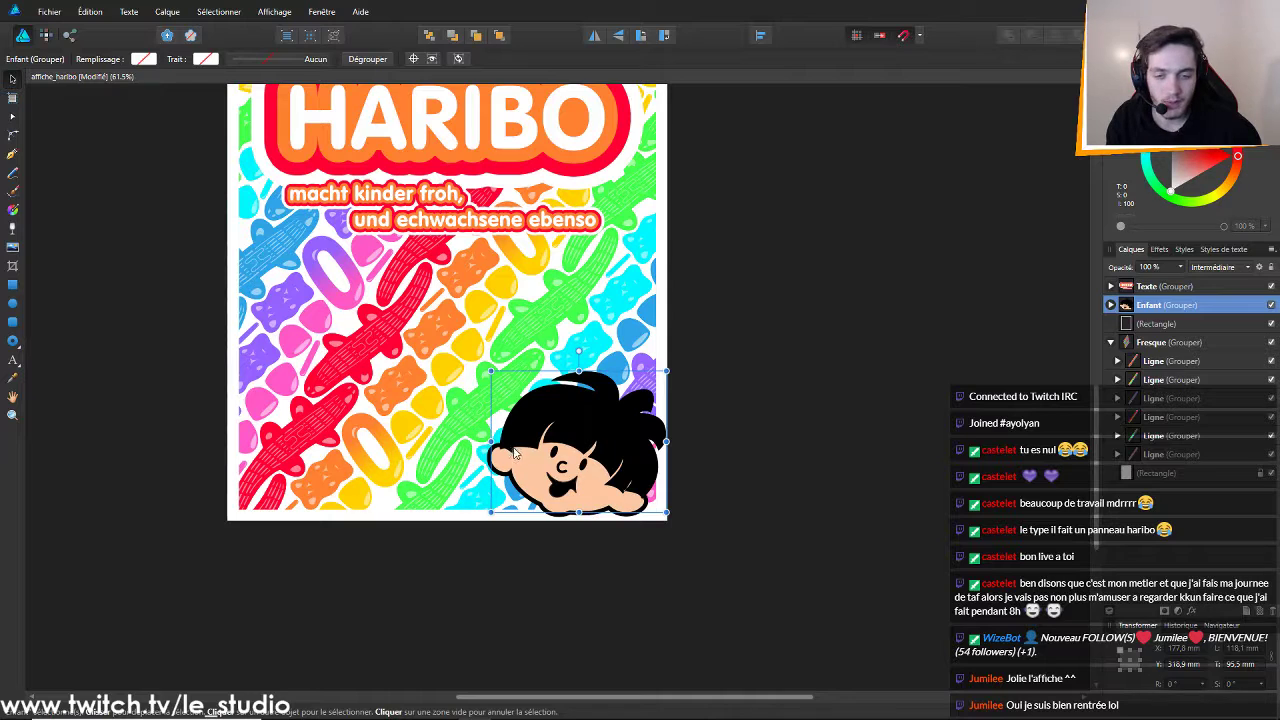
scroll(617, 445, "down", 5)
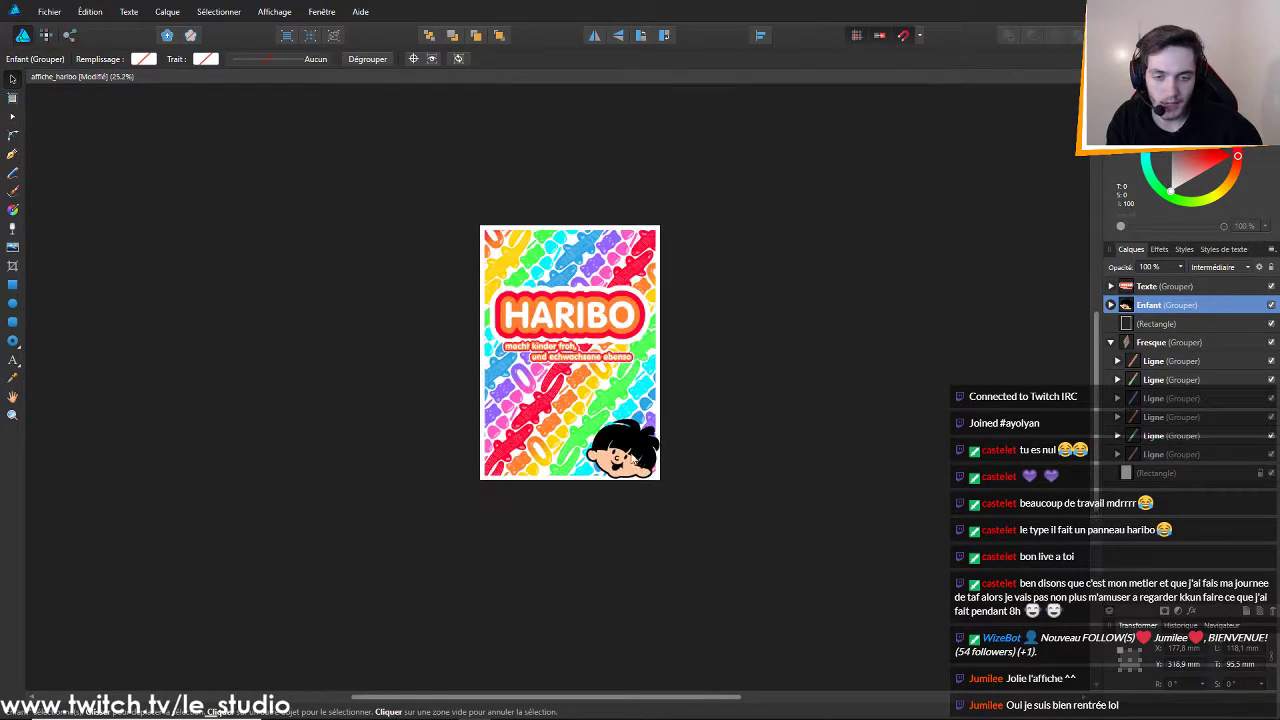
scroll(618, 460, "up", 3)
scroll(618, 462, "up", 3)
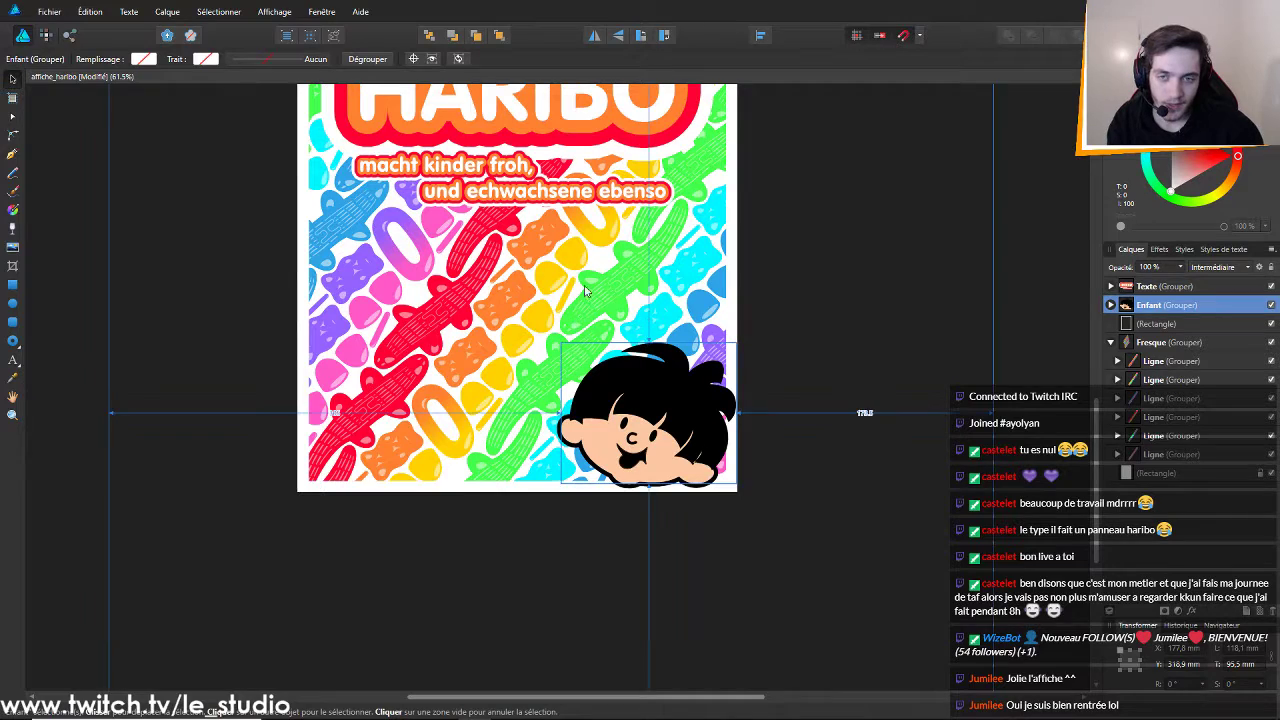
scroll(590, 279, "down", 2)
scroll(590, 279, "down", 4)
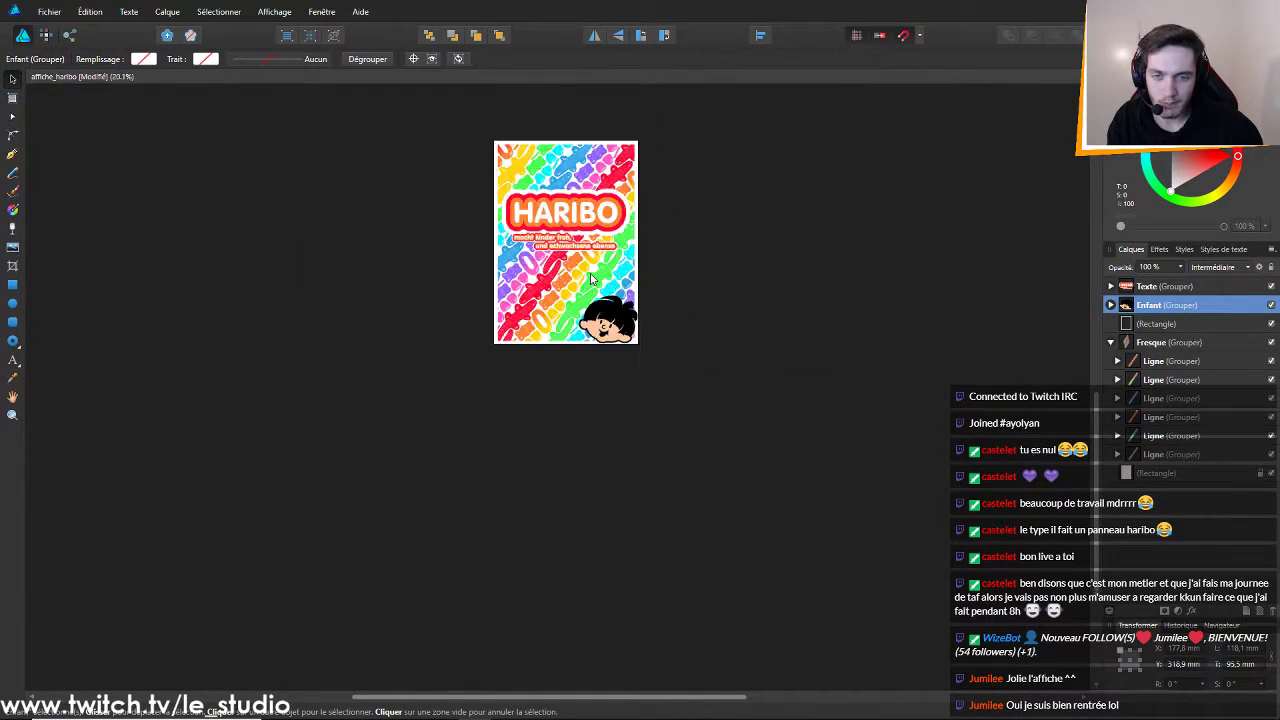
scroll(590, 279, "up", 4)
scroll(590, 279, "up", 3)
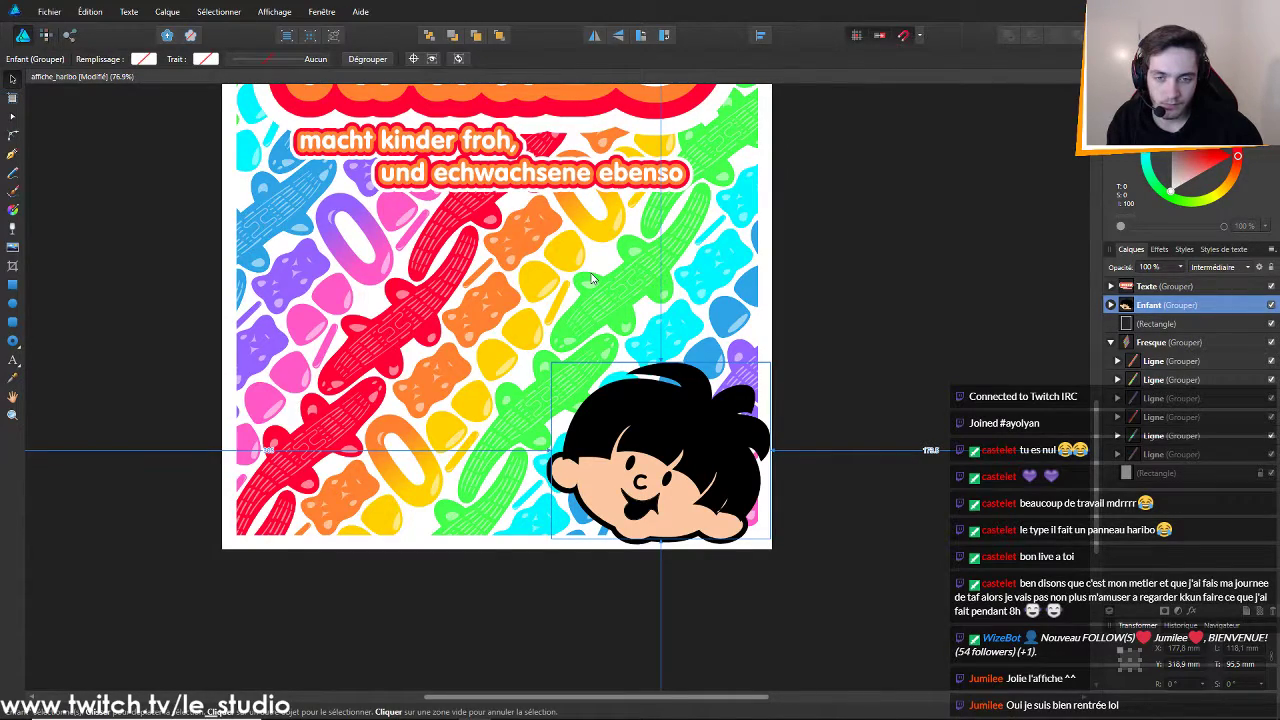
scroll(590, 279, "down", 1)
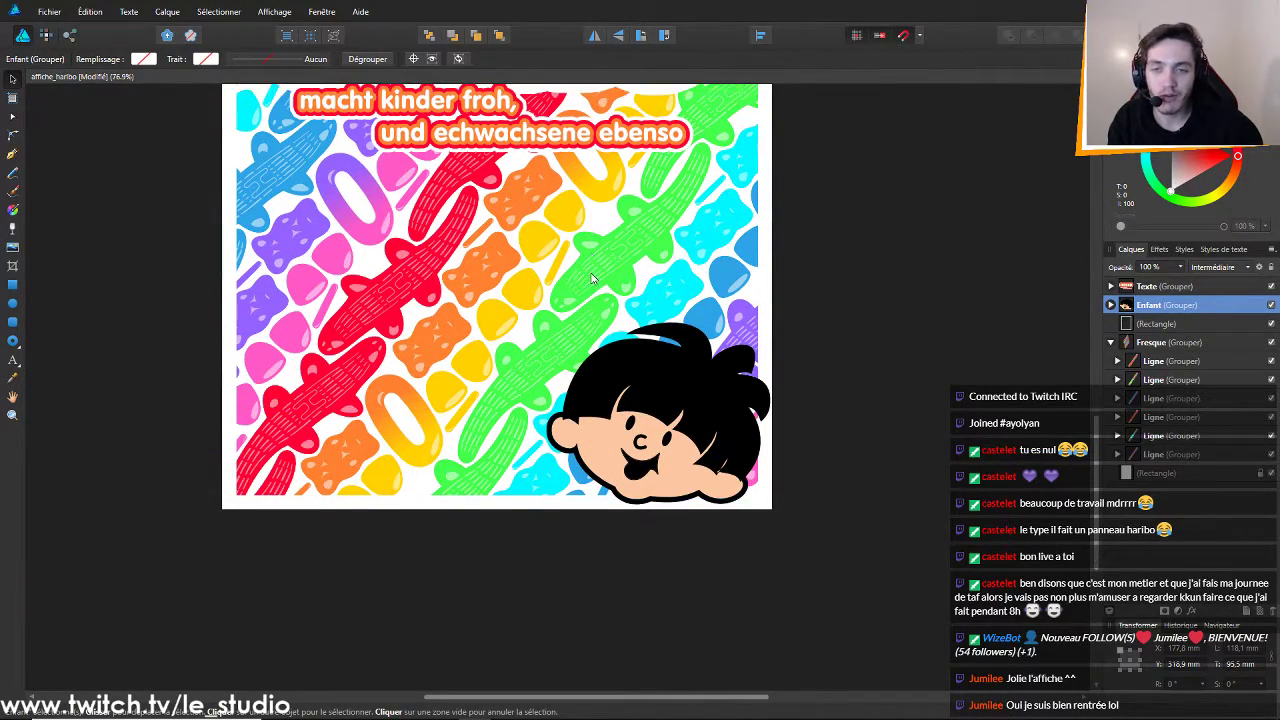
Try rotating the Fresque group 180° and shifting it slightly downward behind the poster's title
scroll(591, 279, "down", 5)
scroll(591, 279, "up", 3)
scroll(591, 279, "up", 4)
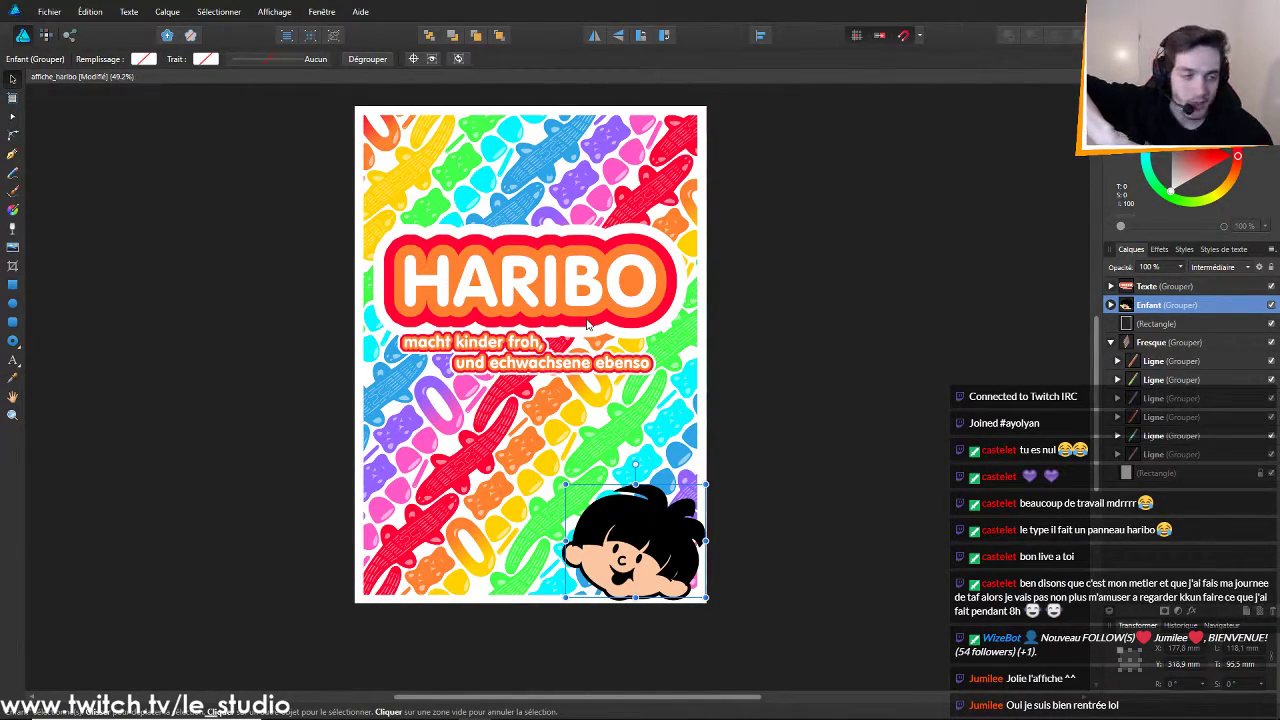
left_click(1169, 342)
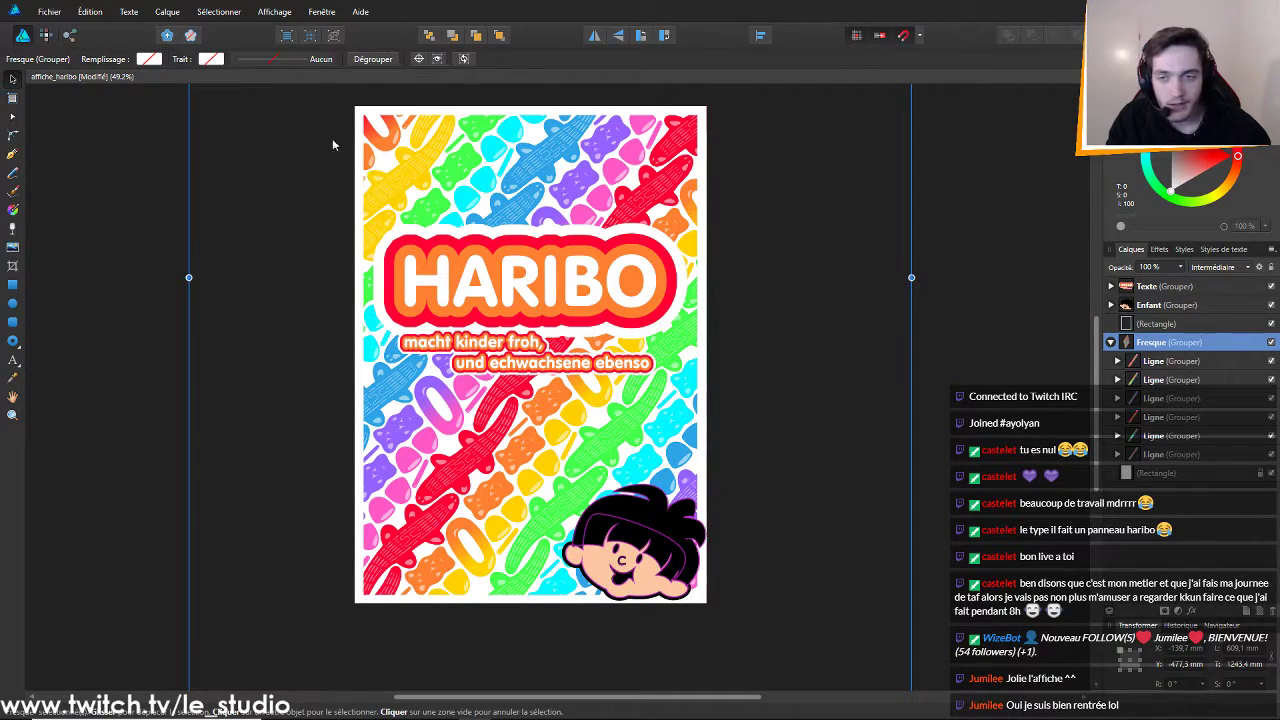
scroll(843, 192, "down", 5)
scroll(831, 190, "up", 5)
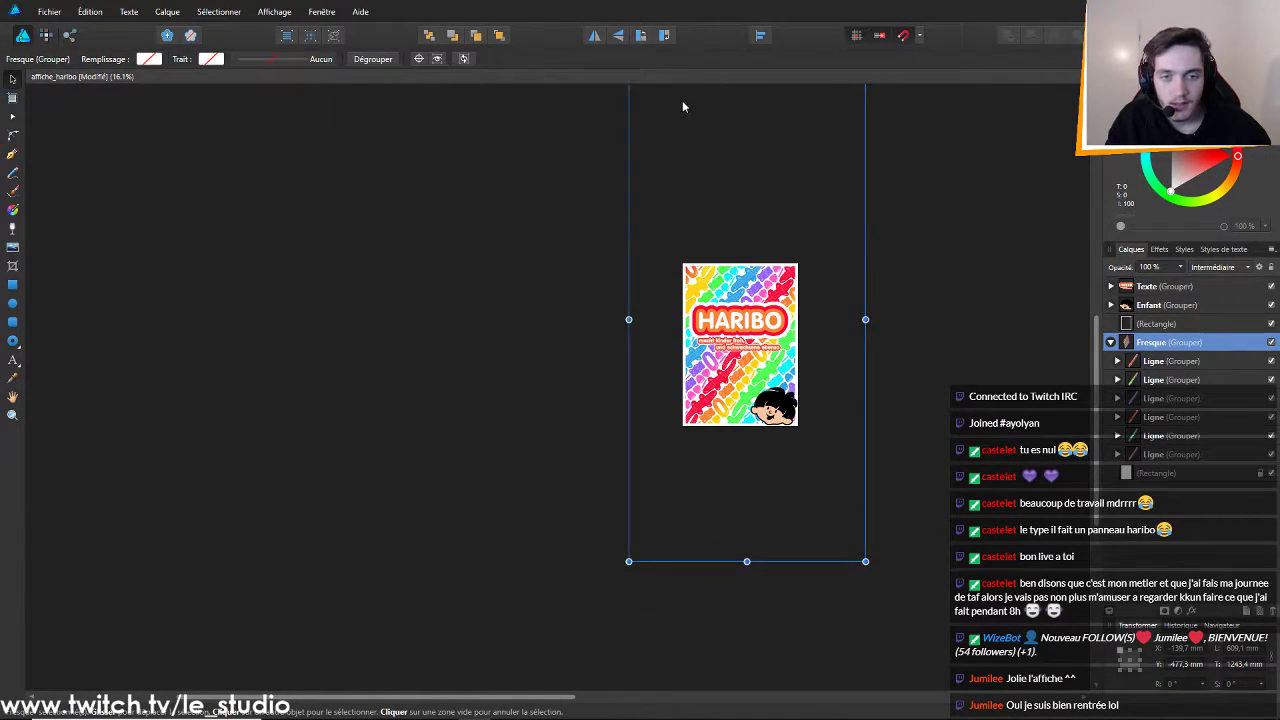
scroll(712, 136, "down", 2)
scroll(712, 141, "up", 1)
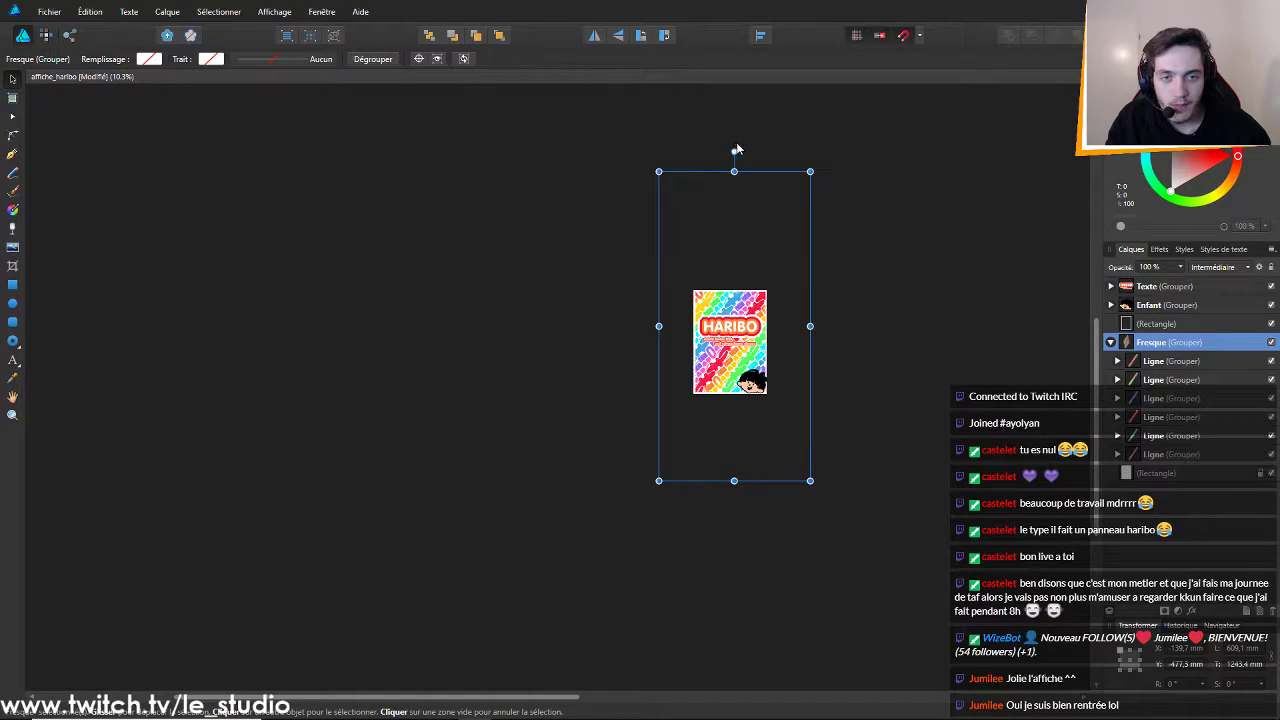
left_click_drag(734, 152, 755, 533)
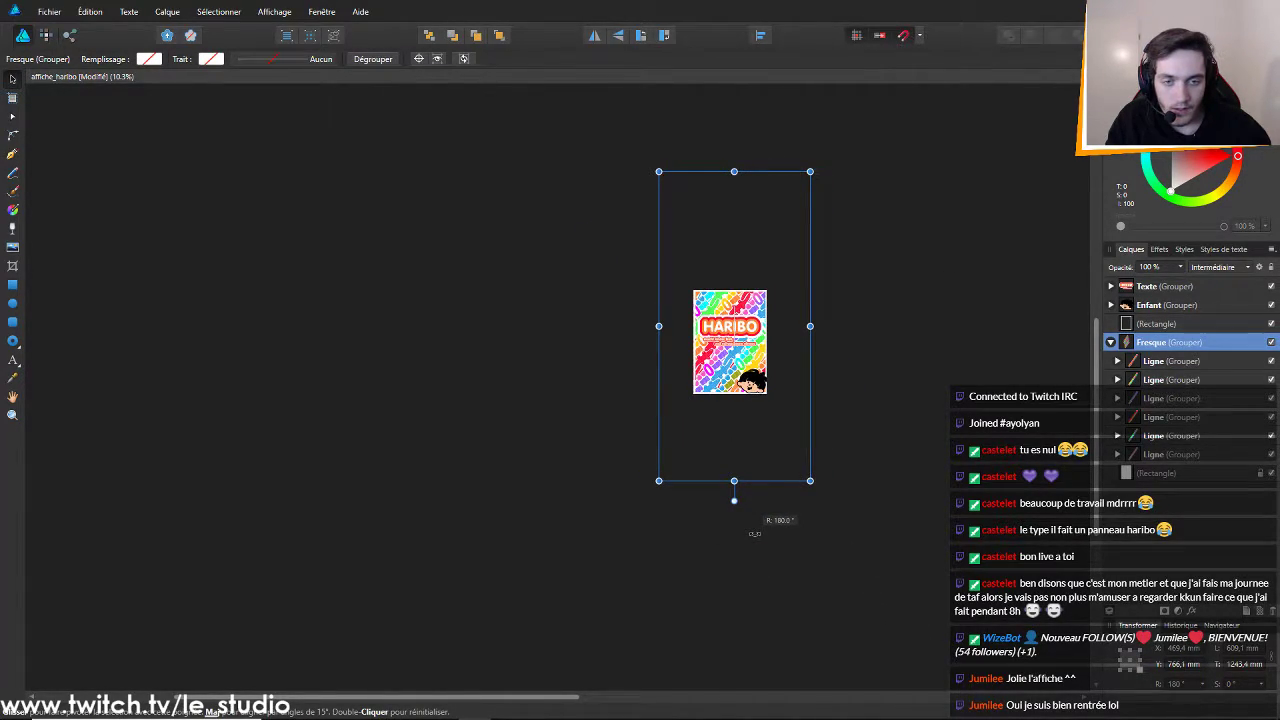
mouse_move(751, 443)
left_mouse_down()
mouse_move(786, 491)
mouse_move(757, 480)
mouse_move(720, 420)
mouse_move(750, 444)
mouse_move(746, 464)
left_mouse_up()
scroll(823, 357, "up", 1)
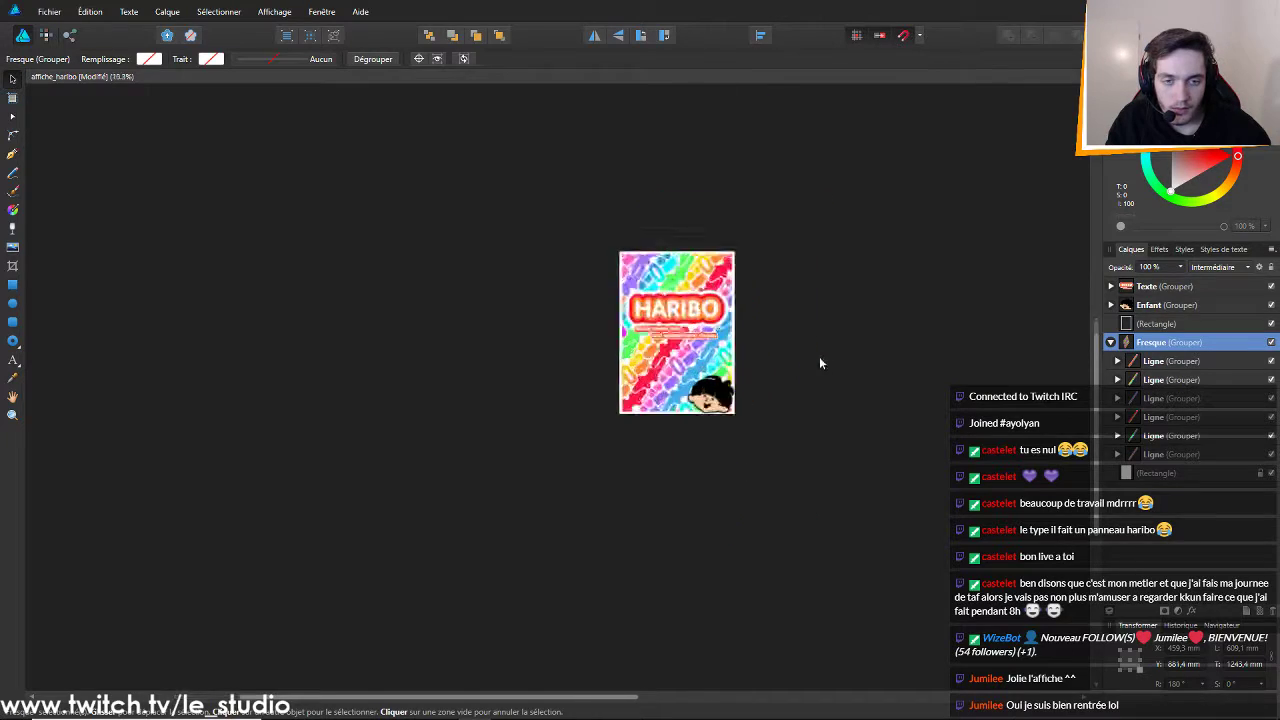
Undo the Fresque group's move and rotation, along with the earlier hiding of the Texte group
scroll(823, 364, "up", 6)
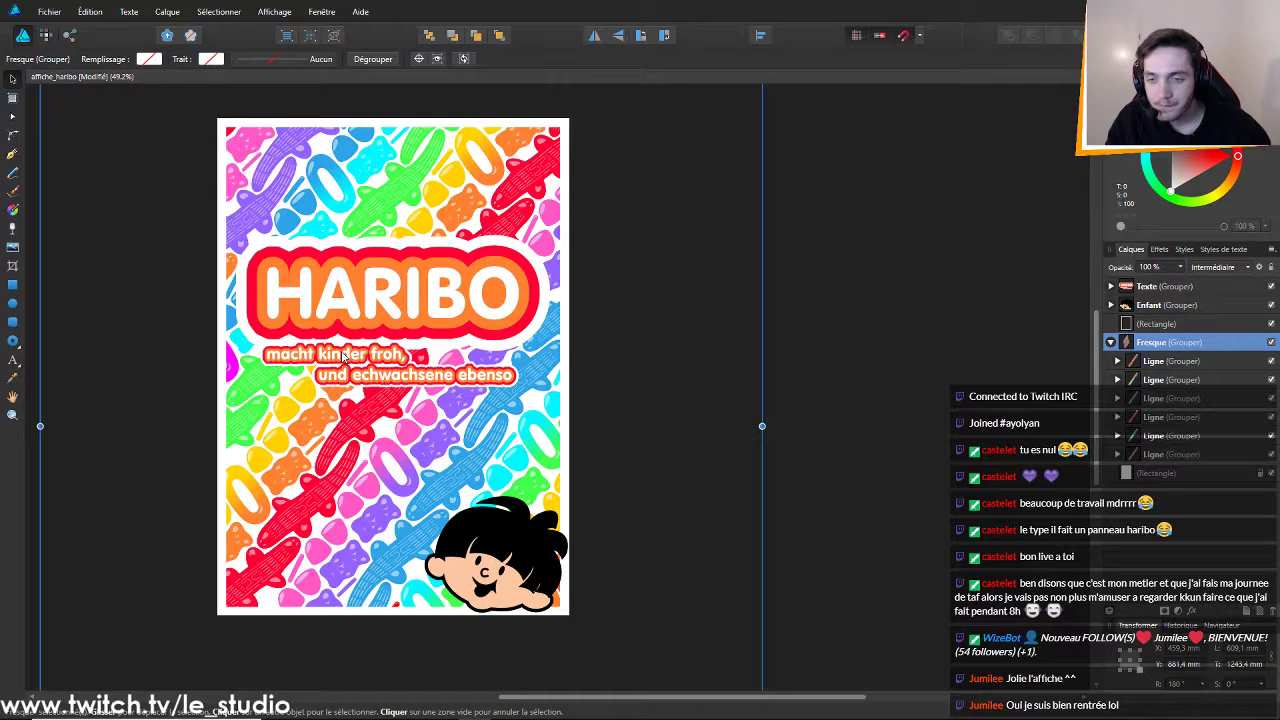
scroll(344, 356, "down", 1)
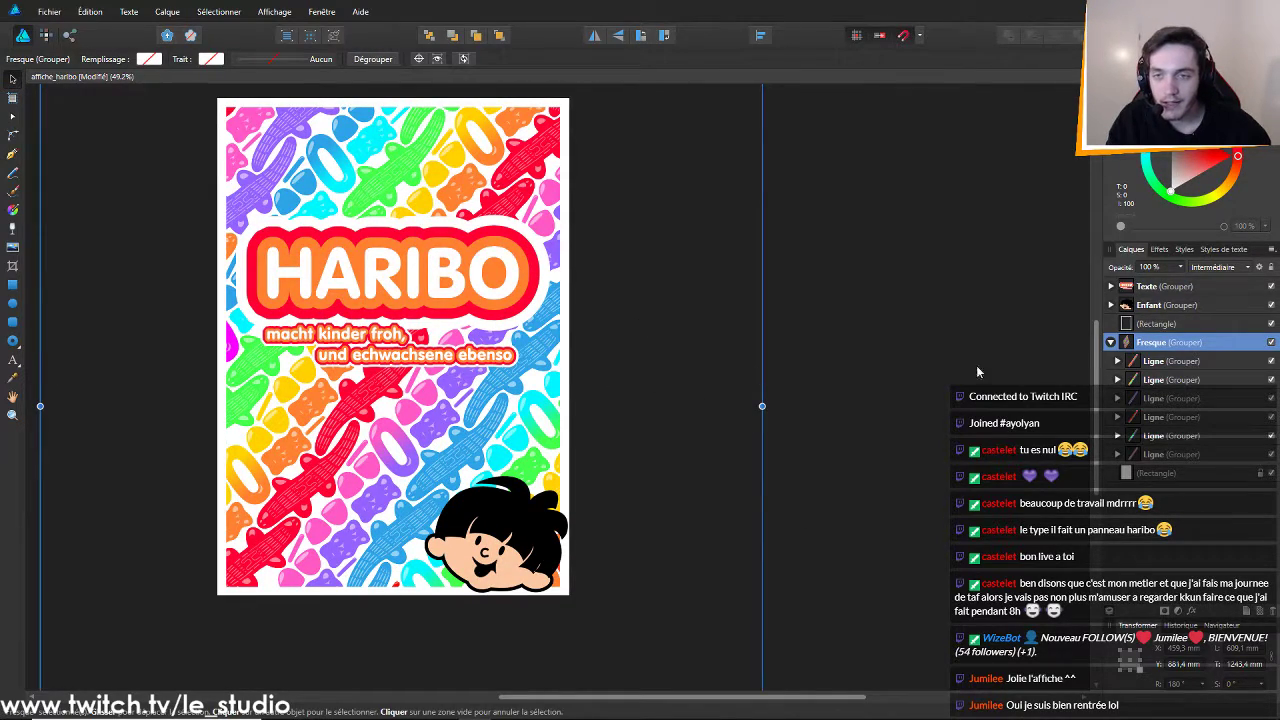
key("ctrl+z")
key("ctrl+z")
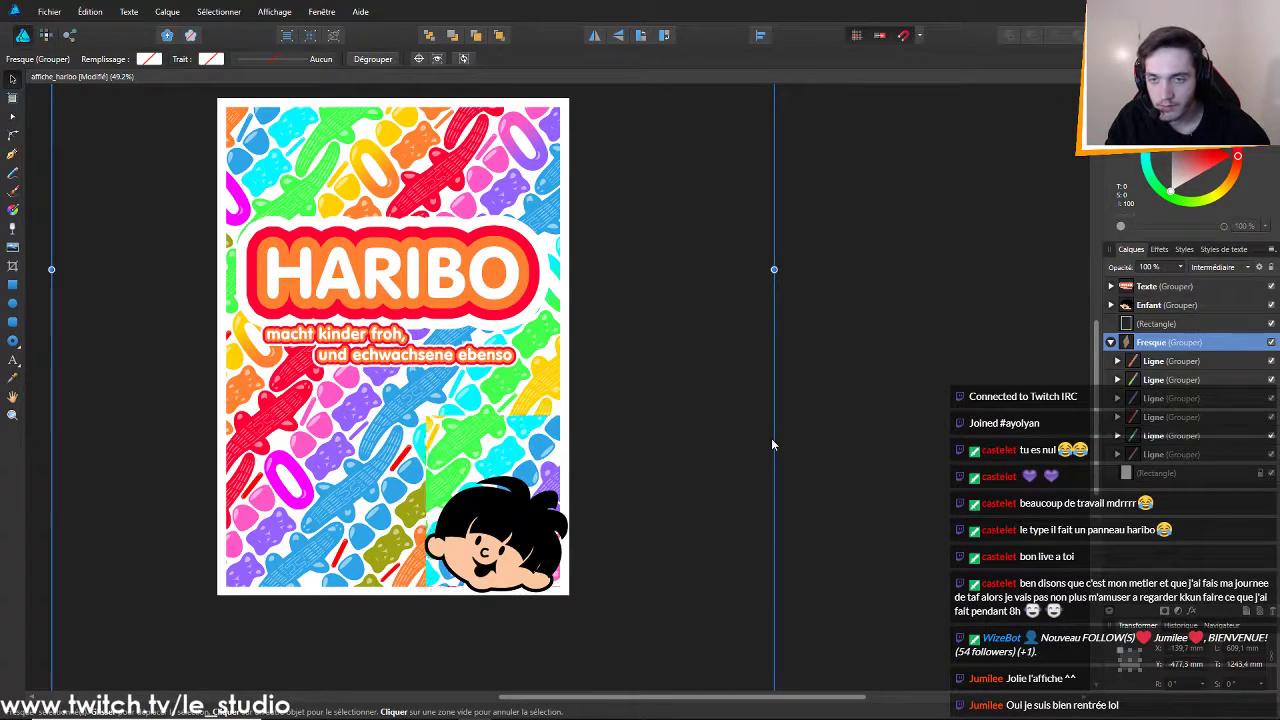
key("ctrl+z")
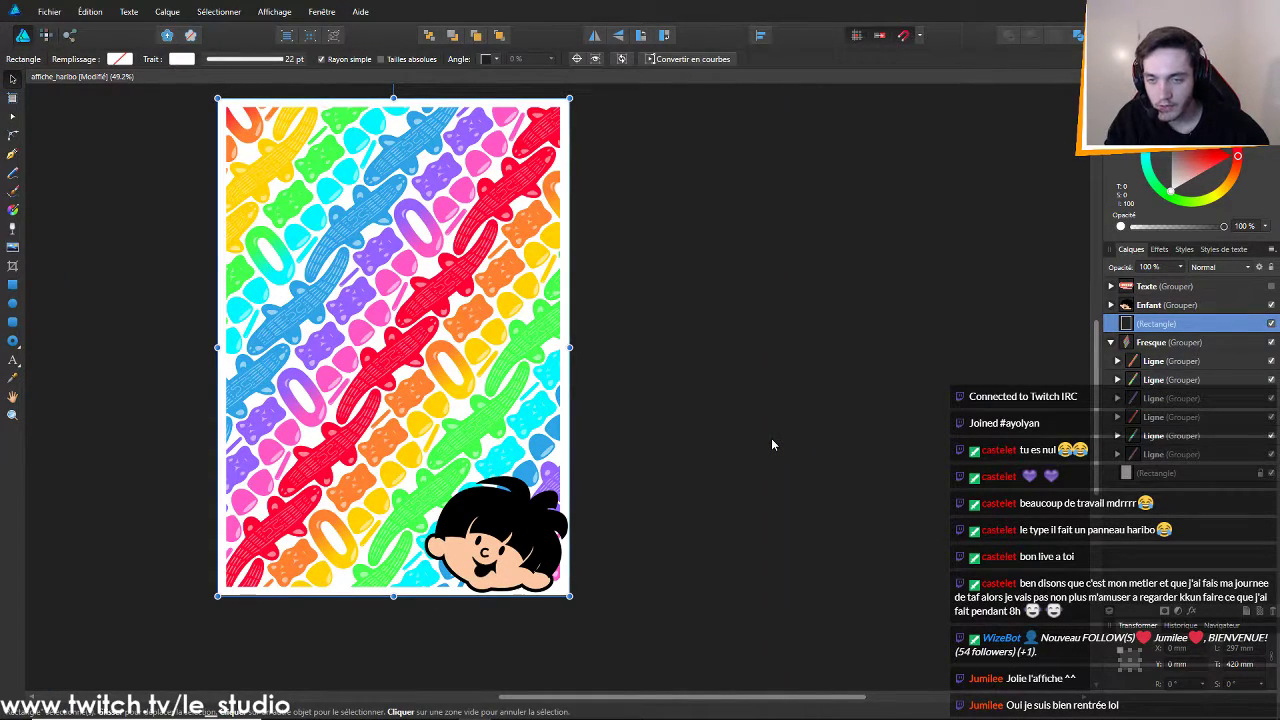
key("ctrl+z")
scroll(482, 333, "down", 3)
scroll(412, 377, "up", 2)
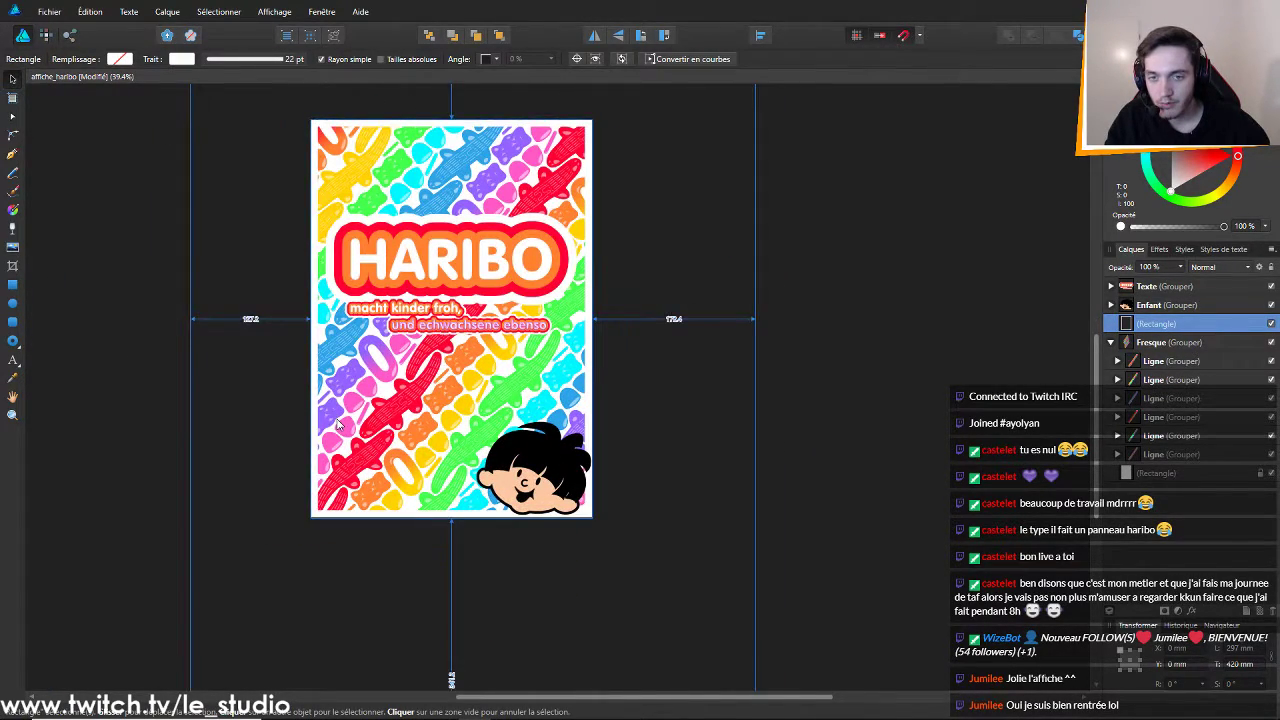
Examine the restored poster as a whole and its lower half with the child's head at several scales
left_click(334, 425)
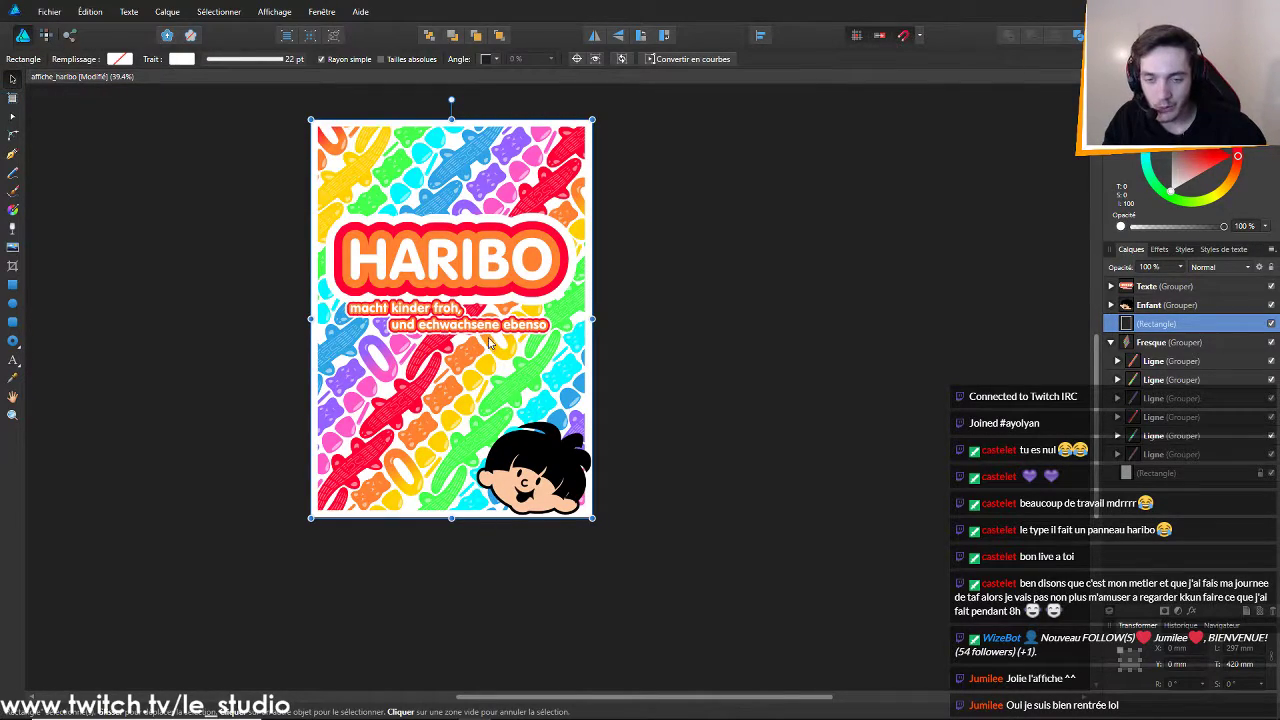
key("alt")
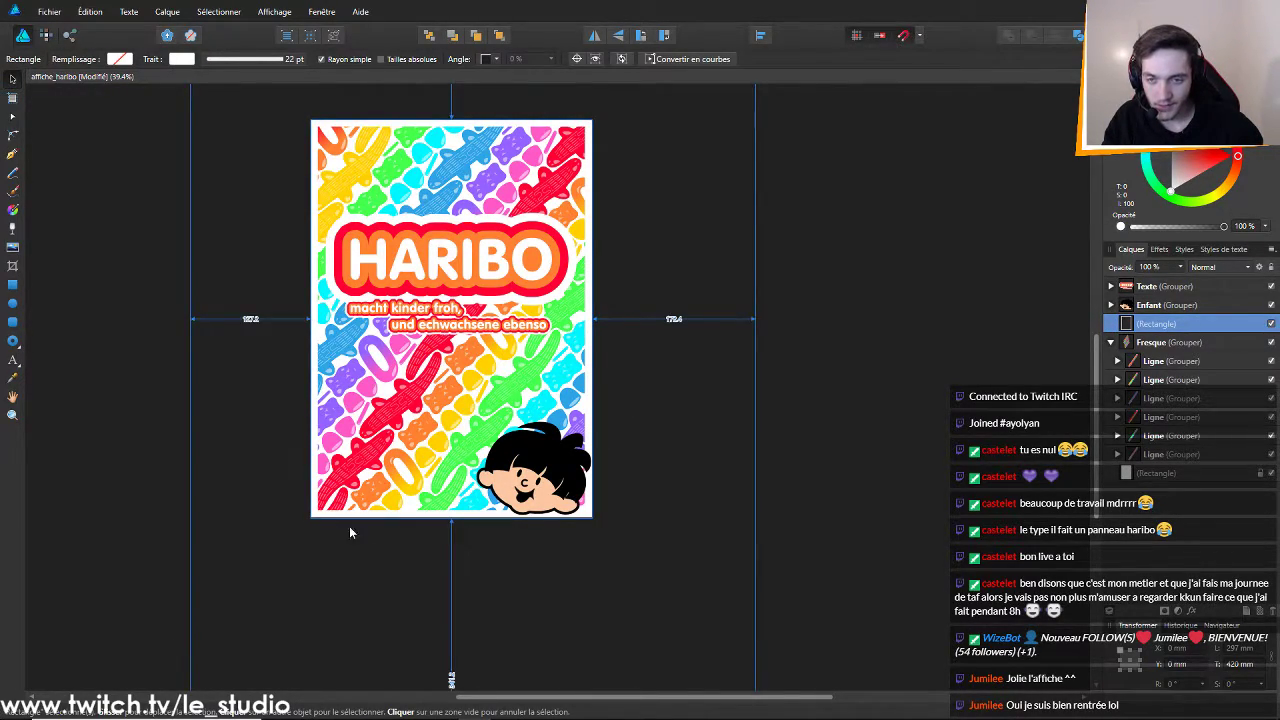
scroll(410, 492, "up", 2)
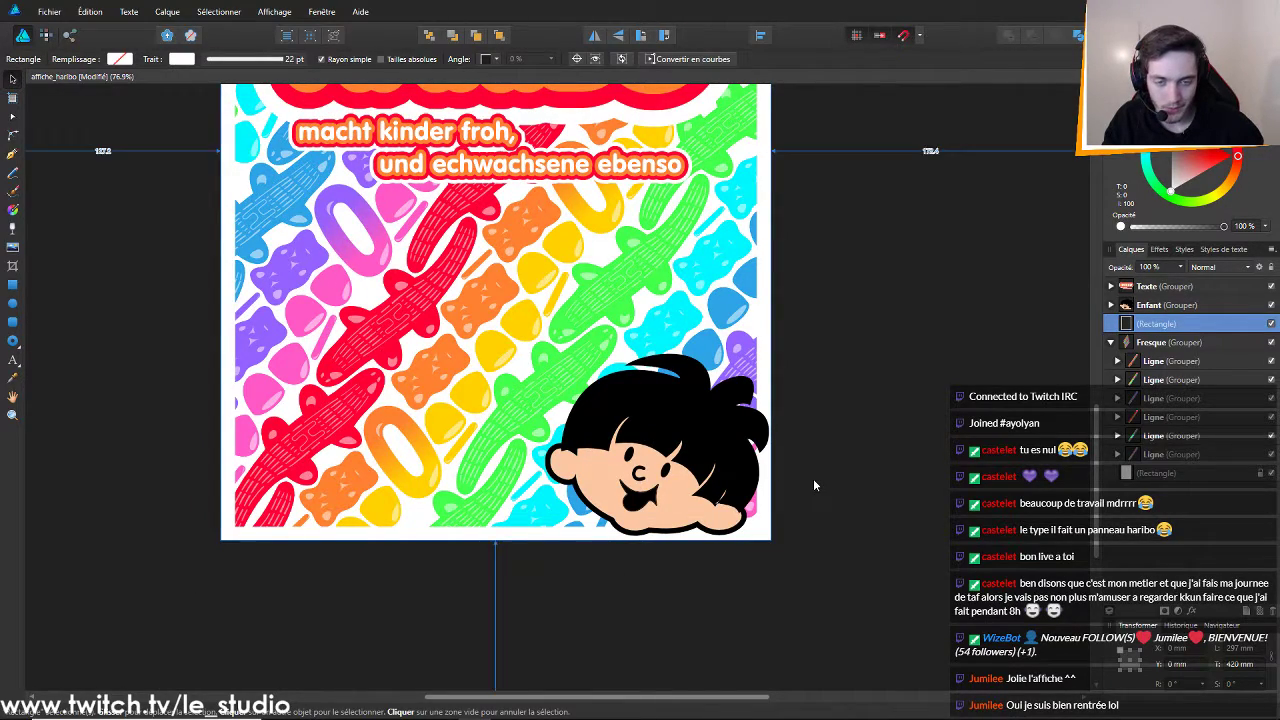
scroll(715, 518, "down", 4)
scroll(494, 478, "up", 3)
scroll(990, 442, "down", 1)
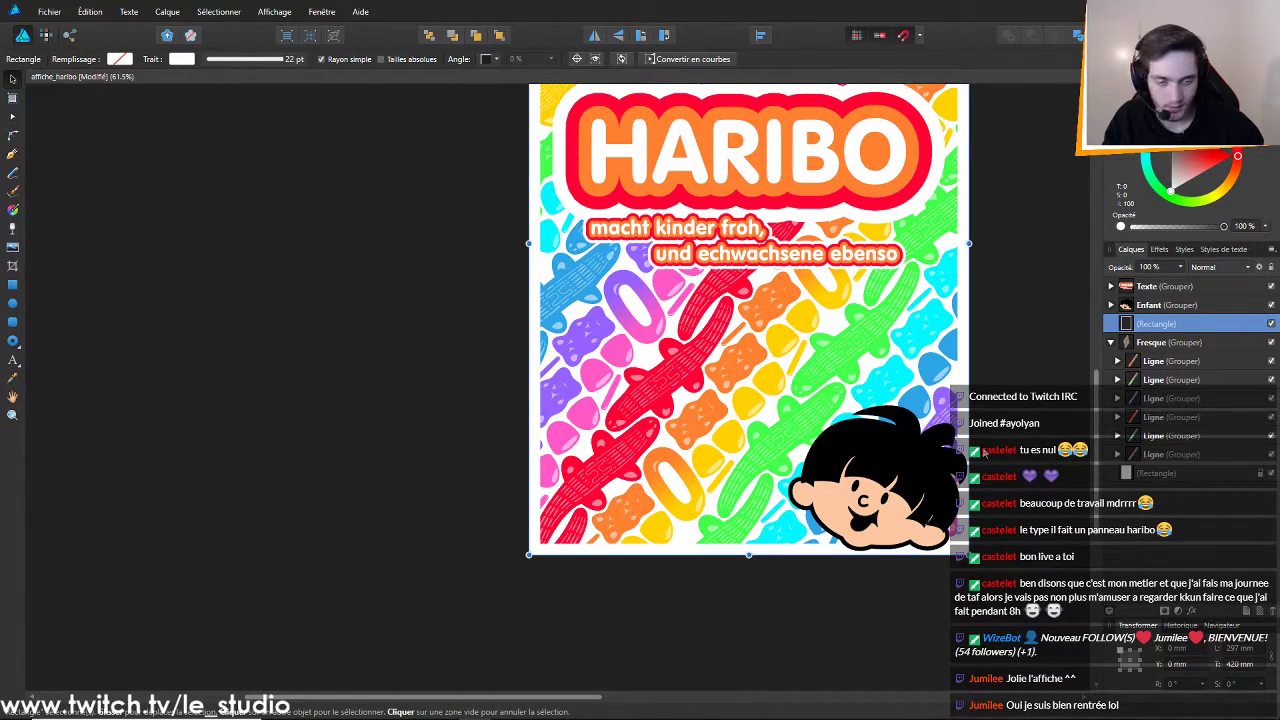
scroll(1012, 450, "down", 1)
scroll(1012, 449, "up", 1)
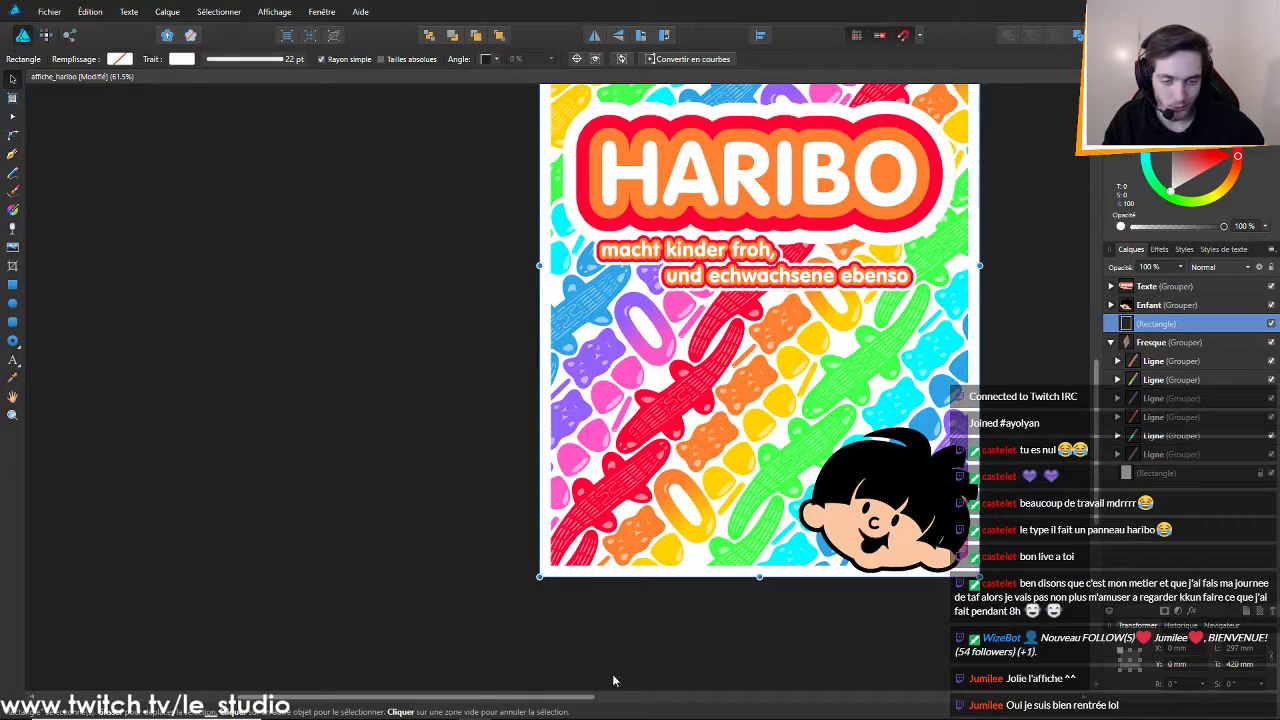
Center the poster in view, save the affiche_haribo document and dismiss the graphics driver notification
left_click_drag(432, 698, 567, 688)
scroll(775, 446, "up", 1)
left_click(775, 446)
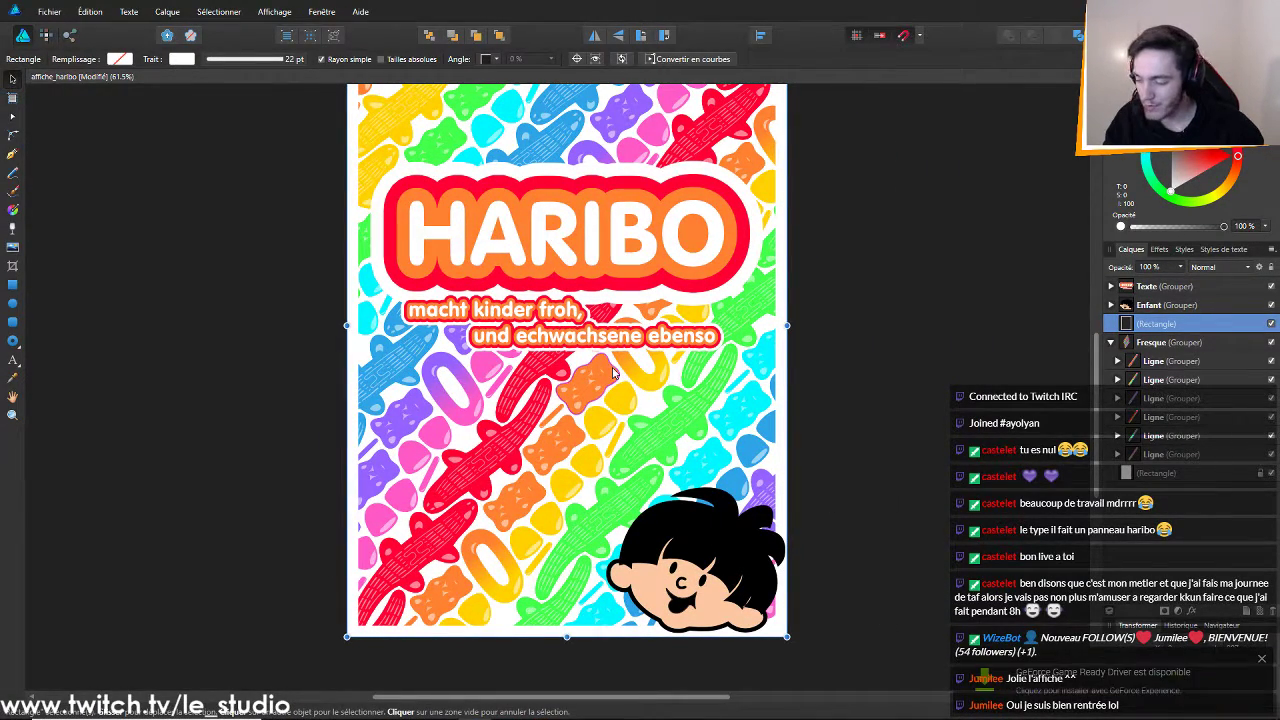
key("ctrl+s")
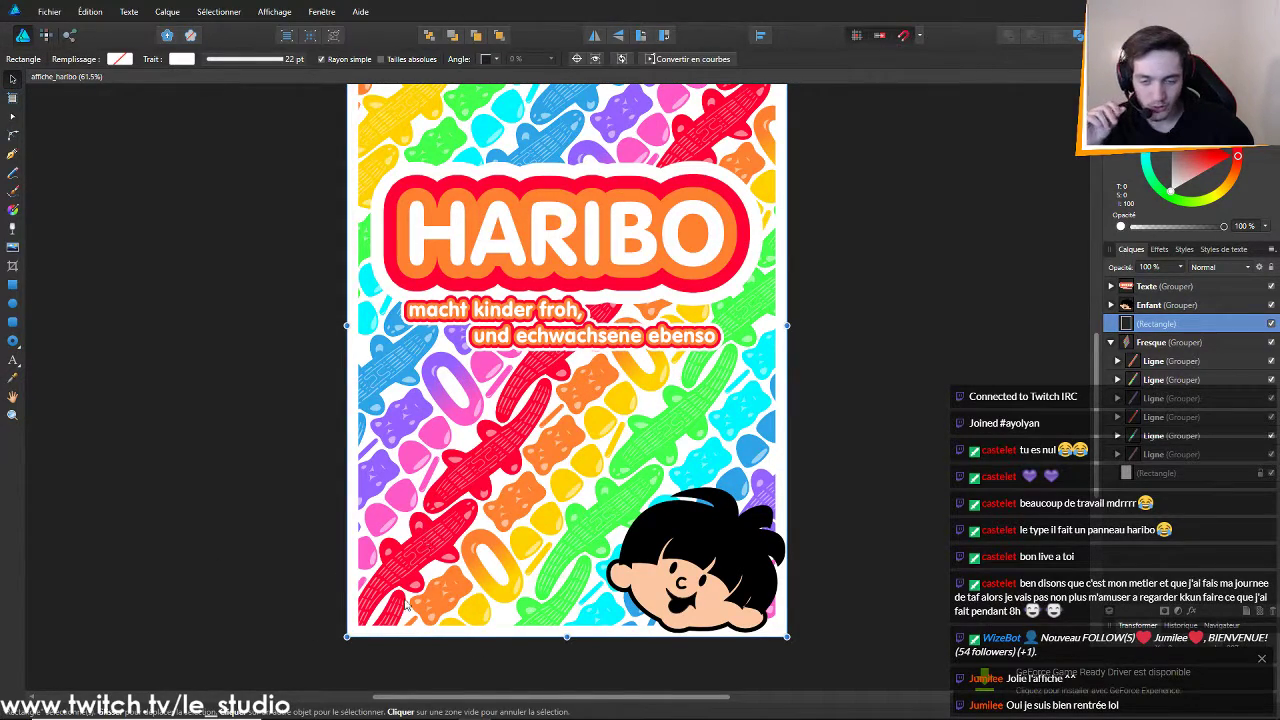
left_click(1263, 661)
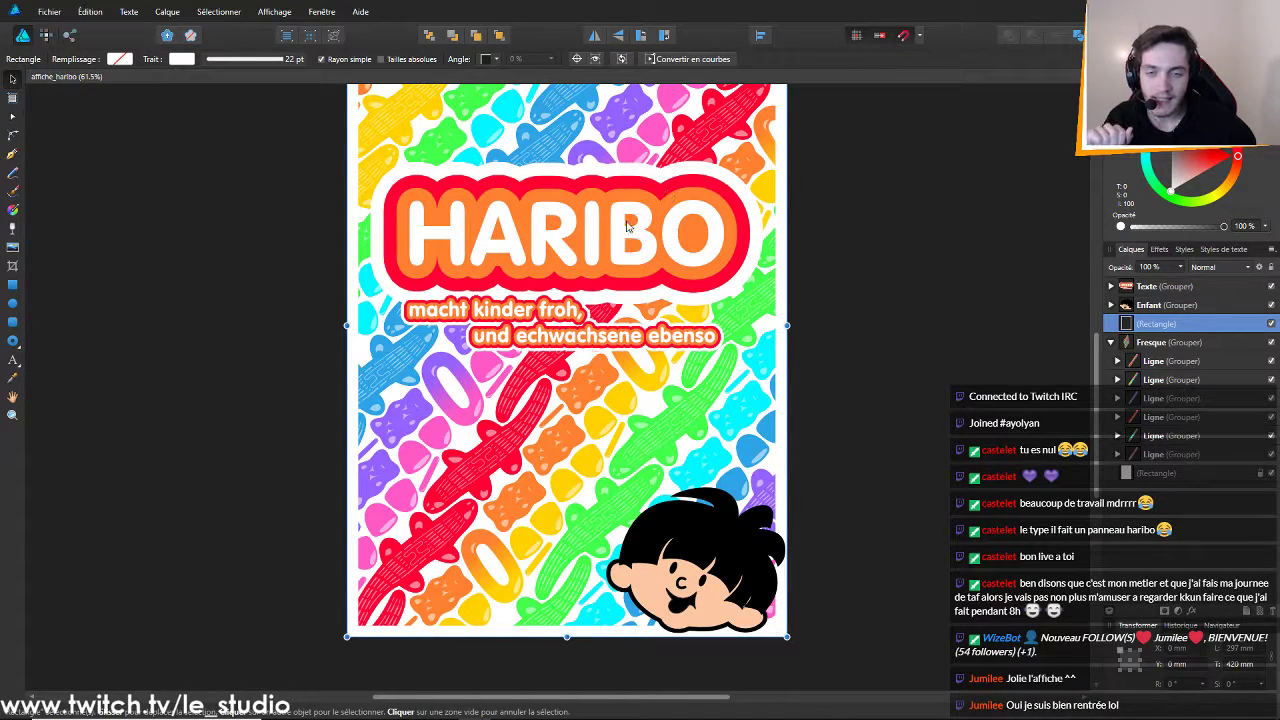
scroll(635, 217, "up", 3)
scroll(657, 233, "down", 7)
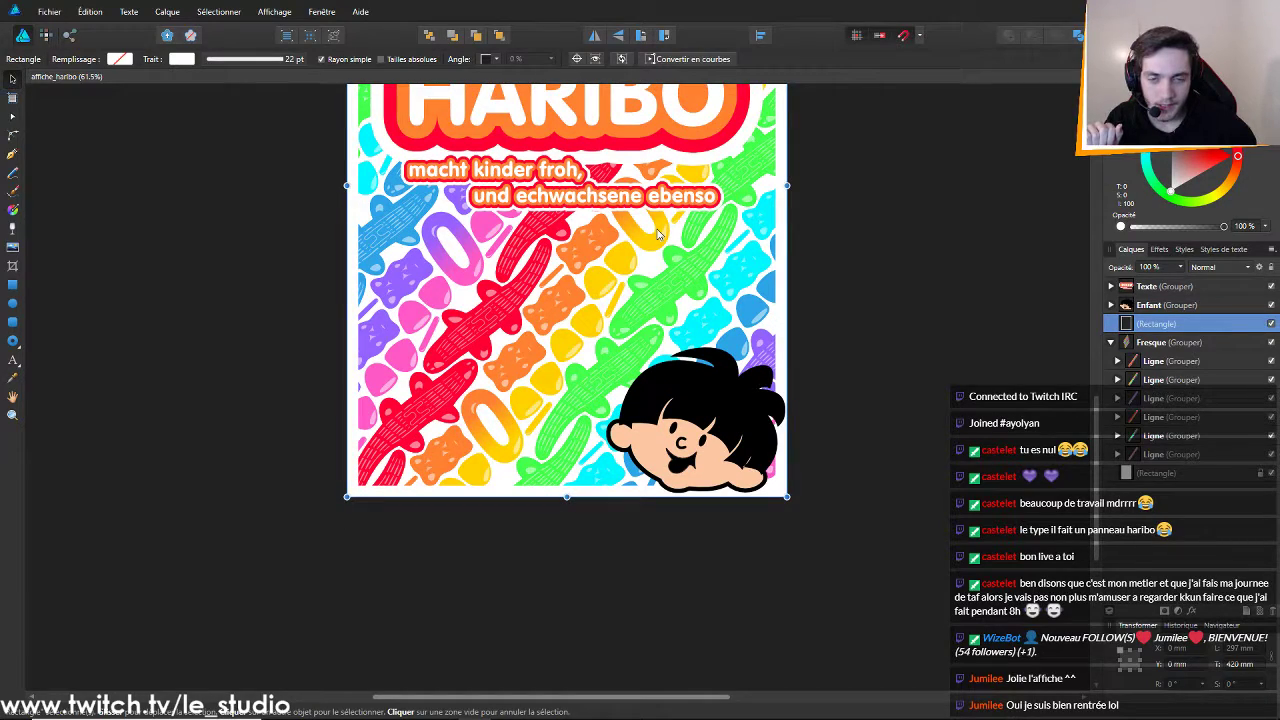
scroll(657, 235, "up", 2)
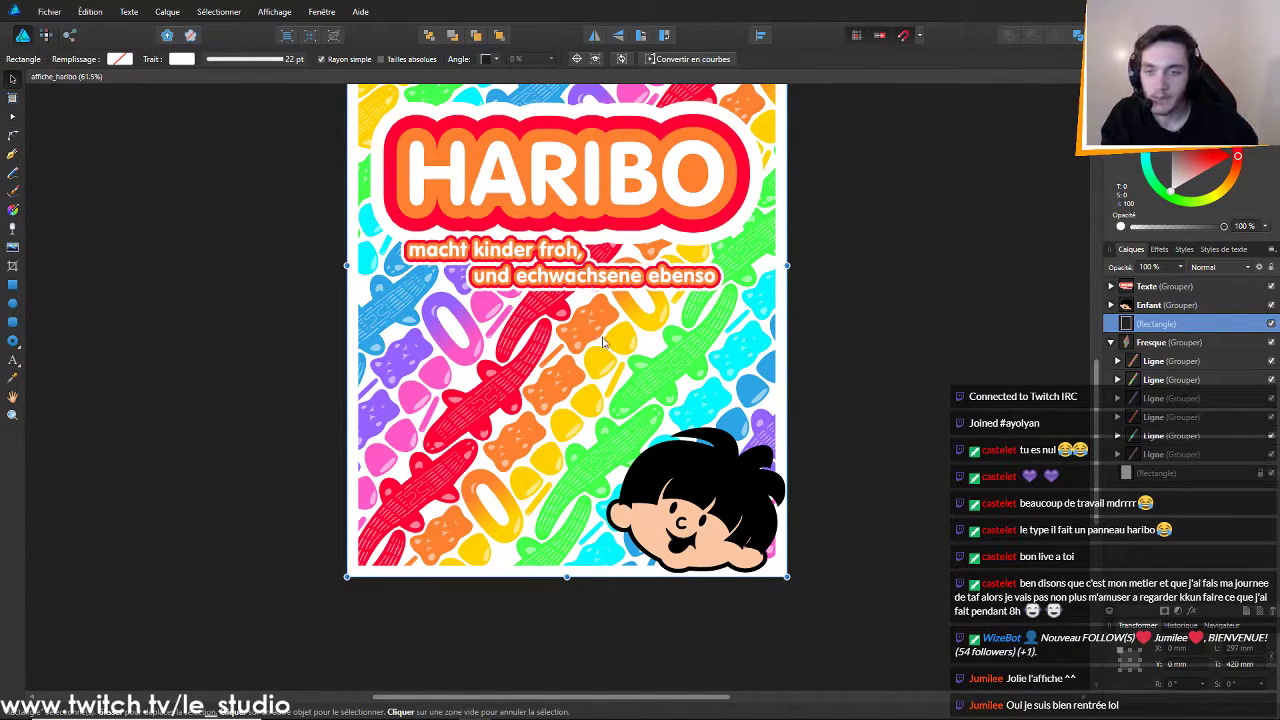
scroll(645, 410, "down", 2)
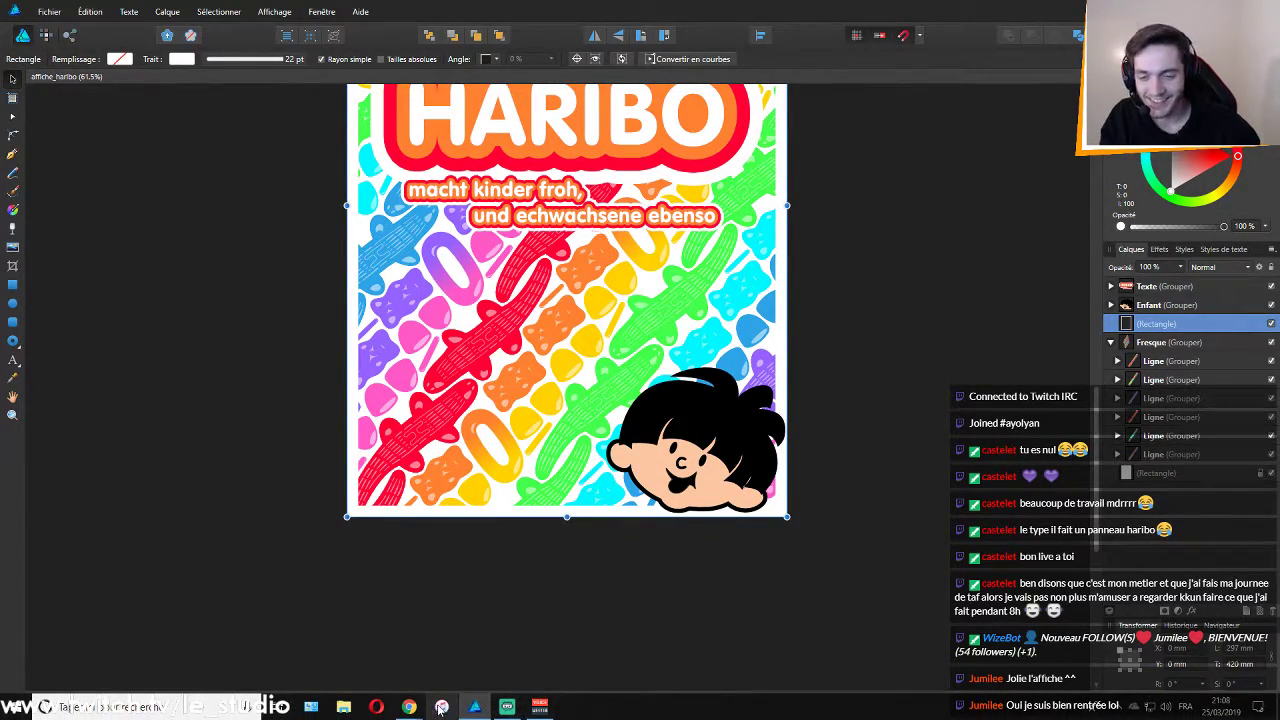
mouse_move(410, 706)
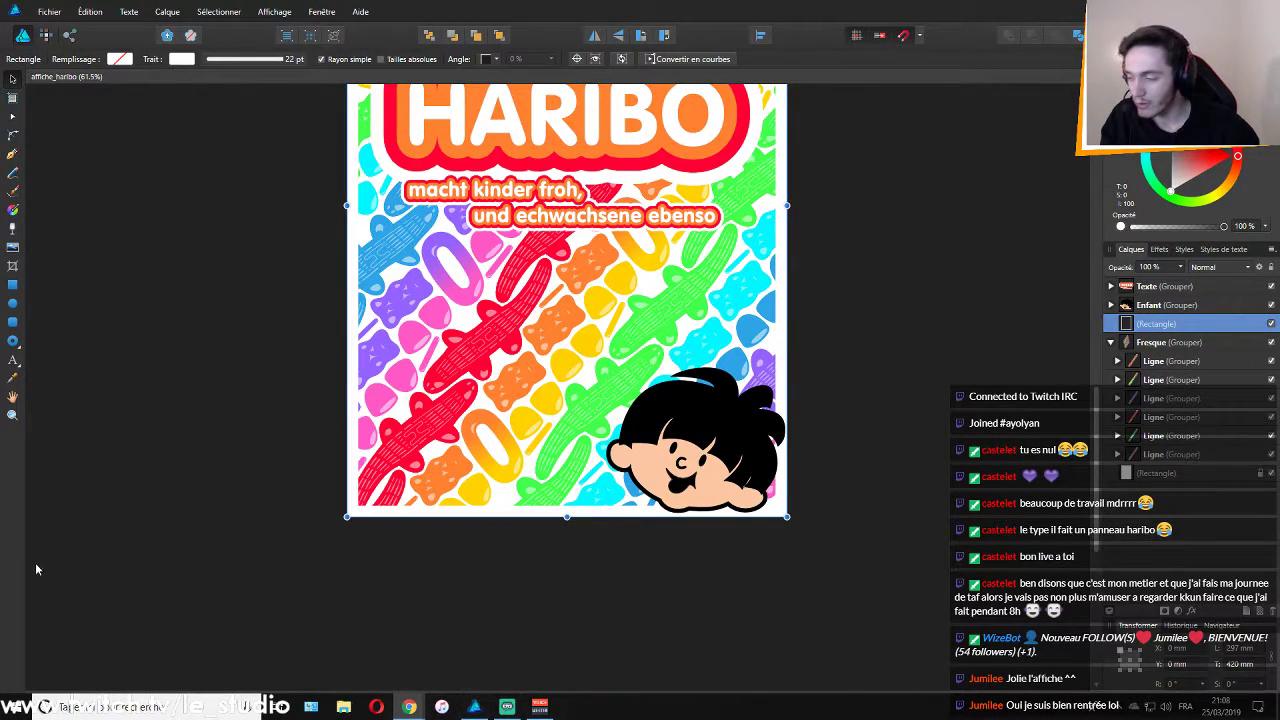
Select the Enfant group, collapse Fresque, expand Enfant to list its shapes and show its hidden reference image
left_click(656, 470)
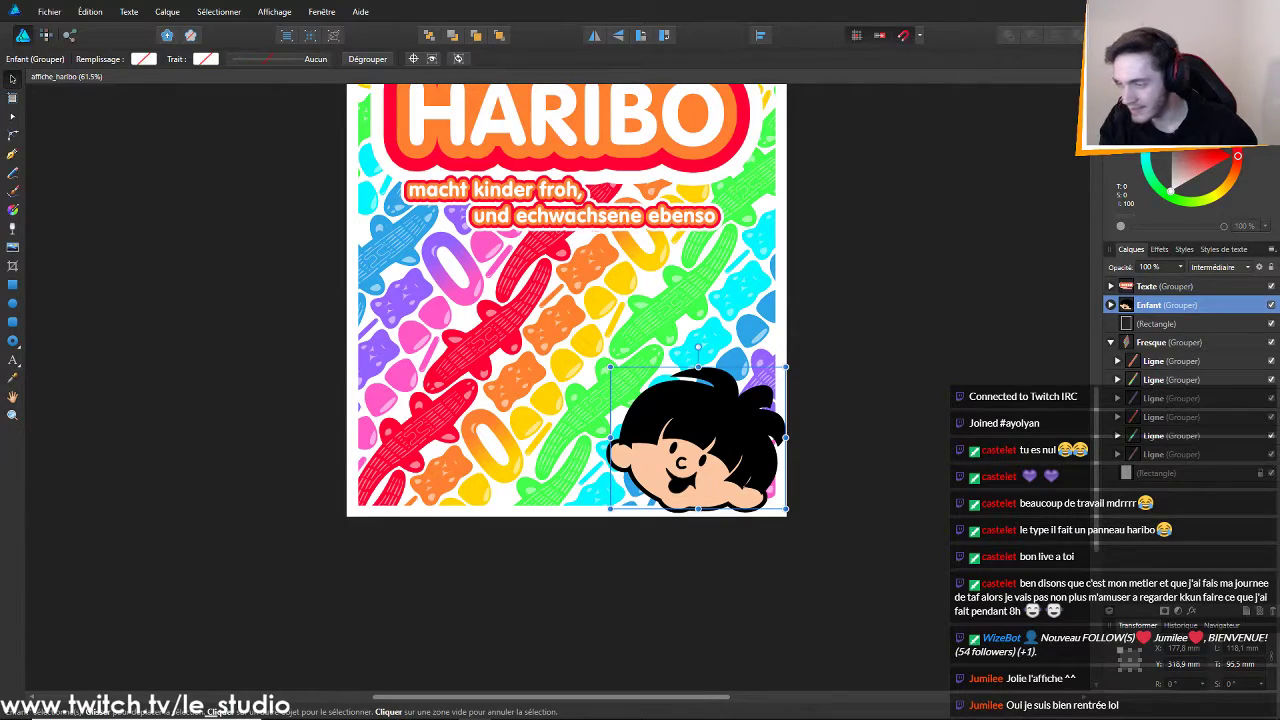
left_click(1110, 342)
left_click(1110, 305)
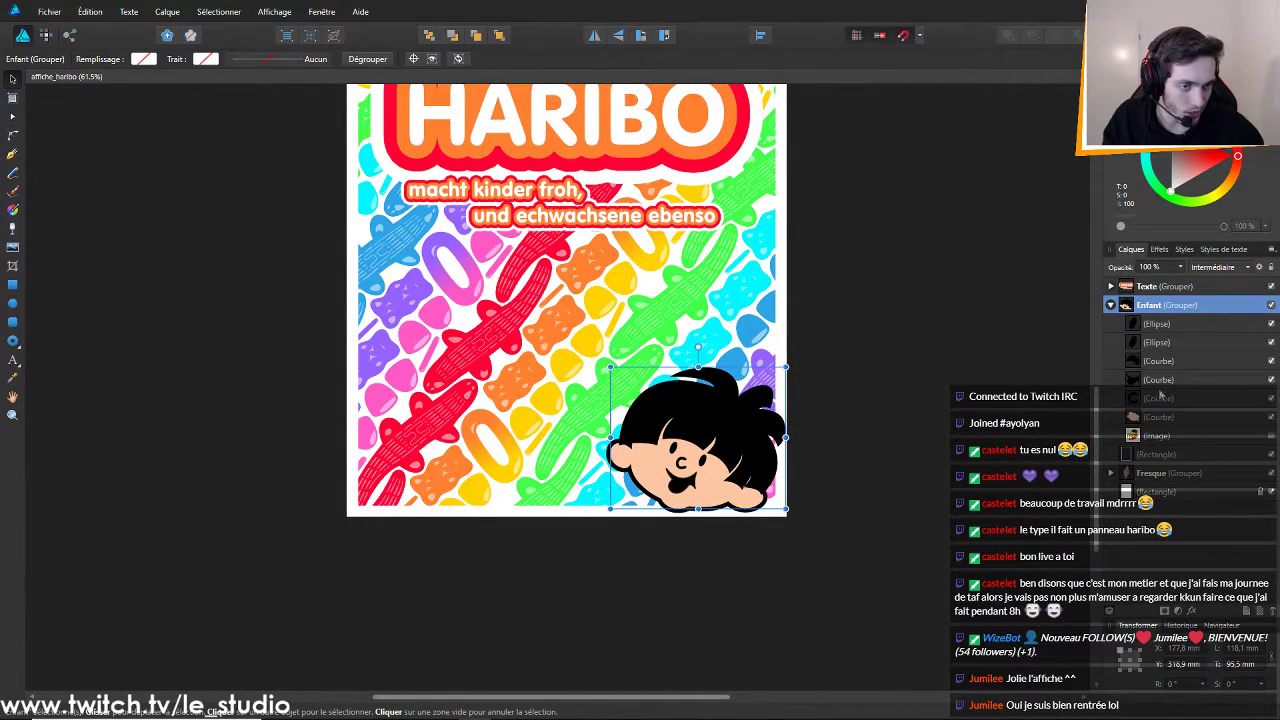
left_click(1271, 436)
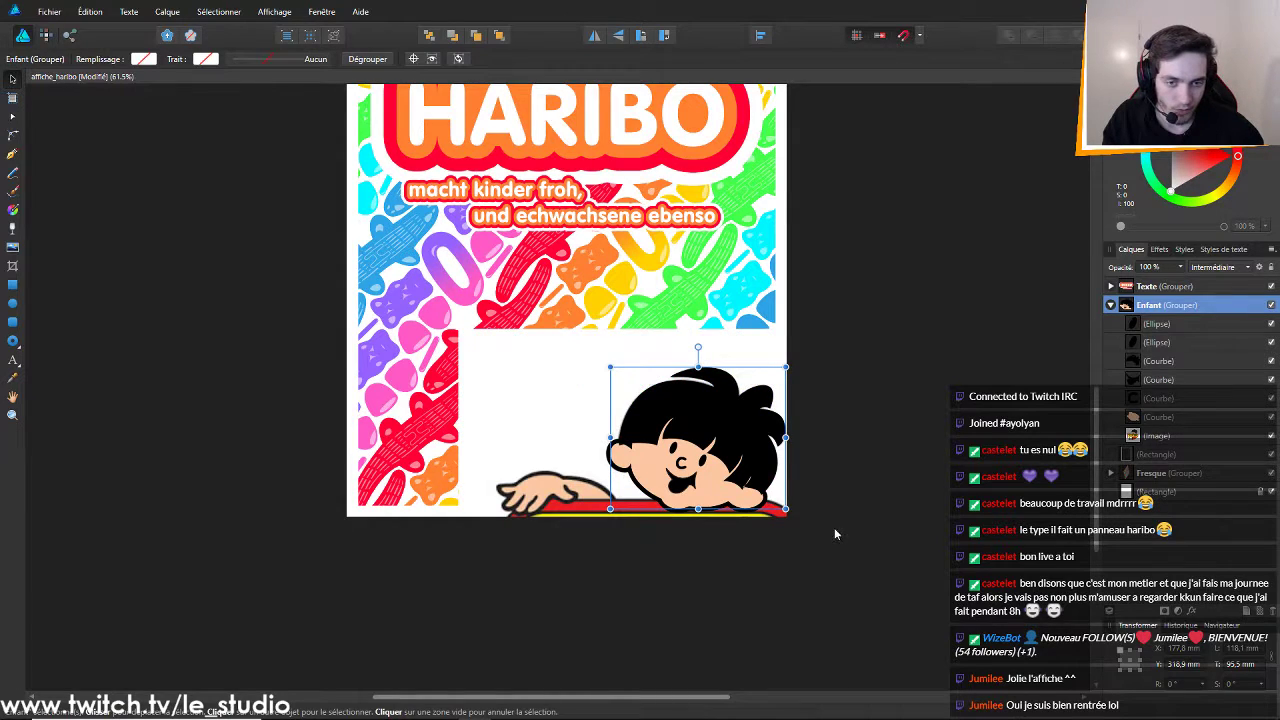
scroll(718, 475, "up", 2)
left_click(718, 475)
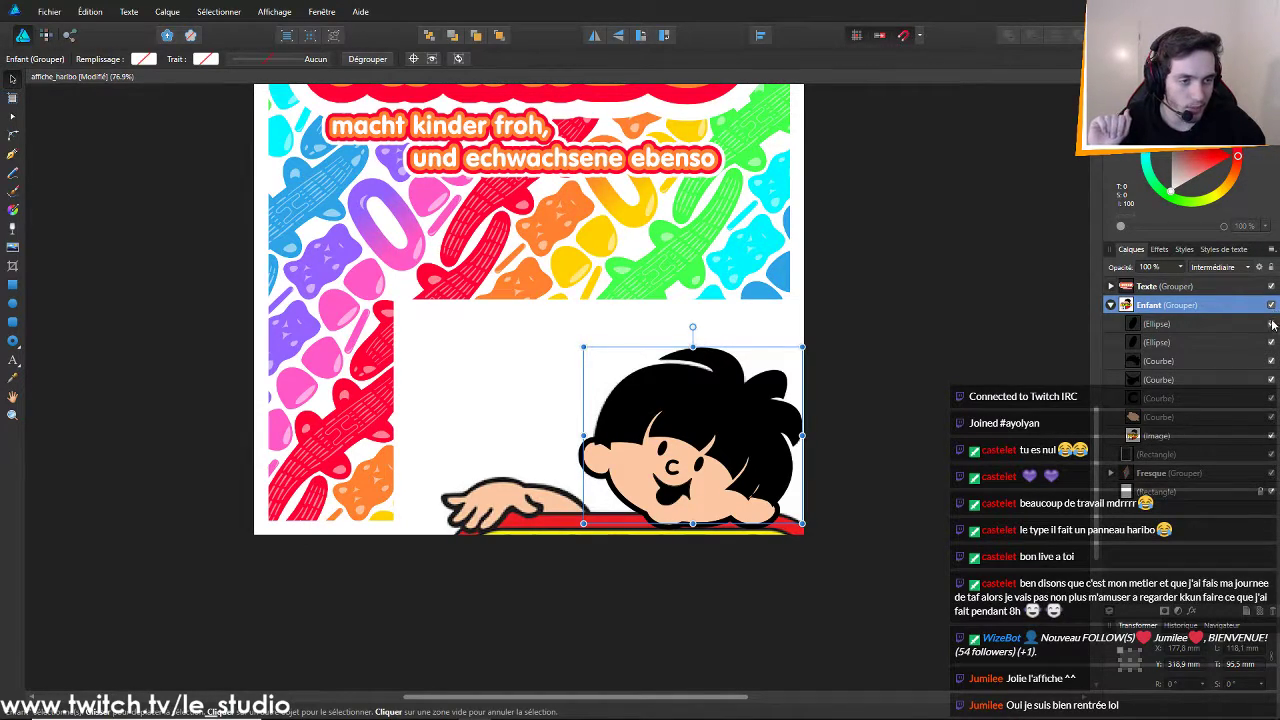
Group the six traced shapes above the reference image in Enfant and toggle that group's visibility to compare the tracing with the image
left_click_drag(1252, 427, 1186, 325)
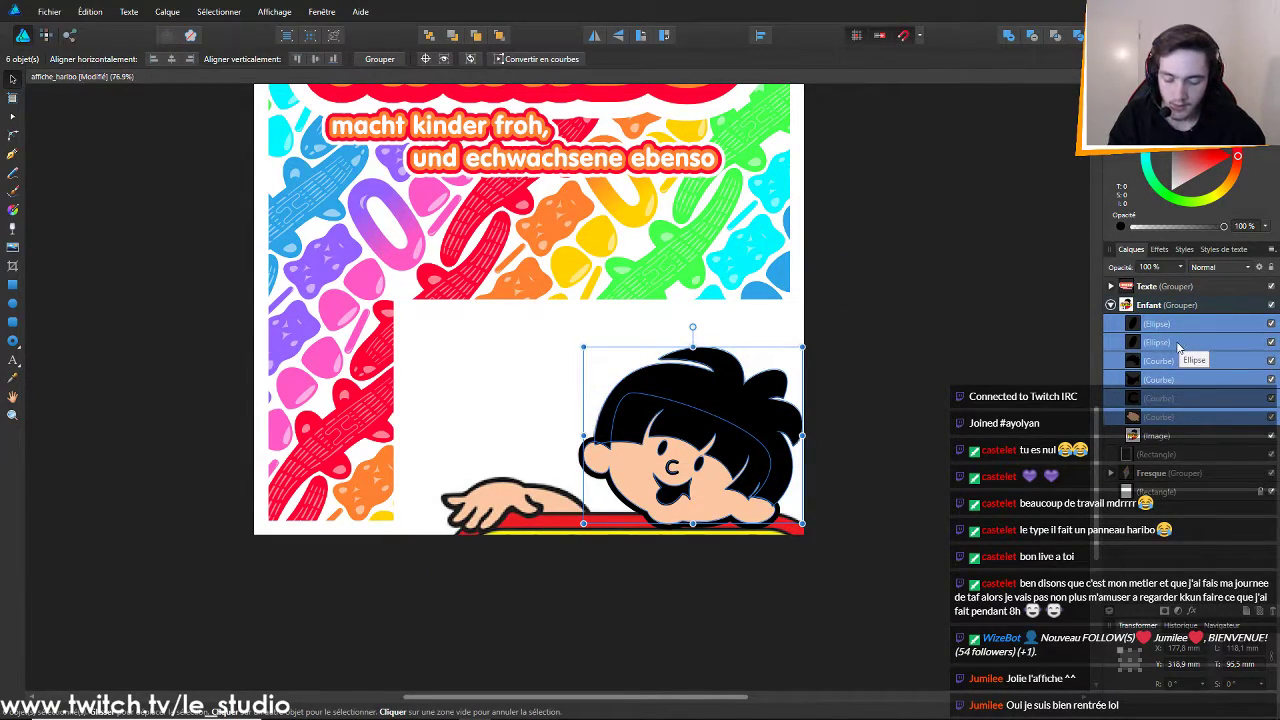
key("ctrl+g")
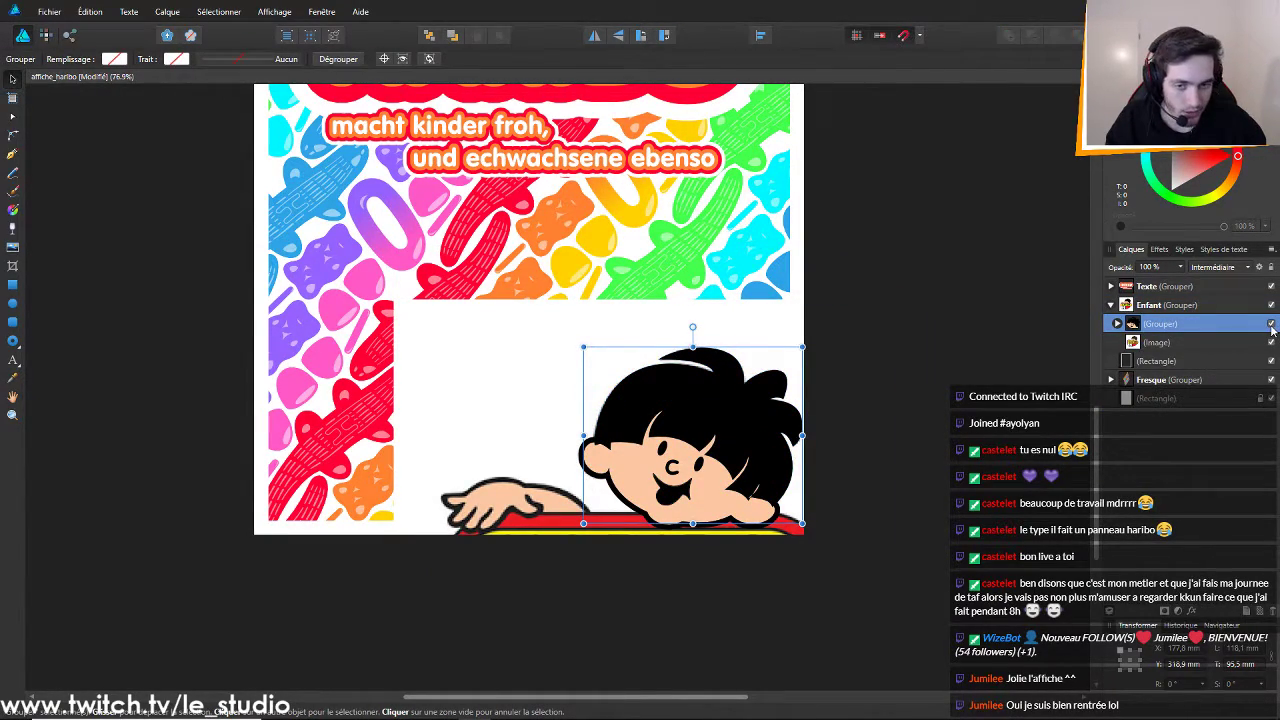
left_click(1271, 324)
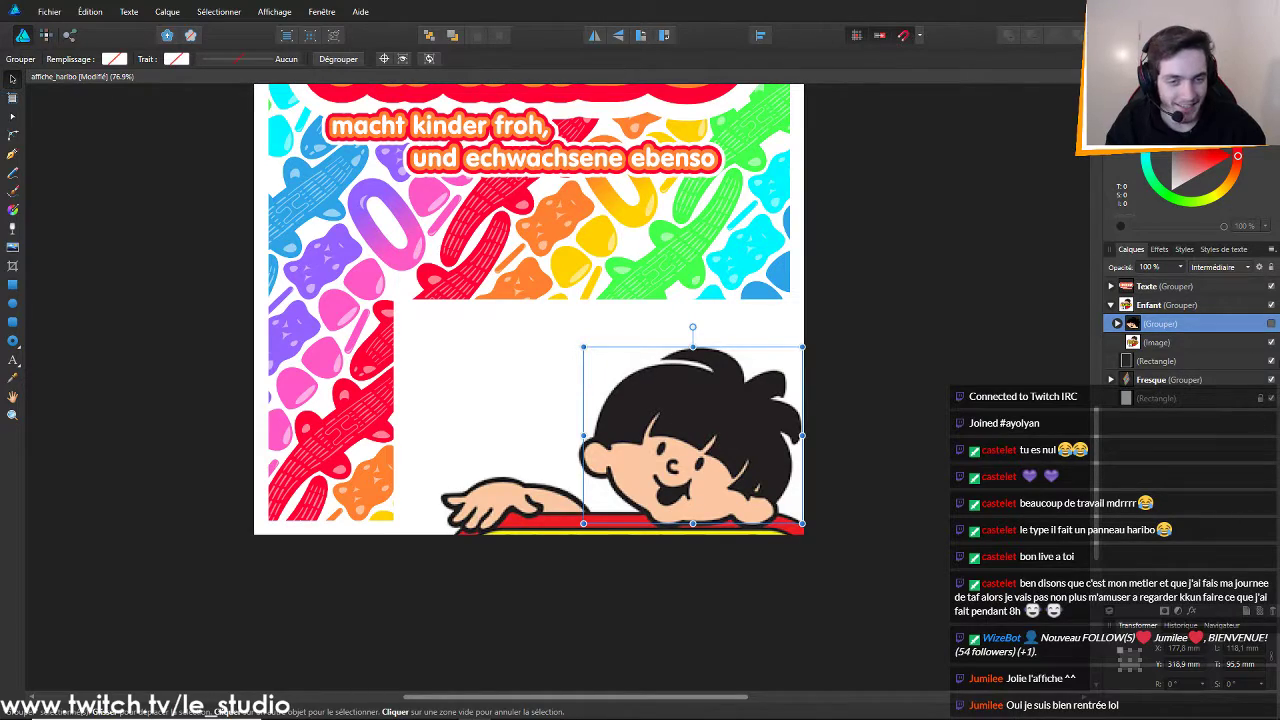
left_click(1271, 324)
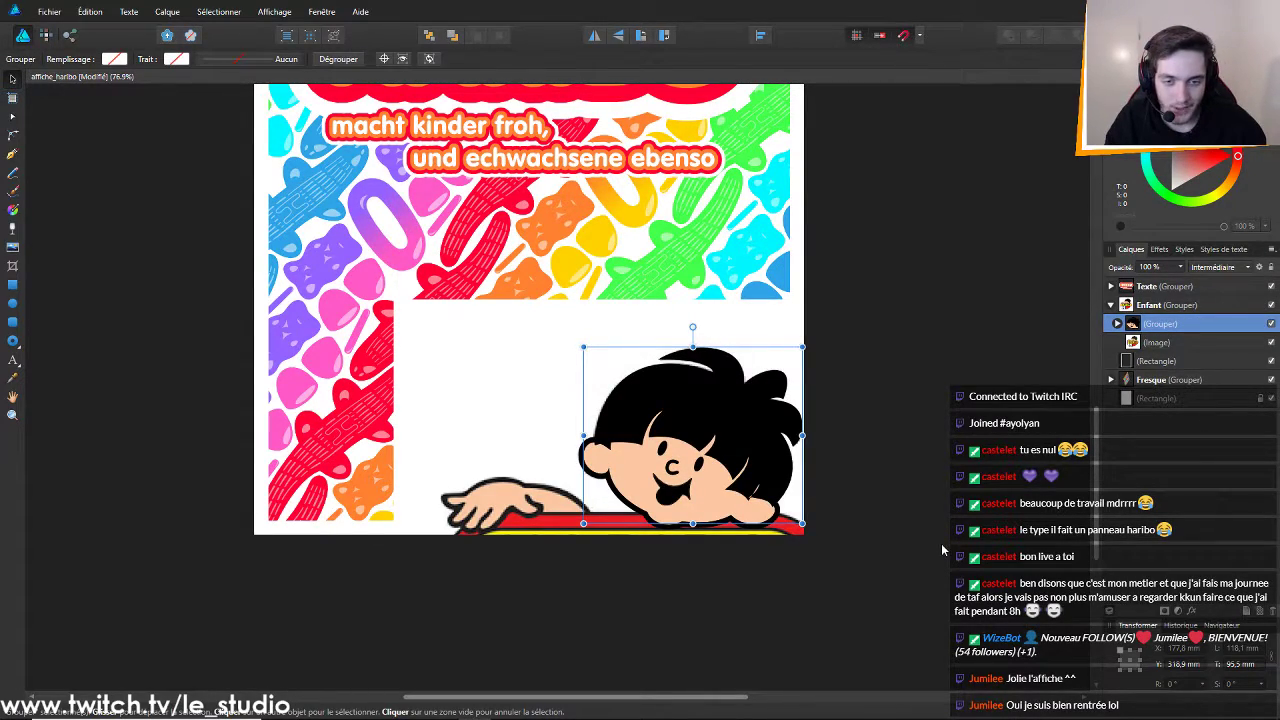
left_click(1271, 324)
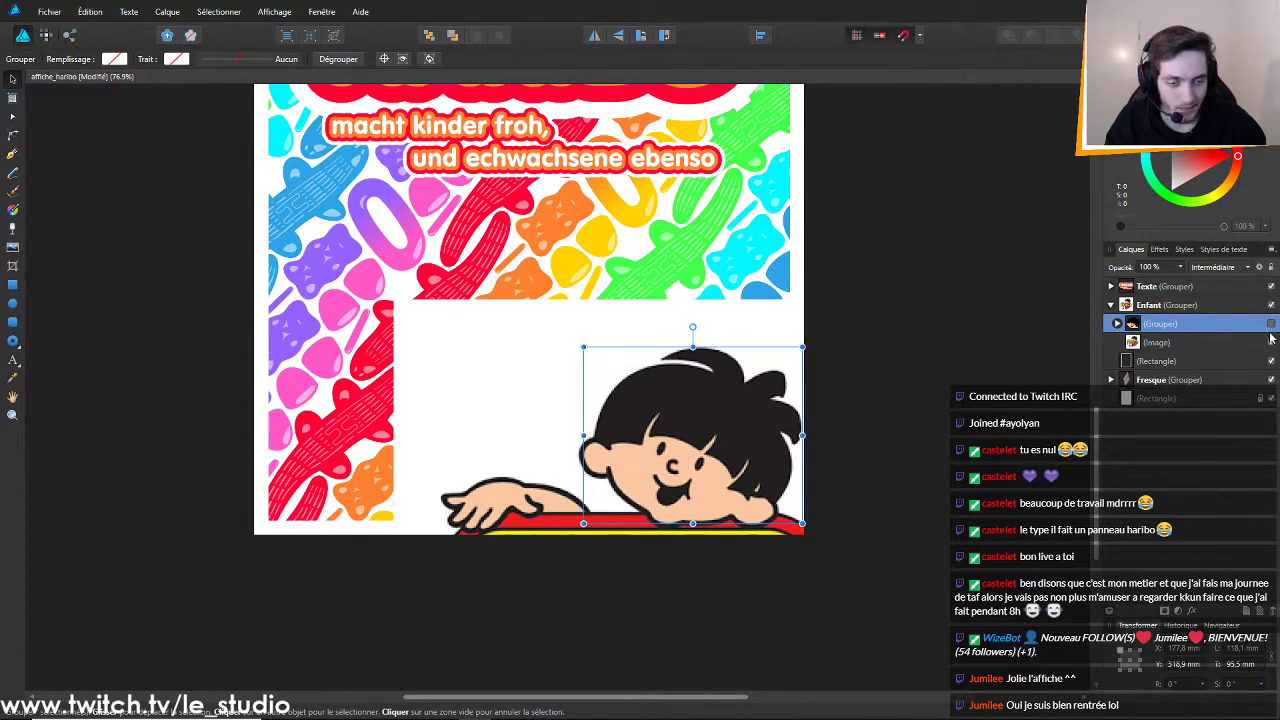
left_click(1271, 324)
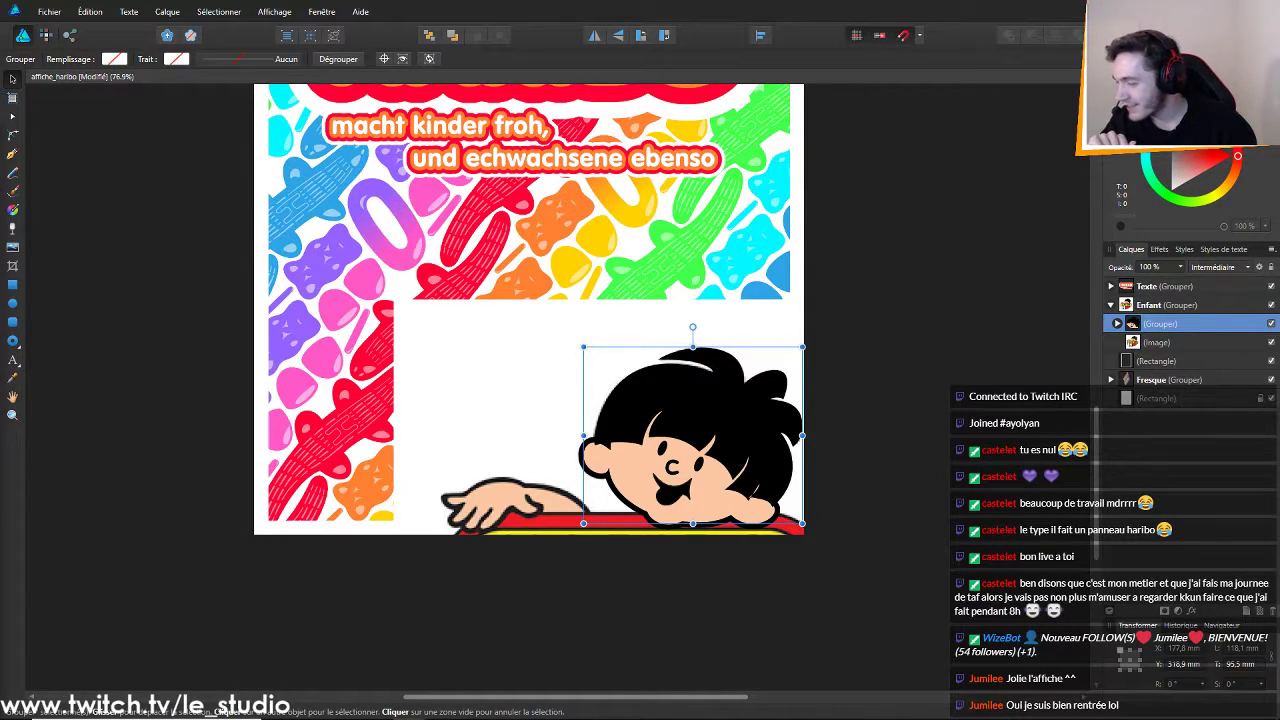
mouse_move(495, 712)
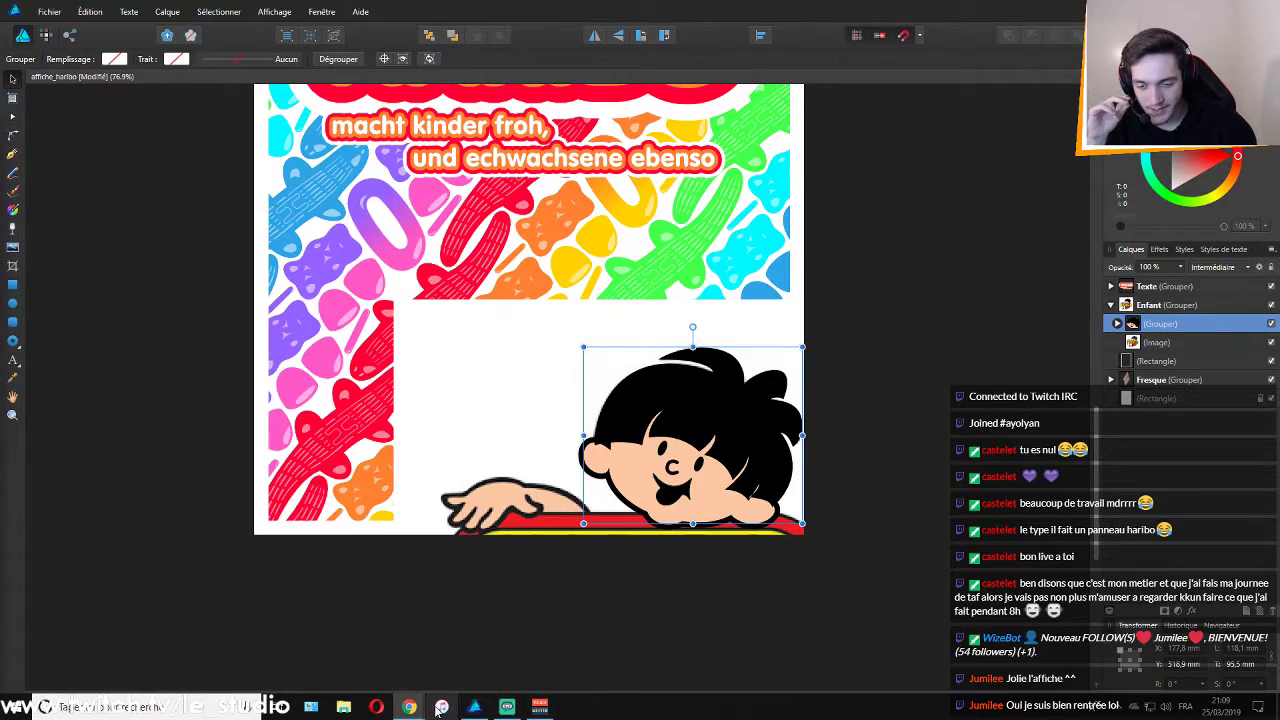
mouse_move(409, 706)
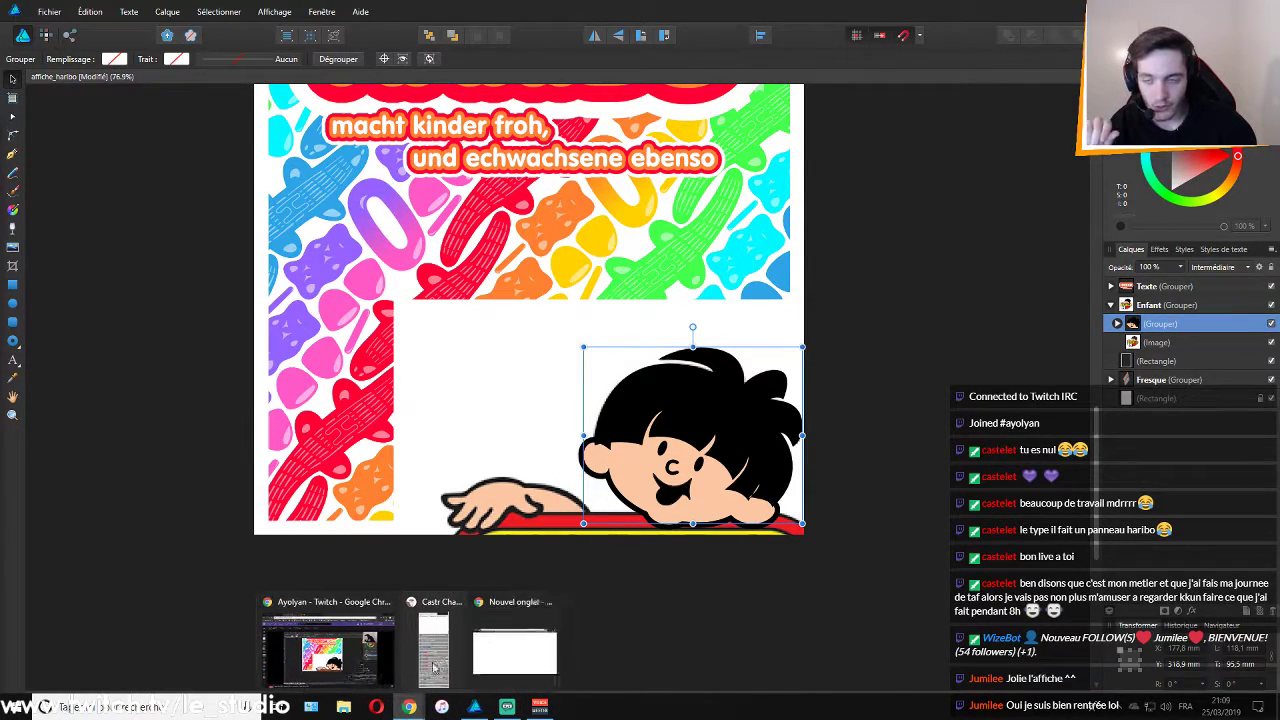
Switch to Chrome and bring its empty new-tab window up full screen over the poster
left_click(306, 650)
left_click_drag(281, 399, 782, 470)
left_click_drag(655, 482, 592, 45)
double_click(591, 47)
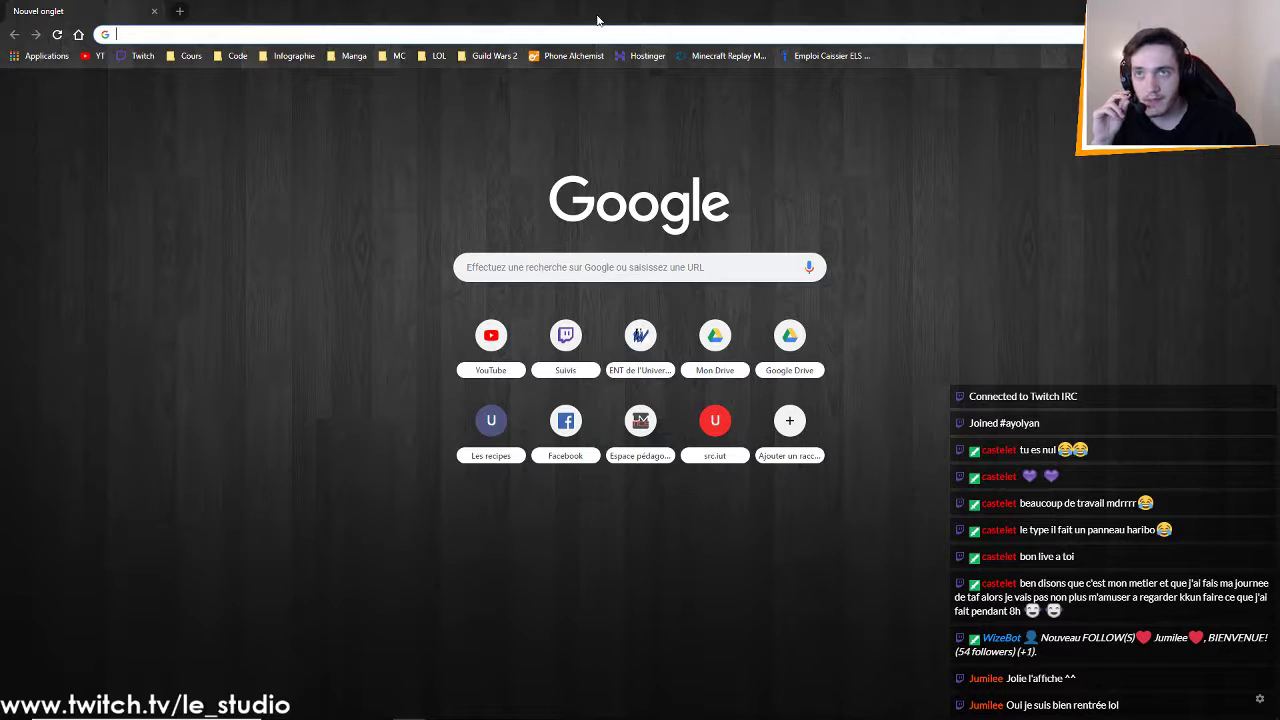
double_click(692, 12)
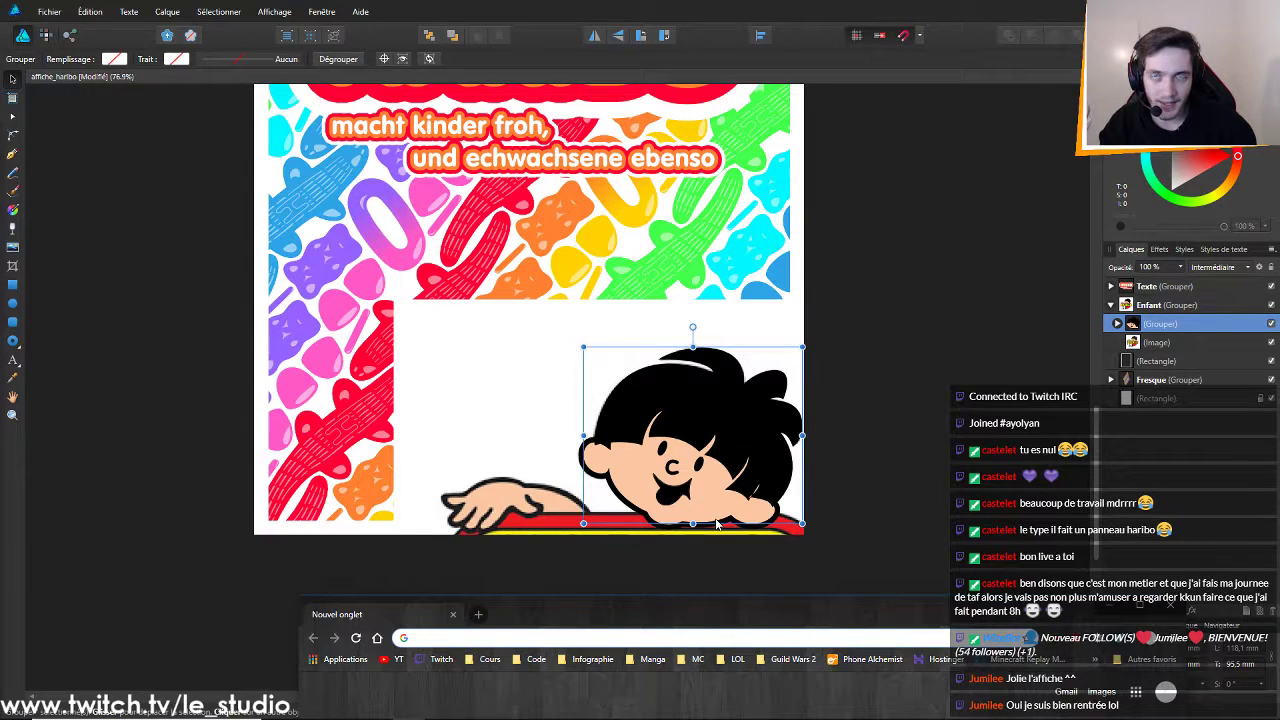
left_click_drag(650, 616, 139, 4)
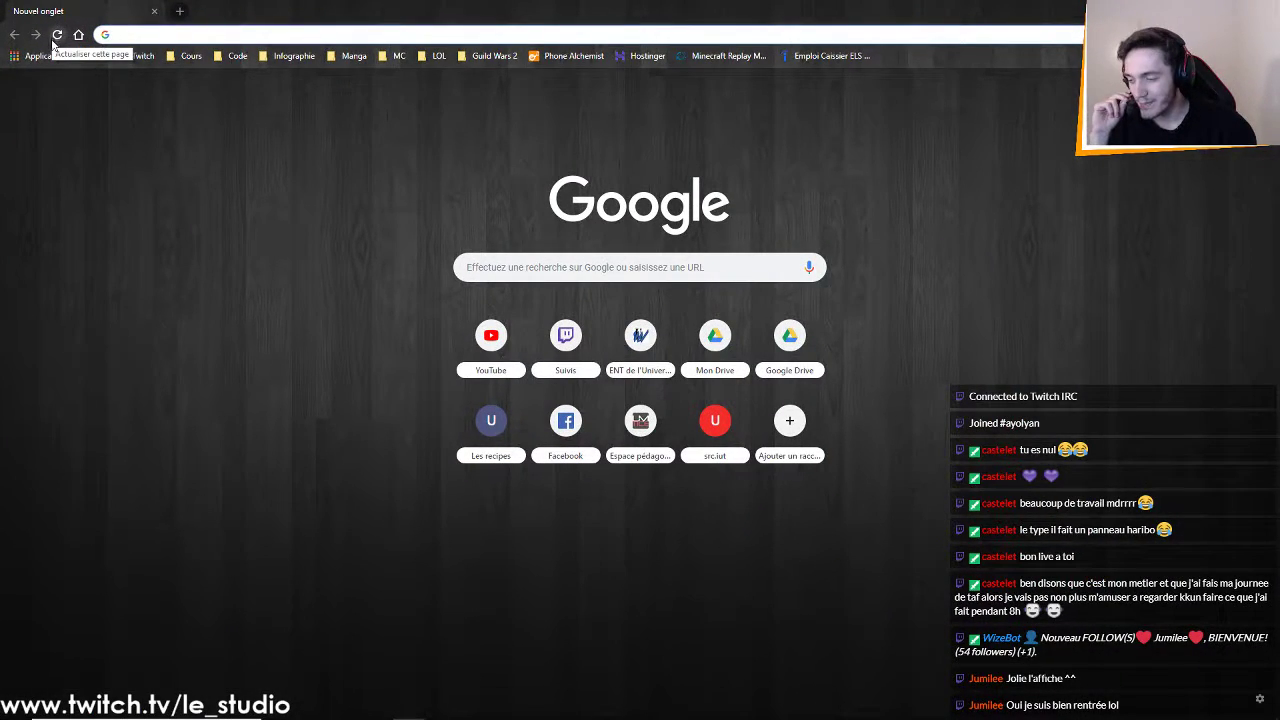
Search Google for "spoke" and show the image results
left_click(170, 55)
left_click(172, 42)
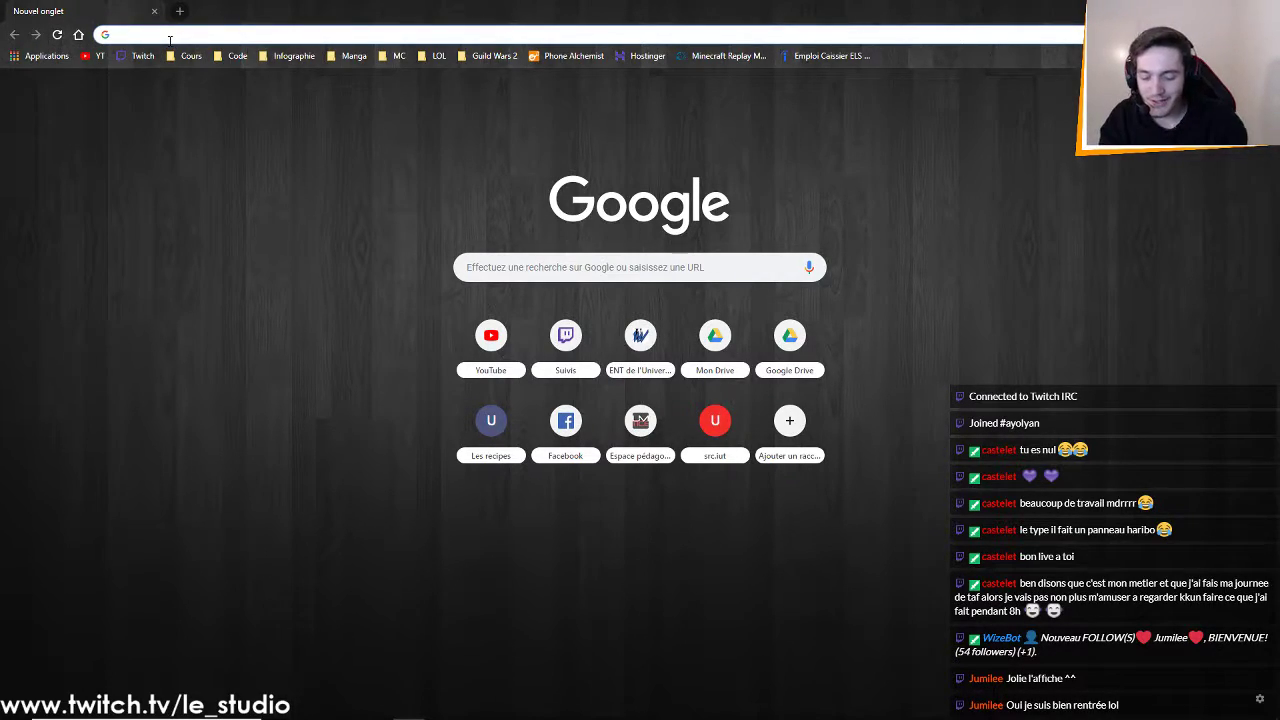
type("spoke")
key("Return")
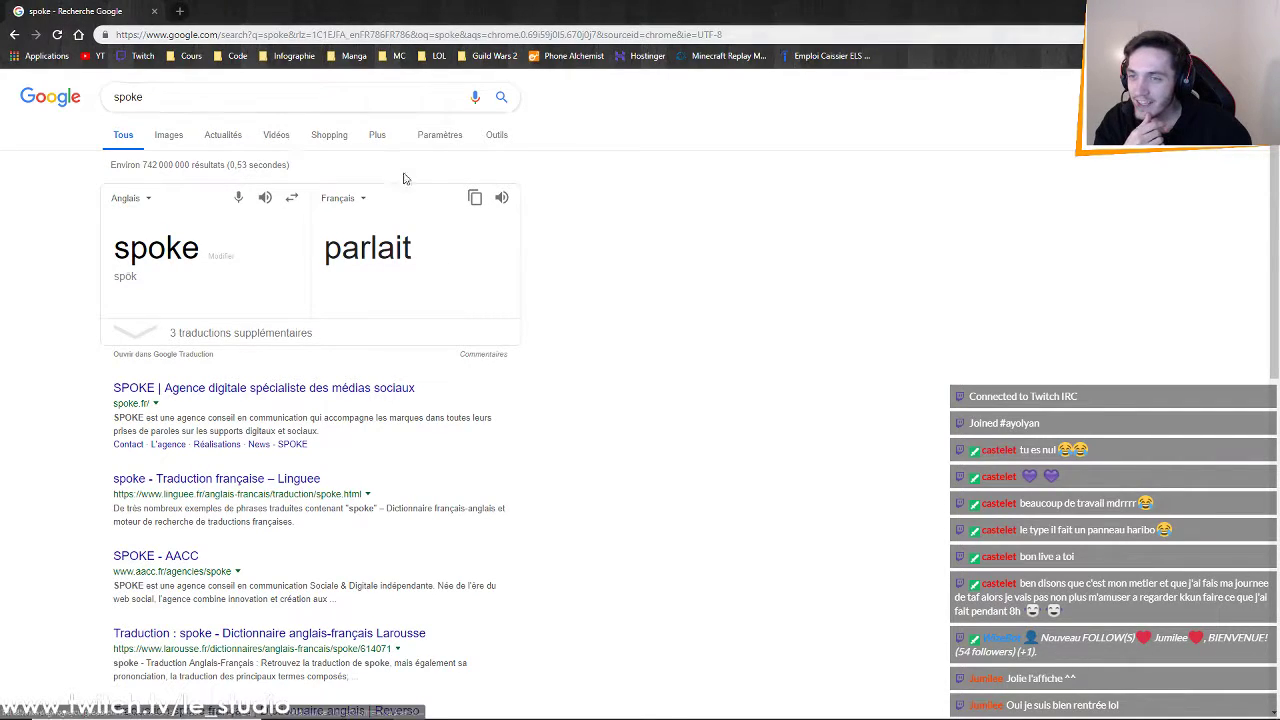
left_click(170, 135)
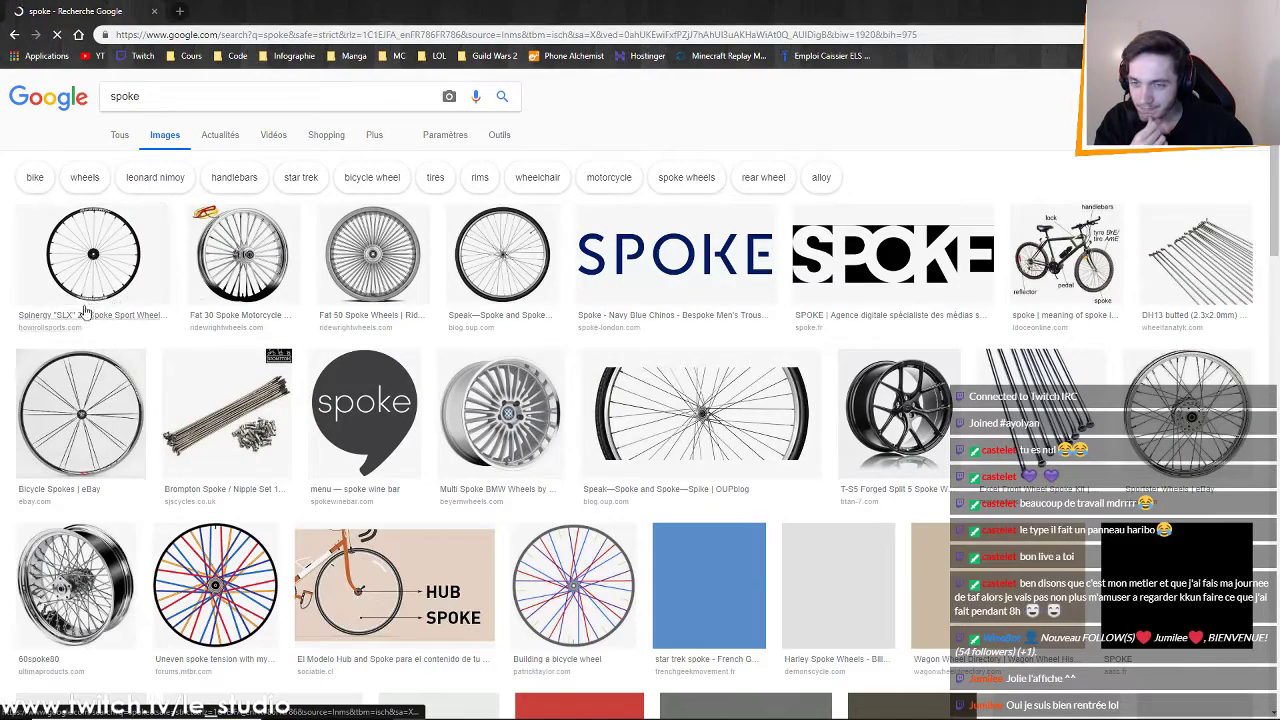
Change the image search to "captain spok"
left_click(170, 96)
key("Up")
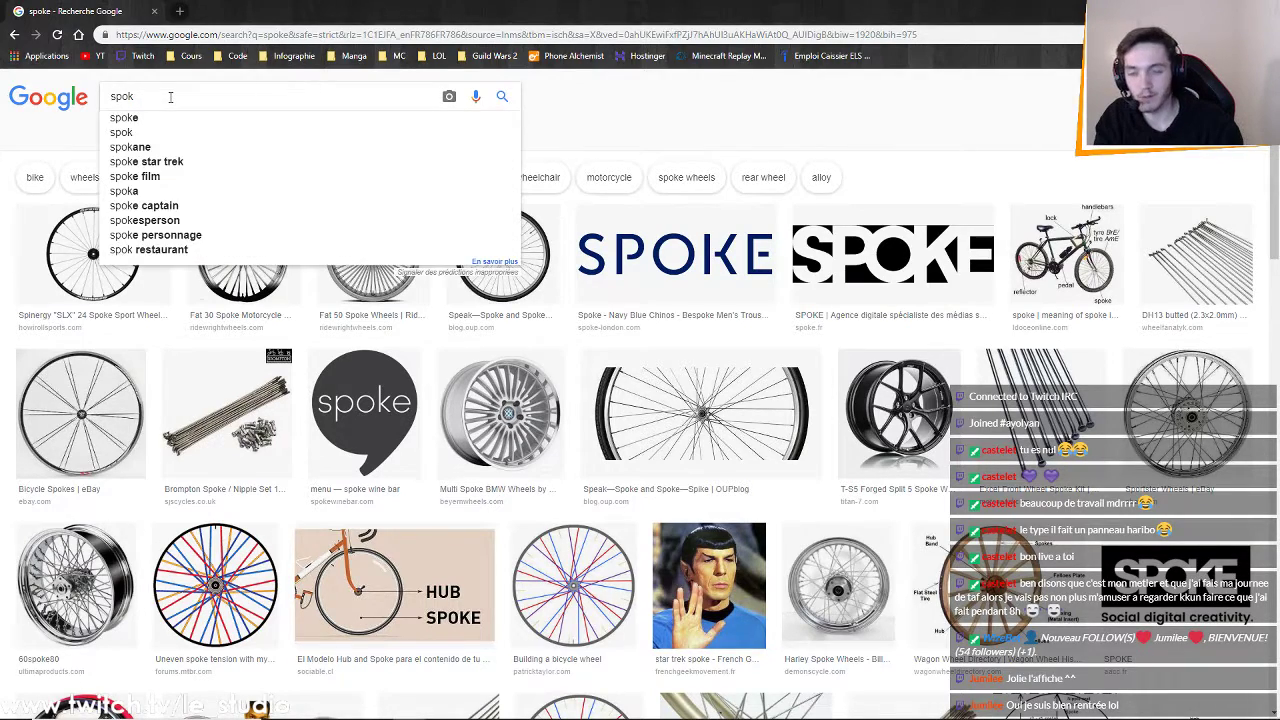
key("Escape")
type("captain")
double_click(195, 96)
key("BackSpace")
key("Return")
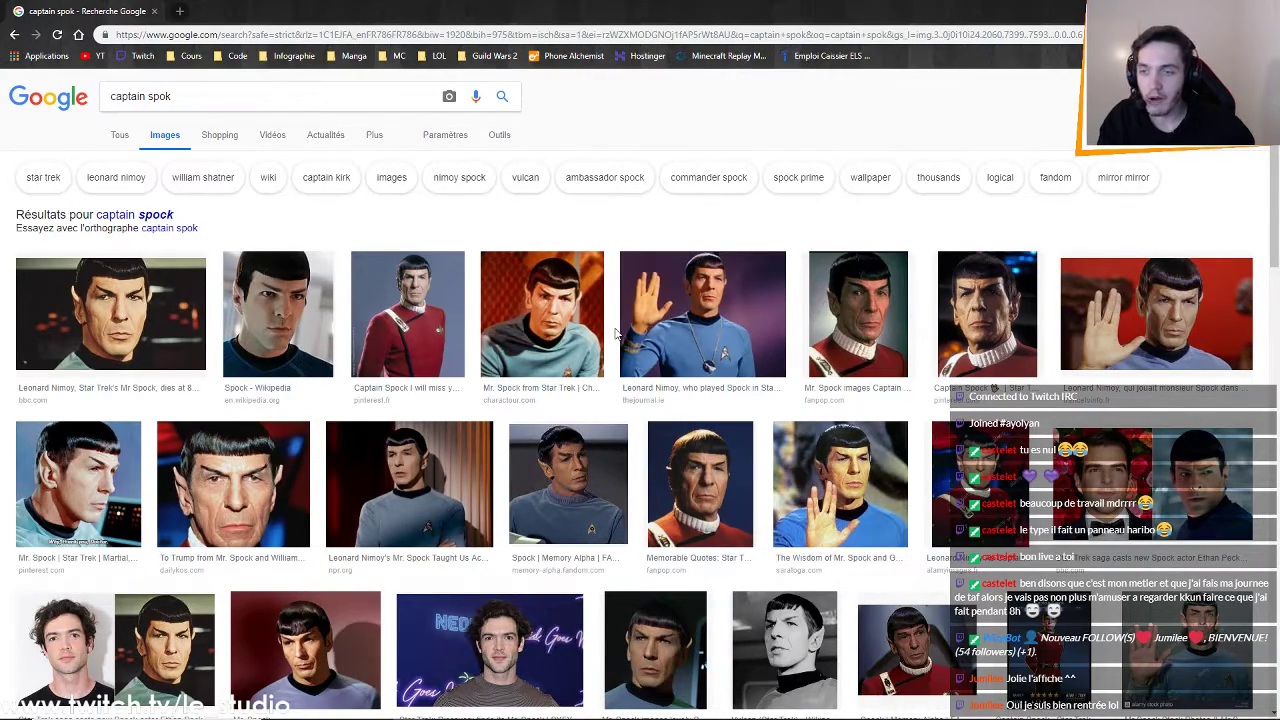
Uncover the poster briefly, then examine the captain spok pictures to compare their haircut with the child's
left_click_drag(808, 9, 740, 622)
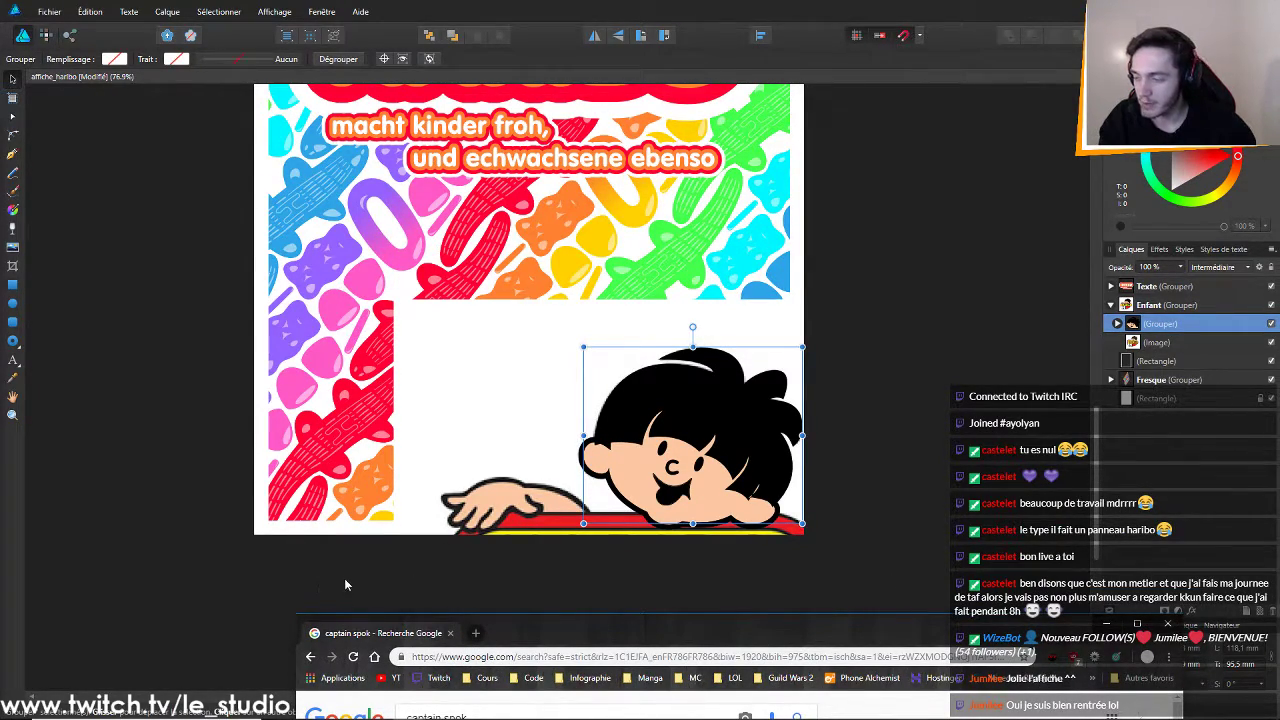
double_click(637, 645)
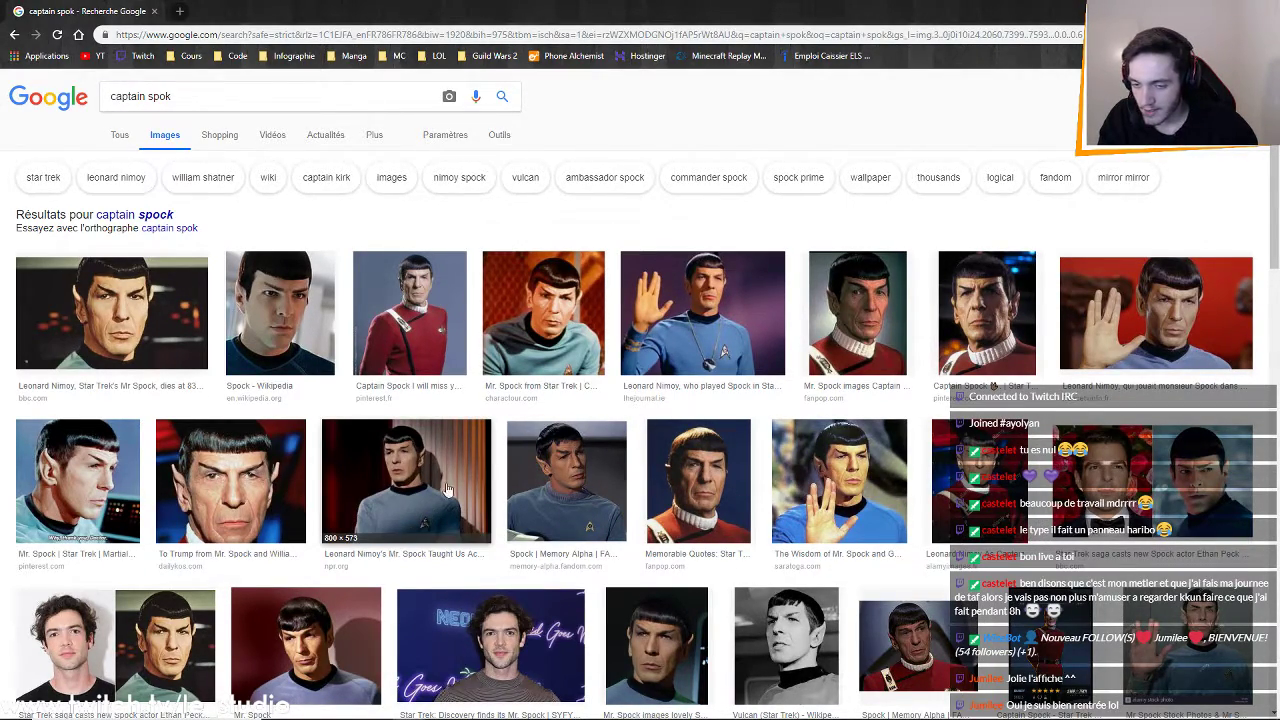
scroll(714, 428, "down", 3)
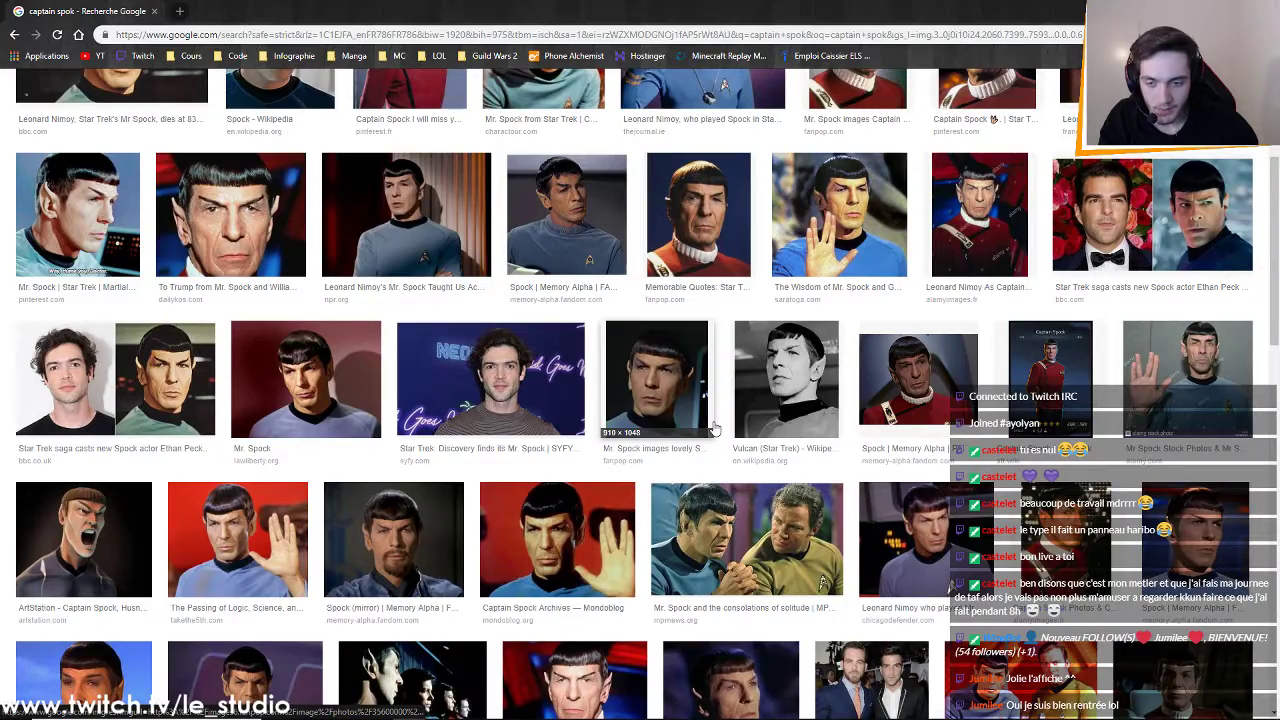
scroll(714, 428, "up", 3)
triple_click(110, 95)
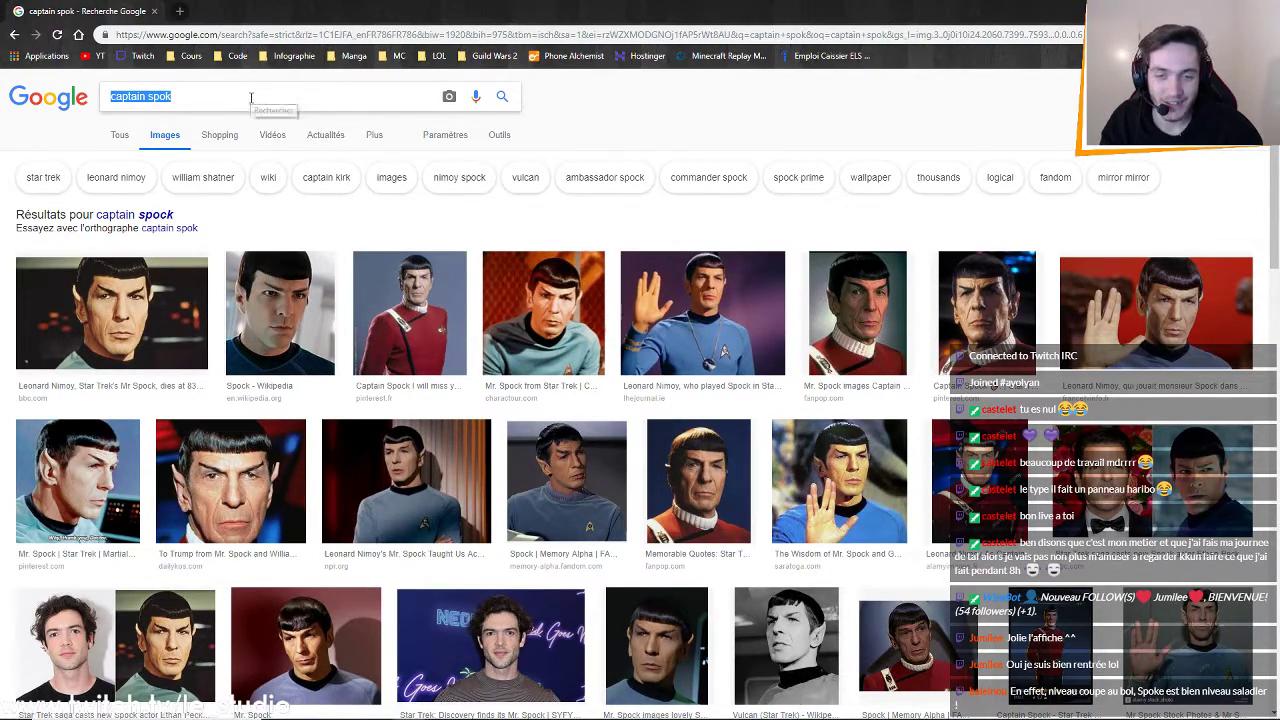
Open Google in a second browser tab and search for "entraineur allemagne"
middle_click(50, 97)
left_click(237, 8)
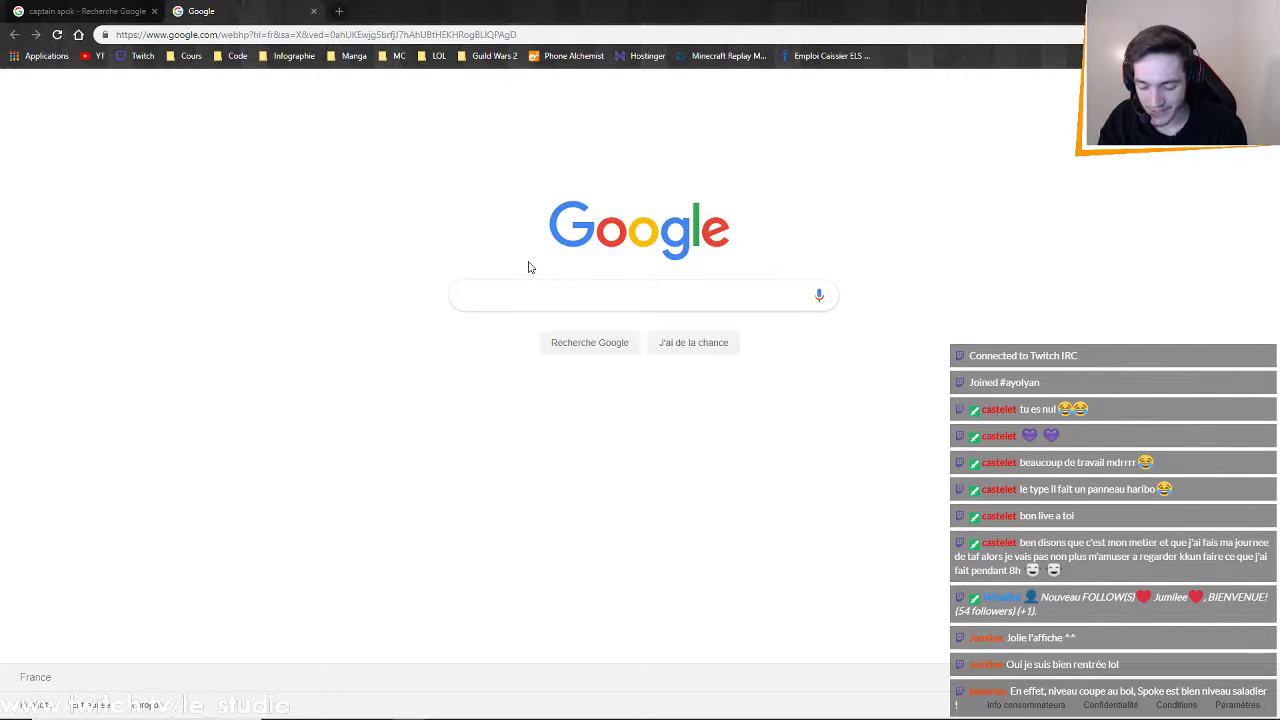
type("ent")
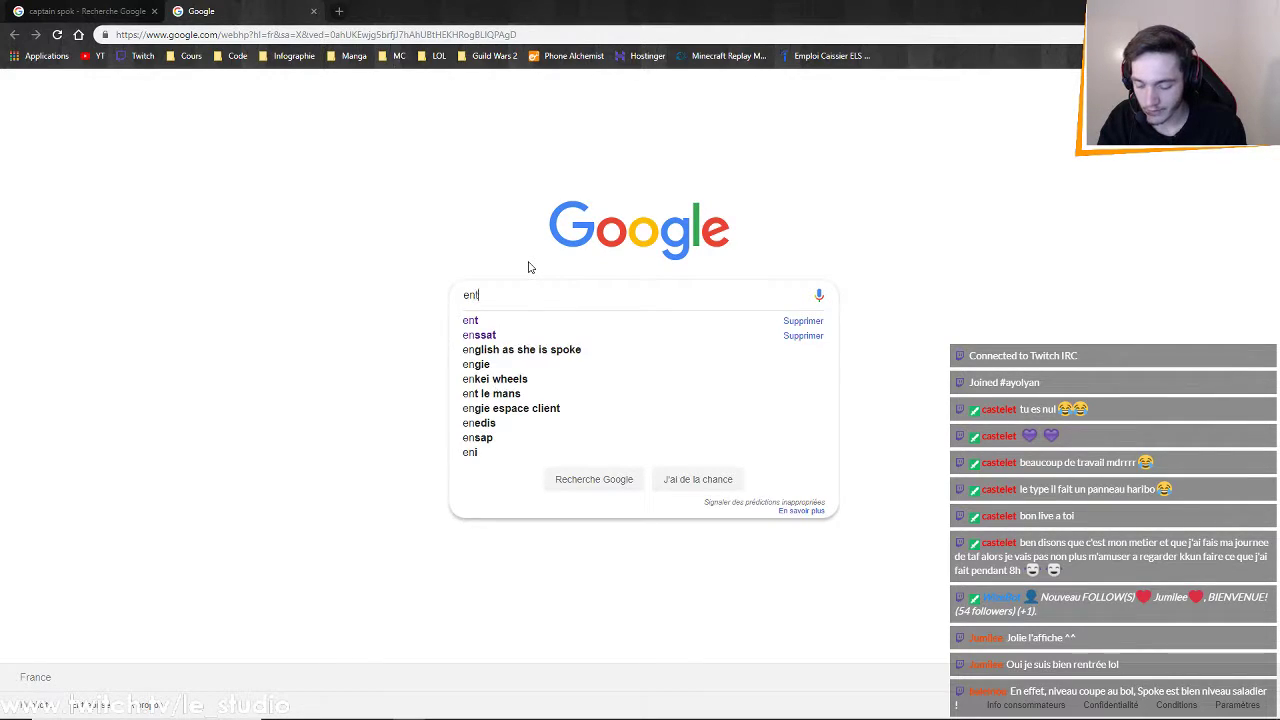
type("raineur ")
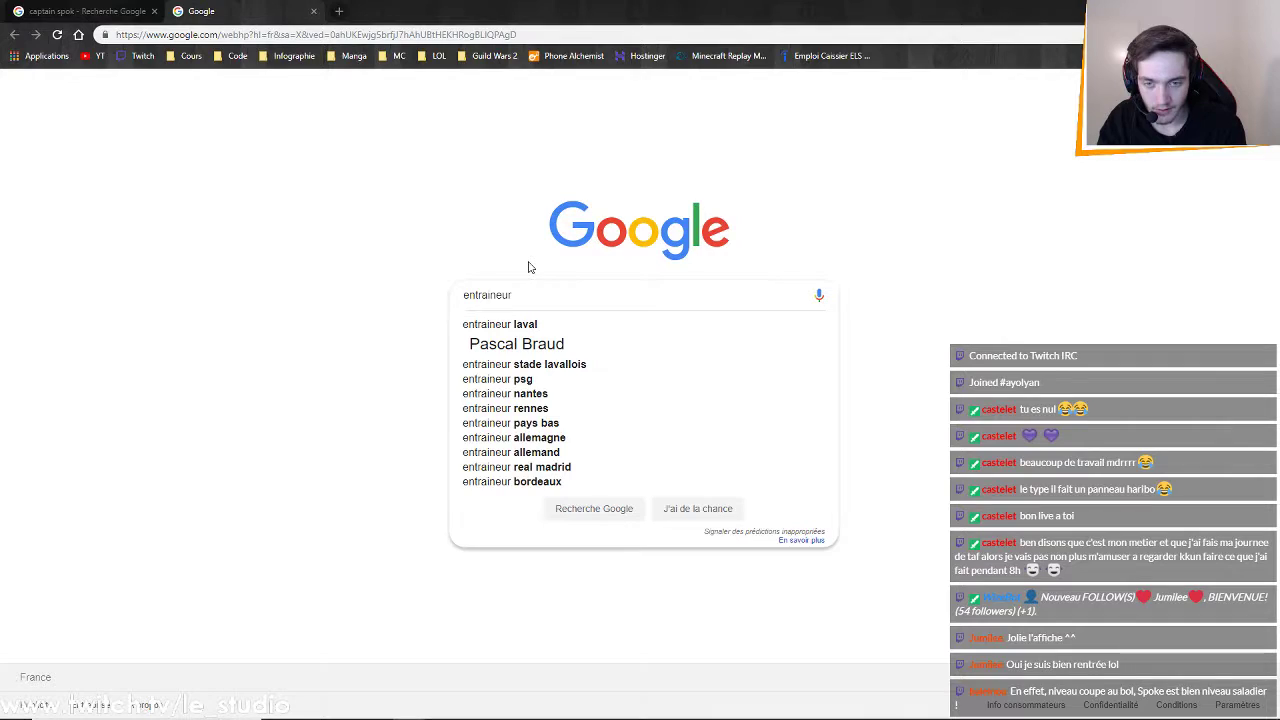
type("allemagne")
key("Return")
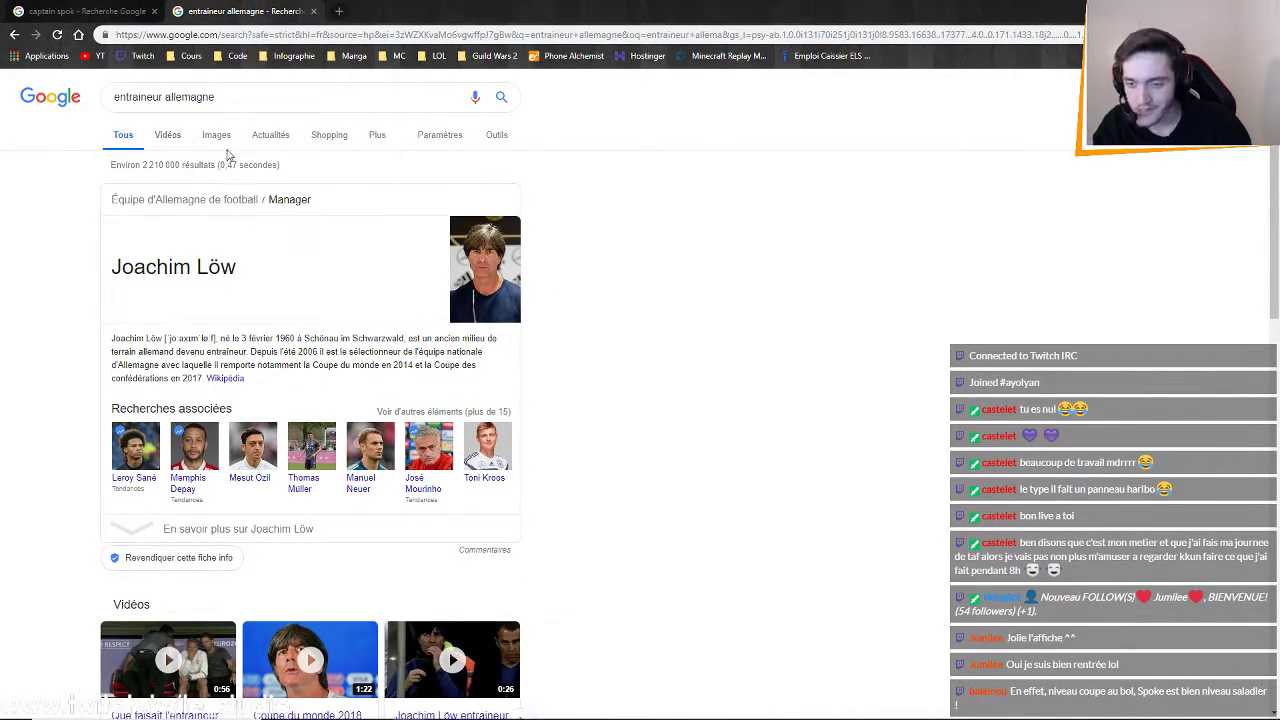
Show the image results for entraineur allemagne and move the browser window aside to uncover the child's head
left_click(167, 136)
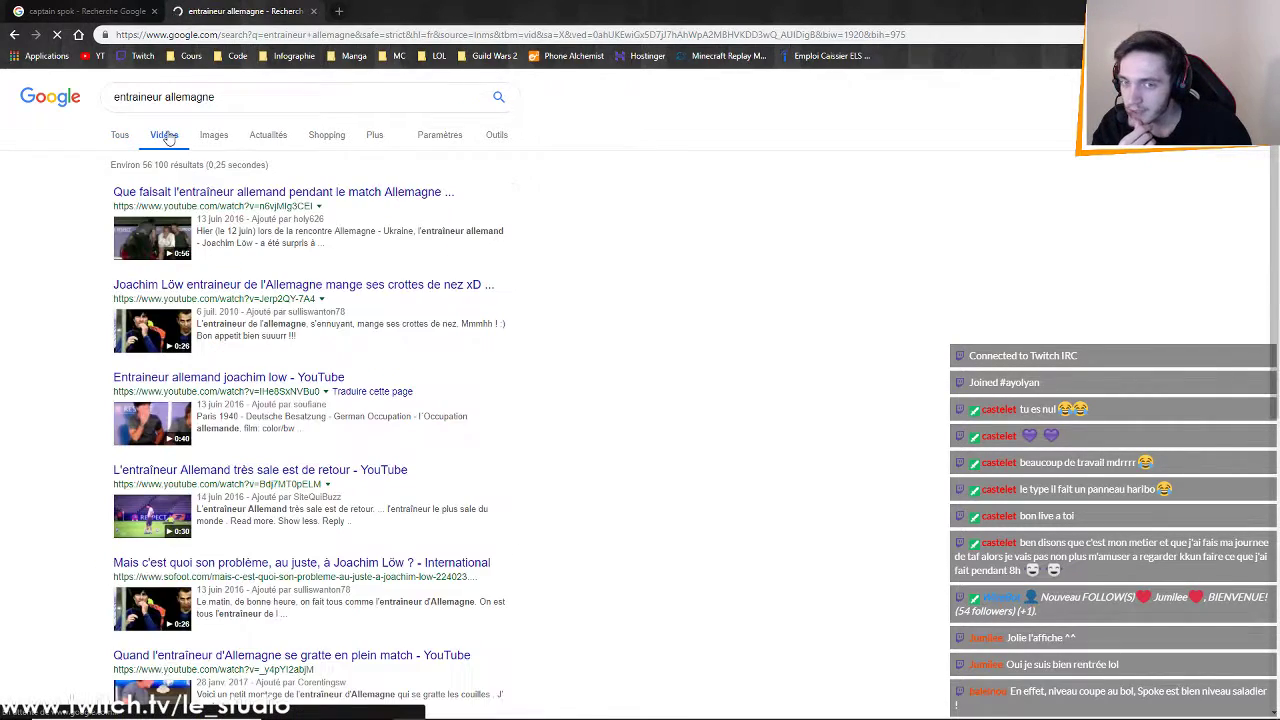
left_click(210, 142)
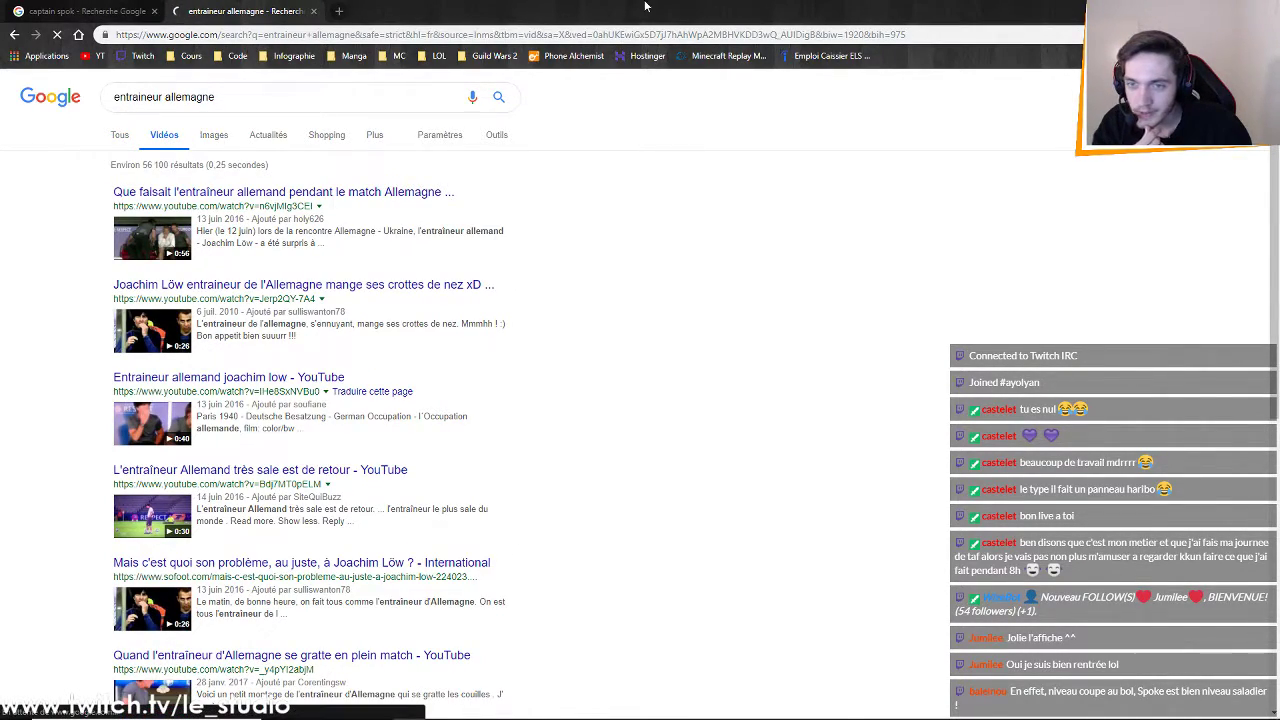
left_click_drag(671, 9, 1221, 183)
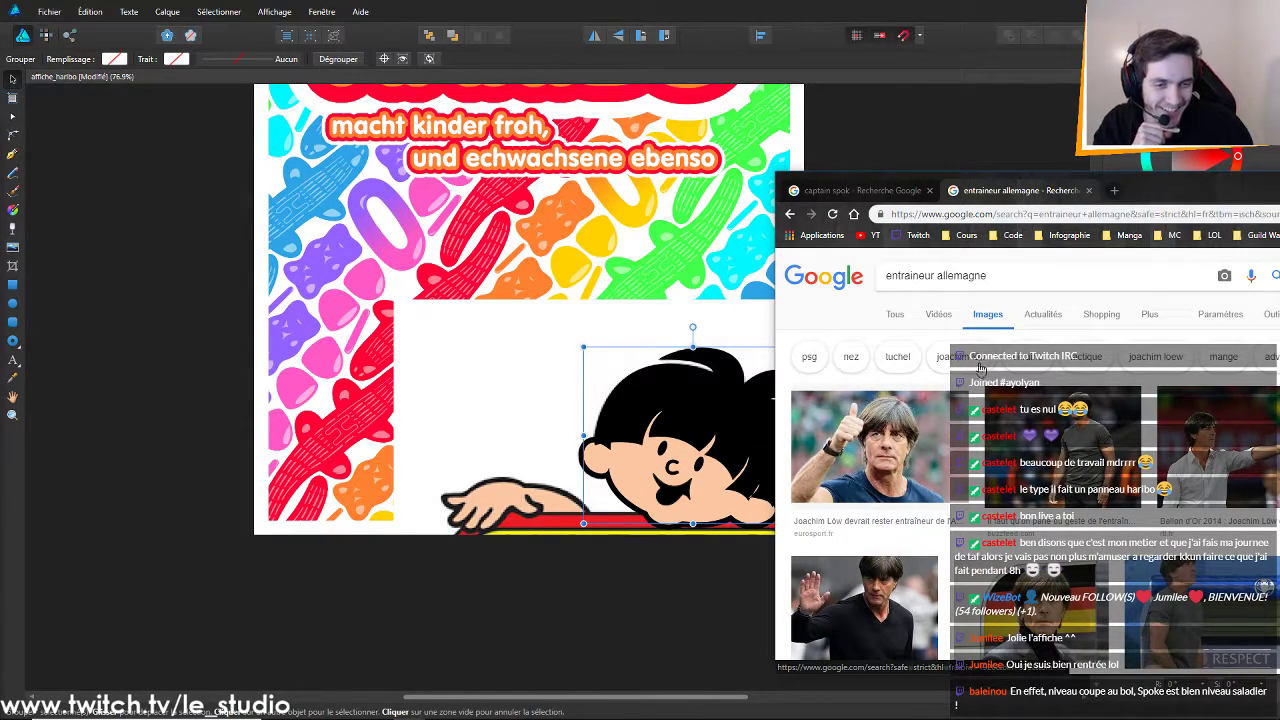
Detach the captain spok tab into its own window below the other search and look through its pictures
left_click_drag(910, 191, 910, 315)
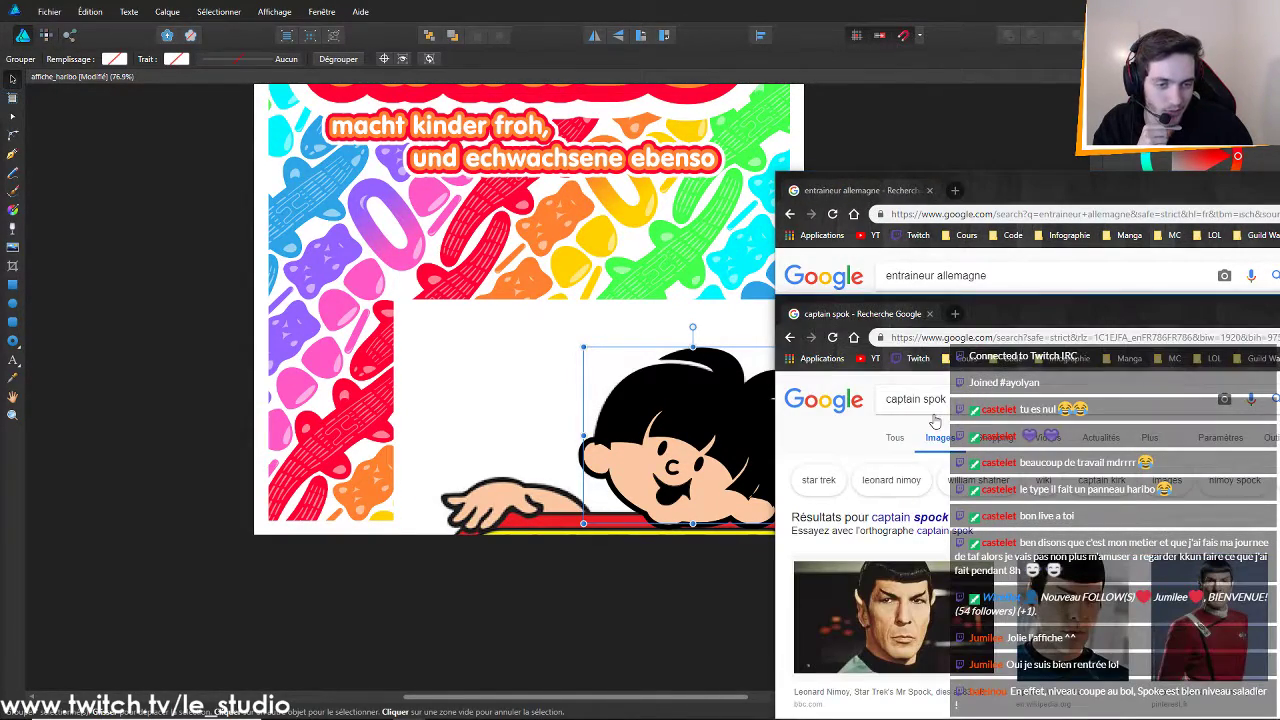
scroll(1075, 563, "down", 3)
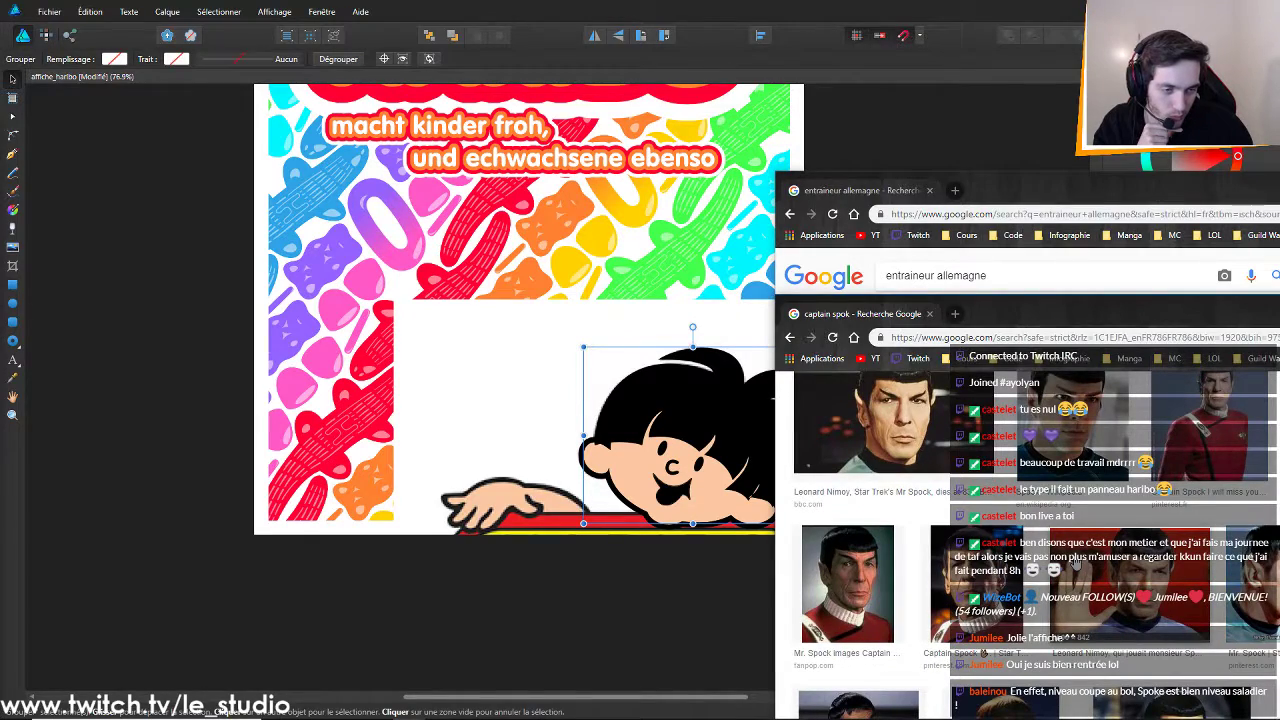
scroll(1075, 565, "down", 1)
scroll(1075, 565, "down", 1)
scroll(1075, 563, "down", 2)
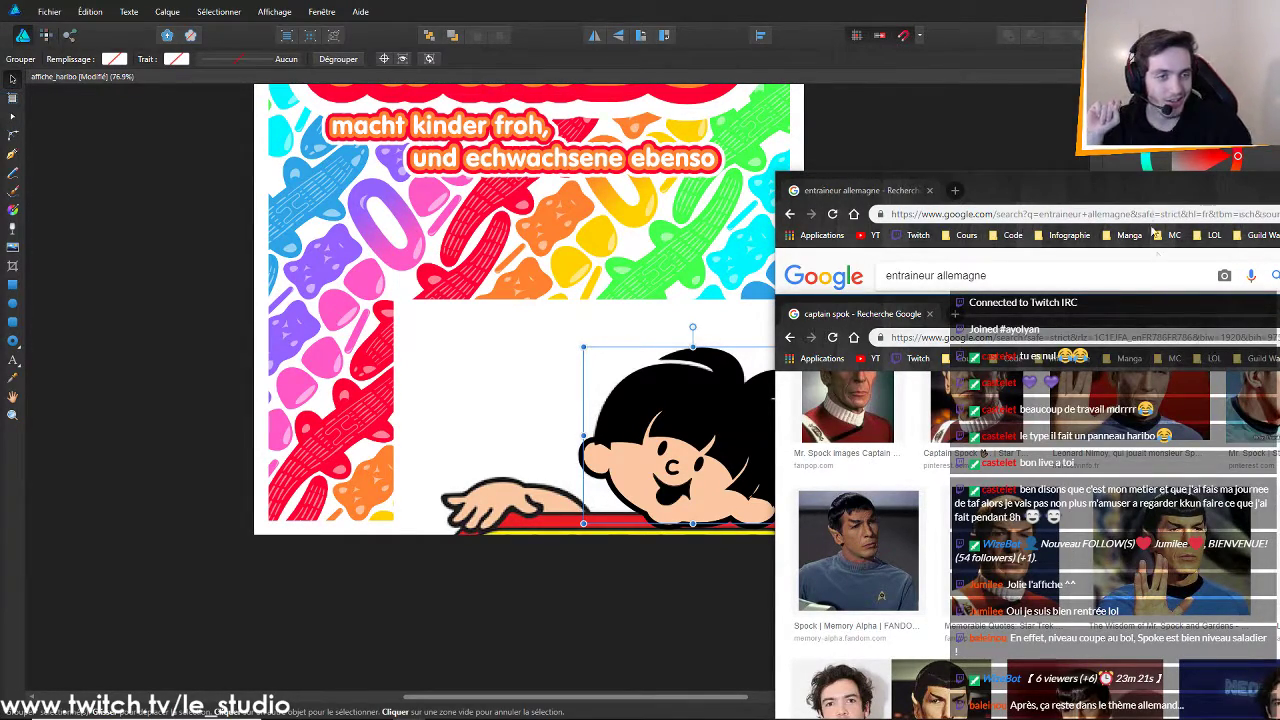
Rearrange the two search windows so both are readable and narrow the coach images to Joachim Löw
left_click_drag(971, 172, 334, 49)
left_click_drag(990, 319, 624, 286)
left_click(293, 246)
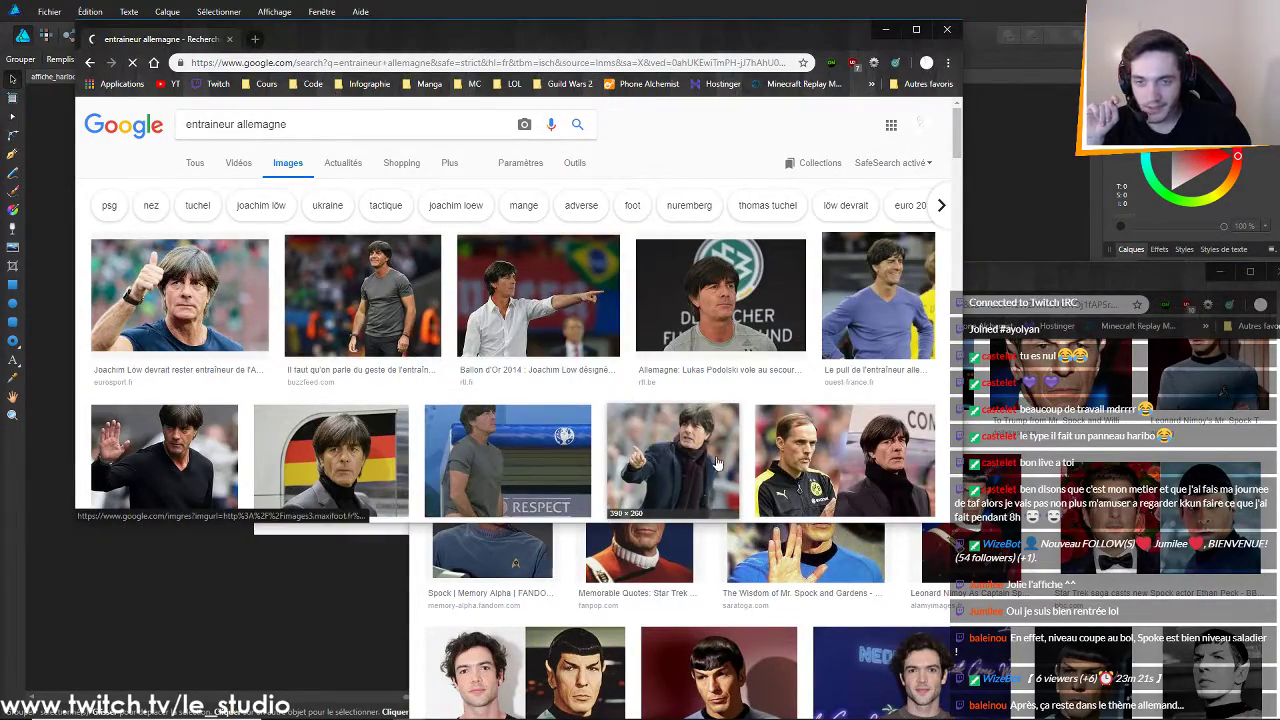
left_click_drag(1015, 279, 937, 348)
Preview the Euro 2016 photo and the thumbs-up portrait of Joachim Löw, and bring the Spock pictures alongside for comparison
left_click(842, 303)
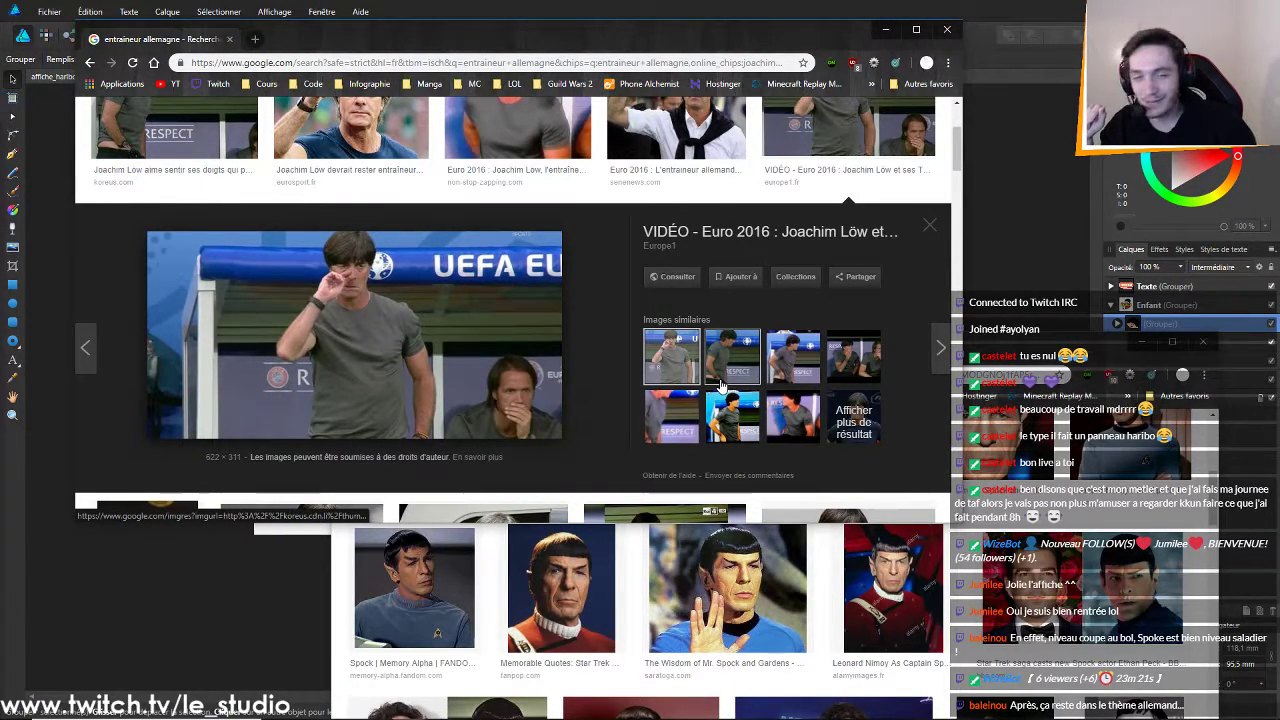
scroll(570, 403, "up", 2)
left_click(398, 317)
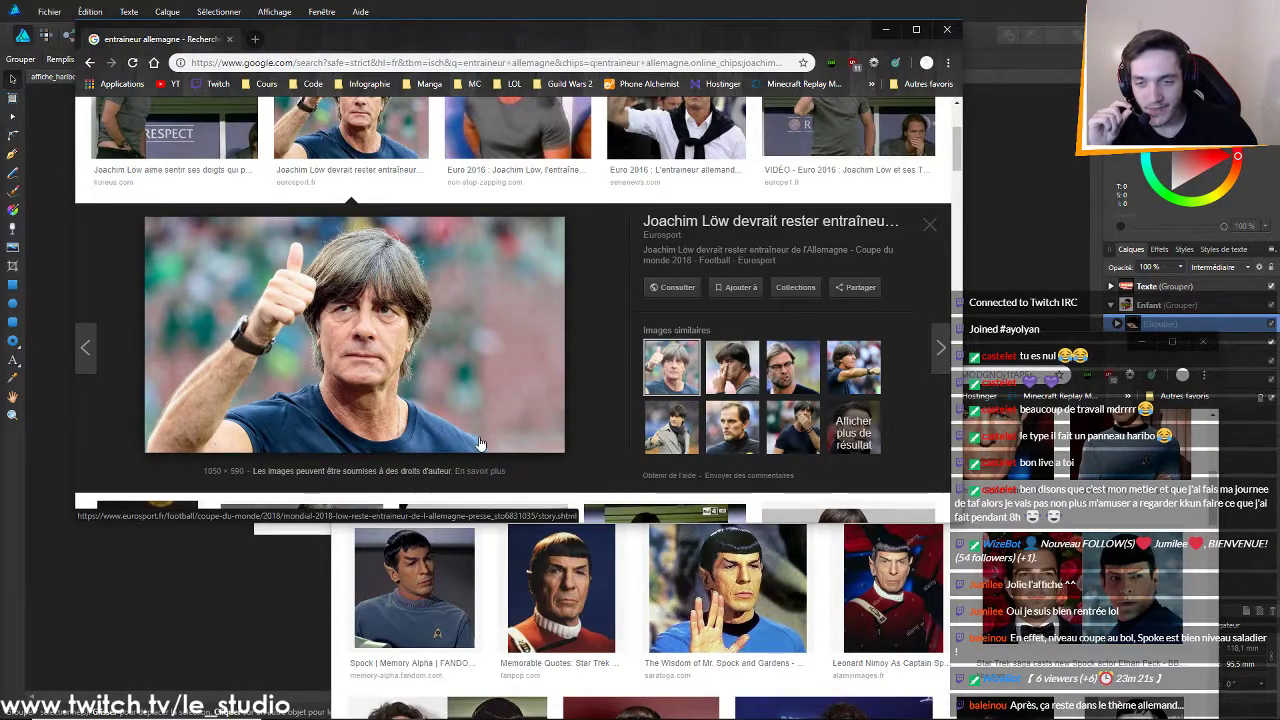
left_click_drag(1025, 345, 1033, 199)
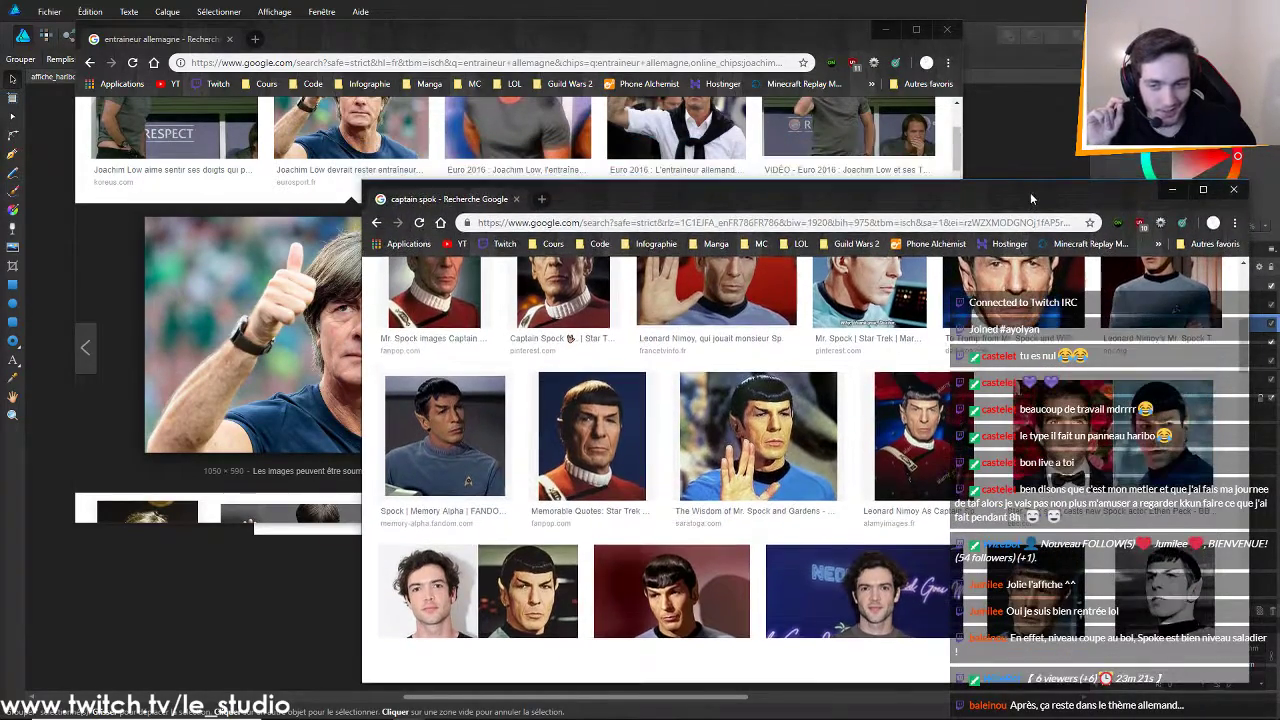
left_click_drag(664, 182, 754, 230)
Back in Affinity Designer, duplicate the child's head group, place the copy above Enfant and move it toward the poster's lower left
left_click(1058, 137)
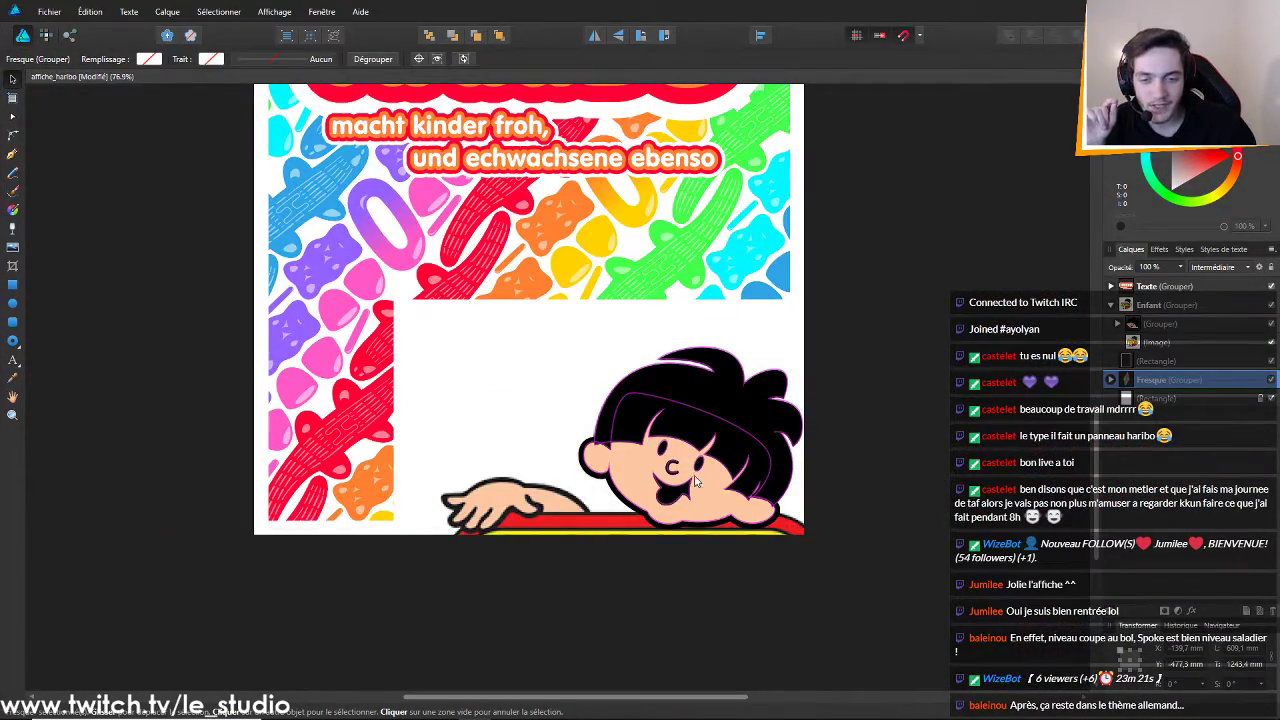
left_click(1166, 326)
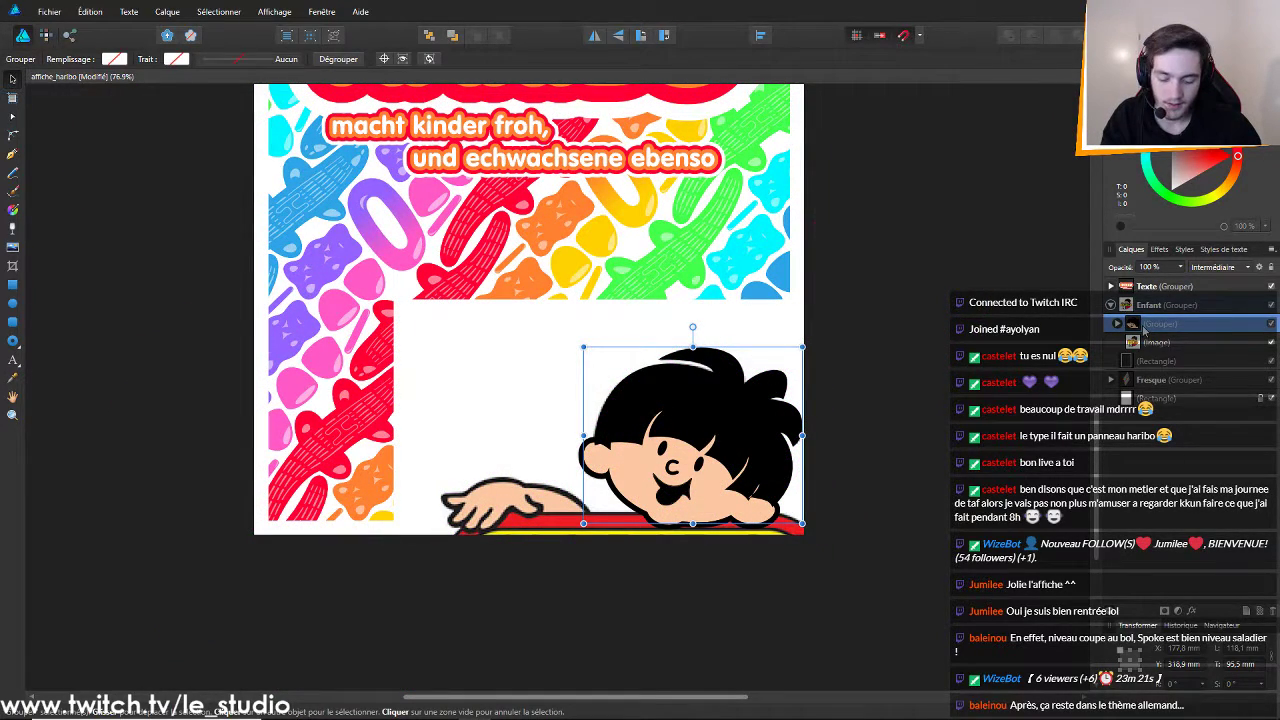
key("ctrl+j")
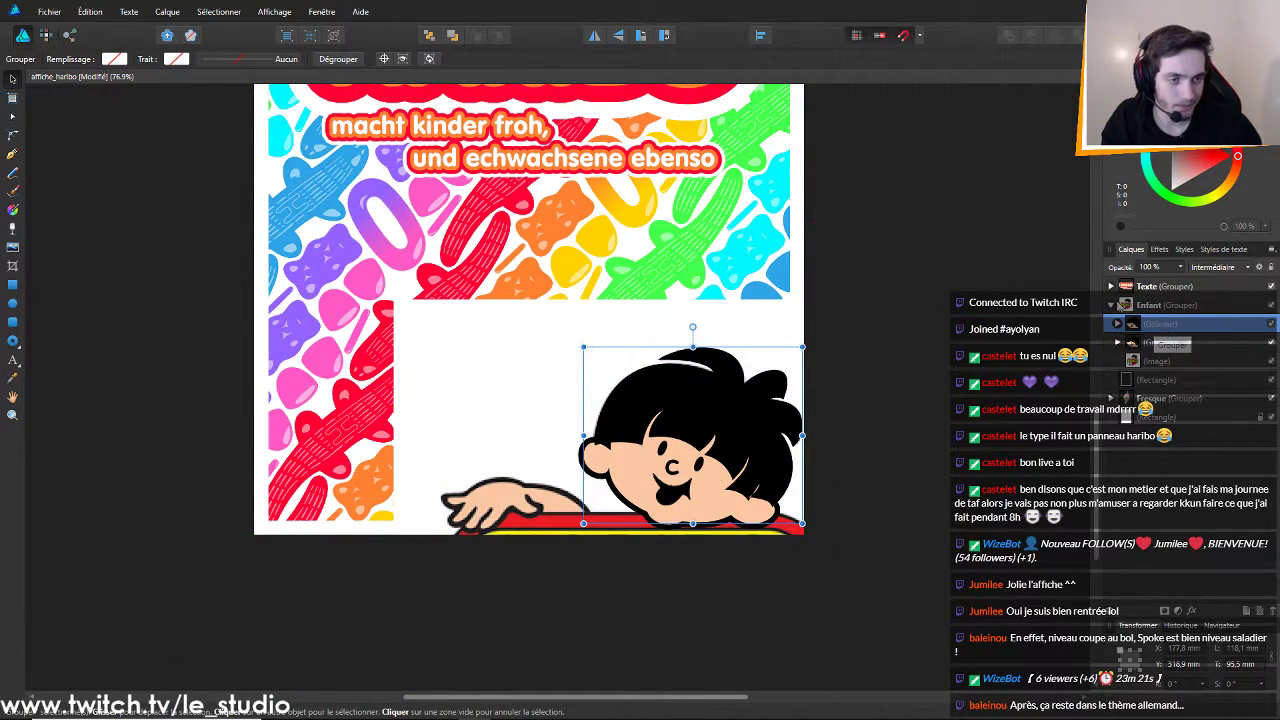
left_click_drag(1133, 323, 1134, 294)
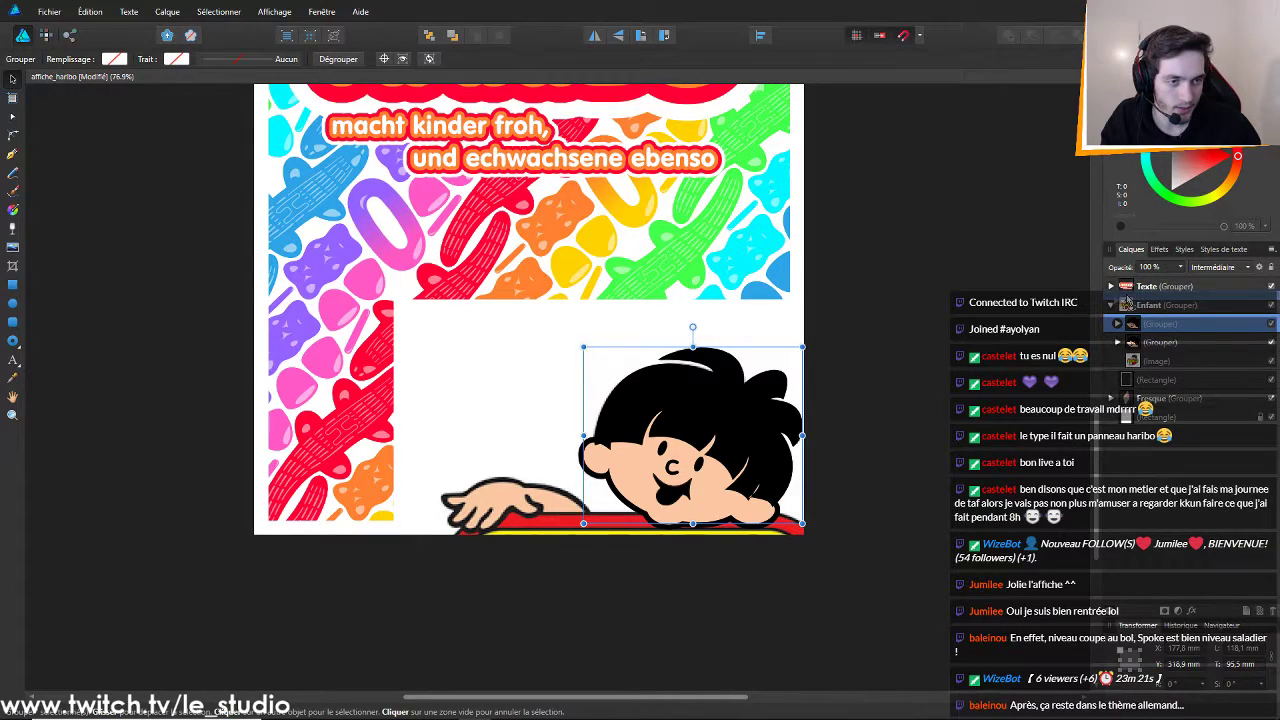
left_click(1111, 324)
left_click_drag(650, 418, 397, 369)
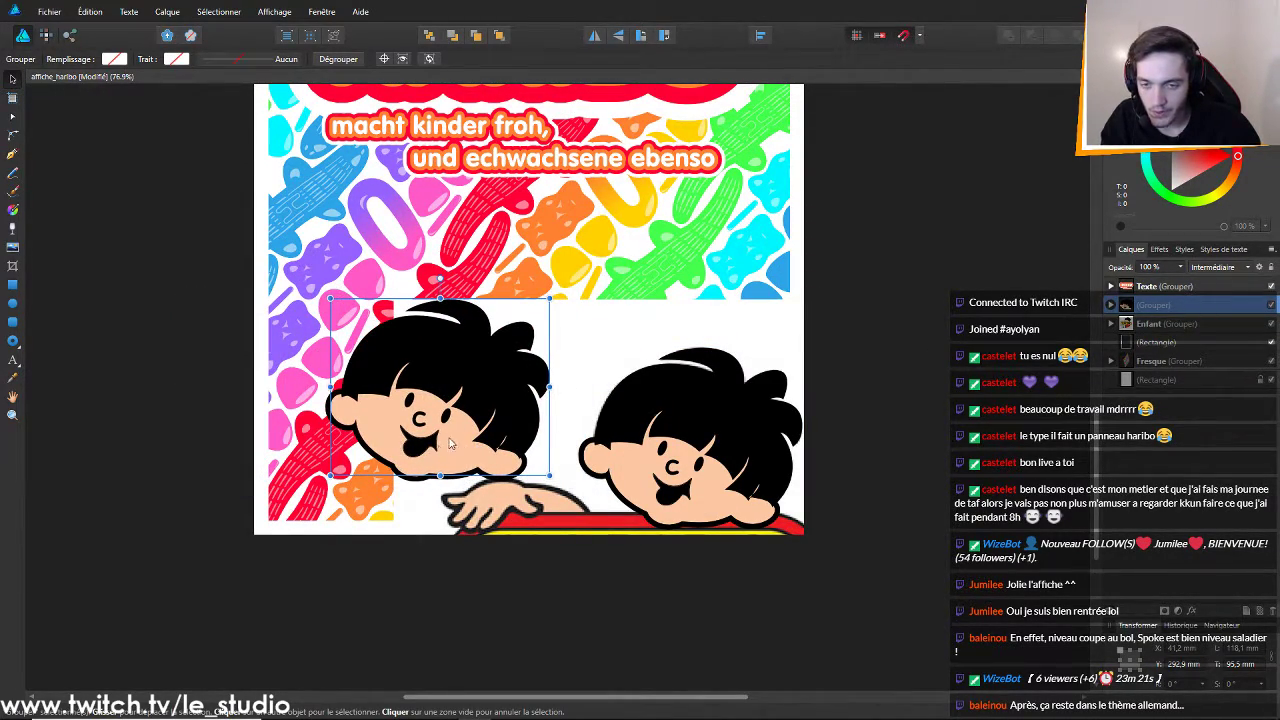
Try stretching the copied head's skin-coloured face curve downward to about 89.2 mm high, and undo the stretch
left_click(413, 483)
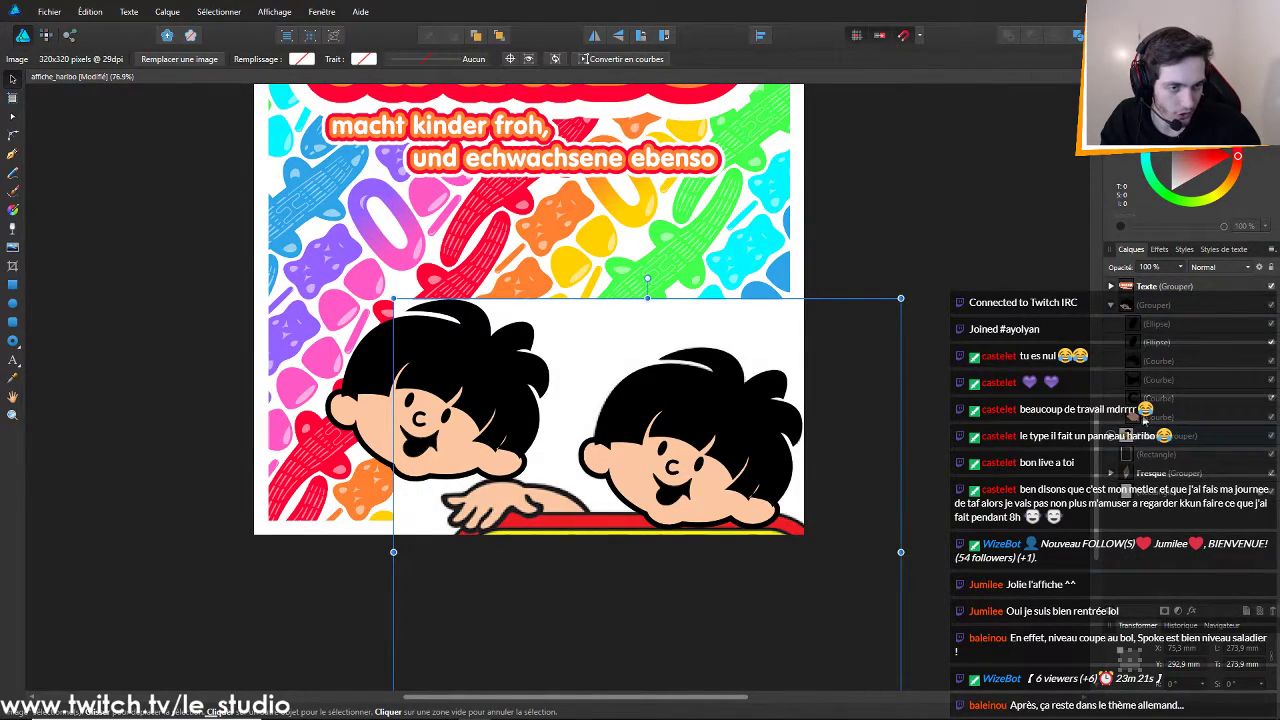
left_click(1145, 419)
scroll(415, 505, "up", 2)
scroll(429, 513, "up", 4)
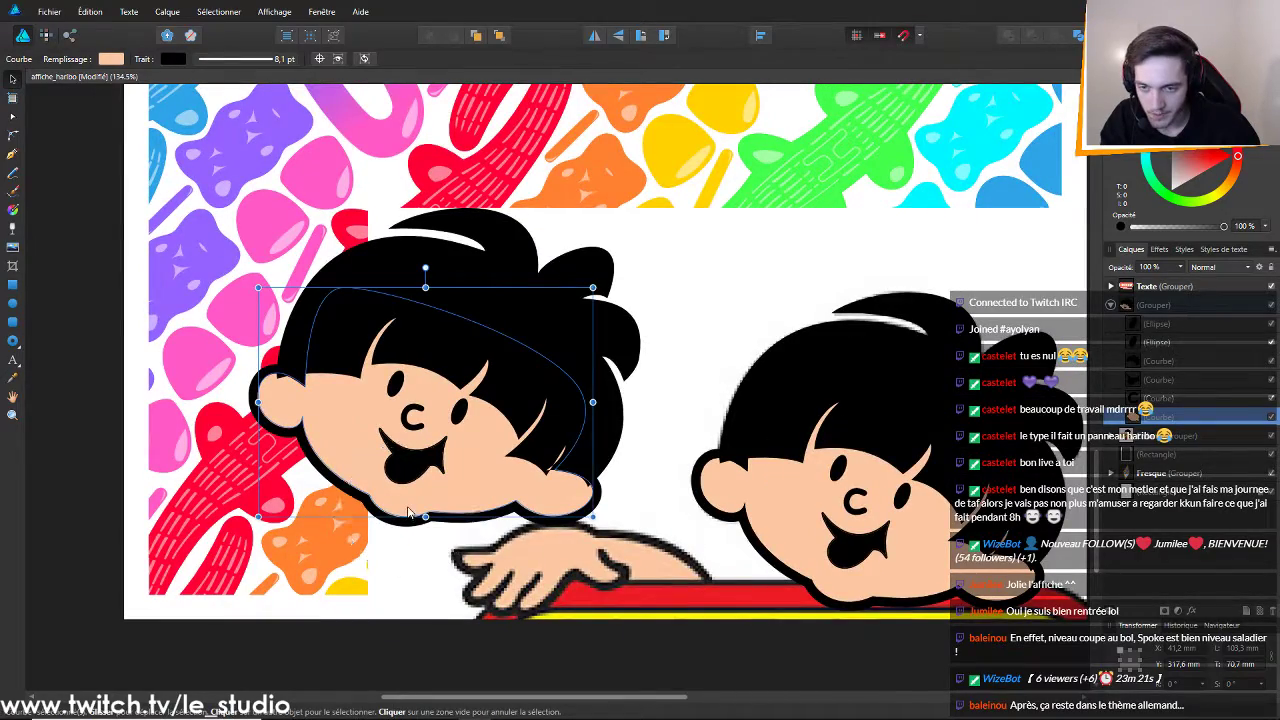
left_click_drag(425, 516, 432, 575)
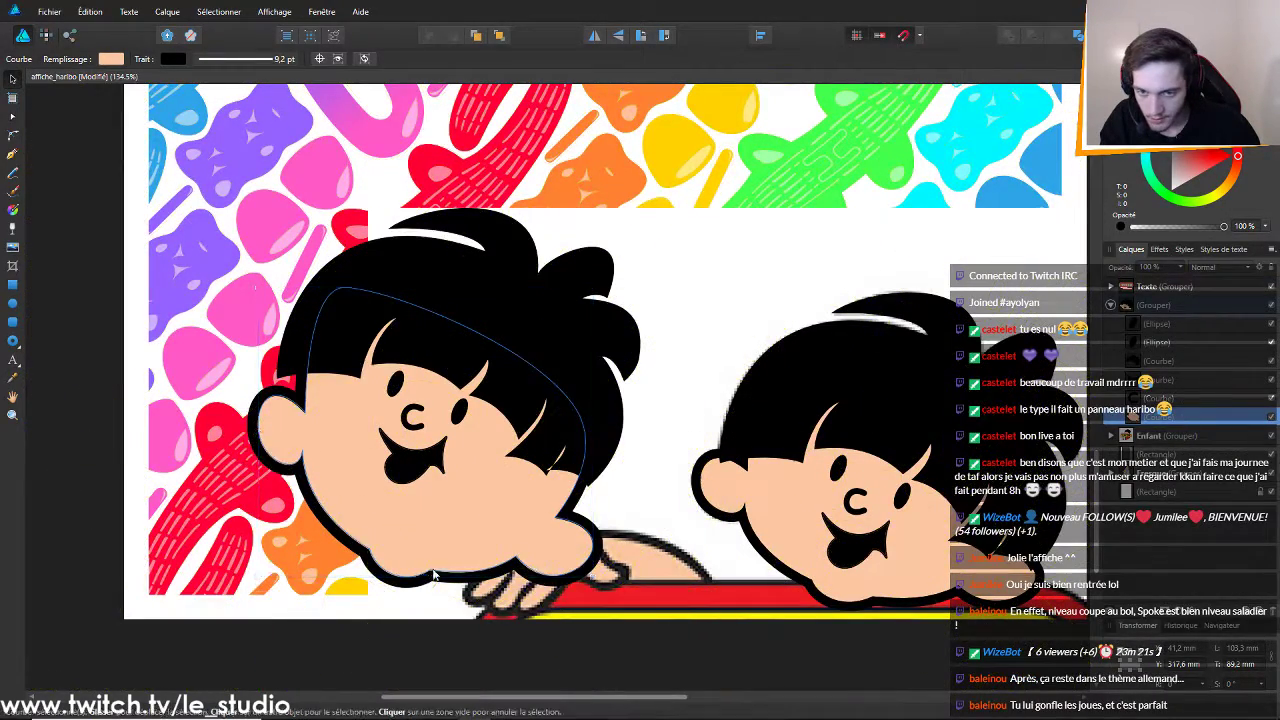
key("ctrl+z")
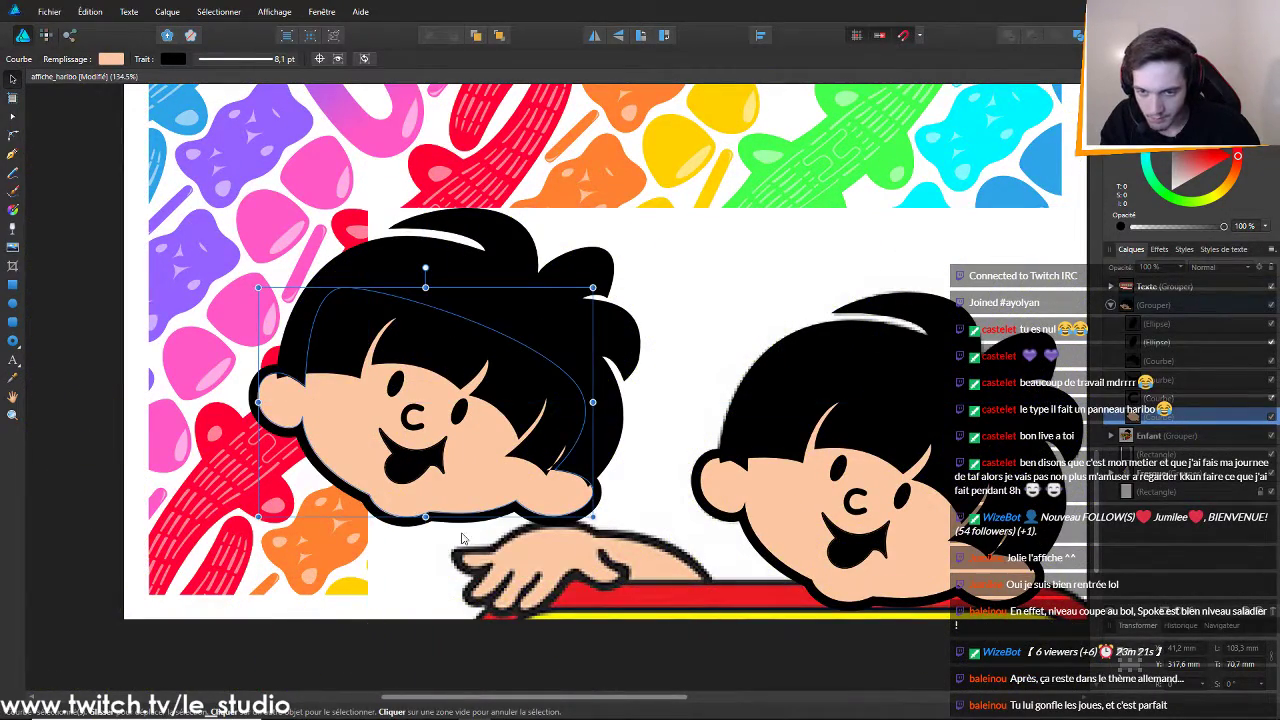
Select the lower contour nodes of the copied head's face curve from ear to ear and move them down to lengthen the face
left_click(13, 135)
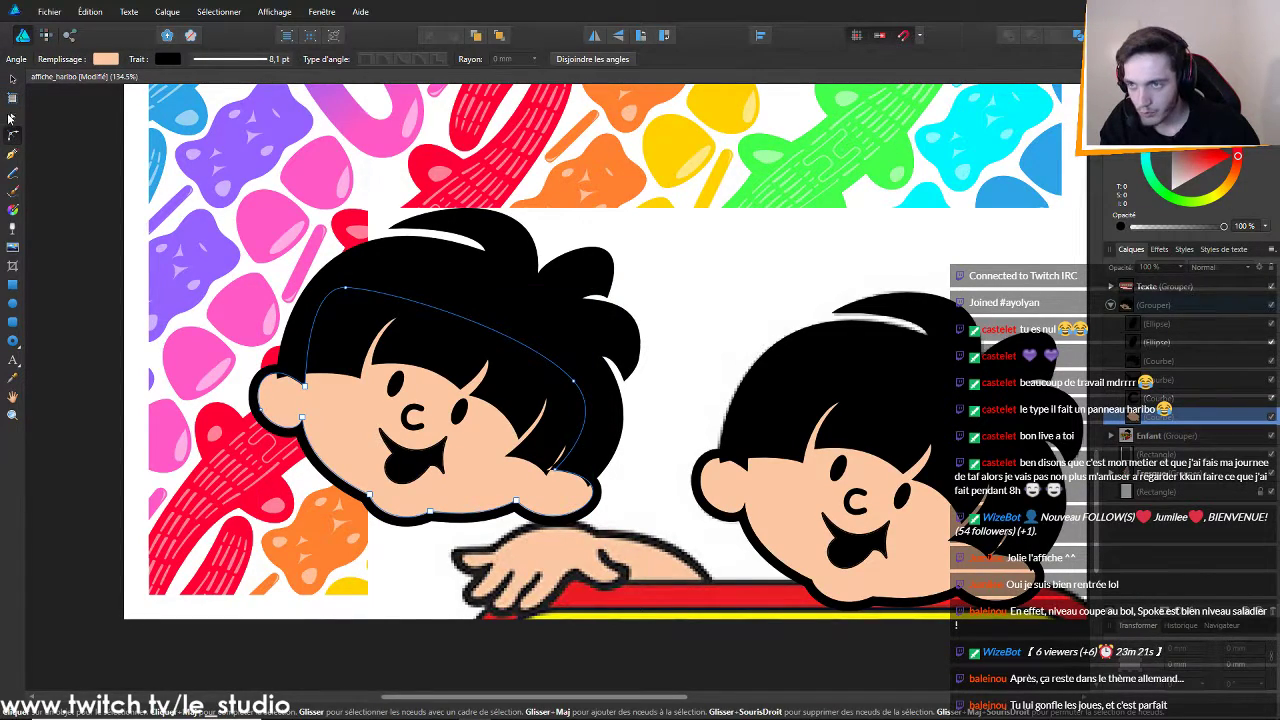
left_click(10, 117)
left_click(14, 137)
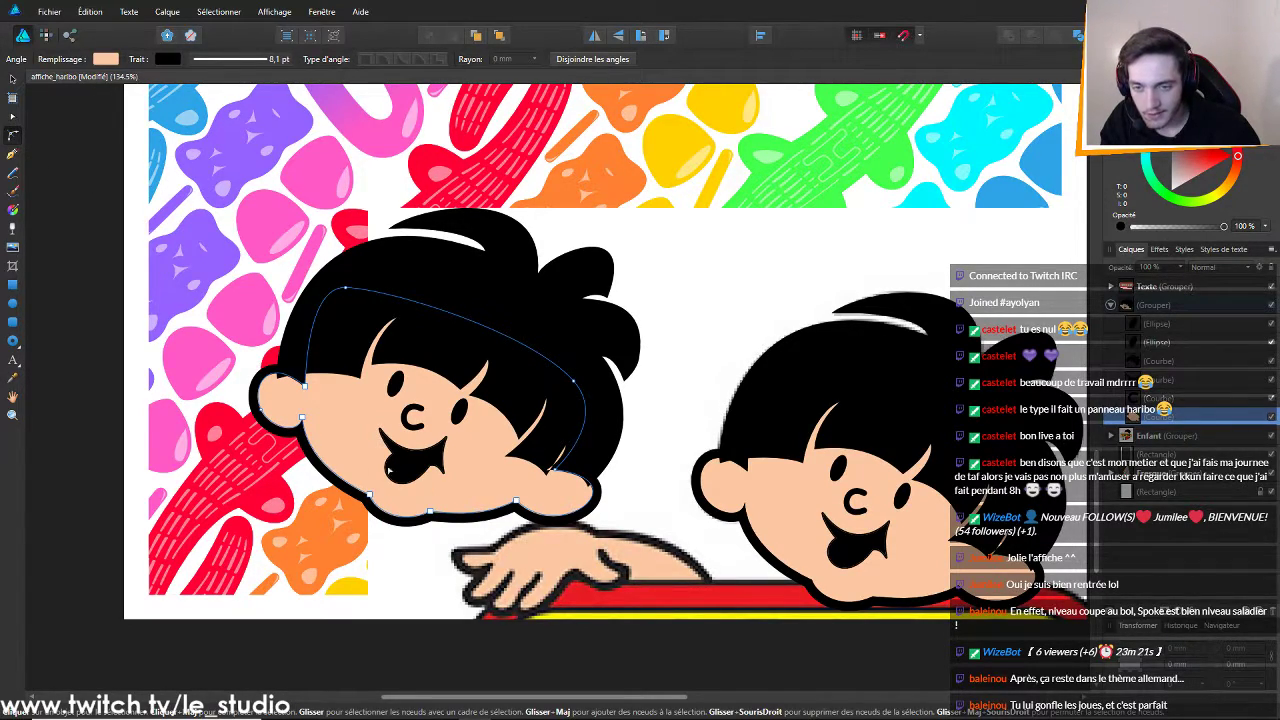
left_click(302, 419)
key("p")
left_click(370, 496, "shift")
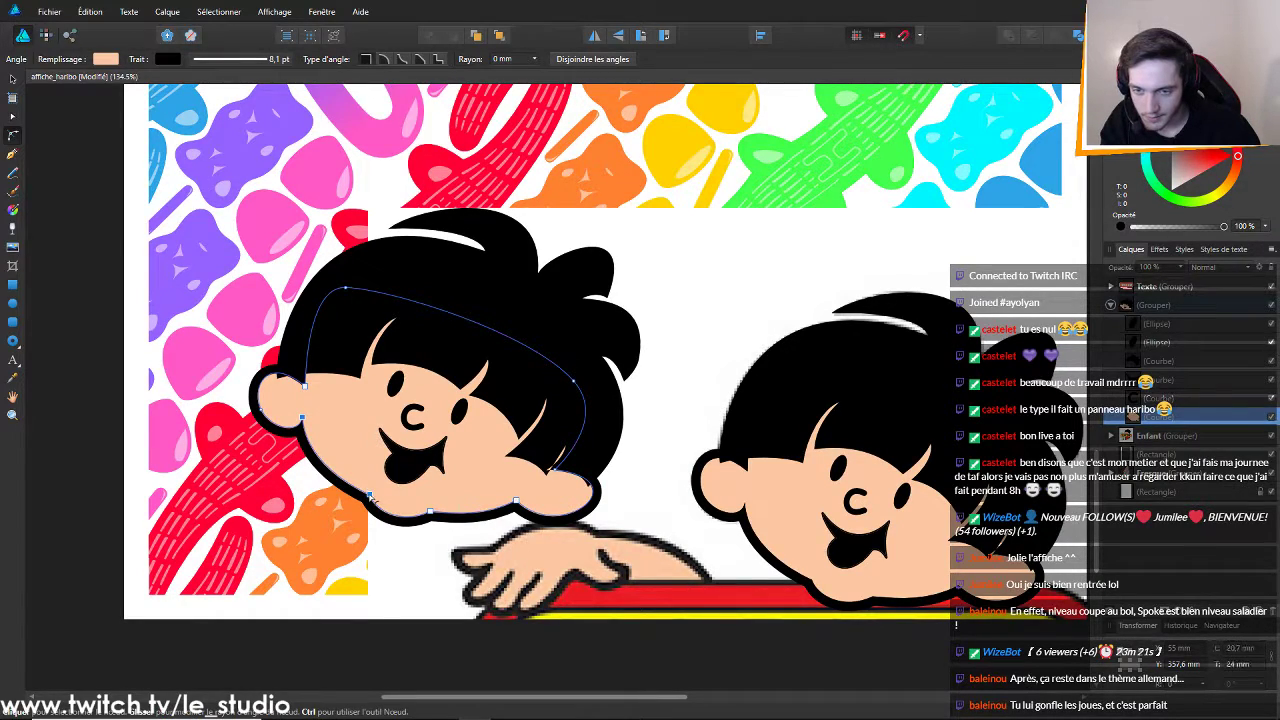
left_click(431, 512, "shift")
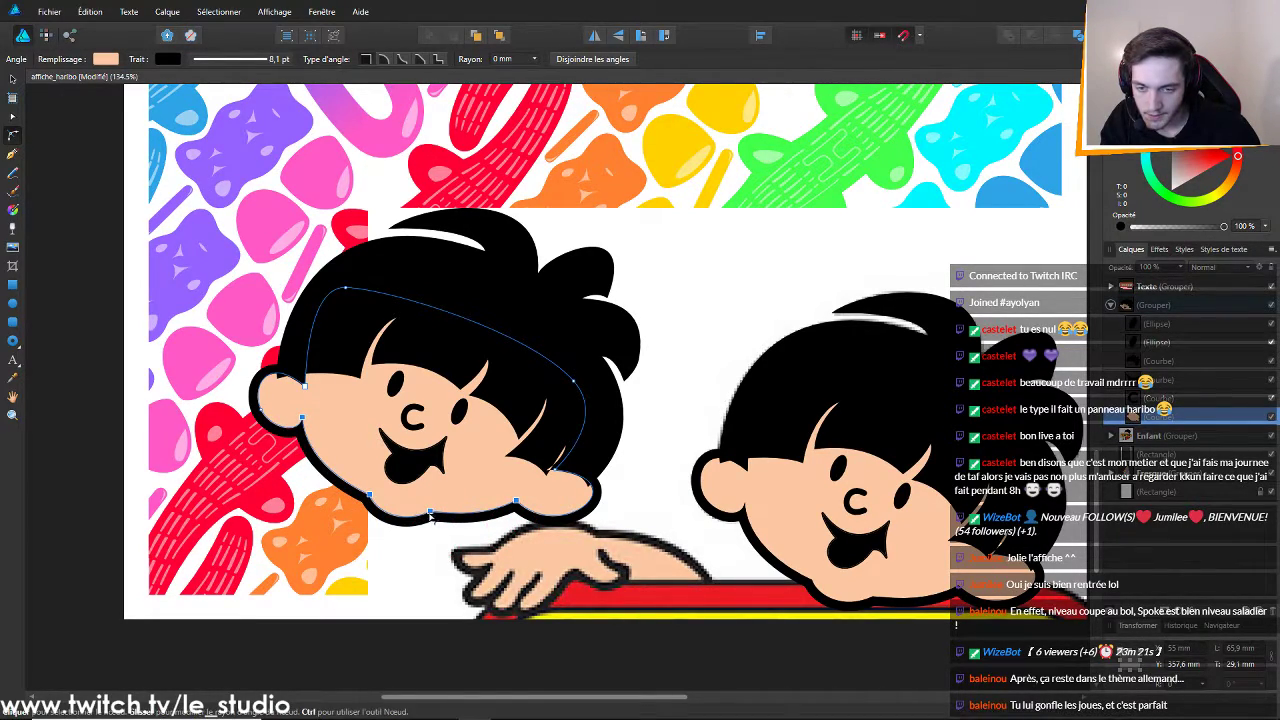
left_click(12, 115)
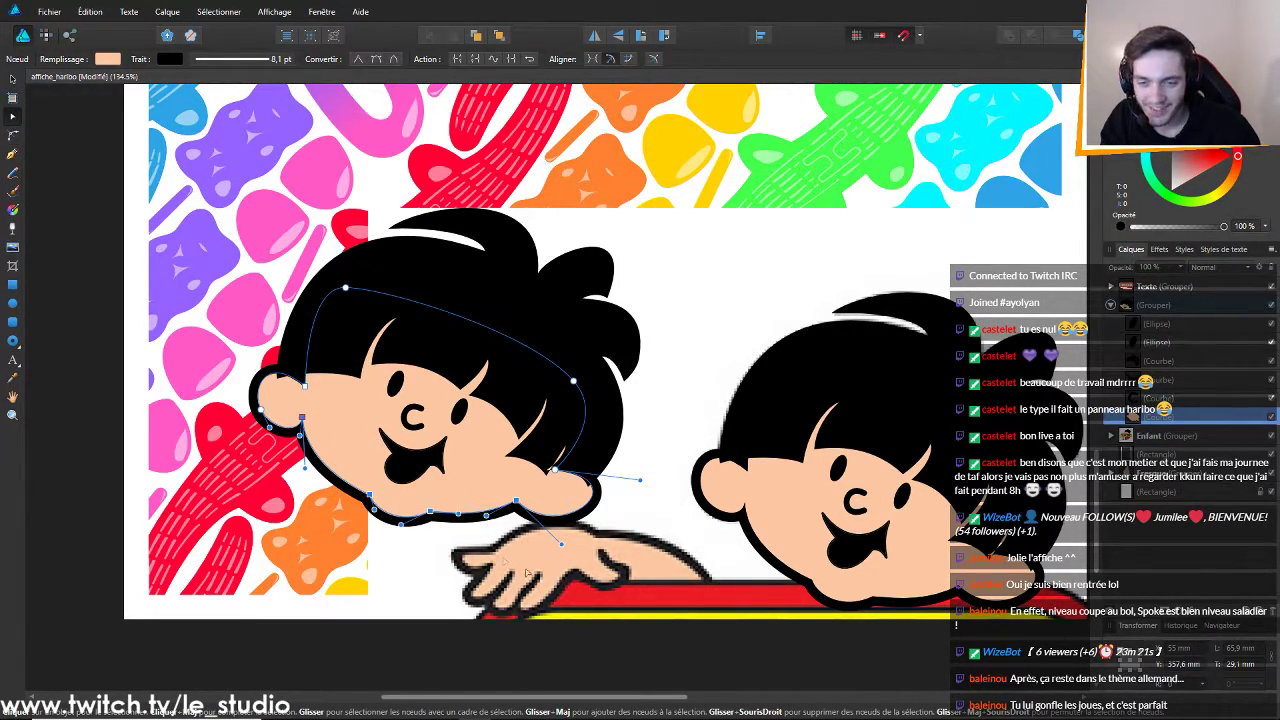
left_click_drag(436, 515, 404, 584)
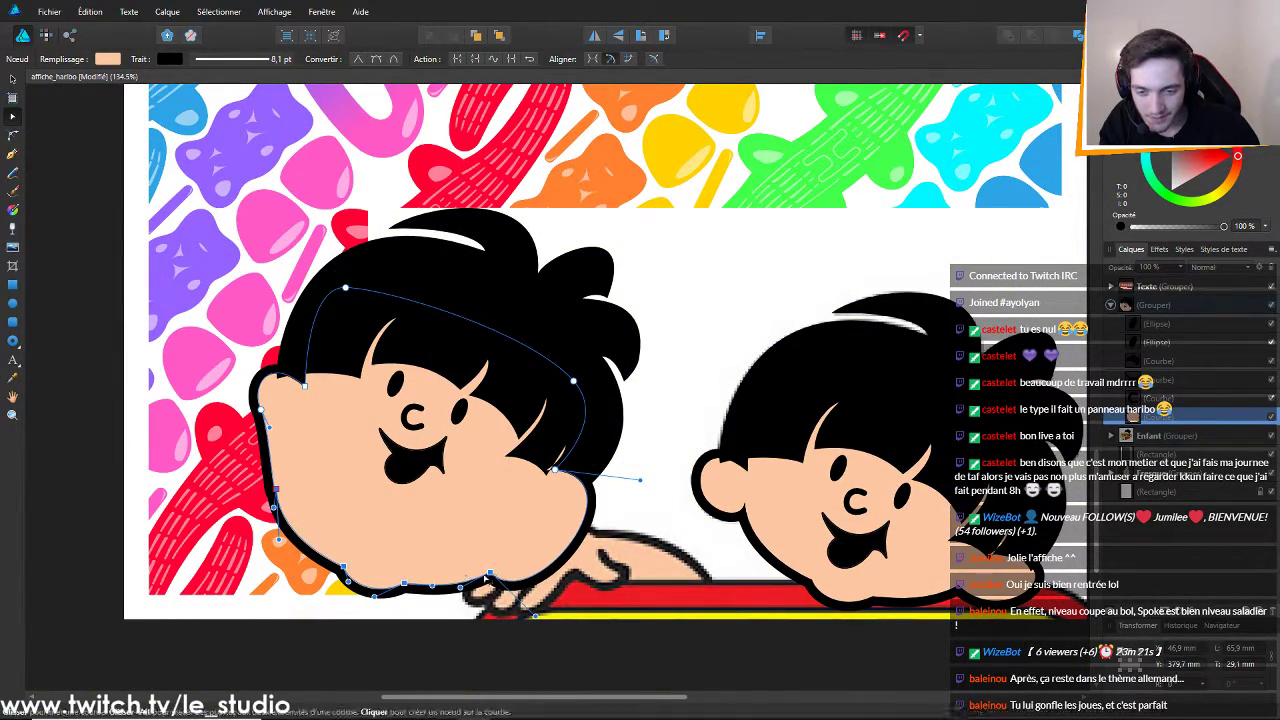
Move the two outer jaw nodes of the copied face back up to the base of each ear
left_click_drag(490, 573, 522, 513)
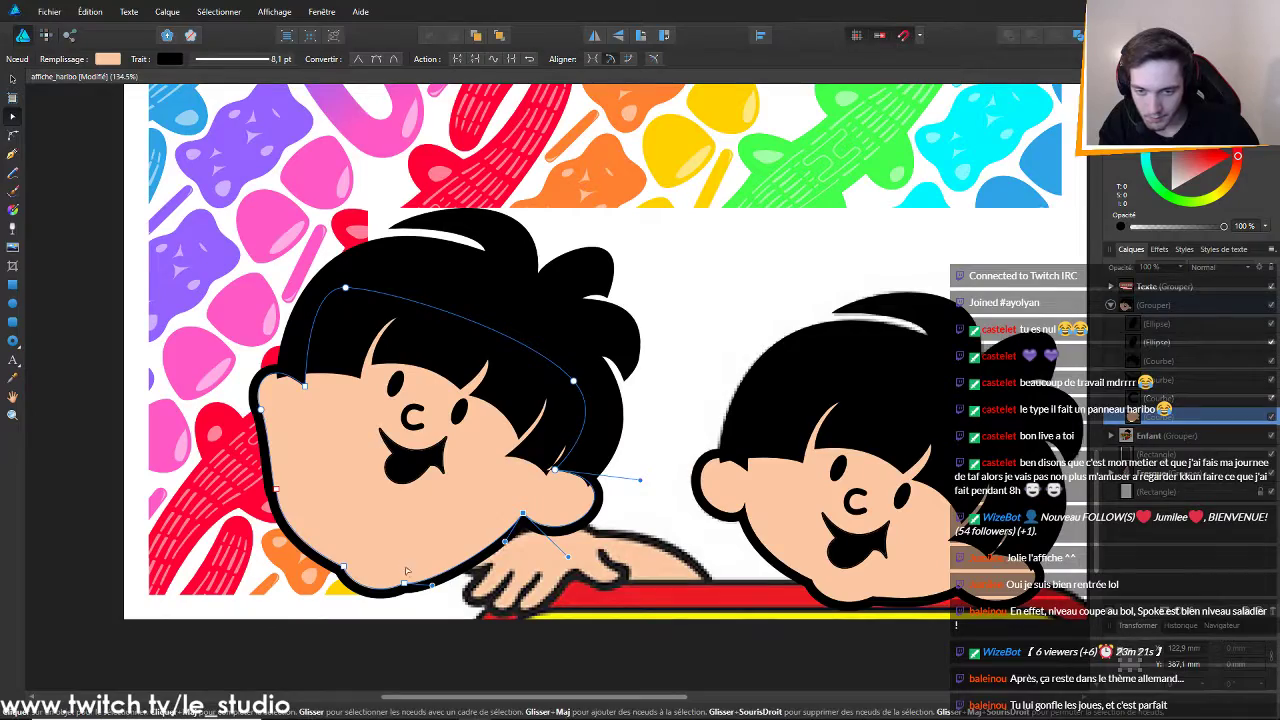
left_click(276, 491)
left_click_drag(278, 490, 298, 420)
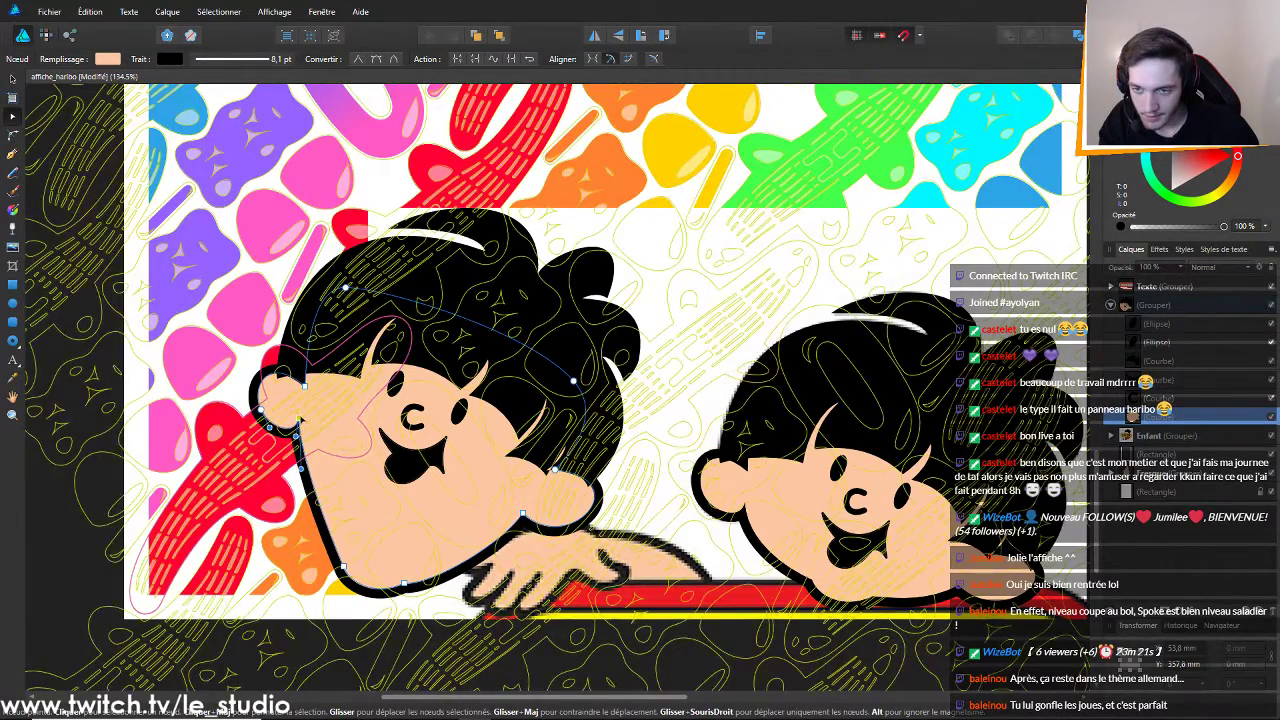
Raise the chin nodes of the copied face slightly and adjust their curve handle to form a narrower, angular chin
left_click(341, 550)
left_click_drag(338, 538, 335, 531)
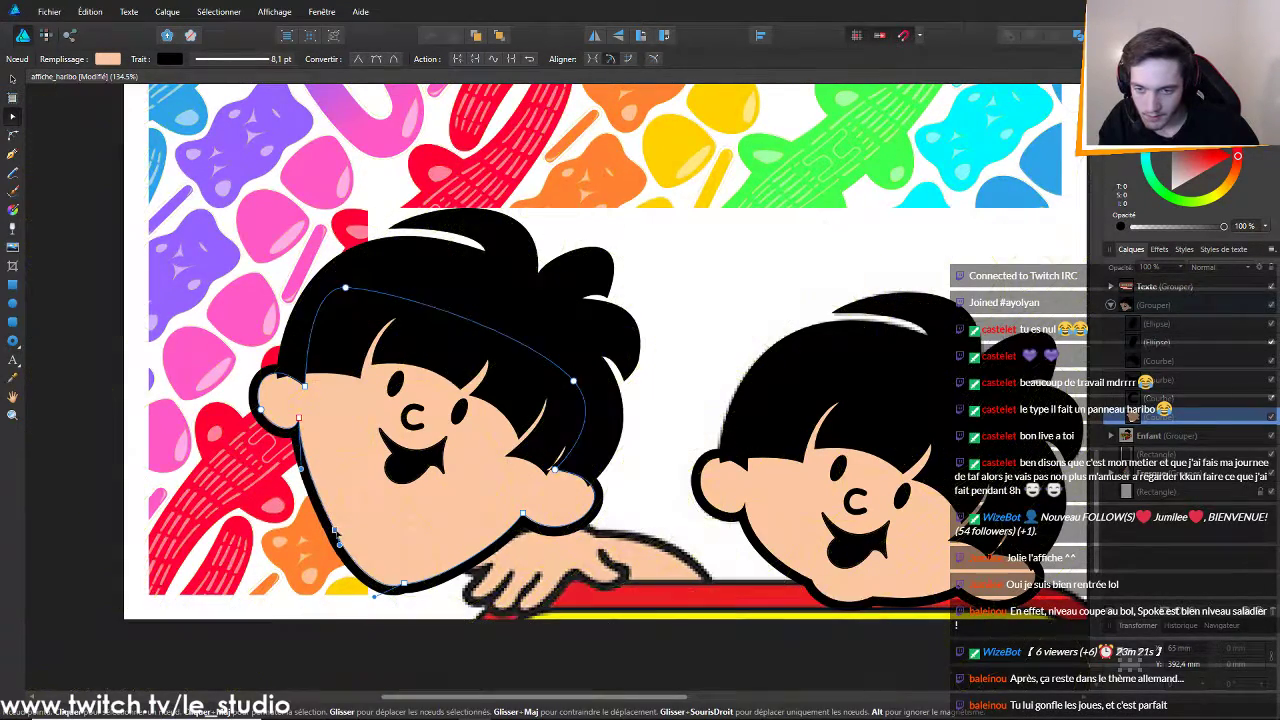
left_click_drag(402, 581, 411, 561)
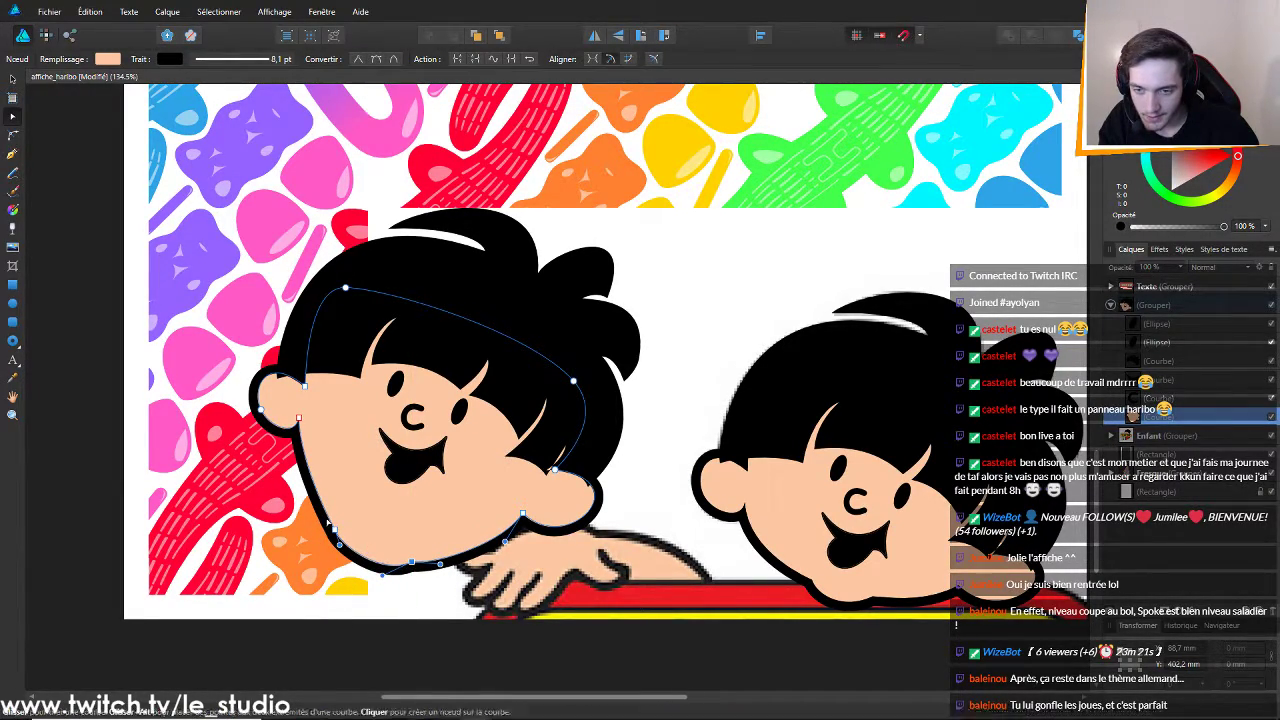
left_click(342, 532)
left_click_drag(349, 546, 346, 572)
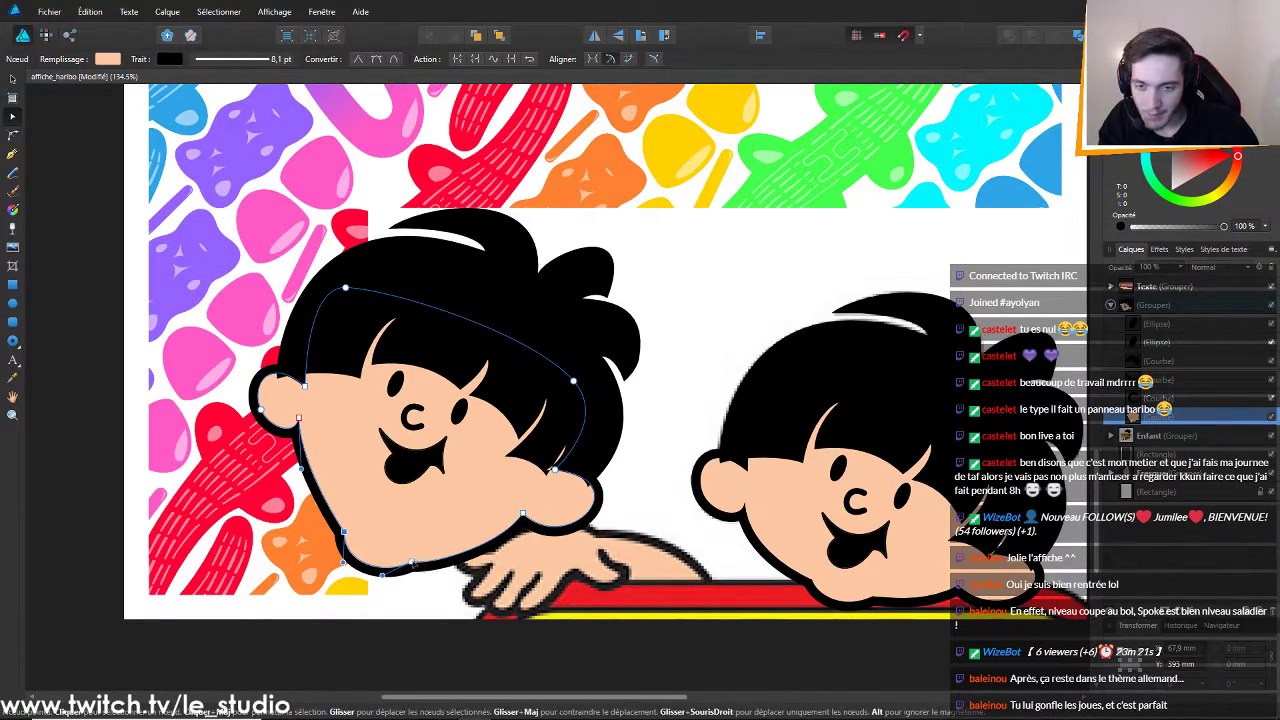
left_click(413, 560)
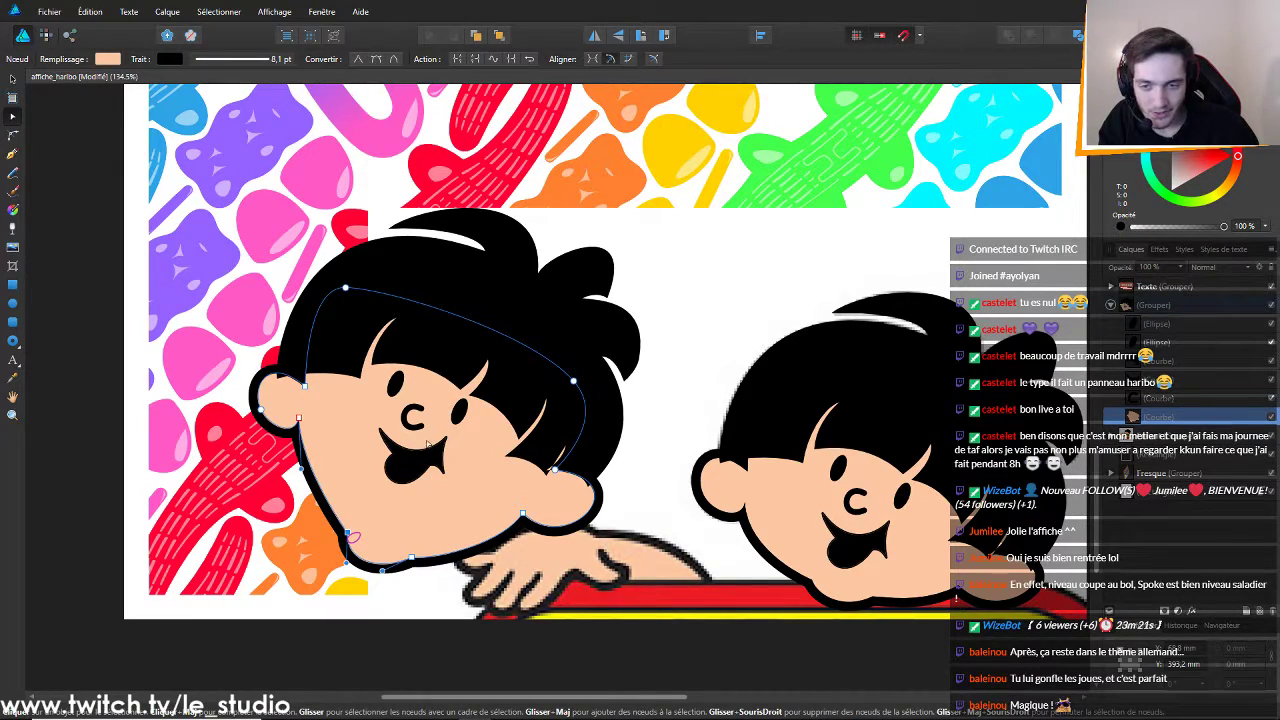
Move the copied head's mouth down toward the new chin and lower the nose above it
left_click(426, 450)
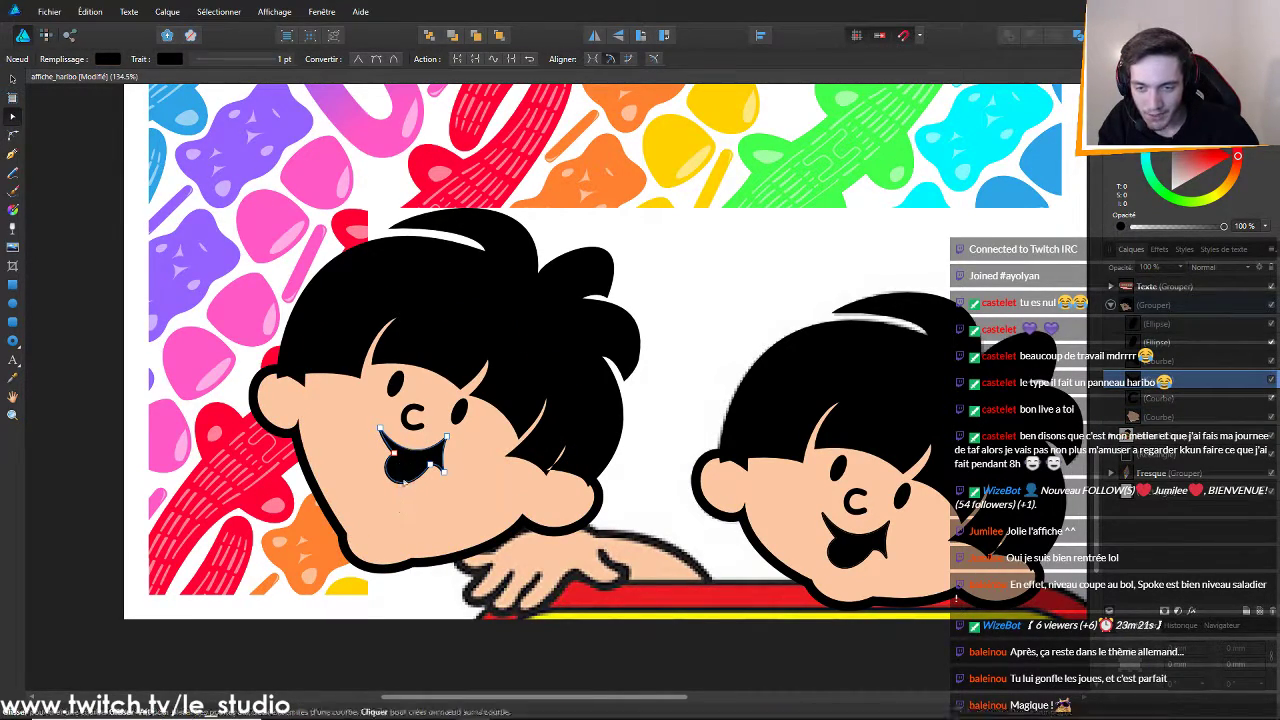
left_click(12, 78)
left_click_drag(397, 470, 400, 514)
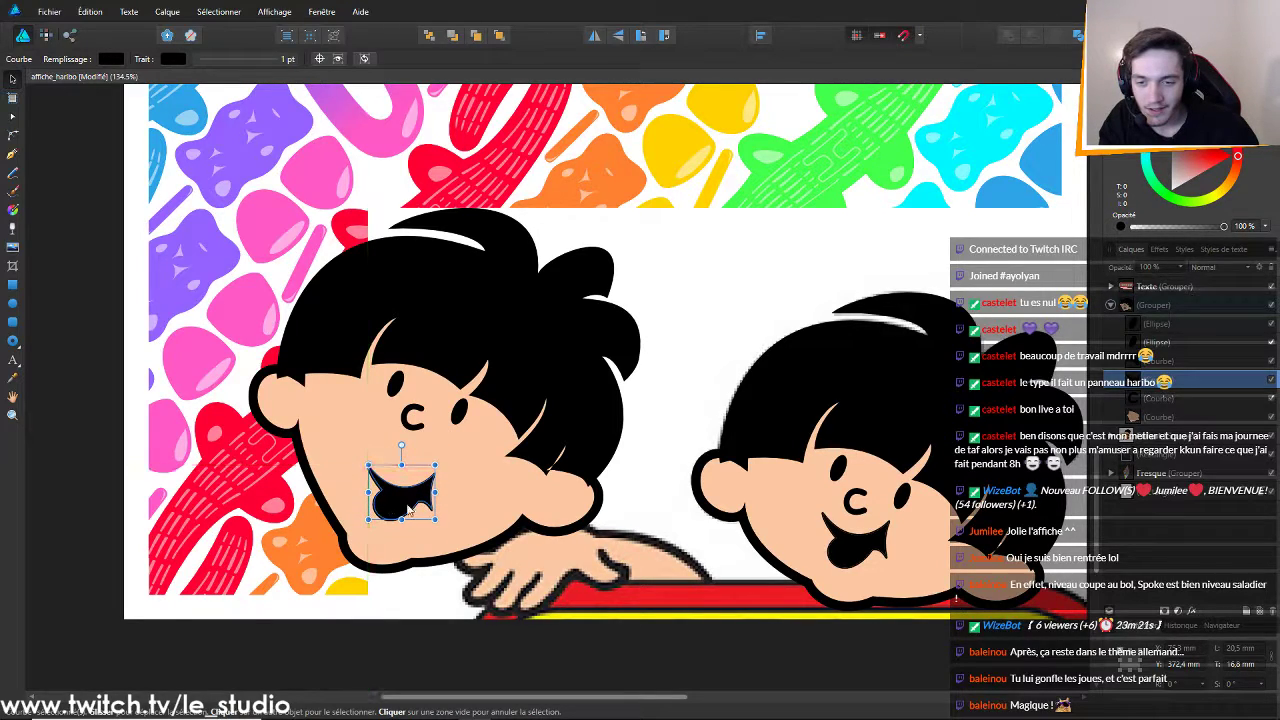
left_click_drag(424, 408, 410, 440)
Lower both eye ellipses of the copied head to match the lengthened face
left_click(396, 381)
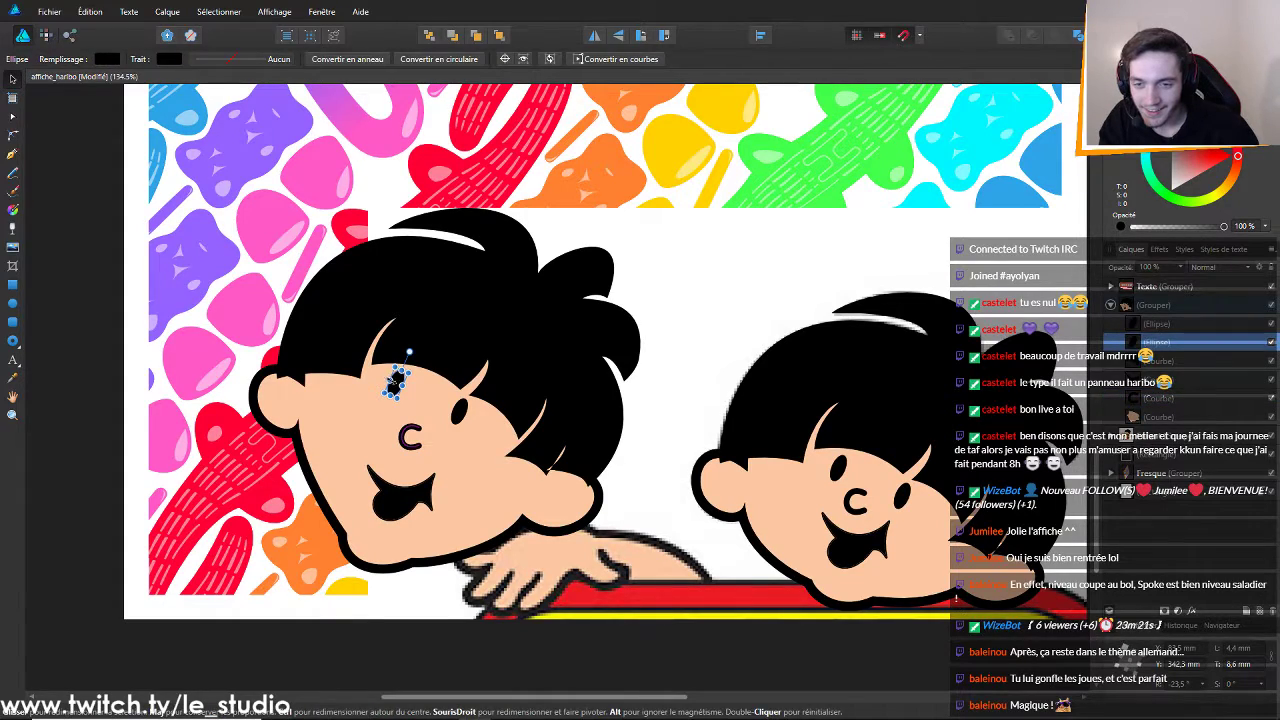
left_click_drag(398, 381, 387, 405)
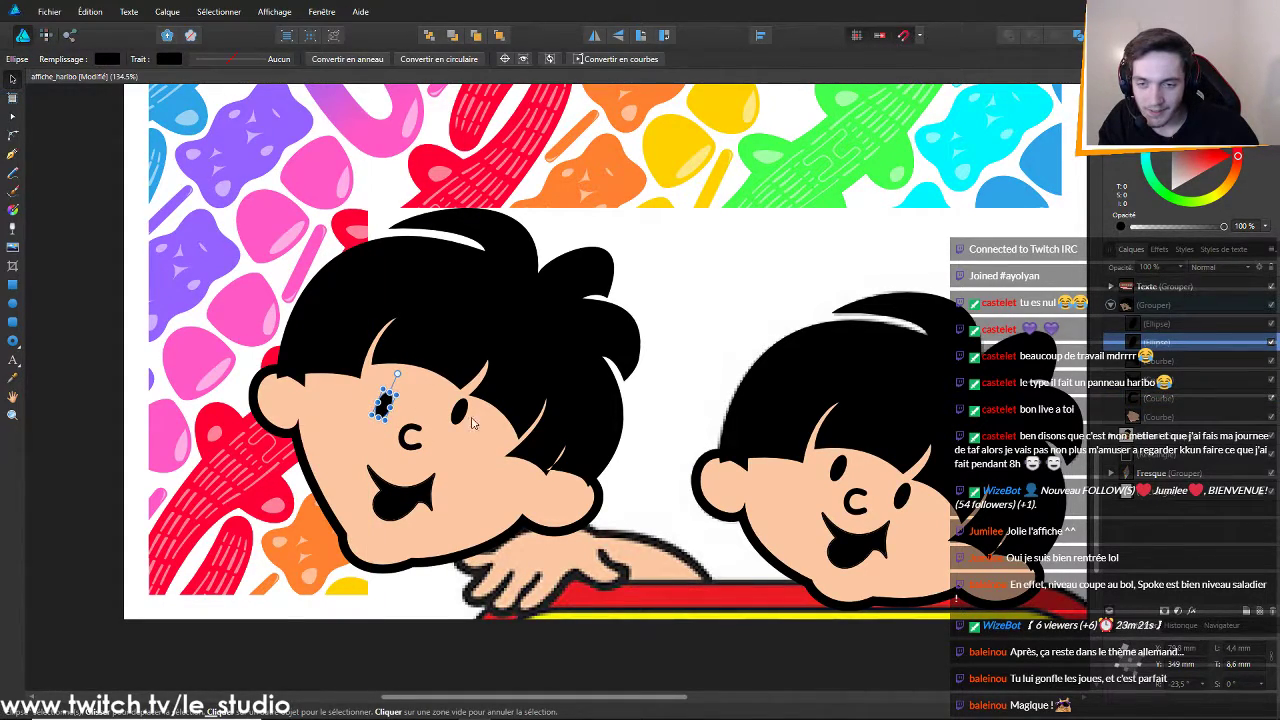
left_click_drag(463, 412, 470, 432)
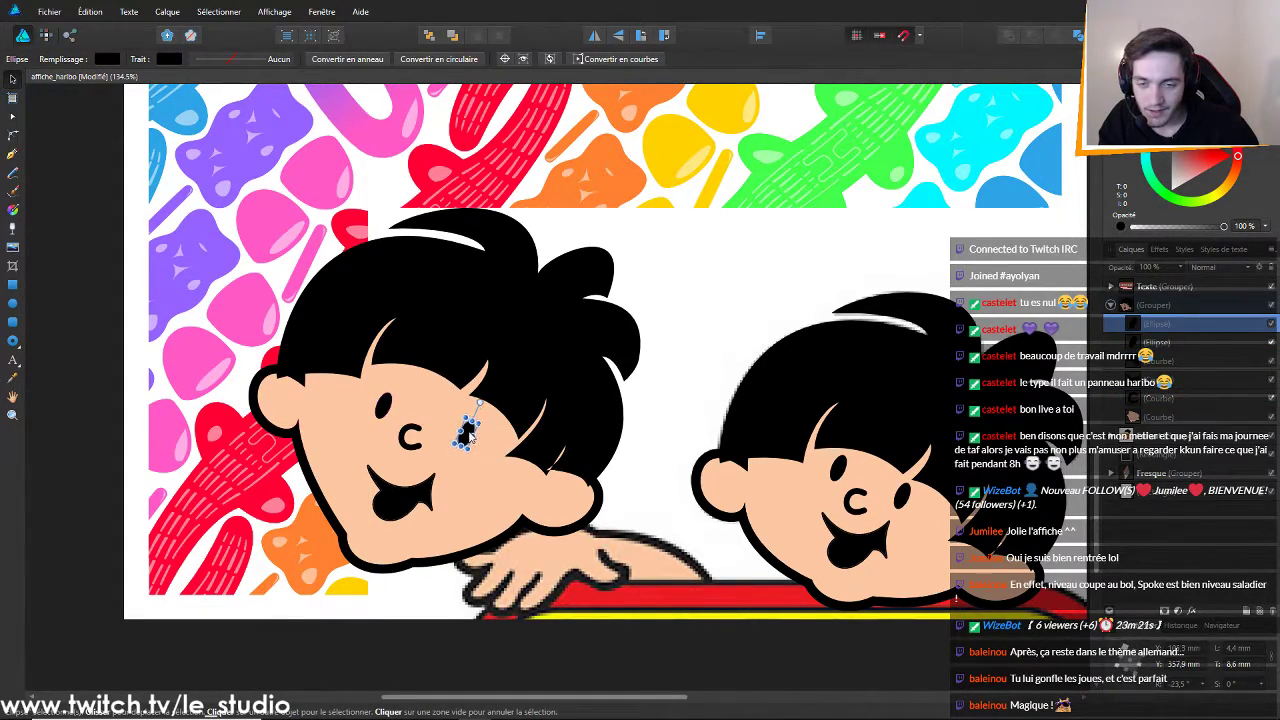
left_click(473, 467)
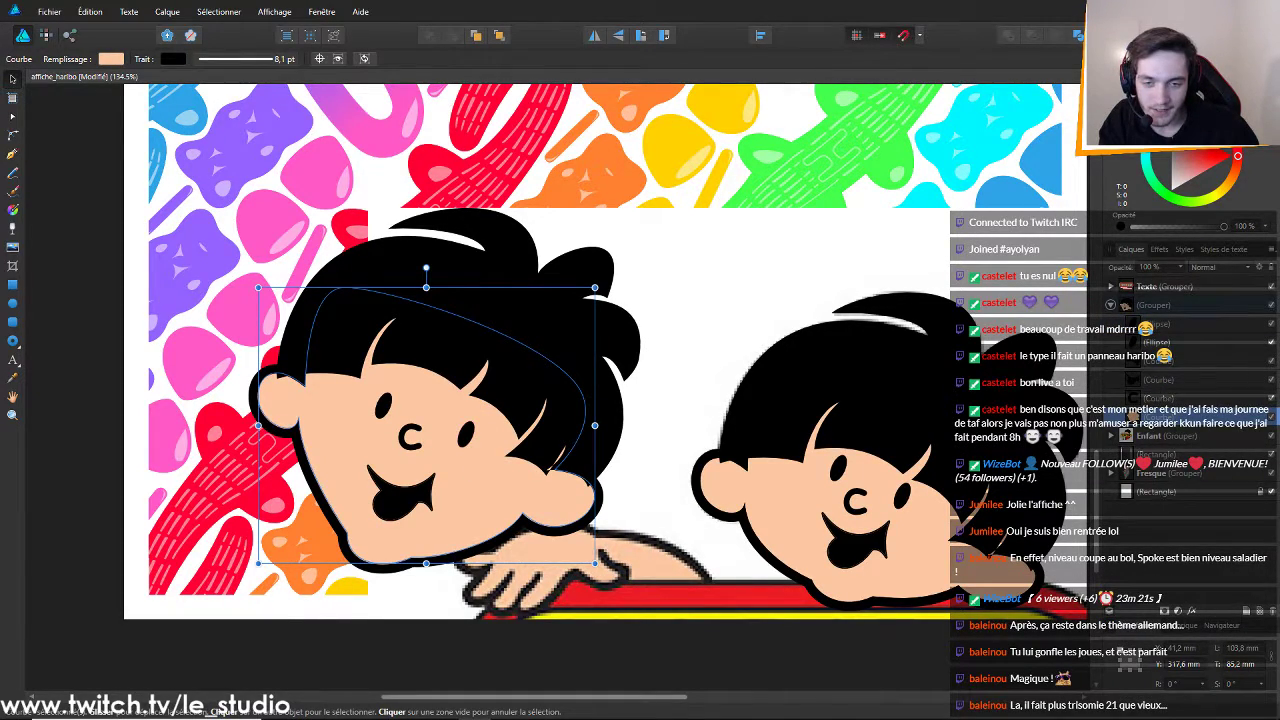
left_click(631, 681)
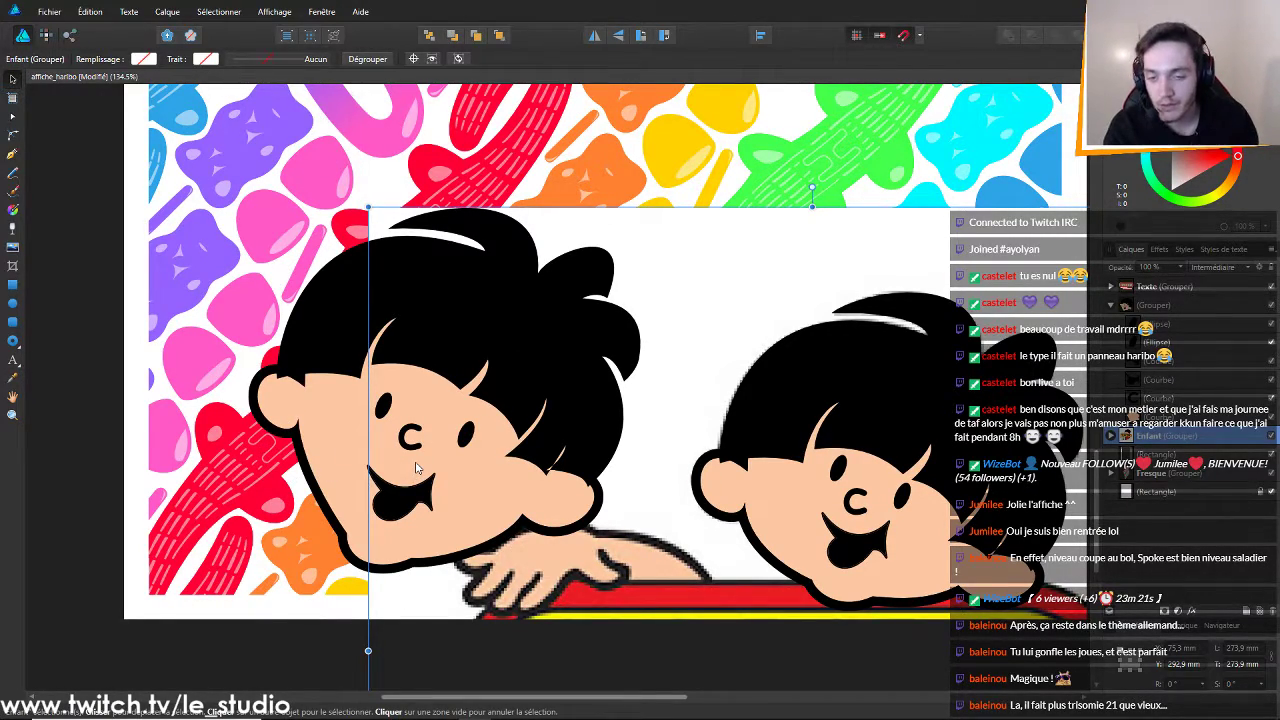
Edit the copied face curve's left cheek handle, first bulging the cheek outward and settling on a straight edge from ear to chin
double_click(324, 498)
double_click(322, 499)
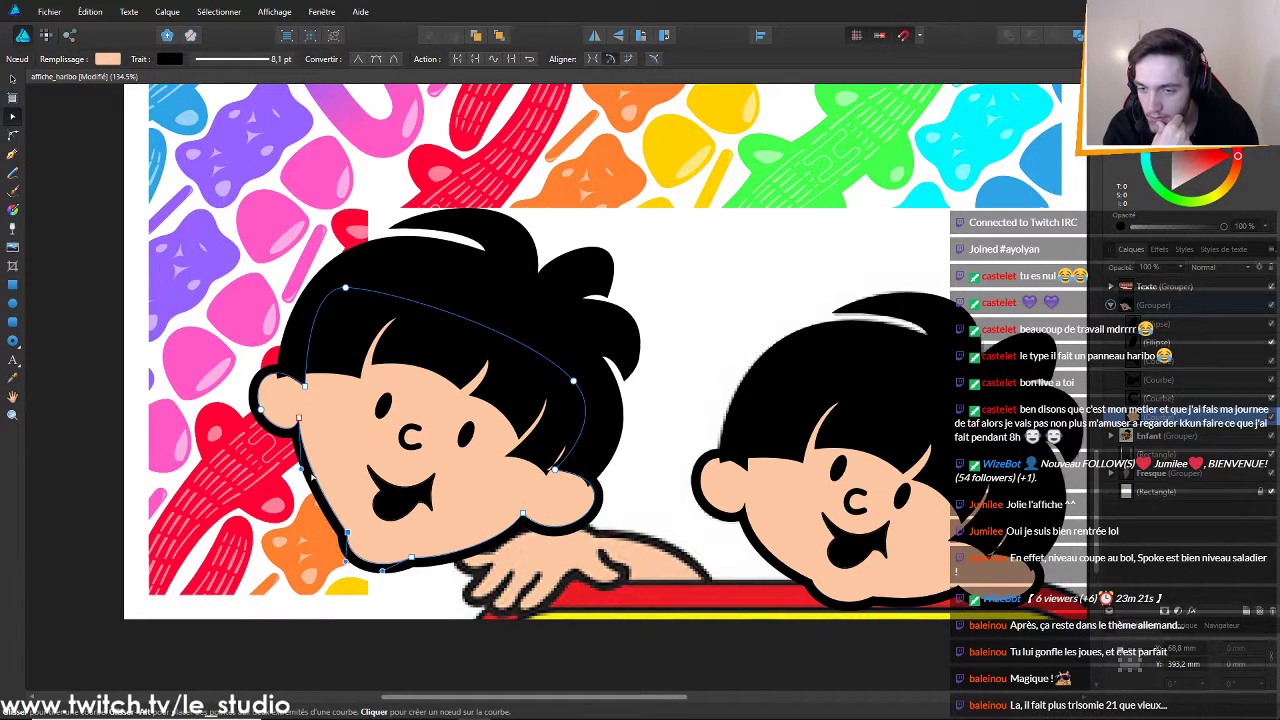
left_click_drag(301, 469, 285, 510)
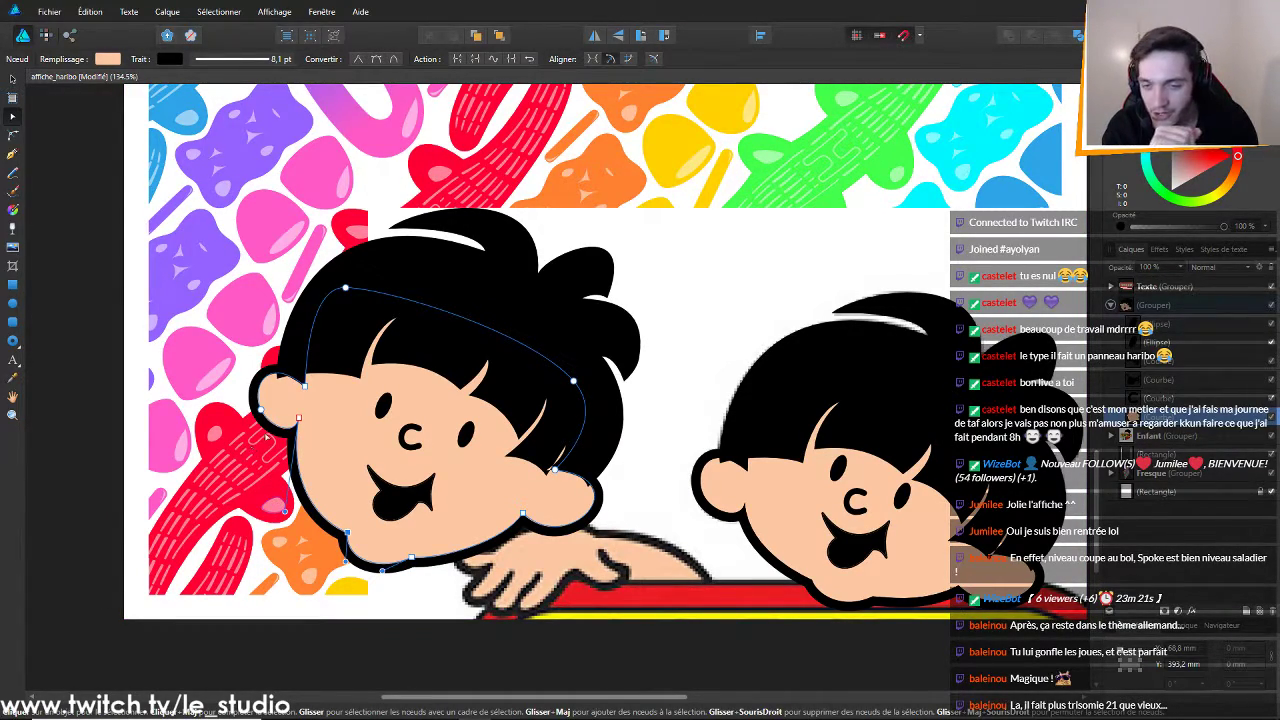
left_click_drag(285, 511, 295, 440)
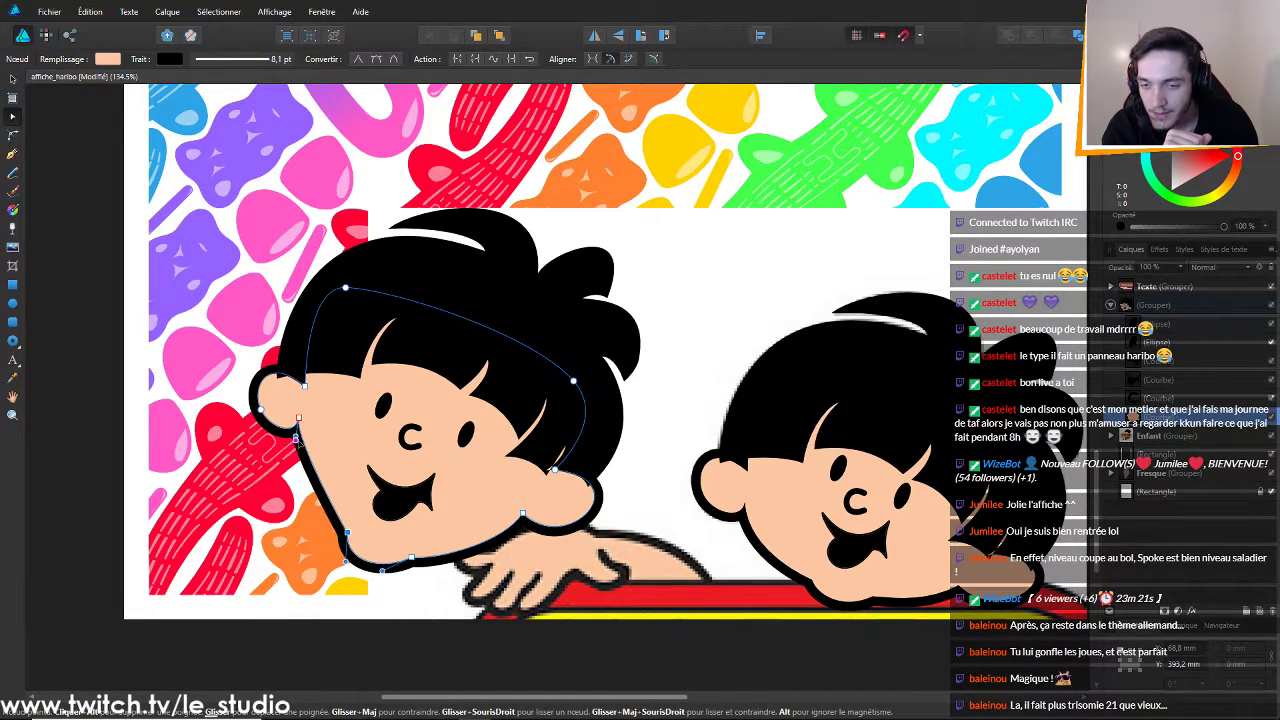
Try bending the jaw between the chin and right ear inward on the copied face, and undo the bend
left_click(443, 565)
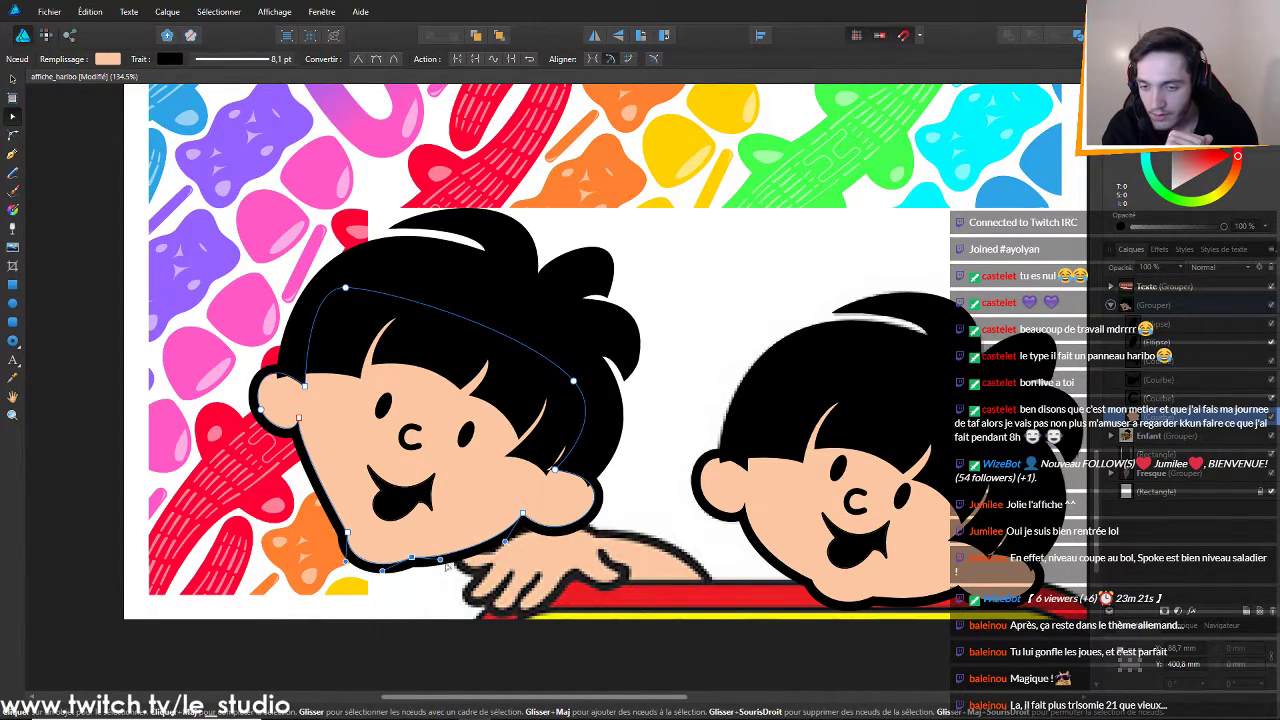
mouse_move(448, 562)
left_mouse_down()
mouse_move(442, 538)
mouse_move(436, 547)
left_mouse_up()
left_click_drag(434, 505, 467, 503)
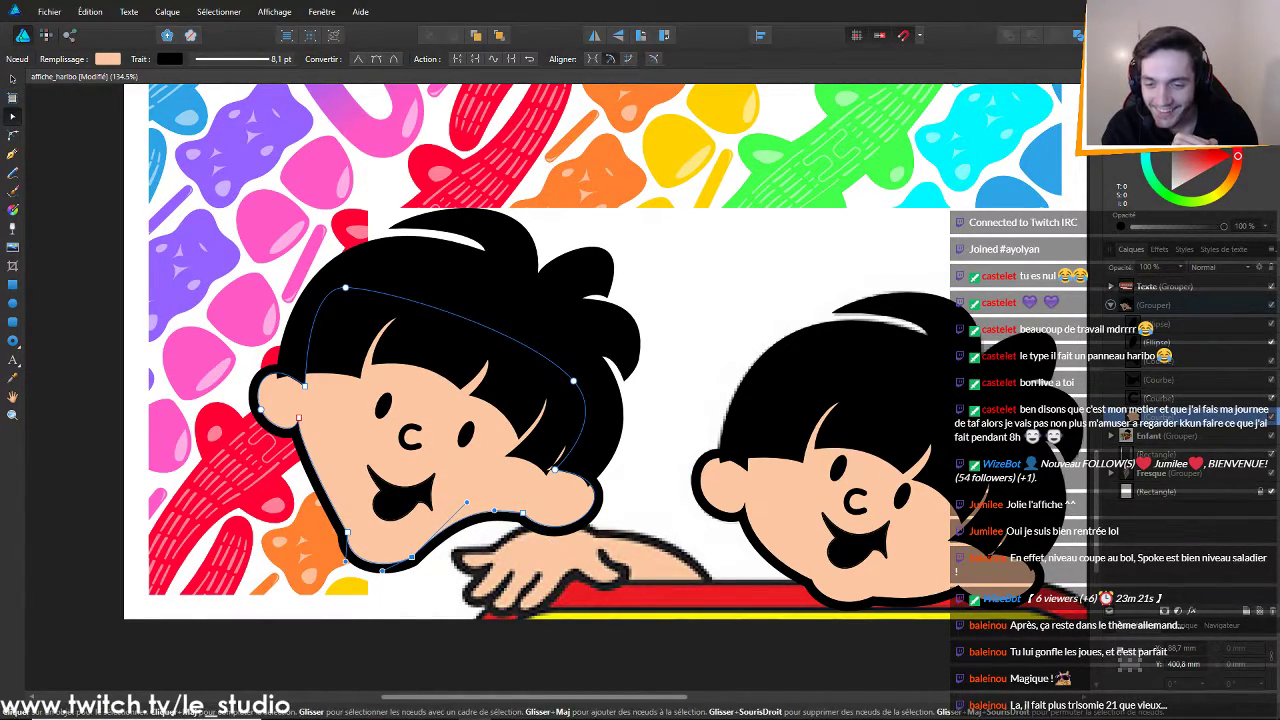
left_click(462, 590)
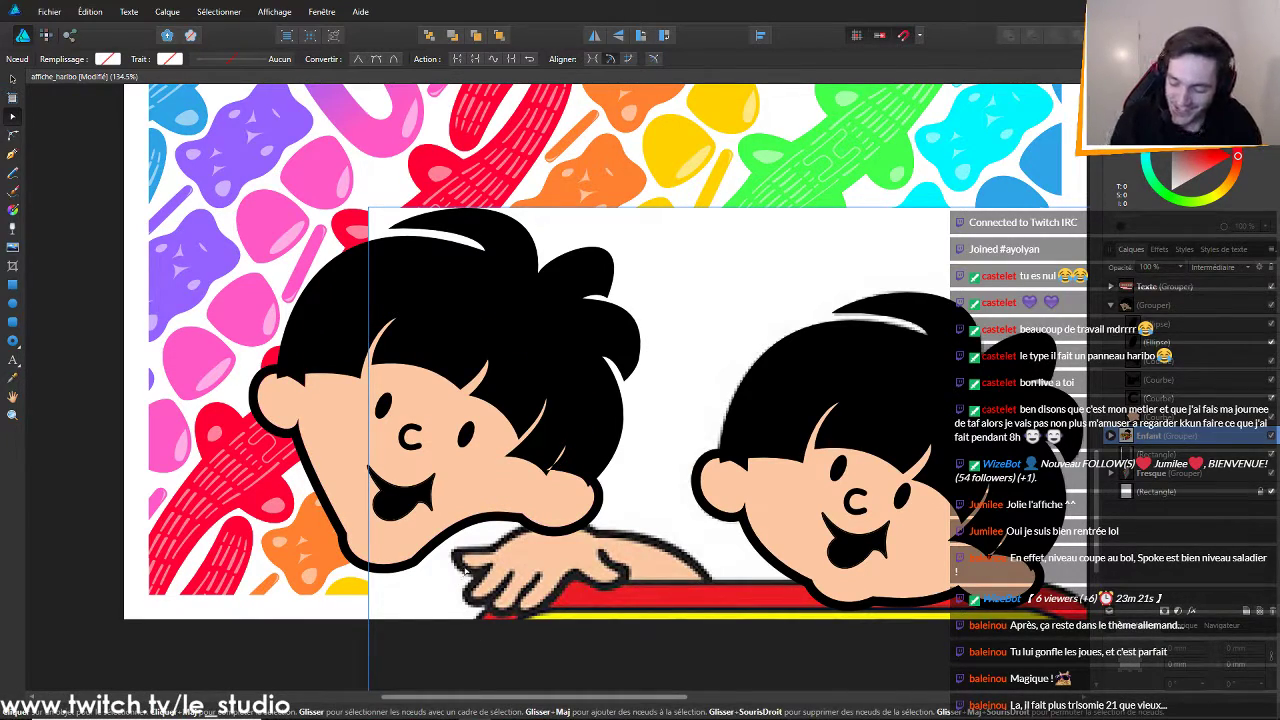
left_click(463, 566)
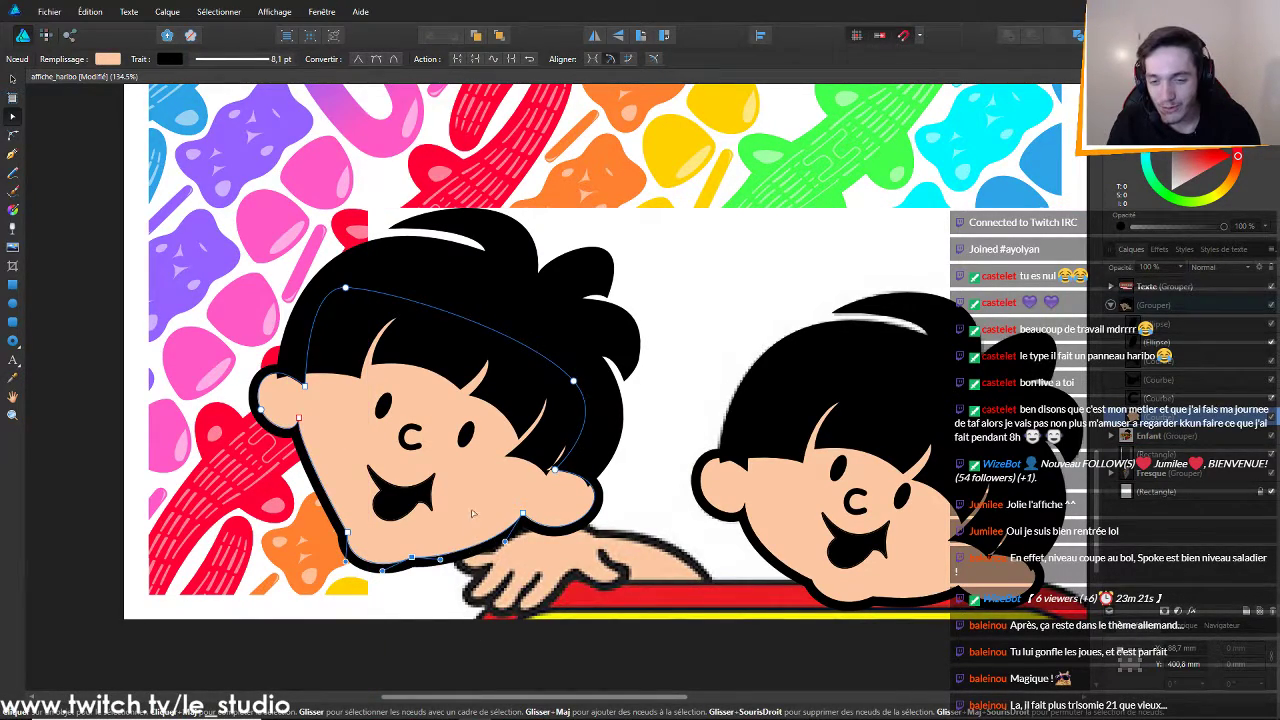
Straighten the copied face's jawline between the chin and the right ear with the chin node's handle
left_click_drag(440, 560, 457, 536)
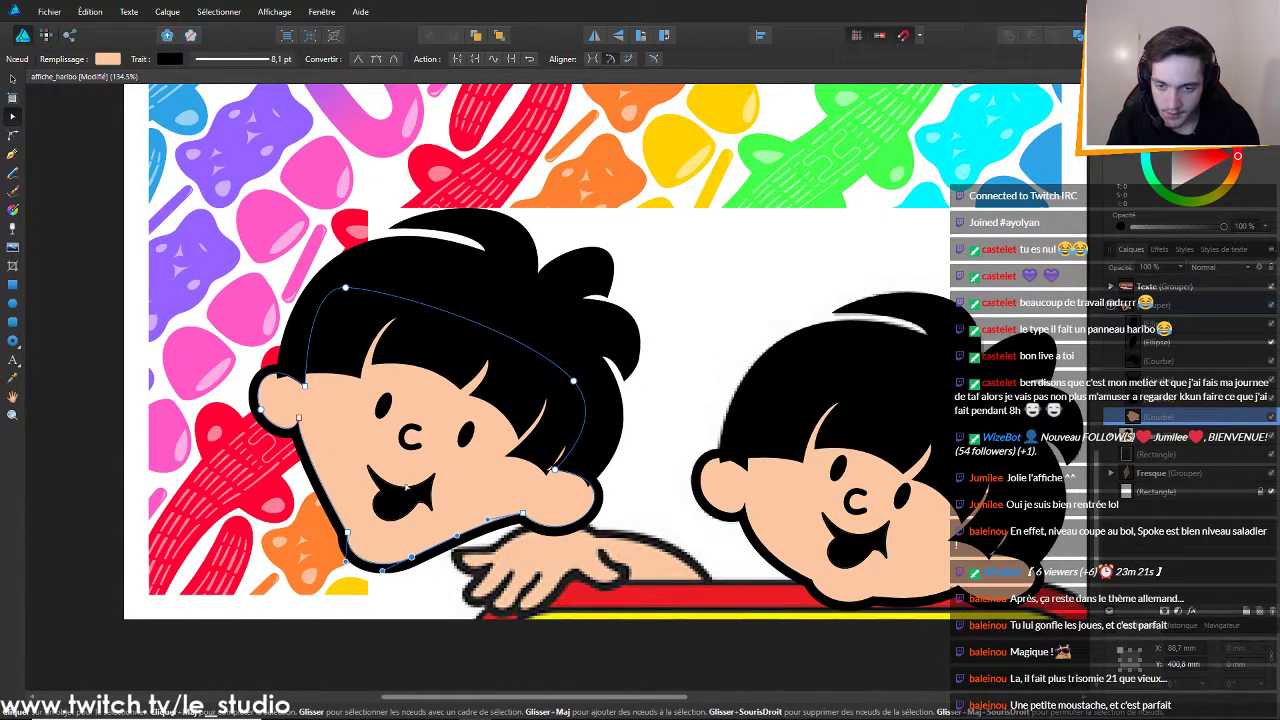
left_click(588, 655)
scroll(480, 597, "down", 3)
scroll(456, 597, "up", 4)
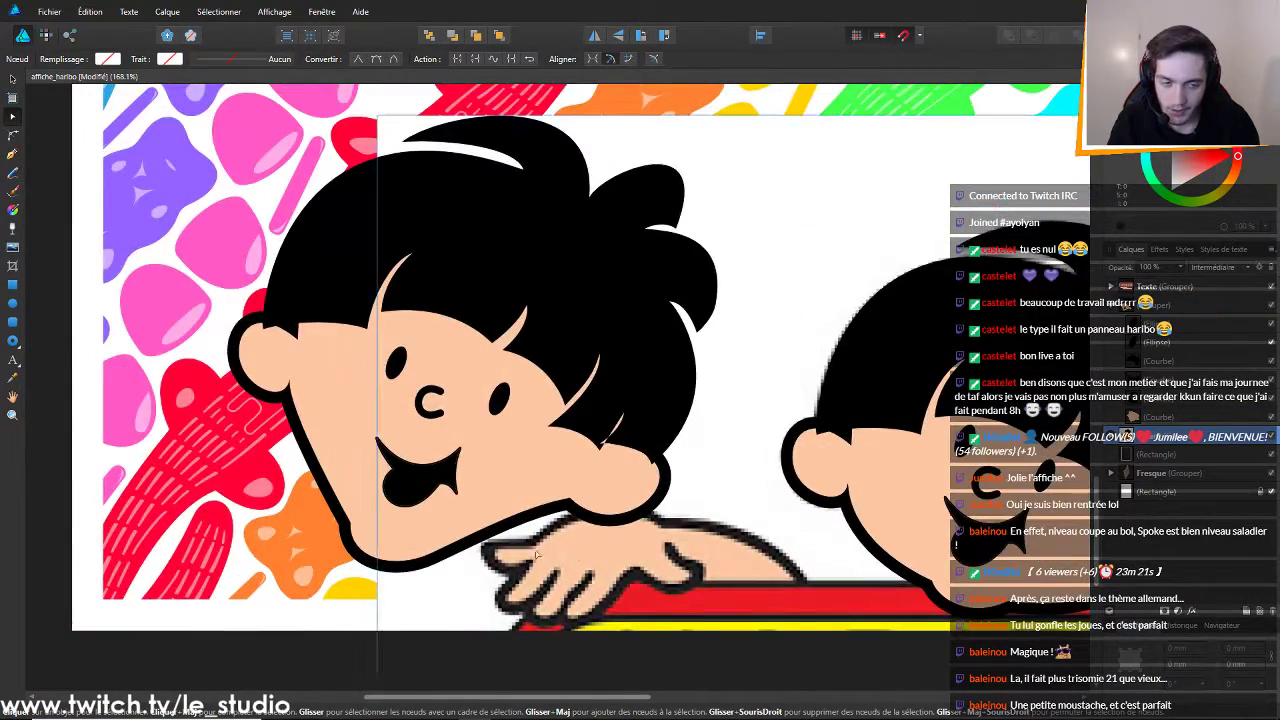
scroll(664, 560, "down", 3)
scroll(653, 566, "up", 2)
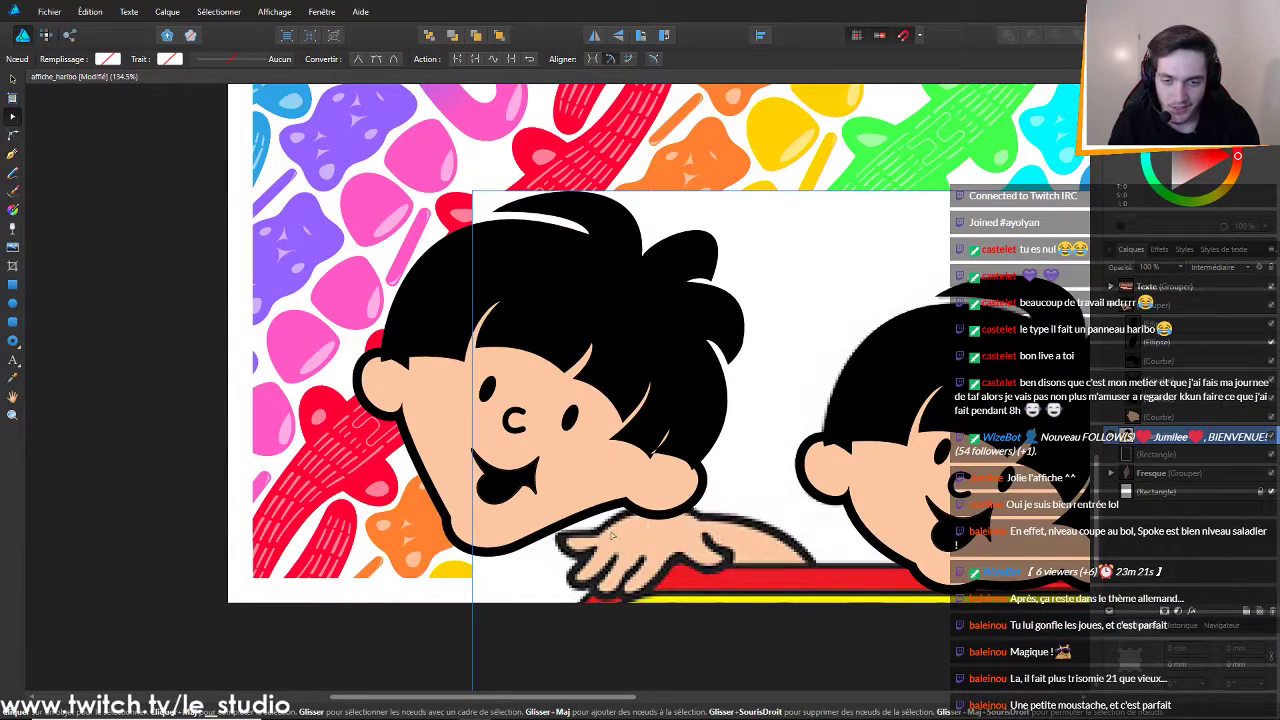
Lower the fringe of the copied head's hair curve and narrow the skin-coloured gaps between its strands by moving their lower nodes
left_click(568, 520)
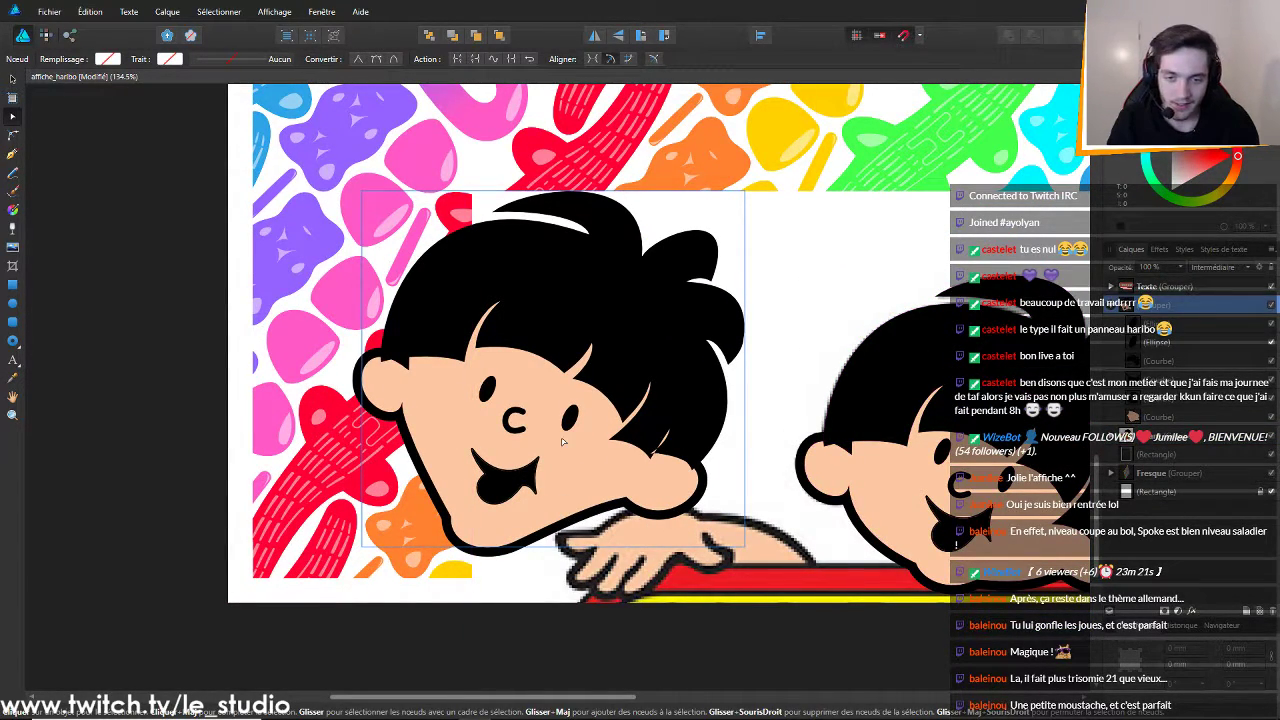
left_click(534, 330)
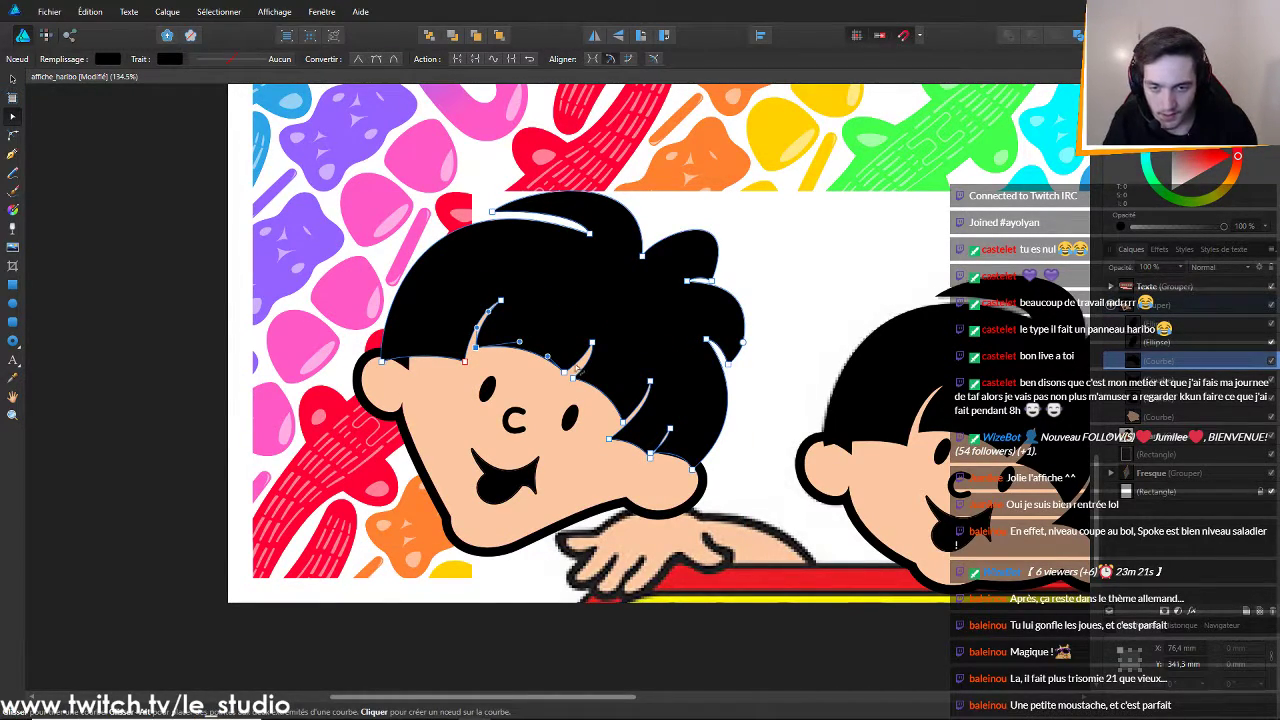
scroll(555, 370, "up", 2)
scroll(597, 362, "up", 3)
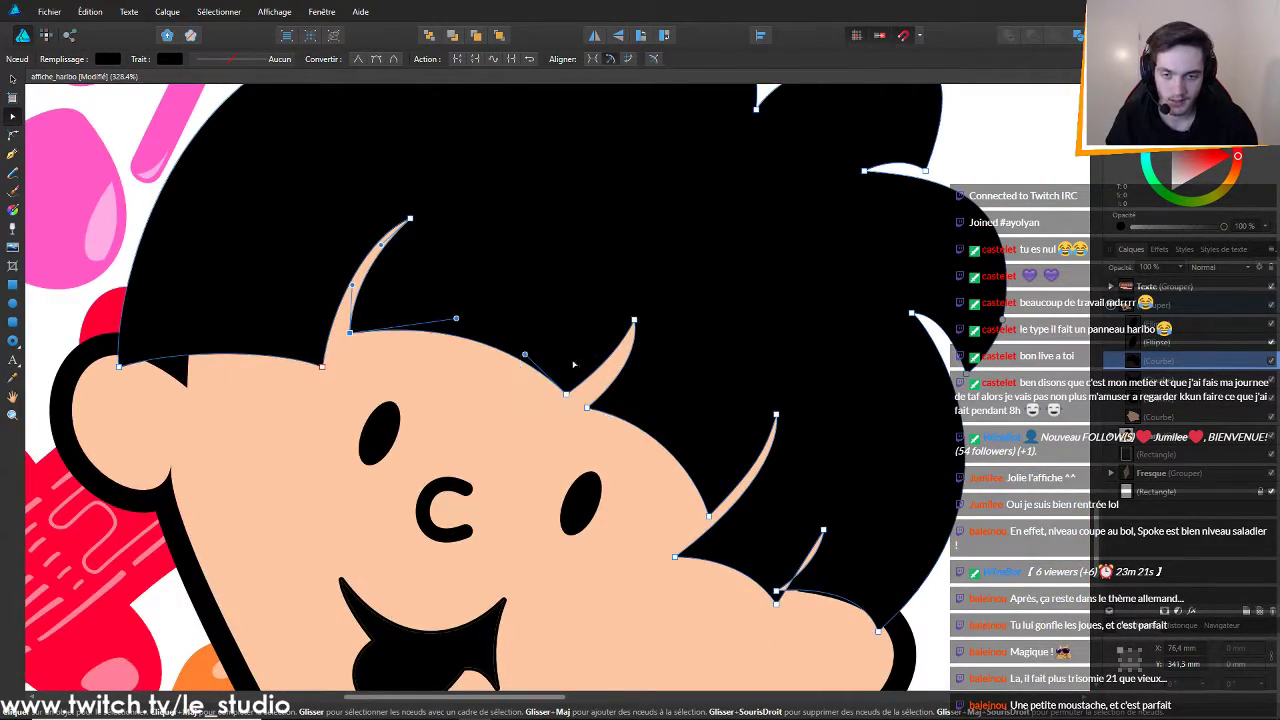
left_click_drag(349, 352, 340, 393)
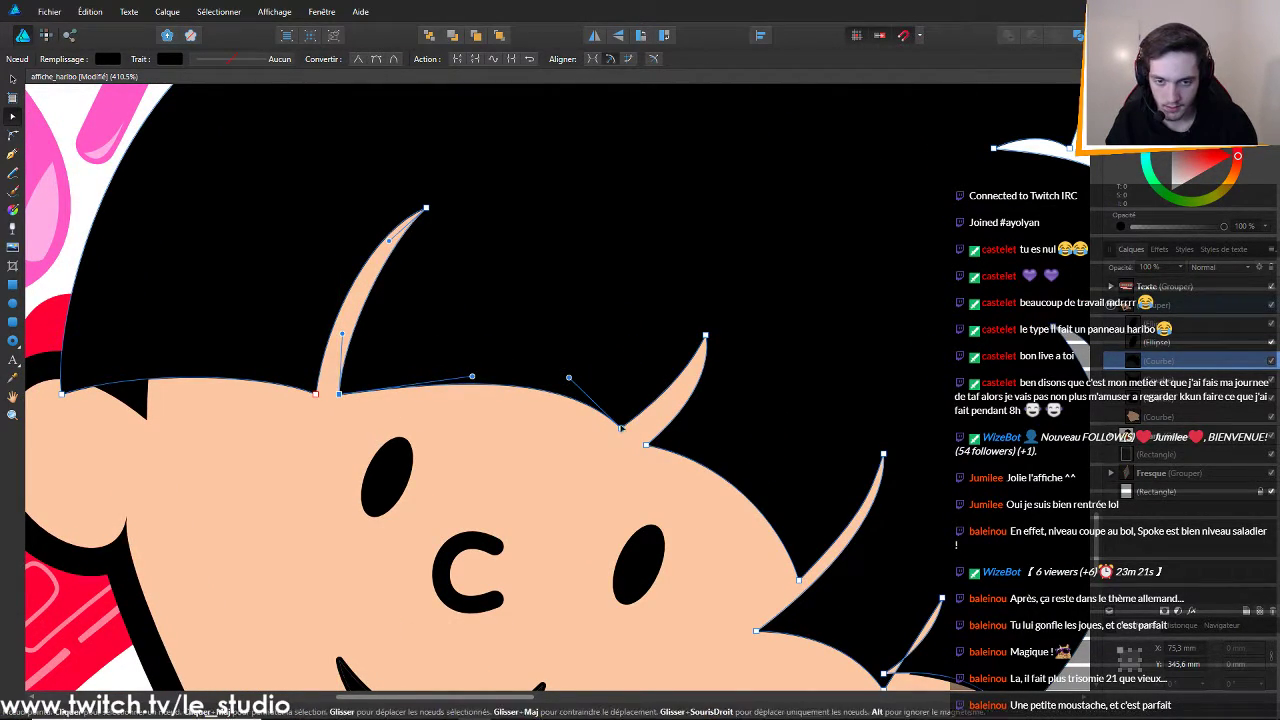
left_click_drag(620, 428, 627, 463)
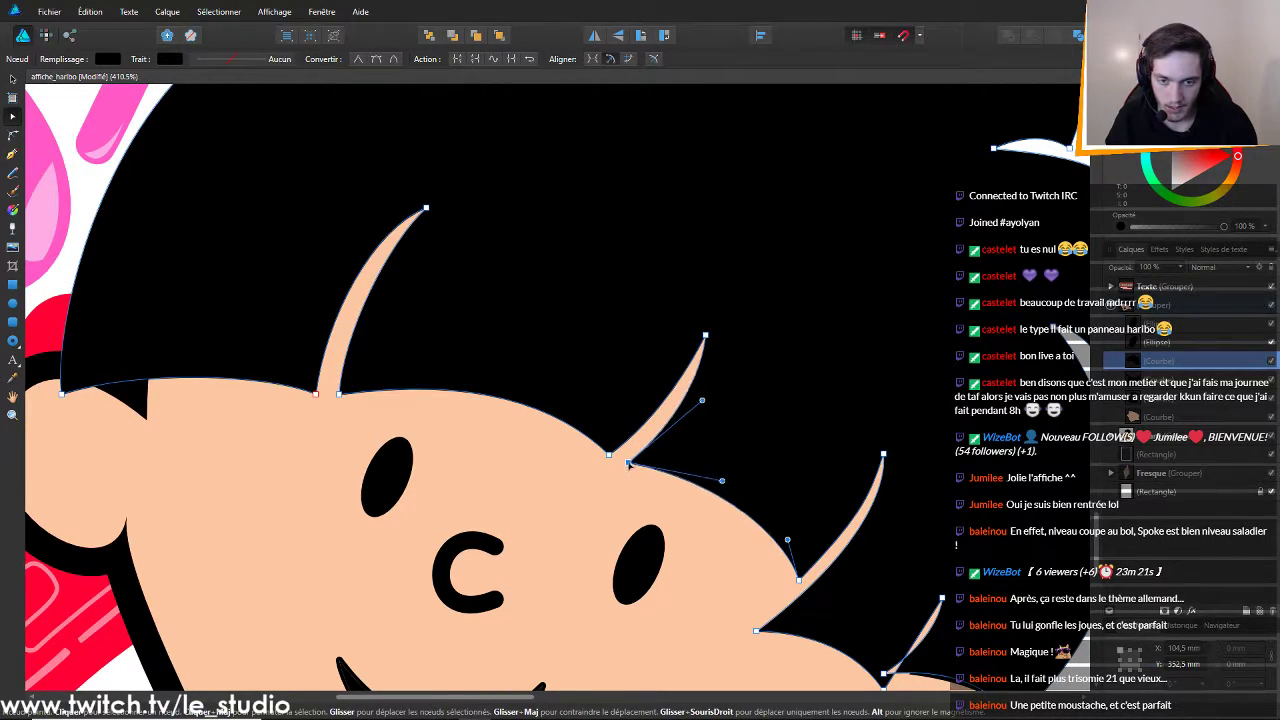
left_click_drag(798, 578, 767, 604)
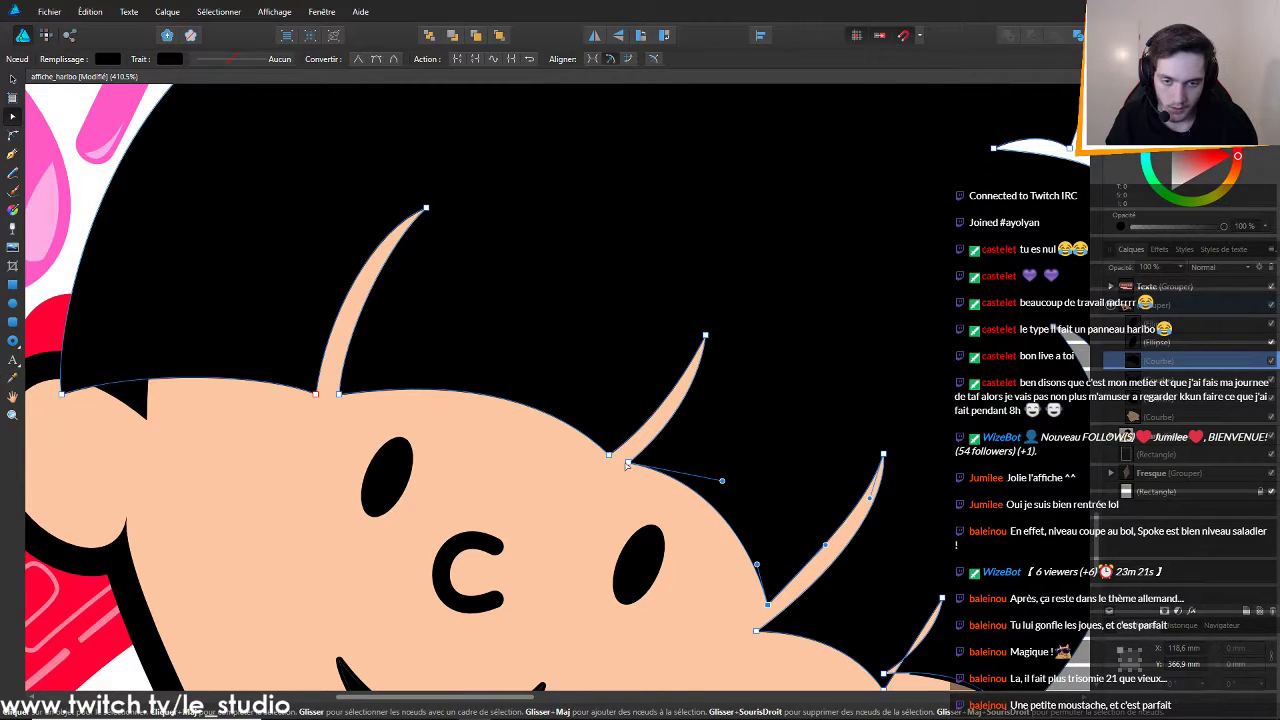
left_click_drag(627, 465, 623, 464)
left_click_drag(759, 602, 752, 603)
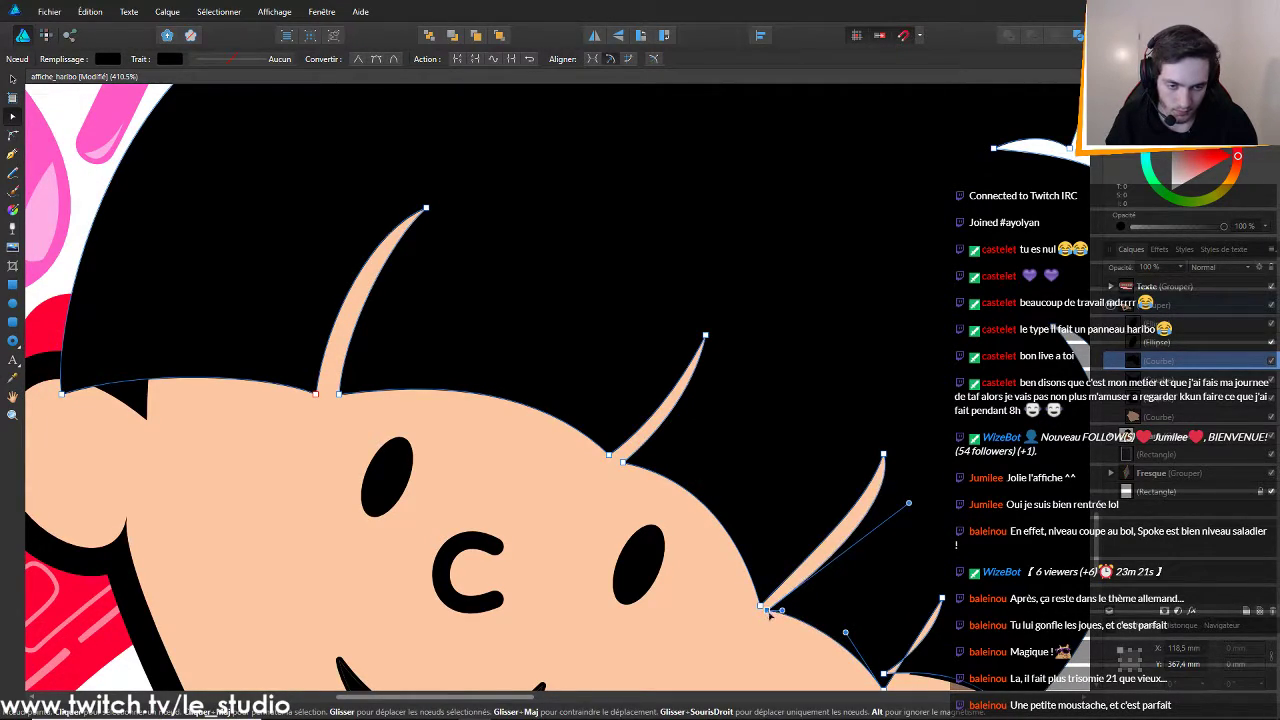
Shorten and flatten the top tuft of the copied hair by pulling in its tip node and curve handles
scroll(995, 588, "down", 5)
scroll(1018, 586, "up", 1)
scroll(1033, 566, "down", 2)
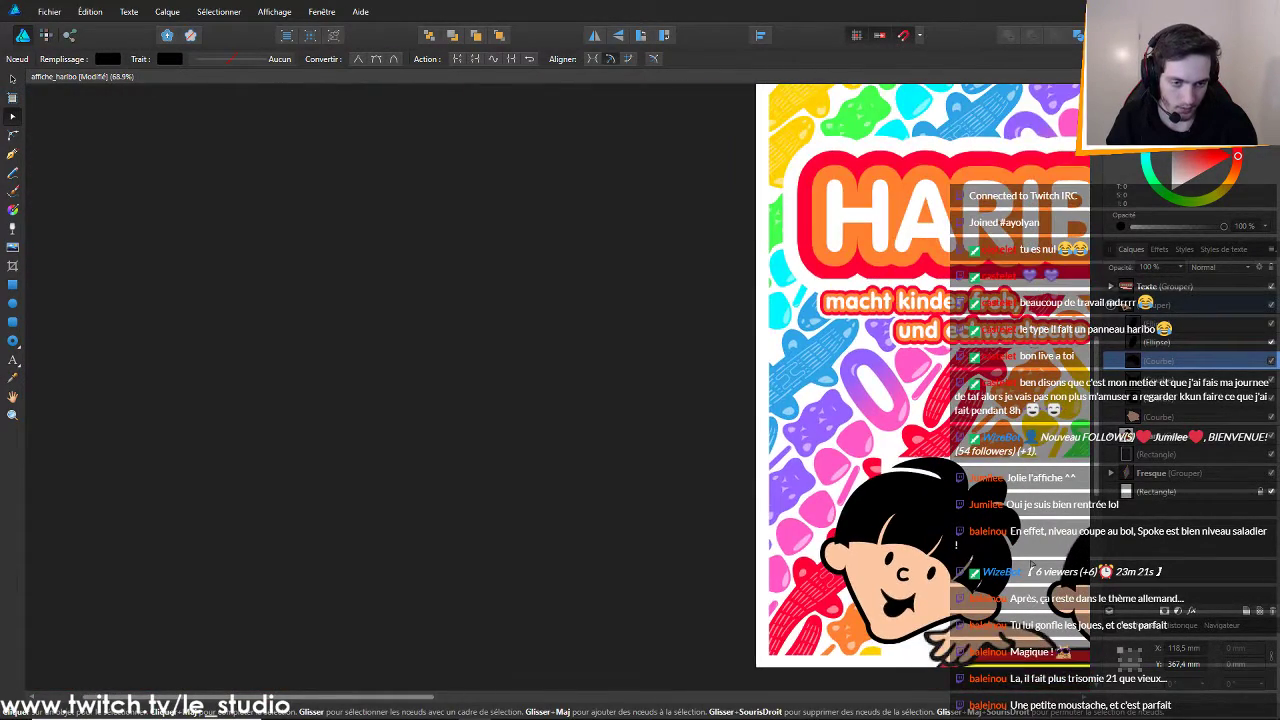
left_click_drag(335, 697, 512, 672)
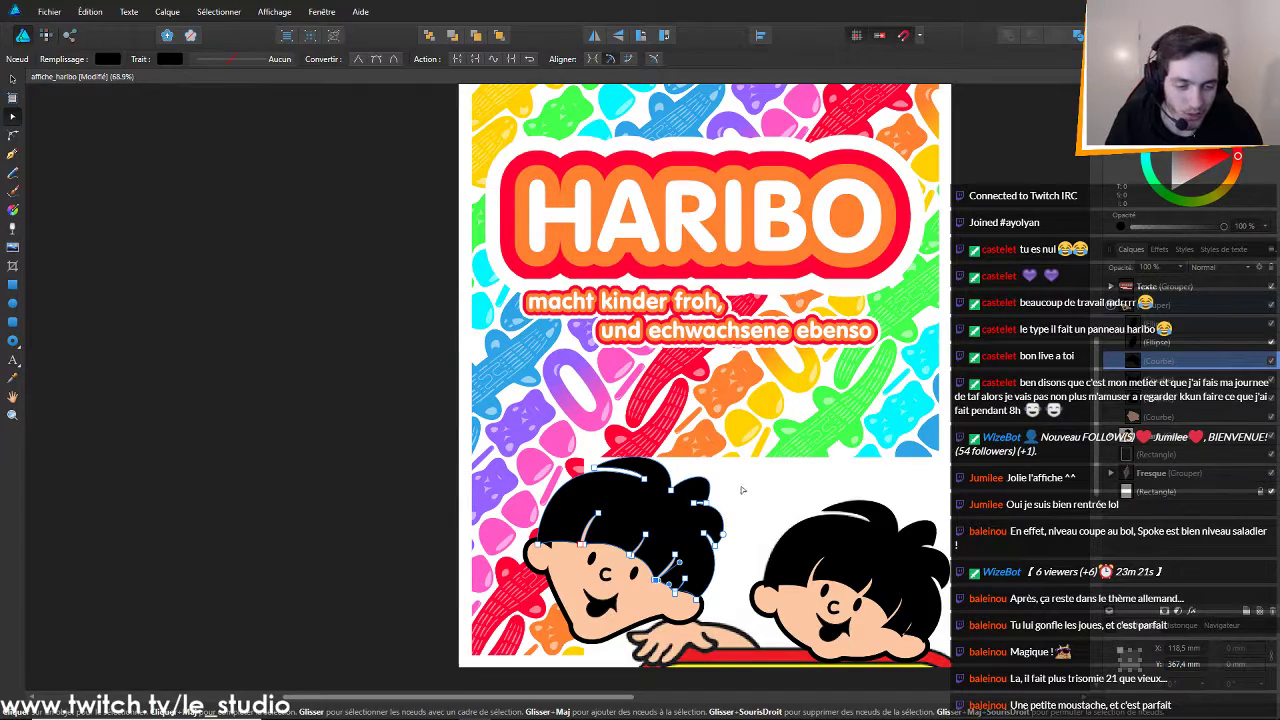
scroll(705, 445, "up", 3)
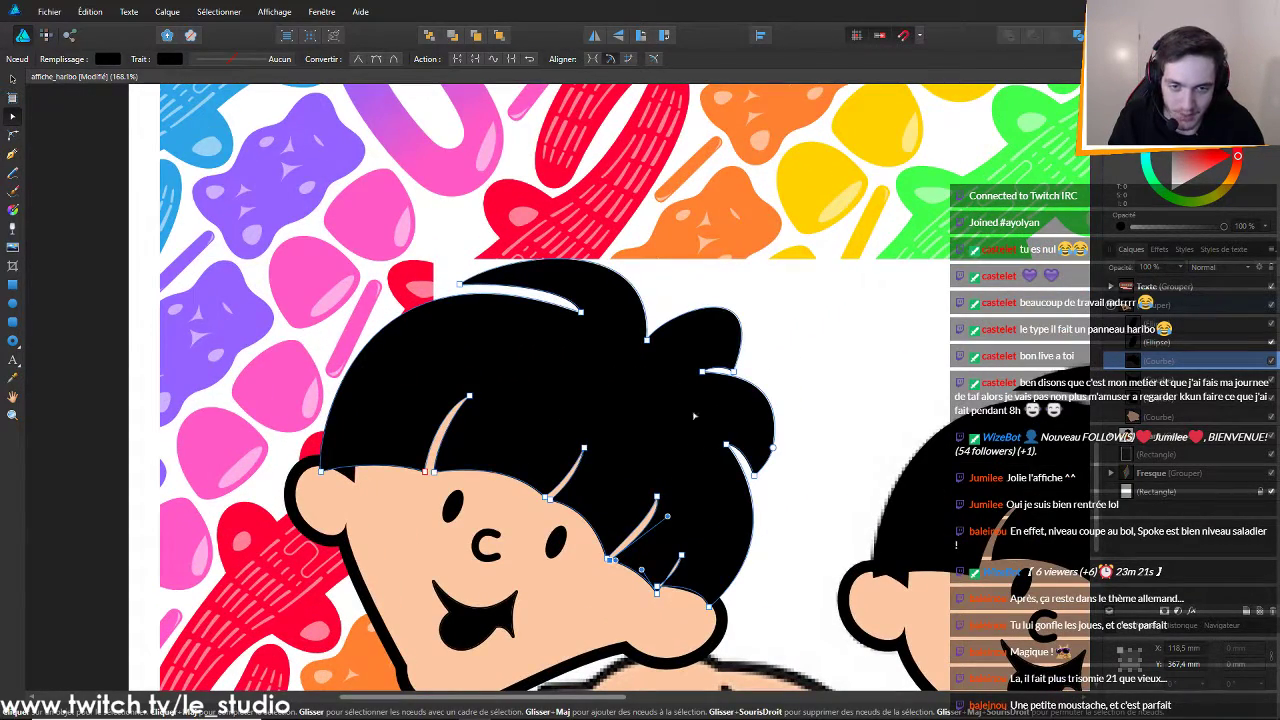
left_click_drag(460, 285, 531, 293)
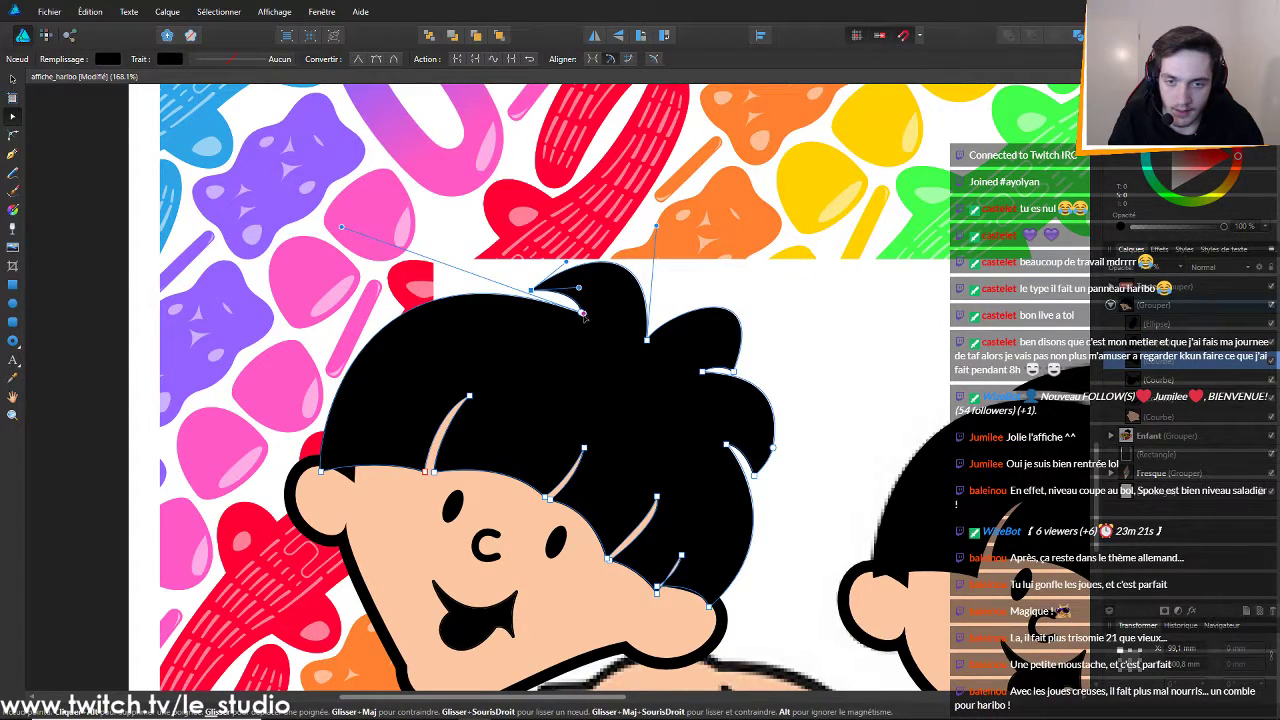
left_click_drag(567, 262, 538, 287)
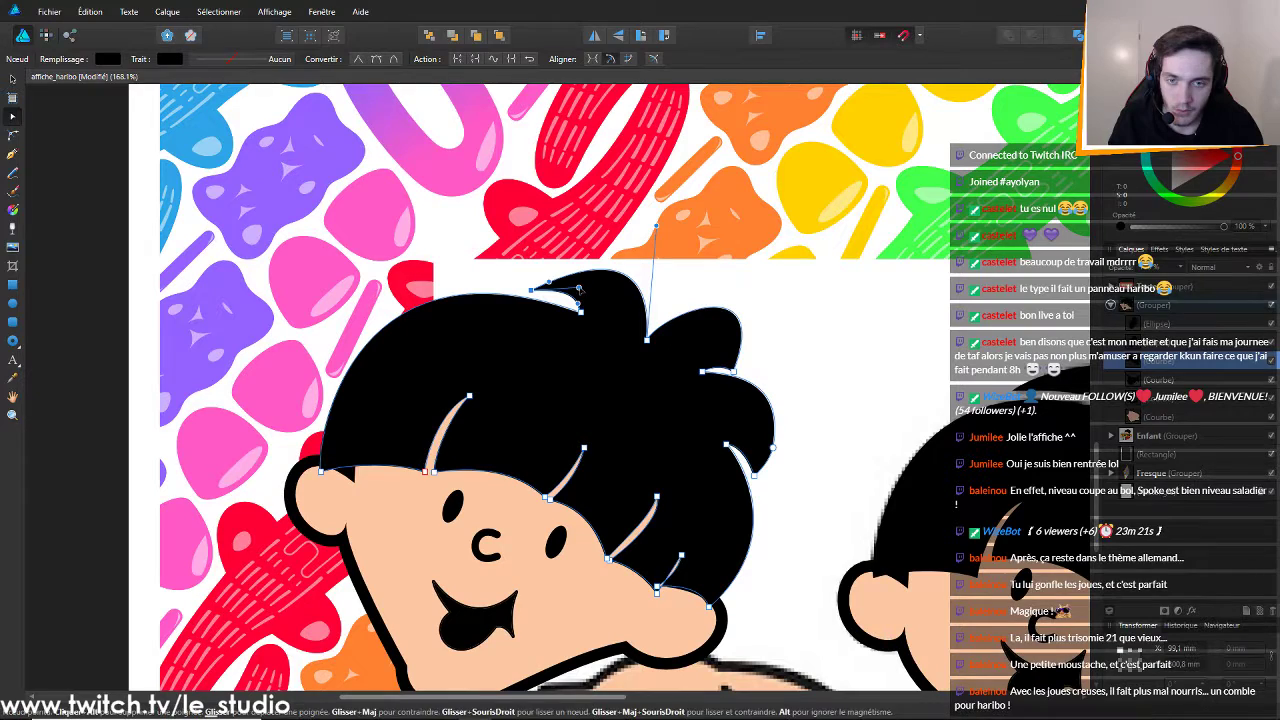
left_click_drag(656, 227, 630, 265)
Shrink the middle tuft of the copied hair into a lower, rounder lobe by adjusting its end node and handles
left_click(675, 330)
left_click(733, 371)
left_click(634, 347)
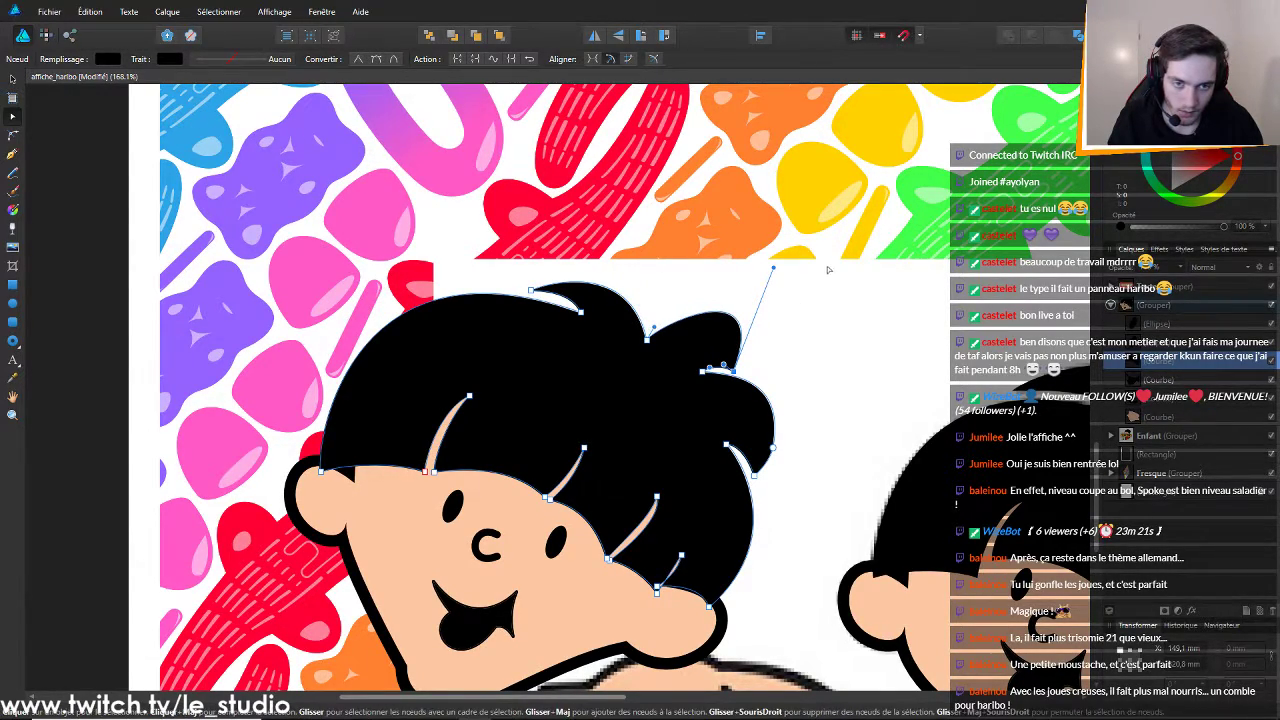
left_click_drag(775, 269, 742, 320)
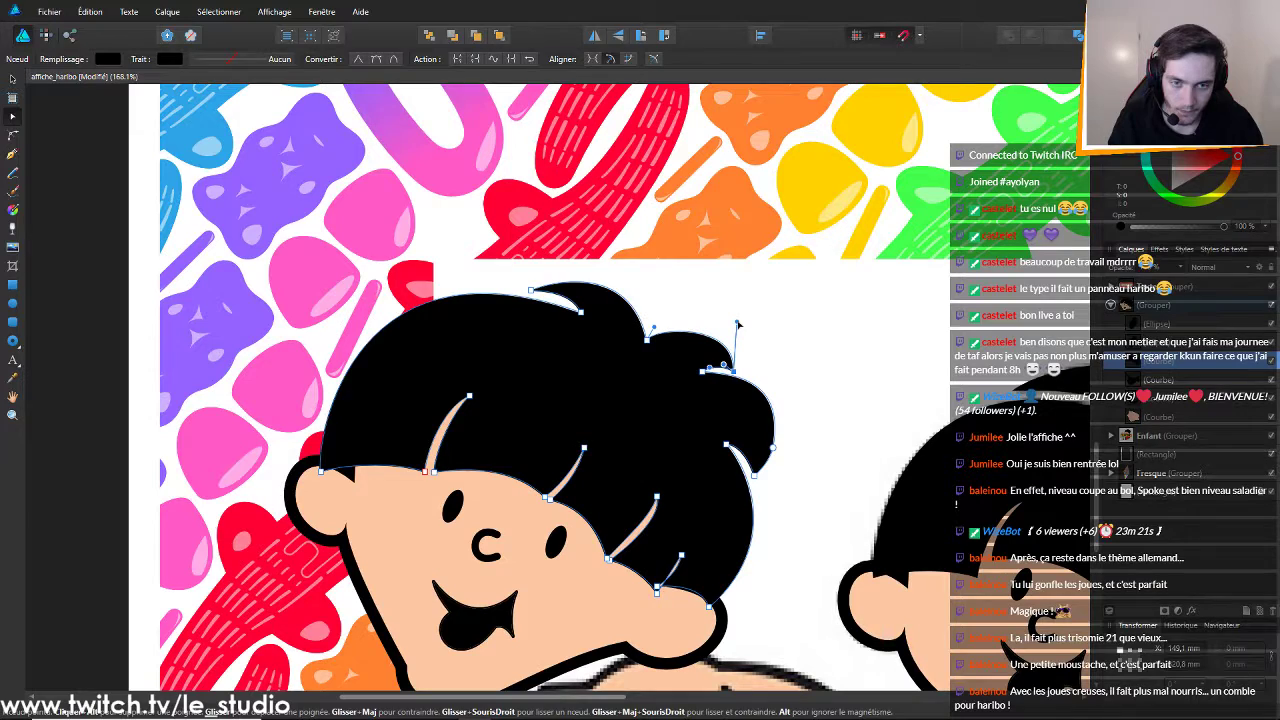
left_click_drag(734, 372, 710, 369)
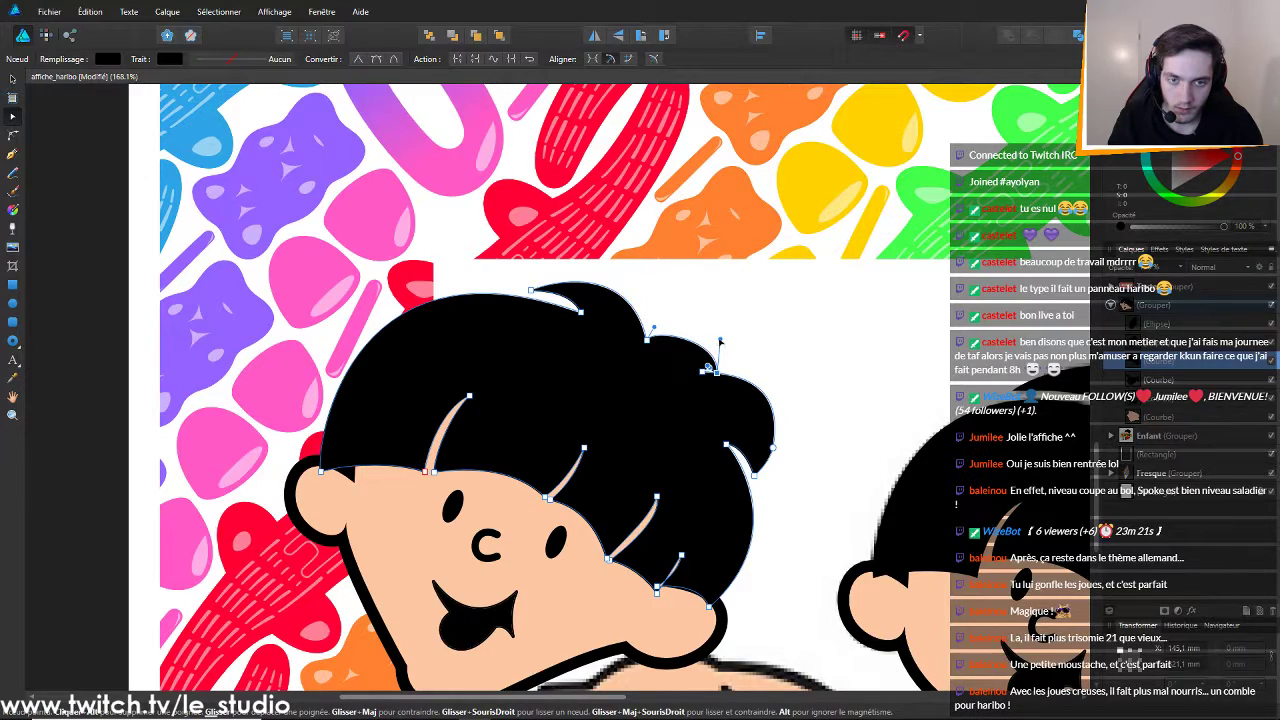
left_click_drag(721, 338, 720, 328)
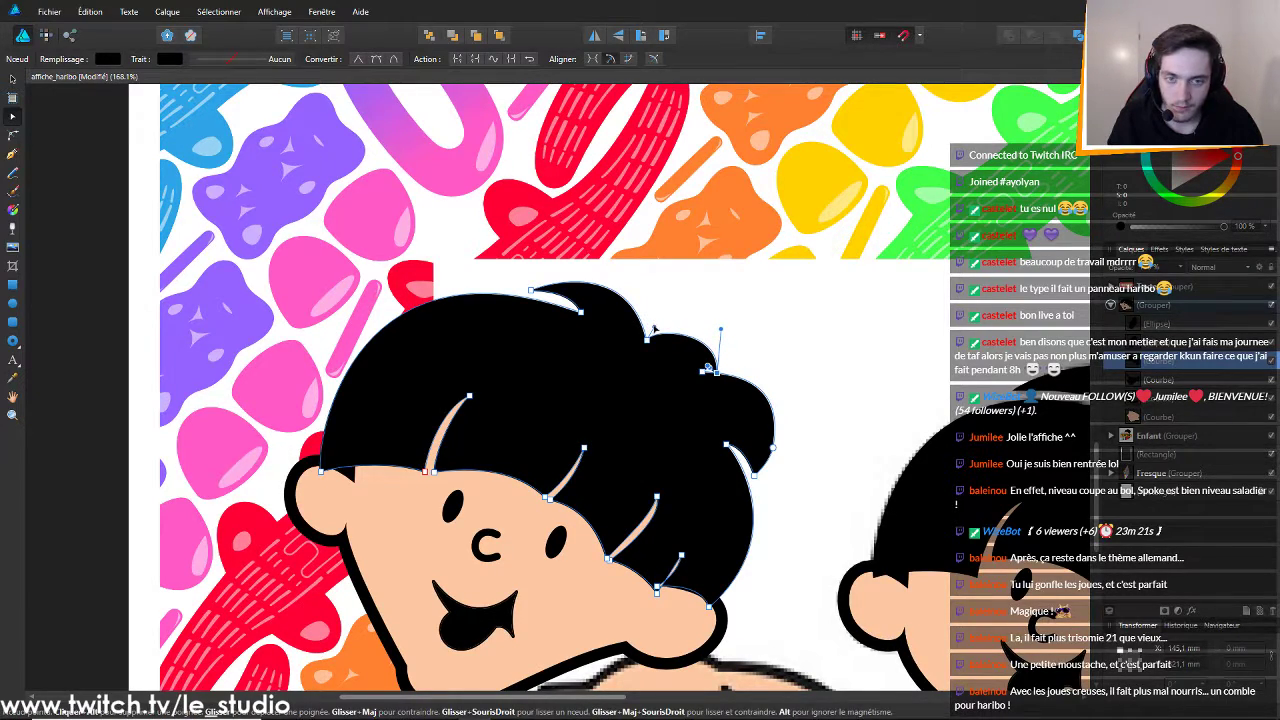
left_click(660, 328)
left_click_drag(722, 375, 720, 368)
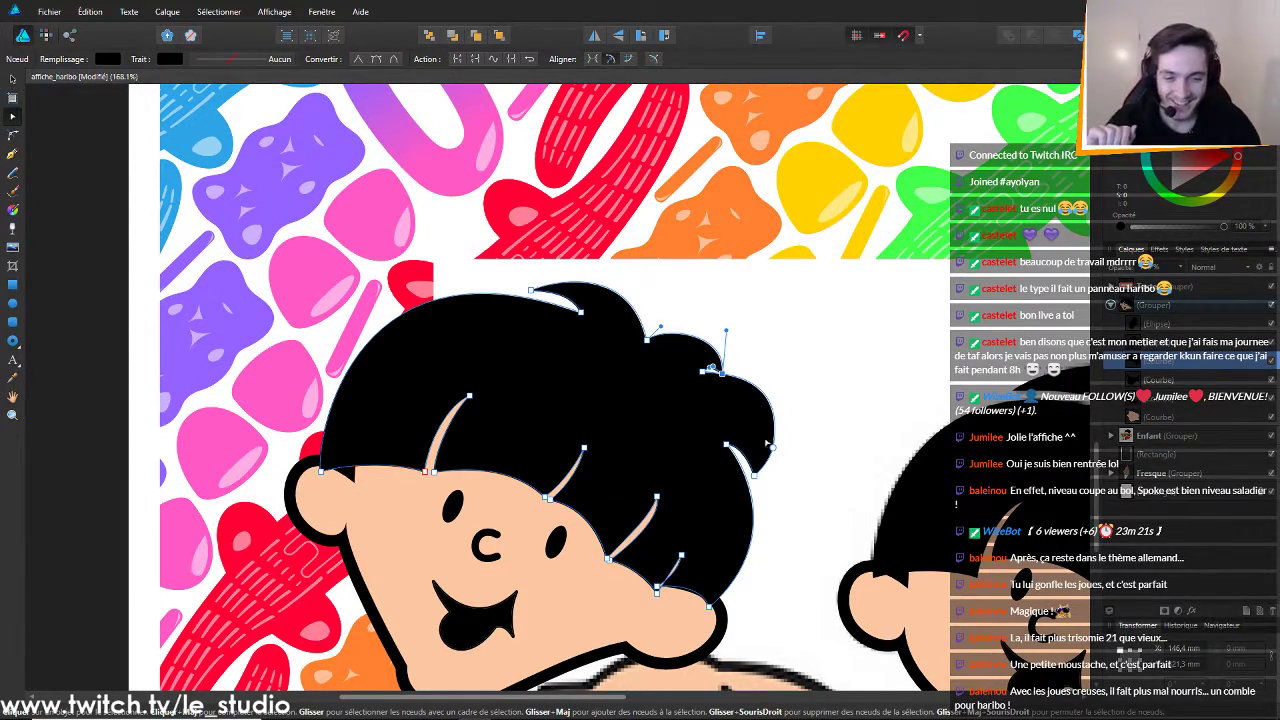
Refine the small notch between the middle and lower tufts of the copied hair by repositioning its outer nodes
left_click(775, 449)
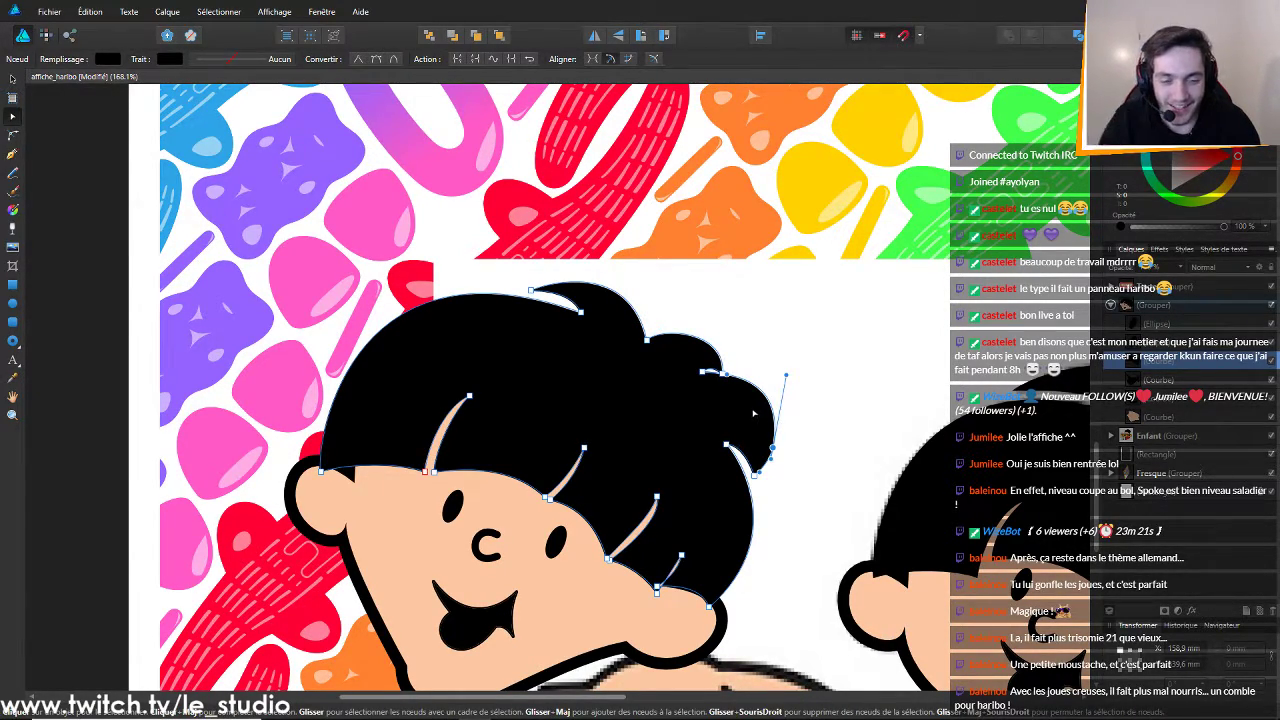
scroll(797, 436, "up", 3)
mouse_move(574, 252)
left_mouse_down()
mouse_move(552, 262)
mouse_move(586, 249)
left_mouse_up()
left_click(597, 257)
left_click(534, 235)
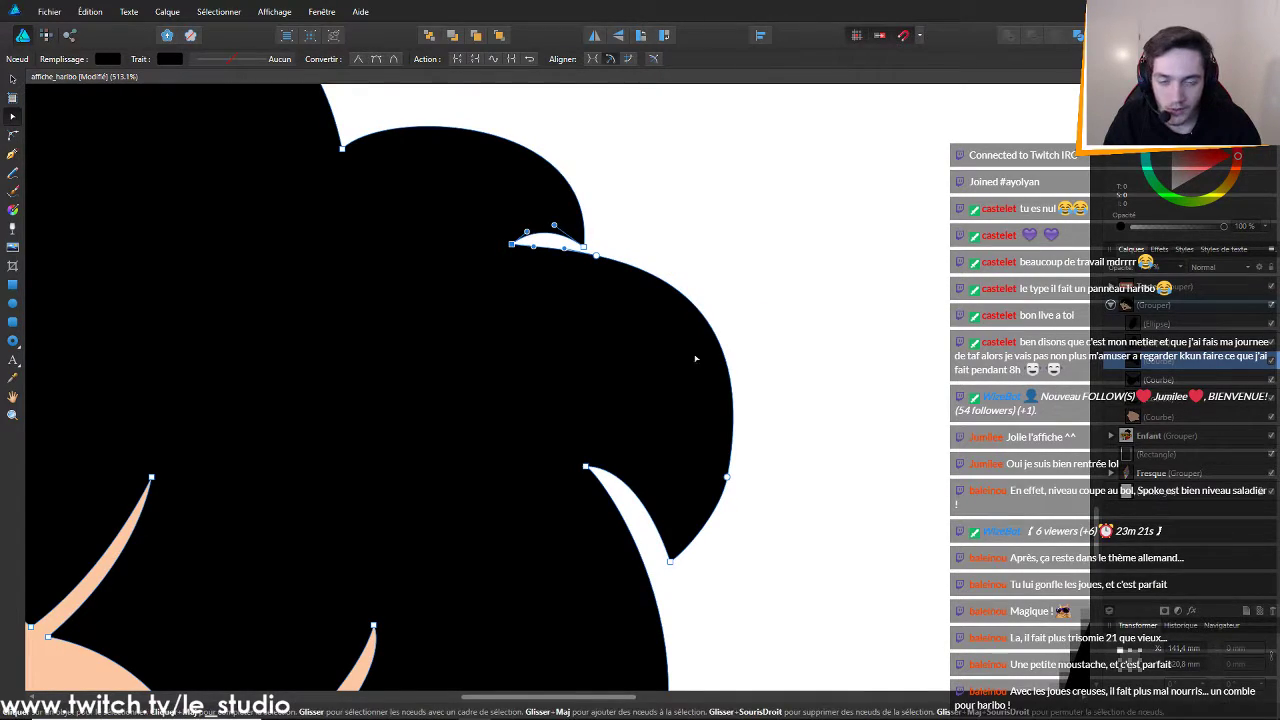
left_click(727, 477)
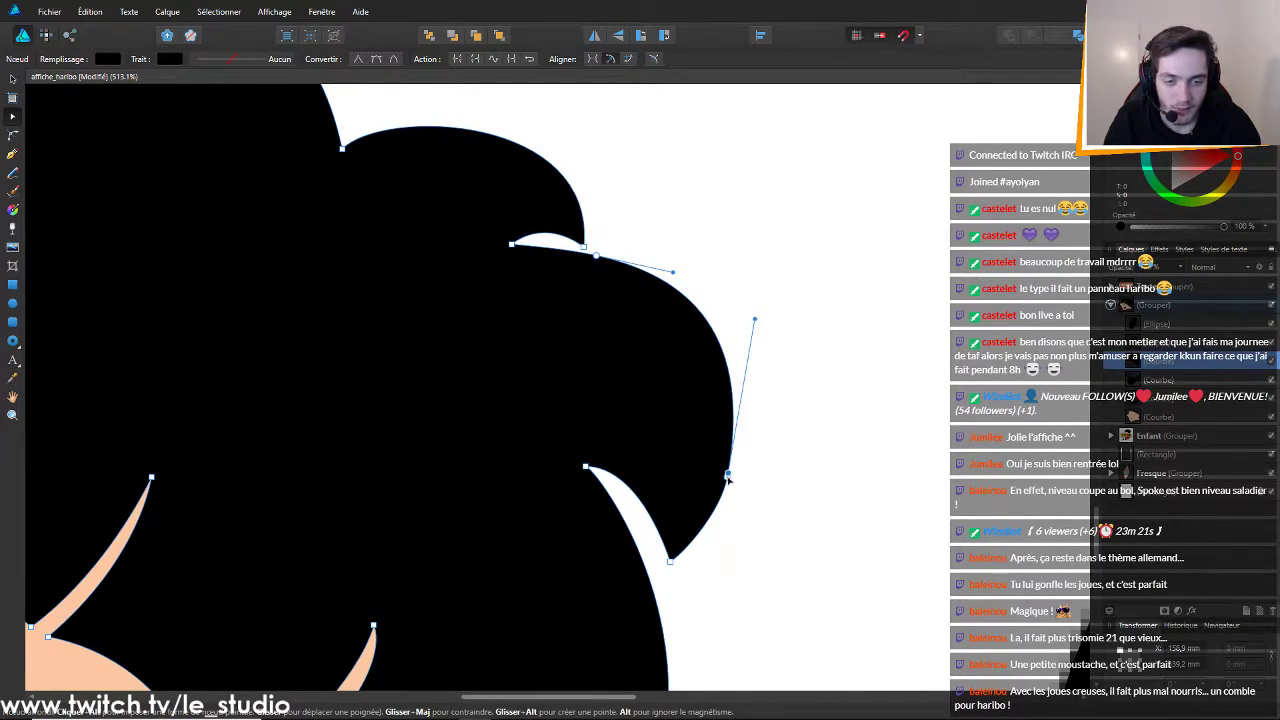
key("ctrl+z")
left_click(727, 477)
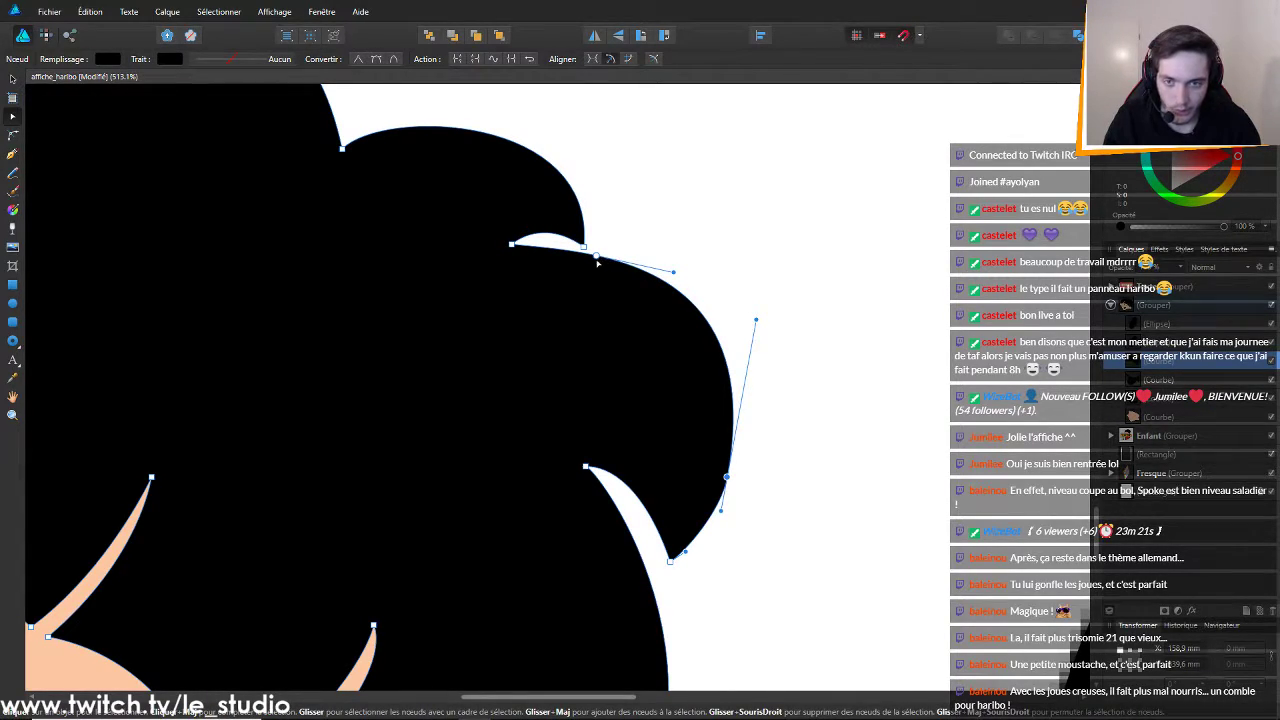
left_click_drag(598, 264, 584, 264)
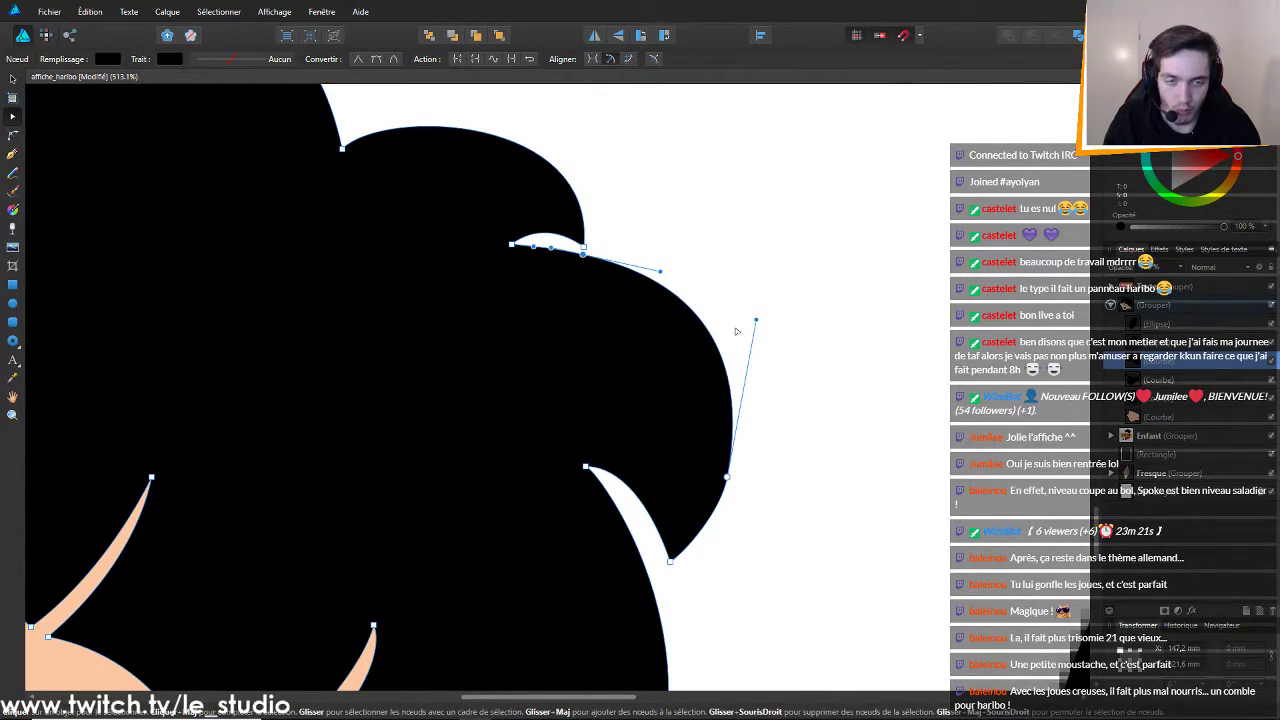
Shorten the lower tuft of the copied hair by raising its tip, moving its outer node inward and adjusting the curve handles
left_click_drag(670, 562, 659, 507)
left_click_drag(624, 406, 638, 448)
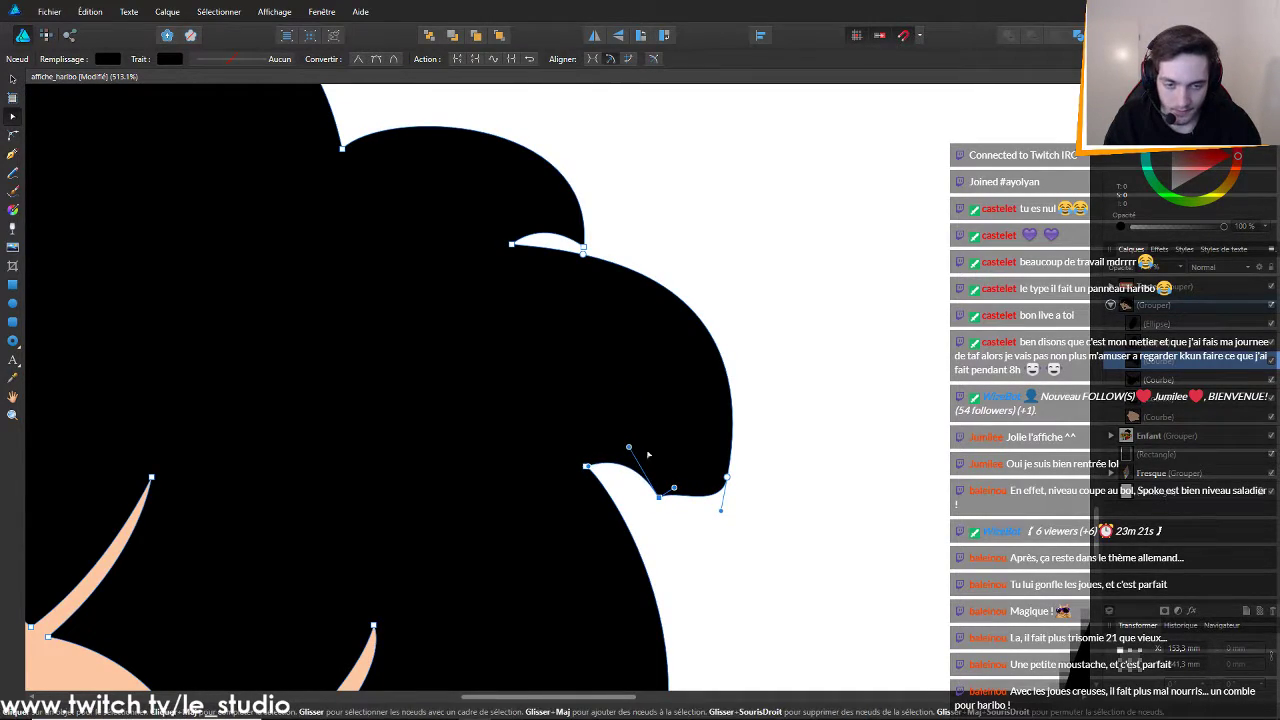
left_click_drag(727, 477, 691, 425)
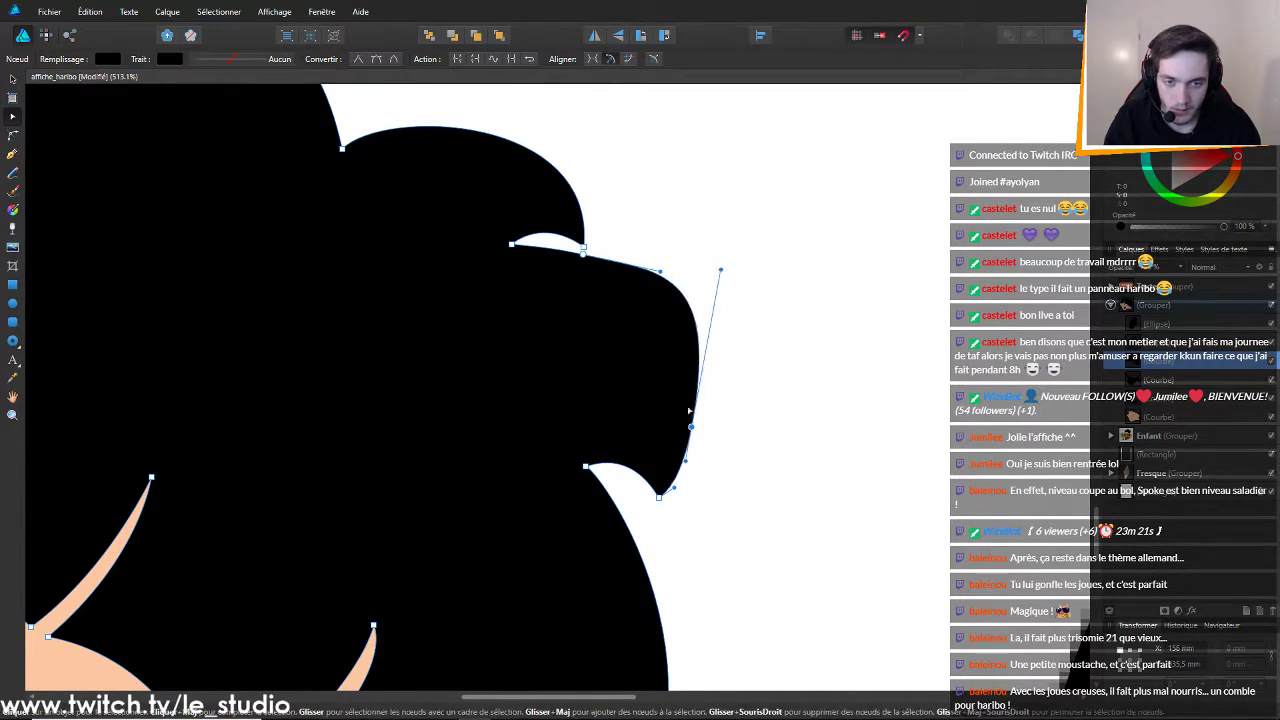
left_click_drag(659, 271, 595, 258)
left_click_drag(720, 270, 710, 311)
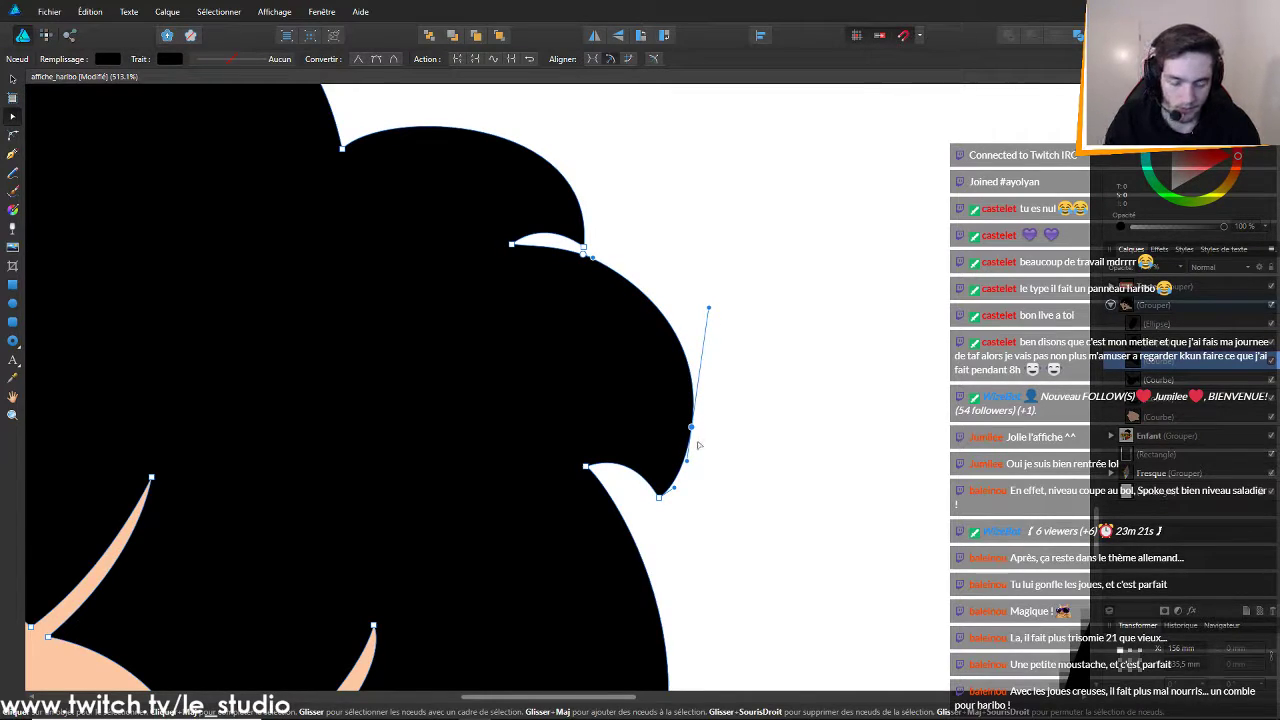
Delete the two extra nodes on the lower tuft's outer edge and bend the remaining curve inward towards the head
key("Delete")
left_click_drag(668, 494, 754, 320)
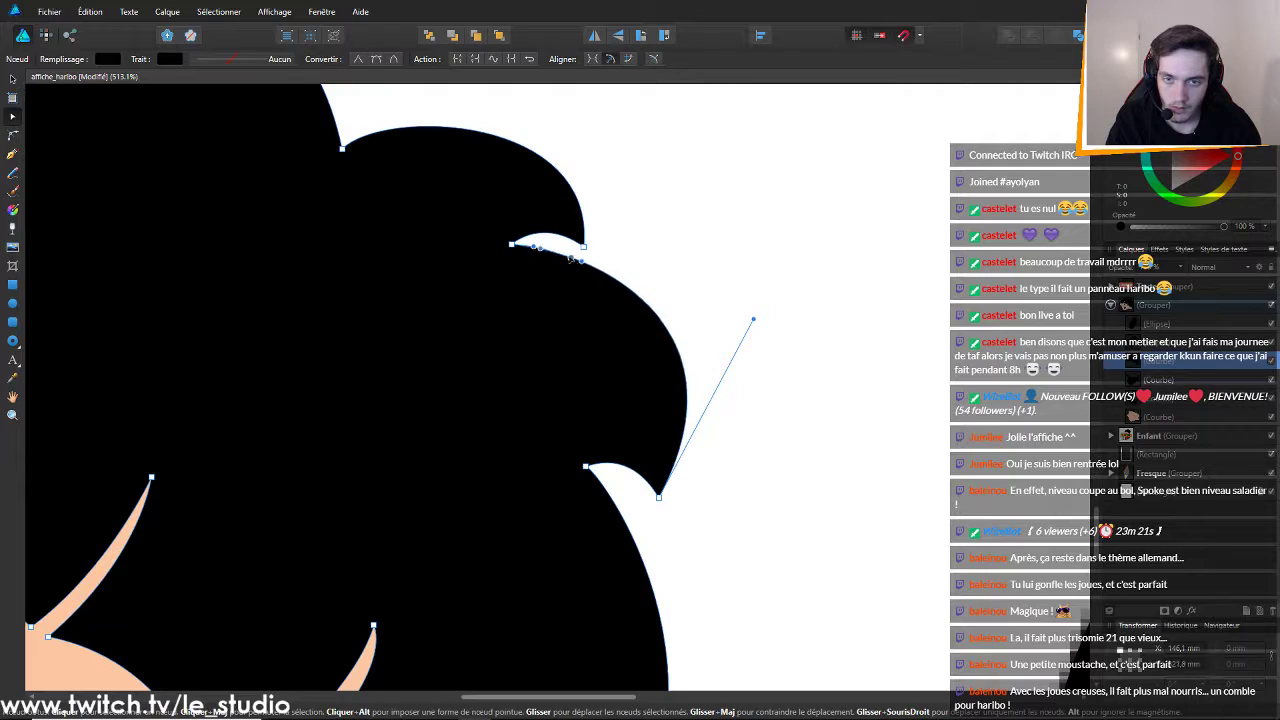
key("Delete")
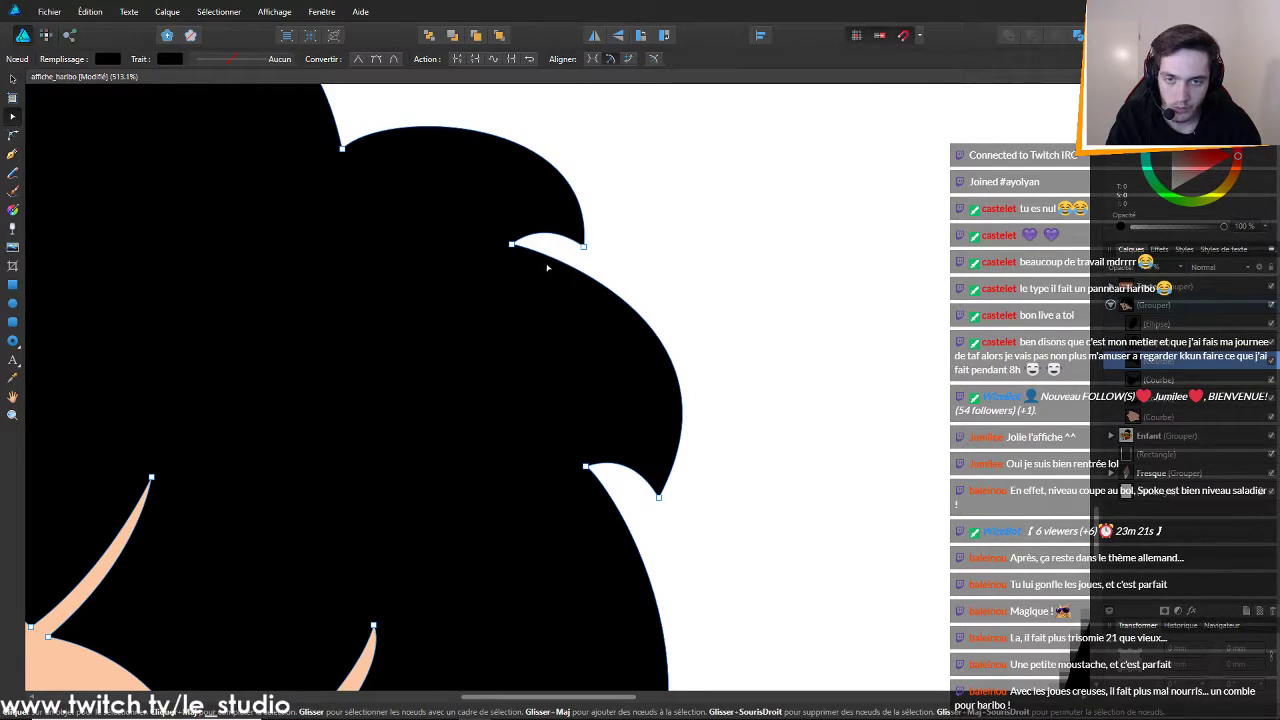
left_click(512, 244)
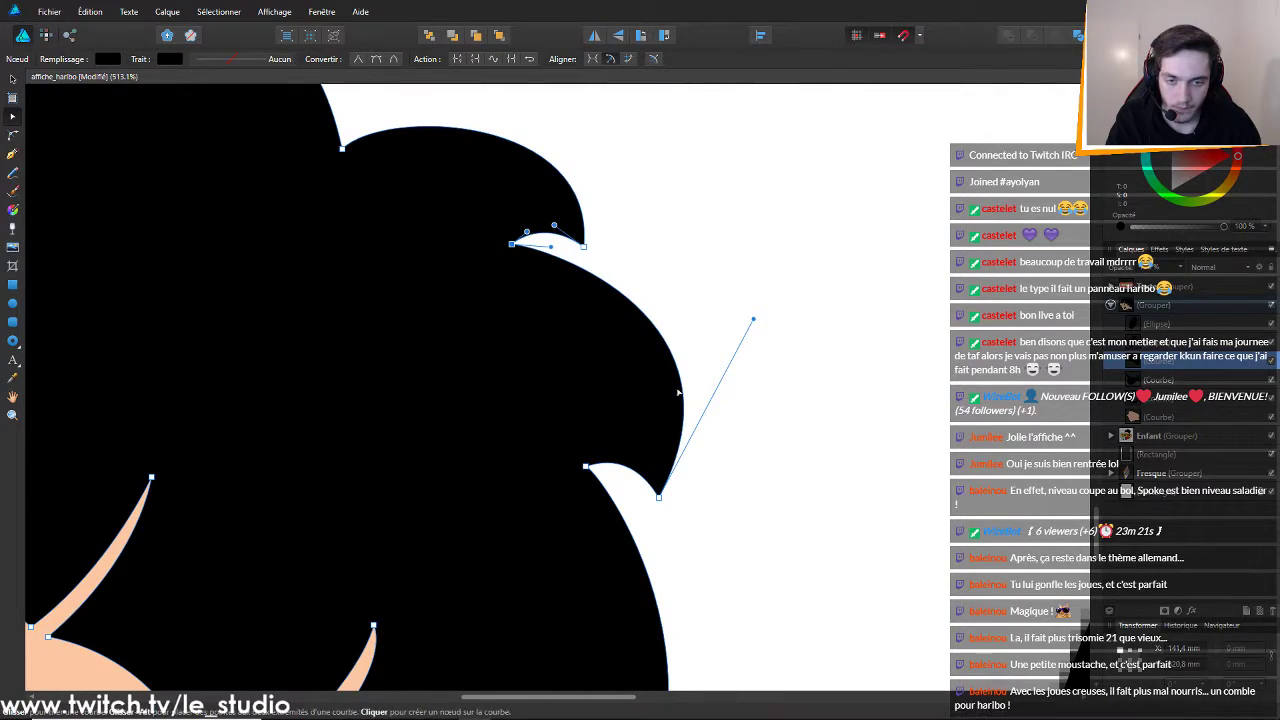
left_click_drag(678, 384, 668, 432)
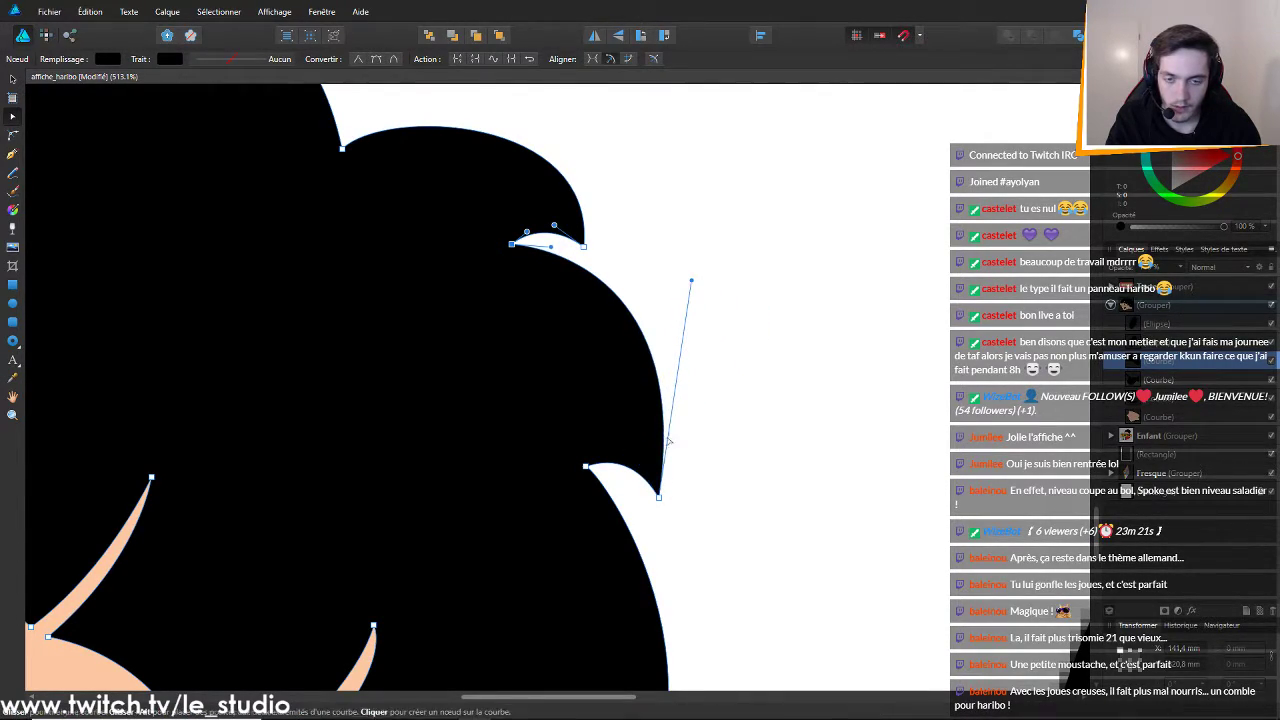
Move the notch beneath the lower tuft upward, raise the tuft's tip and reshape the notch into a thin gap
left_click_drag(586, 467, 571, 407)
left_click_drag(630, 449, 620, 390)
left_click_drag(657, 494, 632, 463)
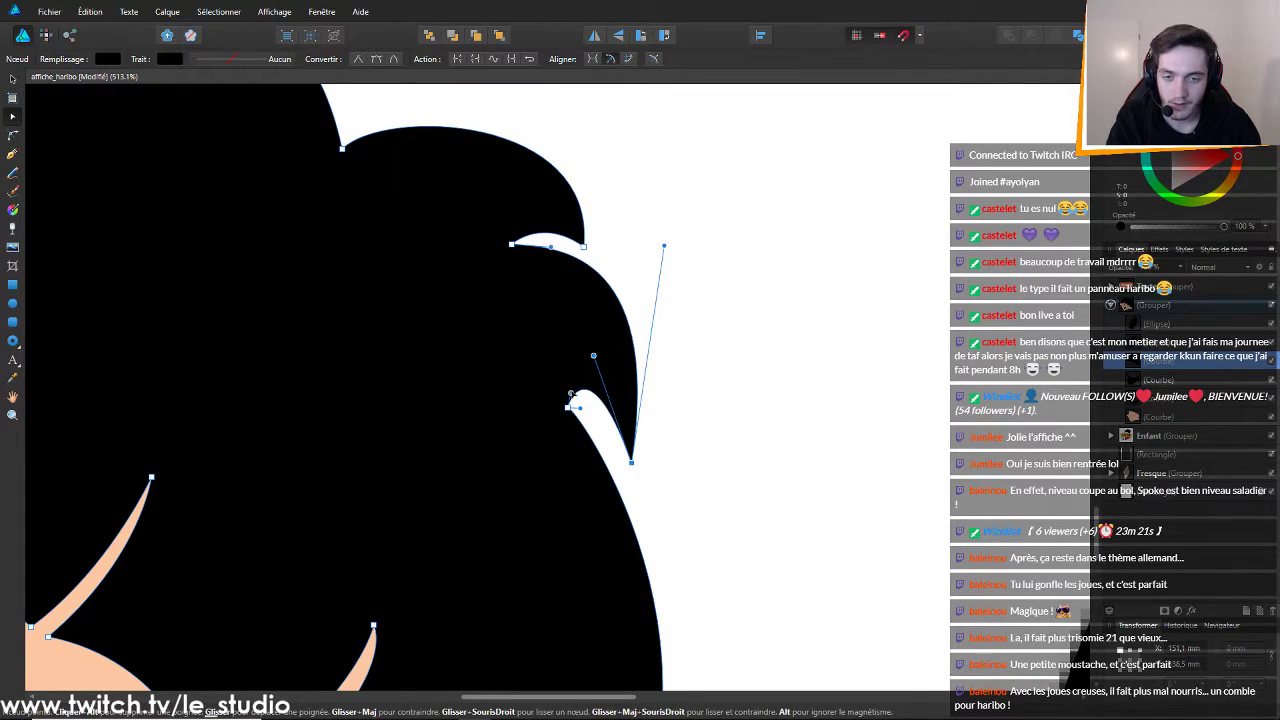
left_click_drag(593, 355, 580, 397)
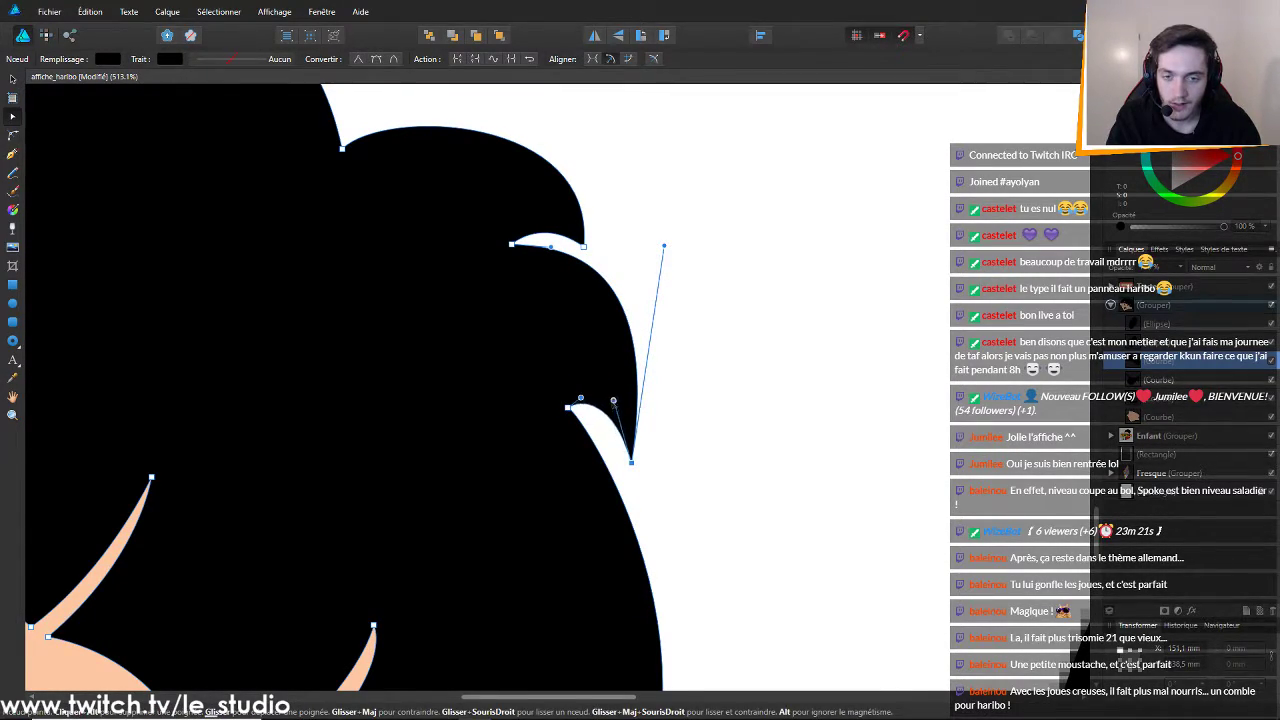
Delete the extra node on the copied face's jaw between chin and right-hand ear and bend the remaining curve into a smooth, fuller chin
scroll(703, 386, "down", 6)
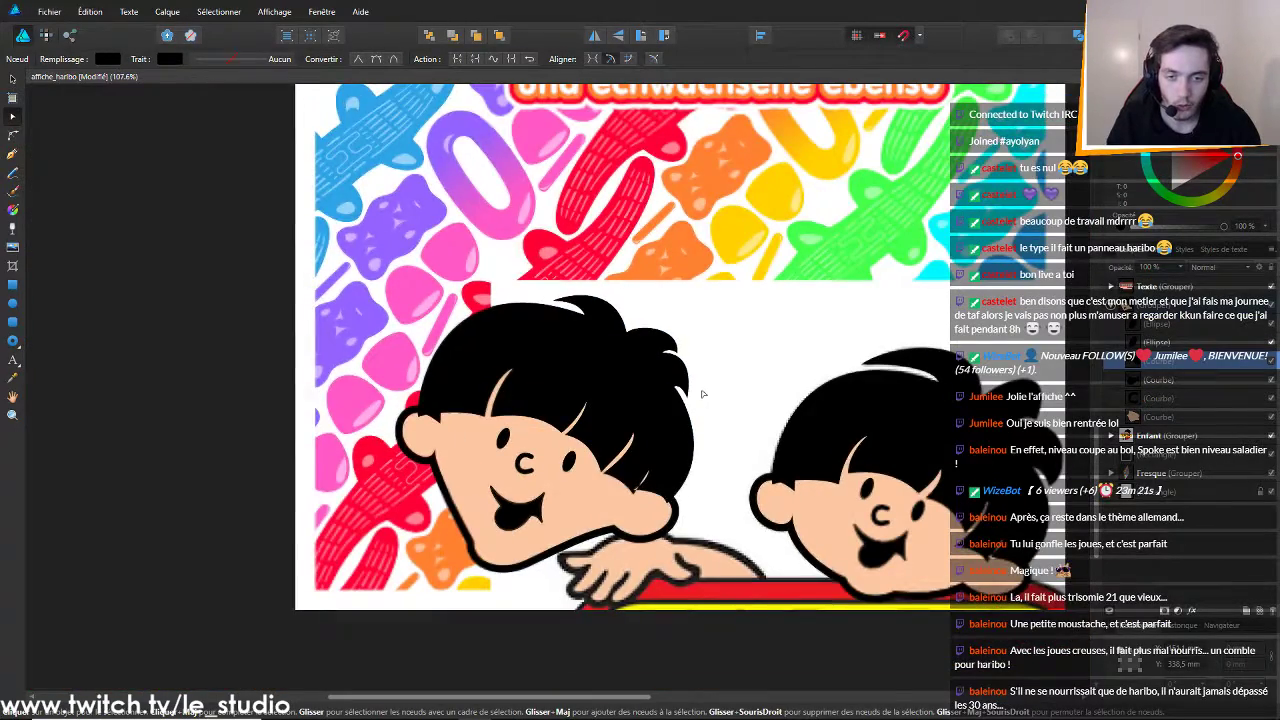
scroll(698, 428, "down", 3)
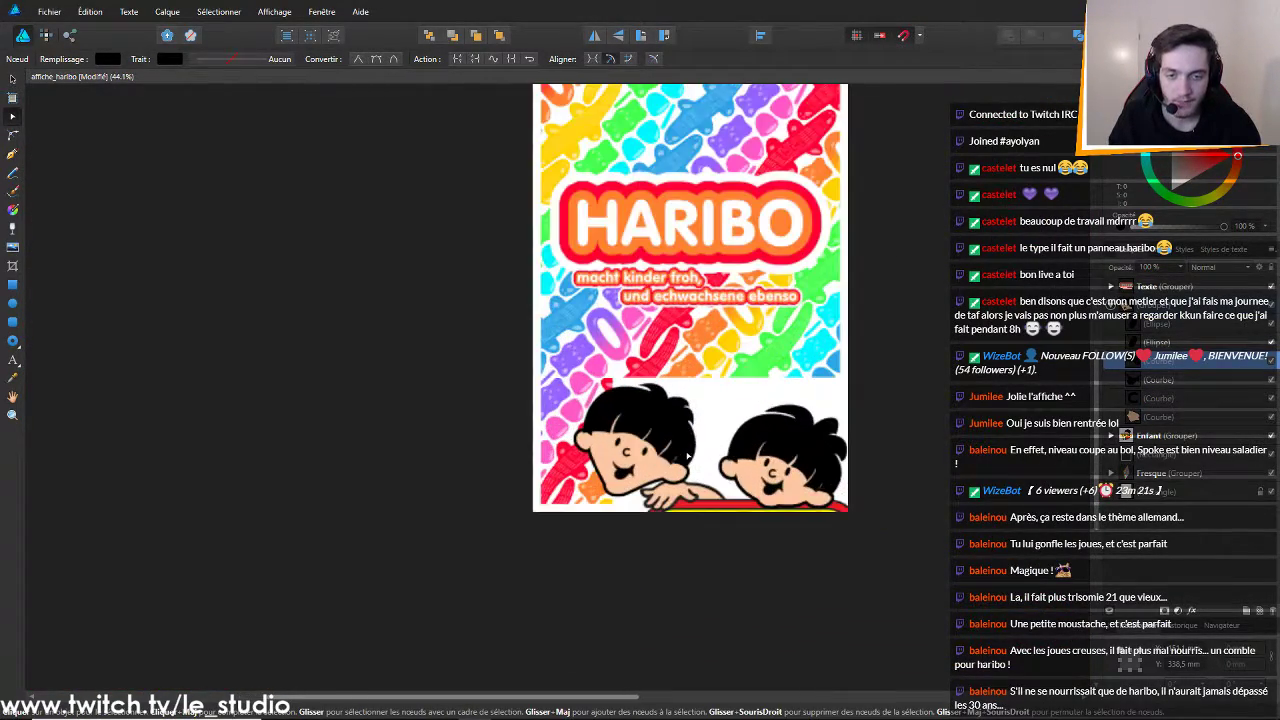
scroll(757, 425, "up", 2)
left_click(690, 400)
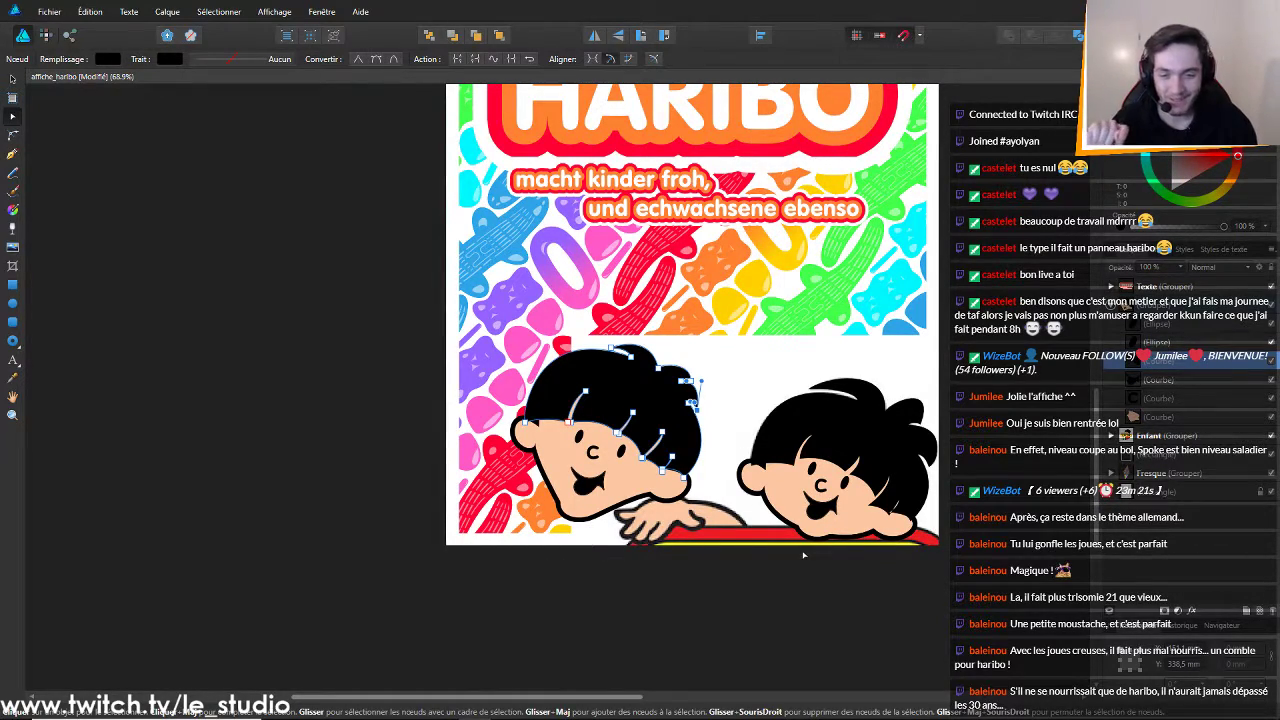
left_click(618, 511)
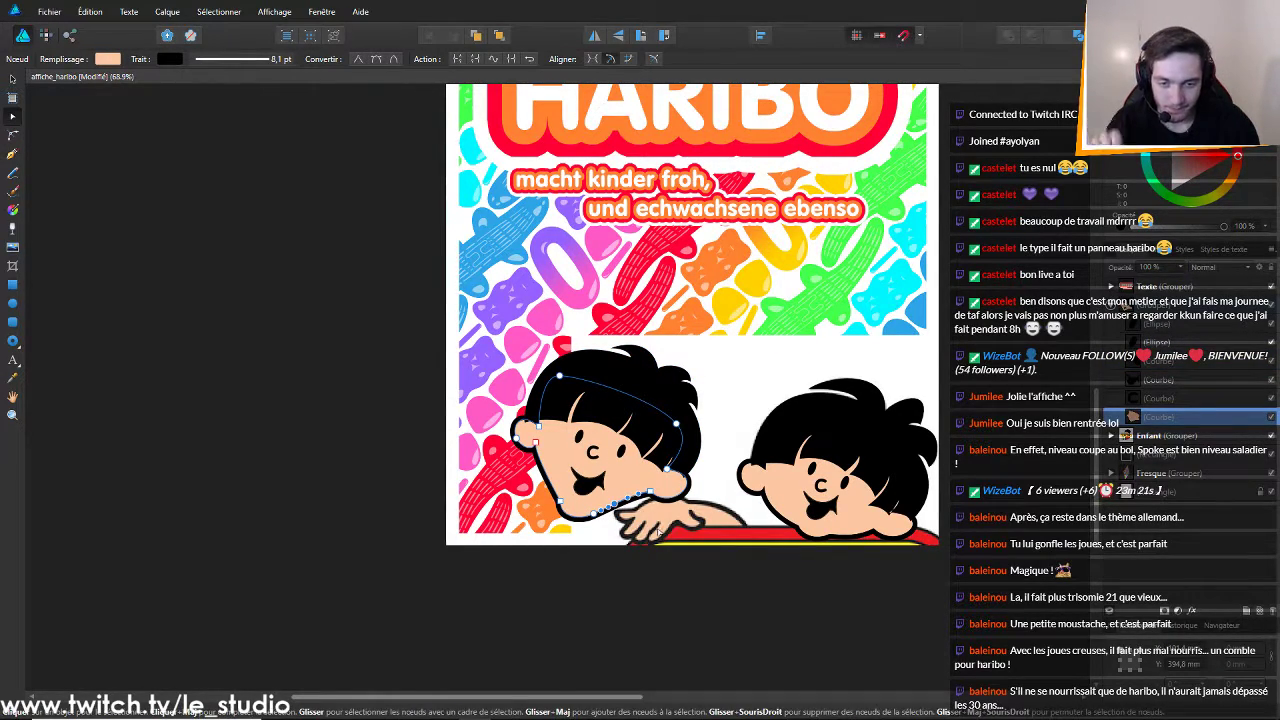
scroll(636, 503, "up", 3)
scroll(636, 503, "up", 2)
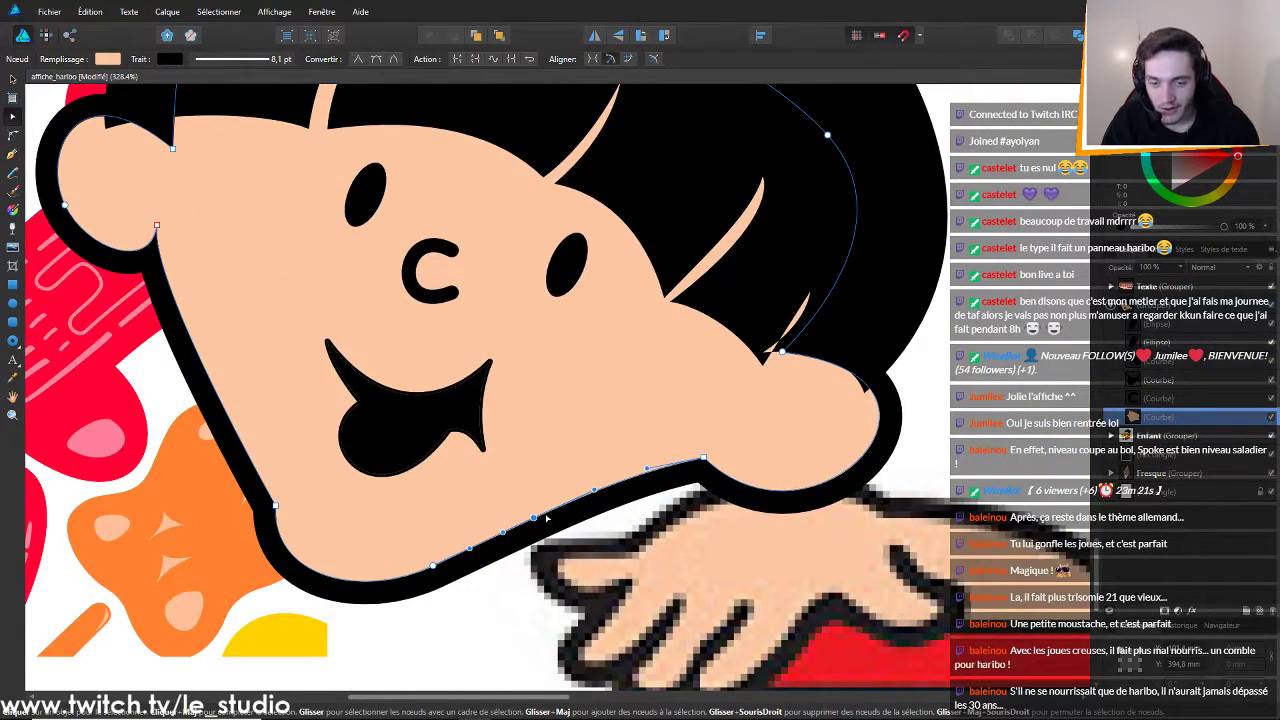
left_click_drag(533, 519, 573, 520)
mouse_move(647, 469)
left_mouse_down()
mouse_move(666, 498)
mouse_move(657, 488)
left_mouse_up()
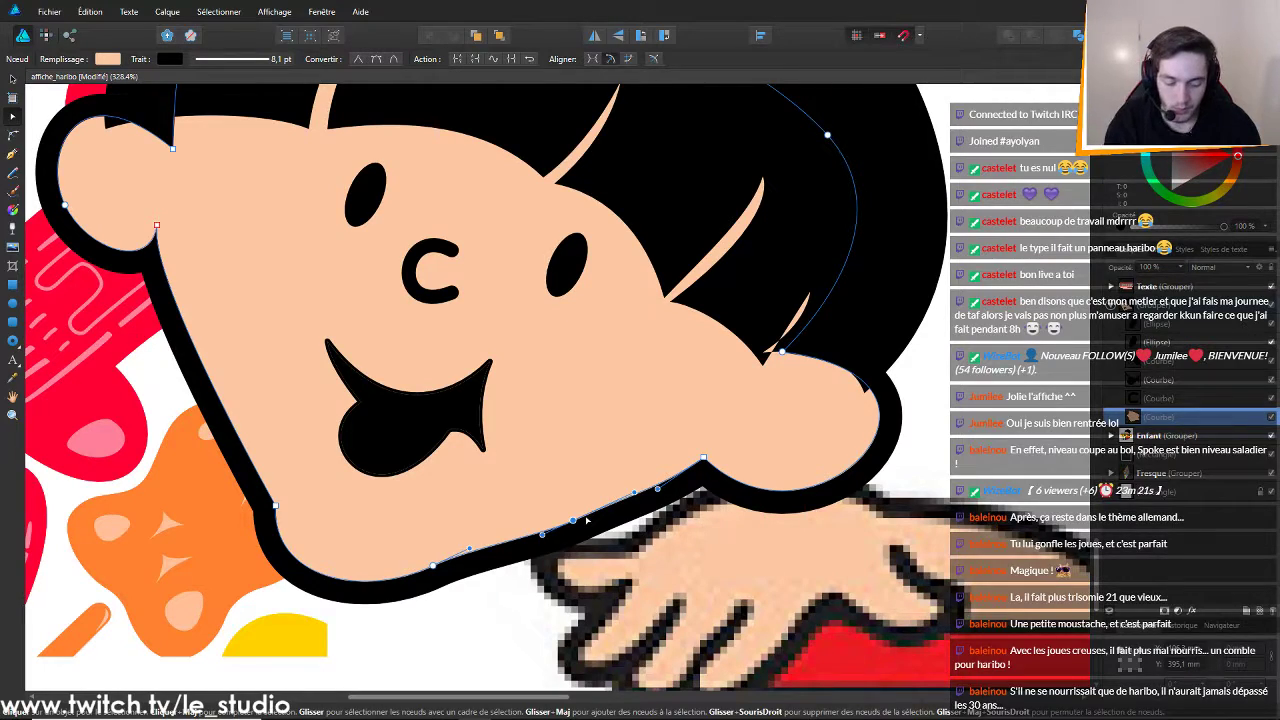
key("Delete")
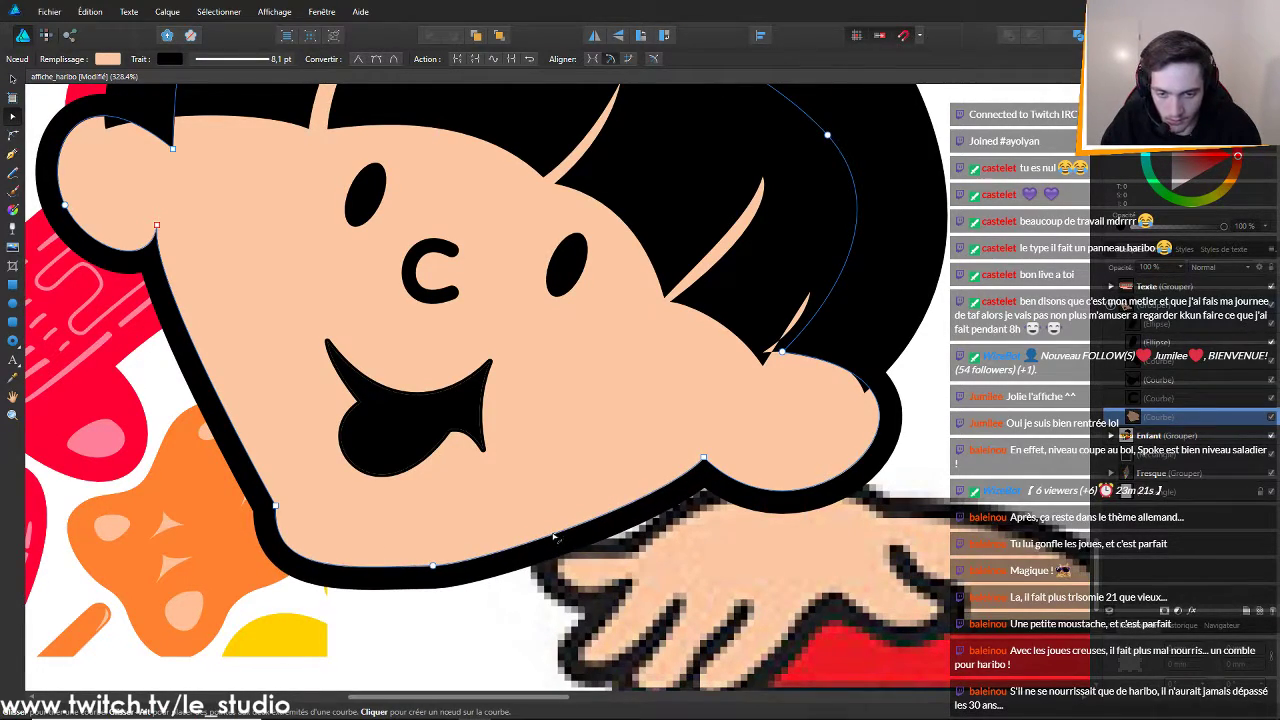
left_click(473, 549)
left_click_drag(473, 550, 485, 527)
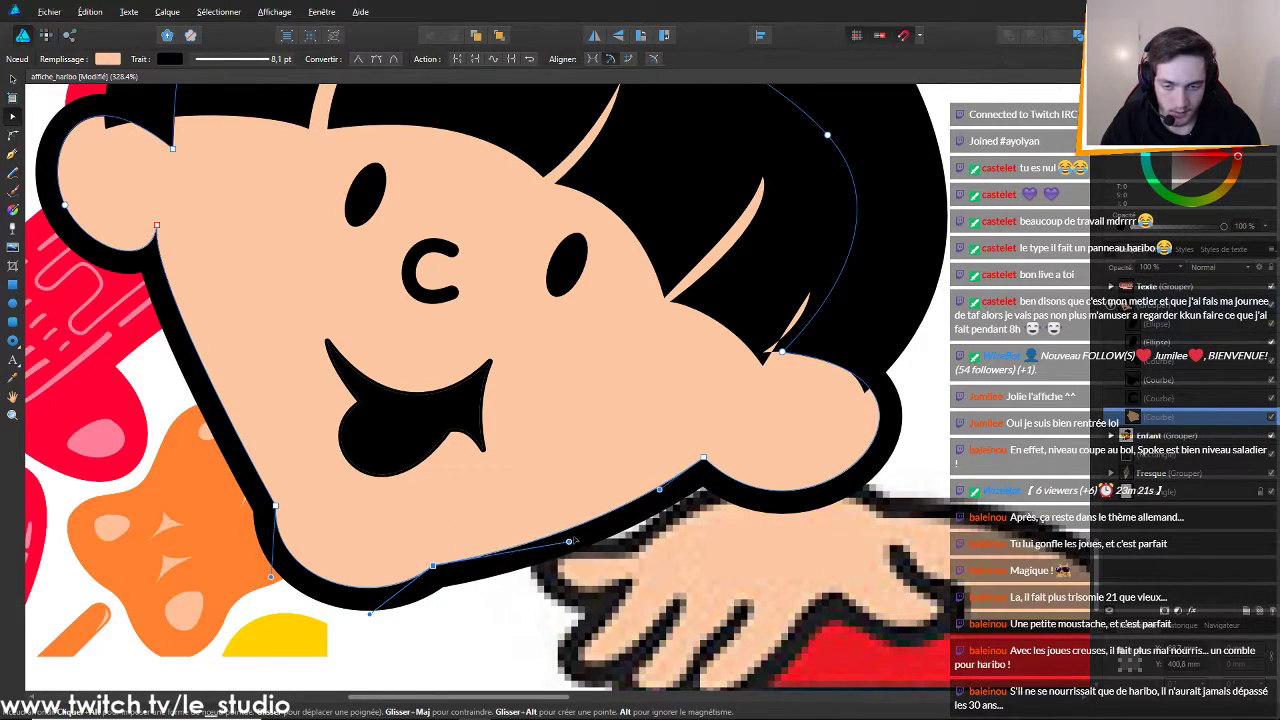
Puff out the copied face's cheek between the left-hand ear and chin by pulling the curve handles at both end nodes outward
scroll(800, 500, "up", 5)
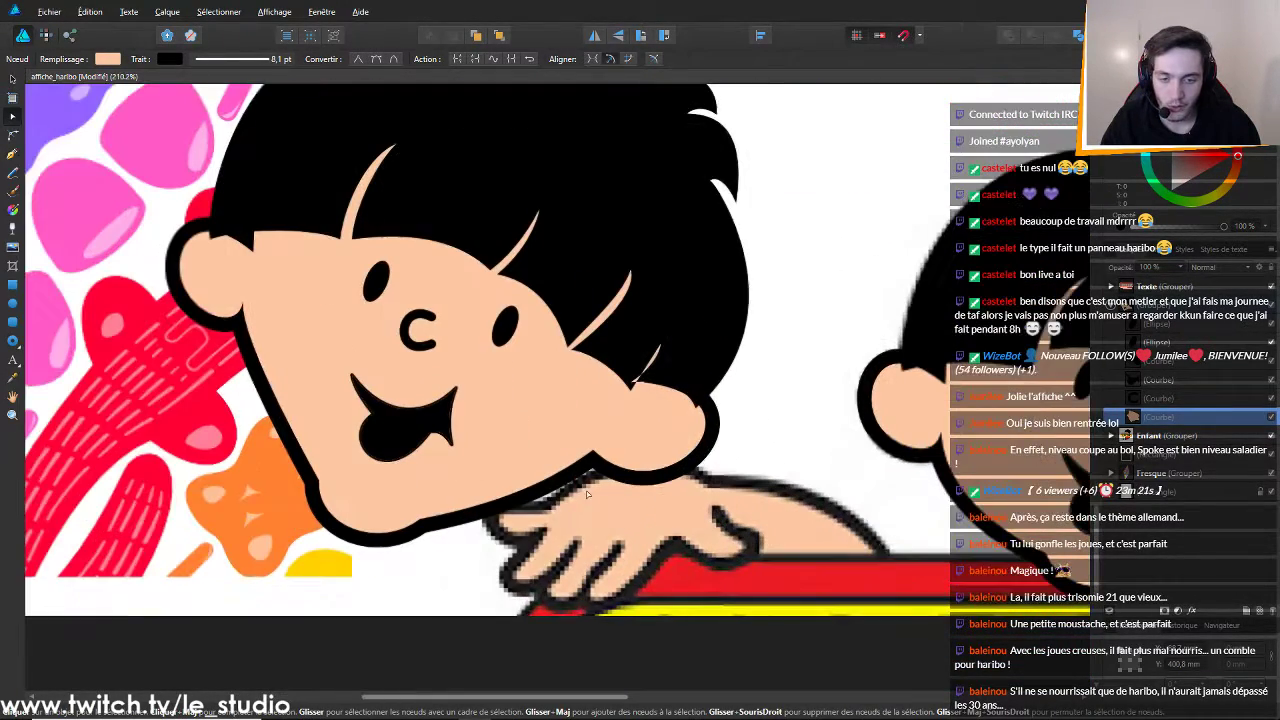
scroll(458, 456, "down", 2)
scroll(415, 466, "up", 1)
scroll(405, 455, "up", 1)
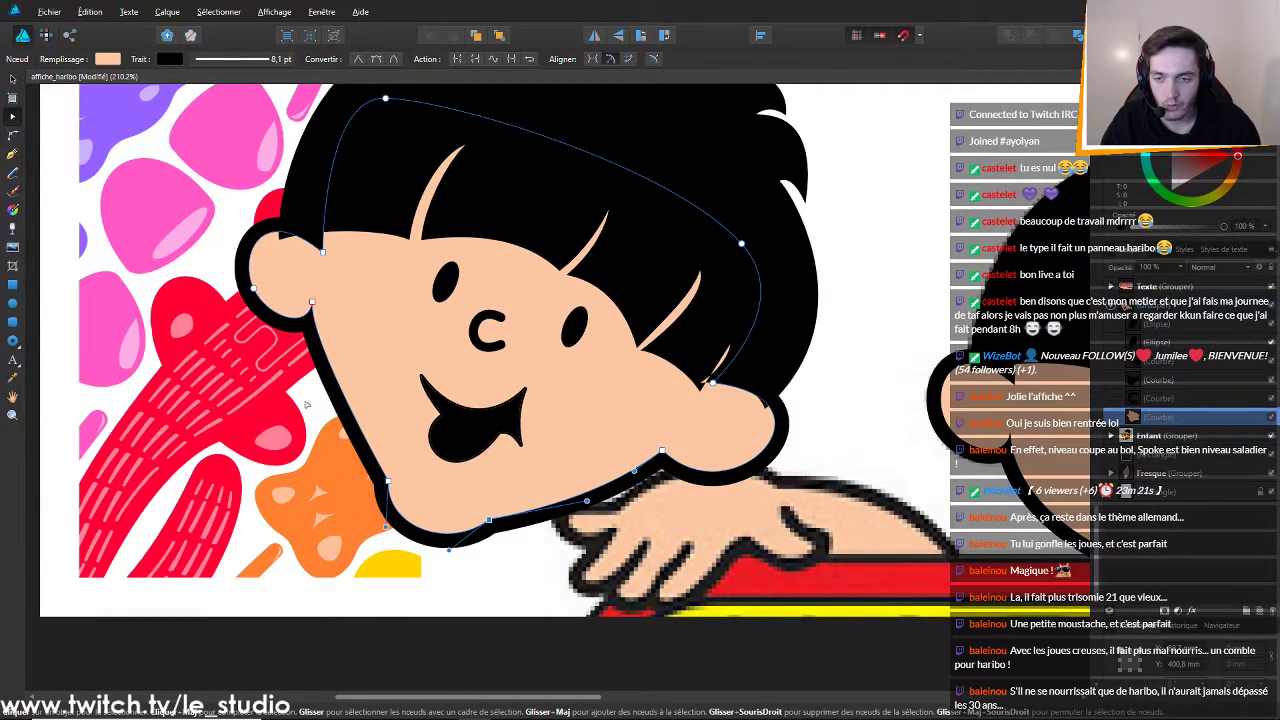
left_click_drag(340, 405, 334, 408)
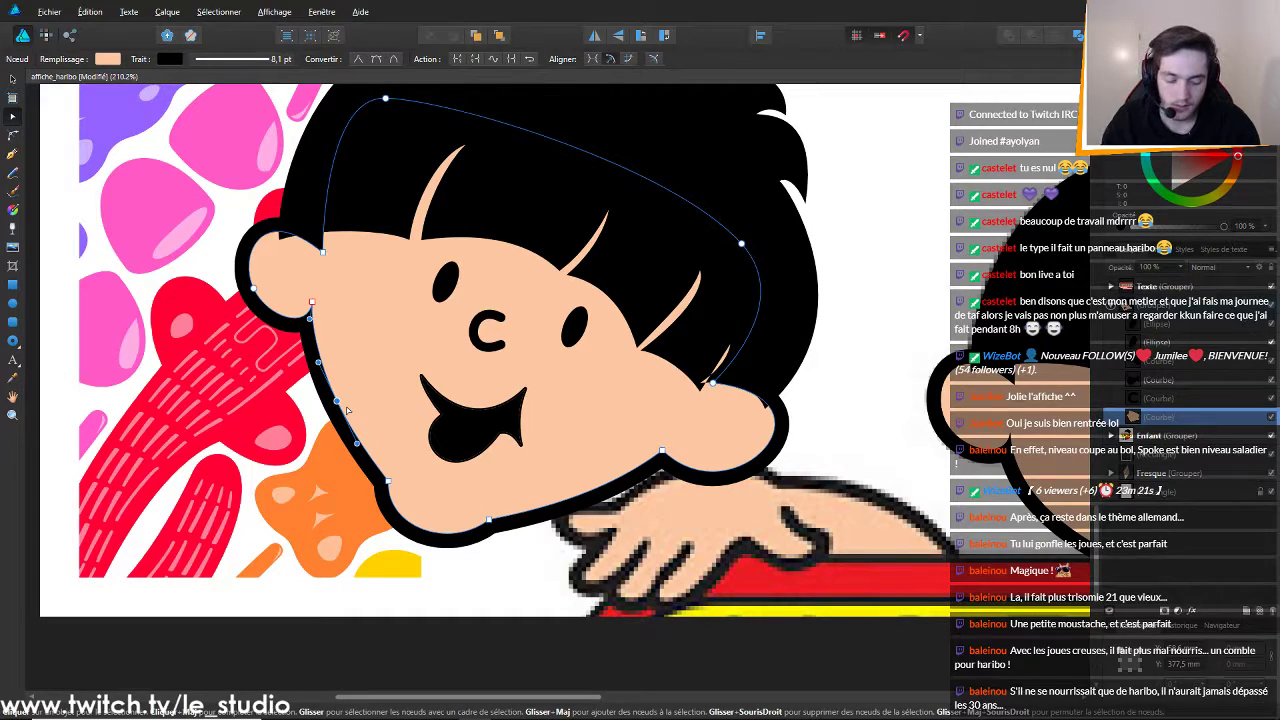
key("Delete")
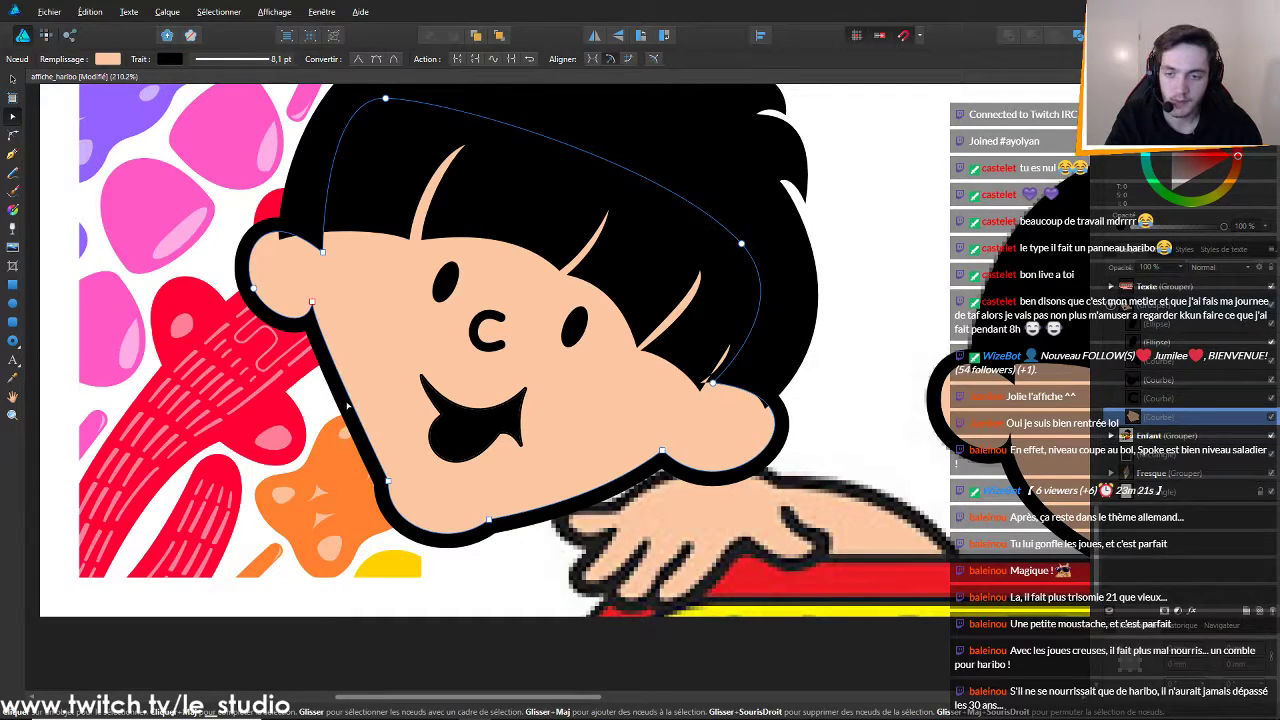
left_click(388, 481)
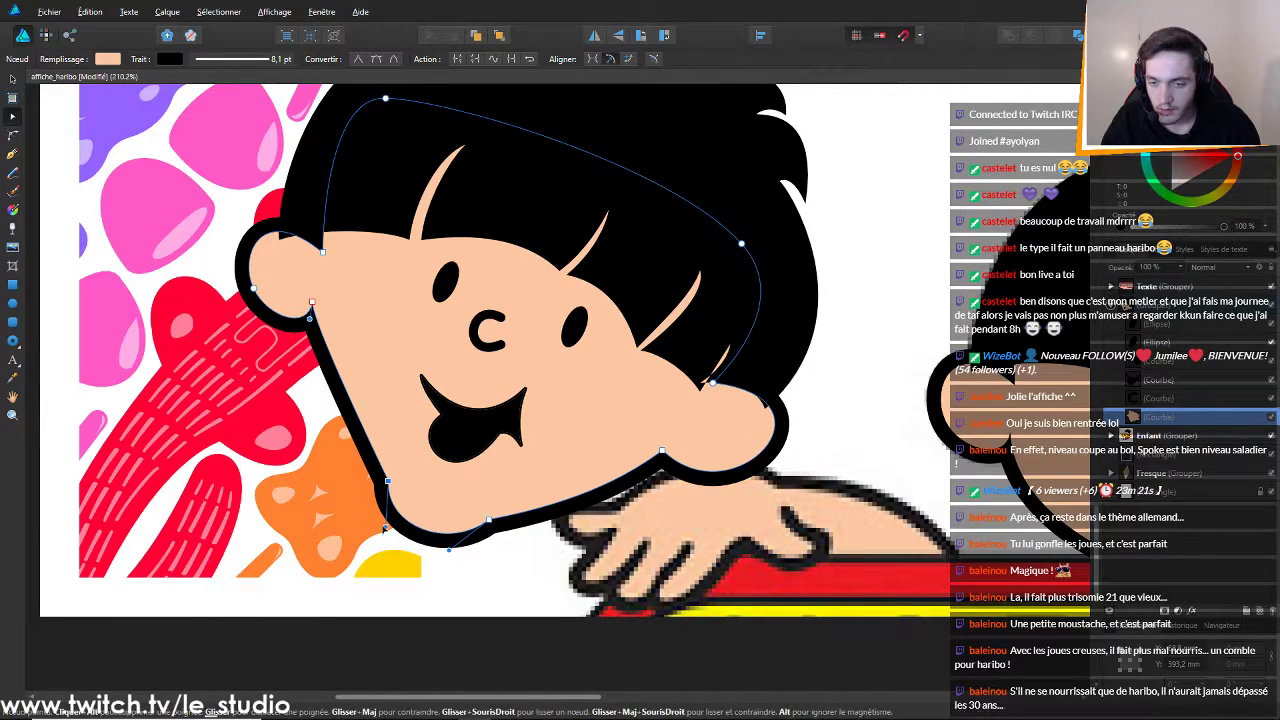
left_click_drag(382, 528, 373, 520)
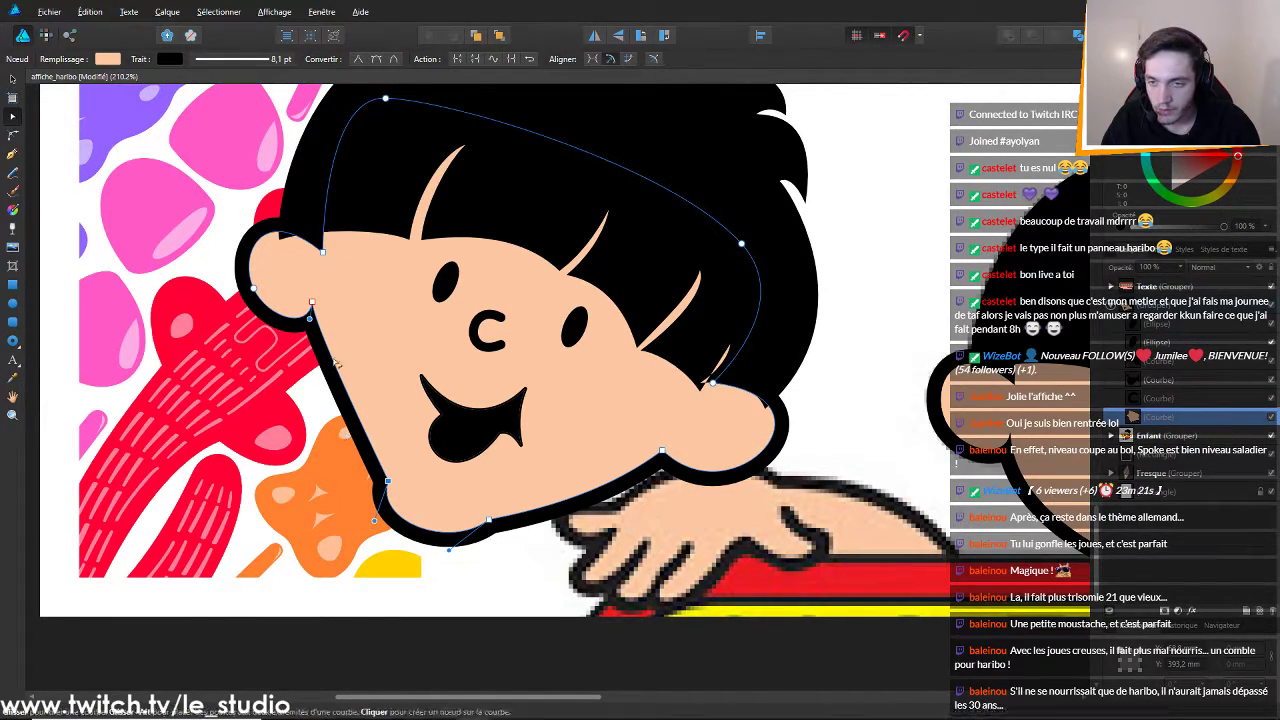
left_click_drag(310, 318, 296, 412)
scroll(717, 527, "down", 6)
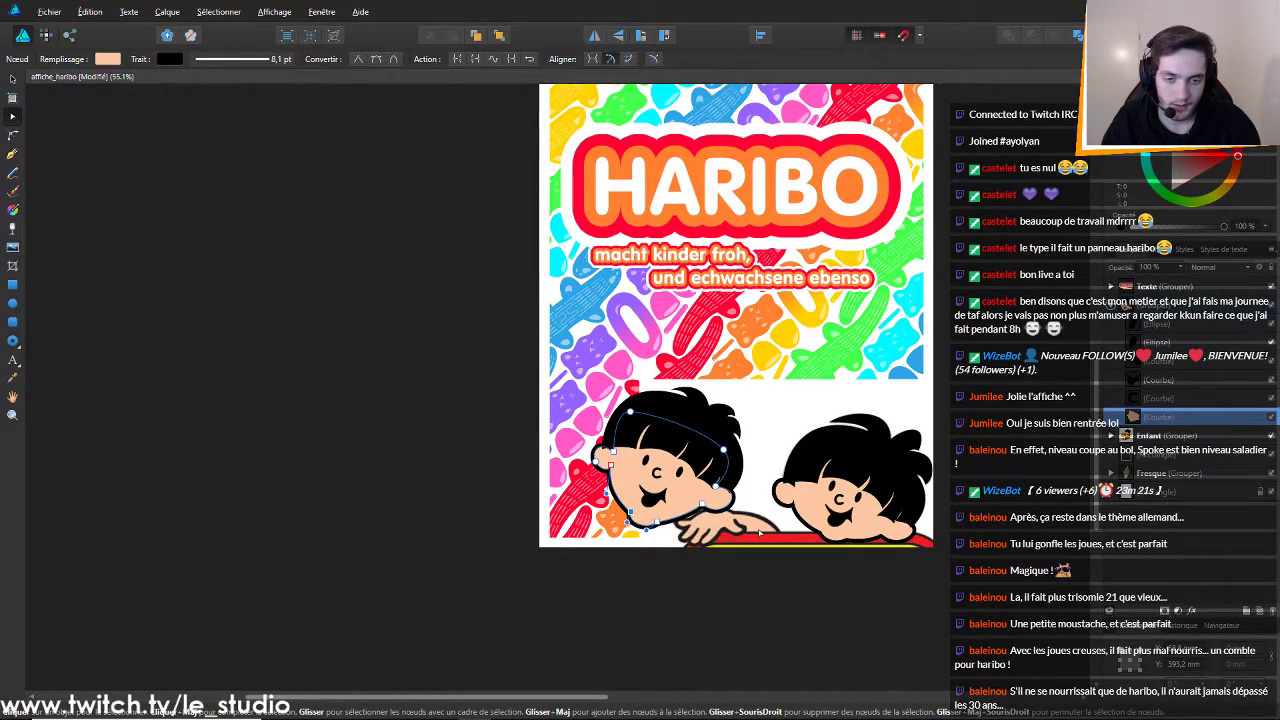
scroll(760, 531, "up", 2)
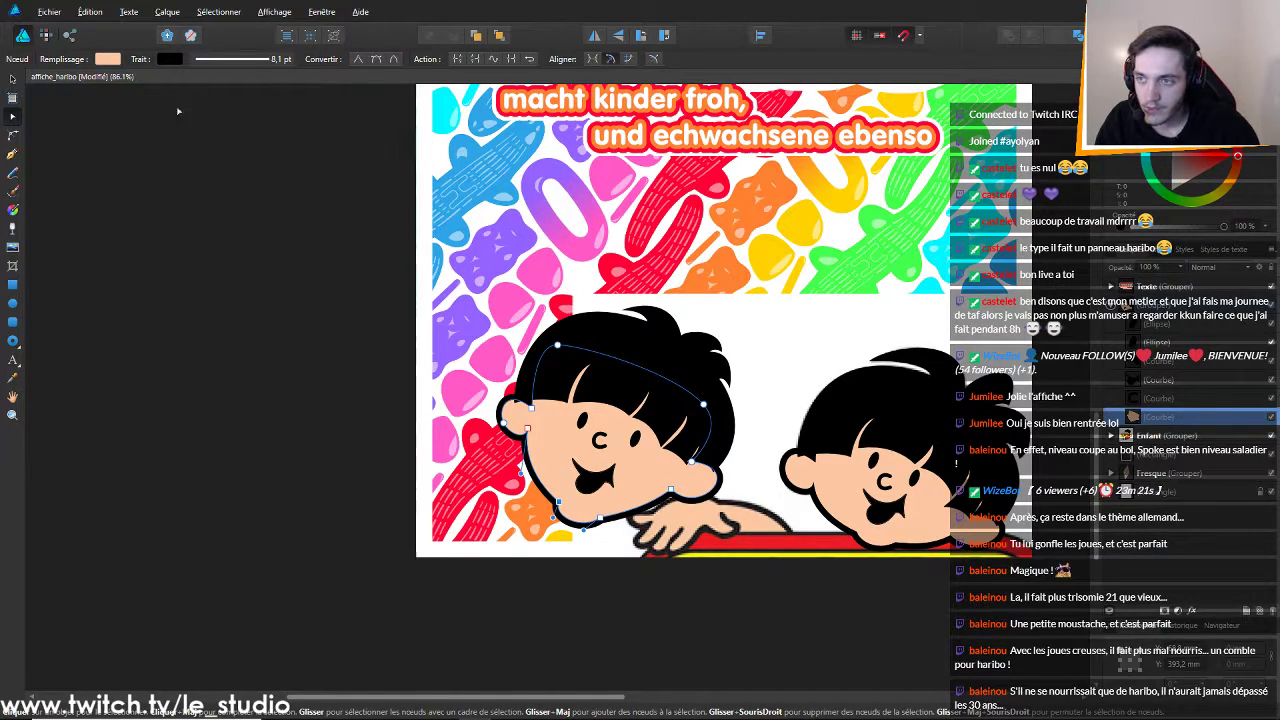
key("v")
left_click_drag(613, 462, 736, 471)
key("ctrl+z")
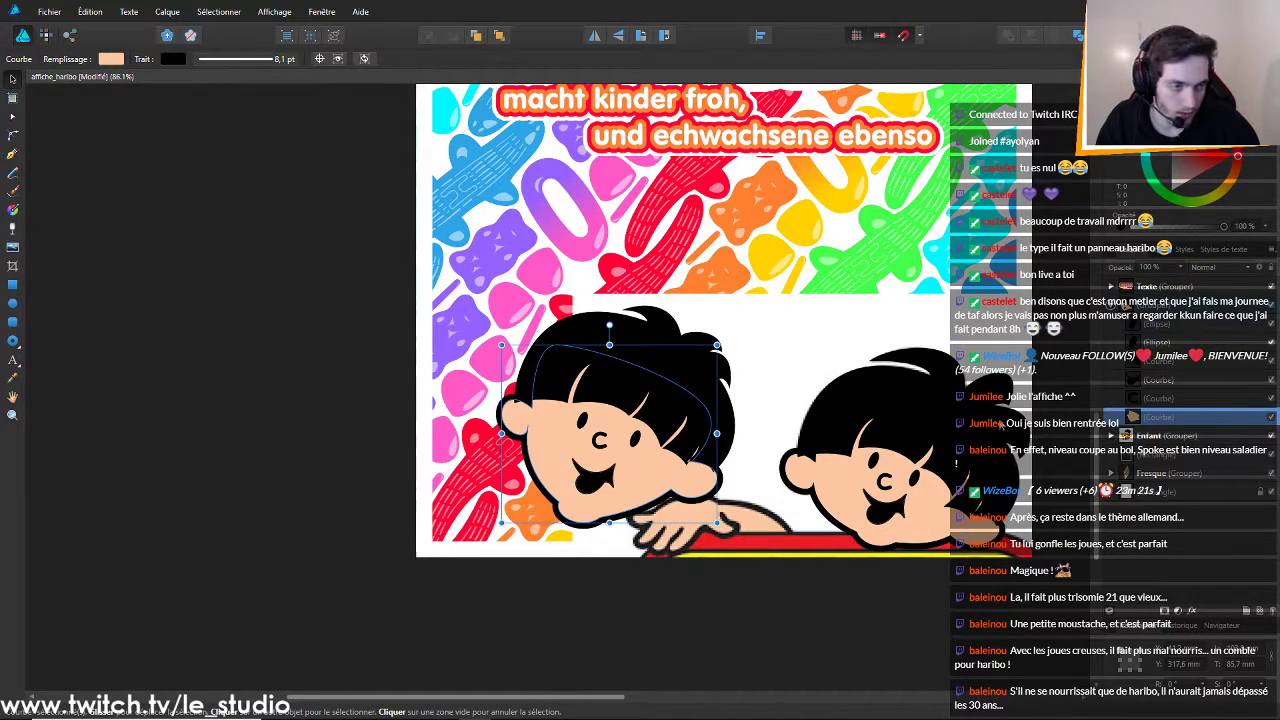
Hide the reference image inside the Enfant group and collapse the head groups in the layer list
left_click(1112, 306)
left_click(1150, 307)
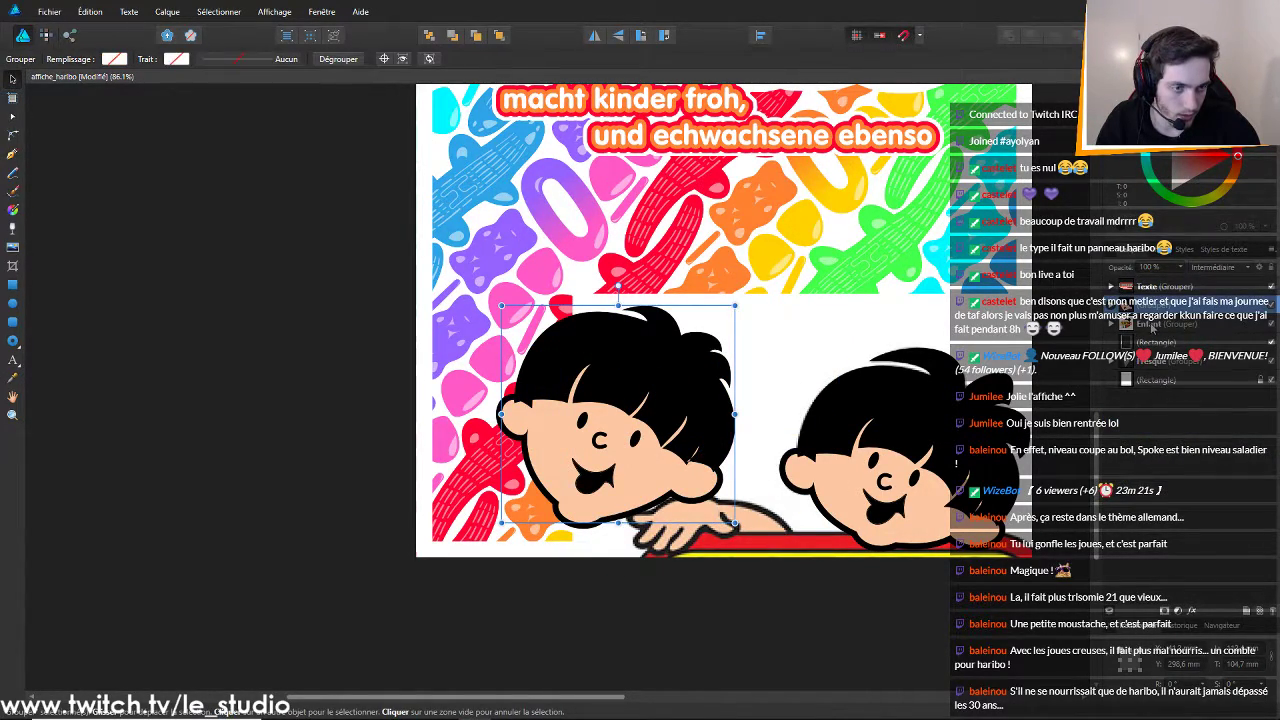
left_click(1150, 324)
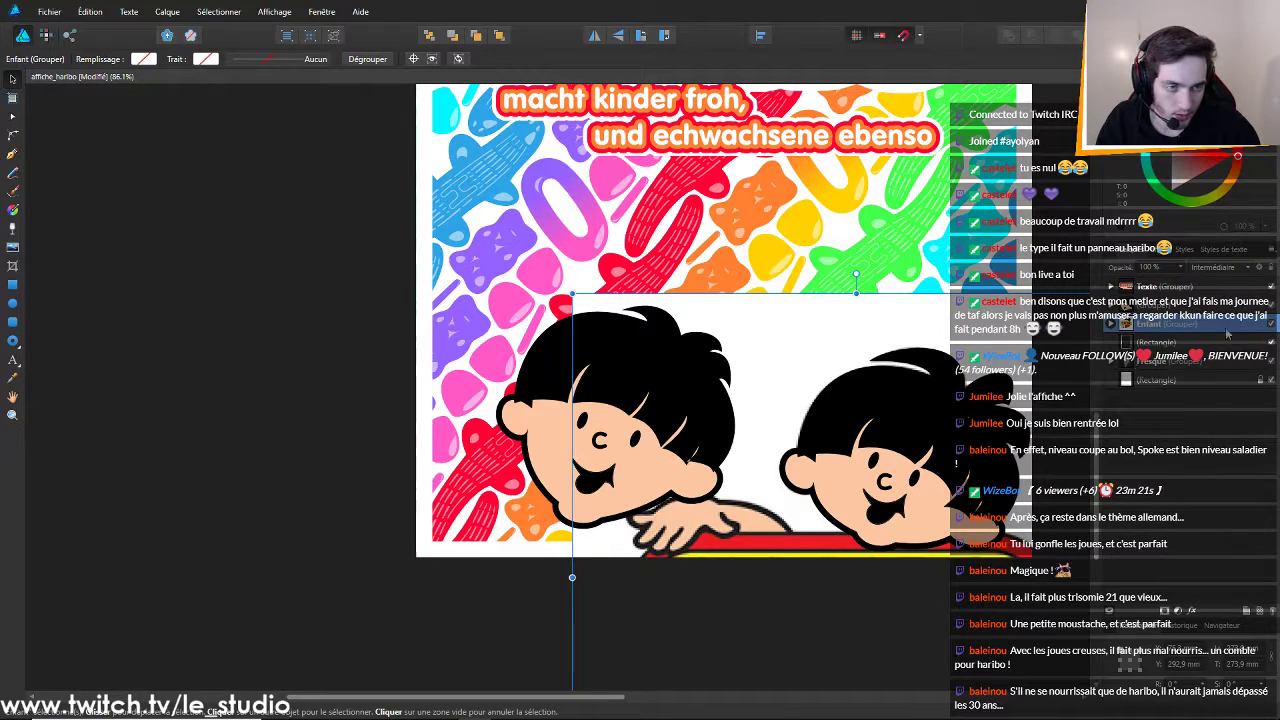
left_click(1110, 324)
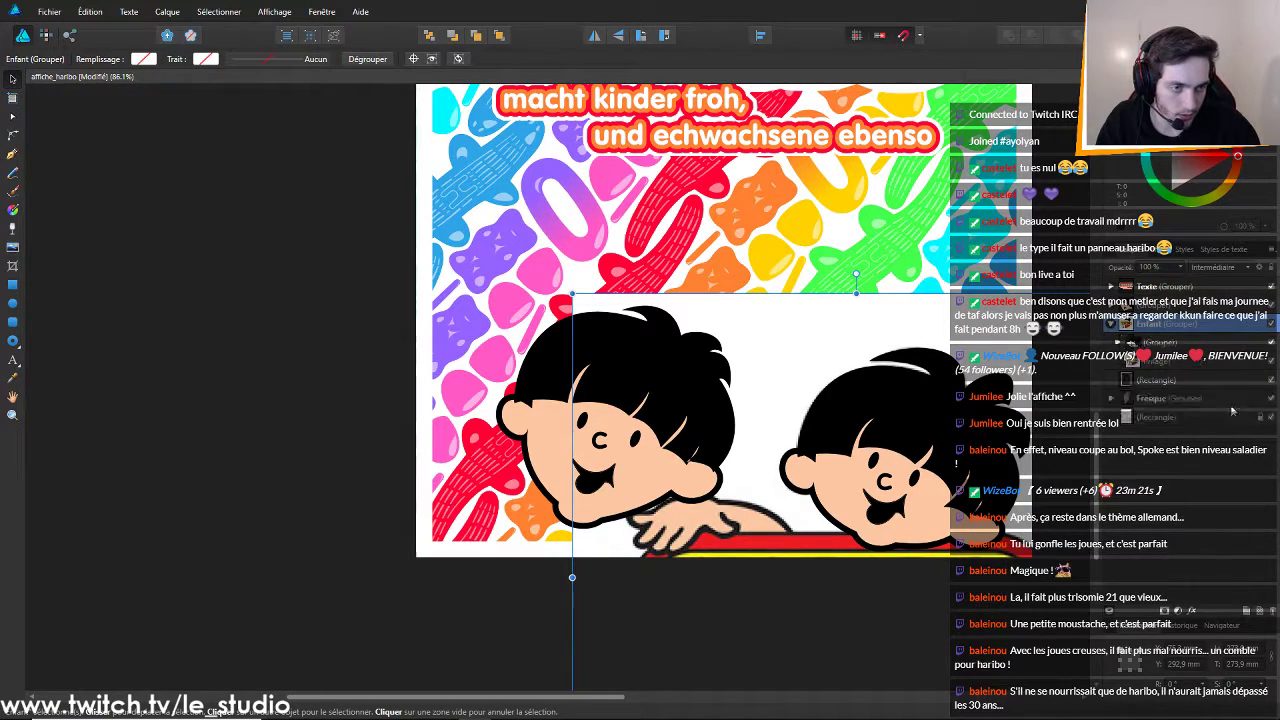
left_click(1271, 362)
left_click(1119, 343)
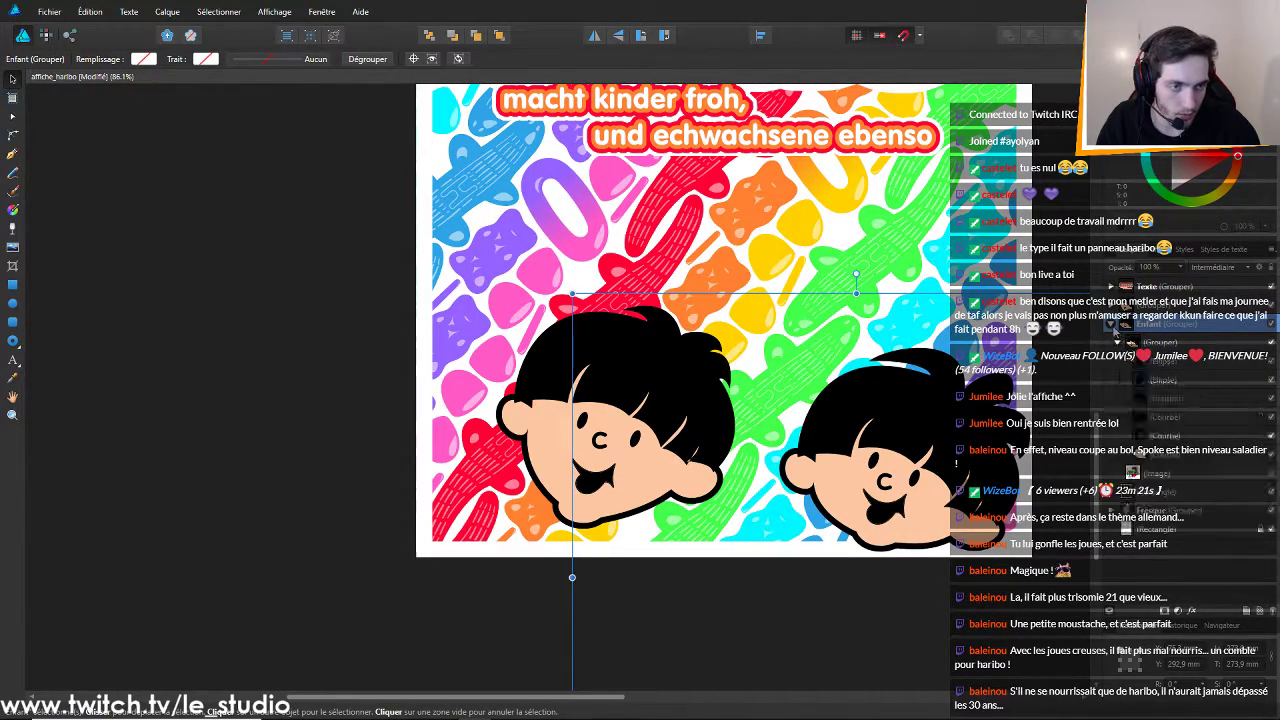
left_click(1110, 324)
Place the original and copied heads side by side along the poster's lower left edge, with the Enfant group stacked in front
left_click_drag(914, 455, 555, 456)
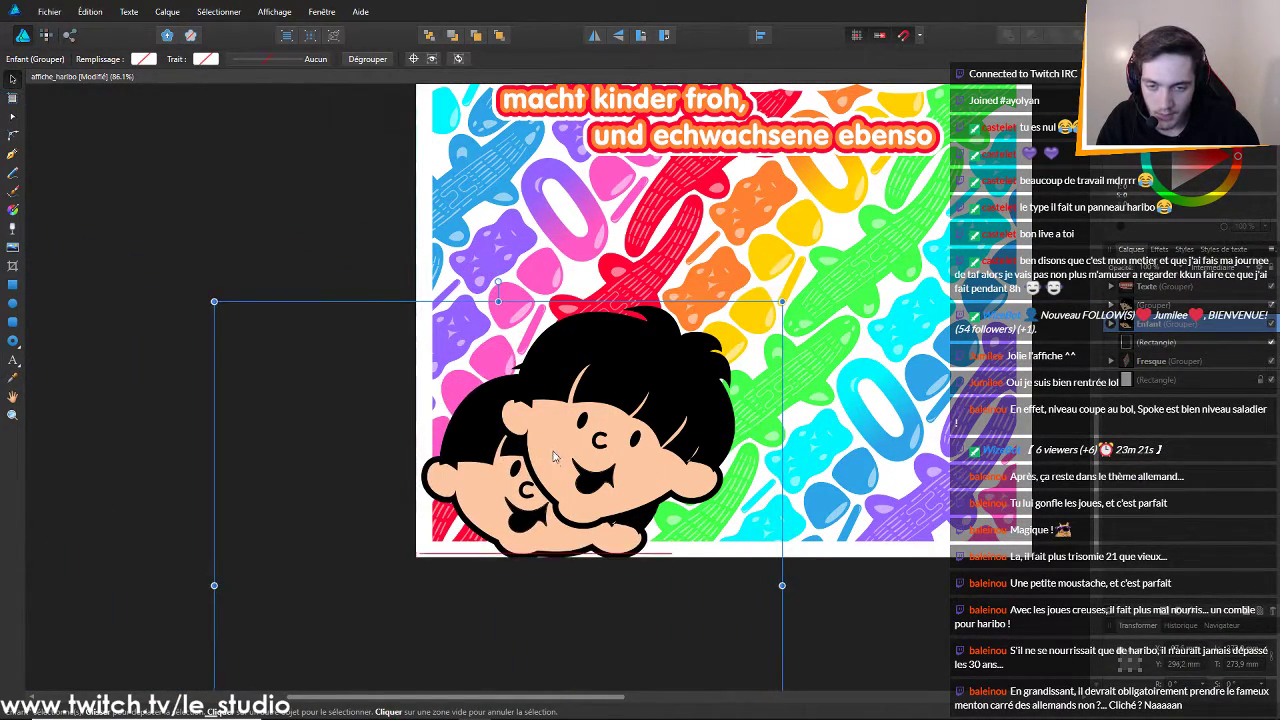
left_click(612, 457)
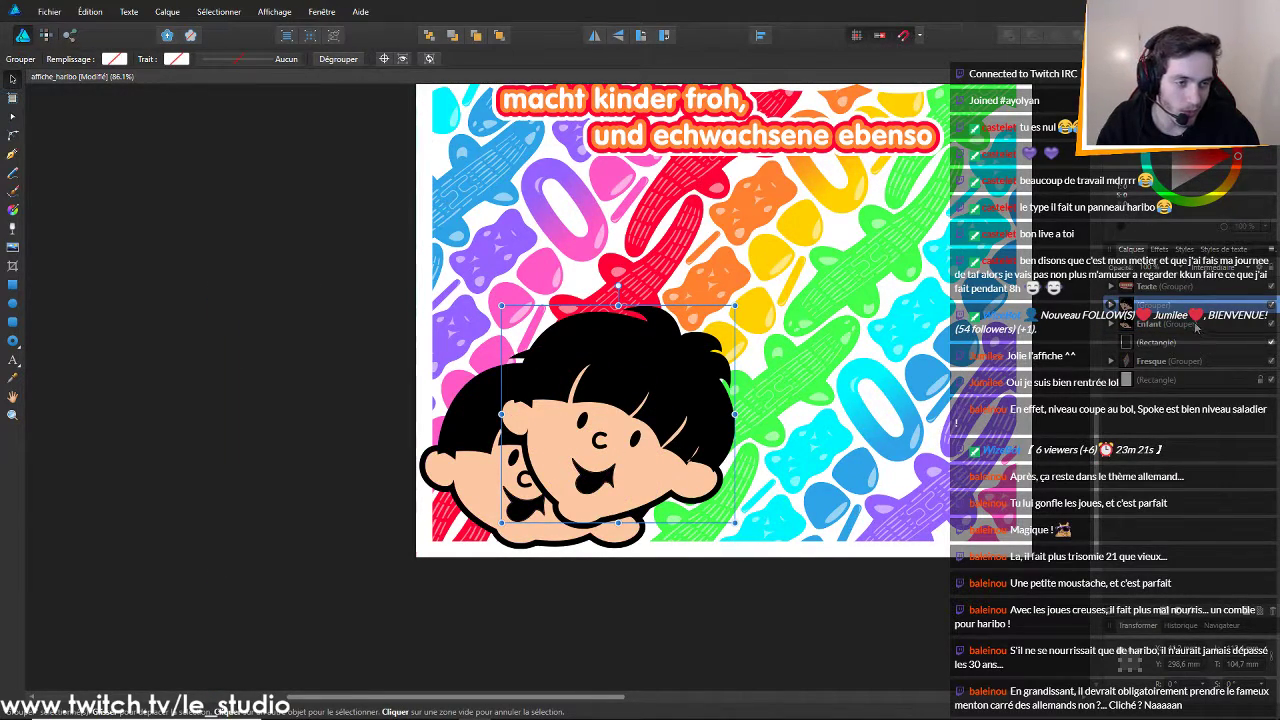
left_click_drag(668, 398, 781, 417)
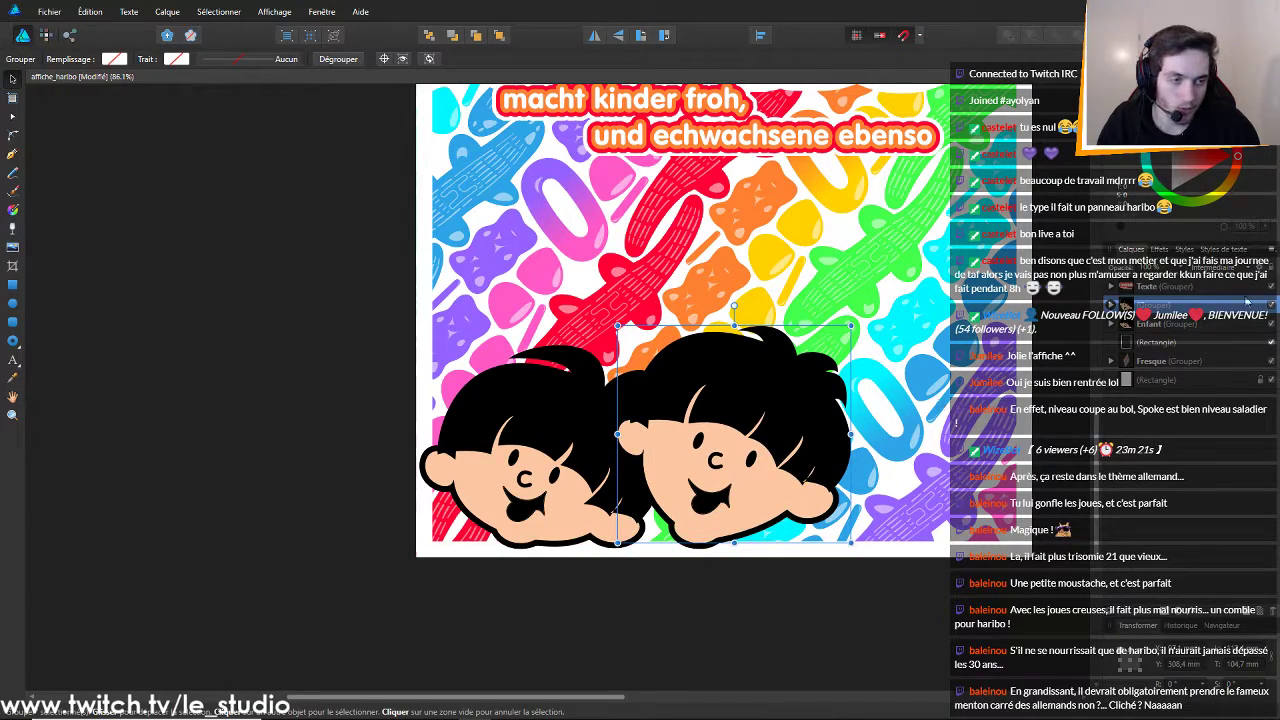
left_click(1125, 330)
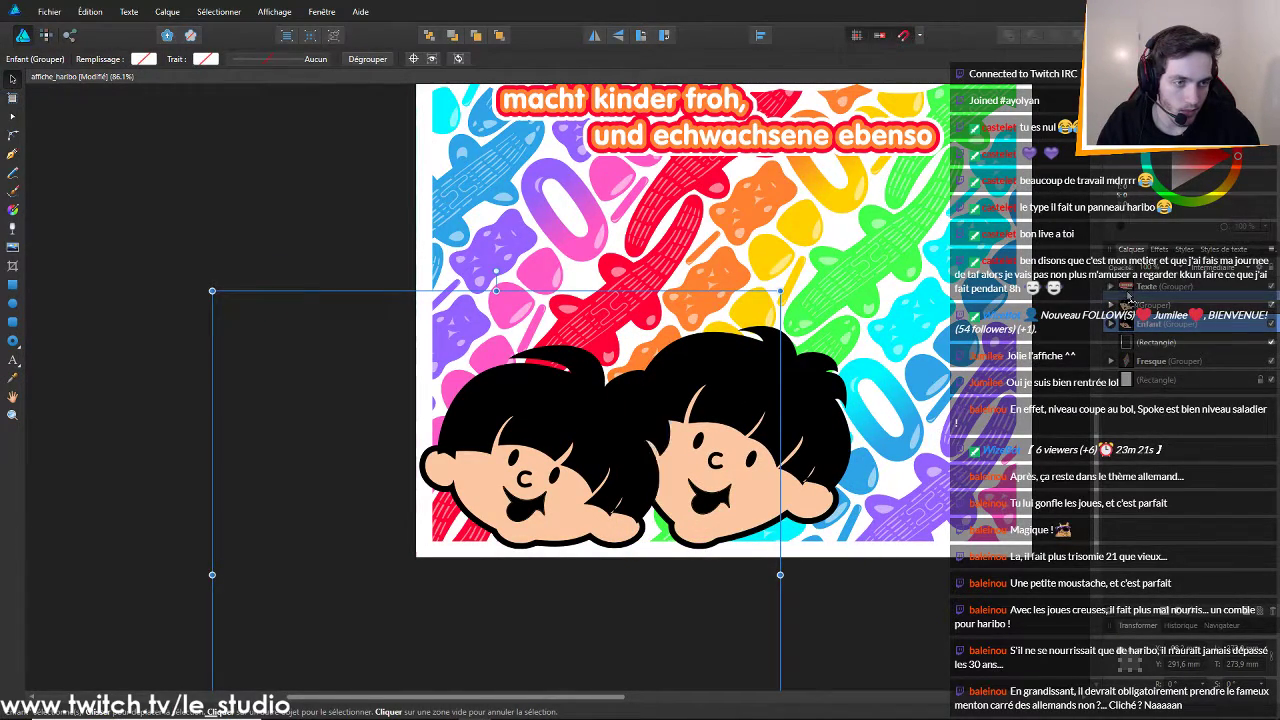
left_click(1225, 323)
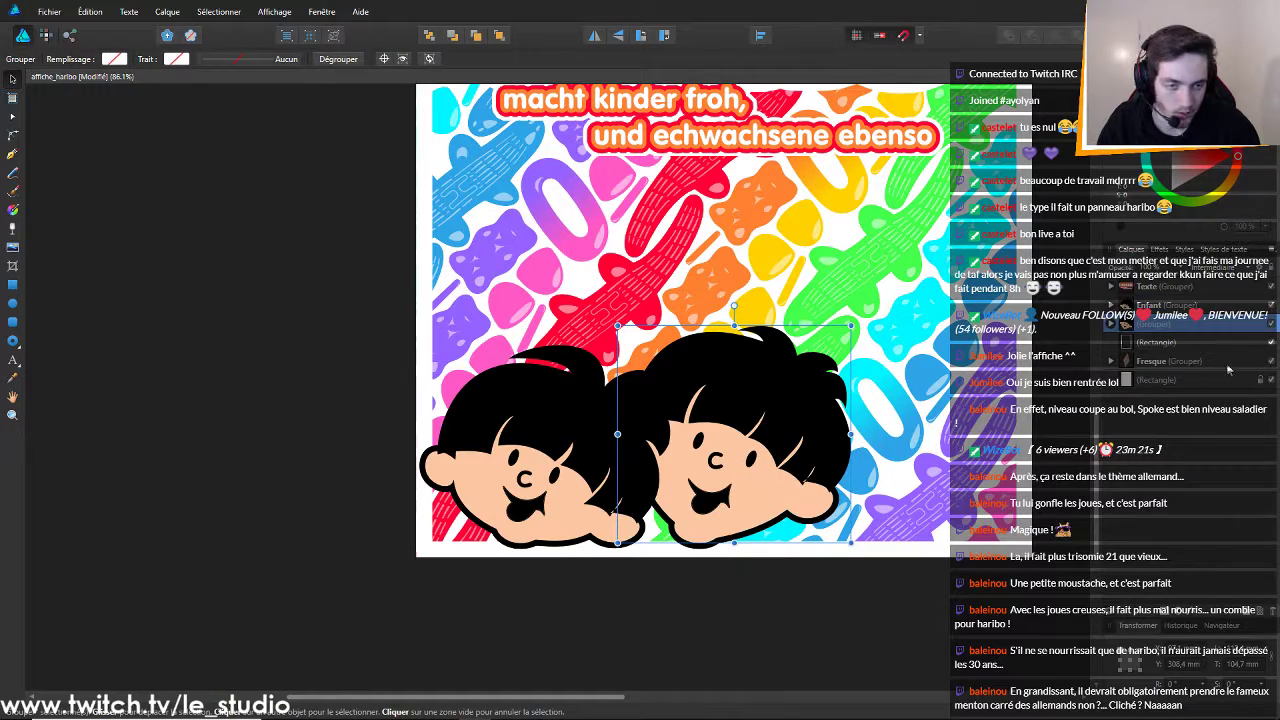
left_click_drag(770, 488, 760, 490)
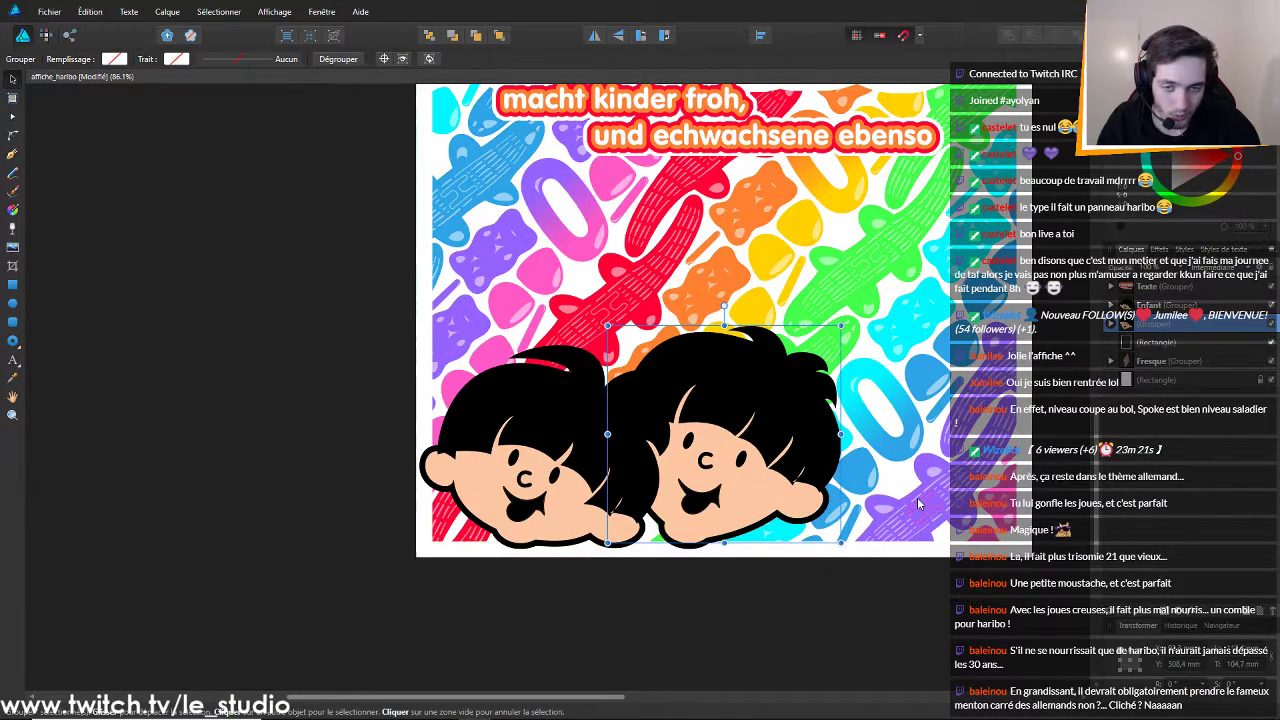
Move the copied head up to the poster's lower right edge and the original head to the lower centre
scroll(920, 505, "down", 5)
scroll(922, 506, "down", 1)
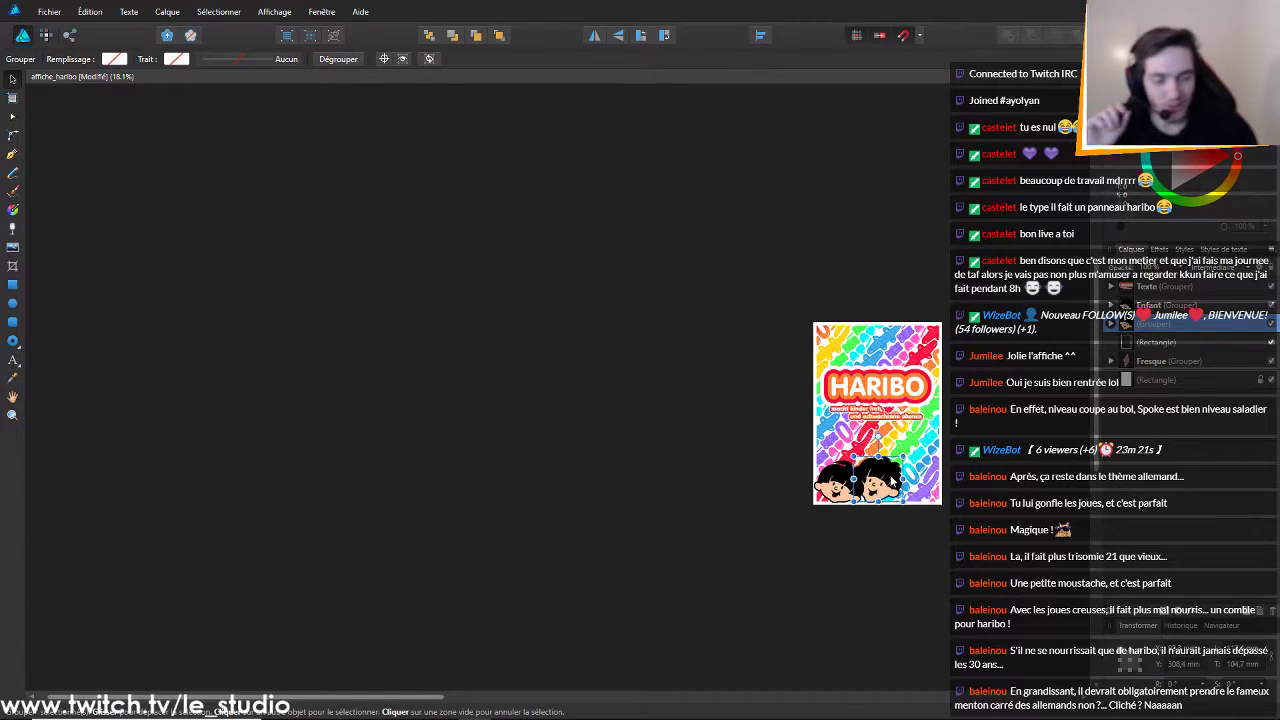
left_click_drag(877, 482, 916, 471)
left_click_drag(856, 502, 871, 489)
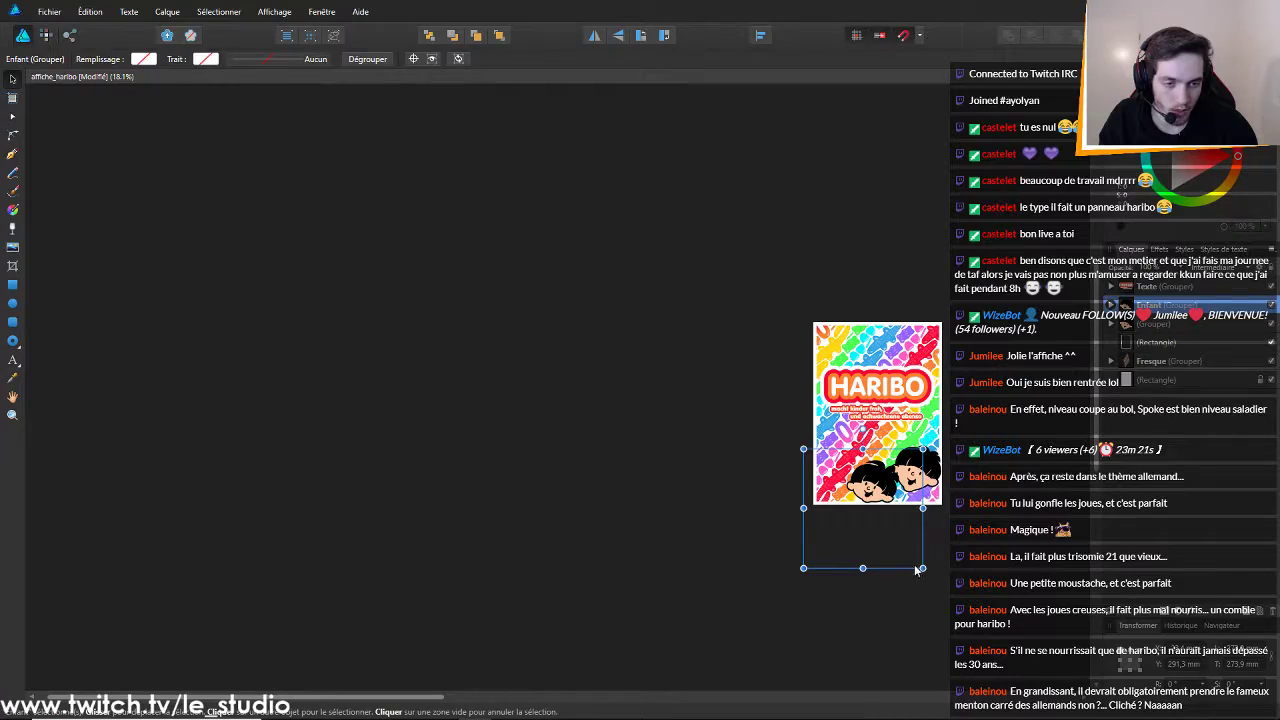
scroll(942, 463, "up", 8)
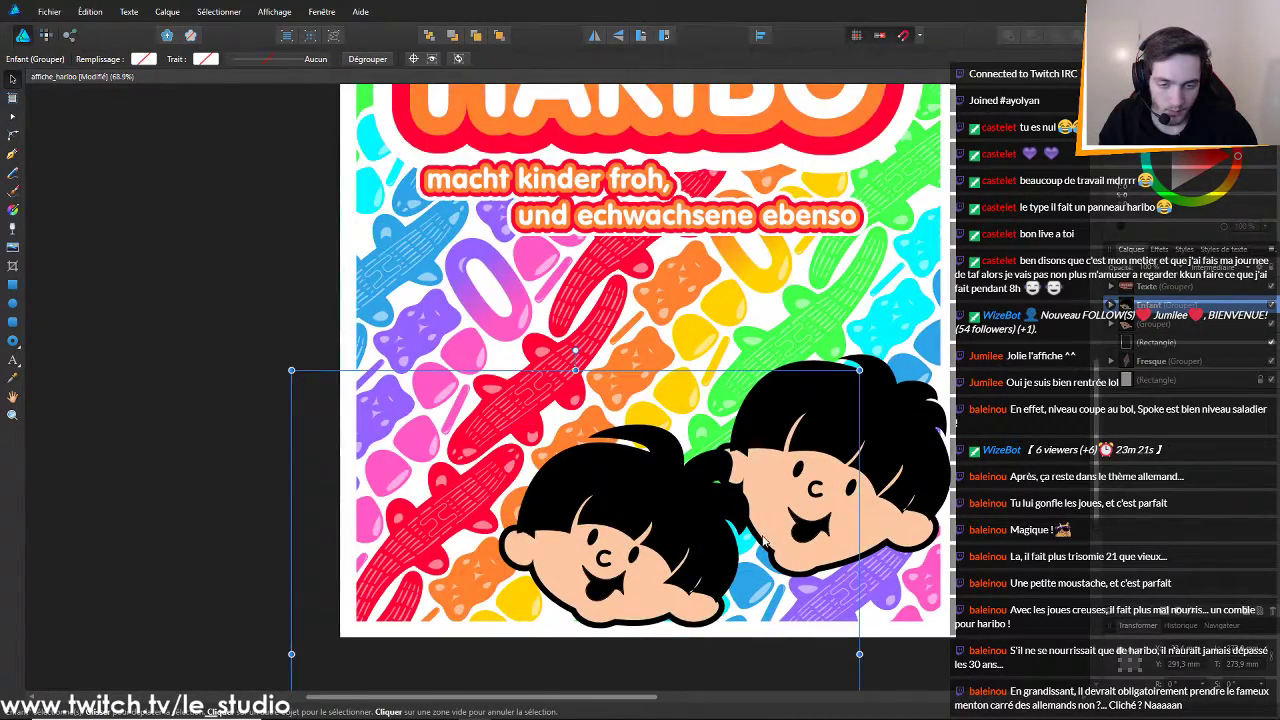
scroll(763, 540, "down", 3)
scroll(843, 490, "up", 3)
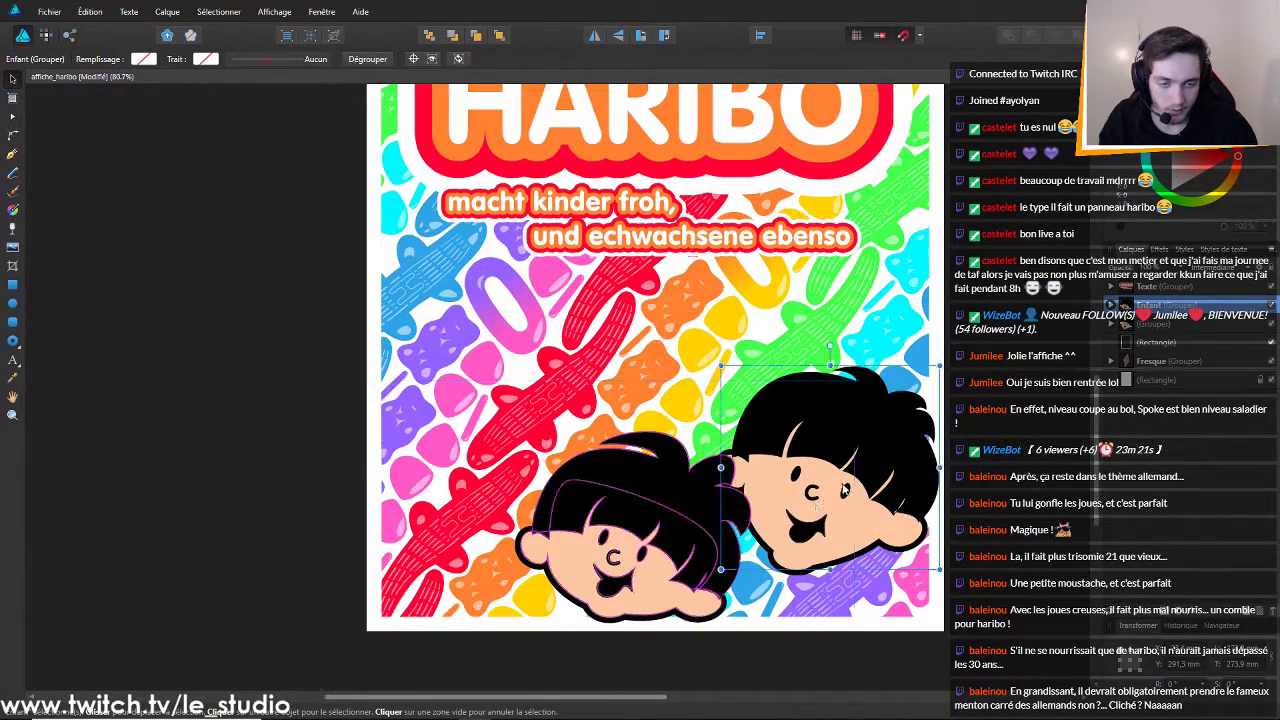
Move the copied head to the poster's lower left corner and flip it horizontally
double_click(843, 490)
left_click_drag(843, 490, 481, 512)
right_click(604, 584)
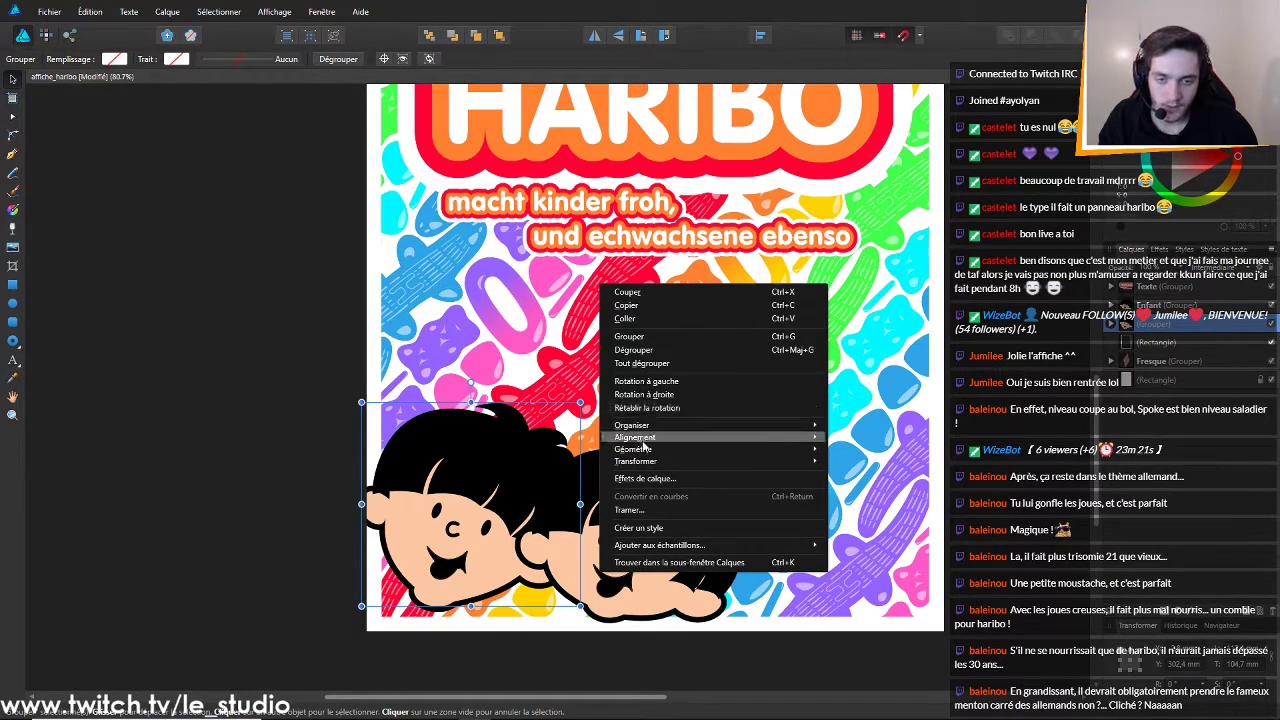
mouse_move(640, 461)
left_click(922, 503)
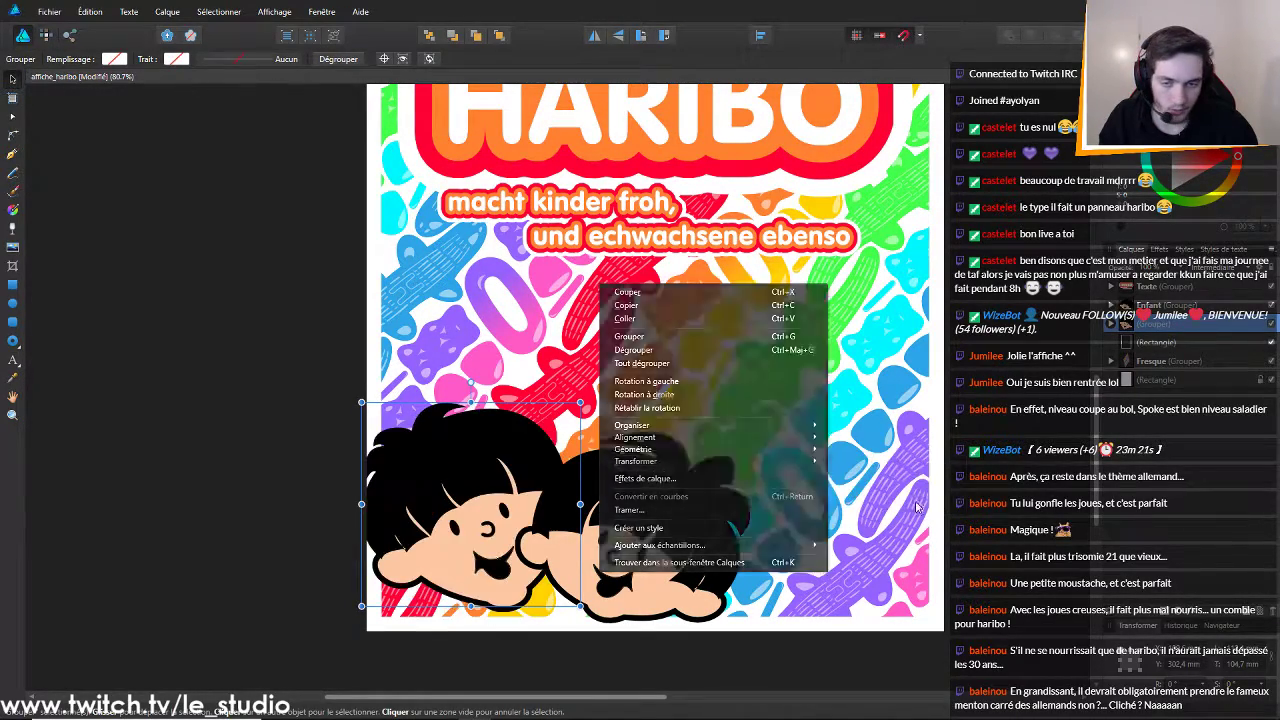
Move the original head to the poster's lower right corner and align the flipped head with the lower left border
left_click(650, 556)
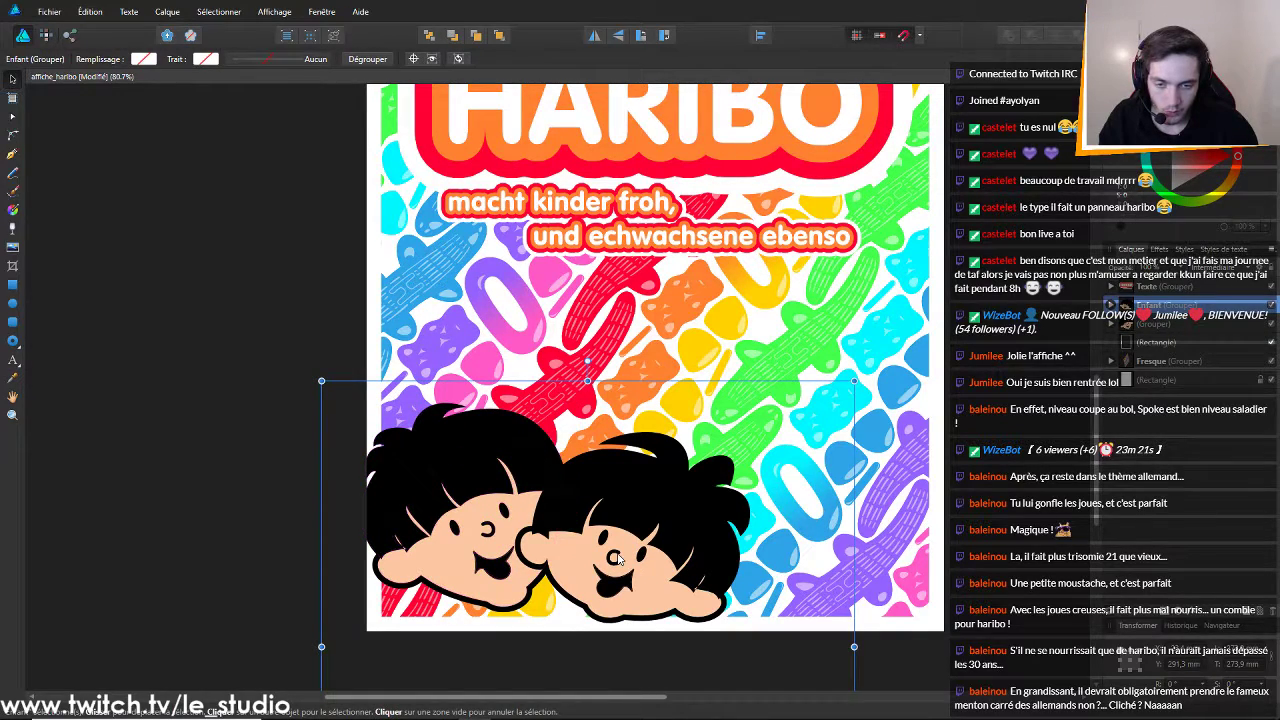
left_click(618, 558)
left_click_drag(662, 541, 858, 541)
left_click_drag(546, 548, 557, 558)
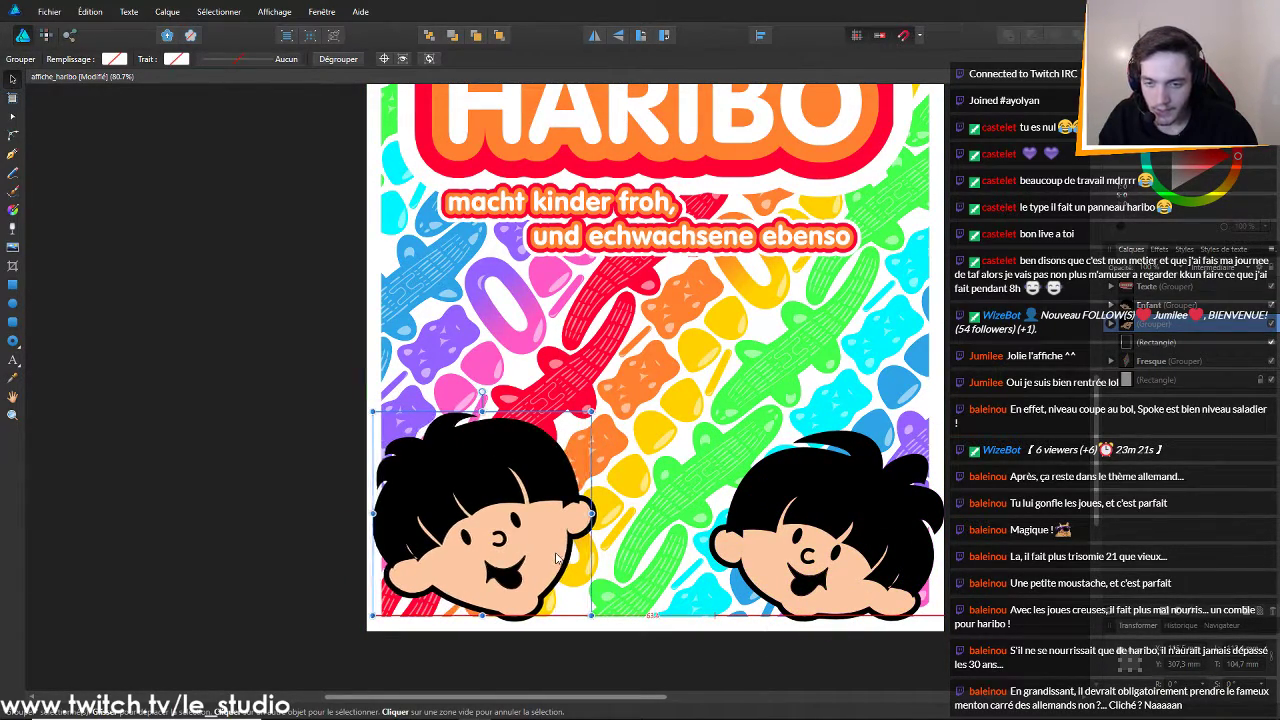
Rotate the lower left head about 14° clockwise and nudge it slightly up onto the poster's bottom border
left_click_drag(486, 397, 516, 413)
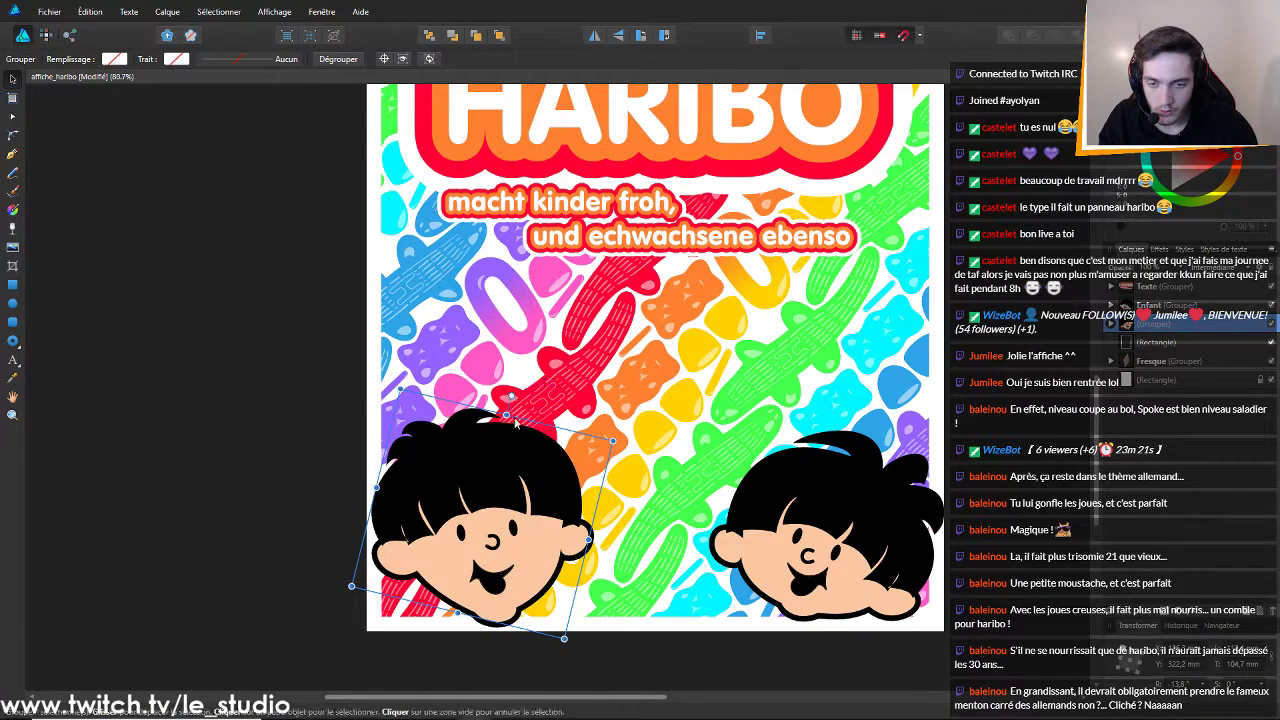
left_click_drag(540, 562, 543, 557)
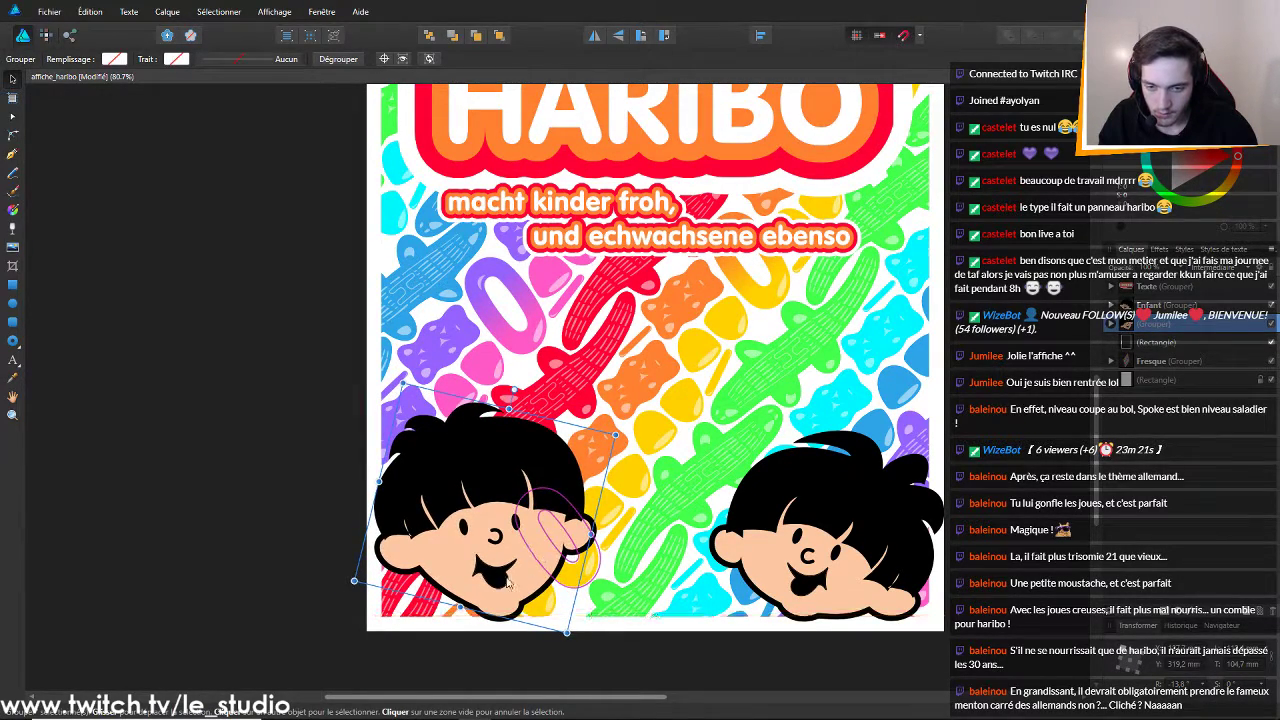
left_click(354, 589)
scroll(890, 641, "down", 6)
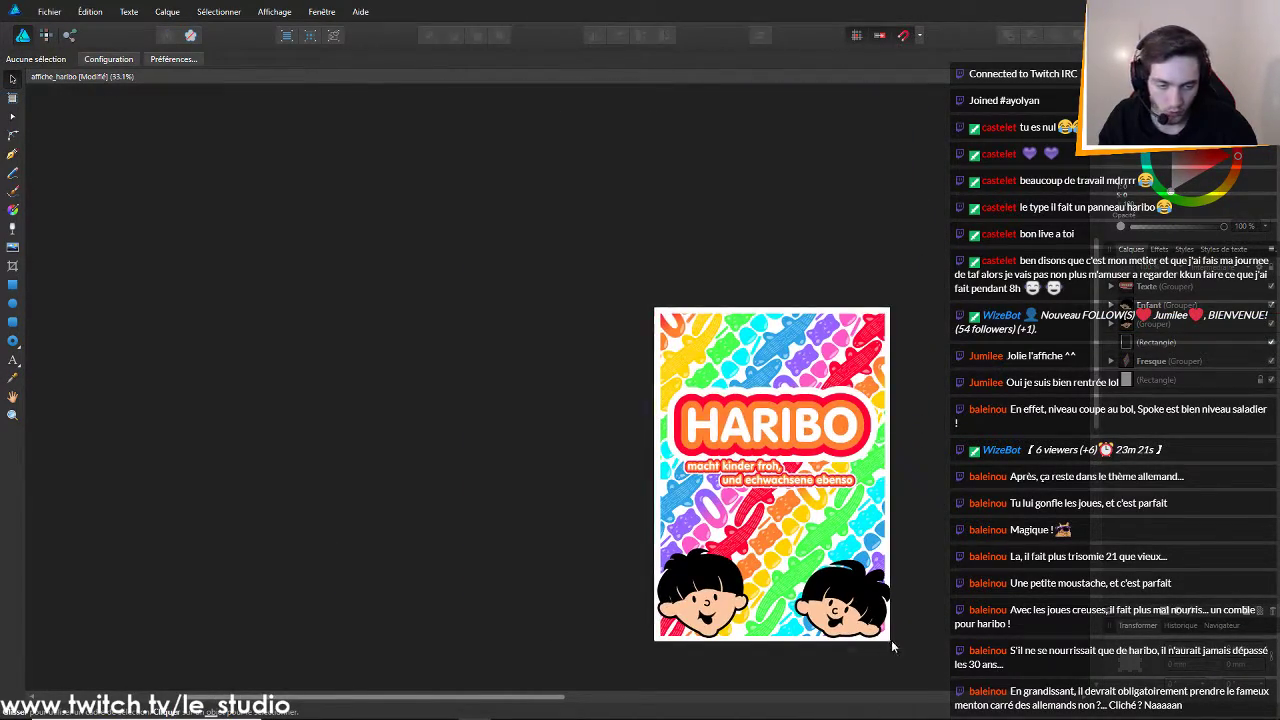
scroll(958, 609, "up", 4)
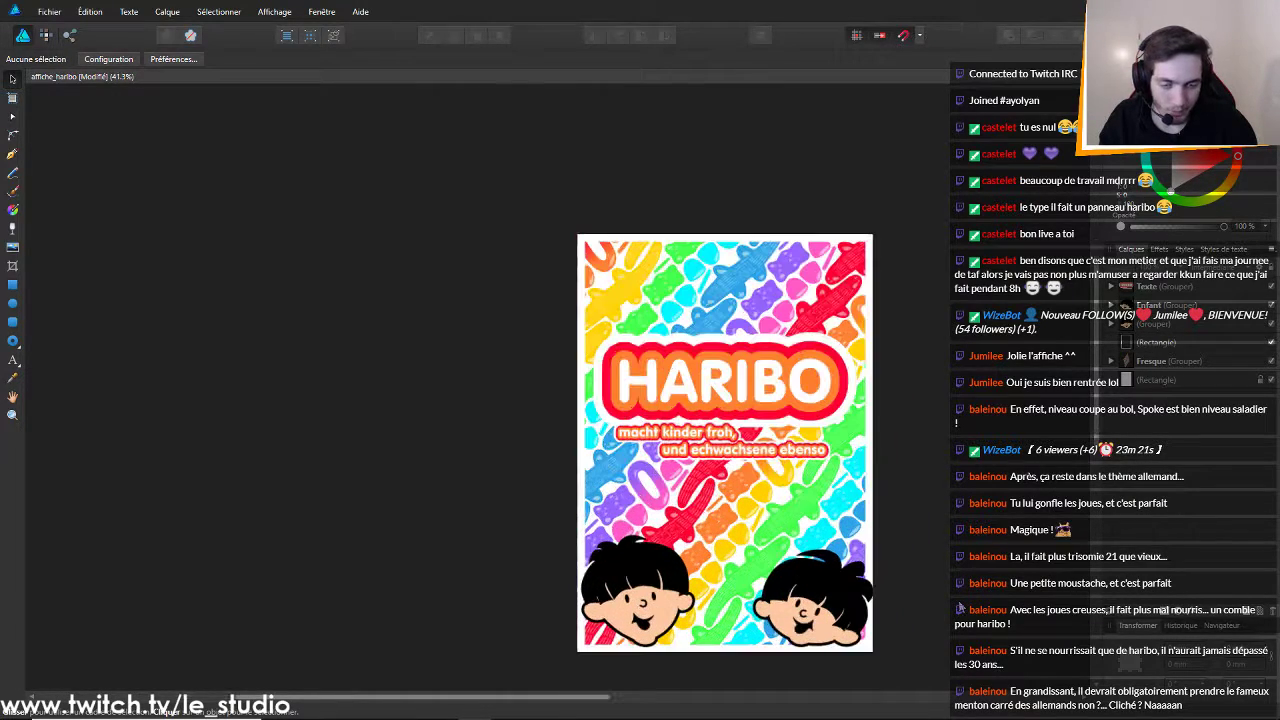
scroll(958, 609, "down", 1)
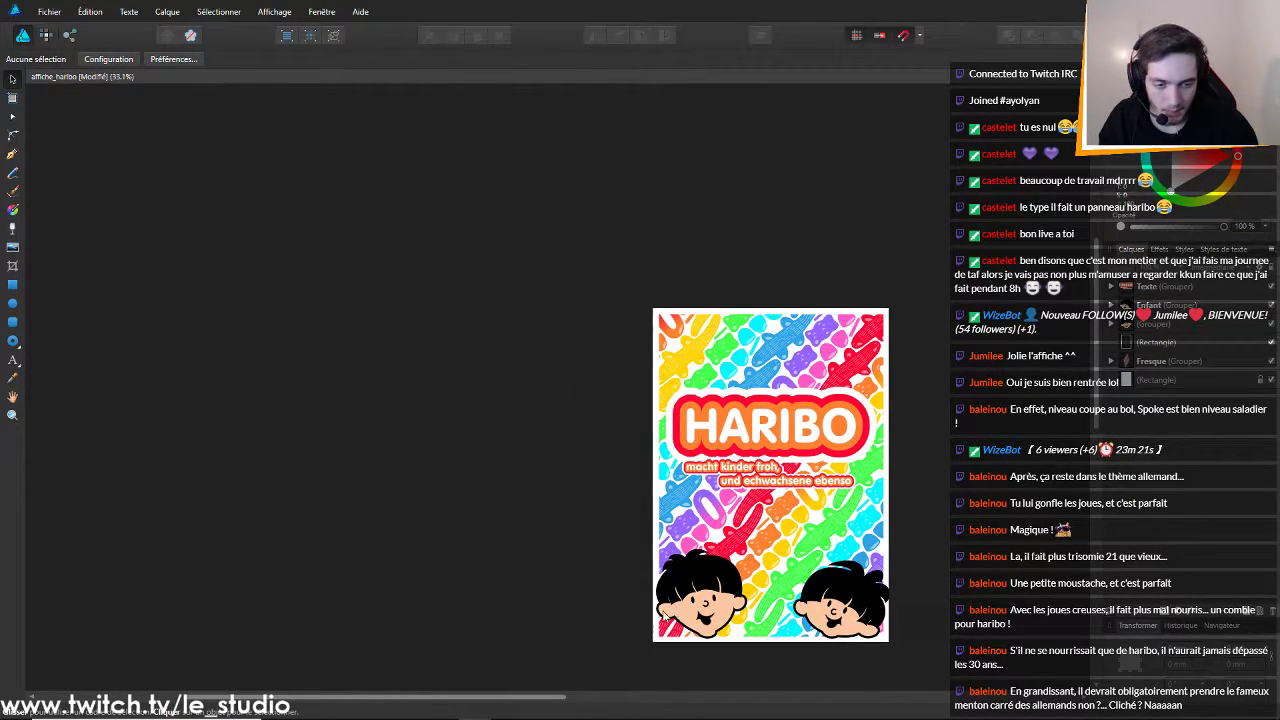
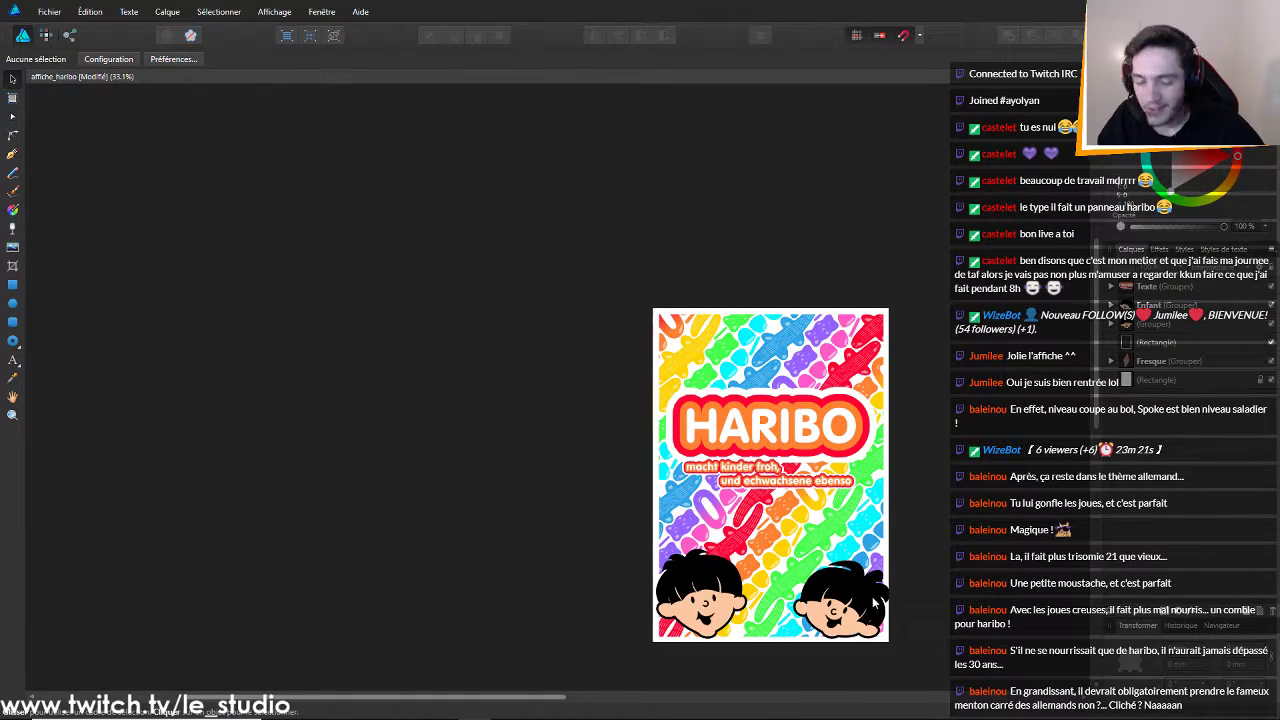
Pull the right side of the lower left head's chin outline outward and down to make it squarer
scroll(870, 686, "up", 10)
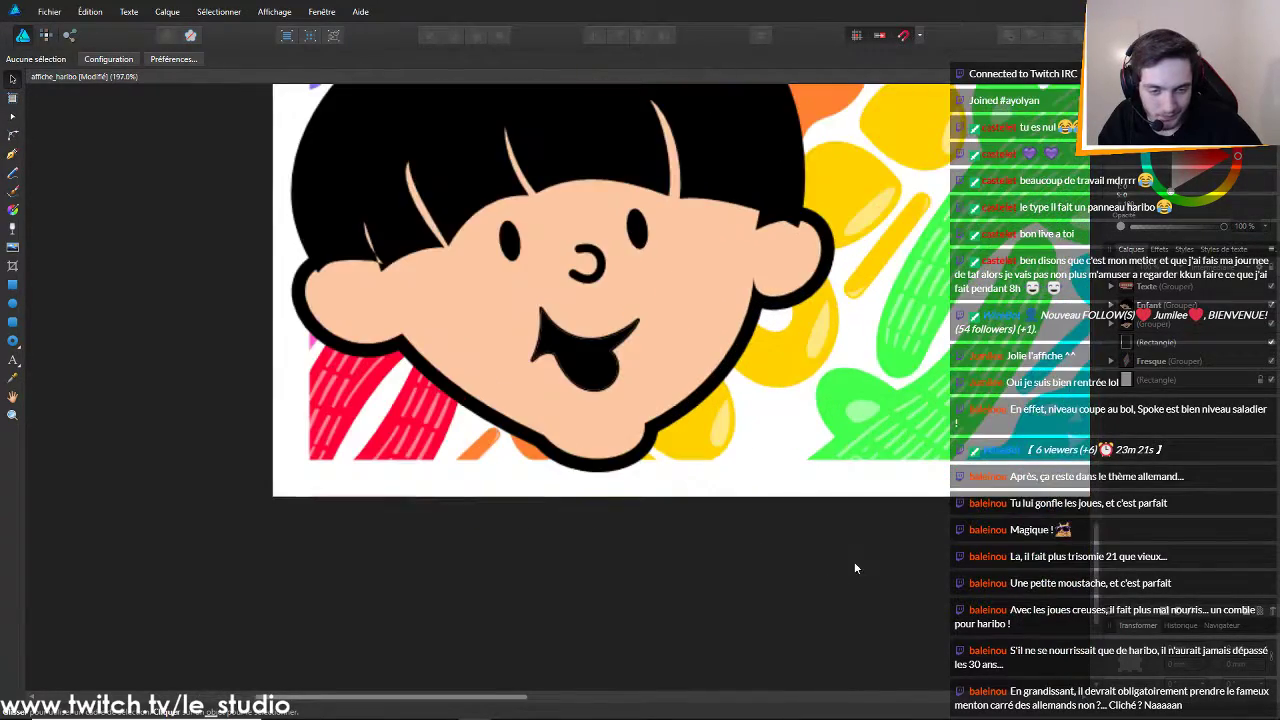
scroll(735, 491, "down", 2)
left_click(563, 455)
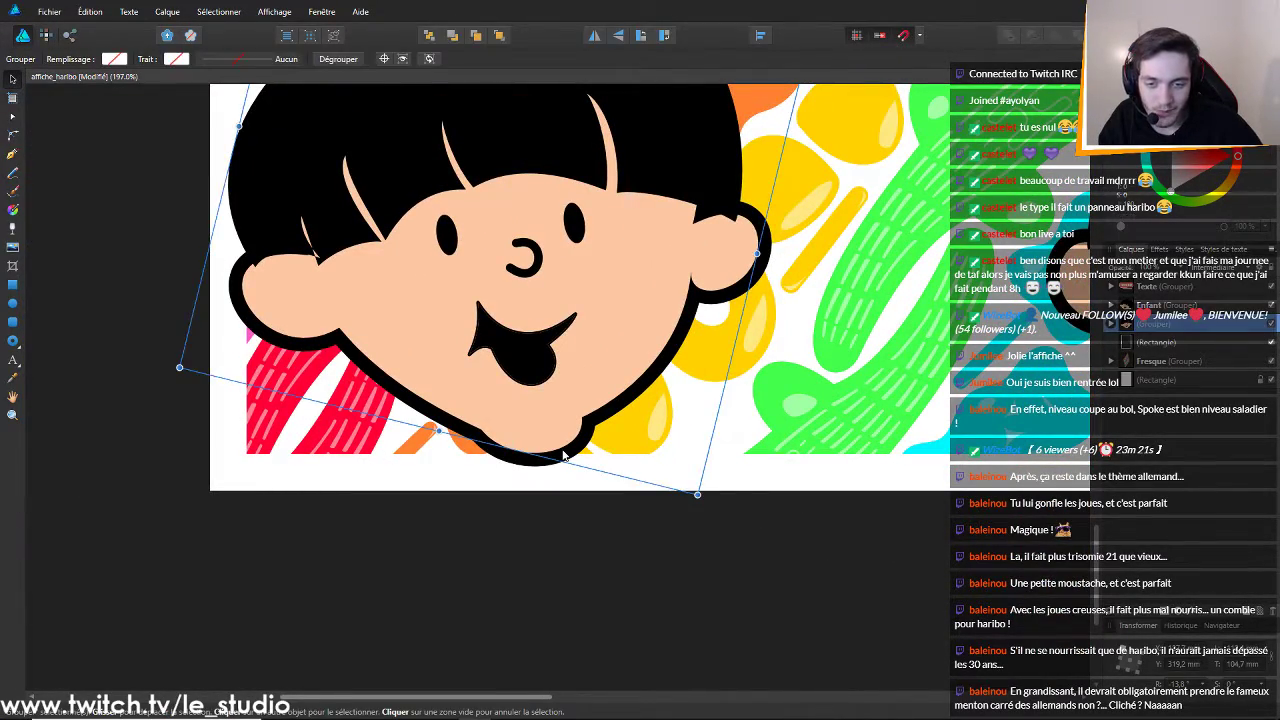
key("a")
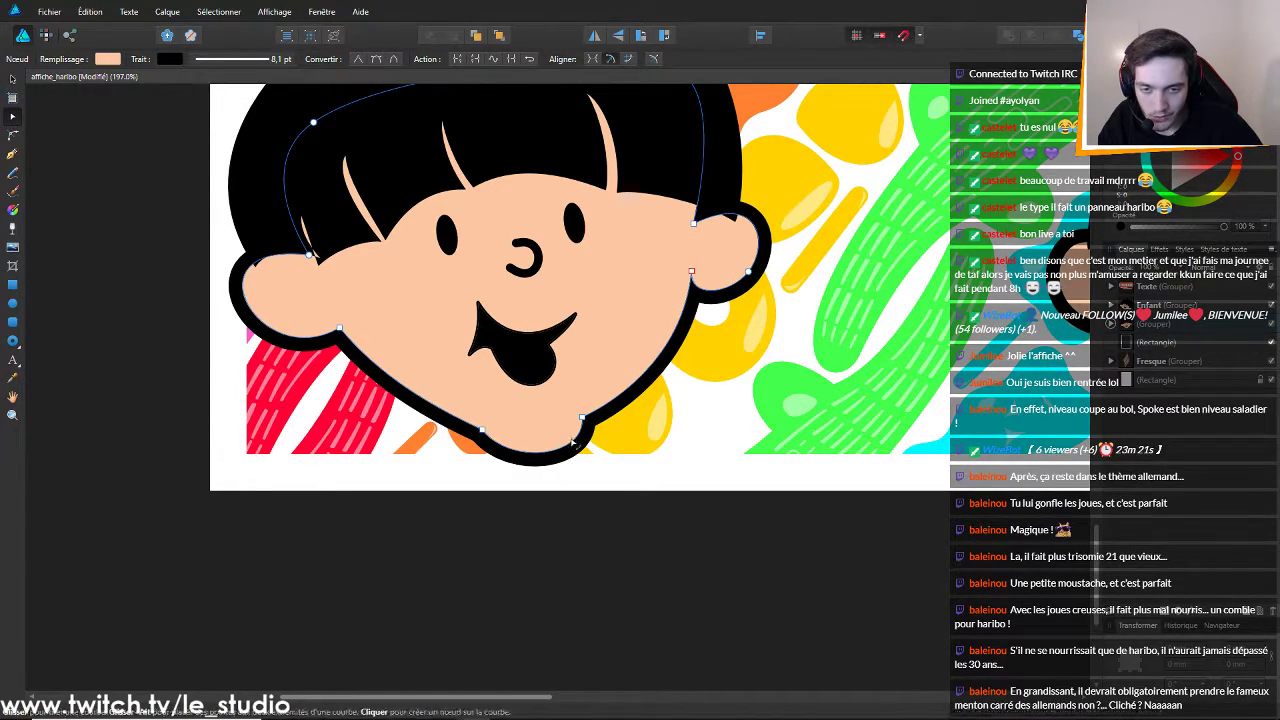
left_click_drag(573, 441, 529, 462)
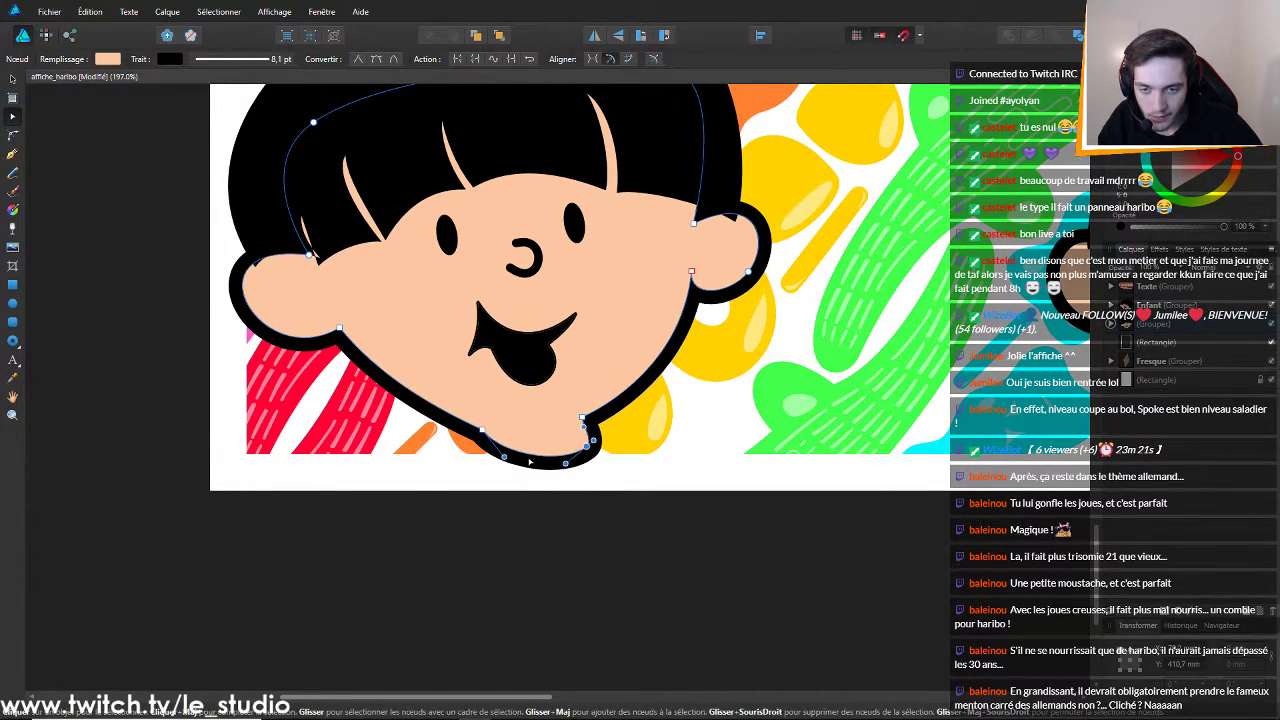
Reshape the left side of the same chin by pulling its outline outward and down
left_click(515, 458)
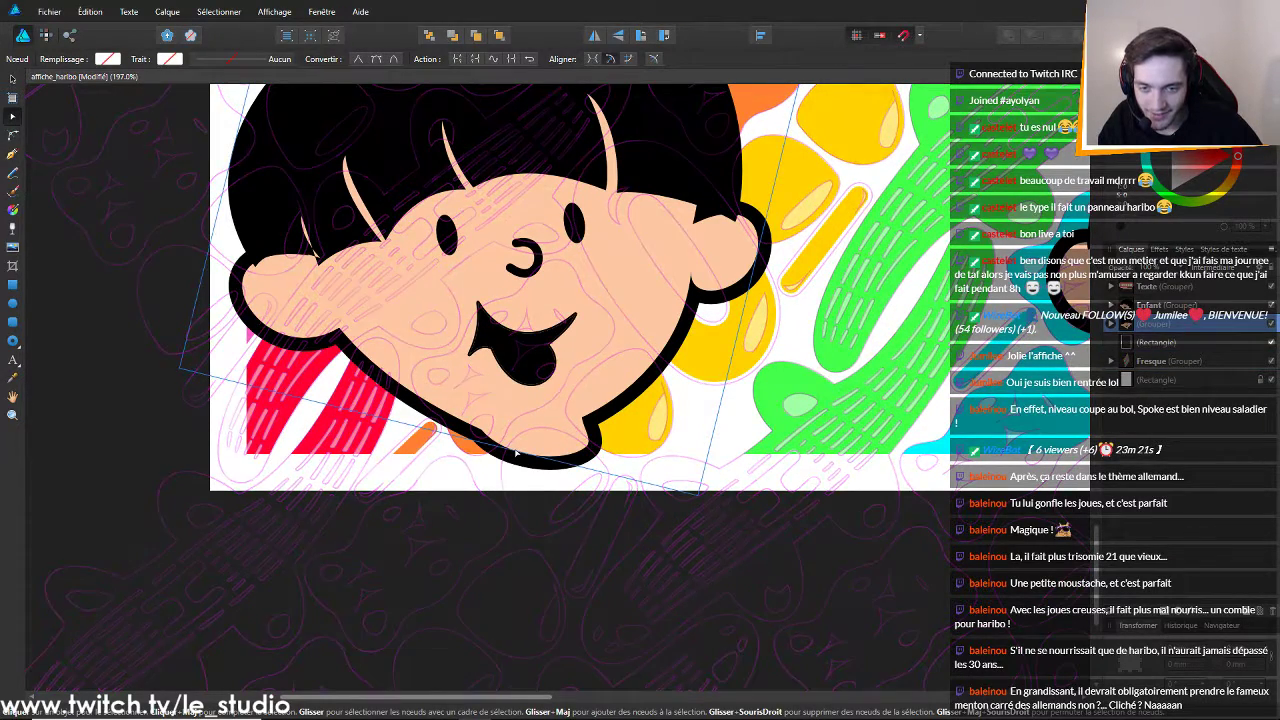
left_click(515, 450)
left_click_drag(515, 455, 529, 466)
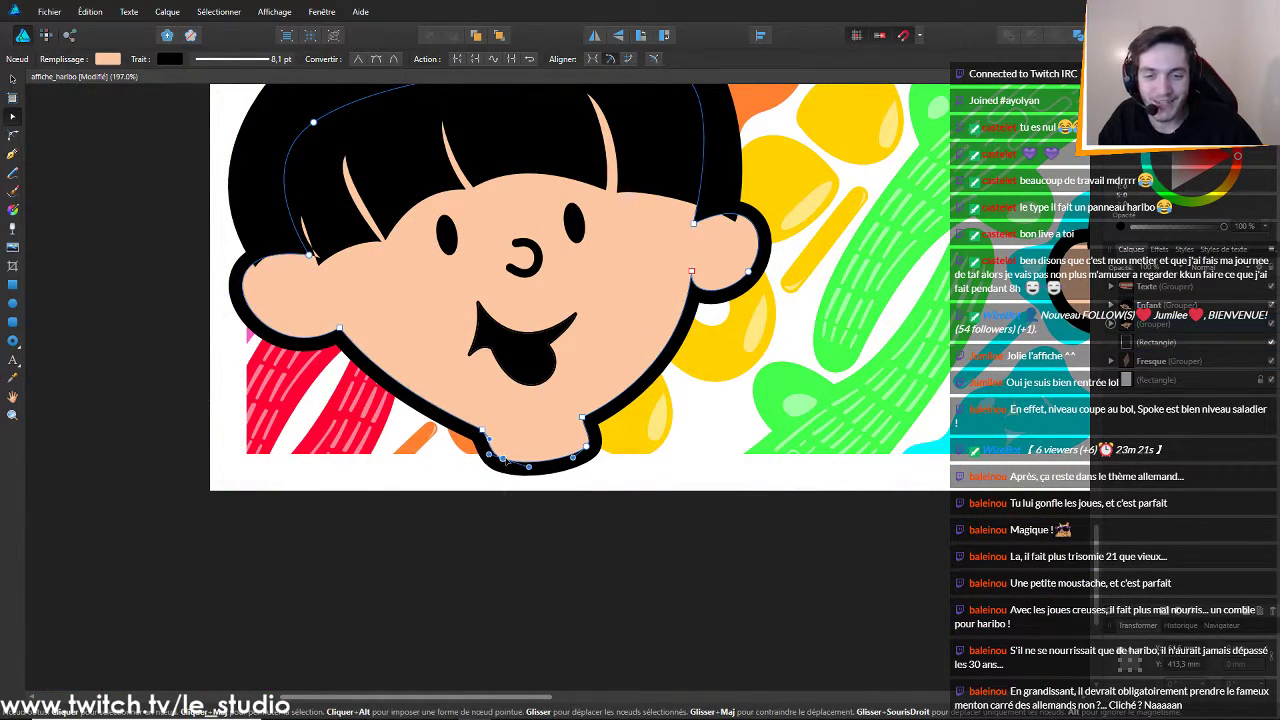
left_click(717, 515)
scroll(698, 566, "down", 4)
scroll(698, 566, "up", 3)
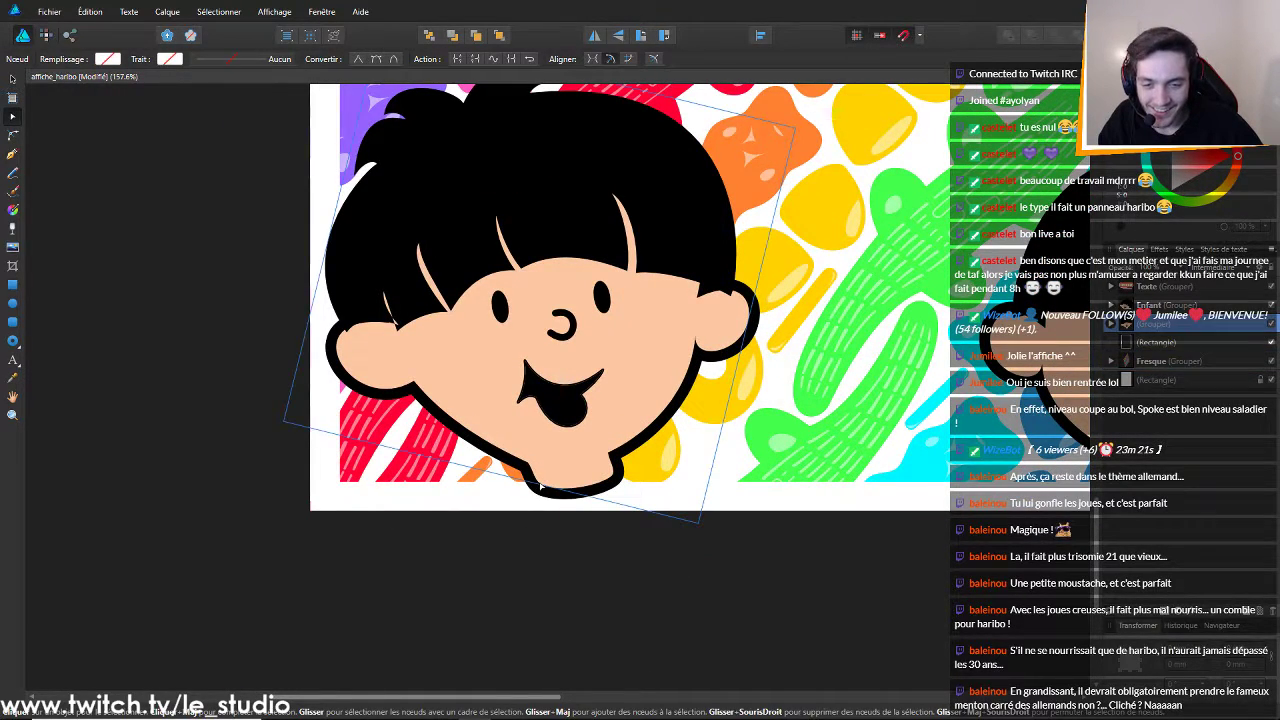
Convert the chin's two lower nodes to sharp corners so the chin has straight, angular edges
left_click(538, 478)
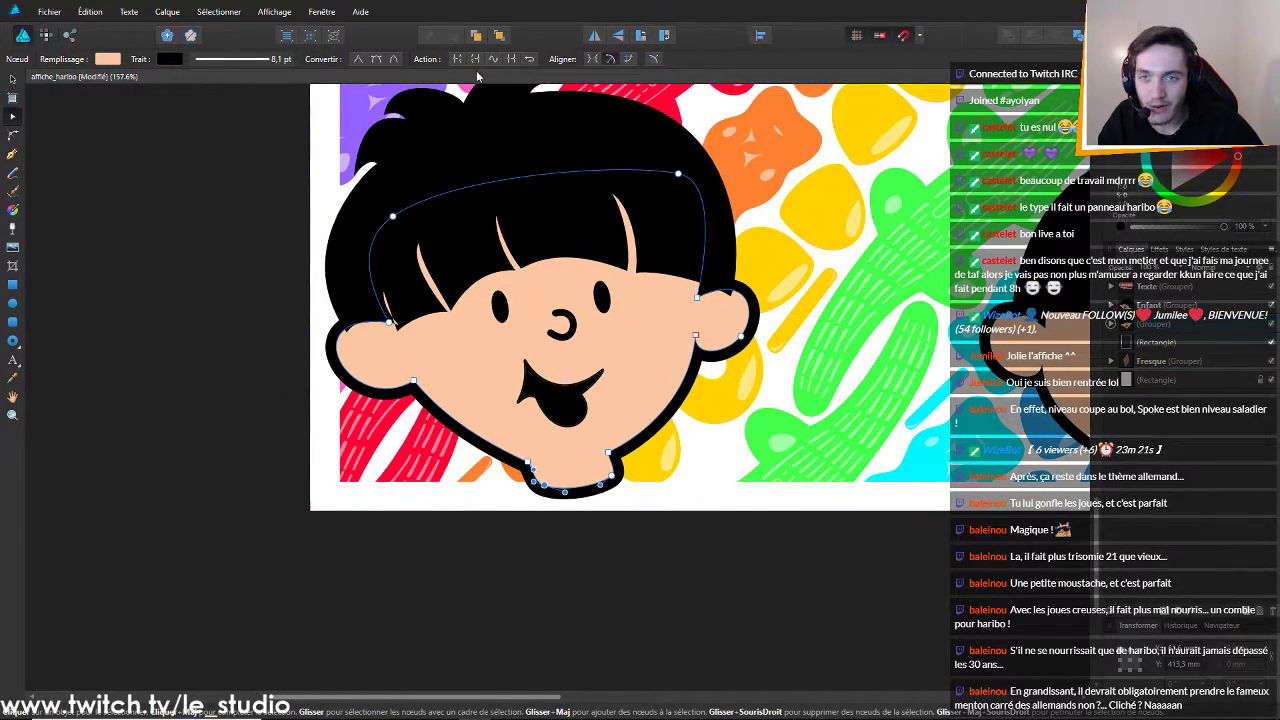
left_click(361, 59)
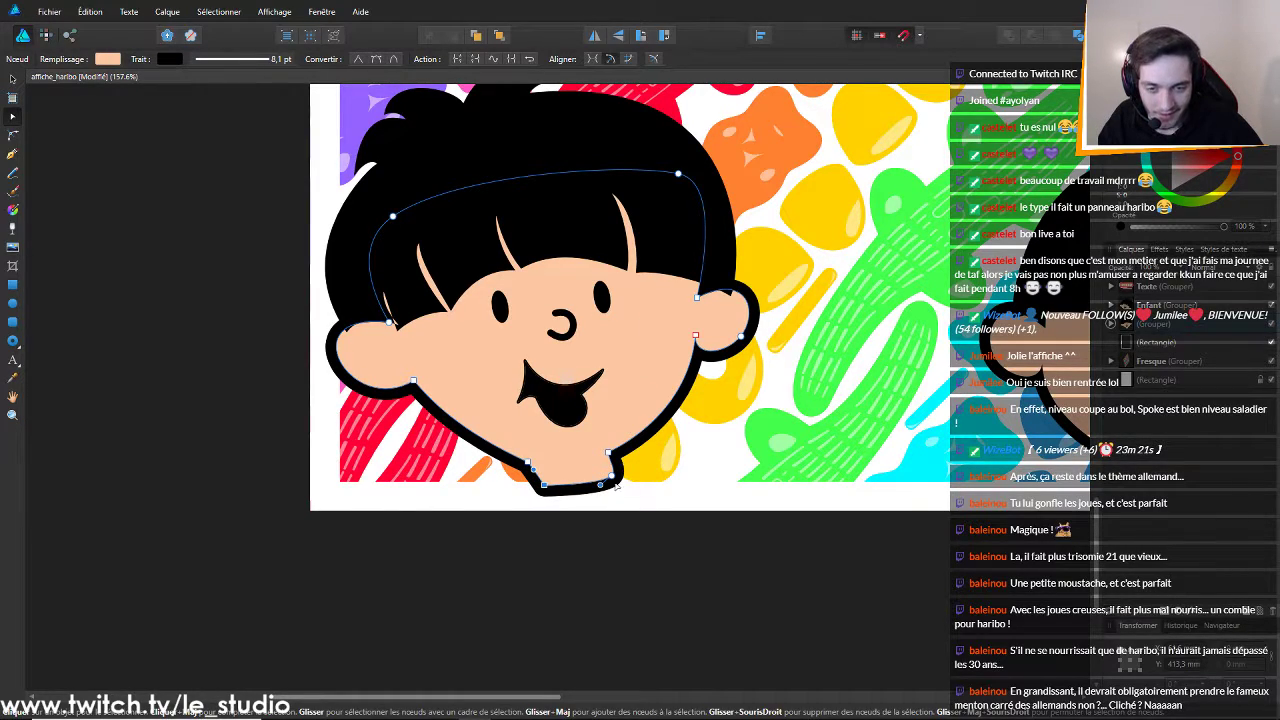
left_click(360, 60)
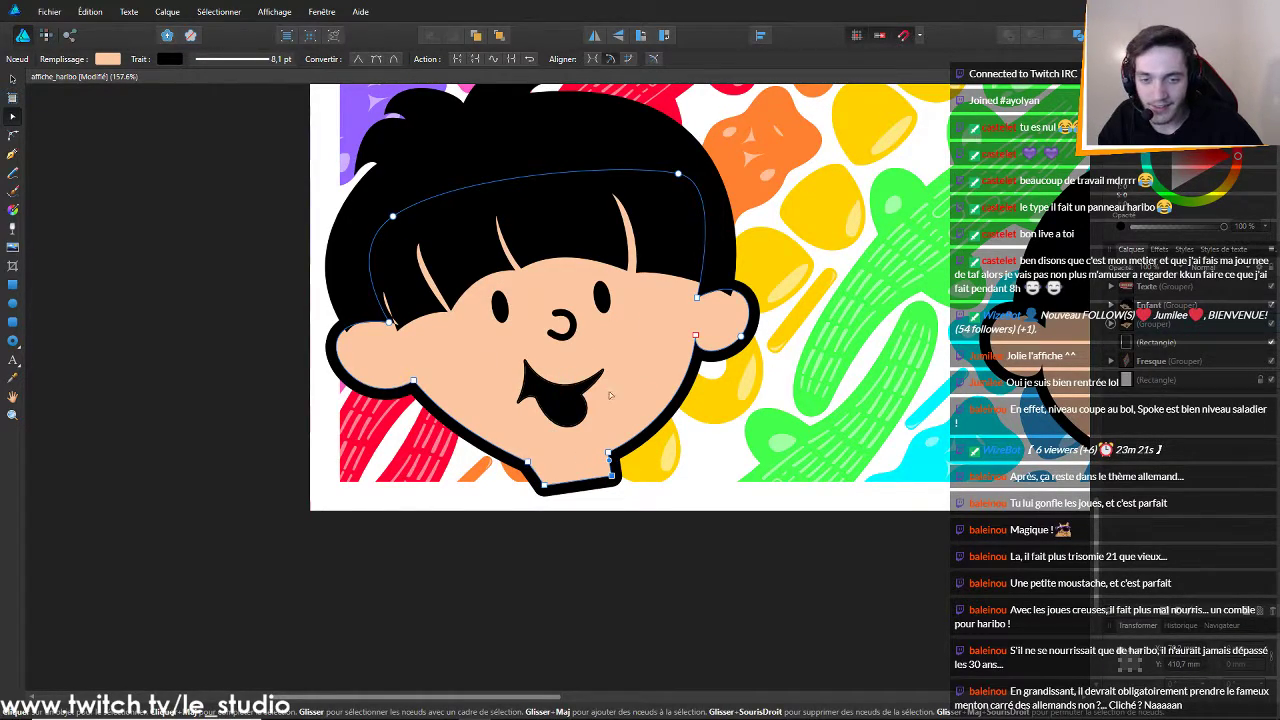
left_click(669, 584)
scroll(960, 395, "down", 6)
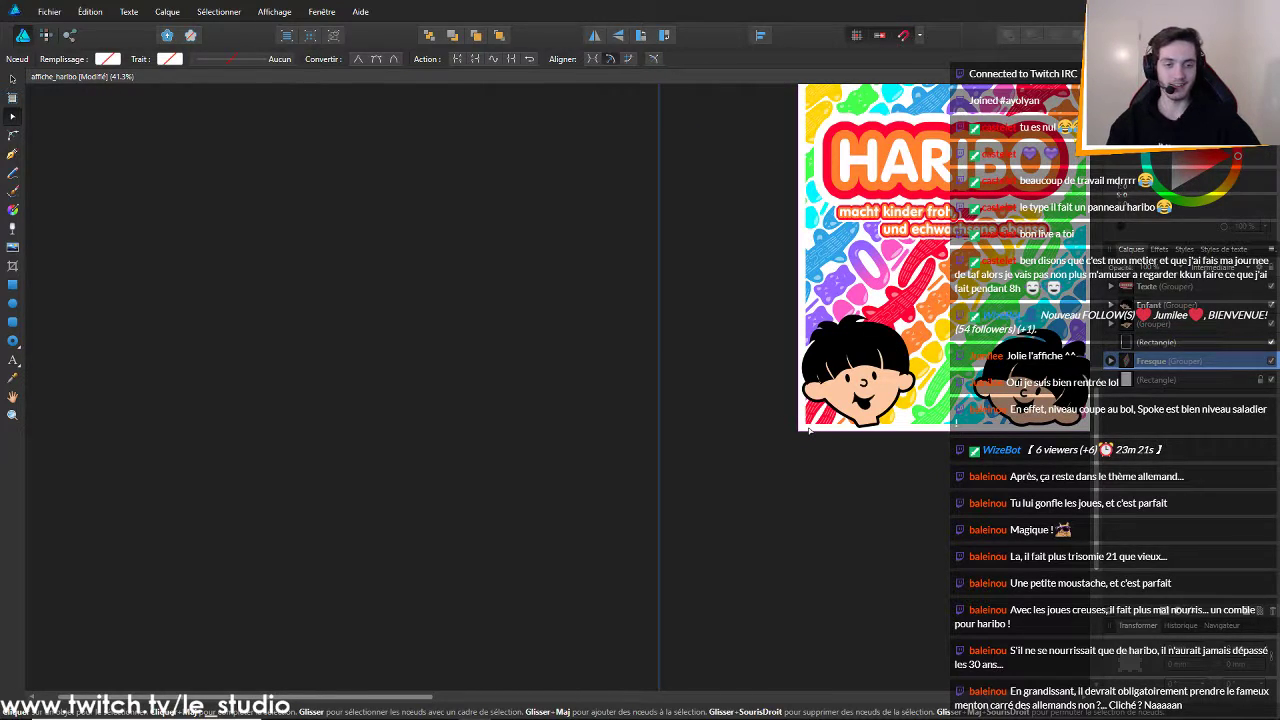
scroll(799, 431, "up", 1)
scroll(799, 431, "down", 2)
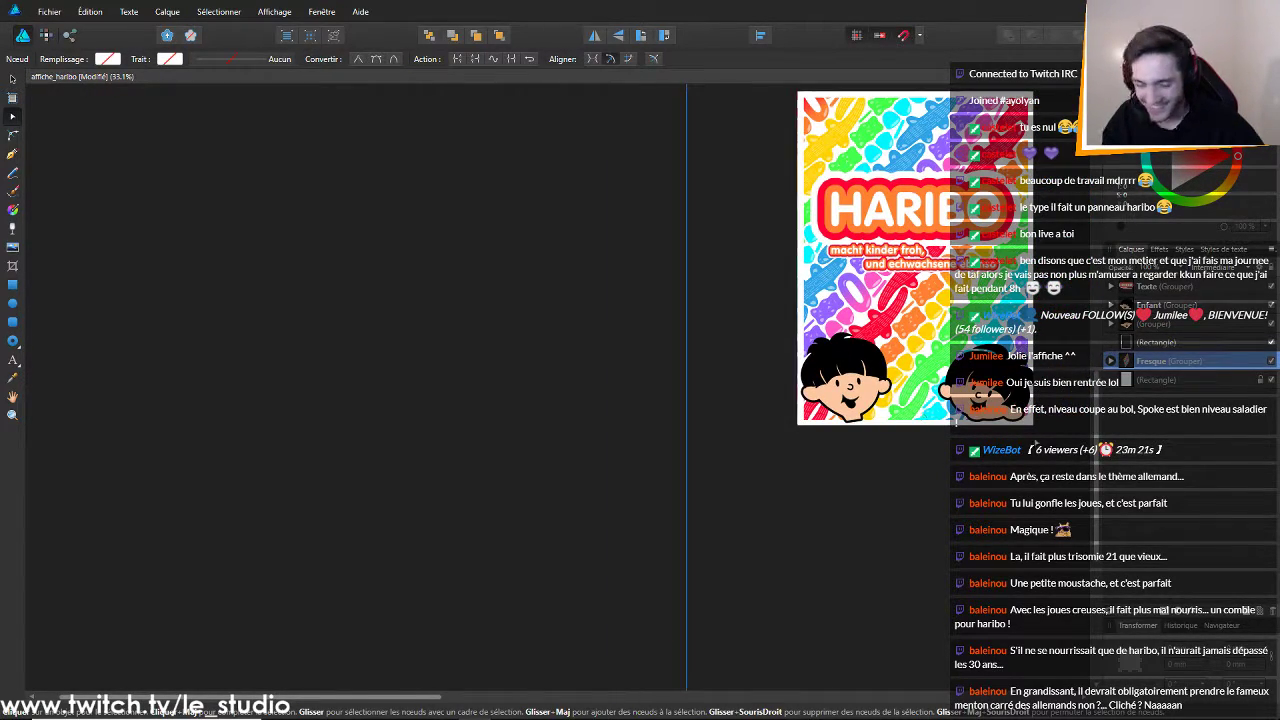
Try deleting the two nodes where the jaw meets the squared chin of the lower left head
scroll(609, 407, "up", 10)
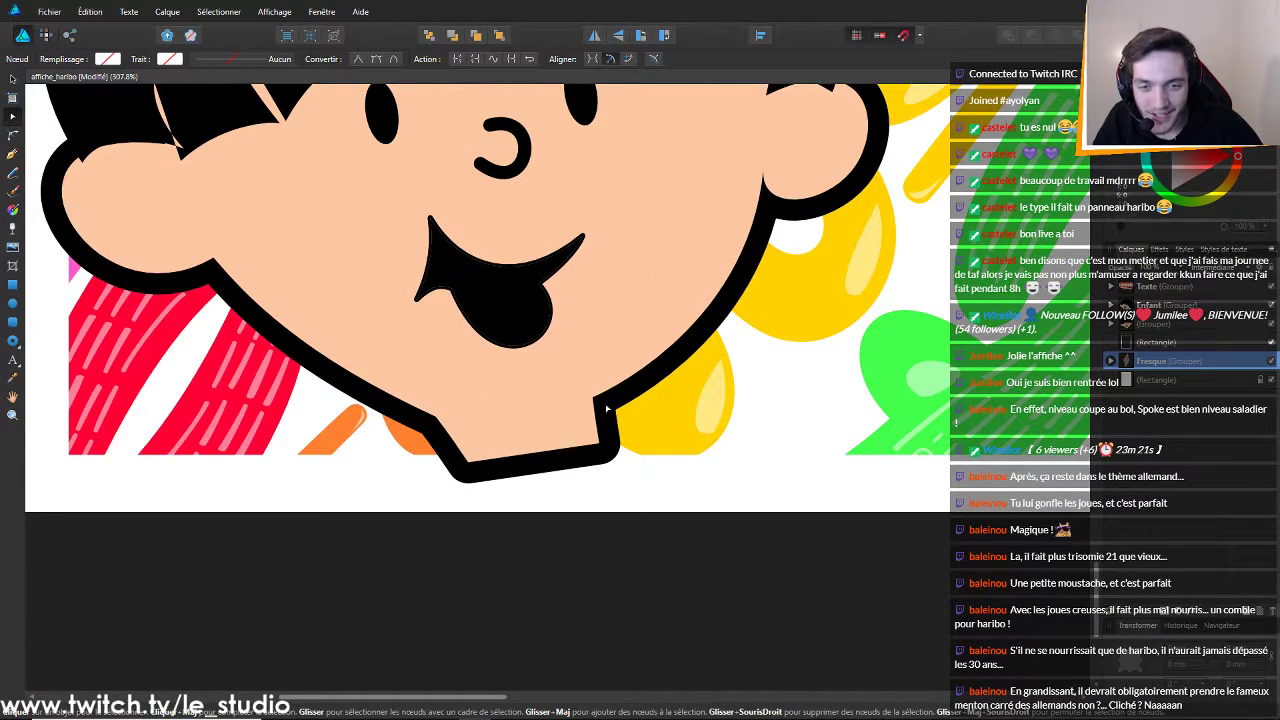
left_click(605, 400)
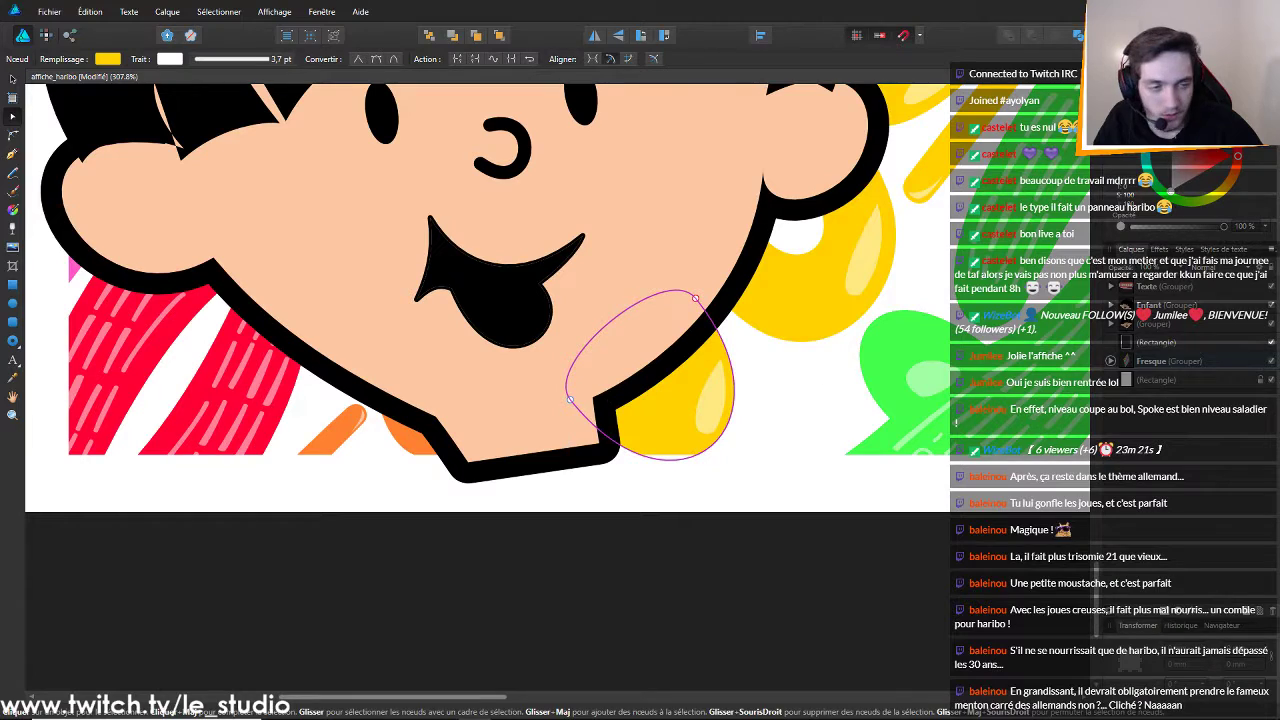
left_click(596, 402)
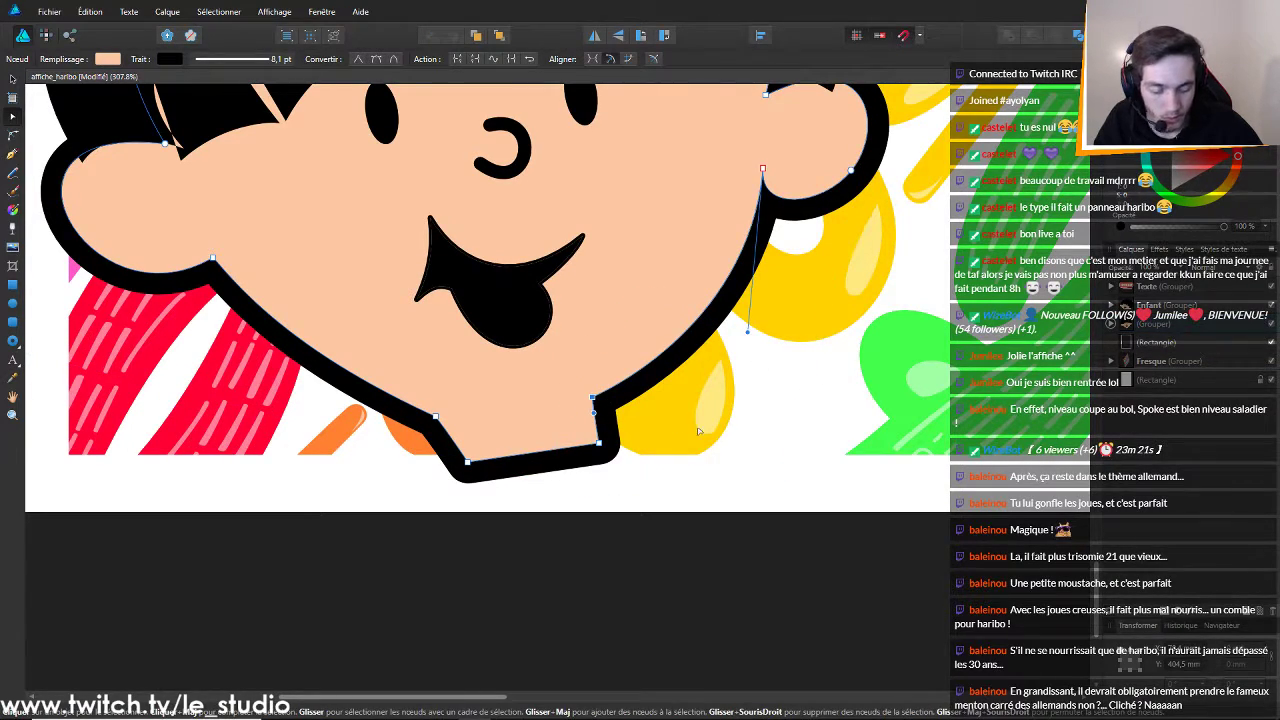
key("Delete")
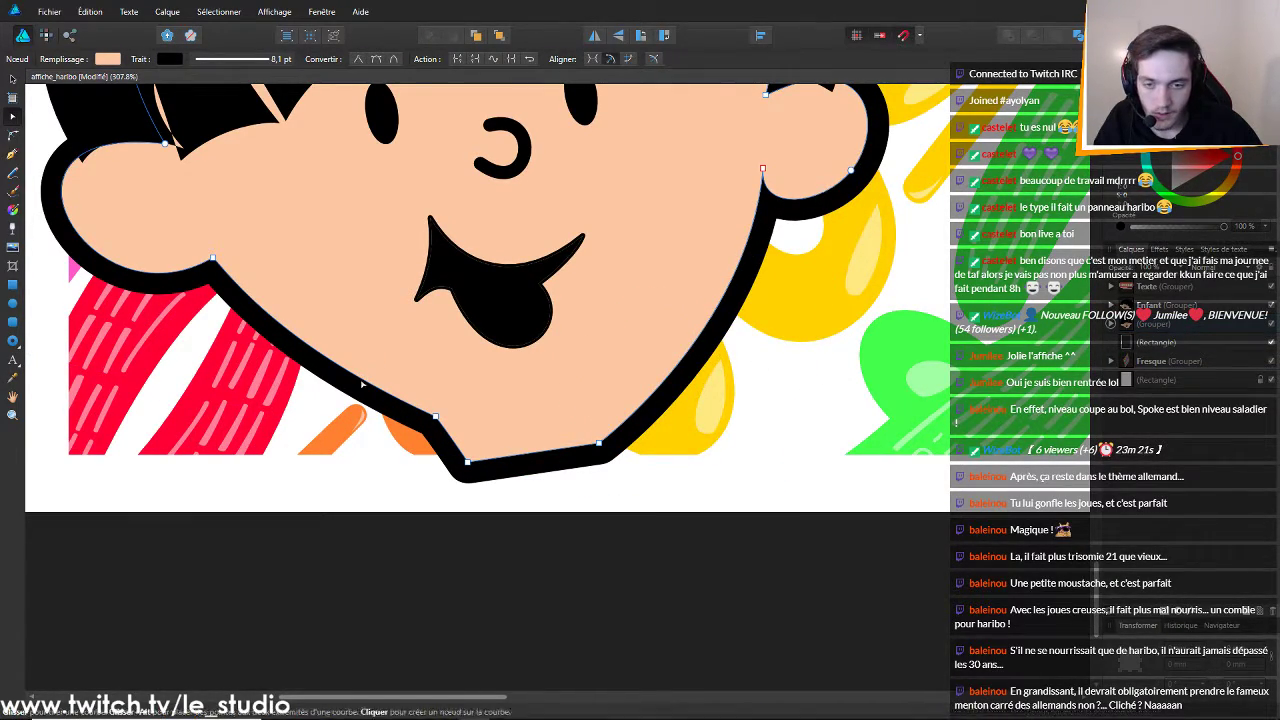
left_click(435, 418)
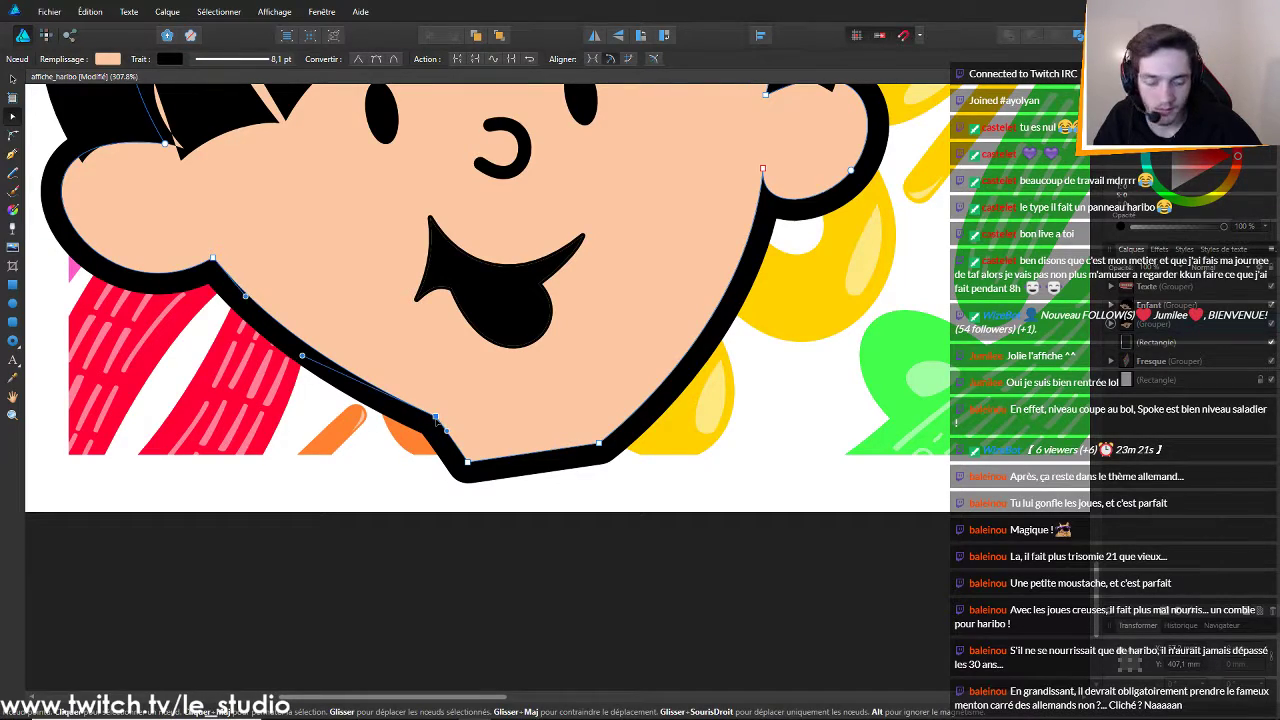
key("Delete")
scroll(565, 421, "down", 7)
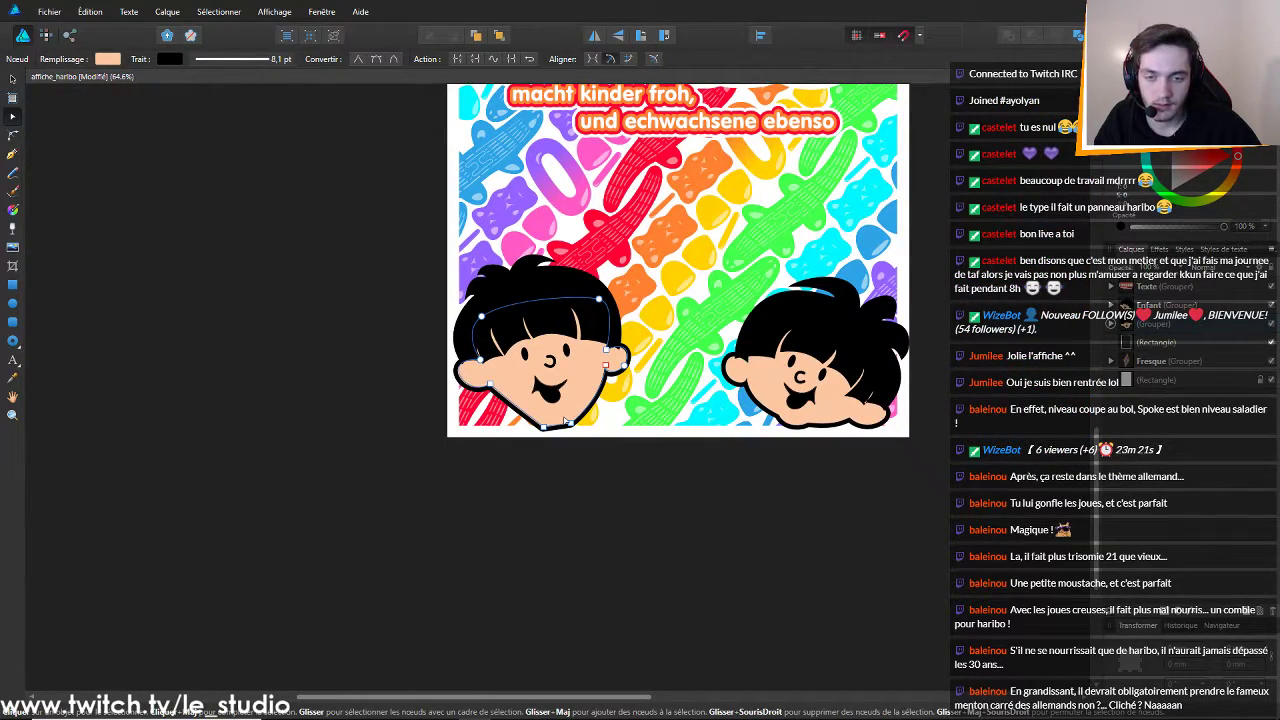
scroll(548, 426, "up", 2)
scroll(536, 497, "up", 5)
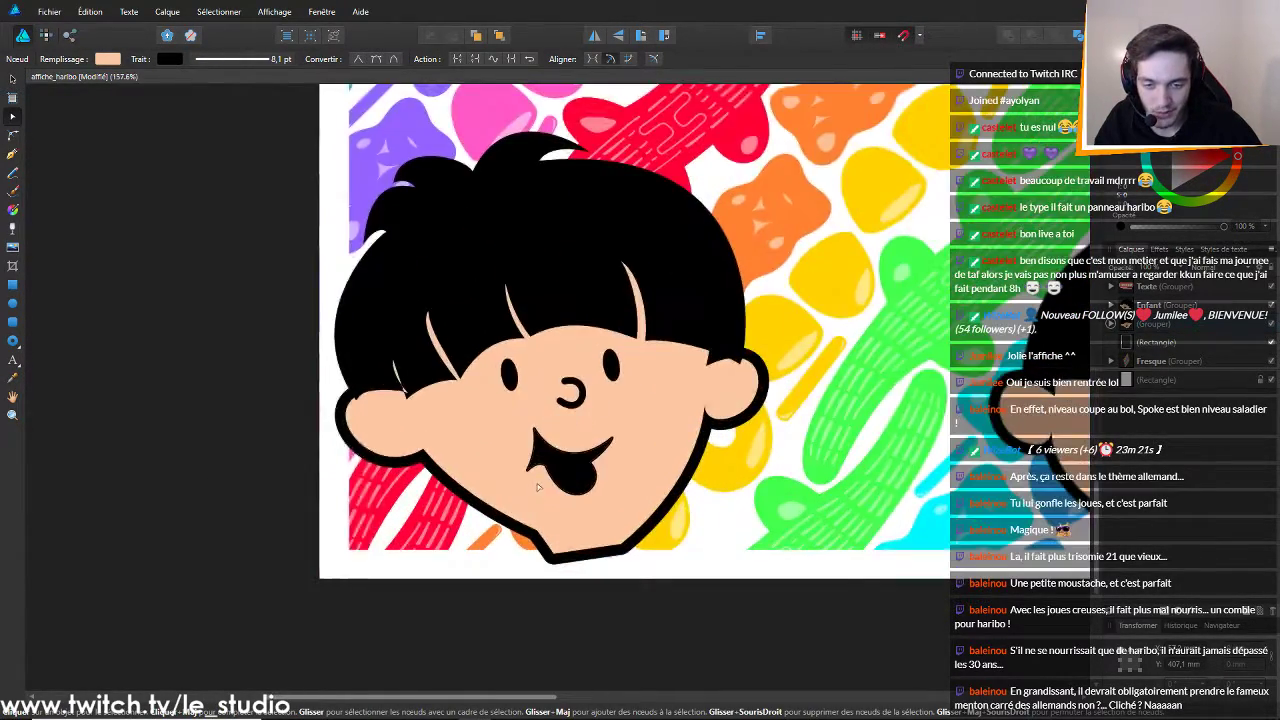
key("Delete")
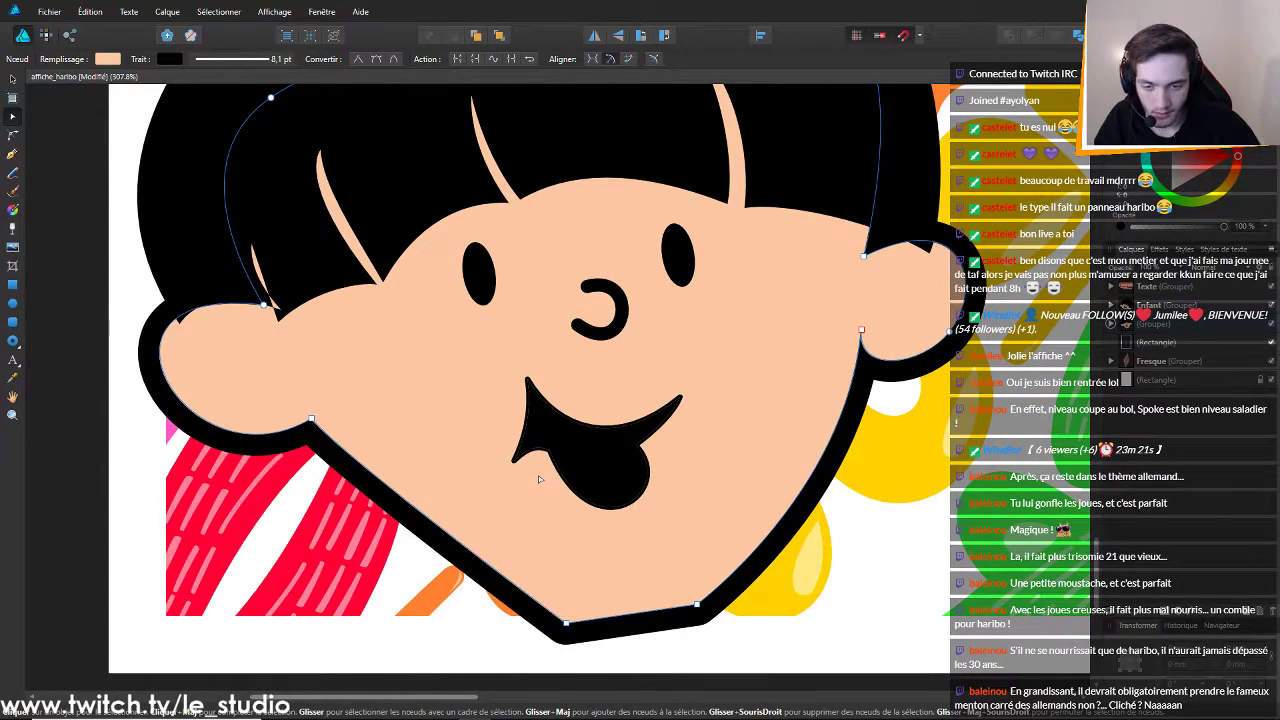
Try bending the jaw segment between the left ear and the chin into an outward curve
left_click_drag(433, 520, 524, 597)
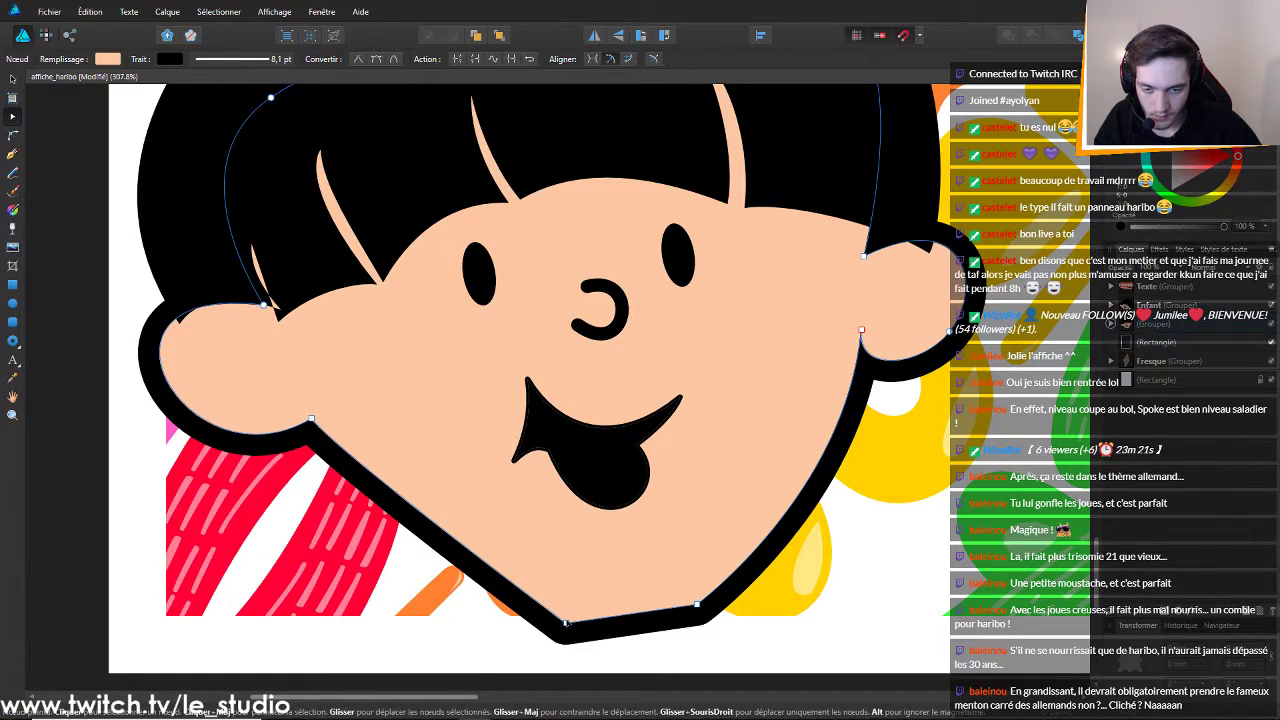
left_click(567, 624)
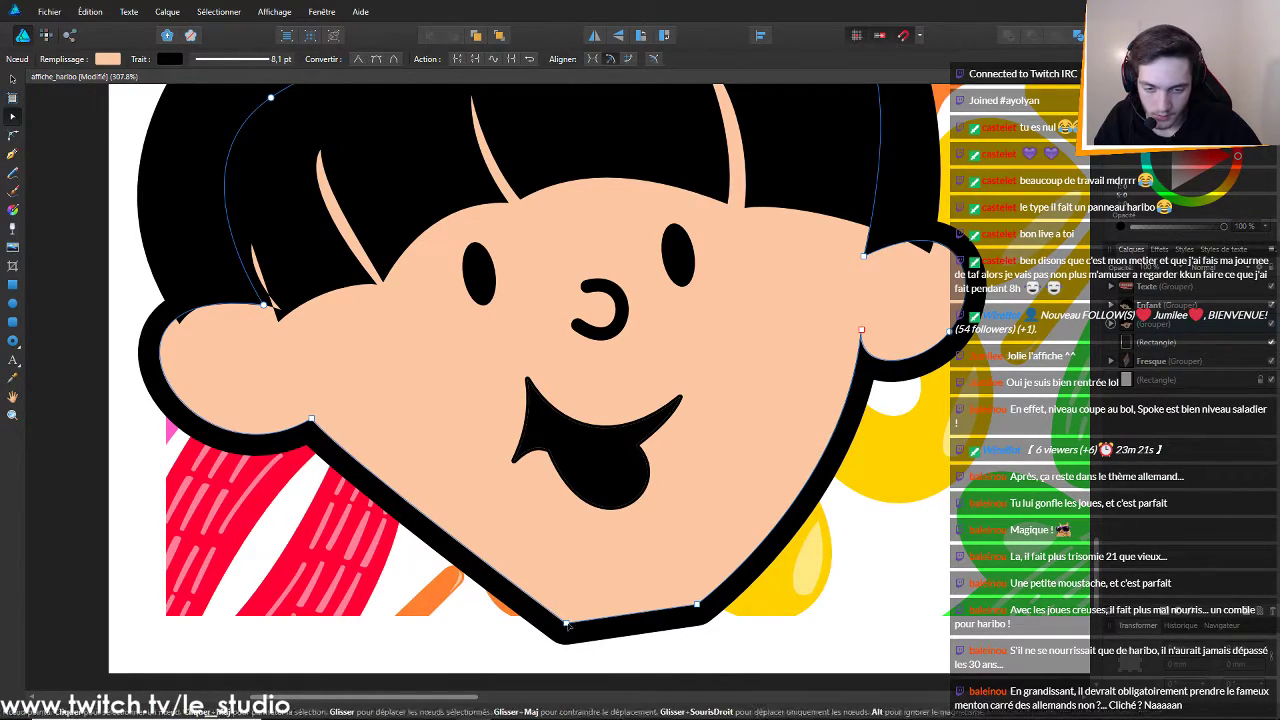
left_click_drag(345, 459, 361, 574)
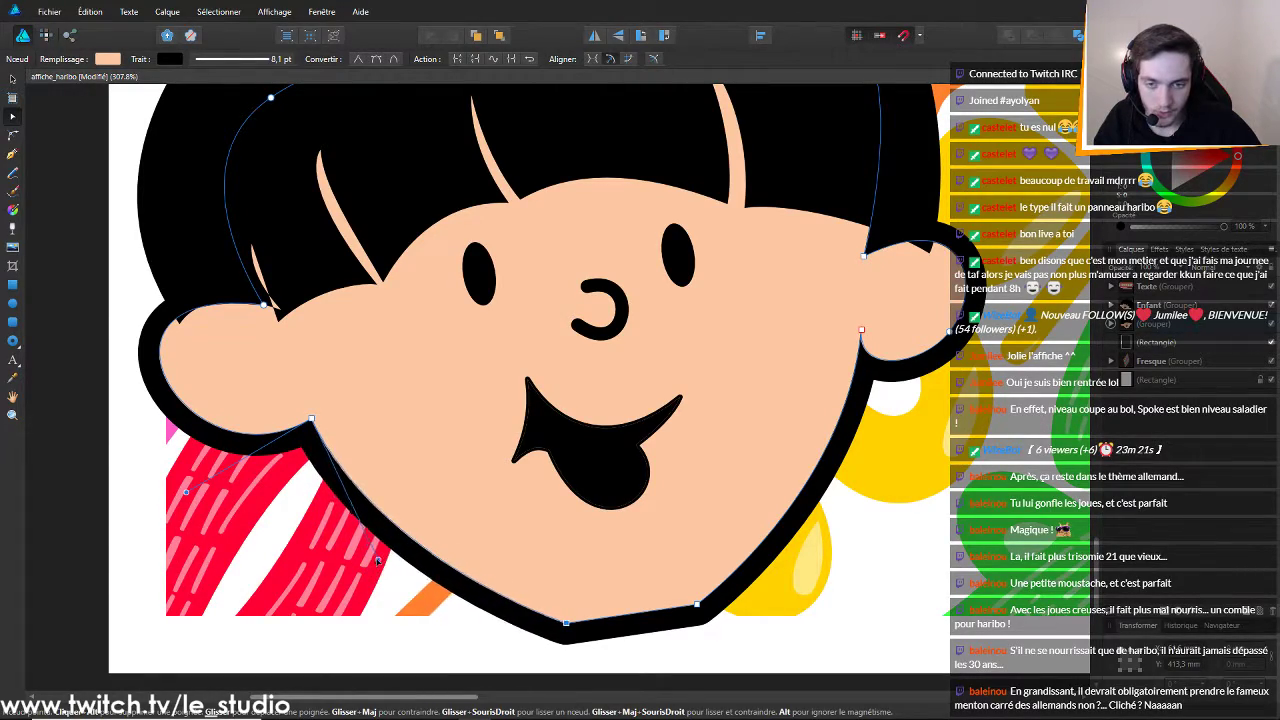
scroll(767, 558, "down", 6)
scroll(930, 602, "down", 2)
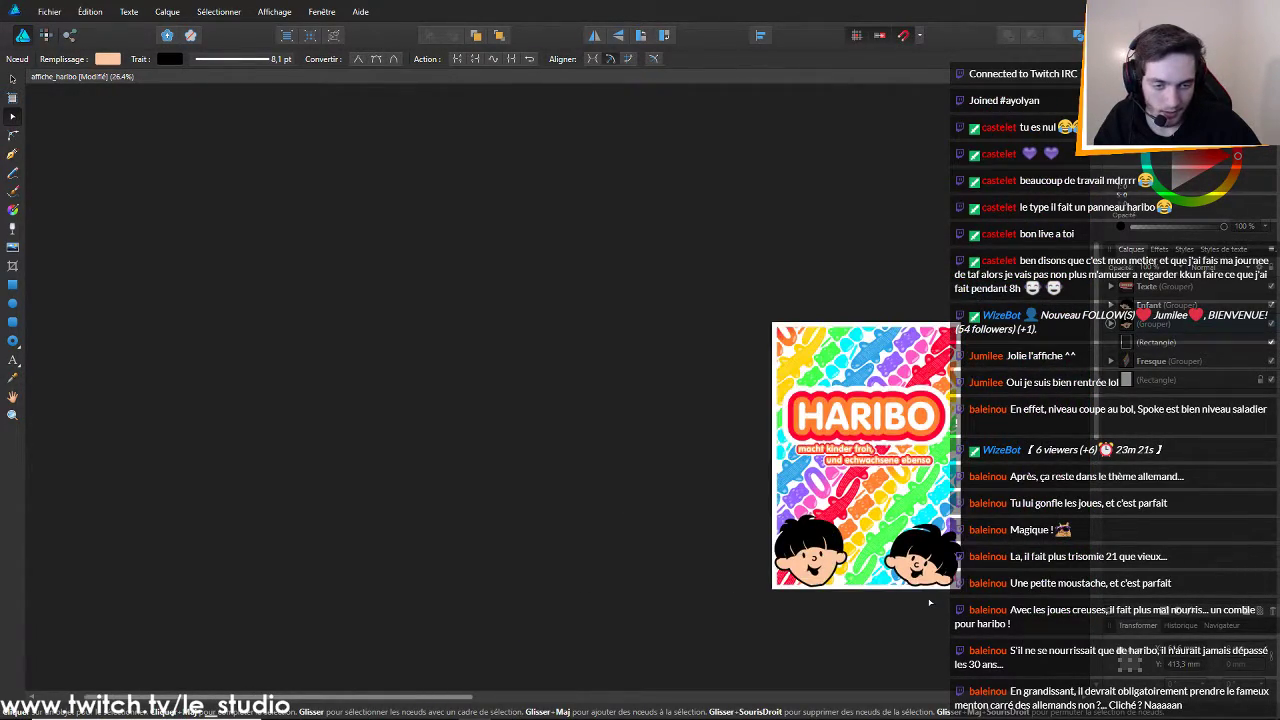
scroll(930, 602, "up", 6)
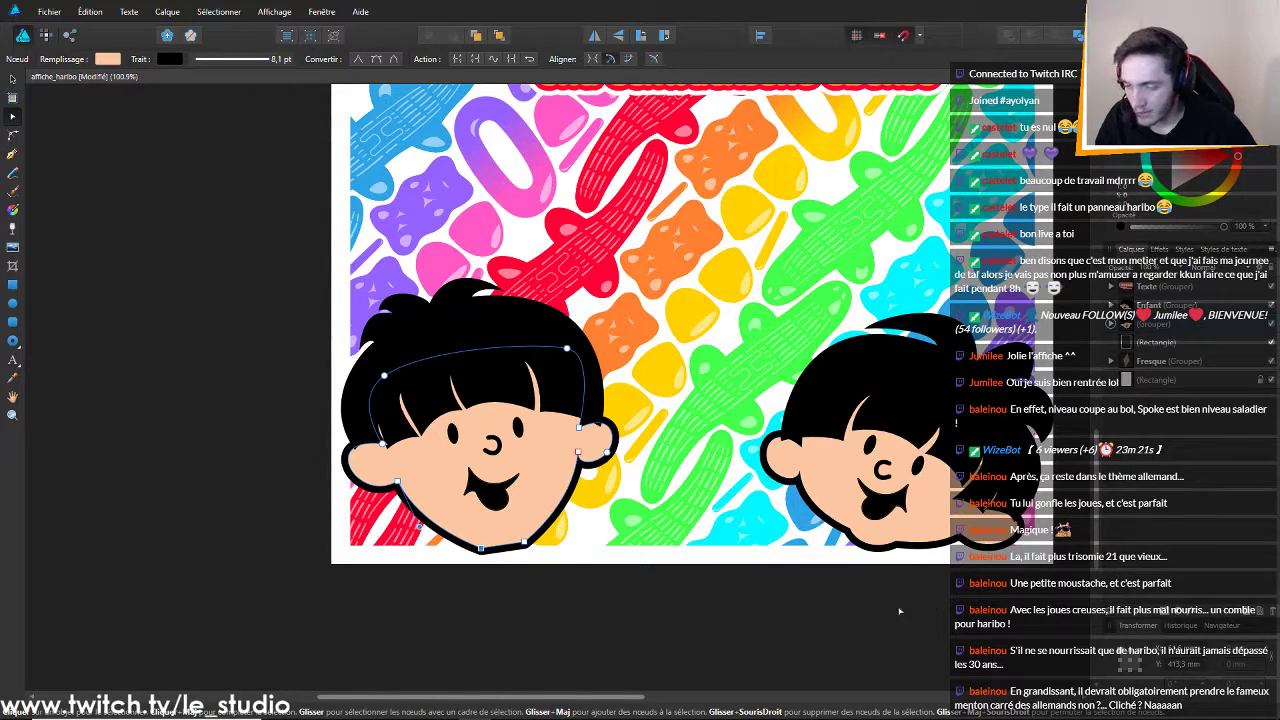
scroll(520, 453, "down", 6)
scroll(520, 453, "up", 6)
Undo the jaw bend and the deletion of the two nodes between jaw and chin
key("ctrl+z")
key("ctrl+z")
key("ctrl+z")
key("ctrl+z")
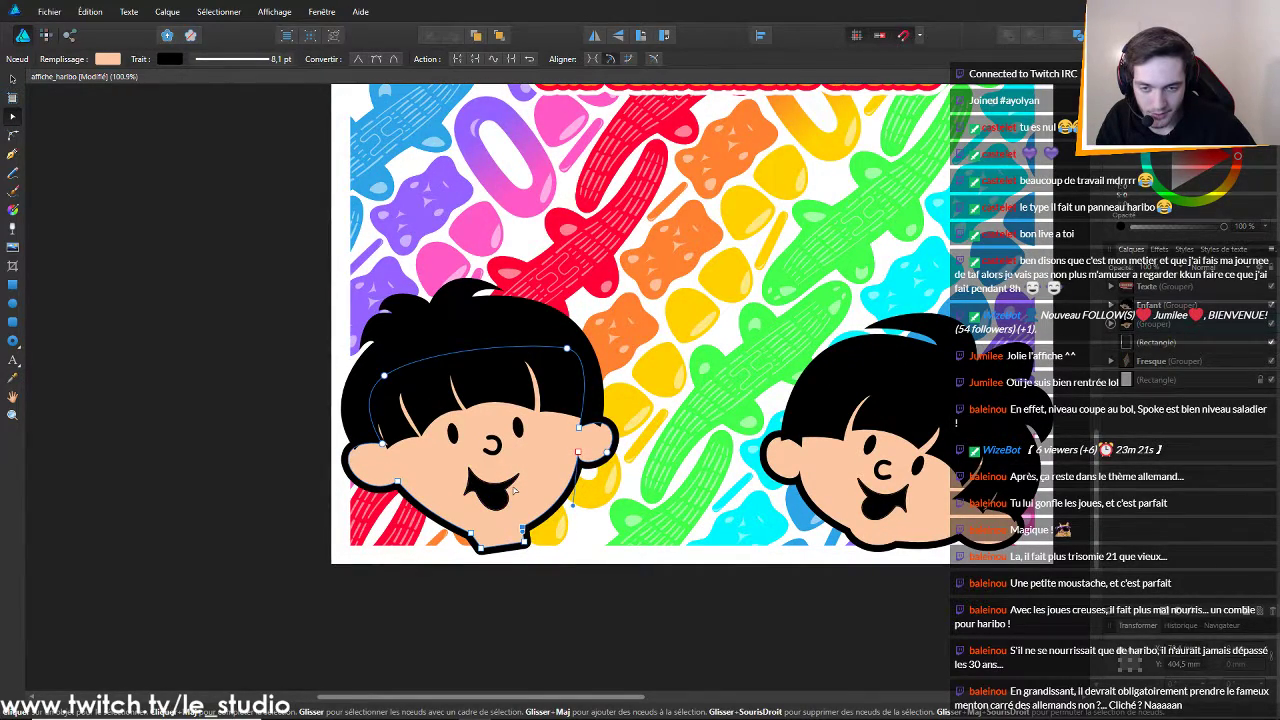
Move the node where the right jaw meets the squared chin slightly down to shorten the chin's right edge
scroll(507, 532, "up", 5)
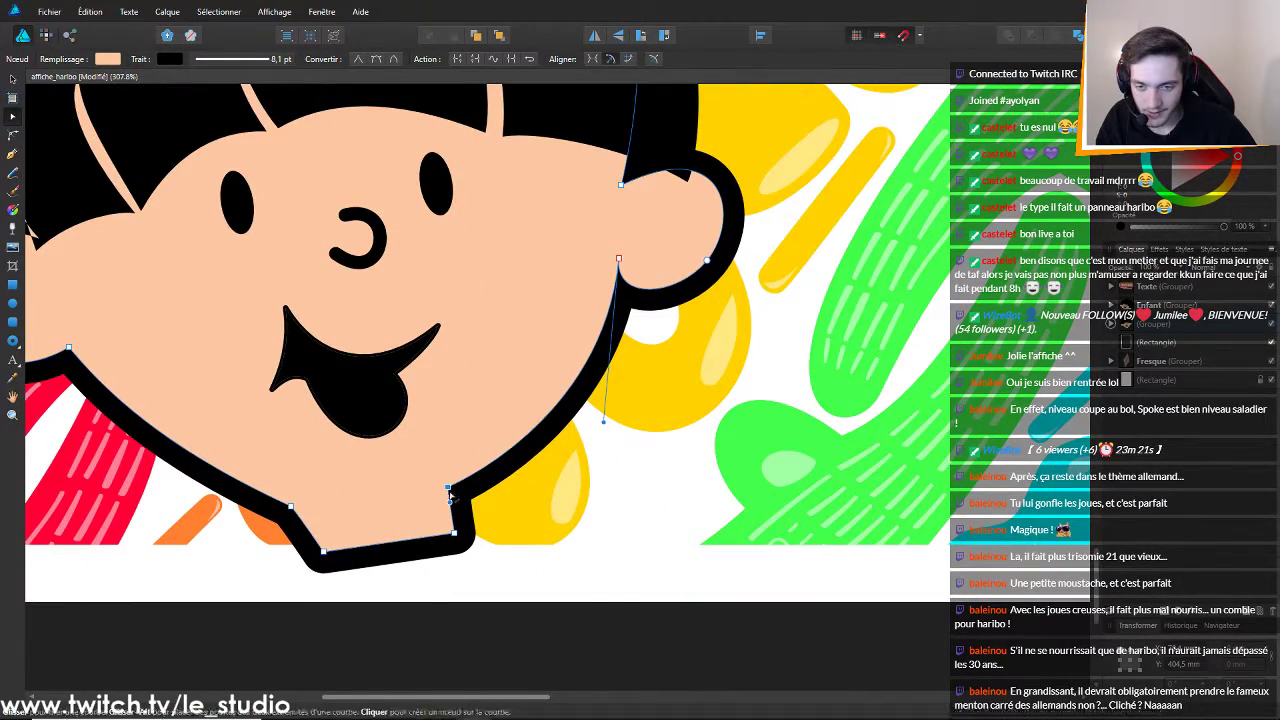
mouse_move(449, 492)
left_mouse_down()
mouse_move(467, 513)
mouse_move(455, 508)
left_mouse_up()
scroll(458, 555, "down", 5)
left_click(668, 648)
scroll(668, 647, "down", 5)
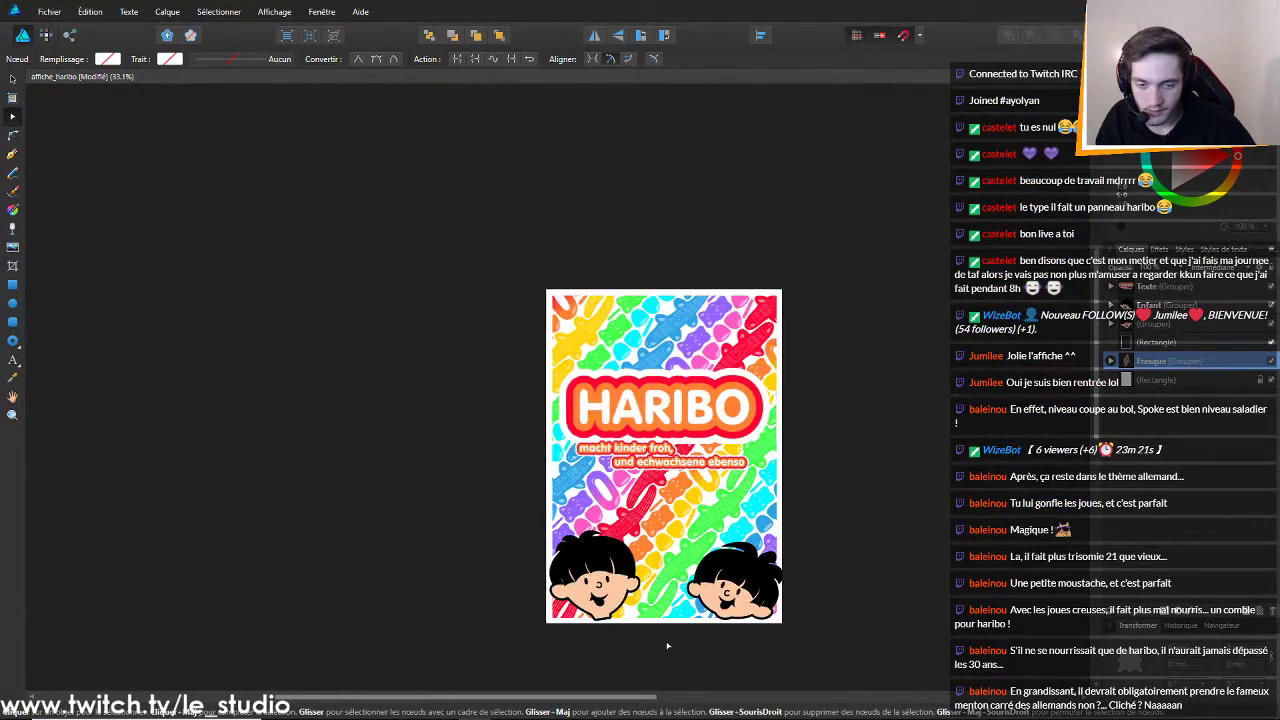
scroll(666, 646, "up", 6)
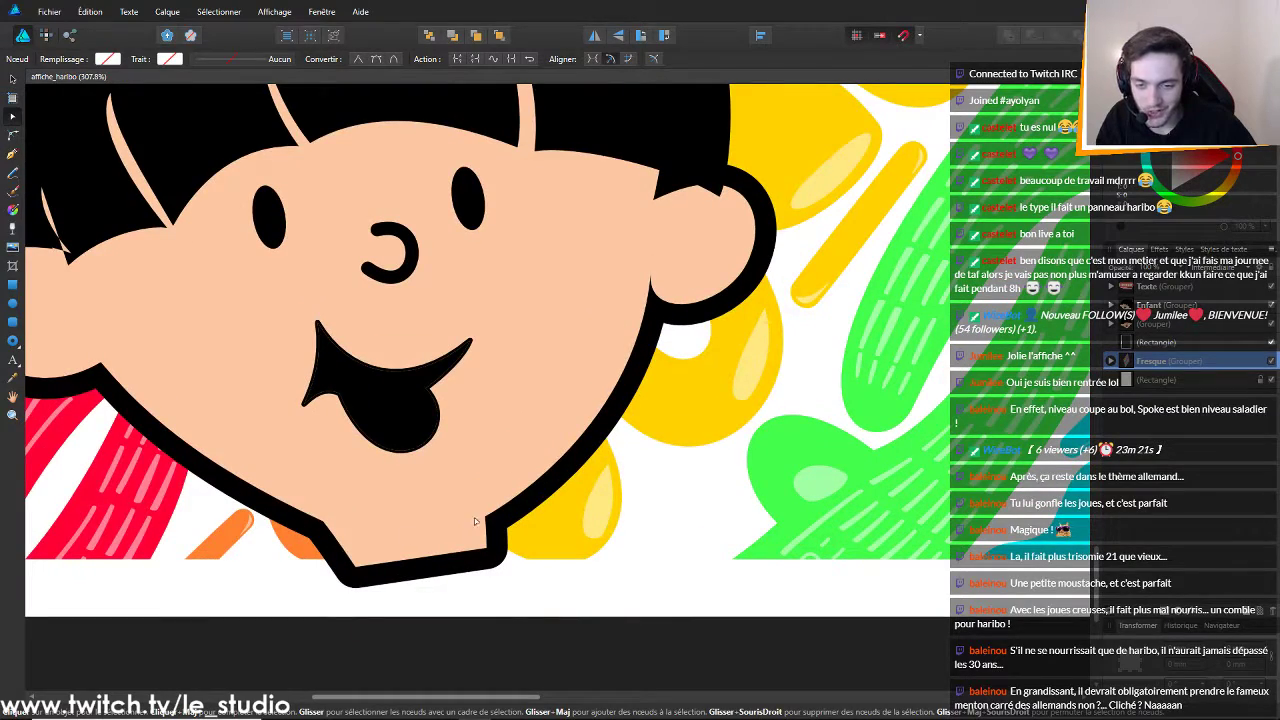
Select the face outline curve inside the lower left head's group and its node where the right jaw meets the chin
left_click(495, 526)
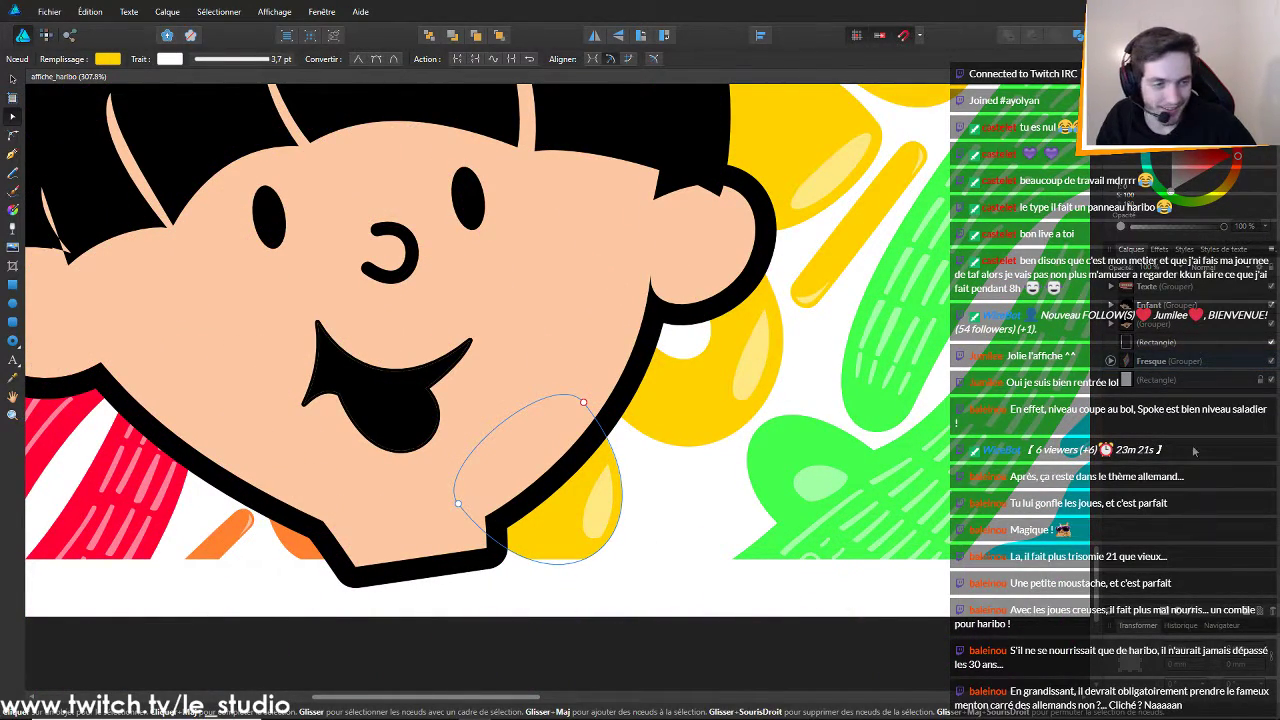
left_click(1110, 362)
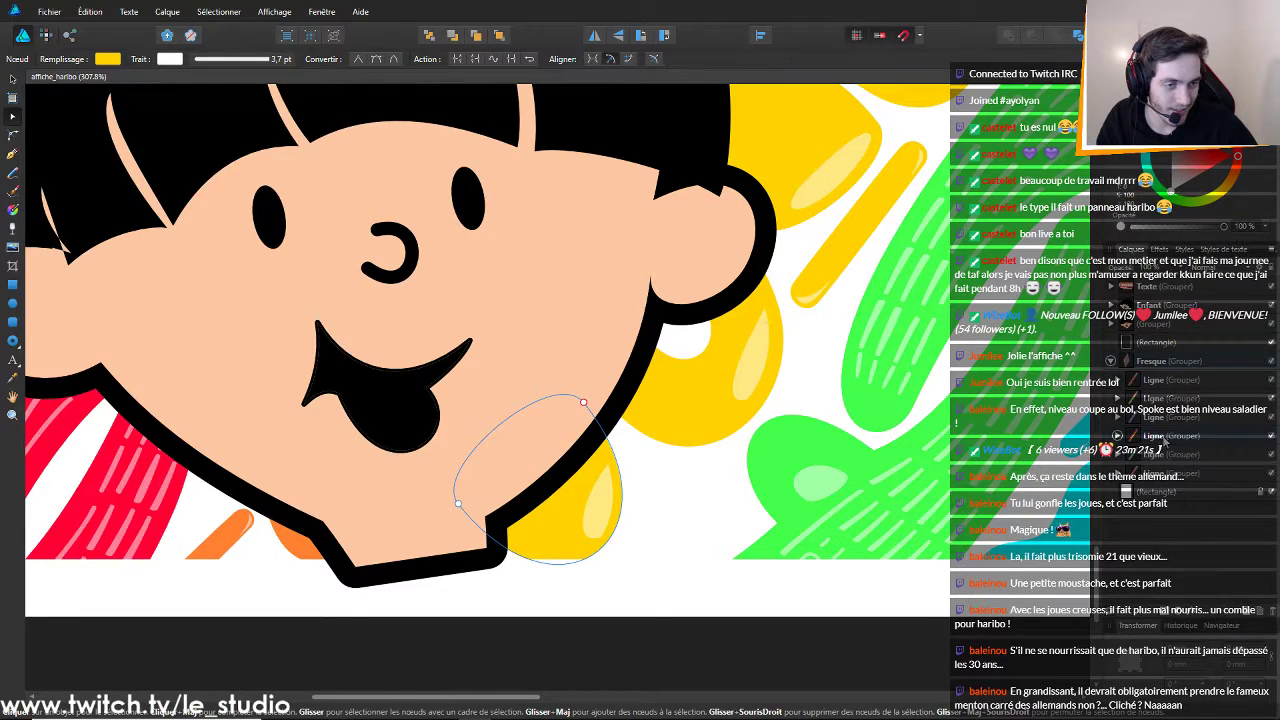
left_click(1110, 361)
left_click(1110, 324)
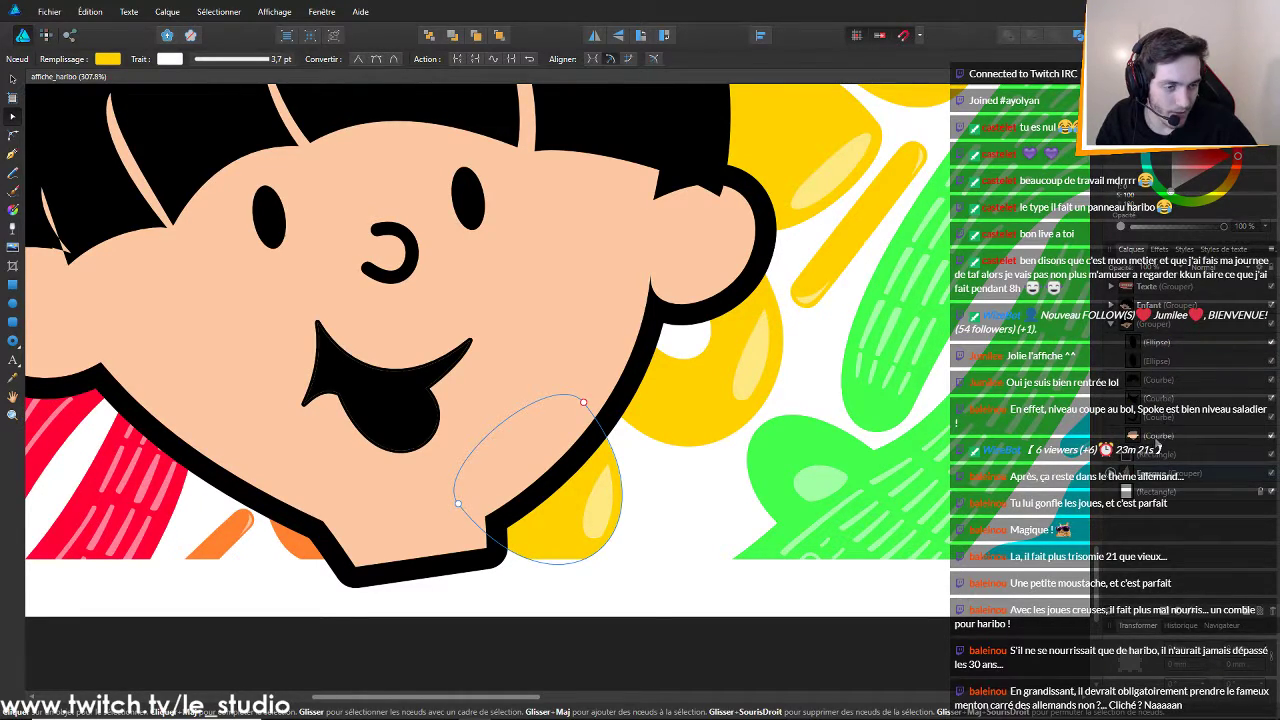
left_click(1157, 437)
left_click(485, 518)
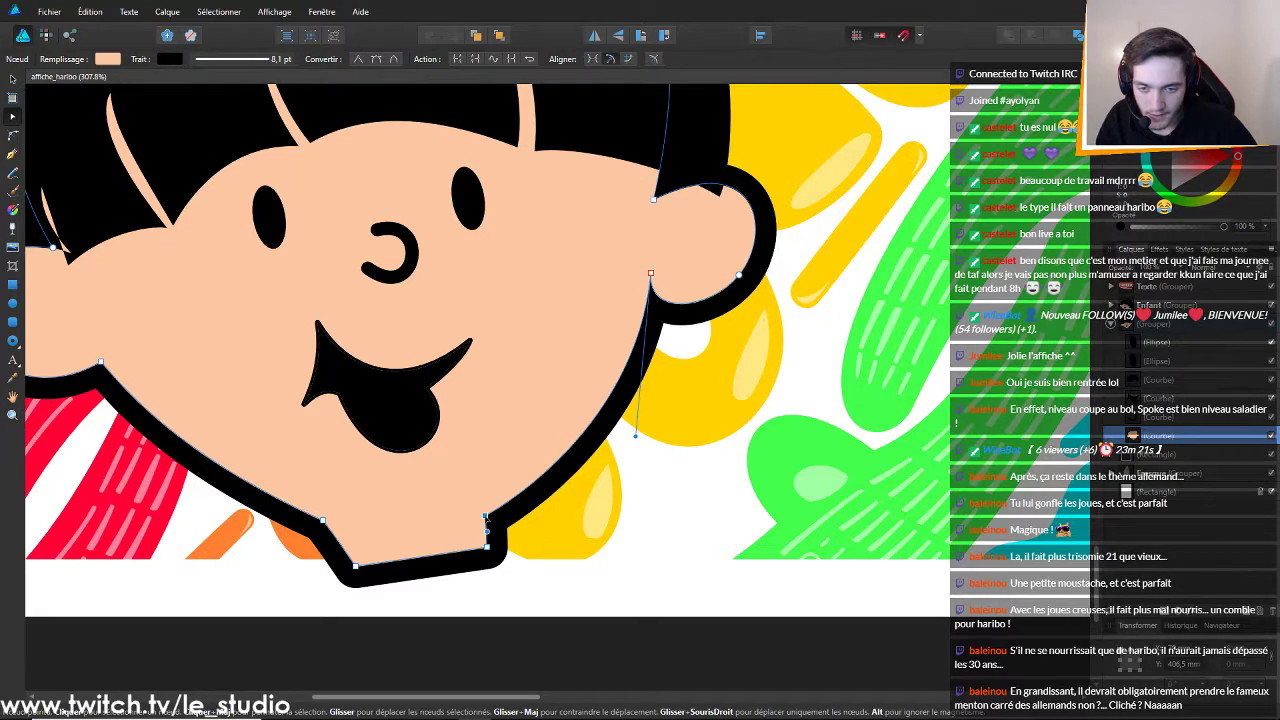
Undo the recent node edits on the lower left head's chin back to its rounded shape
key("ctrl+z")
key("ctrl+z")
key("ctrl+z")
key("ctrl+z")
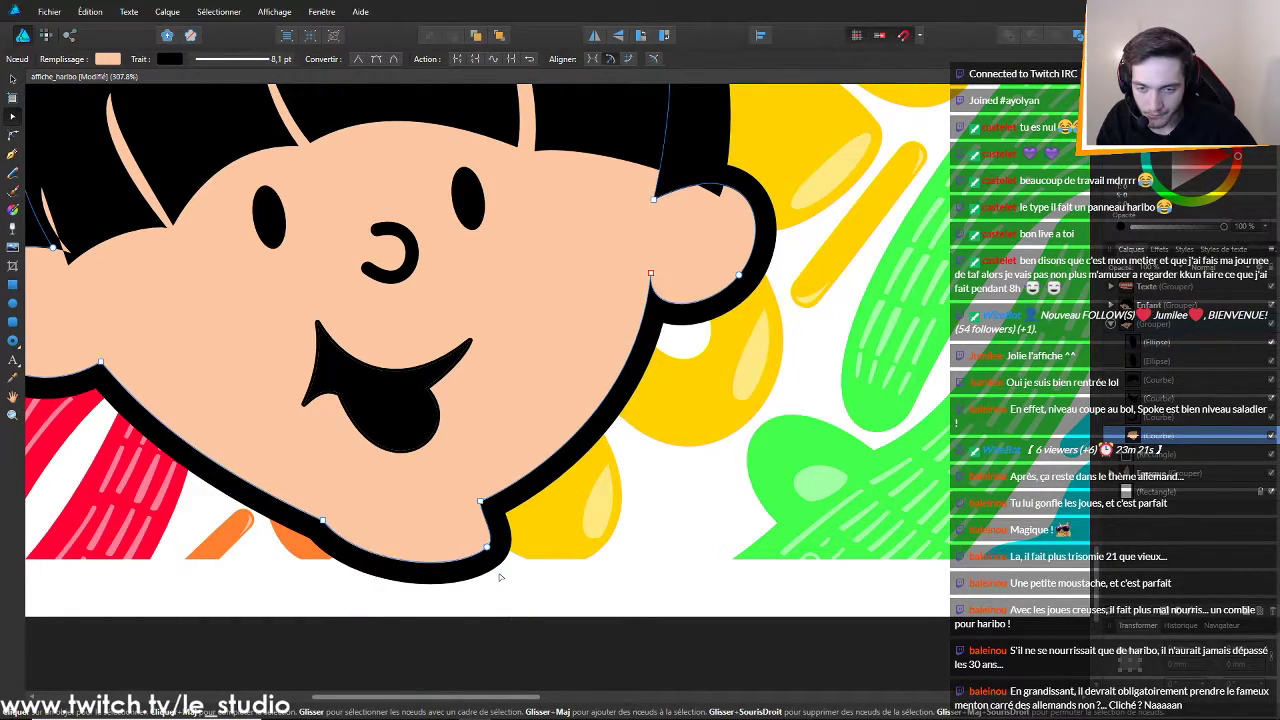
key("ctrl+z")
Examine the lower left head's rounded chin up close and compare it with the right head across the whole poster
scroll(500, 577, "down", 5)
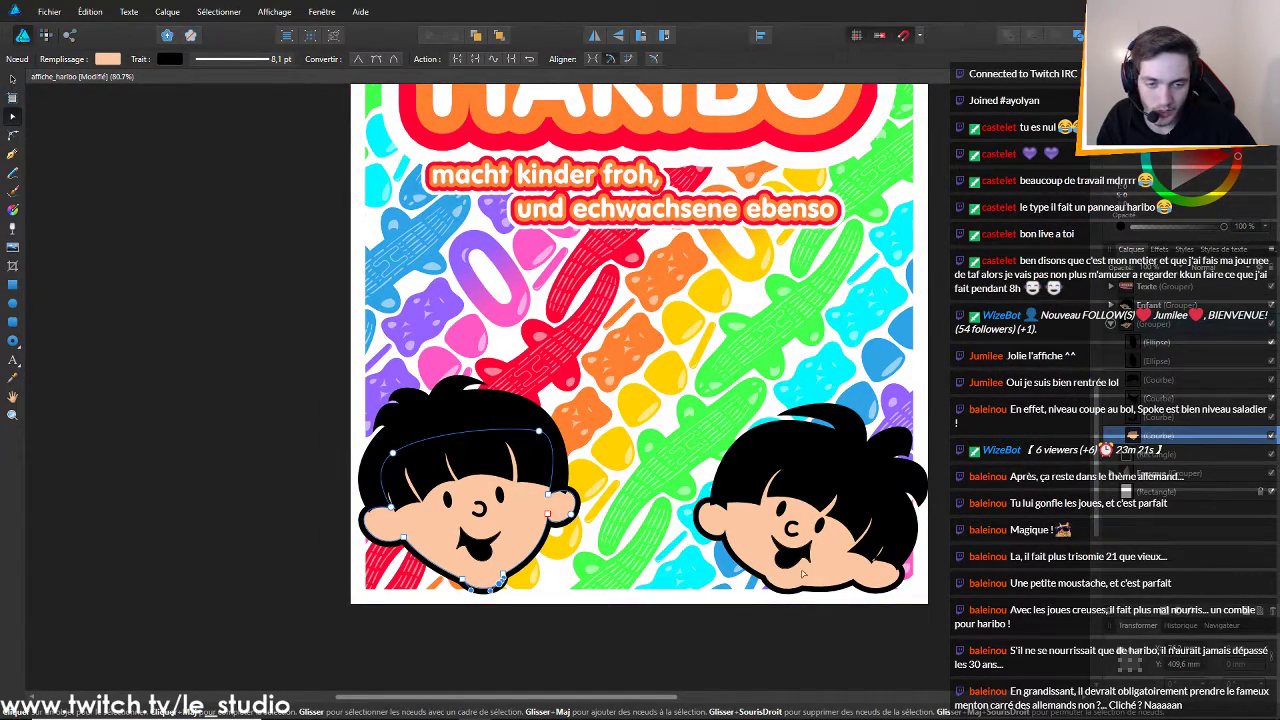
scroll(475, 632, "down", 1)
scroll(475, 632, "up", 4)
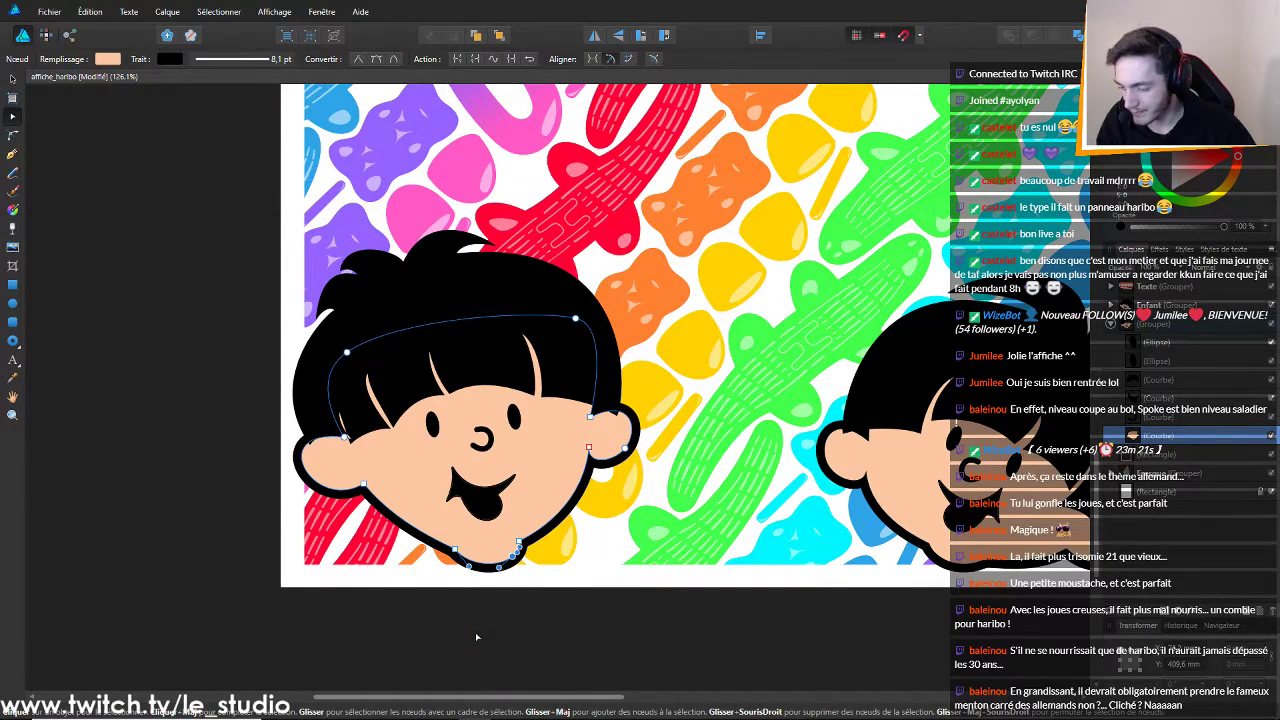
scroll(499, 549, "up", 2)
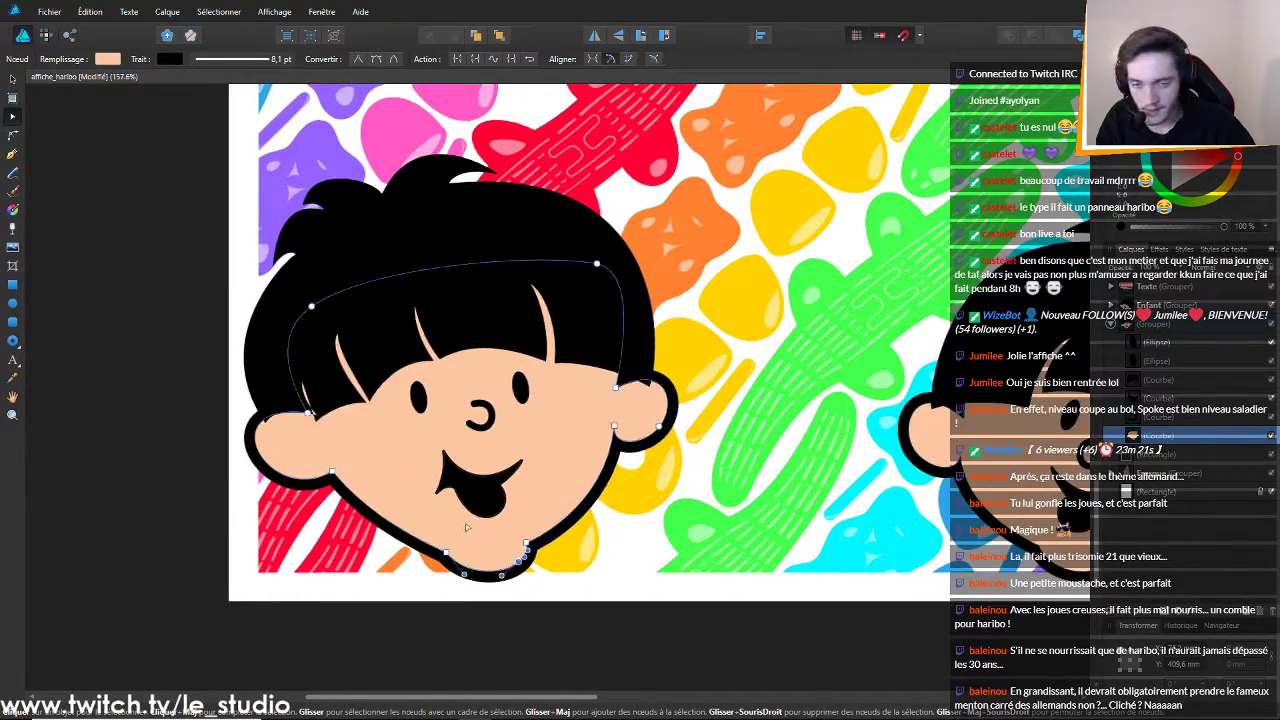
scroll(683, 517, "down", 4)
scroll(683, 517, "down", 4)
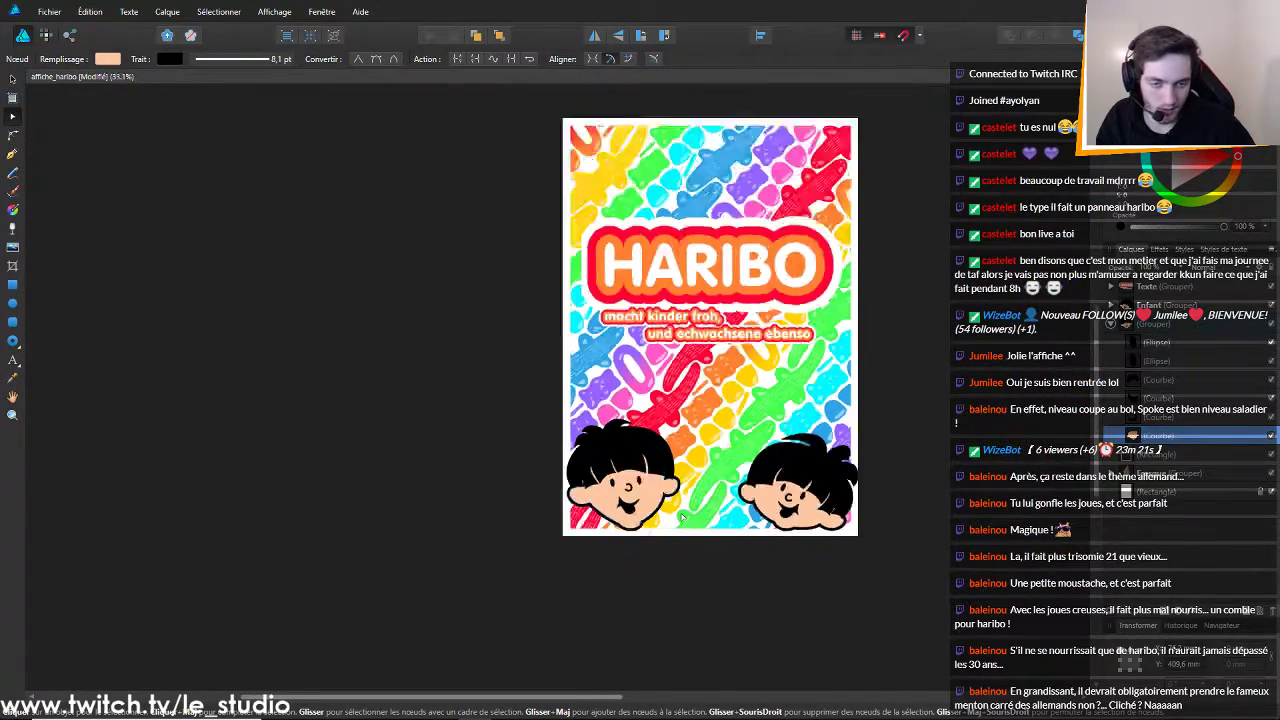
scroll(683, 517, "up", 5)
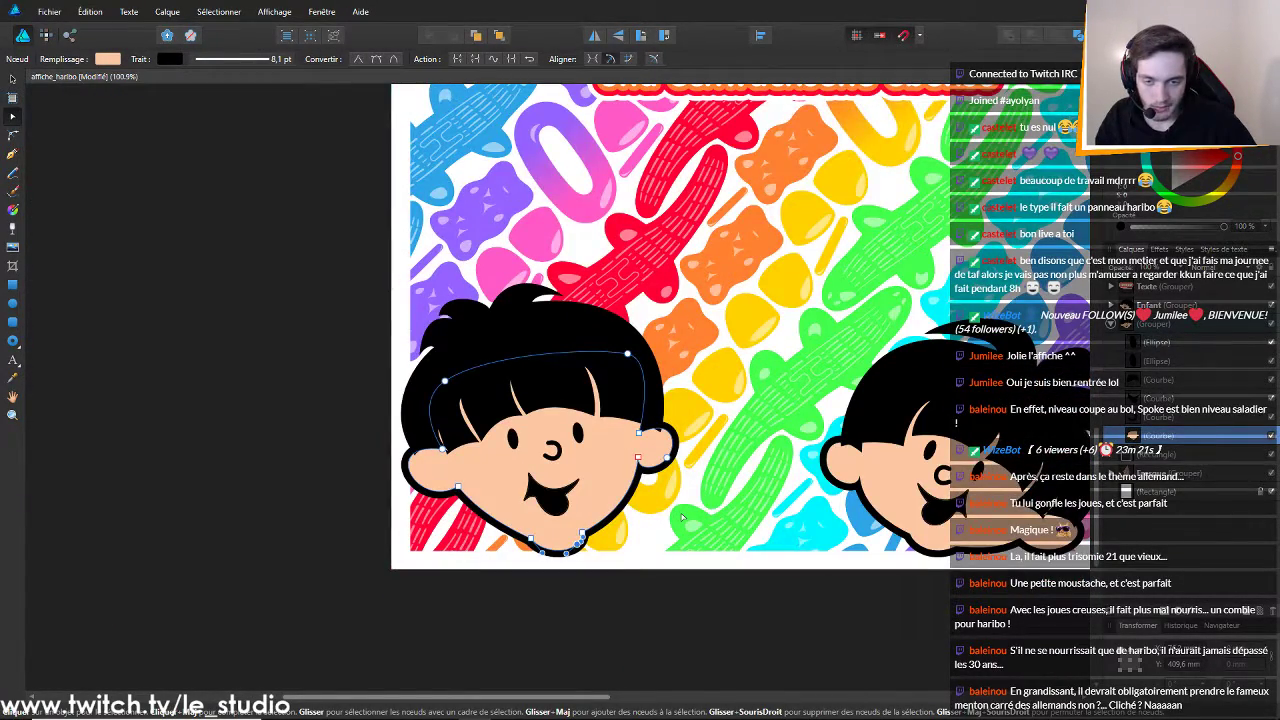
scroll(683, 517, "down", 4)
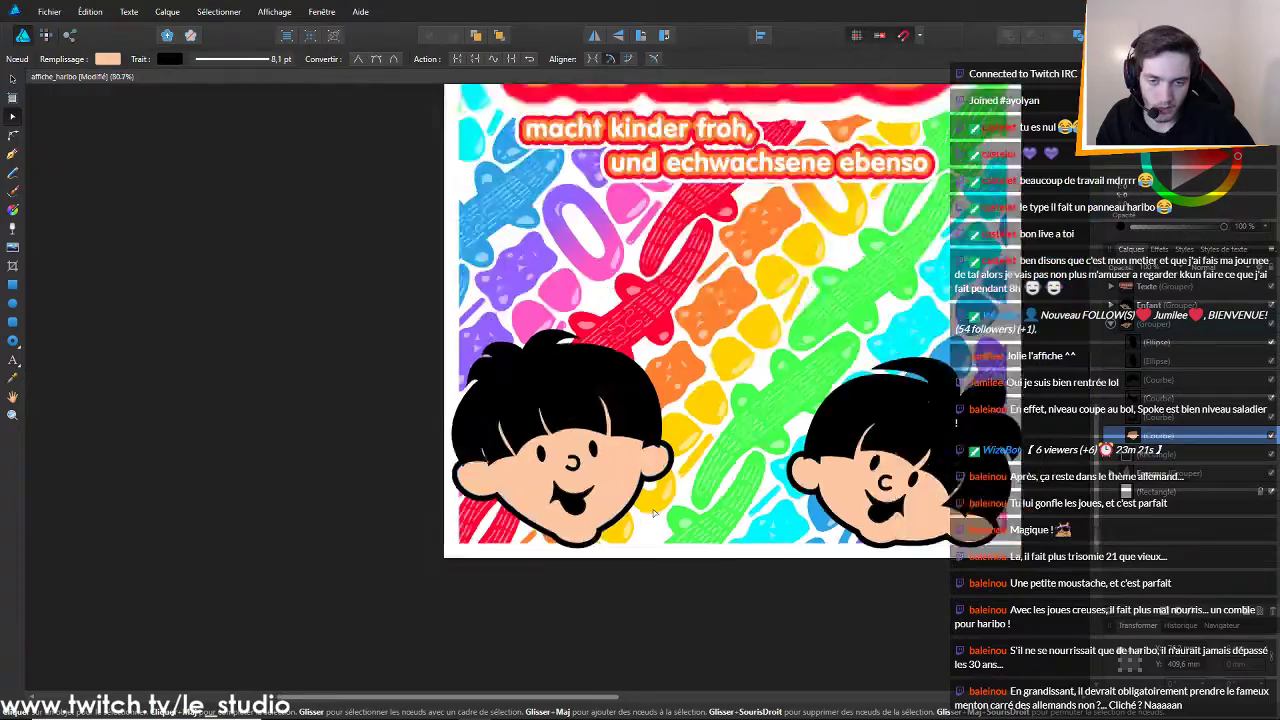
scroll(653, 513, "up", 5)
scroll(653, 513, "down", 4)
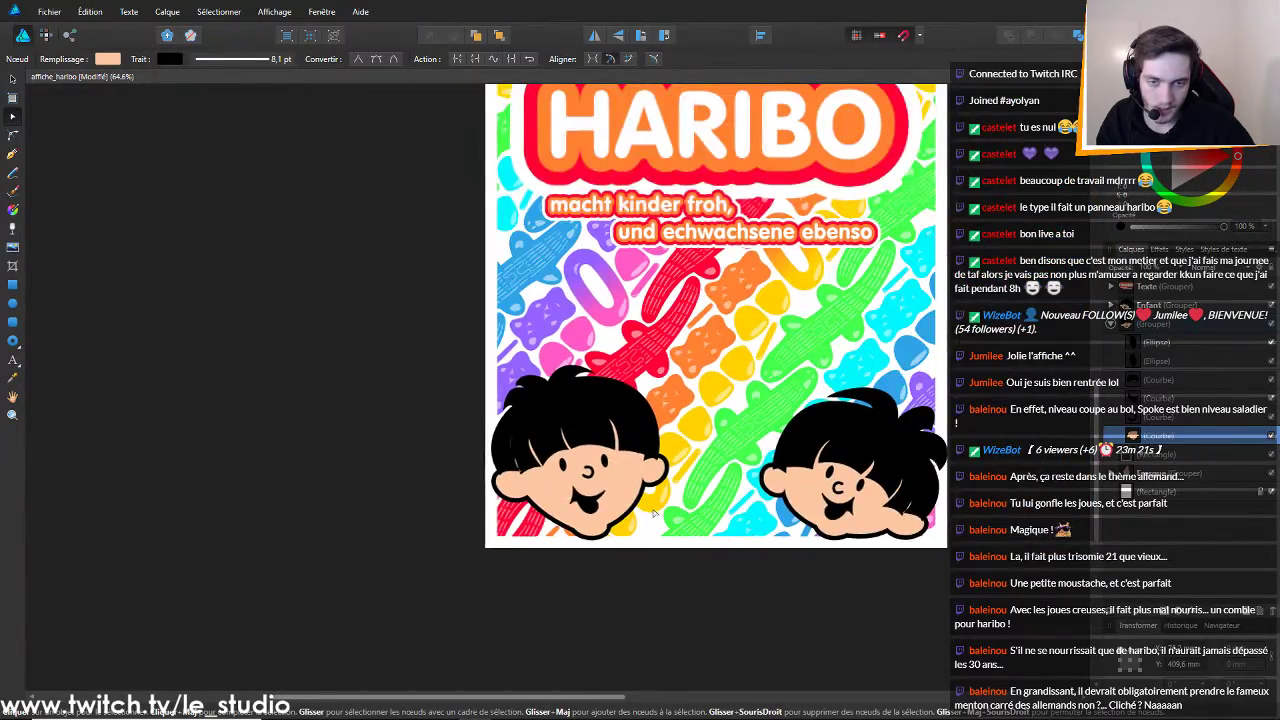
scroll(572, 316, "up", 5)
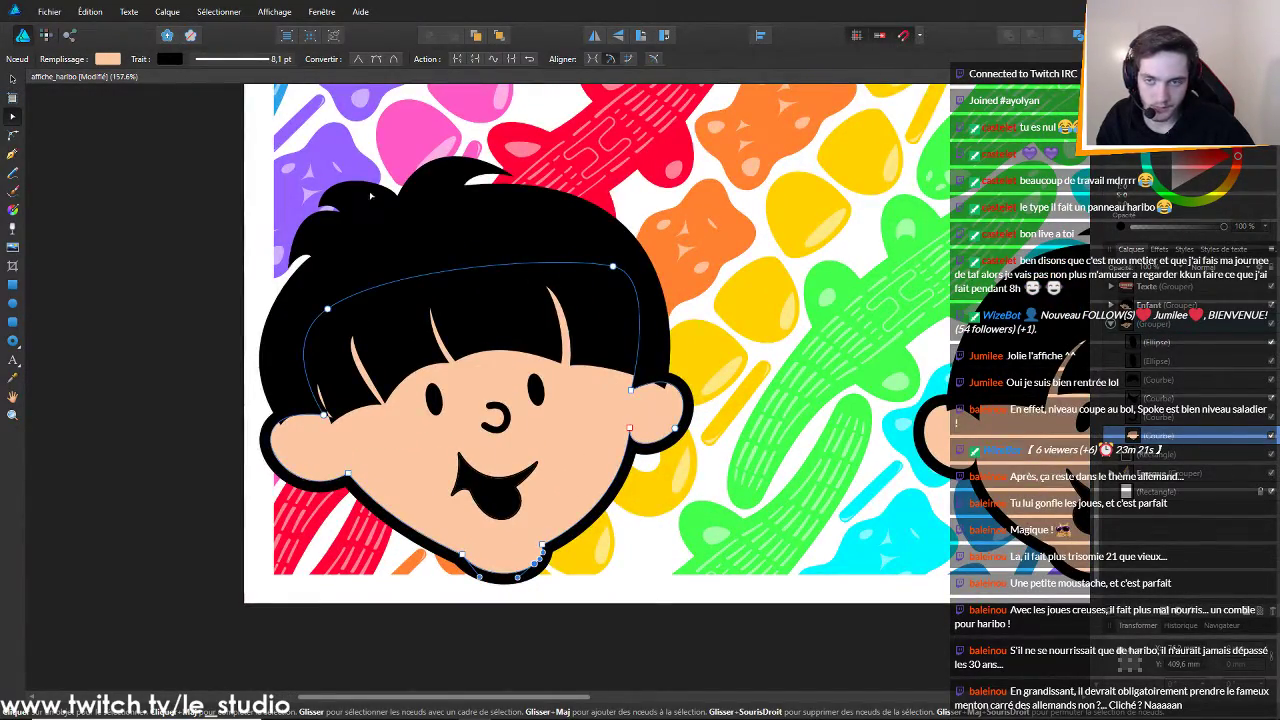
Select the lower left head's hair curve and delete the nodes forming the spiky tufts along its crown
left_click(383, 202)
left_click(319, 207)
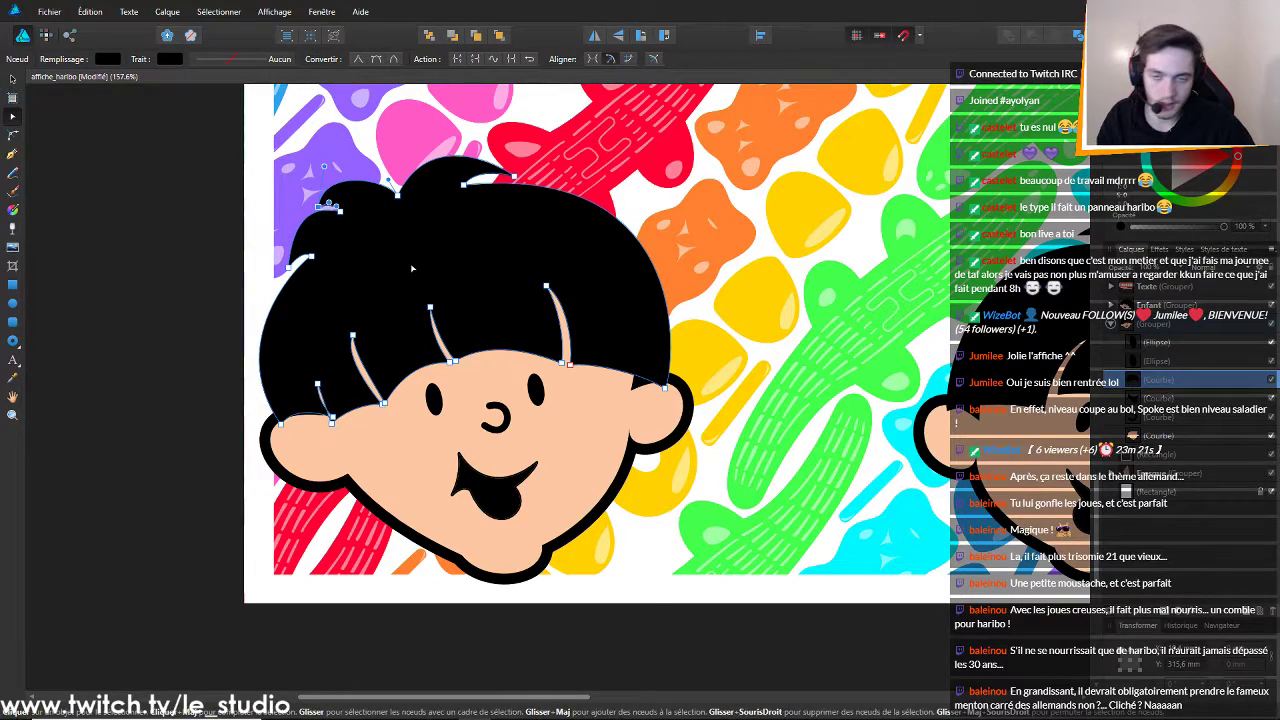
key("Delete")
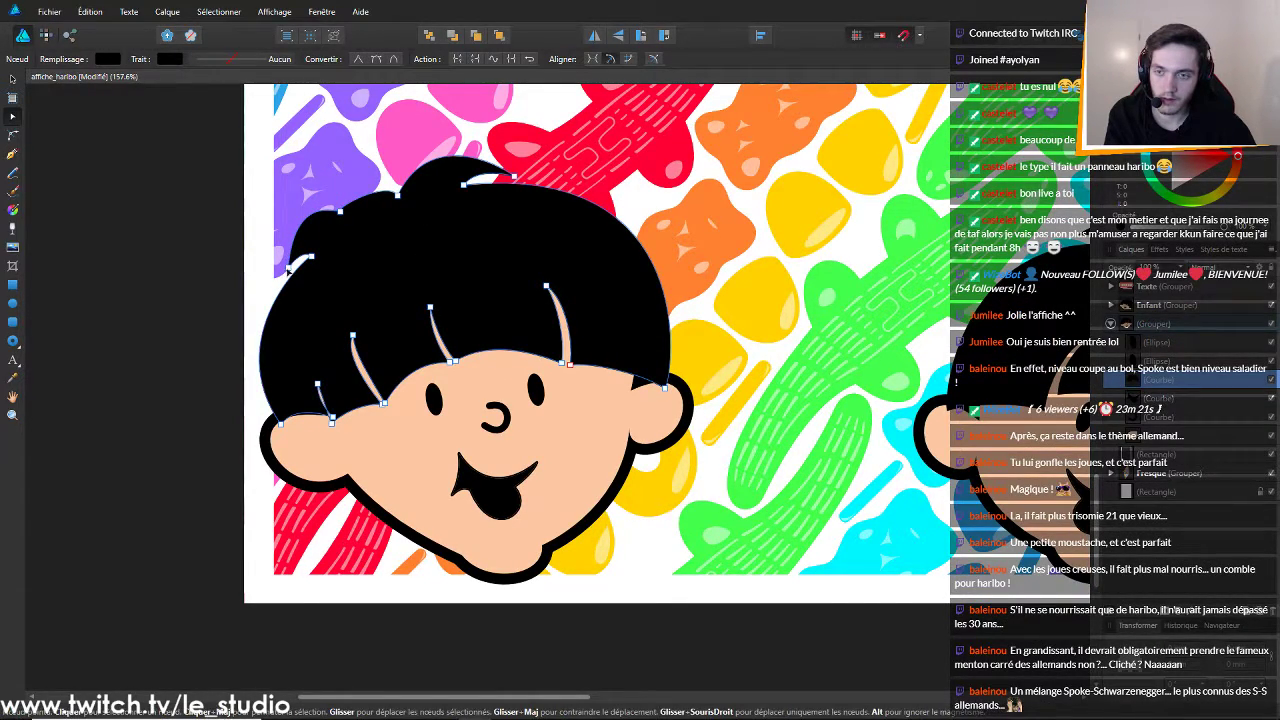
left_click(515, 177)
key("Delete")
left_click(398, 196)
key("Delete")
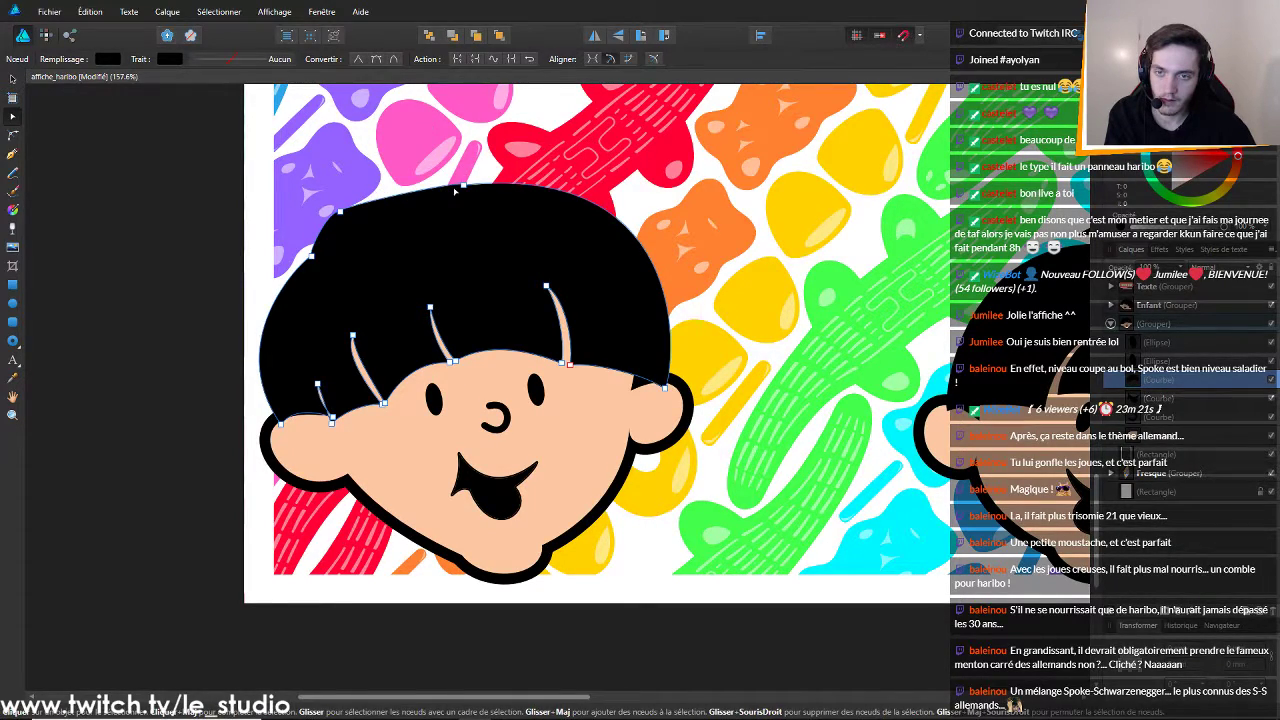
Delete the three remaining nodes on the upper hair outline, leaving a single segment between the two ears
left_click(339, 212)
key("Delete")
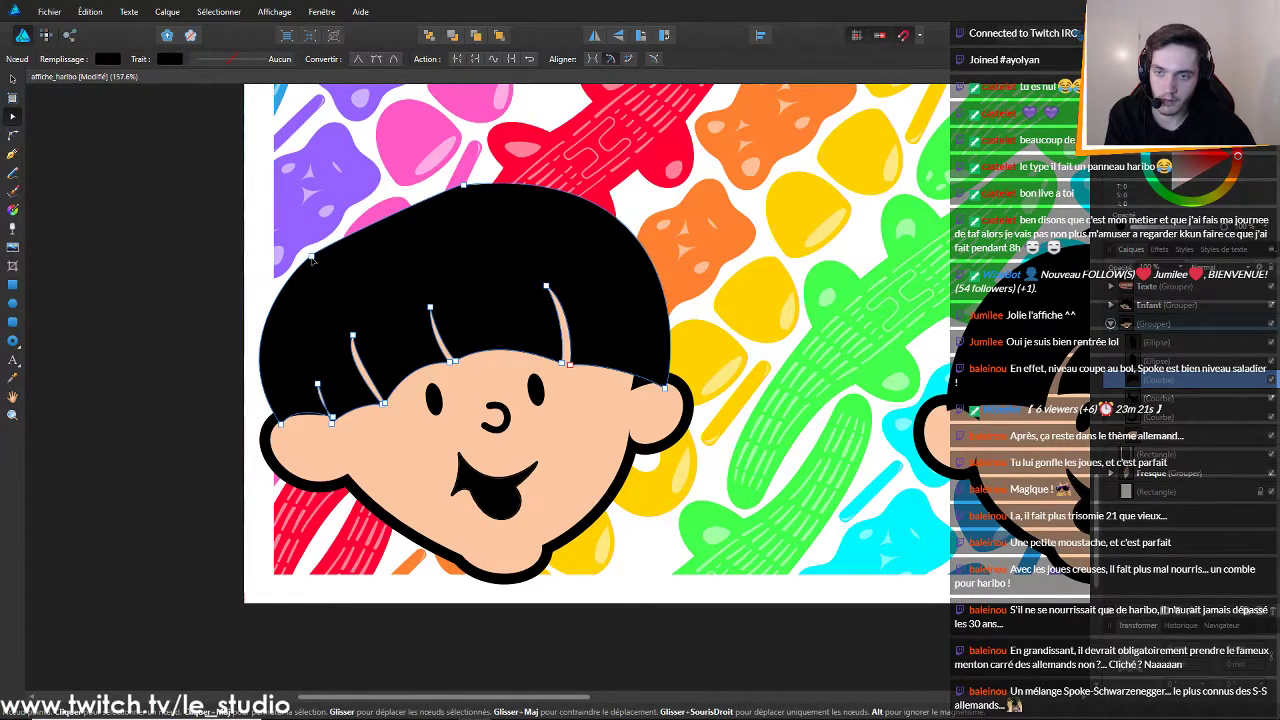
left_click(311, 257)
key("Delete")
left_click(464, 187)
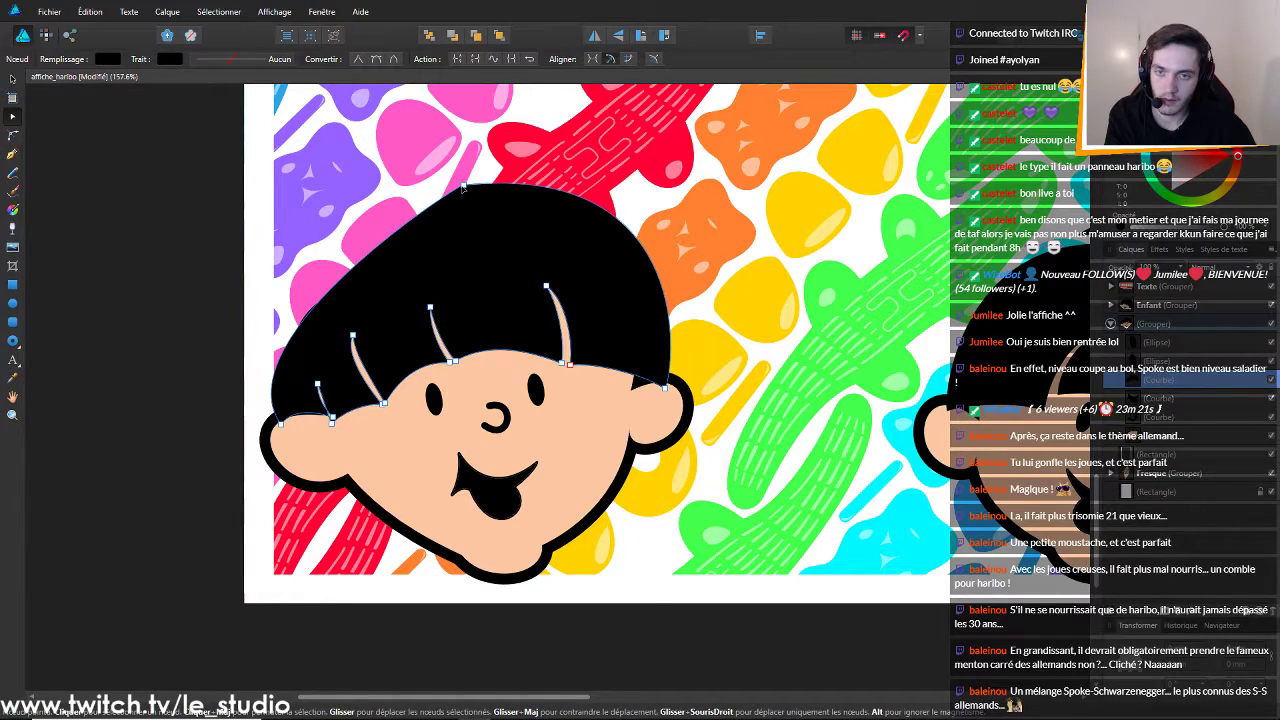
key("Delete")
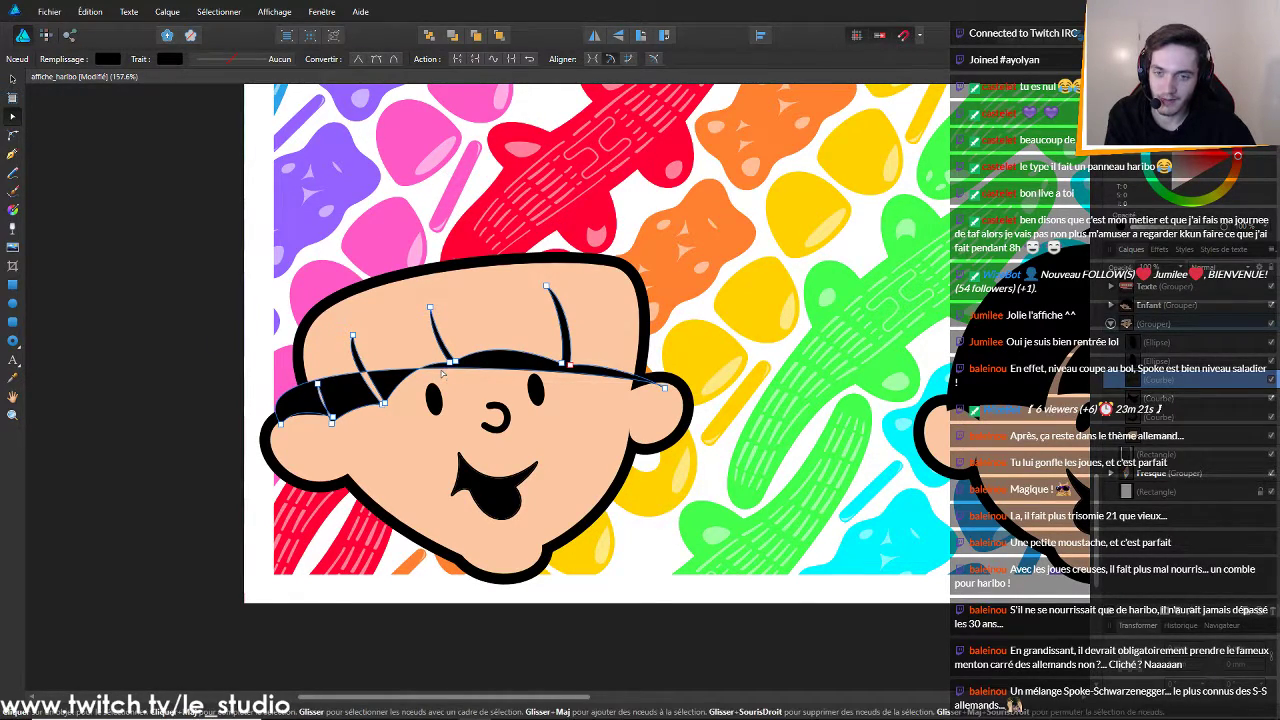
Bend the hair's upper segment into a rounded bowl cut, adjust the curve handles at both ends, and deselect the hair
left_click_drag(443, 374, 477, 182)
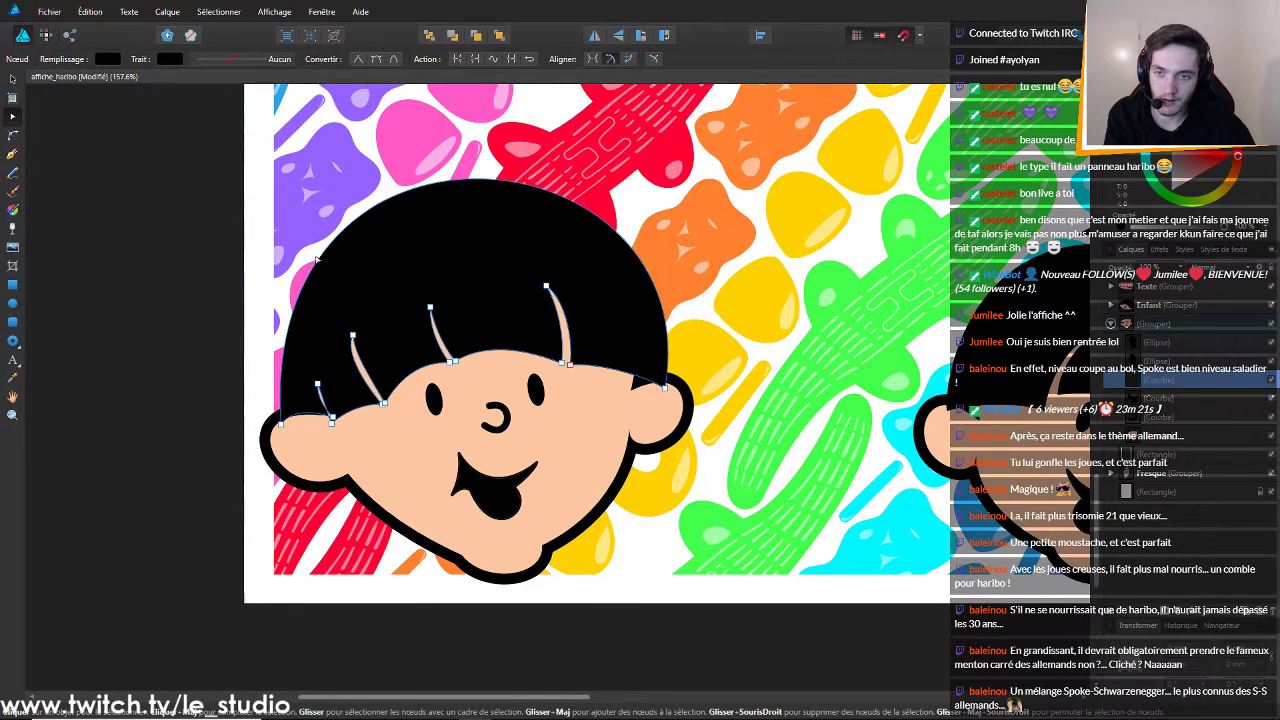
left_click(280, 422)
scroll(640, 230, "down", 5)
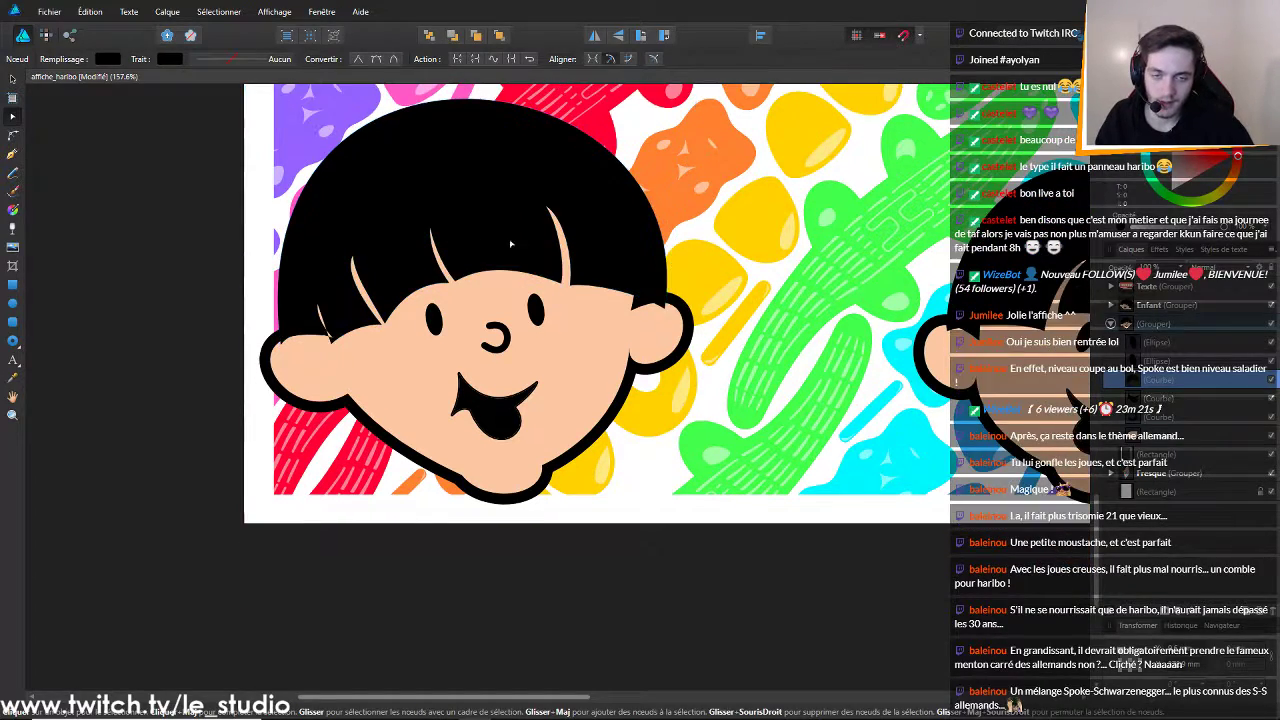
scroll(640, 245, "up", 3)
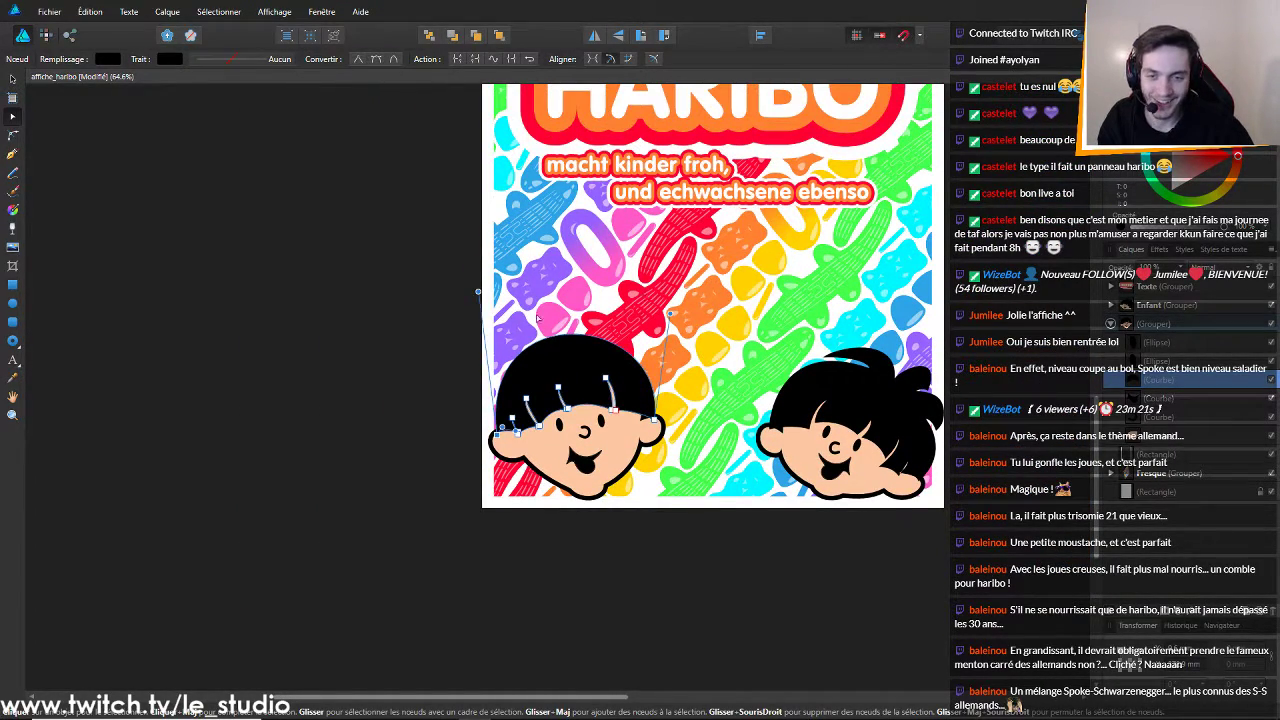
left_click_drag(478, 291, 453, 307)
left_click_drag(670, 314, 655, 288)
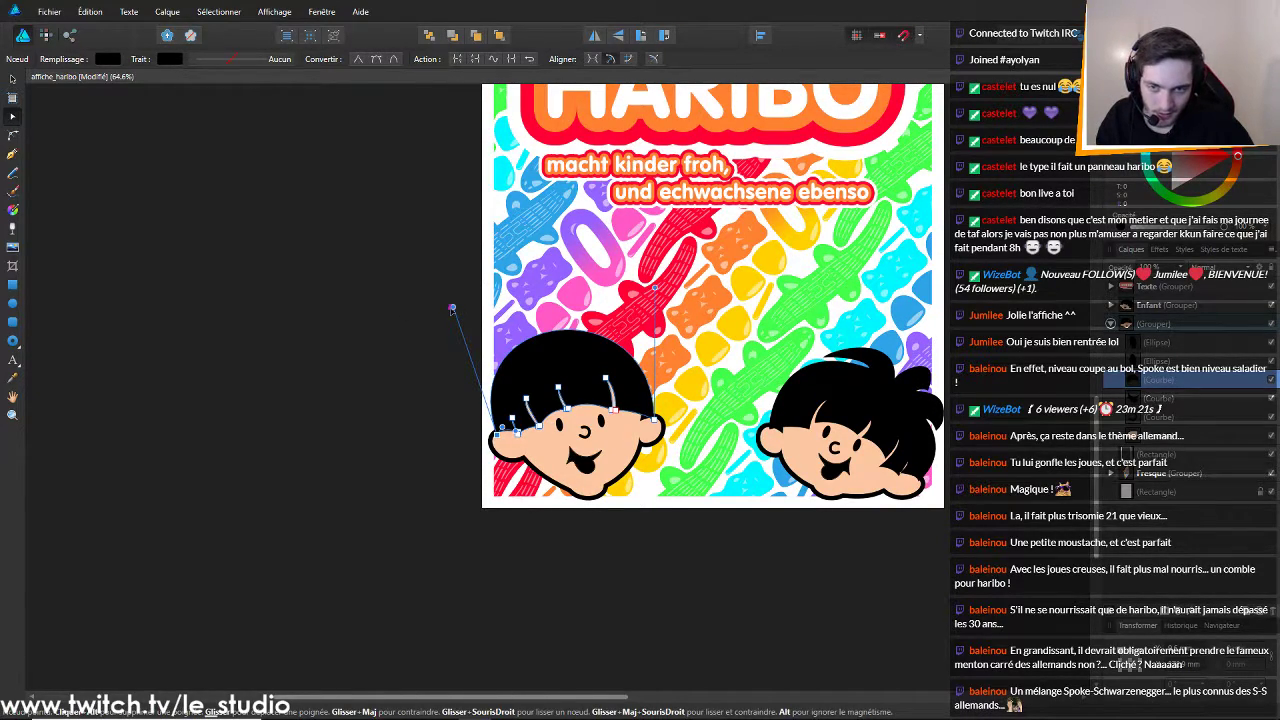
mouse_move(453, 308)
left_mouse_down()
mouse_move(472, 300)
mouse_move(460, 334)
mouse_move(459, 316)
left_mouse_up()
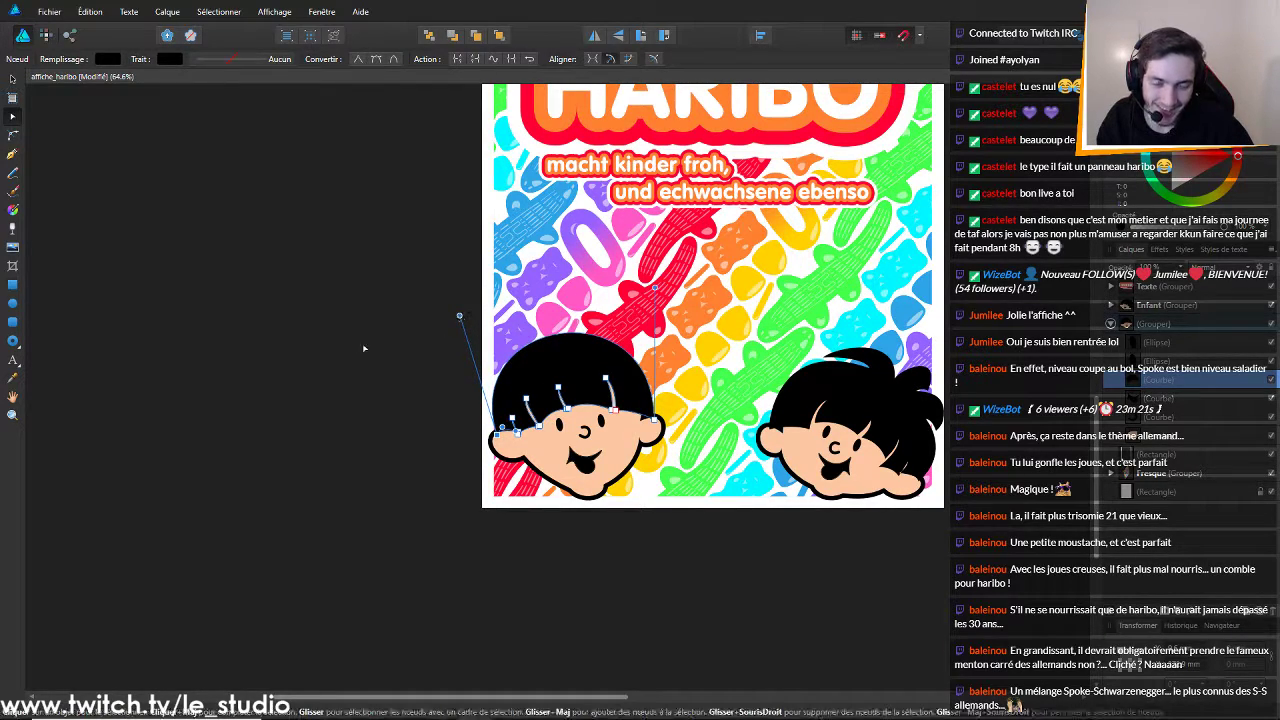
left_click(383, 348)
Examine the bowl-cut head and compare it with the spiky-haired right head, both up close and within the full poster
scroll(149, 374, "down", 4)
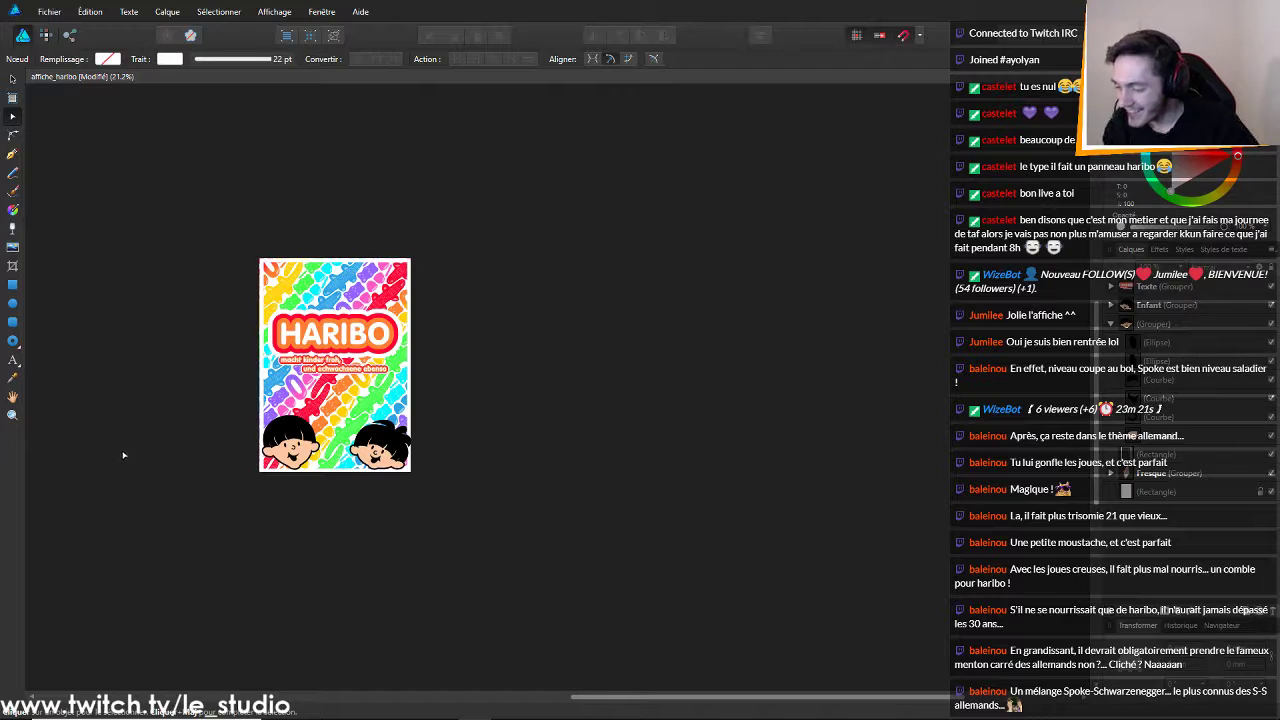
scroll(124, 455, "up", 2)
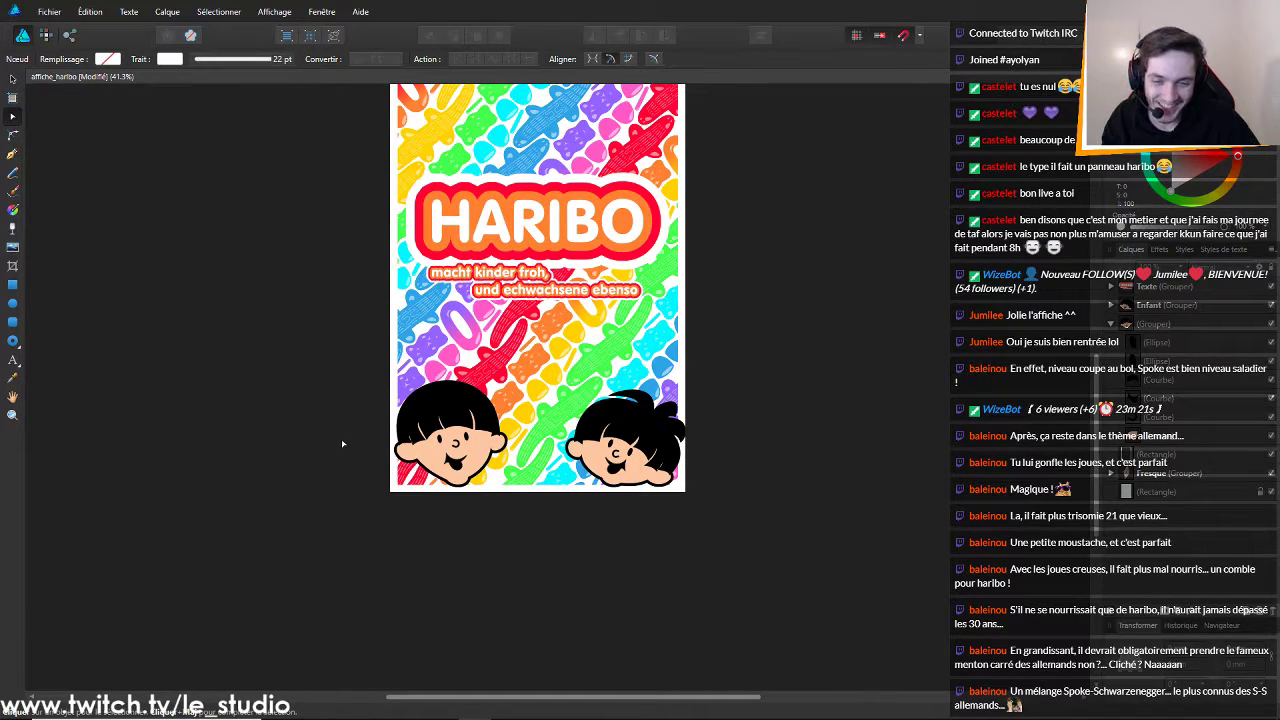
scroll(342, 443, "up", 5)
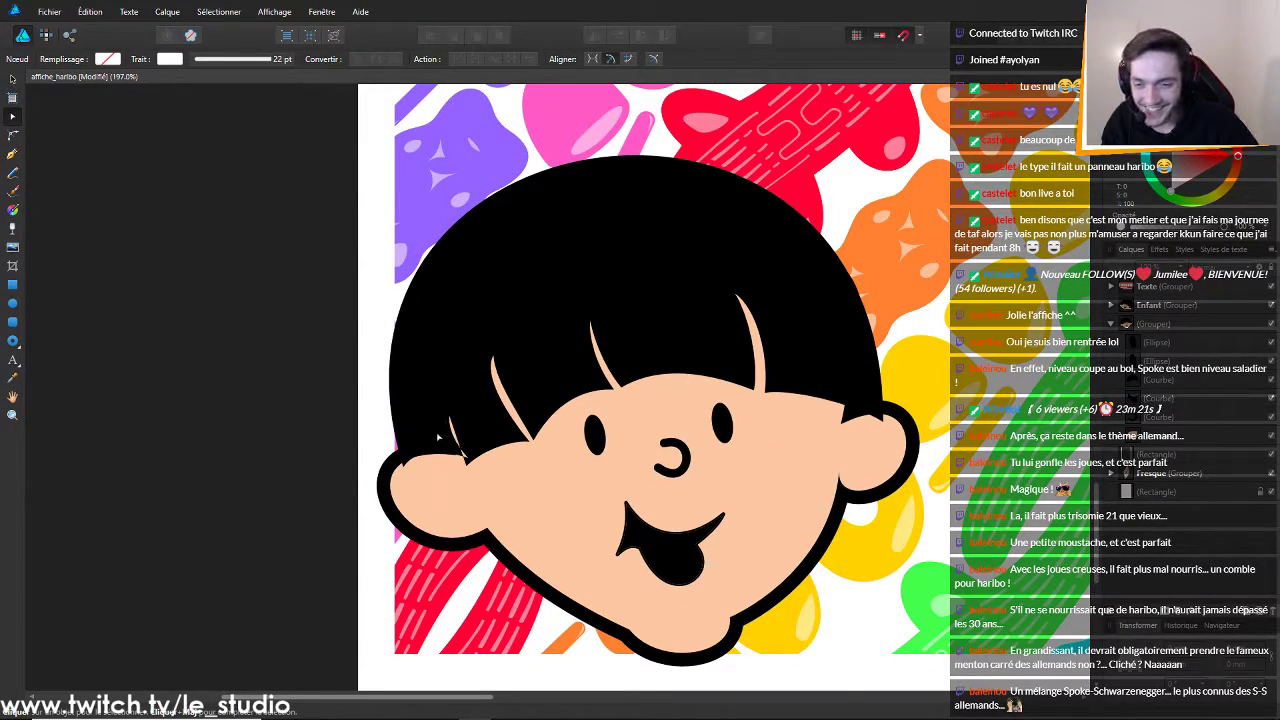
scroll(835, 366, "down", 2)
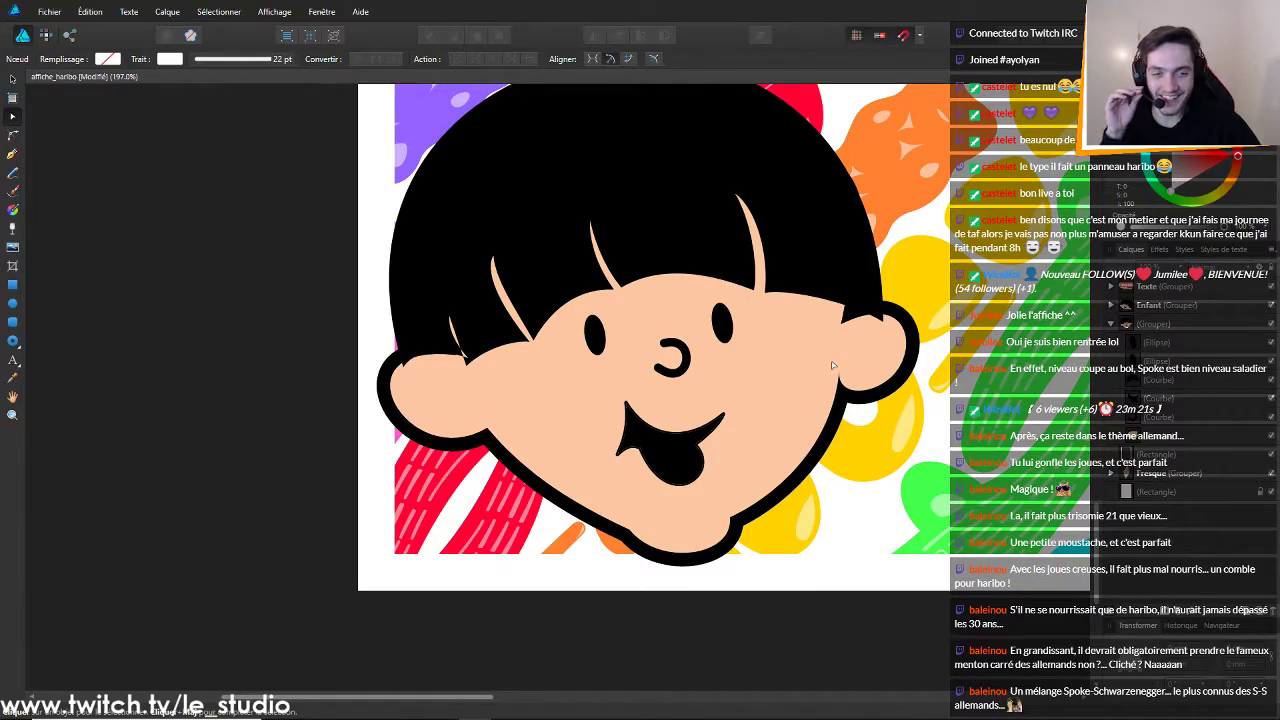
scroll(833, 366, "down", 6)
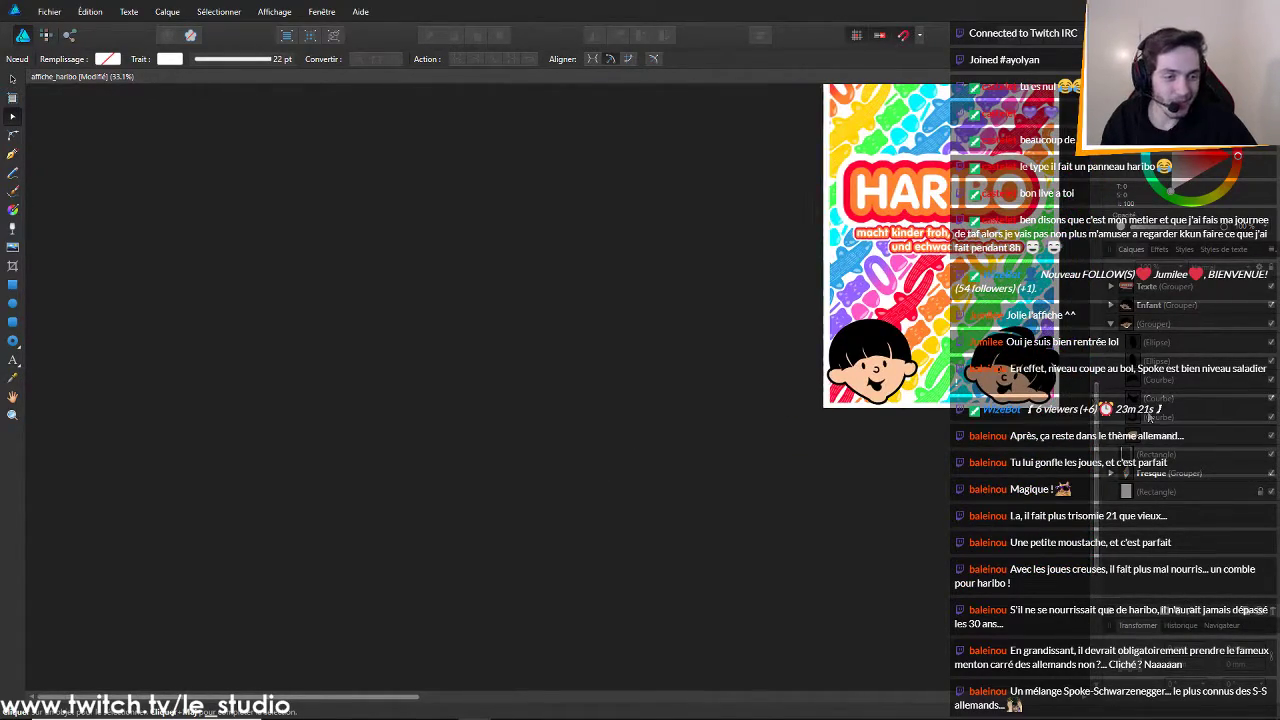
scroll(1010, 362, "up", 6)
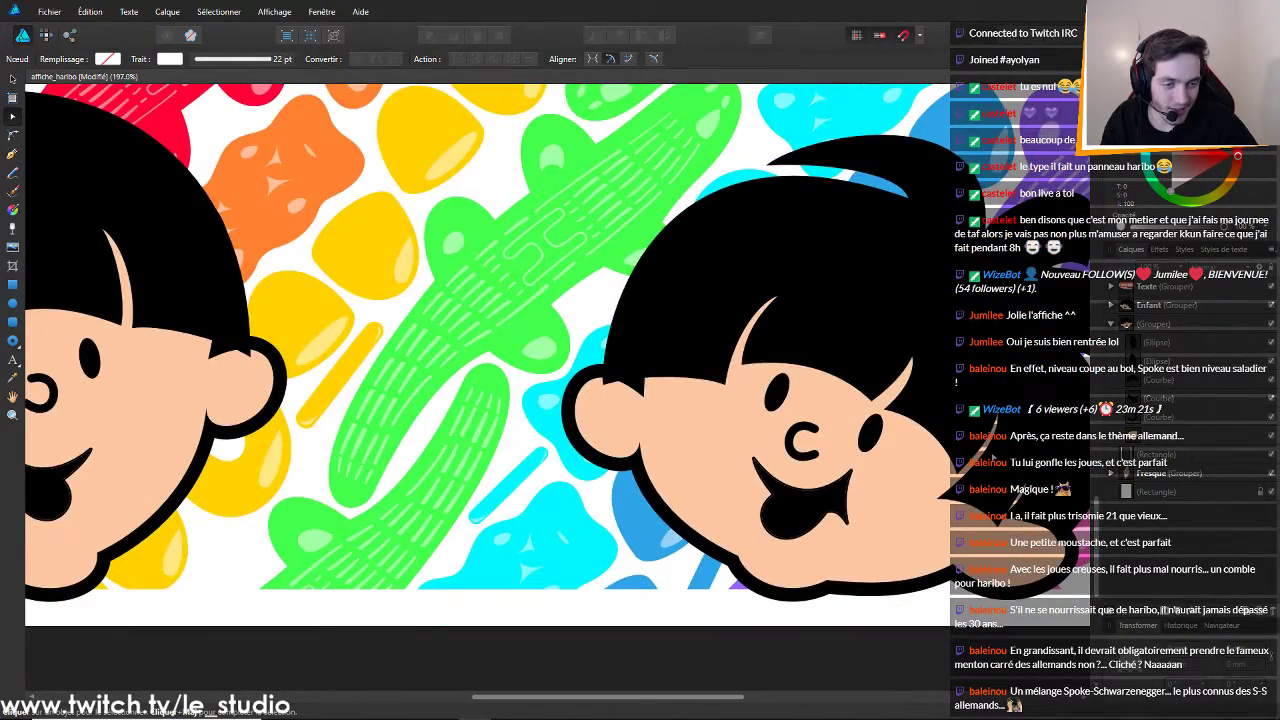
scroll(1010, 530, "up", 4)
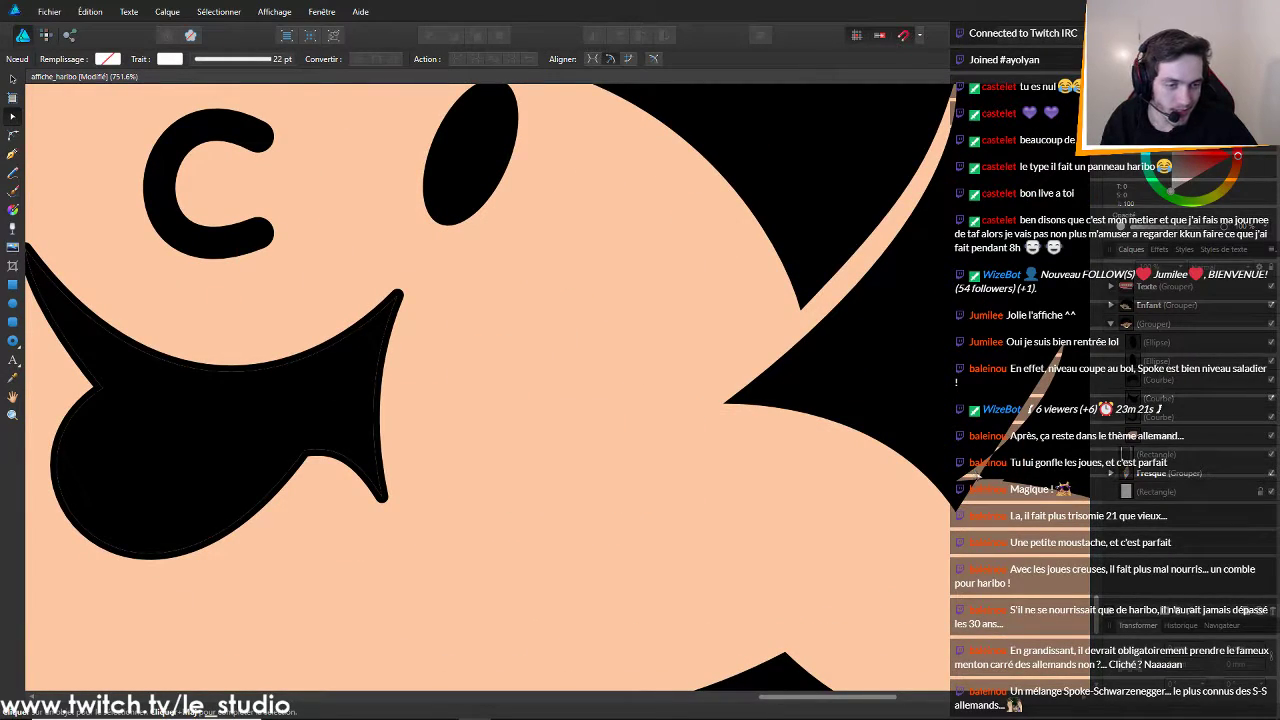
scroll(286, 513, "down", 4)
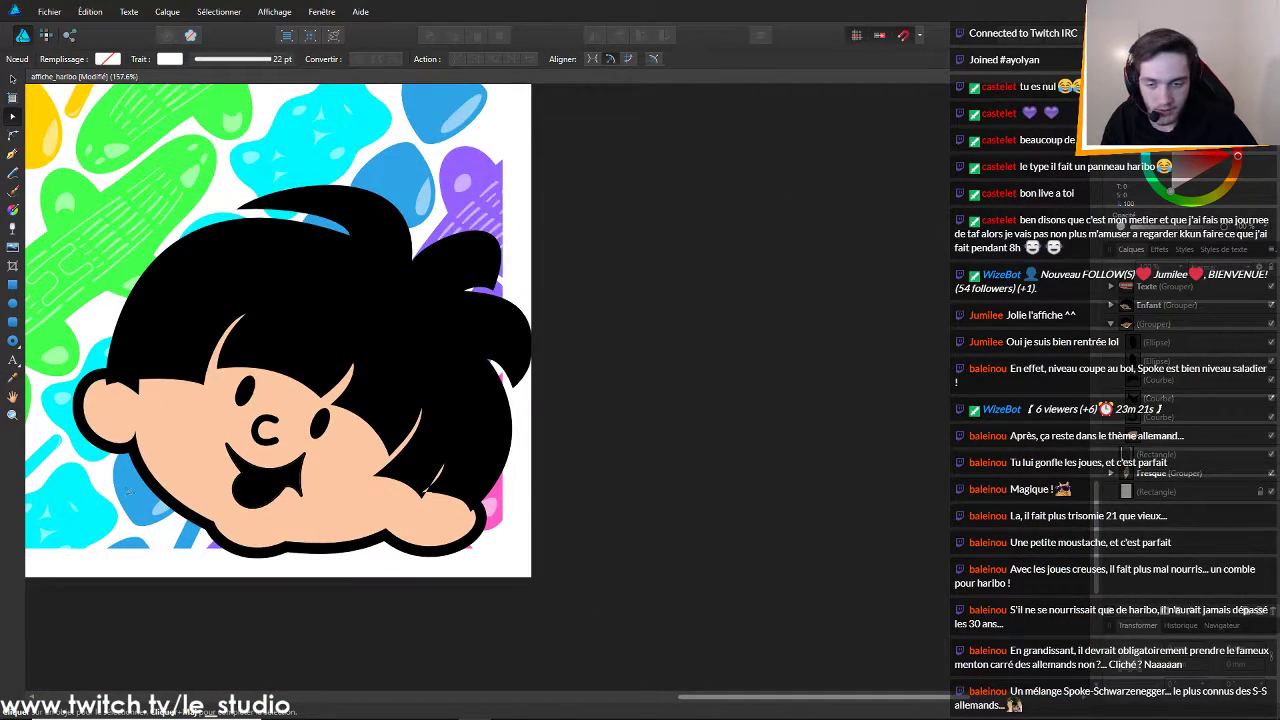
scroll(194, 469, "up", 4)
scroll(334, 486, "down", 4)
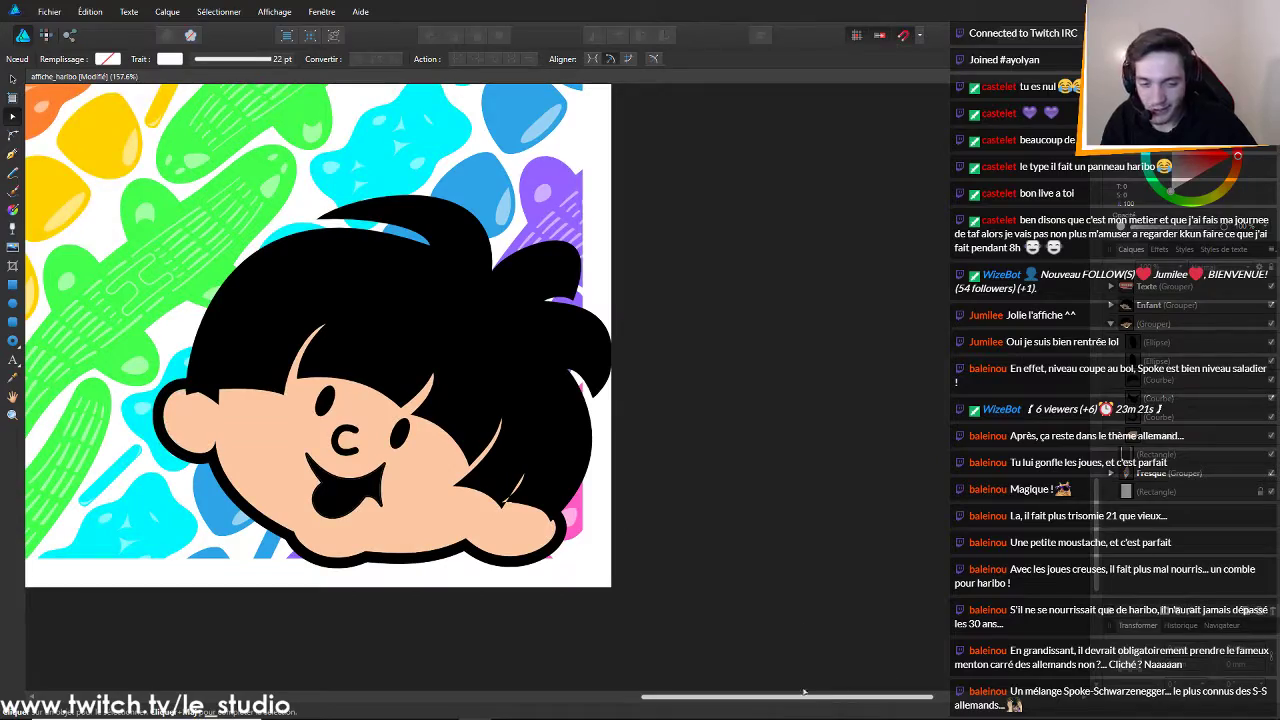
left_click_drag(710, 698, 340, 680)
scroll(313, 438, "down", 2)
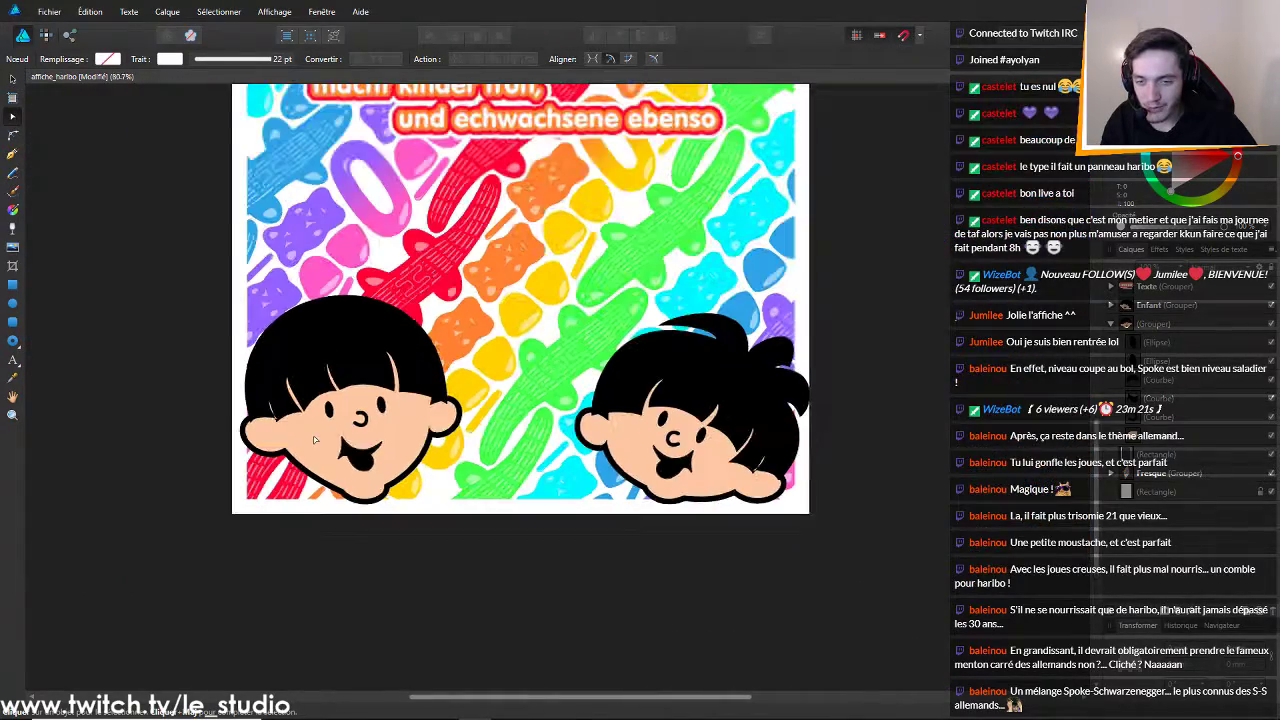
scroll(254, 423, "up", 3)
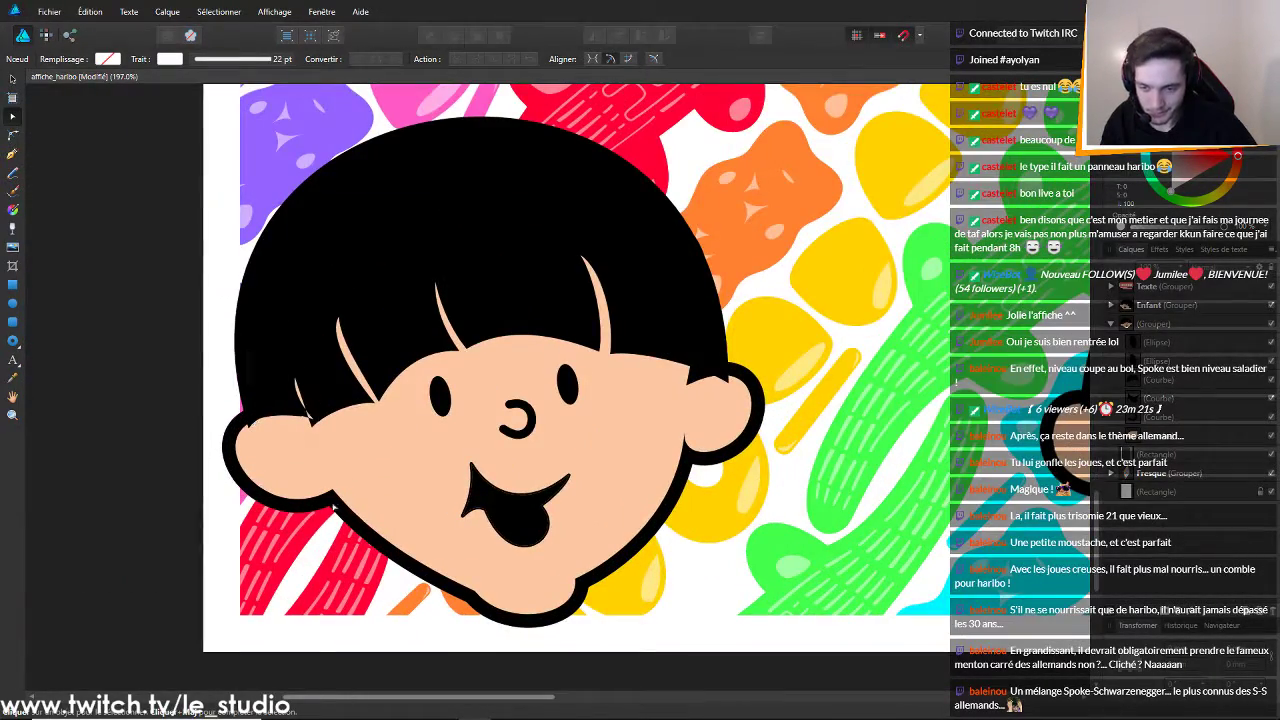
Select the left head's hair curve and undo the bowl-cut edits and some of the crown node deletions
left_click(441, 259)
left_click(457, 228)
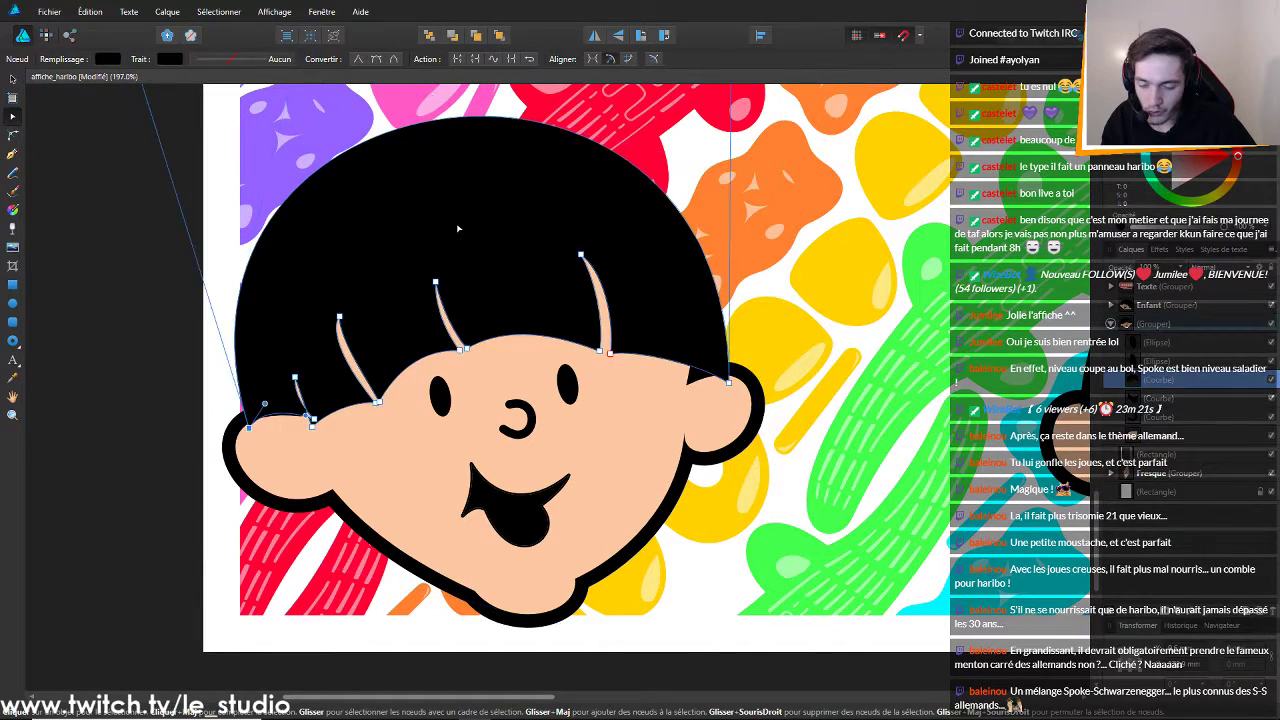
key("ctrl+z")
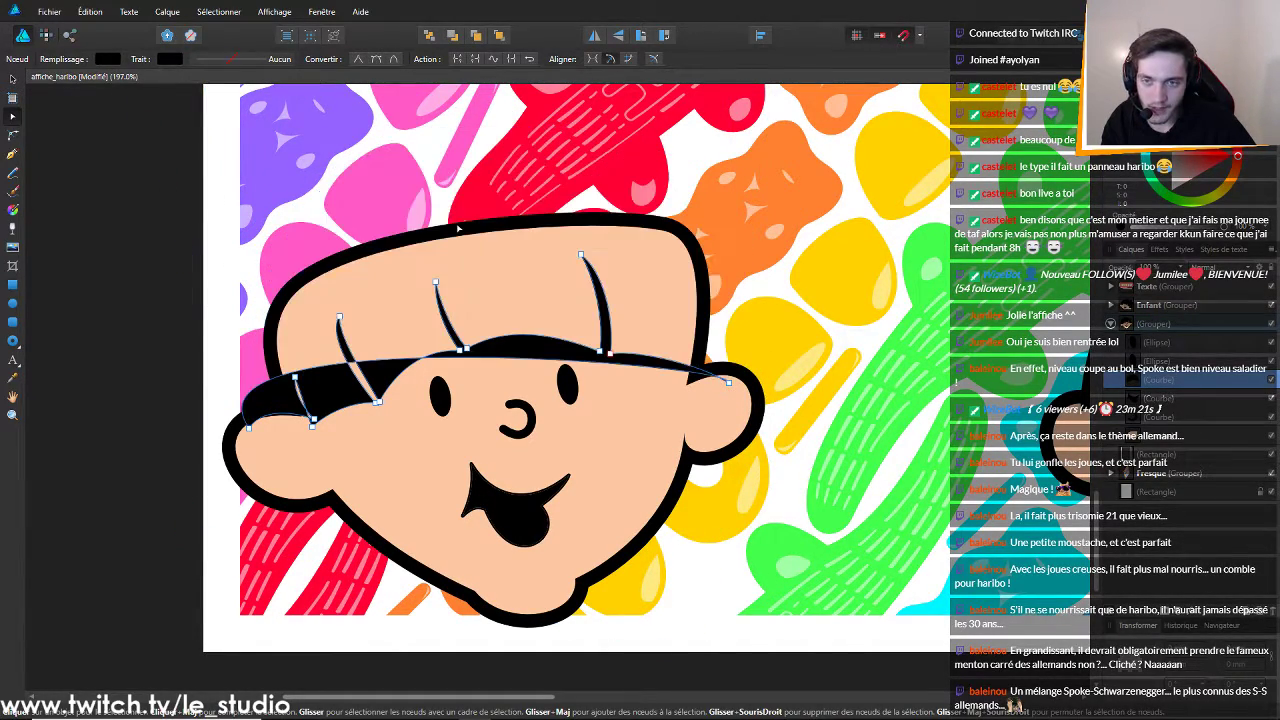
key("ctrl+z")
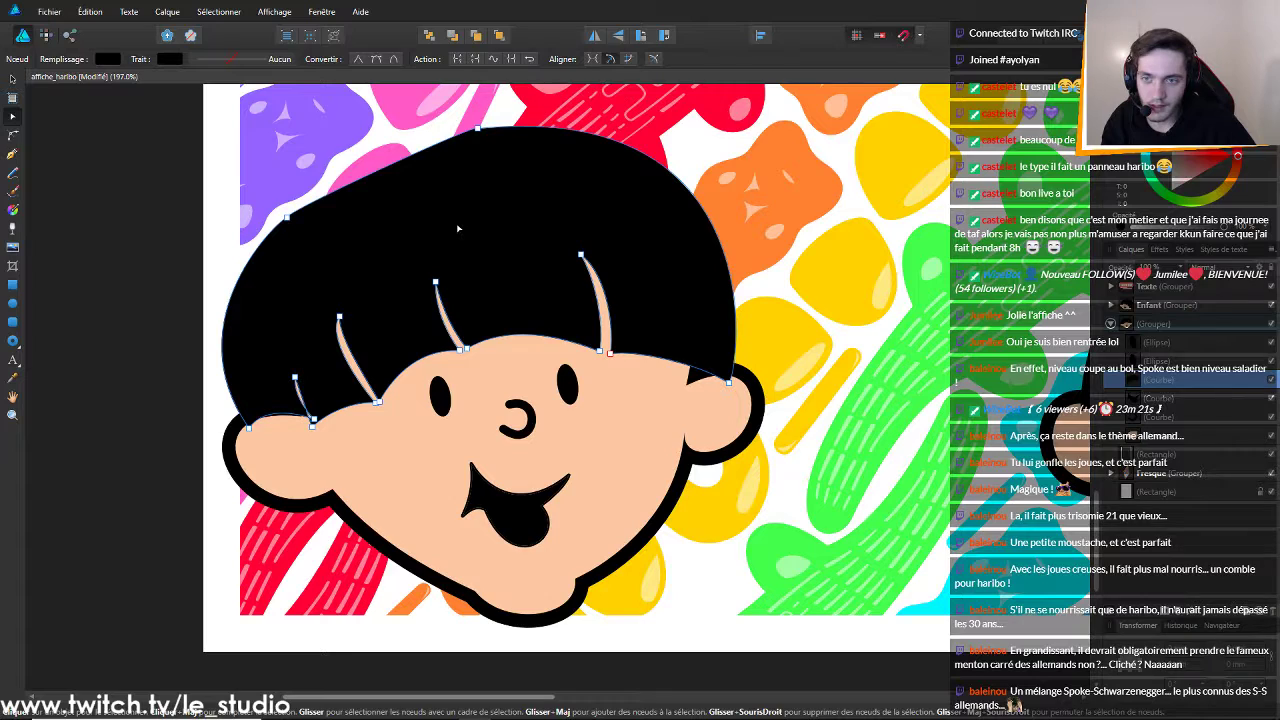
key("ctrl+z")
key("ctrl+z")
key("ctrl+z")
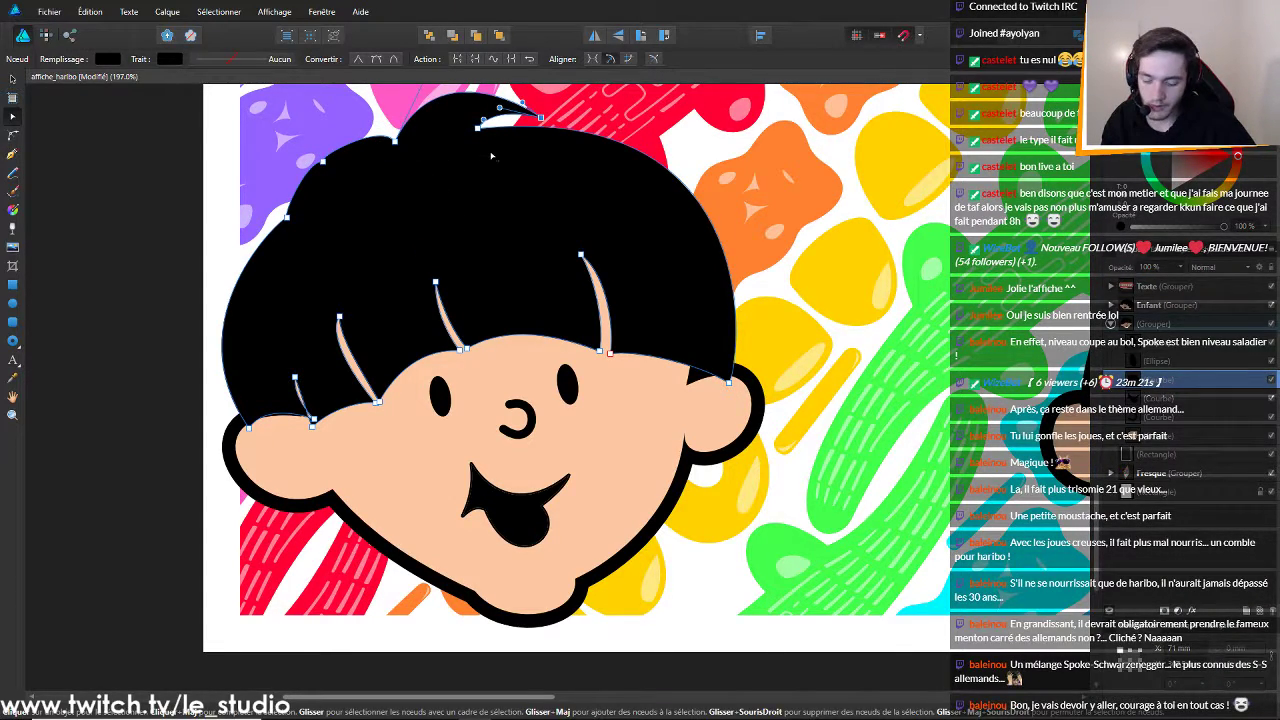
Try to smooth the crown tufts into a continuous outline and reshape the curve at the two remaining upper nodes
key("ctrl+z")
key("ctrl+z")
key("ctrl+z")
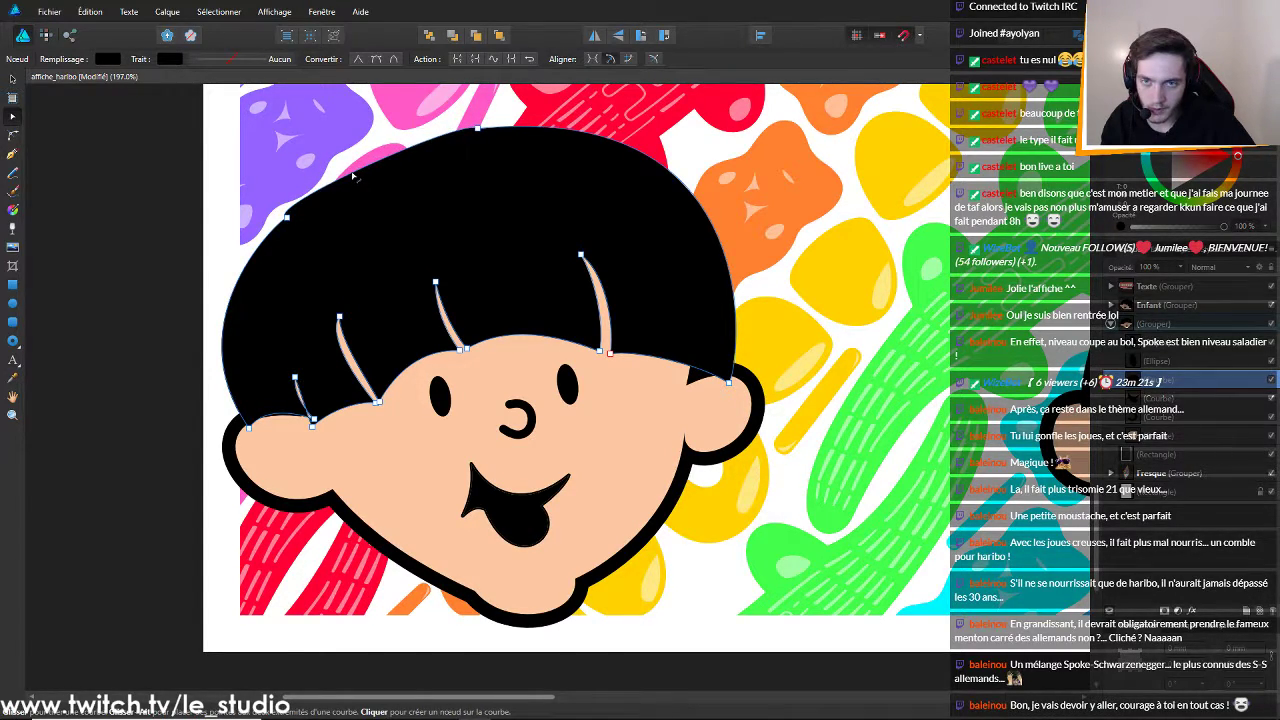
left_click(286, 215)
left_click_drag(286, 215, 318, 183)
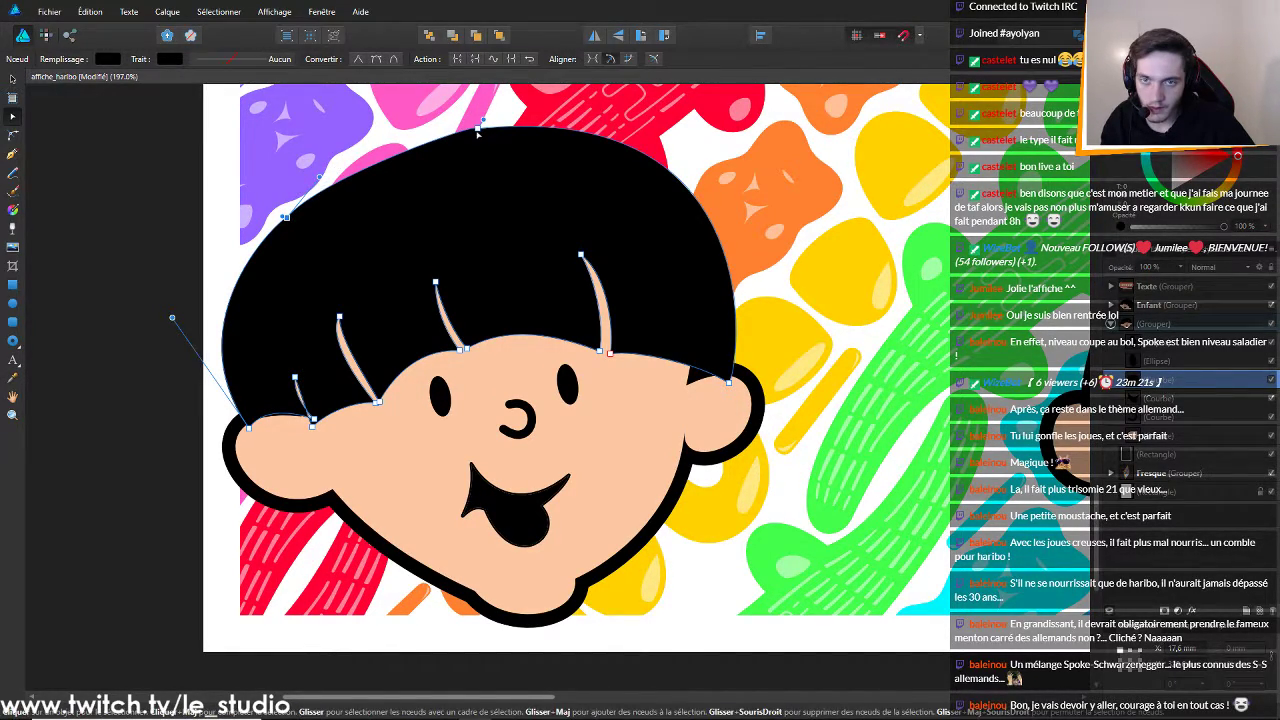
left_click(477, 128)
left_click_drag(484, 120, 400, 130)
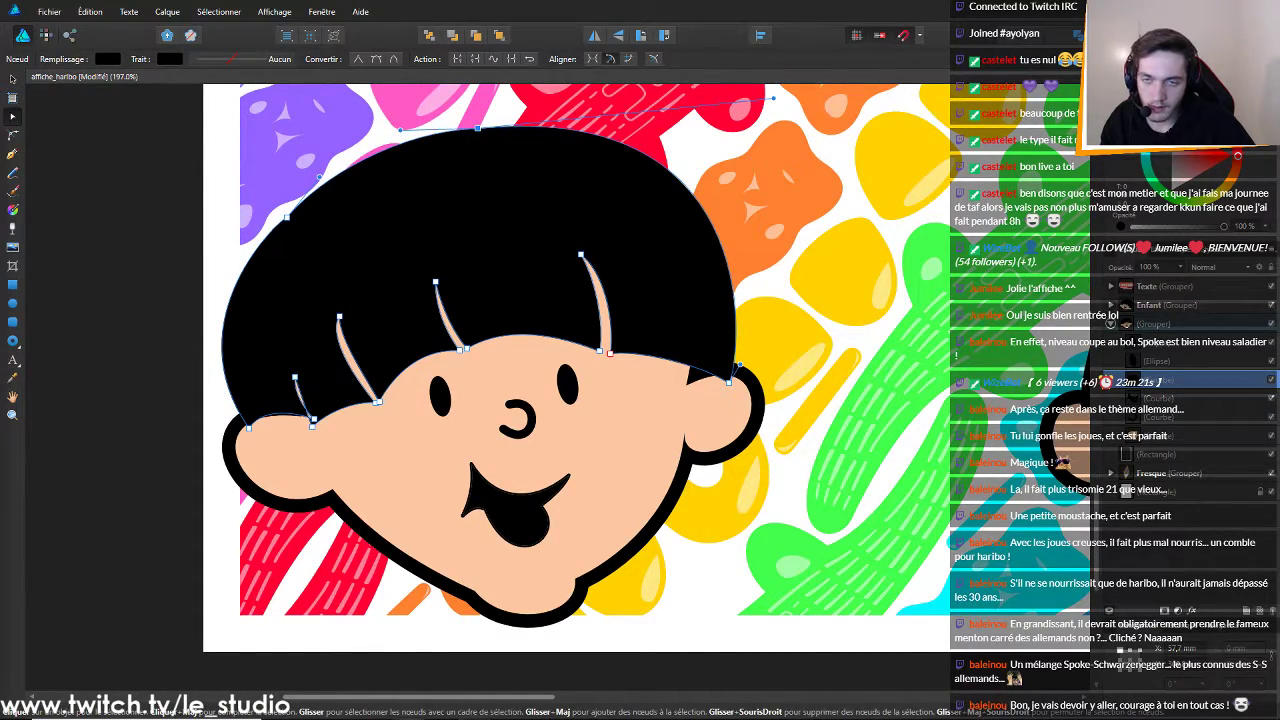
left_click(88, 246)
scroll(122, 289, "down", 7)
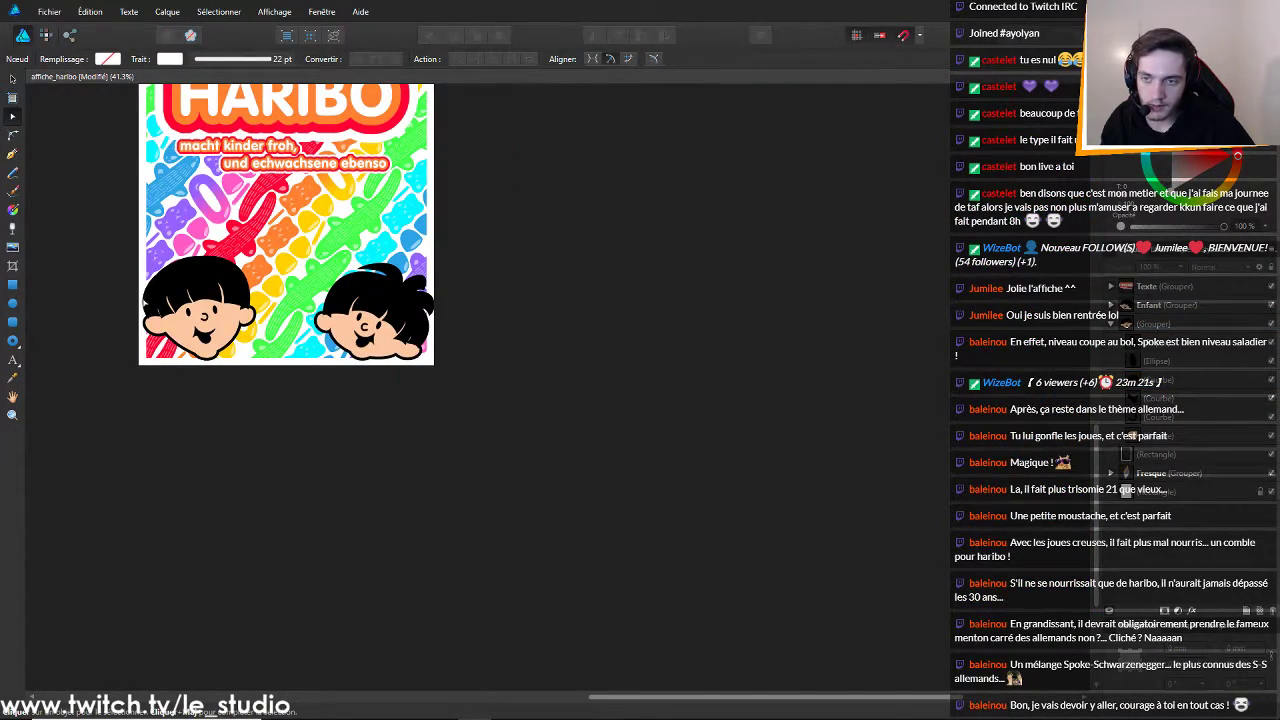
scroll(137, 311, "up", 4)
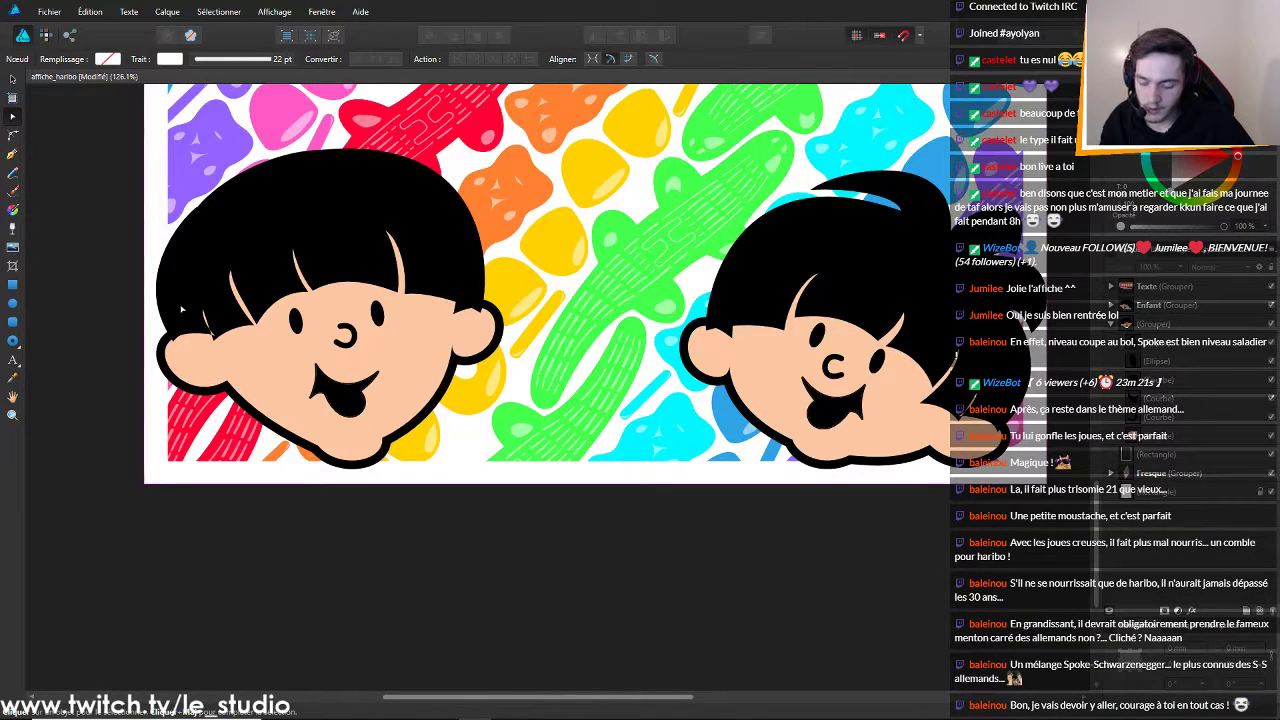
Reselect the left head's hair and undo all its outline edits back to the original spiky tufts
left_click(181, 309)
key("ctrl+z")
key("ctrl+z")
key("ctrl+z")
key("ctrl+z")
key("ctrl+z")
key("ctrl+z")
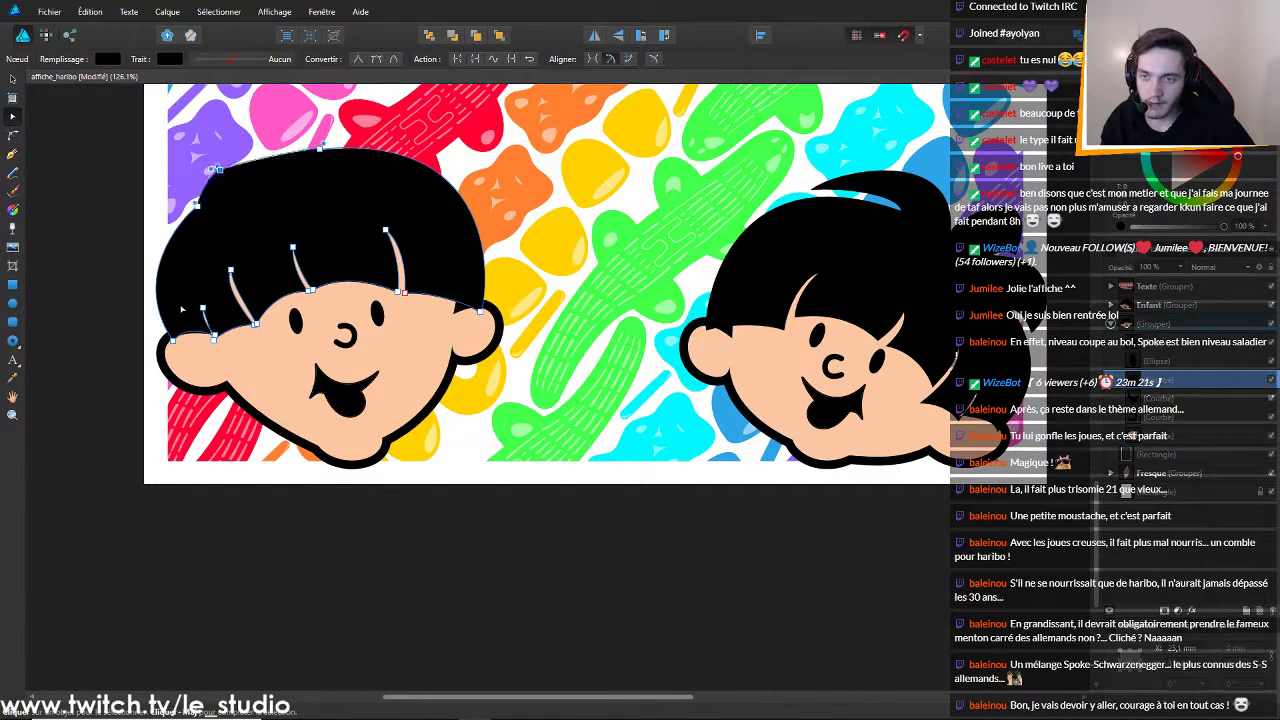
key("ctrl+z")
key("ctrl+z")
key("ctrl+z")
key("ctrl+z")
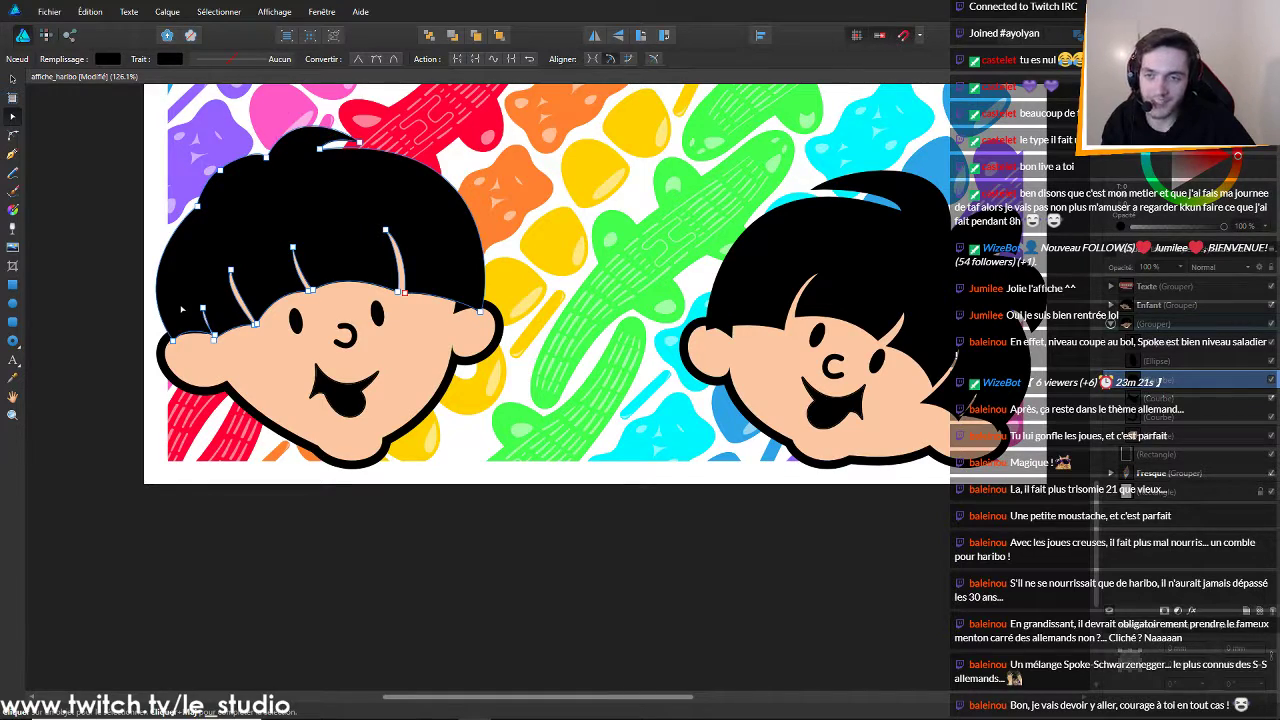
key("ctrl+z")
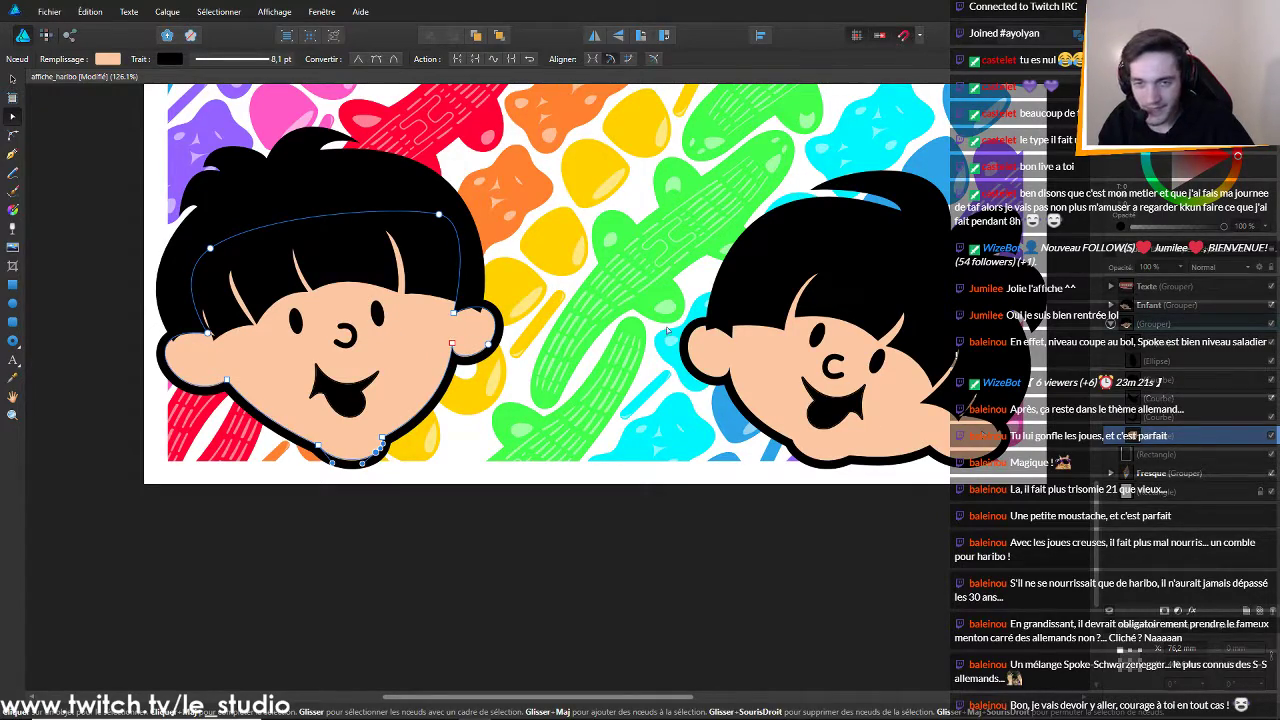
Examine the left head's spiky hair and chin against the right head at several zoom levels
scroll(280, 277, "up", 3)
scroll(280, 277, "down", 6)
scroll(279, 279, "up", 5)
scroll(200, 241, "down", 1)
scroll(199, 241, "down", 4)
left_click(199, 241)
scroll(197, 240, "up", 3)
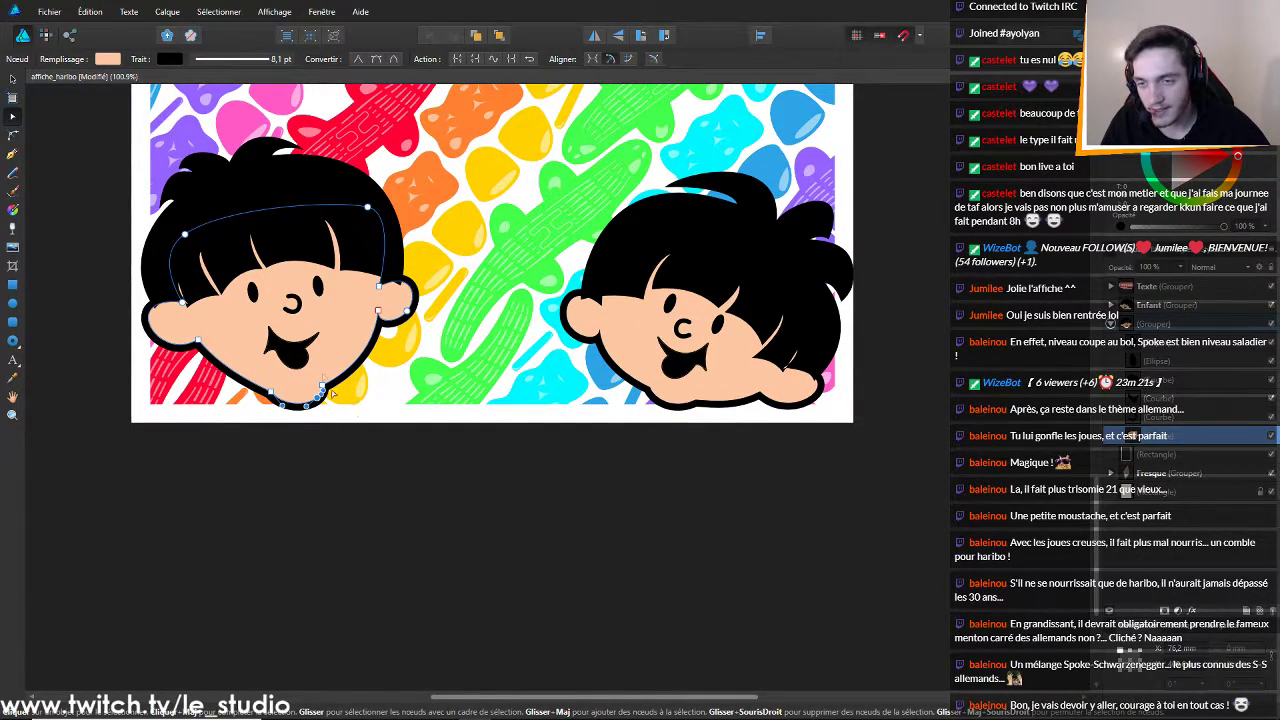
scroll(337, 400, "down", 1)
scroll(310, 319, "up", 4)
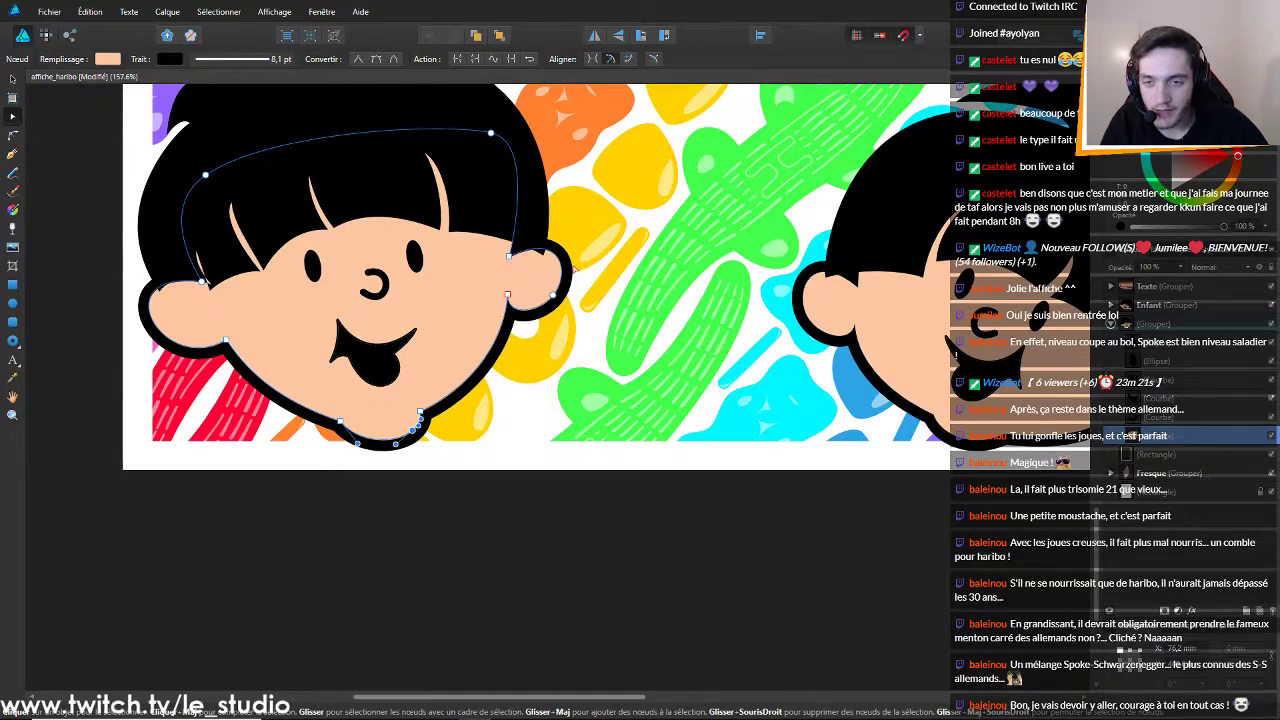
scroll(577, 268, "down", 5)
scroll(376, 208, "up", 5)
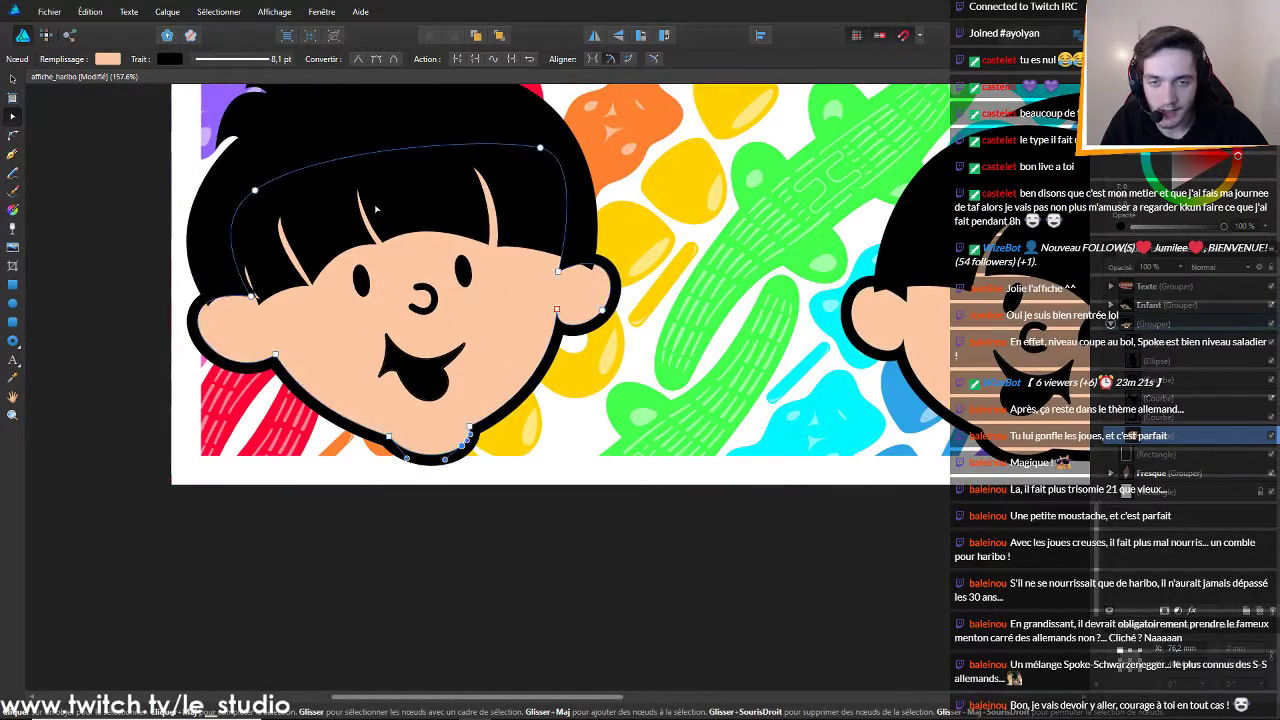
Try to remove the leftmost slit in the left head's fringe by deleting its nodes, and check the fringe up close
scroll(376, 208, "up", 2)
left_click(273, 259)
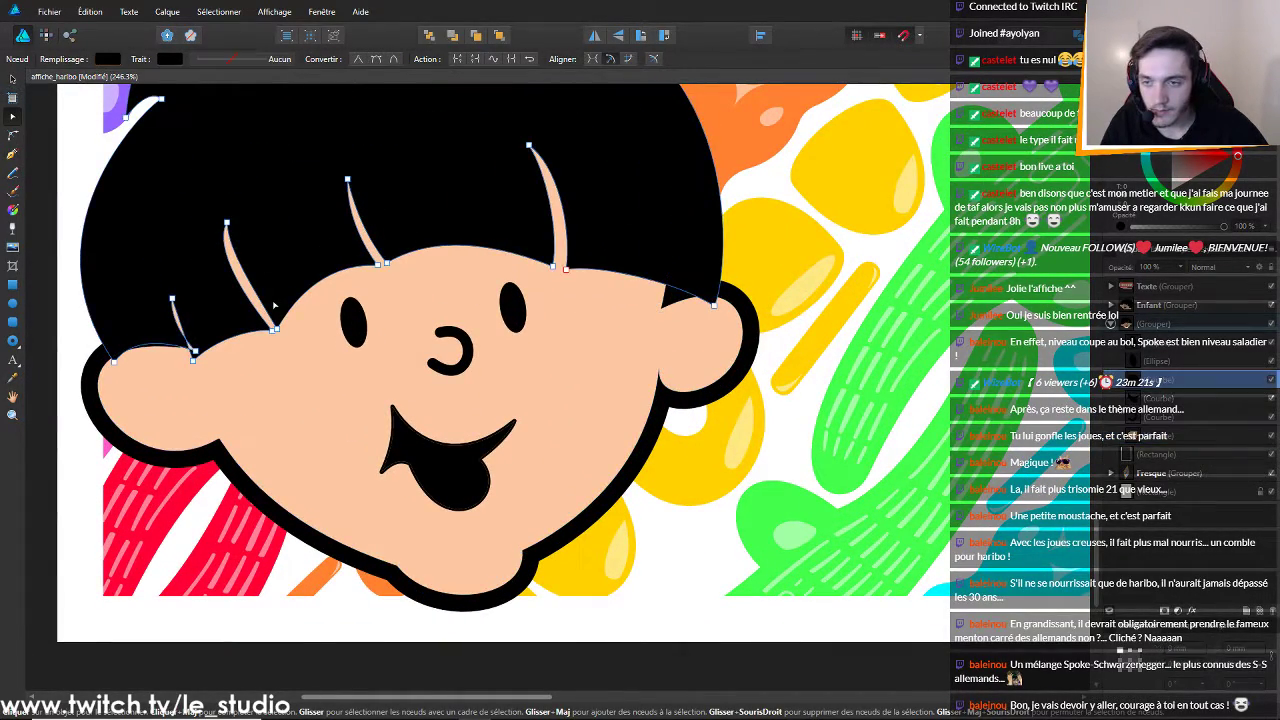
key("Delete")
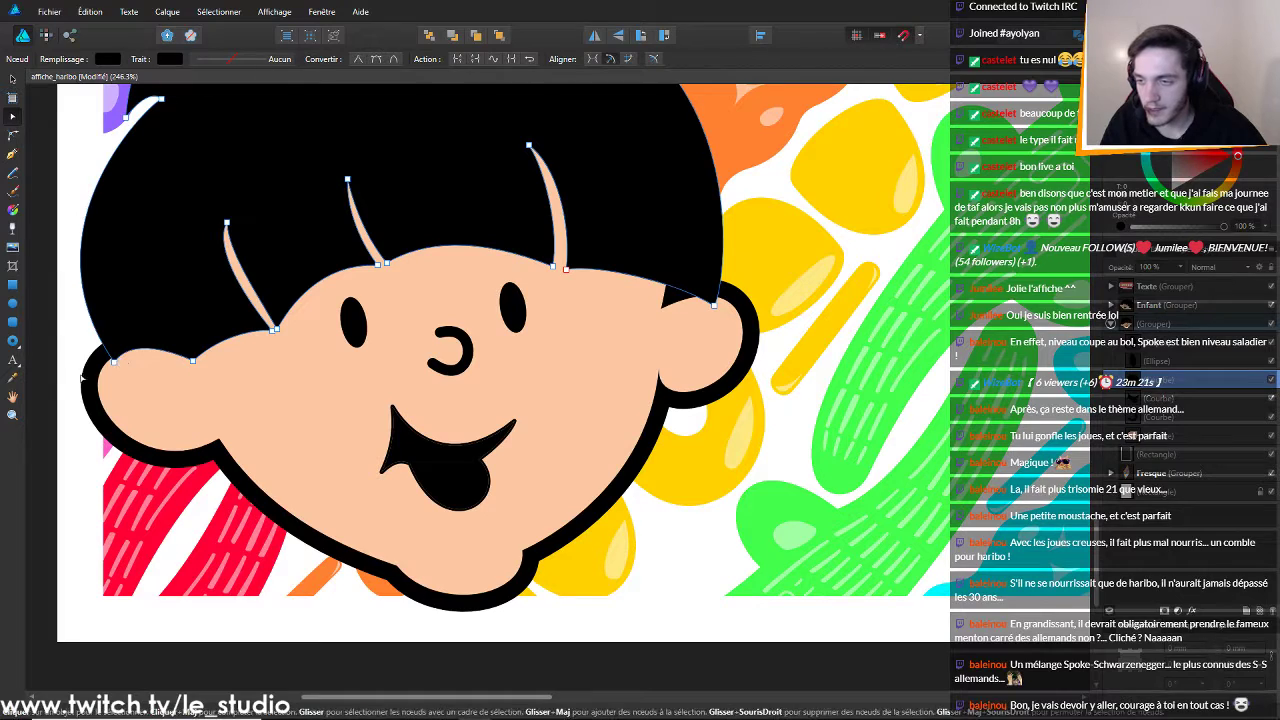
left_click(50, 385)
scroll(300, 342, "down", 6)
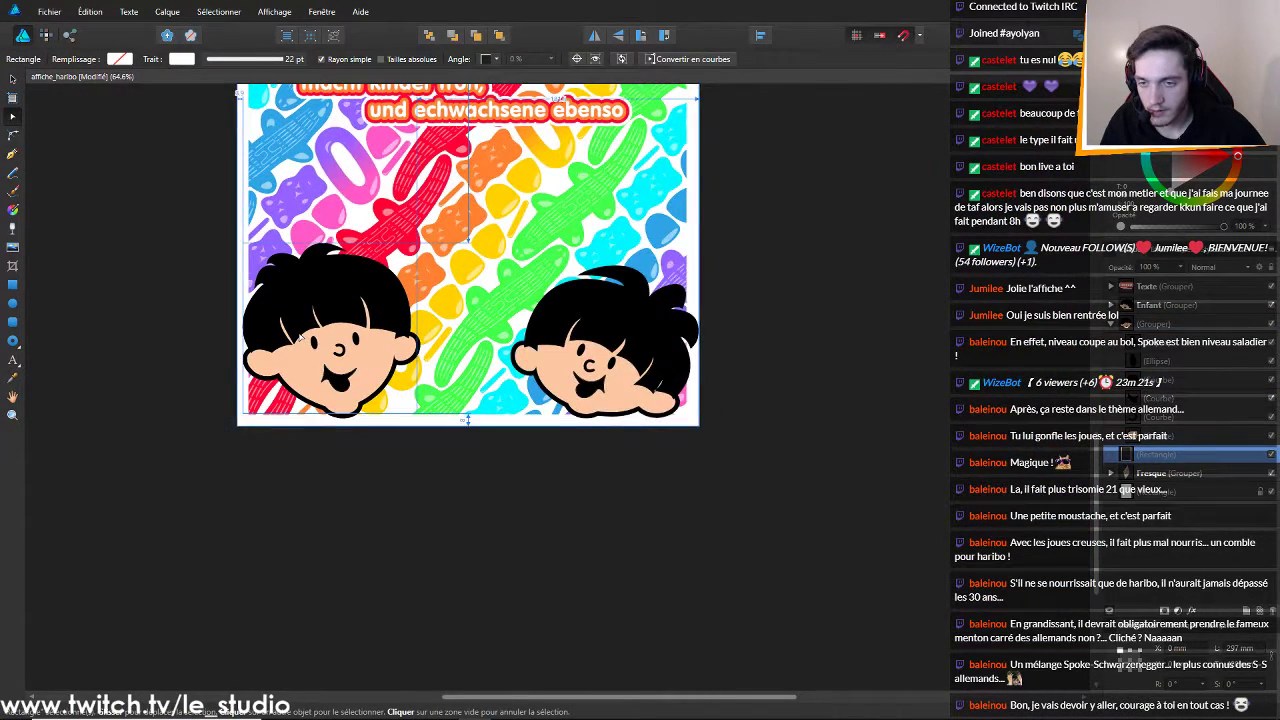
scroll(300, 336, "down", 1)
double_click(299, 337)
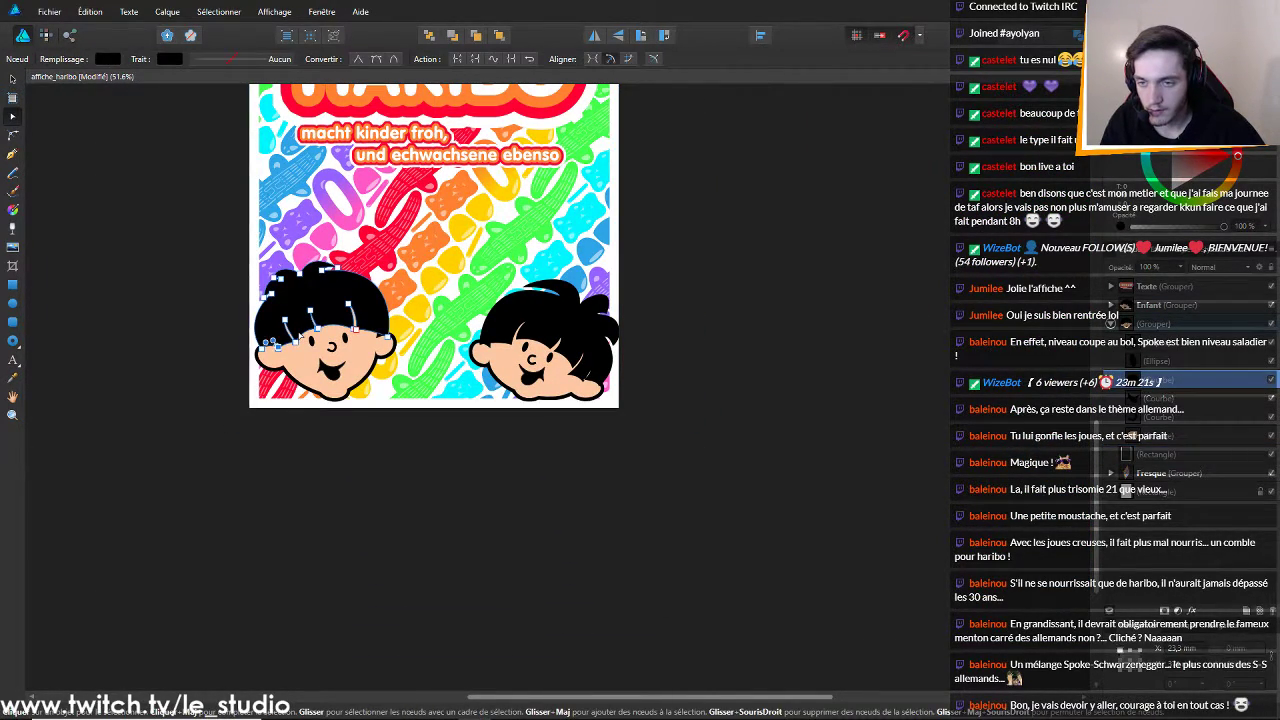
left_click(300, 338)
scroll(238, 340, "up", 8)
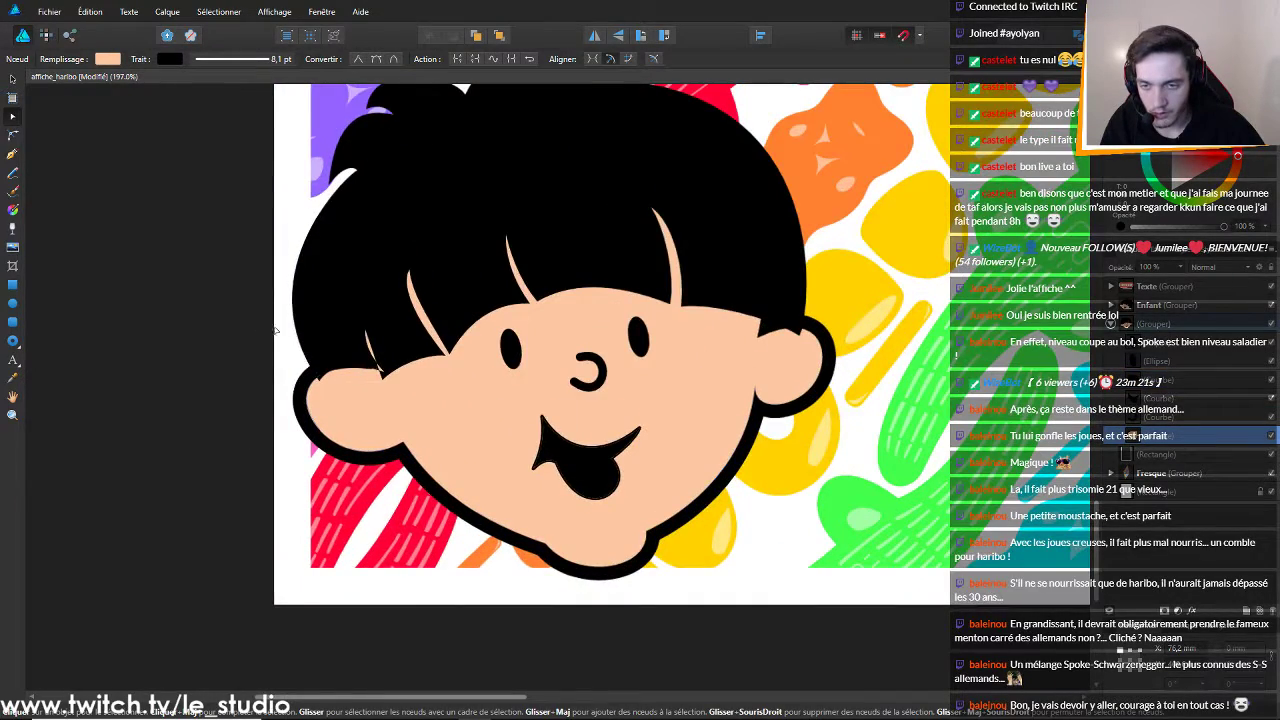
scroll(352, 325, "up", 1)
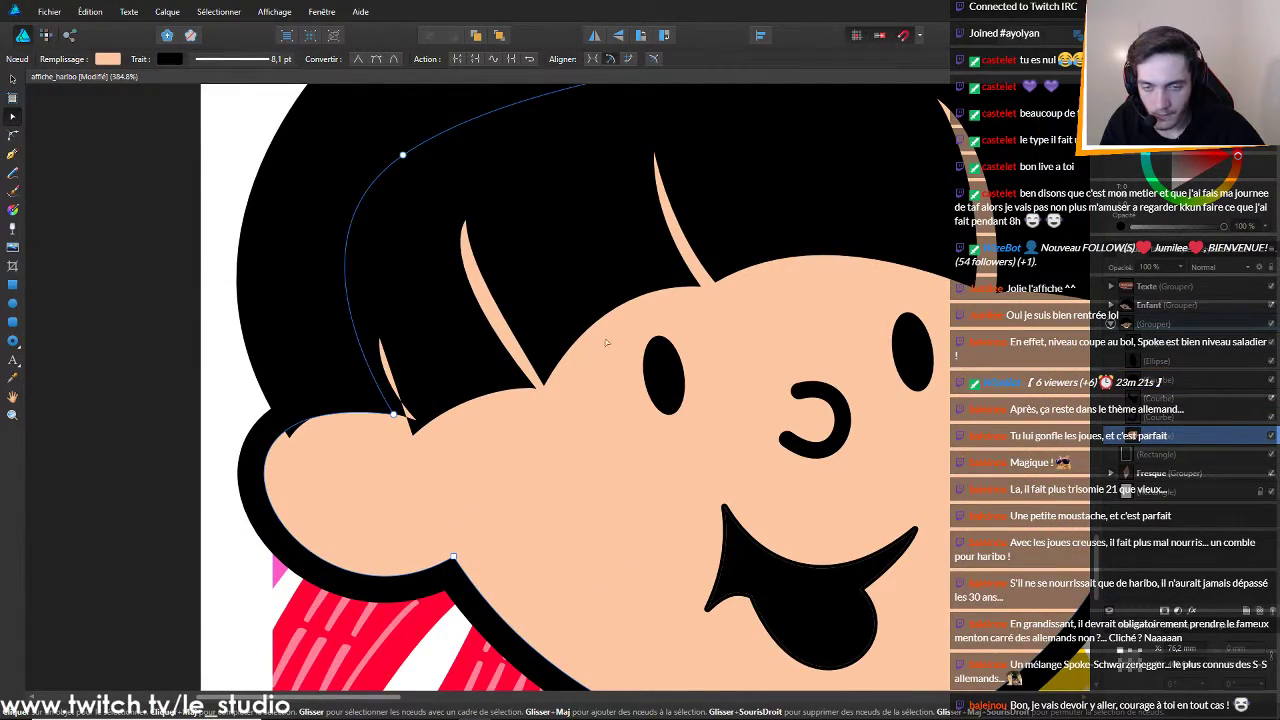
scroll(592, 348, "down", 4)
Select the left head's hair and delete the nodes forming the second slit from the left in its fringe
left_click(584, 320)
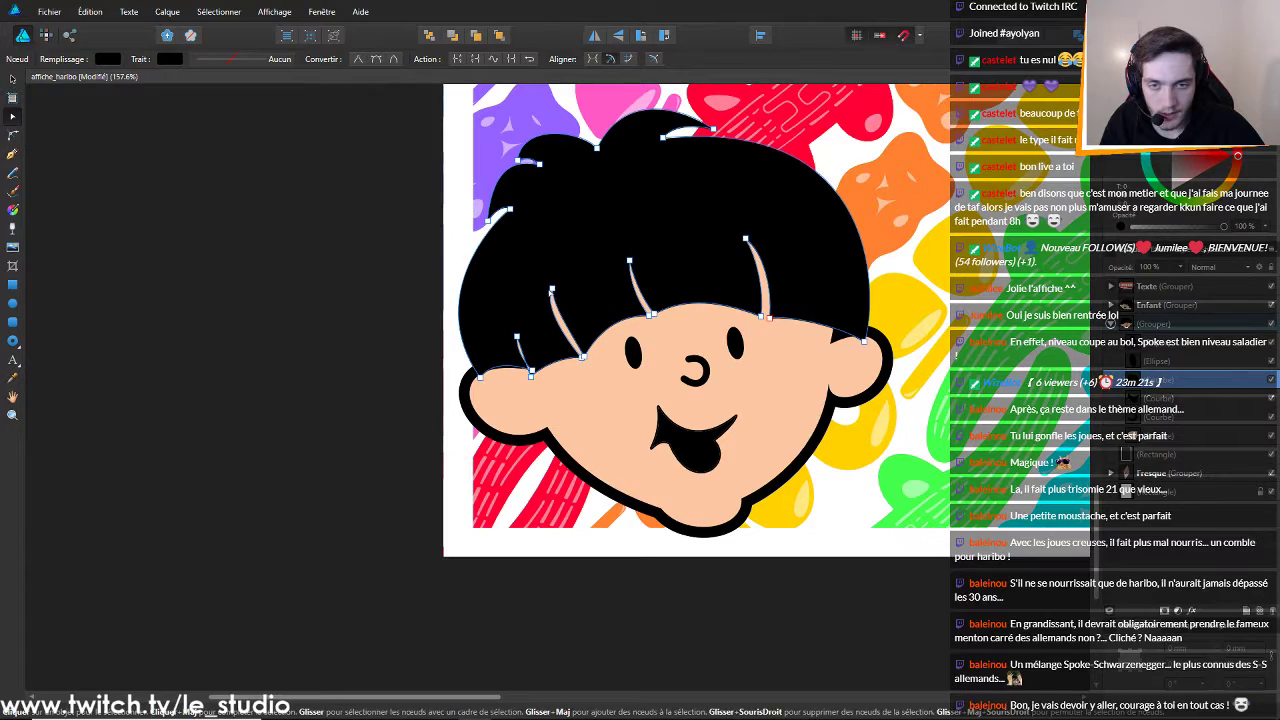
left_click(584, 357)
key("Delete")
left_click(583, 358)
key("Delete")
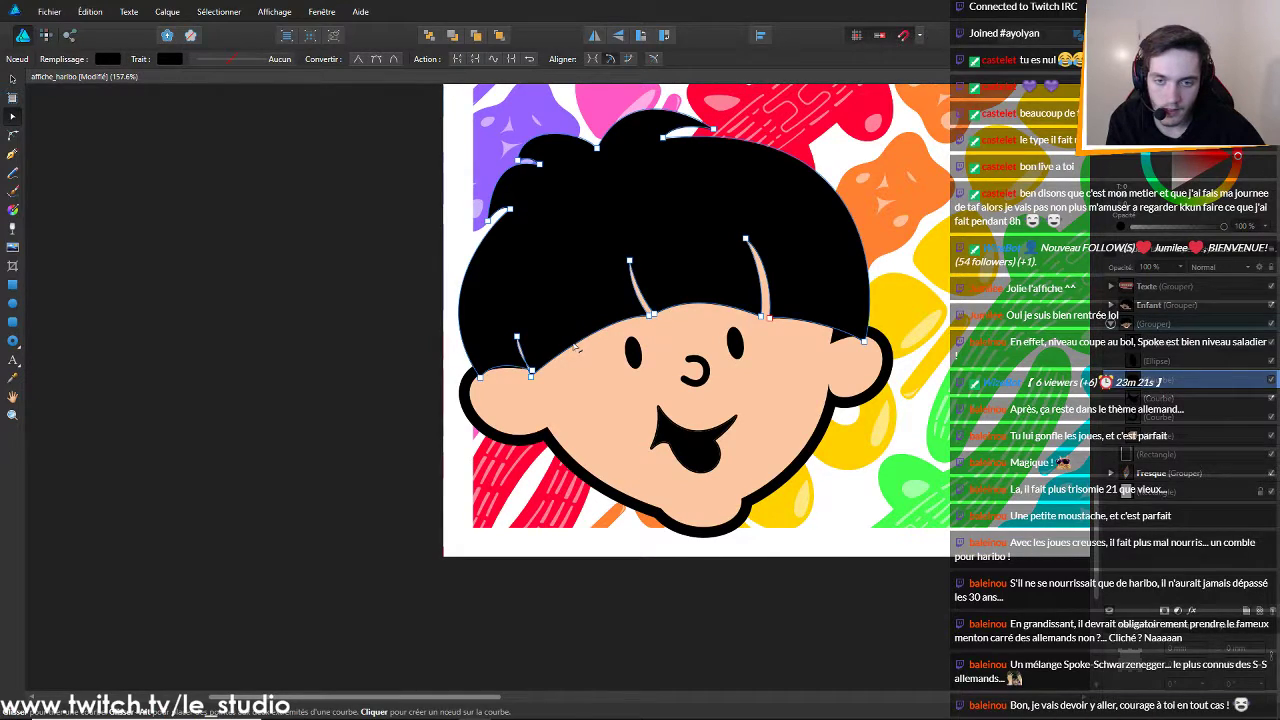
Compare the left head's simplified fringe with the right head, both up close and within the full poster
left_click(450, 373)
scroll(764, 348, "down", 2)
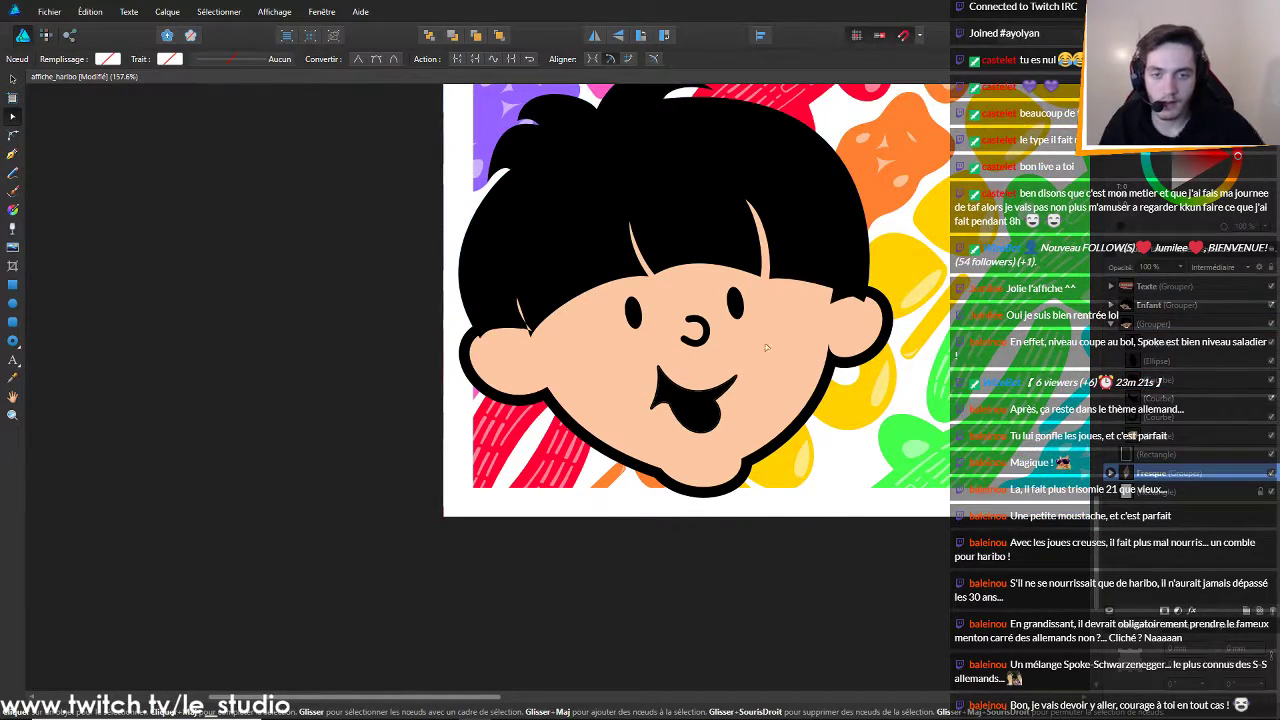
scroll(823, 333, "down", 5)
scroll(858, 326, "down", 3)
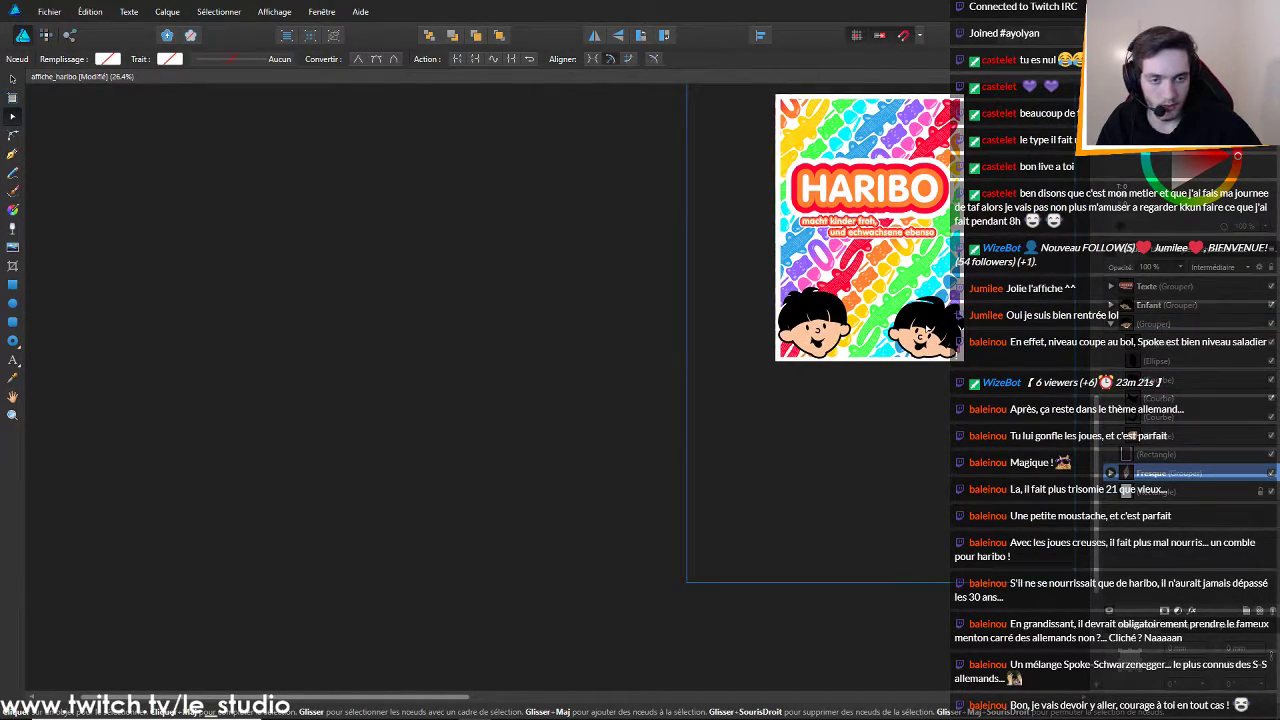
scroll(927, 328, "up", 6)
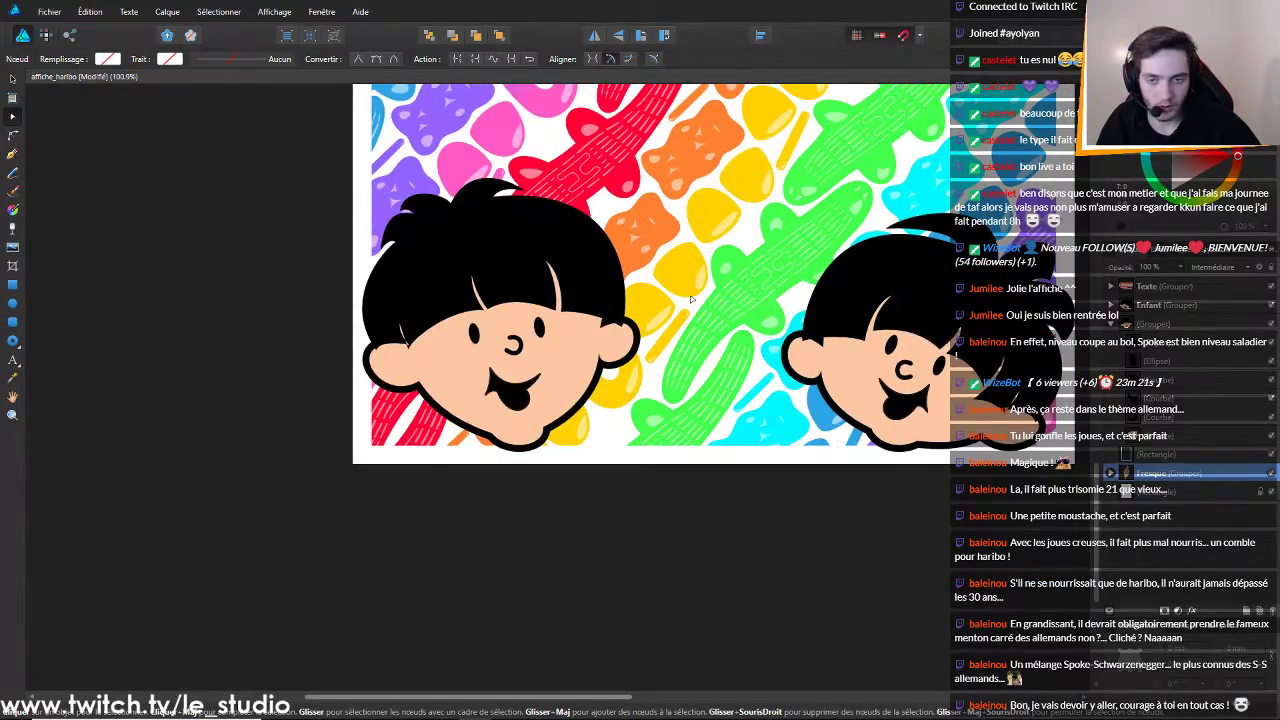
scroll(695, 298, "up", 3)
scroll(600, 297, "down", 4)
scroll(501, 296, "up", 1)
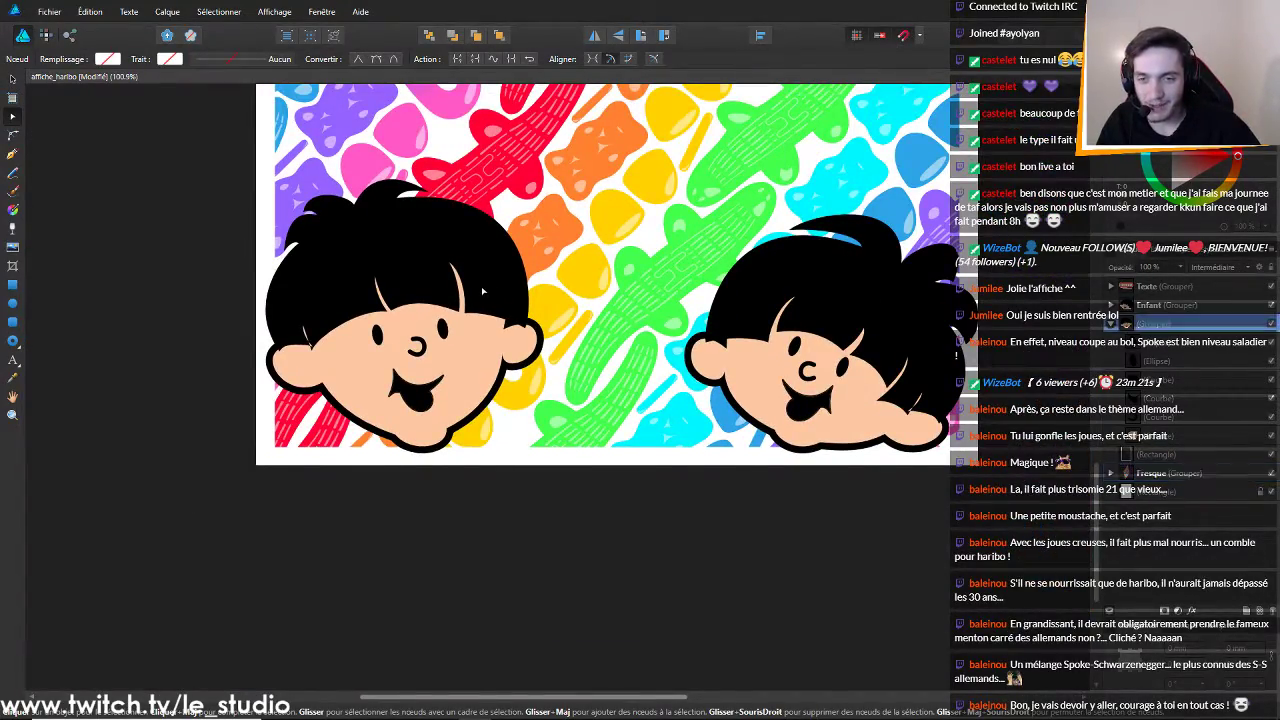
Narrow the rightmost slit in the left head's fringe by adjusting its base node and curve, and deselect the hair
left_click(464, 306)
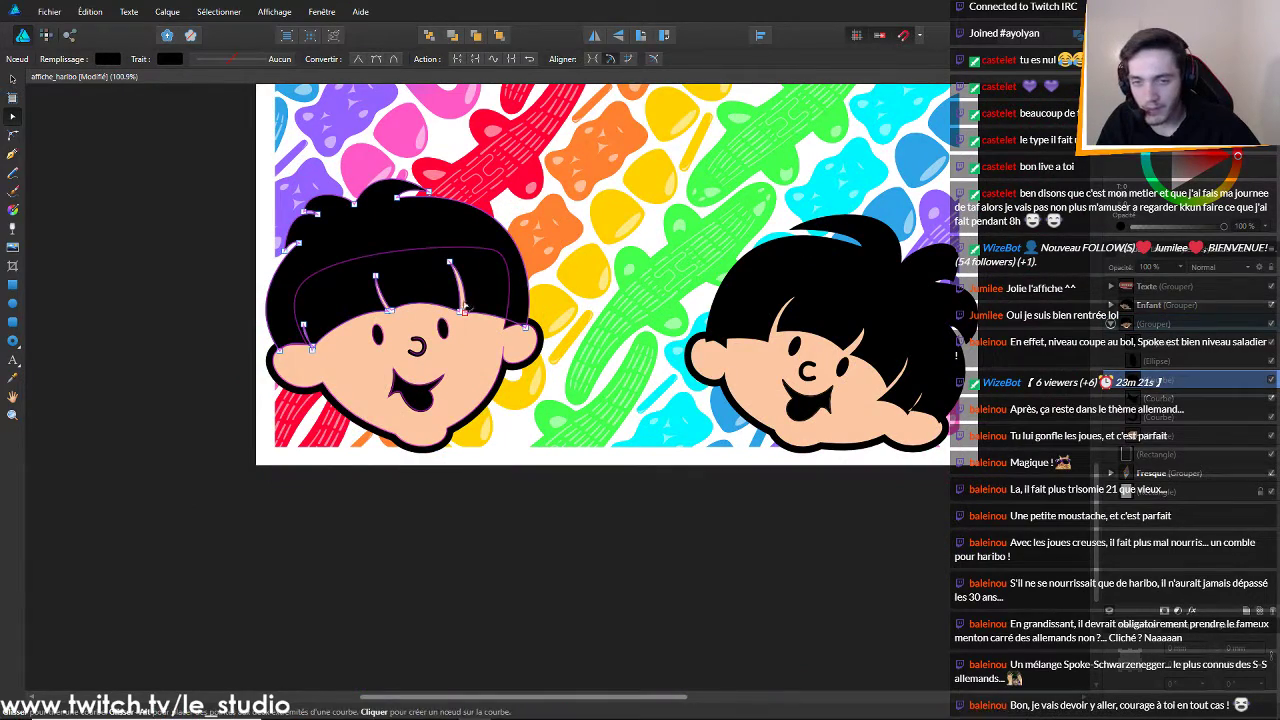
scroll(464, 306, "up", 3)
left_click(497, 337)
left_click_drag(486, 229, 476, 228)
scroll(539, 336, "down", 4)
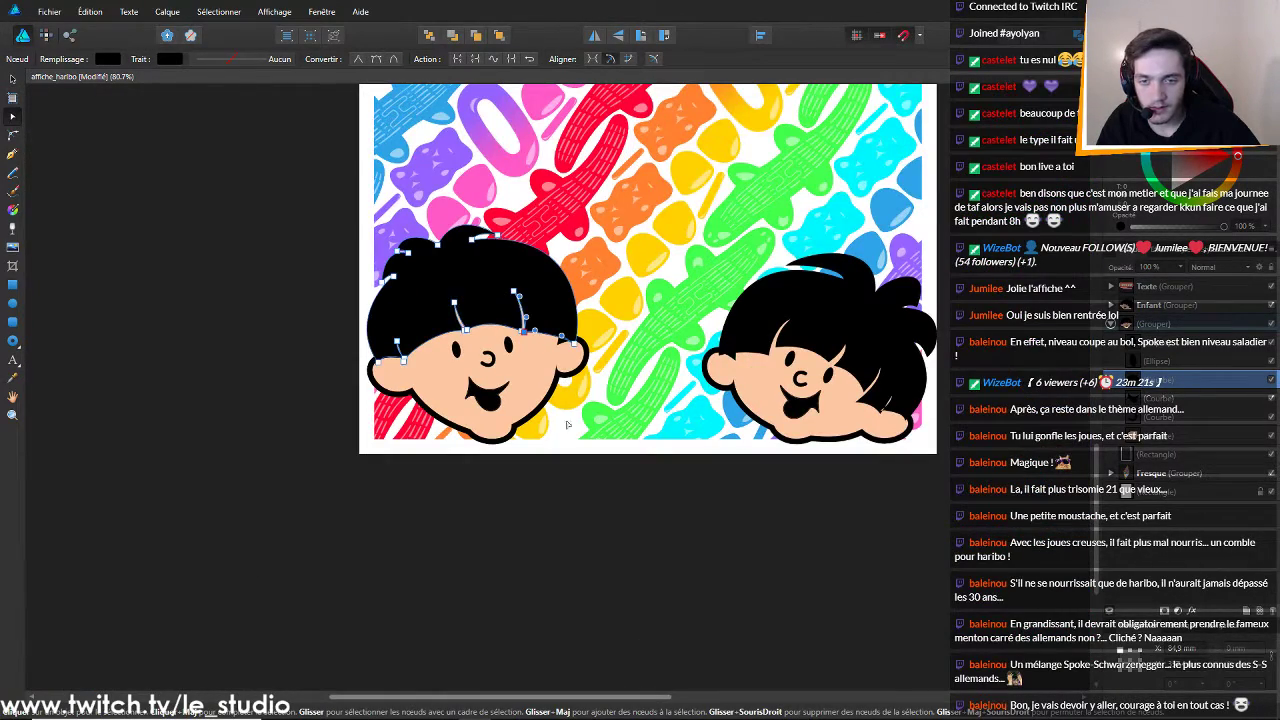
left_click(226, 411)
scroll(447, 345, "up", 4)
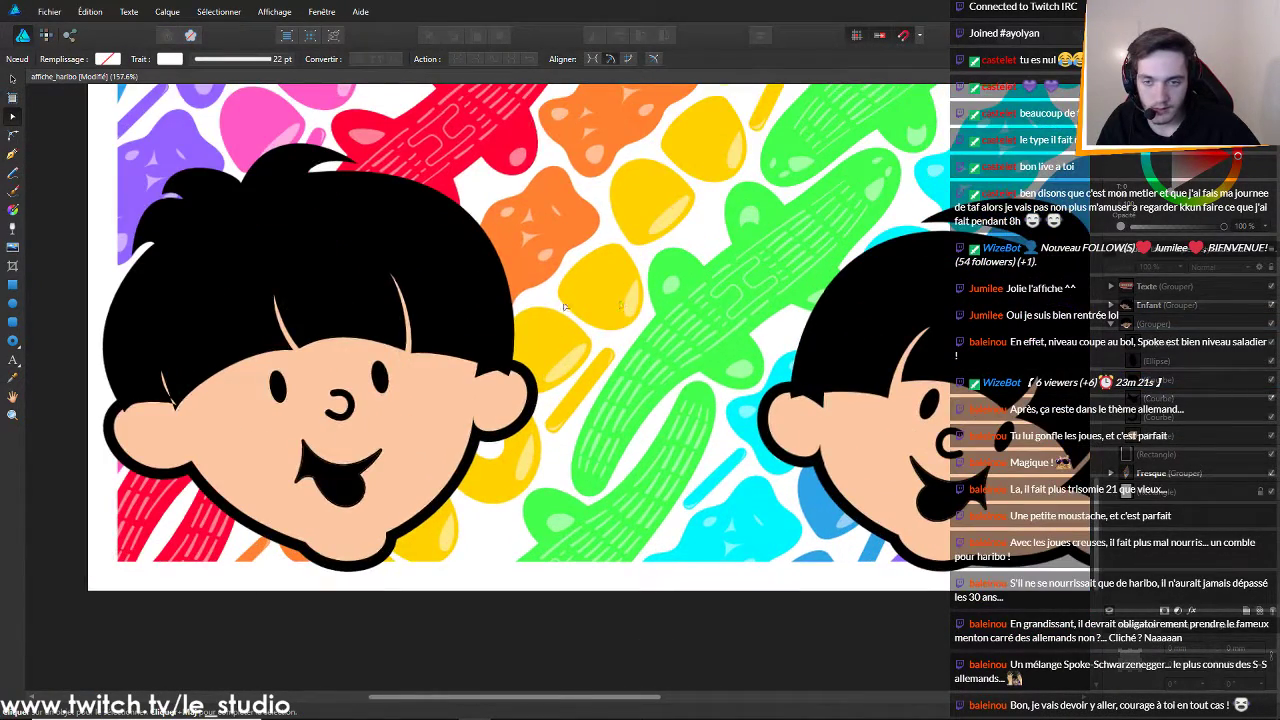
Reselect the left head's hair and reposition the two base nodes of the fringe's middle slit level with each other
left_click(447, 345)
left_click(447, 345)
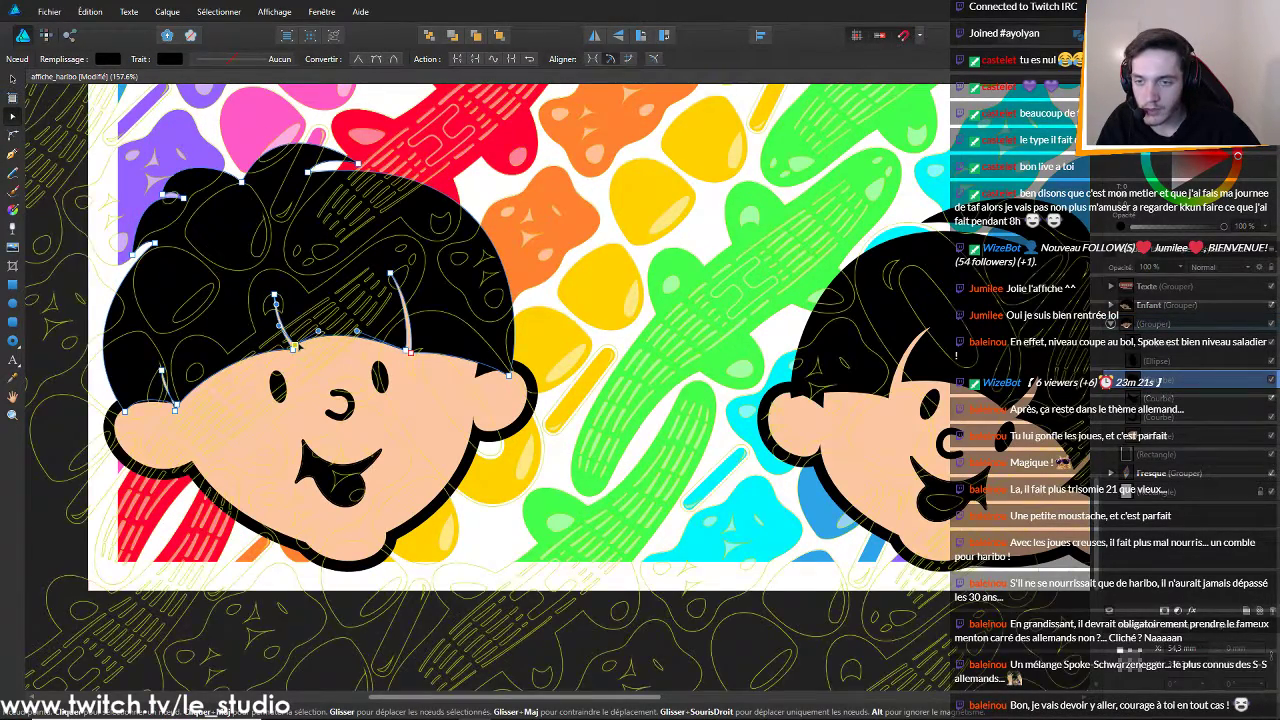
scroll(363, 337, "up", 4)
scroll(340, 337, "up", 2)
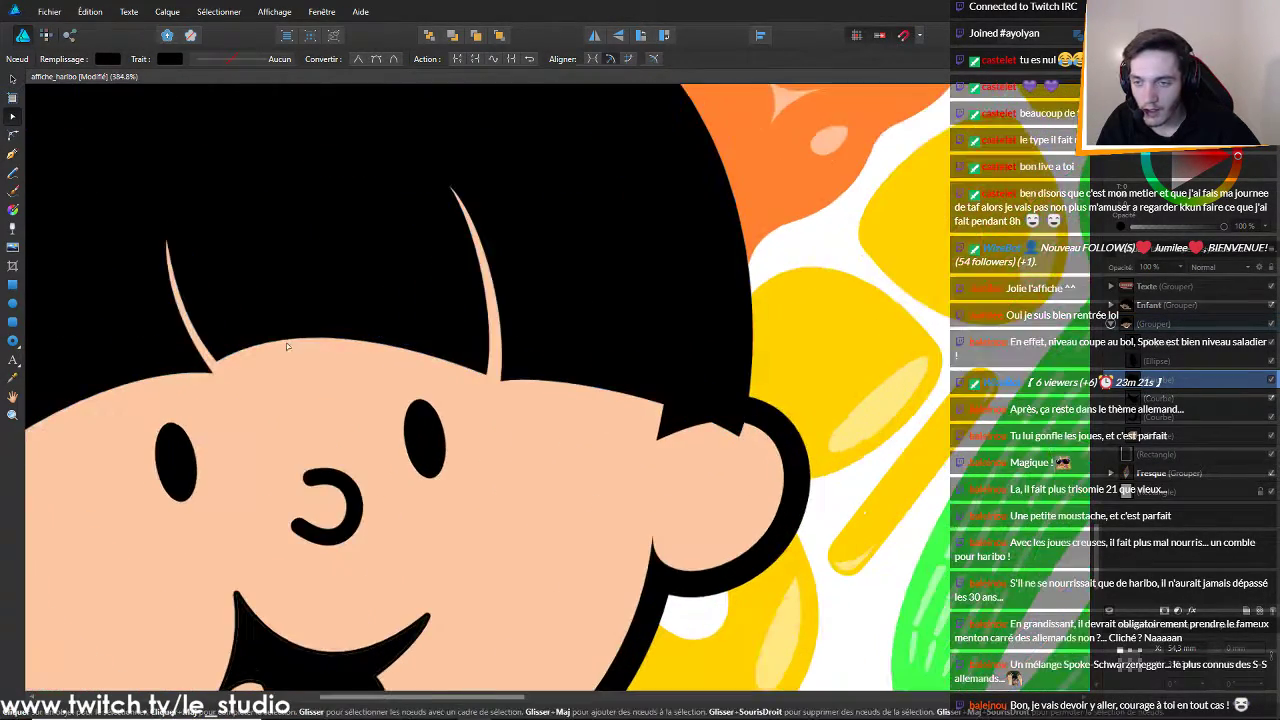
left_click(221, 367)
left_click_drag(213, 374, 208, 367)
left_click(336, 328)
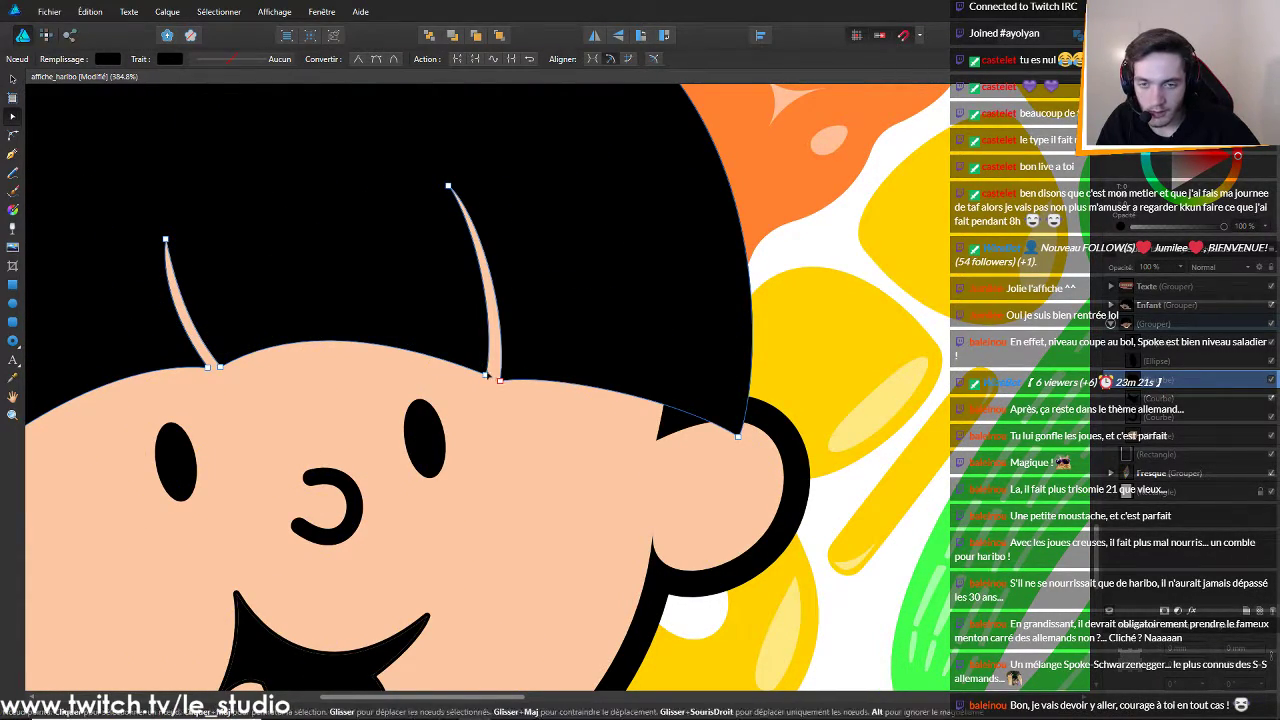
Move the rightmost slit's inner base node closer to its neighbour to thin the slit, and deselect the hair
left_click(488, 377)
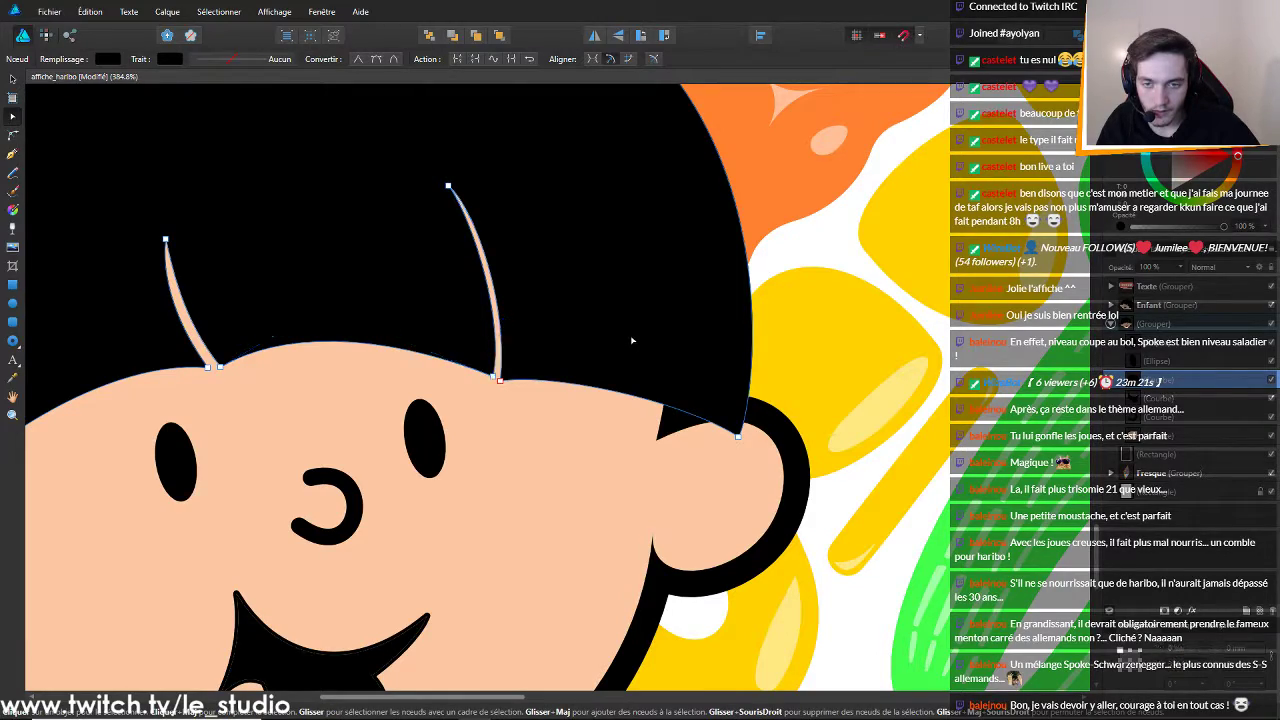
scroll(632, 340, "down", 12)
scroll(1010, 281, "up", 6)
left_click(297, 357)
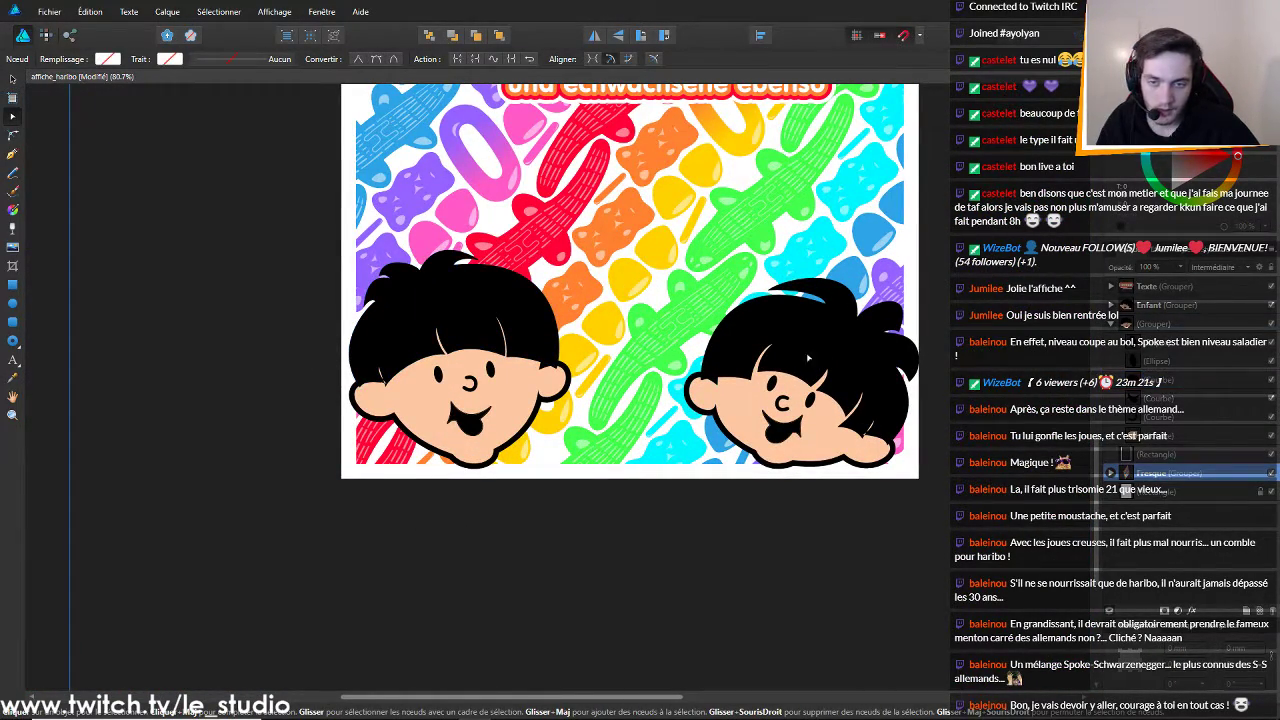
Check the left head's fringe up close and within the full poster
scroll(850, 330, "down", 2)
scroll(850, 330, "up", 3)
left_click(394, 300)
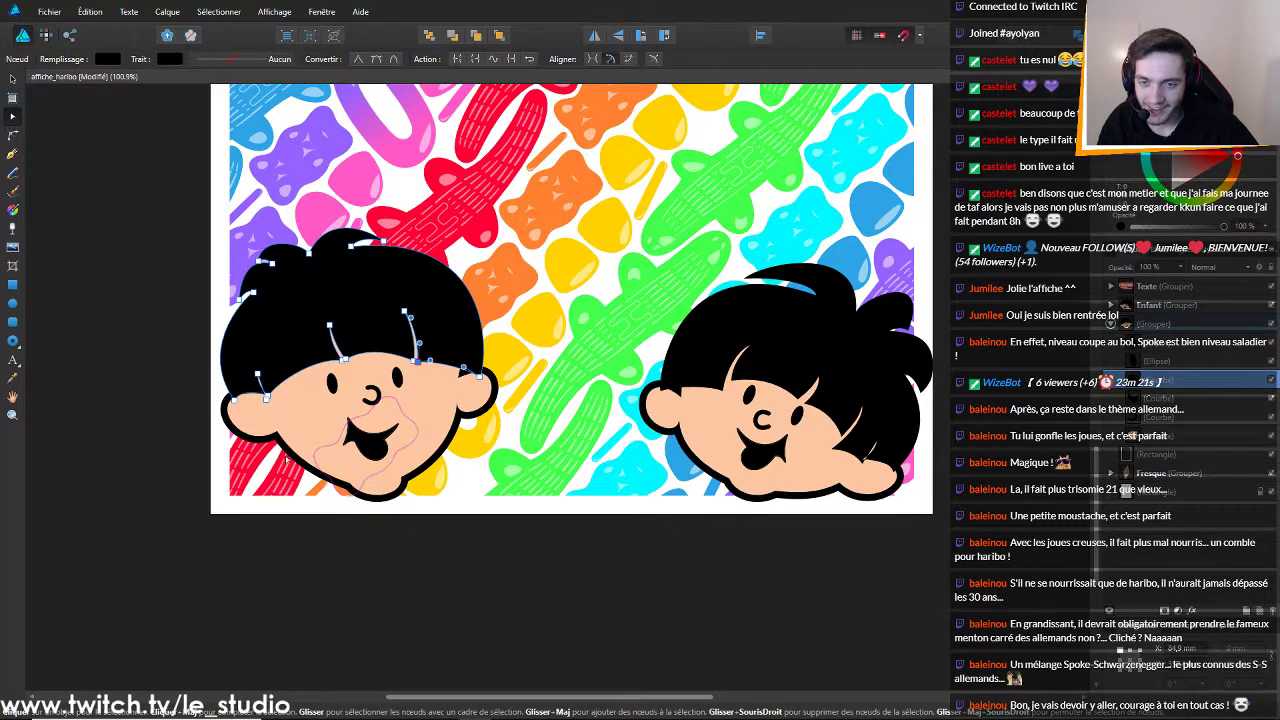
left_click(122, 272)
scroll(539, 491, "down", 5)
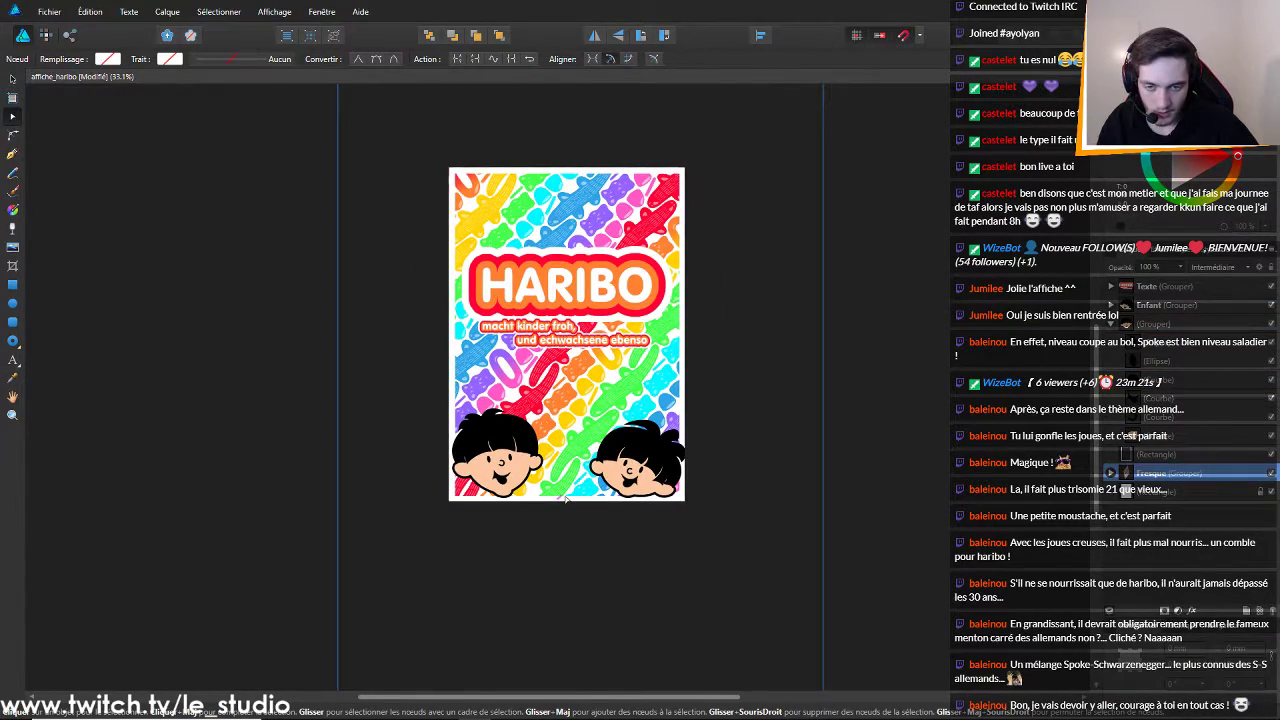
scroll(539, 491, "up", 5)
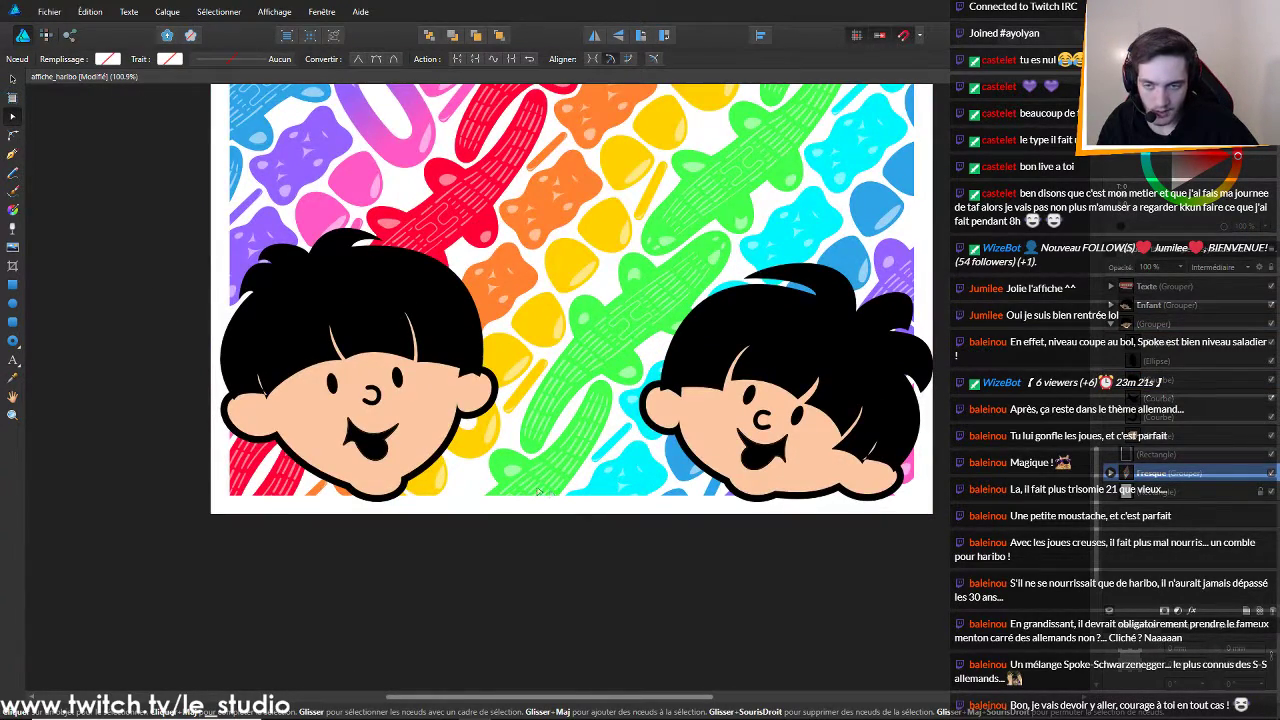
Undo the recent node edits on the left head's hair to restore the fringe slit second from the left ear
left_click(389, 407)
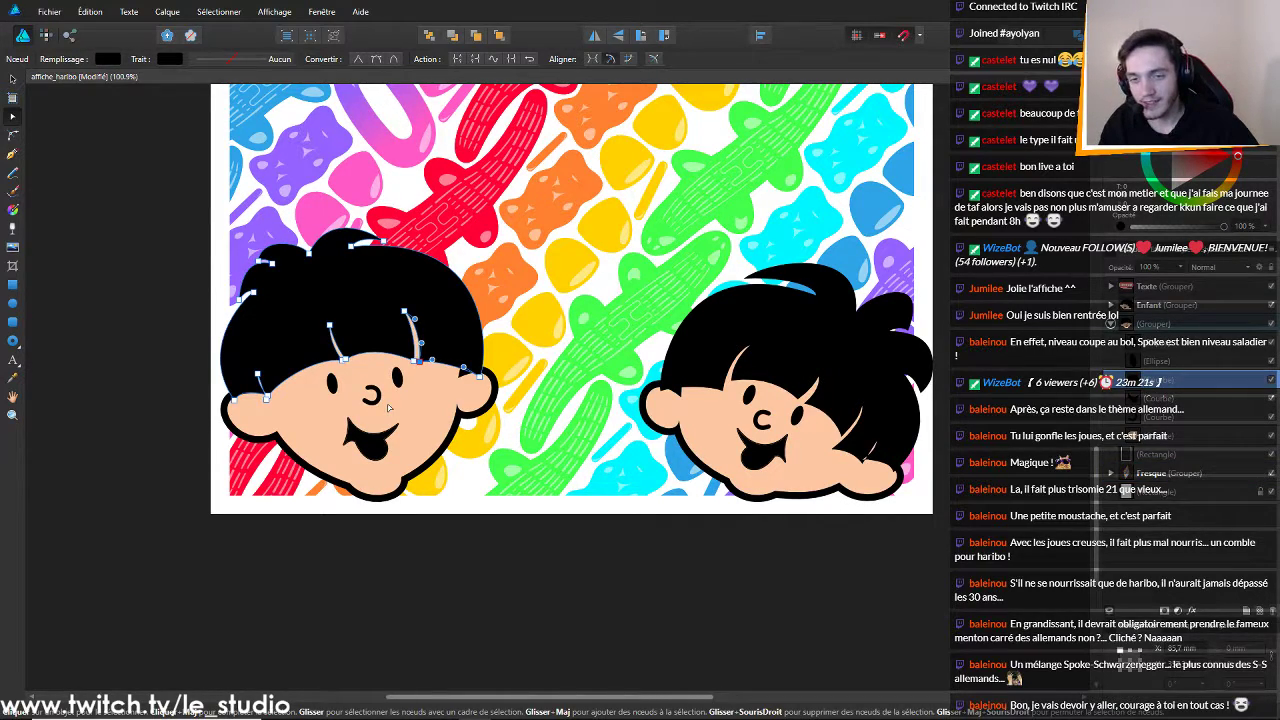
key("ctrl+z")
key("ctrl+z")
key("ctrl+z")
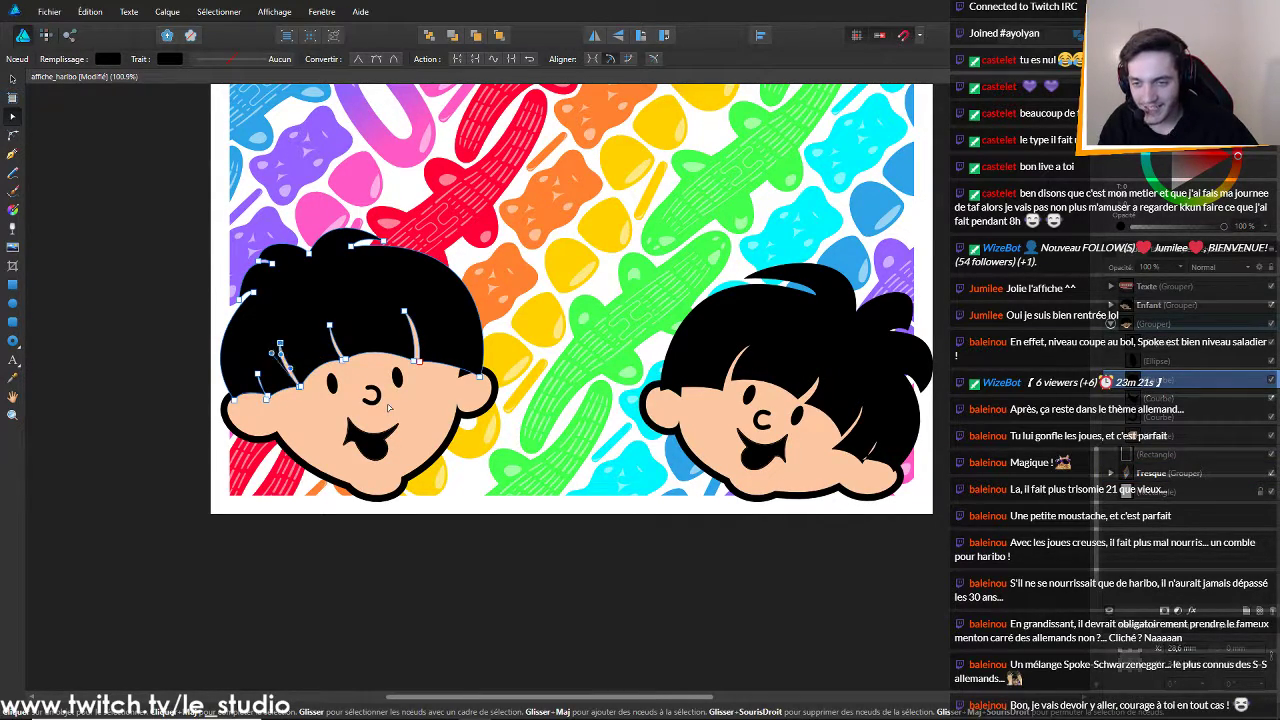
left_click(389, 407)
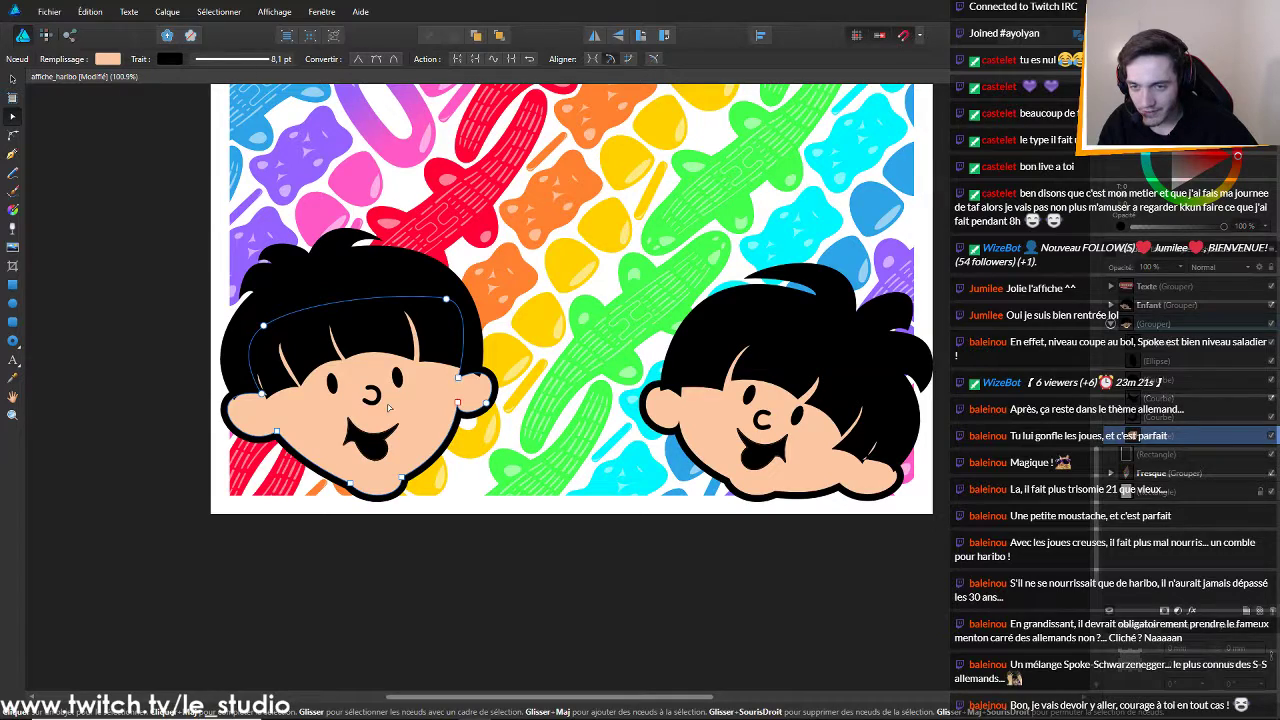
key("ctrl+y")
key("ctrl+y")
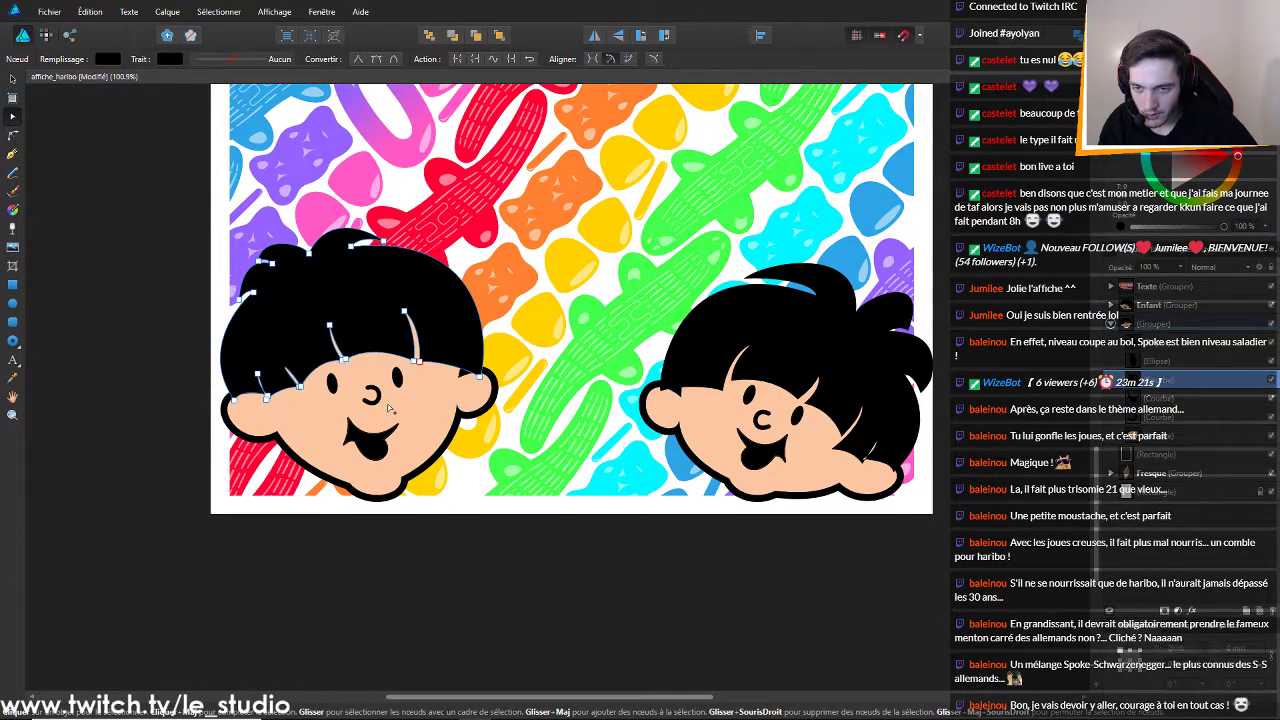
key("ctrl+y")
key("ctrl+shift+z")
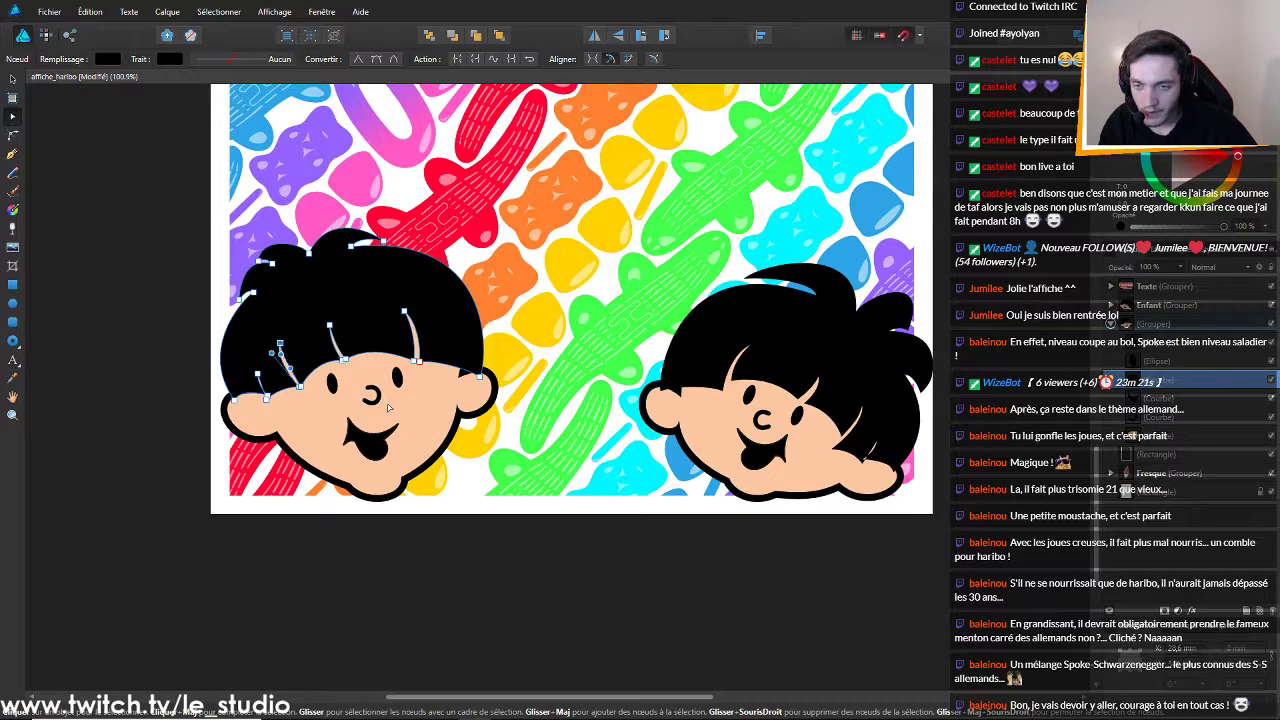
Examine the restored slit up close and compare the left head's fringe with the right head's
scroll(368, 388, "up", 3)
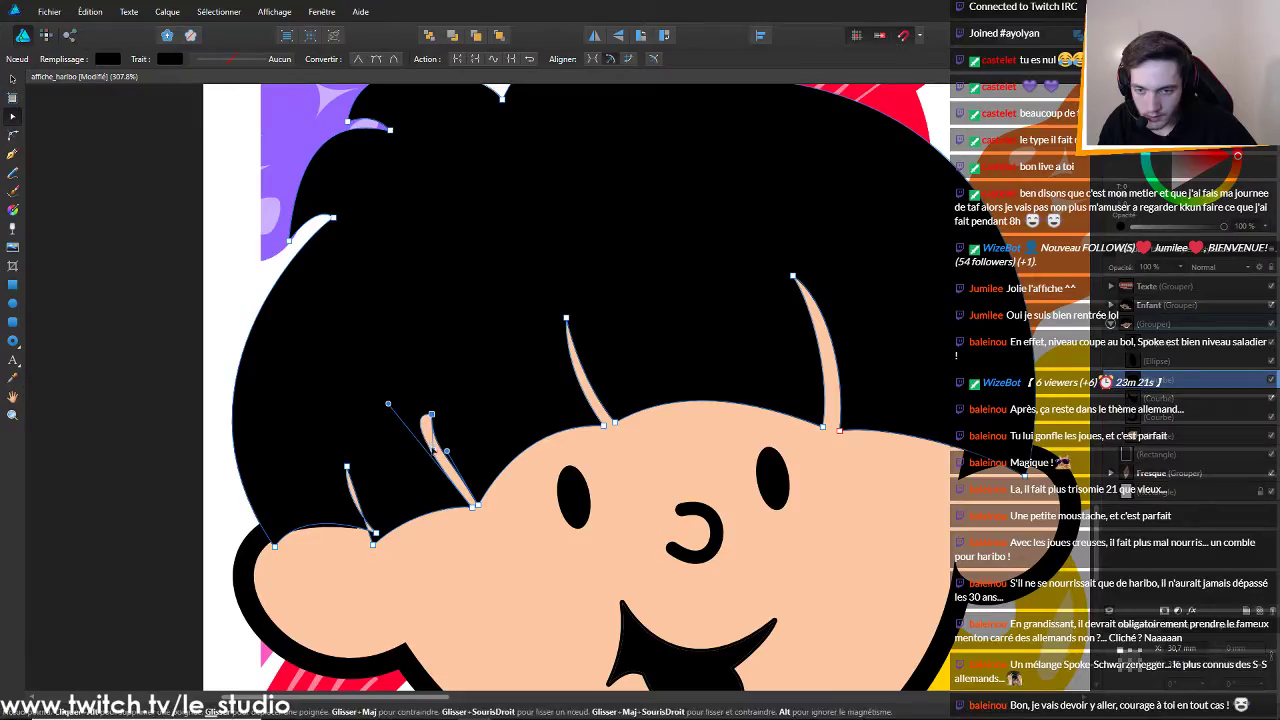
scroll(691, 388, "down", 3)
scroll(860, 362, "down", 4)
scroll(940, 394, "up", 7)
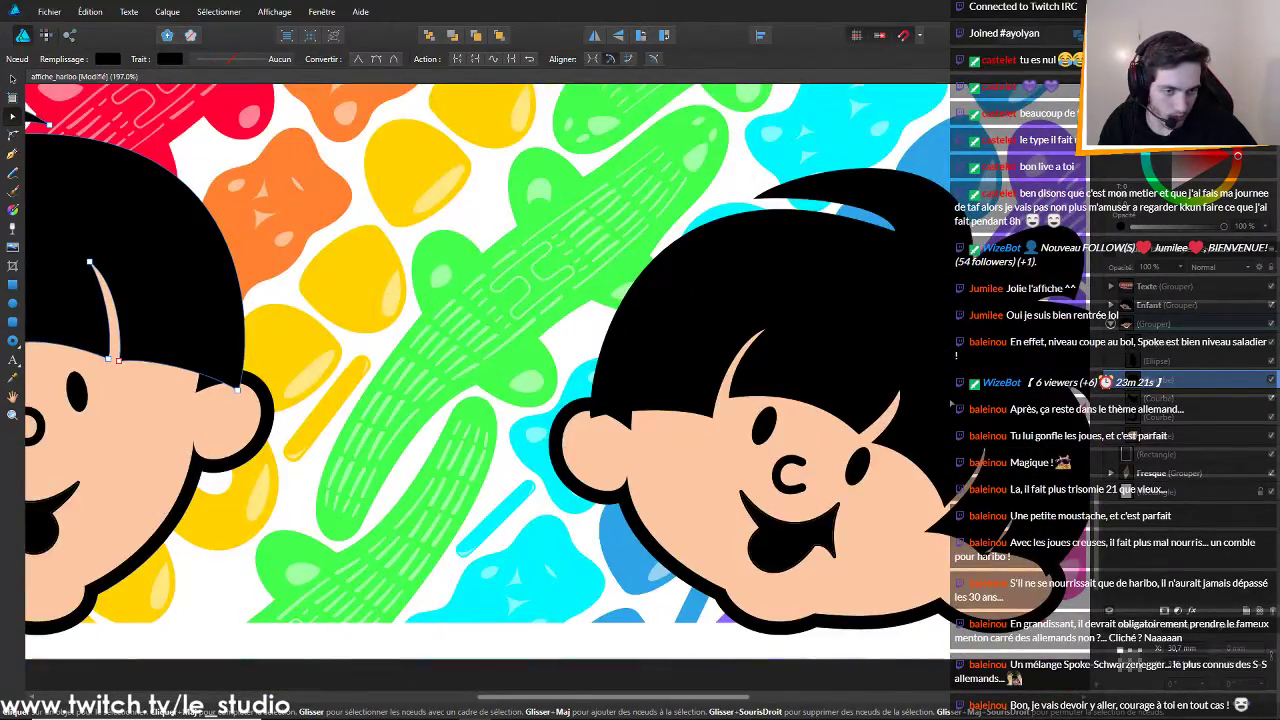
scroll(377, 400, "down", 3)
scroll(377, 400, "up", 3)
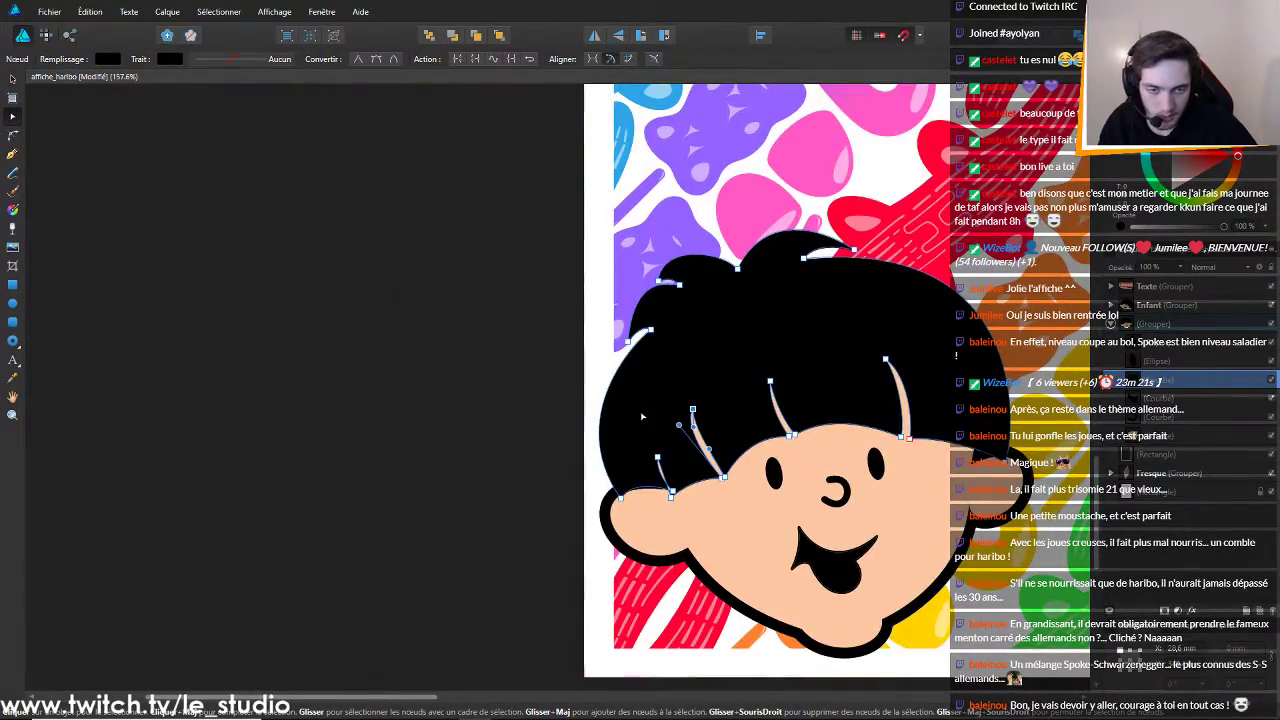
scroll(792, 444, "down", 3)
scroll(876, 456, "up", 2)
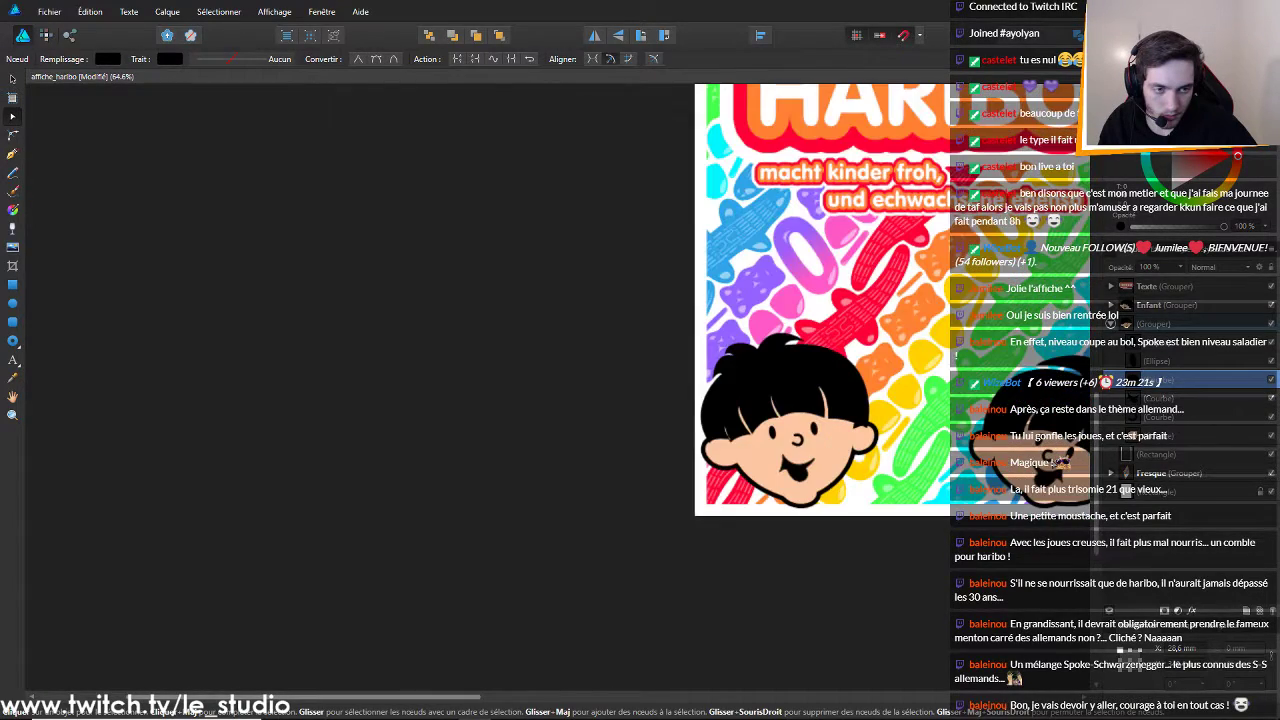
scroll(876, 456, "up", 5)
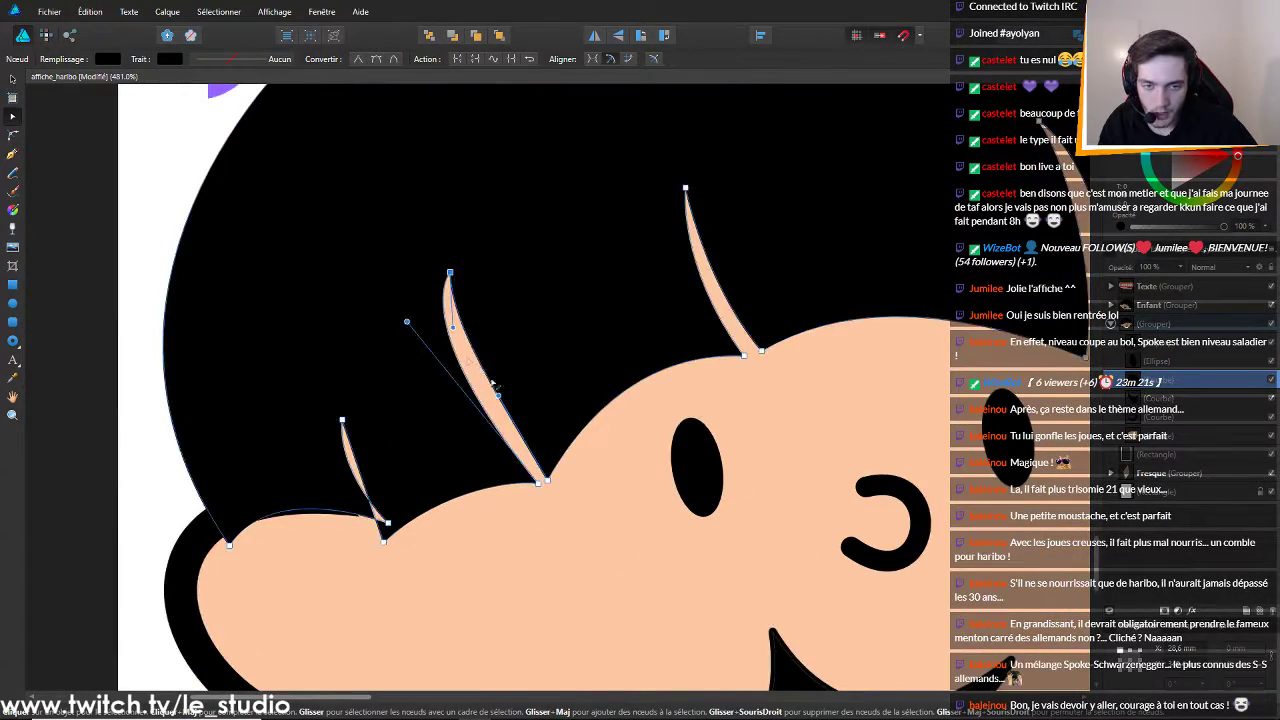
Reshape the restored slit by raising its base and thinning its curve, and adjust the adjoining fringe edge
left_click_drag(541, 481, 522, 460)
left_click_drag(442, 487, 397, 483)
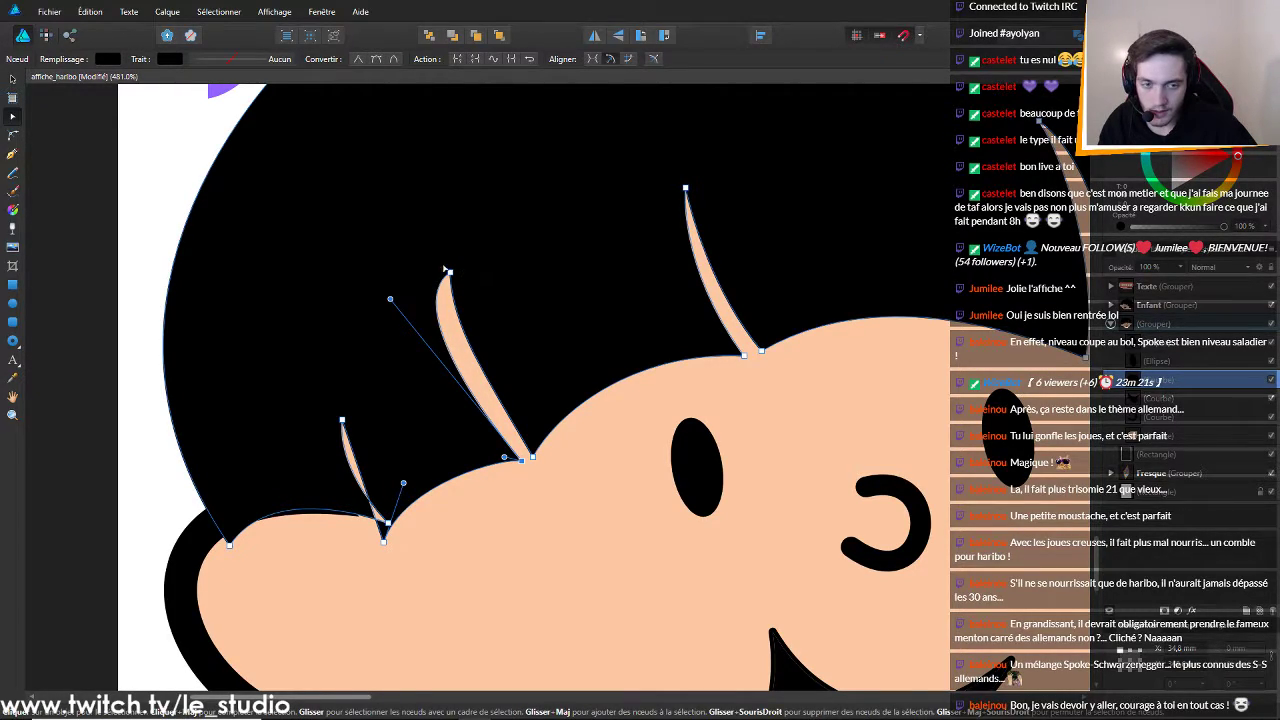
left_click(449, 273)
key("ctrl+z")
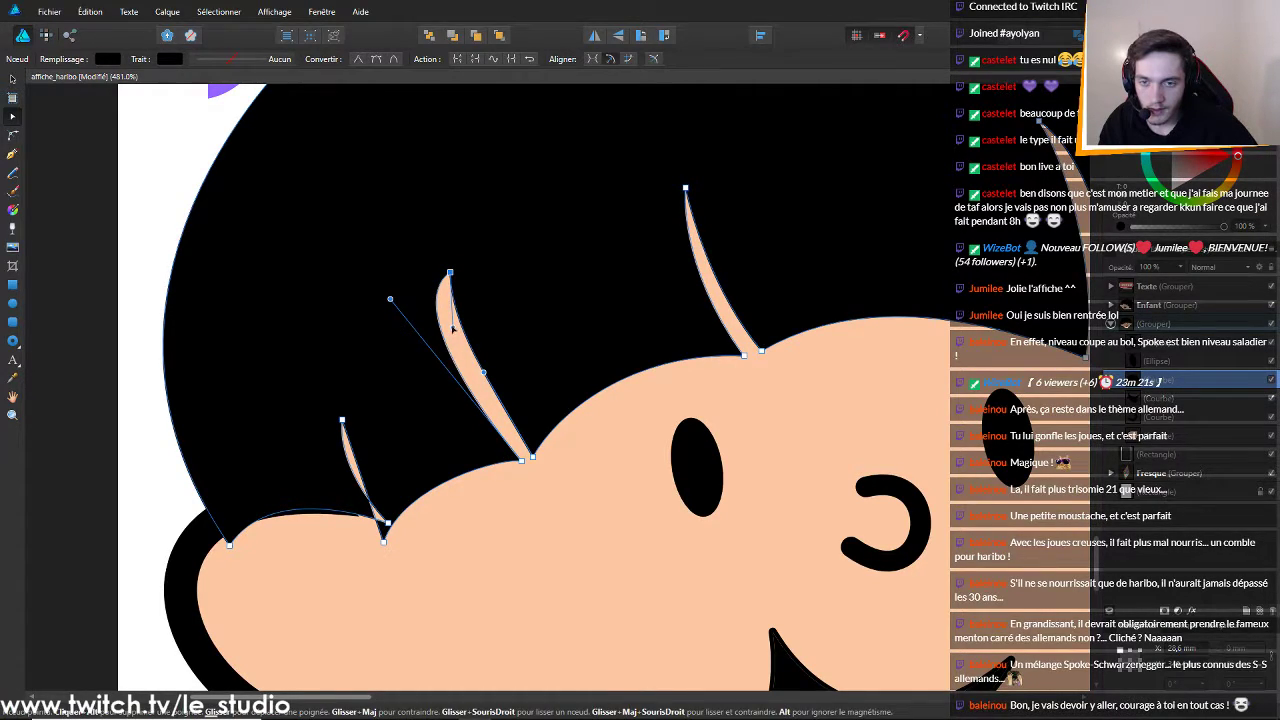
left_click_drag(390, 299, 482, 388)
left_click(888, 464)
Review the reshaped fringe in the full poster and beside the right head
scroll(889, 466, "down", 10)
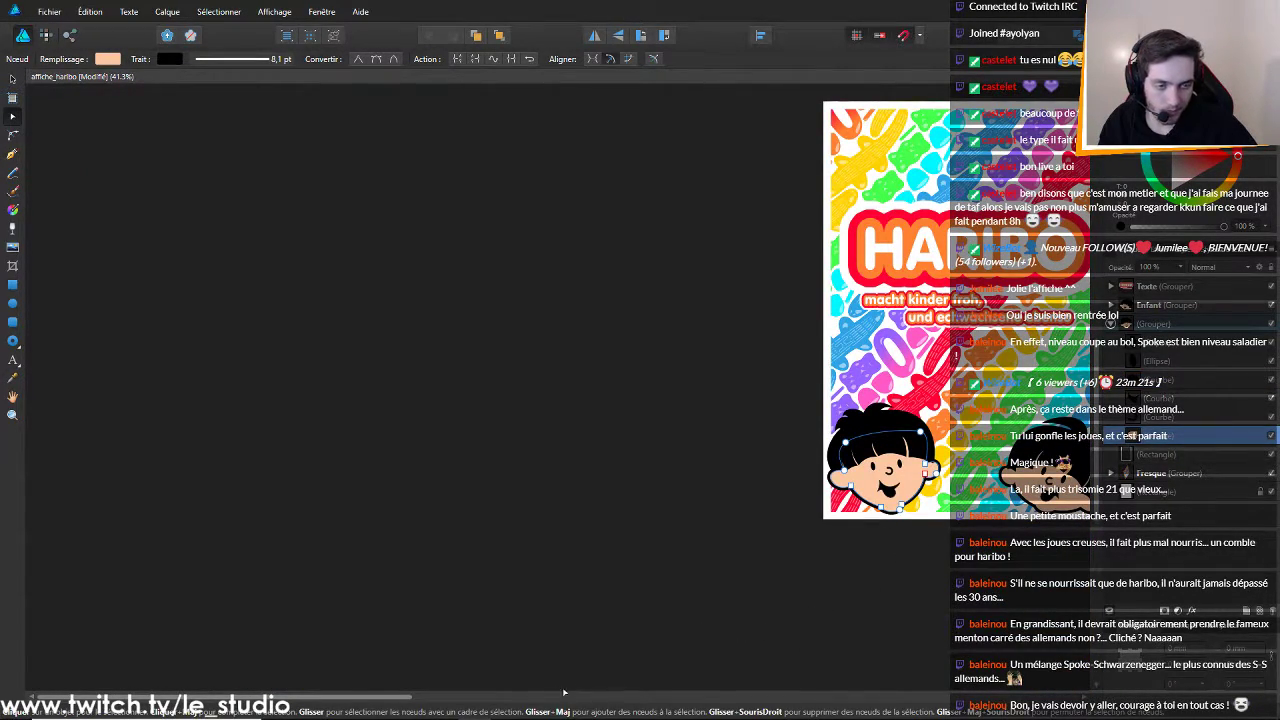
left_click_drag(366, 699, 563, 705)
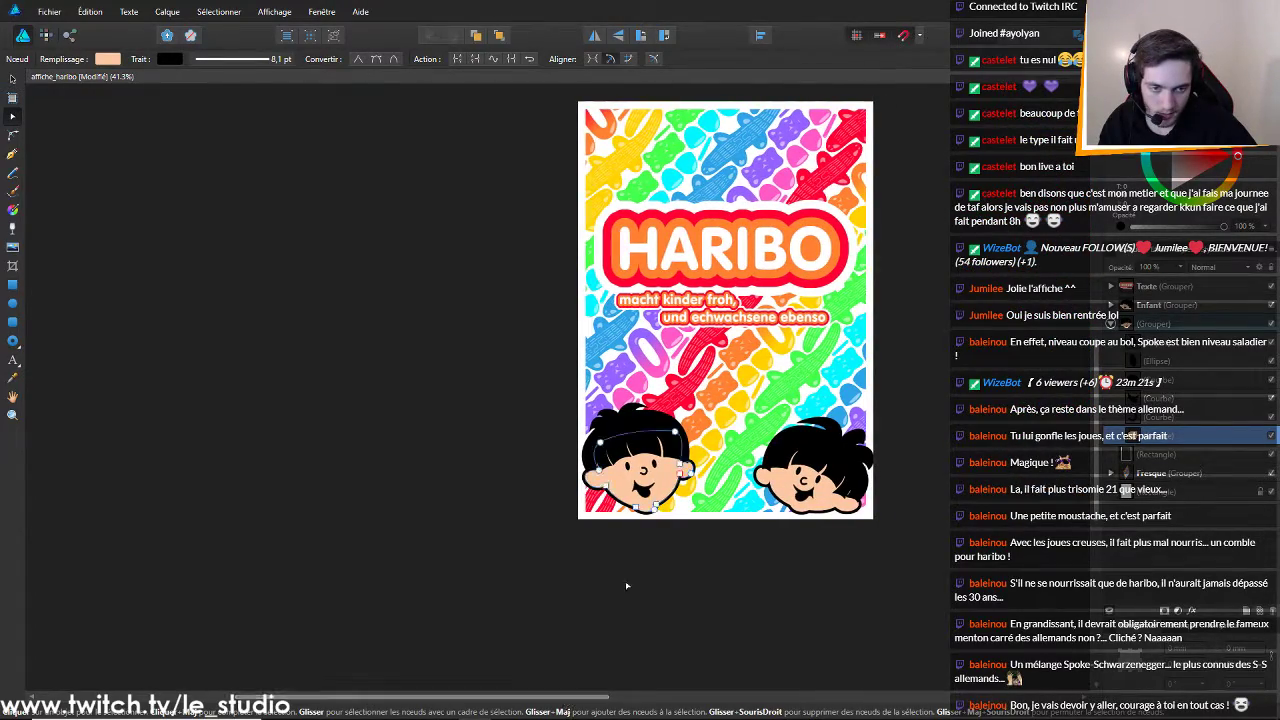
scroll(547, 391, "up", 10)
scroll(547, 391, "down", 10)
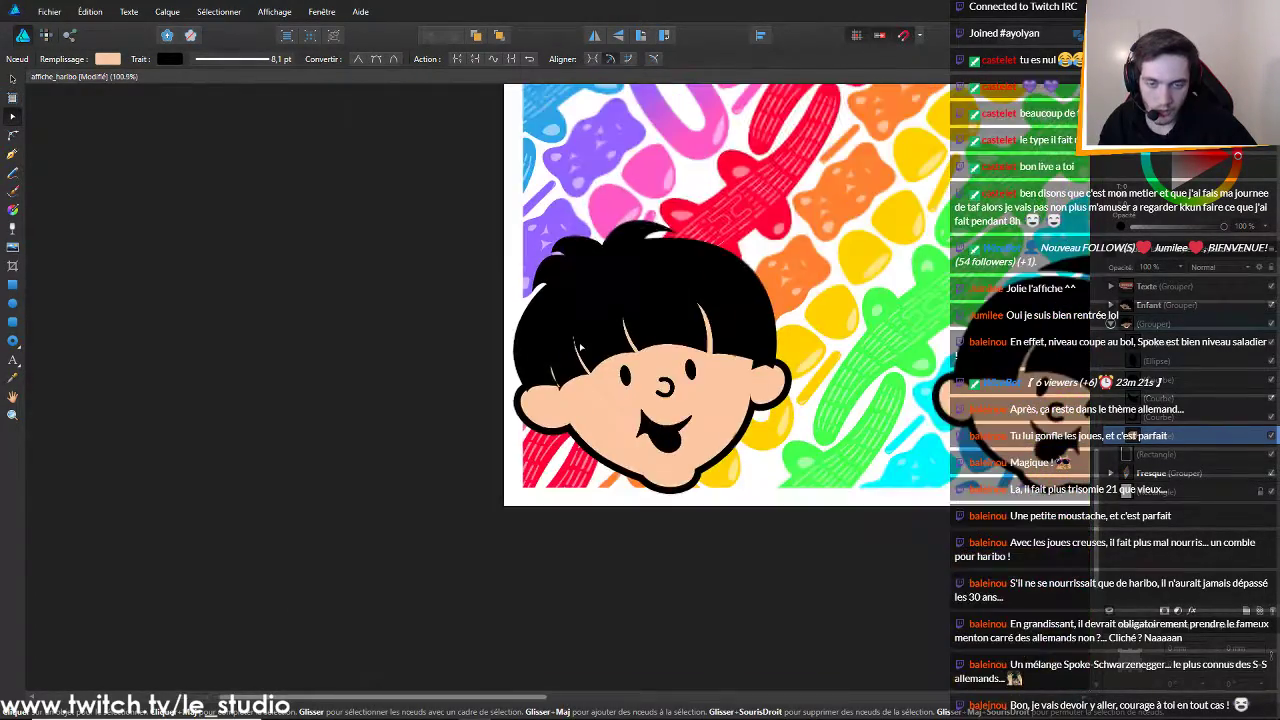
scroll(878, 396, "up", 7)
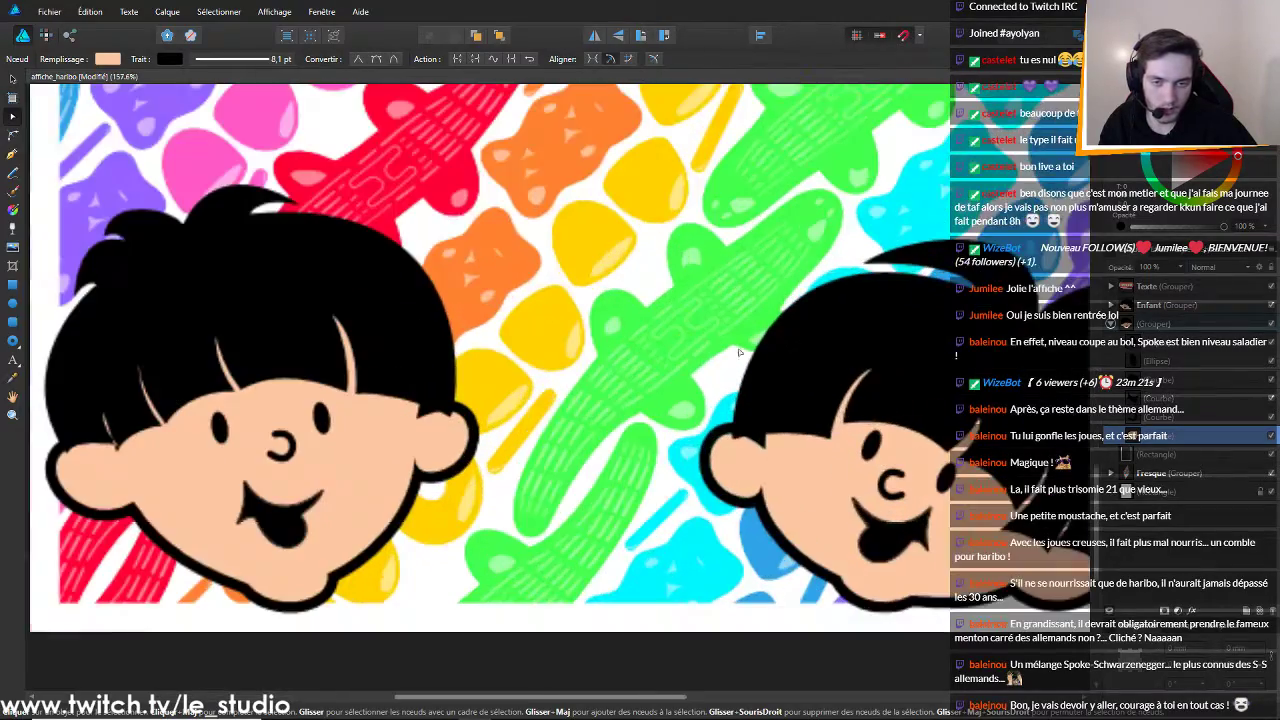
scroll(277, 514, "up", 3)
scroll(277, 514, "down", 3)
Delete the left head's lower mouth nodes and left point, leaving a simple two-cornered smile
left_click(277, 513)
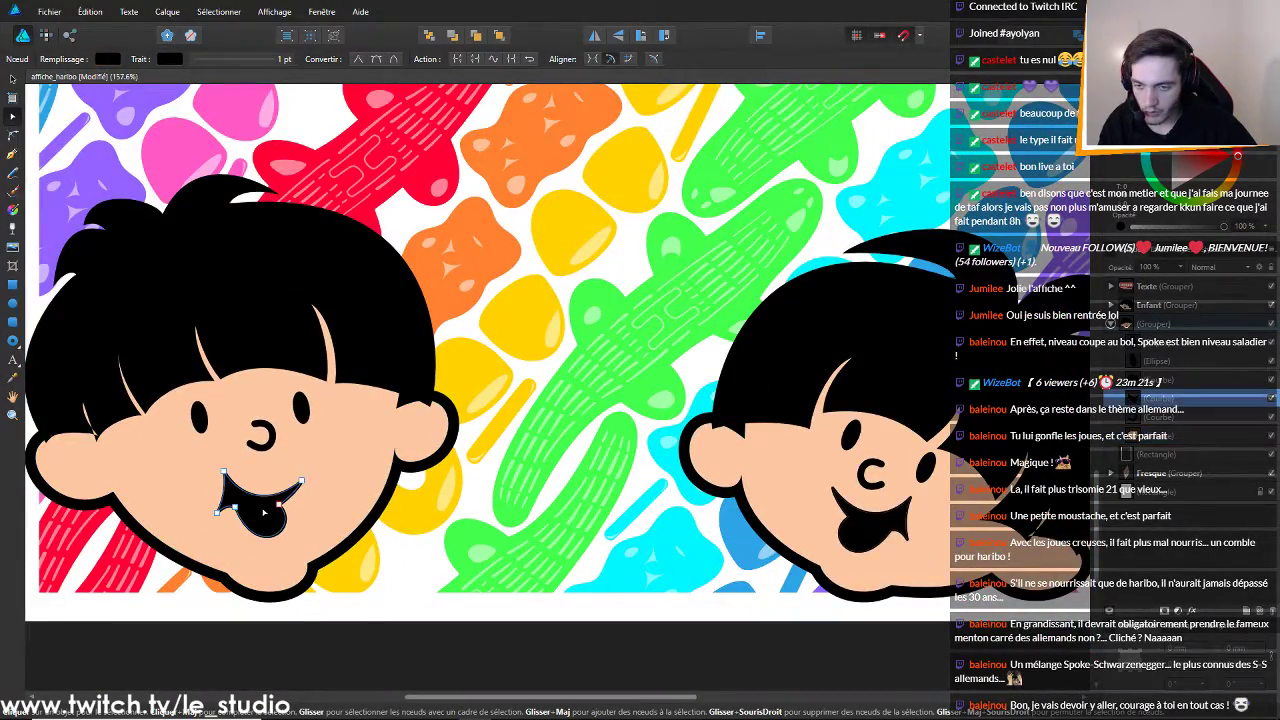
scroll(272, 515, "up", 1)
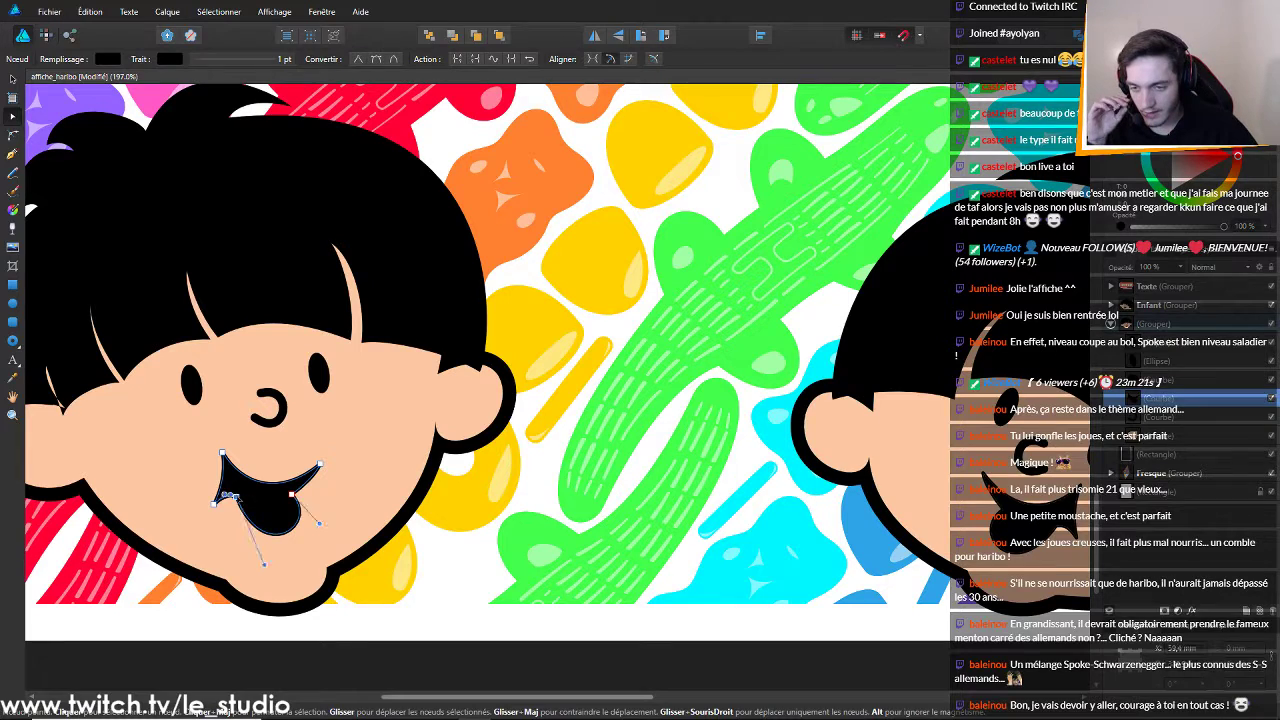
key("Delete")
left_click(297, 497)
key("Delete")
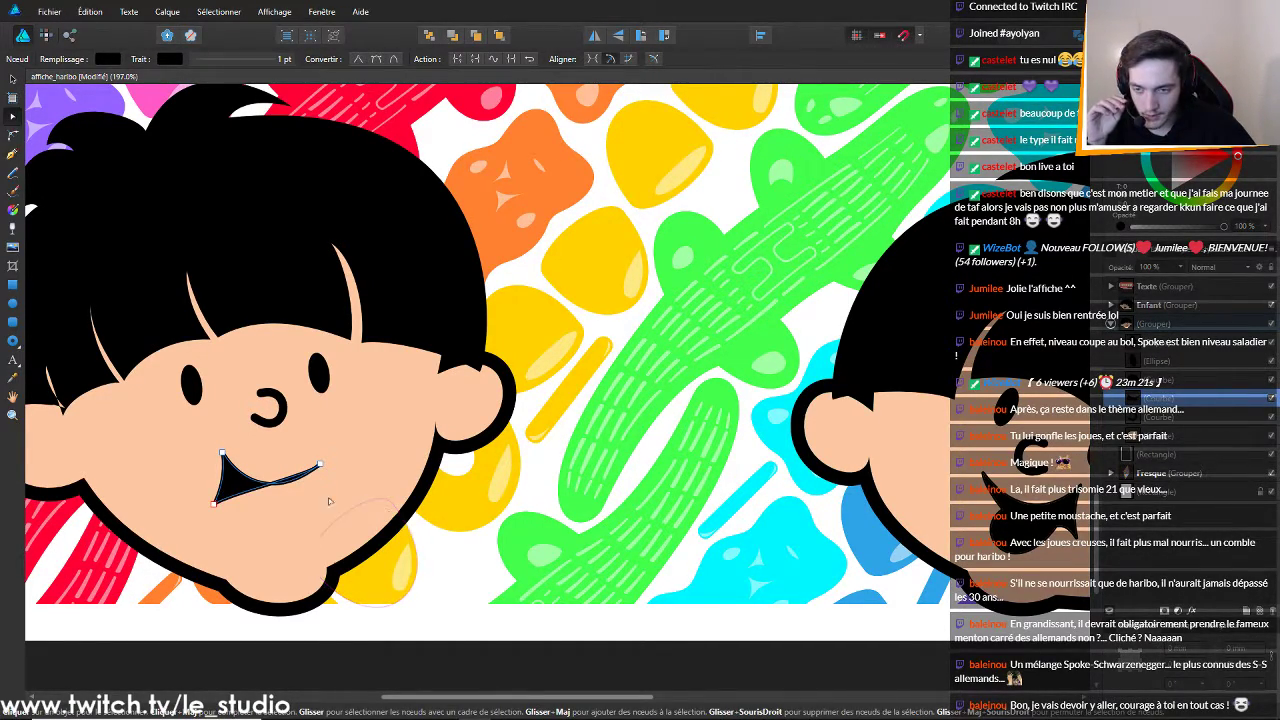
left_click(214, 504)
key("Delete")
Deepen the left head's smile by bowing its curves downward and adjusting the lower handles at both corners
scroll(280, 481, "down", 5)
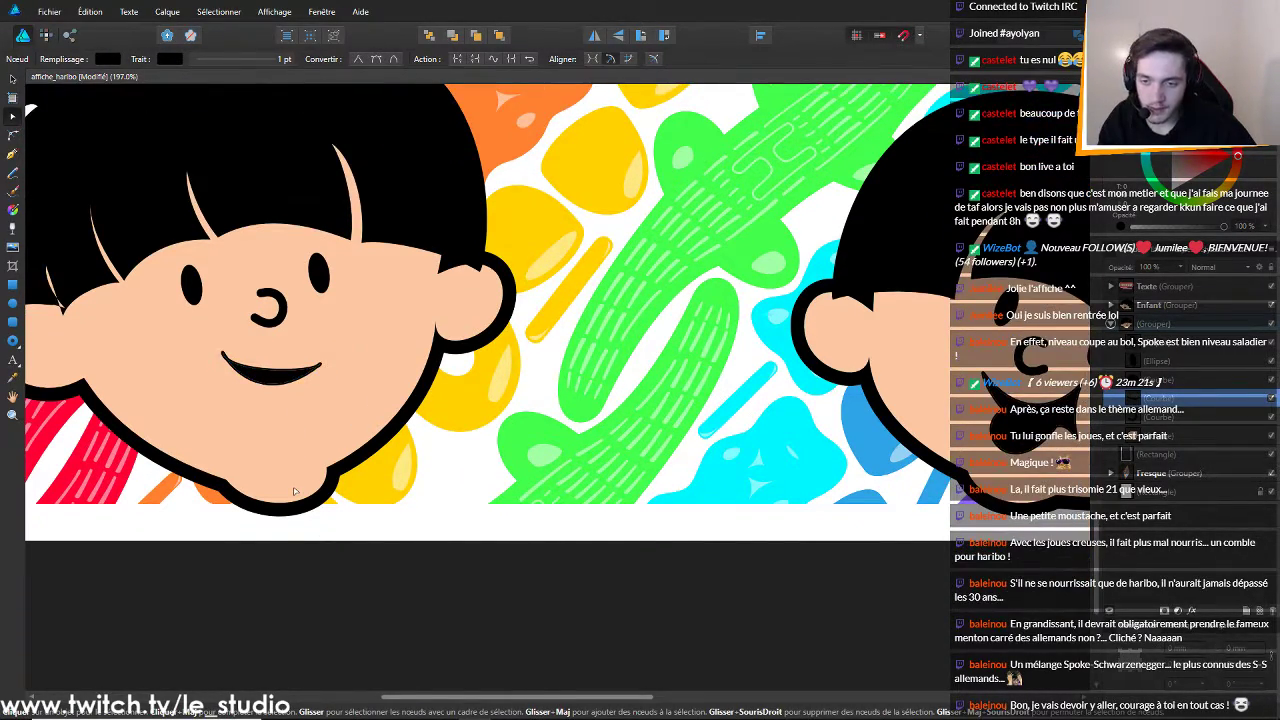
scroll(302, 385, "up", 8)
left_click(460, 445)
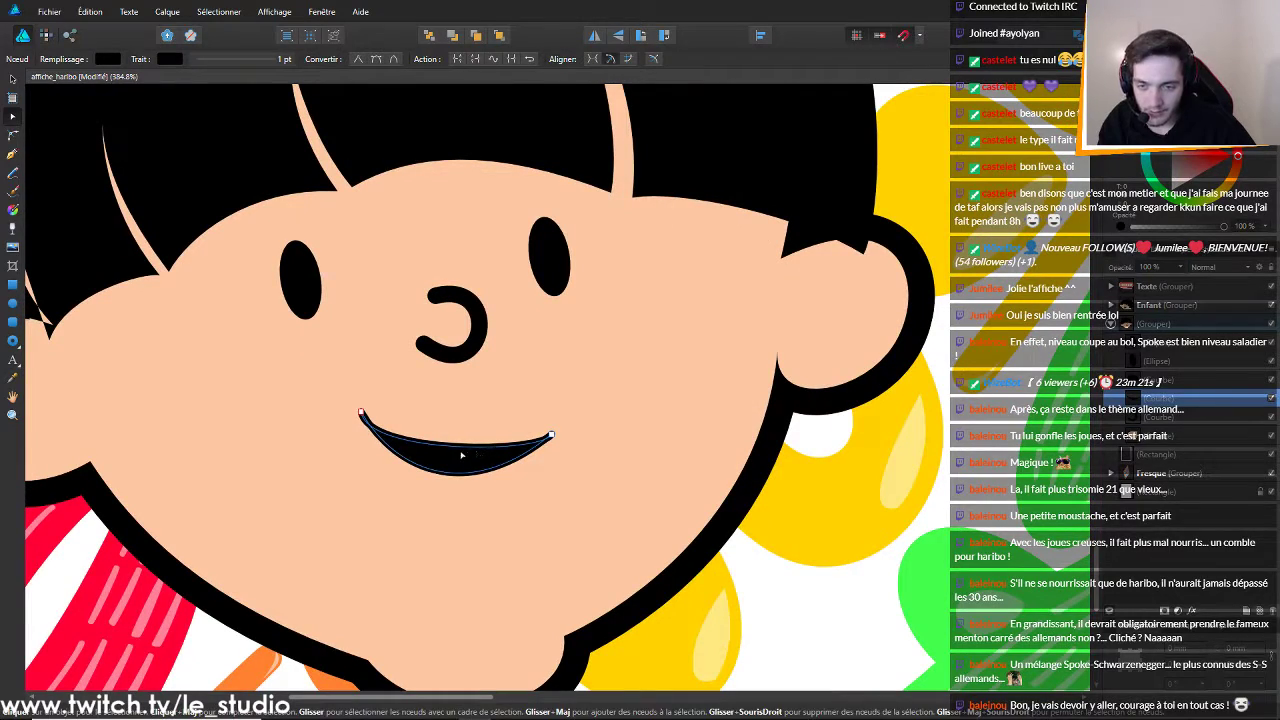
left_click_drag(478, 438, 445, 506)
left_click(553, 437)
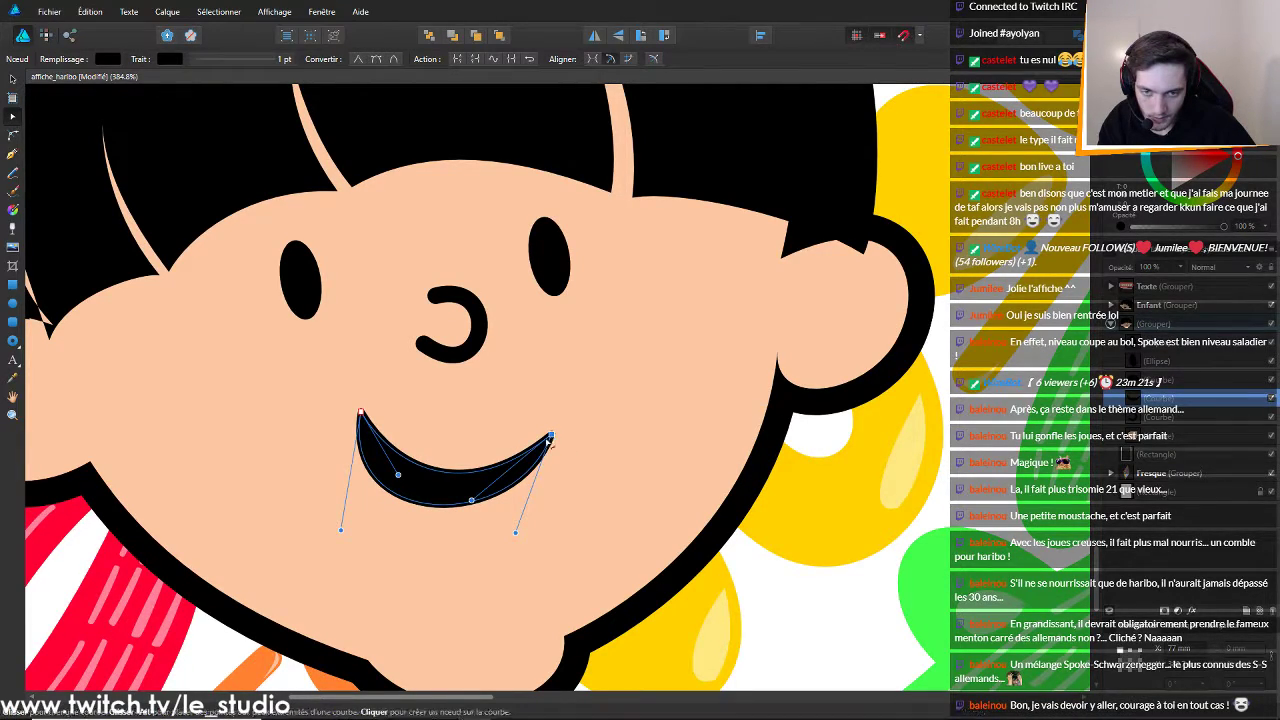
mouse_move(513, 533)
left_mouse_down()
mouse_move(522, 546)
mouse_move(531, 537)
left_mouse_up()
left_click(342, 537)
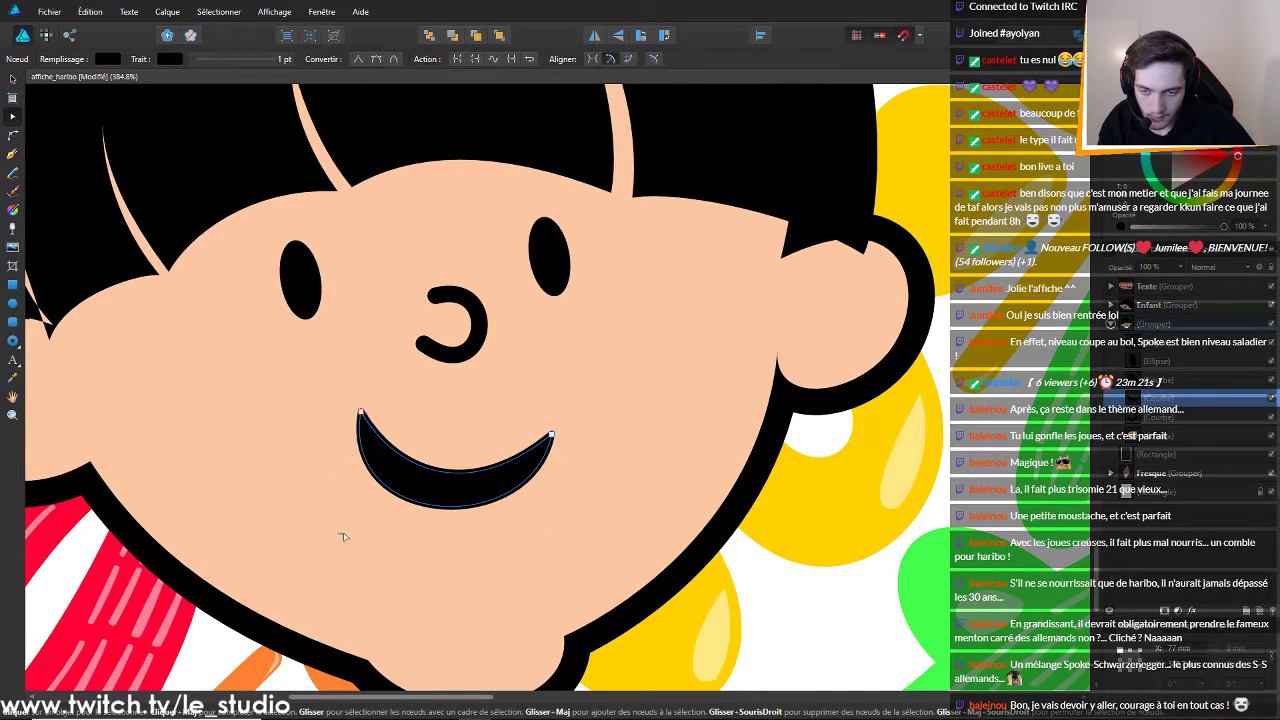
left_click(357, 414)
key("ctrl+z")
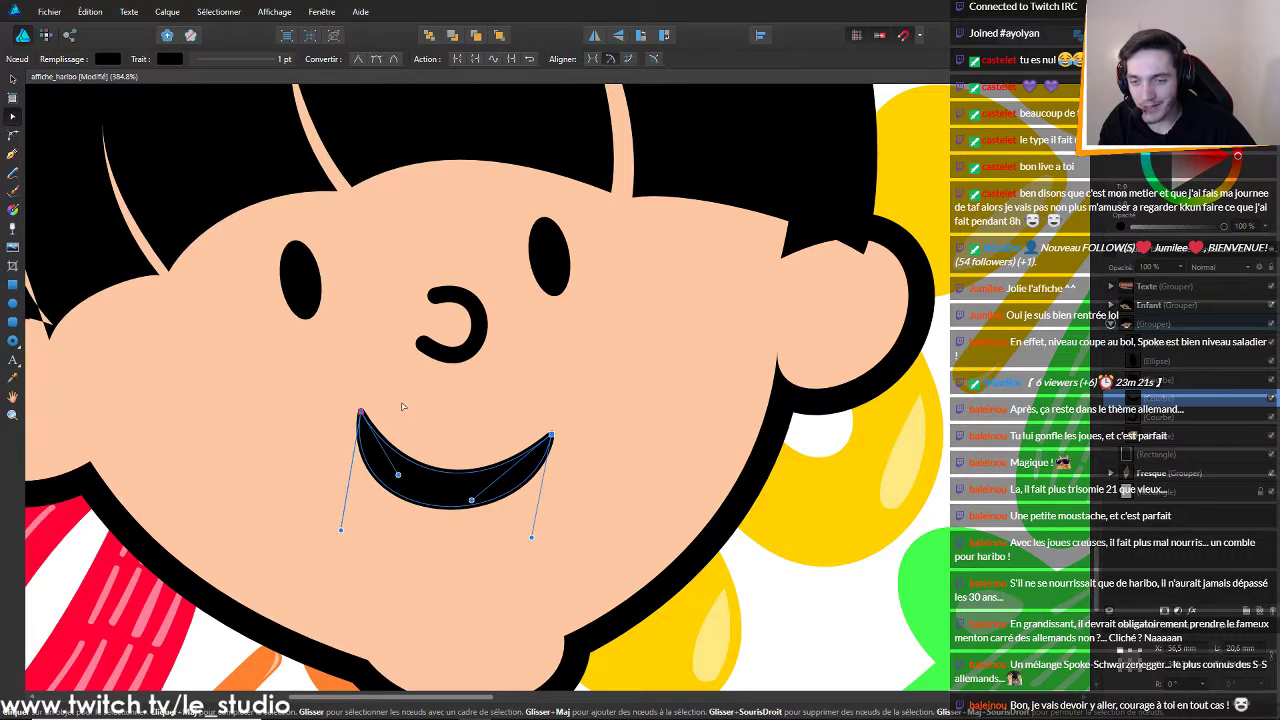
left_click_drag(341, 530, 360, 532)
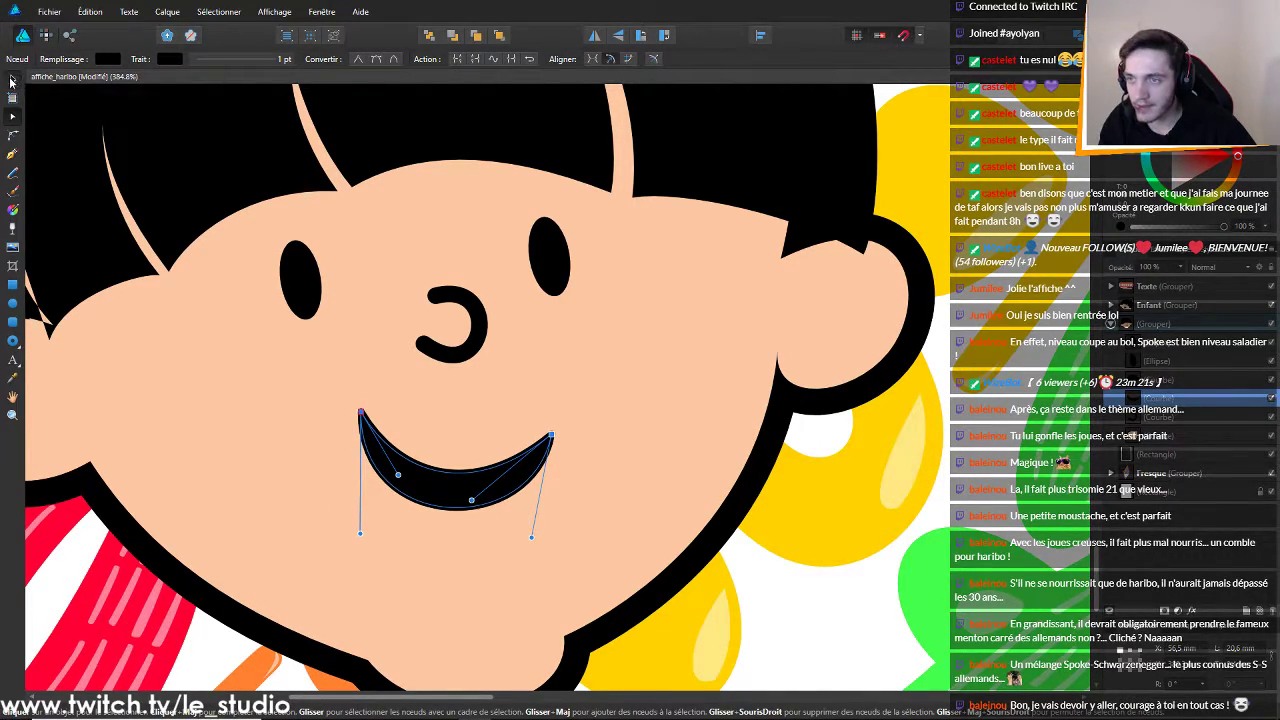
Rotate the left head's smile slightly and move it down towards the chin, checking it on the whole head
left_click(12, 79)
left_click_drag(473, 393, 452, 369)
left_click_drag(466, 471, 469, 538)
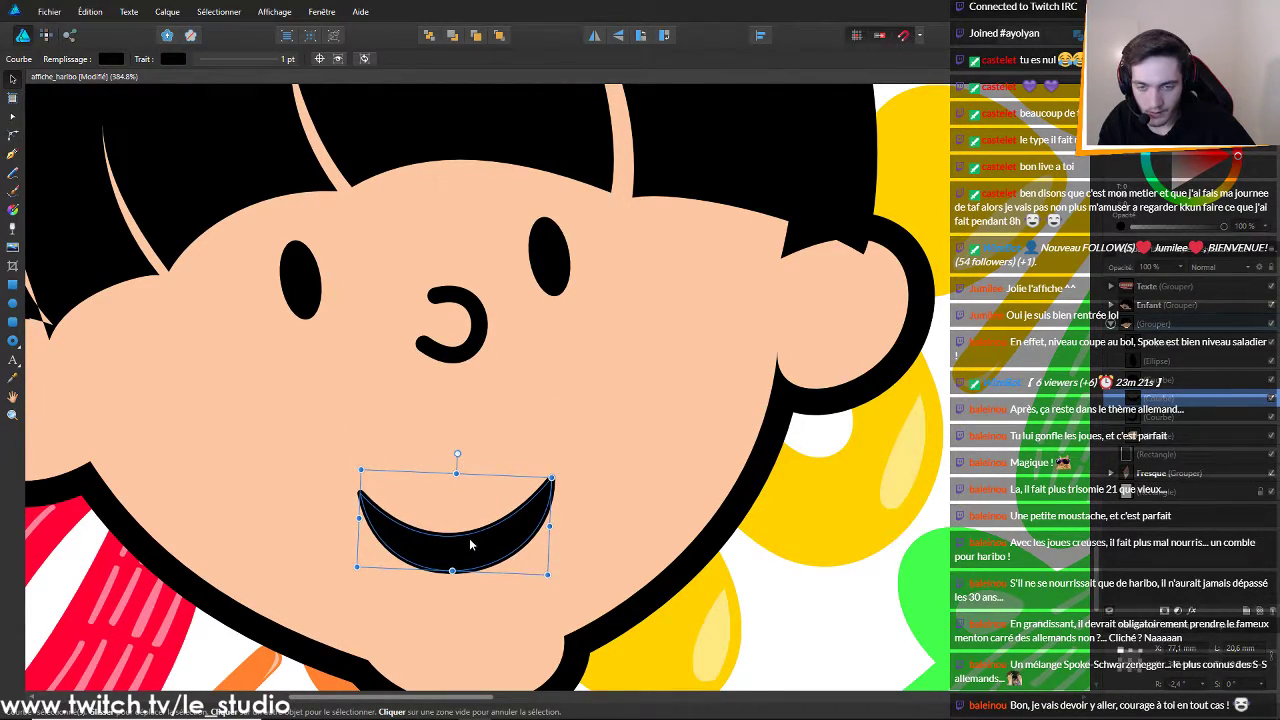
left_click(485, 609)
scroll(536, 598, "down", 7)
scroll(632, 600, "down", 2)
scroll(603, 630, "up", 6)
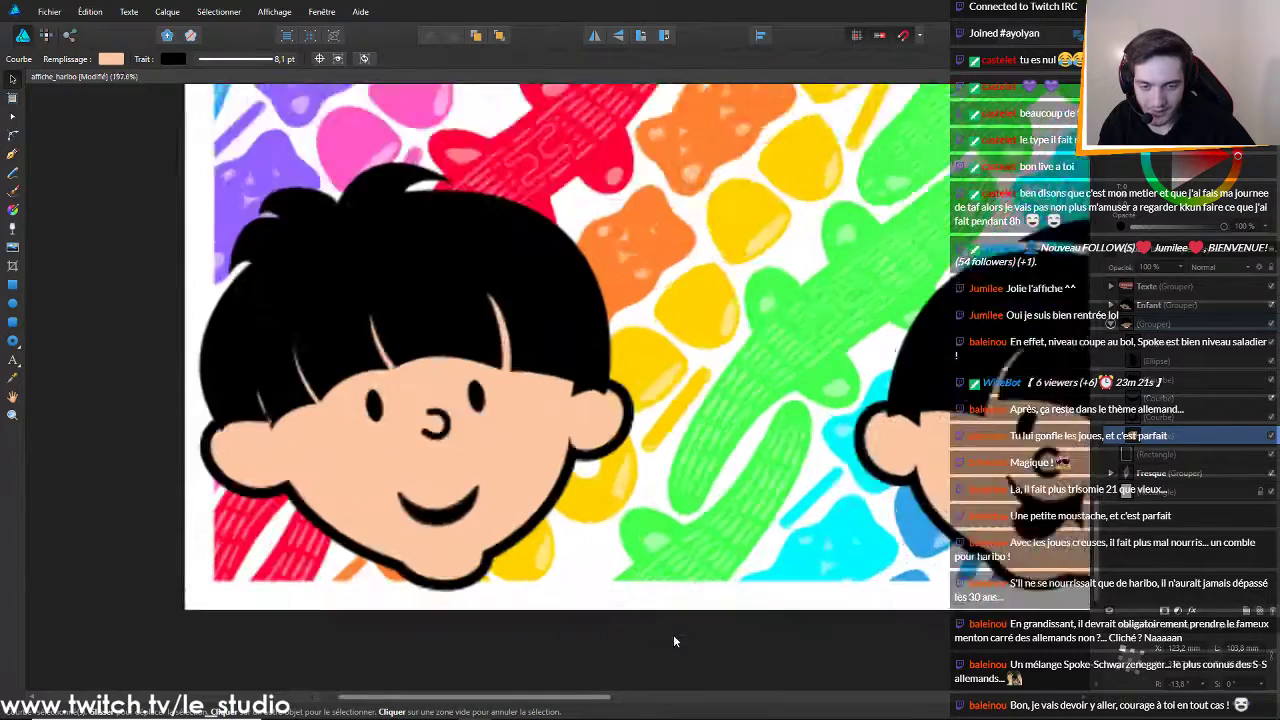
Raise the left corner of the smile's upper curve with its node and handle, and reselect the mouth after checking
left_click(268, 440)
key("a")
left_click_drag(238, 406, 234, 429)
left_click_drag(338, 472, 271, 437)
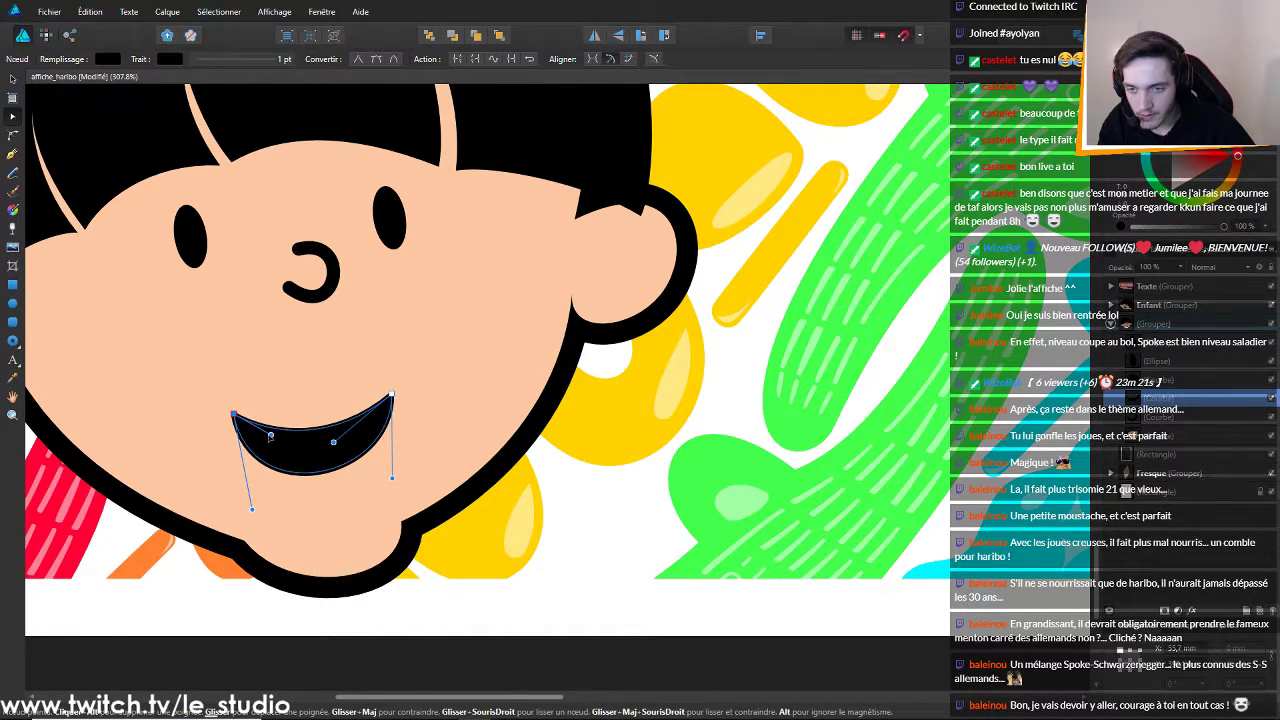
left_click(138, 490)
scroll(532, 556, "down", 7)
scroll(478, 518, "up", 8)
left_click(319, 462)
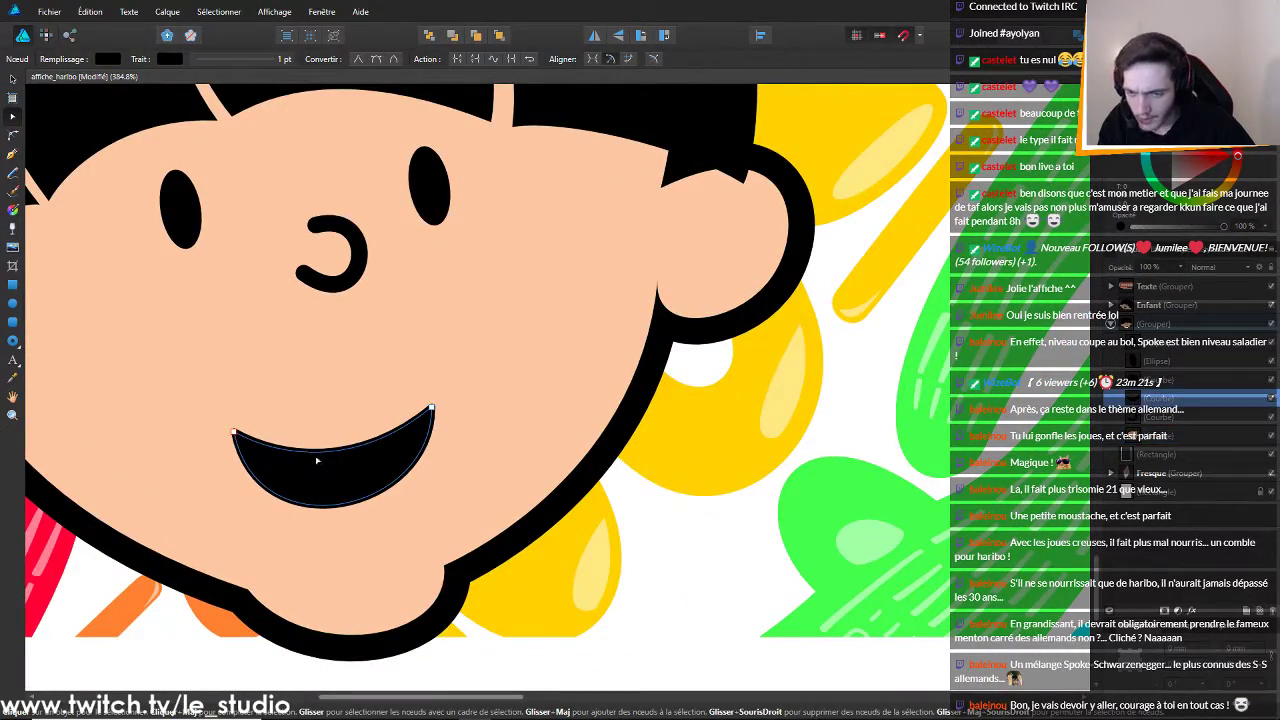
Slim the left child's smiling mouth by raising its upper edge and flattening its lower curve with the node handles
left_click(242, 445)
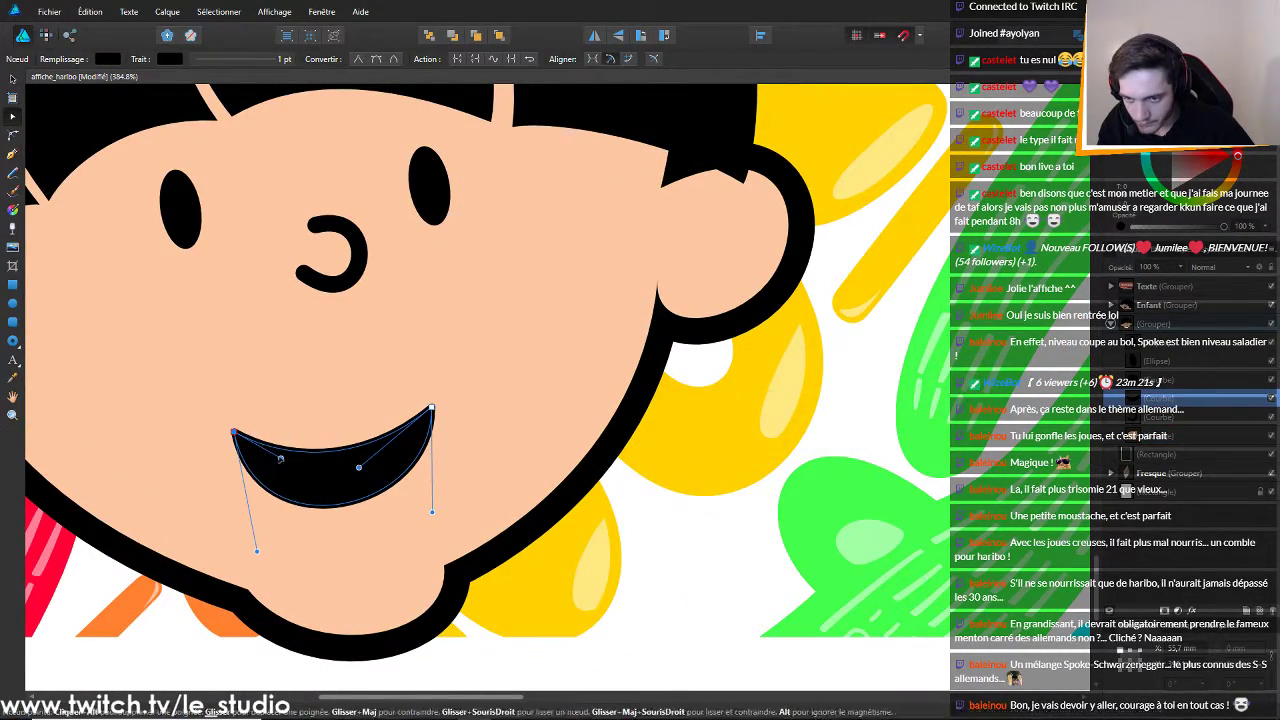
mouse_move(359, 467)
left_mouse_down()
mouse_move(382, 434)
mouse_move(365, 448)
left_mouse_up()
left_click_drag(285, 445, 287, 457)
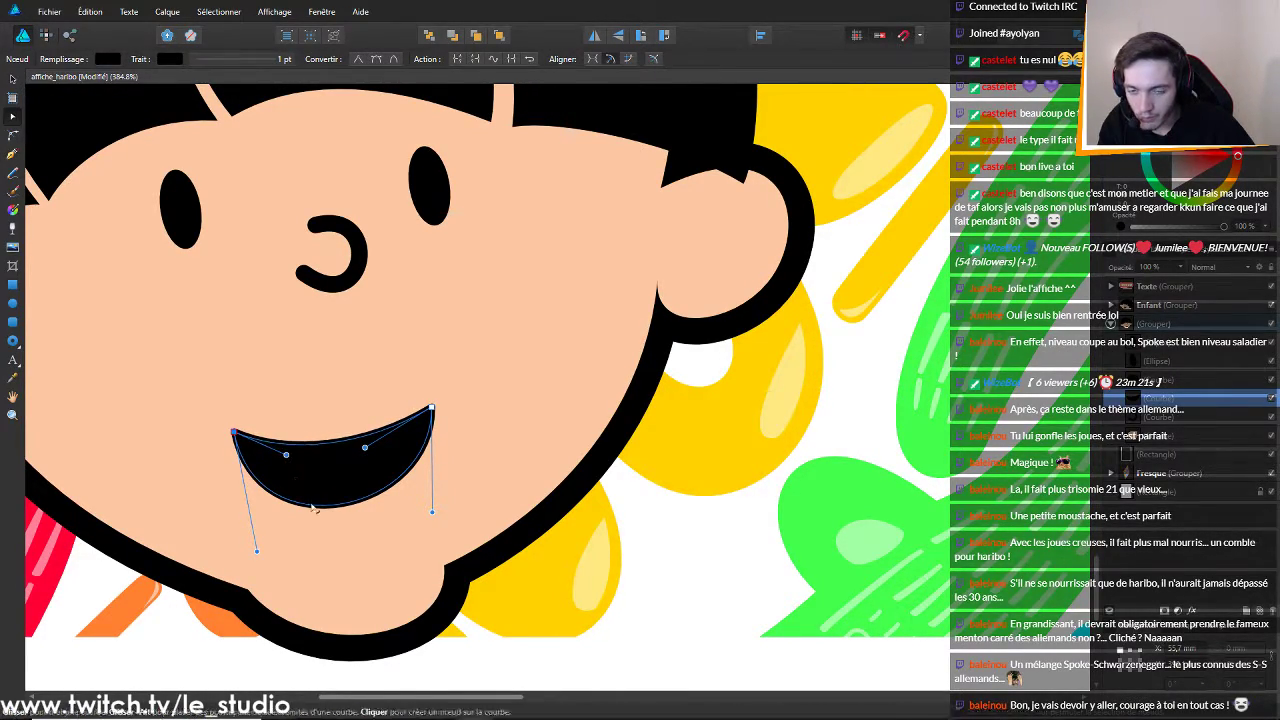
left_click_drag(256, 552, 250, 510)
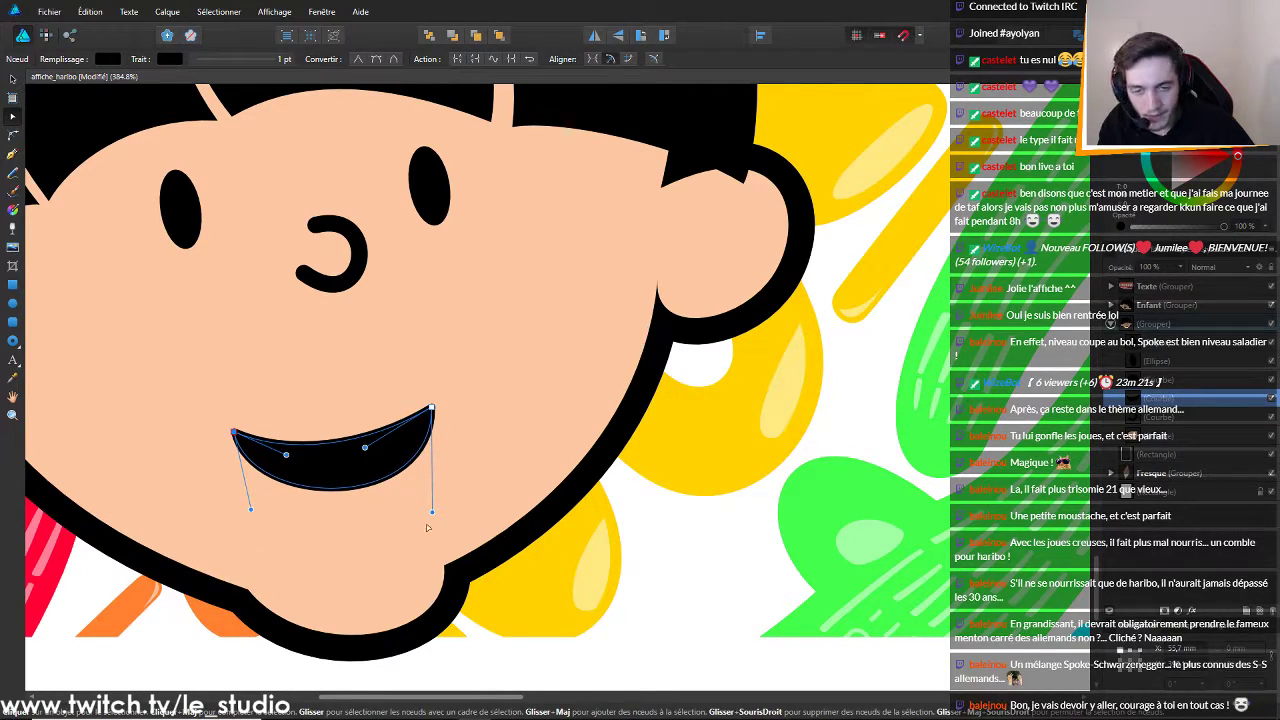
left_click_drag(432, 513, 417, 507)
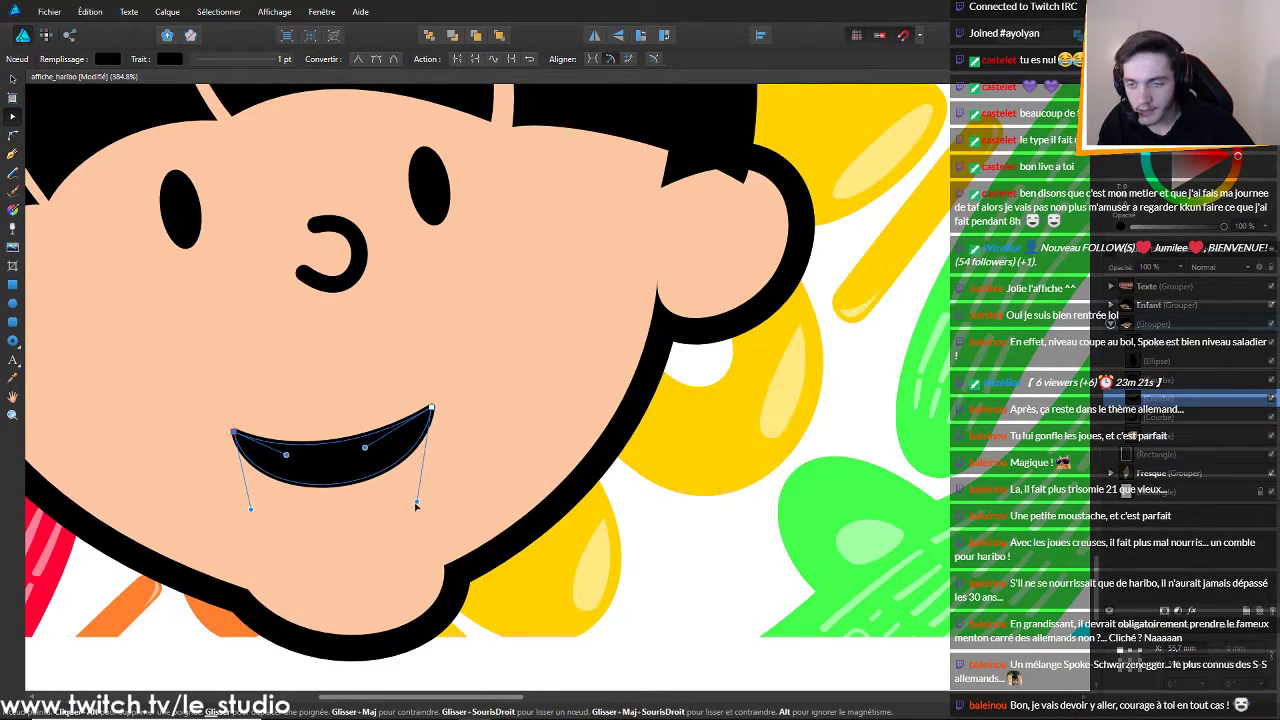
scroll(496, 538, "down", 7)
left_click(645, 663)
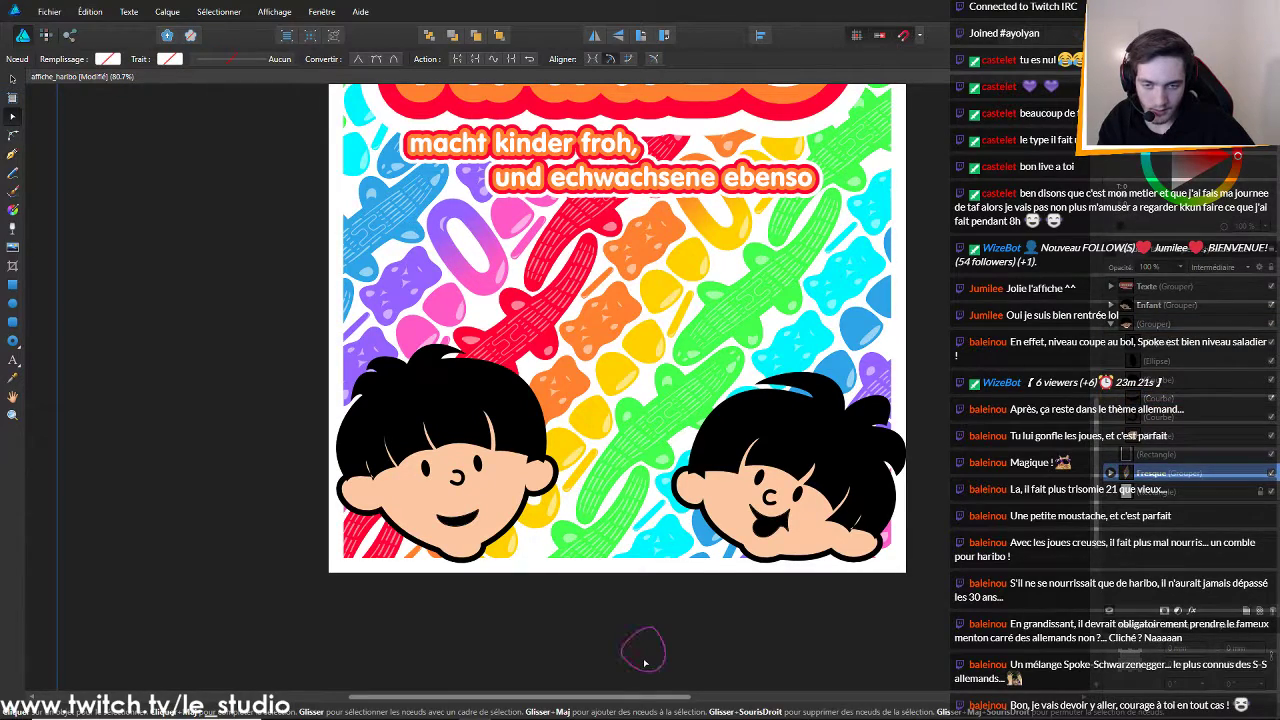
Examine the left child's reshaped mouth and face both close up and within the whole poster
scroll(608, 650, "down", 2)
scroll(585, 650, "up", 3)
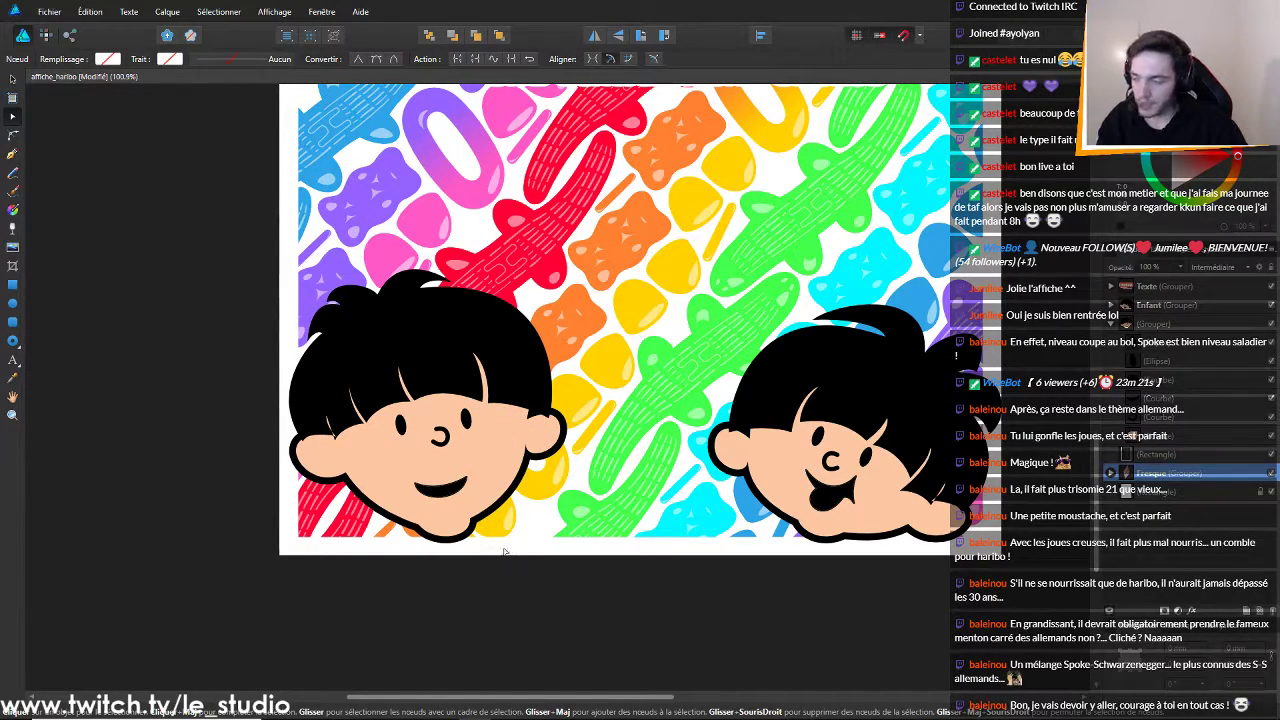
scroll(476, 541, "down", 1)
scroll(420, 470, "up", 5)
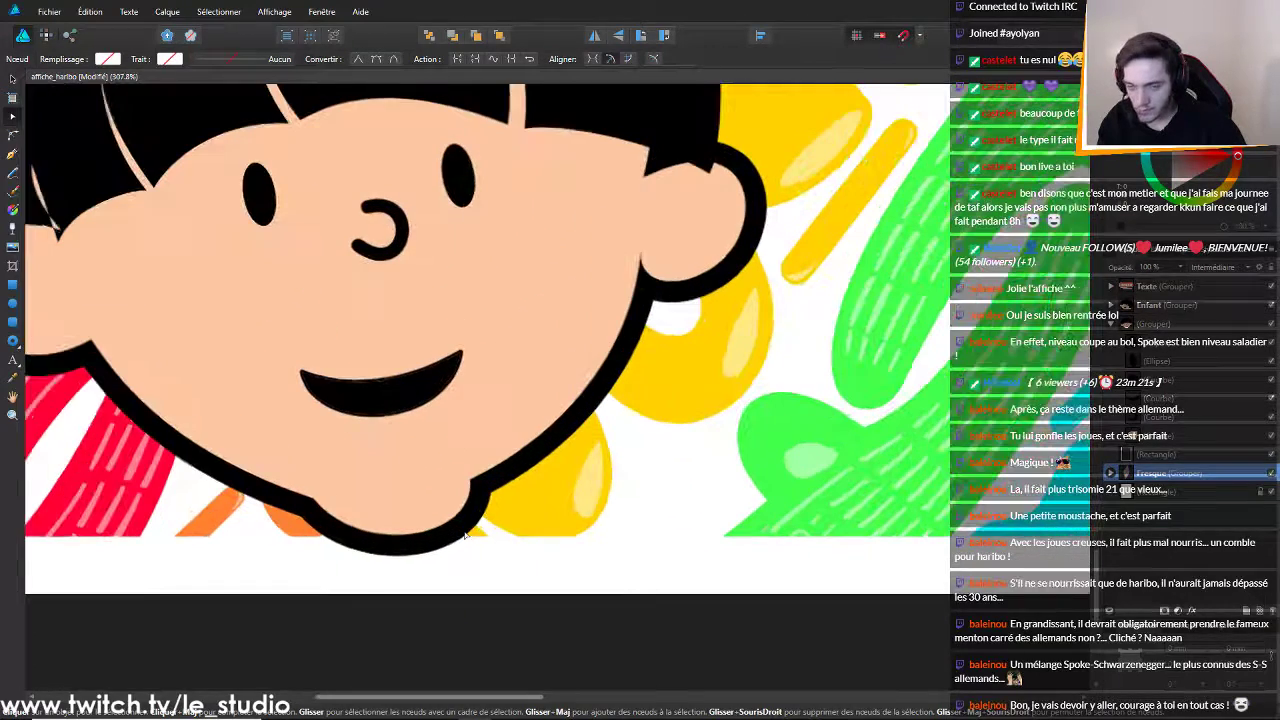
scroll(476, 465, "up", 2)
scroll(476, 465, "down", 2)
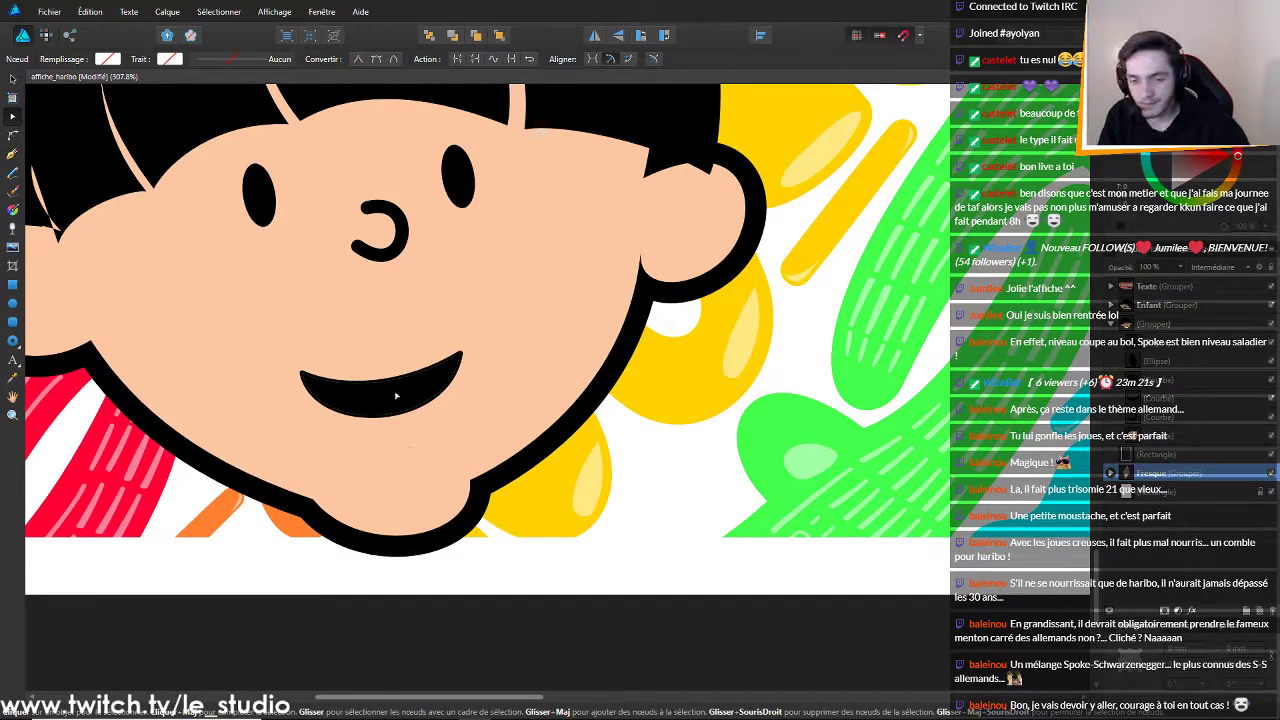
scroll(428, 355, "down", 3)
scroll(426, 357, "up", 3)
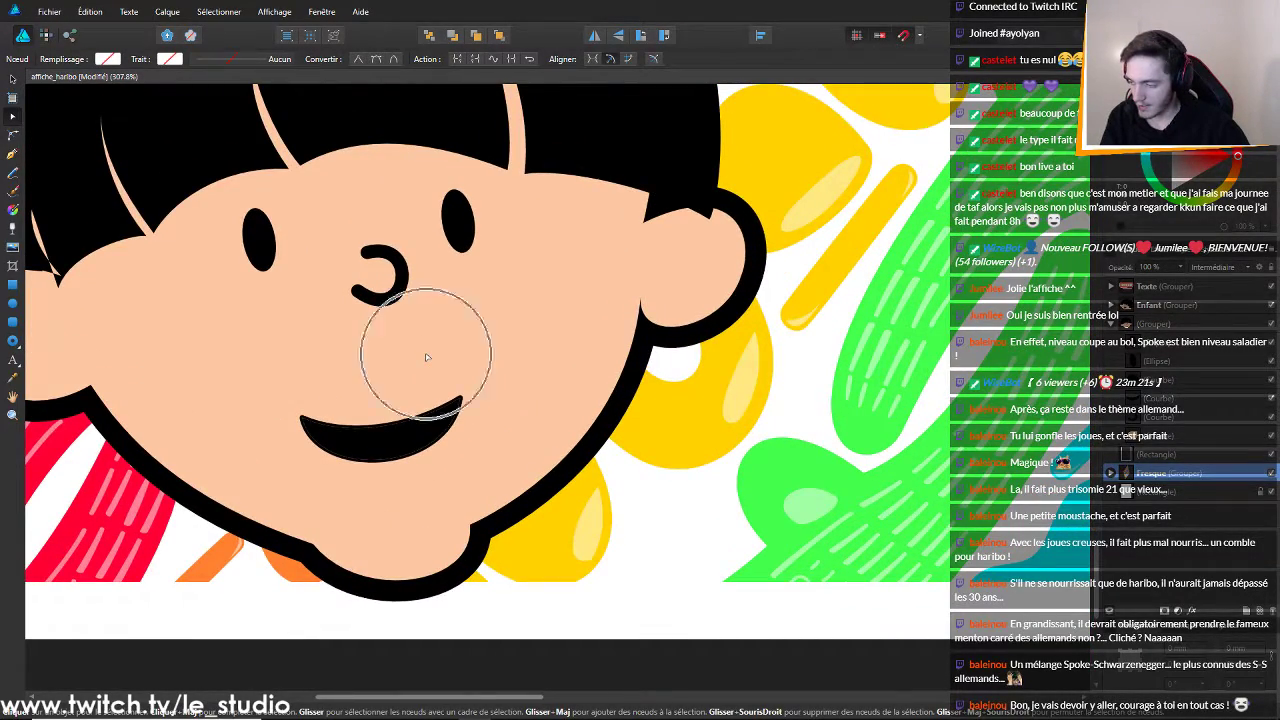
scroll(516, 392, "down", 3)
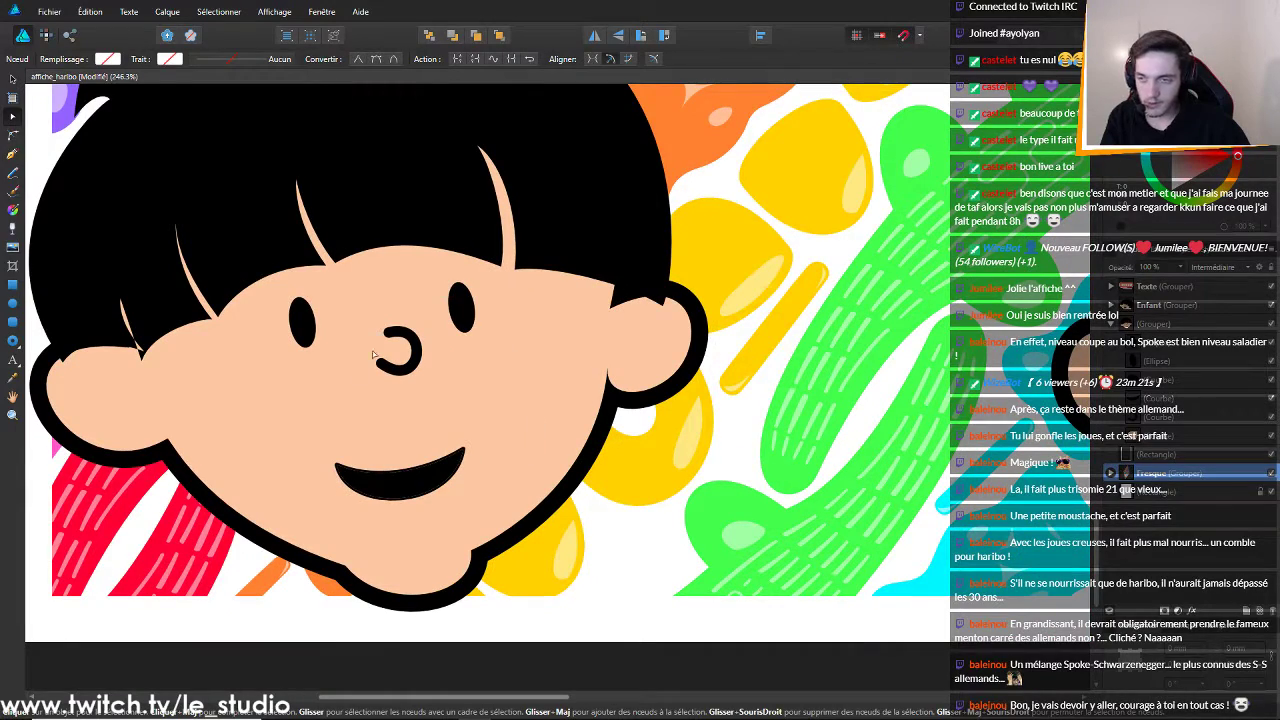
left_click(13, 80)
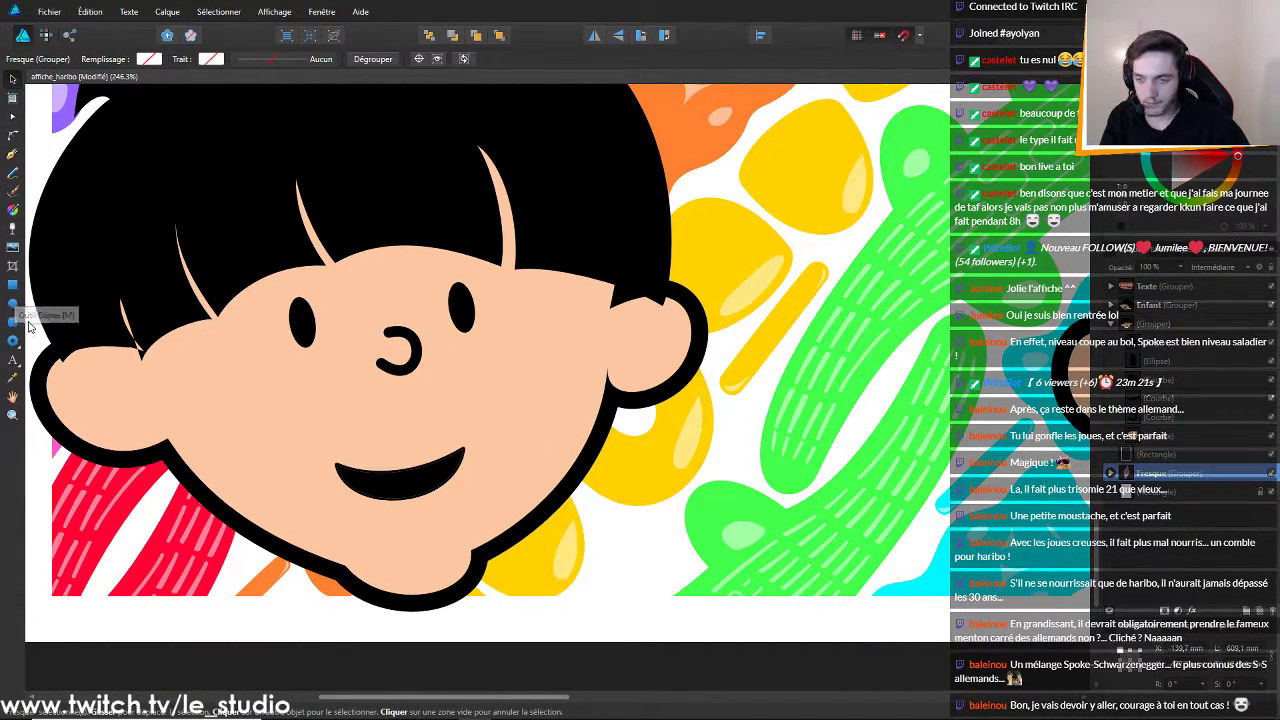
left_click(14, 284)
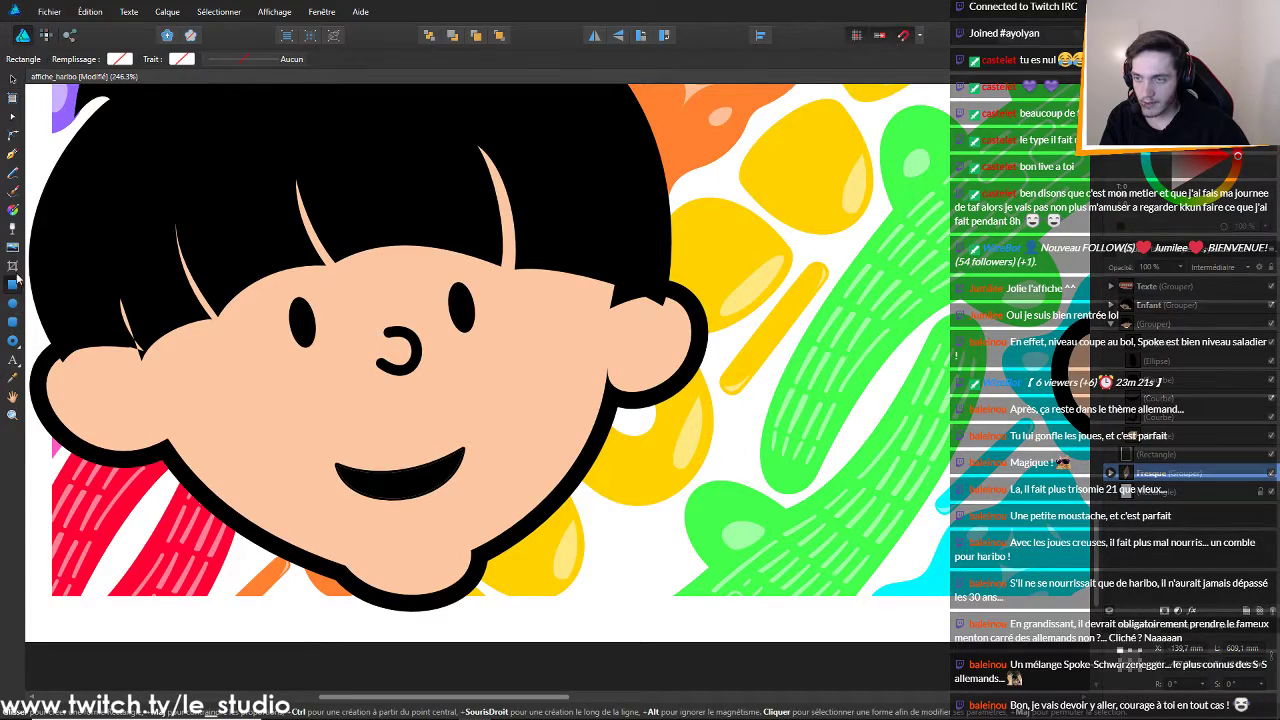
left_click(13, 154)
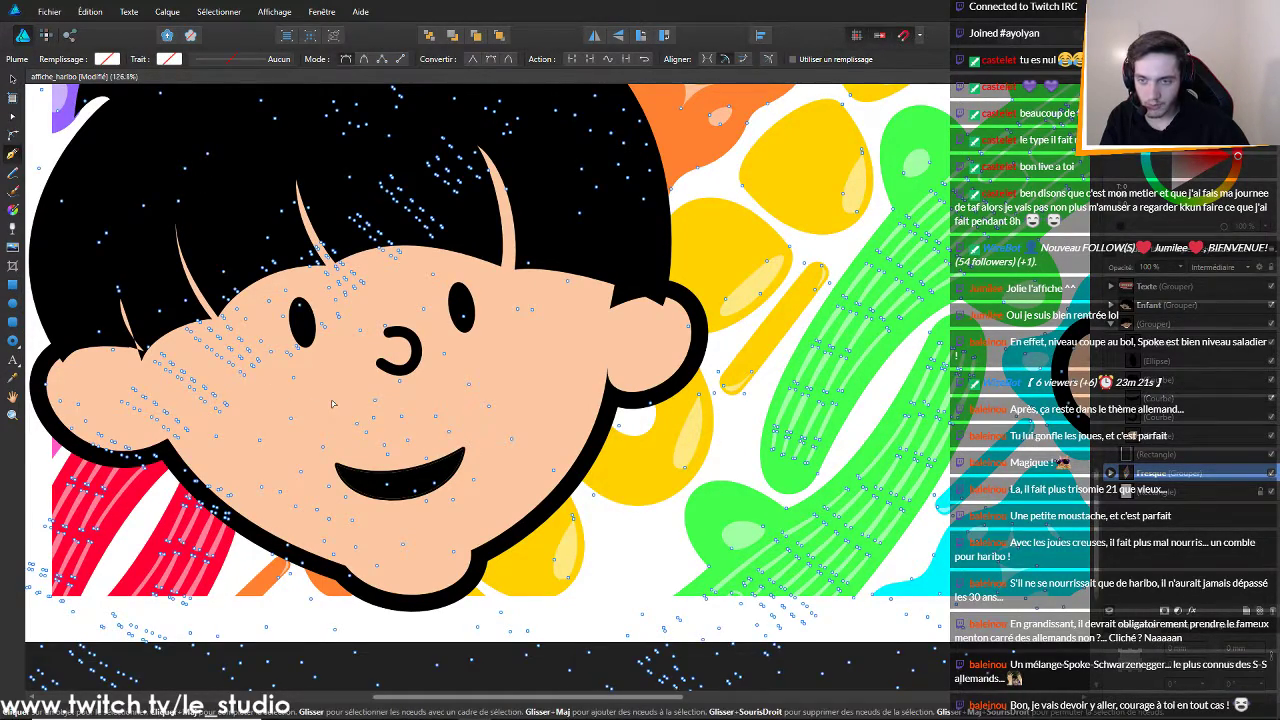
scroll(333, 404, "down", 5)
scroll(323, 391, "up", 6)
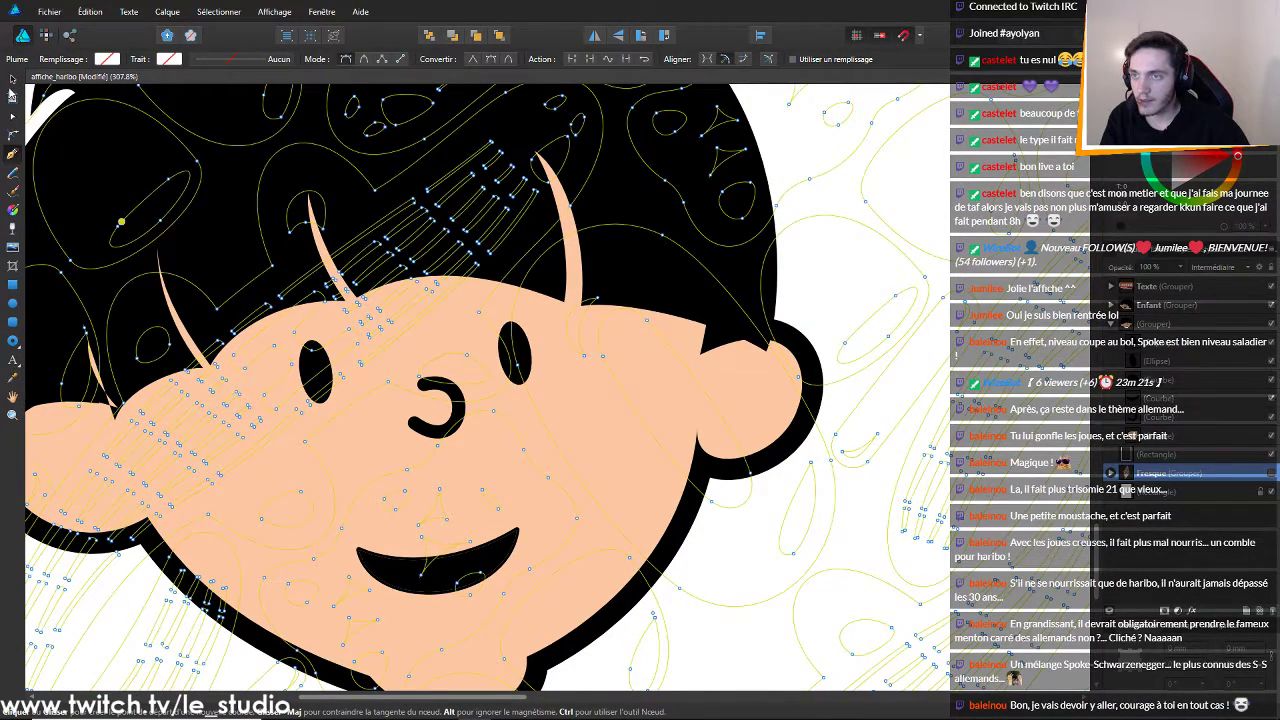
left_click(13, 79)
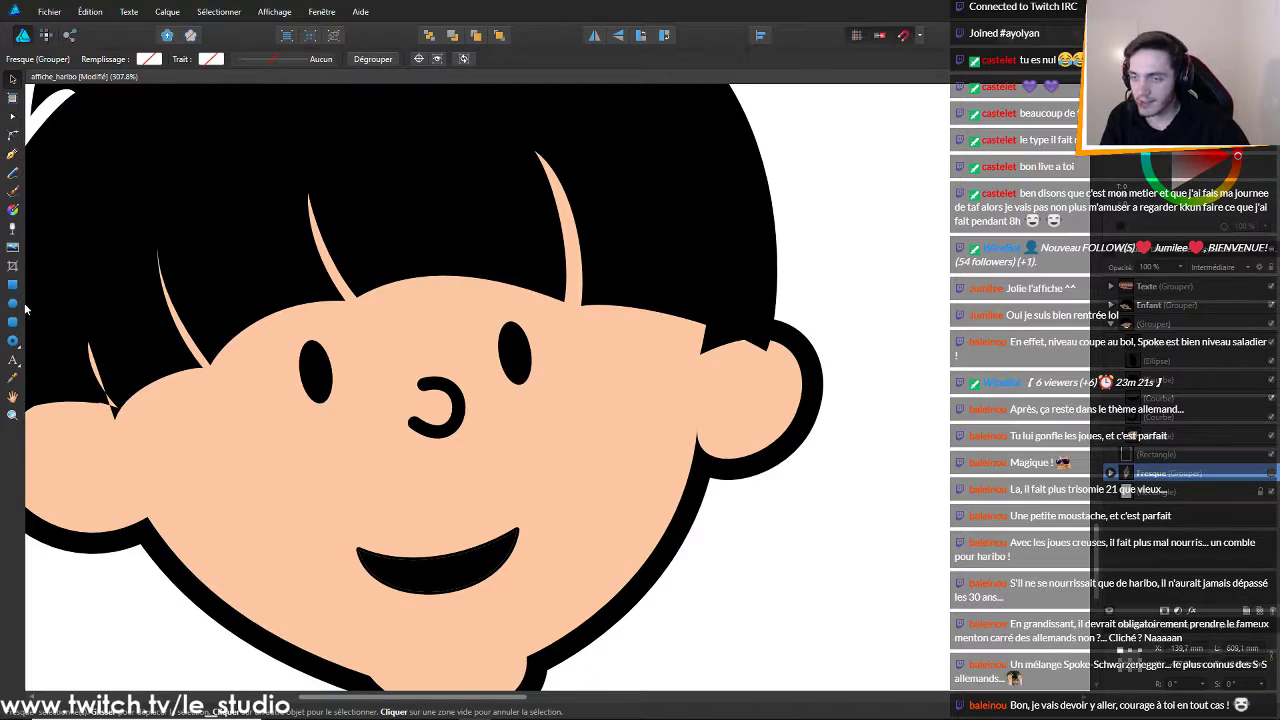
Activate the Pen tool and make the Fresque background group visible
left_click(13, 155)
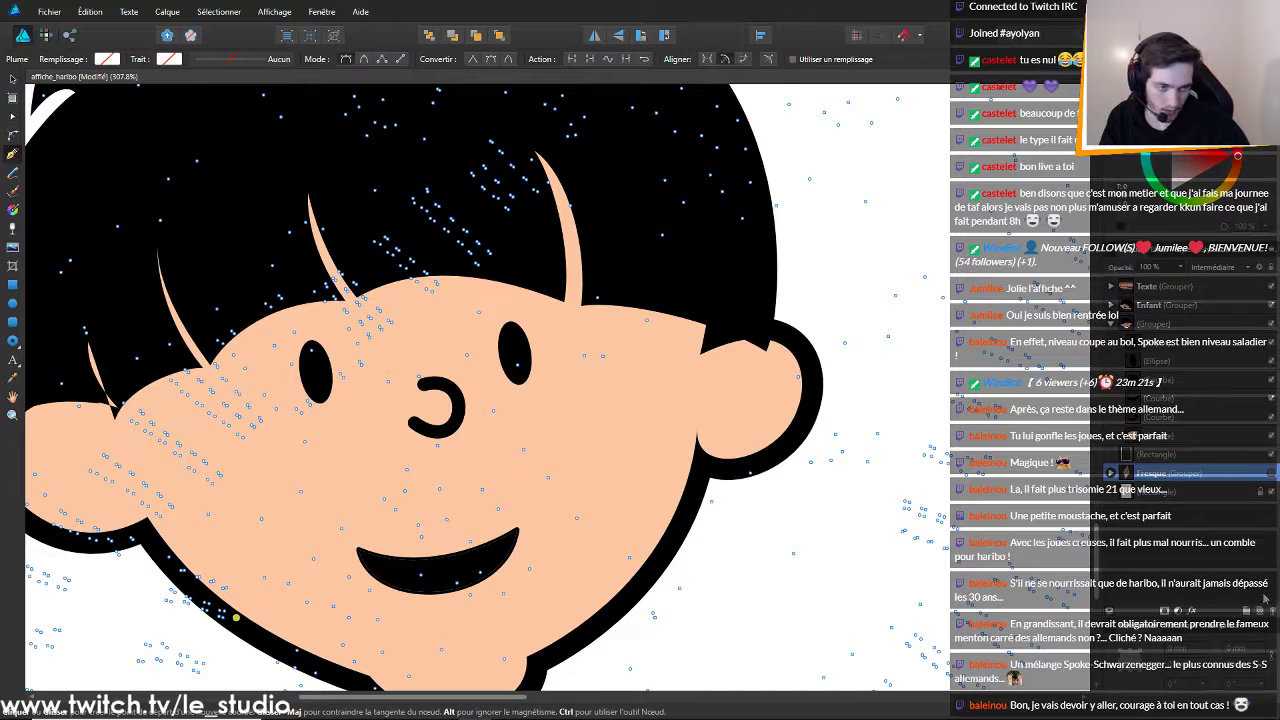
left_click(1272, 474)
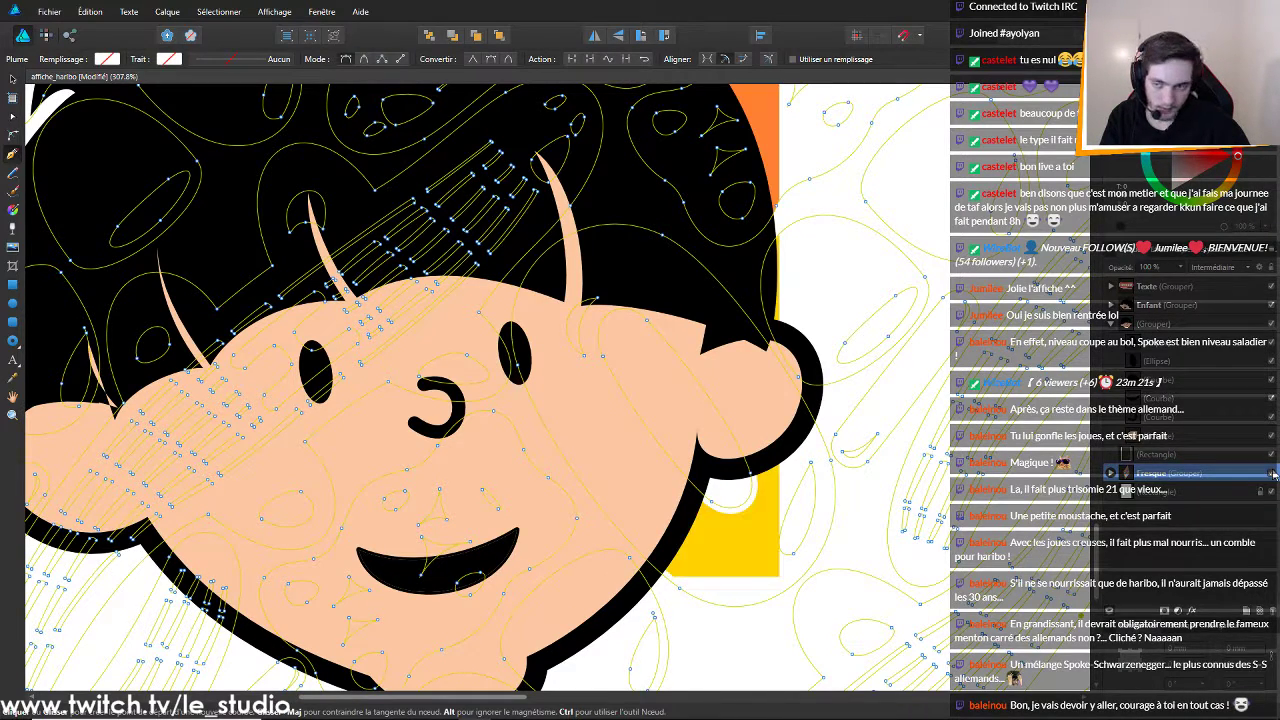
left_click(1272, 474)
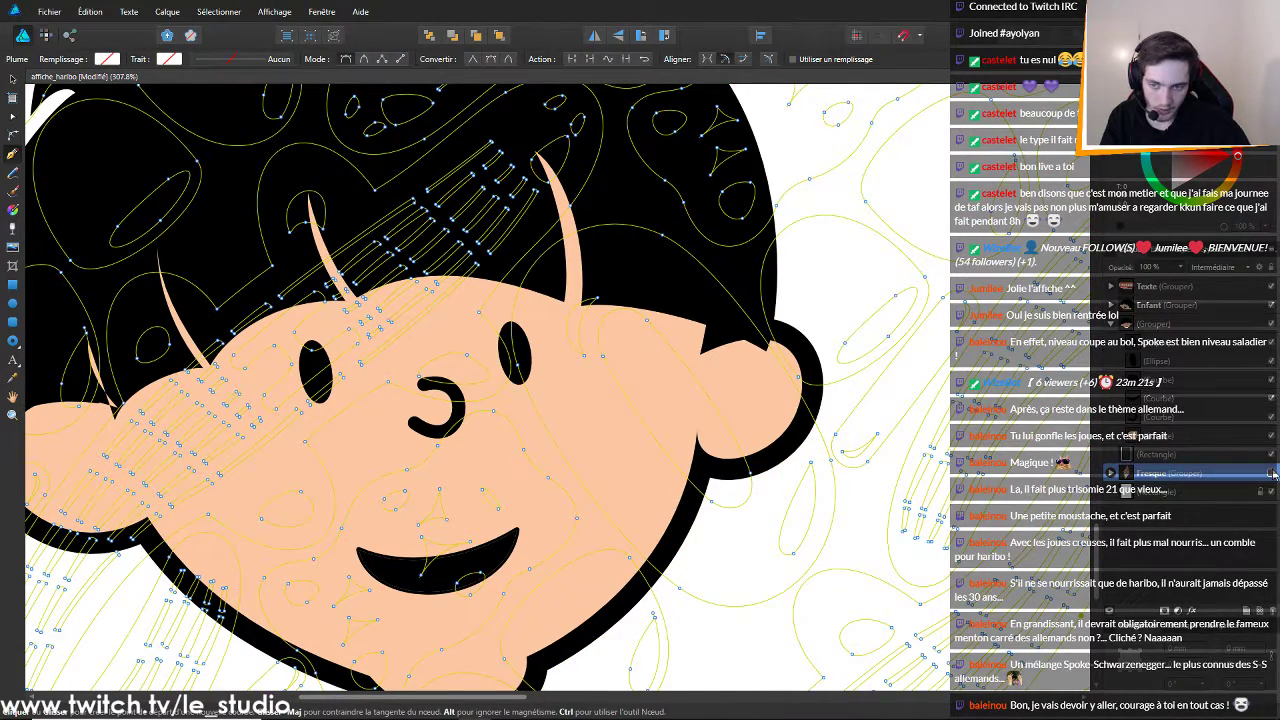
key("ctrl+z")
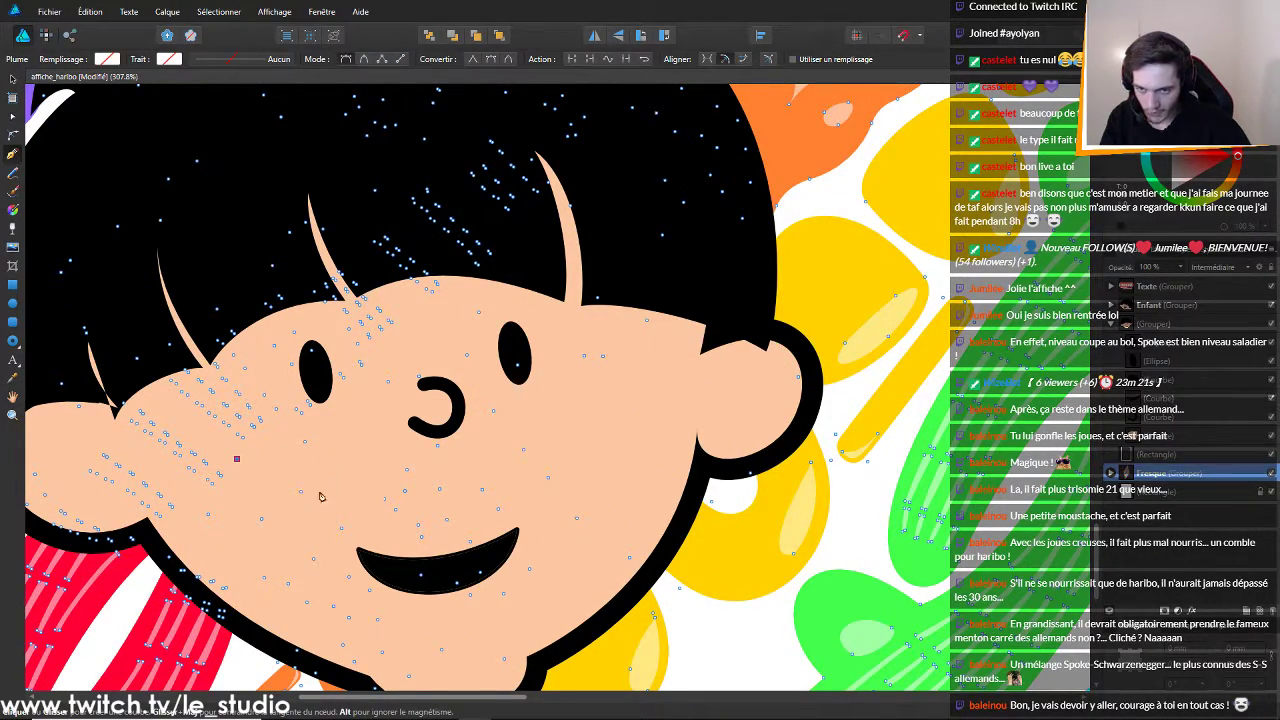
Draw a closed triangle about 12 mm wide on the left child's cheek, below the eye and beside the mouth
left_click(328, 457)
left_click(322, 514)
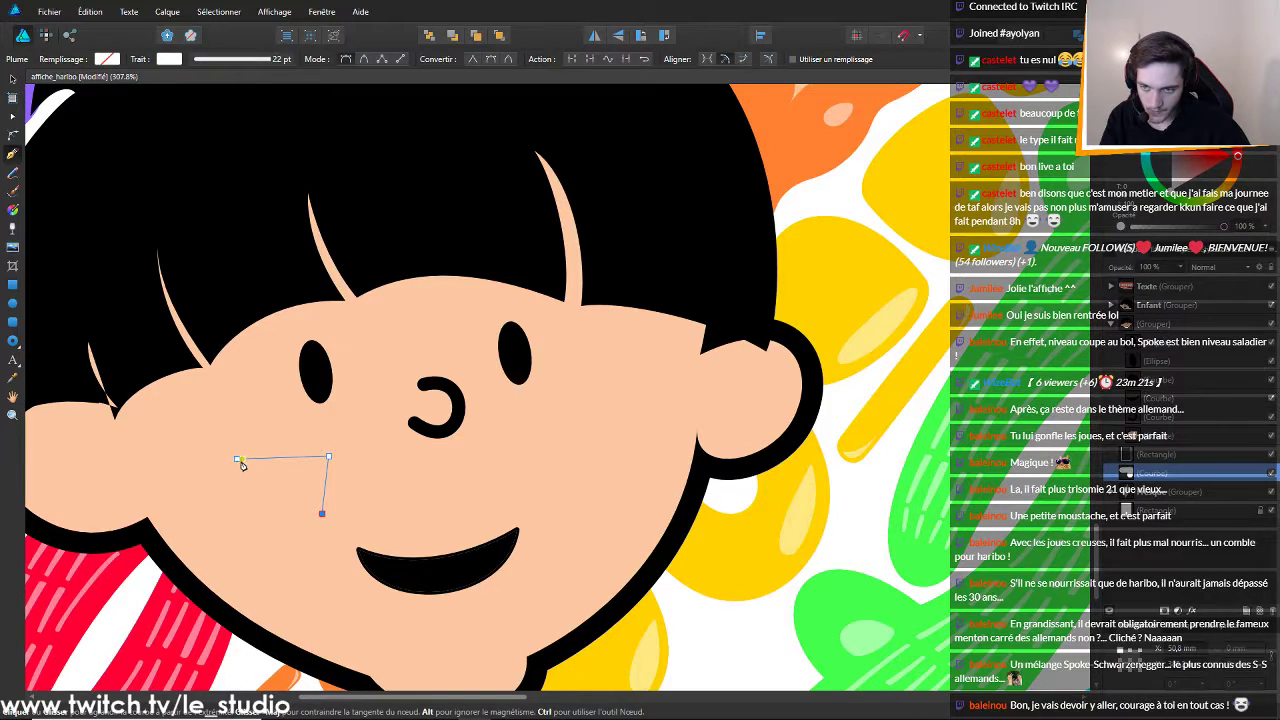
left_click(238, 460)
scroll(330, 510, "up", 2)
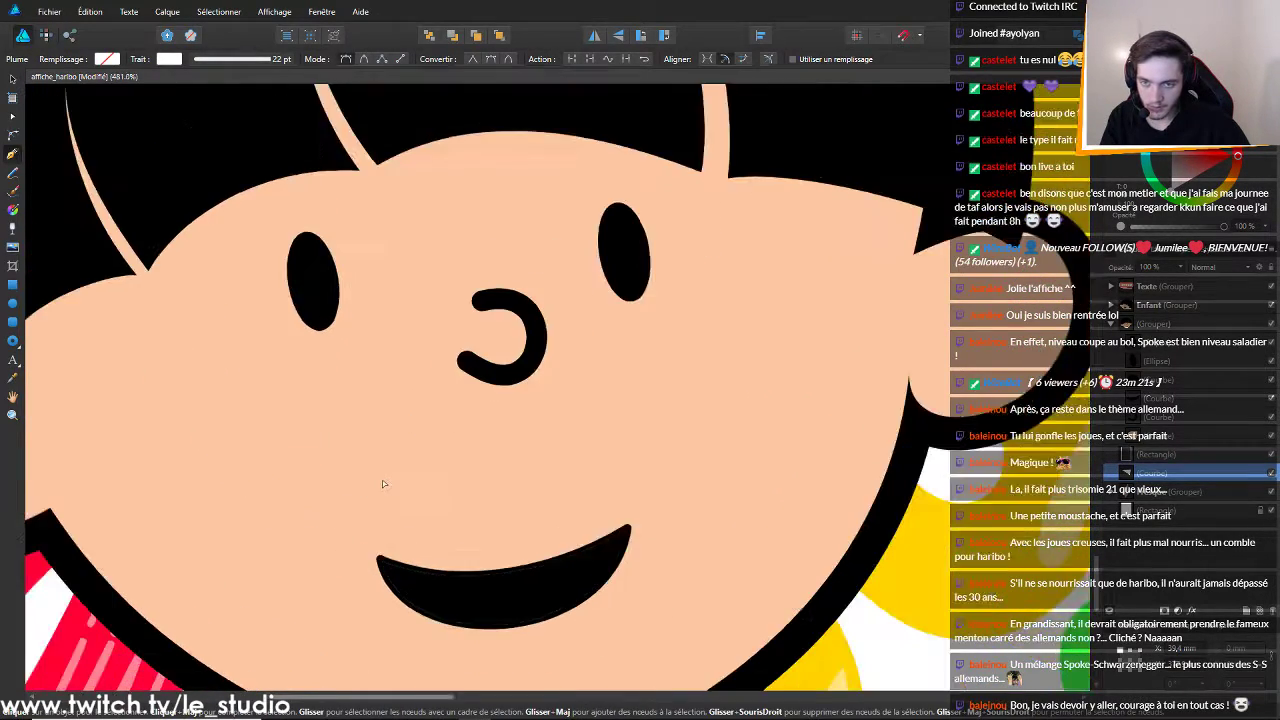
scroll(384, 484, "down", 2)
scroll(406, 445, "down", 1)
scroll(386, 456, "up", 1)
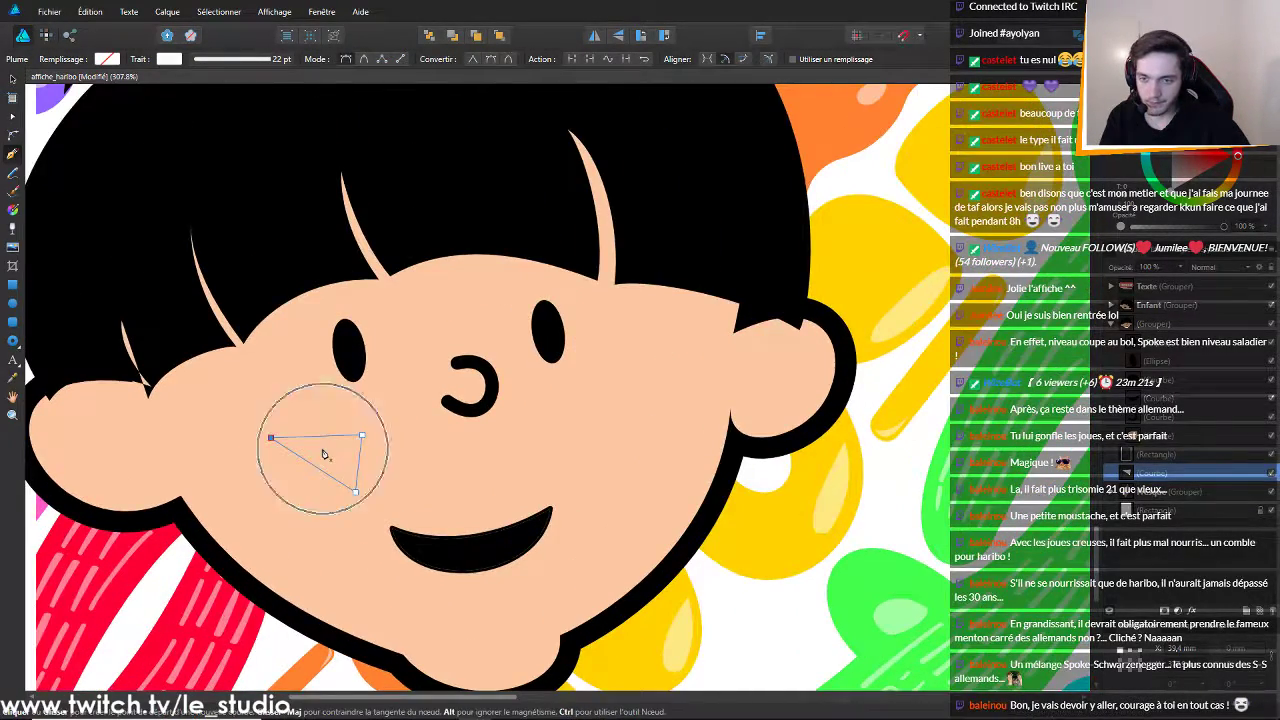
scroll(325, 456, "up", 1)
scroll(366, 481, "up", 1)
scroll(437, 490, "down", 1)
key("ctrl+z")
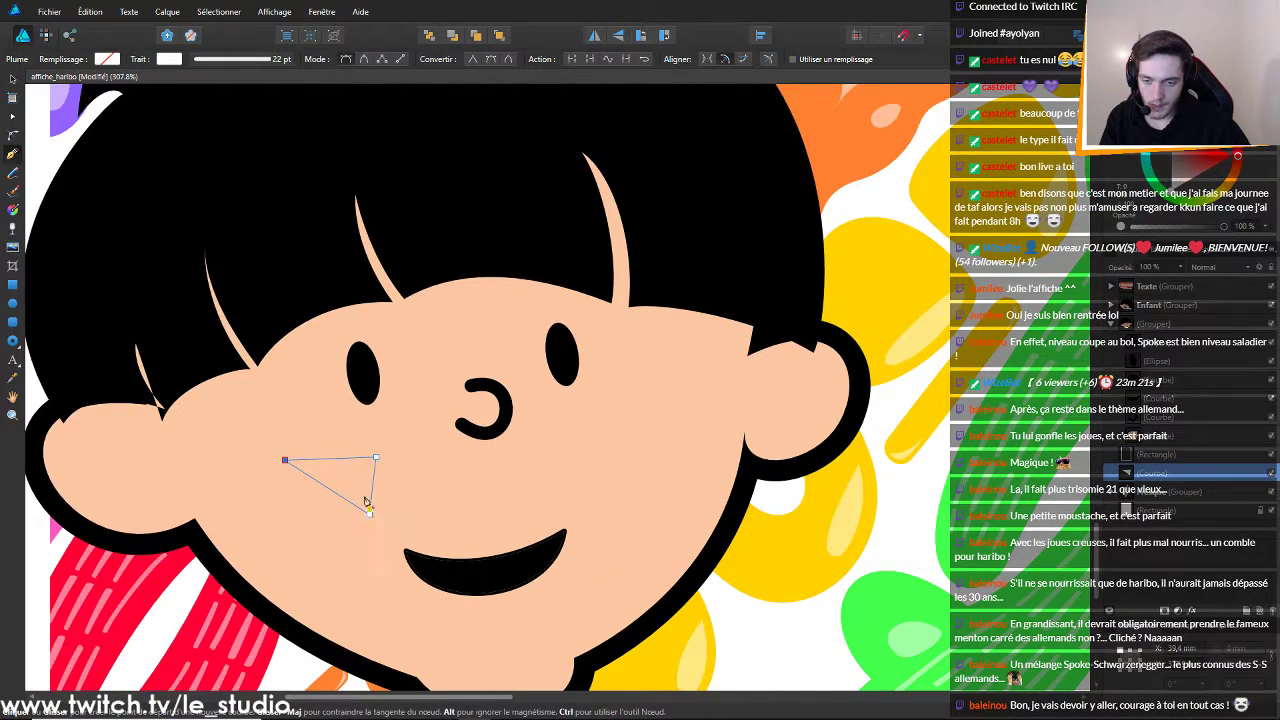
Try filling the cheek triangle with the skin colour sampled from the child's face
left_click(107, 59)
left_click_drag(192, 84, 402, 450)
left_click(205, 84)
left_click(113, 60)
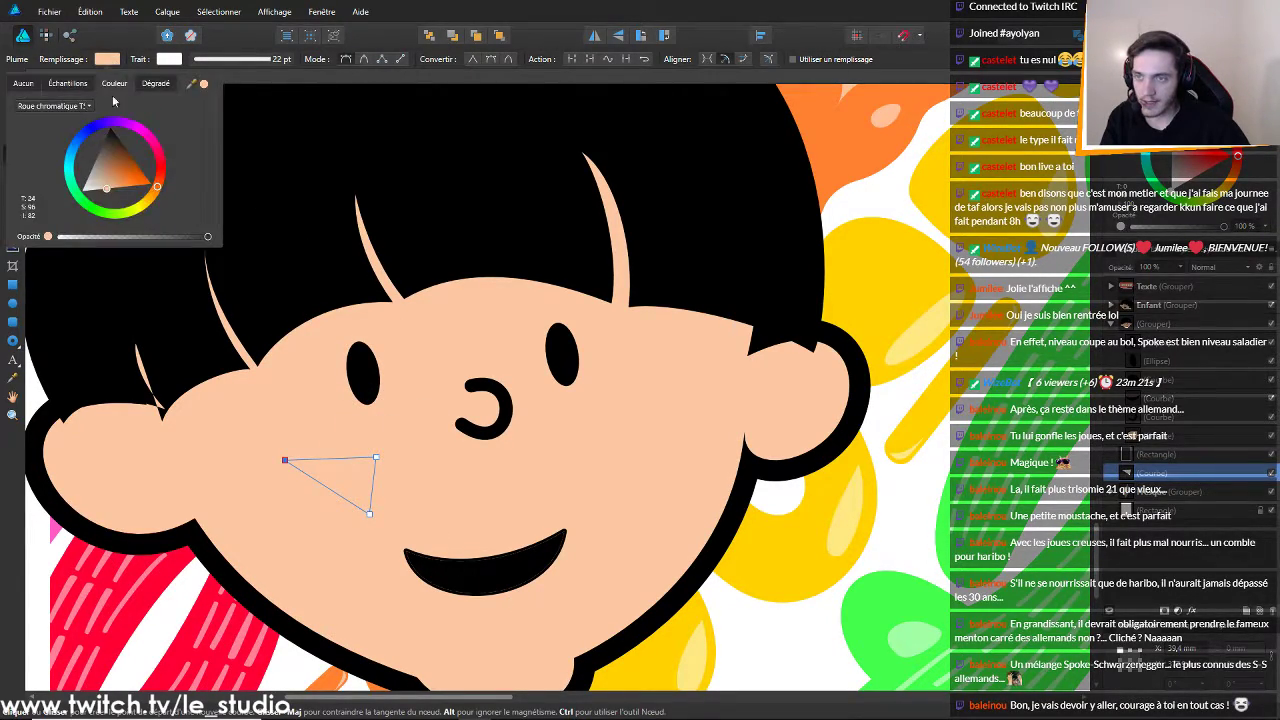
left_click_drag(110, 193, 123, 167)
key("ctrl+z")
key("ctrl+z")
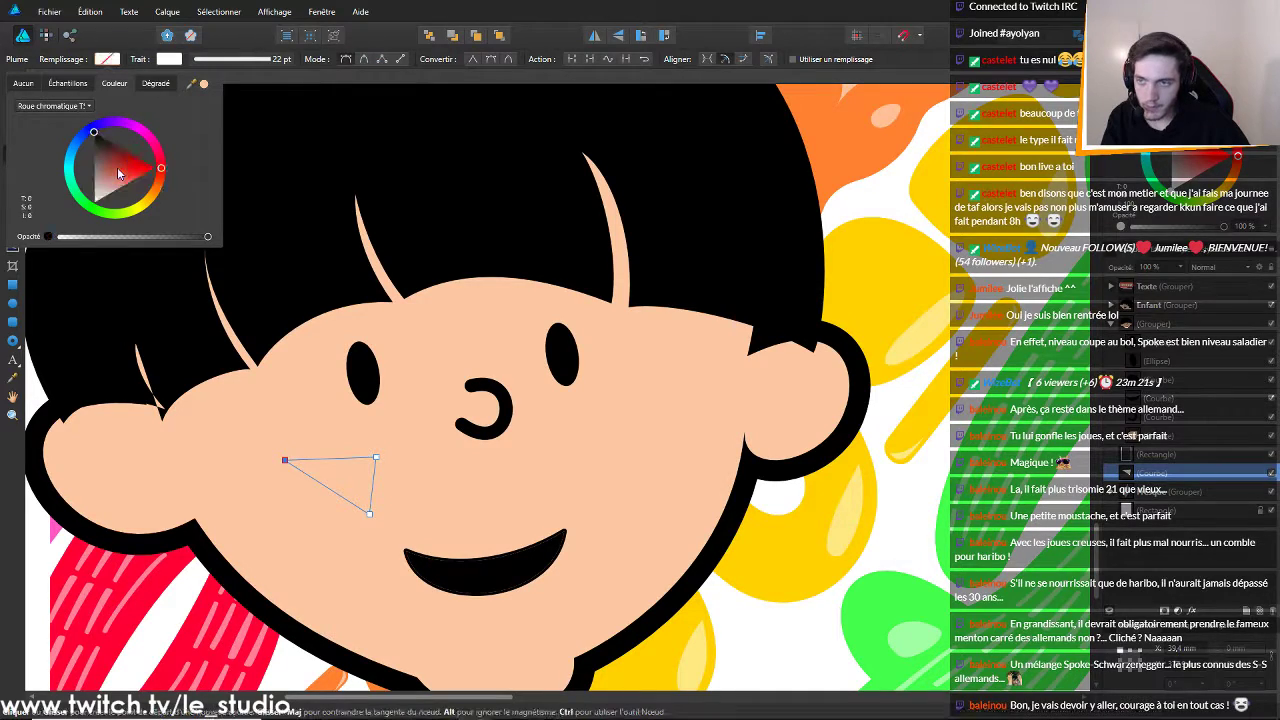
key("ctrl+z")
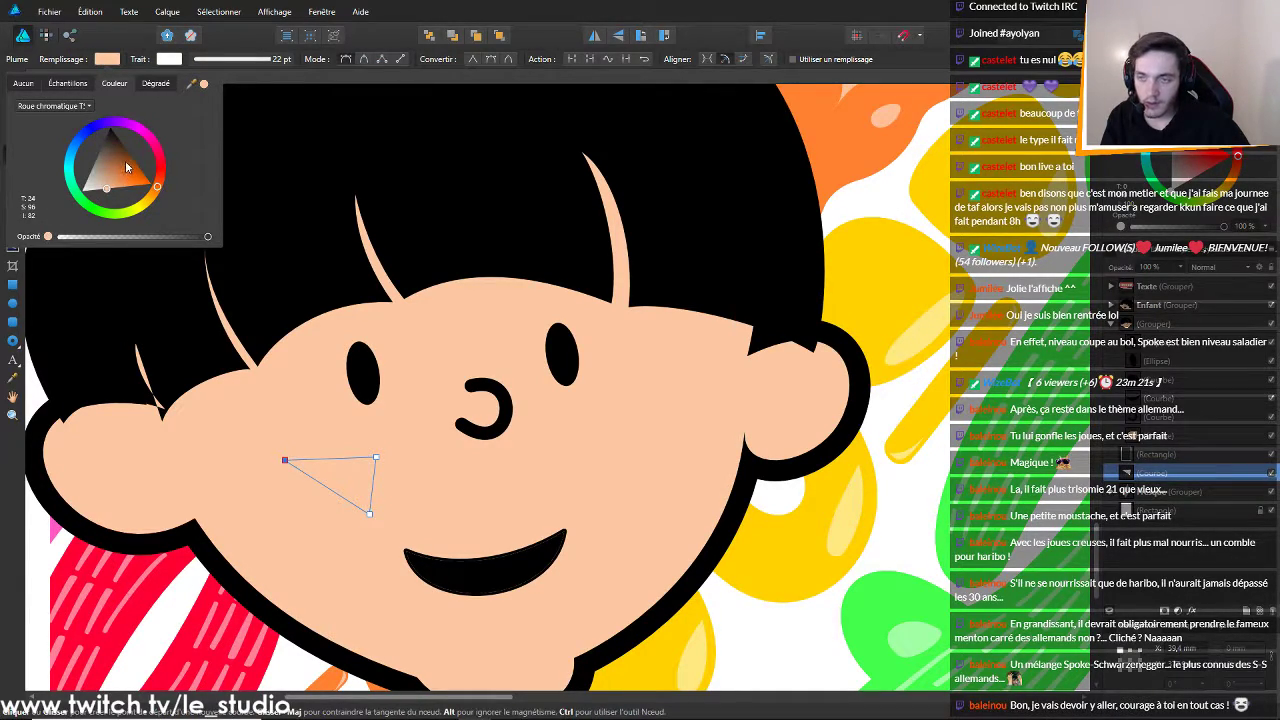
Try removing the outline of the cheek triangle
left_click(167, 63)
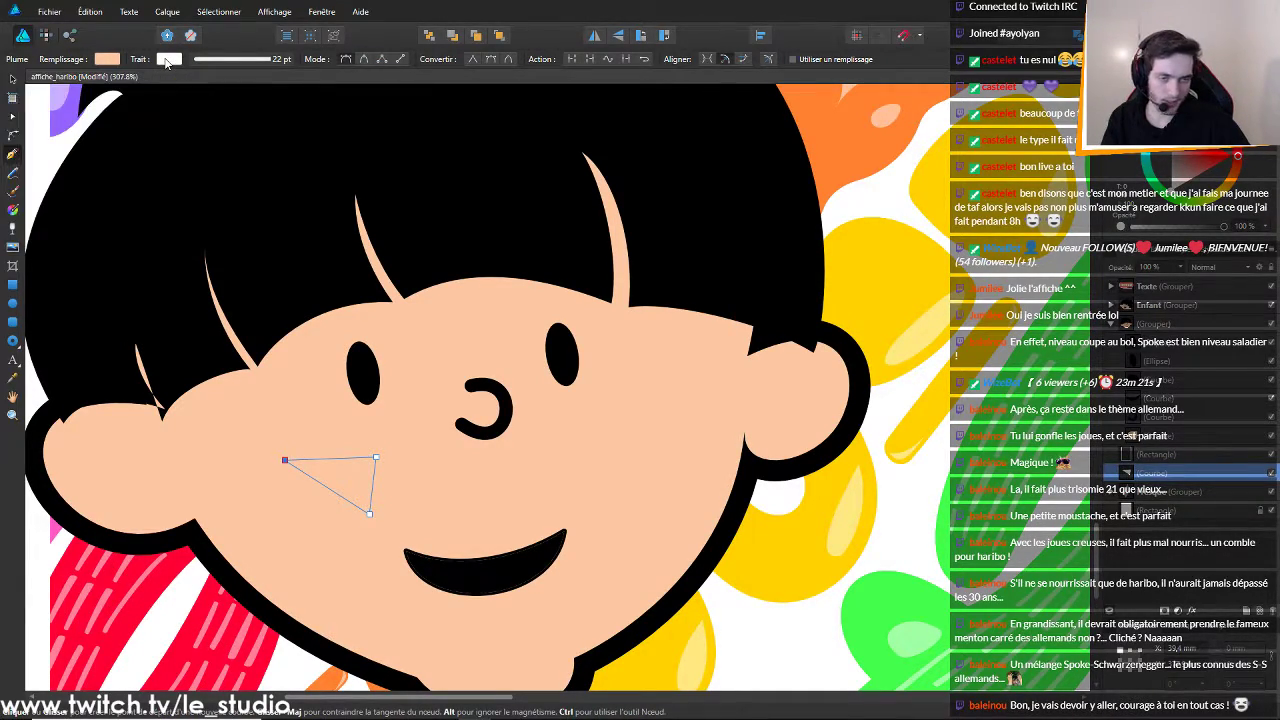
left_click(167, 62)
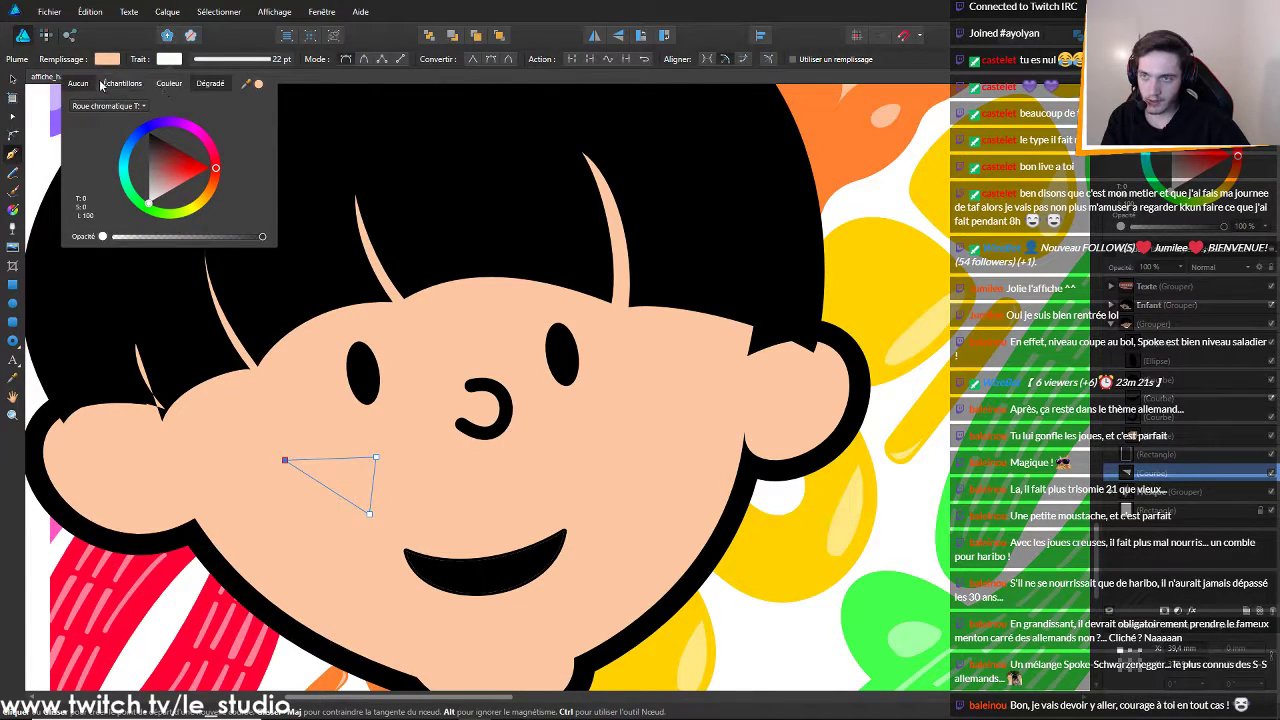
left_click(121, 83)
Try a darker, more orange fill on the cheek triangle, and undo the fill and outline changes
left_click(107, 59)
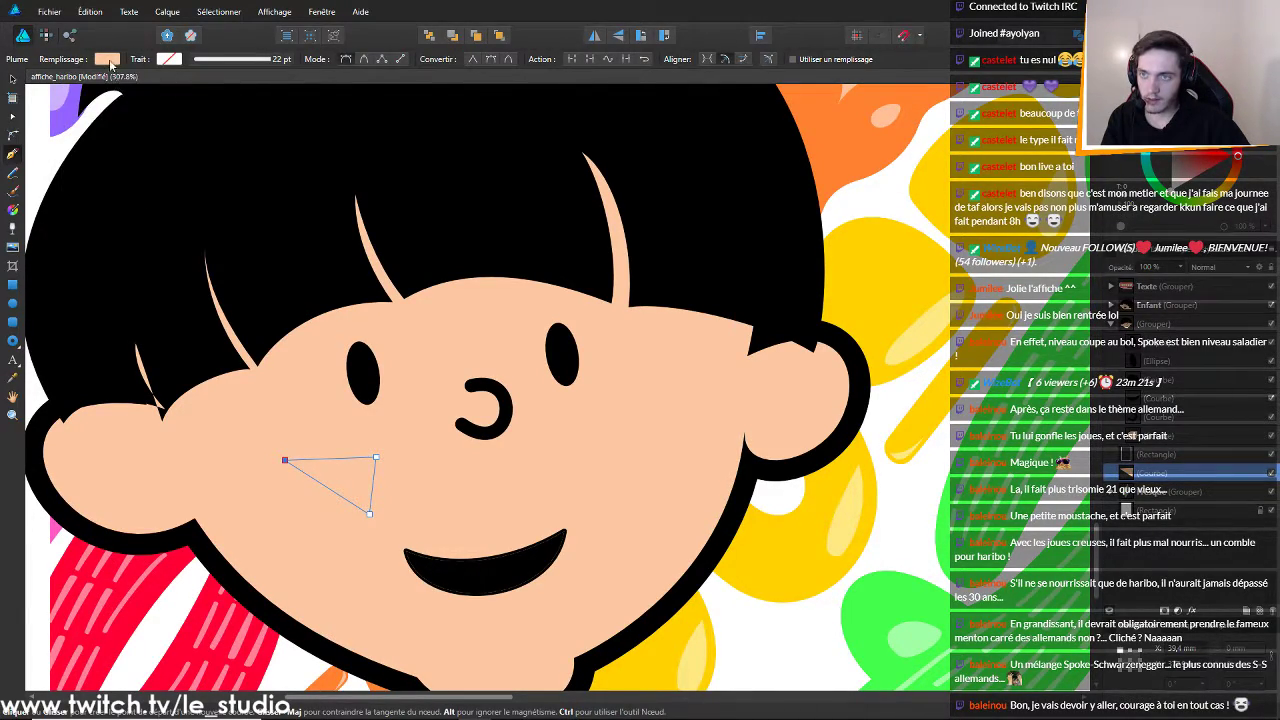
left_click(107, 59)
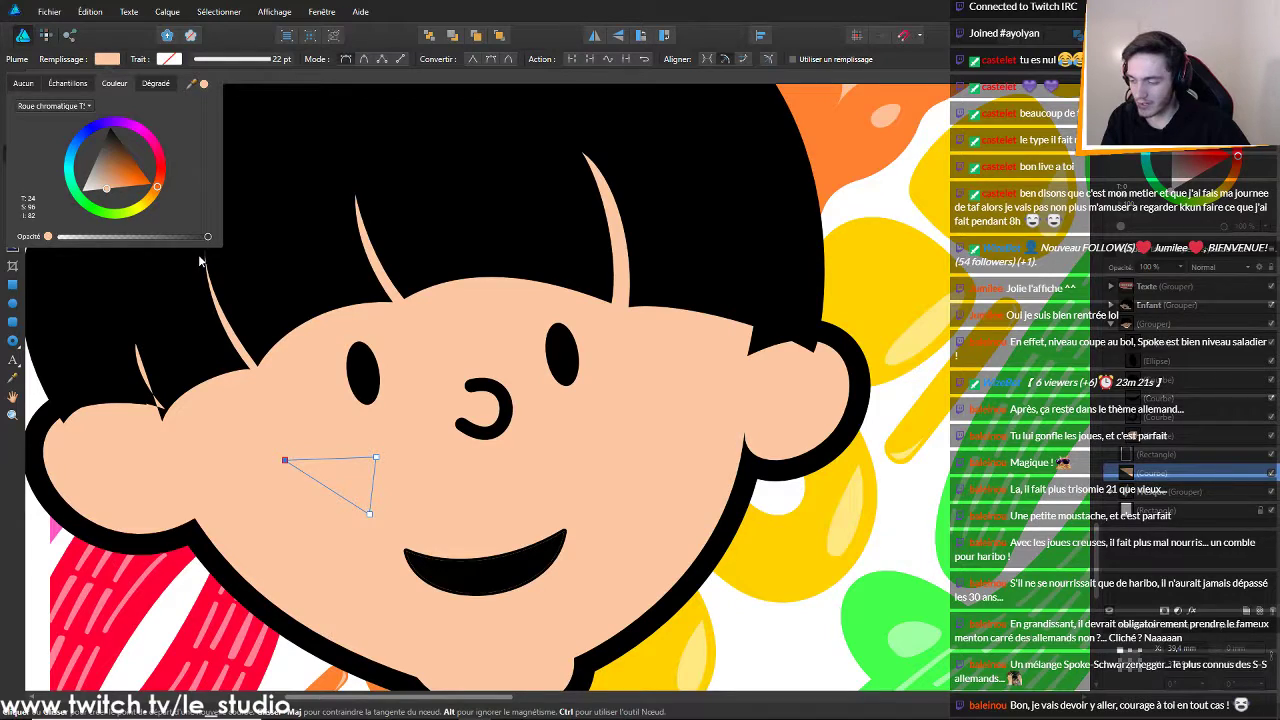
left_click_drag(100, 180, 130, 179)
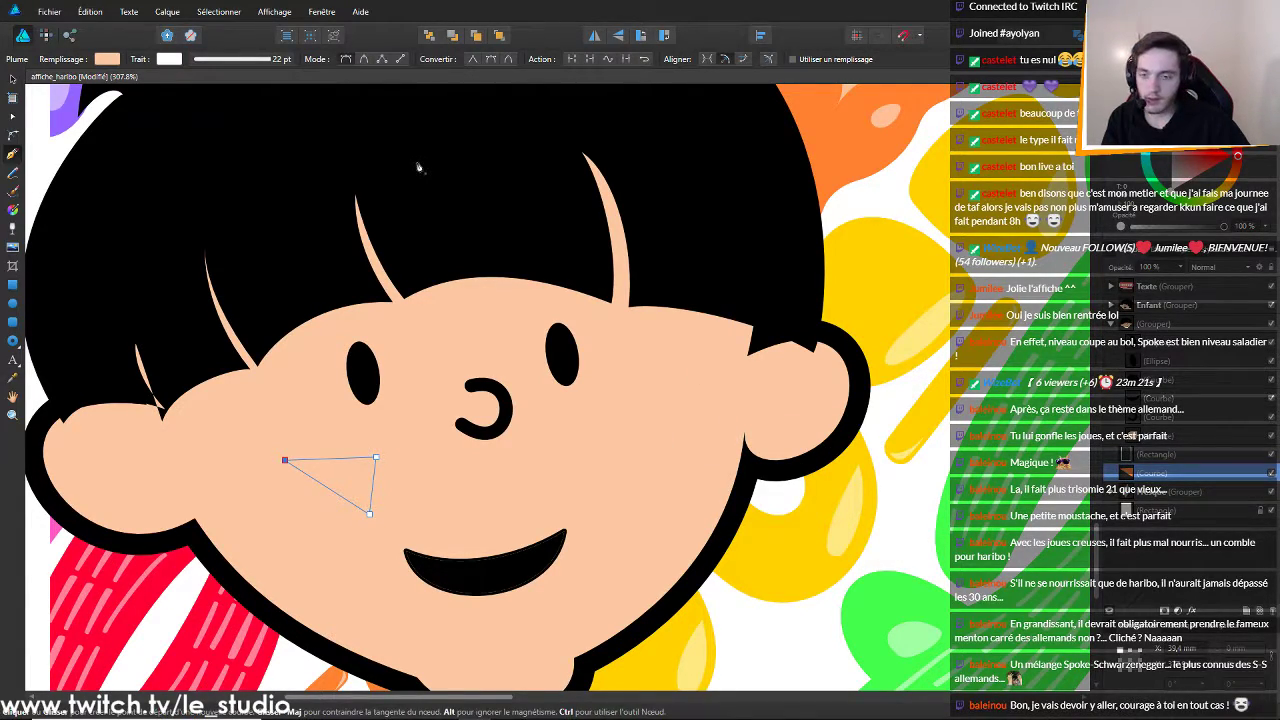
key("ctrl+z")
key("ctrl+z")
Move the triangle's curve into the left child's group, directly above the head shape in the stacking order
left_click_drag(1133, 472, 1137, 443)
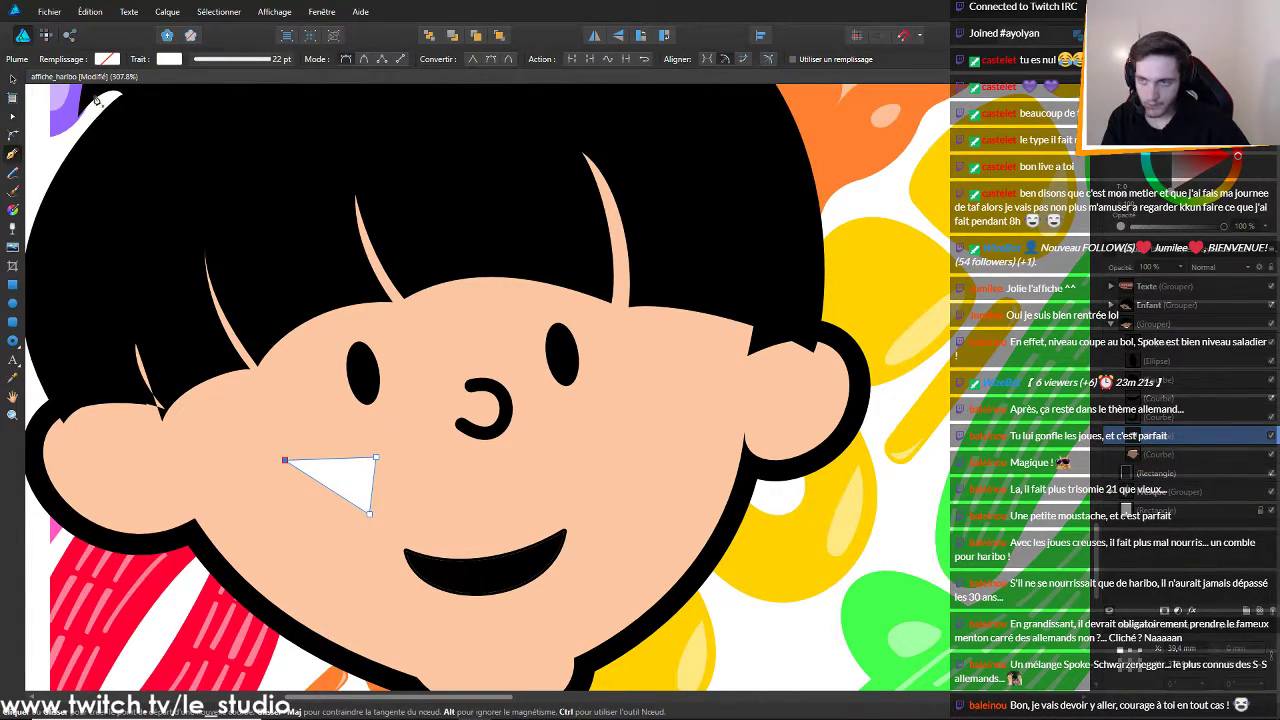
left_click(12, 79)
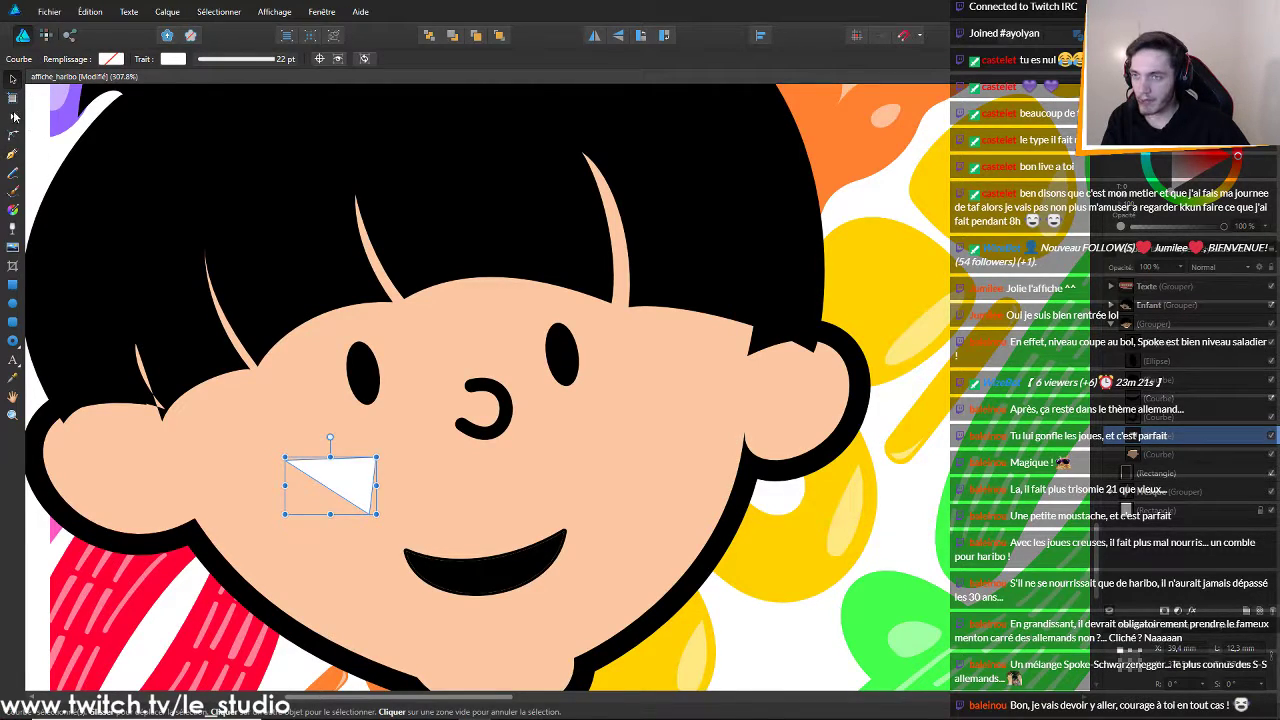
Move the cheek triangle's upper corner nearest the nose upward and closer to the nose
left_click(13, 116)
scroll(336, 352, "up", 3)
scroll(492, 439, "down", 2)
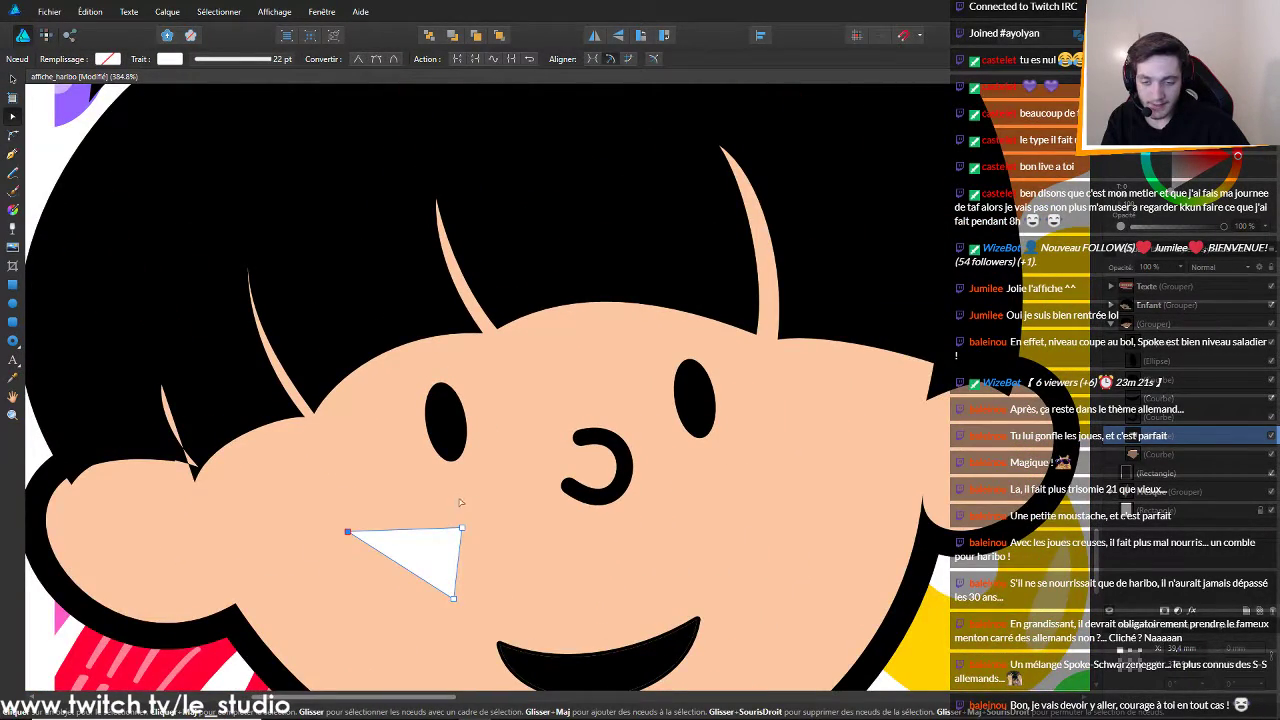
left_click(465, 526)
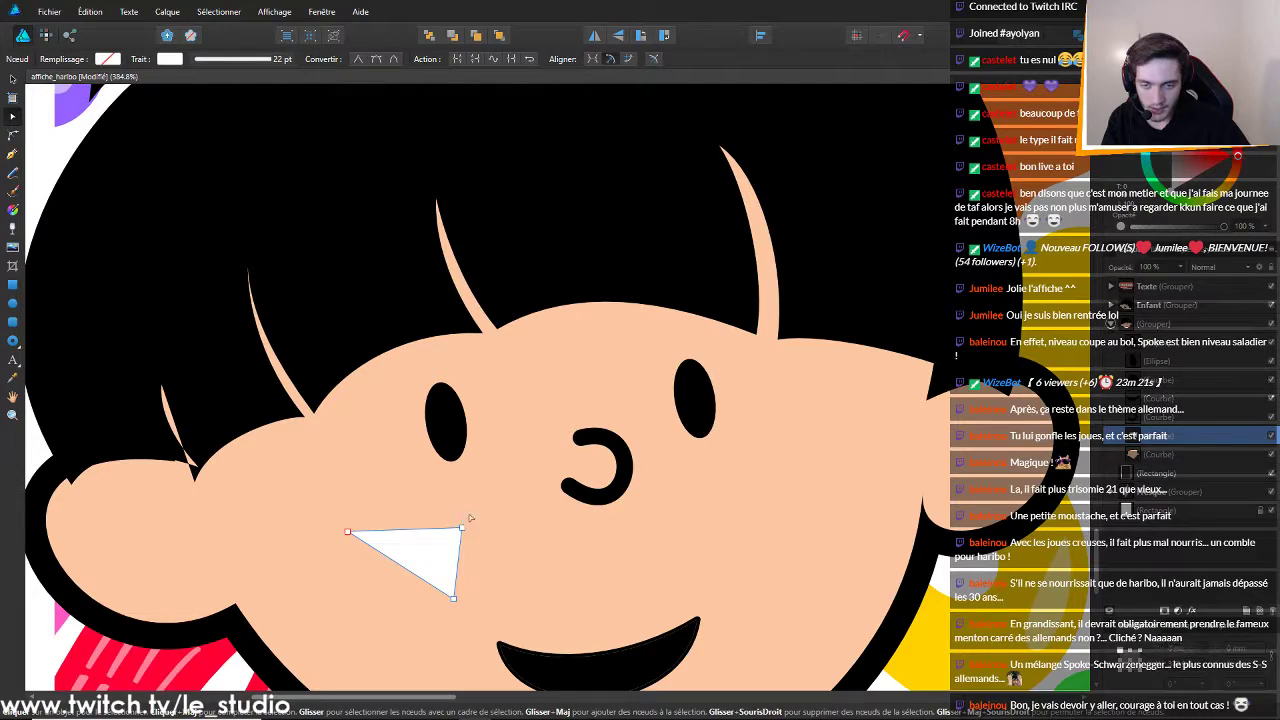
left_click_drag(462, 527, 490, 490)
Bend the sides of the cheek triangle inward into smooth concave curves
mouse_move(351, 532)
left_mouse_down()
mouse_move(388, 521)
mouse_move(365, 528)
left_mouse_up()
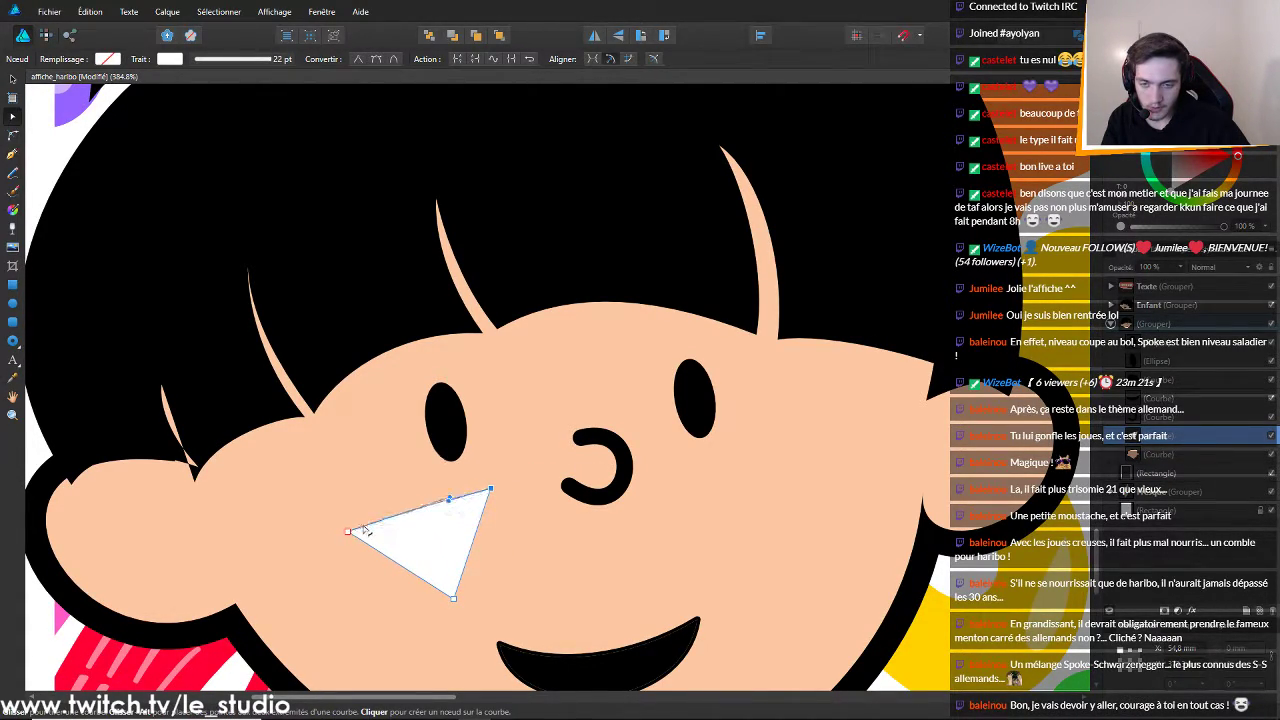
left_click_drag(450, 503, 410, 532)
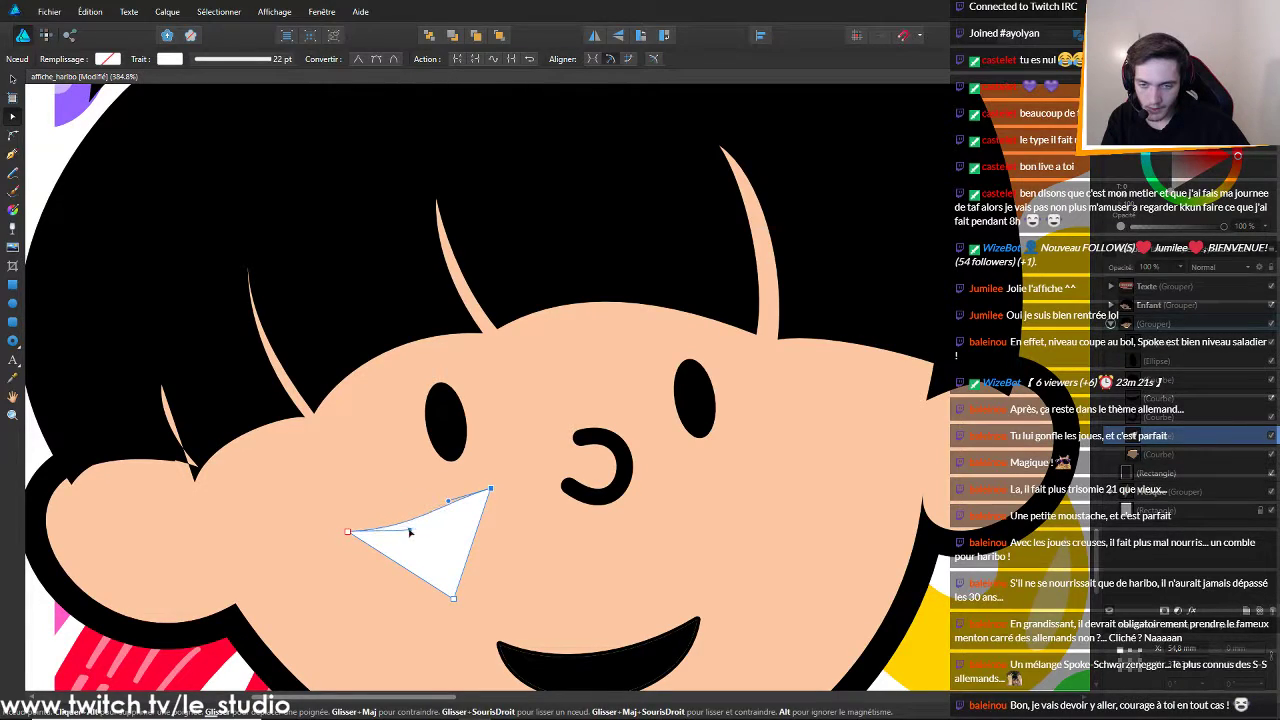
left_click(451, 505)
left_click(490, 491)
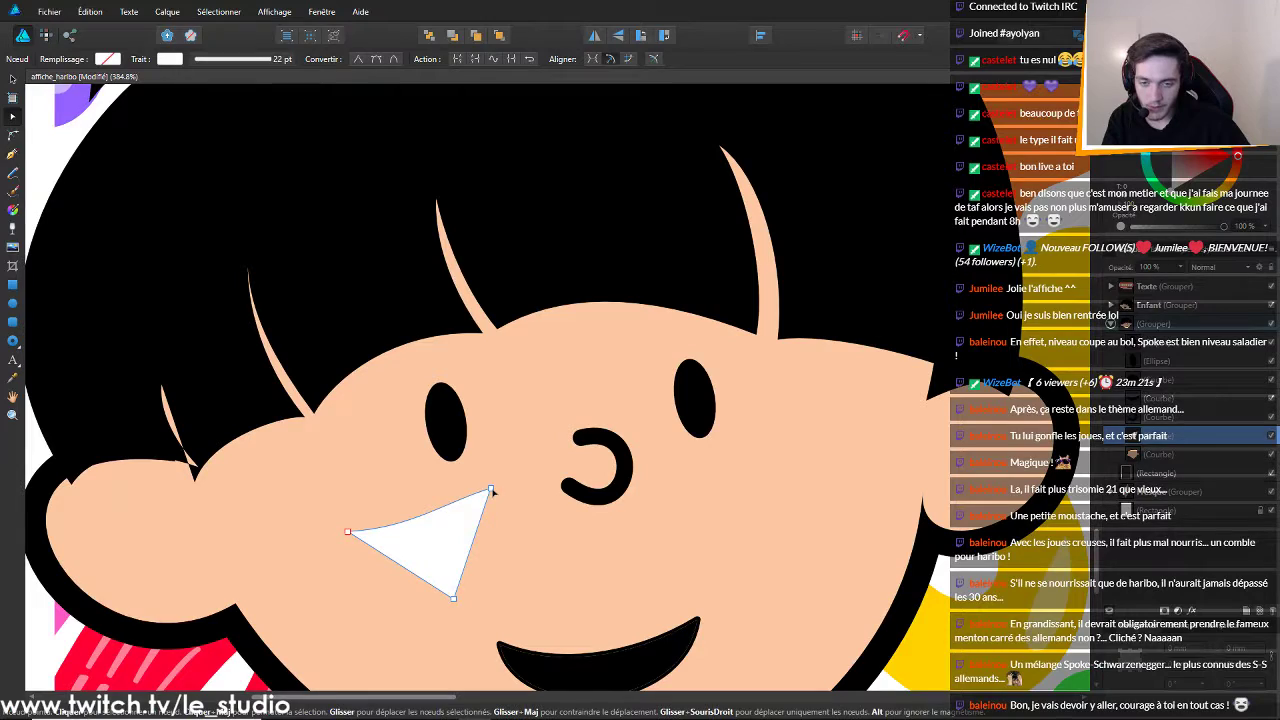
mouse_move(449, 502)
left_mouse_down()
mouse_move(462, 509)
mouse_move(453, 518)
left_mouse_up()
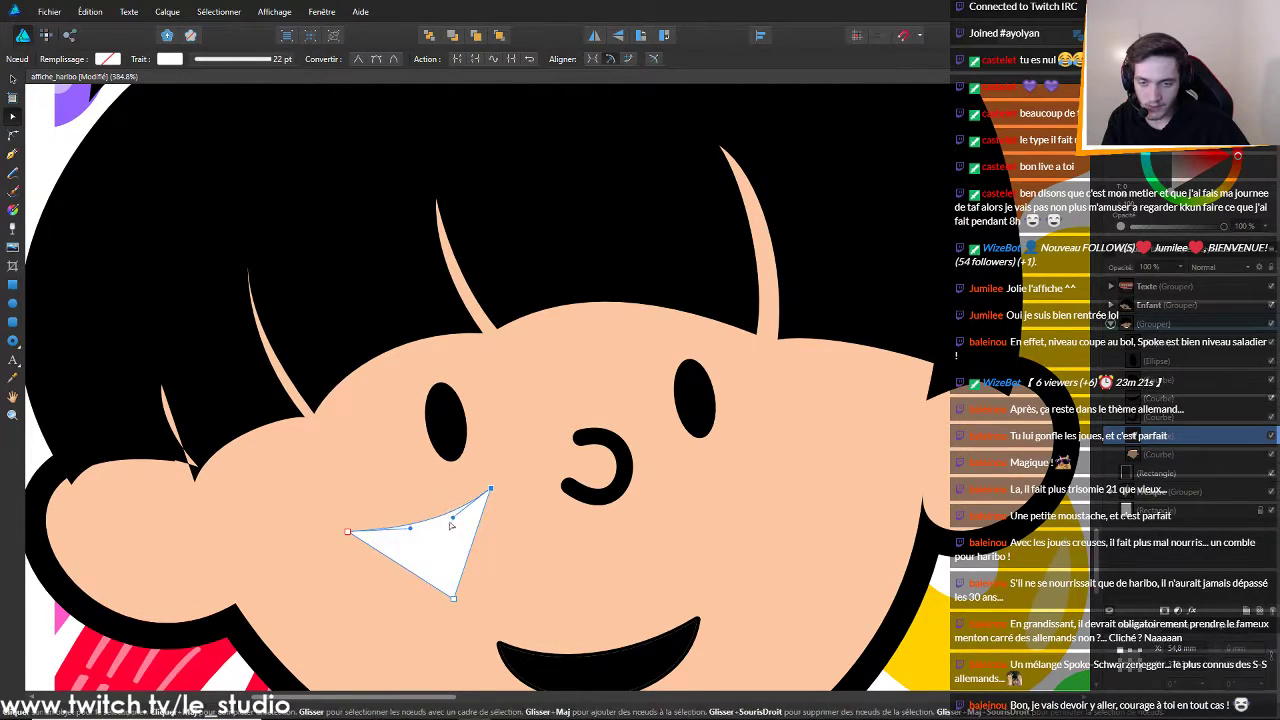
left_click_drag(421, 580, 468, 548)
Fill the cheek shape with the skin colour sampled from the left child's face
scroll(514, 503, "down", 6)
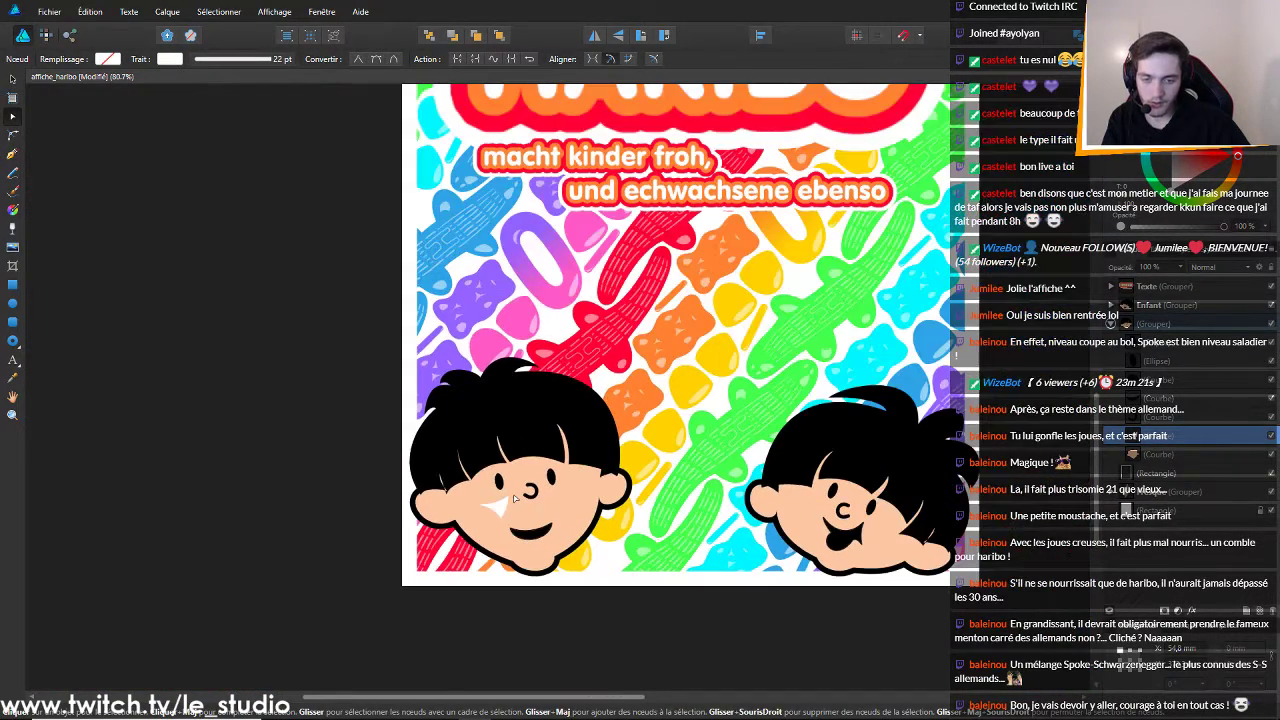
left_click(110, 60)
left_click(205, 86)
left_click_drag(191, 84, 531, 524)
left_click(205, 85)
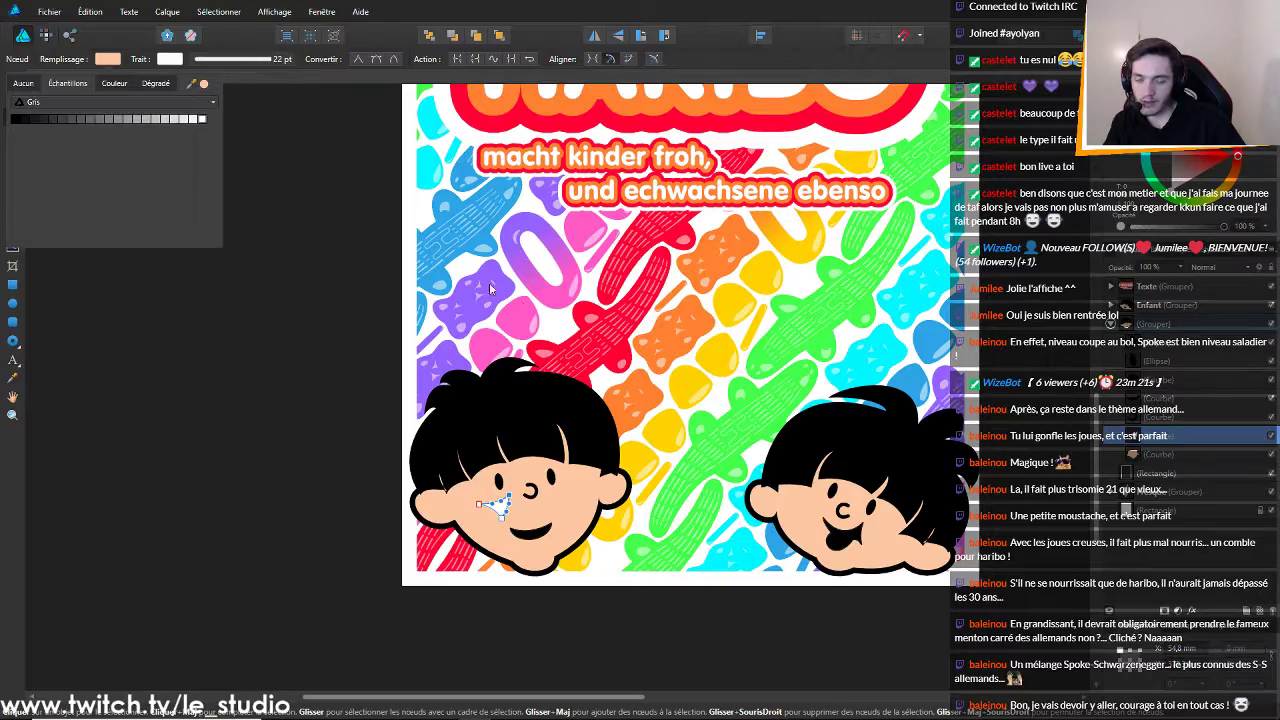
Examine the cheek shape against the whole poster and inspect its fill colour
scroll(498, 528, "up", 5)
scroll(498, 528, "down", 5)
scroll(498, 530, "down", 4)
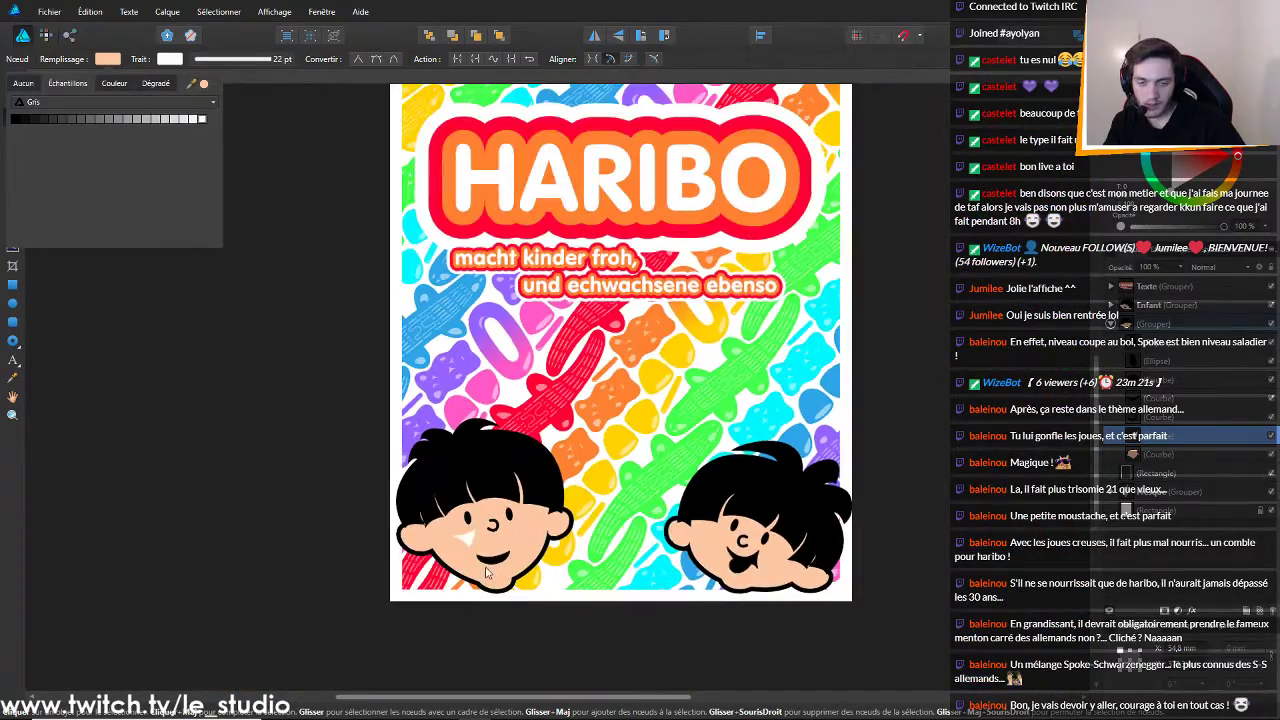
scroll(462, 543, "up", 5)
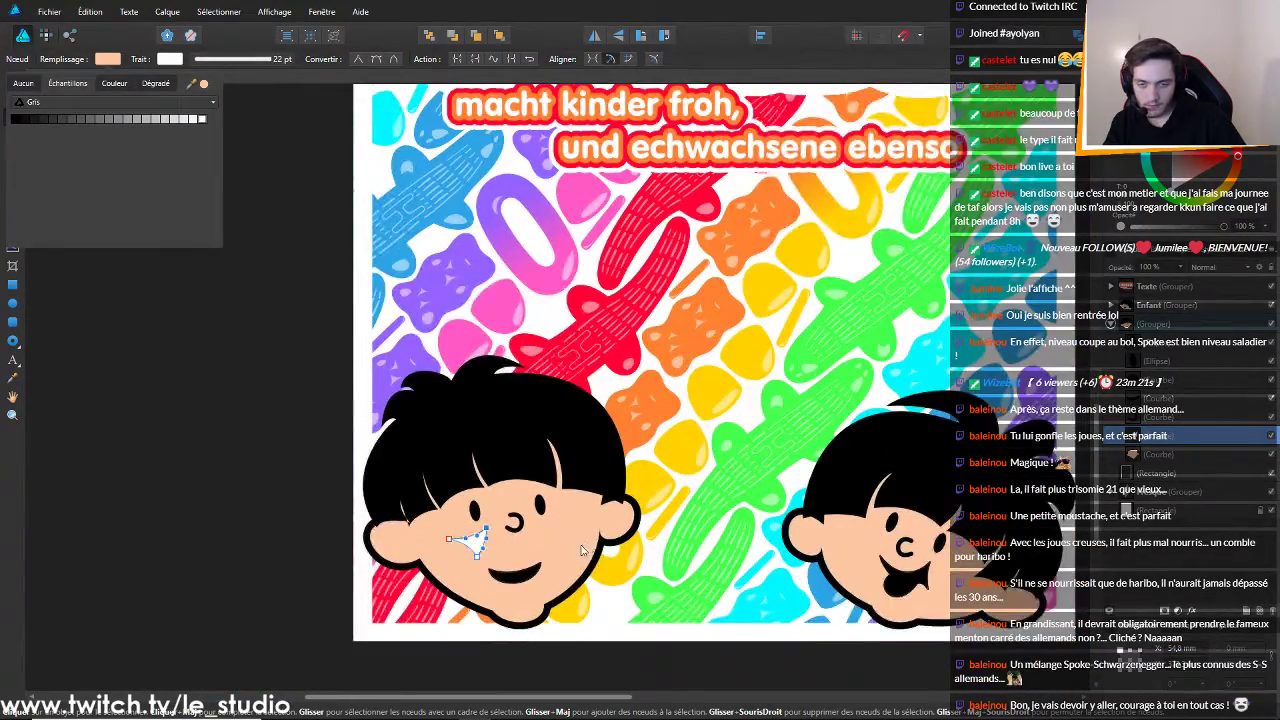
scroll(462, 543, "up", 2)
scroll(477, 555, "down", 4)
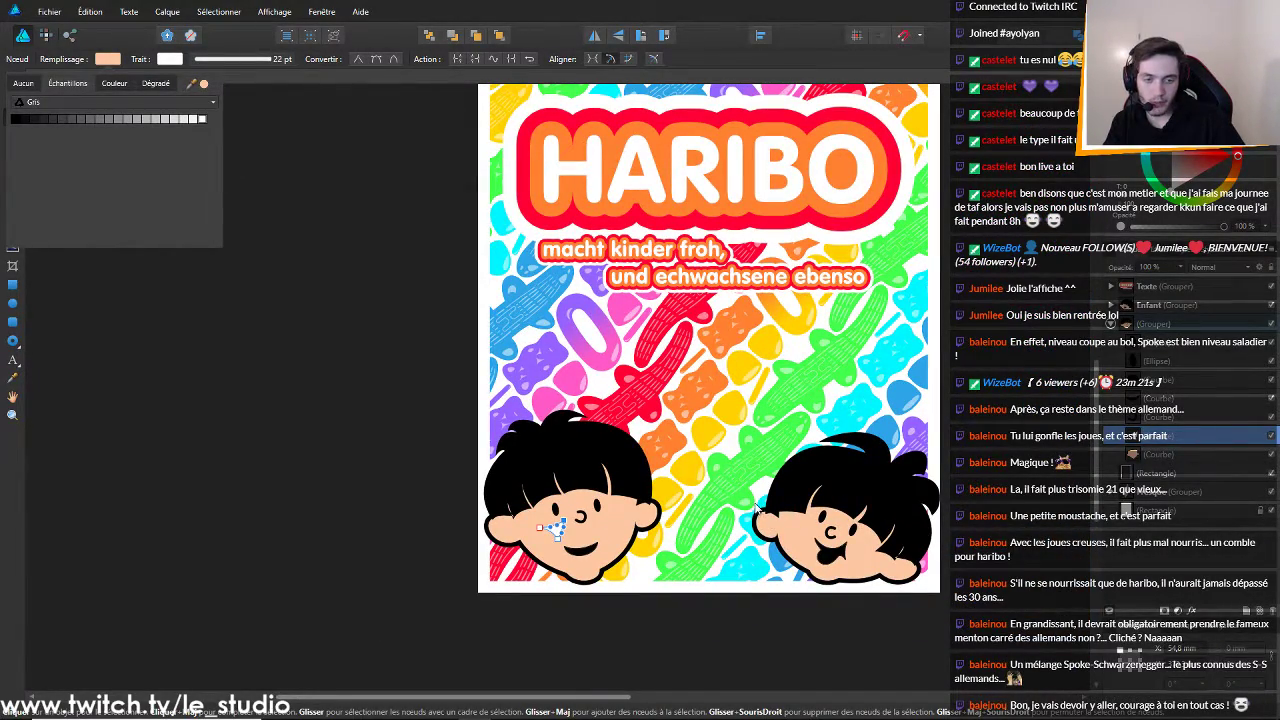
scroll(504, 578, "up", 5)
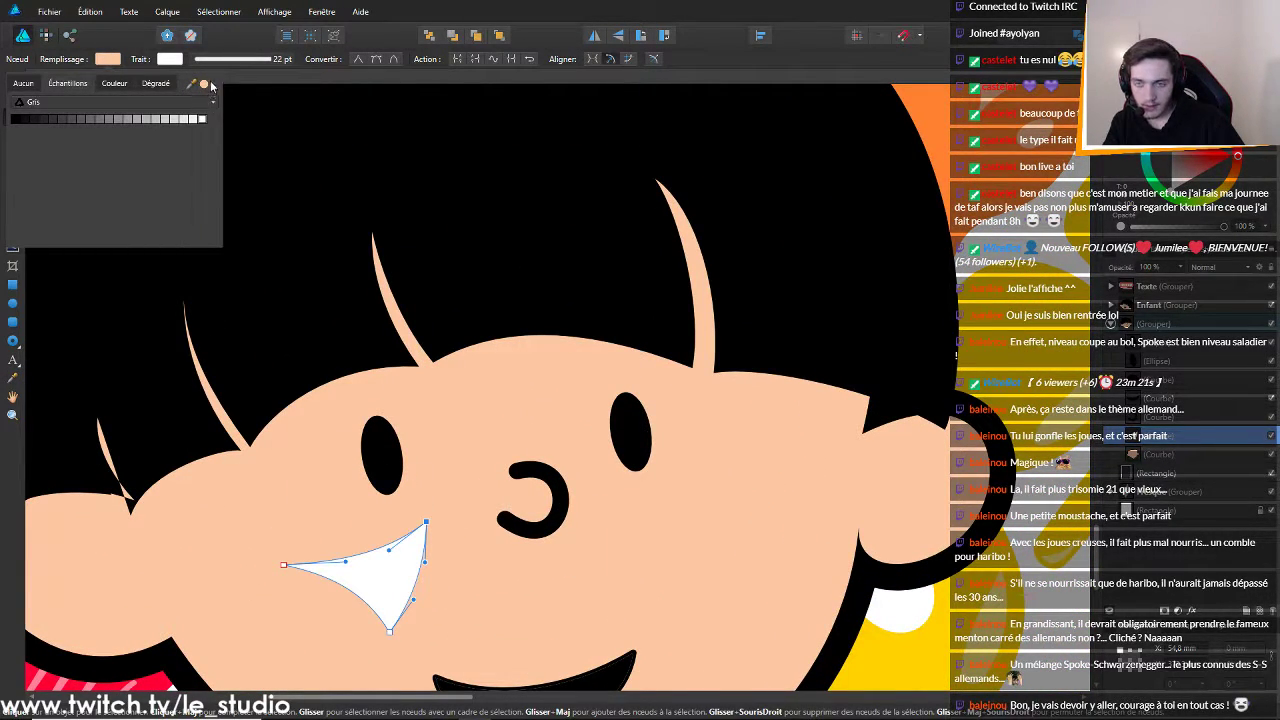
left_click(1150, 434)
left_click(1150, 451)
left_click(1150, 436)
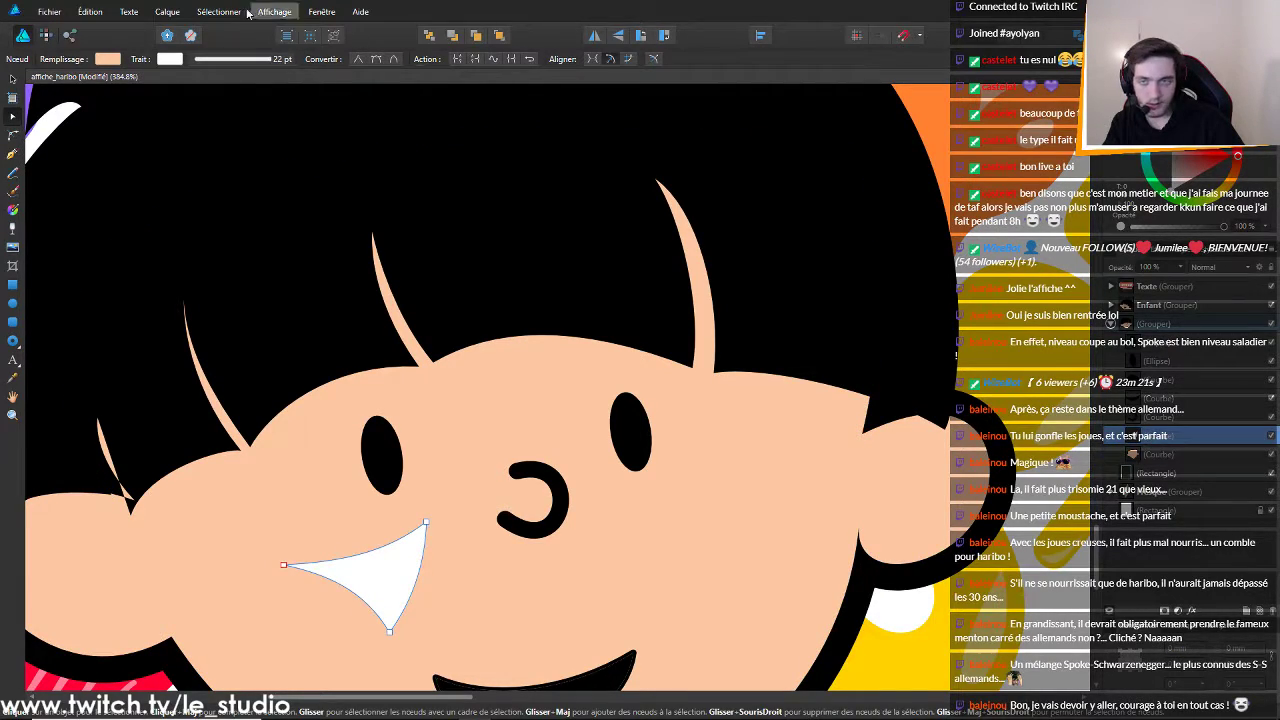
left_click(112, 59)
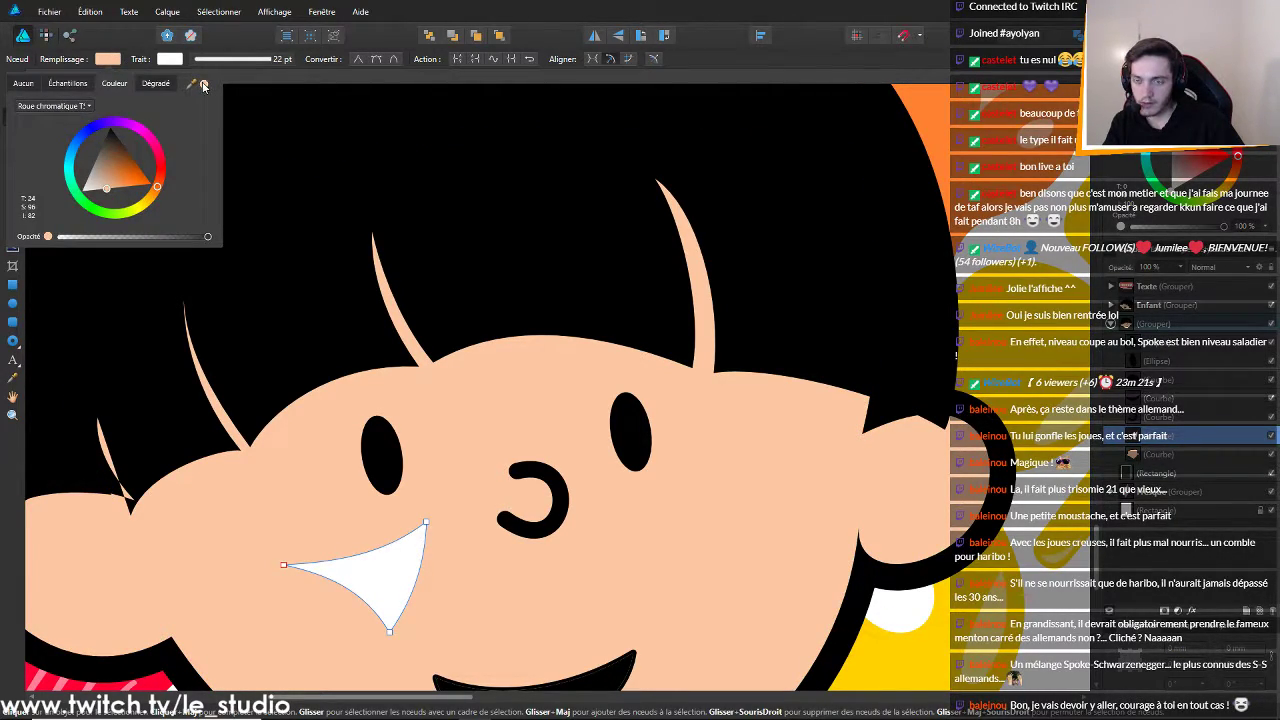
key("Escape")
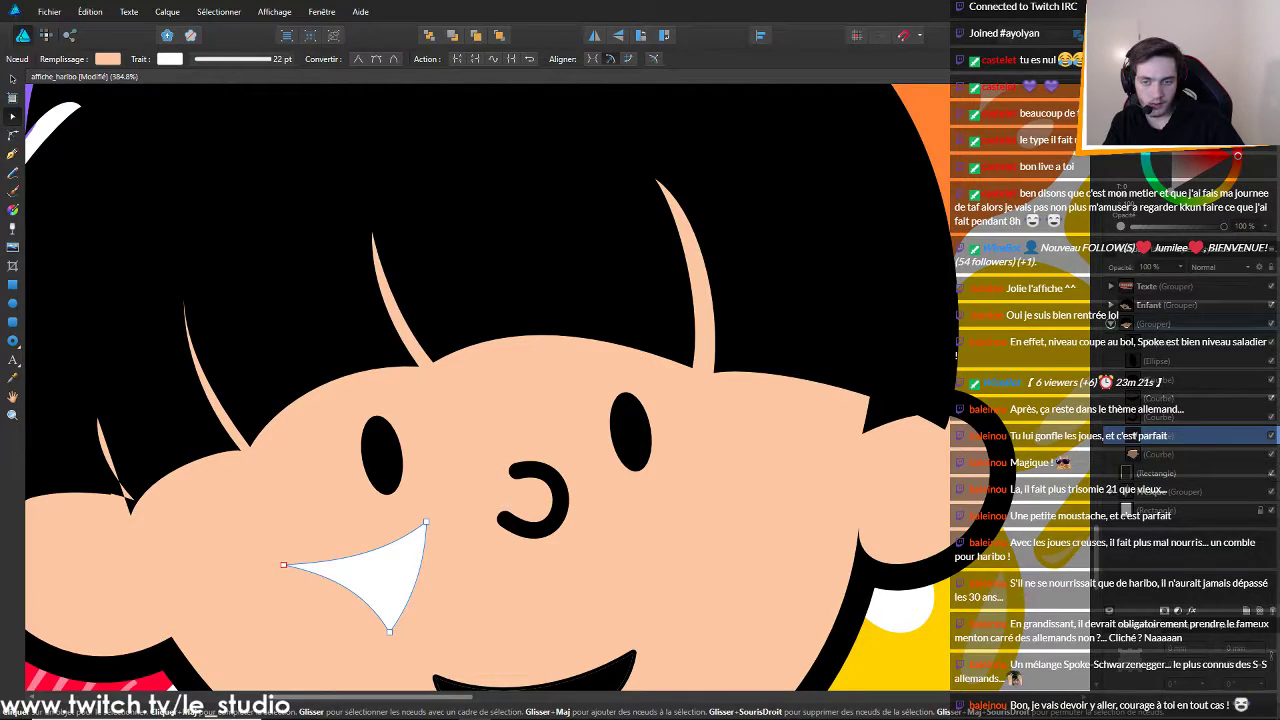
Try swapping the fill and outline colours of the cheek shape
key("shift+x")
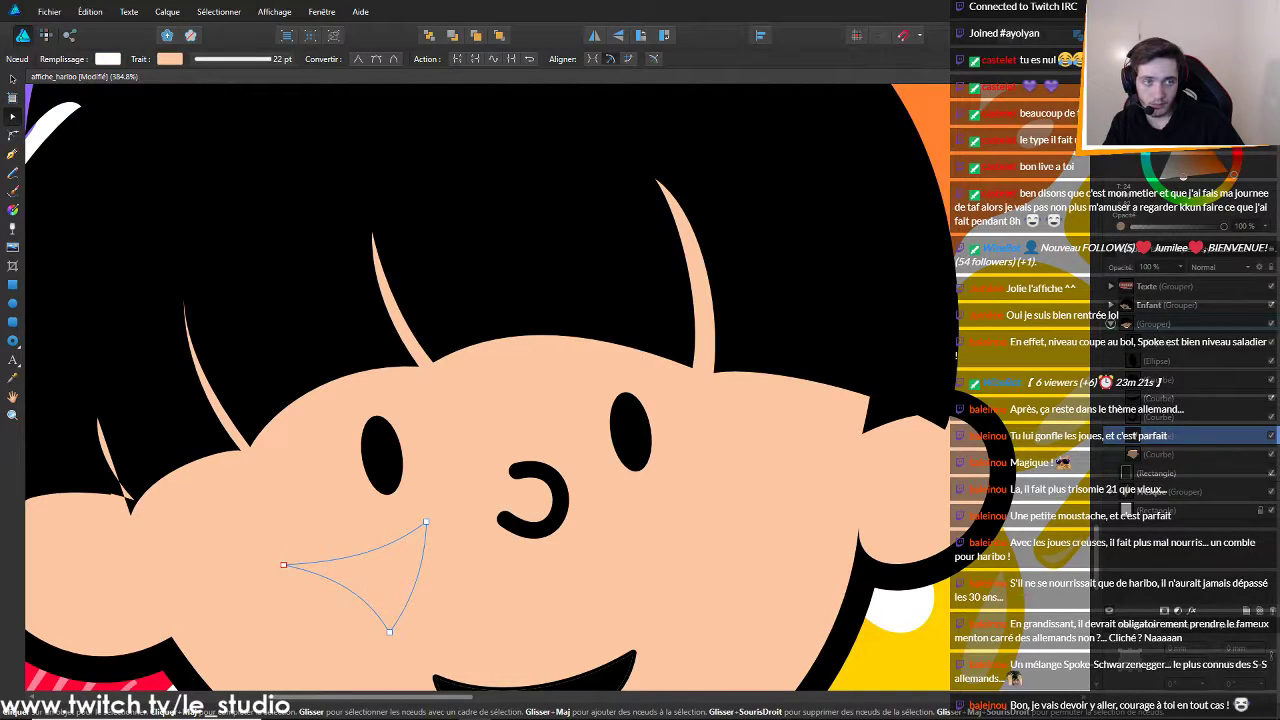
key("shift+x")
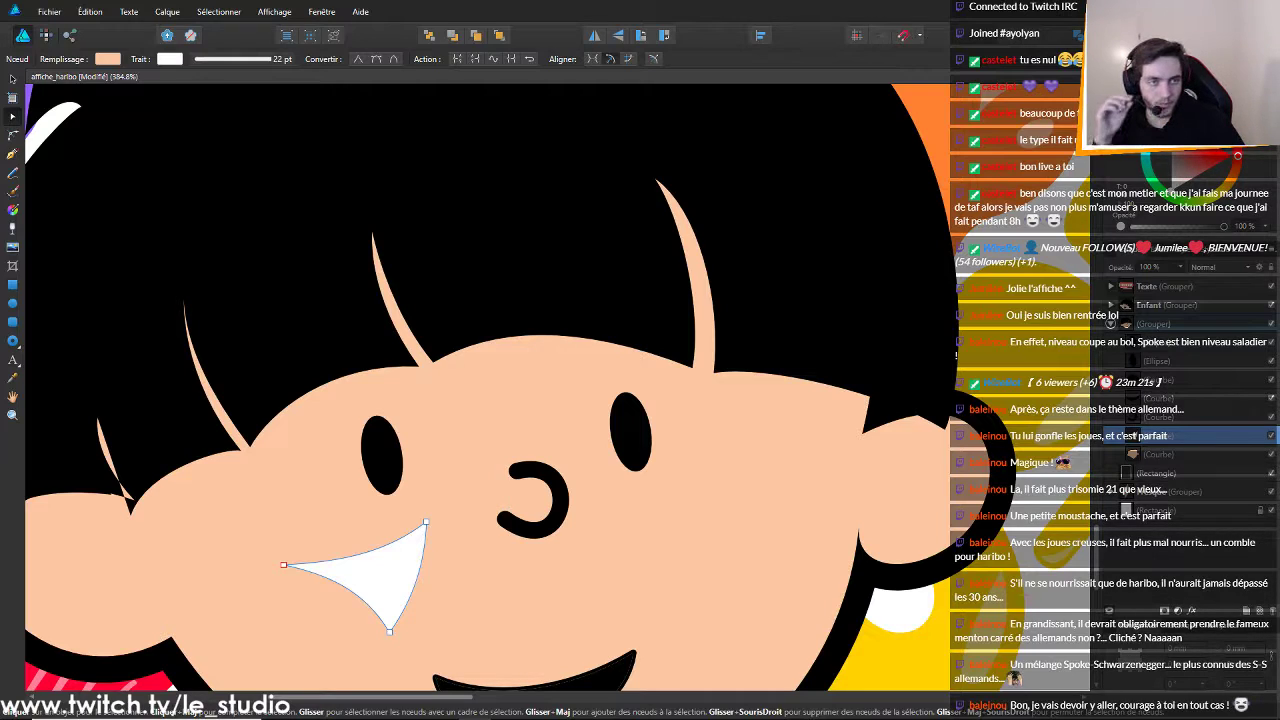
key("shift+x")
key("shift+x")
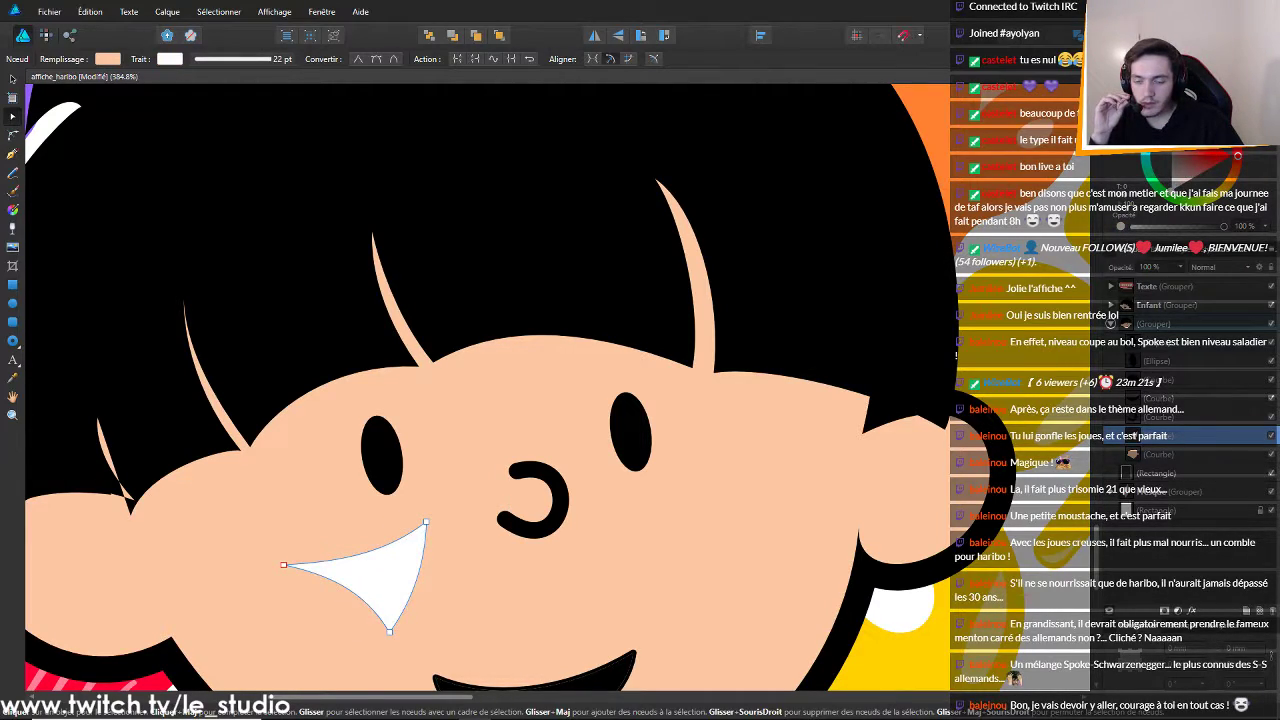
key("shift+x")
key("shift+x")
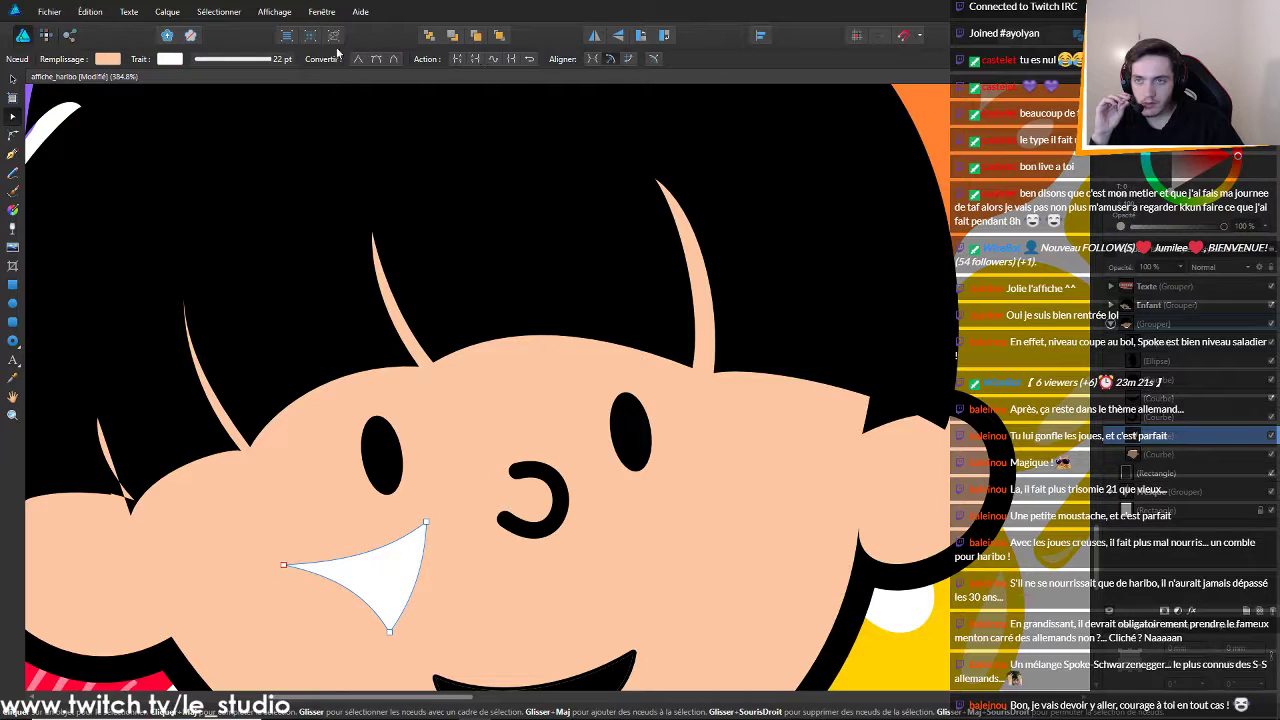
Remove the white outline from the cheek shape
left_click(170, 61)
left_click(78, 83)
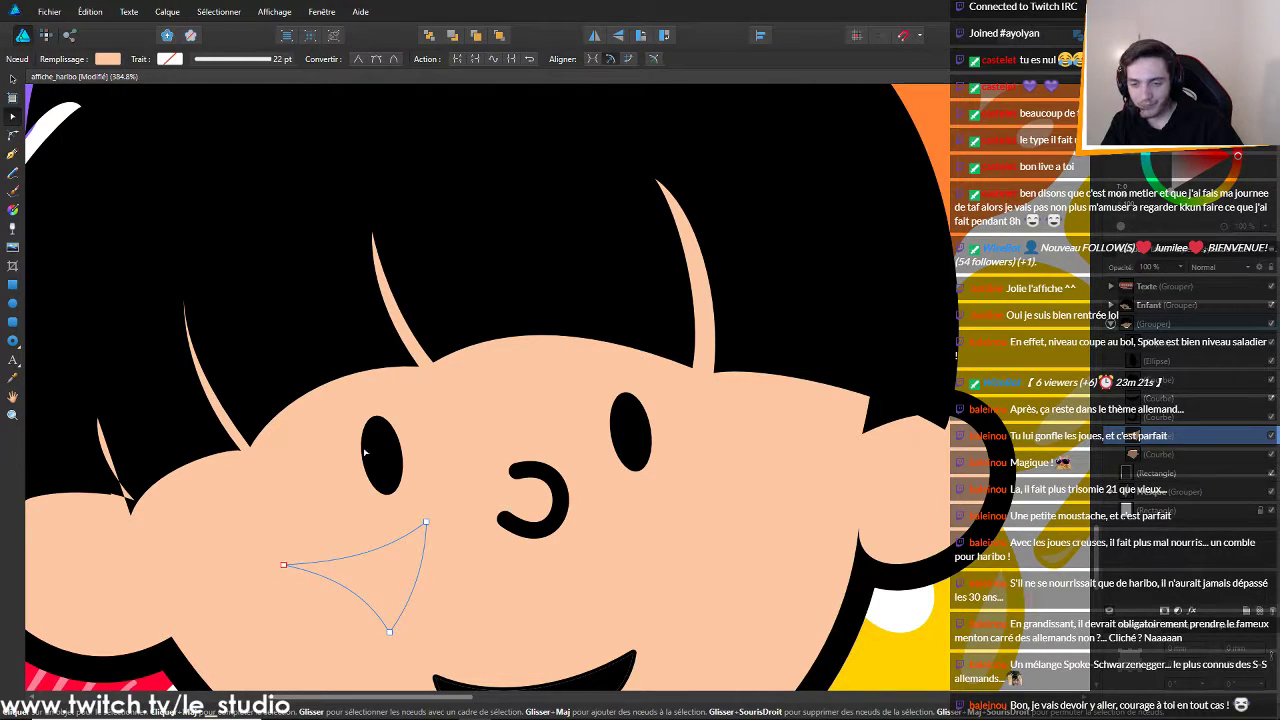
scroll(381, 593, "up", 3)
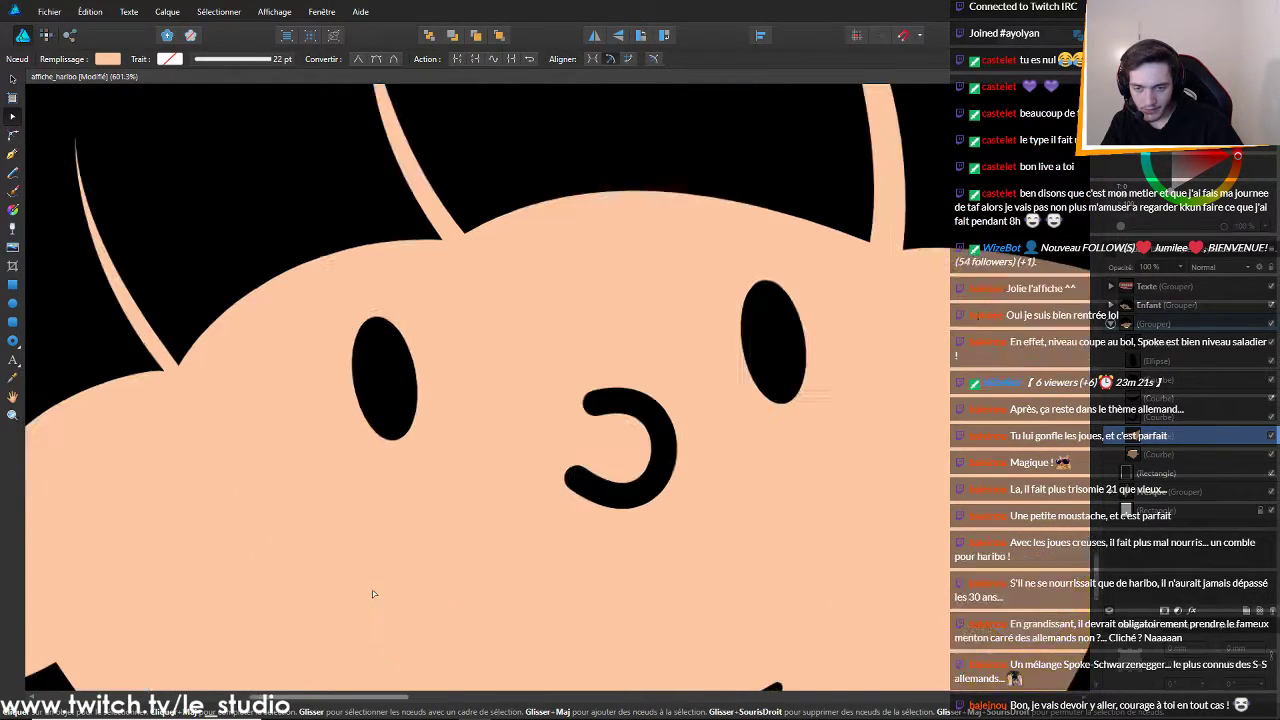
left_click(108, 60)
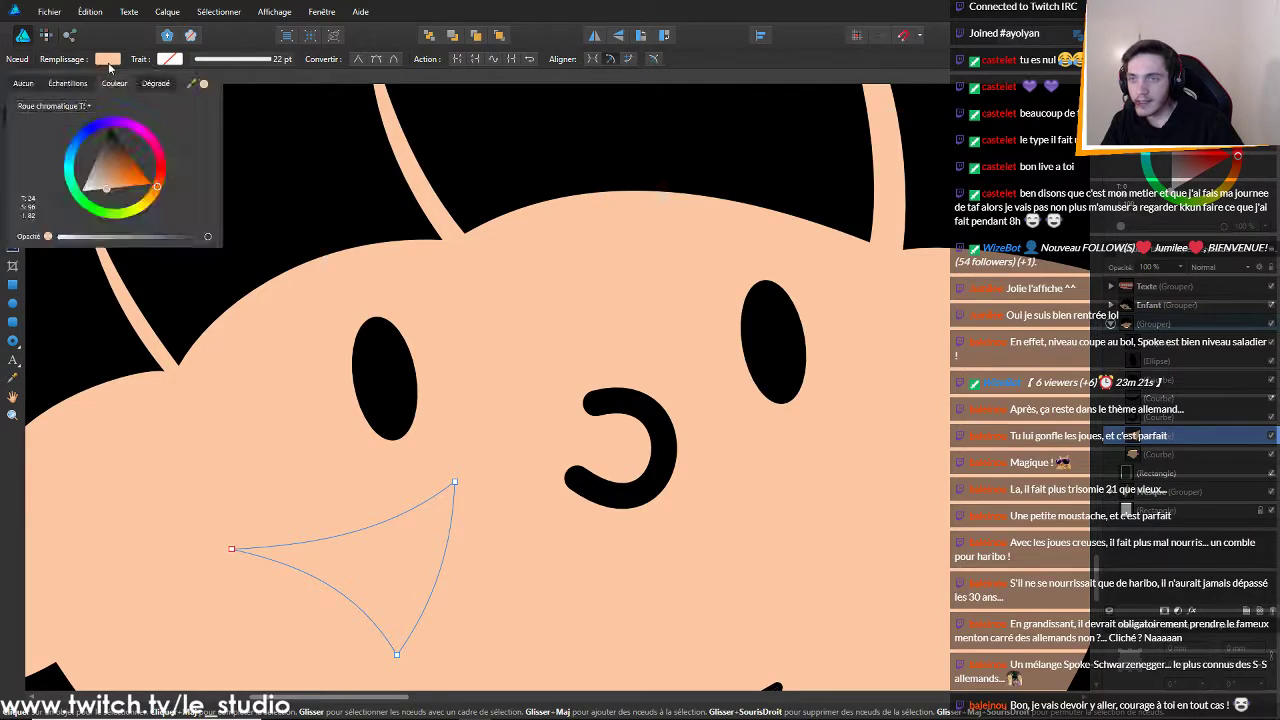
left_click(108, 62)
left_click(108, 62)
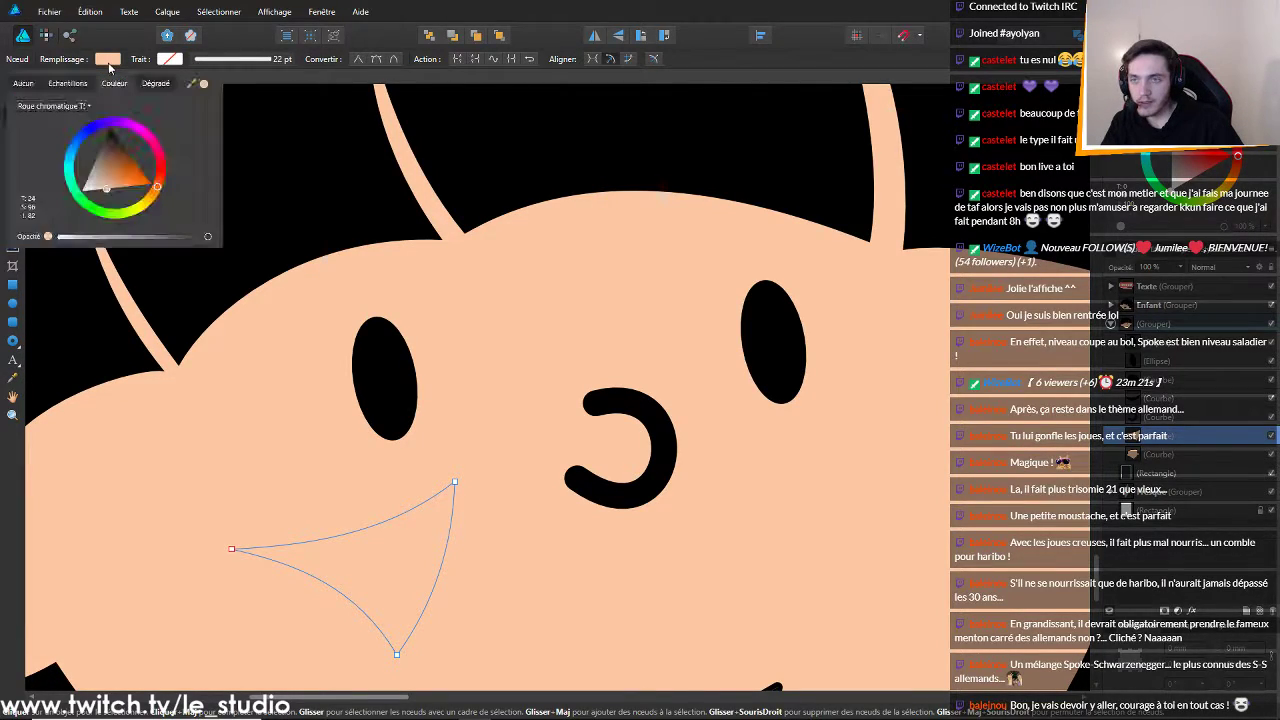
left_click(108, 62)
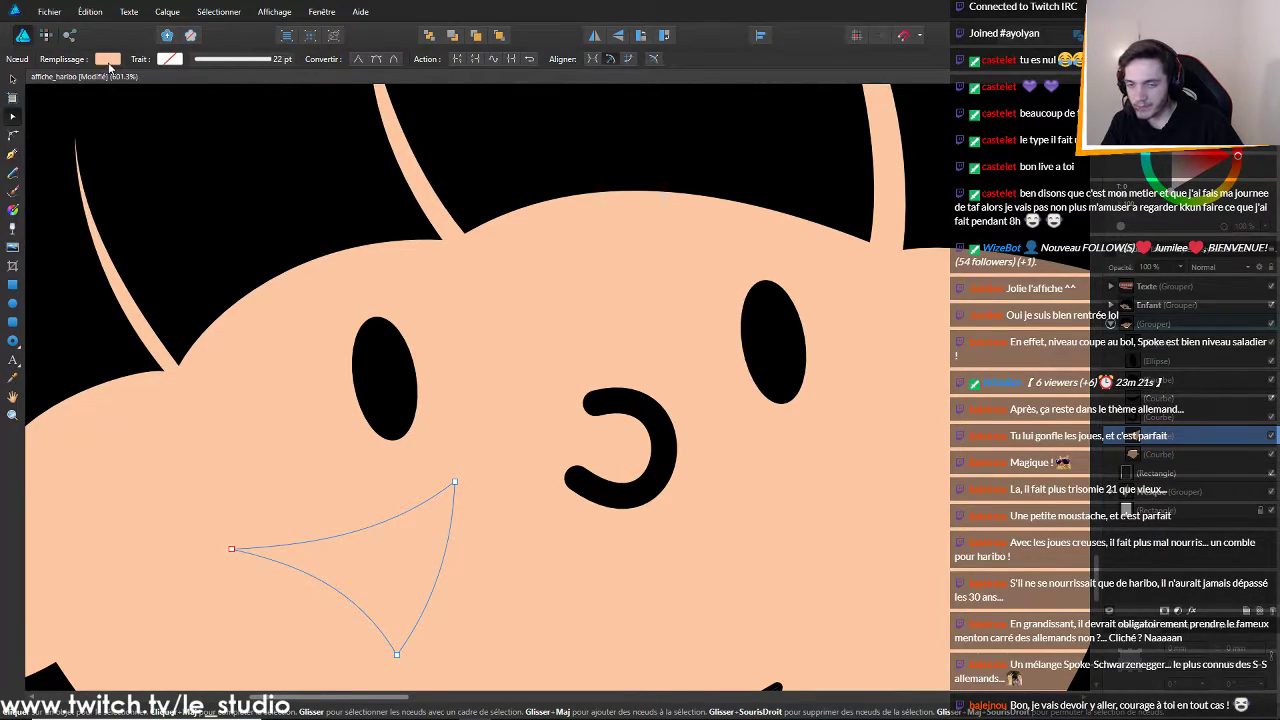
Nudge the cheek shape's upper corner slightly up and toward the nose
left_click_drag(232, 549, 310, 499)
key("ctrl+z")
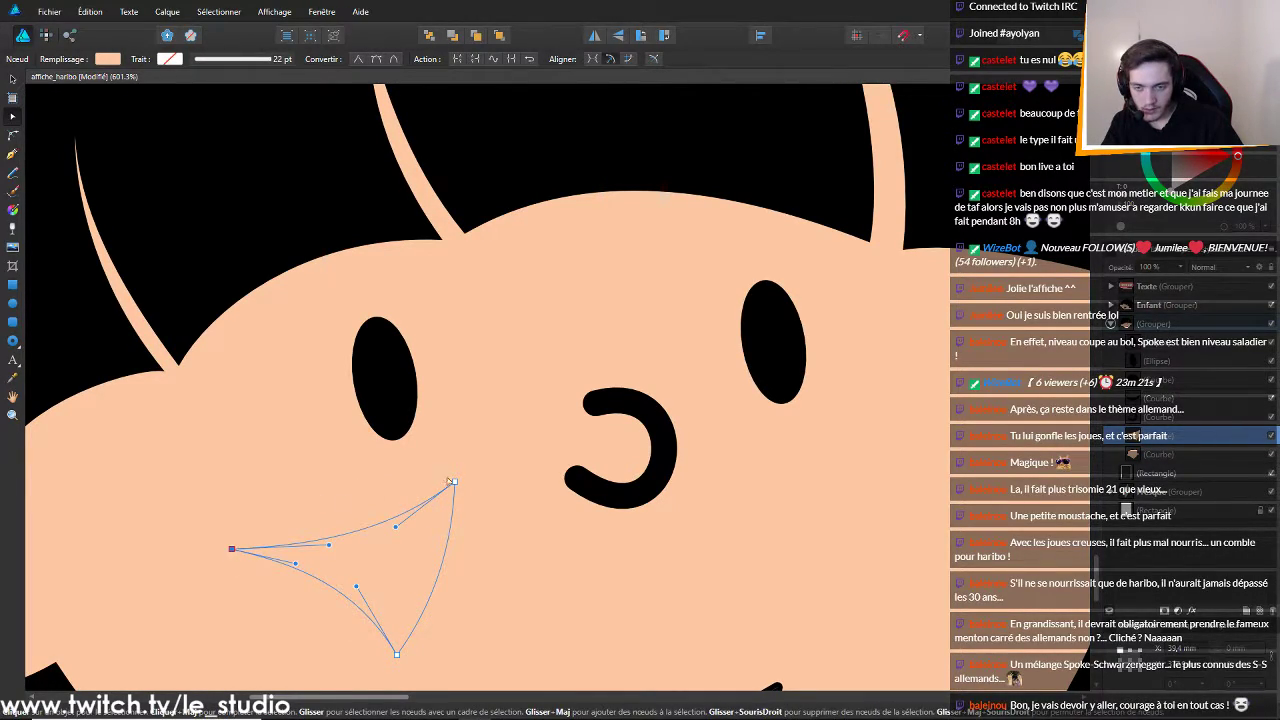
left_click_drag(450, 481, 457, 474)
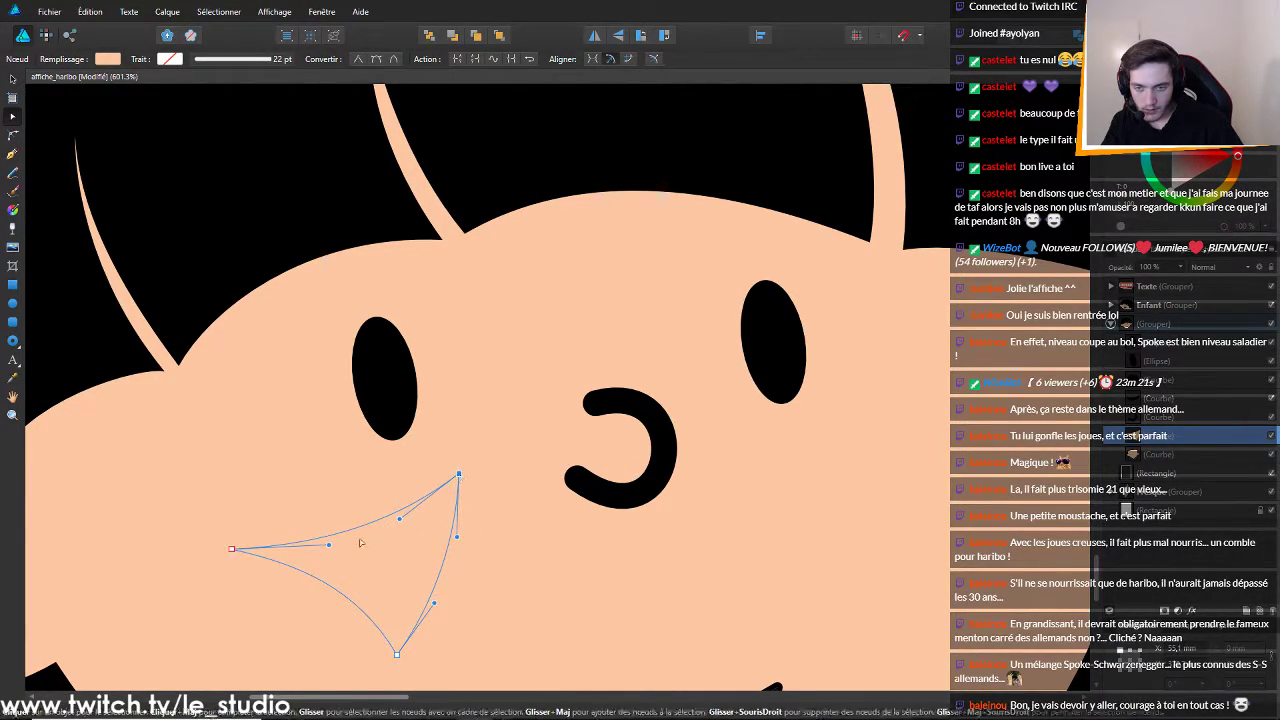
Darken the cheek shape's fill to hue 24, saturation 65 and lightness 76
left_click(147, 60)
left_click_drag(111, 187, 110, 188)
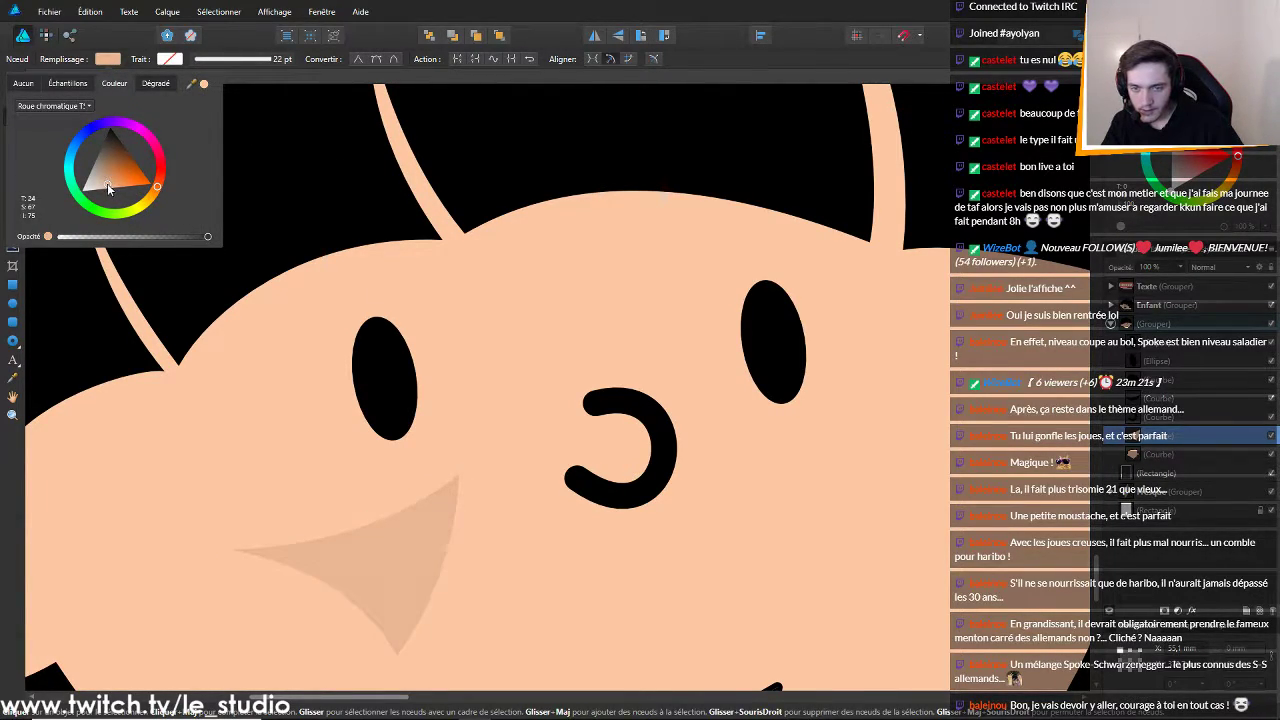
scroll(365, 459, "down", 5)
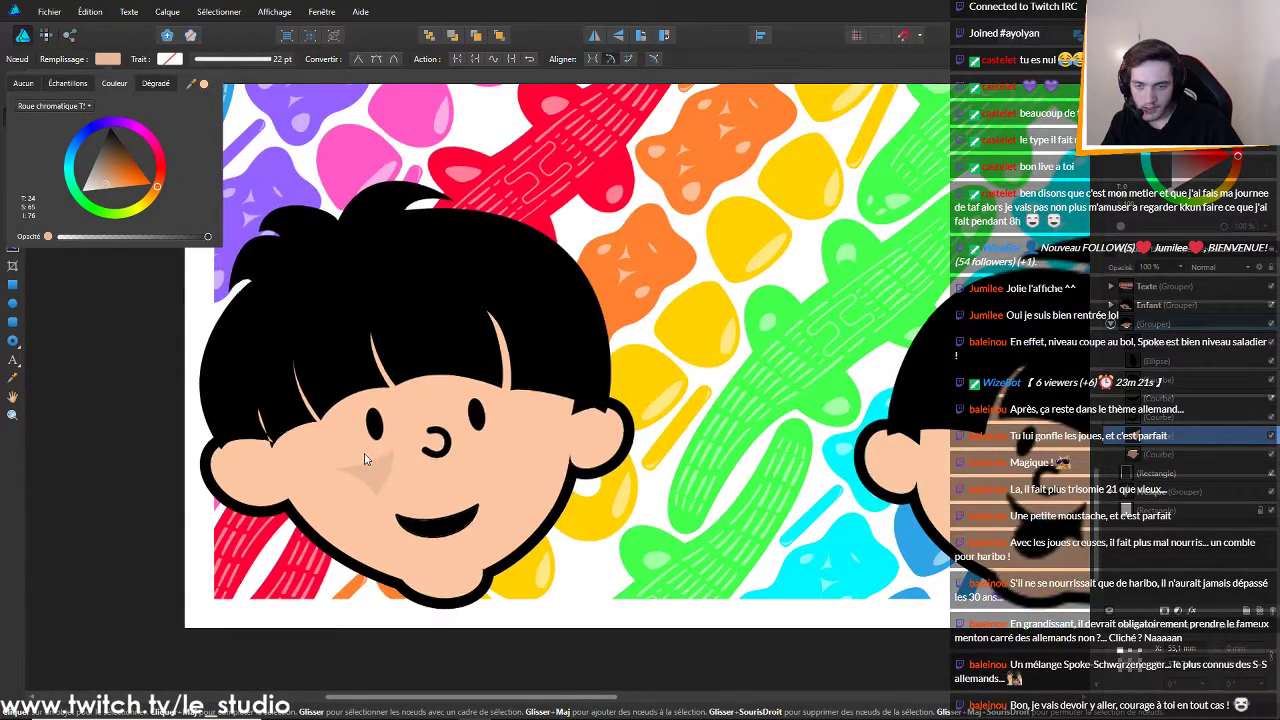
scroll(365, 459, "up", 5)
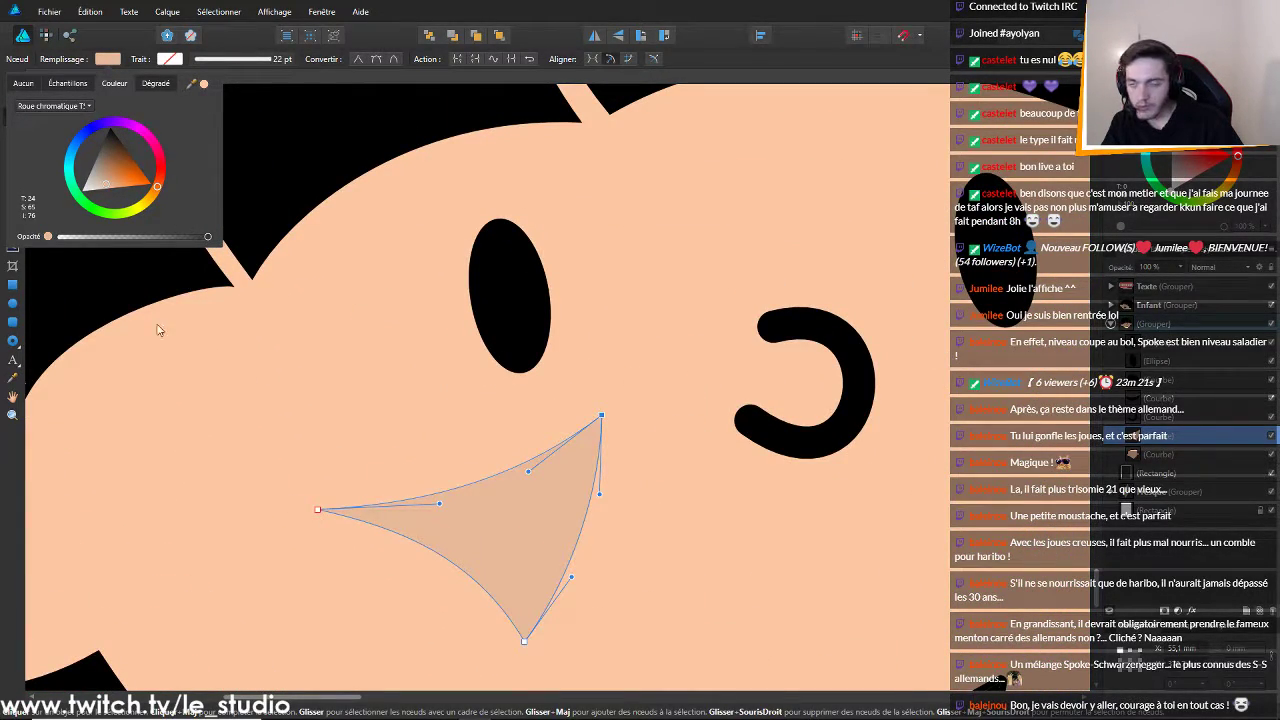
scroll(153, 321, "down", 2)
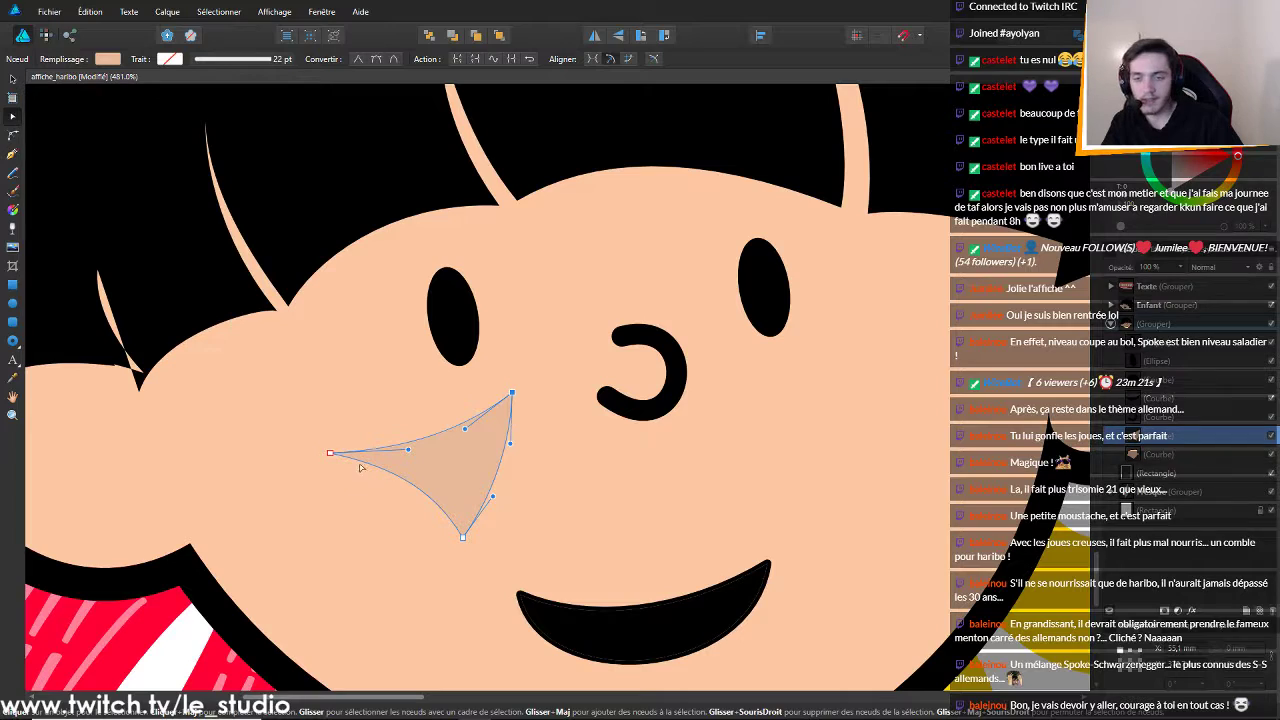
Shrink the cheek shape to about 7.1 by 8.3 mm and move it directly beneath the child's left-hand eye
left_click_drag(330, 453, 400, 428)
key("ctrl+z")
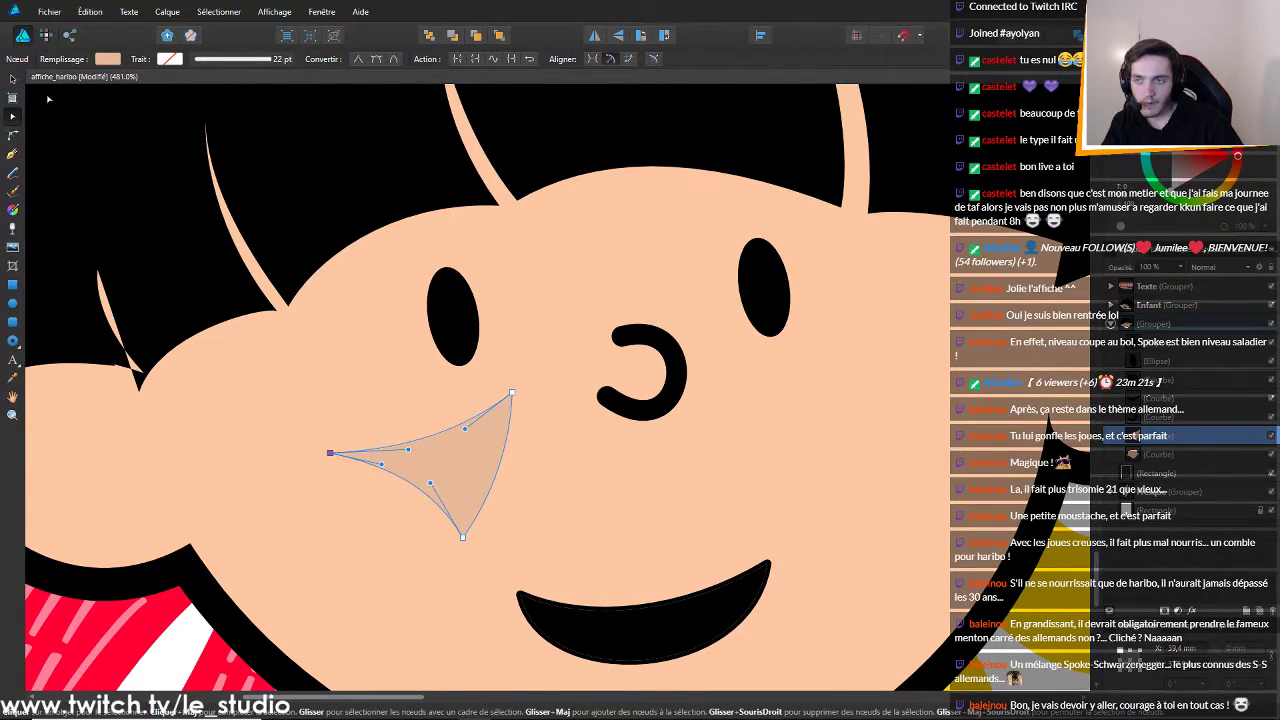
key("v")
left_click_drag(330, 392, 430, 442)
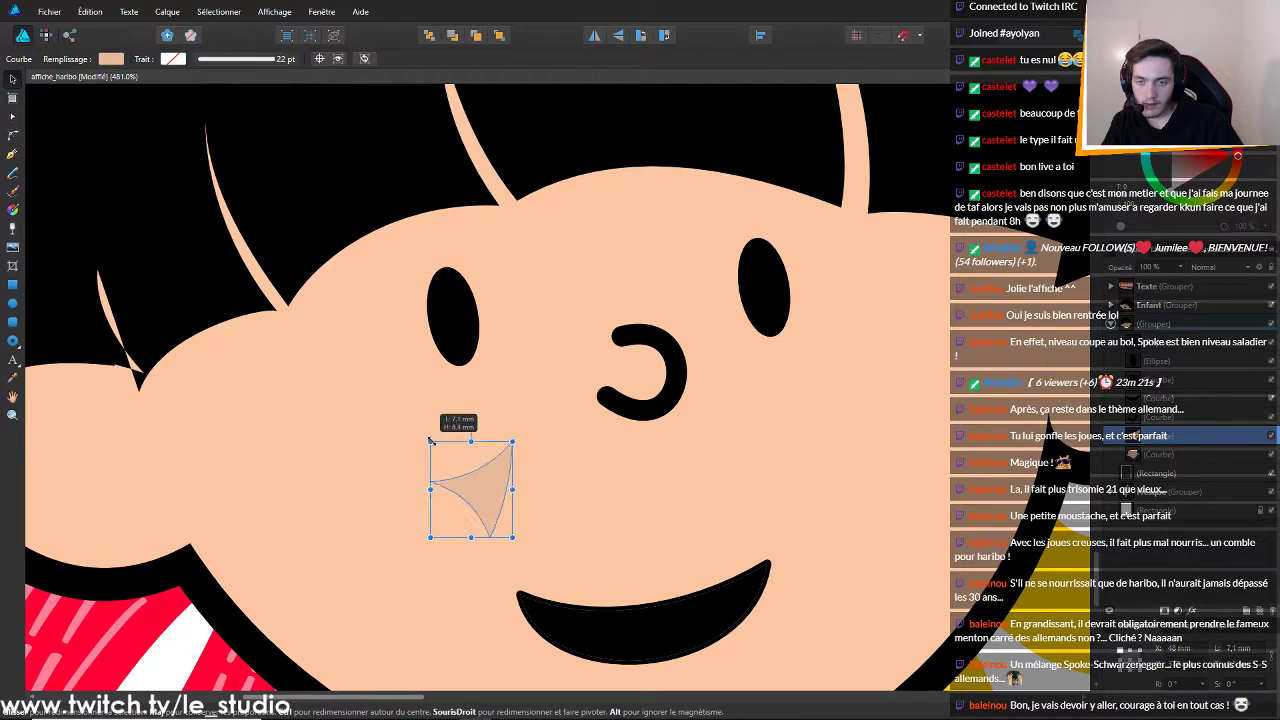
mouse_move(465, 490)
left_mouse_down()
mouse_move(449, 403)
mouse_move(465, 418)
left_mouse_up()
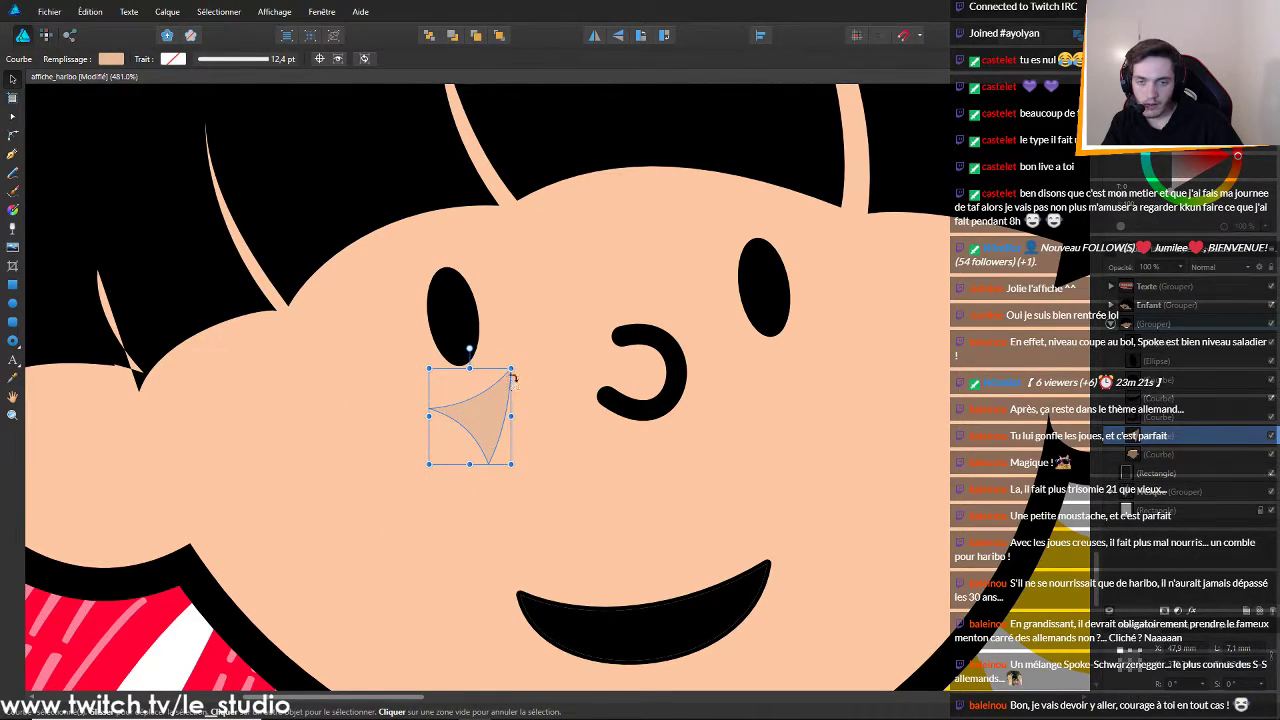
Rotate the cheek shape about 6.3° clockwise, shift it slightly down, and make its nodes editable
mouse_move(518, 368)
left_mouse_down()
mouse_move(545, 368)
mouse_move(540, 358)
mouse_move(531, 372)
left_mouse_up()
mouse_move(503, 425)
left_mouse_down()
mouse_move(490, 430)
mouse_move(502, 431)
left_mouse_up()
scroll(519, 441, "down", 6)
scroll(510, 450, "up", 5)
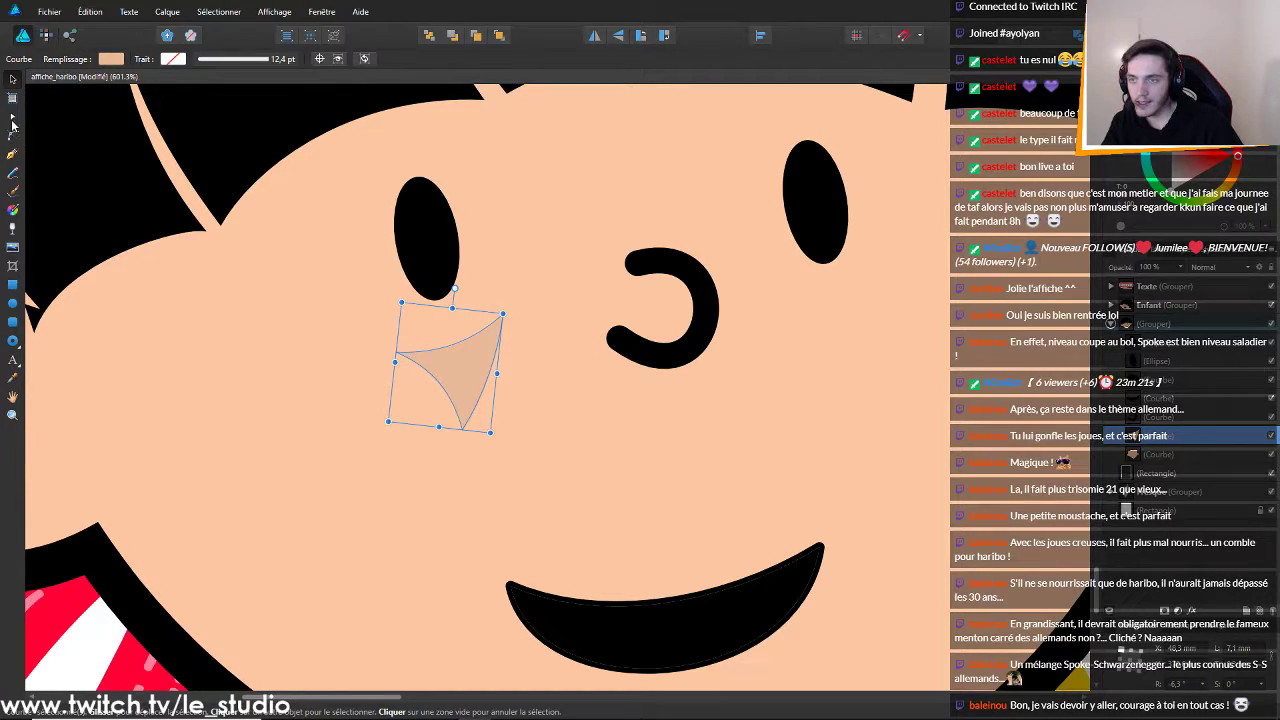
left_click(12, 118)
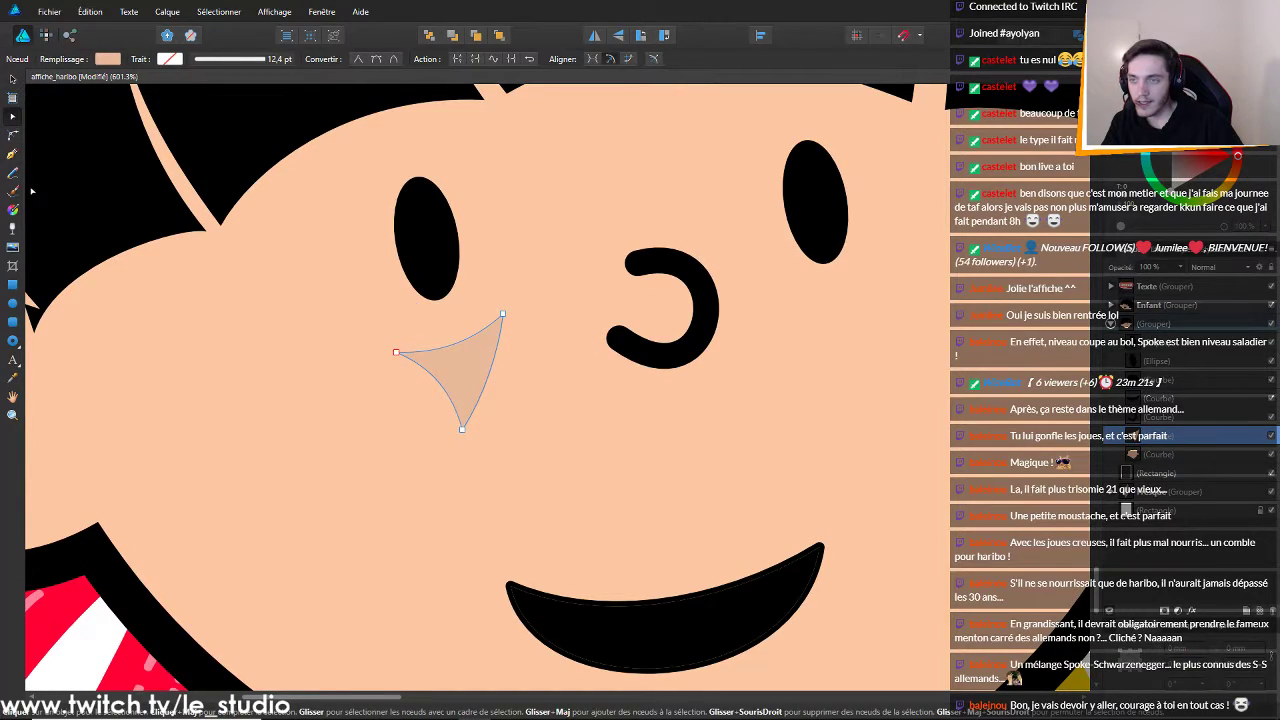
Remove the cheek shape's lowest node so that only a thin curved crease remains beneath the child's left-hand eye
left_click(462, 429)
left_click_drag(438, 393, 409, 382)
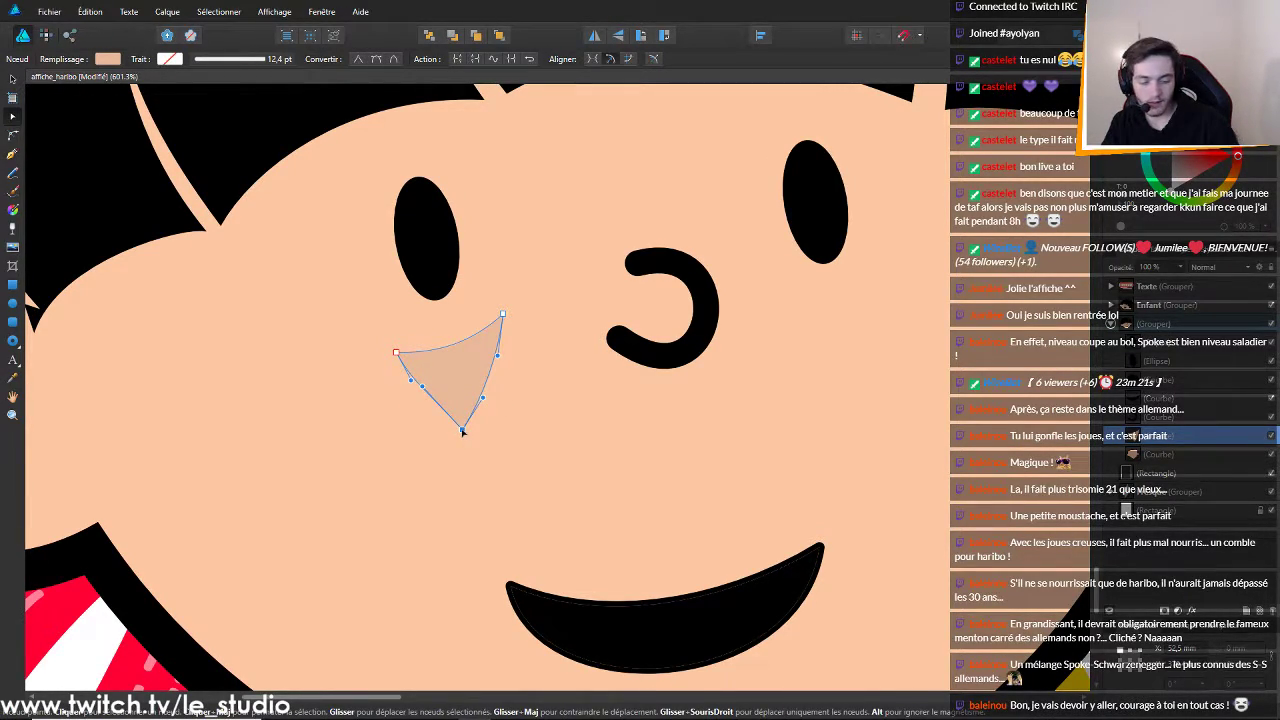
key("Delete")
scroll(536, 405, "down", 5)
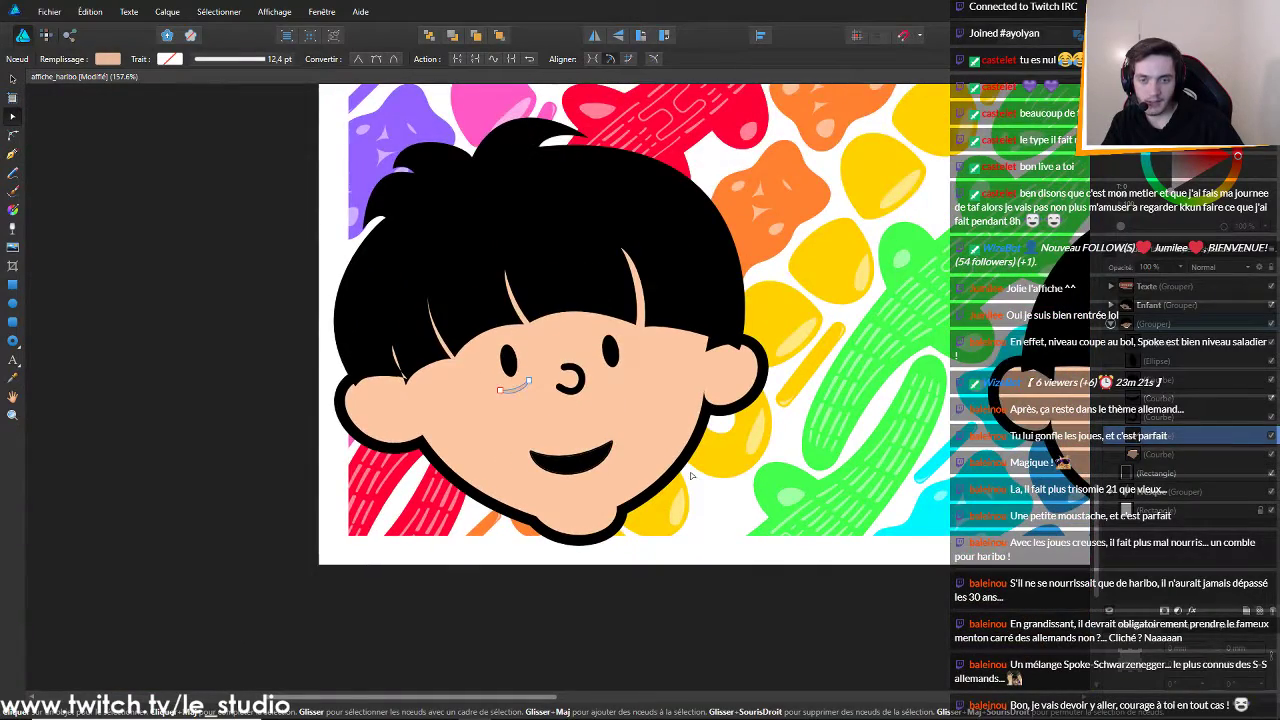
scroll(690, 476, "up", 4)
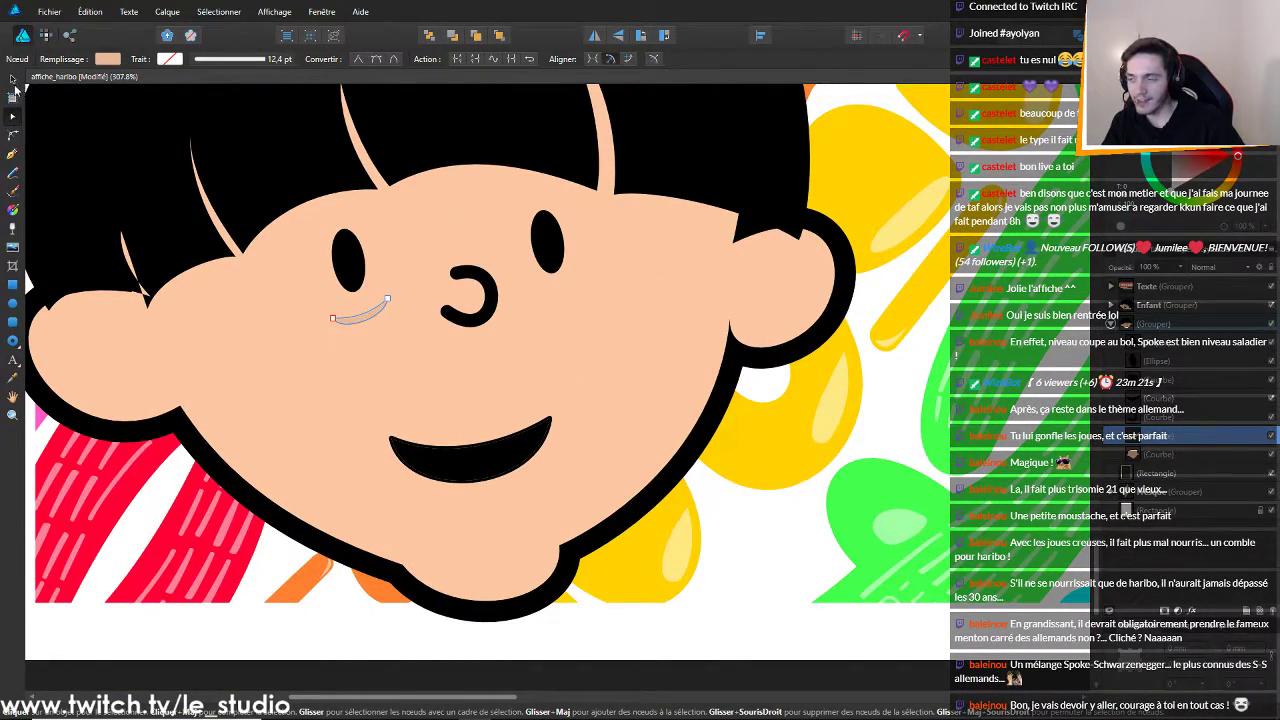
Duplicate the crease and place the copy, tilted the opposite way, beneath the child's right-hand eye
left_click(13, 80)
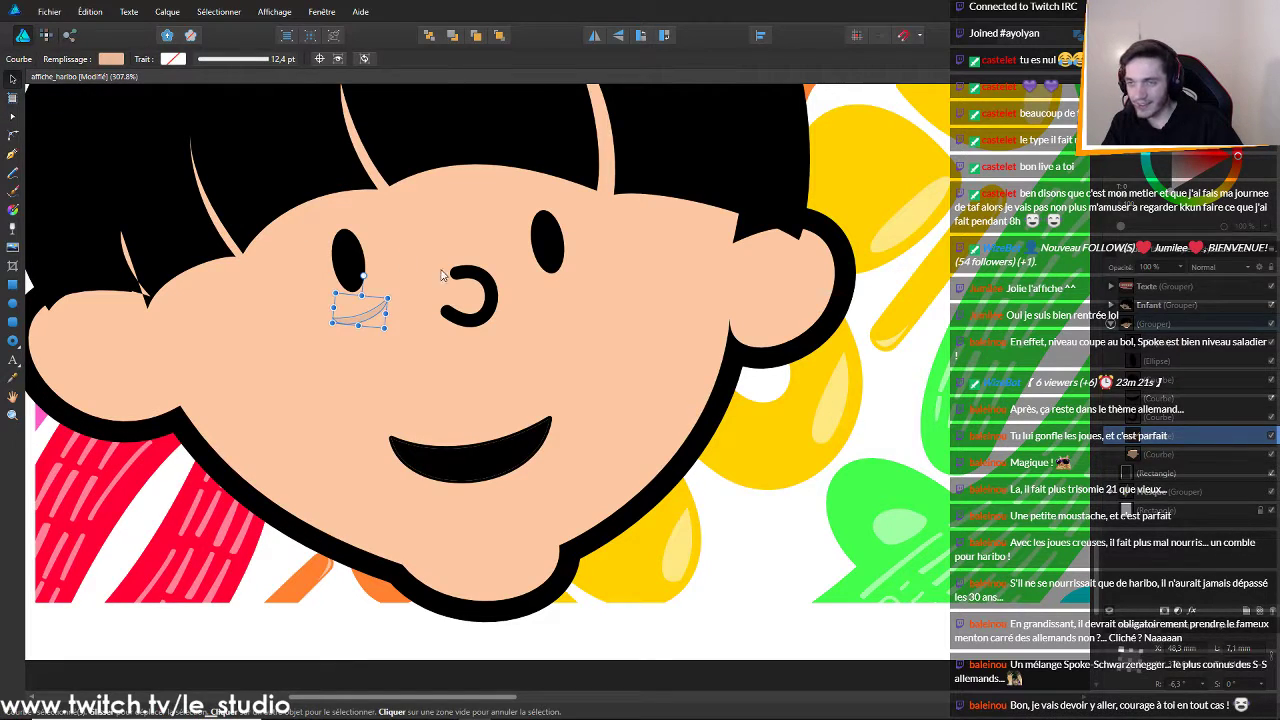
left_click_drag(375, 298, 562, 298)
left_click(592, 384)
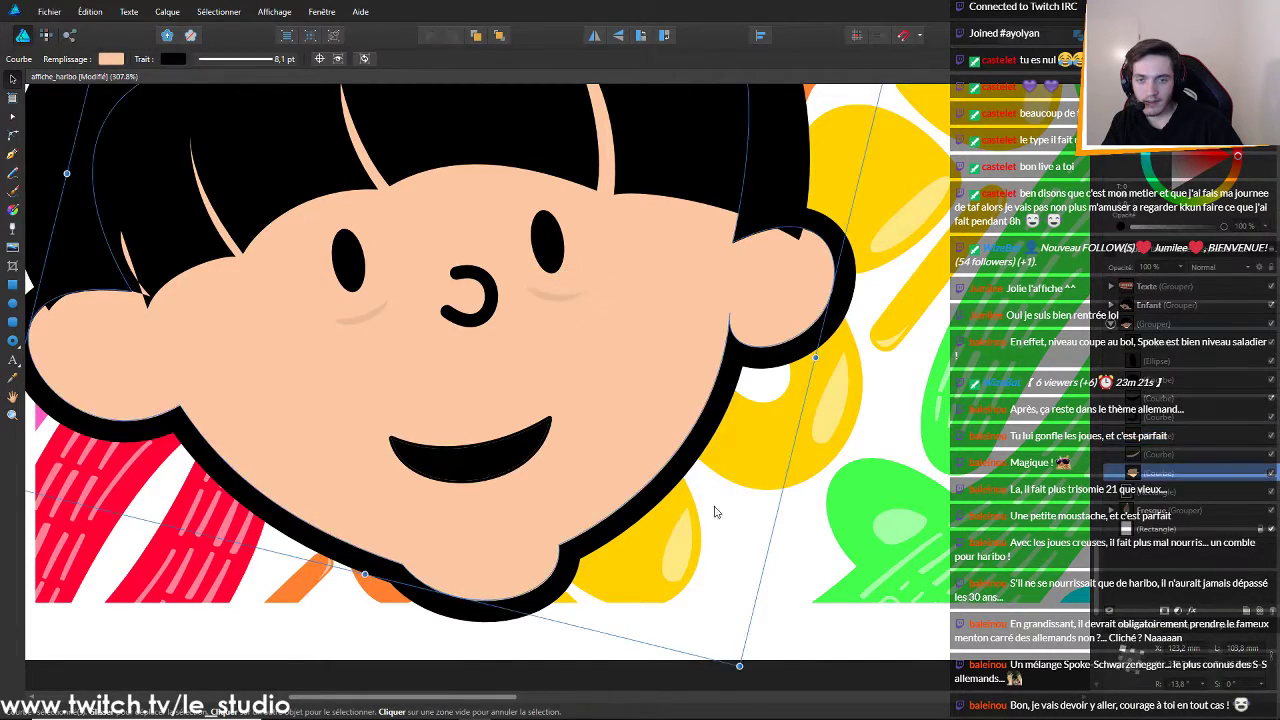
scroll(763, 534, "down", 6)
scroll(763, 540, "down", 1)
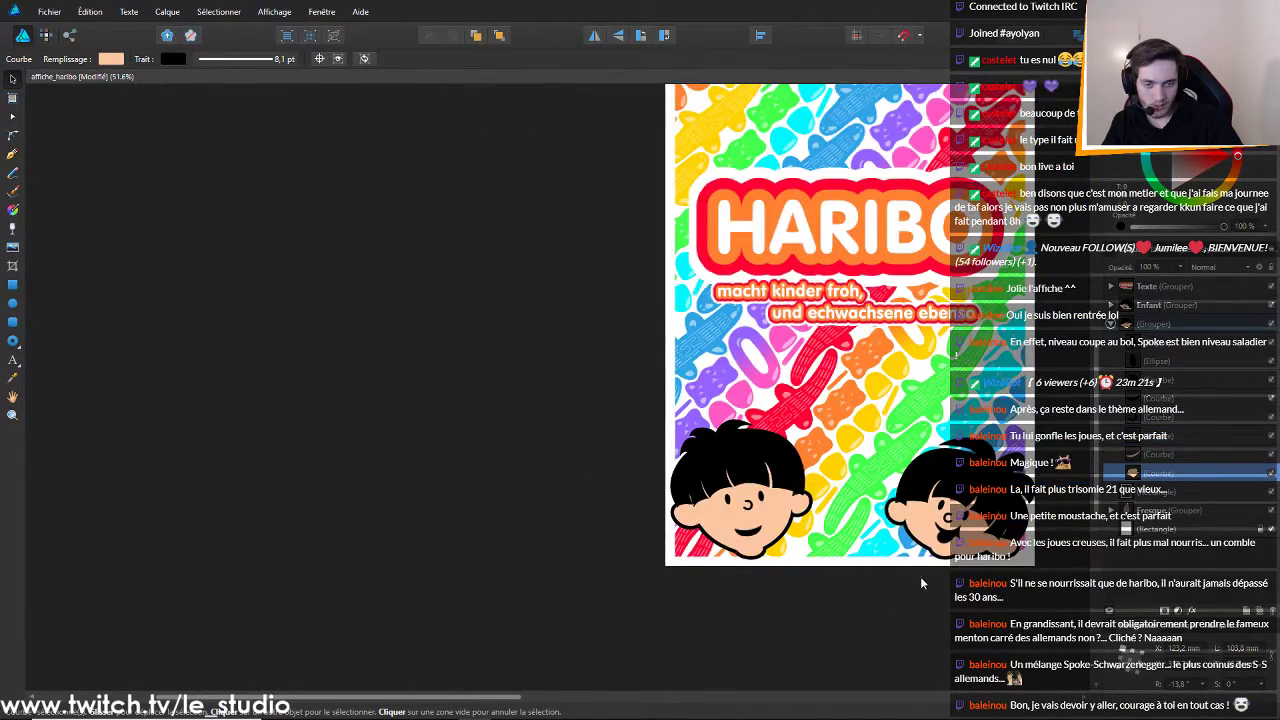
scroll(684, 469, "up", 6)
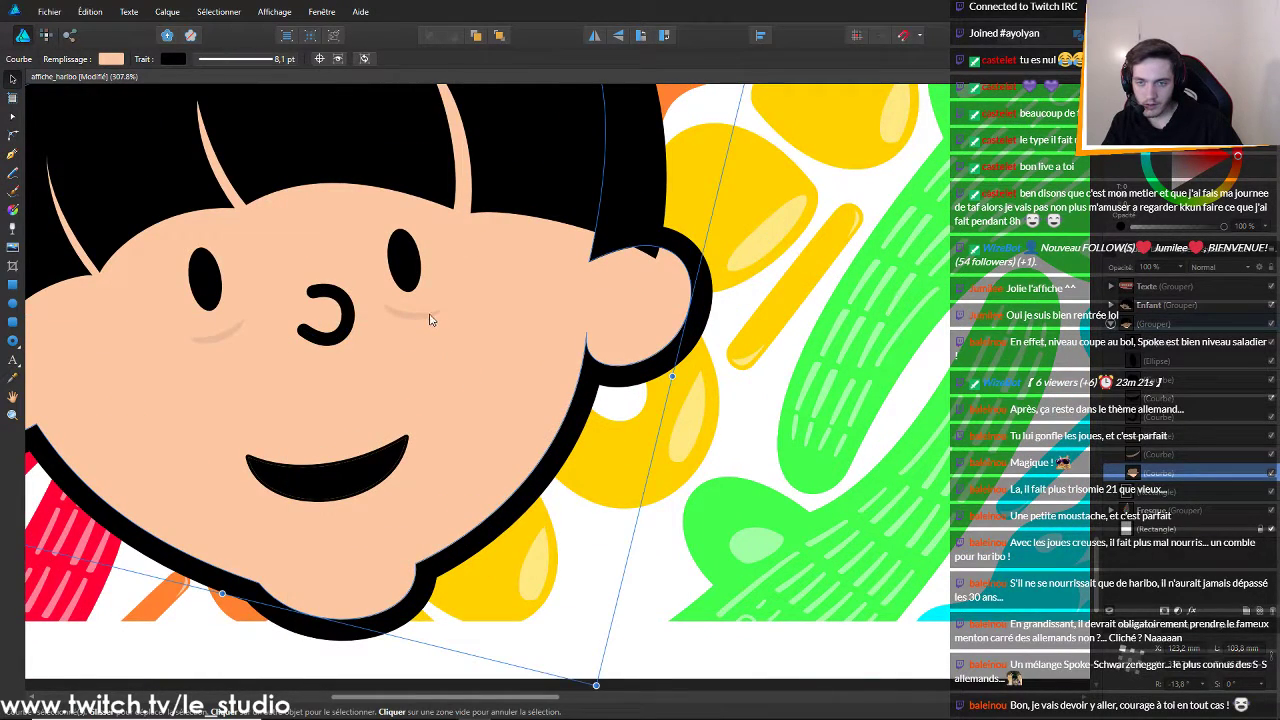
Rotate the crease under the right-hand eye to about -25.2° and nudge it slightly upward
left_click(428, 318)
left_click_drag(428, 288, 426, 266)
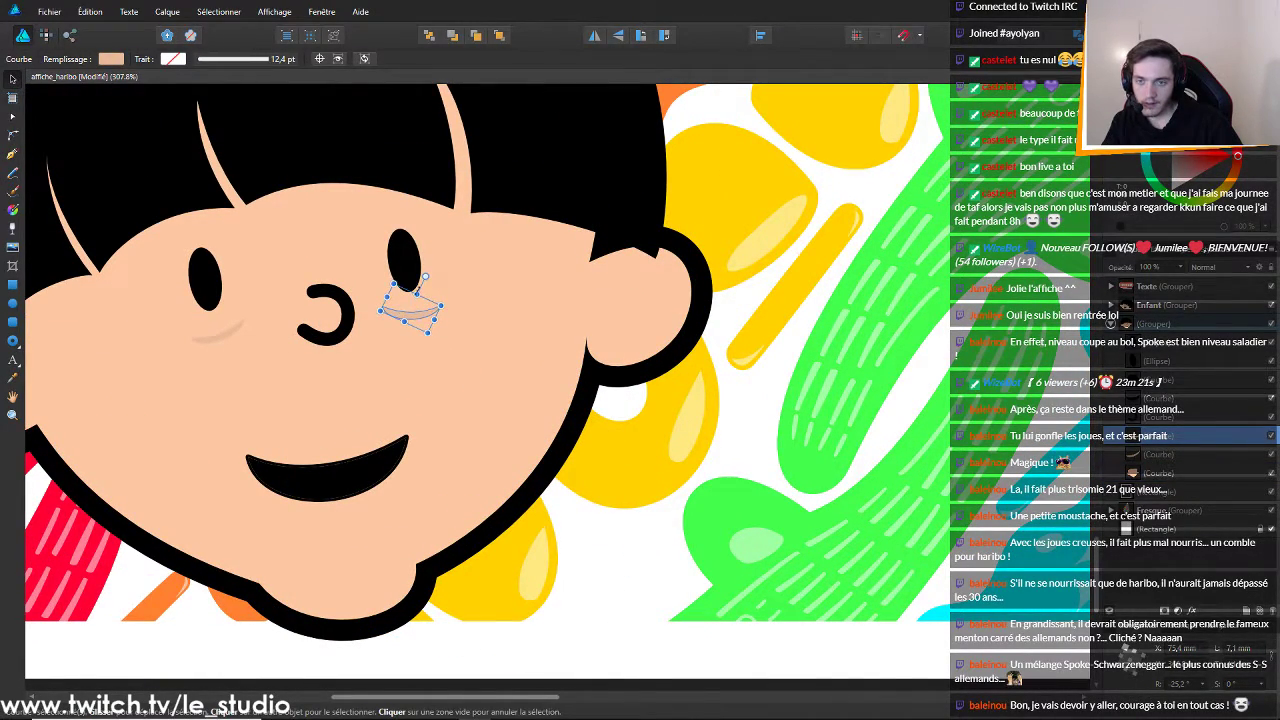
left_click_drag(410, 320, 410, 316)
left_click(489, 488)
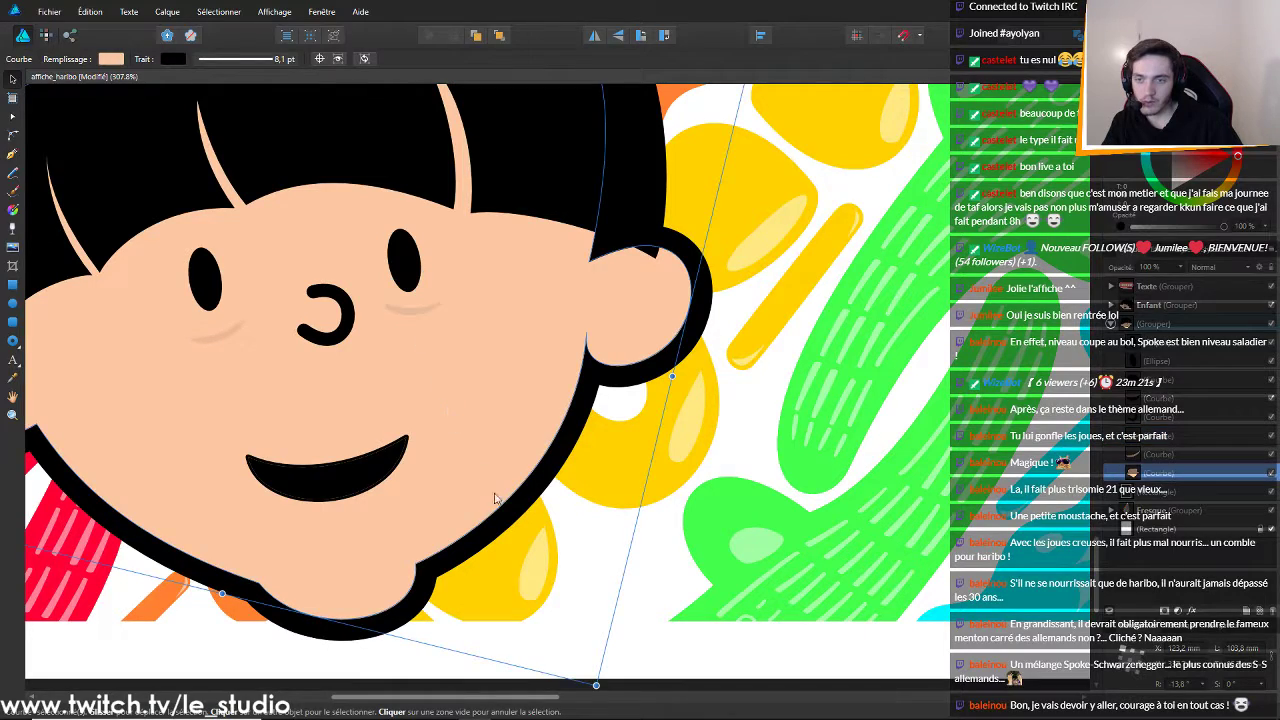
Copy the right-hand eye's crease onto the child's chin below the mouth and rotate it to about -20.6°
left_click(411, 323)
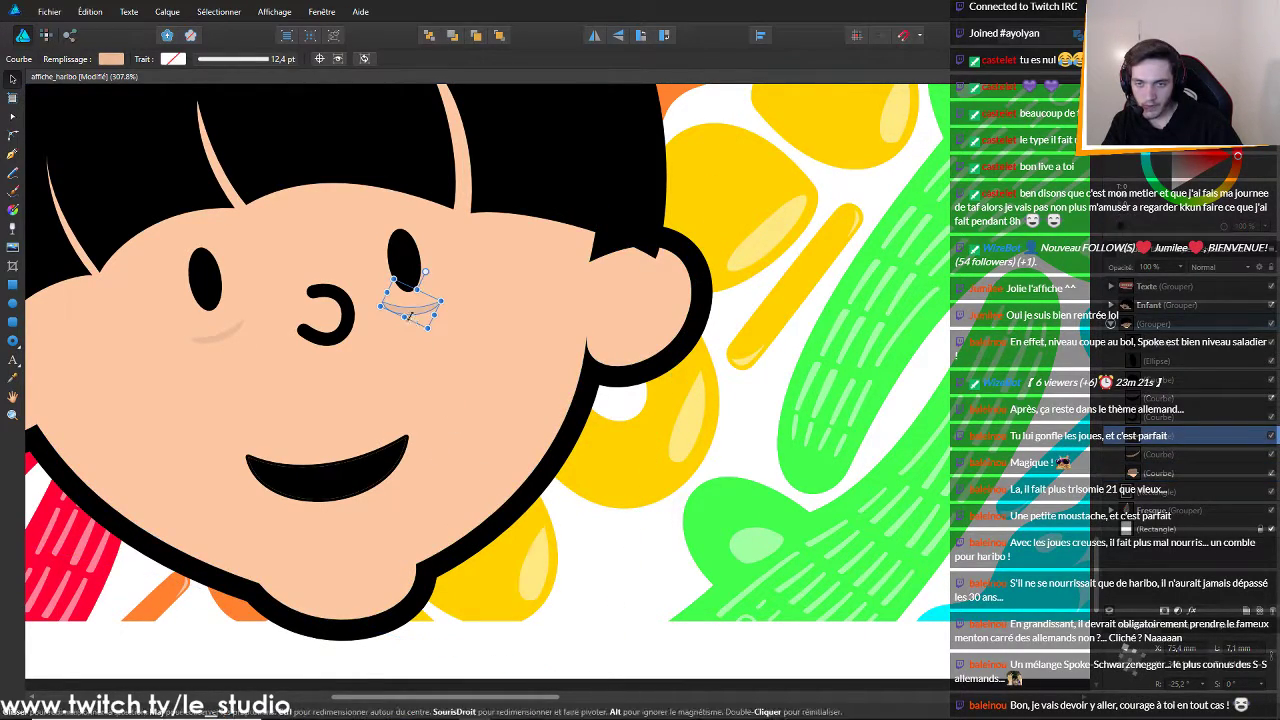
left_click(348, 530)
left_click_drag(348, 530, 348, 572)
left_click_drag(353, 526, 356, 525)
left_click(425, 540)
scroll(508, 609, "down", 6)
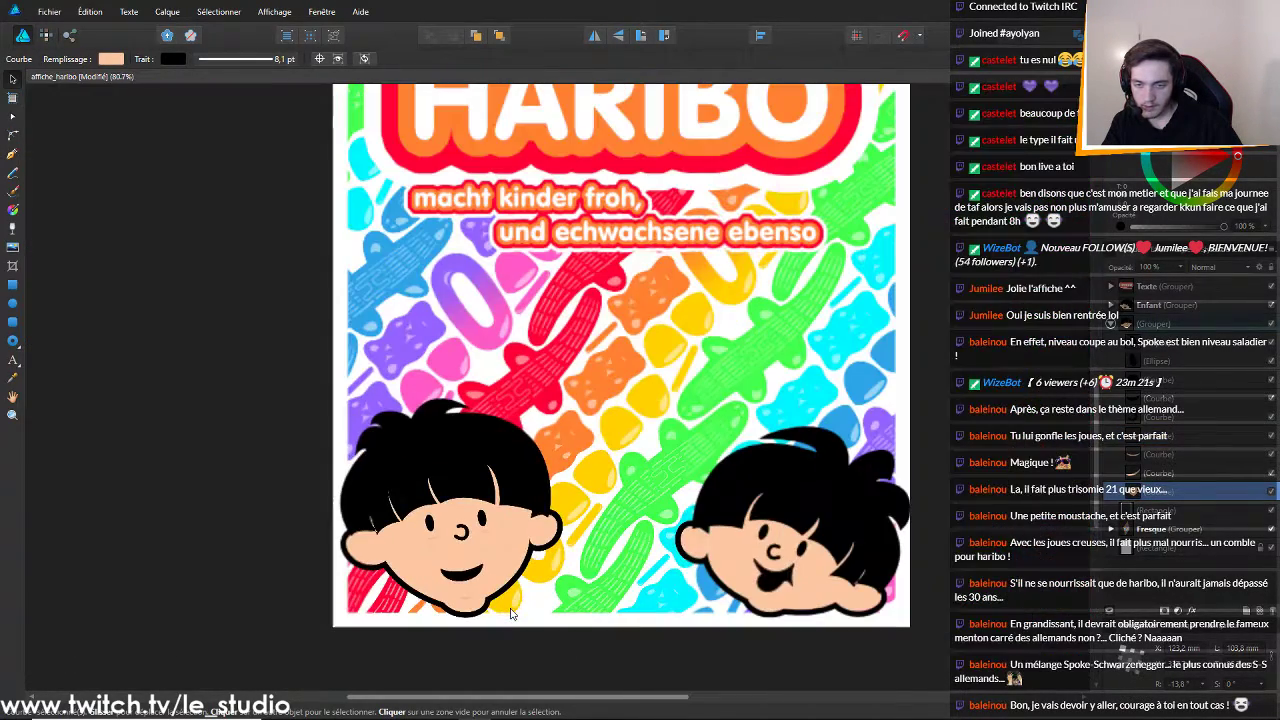
scroll(542, 645, "up", 5)
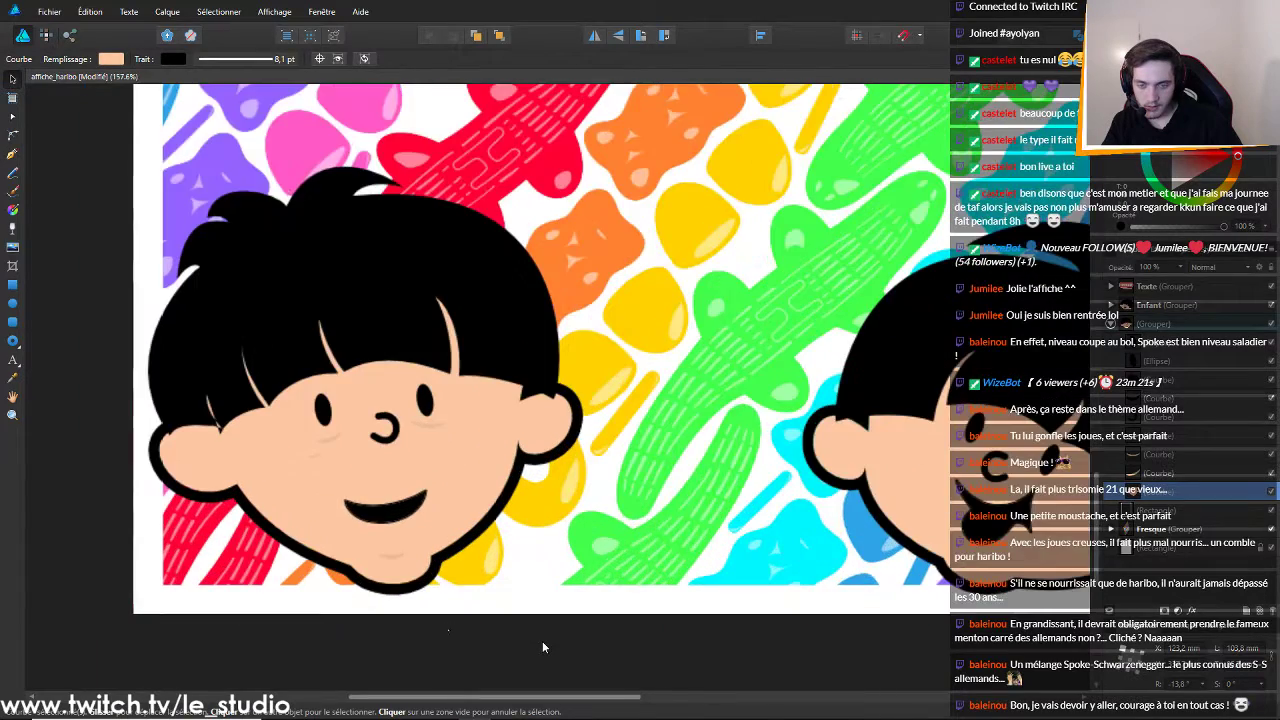
Copy the chin crease to the mouth's left-hand corner and rotate the copy to about -74.3°
left_click(385, 500)
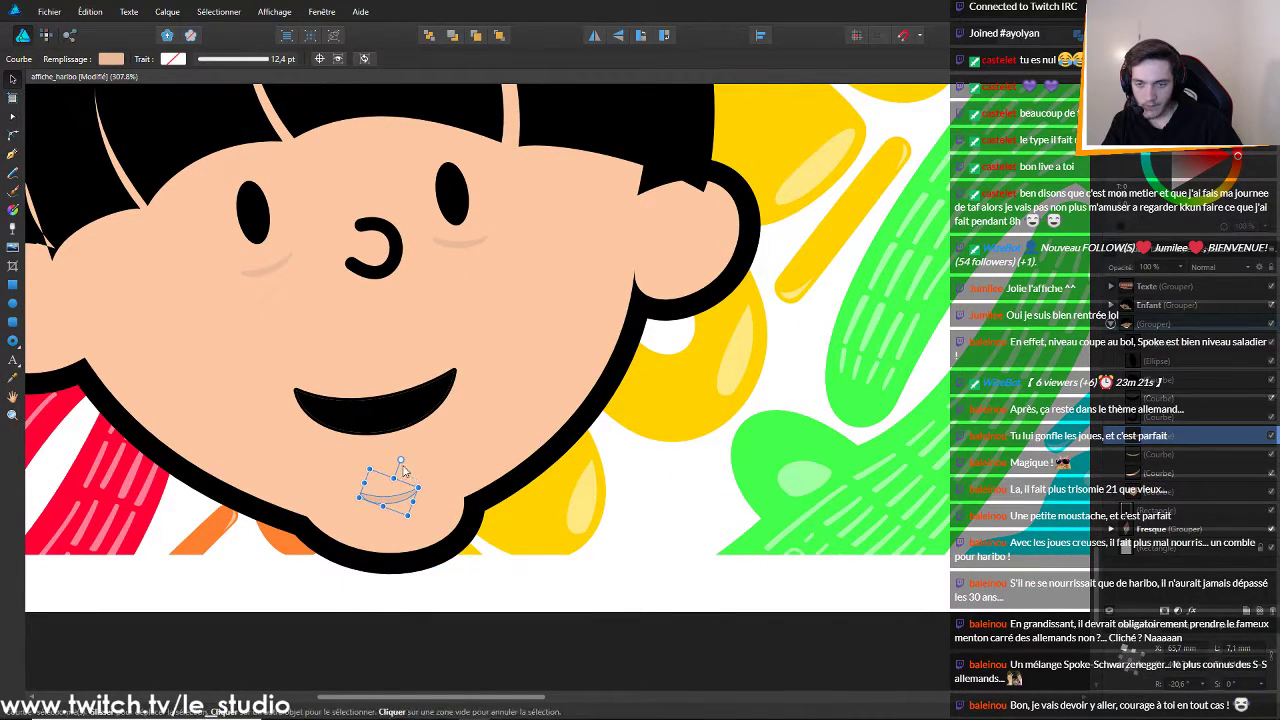
left_click_drag(390, 499, 326, 403)
key("alt")
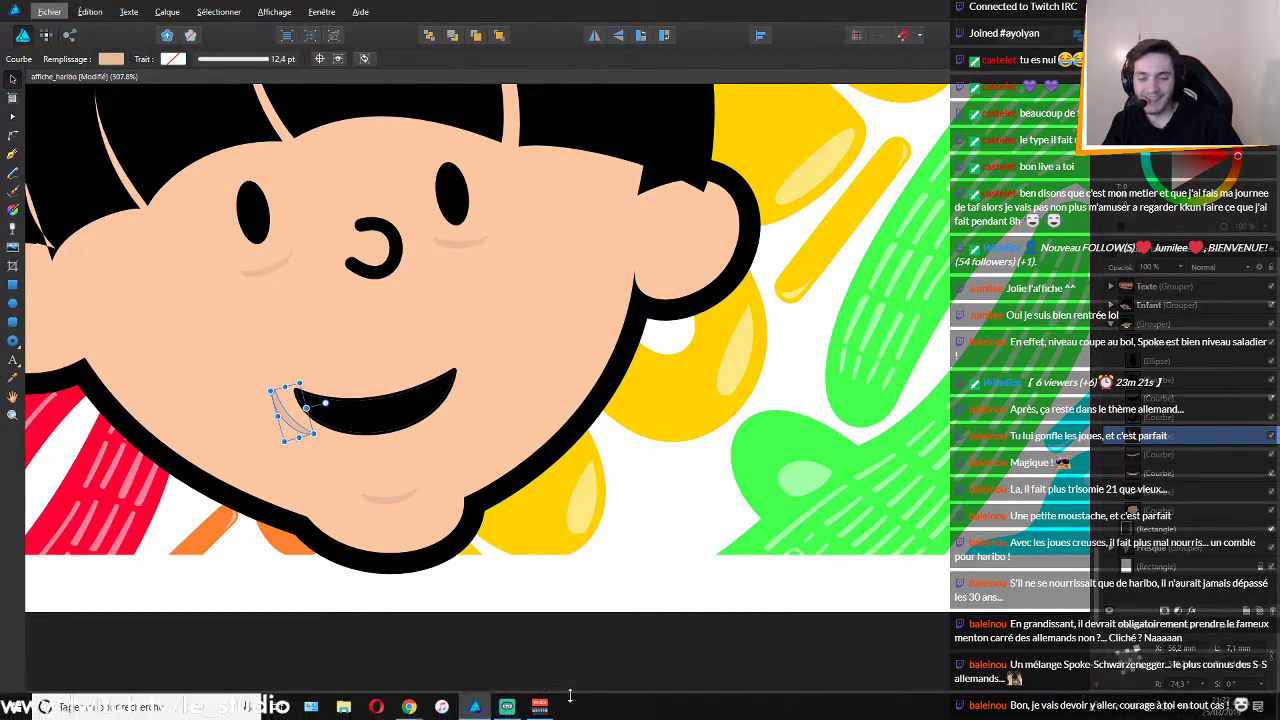
Switch to Chrome to examine the facial lines in the Joachim Löw reference photo, and return to the poster
mouse_move(412, 710)
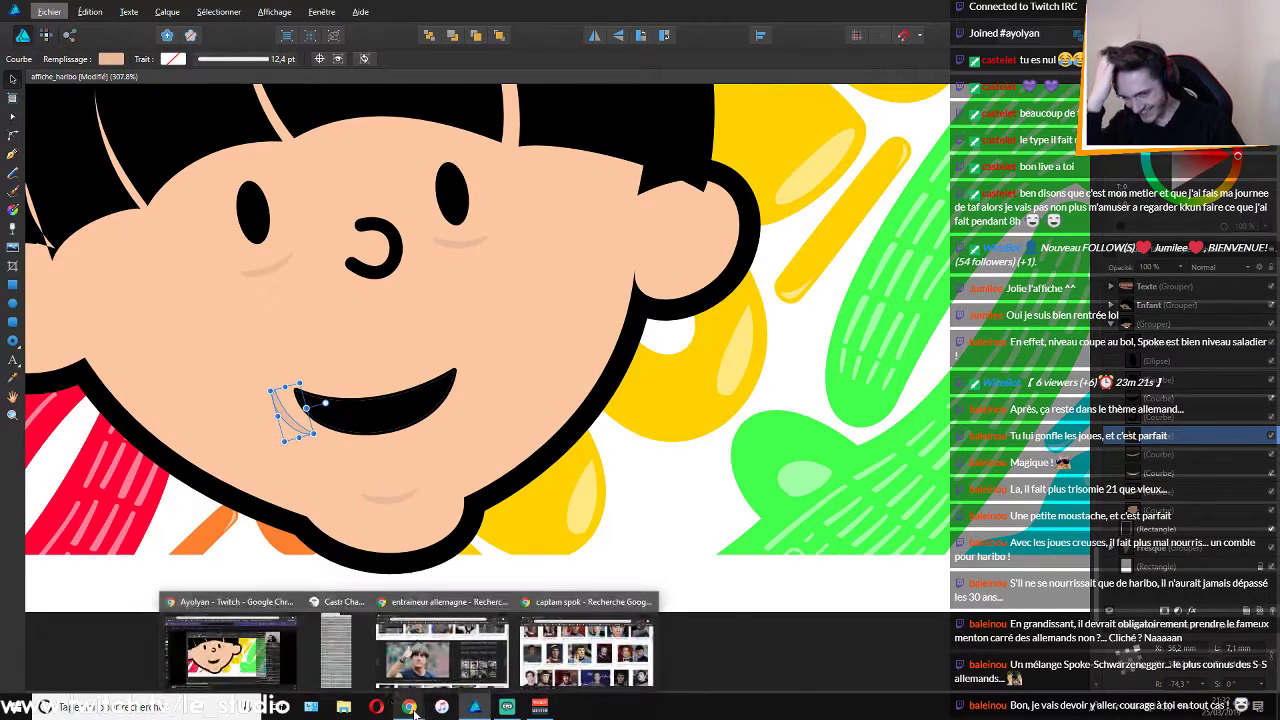
left_click(441, 650)
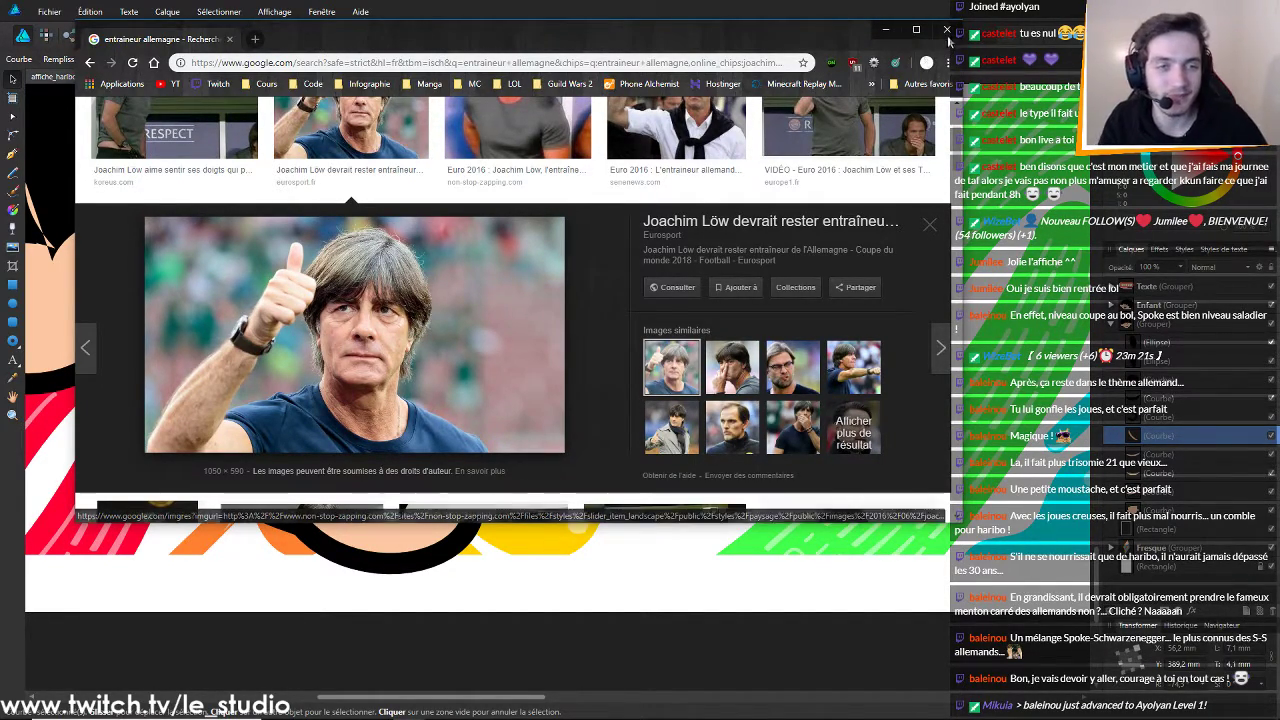
left_click(891, 38)
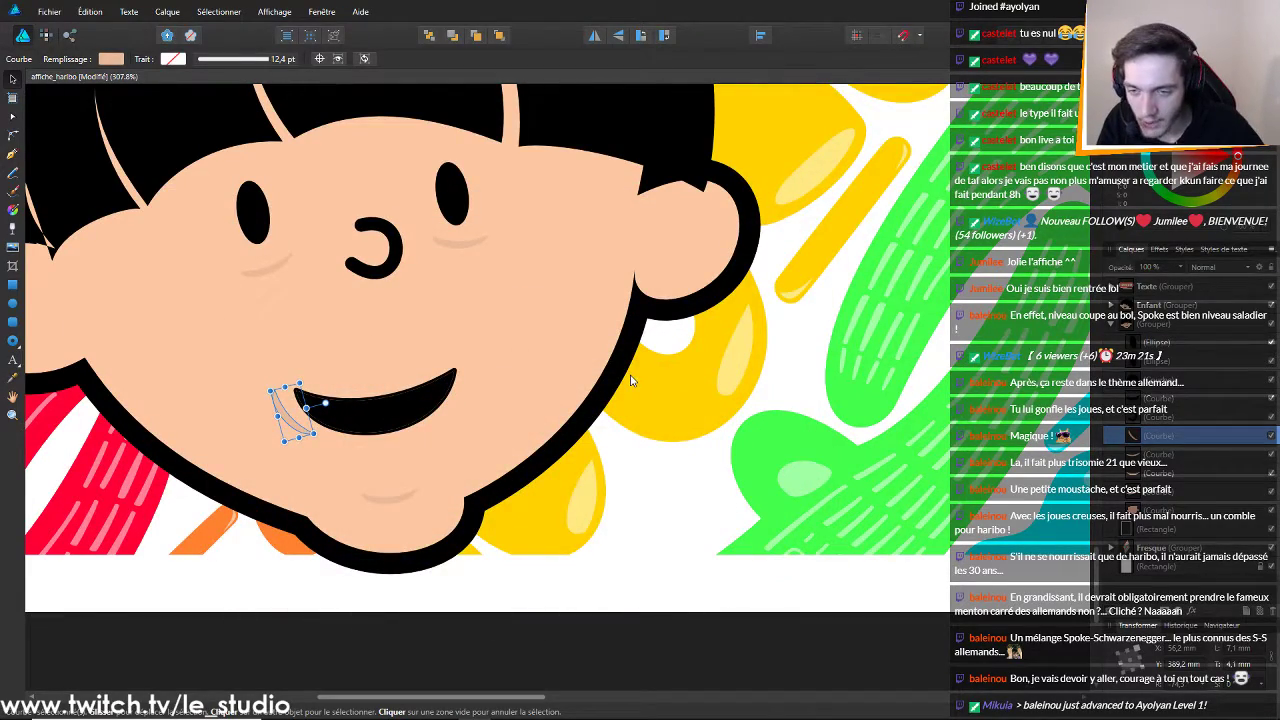
key("alt+Tab")
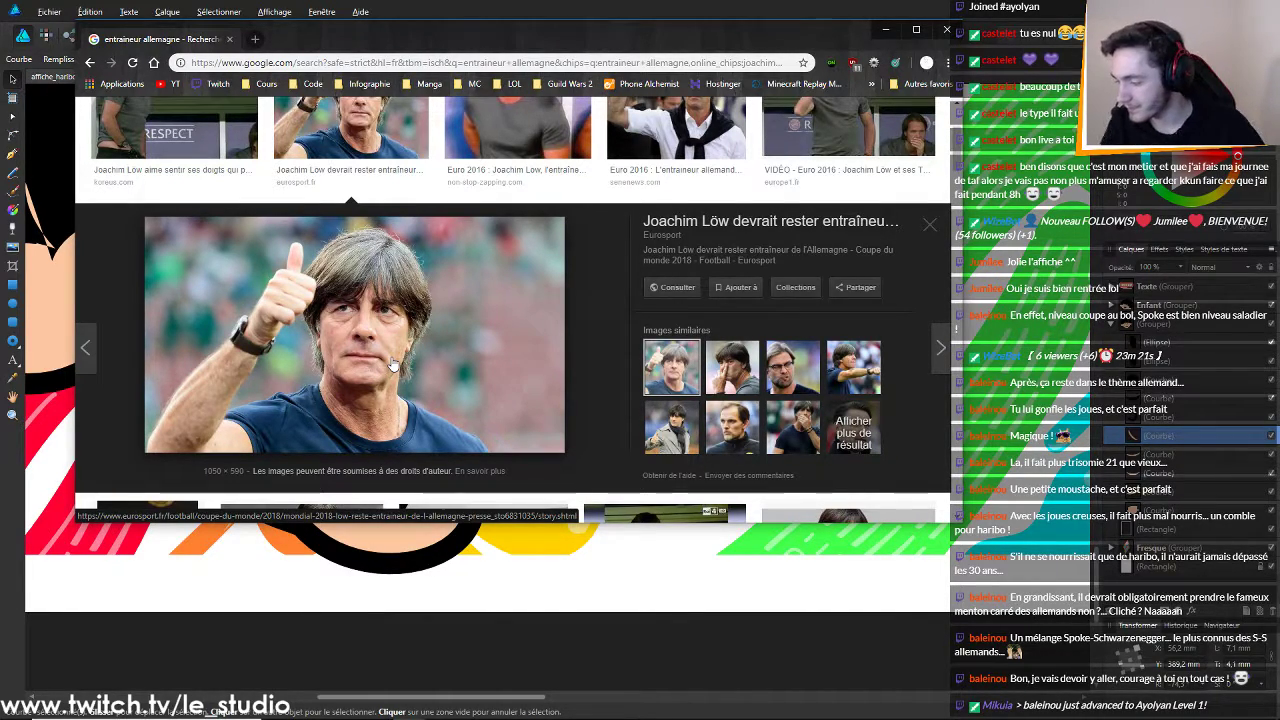
left_click(739, 6)
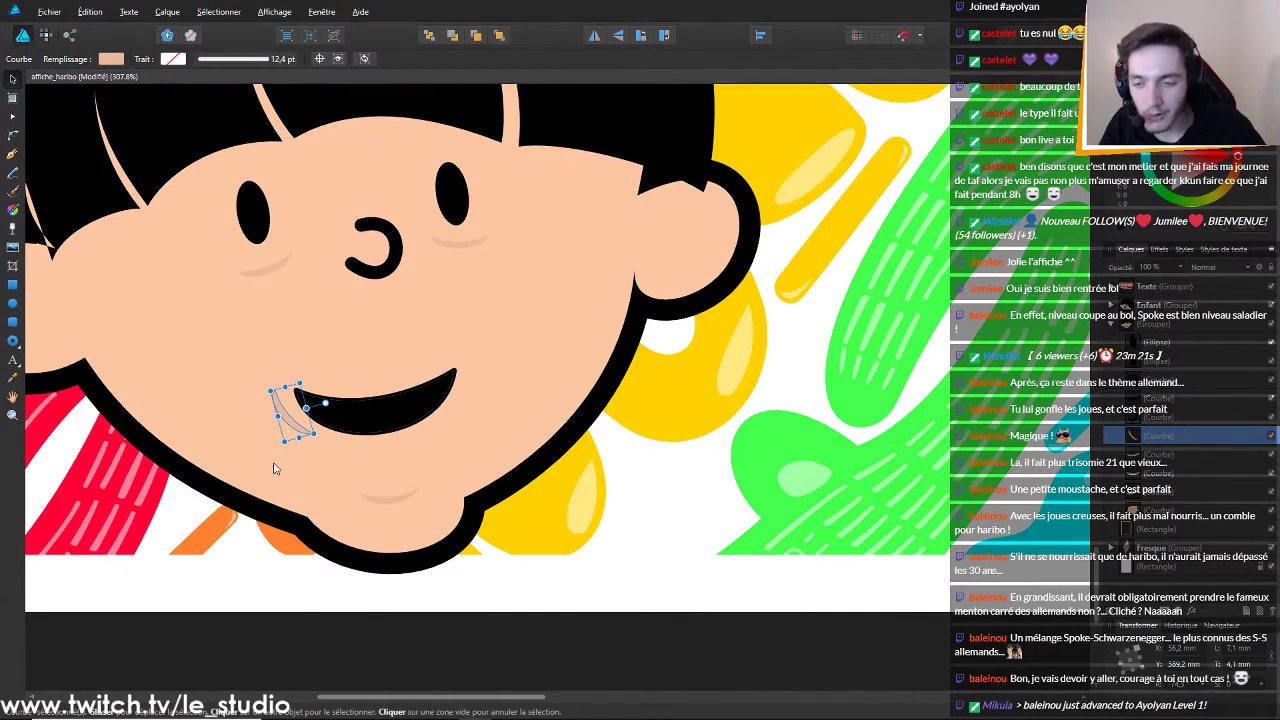
Shift the crease beside the mouth slightly down and away from the mouth, to about X 55.3 mm, Y 391.1 mm
left_click_drag(287, 407, 275, 440)
scroll(275, 440, "down", 6)
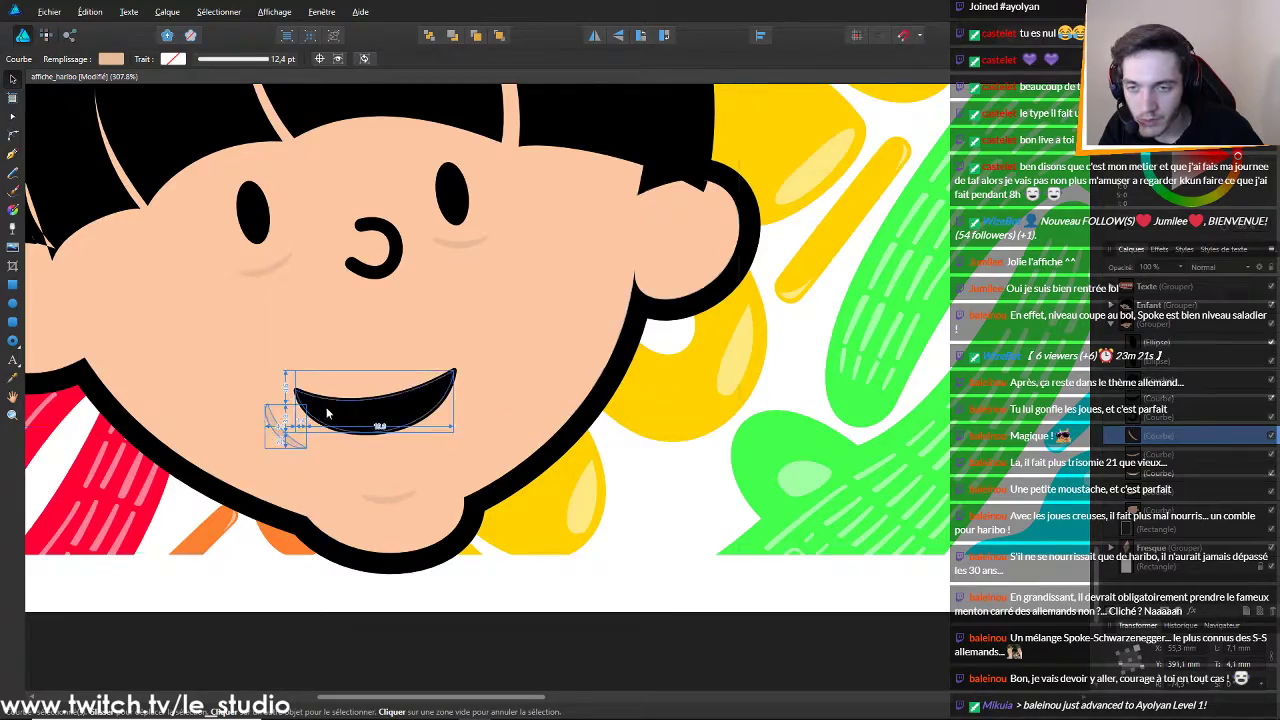
scroll(337, 410, "up", 2)
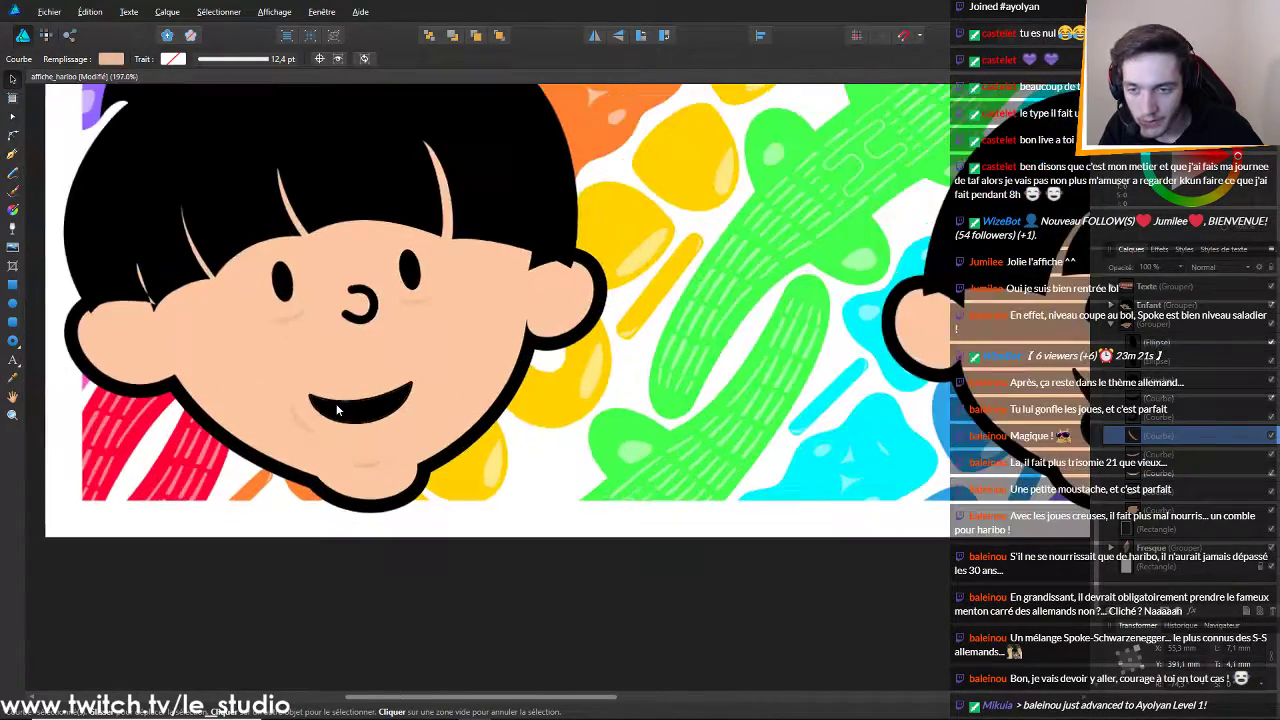
Move the left child's nose curve down toward the mouth, to about Y 373.1 mm
left_click(358, 322)
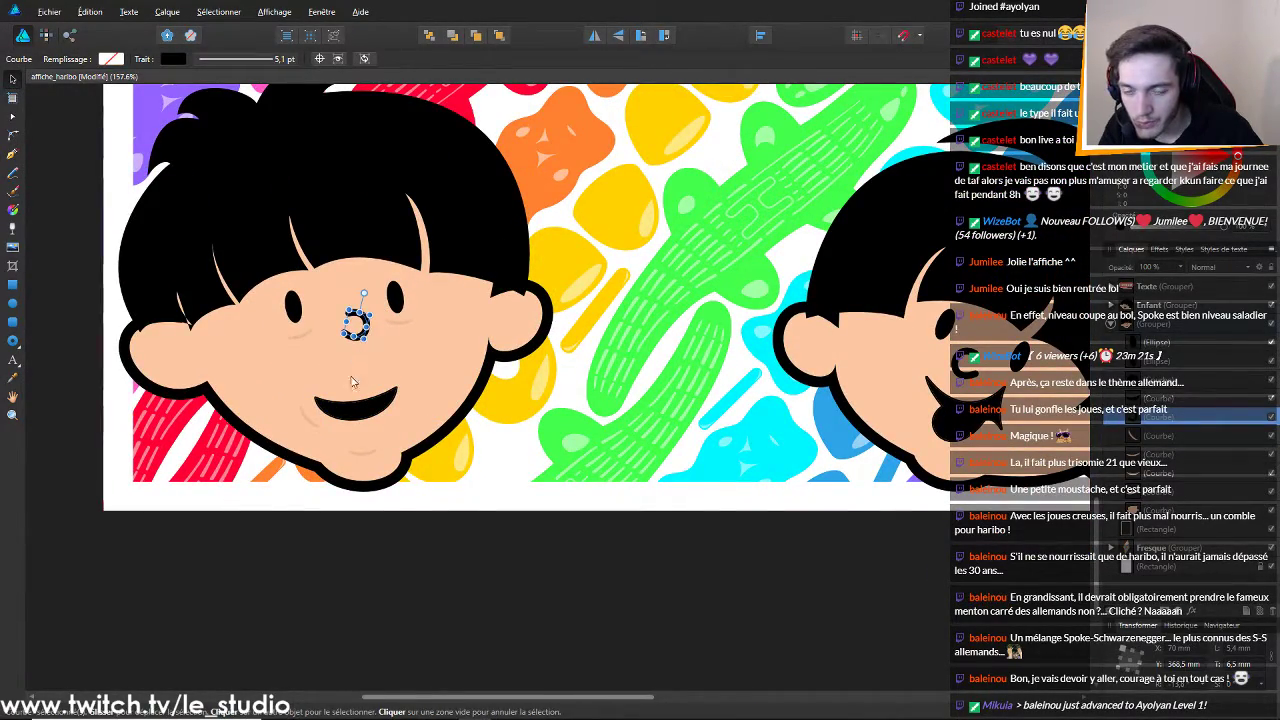
scroll(350, 330, "up", 4)
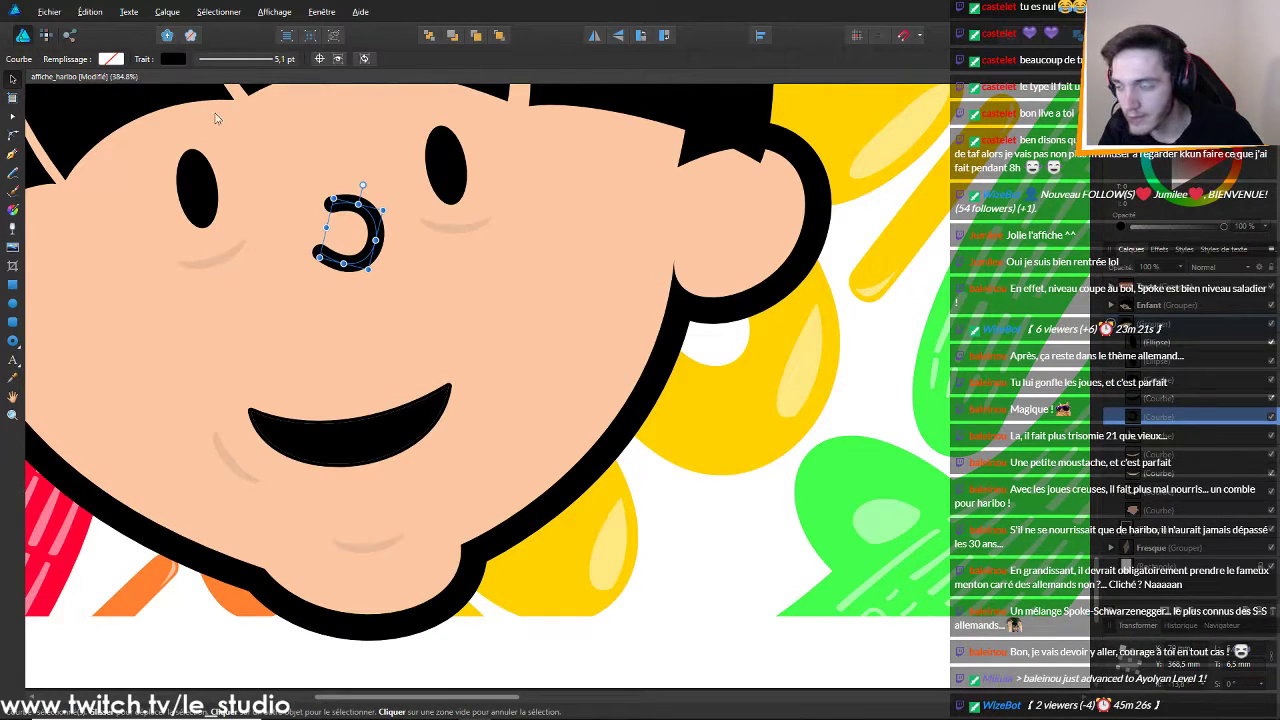
scroll(618, 400, "up", 2)
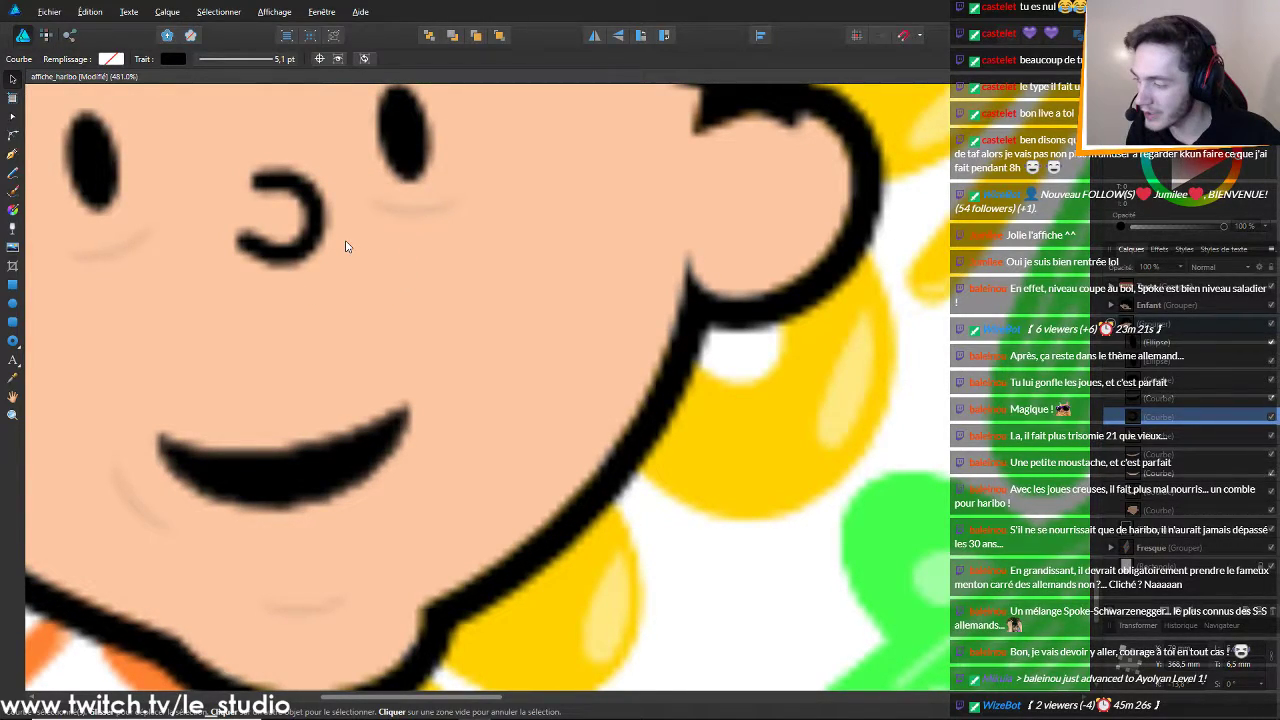
scroll(345, 246, "down", 3)
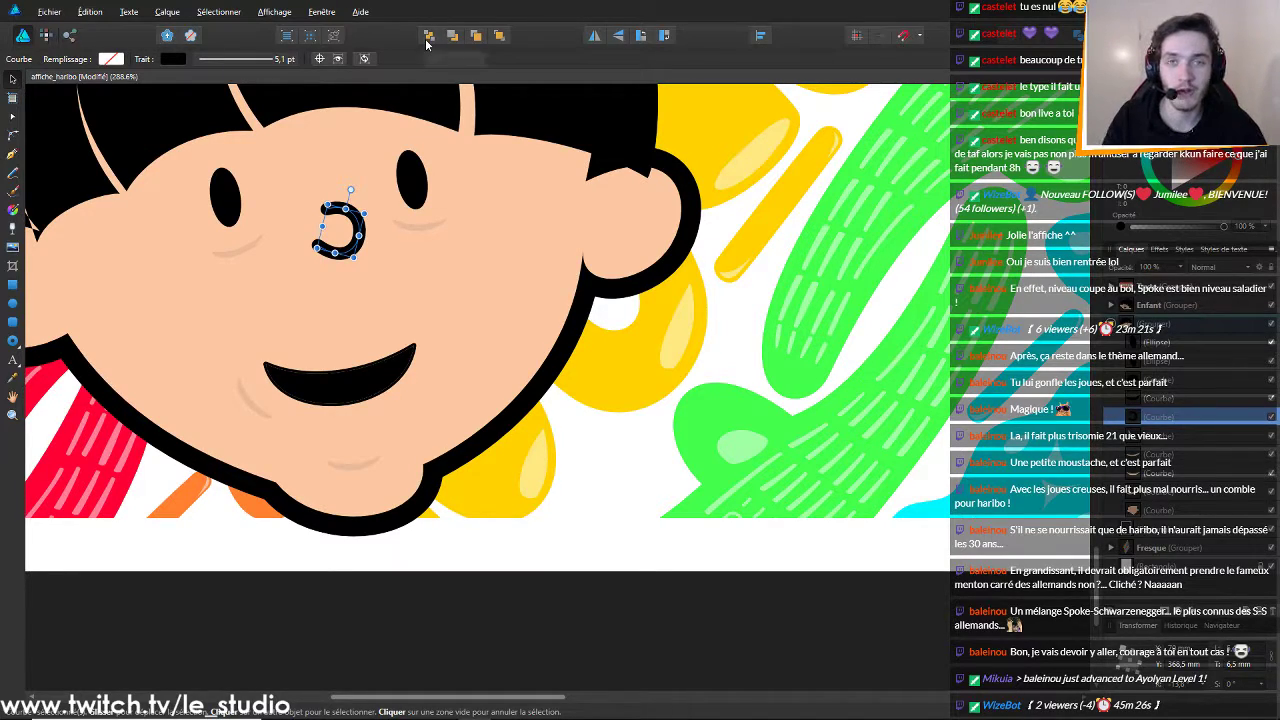
key("alt")
scroll(309, 268, "up", 2)
scroll(307, 262, "down", 1)
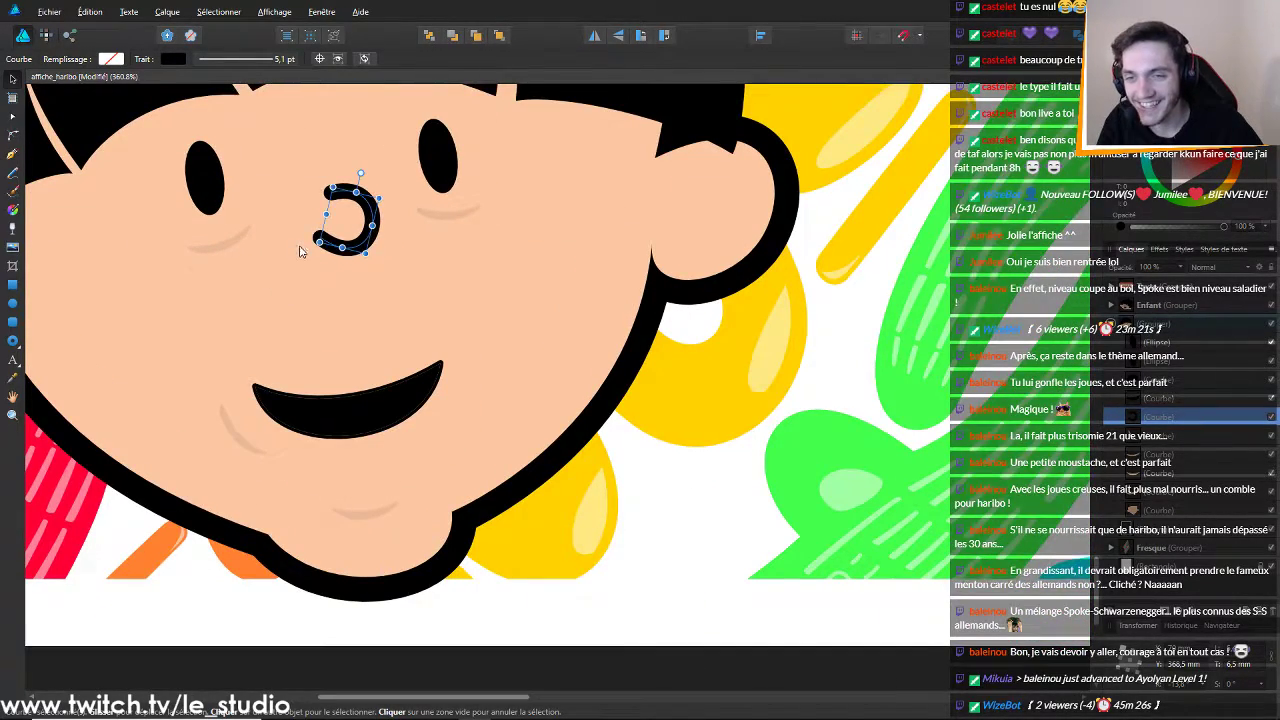
scroll(300, 248, "up", 1)
left_click_drag(355, 263, 357, 285)
scroll(358, 288, "down", 1)
key("v")
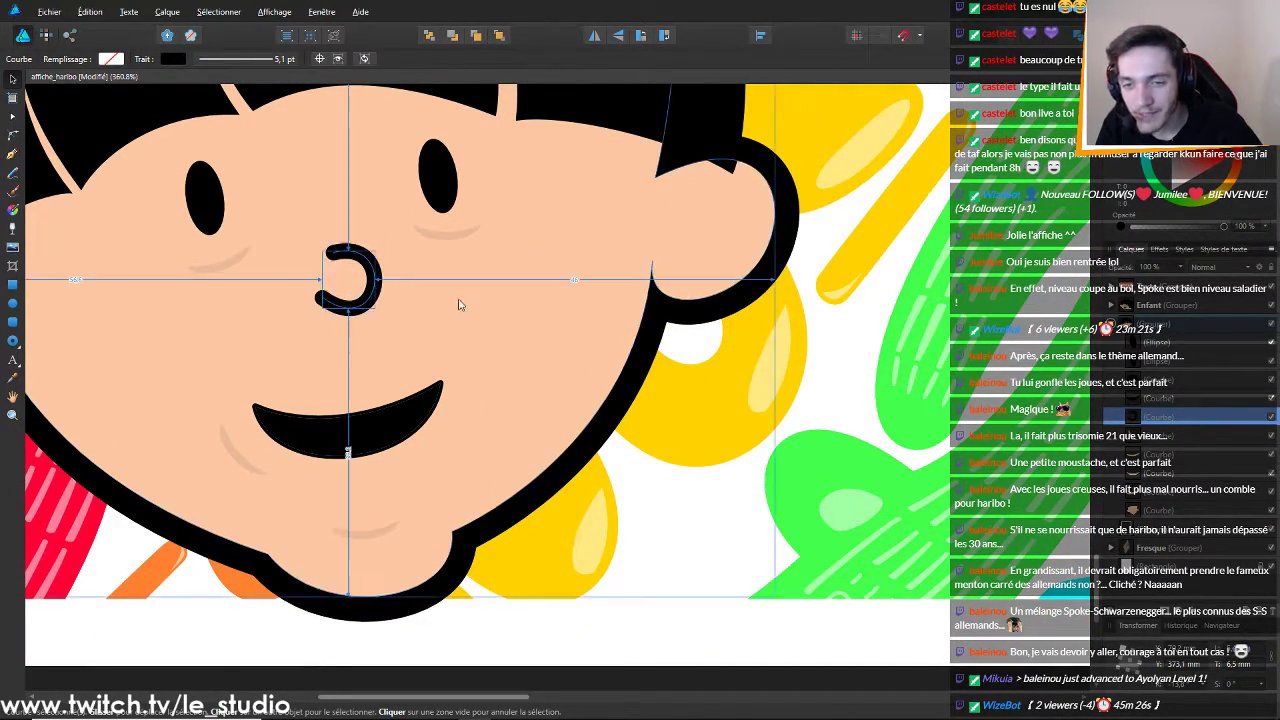
Extend the nose curve's upper end with a short, nearly vertical Pen segment to form the nose bridge, and deselect it
scroll(457, 294, "down", 5)
scroll(460, 305, "up", 7)
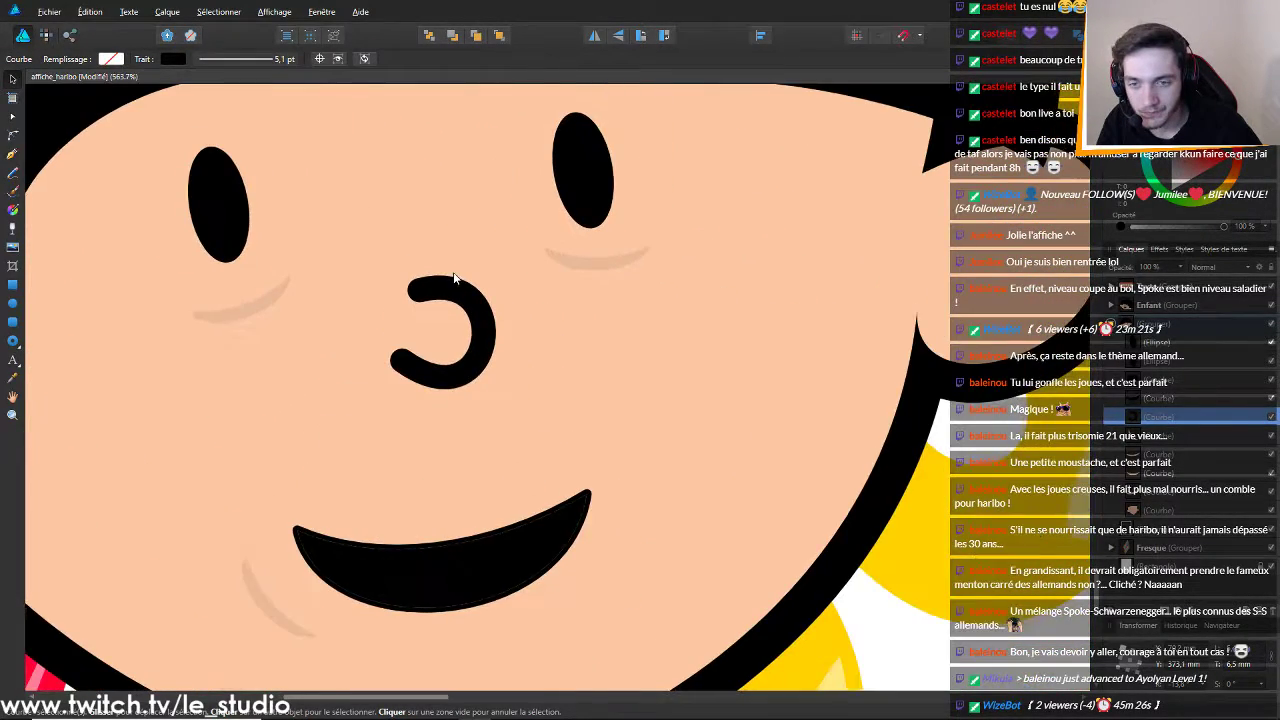
left_click(454, 279)
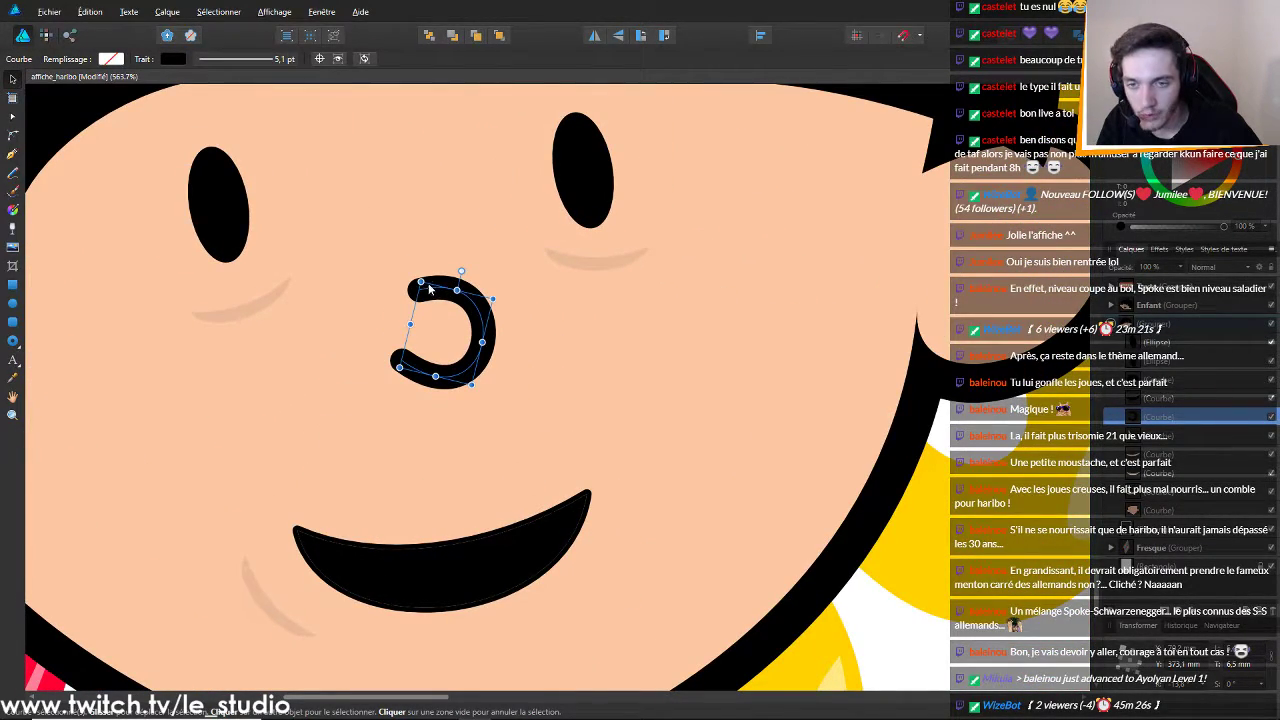
left_click(14, 153)
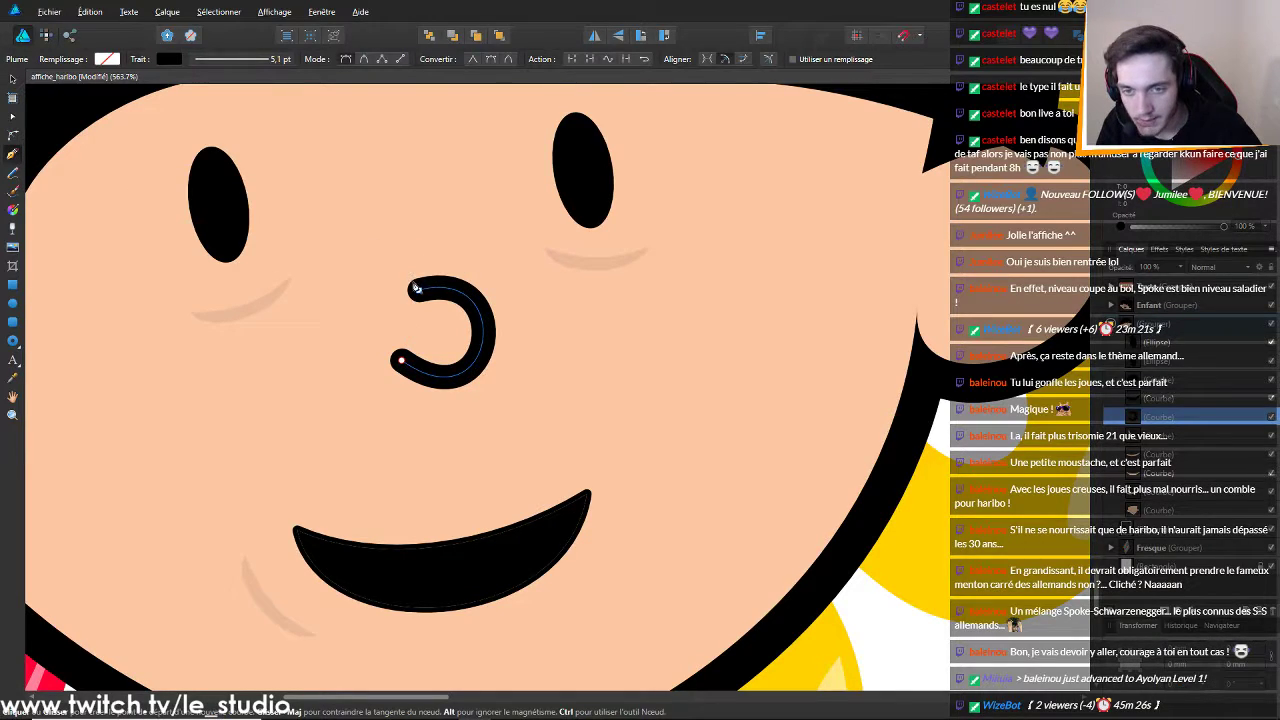
left_click(418, 289)
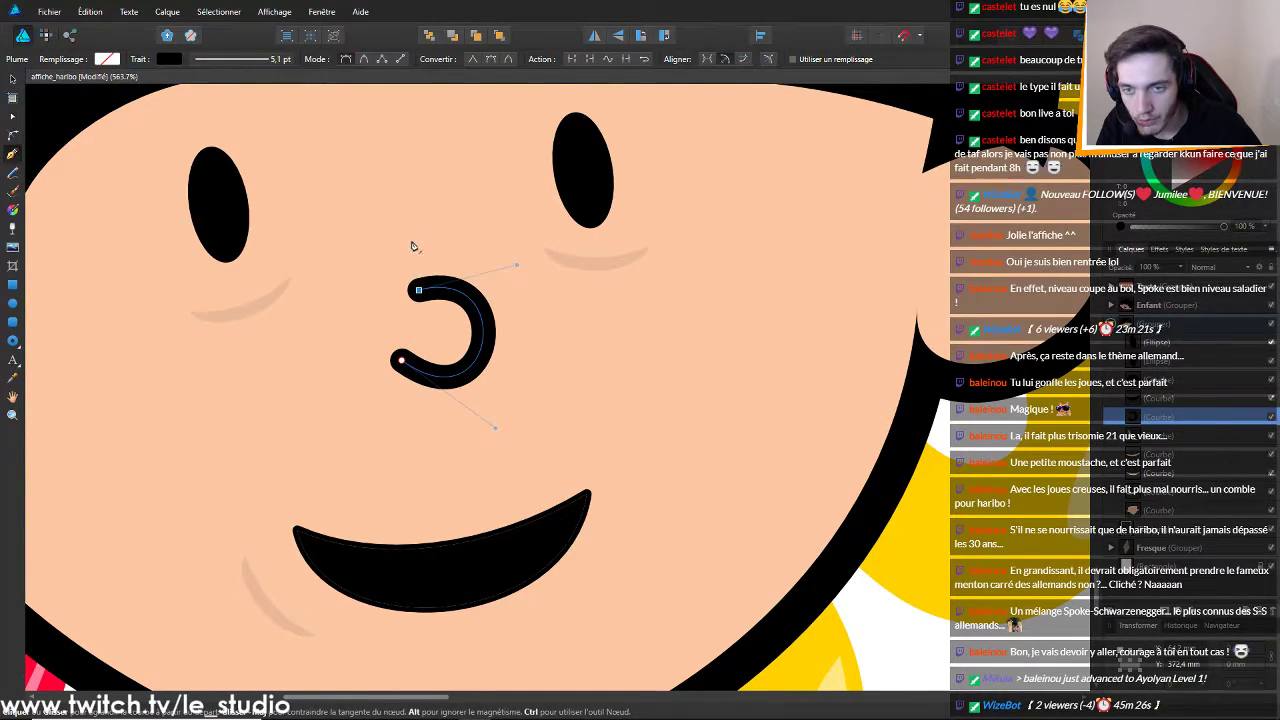
scroll(460, 234, "down", 5)
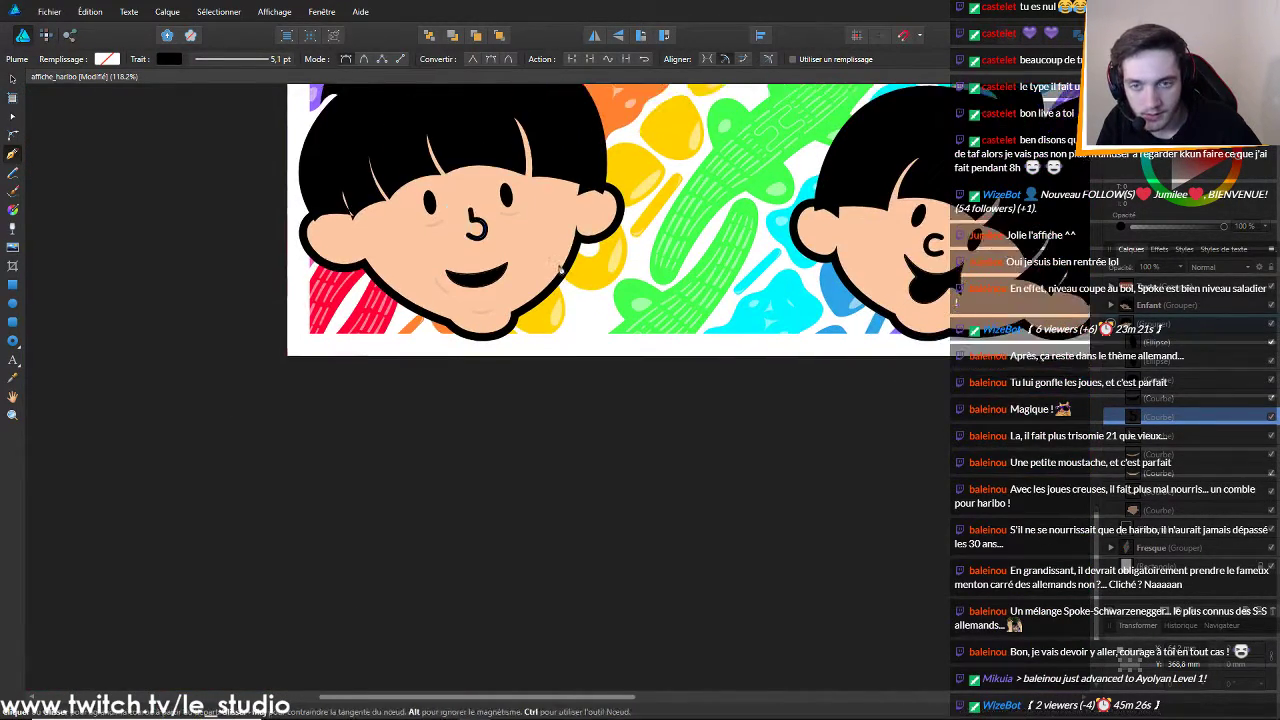
scroll(560, 268, "down", 1)
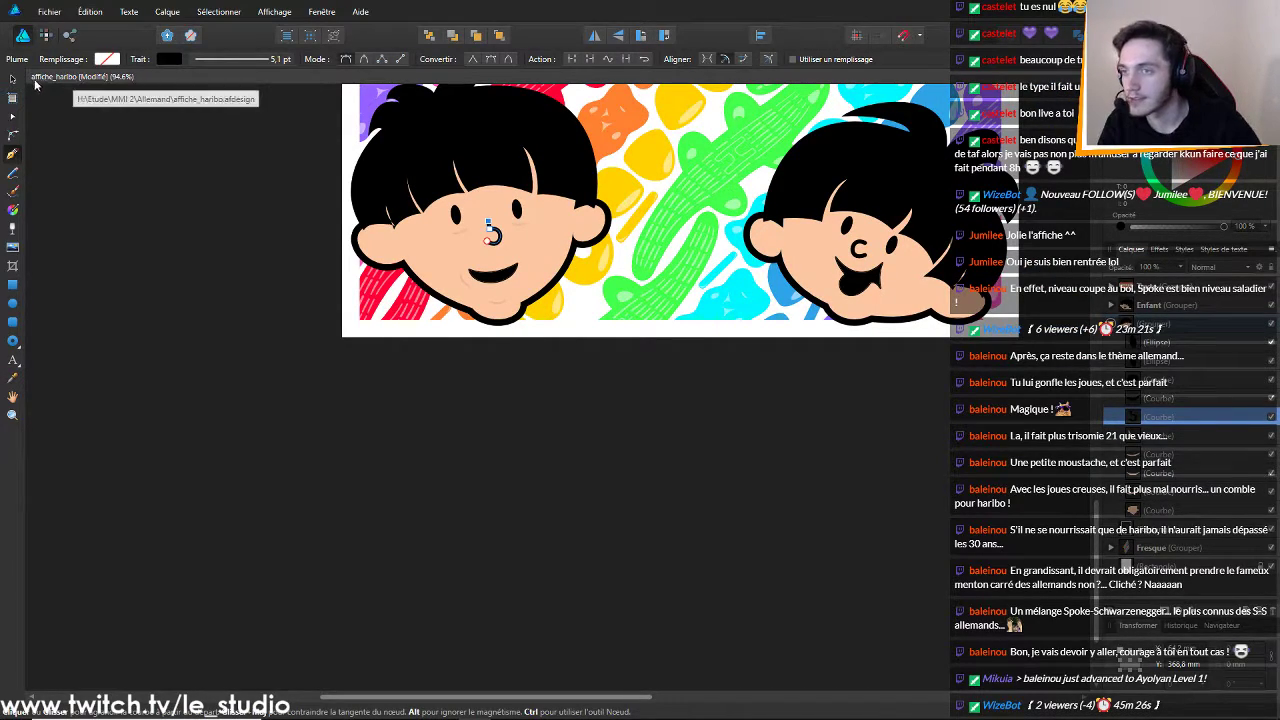
left_click(14, 80)
left_click(249, 176)
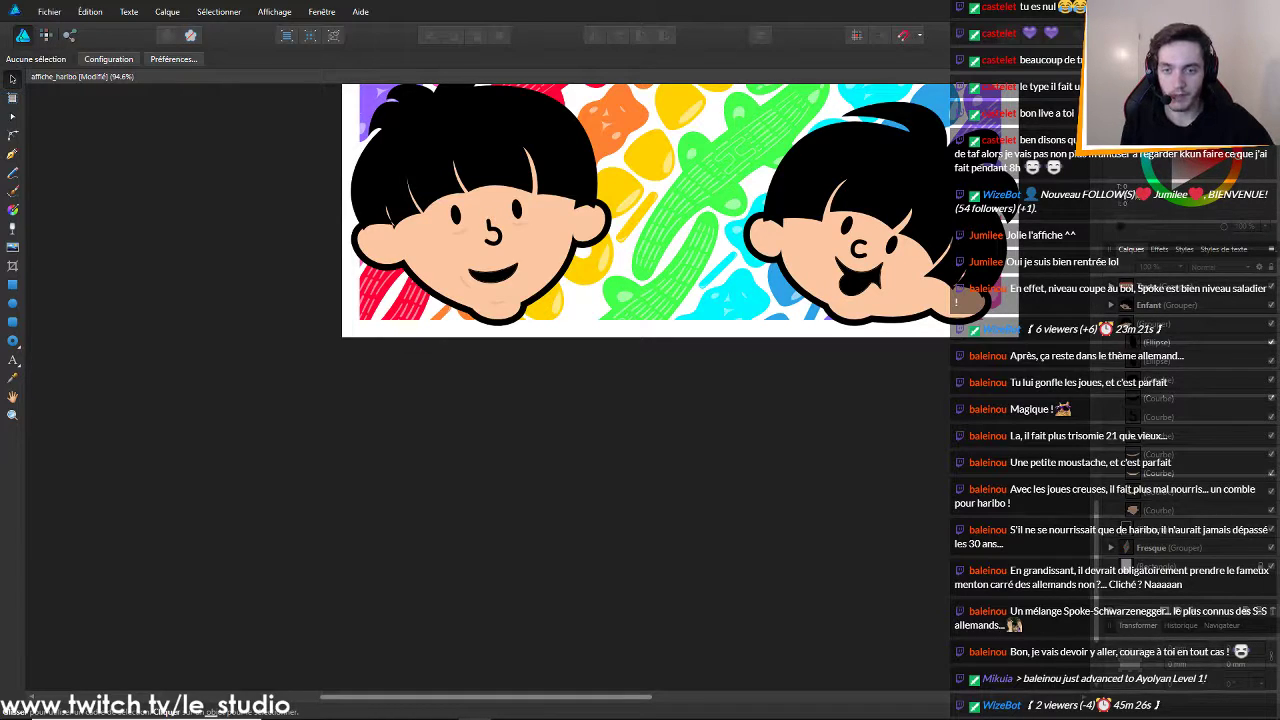
scroll(445, 290, "down", 2)
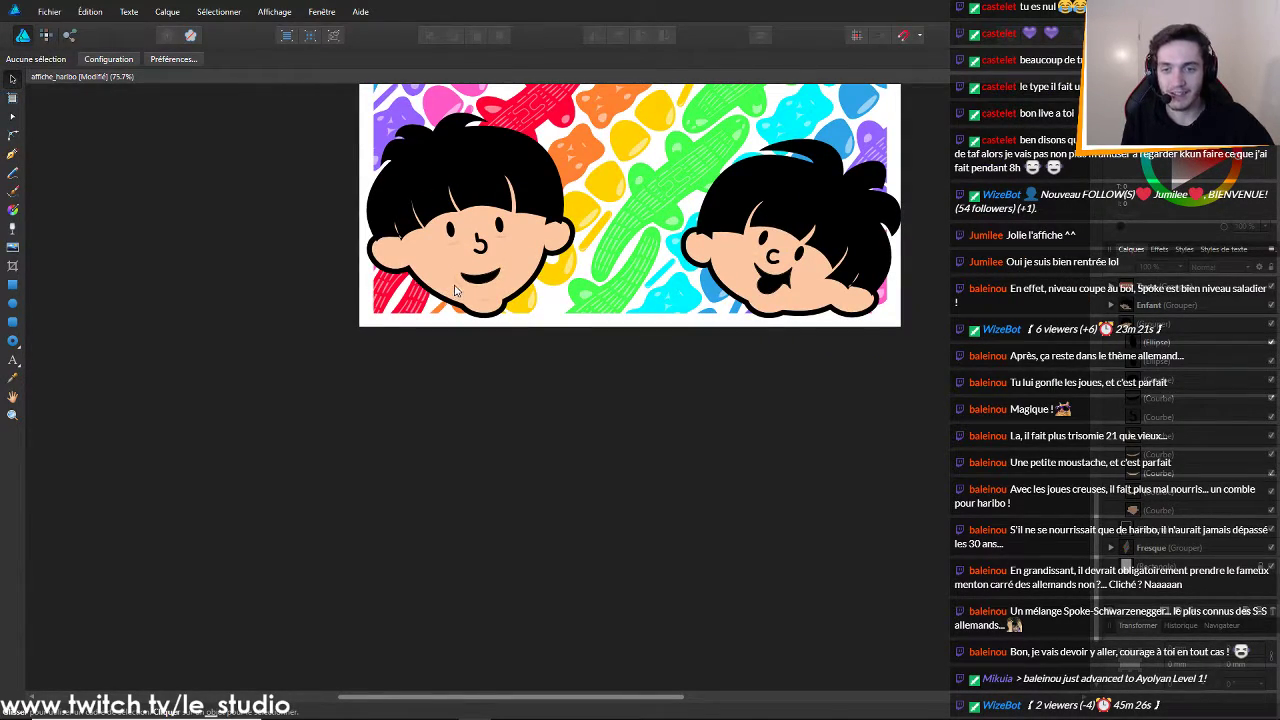
Slim the wrinkle on the left child's chin by pulling in the lower curve's handles at both ends, and deselect it
left_click(460, 290)
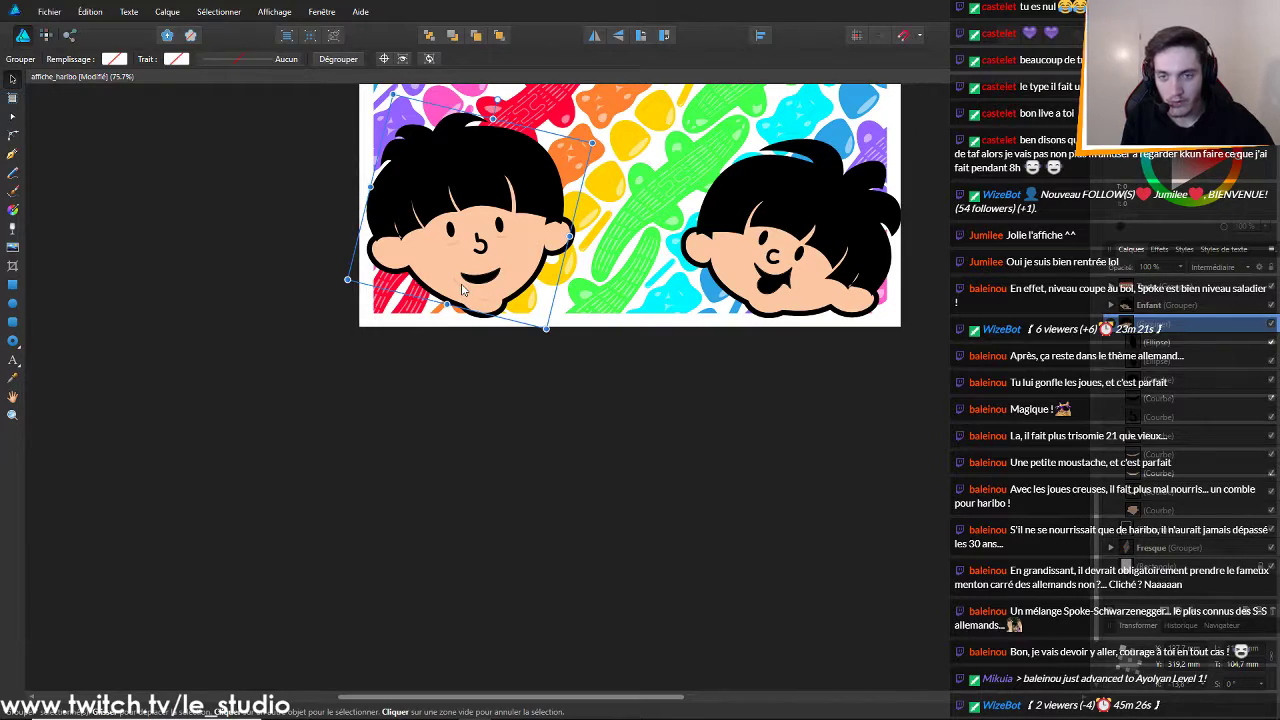
double_click(462, 290)
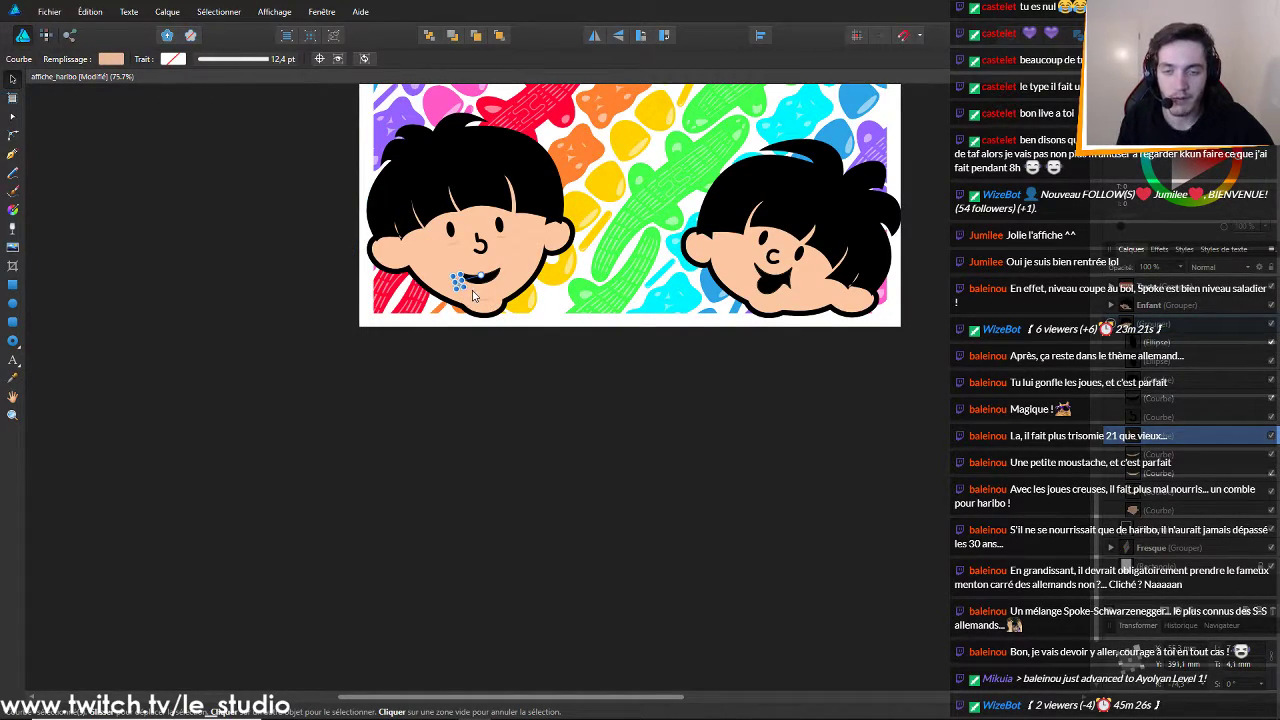
scroll(471, 288, "up", 5)
scroll(471, 288, "down", 4)
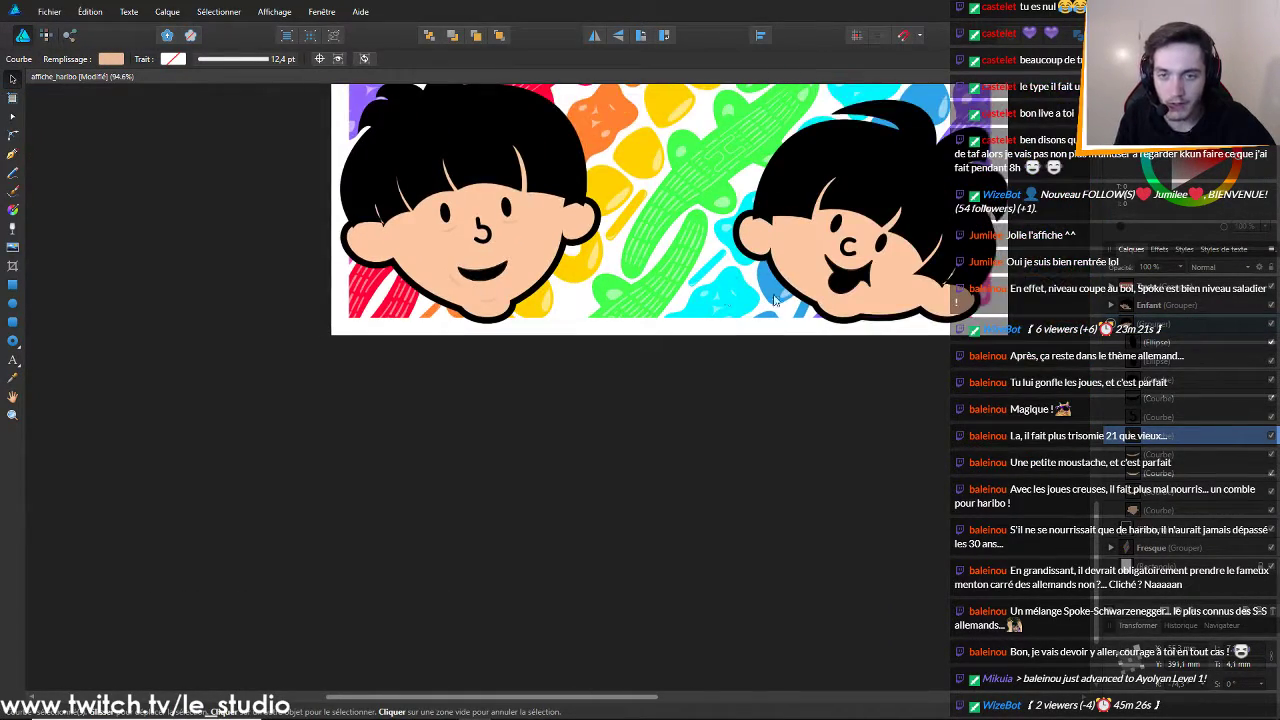
scroll(757, 300, "up", 2)
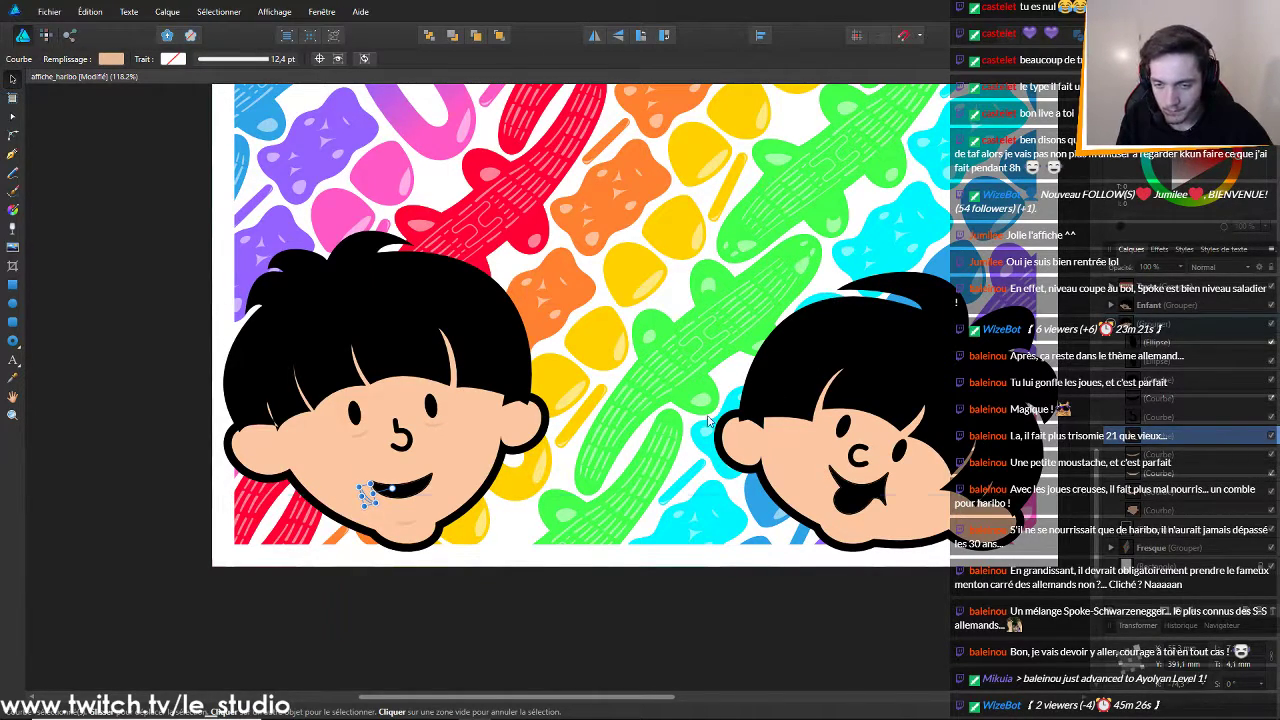
scroll(370, 540, "up", 8)
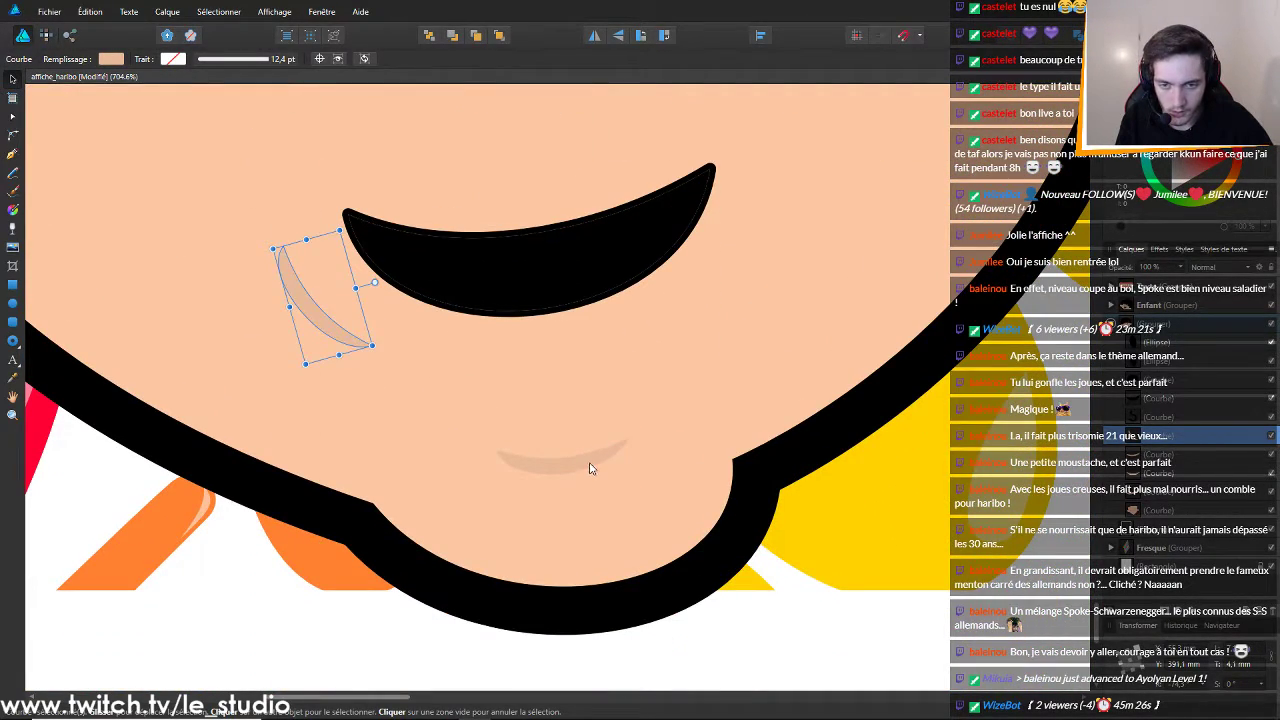
left_click(588, 466)
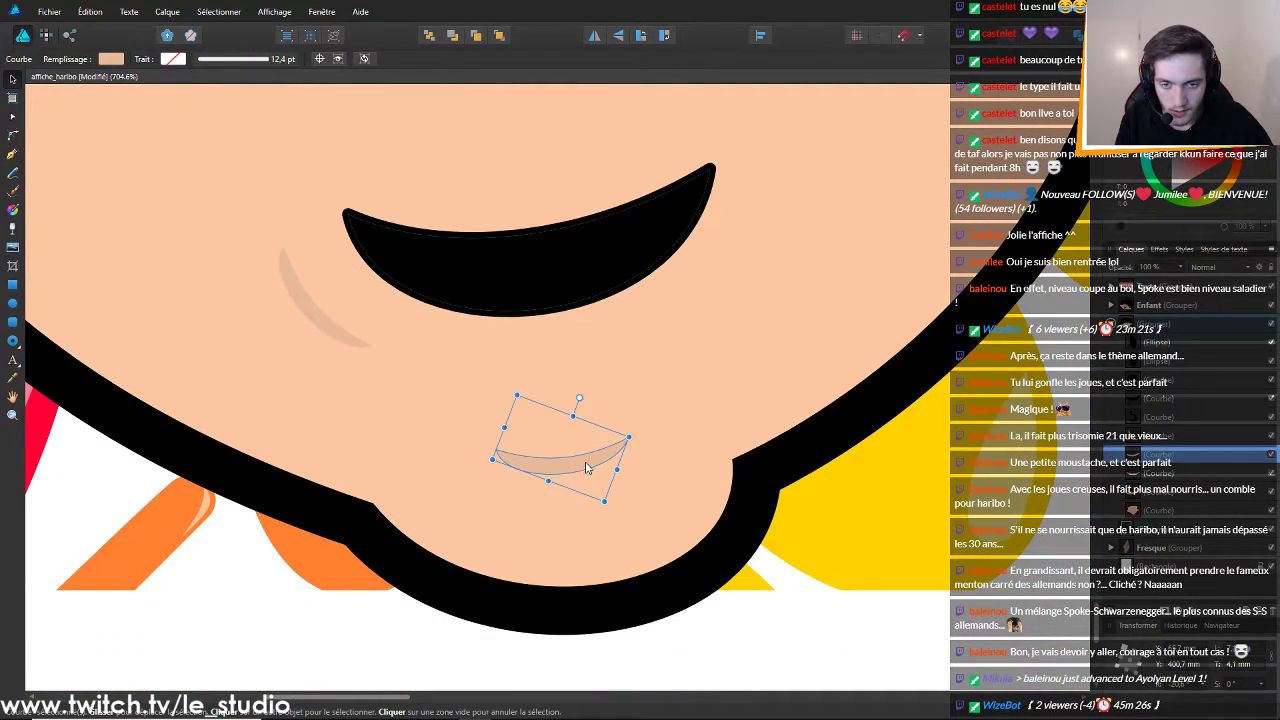
left_click(13, 118)
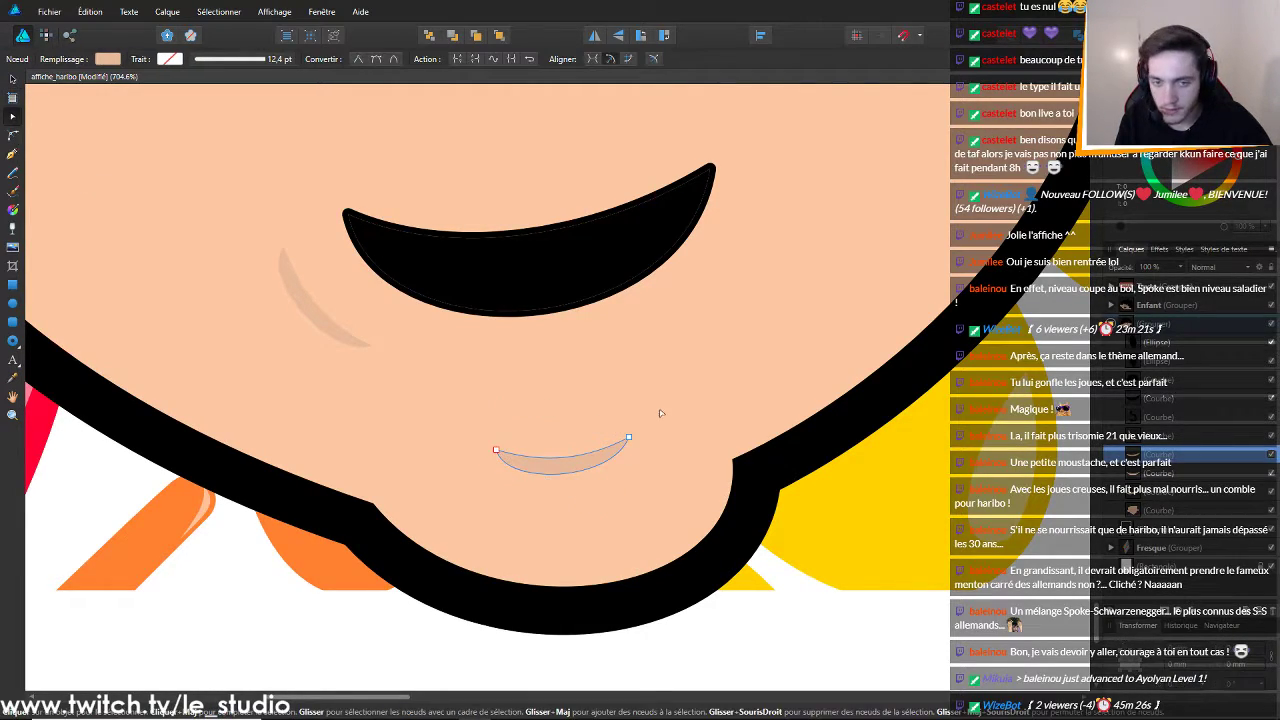
left_click(588, 470)
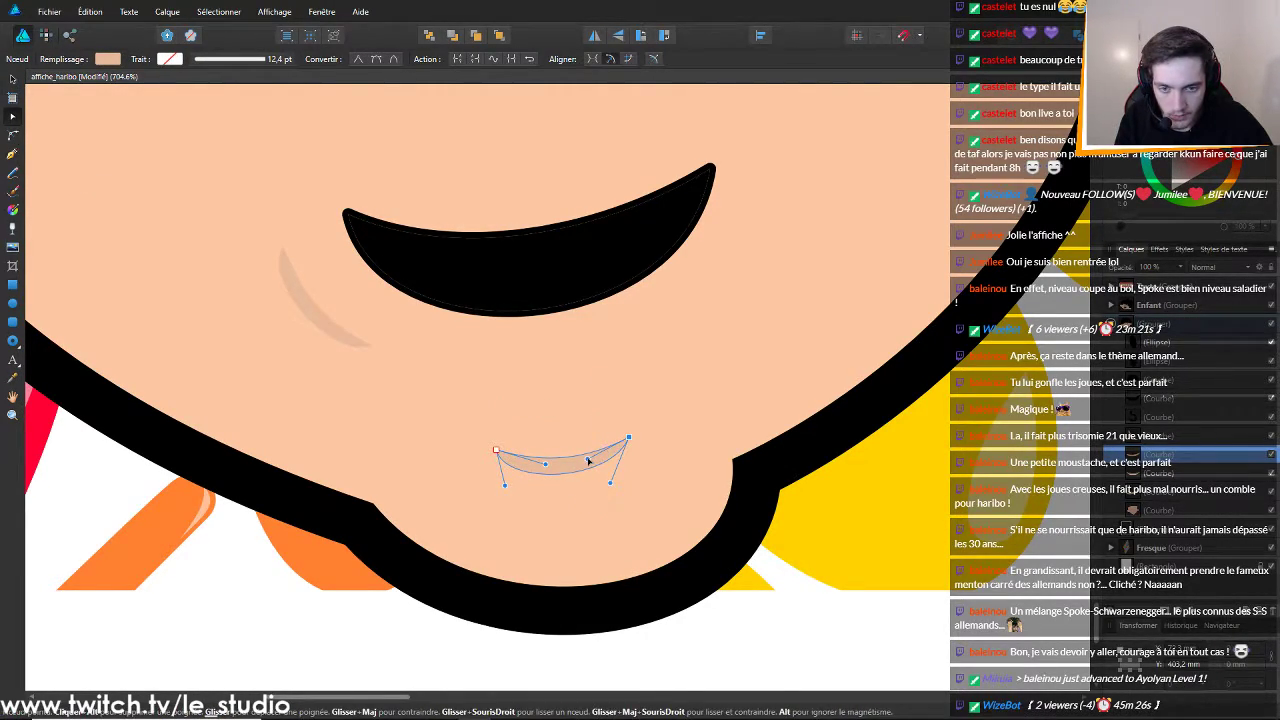
mouse_move(588, 470)
left_mouse_down()
mouse_move(602, 481)
mouse_move(604, 467)
left_mouse_up()
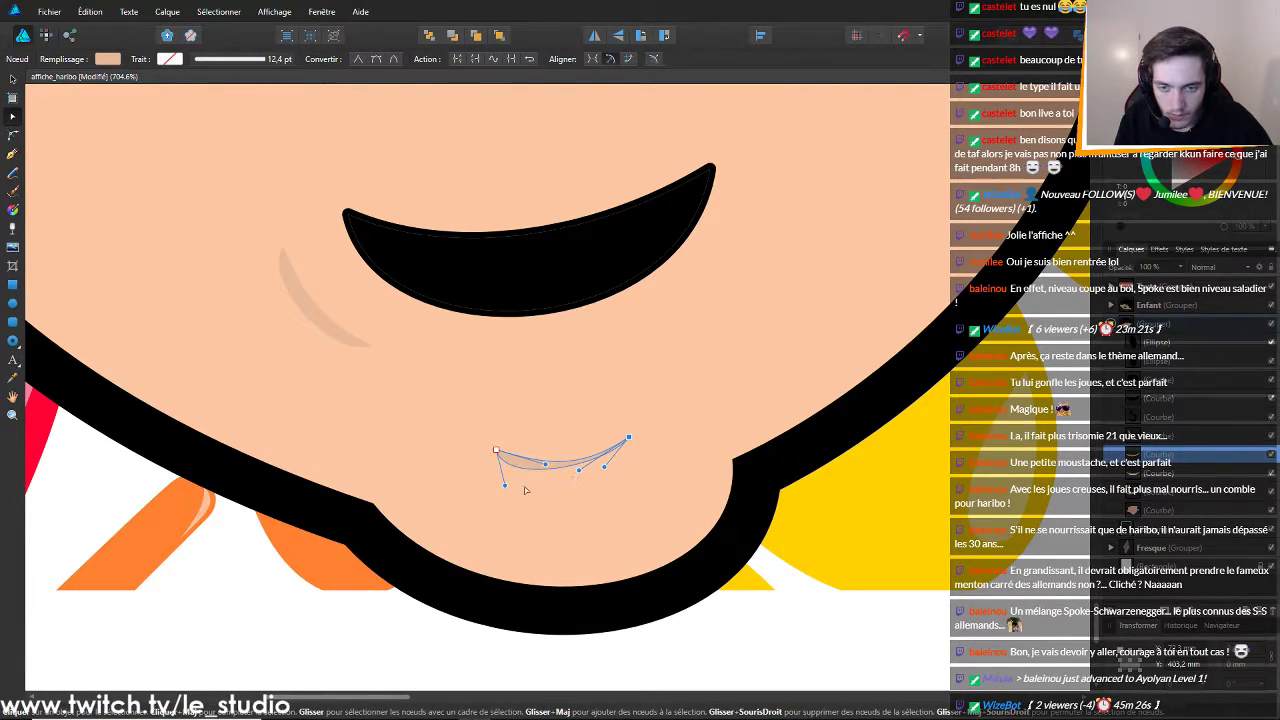
left_click_drag(505, 487, 527, 482)
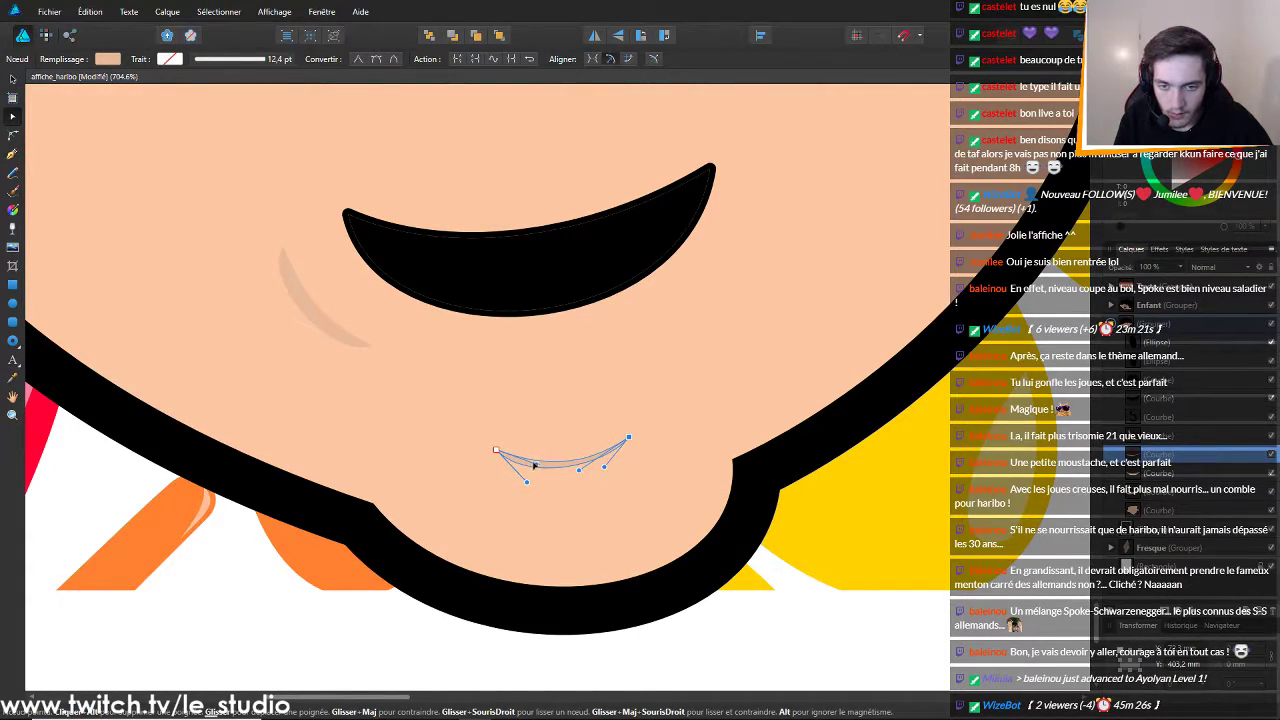
left_click(364, 603)
scroll(760, 568, "down", 10)
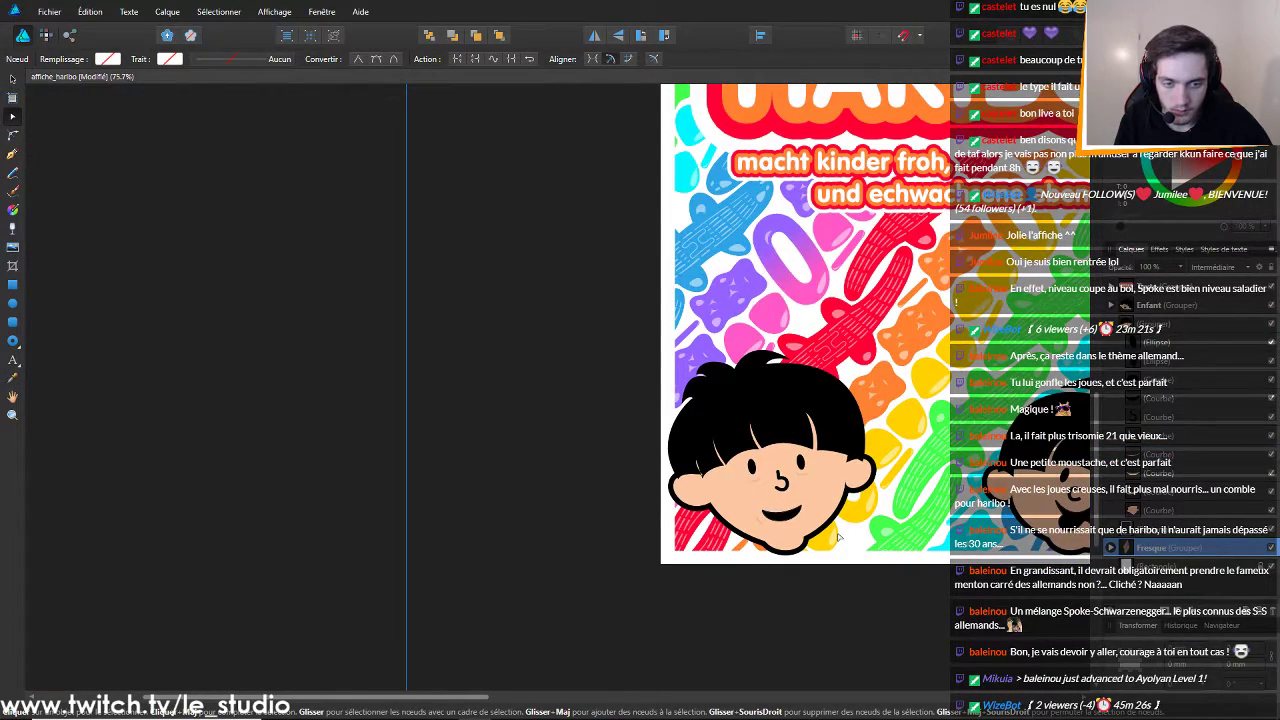
Extend the chin wrinkle's left end node up and outward, and lower its handle to give the wrinkle slightly more thickness
scroll(836, 537, "up", 9)
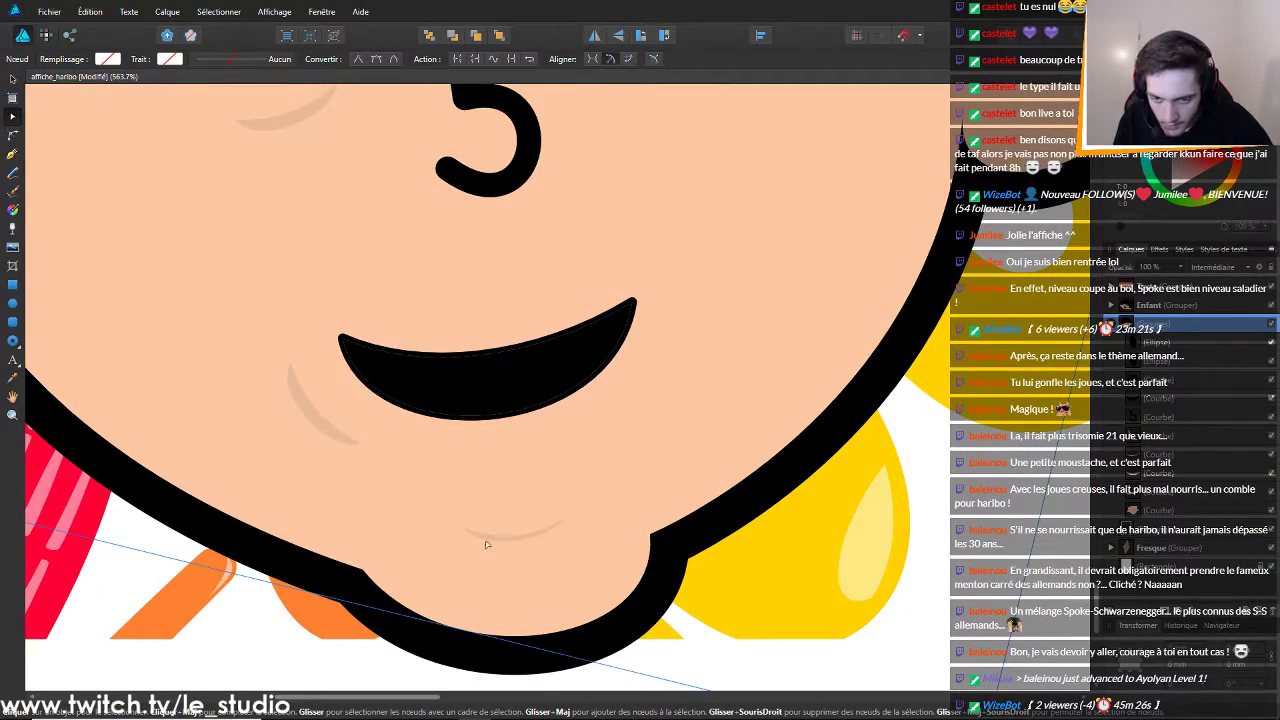
left_click(490, 538)
left_click_drag(462, 527, 481, 548)
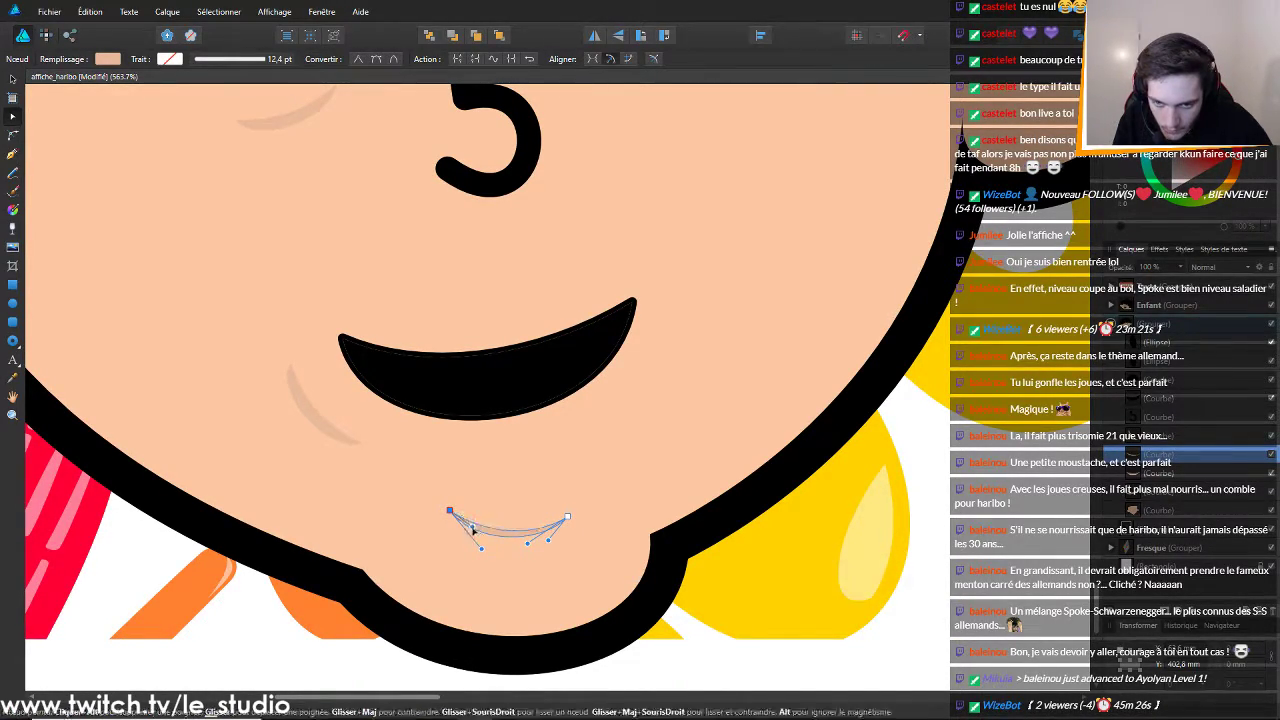
left_click_drag(474, 527, 471, 562)
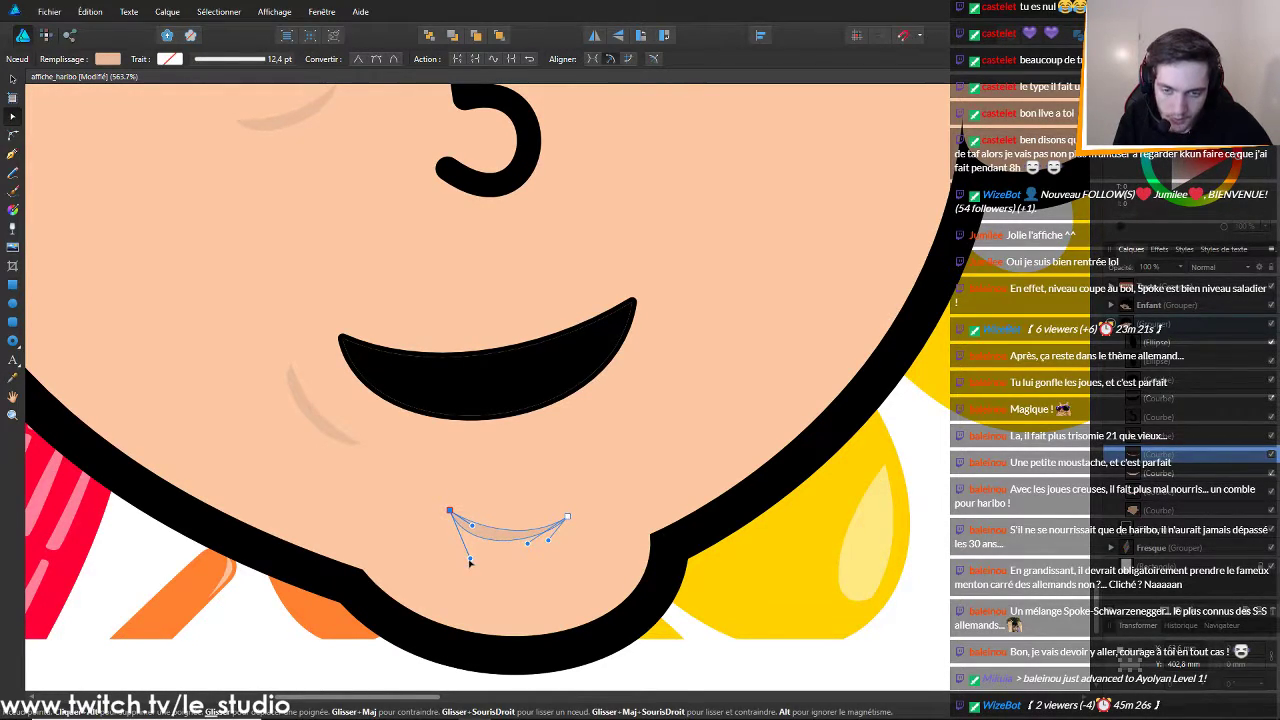
left_click(543, 606)
scroll(692, 615, "down", 6)
scroll(707, 600, "down", 3)
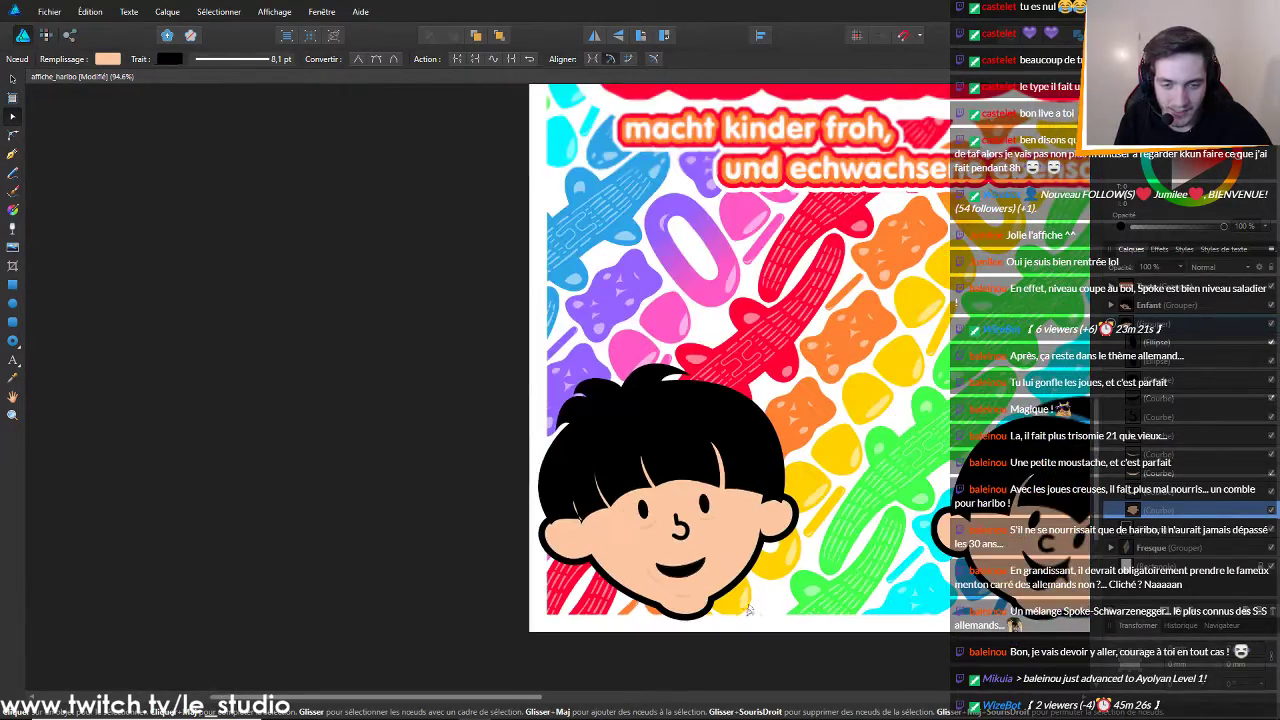
Examine the left child's face up close and against the whole poster to judge the wrinkles and nose
scroll(707, 600, "up", 7)
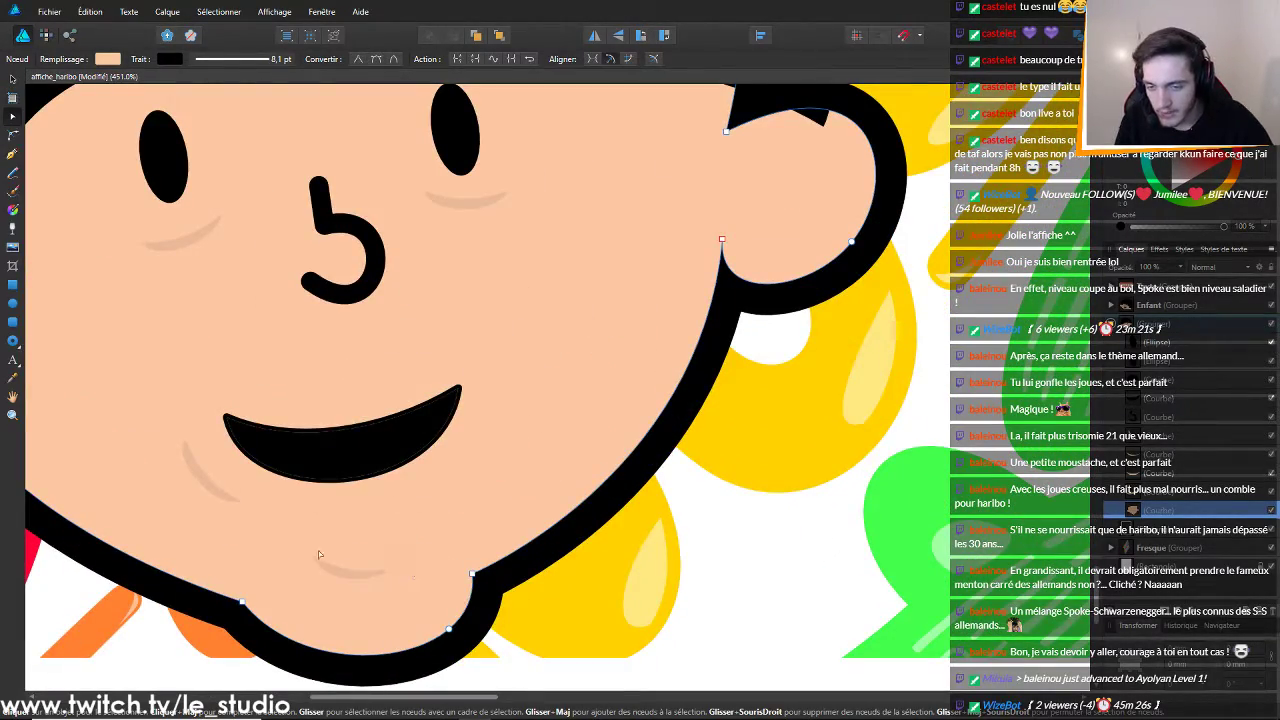
scroll(487, 553, "down", 1)
scroll(238, 556, "up", 1)
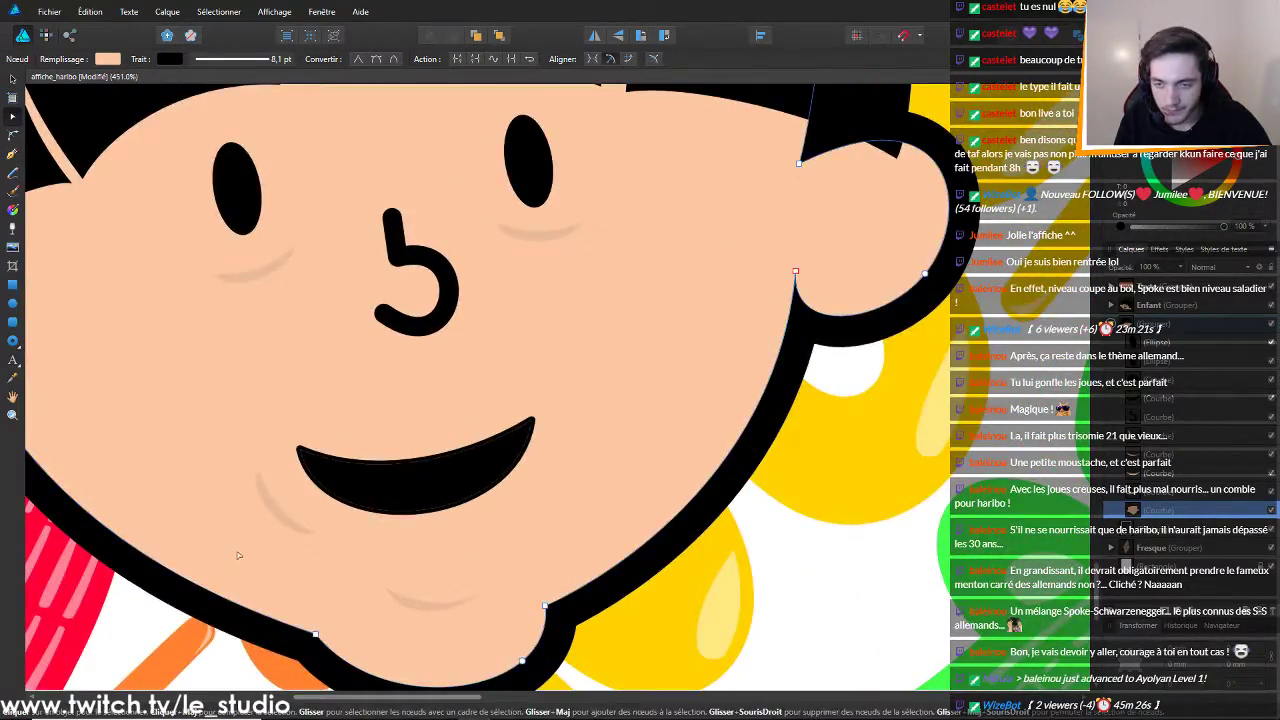
scroll(484, 550, "down", 5)
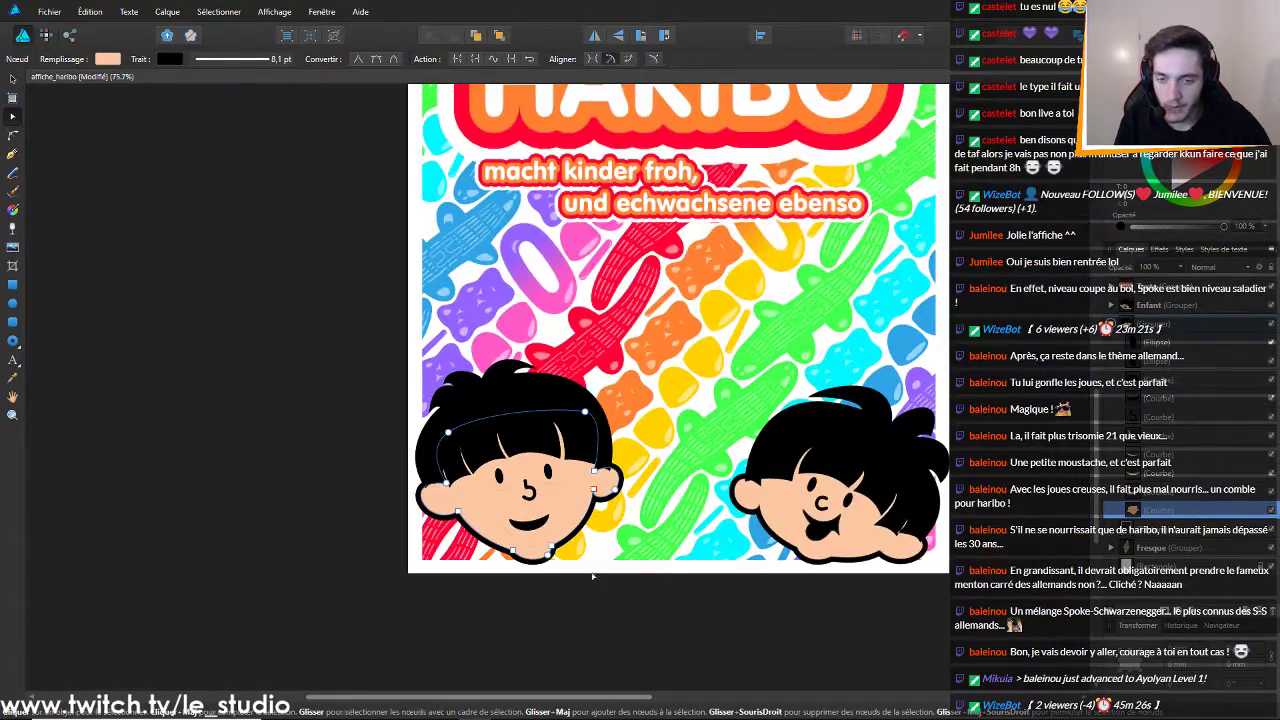
scroll(639, 607, "up", 3)
scroll(621, 596, "down", 4)
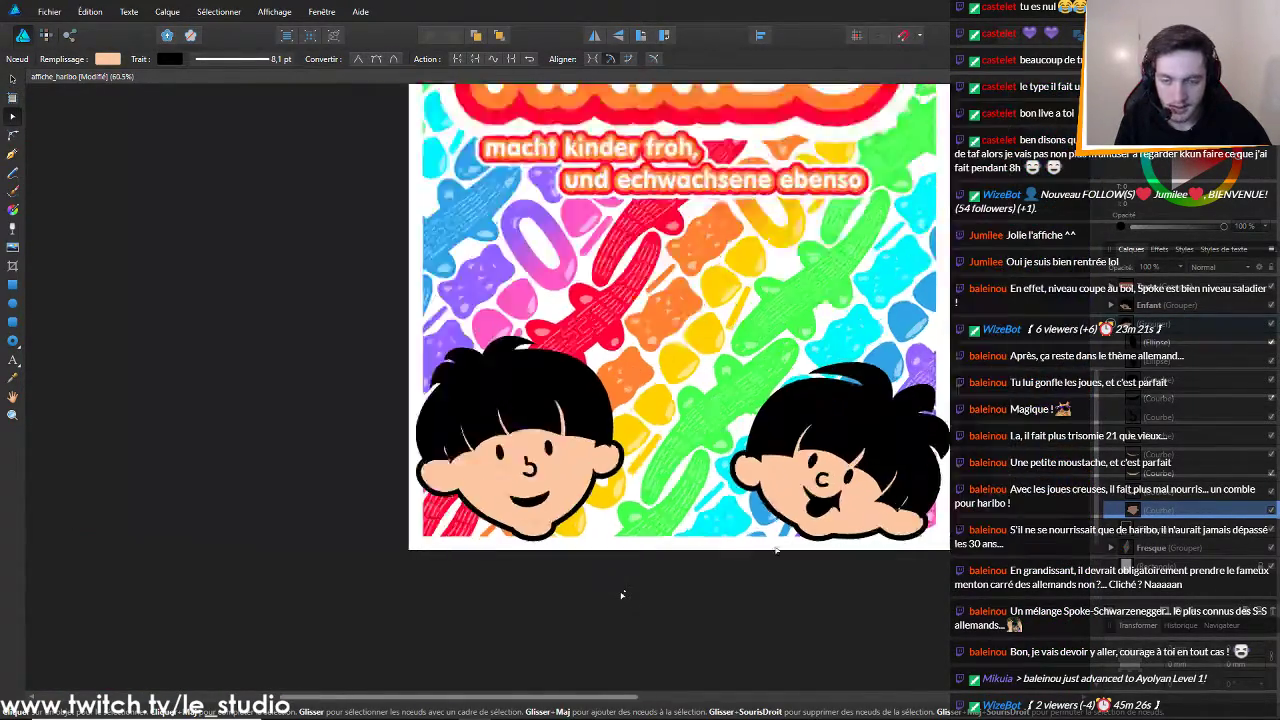
scroll(621, 596, "up", 4)
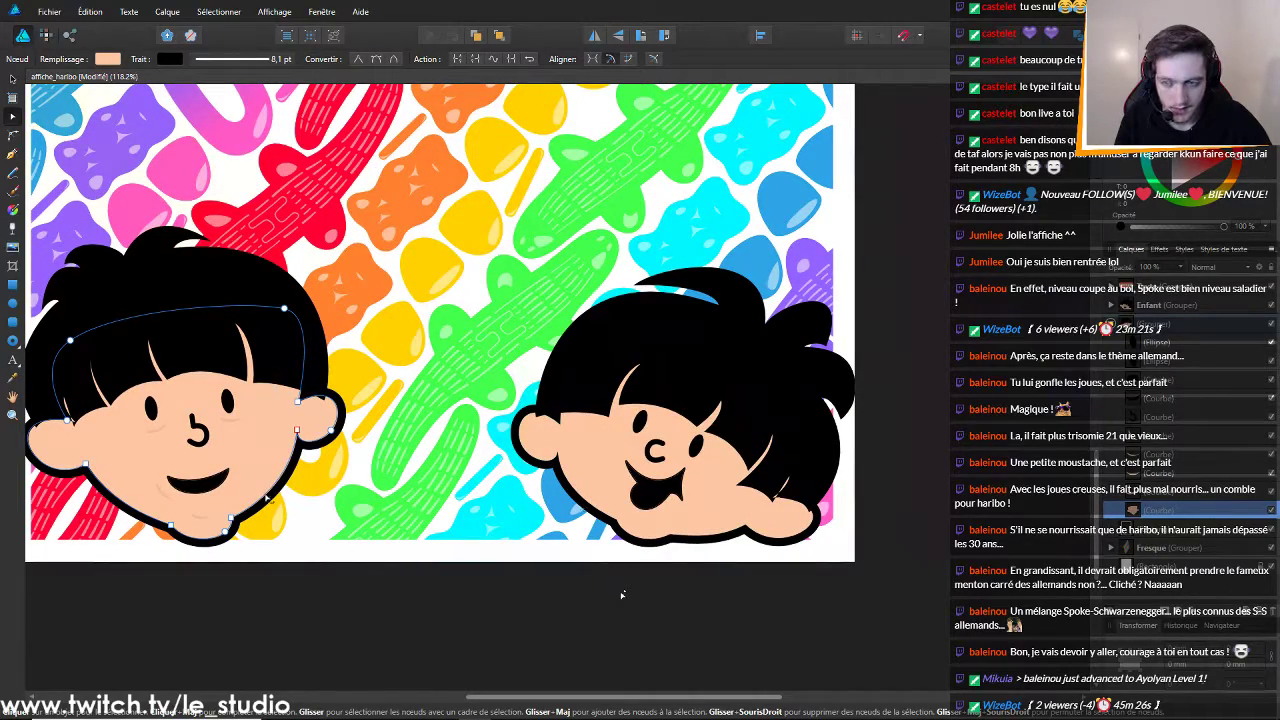
scroll(143, 482, "up", 2)
scroll(320, 412, "up", 1)
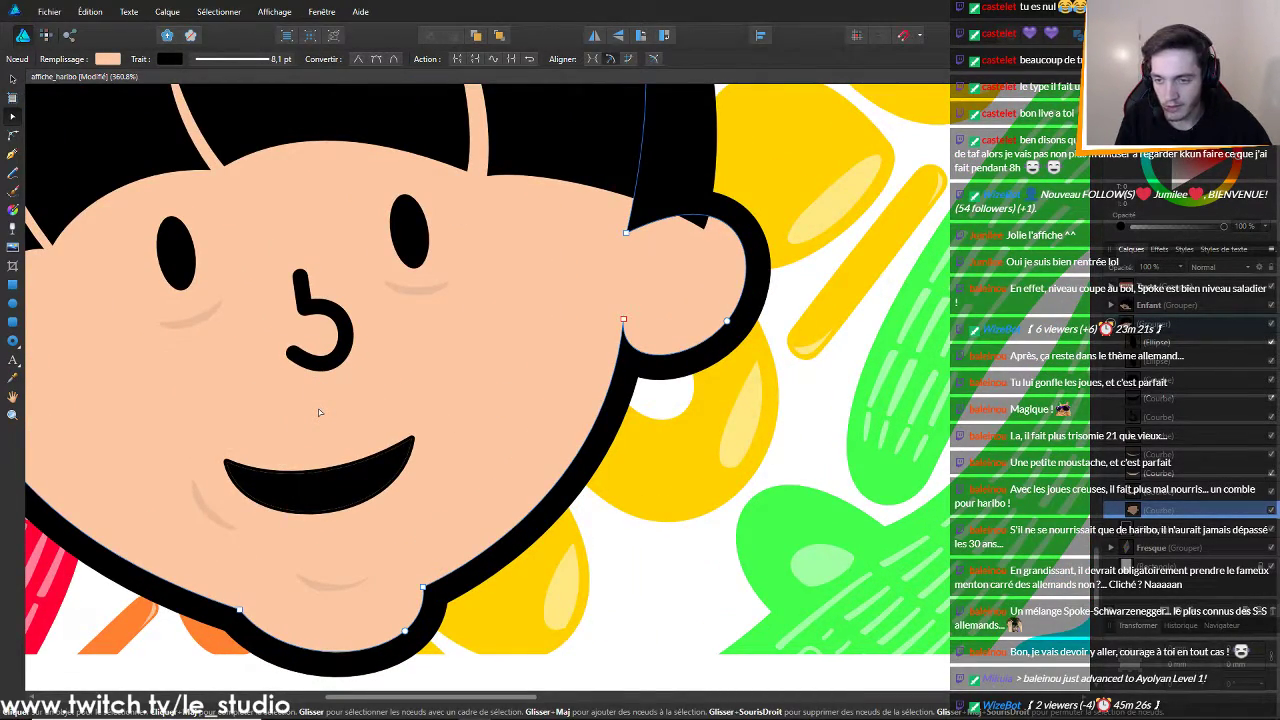
scroll(320, 412, "down", 4)
scroll(384, 399, "up", 4)
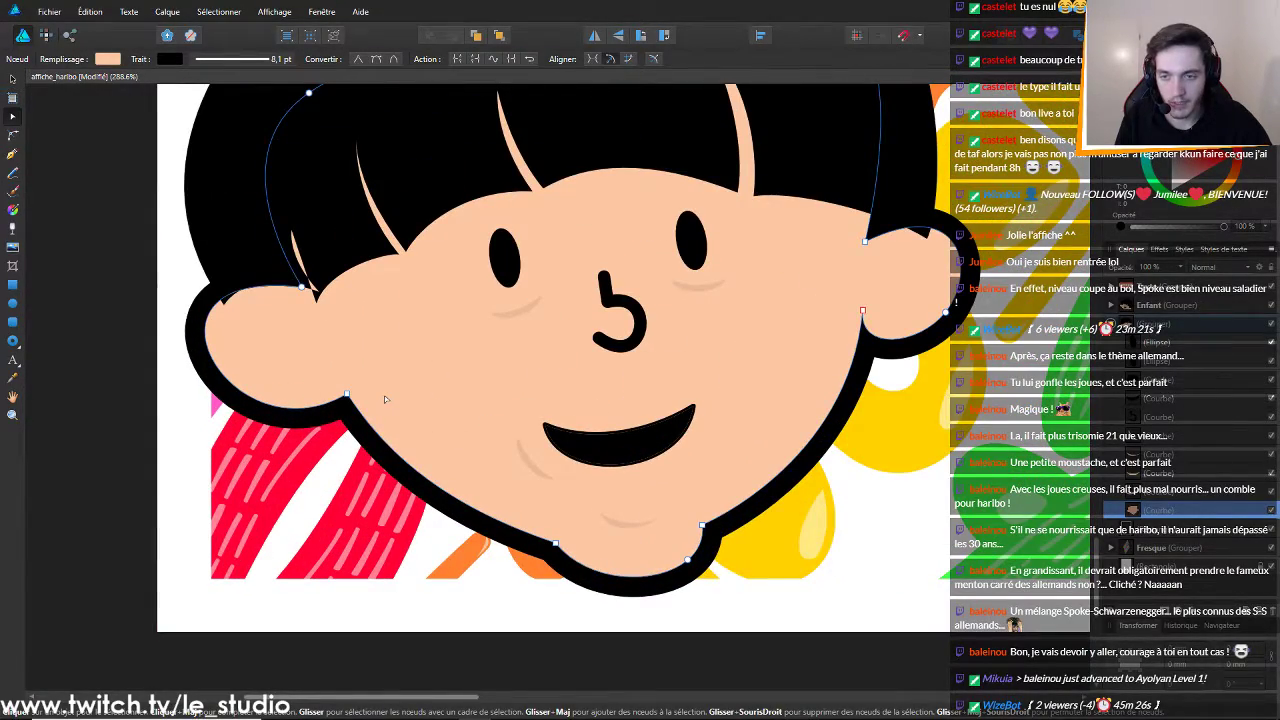
Switch to Chrome to examine the facial lines in an enlarged Captain Spock reference photo, and return to the poster
key("alt+Tab")
key("alt+Tab")
key("alt+Tab")
key("alt+Tab")
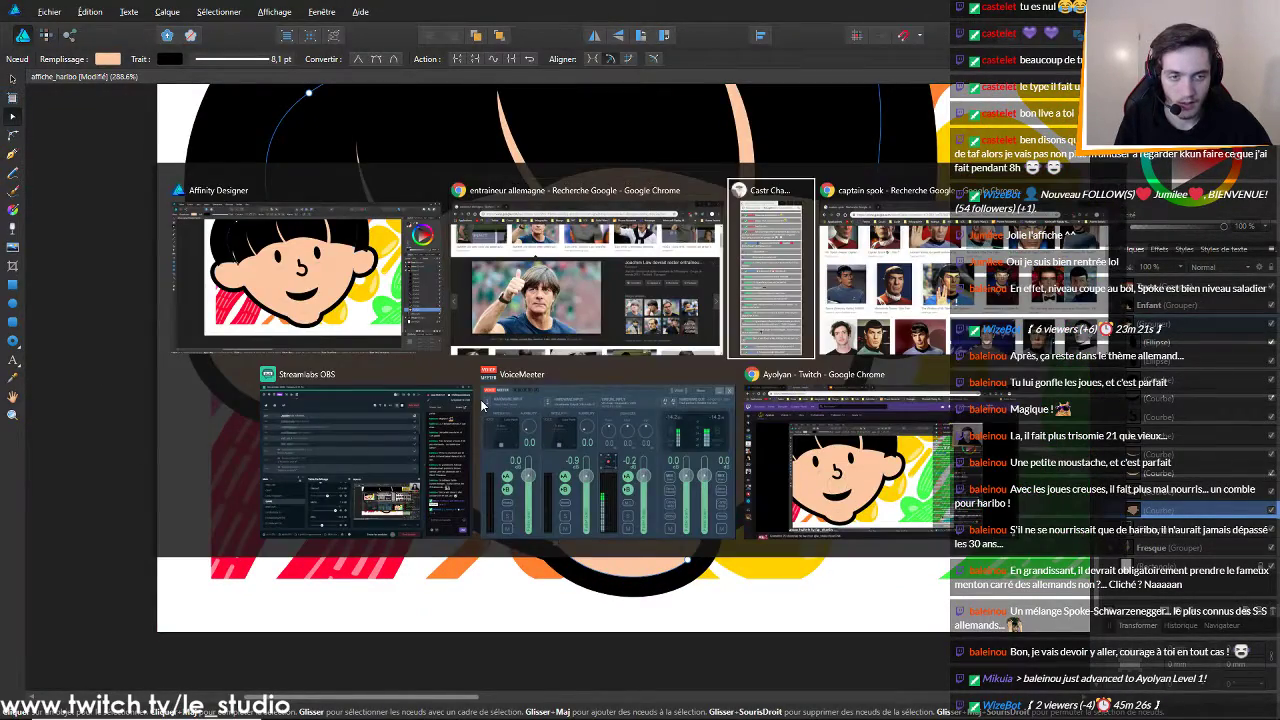
key("alt+Tab")
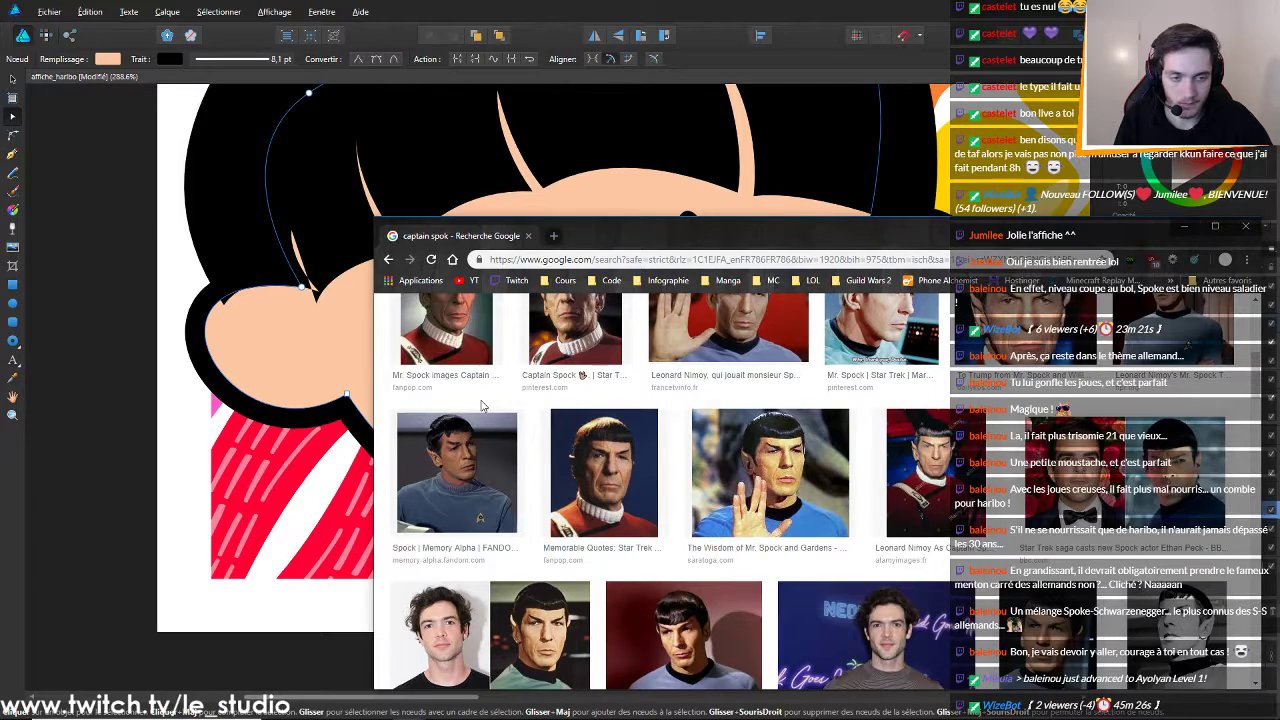
scroll(660, 490, "up", 1)
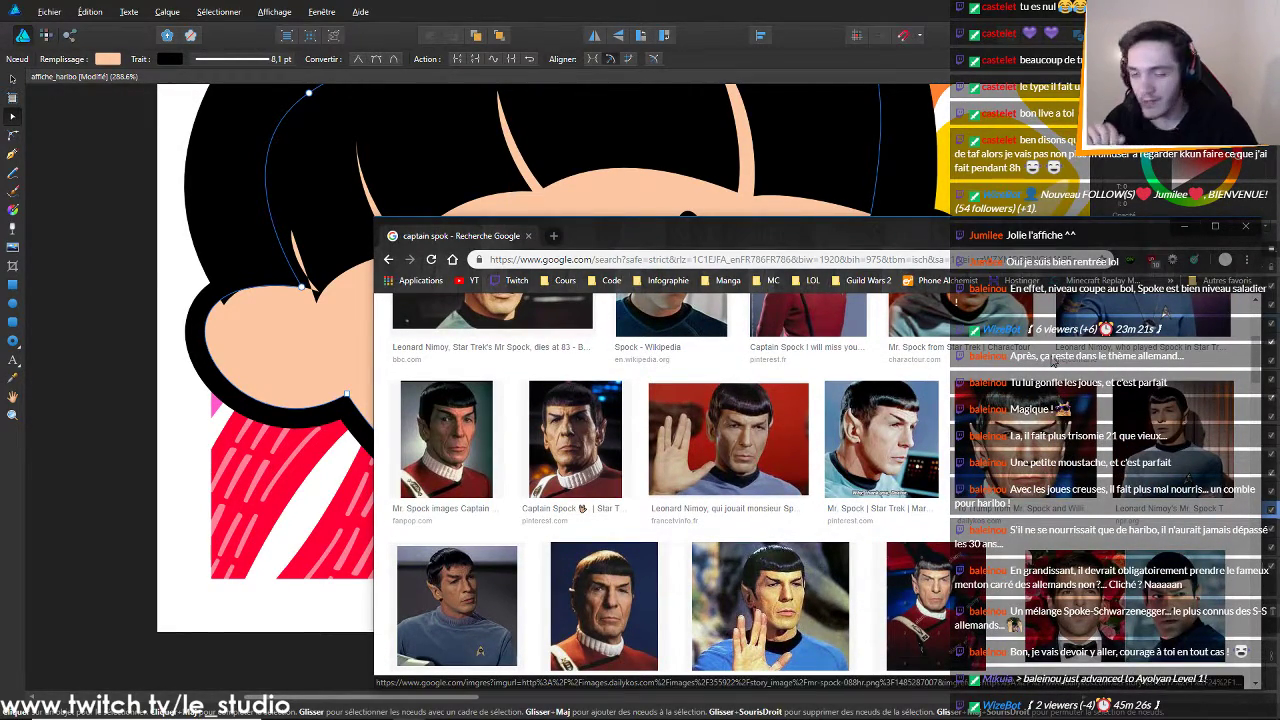
left_click(587, 448)
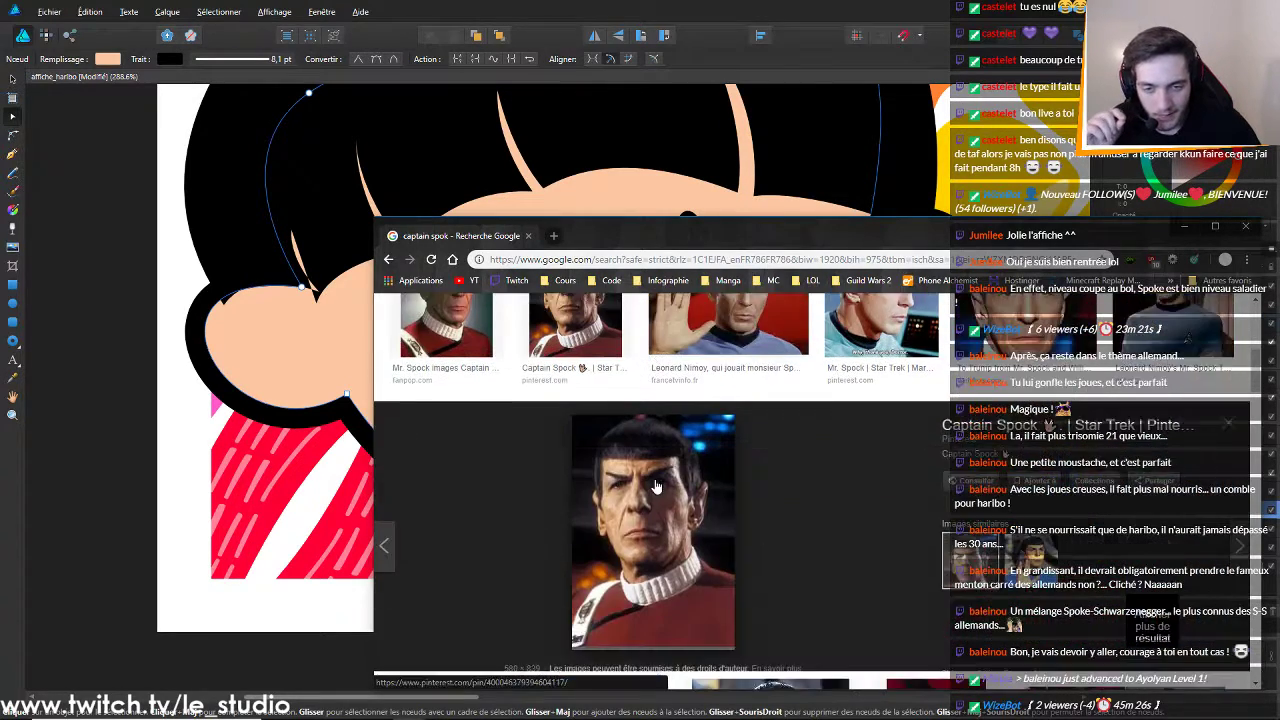
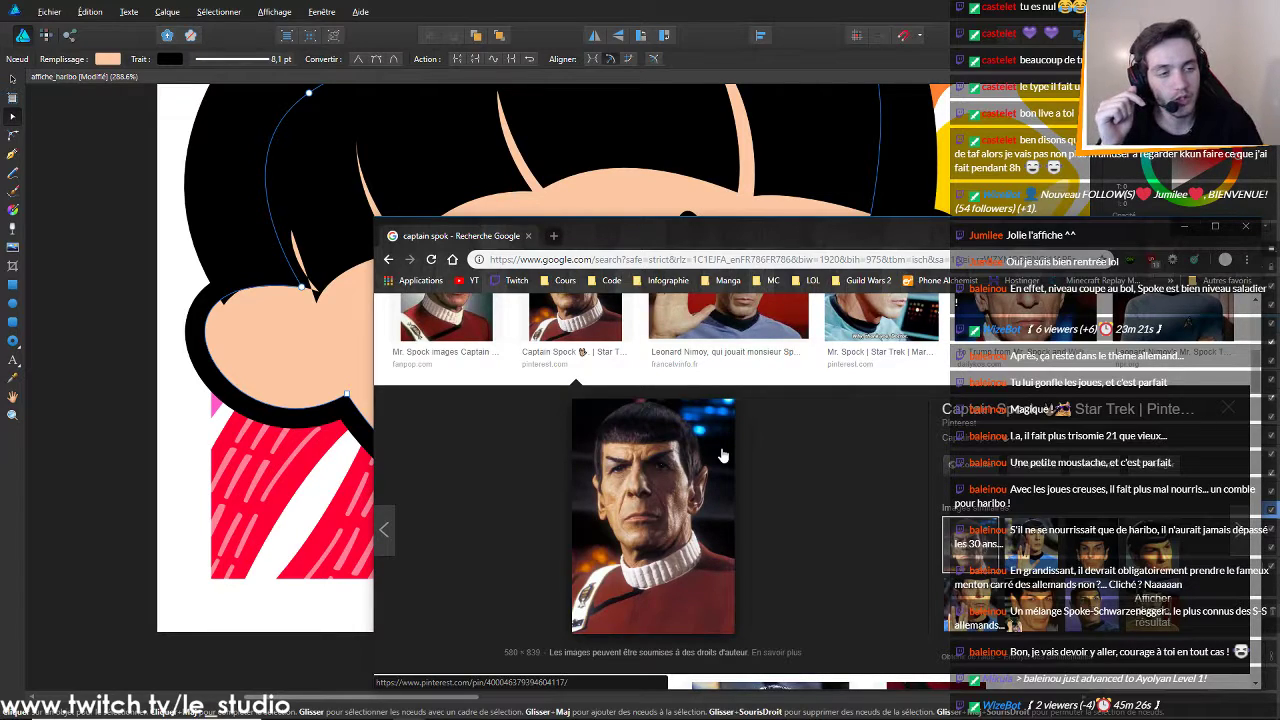
key("alt+Tab")
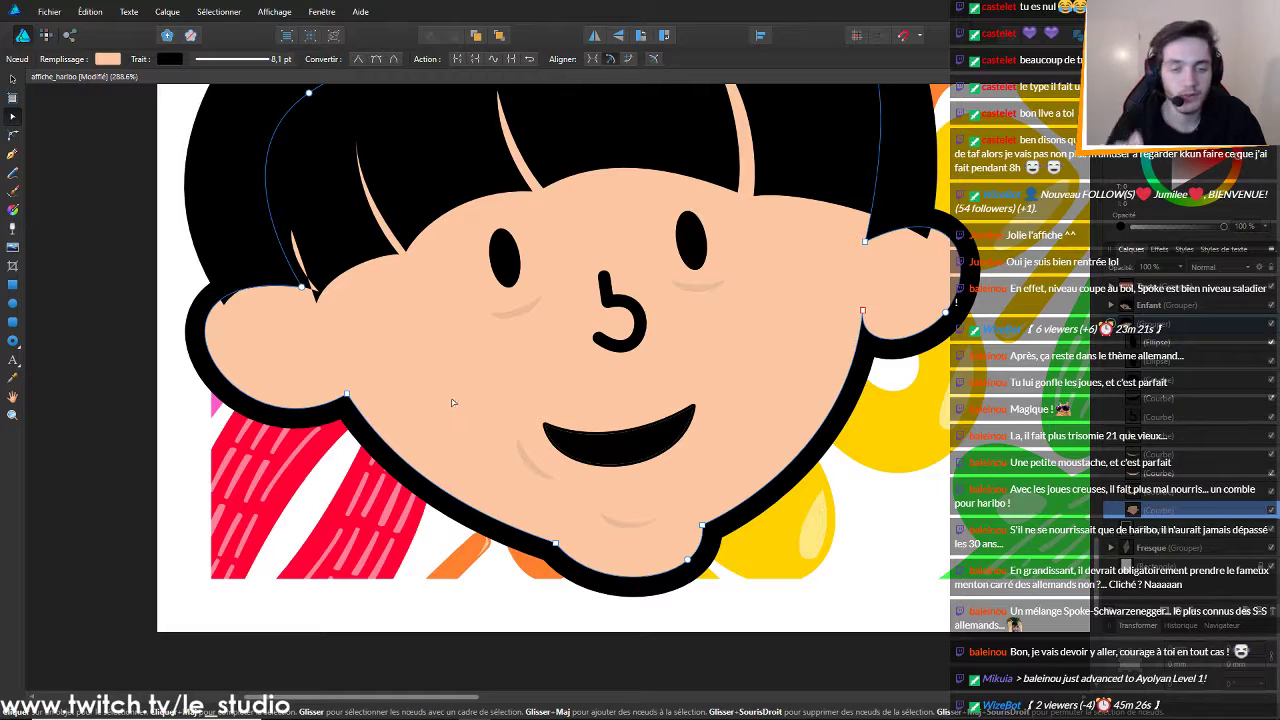
Place a rotated copy of the mouth-side crease on the left child's cheek, between the left ear and the mouth
left_click(530, 466)
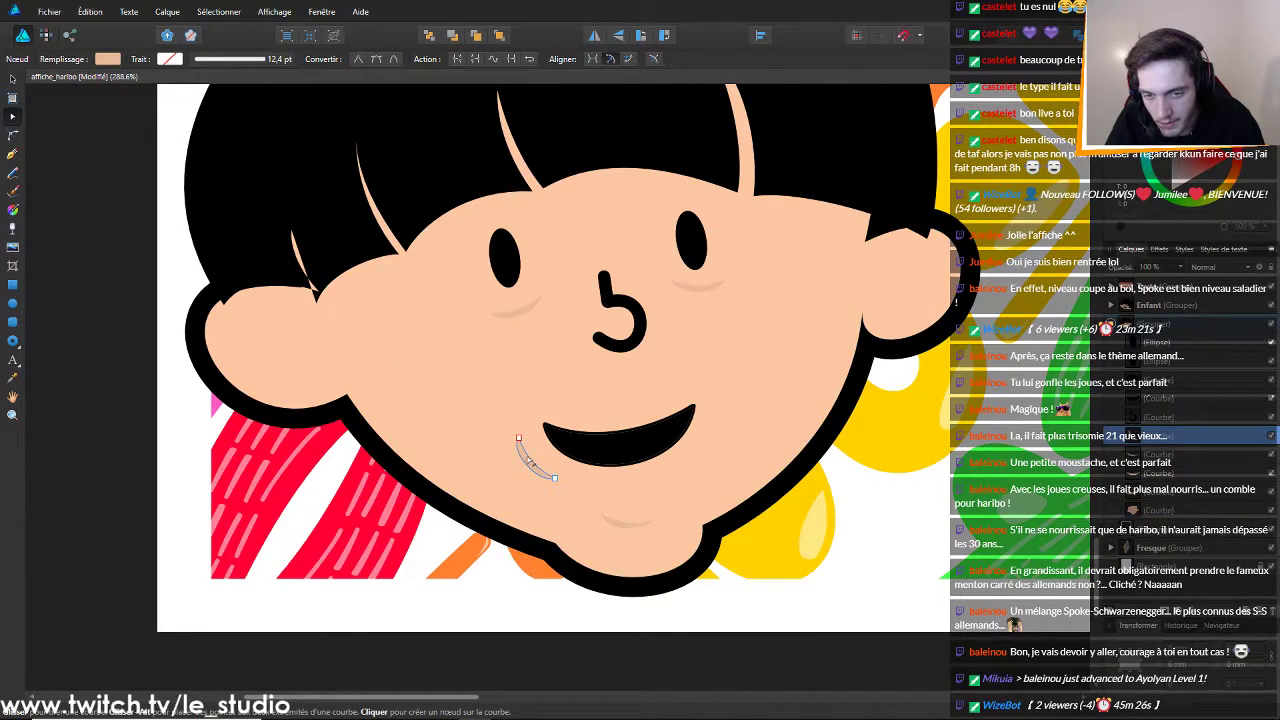
left_click_drag(528, 460, 421, 394)
key("ctrl+z")
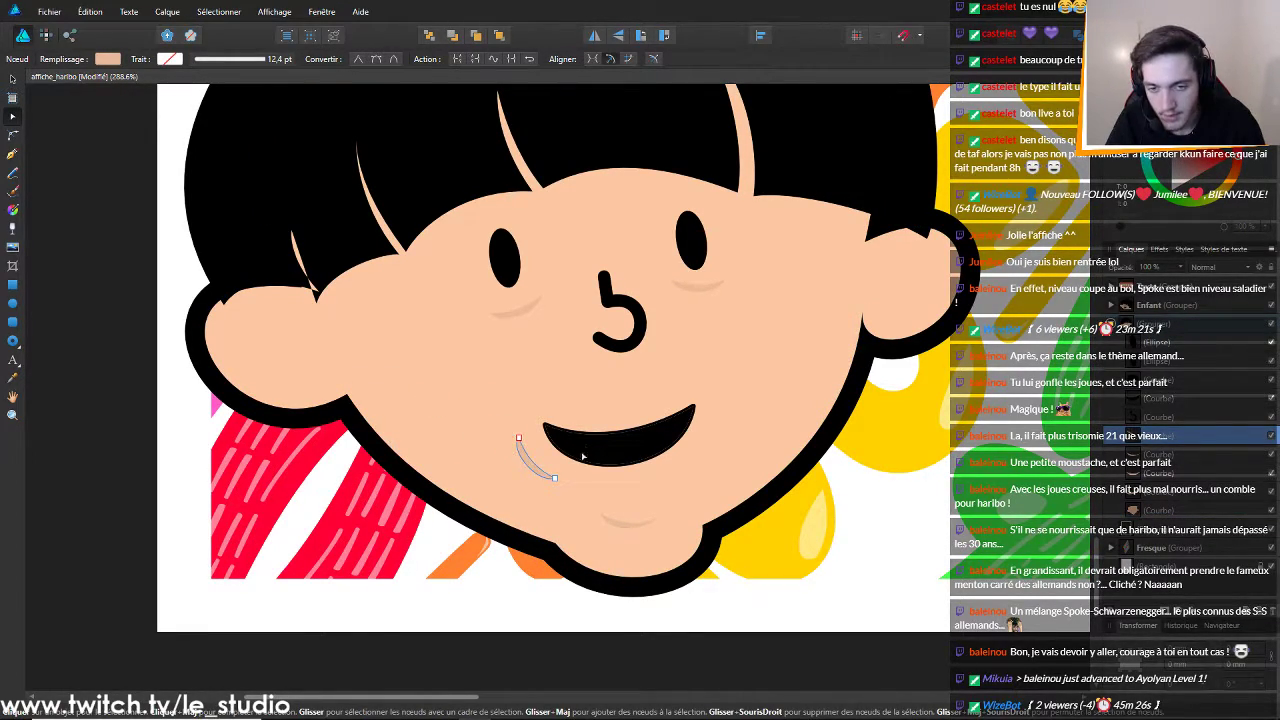
left_click(12, 80)
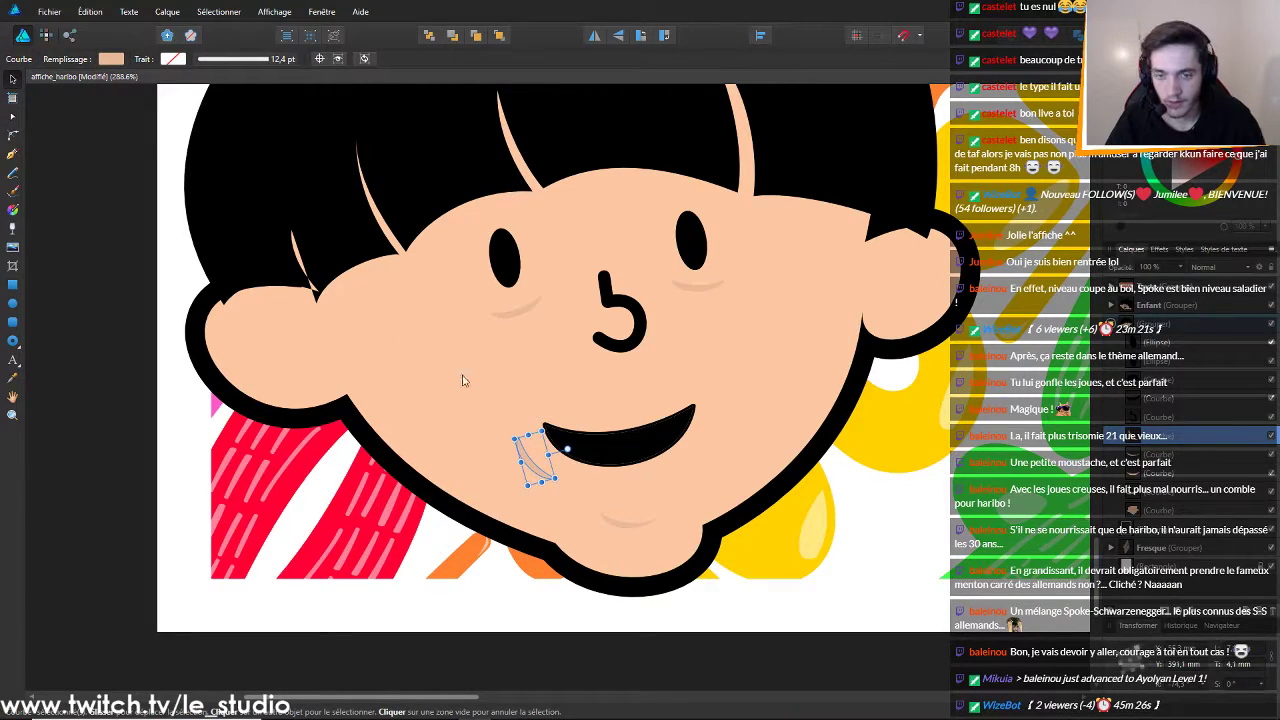
left_click_drag(528, 452, 463, 323)
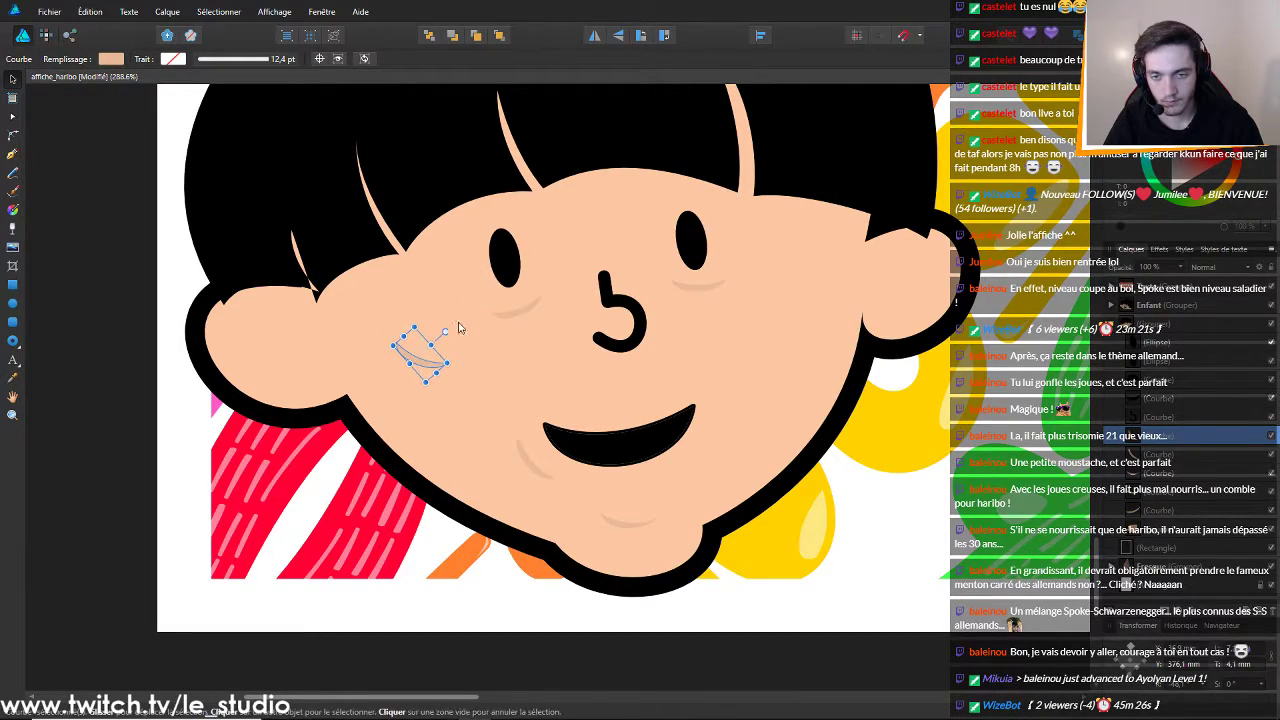
left_click_drag(429, 362, 458, 408)
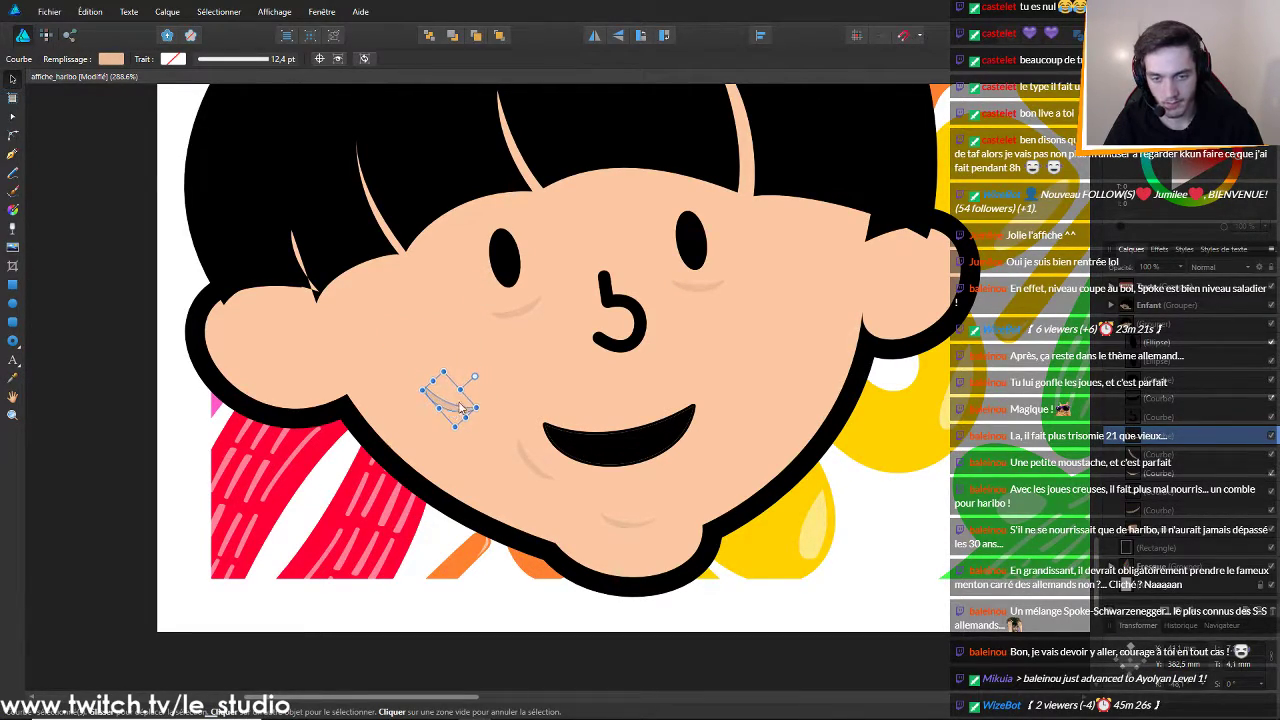
Flatten the new cheek crease's angle, then place a copy on the opposite cheek and rotate it to slope up toward the ear
scroll(660, 380, "down", 6)
scroll(666, 388, "down", 2)
scroll(675, 390, "up", 8)
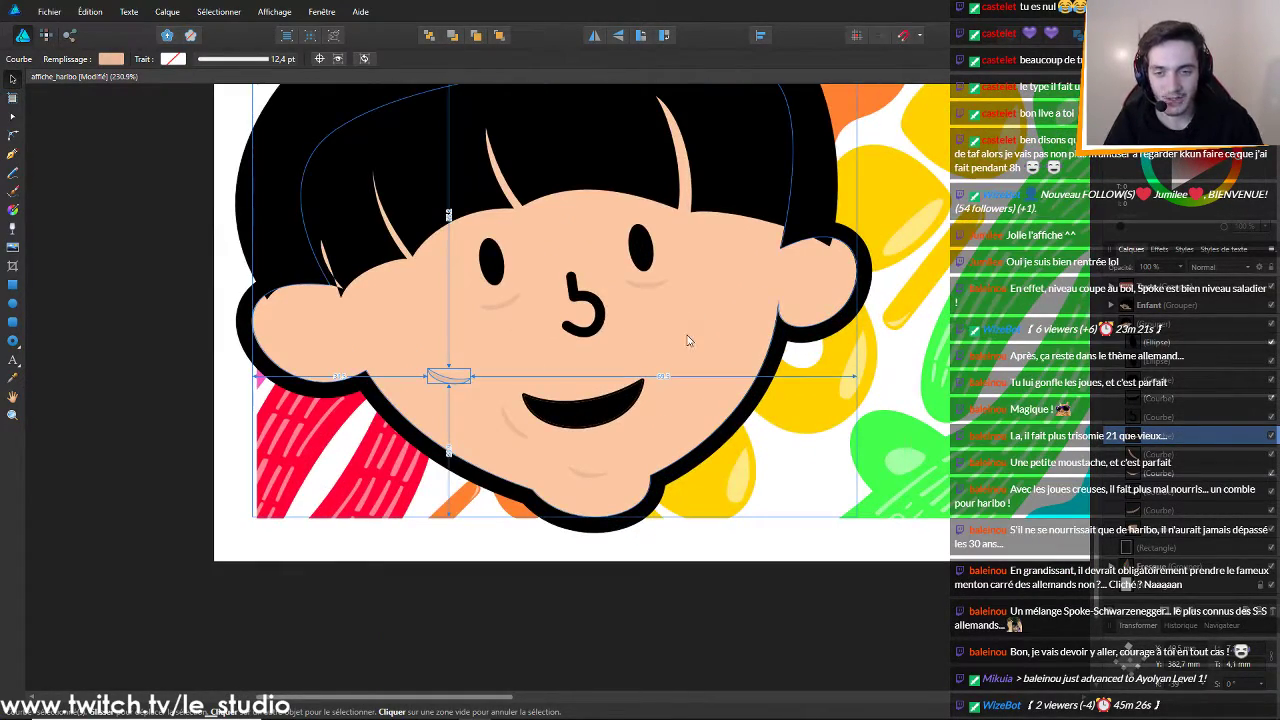
scroll(686, 340, "up", 2)
left_click_drag(338, 367, 701, 264)
left_click_drag(700, 320, 746, 483)
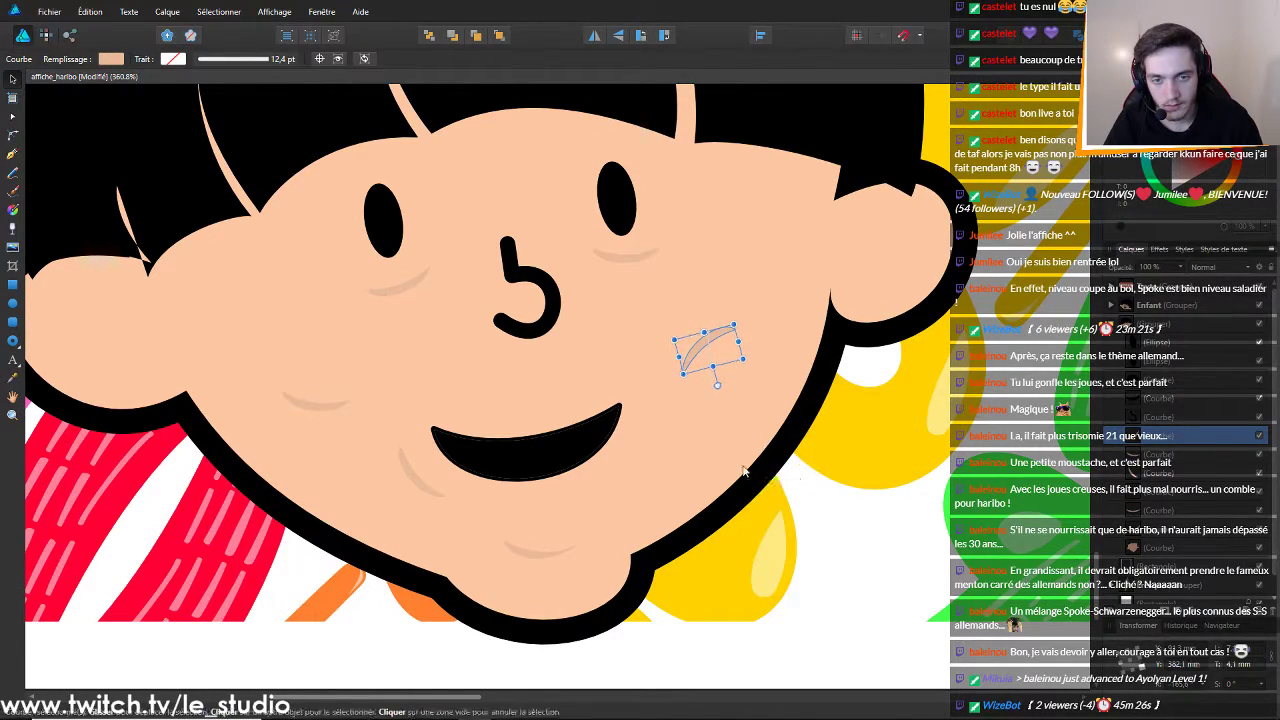
Shrink the crease on the left child's right-hand cheek and adjust its position slightly between the mouth and the ear
mouse_move(708, 344)
left_mouse_down()
mouse_move(730, 336)
mouse_move(715, 337)
left_mouse_up()
key("Up")
key("Up")
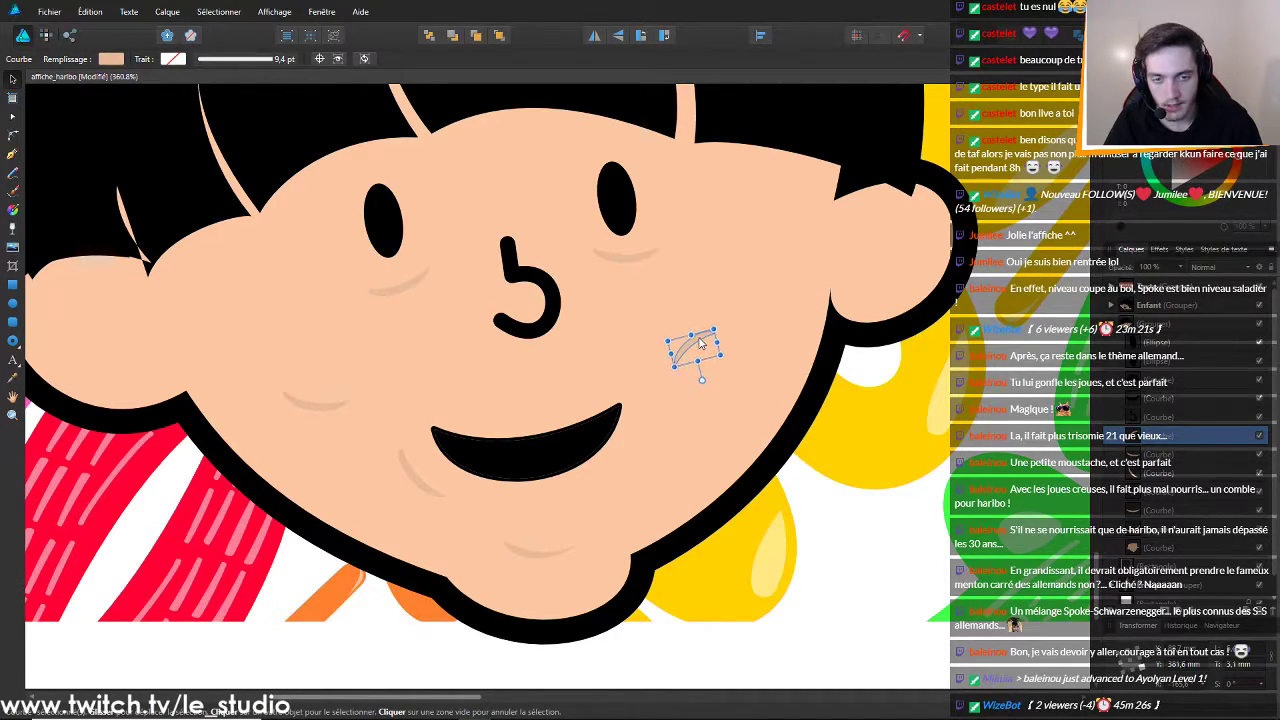
Turn the left-hand cheek crease over so it arches upward, and reposition it on the cheek
left_click(313, 412)
left_click_drag(342, 369, 257, 457)
left_click_drag(322, 395, 308, 423)
left_click(347, 464)
scroll(513, 430, "down", 5)
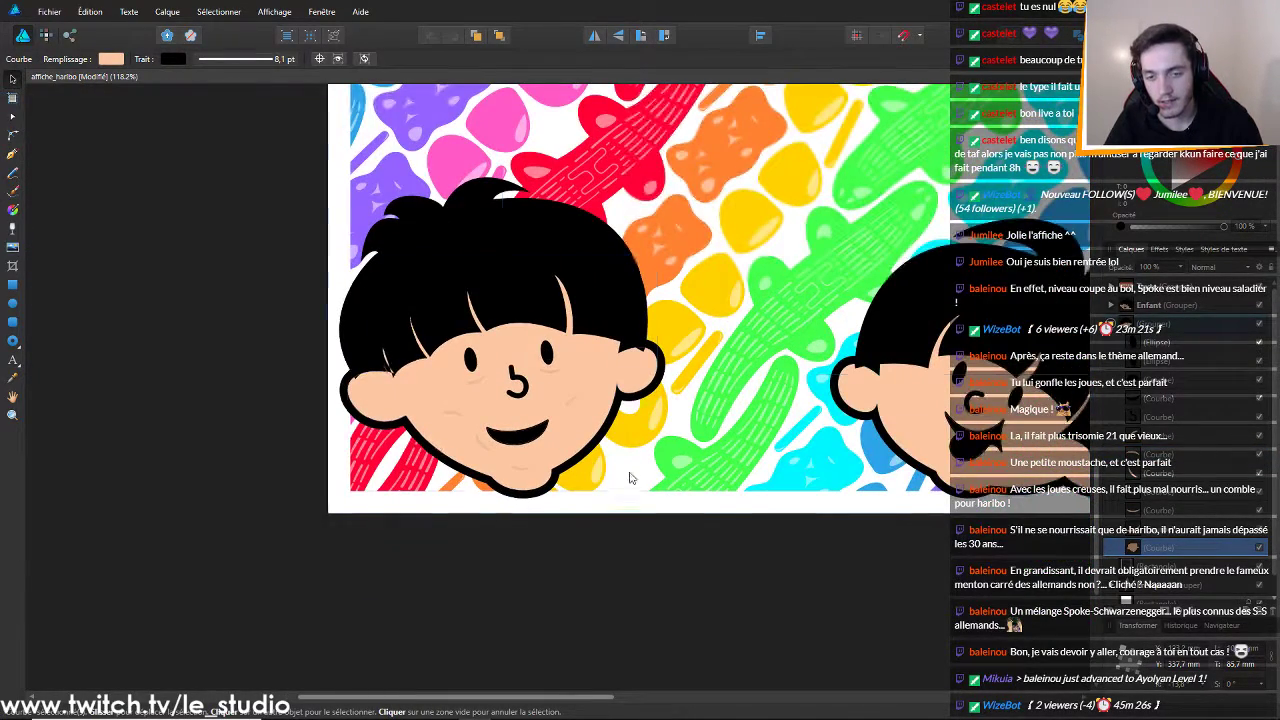
scroll(634, 468, "up", 5)
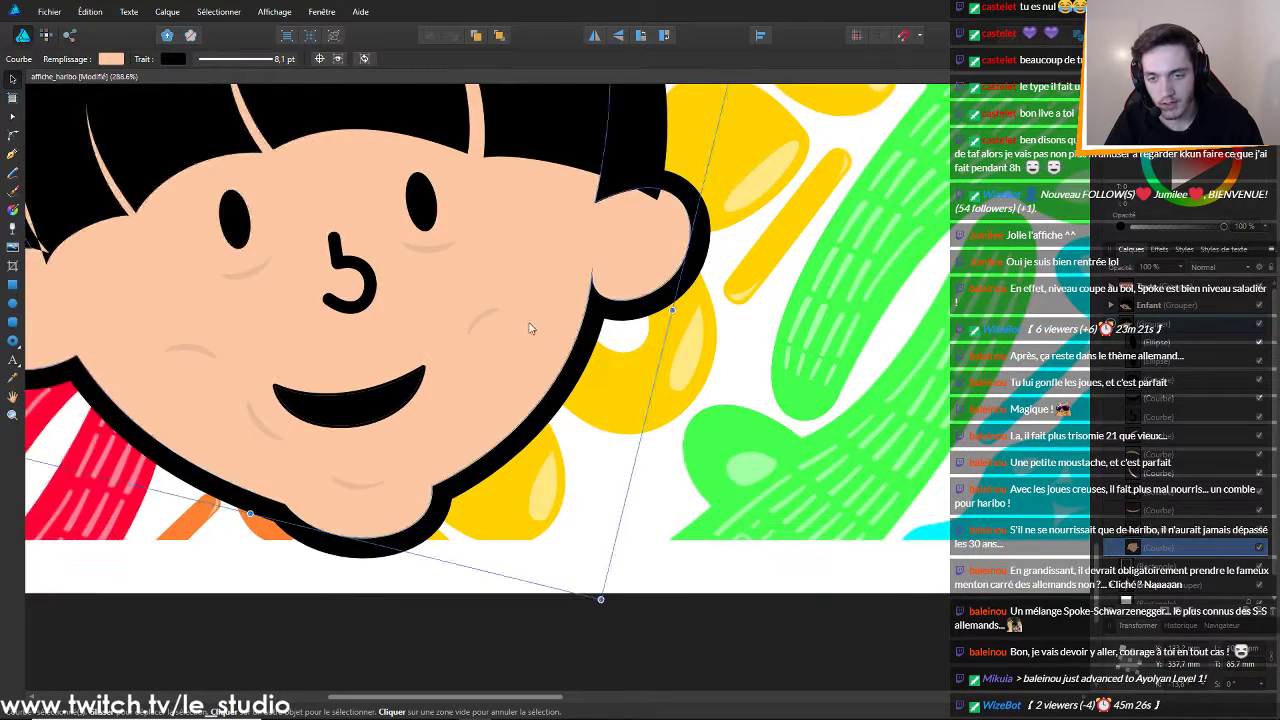
Rotate the left-hand cheek crease a little further so it slopes more steeply down toward the mouth
left_click(487, 320)
left_click(188, 348)
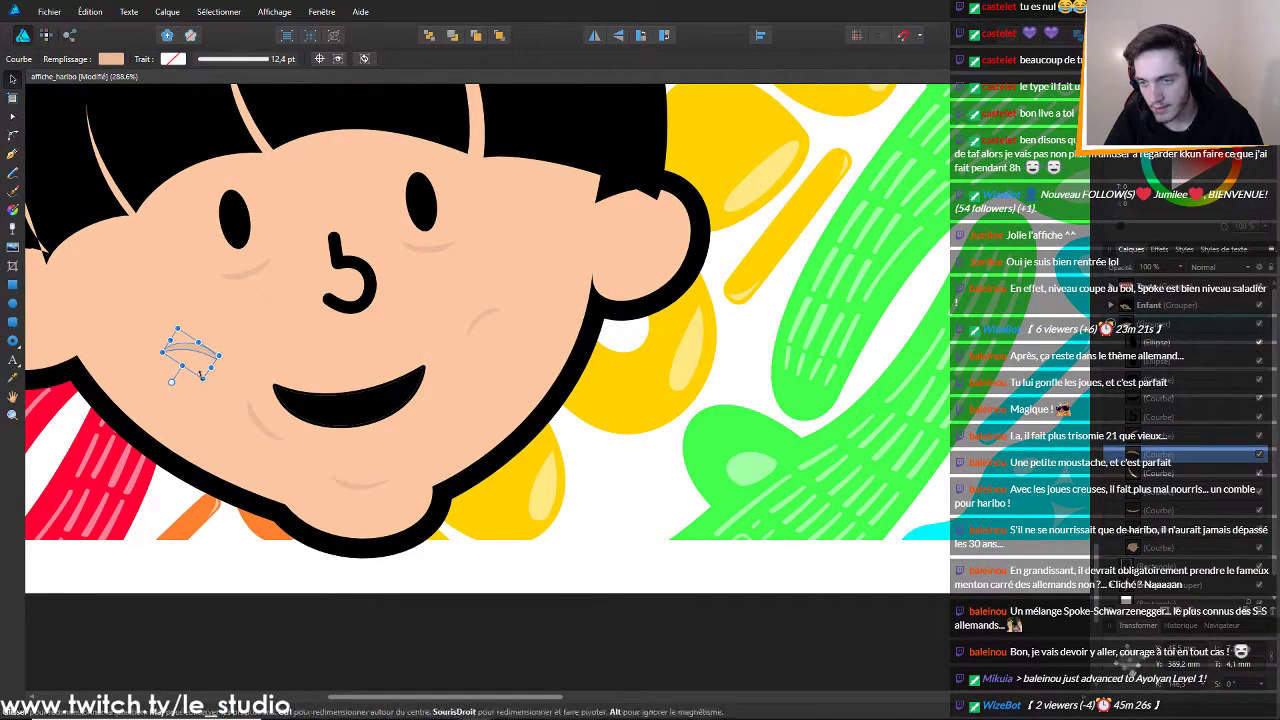
left_click_drag(170, 382, 160, 384)
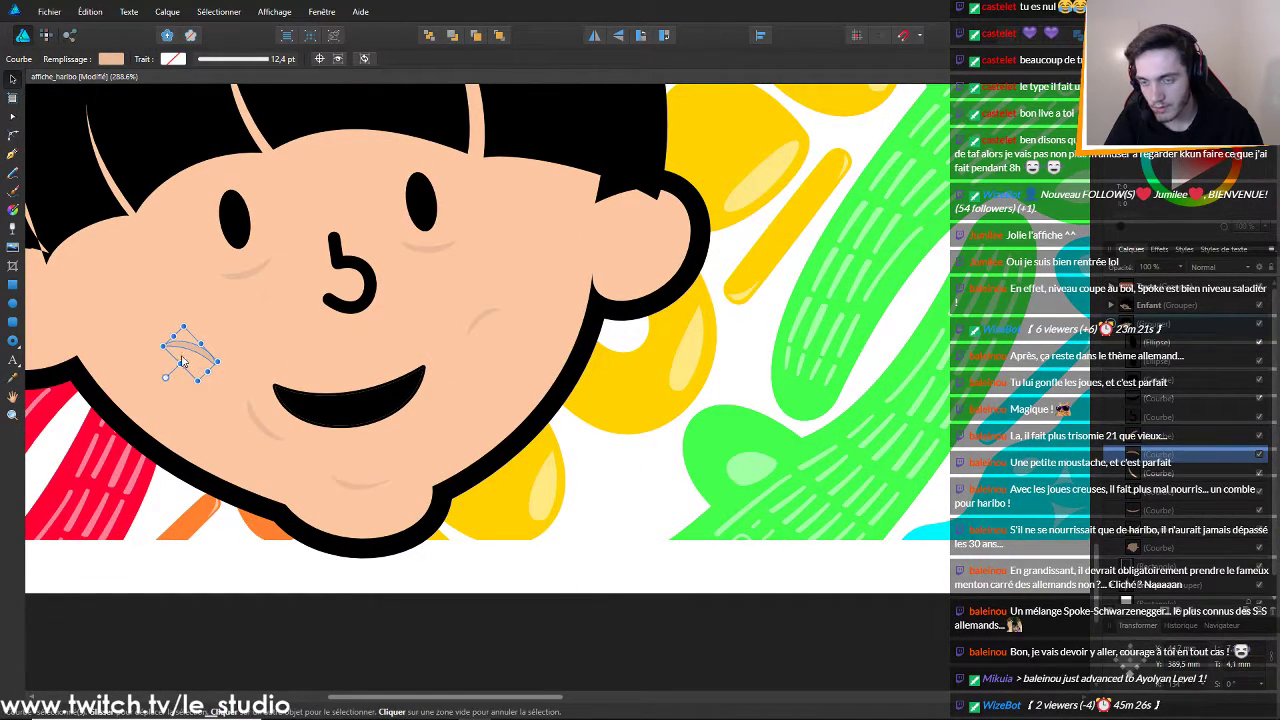
scroll(206, 372, "down", 5)
left_click(215, 405)
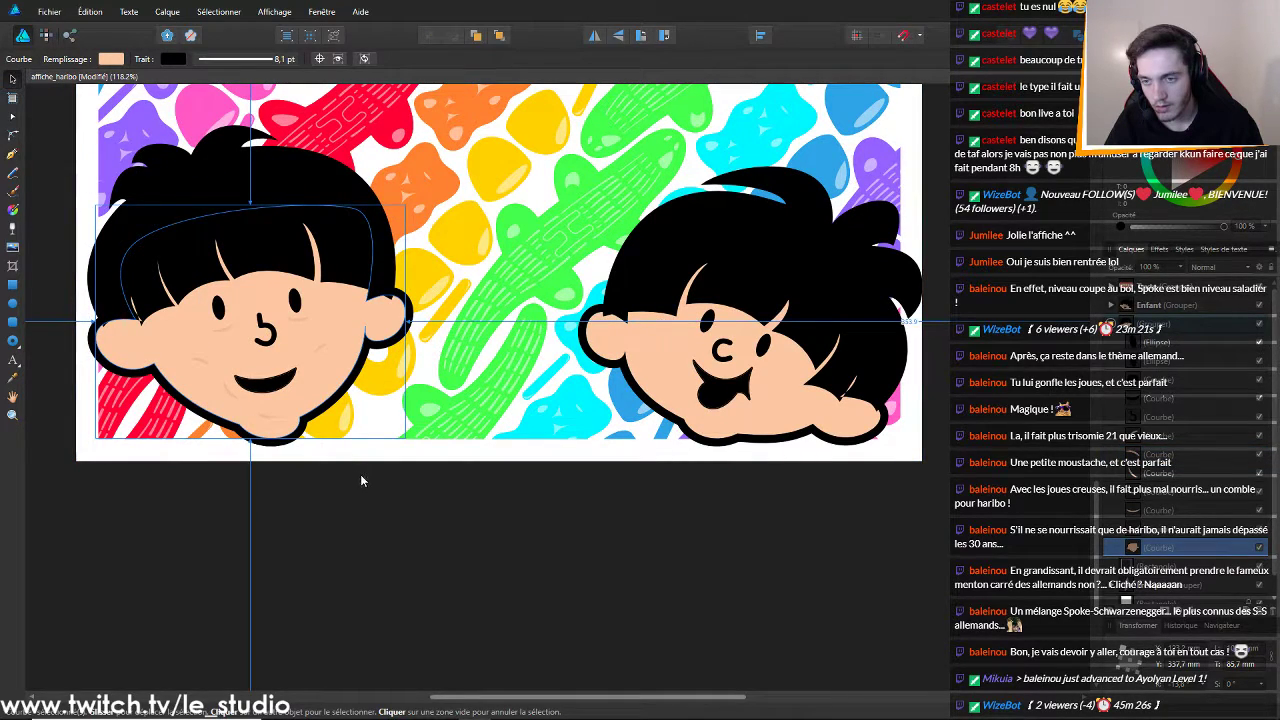
Enlarge both cheek creases on the left child slightly, the right-hand one first and the left-hand one after it
scroll(363, 472, "down", 2)
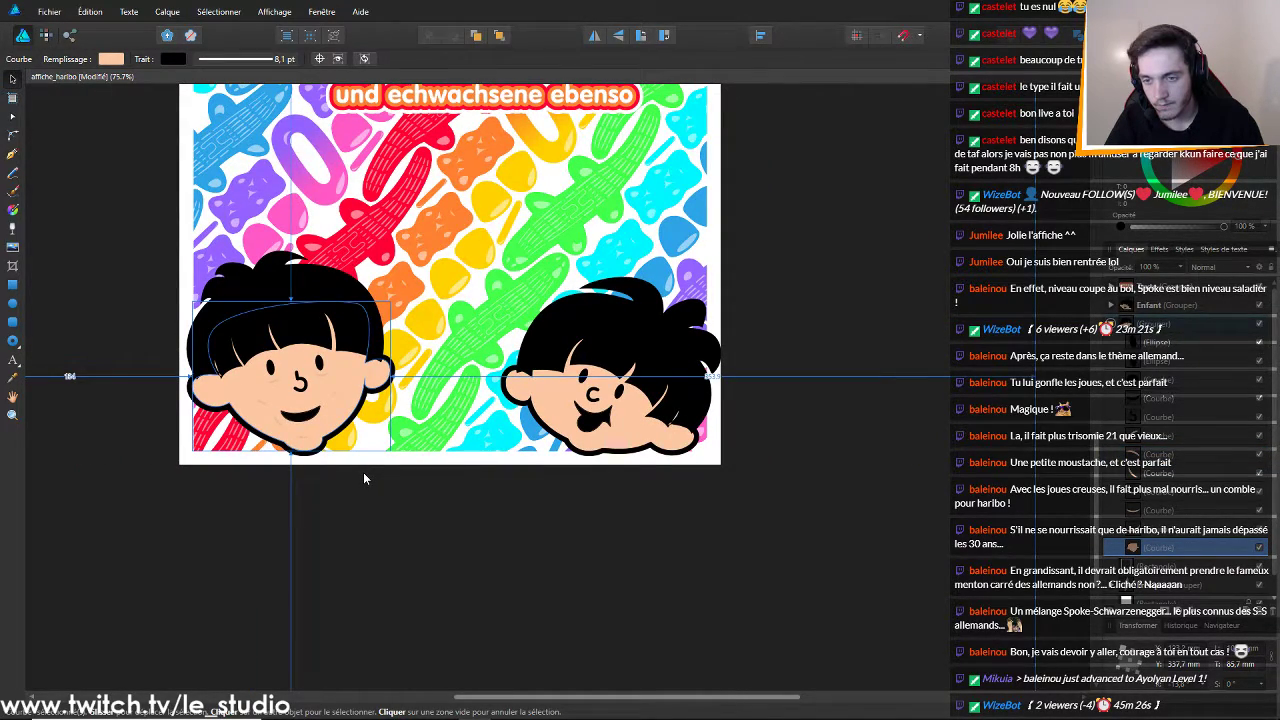
scroll(363, 472, "up", 6)
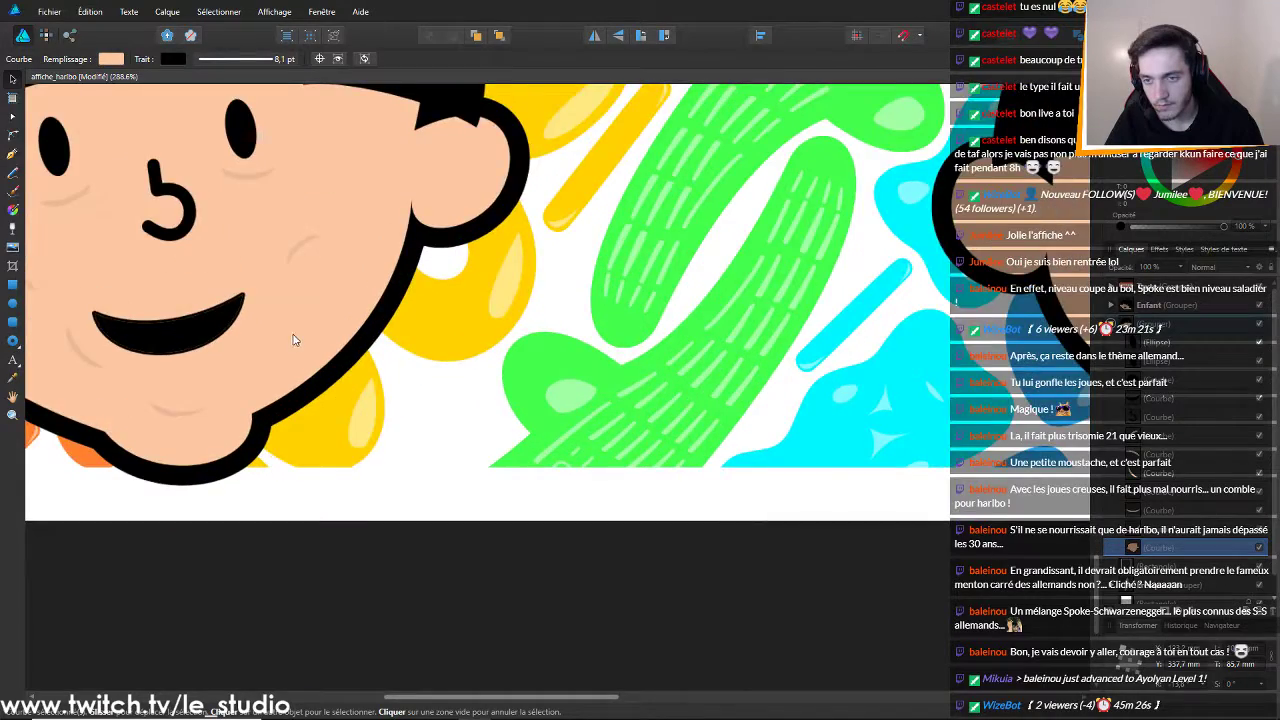
scroll(292, 335, "down", 4)
scroll(293, 340, "up", 4)
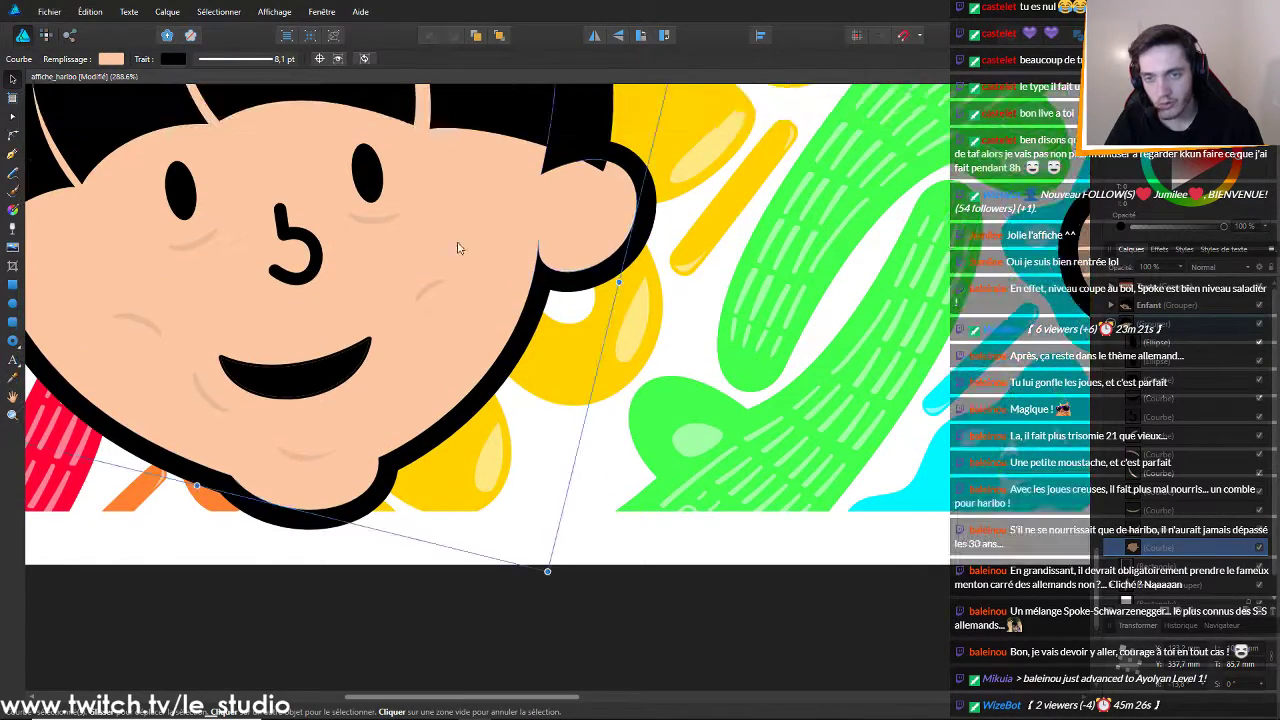
left_click(445, 287)
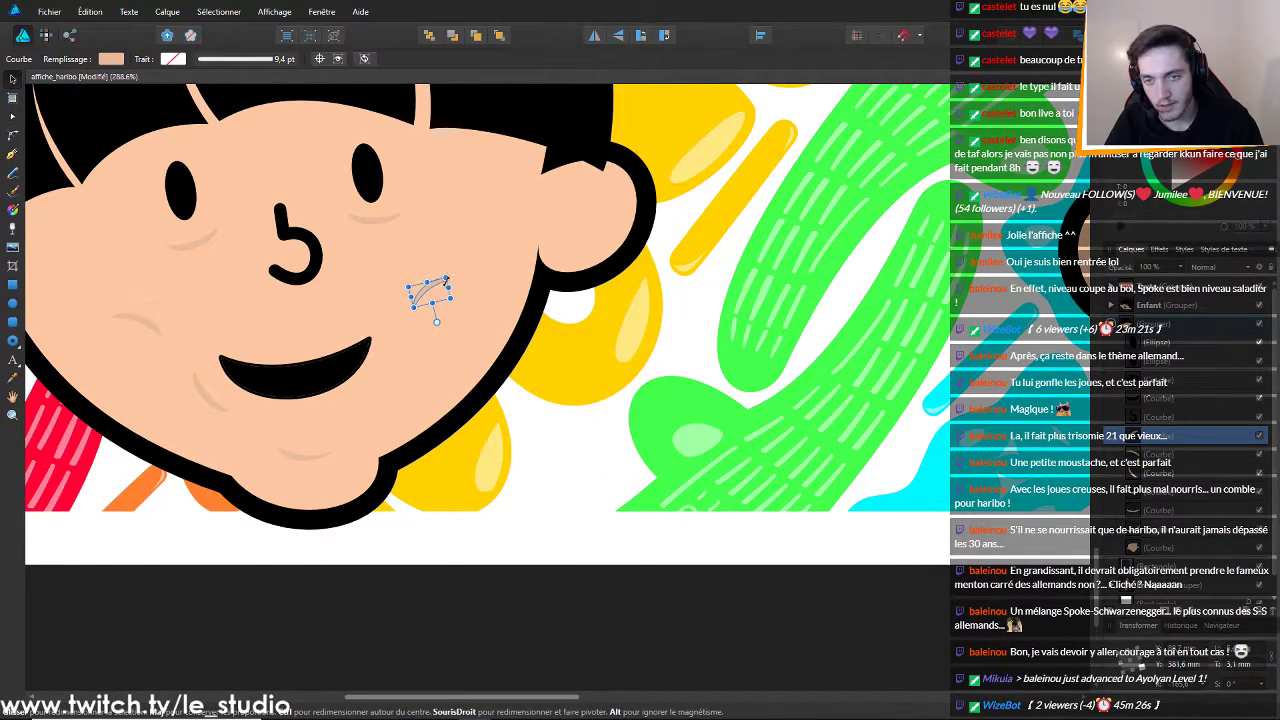
left_click_drag(447, 277, 466, 266)
left_click(110, 312)
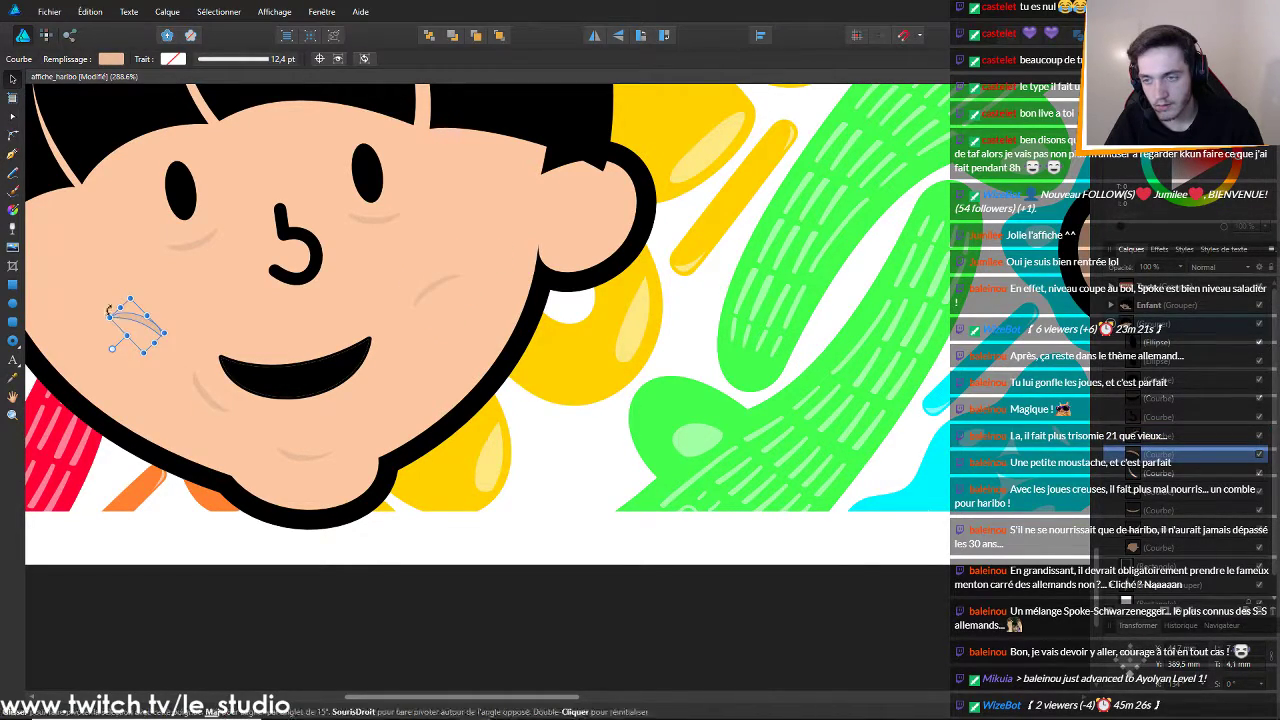
left_click_drag(164, 332, 168, 343)
Examine the left child's cheek creases against the whole poster and again up close
left_click(545, 417)
scroll(545, 416, "down", 7)
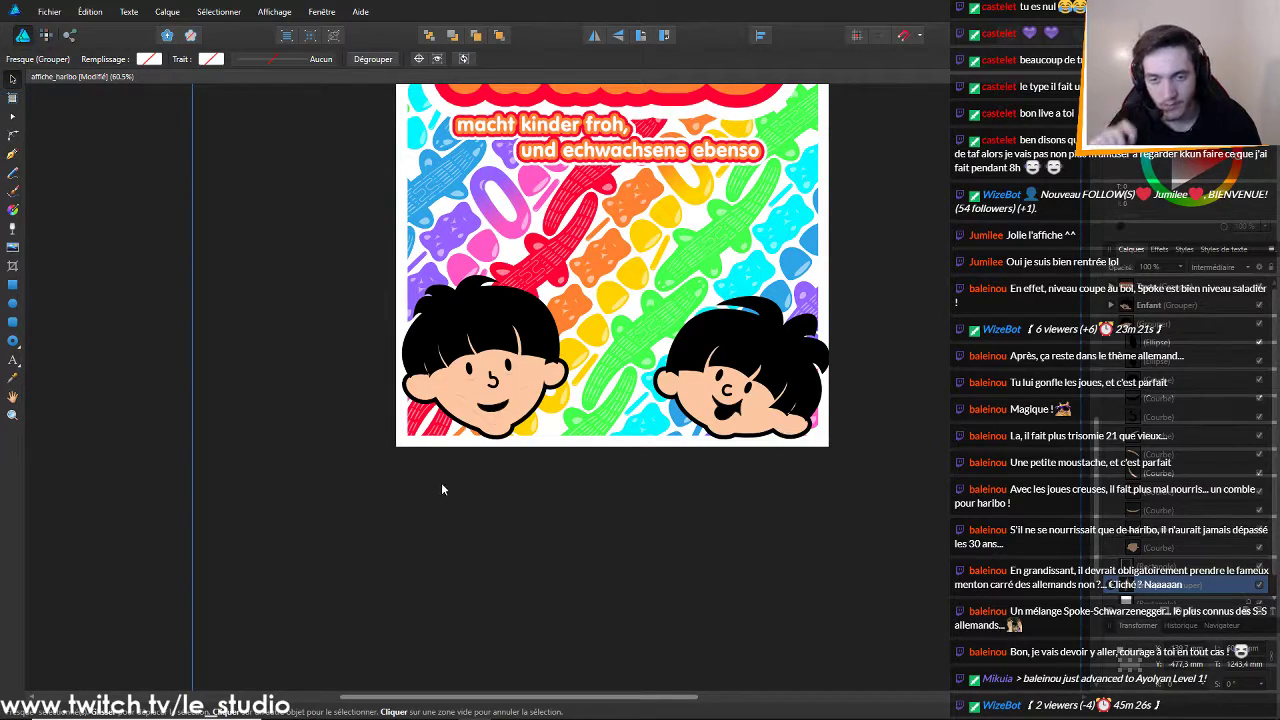
scroll(779, 351, "down", 3)
scroll(779, 351, "up", 13)
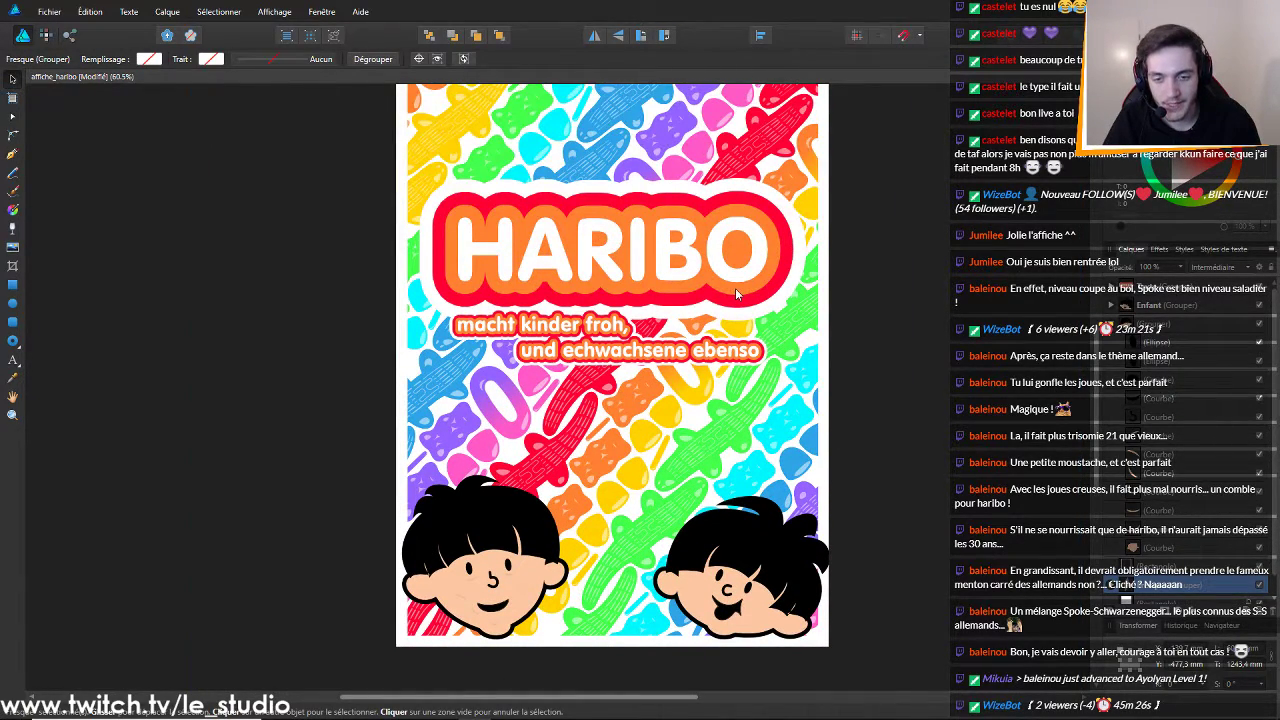
scroll(737, 290, "down", 2)
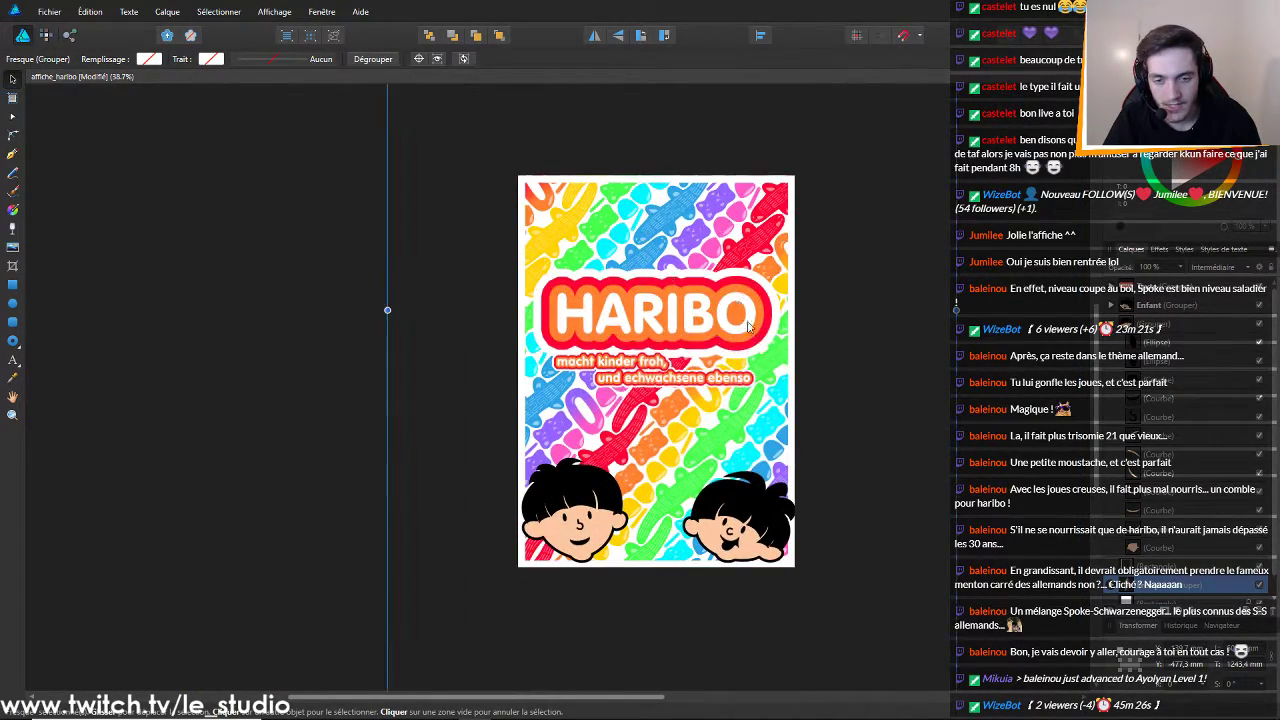
scroll(742, 316, "down", 2)
scroll(677, 433, "up", 4)
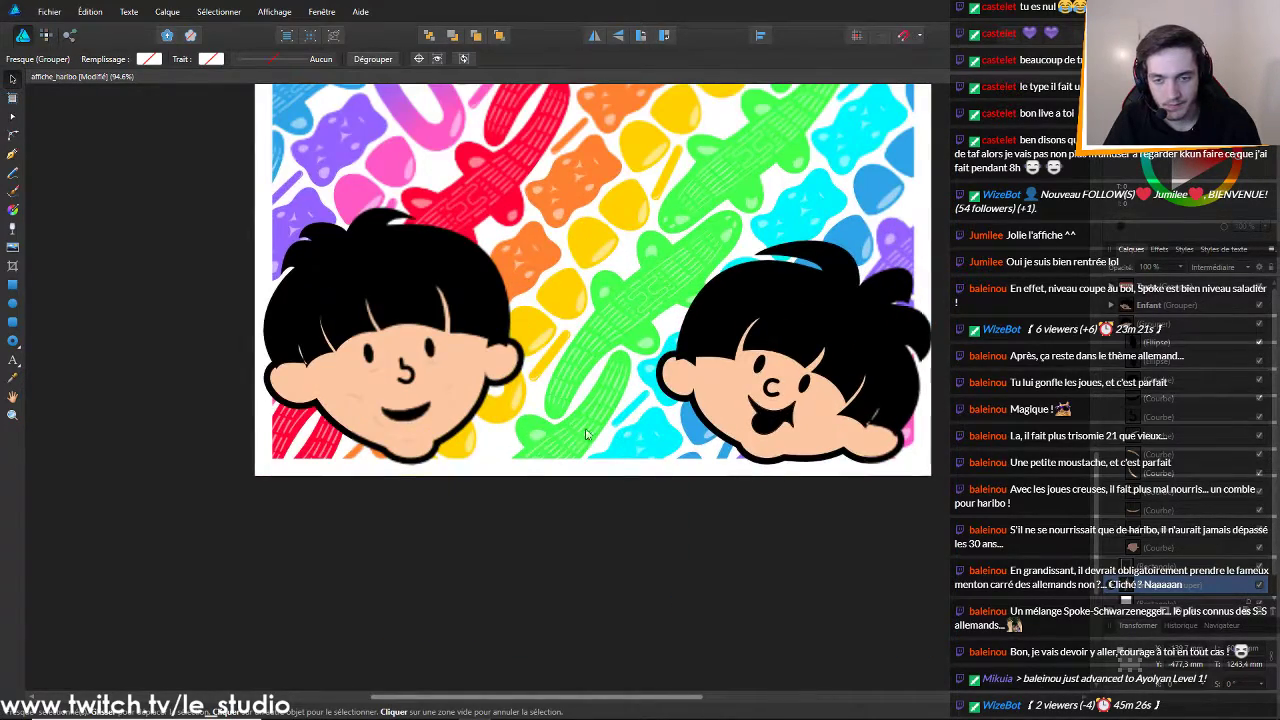
scroll(335, 412, "up", 4)
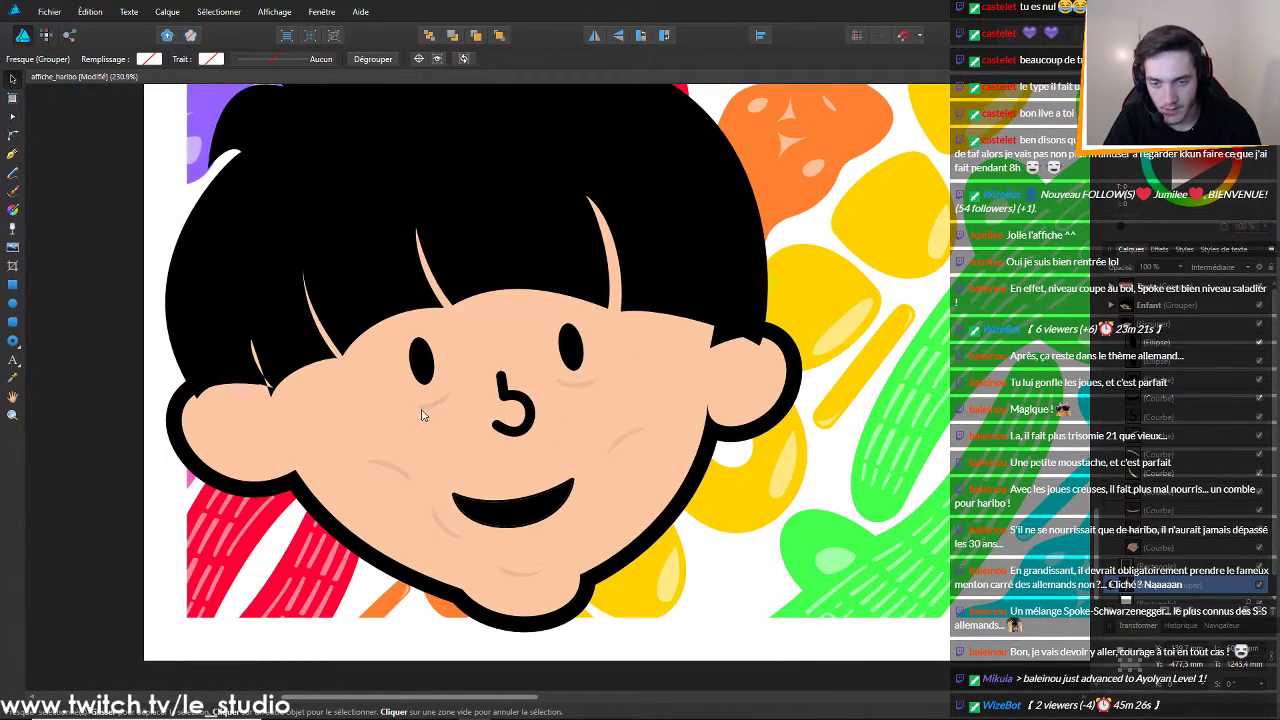
Darken the fill of the wrinkle under the left child's left-hand eye to hue 24, saturation 61, lightness 71
left_click(423, 415)
double_click(428, 410)
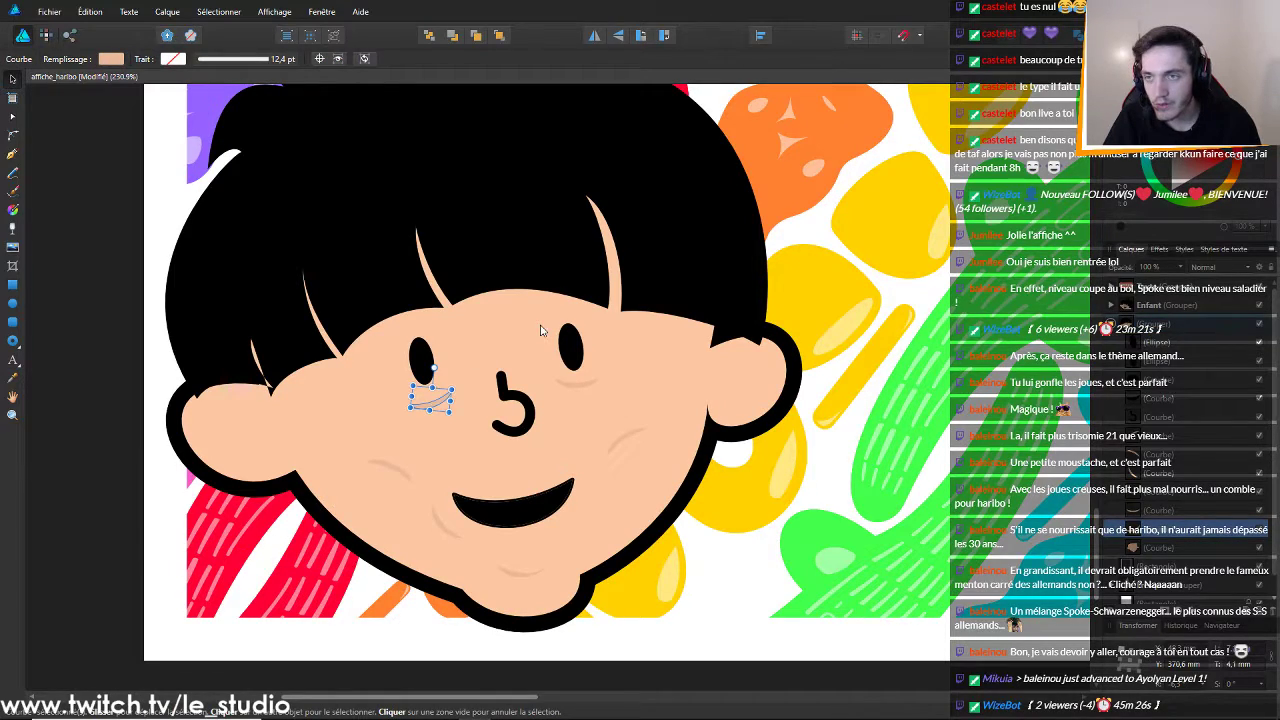
left_click(112, 60)
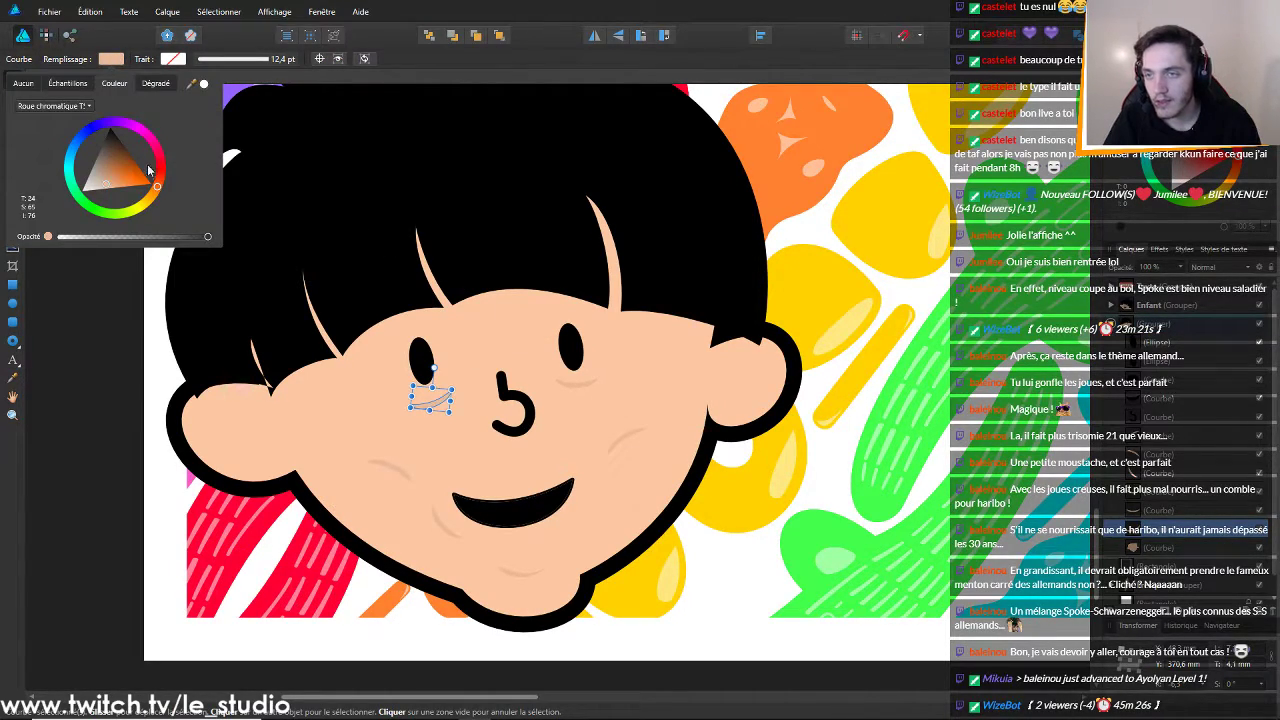
left_click(111, 185)
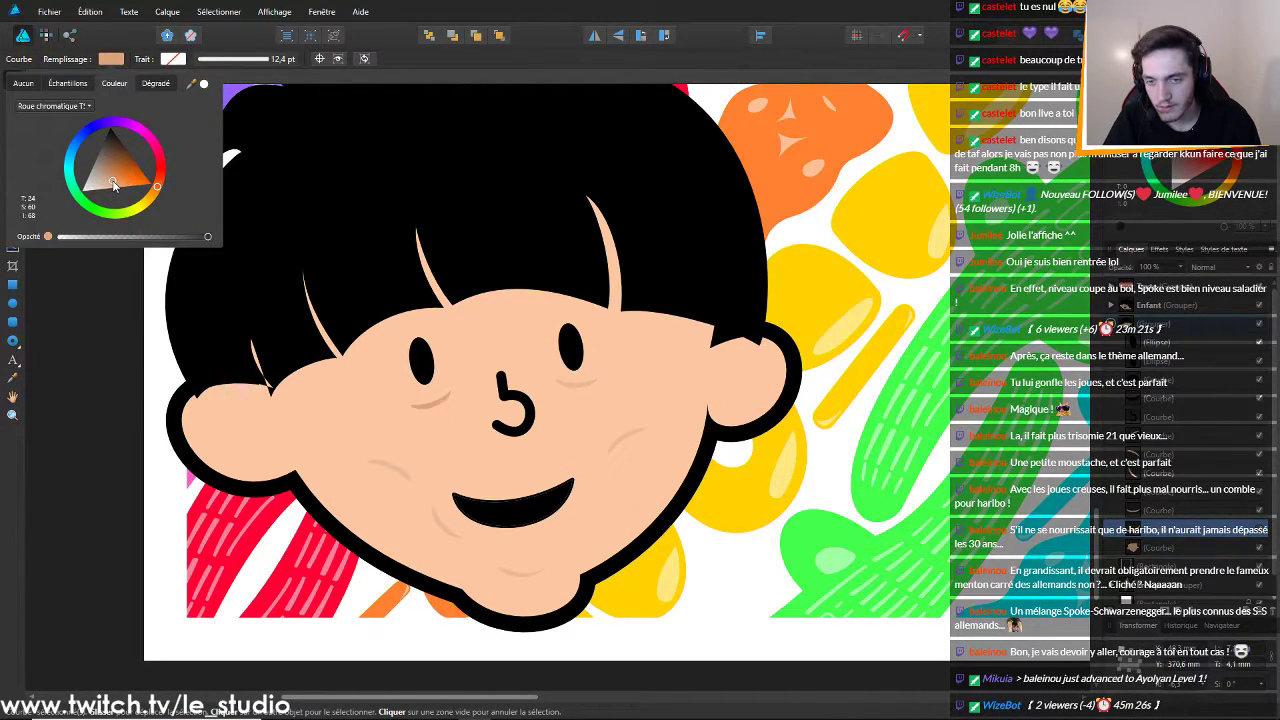
scroll(485, 469, "down", 5)
left_click(490, 557)
scroll(445, 395, "up", 5)
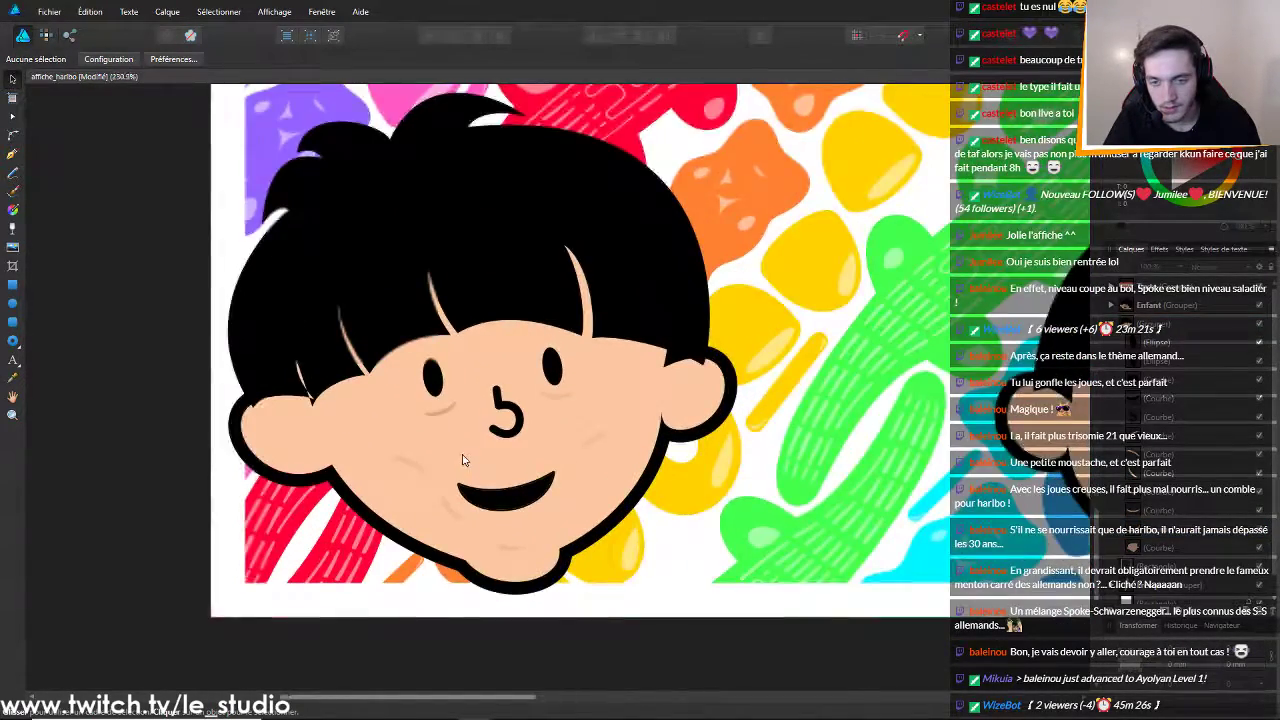
left_click(440, 393)
left_click(440, 393)
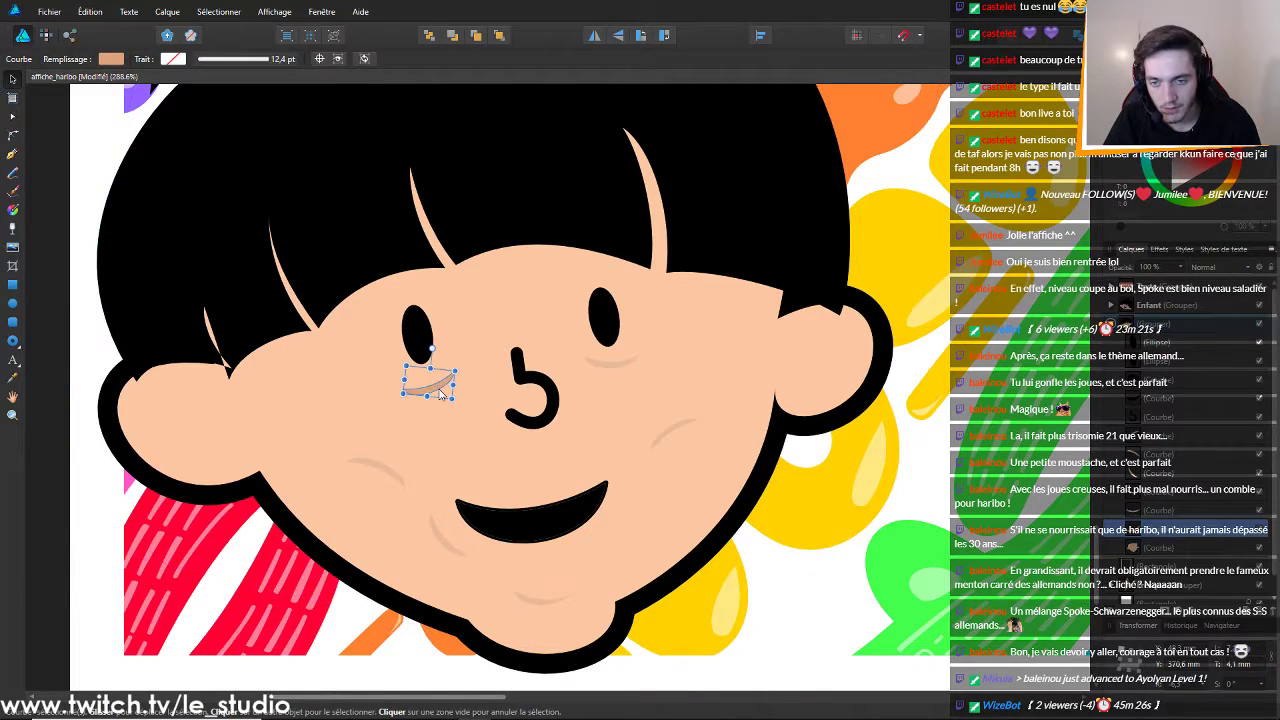
left_click(111, 58)
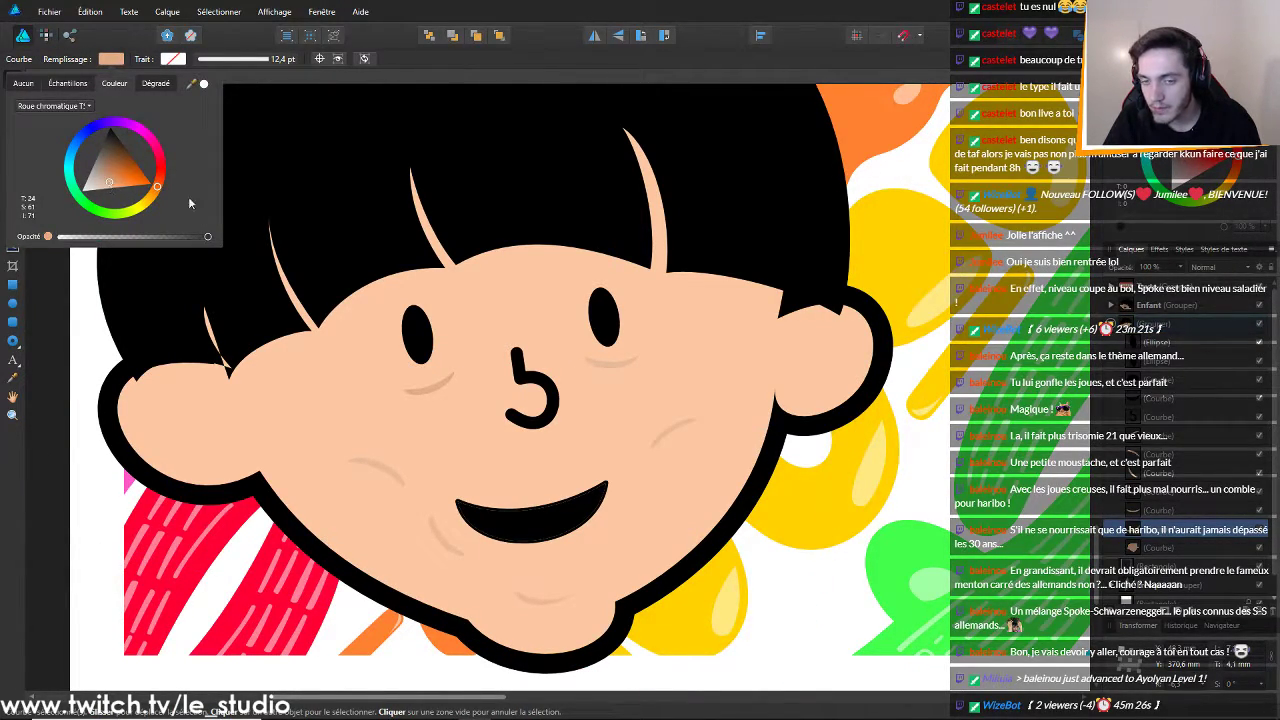
Apply the darkened under-eye wrinkle's sampled colour to the wrinkle under the other eye and to the right-hand cheek crease
left_click(613, 370)
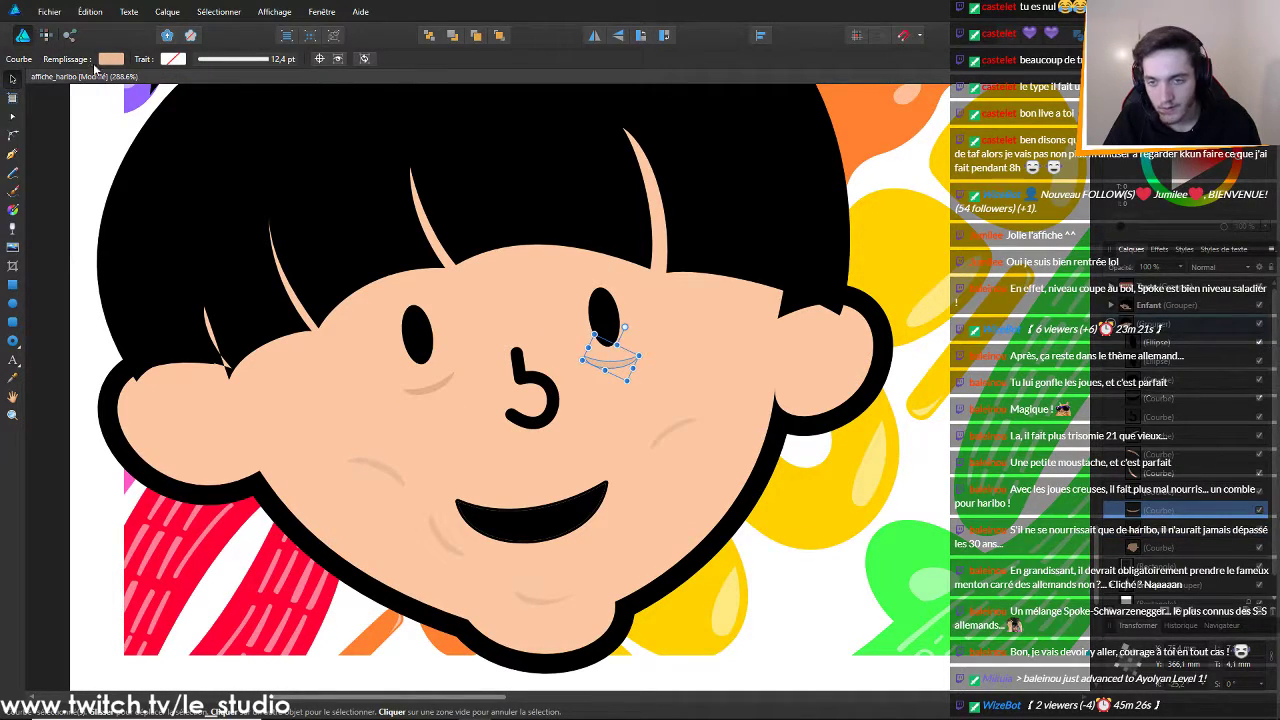
left_click(112, 59)
left_click_drag(193, 87, 418, 382)
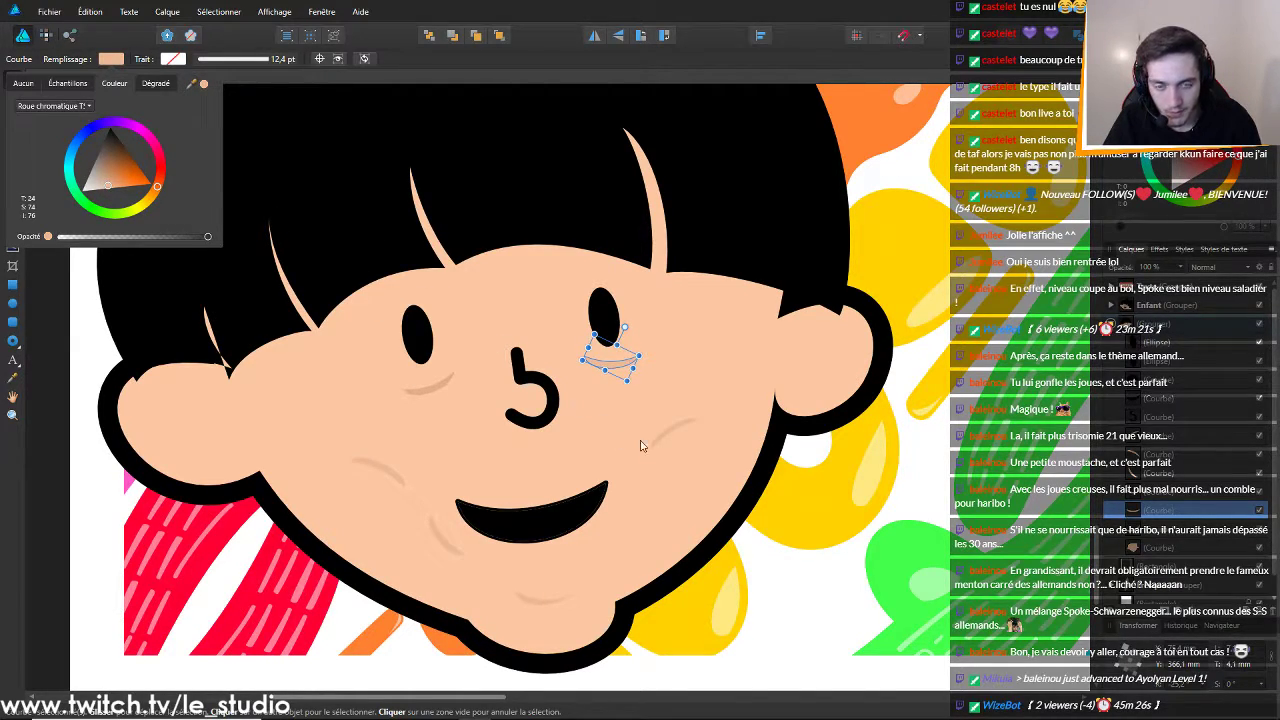
left_click(682, 422)
left_click(684, 423)
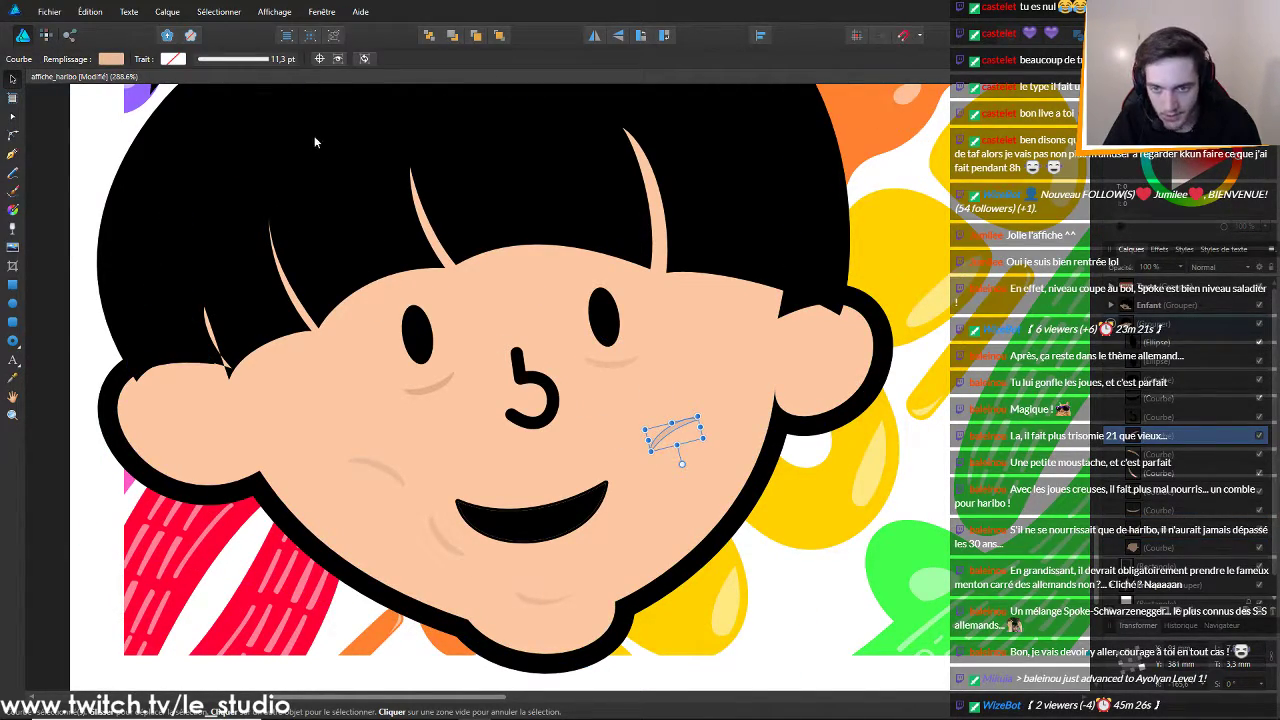
left_click(114, 60)
left_click_drag(203, 88, 430, 392)
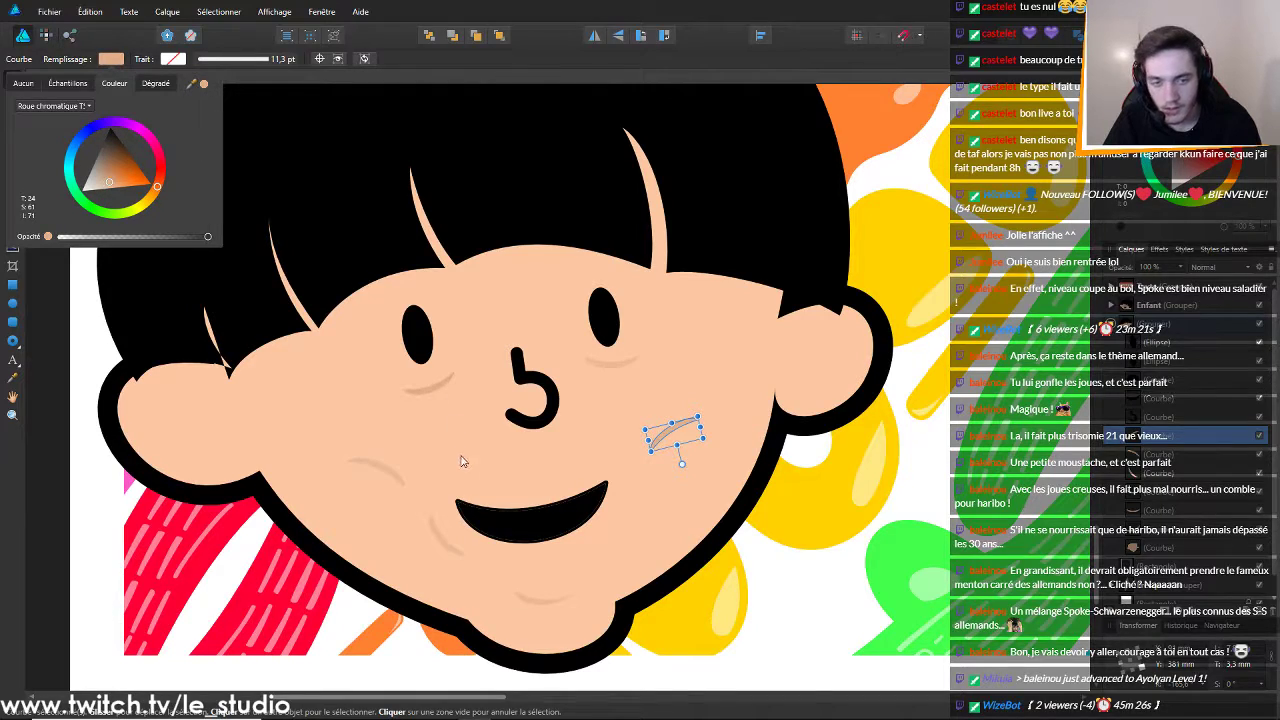
Apply the same sampled darker skin tone to the left-hand cheek crease, the mouth-side crease and the chin crease
left_click(366, 465)
left_click(366, 465)
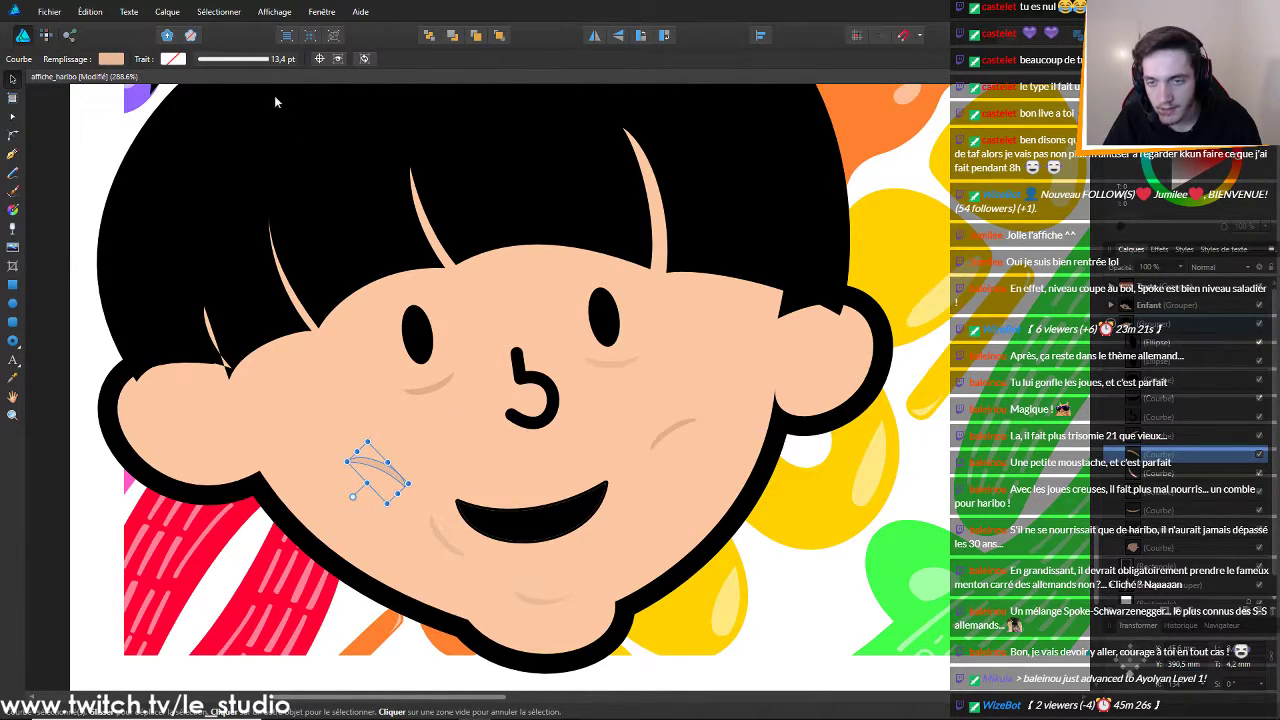
left_click(116, 59)
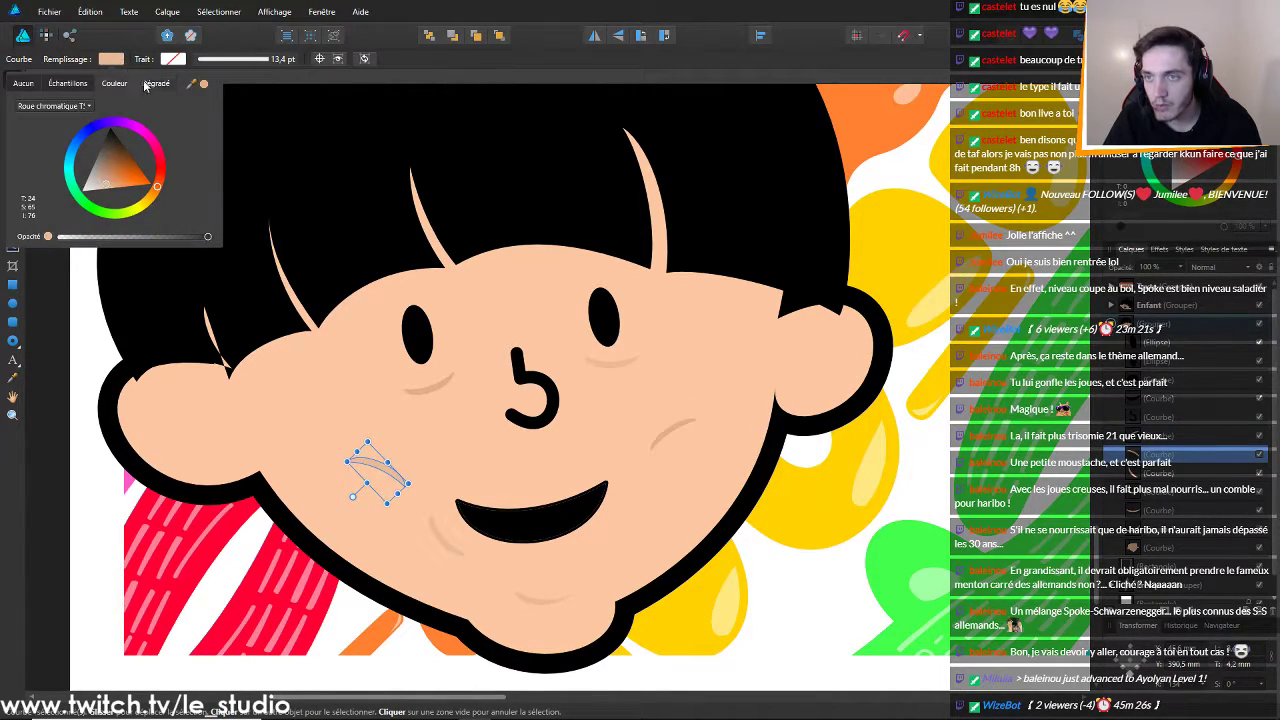
left_click(441, 539)
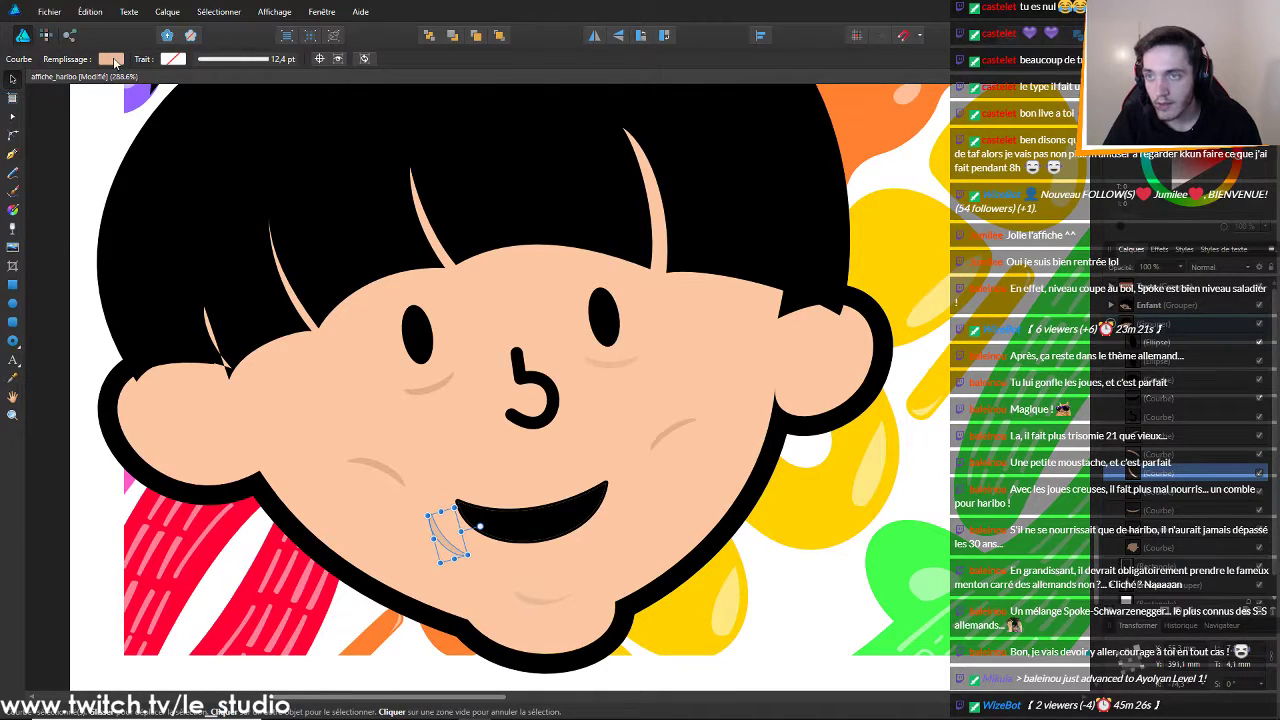
left_click(113, 60)
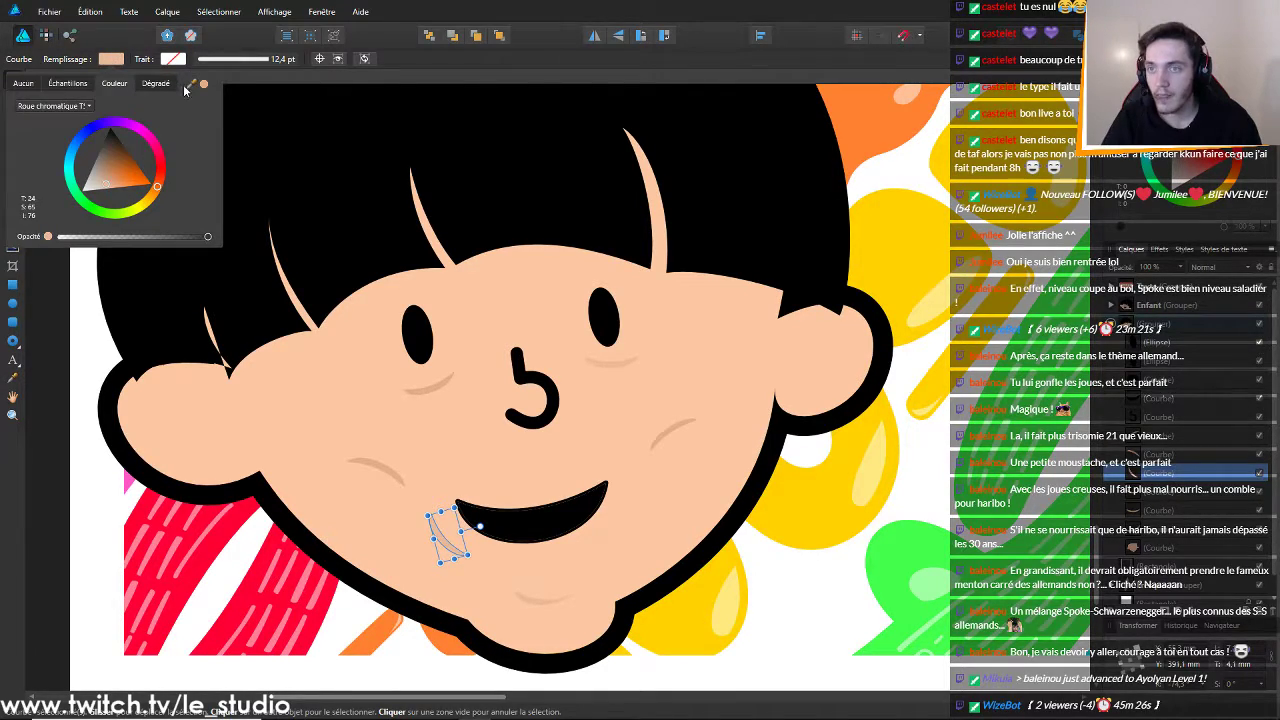
left_click(543, 603)
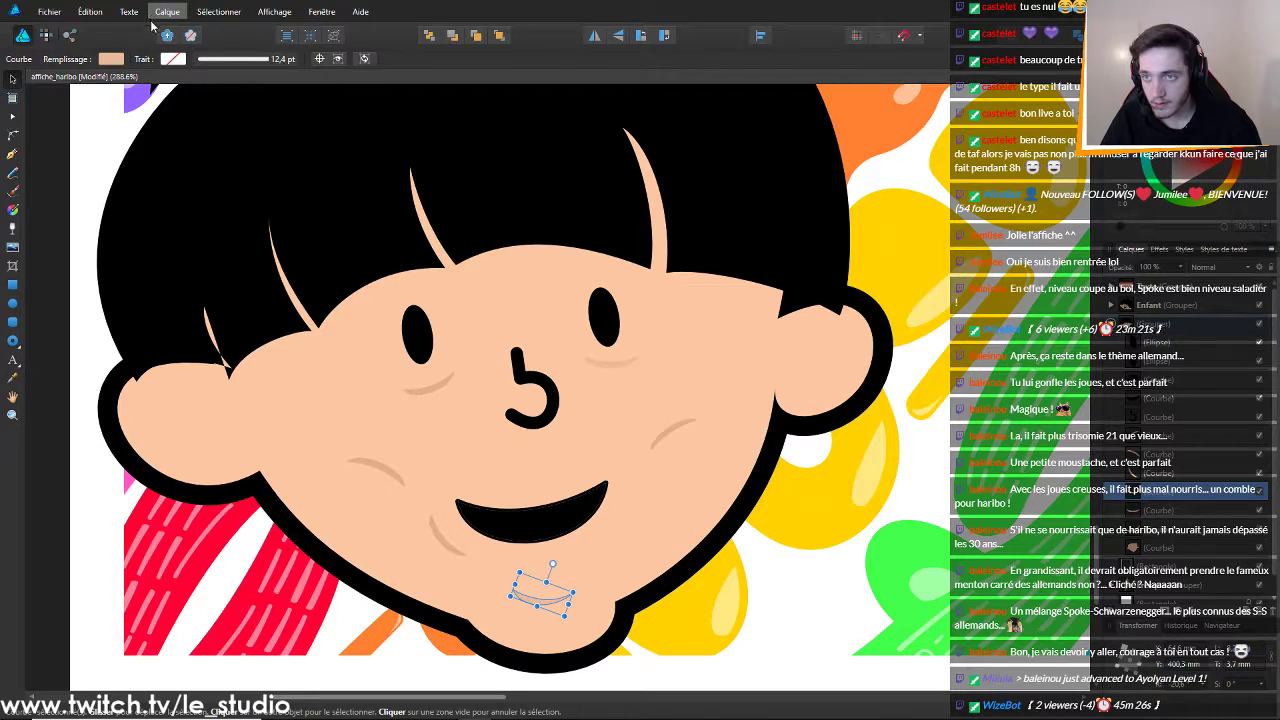
left_click(112, 59)
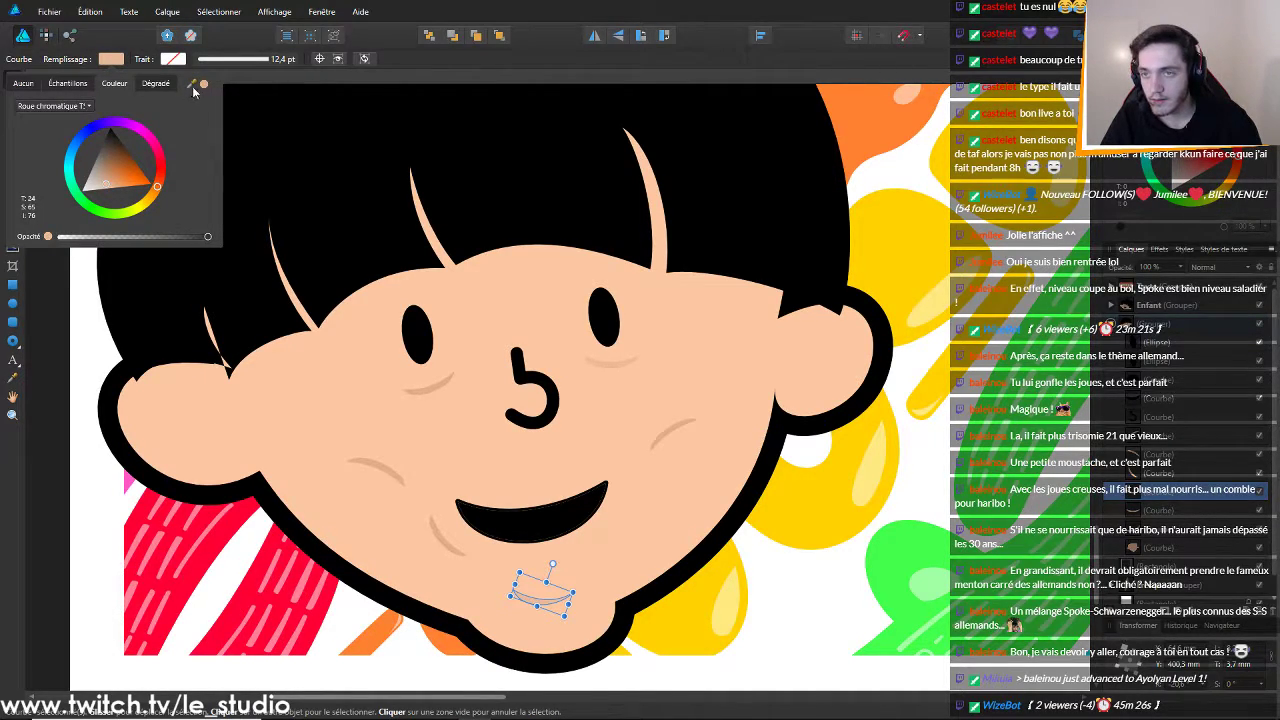
Examine the recoloured wrinkles in a view of the whole poster to judge how well they read
scroll(666, 357, "down", 1)
left_click(697, 544)
scroll(868, 544, "down", 6)
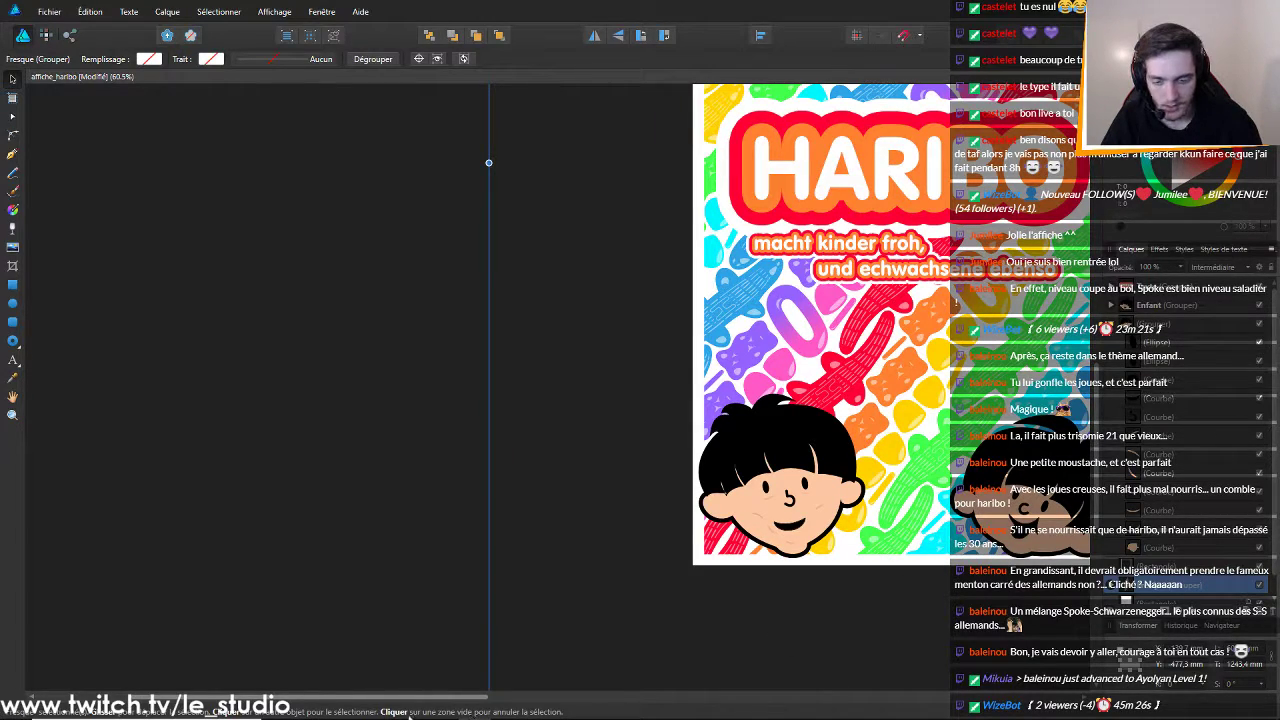
left_click_drag(402, 697, 624, 688)
scroll(692, 630, "up", 1)
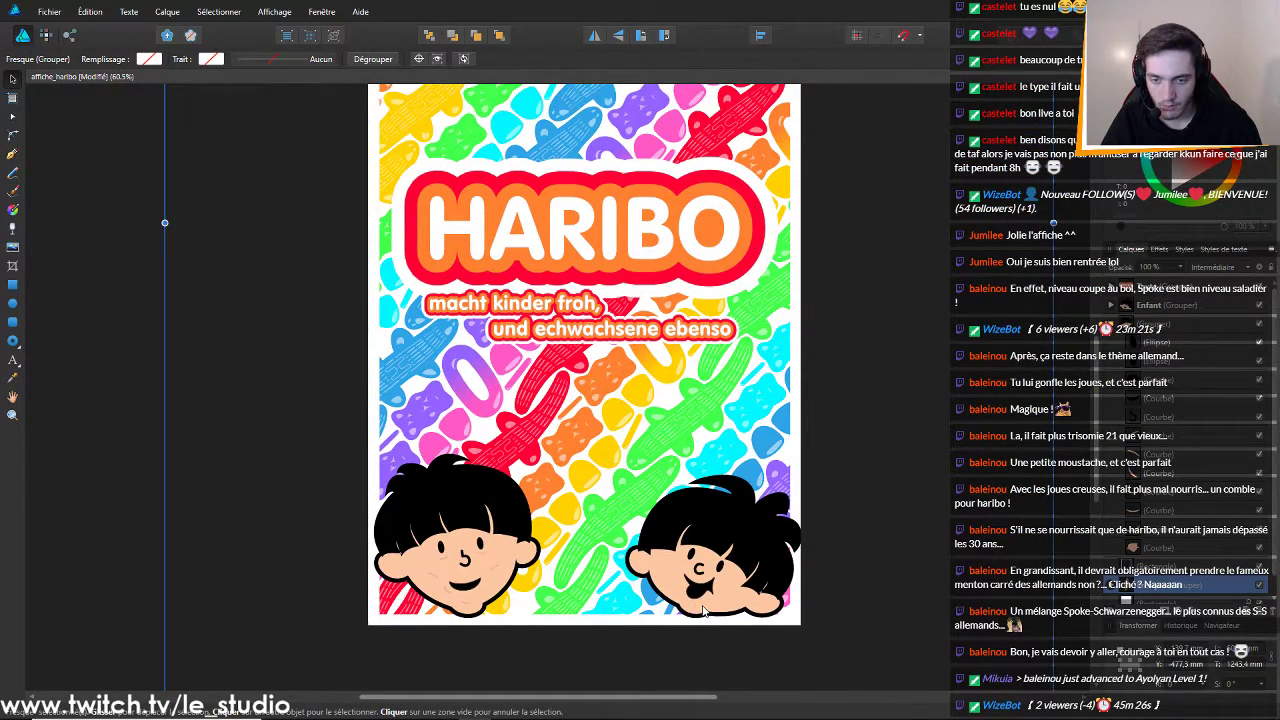
scroll(678, 592, "down", 2)
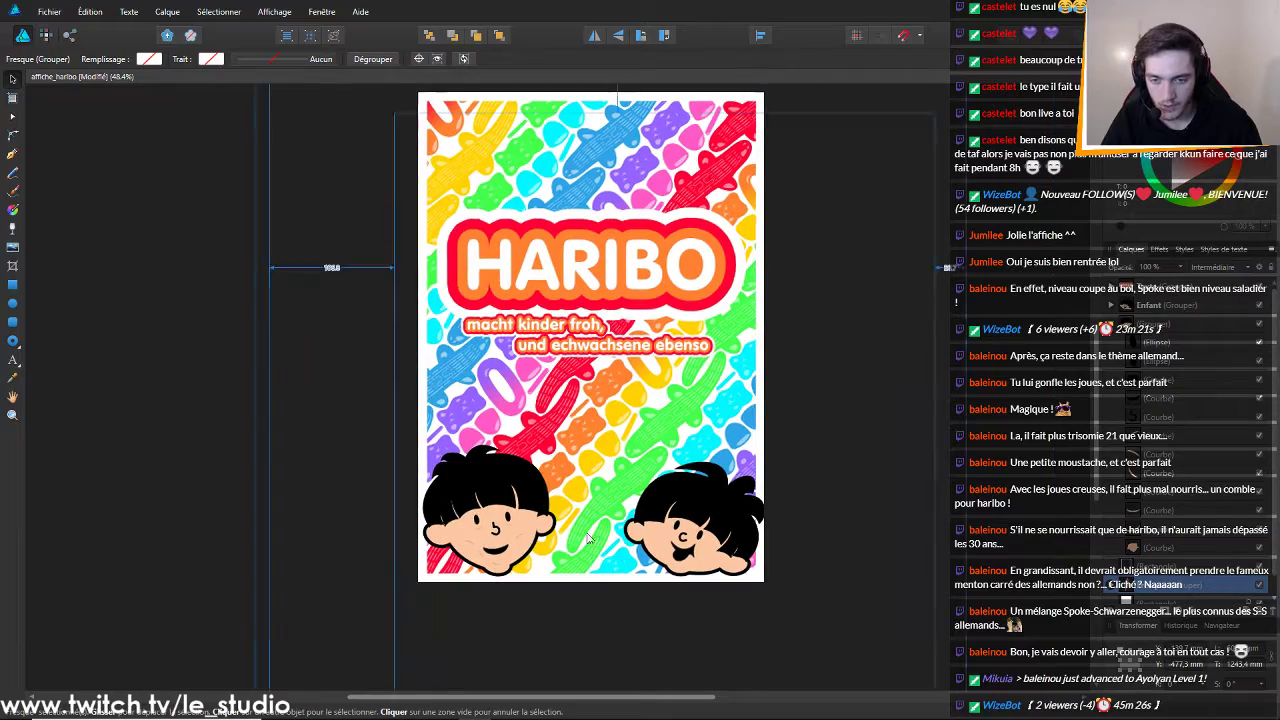
Try the left child's face without the crease beside the mouth, judging the poster view, and undo the removal
scroll(690, 420, "up", 2)
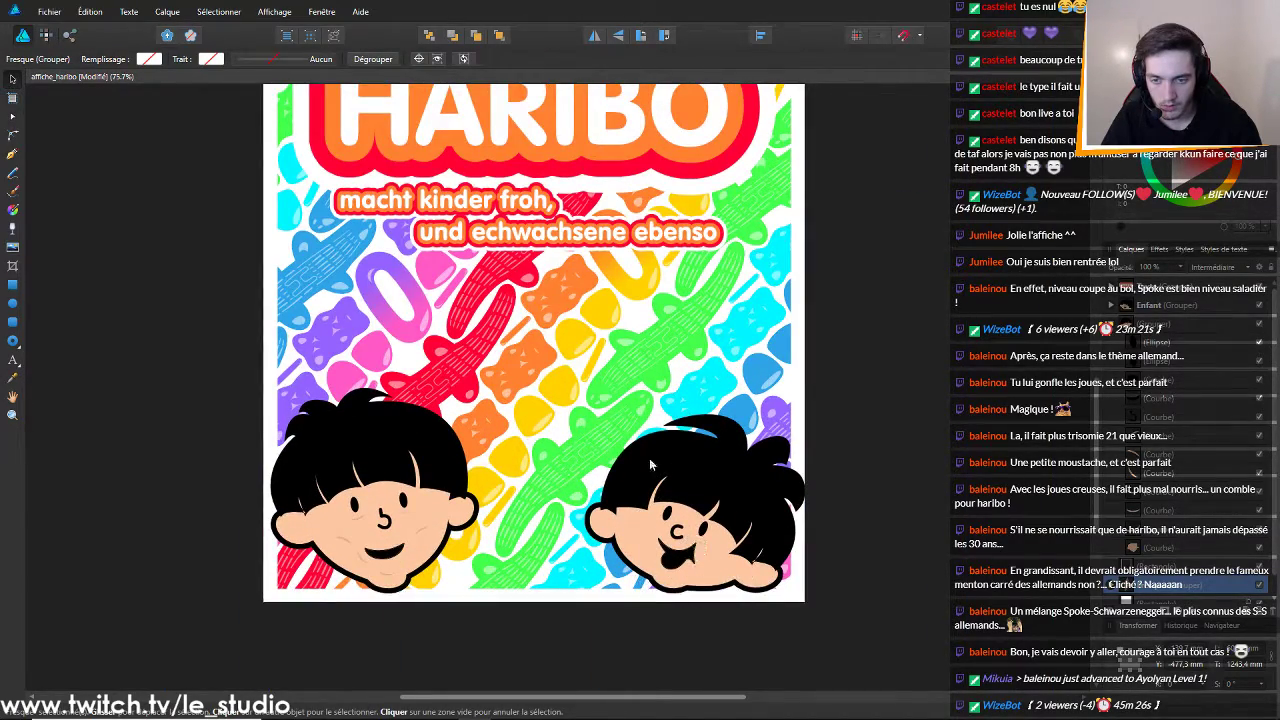
scroll(641, 440, "down", 3)
scroll(425, 528, "up", 5)
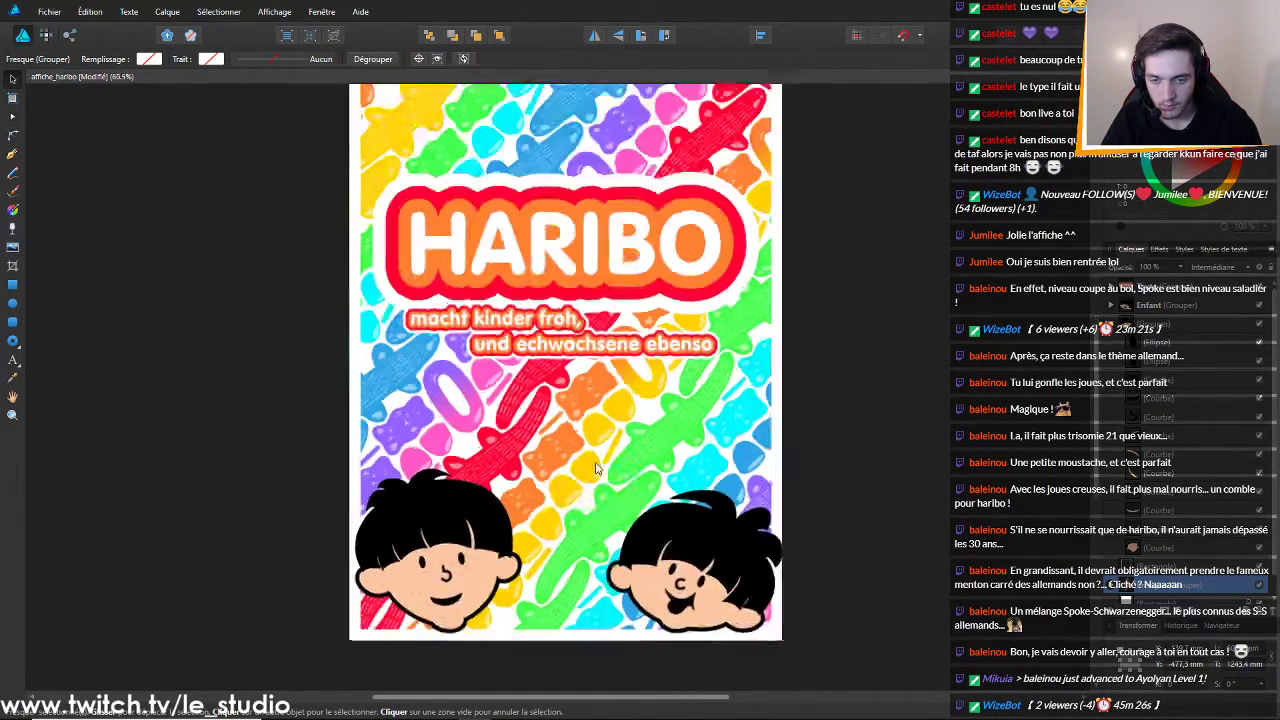
scroll(425, 528, "up", 4)
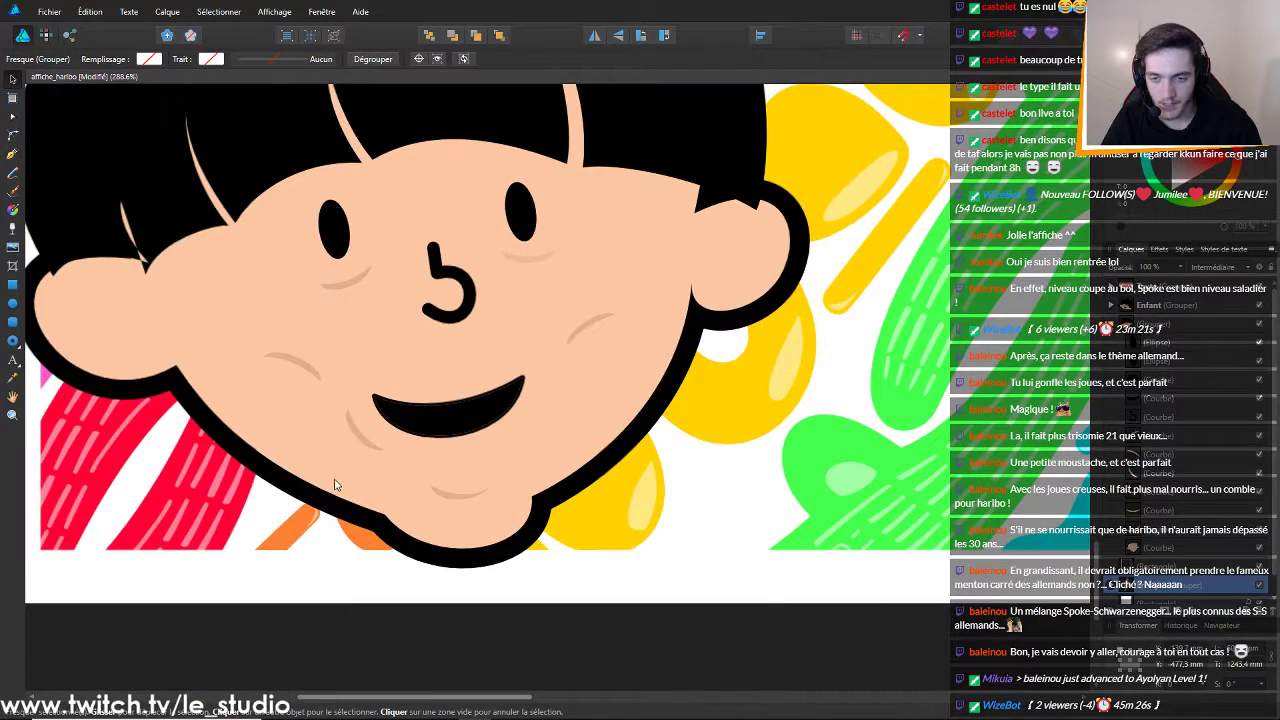
left_click(354, 444)
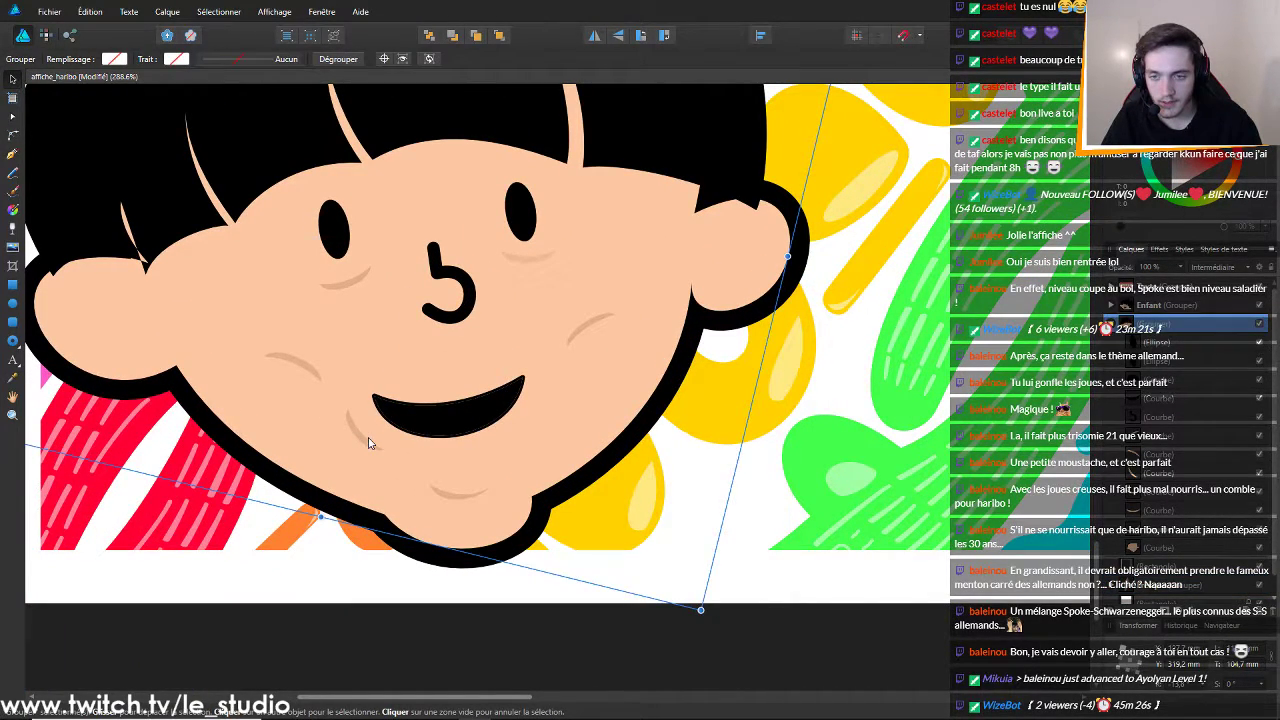
double_click(368, 443)
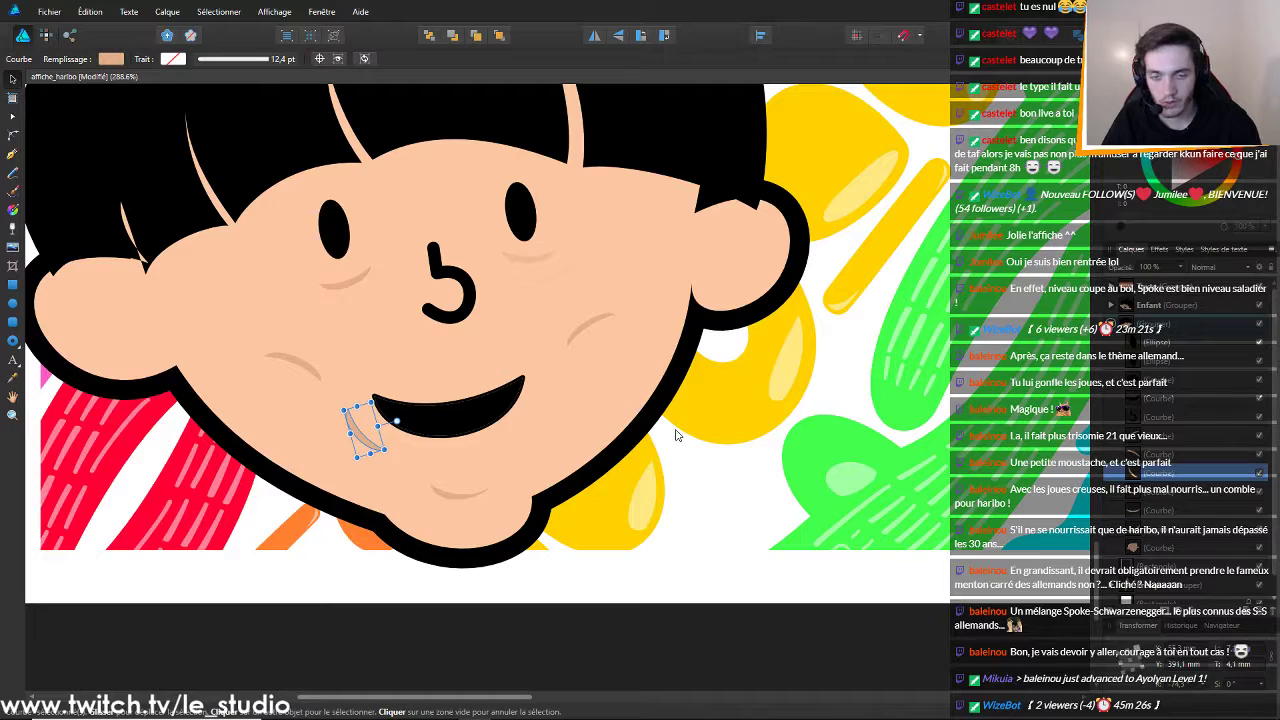
key("ctrl+d")
scroll(750, 420, "down", 7)
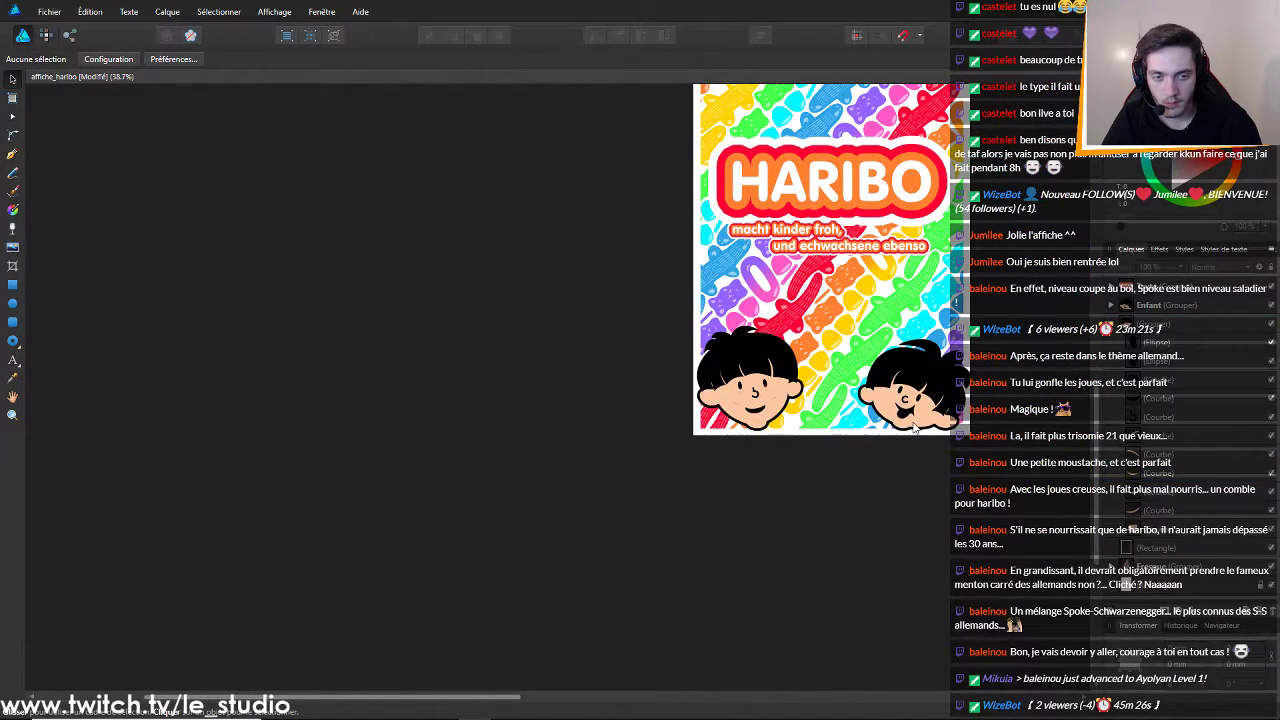
scroll(913, 427, "up", 4)
key("ctrl+z")
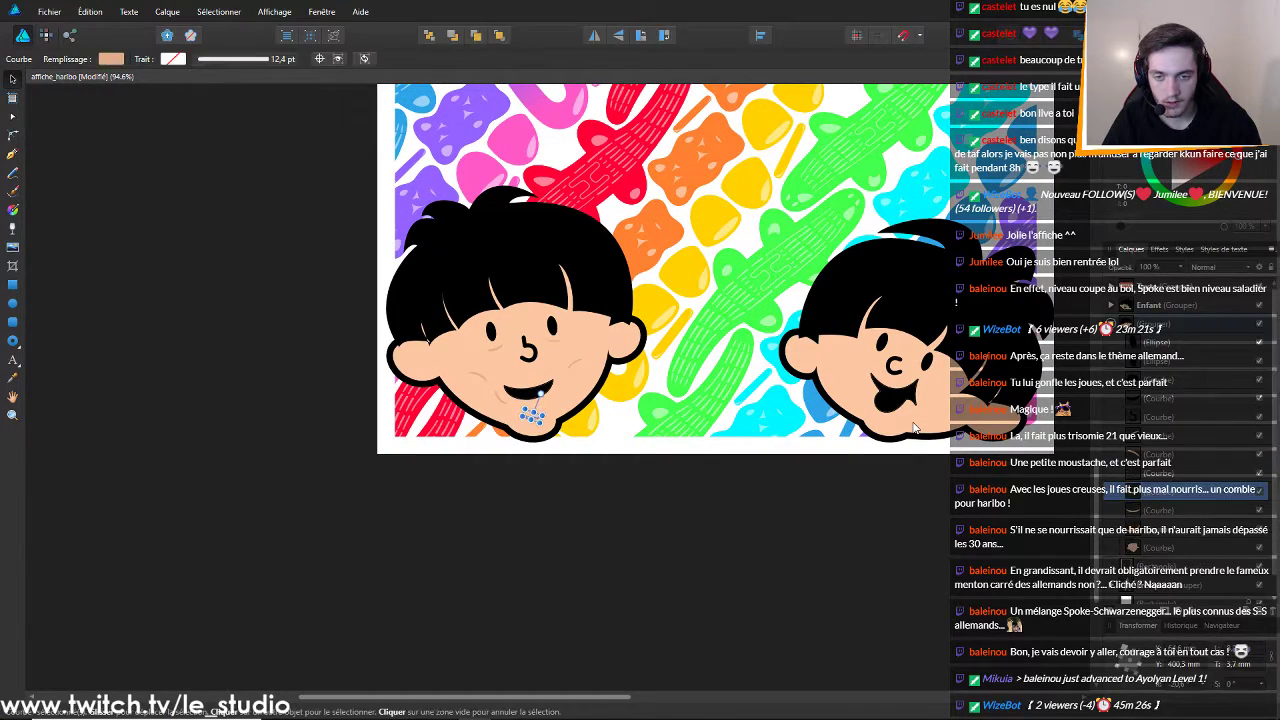
key("ctrl+z")
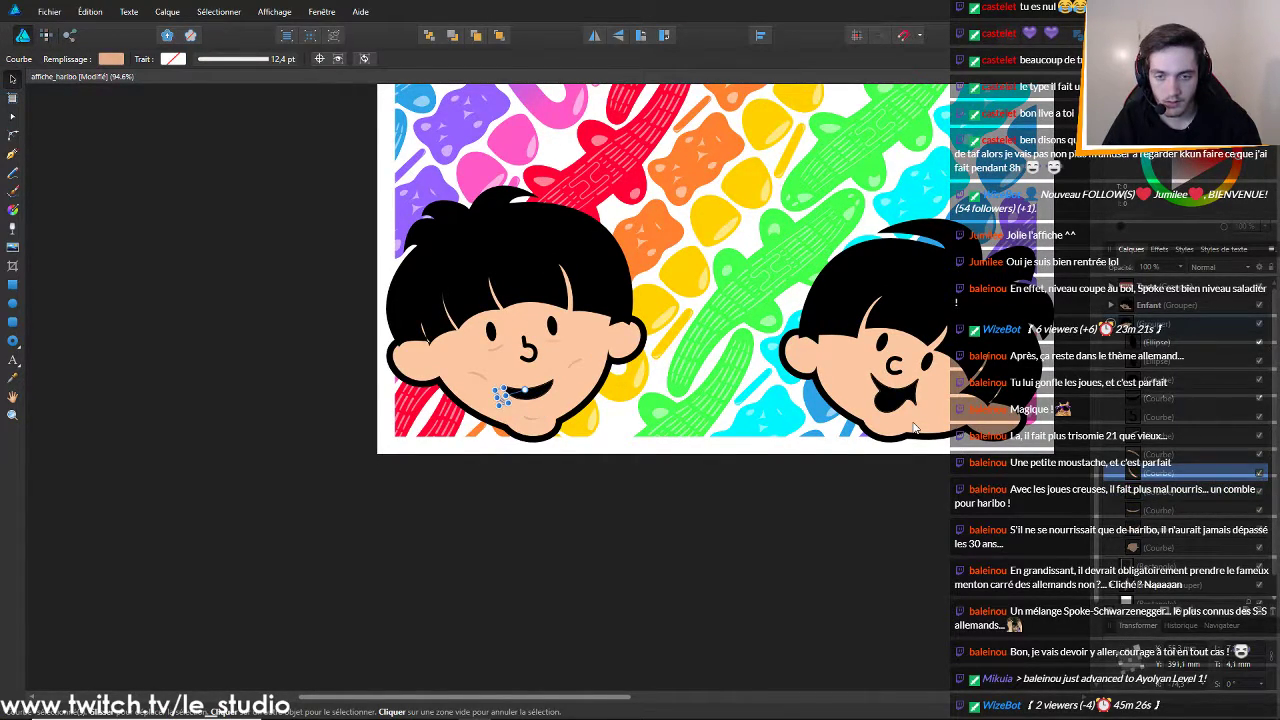
key("ctrl+z")
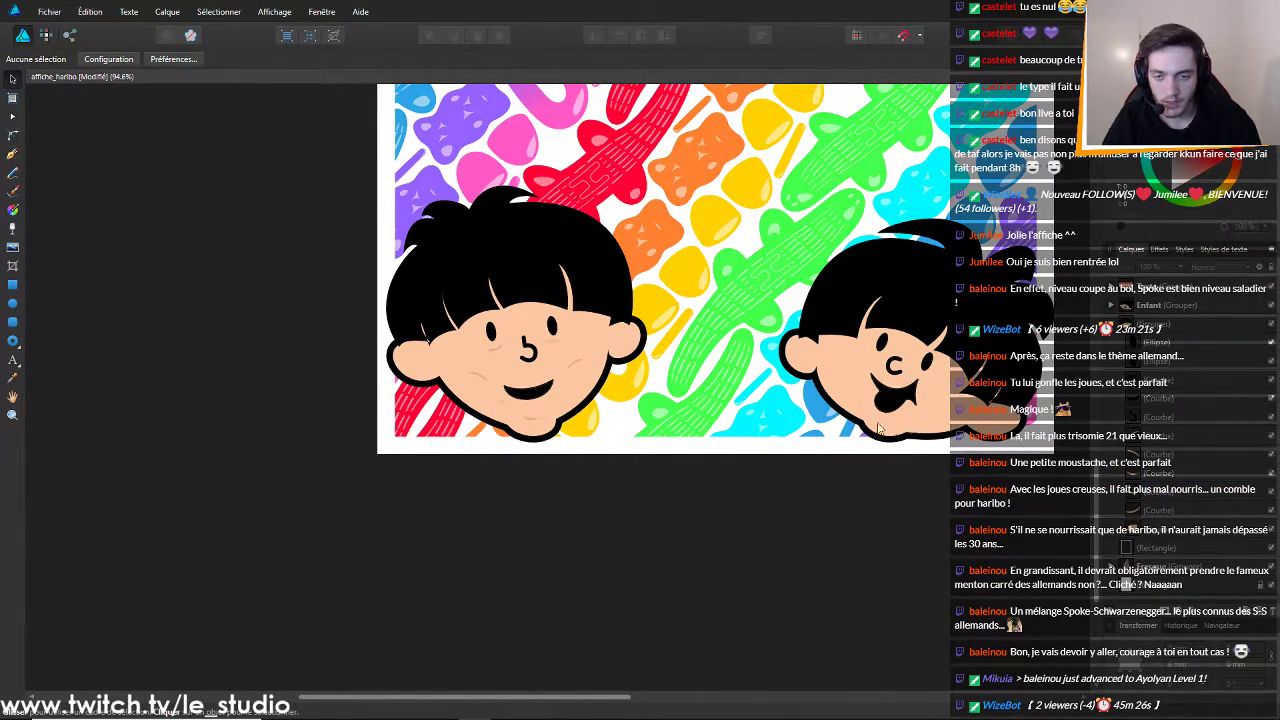
key("ctrl+z")
Shrink the crease beside the left child's mouth and fit it closer to the left-hand corner of the smile
scroll(427, 397, "up", 6)
mouse_move(661, 419)
left_mouse_down()
mouse_move(702, 414)
mouse_move(694, 402)
mouse_move(718, 375)
left_mouse_up()
left_click(704, 449)
scroll(714, 588, "down", 9)
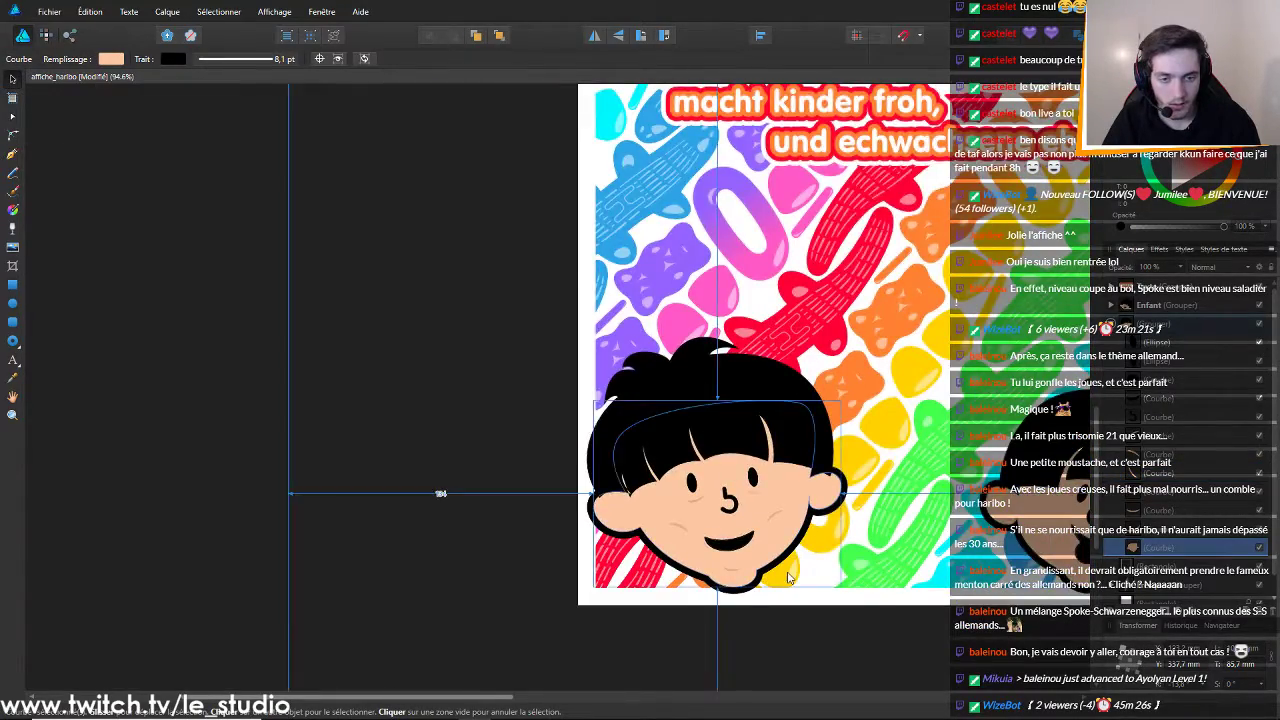
scroll(785, 568, "down", 2)
scroll(818, 598, "up", 8)
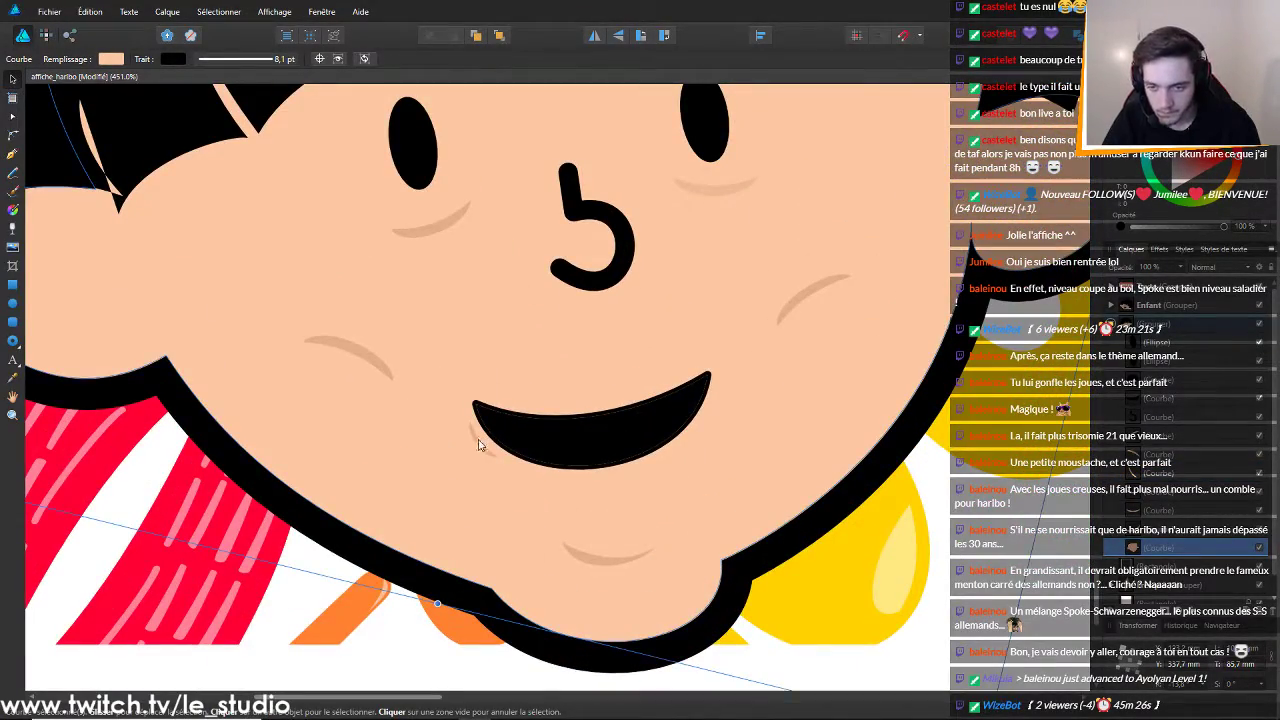
left_click(478, 444)
left_click_drag(510, 431, 514, 432)
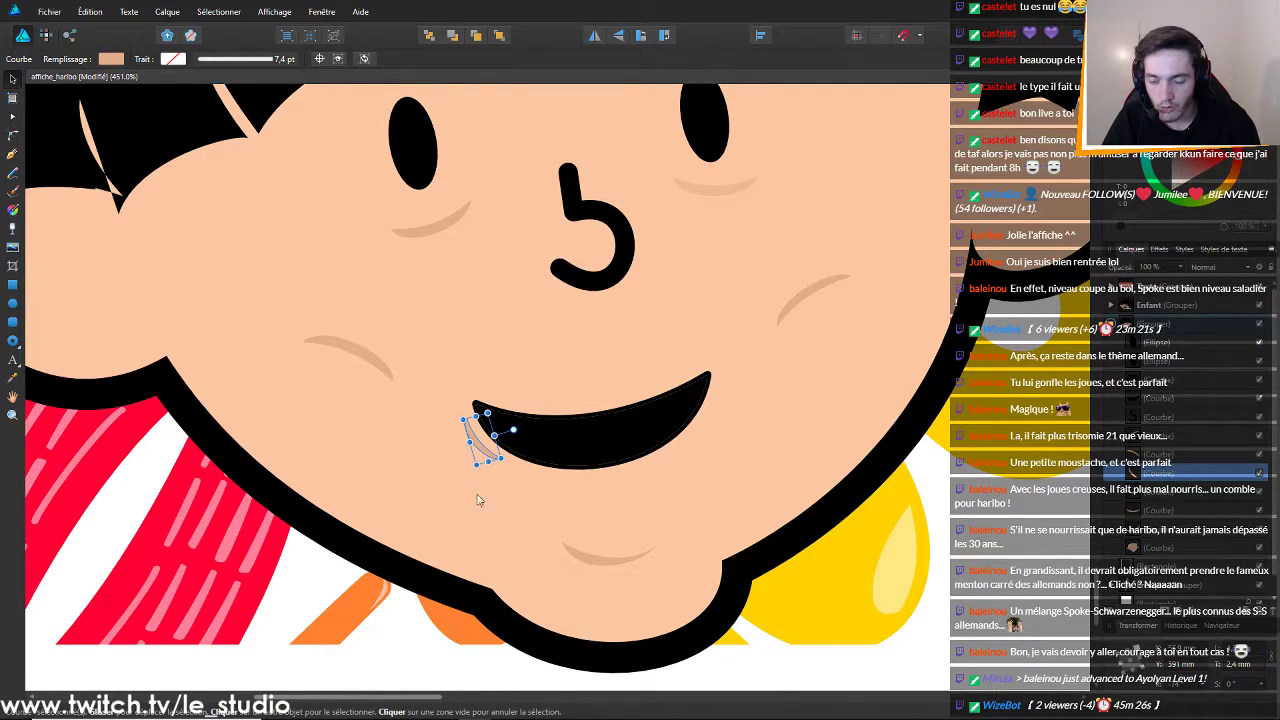
left_click(626, 583)
Examine the poster at several zoom levels to judge how the left child's wrinkles read with the smaller mouth crease
scroll(626, 583, "down", 8)
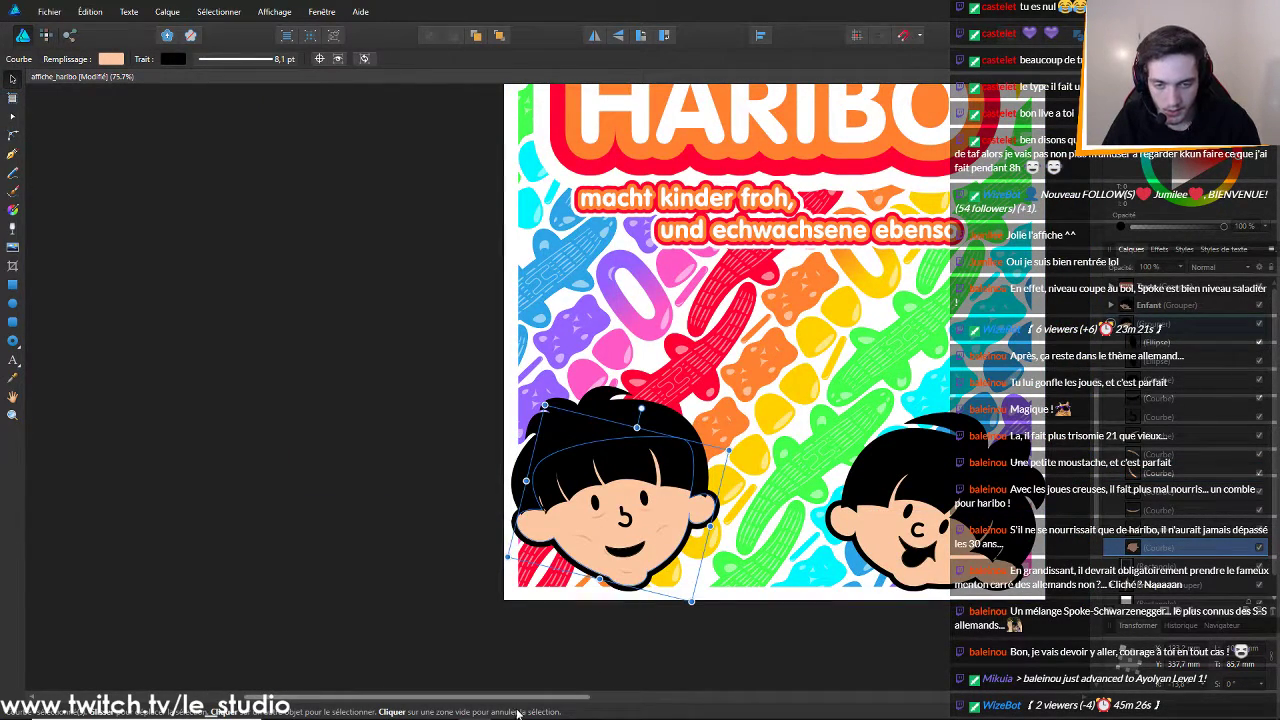
left_click_drag(528, 697, 620, 692)
scroll(700, 580, "up", 2)
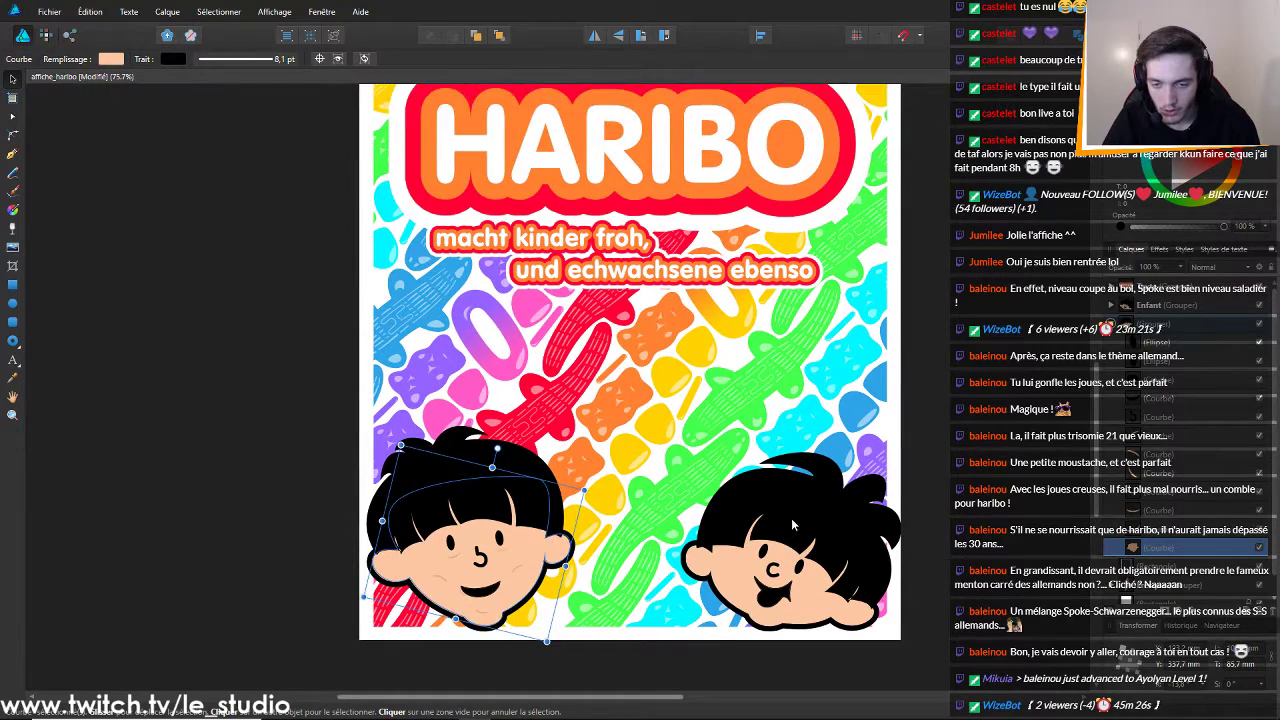
scroll(832, 485, "down", 5)
scroll(879, 461, "down", 1)
scroll(882, 455, "down", 2)
scroll(885, 445, "up", 1)
scroll(1040, 456, "up", 2)
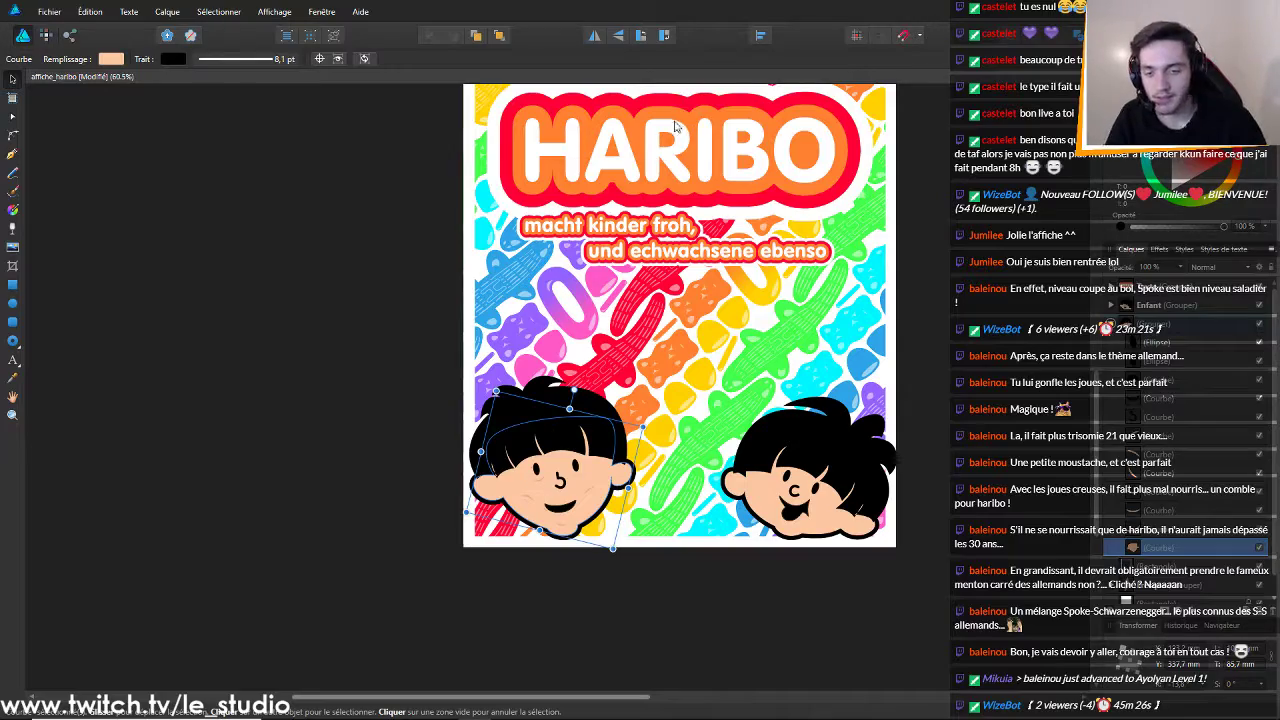
scroll(736, 430, "up", 3)
scroll(736, 430, "down", 1)
scroll(744, 393, "up", 1)
scroll(607, 388, "up", 2)
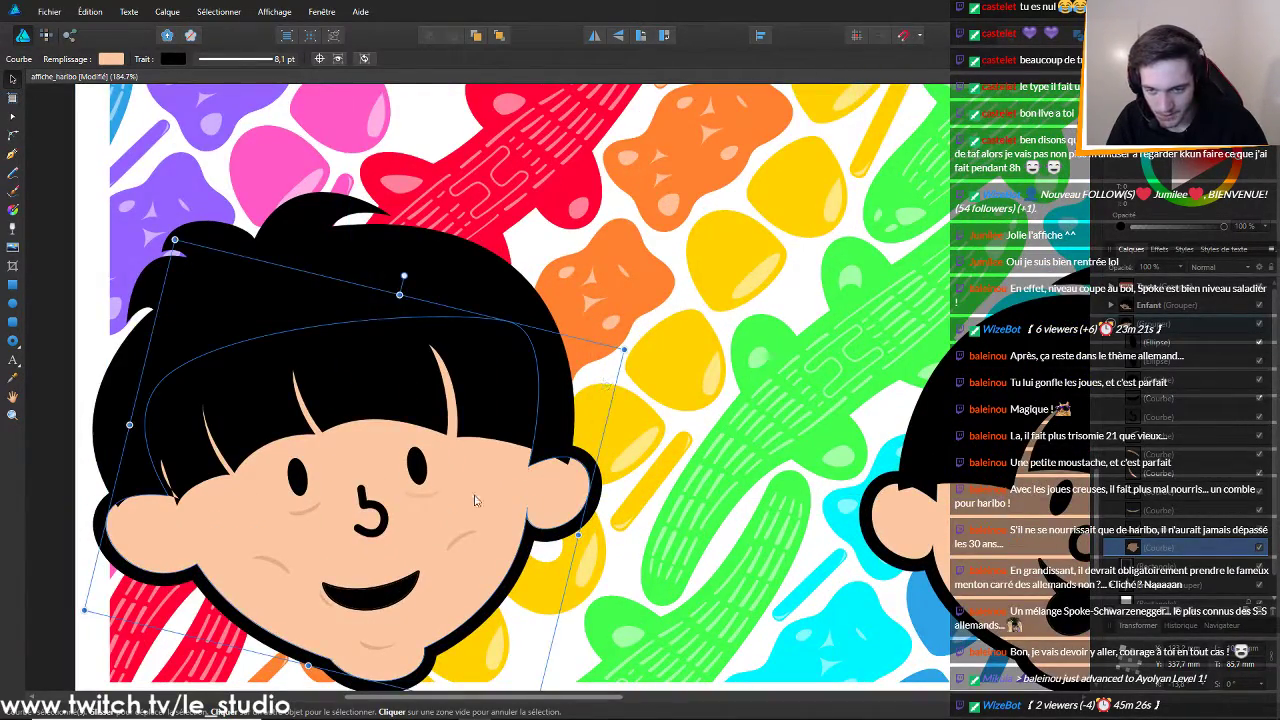
Fill the wrinkle under the left child's right-hand eye with the colour sampled from the wrinkle under the other eye
scroll(497, 486, "up", 4)
left_click(450, 470)
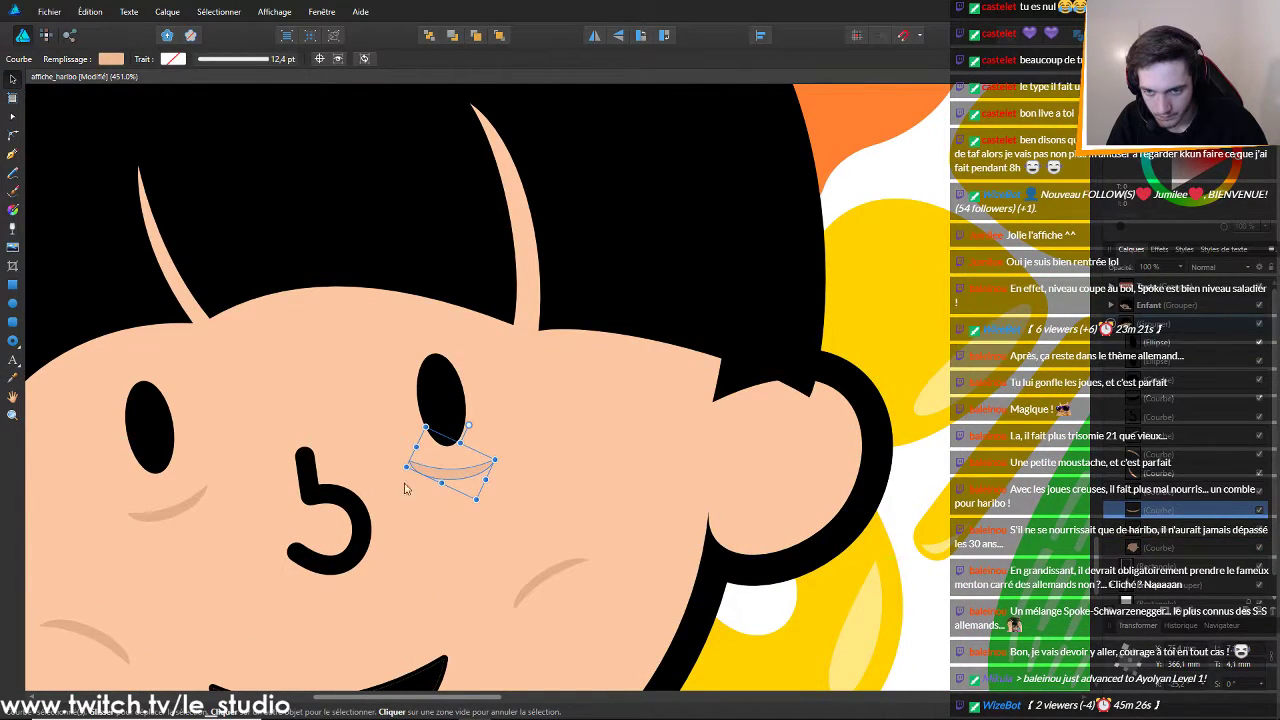
scroll(515, 368, "down", 3)
scroll(412, 428, "up", 5)
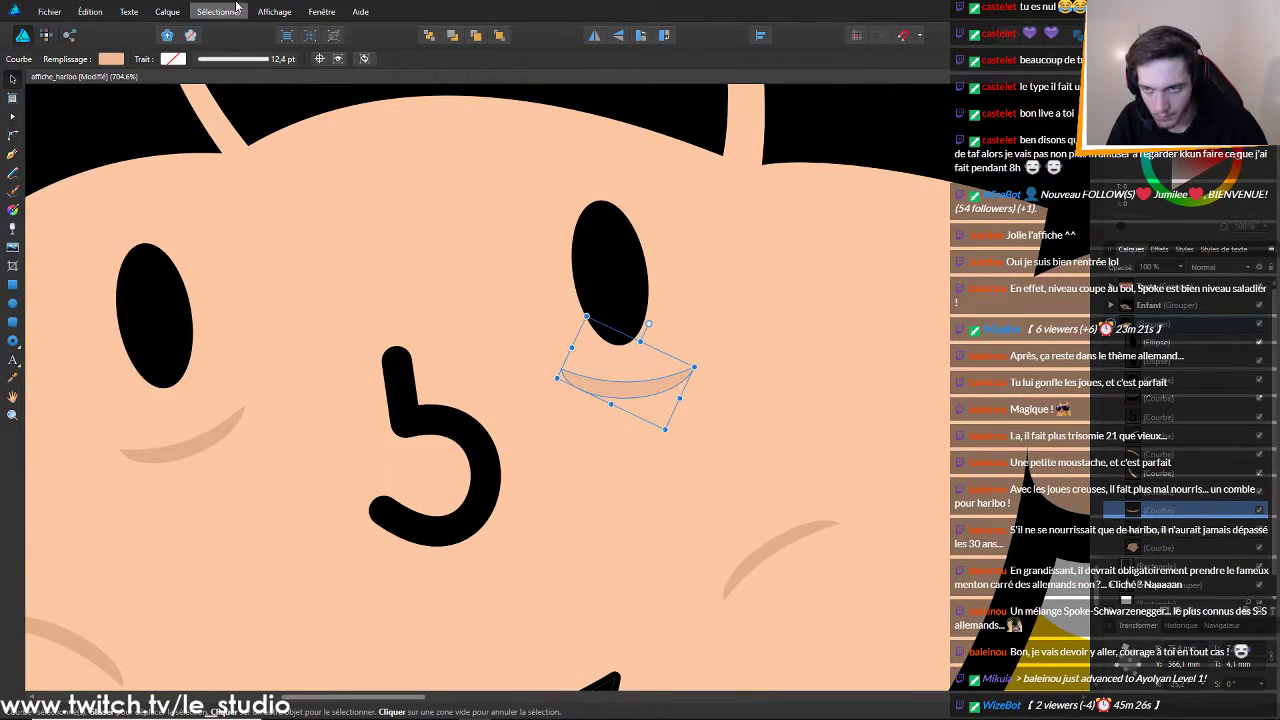
left_click(123, 62)
left_click_drag(201, 84, 183, 447)
left_click(203, 85)
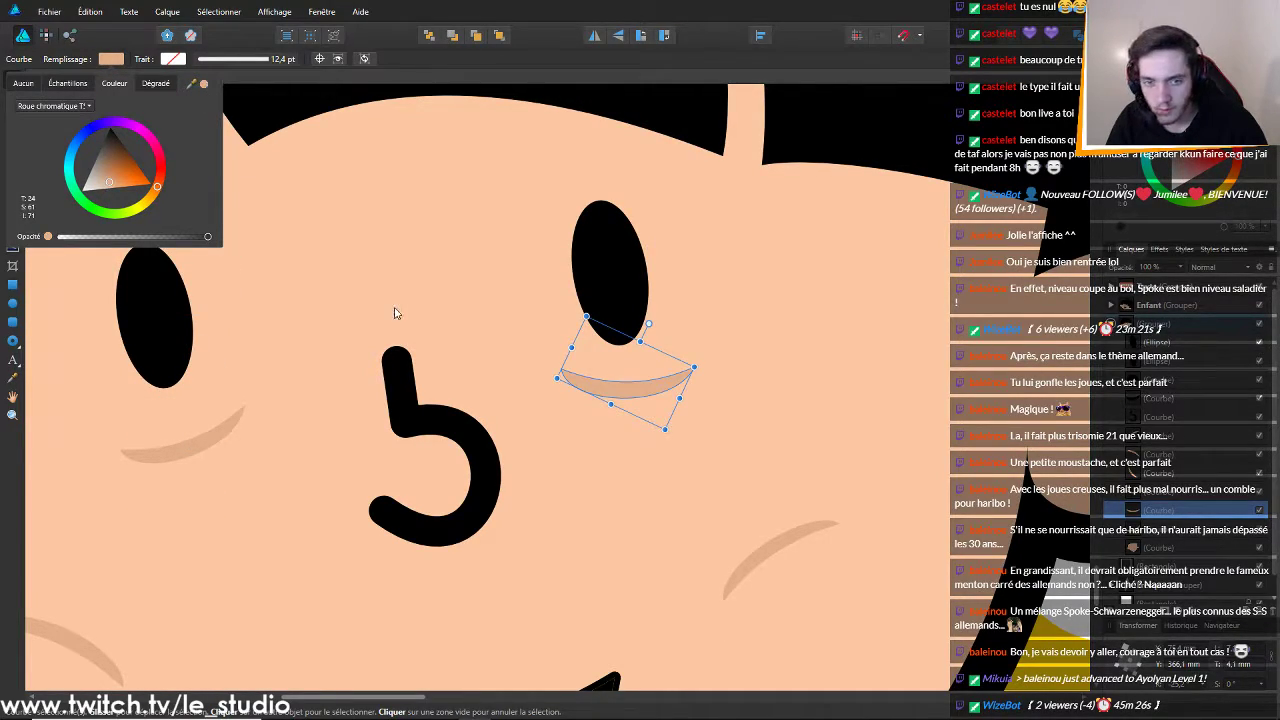
left_click(440, 443)
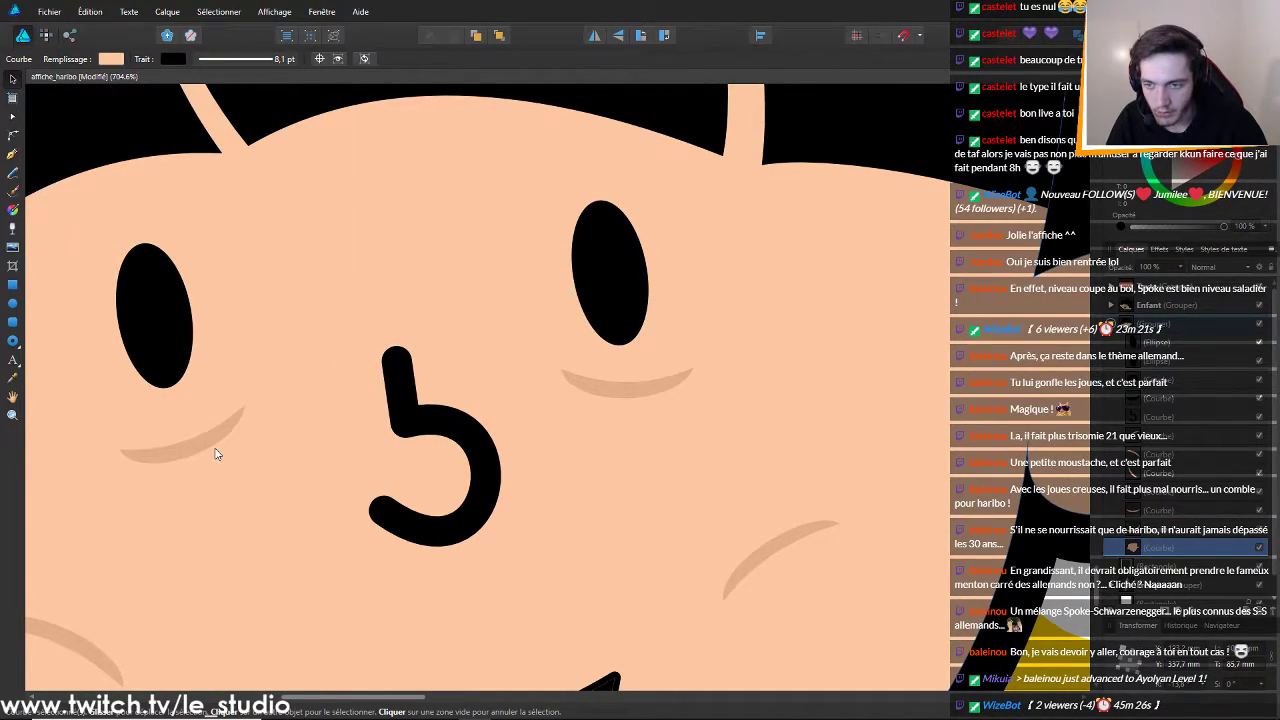
Compare both children's faces in the full poster view to judge the effect of the left child's wrinkles
scroll(223, 449, "down", 10)
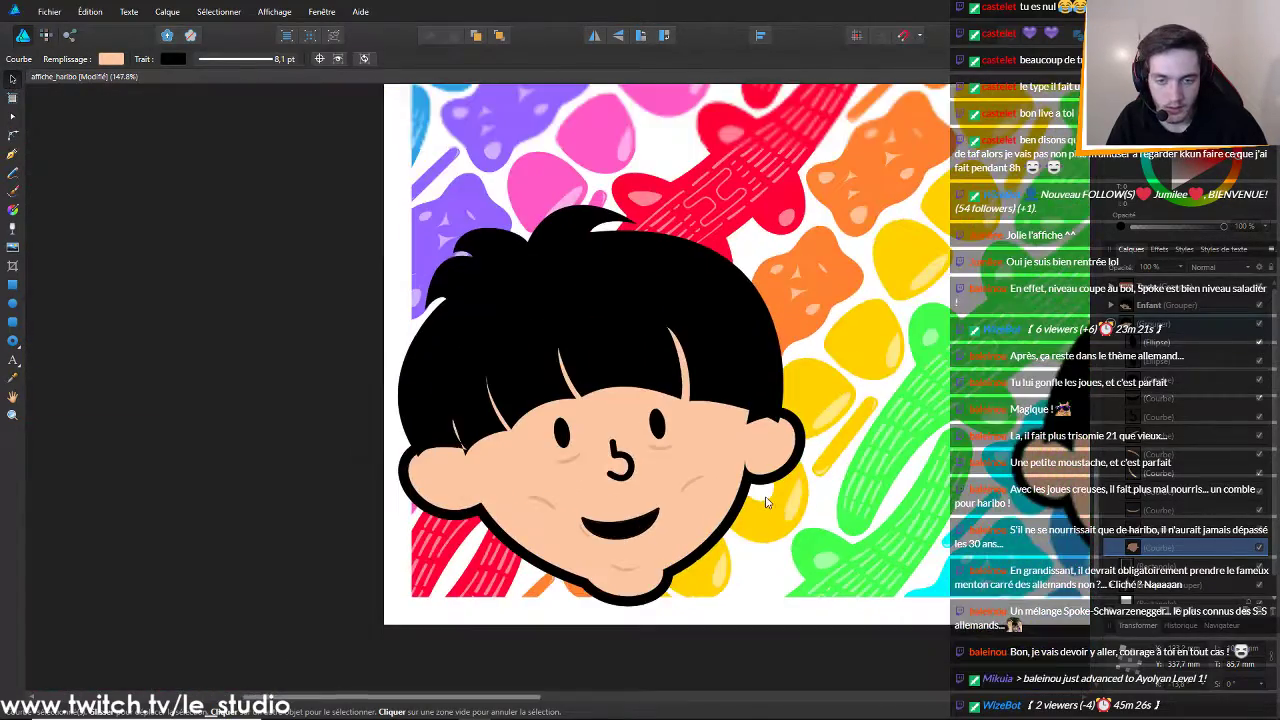
scroll(702, 530, "down", 2)
scroll(702, 530, "down", 2)
scroll(923, 536, "up", 4)
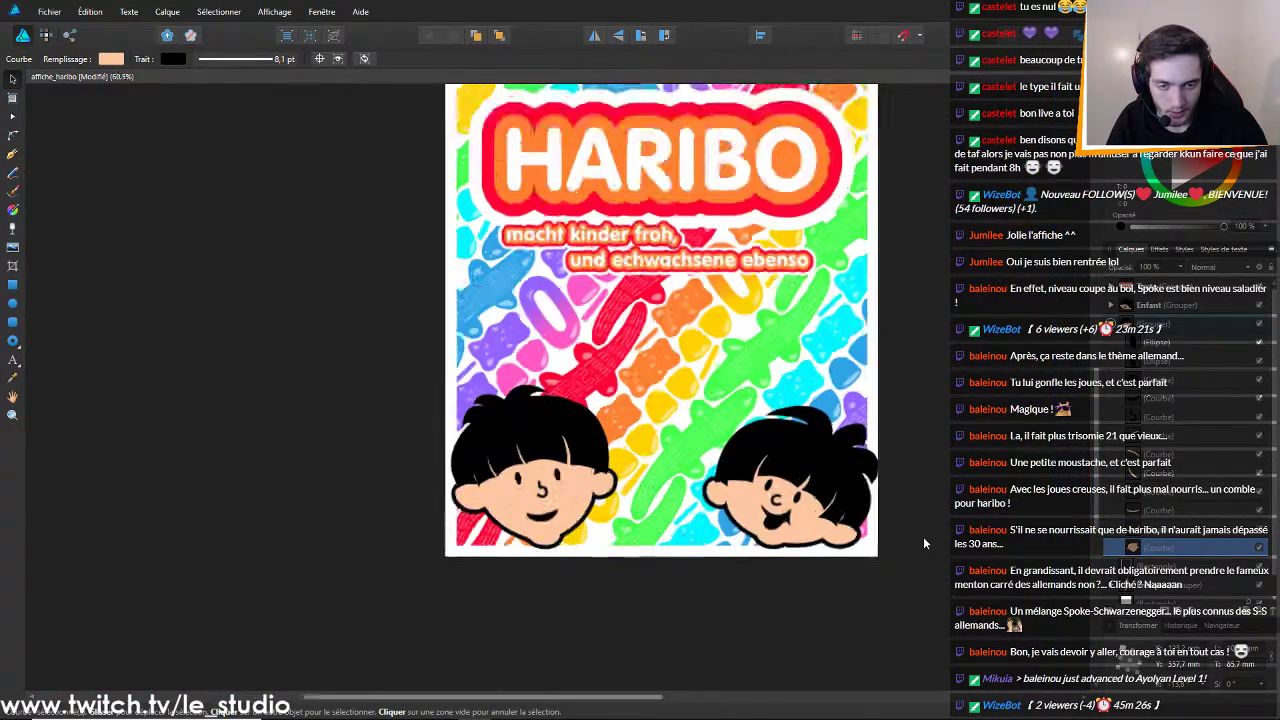
scroll(738, 533, "up", 4)
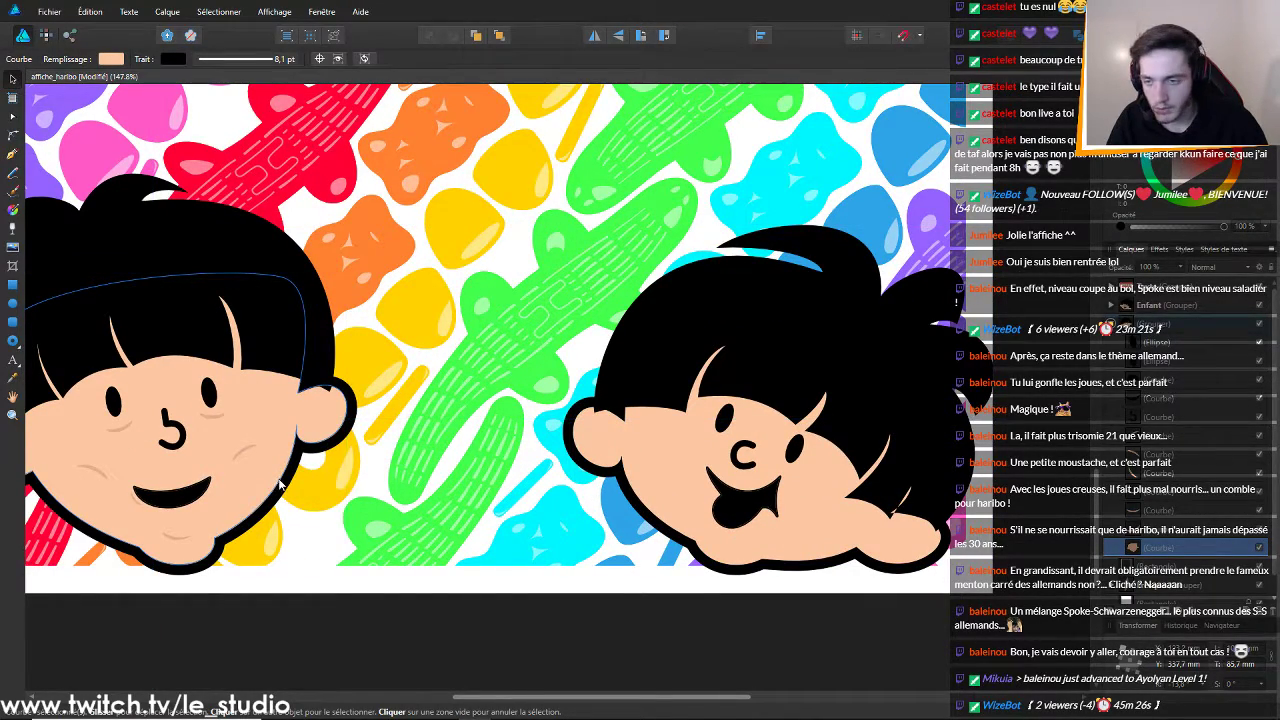
left_click(240, 485)
scroll(150, 465, "down", 4)
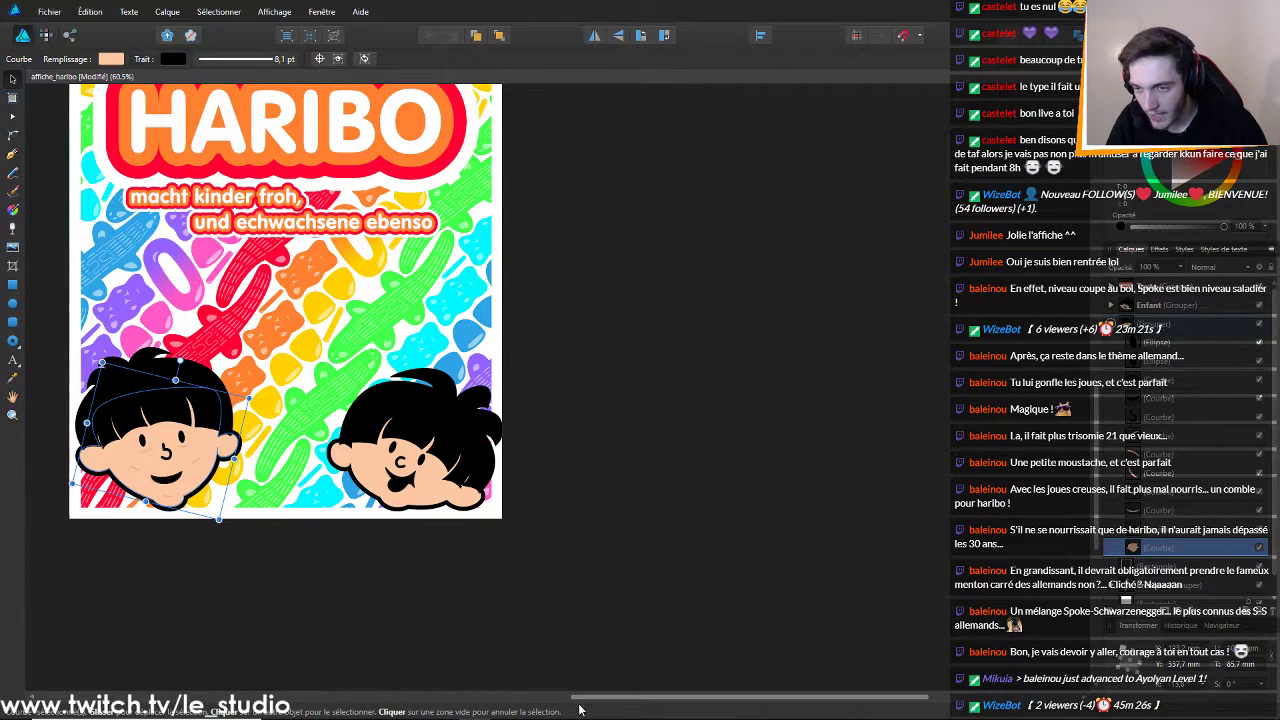
left_click_drag(567, 706, 383, 693)
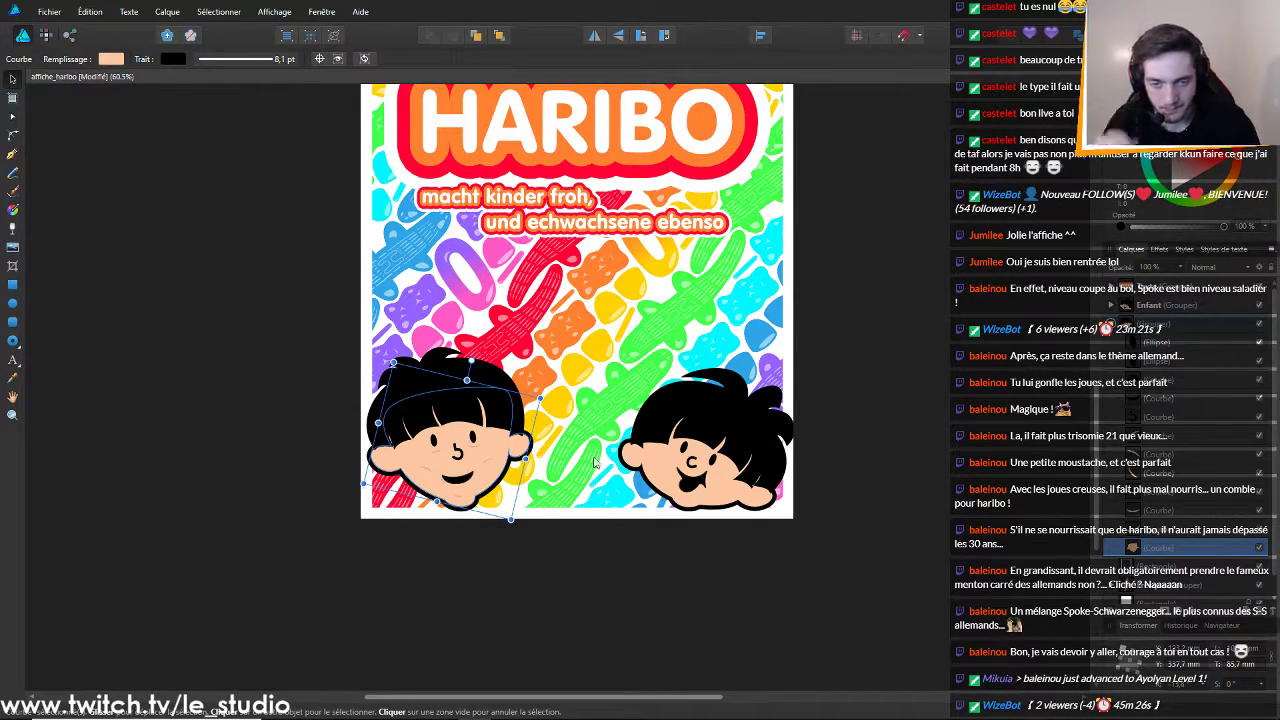
left_click(458, 488)
Copy the left child's right-hand cheek crease onto the right-hand ear and rotate it to stand steeply inside the ear
scroll(458, 488, "up", 10)
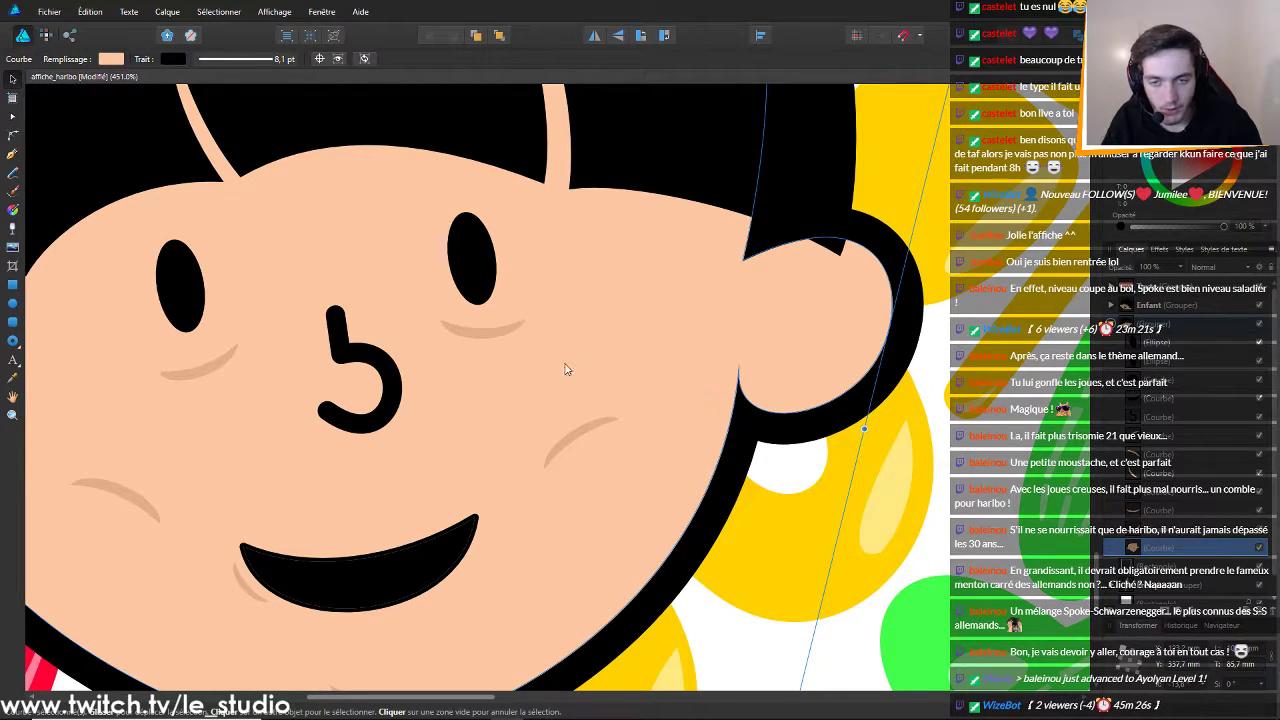
left_click(505, 334)
left_click(594, 421)
left_click_drag(577, 424, 743, 340)
key("ctrl+z")
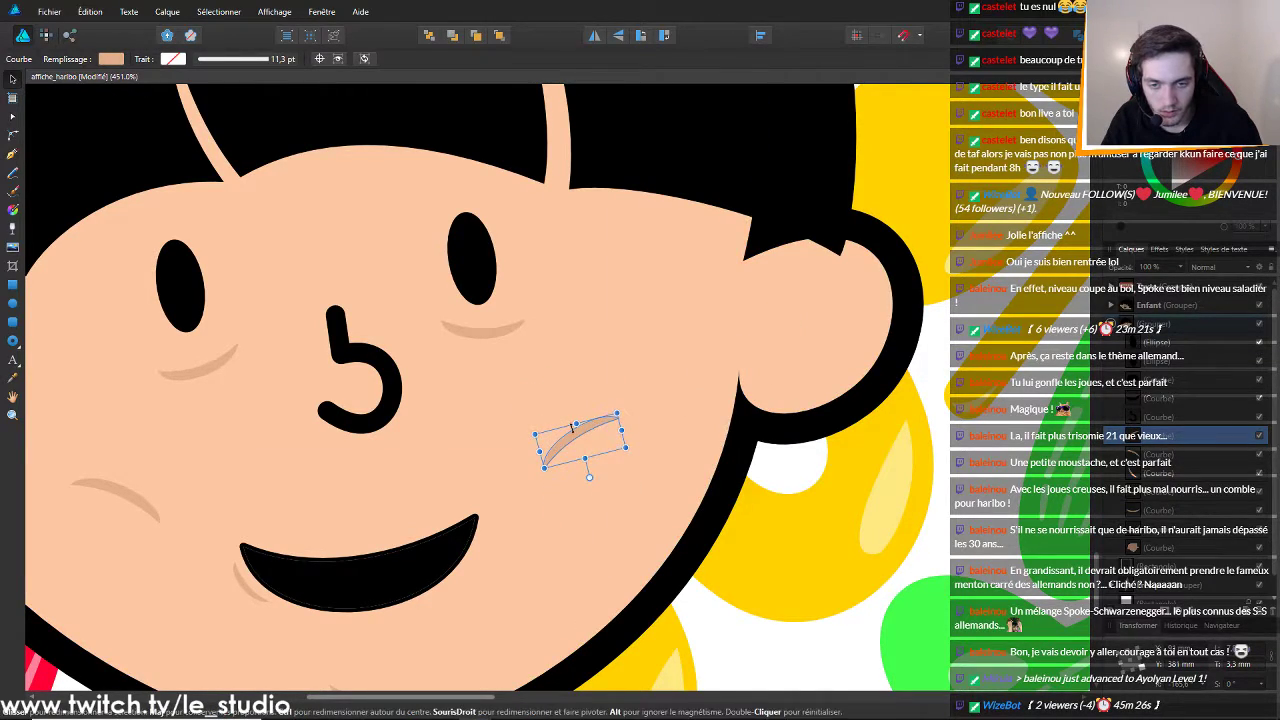
left_click_drag(597, 466, 779, 290)
key("ctrl+z")
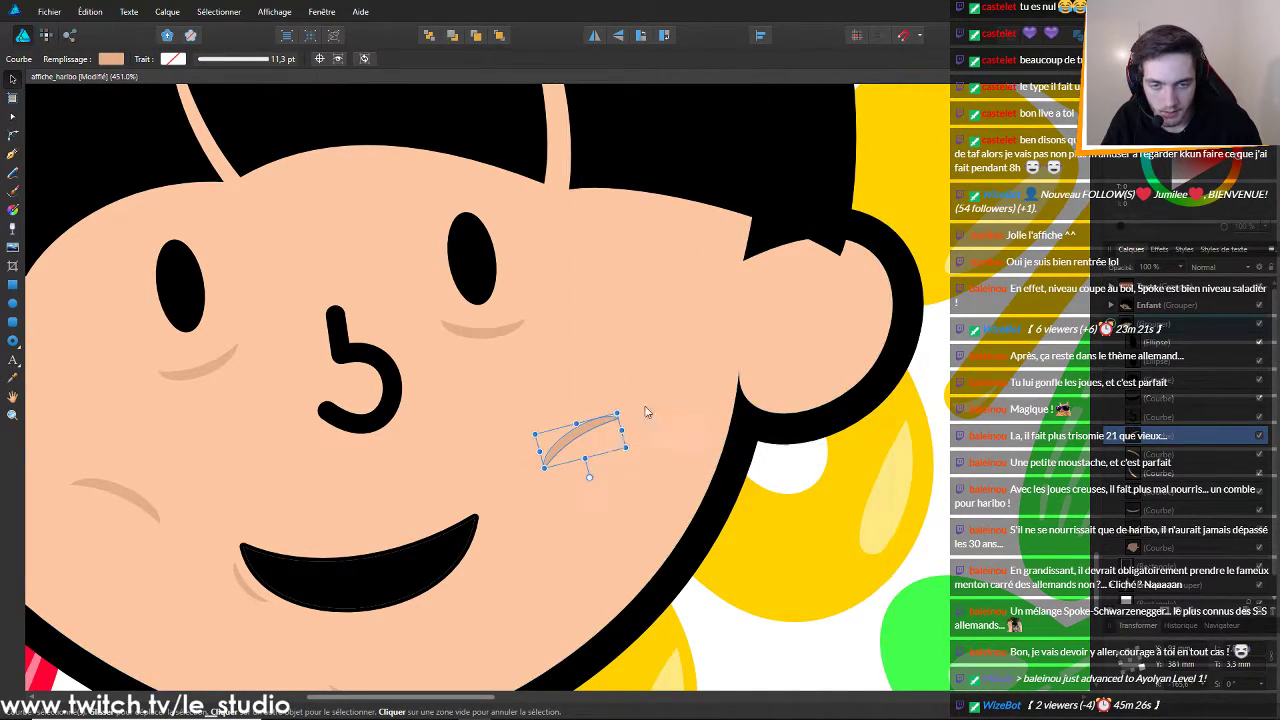
mouse_move(578, 434)
left_mouse_down()
mouse_move(728, 369)
mouse_move(792, 314)
left_mouse_up()
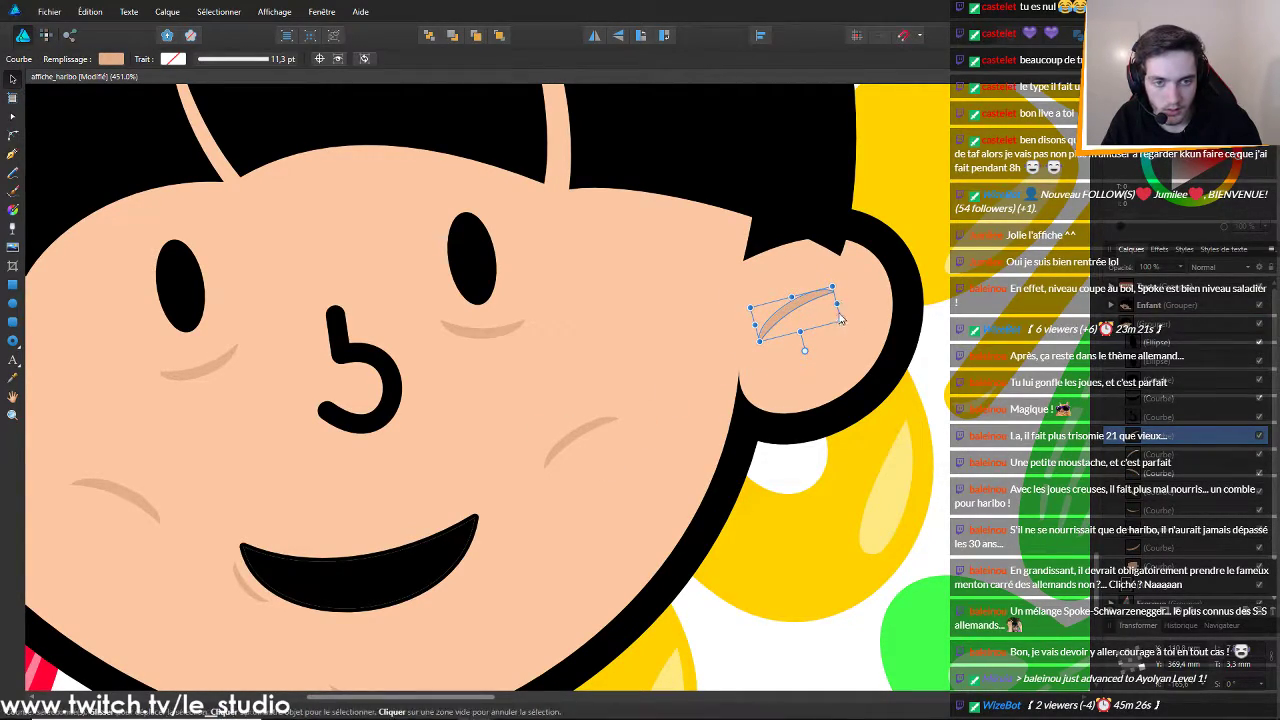
mouse_move(804, 350)
left_mouse_down()
mouse_move(771, 354)
mouse_move(766, 258)
mouse_move(725, 257)
left_mouse_up()
scroll(574, 450, "down", 6)
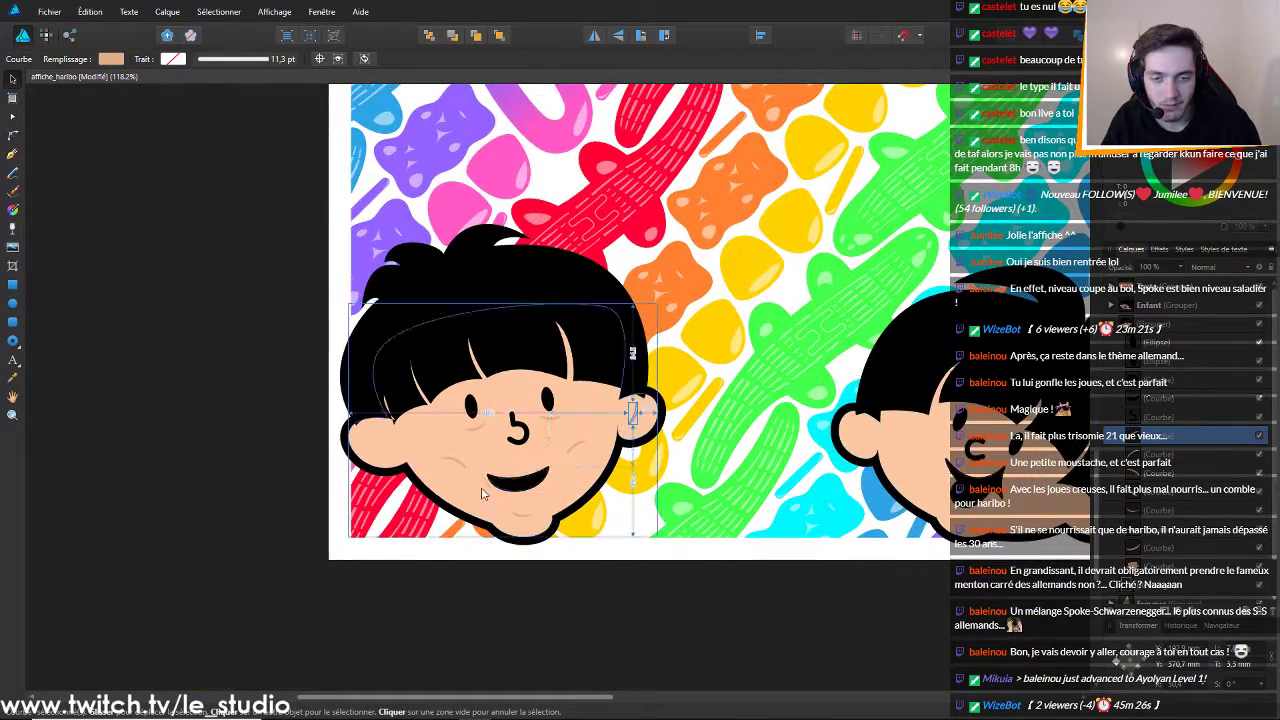
Reshape the ear crease by moving its upper node outward and down and bending its curve into a flatter arc
scroll(500, 488, "up", 10)
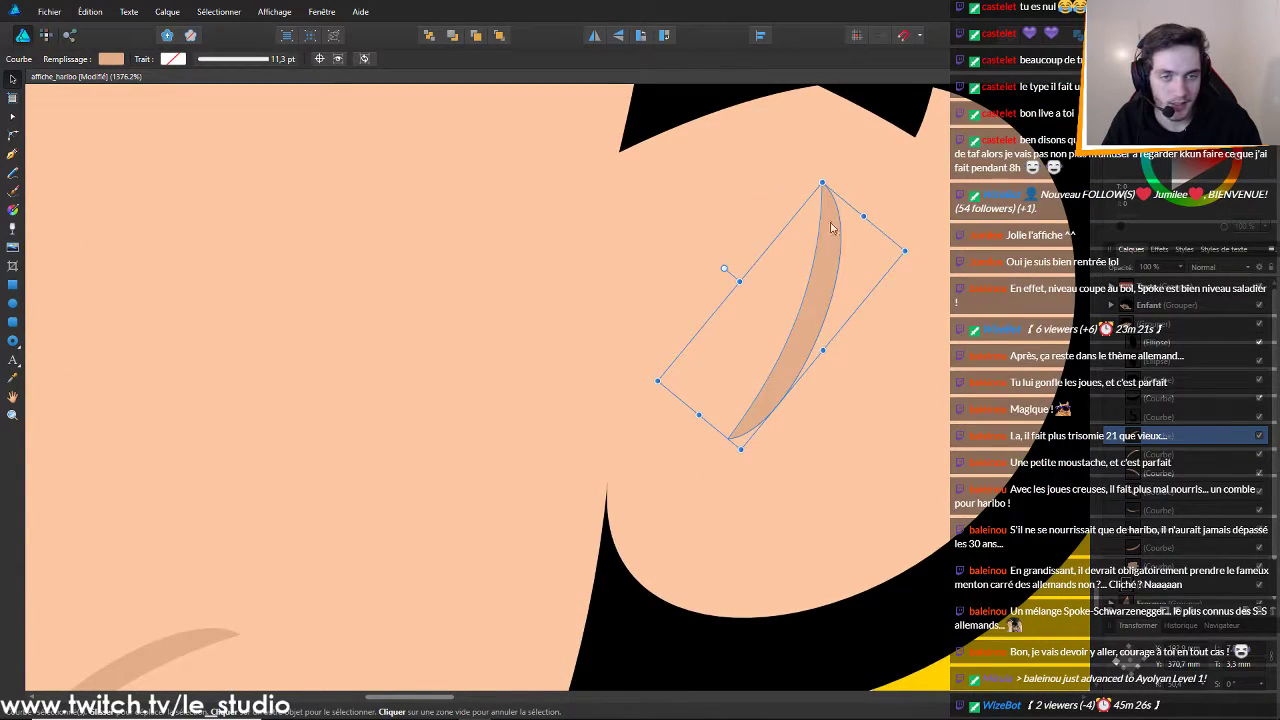
left_click(12, 115)
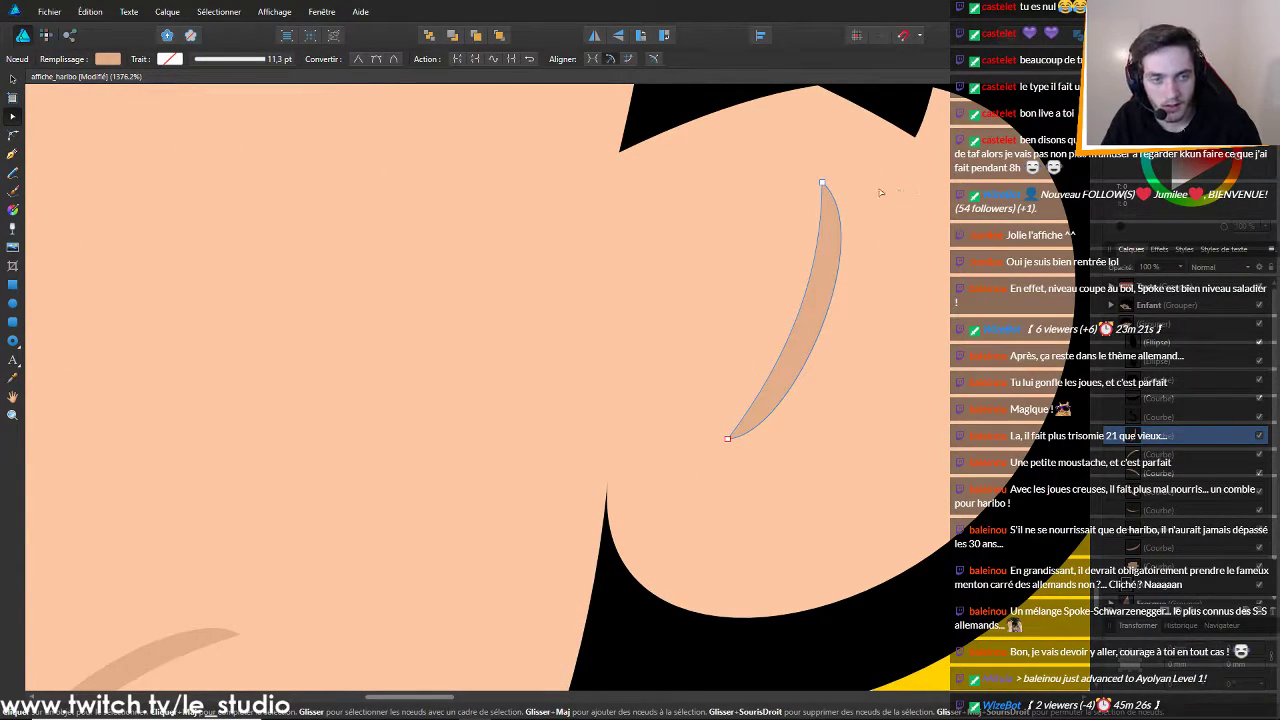
mouse_move(822, 184)
left_mouse_down()
mouse_move(849, 250)
mouse_move(936, 304)
mouse_move(920, 257)
mouse_move(871, 349)
mouse_move(964, 312)
left_mouse_up()
left_click_drag(793, 351, 811, 471)
left_click(980, 512)
scroll(980, 512, "down", 10)
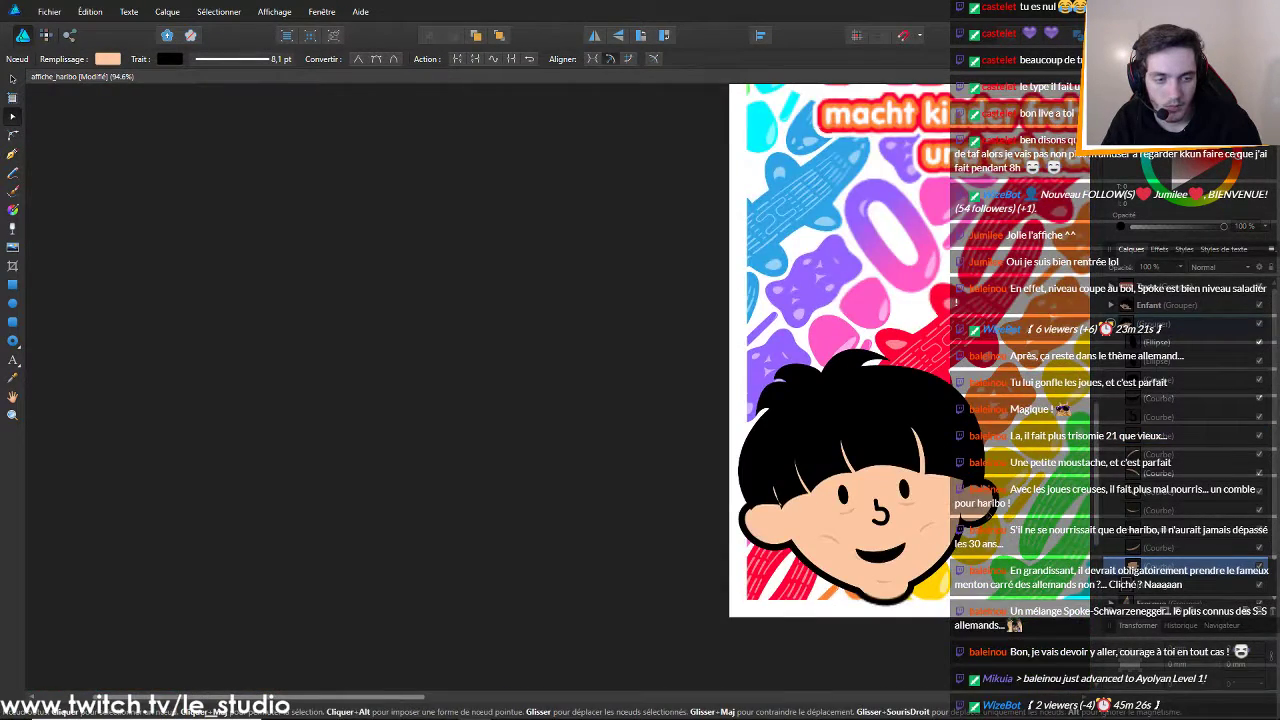
Place a copy of the reshaped ear crease higher in the same ear, just below the hair
scroll(920, 515, "up", 8)
left_click(835, 447)
left_click_drag(840, 448, 803, 348)
left_click(8, 80)
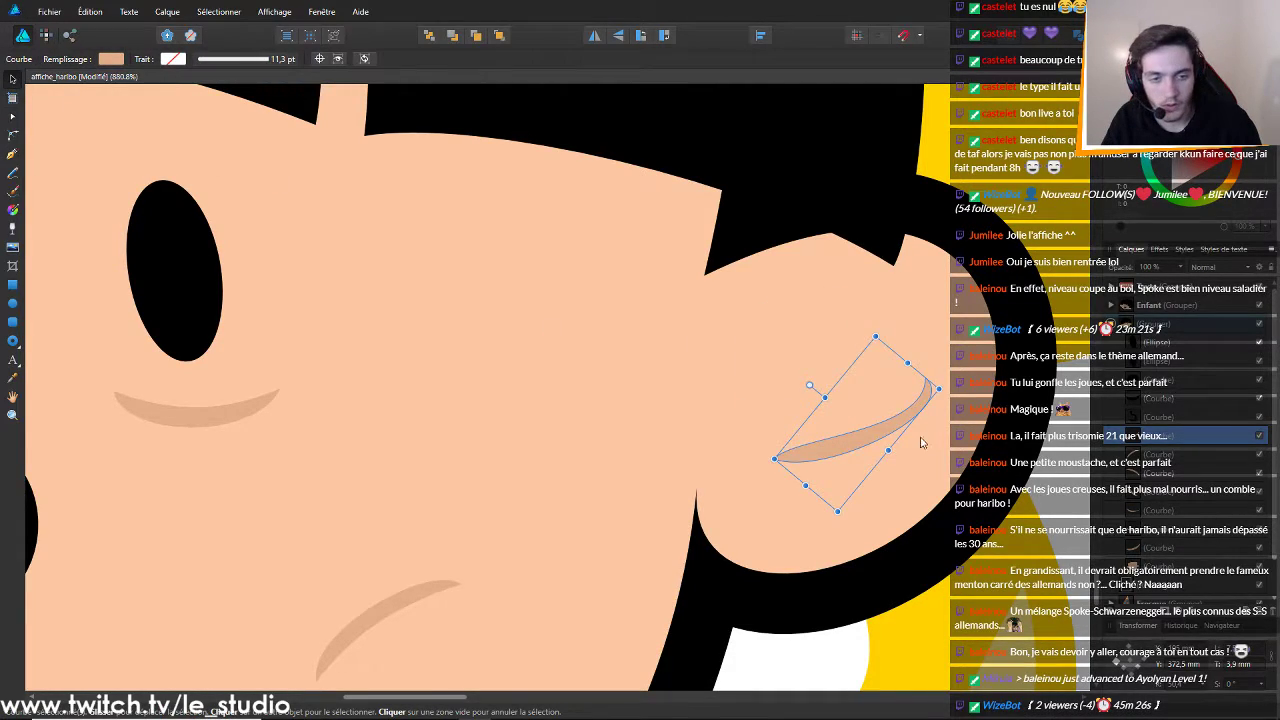
left_click_drag(851, 437, 802, 325)
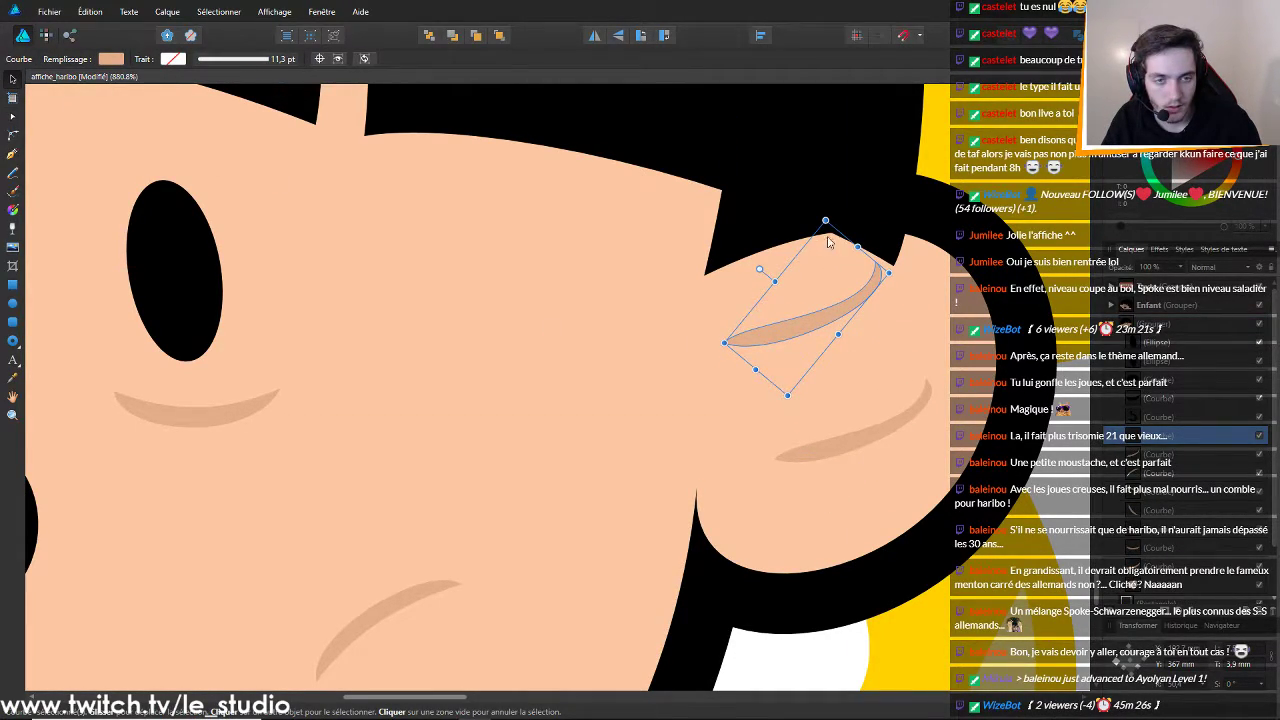
Rotate the upper ear crease so it stands steeply, shrink and flatten it slightly, and place it just above the lower crease
left_click_drag(825, 218, 857, 390)
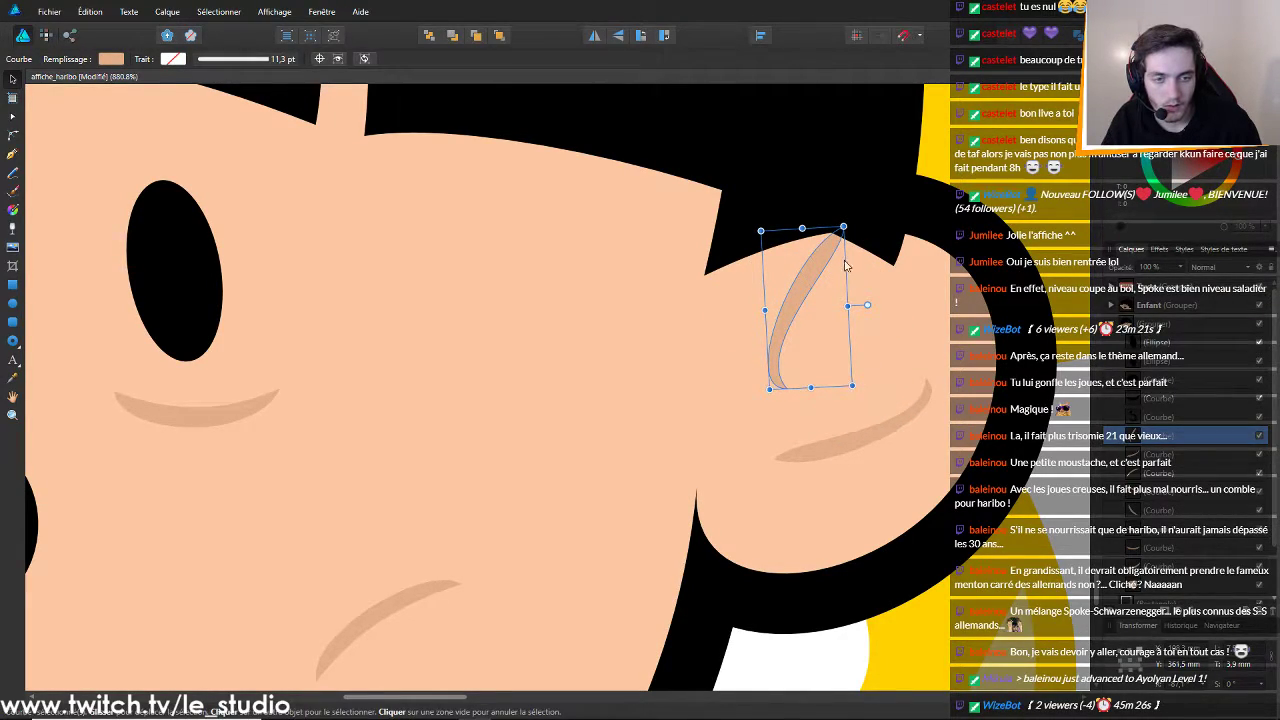
mouse_move(843, 228)
left_mouse_down()
mouse_move(820, 299)
mouse_move(866, 346)
mouse_move(911, 273)
left_mouse_up()
mouse_move(880, 315)
left_mouse_down()
mouse_move(850, 314)
mouse_move(850, 331)
left_mouse_up()
left_click(734, 495)
scroll(918, 470, "down", 12)
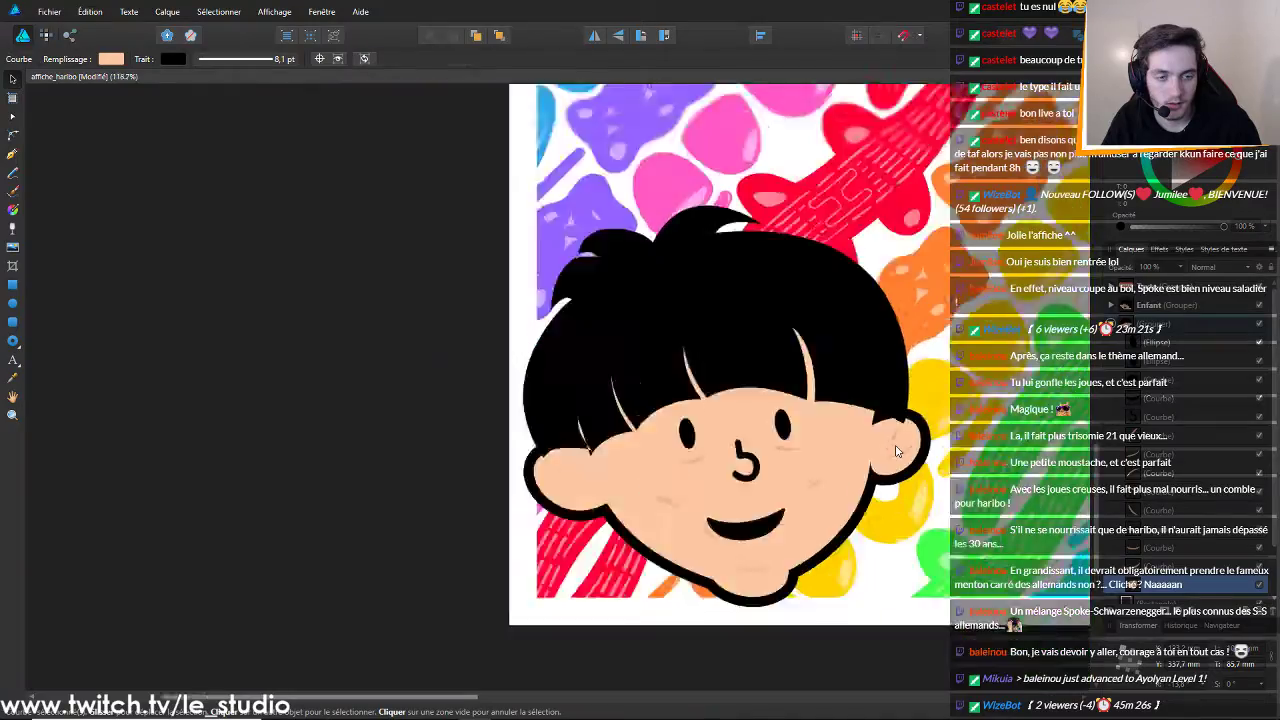
scroll(719, 355, "up", 12)
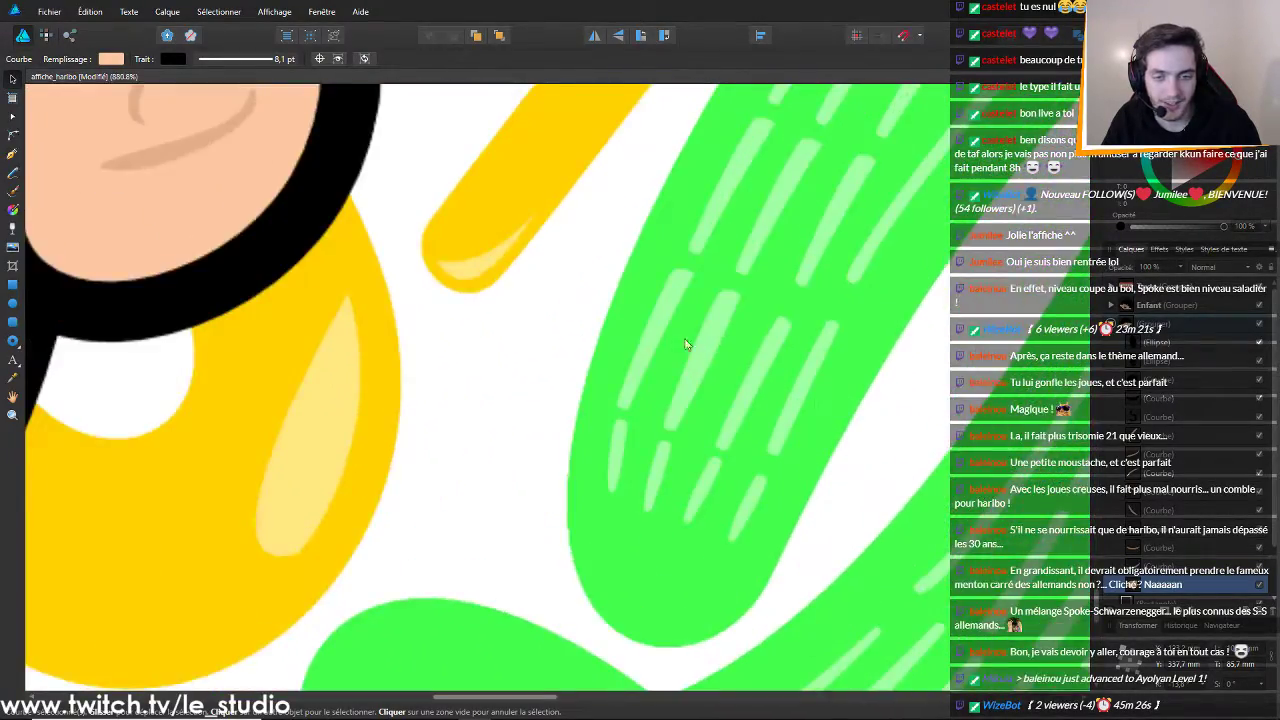
scroll(199, 347, "up", 1)
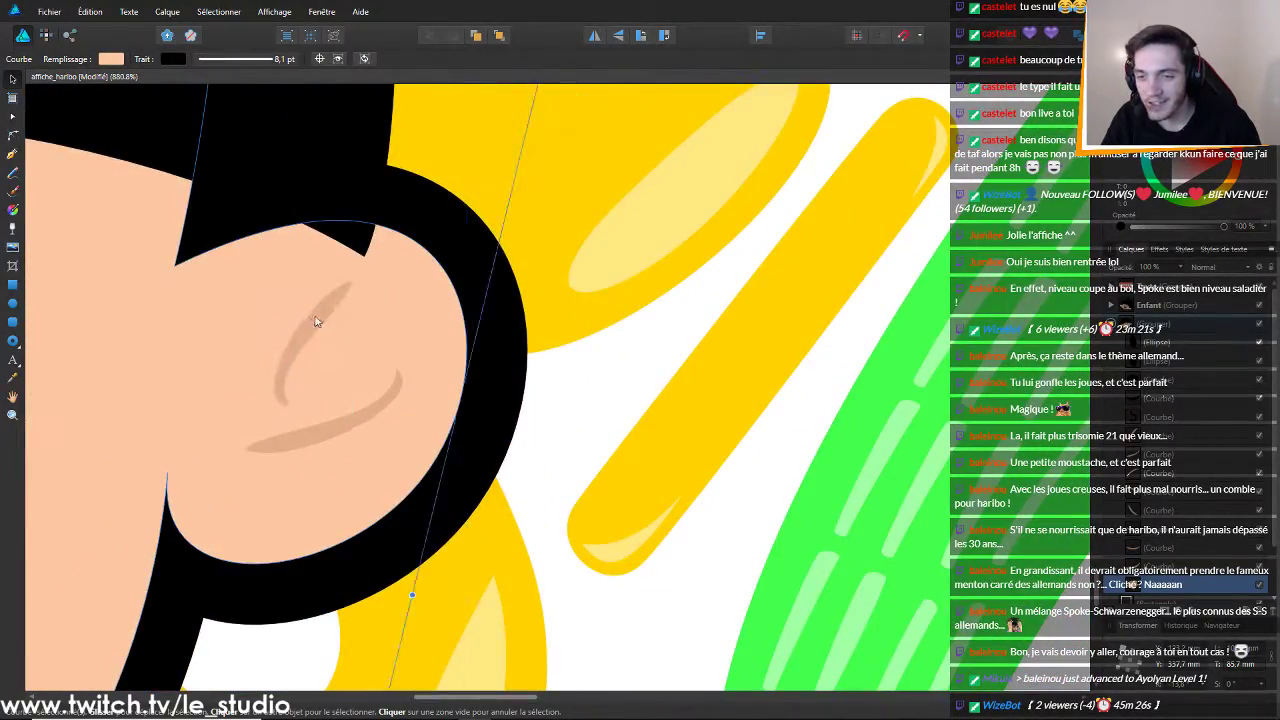
left_click(314, 323)
left_click_drag(346, 292, 347, 313)
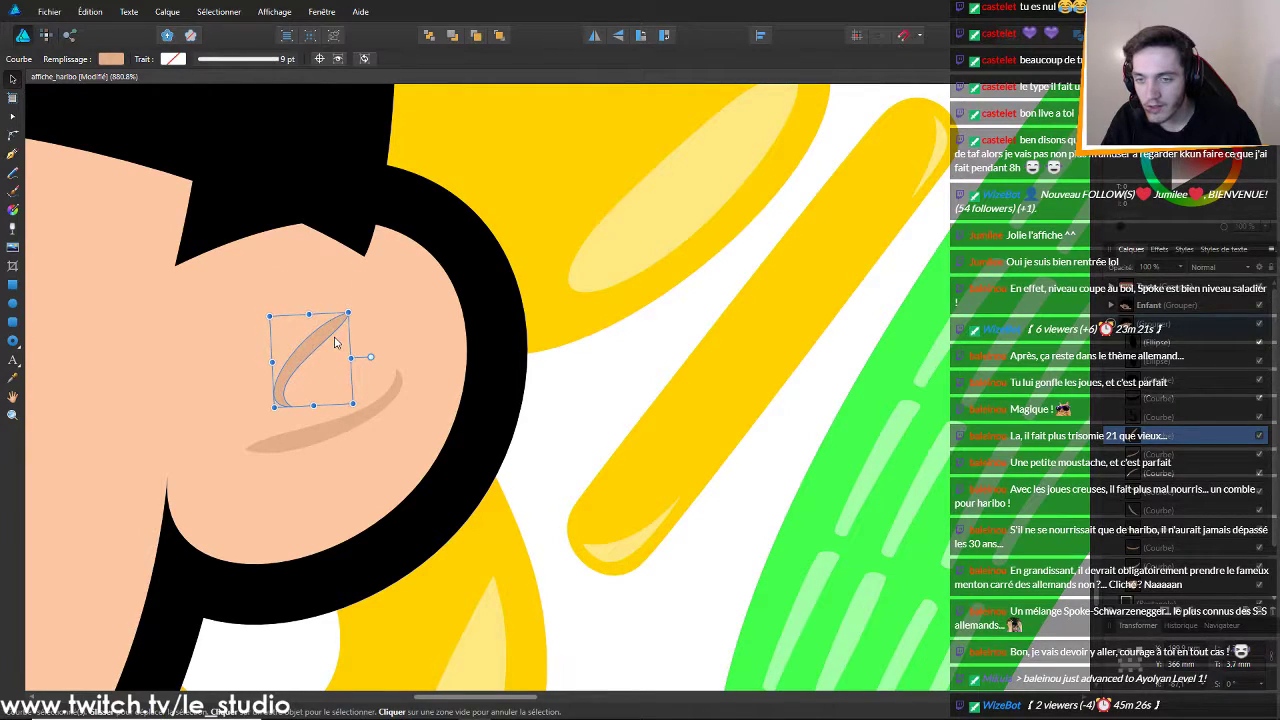
left_click_drag(297, 376, 298, 375)
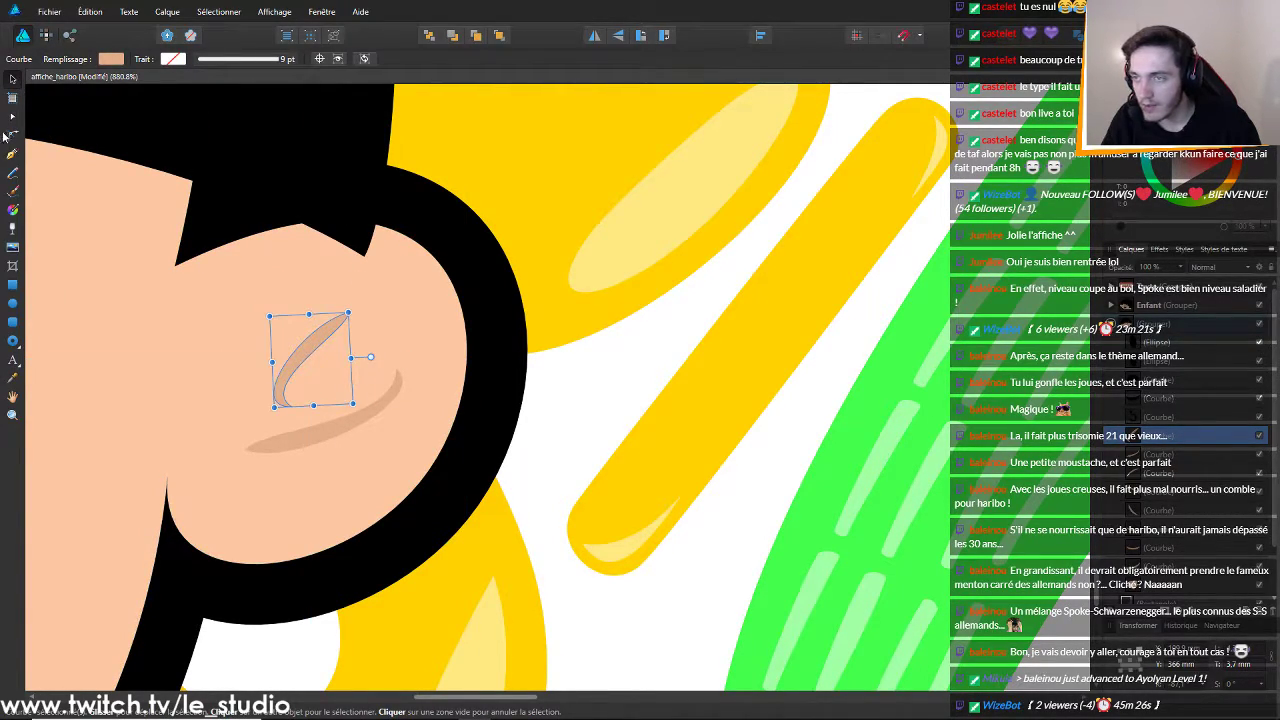
Reshape the upper ear crease into a rounded C-shaped arc by moving its end nodes and curve handles
left_click(13, 117)
left_click(285, 402)
left_click_drag(285, 402, 320, 406)
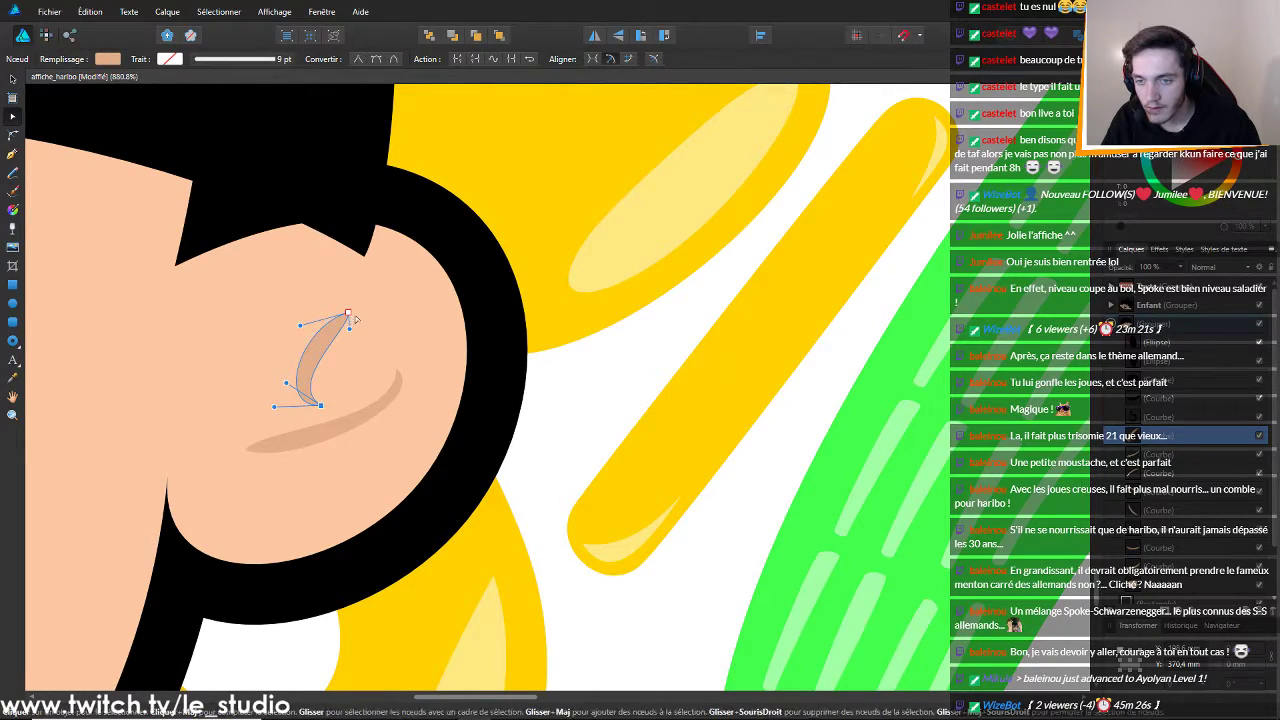
left_click_drag(348, 316, 273, 307)
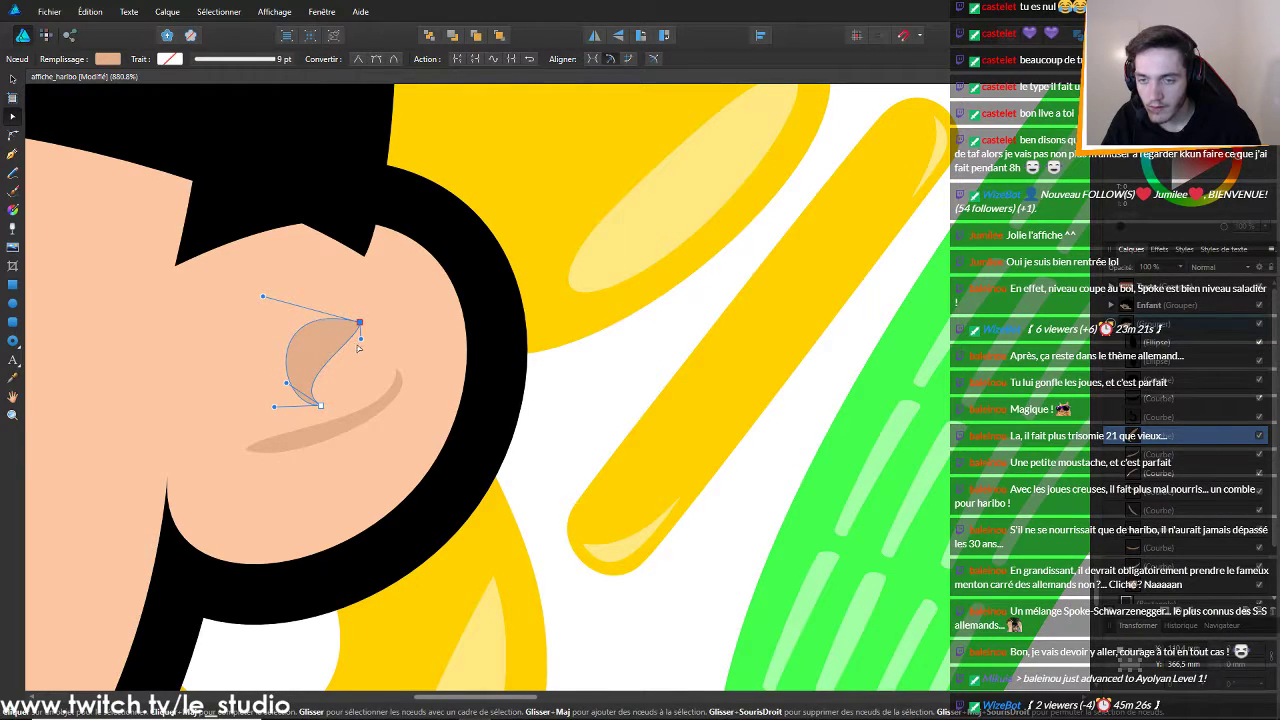
left_click_drag(356, 340, 297, 331)
scroll(502, 424, "down", 7)
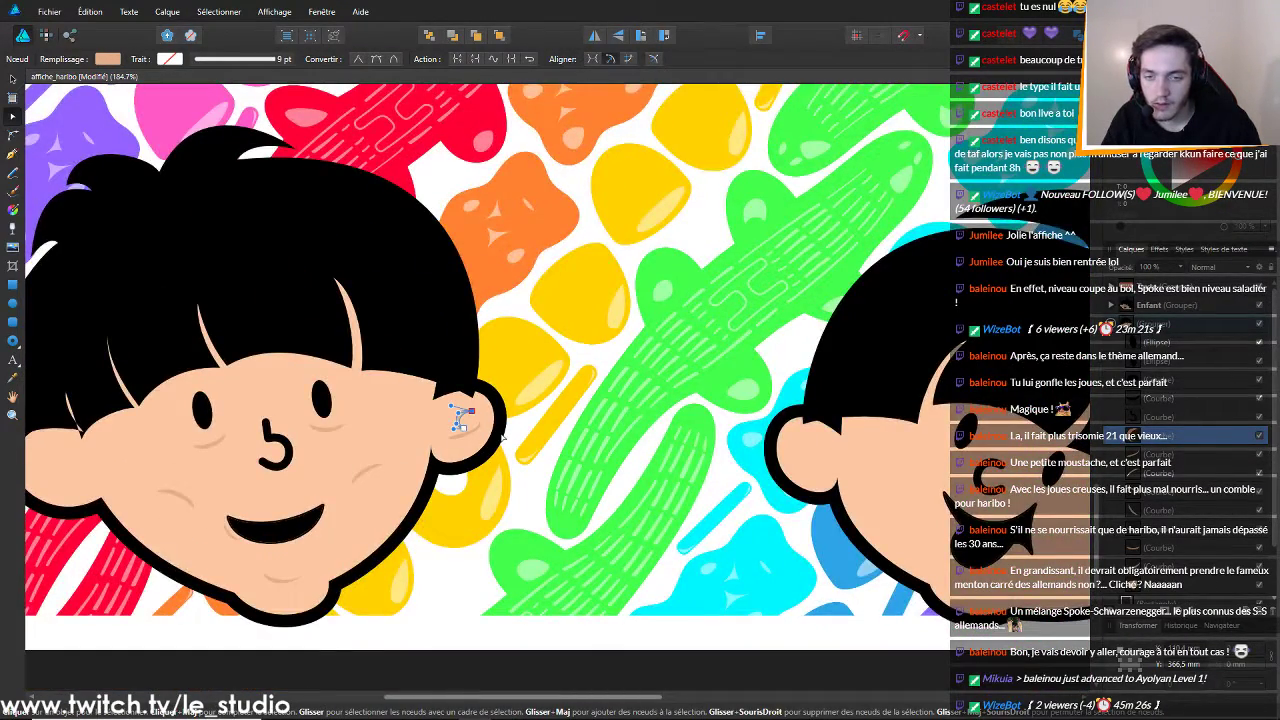
left_click(638, 550)
scroll(639, 551, "down", 7)
Reshape the lower ear crease into a shorter hook by moving its outer end inward beneath the C-shaped crease and adjusting its handles
scroll(483, 455, "up", 10)
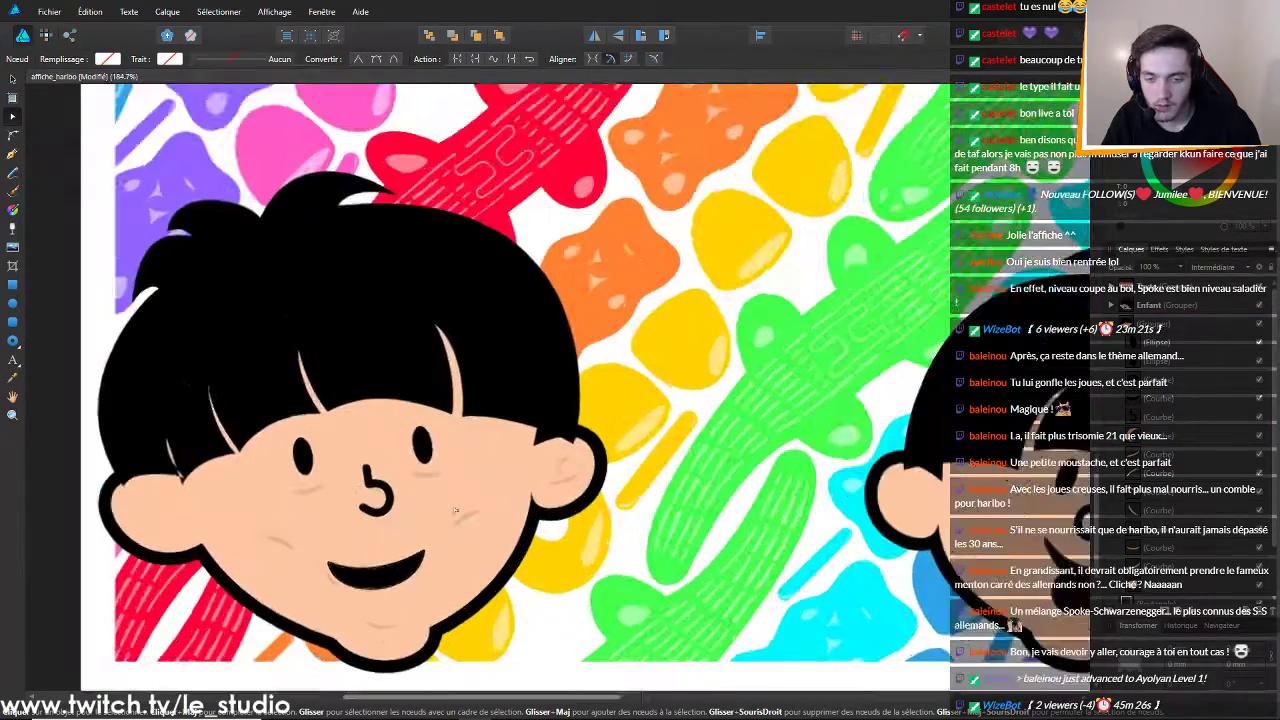
scroll(478, 434, "up", 3)
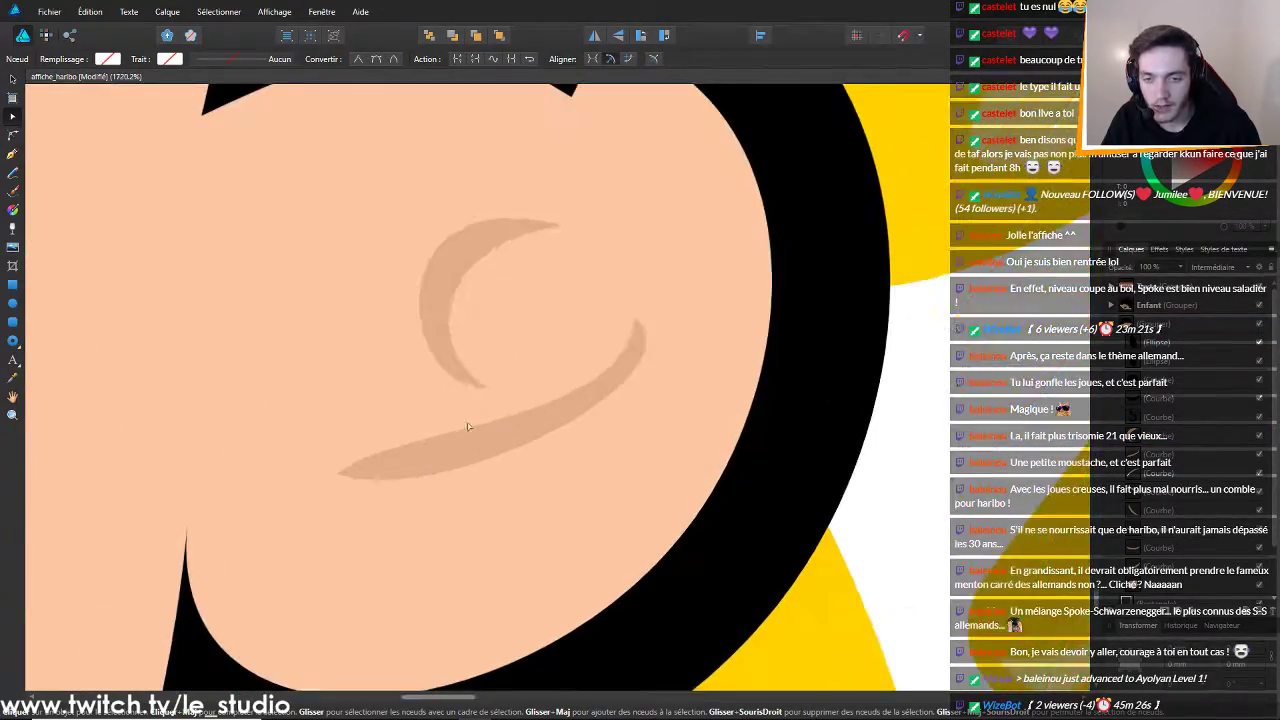
left_click(548, 413)
left_click(548, 413)
left_click_drag(640, 330, 530, 352)
left_click_drag(373, 430, 403, 445)
left_click_drag(484, 466, 487, 469)
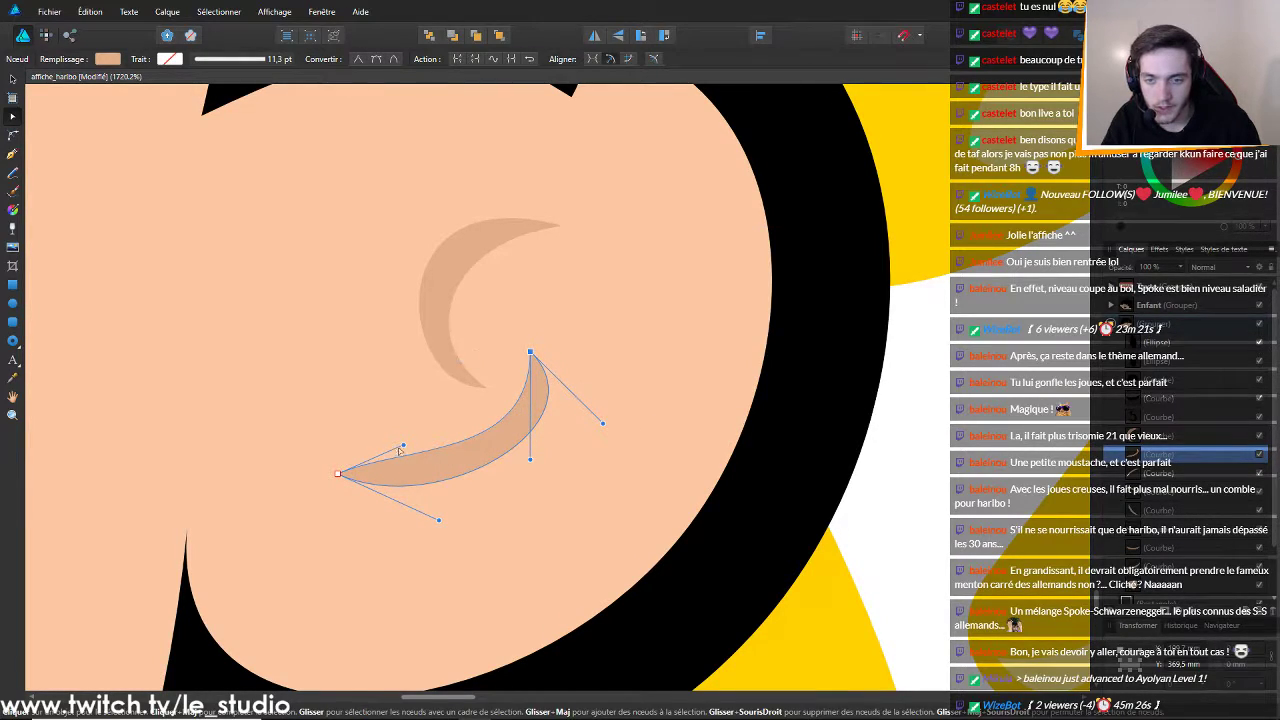
left_click_drag(401, 448, 408, 456)
left_click_drag(435, 520, 473, 501)
left_click(338, 474)
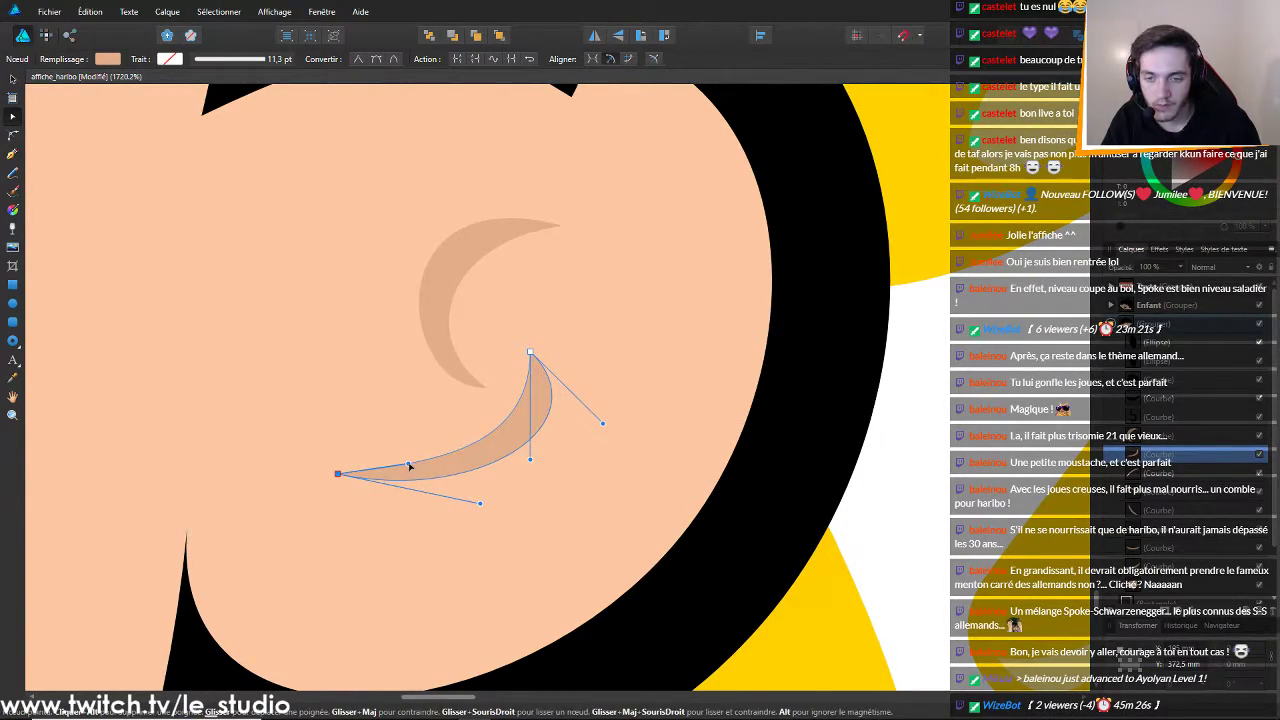
Review both children's faces on the poster, and switch to Chrome to examine the German coach and Captain Spock reference photos
key("ctrl+0")
left_click(877, 677)
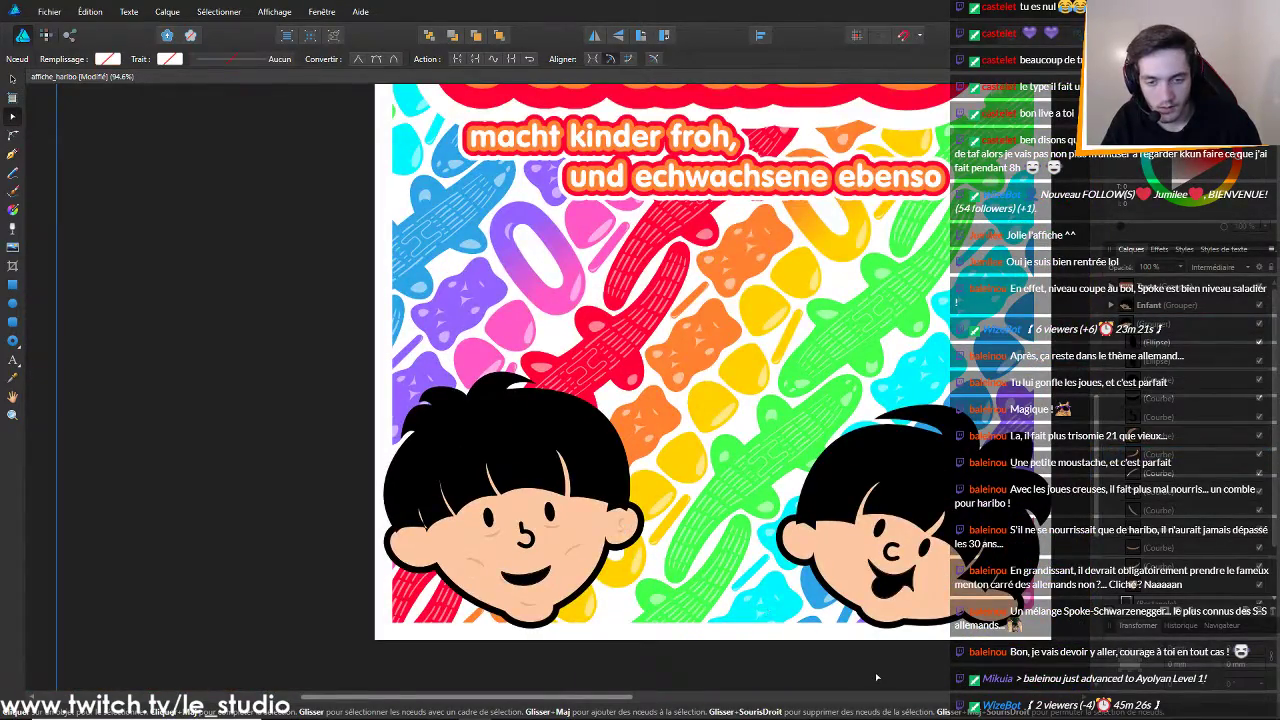
scroll(877, 677, "down", 3)
scroll(876, 675, "up", 4)
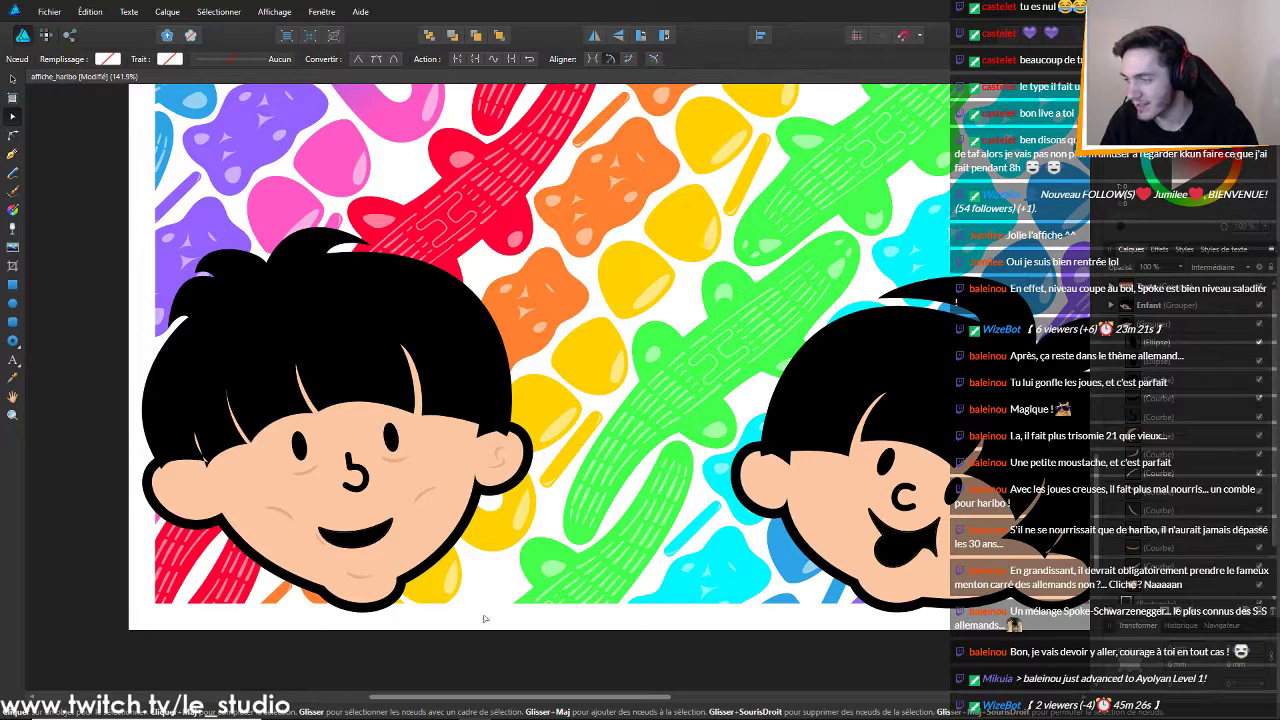
mouse_move(530, 716)
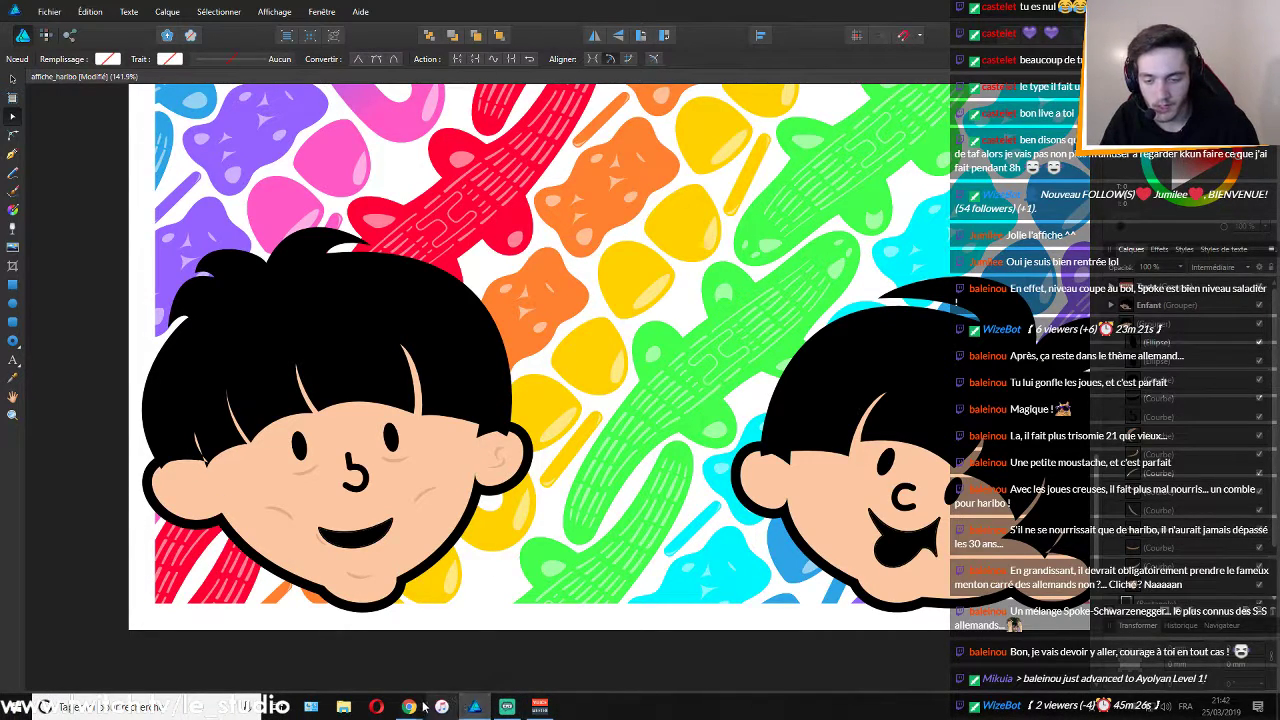
mouse_move(420, 706)
left_click(474, 634)
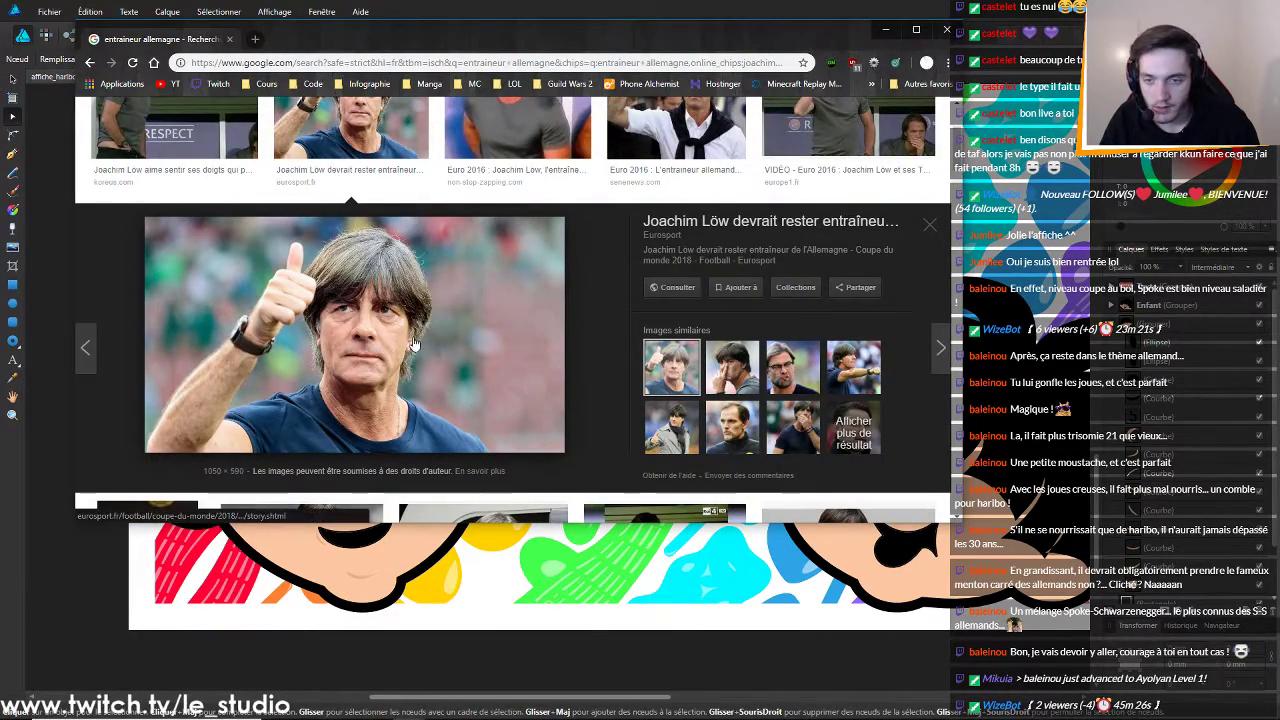
left_click(542, 543)
key("alt+Tab")
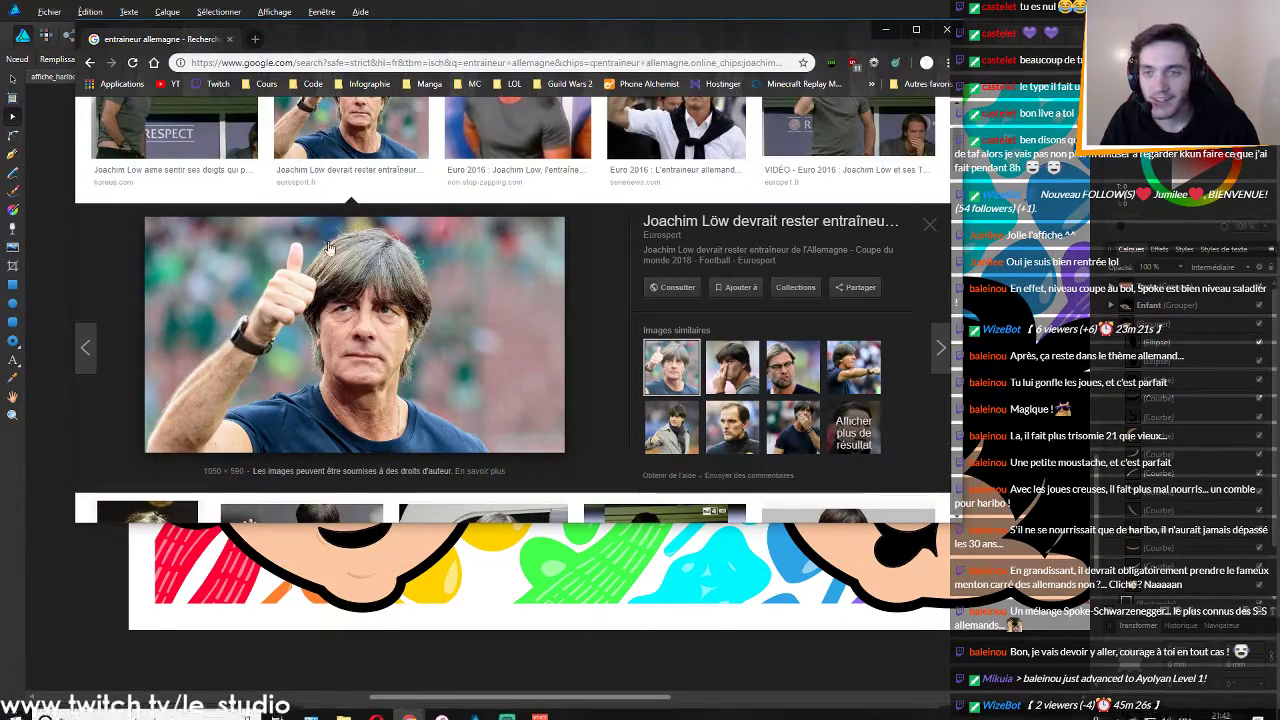
left_click(410, 706)
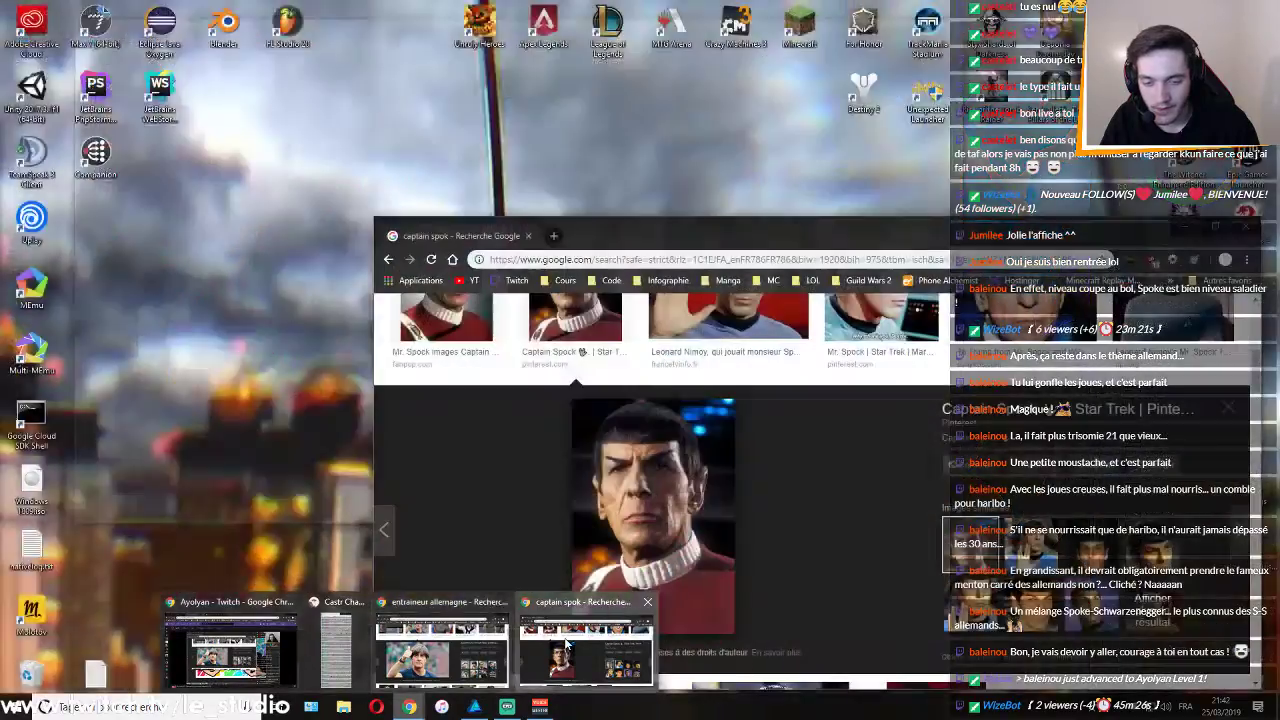
left_click(585, 648)
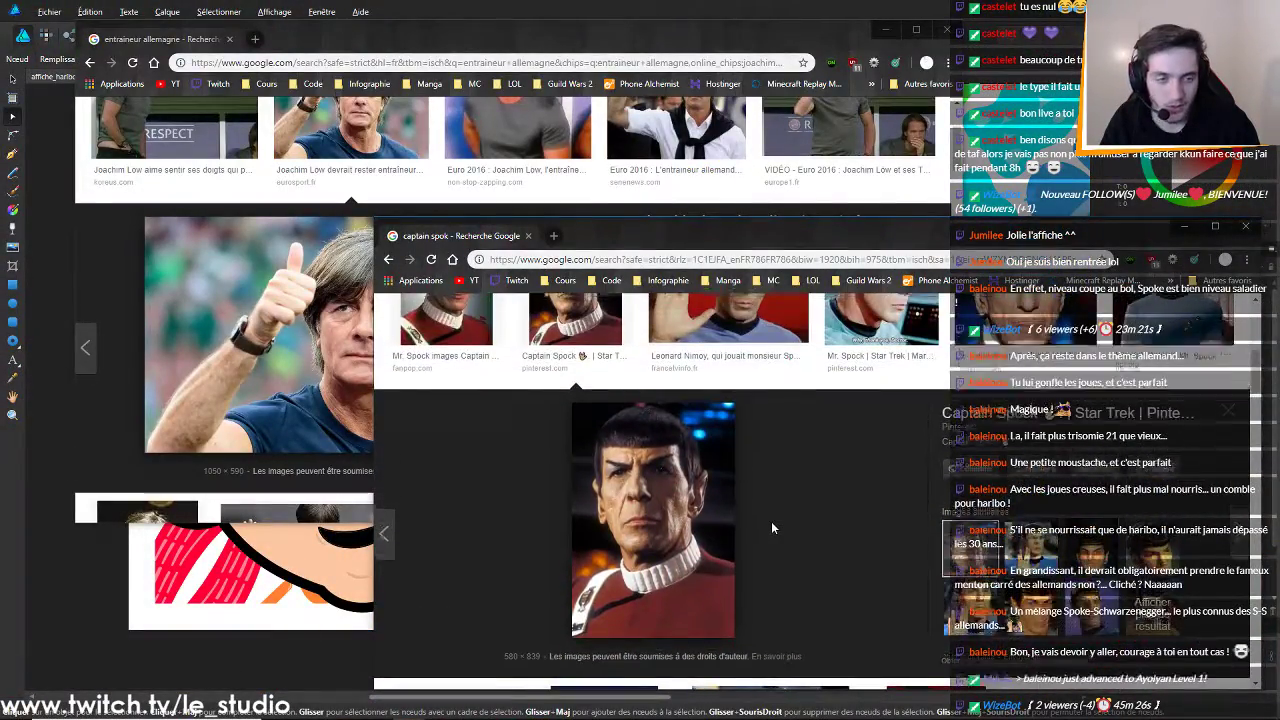
scroll(771, 521, "up", 5)
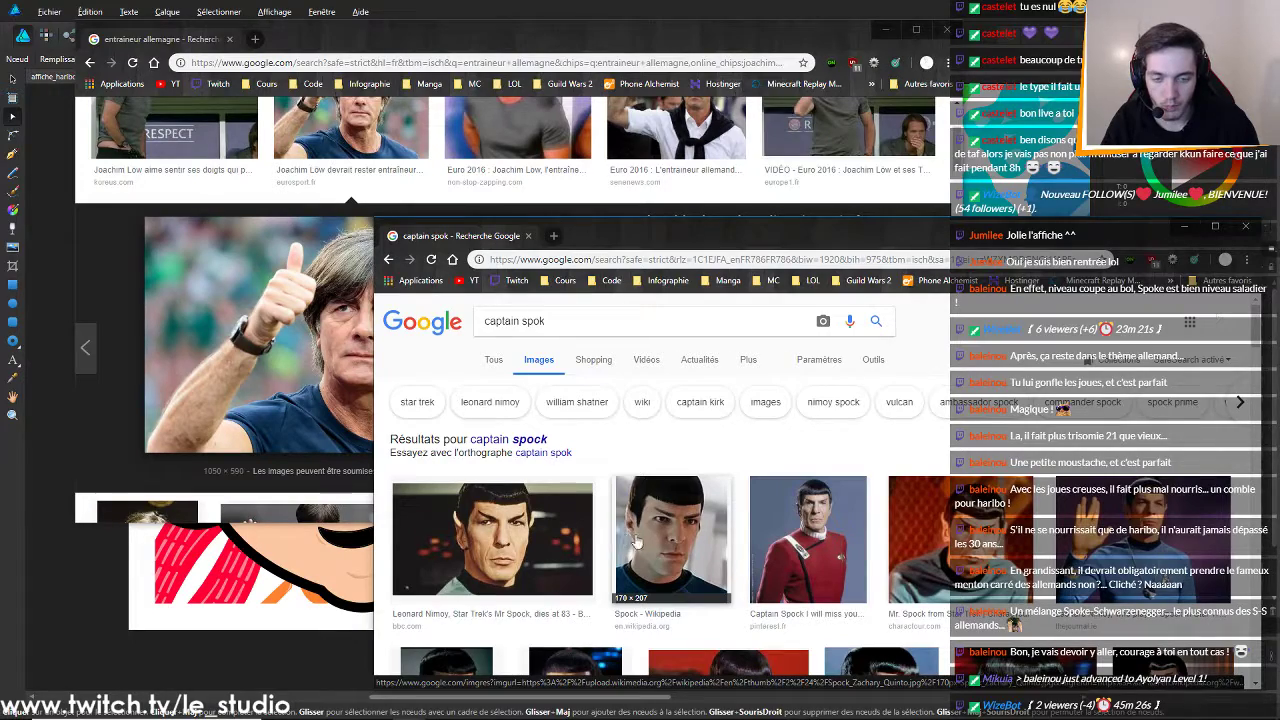
Combine the two reference image searches into one browser window and minimise it to return to Affinity Designer
left_click(885, 29)
left_click_drag(614, 247, 684, 236)
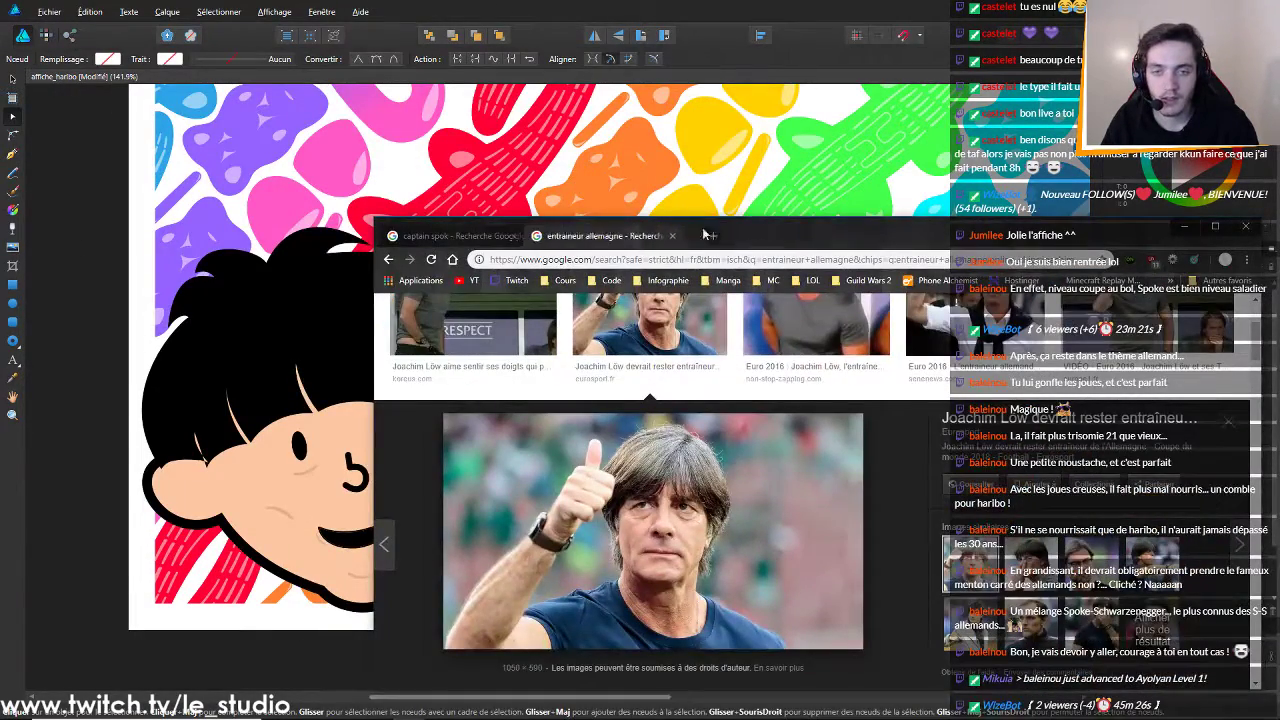
left_click(1190, 224)
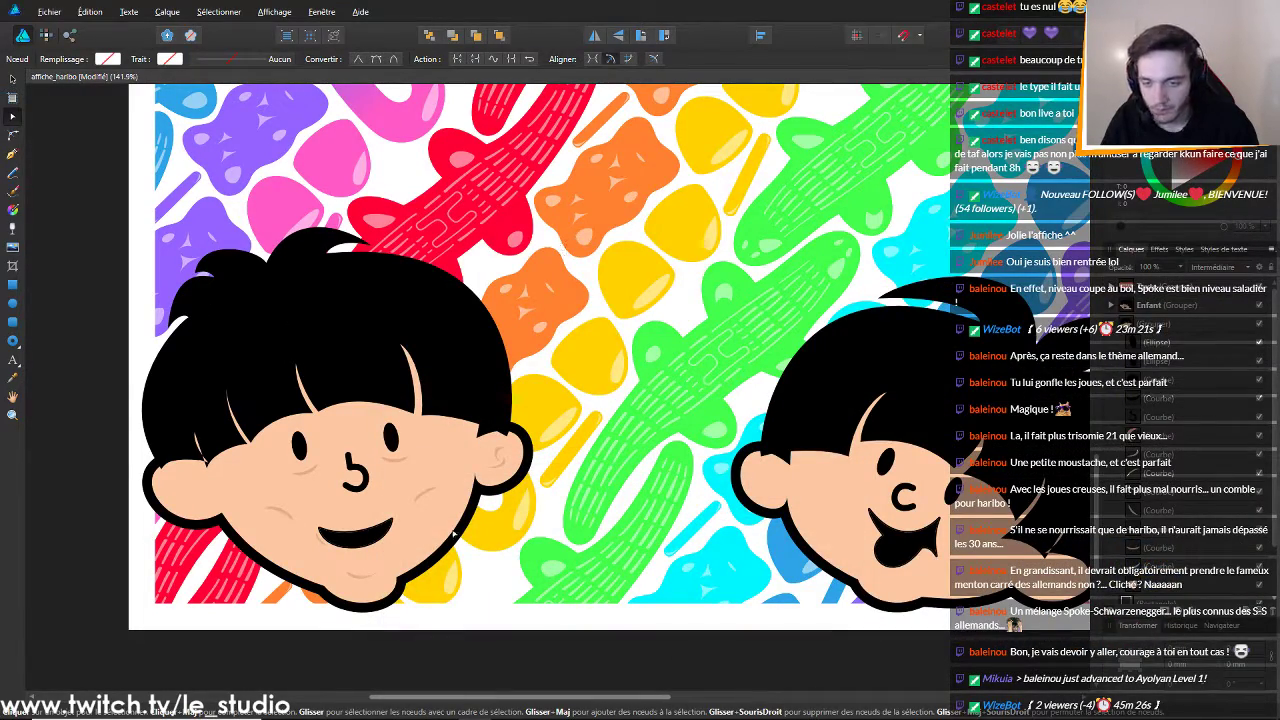
Select both creases in the right-hand ear, enlarge them together and shift them slightly to fill the ear
scroll(314, 507, "up", 10)
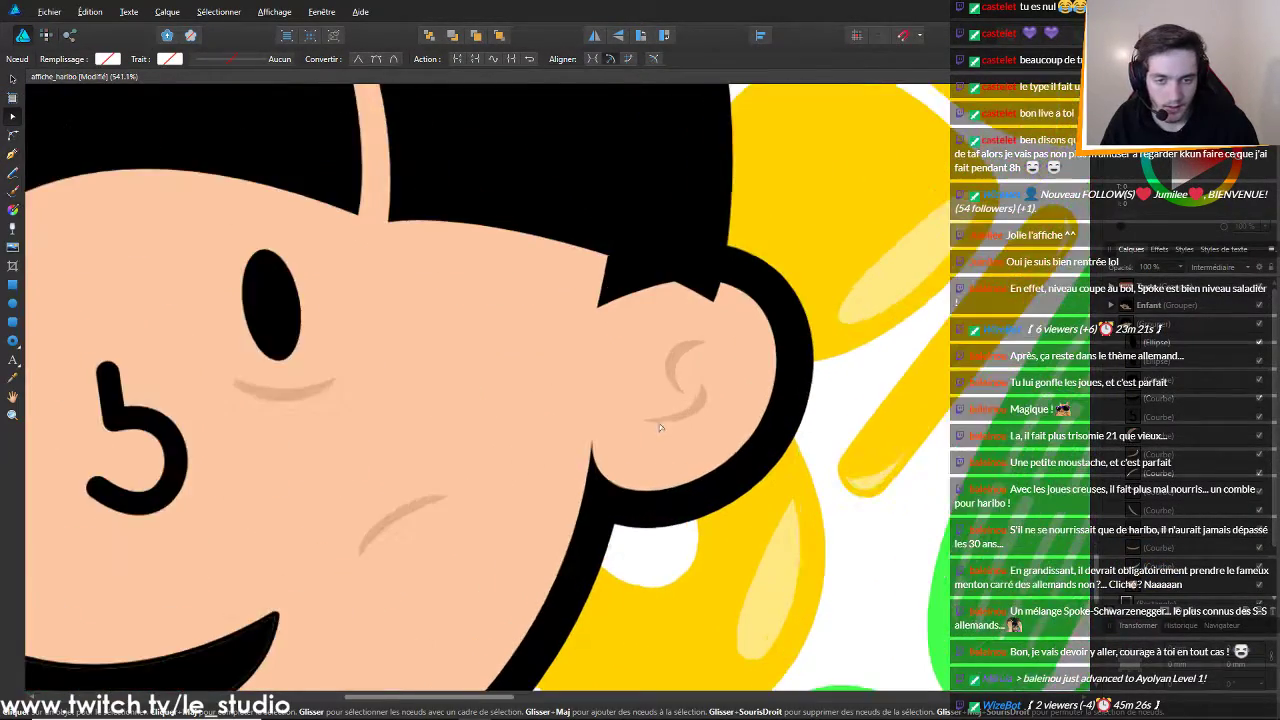
left_click(661, 355)
left_click(653, 367)
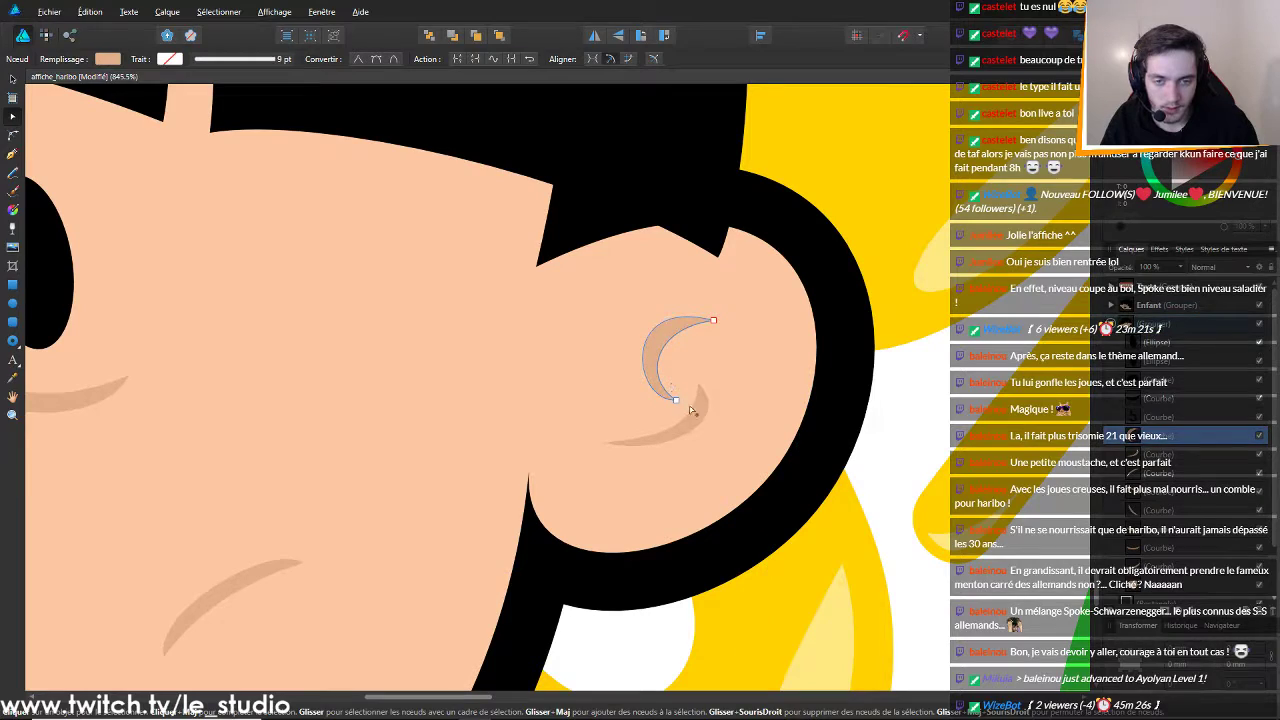
left_click(12, 79)
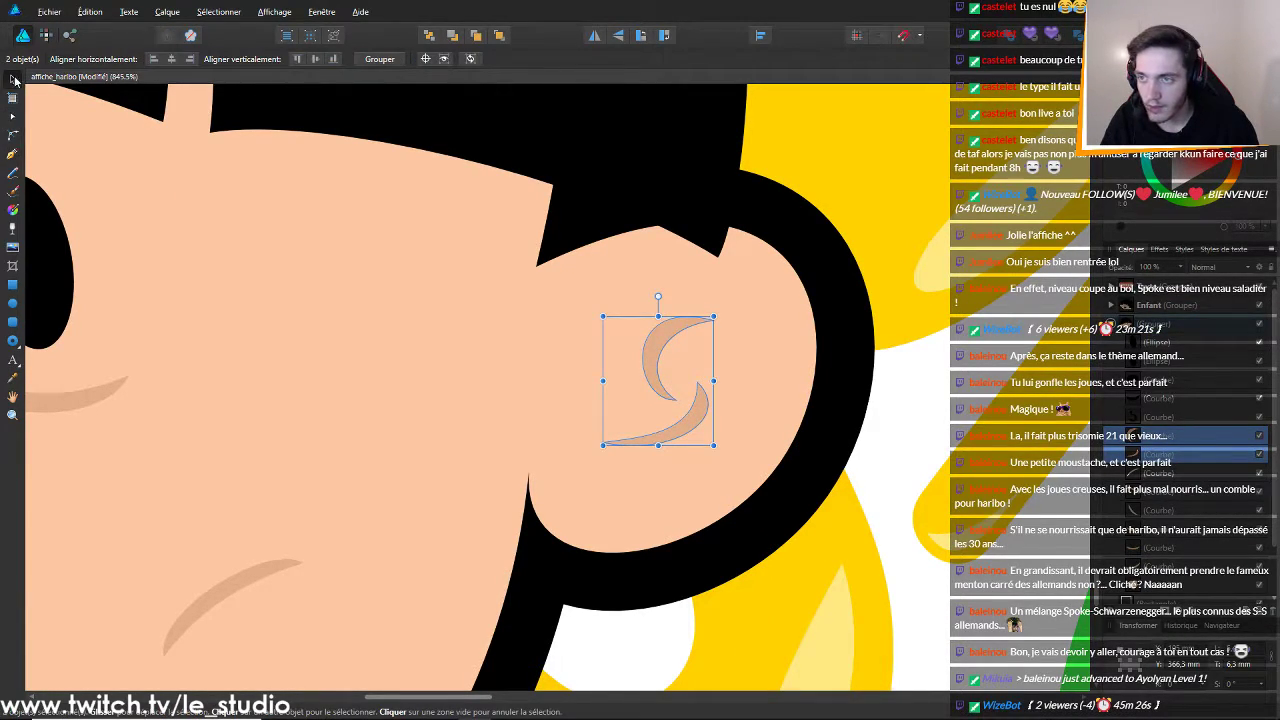
left_click_drag(601, 296, 568, 289)
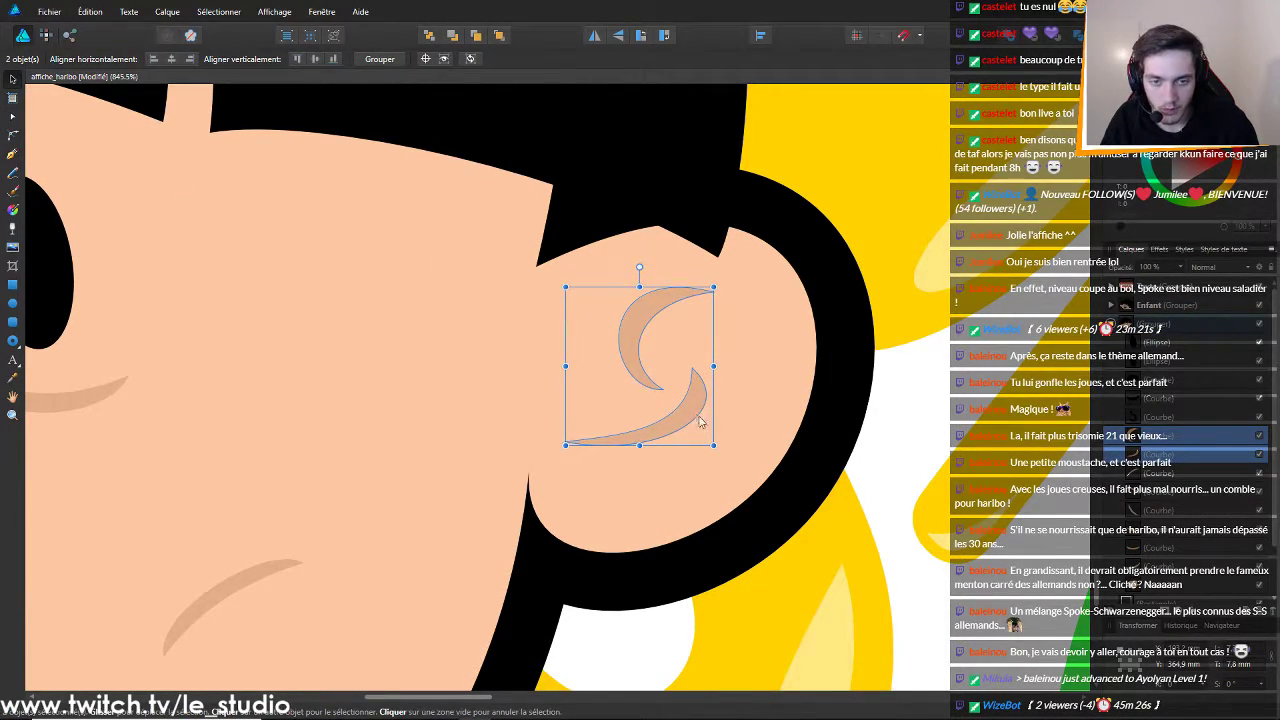
left_click_drag(690, 409, 699, 426)
left_click(688, 540)
scroll(807, 591, "down", 10)
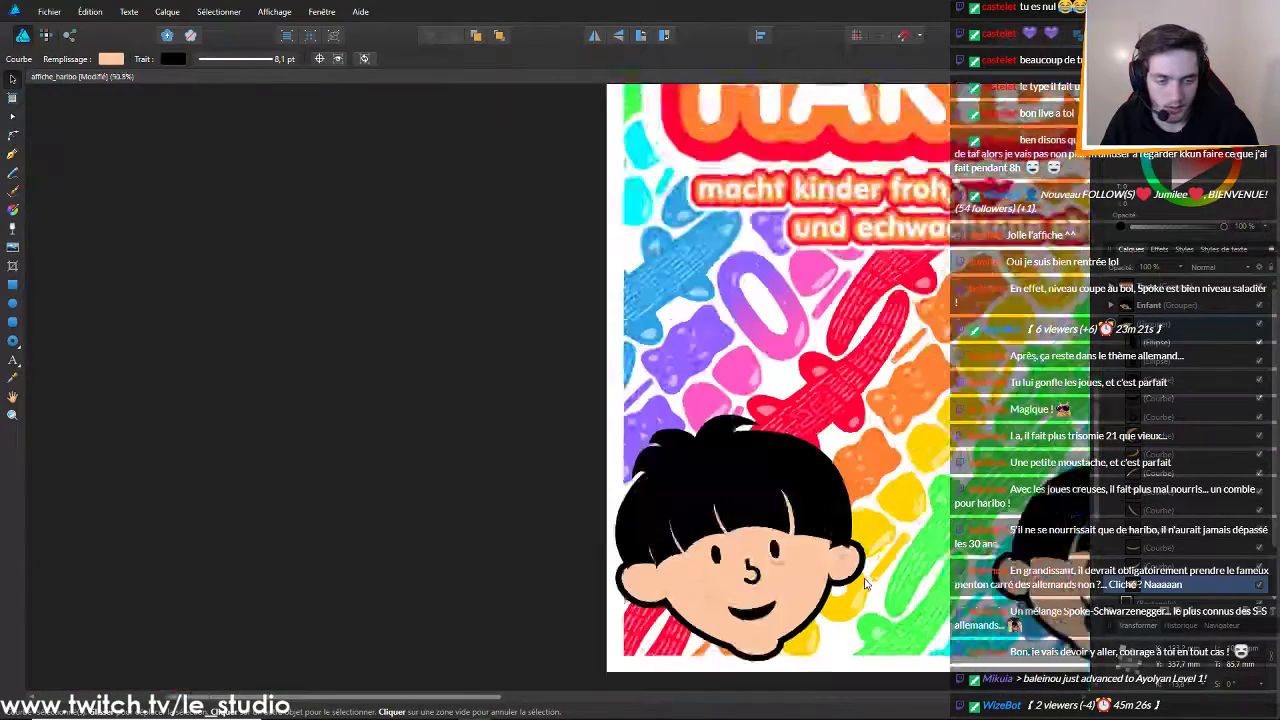
scroll(866, 667, "up", 4)
scroll(850, 385, "up", 1)
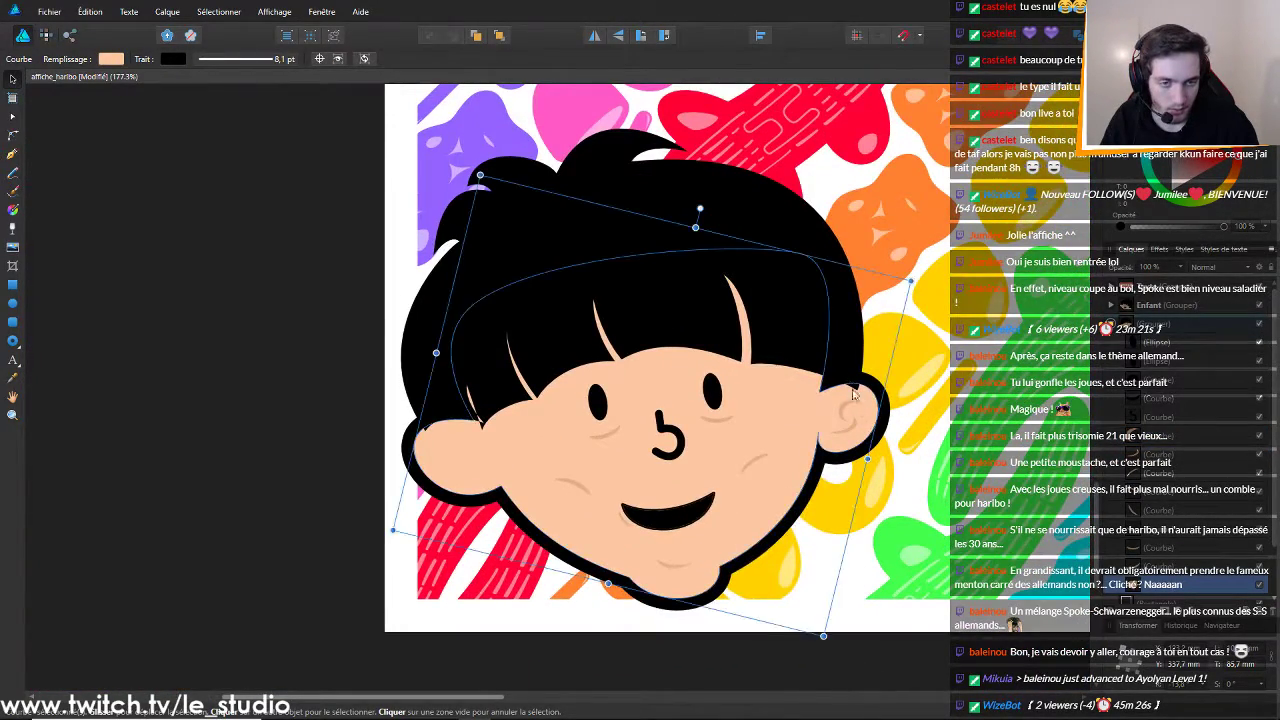
Try turning both ear creases together almost upside down inside the right-hand ear
left_click(849, 431)
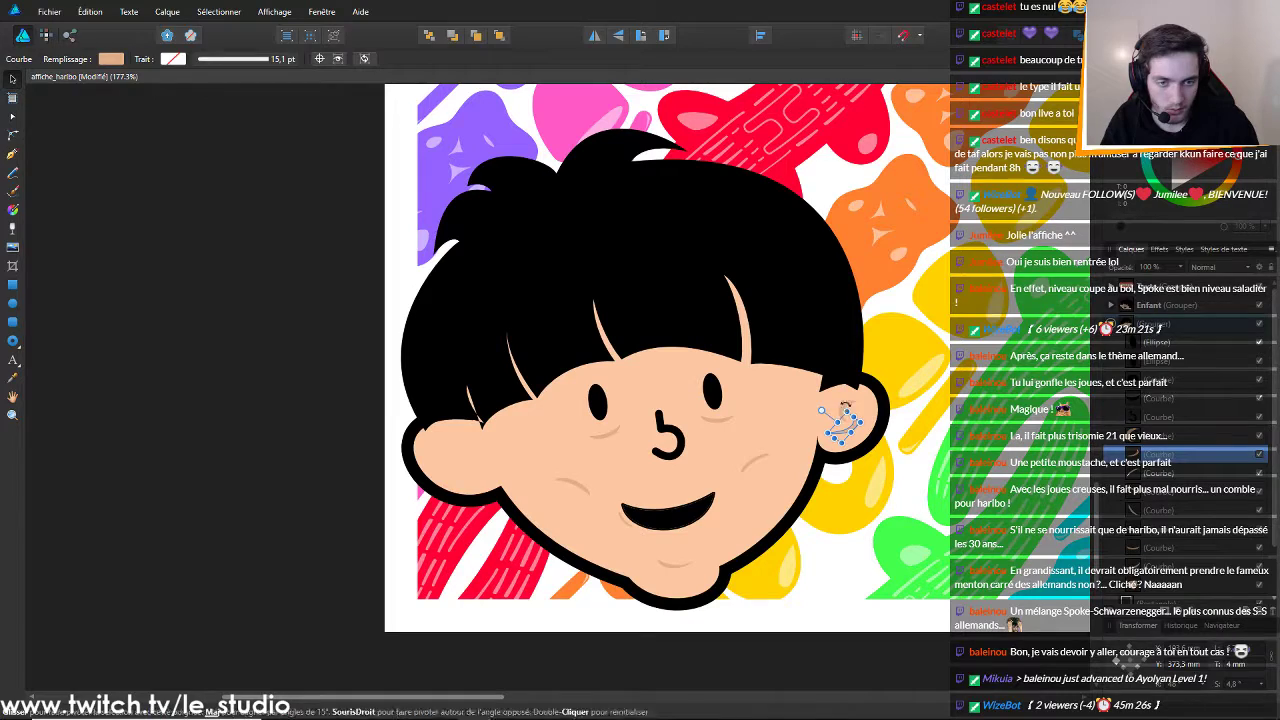
left_click(845, 406, "shift")
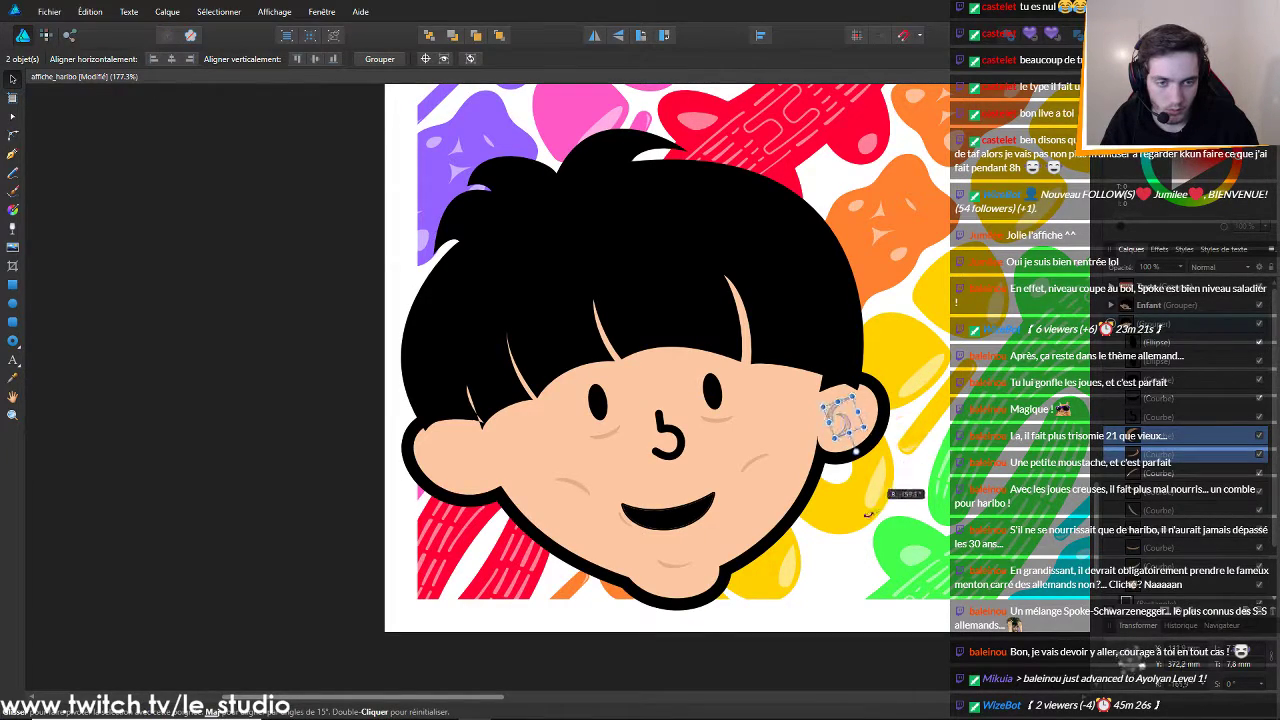
key("ctrl+g")
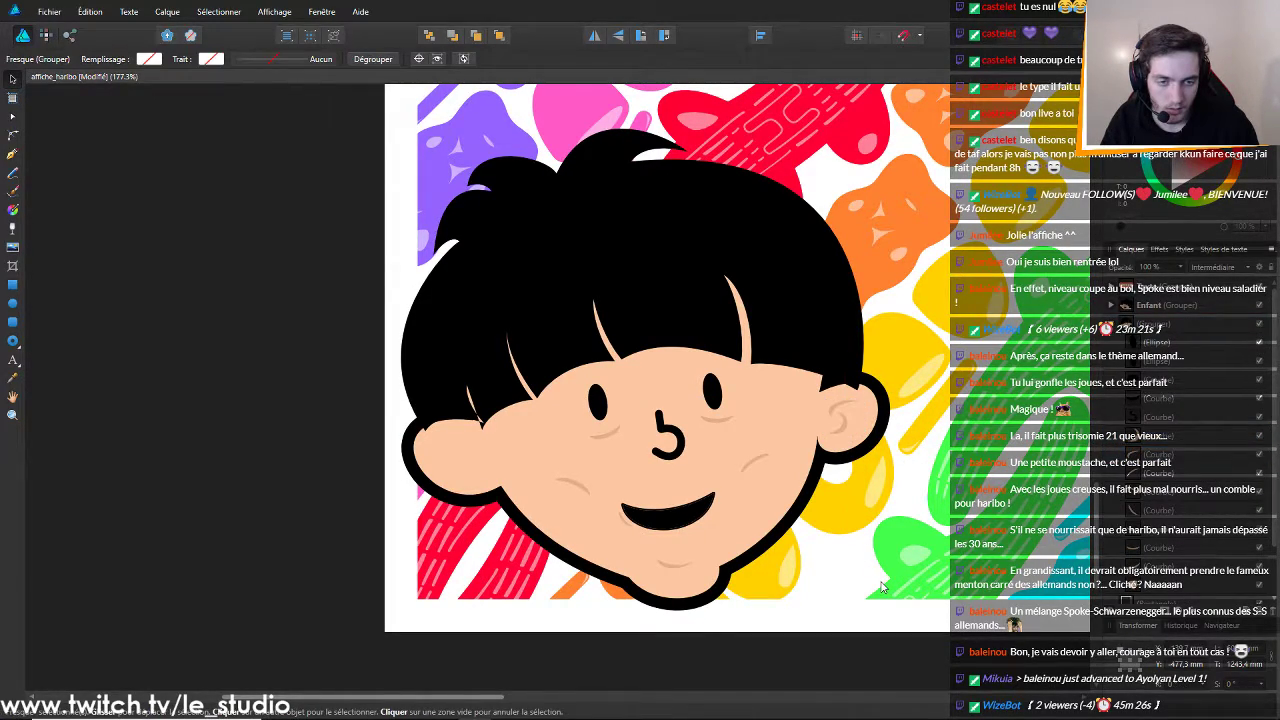
key("ctrl+z")
right_click(846, 410)
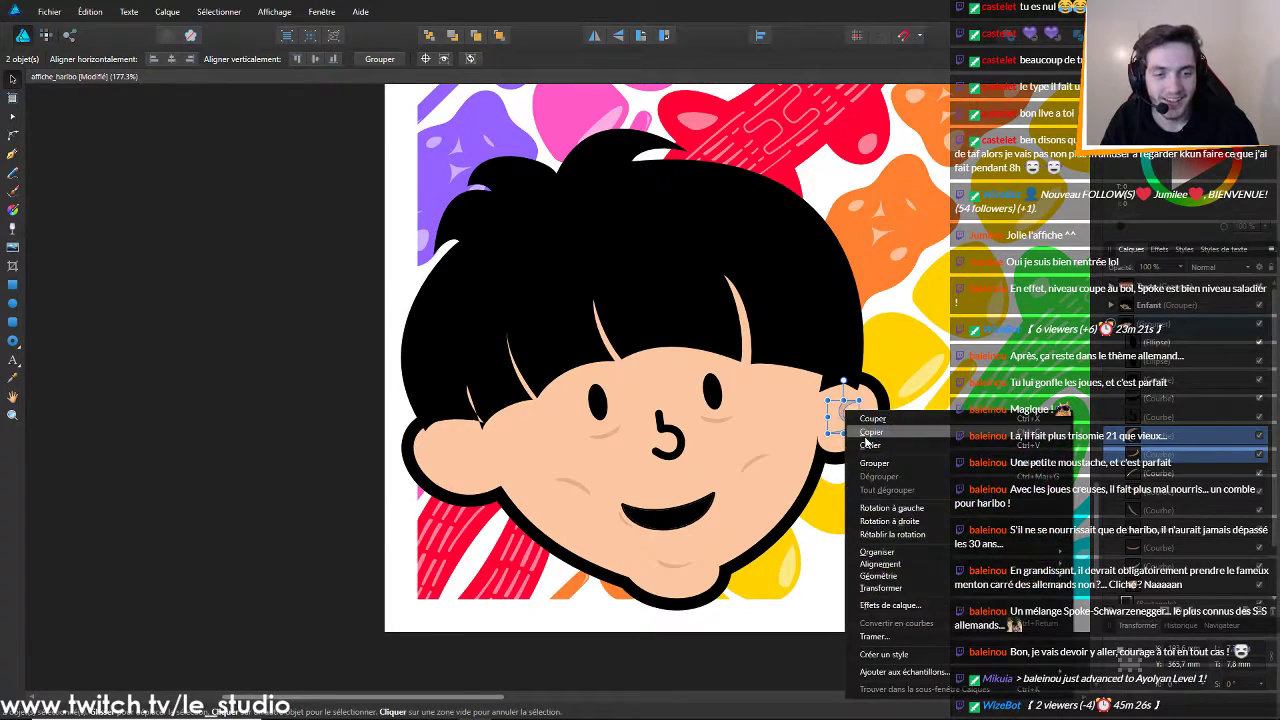
mouse_move(917, 566)
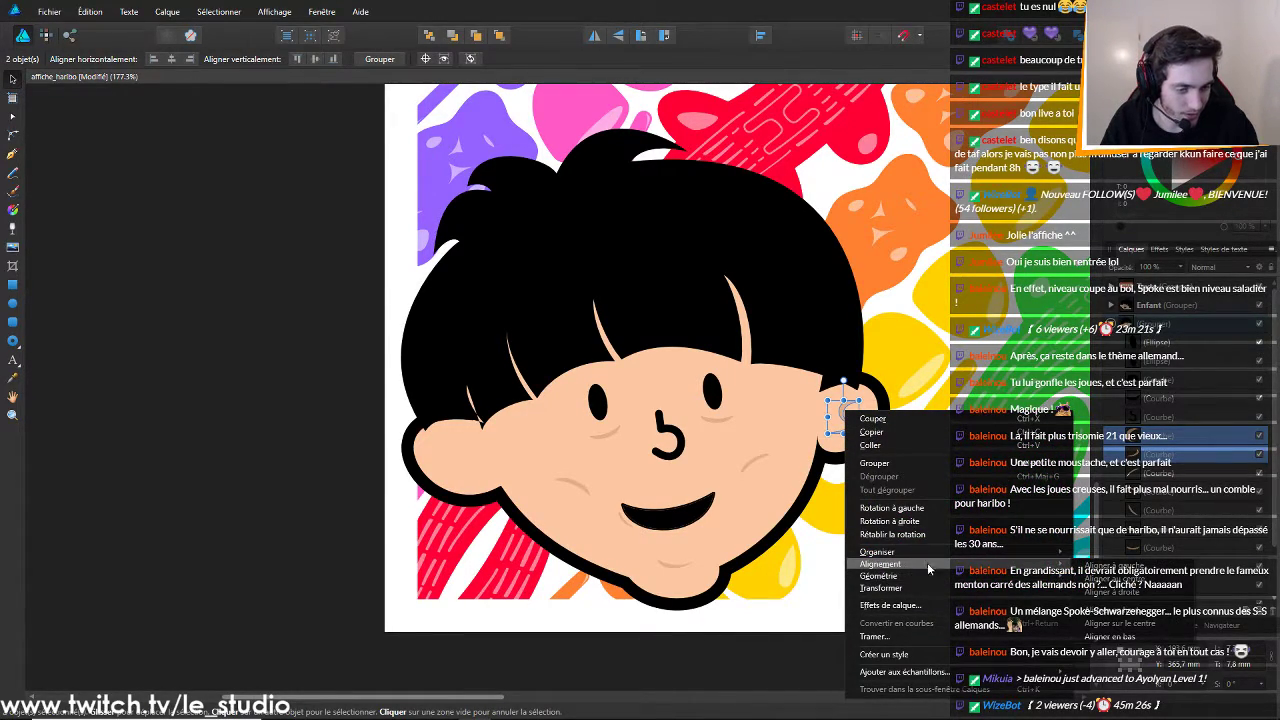
mouse_move(1005, 590)
left_click(1110, 620)
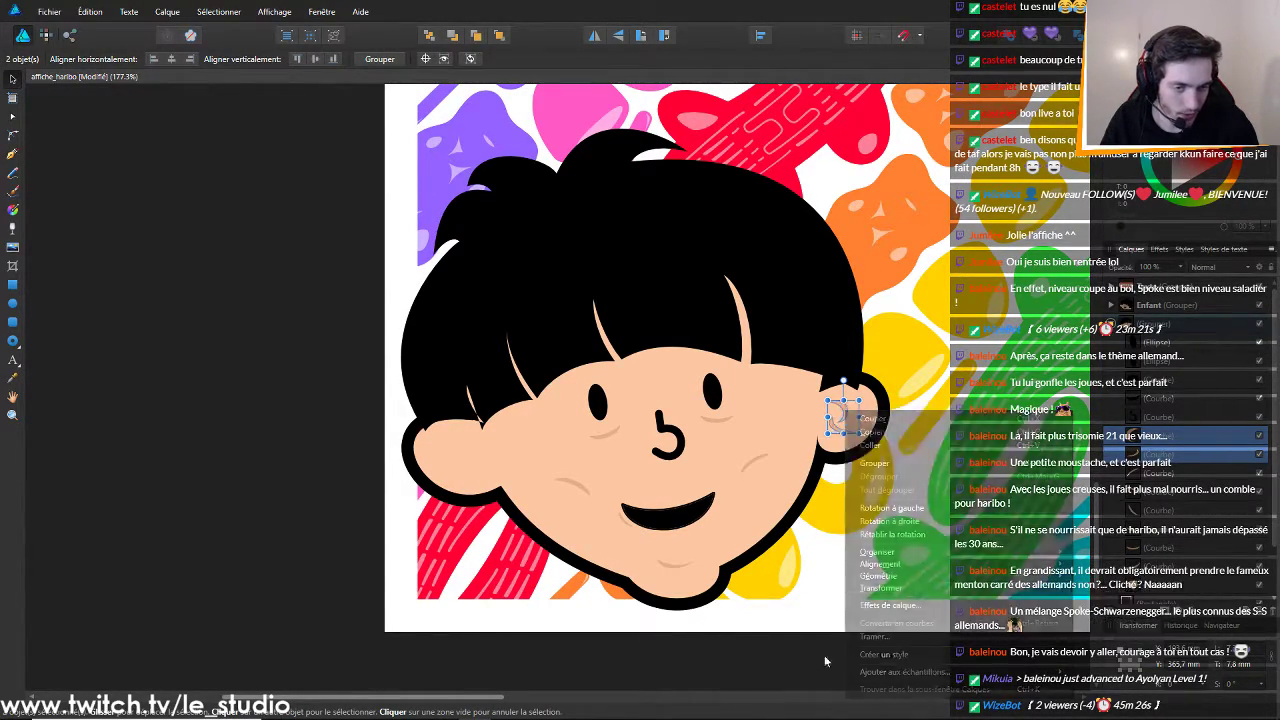
Try rotating both creases in the right-hand ear clockwise together, and undo the rotation
left_click(930, 567)
left_click(841, 412)
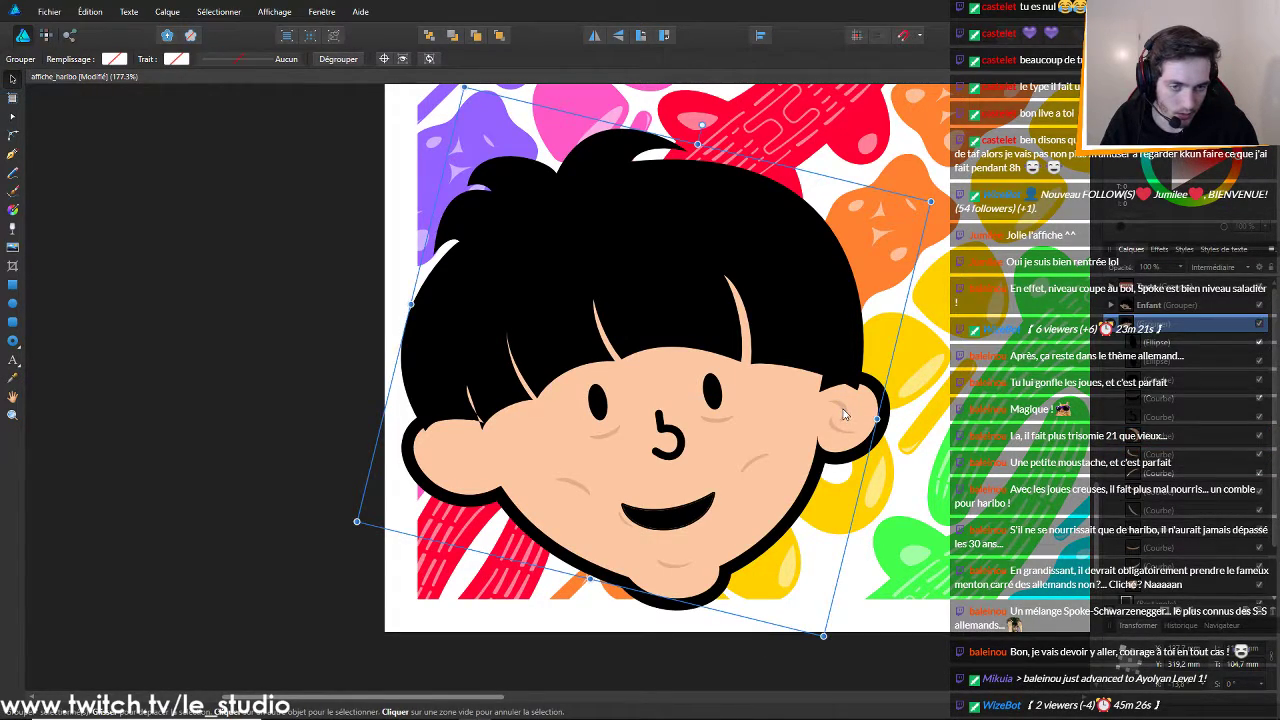
double_click(843, 415)
left_click(840, 433, "shift")
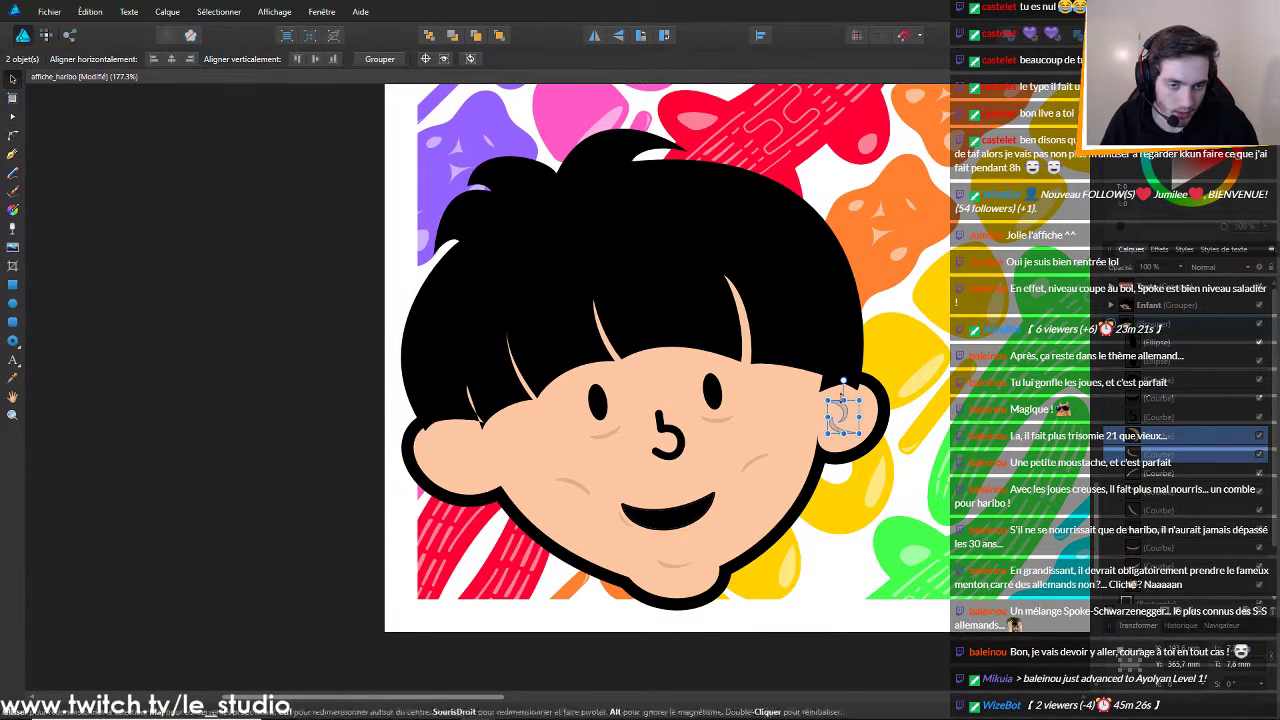
left_click_drag(843, 380, 853, 422)
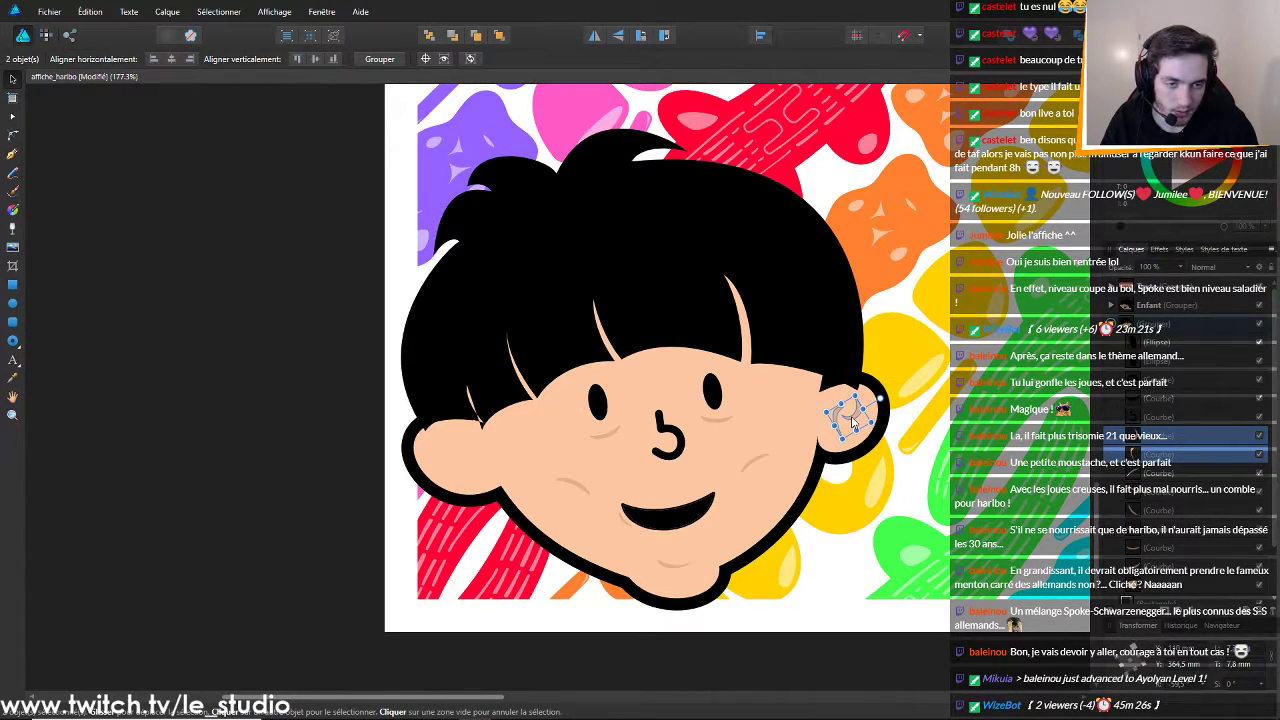
left_click(853, 491)
scroll(990, 555, "down", 3)
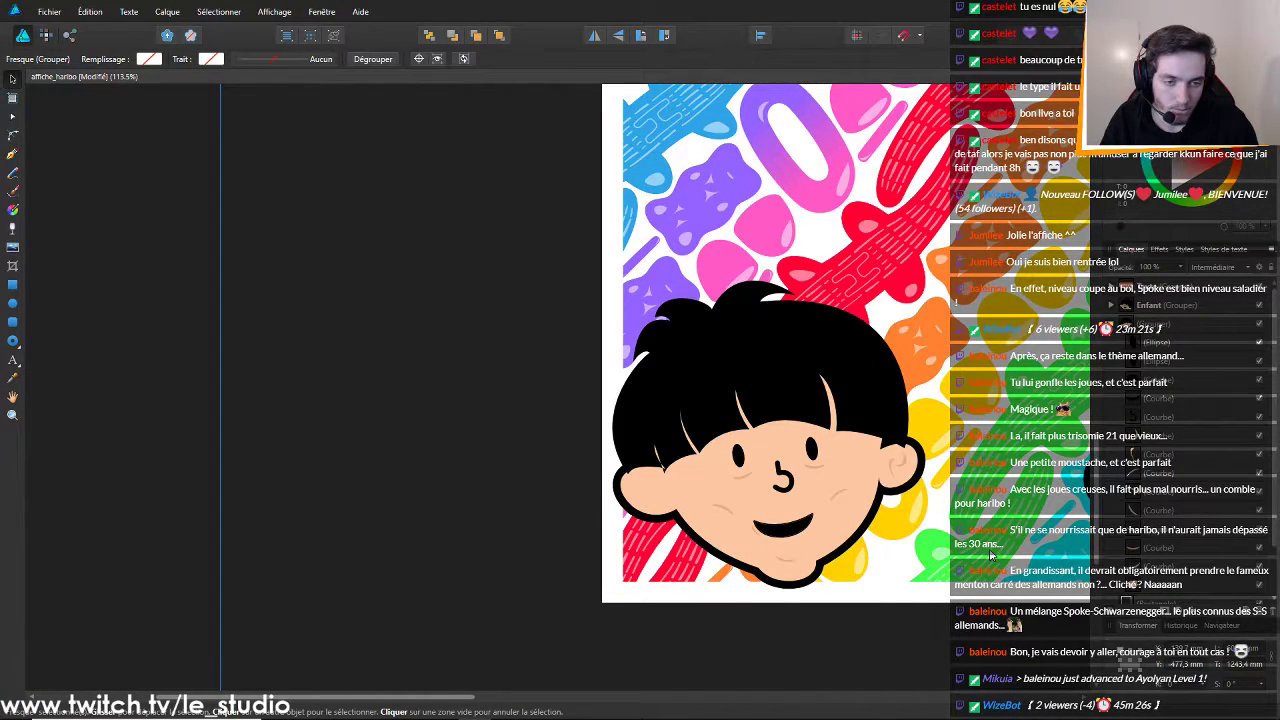
key("ctrl+shift+g")
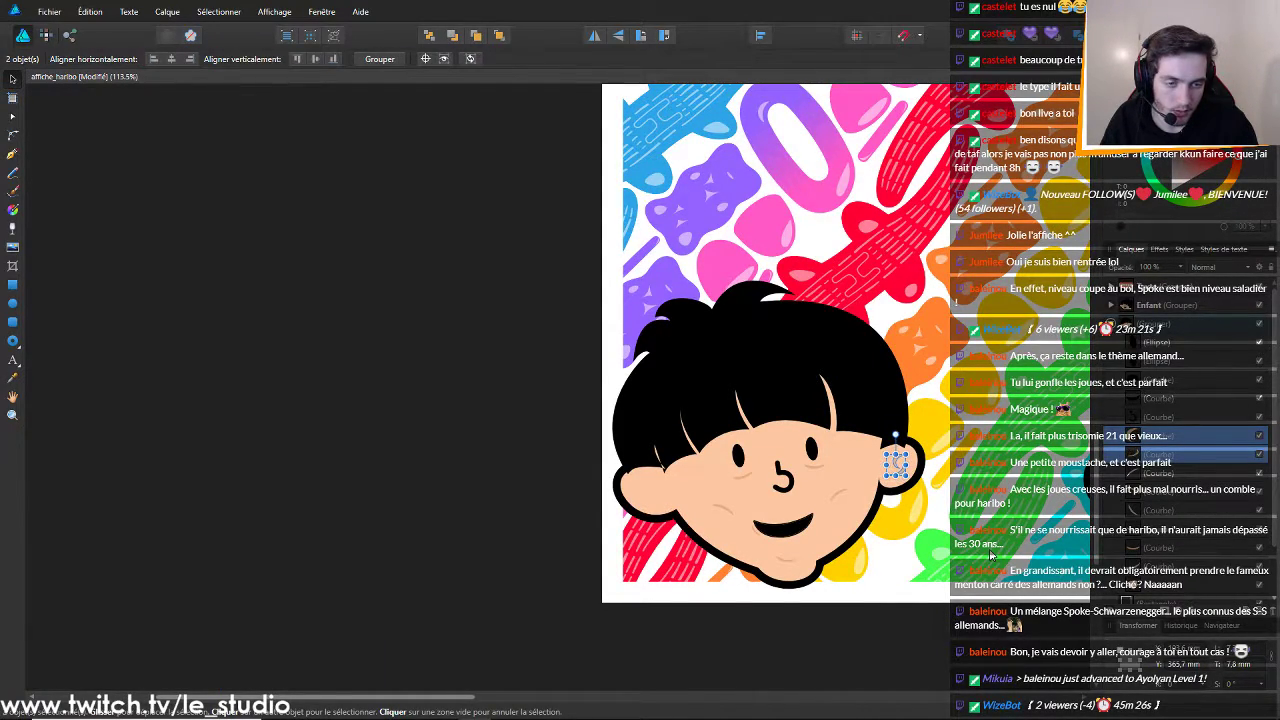
key("ctrl+z")
Select both creases in the right-hand ear and duplicate them into the left-hand ear
scroll(900, 571, "up", 5)
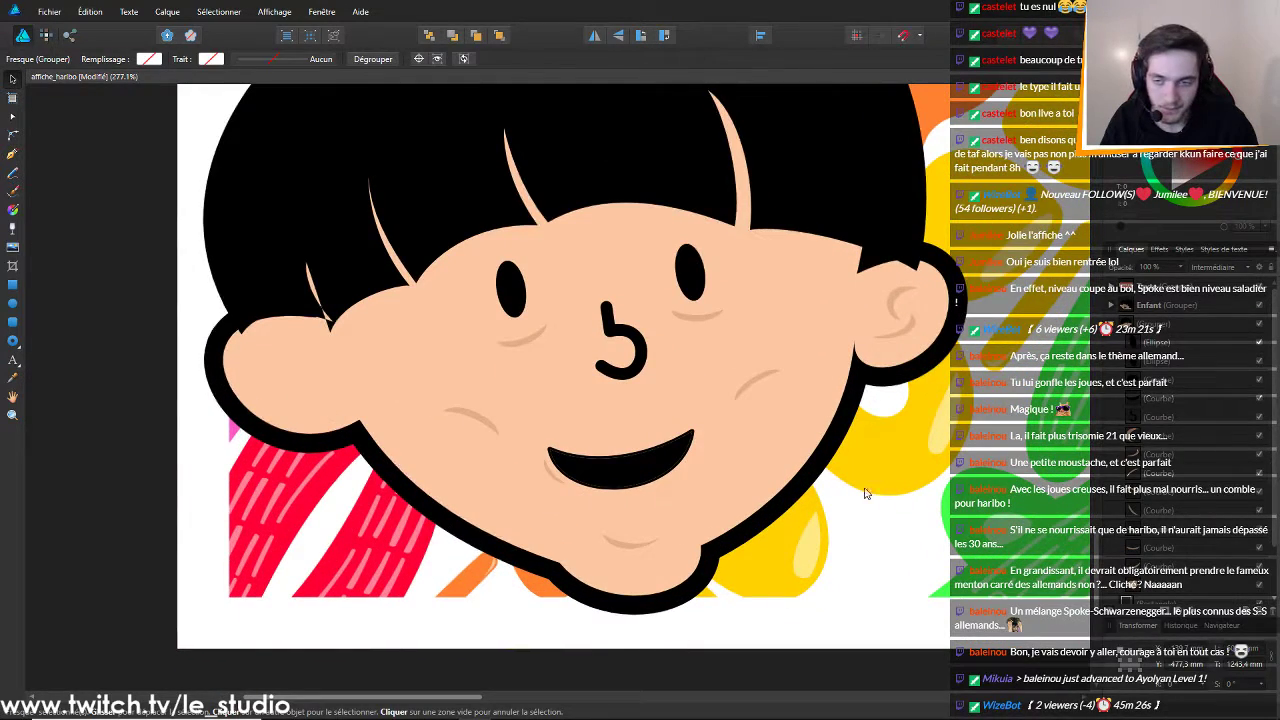
left_click(899, 304)
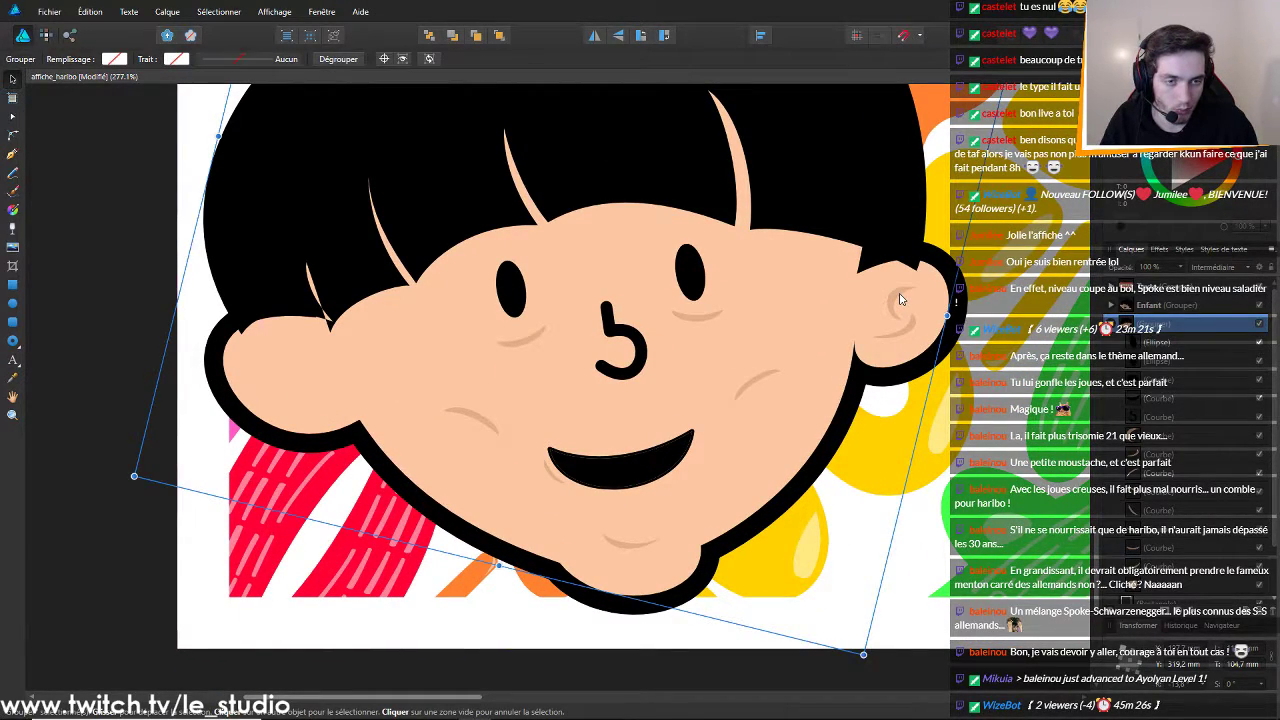
double_click(899, 295)
left_click(908, 326, "shift")
left_click_drag(908, 326, 380, 388)
key("ctrl+z")
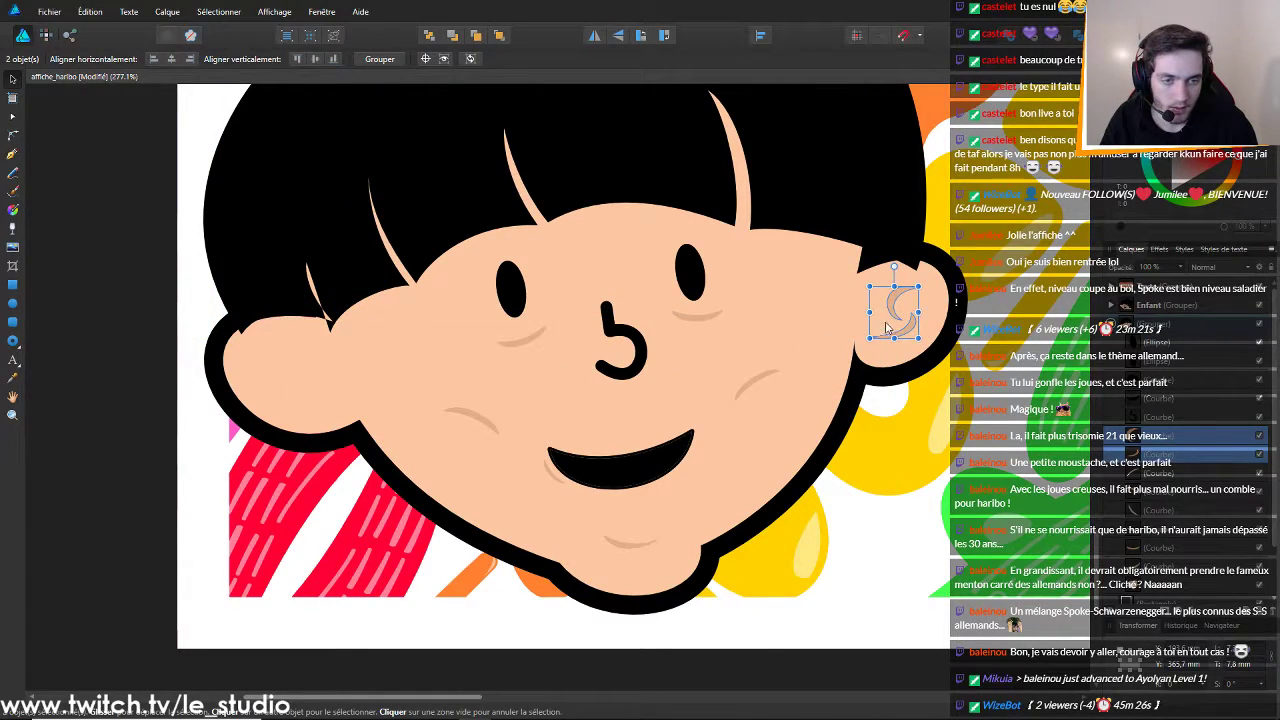
left_click_drag(908, 328, 333, 394)
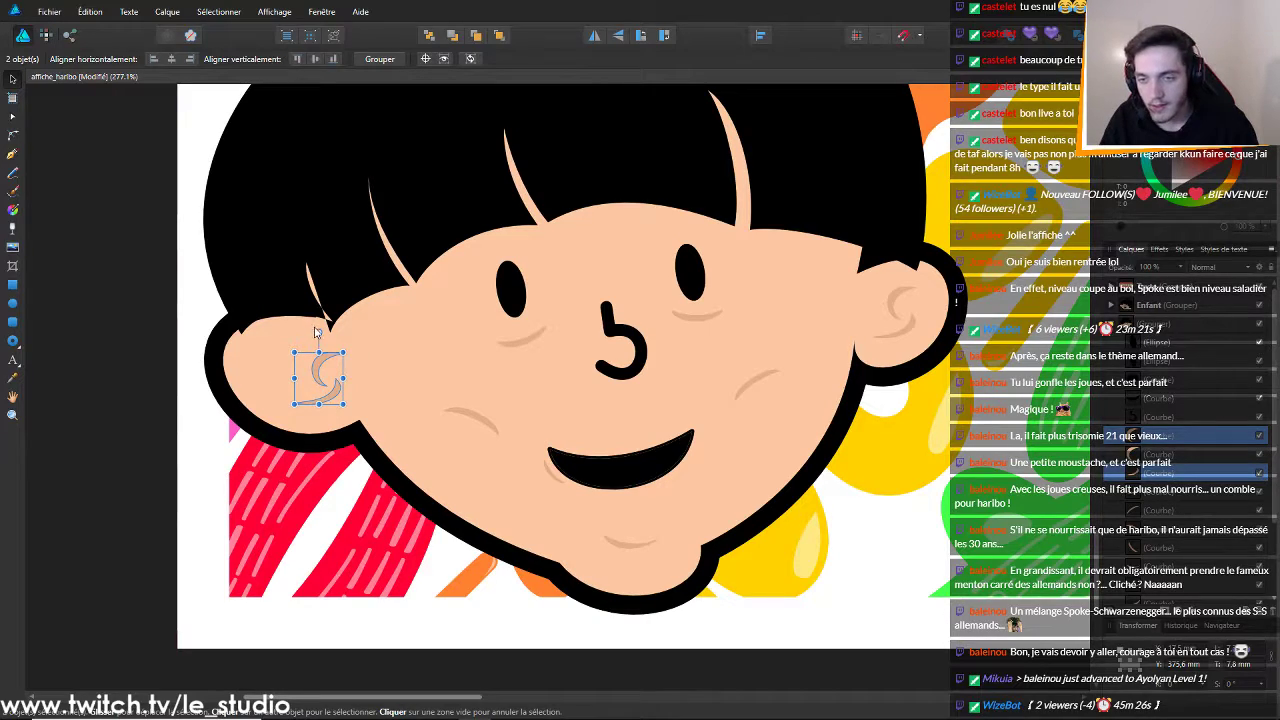
Flip the duplicated creases horizontally and position them inside the left-hand ear
left_click_drag(318, 333, 190, 380)
left_click_drag(320, 385, 148, 365)
left_click_drag(238, 372, 303, 377)
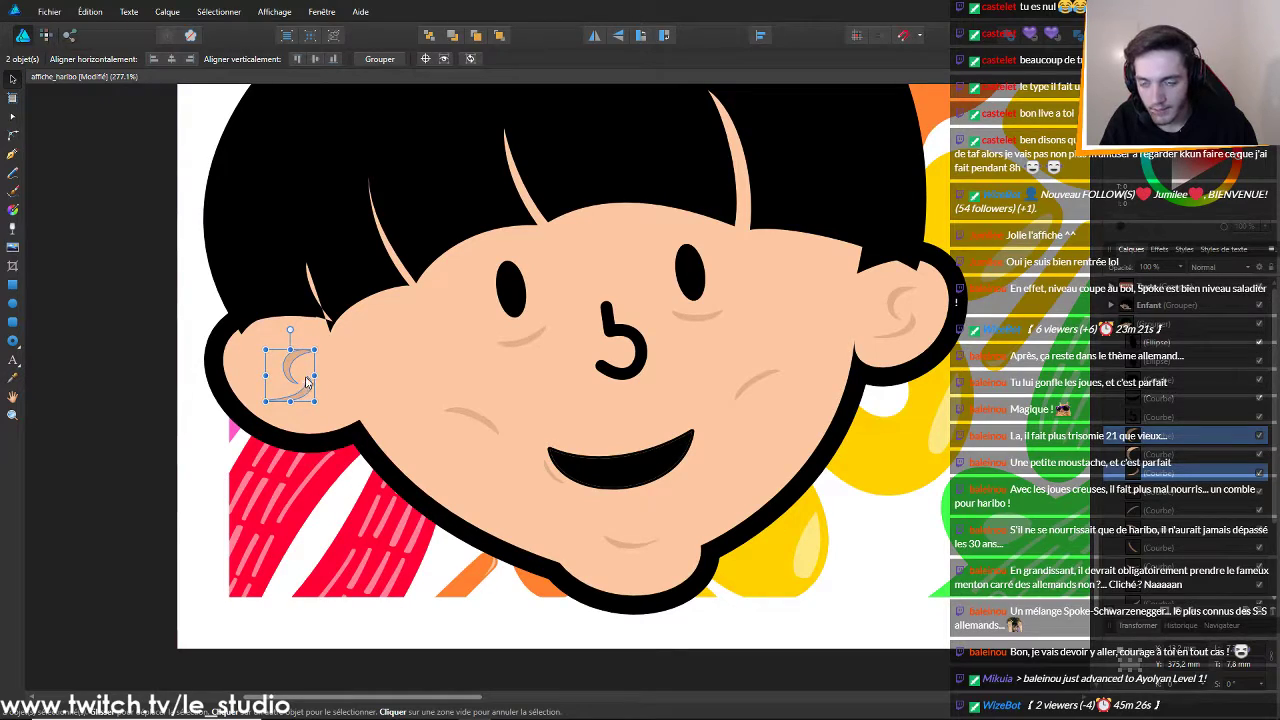
right_click(305, 378)
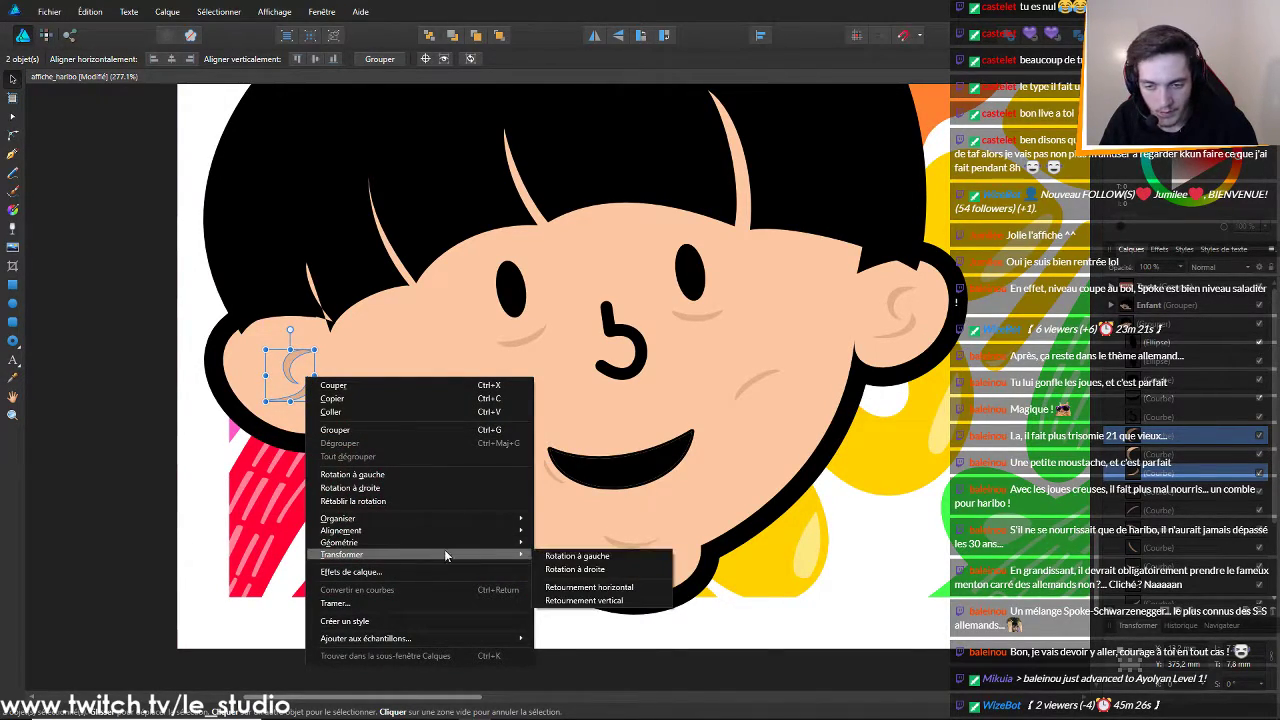
left_click(588, 584)
left_click_drag(288, 385, 293, 383)
Examine the whole poster and compare both children's faces from near and far with the ear folds in place
mouse_move(279, 712)
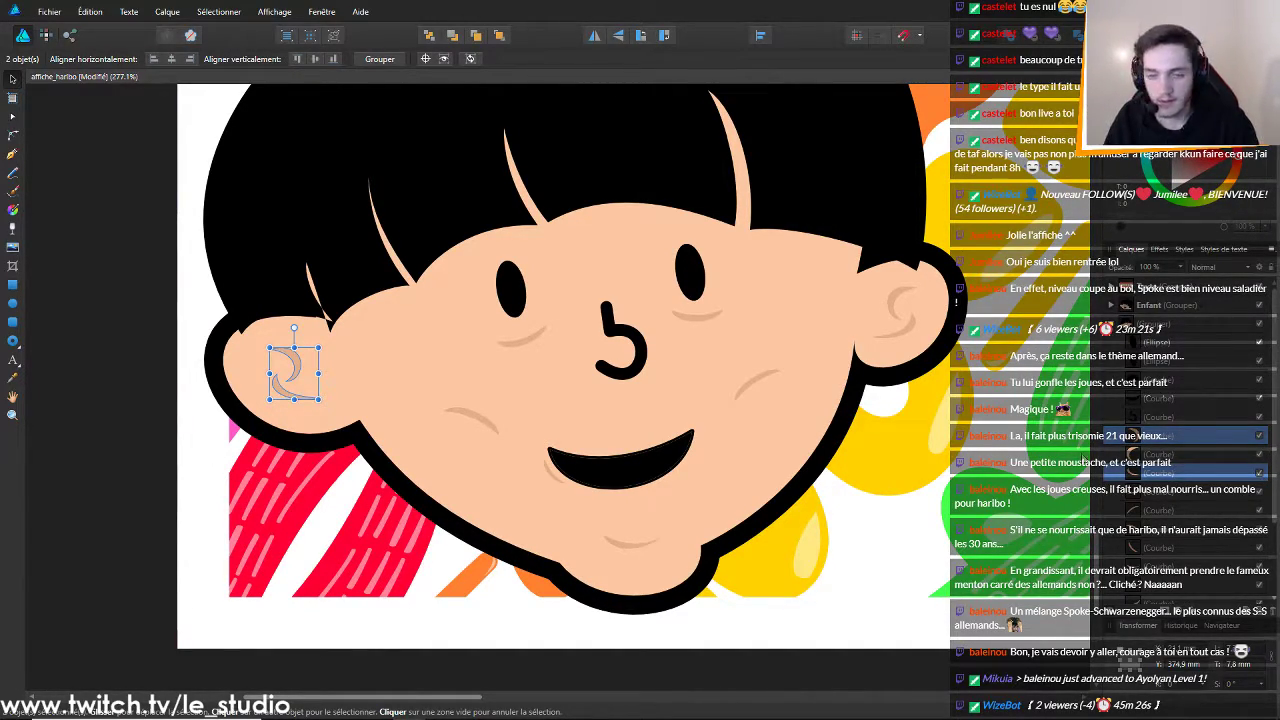
scroll(1000, 414, "down", 5)
left_click_drag(221, 696, 491, 662)
scroll(734, 504, "up", 3)
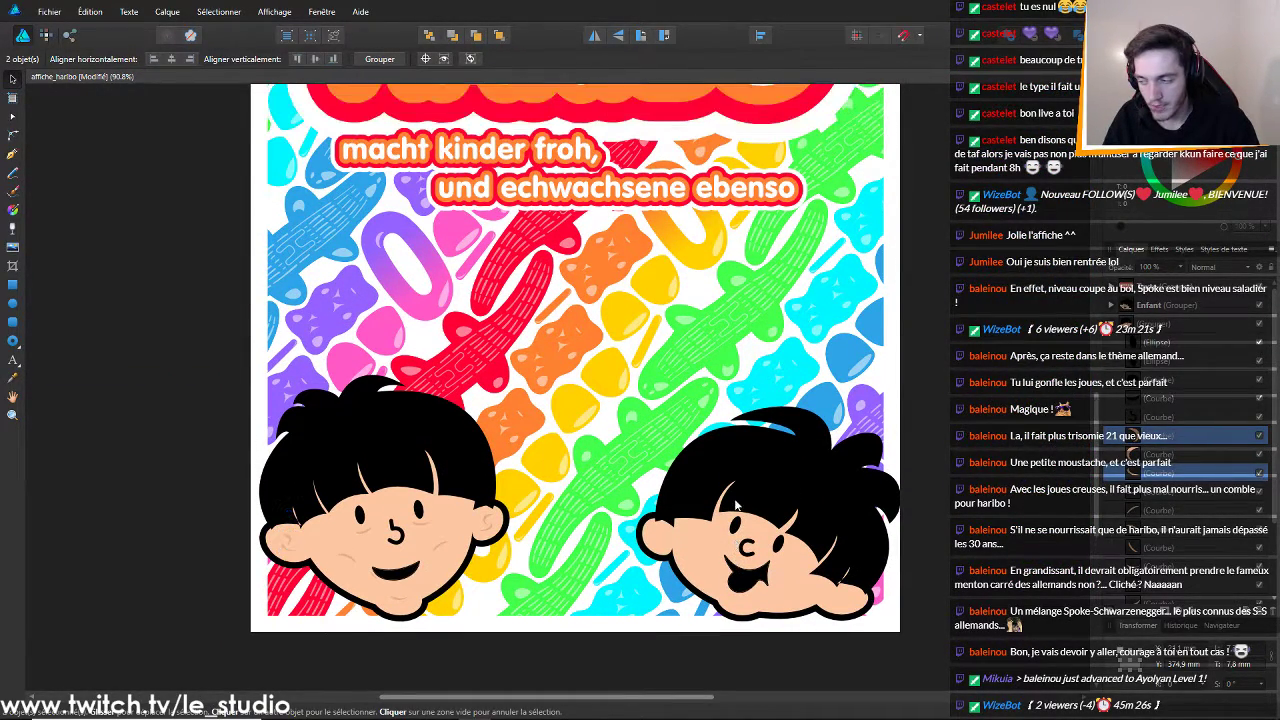
scroll(735, 502, "down", 4)
scroll(735, 502, "up", 1)
scroll(735, 502, "up", 6)
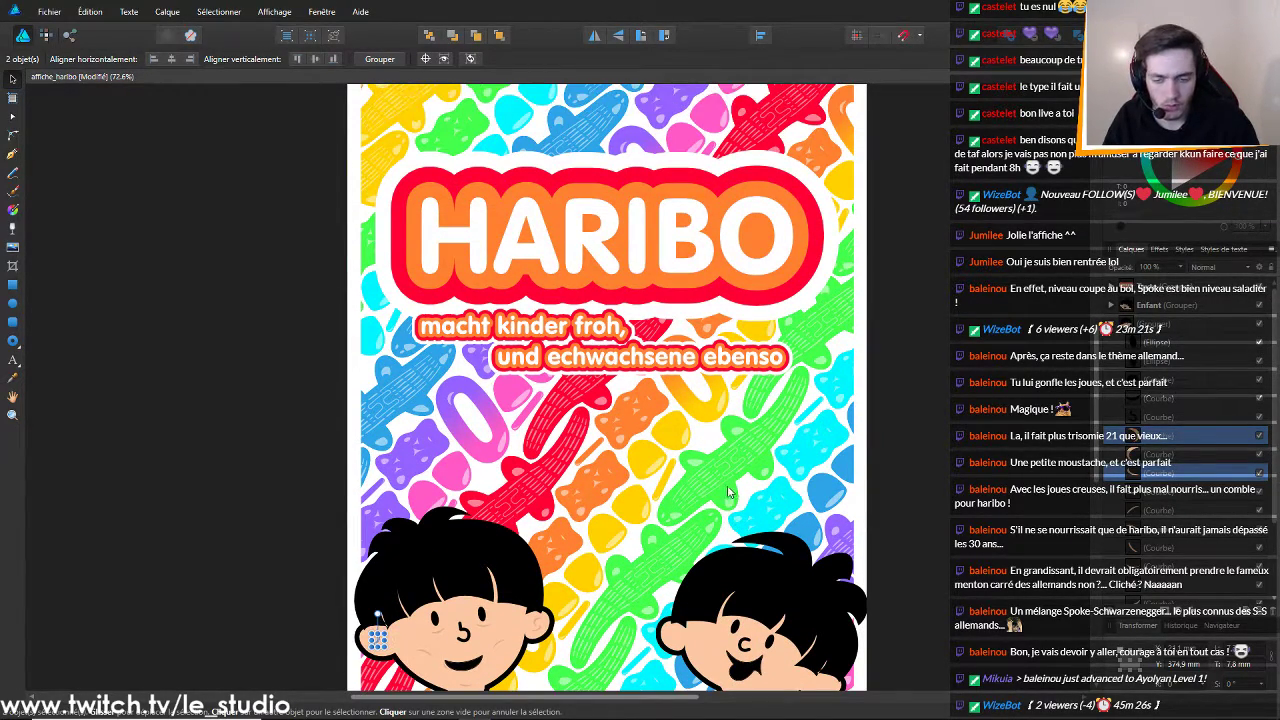
scroll(734, 500, "down", 4)
scroll(733, 478, "down", 2)
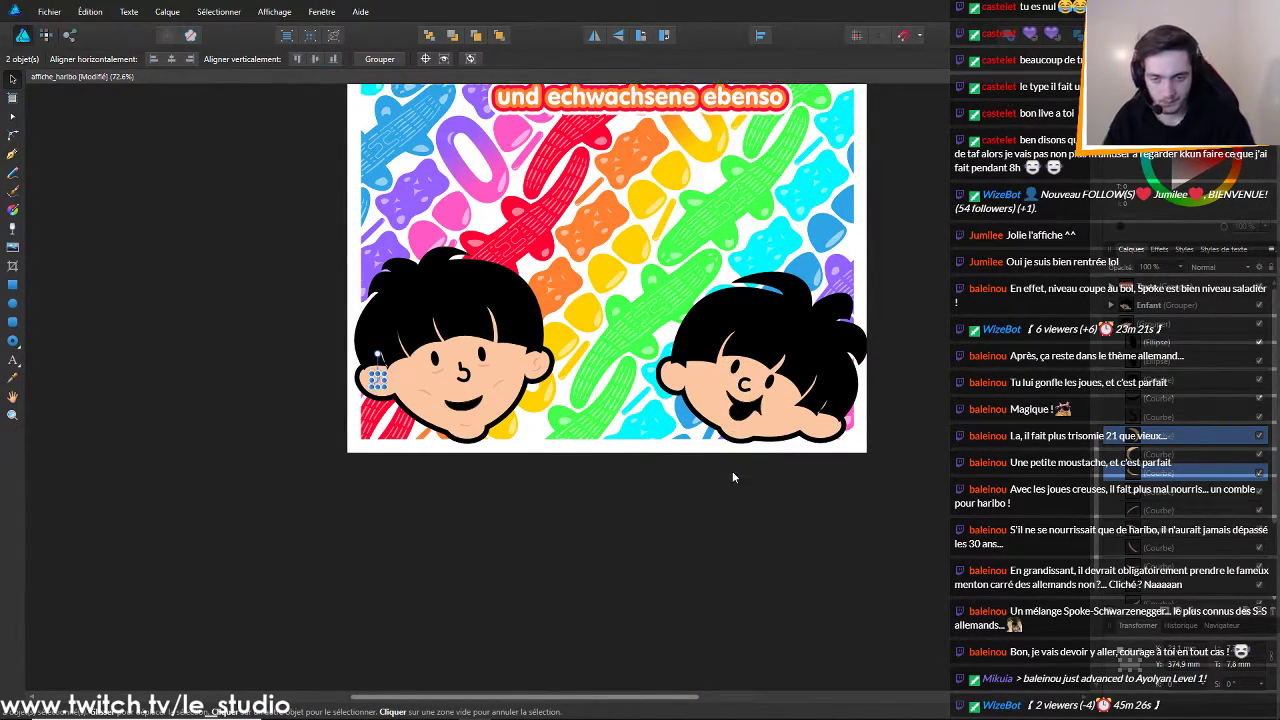
left_click(704, 498)
scroll(704, 498, "down", 3)
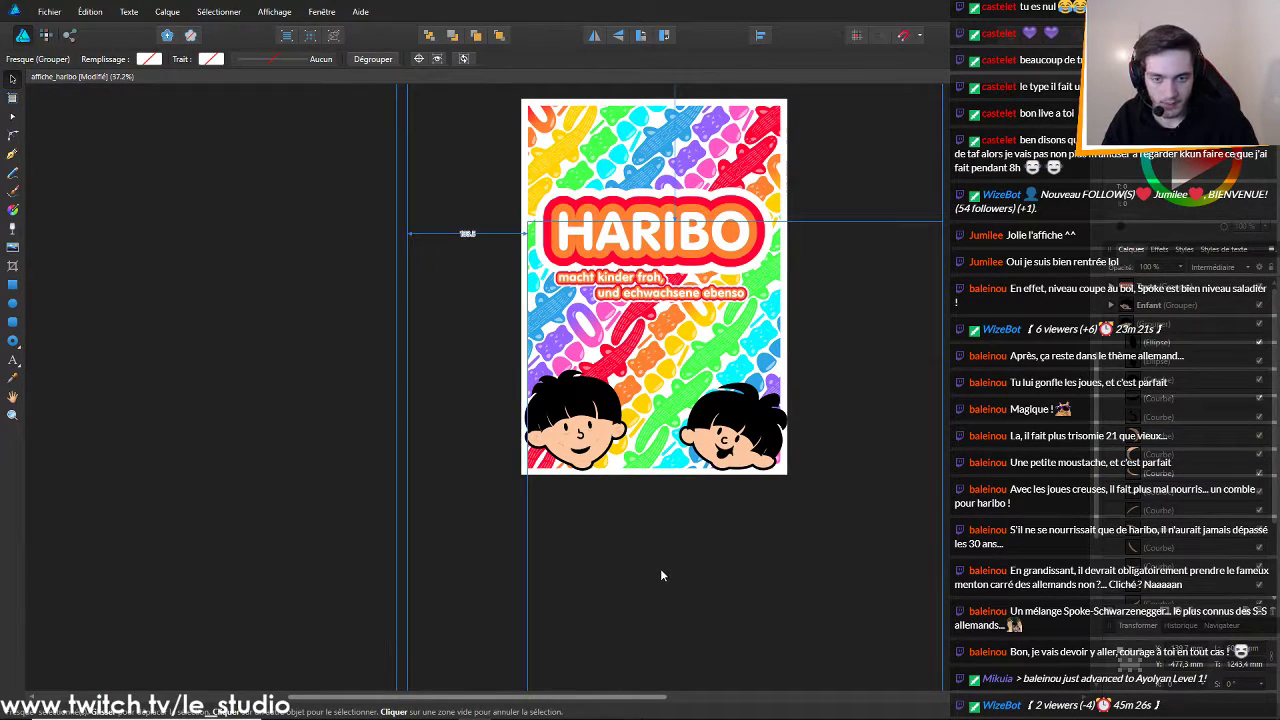
scroll(719, 533, "up", 5)
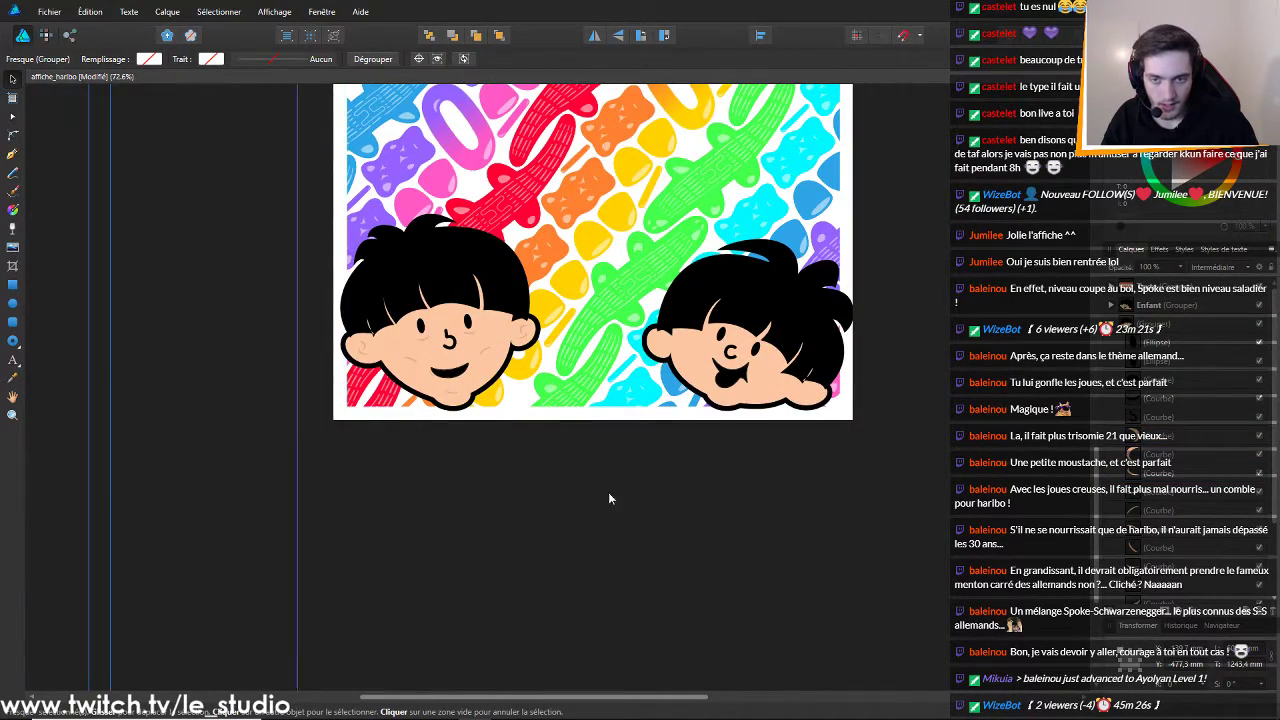
scroll(615, 501, "up", 2)
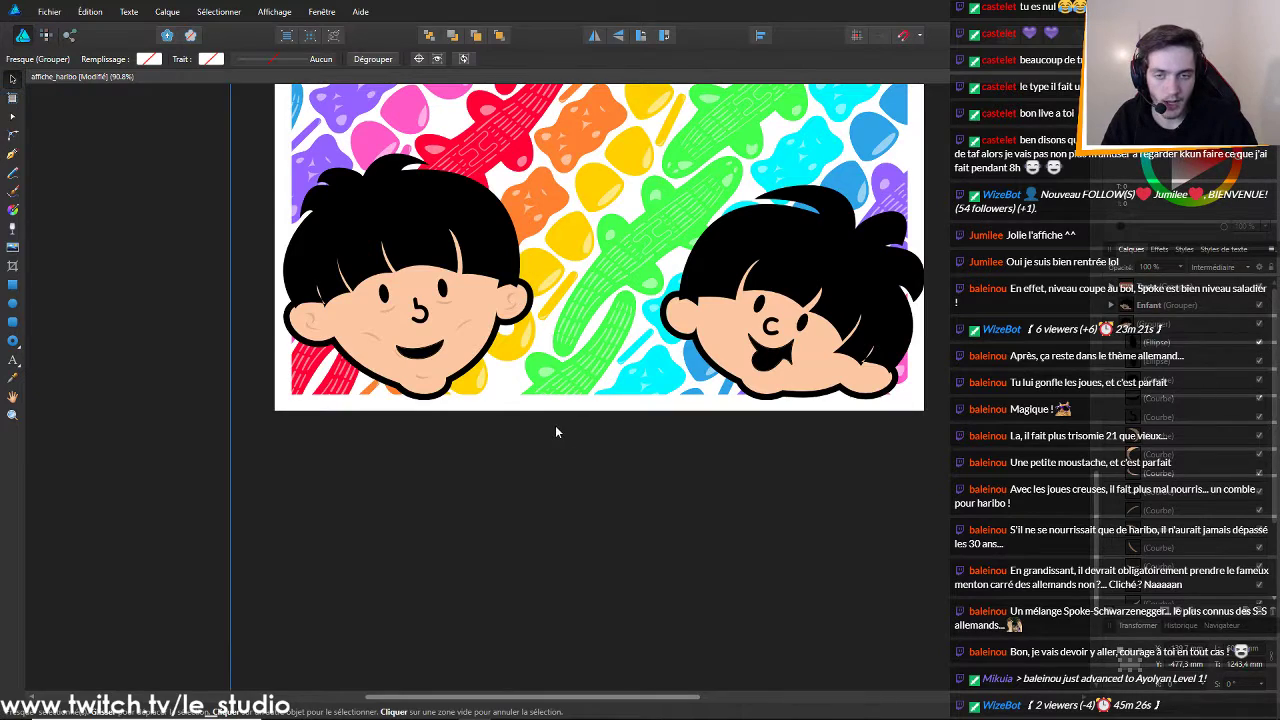
scroll(623, 459, "down", 3)
scroll(623, 459, "up", 1)
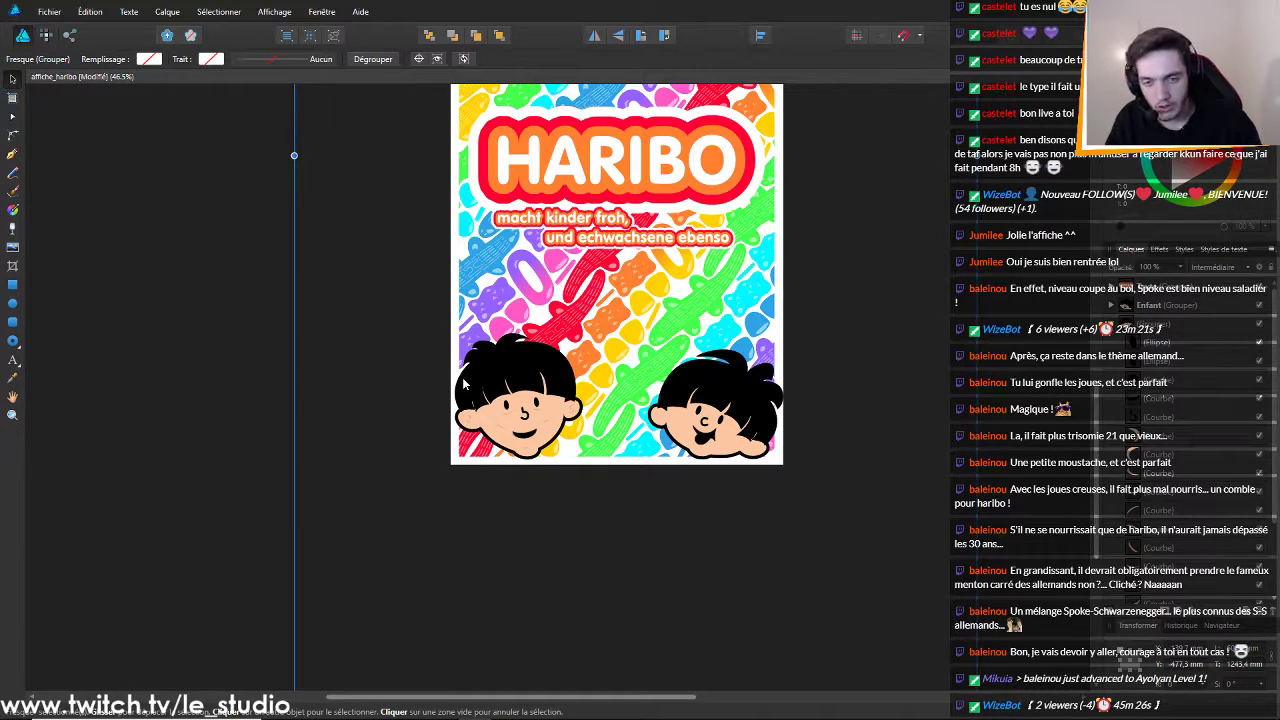
Draw a narrow closed three-point Pen shape over the left child's hair, just above the right-hand ear
scroll(463, 383, "up", 8)
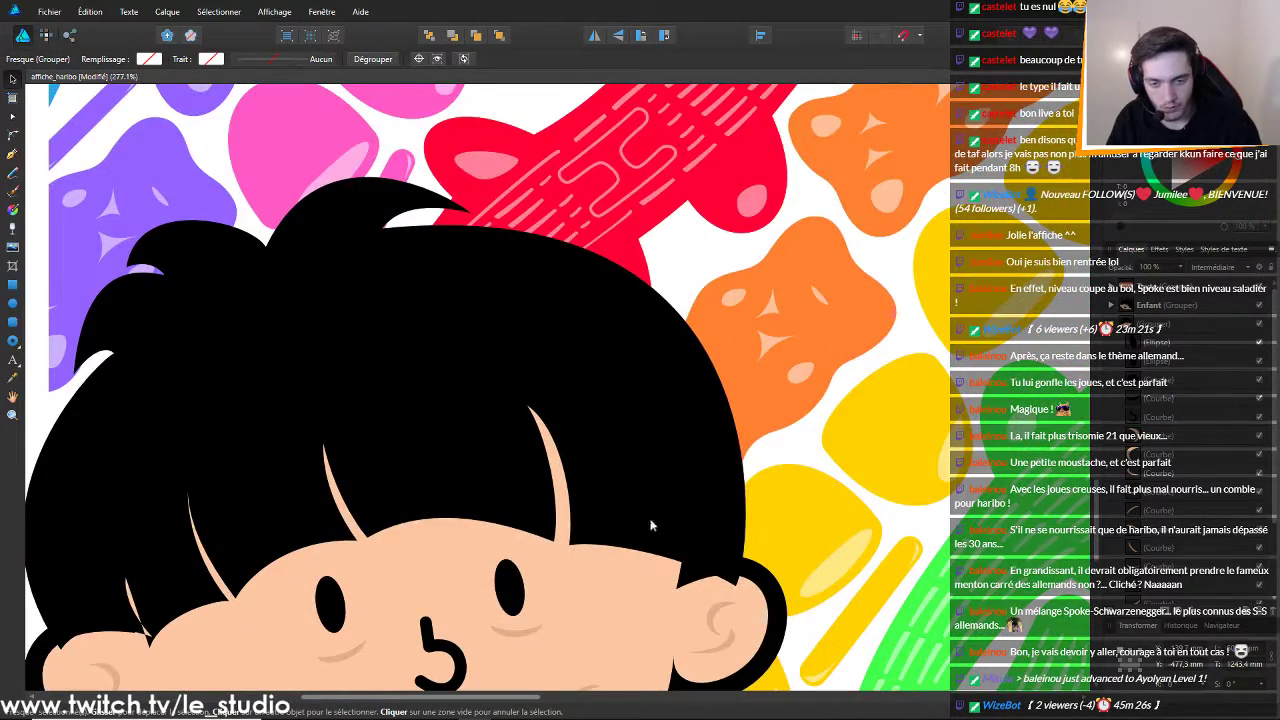
left_click(12, 153)
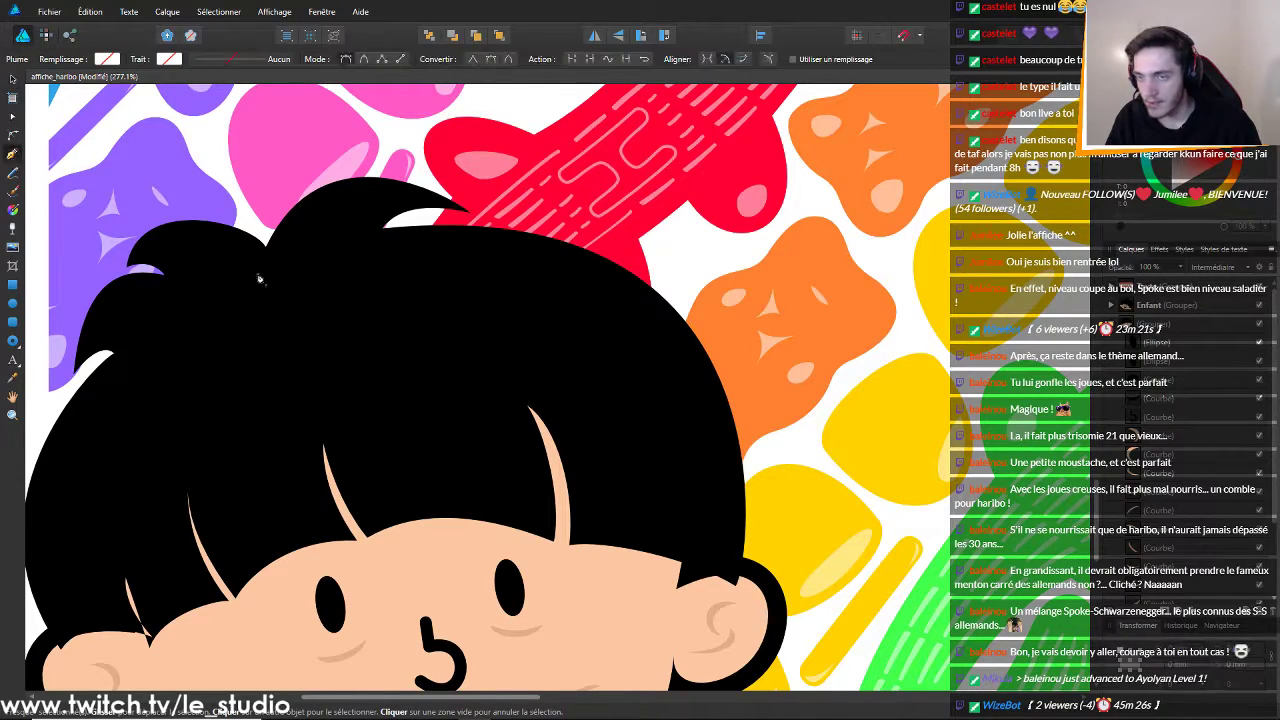
left_click(670, 344)
left_click(732, 545)
left_click(668, 523)
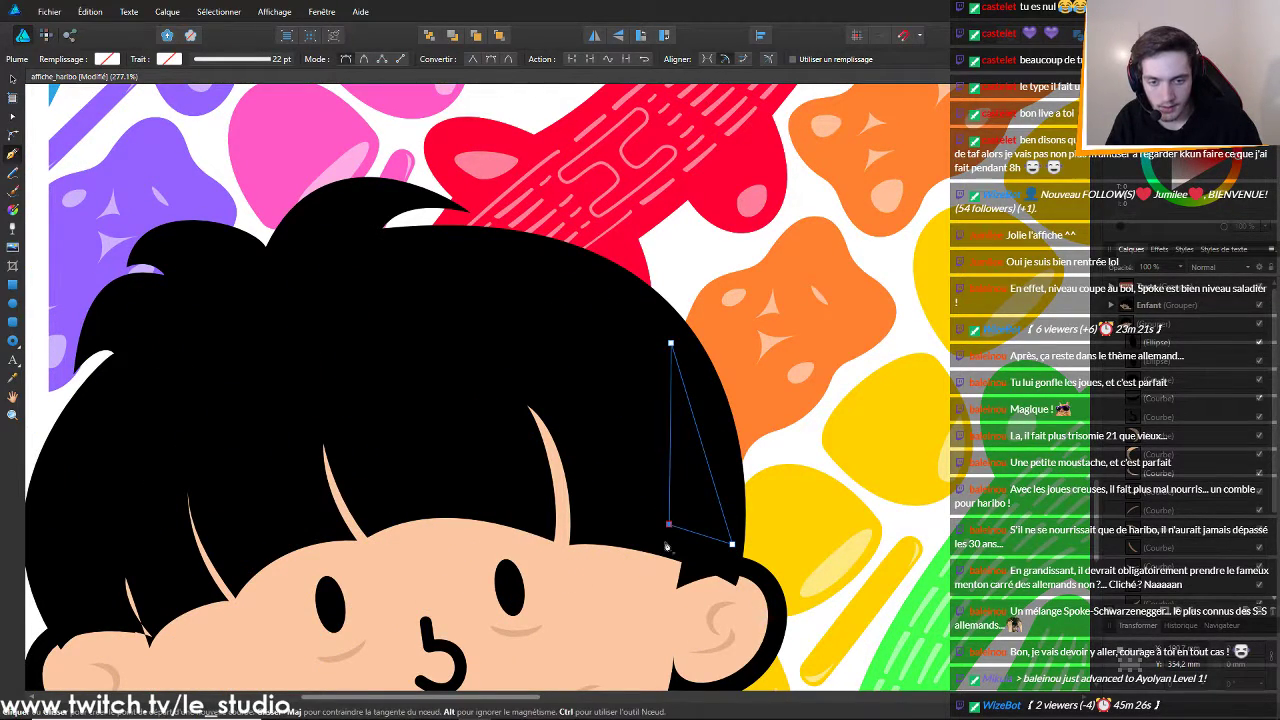
Fill the triangular hair shape with white at 50% opacity
left_click(108, 60)
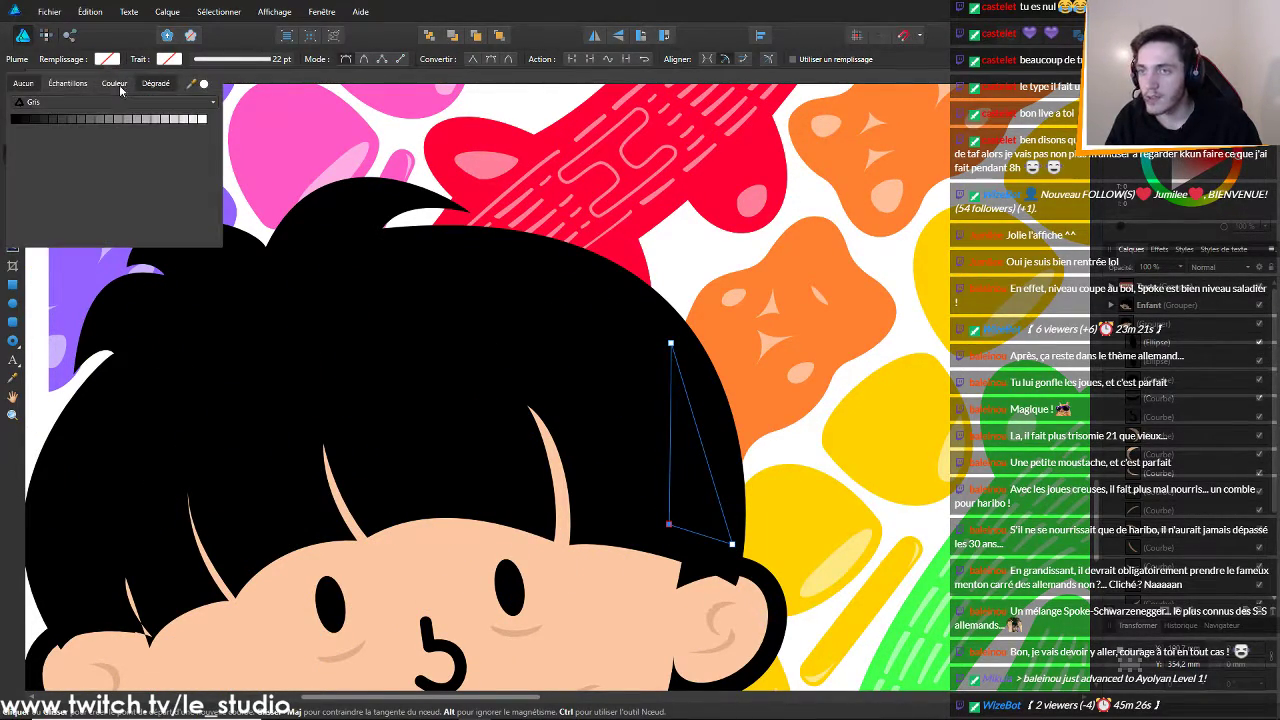
left_click(203, 119)
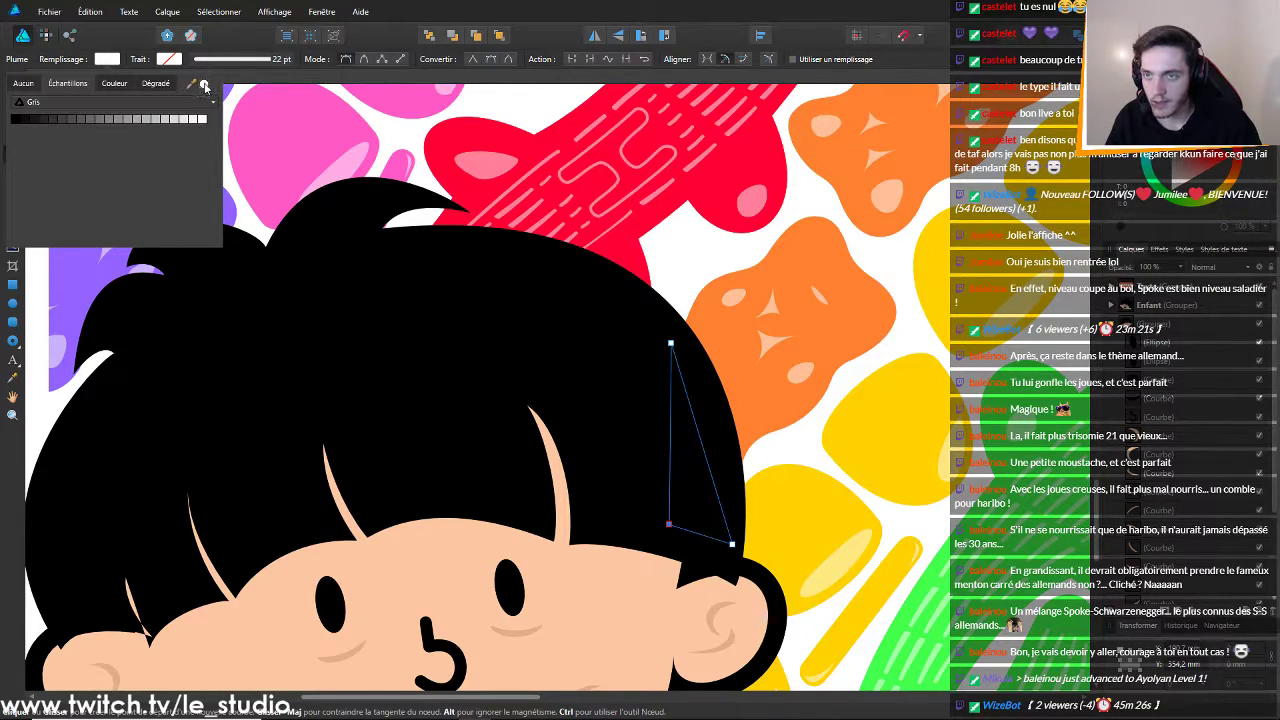
left_click(113, 58)
left_click(1130, 138)
left_click(1267, 230)
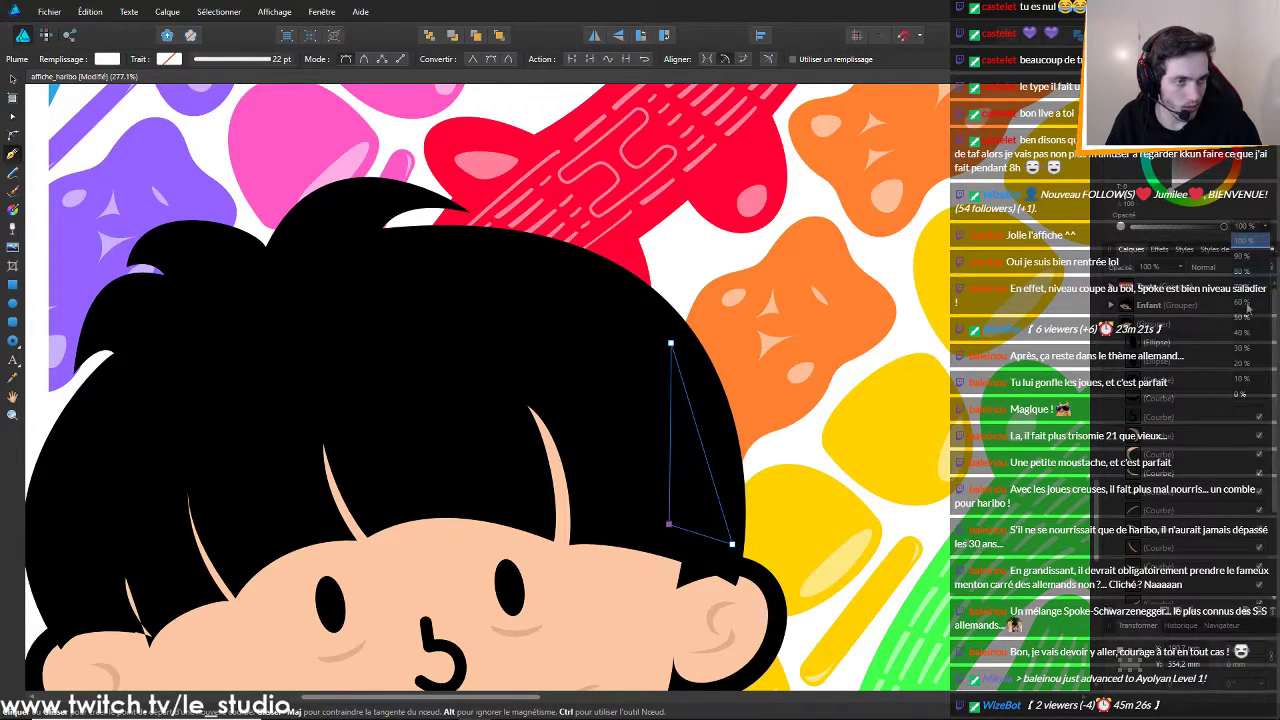
left_click(1247, 317)
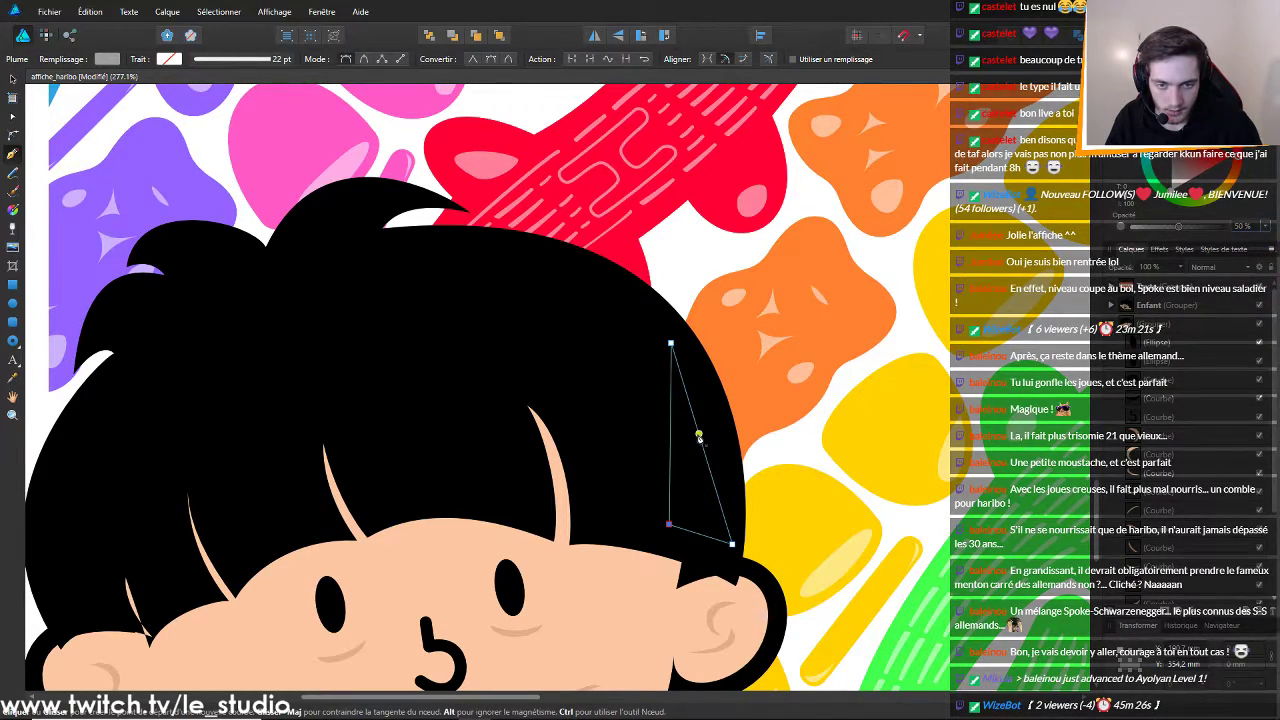
Curve the hair shape's long edges to follow the head's outline, bend its lower edge and adjust its lower nodes
left_click(12, 115)
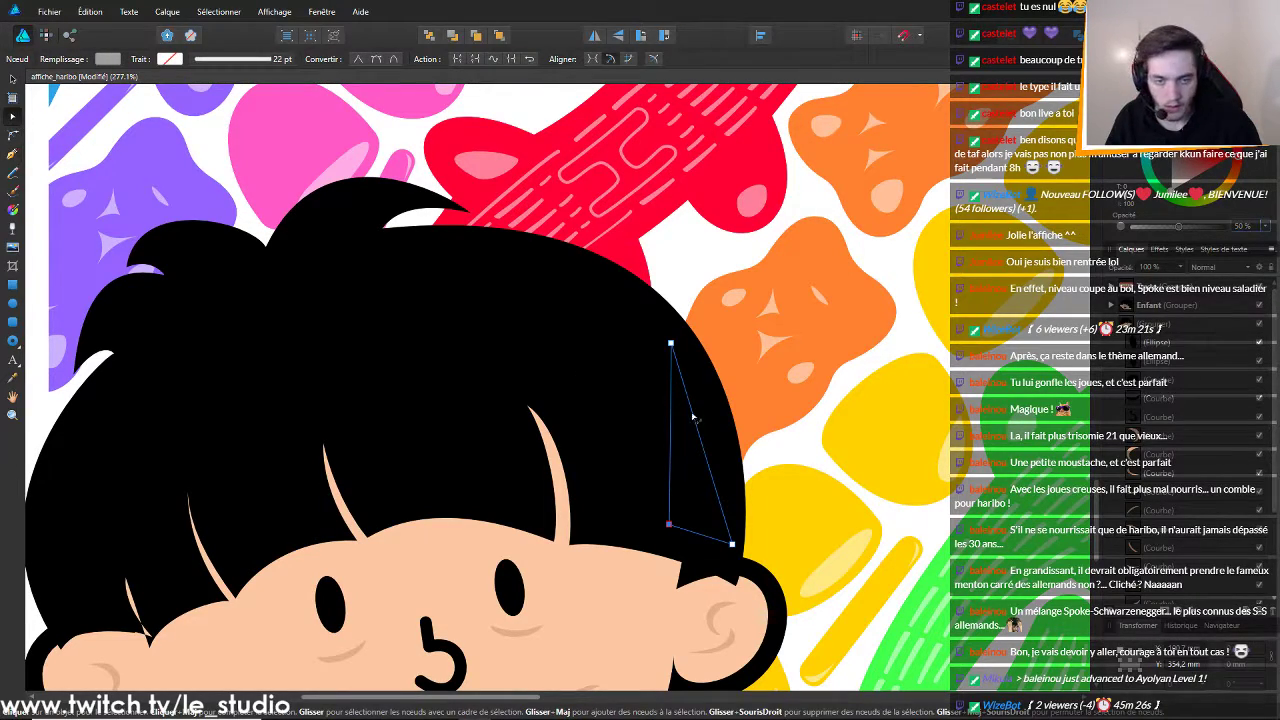
left_click_drag(695, 433, 710, 441)
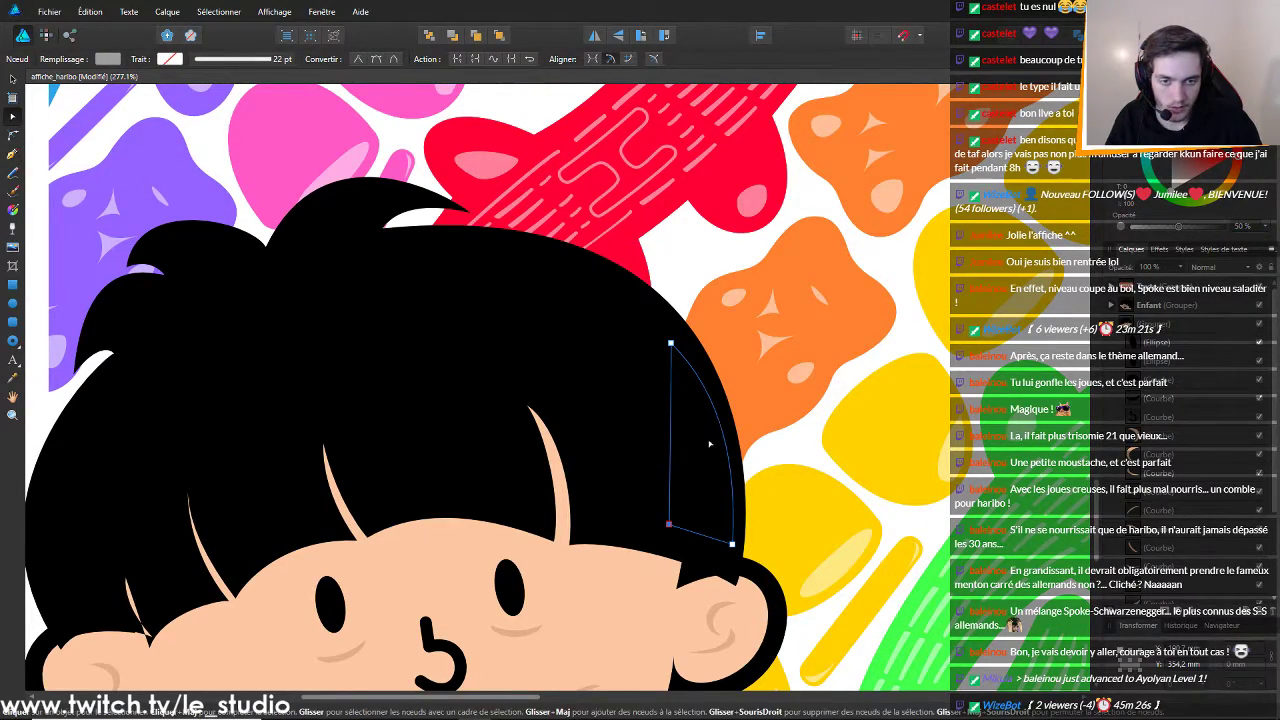
left_click_drag(669, 524, 684, 463)
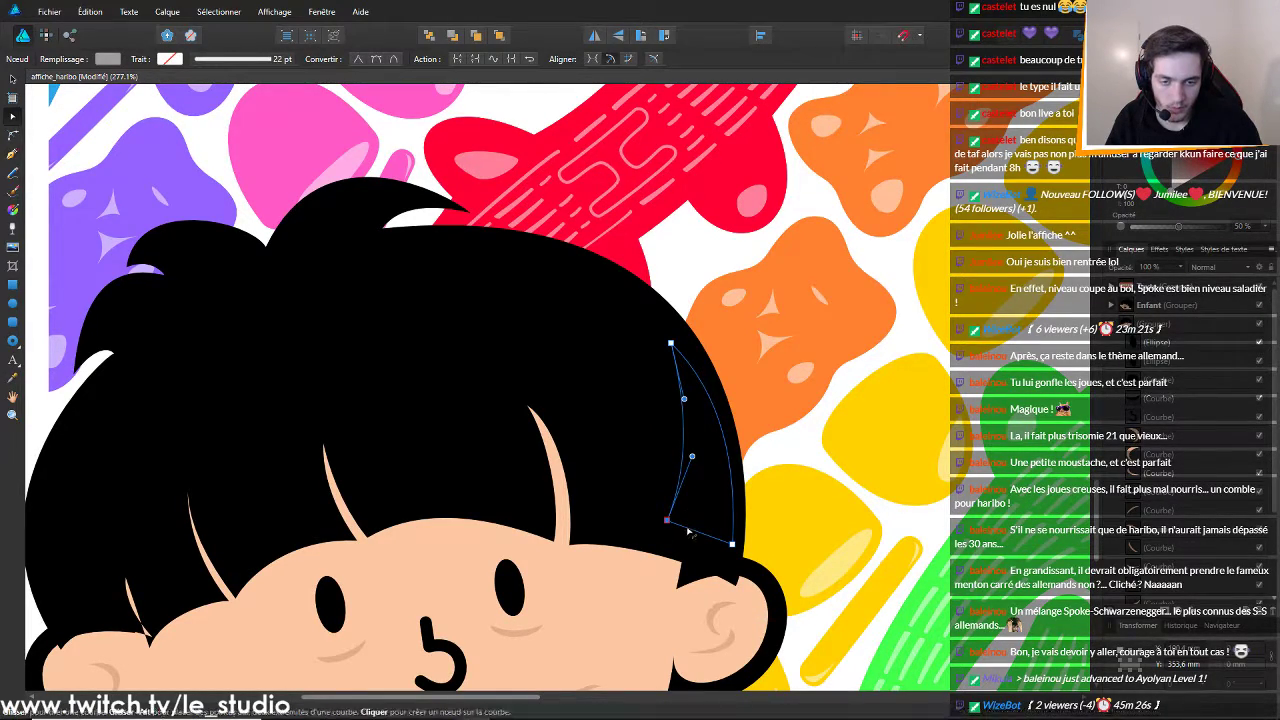
left_click_drag(689, 532, 695, 527)
left_click_drag(732, 544, 728, 542)
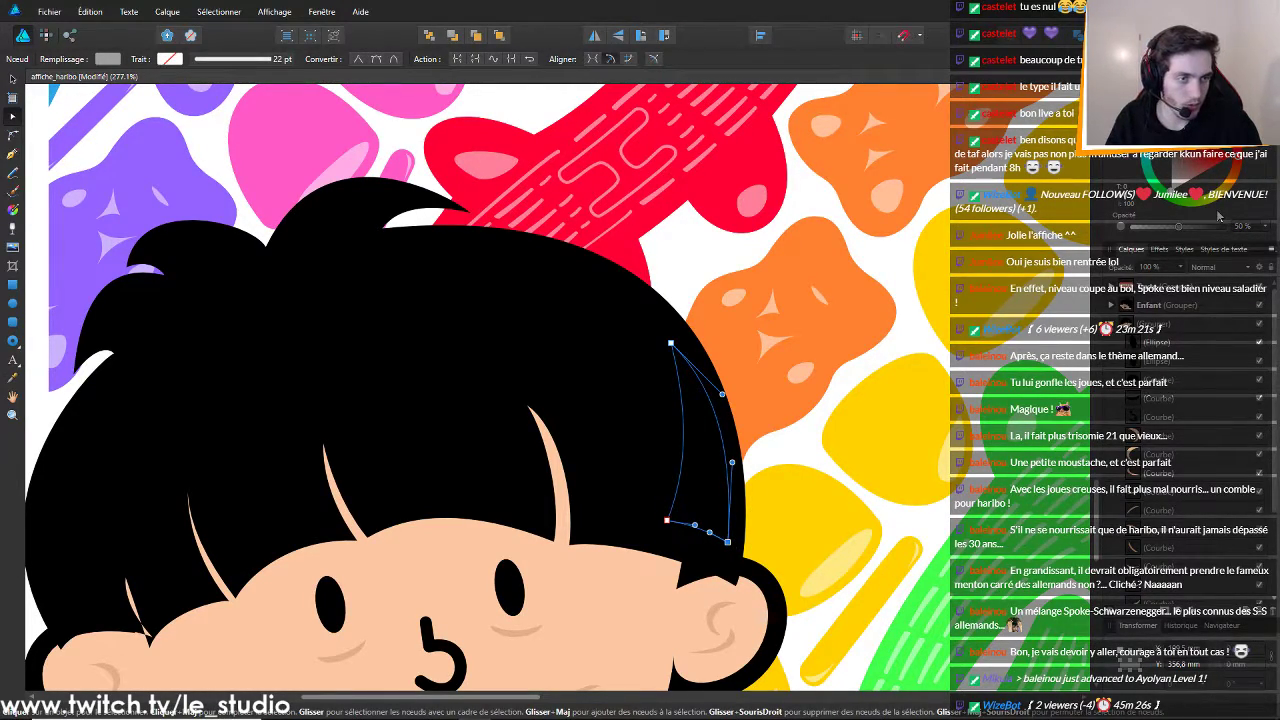
Colour the hair shape red at 100% opacity and move its layer to the top of the left child's head group
left_click_drag(1175, 164, 1262, 177)
left_click_drag(1201, 226, 1276, 229)
scroll(1200, 401, "down", 3)
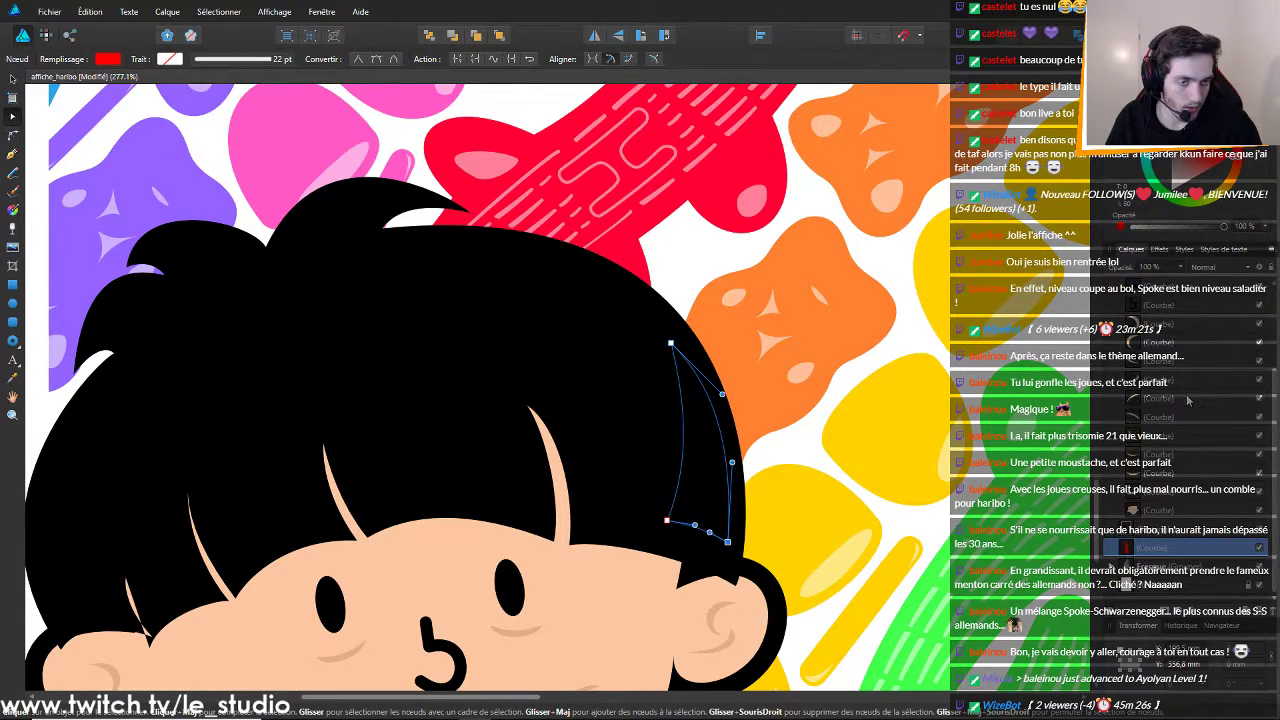
scroll(1136, 556, "up", 3)
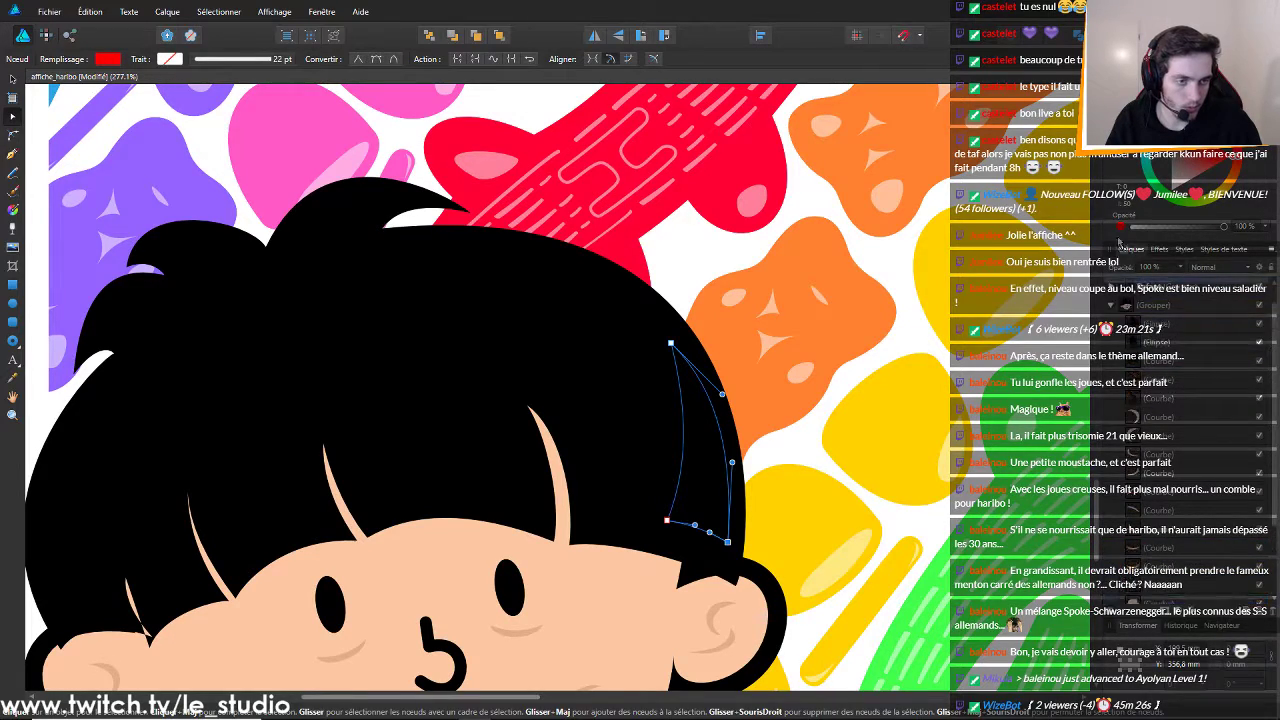
left_click_drag(1132, 337, 1140, 344)
Change the red hair shape's fill back to white at 50% opacity to form a grey temple, and deselect it
left_click_drag(1194, 171, 1081, 382)
left_click(1266, 226)
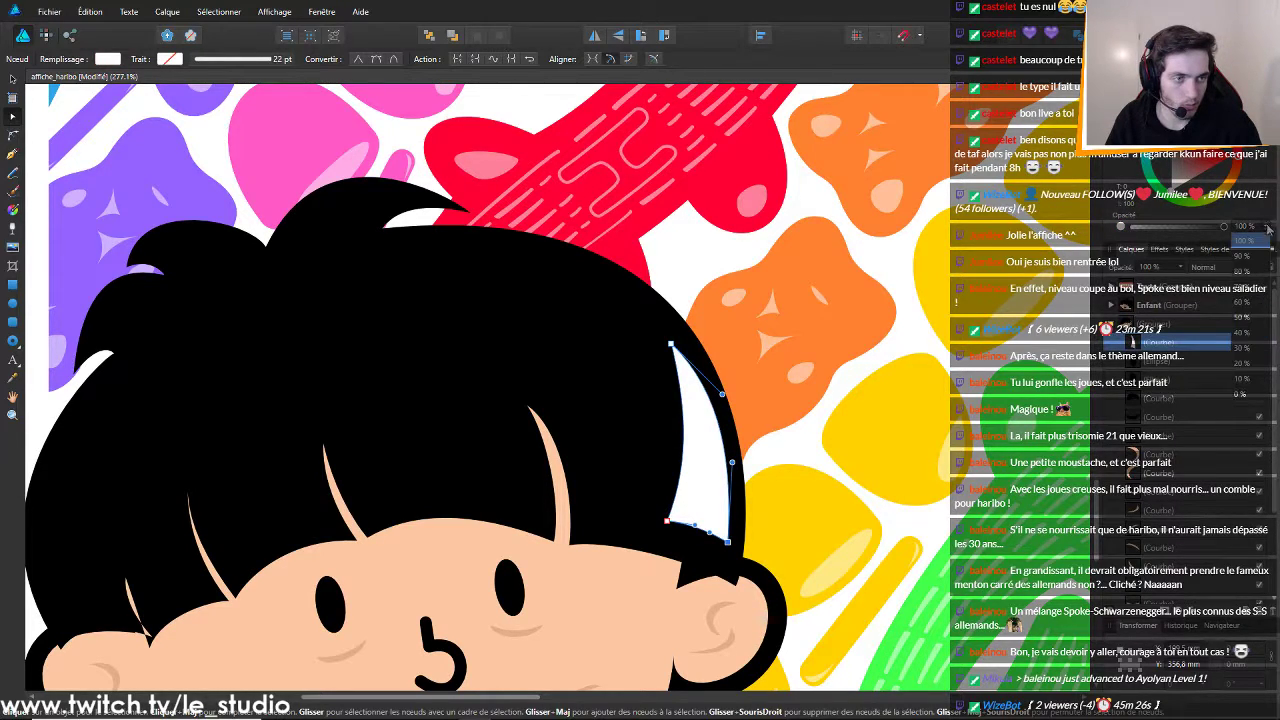
left_click(1246, 317)
key("ctrl+0")
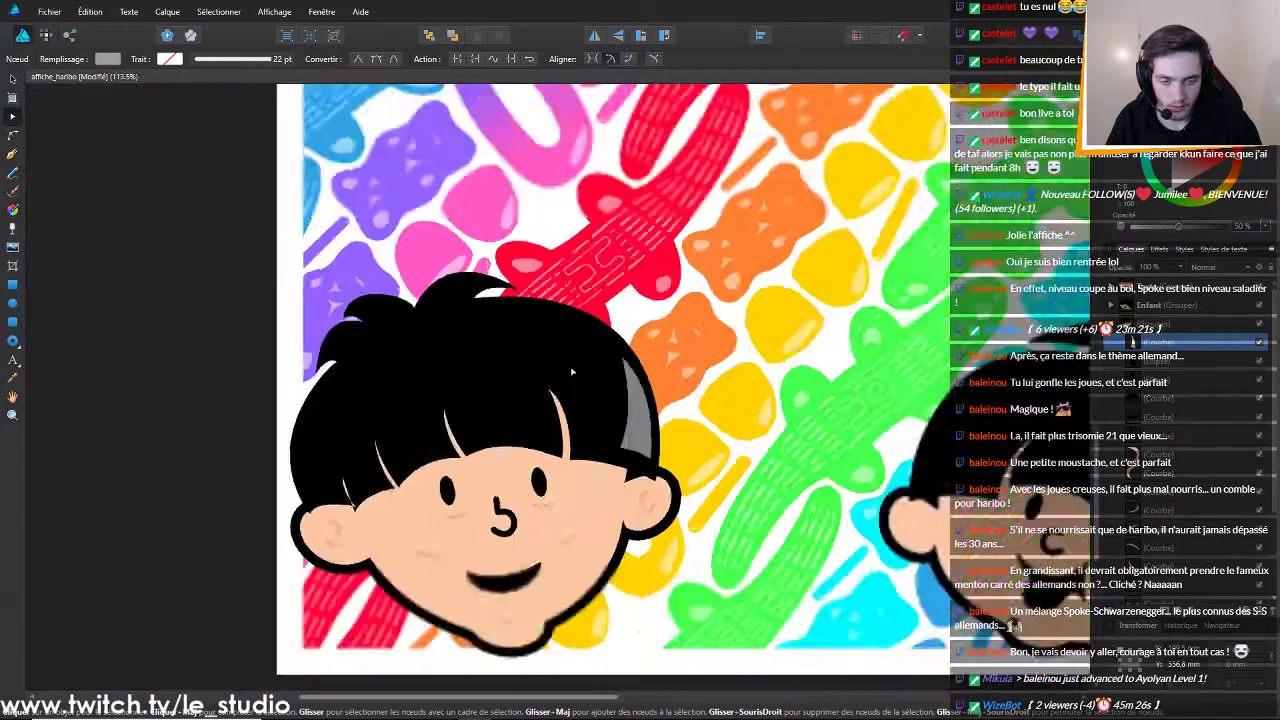
scroll(440, 368, "up", 5)
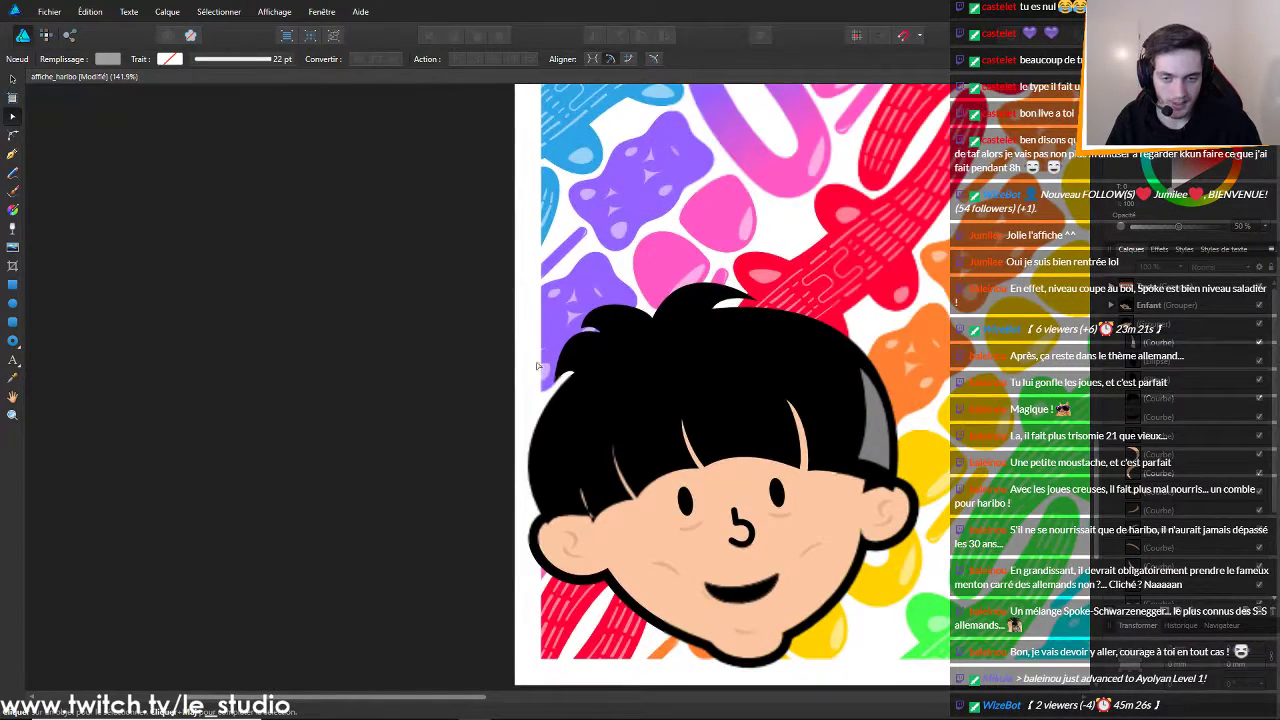
Delete the lower inner node of the grey temple shape and bend its inner edge outward to form a narrow streak
scroll(999, 347, "down", 3)
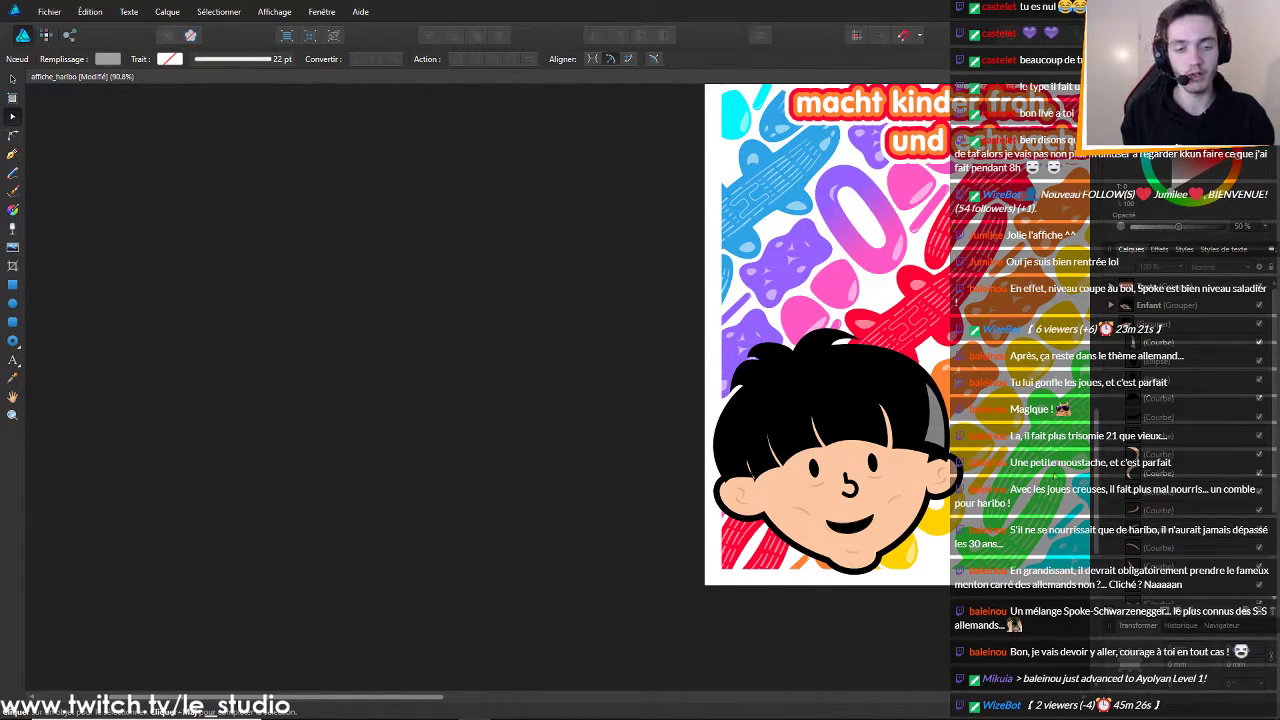
scroll(1008, 462, "down", 3)
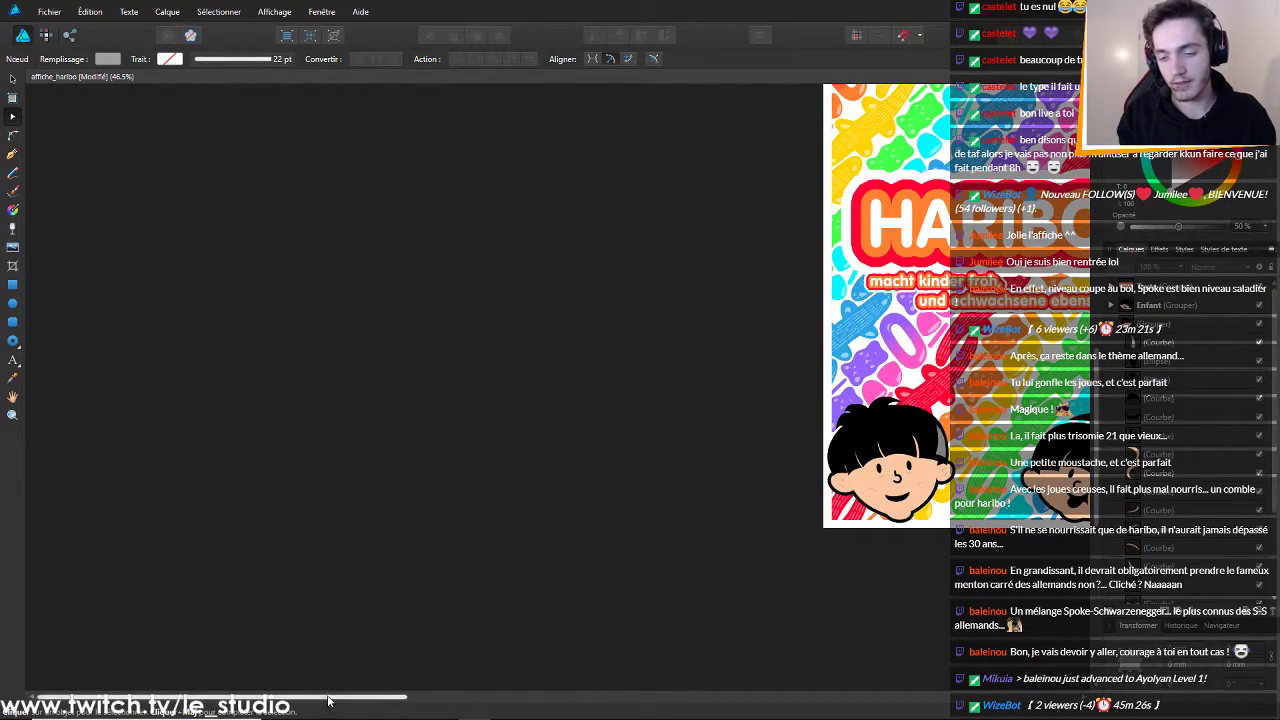
left_click_drag(355, 697, 591, 690)
scroll(590, 650, "up", 4)
scroll(671, 305, "up", 5)
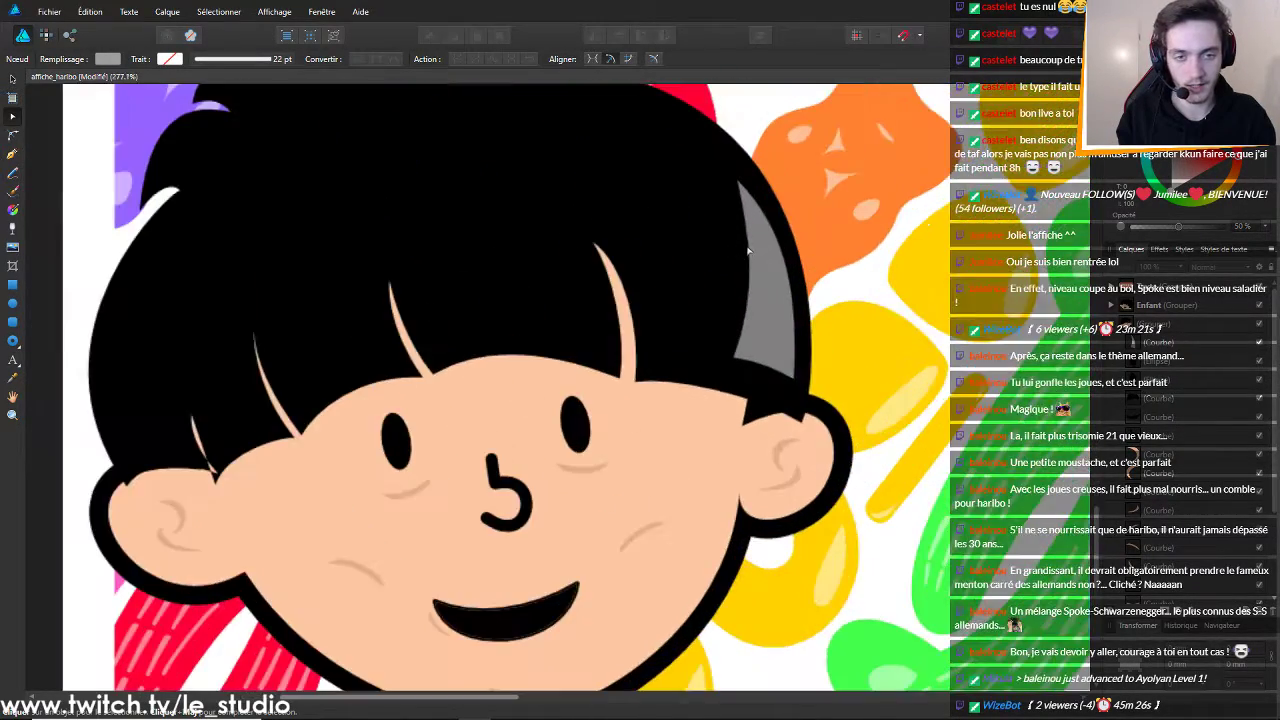
left_click(745, 401)
left_click(732, 411)
left_click_drag(723, 422, 751, 418)
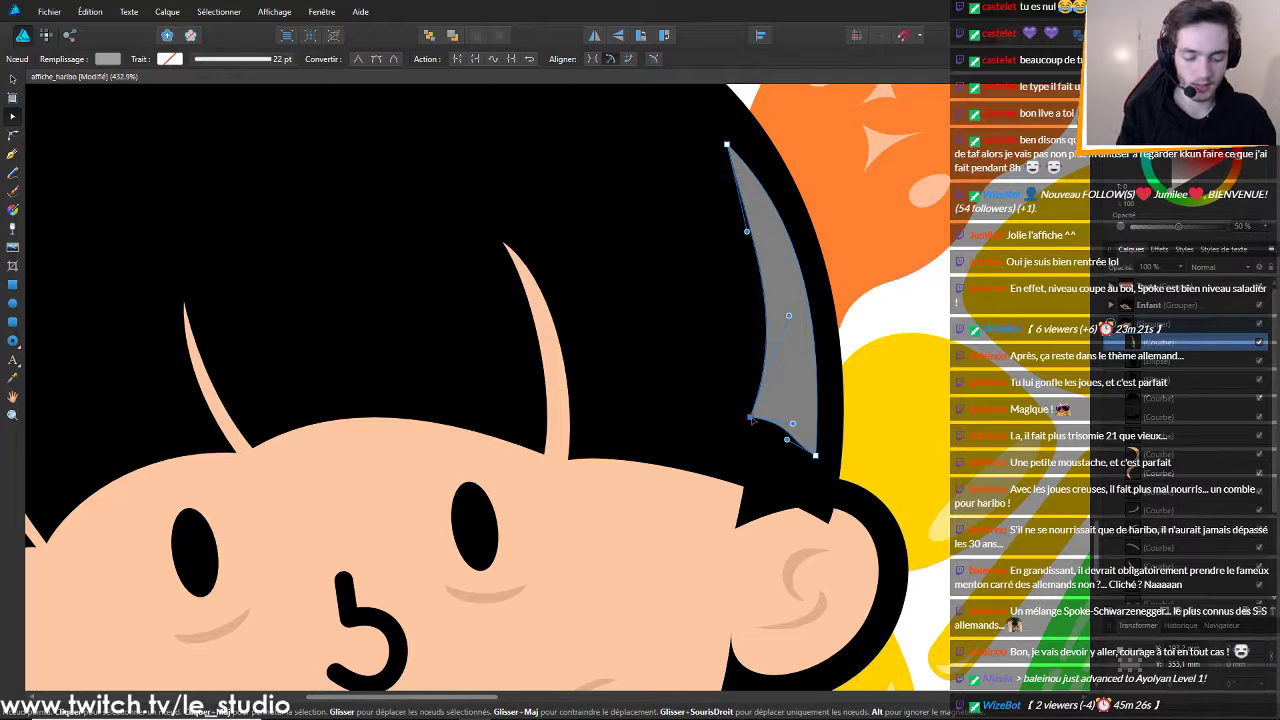
key("Delete")
left_click_drag(773, 320, 798, 307)
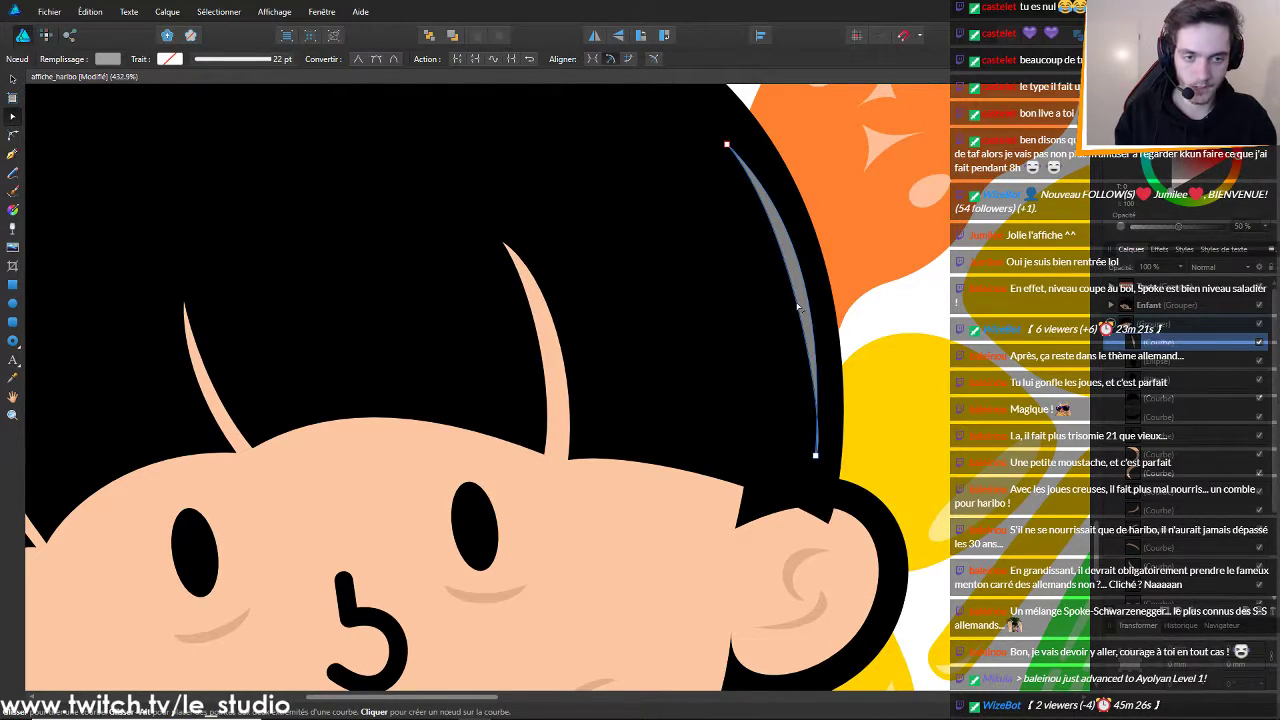
Adjust the curve handle at the grey streak's lower tip to refine its inner edge, and deselect the streak
left_click(816, 456)
left_click_drag(827, 439, 817, 431)
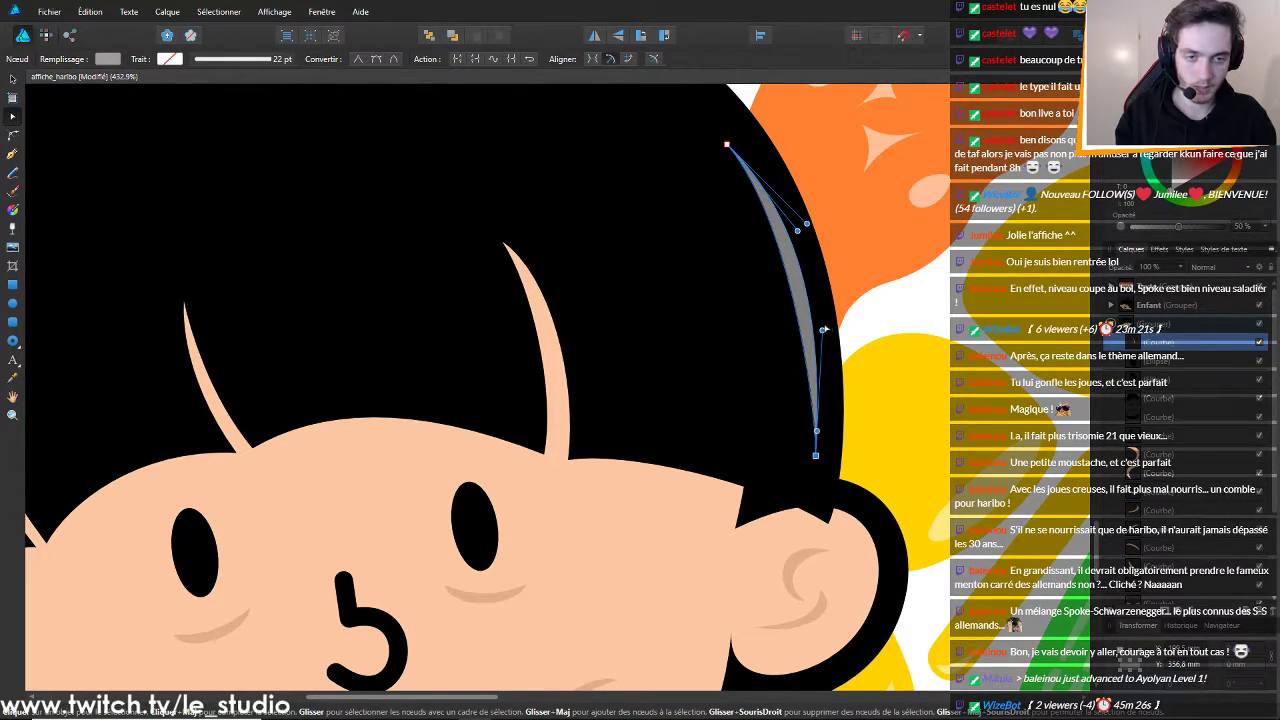
left_click(769, 371)
scroll(855, 446, "down", 9)
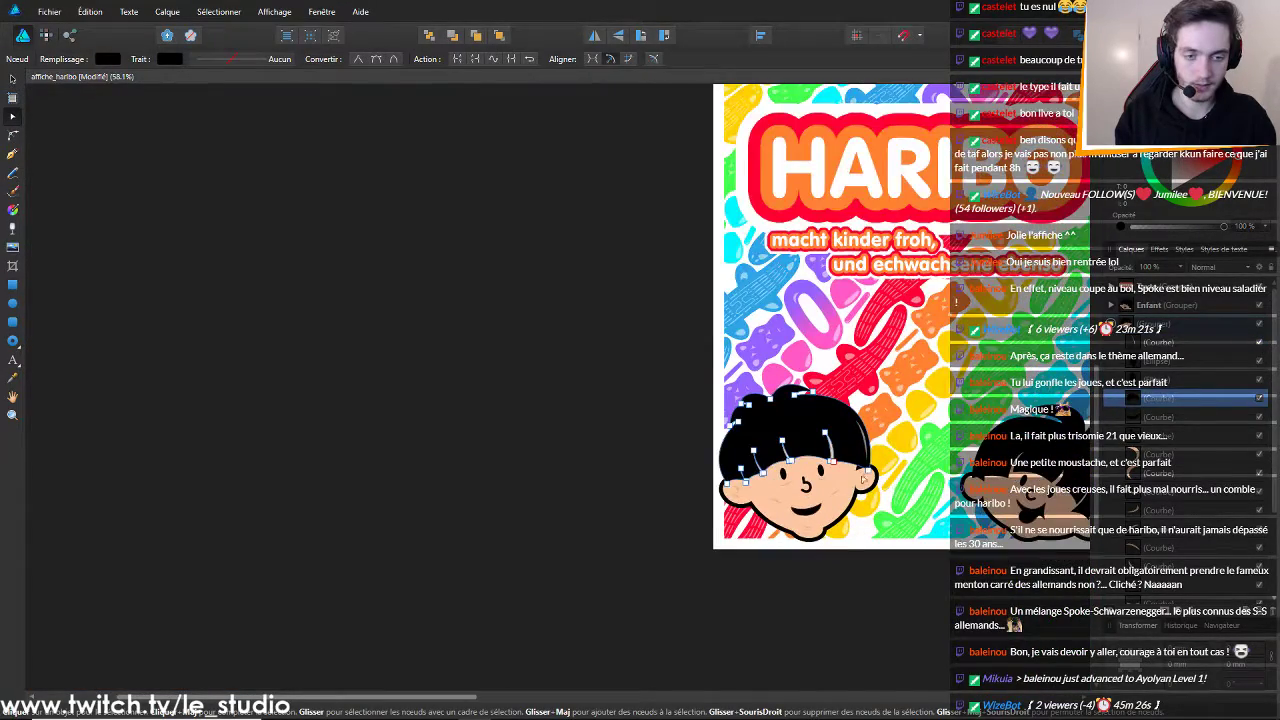
scroll(864, 448, "up", 4)
left_click(891, 399)
scroll(886, 397, "up", 4)
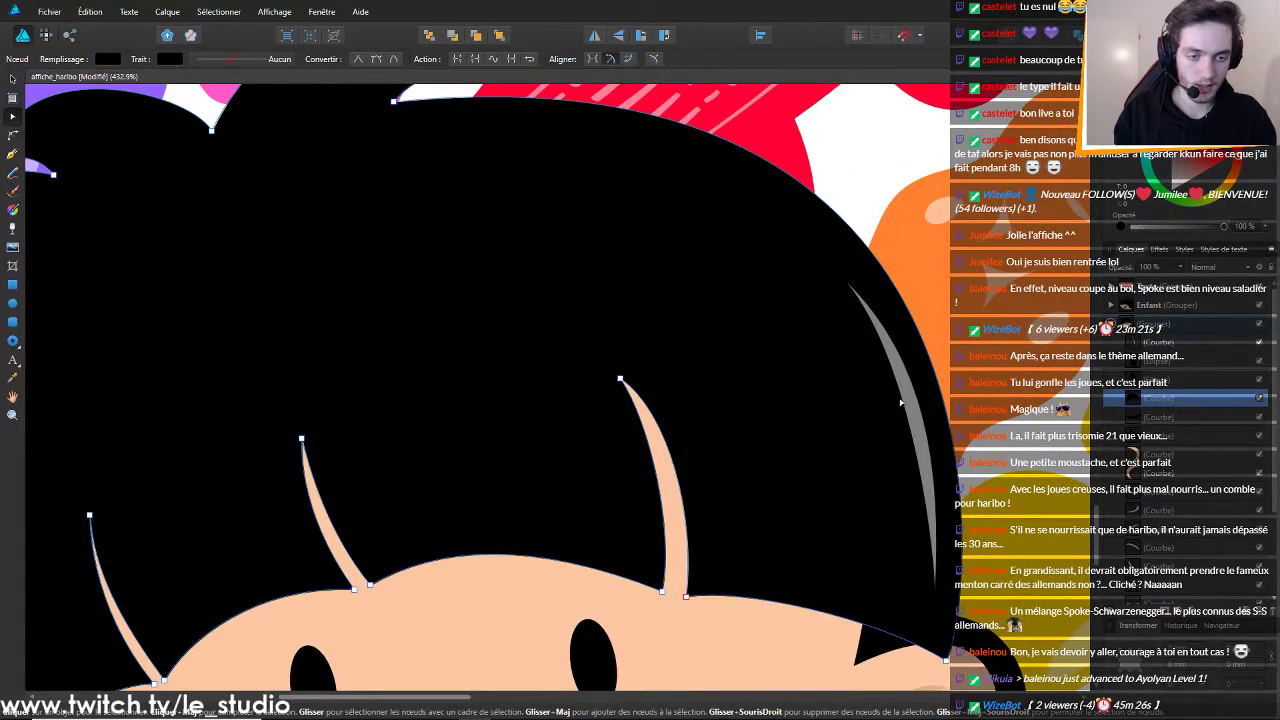
left_click_drag(902, 401, 905, 398)
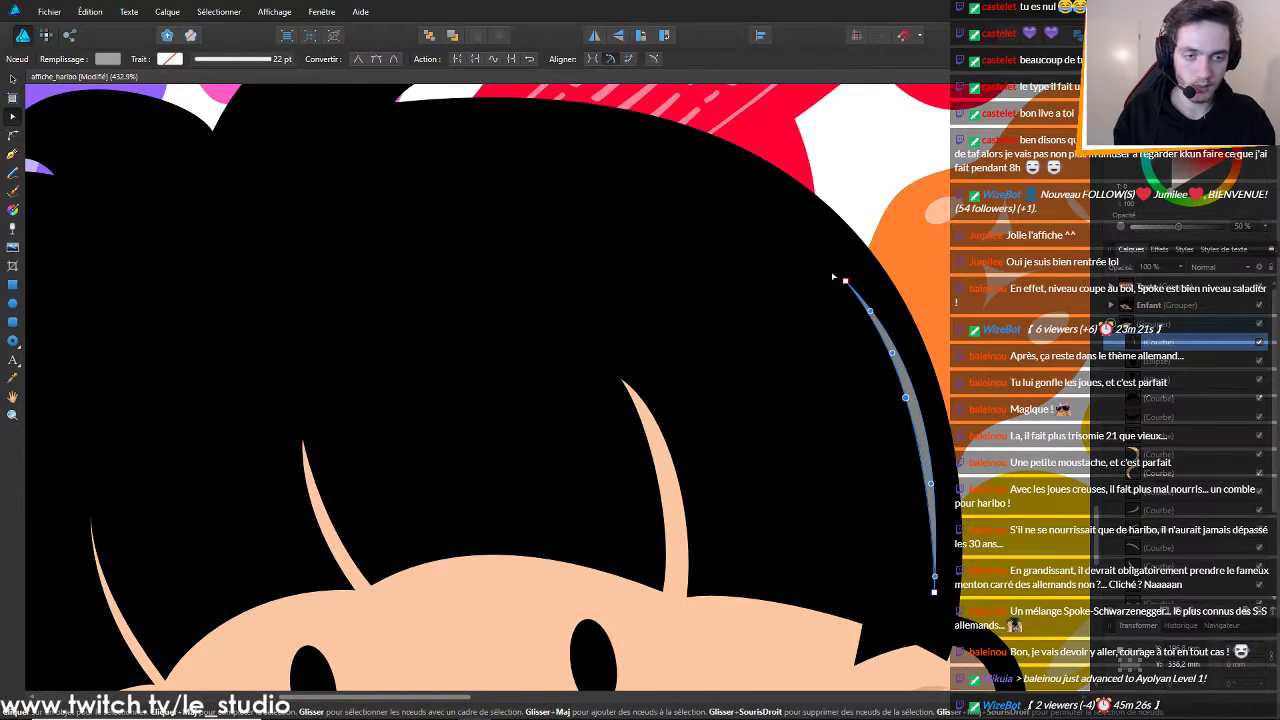
left_click_drag(845, 281, 851, 259)
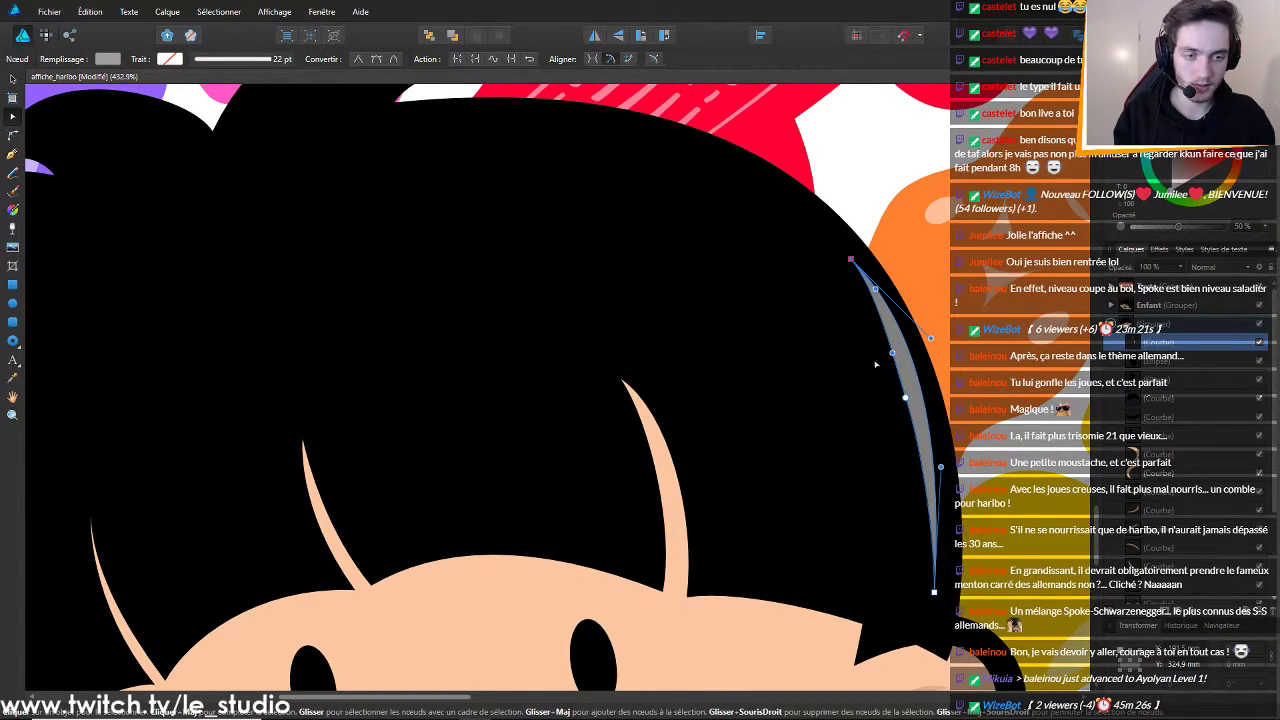
left_click_drag(912, 415, 904, 416)
key("ctrl+z")
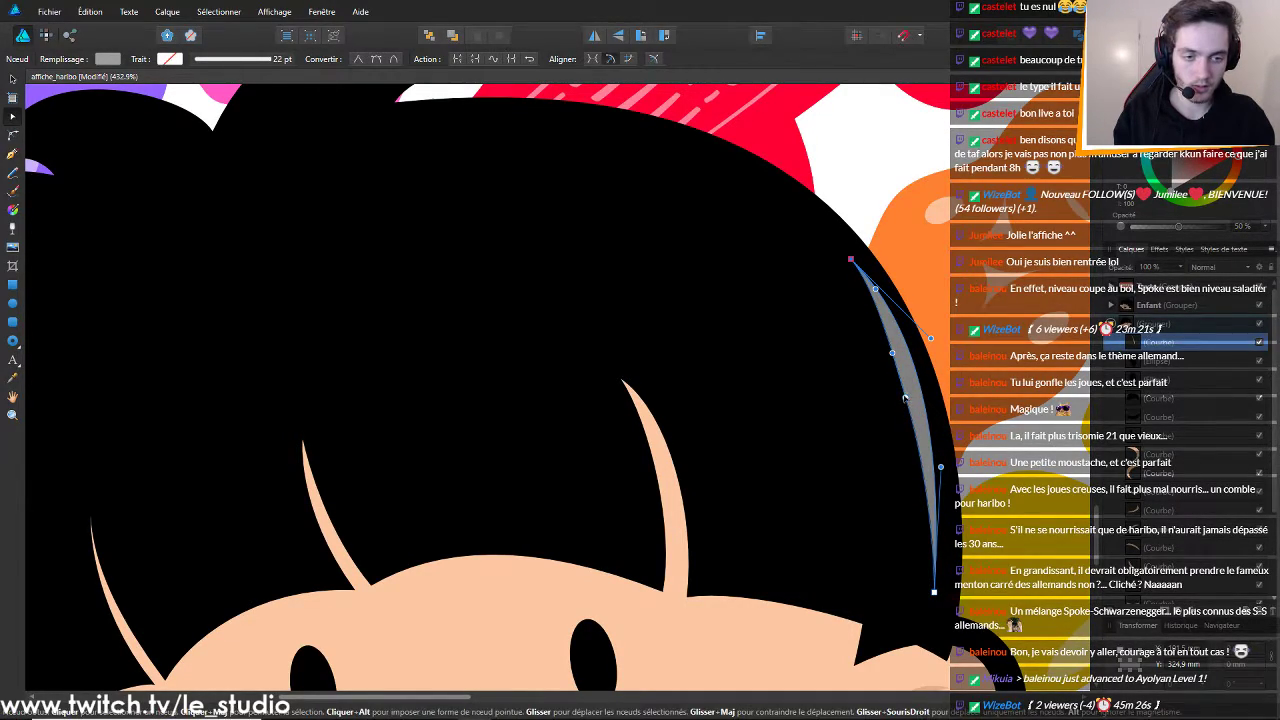
key("ctrl+z")
key("ctrl+z")
left_click_drag(906, 400, 902, 400)
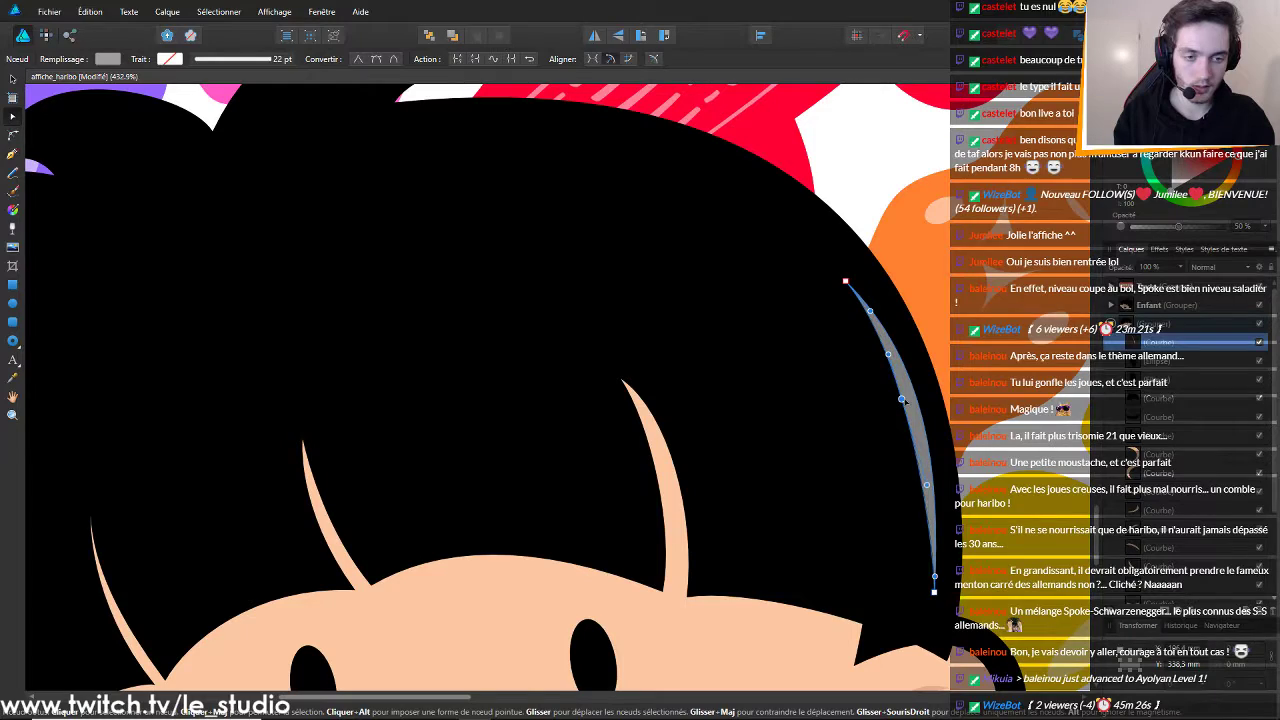
key("Delete")
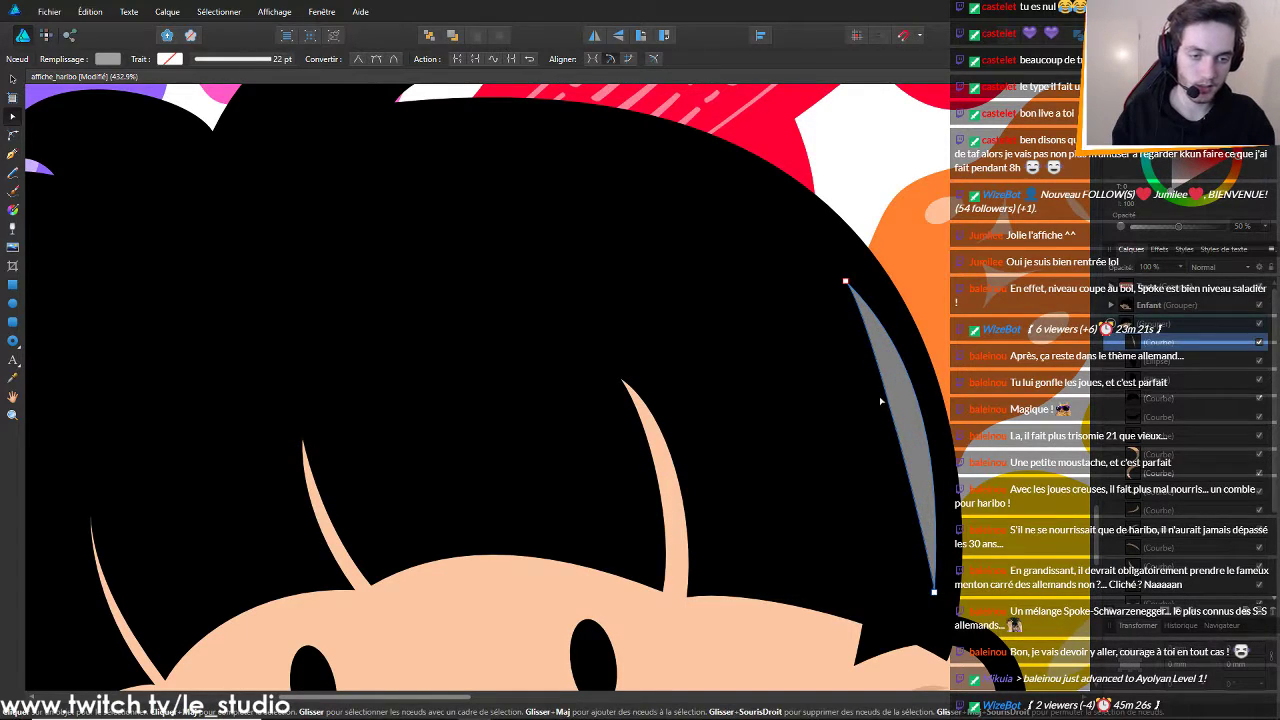
Bend the grey streak's inner edge around a new middle node and move its upper tip closer to the hair outline
left_click_drag(888, 401, 911, 421)
key("ctrl+z")
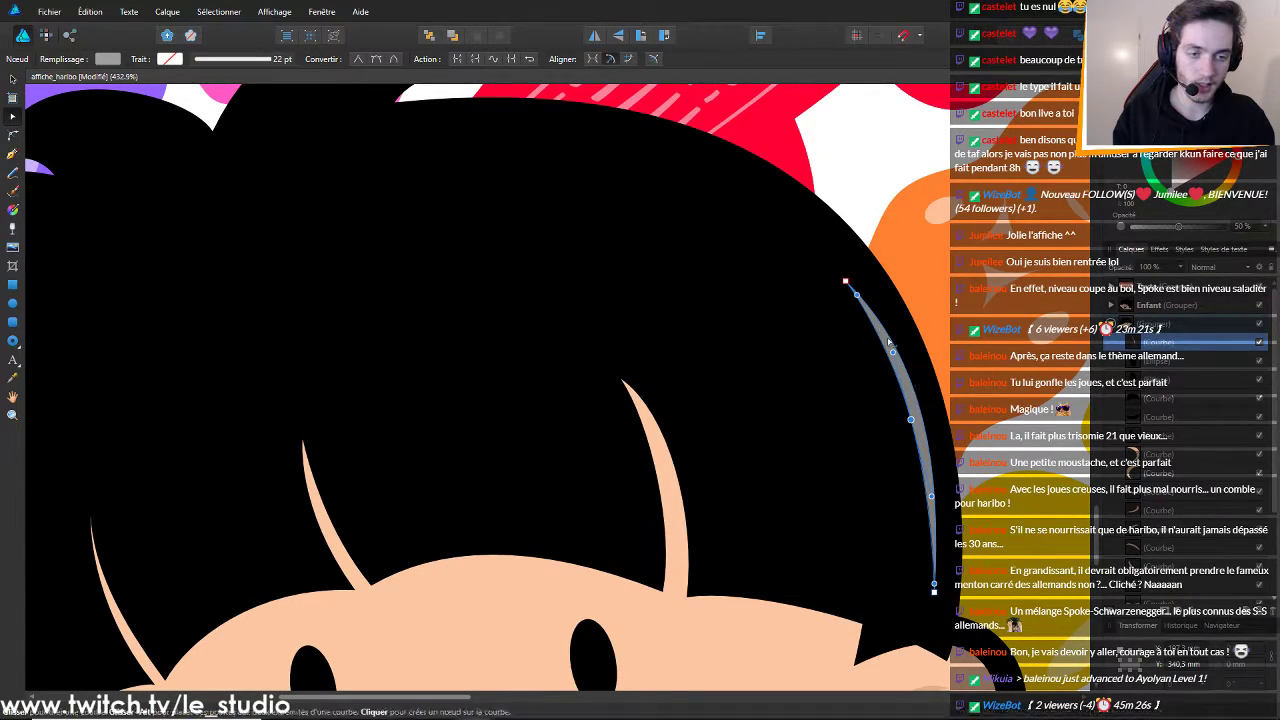
left_click_drag(846, 282, 856, 272)
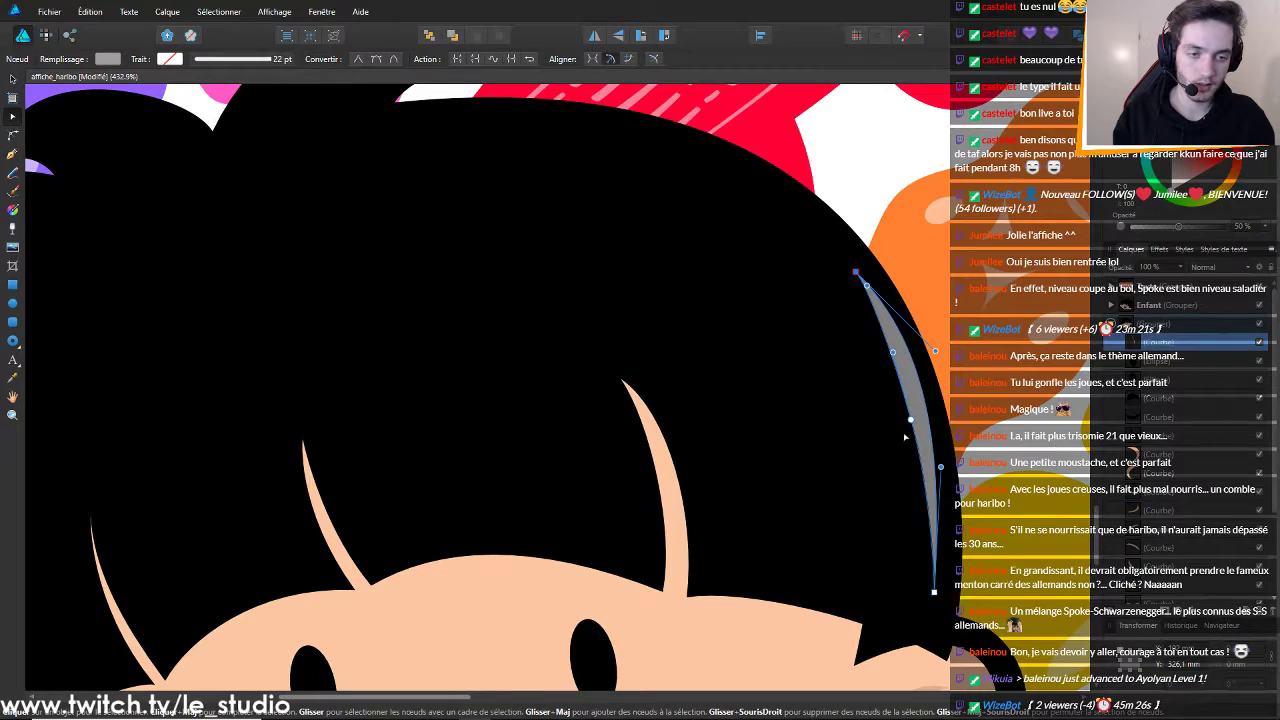
mouse_move(911, 421)
left_mouse_down()
mouse_move(911, 397)
mouse_move(887, 423)
left_mouse_up()
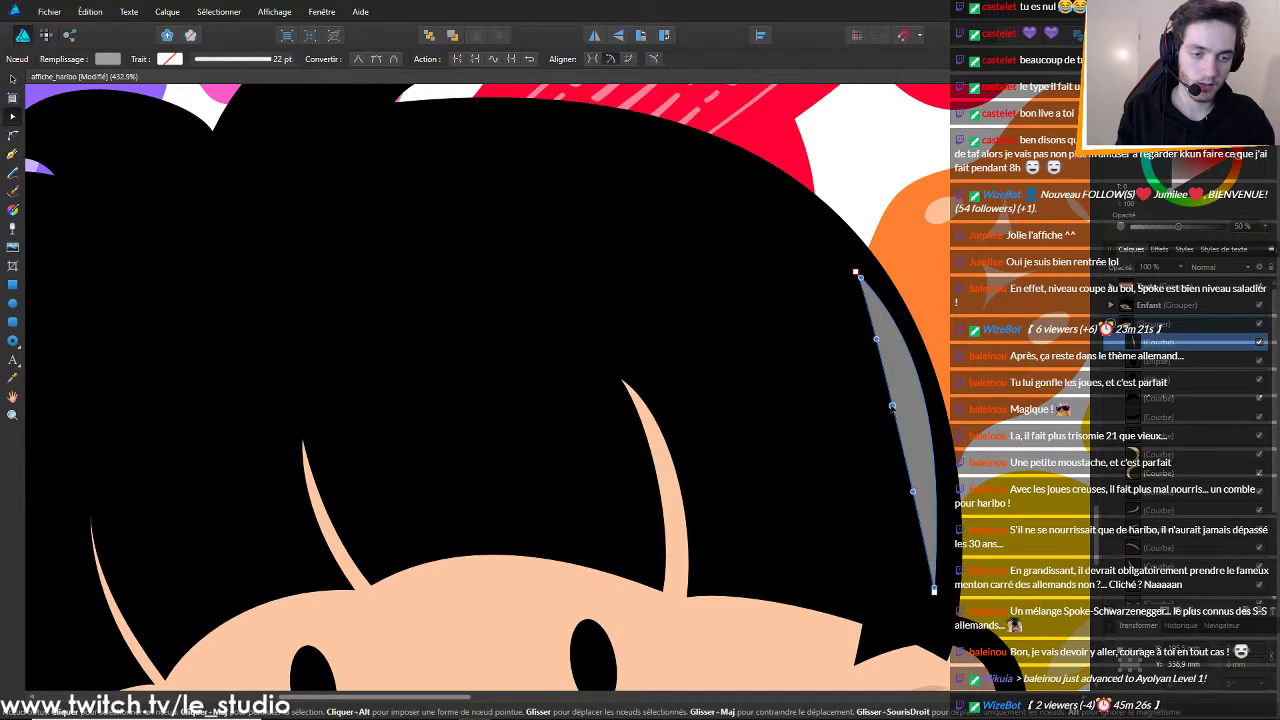
key("ctrl+z")
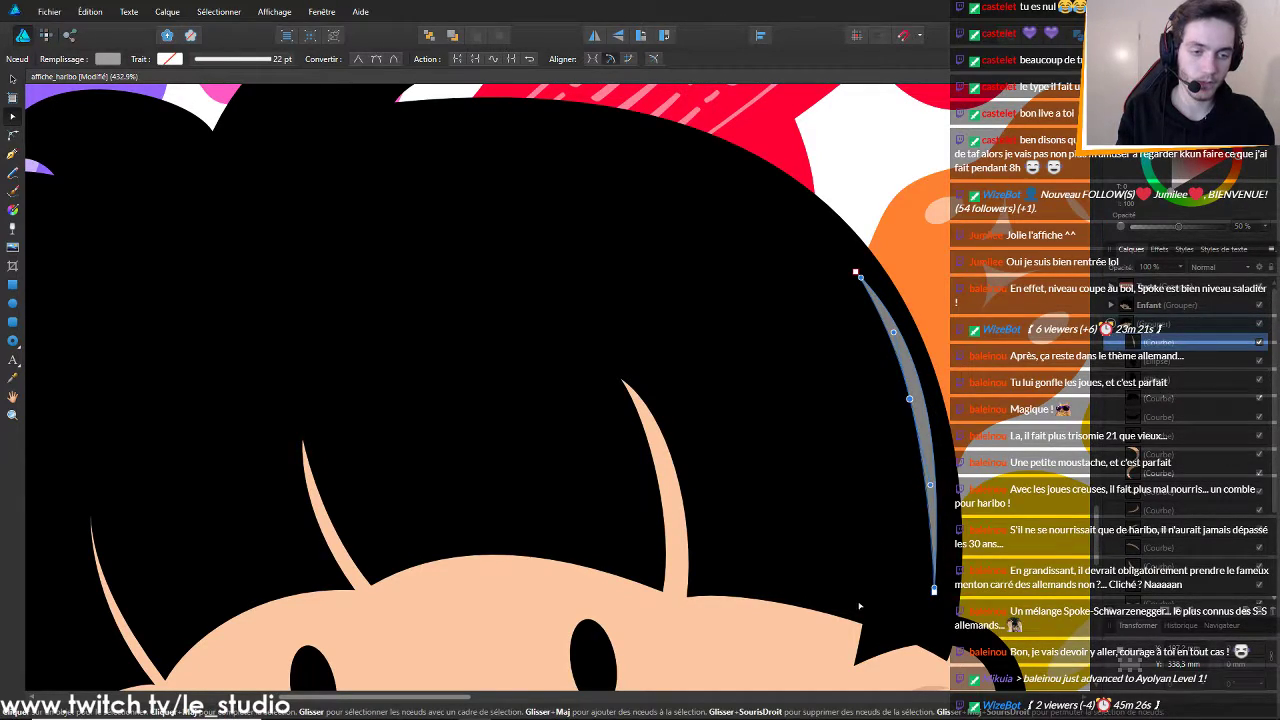
Extend the grey streak's lower tip downward and replace its inner middle node with one closer to the hair outline
left_click(940, 583)
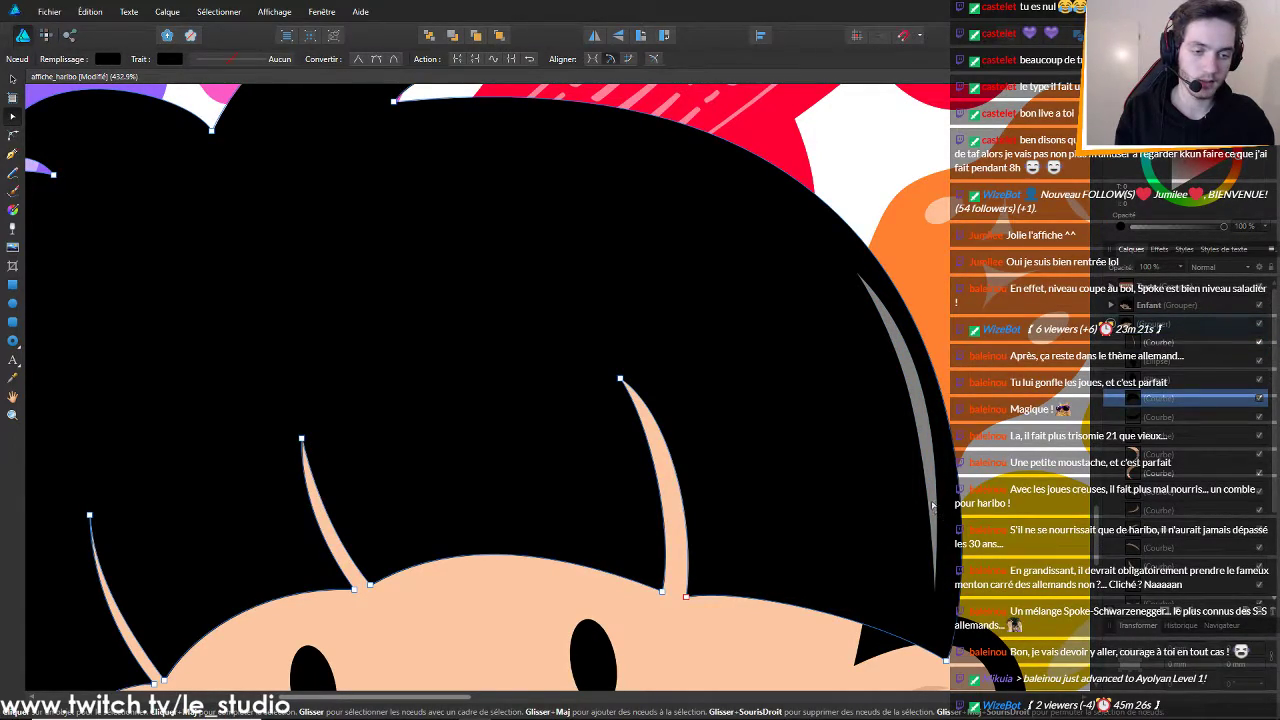
left_click(932, 505)
left_click(940, 603)
left_click(909, 399)
key("Delete")
left_click_drag(902, 451, 918, 430)
key("ctrl+z")
left_click(900, 436)
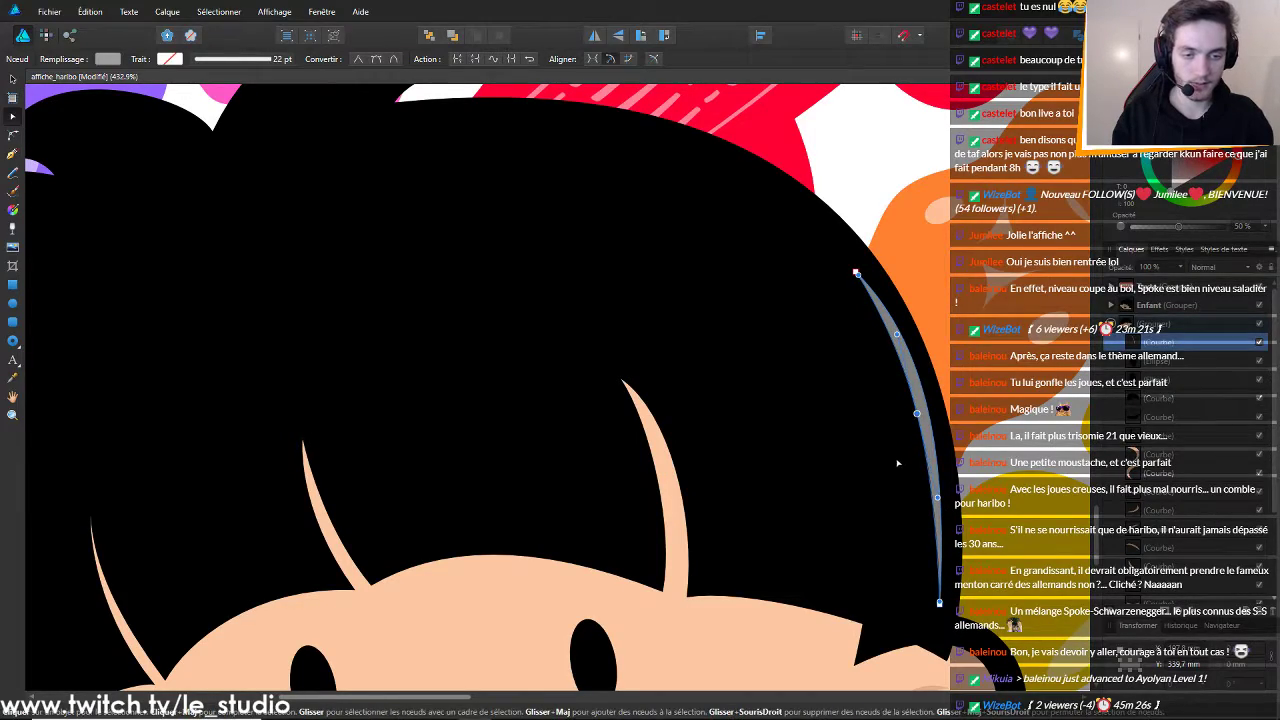
left_click(876, 567)
scroll(875, 567, "down", 6)
scroll(730, 598, "up", 4)
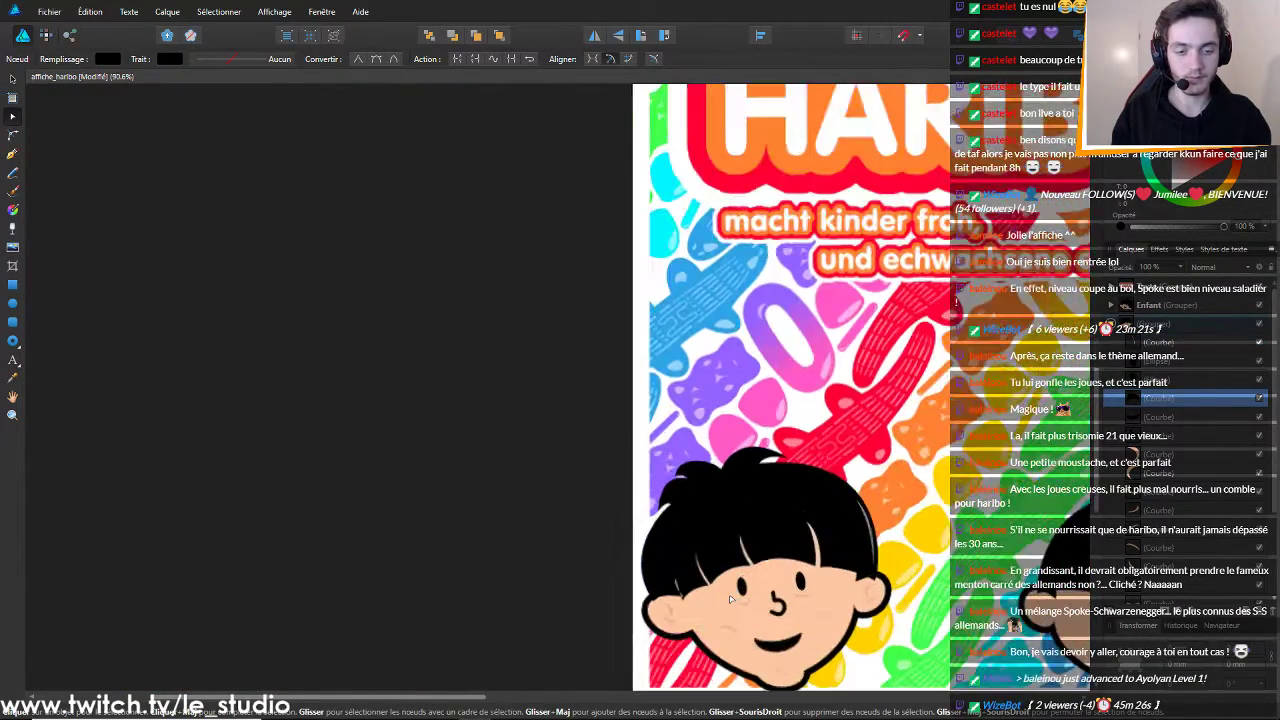
left_click(738, 553)
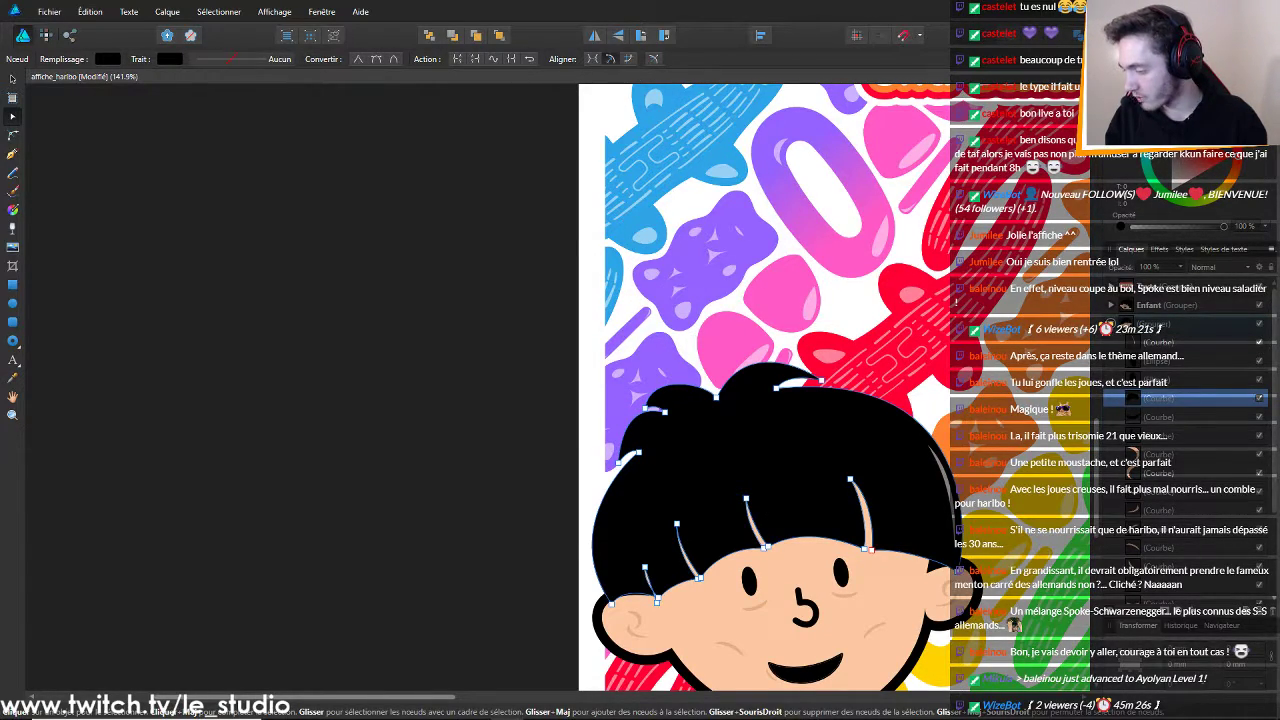
key("super+d")
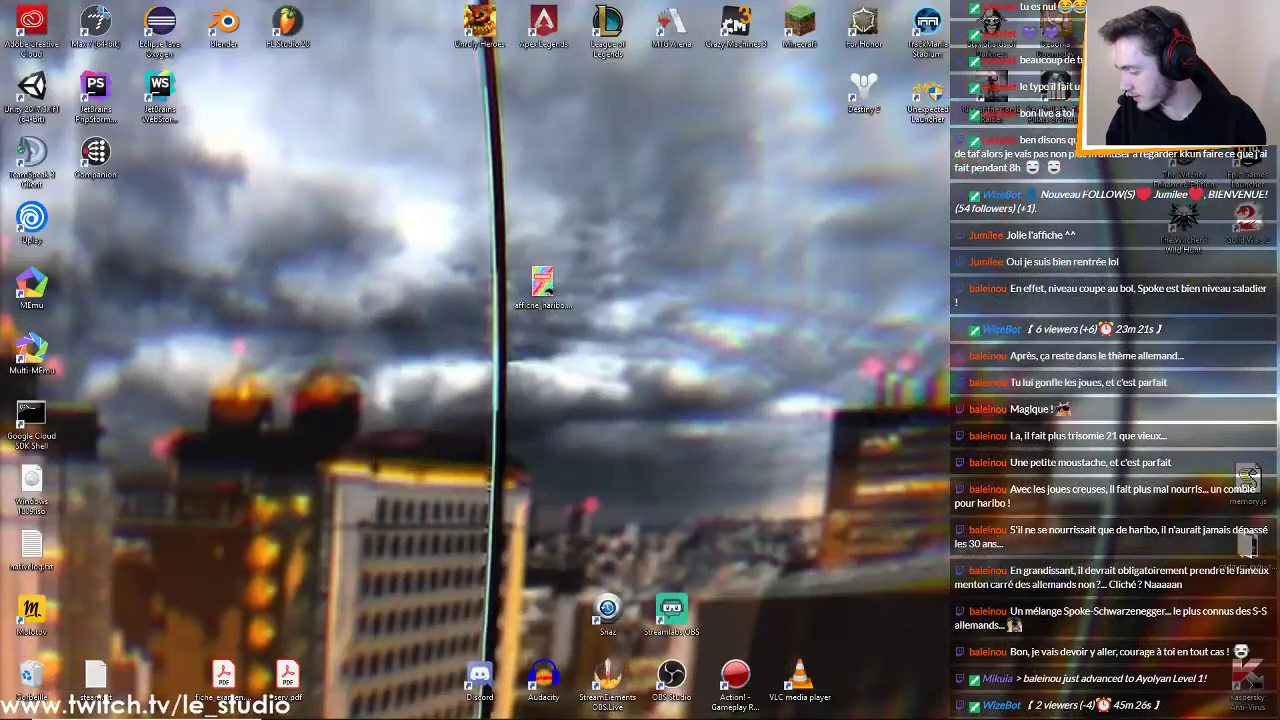
key("super+d")
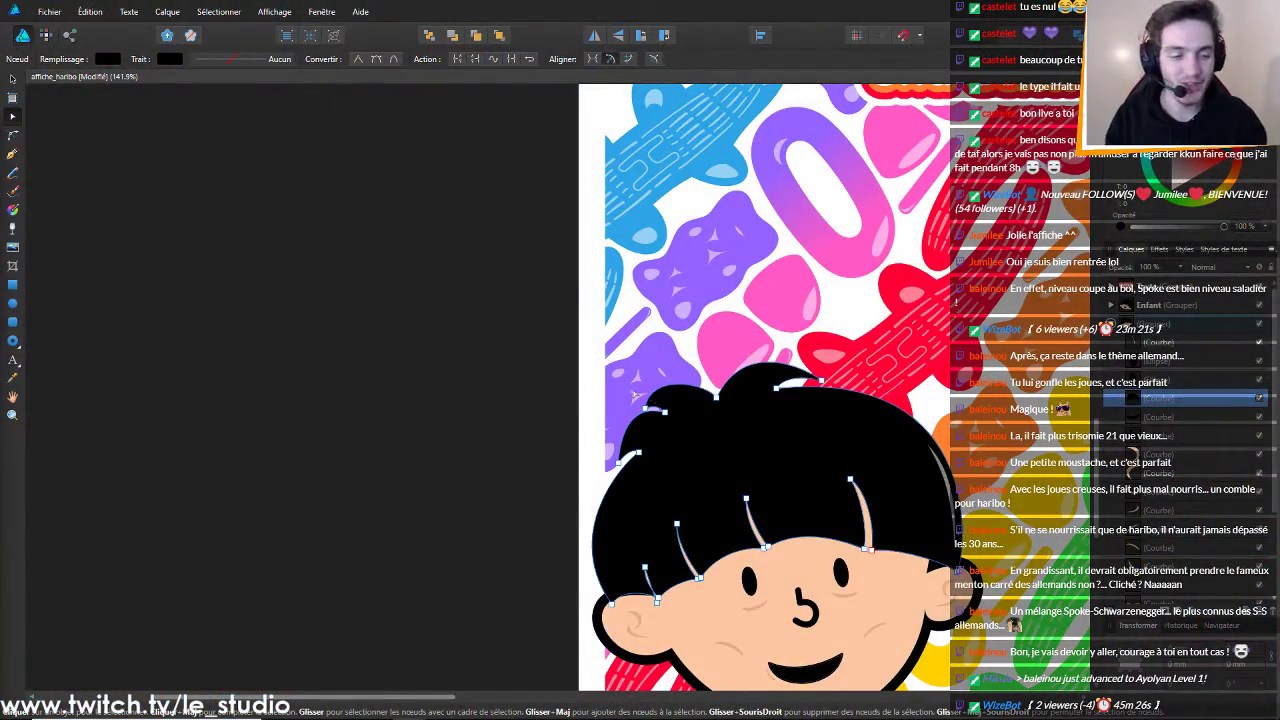
scroll(900, 430, "down", 3)
scroll(841, 475, "up", 7)
left_click_drag(305, 298, 253, 341)
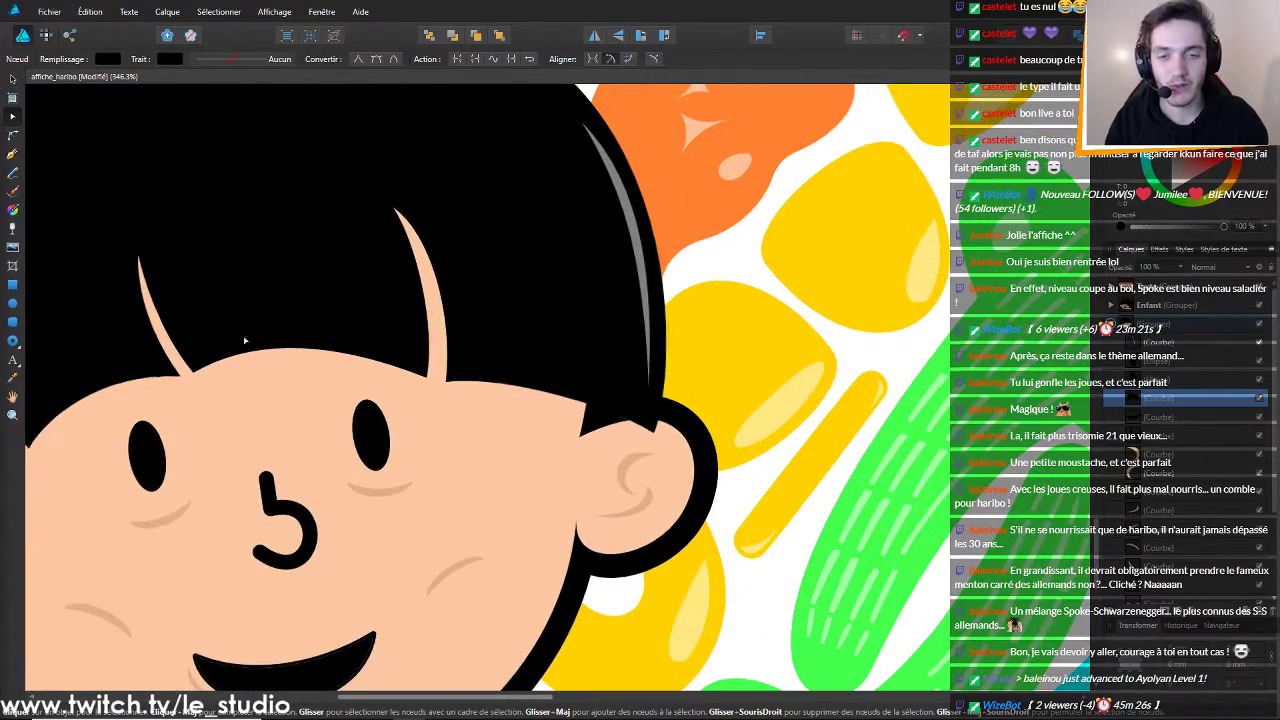
left_click(489, 346)
scroll(489, 345, "up", 3)
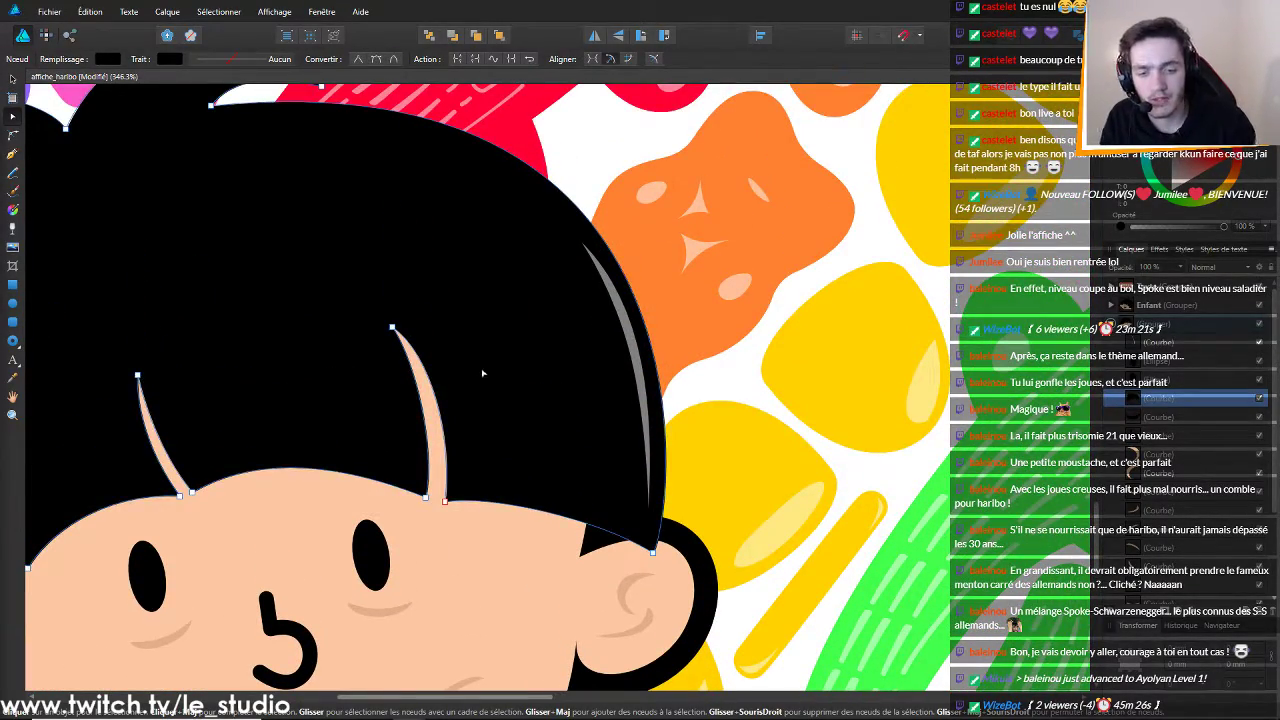
scroll(485, 371, "up", 2)
scroll(489, 369, "down", 4)
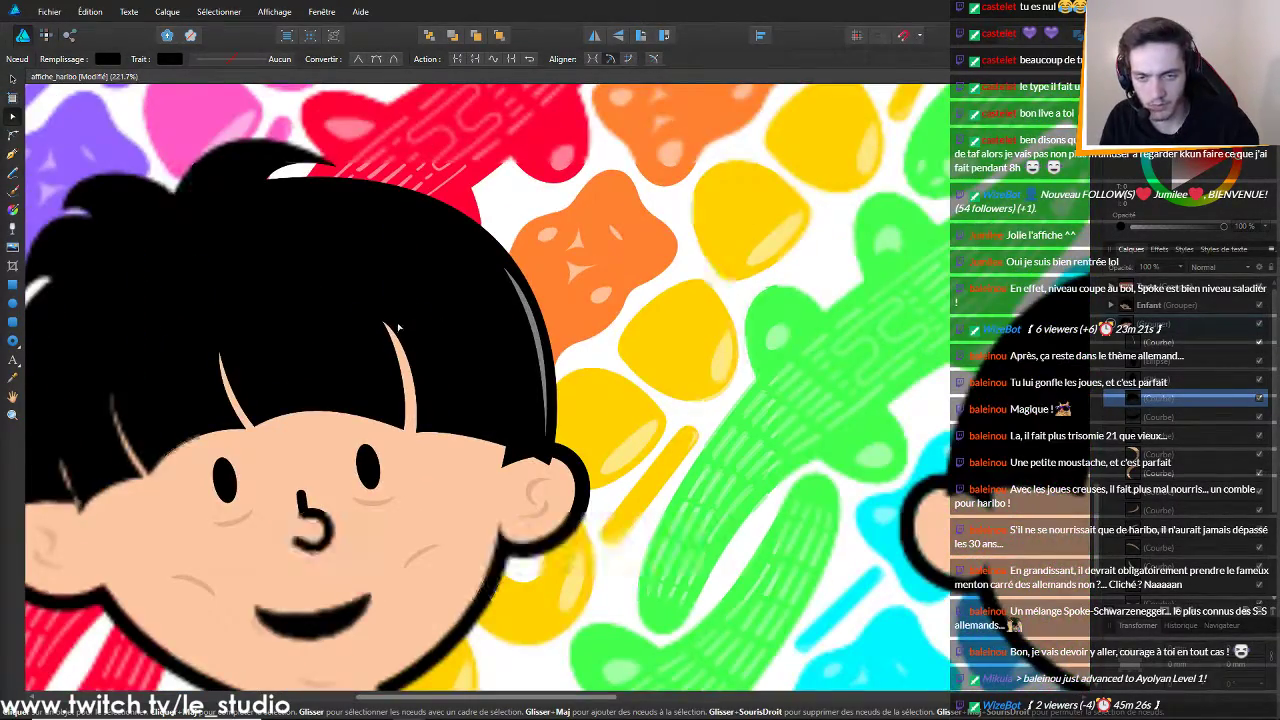
Draw a thin two-node hair strand with the Pen beside the fringe gap nearest the right-hand ear and curve it parallel to the gap
scroll(420, 320, "up", 3)
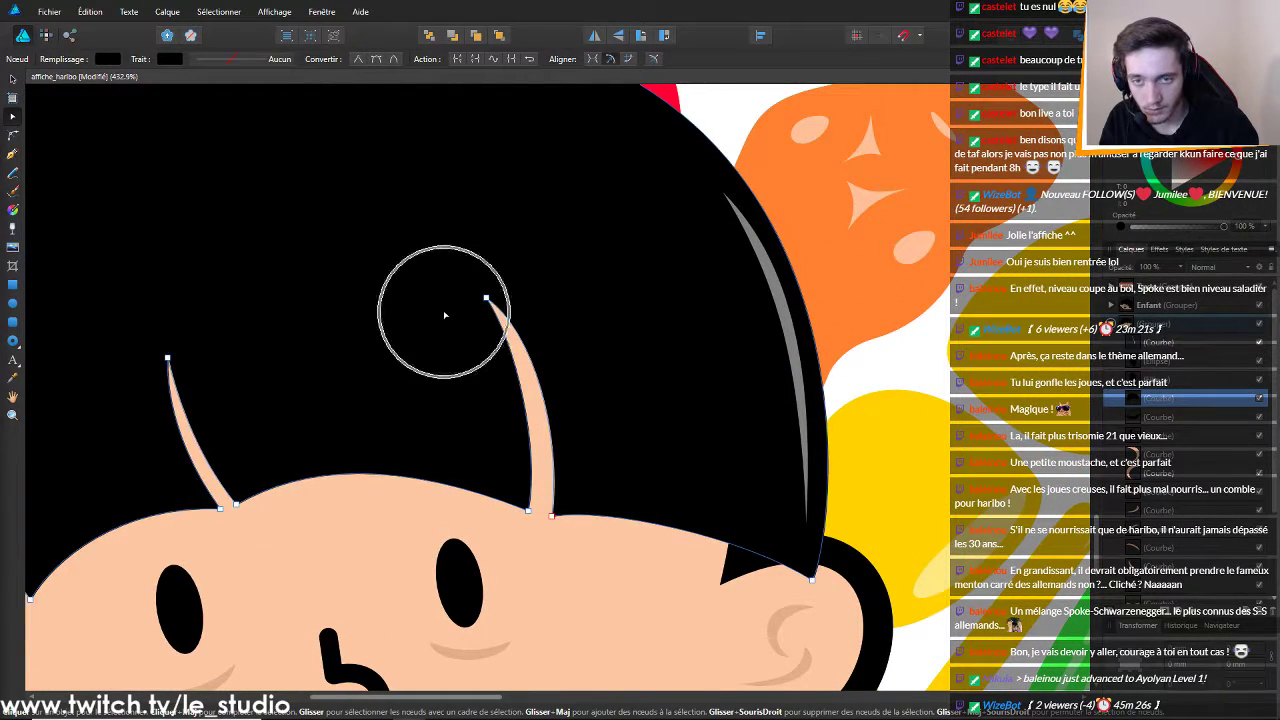
left_click(13, 155)
left_click(469, 299)
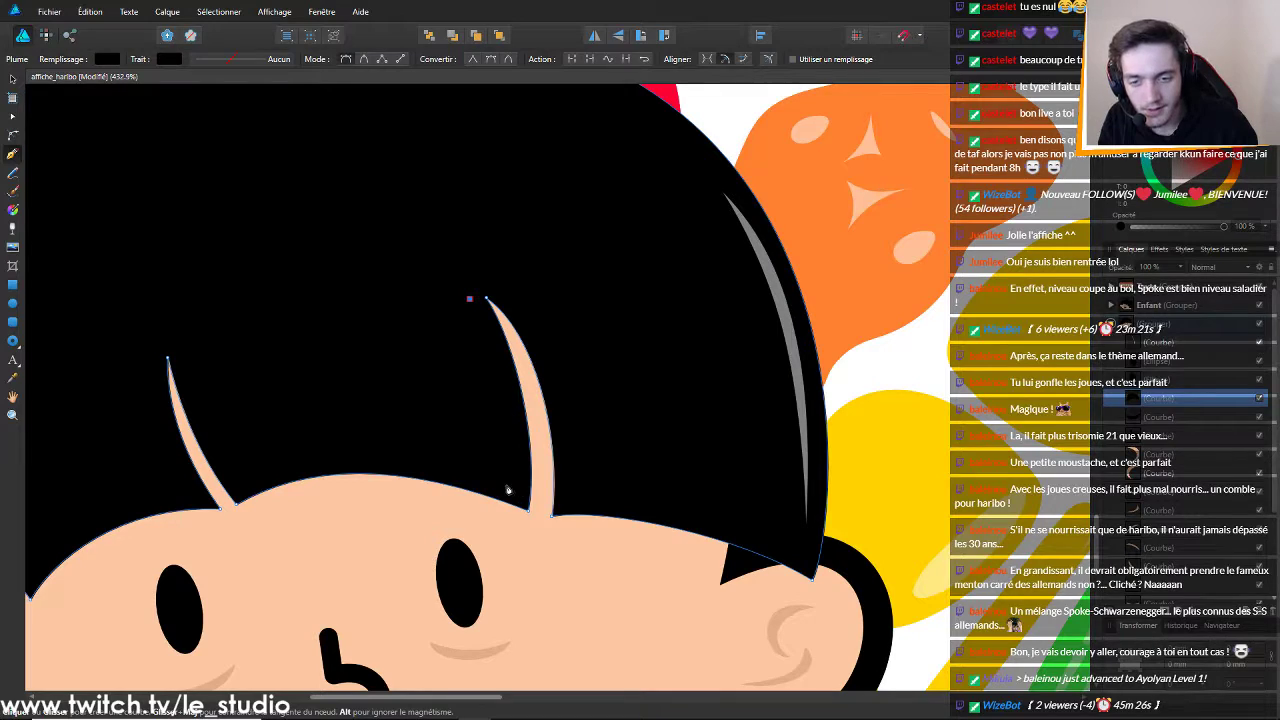
left_click(514, 491)
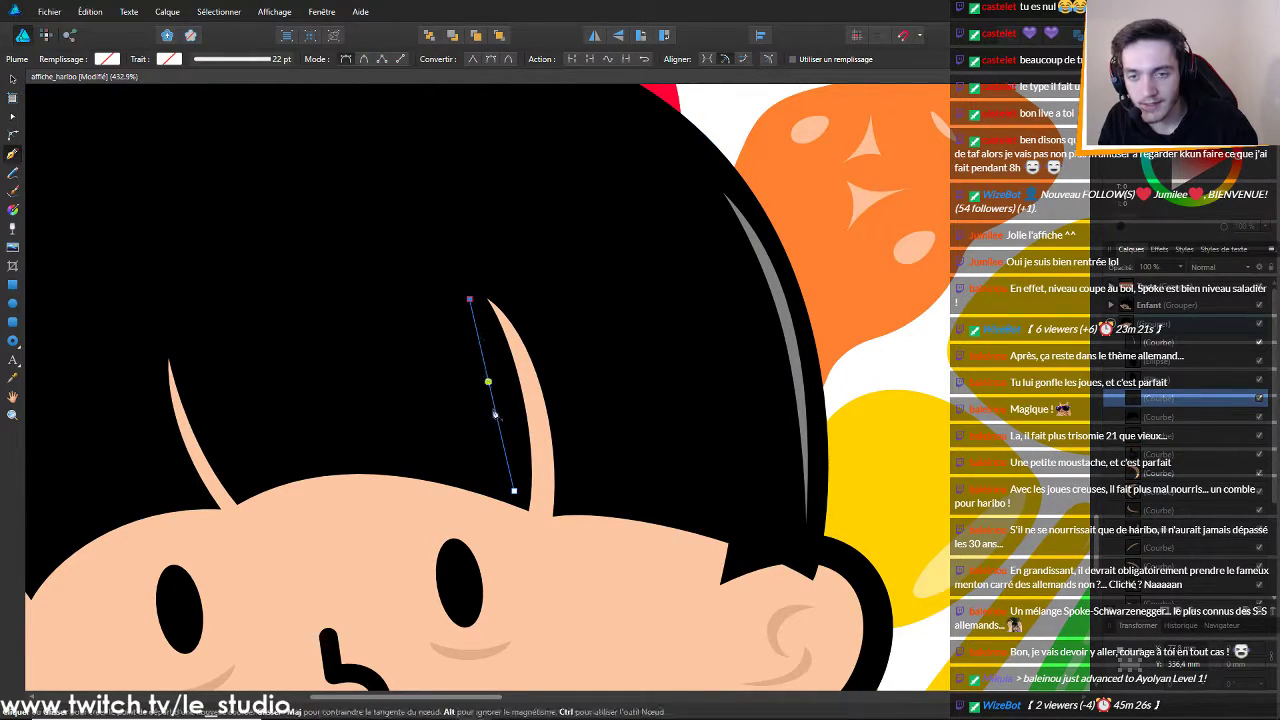
left_click(12, 115)
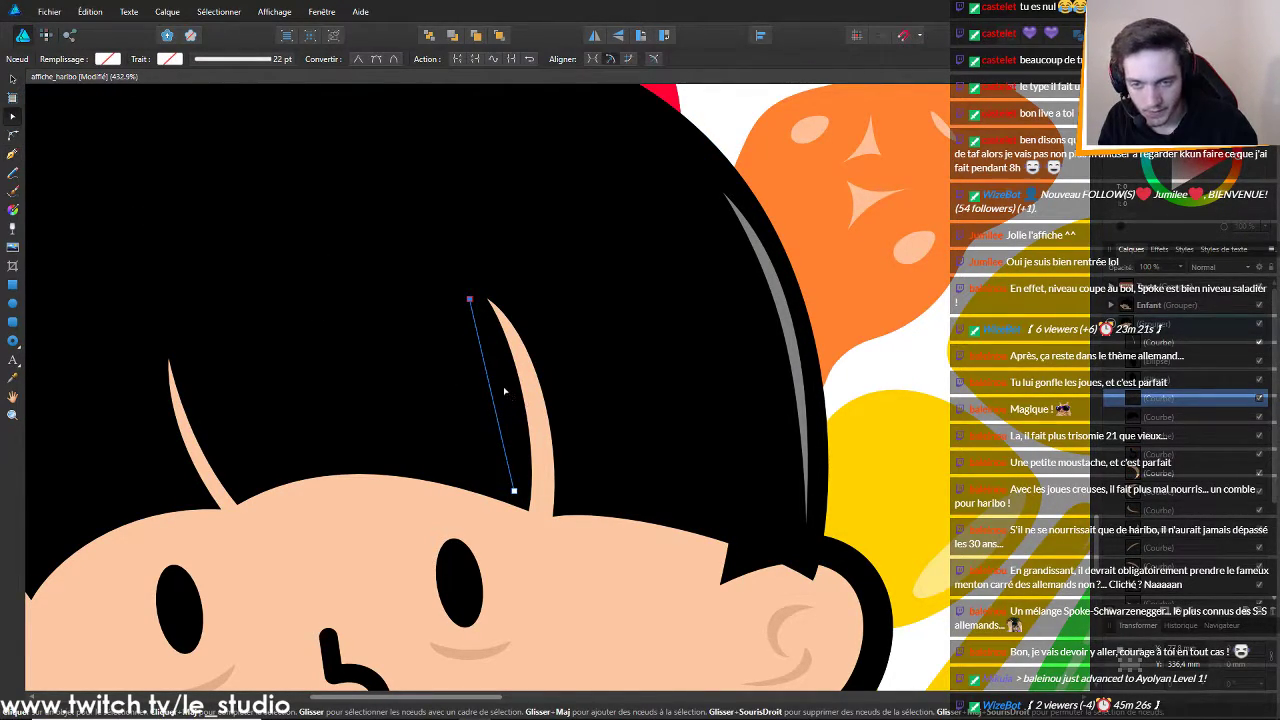
left_click_drag(494, 392, 493, 380)
left_click_drag(514, 490, 516, 486)
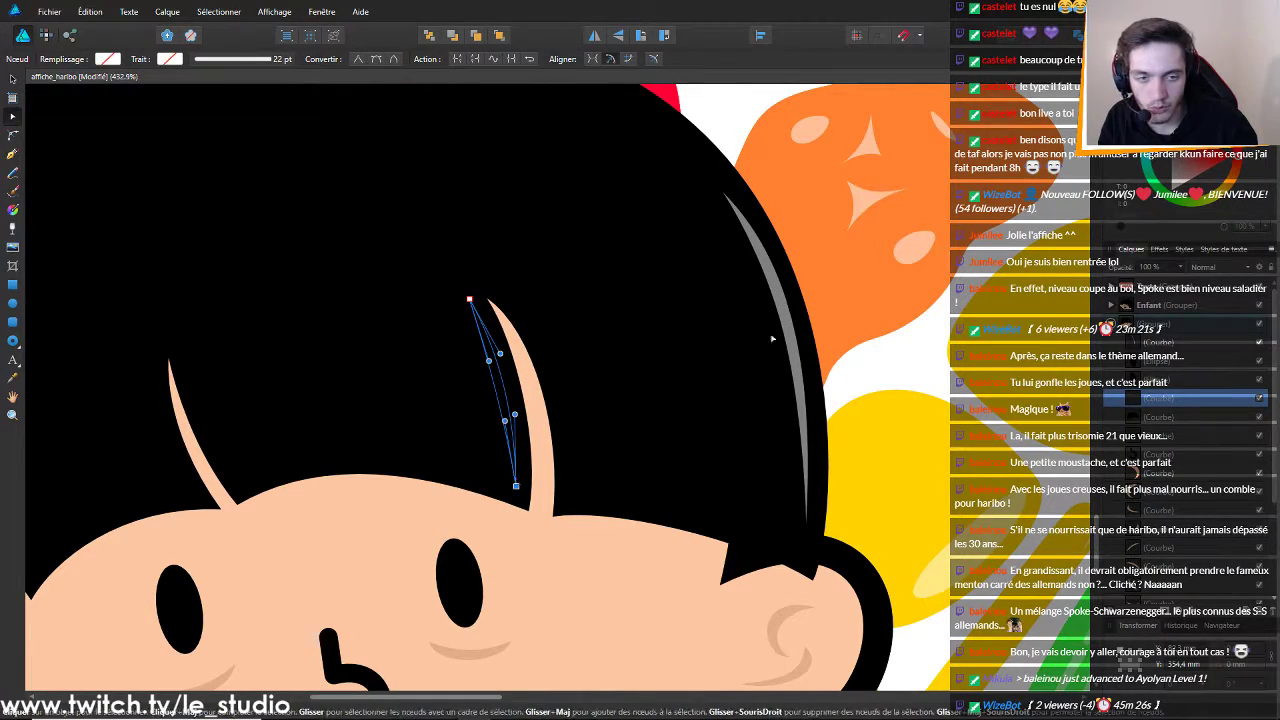
Fill the new fringe strand with white at 50% opacity
left_click(1173, 188)
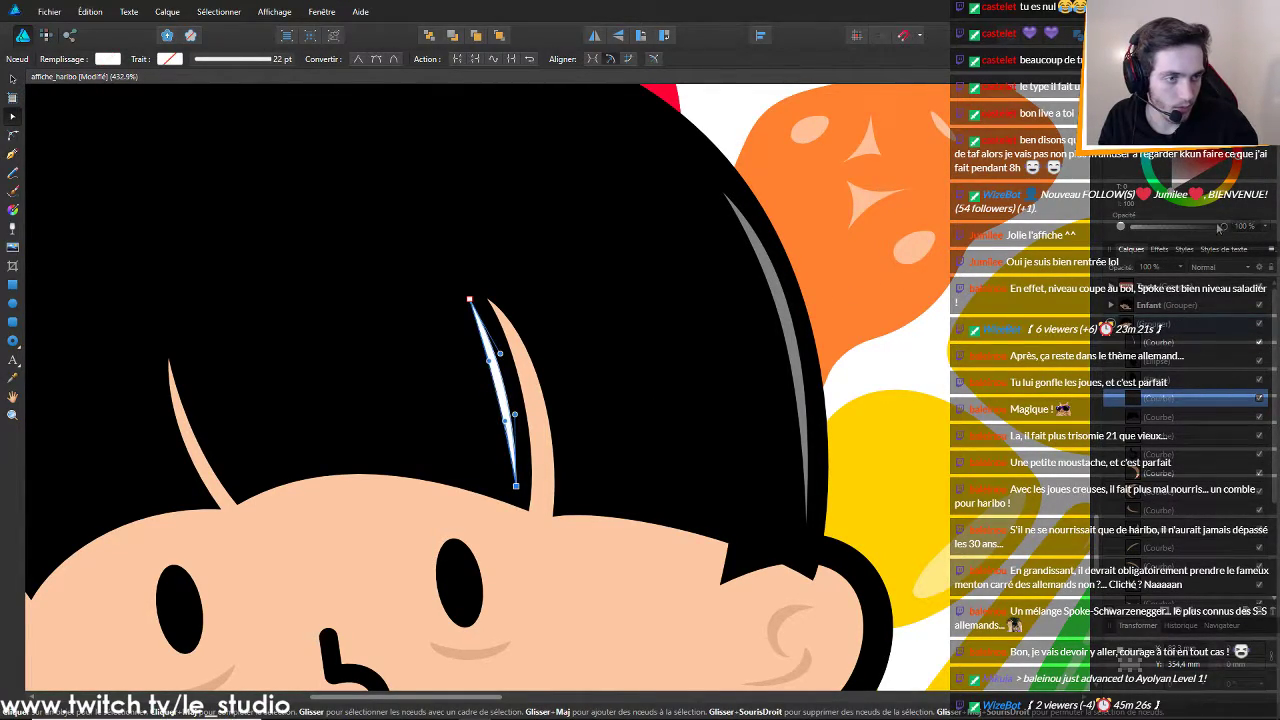
left_click(1251, 228)
type("50")
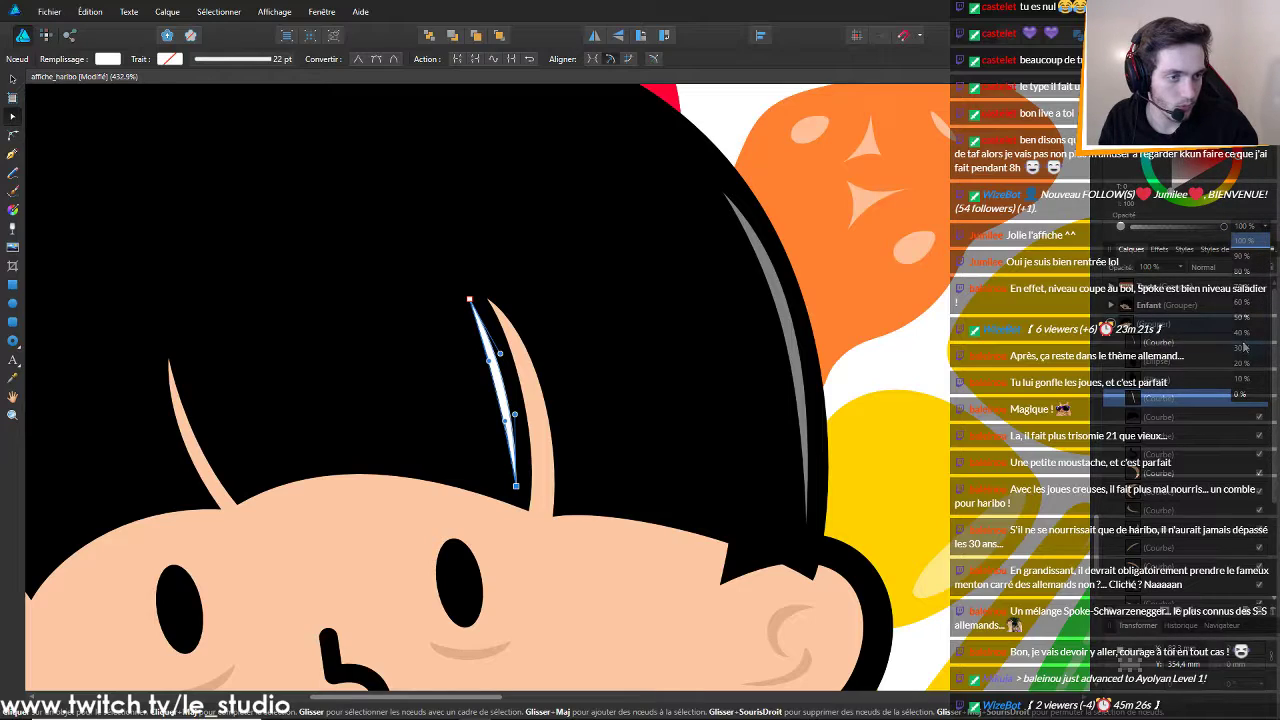
key("Return")
scroll(448, 348, "down", 5)
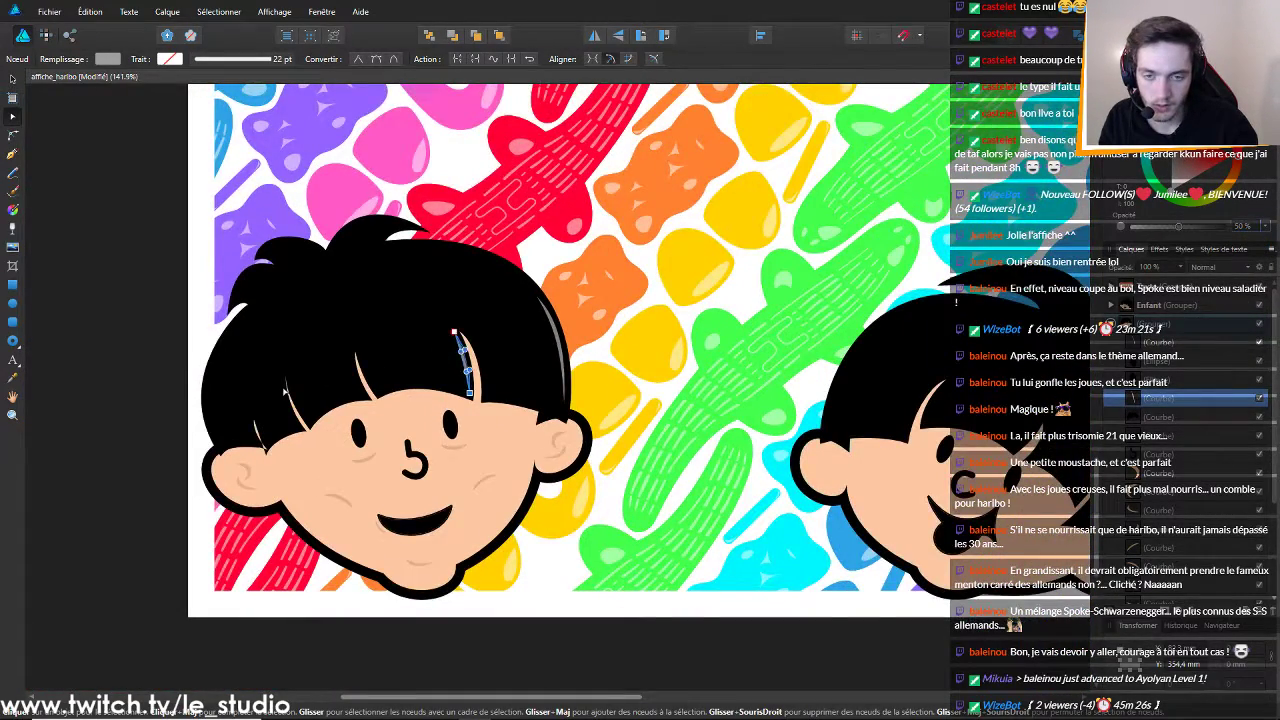
scroll(284, 389, "down", 2)
scroll(241, 393, "up", 4)
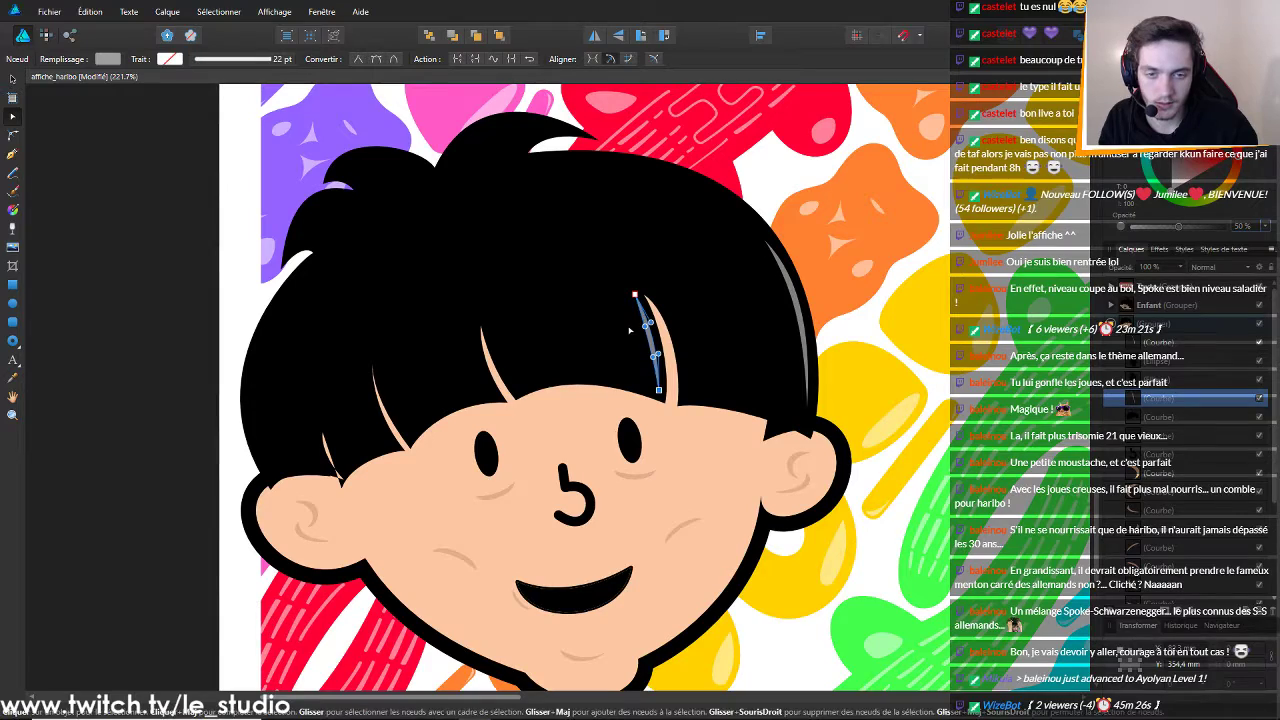
Slim the grey strand beside the rightmost fringe gap by bending its left edge slightly inward
scroll(665, 330, "up", 1)
left_click(665, 330)
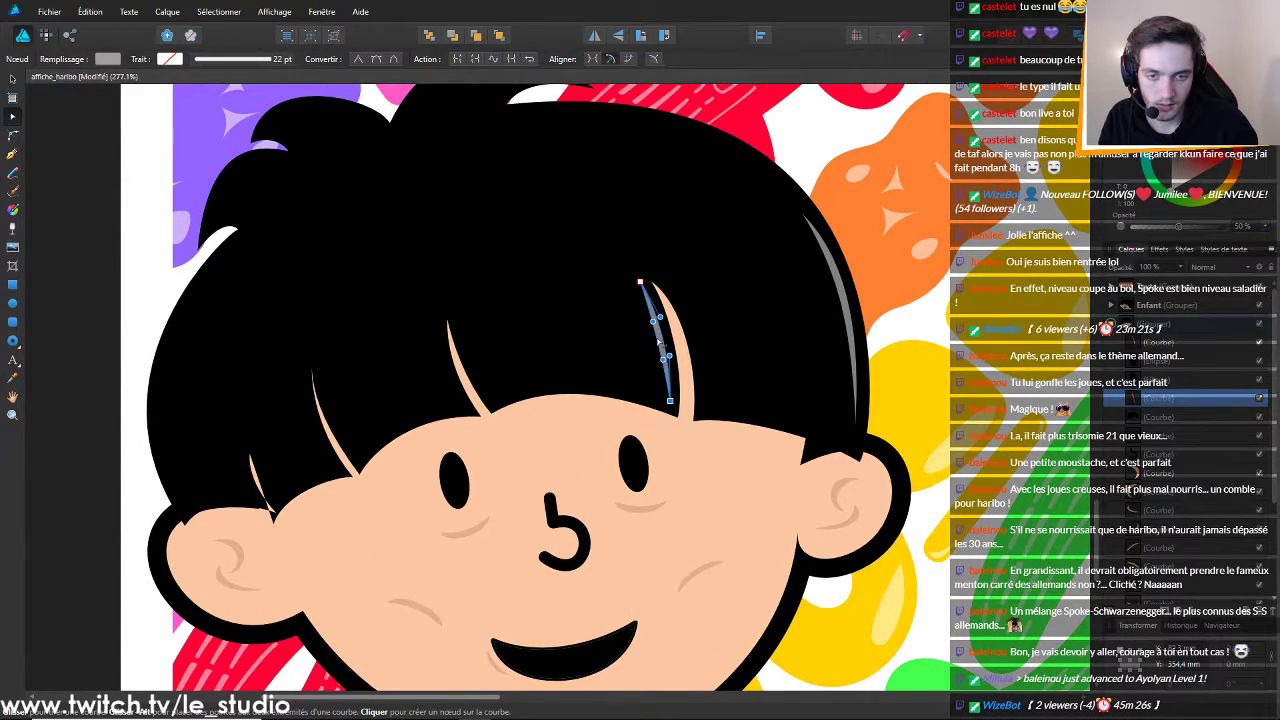
scroll(659, 340, "down", 3)
scroll(700, 310, "up", 5)
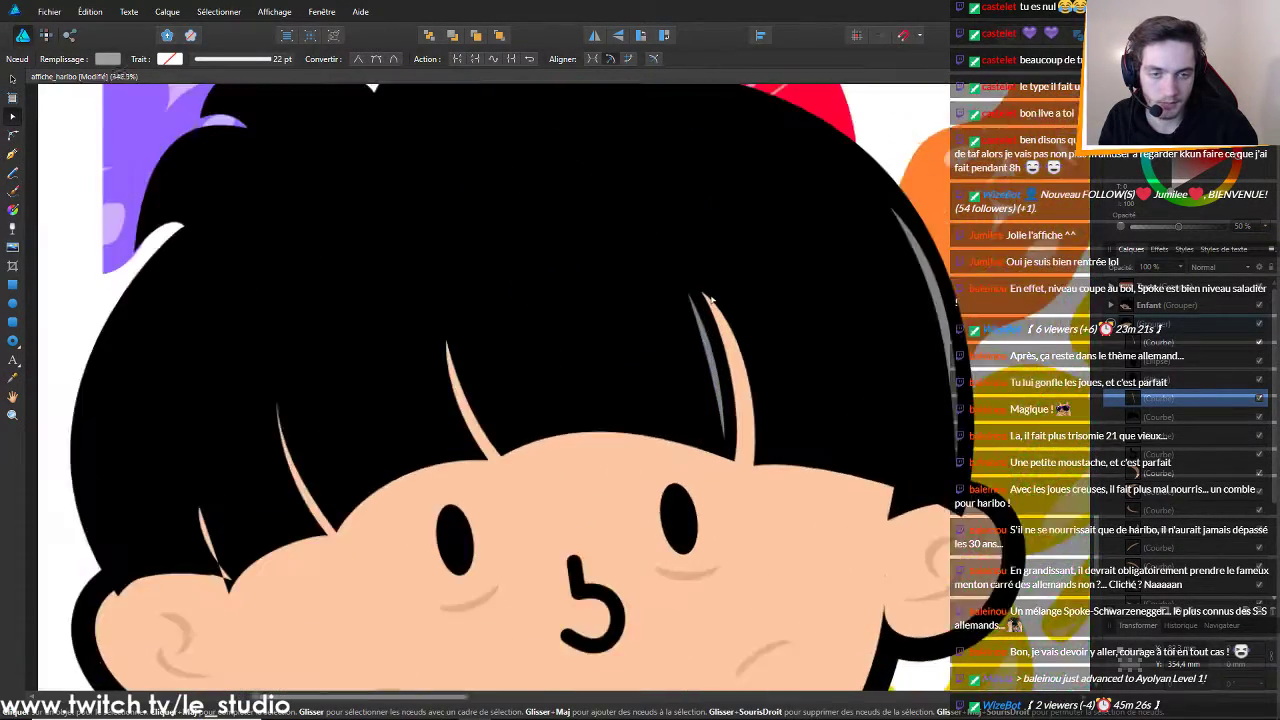
scroll(710, 300, "up", 1)
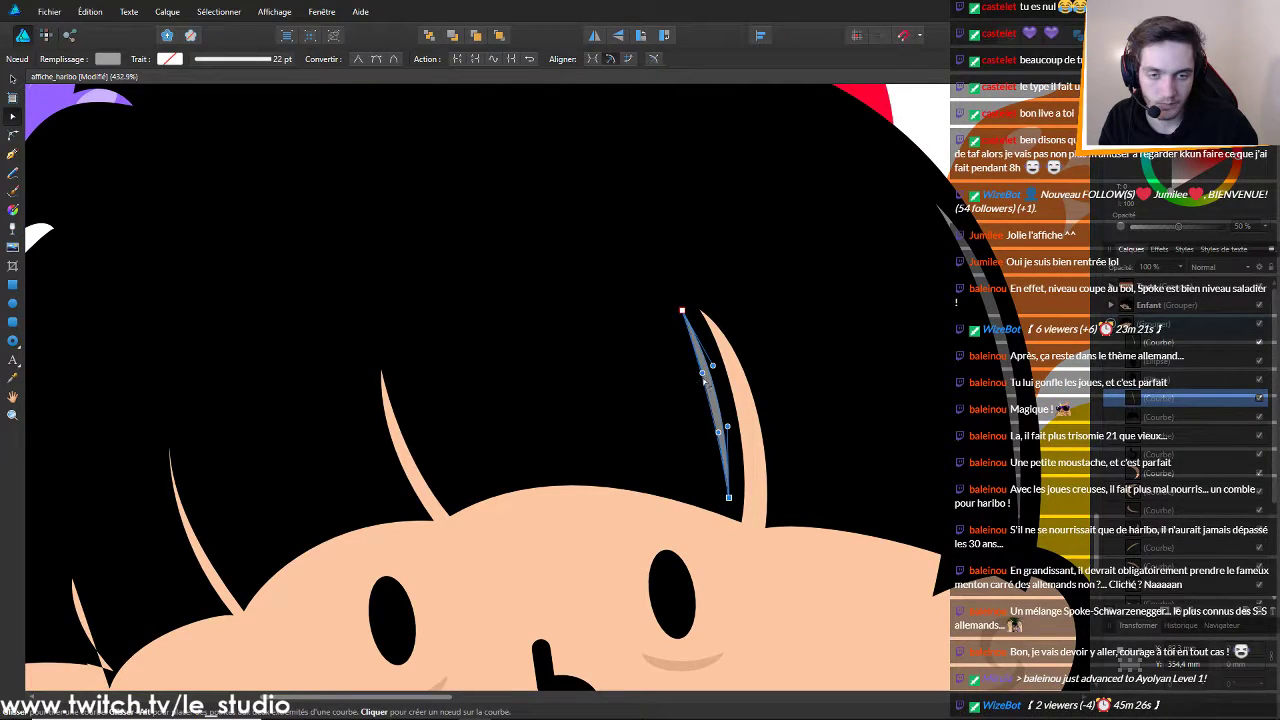
left_click_drag(706, 393, 710, 393)
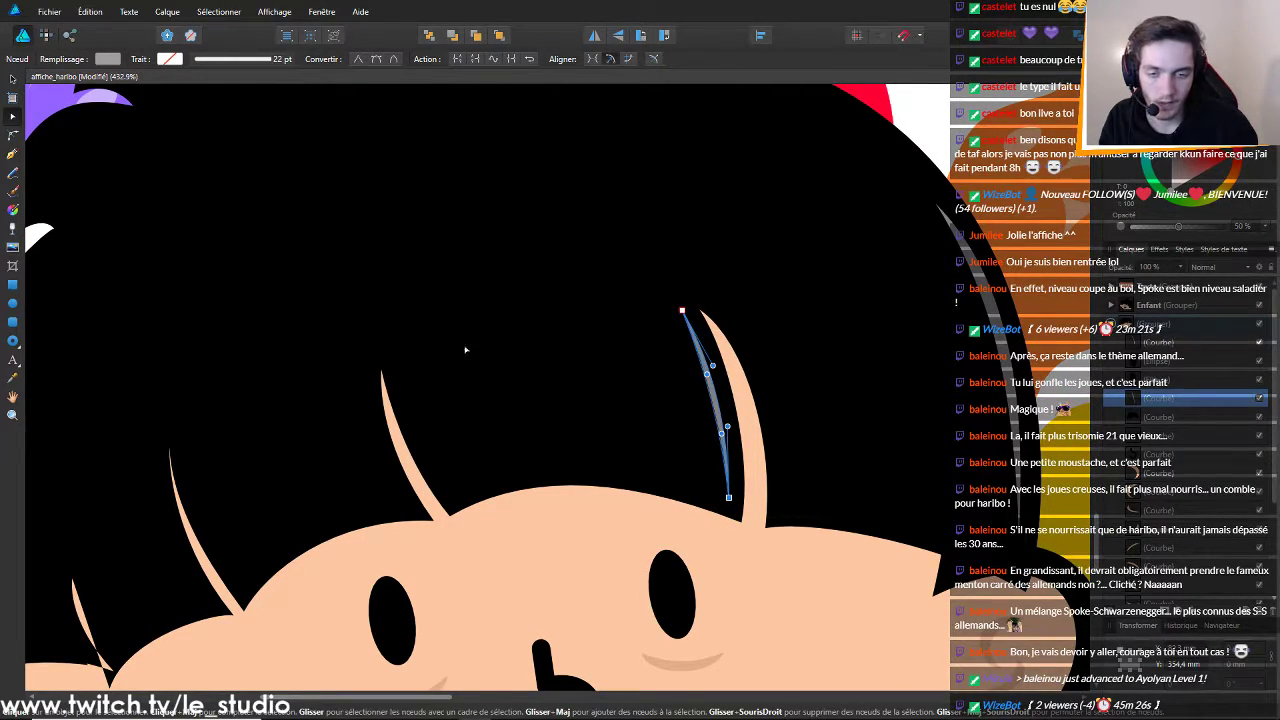
left_click(363, 336)
Draw a closed two-node strand with the Pen along the right side of the second fringe gap from the left
scroll(363, 336, "down", 3)
scroll(121, 404, "up", 3)
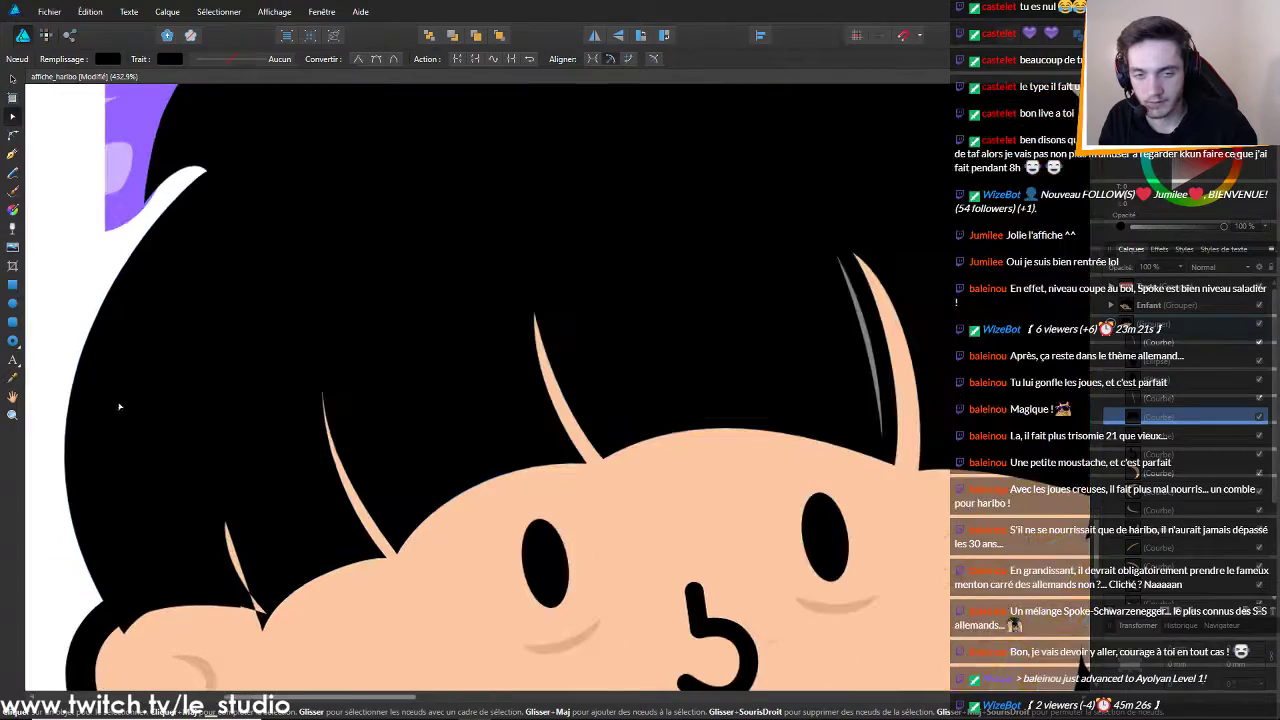
scroll(121, 404, "down", 4)
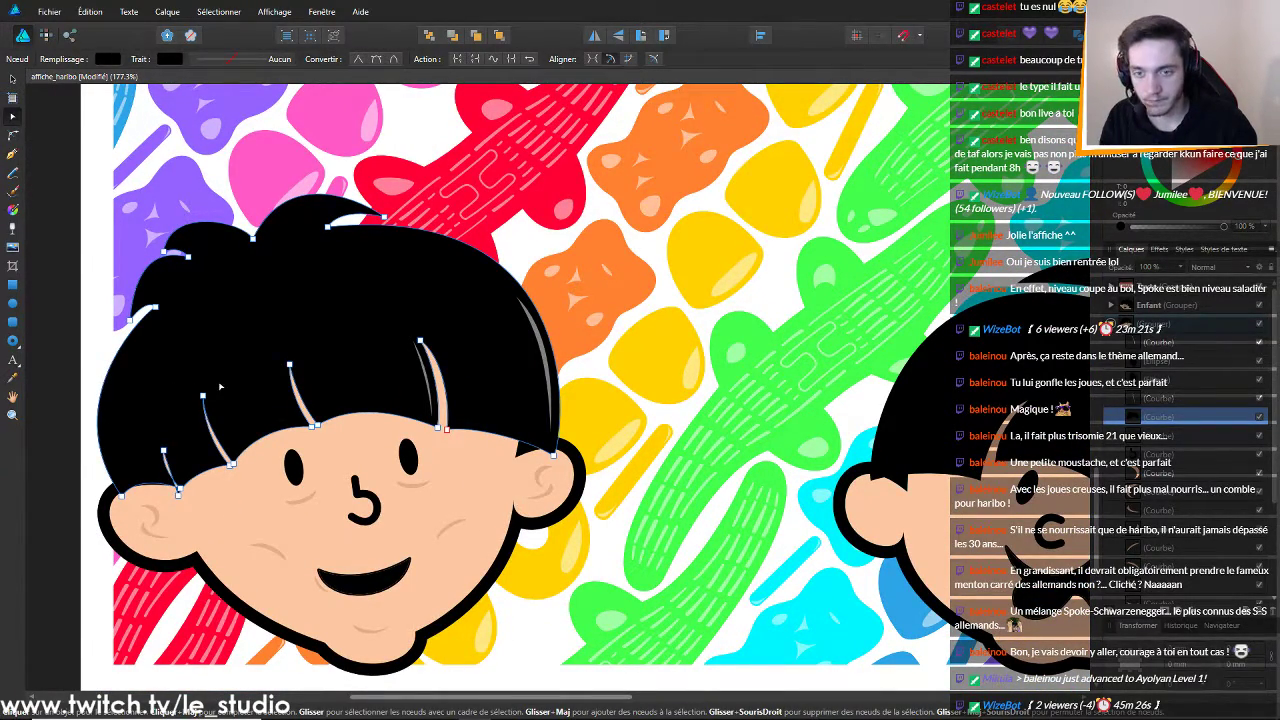
scroll(134, 396, "down", 3)
scroll(134, 390, "up", 5)
scroll(448, 288, "up", 2)
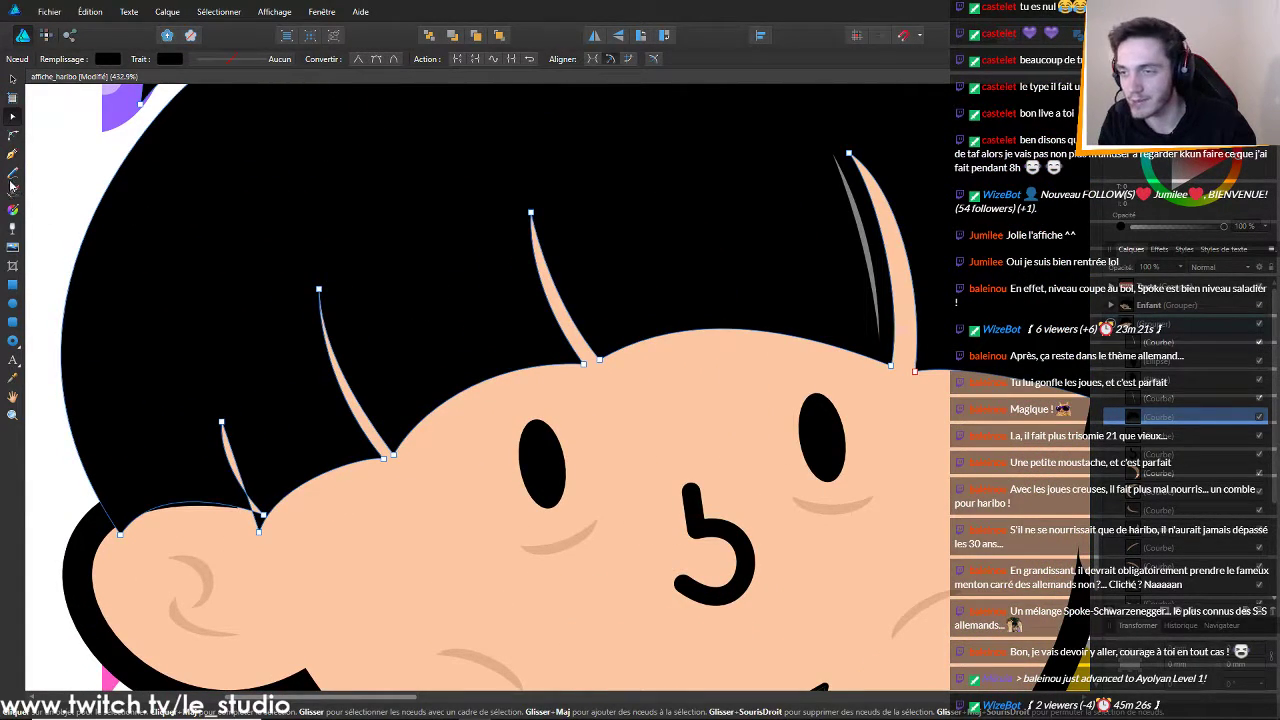
left_click(12, 153)
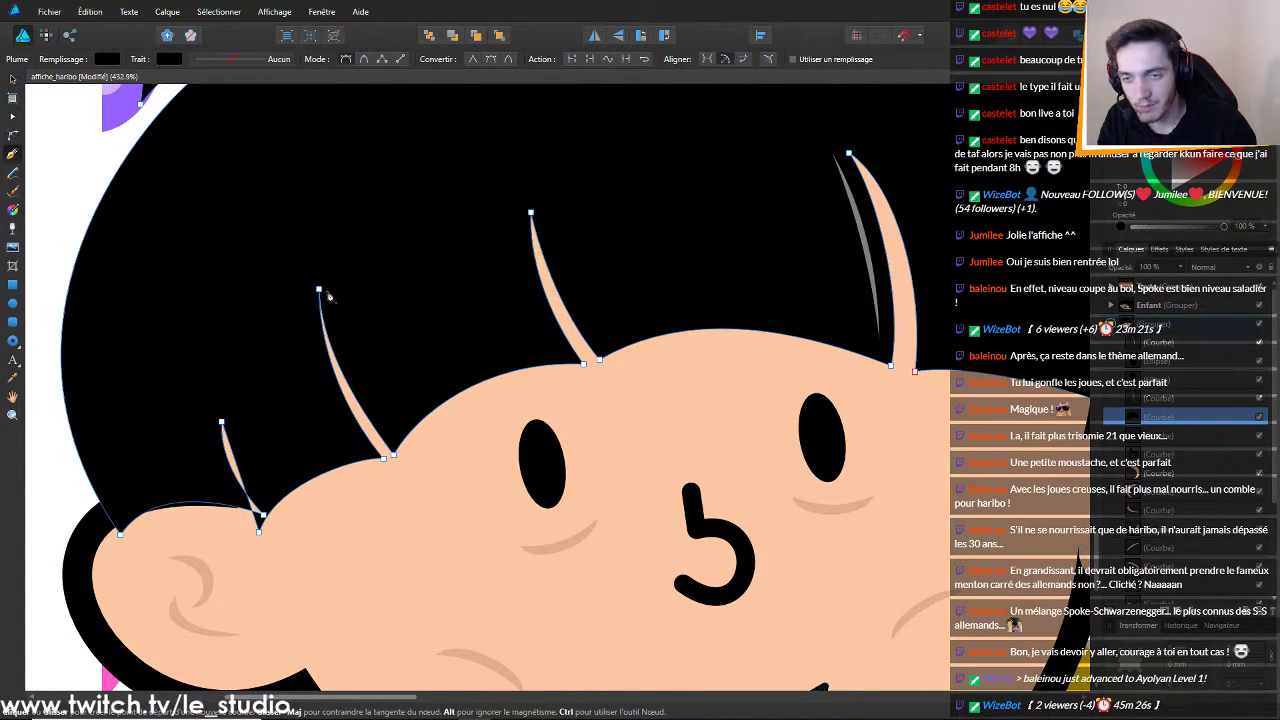
left_click(328, 286)
left_click(396, 434)
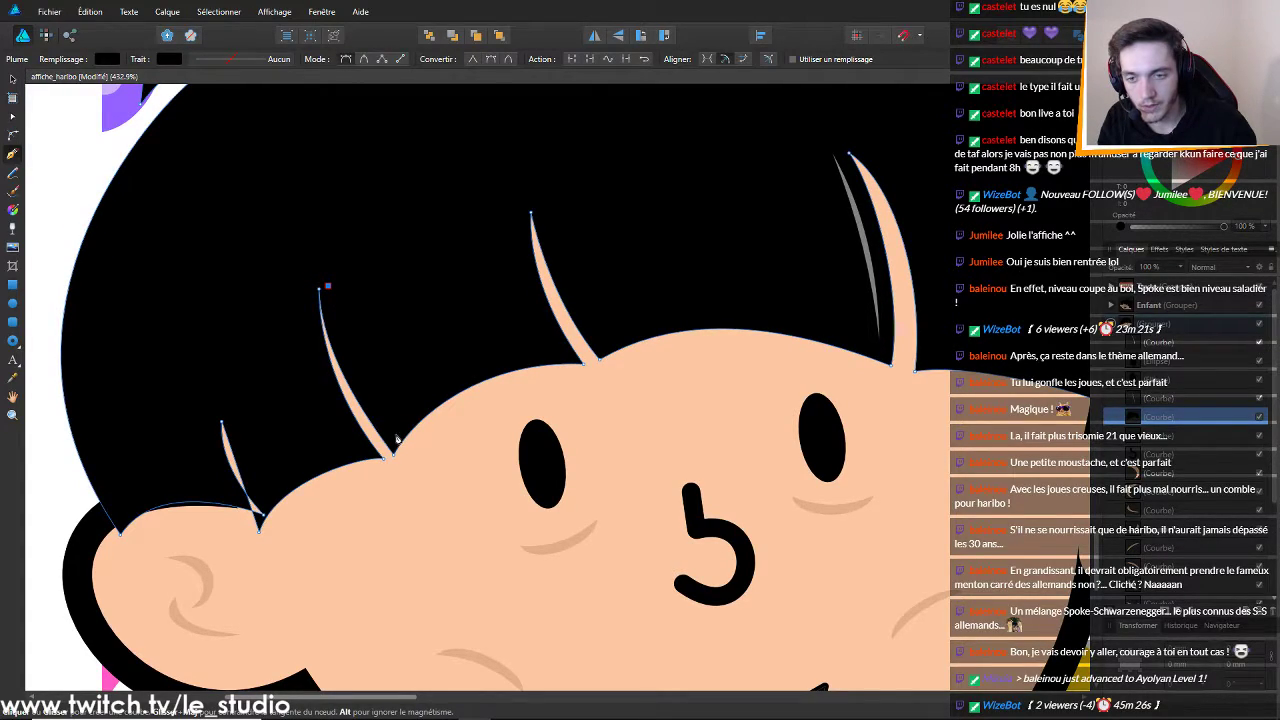
left_click(328, 286)
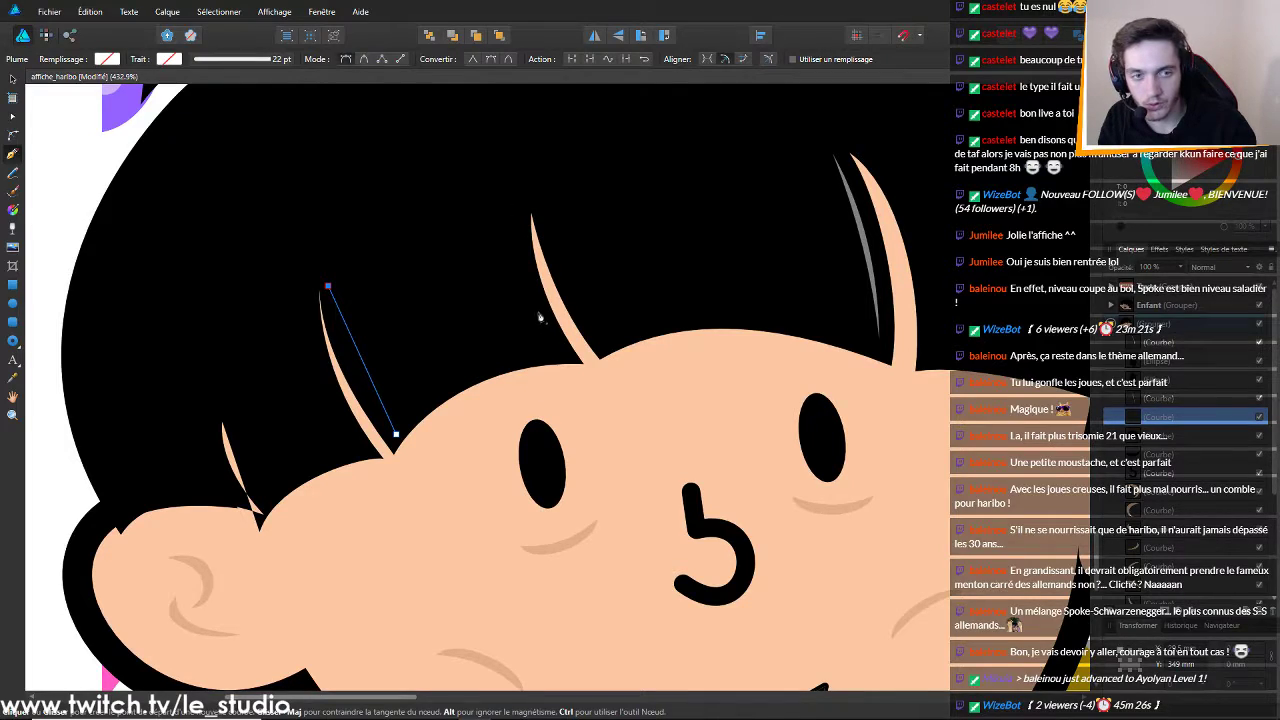
Bend the new strand's edges into a thin crescent parallel to the second fringe gap
scroll(789, 398, "down", 5)
scroll(754, 401, "down", 2)
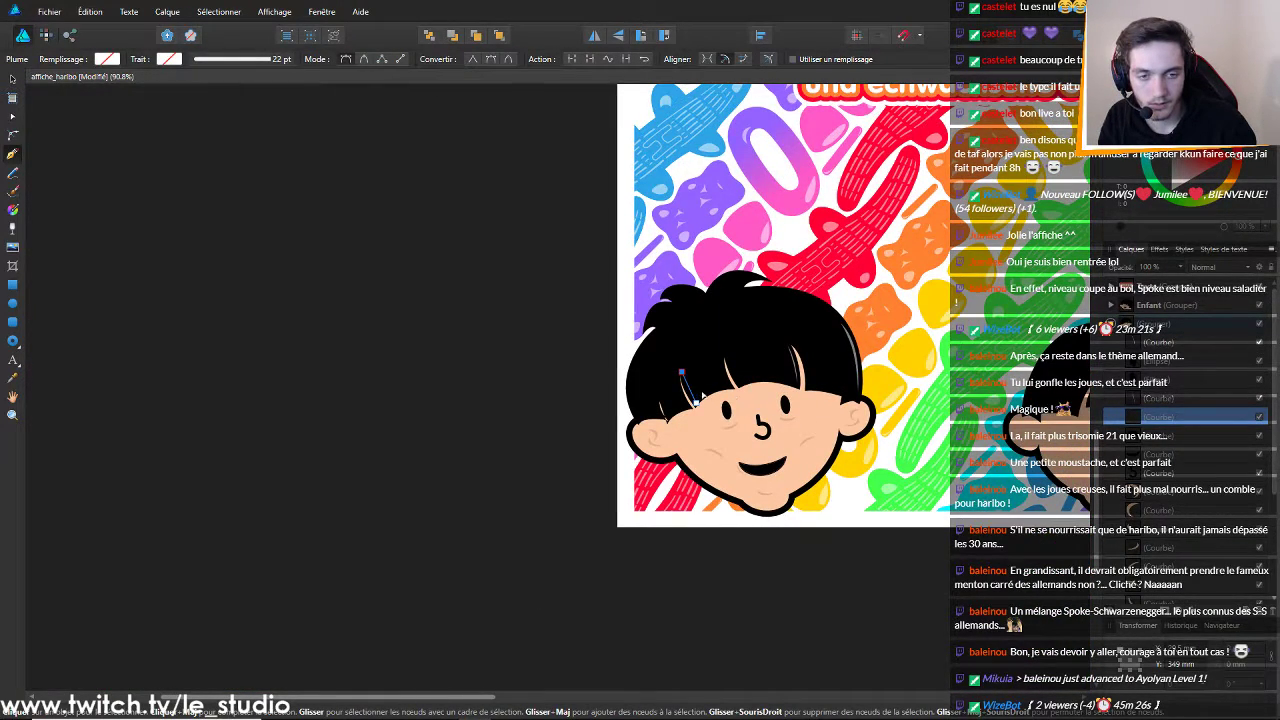
scroll(692, 393, "up", 5)
scroll(692, 393, "up", 1)
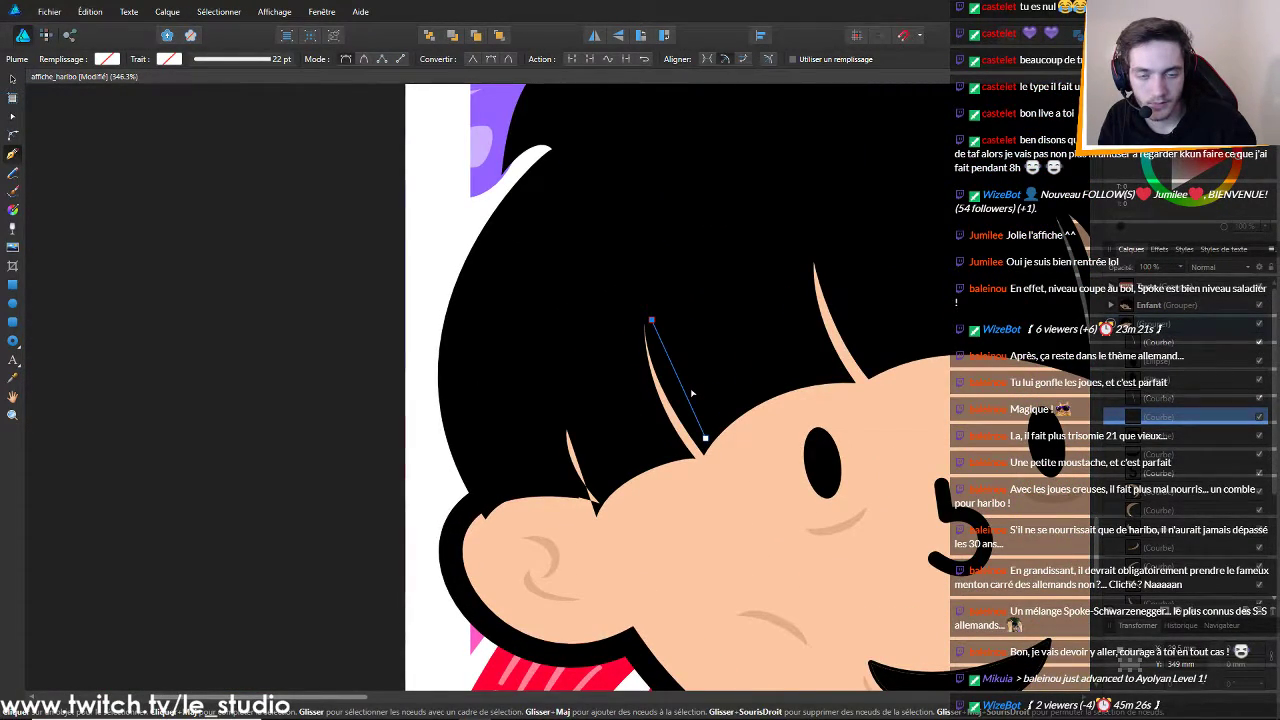
scroll(651, 330, "up", 4)
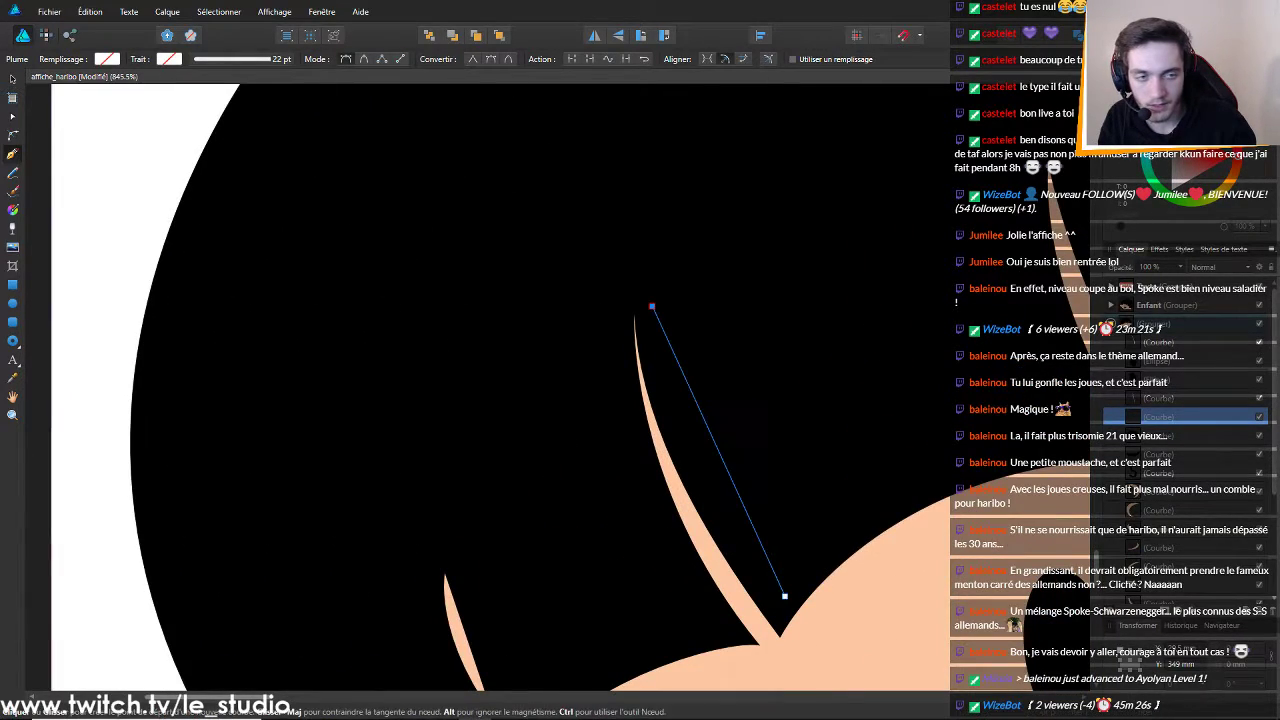
scroll(764, 412, "up", 2)
scroll(656, 410, "down", 1)
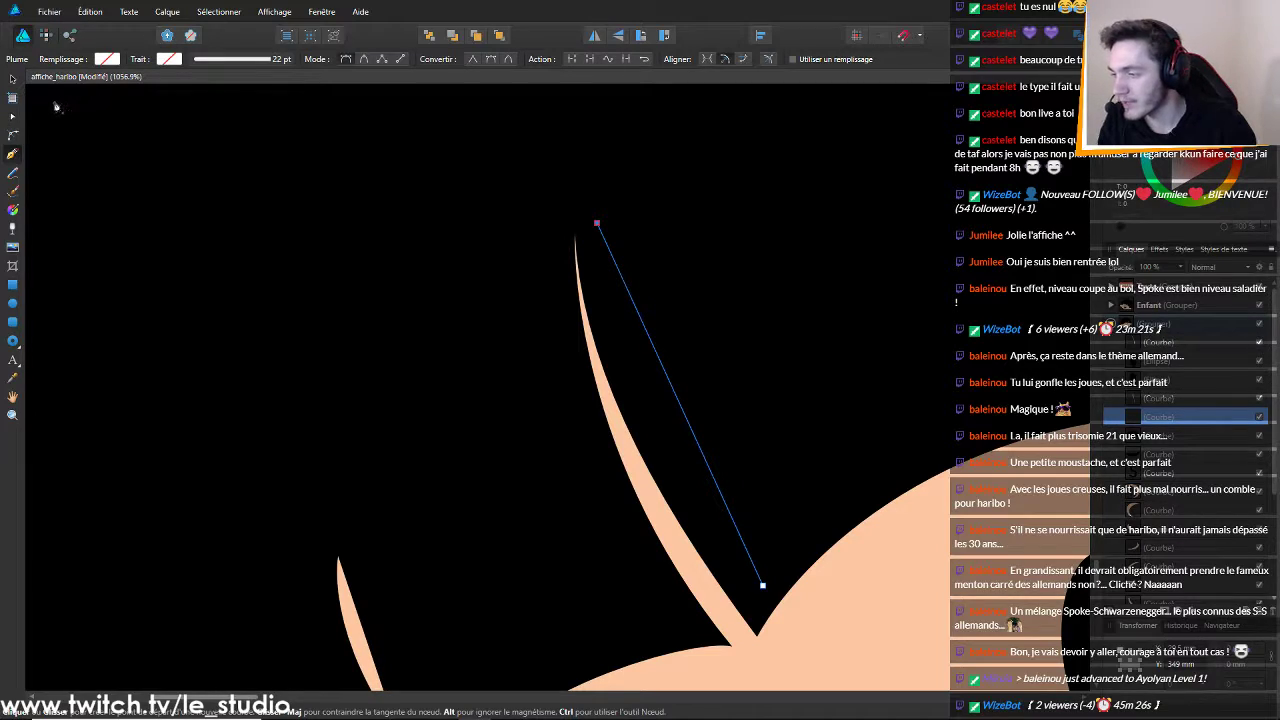
left_click(12, 116)
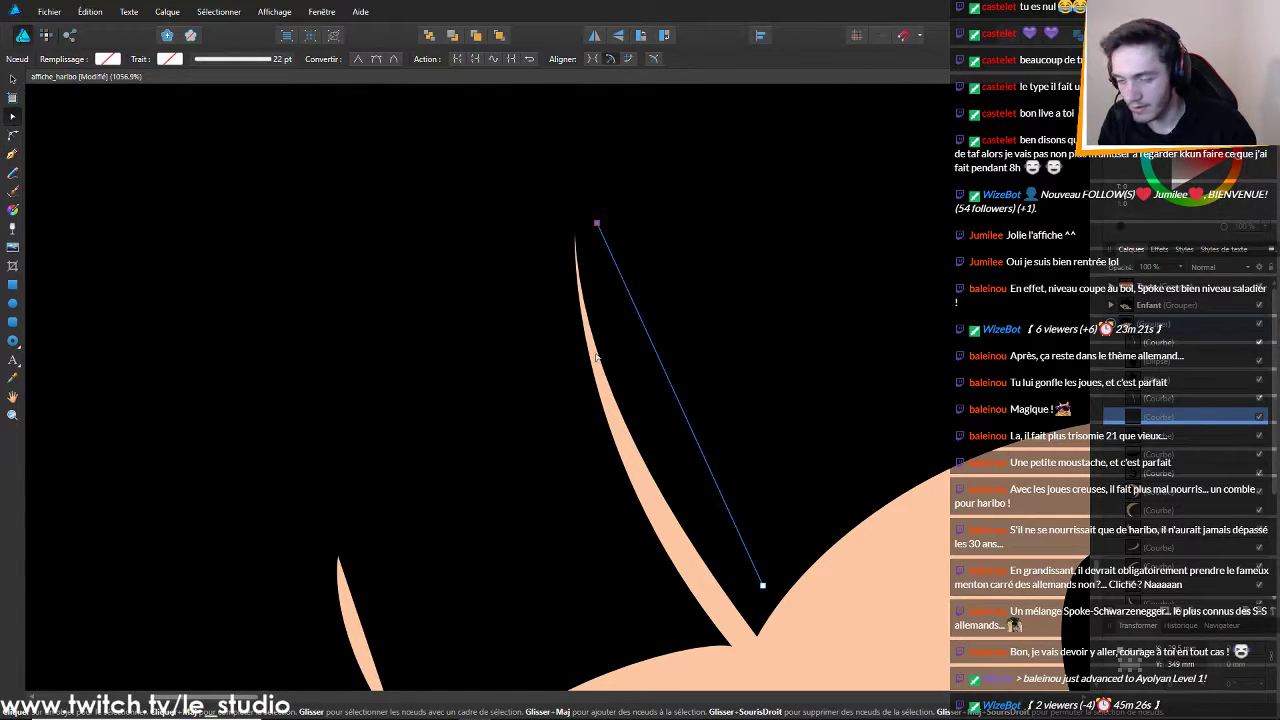
mouse_move(664, 371)
left_mouse_down()
mouse_move(640, 385)
mouse_move(661, 388)
left_mouse_up()
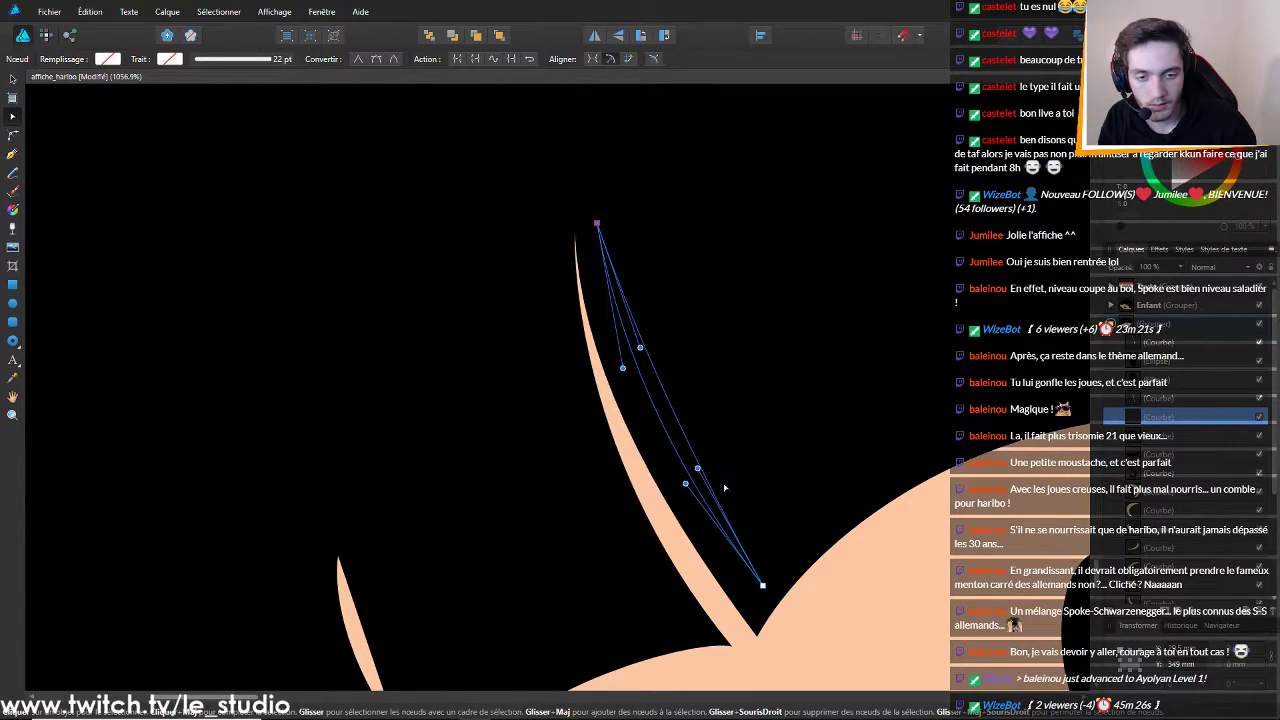
Fill the new crescent strand with white at 50% opacity and refine the curve of its edge
left_click_drag(1176, 190, 1140, 270)
left_click(1264, 227)
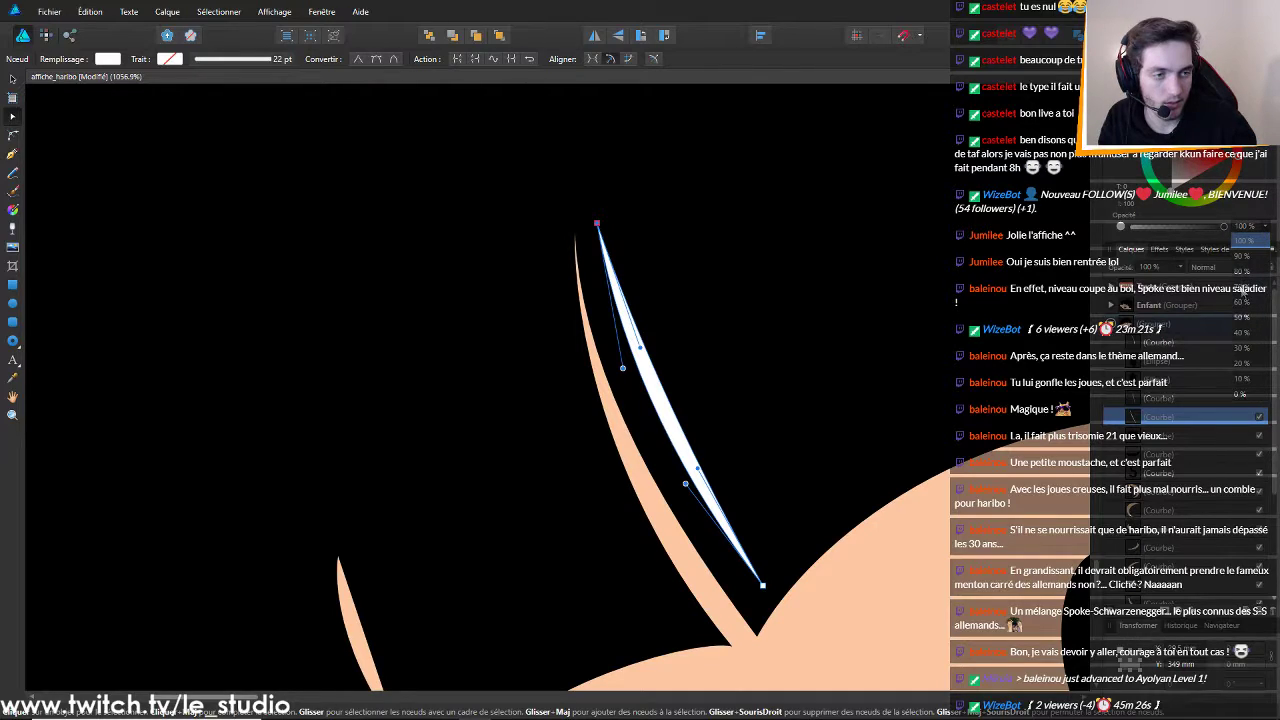
left_click(1242, 318)
scroll(825, 438, "down", 10)
scroll(873, 388, "up", 6)
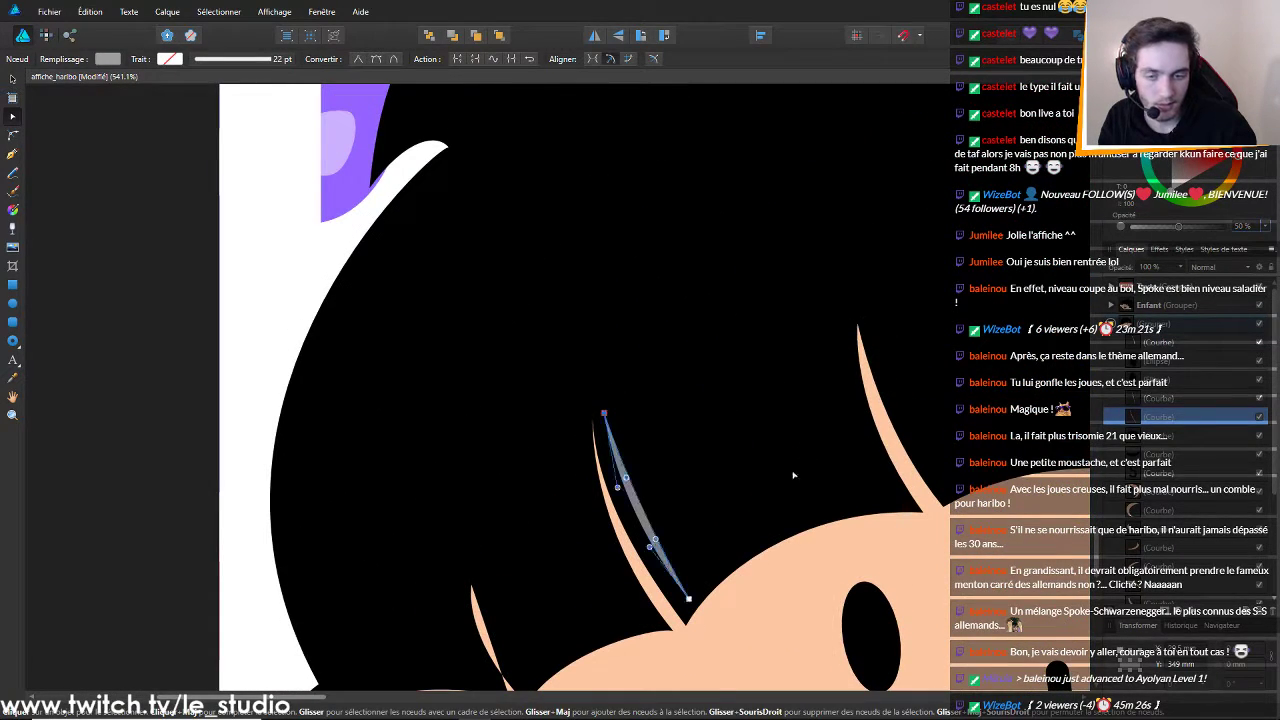
left_click(645, 509)
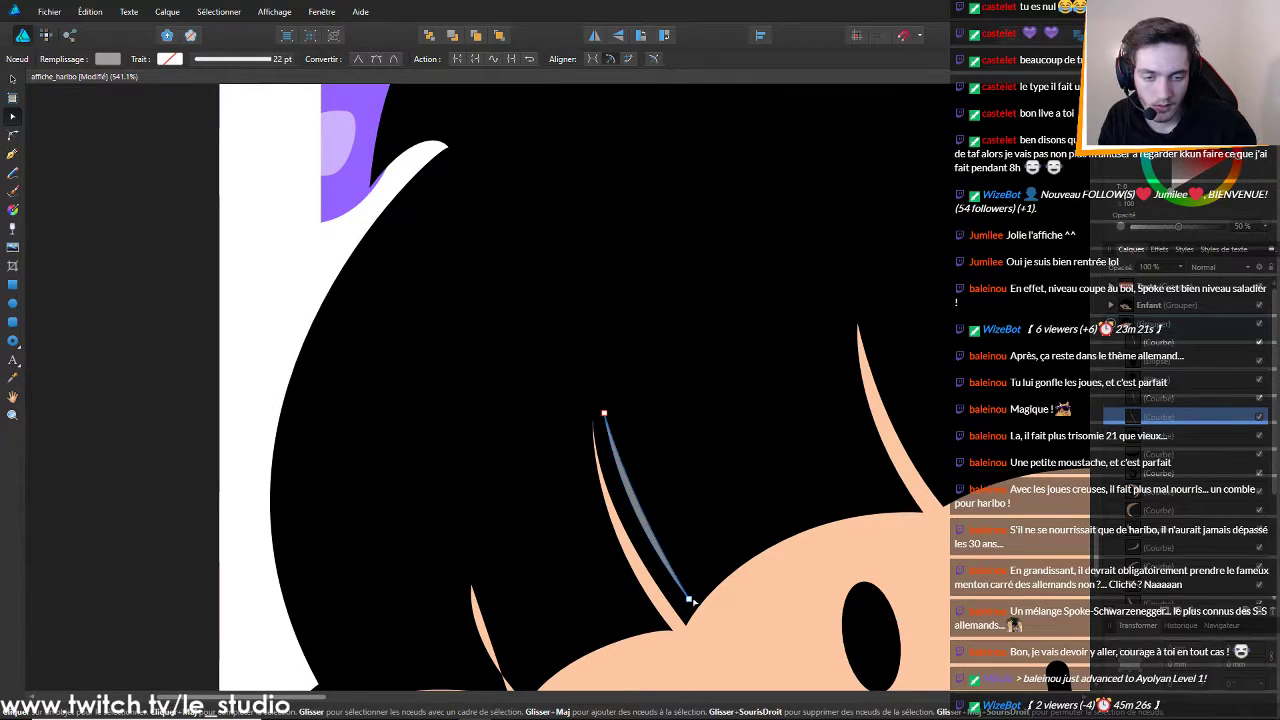
Examine the new grey strand against the child's fringe and the whole poster at several magnifications
scroll(688, 598, "down", 6)
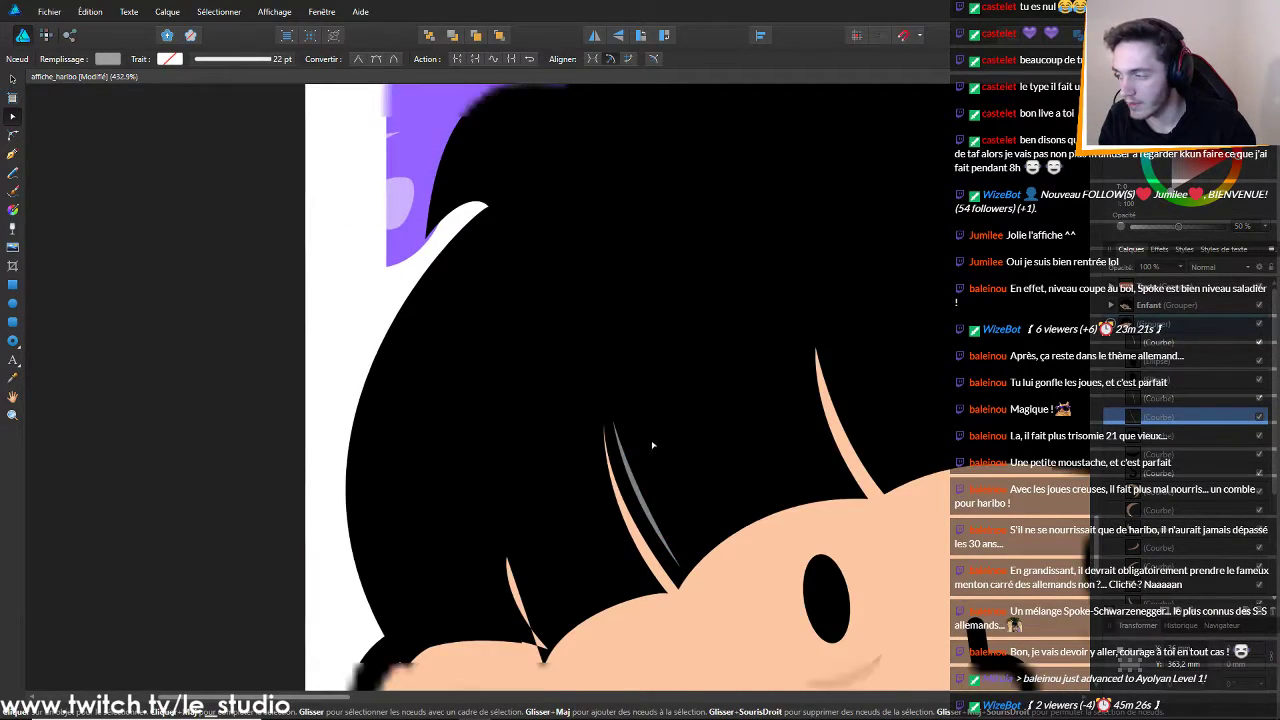
scroll(786, 370, "down", 1)
scroll(795, 362, "up", 6)
scroll(791, 490, "down", 10)
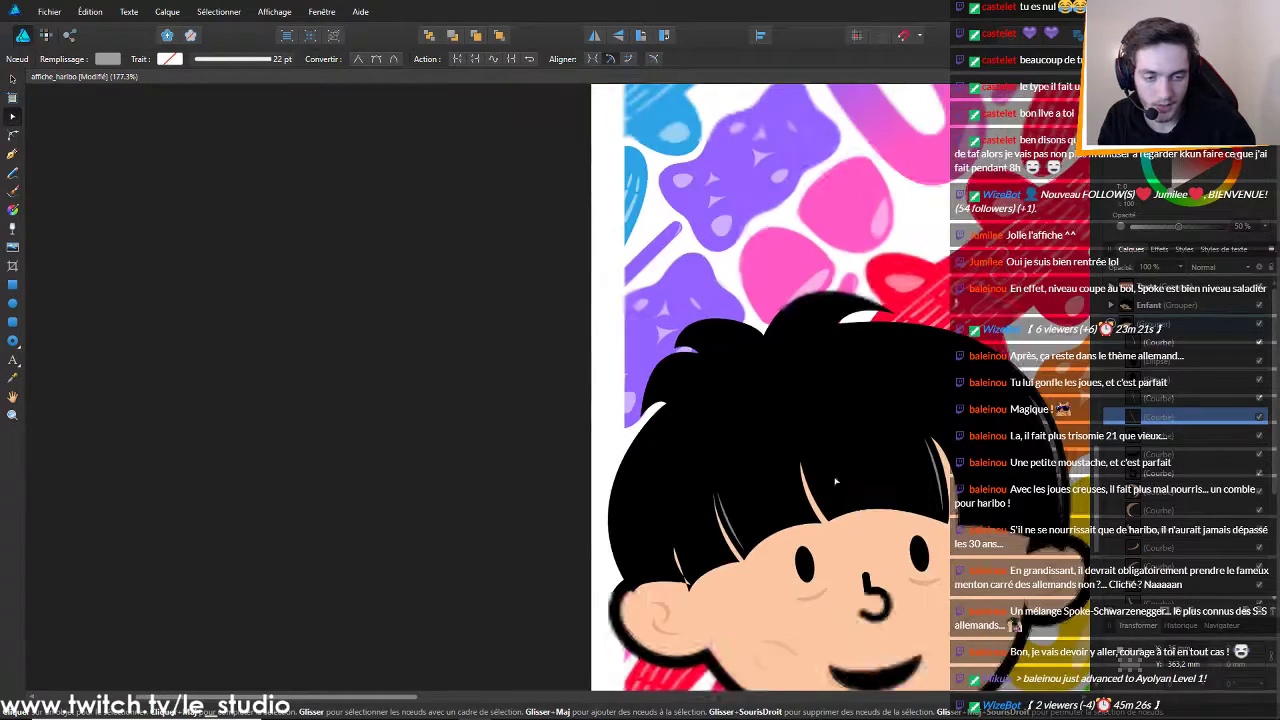
scroll(848, 473, "up", 9)
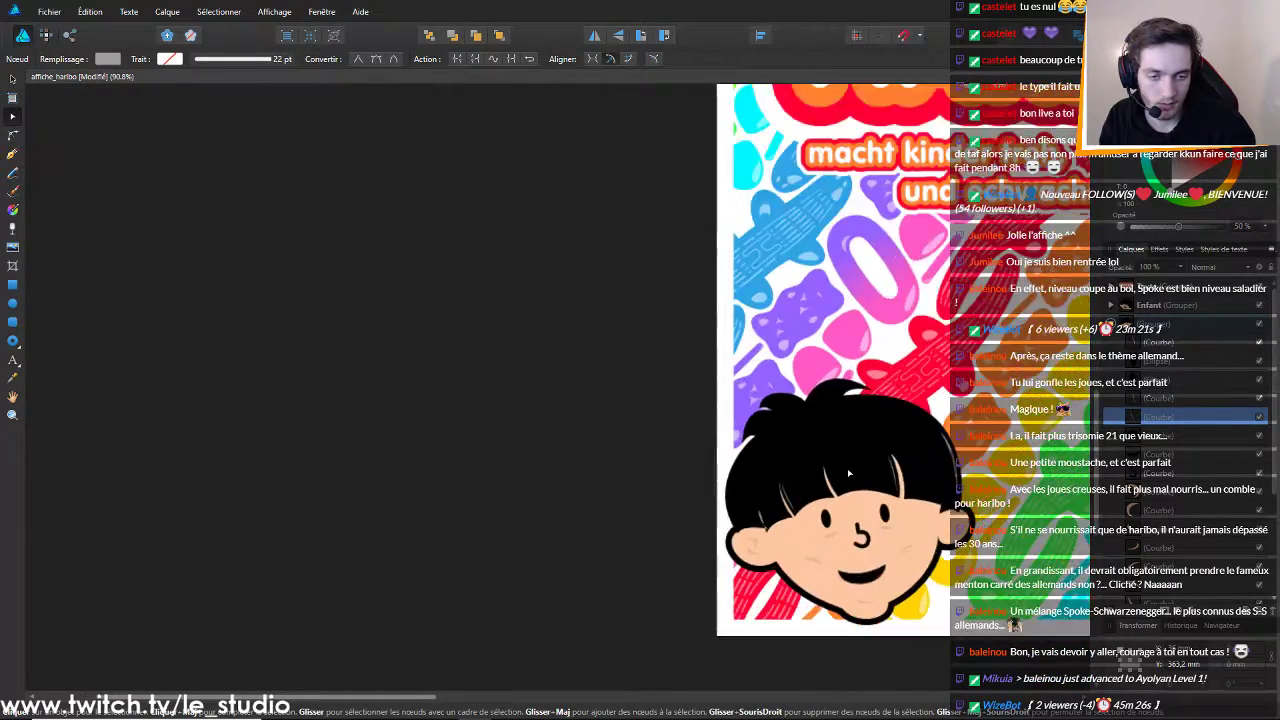
scroll(818, 508, "down", 6)
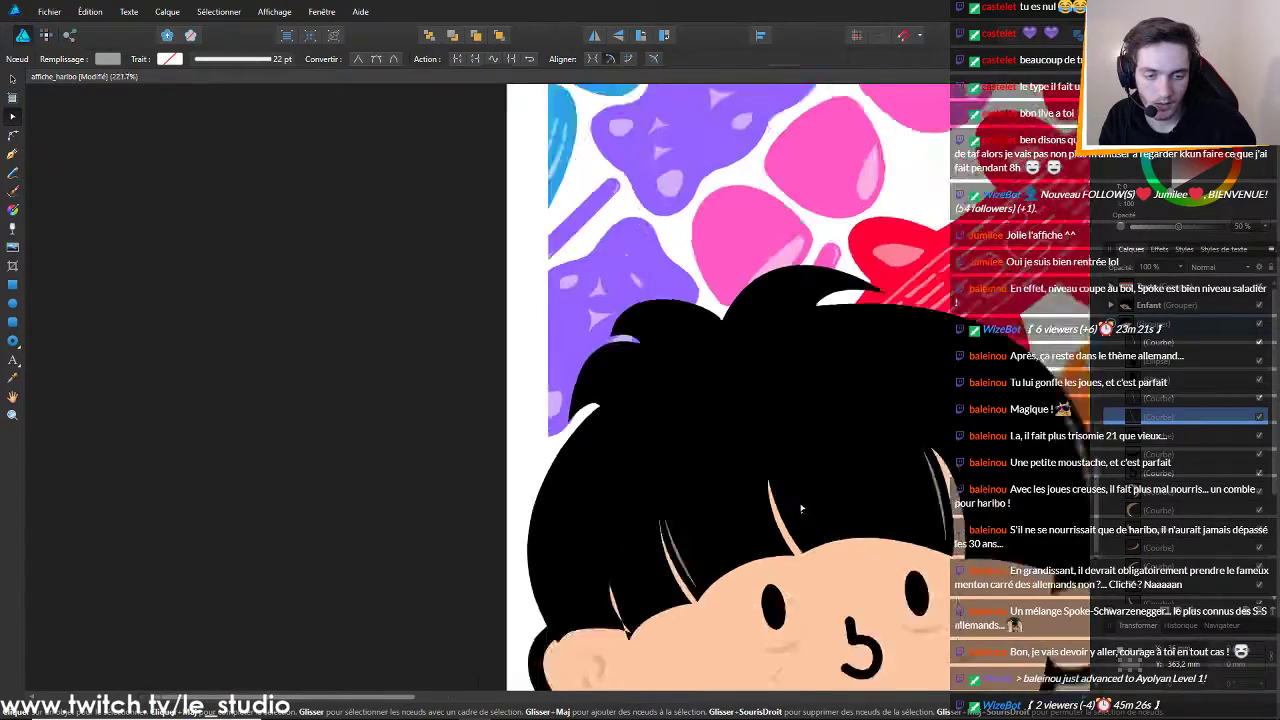
scroll(724, 551, "up", 8)
left_click(712, 560)
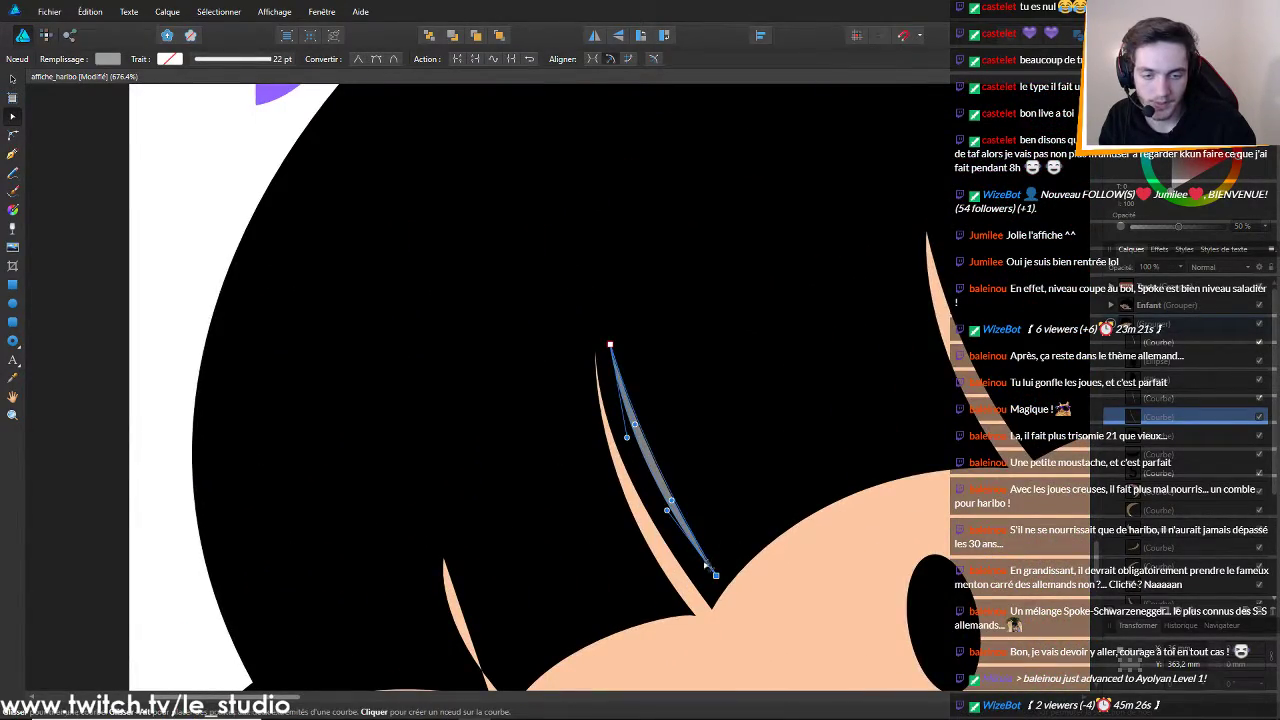
scroll(590, 535, "down", 7)
scroll(577, 524, "down", 5)
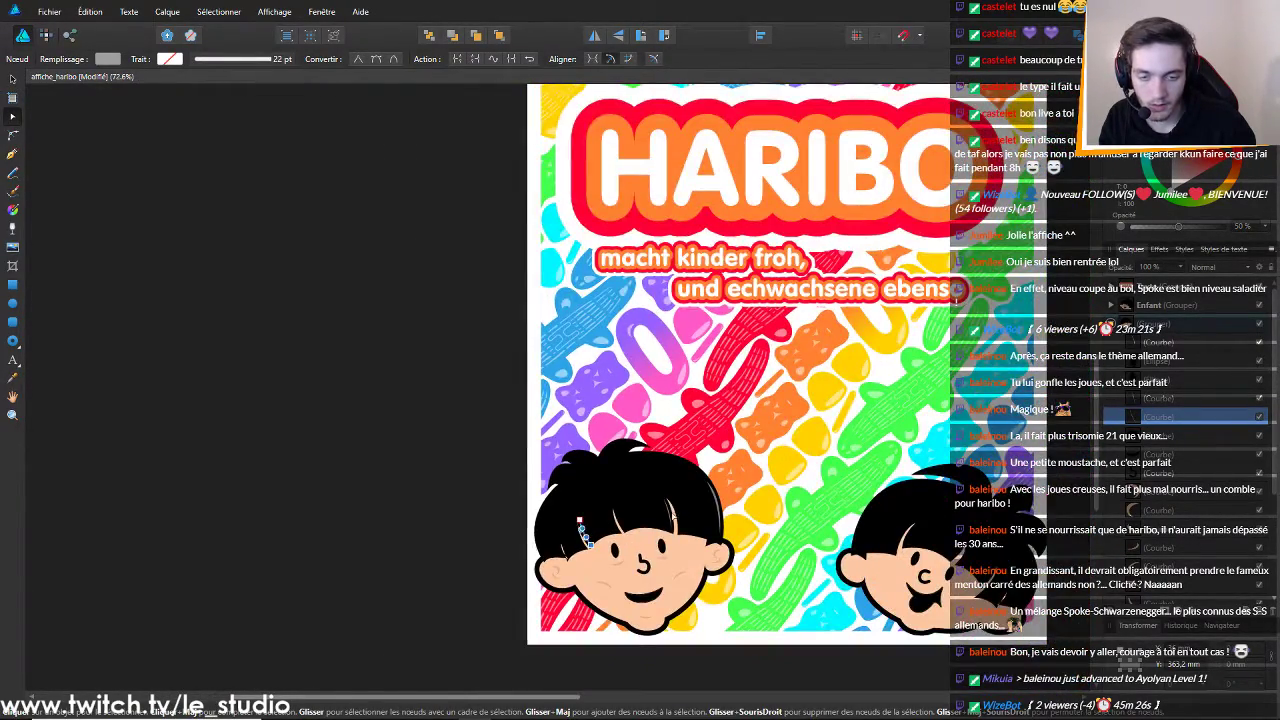
scroll(645, 522, "up", 12)
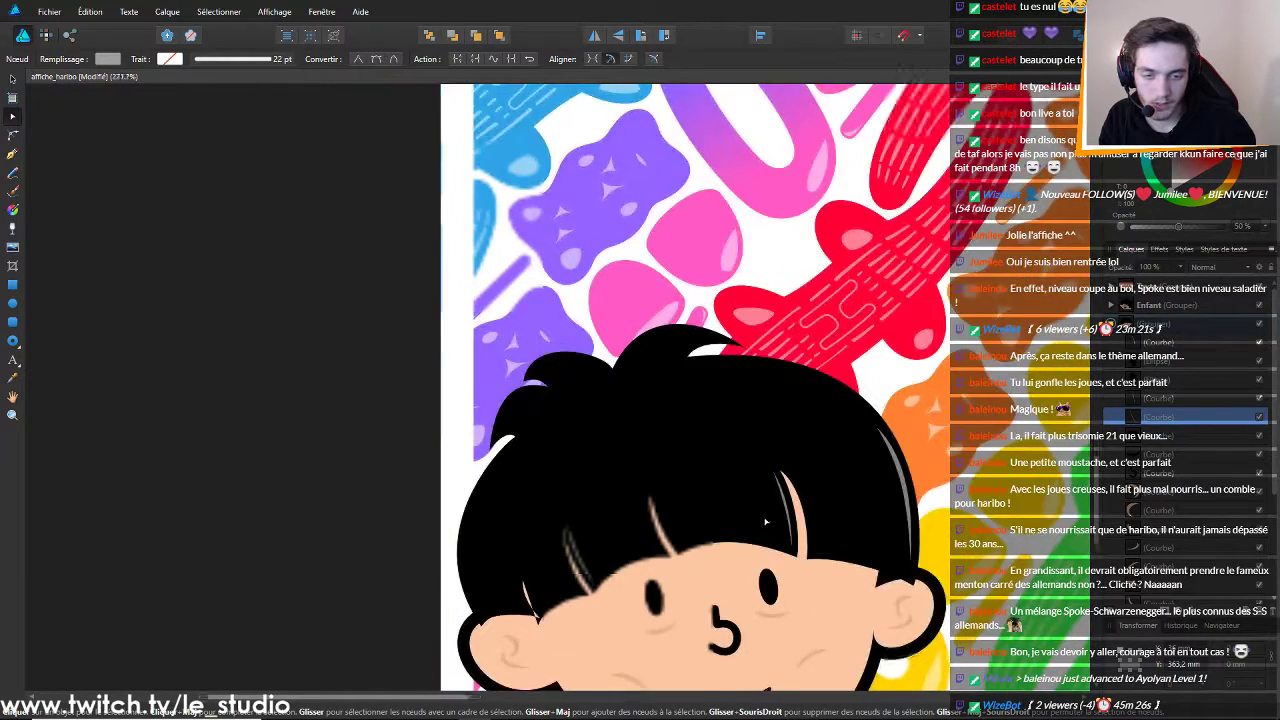
Move both tips of the new strand to the left side of the third fringe gap and bend its edges parallel to that gap
left_click_drag(378, 528, 536, 473)
left_click_drag(435, 650, 561, 590)
scroll(564, 570, "up", 5)
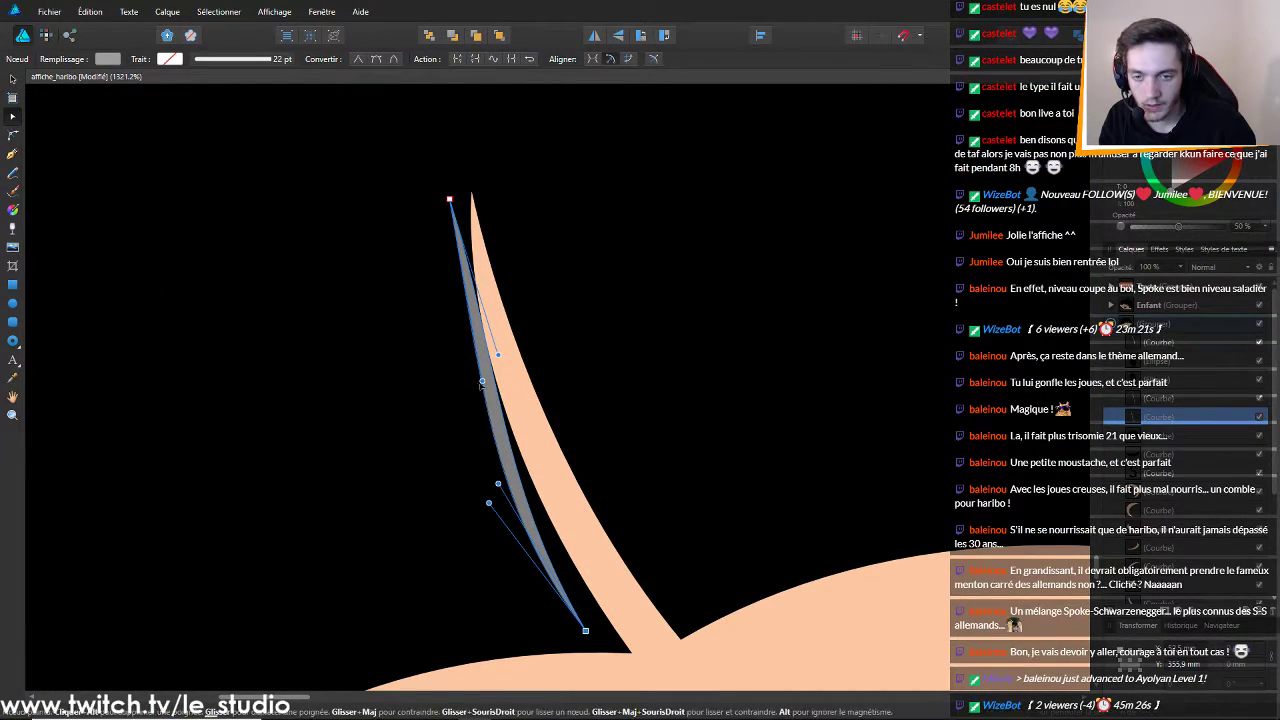
left_click_drag(482, 381, 455, 347)
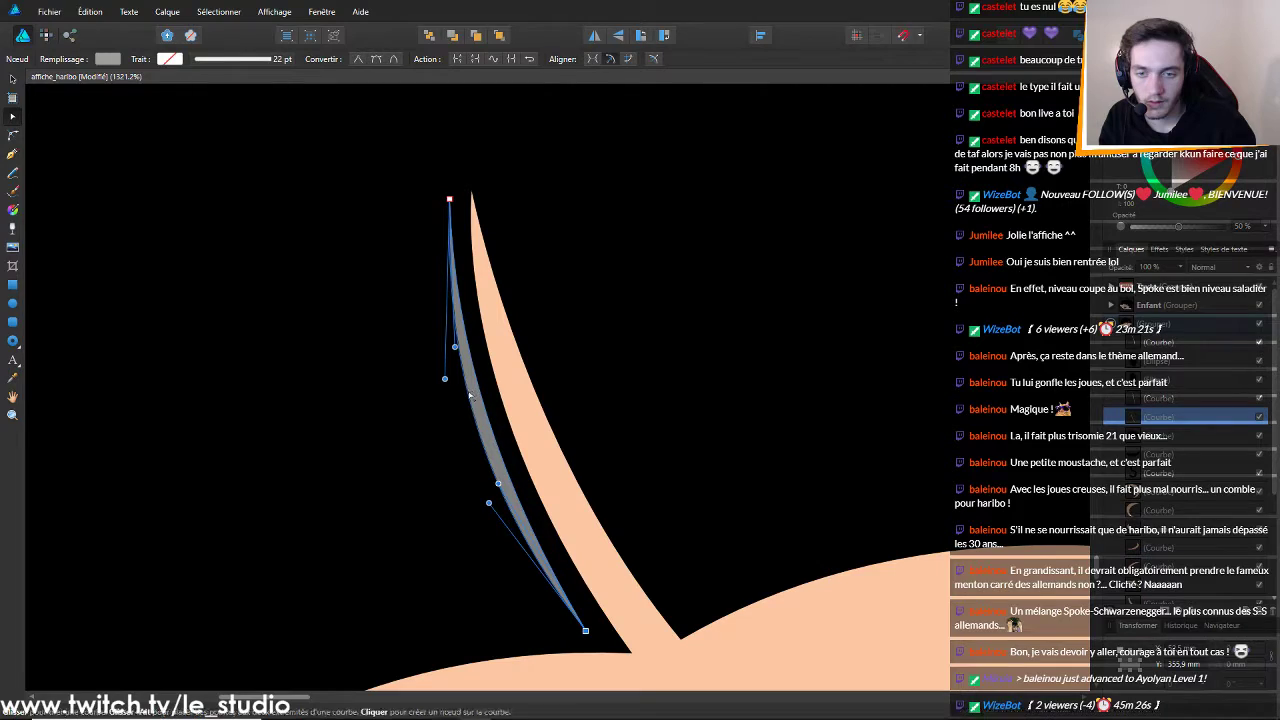
mouse_move(470, 395)
left_mouse_down()
mouse_move(453, 386)
mouse_move(468, 405)
left_mouse_up()
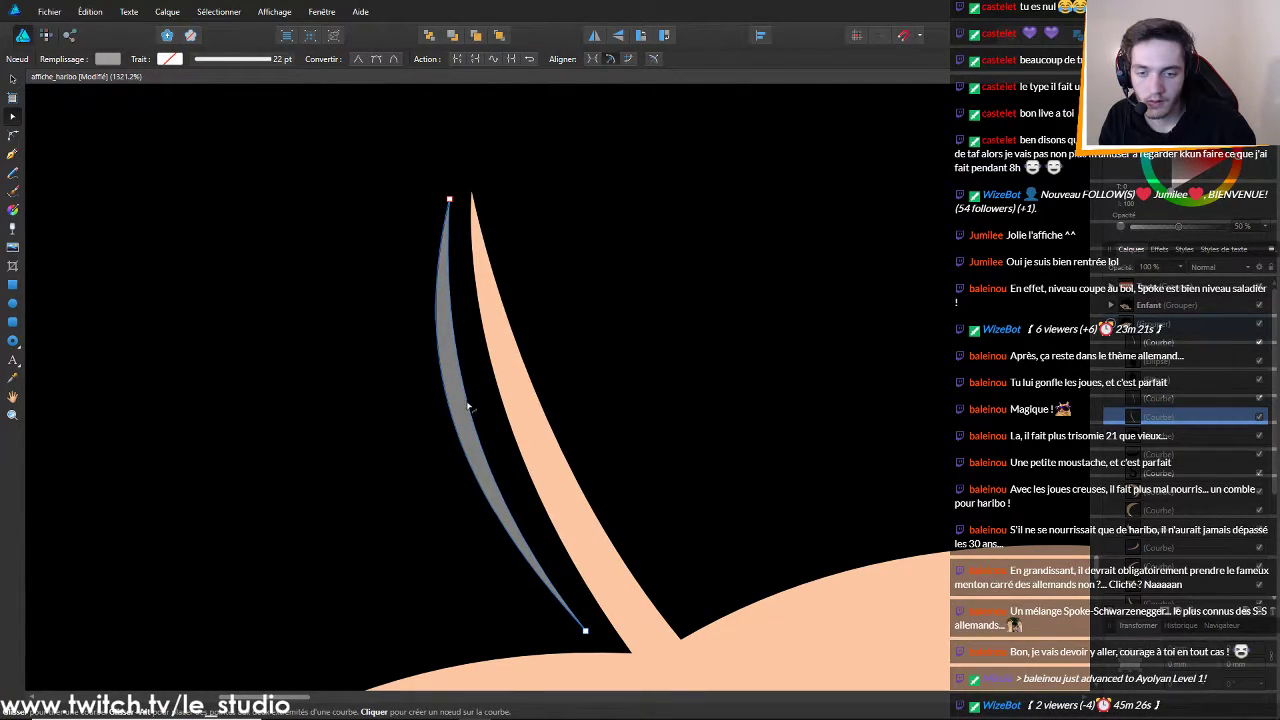
Draw another two-node strand with the Pen beside the second fringe gap from the left, from its upper tip to the hairline
scroll(510, 470, "down", 8)
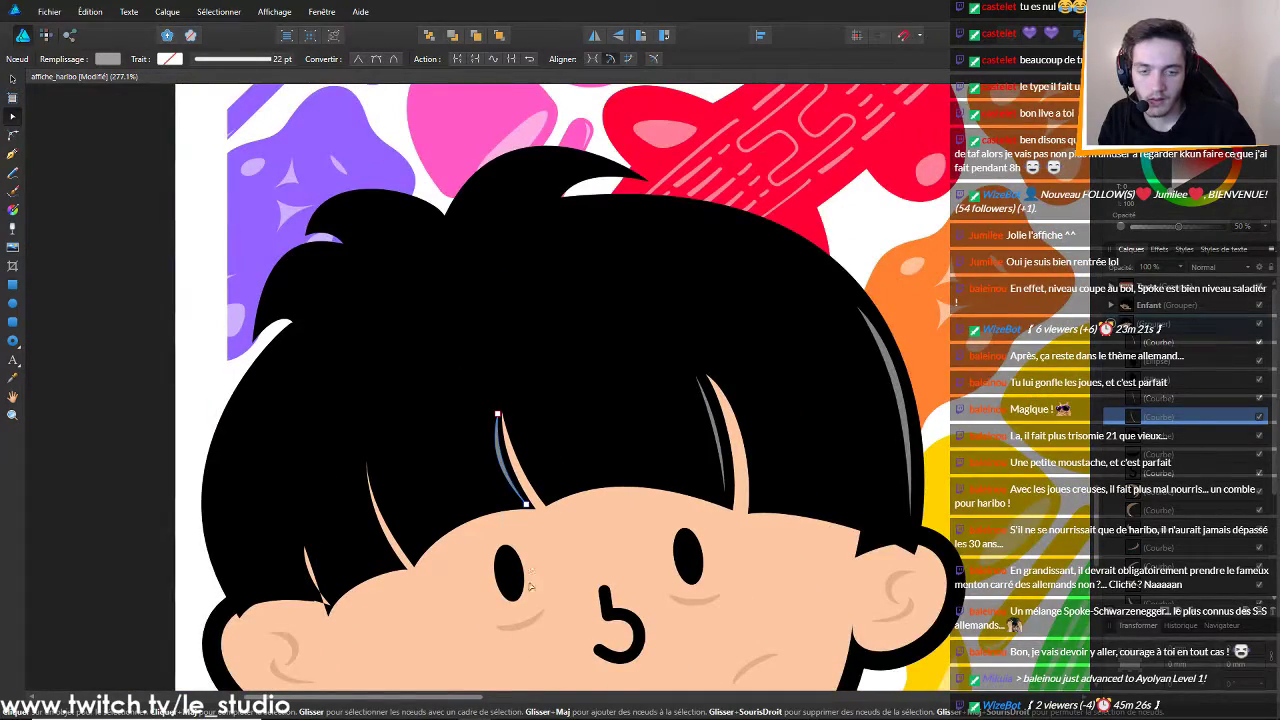
scroll(531, 587, "down", 3)
scroll(494, 500, "up", 8)
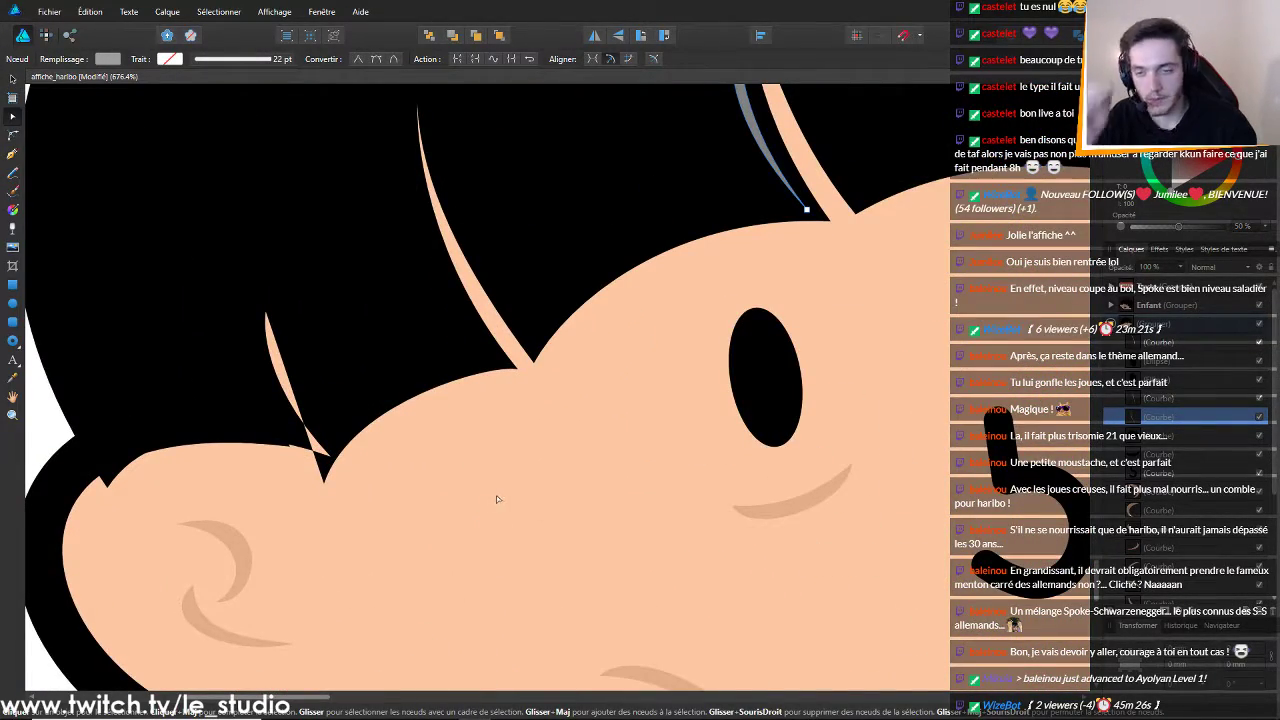
scroll(225, 236, "up", 3)
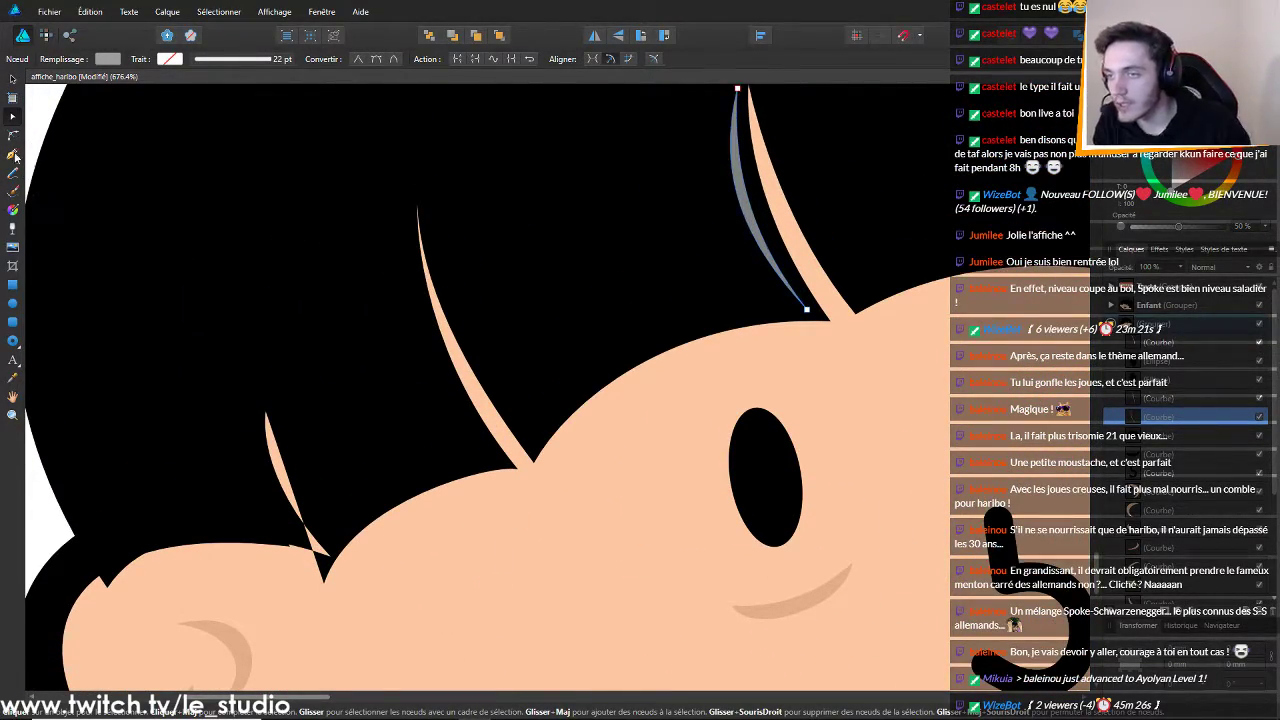
left_click(14, 155)
left_click(410, 209)
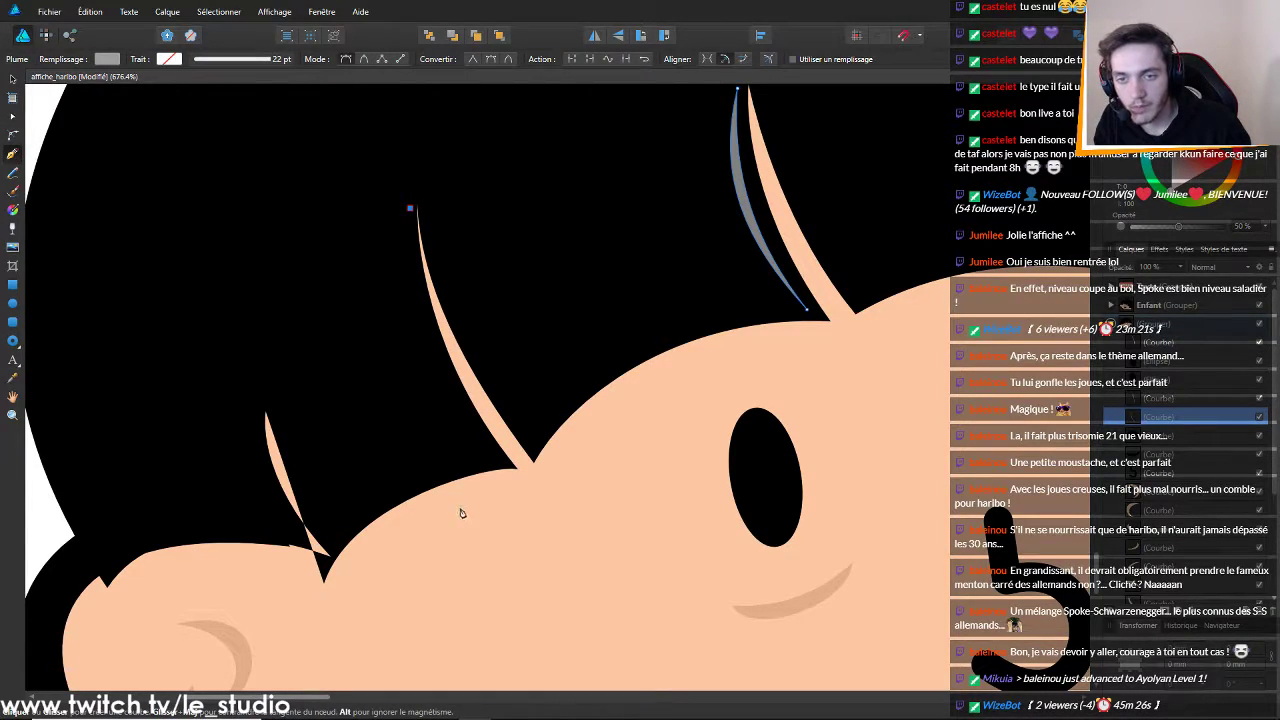
left_click(493, 460)
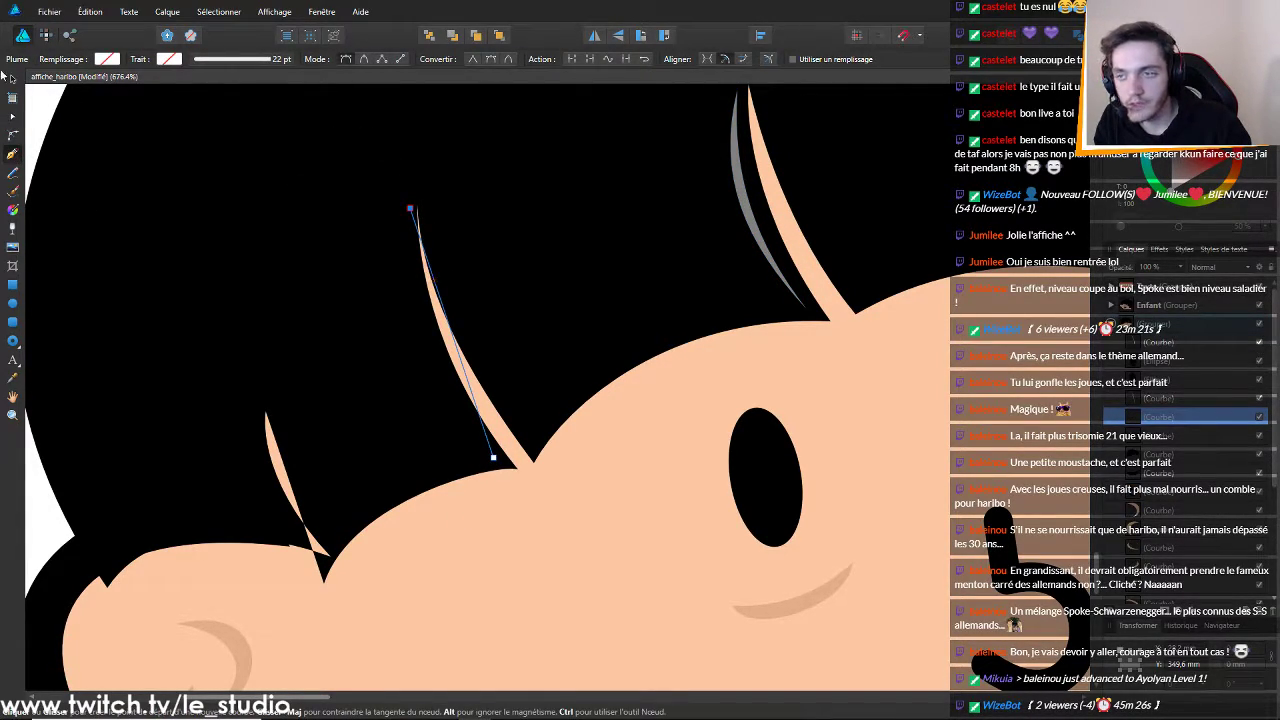
Curve the unfilled strand's edges parallel to the second gap and shift both tips slightly left, away from the gap
left_click(14, 118)
left_click_drag(460, 345, 434, 340)
left_click_drag(410, 208, 404, 210)
left_click_drag(493, 455, 486, 457)
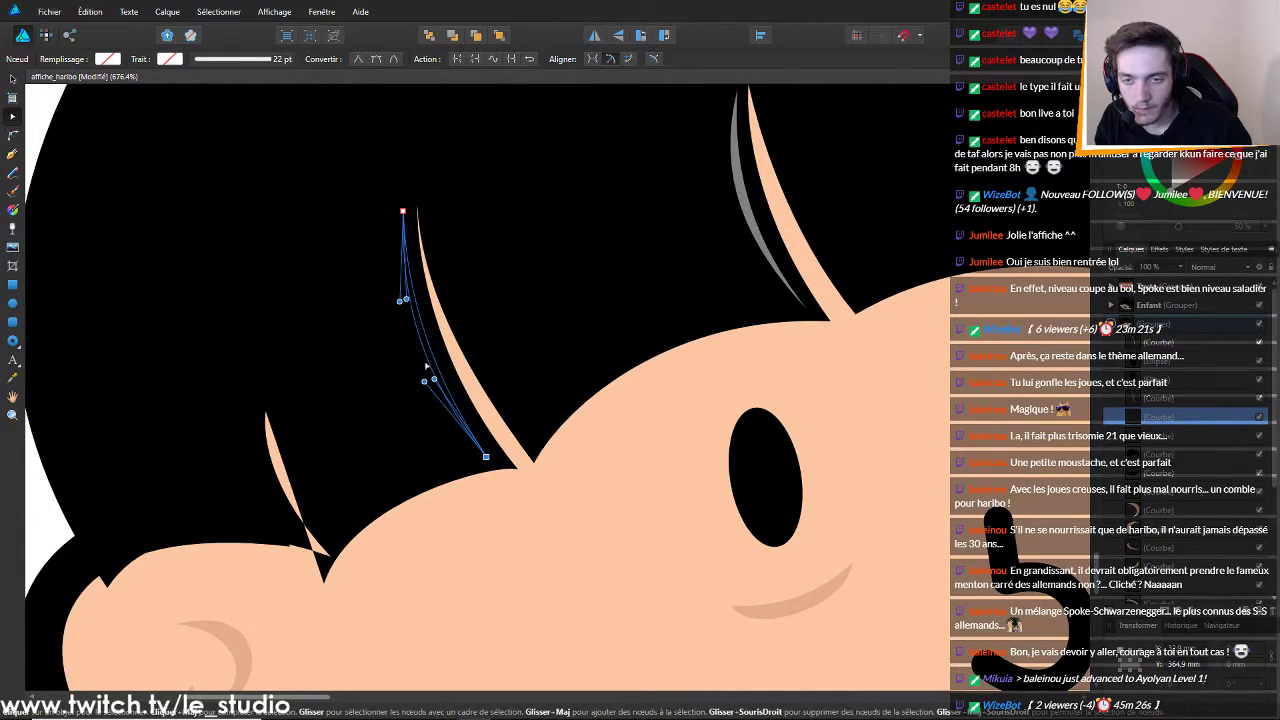
Widen the strand beside the second fringe gap by bending its outer edge left, and fill it with grey at 50% opacity
left_click_drag(428, 362, 422, 364)
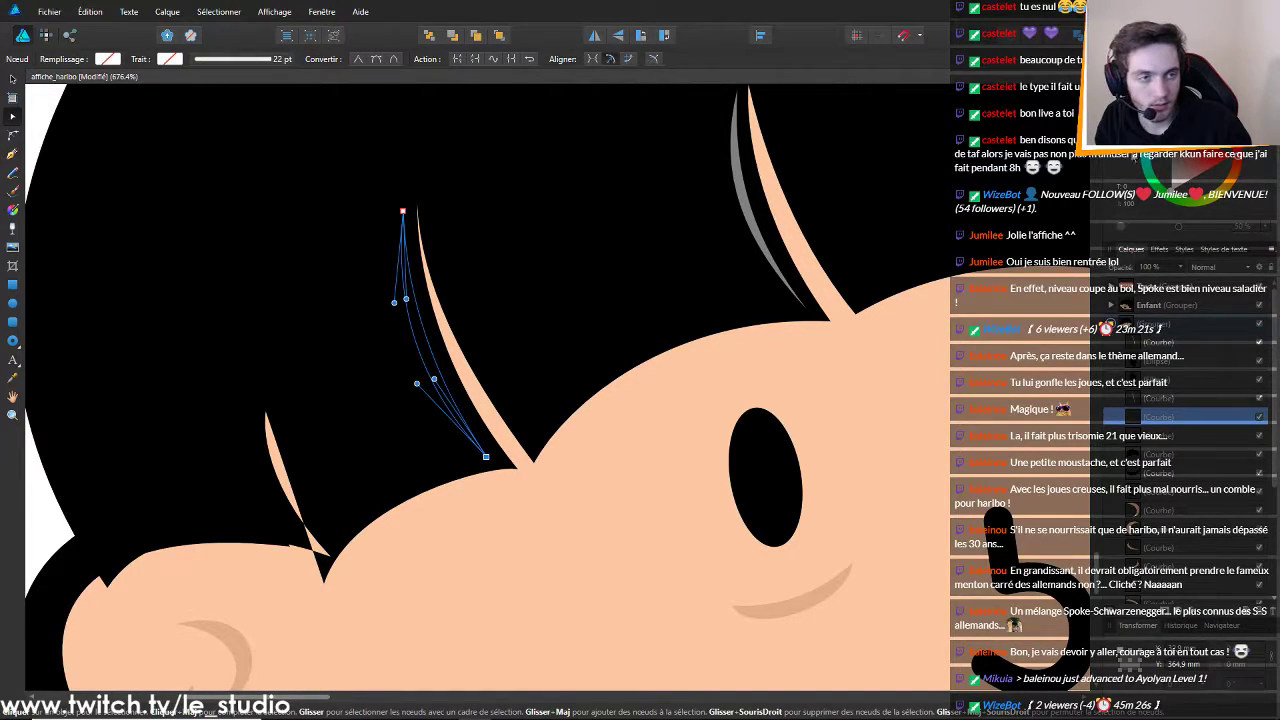
left_click_drag(1173, 187, 1150, 238)
scroll(407, 378, "down", 8)
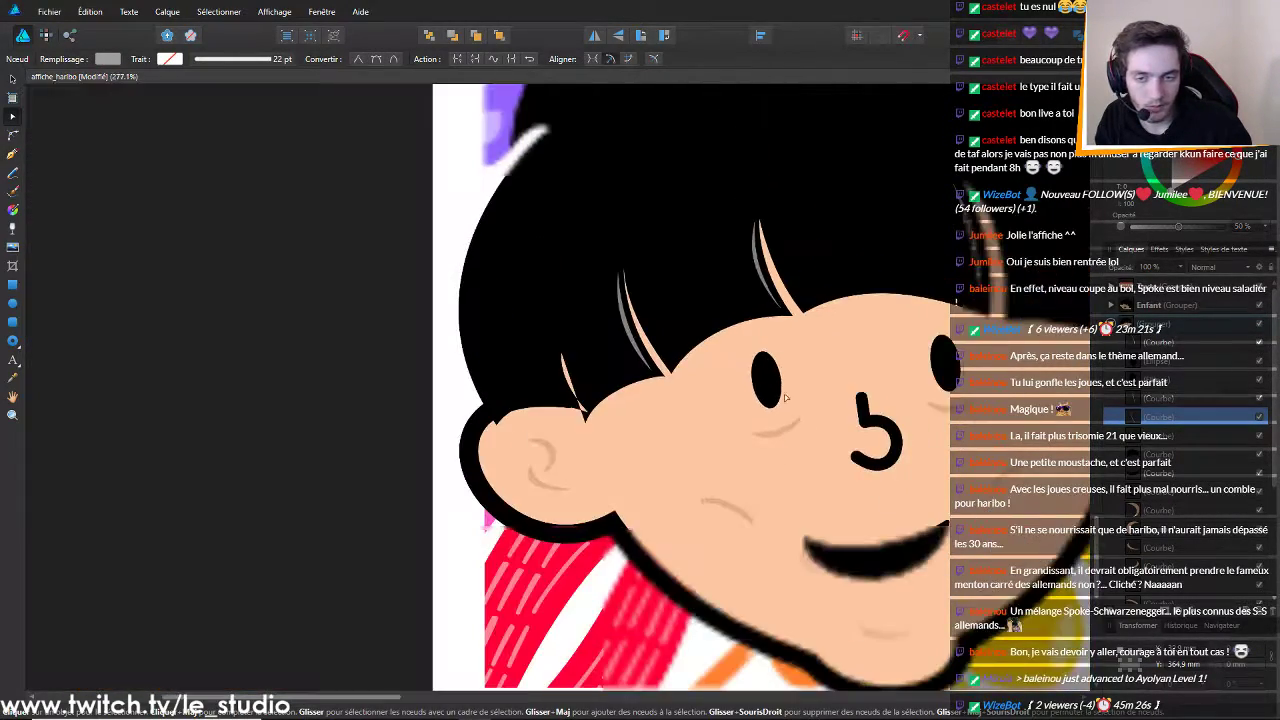
Examine the filled grey strands in the left child's fringe and their effect on the whole poster at several magnifications
scroll(804, 571, "down", 4)
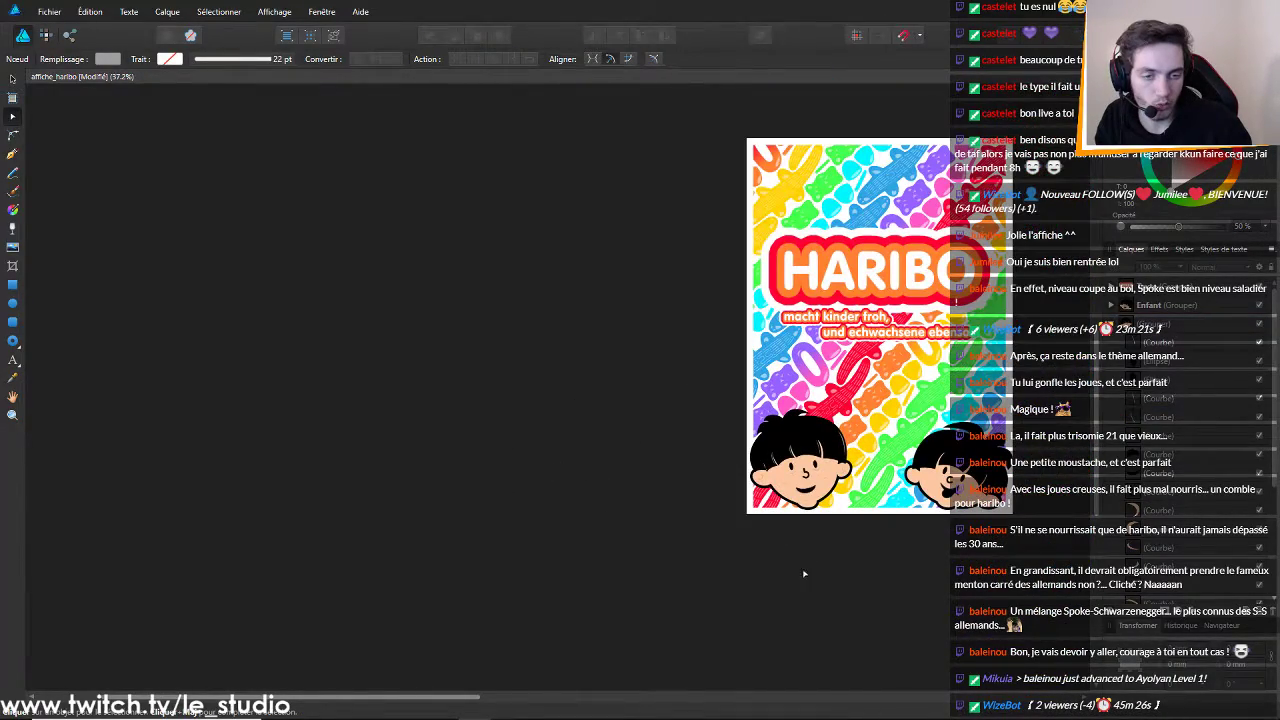
scroll(799, 629, "up", 5)
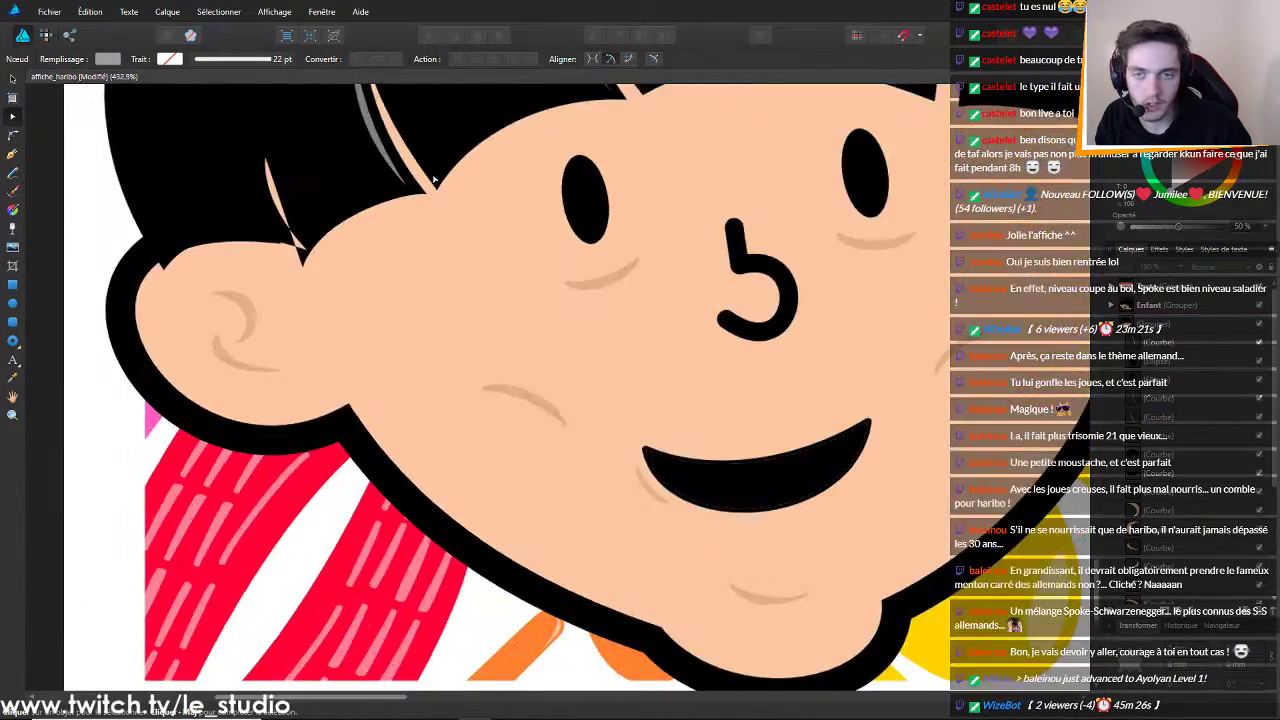
scroll(572, 378, "up", 5)
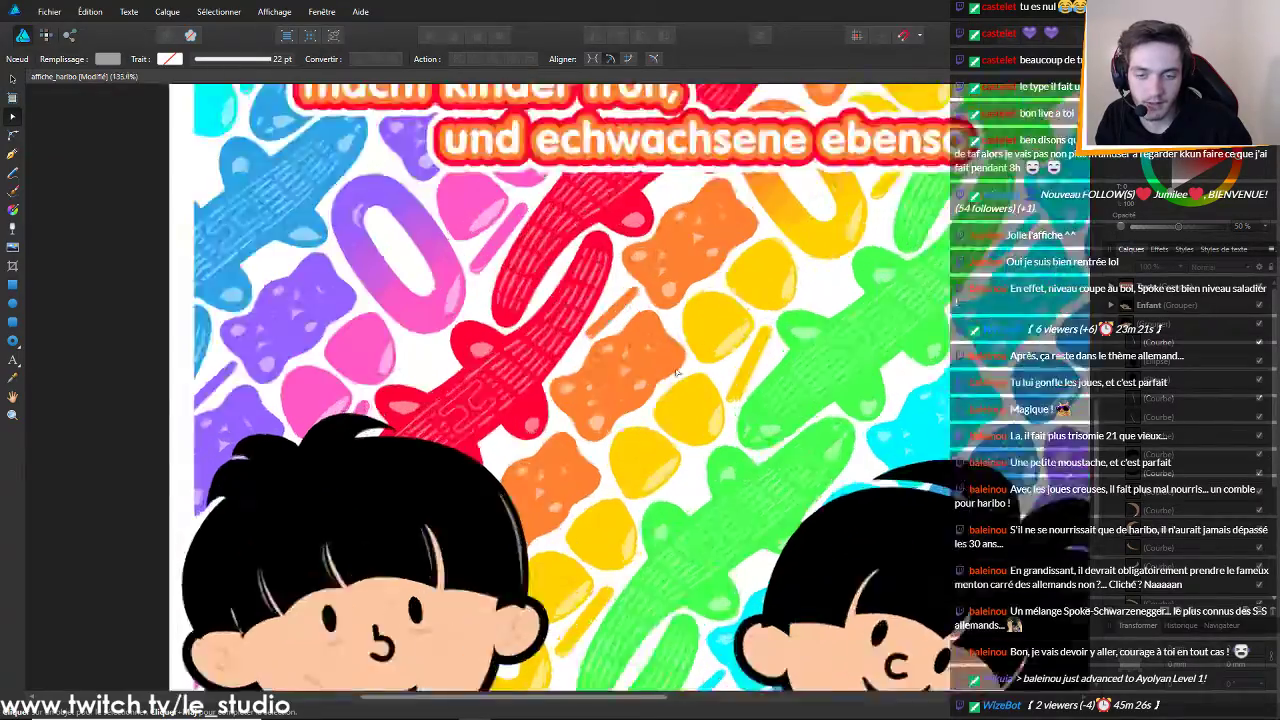
scroll(572, 378, "down", 3)
scroll(533, 384, "up", 6)
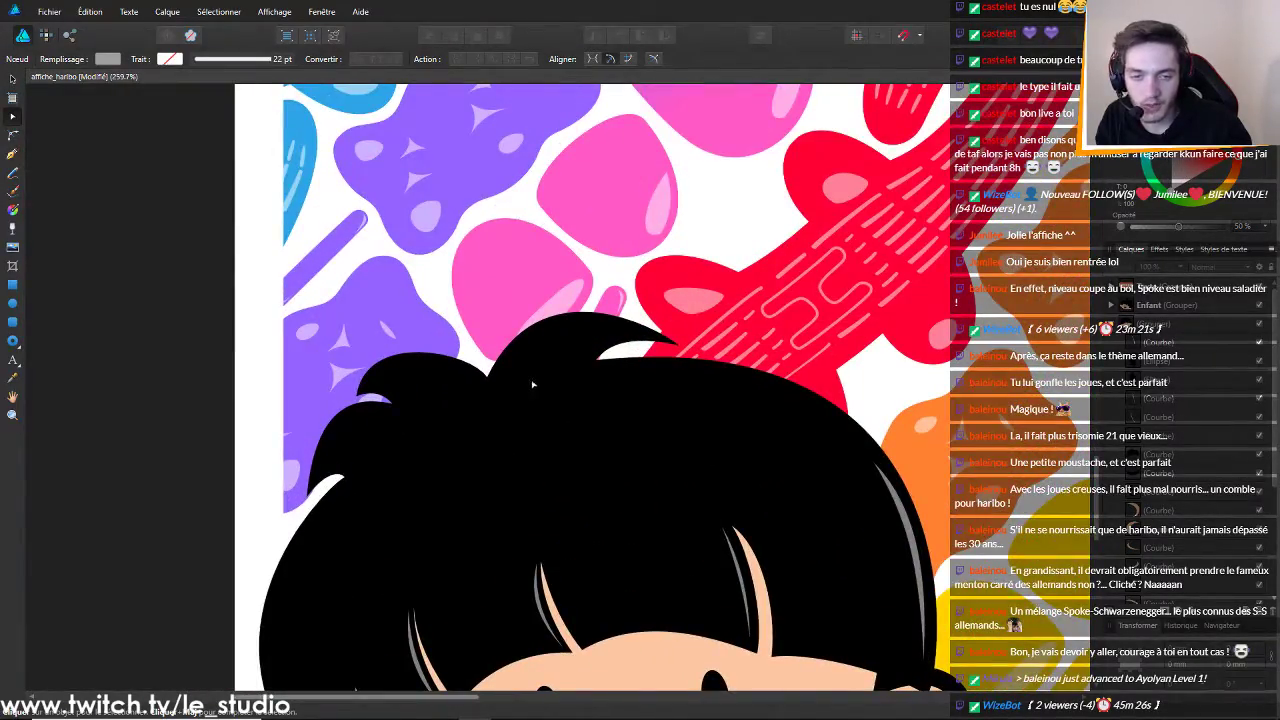
scroll(533, 384, "down", 4)
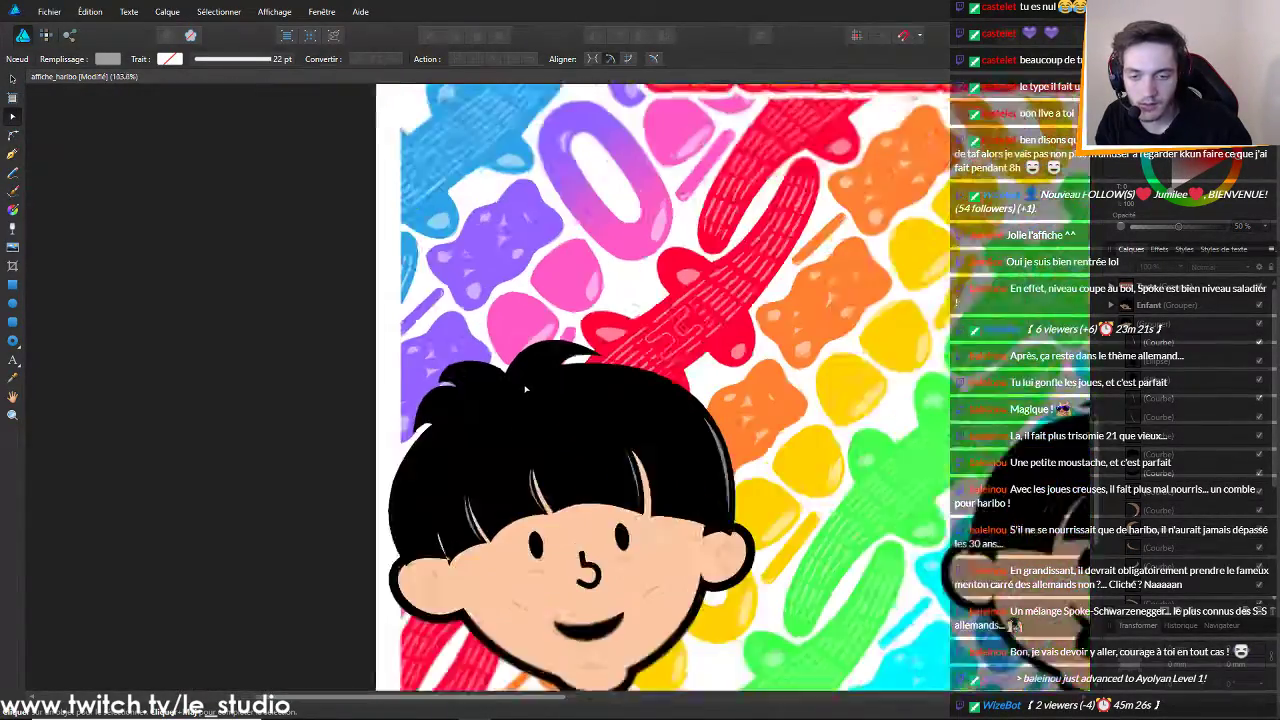
scroll(519, 397, "up", 5)
scroll(486, 405, "down", 4)
scroll(513, 512, "up", 6)
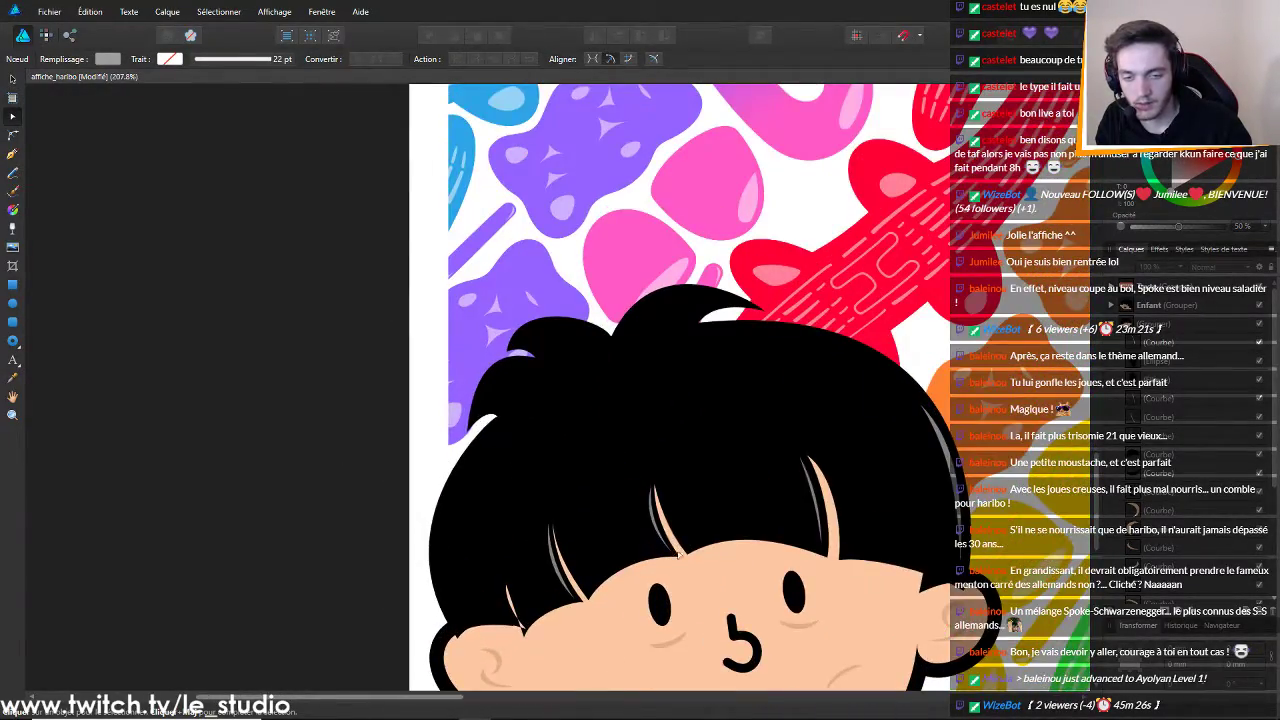
scroll(430, 420, "down", 2)
scroll(430, 420, "up", 3)
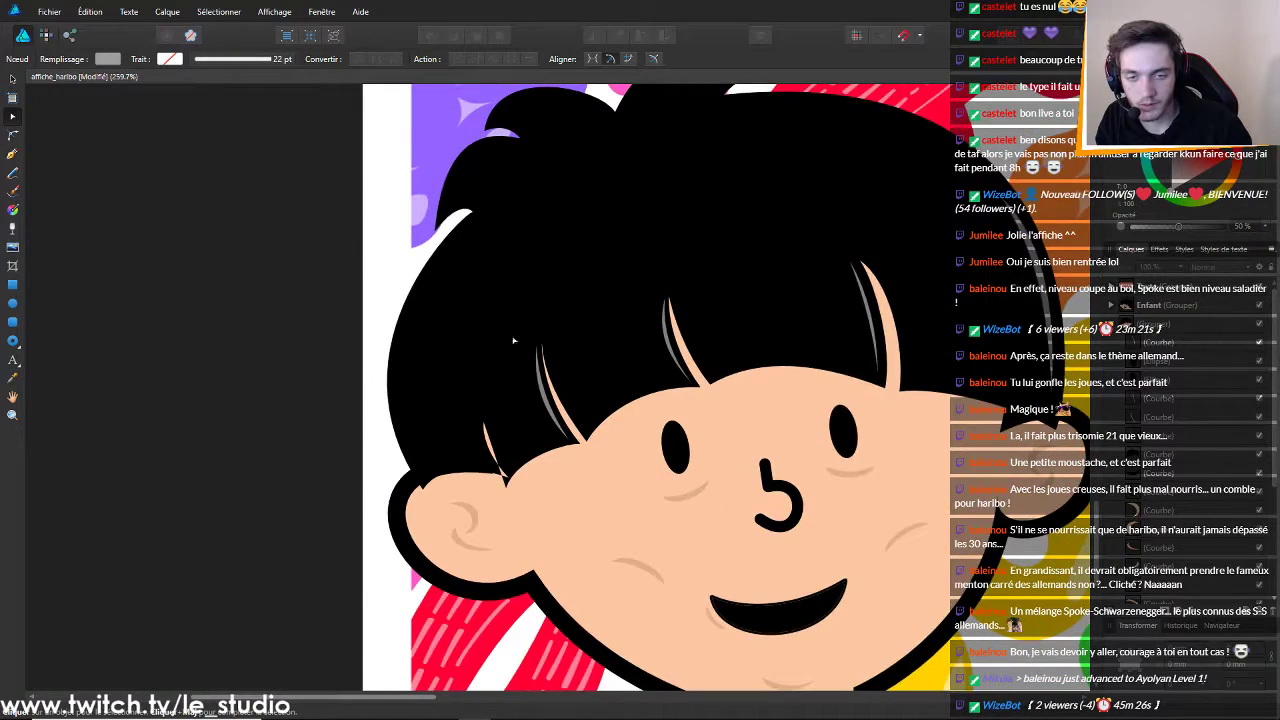
Try a copy of the third fringe gap's grey strand, rotated clockwise and placed just right of the second gap
left_click(13, 78)
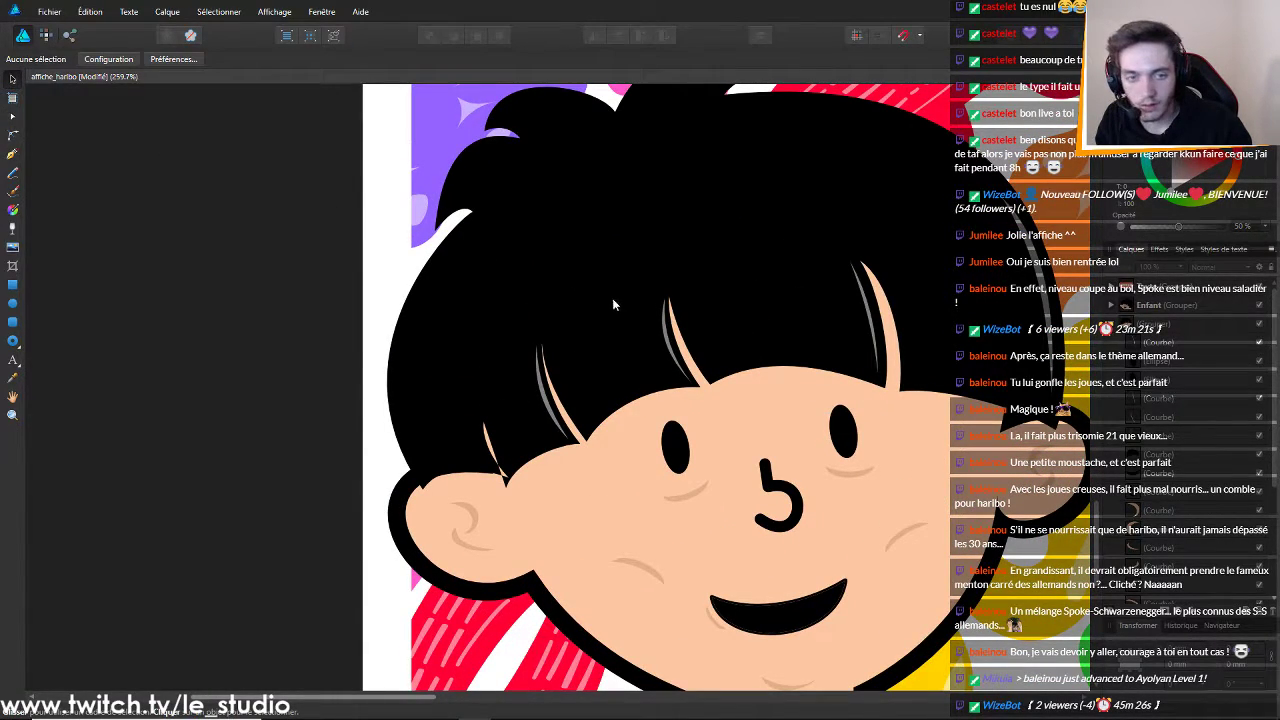
left_click(667, 342)
left_click(667, 342)
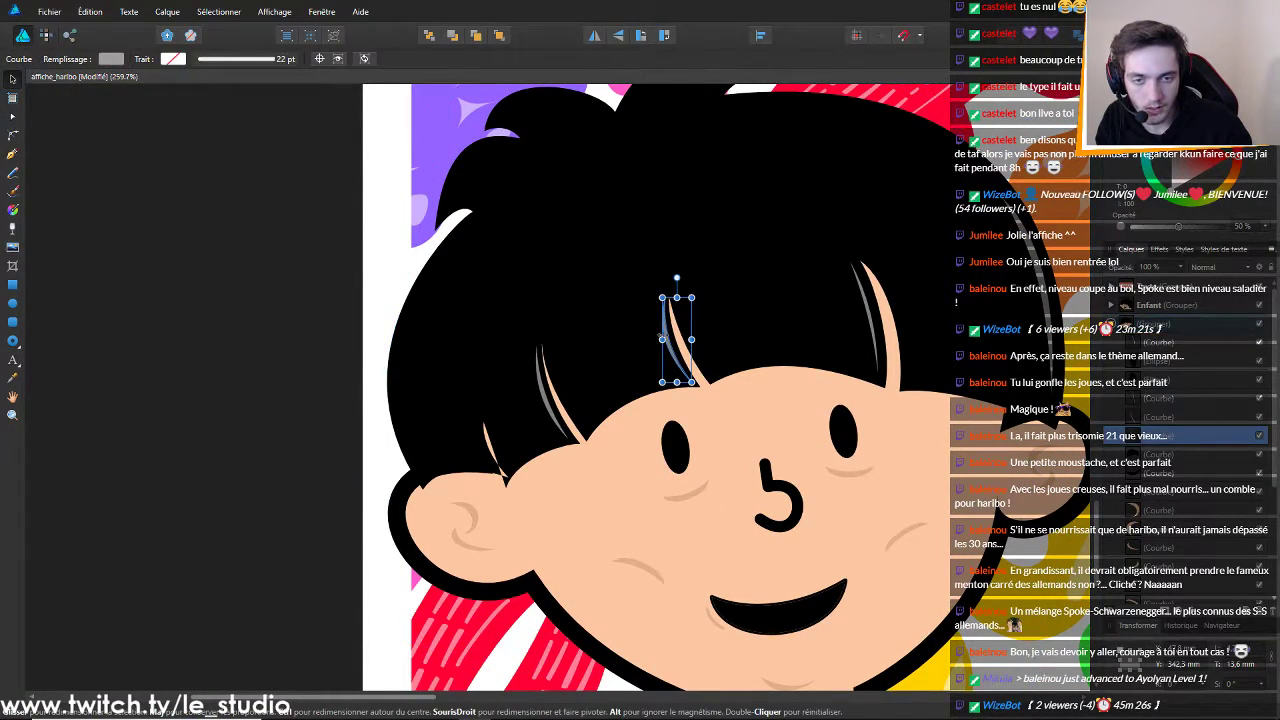
left_click_drag(667, 342, 590, 338)
key("ctrl+d")
left_click(590, 338)
left_click_drag(602, 288, 620, 292)
left_click_drag(598, 342, 570, 385)
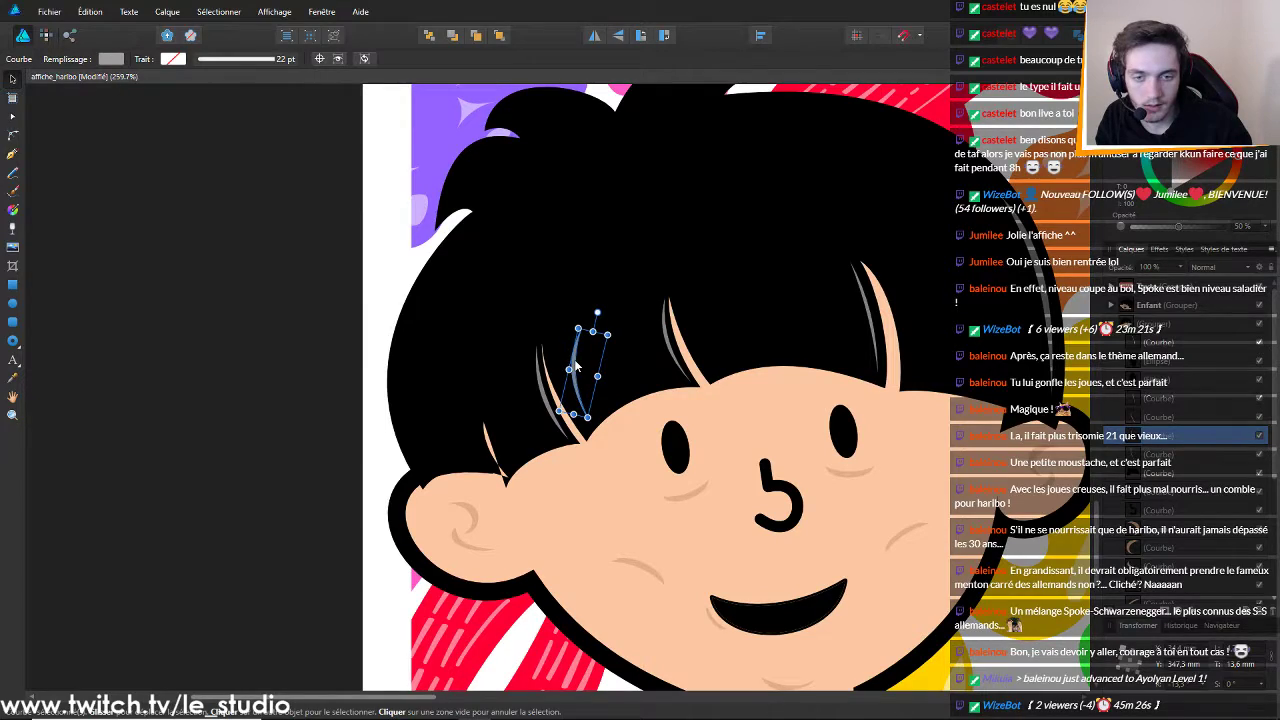
Try the copied strand higher in the hair above the fringe, undo that move and remove the copy
scroll(669, 328, "down", 6)
scroll(728, 366, "up", 4)
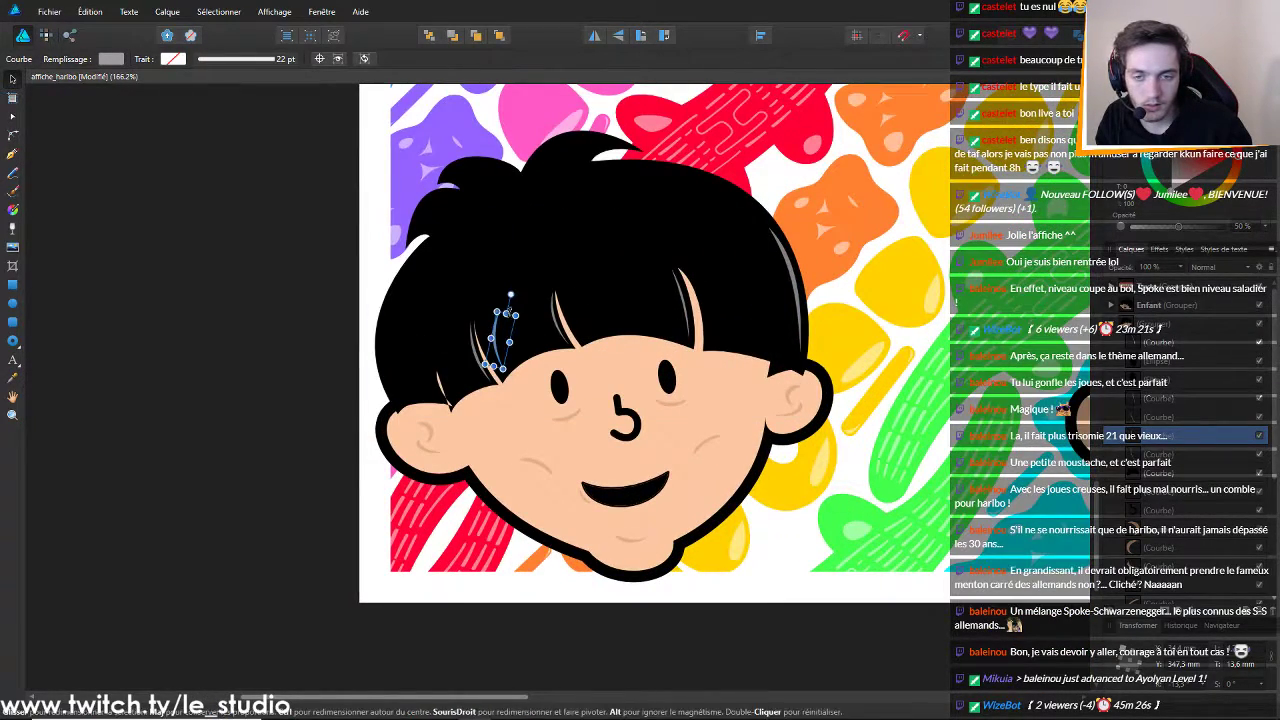
left_click_drag(492, 326, 504, 286)
left_click(692, 326)
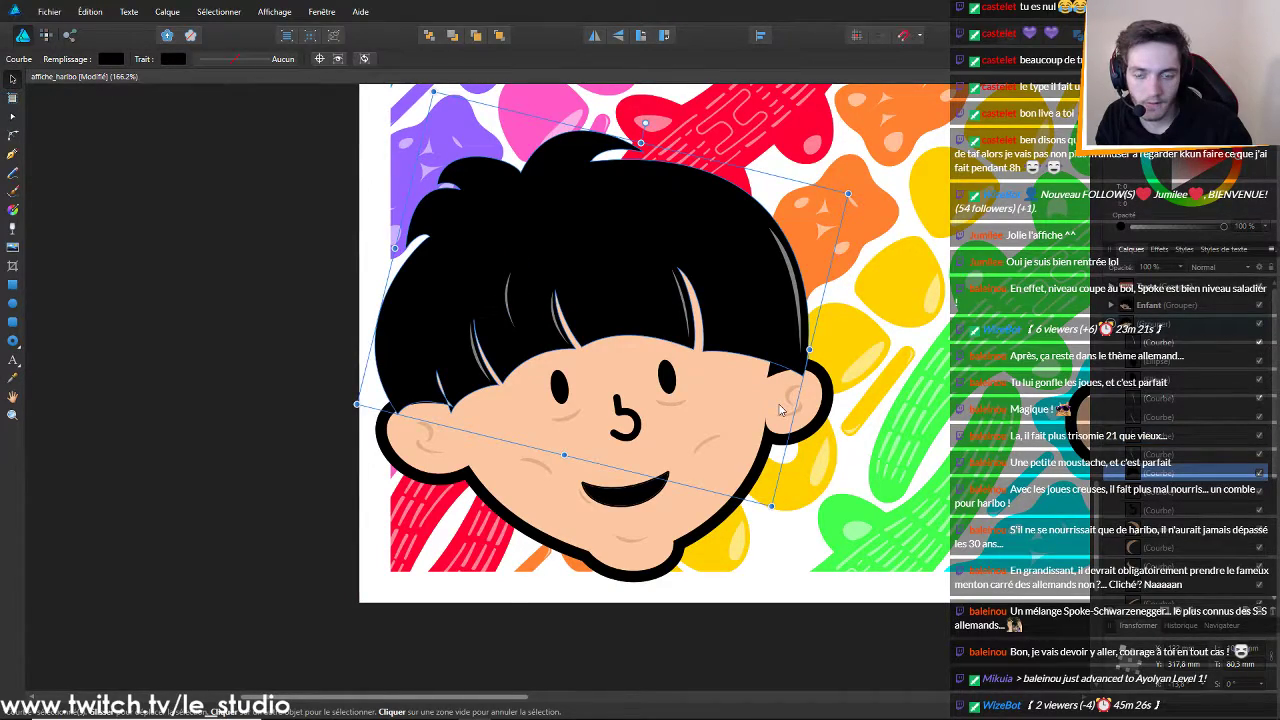
scroll(853, 458, "down", 6)
scroll(853, 458, "up", 5)
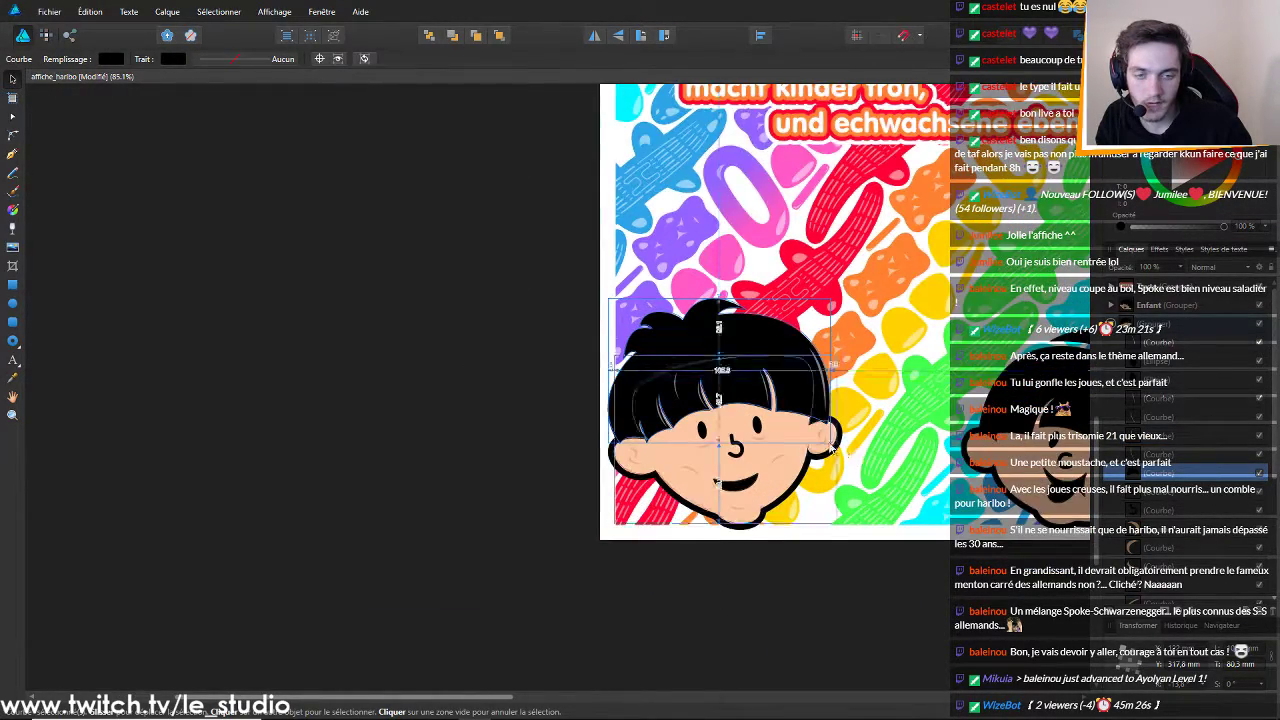
key("ctrl+z")
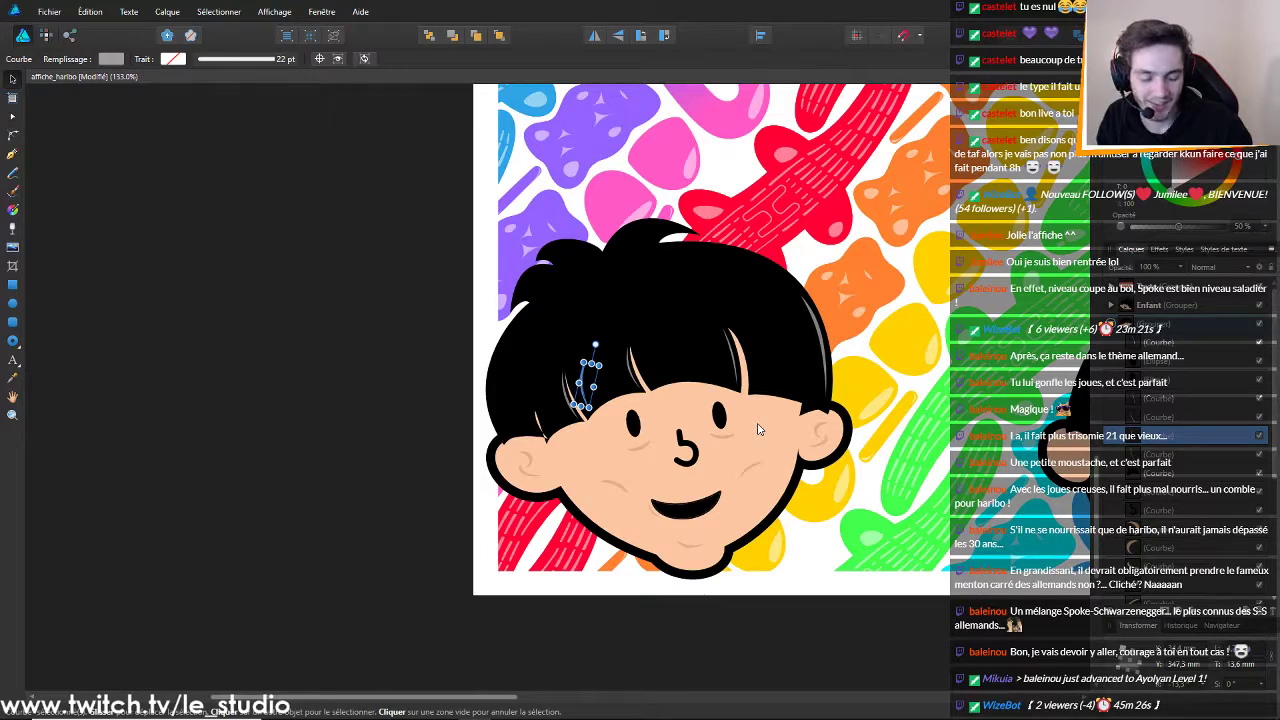
key("ctrl+d")
Check the grey strands beside the left child's fringe gaps up close and select the black hair shape
scroll(757, 429, "down", 5)
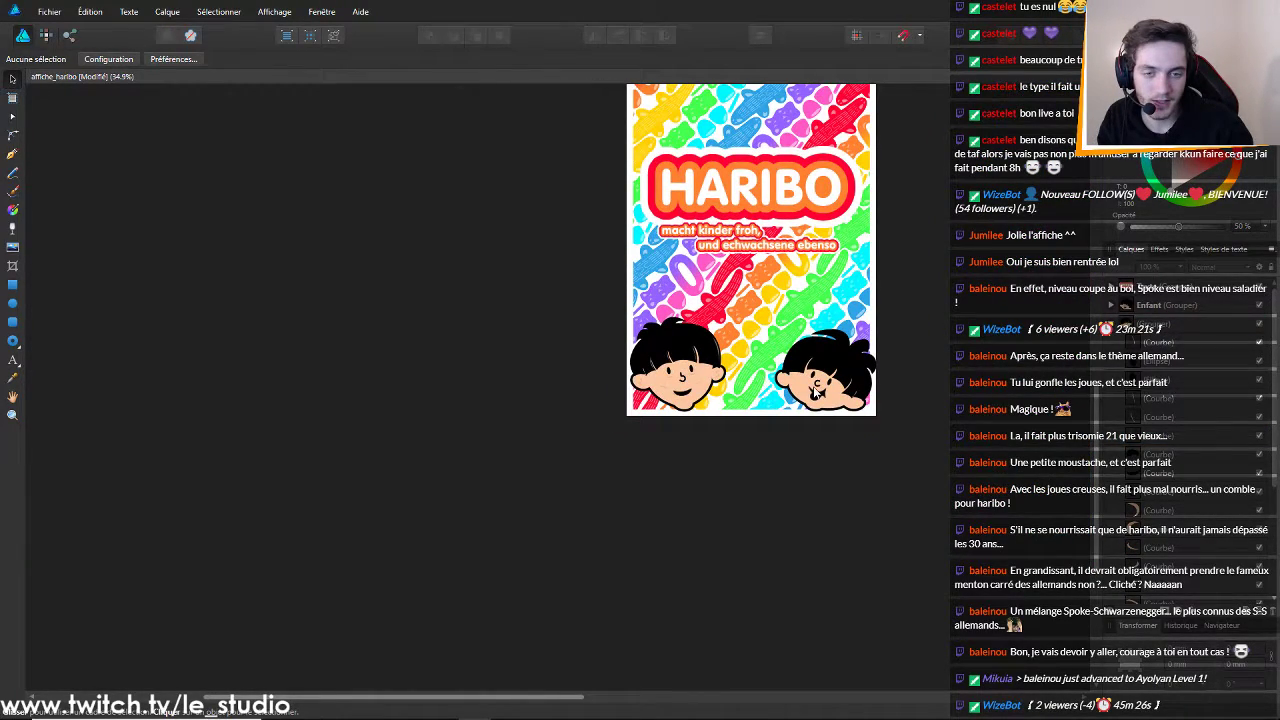
scroll(797, 388, "up", 1)
scroll(797, 388, "up", 3)
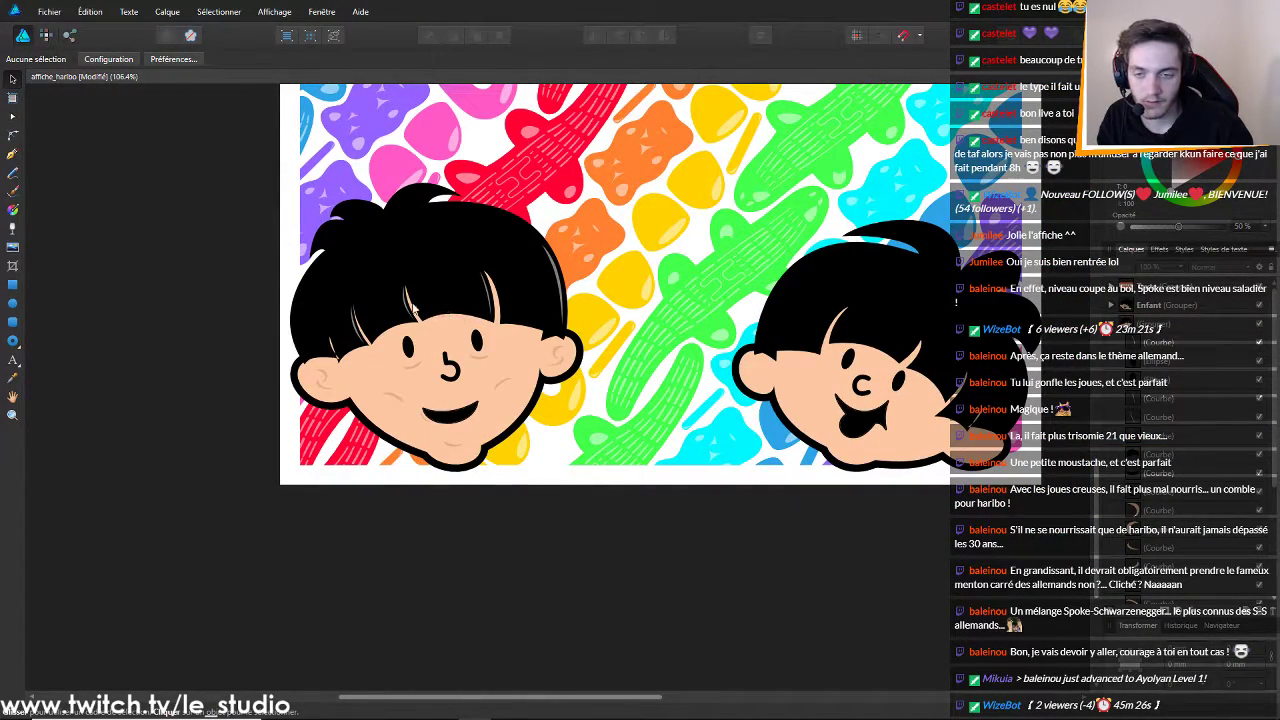
scroll(421, 310, "up", 4)
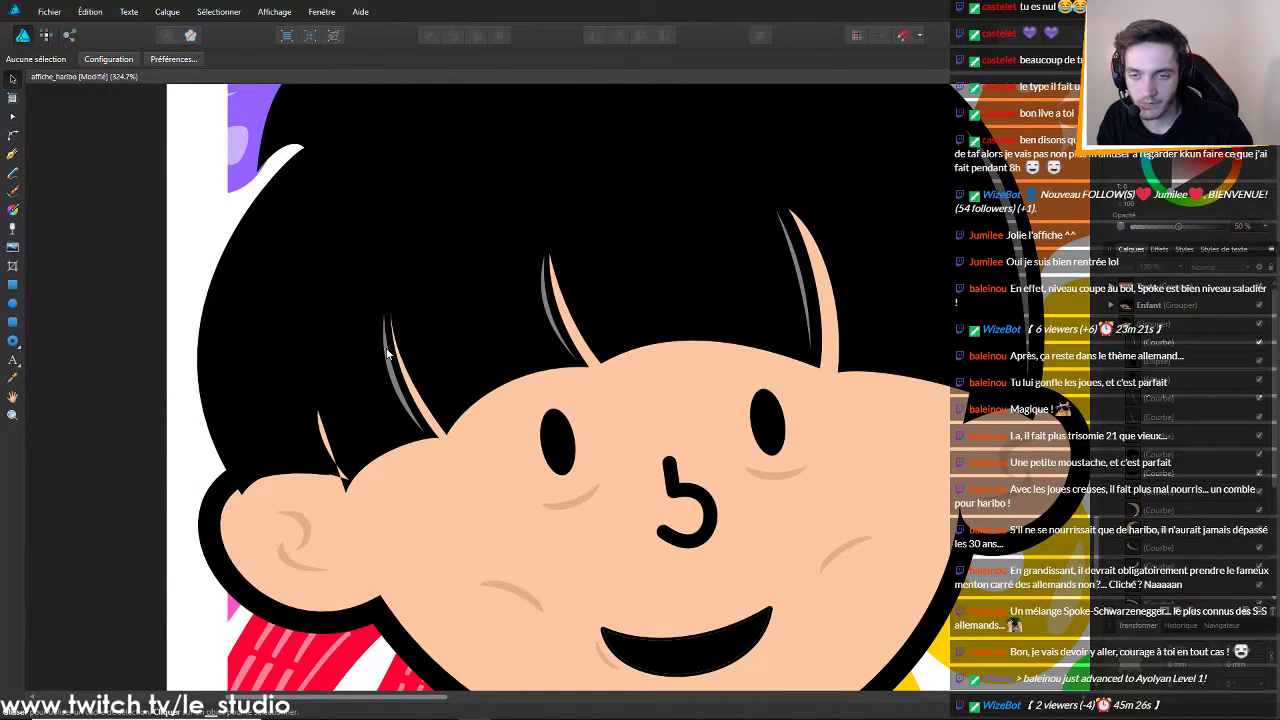
left_click(452, 337)
double_click(463, 335)
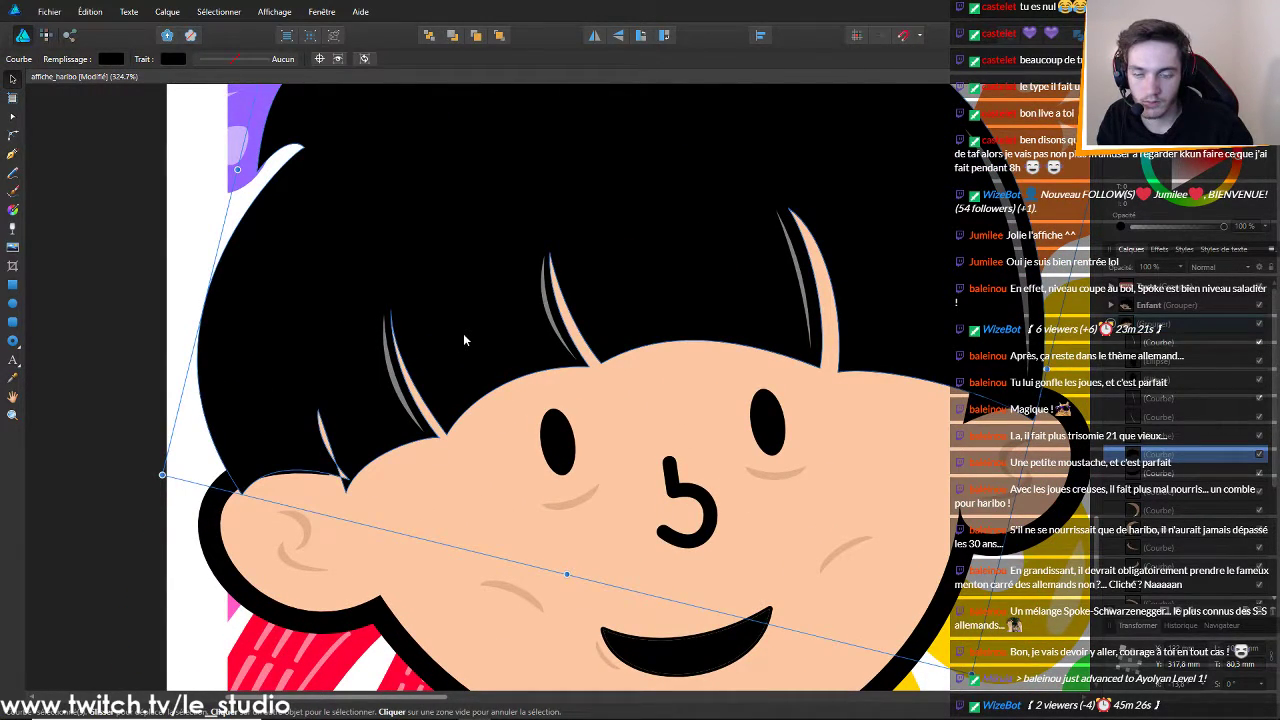
mouse_move(1215, 187)
left_mouse_down()
mouse_move(1200, 186)
mouse_move(1215, 187)
left_mouse_up()
key("0")
Compare the aged left child with the right child on the poster, and inspect the right child's hair and face
scroll(886, 258, "down", 7)
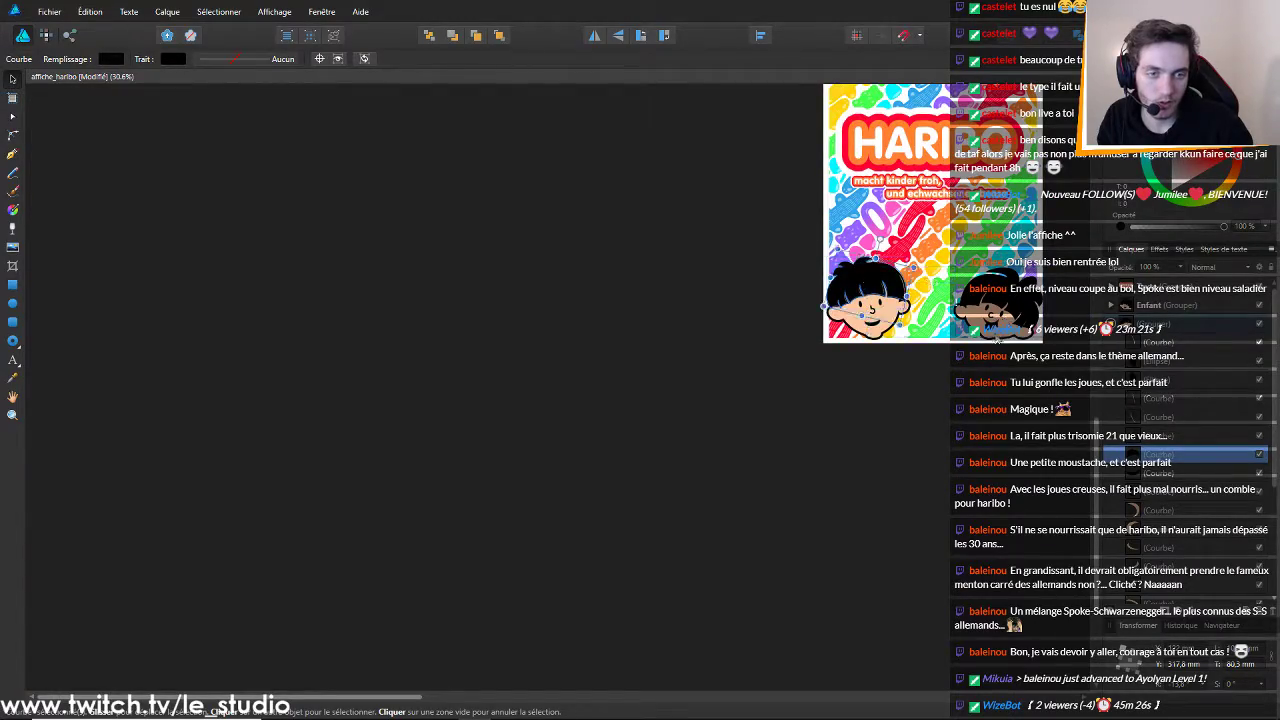
scroll(950, 330, "up", 6)
scroll(427, 152, "down", 1)
scroll(366, 188, "down", 5)
scroll(280, 215, "up", 4)
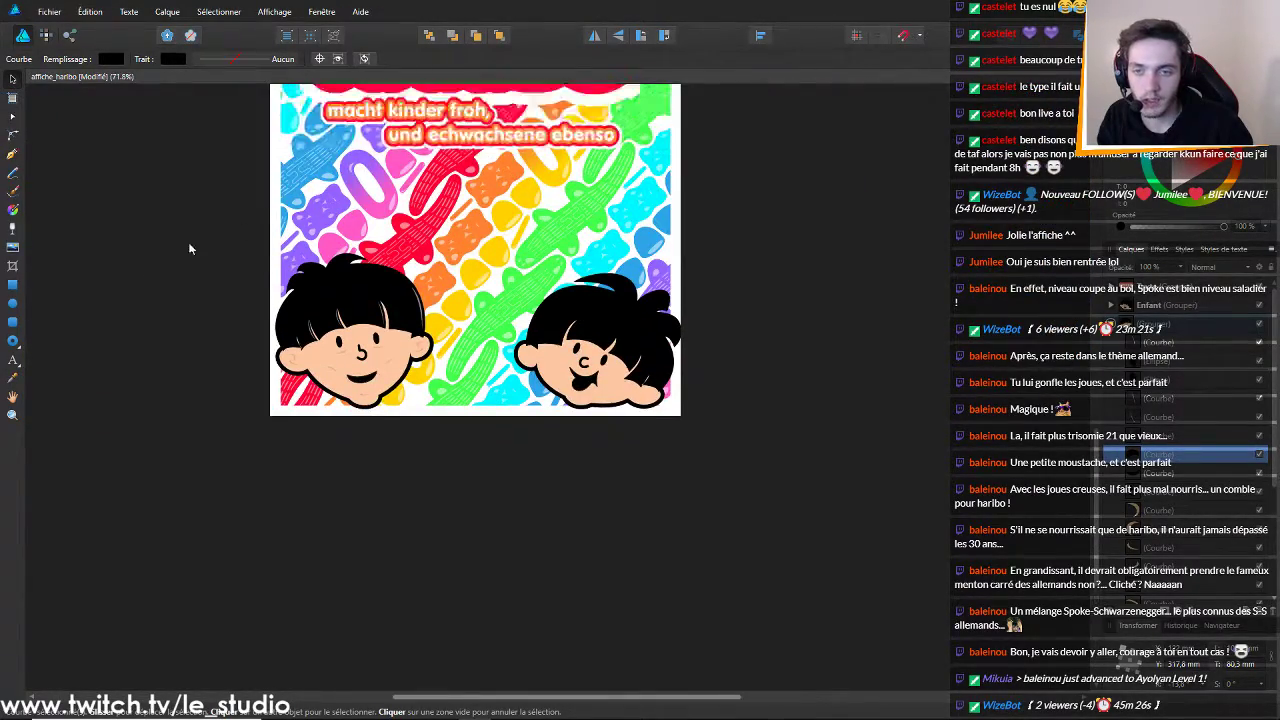
scroll(268, 278, "up", 4)
scroll(480, 312, "down", 6)
scroll(689, 332, "up", 5)
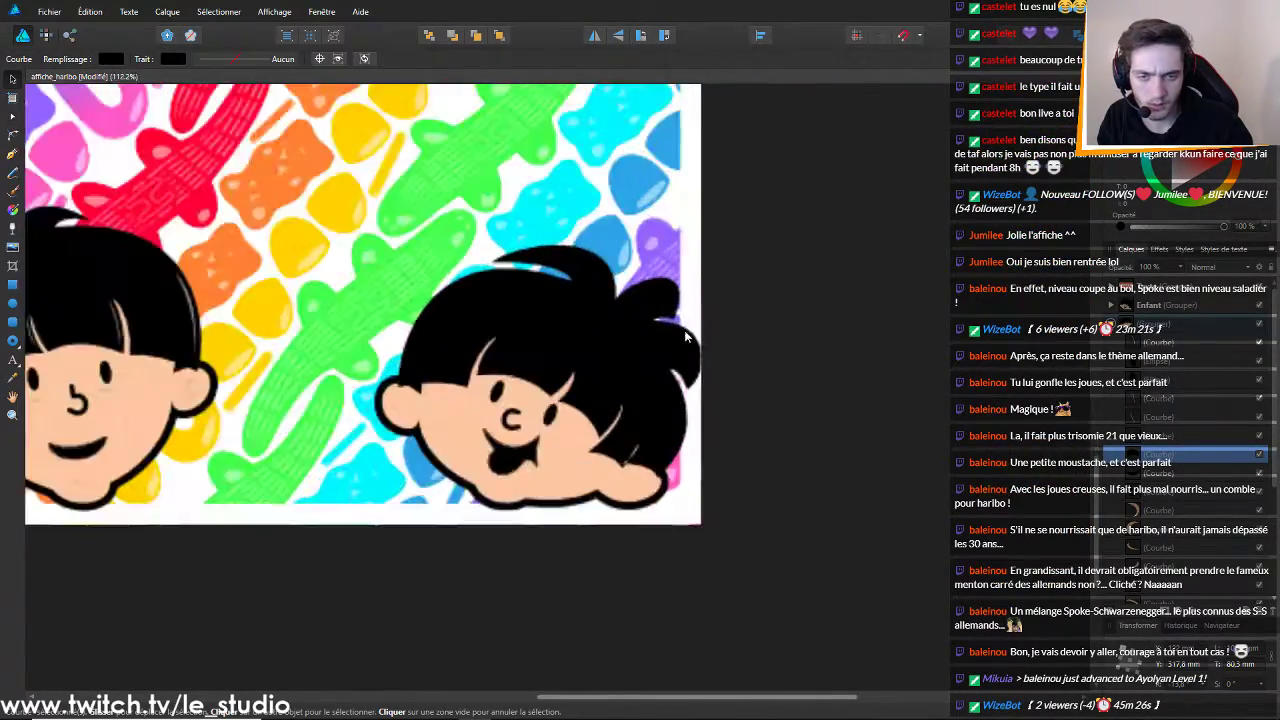
scroll(423, 357, "down", 2)
left_click(390, 352)
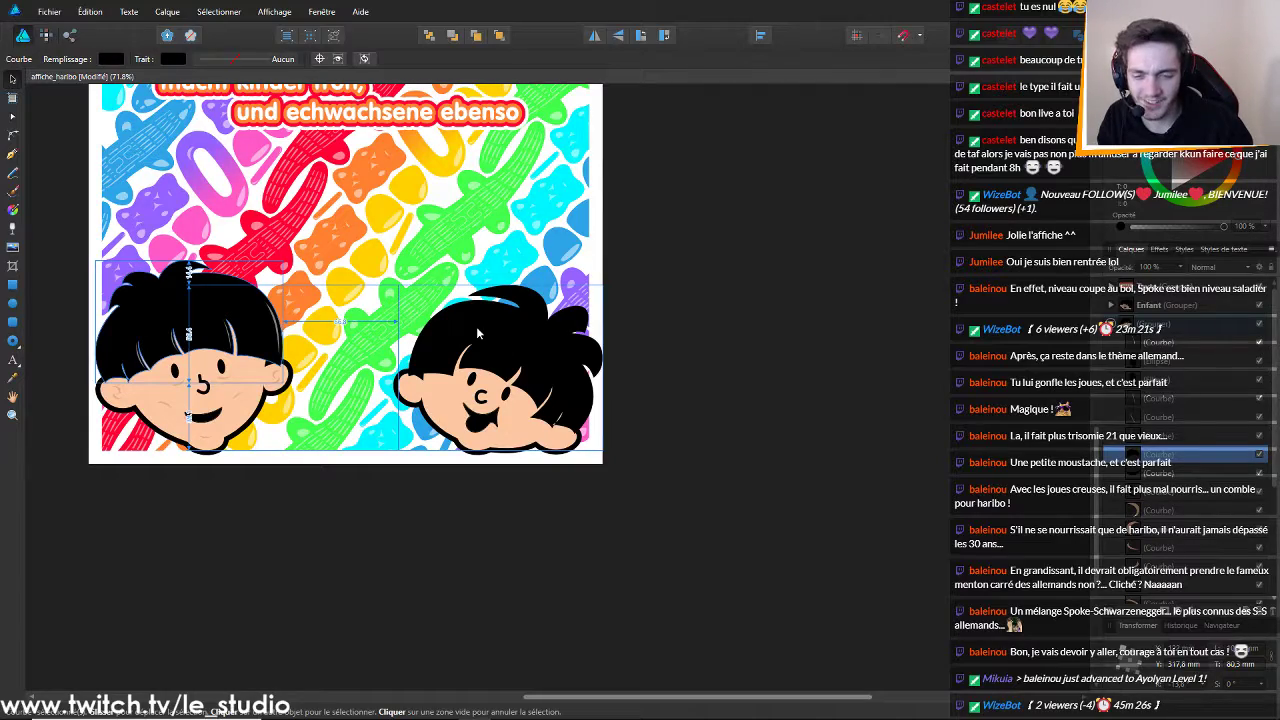
scroll(478, 334, "down", 1)
scroll(478, 334, "up", 5)
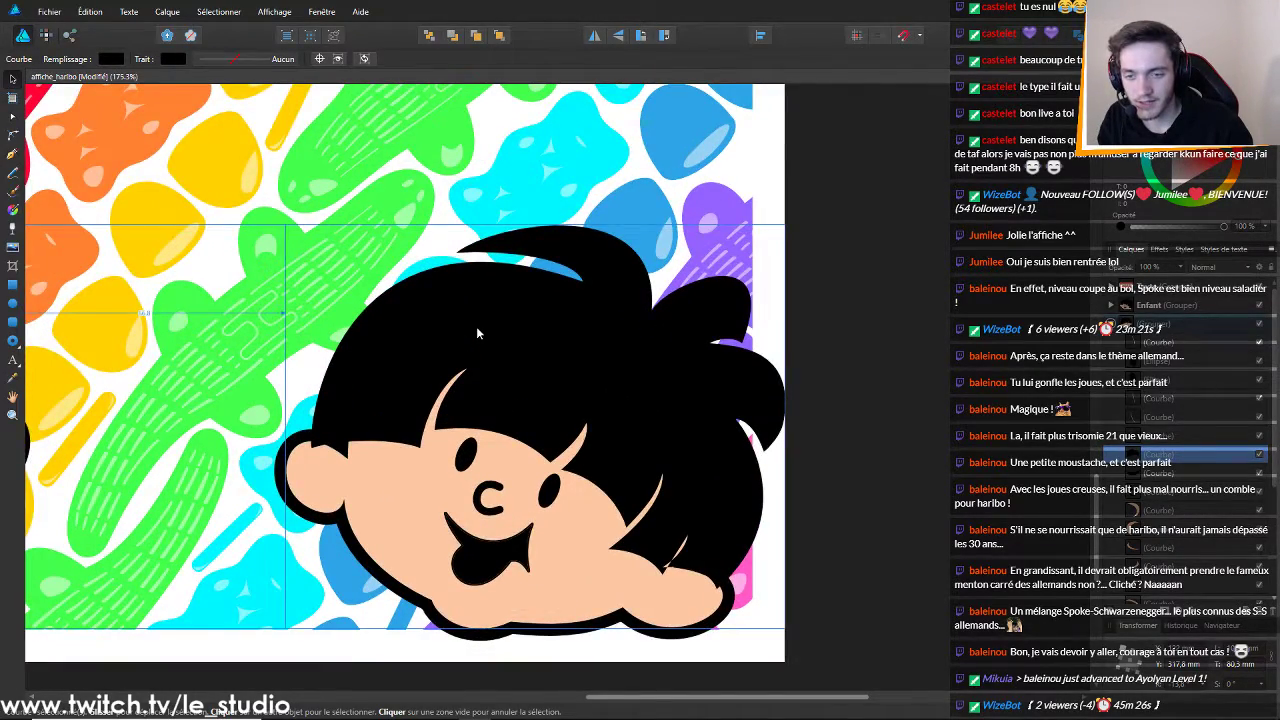
Activate the Pen tool and expand the Enfant group in the layer stack
scroll(478, 334, "down", 6)
scroll(476, 326, "up", 6)
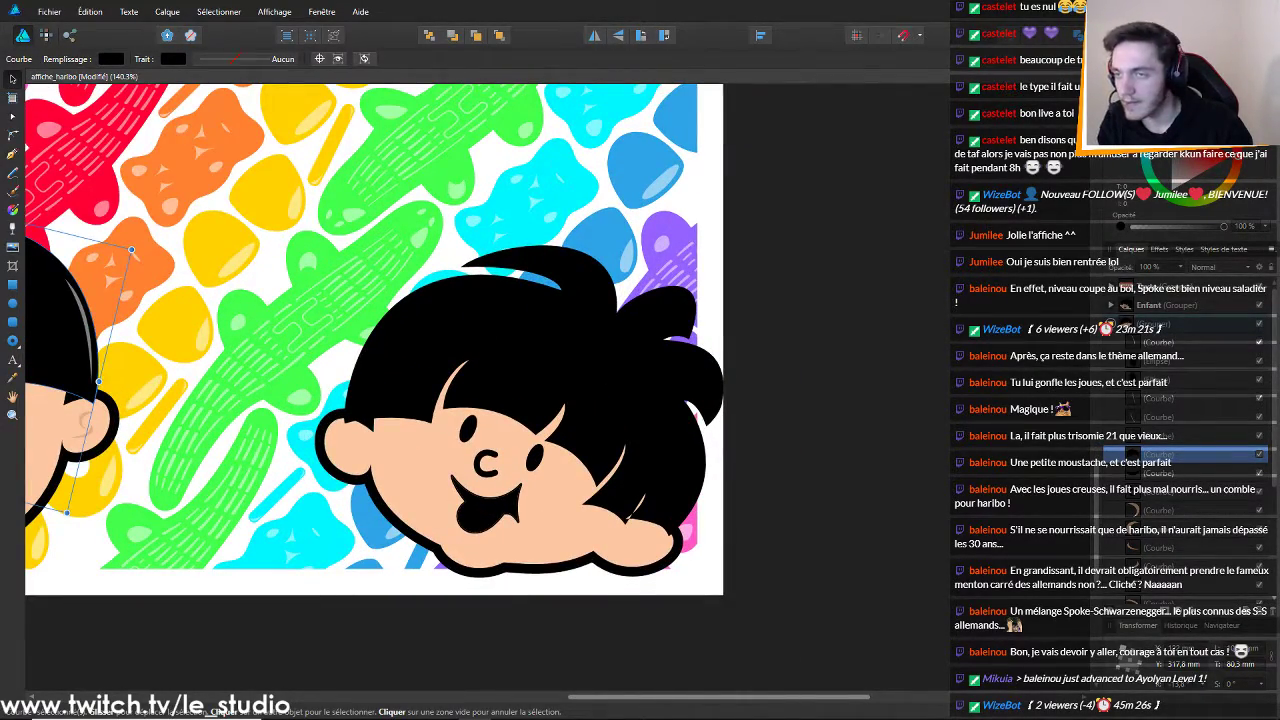
left_click(13, 151)
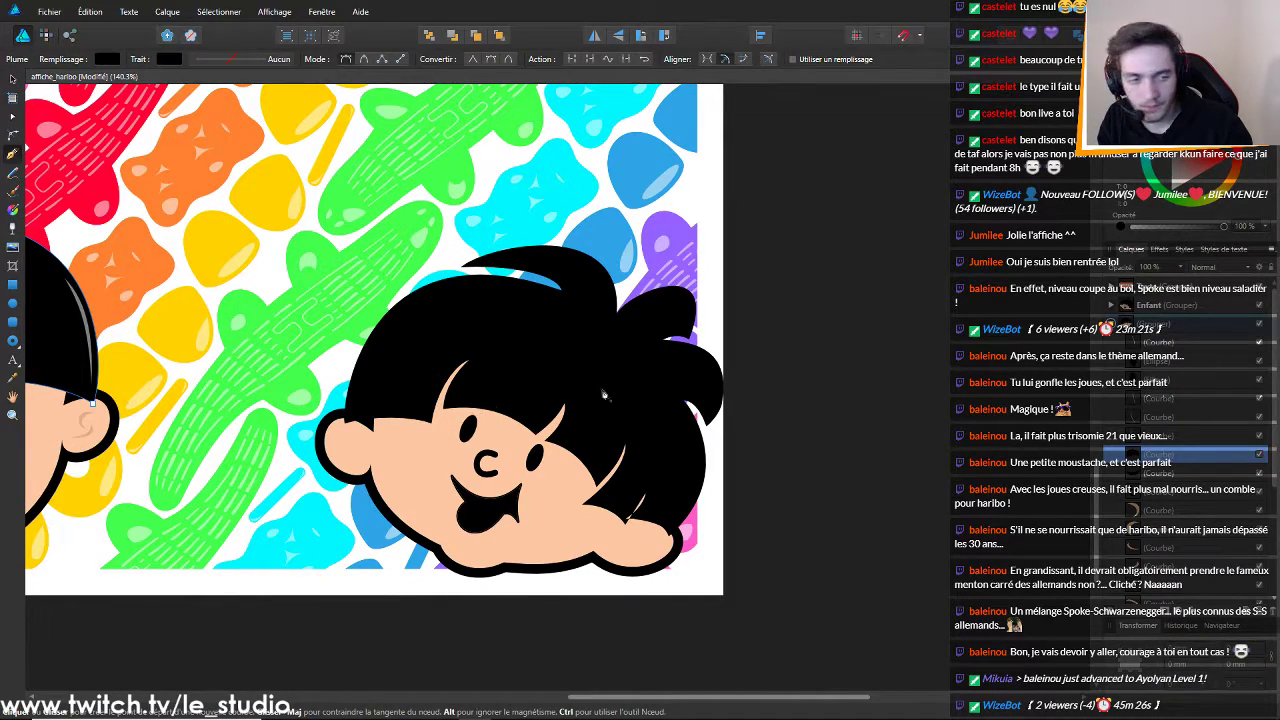
left_click(1110, 305)
left_click(1126, 305)
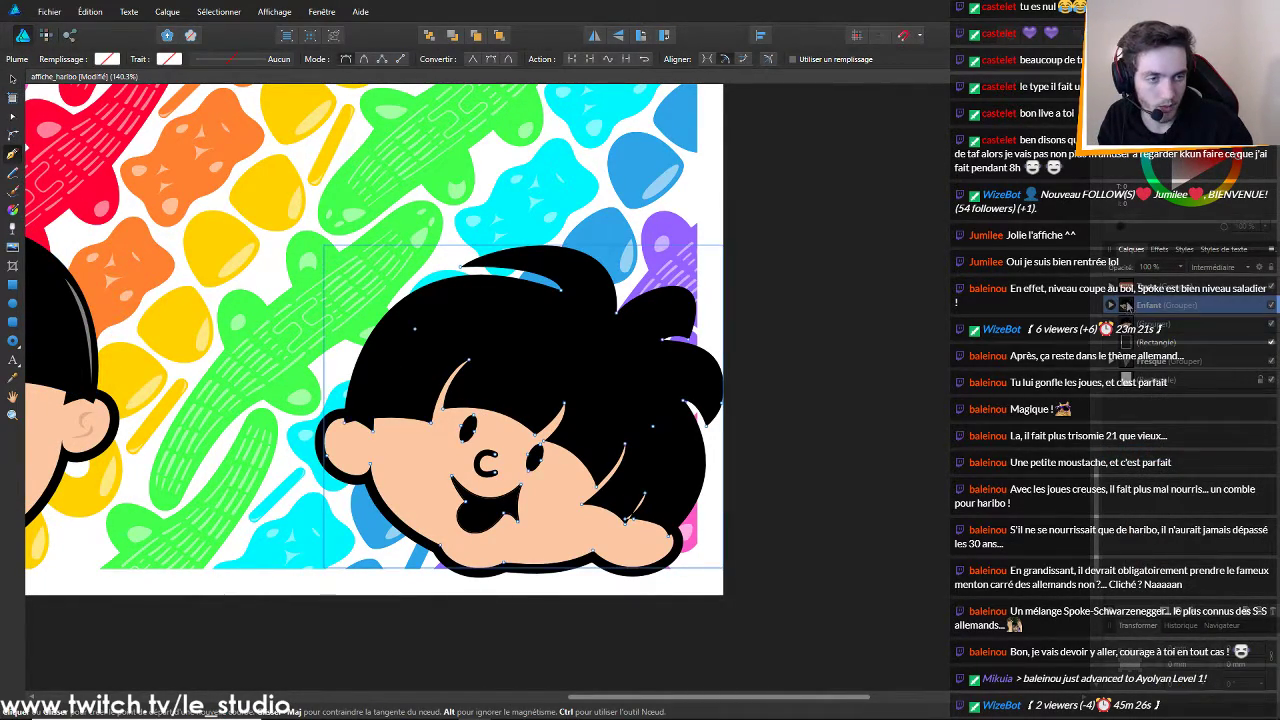
left_click(1110, 306)
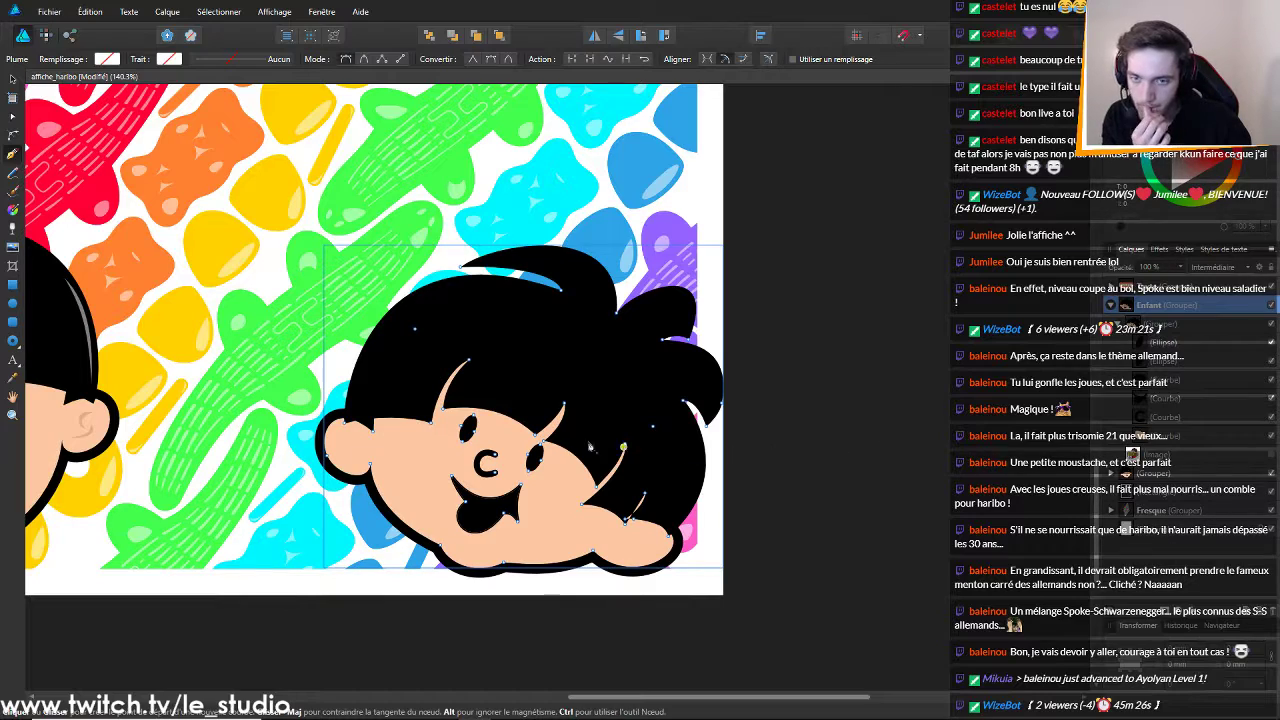
Draw a closed three-point path in the right child's black hair, just beside the leftmost skin-coloured parting of the fringe
scroll(390, 389, "down", 5)
scroll(470, 358, "up", 2)
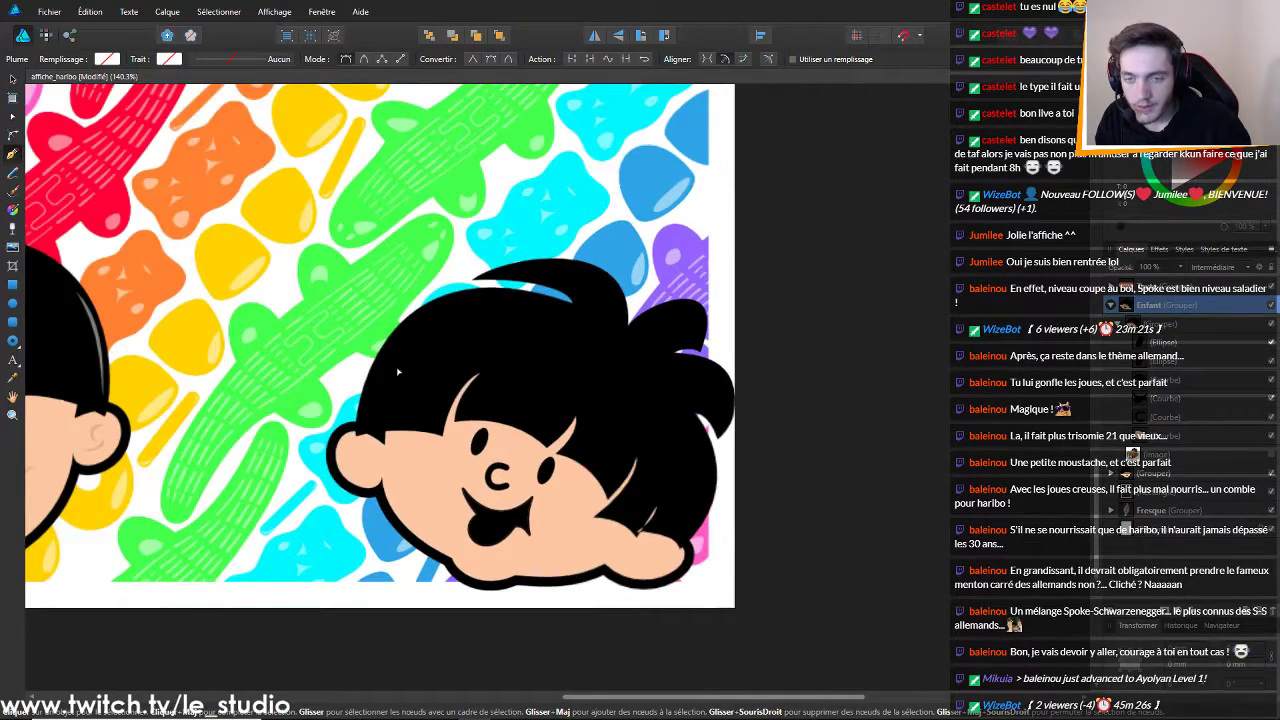
scroll(470, 358, "down", 2)
scroll(470, 358, "down", 3)
left_click(464, 350)
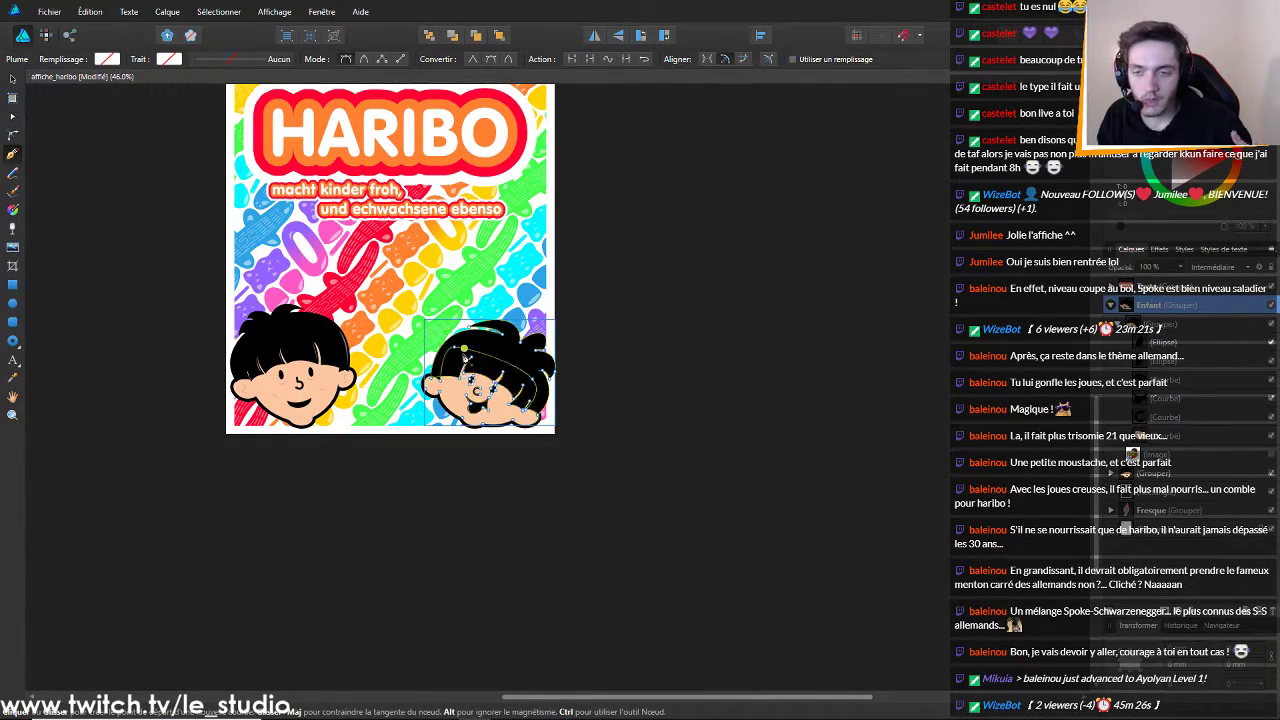
scroll(546, 319, "up", 6)
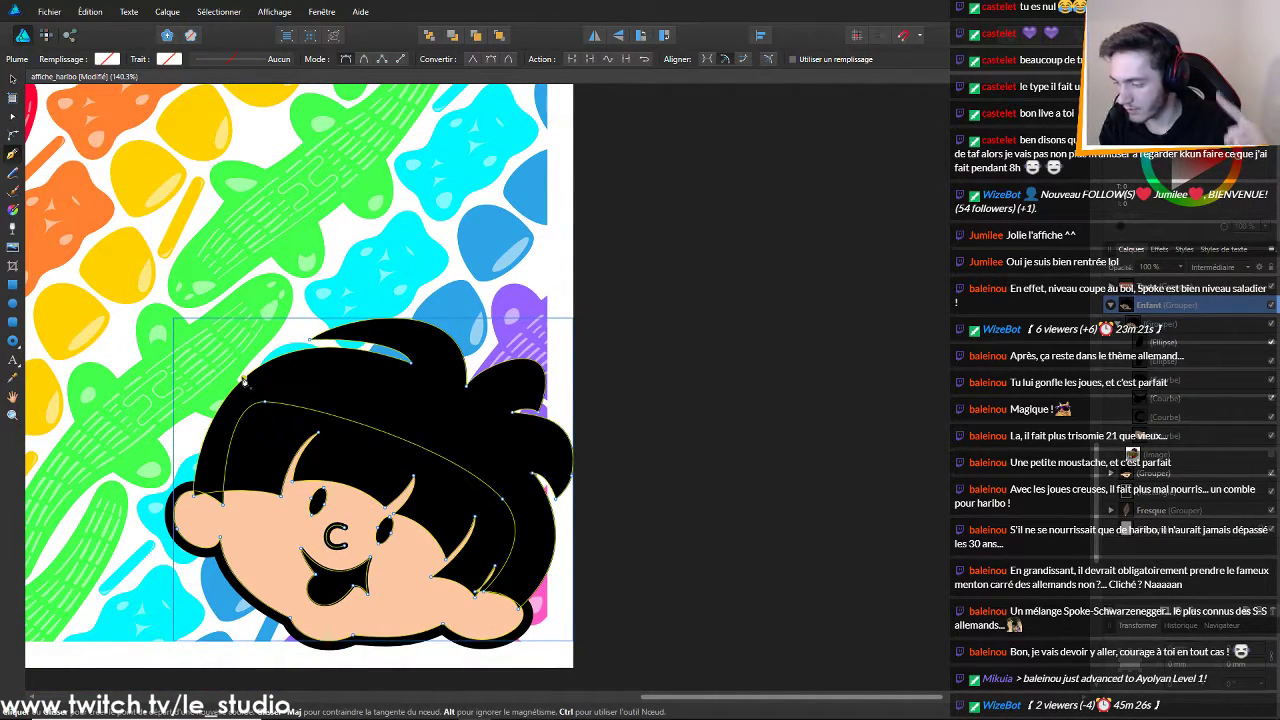
scroll(274, 462, "up", 5)
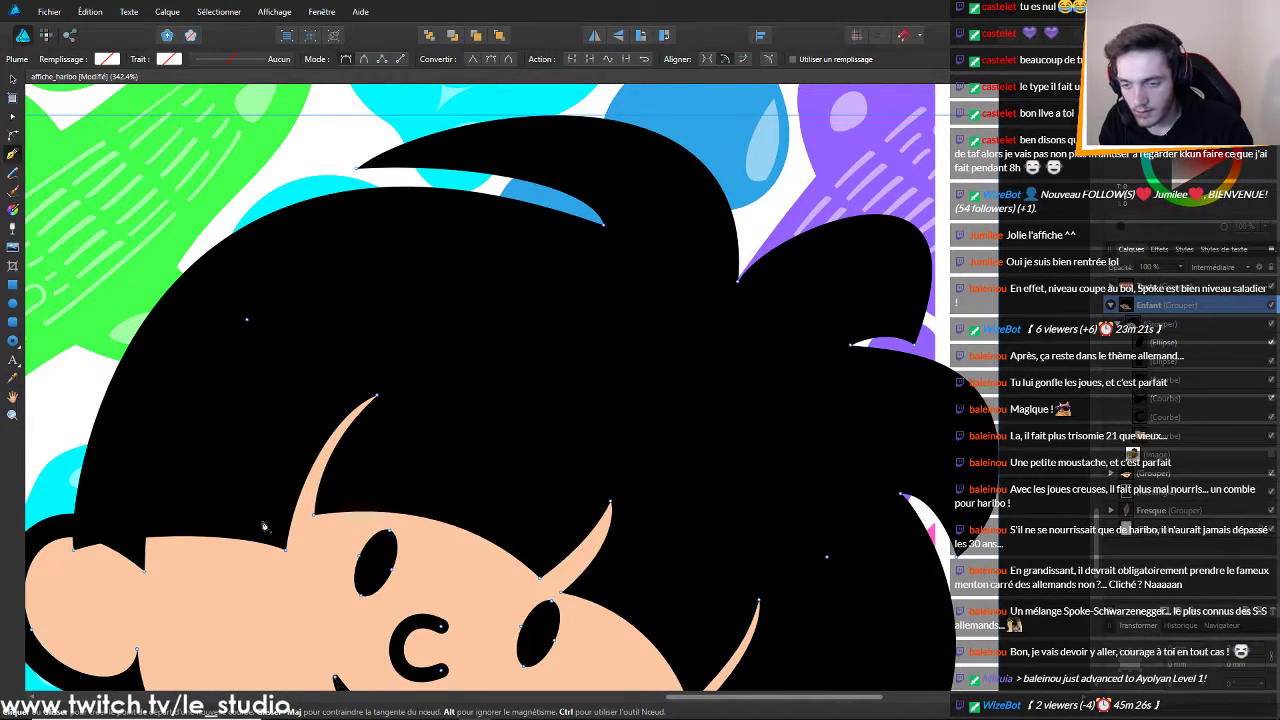
left_click(209, 500)
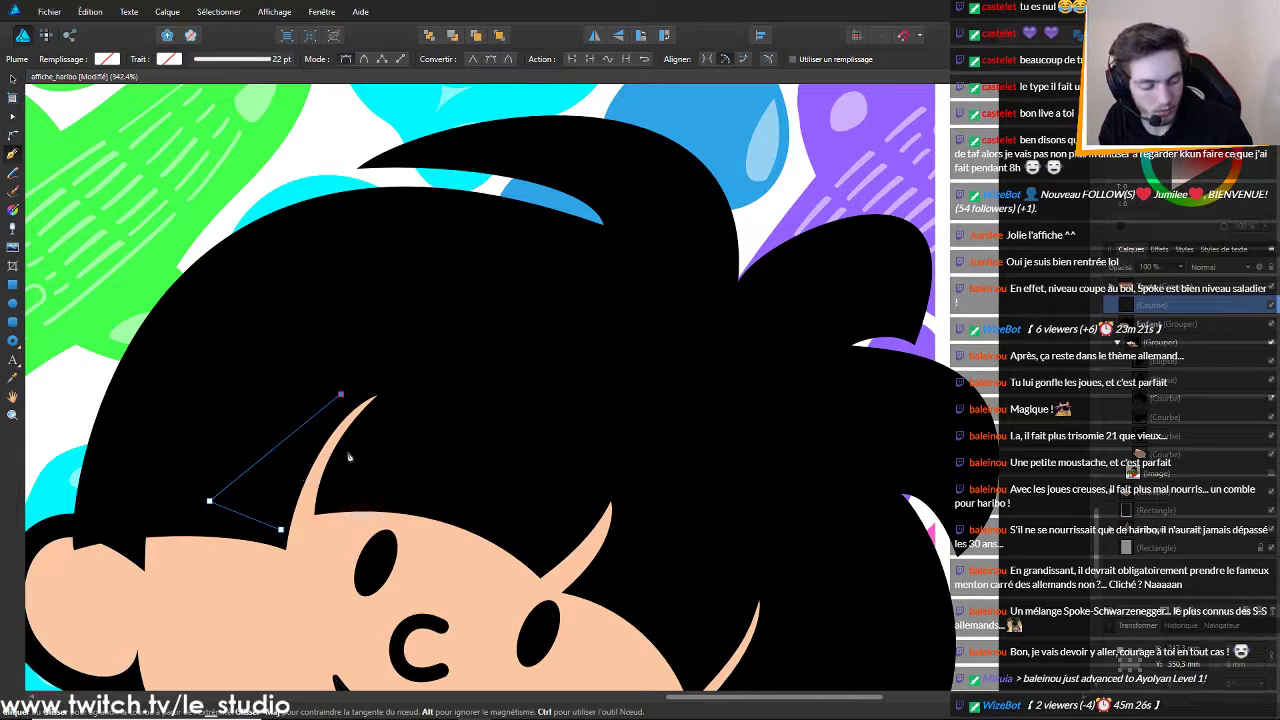
left_click(281, 529)
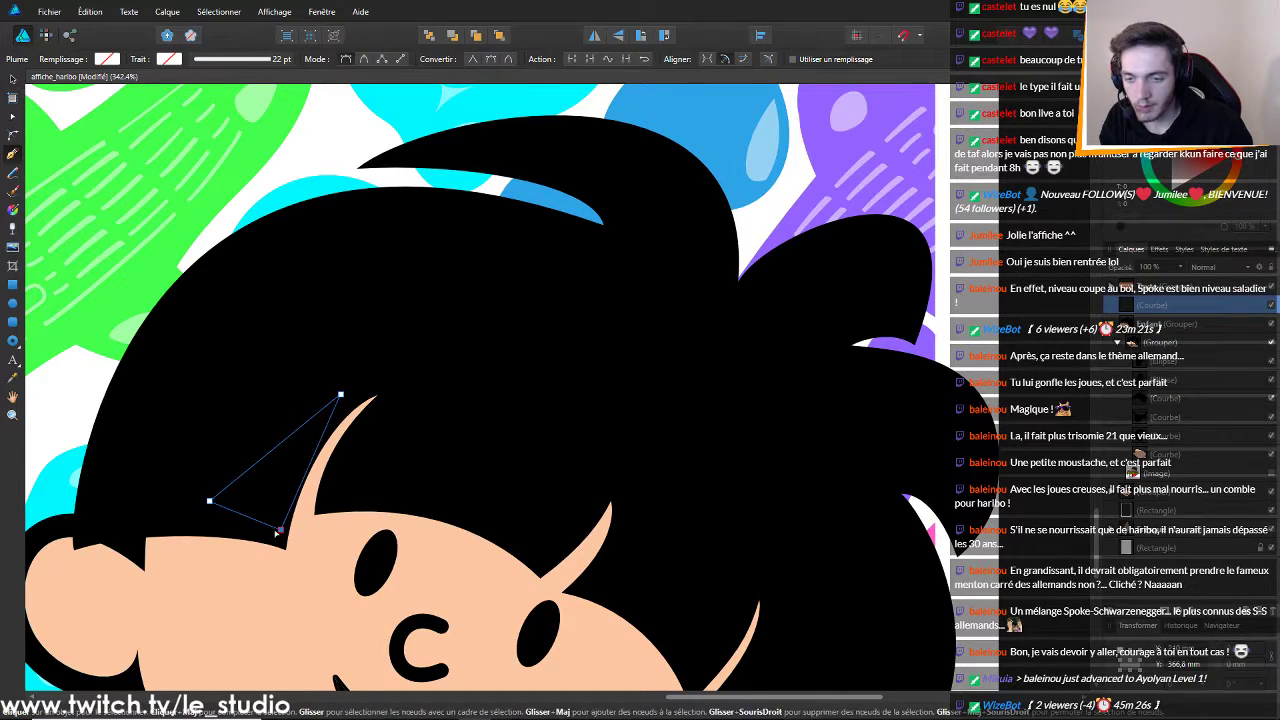
Bend the triangle's right edge with the Node tool so it follows the curve of the neighbouring hair parting
scroll(175, 543, "down", 3)
scroll(175, 543, "down", 1)
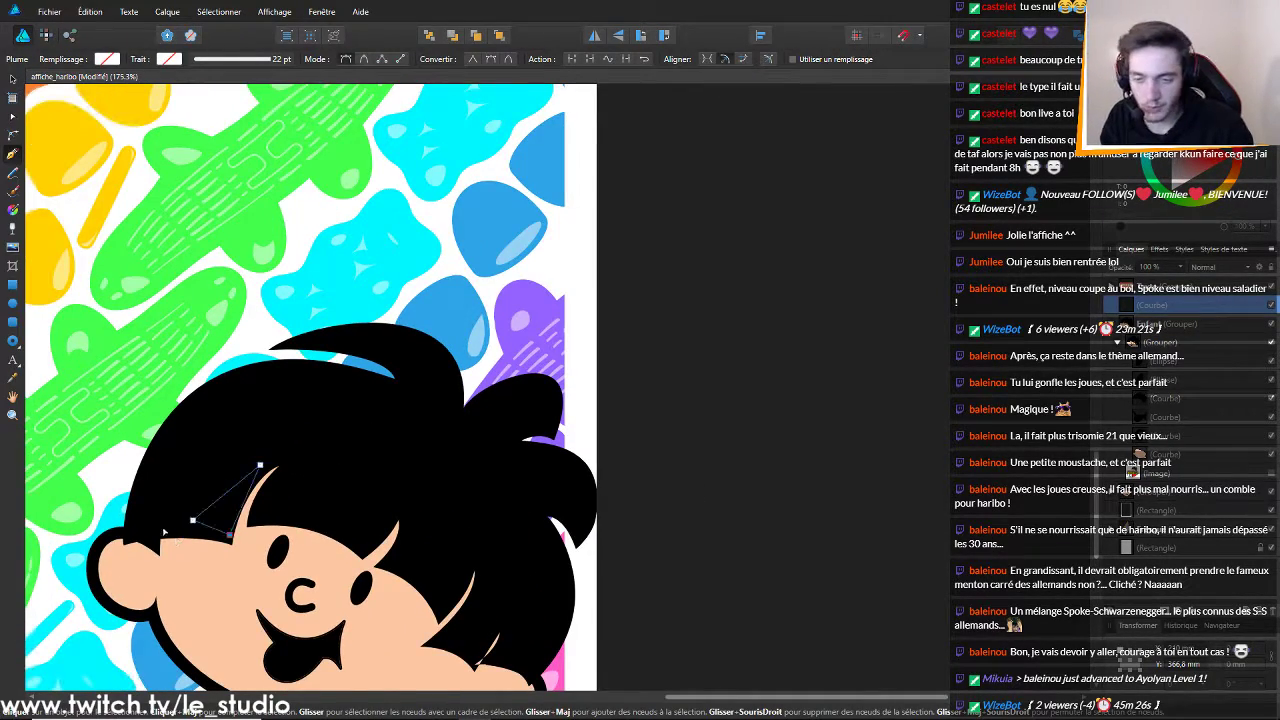
scroll(160, 545, "up", 5)
scroll(157, 546, "up", 2)
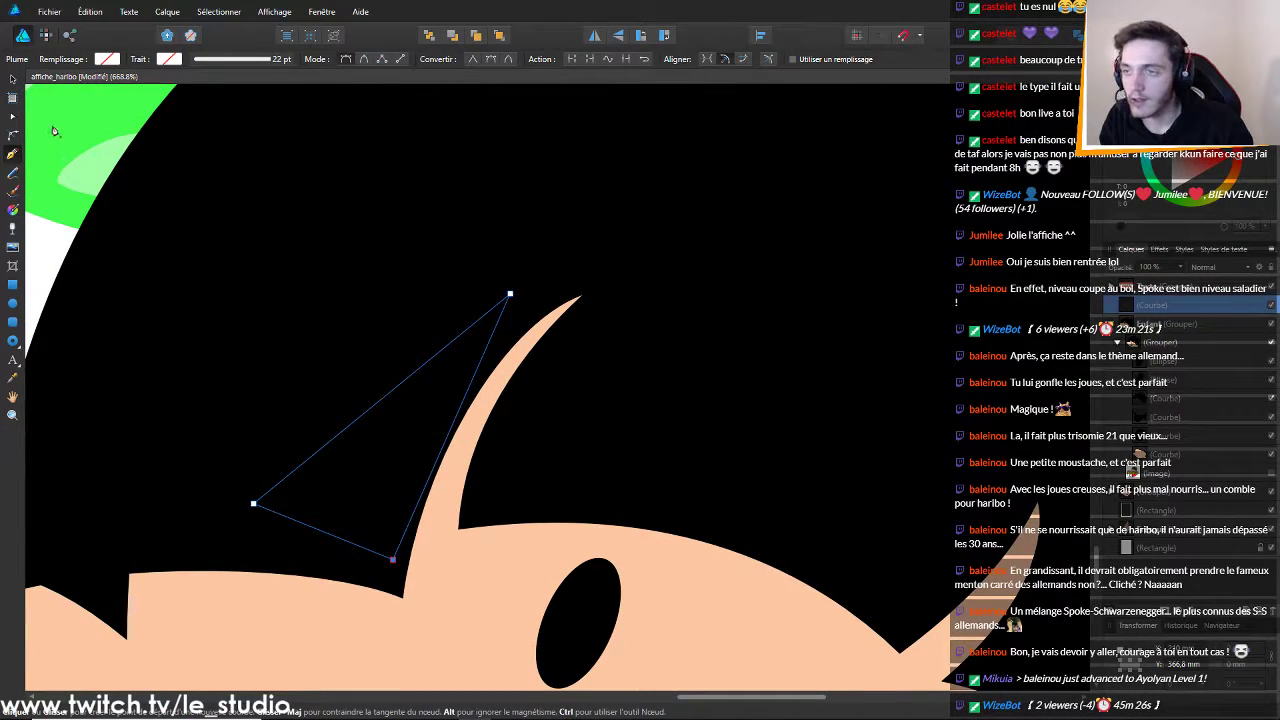
left_click(13, 116)
left_click_drag(440, 450, 424, 442)
Fill the hair highlight shape with white at 100 % opacity
left_click_drag(1199, 178, 1168, 193)
key("8")
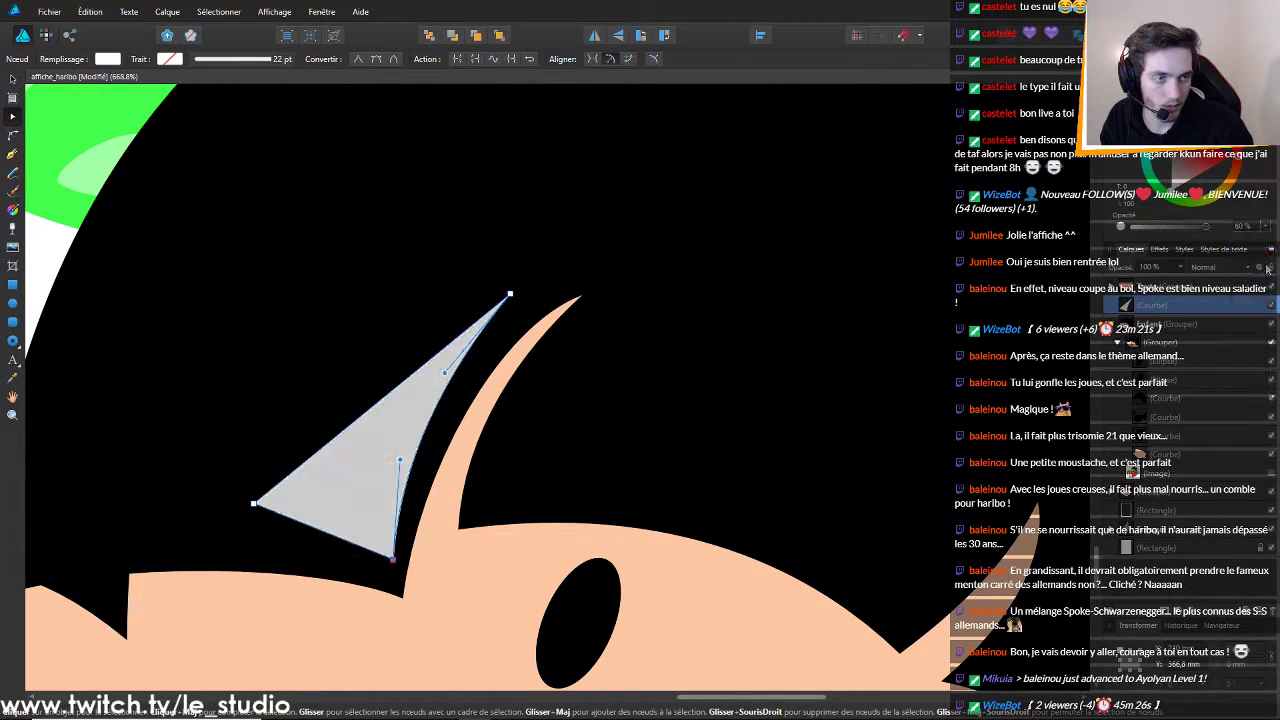
left_click(1265, 235)
left_click(1250, 240)
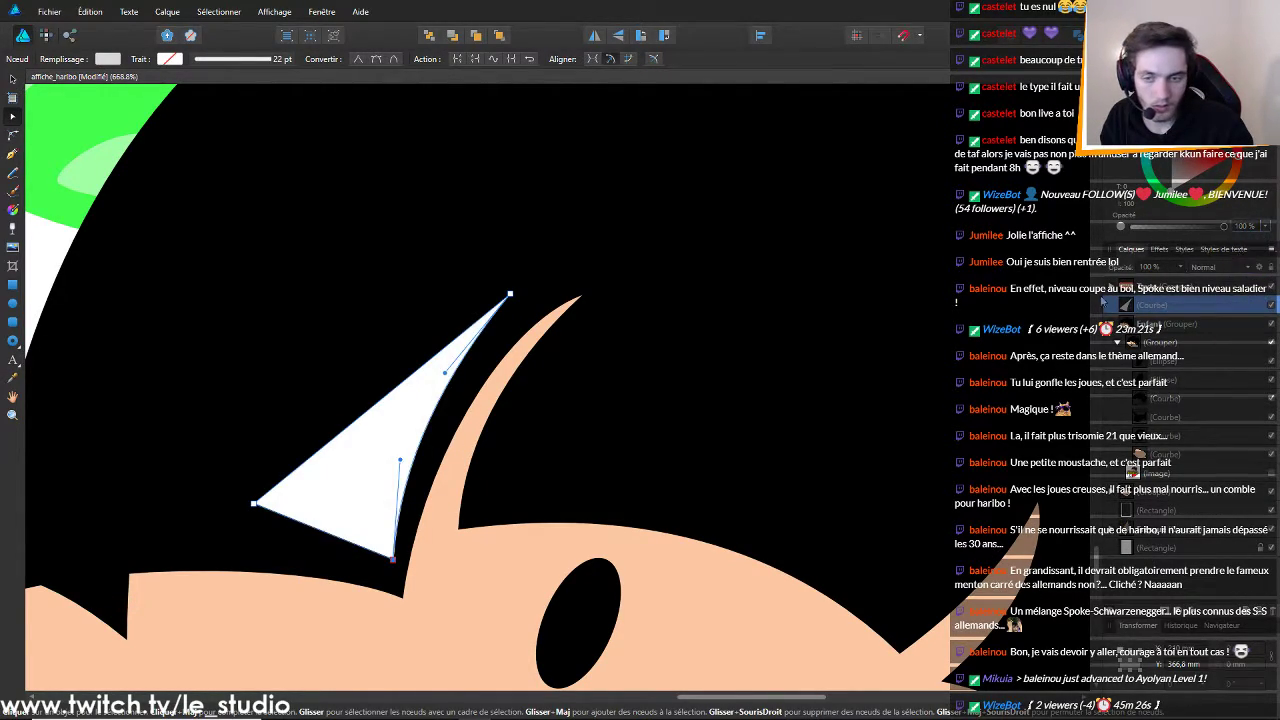
Curve the white highlight's lower edge along the fringe and adjust its two bottom corner nodes to keep an even black margin
scroll(763, 350, "down", 6)
scroll(763, 349, "down", 4)
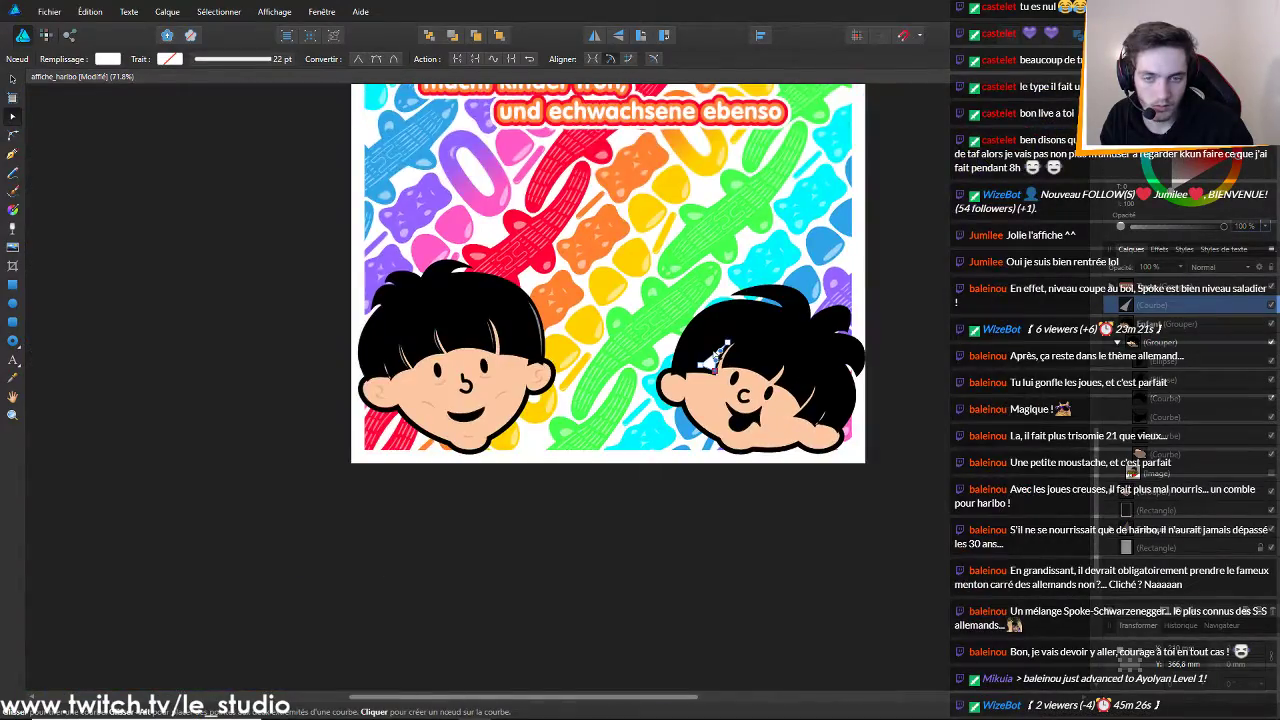
scroll(642, 402, "up", 7)
scroll(649, 395, "down", 3)
scroll(998, 229, "up", 6)
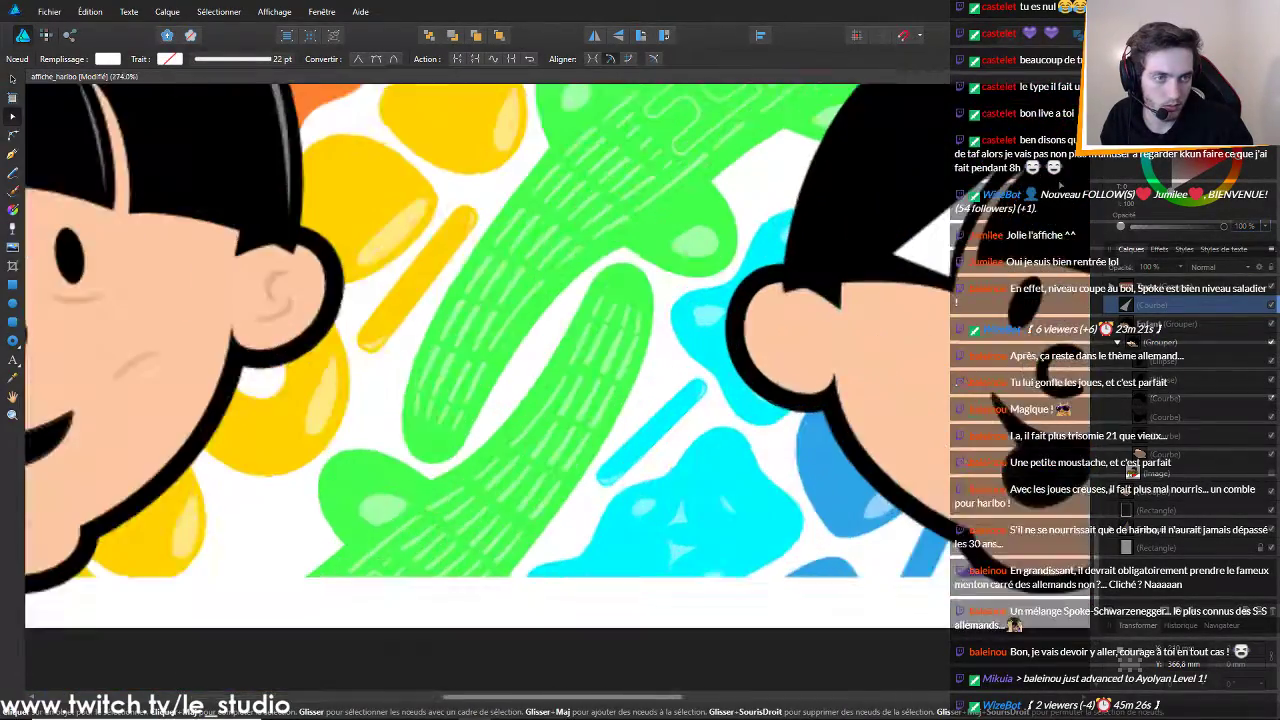
left_click(651, 320)
left_click_drag(651, 320, 636, 351)
left_click_drag(712, 366, 712, 361)
left_click_drag(636, 351, 630, 357)
scroll(753, 356, "down", 3)
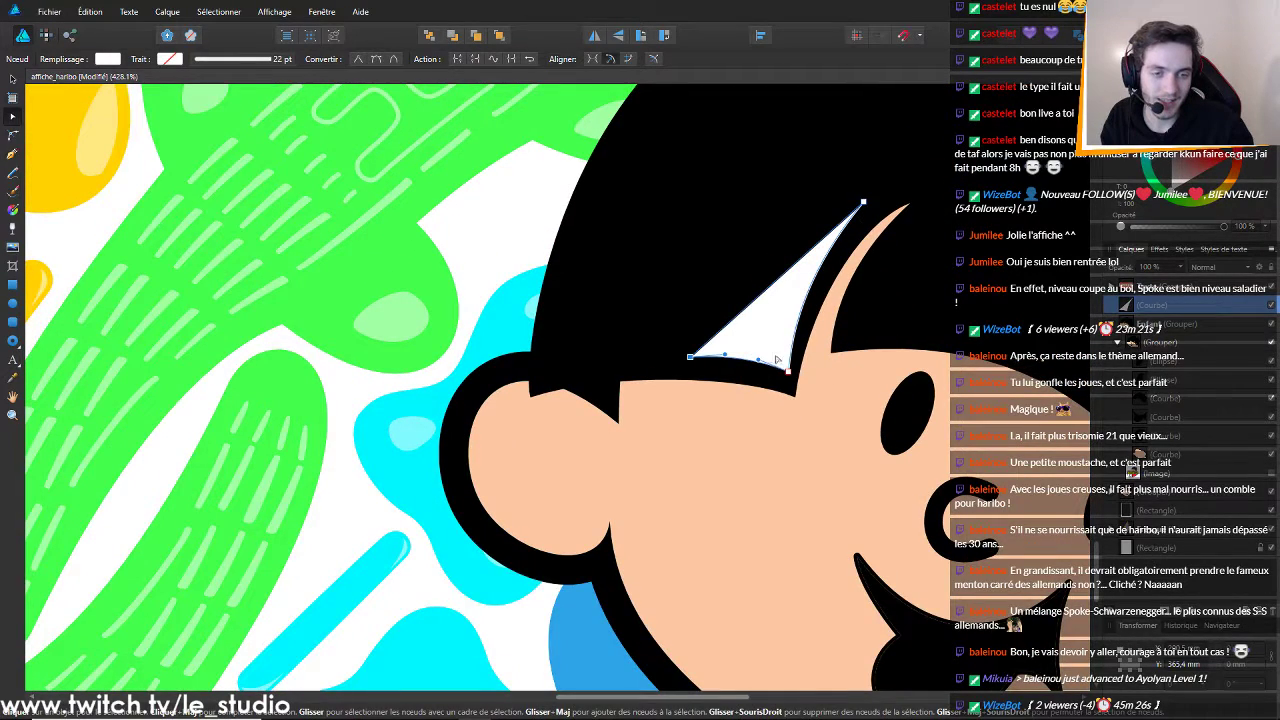
left_click_drag(749, 355, 722, 361)
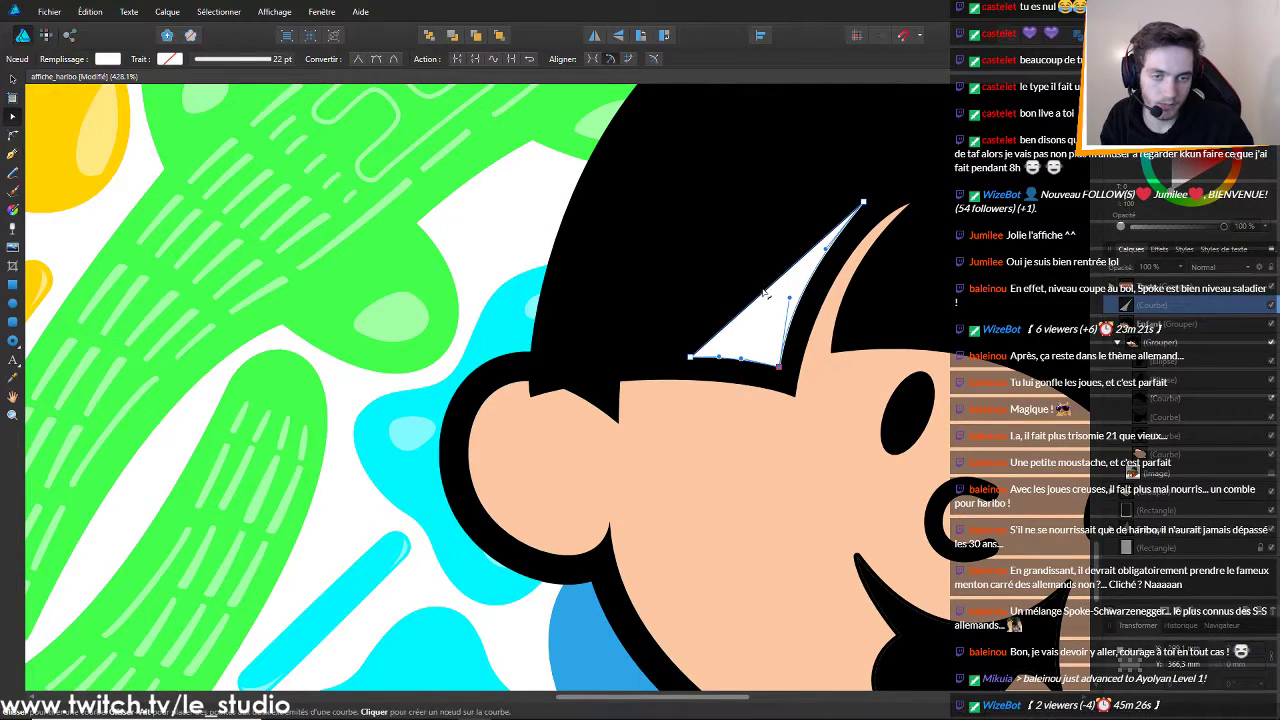
Try bowing the highlight's upper-left edge outward to make a wider, rounded reflection
left_click_drag(766, 290, 741, 229)
scroll(765, 277, "down", 2)
scroll(764, 278, "down", 4)
scroll(790, 280, "up", 3)
scroll(810, 280, "down", 4)
scroll(818, 280, "up", 6)
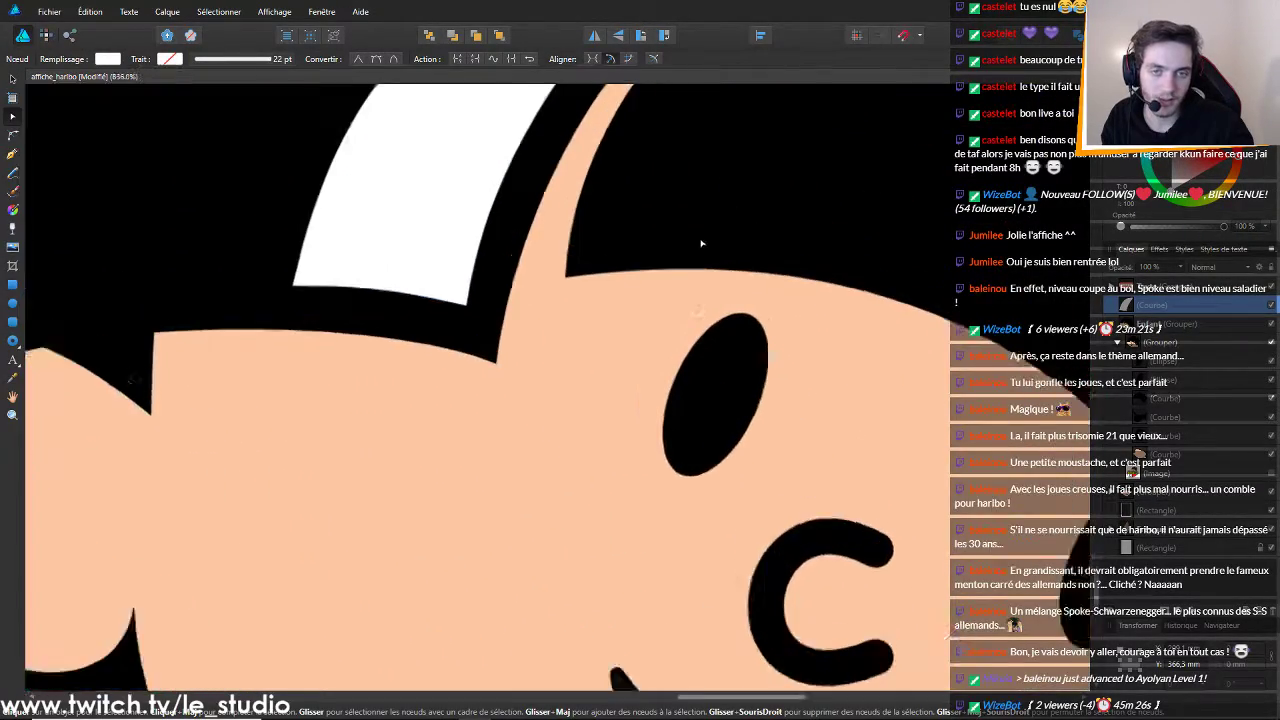
scroll(700, 243, "down", 3)
scroll(558, 232, "up", 1)
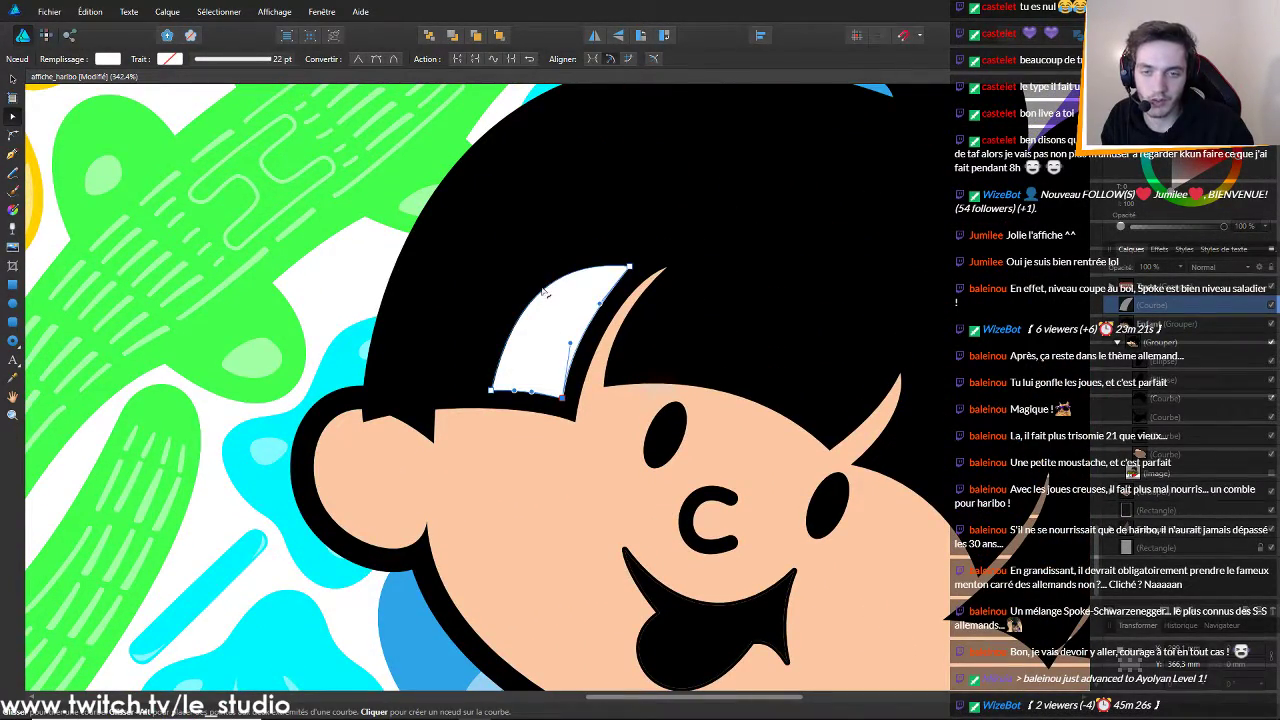
Bend the highlight's upper-left edge inward to form a narrow, tapering reflection, then deselect the shape
left_click(548, 356)
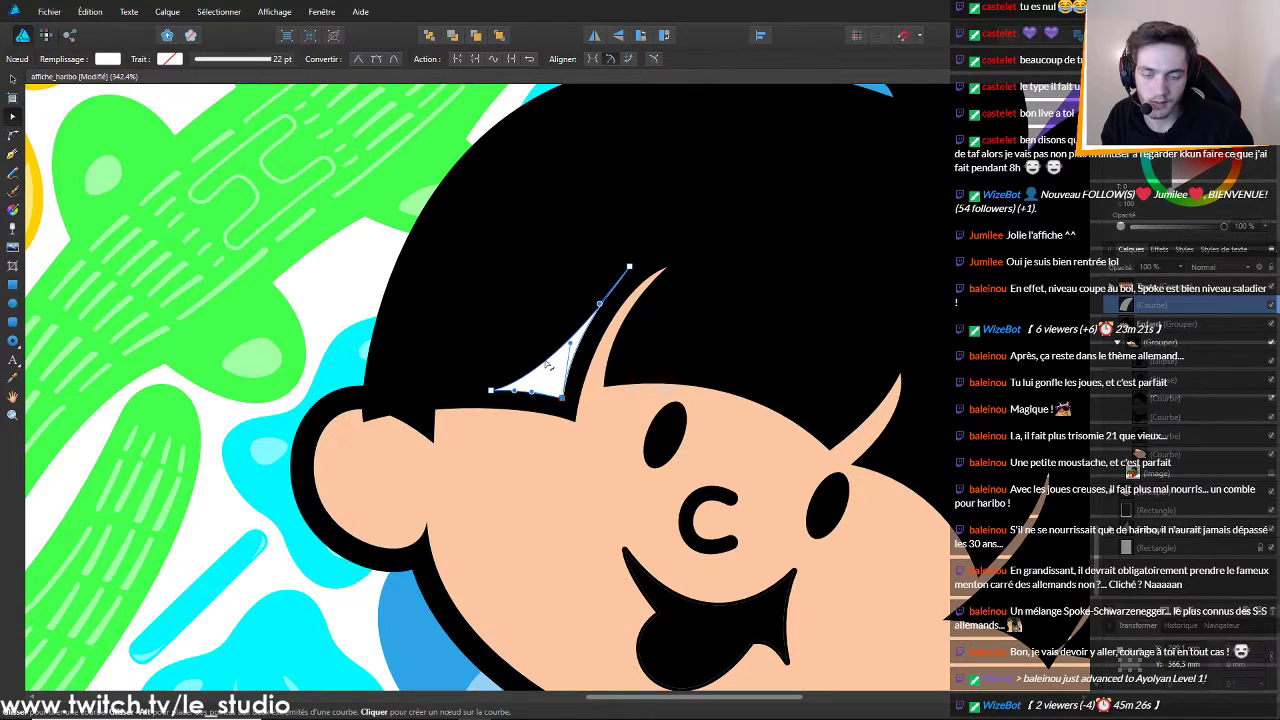
scroll(580, 386, "down", 3)
left_click(872, 480)
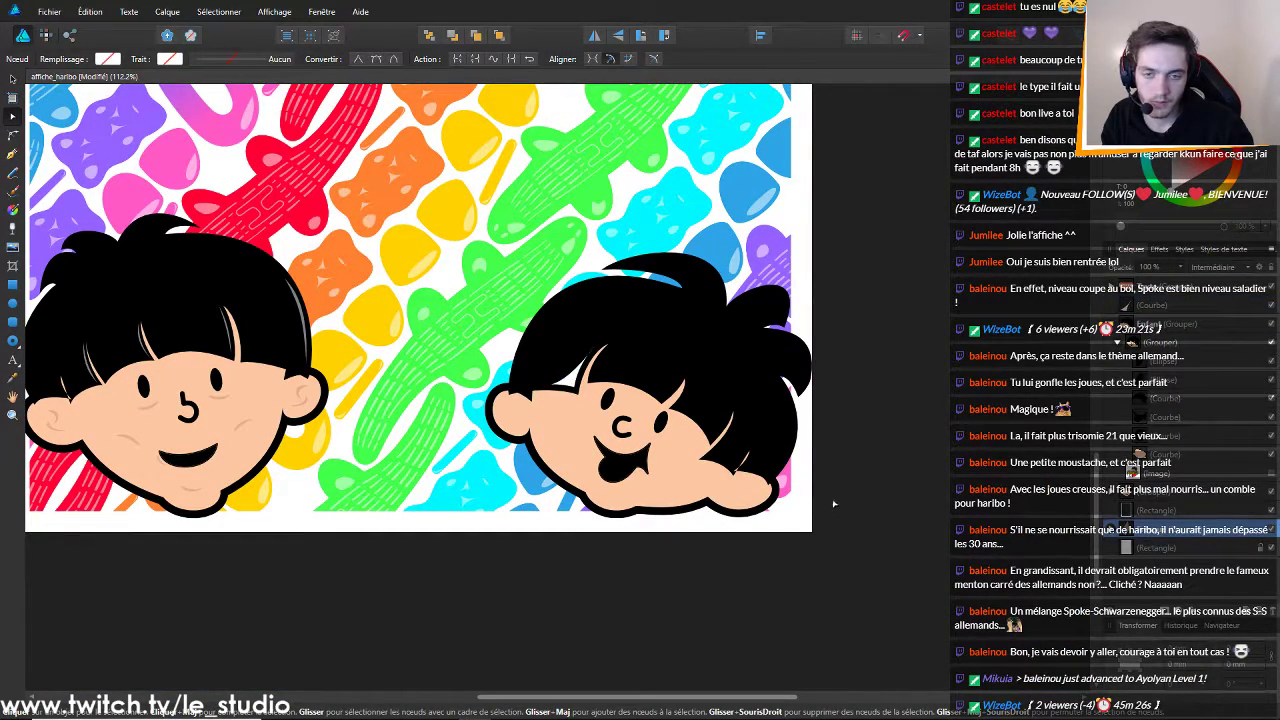
Examine the tapered highlight up close and within the whole poster
scroll(693, 443, "up", 5)
left_click(663, 447)
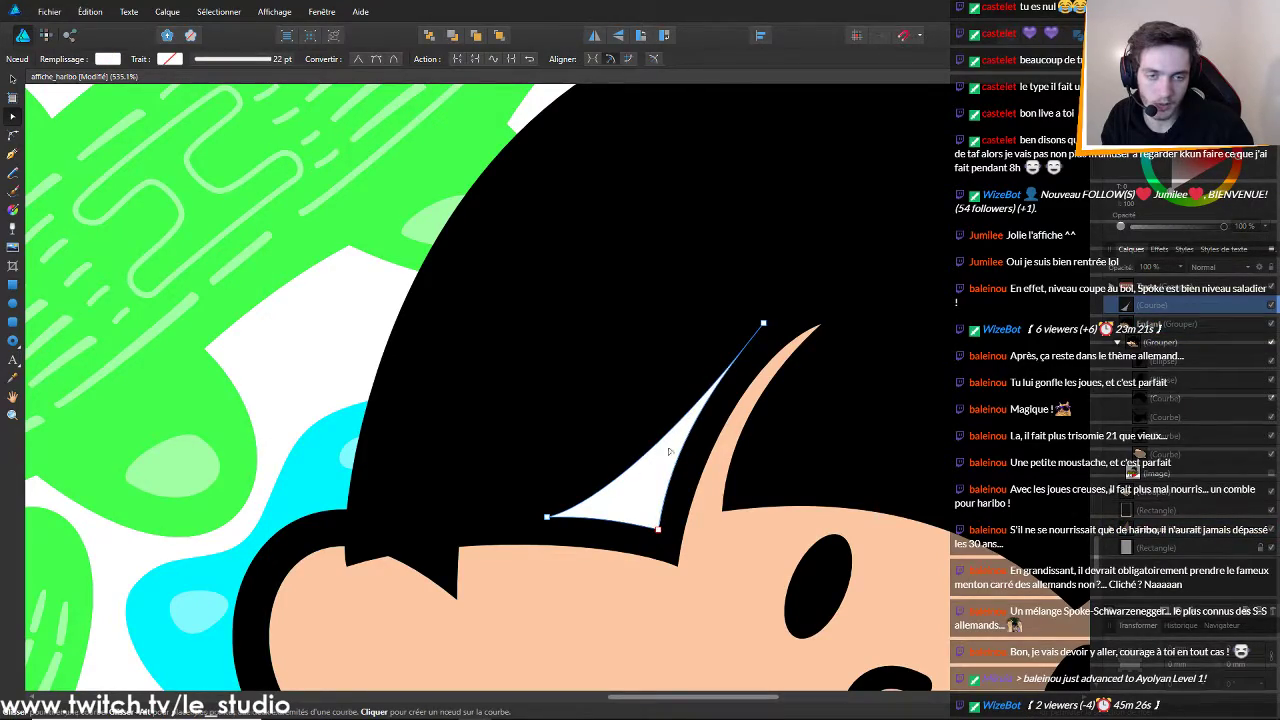
left_click(1097, 478)
scroll(987, 450, "down", 8)
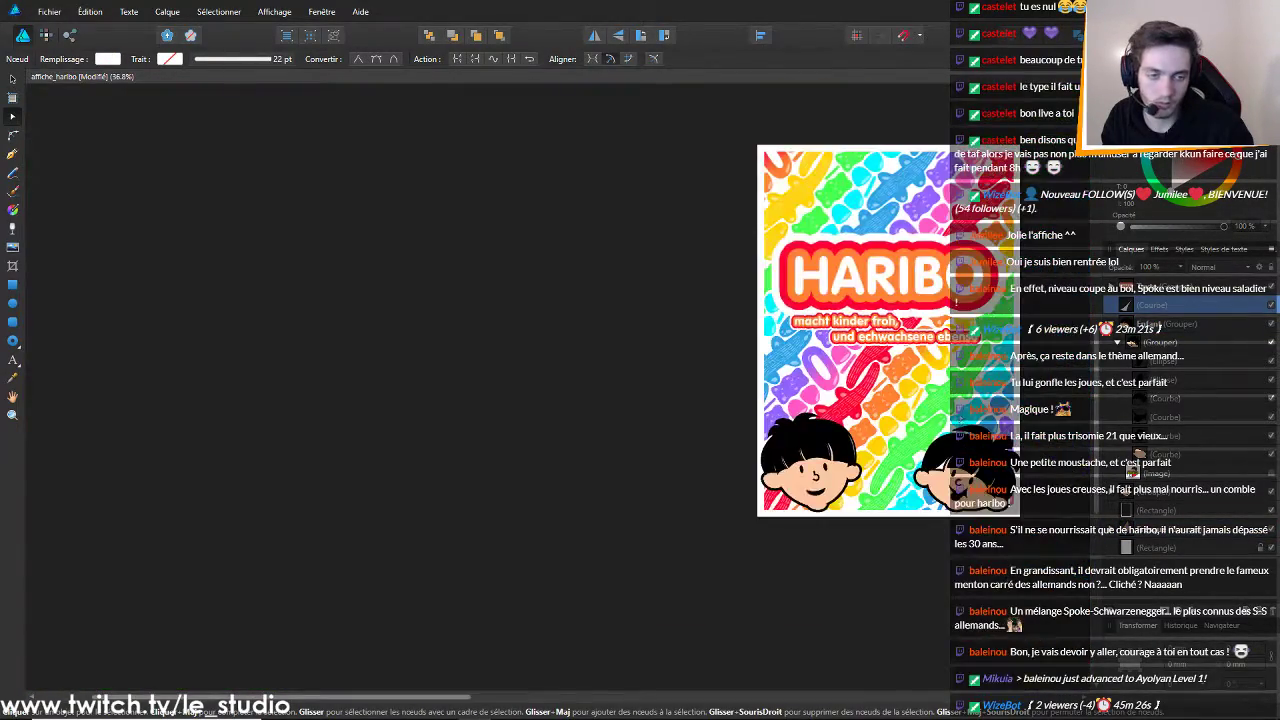
scroll(815, 545, "up", 4)
scroll(815, 545, "down", 6)
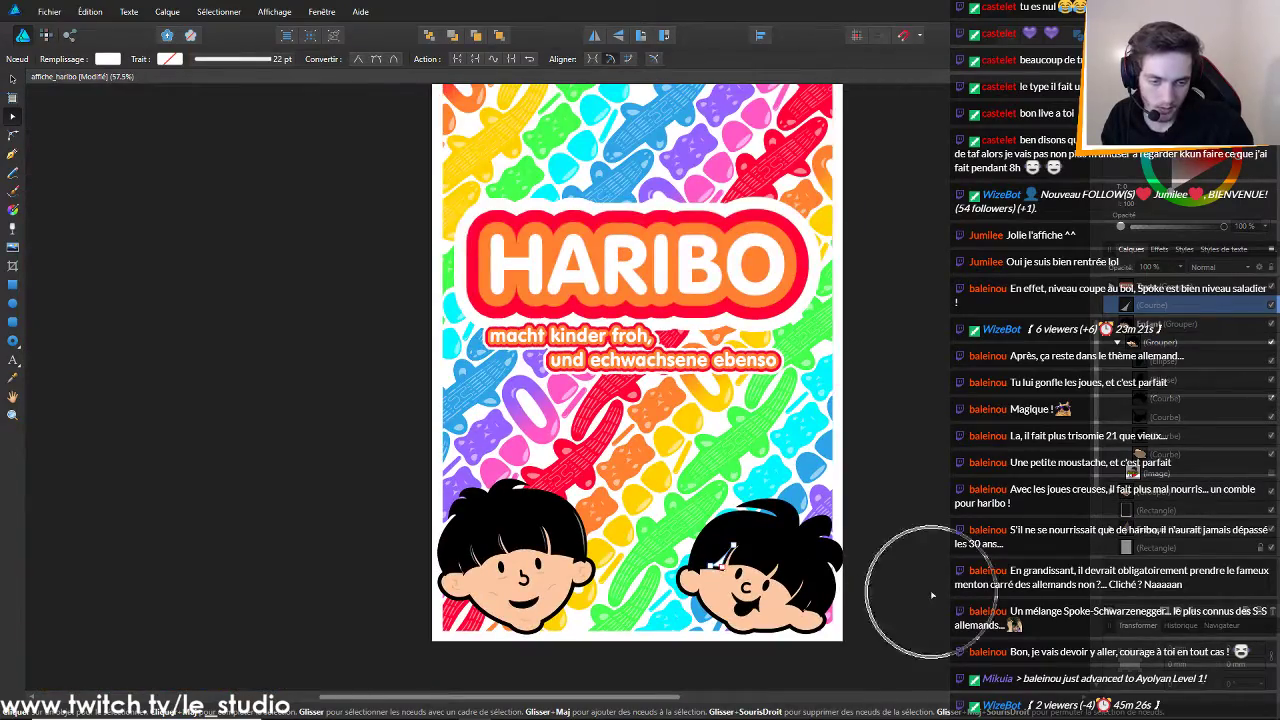
scroll(790, 607, "up", 3)
scroll(790, 607, "up", 4)
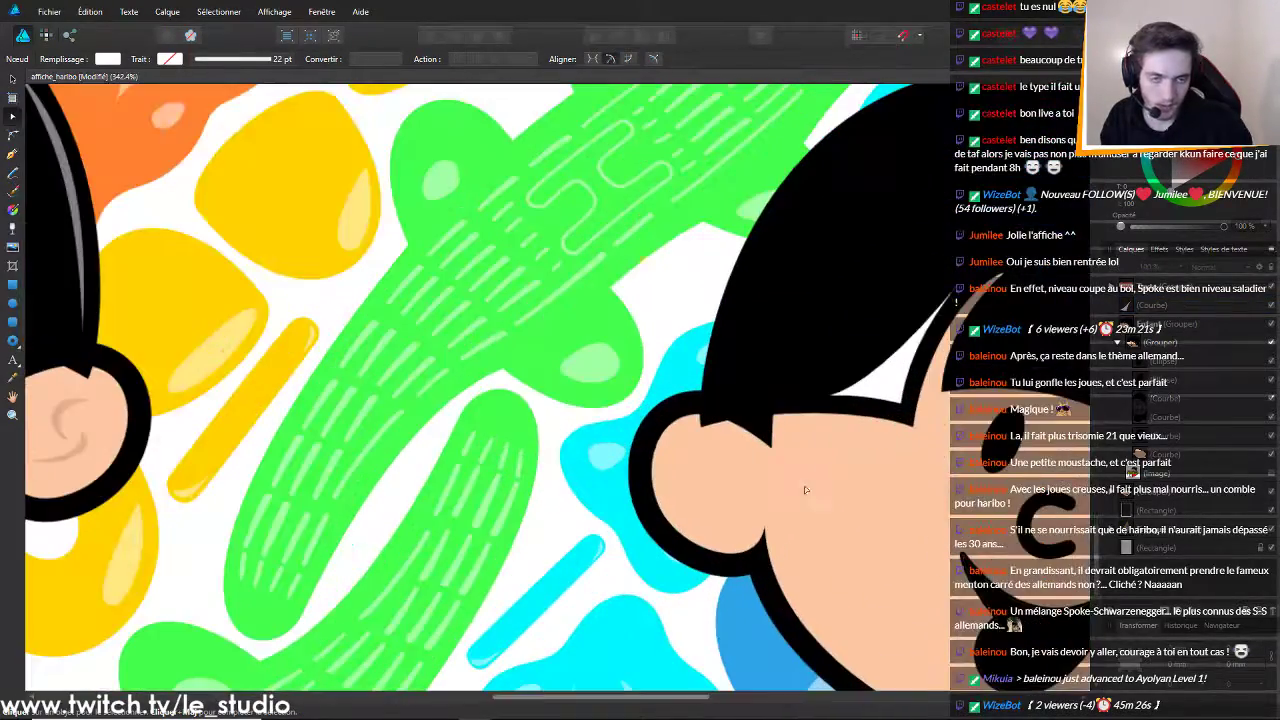
Open the highlight's fill colour settings and sample white from the artwork with the colour picker
left_click(897, 395)
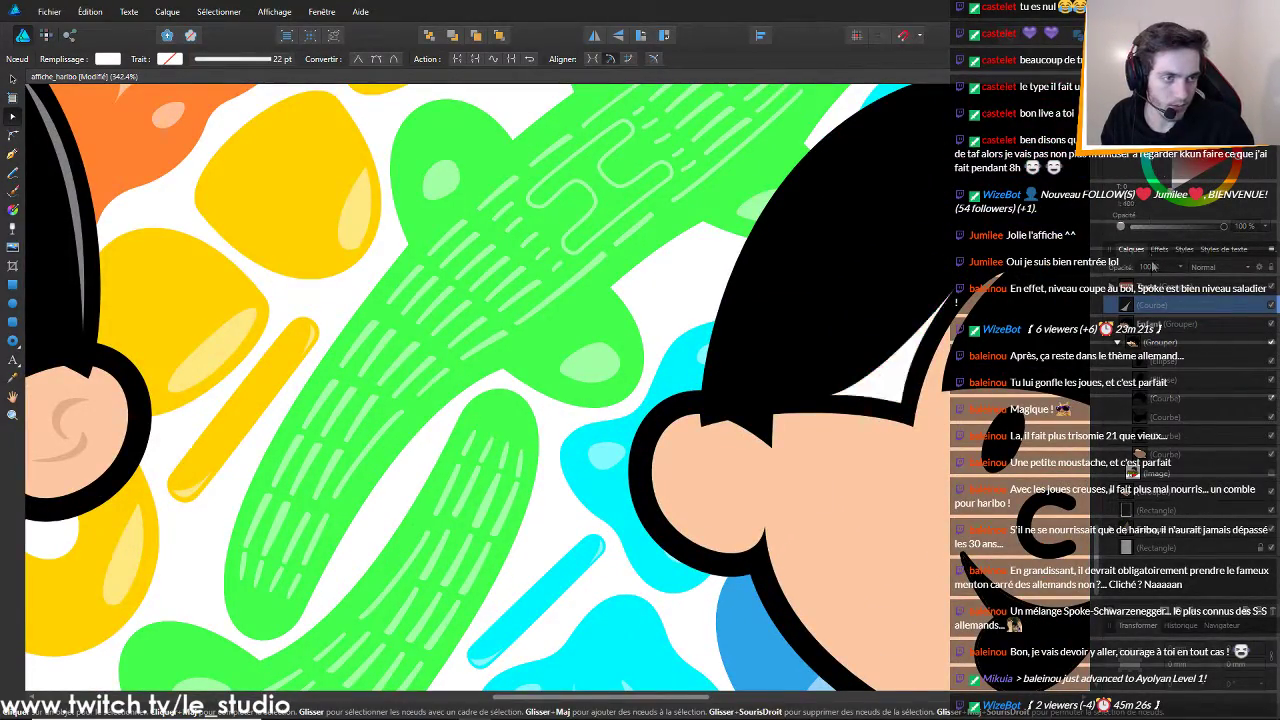
scroll(922, 380, "up", 3)
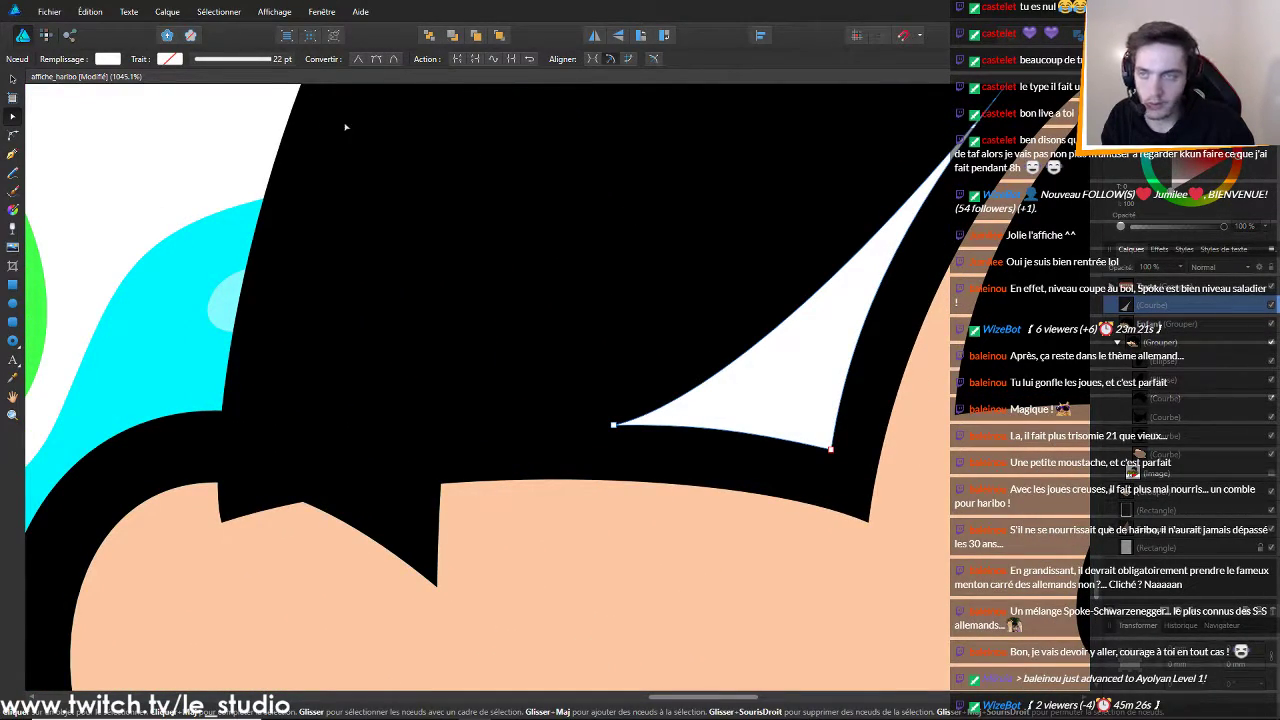
left_click(171, 60)
left_click(110, 61)
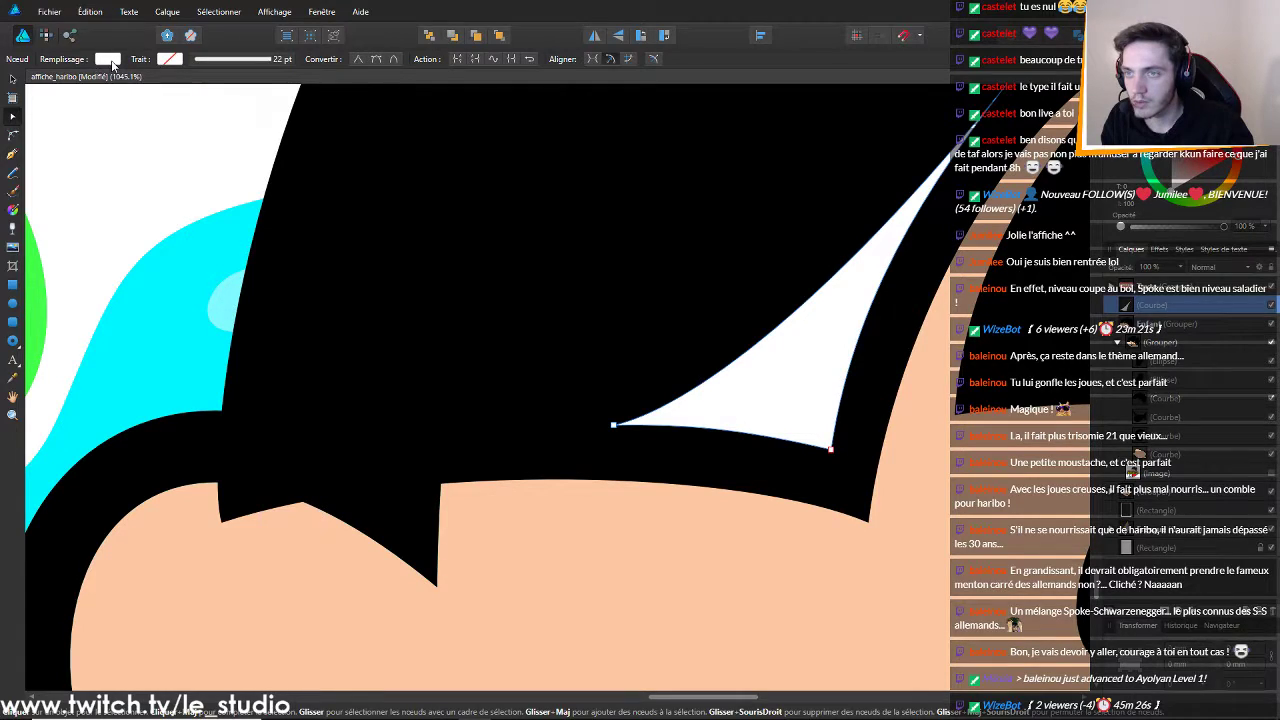
left_click(107, 58)
left_click_drag(191, 83, 228, 136)
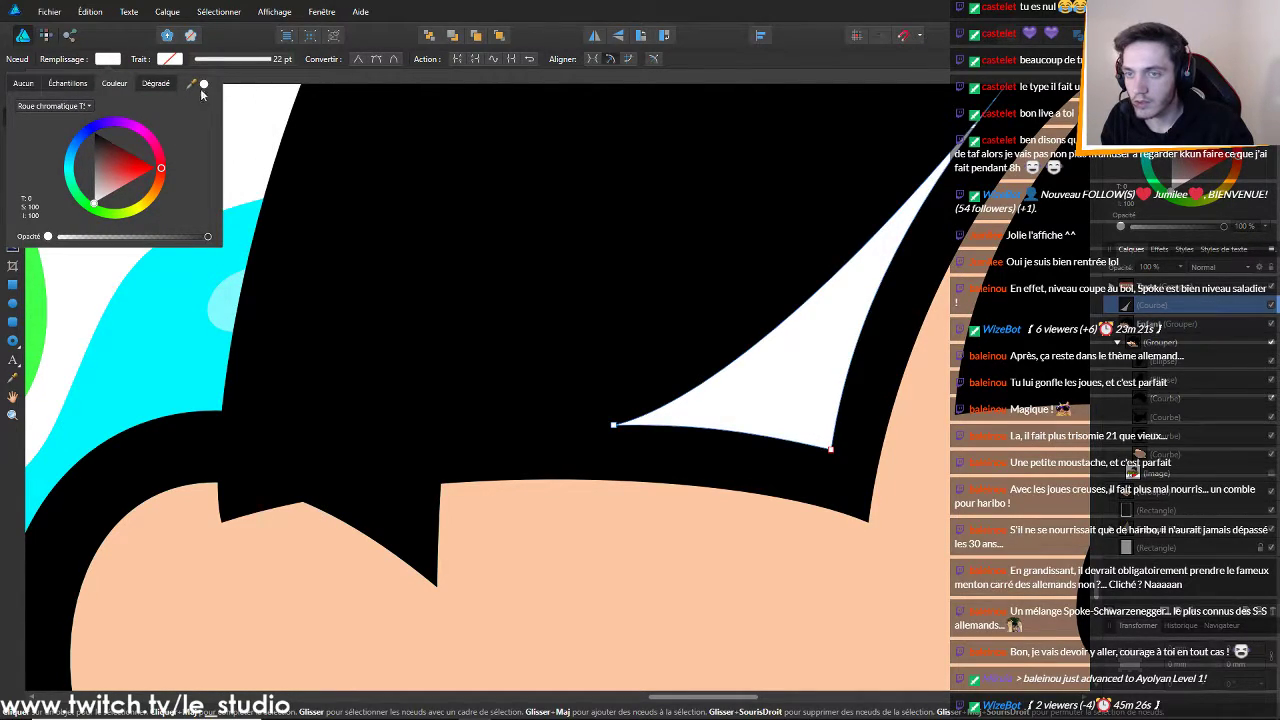
Compare the right child's hair highlight with the shading and hair reflections on the left child
scroll(384, 168, "down", 5)
scroll(384, 168, "up", 1)
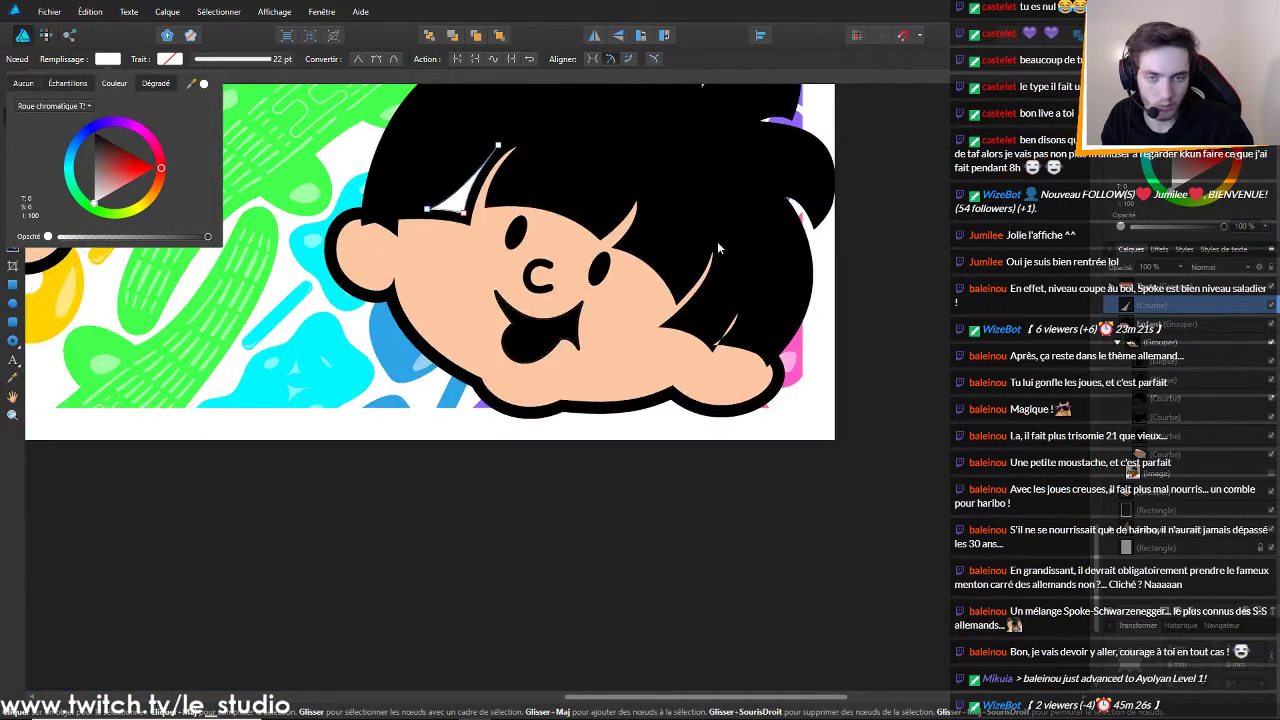
scroll(384, 168, "down", 3)
scroll(657, 261, "up", 4)
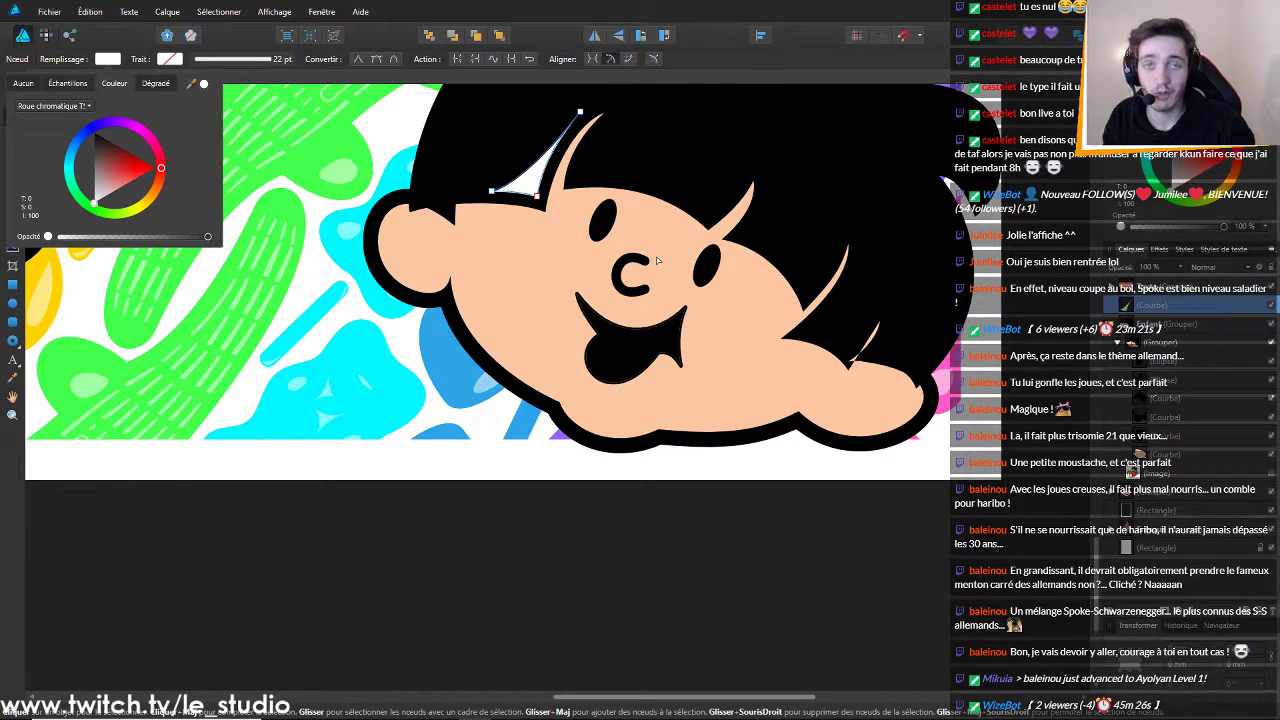
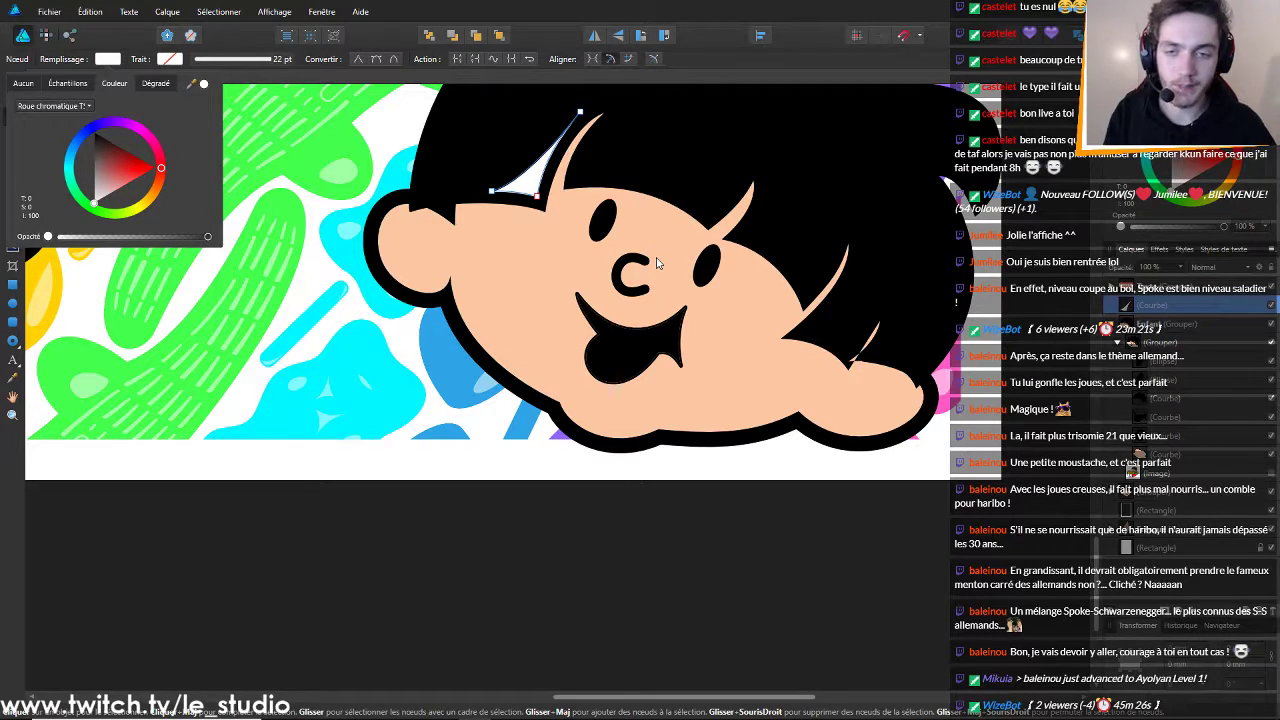
scroll(562, 222, "down", 3)
scroll(560, 202, "up", 4)
scroll(558, 202, "up", 3)
scroll(445, 209, "down", 6)
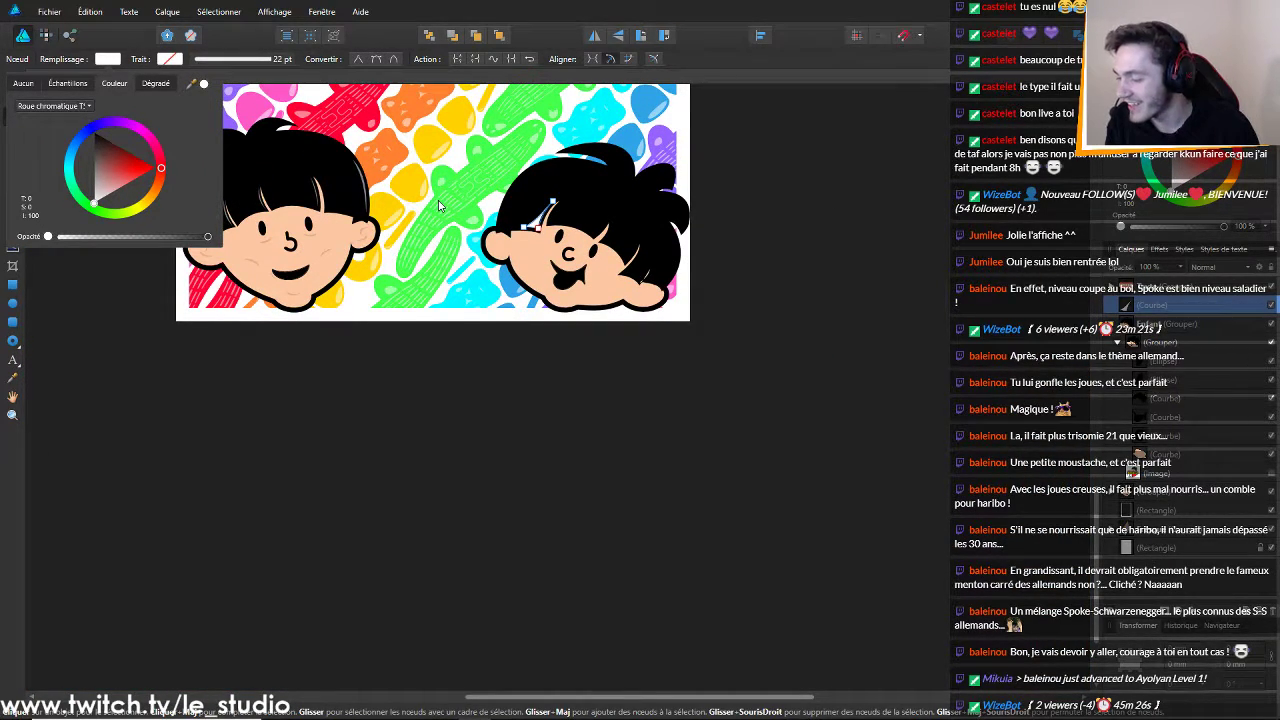
scroll(438, 197, "up", 3)
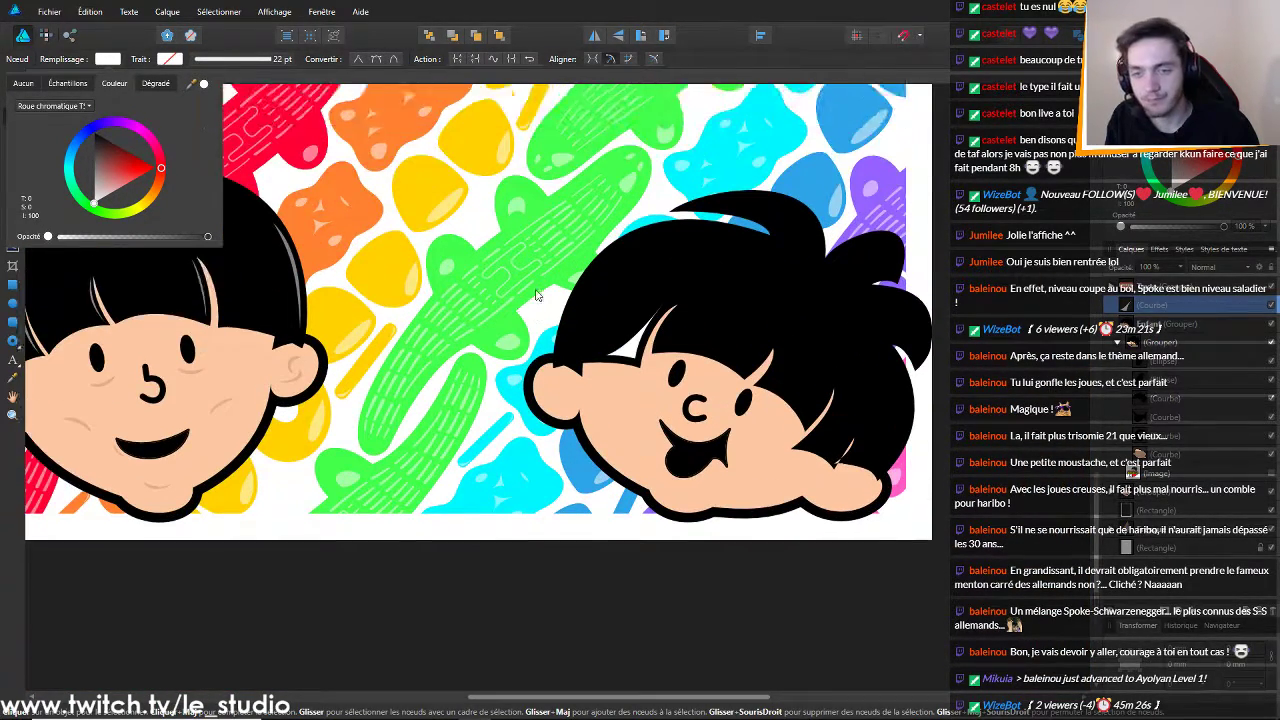
Delete the white highlight curve from the fringe of the right child's hair
scroll(673, 359, "down", 4)
scroll(674, 355, "up", 4)
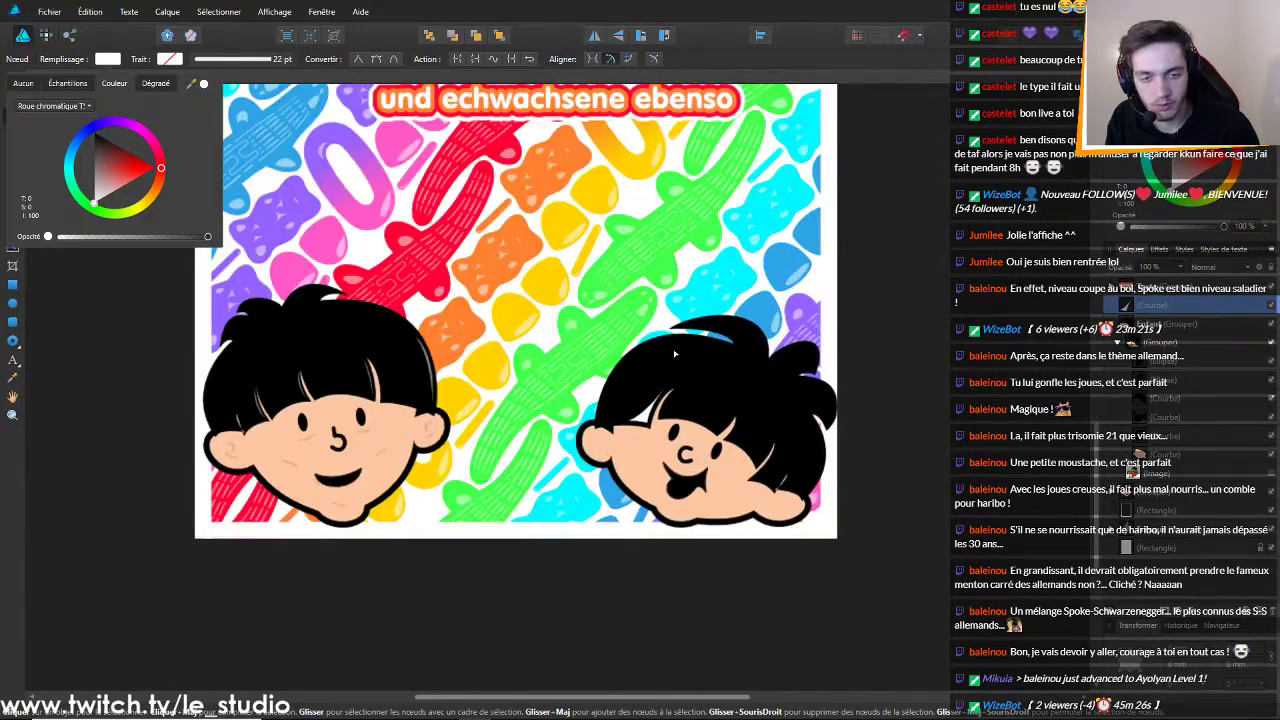
scroll(674, 353, "up", 1)
scroll(674, 353, "down", 3)
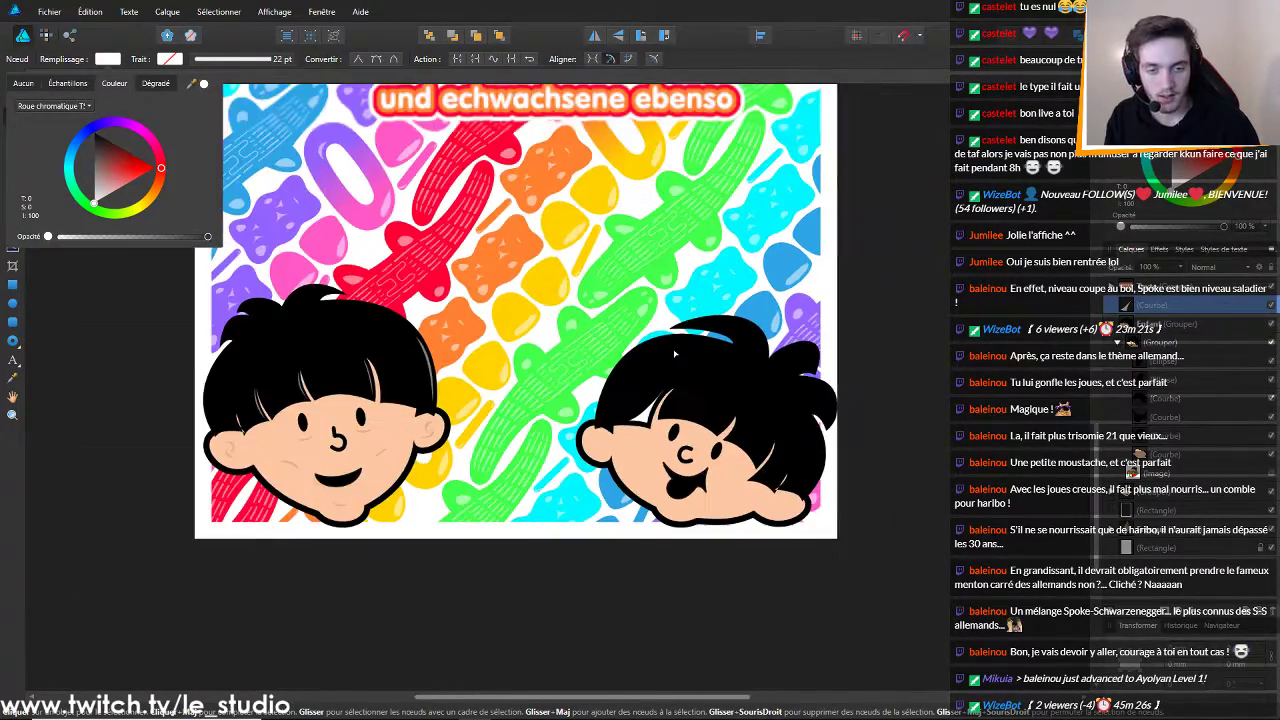
scroll(725, 352, "down", 5)
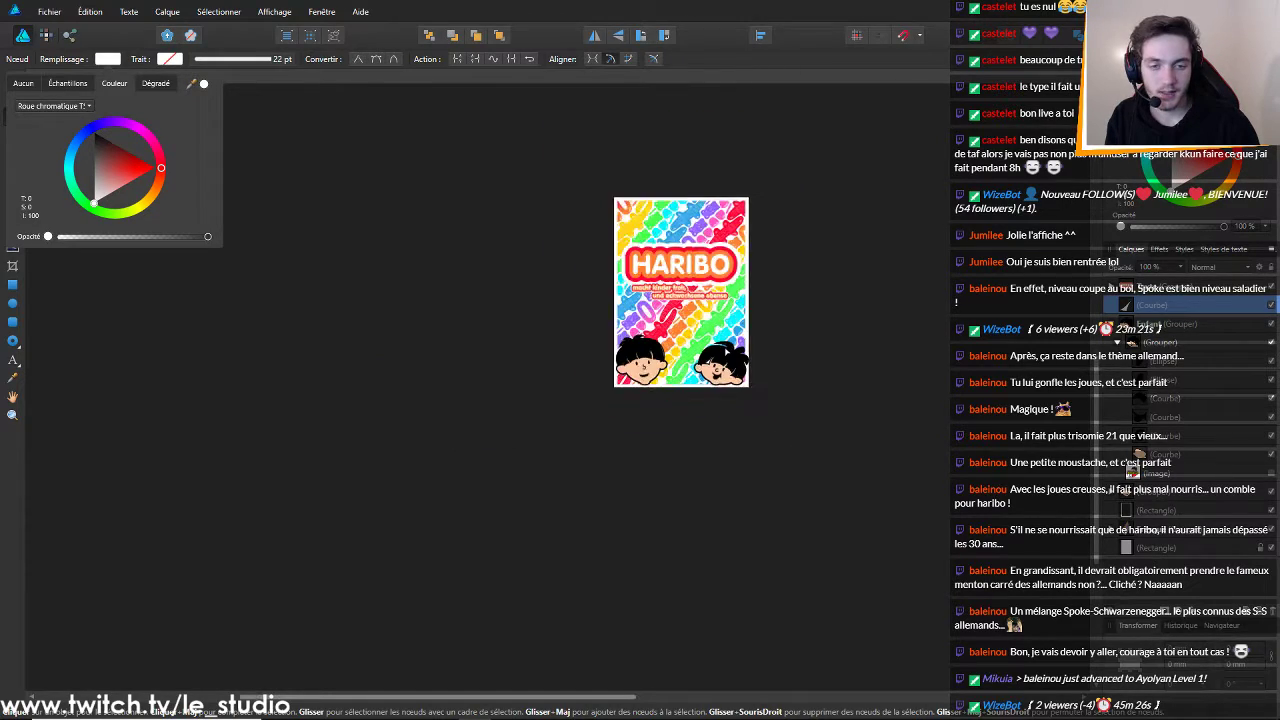
scroll(725, 345, "up", 4)
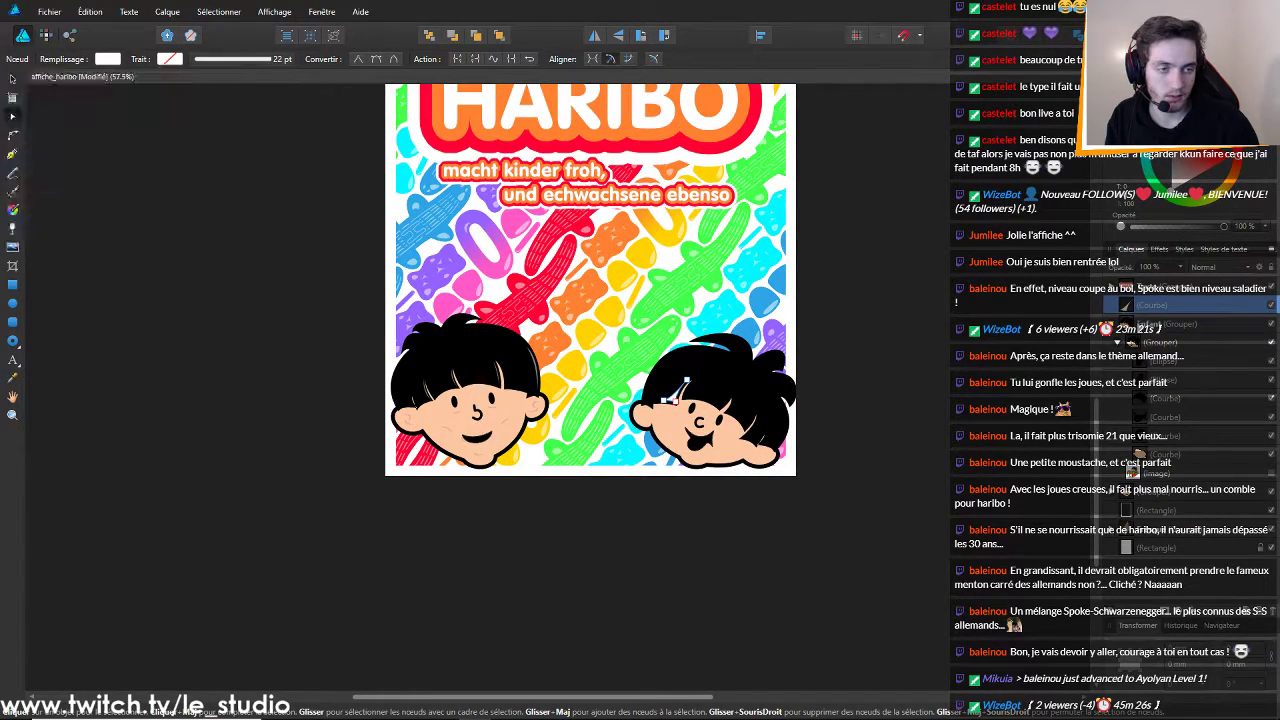
left_click(1151, 327)
left_click(1155, 309)
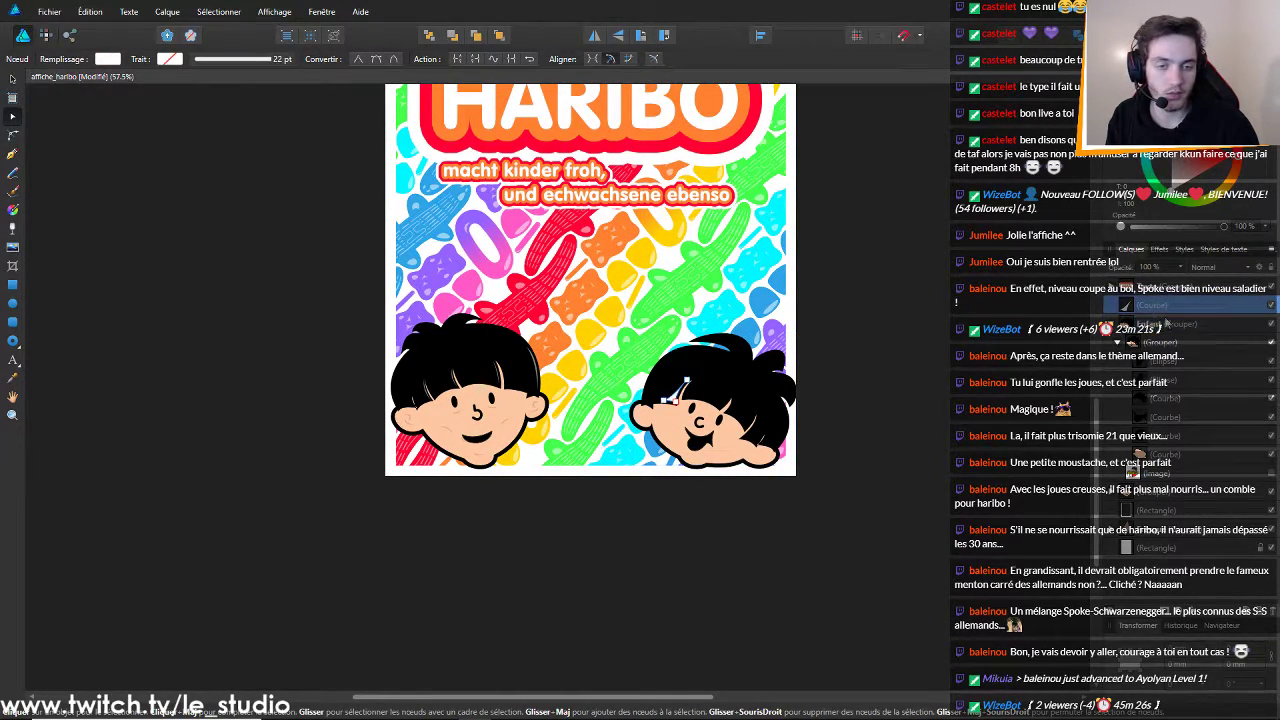
key("ctrl+x")
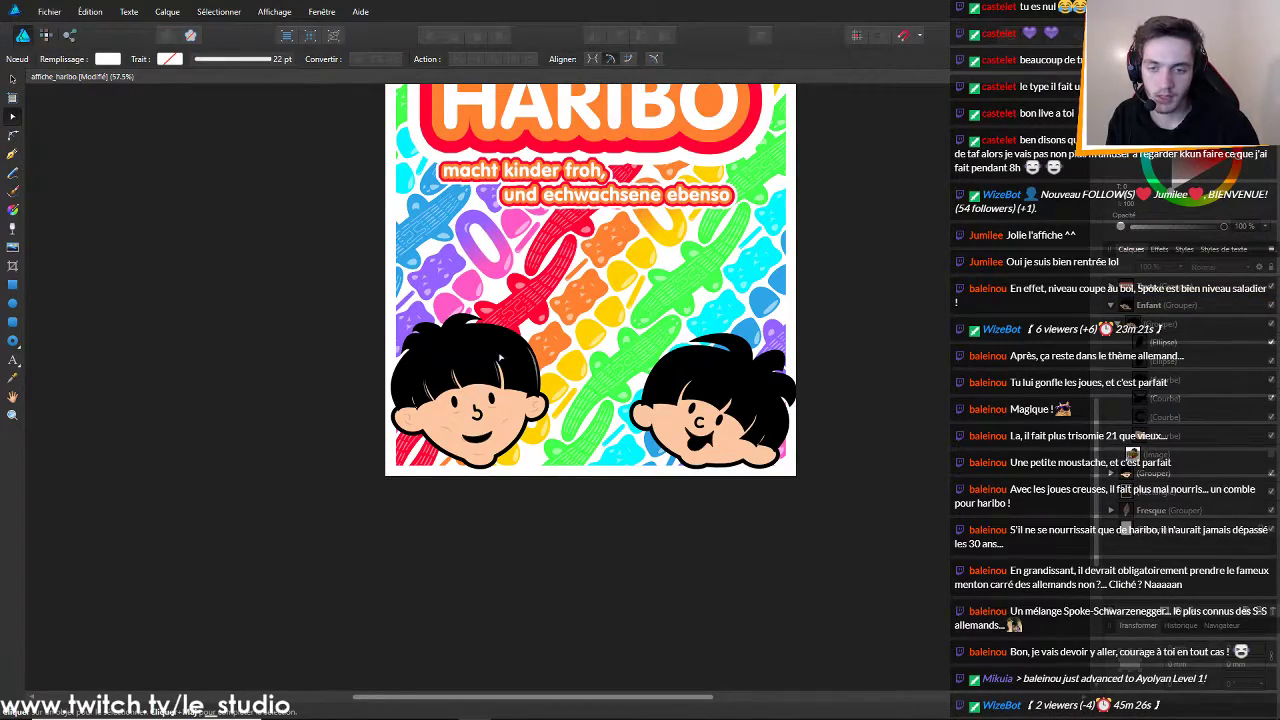
Compare the two heads' size and detailing within the whole poster and up close
scroll(506, 355, "up", 4)
scroll(505, 370, "down", 5)
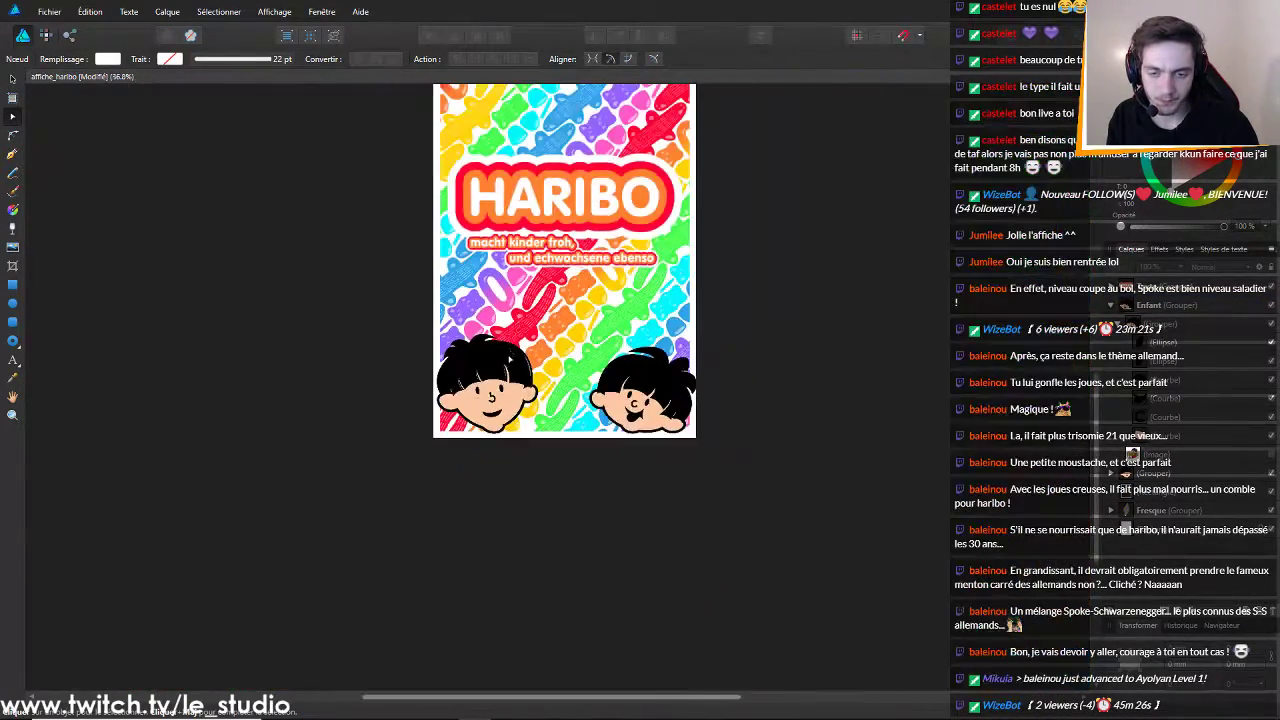
scroll(719, 348, "up", 1)
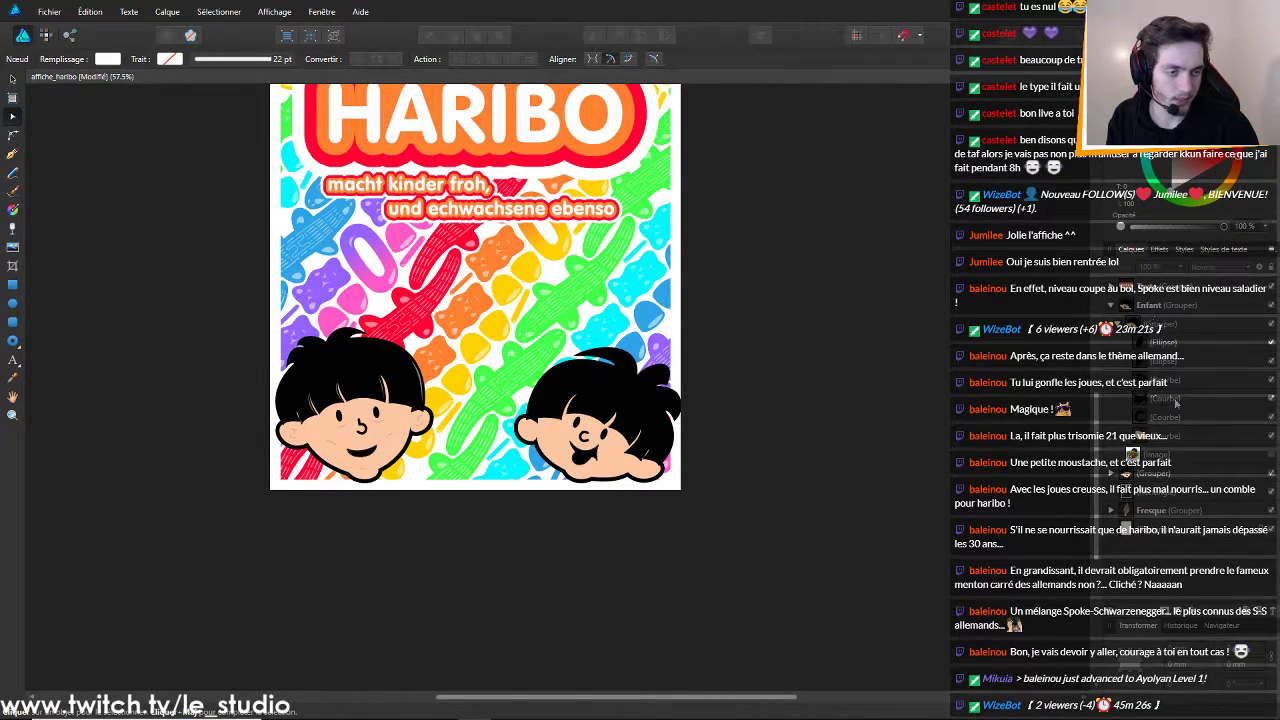
left_click(1148, 474)
scroll(511, 255, "down", 4)
scroll(470, 340, "up", 3)
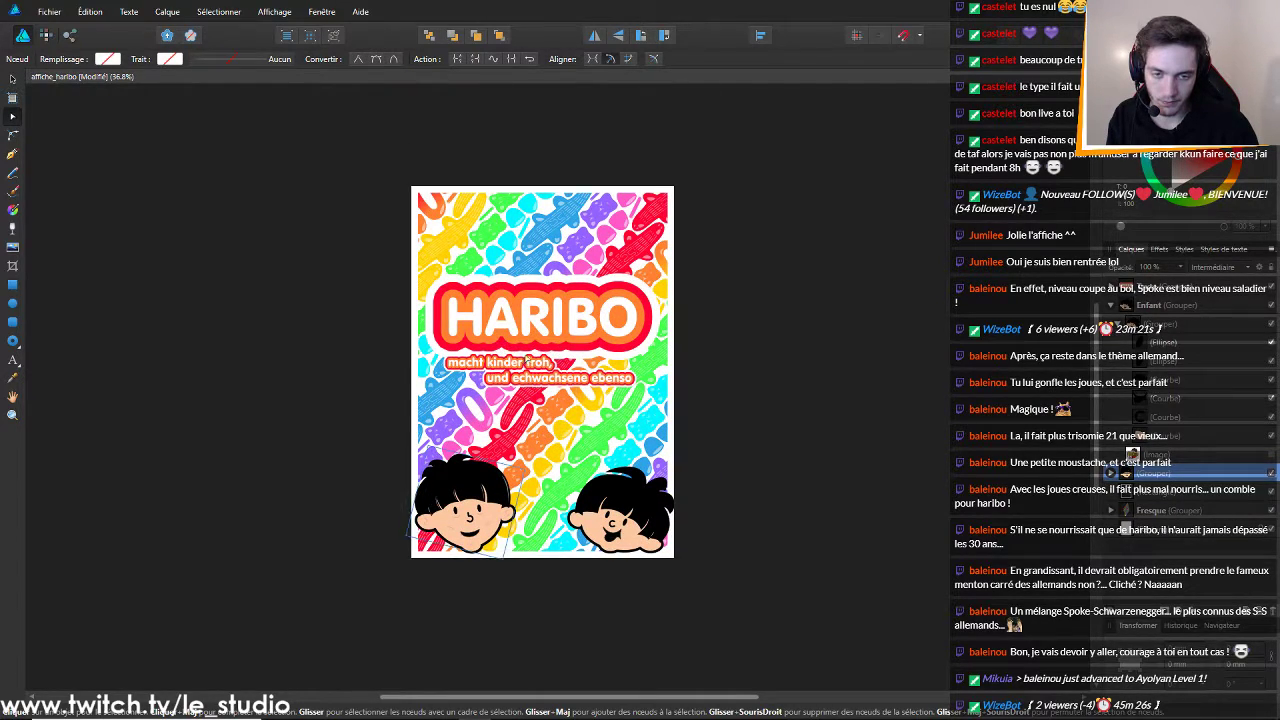
scroll(584, 385, "down", 3)
scroll(584, 366, "up", 1)
scroll(585, 368, "up", 3)
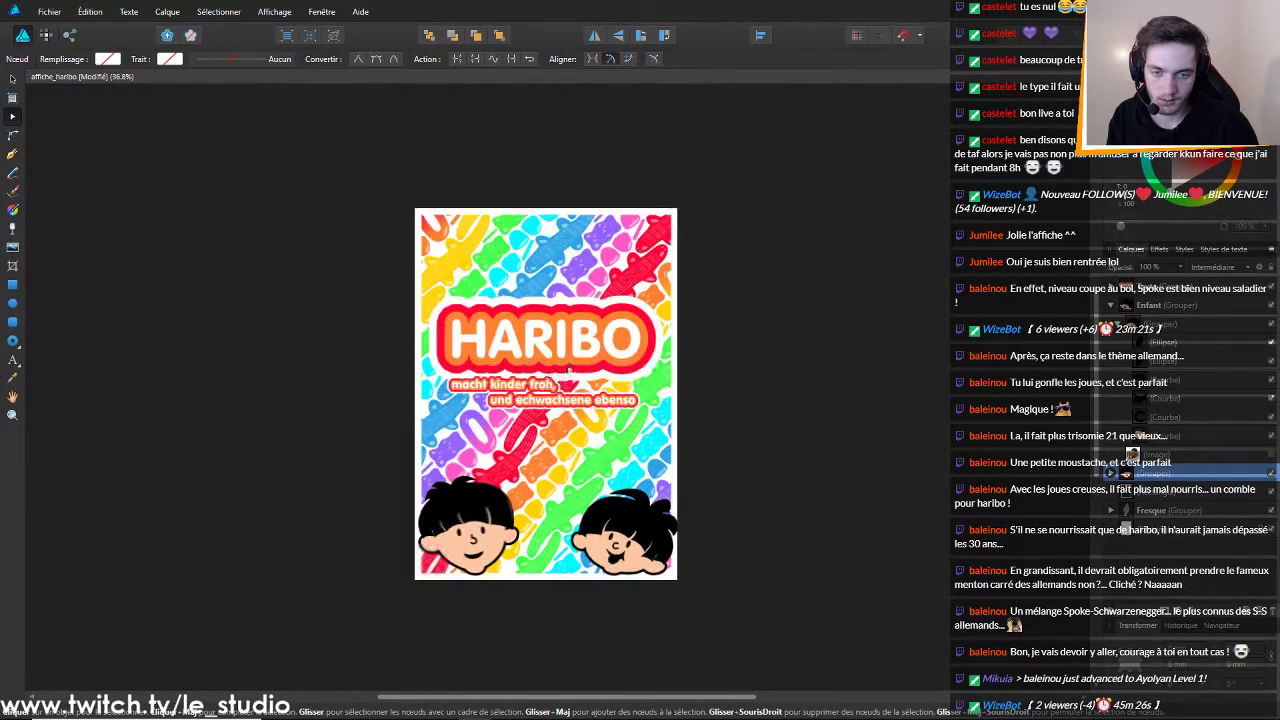
scroll(544, 500, "down", 2)
scroll(544, 500, "up", 1)
scroll(544, 500, "up", 2)
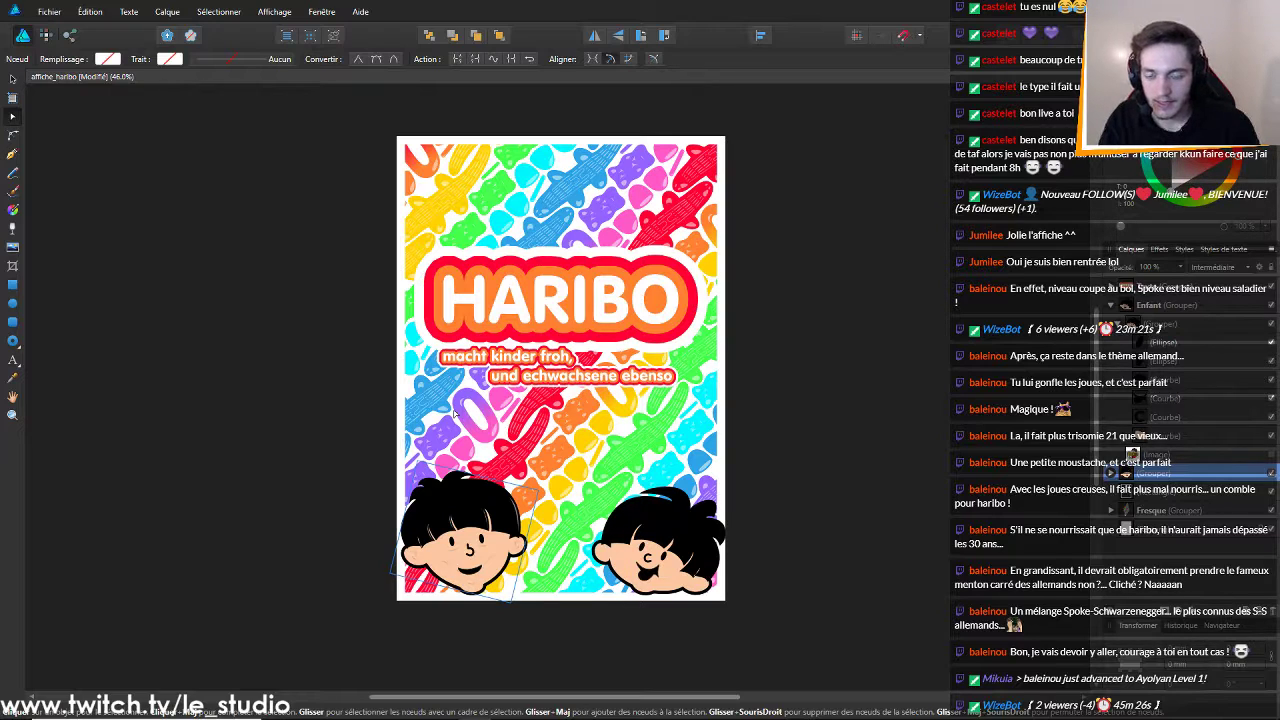
scroll(392, 553, "down", 3)
scroll(392, 553, "up", 8)
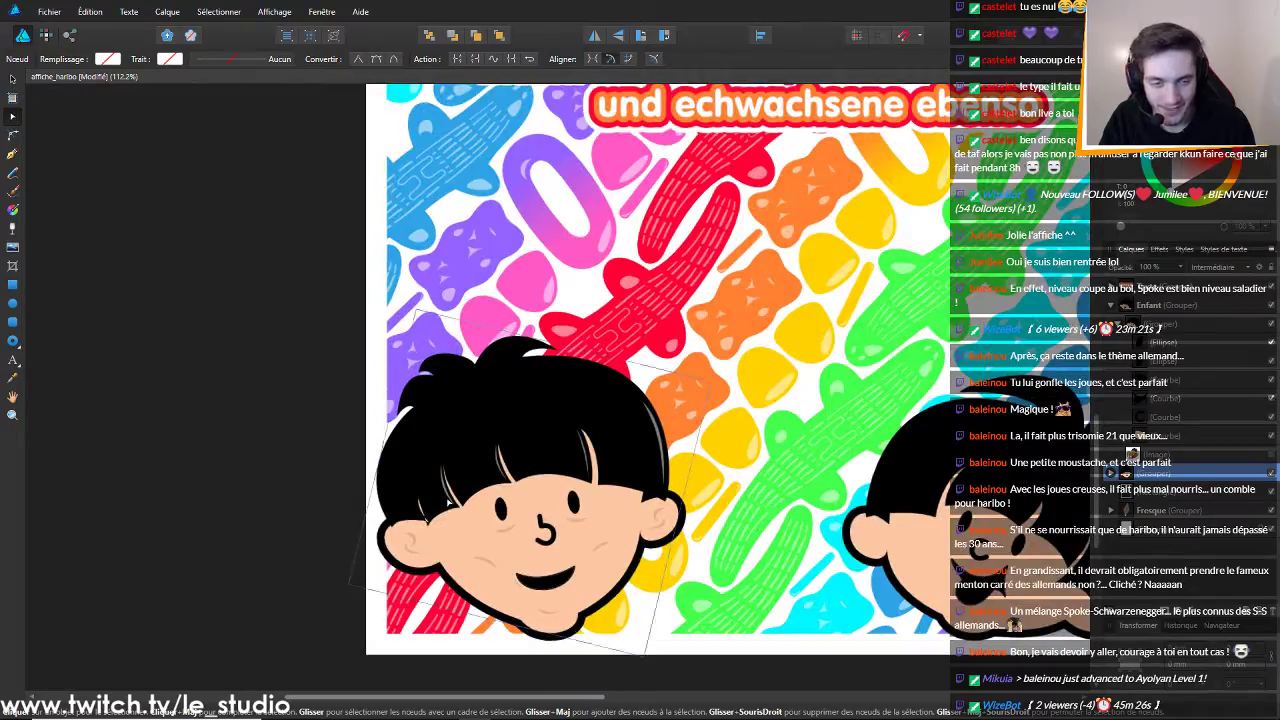
scroll(520, 466, "down", 20)
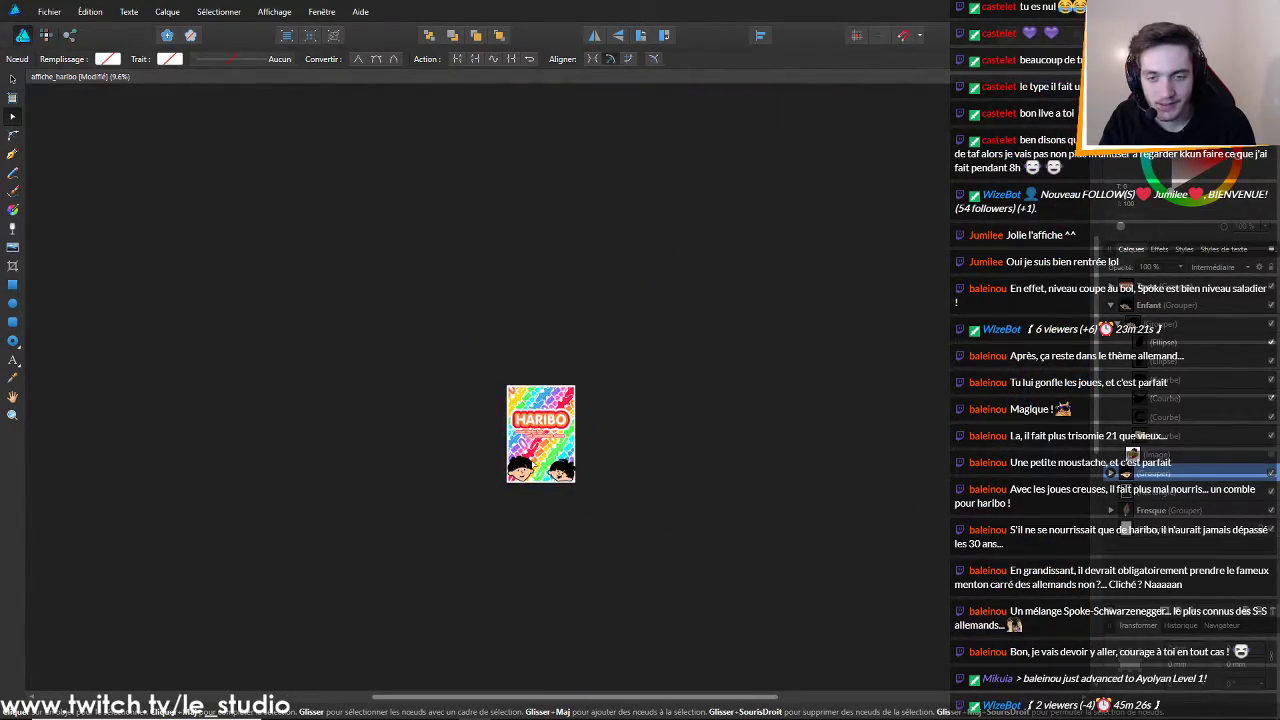
scroll(536, 462, "up", 15)
scroll(606, 497, "up", 3)
scroll(606, 497, "down", 4)
scroll(620, 520, "up", 3)
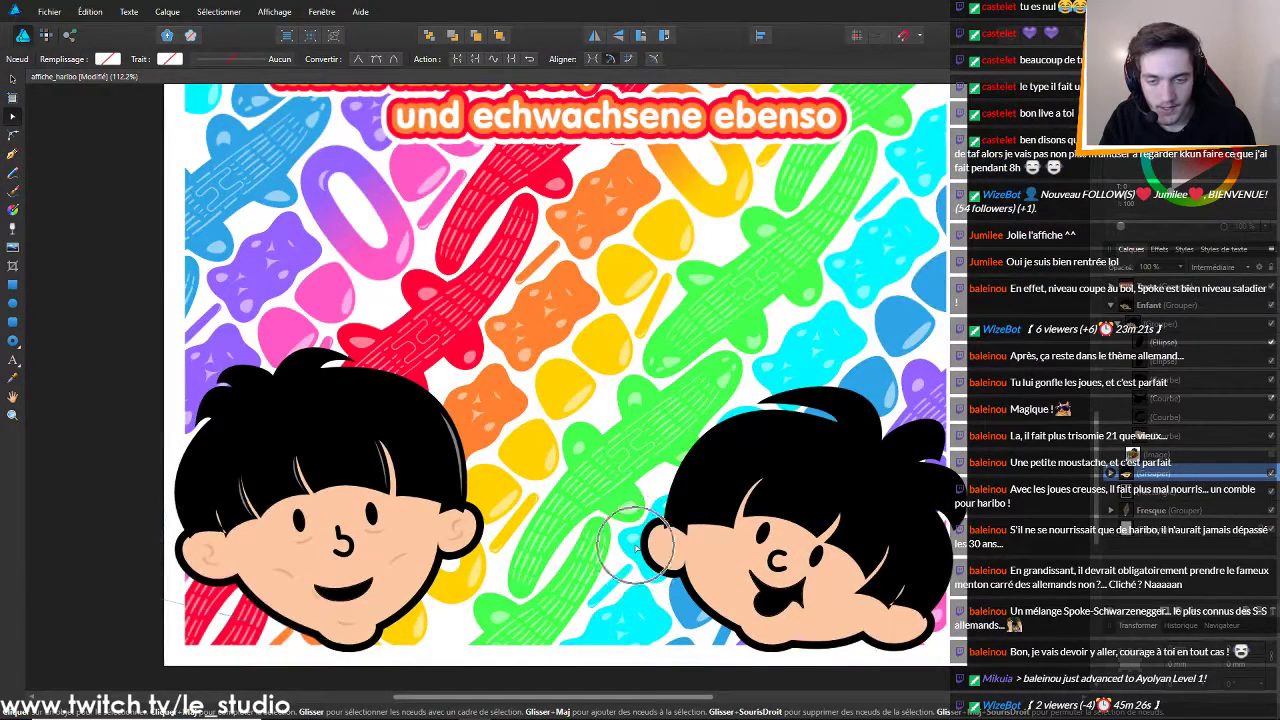
Enlarge the left head's group proportionally to about 122.6 mm high, keeping its lower-left corner in place
left_click(1119, 324)
left_click(1132, 324)
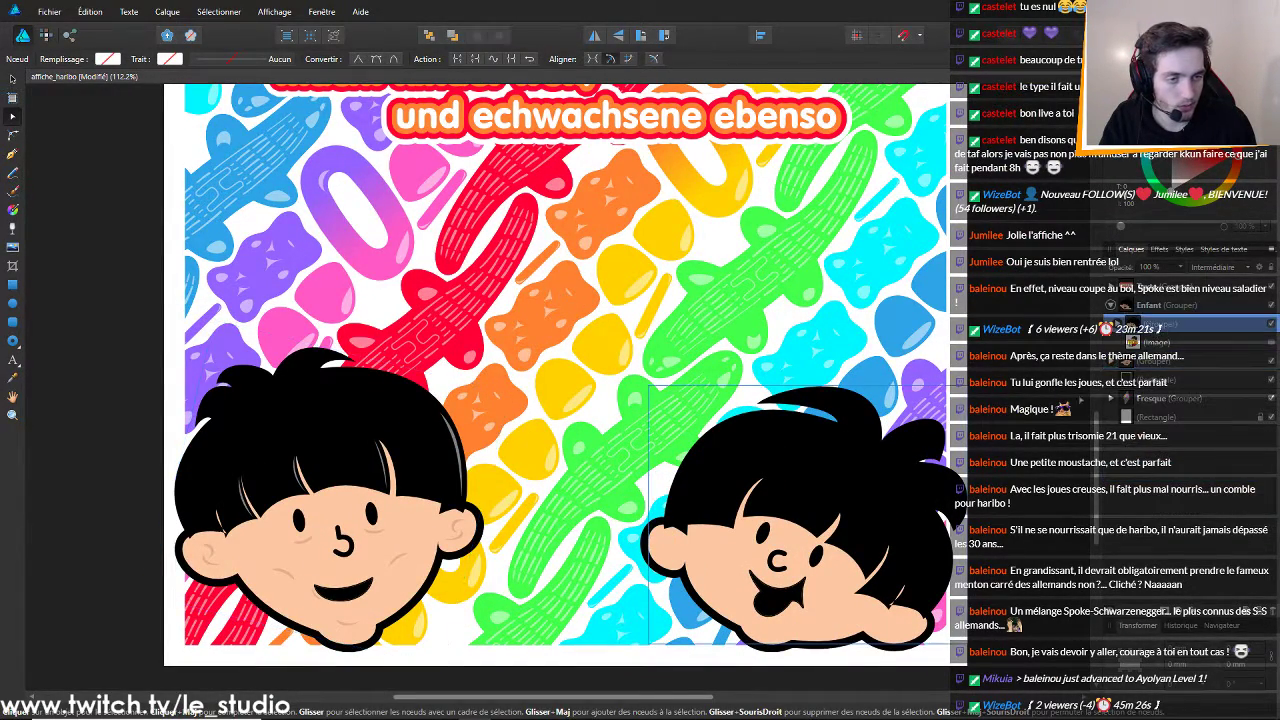
left_click(1150, 362)
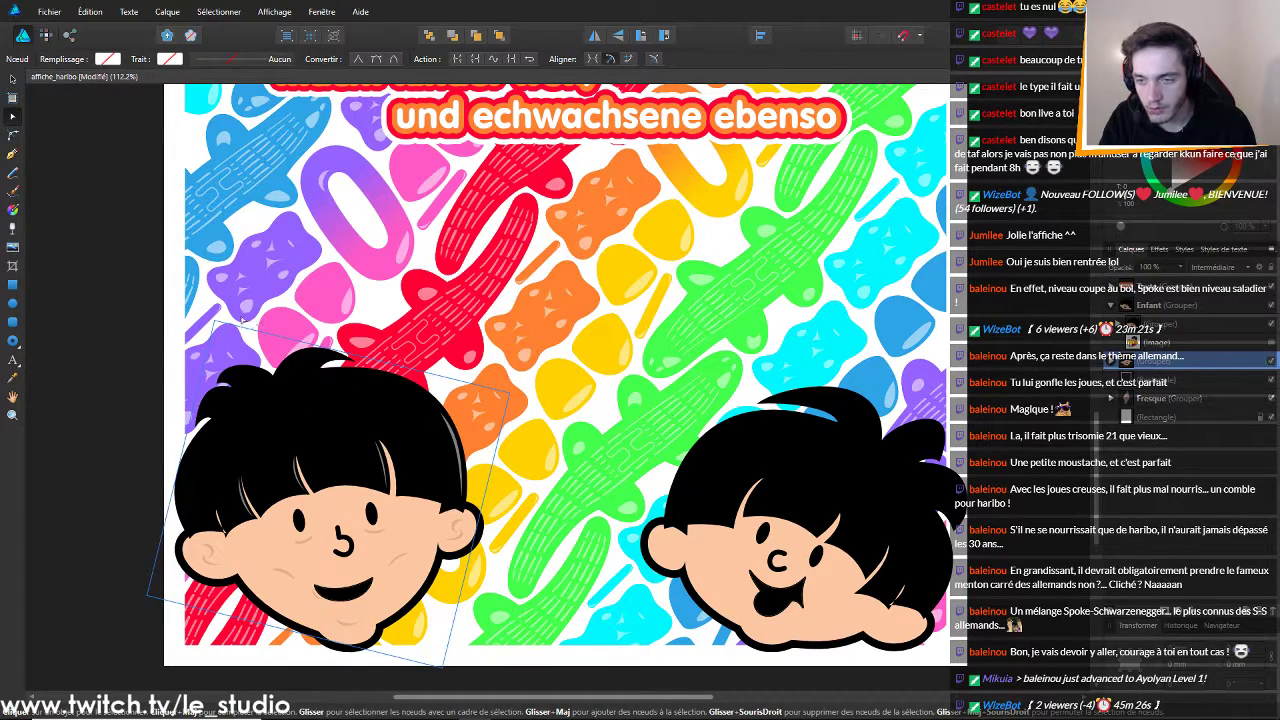
left_click(12, 78)
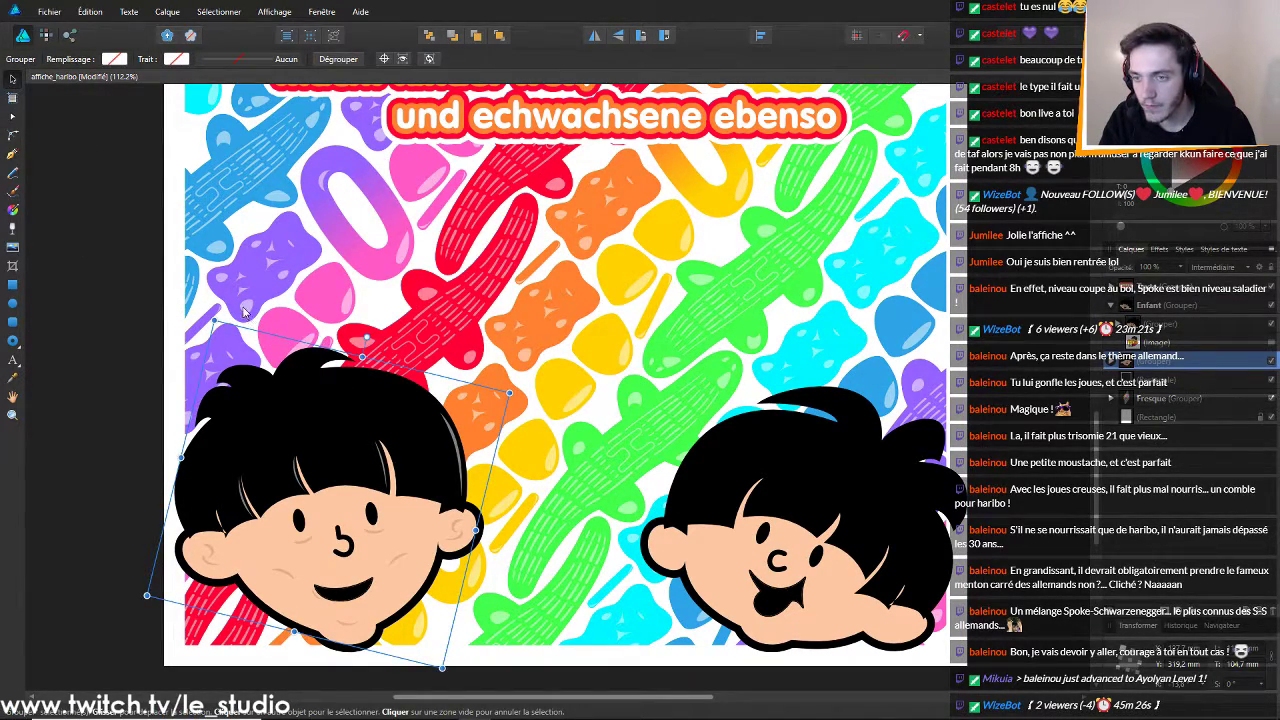
left_click_drag(509, 393, 557, 334)
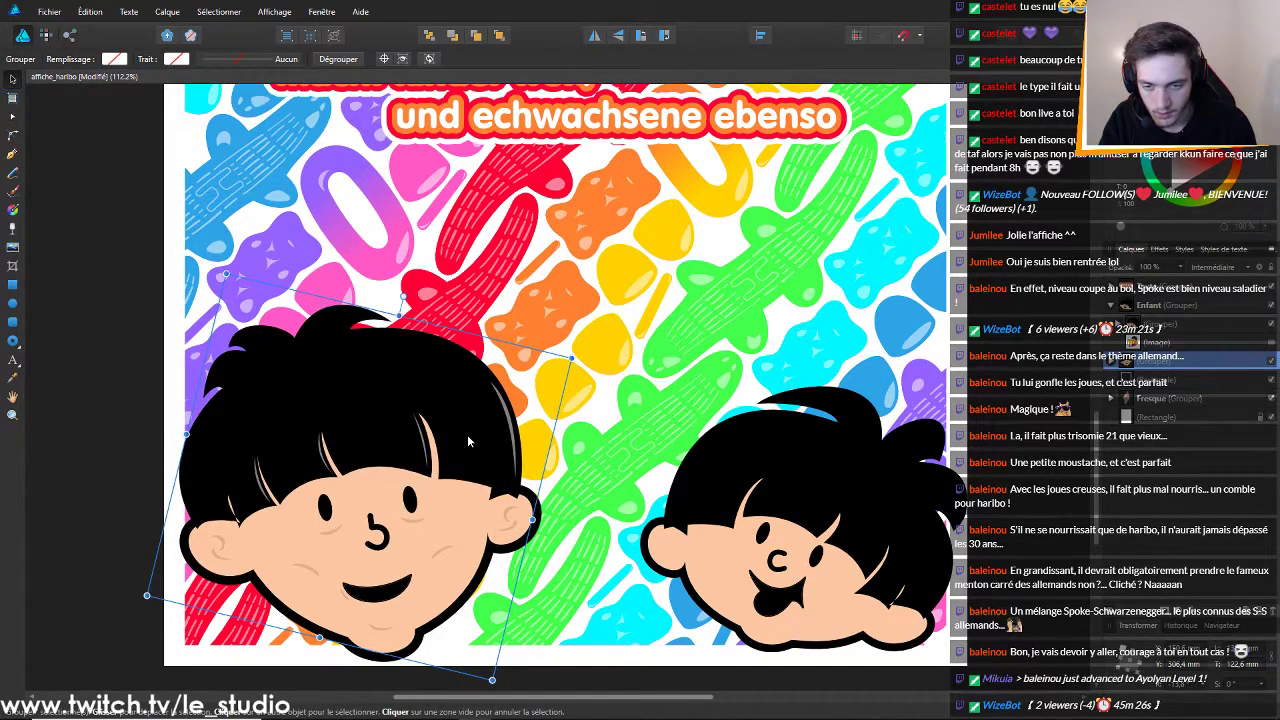
scroll(467, 434, "down", 5, "ctrl")
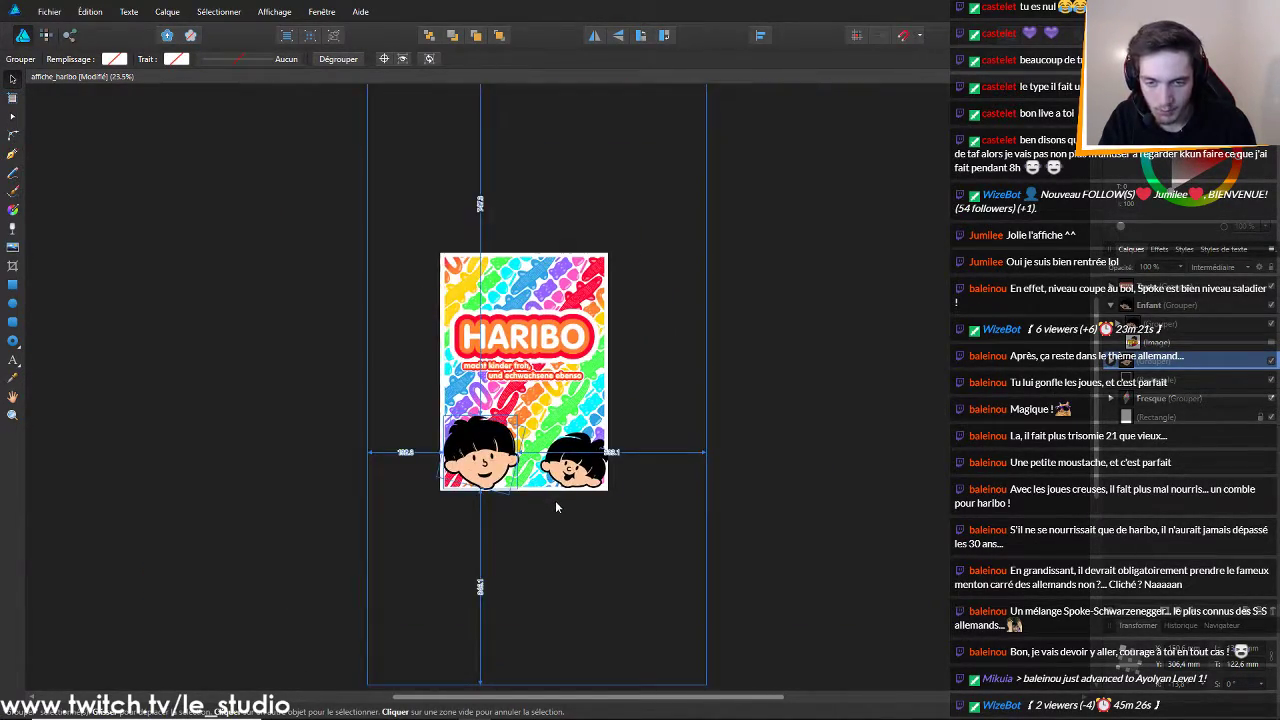
scroll(500, 490, "up", 4, "ctrl")
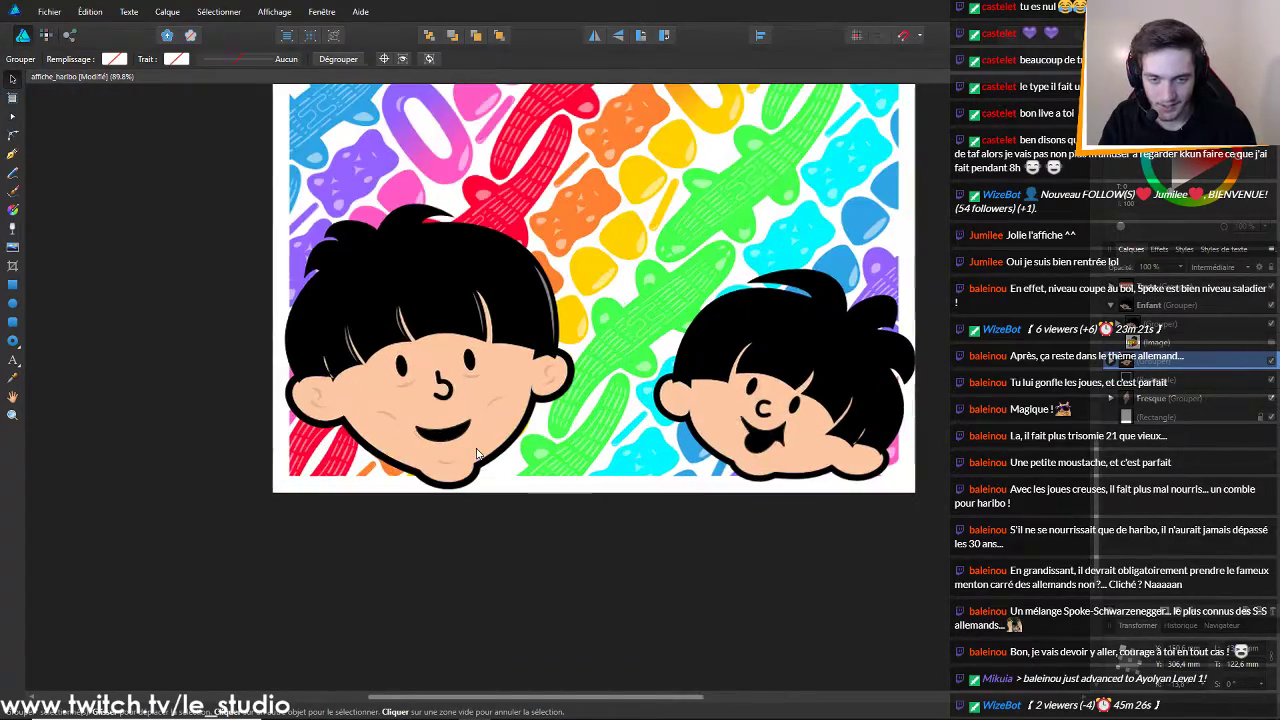
Switch to the Chrome window with Google Images and search for "comparaison enfant adulte"
mouse_move(408, 700)
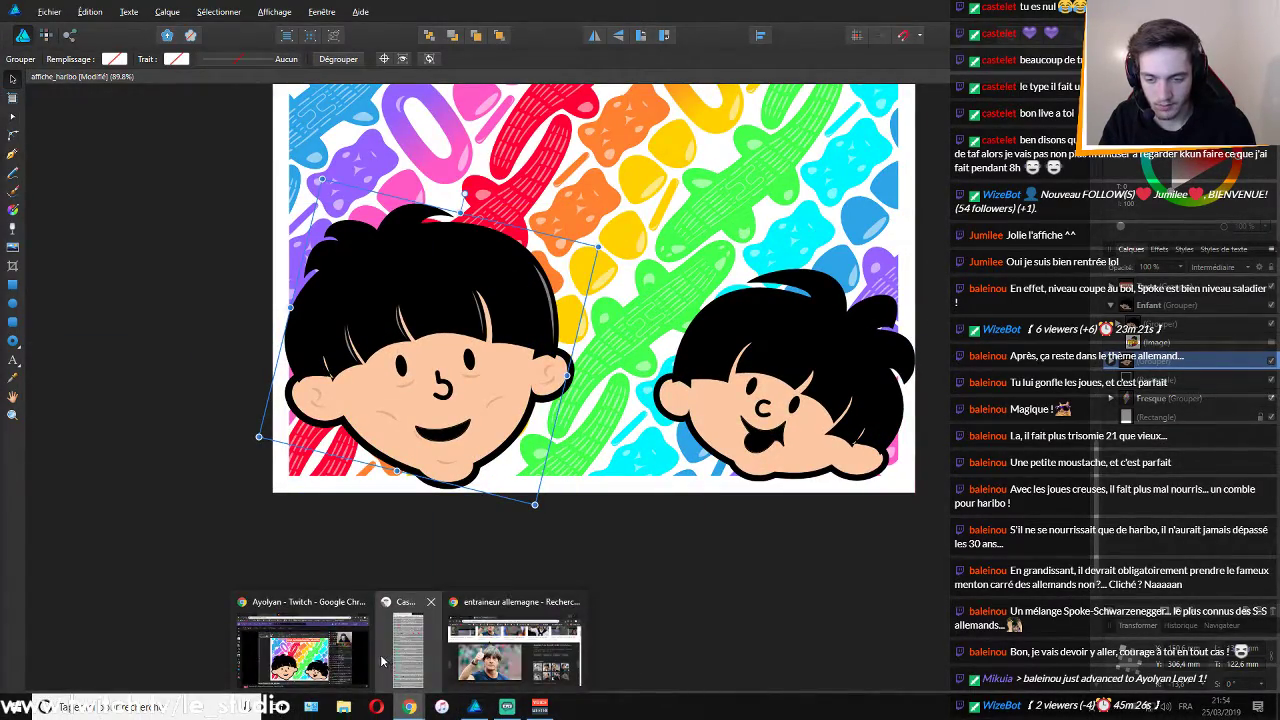
left_click(513, 650)
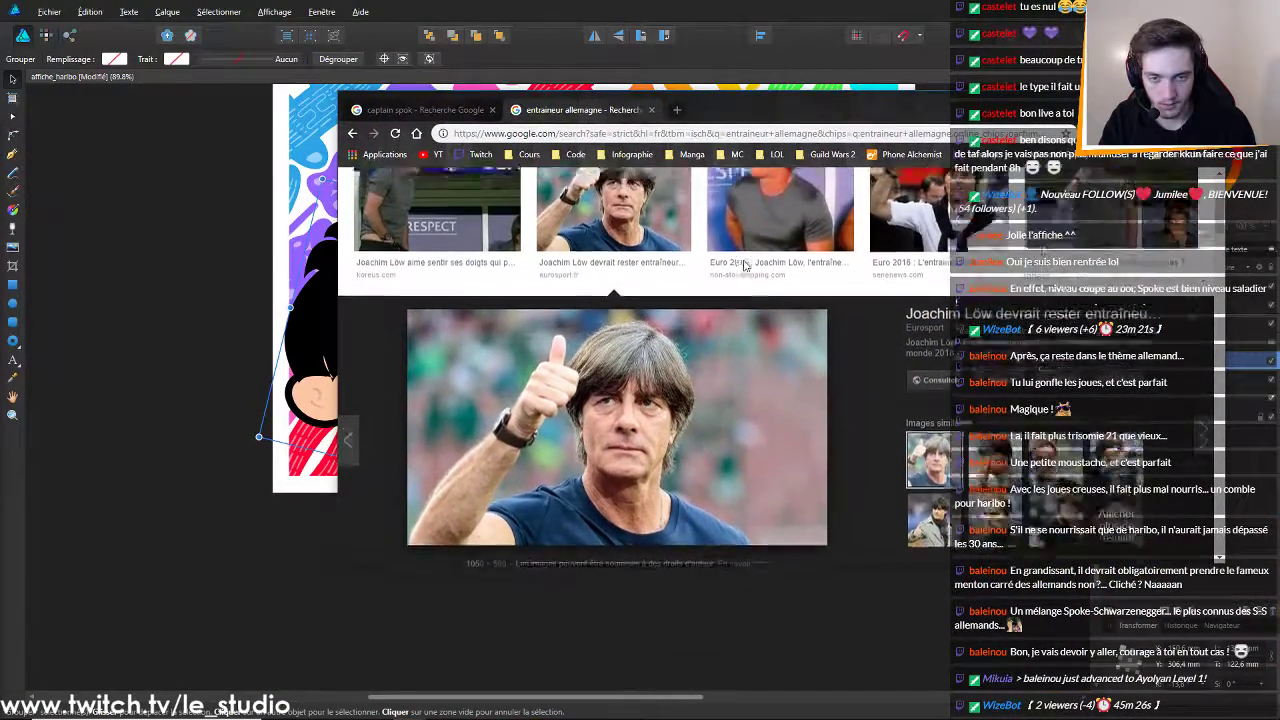
scroll(743, 265, "up", 3)
left_click_drag(560, 195, 355, 195)
type("enfant")
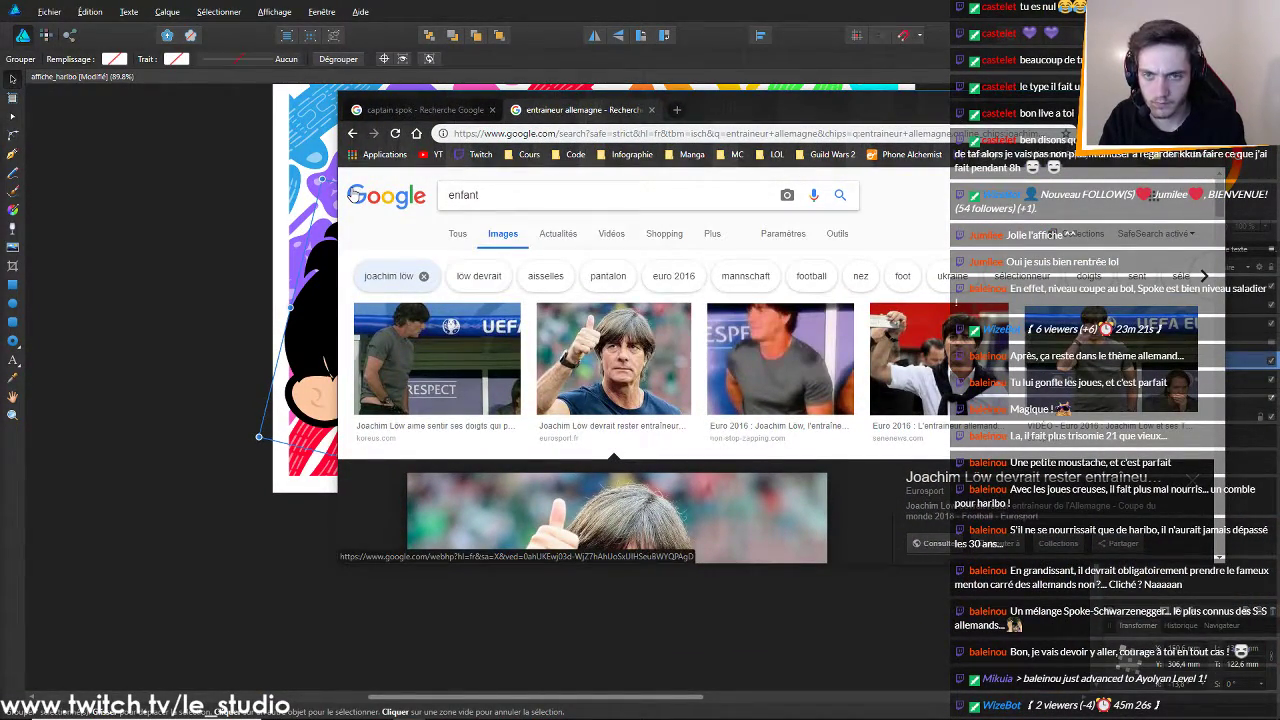
key("BackSpace")
key("BackSpace")
key("BackSpace")
key("BackSpace")
key("BackSpace")
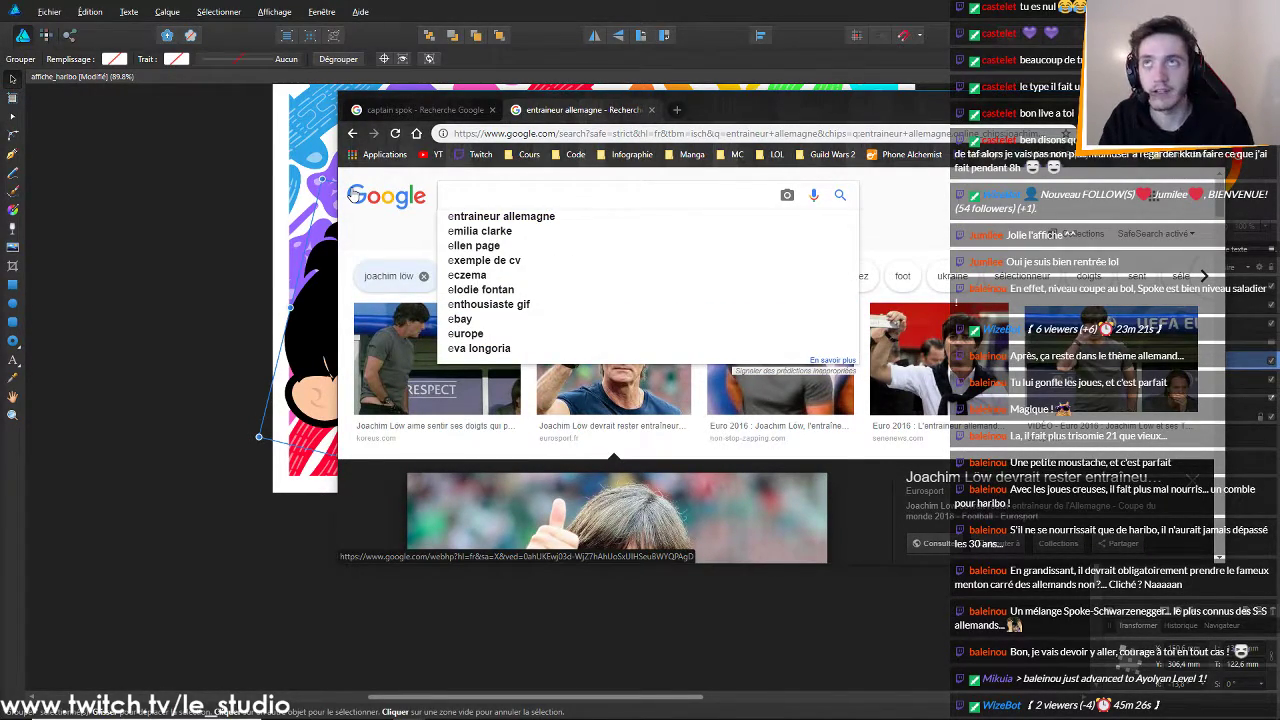
type("comparaison en")
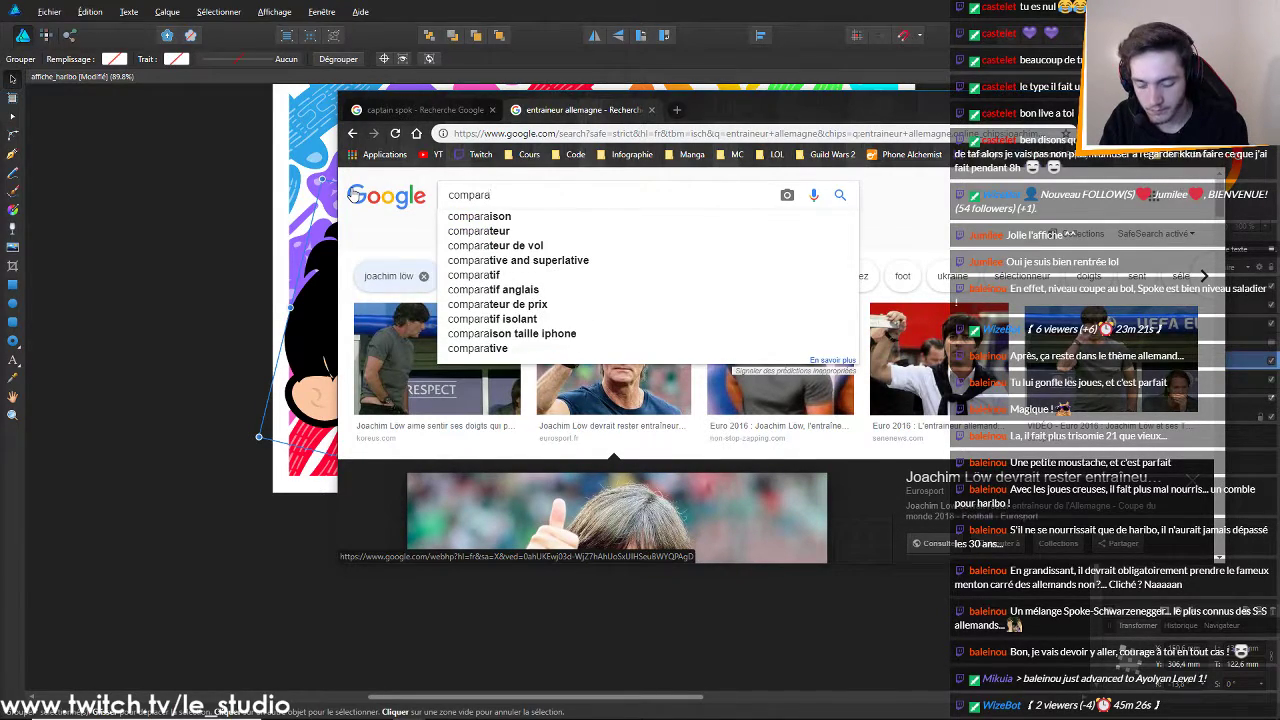
type("fan")
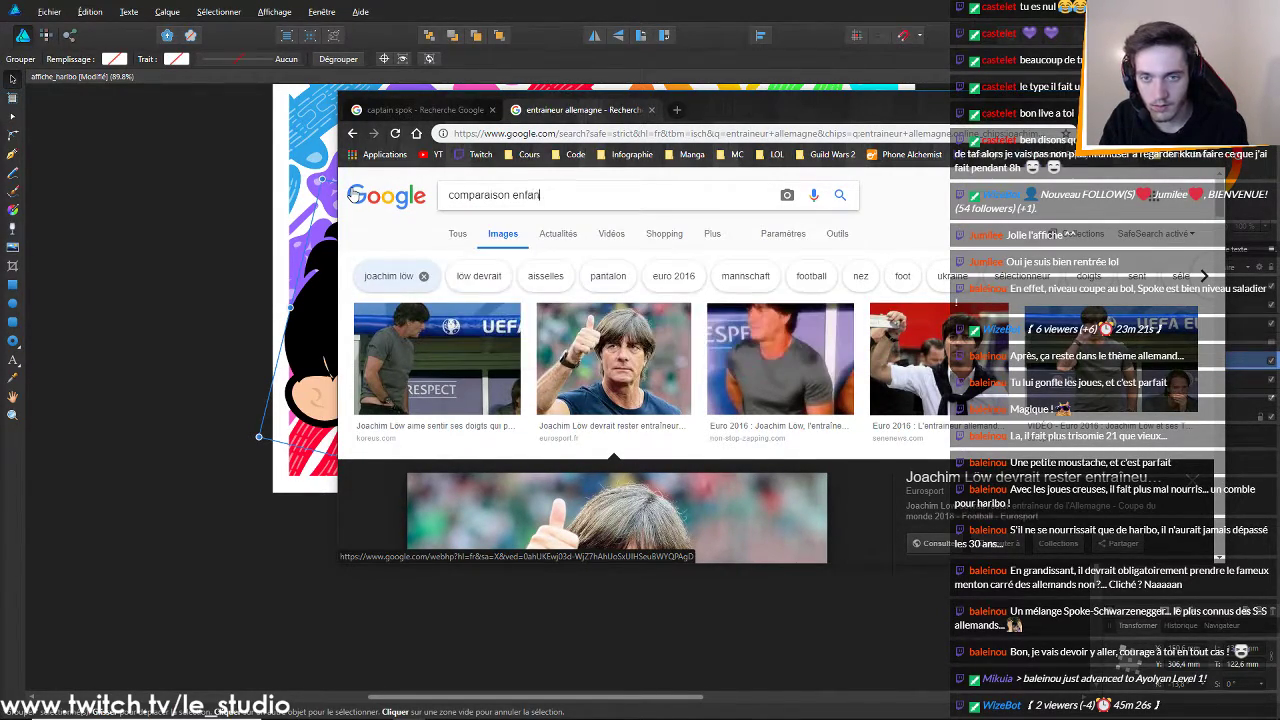
type("t adulte")
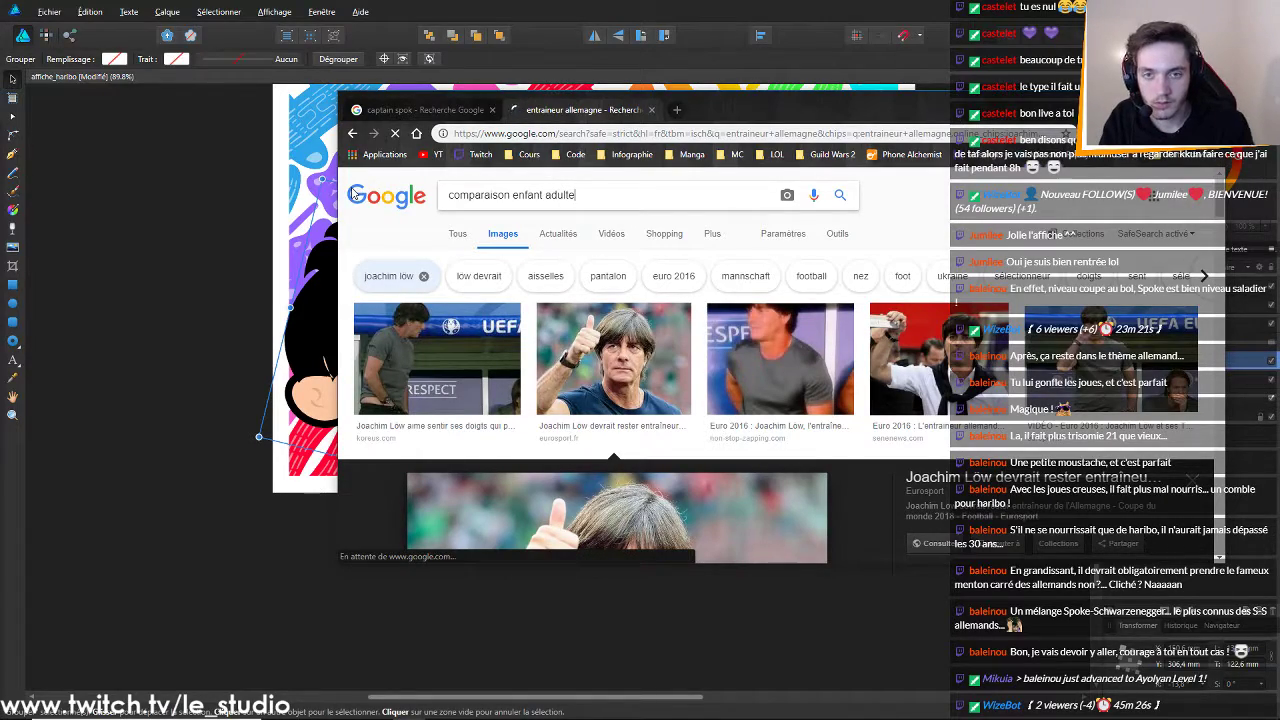
key("Return")
Browse the child–adult comparison images and refine the search to "comparaison enfant adulte homme"
scroll(843, 378, "down", 5)
scroll(1028, 346, "up", 5)
scroll(1025, 345, "down", 5)
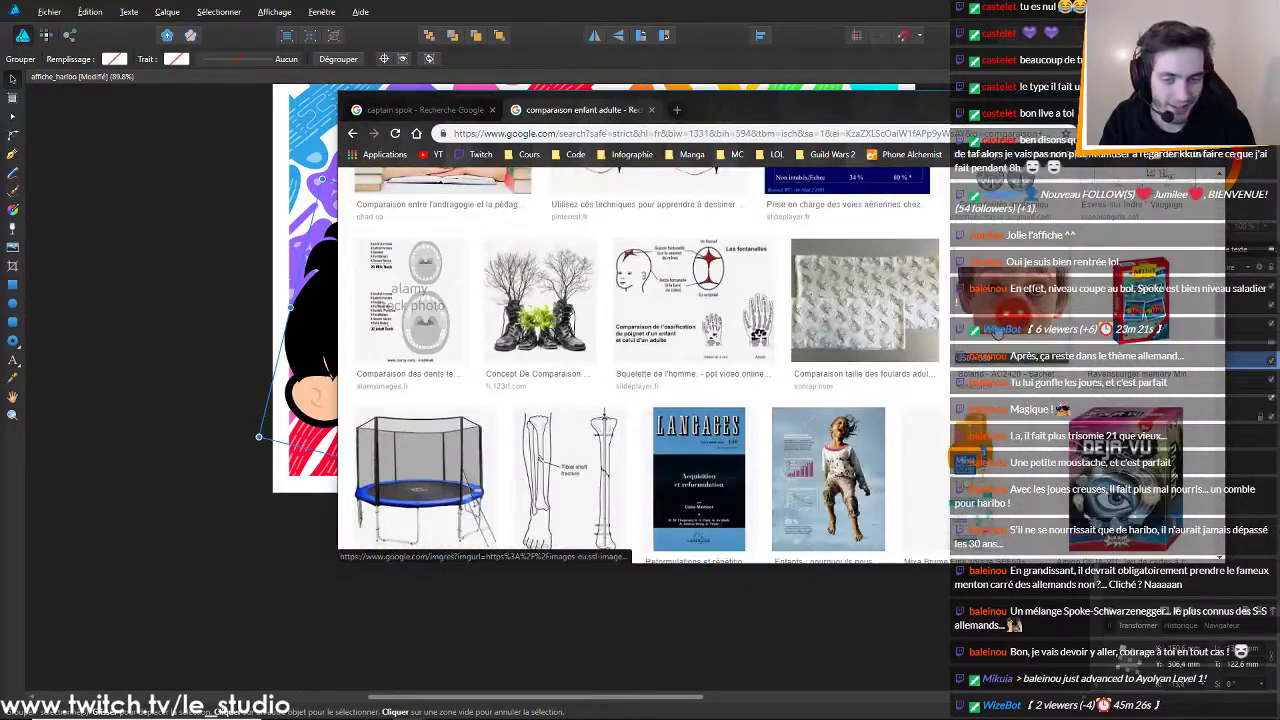
scroll(757, 268, "up", 5)
scroll(757, 268, "up", 2)
left_click(625, 190)
type("homme")
key("Return")
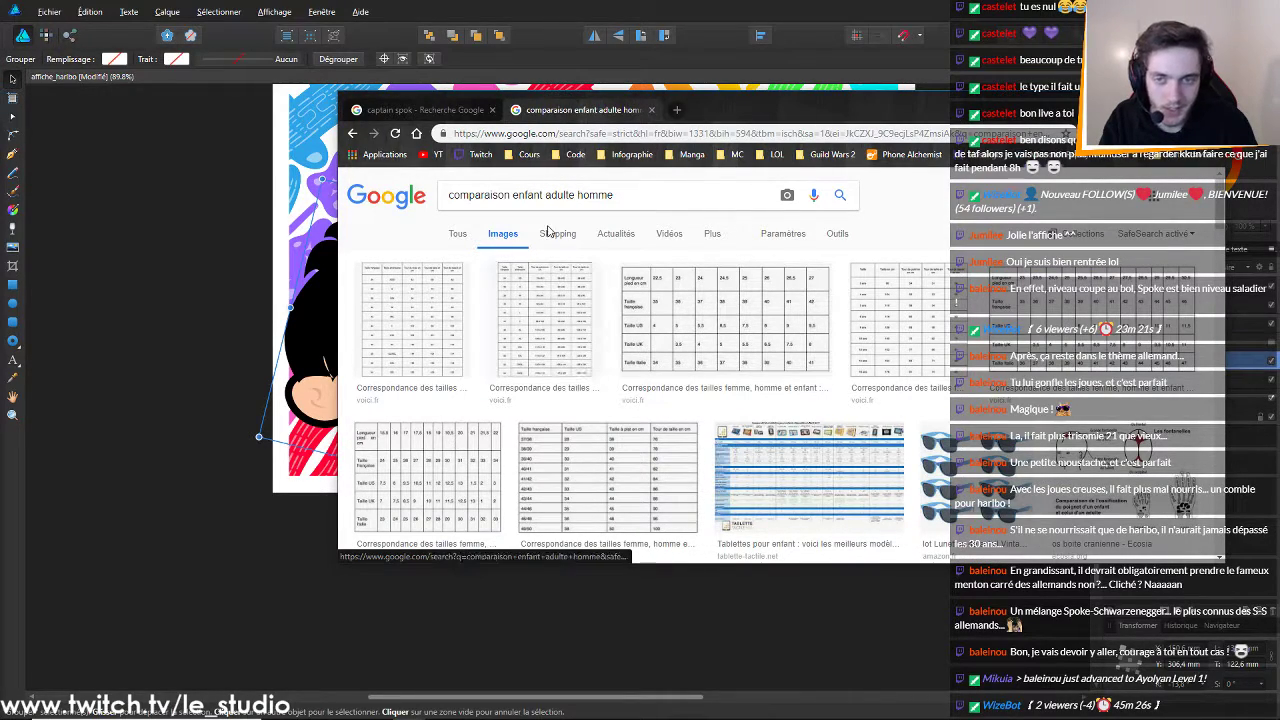
Clear most of the comparison query and close that image search's browser tab
left_click_drag(612, 196, 510, 190)
key("BackSpace")
key("BackSpace")
key("BackSpace")
key("BackSpace")
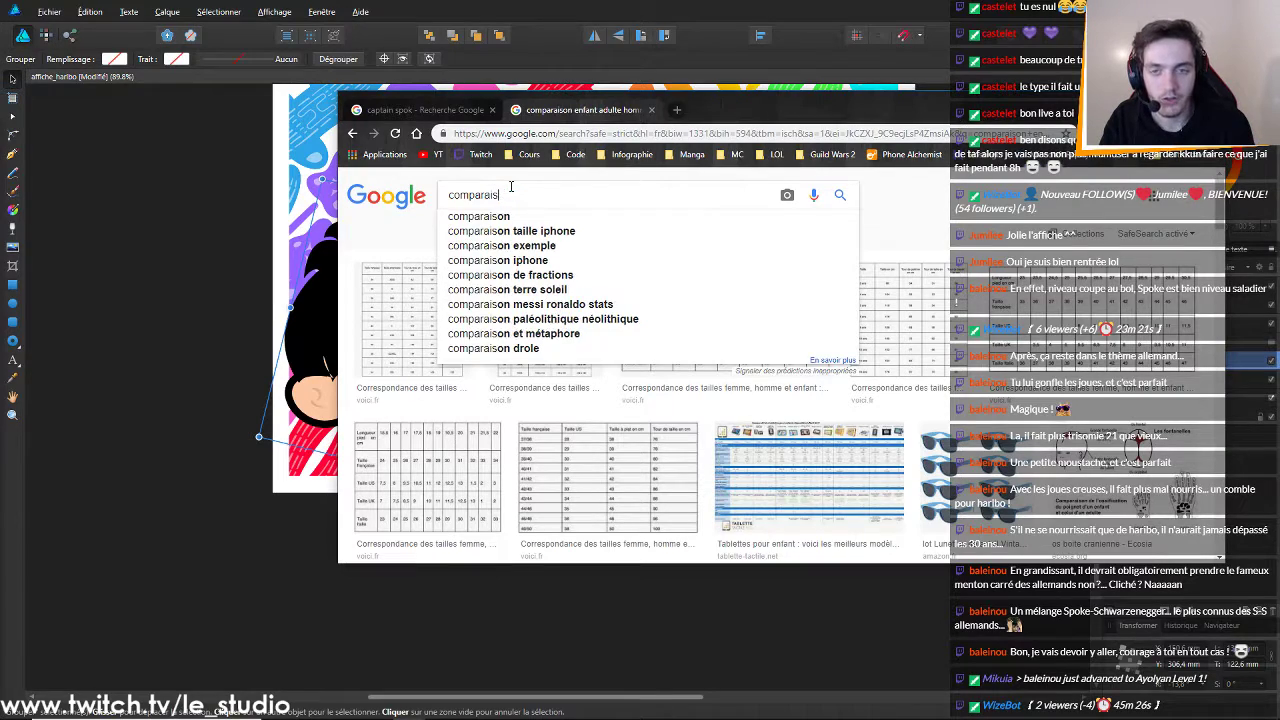
left_click(651, 110)
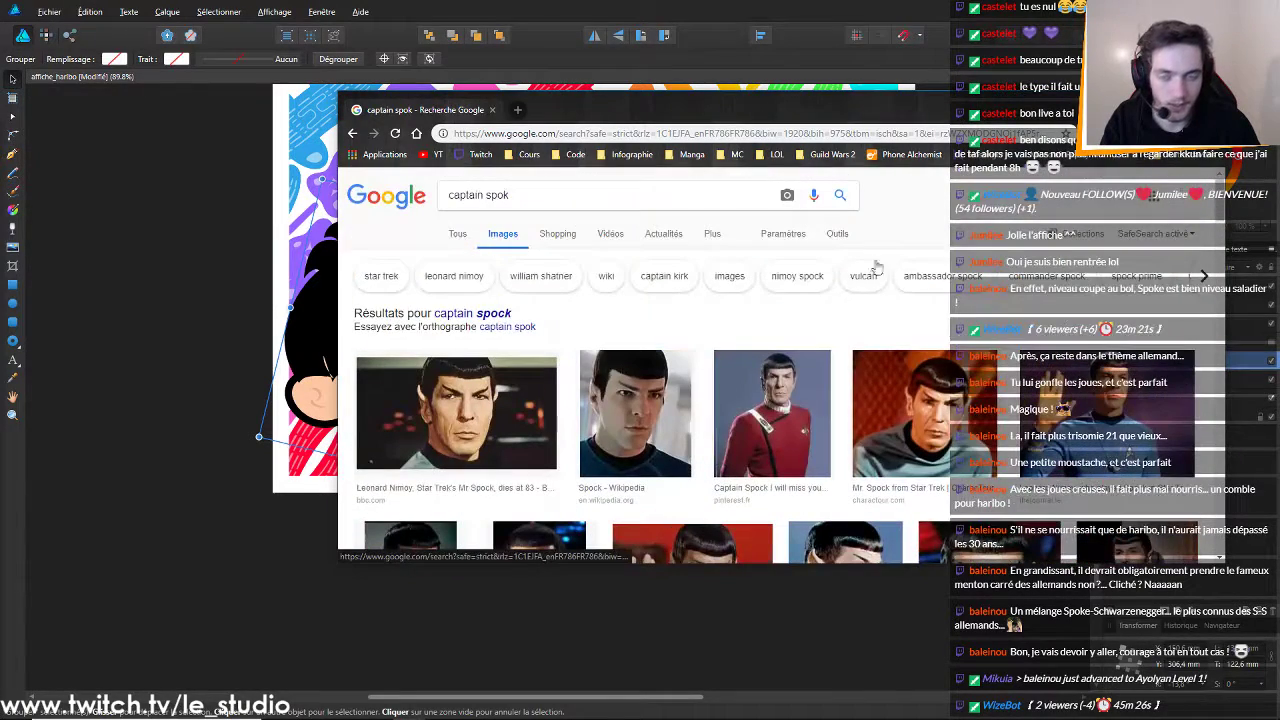
triple_click(590, 198)
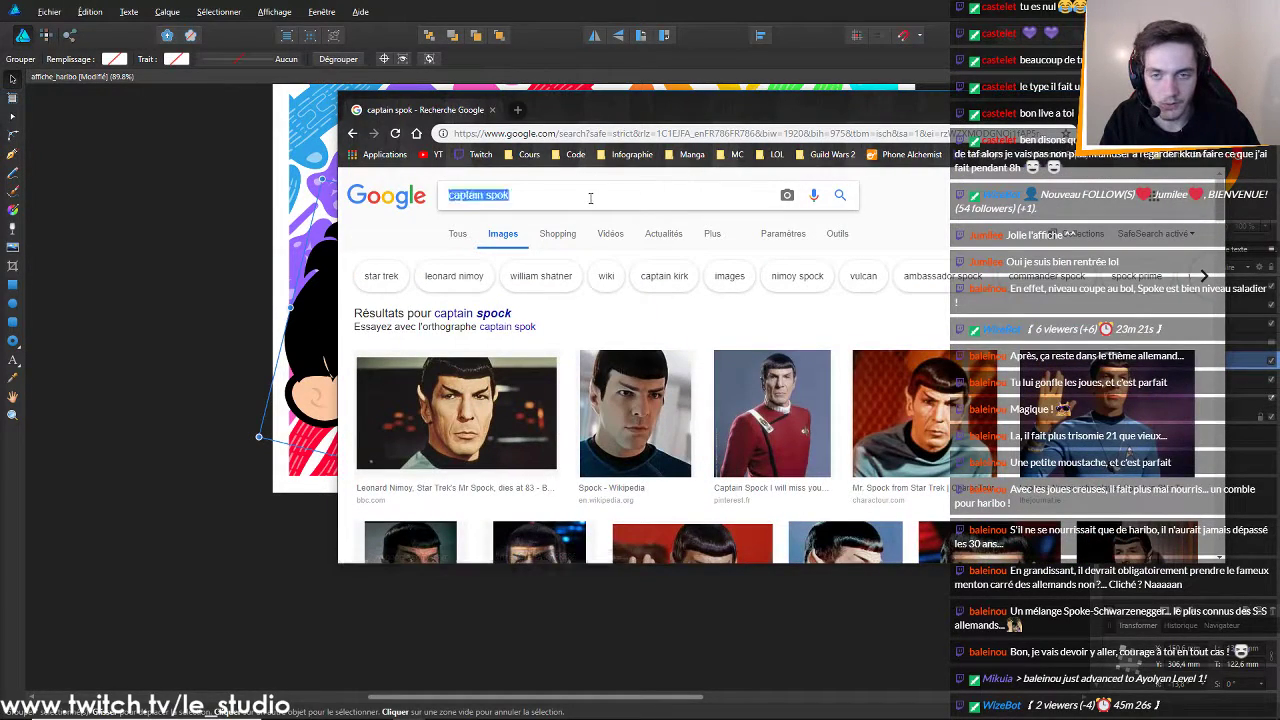
type("e aen")
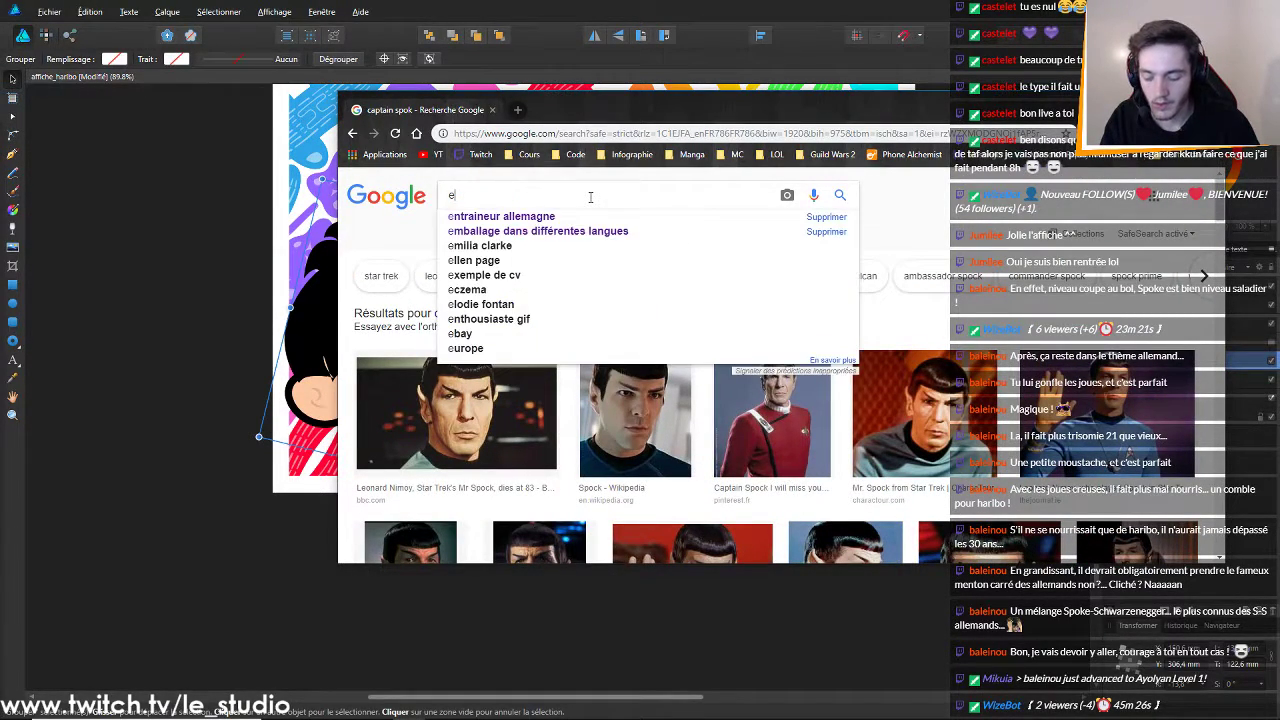
key("BackSpace")
key("BackSpace")
key("BackSpace")
key("BackSpace")
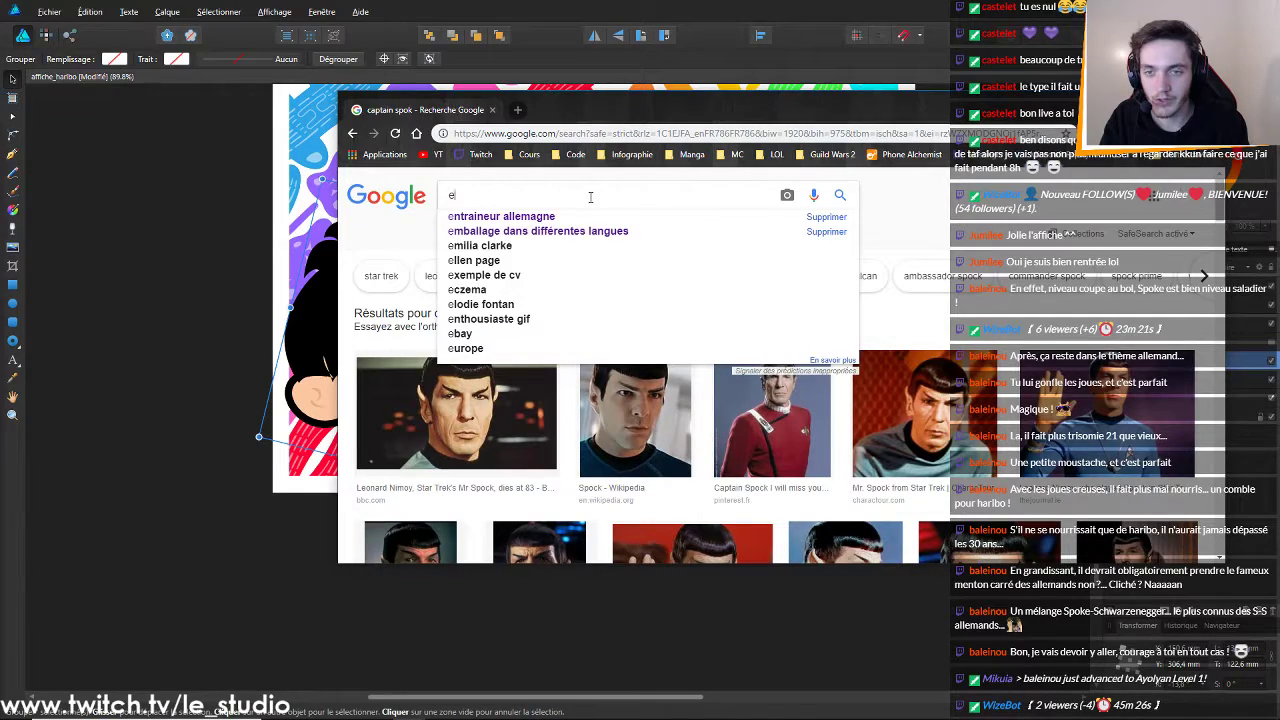
type("aen")
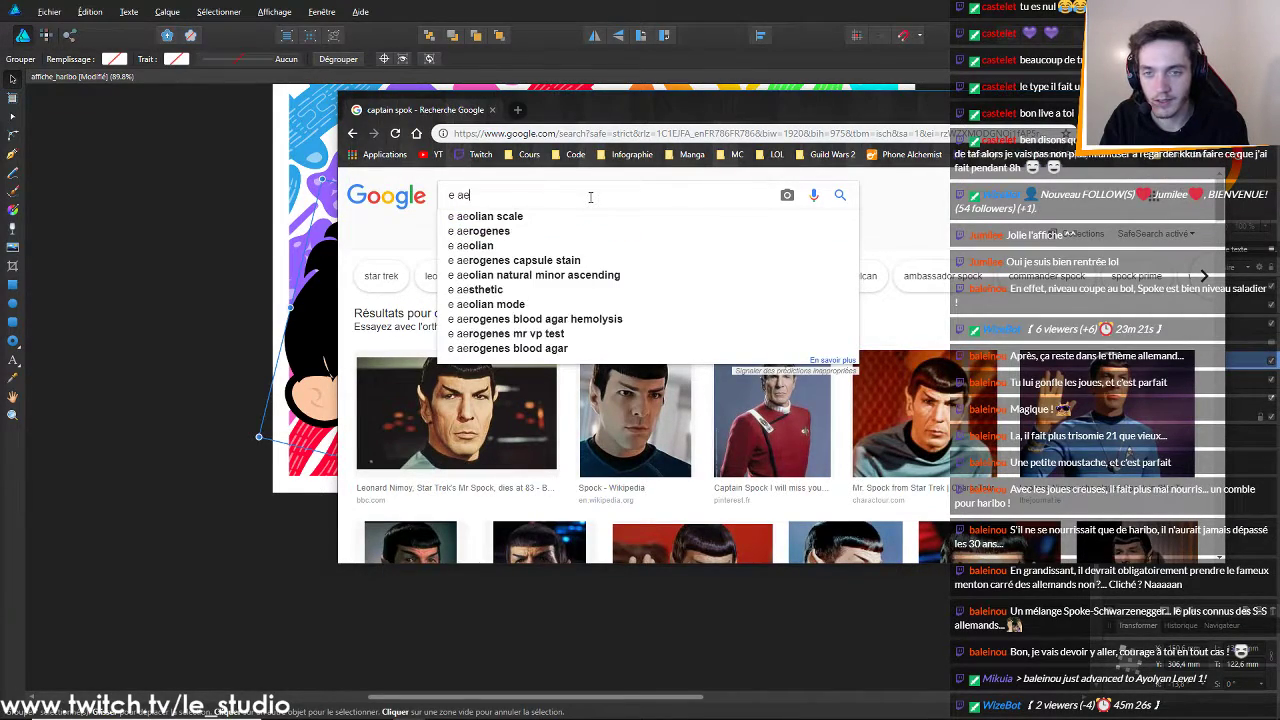
key("BackSpace")
key("BackSpace")
key("BackSpace")
key("ctrl+z")
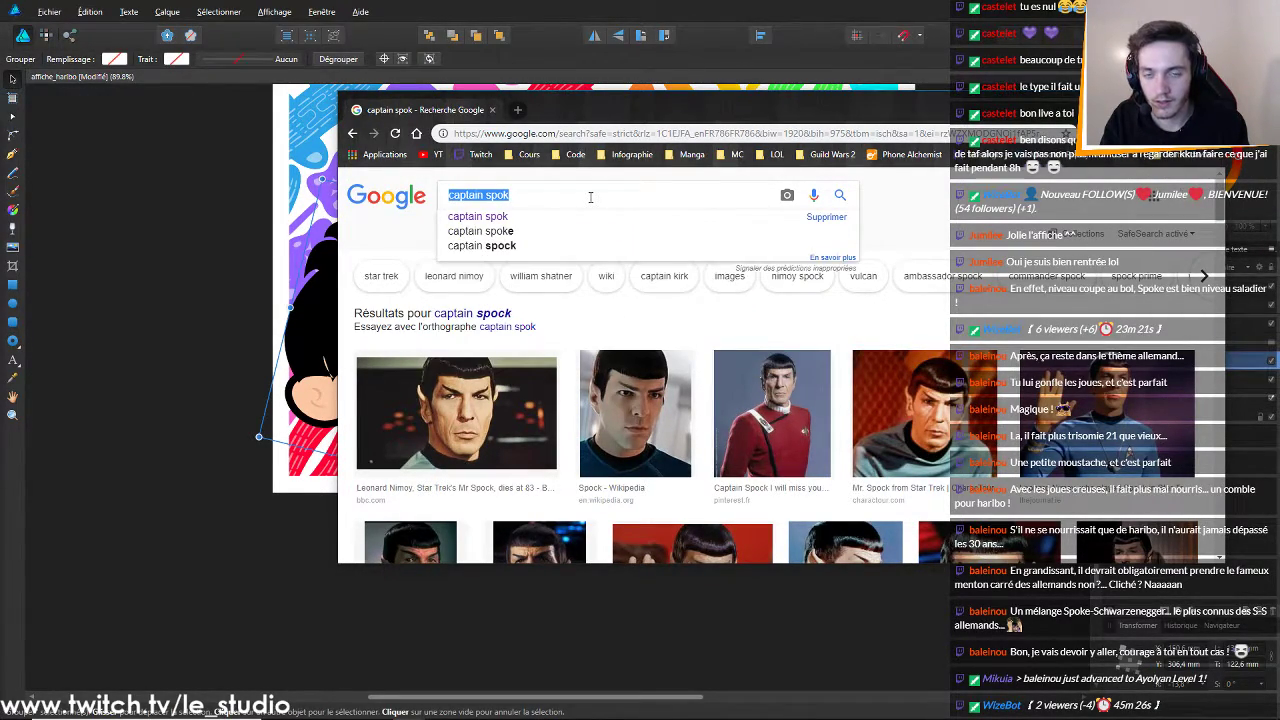
Extend the existing image search to "captain spok child" and run it
left_click(590, 197)
type("child")
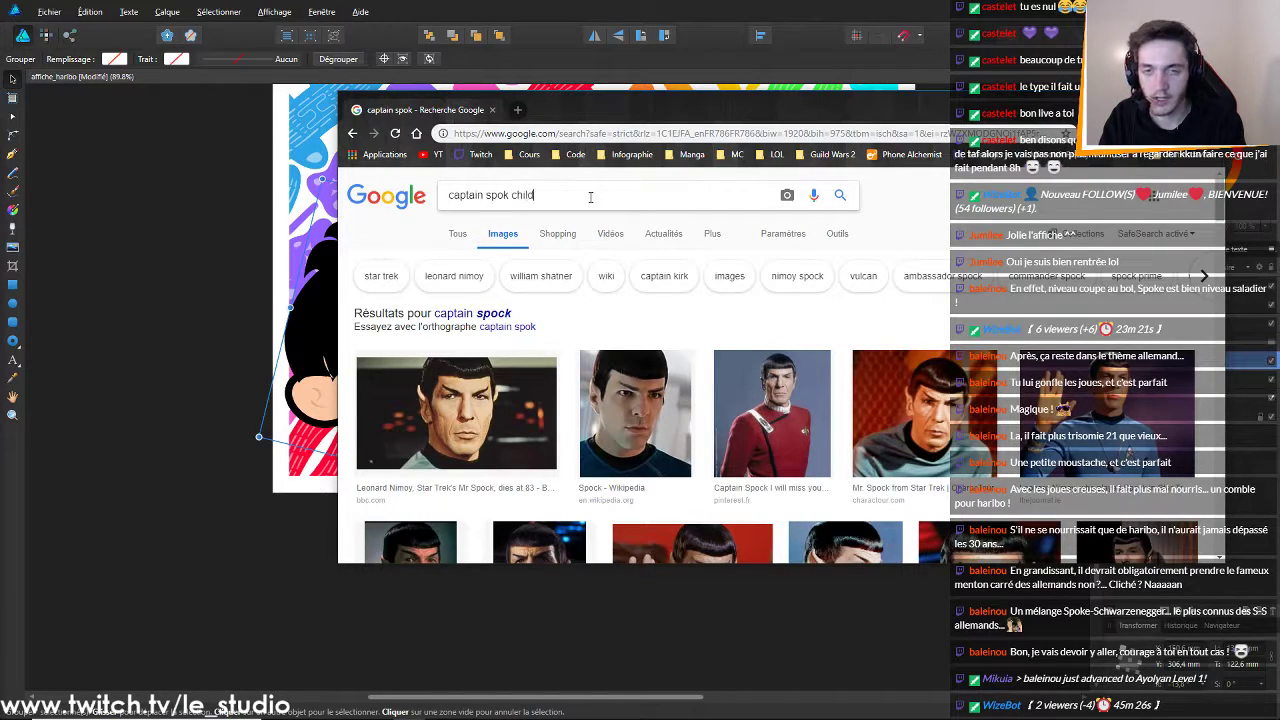
key("Return")
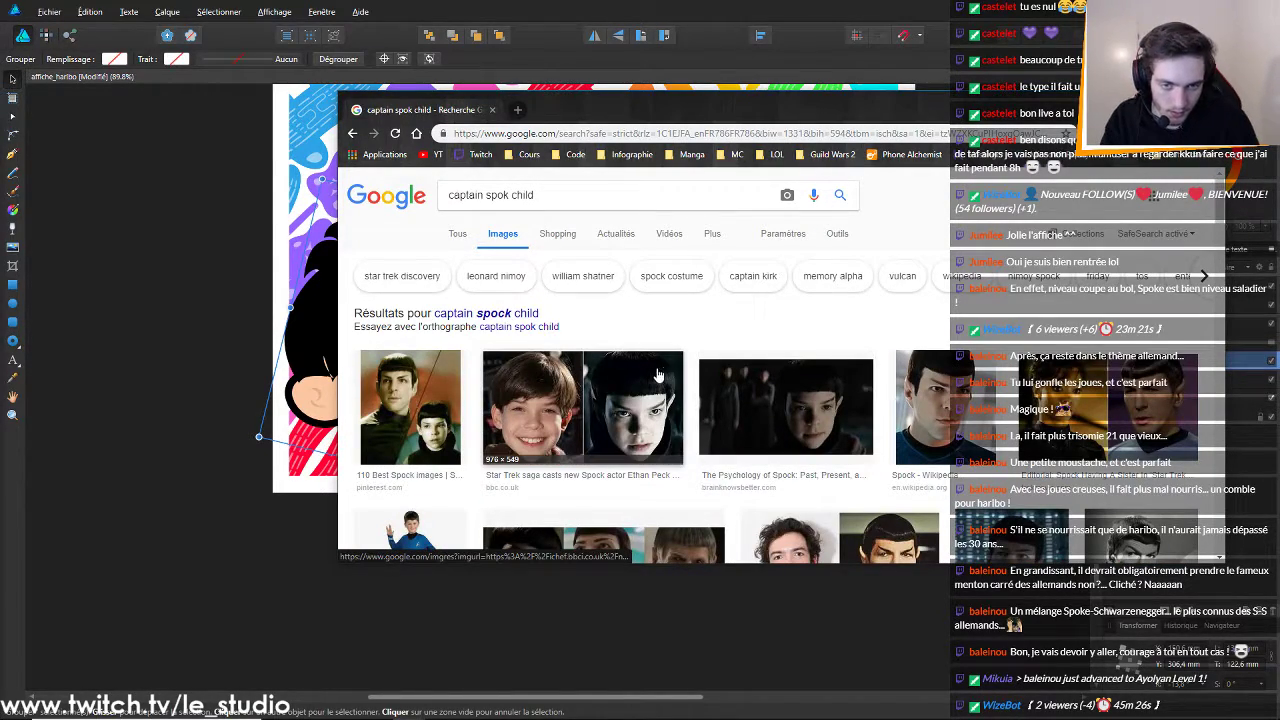
Examine the young and adult Spock image results and their similar images as references for face proportions
left_click_drag(660, 378, 1033, 367)
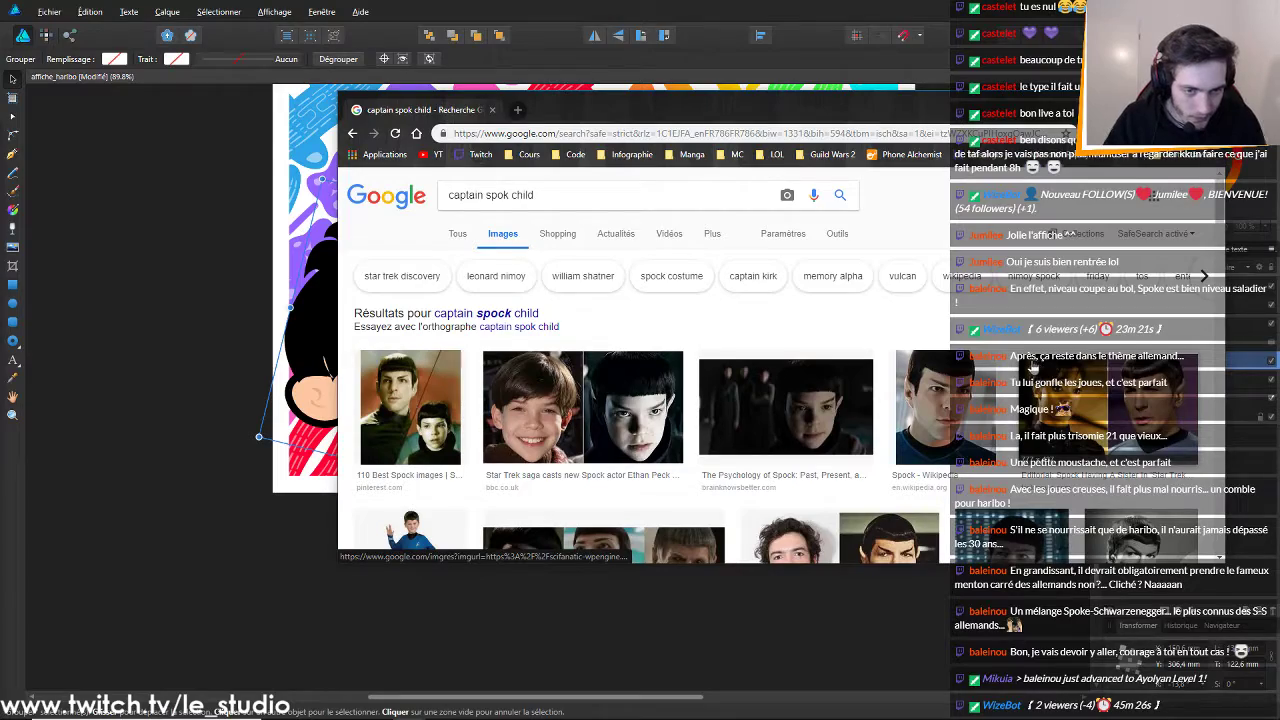
left_click(908, 371)
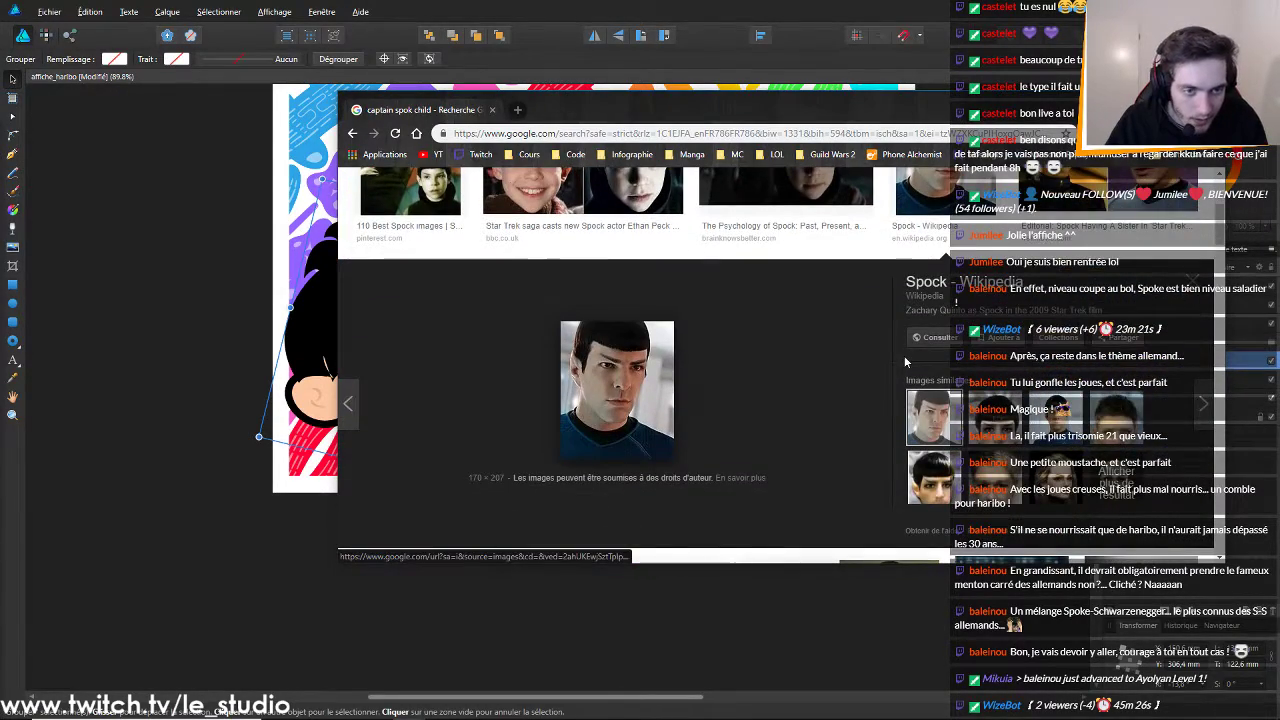
scroll(904, 363, "up", 2)
left_click(803, 335)
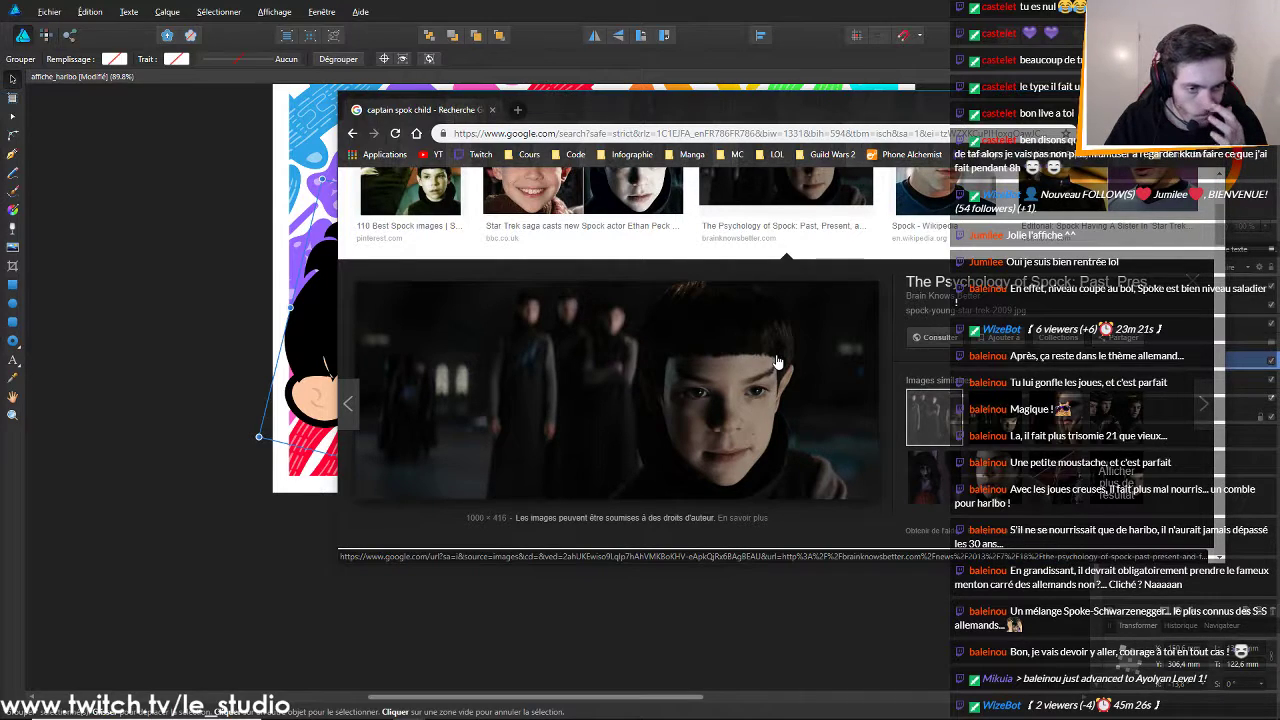
left_click(1096, 414)
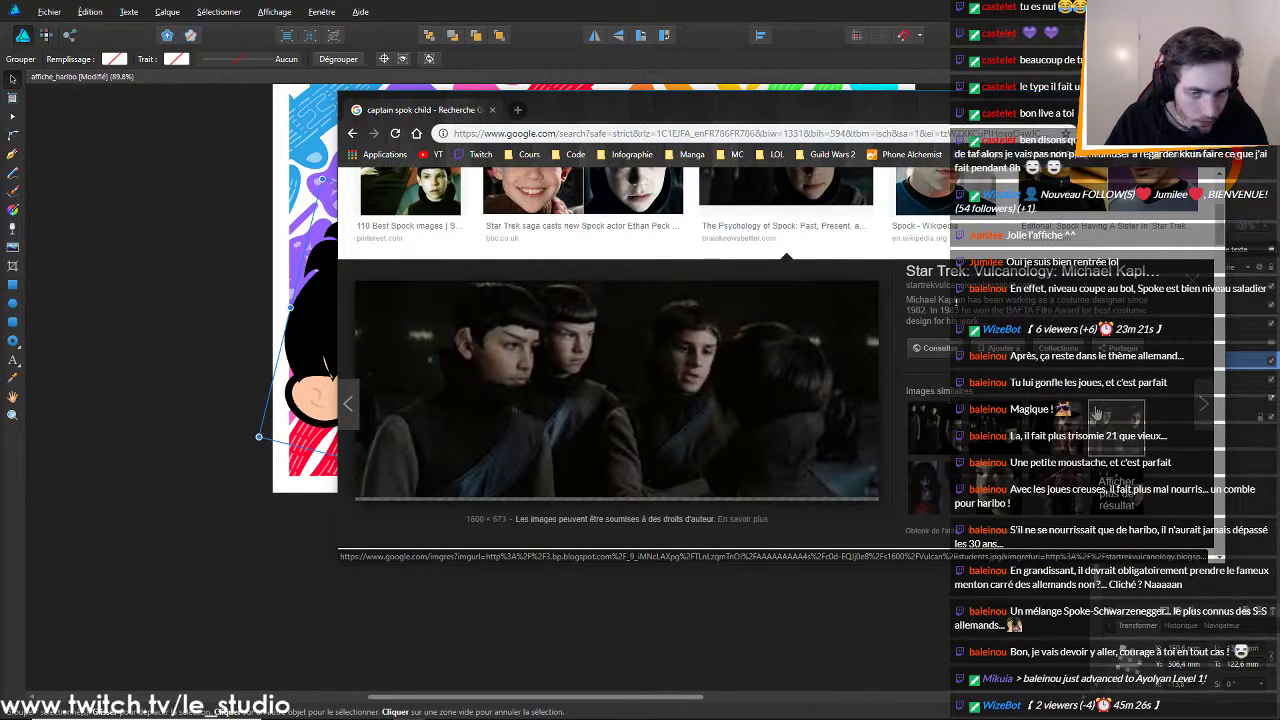
left_click(1090, 444)
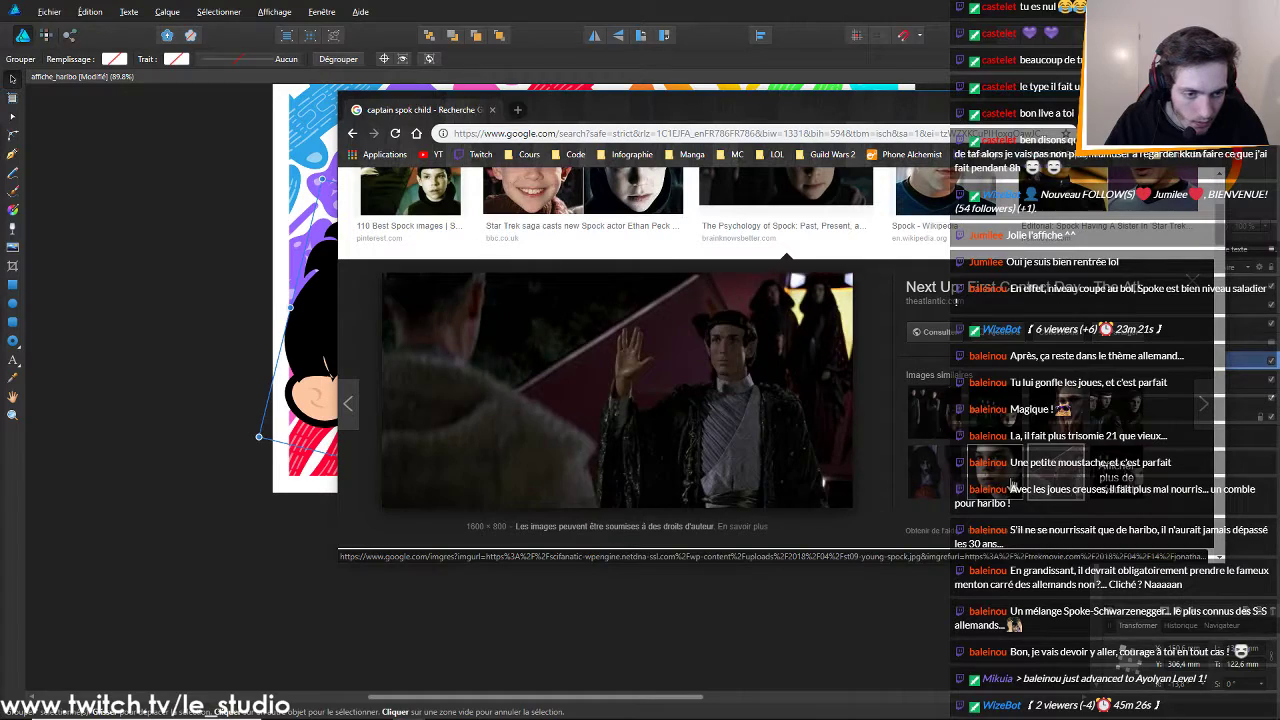
left_click(1052, 477)
left_click(1052, 477)
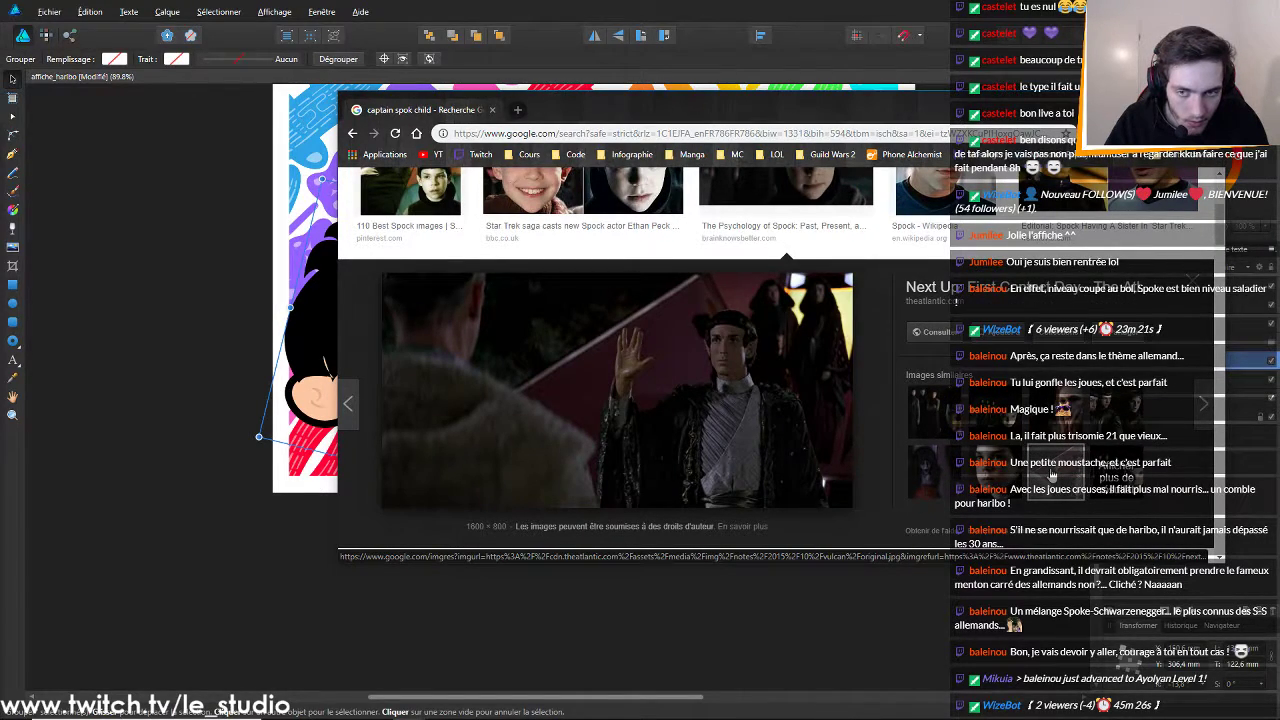
left_click(1040, 476)
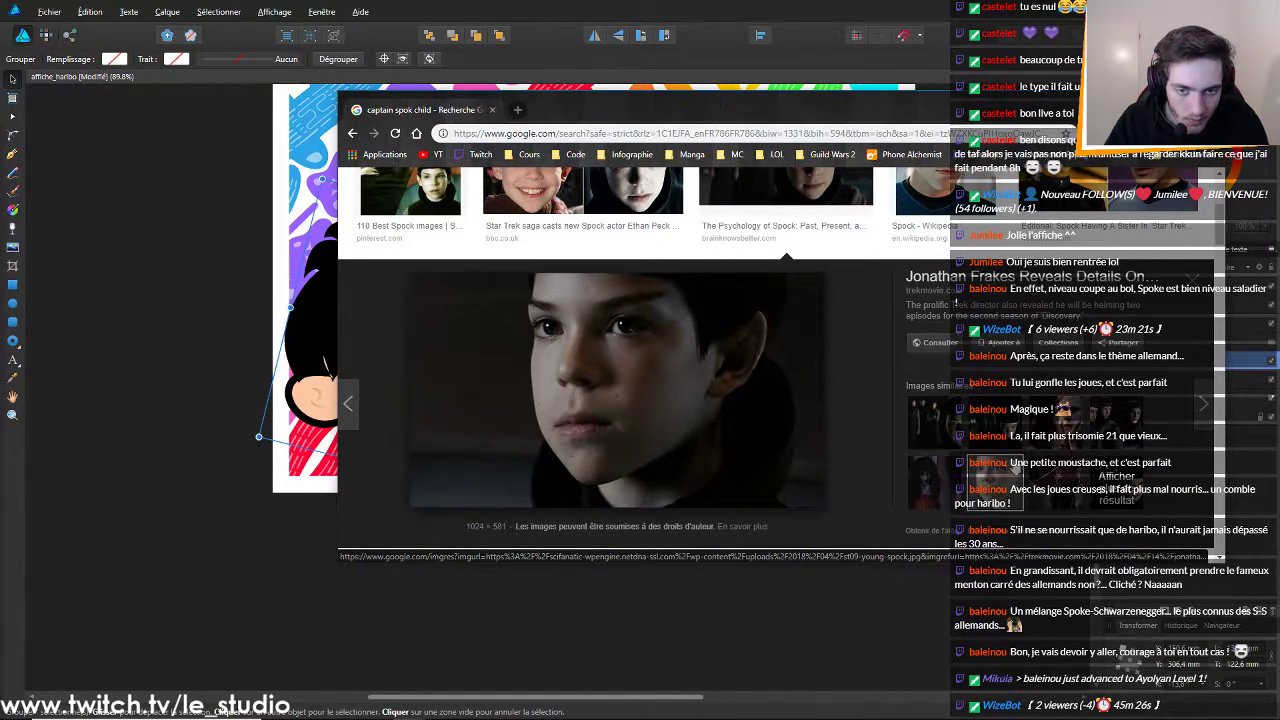
left_click(993, 423)
scroll(812, 344, "up", 2)
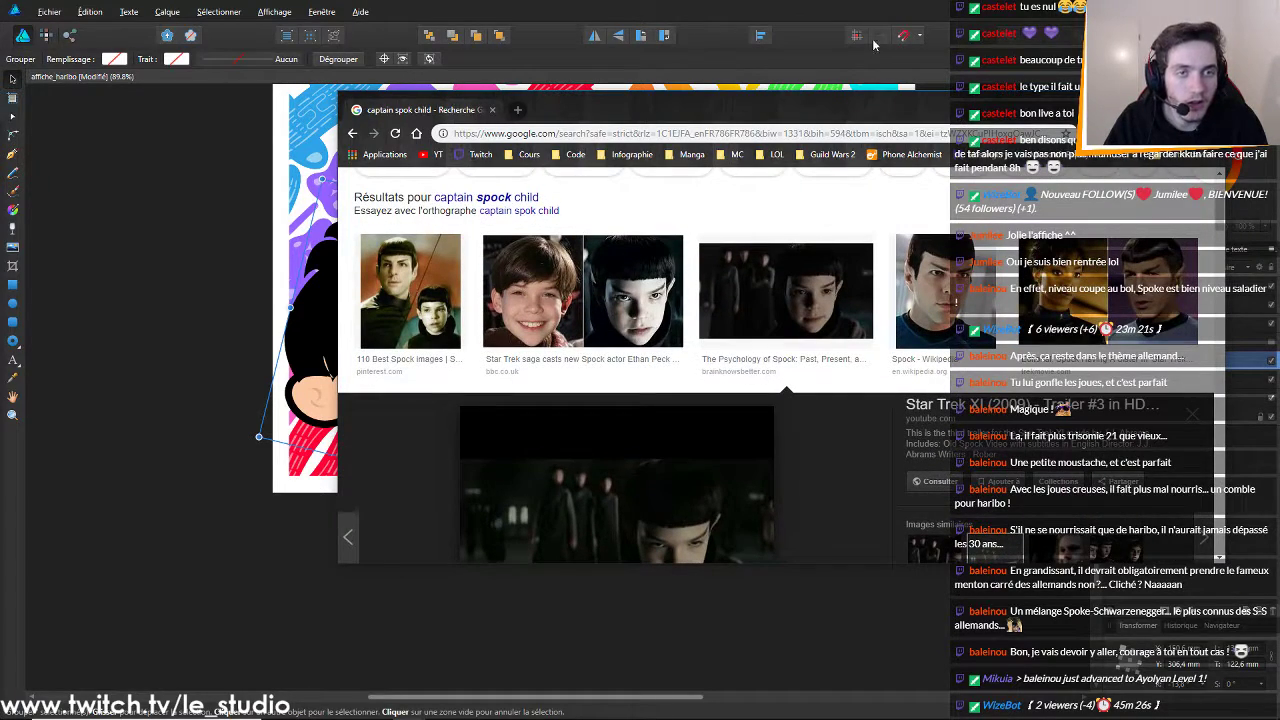
Switch back to the Haribo poster in Affinity Designer and examine the two heads' relative sizes up close and at full-poster scale
left_click(877, 52)
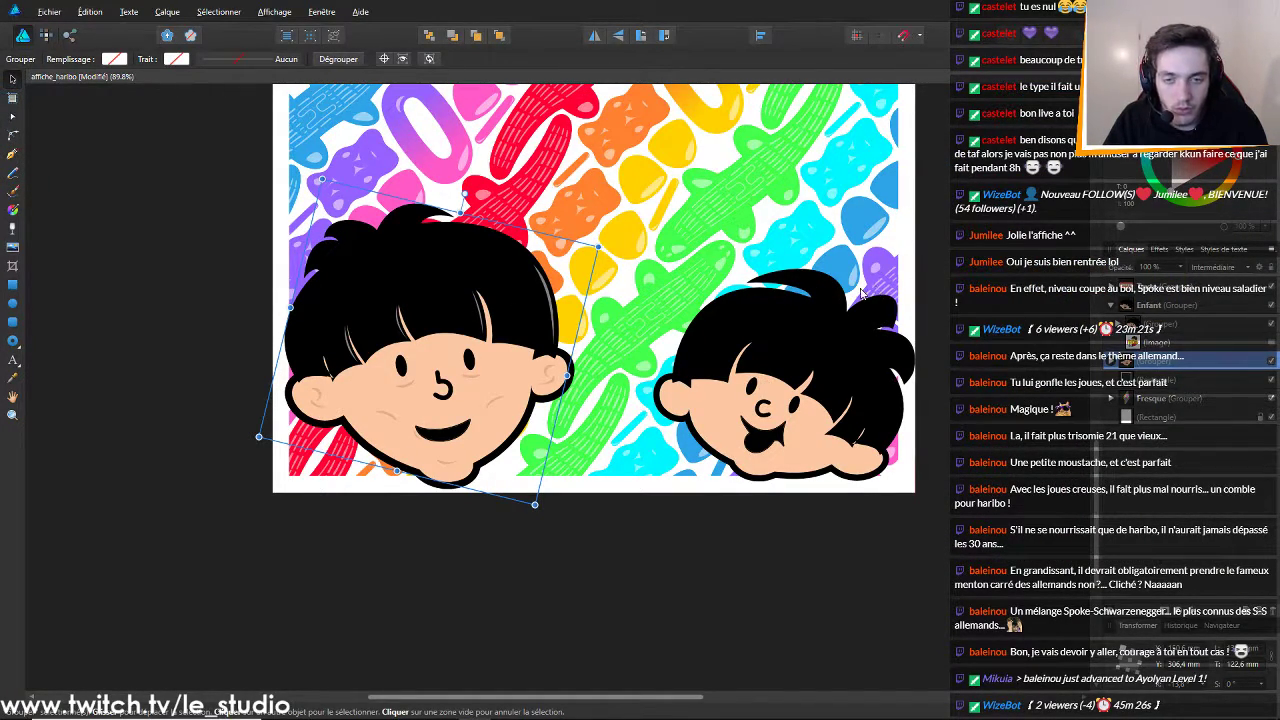
scroll(680, 315, "down", 3)
scroll(677, 318, "up", 2)
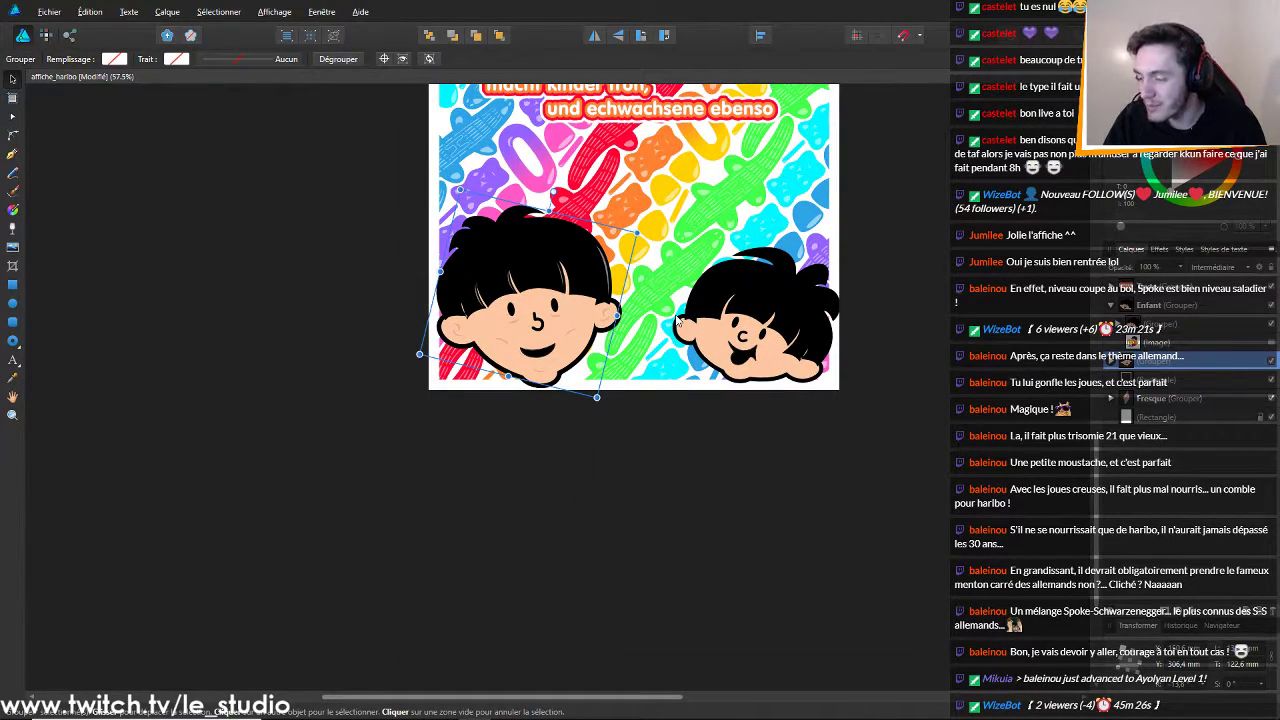
scroll(677, 318, "down", 2)
scroll(777, 284, "down", 1)
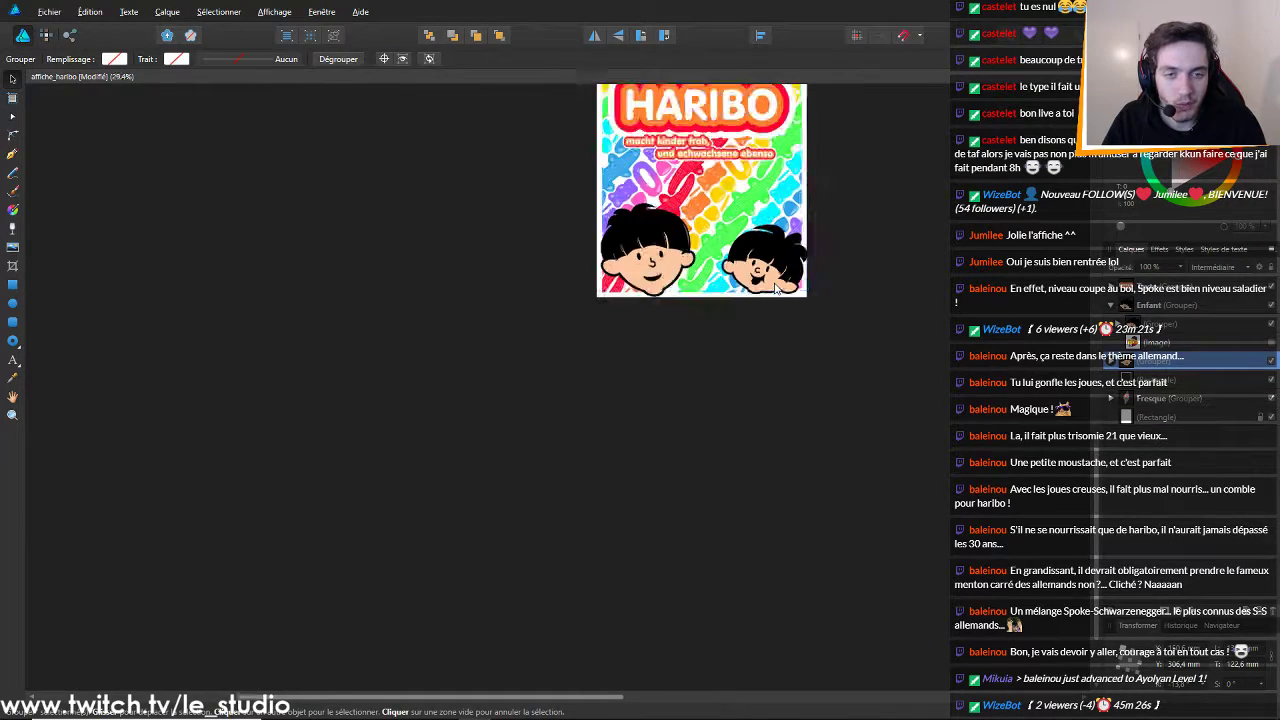
scroll(777, 284, "up", 3)
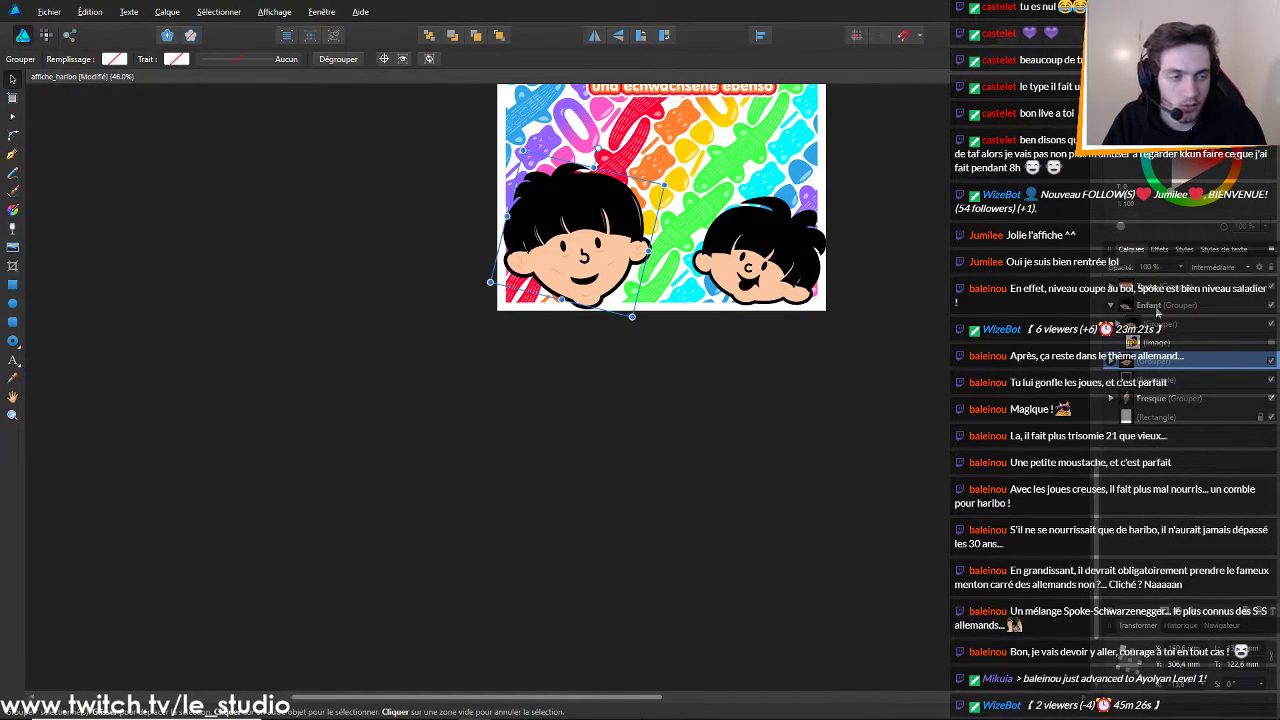
scroll(557, 226, "down", 3)
scroll(560, 218, "up", 1)
scroll(561, 213, "down", 1)
scroll(717, 335, "up", 2)
scroll(591, 402, "down", 2)
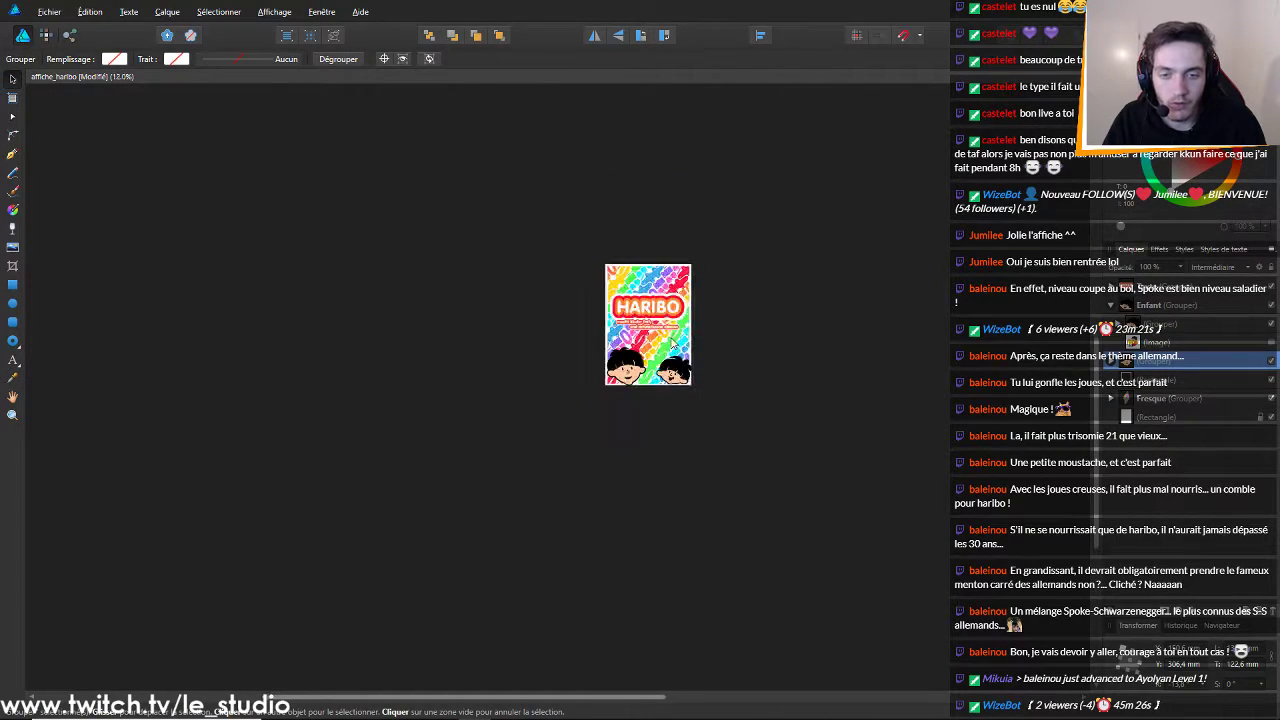
scroll(593, 404, "up", 3)
scroll(620, 418, "up", 4)
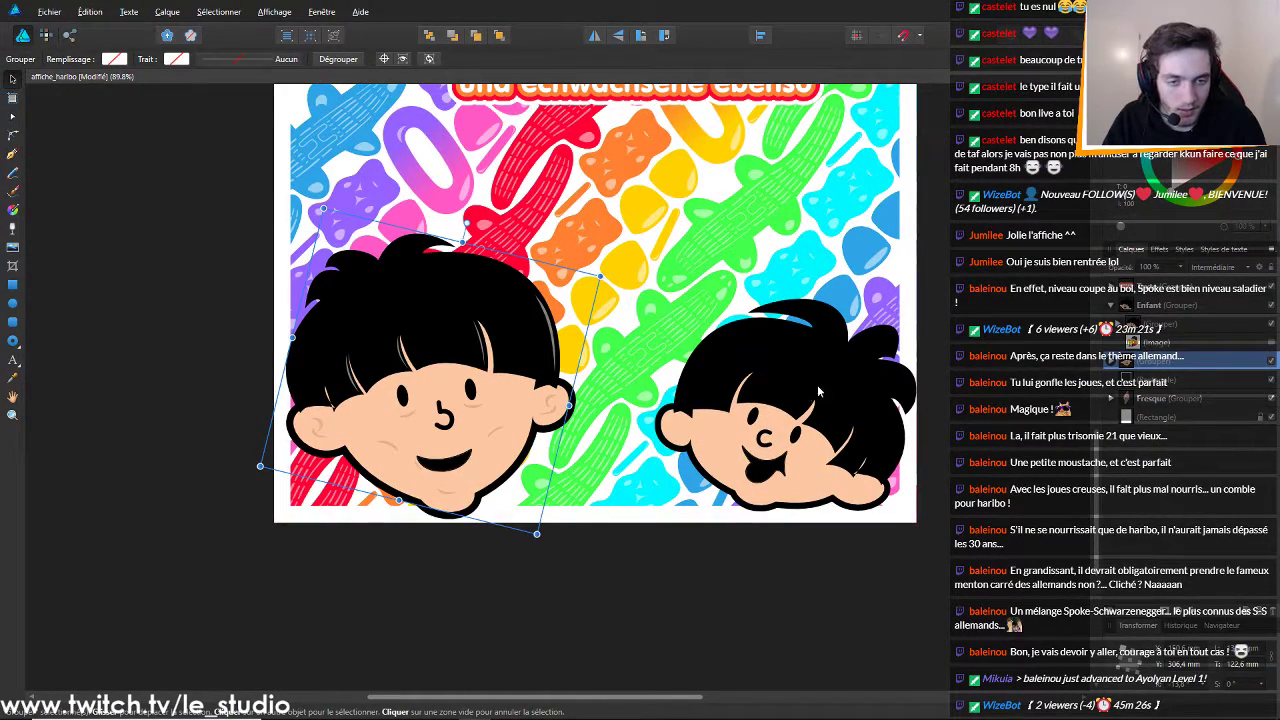
Select both head groups and scale them down together proportionally, bringing the left head to about 106.5 mm high
left_click(1112, 304)
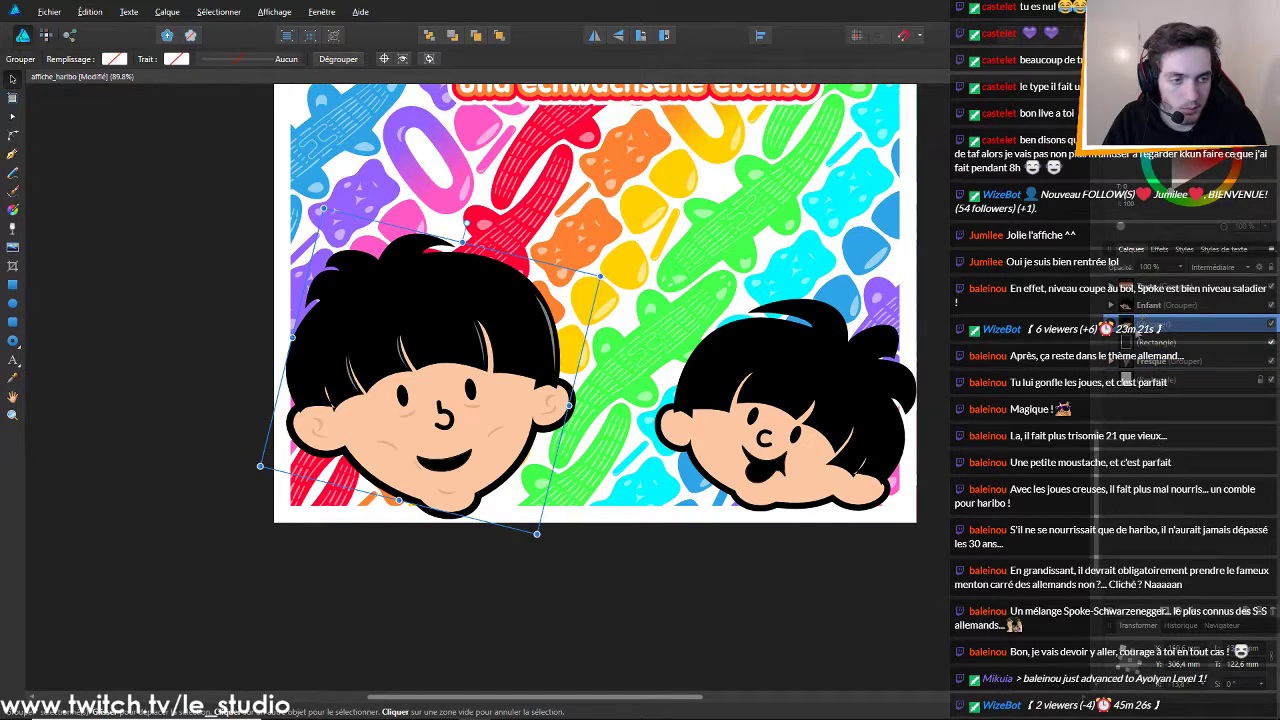
left_click(1141, 304)
left_click(1128, 324, "shift")
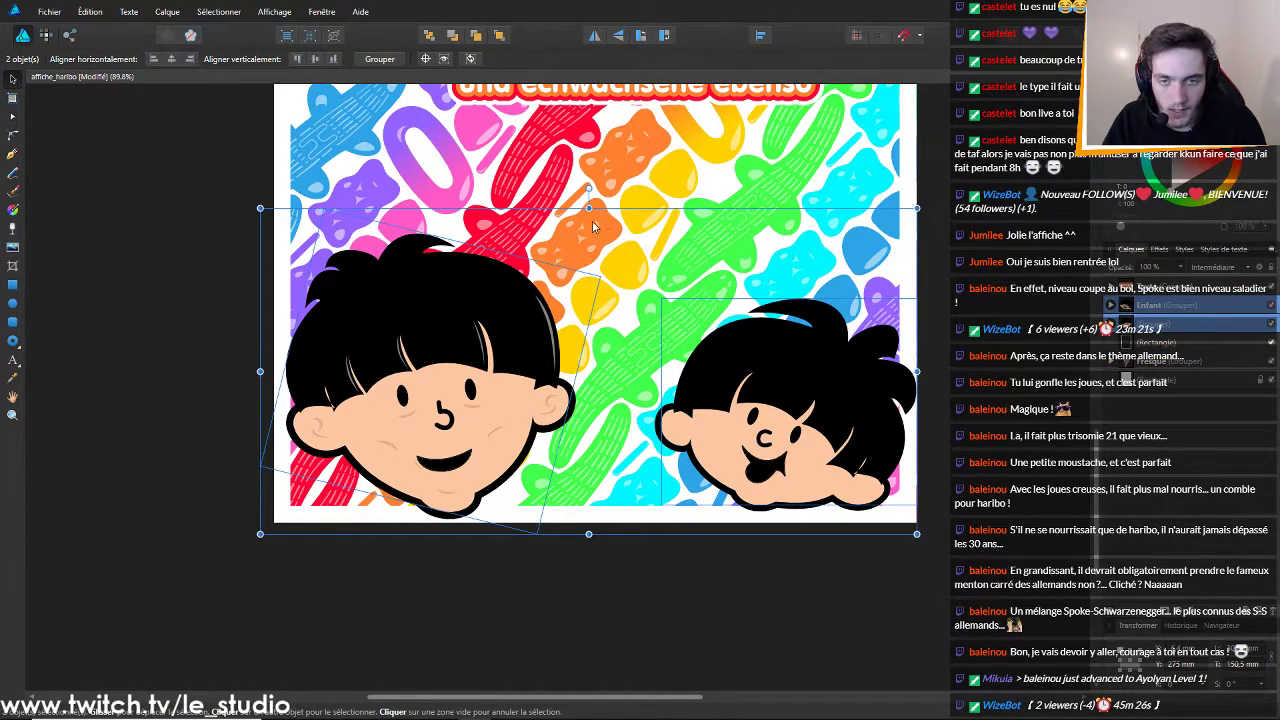
left_click_drag(589, 209, 588, 251)
Move the left head towards the poster's left edge, nudge it slightly up, and shift the child's head towards the right edge
left_click(1137, 327)
left_click(1143, 310)
left_click(497, 359)
left_click_drag(475, 381, 433, 381)
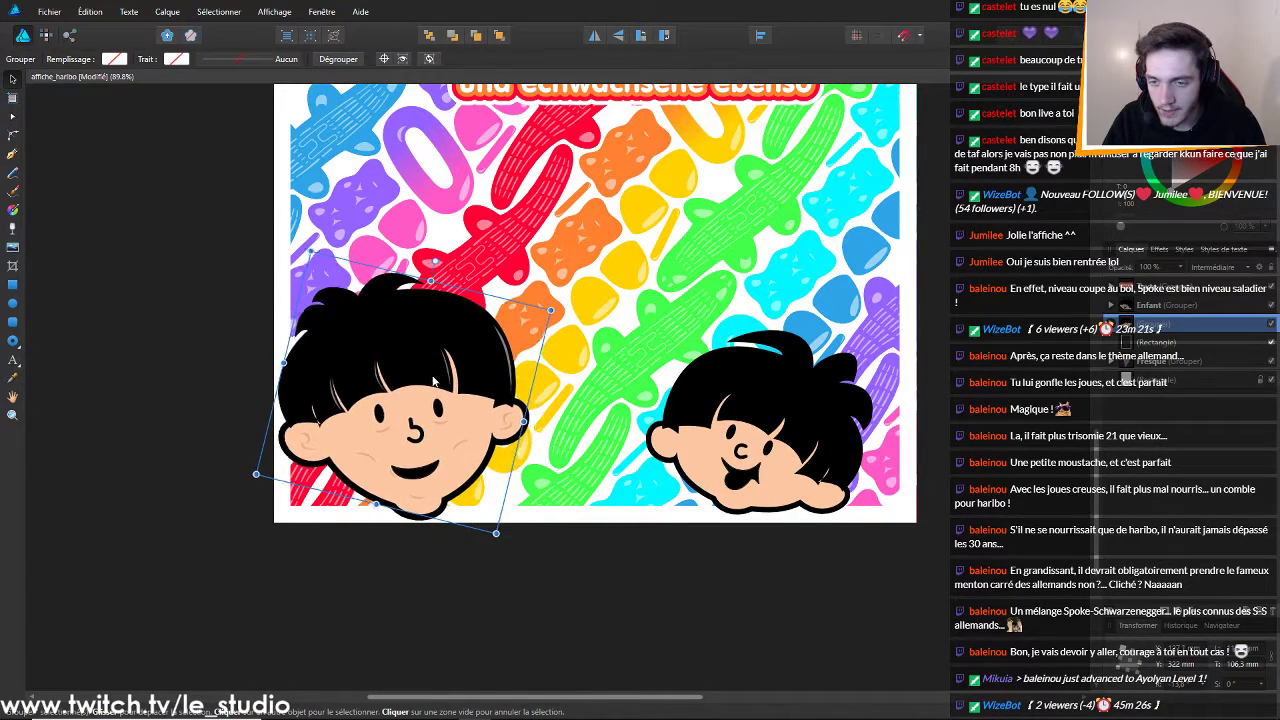
key("Up")
left_click_drag(790, 424, 829, 424)
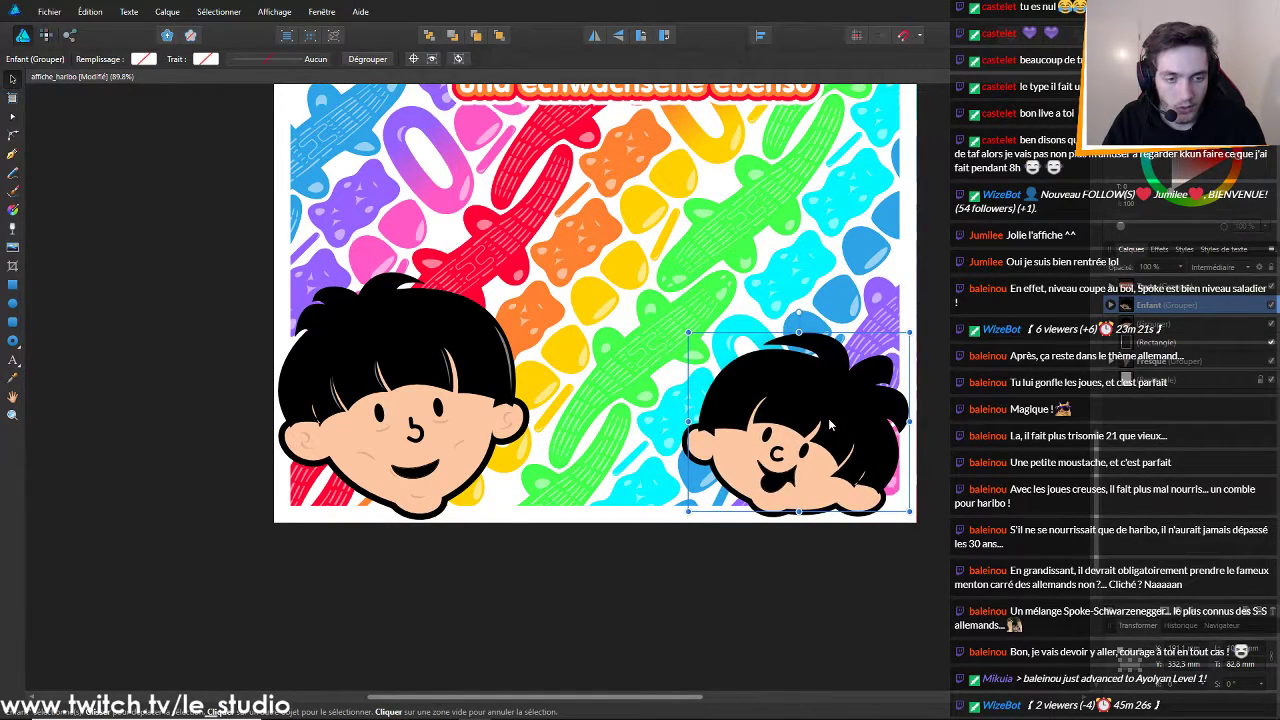
Examine the whole poster's composition and how the two heads sit below the logo and slogan
left_click(994, 362)
scroll(930, 350, "down", 8)
scroll(958, 322, "up", 5)
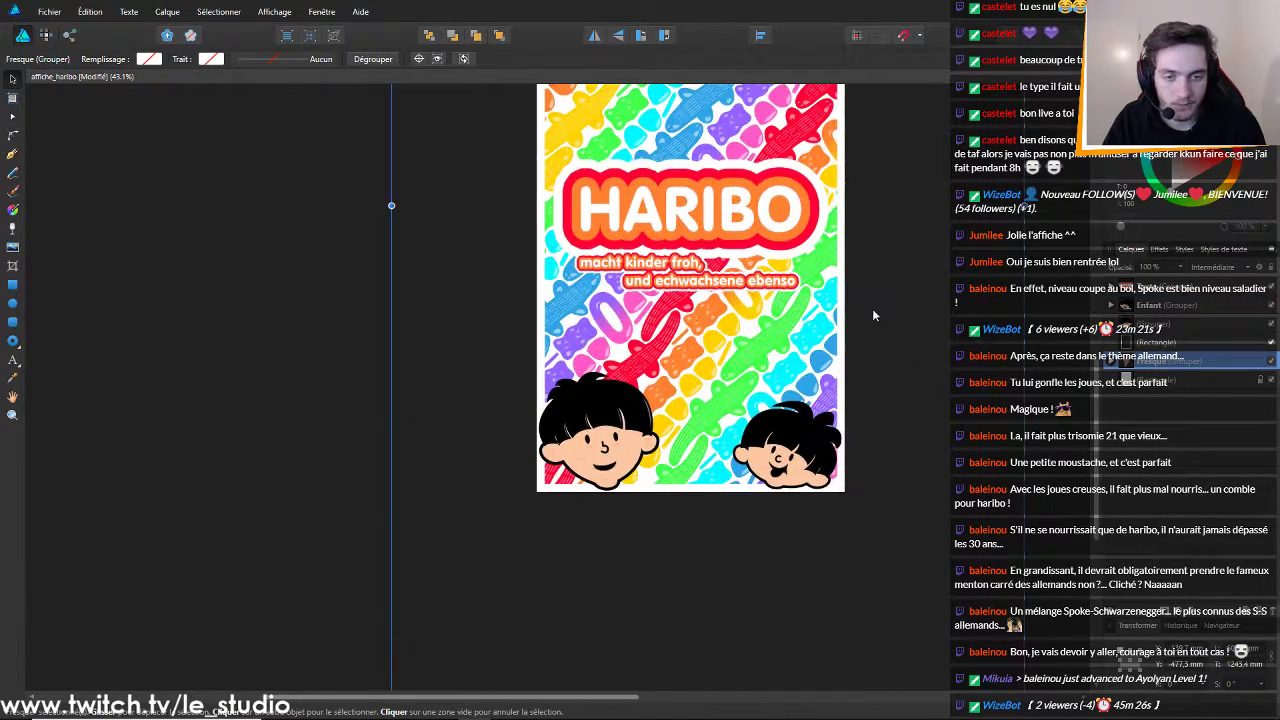
scroll(872, 315, "up", 3)
scroll(813, 313, "down", 3)
left_click_drag(813, 313, 836, 350)
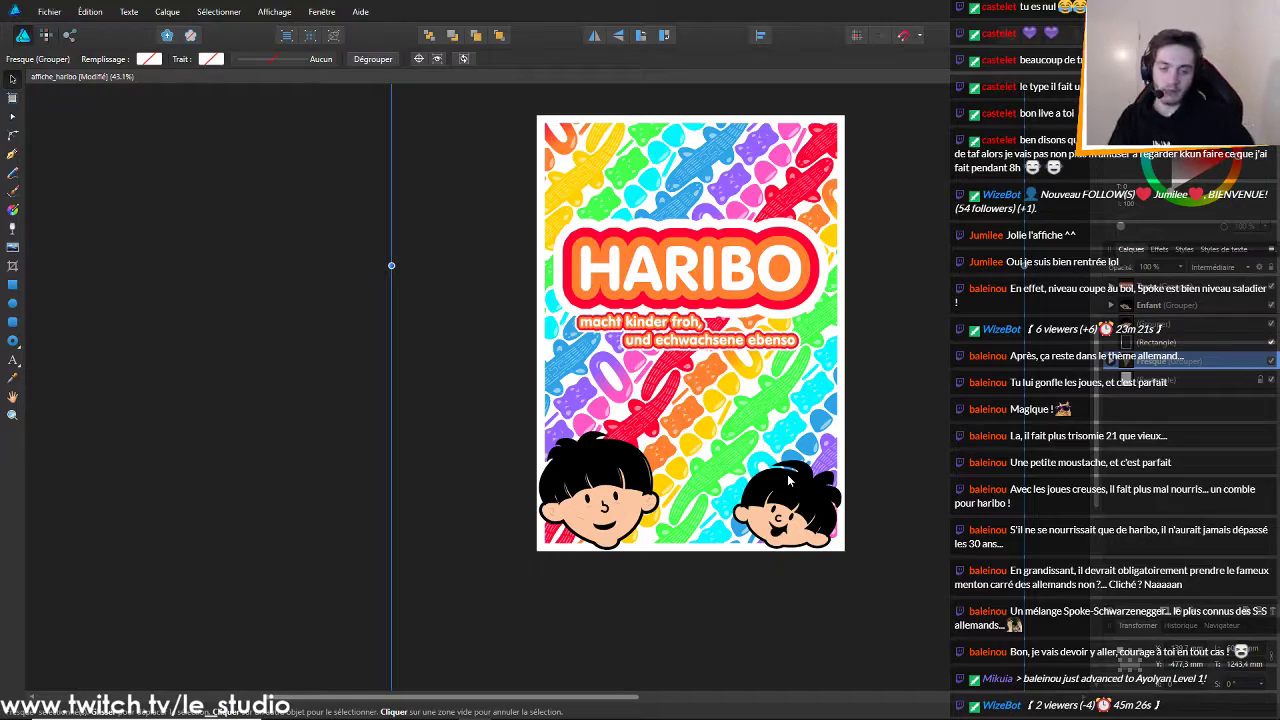
scroll(795, 418, "up", 3)
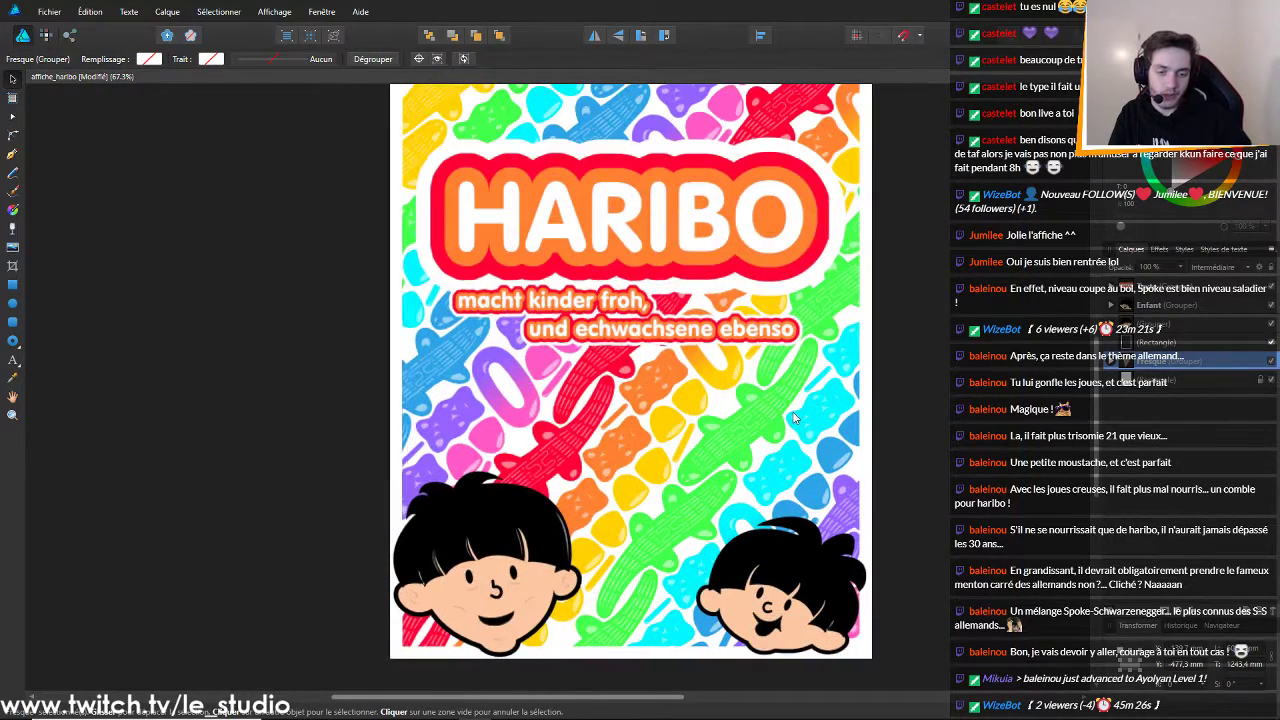
scroll(795, 418, "down", 3)
scroll(803, 458, "up", 1)
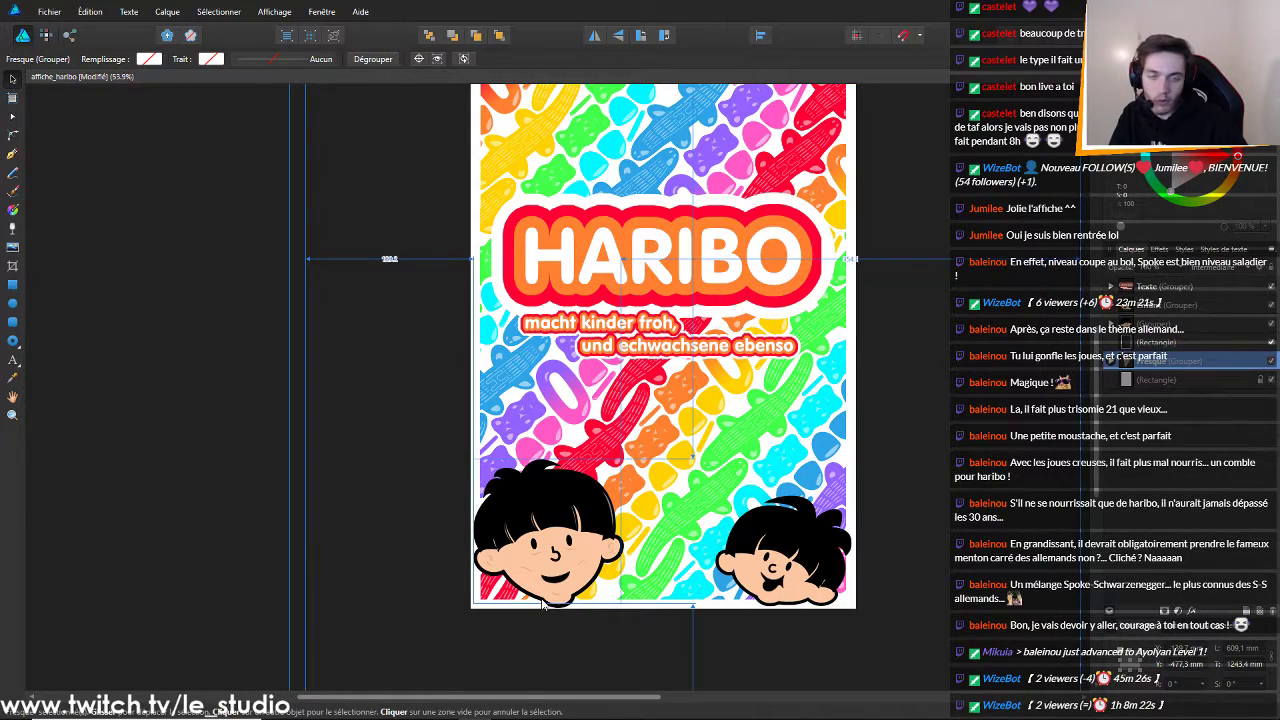
scroll(686, 537, "up", 3)
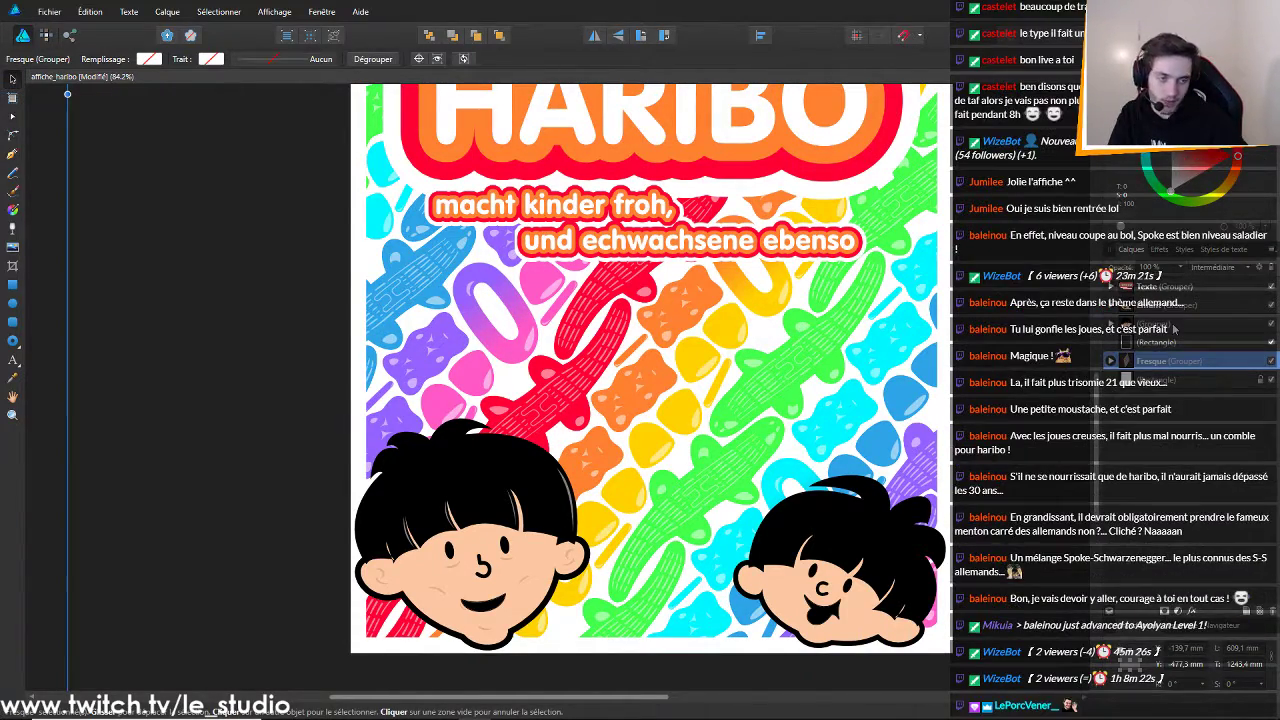
Look through the left head group's layers and select the small skin-toned curve beneath one of its eyes
left_click(1111, 360)
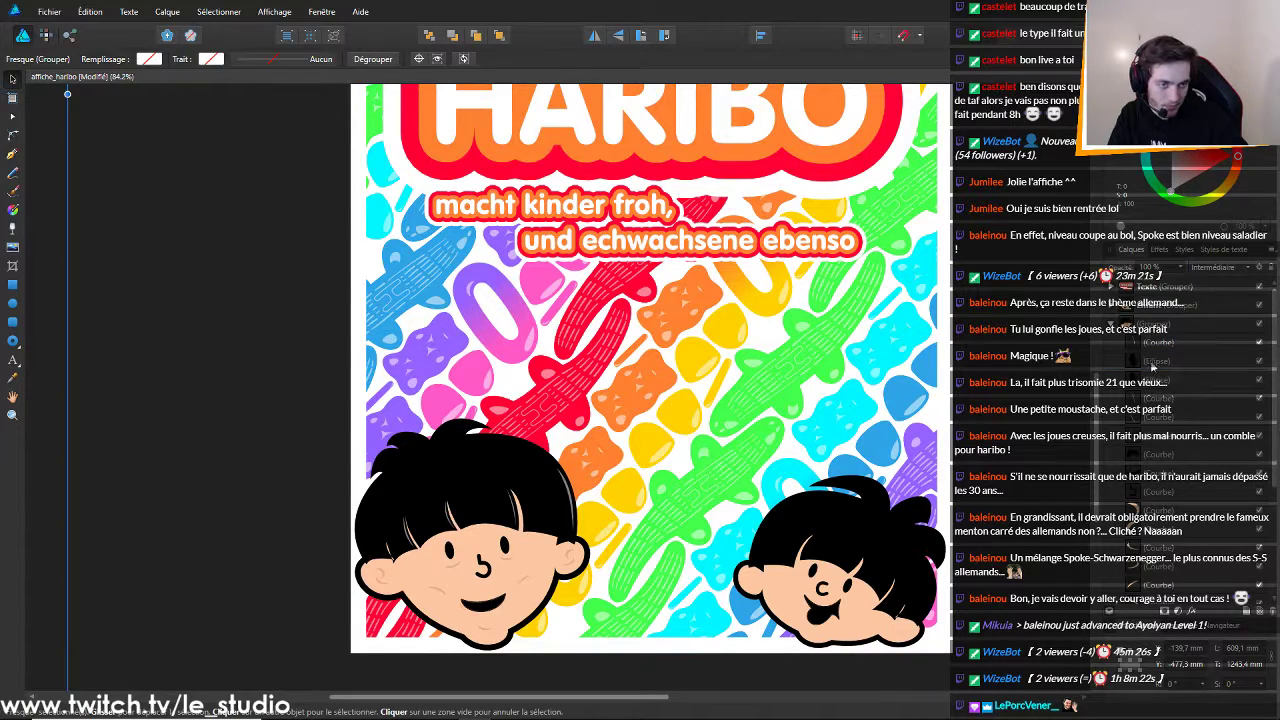
right_click(1118, 323)
left_click(1111, 324)
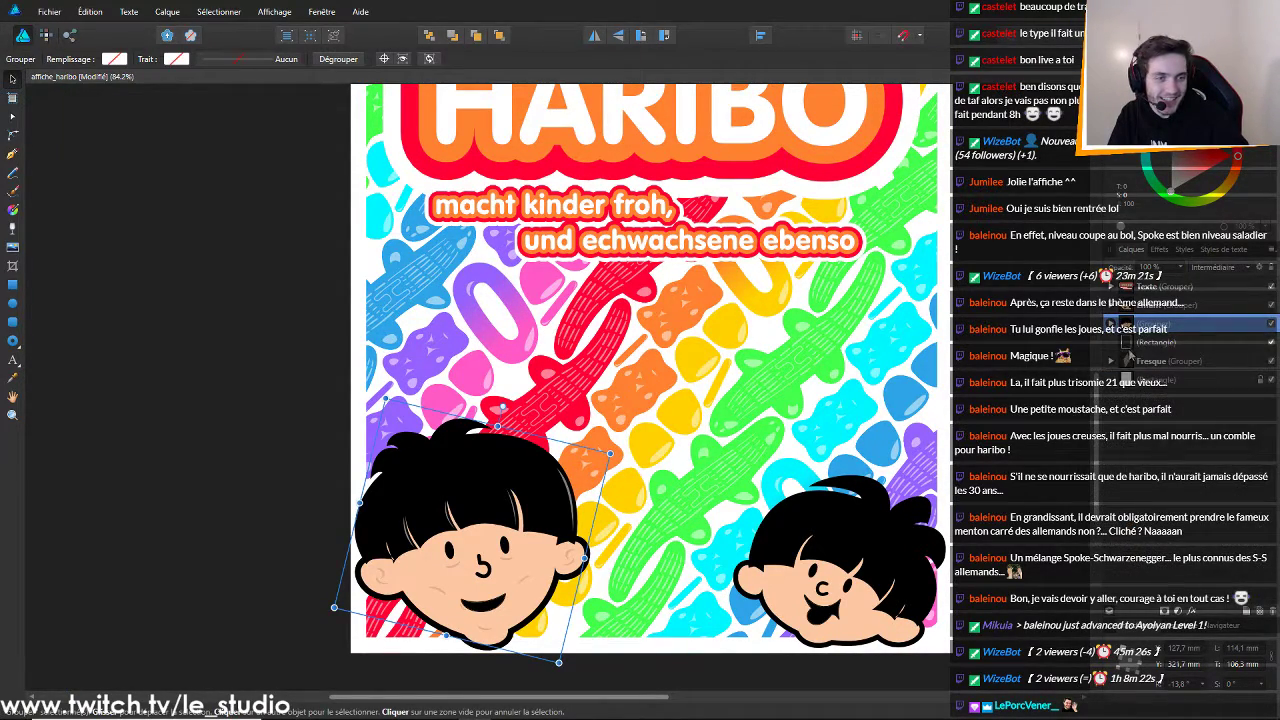
left_click(1111, 324)
scroll(1184, 378, "down", 3)
scroll(1169, 417, "up", 2)
scroll(1168, 418, "down", 3)
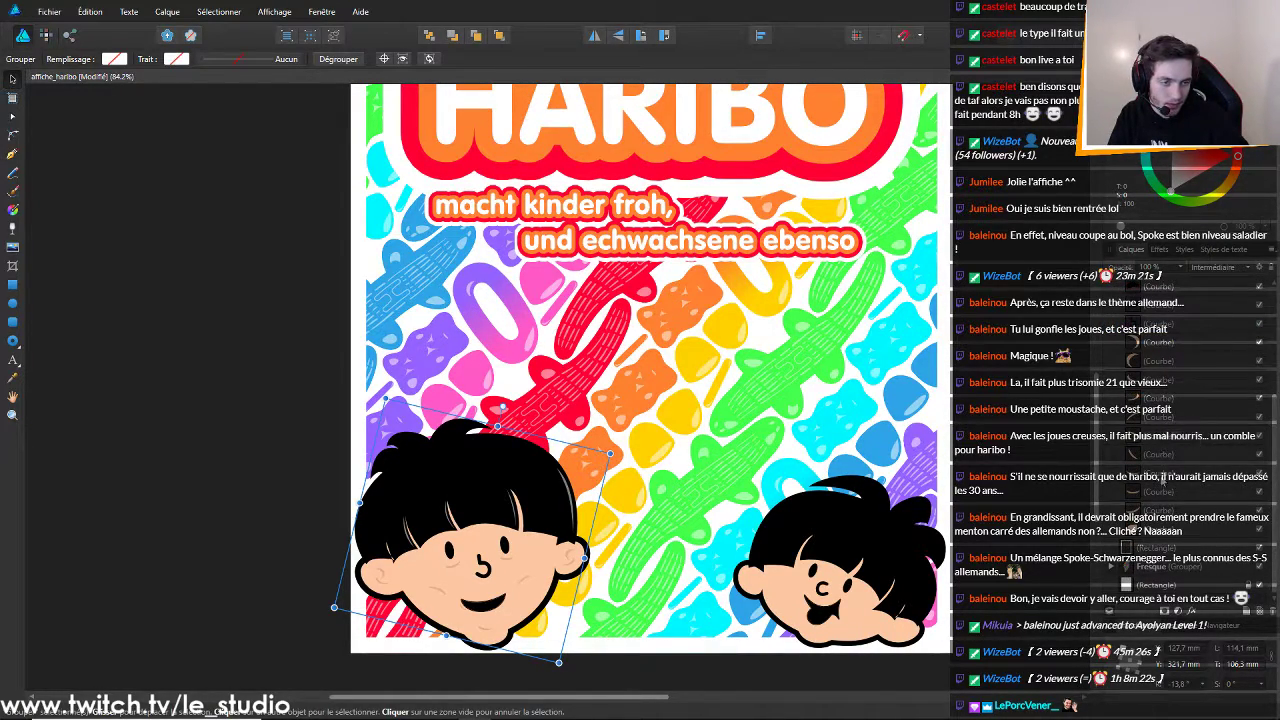
left_click(1153, 517)
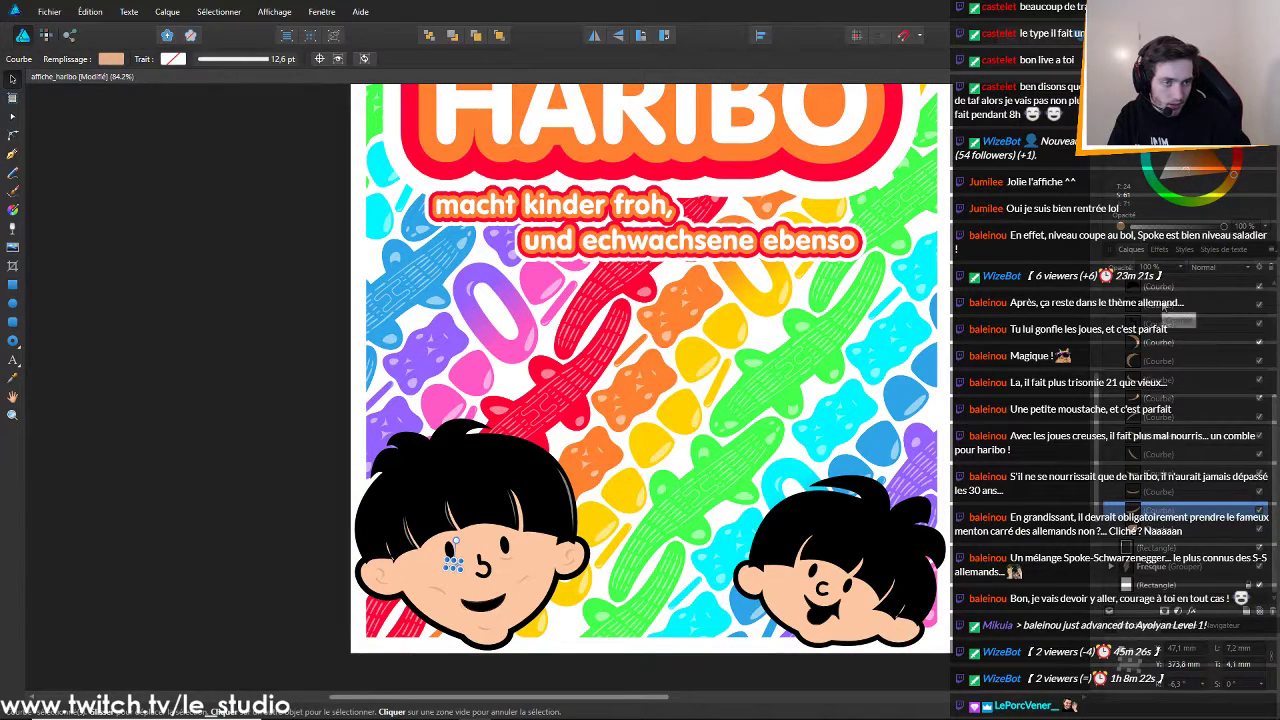
Examine the left head's remaining layers and compare both heads at full-poster scale and close up
scroll(1162, 307, "up", 5)
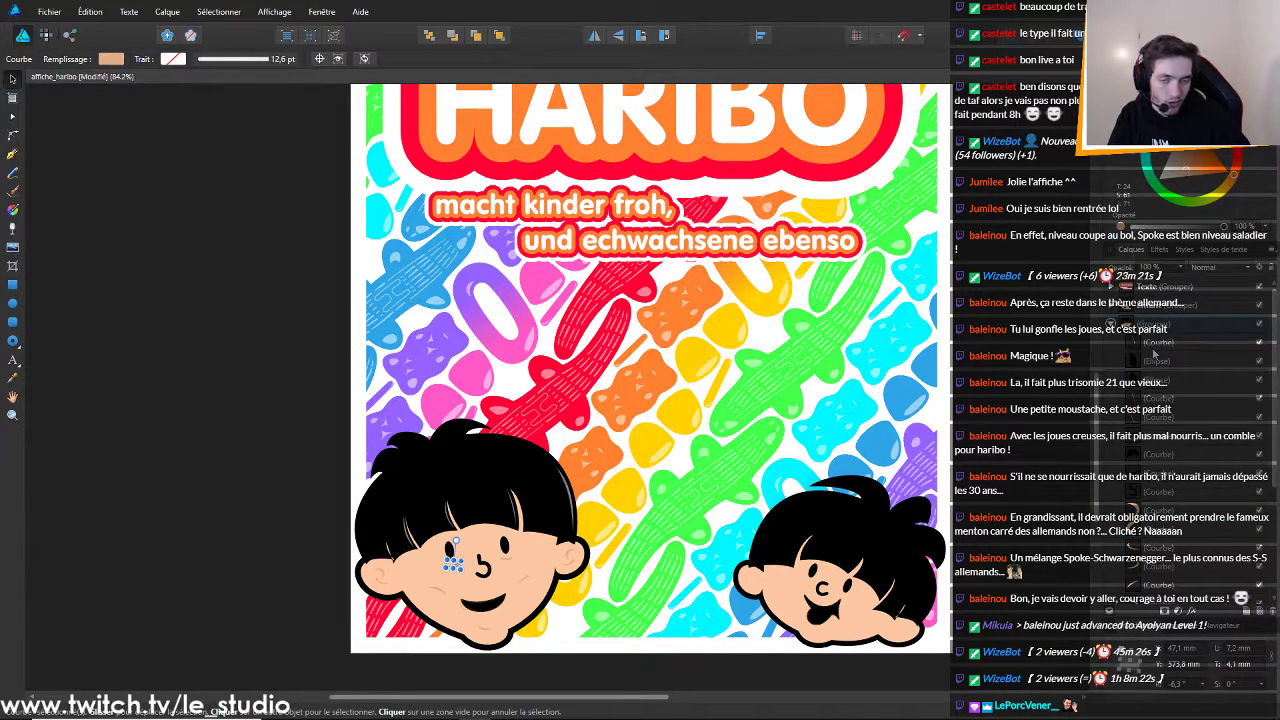
scroll(1055, 388, "down", 1)
scroll(957, 300, "down", 5)
scroll(957, 292, "up", 3)
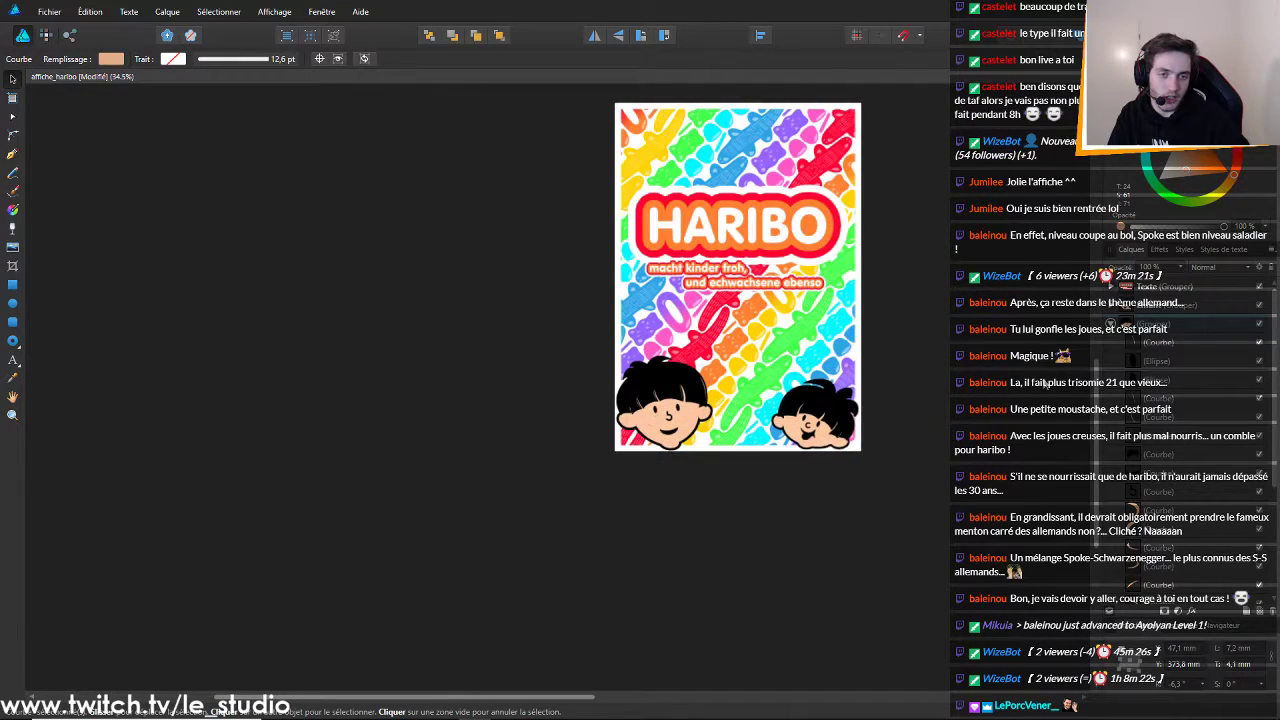
scroll(957, 293, "up", 3)
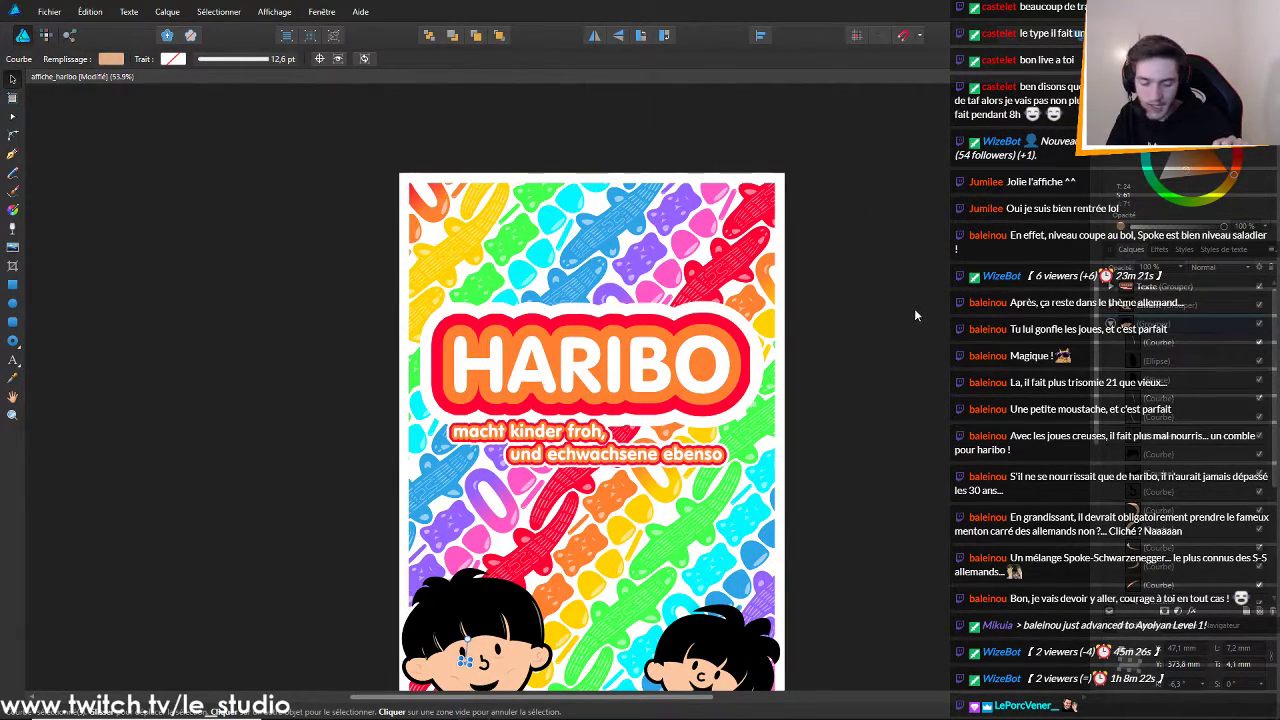
key("super")
key("super")
scroll(836, 250, "down", 3)
scroll(799, 251, "down", 3)
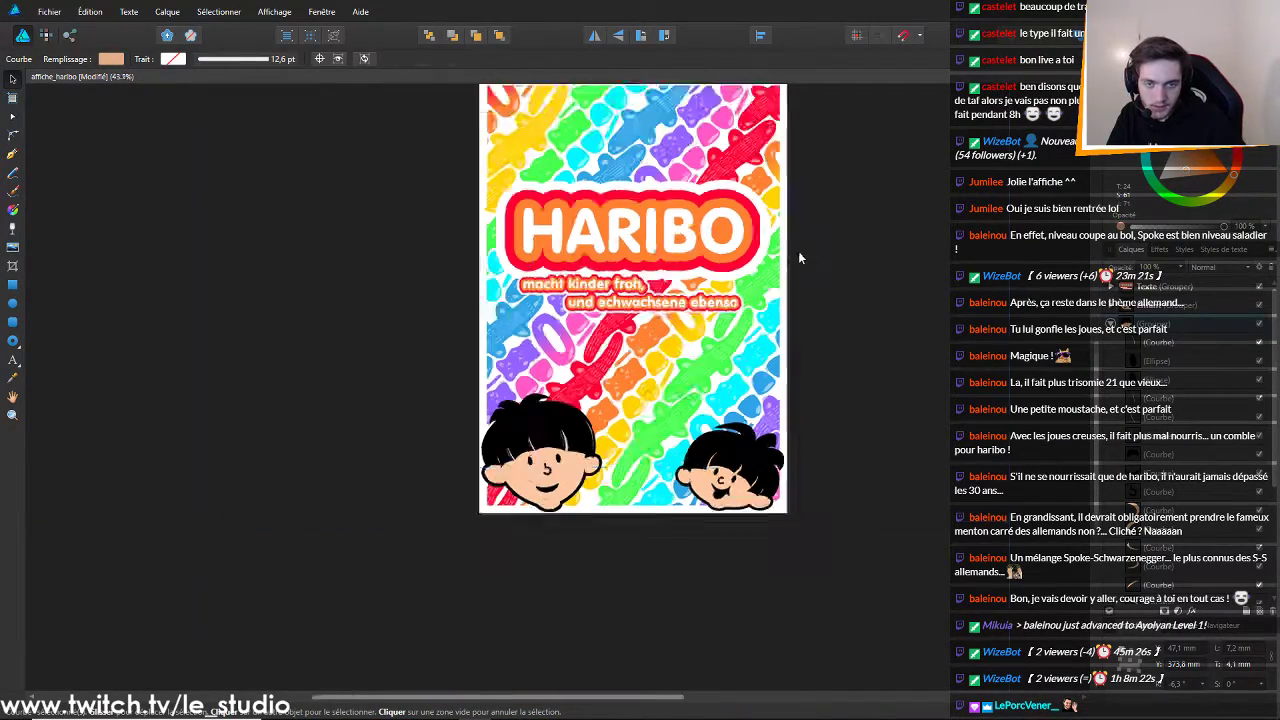
scroll(762, 307, "up", 3)
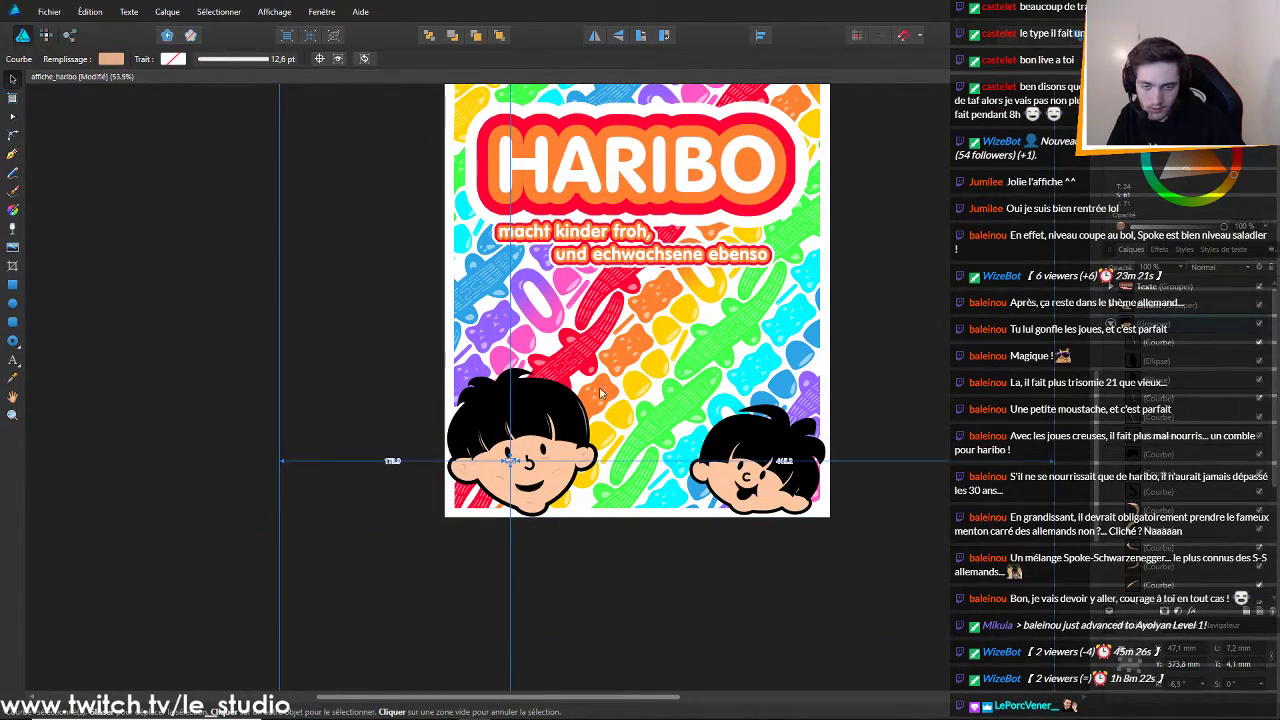
scroll(710, 385, "up", 2)
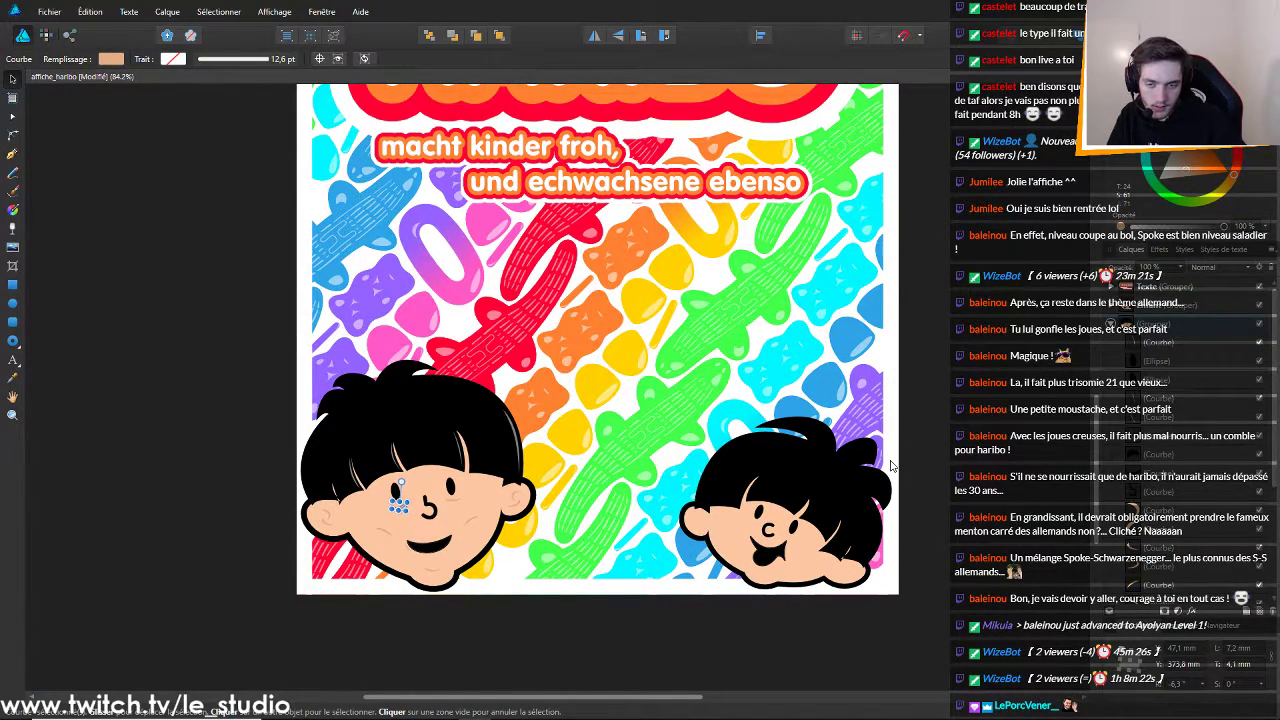
scroll(1164, 348, "down", 3)
Select the left head's face curve and change its stroke colour to white
left_click(398, 500)
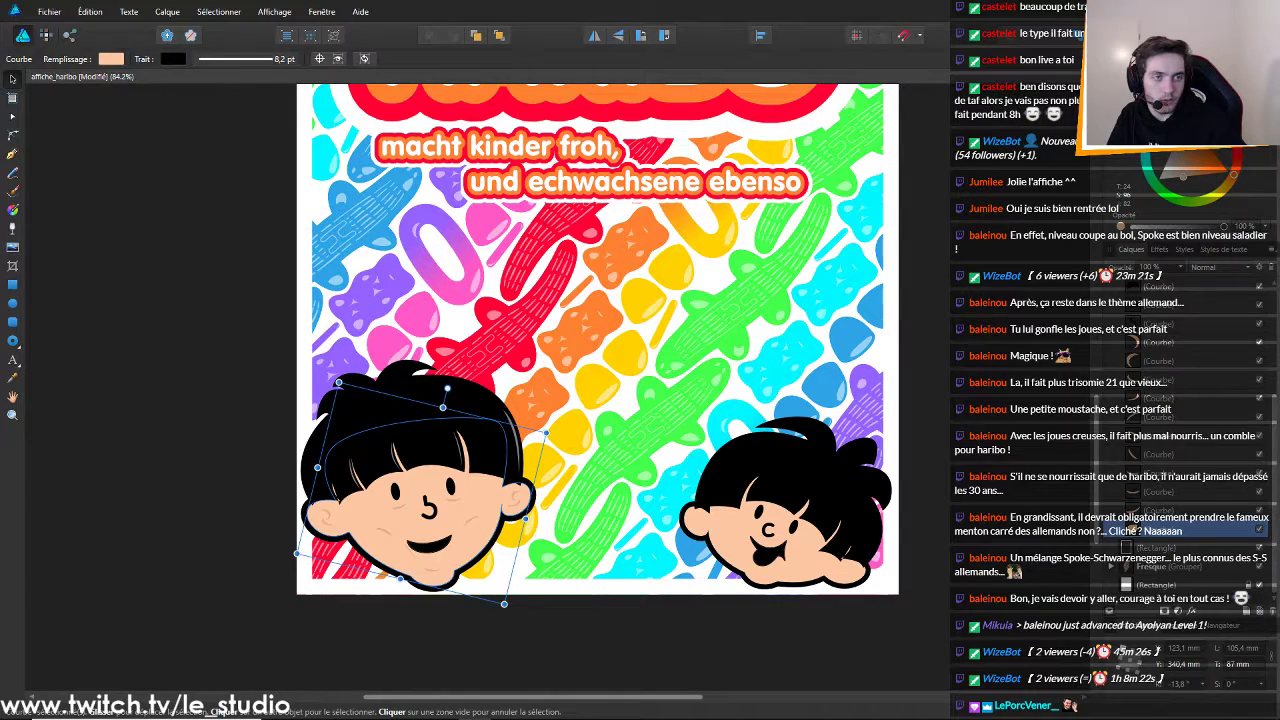
left_click(1132, 140)
left_click(1171, 190)
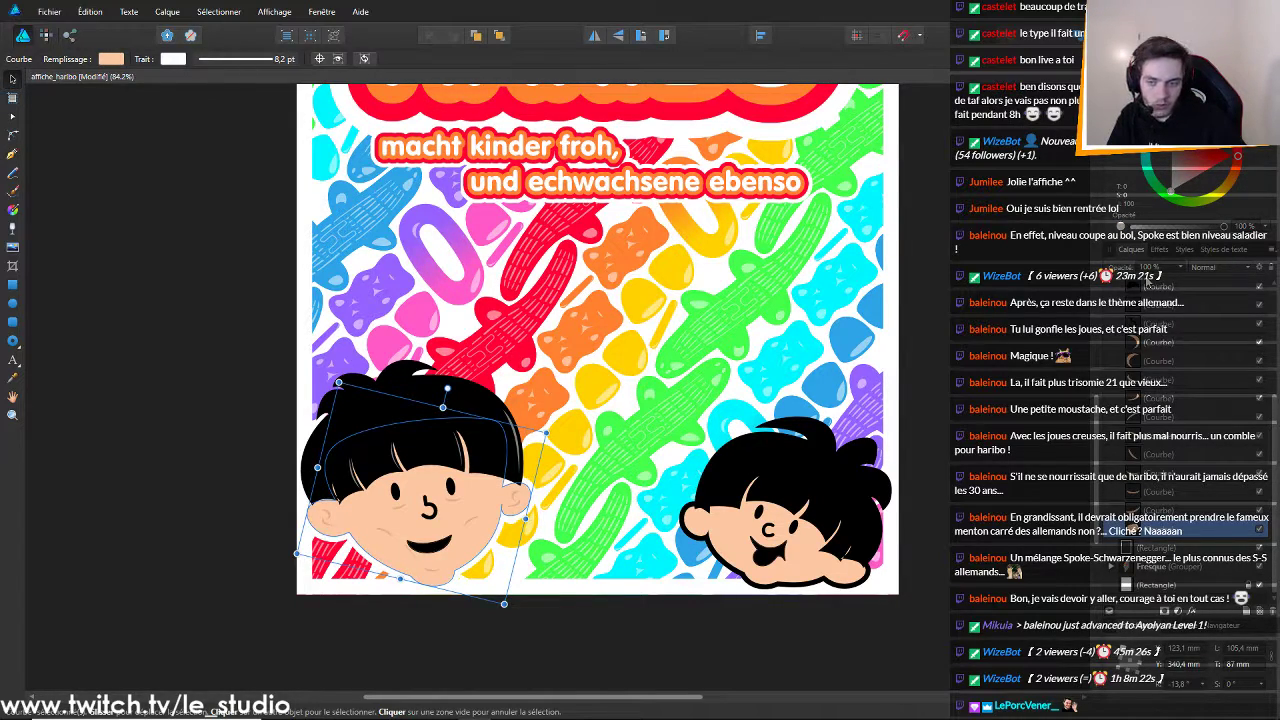
left_click(1040, 284)
Examine how the white-outlined left face reads beside the child's head, close up, at full-poster scale and at thumbnail size
scroll(957, 336, "down", 3)
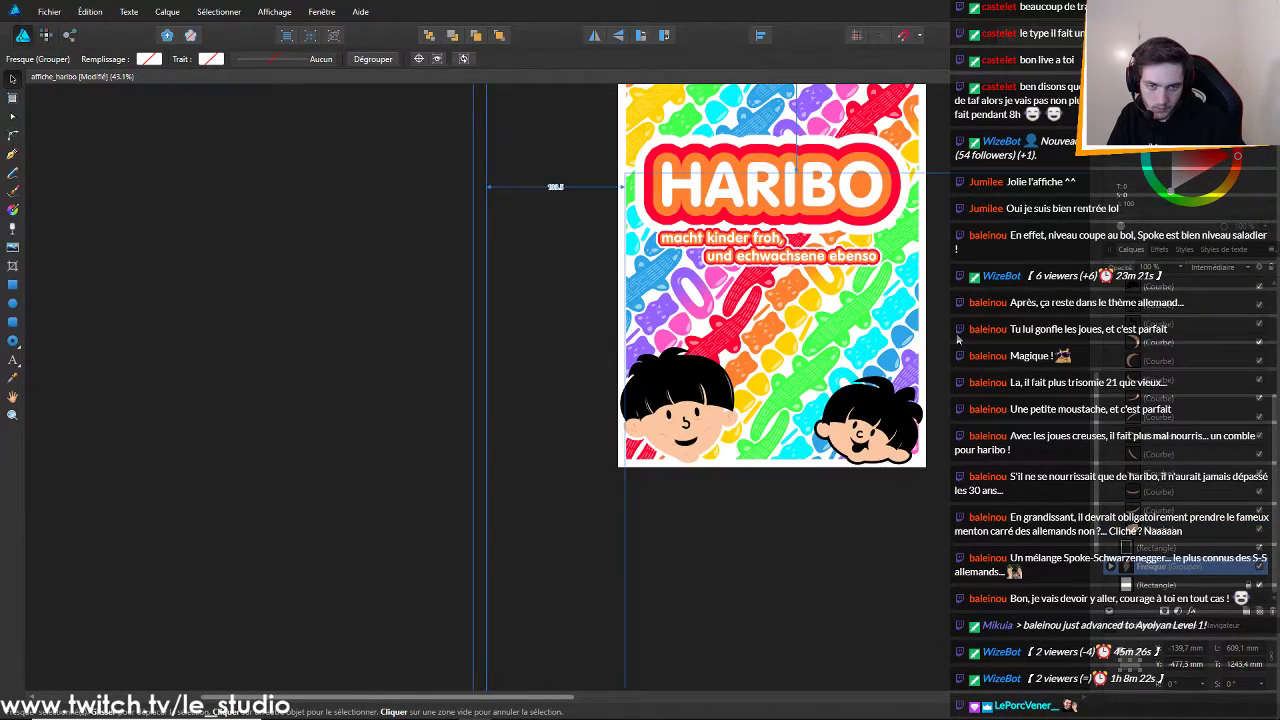
scroll(957, 341, "down", 3)
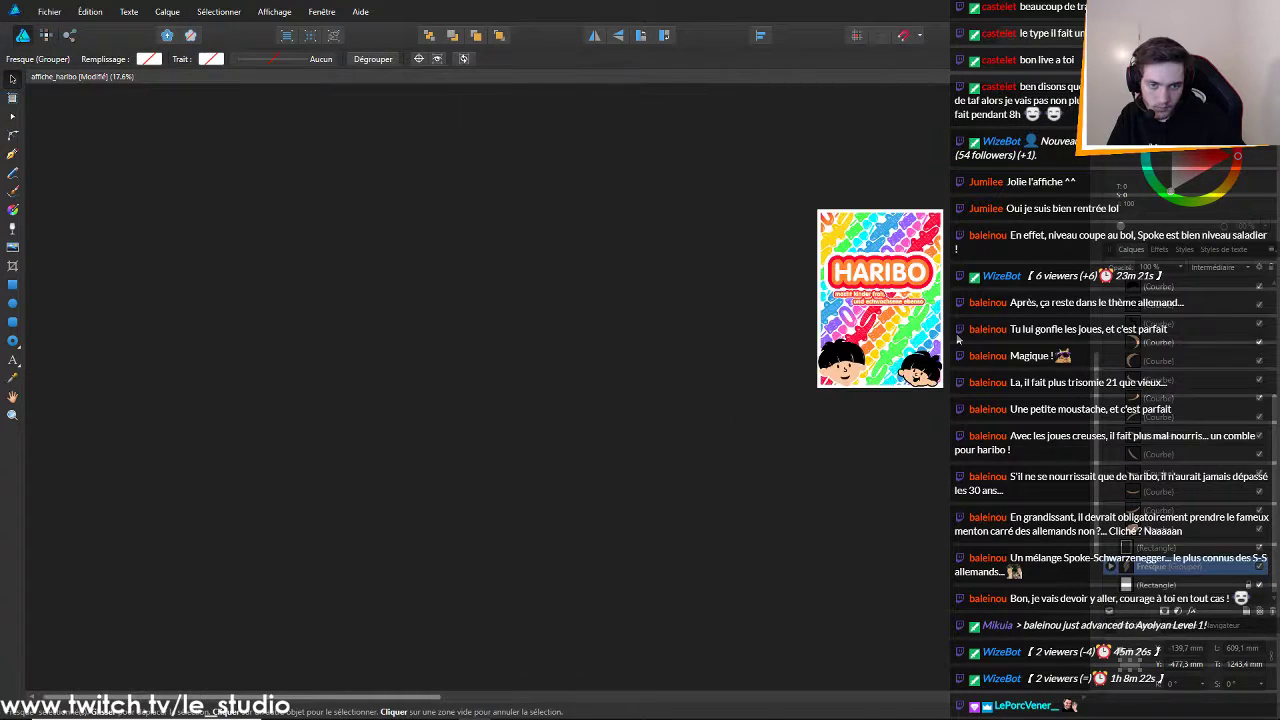
scroll(957, 341, "up", 5)
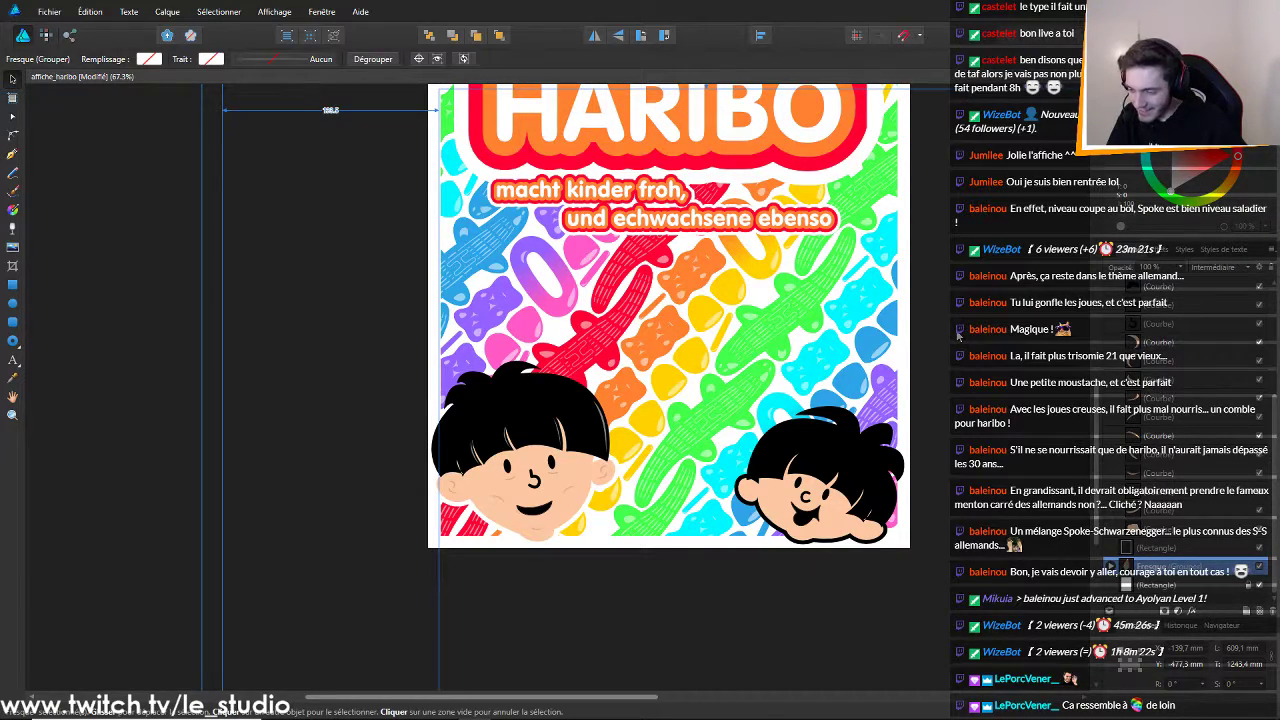
scroll(952, 335, "up", 2)
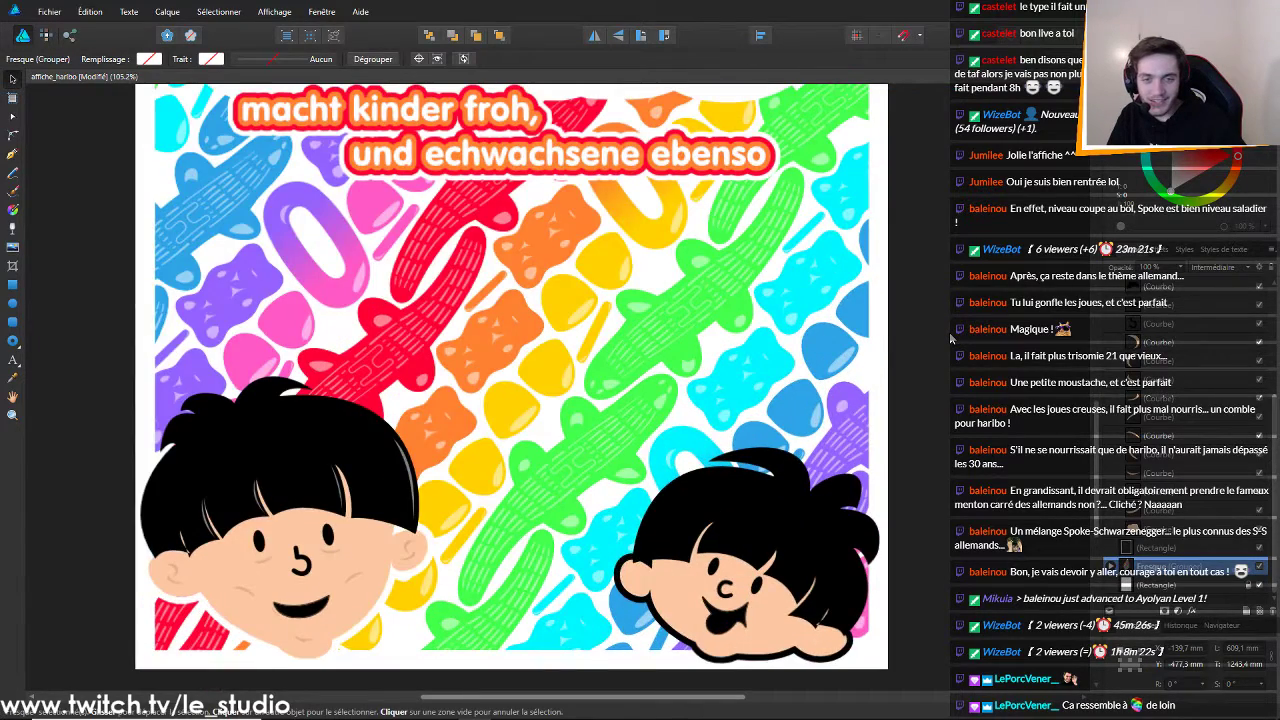
scroll(952, 335, "down", 4)
scroll(952, 335, "up", 2)
scroll(952, 335, "down", 2)
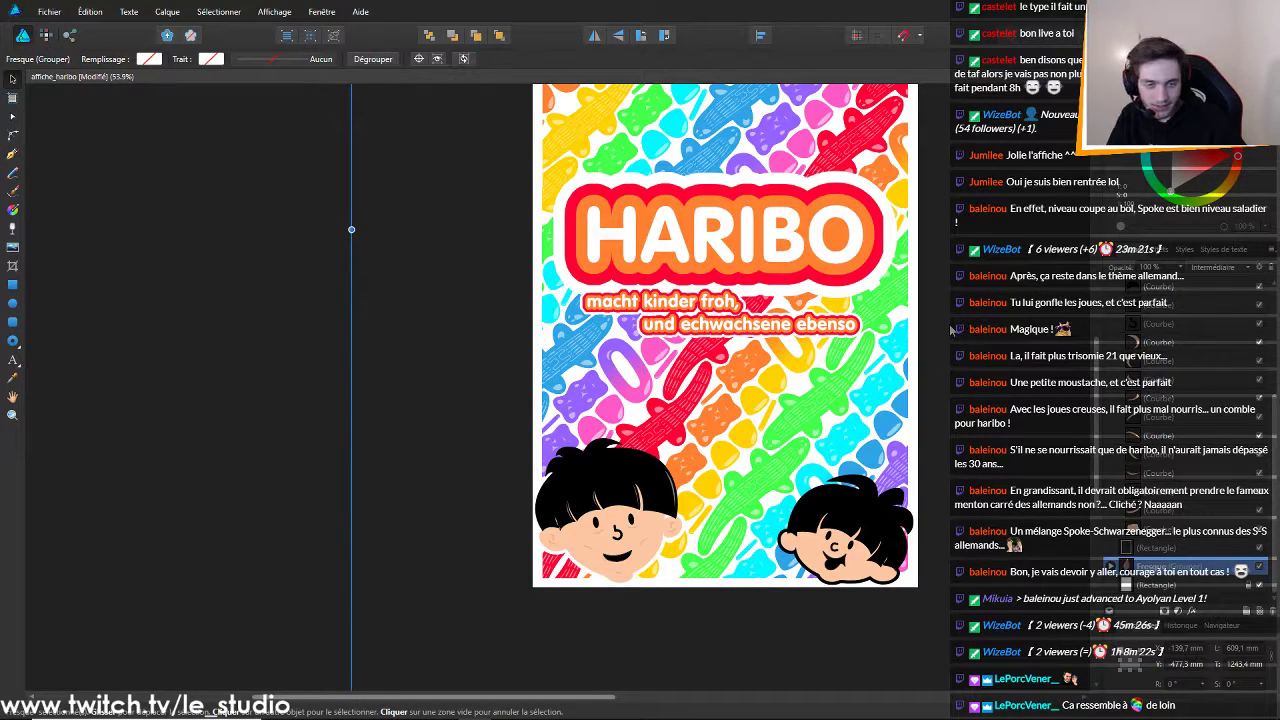
scroll(952, 330, "down", 1)
scroll(952, 330, "up", 3)
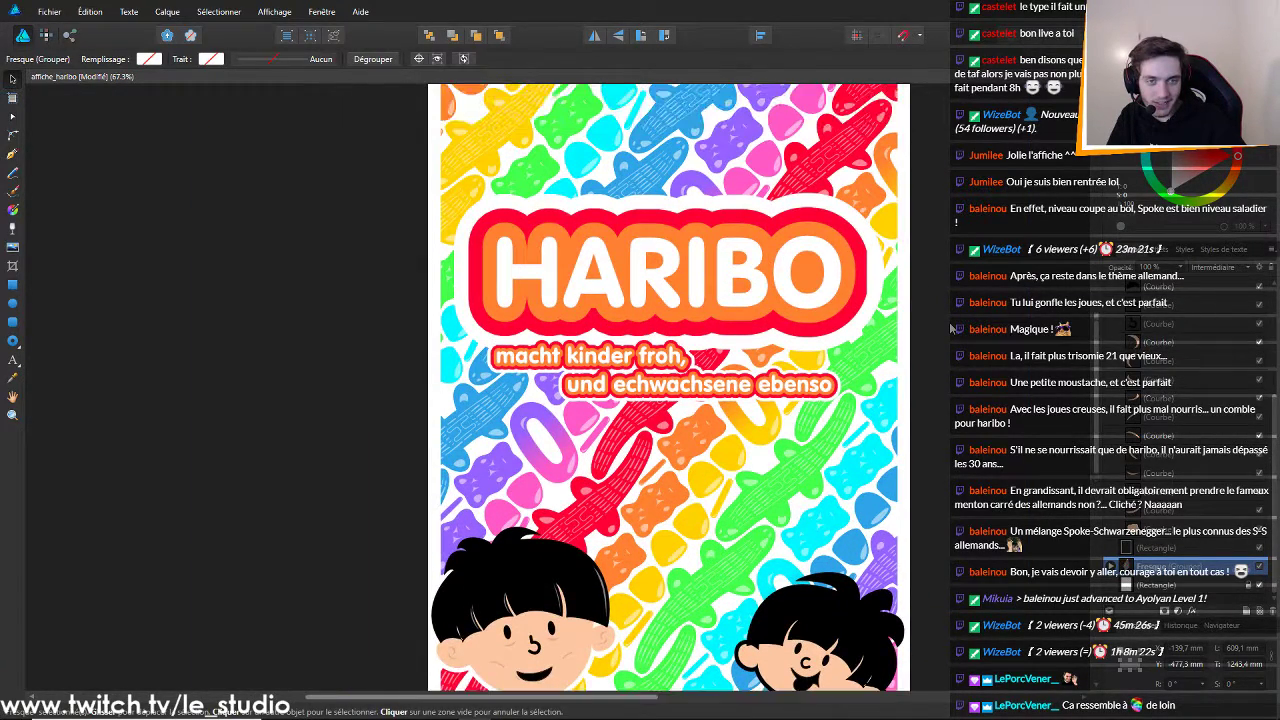
scroll(950, 330, "down", 3)
scroll(930, 335, "up", 2)
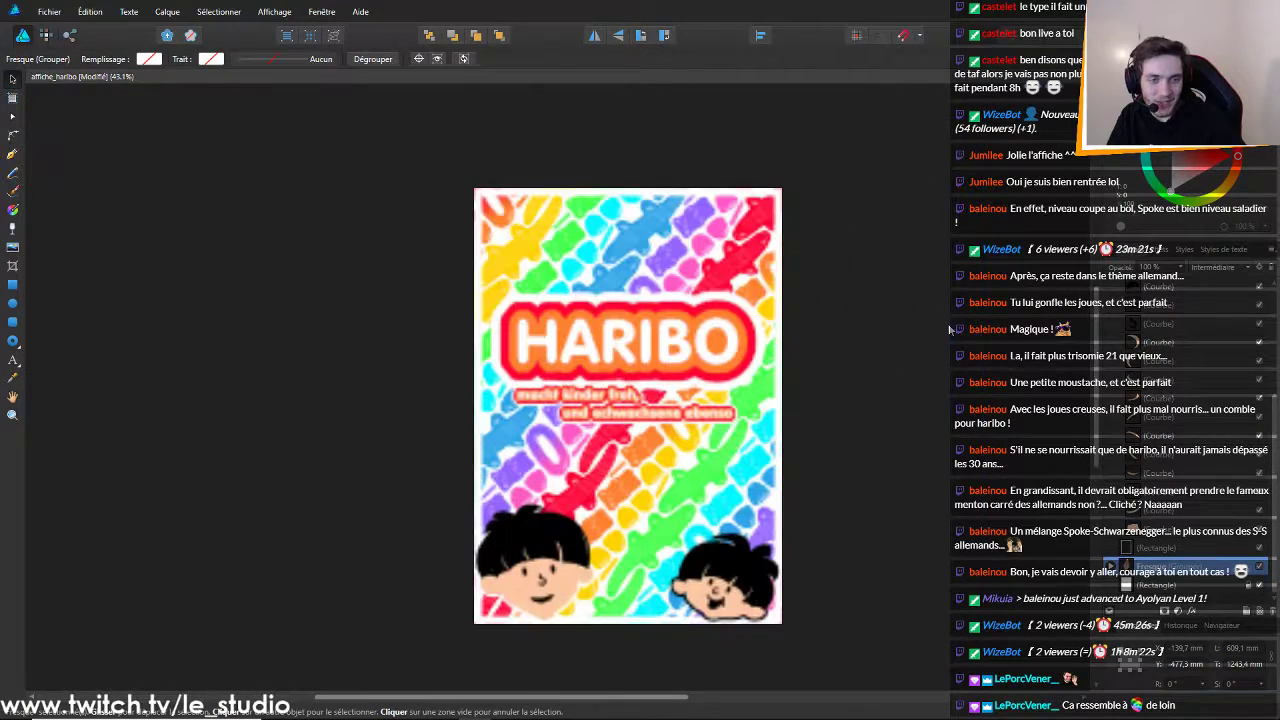
scroll(905, 335, "down", 5)
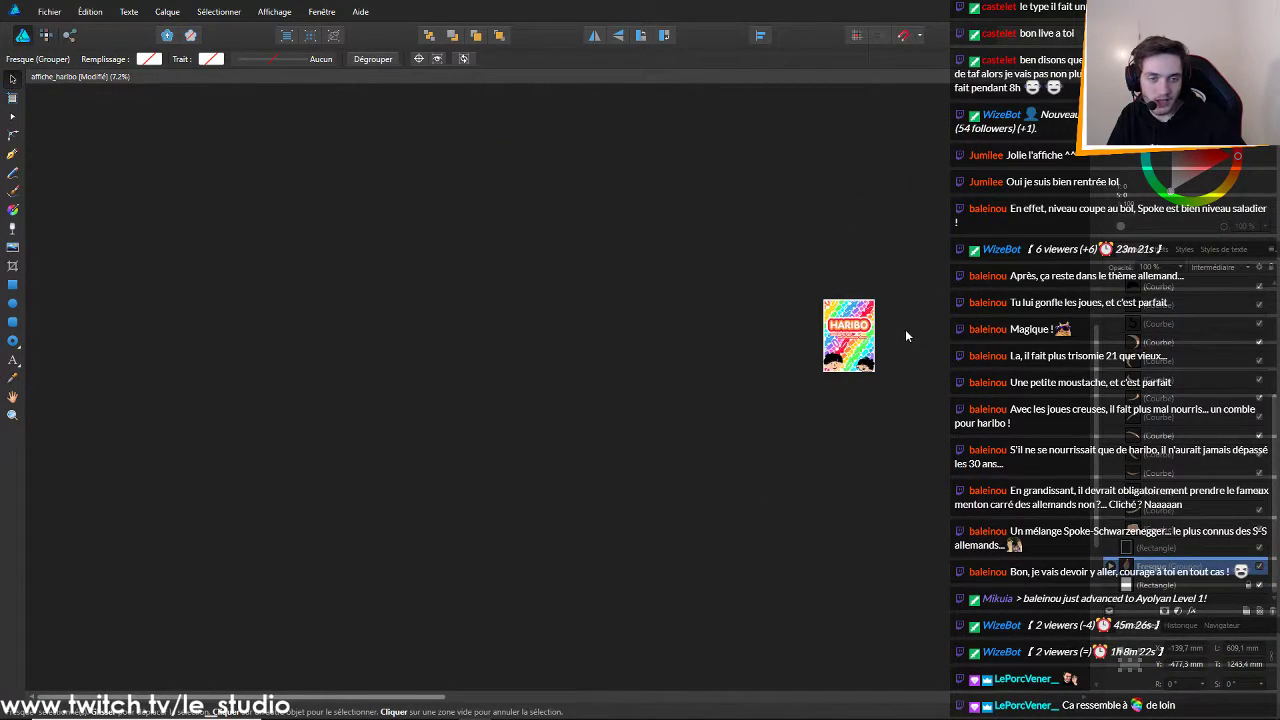
scroll(905, 329, "up", 4)
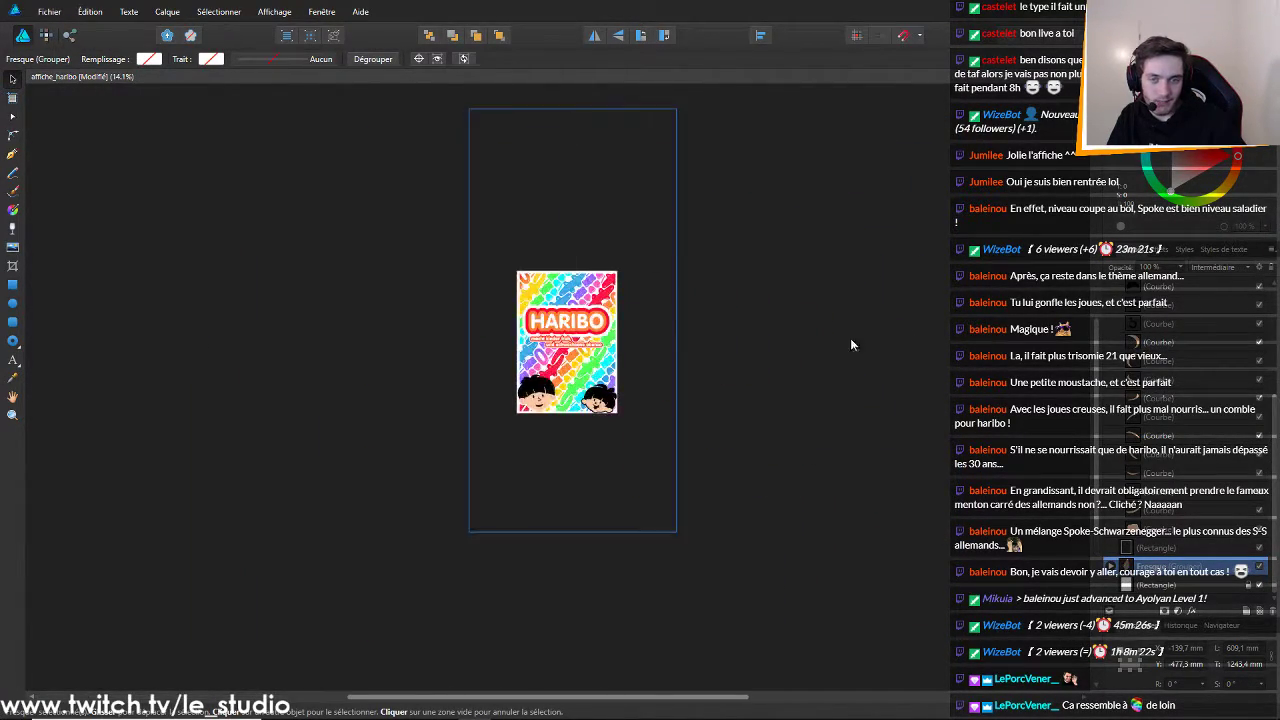
scroll(478, 326, "up", 4)
scroll(478, 326, "down", 3)
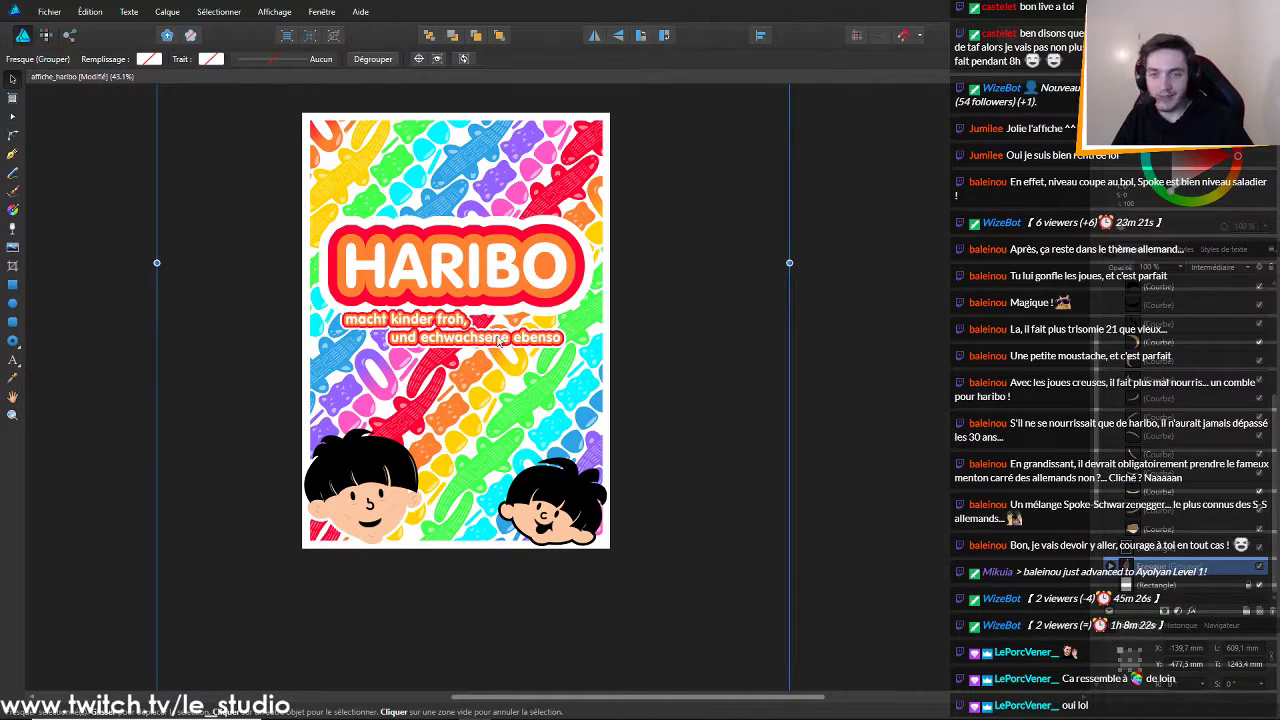
scroll(285, 311, "up", 3)
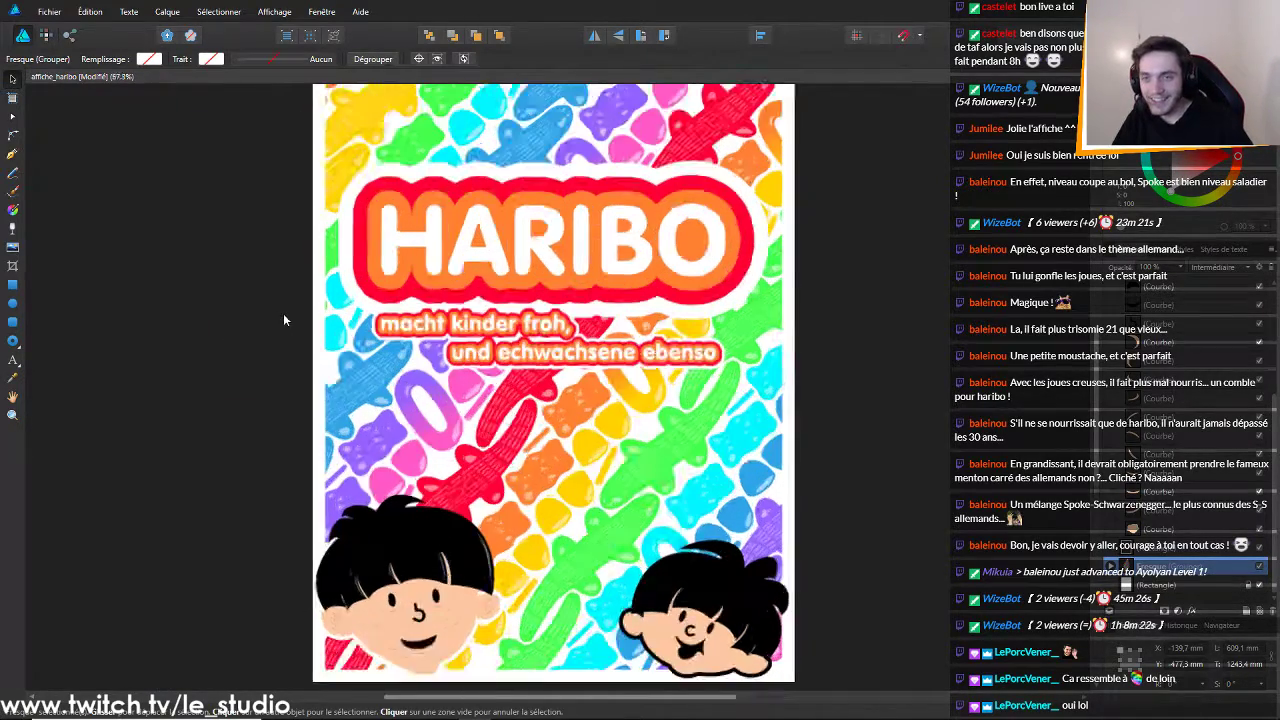
scroll(667, 267, "down", 1)
scroll(693, 267, "down", 5)
scroll(695, 271, "down", 5)
scroll(834, 258, "up", 5)
scroll(834, 258, "down", 4)
scroll(830, 263, "up", 7)
scroll(826, 260, "down", 4)
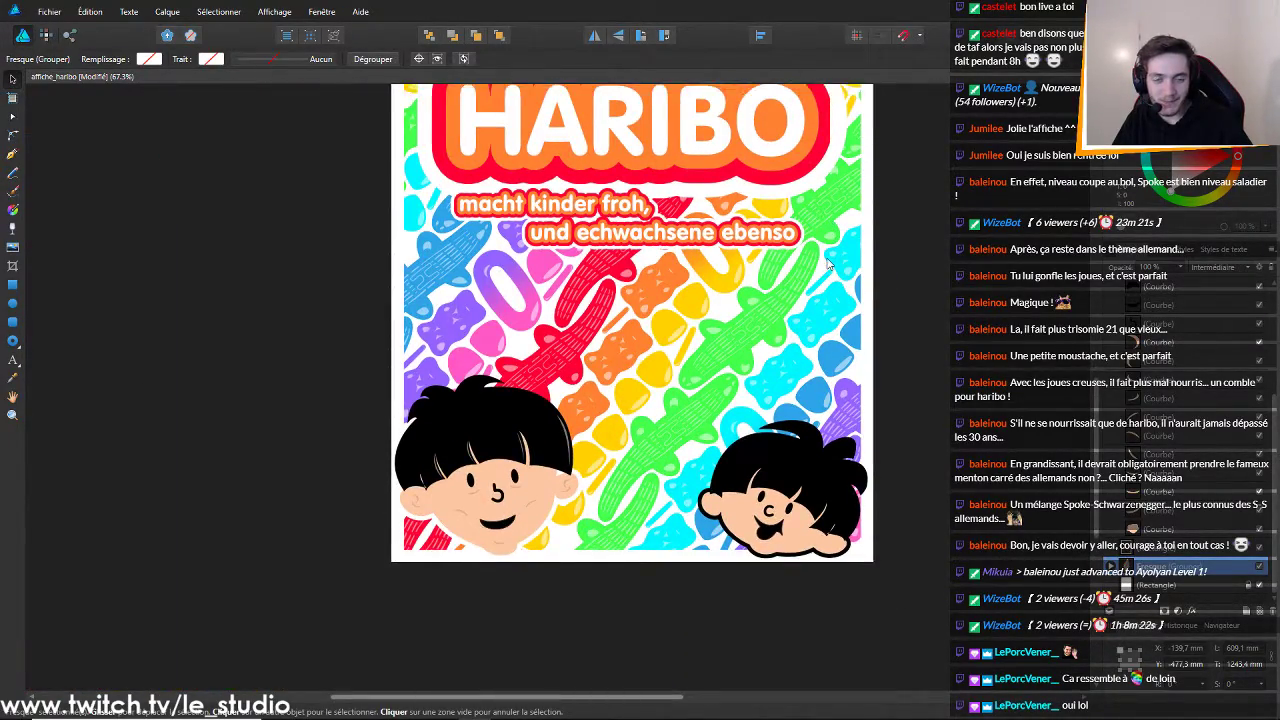
scroll(826, 255, "up", 1)
scroll(827, 257, "down", 3)
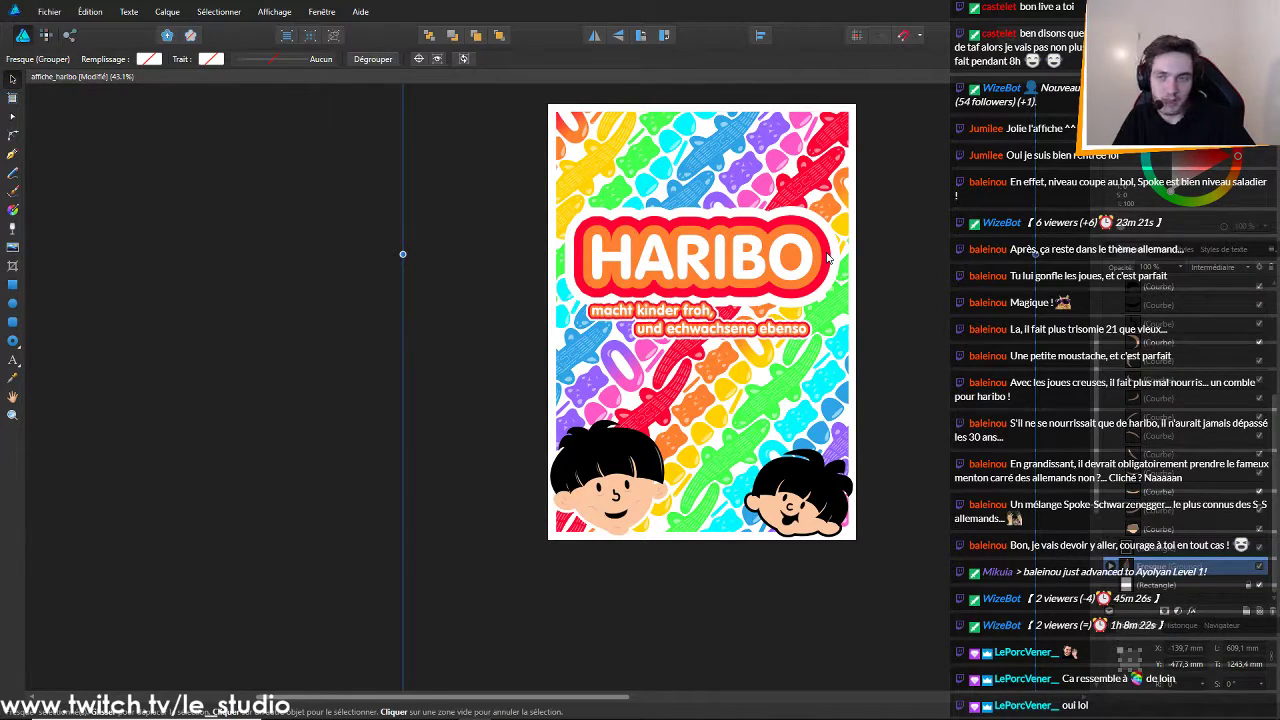
scroll(678, 223, "up", 3)
scroll(650, 223, "down", 3)
scroll(595, 220, "down", 1)
scroll(380, 232, "up", 1)
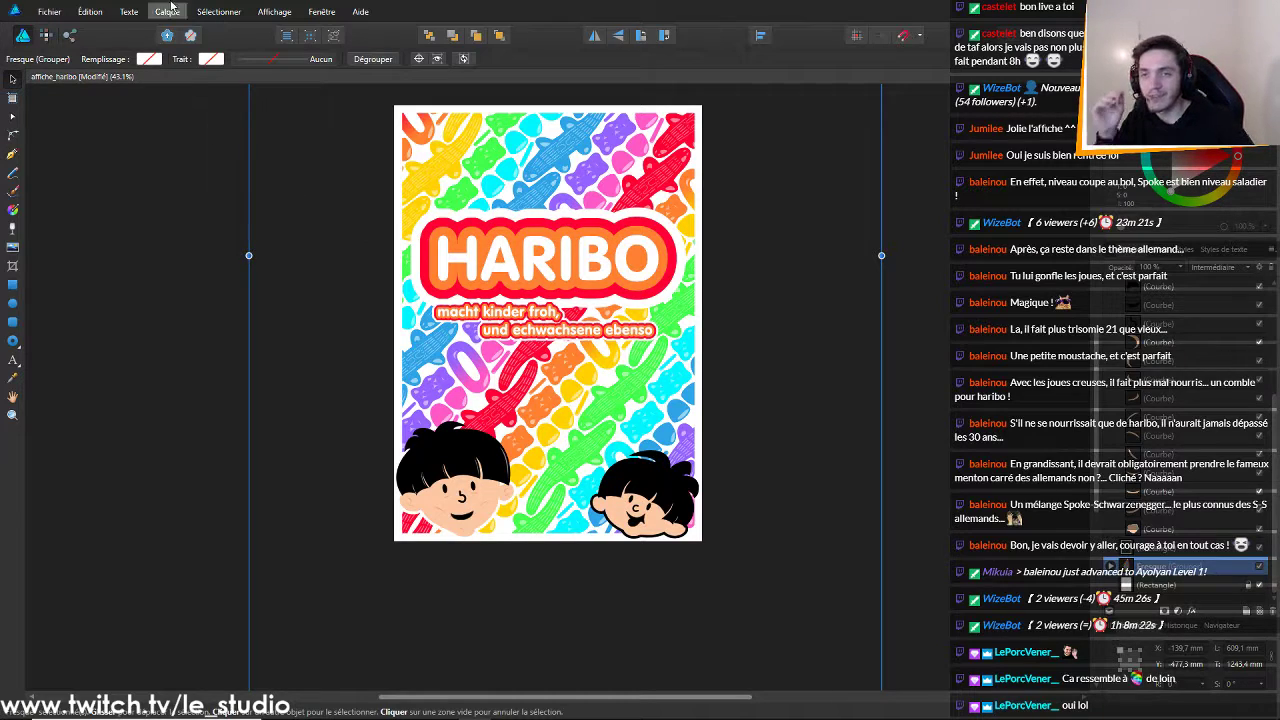
left_click(90, 11)
mouse_move(50, 12)
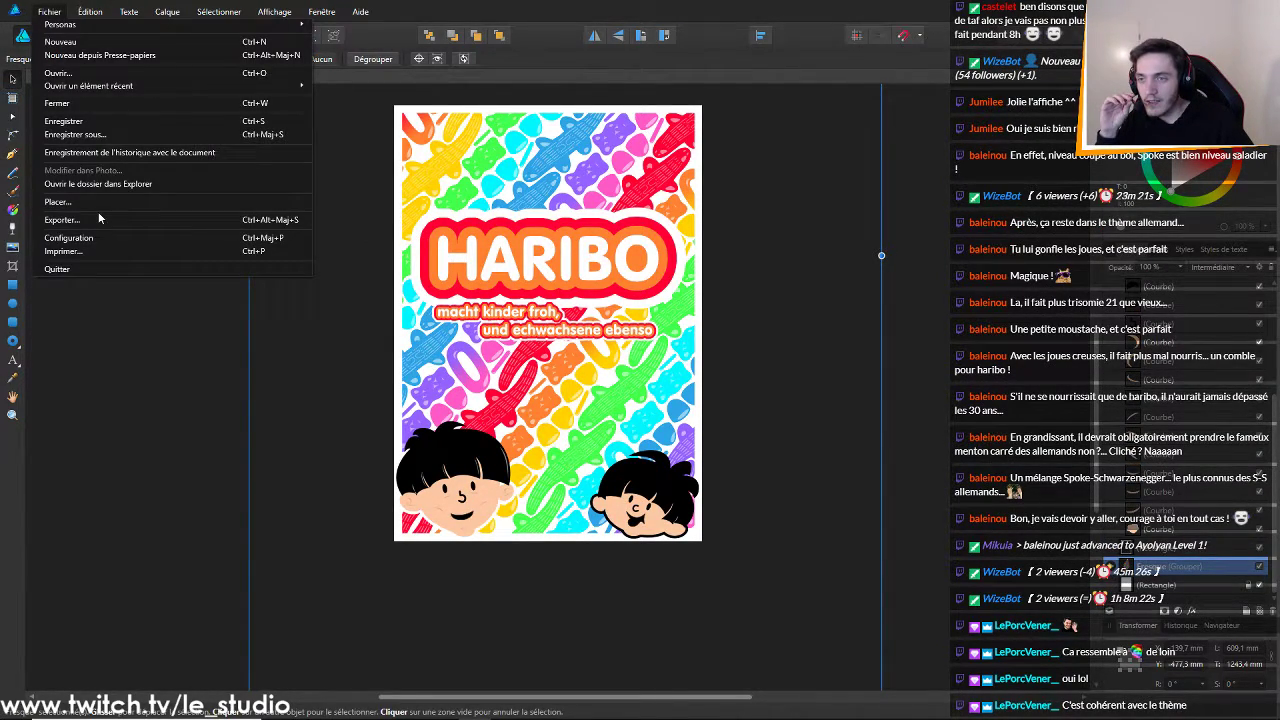
left_click(78, 134)
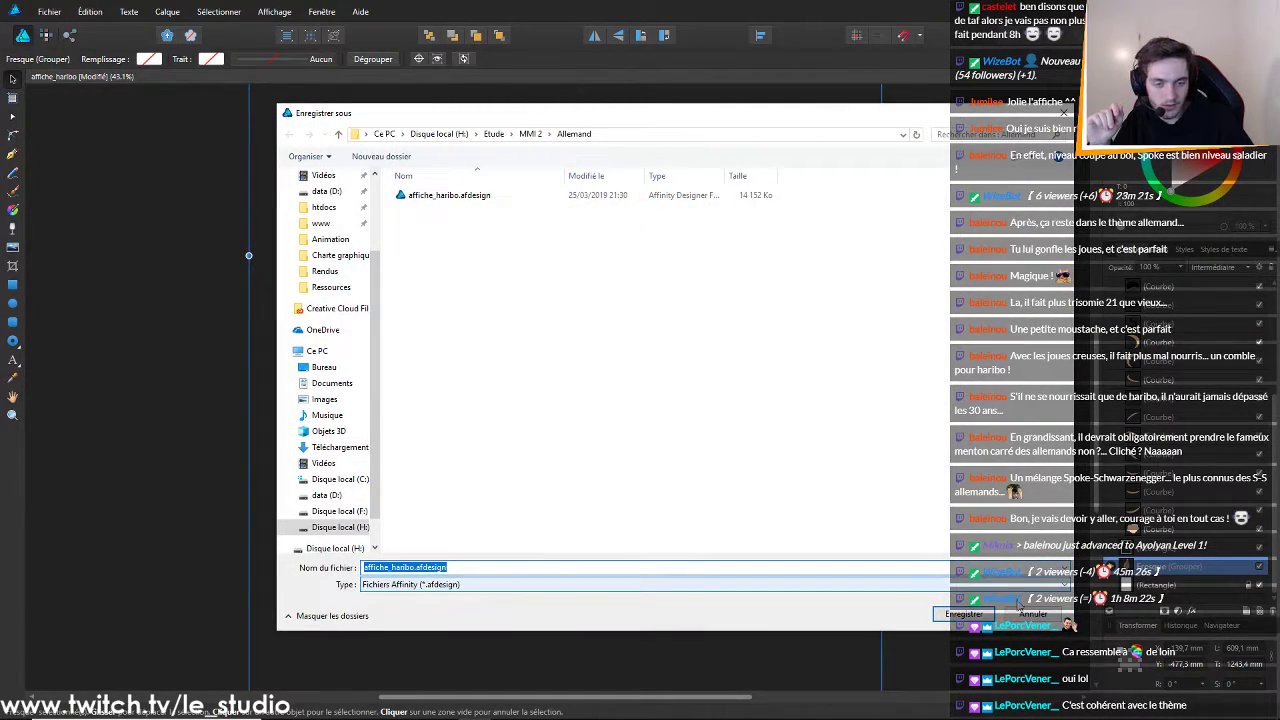
left_click(1019, 609)
Export the whole poster as a high-quality JPEG, 3507 × 4960 px, saved to the desktop as affiche_haribo.jpg
key("ctrl+shift+alt+s")
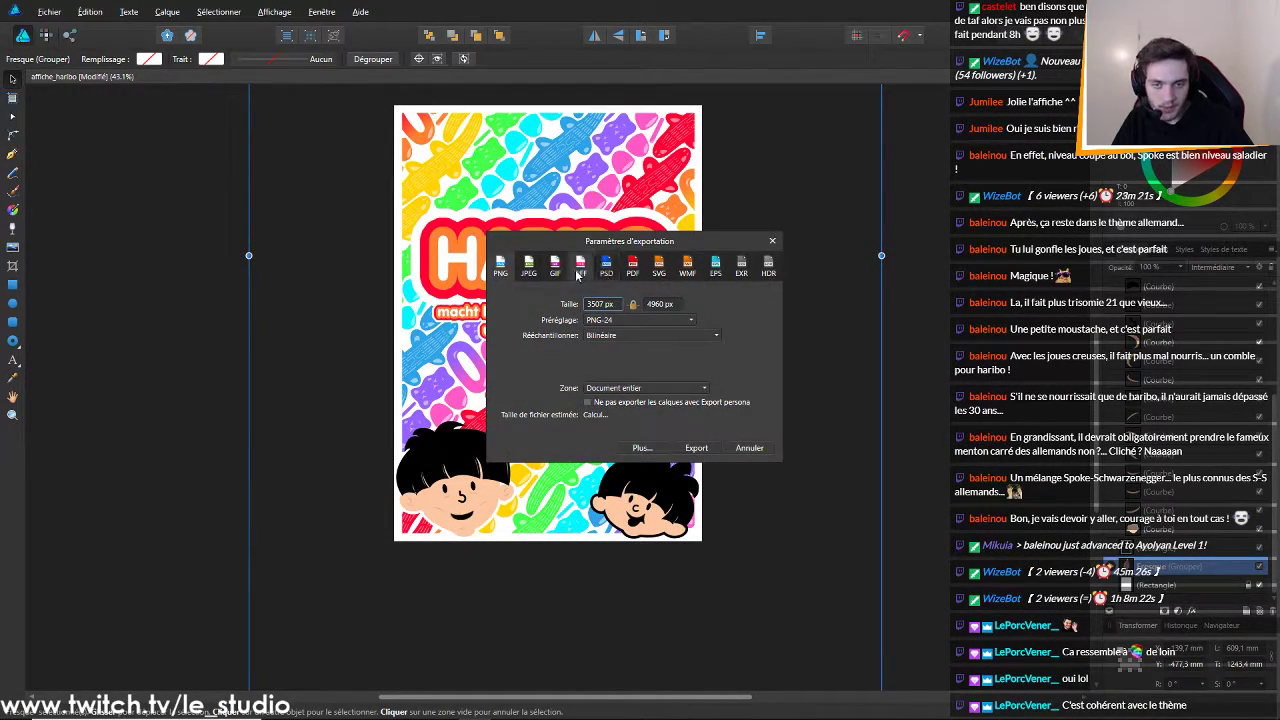
left_click(642, 322)
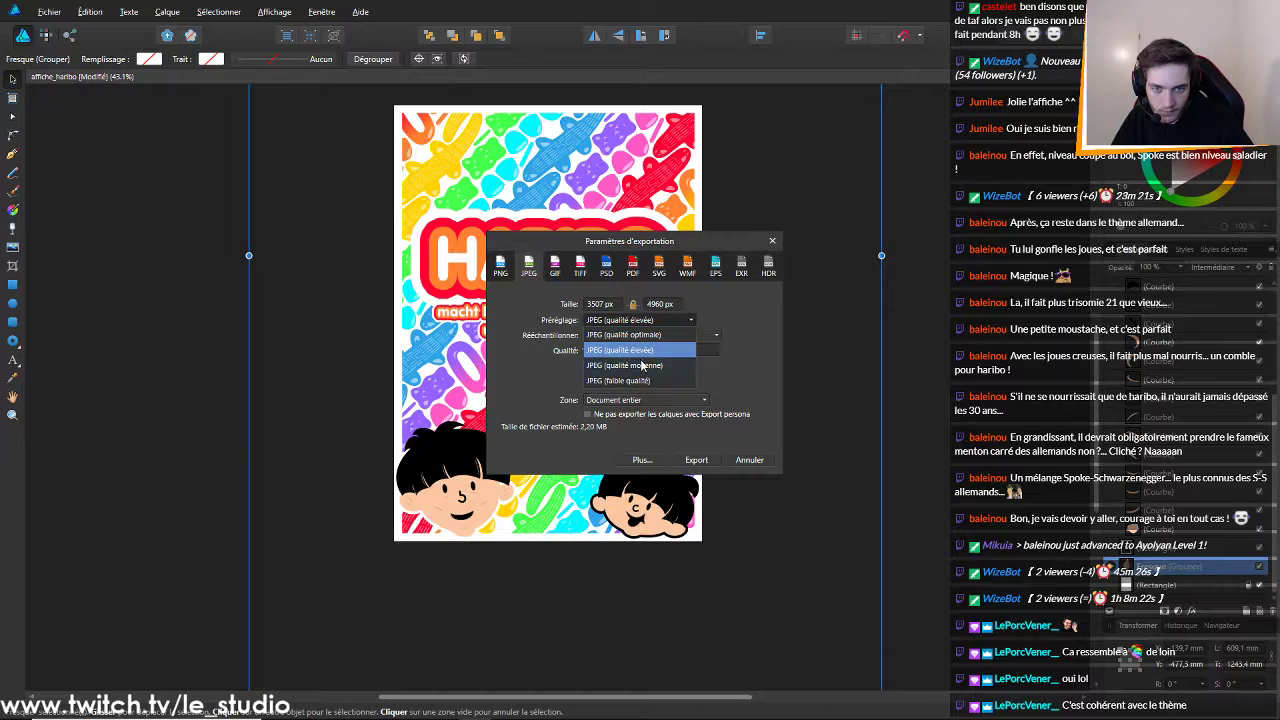
left_click(643, 351)
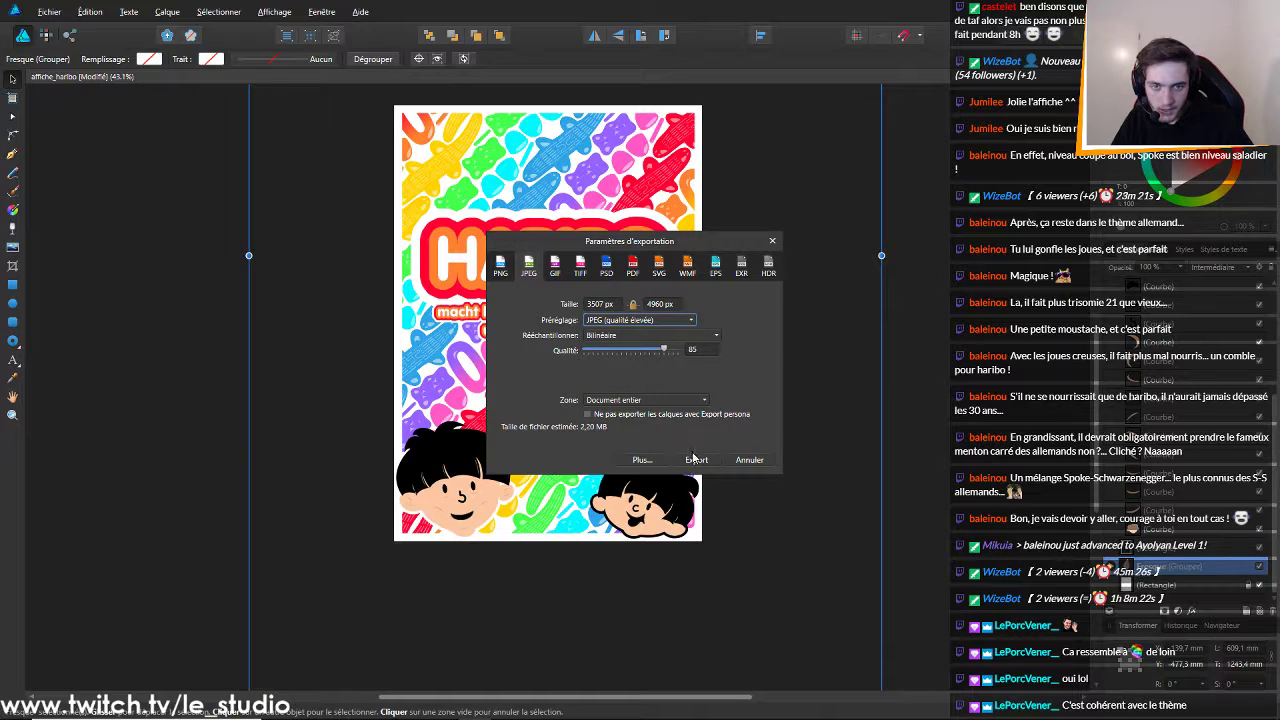
left_click(697, 461)
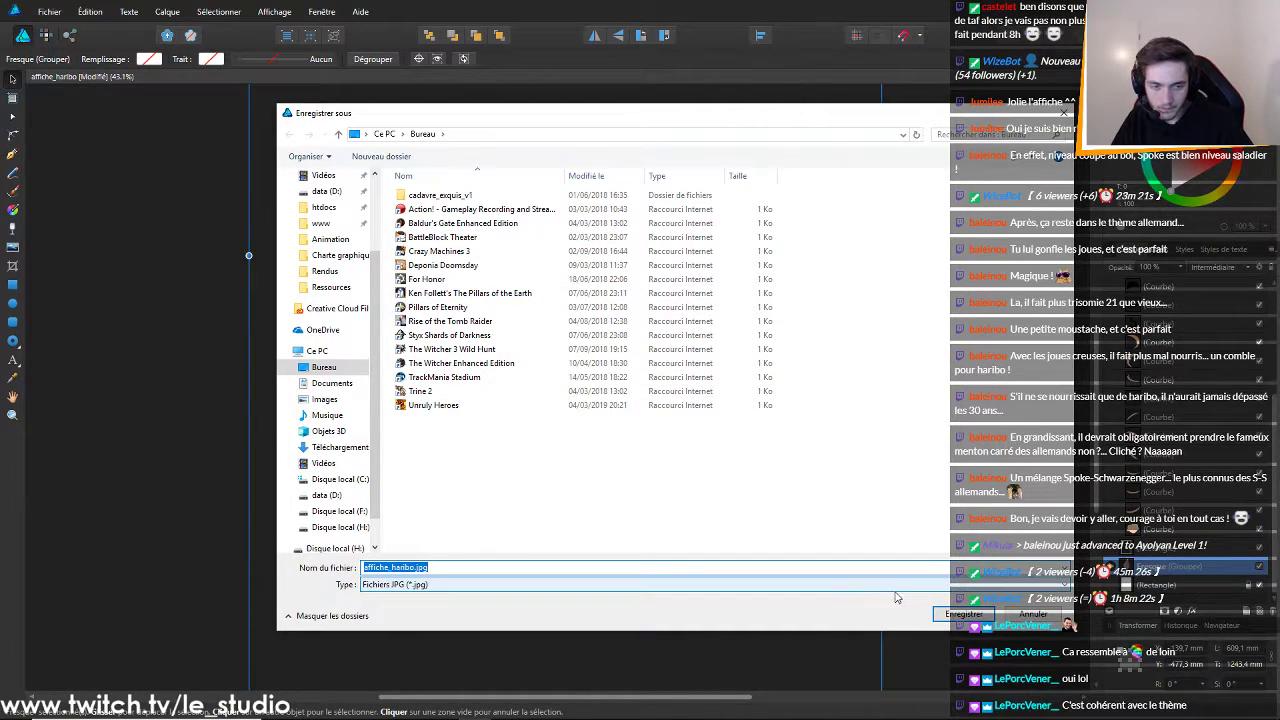
left_click(964, 613)
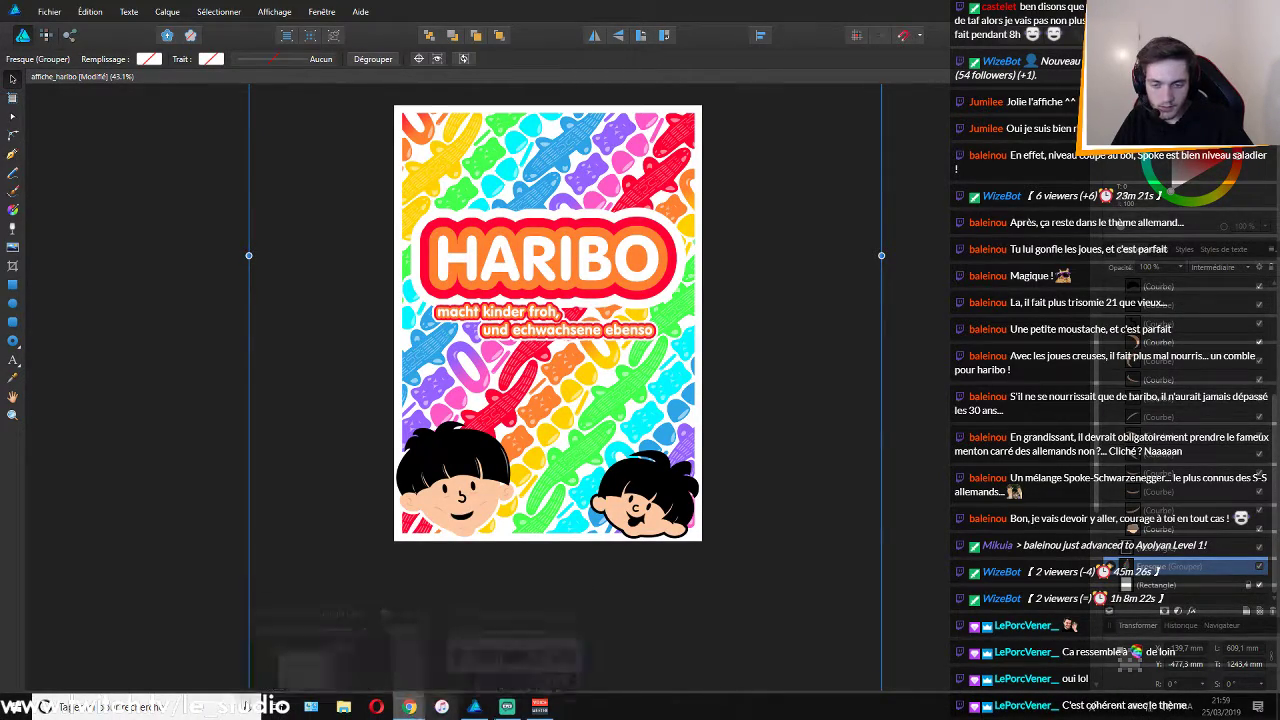
Switch to the desktop and open the affiche_haribo.png poster image in Photos
left_click(475, 708)
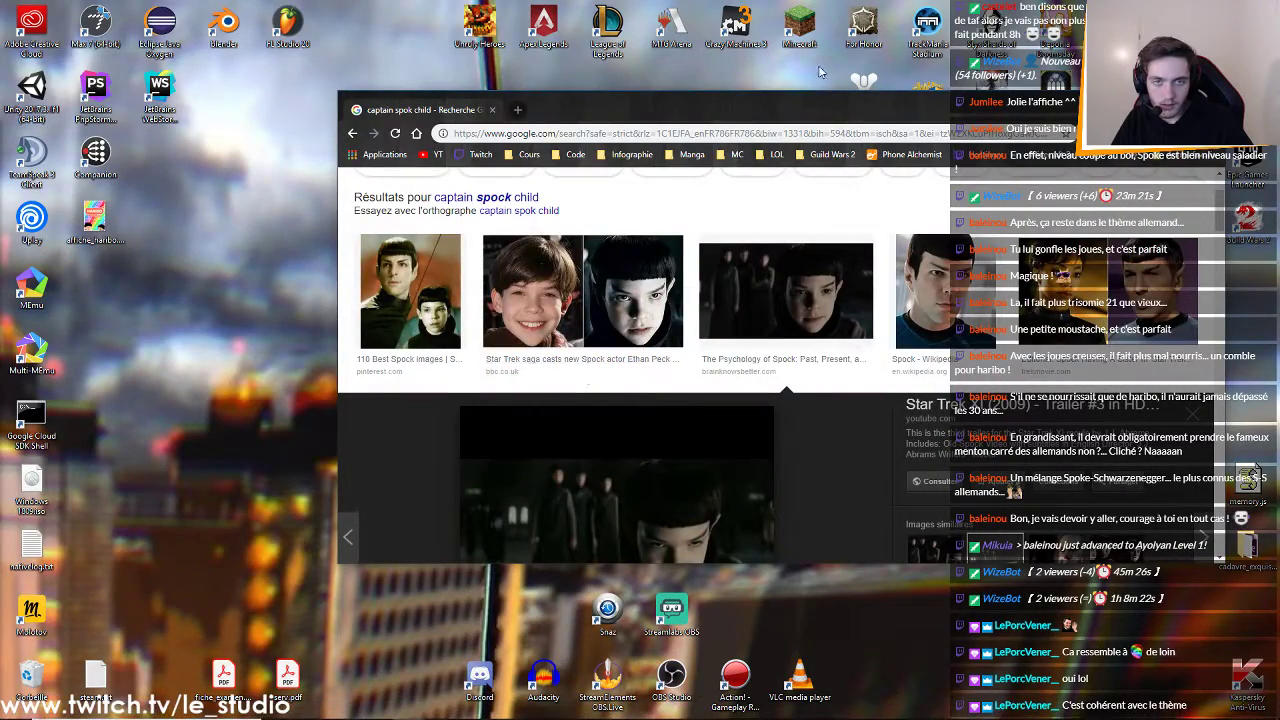
left_click_drag(804, 98, 610, 403)
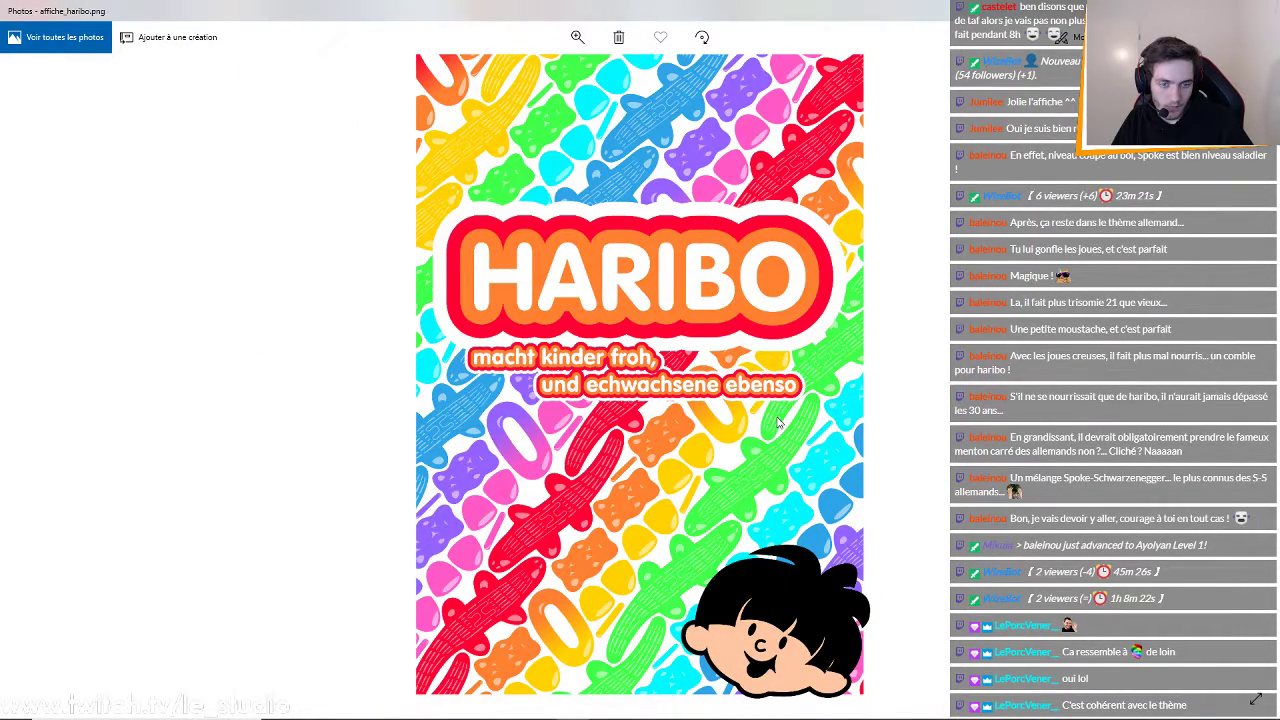
Close the photo viewer and delete the outdated affiche_haribo.png from the desktop
key("alt+F4")
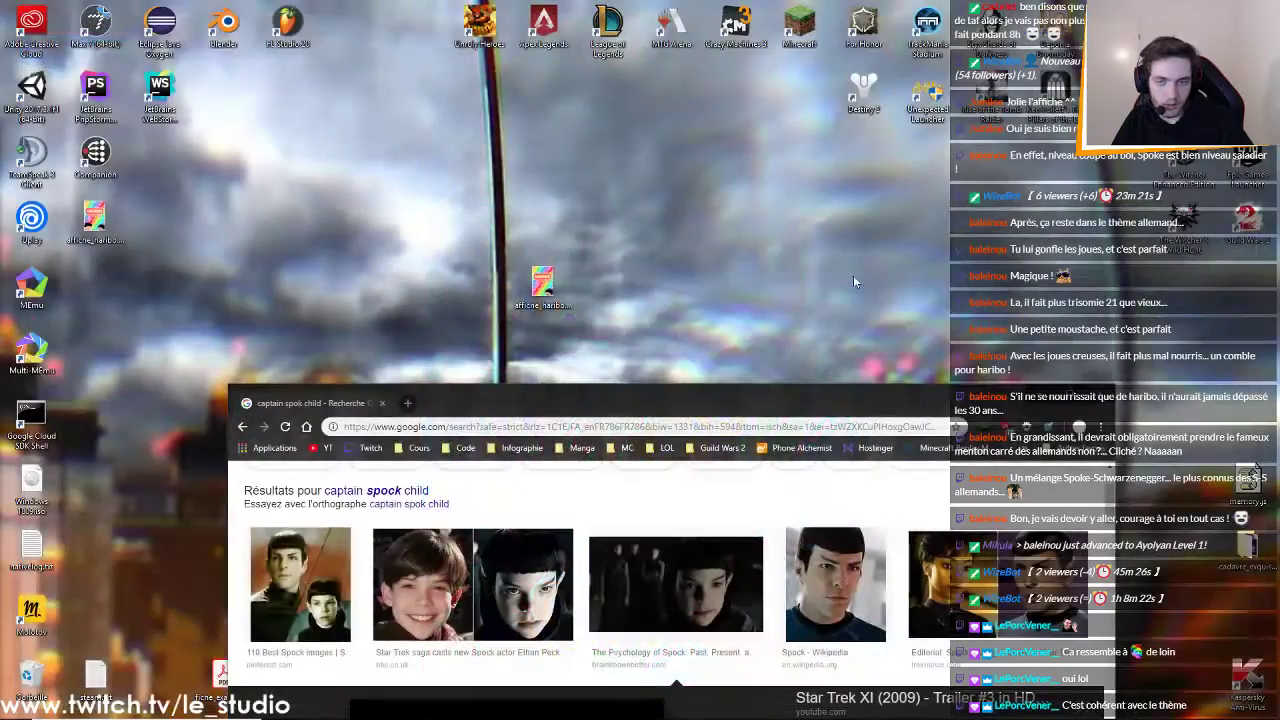
left_click_drag(483, 393, 508, 402)
left_click(560, 286)
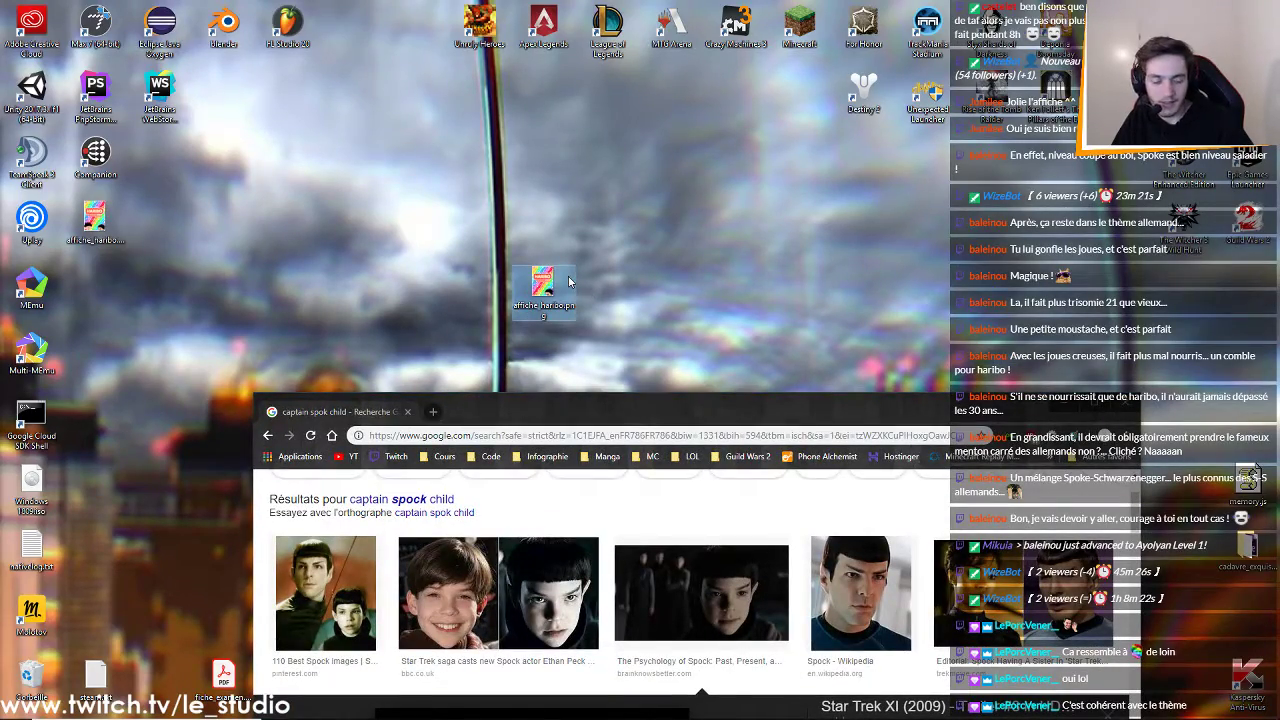
key("Delete")
Open affiche_haribo.jpg from the desktop and inspect the exported poster whole and close up
double_click(95, 222)
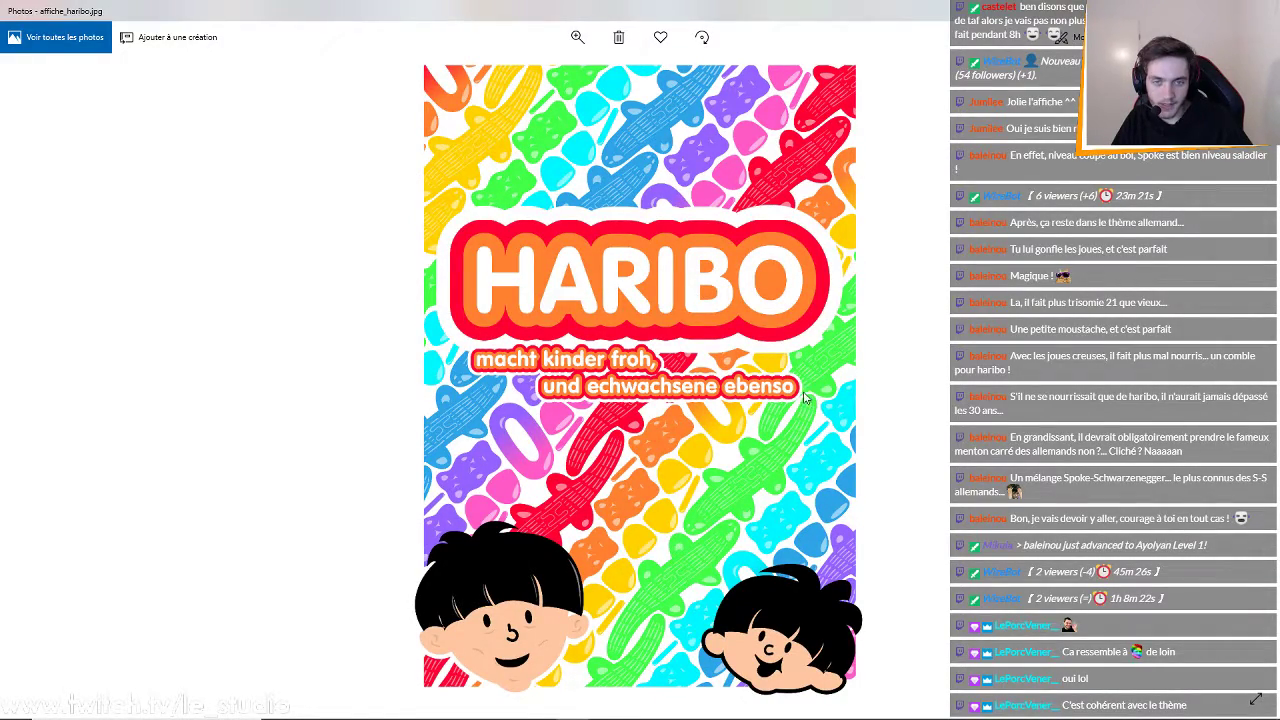
scroll(770, 340, "up", 2)
scroll(769, 340, "up", 2)
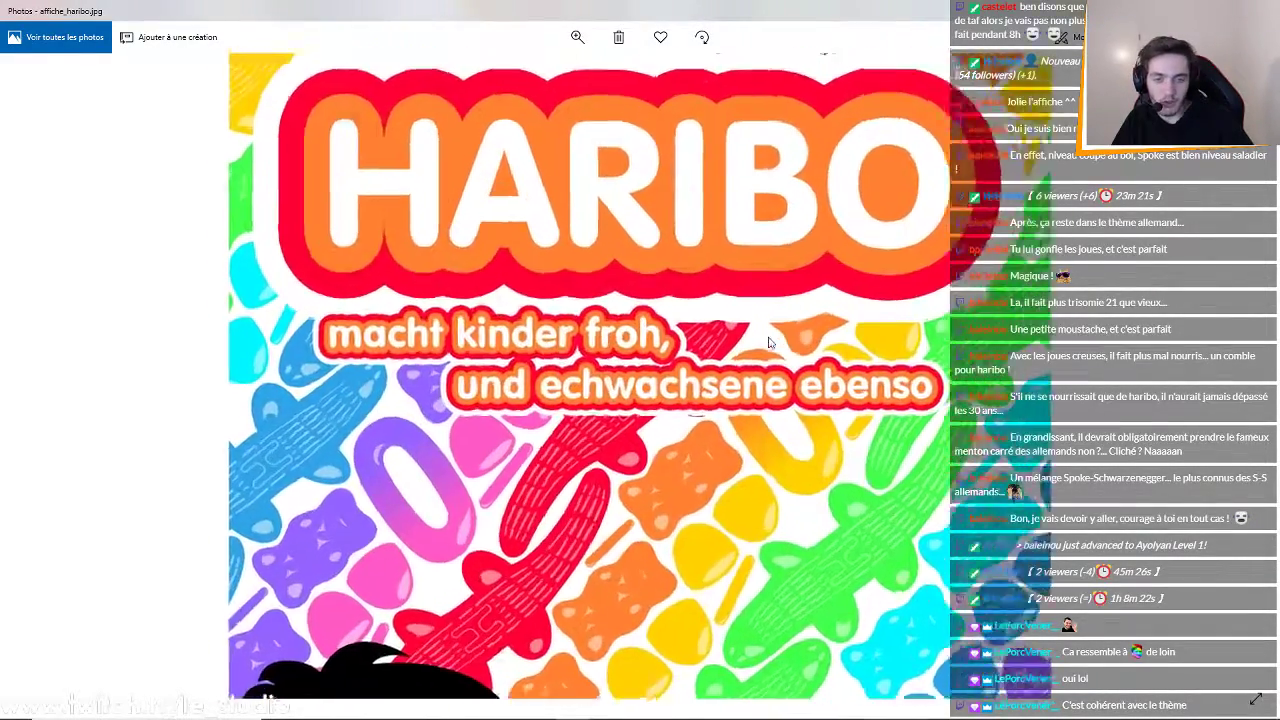
scroll(770, 335, "down", 4)
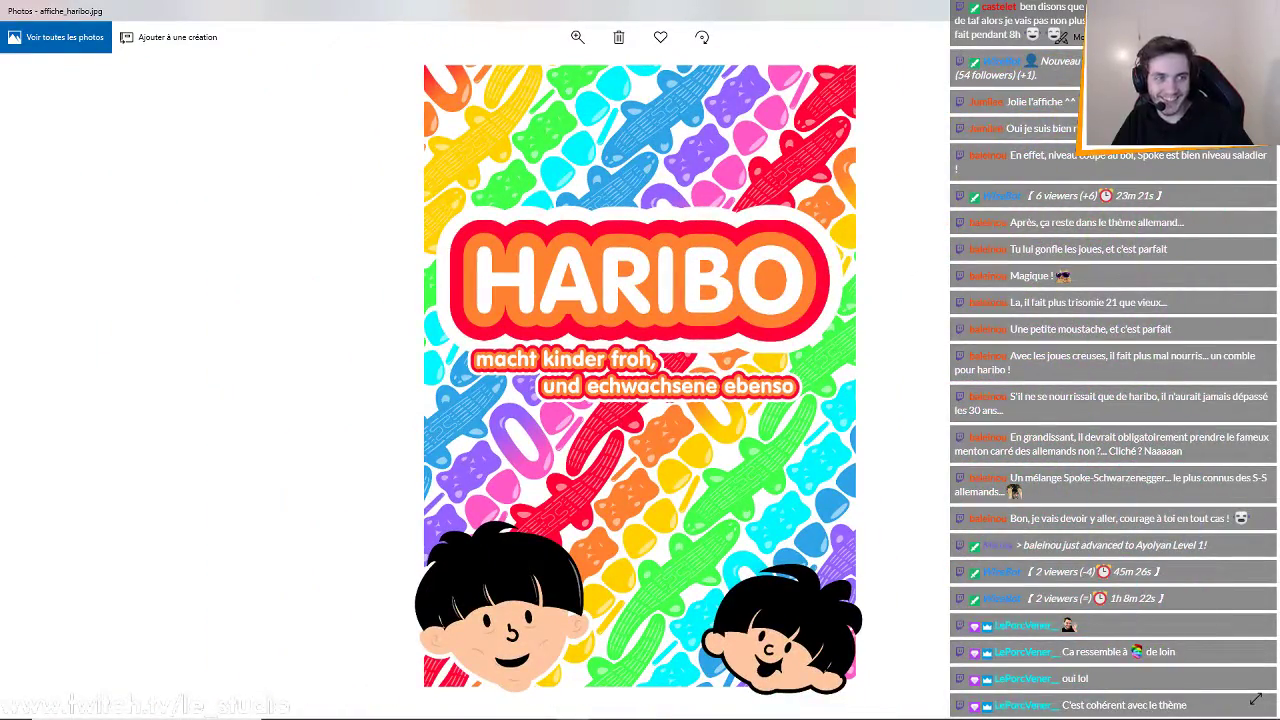
left_click(1264, 10)
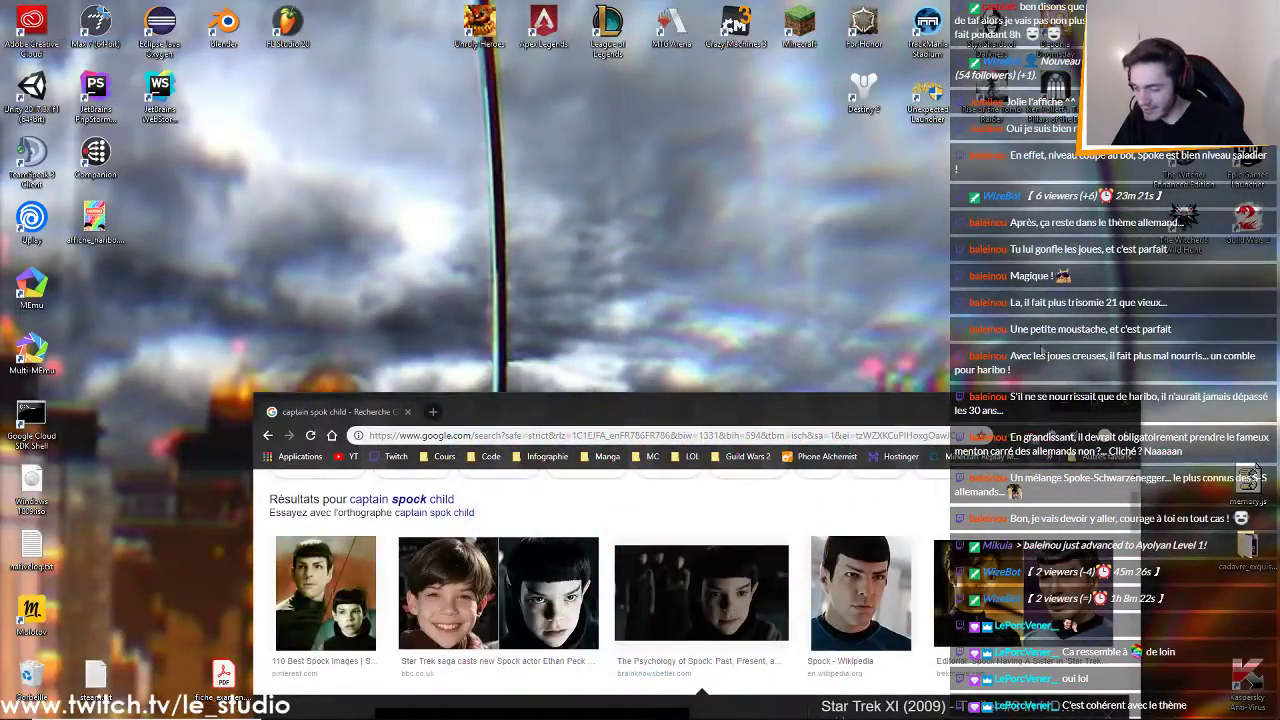
Switch back to the poster in Affinity Designer and examine the two heads and the HARIBO title close up and at reduced size
double_click(688, 414)
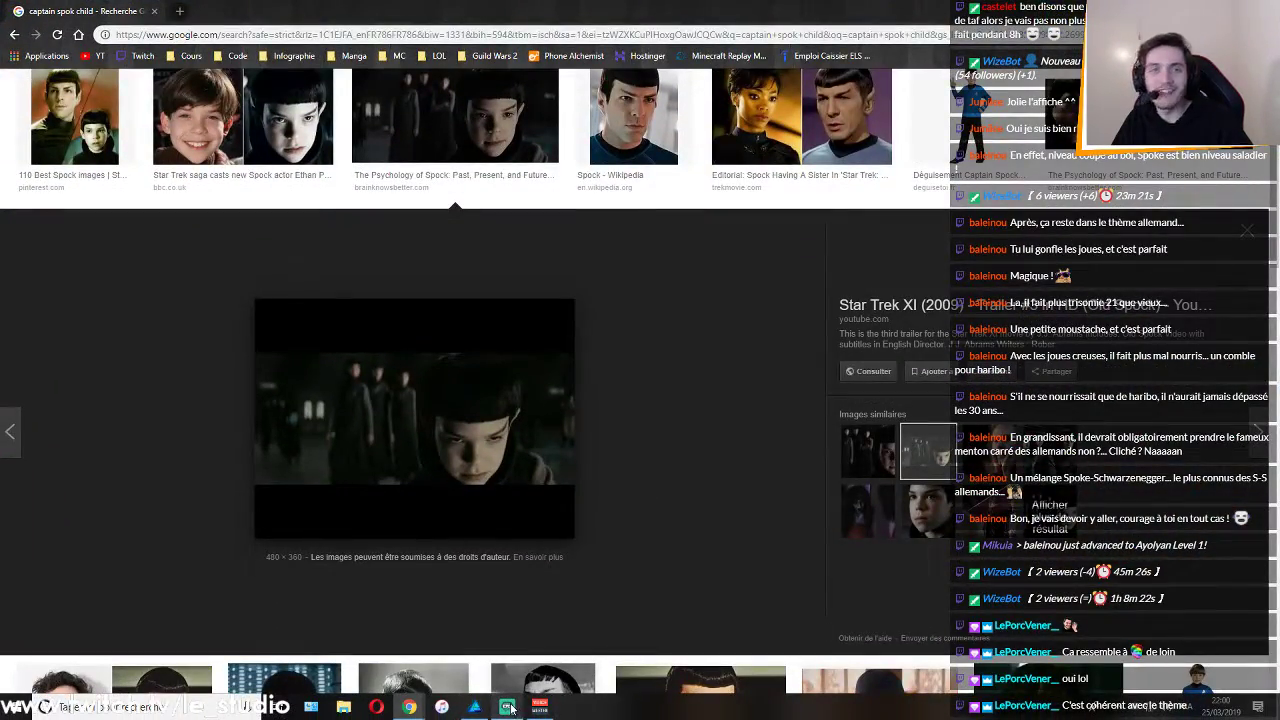
left_click(477, 706)
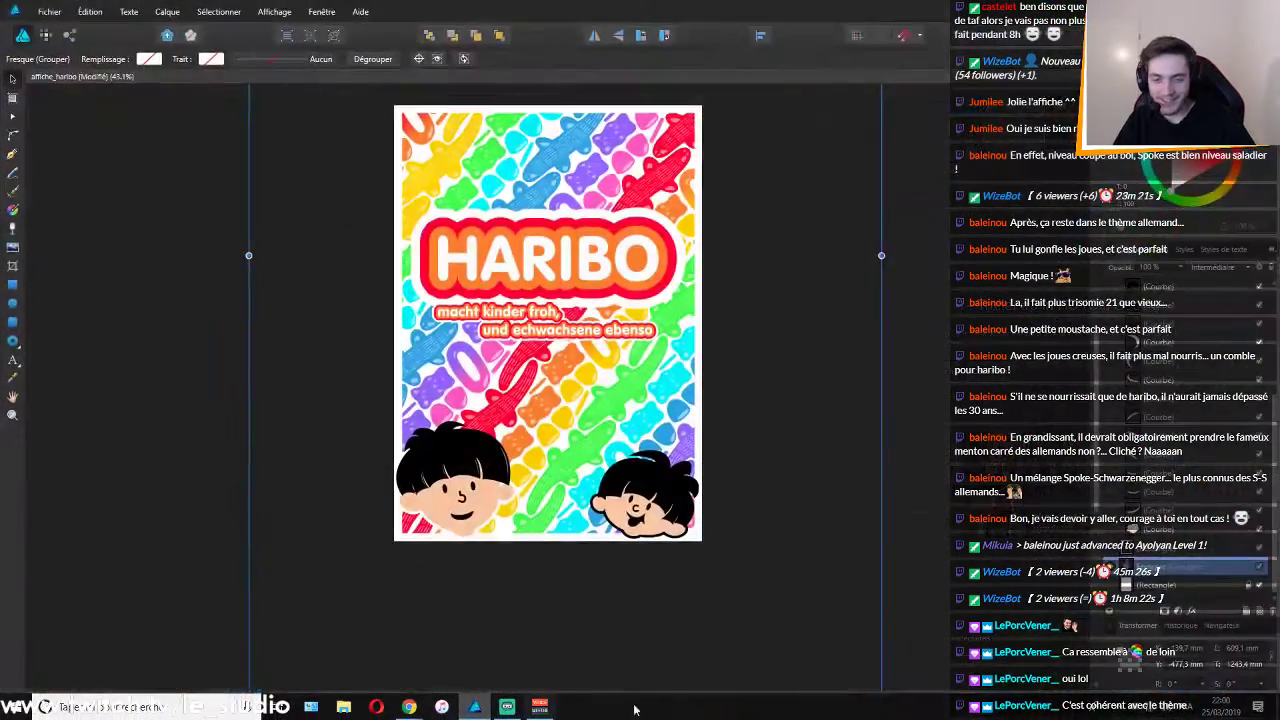
scroll(534, 350, "up", 2)
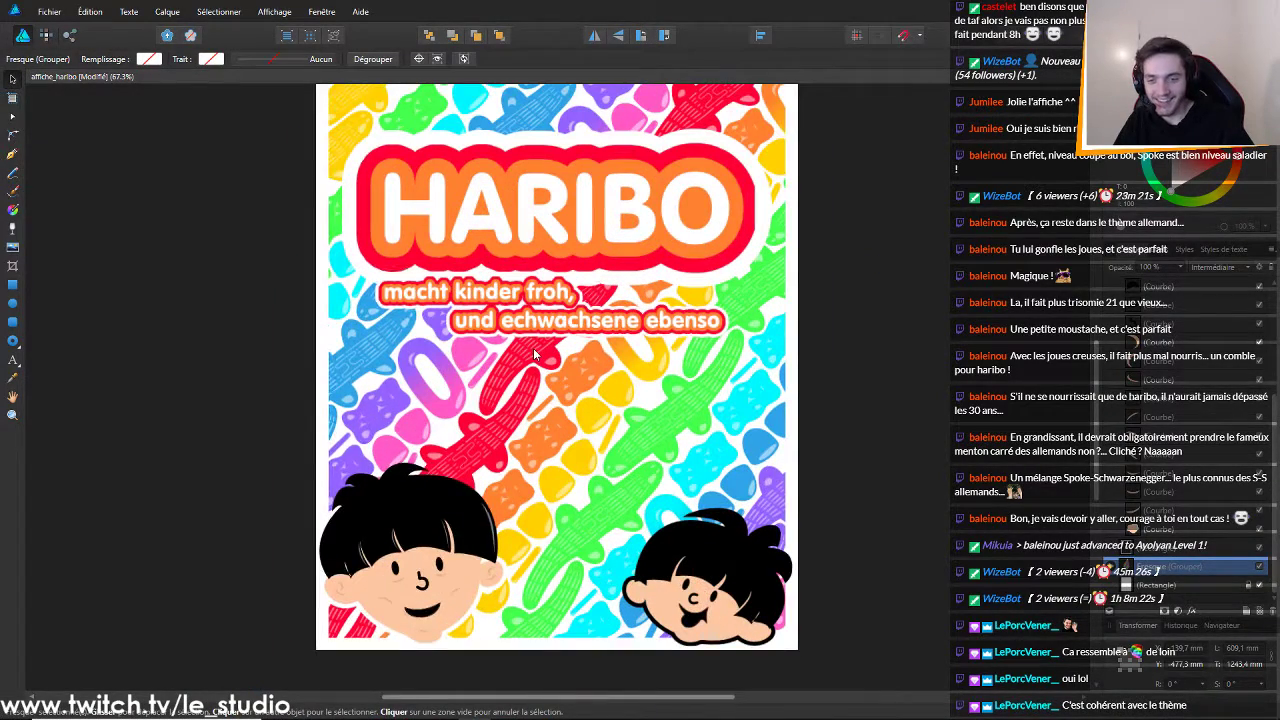
scroll(530, 345, "down", 3)
scroll(516, 325, "down", 2)
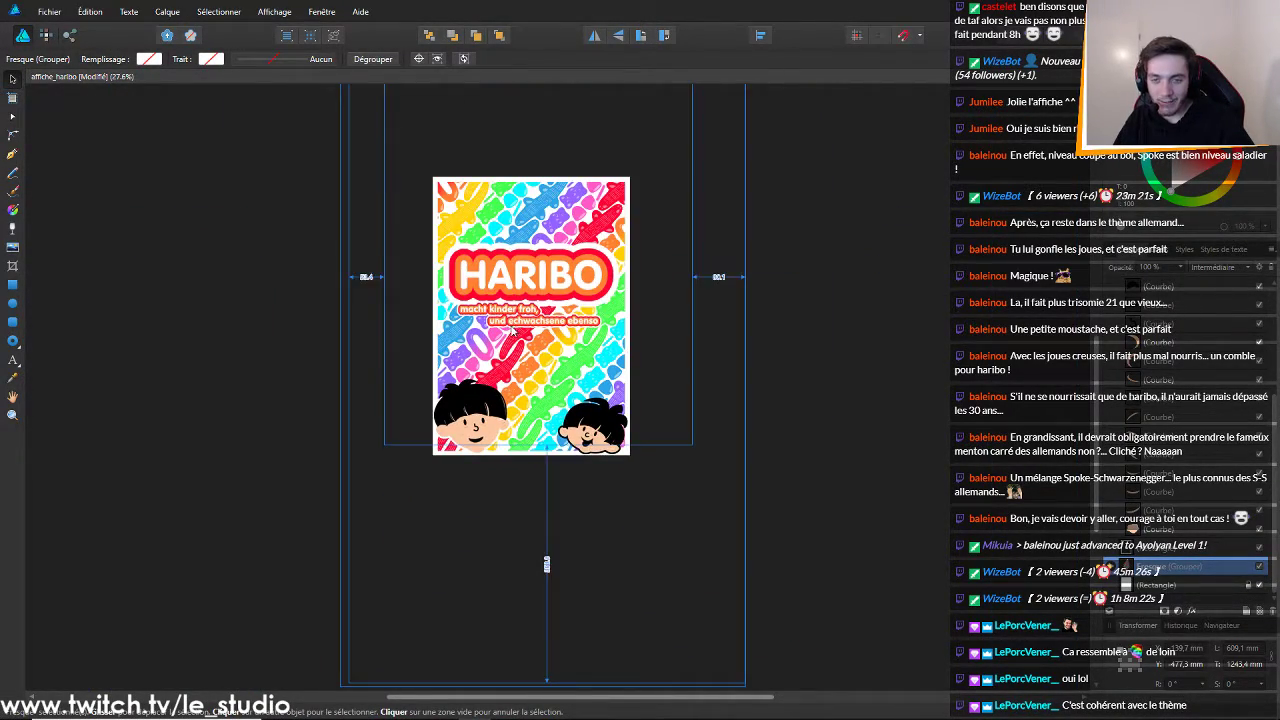
scroll(484, 442, "up", 6)
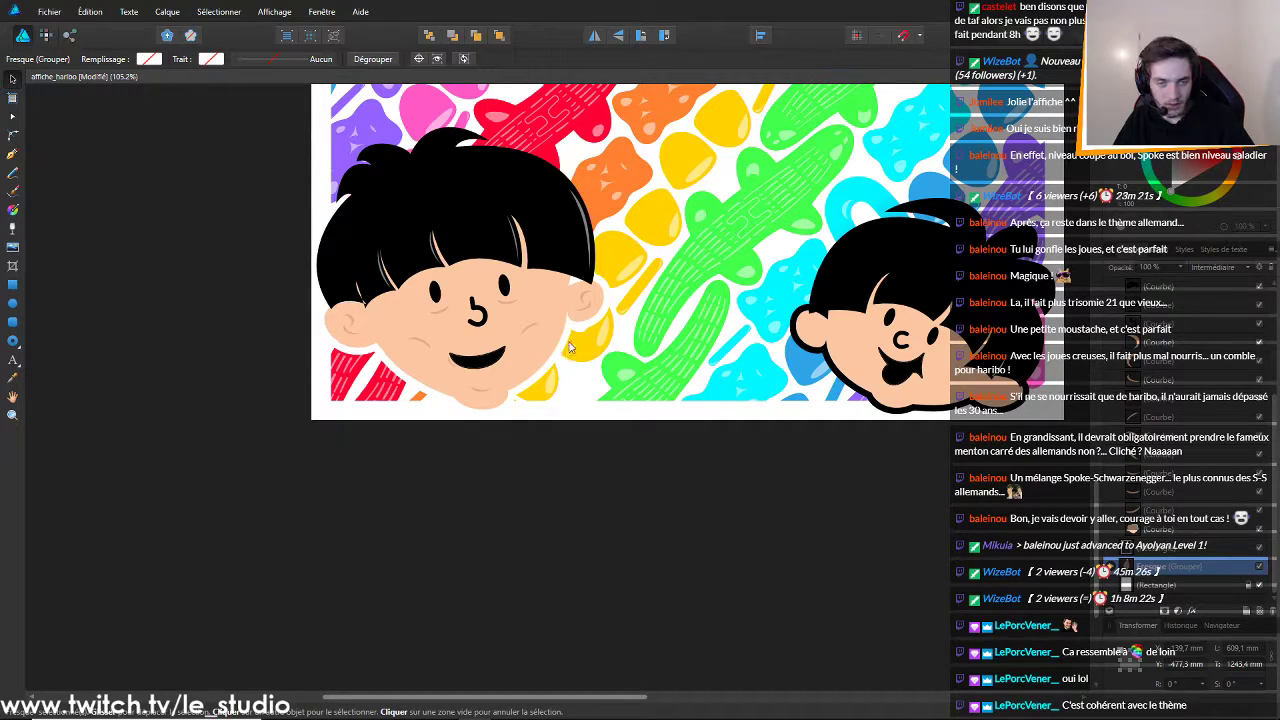
scroll(829, 373, "down", 5)
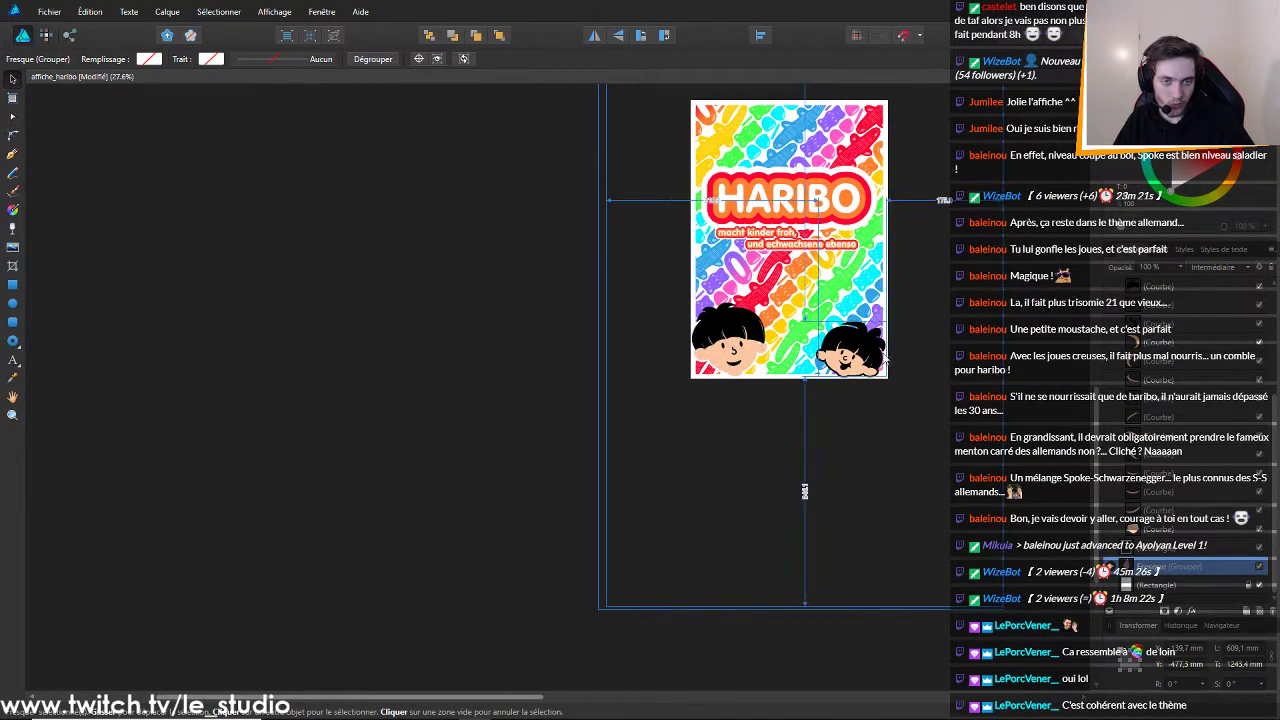
scroll(895, 345, "up", 3)
scroll(857, 350, "up", 4)
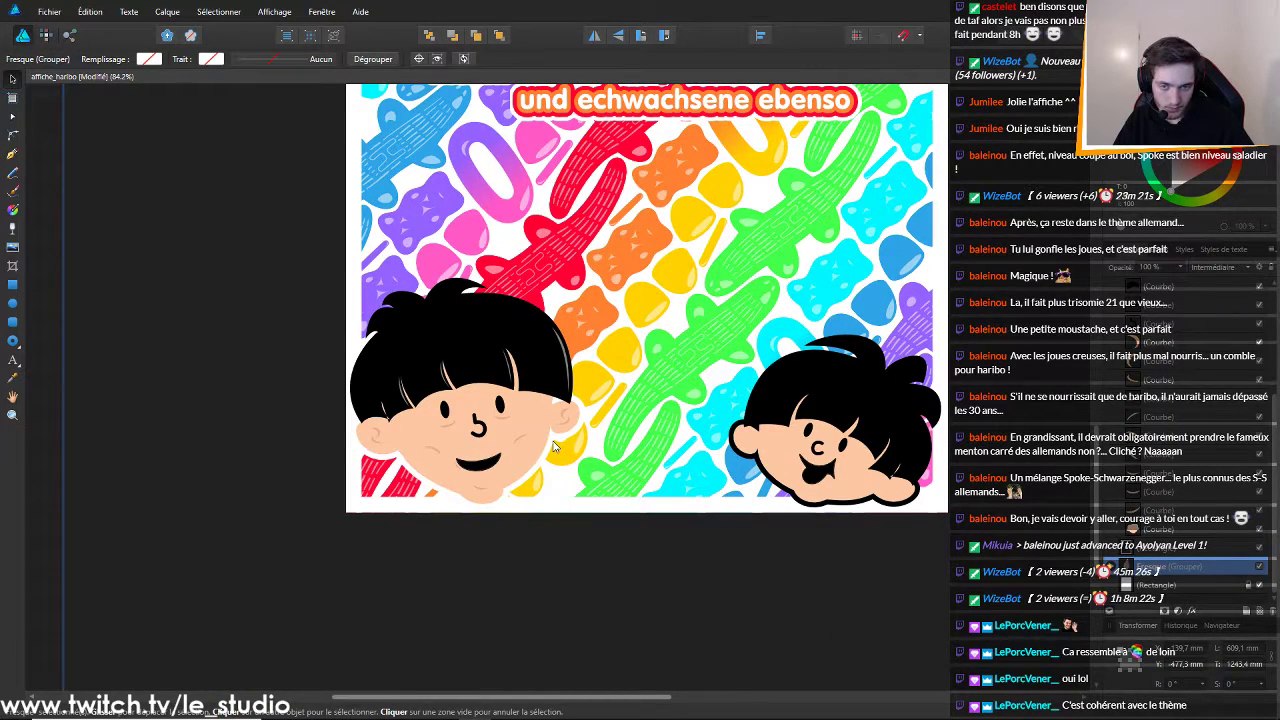
left_click(555, 447)
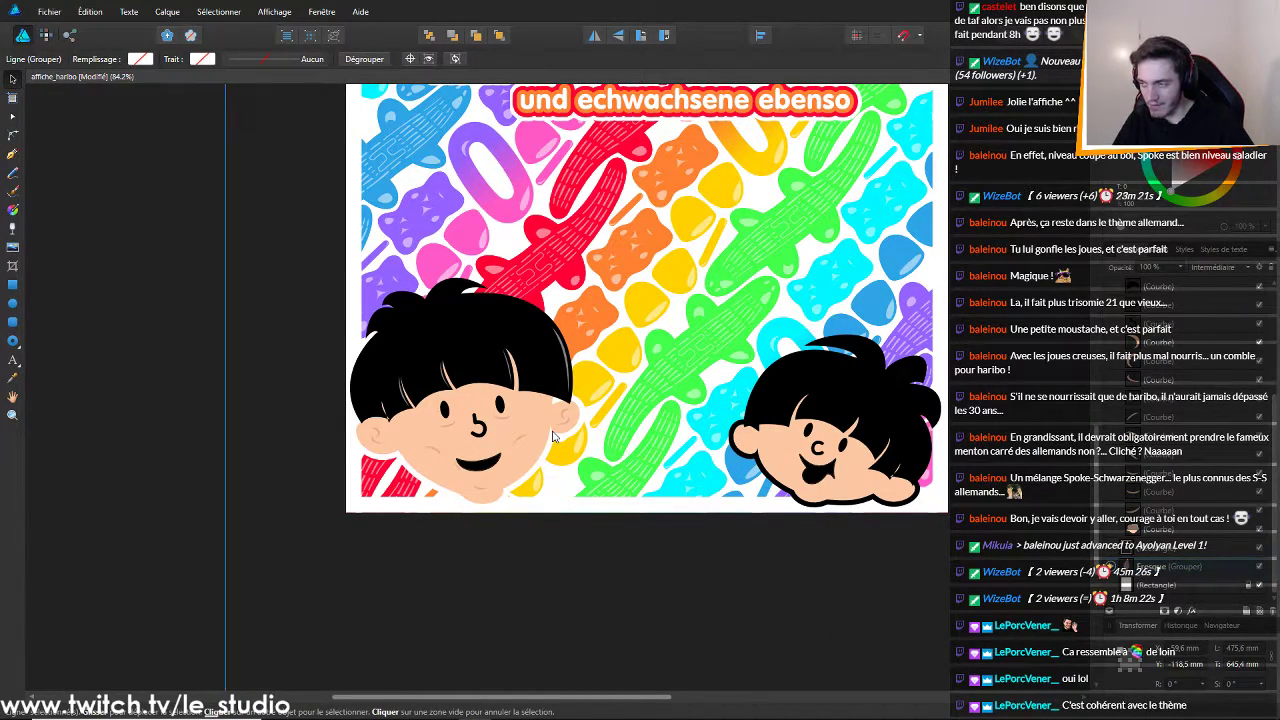
scroll(843, 408, "up", 6)
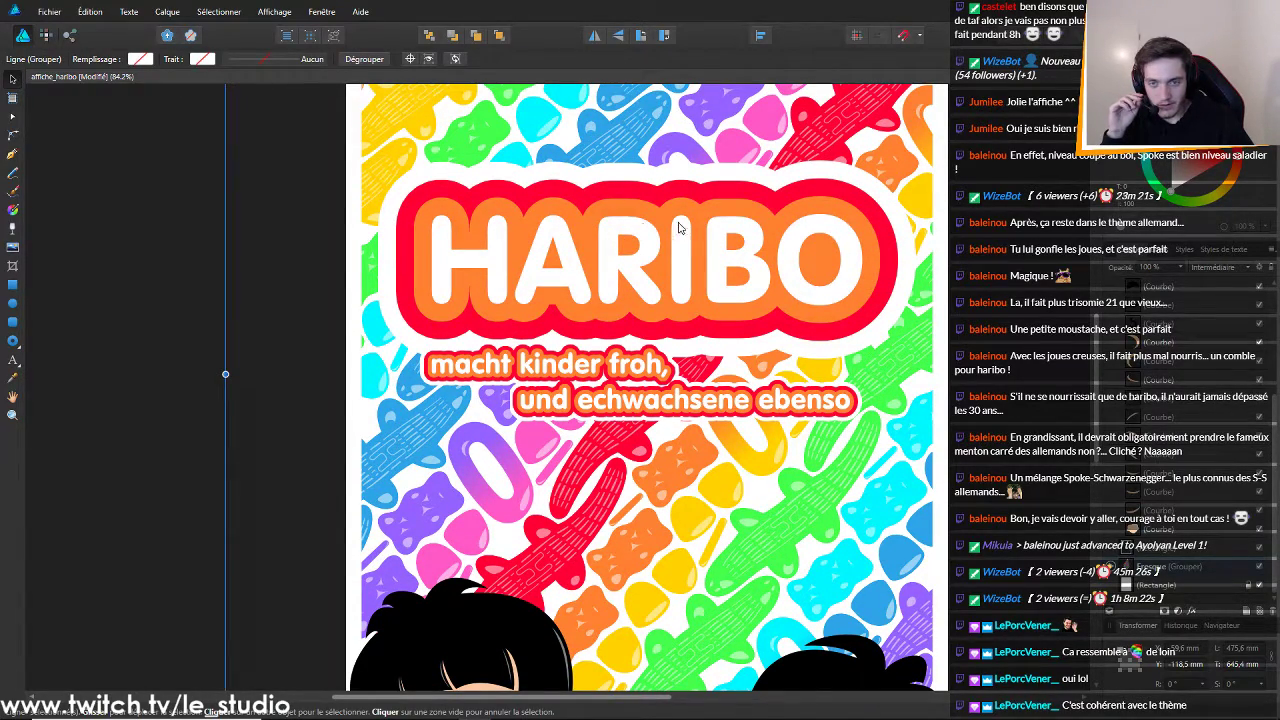
scroll(843, 408, "down", 6)
scroll(818, 215, "down", 1)
scroll(467, 224, "up", 6)
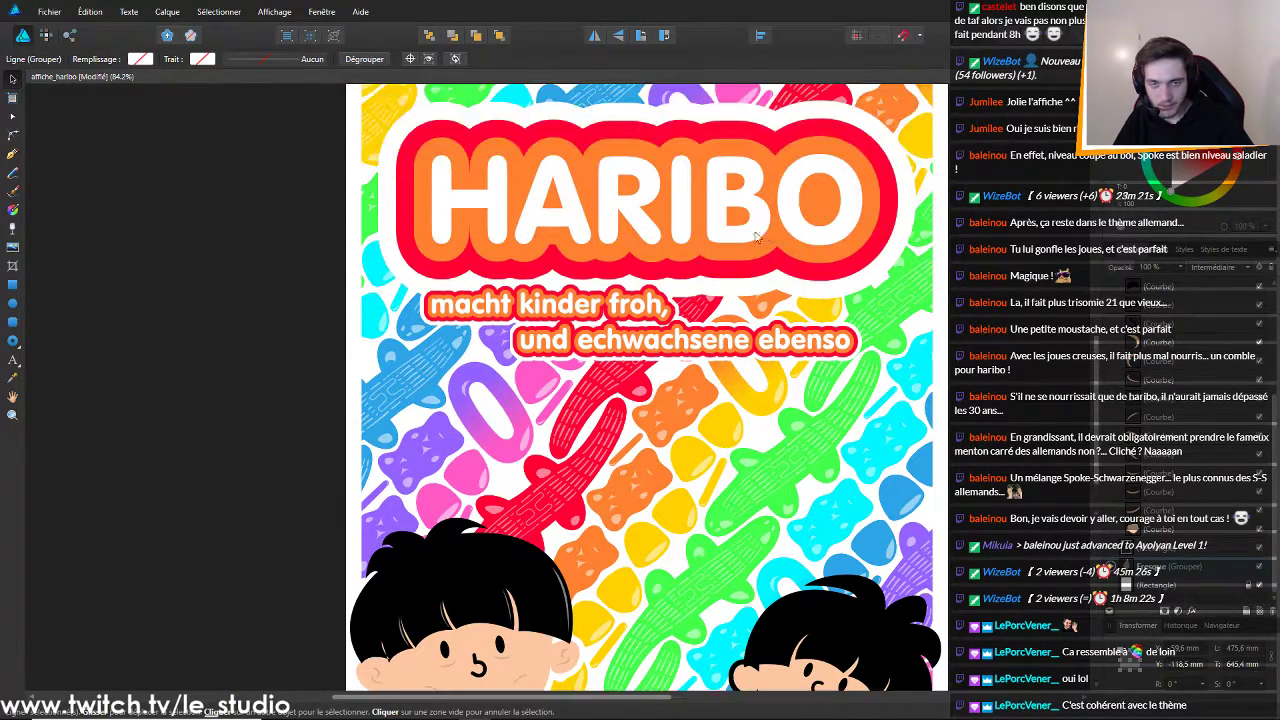
Select the HARIBO title and expand the Texte group and its Haribo subgroup in the layer stack, collapsing the head's layers
left_click(499, 255)
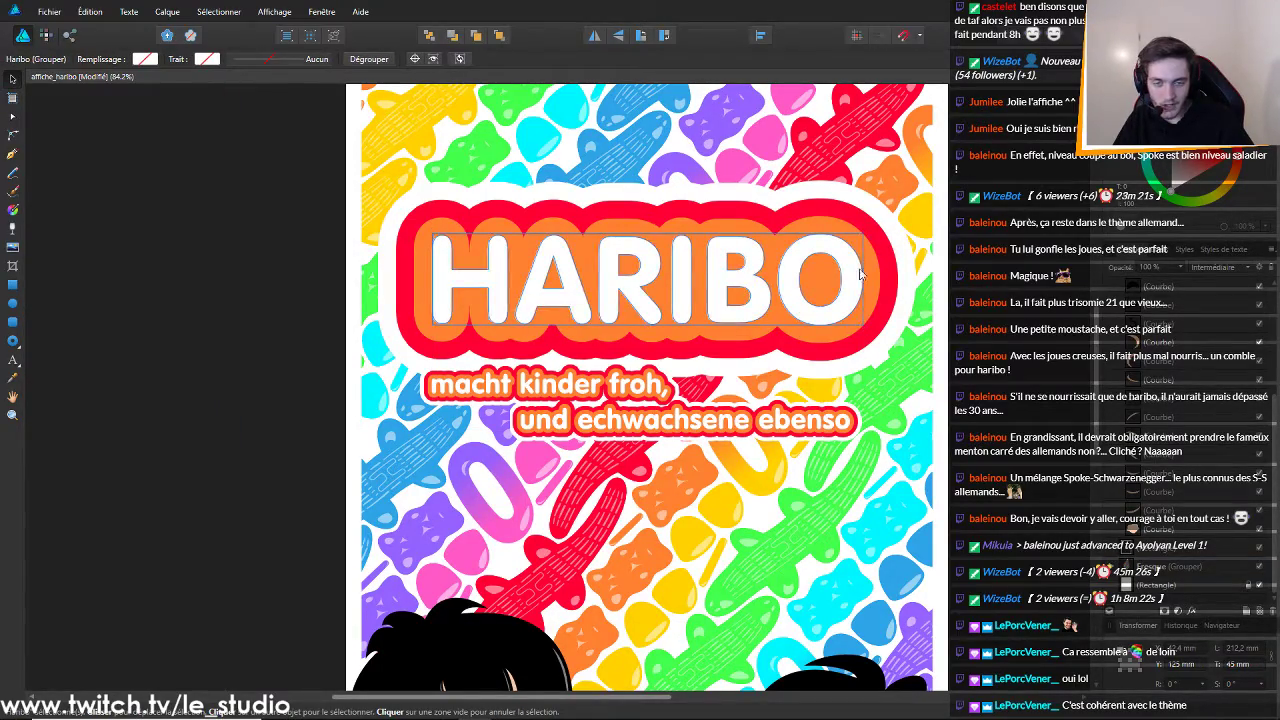
scroll(886, 266, "up", 3)
scroll(886, 266, "down", 10)
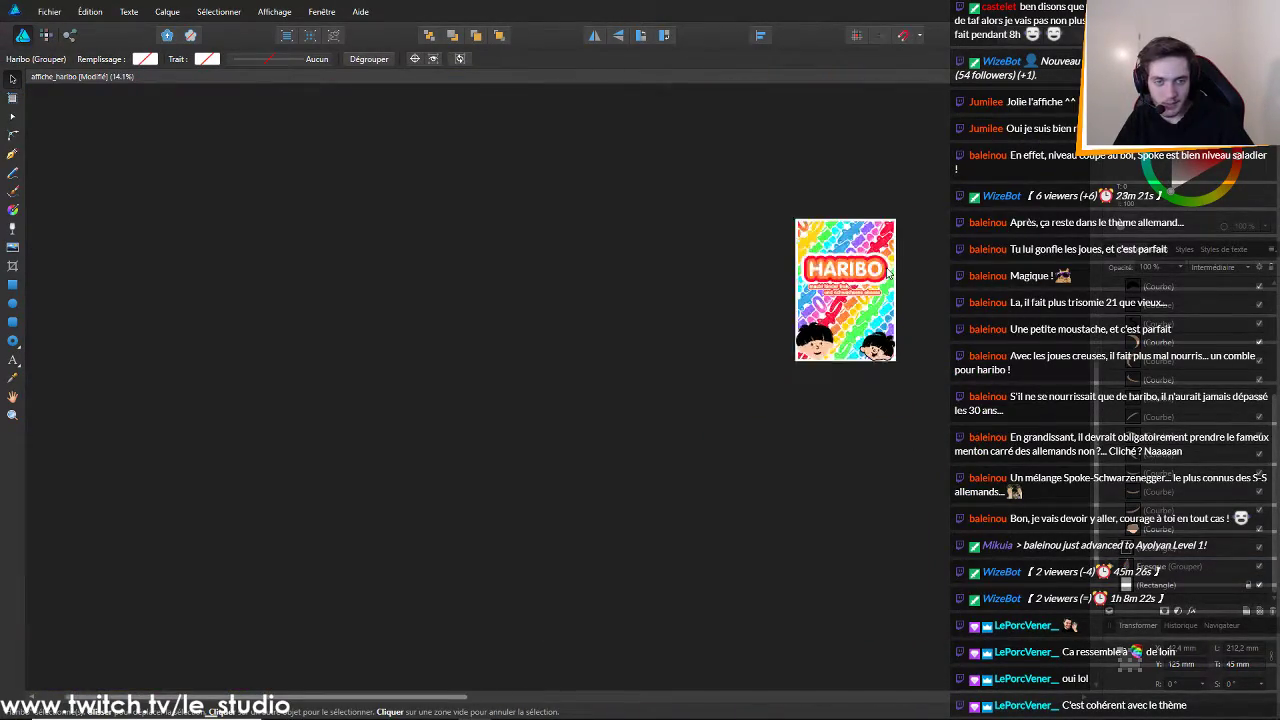
key("ctrl+0")
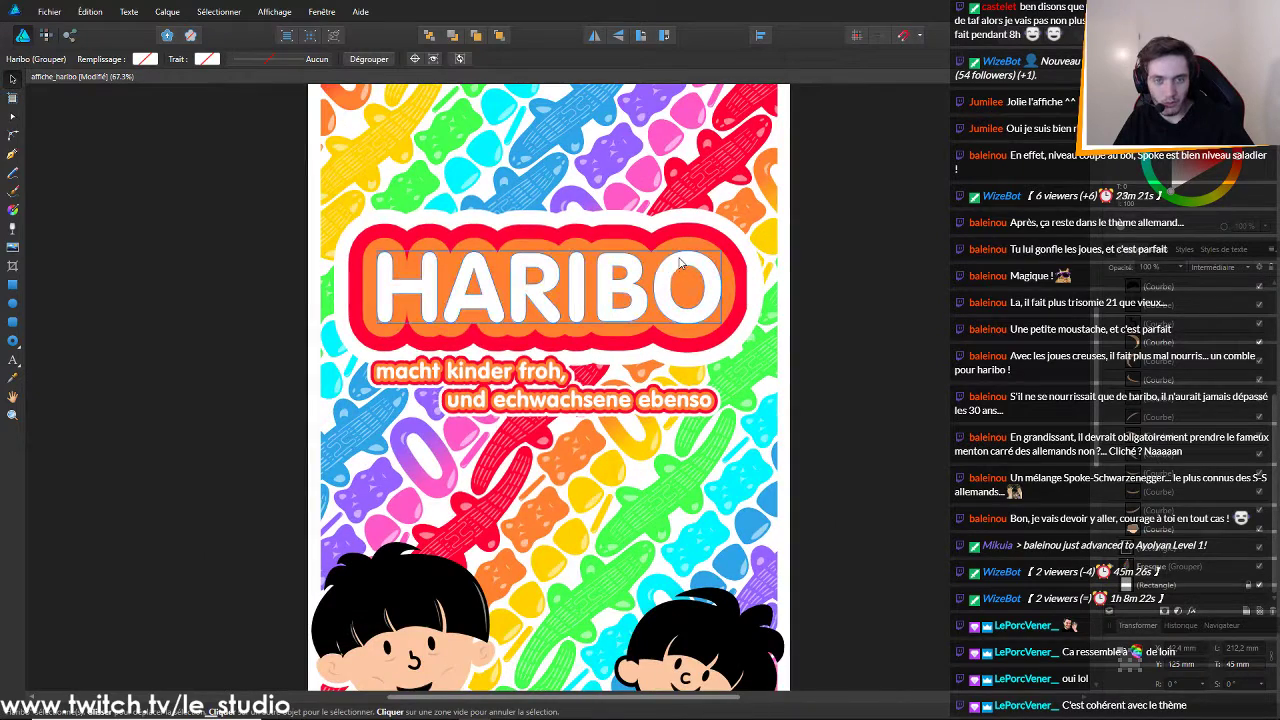
key("t")
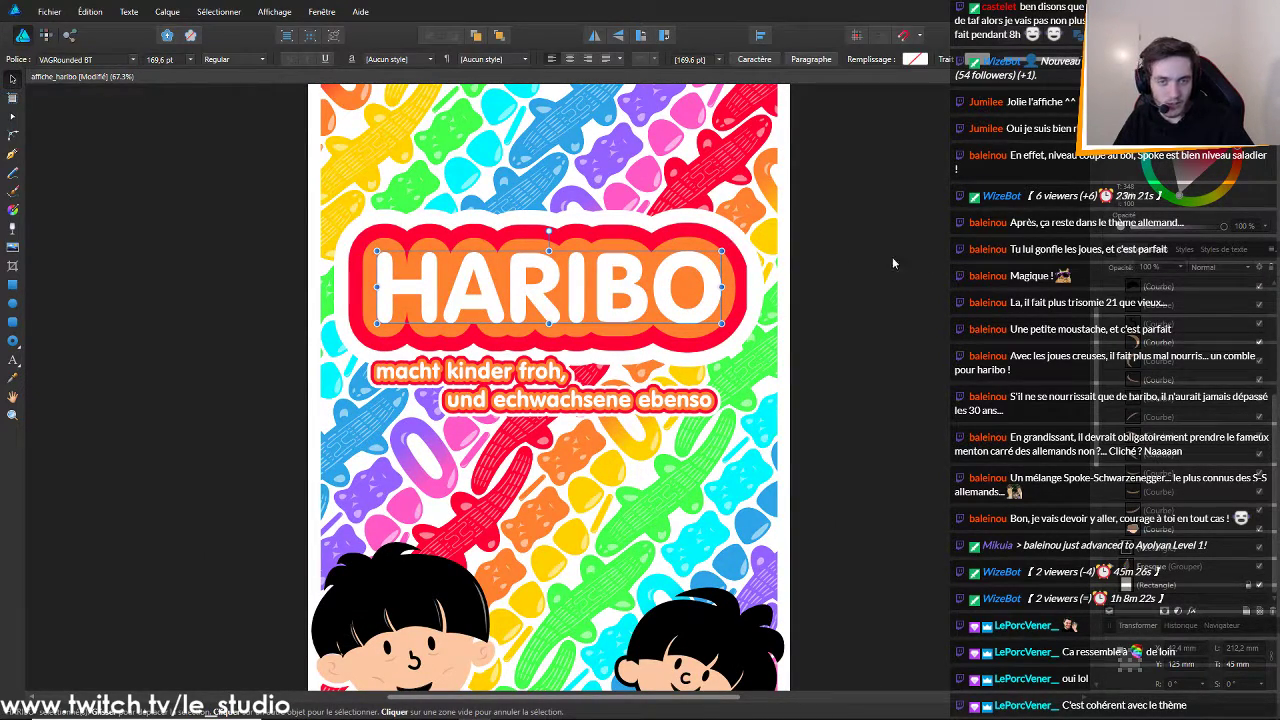
left_click(1174, 325)
left_click(1165, 456)
scroll(1163, 430, "up", 3)
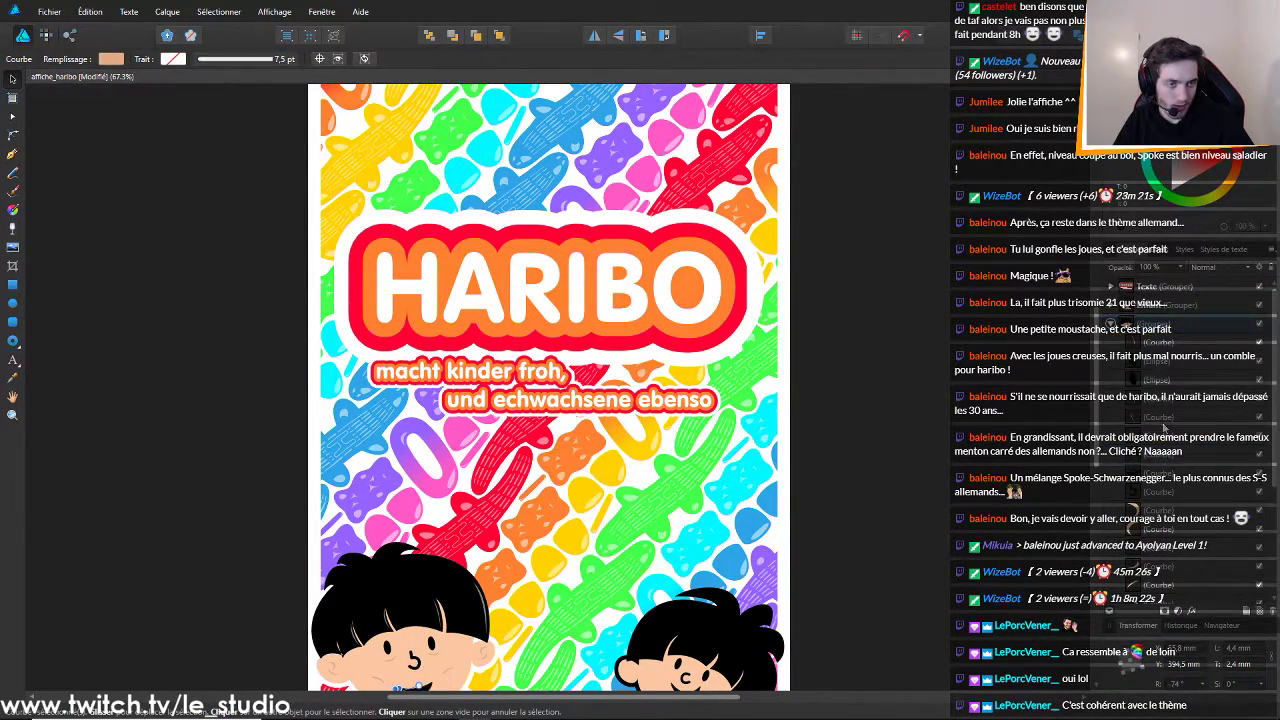
left_click(1111, 324)
left_click(1110, 287)
left_click(1126, 344)
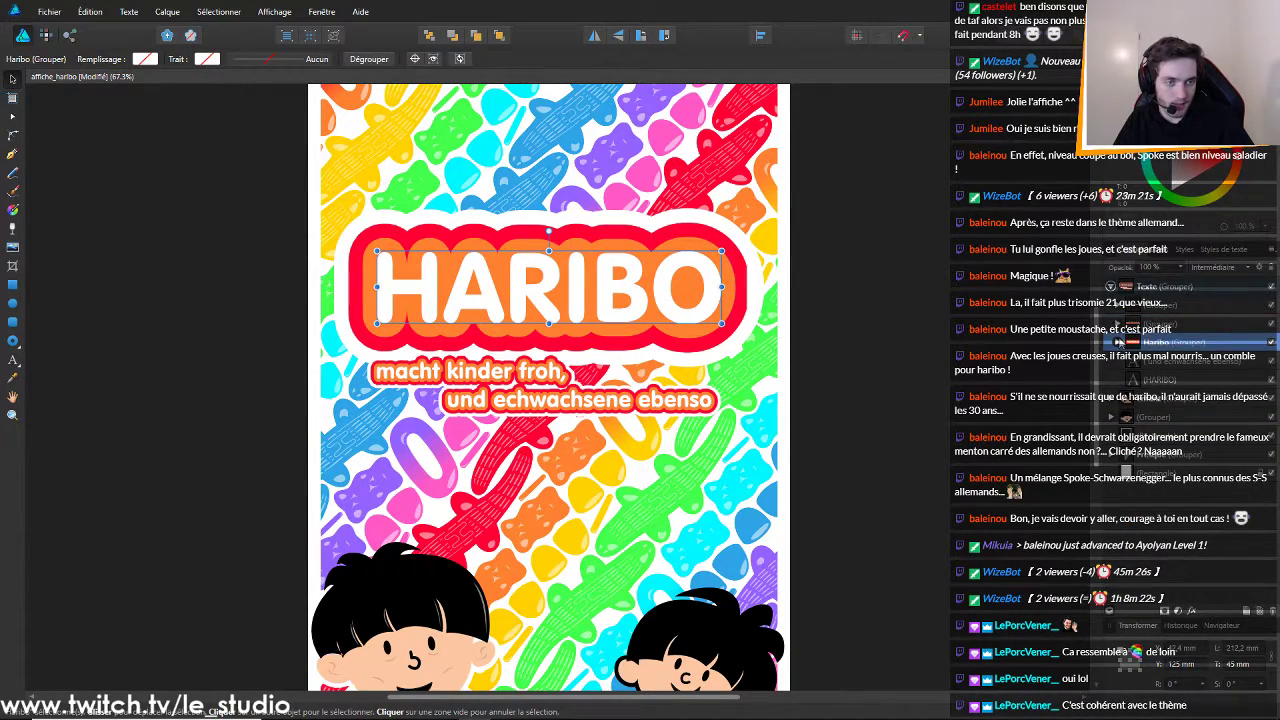
left_click(1140, 400)
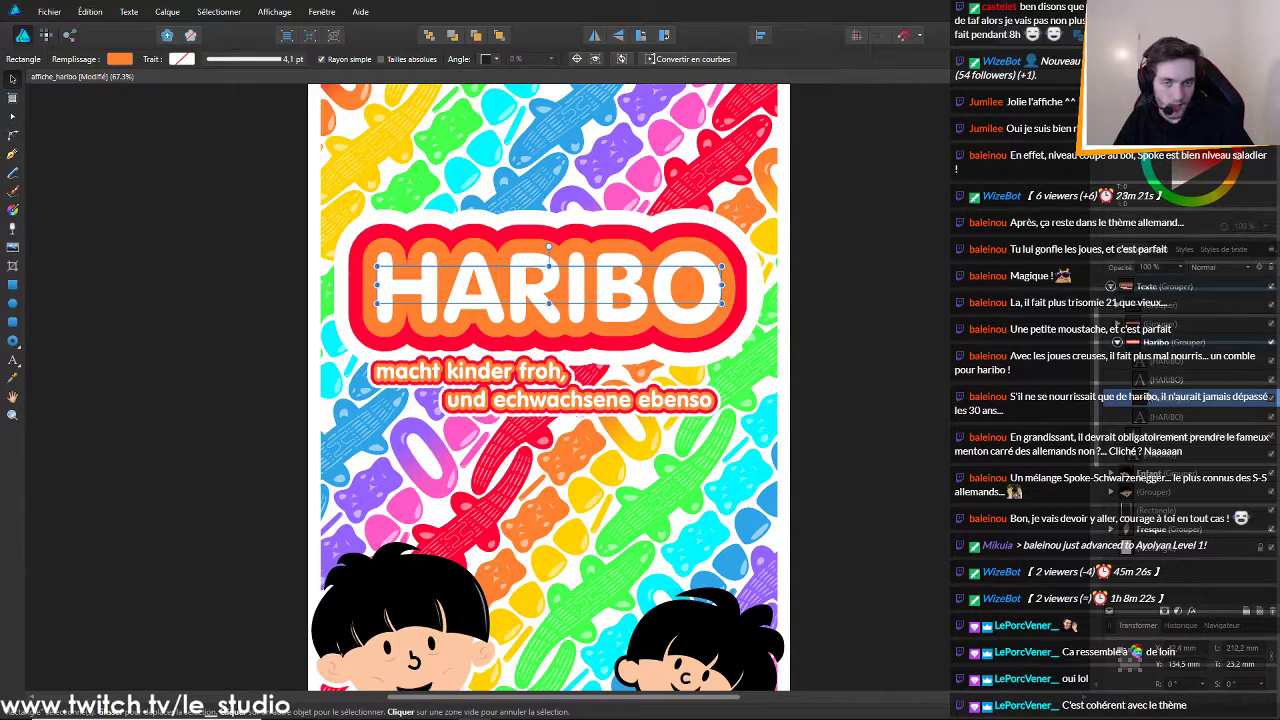
Try a black stroke on the HARIBO text that forms the title's orange outline, and undo it
left_click(1168, 382)
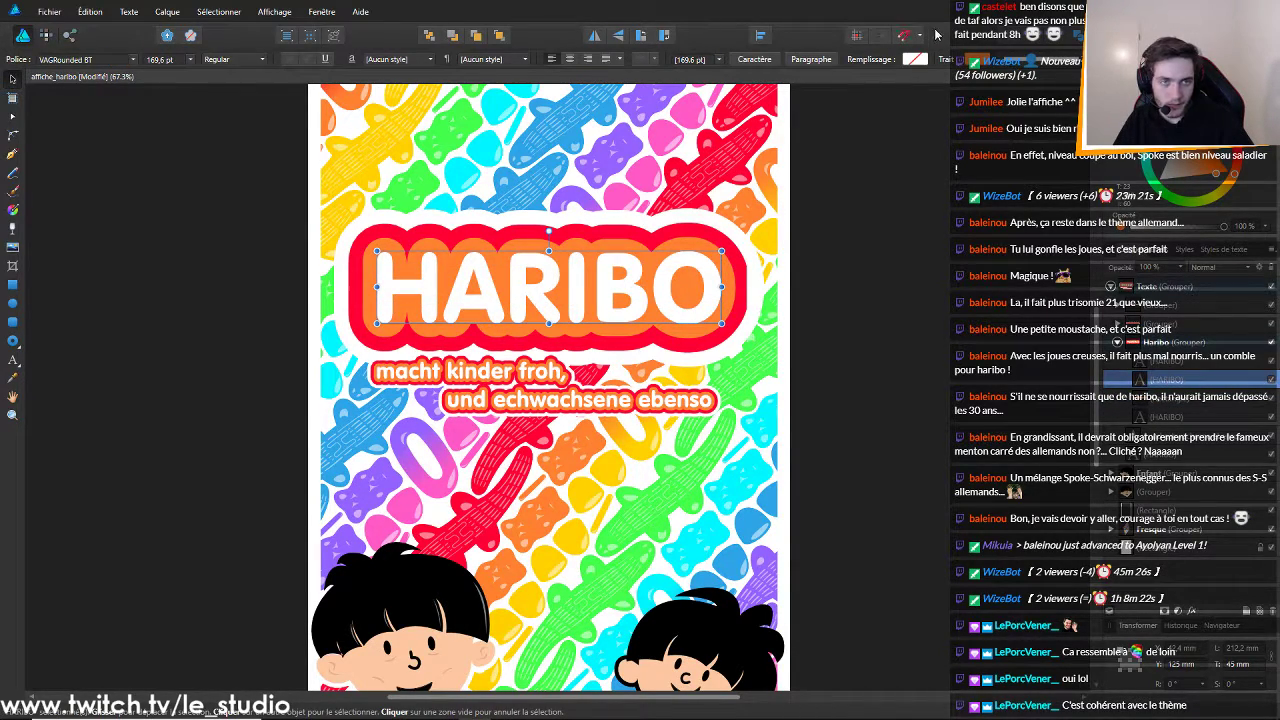
left_click(977, 59)
left_click_drag(1000, 184, 972, 127)
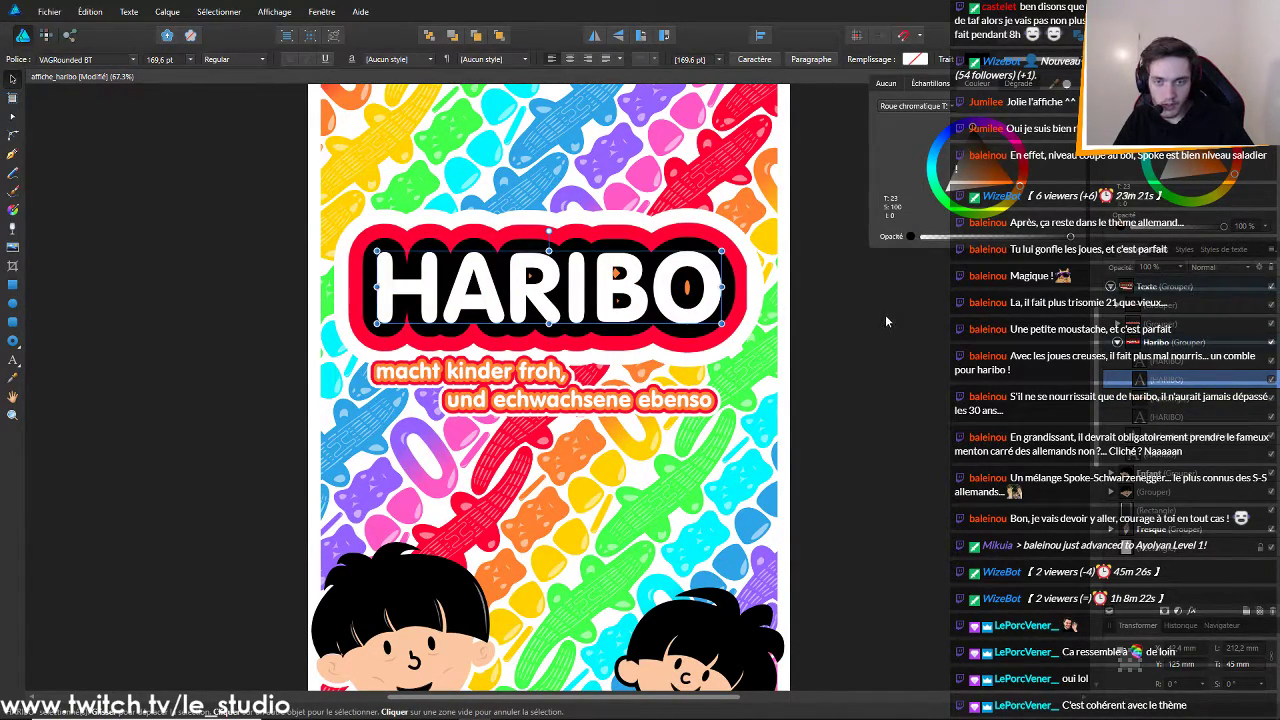
key("ctrl+z")
left_click(914, 338)
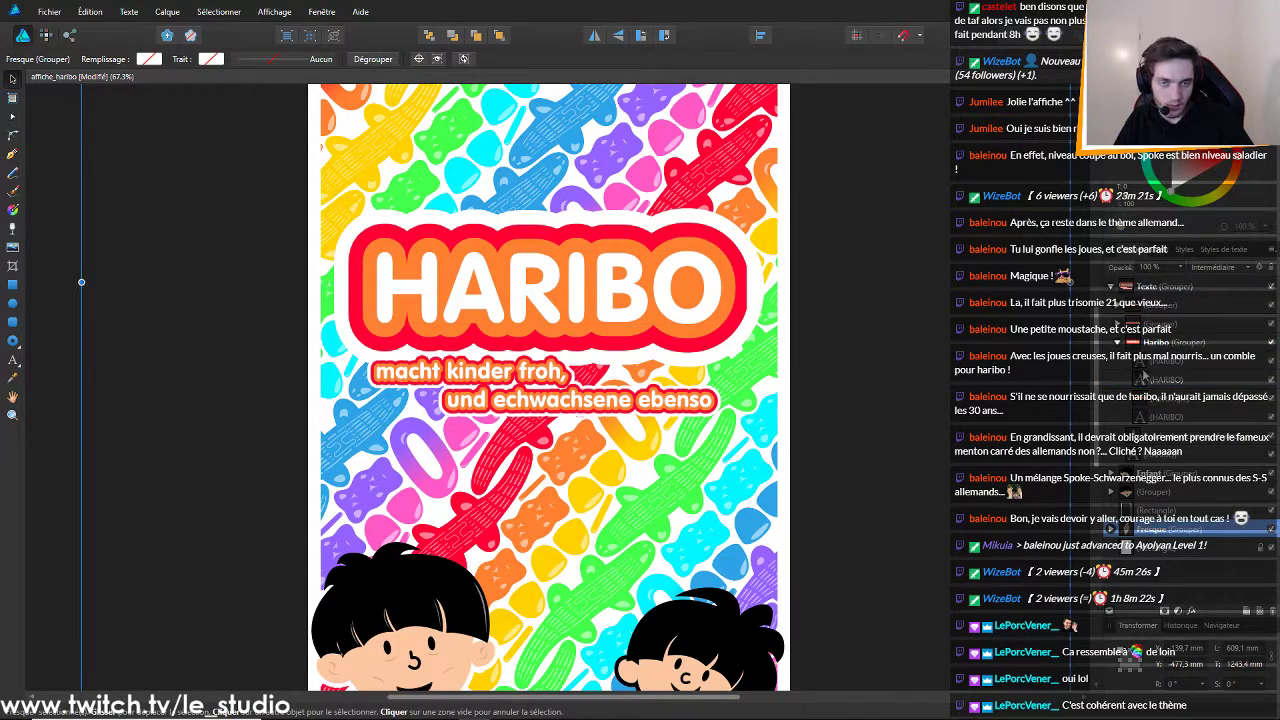
Try a black stroke on the HARIBO text forming the title's red outline, compare it at thumbnail size, and undo it
left_click(1158, 419)
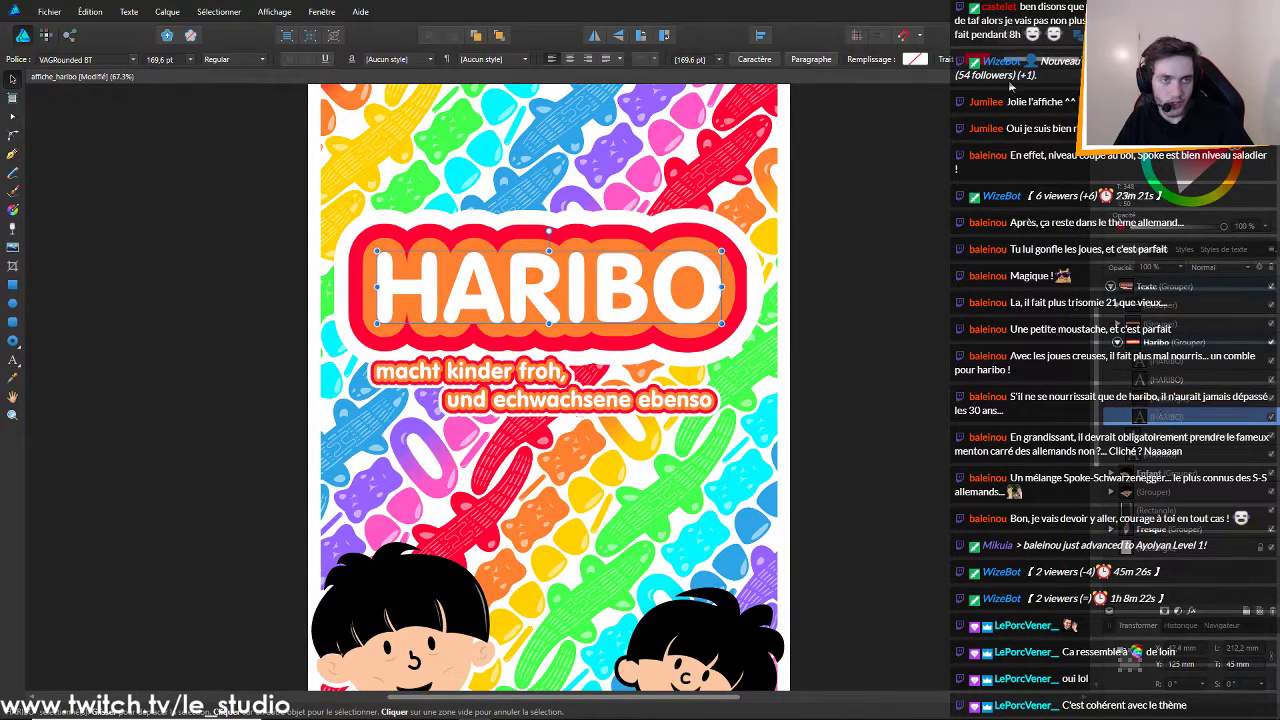
left_click(983, 62)
left_click_drag(986, 168, 881, 63)
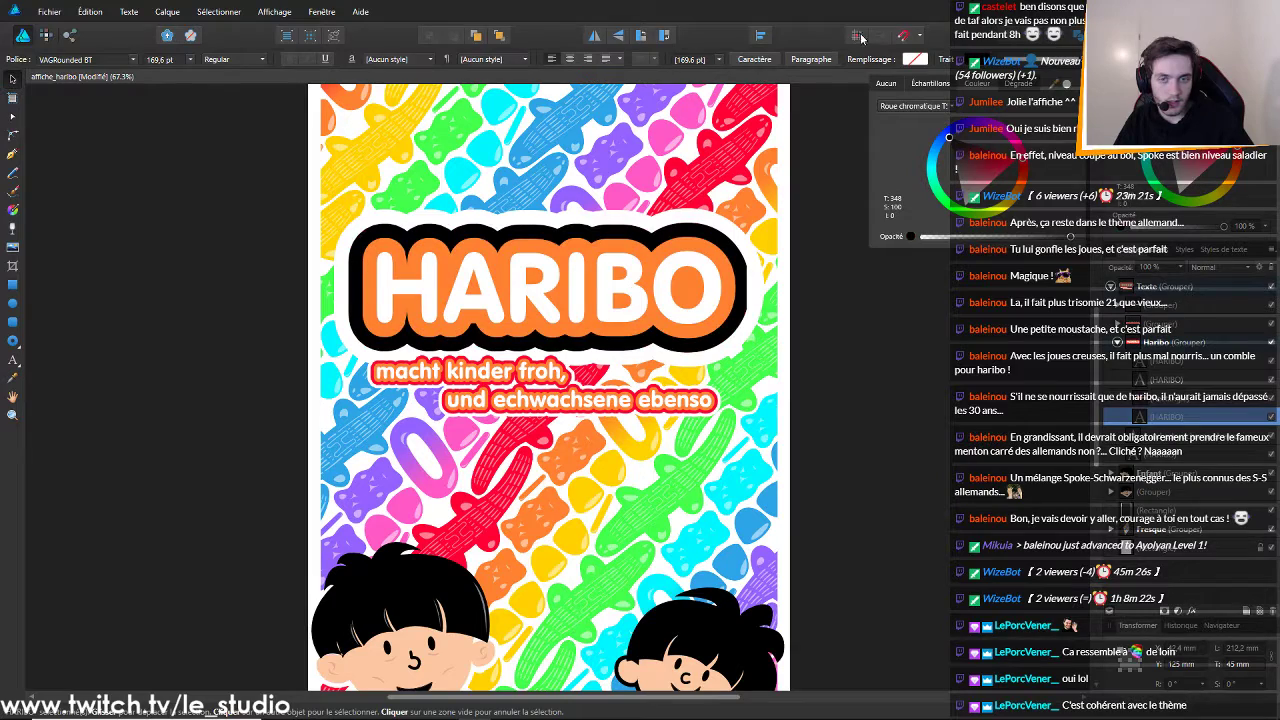
left_click(815, 320)
scroll(922, 305, "down", 5)
scroll(981, 304, "down", 2)
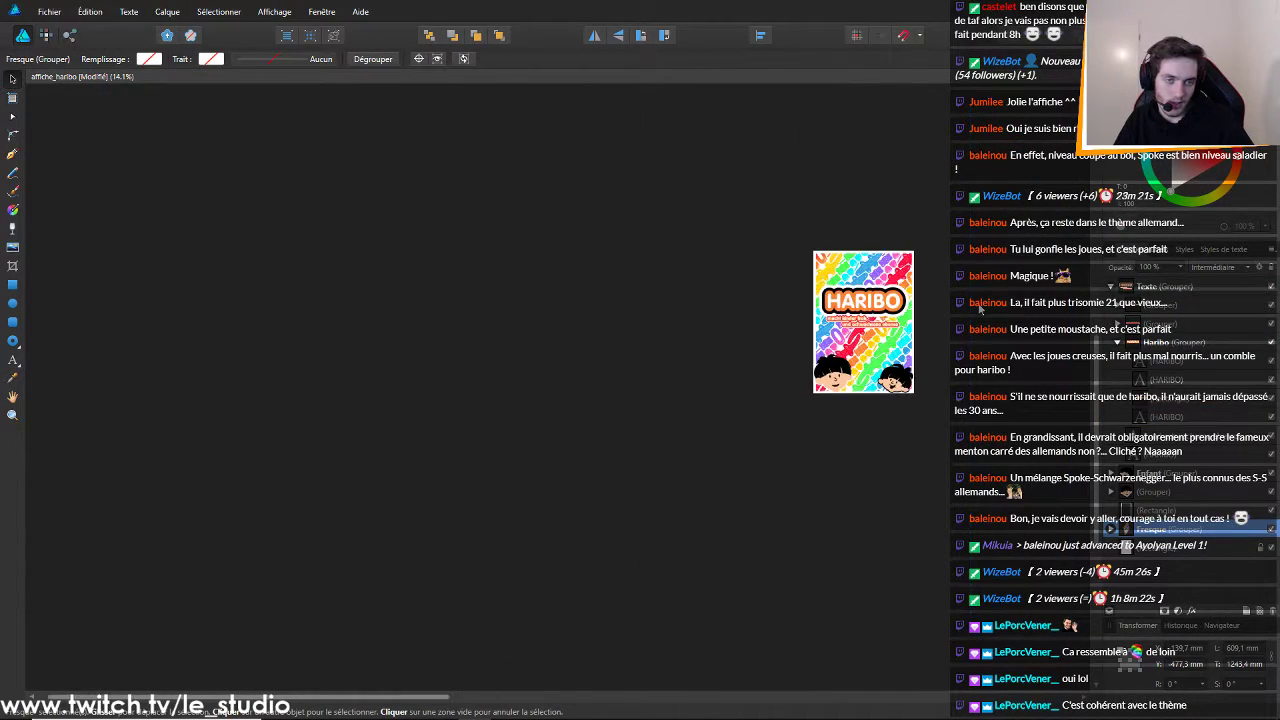
scroll(983, 303, "up", 5)
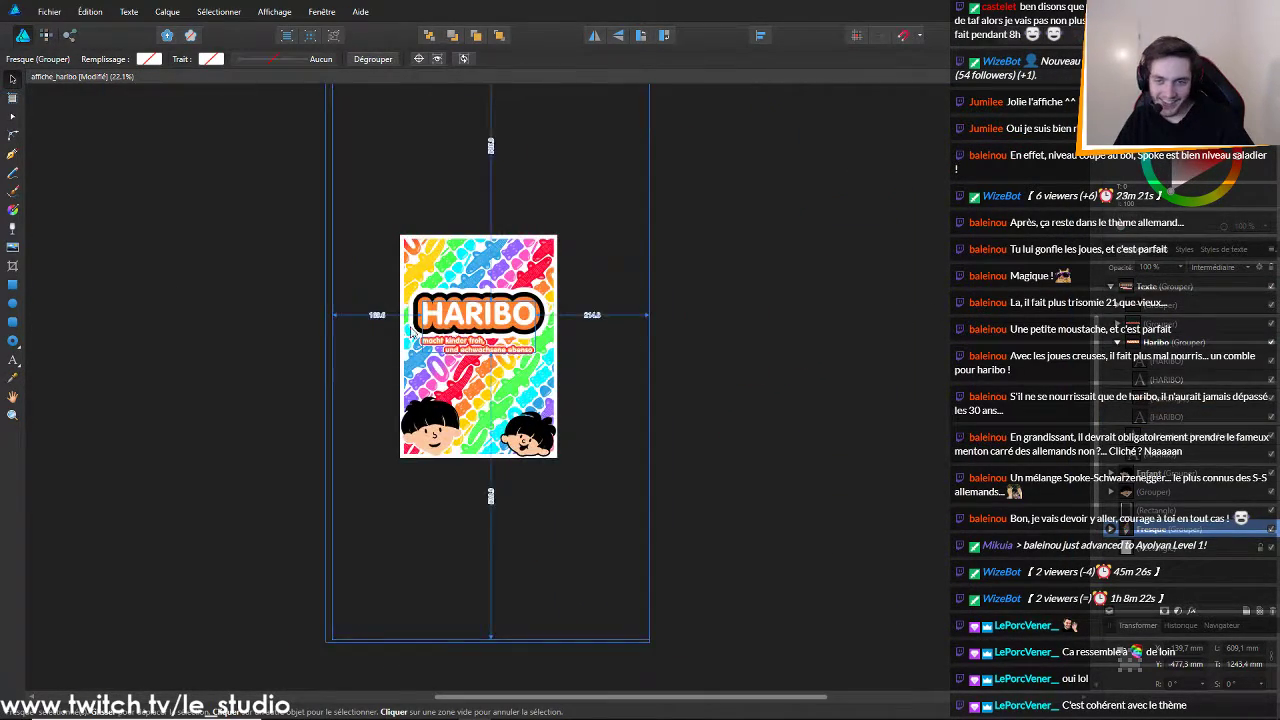
scroll(533, 330, "up", 1)
key("ctrl+z")
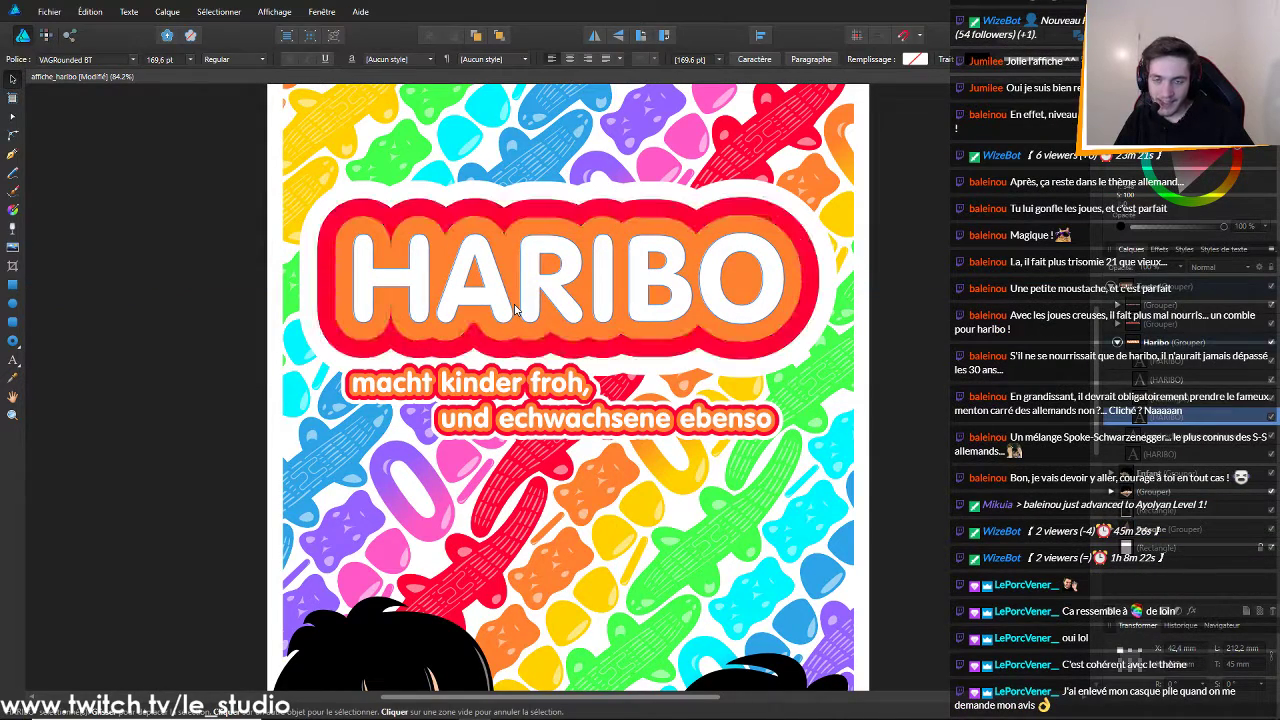
Change the stroke of the HARIBO text forming the title's outermost white outline to black and check it at reduced size
left_click(1166, 438)
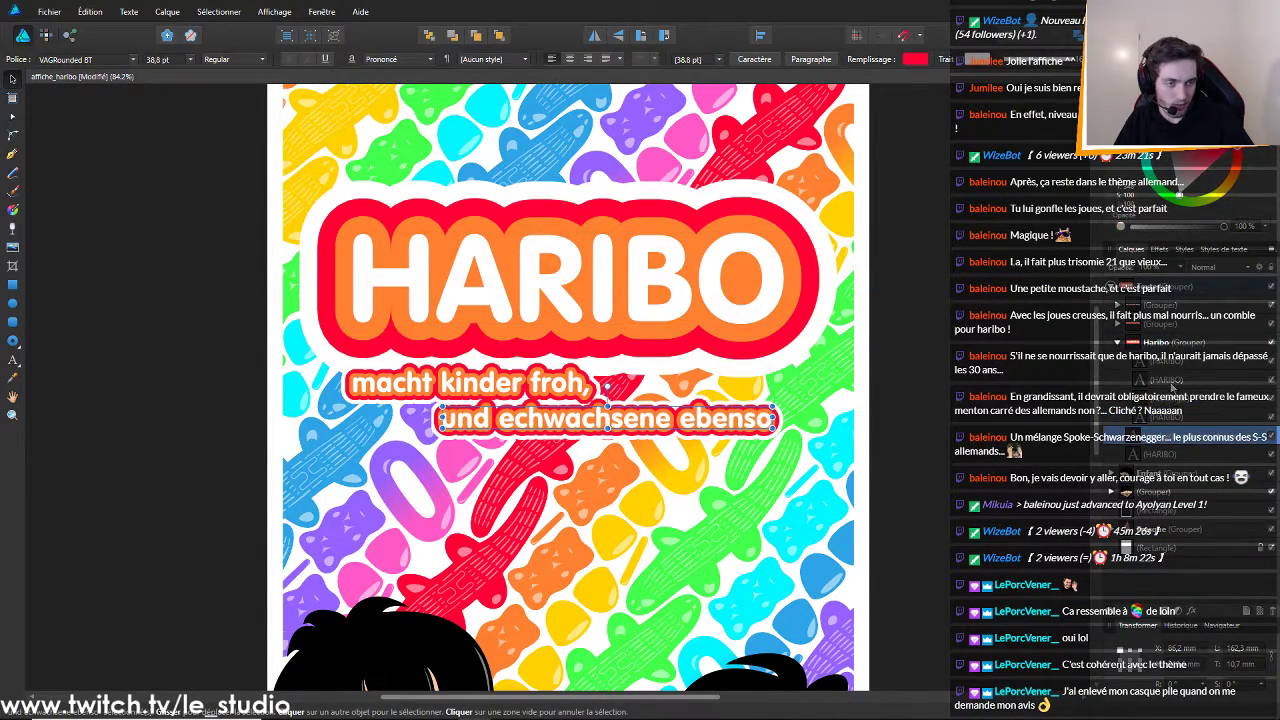
left_click(1162, 454)
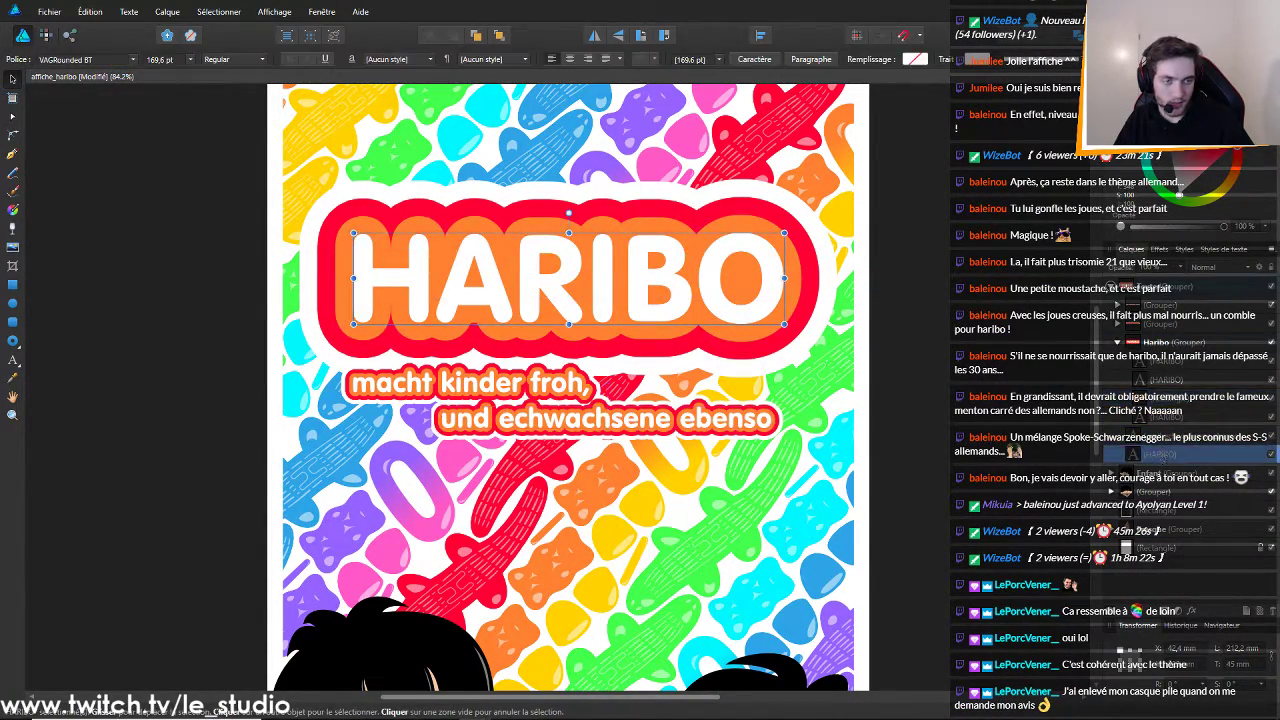
left_click_drag(1188, 156, 1160, 126)
left_click(886, 219)
scroll(960, 307, "down", 5)
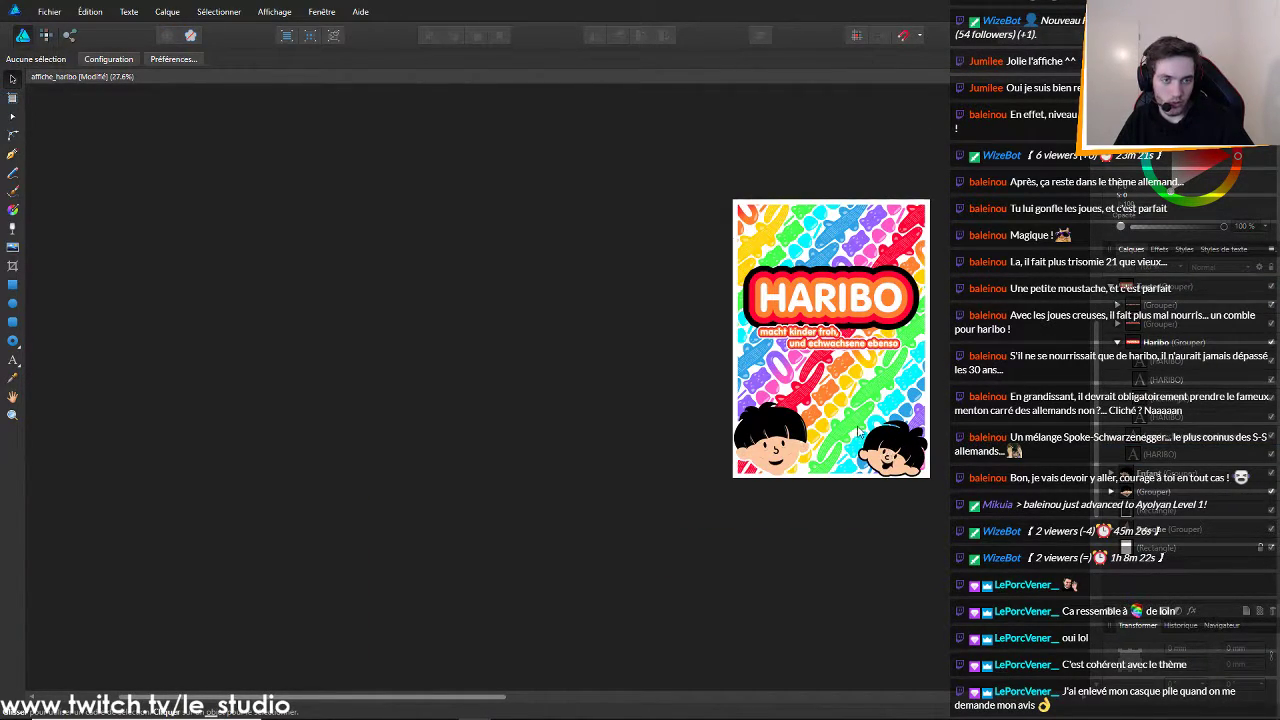
Select the larger head's group at the poster's lower left and expand it in the layer stack
scroll(831, 443, "up", 4)
scroll(815, 450, "down", 1)
left_click(782, 448)
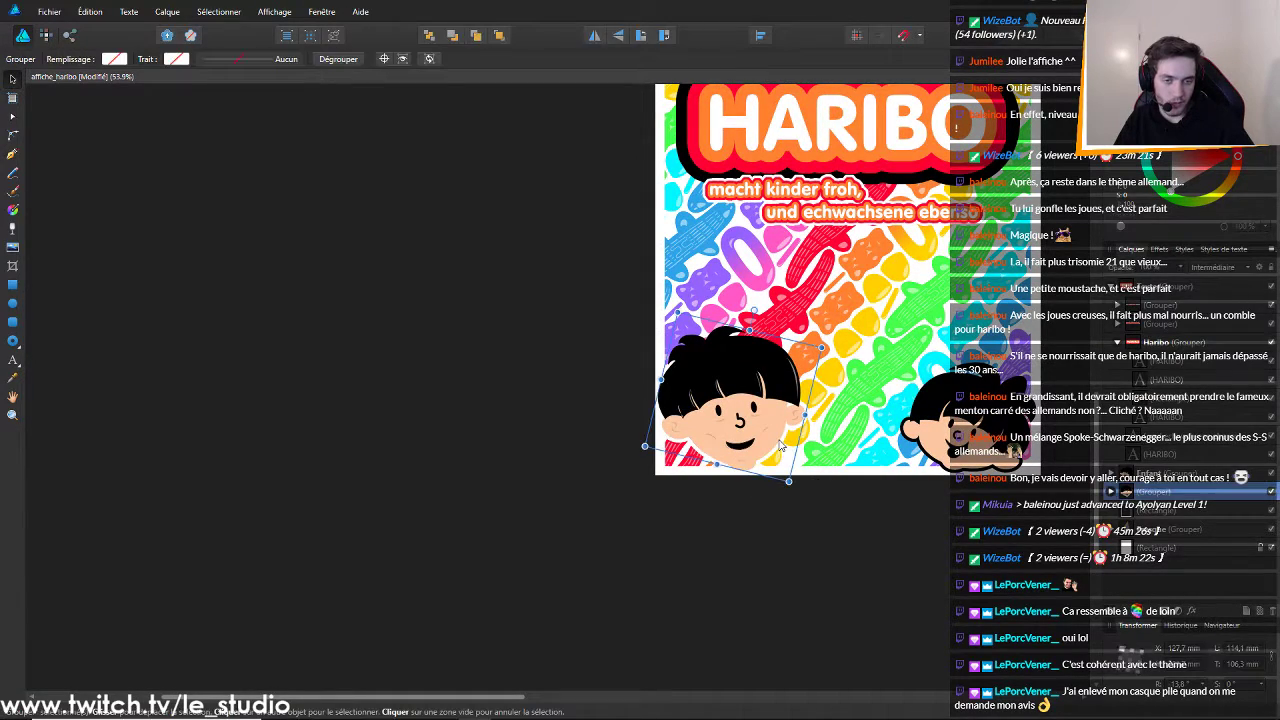
left_click(1111, 491)
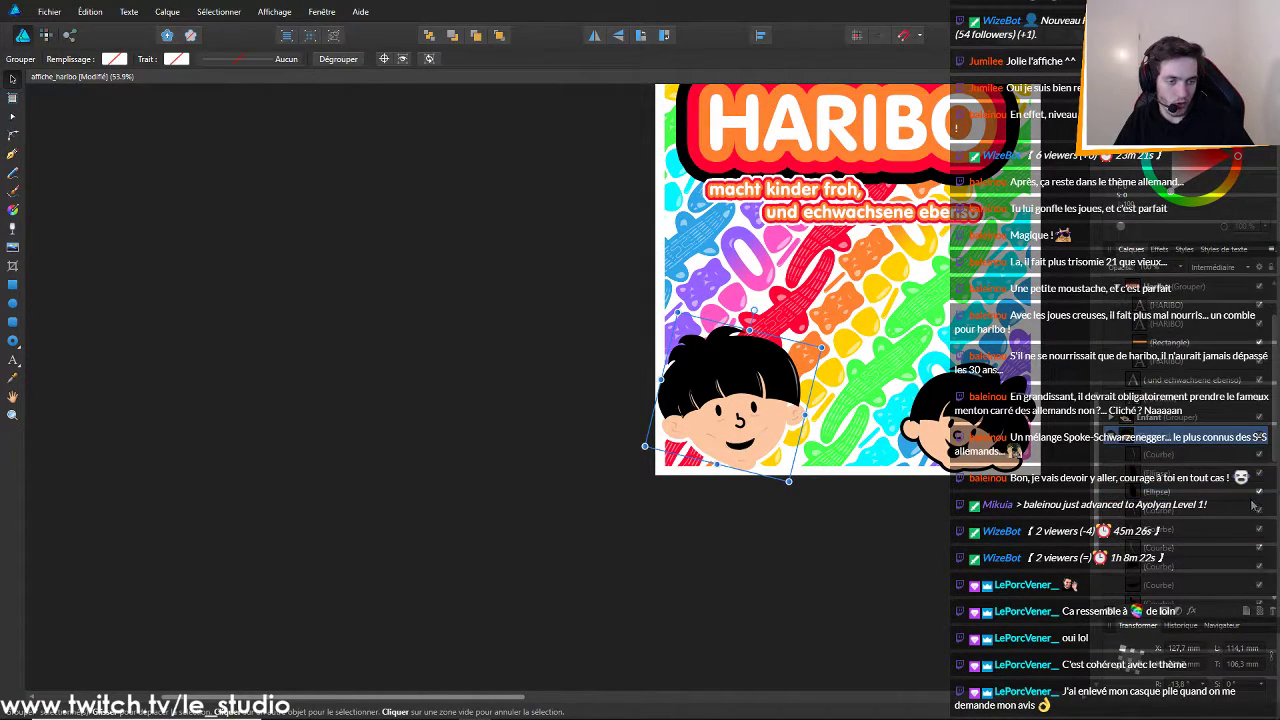
scroll(1154, 393, "down", 1)
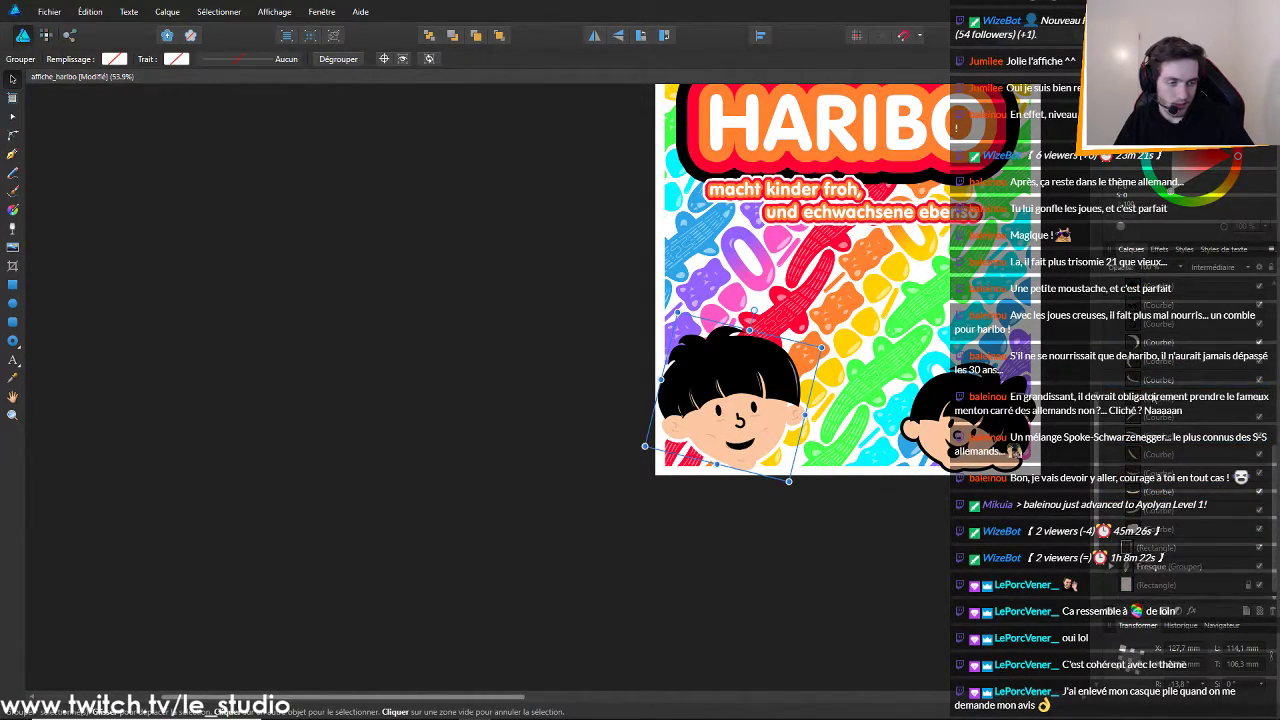
Try a black stroke on the rectangle that frames the poster and check it near the heads
left_click(1150, 548)
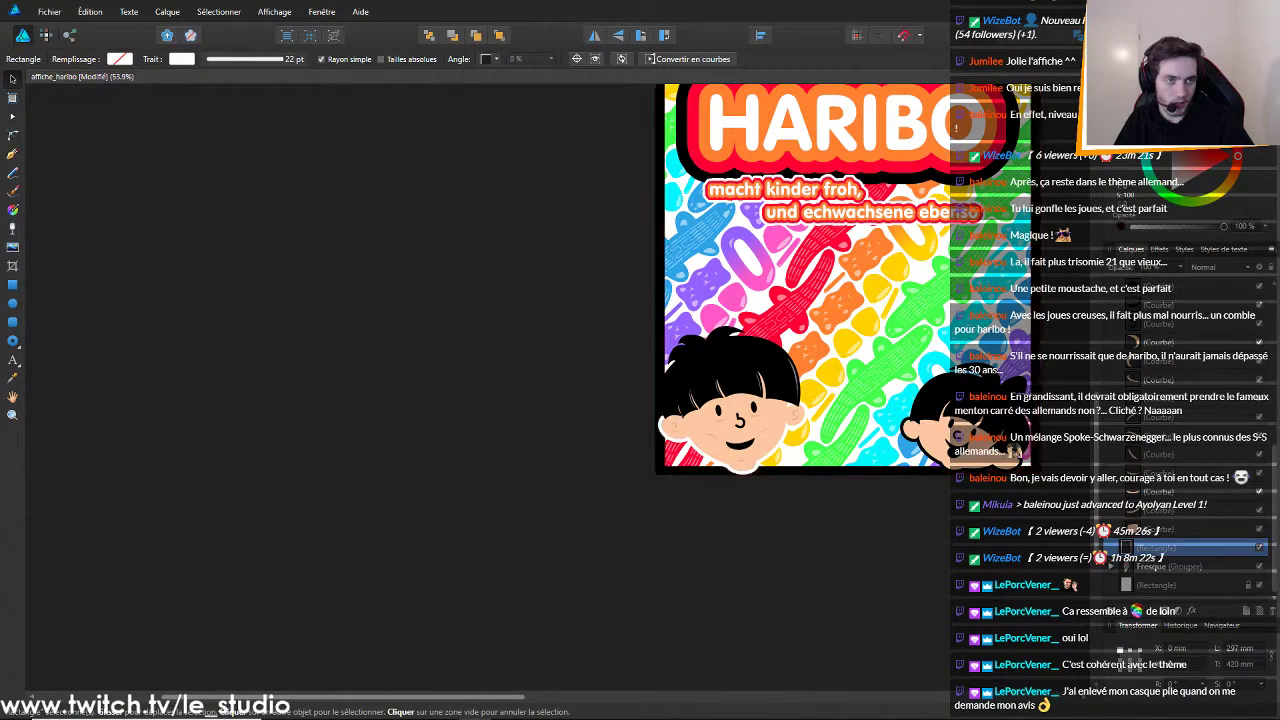
scroll(1076, 370, "up", 3)
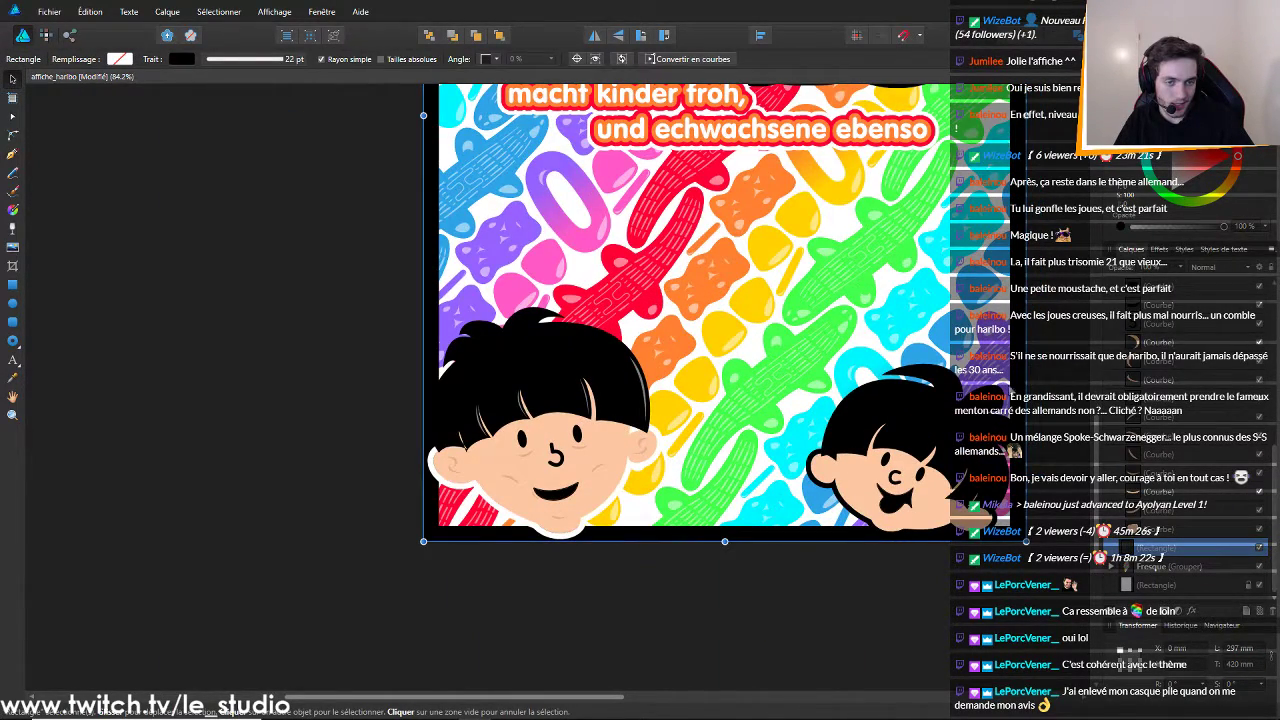
Change the stroke of the skin-coloured curve forming the larger head's base to black
scroll(1149, 398, "up", 3)
scroll(1182, 470, "down", 3)
scroll(1192, 492, "up", 1)
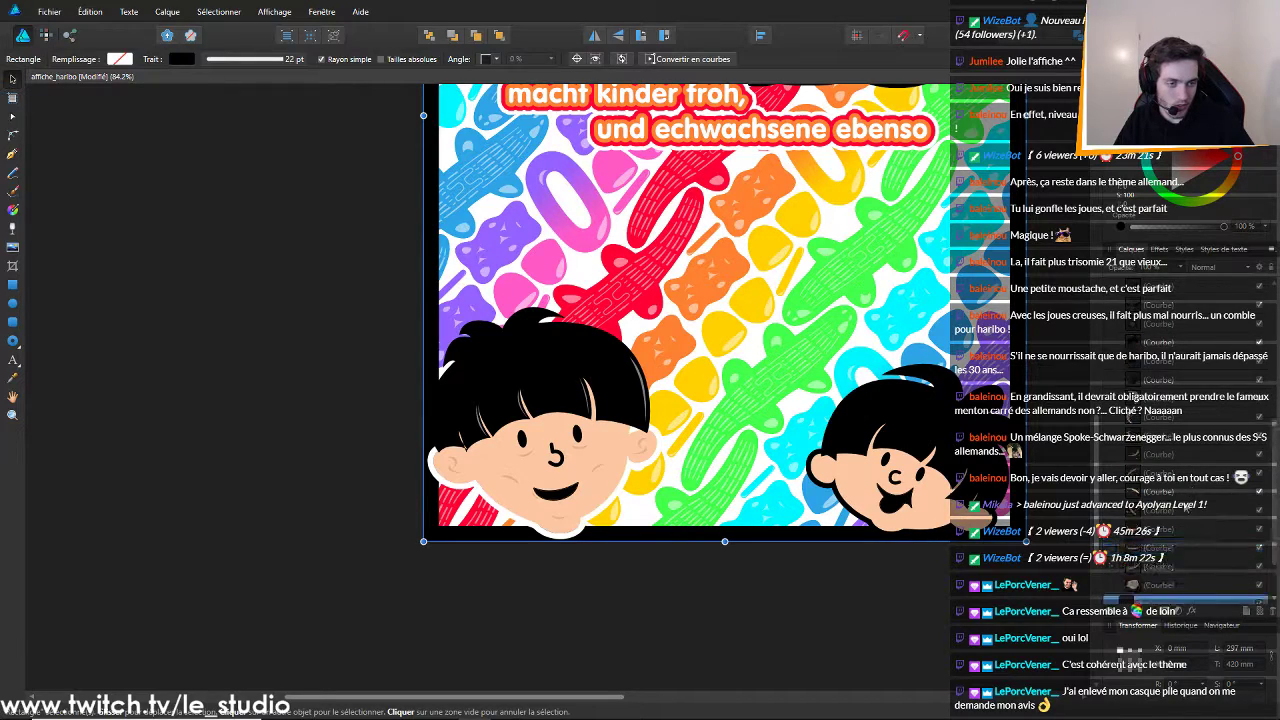
left_click_drag(1153, 582, 1153, 584)
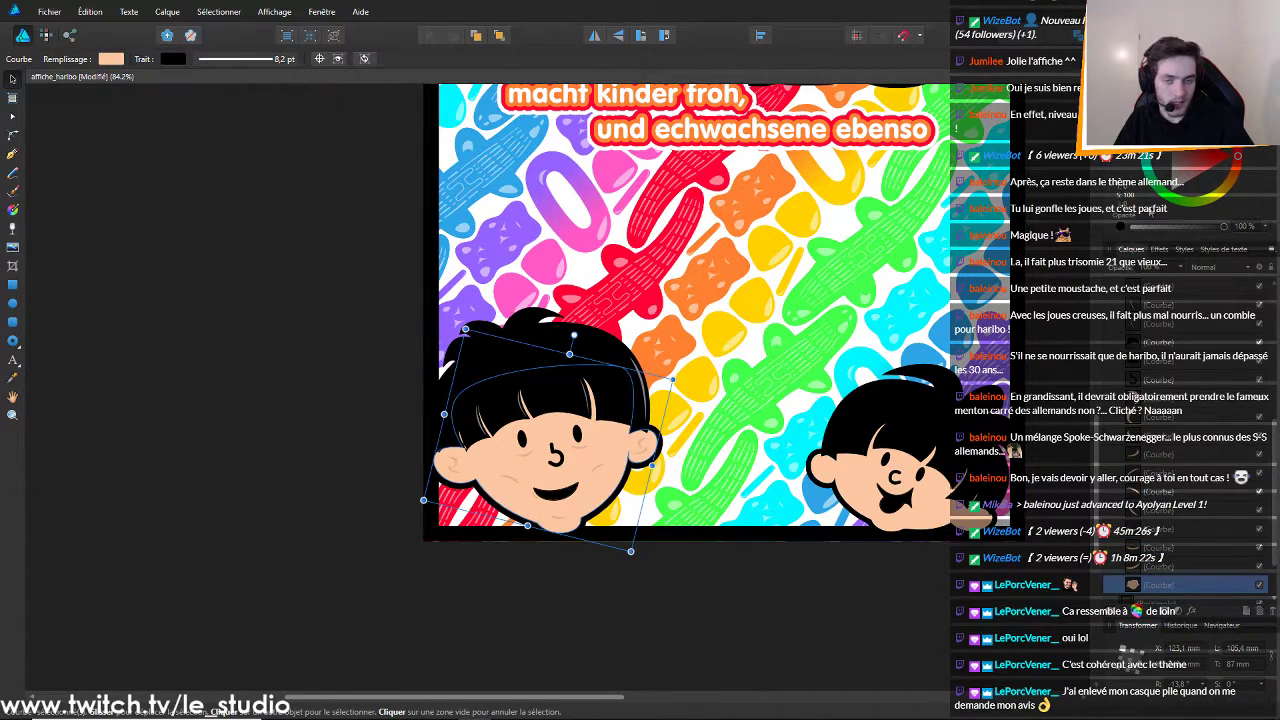
Examine the poster with the black frame and black head outline at overview and close-up sizes
left_click(1060, 294)
scroll(1060, 294, "down", 7)
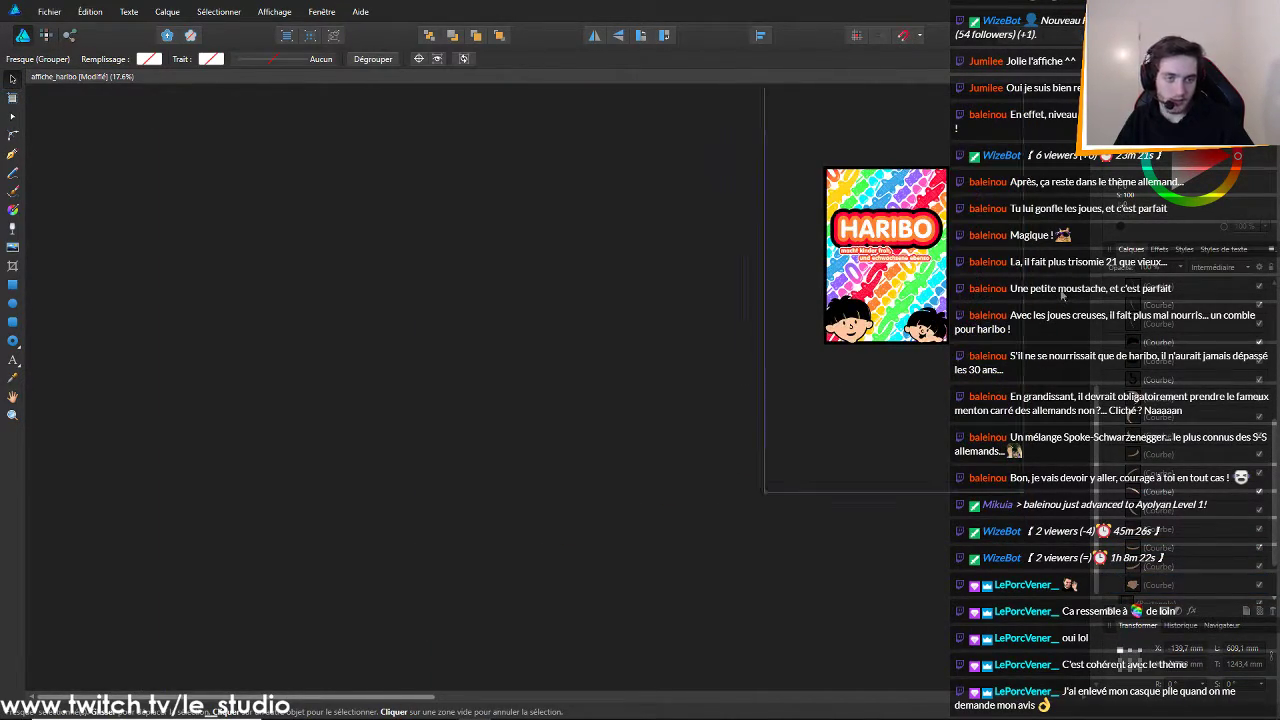
scroll(1025, 254, "up", 2)
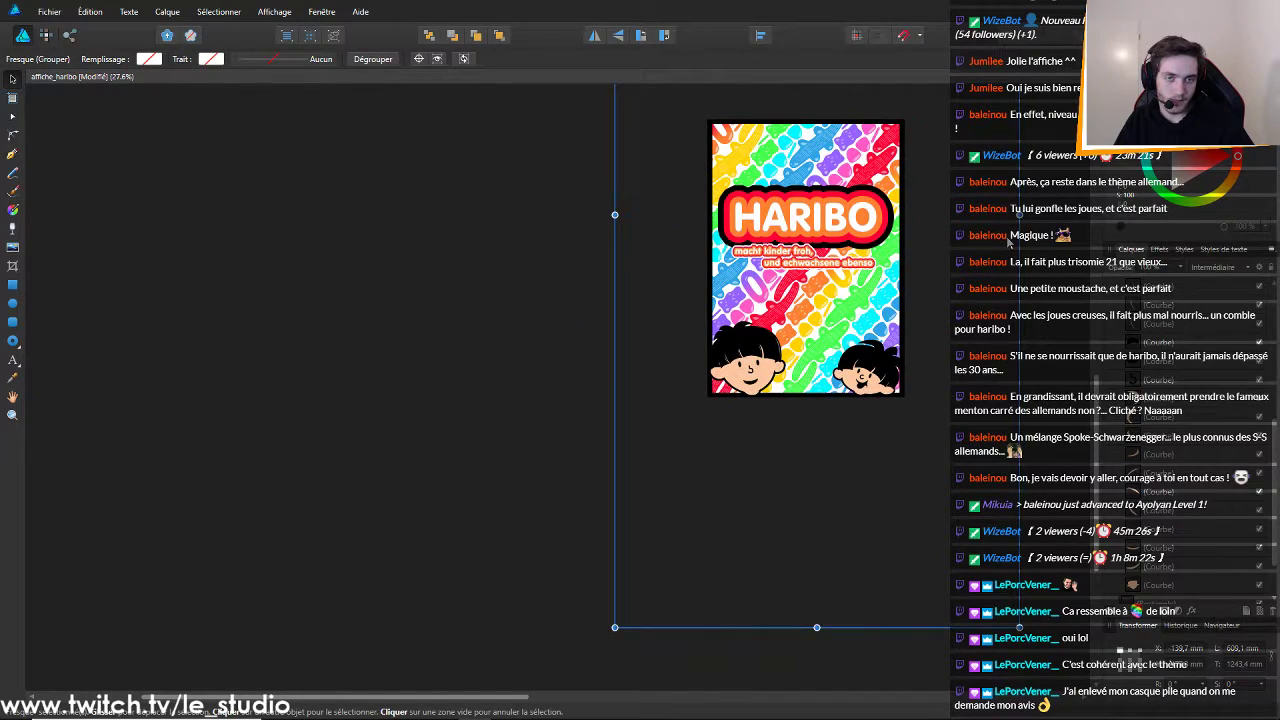
scroll(1010, 246, "up", 4)
scroll(1002, 245, "up", 2)
scroll(895, 258, "up", 1)
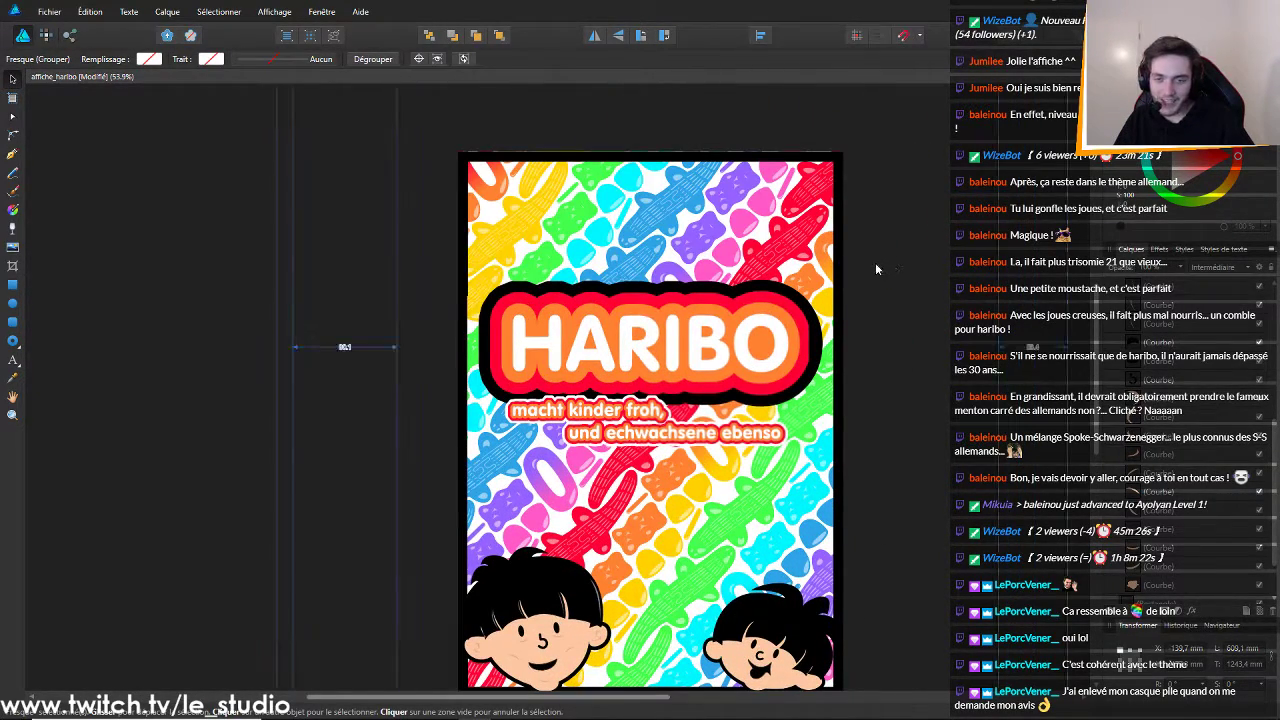
scroll(786, 308, "down", 3)
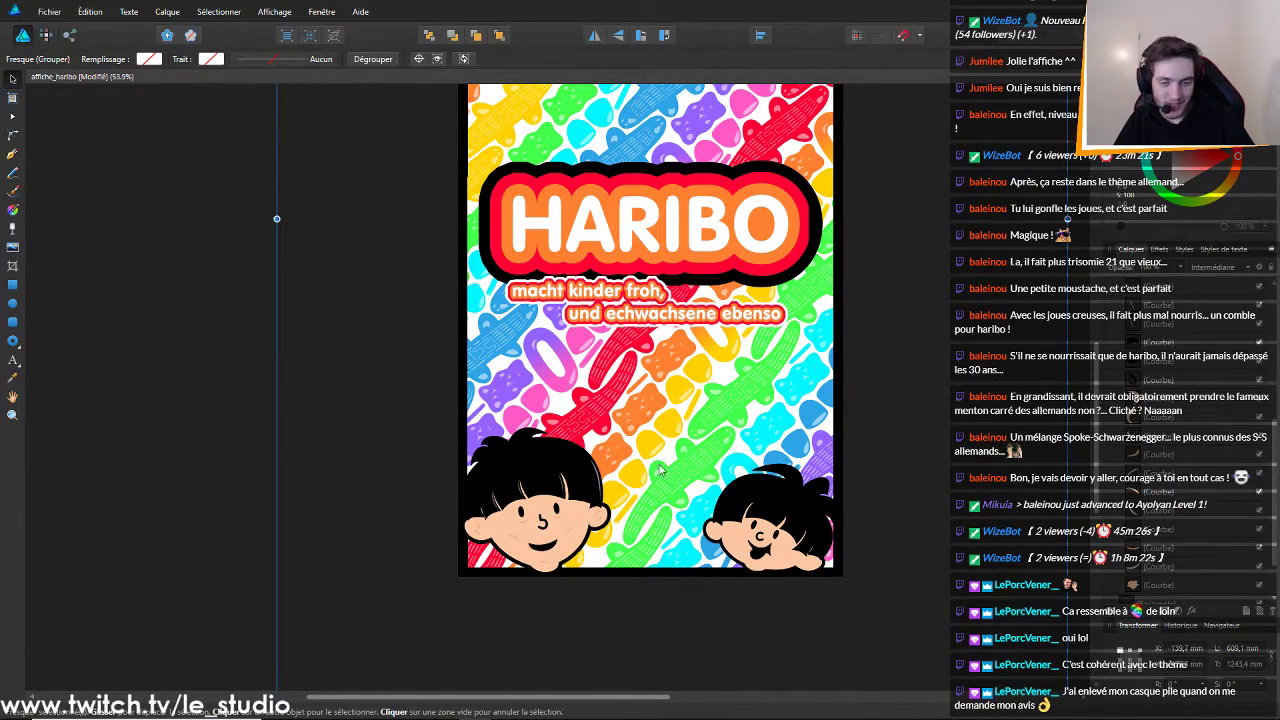
scroll(656, 449, "up", 2)
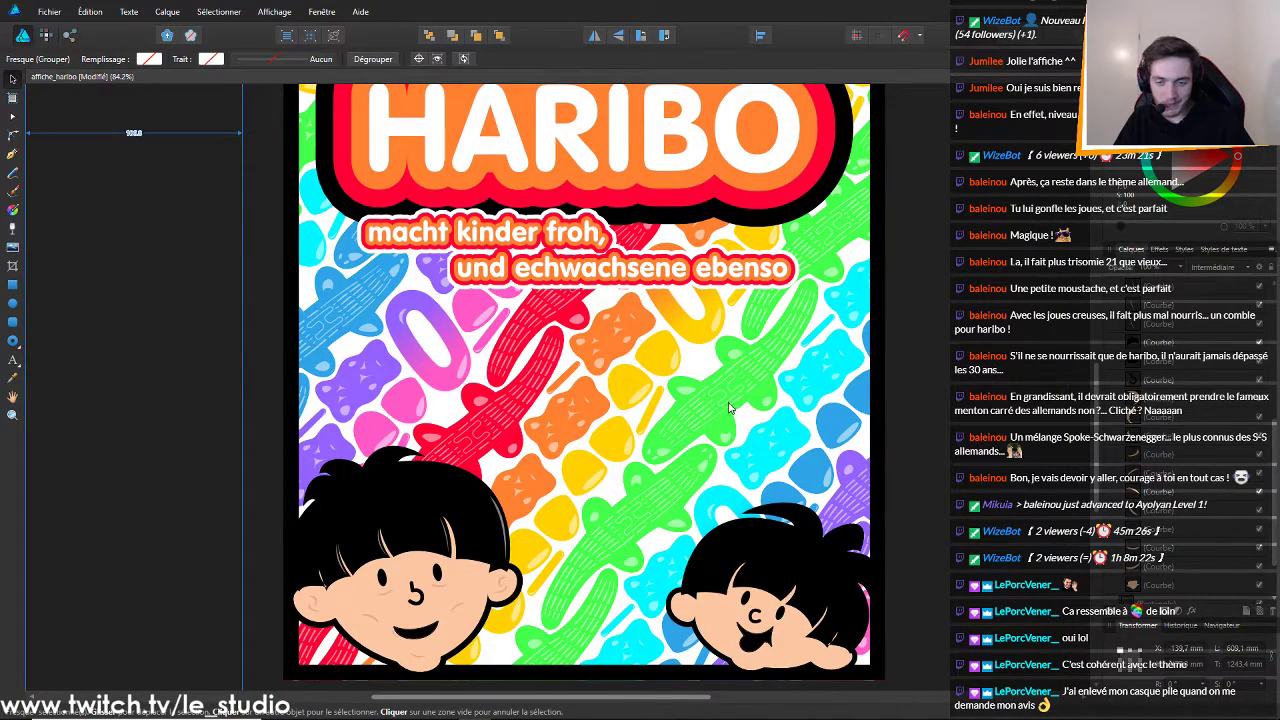
scroll(683, 409, "down", 2)
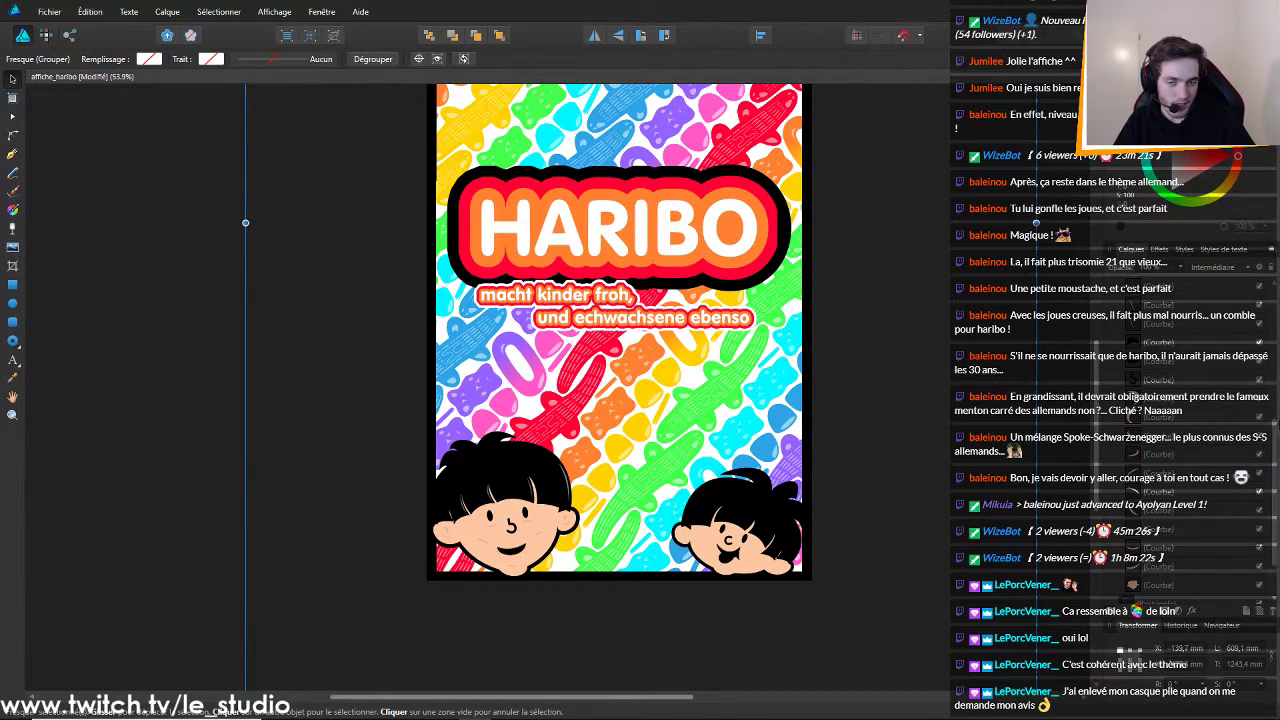
Set the stroke of the rectangle framing the poster back to white
scroll(1214, 540, "down", 2)
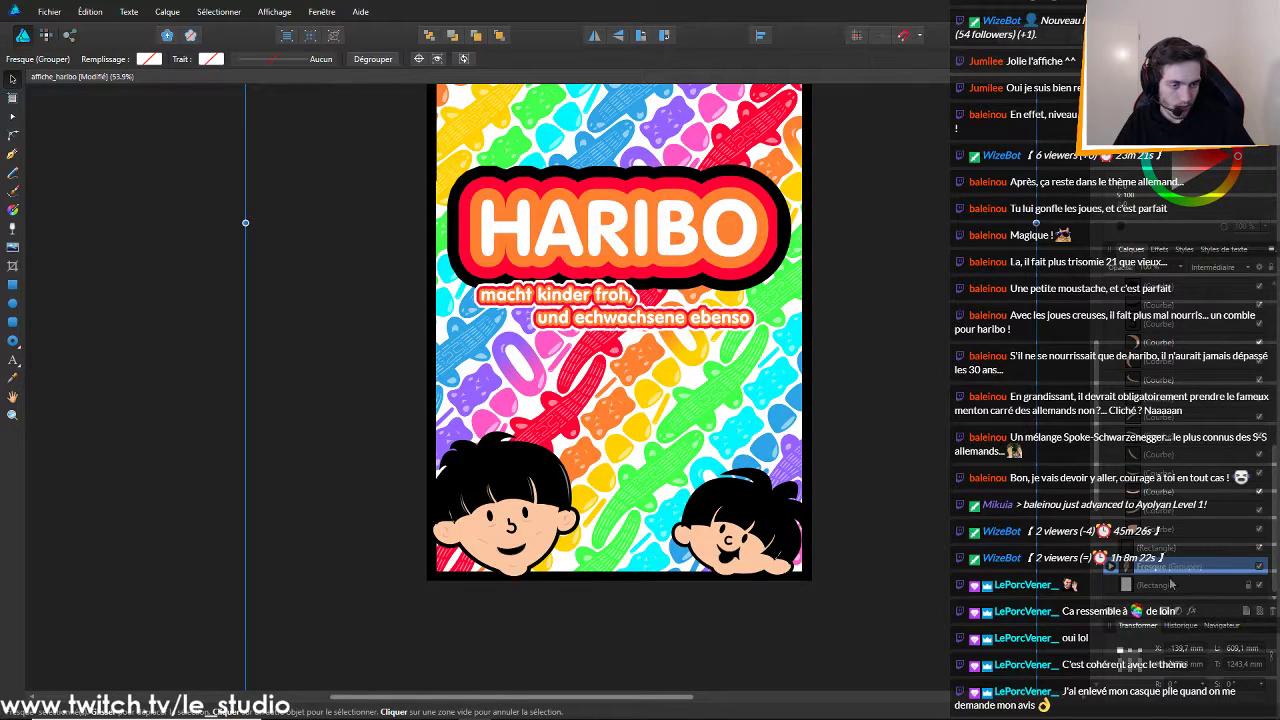
left_click(1150, 548)
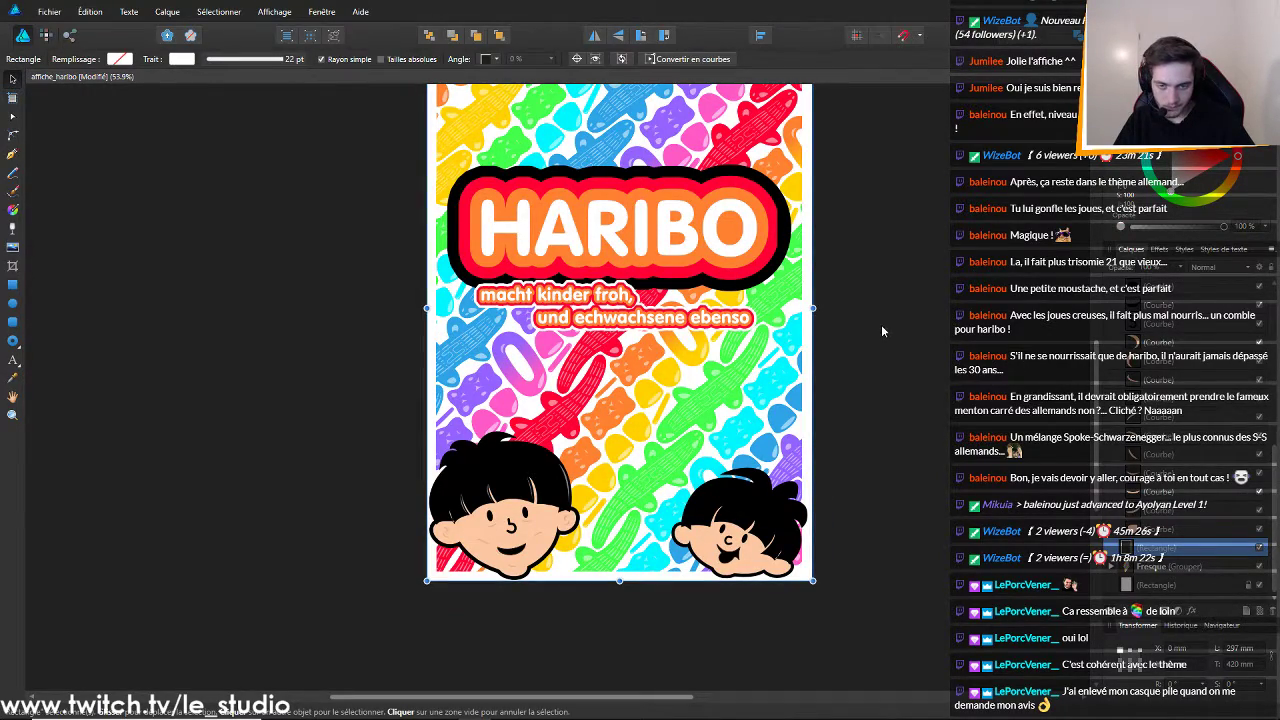
scroll(853, 482, "down", 3)
scroll(828, 463, "up", 5)
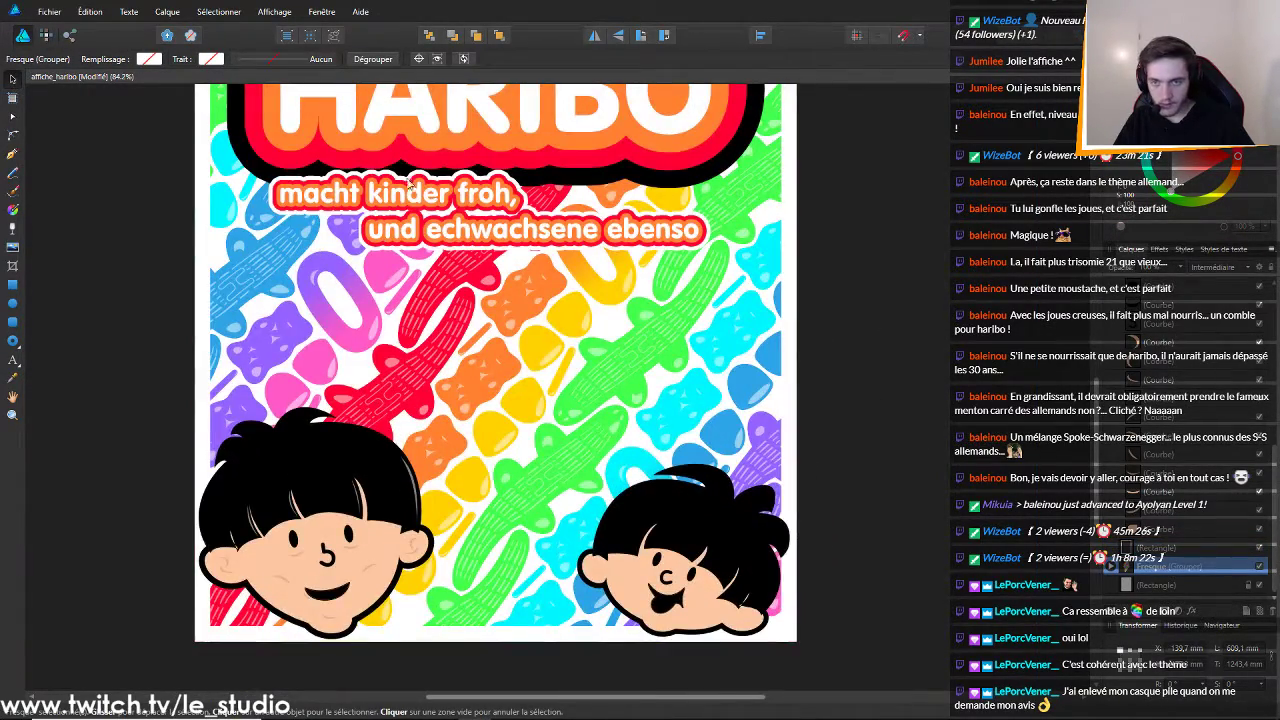
Change the stroke of the text forming the outermost outline of "und echwachsene ebenso" to black
scroll(386, 172, "up", 3)
scroll(337, 234, "down", 5)
scroll(295, 260, "up", 1)
scroll(215, 252, "up", 2)
scroll(227, 245, "down", 1)
scroll(300, 255, "up", 1)
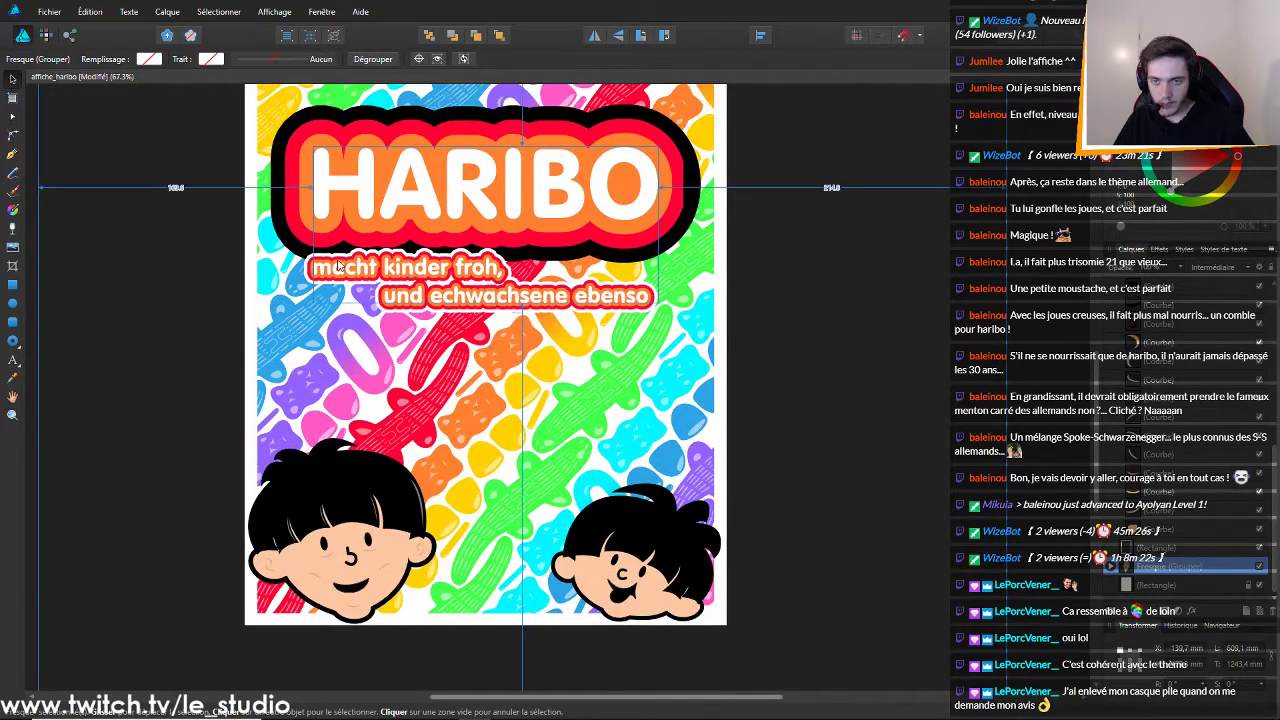
scroll(341, 259, "up", 3)
left_click(404, 271)
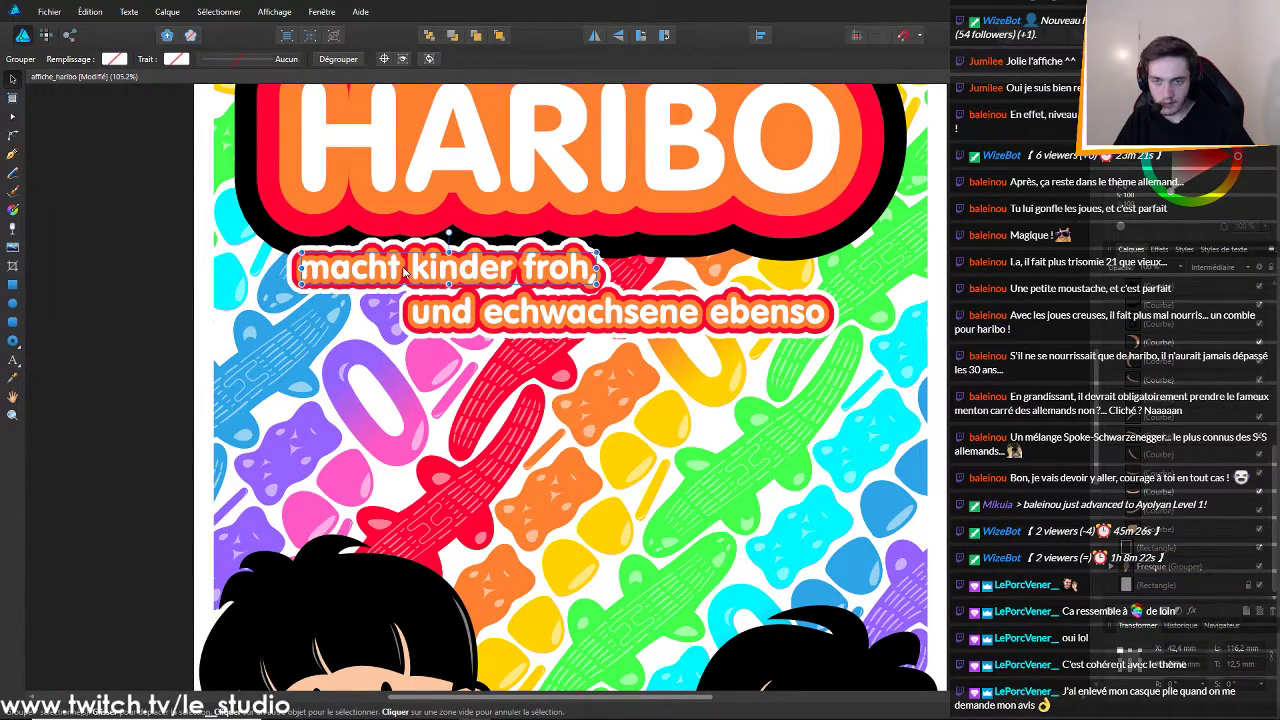
left_click(555, 252)
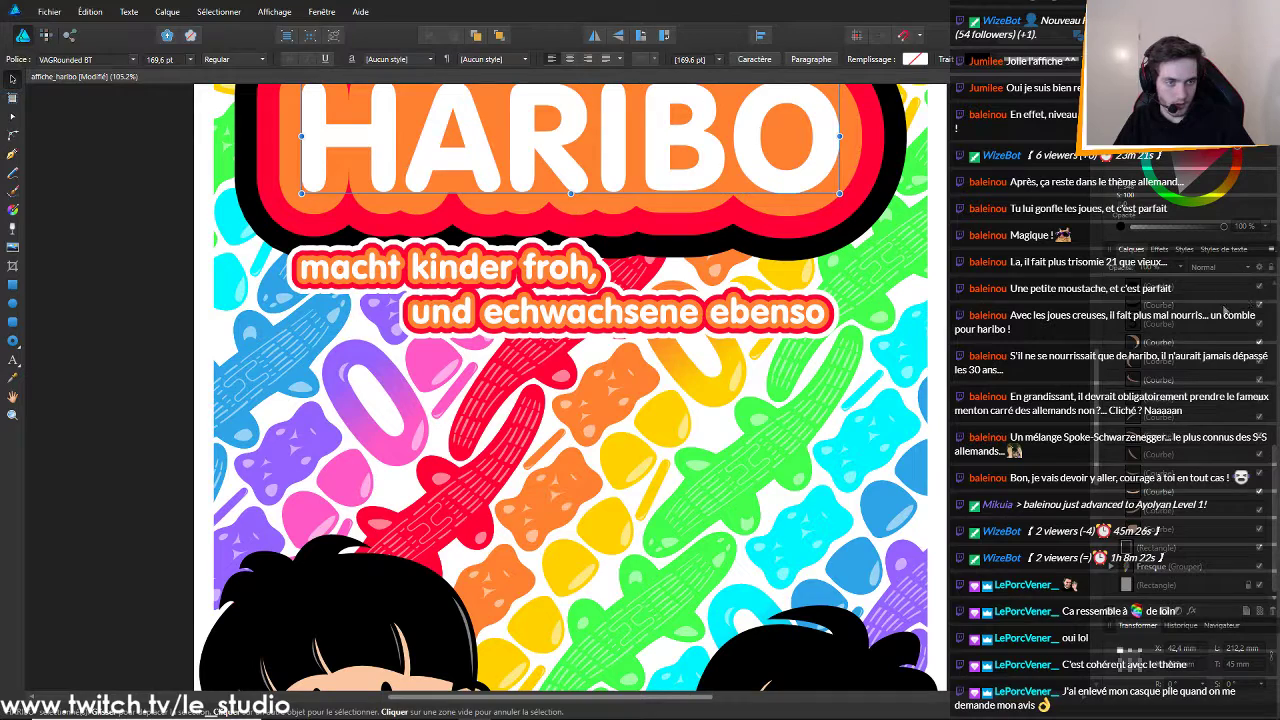
left_click(1173, 343)
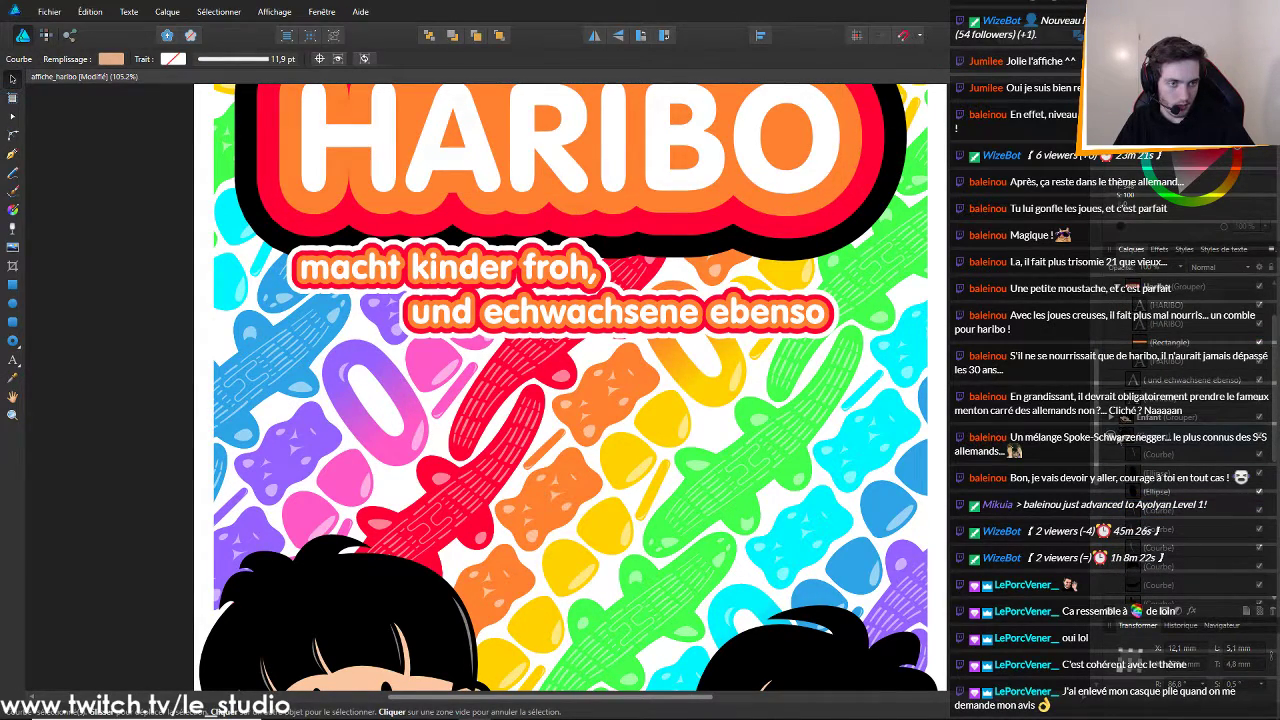
left_click(1170, 438)
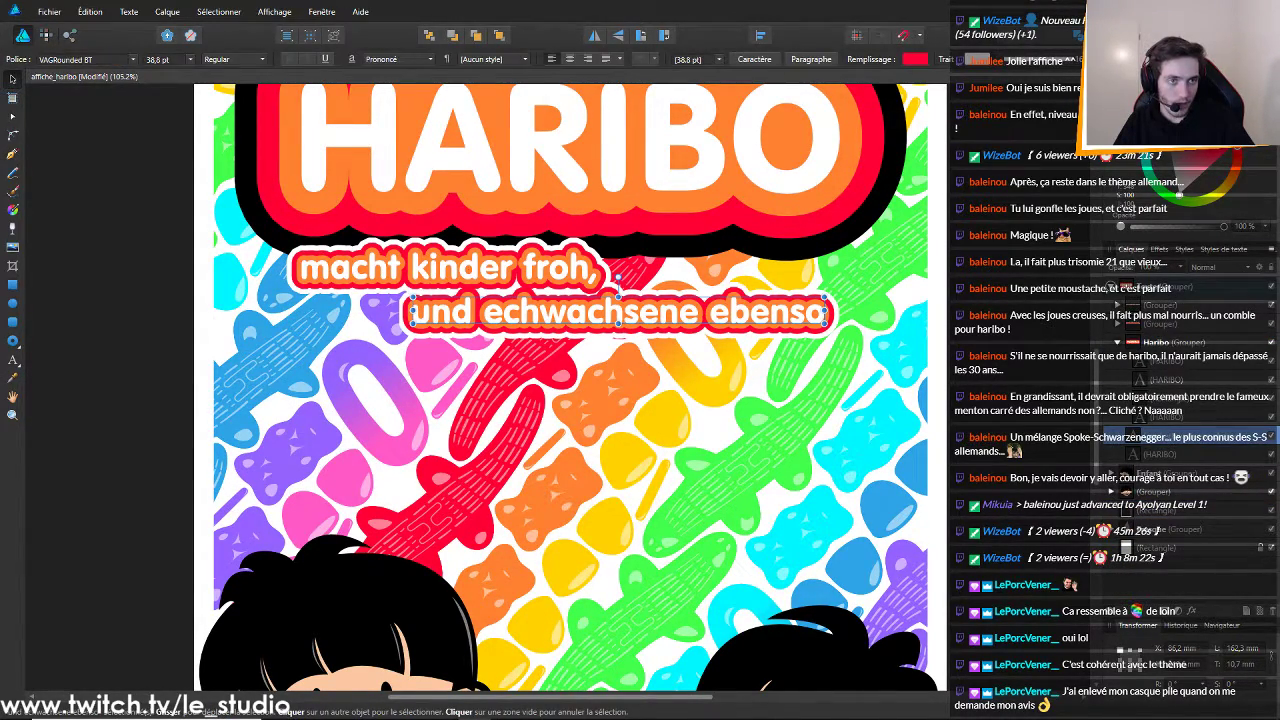
left_click(1172, 125)
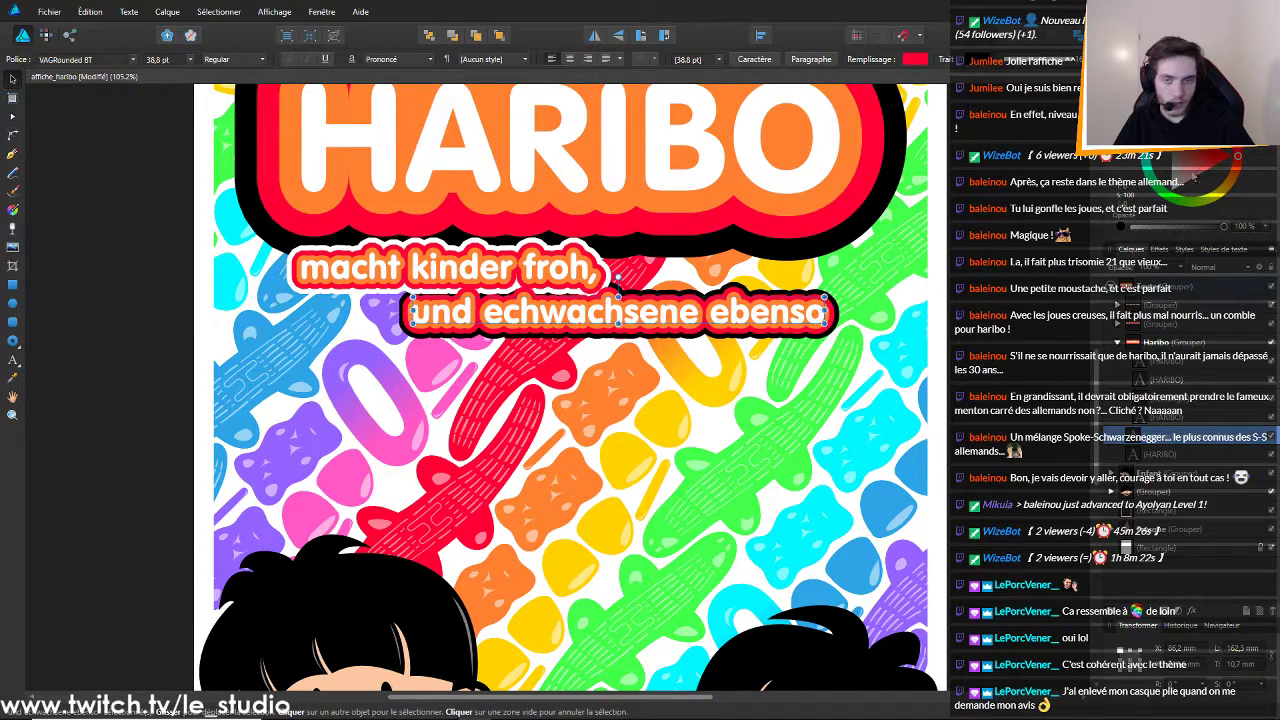
Change the stroke of the text forming the outermost outline of "macht kinder froh," to black and collapse the text subgroups
left_click(1117, 305)
left_click(1162, 421)
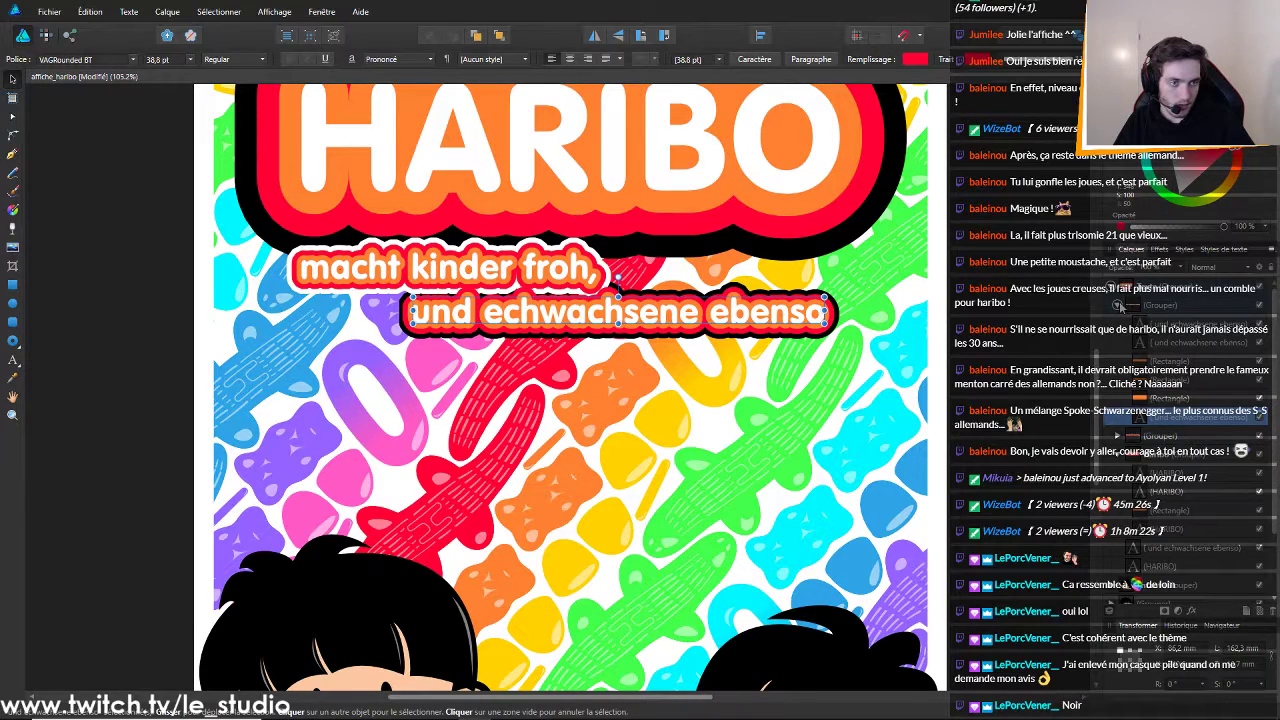
left_click(1117, 305)
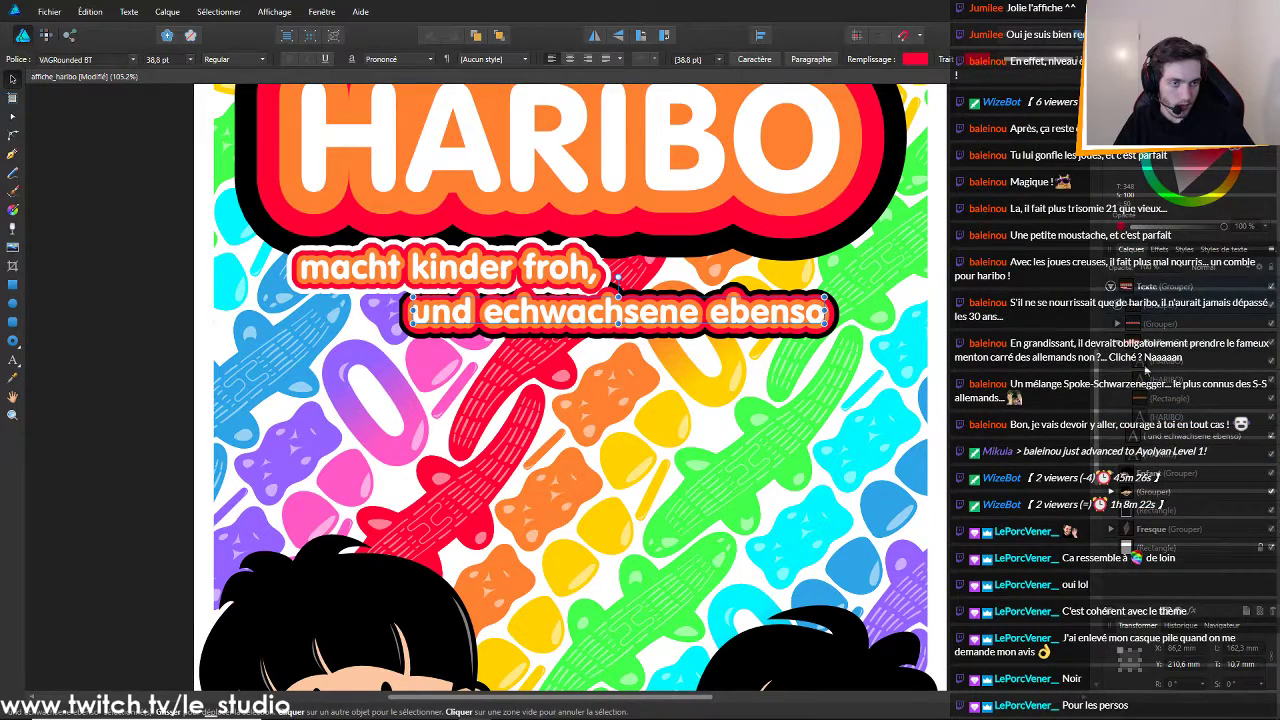
left_click(1117, 325)
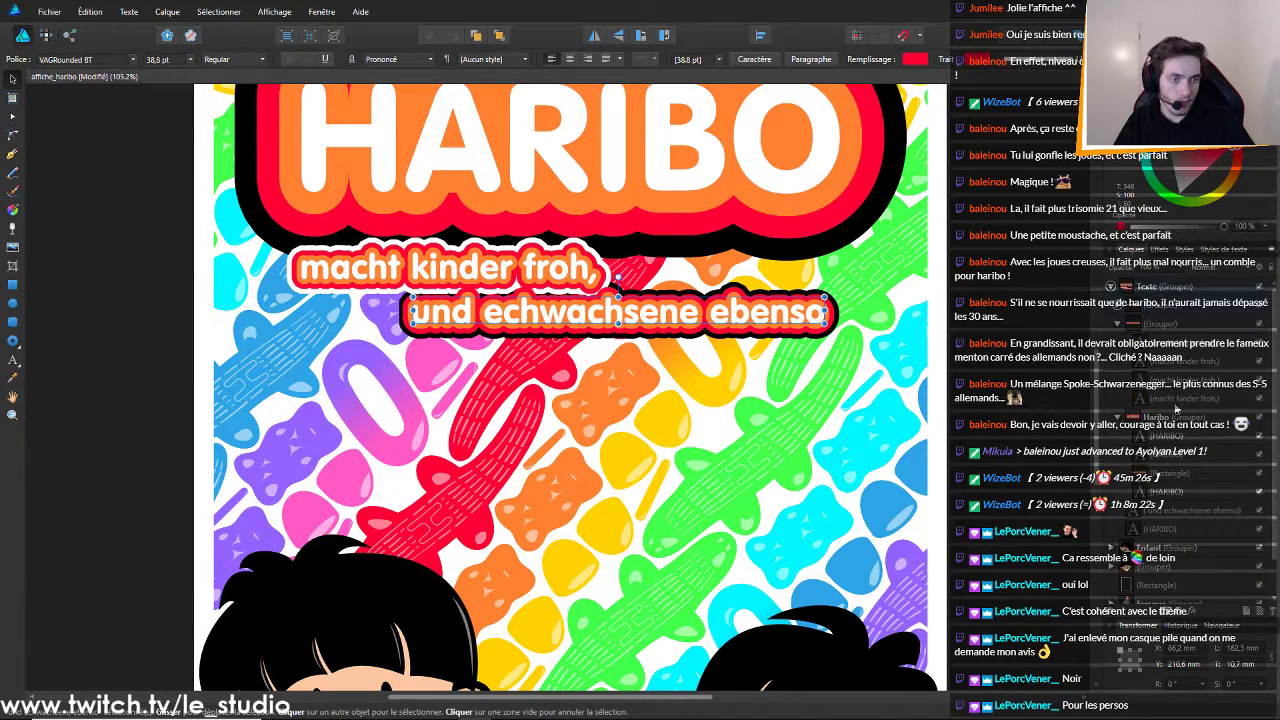
left_click(1176, 402)
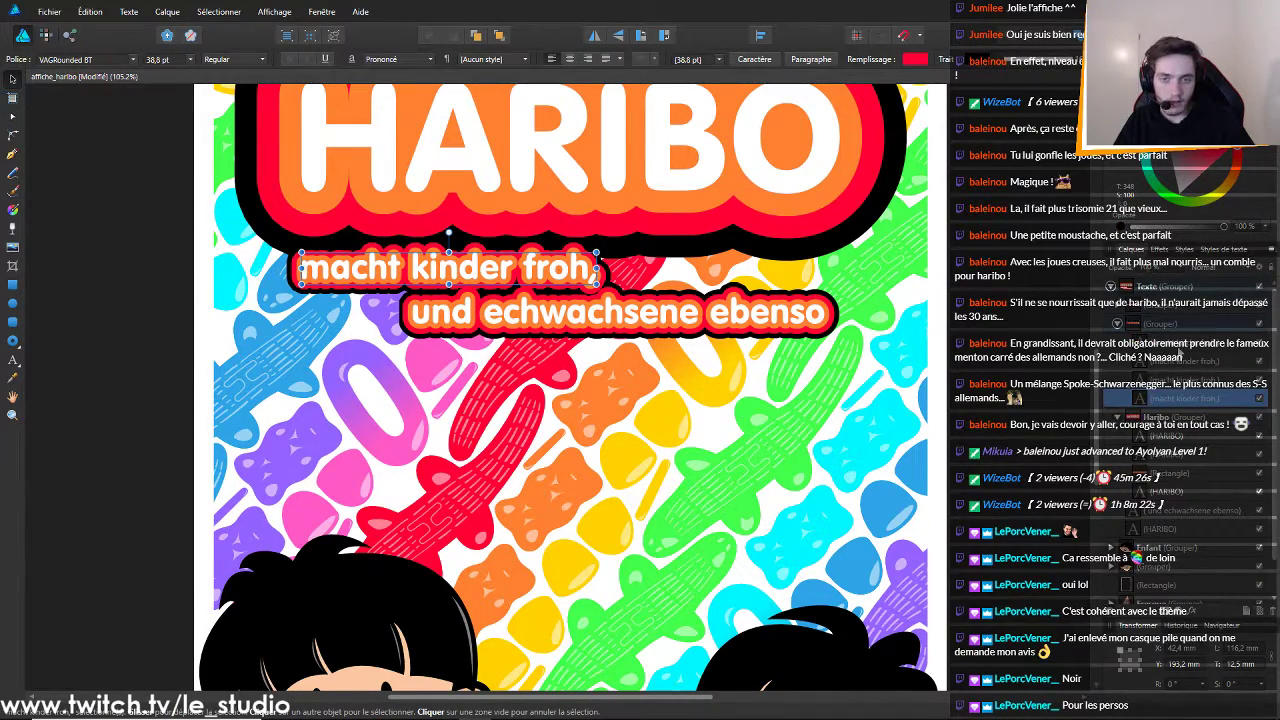
left_click(1118, 322)
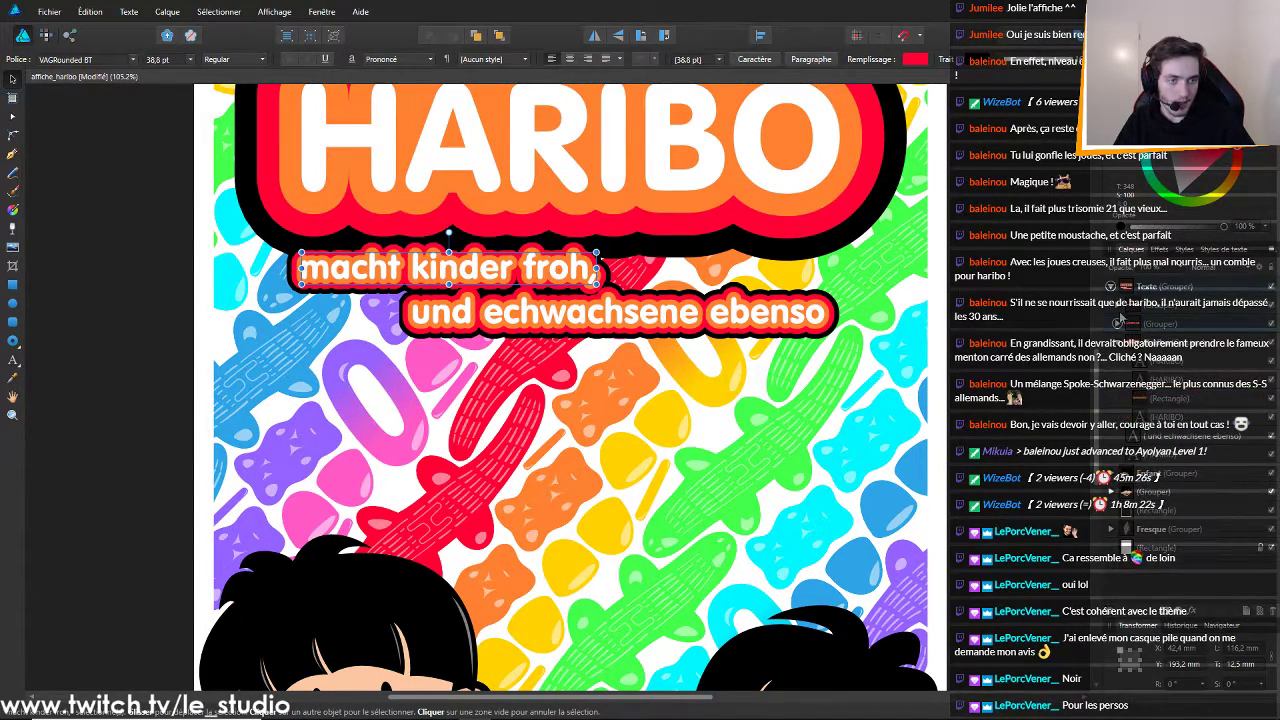
left_click(1118, 342)
left_click(1172, 454)
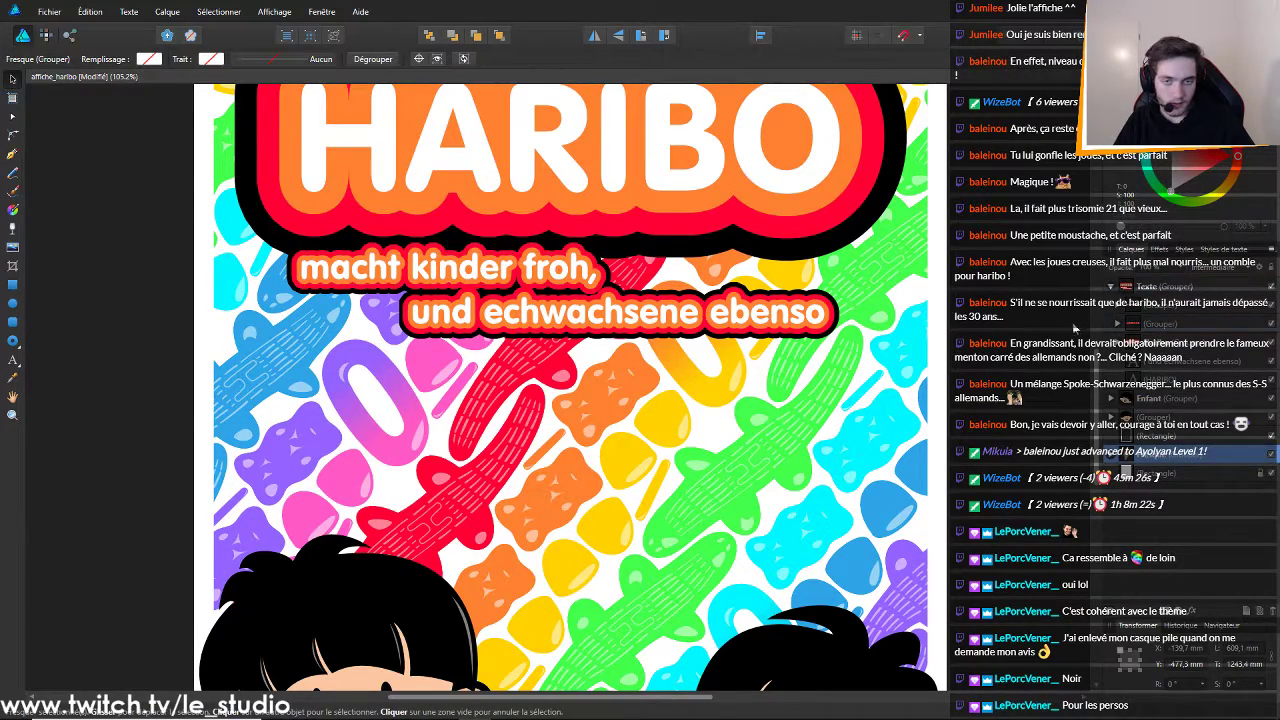
Deselect everything and examine the poster's black outlines on title, slogan and heads, from close-up to thumbnail size
scroll(1050, 316, "down", 4)
scroll(1049, 316, "down", 2)
left_click(474, 277)
scroll(908, 333, "up", 4)
scroll(908, 333, "up", 2)
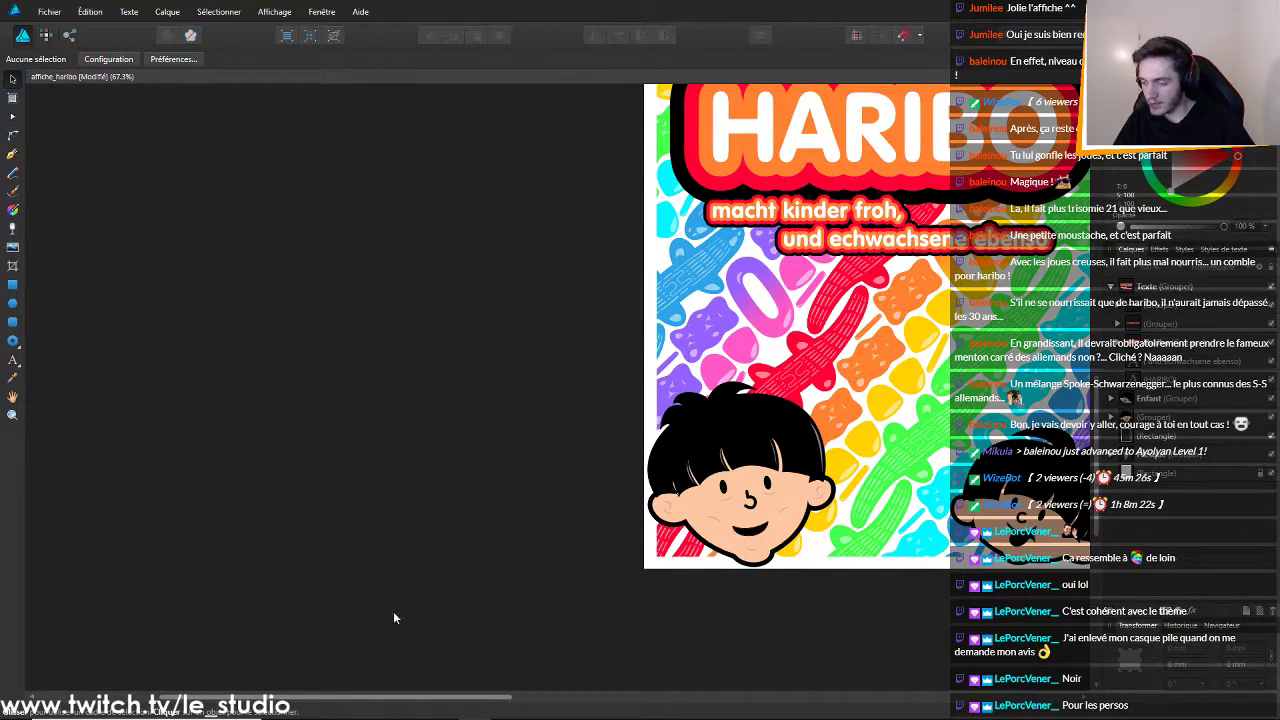
left_click_drag(313, 695, 577, 690)
scroll(645, 310, "up", 2)
scroll(645, 310, "up", 2)
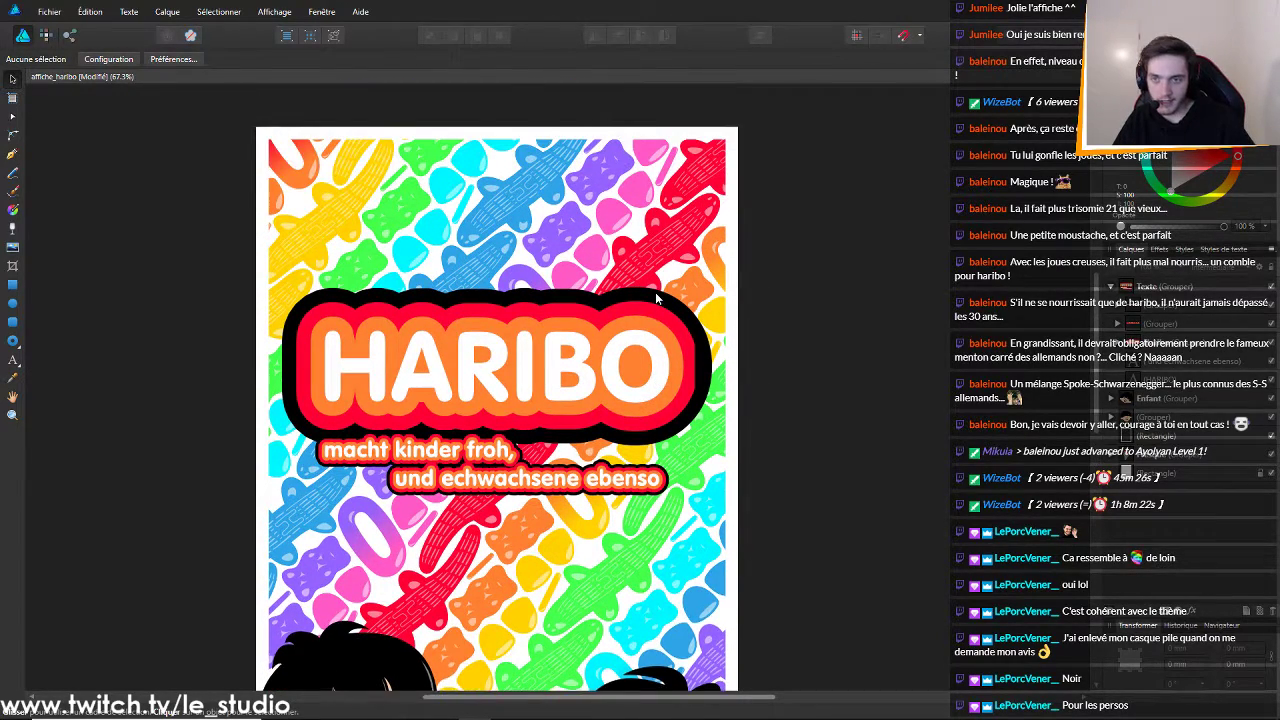
scroll(655, 295, "down", 4)
scroll(657, 291, "down", 1)
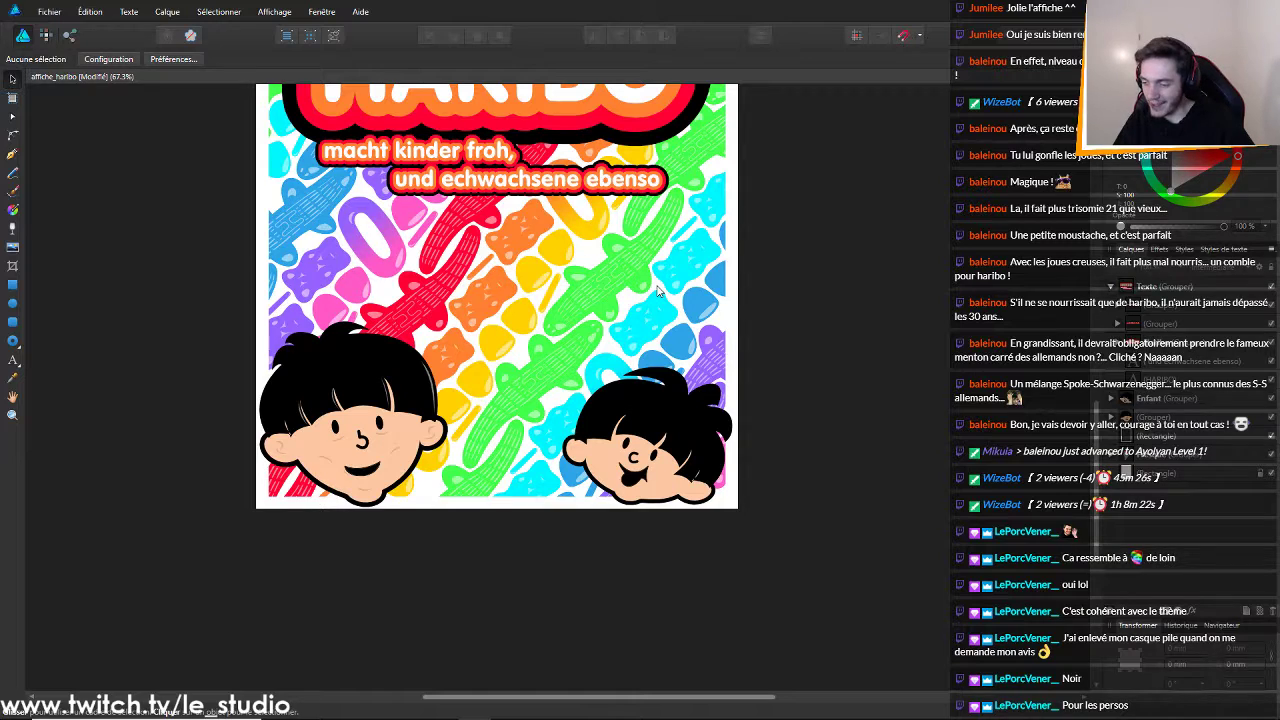
scroll(697, 266, "up", 4)
scroll(697, 266, "down", 2)
scroll(697, 266, "down", 3)
scroll(697, 266, "down", 1)
scroll(533, 313, "up", 3)
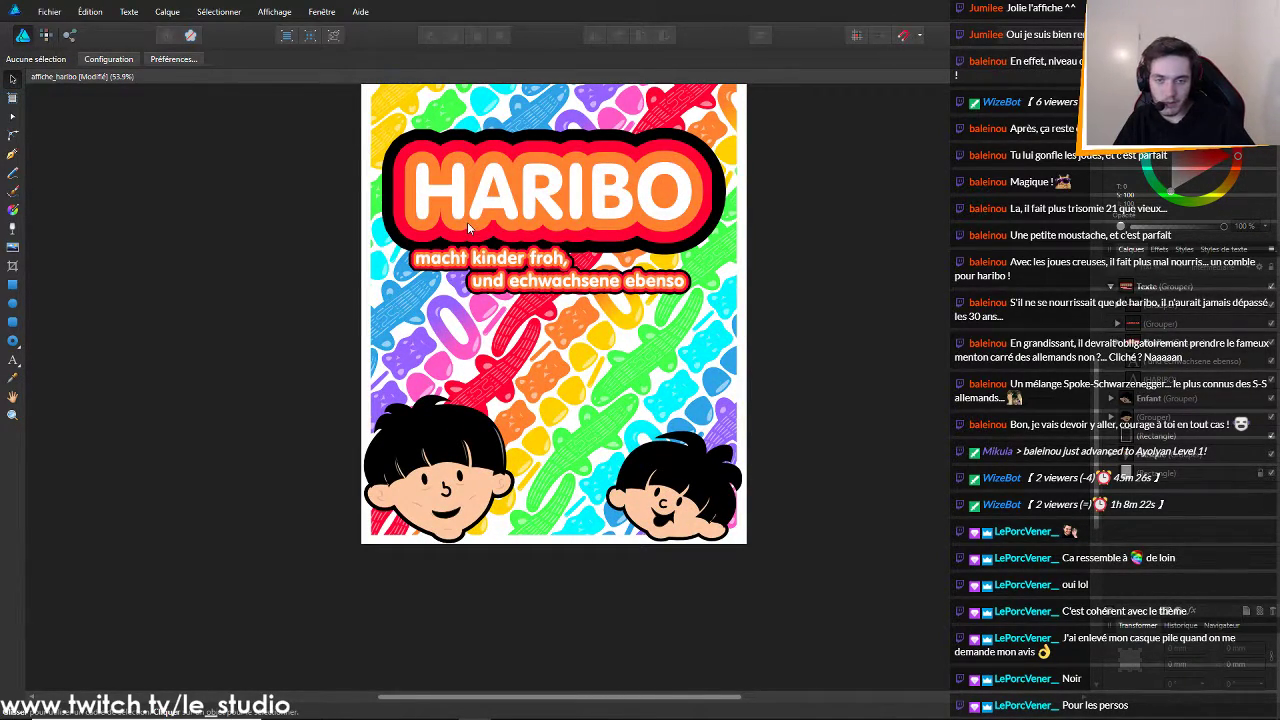
scroll(467, 223, "up", 3)
scroll(828, 258, "down", 5)
scroll(945, 283, "up", 5)
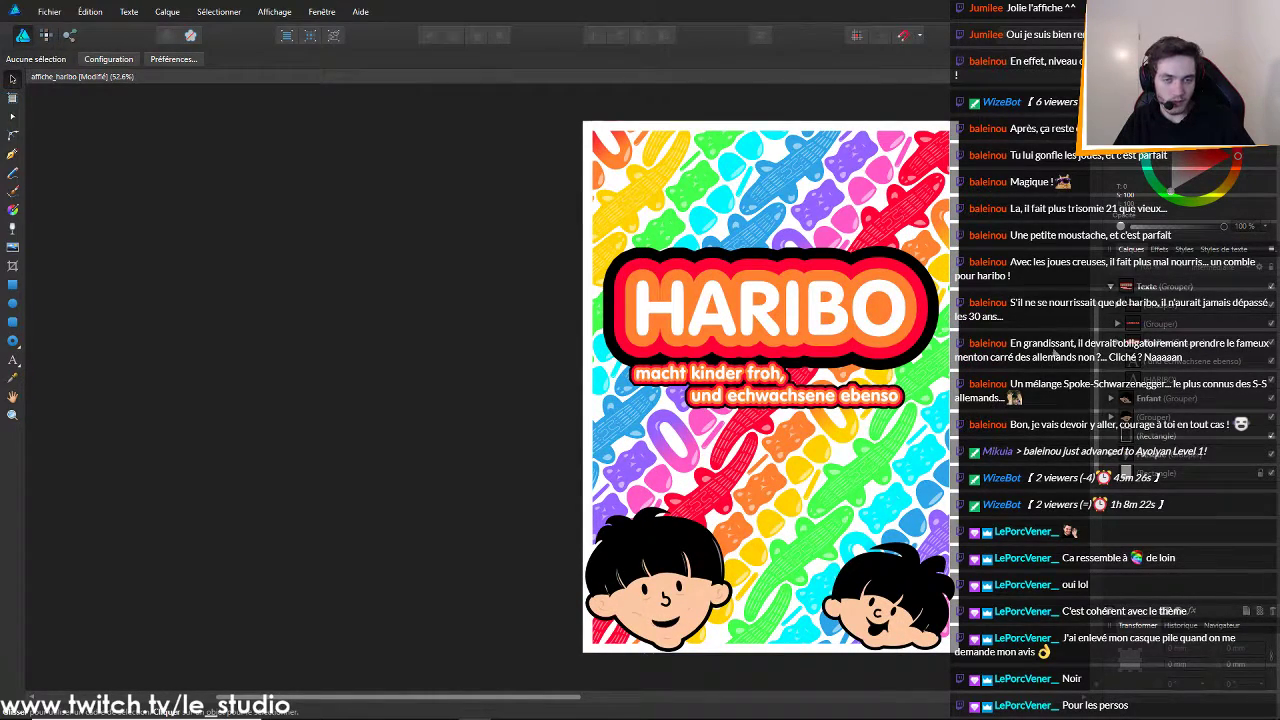
scroll(1053, 345, "up", 1)
scroll(1053, 340, "down", 6)
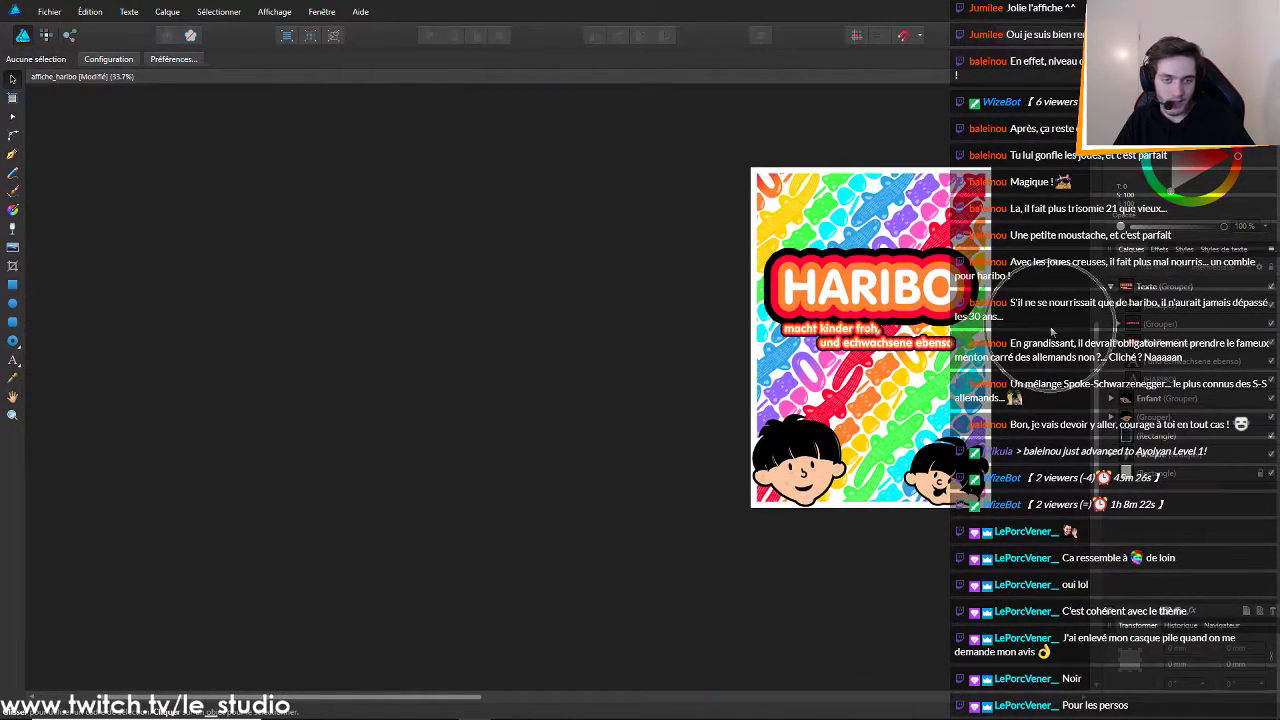
scroll(1053, 328, "down", 5)
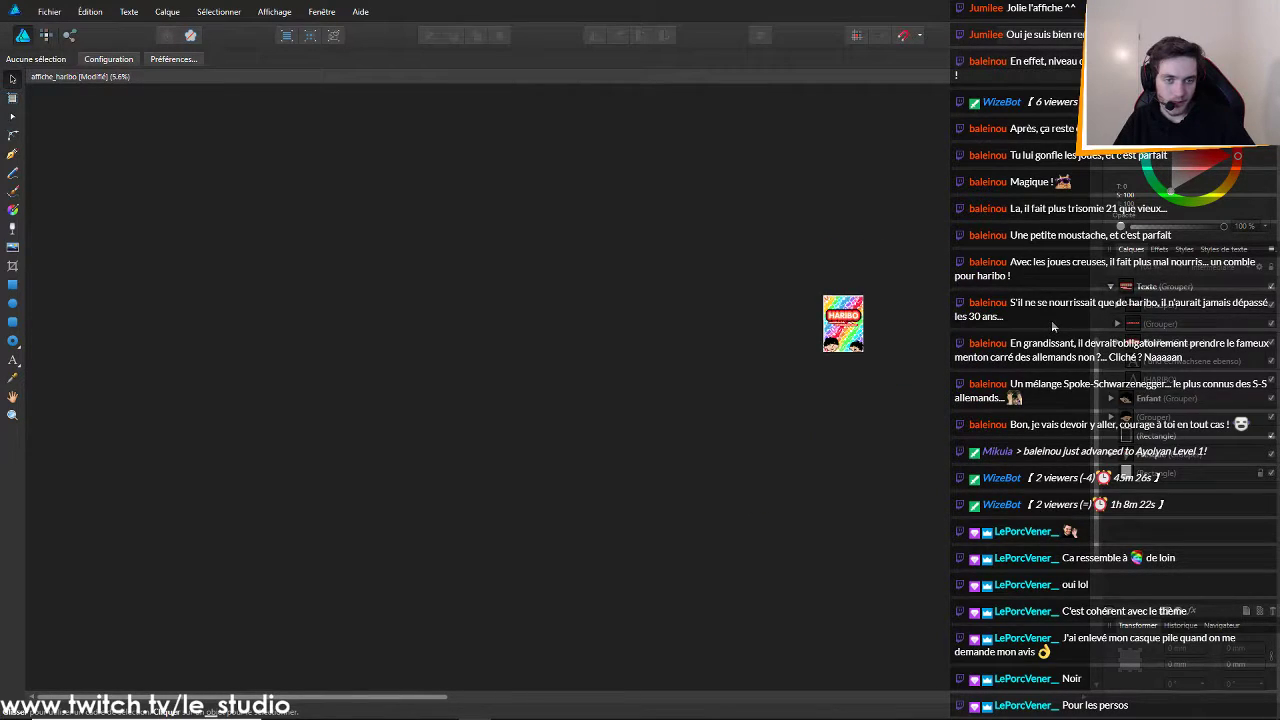
Examine the poster's black-outlined title, slogan and heads, from thumbnail size to a close-up of the HARIBO logo
scroll(1047, 320, "down", 4)
scroll(1045, 318, "up", 10)
scroll(240, 383, "up", 4)
scroll(255, 387, "down", 2)
left_click_drag(688, 696, 525, 690)
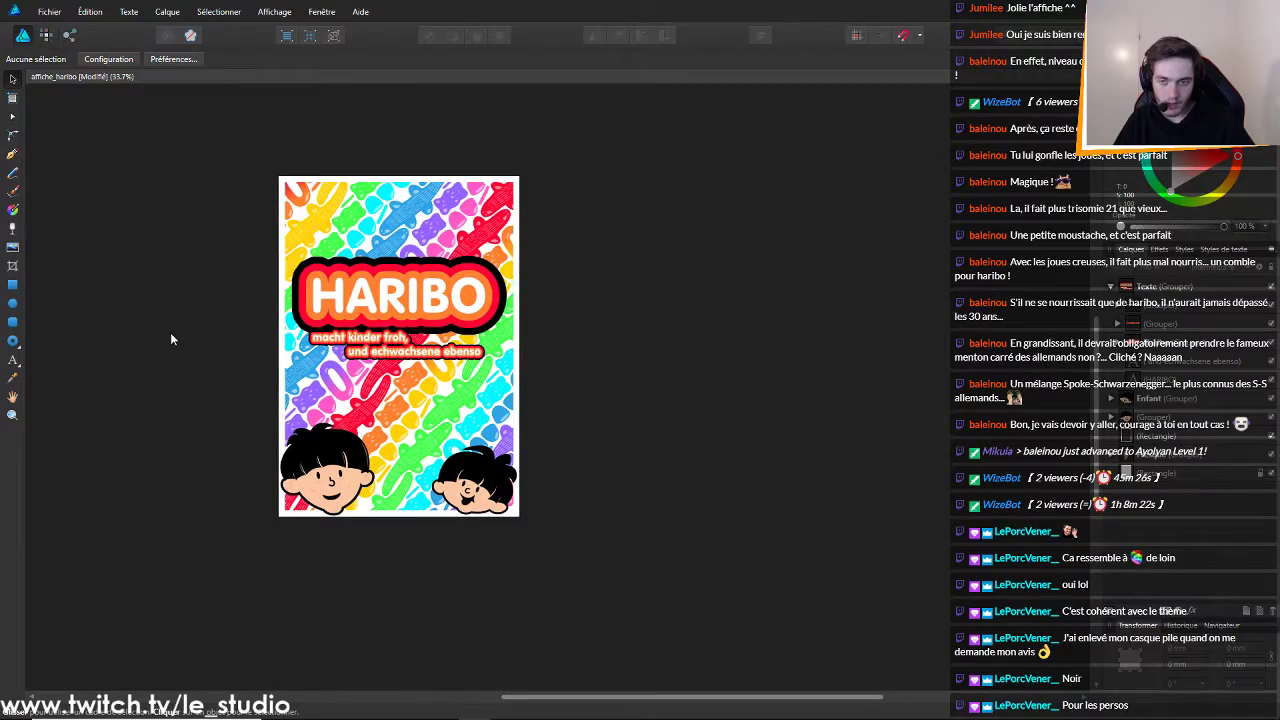
scroll(182, 326, "up", 4)
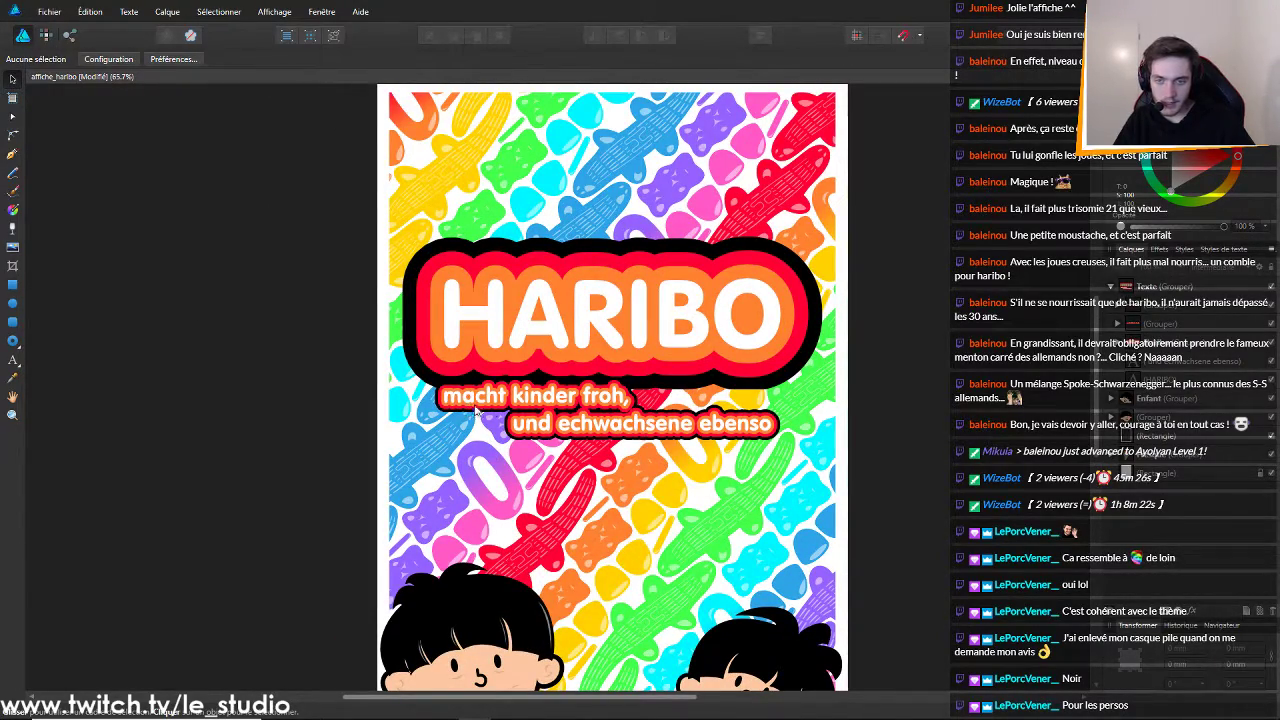
scroll(308, 392, "up", 2)
scroll(1000, 340, "down", 4)
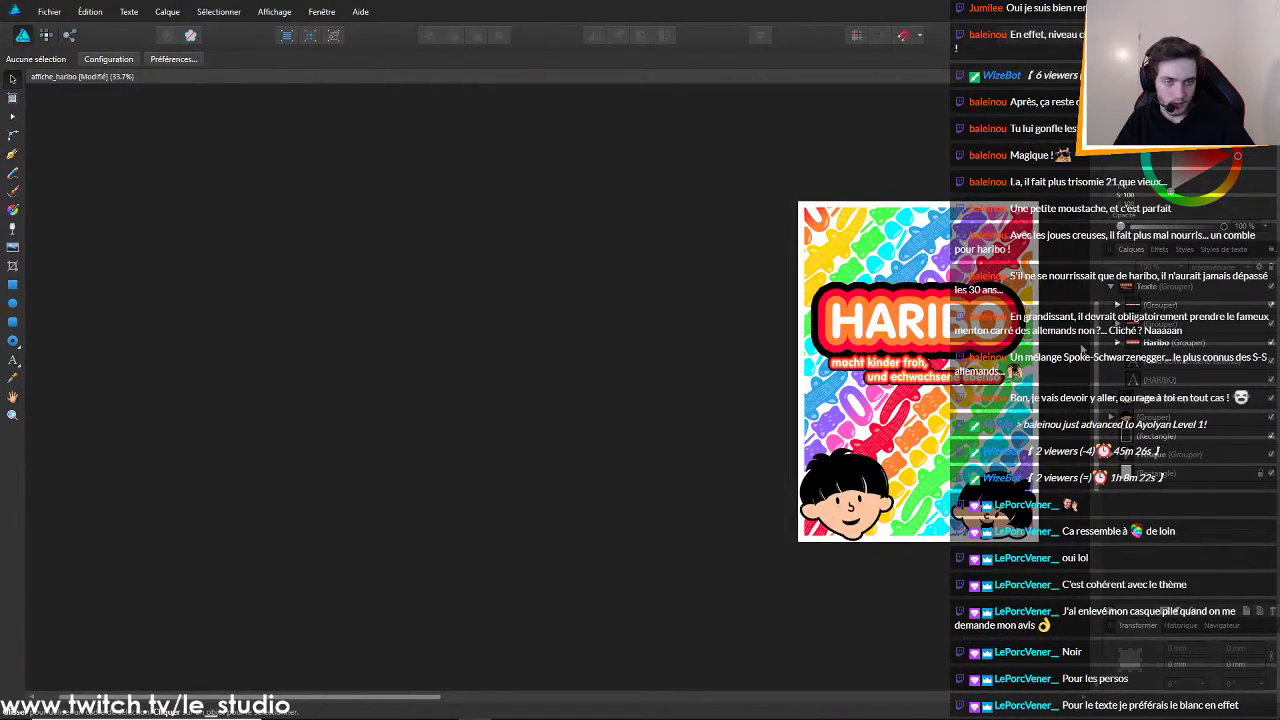
scroll(1080, 345, "up", 2)
scroll(1080, 345, "up", 1)
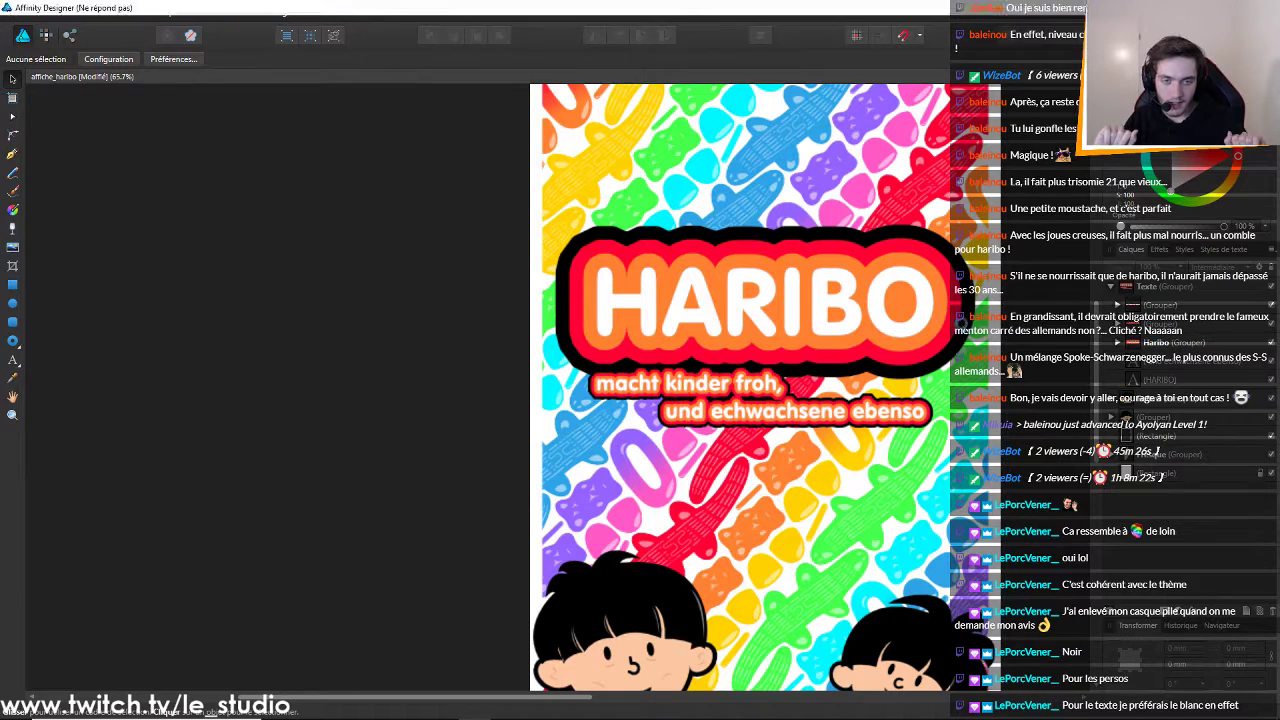
scroll(969, 330, "up", 3)
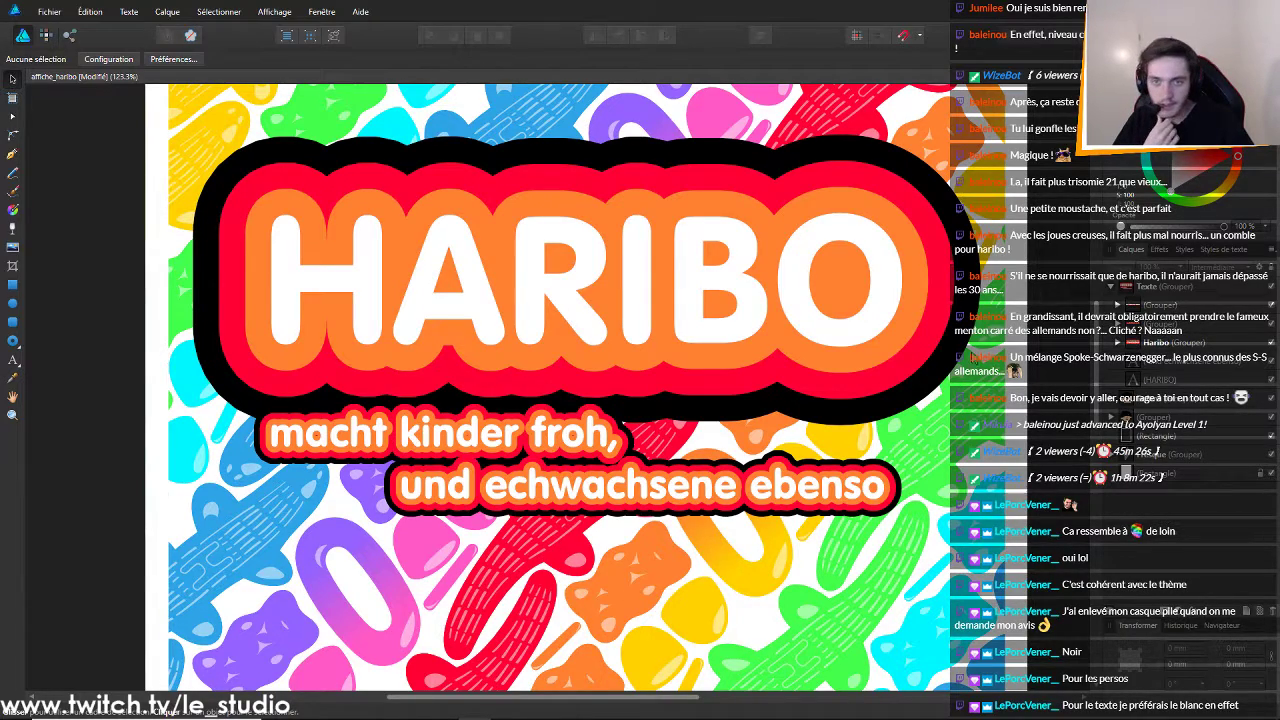
Save the poster file and compare the look of the black title outline at small and large size
key("ctrl+s")
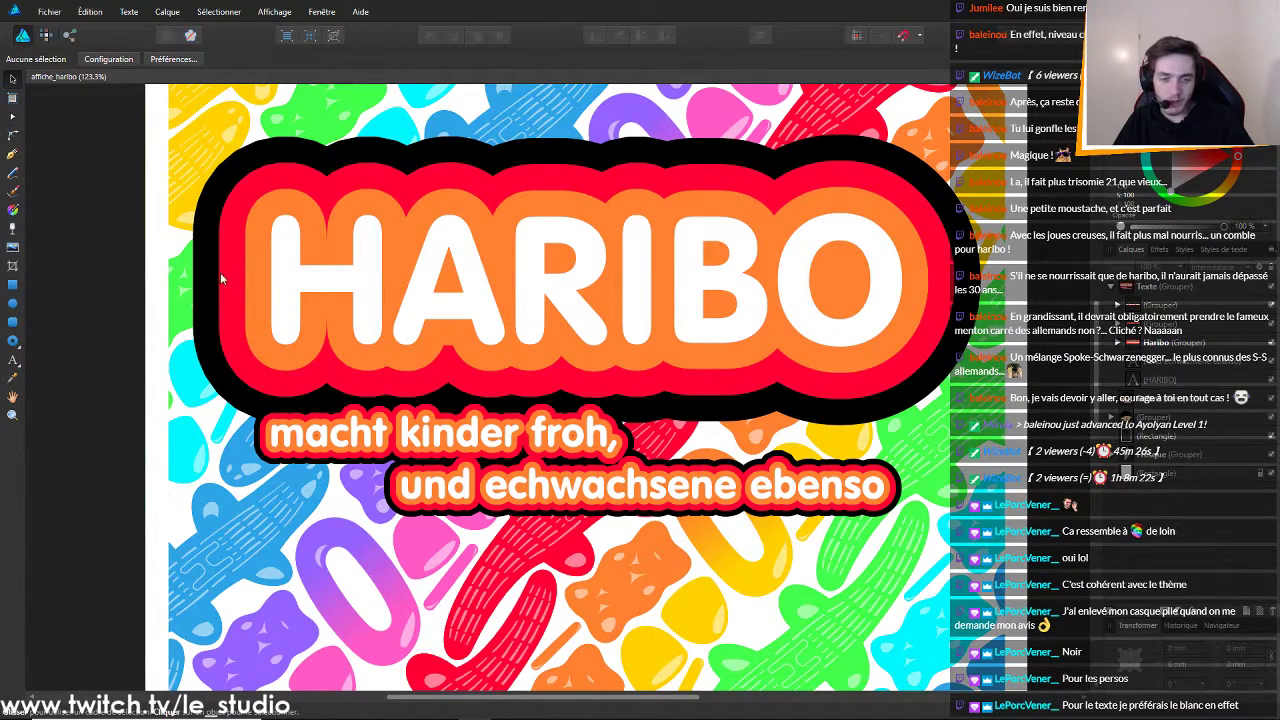
scroll(905, 441, "down", 4)
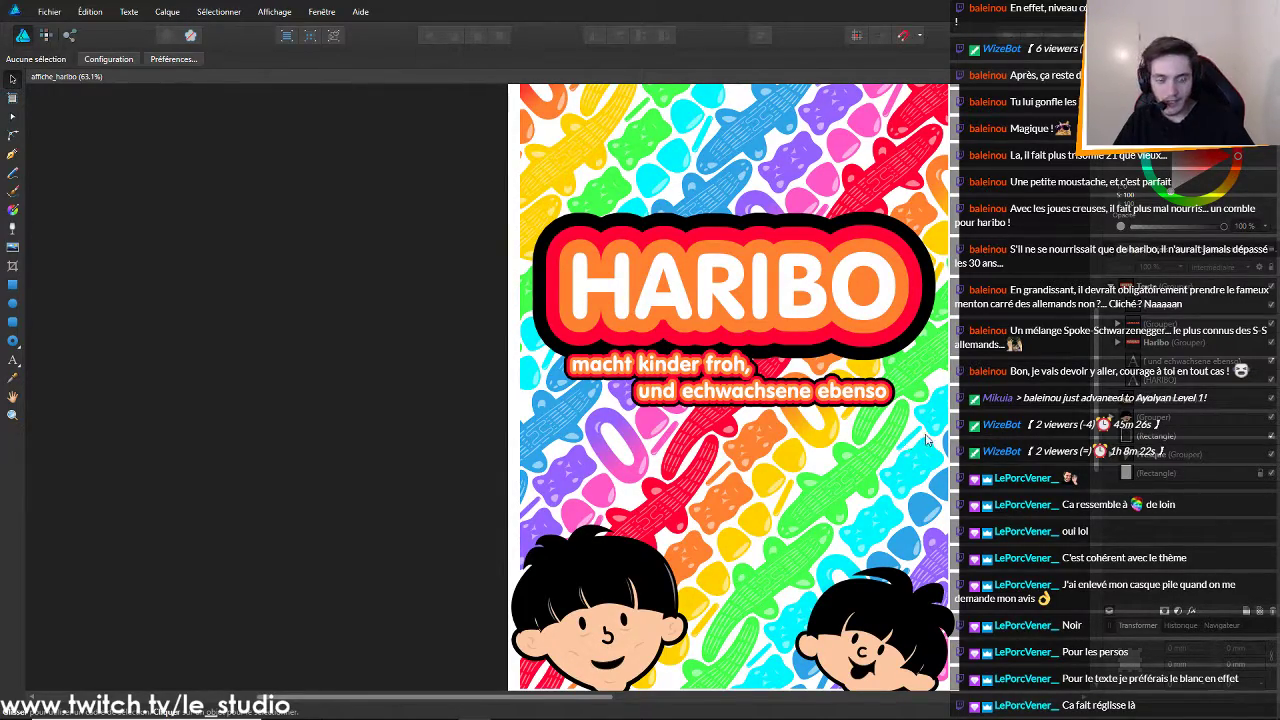
scroll(905, 441, "up", 2)
scroll(904, 425, "down", 5)
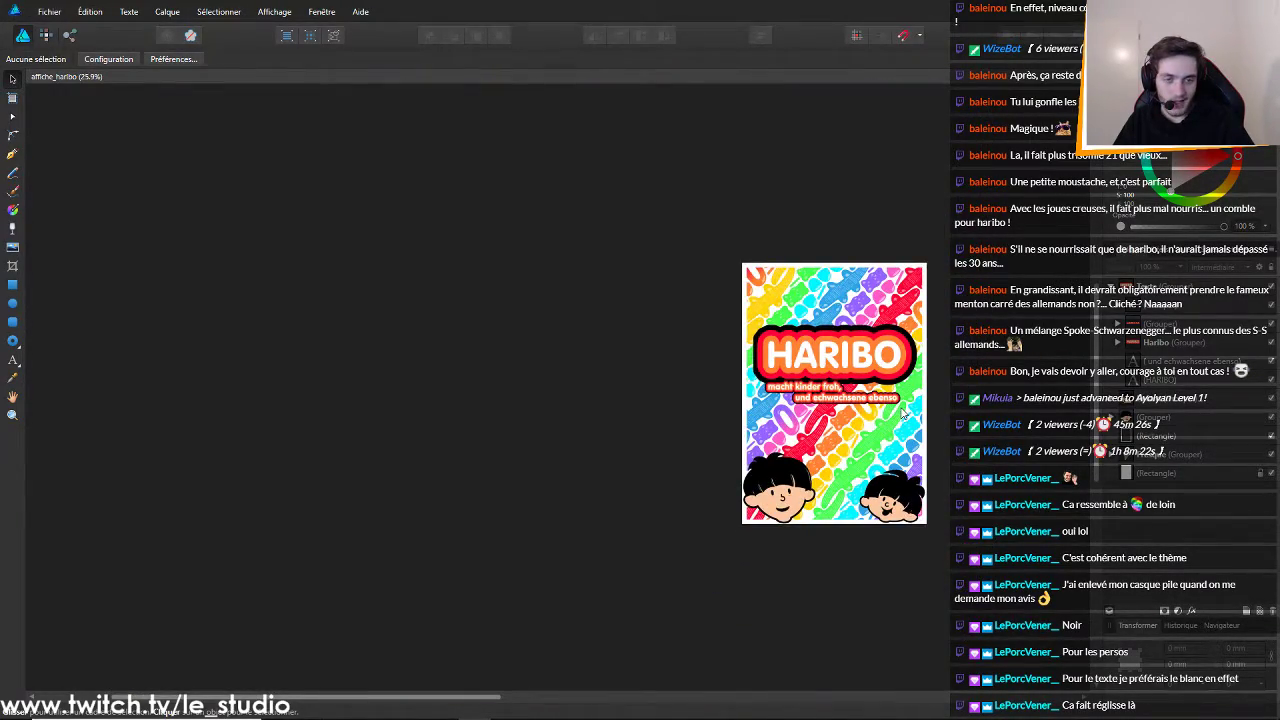
scroll(903, 411, "up", 7)
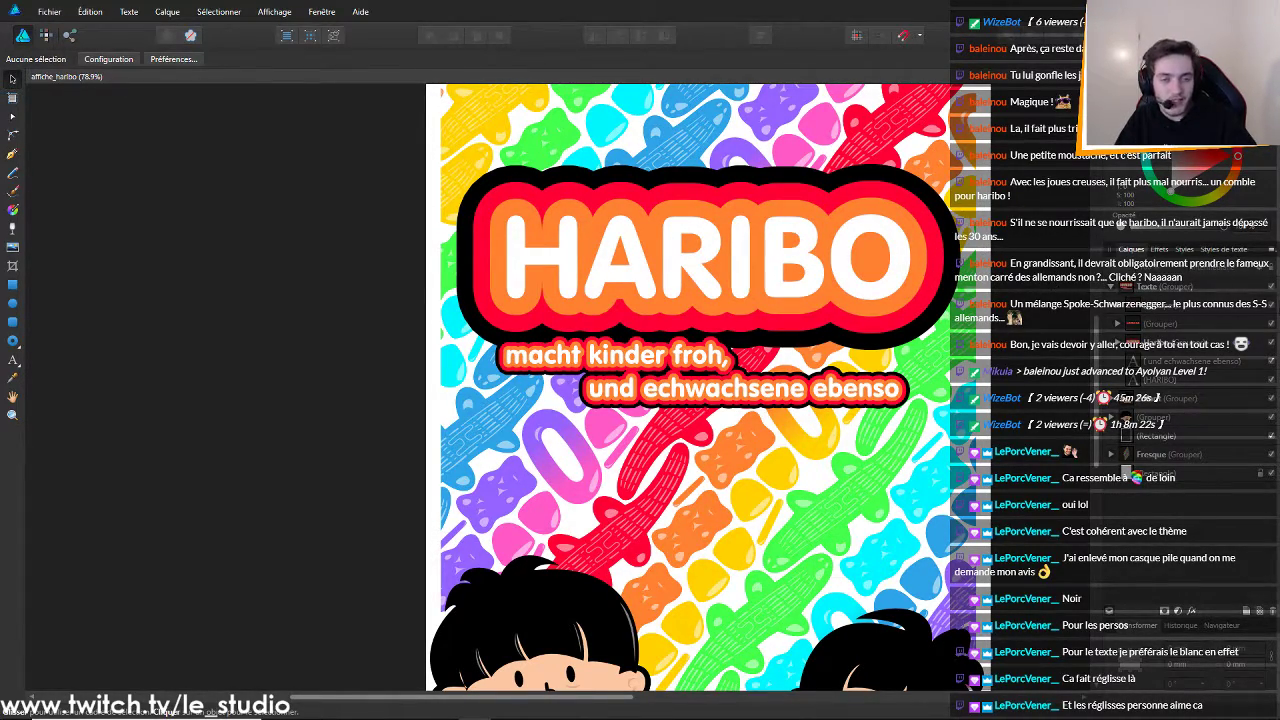
Change the stroke of the texts forming the outermost outlines of "HARIBO" and "und echwachsene ebenso" back to white
left_click(1159, 344)
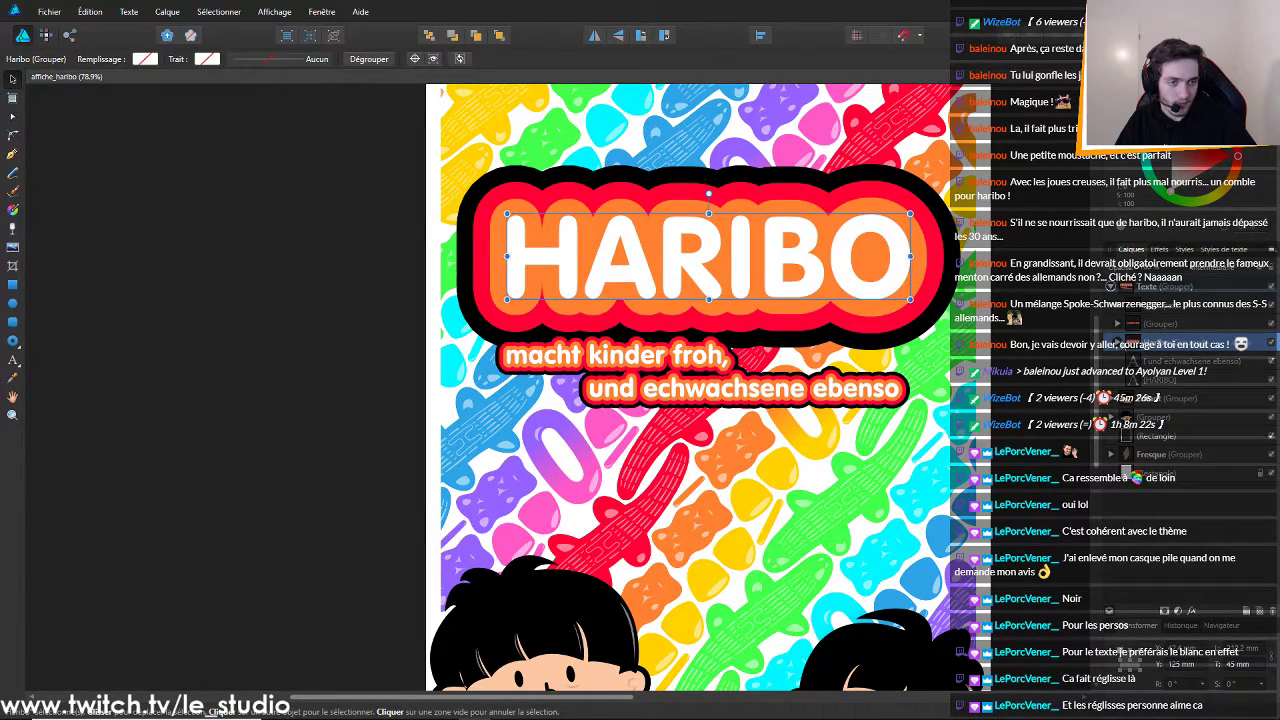
left_click(1168, 362)
left_click(1167, 380, "shift")
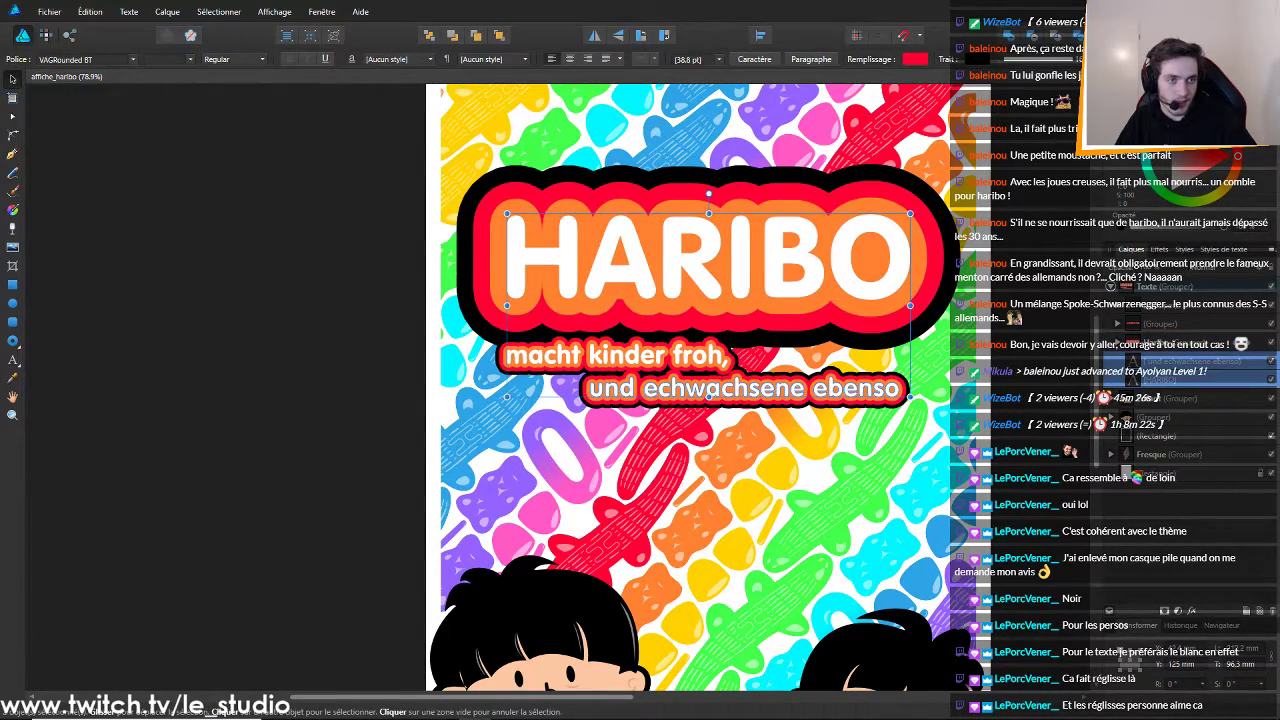
left_click(1172, 190)
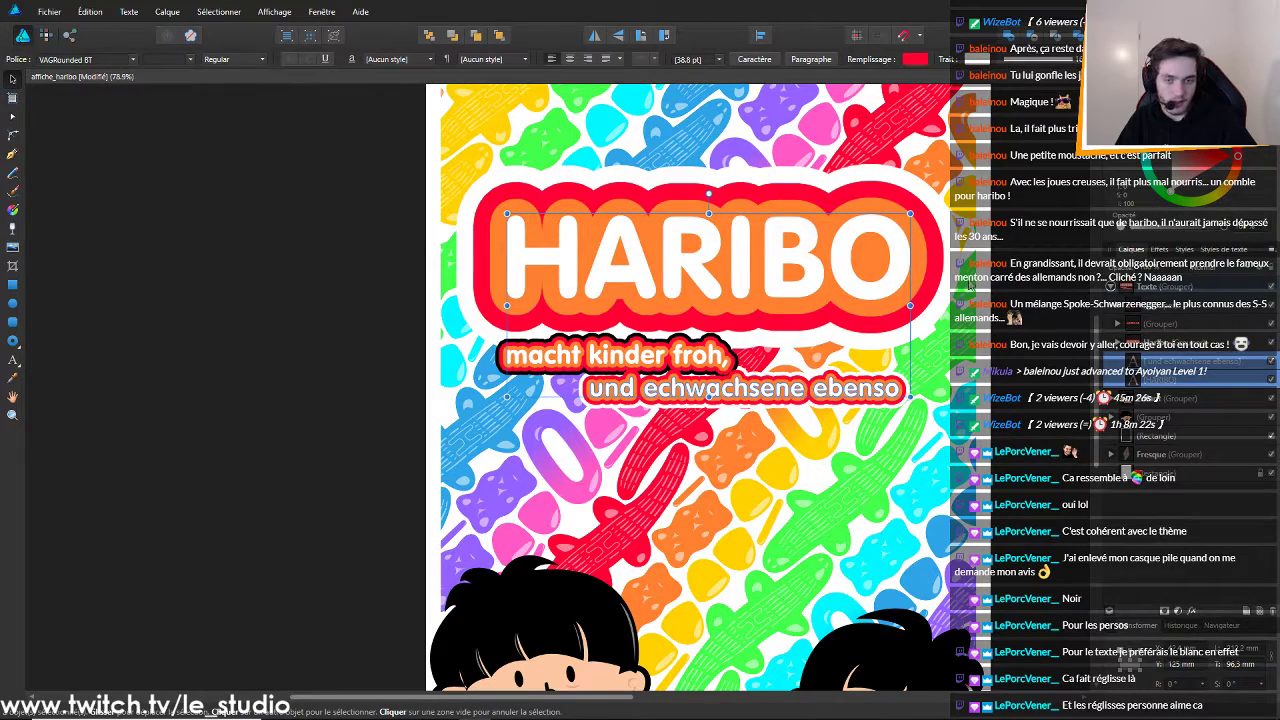
Change the stroke of the text forming the outermost outline of "macht kinder froh," back to white
left_click(1118, 323)
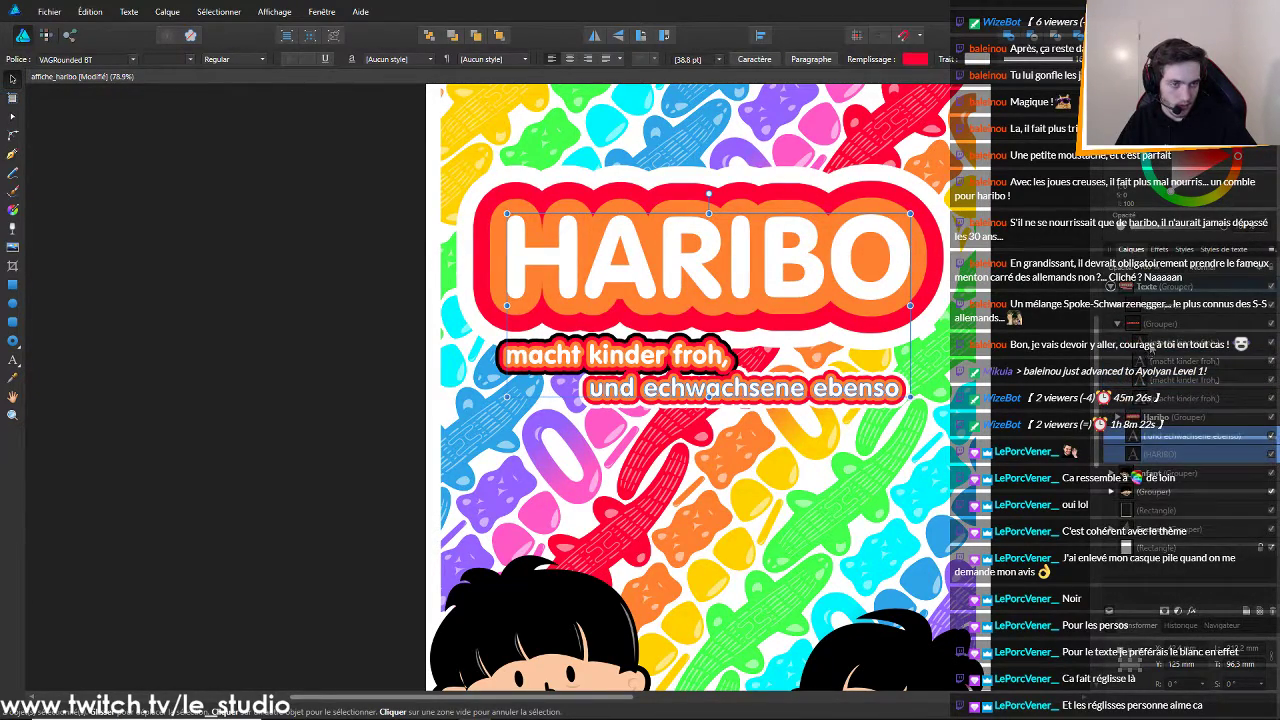
left_click(1156, 382)
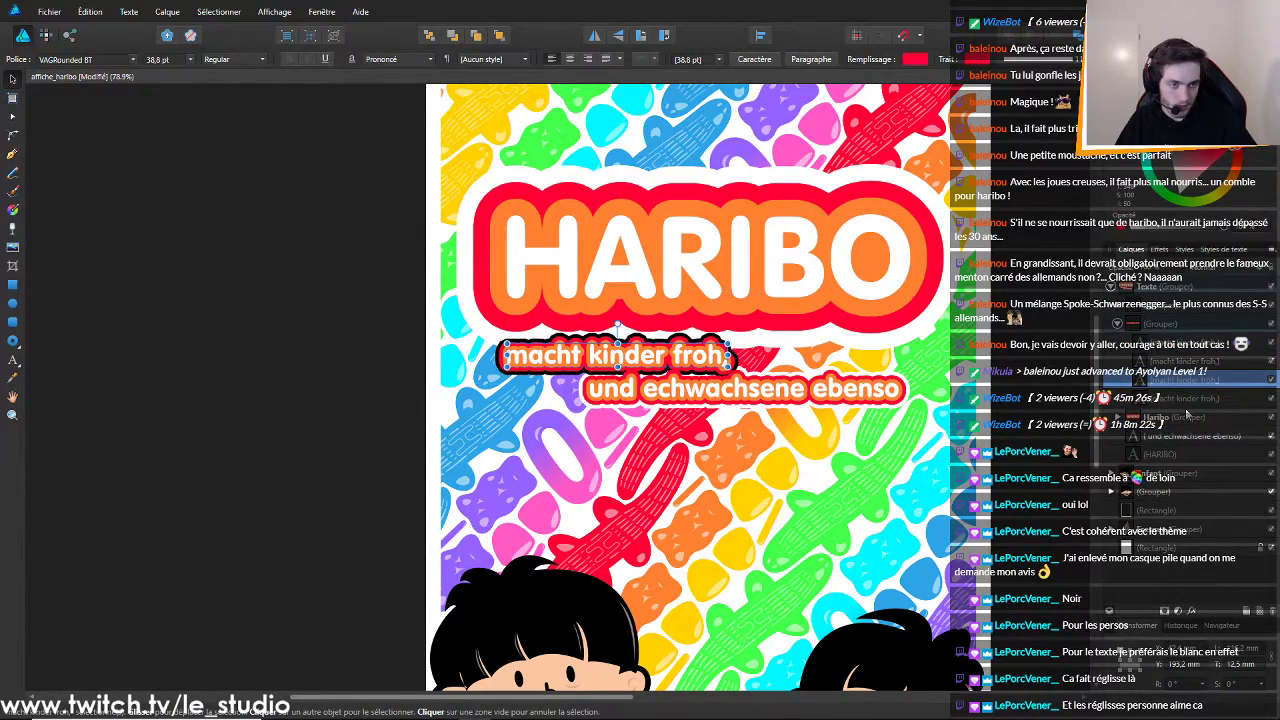
left_click(1181, 399)
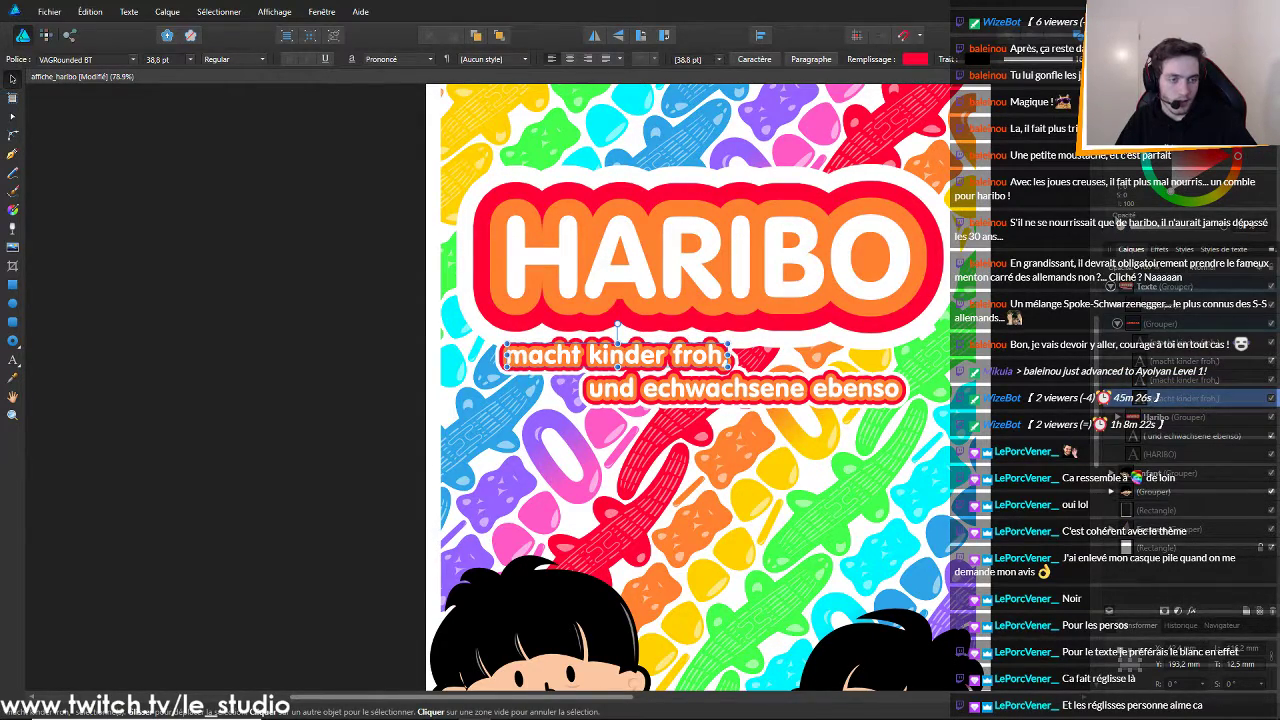
Move the white outline text of "macht kinder froh," out of its subgroup, to just above the "und echwachsene ebenso" outline layer
scroll(565, 272, "up", 2)
scroll(650, 262, "up", 2)
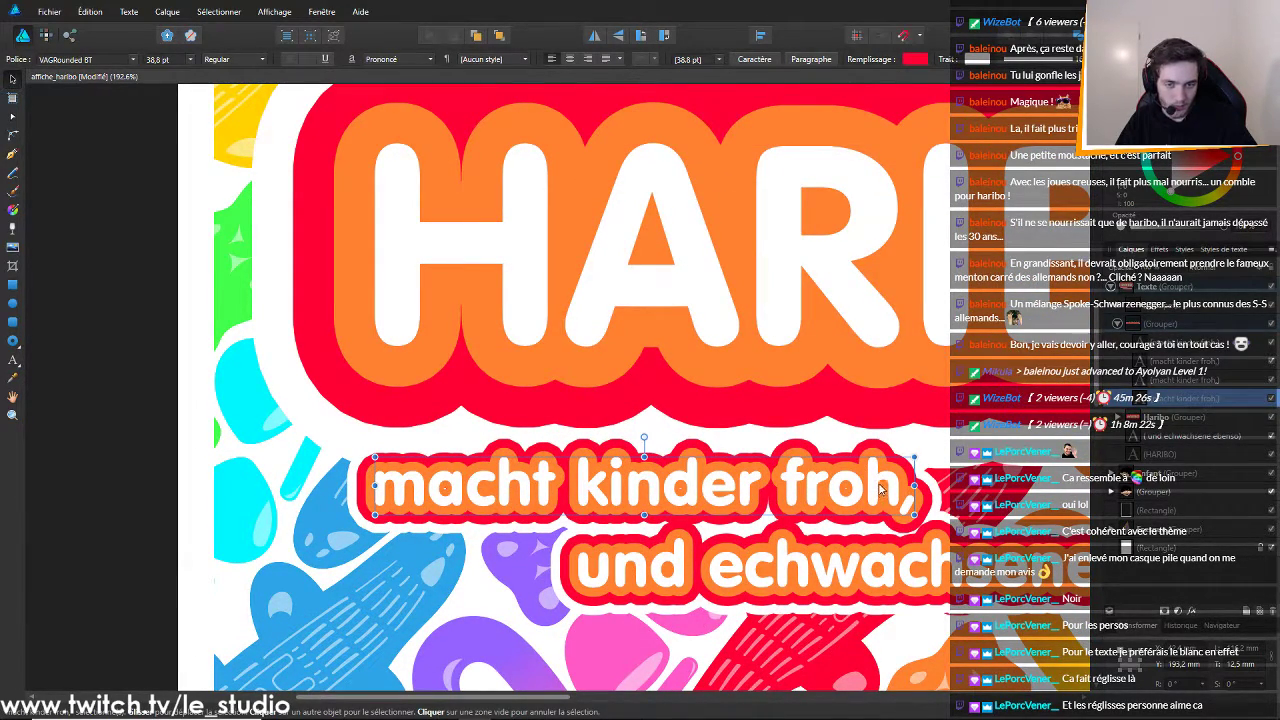
scroll(884, 490, "down", 2)
left_click_drag(1141, 400, 1136, 462)
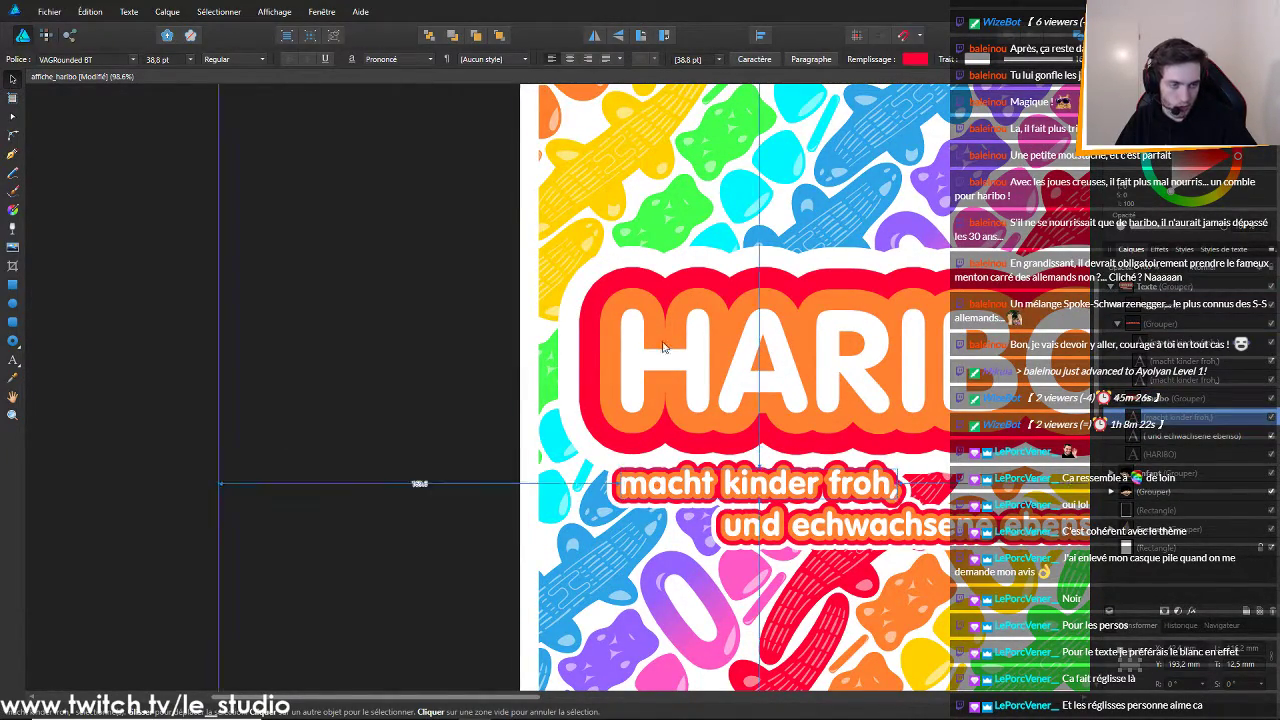
Examine the white outlines of the title and both slogan lines, from close-up to whole-poster size
scroll(670, 342, "down", 3)
scroll(1074, 396, "up", 2)
scroll(730, 382, "up", 1)
scroll(708, 386, "up", 3)
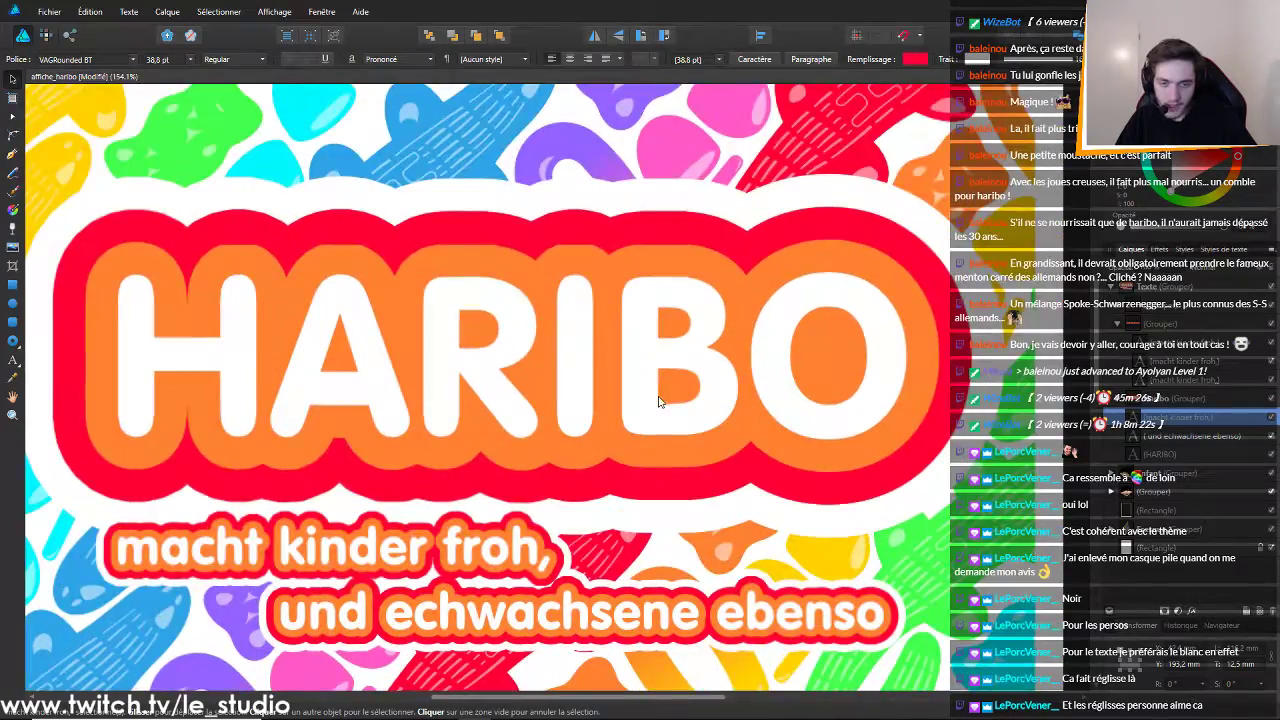
scroll(696, 328, "down", 5)
scroll(706, 288, "down", 4)
scroll(707, 290, "up", 3)
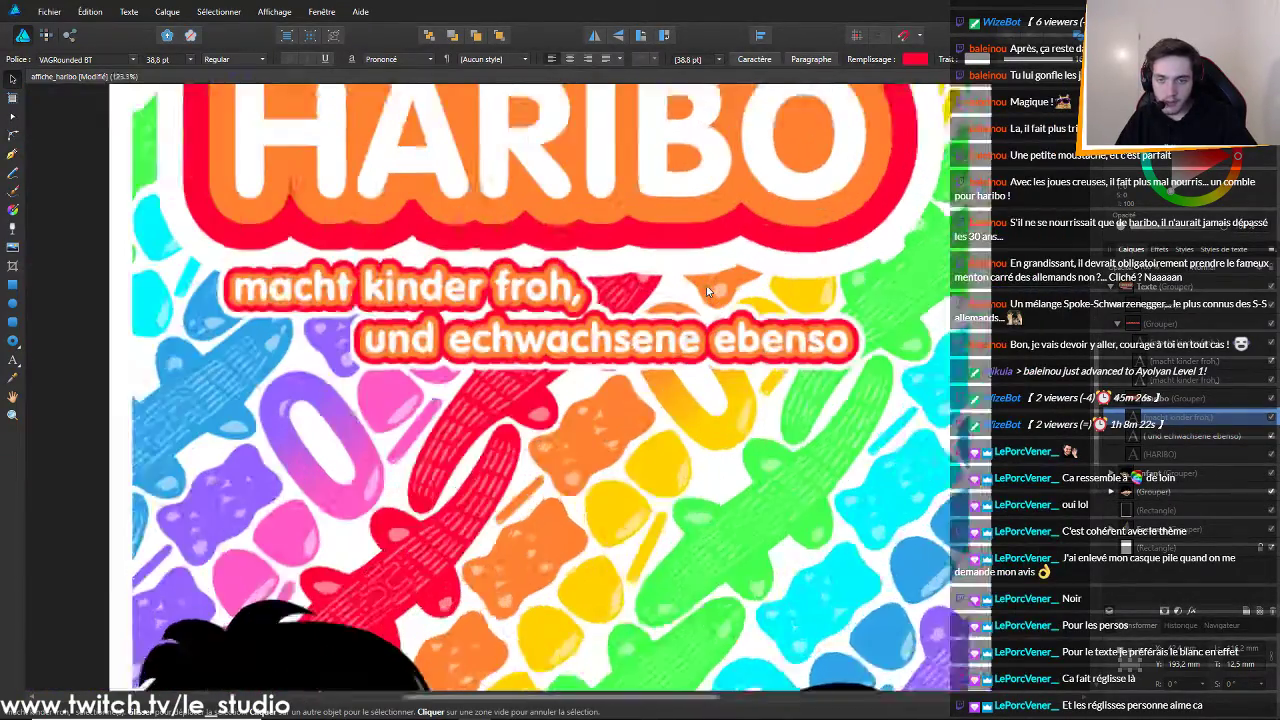
scroll(706, 285, "down", 3)
scroll(859, 301, "up", 1)
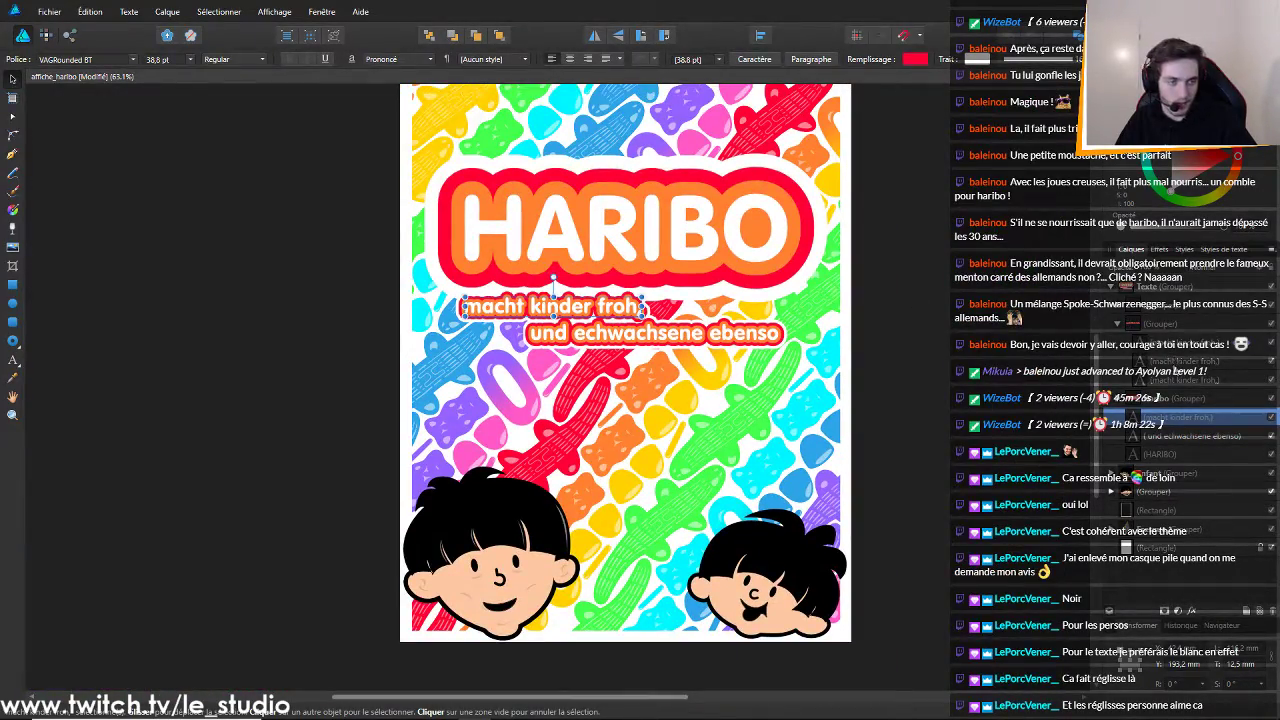
Try black, then bright red, as the fill of the front text of "macht kinder froh,"
left_click(1176, 348)
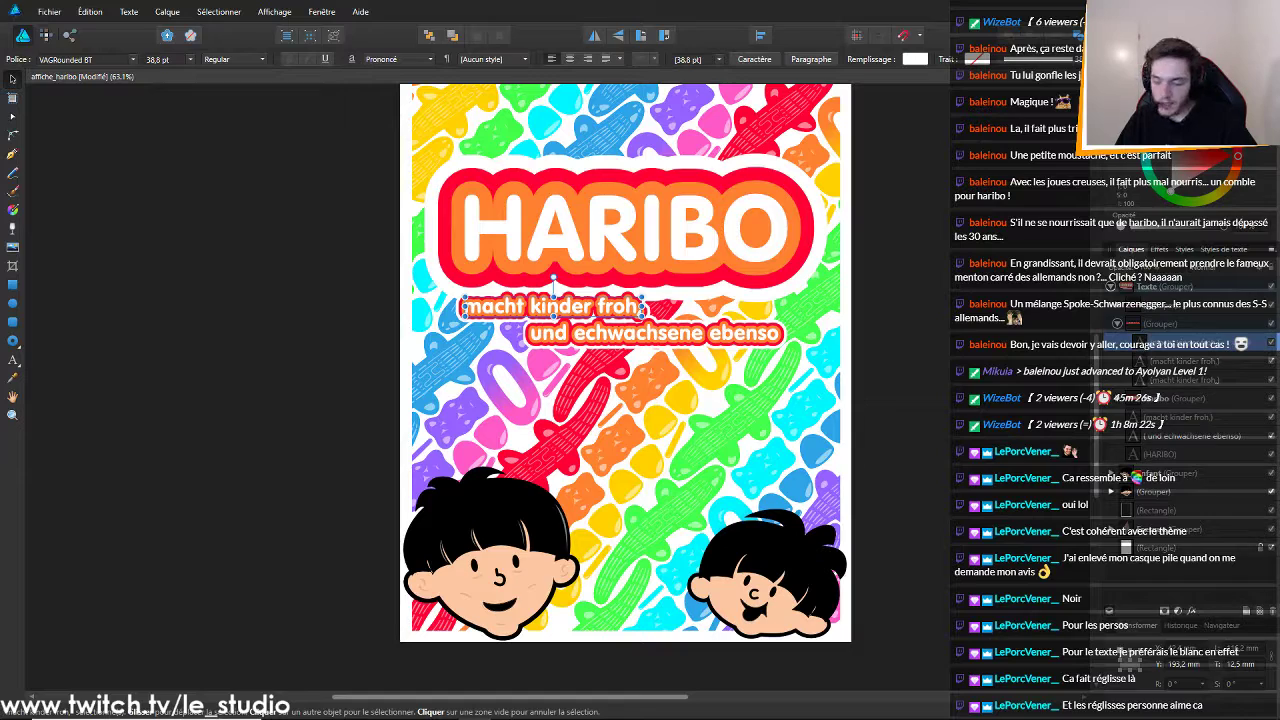
left_click_drag(1171, 189, 1165, 116)
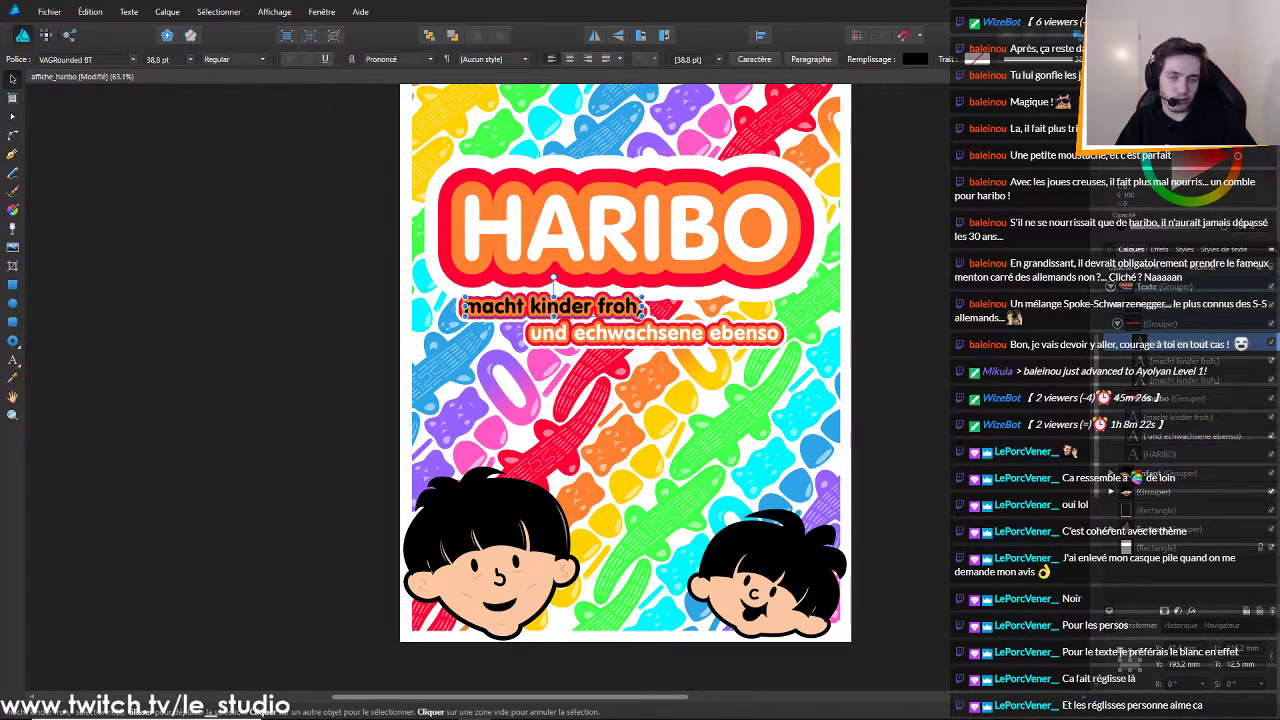
mouse_move(1182, 157)
left_mouse_down()
mouse_move(1162, 234)
mouse_move(1148, 155)
mouse_move(1117, 208)
mouse_move(1273, 146)
mouse_move(1205, 135)
mouse_move(1244, 152)
left_mouse_up()
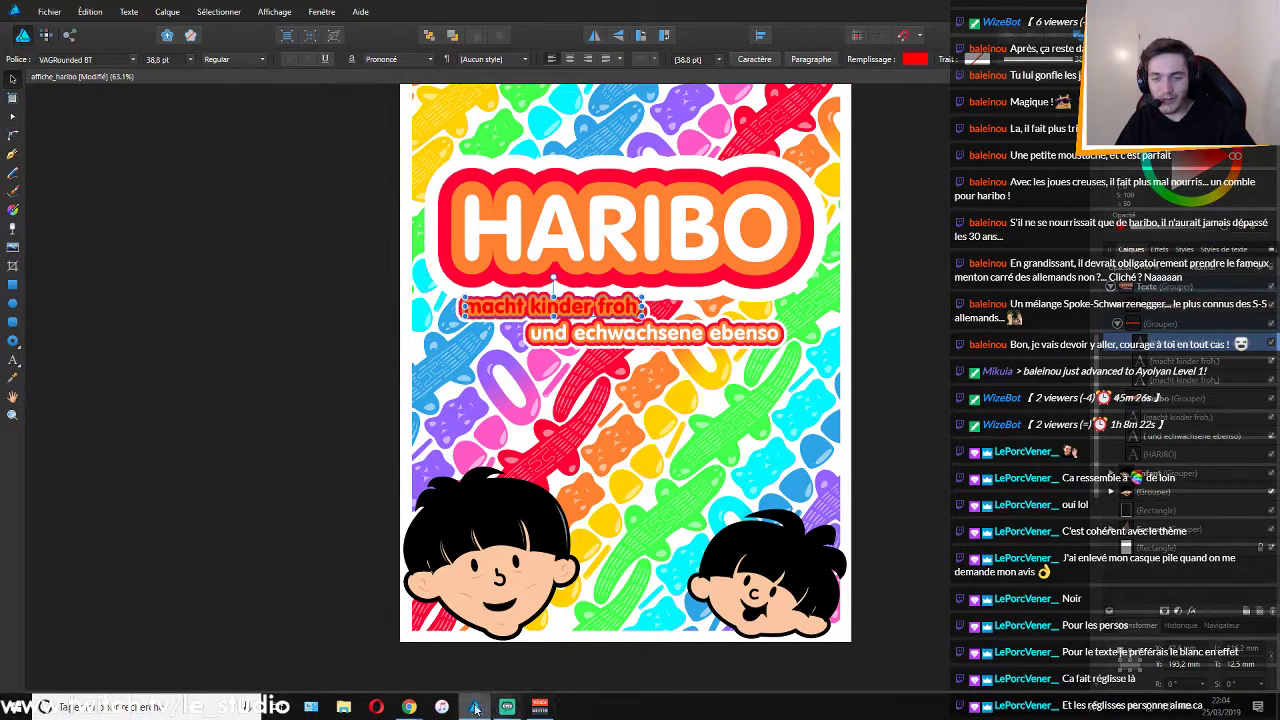
Switch to the web browser and search Google Images for "haribo"
mouse_move(410, 699)
left_click(514, 650)
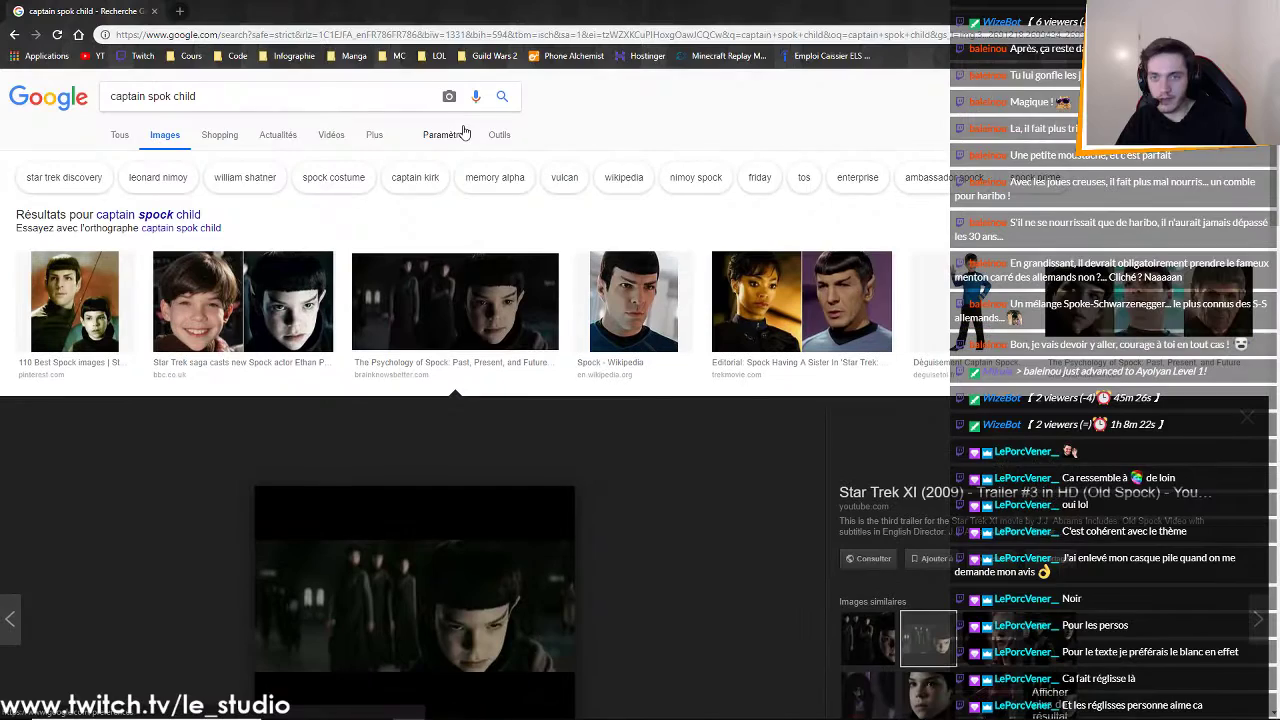
left_click(198, 100)
key("ctrl+a")
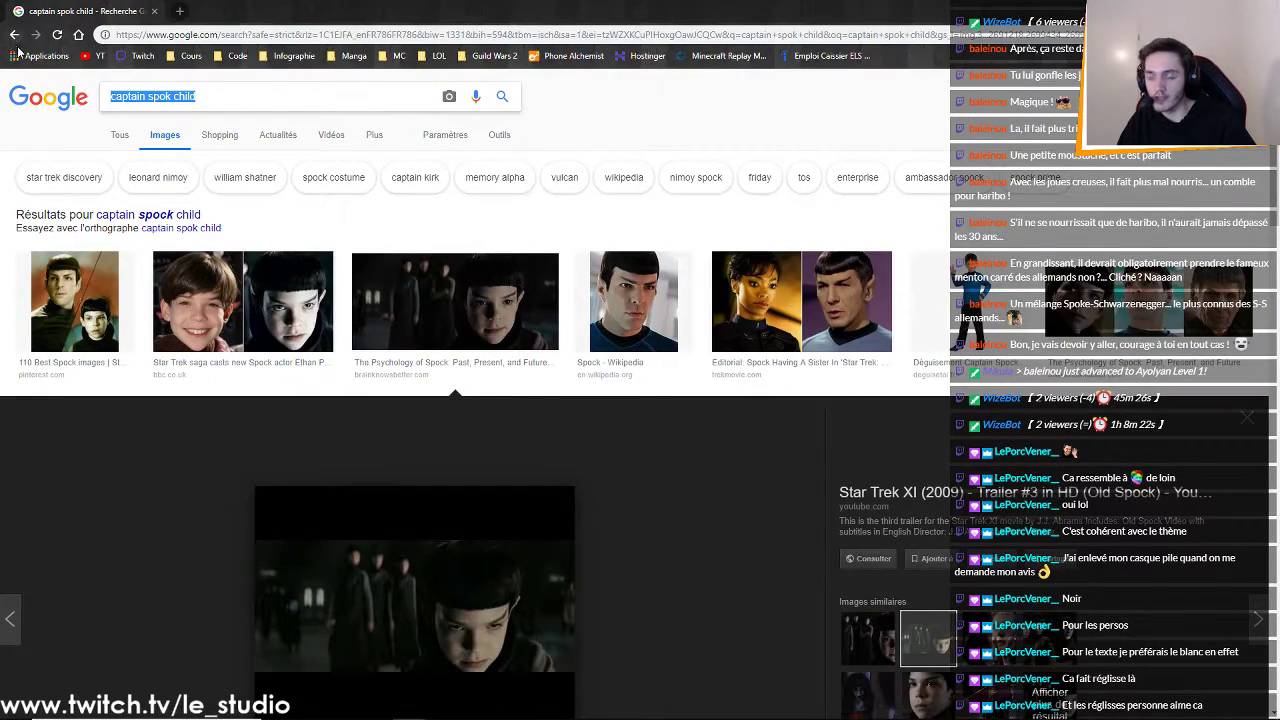
type("haribo")
key("Return")
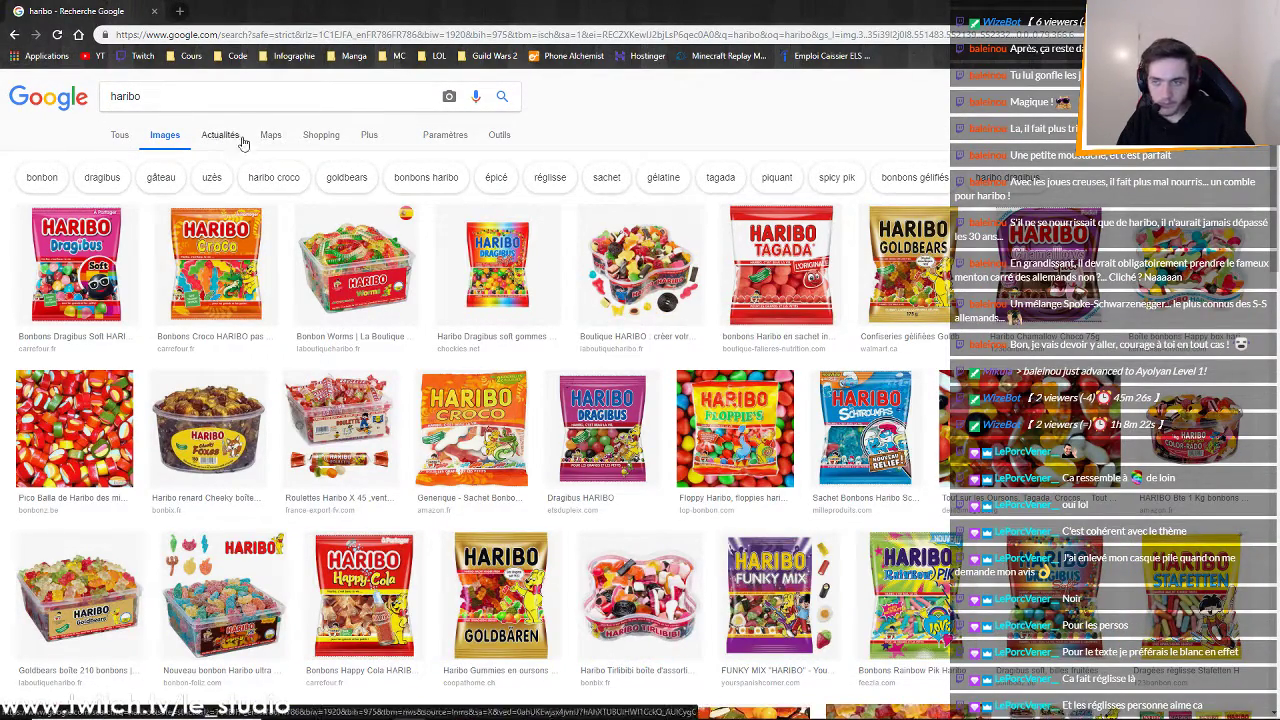
Examine the logo and slogan colours on the Haribo Croco and Tagada bags, and return to the poster in Affinity Designer
left_click(230, 250)
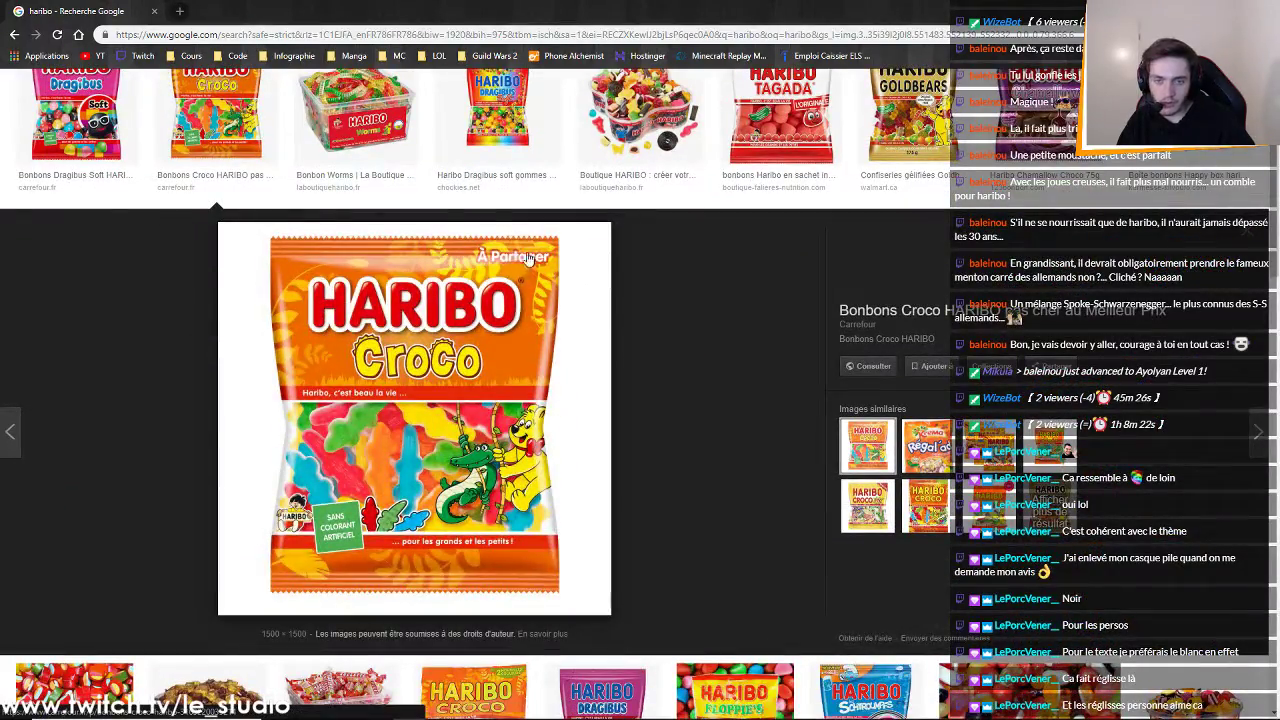
scroll(825, 306, "up", 3)
left_click(788, 300)
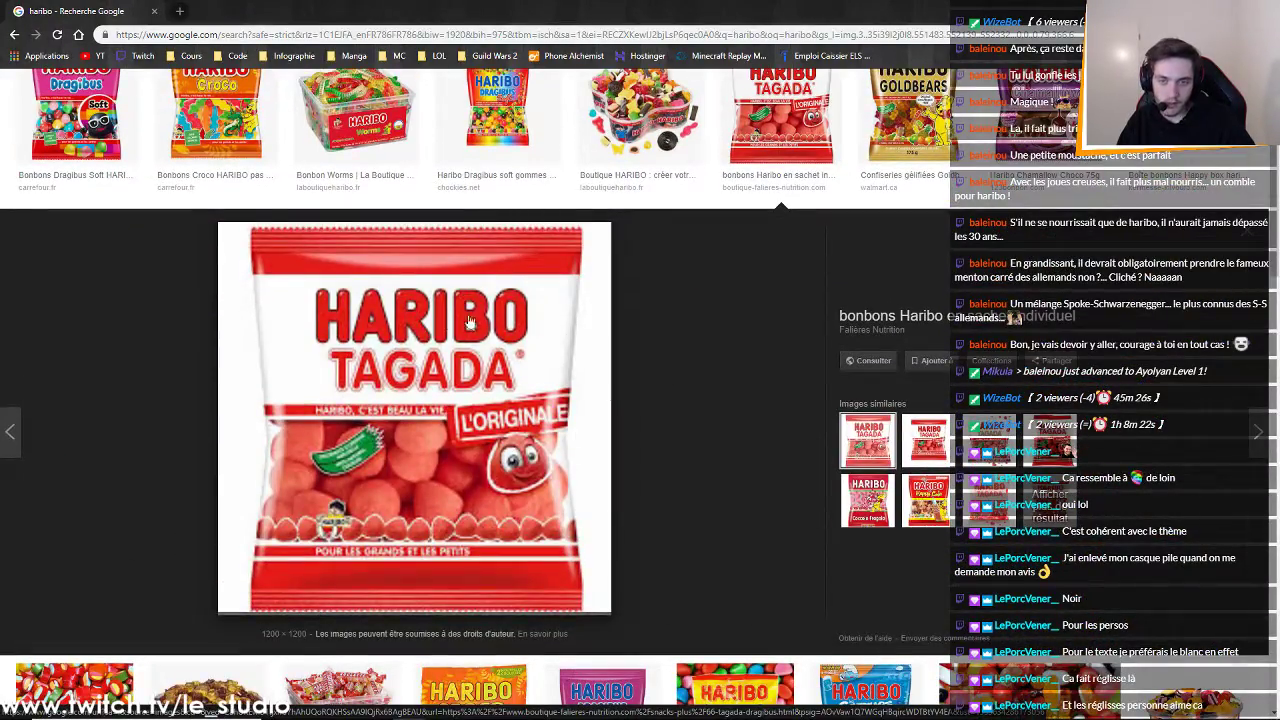
scroll(538, 357, "up", 2)
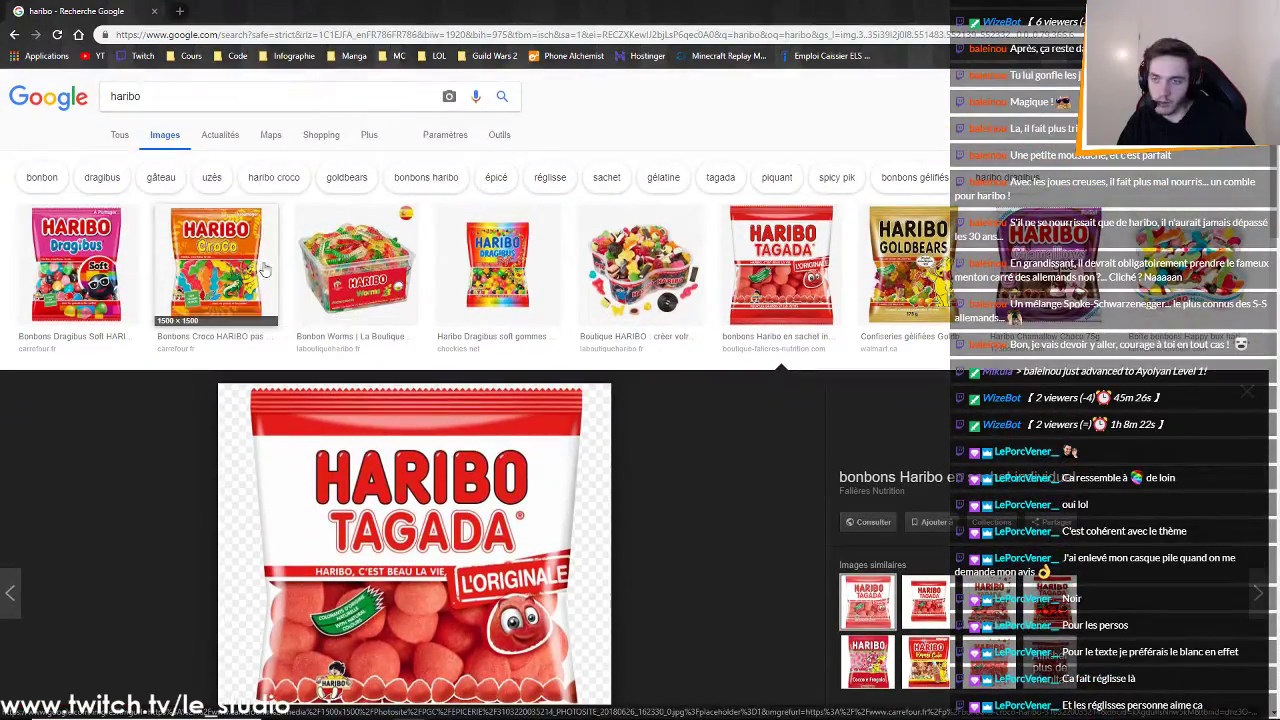
left_click(216, 265)
scroll(752, 362, "down", 3)
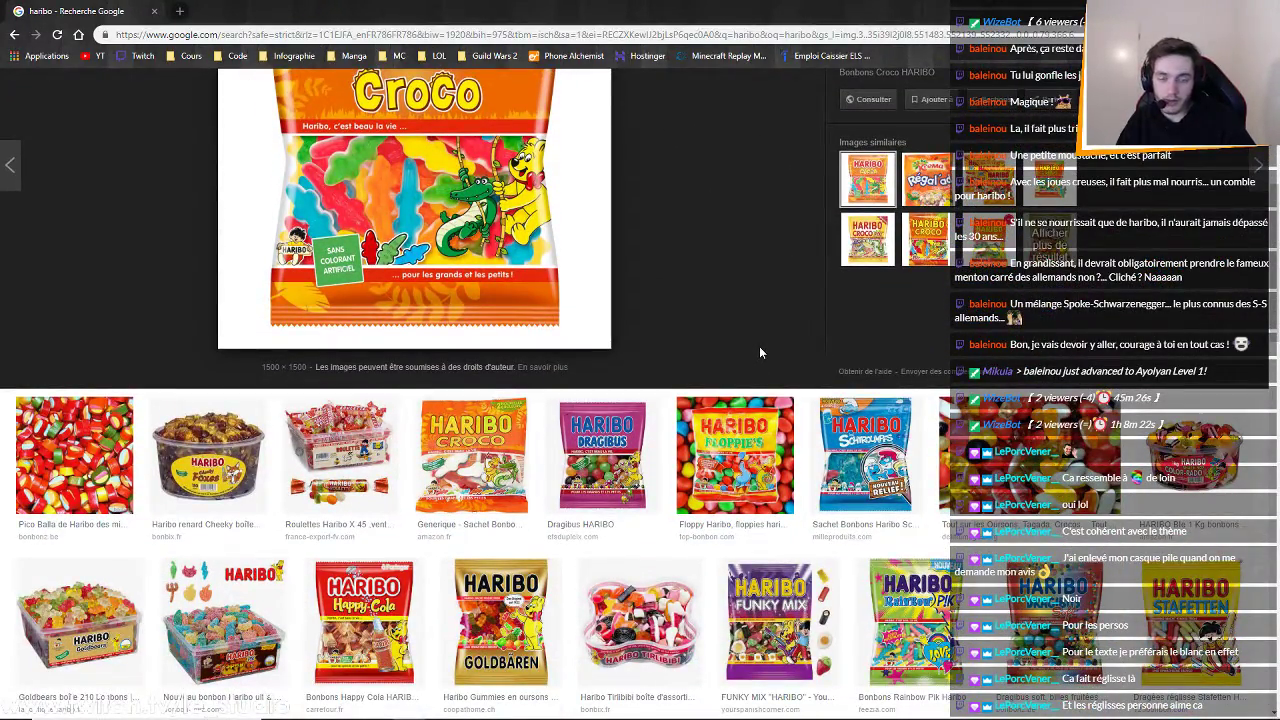
key("alt+Tab")
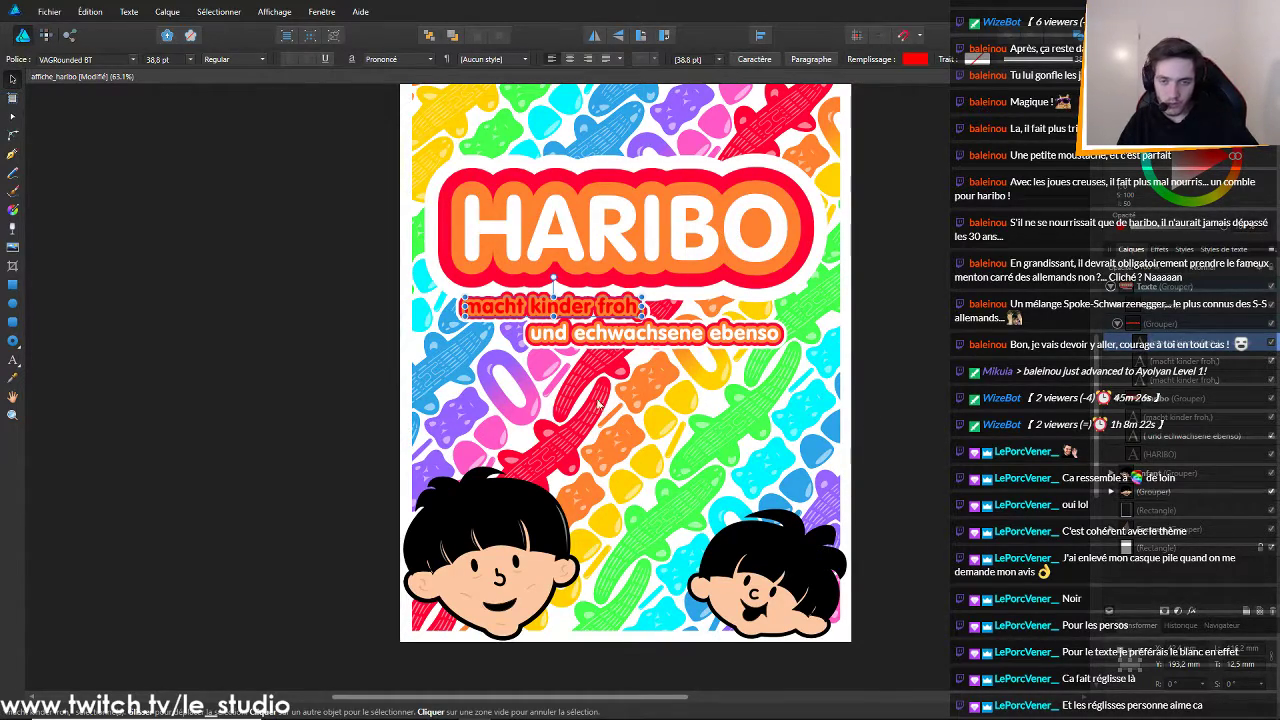
Match the fill of the front text of "macht kinder froh," to the crimson red of its outline
scroll(540, 378, "up", 5)
scroll(985, 282, "down", 6)
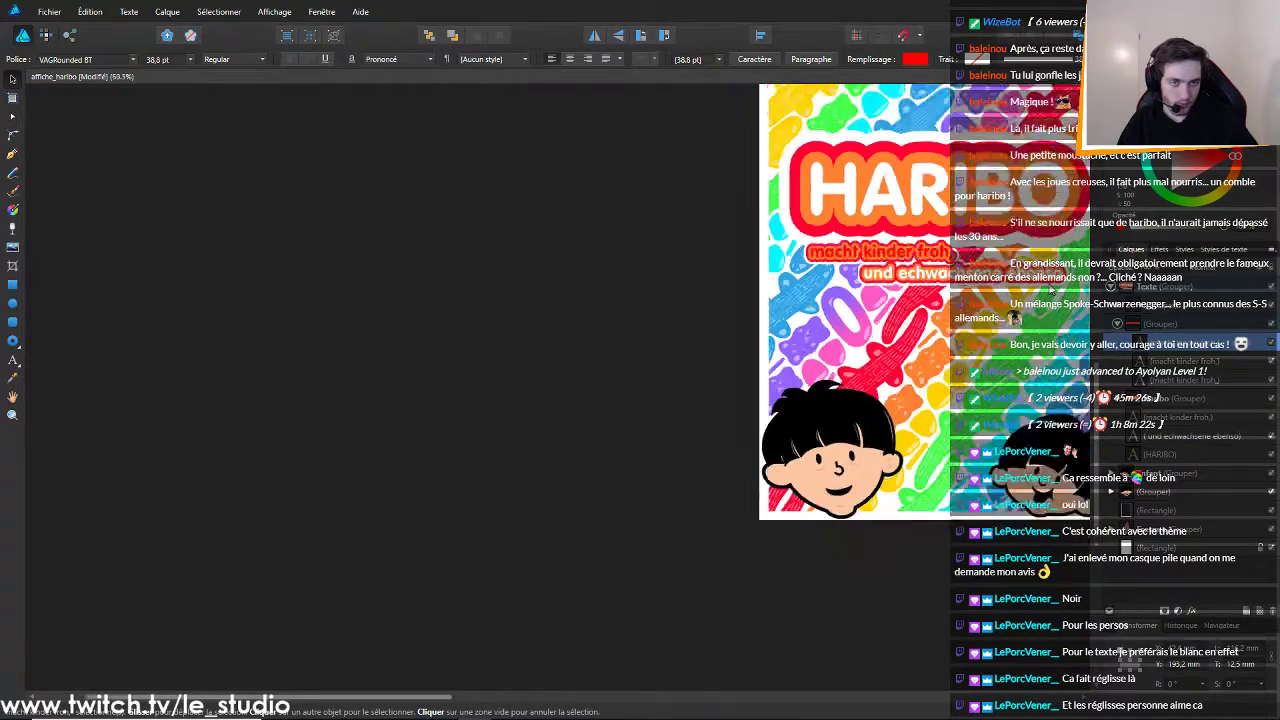
scroll(1050, 280, "down", 1)
scroll(579, 643, "up", 3)
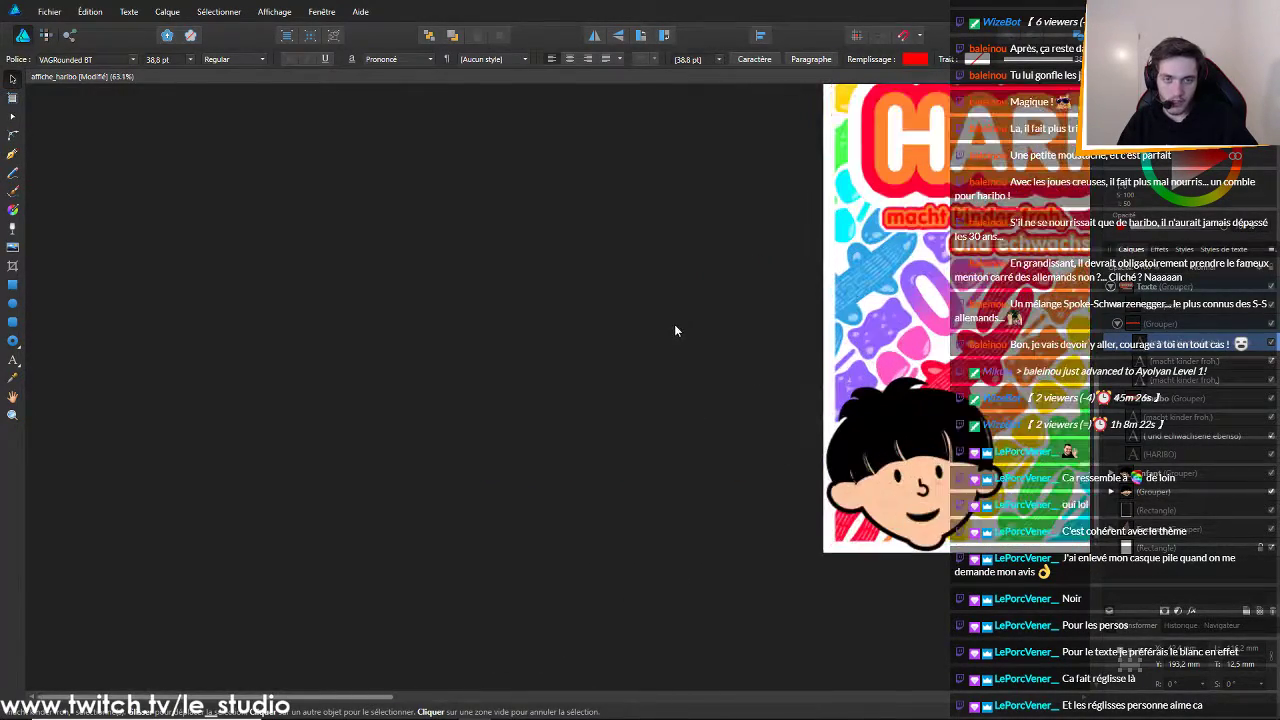
scroll(697, 334, "up", 4)
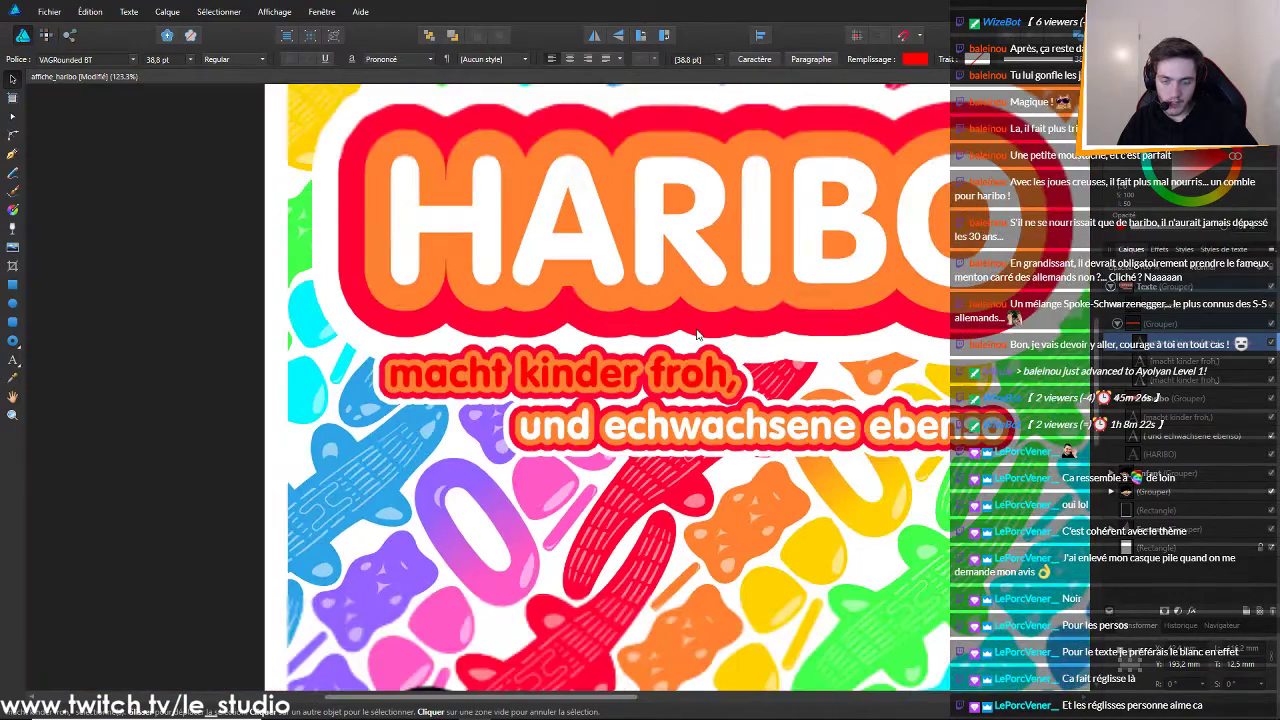
left_click(690, 374)
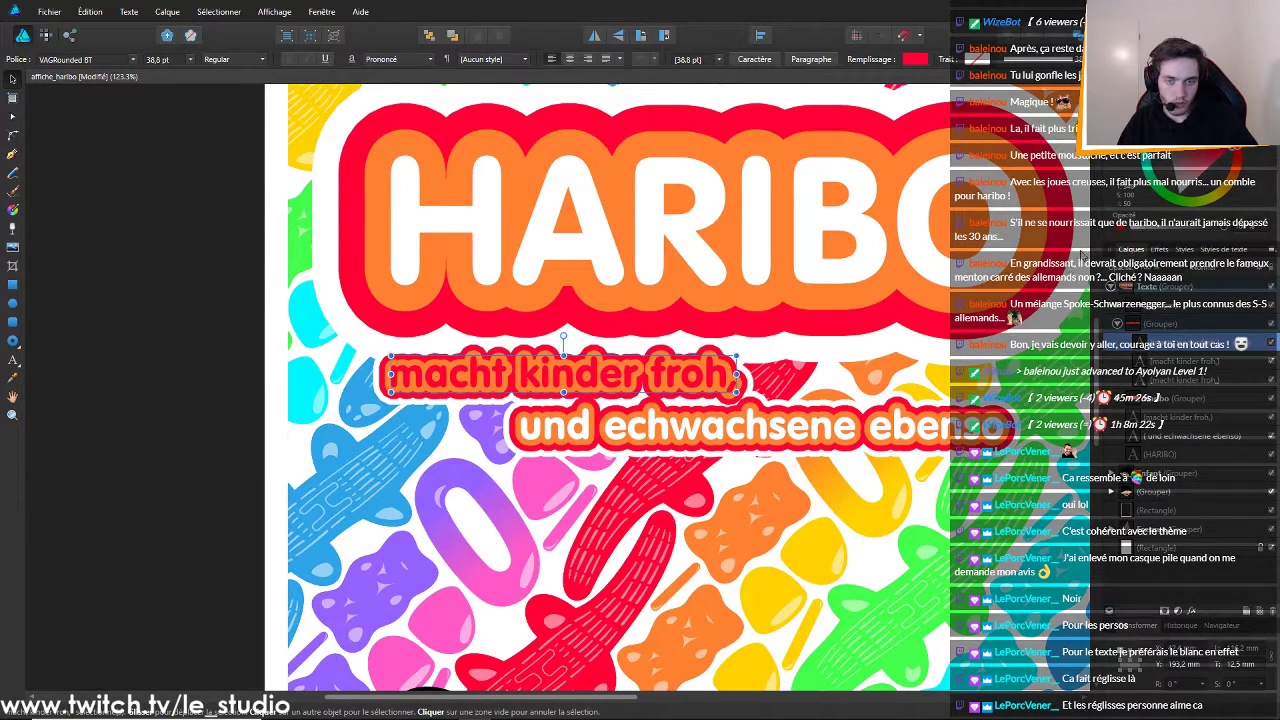
Set the outline of the slogan line "macht kinder froh," to white, and check it by toggling its layer's visibility
left_click(1167, 364)
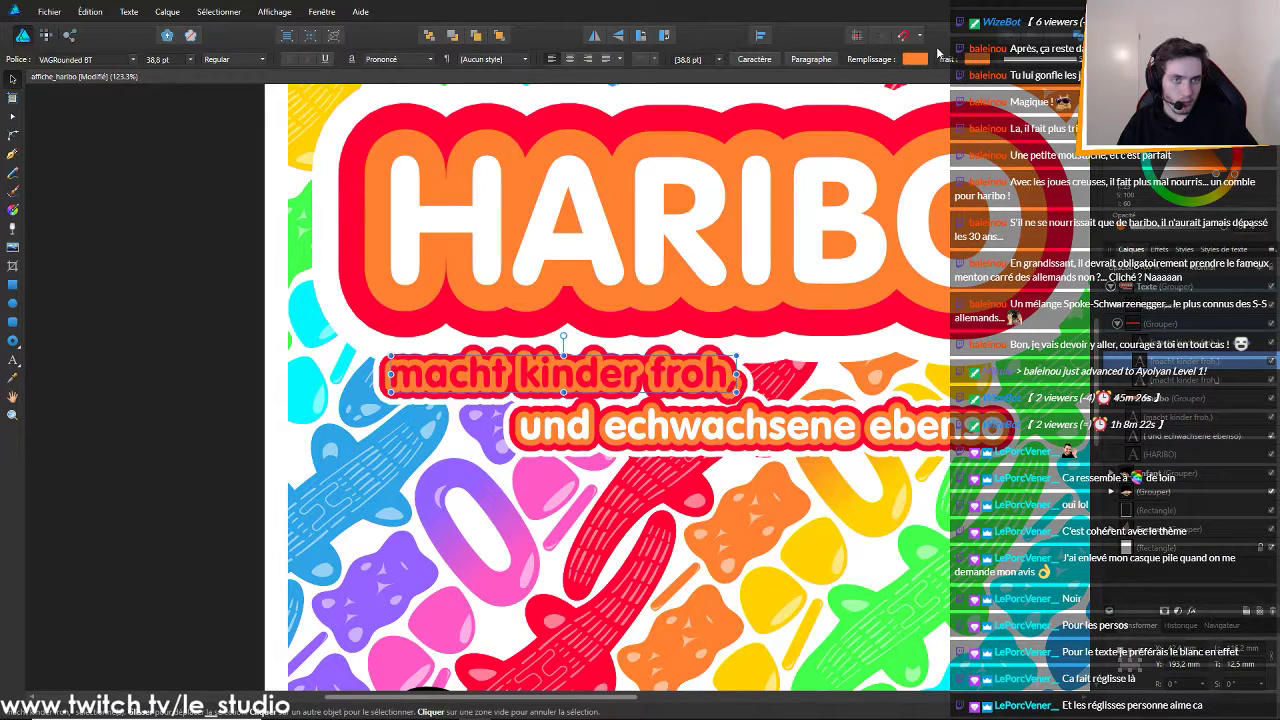
left_click(977, 61)
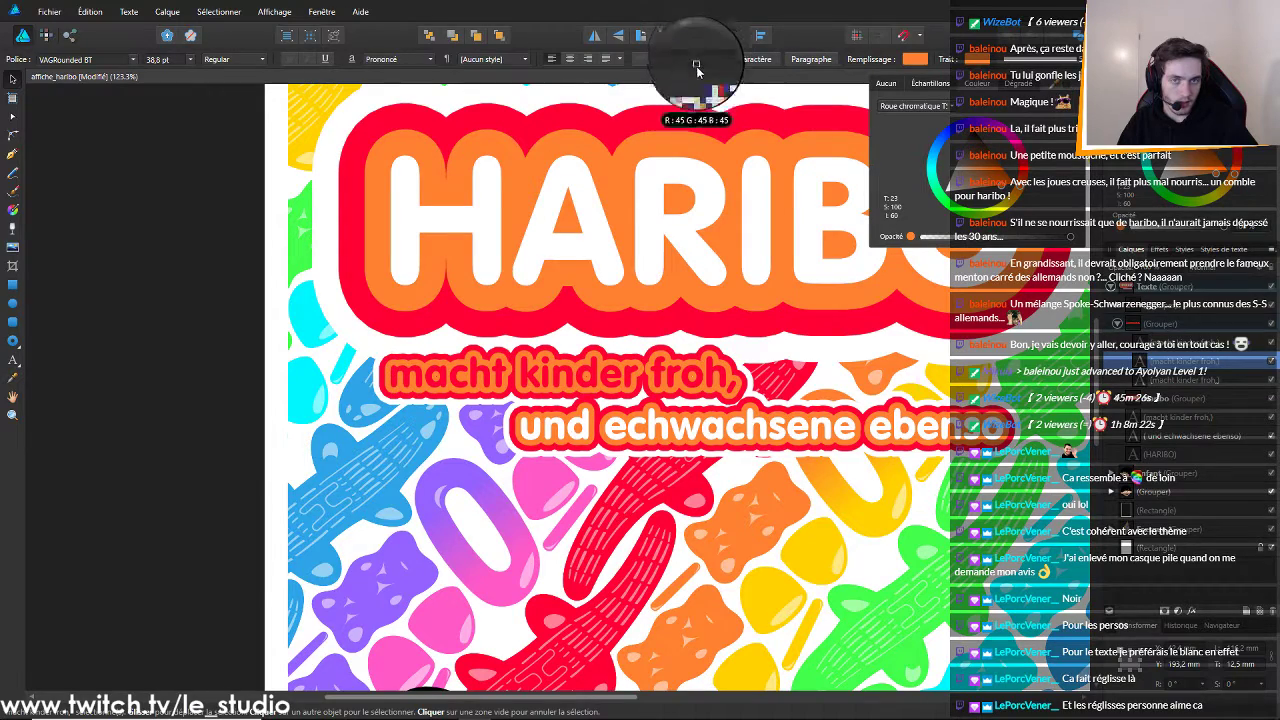
left_click(1067, 86)
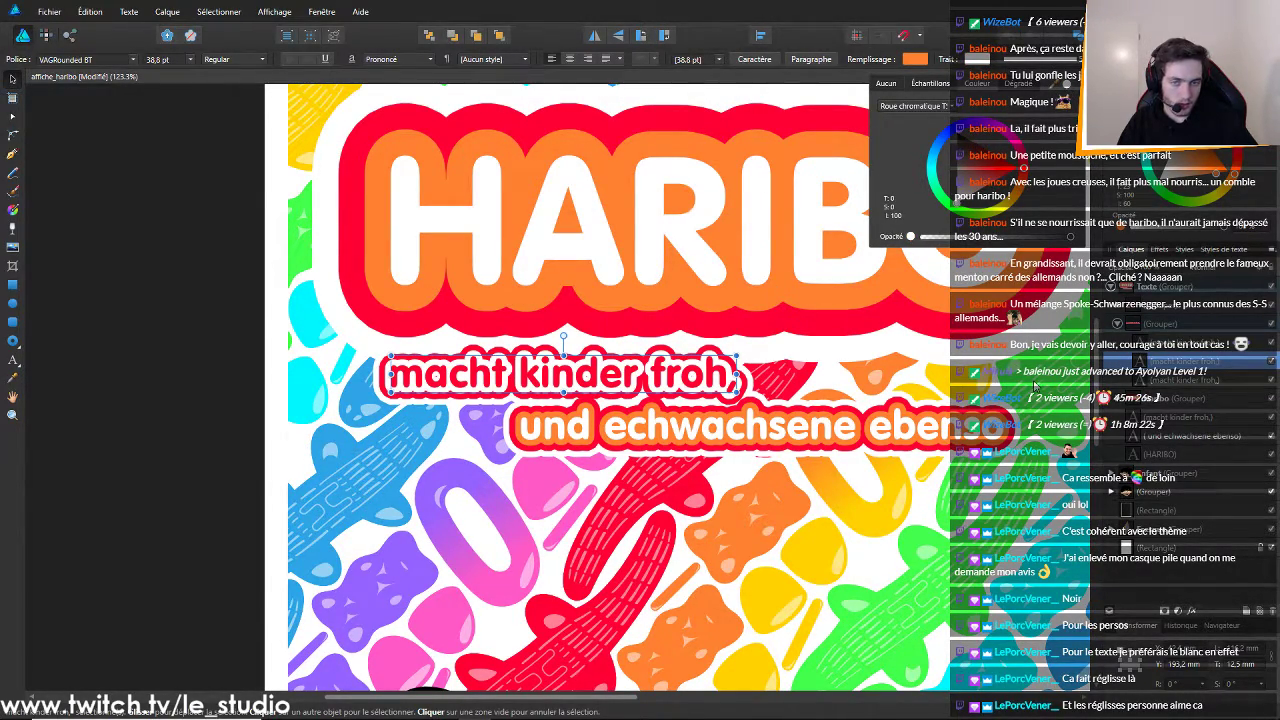
left_click(1273, 379)
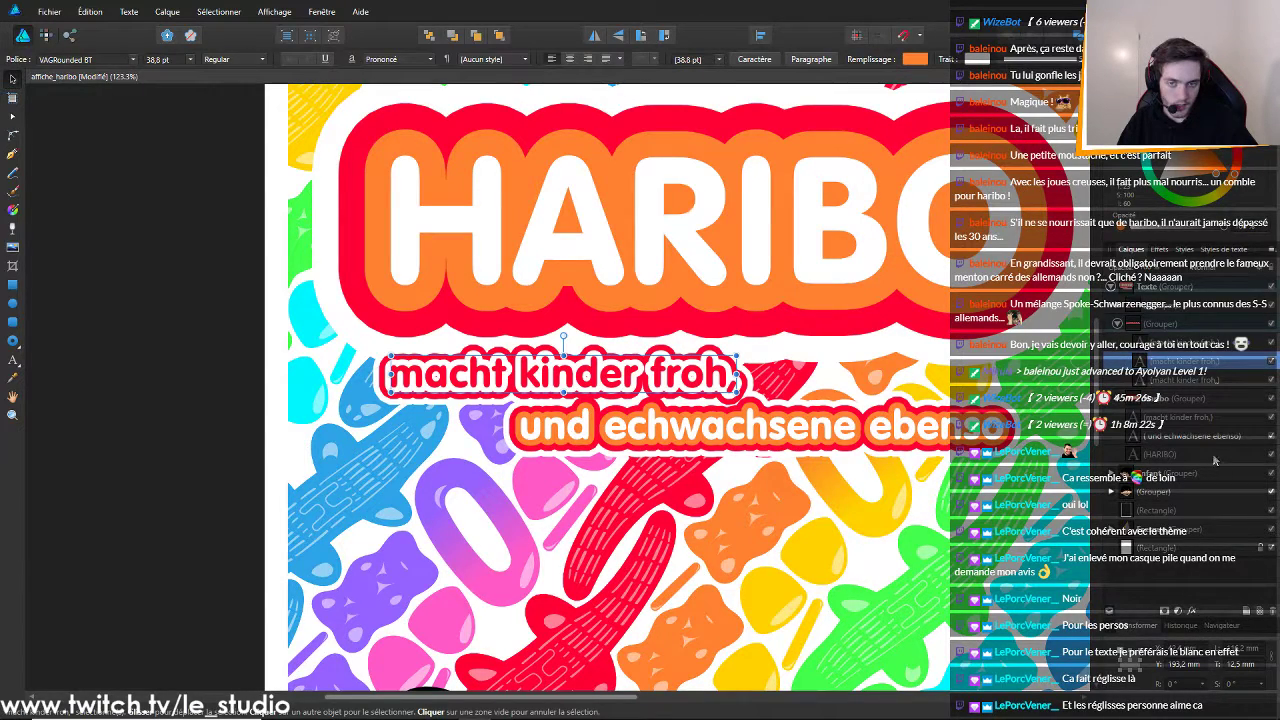
left_click(1271, 364)
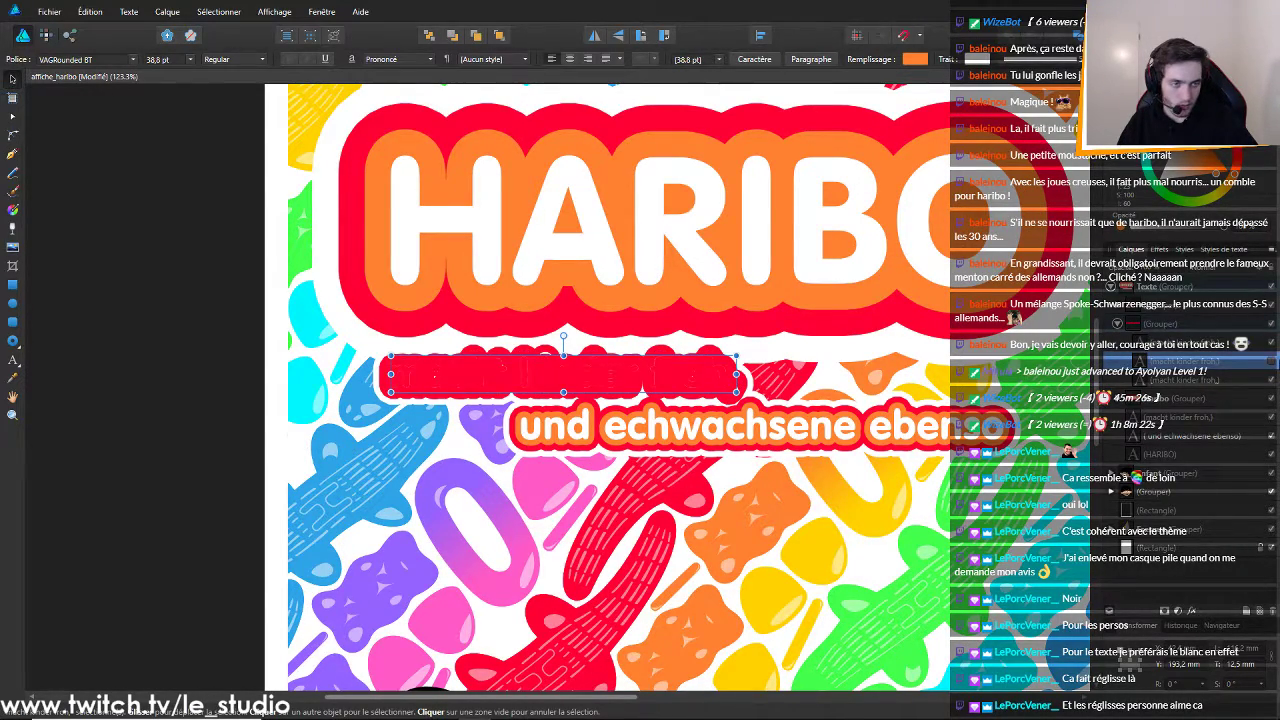
left_click(1271, 361)
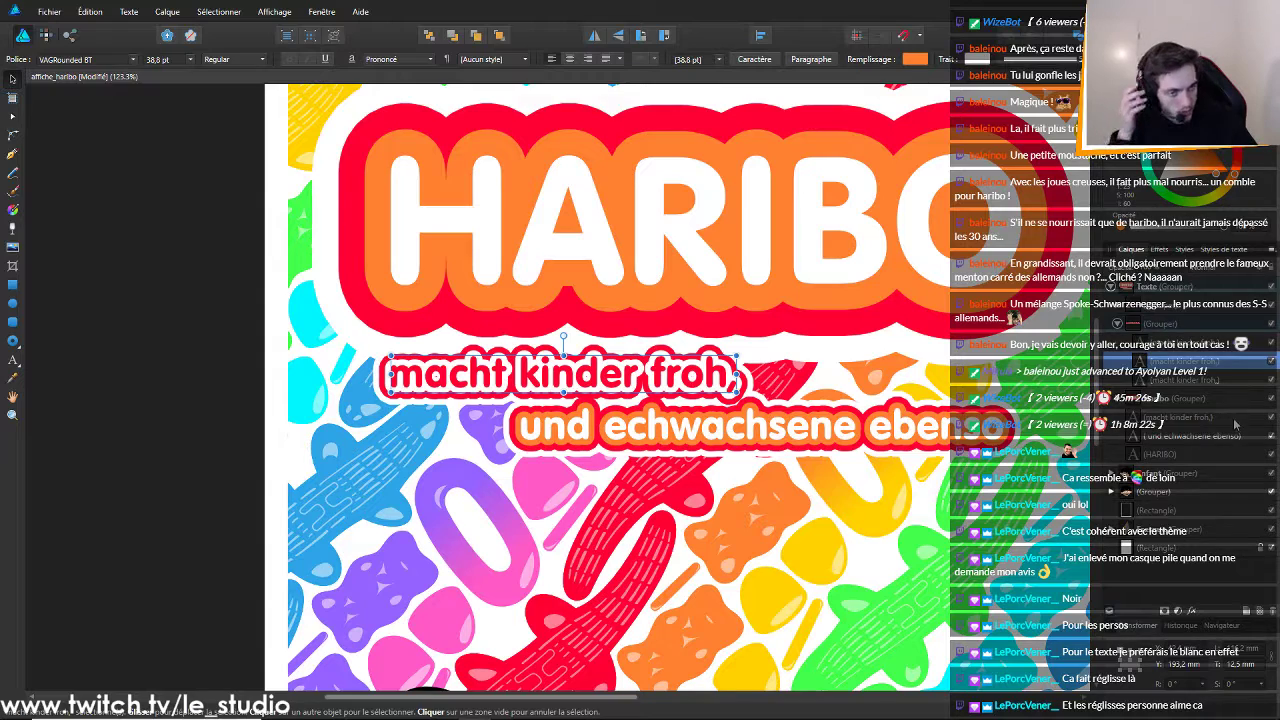
Hide the white backing behind the texts and the outer red outlines of HARIBO and "macht kinder froh,"
left_click(1268, 436)
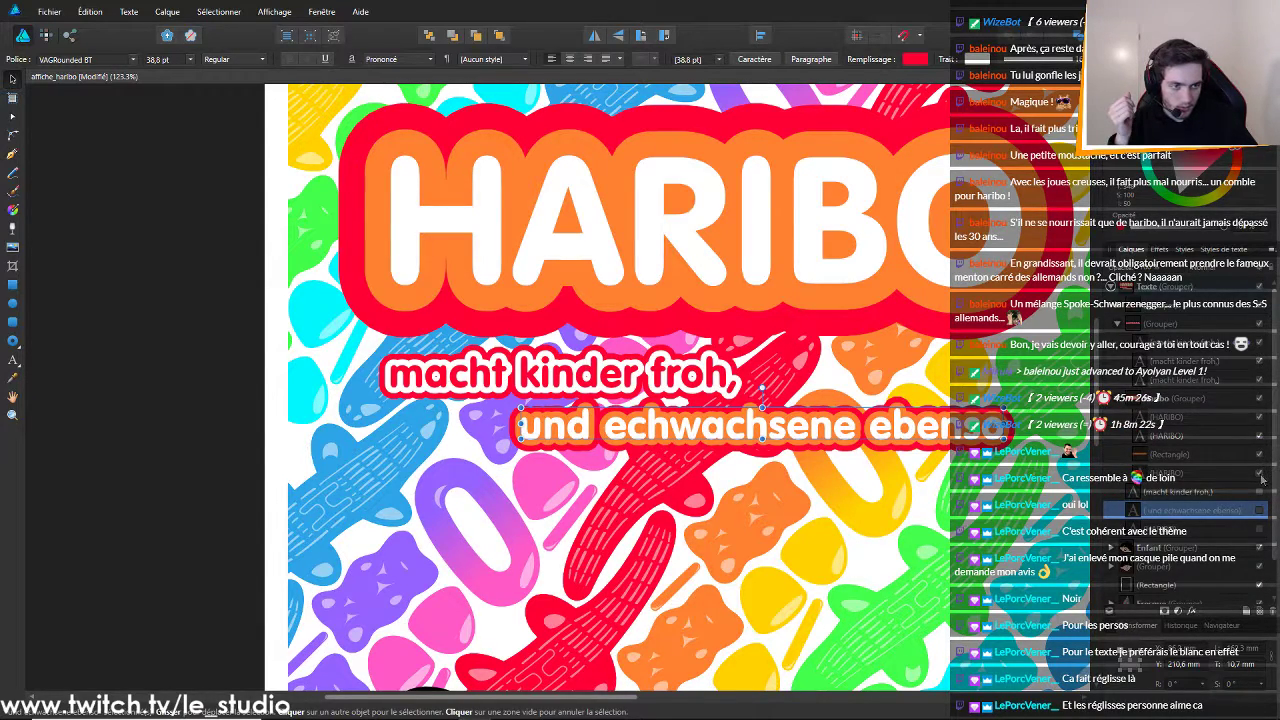
left_click(1260, 474)
left_click(1259, 380)
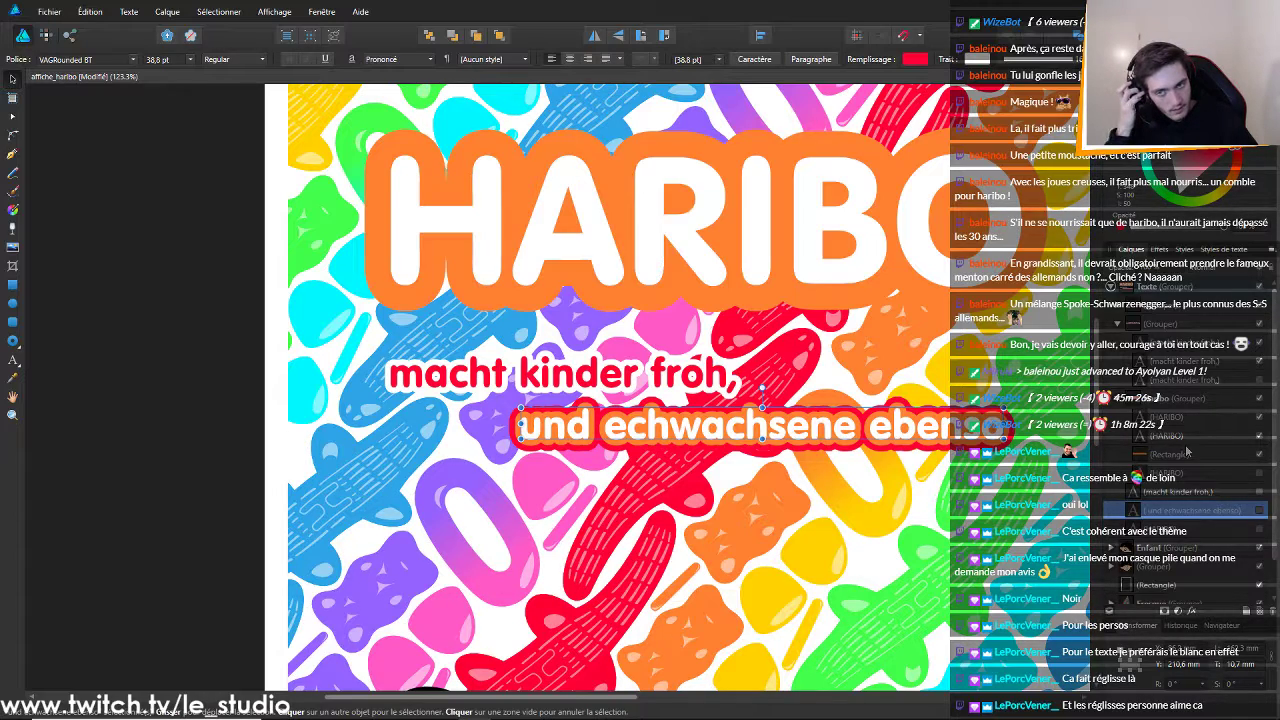
scroll(705, 355, "down", 2)
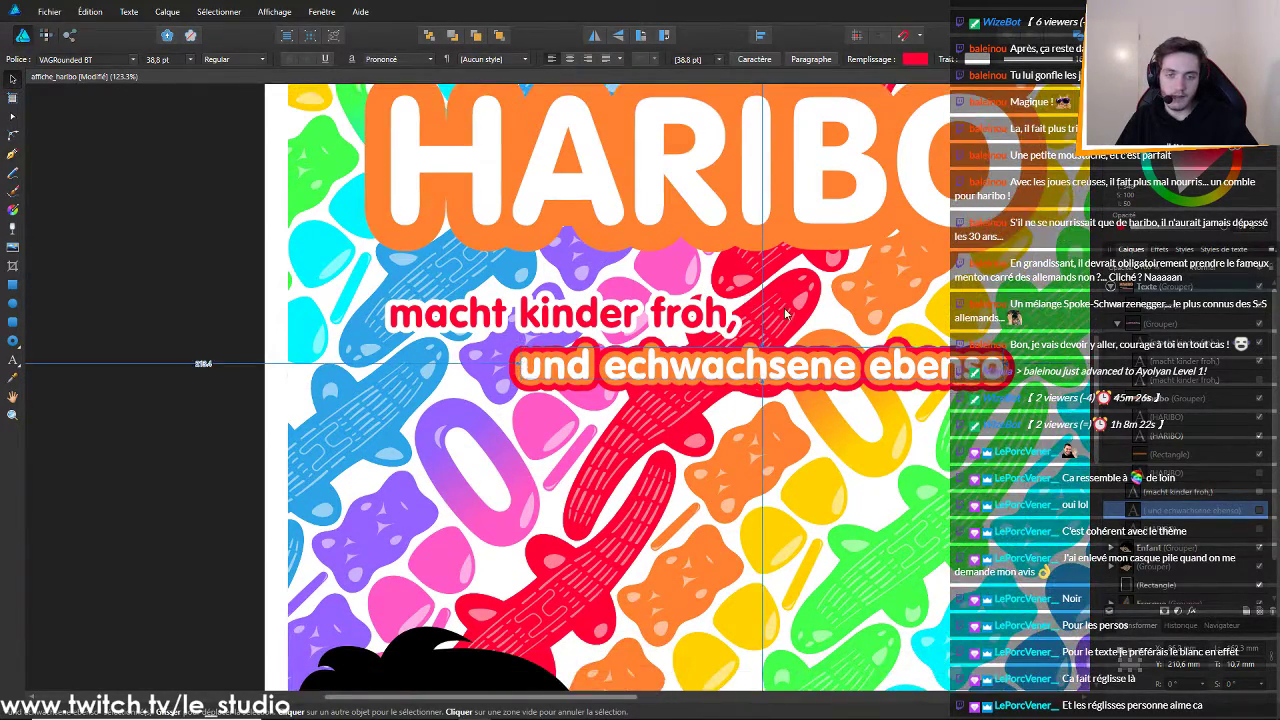
scroll(783, 314, "down", 8)
scroll(800, 322, "up", 8)
scroll(385, 256, "up", 2)
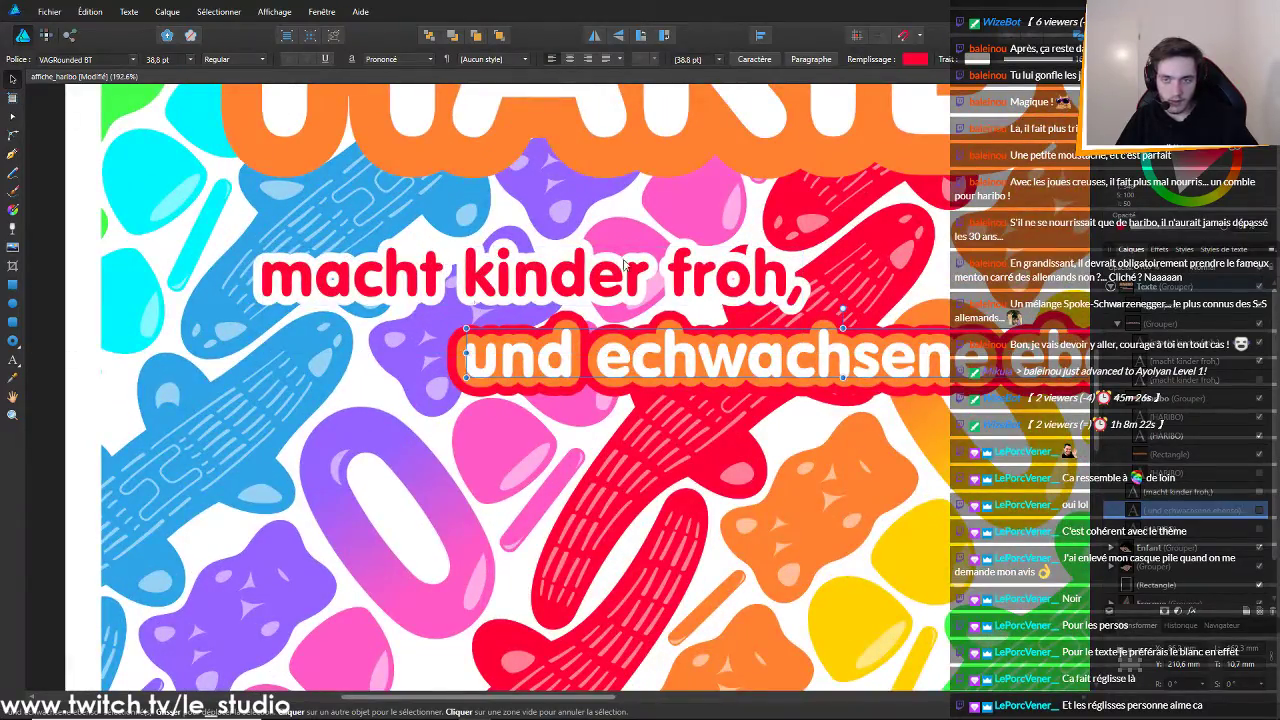
scroll(593, 279, "down", 5)
scroll(613, 325, "up", 4)
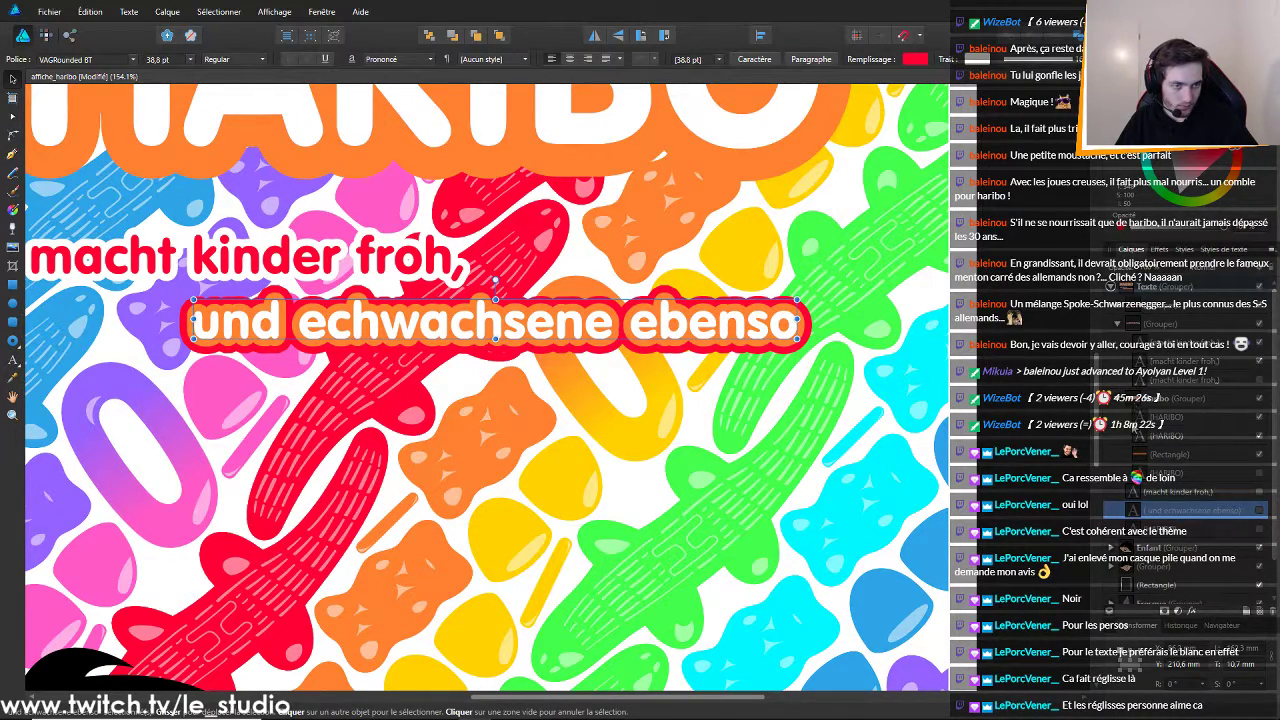
Hide the outer red outline layer of "und echwachsene ebenso"
left_click(1200, 436)
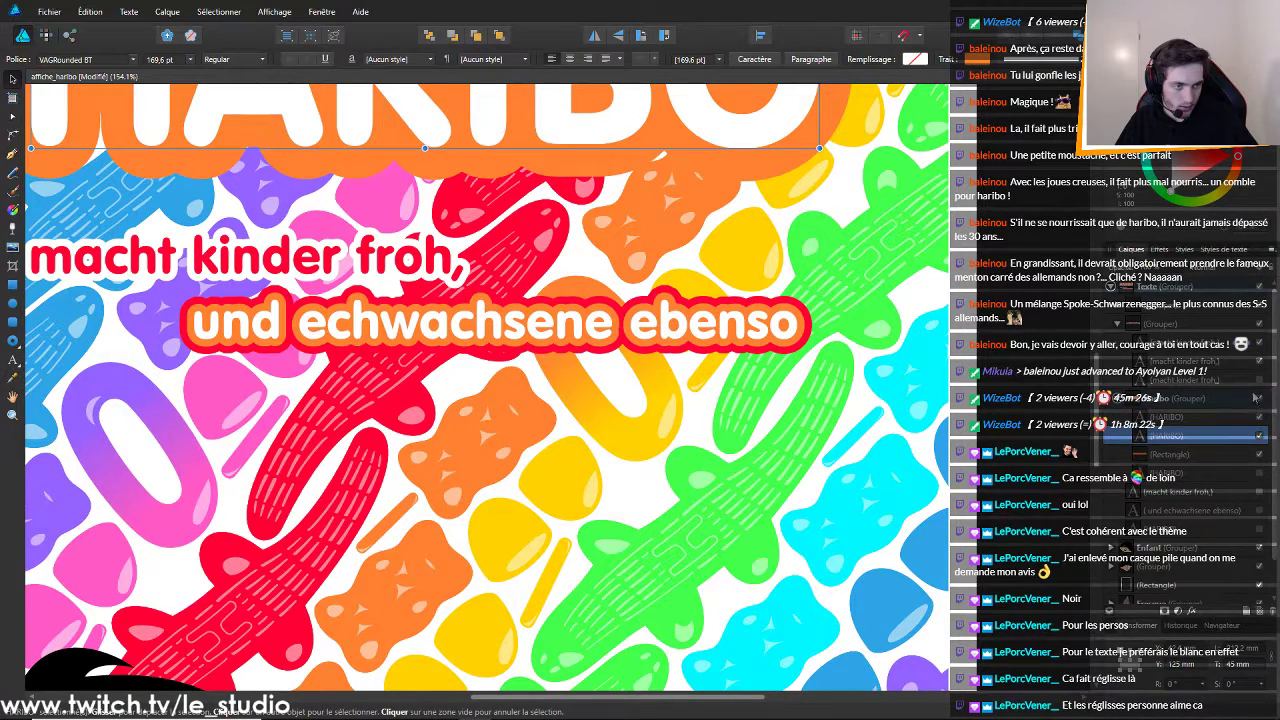
left_click(1245, 380)
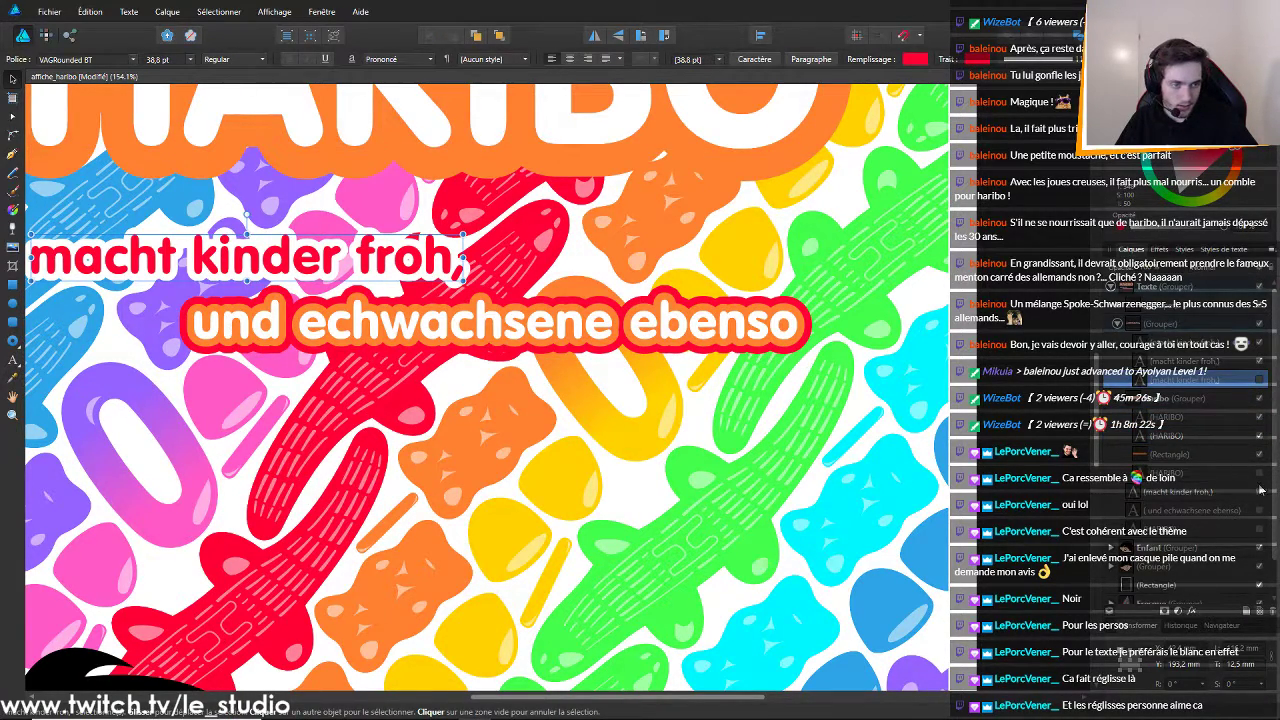
left_click(1261, 436)
left_click(1261, 436)
left_click(1261, 436)
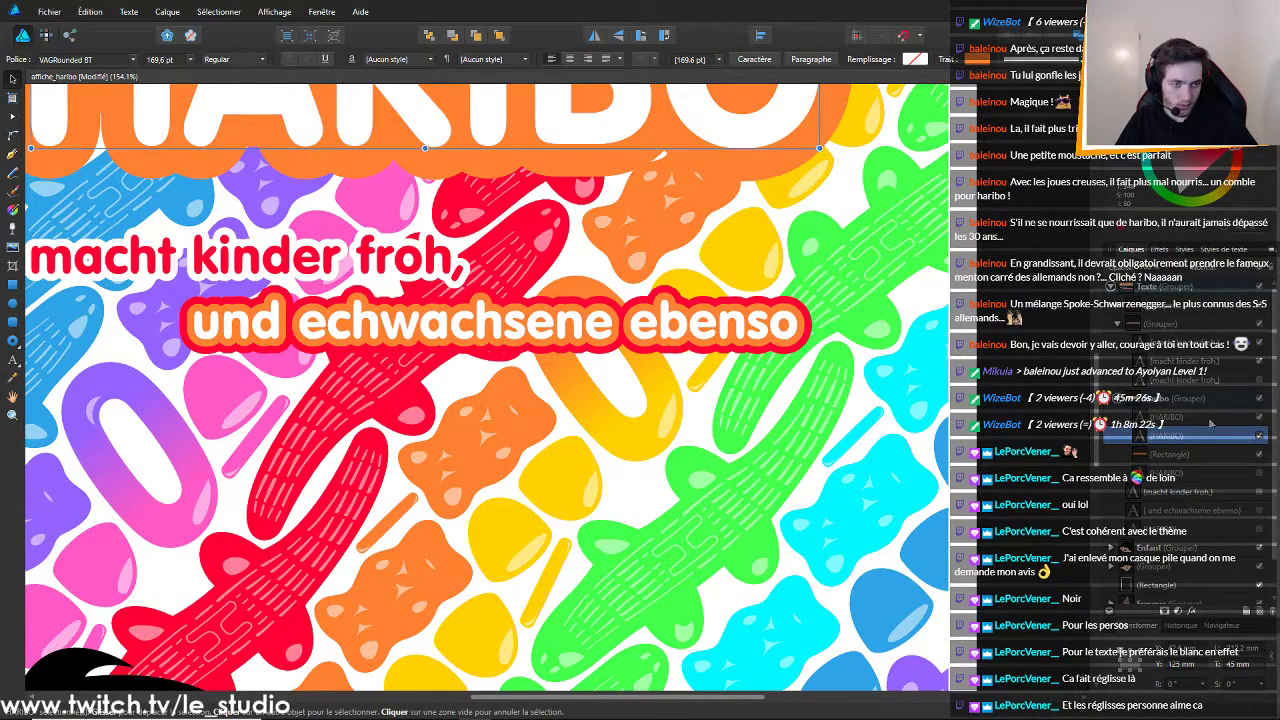
left_click(1120, 308)
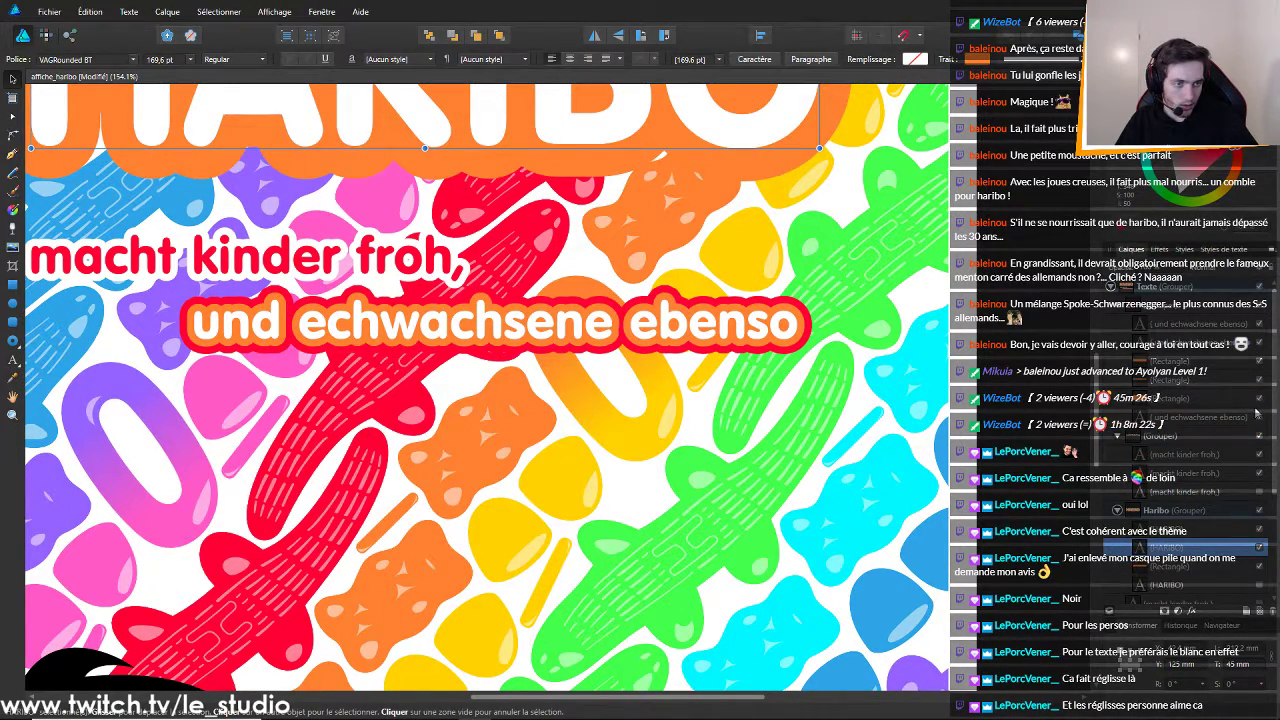
left_click(1259, 398)
scroll(647, 461, "down", 4)
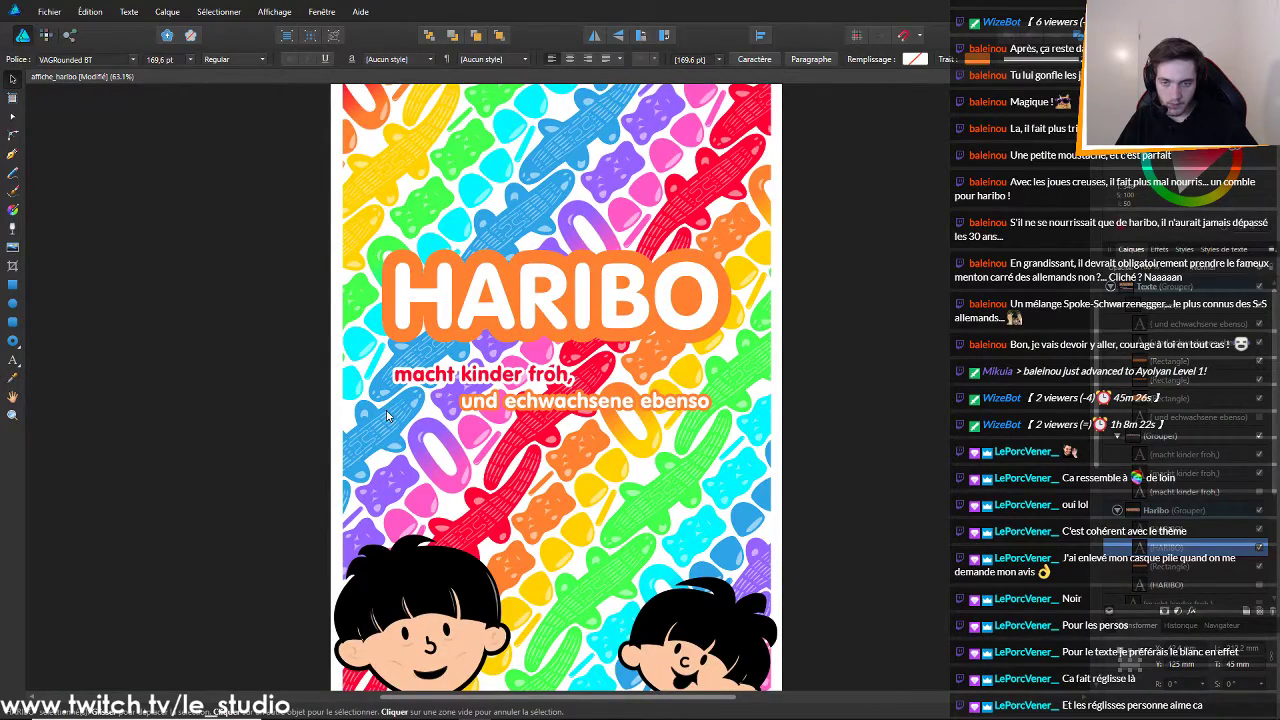
scroll(392, 412, "up", 3)
Set the gap-filling rectangle behind "und" and the orange outline of "und echwachsene ebenso" to white
left_click(1195, 398)
left_click_drag(1215, 173, 1094, 249)
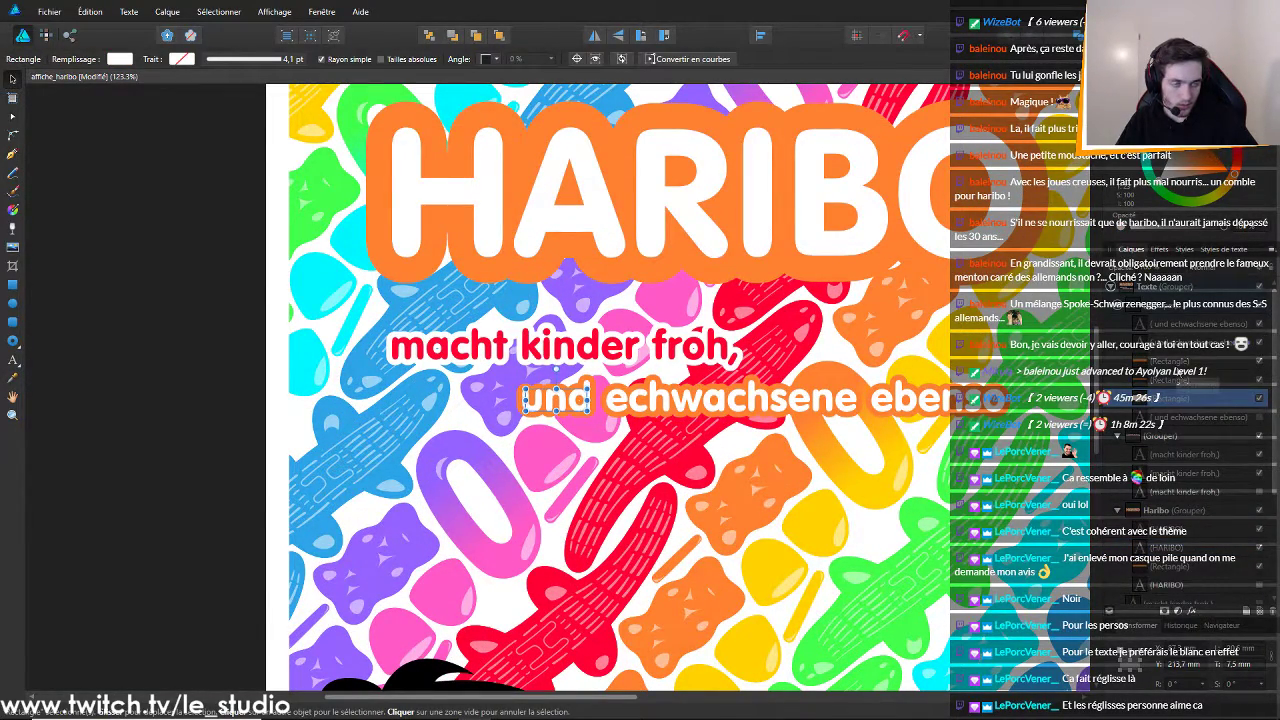
left_click(1200, 343)
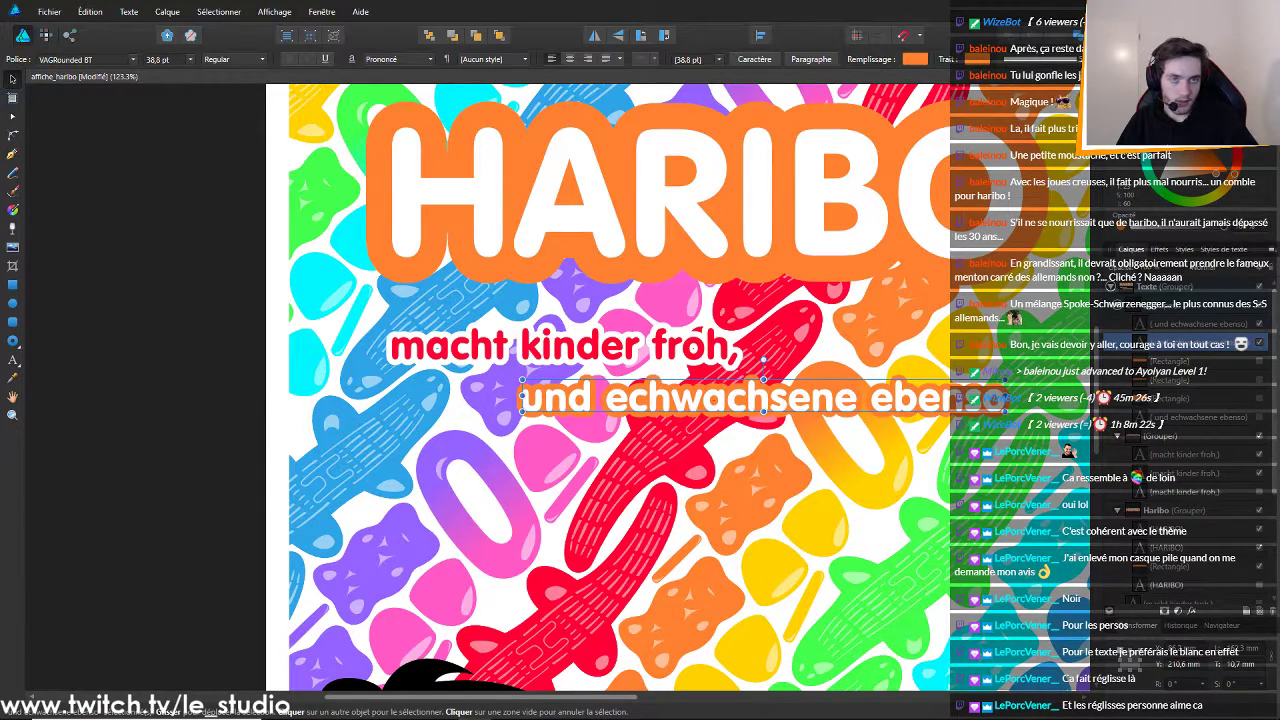
left_click(915, 59)
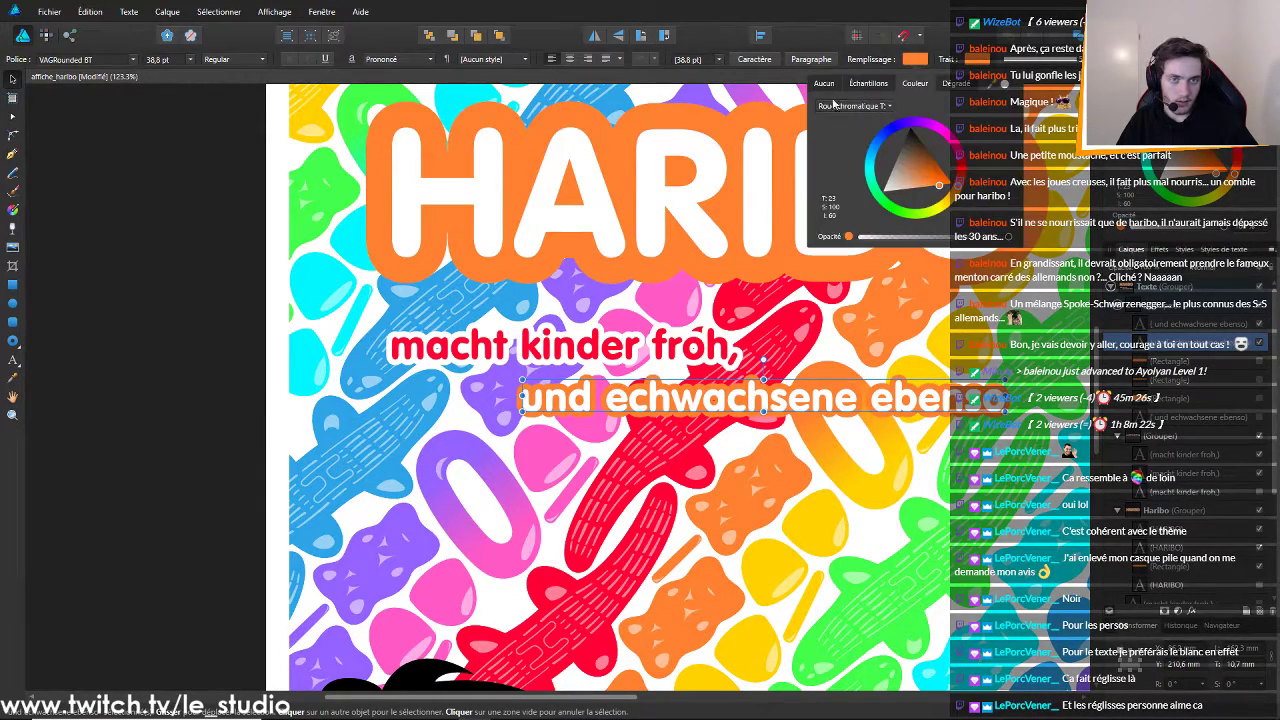
left_click(824, 83)
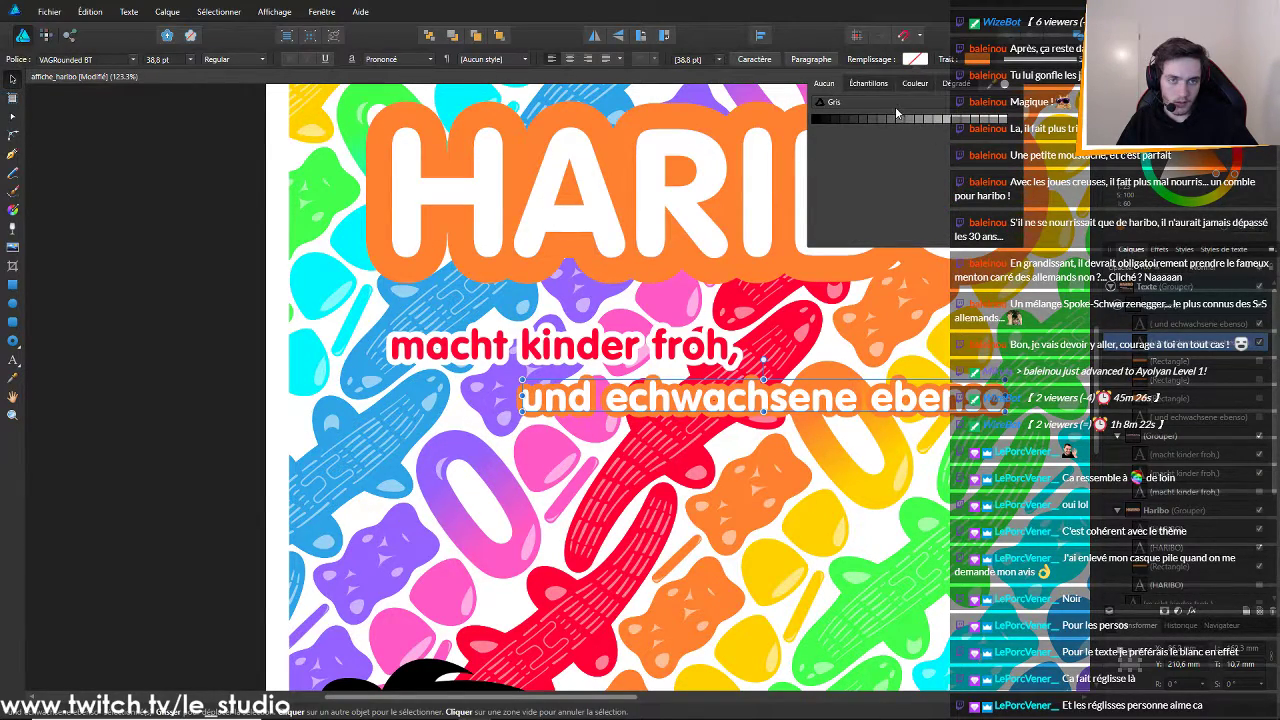
key("ctrl+z")
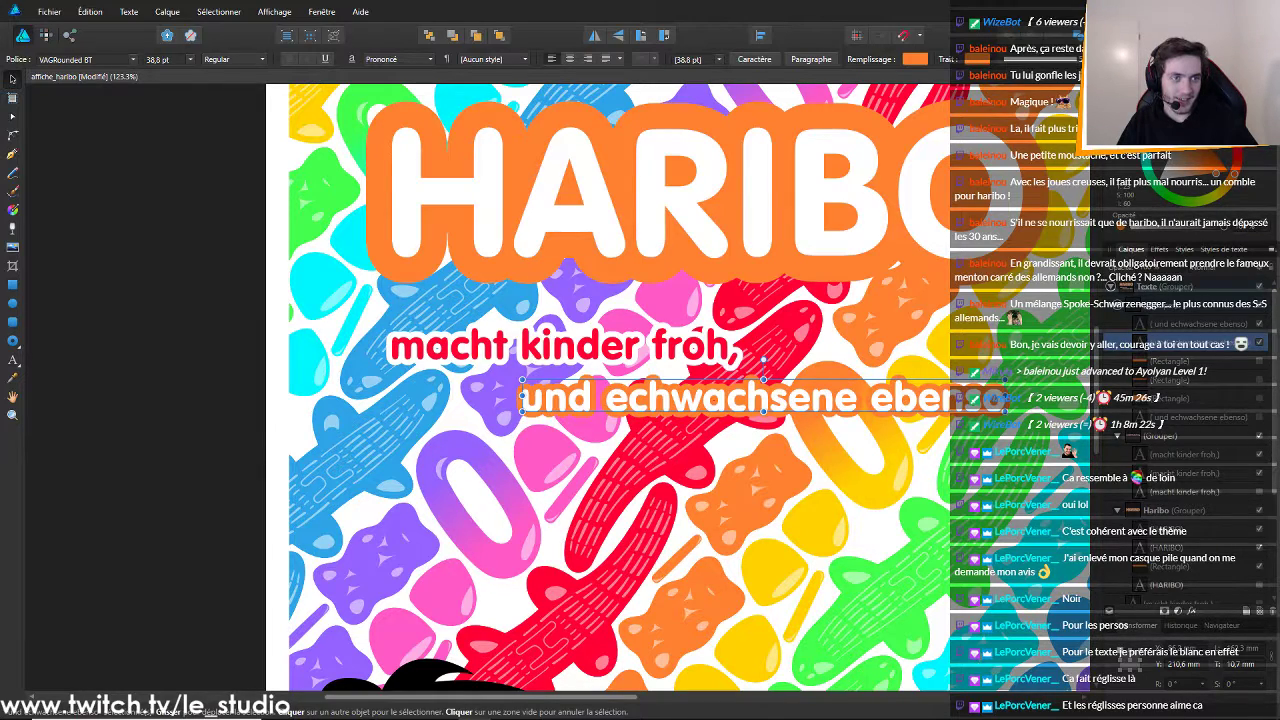
key("ctrl+z")
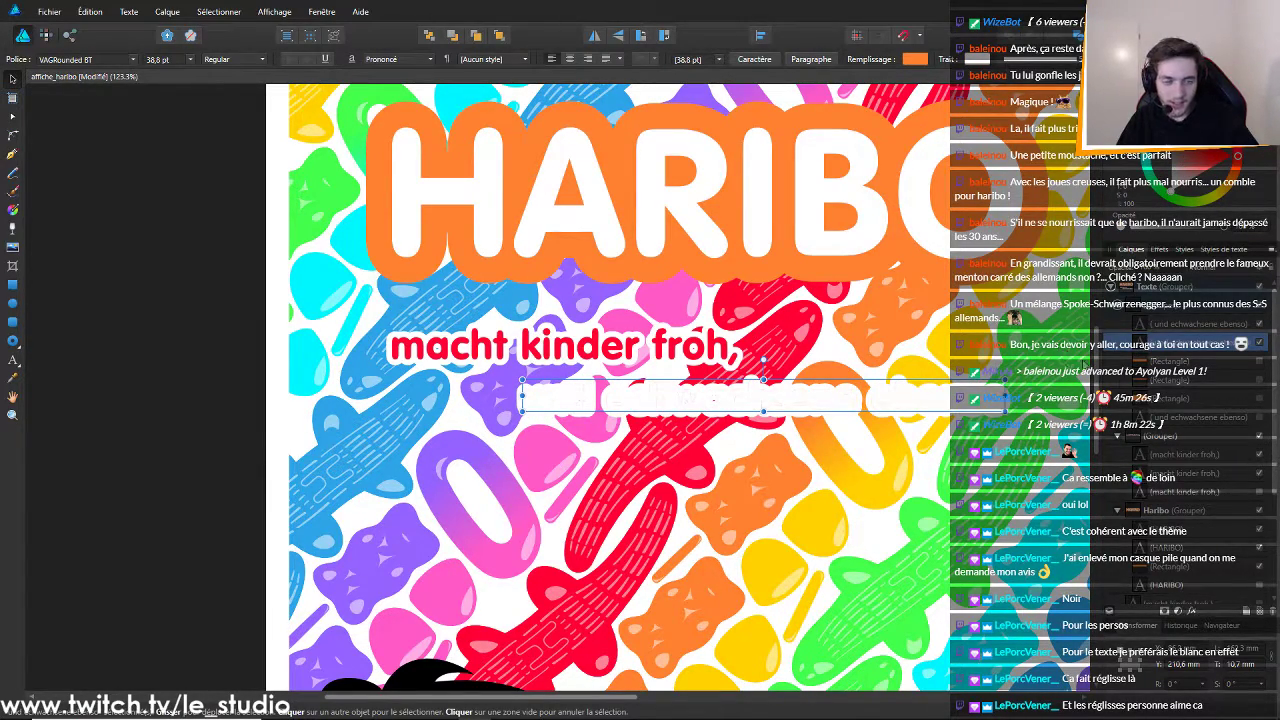
left_click(1260, 325)
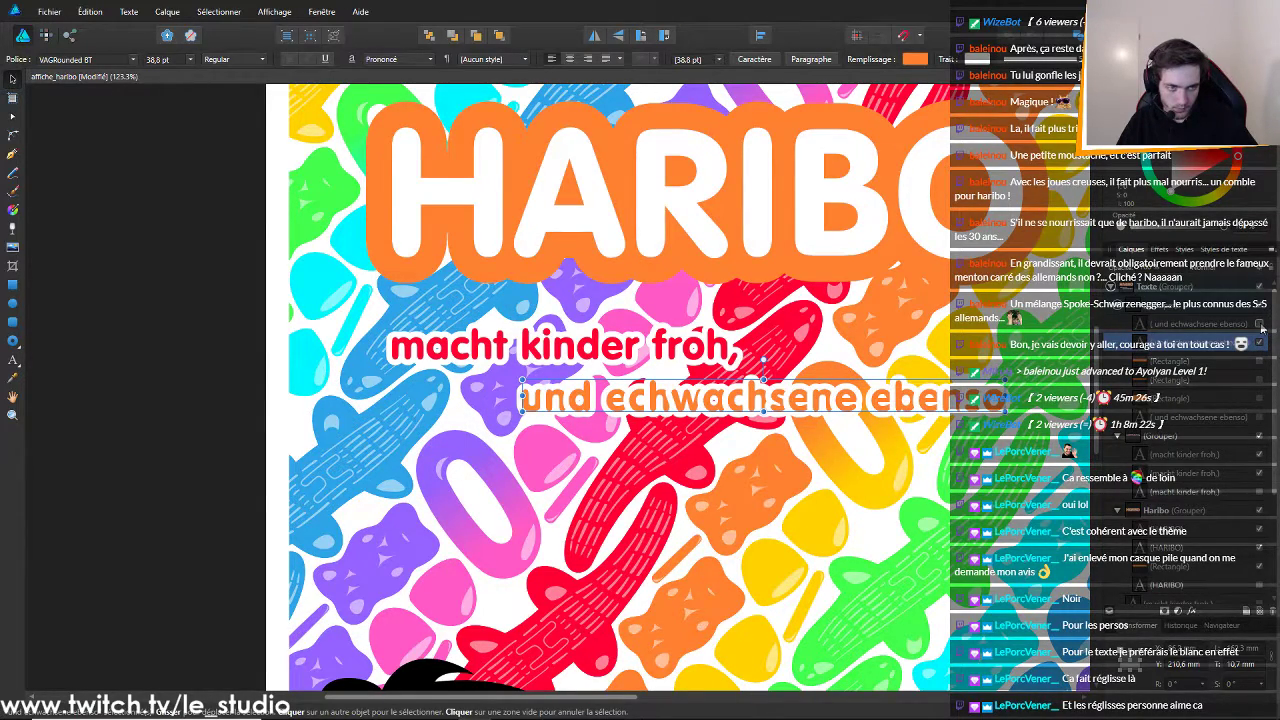
left_click(1260, 326)
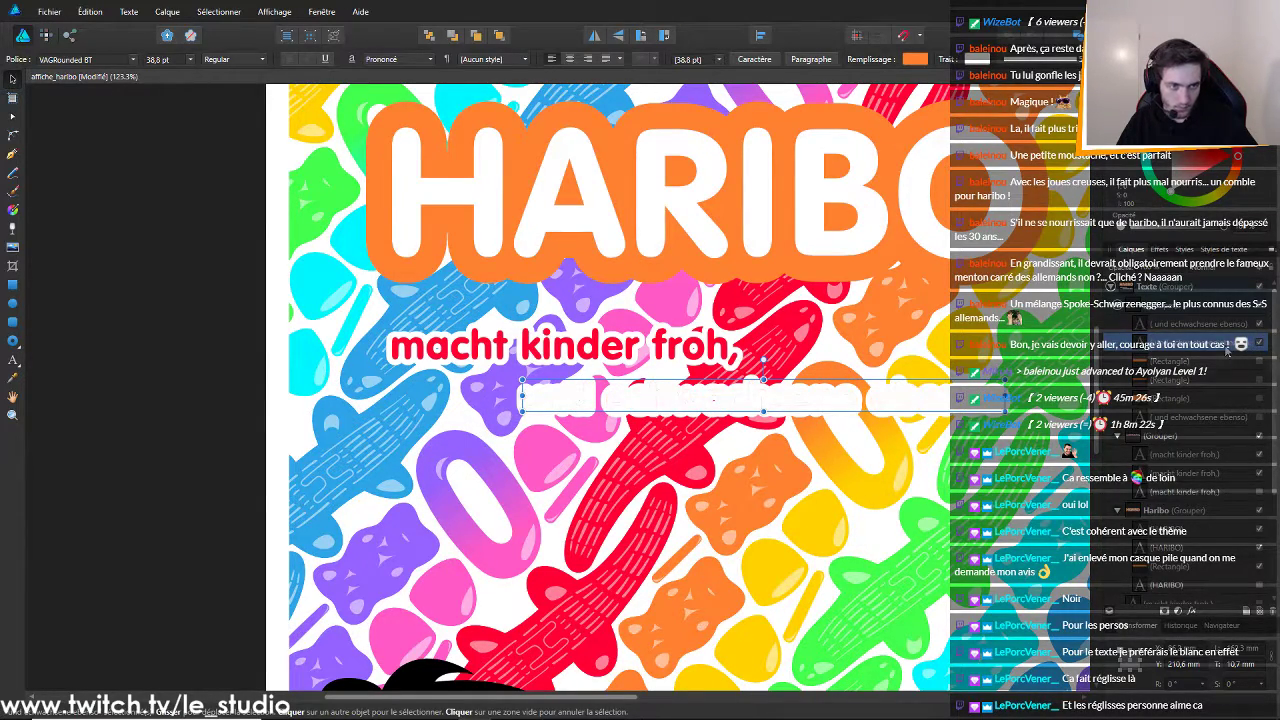
left_click(1208, 328)
left_click_drag(1111, 167, 727, 300)
left_click(1127, 172)
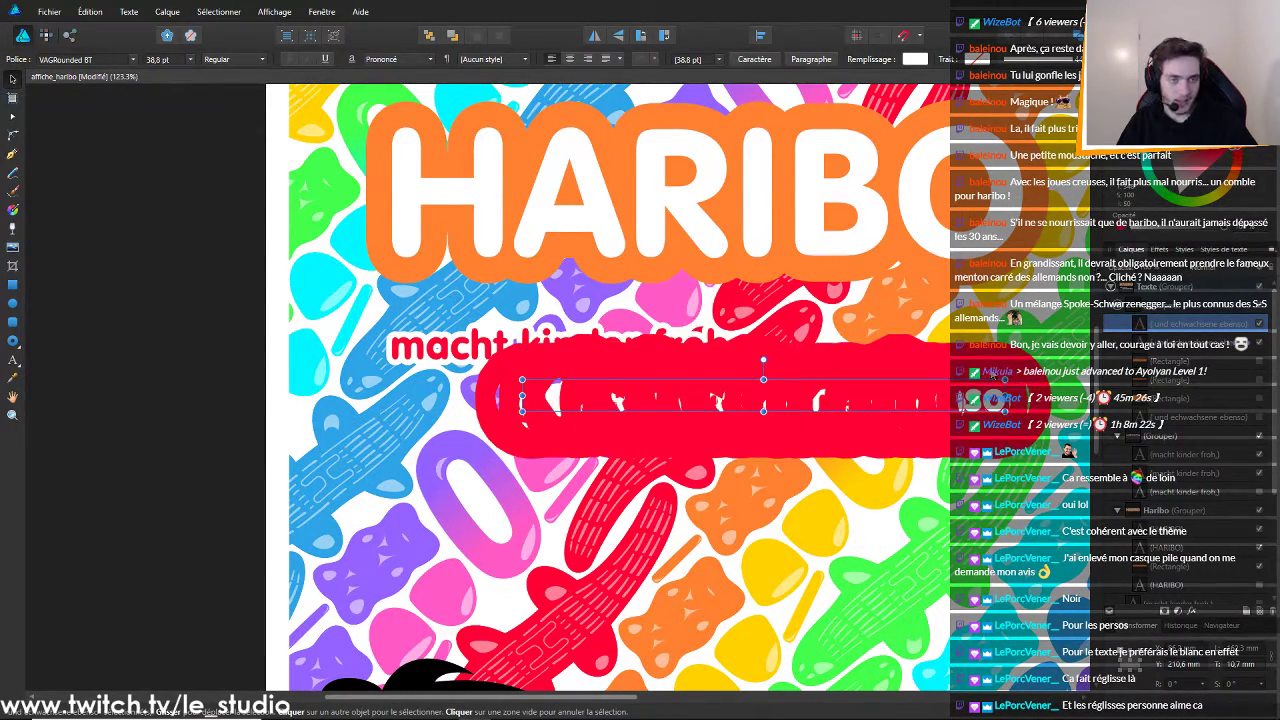
double_click(993, 352)
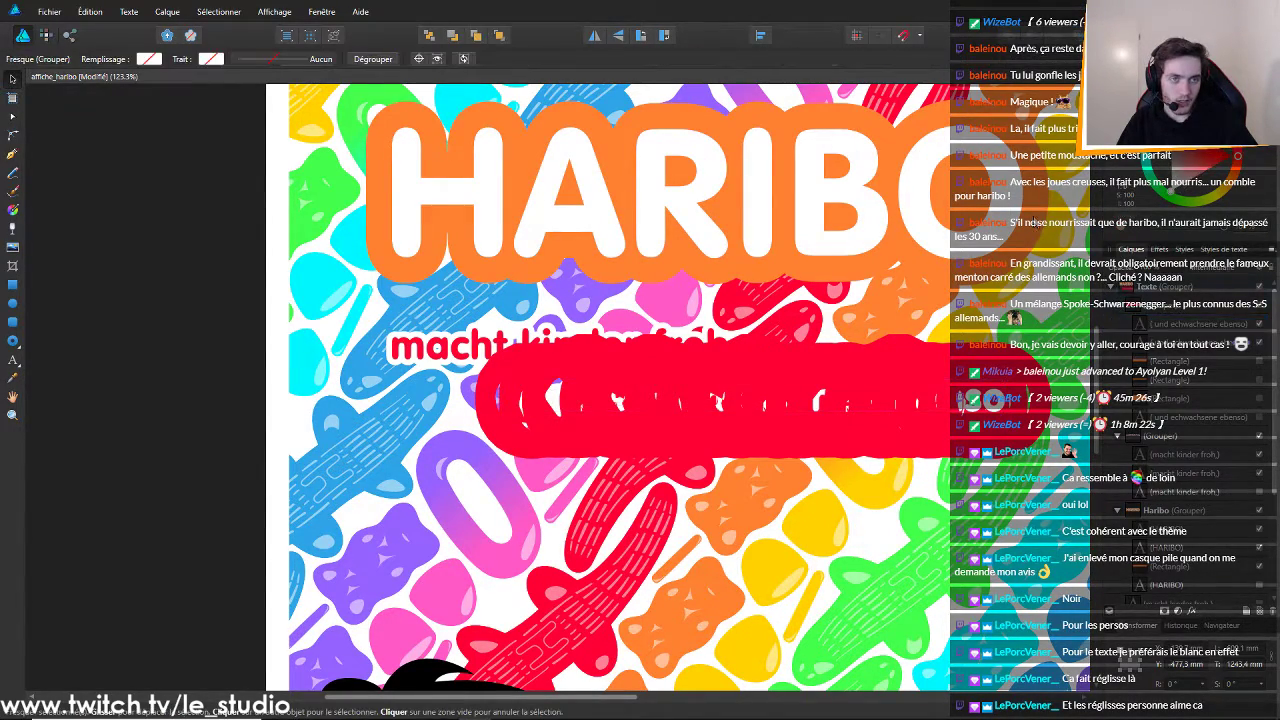
key("z")
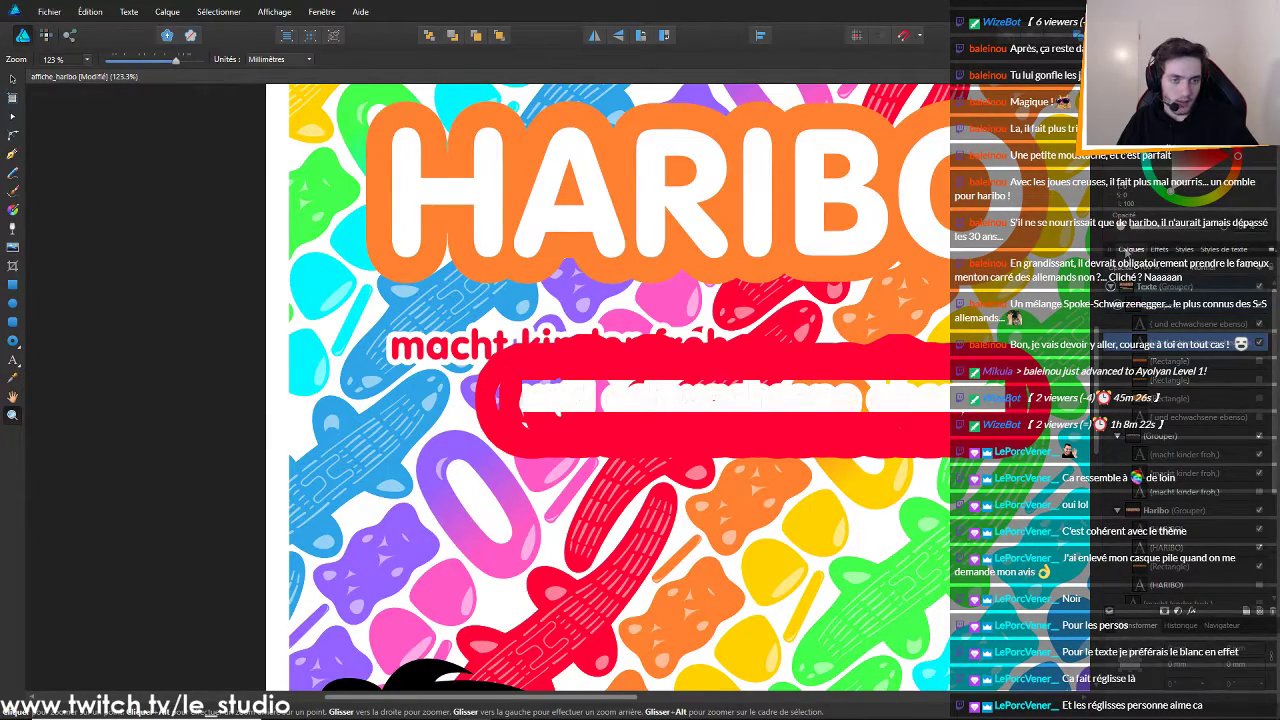
key("ctrl+z")
mouse_move(558, 320)
left_mouse_down()
mouse_move(490, 321)
mouse_move(1211, 375)
left_mouse_up()
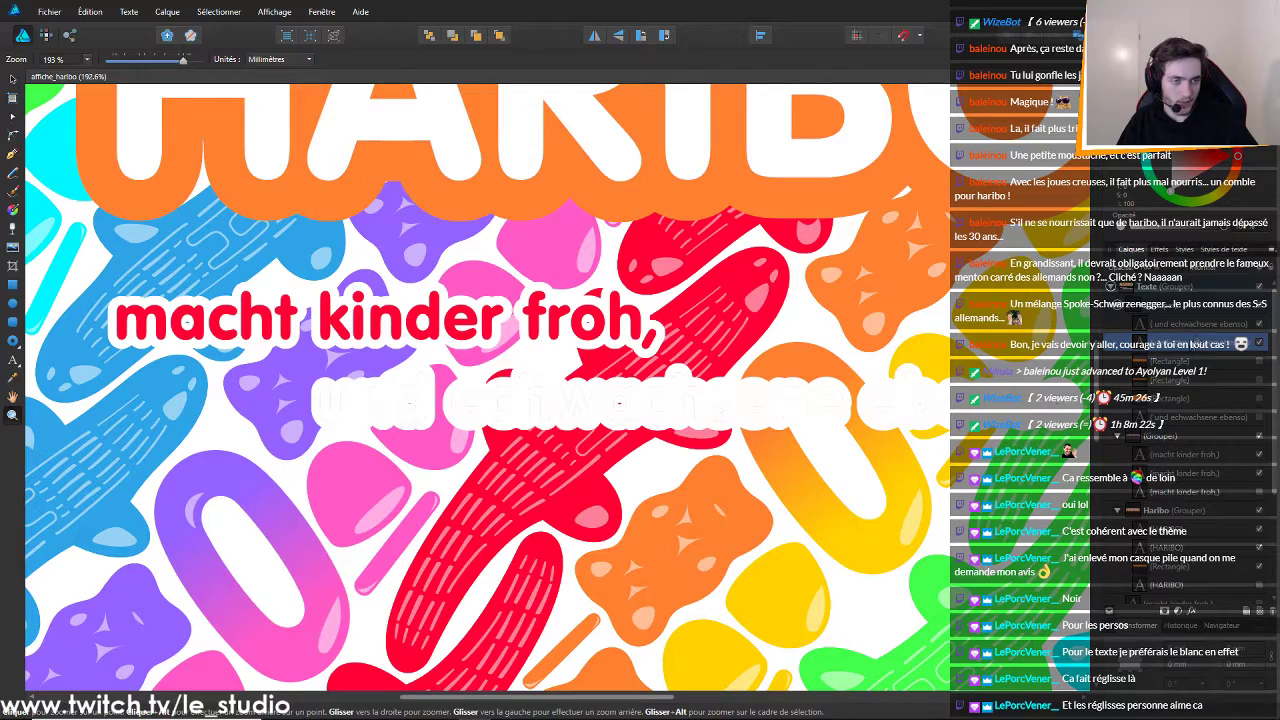
Fill the front text of "und echwachsene ebenso" with the crimson red of "macht kinder froh," and review the poster
left_click(1188, 320)
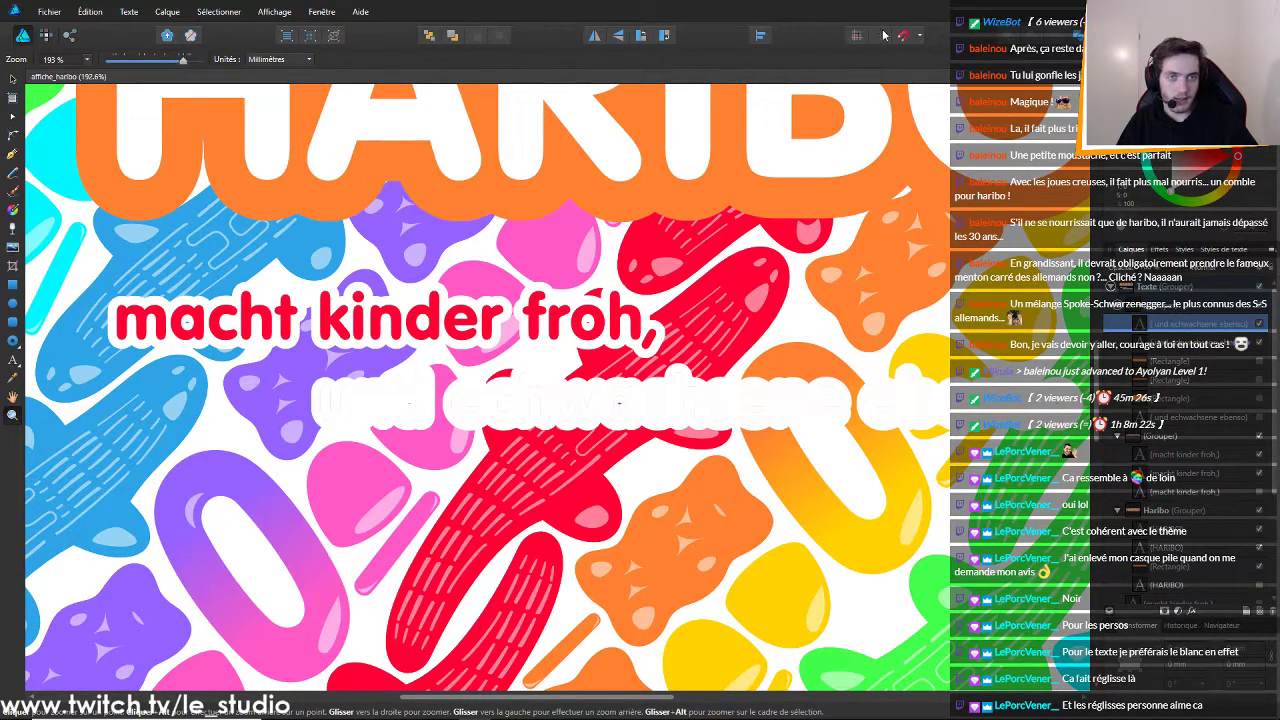
left_click(1134, 166)
scroll(831, 379, "down", 9)
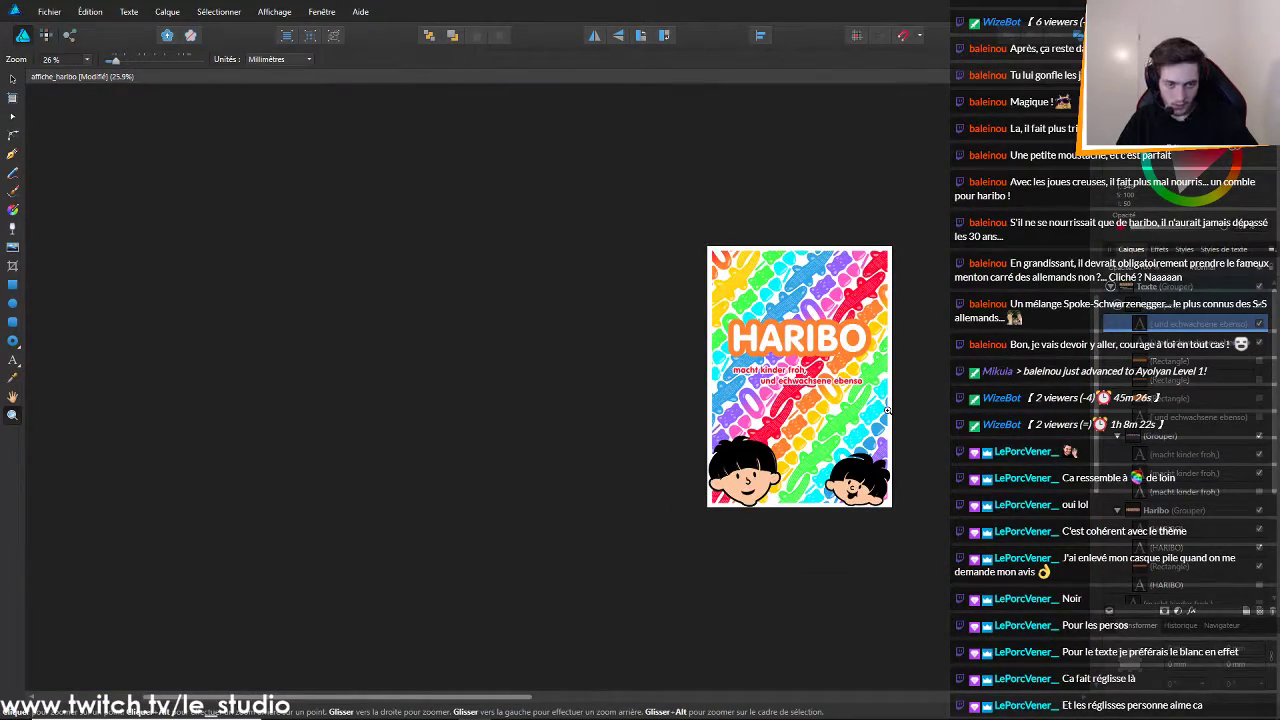
scroll(860, 392, "up", 5)
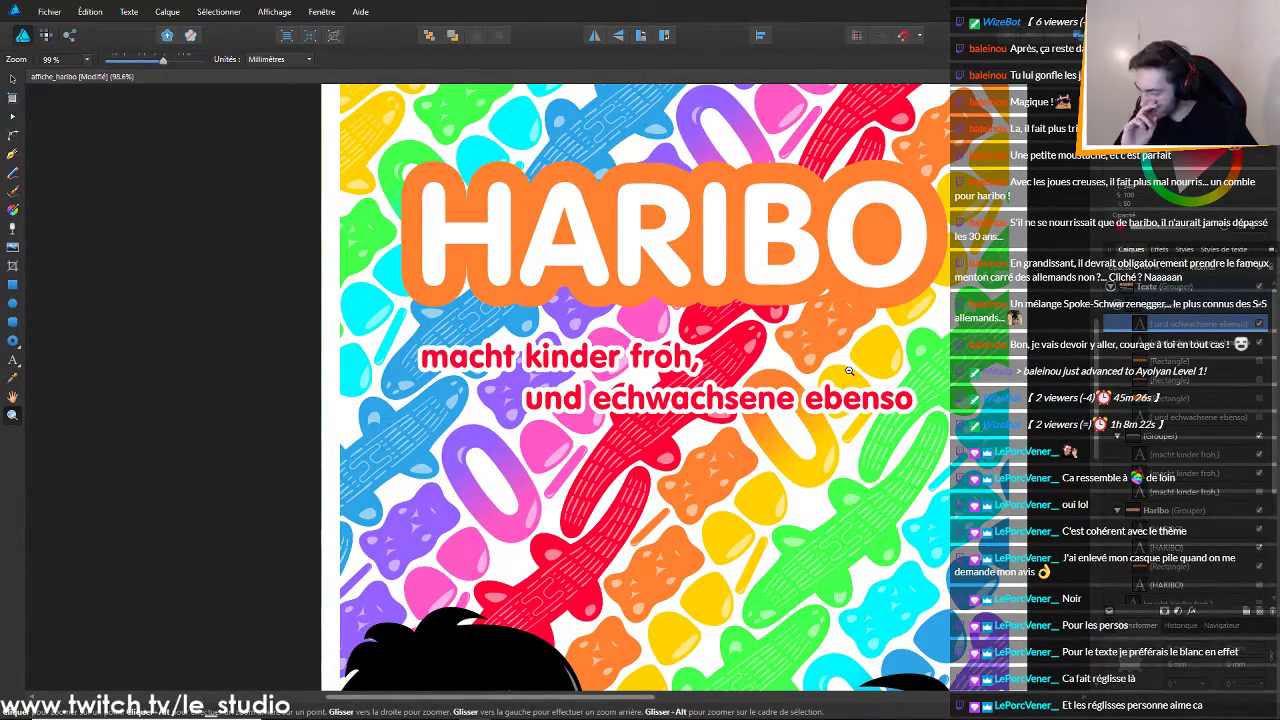
scroll(849, 371, "down", 4)
scroll(849, 371, "up", 5)
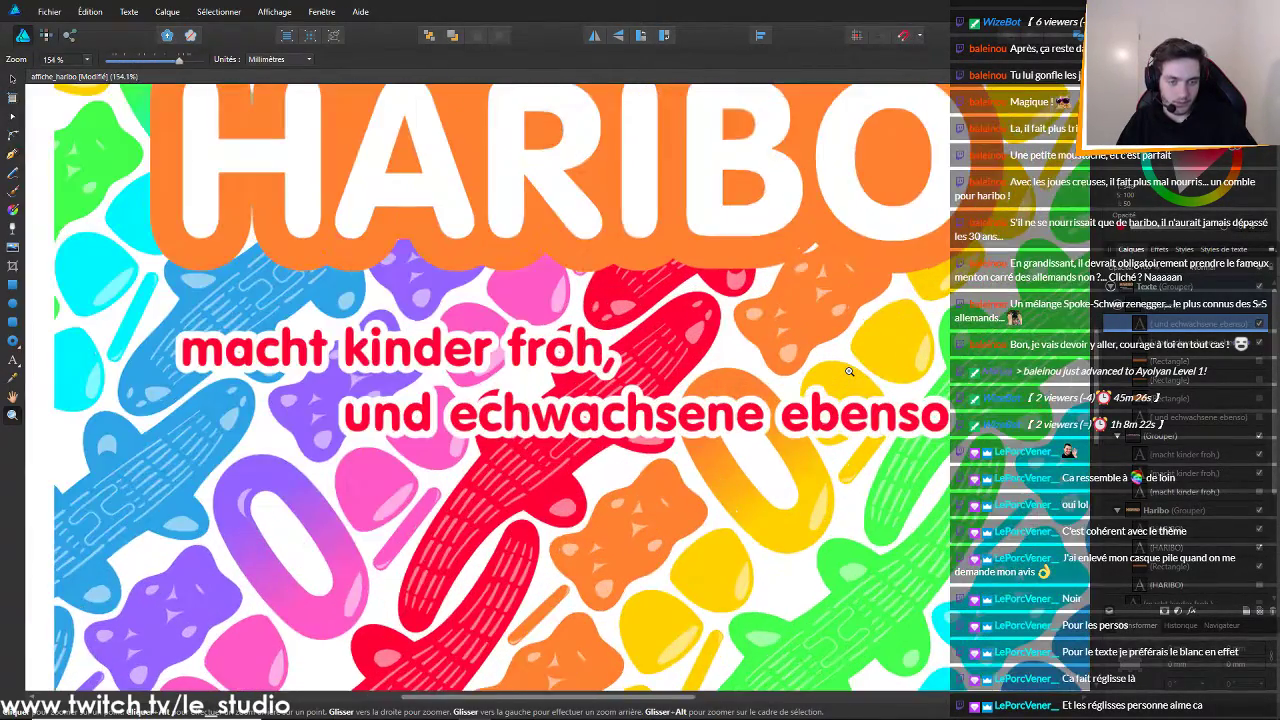
scroll(849, 371, "up", 2)
scroll(849, 371, "down", 4)
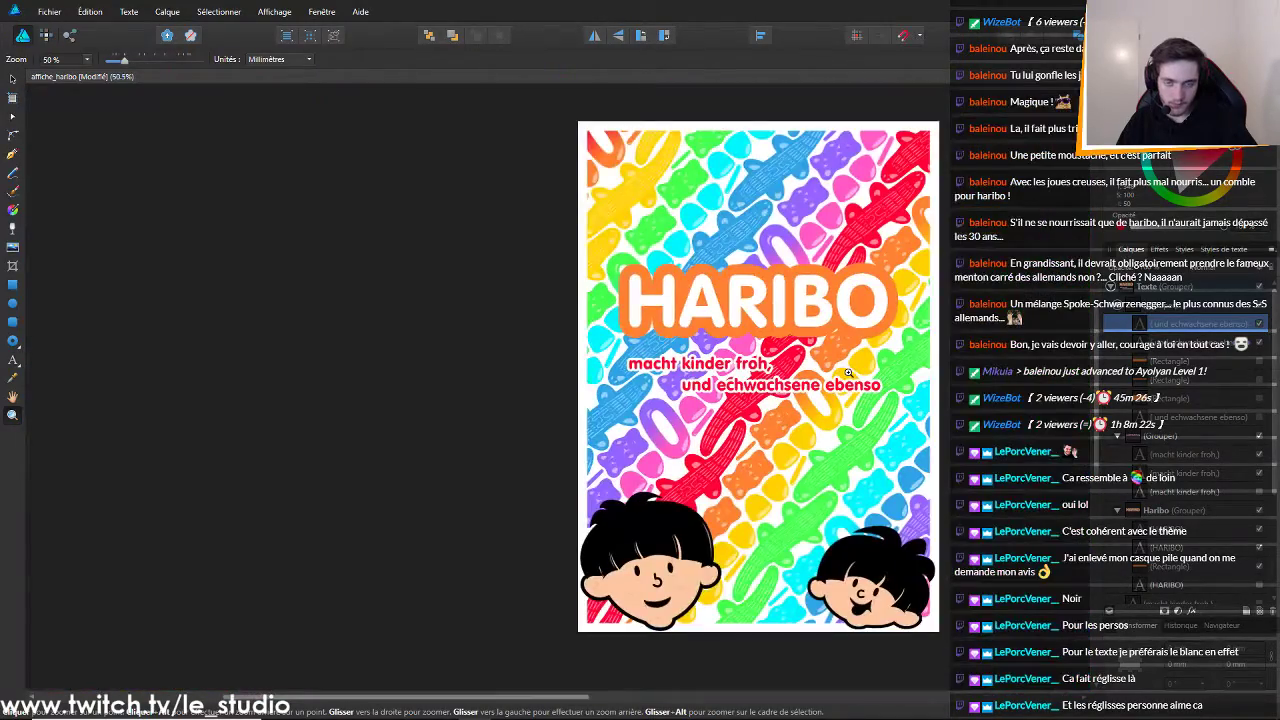
scroll(849, 371, "up", 2)
Fill the orange outline layer of the HARIBO title with red
left_click(1119, 305)
left_click_drag(1198, 472, 1197, 294)
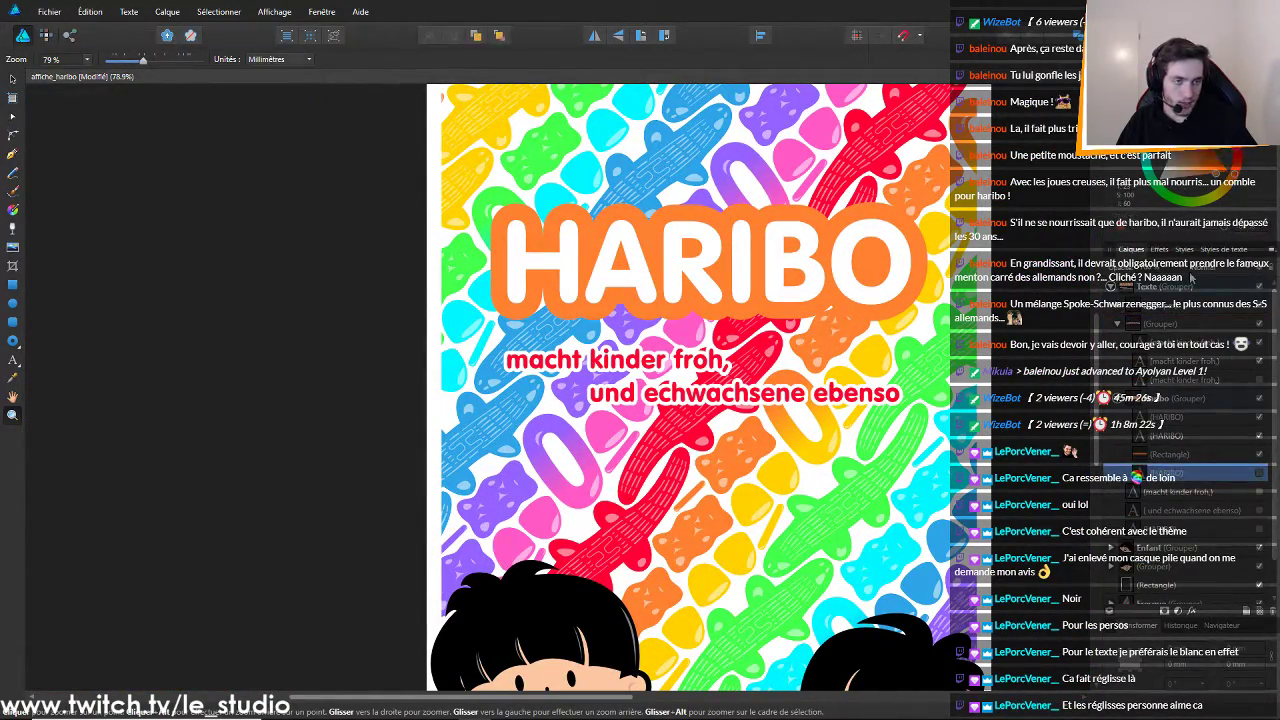
left_click(1180, 438)
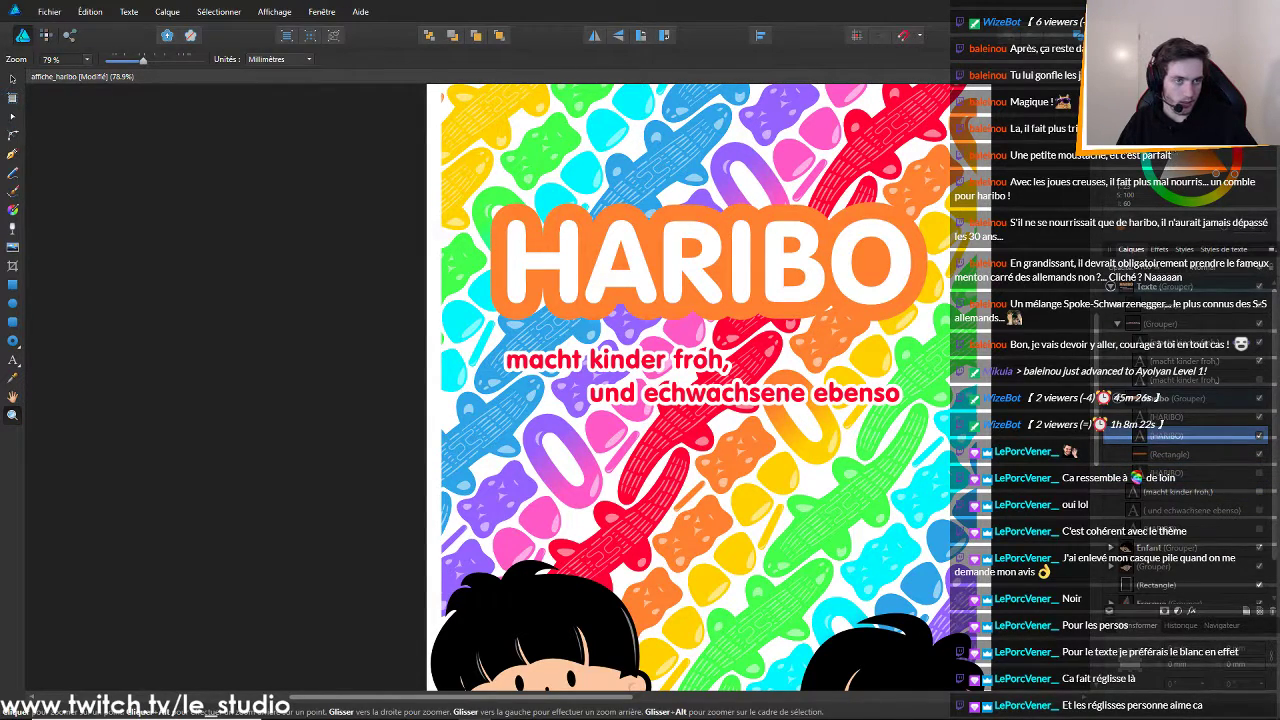
left_click(1133, 168)
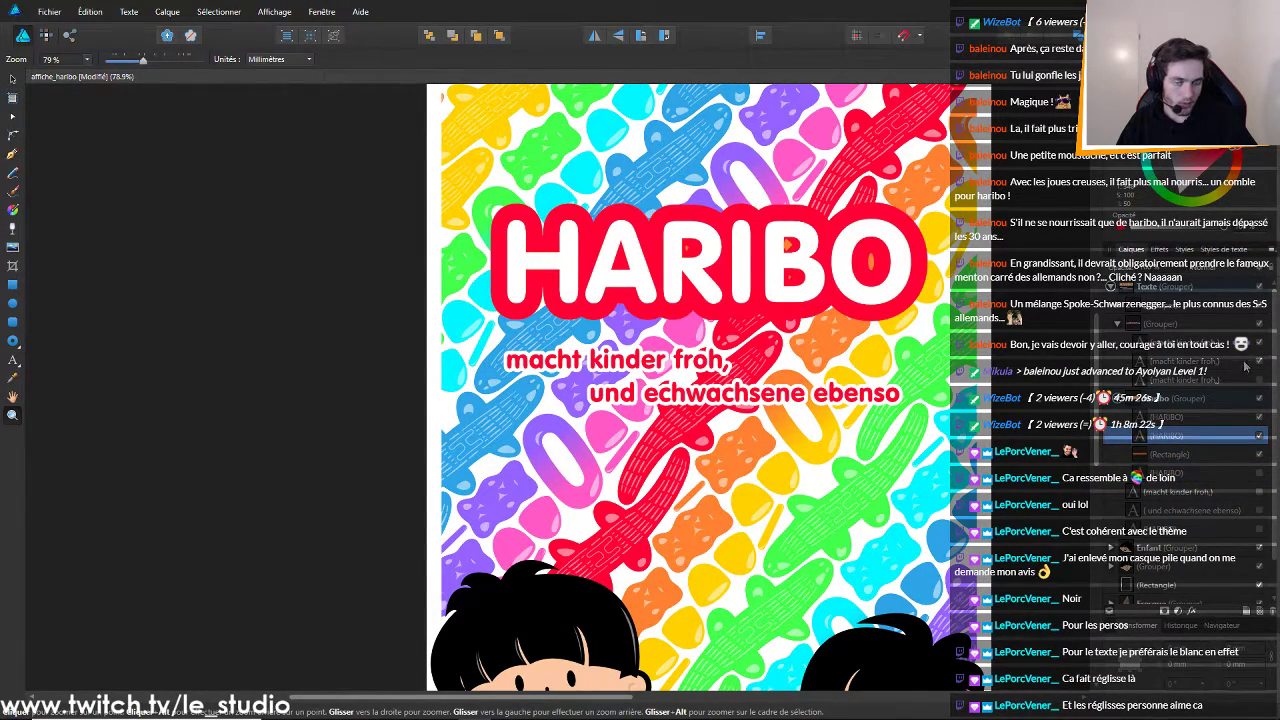
Examine the HARIBO title's red outline both on the whole poster and close up around the letters
scroll(988, 333, "down", 6)
scroll(988, 331, "up", 4)
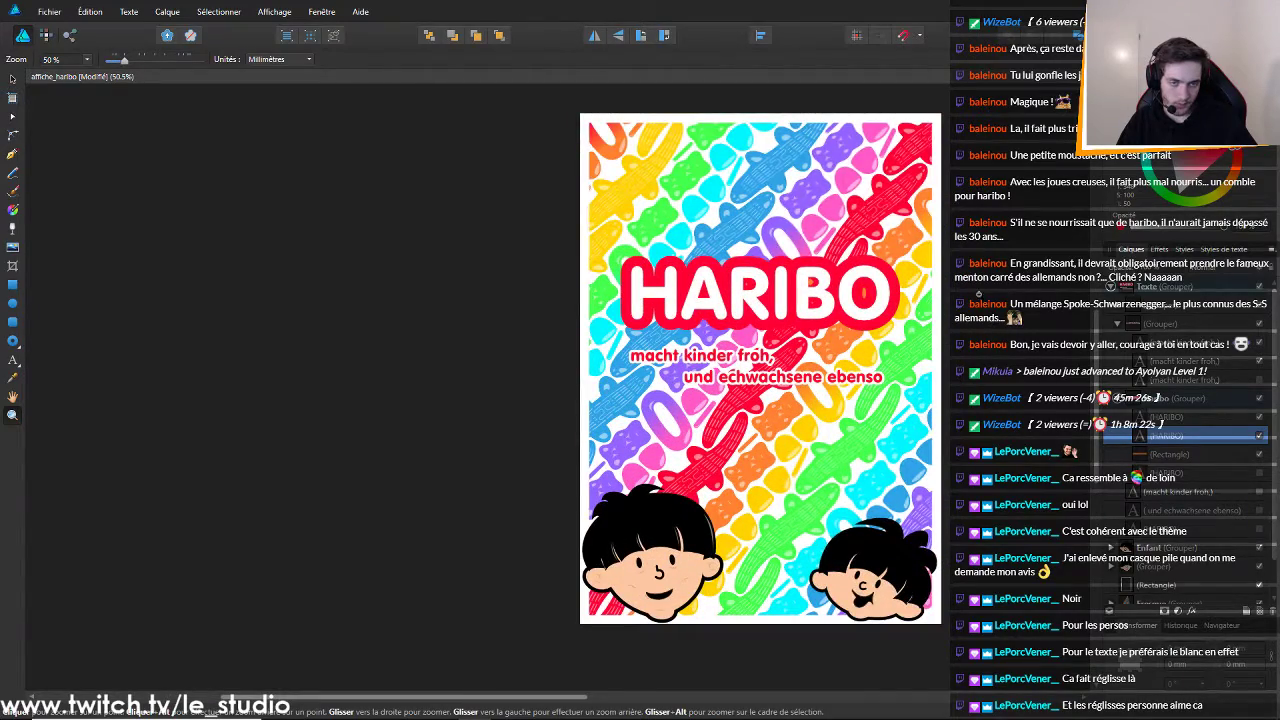
mouse_move(978, 294)
left_mouse_down()
mouse_move(1000, 294)
mouse_move(966, 284)
left_mouse_up()
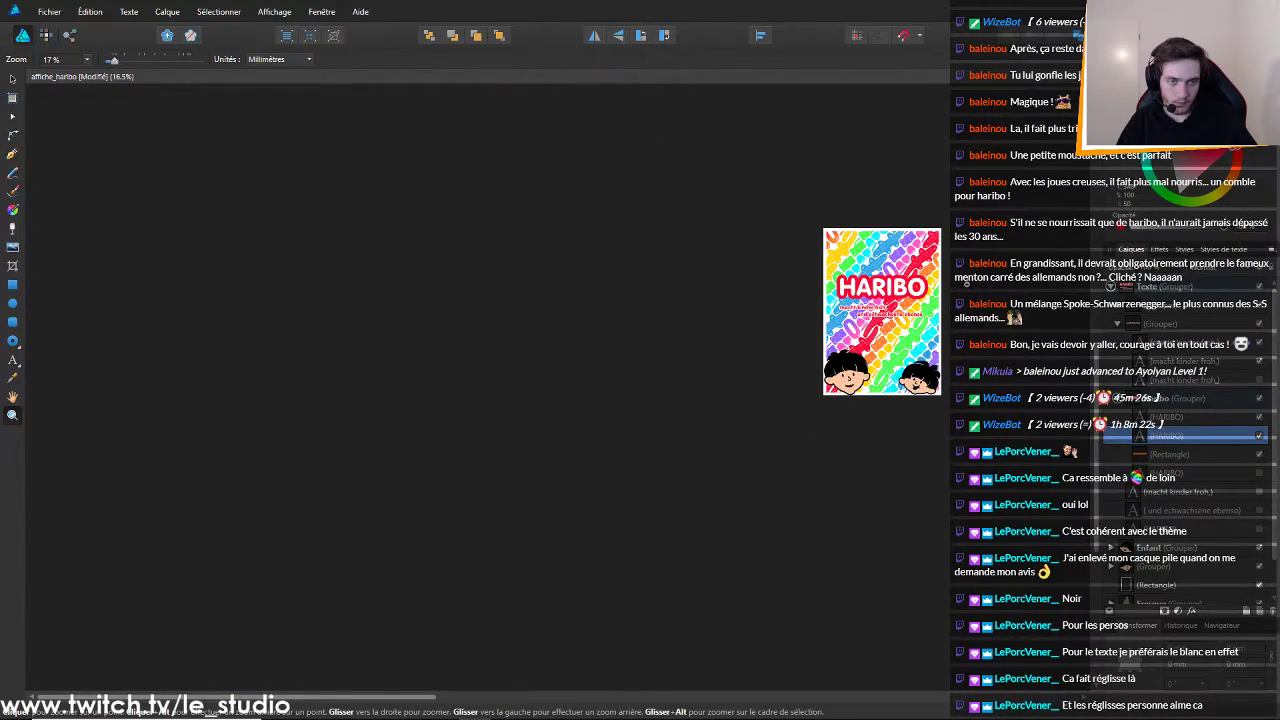
scroll(966, 284, "up", 5)
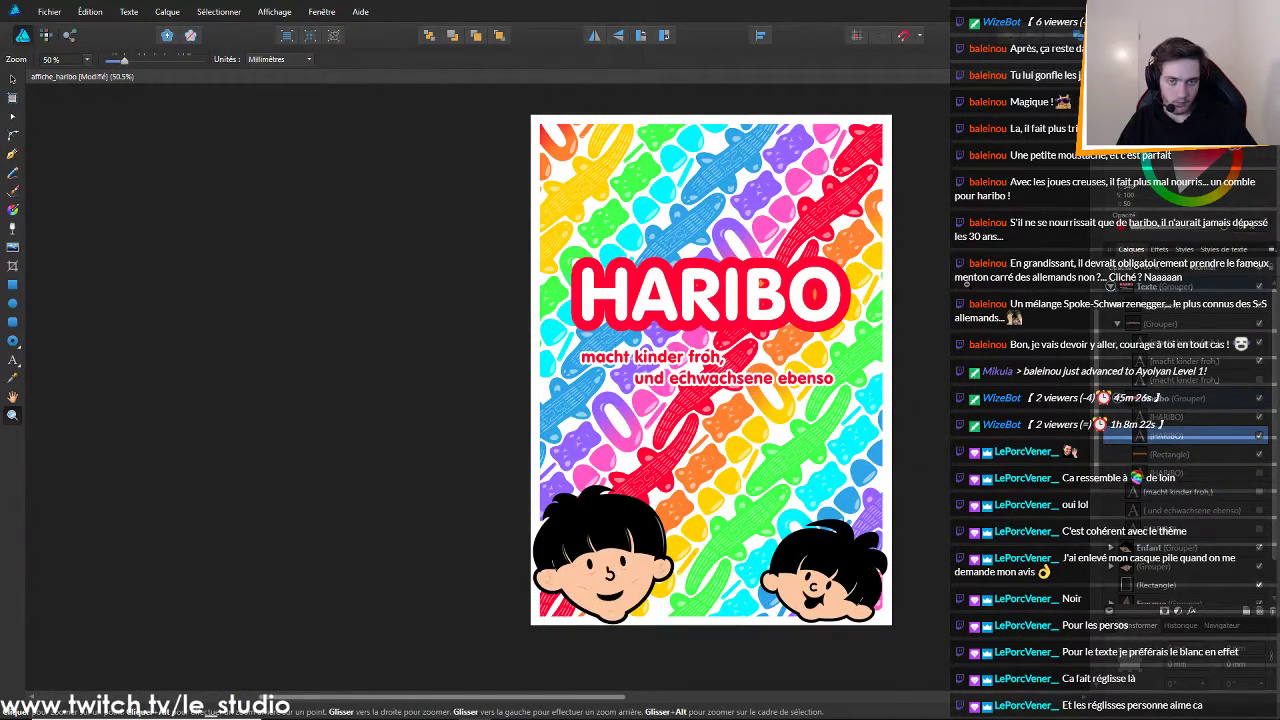
key("ctrl")
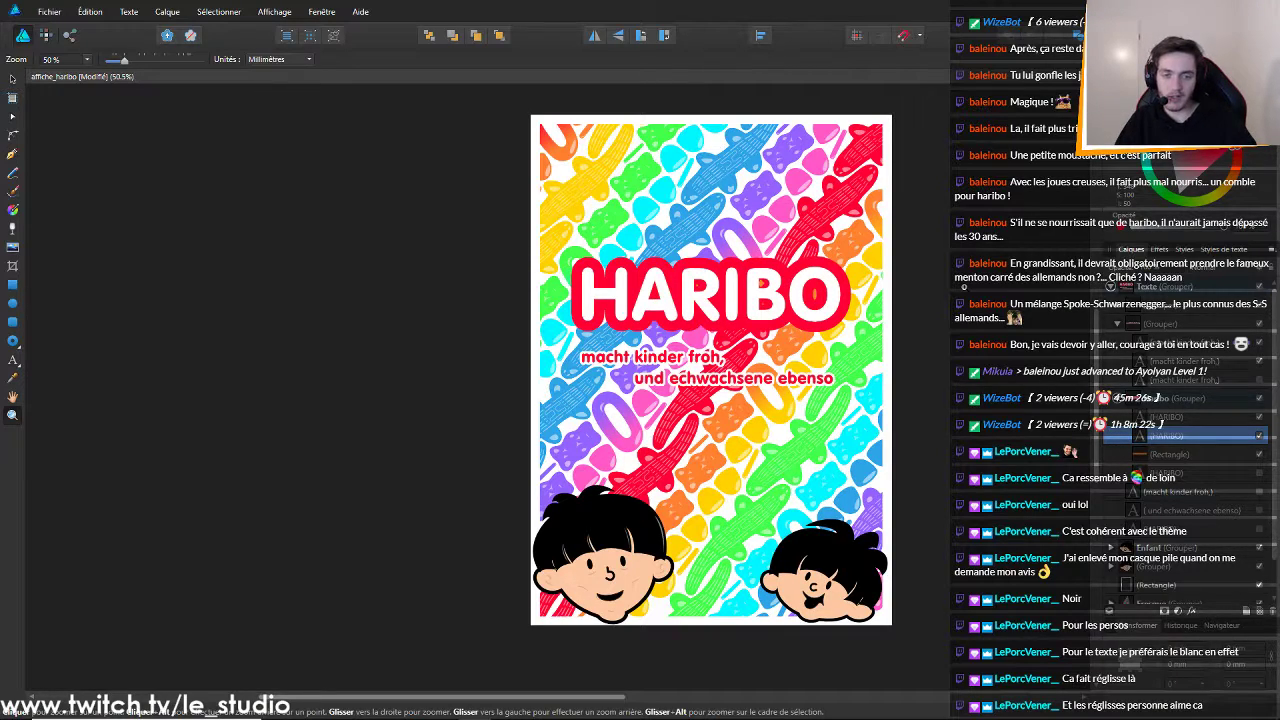
left_click(724, 291)
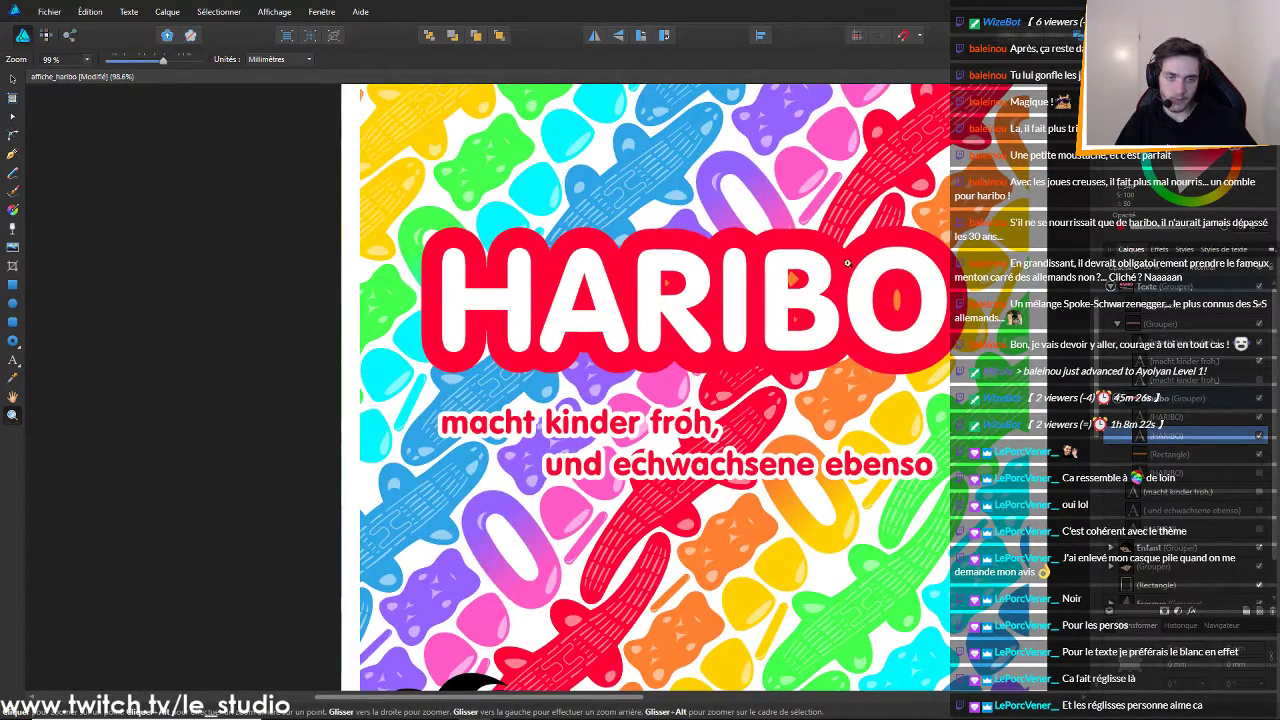
left_click(853, 289)
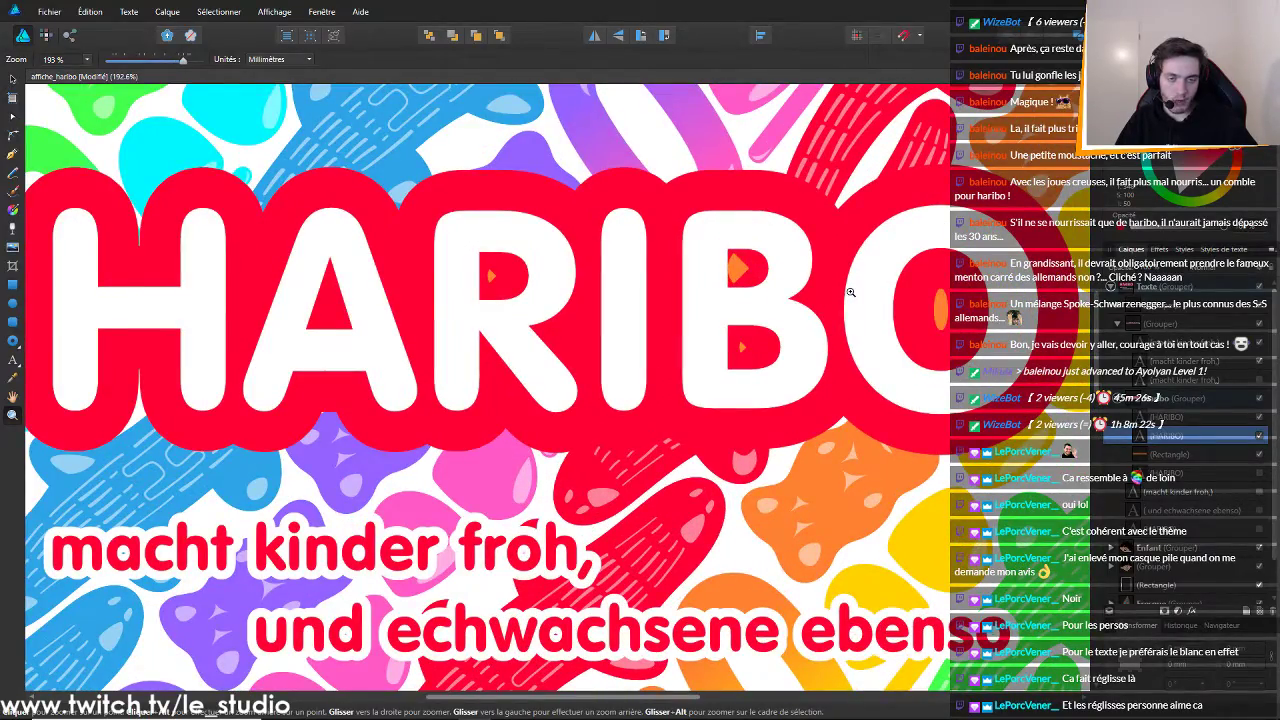
scroll(848, 295, "down", 14)
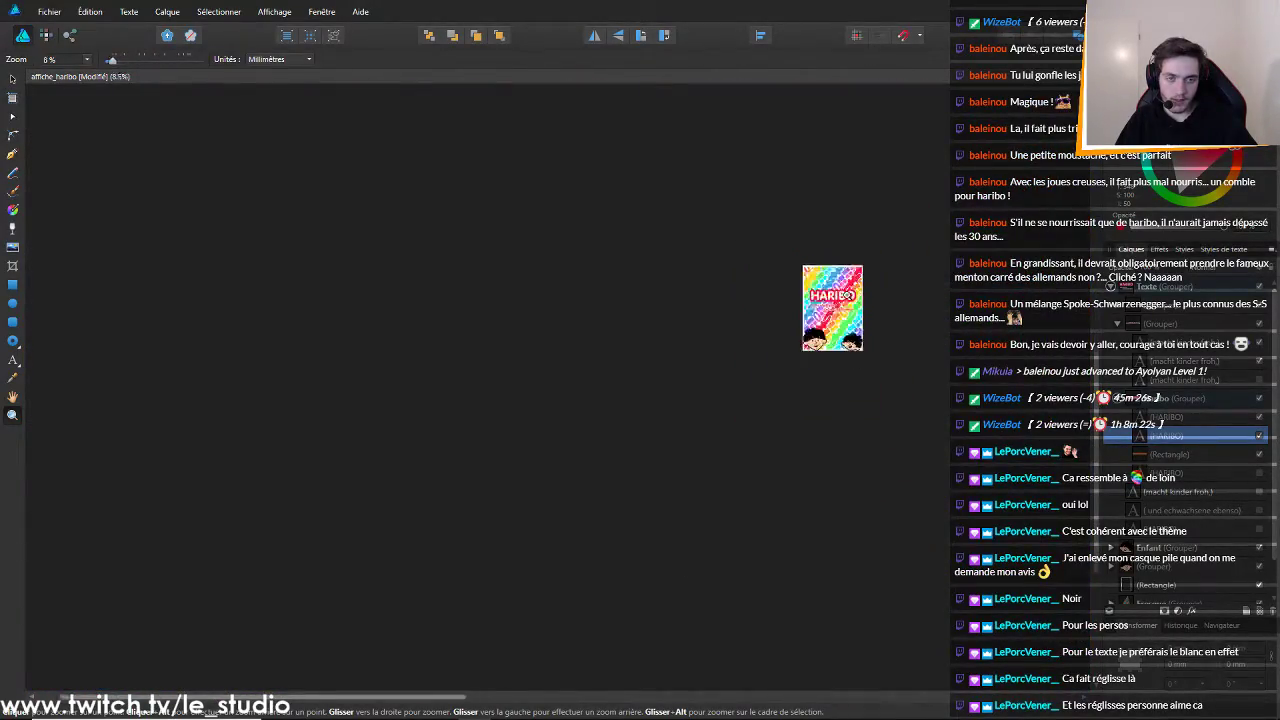
scroll(847, 295, "up", 7)
scroll(848, 295, "up", 2)
scroll(848, 295, "up", 1)
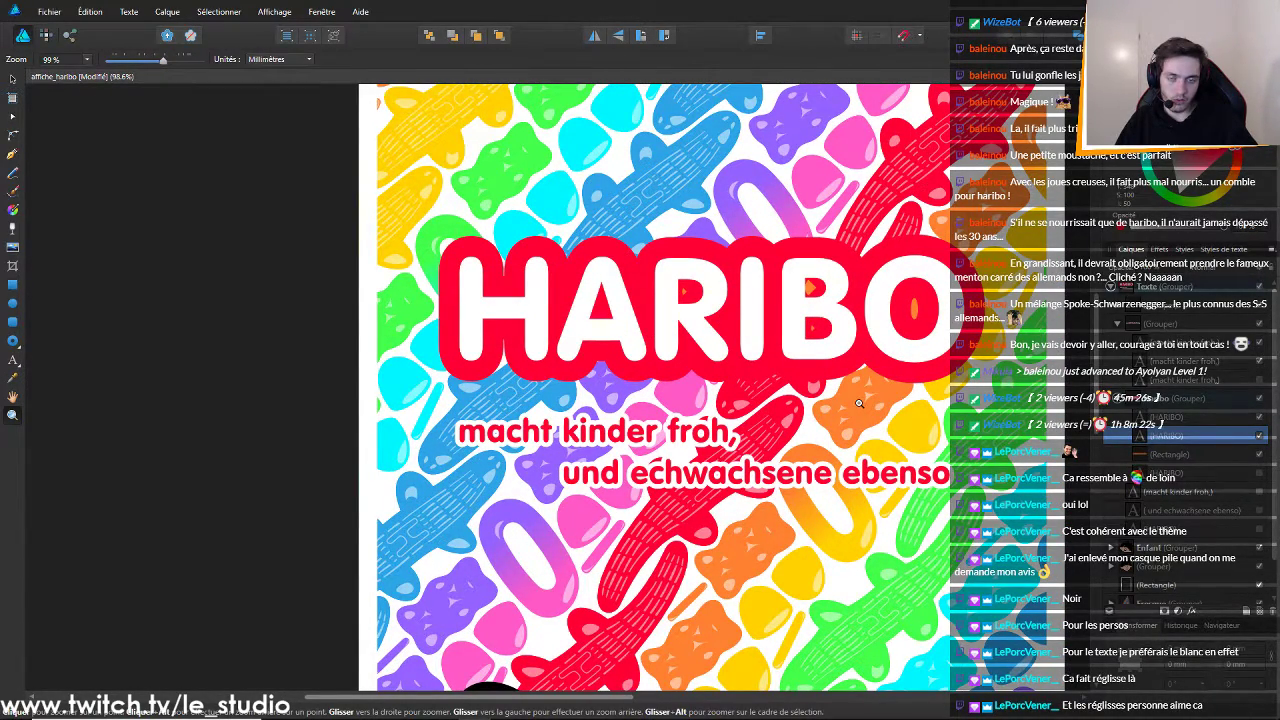
Show the outer red outline layers of "macht kinder froh," and "und echwachsene ebenso"
left_click(1262, 381)
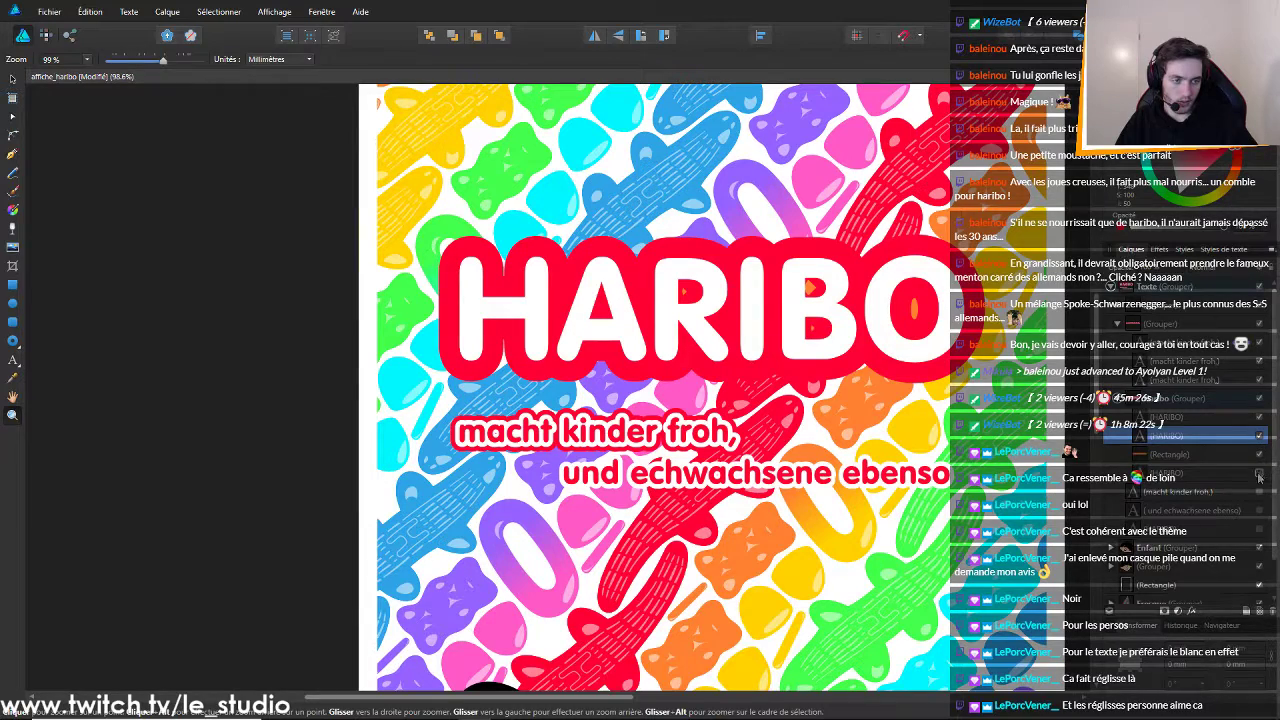
scroll(1266, 360, "down", 2)
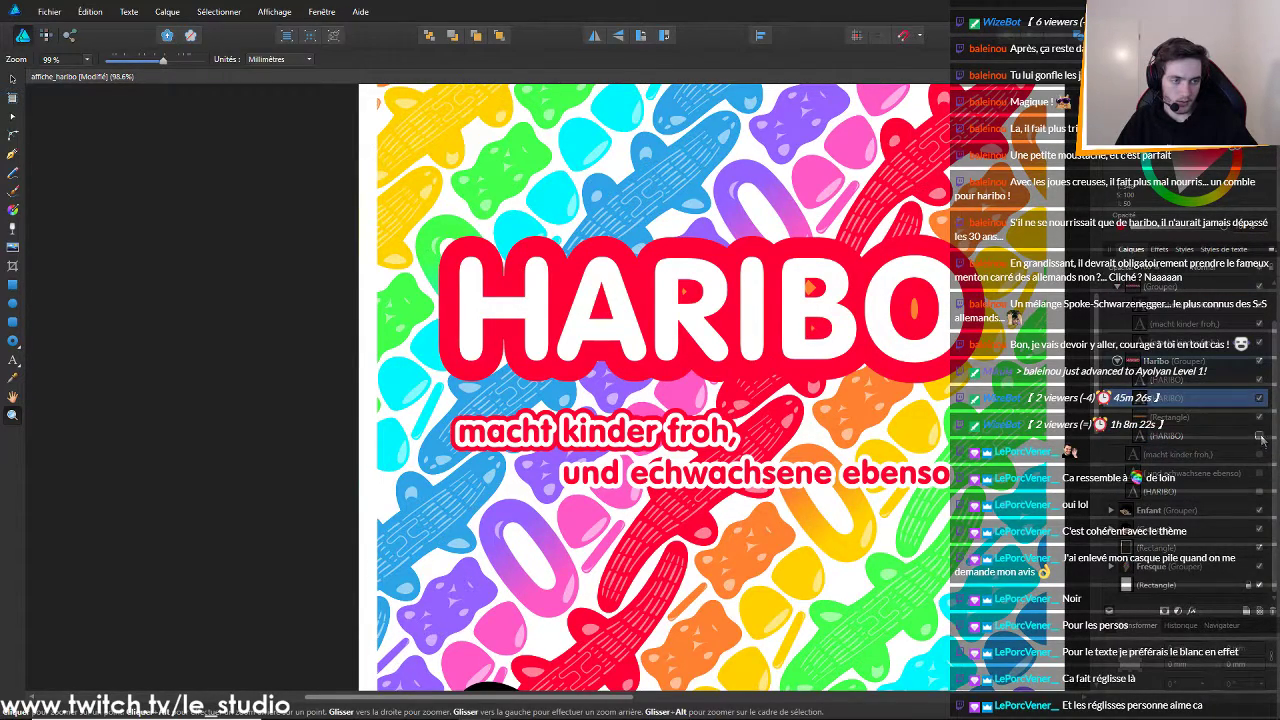
left_click(1261, 437)
left_click(1261, 438)
scroll(1254, 410, "up", 1)
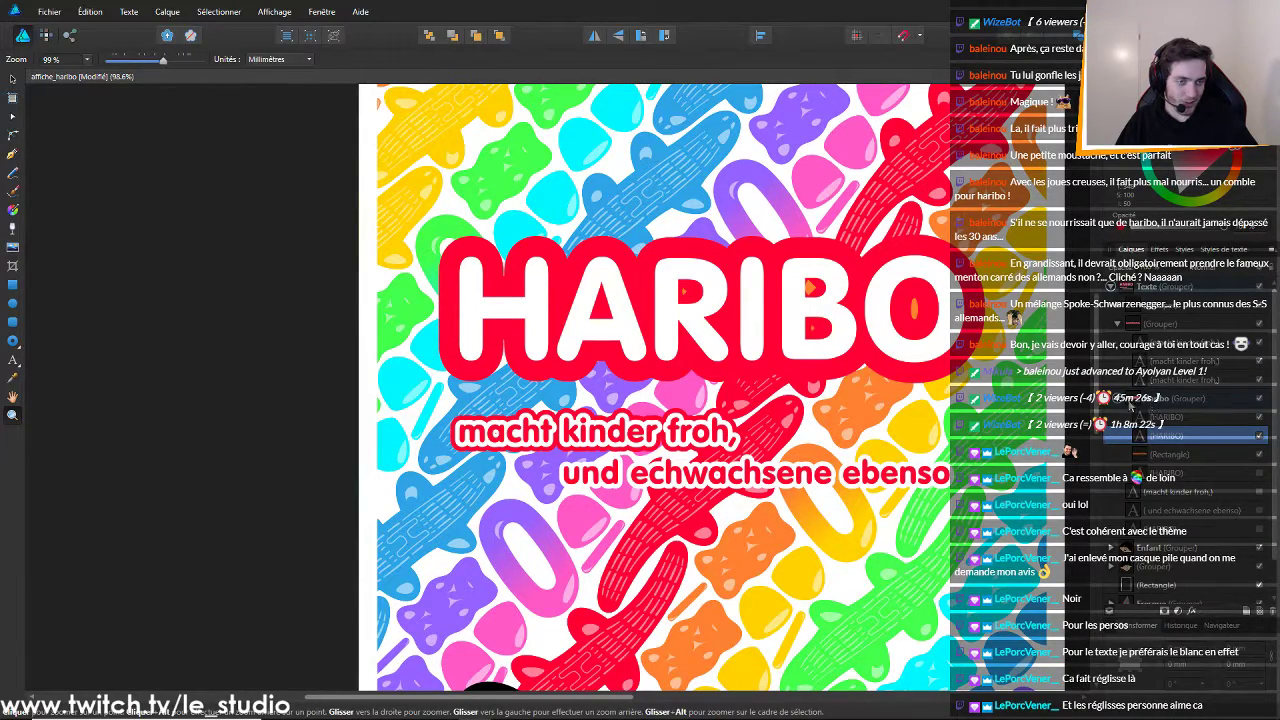
left_click(1119, 306)
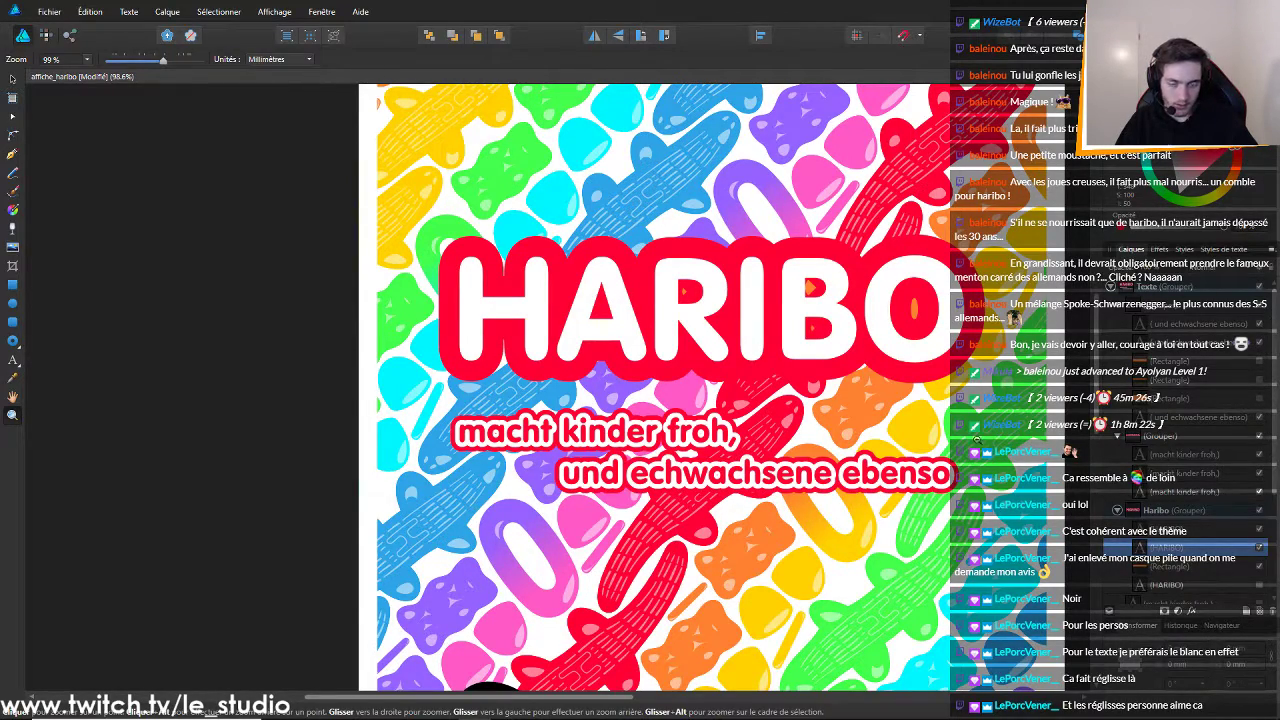
Review the whole poster at several sizes, checking how the outlined slogan reads against the candy pattern
scroll(885, 417, "down", 5)
scroll(945, 414, "down", 3)
scroll(945, 414, "up", 5)
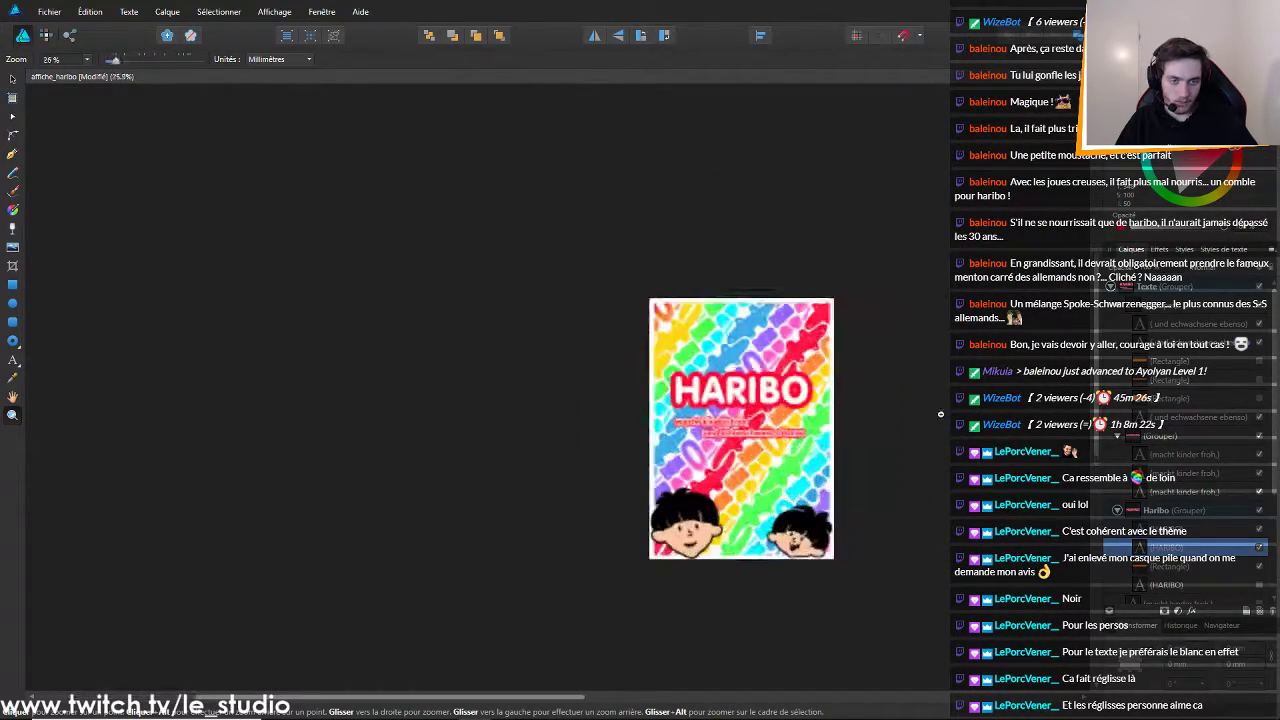
scroll(694, 418, "up", 3)
scroll(769, 426, "up", 3)
scroll(769, 416, "down", 4)
scroll(767, 412, "up", 4)
scroll(767, 412, "down", 2)
scroll(767, 412, "down", 3)
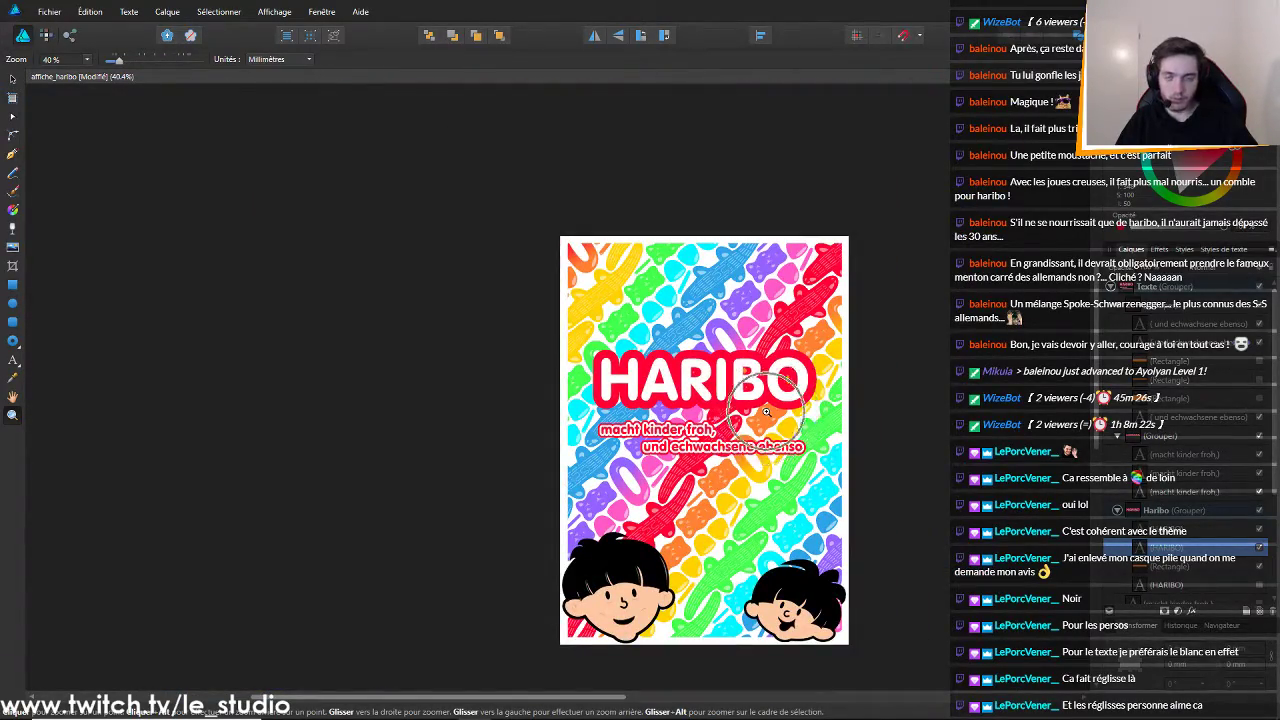
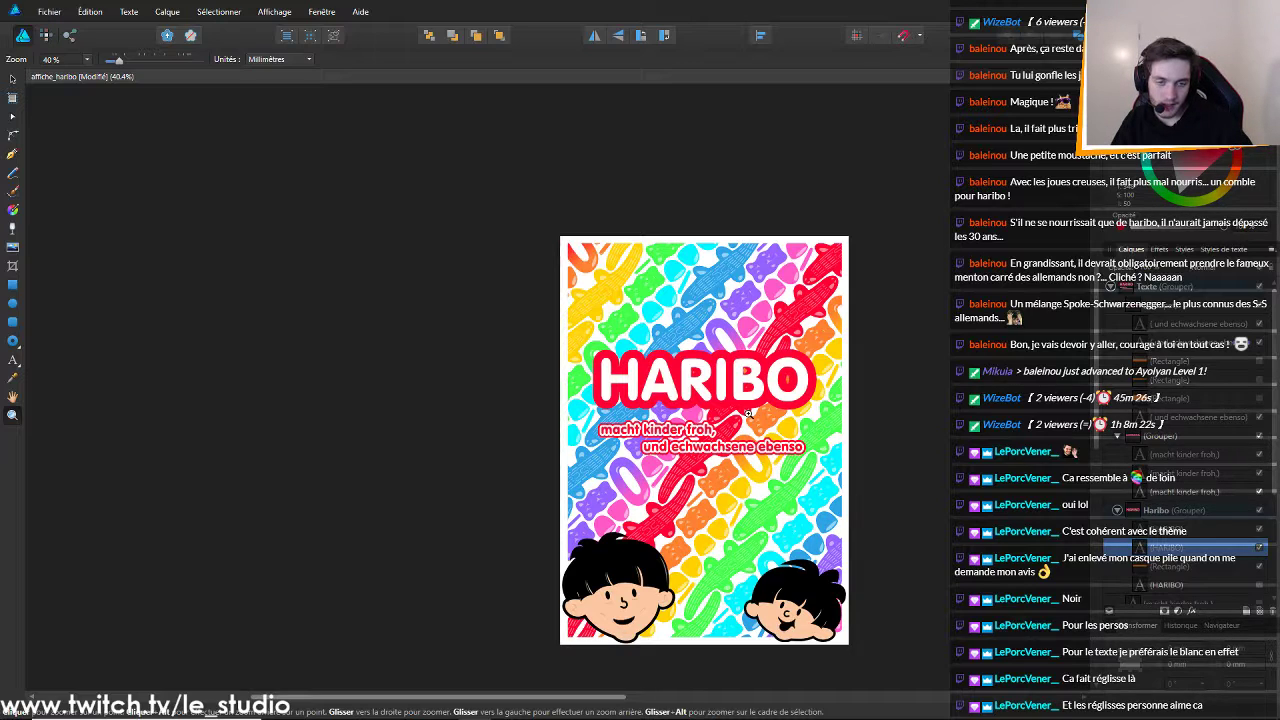
left_click_drag(658, 443, 693, 437)
Switch to the browser's Haribo image results and examine the lettering on the Haribo Tagada bag as a reference
key("alt+Tab")
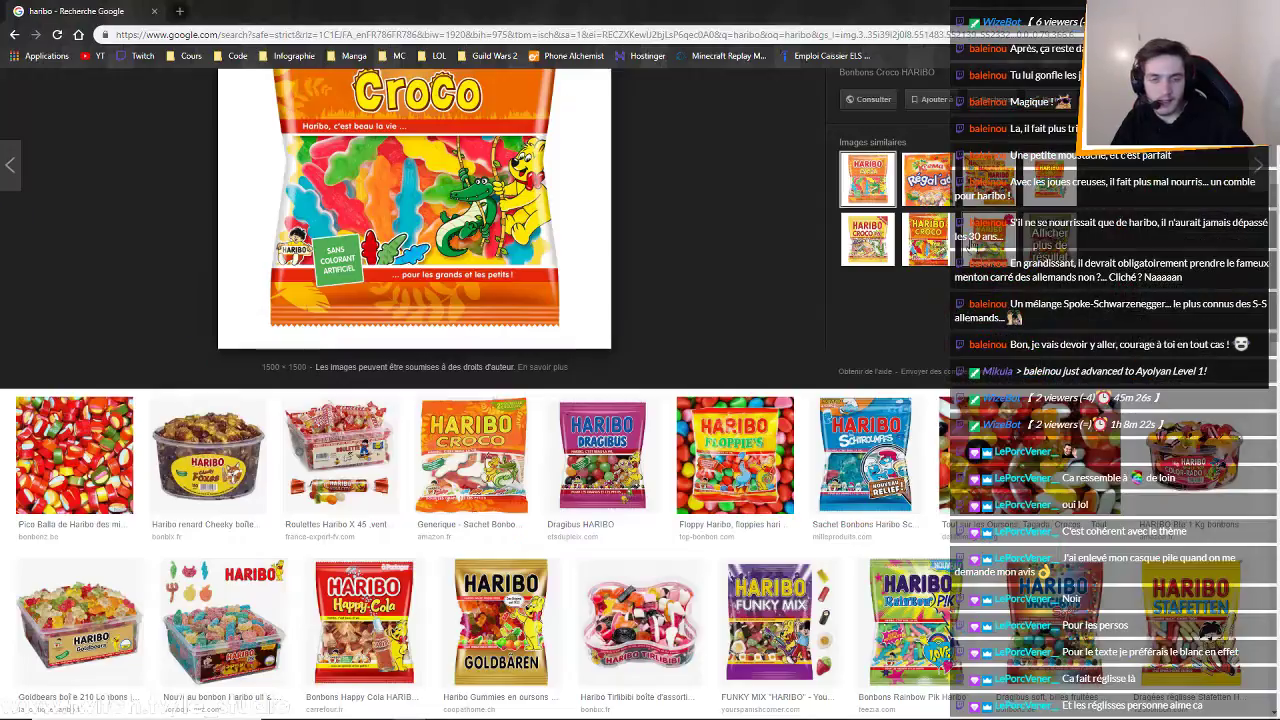
scroll(785, 219, "up", 2)
scroll(785, 220, "up", 5)
left_click_drag(186, 94, 29, 107)
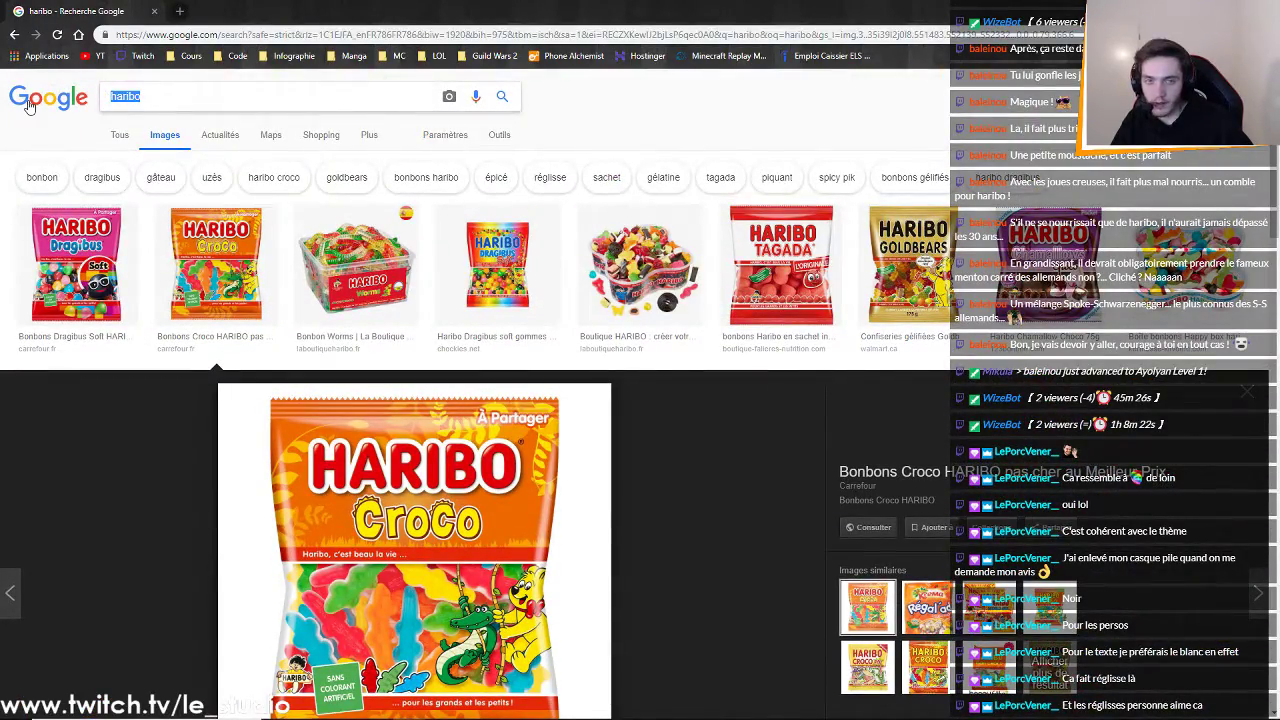
left_click(808, 253)
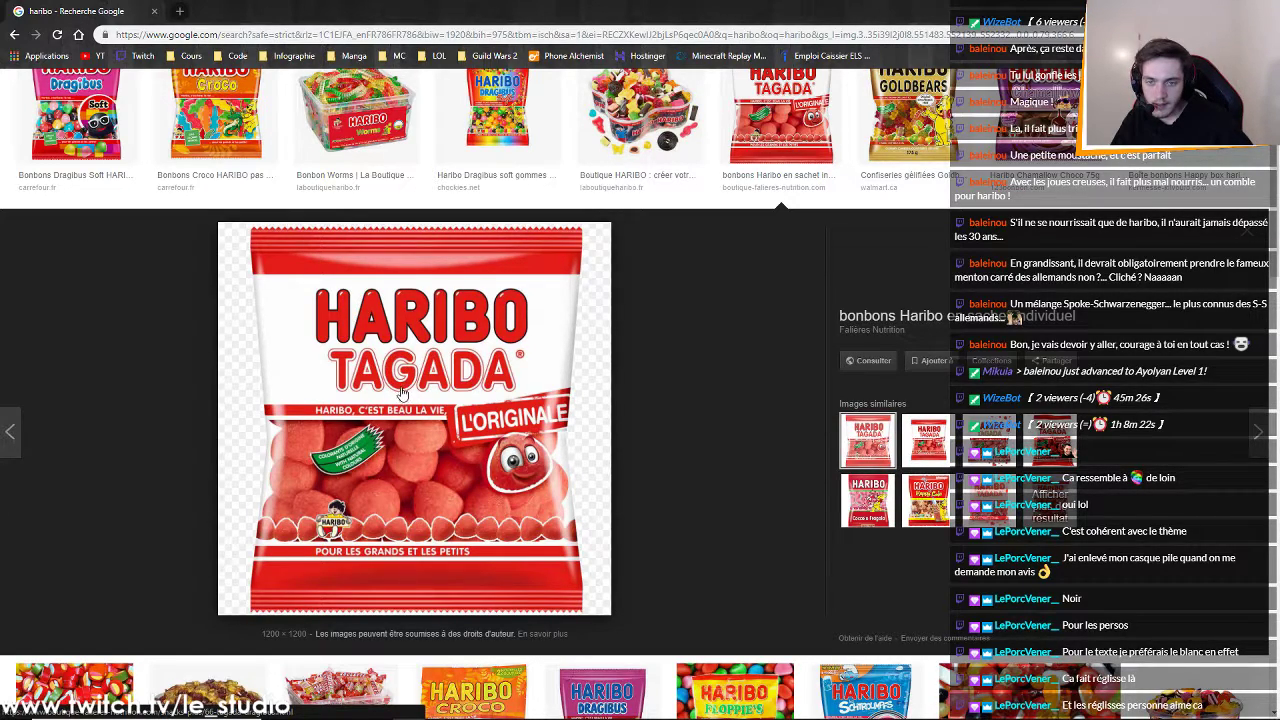
scroll(400, 395, "up", 1)
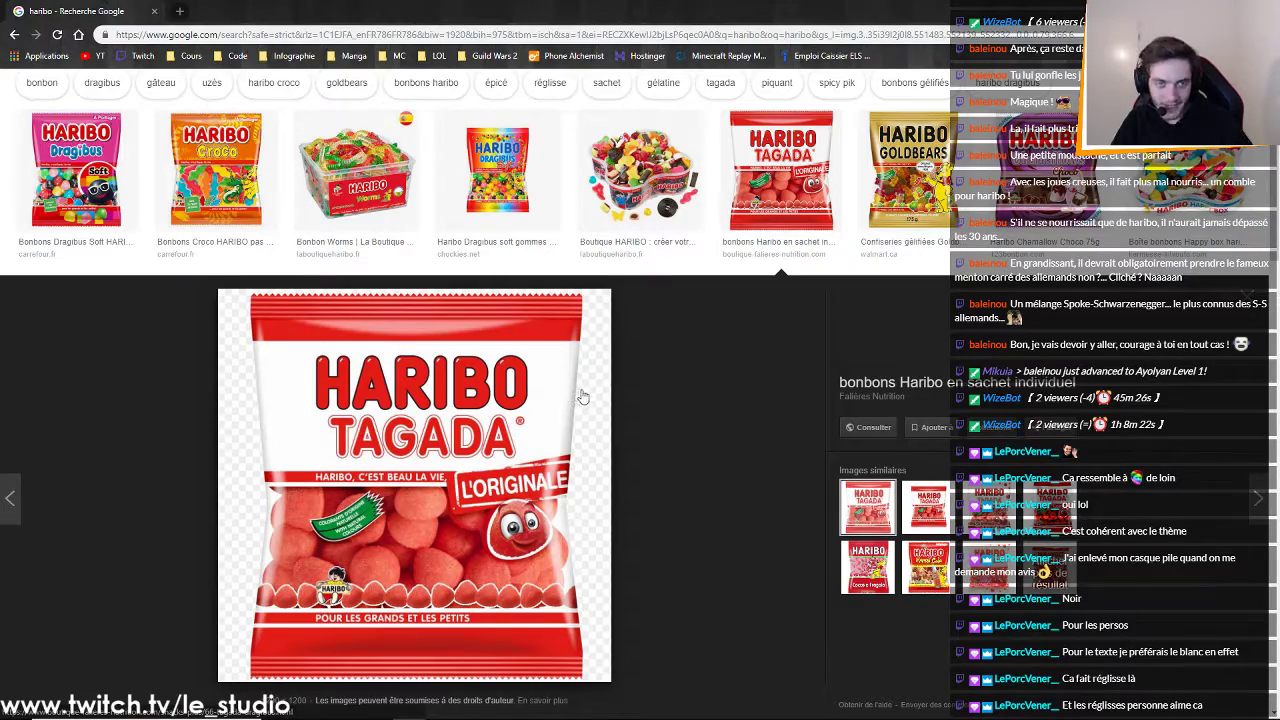
key("alt+Tab")
Return to Affinity Designer and show the outer red outline layer behind the HARIBO title
scroll(842, 414, "down", 5)
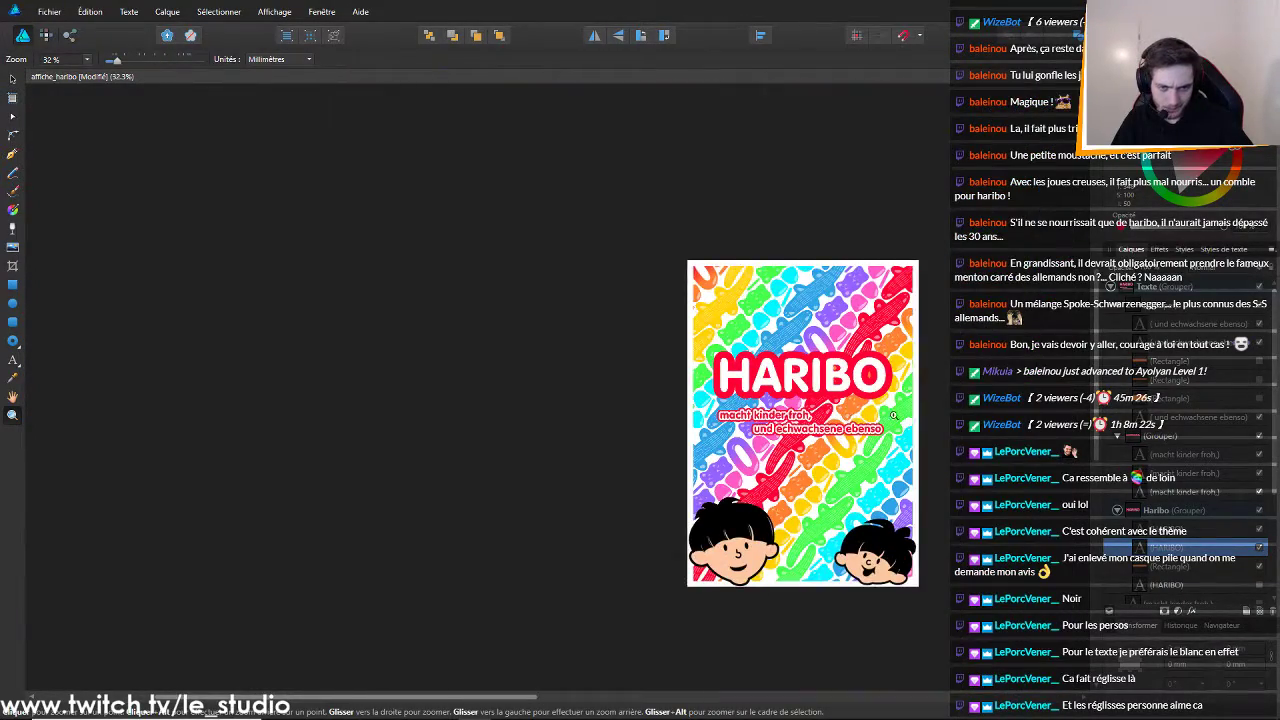
scroll(897, 415, "up", 3)
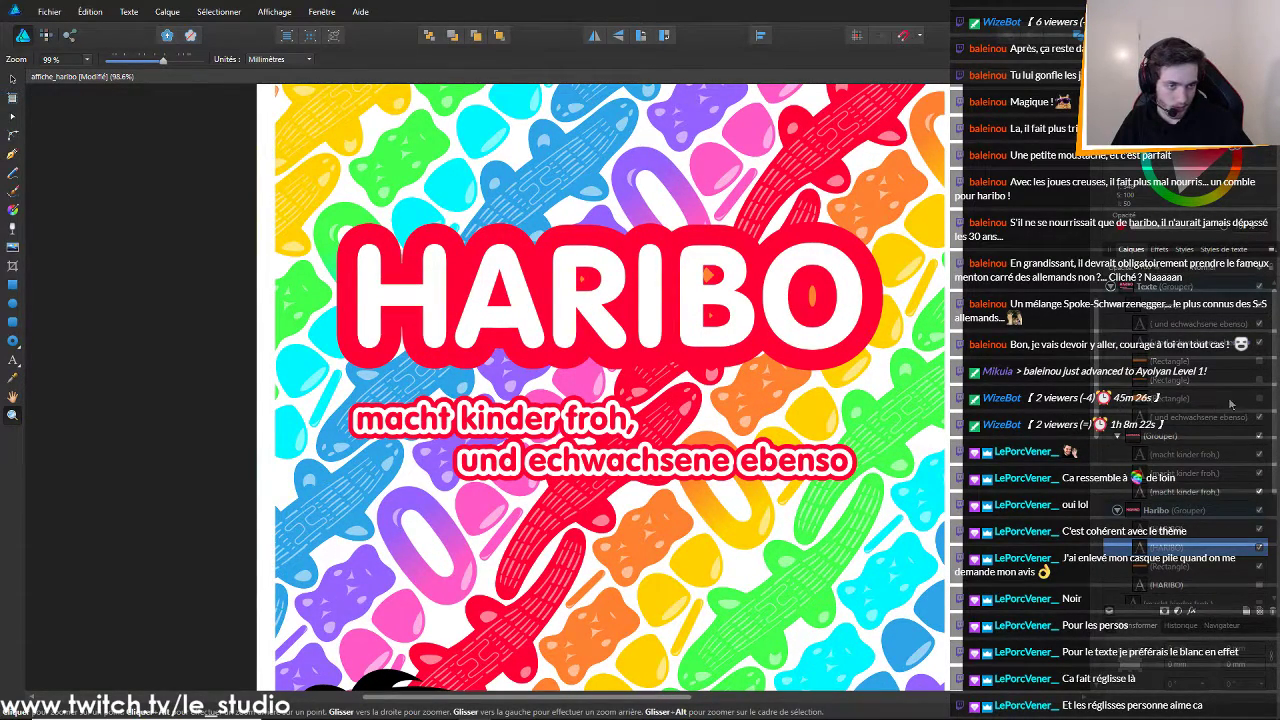
scroll(1150, 498, "down", 2)
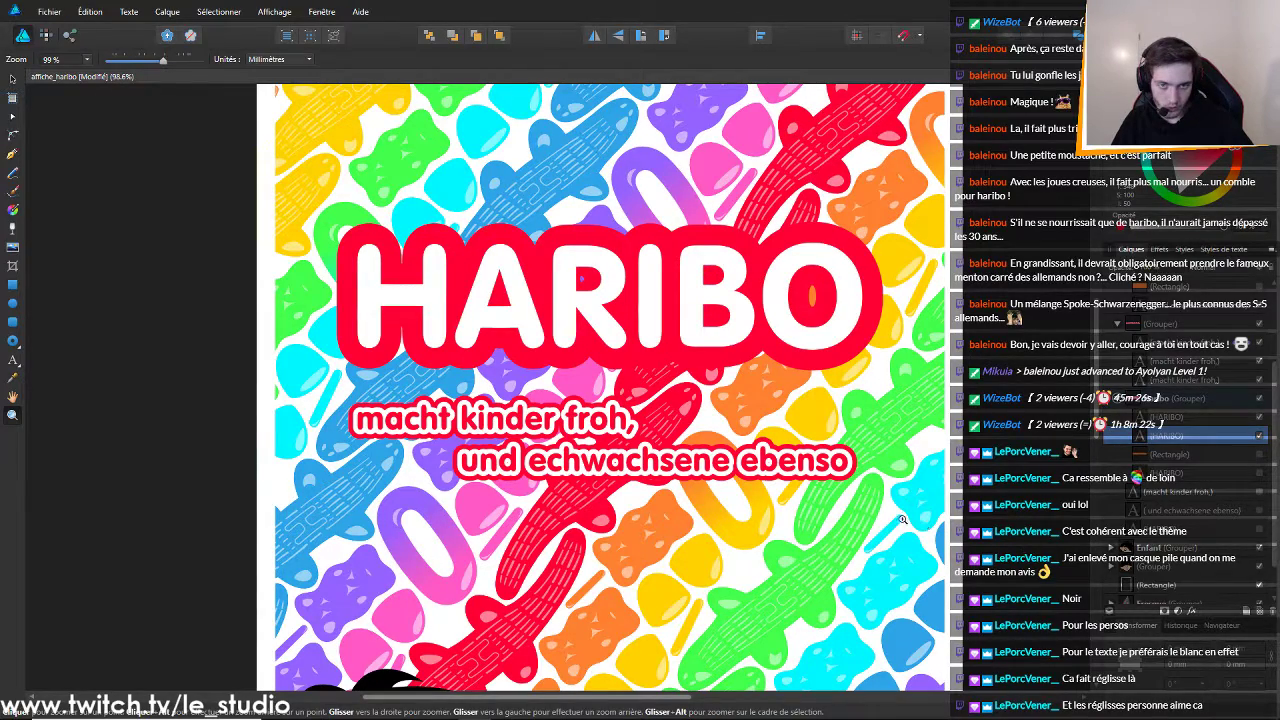
scroll(777, 470, "down", 5)
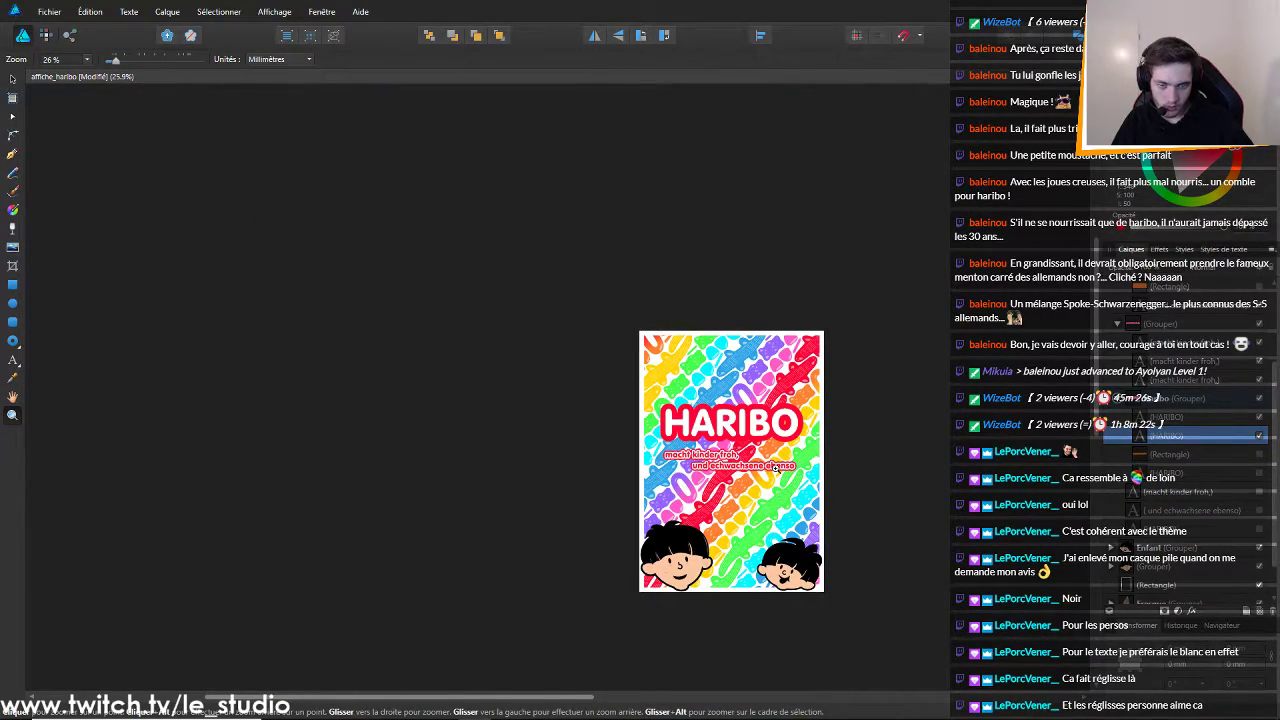
scroll(777, 470, "up", 4)
scroll(1222, 443, "down", 1)
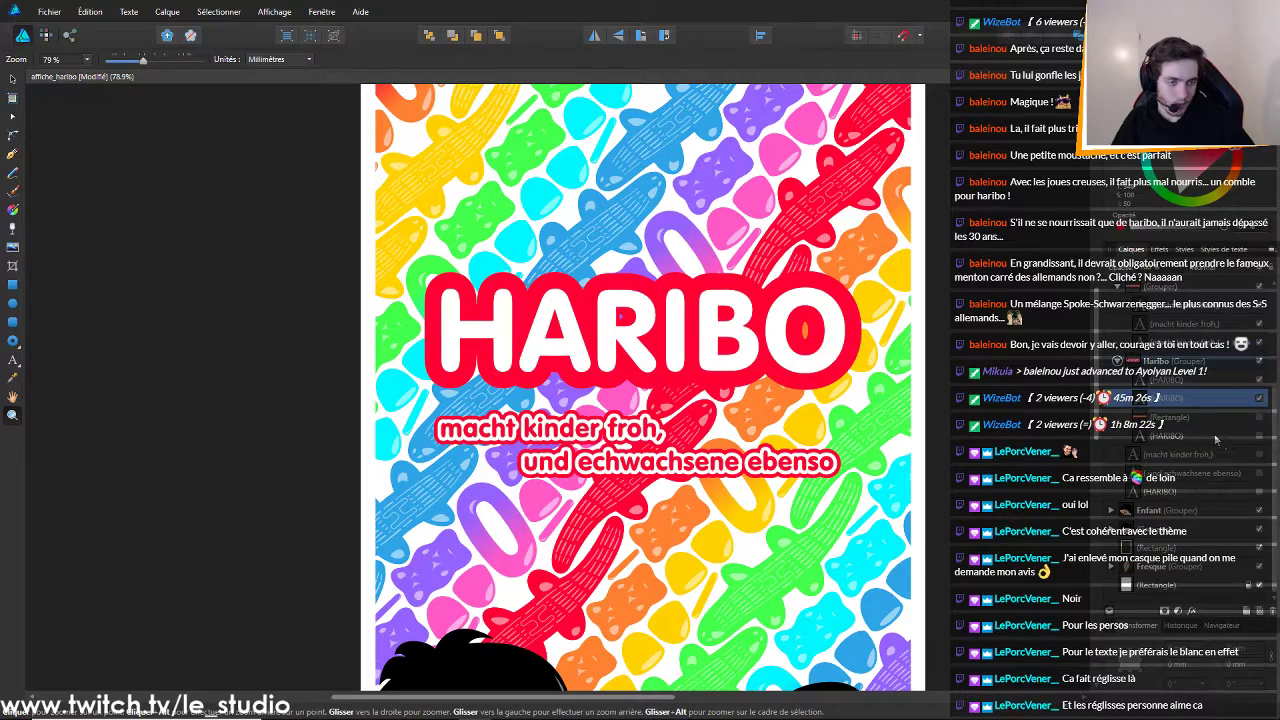
left_click(1259, 436)
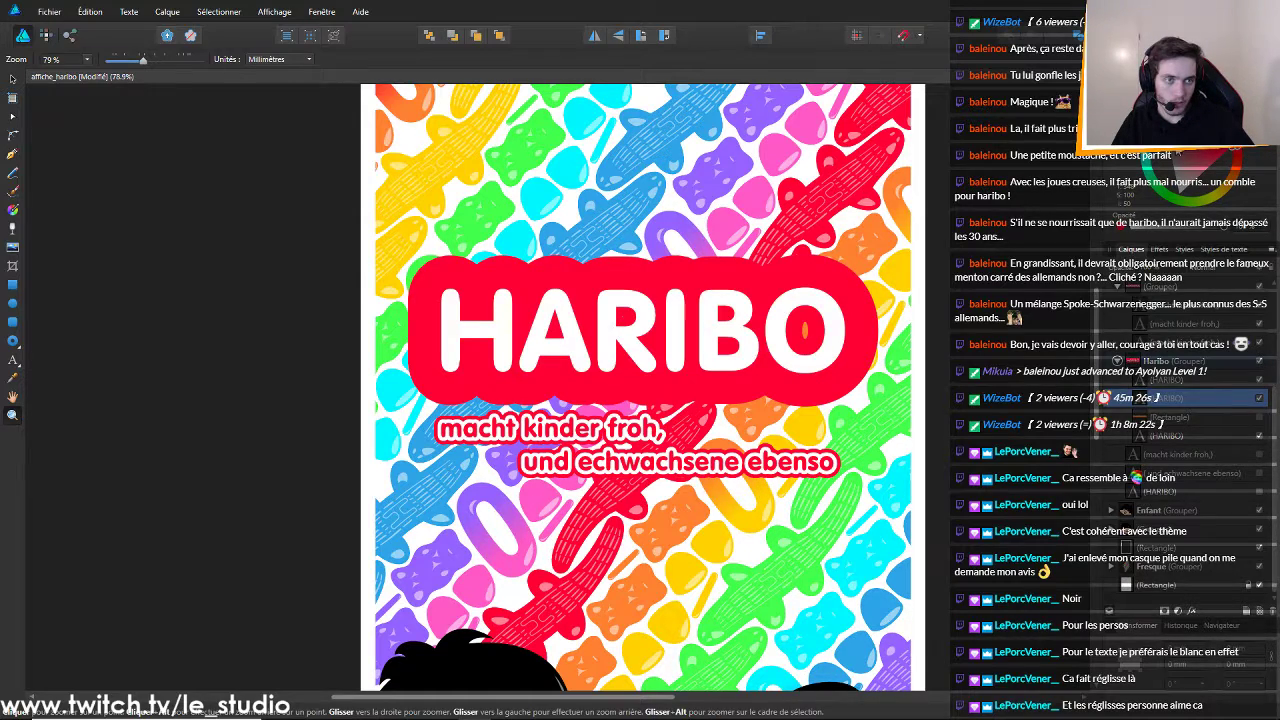
Set the inner outline of the HARIBO title to white and fill its front text with red
left_click(1173, 193)
left_click(1207, 378)
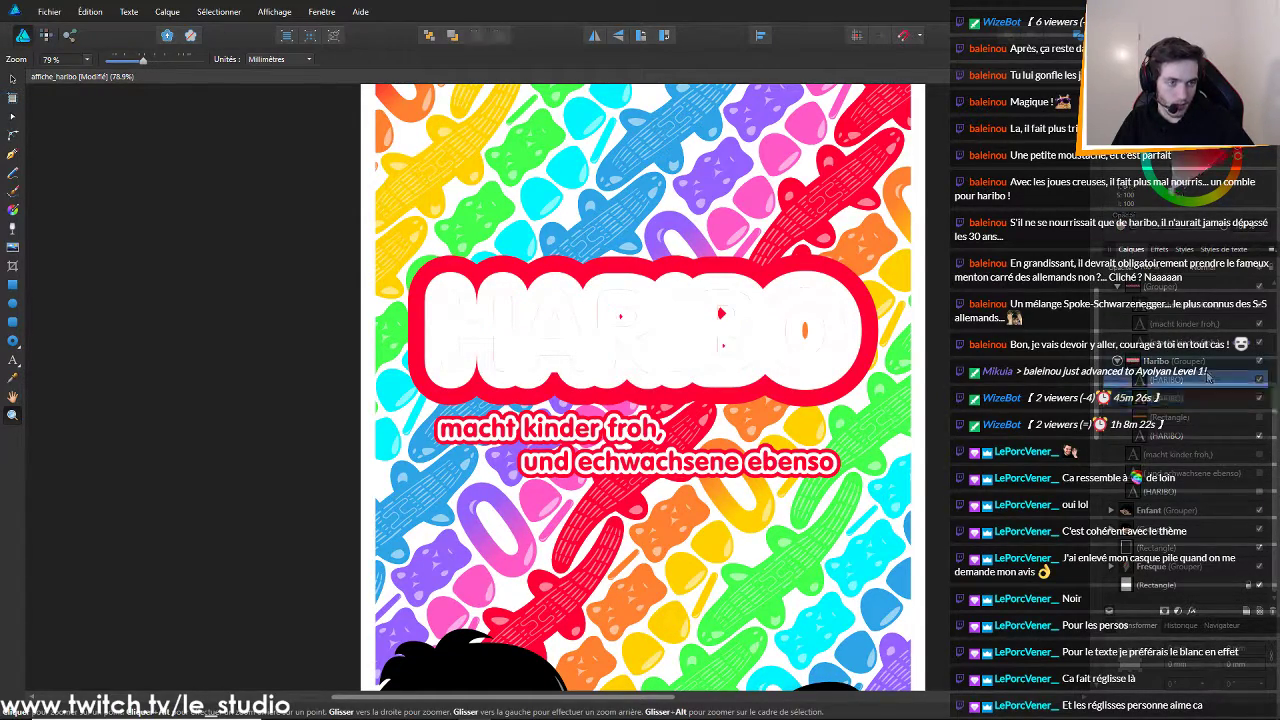
left_click(1122, 143)
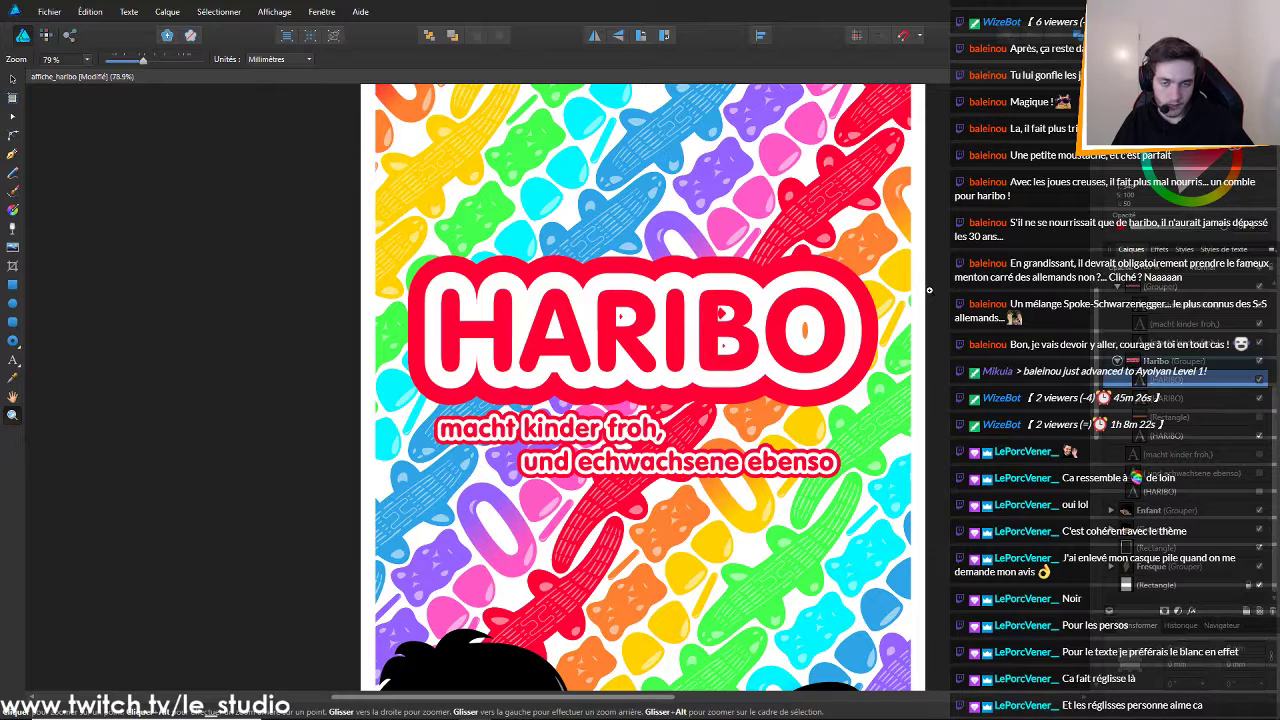
scroll(903, 287, "down", 4)
scroll(903, 287, "up", 2)
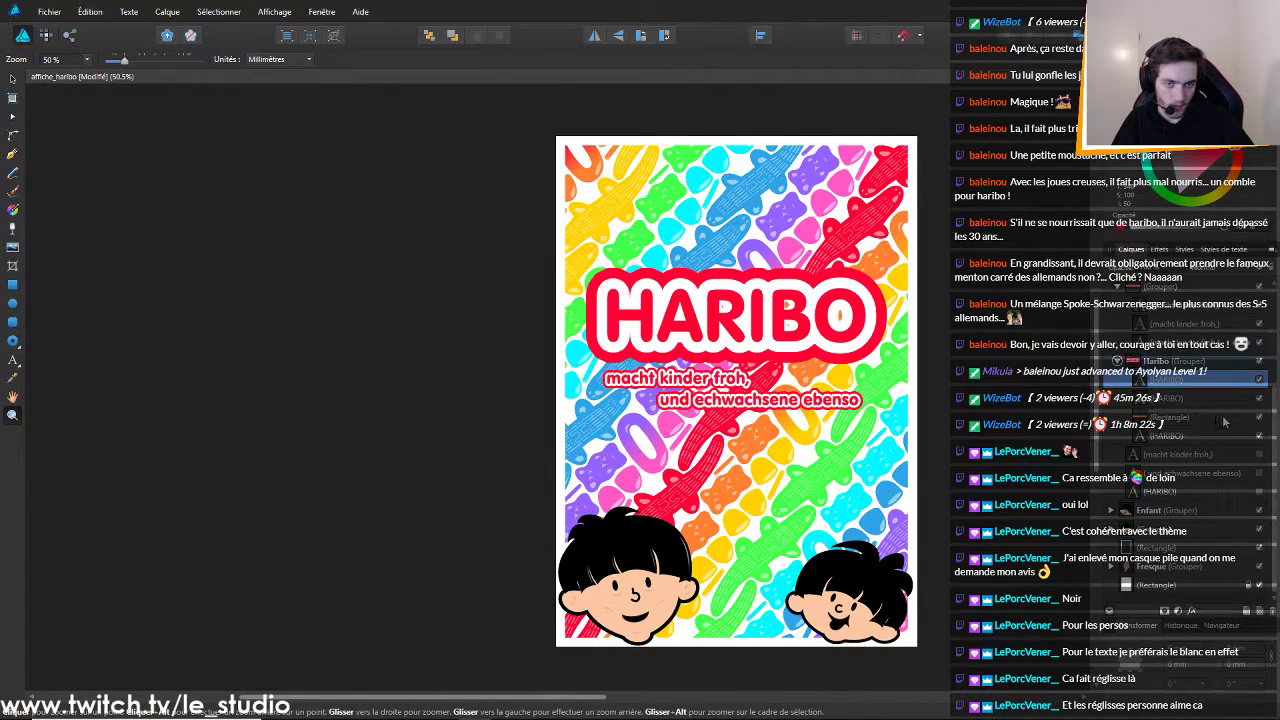
Set the gap-filling rectangle behind the HARIBO letters to white and review the poster
left_click(1220, 418)
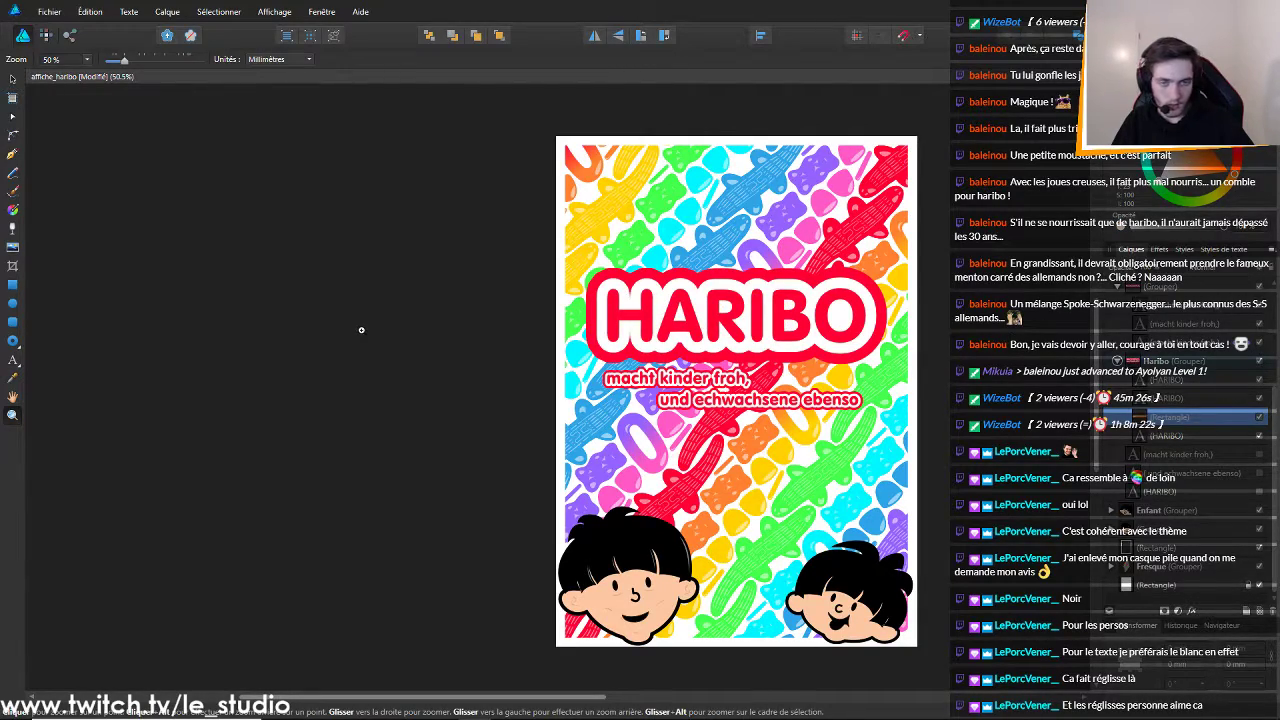
scroll(361, 330, "up", 2)
scroll(745, 331, "down", 4)
scroll(886, 333, "down", 4)
scroll(886, 333, "up", 6)
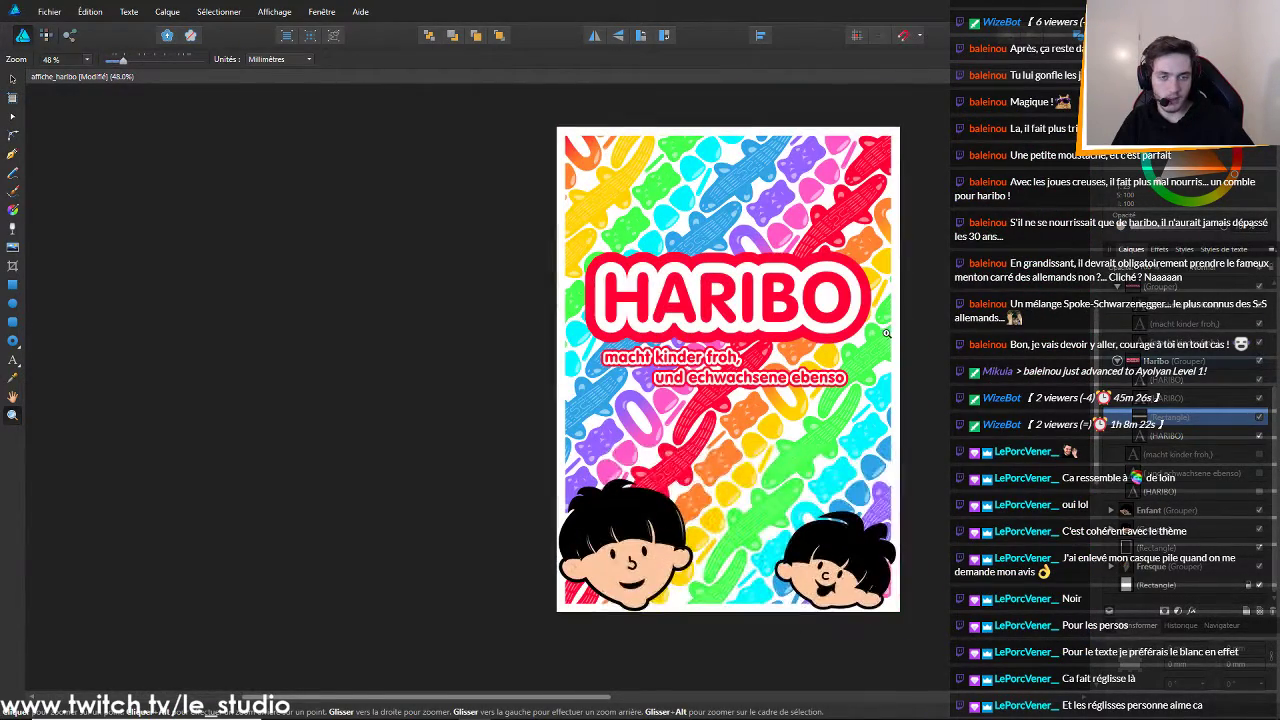
left_click(885, 333)
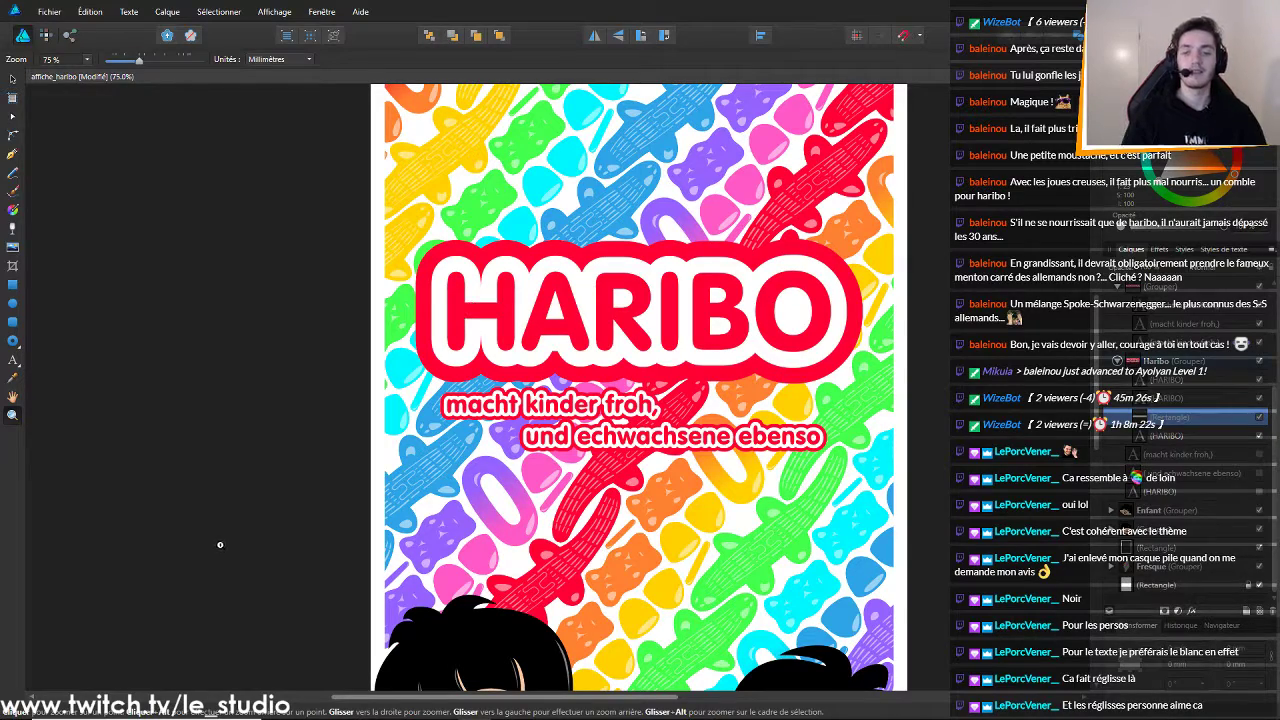
scroll(836, 387, "down", 5)
scroll(904, 374, "down", 3)
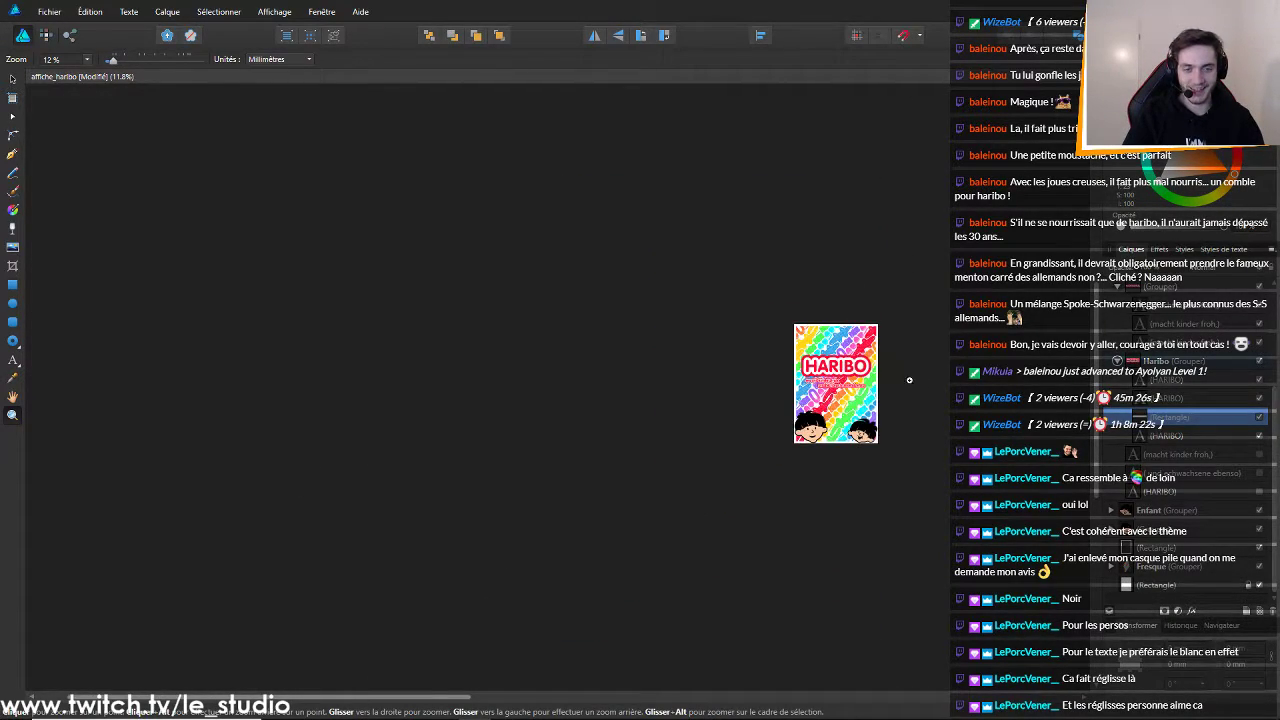
scroll(904, 378, "up", 3)
scroll(904, 378, "up", 1)
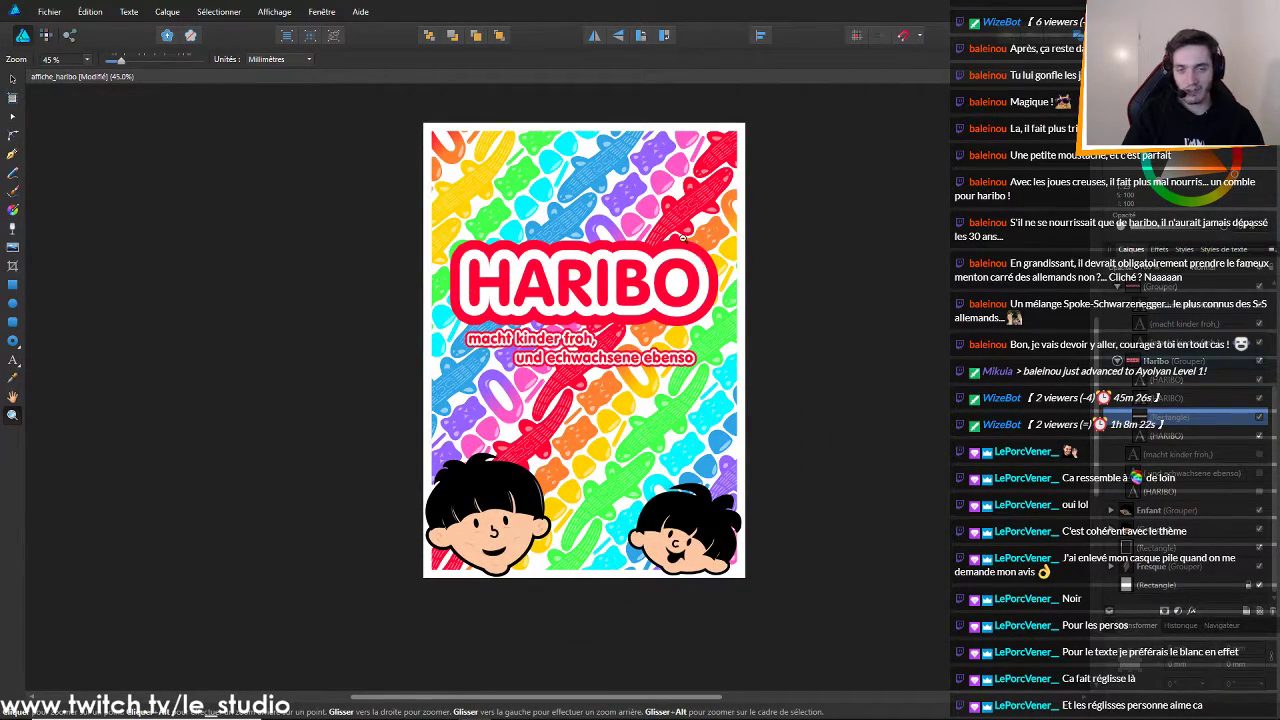
scroll(659, 240, "down", 3)
scroll(654, 238, "up", 3)
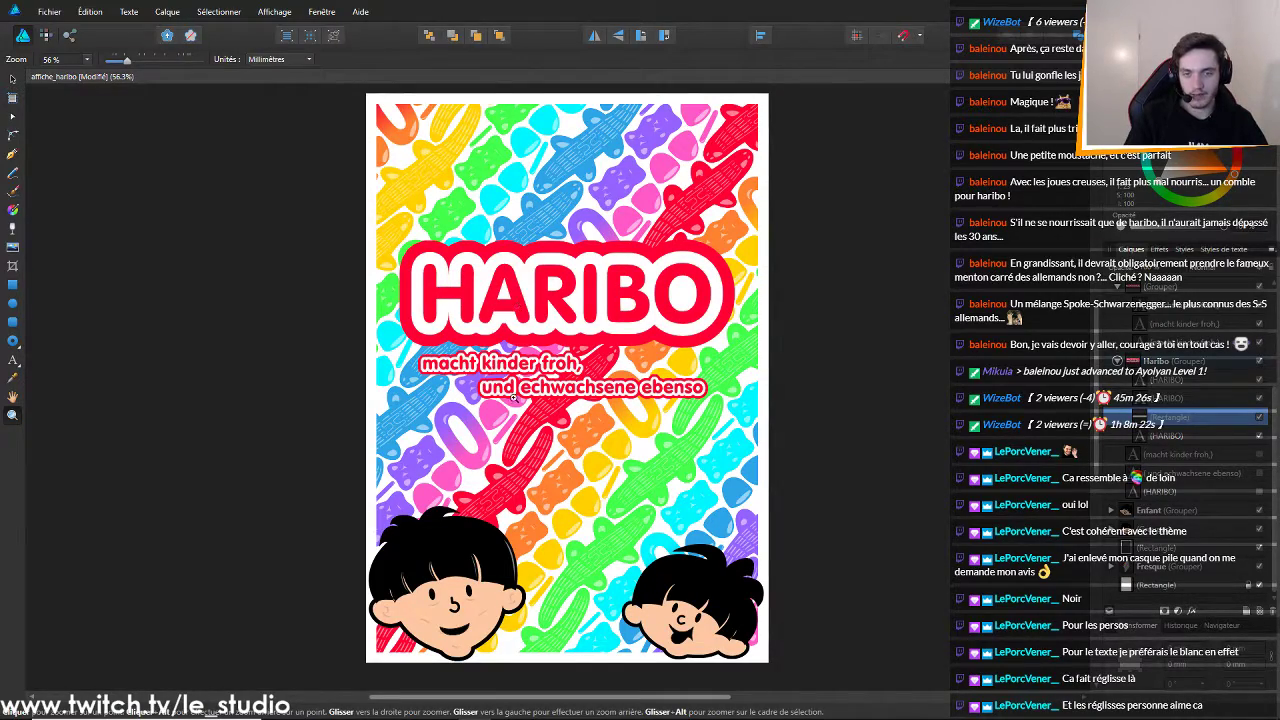
Switch to the browser, search Google Images for "croix rouge" and preview the Croix-Rouge française logo as a colour reference
key("alt+Tab")
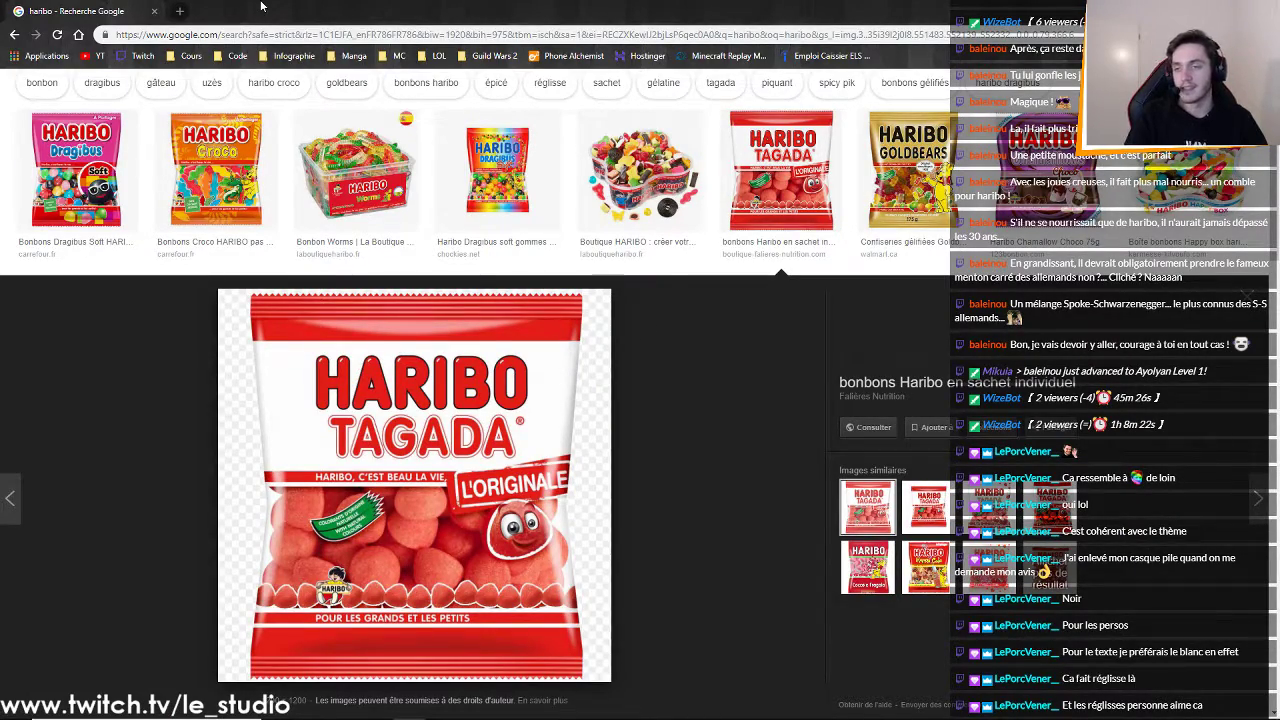
scroll(281, 317, "up", 2)
left_click_drag(234, 105, 371, 97)
type("croi")
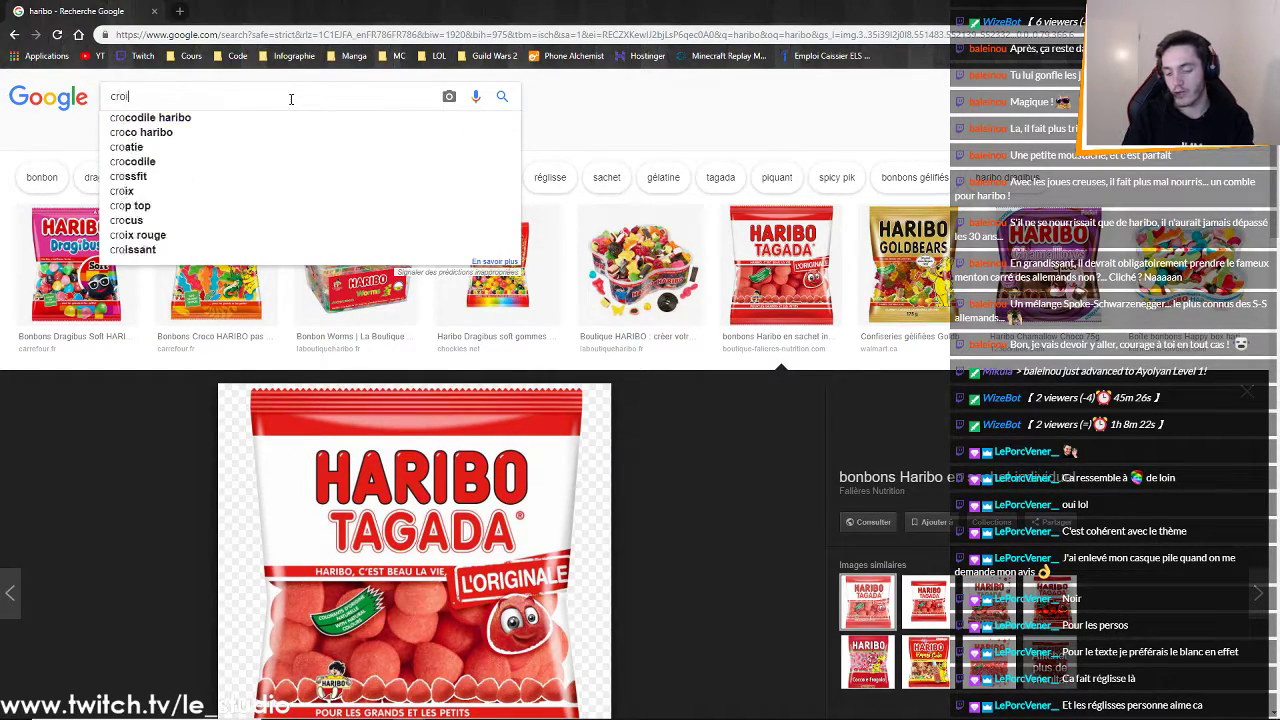
type("x rouge")
key("Return")
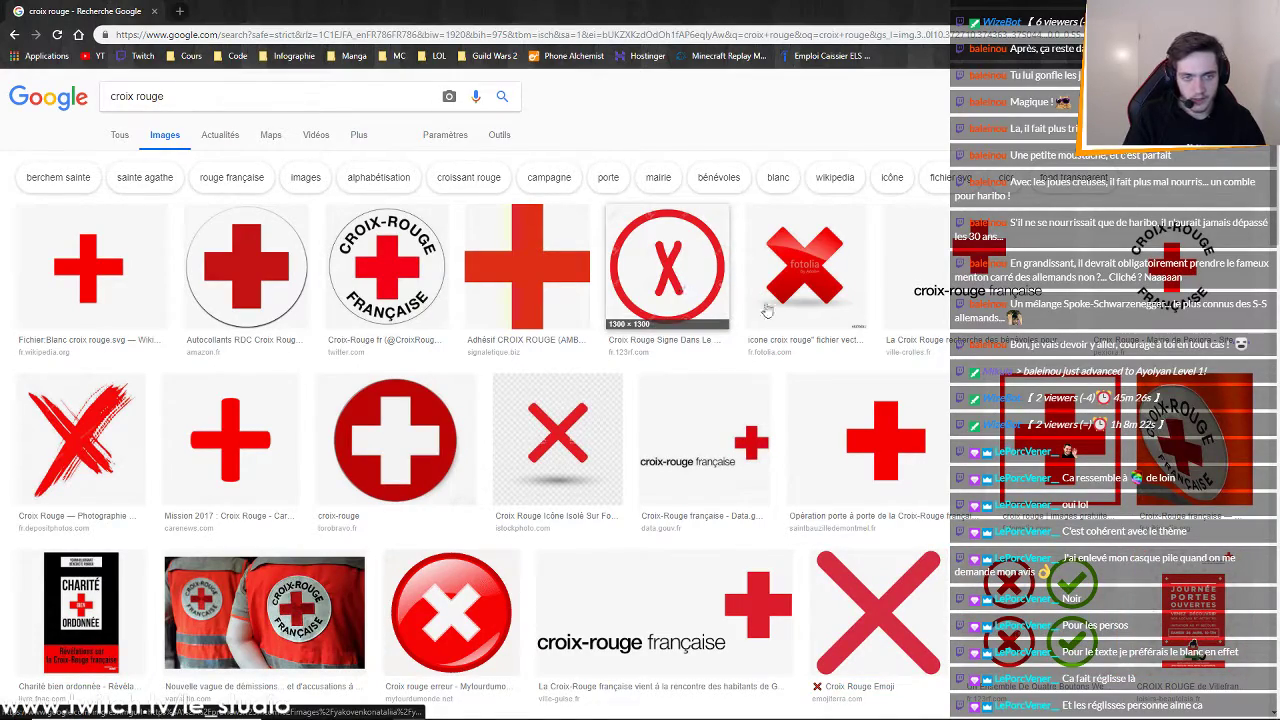
left_click(380, 258)
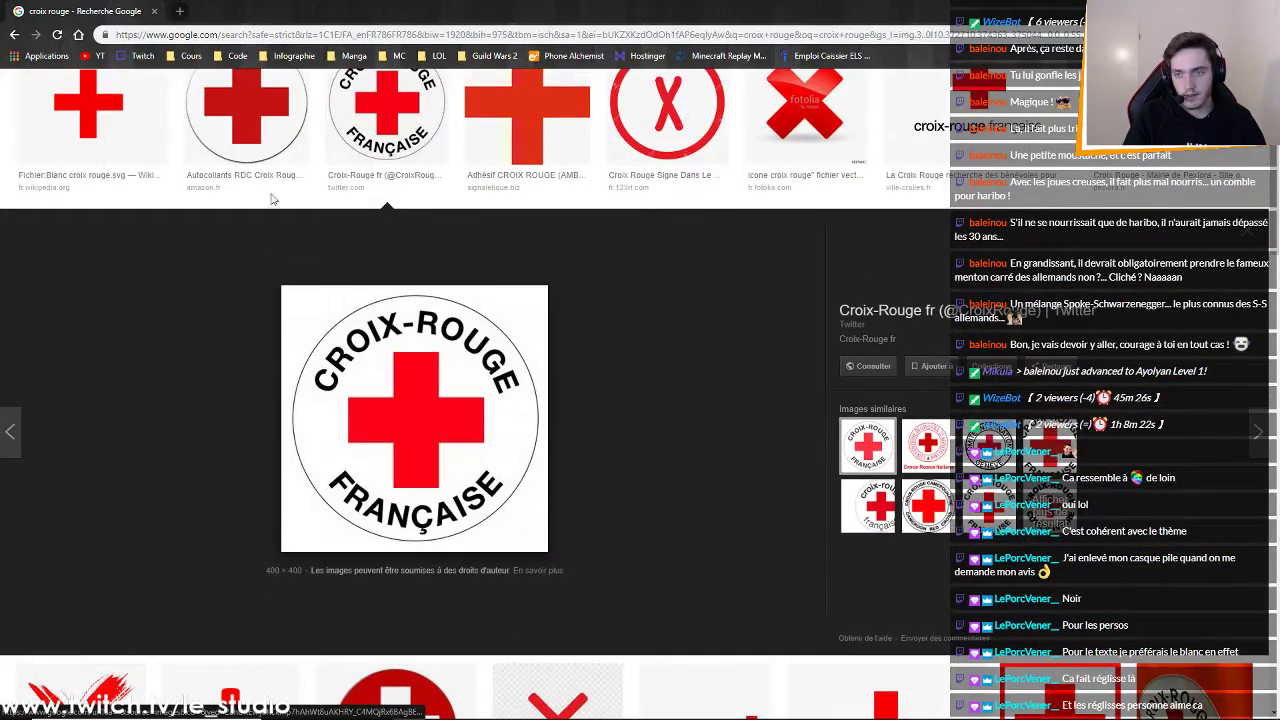
left_click(352, 88)
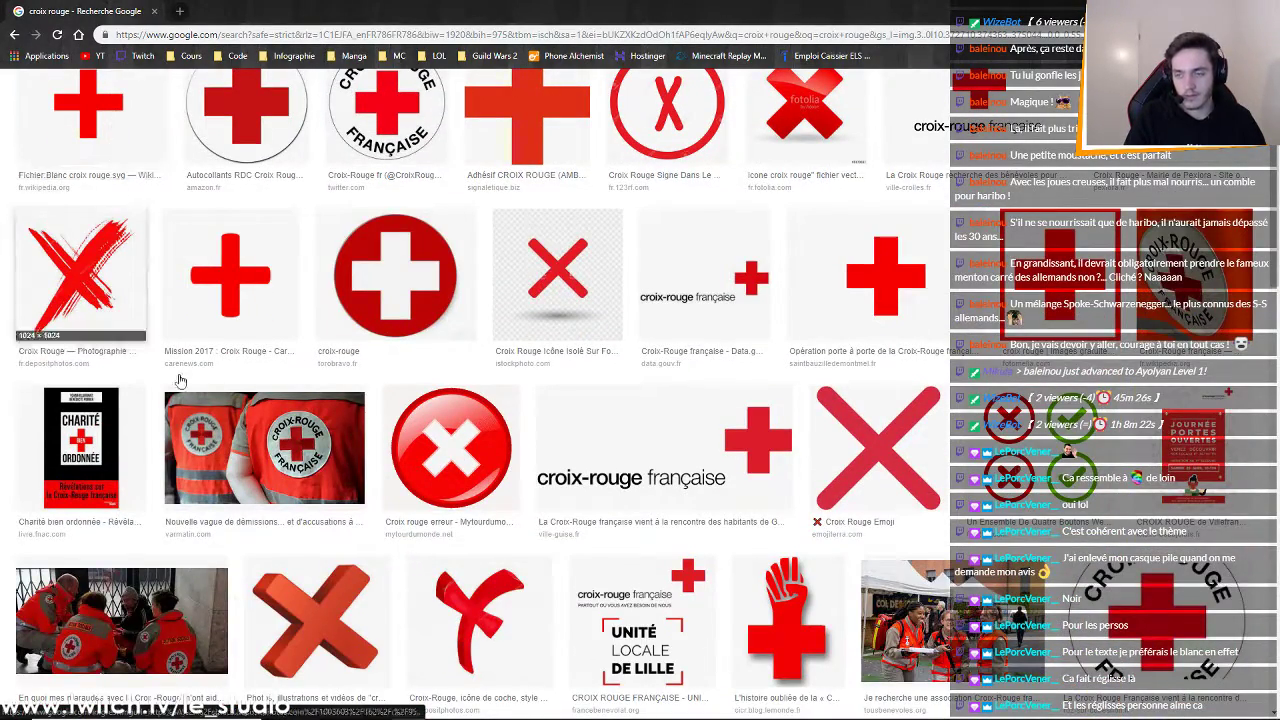
Return to Affinity Designer and show the outermost white outline layers behind the HARIBO title and the two slogan lines
key("alt+Tab")
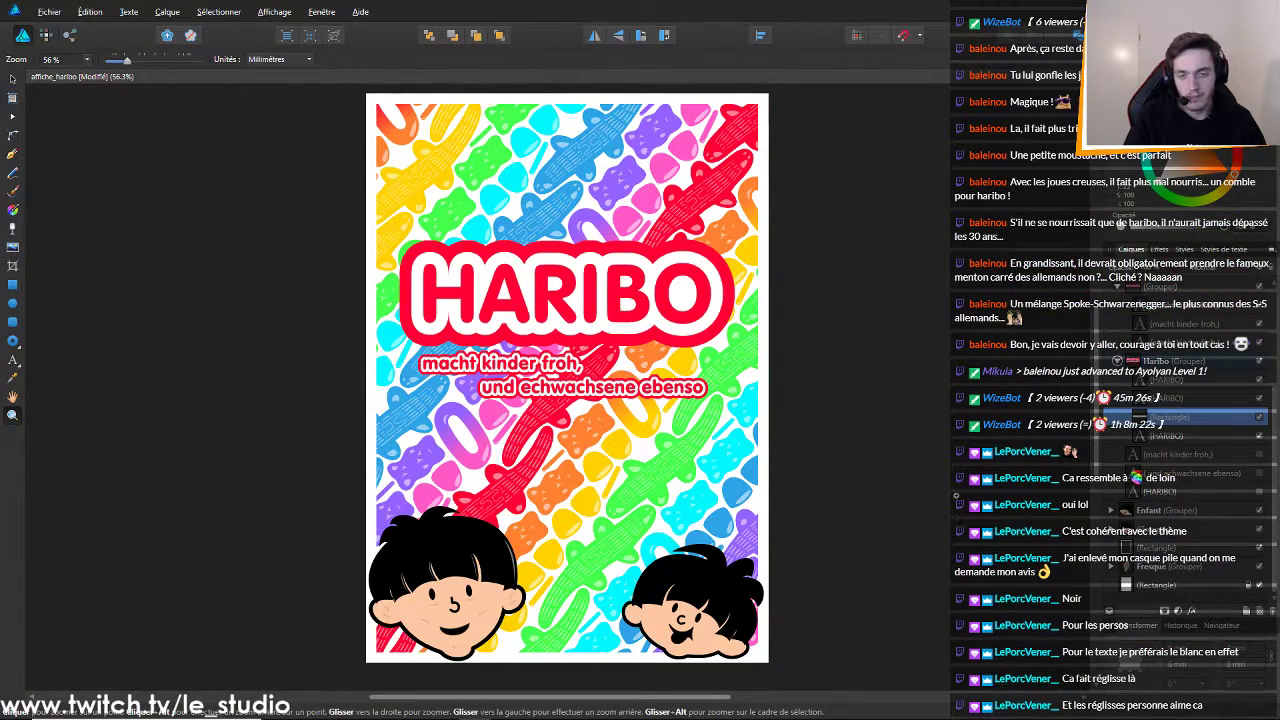
scroll(536, 410, "up", 3)
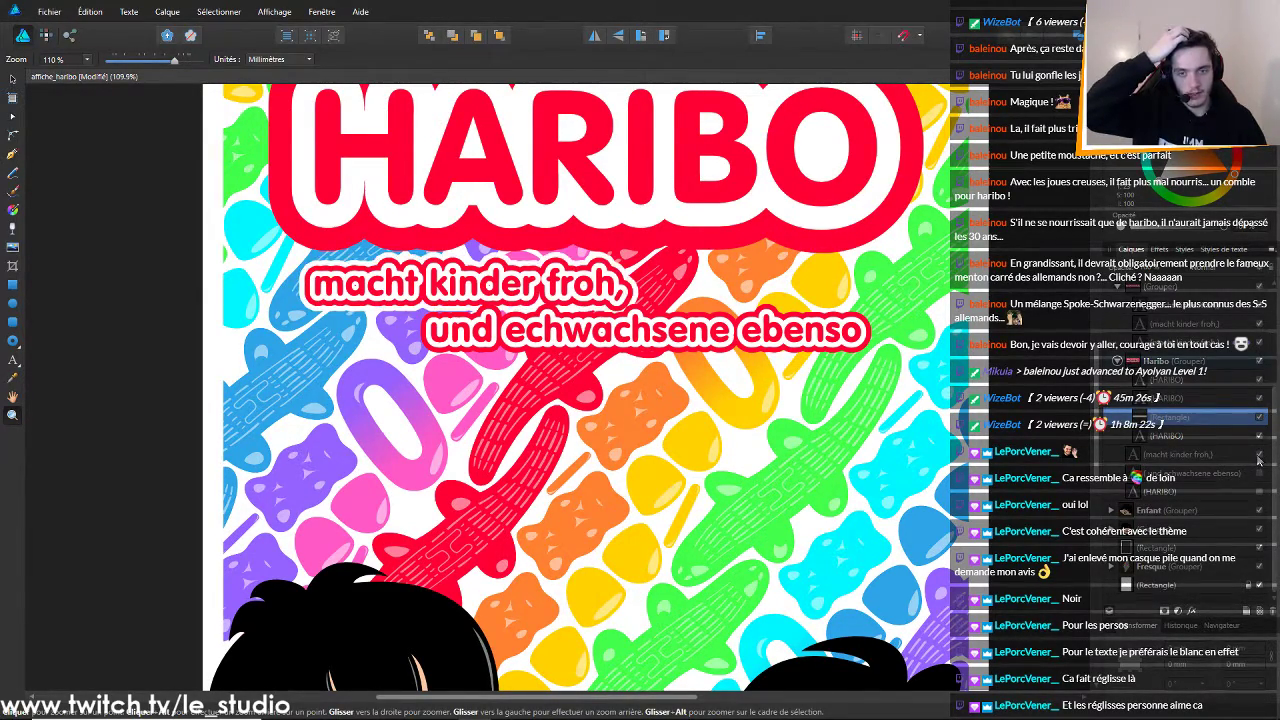
left_click(1261, 474)
left_click(1260, 492)
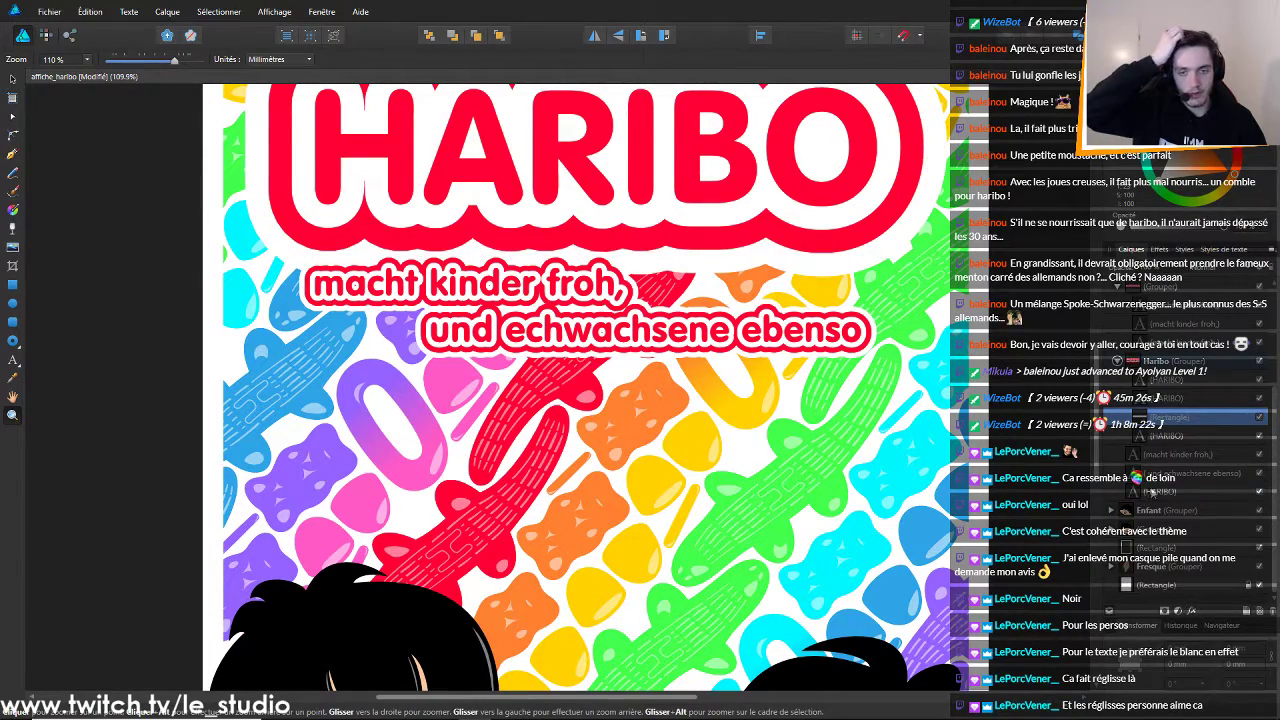
Examine the poster's title, slogan and characters at several zoom levels to judge the white outer outline
scroll(776, 399, "down", 7)
scroll(776, 399, "up", 5)
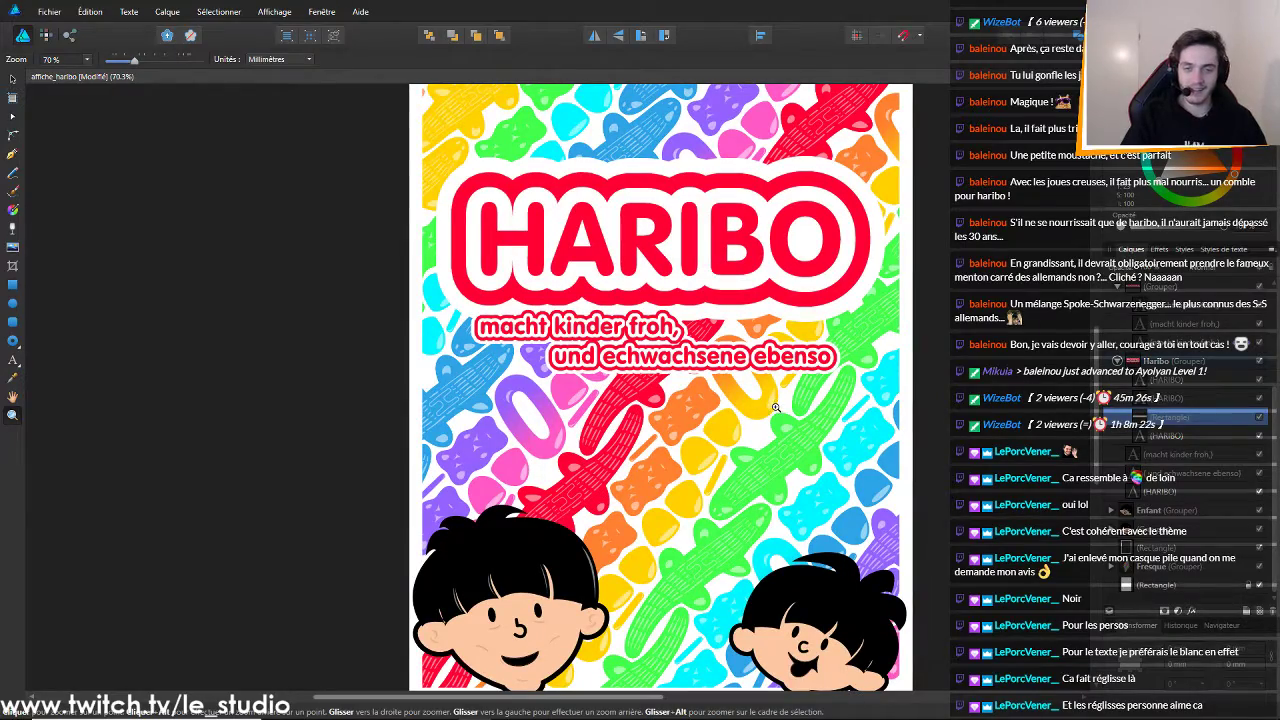
scroll(774, 409, "up", 2)
scroll(778, 401, "down", 8)
scroll(779, 400, "up", 5)
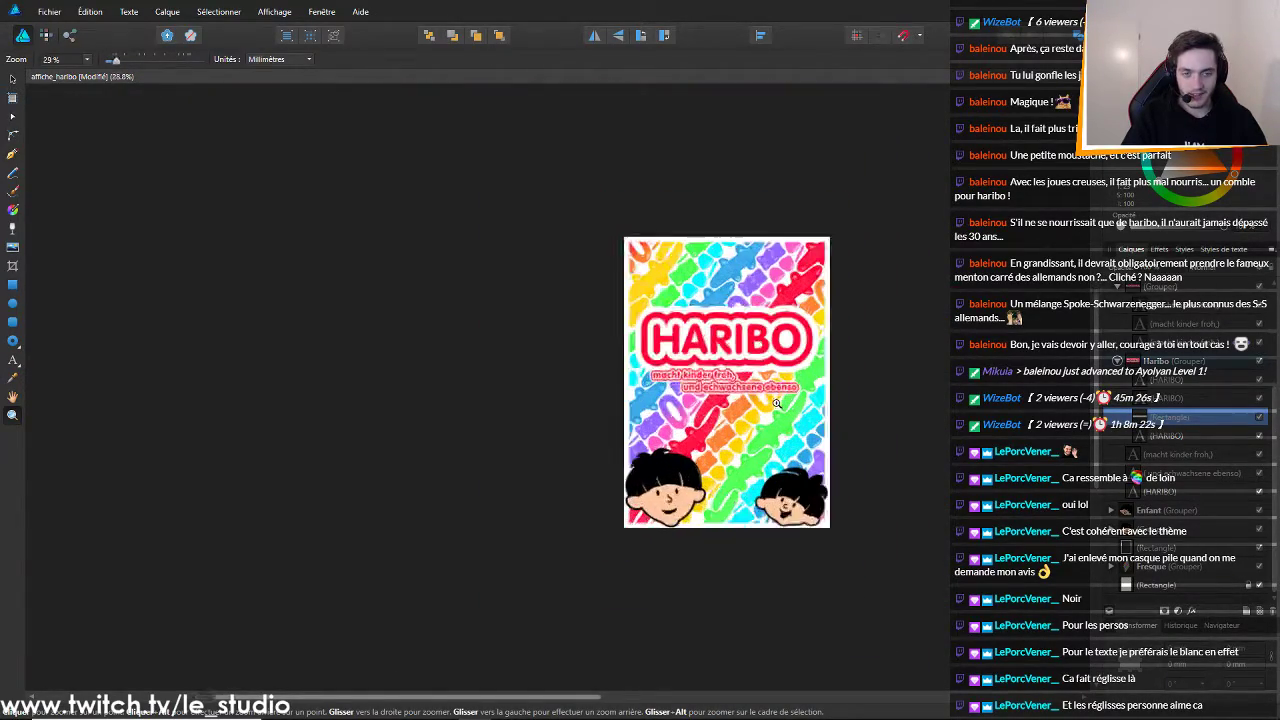
scroll(778, 400, "up", 1)
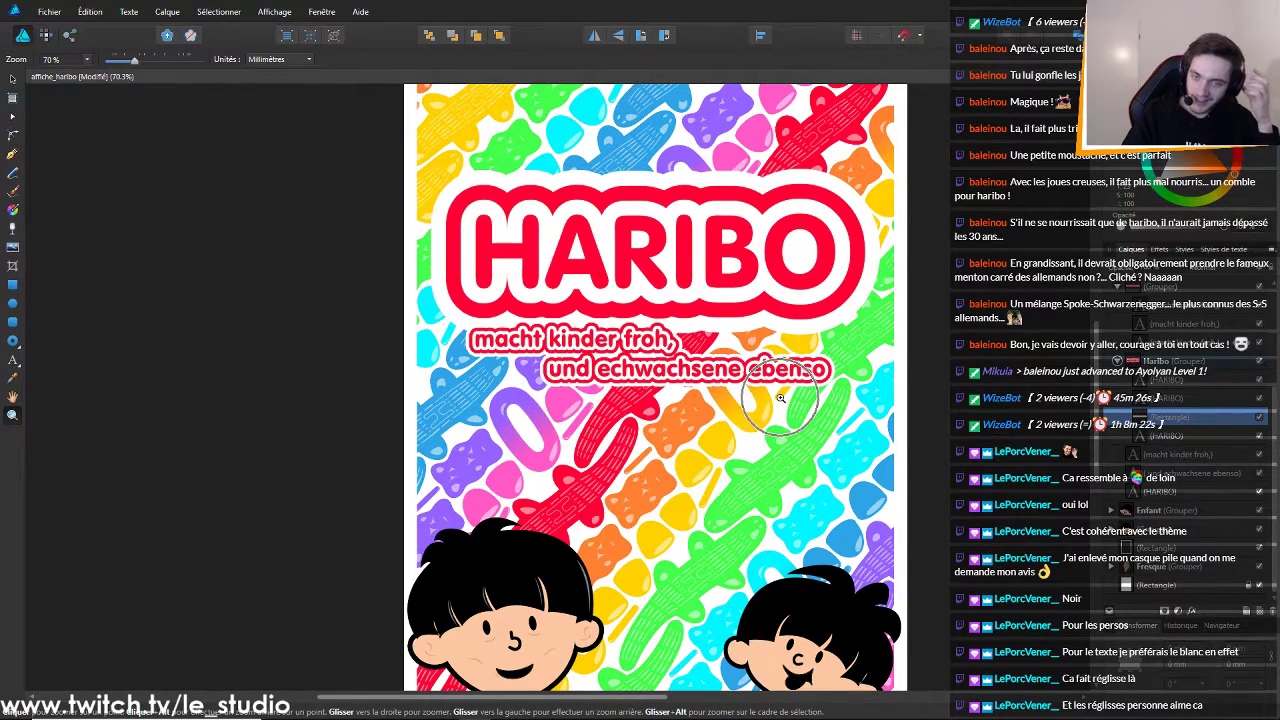
scroll(741, 292, "down", 7)
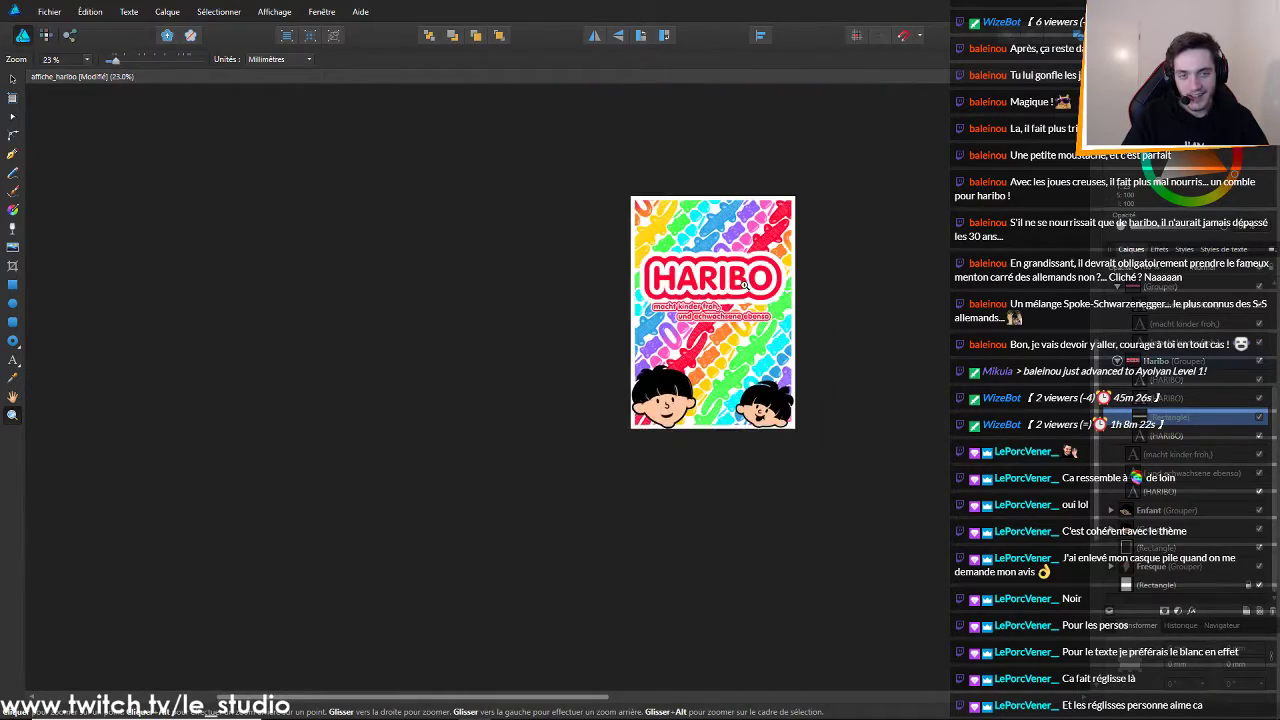
scroll(772, 245, "up", 4)
scroll(648, 372, "down", 2)
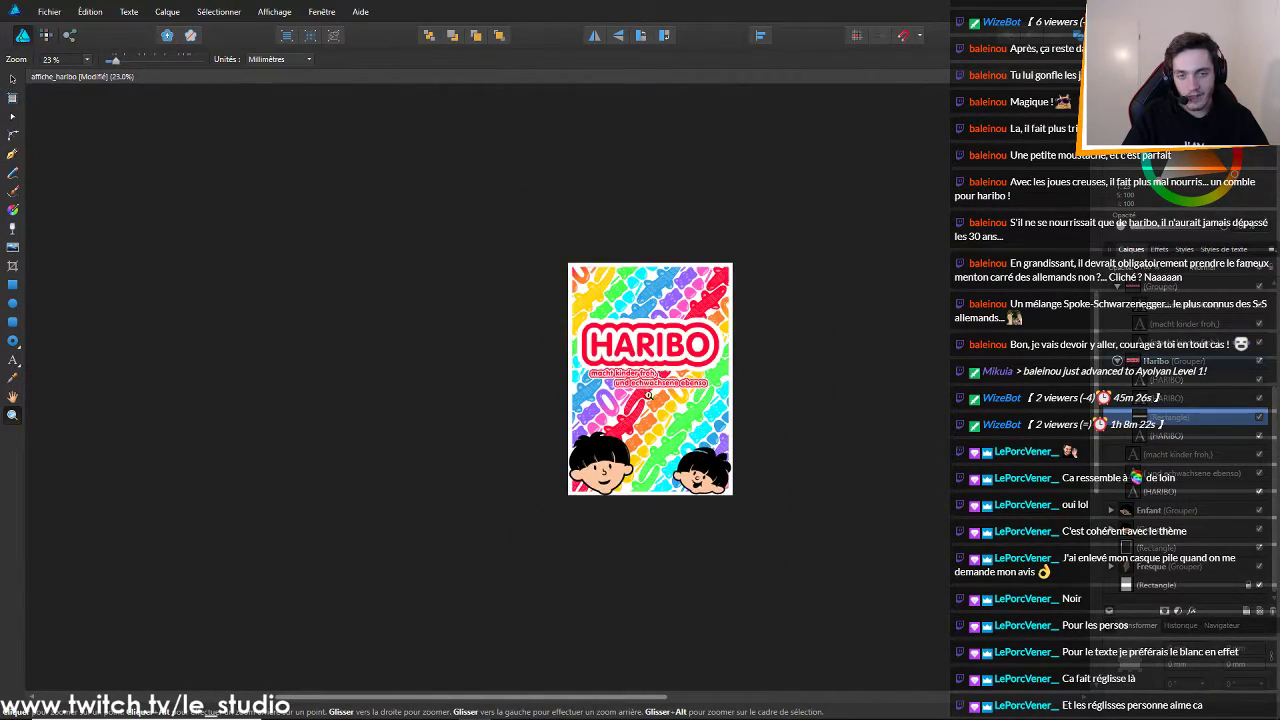
scroll(652, 396, "up", 5)
scroll(706, 355, "down", 3)
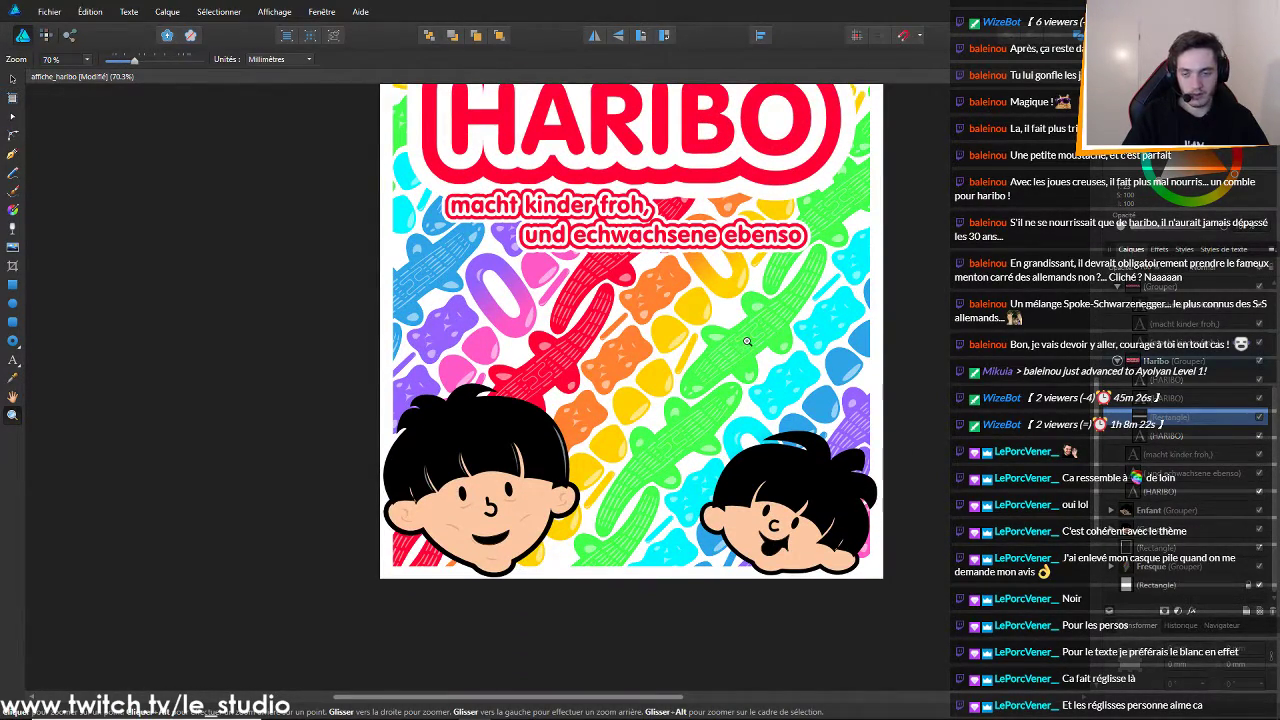
Save the affiche_haribo document
key("alt+Tab")
key("alt+Tab")
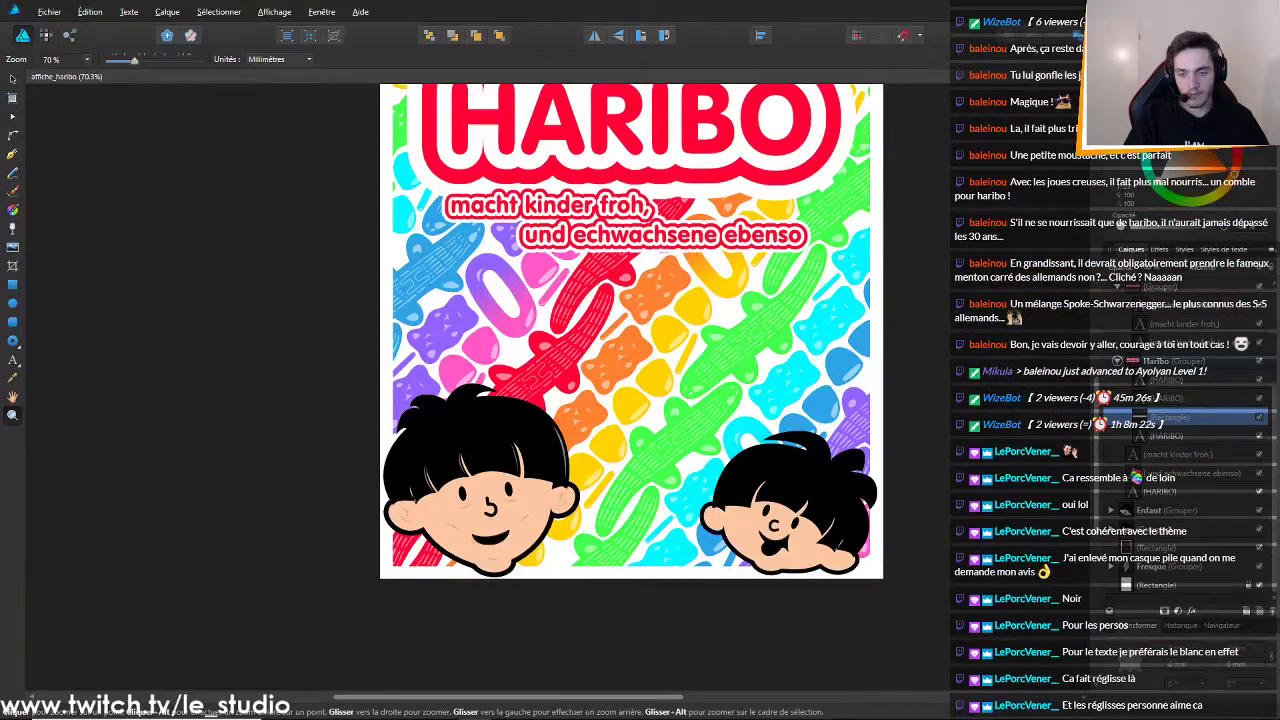
scroll(873, 218, "up", 2)
key("alt+s")
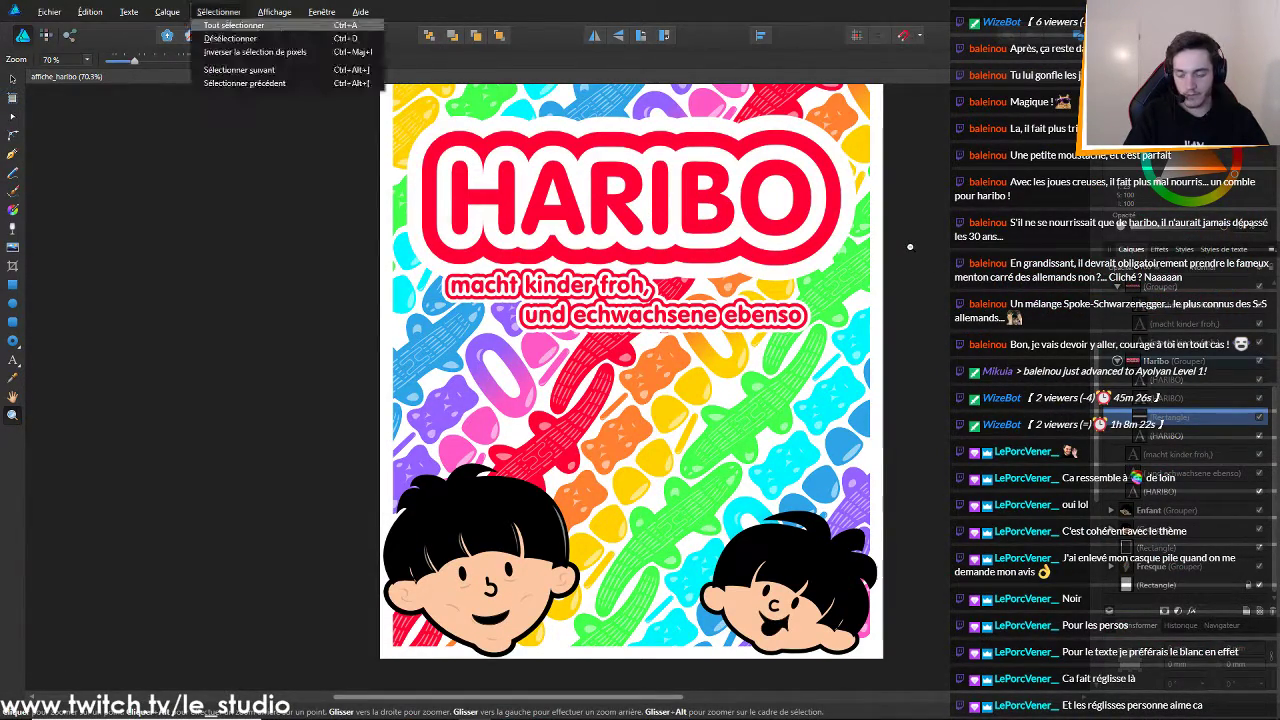
key("Escape")
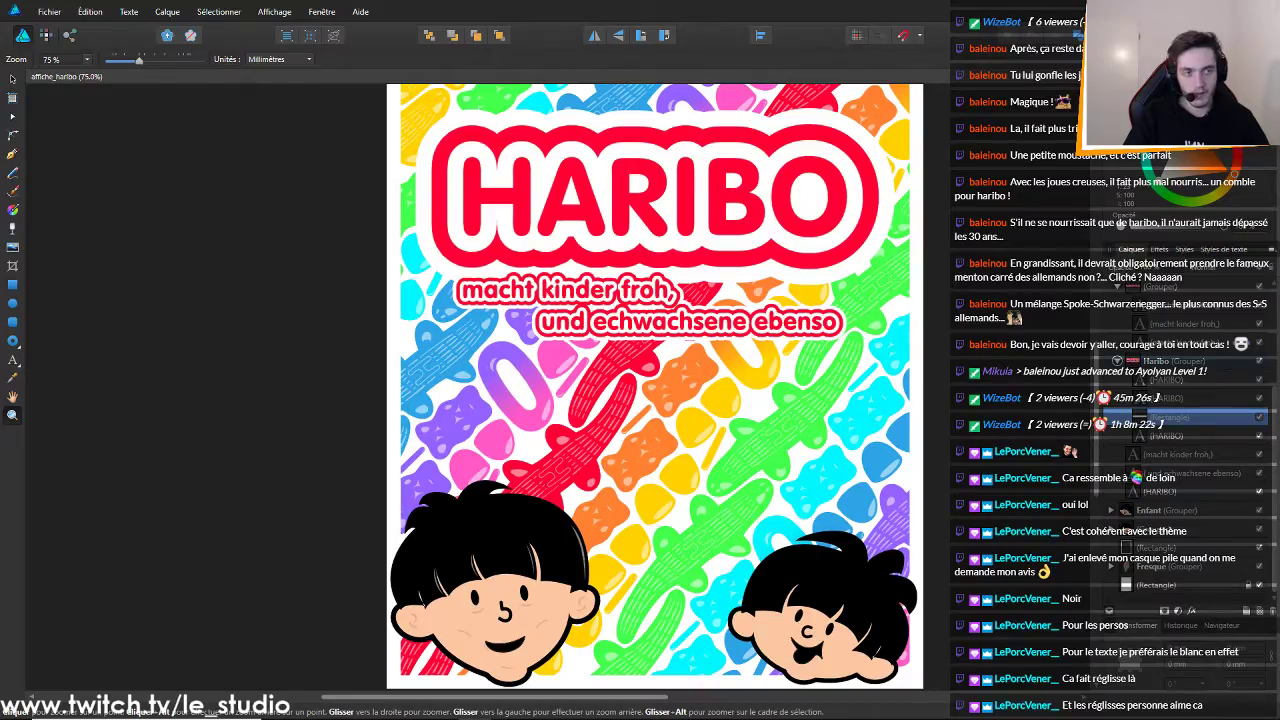
Switch to affiche_haribo.jpg in Photos and arrange it side by side with the Affinity Designer window
key("alt+Tab")
left_click(1234, 10)
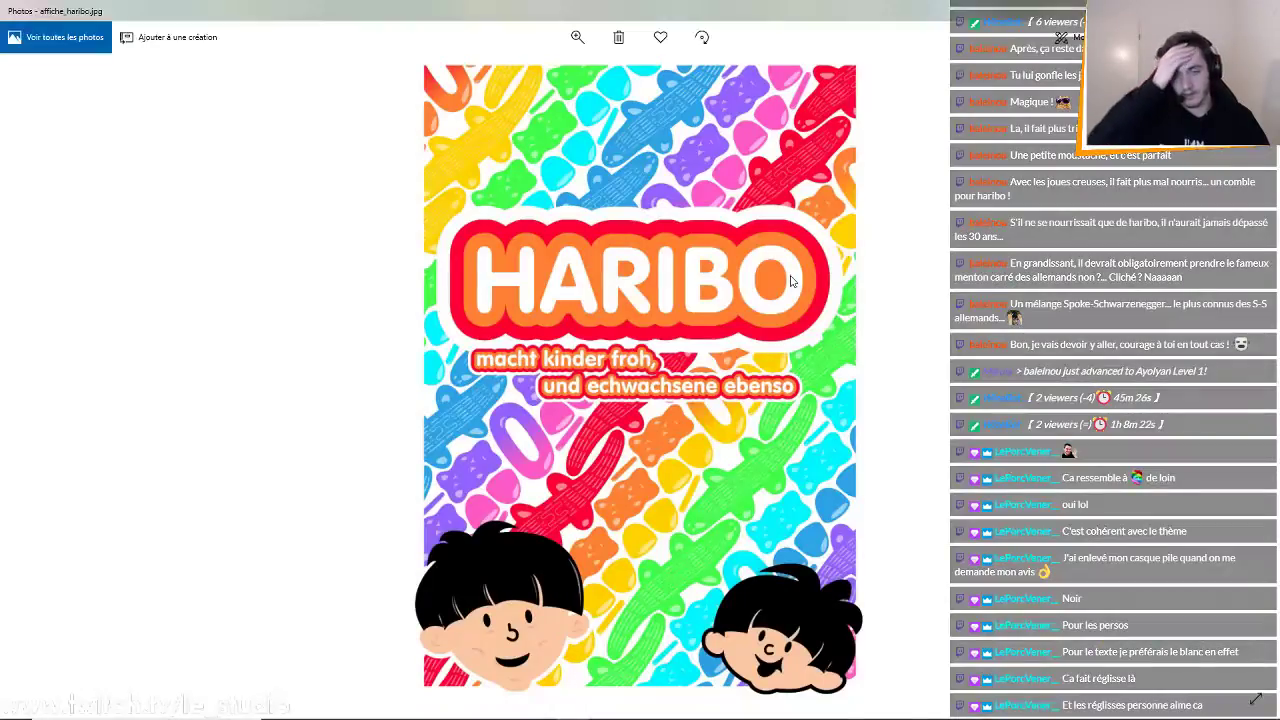
left_click_drag(869, 5, 2, 183)
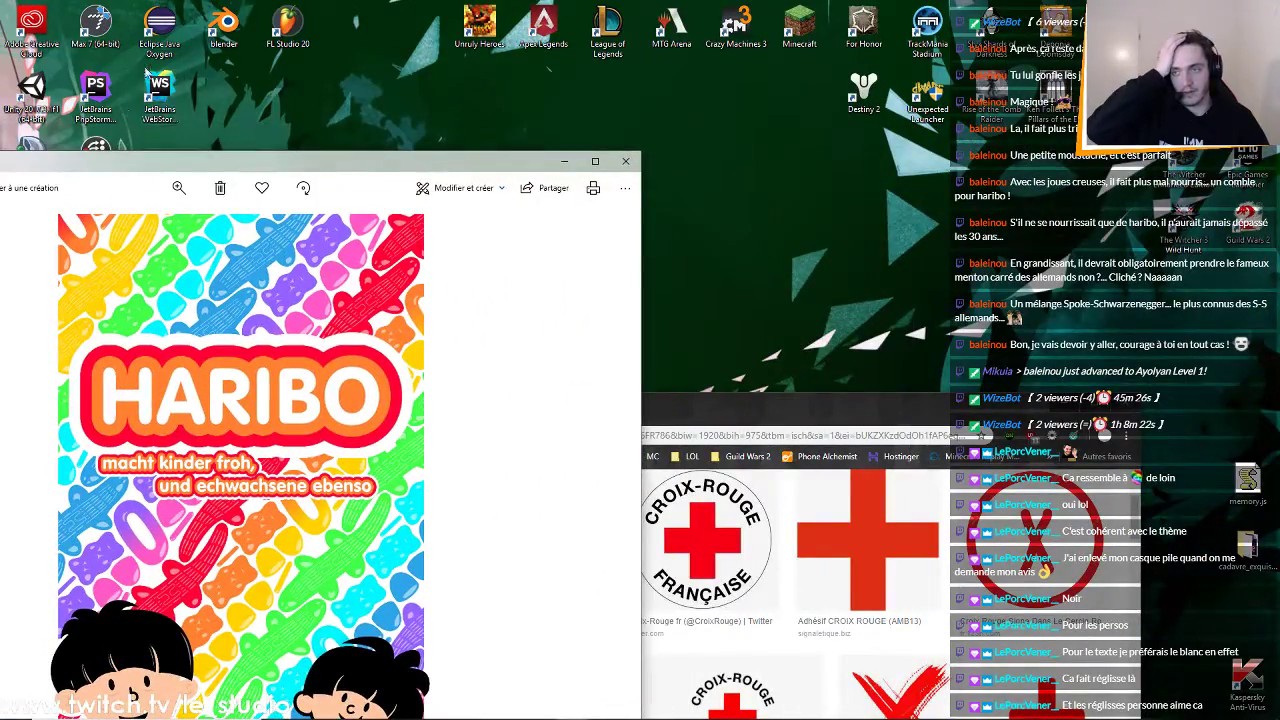
left_click_drag(108, 155, 1, 95)
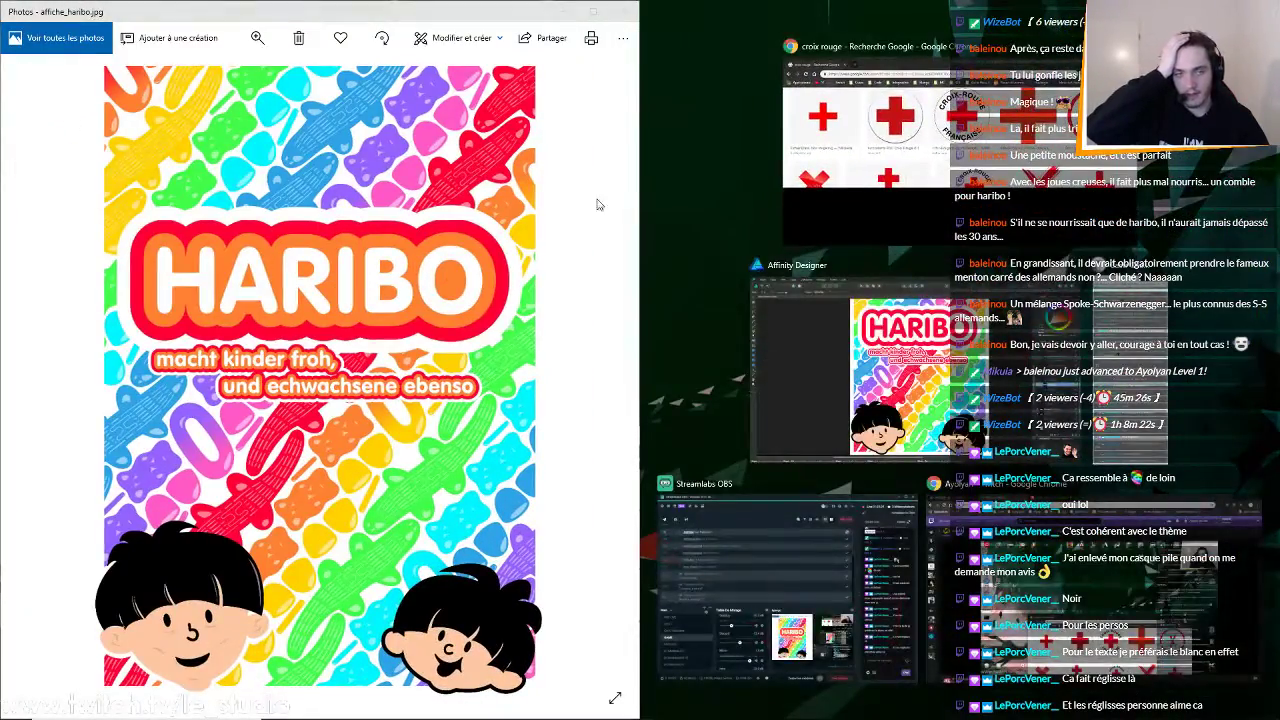
left_click(832, 391)
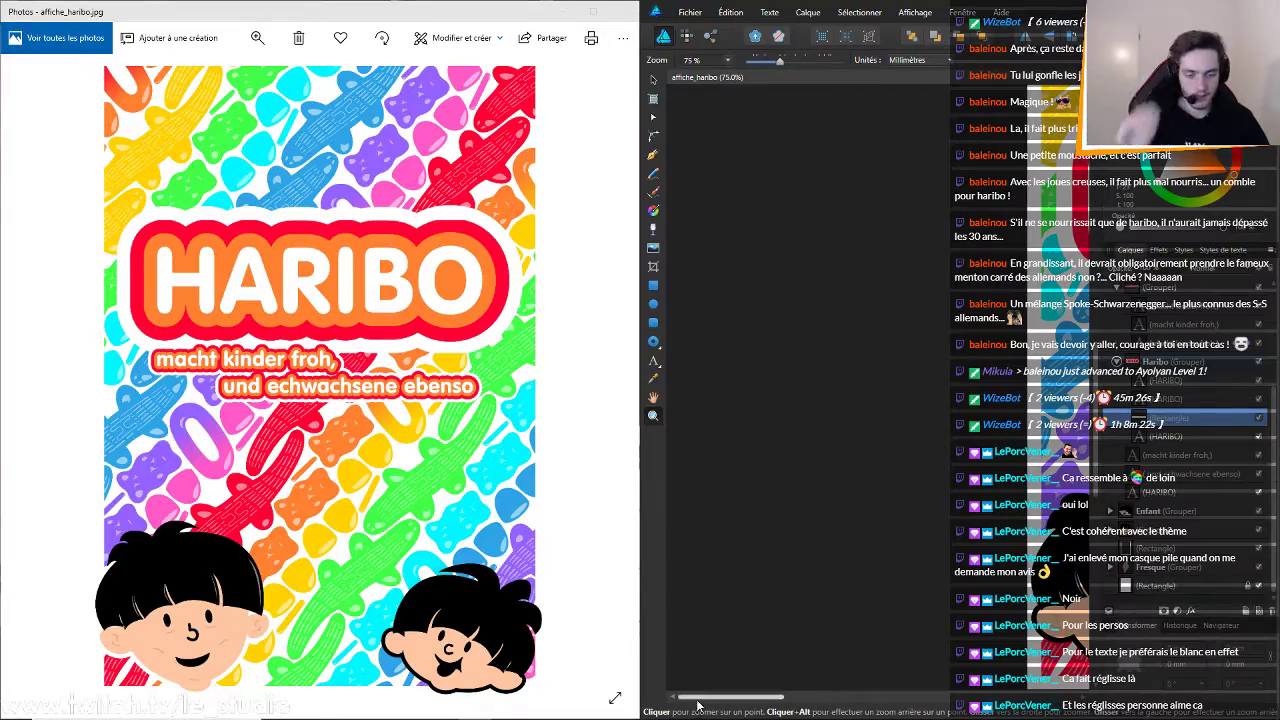
left_click_drag(822, 668, 847, 662)
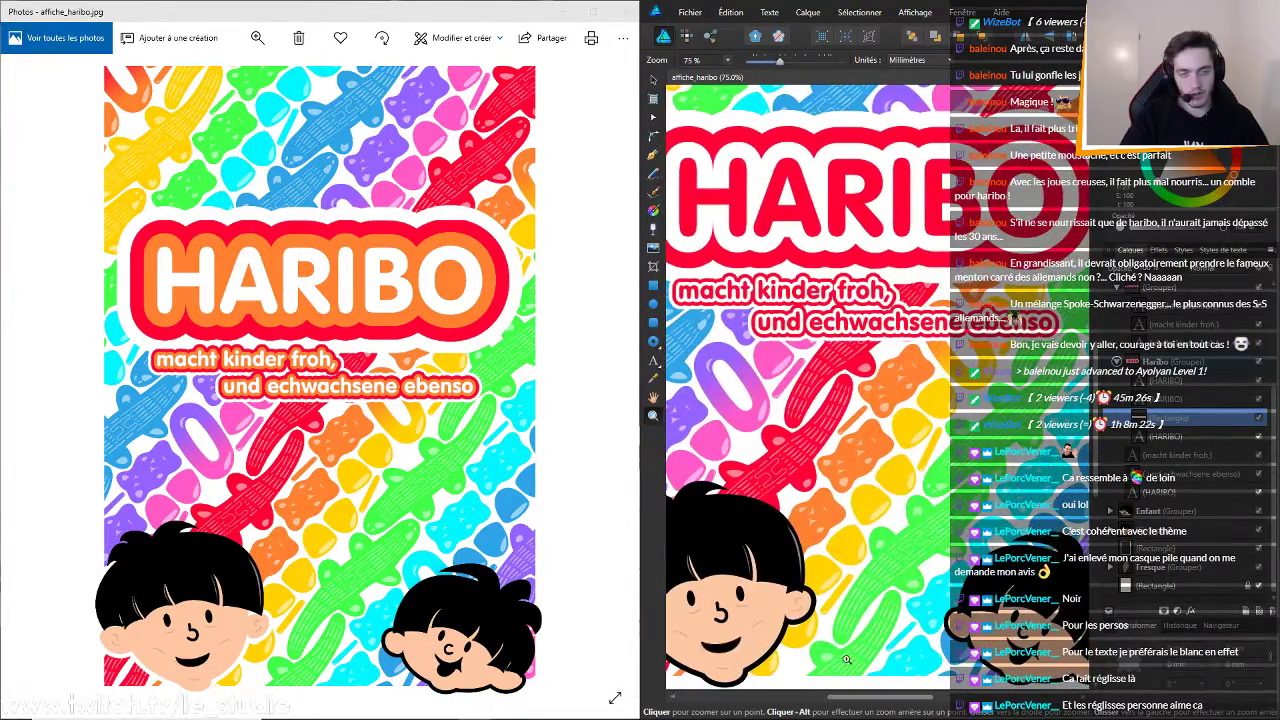
Compare the red-and-white poster with the orange version in affiche_haribo.jpg, matching the view size as needed
scroll(905, 490, "down", 1)
scroll(905, 450, "up", 3)
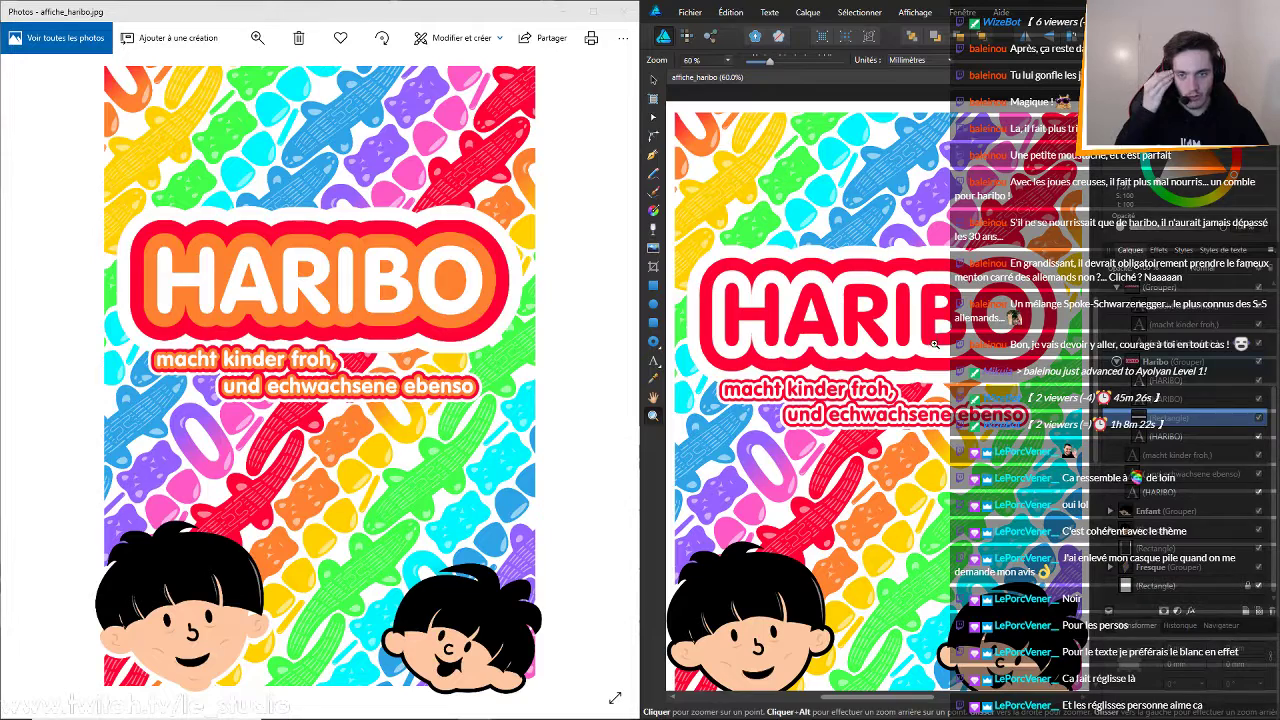
left_click(900, 329, "alt")
scroll(880, 320, "up", 2)
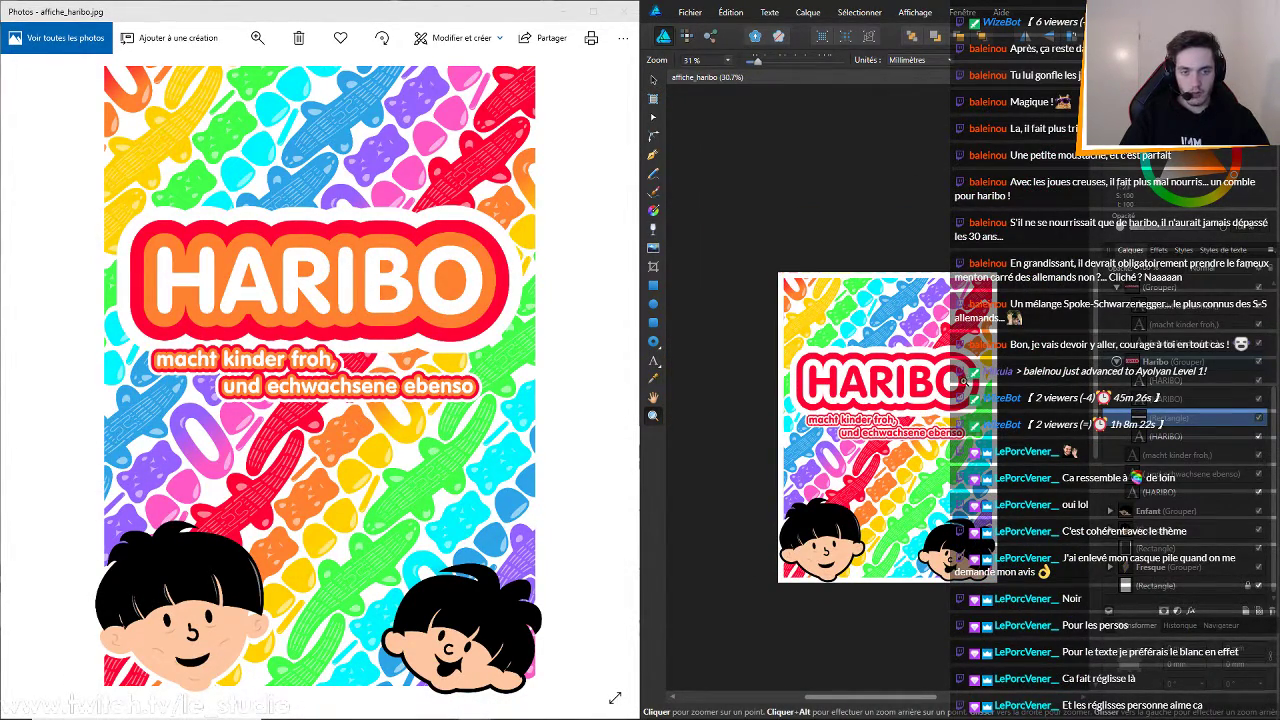
scroll(900, 380, "up", 1)
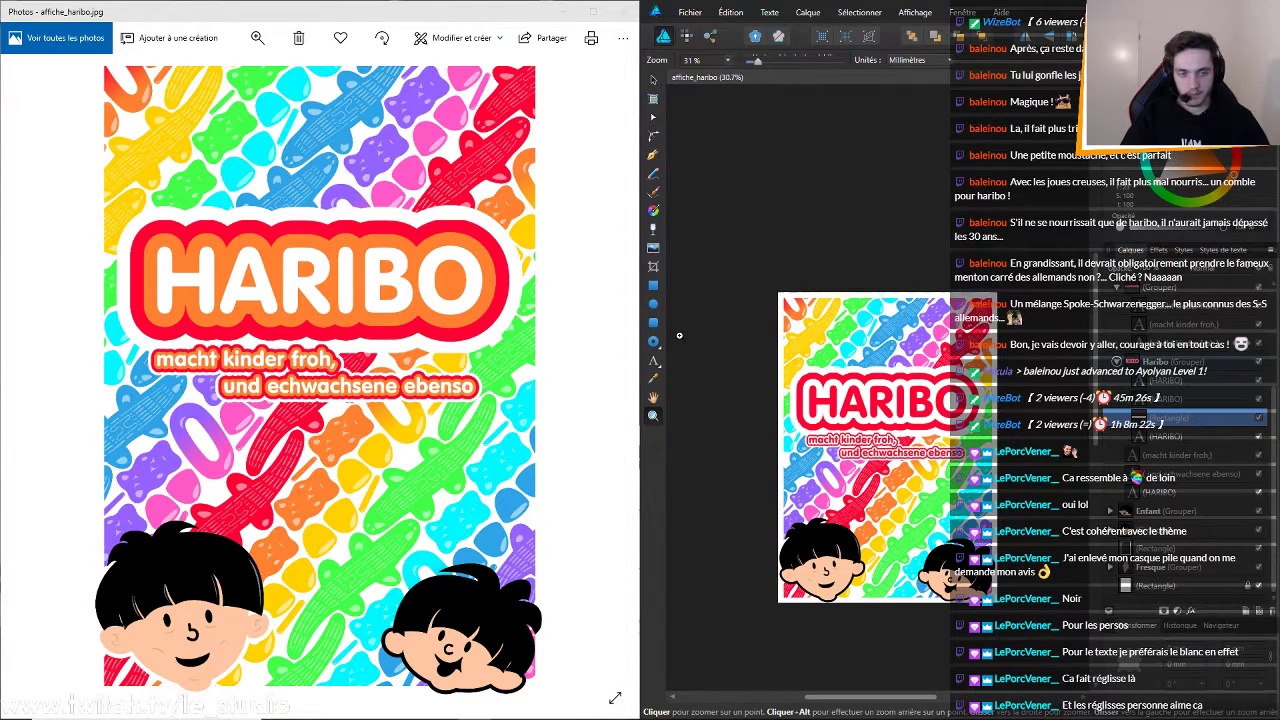
left_click(701, 18)
left_click(701, 18)
left_click(654, 80)
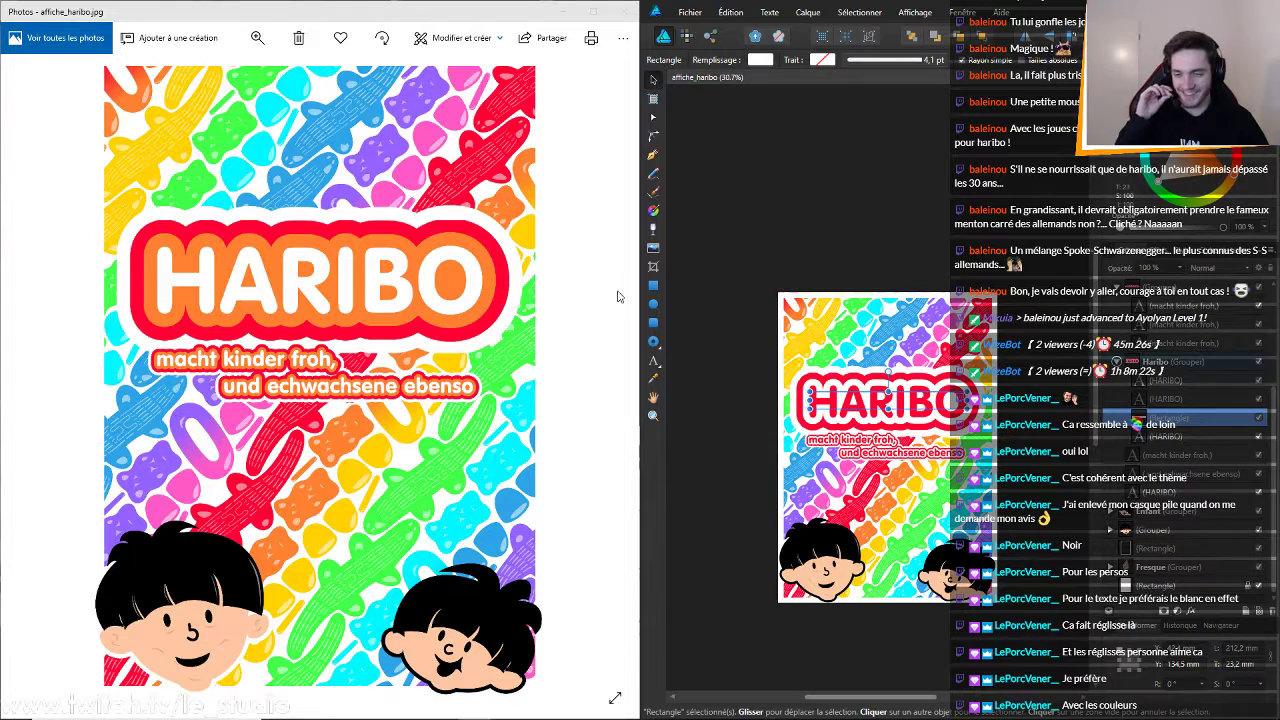
left_click(1026, 290)
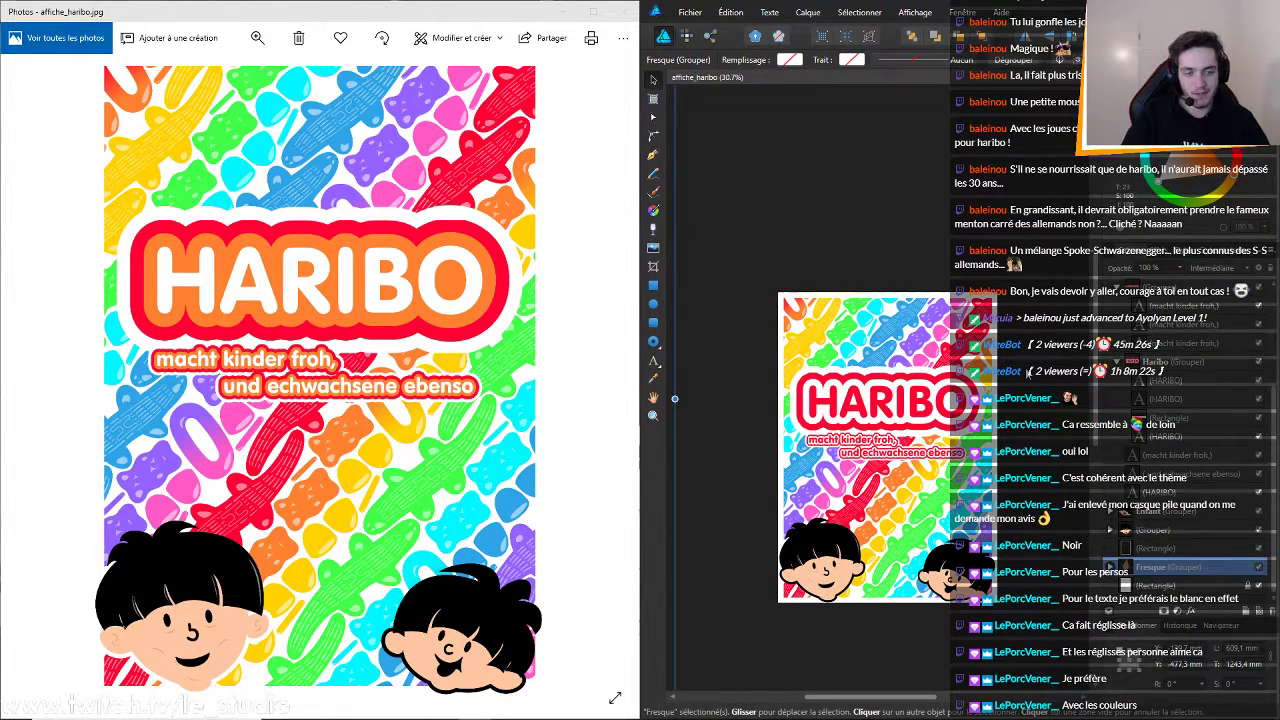
scroll(1010, 368, "up", 3)
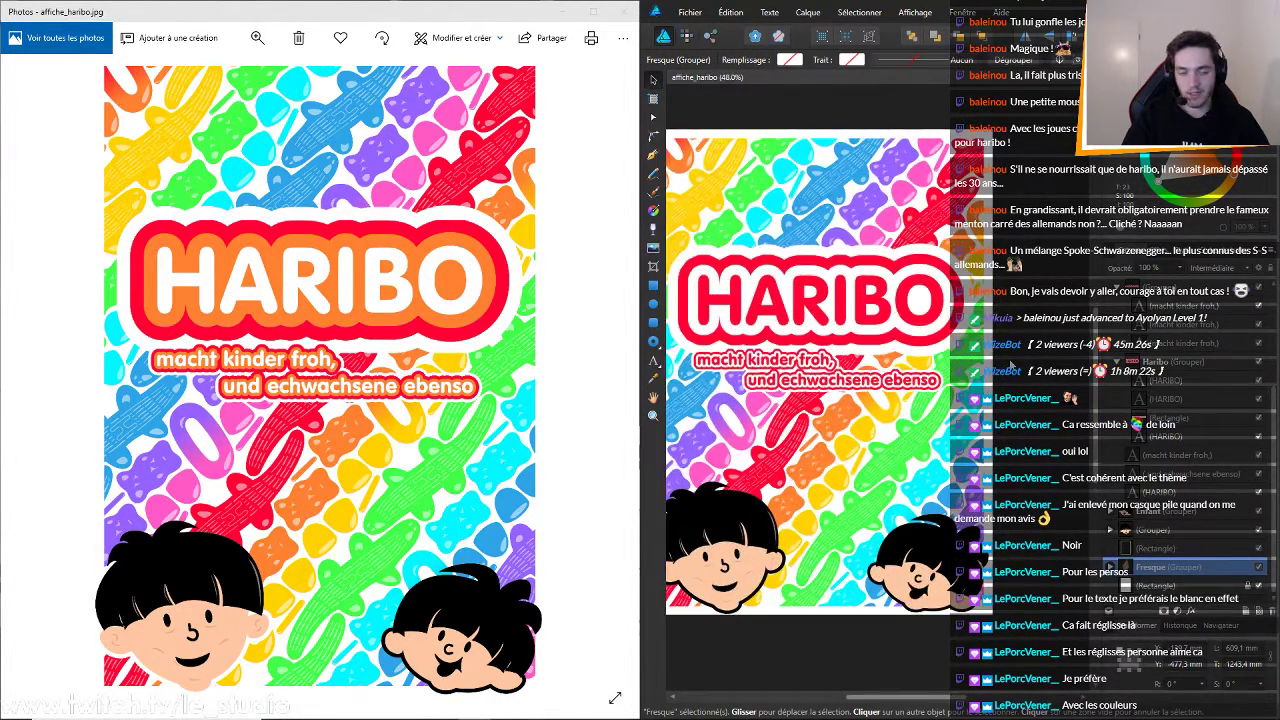
scroll(1010, 368, "down", 3)
Undo the HARIBO title's recolouring to restore its white letters with the orange outline, along with the second slogan line's colours
left_click(893, 332)
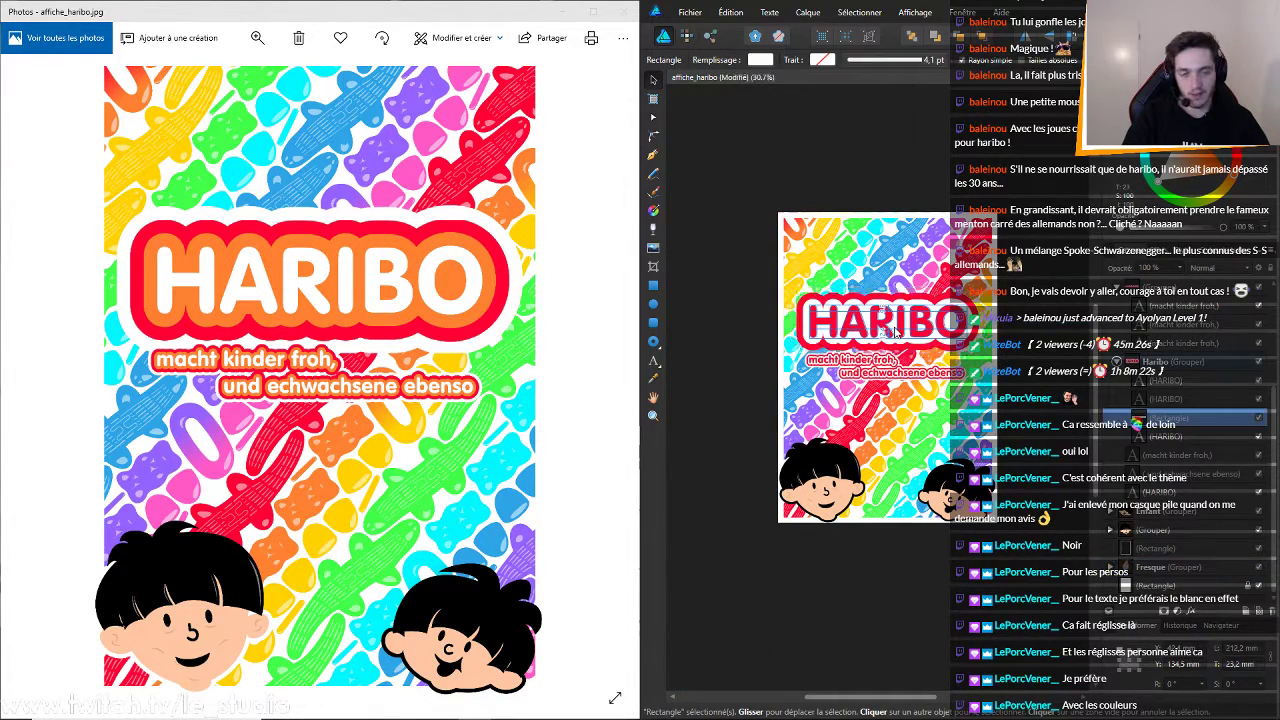
left_click(895, 332)
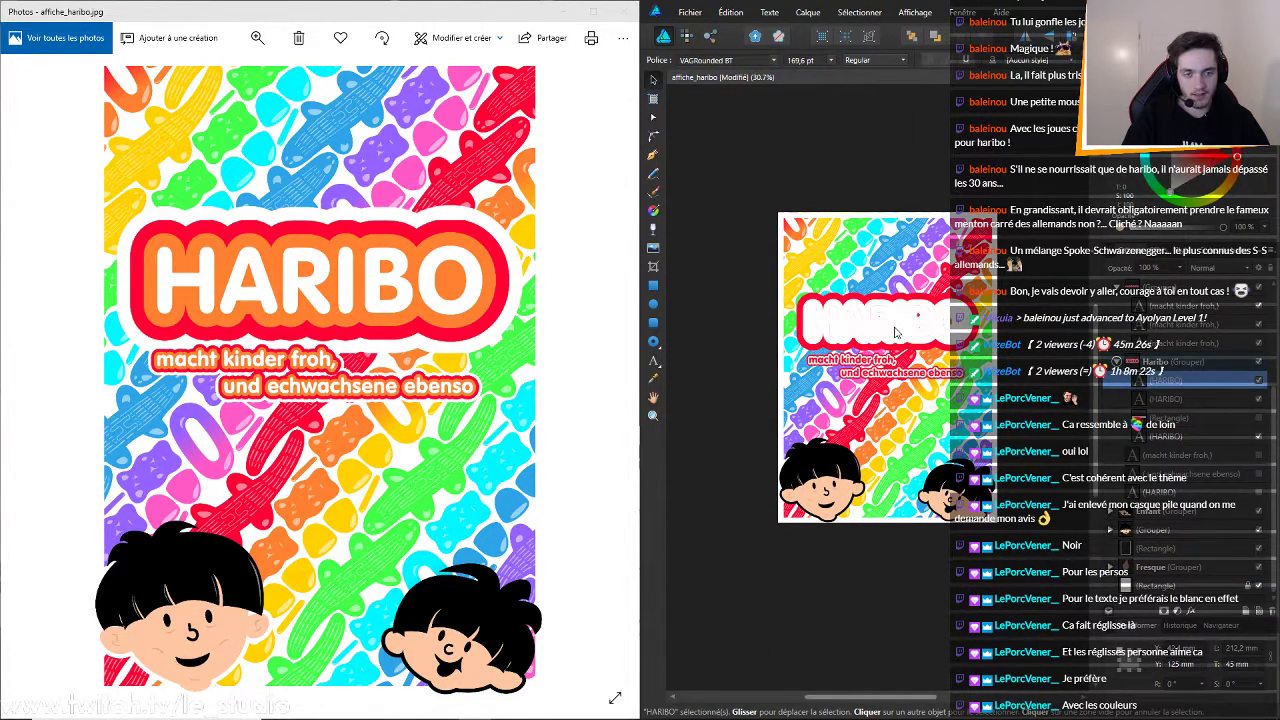
left_click(895, 332)
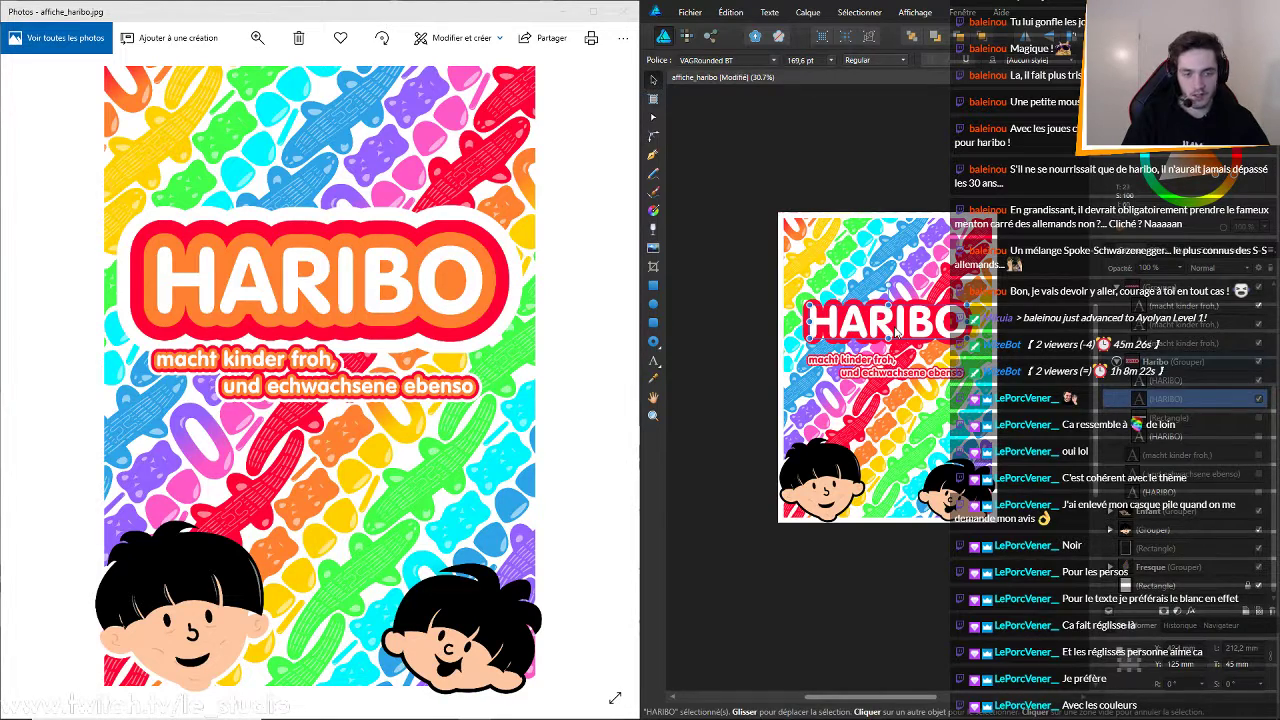
left_click(896, 332)
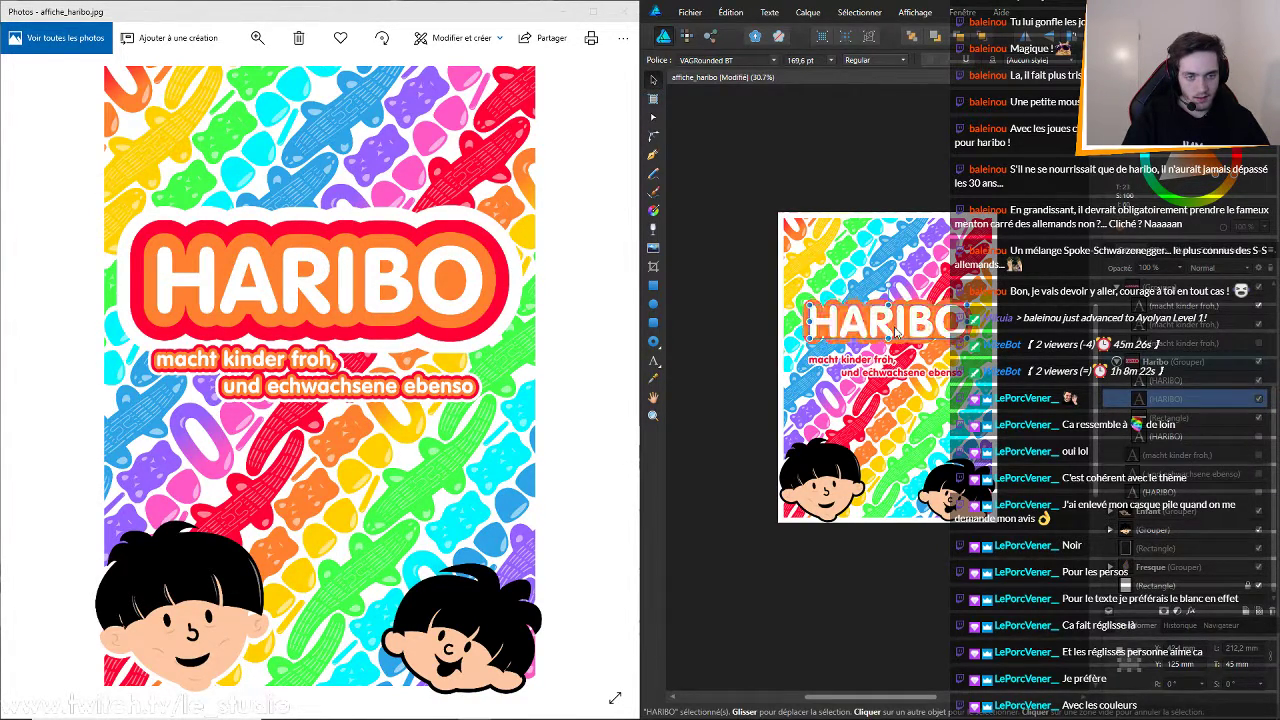
key("ctrl+z")
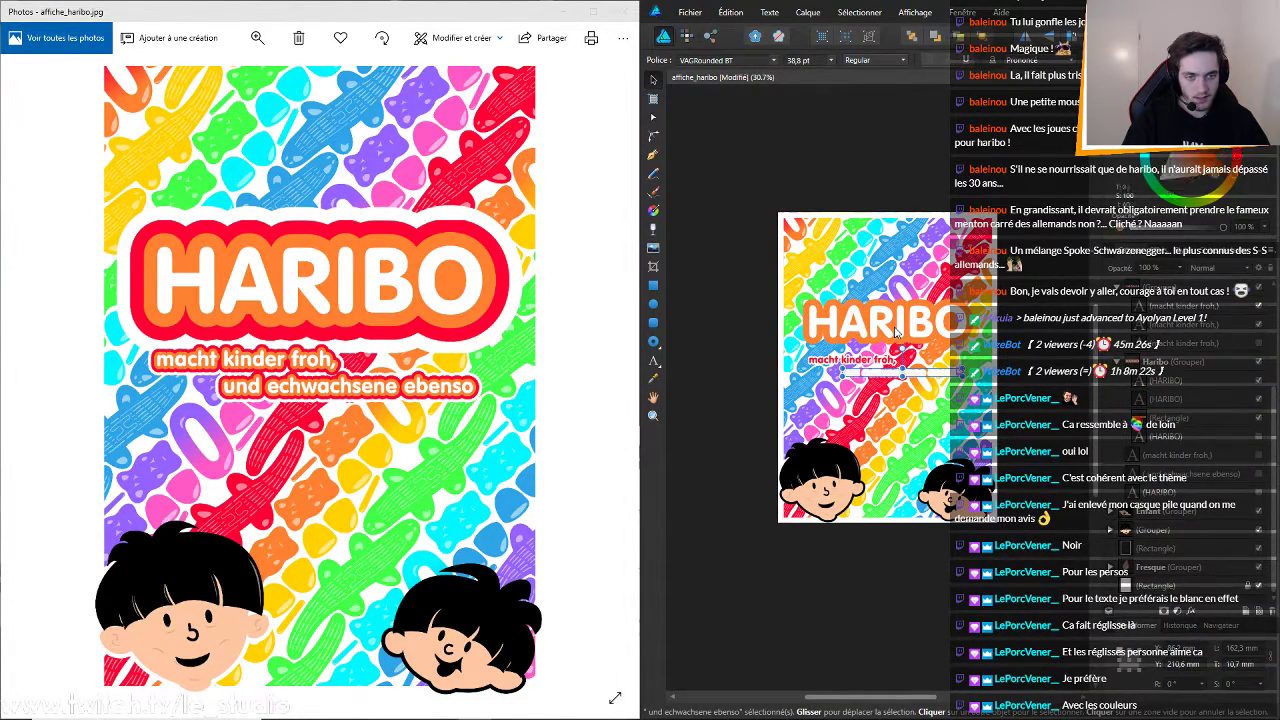
key("ctrl+z")
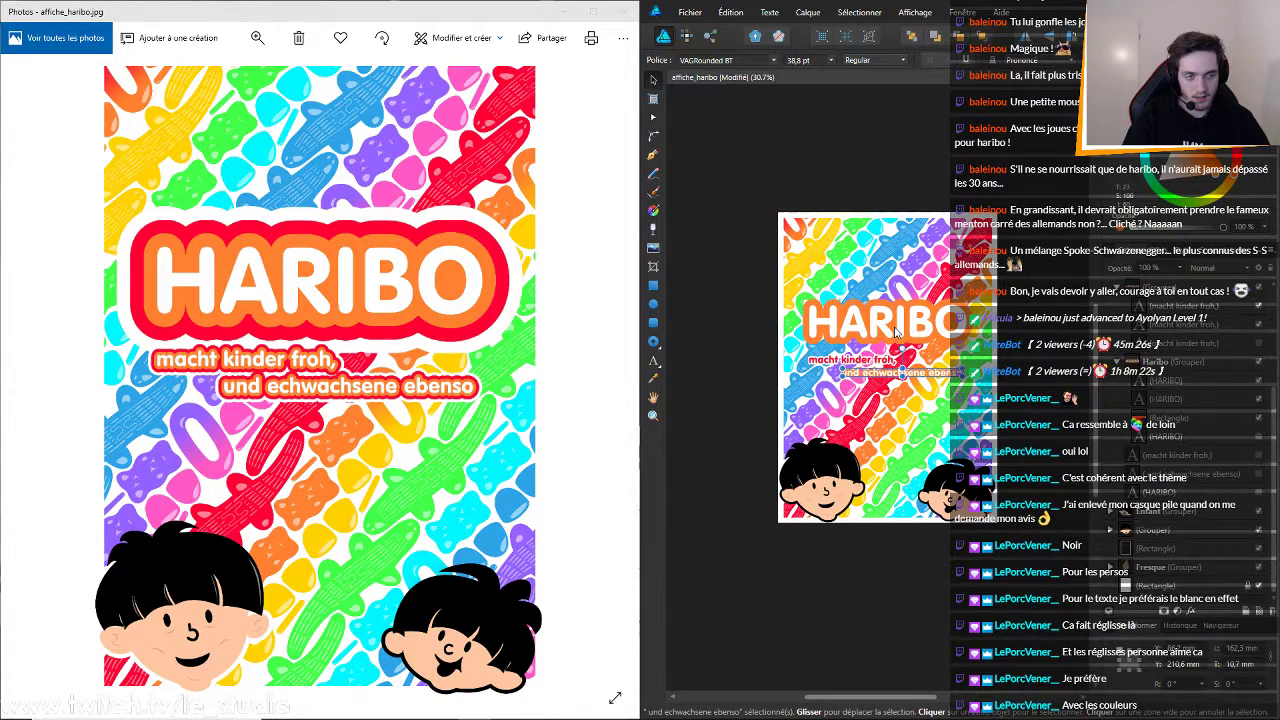
left_click(896, 332)
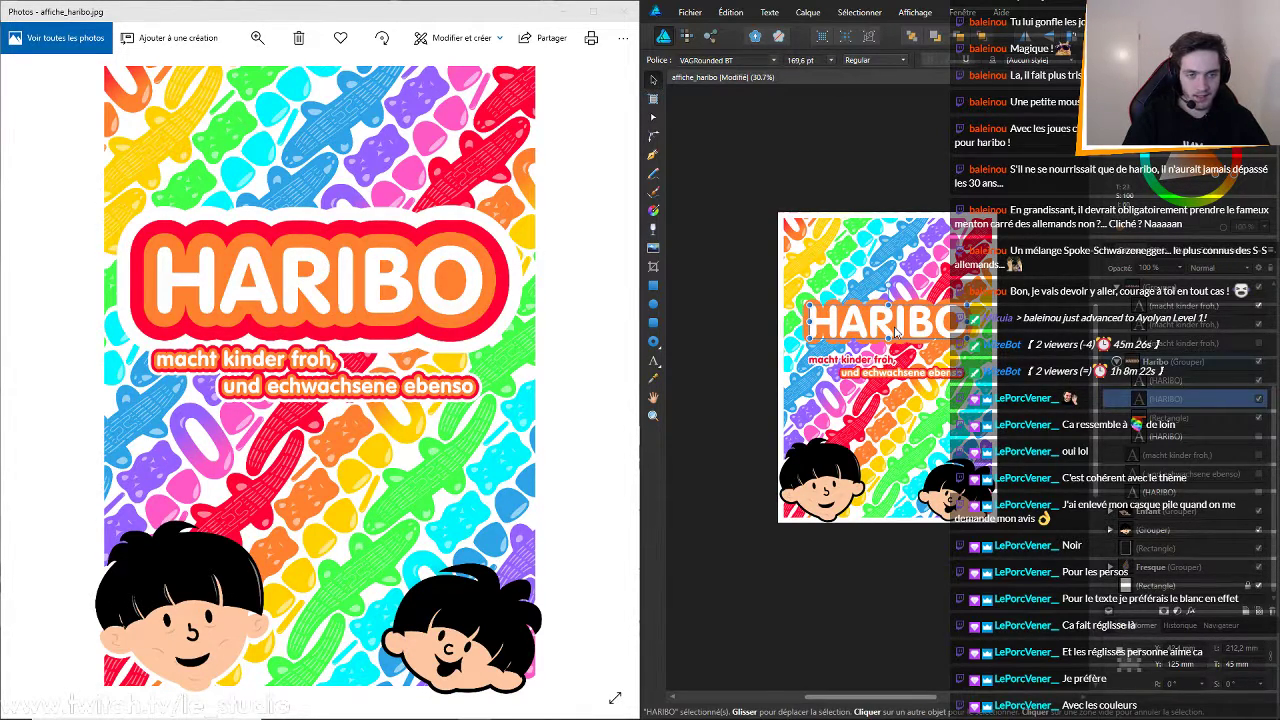
Undo the remaining colour changes until the red title surround and the first slogan line's white lettering with orange outline are restored
key("ctrl+z")
key("ctrl+z")
key("ctrl+z")
key("ctrl+z")
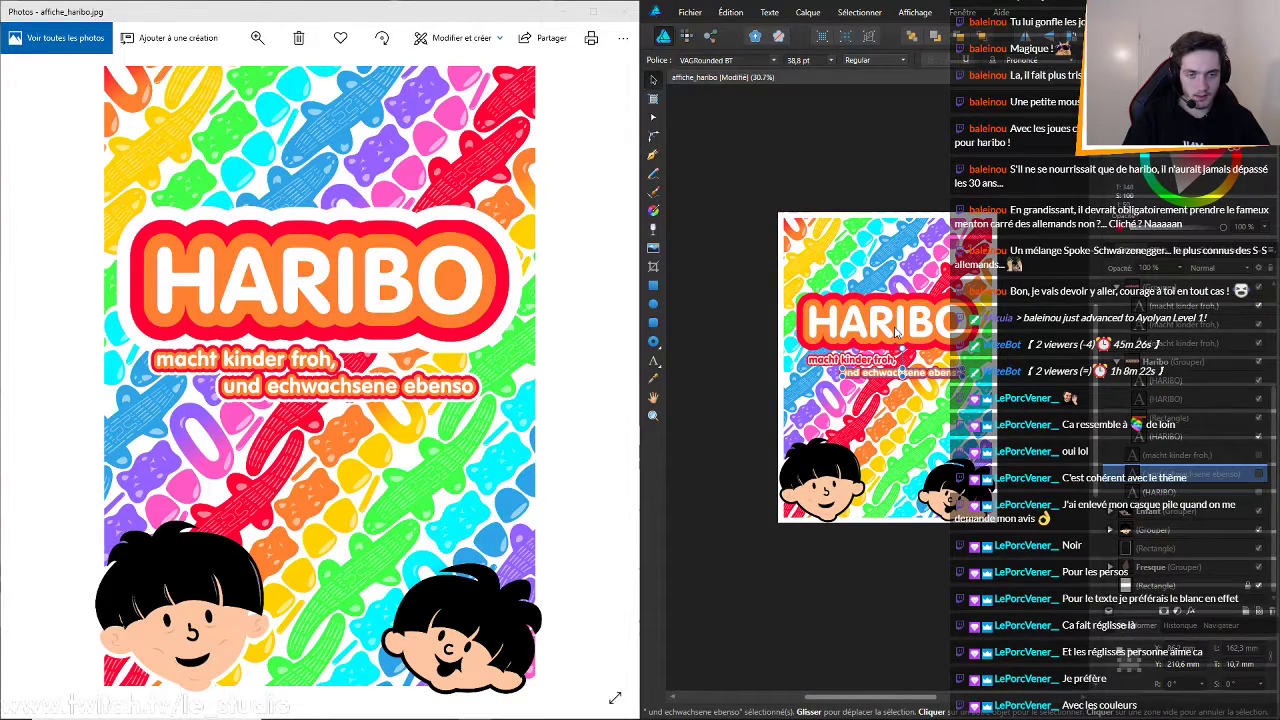
key("ctrl+z")
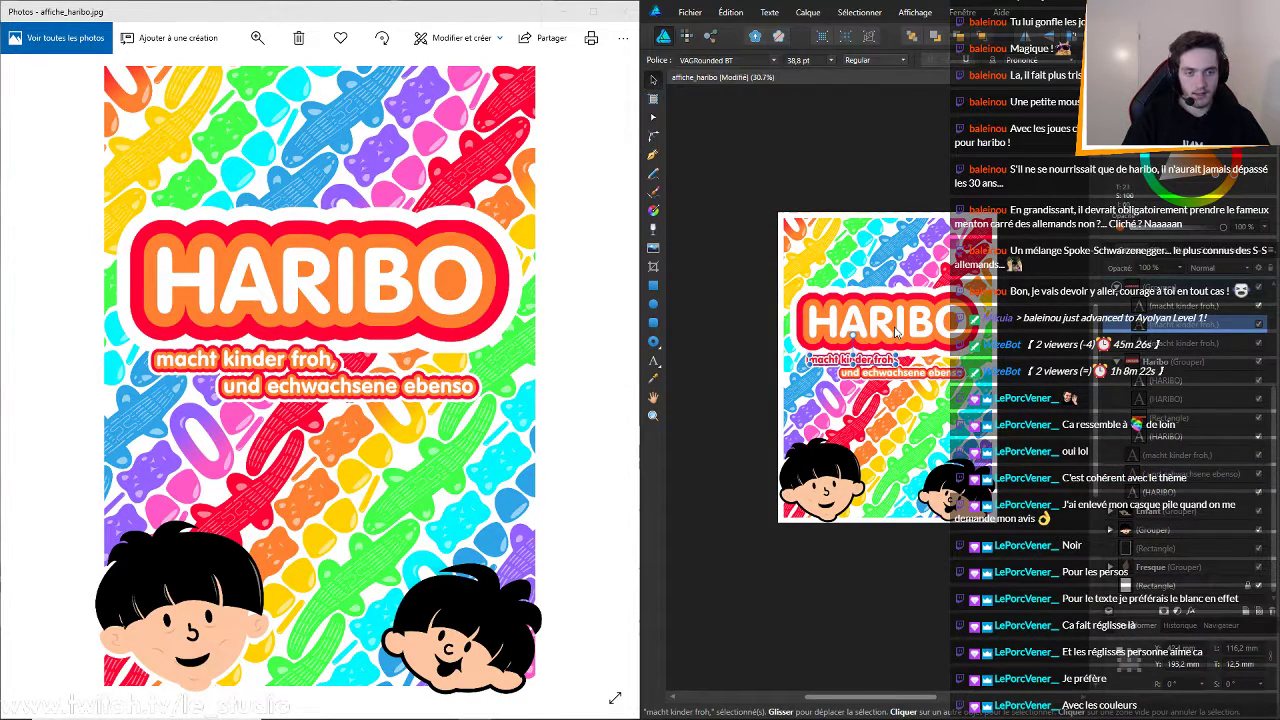
key("ctrl+z")
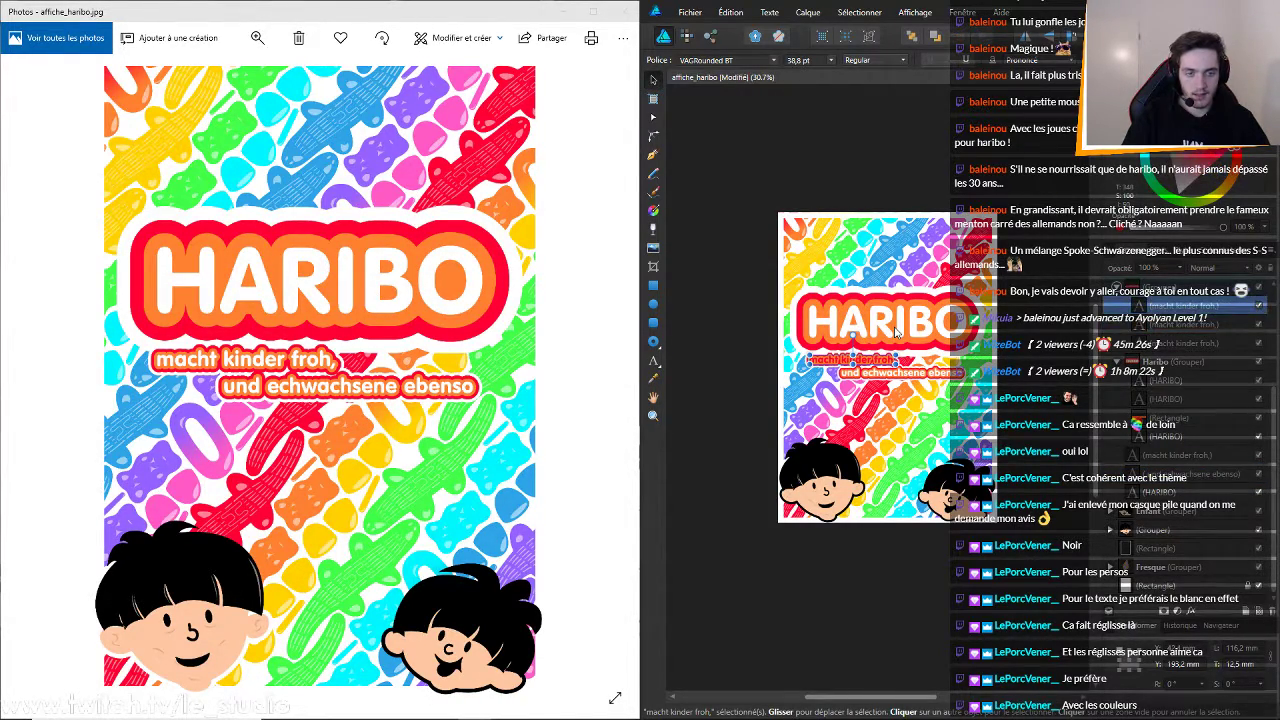
key("ctrl+z")
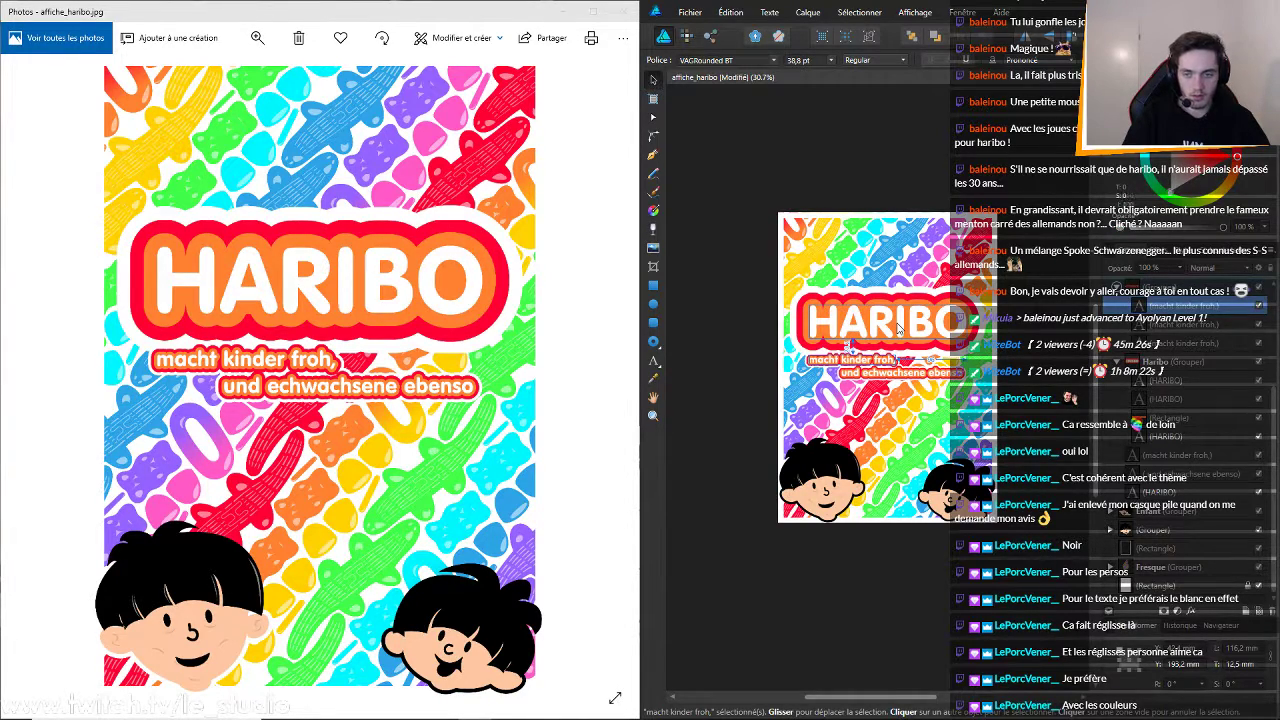
key("ctrl+z")
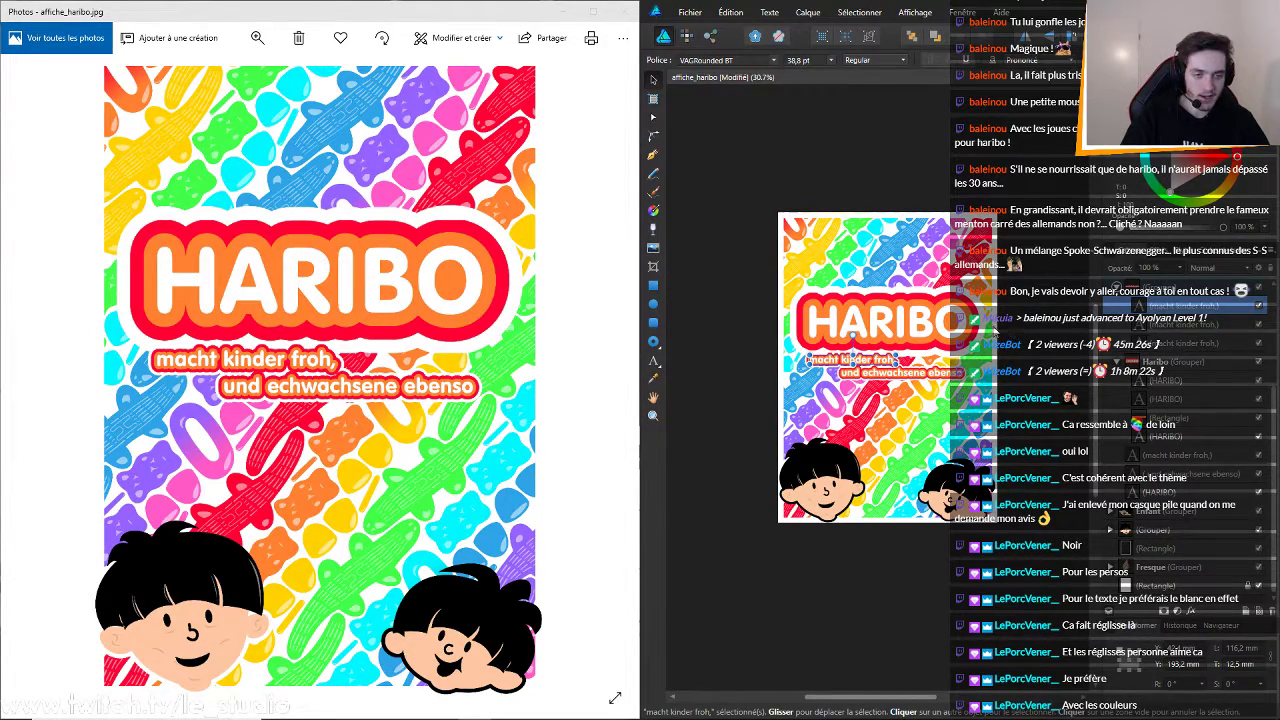
Examine the restored title and slogan at several zoom levels against the affiche_haribo.jpg reference
scroll(943, 336, "up", 3)
scroll(943, 336, "down", 2)
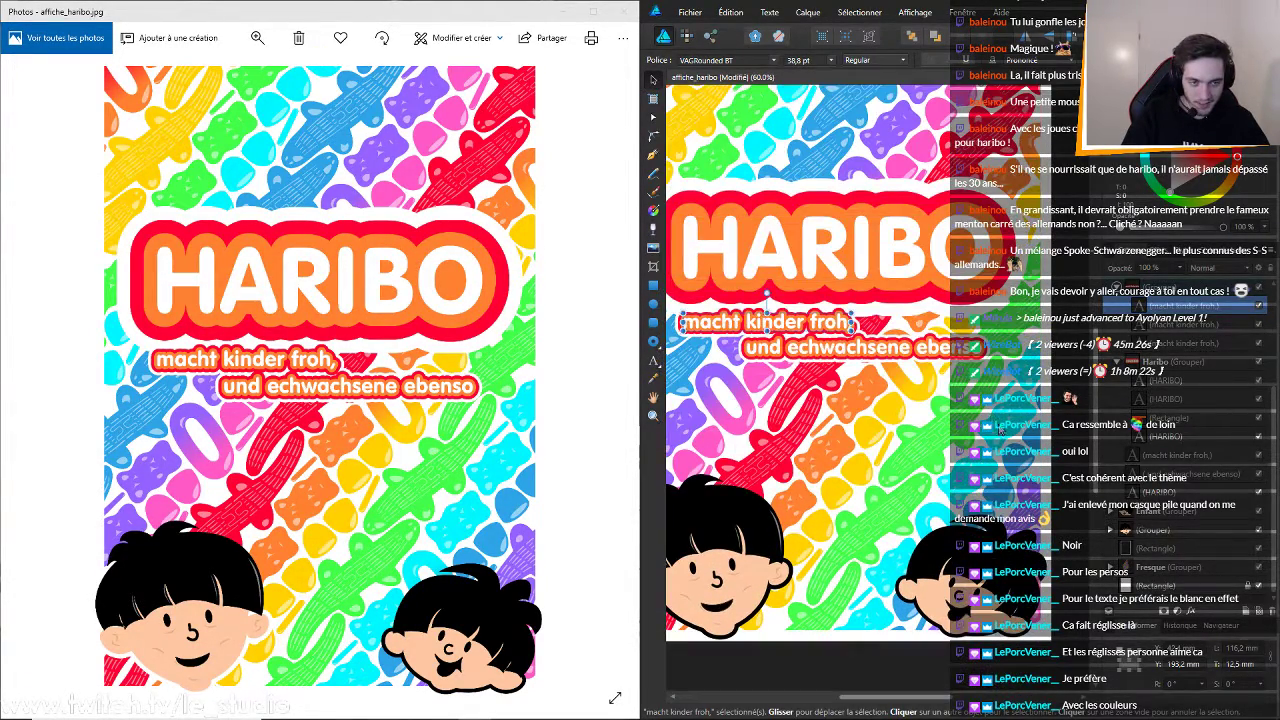
scroll(943, 336, "up", 1)
scroll(1013, 510, "up", 1)
scroll(1013, 510, "down", 1)
scroll(1013, 510, "up", 1)
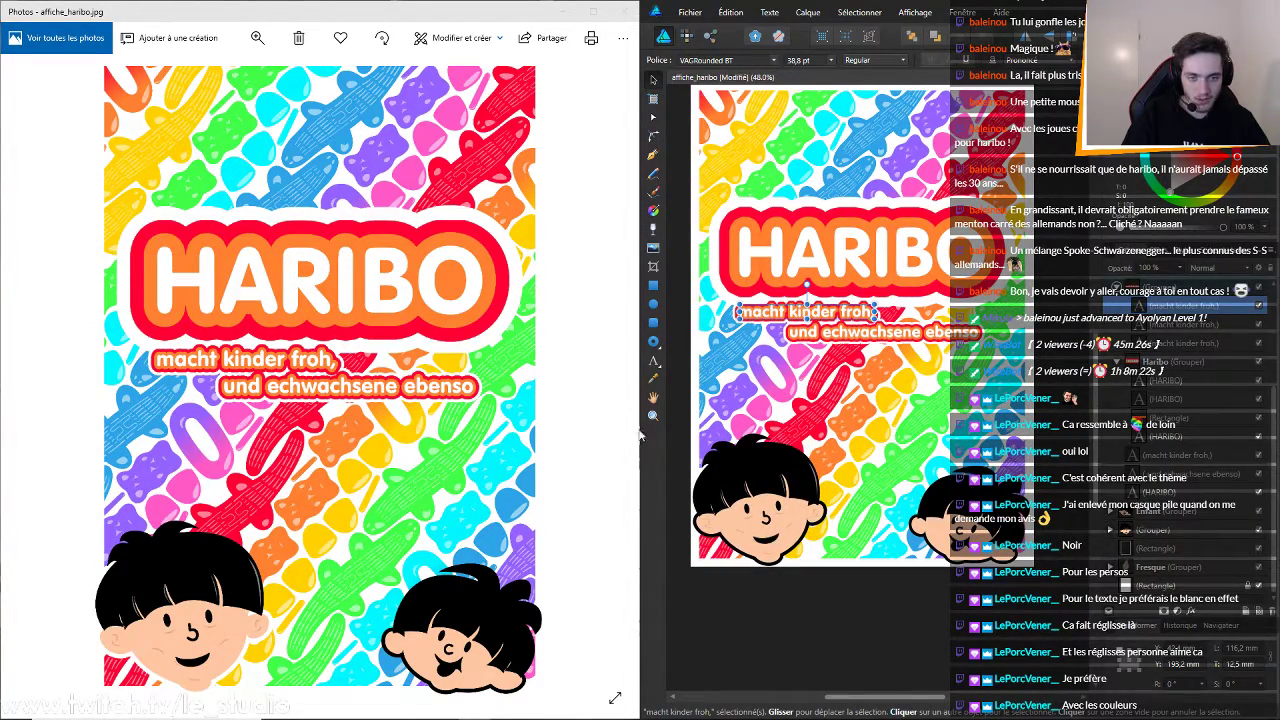
scroll(742, 287, "down", 3)
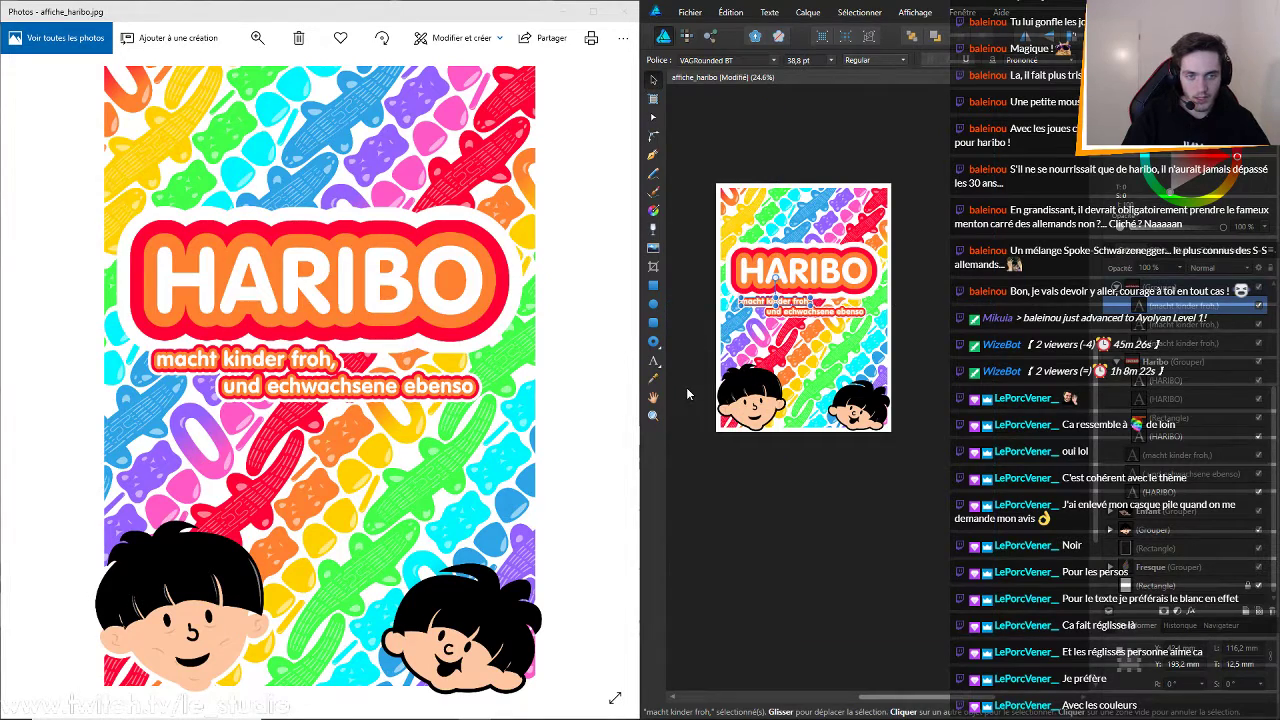
scroll(688, 393, "up", 1)
scroll(920, 424, "up", 1)
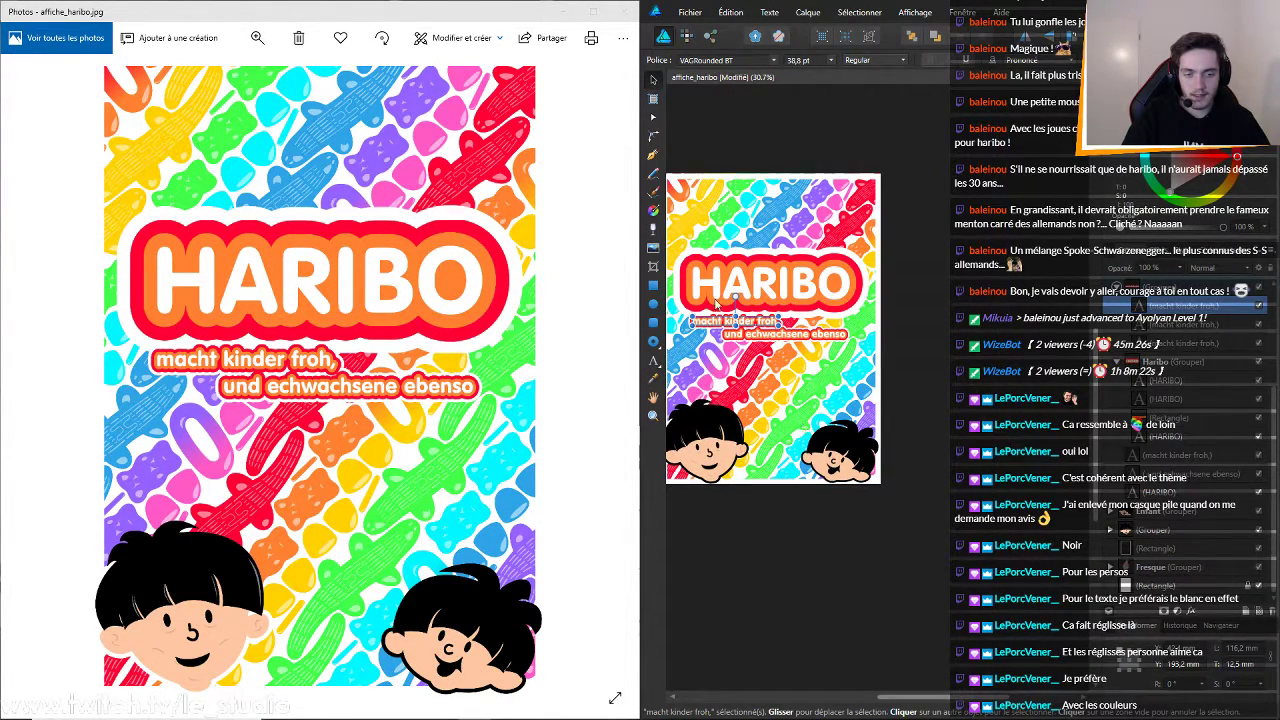
Save the affiche_haribo document, close the affiche_haribo.jpg preview and maximize the Affinity Designer window
key("ctrl+s")
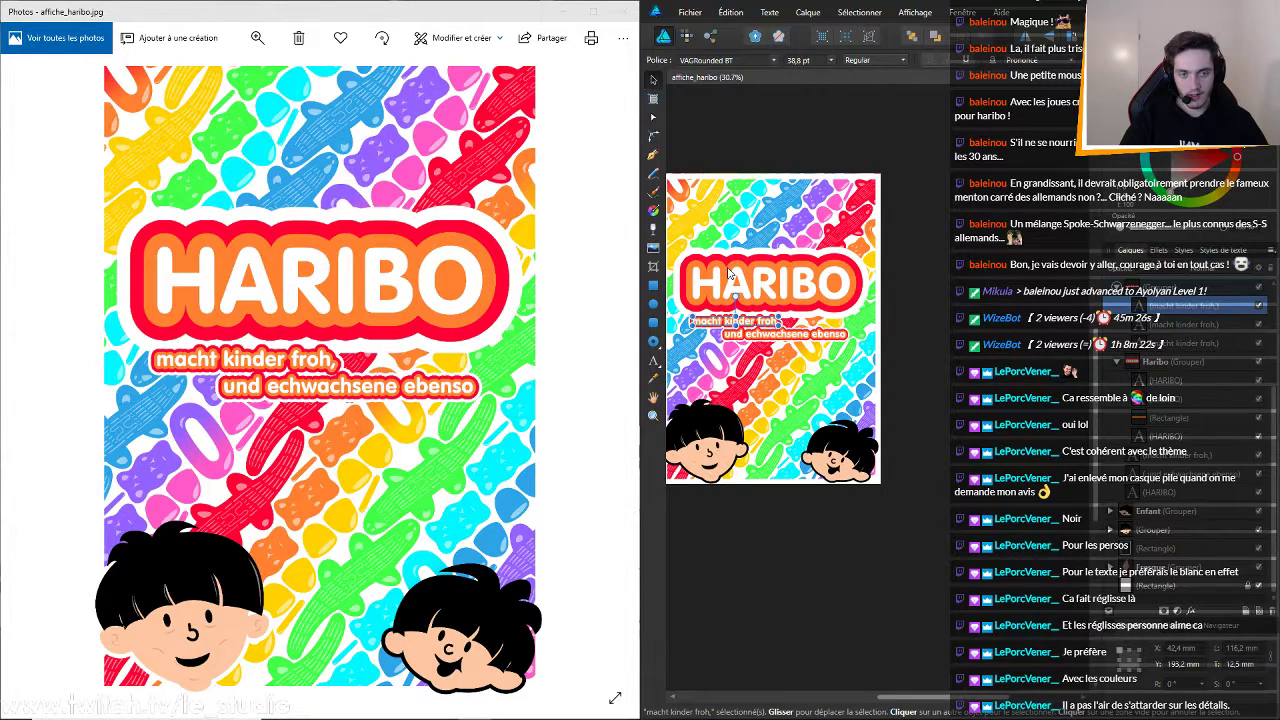
left_click(625, 13)
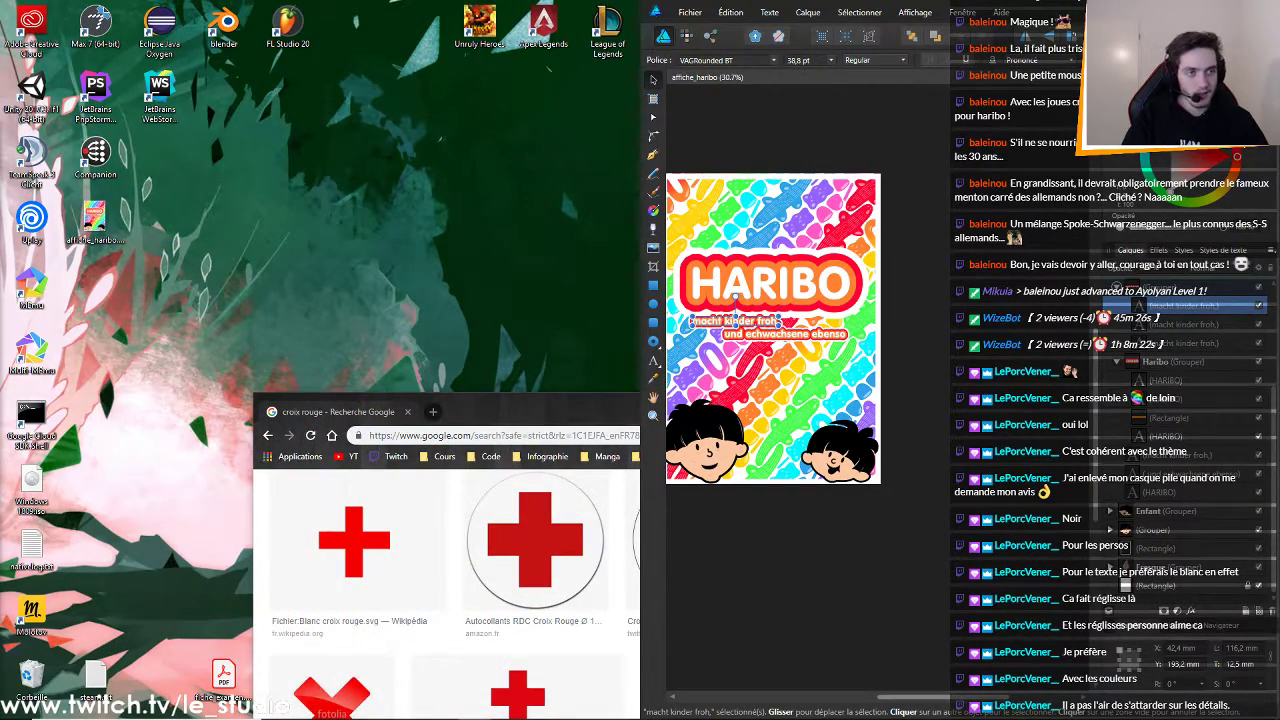
left_click(1234, 12)
left_click_drag(757, 697, 381, 645)
left_click(528, 477)
Collapse the slogan and Haribo sub-groups inside the text group to tidy the layer list
scroll(585, 477, "up", 6)
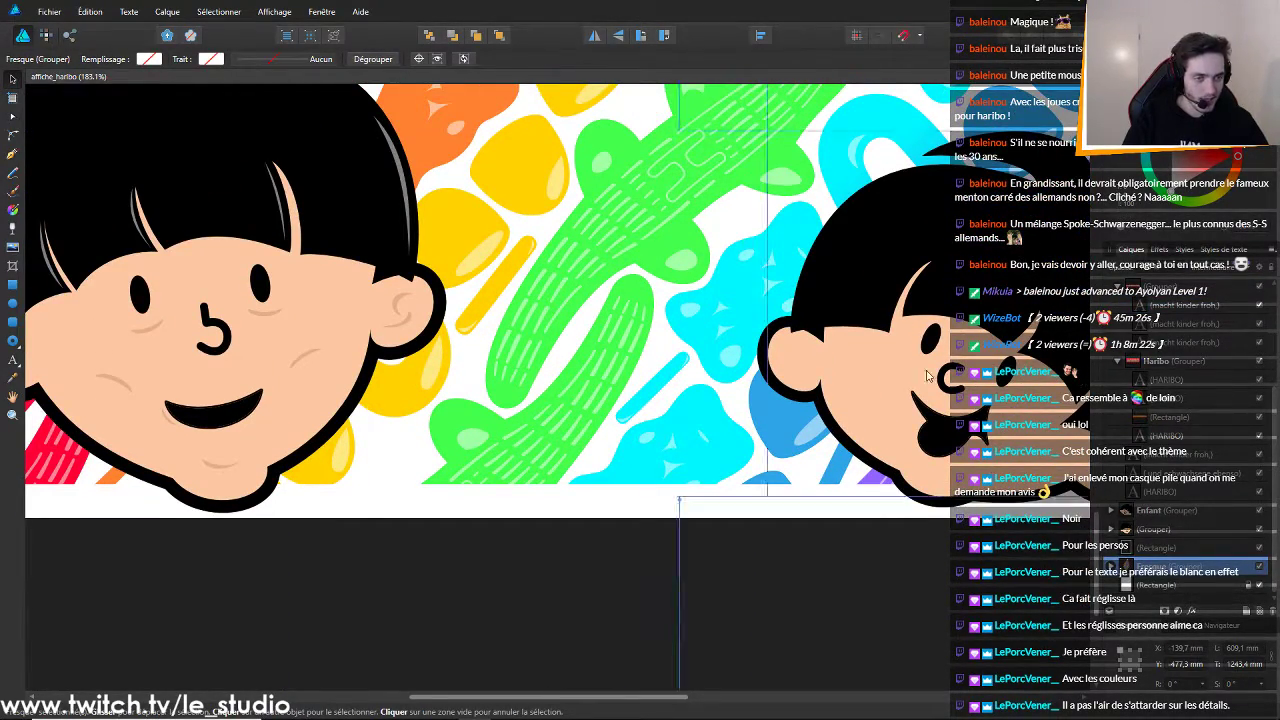
scroll(838, 380, "down", 5)
scroll(838, 380, "up", 1)
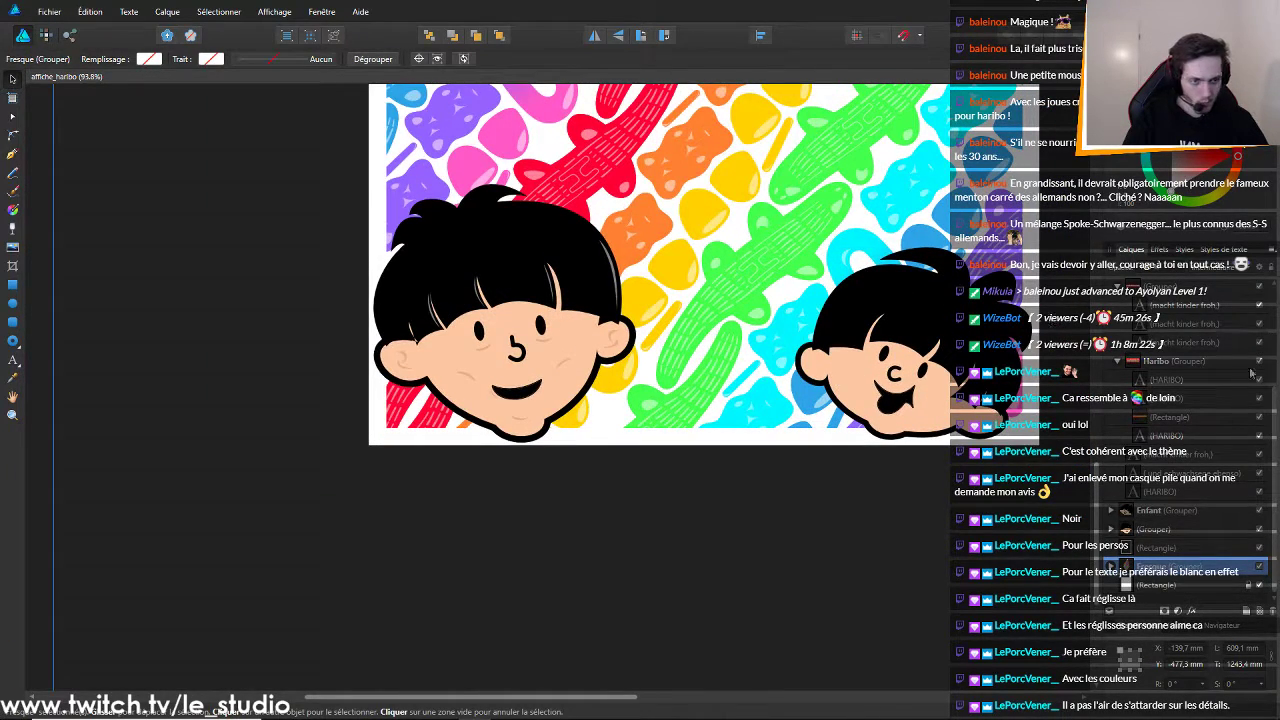
left_click(1130, 290)
left_click(1124, 340)
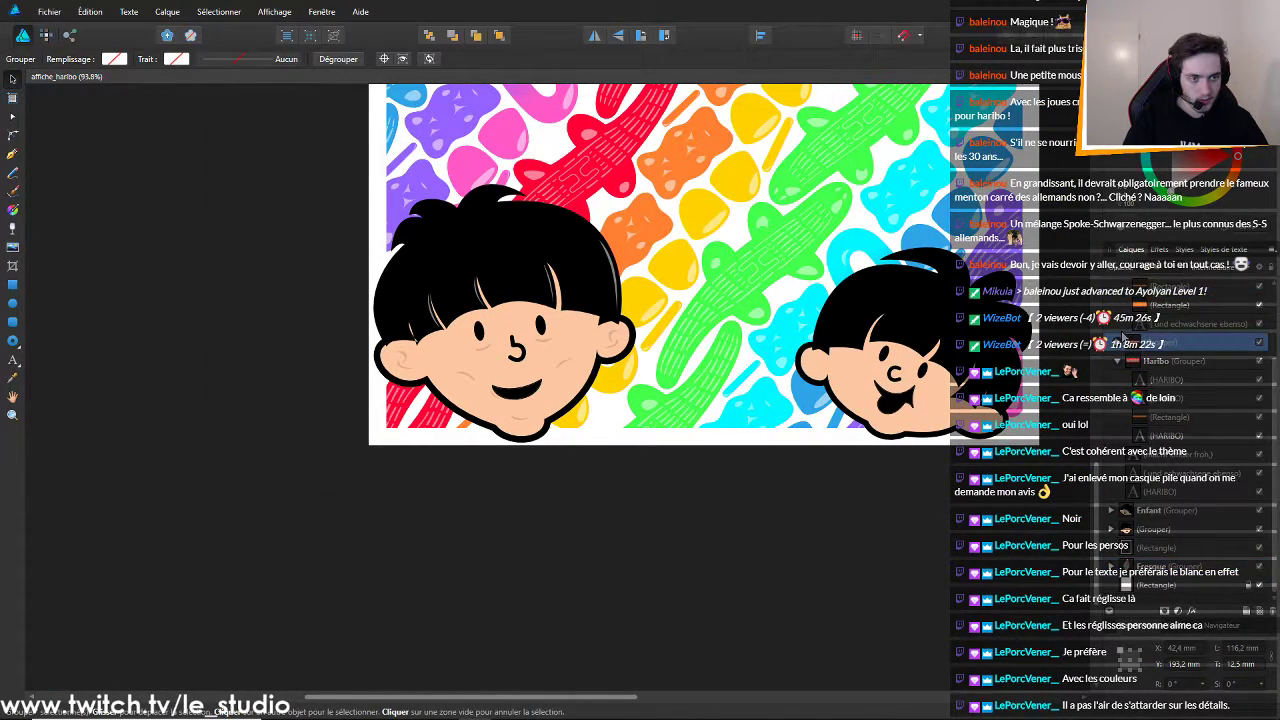
left_click(1115, 364)
scroll(1121, 366, "up", 1)
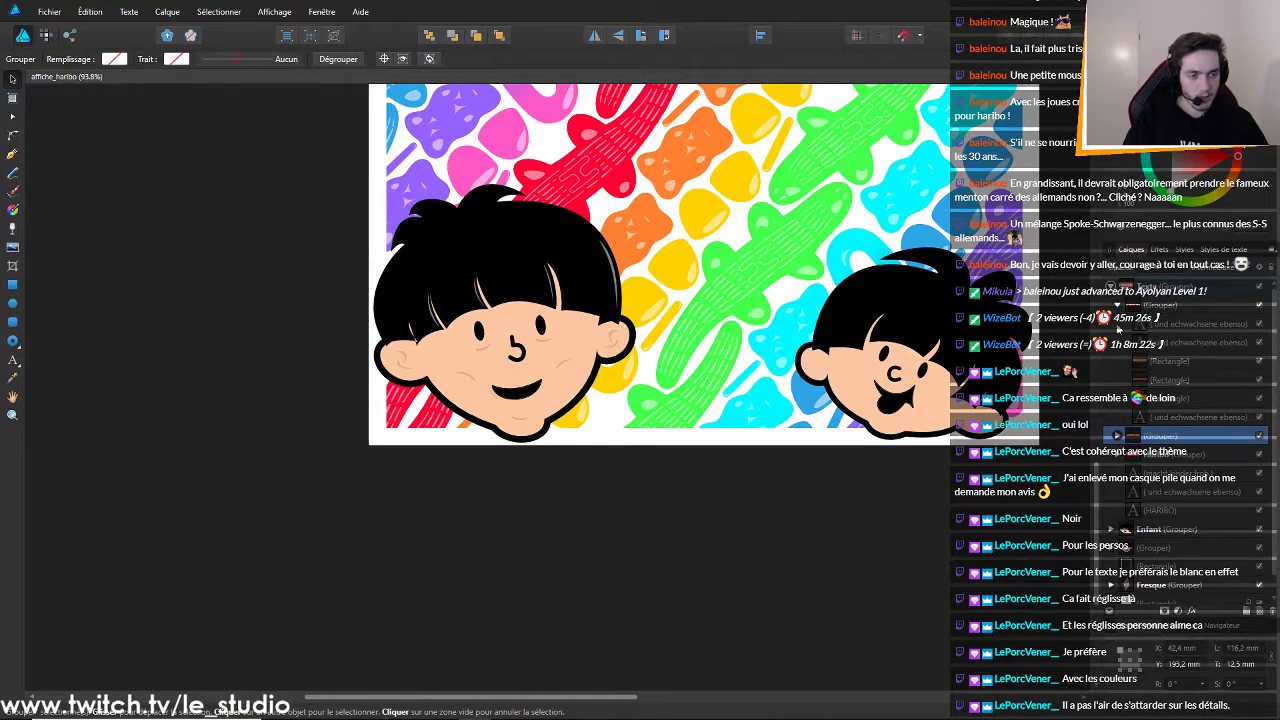
left_click(1117, 305)
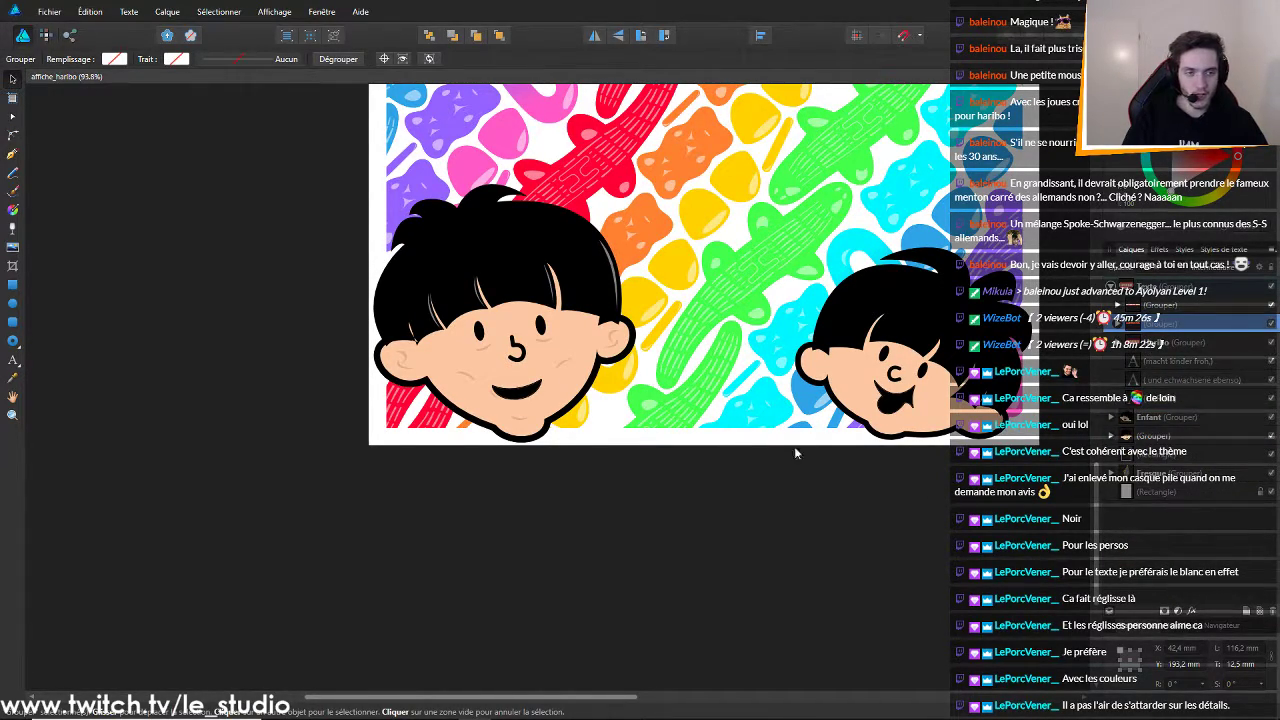
Expand the Enfant group and its subgroup, and make the hidden reference image of the child visible
scroll(740, 410, "down", 5)
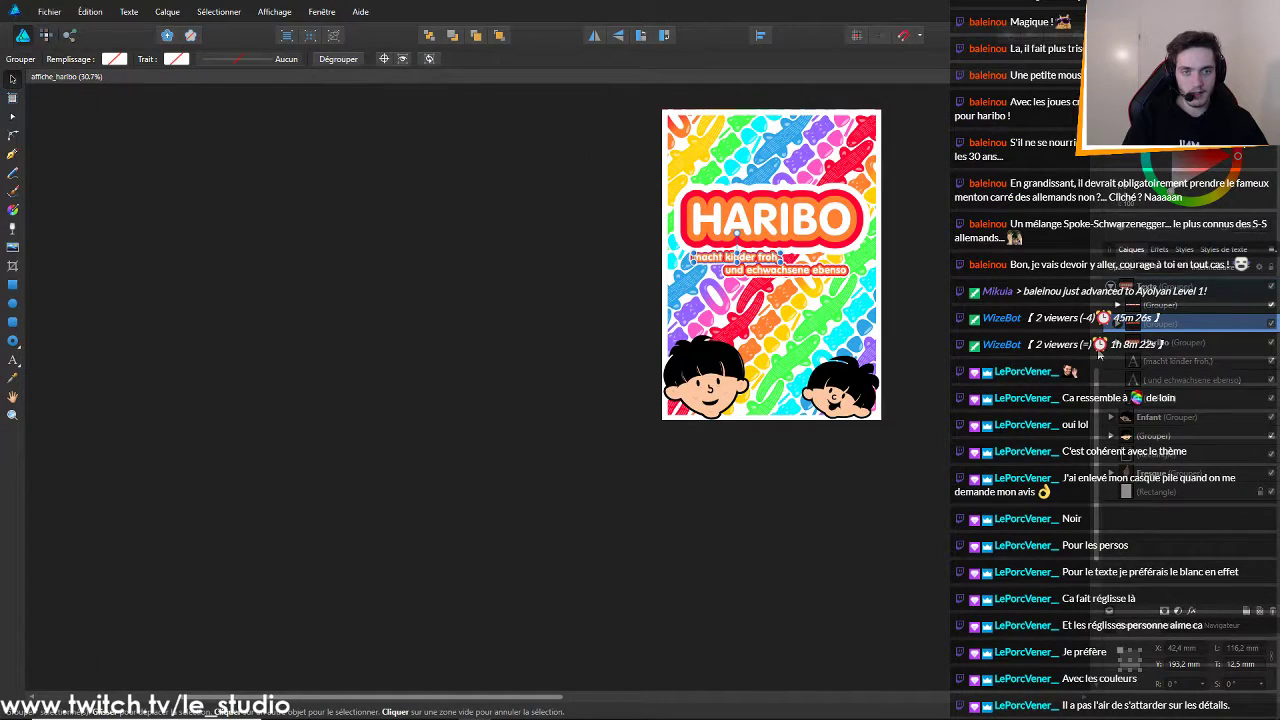
scroll(870, 378, "up", 2)
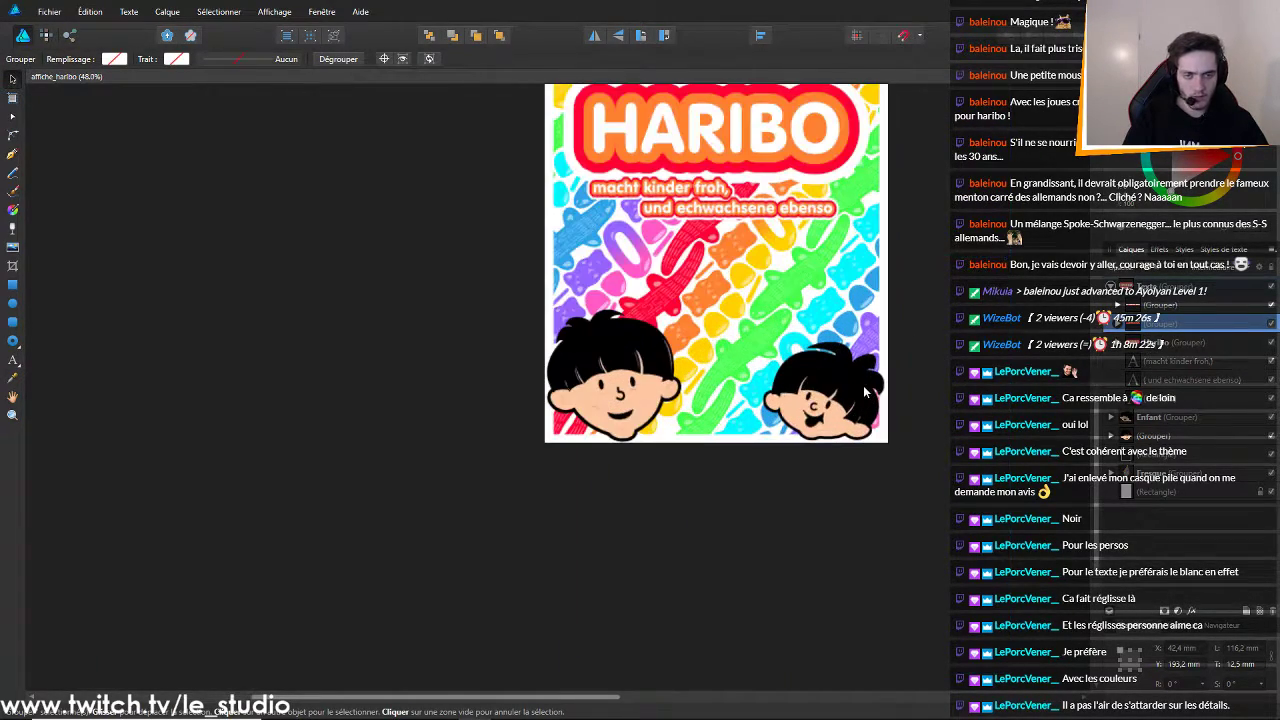
scroll(1033, 475, "up", 1)
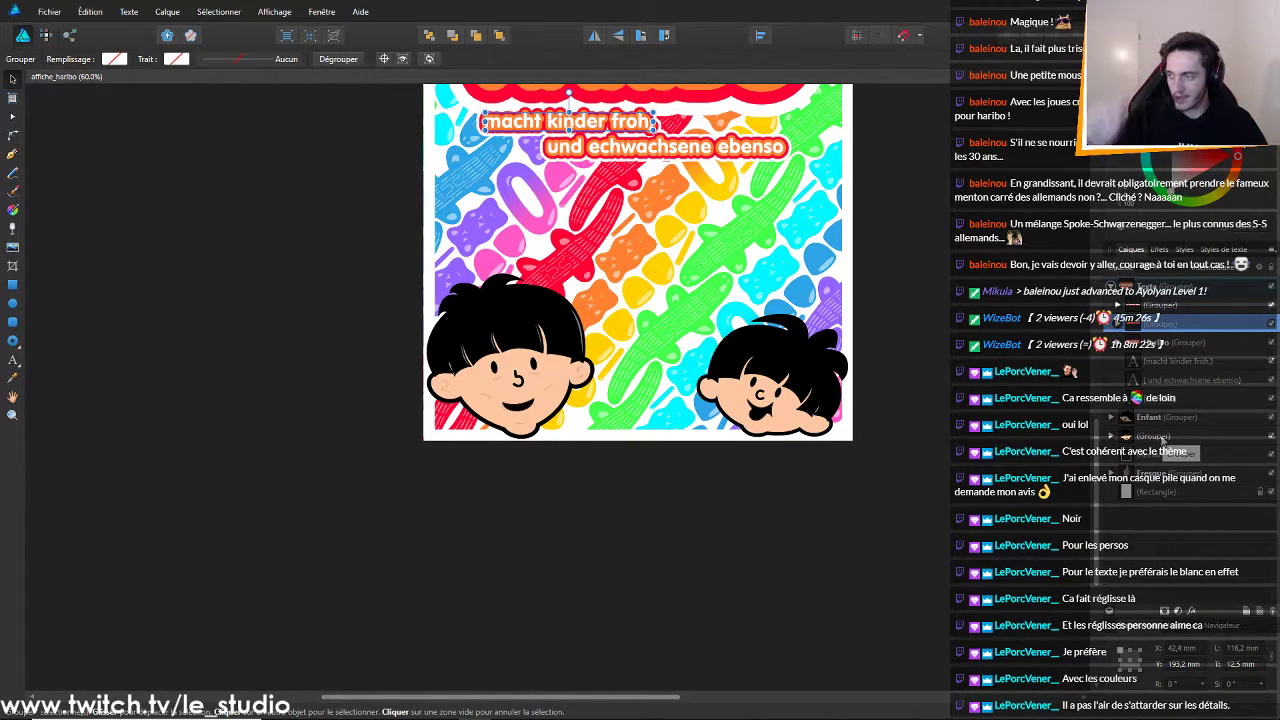
left_click(1111, 417)
left_click(1119, 437)
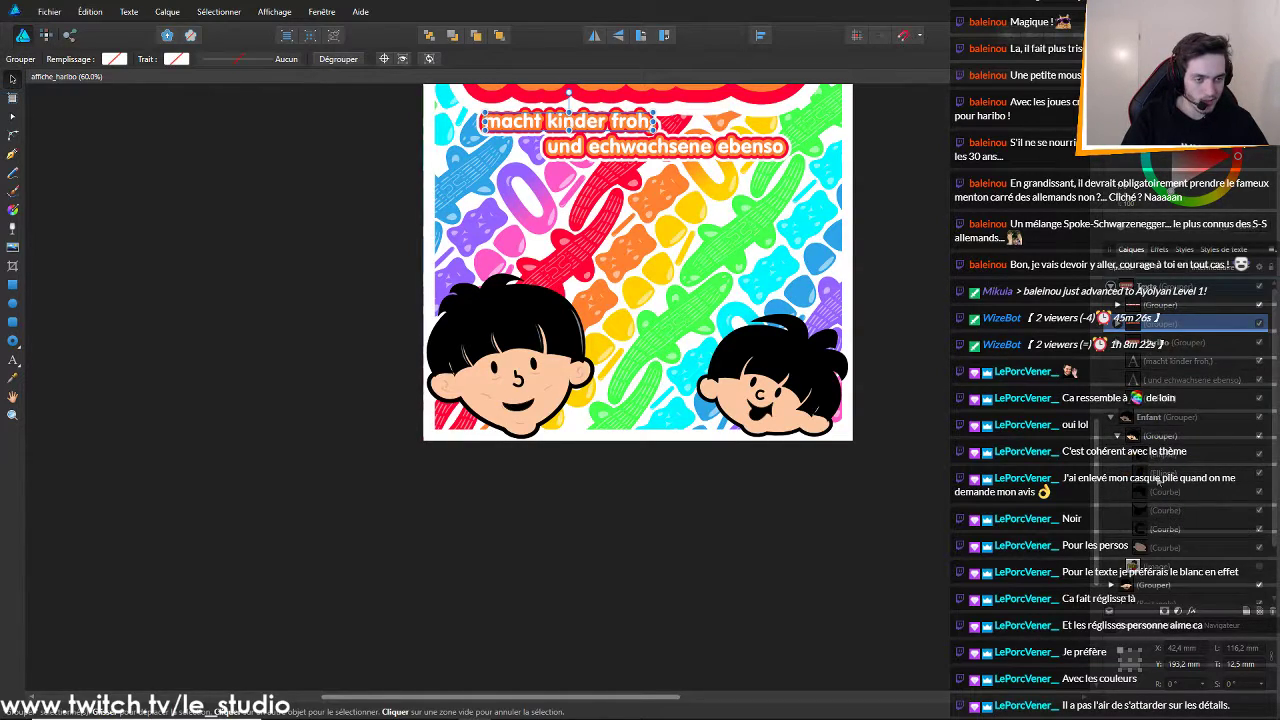
left_click(1136, 564)
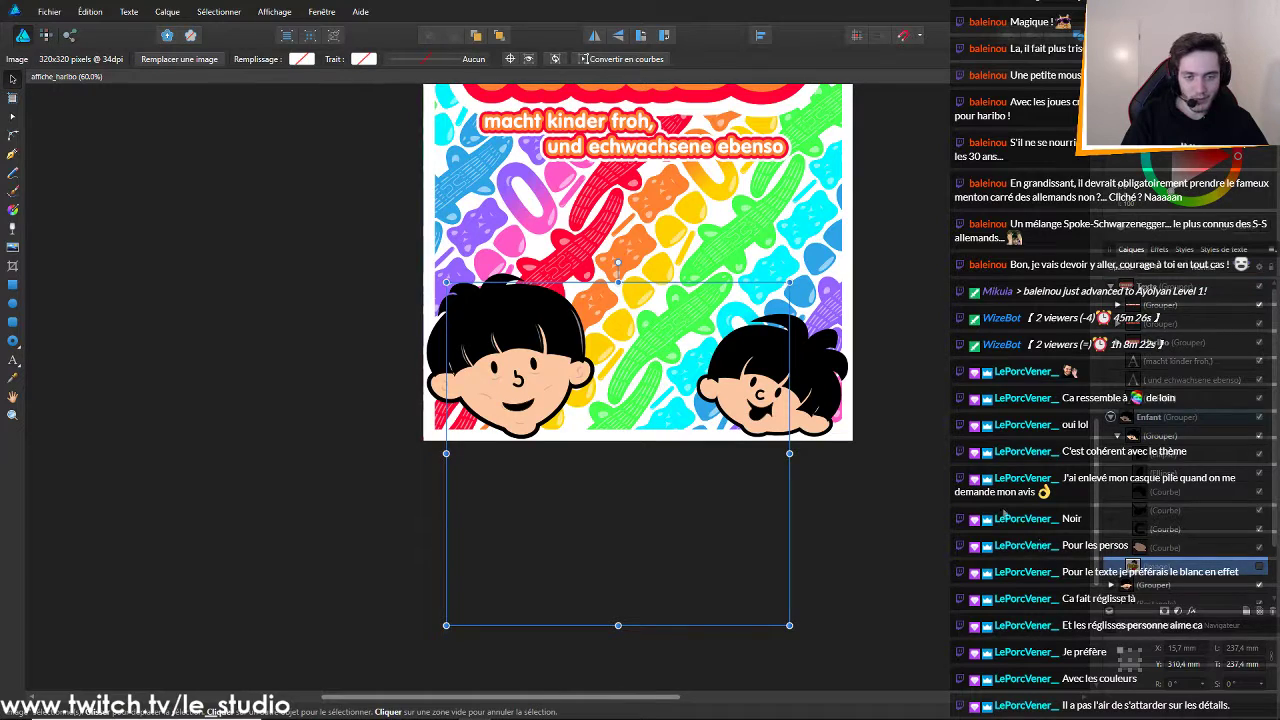
left_click(1259, 567)
scroll(731, 462, "up", 3)
scroll(730, 467, "up", 1)
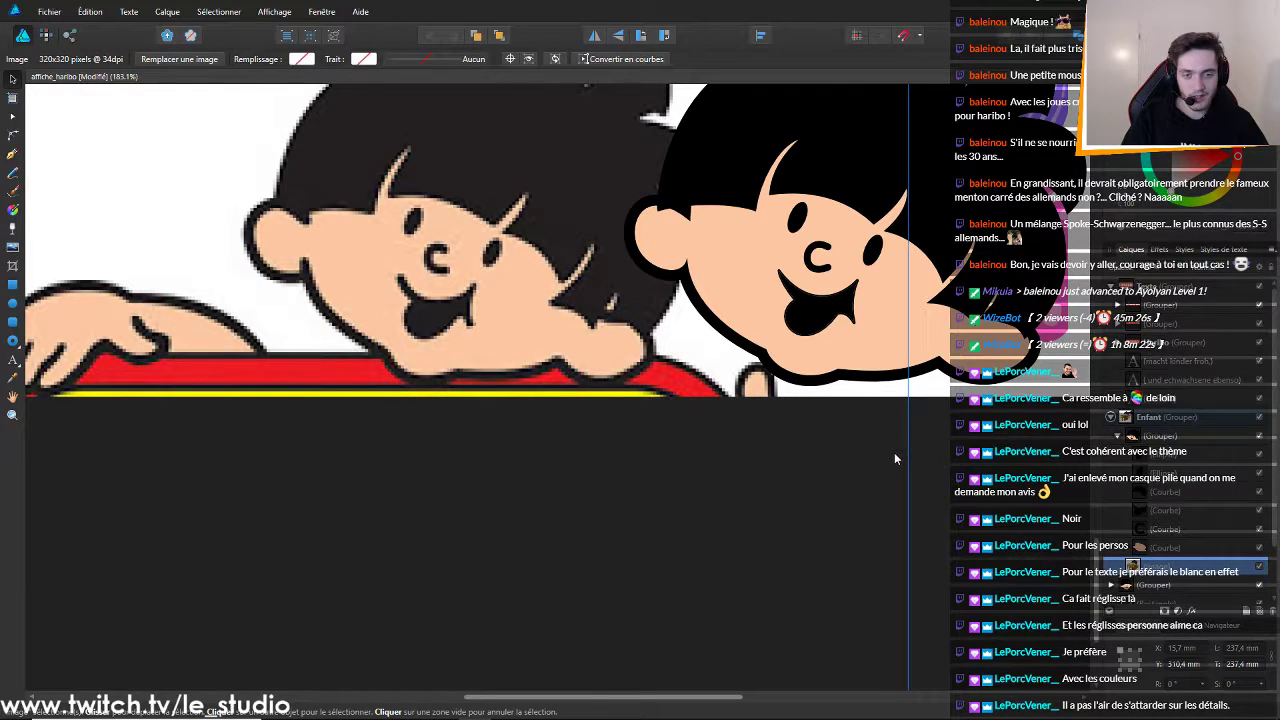
Move the reference image sideways to about X 102,6 mm, Y 309,8 mm so its child's head lines up with the traced head
scroll(892, 441, "down", 7)
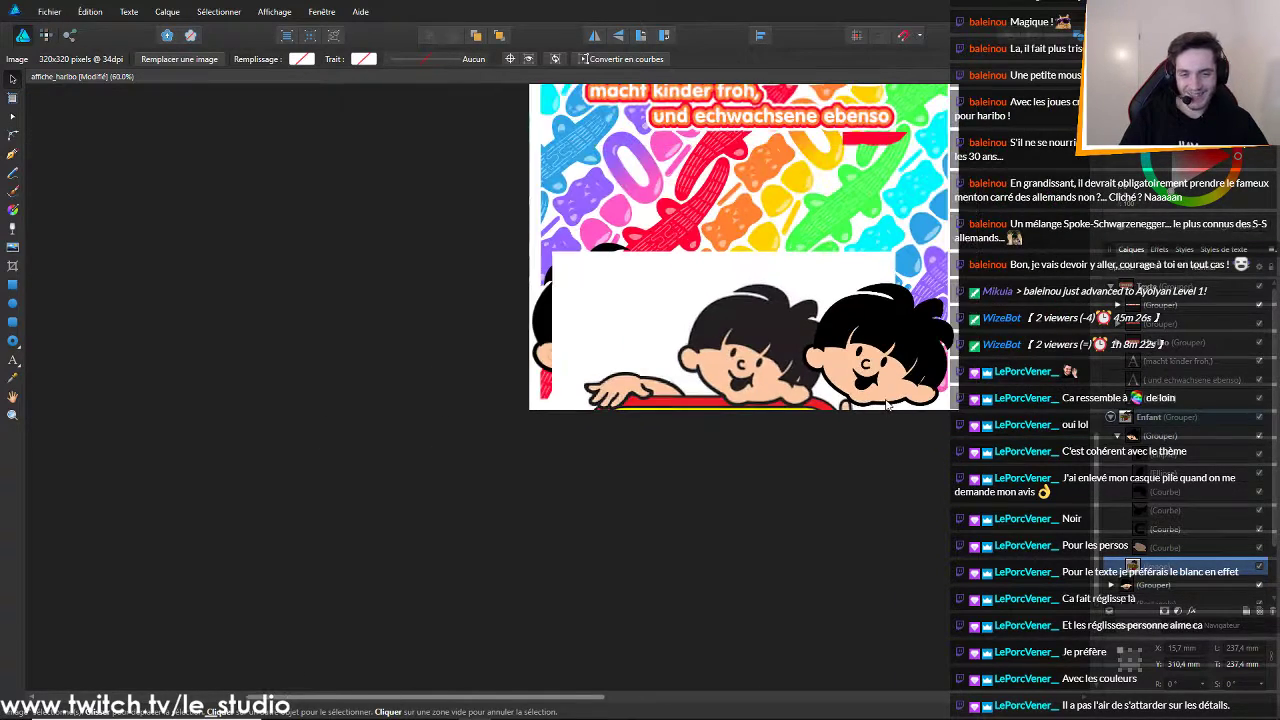
left_click(805, 413)
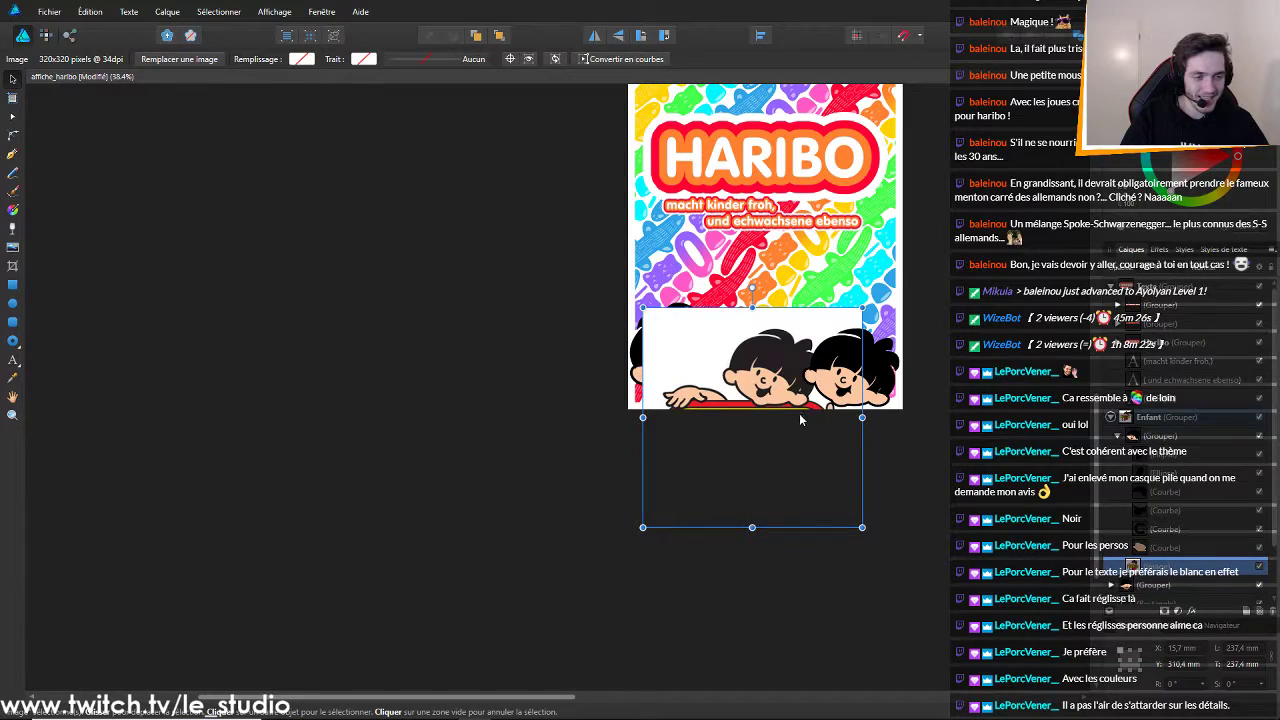
left_click(1140, 436)
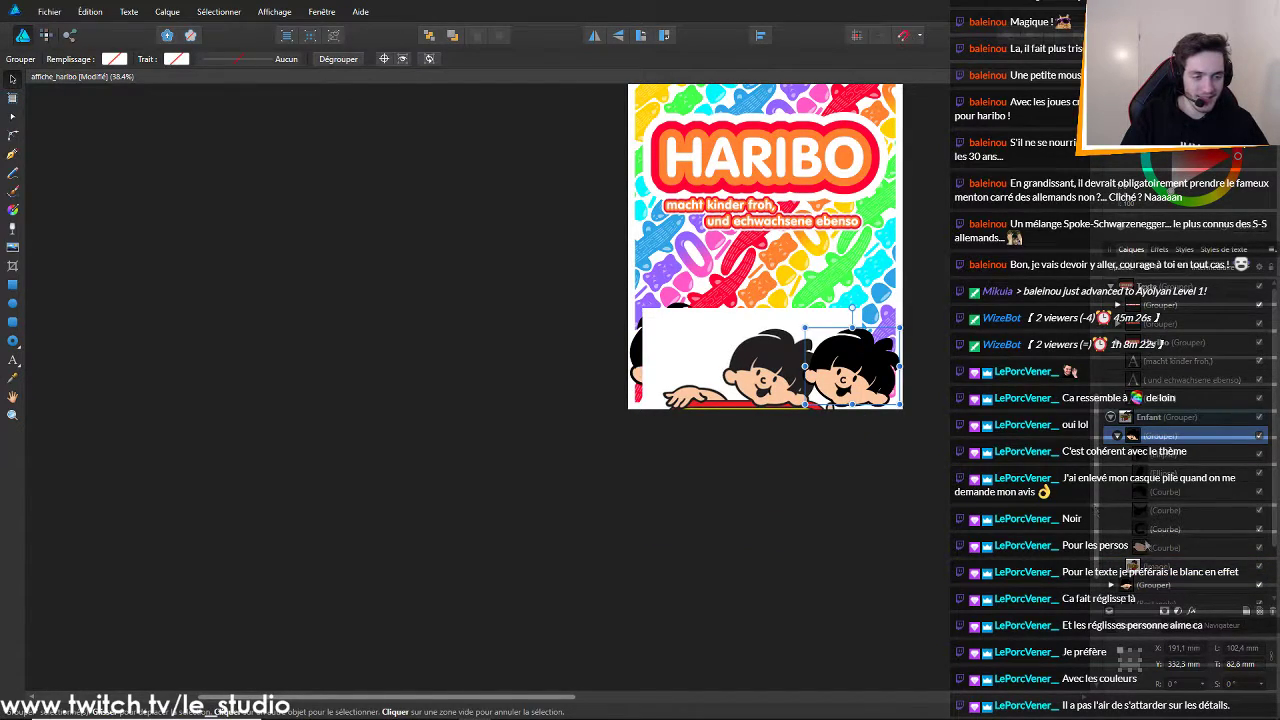
left_click(1114, 567)
scroll(698, 375, "up", 4)
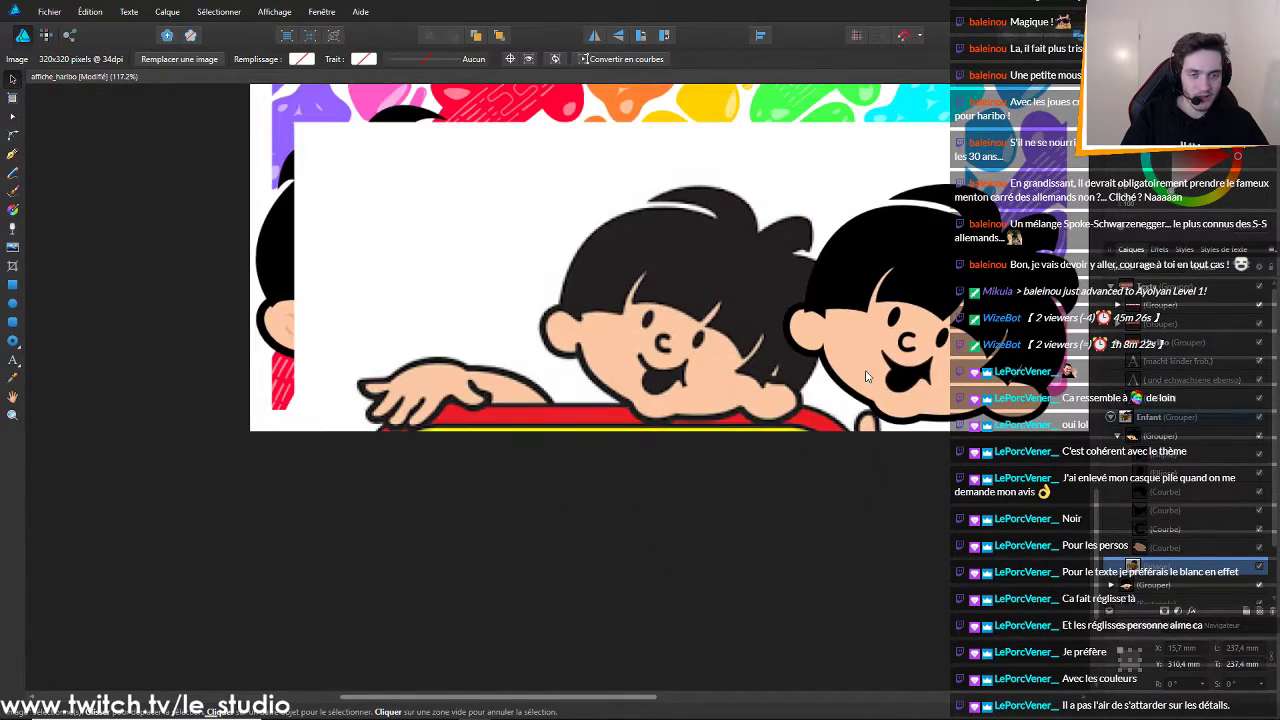
left_click_drag(698, 375, 942, 377)
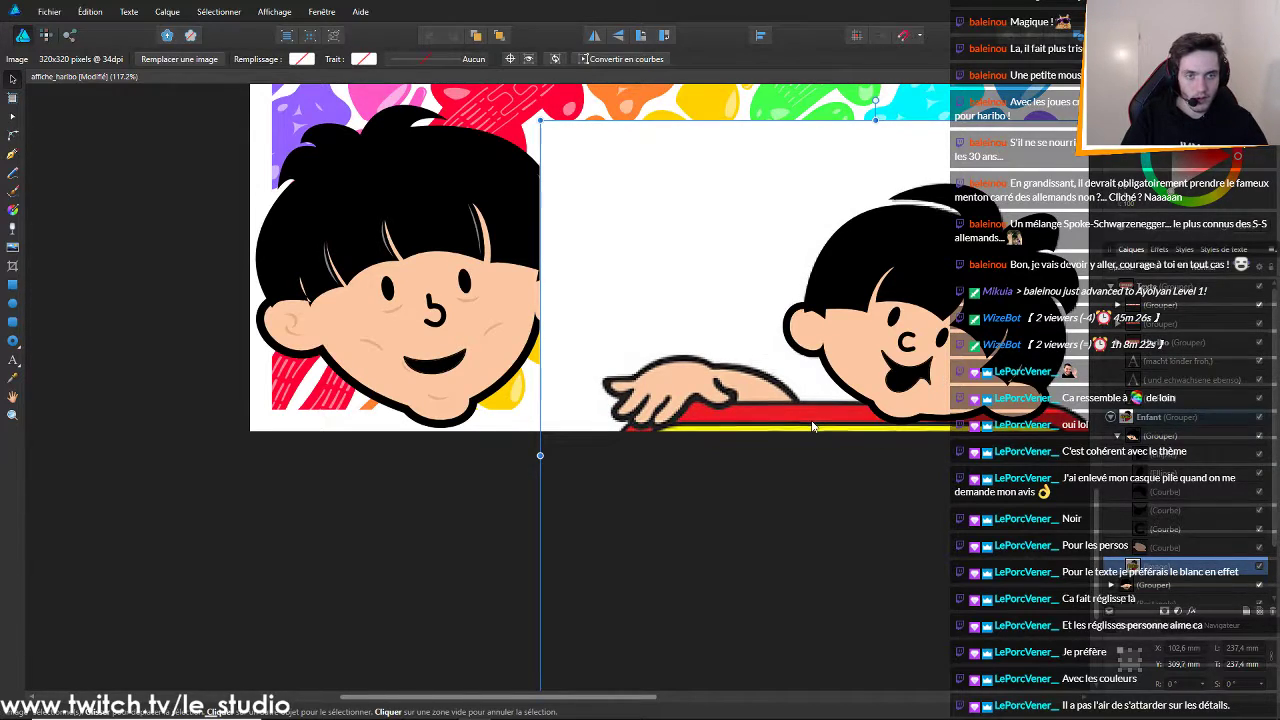
key("Left")
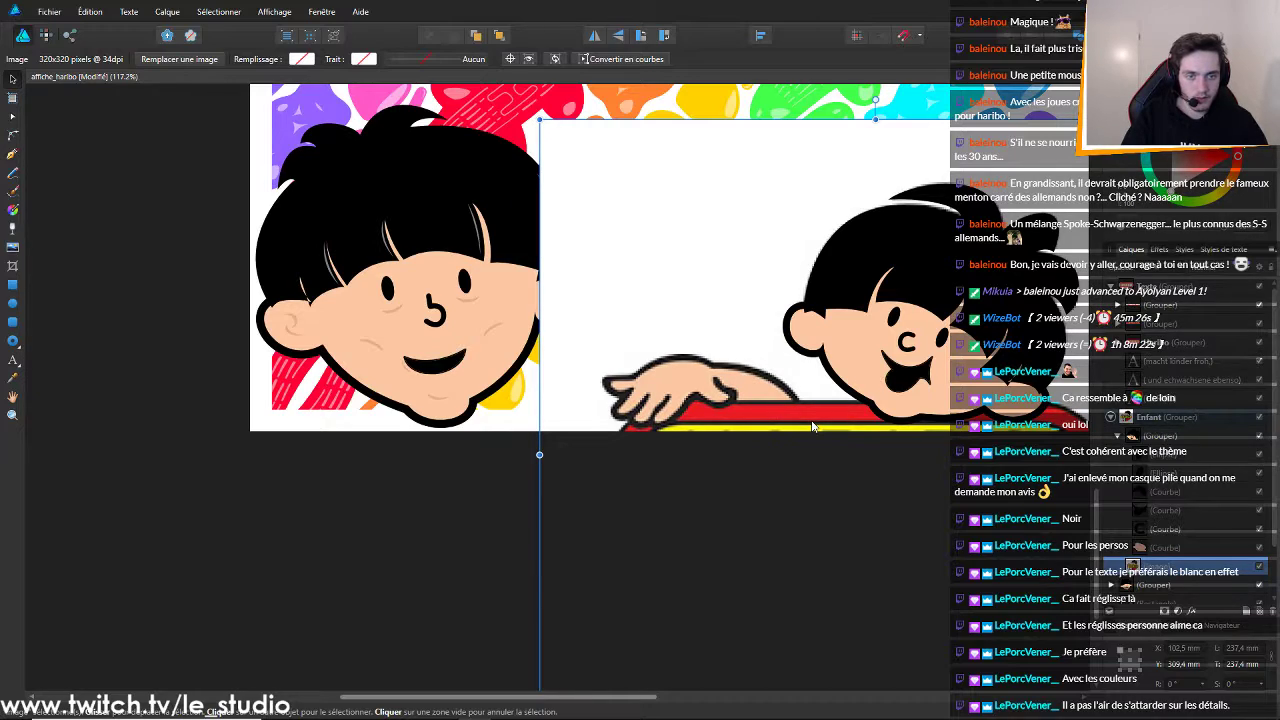
key("Right")
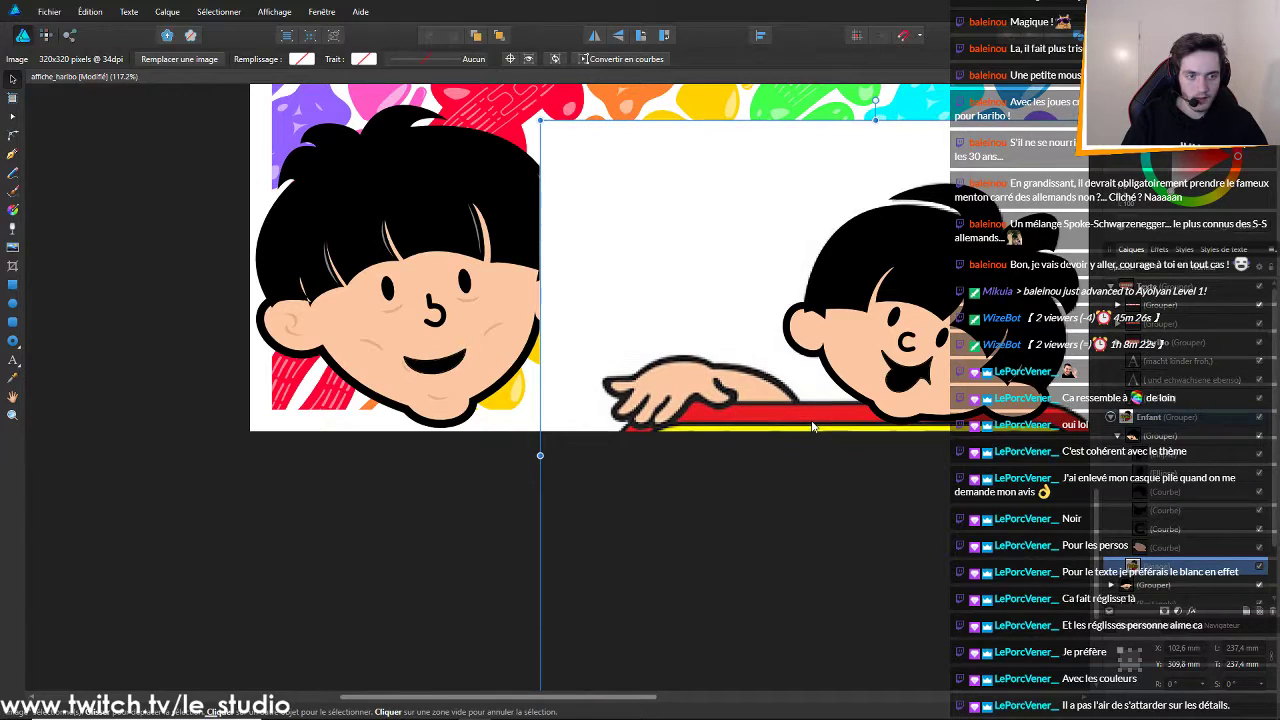
Examine the child's hand resting on the red edge in the reference image up close
scroll(812, 427, "down", 3)
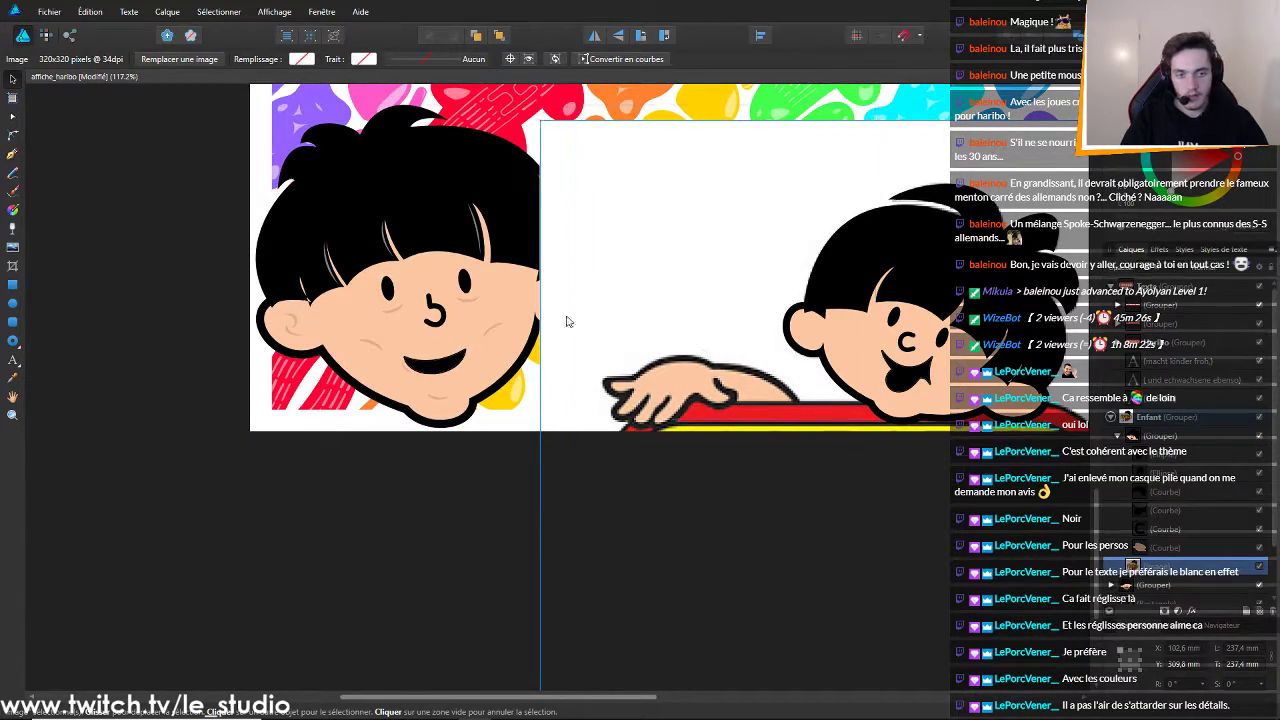
scroll(760, 393, "up", 5)
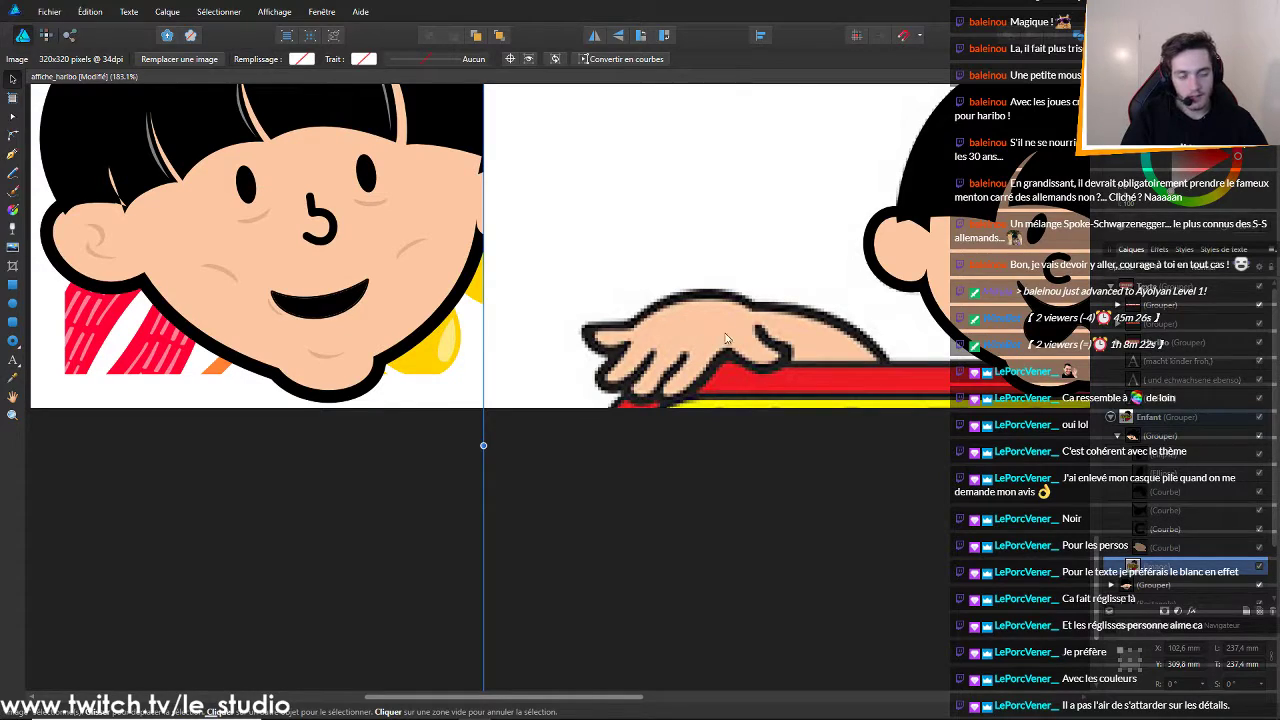
scroll(778, 338, "down", 2)
scroll(616, 334, "up", 4)
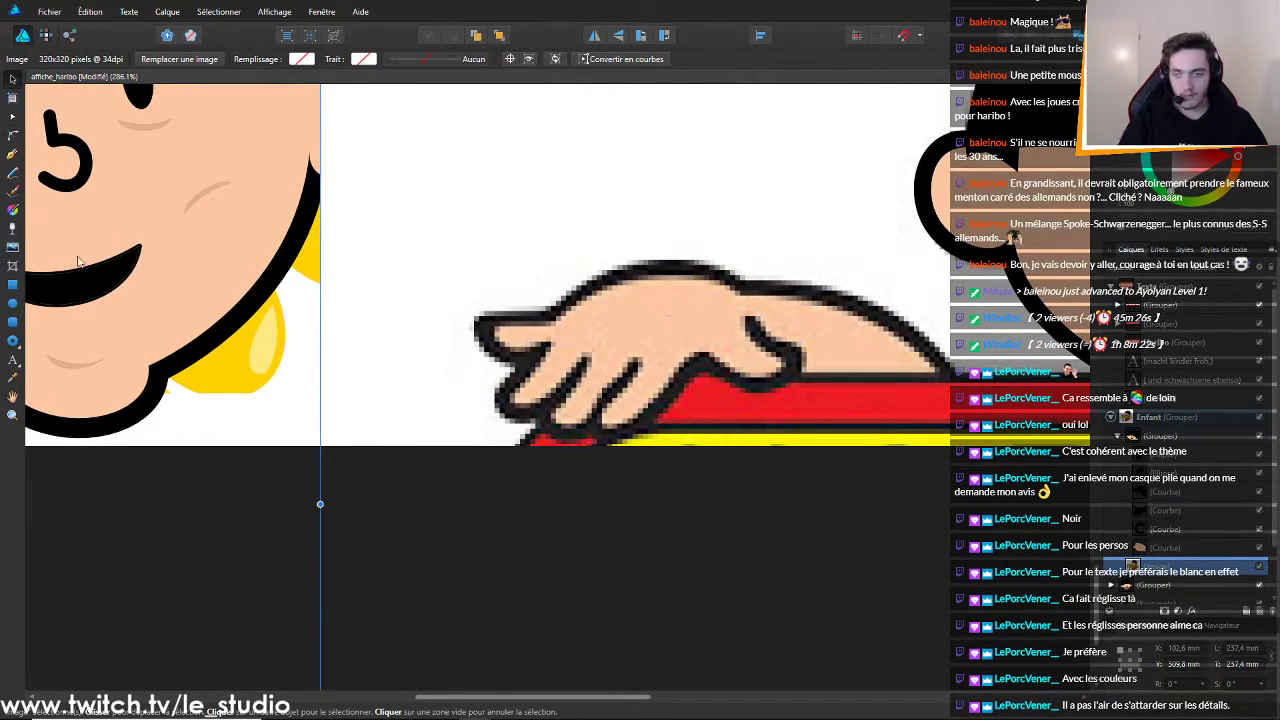
left_click(12, 154)
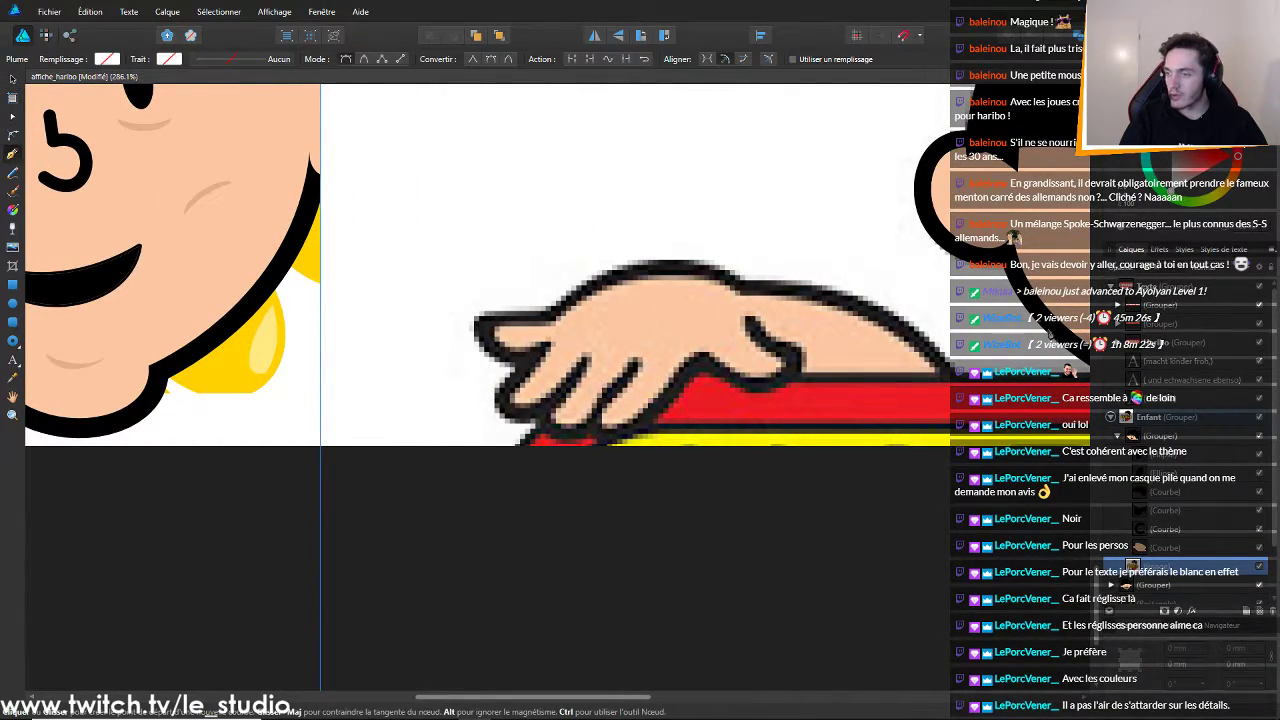
scroll(620, 350, "up", 1)
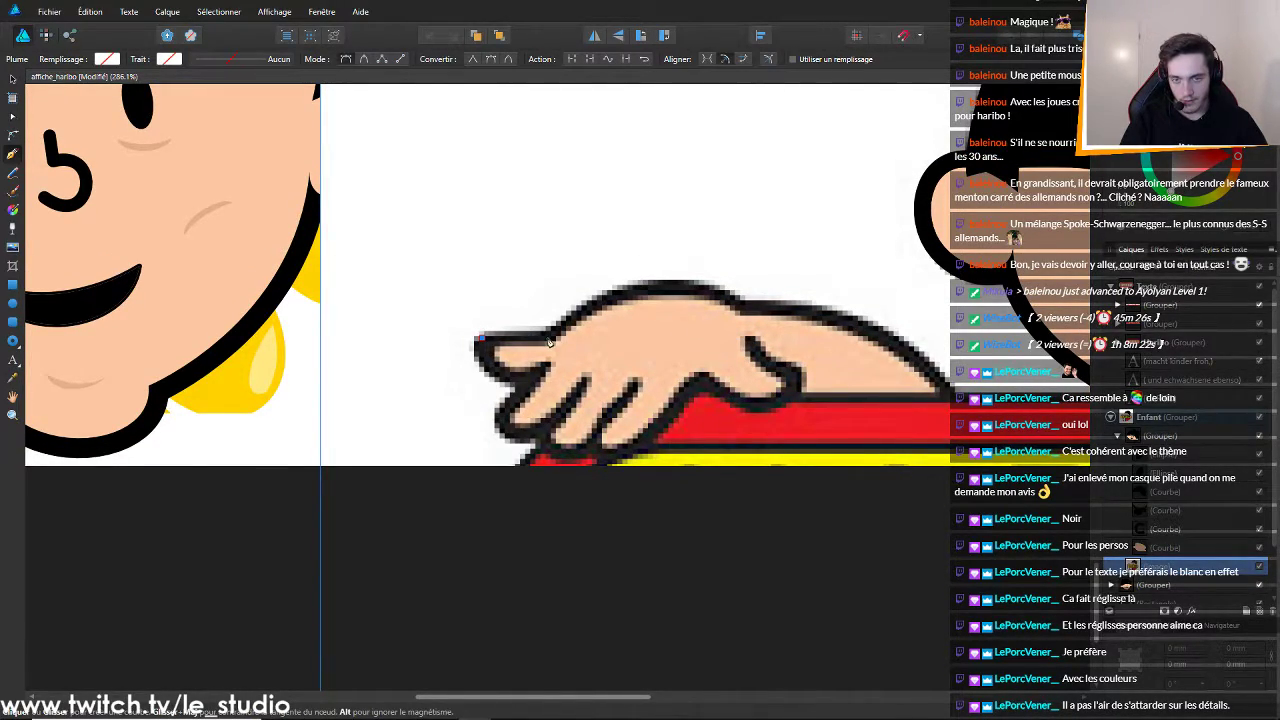
left_click_drag(481, 337, 547, 337)
key("ctrl+z")
key("ctrl+z")
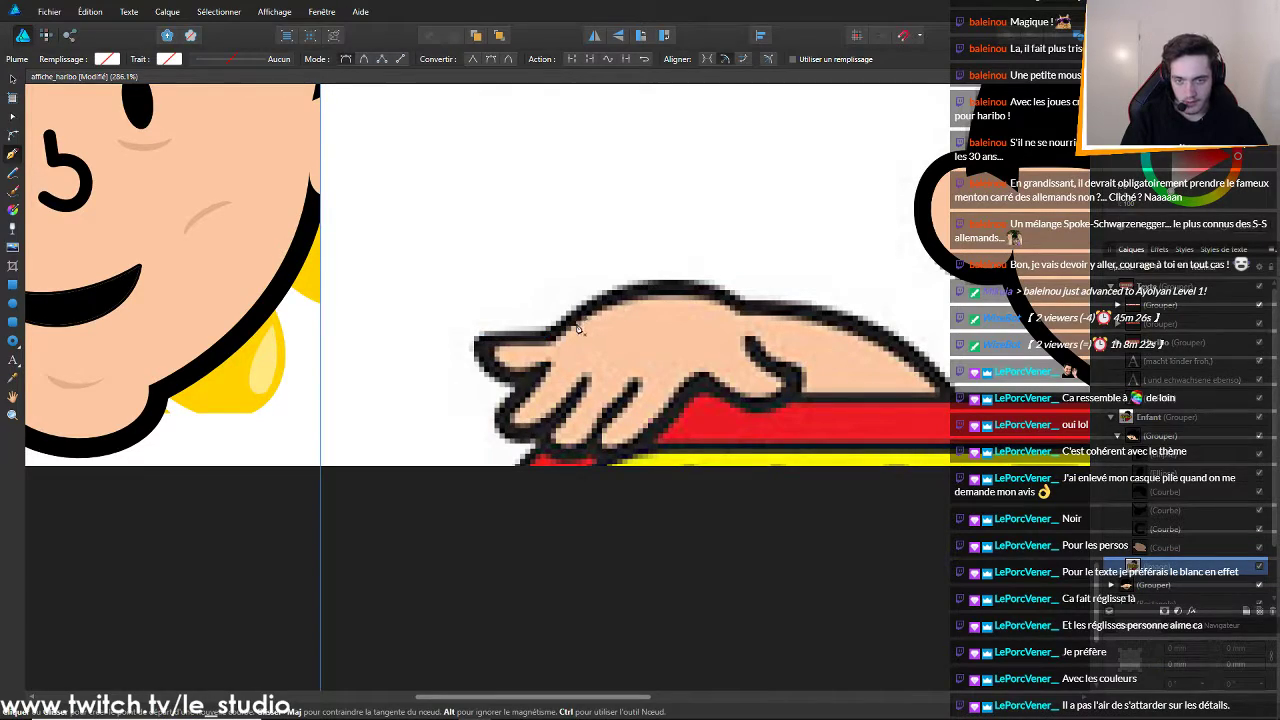
Try to start the hand outline at the outstretched fingertip with a black stroke 1 pt wide
left_click(480, 338)
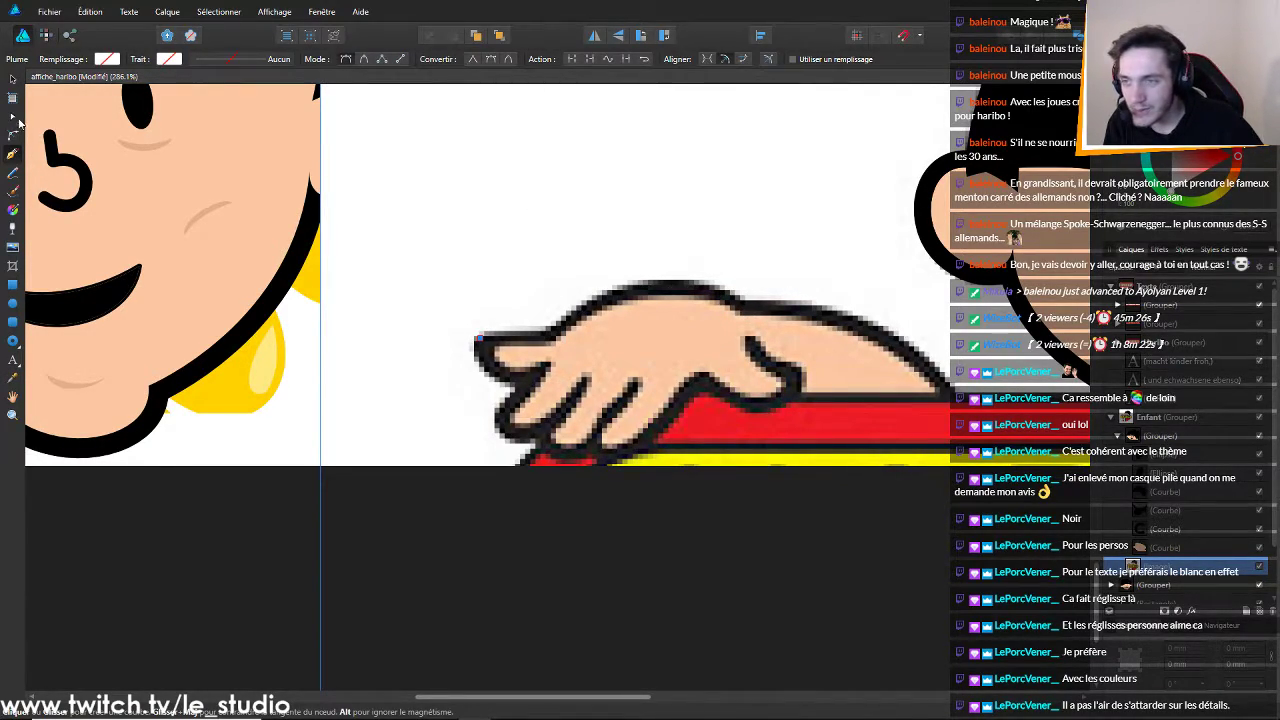
left_click(108, 60)
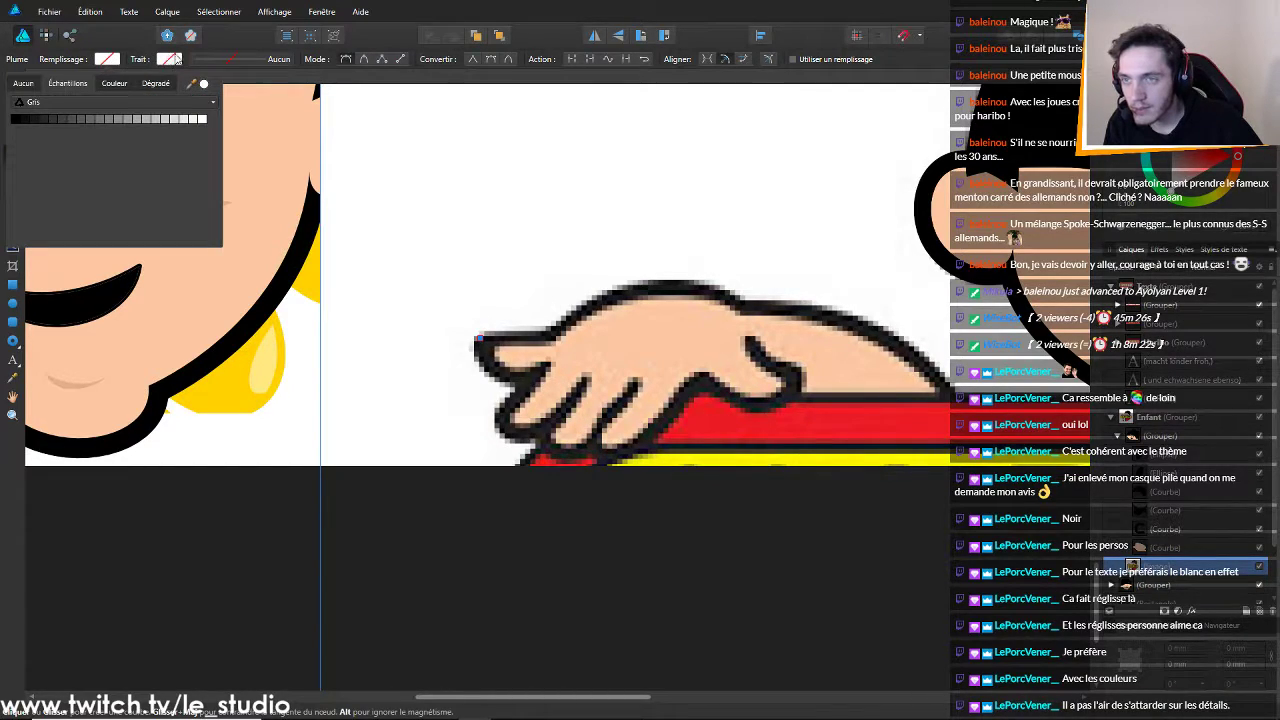
left_click(174, 59)
left_click(174, 59)
left_click(83, 121)
left_click(281, 60)
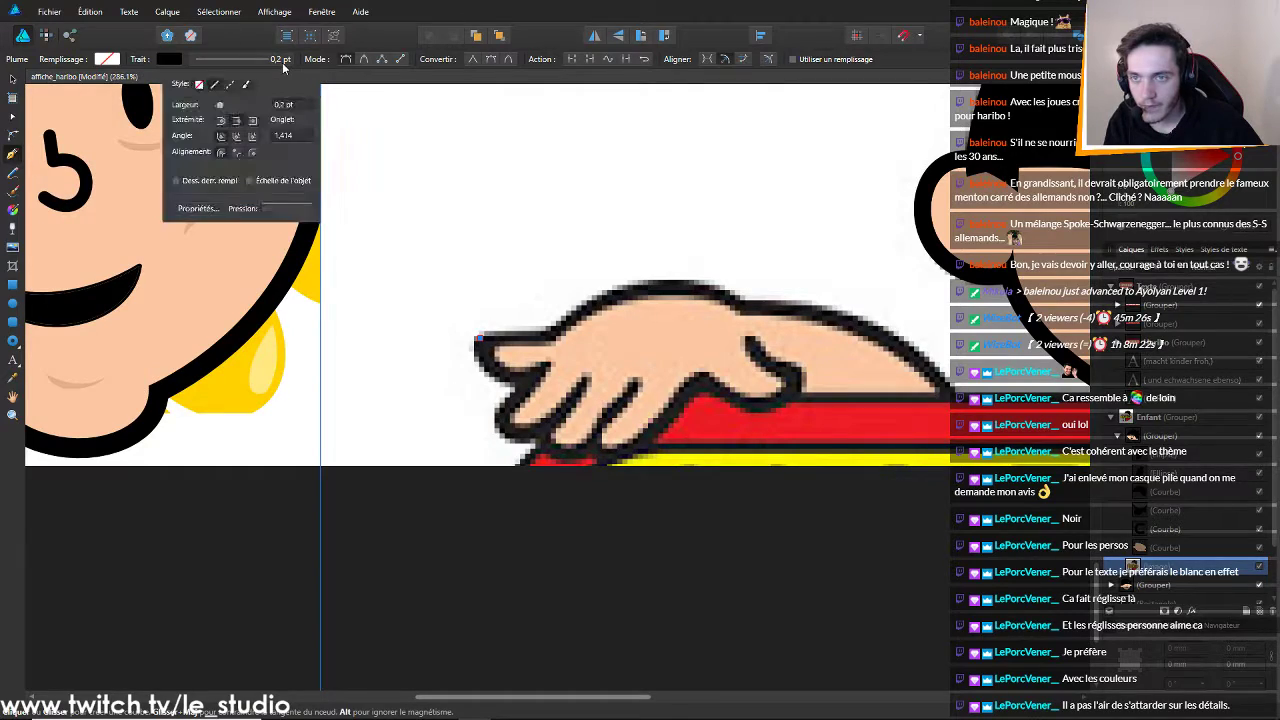
left_click(300, 107)
type("1")
key("Return")
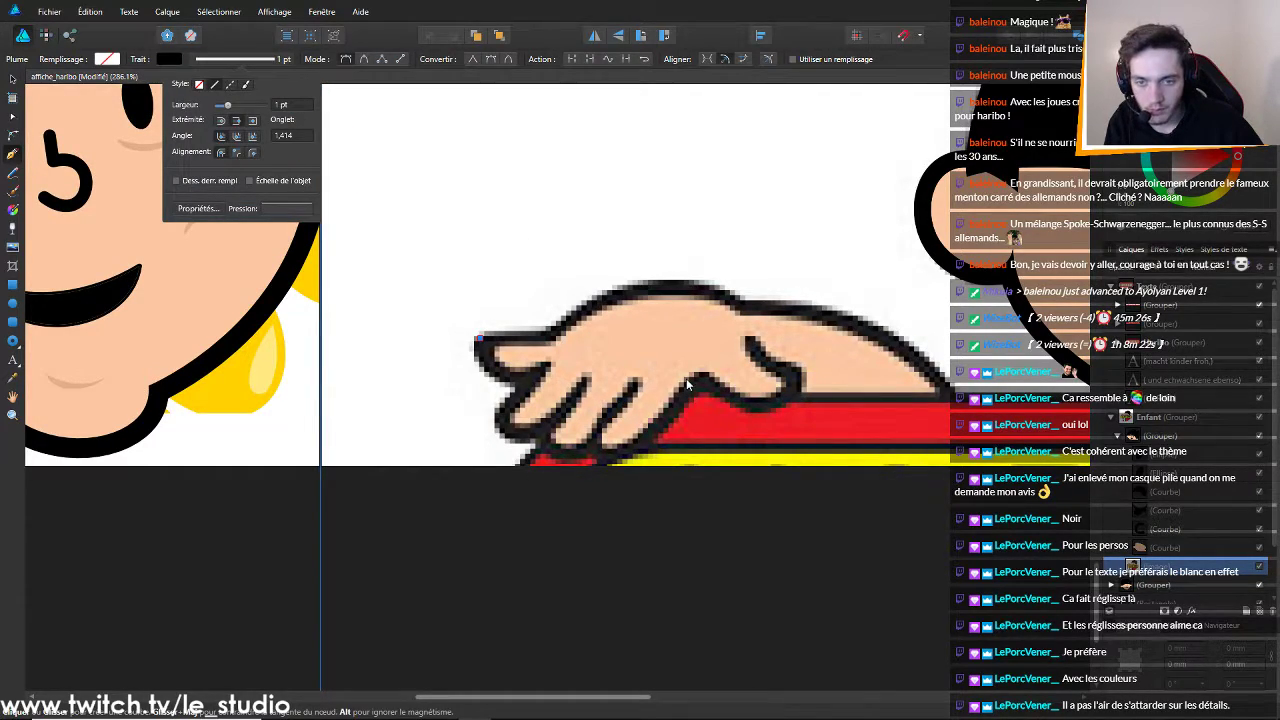
key("ctrl+z")
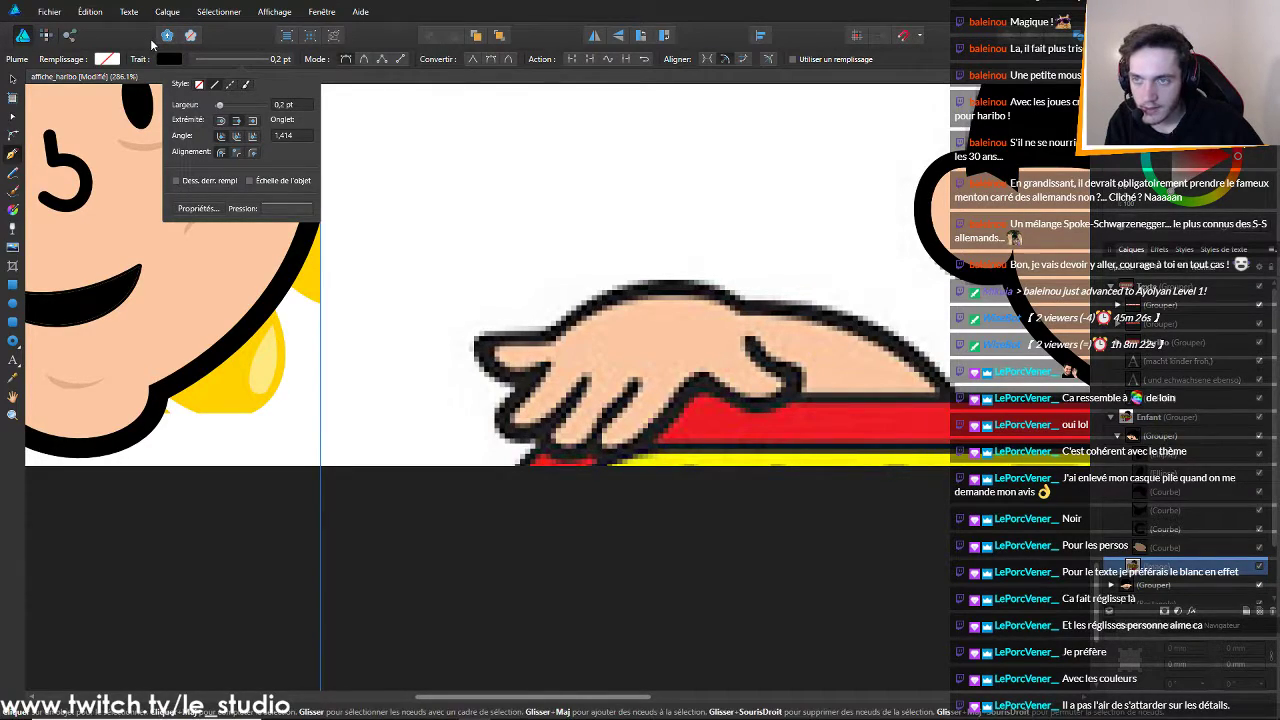
Begin tracing the hand with the Pen tool, placing nodes from the outstretched fingertip over the finger base and wrist to the forearm's end
left_click(485, 342)
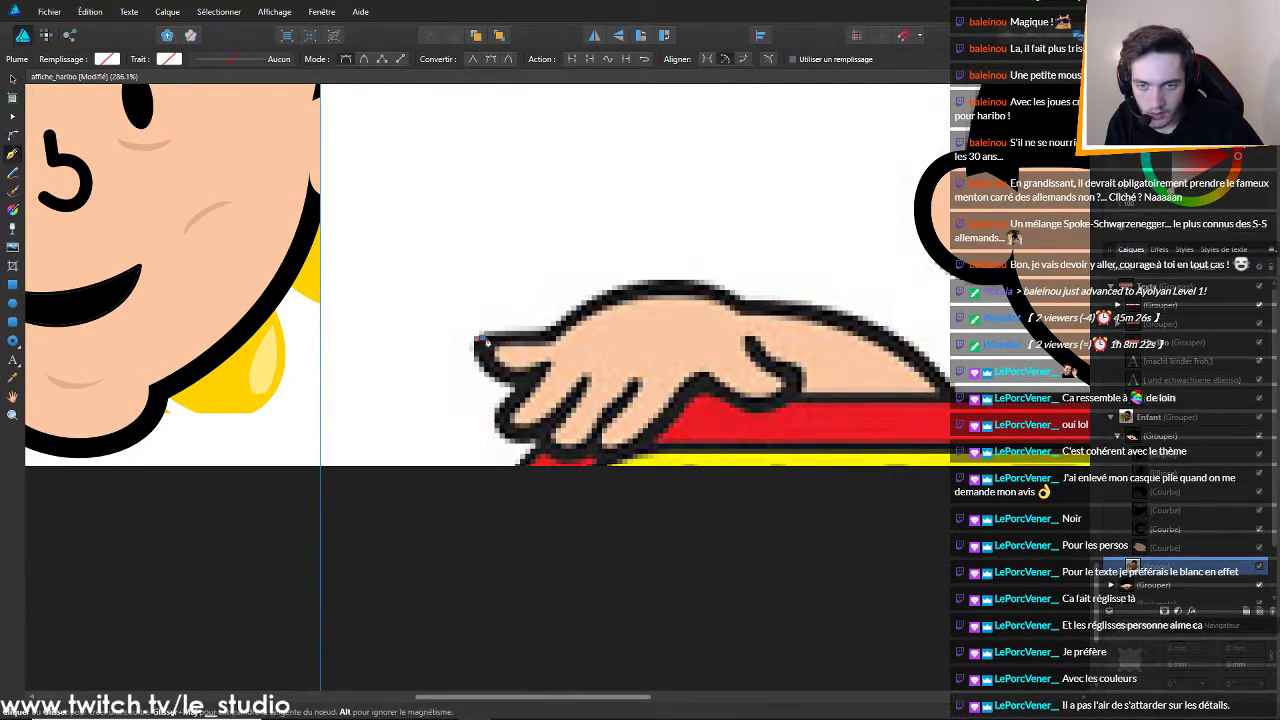
left_click(548, 333)
left_click(658, 283)
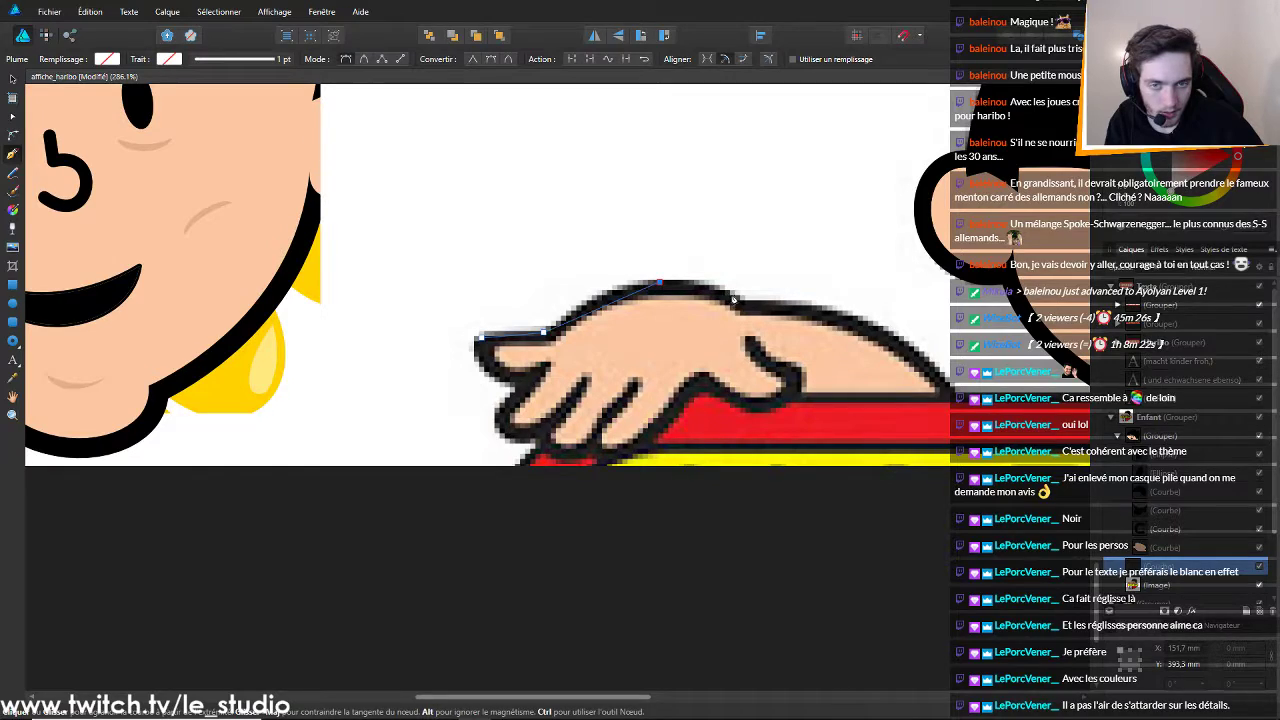
left_click_drag(658, 285, 742, 308)
key("ctrl+z")
key("ctrl+z")
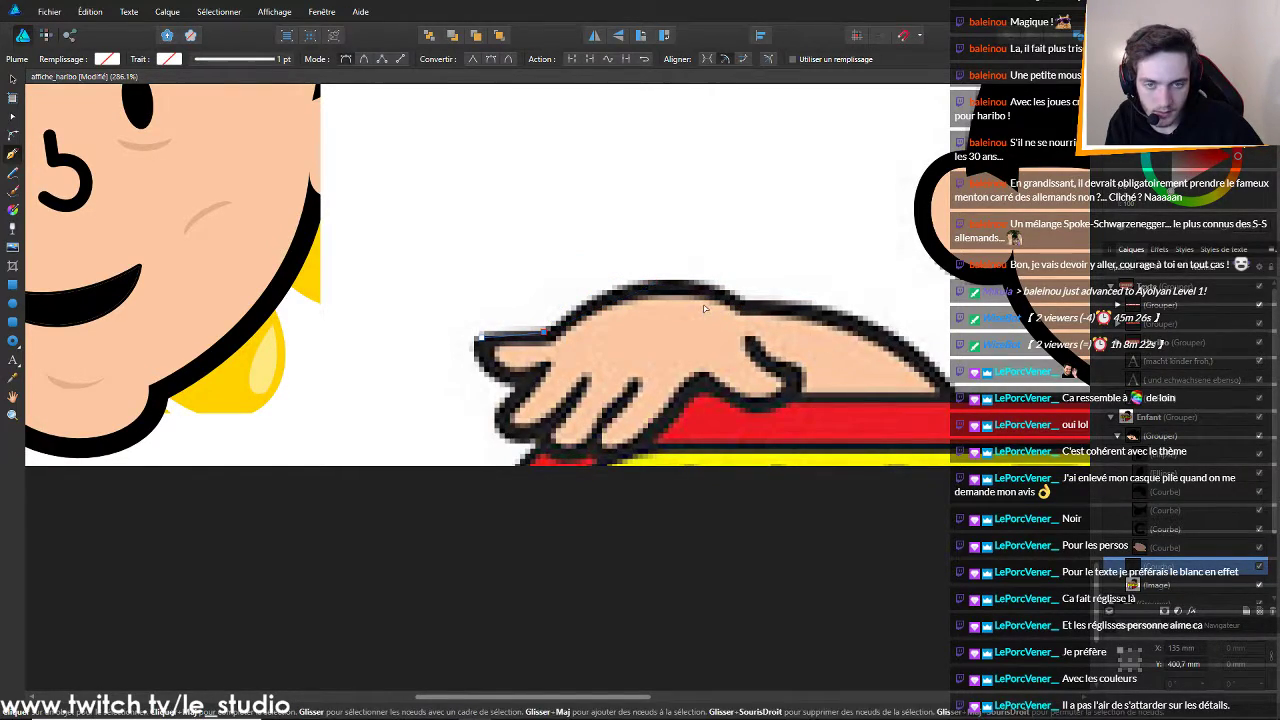
left_click(742, 308)
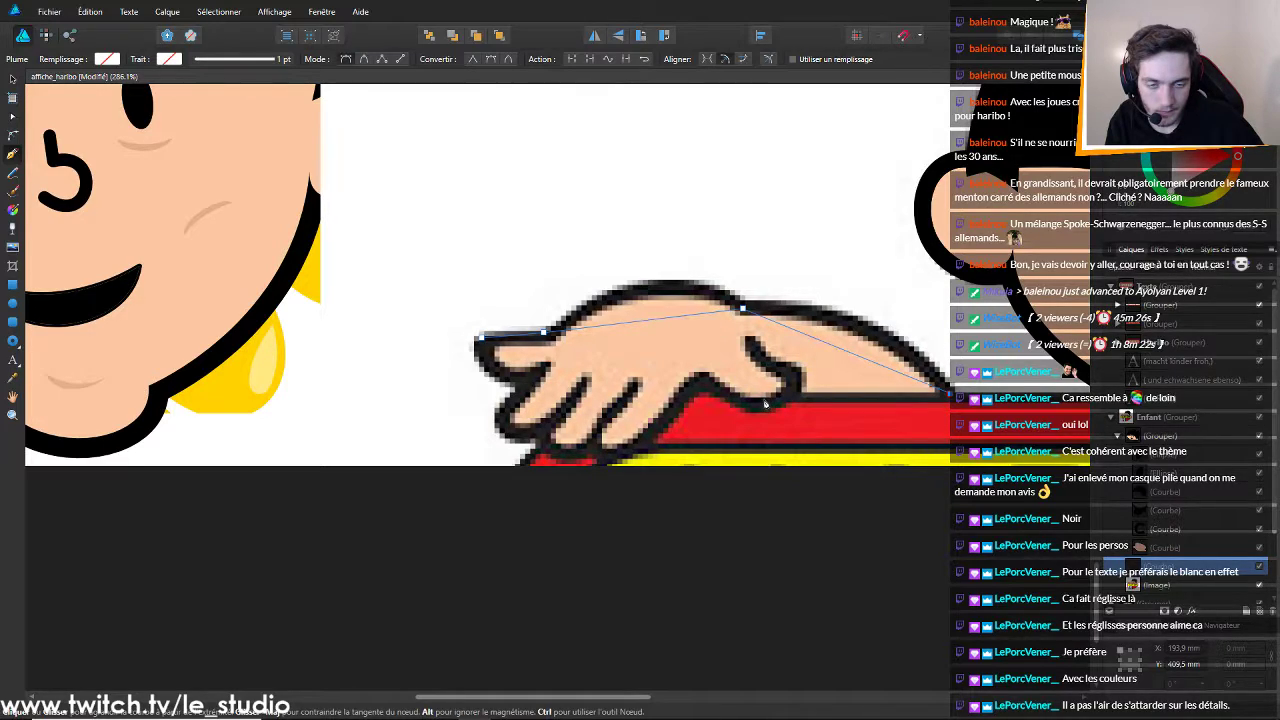
Continue the path below the forearm, around the thumb and along the palm's underside to the nearest fingertip
left_click_drag(866, 418, 748, 342)
left_click(793, 377)
left_click(754, 410)
left_click(701, 383)
left_click(600, 456)
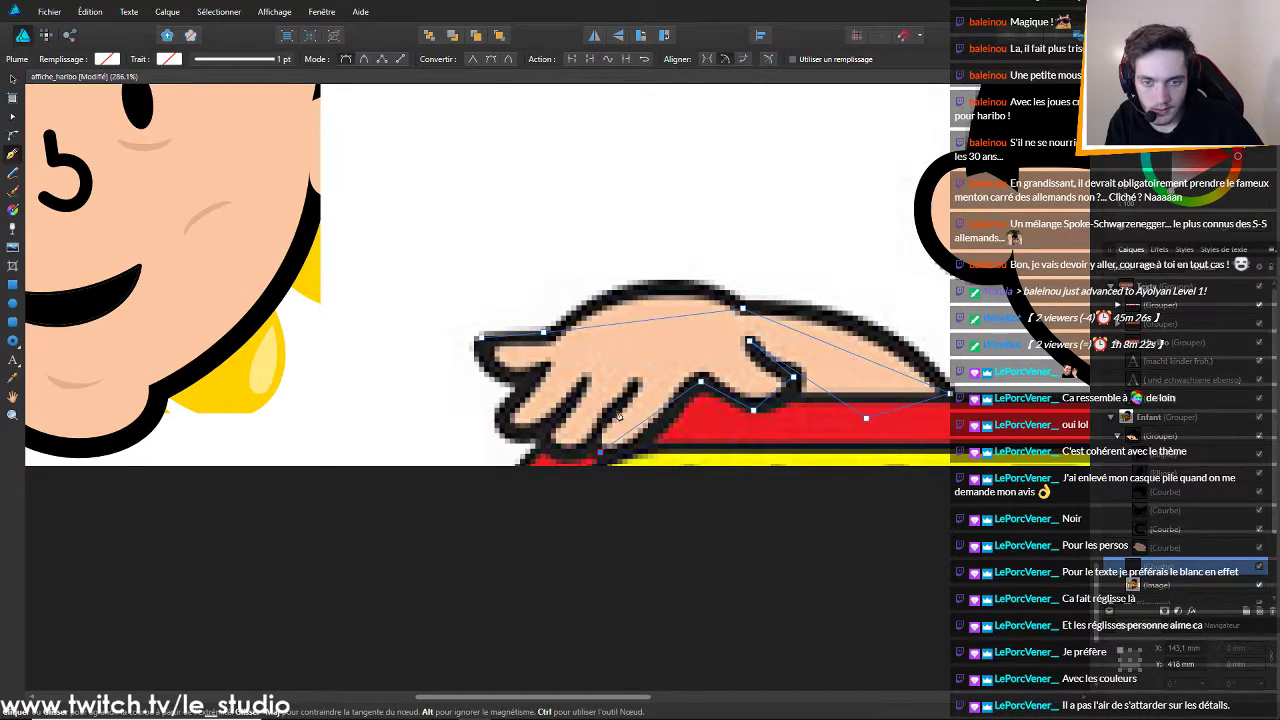
Trace the remaining fingertips and the gaps between the fingers, closing the hand outline at its starting node
left_click(561, 447)
left_click(585, 381)
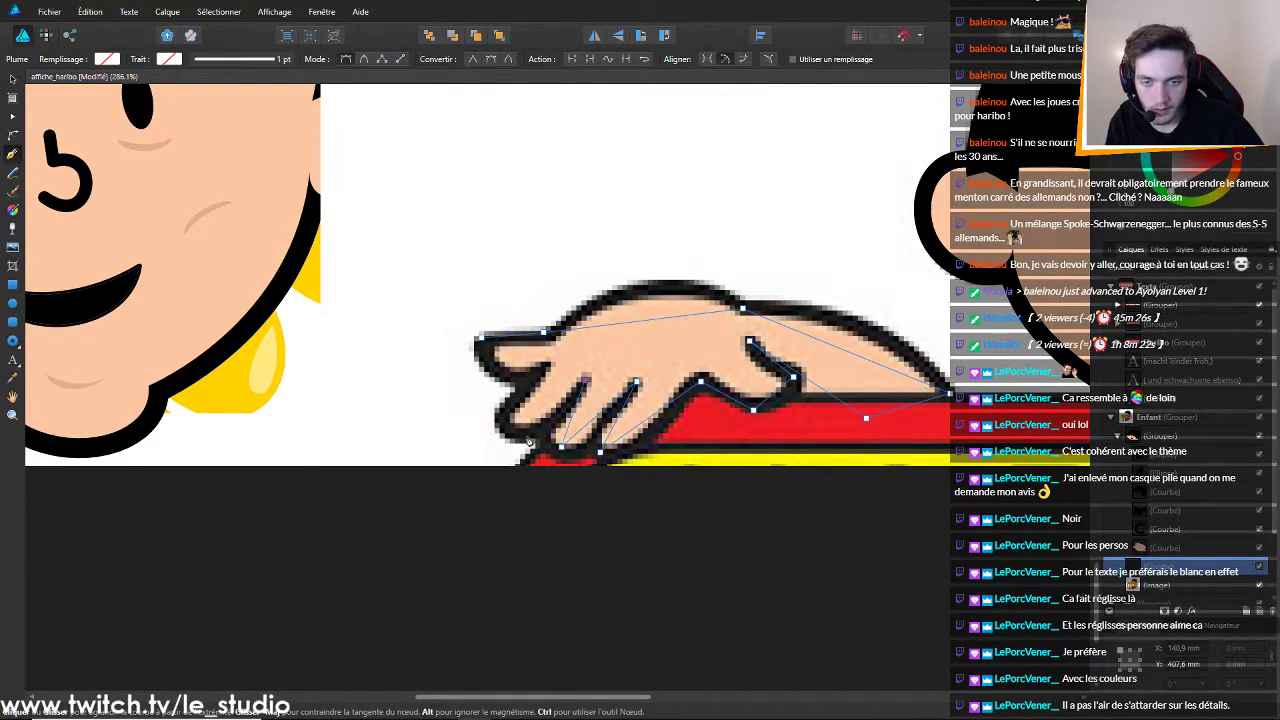
left_click(515, 435)
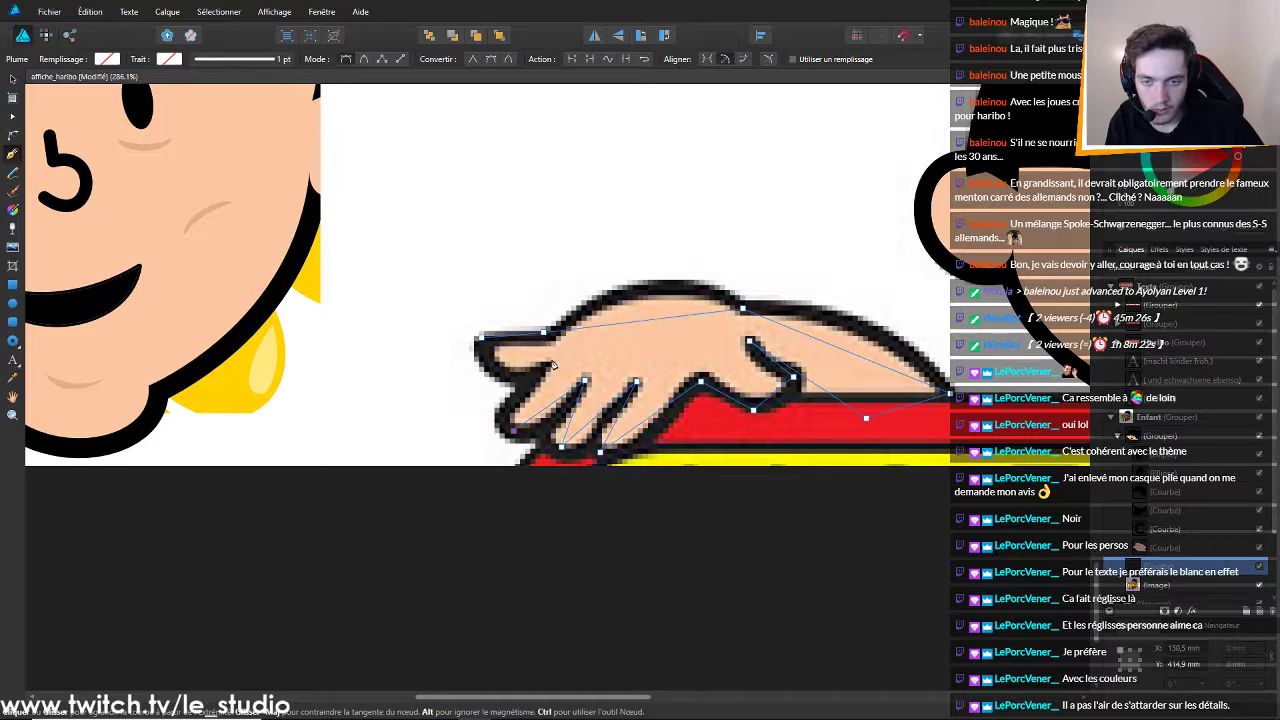
left_click(481, 338)
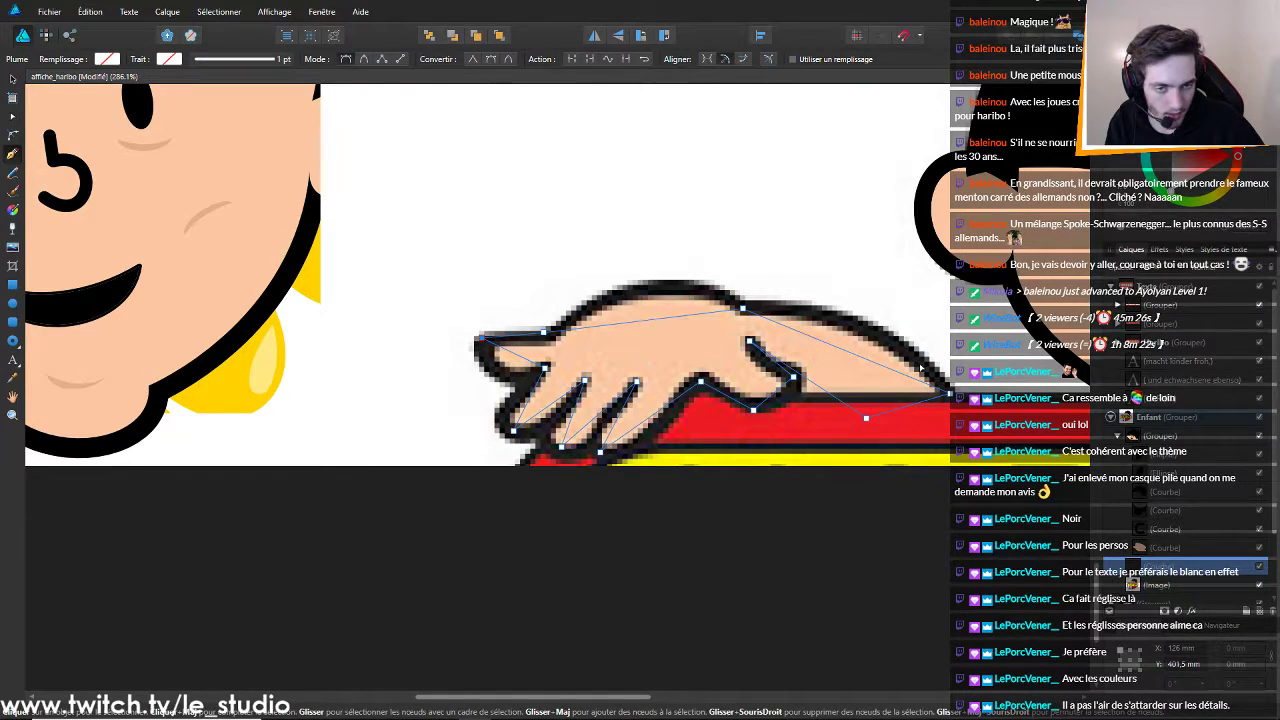
Convert the wrist node on the upper edge of the hand outline to a smooth node
scroll(900, 340, "down", 1)
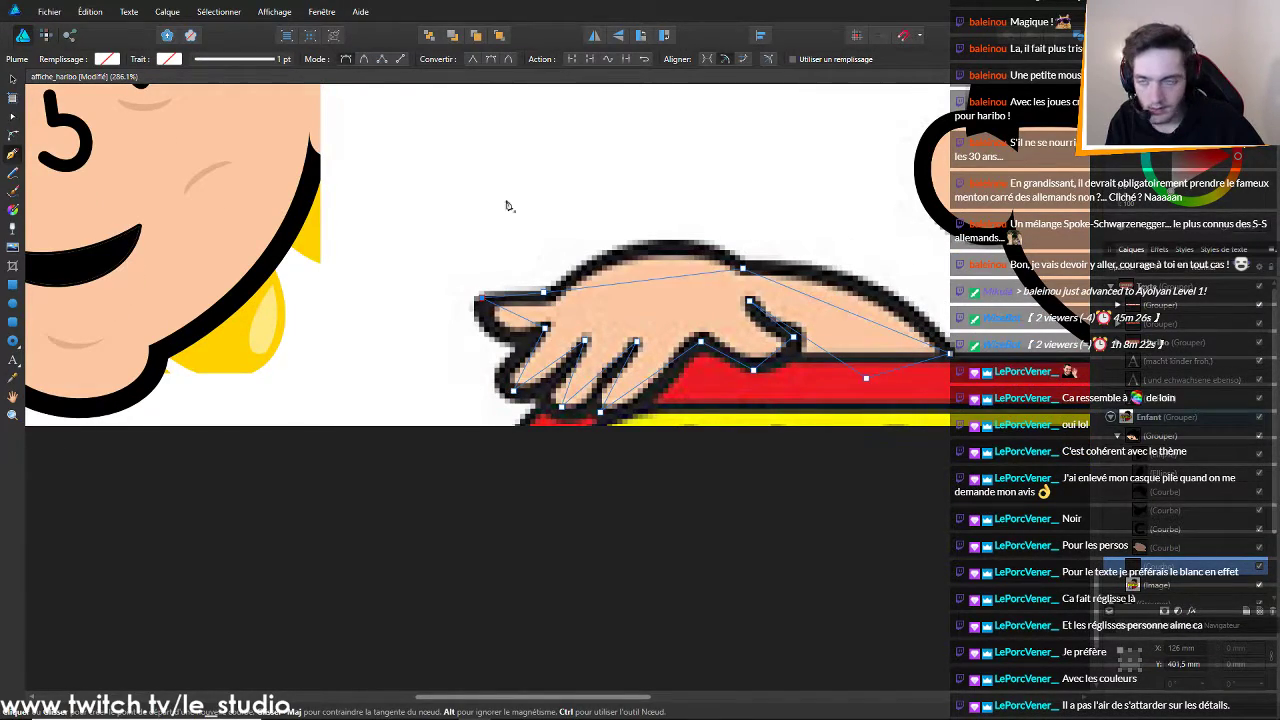
scroll(552, 222, "up", 2)
scroll(835, 240, "down", 3)
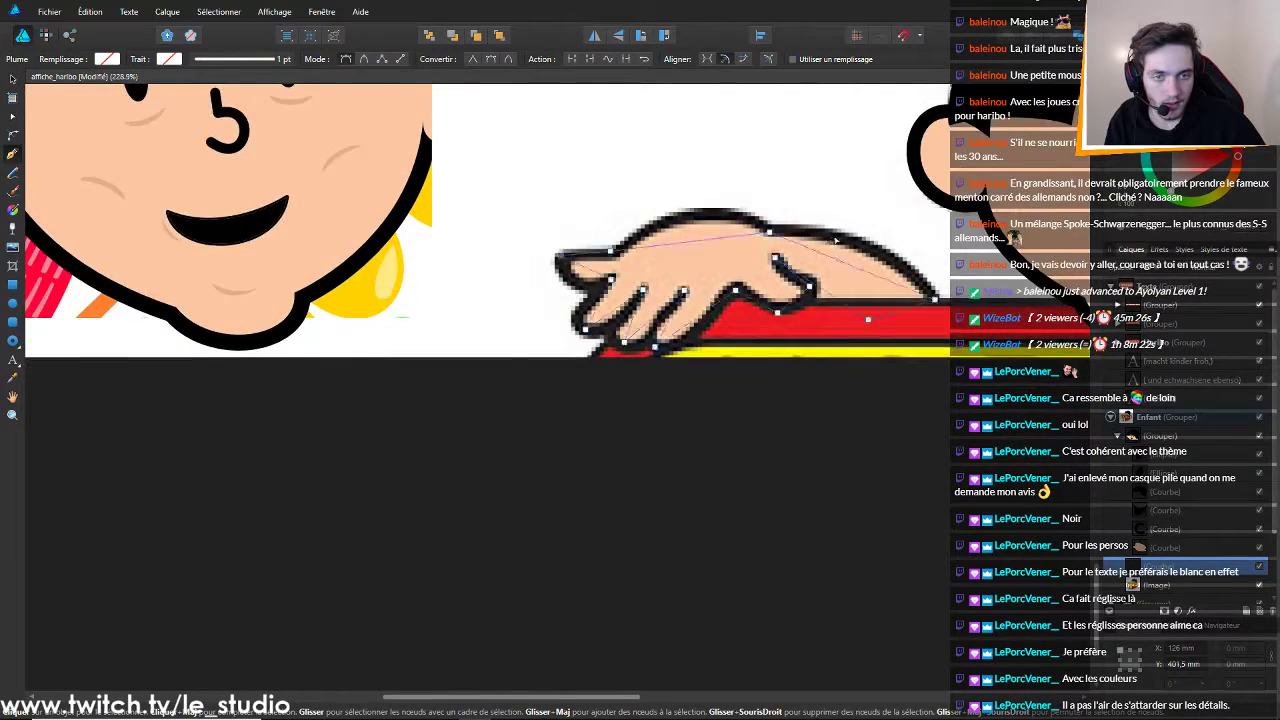
scroll(835, 240, "up", 2)
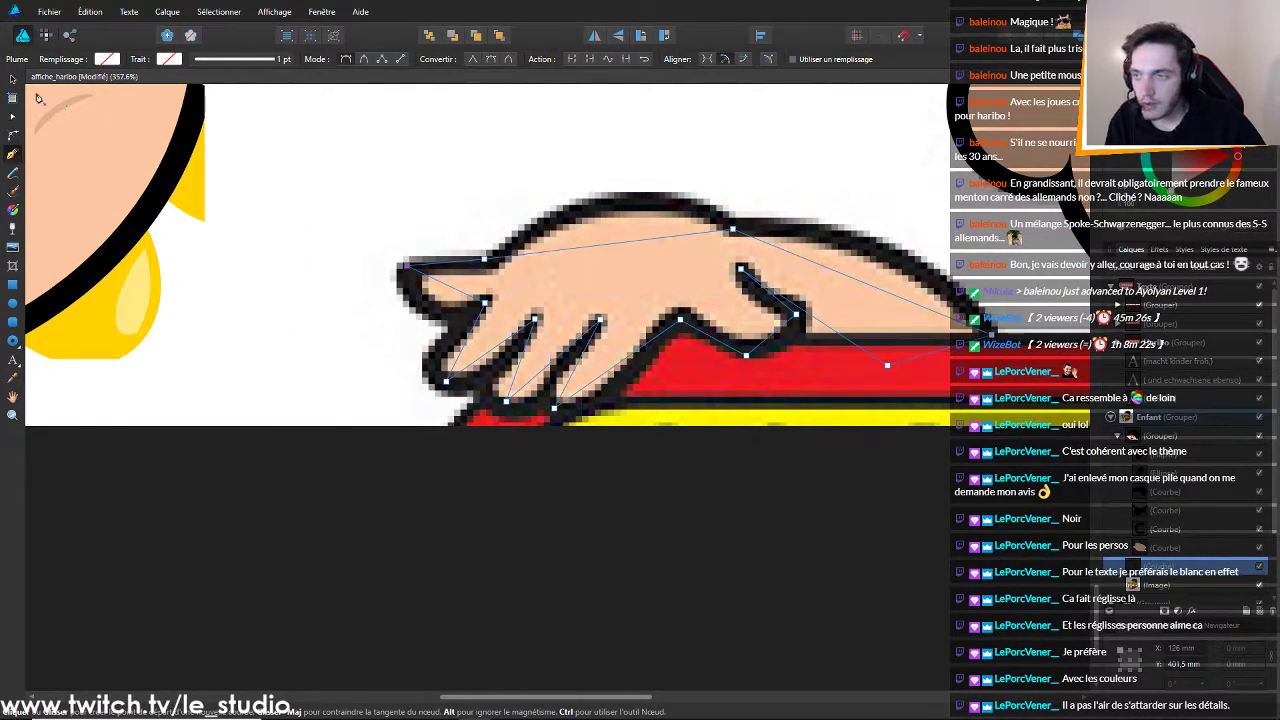
key("a")
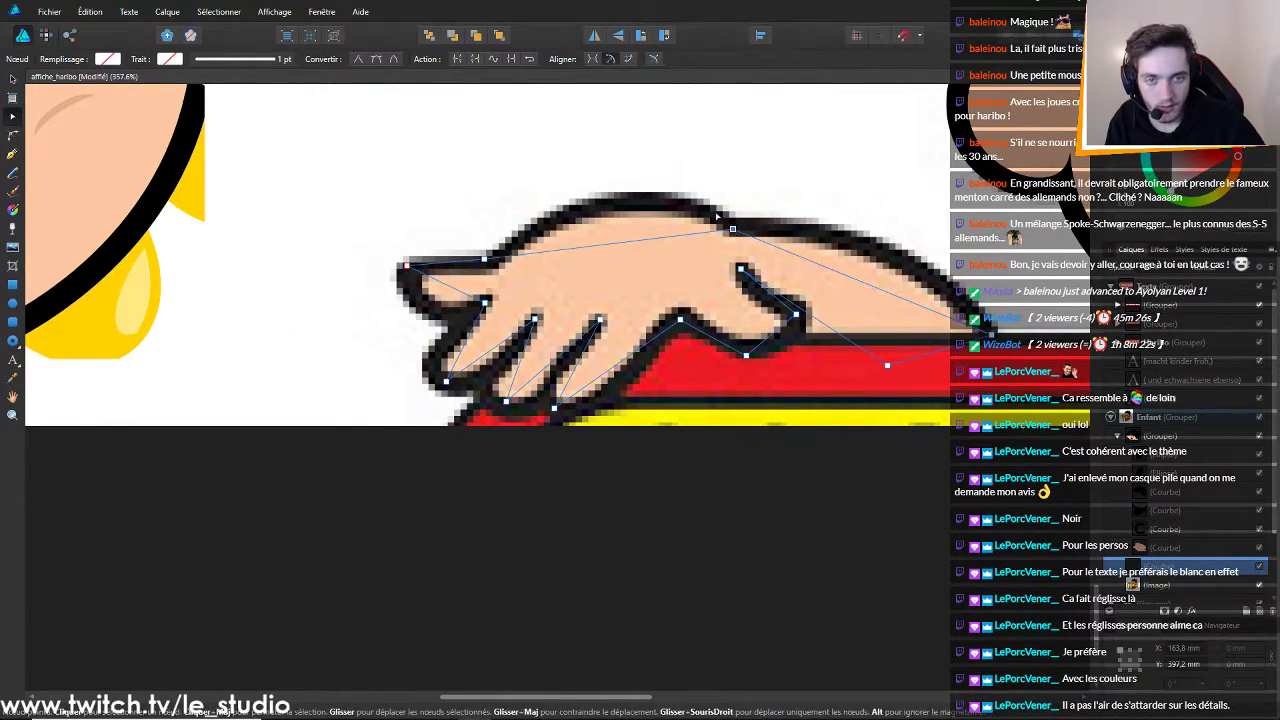
left_click(376, 58)
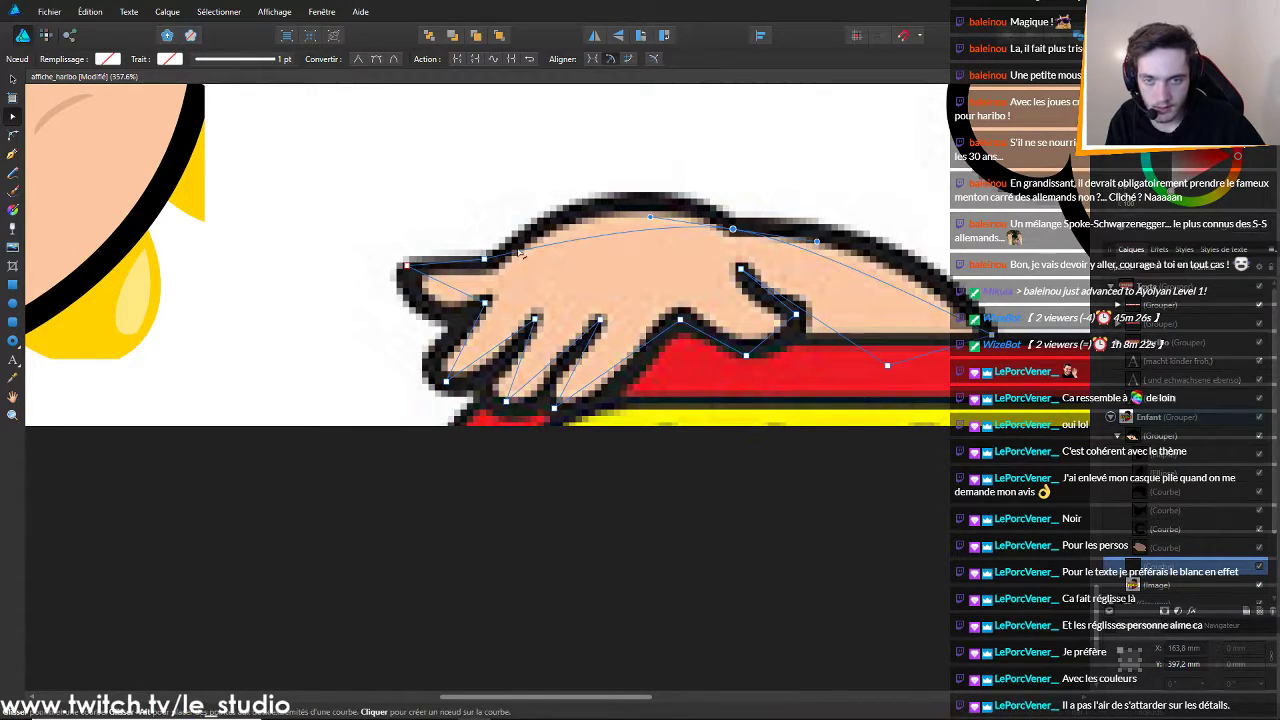
Reselect the hand outline and give it a black stroke
left_click(408, 265)
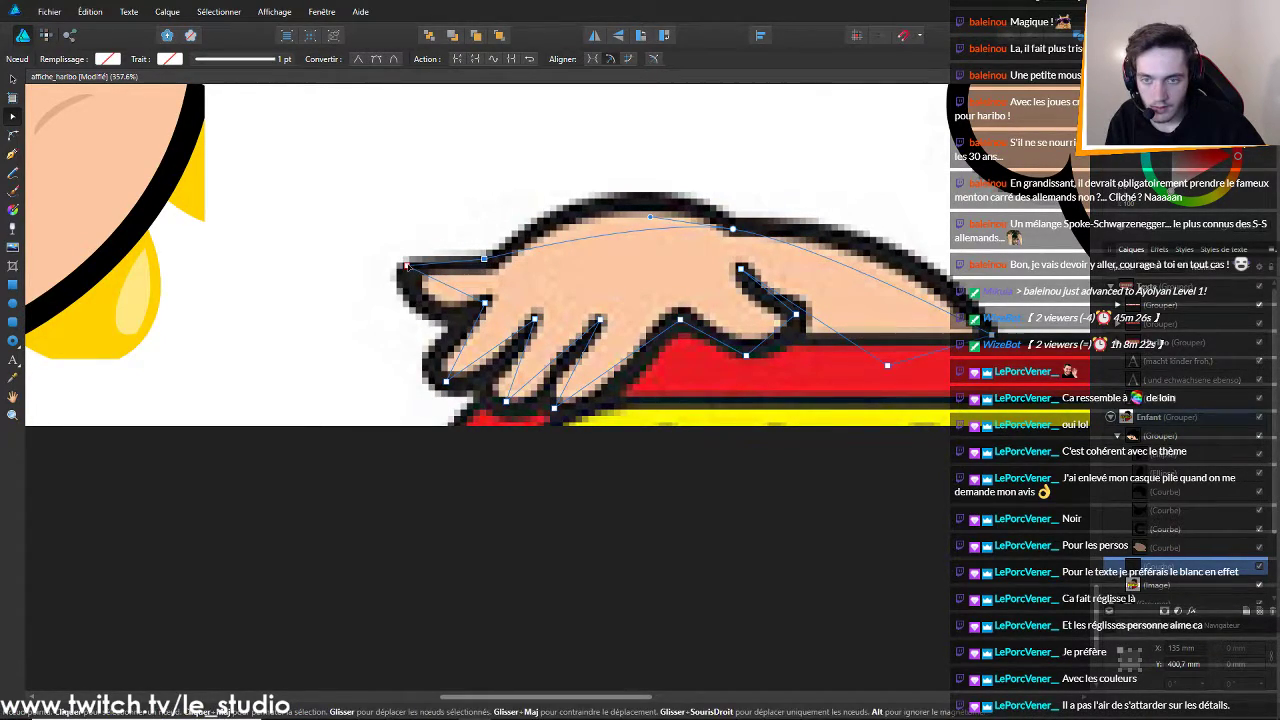
left_click(483, 266)
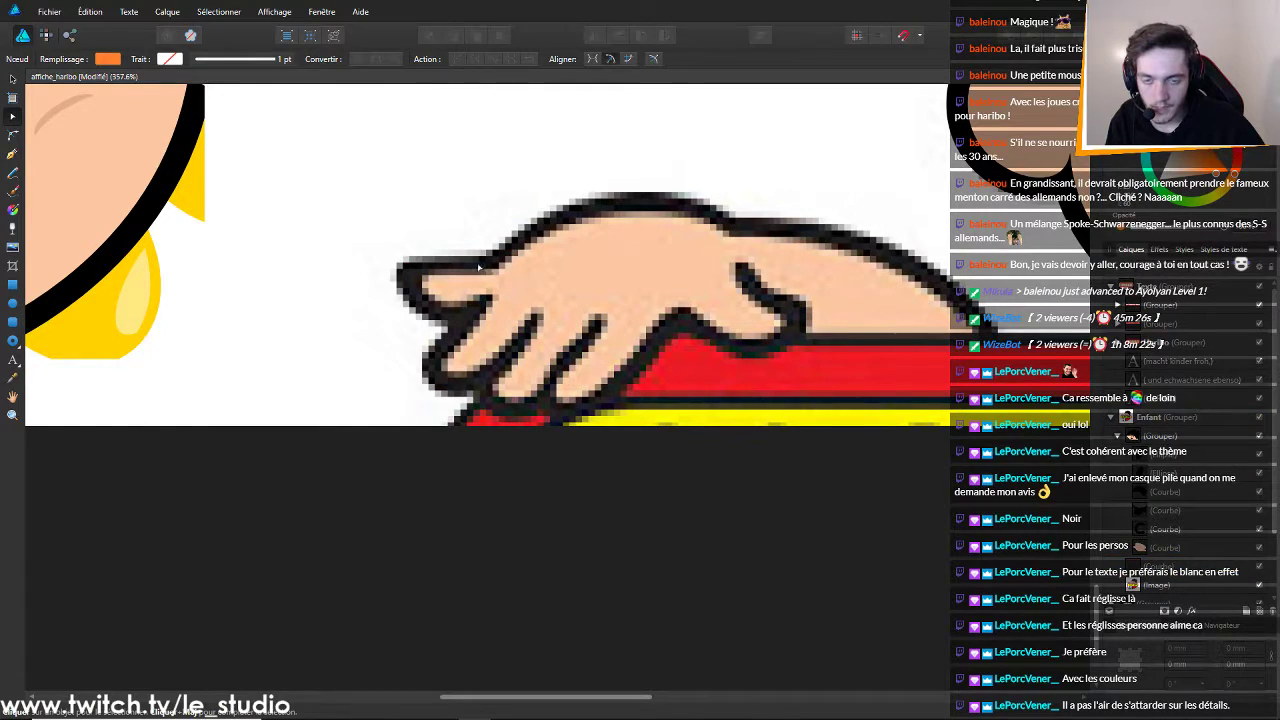
left_click(483, 270)
left_click(170, 58)
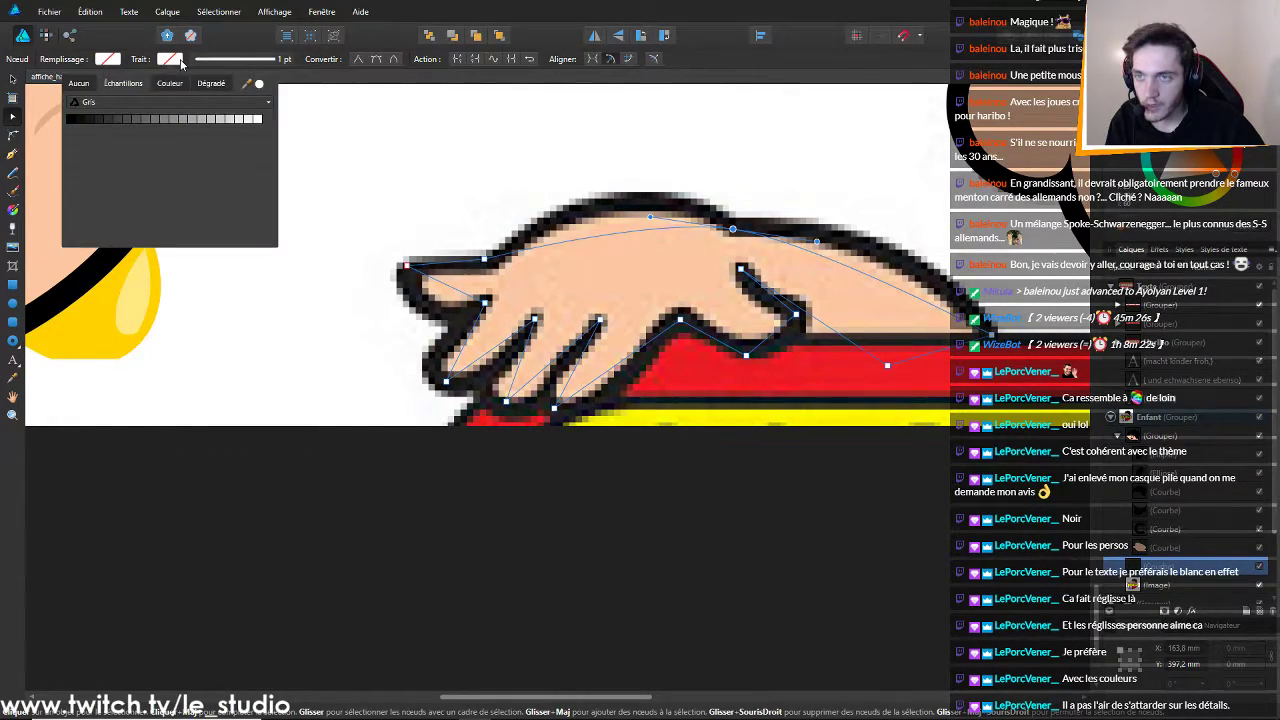
left_click(84, 119)
scroll(478, 194, "up", 2)
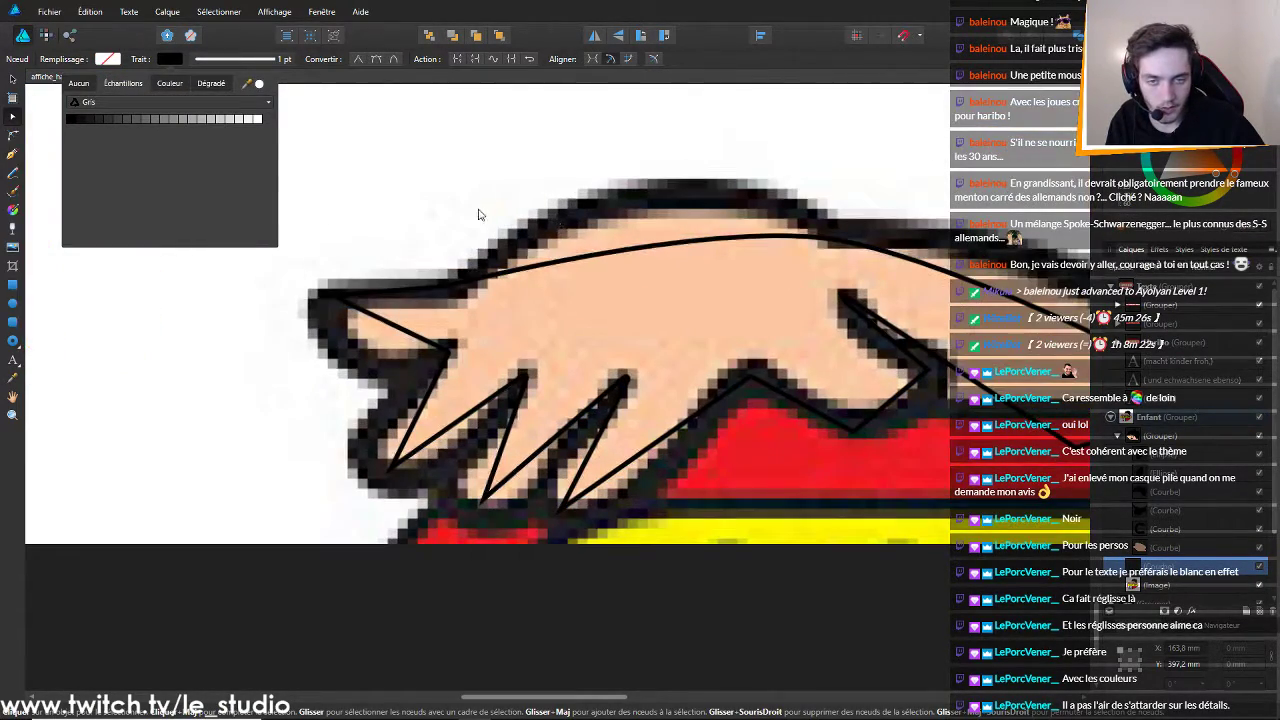
Select all nodes of the hand outline, switch the Pen to polygon mode and convert the nodes to smooth
left_click(446, 353)
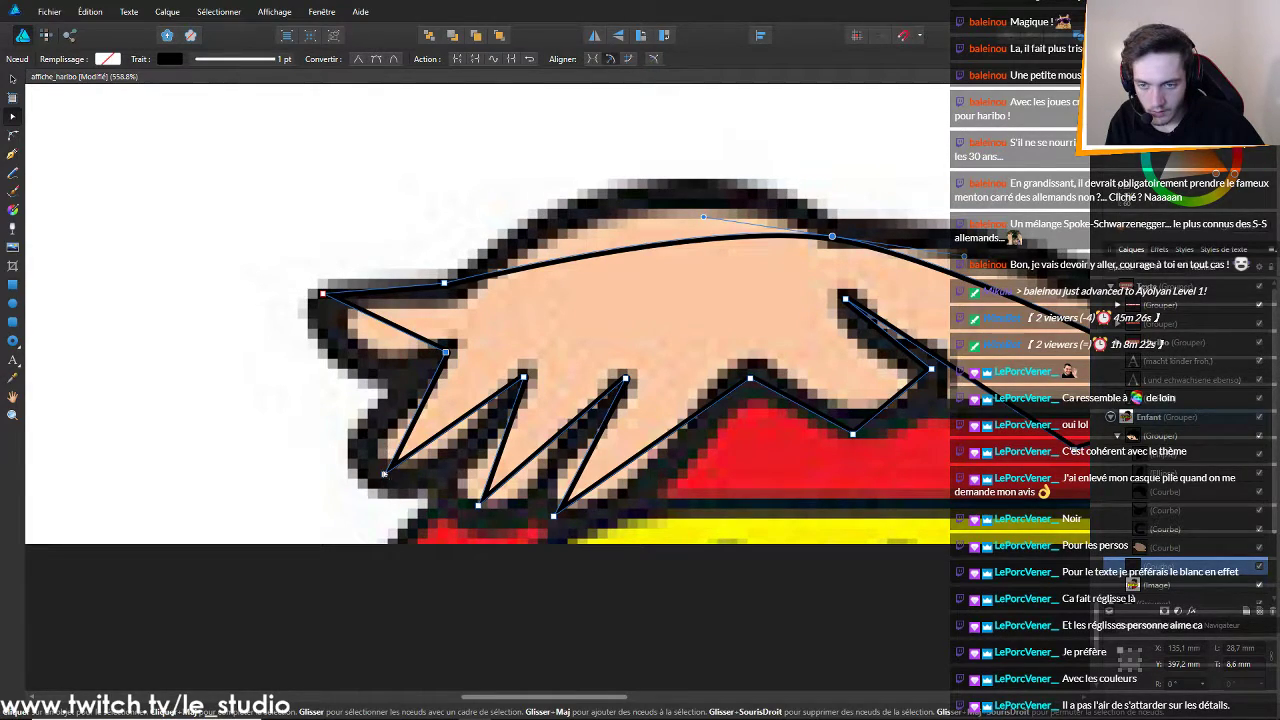
left_click(528, 481)
left_click(507, 365)
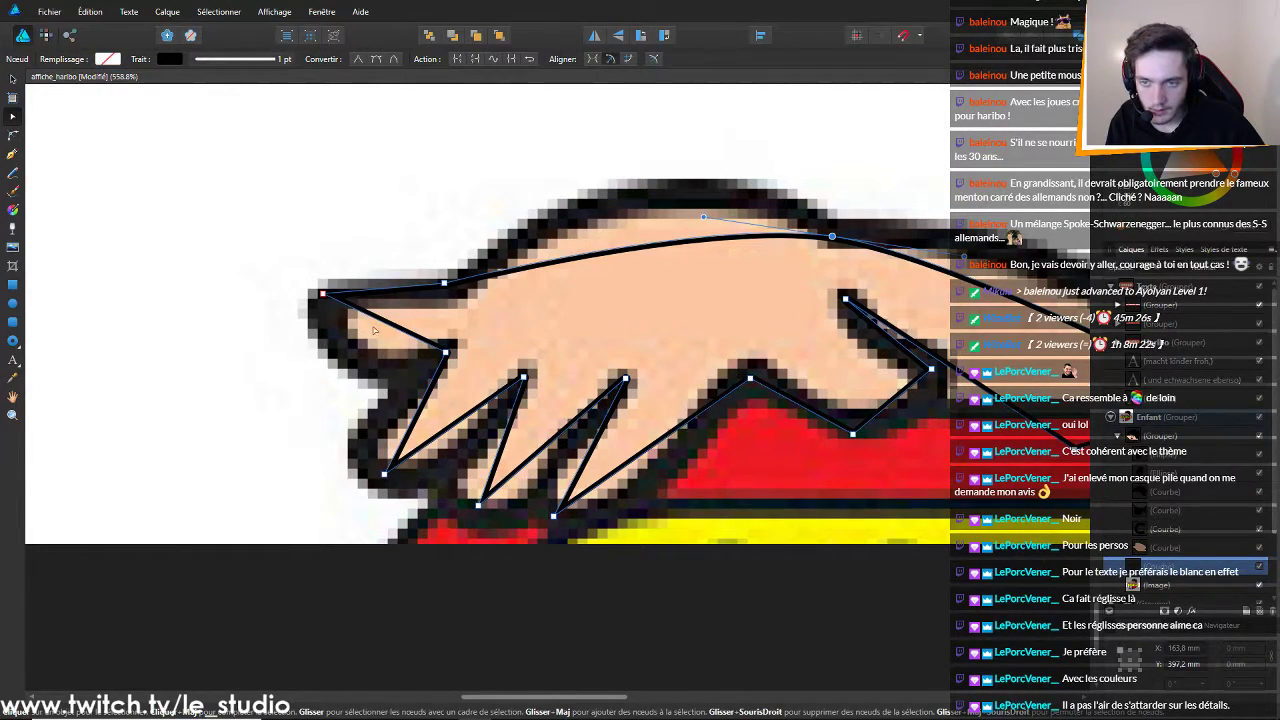
left_click(446, 353)
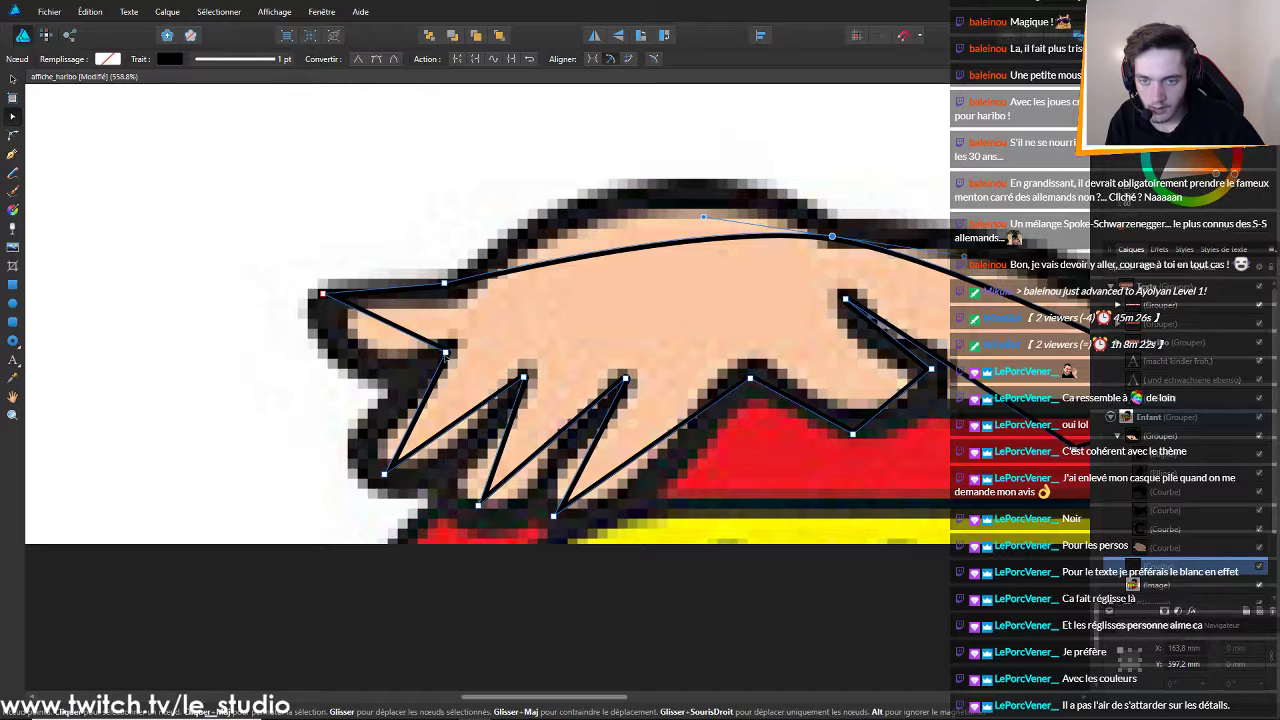
left_click(444, 284, "shift")
left_click(324, 294, "shift")
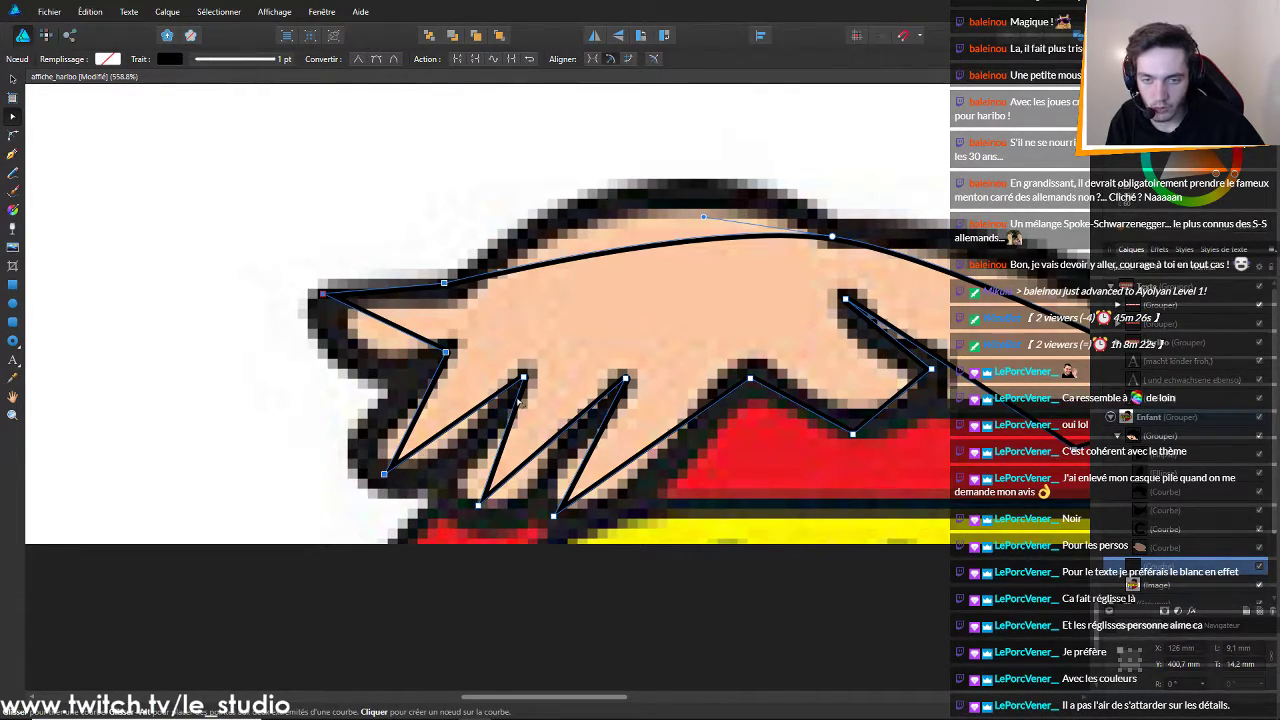
key("p")
scroll(520, 404, "down", 1)
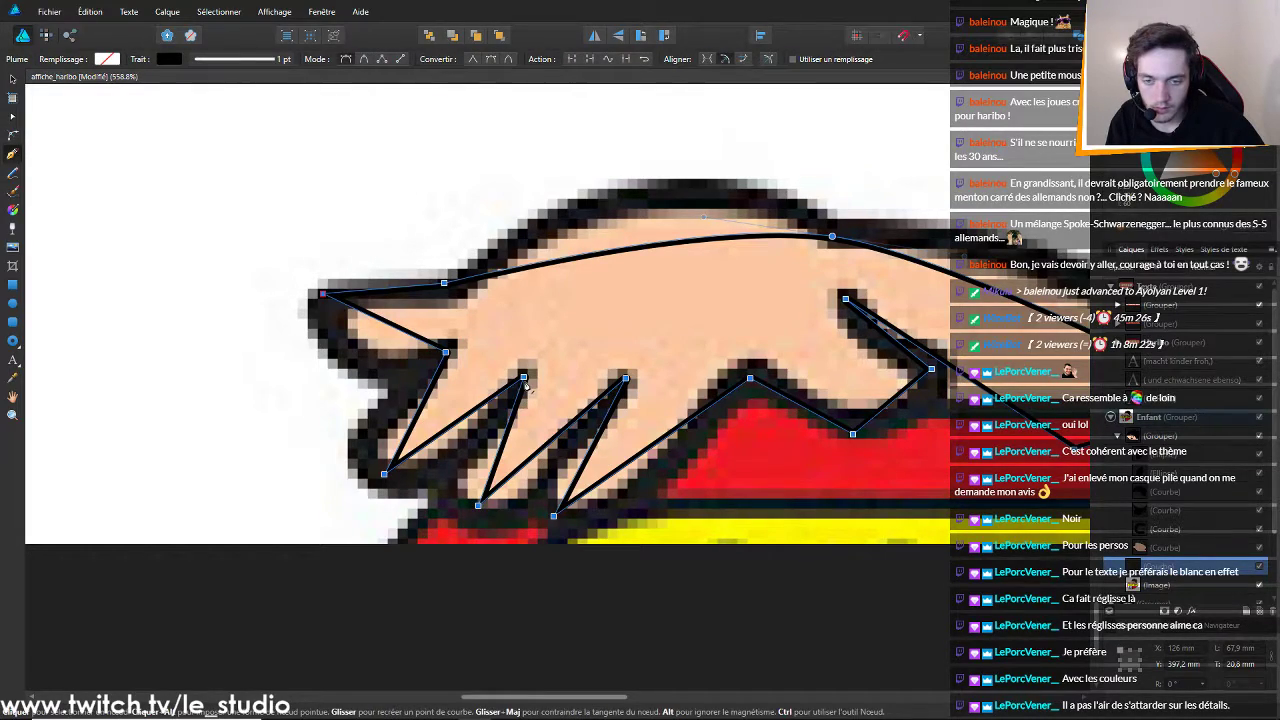
scroll(622, 369, "down", 3)
scroll(624, 367, "up", 3)
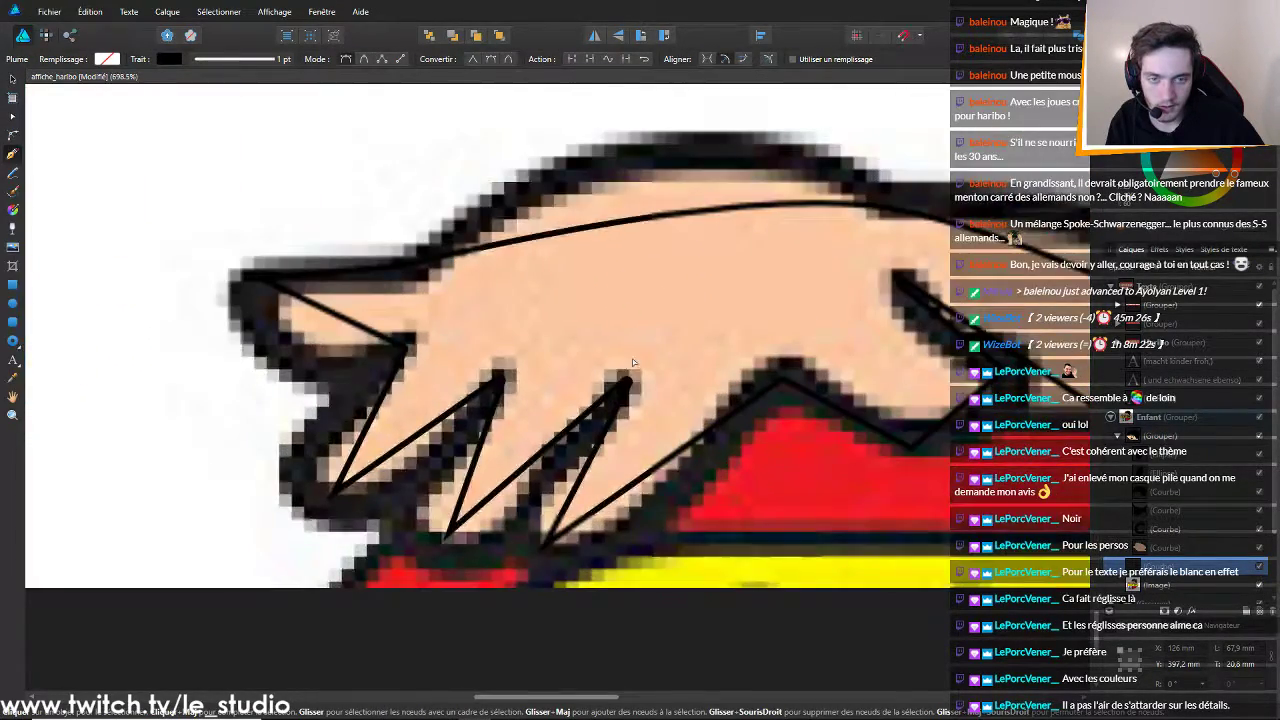
scroll(638, 363, "down", 4)
scroll(642, 365, "up", 3)
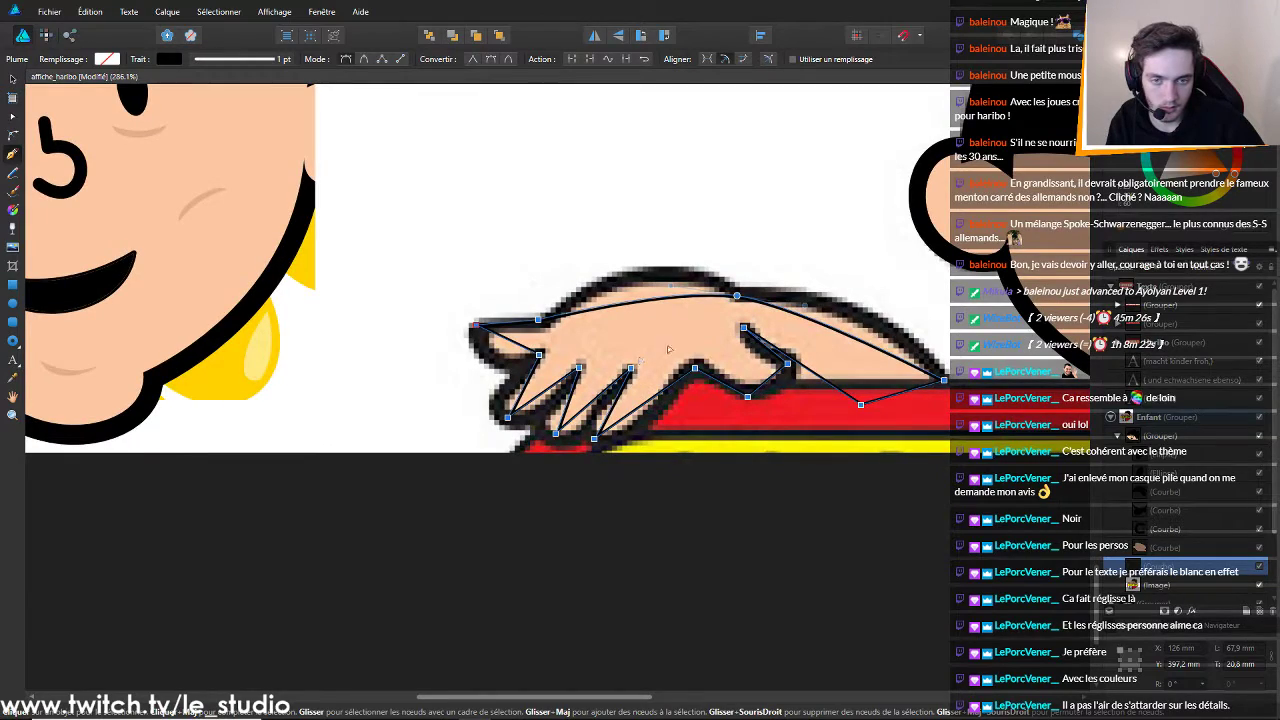
left_click(366, 59)
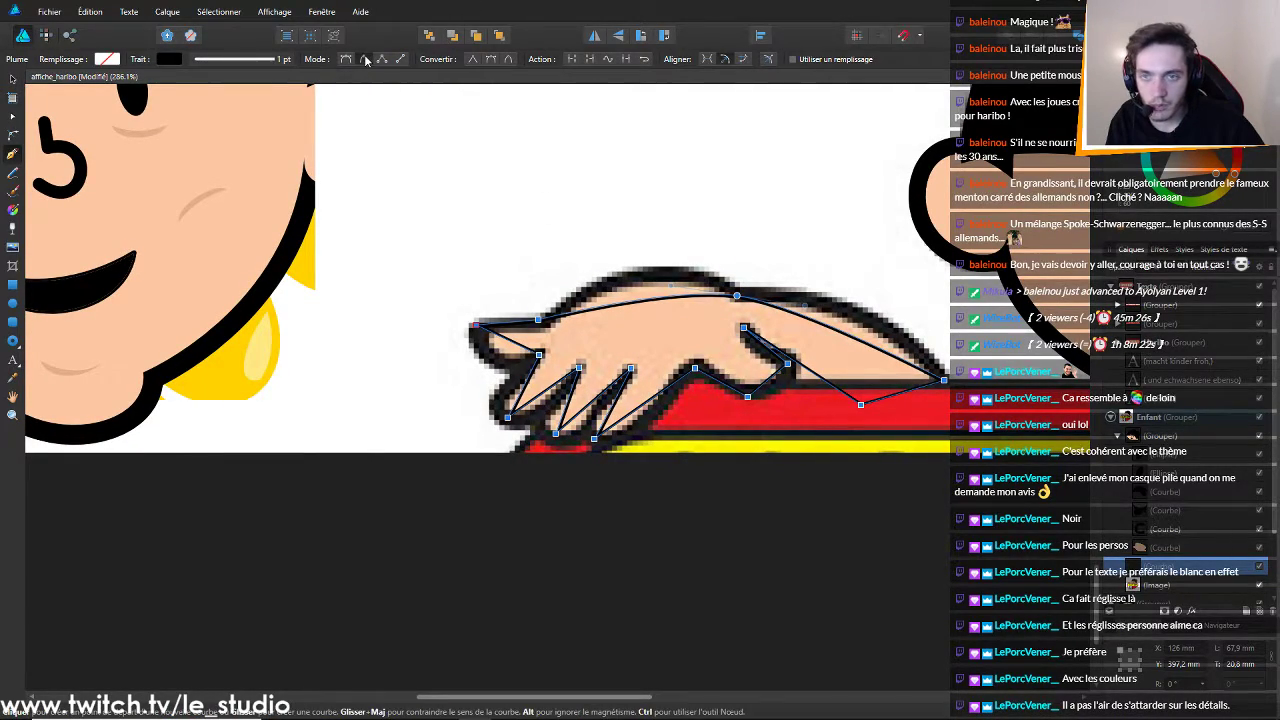
left_click(380, 61)
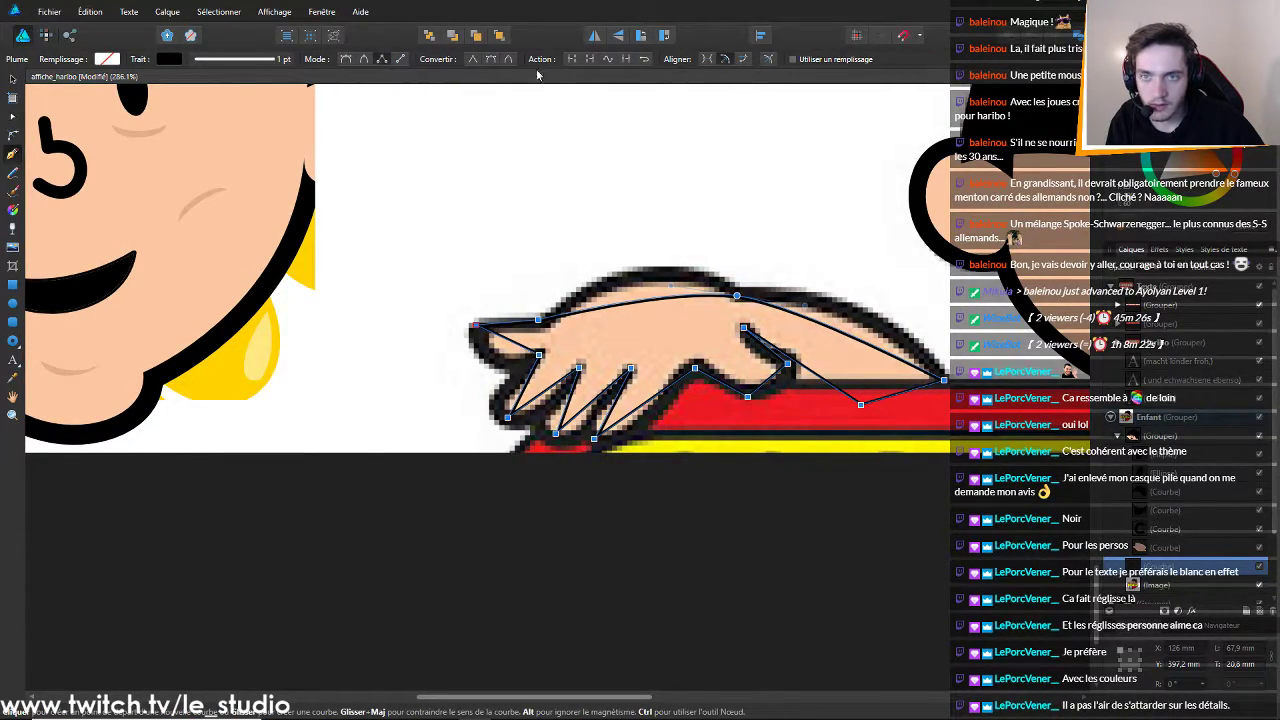
left_click(491, 60)
scroll(548, 284, "up", 5)
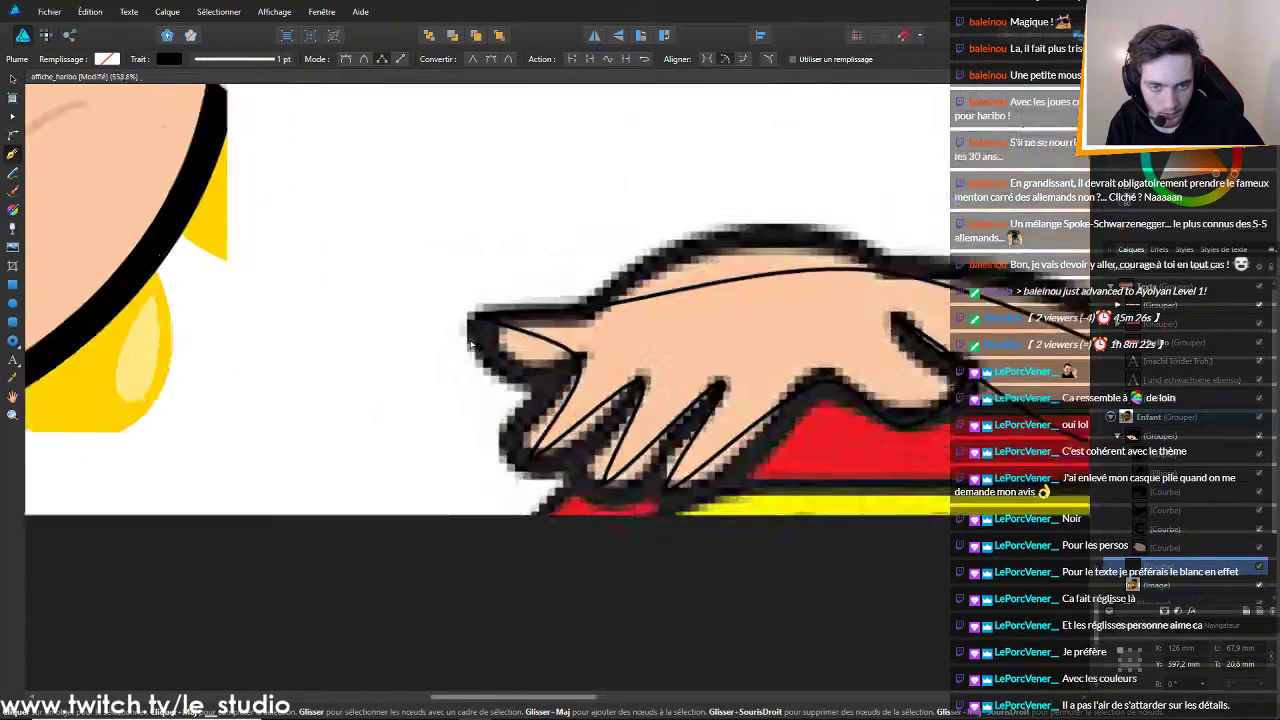
Reshape the uppermost finger of the hand outline by placing its tip and crease nodes and bending its lower edge to the reference
left_click_drag(488, 291, 472, 303)
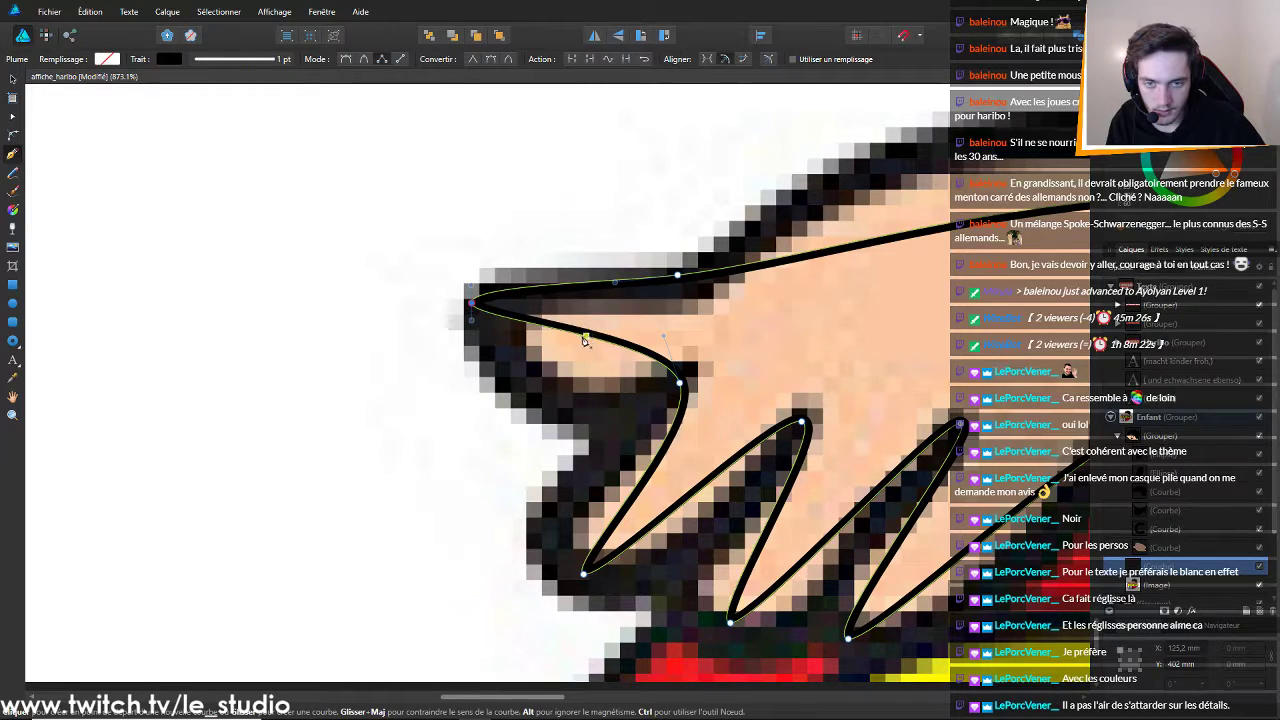
key("a")
mouse_move(586, 336)
left_mouse_down()
mouse_move(546, 404)
mouse_move(563, 404)
left_mouse_up()
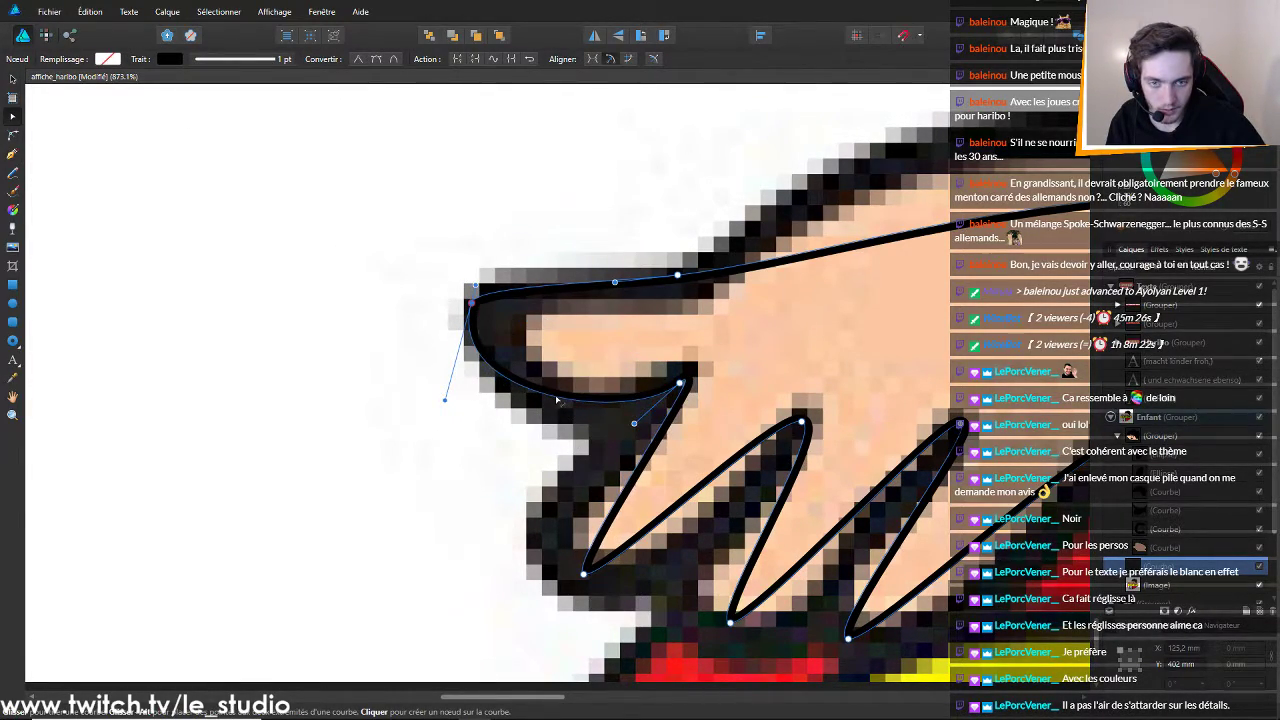
left_click_drag(681, 383, 687, 375)
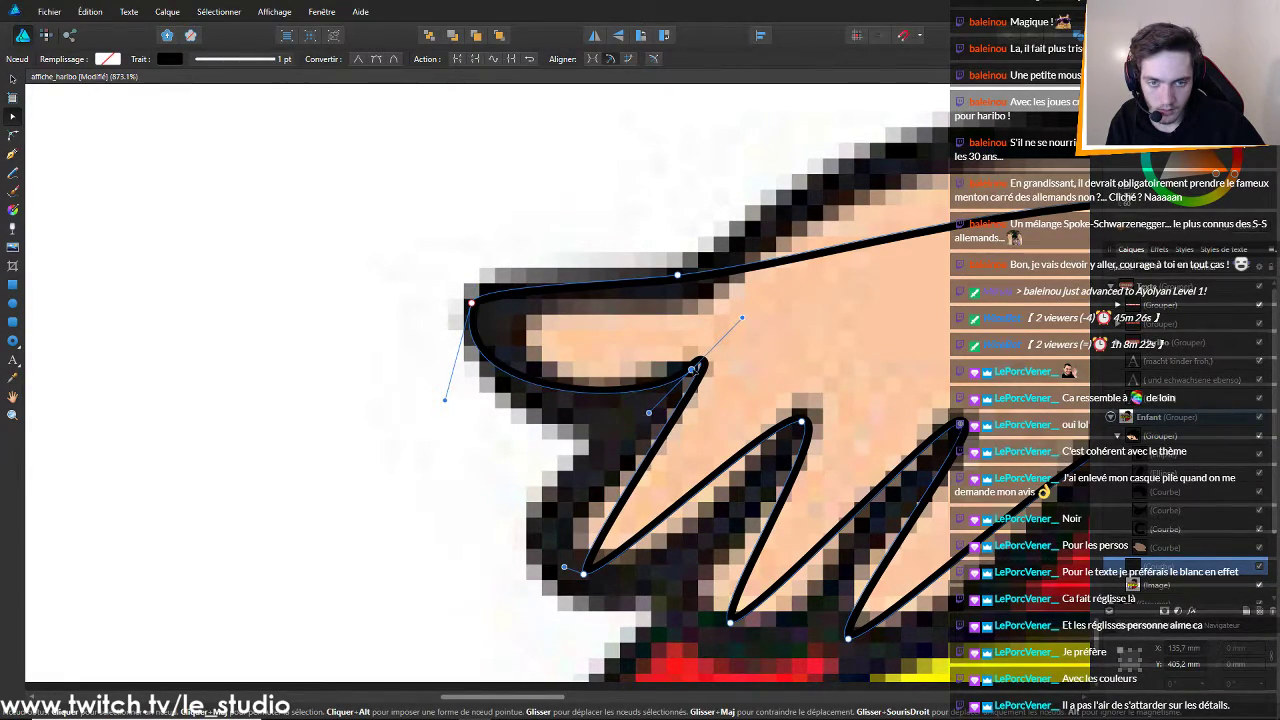
left_click_drag(737, 322, 725, 399)
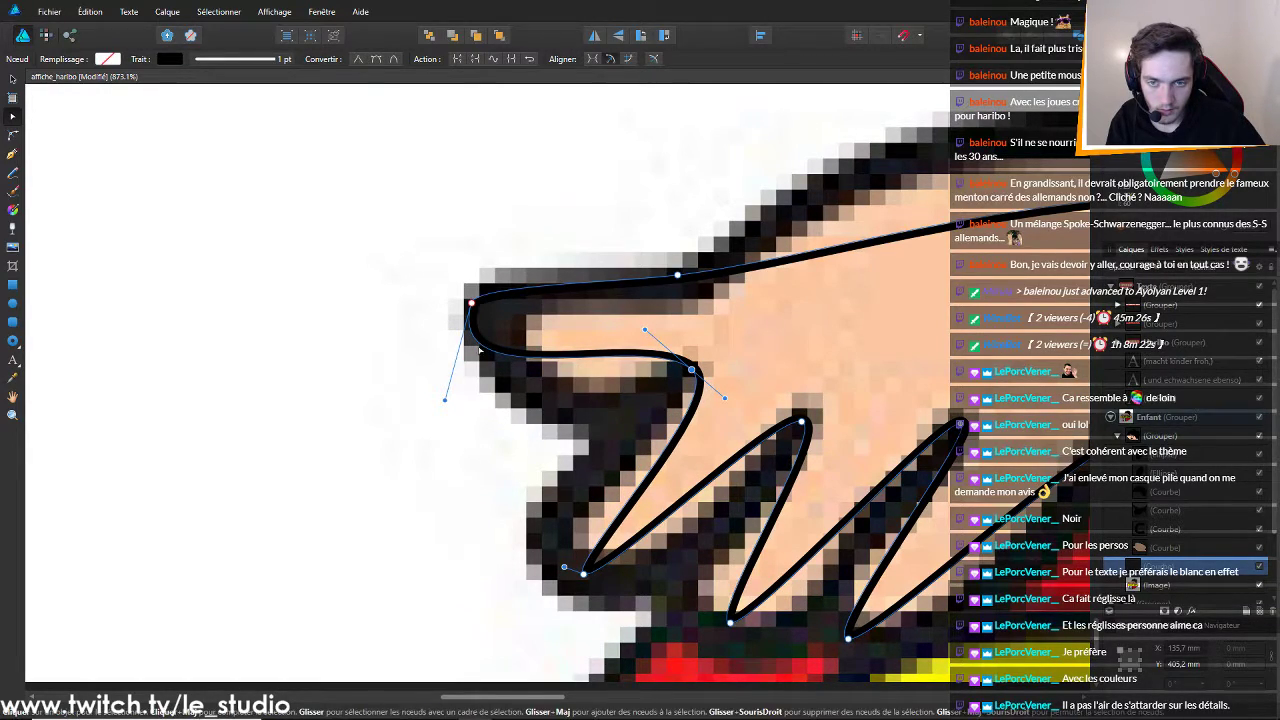
left_click(471, 301)
left_click_drag(528, 352, 534, 411)
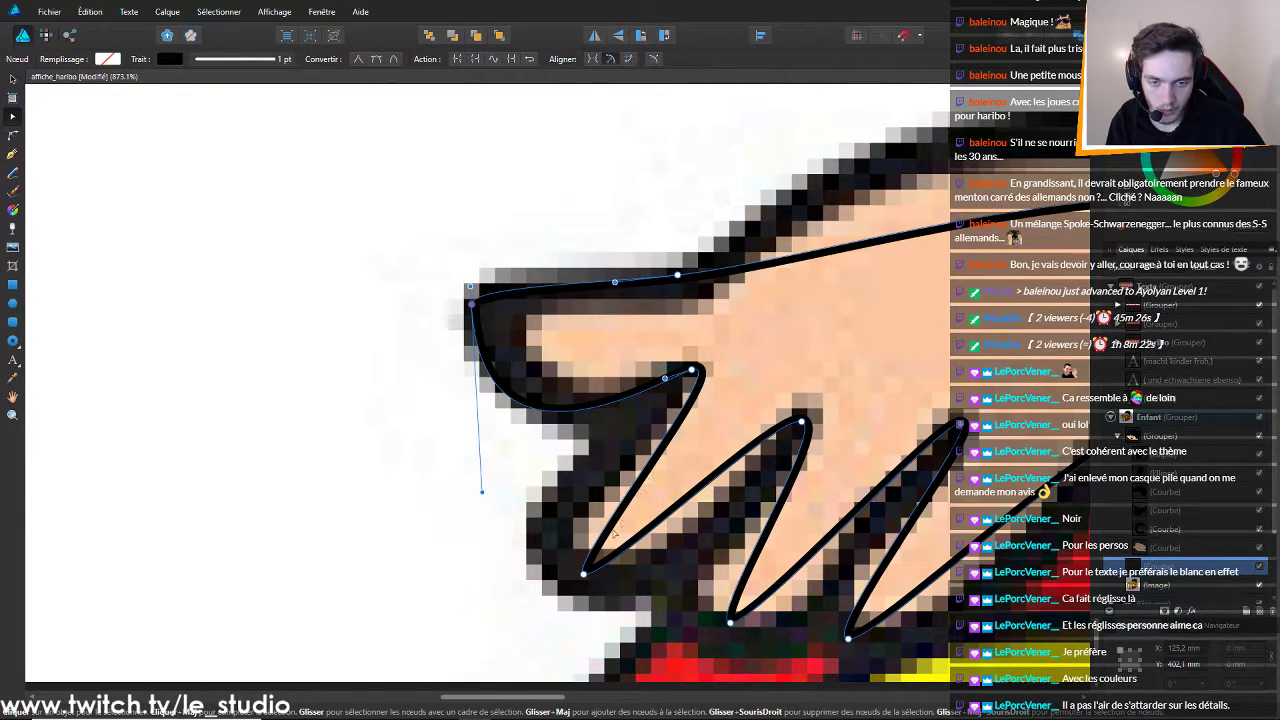
Move the second finger's tip node onto the reference and bend both sides of that finger into a rounded shape
left_click_drag(583, 574, 541, 549)
left_click_drag(600, 521, 617, 566)
left_click_drag(540, 549, 565, 583)
left_click_drag(617, 505, 576, 480)
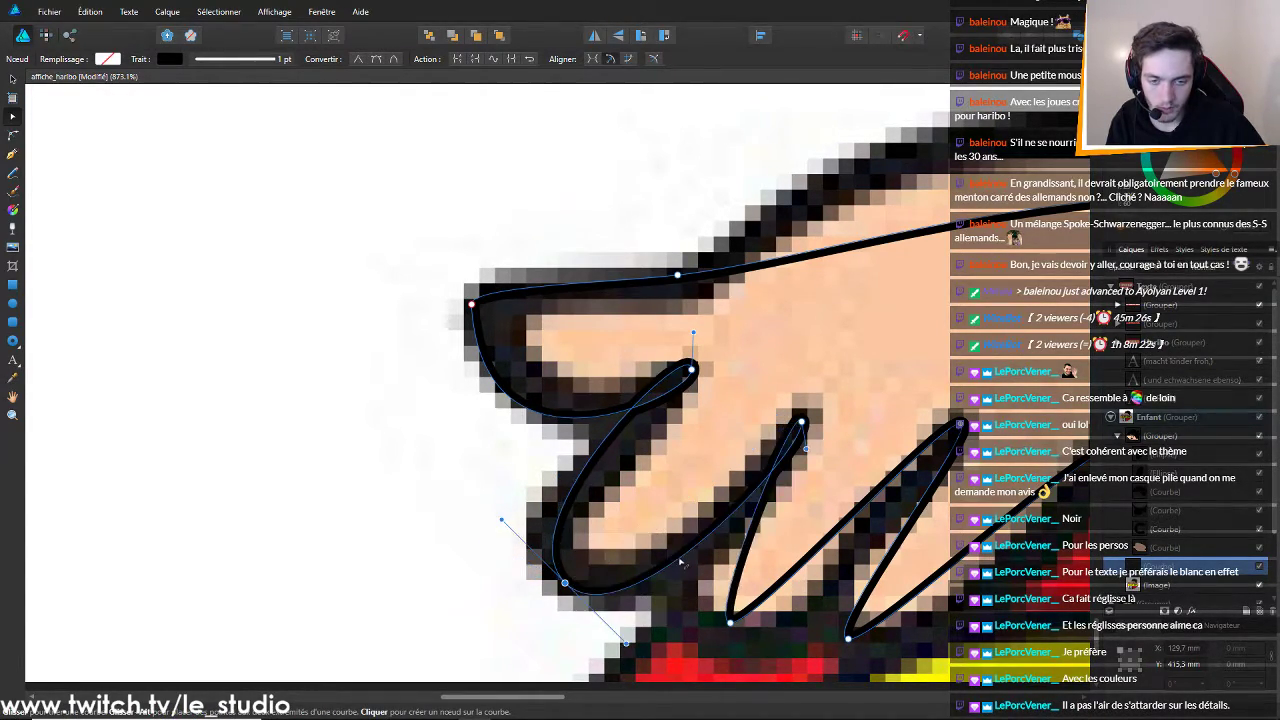
Bend the back of the hand upward to match the reference and adjust the node where it meets the uppermost finger
scroll(866, 549, "down", 5)
scroll(865, 550, "up", 4)
scroll(850, 509, "down", 6)
scroll(935, 516, "up", 4)
scroll(936, 516, "up", 3)
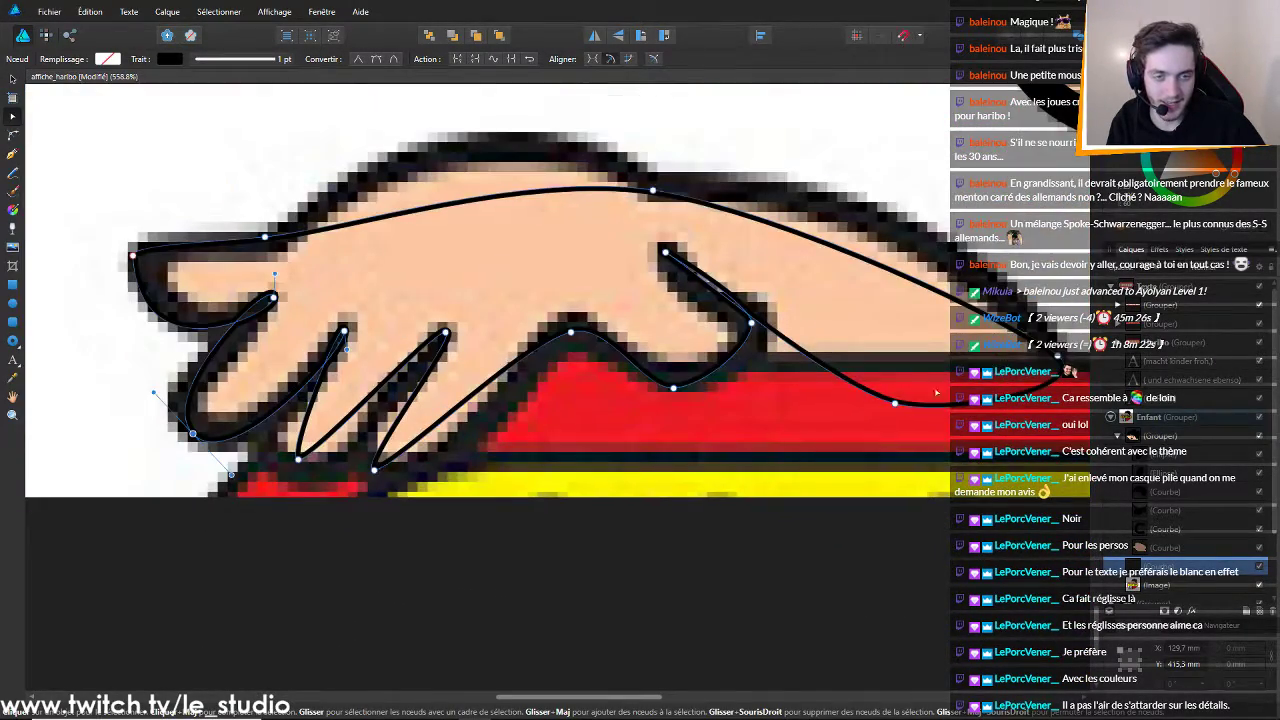
left_click_drag(477, 216, 476, 180)
left_click_drag(265, 277, 232, 289)
Shift the uppermost finger's tip node slightly inward and shorten its curve handles to round the fingertip
left_click(133, 296)
mouse_move(132, 285)
left_mouse_down()
mouse_move(162, 295)
mouse_move(172, 279)
mouse_move(131, 285)
mouse_move(130, 252)
mouse_move(130, 268)
left_mouse_up()
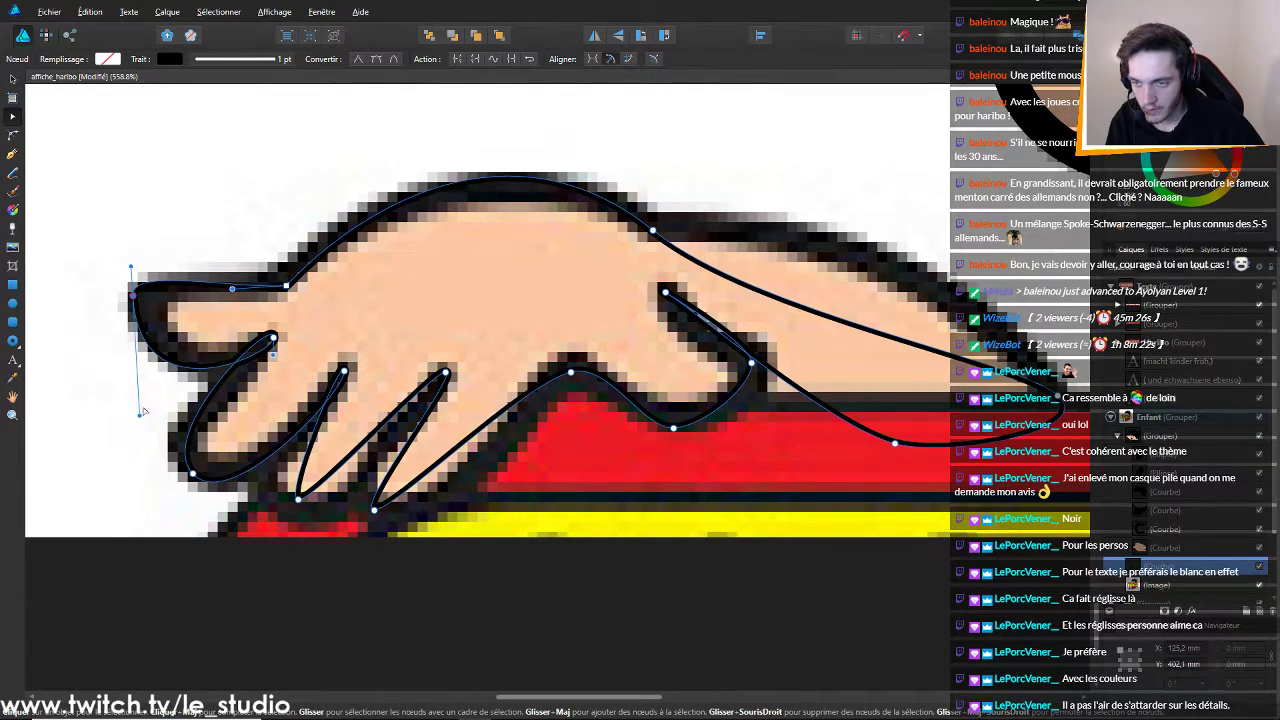
left_click_drag(140, 412, 138, 396)
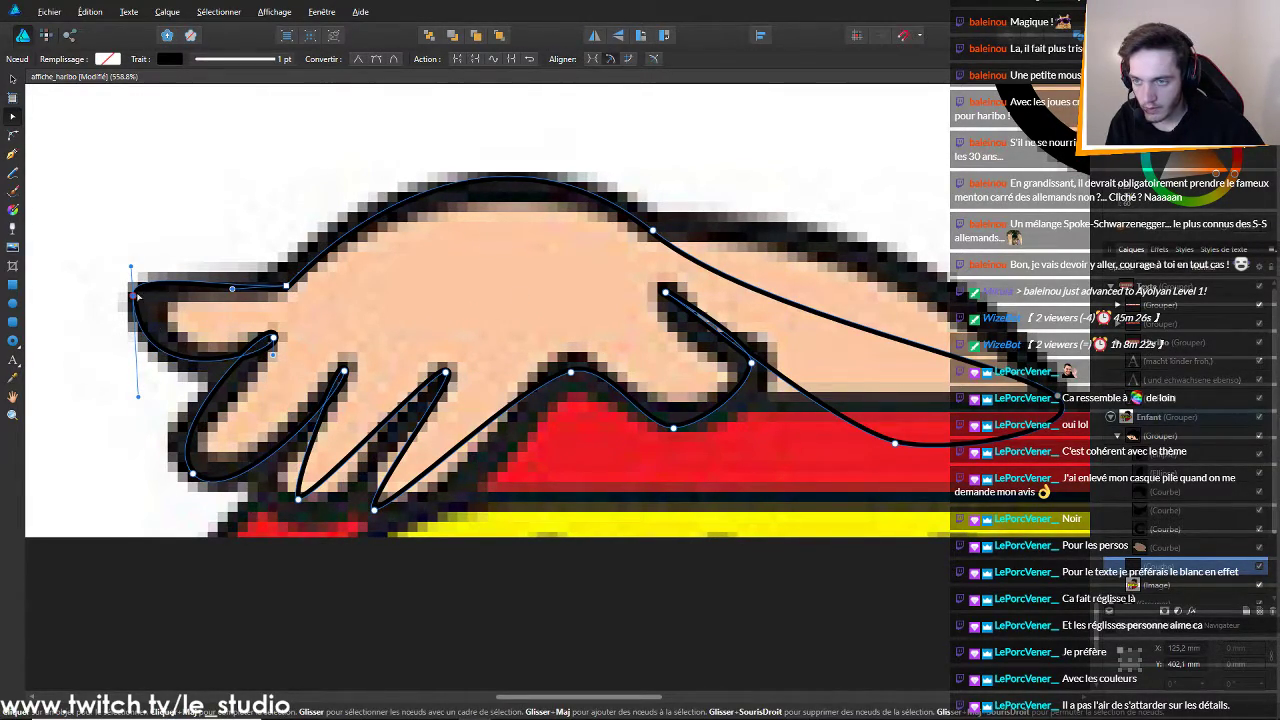
left_click_drag(137, 296, 148, 297)
left_click_drag(152, 400, 148, 382)
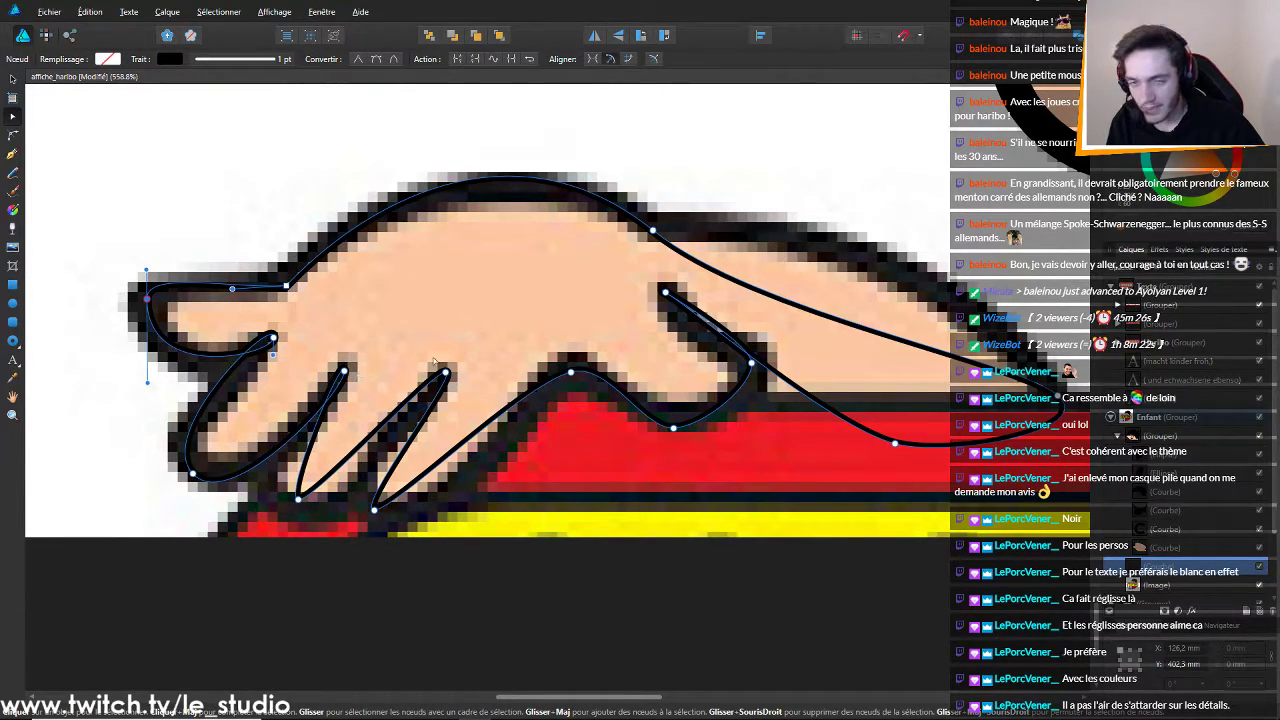
Compare the stroke alignments on the hand outline and set its stroke to be centred on the path
scroll(787, 313, "down", 4)
scroll(500, 90, "up", 5)
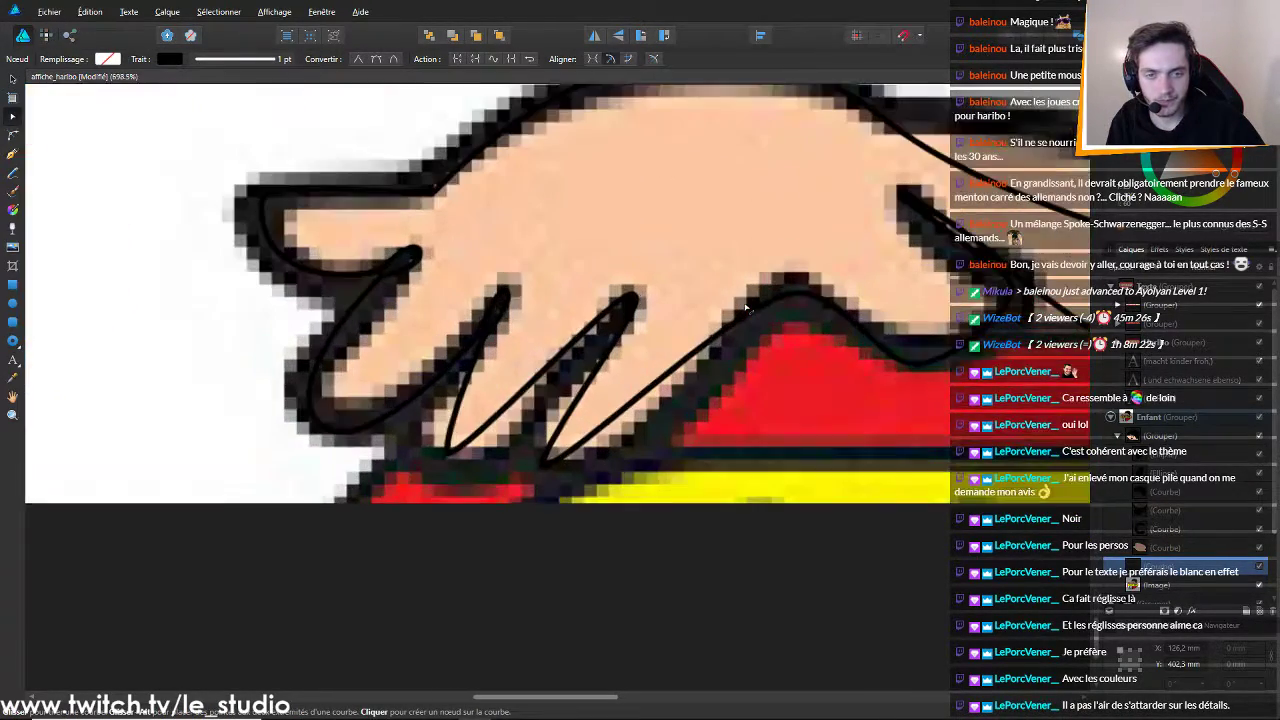
left_click(243, 59)
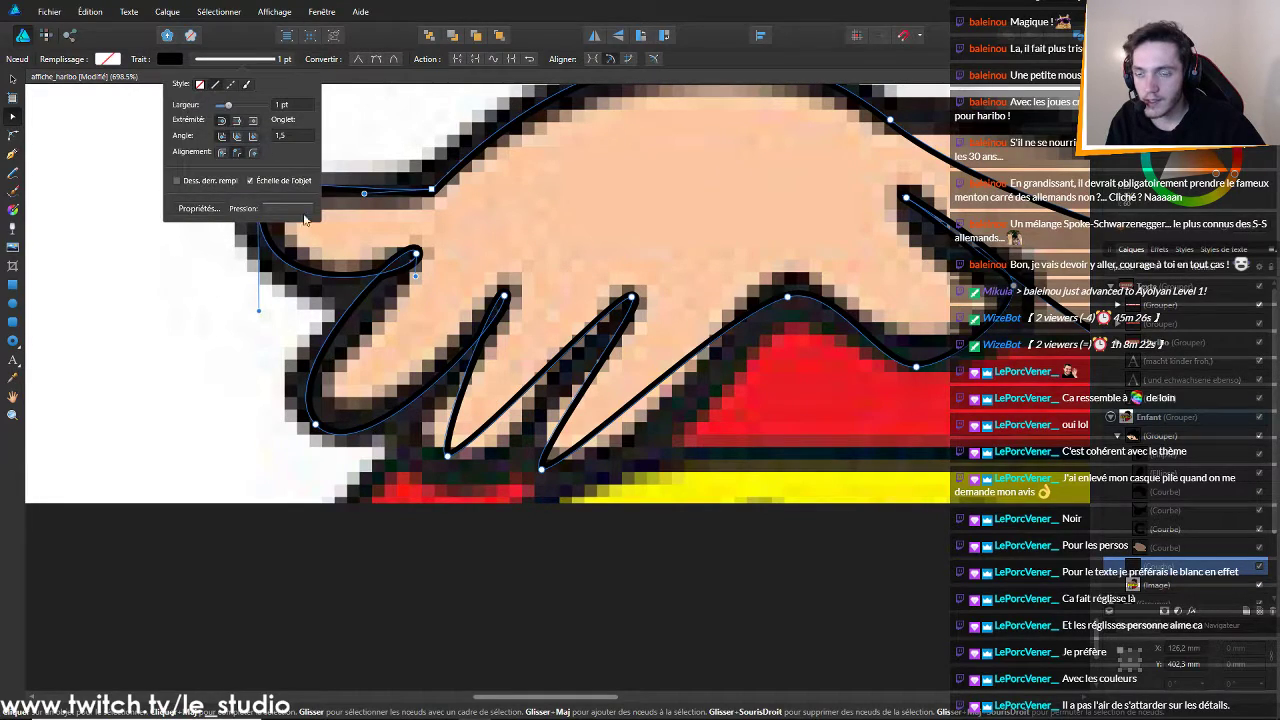
left_click(225, 153)
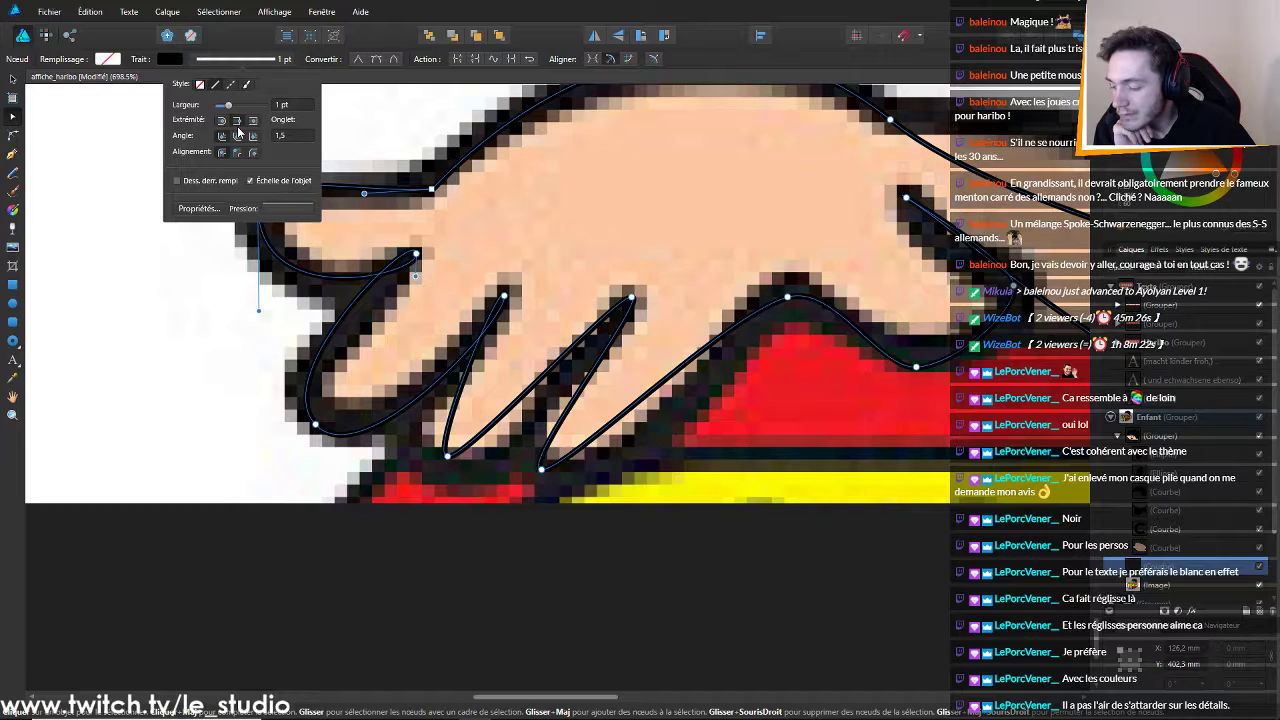
left_click(235, 153)
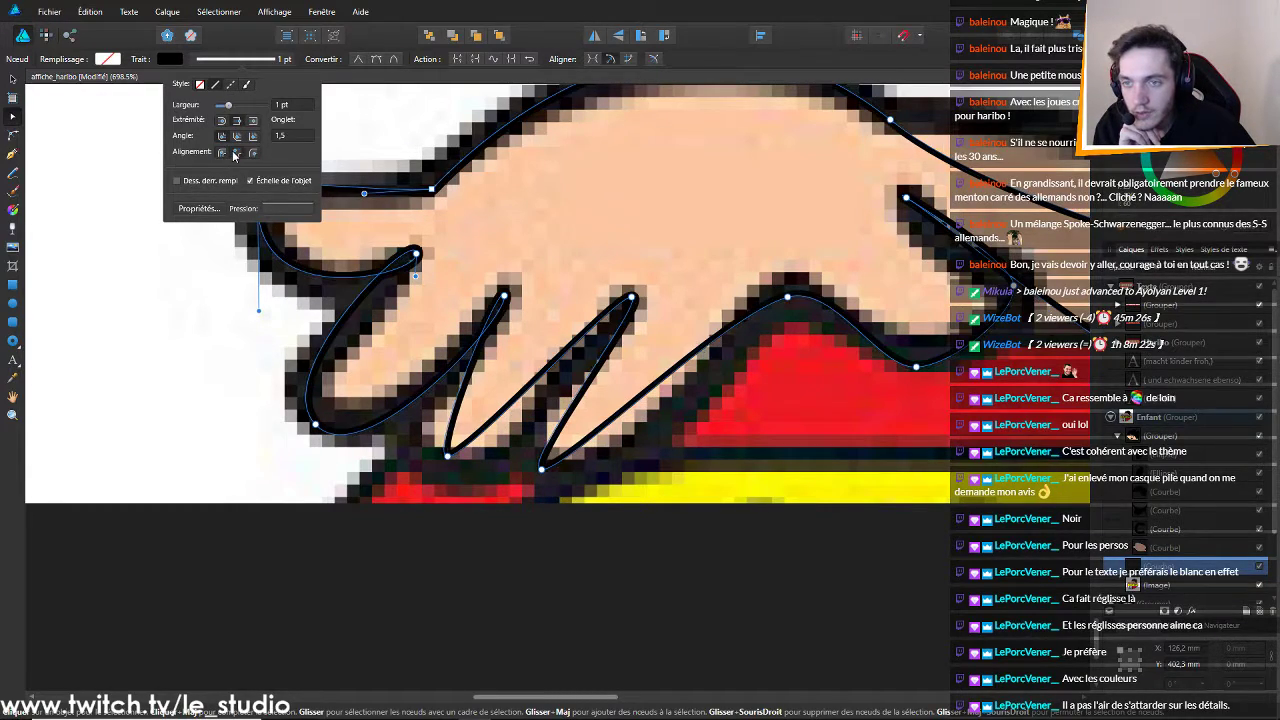
left_click(222, 152)
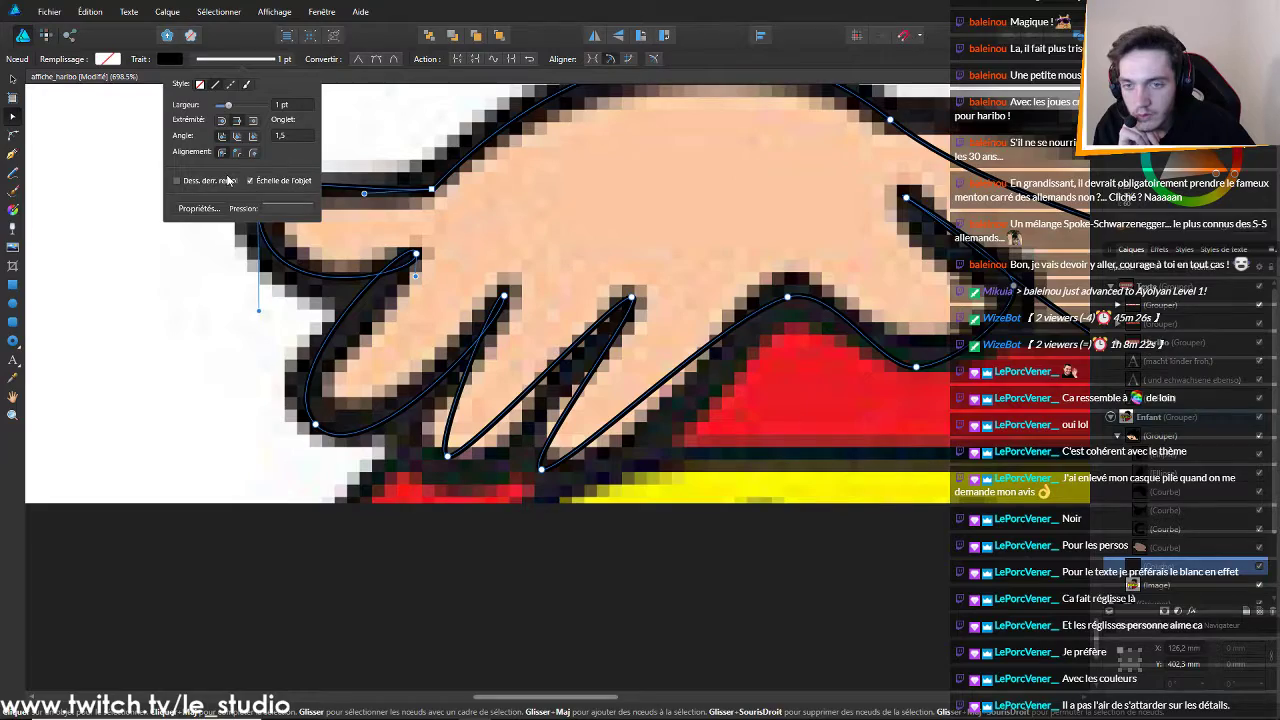
Refine the curve along the back of the hand between the finger joint and the wrist node
scroll(865, 192, "up", 10)
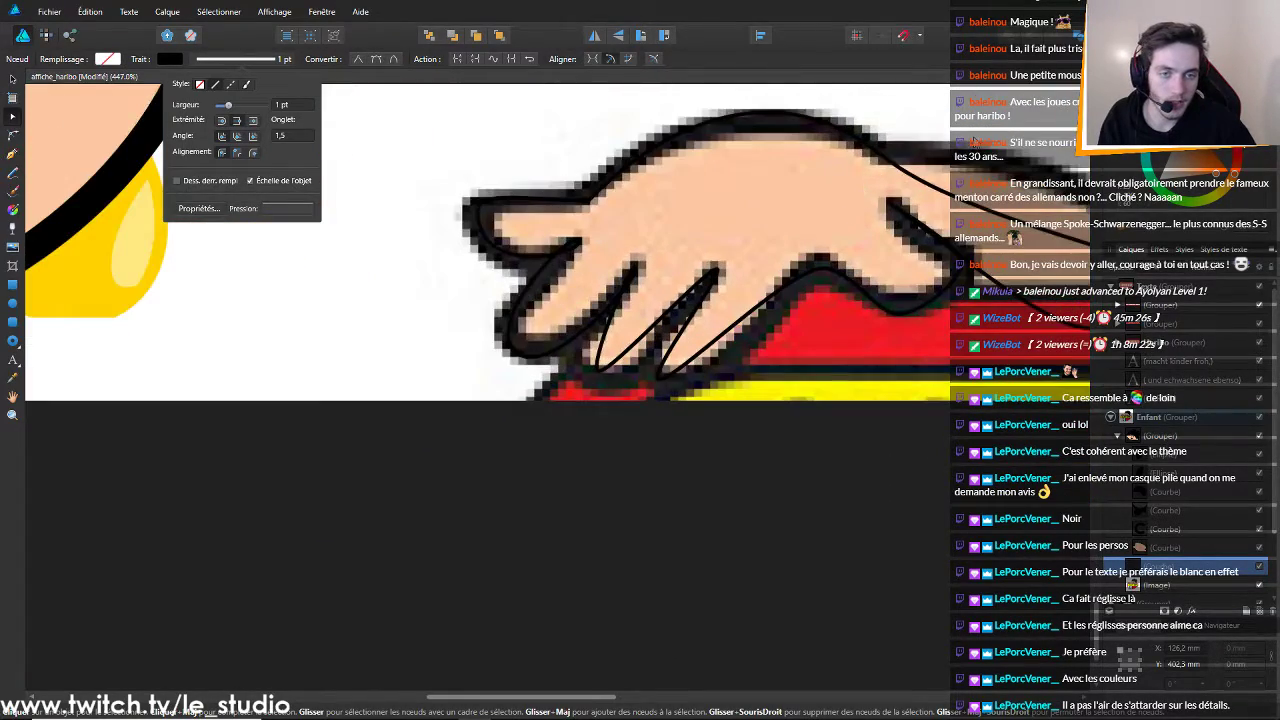
scroll(865, 192, "down", 5)
scroll(948, 197, "down", 3)
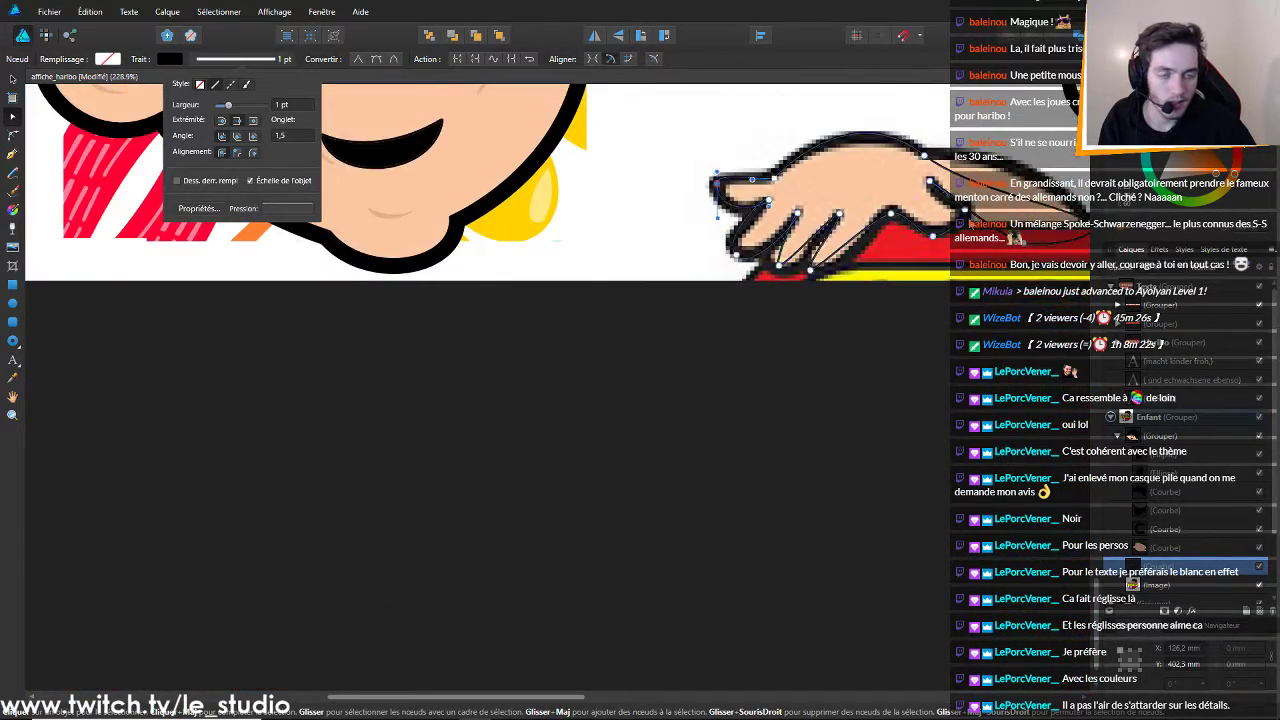
scroll(948, 197, "up", 1)
scroll(948, 197, "up", 4)
scroll(940, 256, "down", 1)
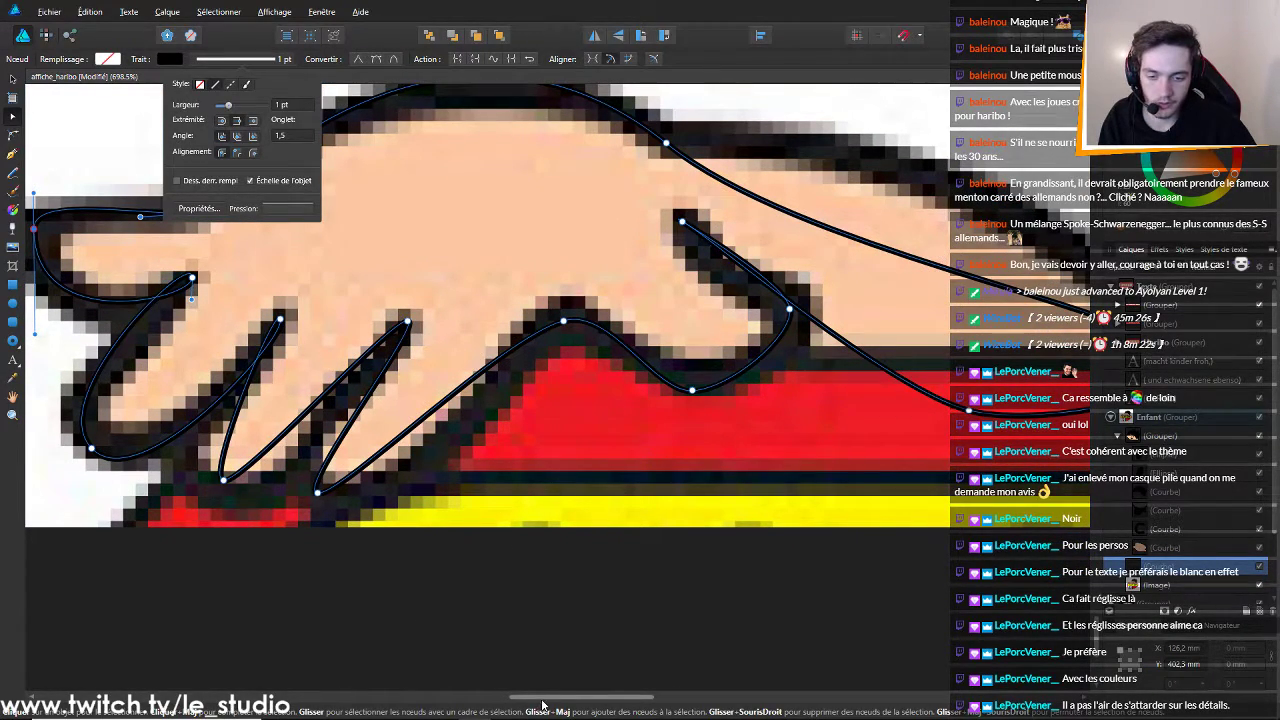
scroll(458, 335, "down", 3)
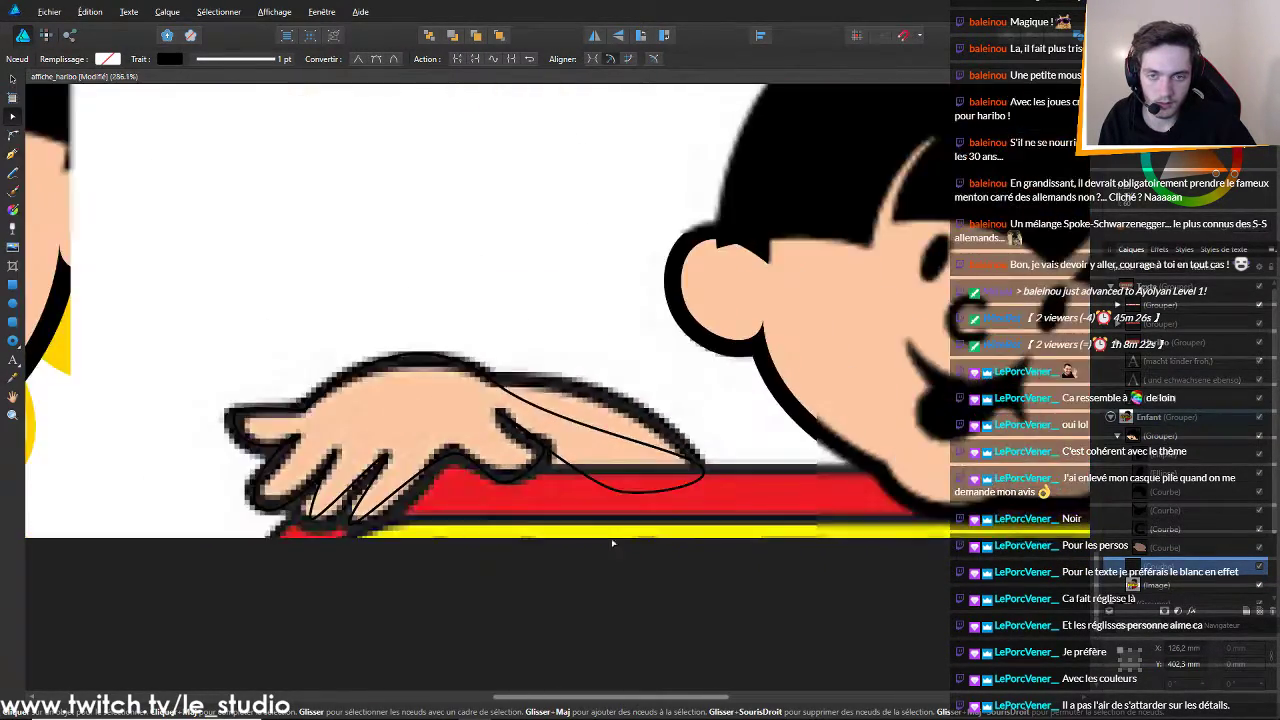
scroll(458, 335, "up", 3)
mouse_move(370, 259)
left_mouse_down()
mouse_move(374, 274)
mouse_move(348, 270)
left_mouse_up()
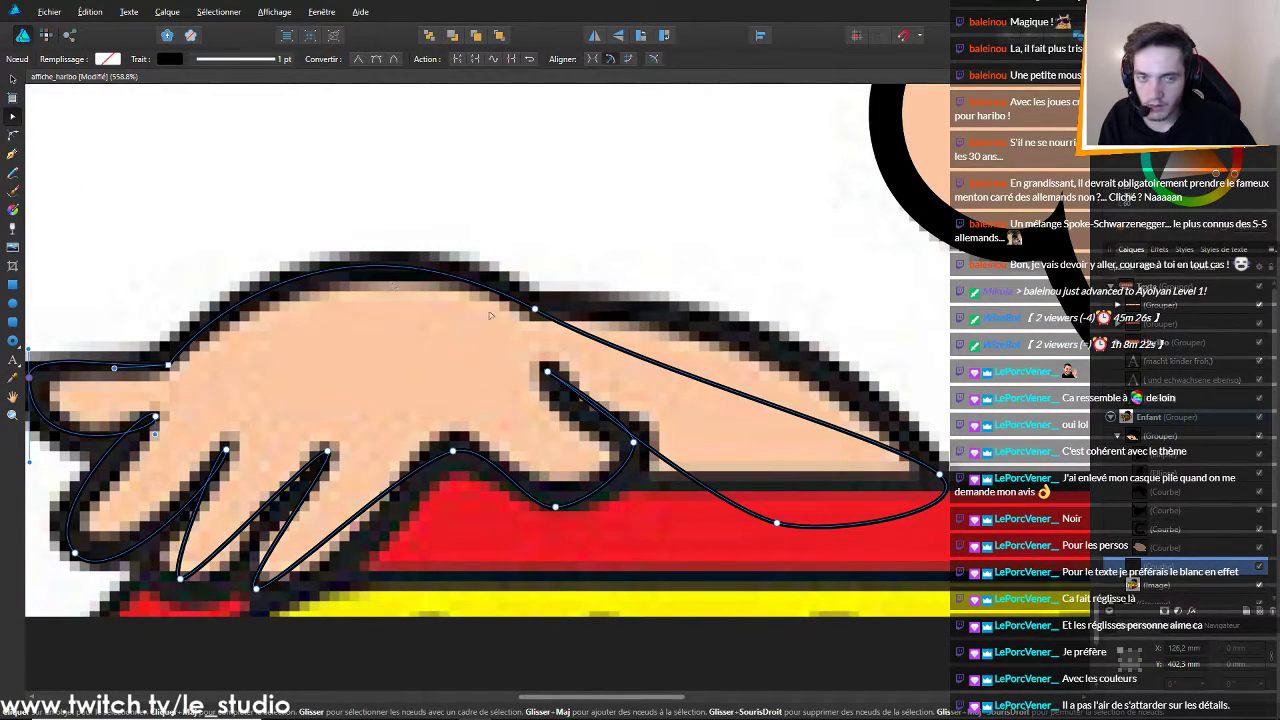
Check the stroke width of the child's face outline and set the hand outline's stroke width to 7 pt
scroll(847, 273, "down", 1)
left_click(980, 252)
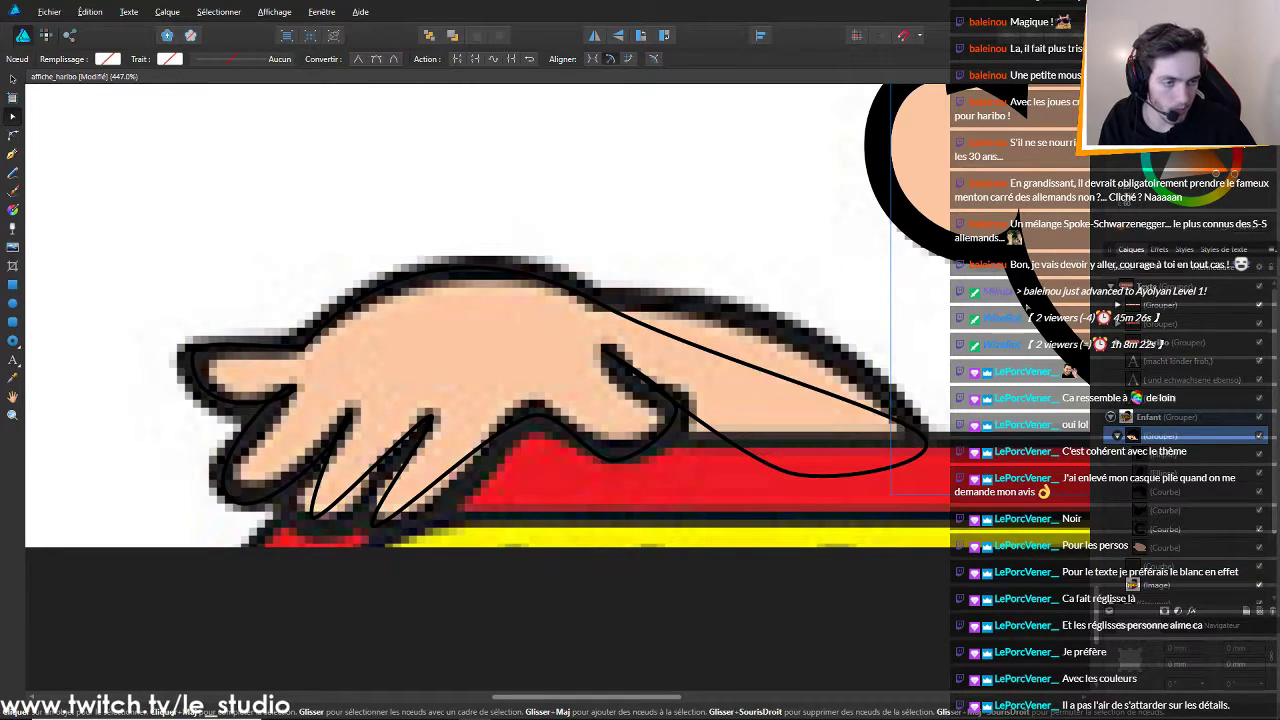
left_click(1190, 551)
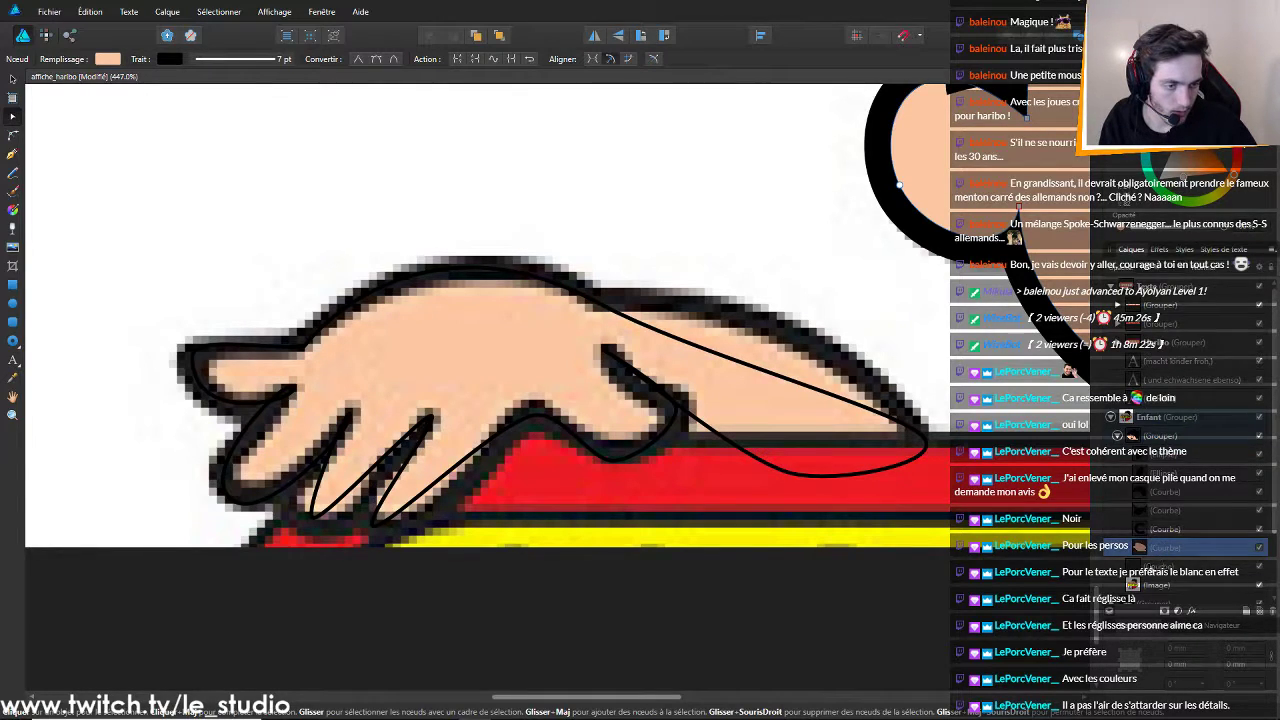
left_click(1148, 568)
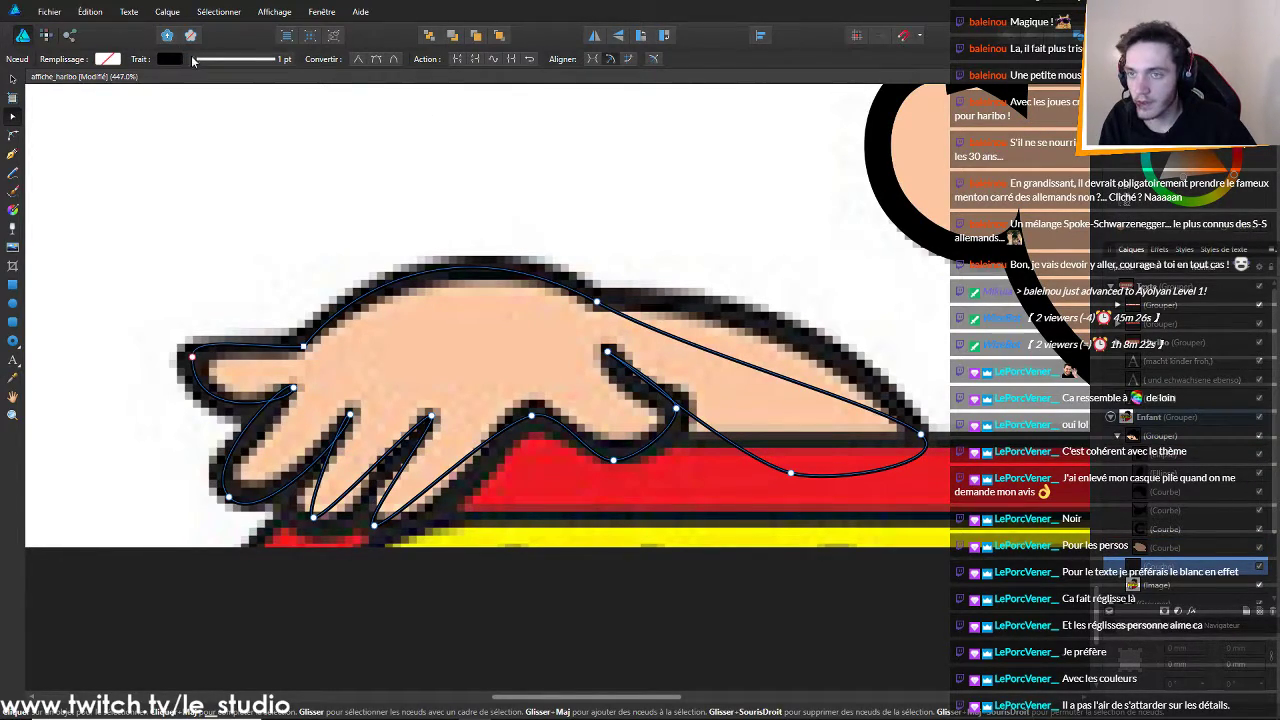
left_click(191, 60)
type("7")
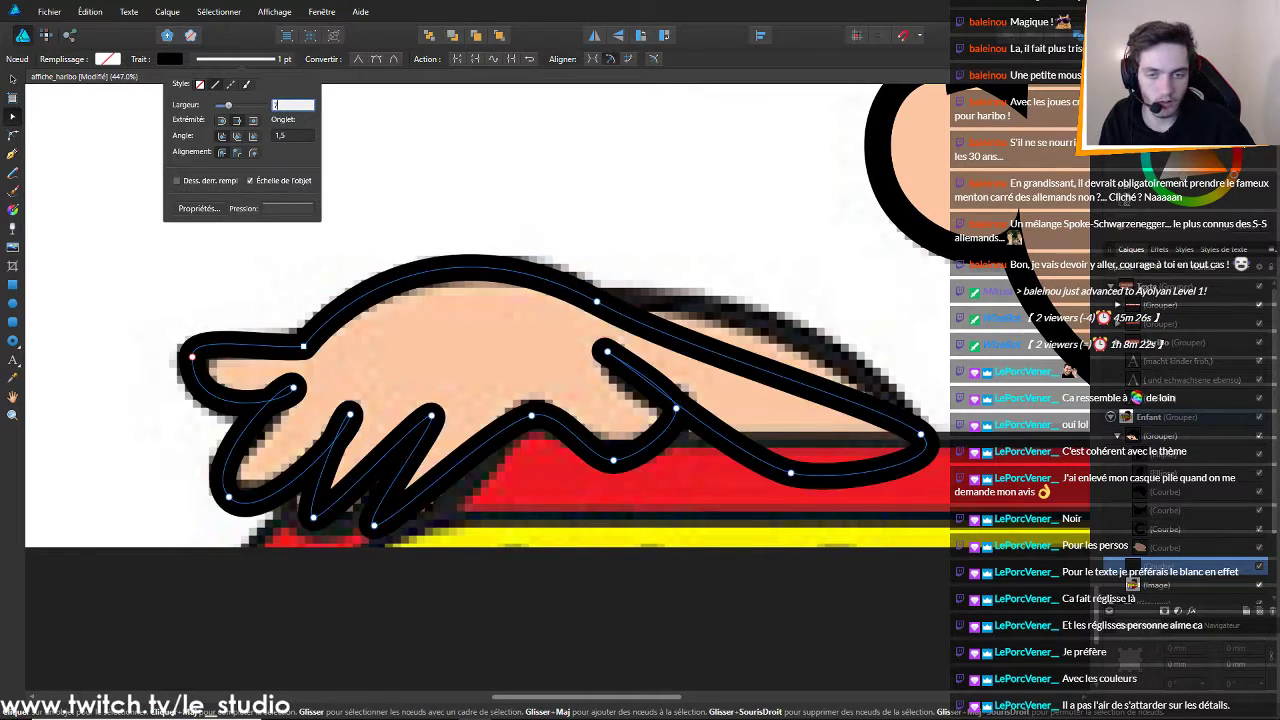
scroll(270, 397, "up", 2)
scroll(212, 353, "down", 2)
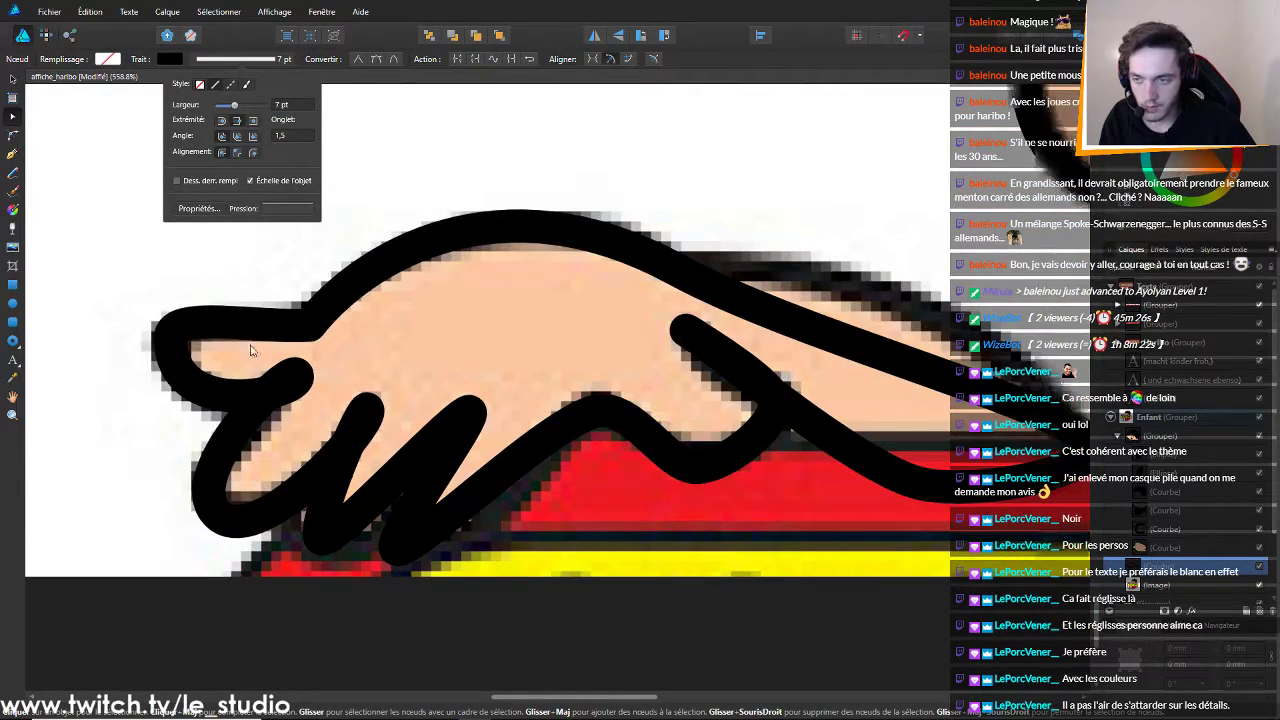
Shorten the upper wrist node's handle to adjust the curve over the back of the hand
left_click(178, 339)
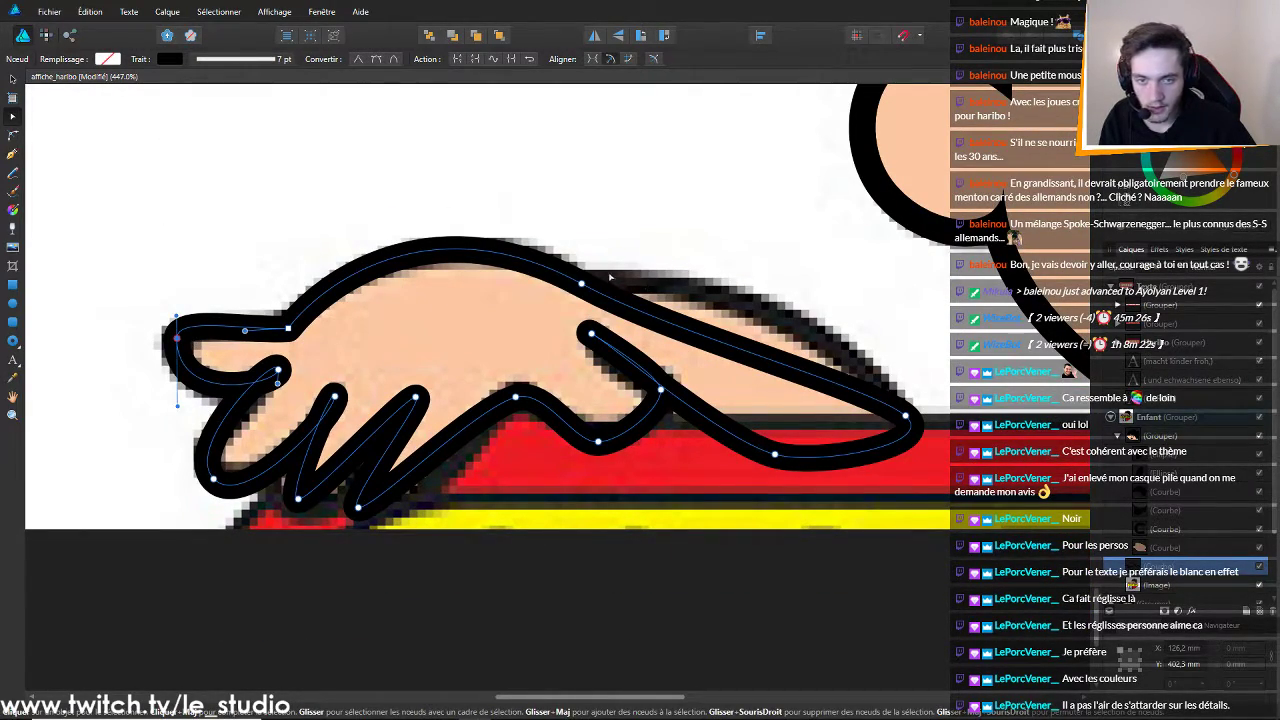
left_click_drag(582, 284, 578, 324)
key("ctrl+z")
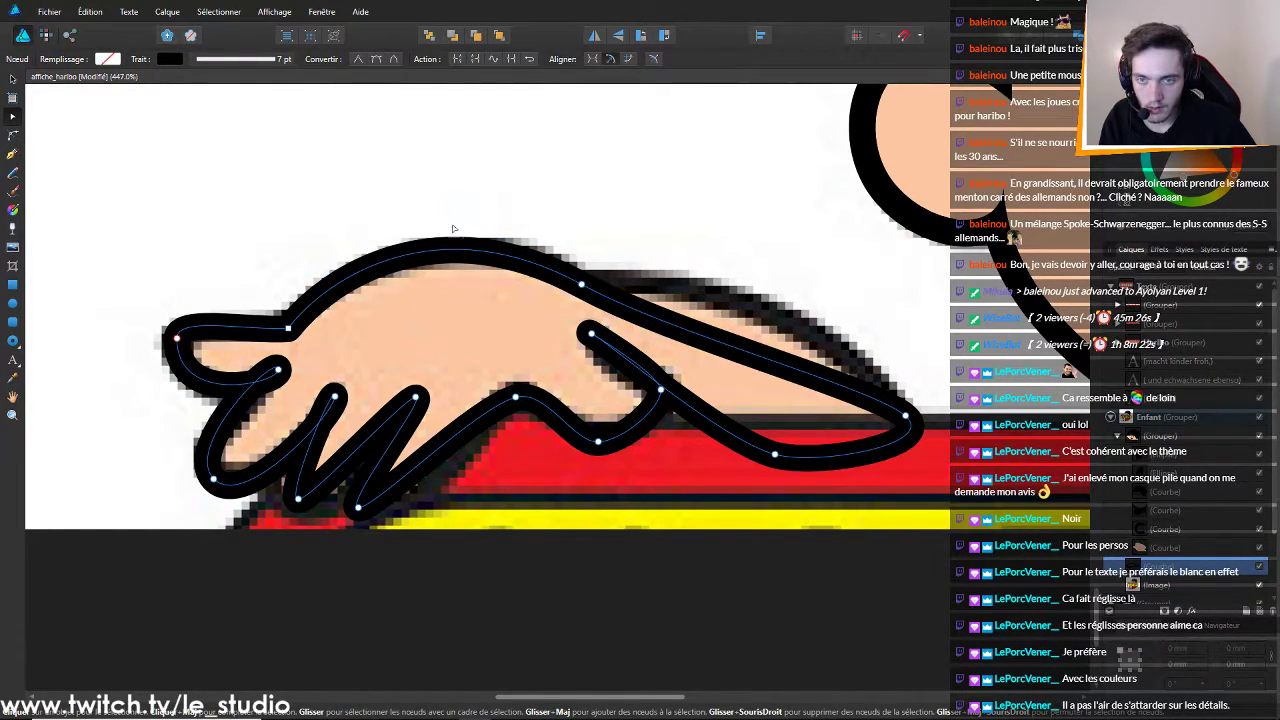
left_click(581, 285)
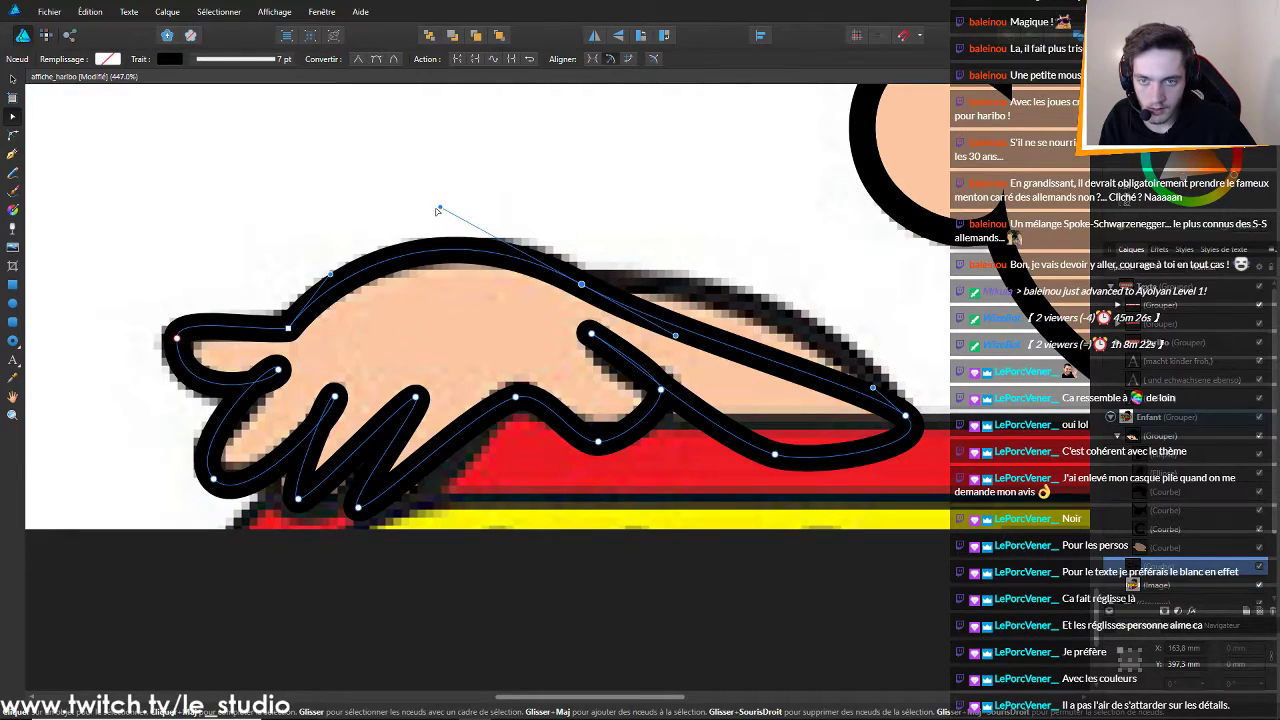
left_click_drag(437, 210, 456, 215)
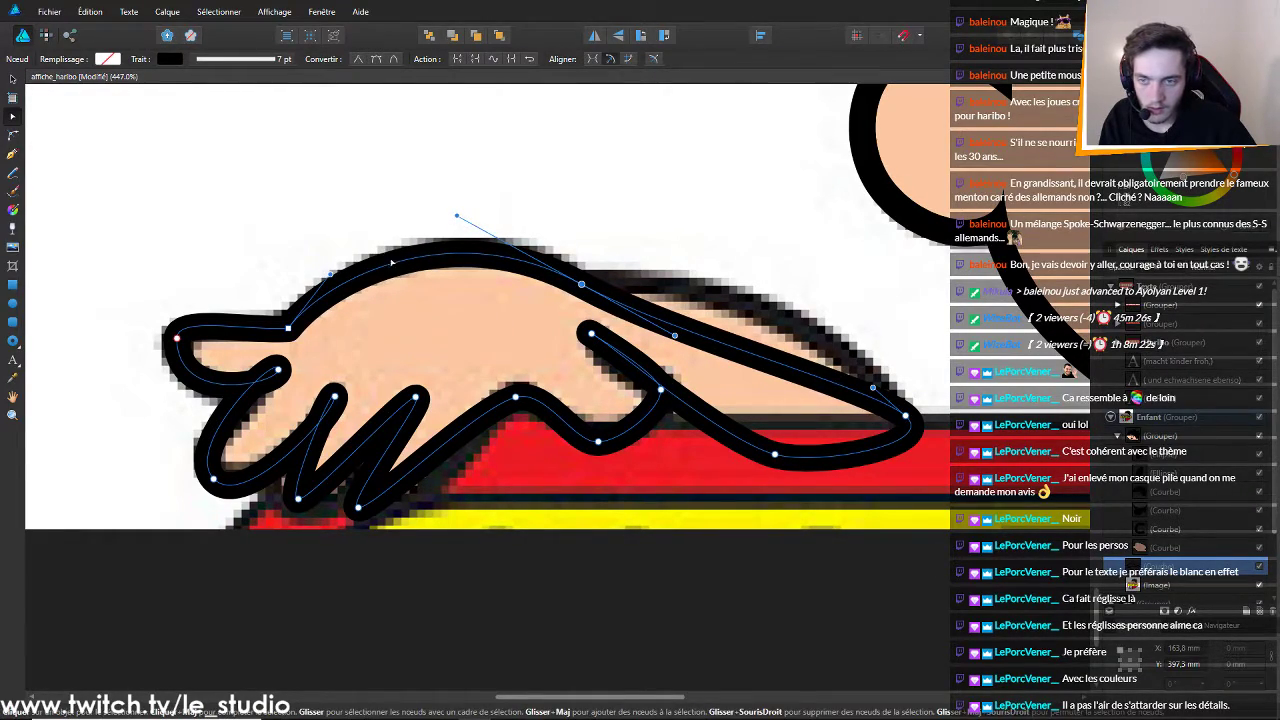
left_click(287, 330)
key("ctrl+w")
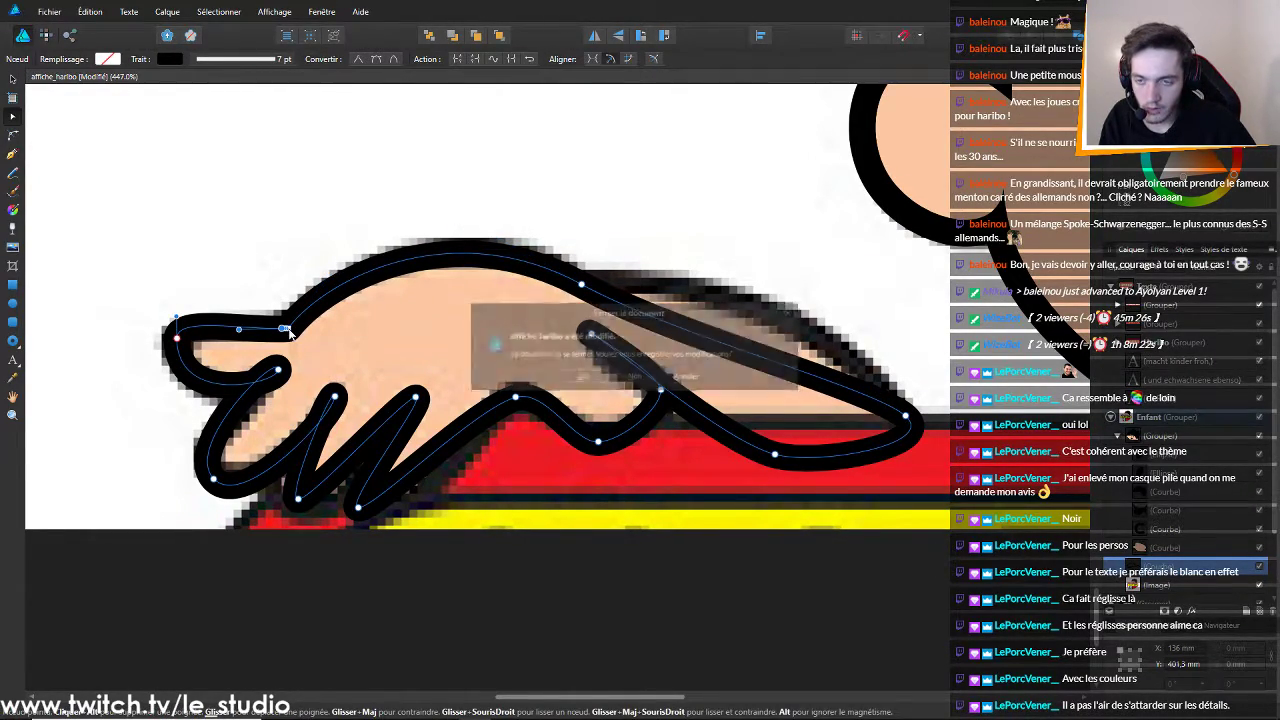
left_click(674, 380)
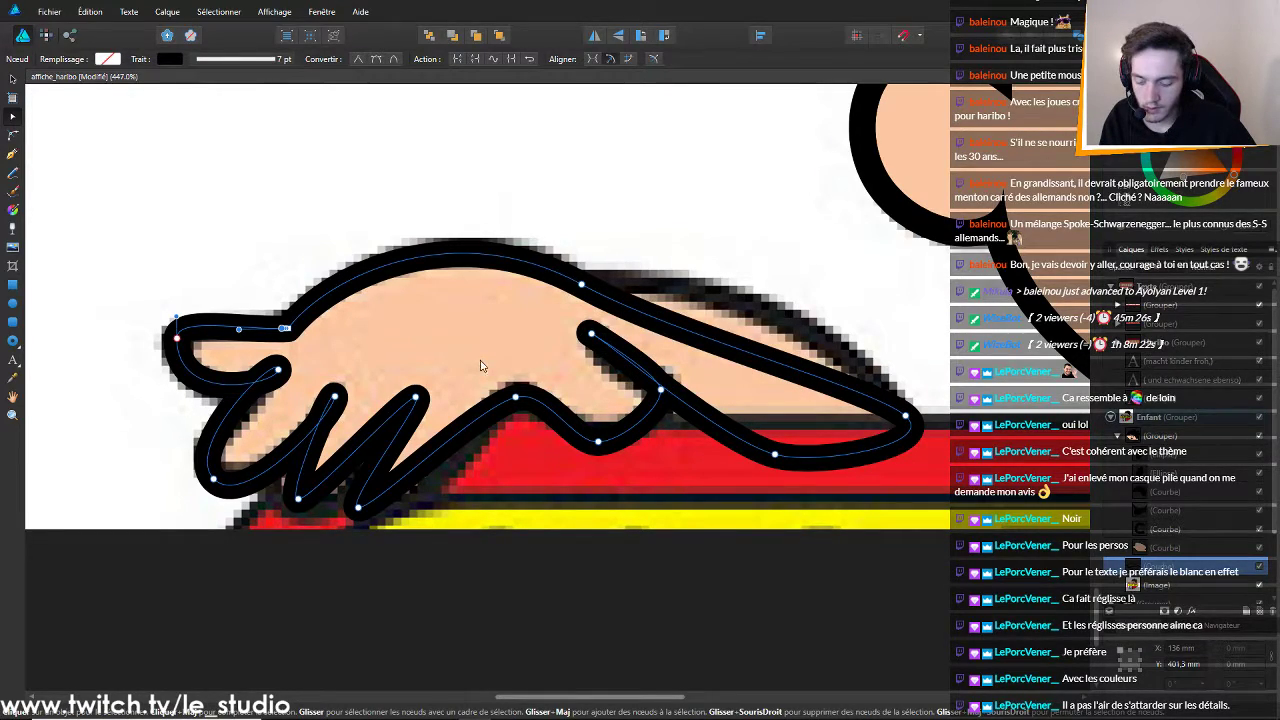
key("ctrl+w")
left_click(688, 377)
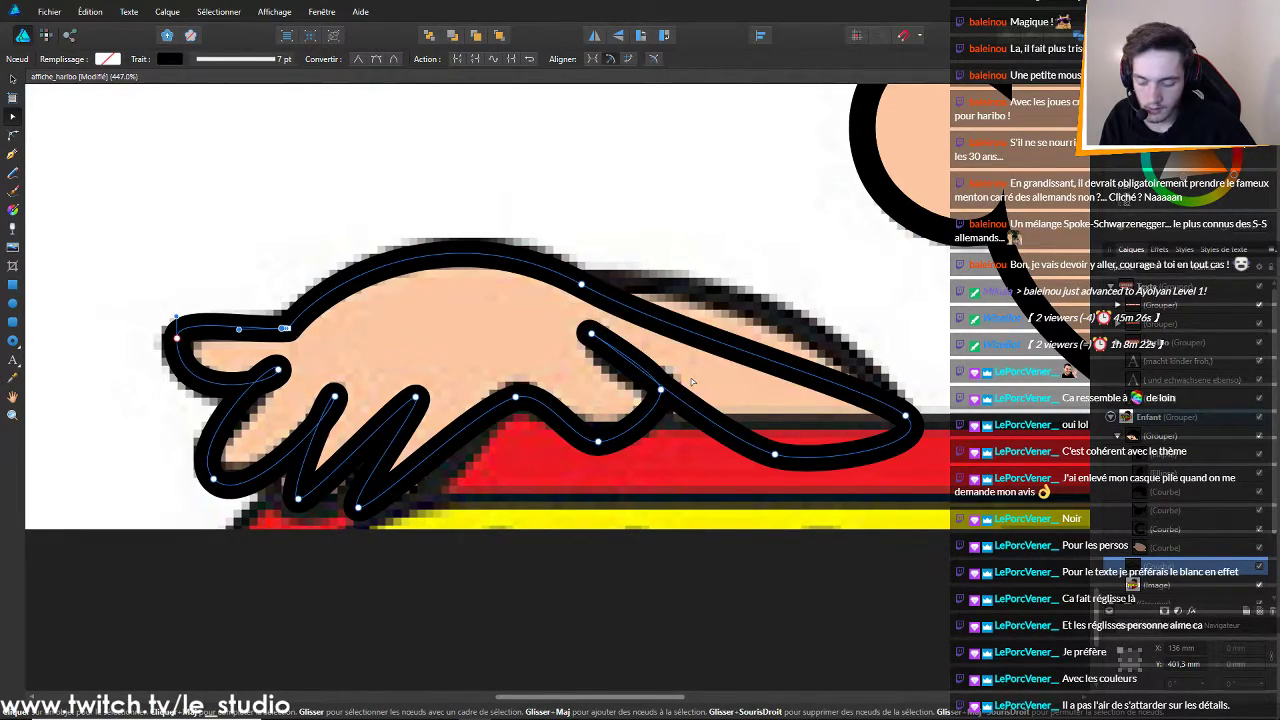
key("ctrl+w")
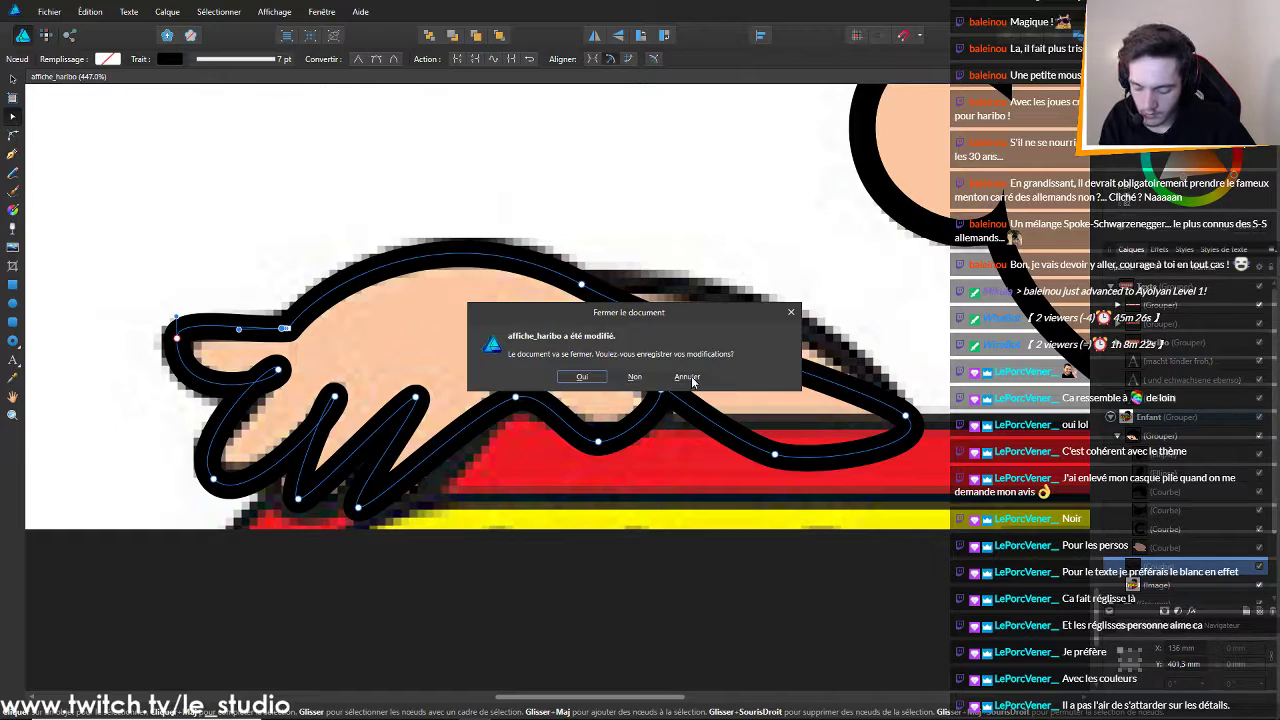
left_click(692, 378)
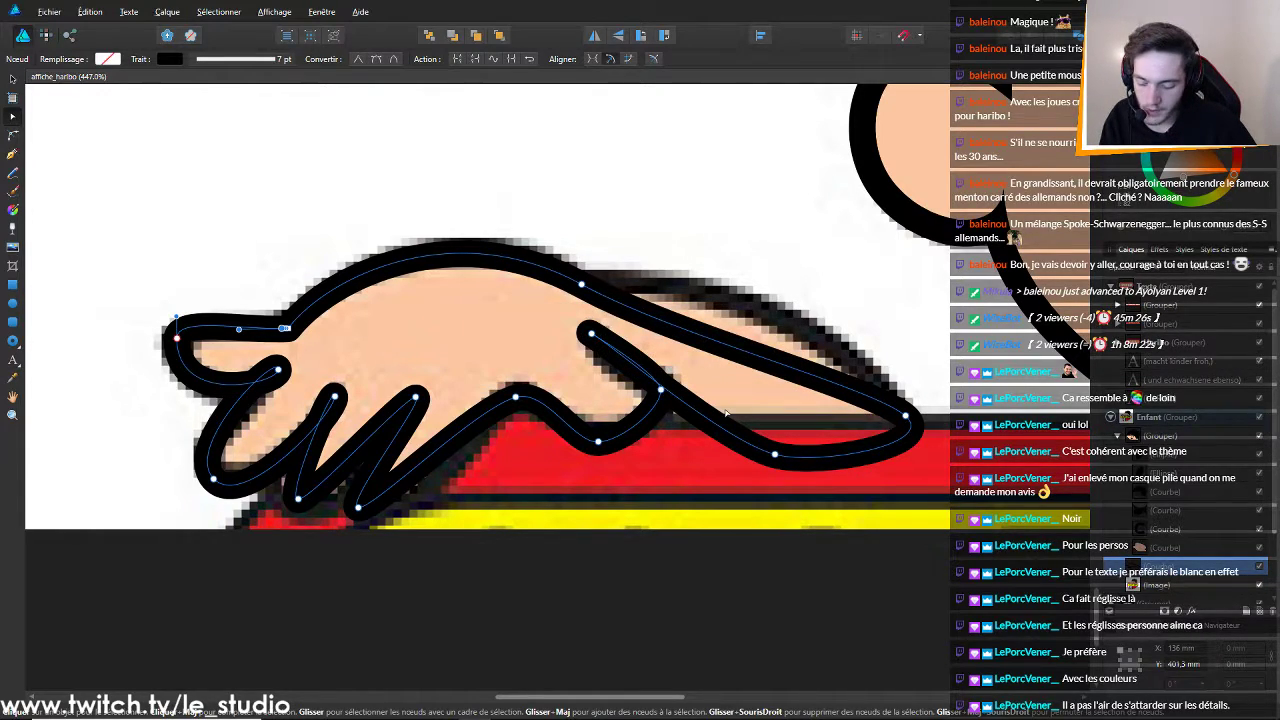
key("ctrl+z")
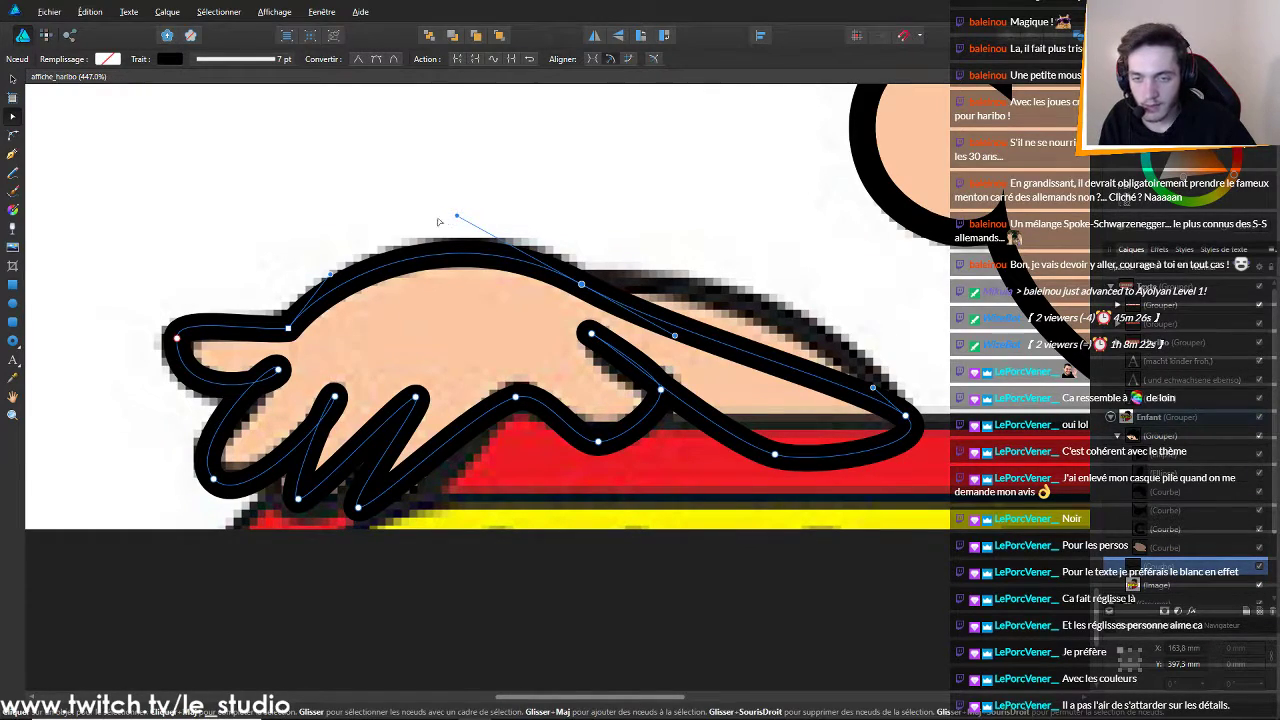
Move the topmost finger's joint and tip nodes and adjust their handles to follow the reference outline
key("ctrl+z")
left_click_drag(300, 327, 343, 271)
mouse_move(289, 328)
left_mouse_down()
mouse_move(296, 299)
mouse_move(284, 323)
left_mouse_up()
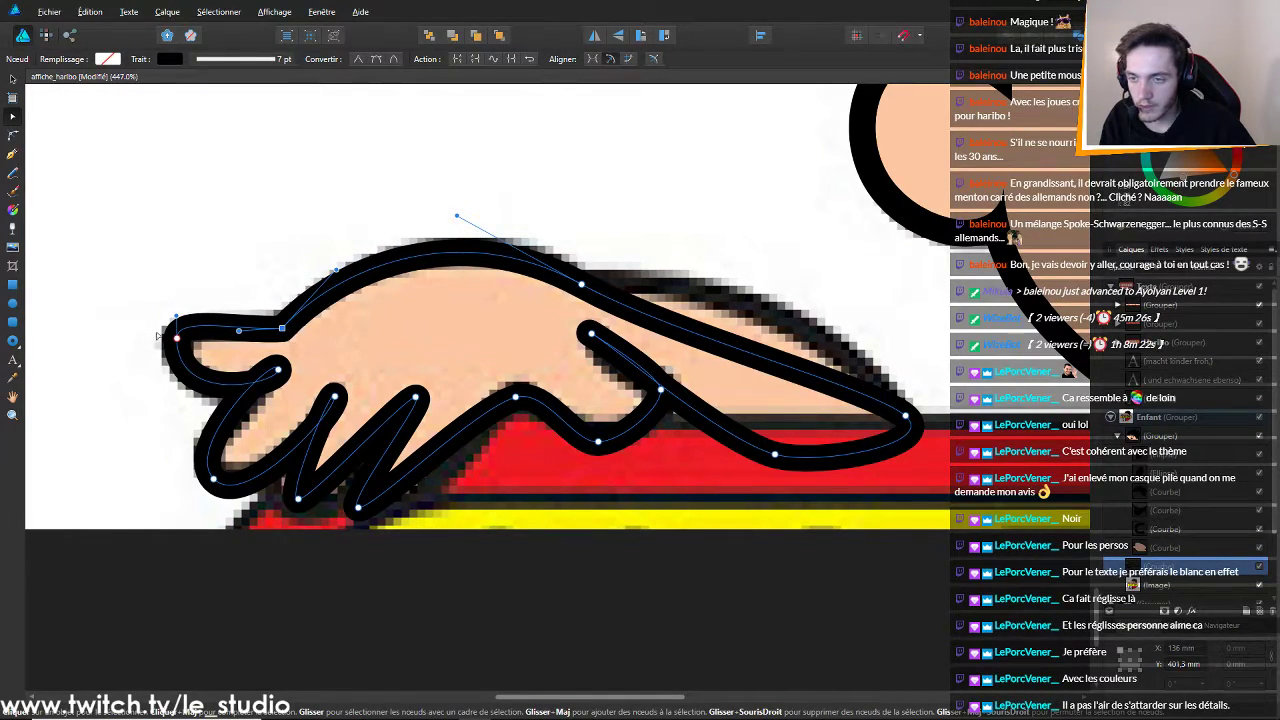
mouse_move(174, 341)
left_mouse_down()
mouse_move(166, 326)
mouse_move(175, 340)
mouse_move(210, 316)
mouse_move(163, 326)
left_mouse_up()
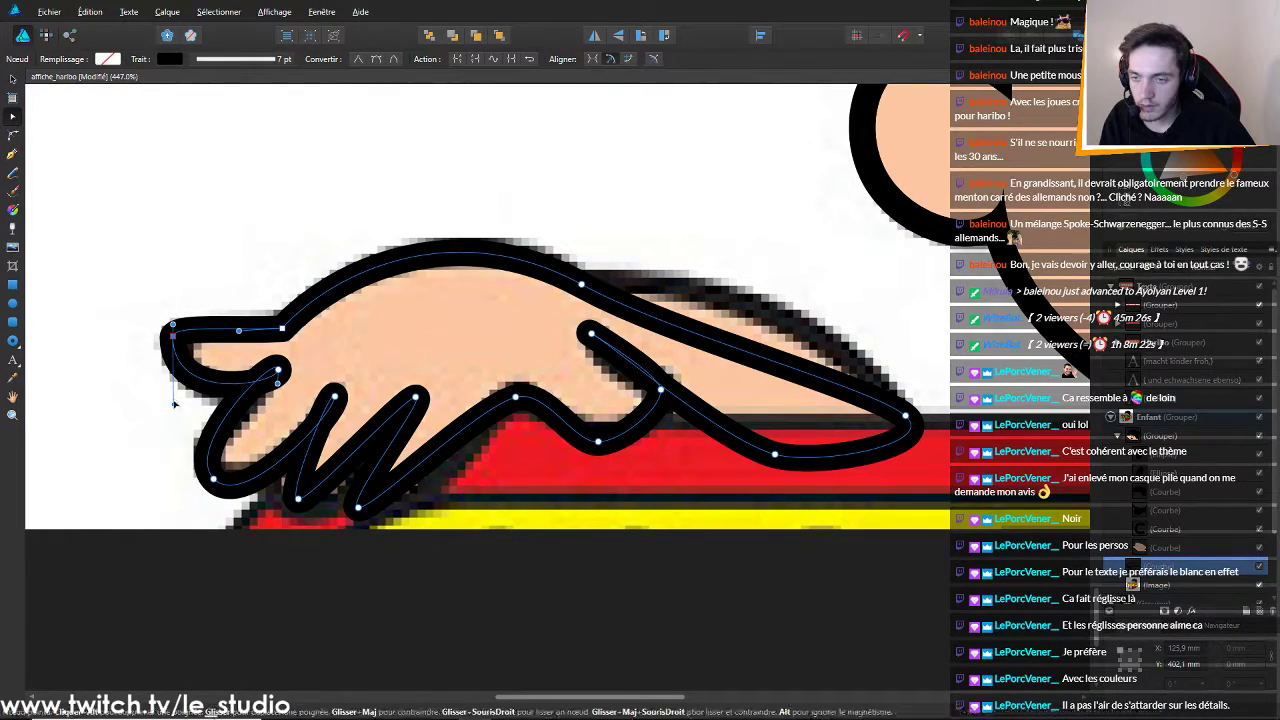
left_click_drag(173, 404, 171, 405)
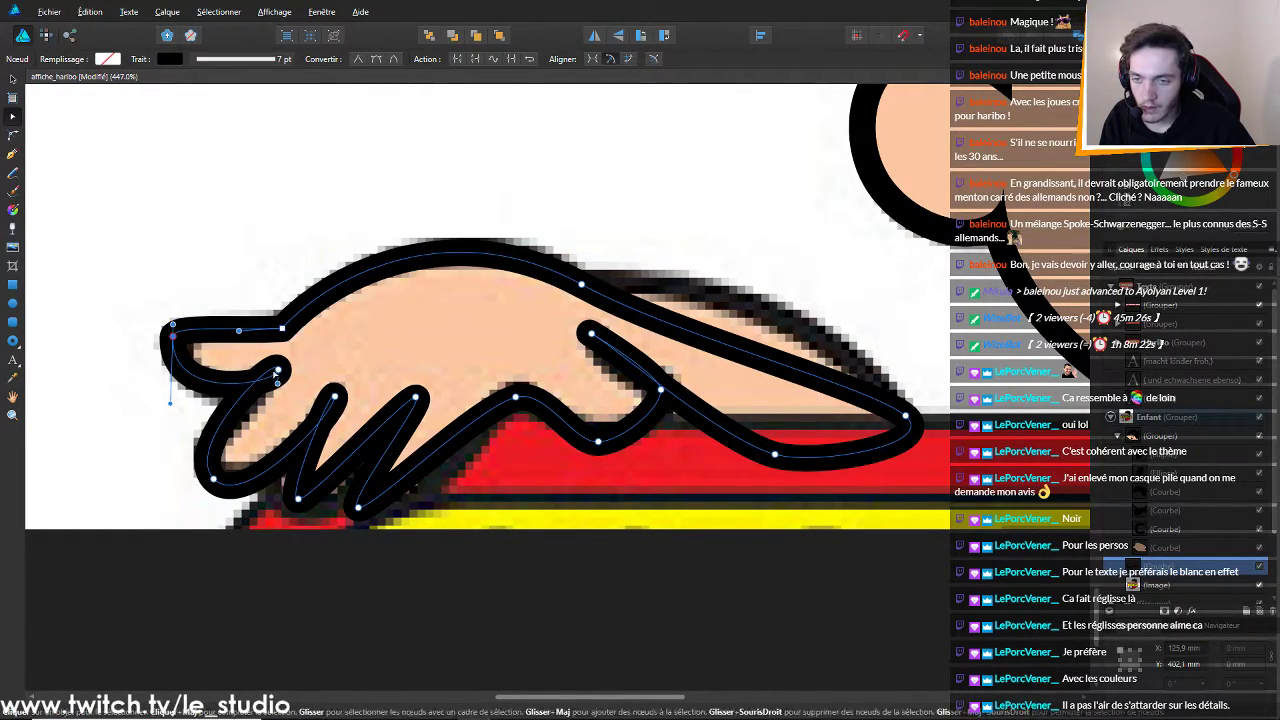
Angle the handles of the crease node between the first and second fingers to reshape the first finger's underside
left_click(278, 371)
left_click_drag(277, 384, 249, 384)
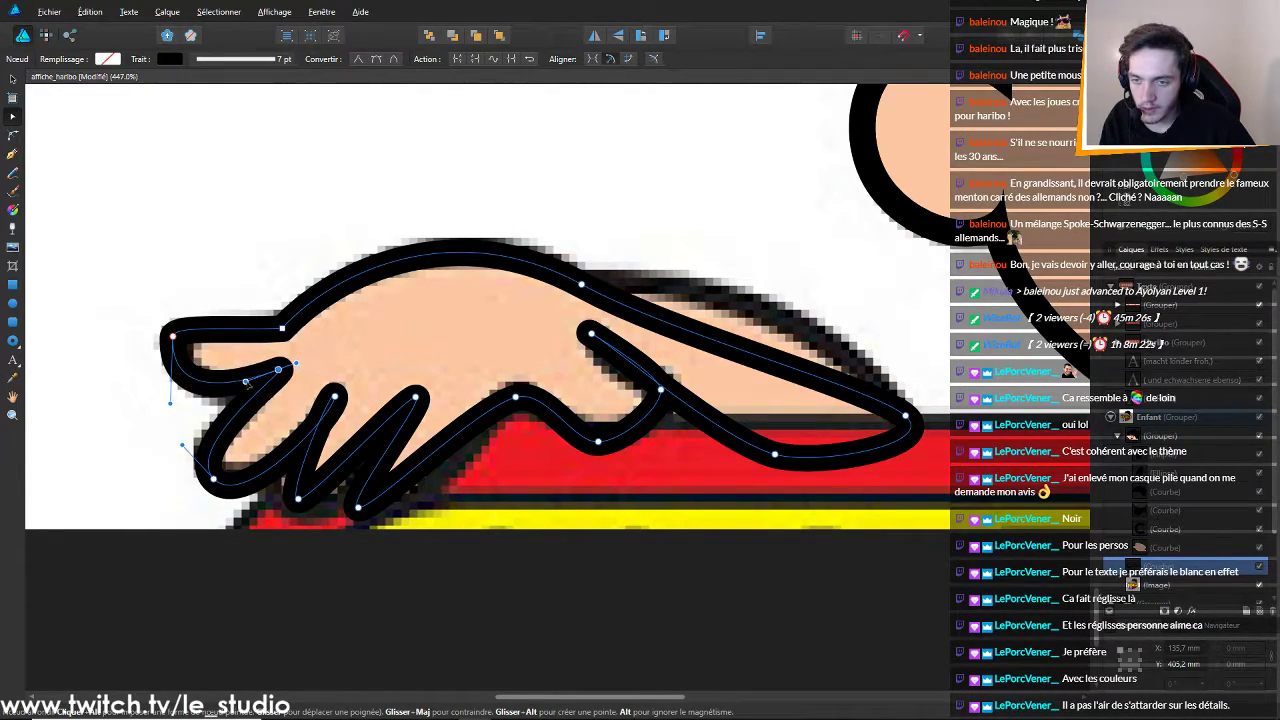
left_click_drag(251, 390, 247, 391)
Add a second node at the second fingertip and position both nodes and their handles along the reference contour
scroll(248, 391, "down", 4)
scroll(265, 360, "up", 8)
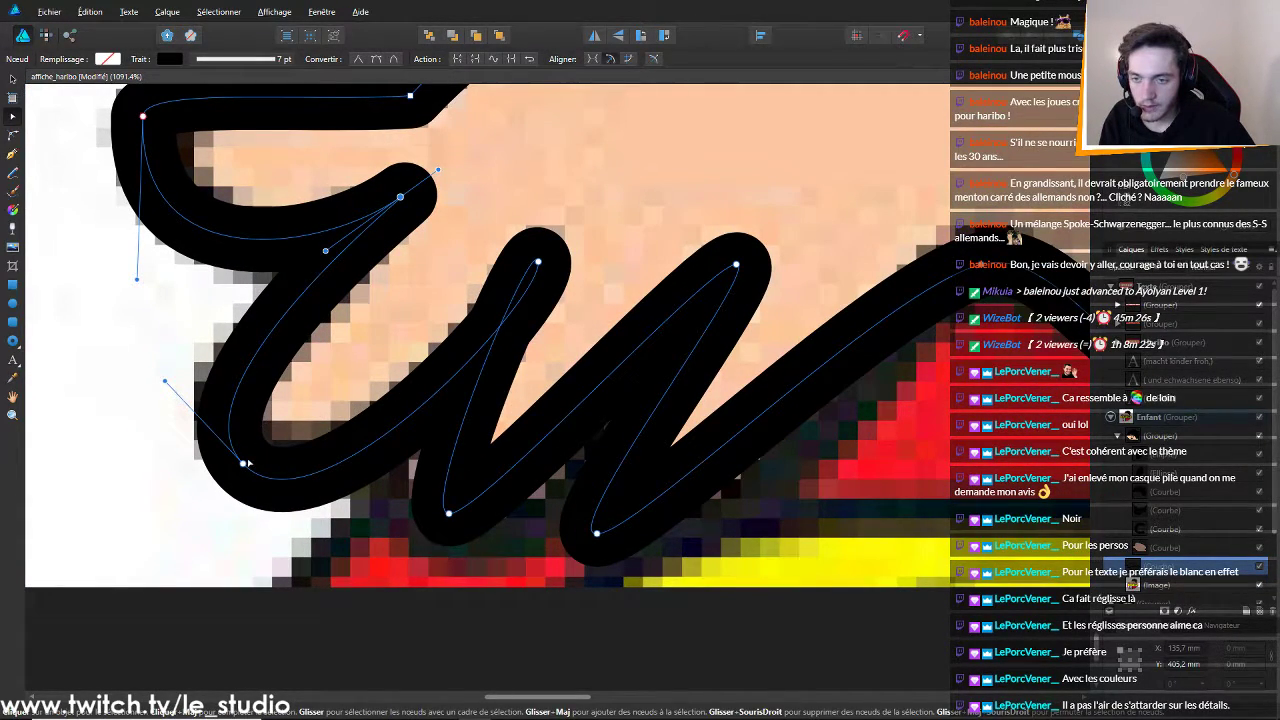
left_click_drag(242, 466, 234, 440)
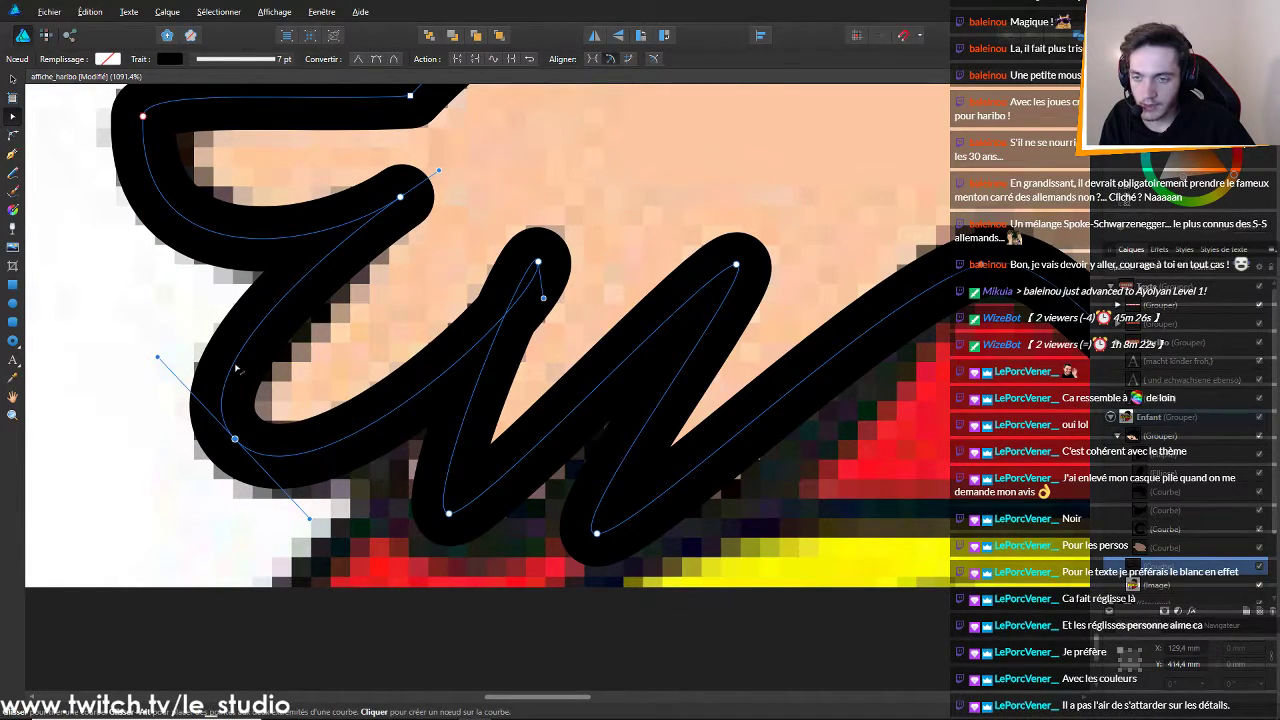
left_click_drag(246, 364, 263, 442)
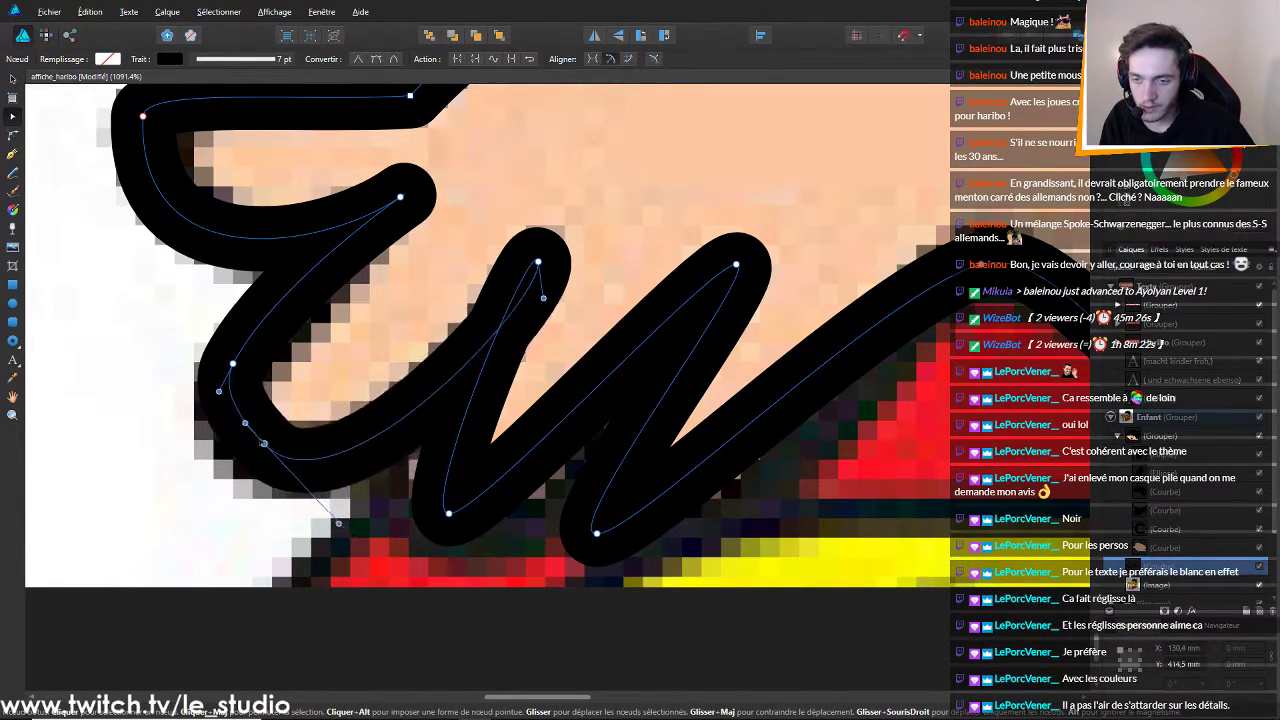
left_click_drag(233, 364, 229, 387)
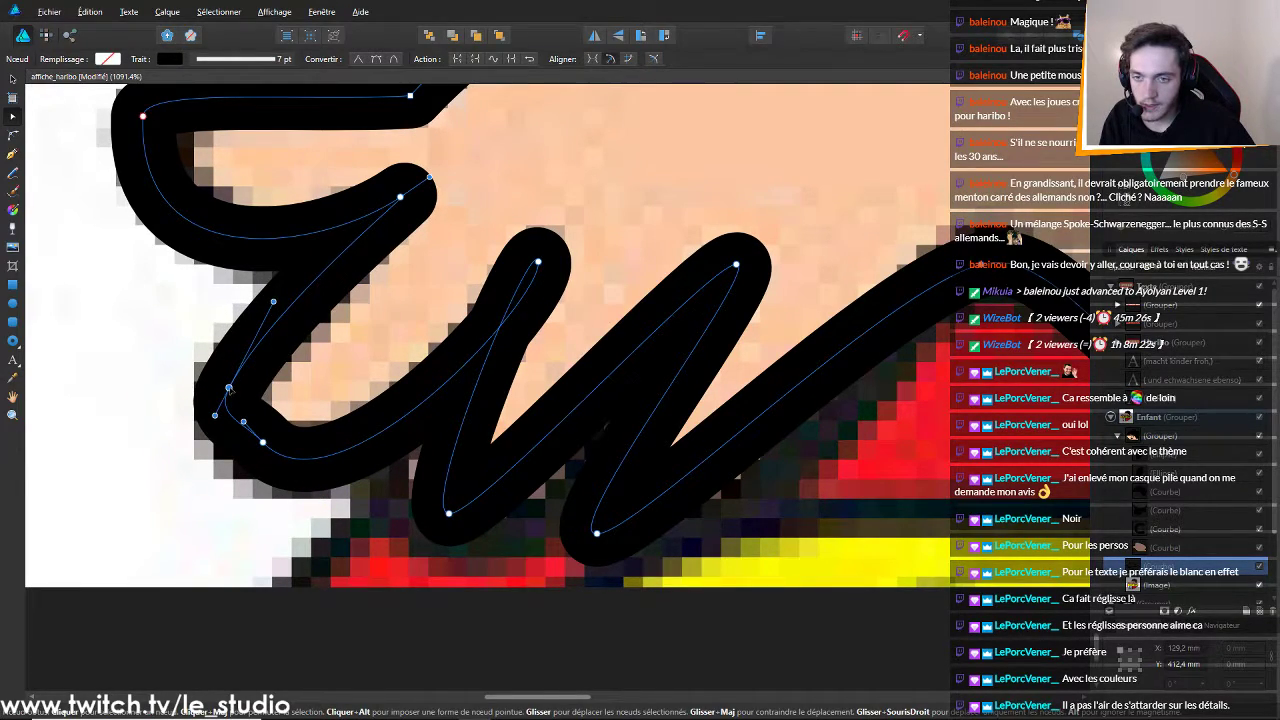
left_click_drag(281, 313, 300, 336)
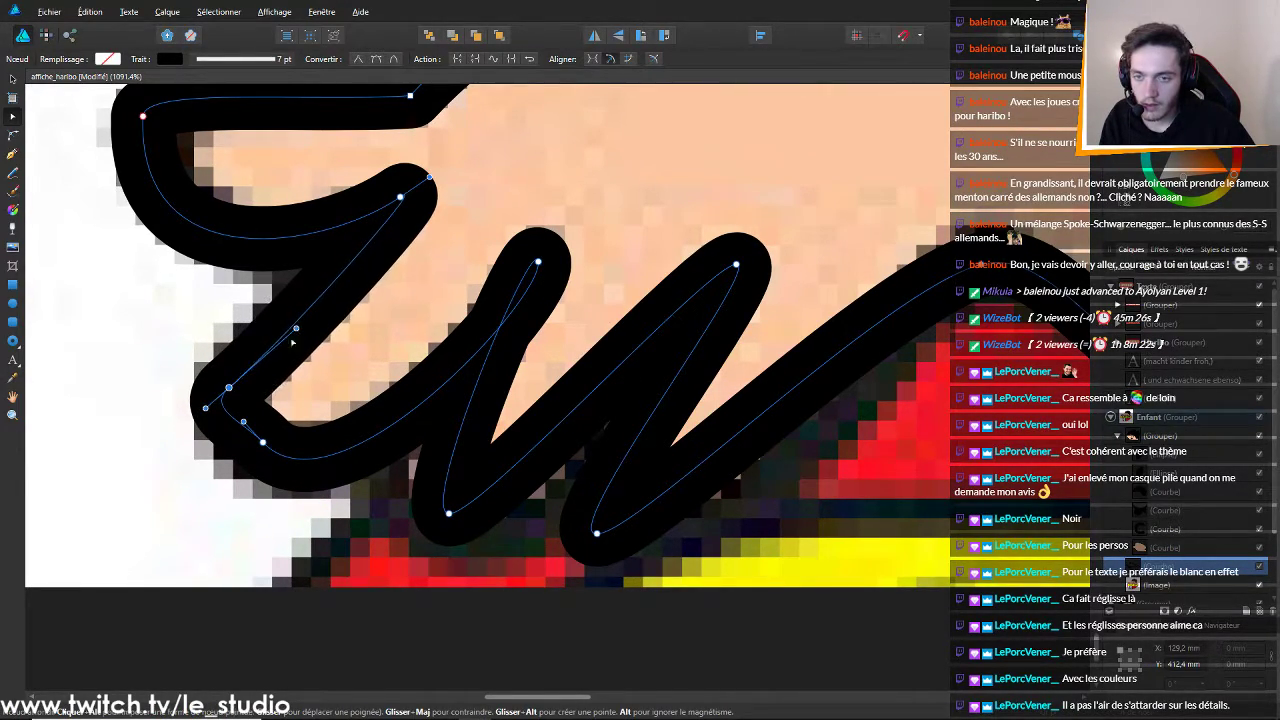
left_click_drag(230, 388, 215, 398)
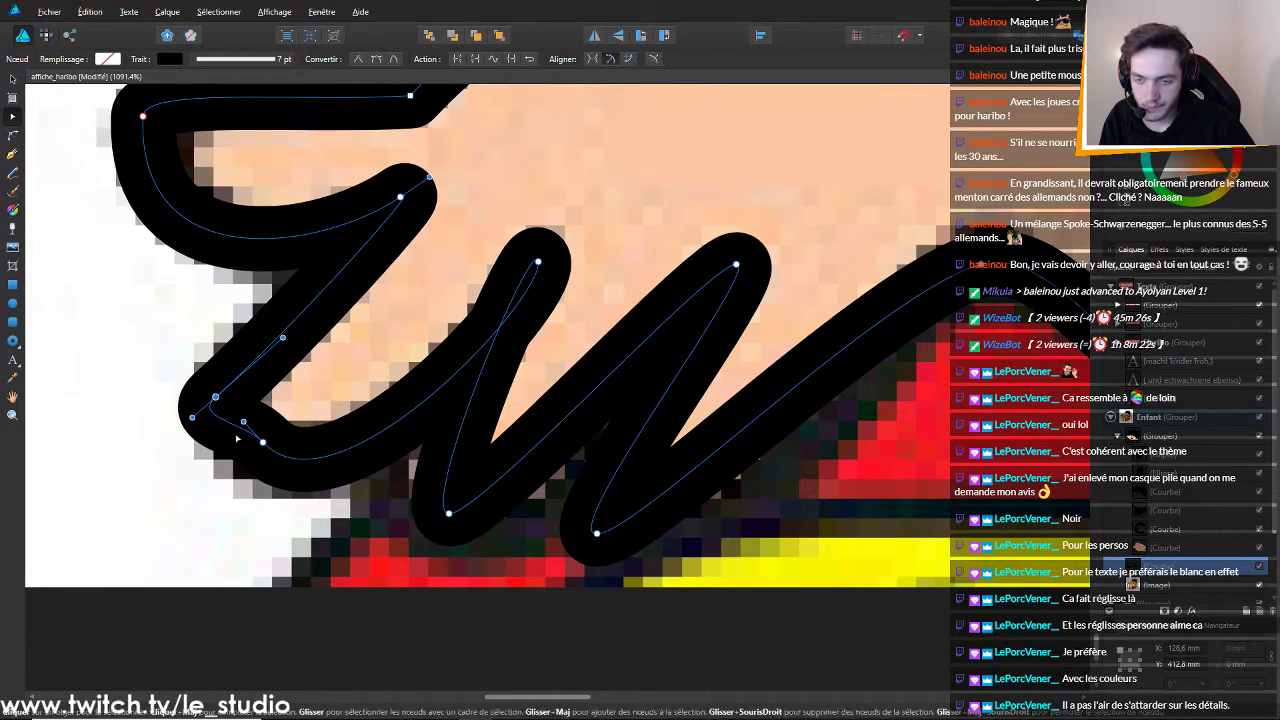
left_click_drag(264, 443, 290, 461)
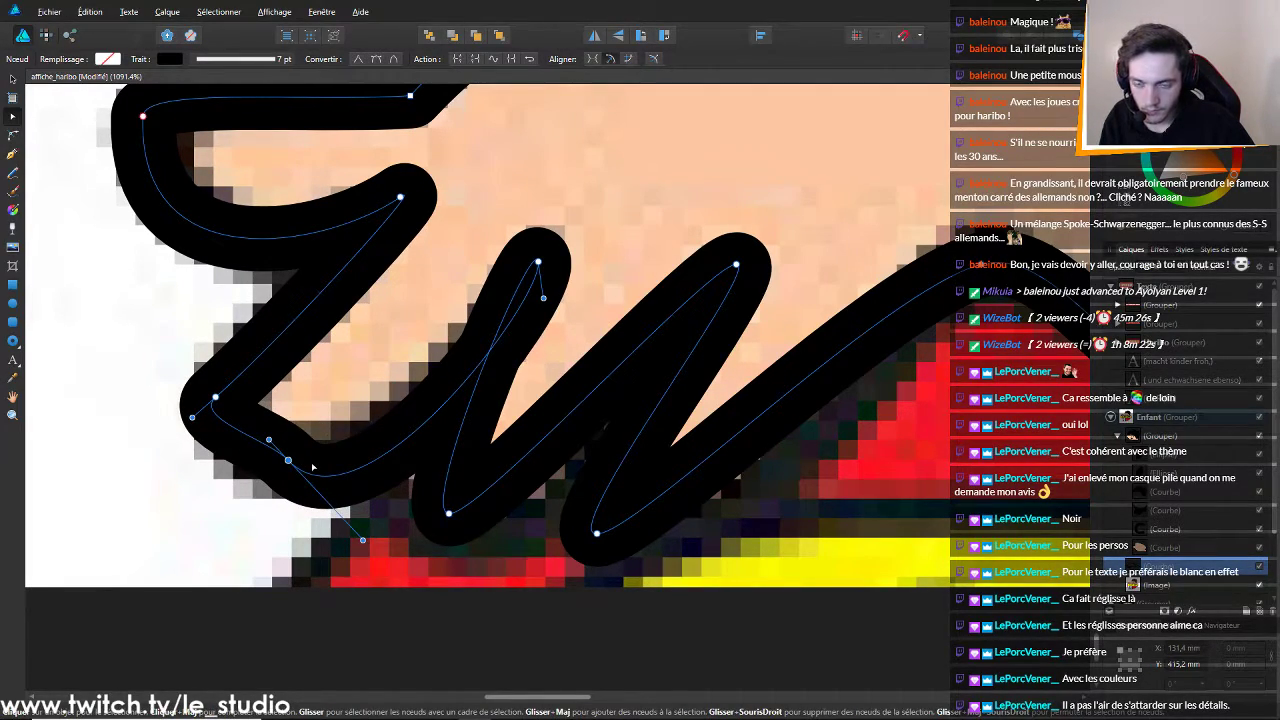
key("Delete")
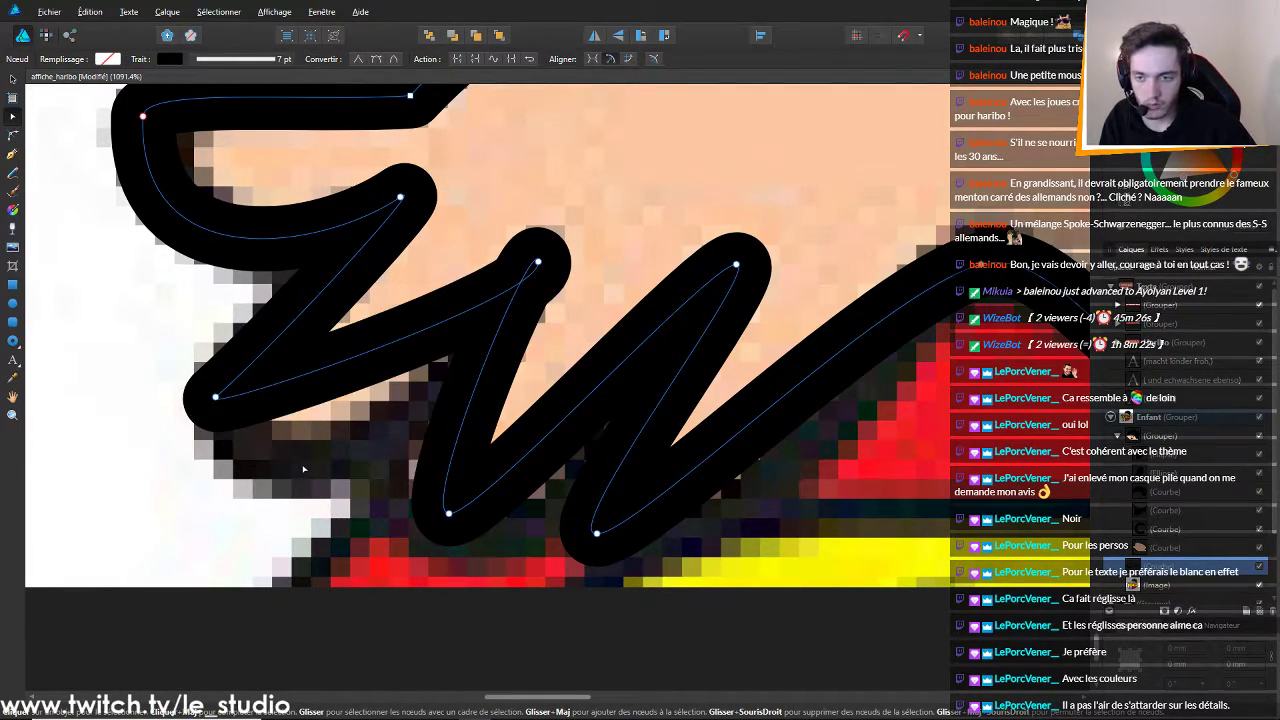
left_click_drag(298, 392, 345, 450)
left_click(216, 398)
left_click_drag(194, 312, 278, 348)
left_click_drag(216, 398, 212, 398)
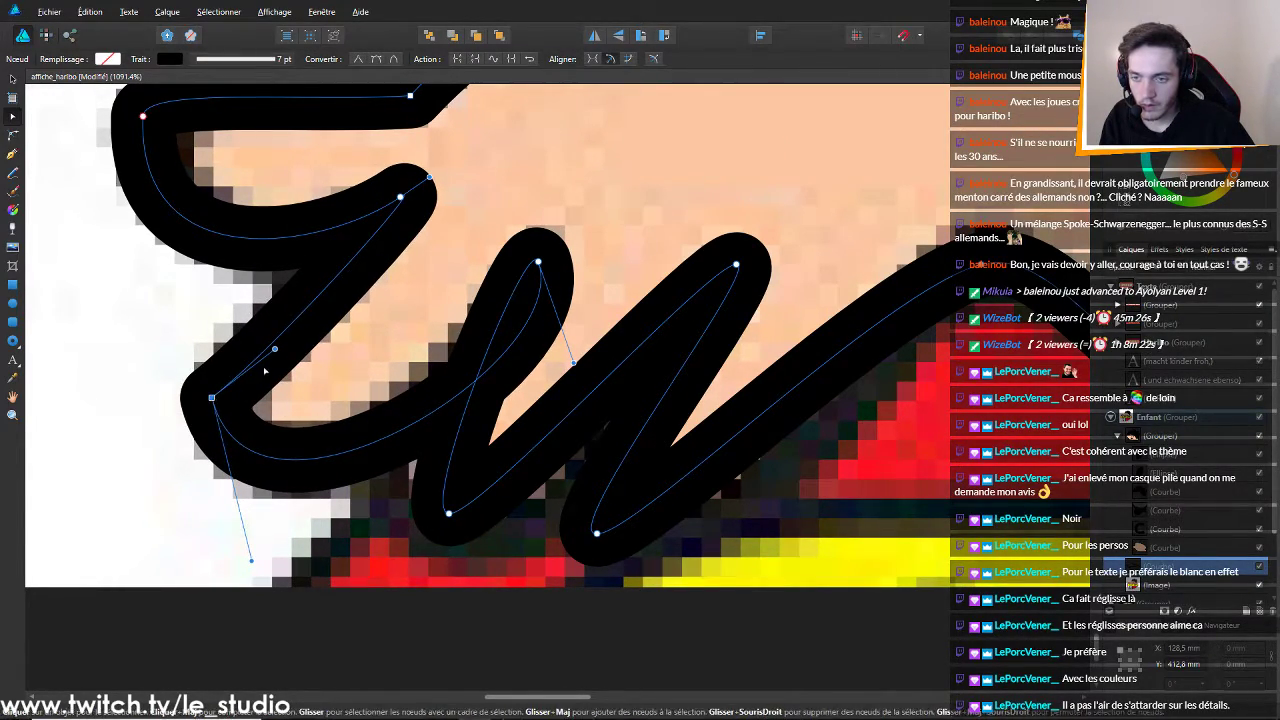
left_click(274, 352)
key("ctrl+z")
key("ctrl+z")
key("ctrl+z")
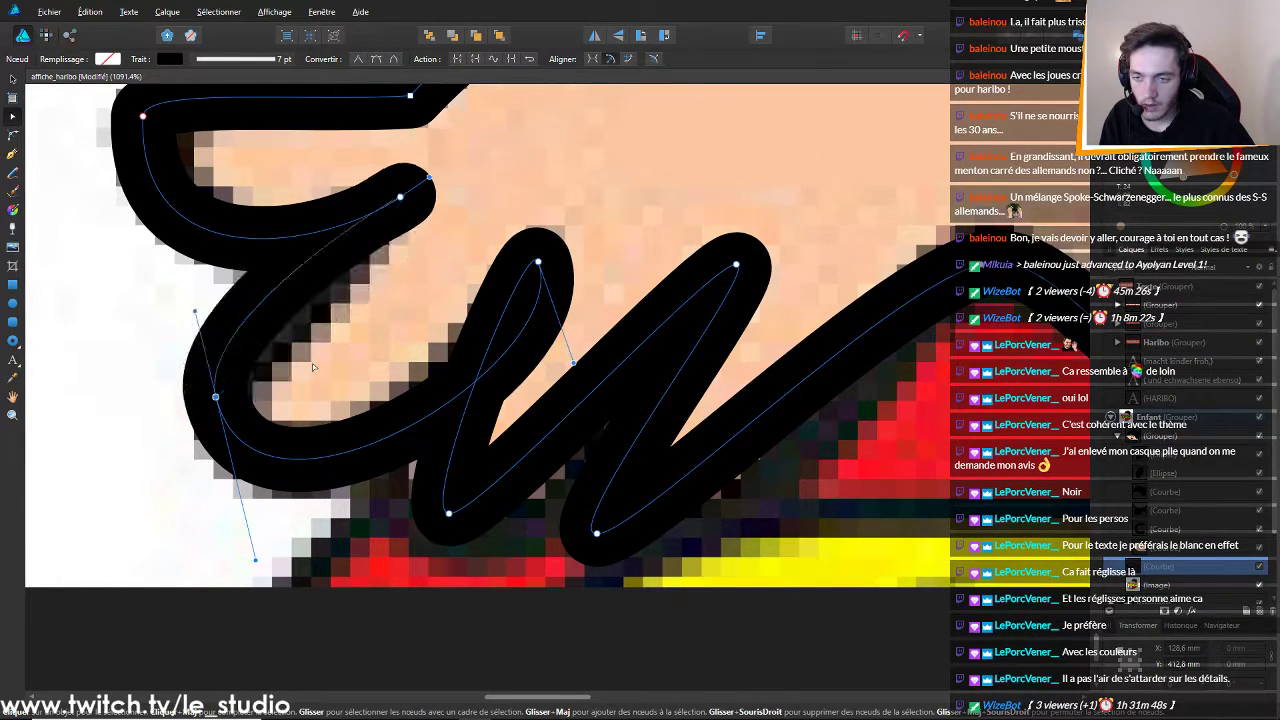
key("ctrl+z")
key("ctrl+z")
key("ctrl+z")
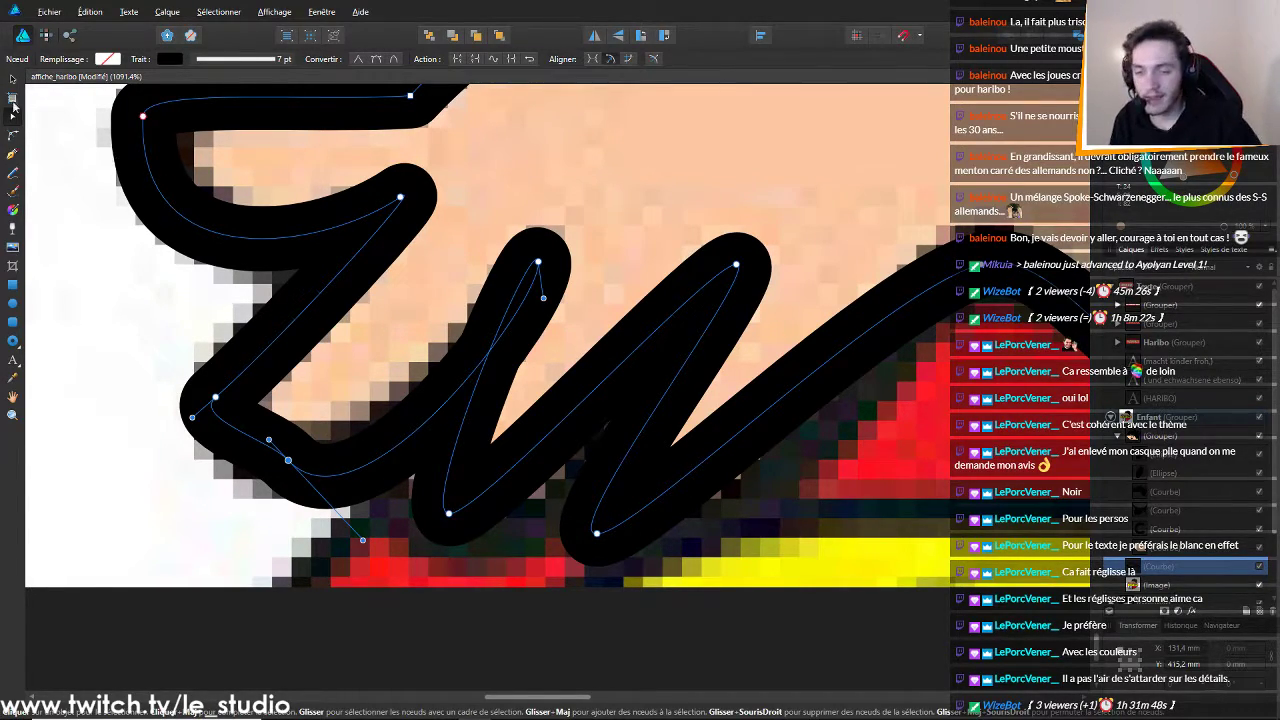
Shift the second fingertip's lower node along the finger's underside and align its handles to round the tip
left_click_drag(288, 460, 325, 476)
left_click_drag(399, 555, 480, 328)
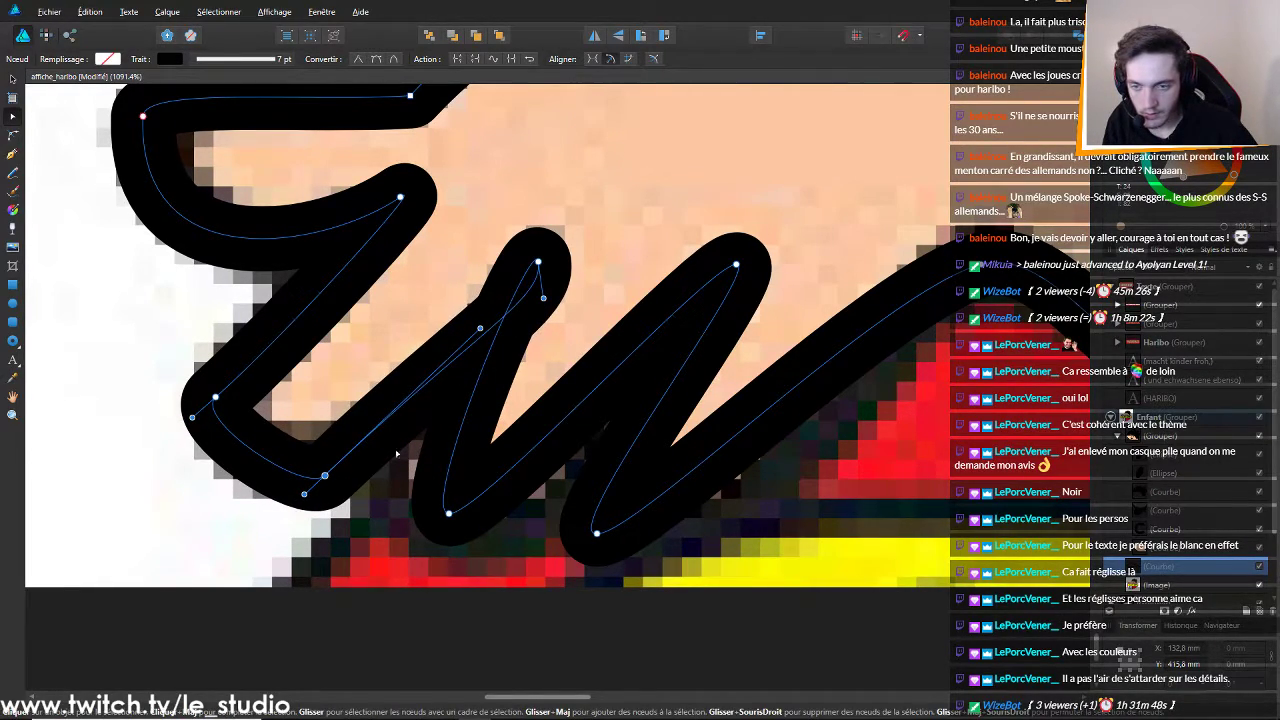
left_click_drag(305, 494, 286, 471)
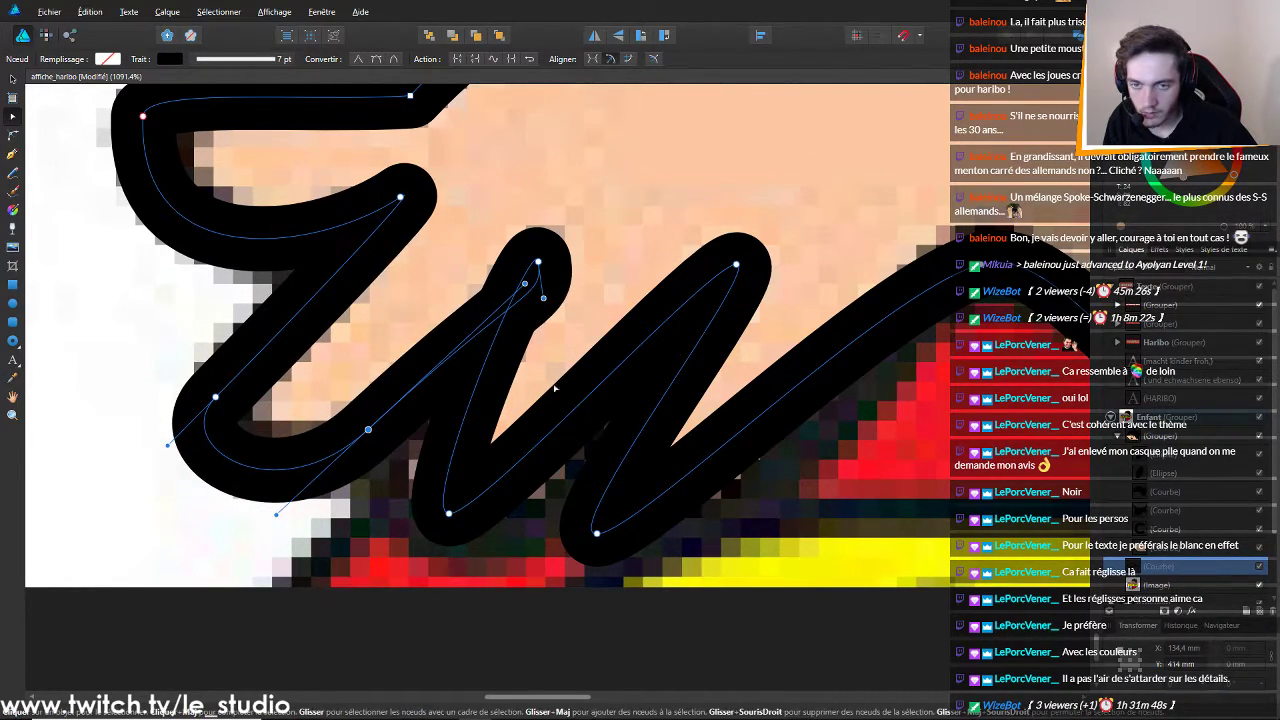
Shorten the handles of the crease node between the second and third fingers to straighten the adjoining lines
mouse_move(525, 283)
left_mouse_down()
mouse_move(501, 276)
mouse_move(532, 258)
mouse_move(514, 252)
left_mouse_up()
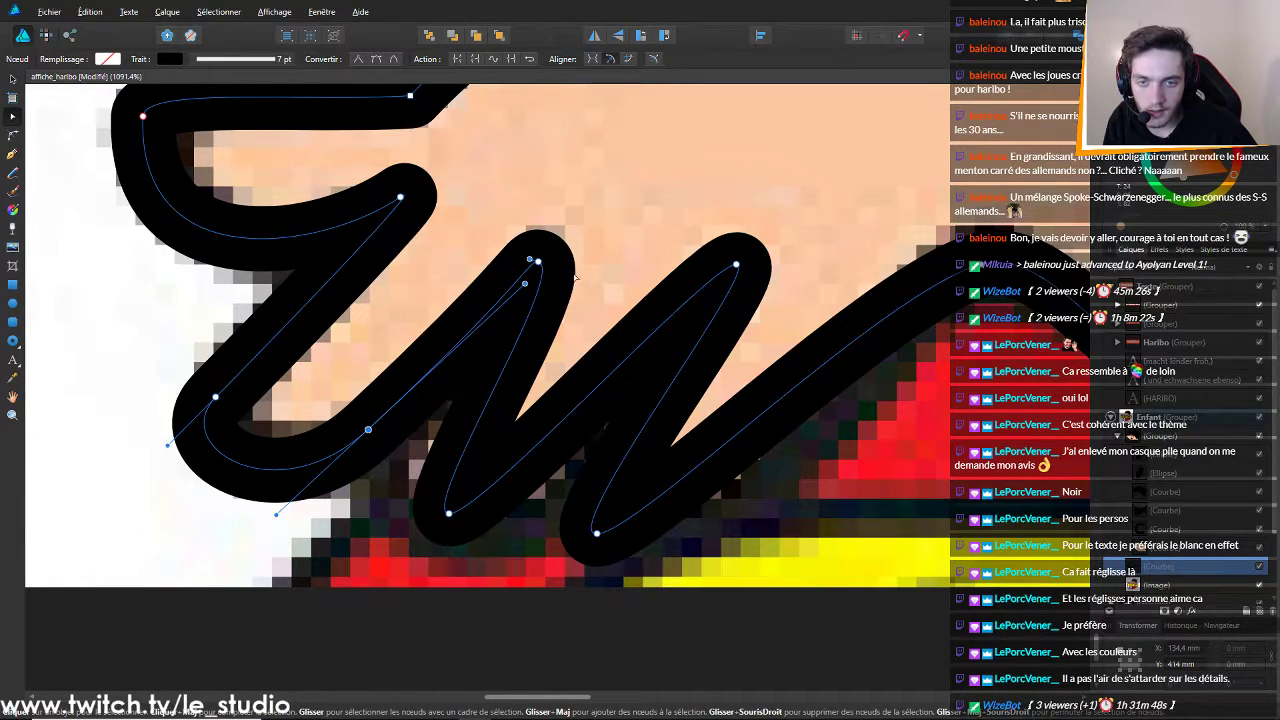
left_click(538, 262)
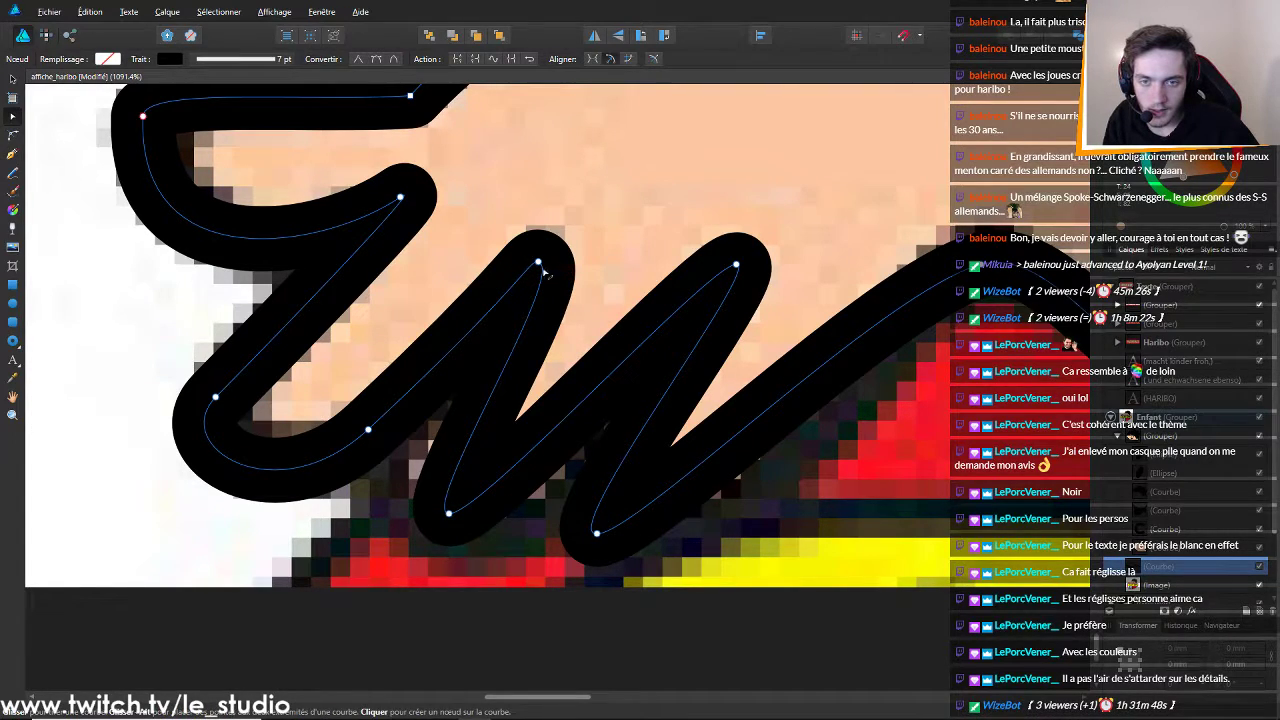
left_click(545, 265)
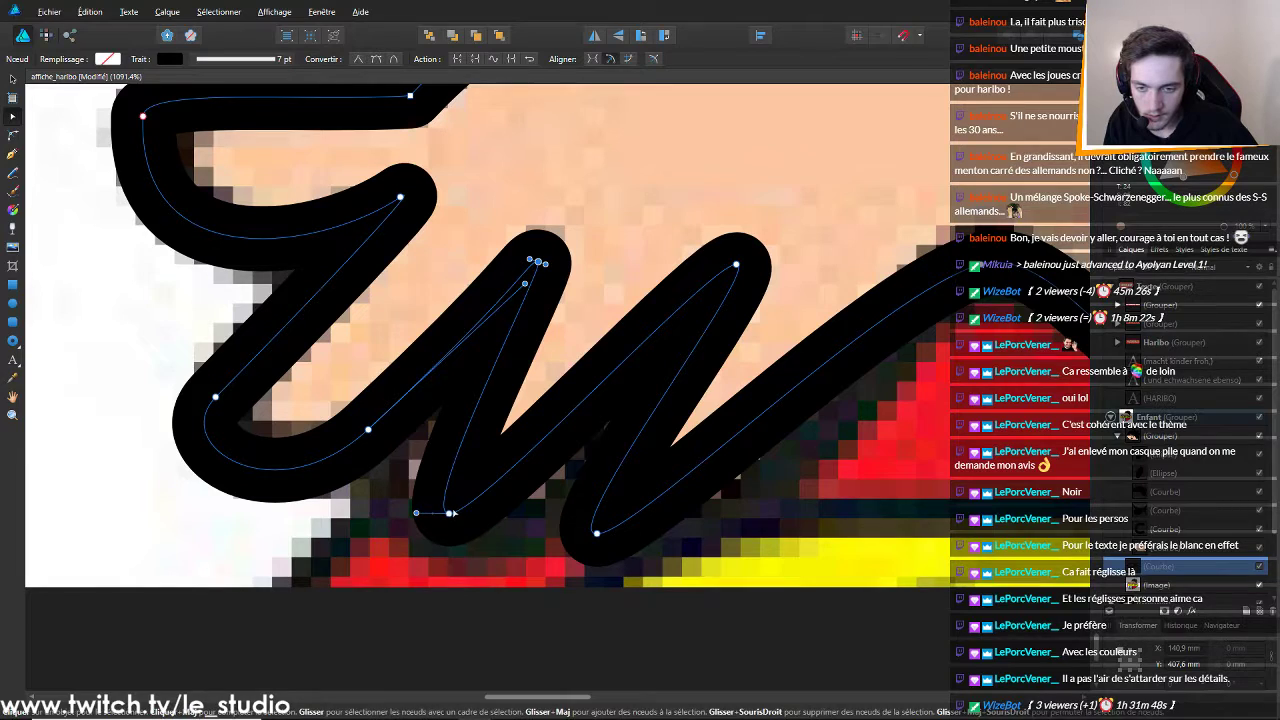
Round the third fingertip by moving its tip node, bowing the underside, adding a node there and adjusting the handles
left_click_drag(448, 514, 352, 482)
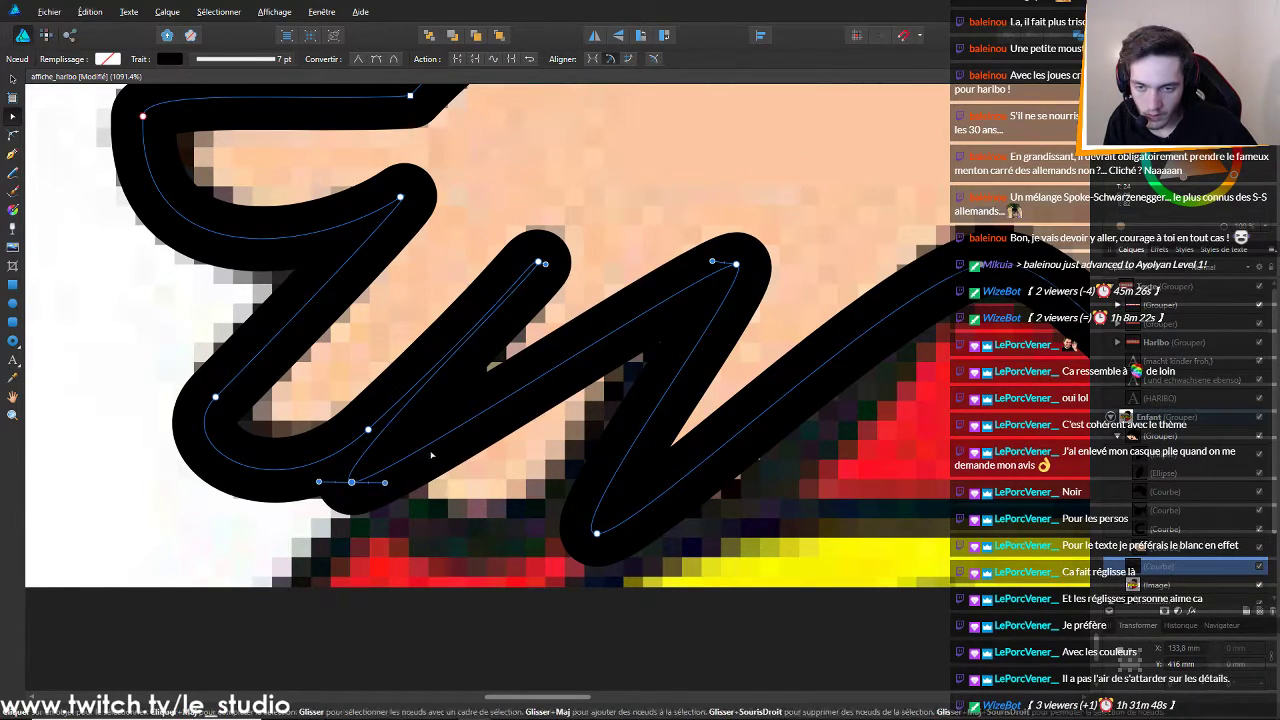
mouse_move(431, 455)
left_mouse_down()
mouse_move(500, 580)
mouse_move(481, 558)
left_mouse_up()
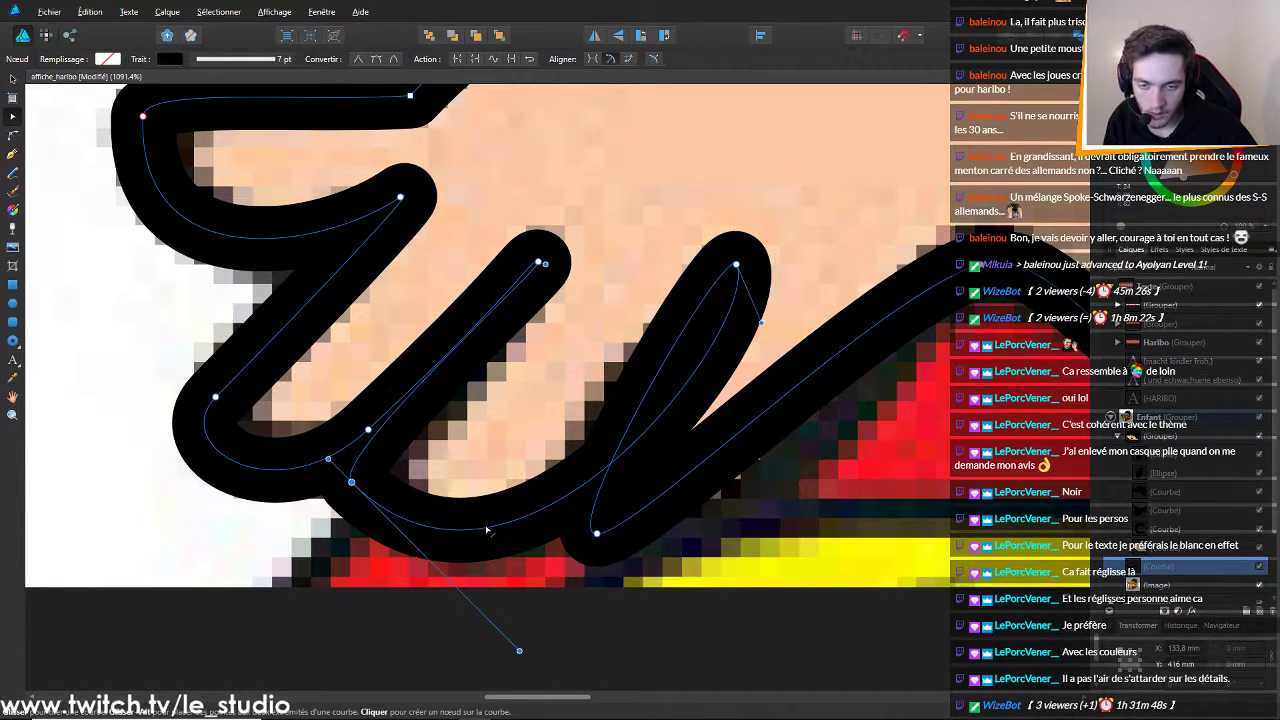
left_click(522, 519)
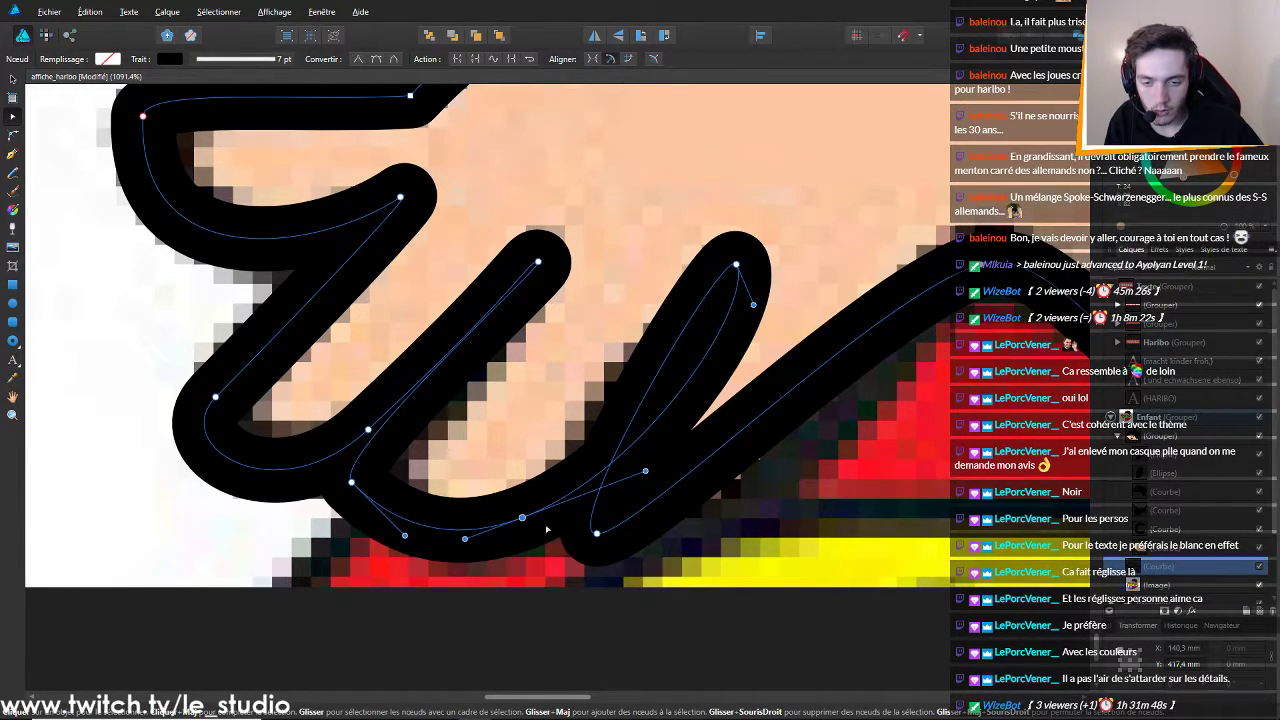
left_click_drag(521, 517, 507, 529)
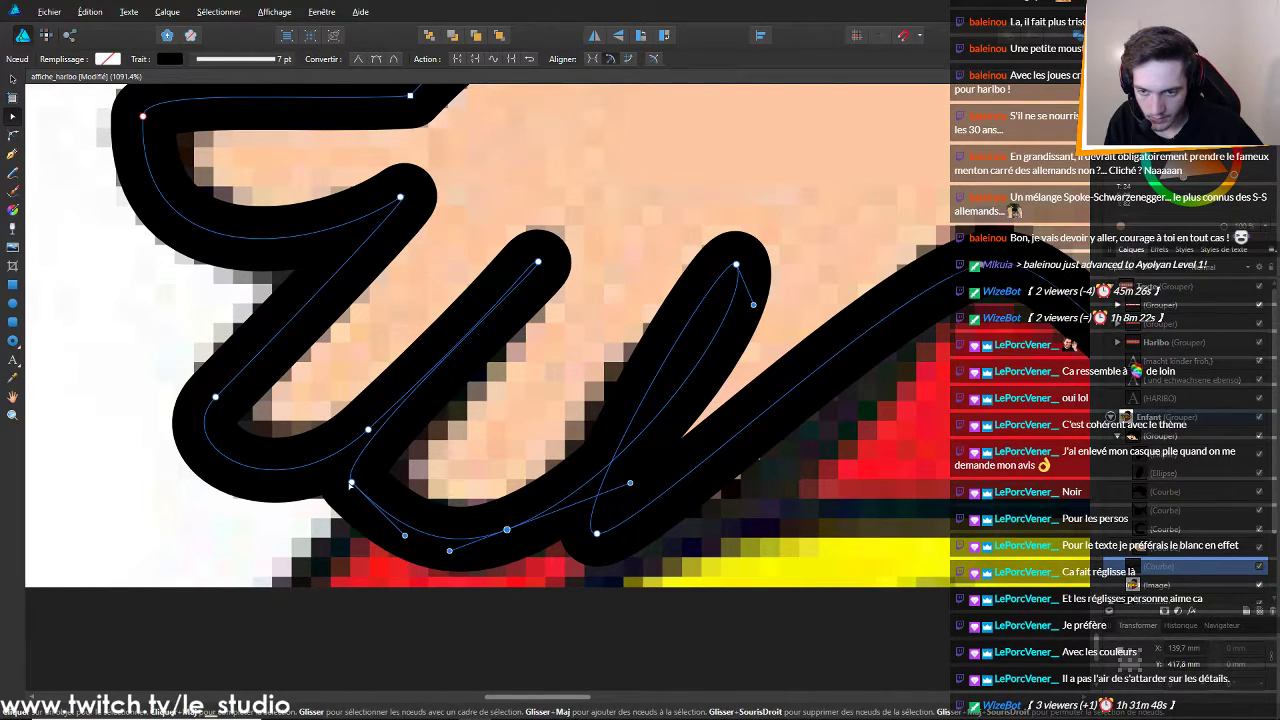
left_click_drag(352, 484, 380, 493)
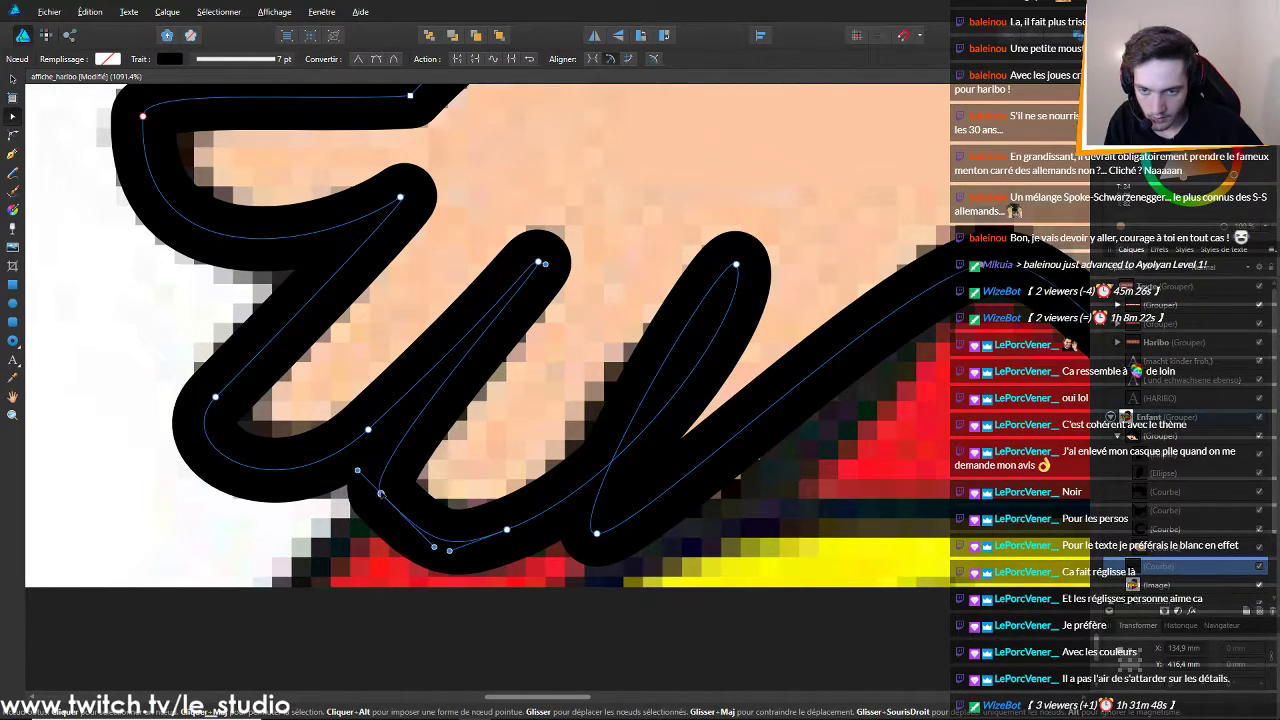
left_click_drag(434, 546, 372, 545)
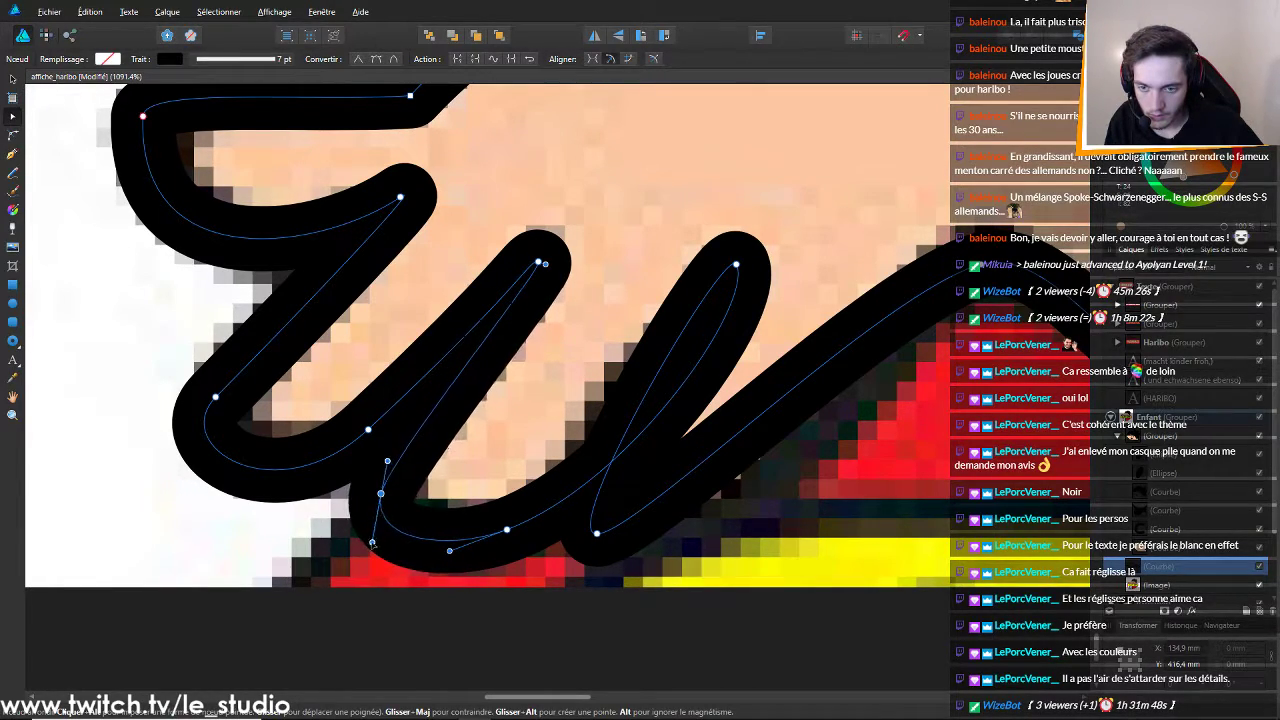
Refine the third finger's underside by adjusting its lower node and the crease node before the fourth finger
left_click(736, 266)
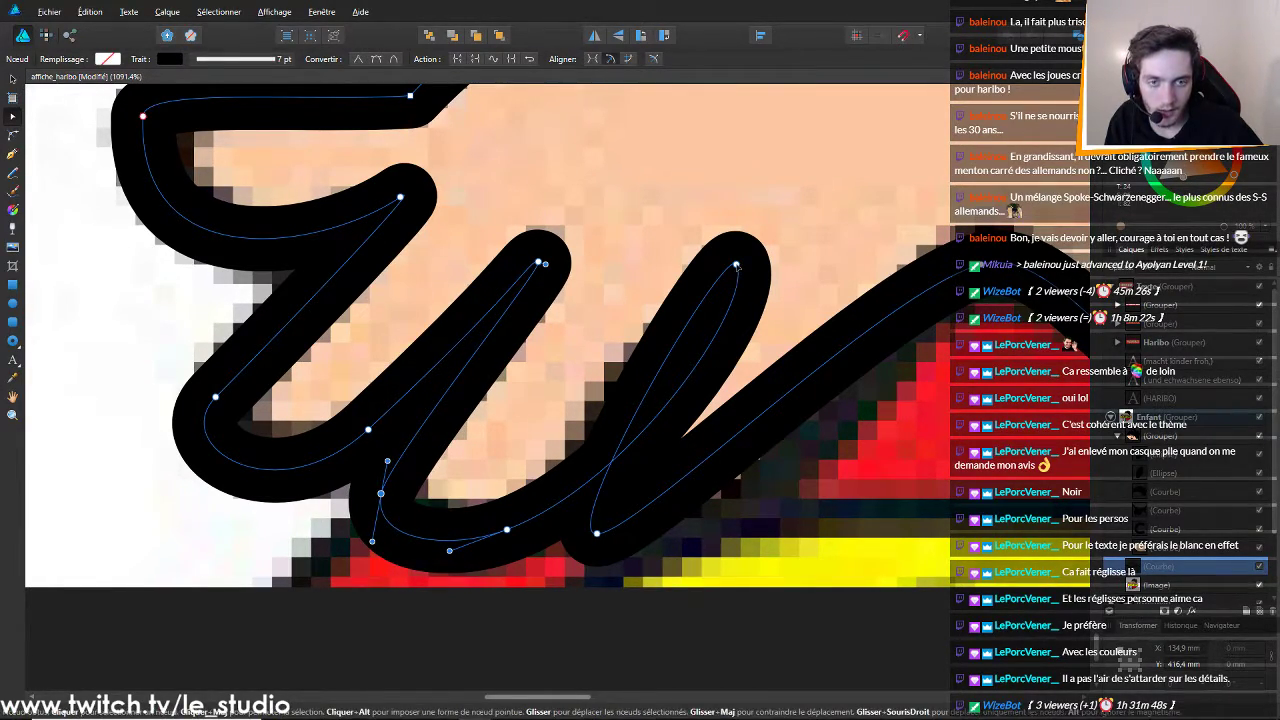
mouse_move(755, 306)
left_mouse_down()
mouse_move(720, 268)
mouse_move(665, 270)
mouse_move(733, 261)
left_mouse_up()
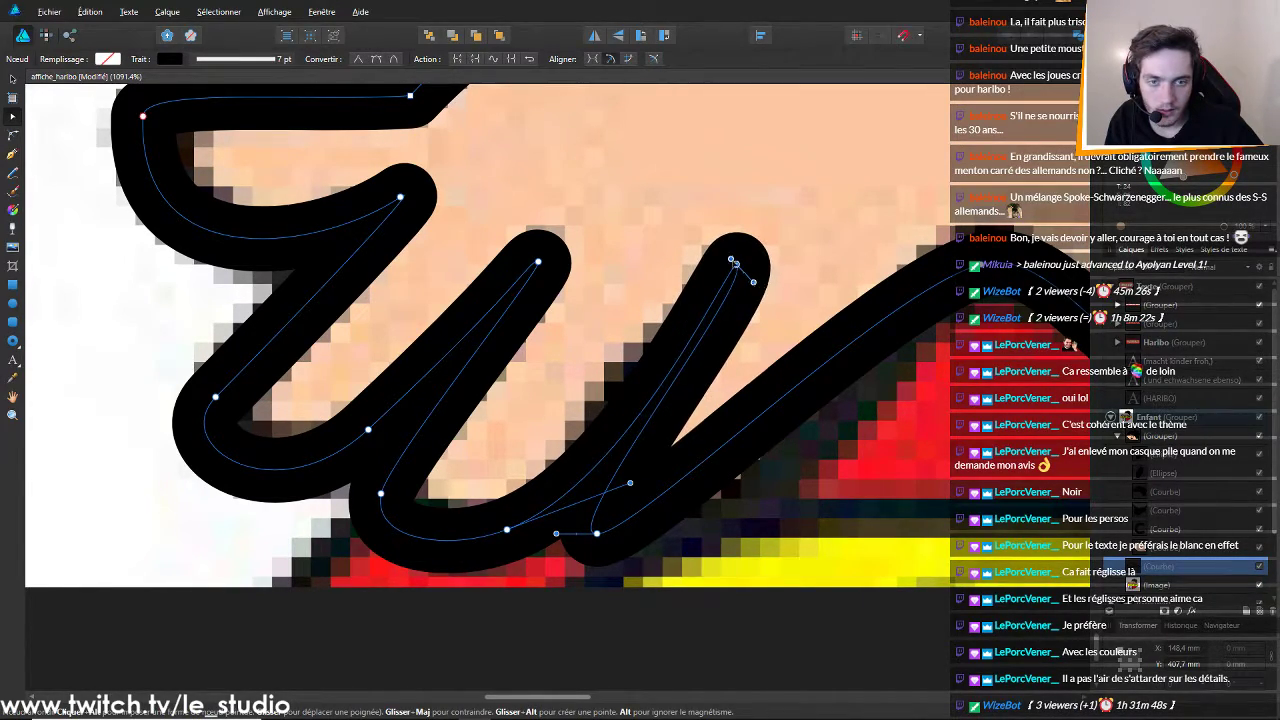
left_click_drag(622, 483, 561, 498)
left_click_drag(509, 534, 641, 407)
mouse_move(735, 265)
left_mouse_down()
mouse_move(664, 355)
mouse_move(731, 267)
left_mouse_up()
left_click_drag(640, 402, 633, 397)
left_click_drag(731, 265, 718, 275)
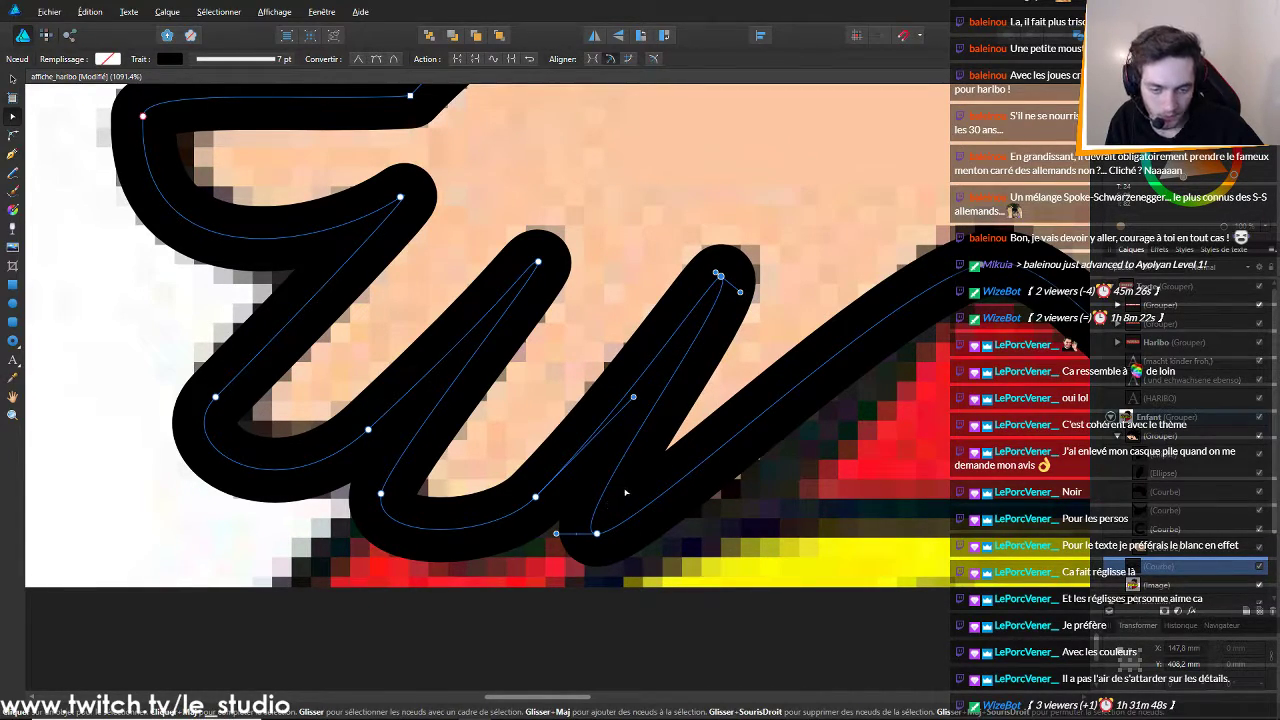
Add a node on the fourth finger's underside and shape its curve into a rounded fingertip
left_click(597, 533)
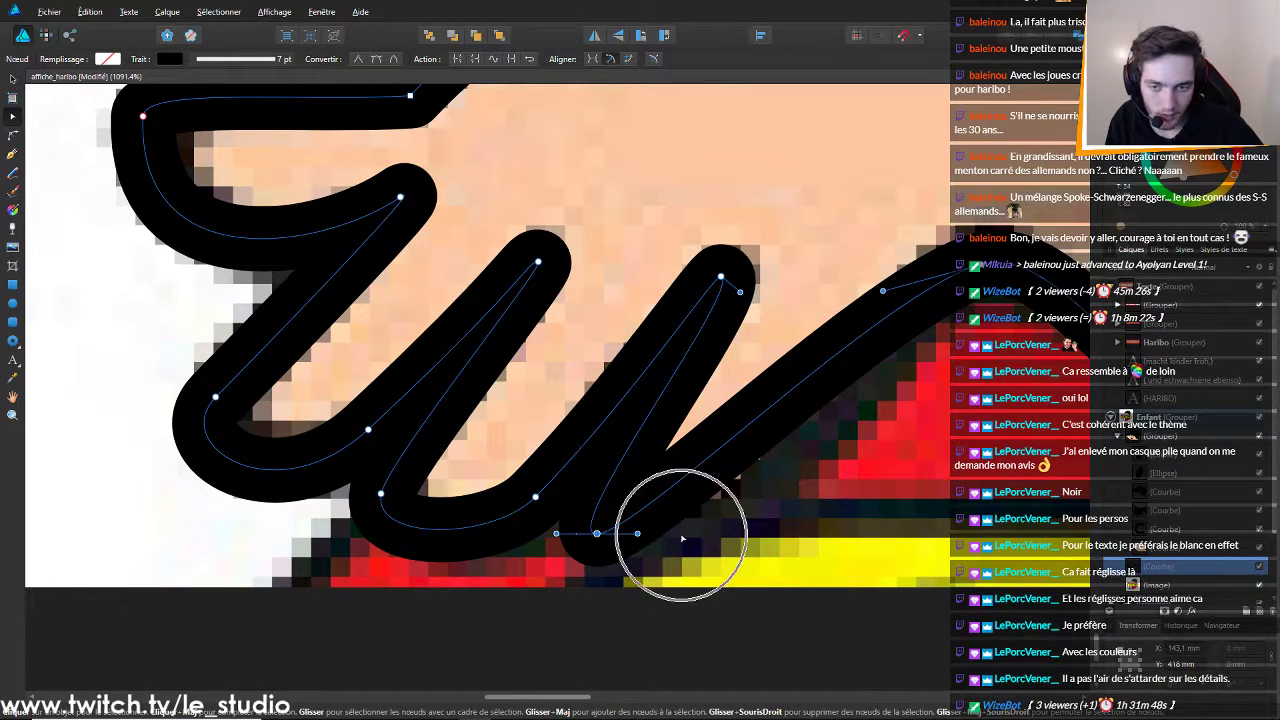
scroll(682, 540, "down", 3)
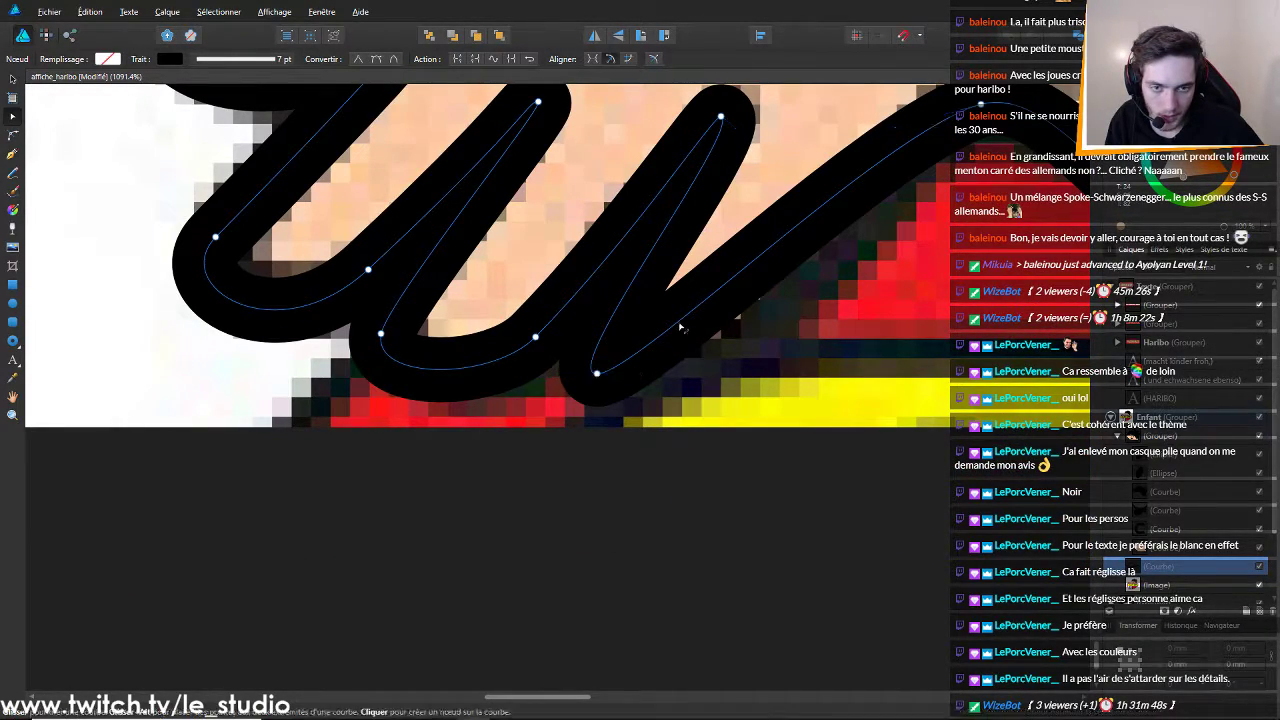
left_click_drag(680, 328, 602, 382)
left_click(624, 378)
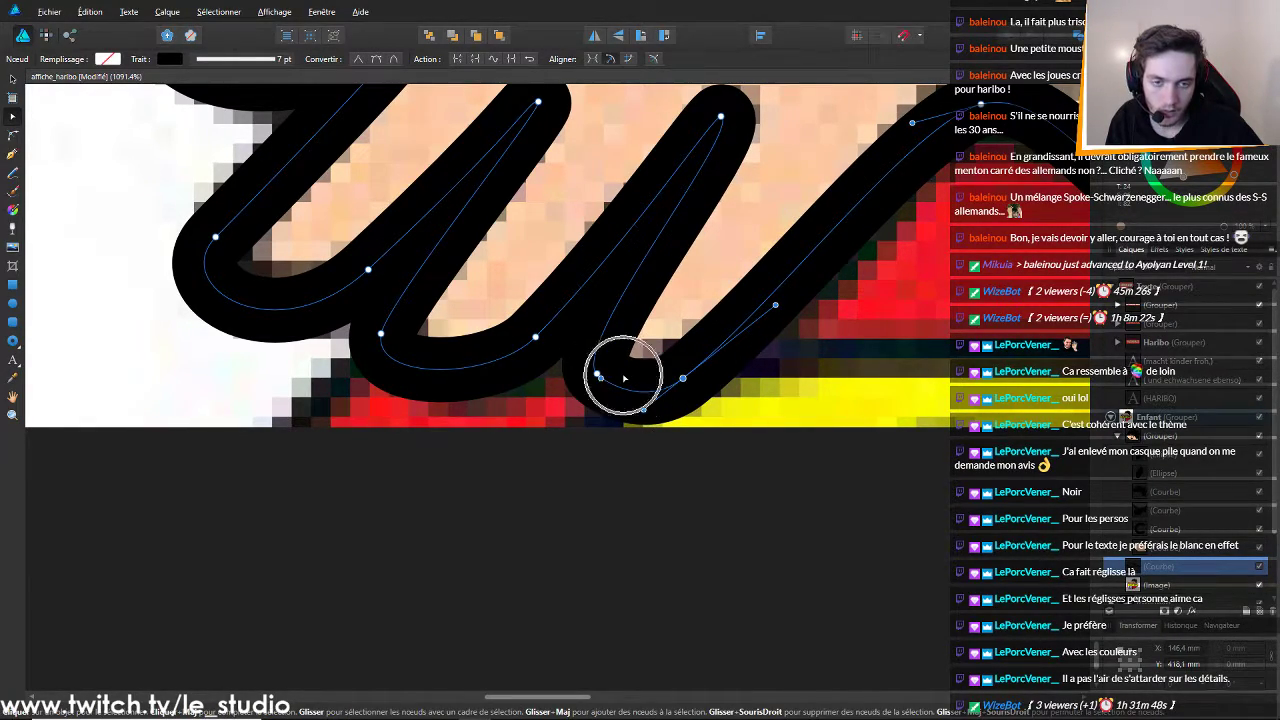
scroll(594, 396, "down", 2)
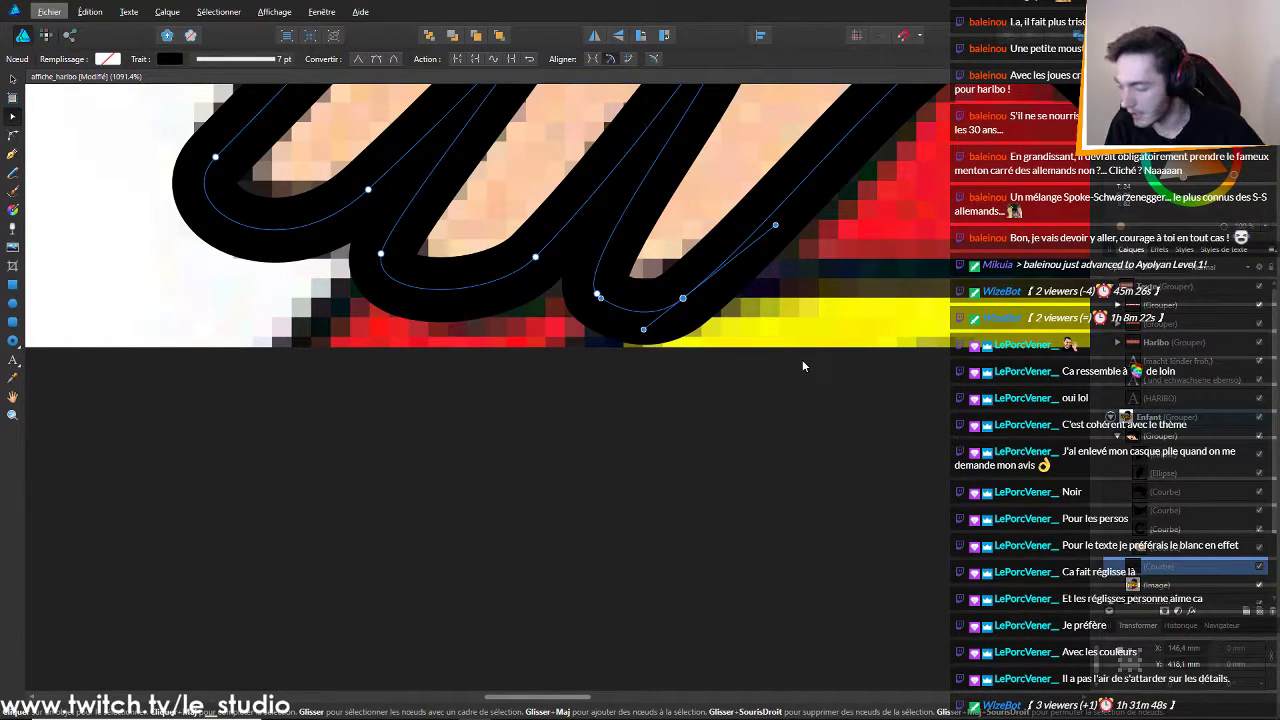
scroll(802, 365, "up", 1)
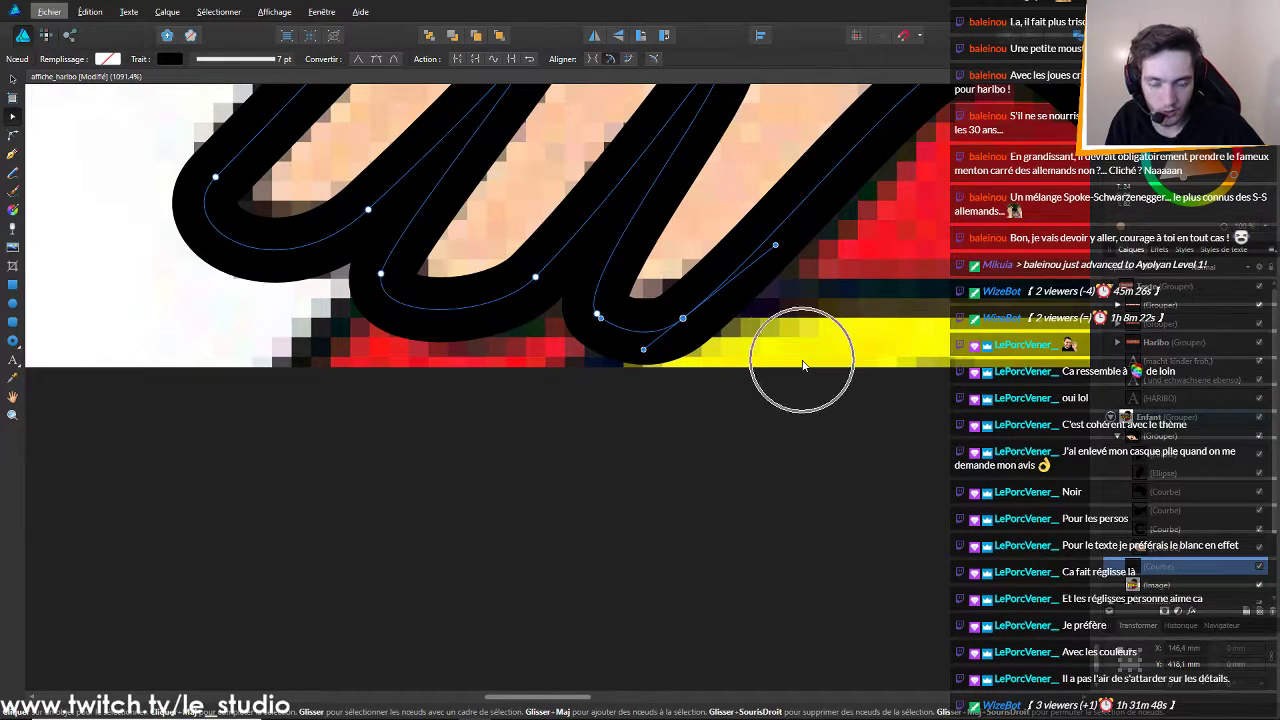
scroll(800, 357, "down", 1)
scroll(723, 357, "down", 2)
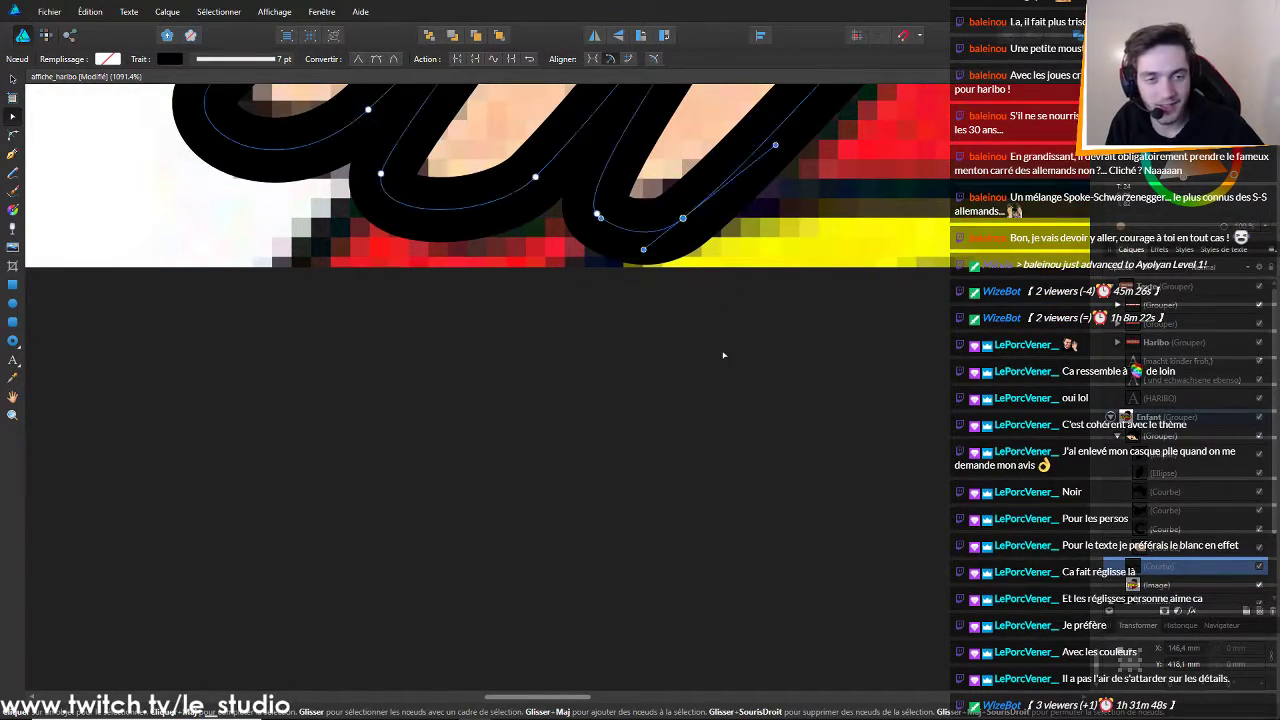
Examine the hand outline against the pixelated reference, from the palm's back to all four fingertips and the thumb
scroll(723, 355, "down", 1)
scroll(710, 372, "up", 7)
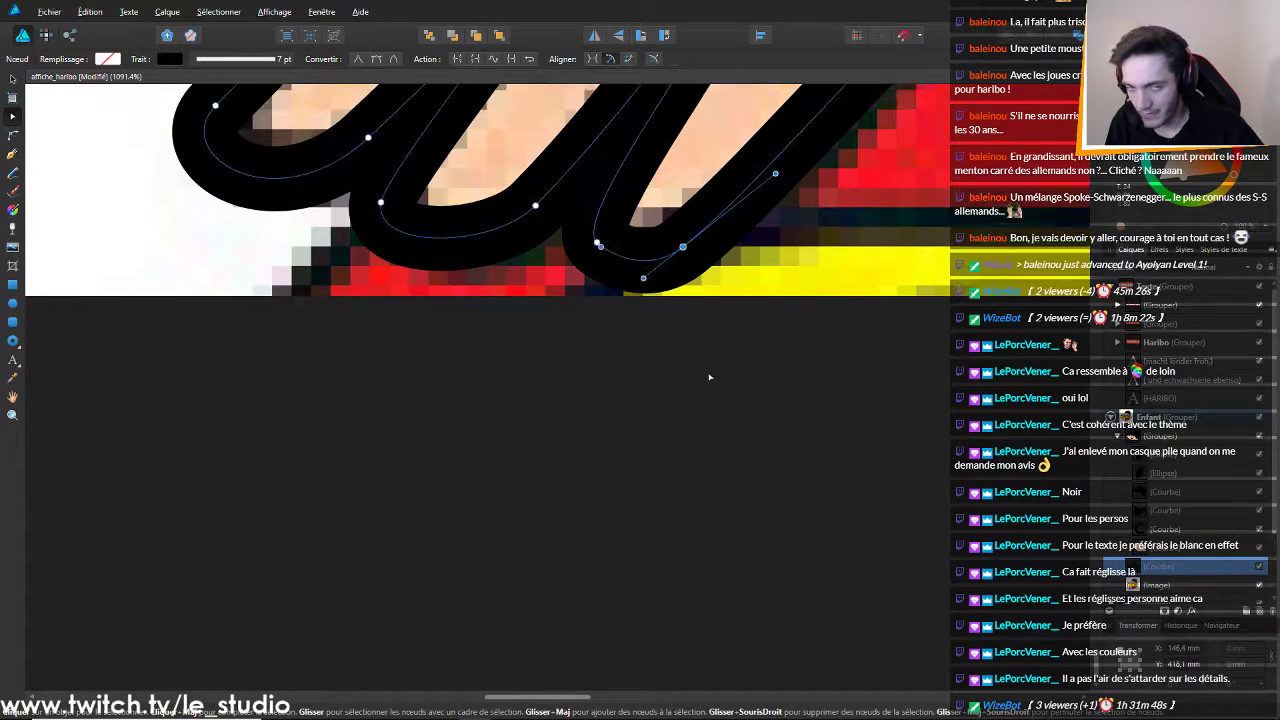
scroll(712, 371, "down", 3)
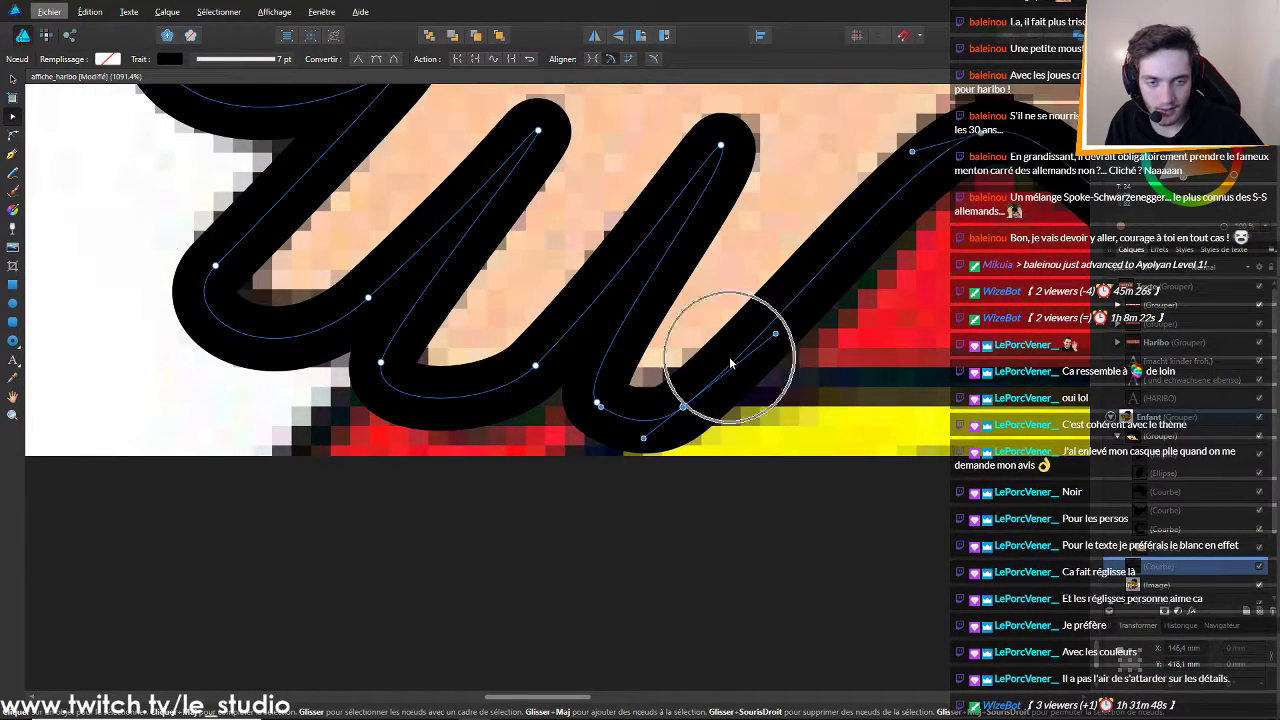
scroll(661, 341, "up", 6)
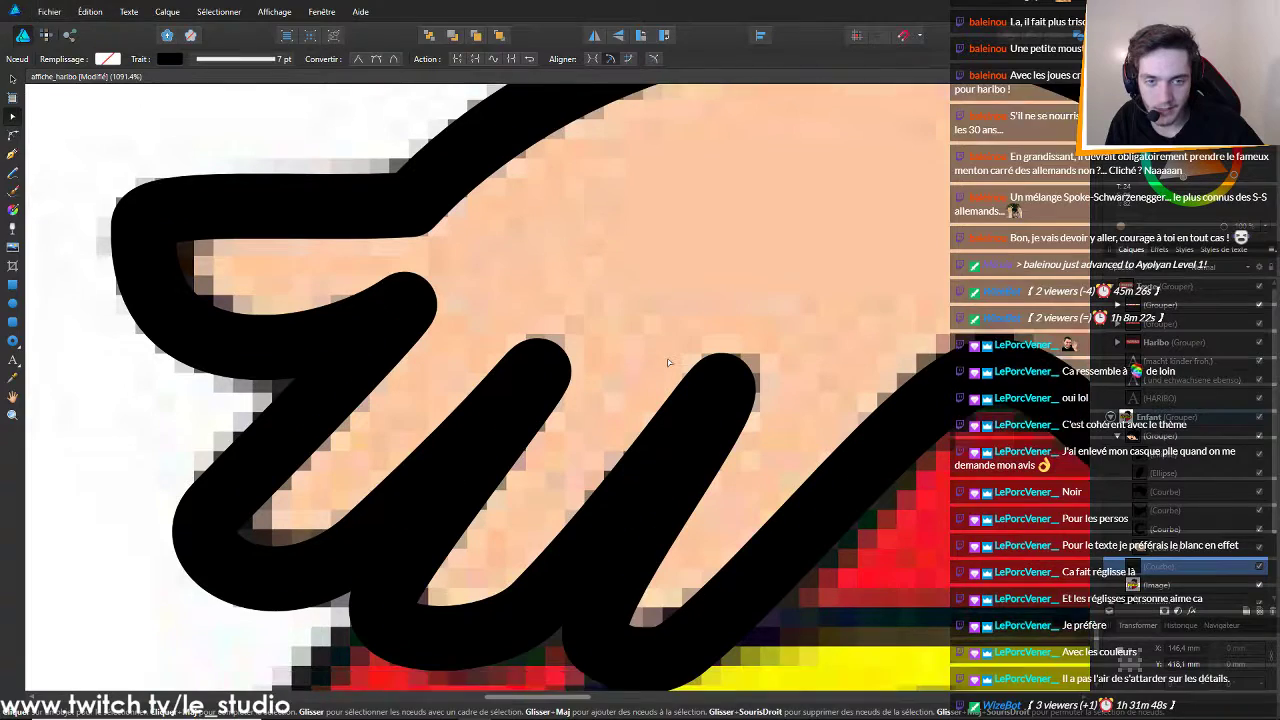
scroll(669, 356, "up", 8)
scroll(669, 354, "down", 4)
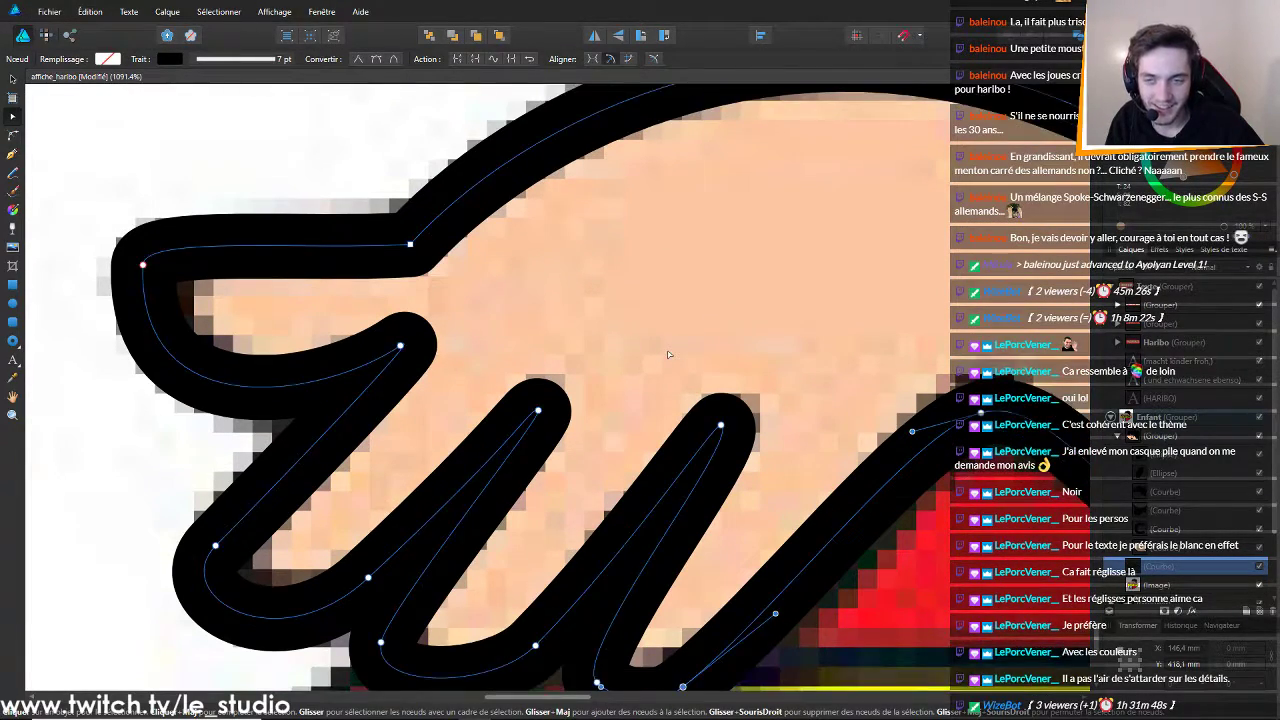
scroll(661, 348, "down", 3)
scroll(656, 346, "up", 3)
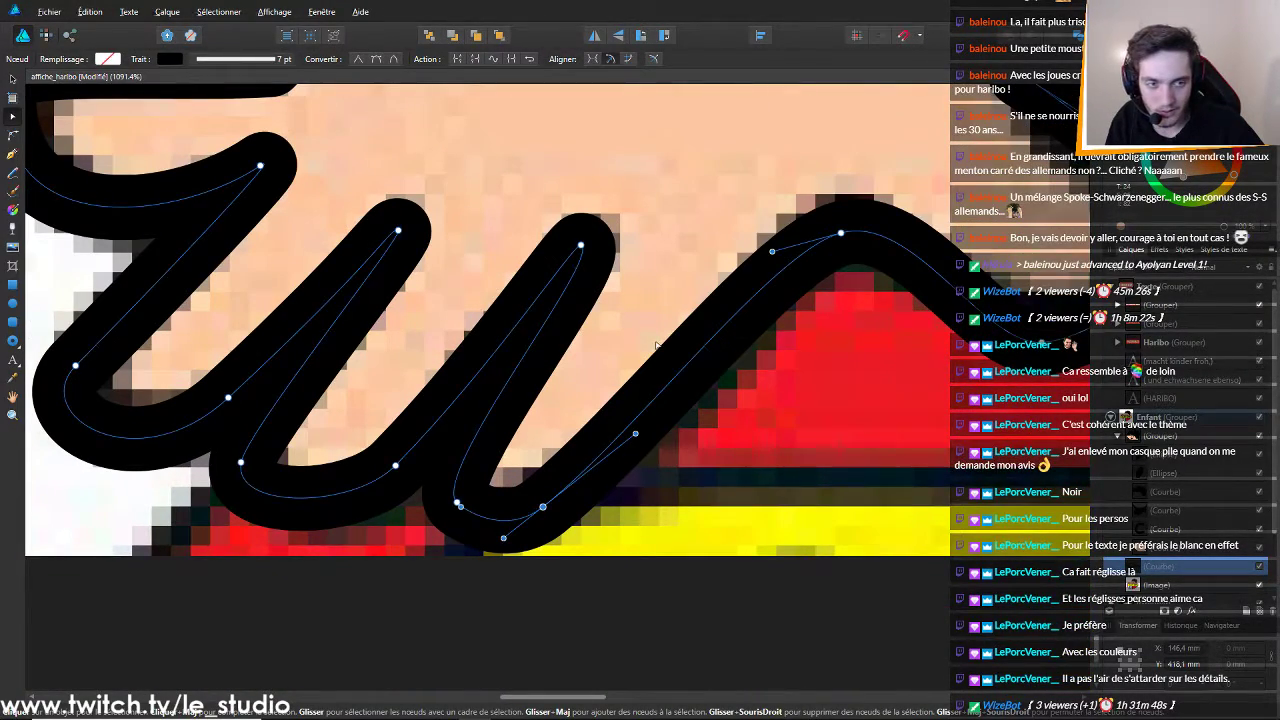
scroll(660, 344, "down", 1)
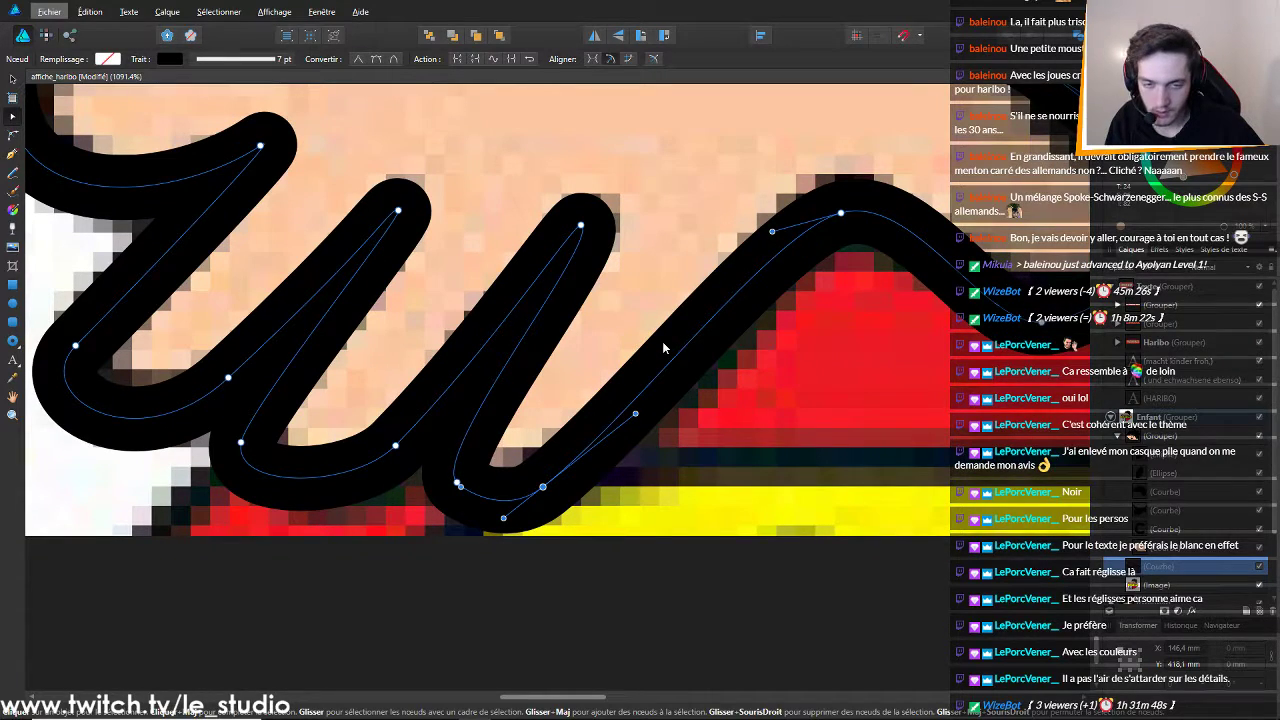
scroll(663, 345, "down", 4)
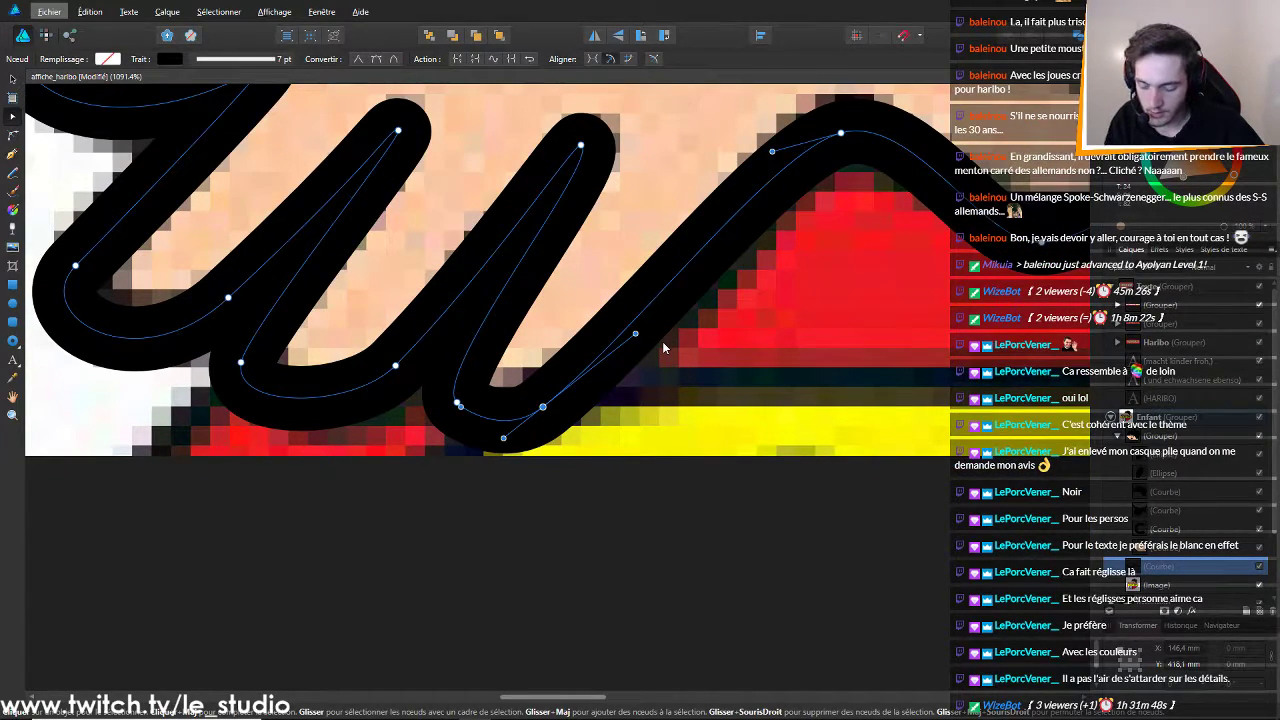
scroll(663, 345, "down", 2)
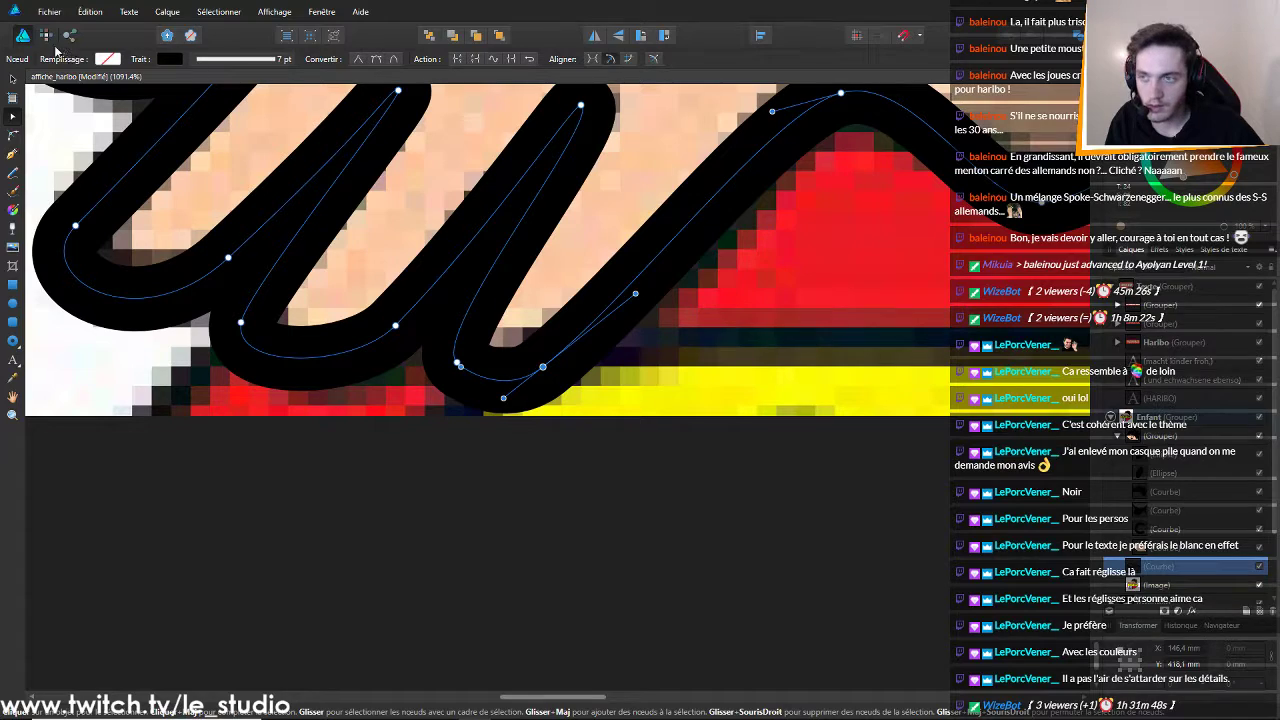
Leave node editing on the hand outline, deselect the curve and save the document
left_click(13, 78)
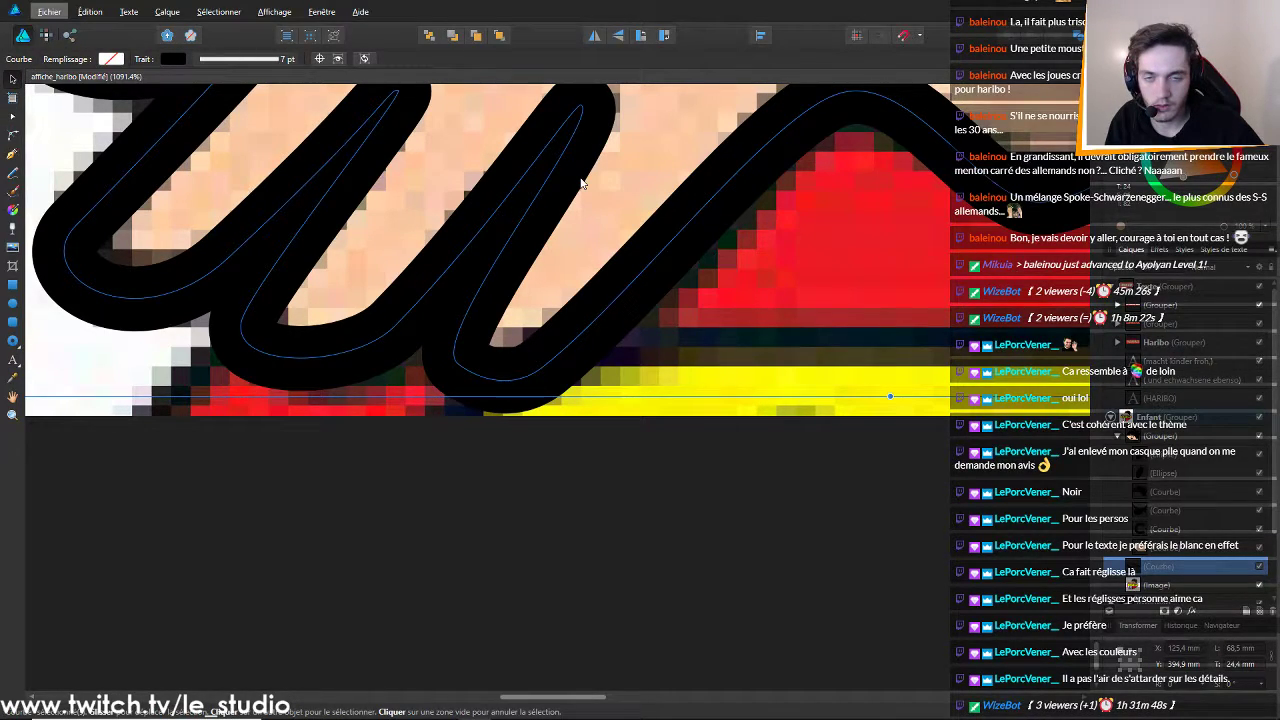
scroll(584, 180, "down", 2)
scroll(582, 183, "up", 7)
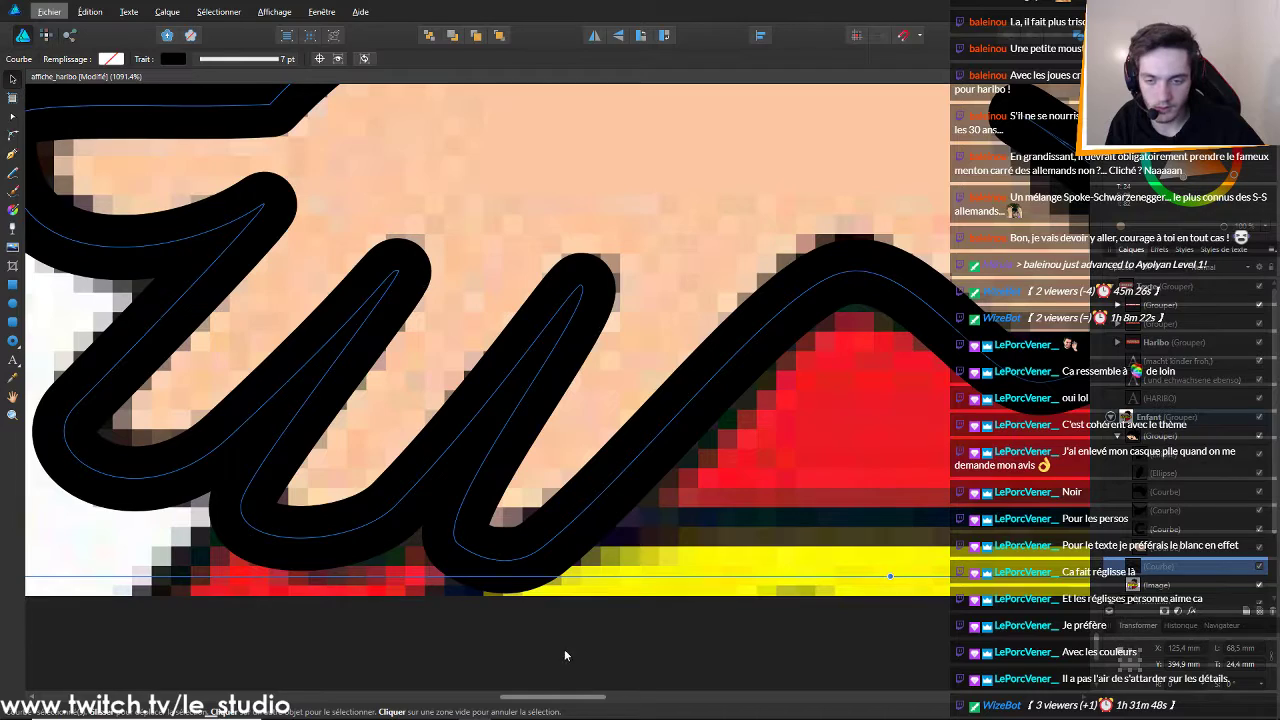
left_click(543, 633)
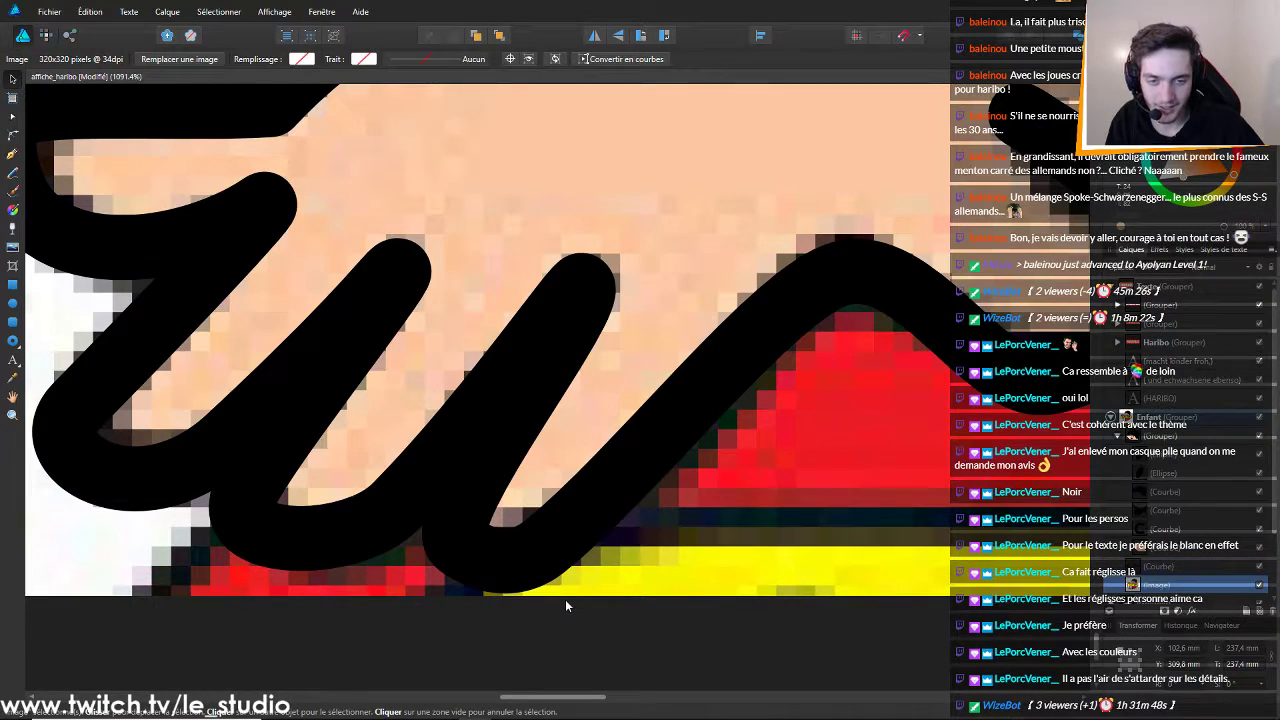
scroll(565, 599, "down", 3)
key("ctrl+s")
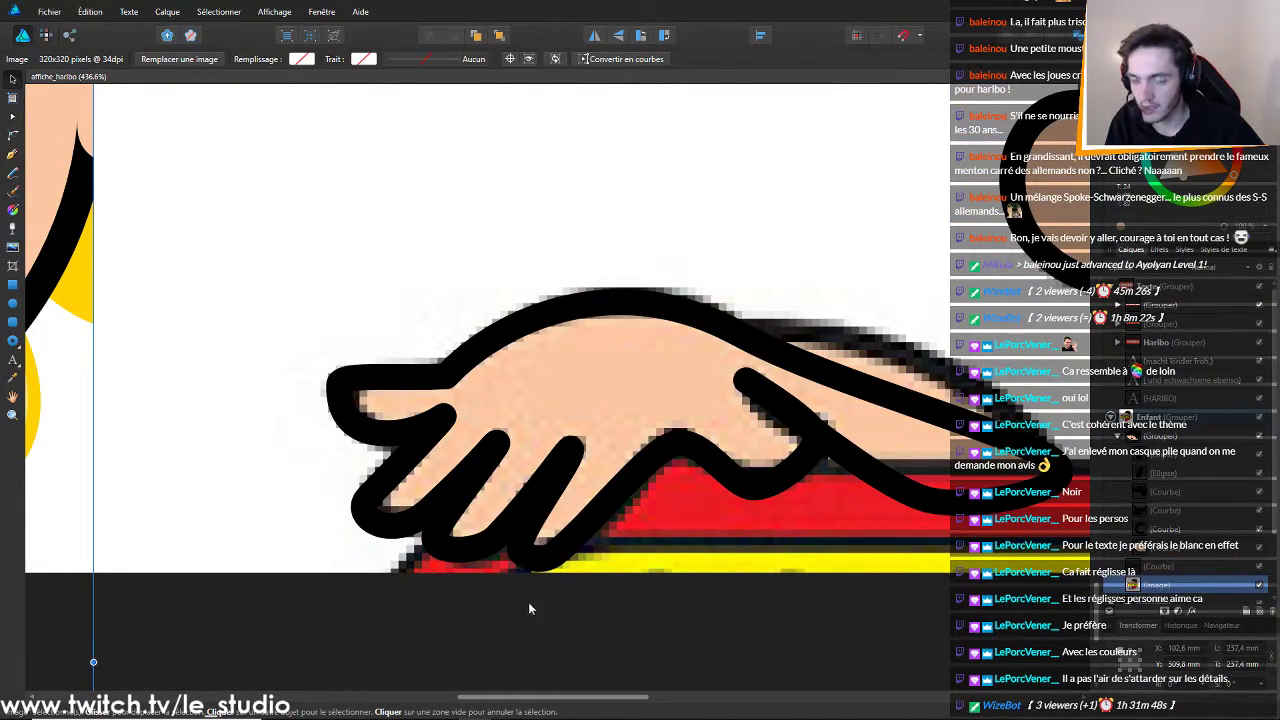
Reopen the hand outline for node editing and shorten the handle of the crease node between the third and fourth fingers
mouse_move(471, 698)
left_mouse_down()
mouse_move(551, 686)
mouse_move(483, 683)
left_mouse_up()
scroll(490, 640, "up", 3, "ctrl")
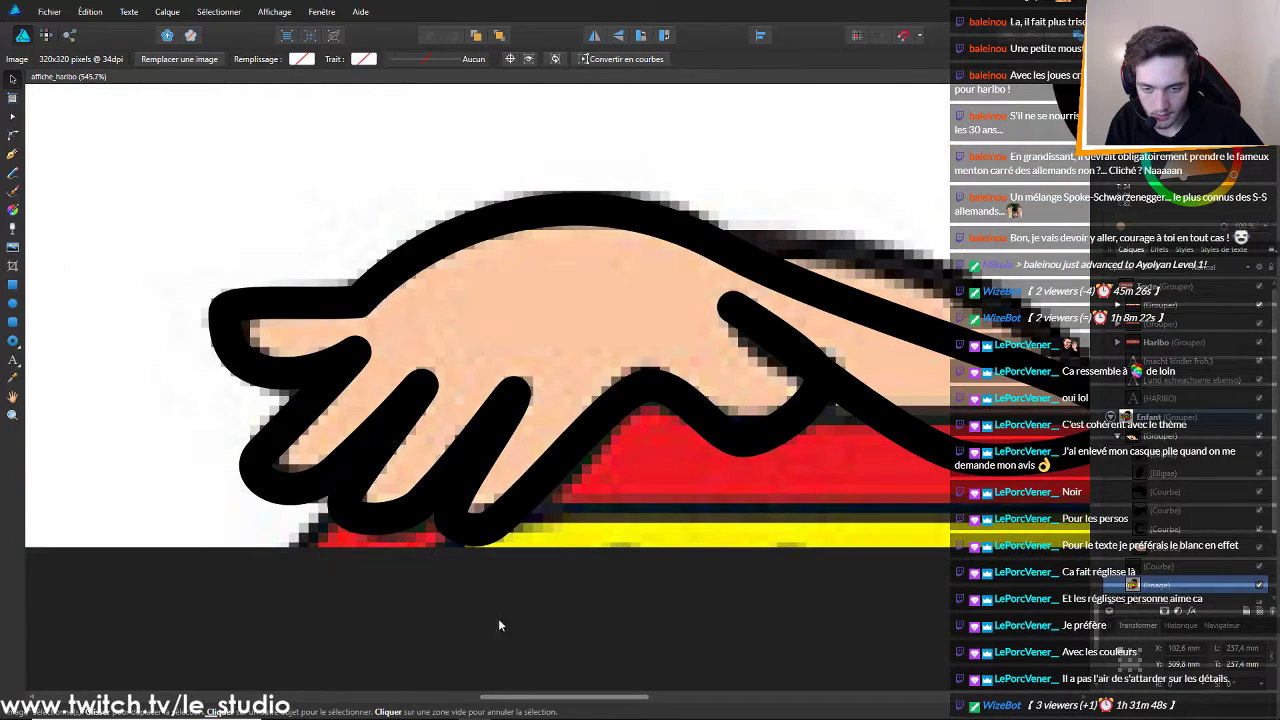
key("ctrl")
key("ctrl")
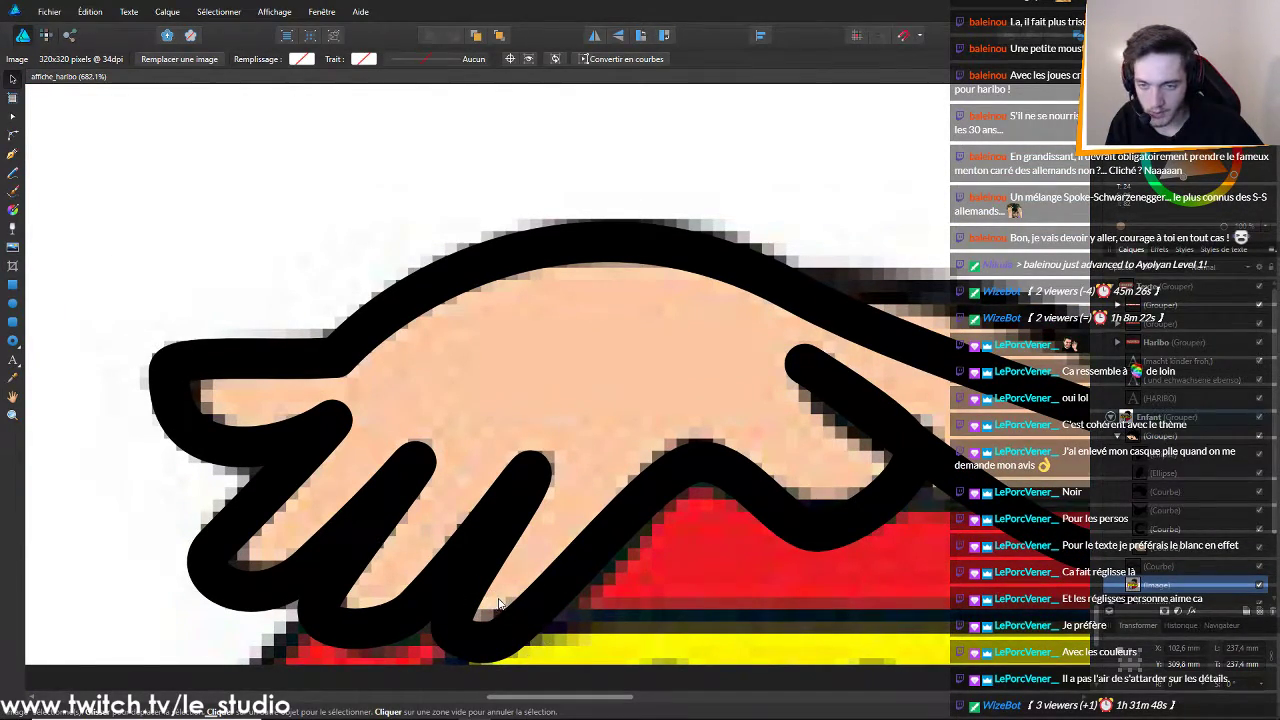
scroll(498, 598, "down", 1)
left_click(476, 537)
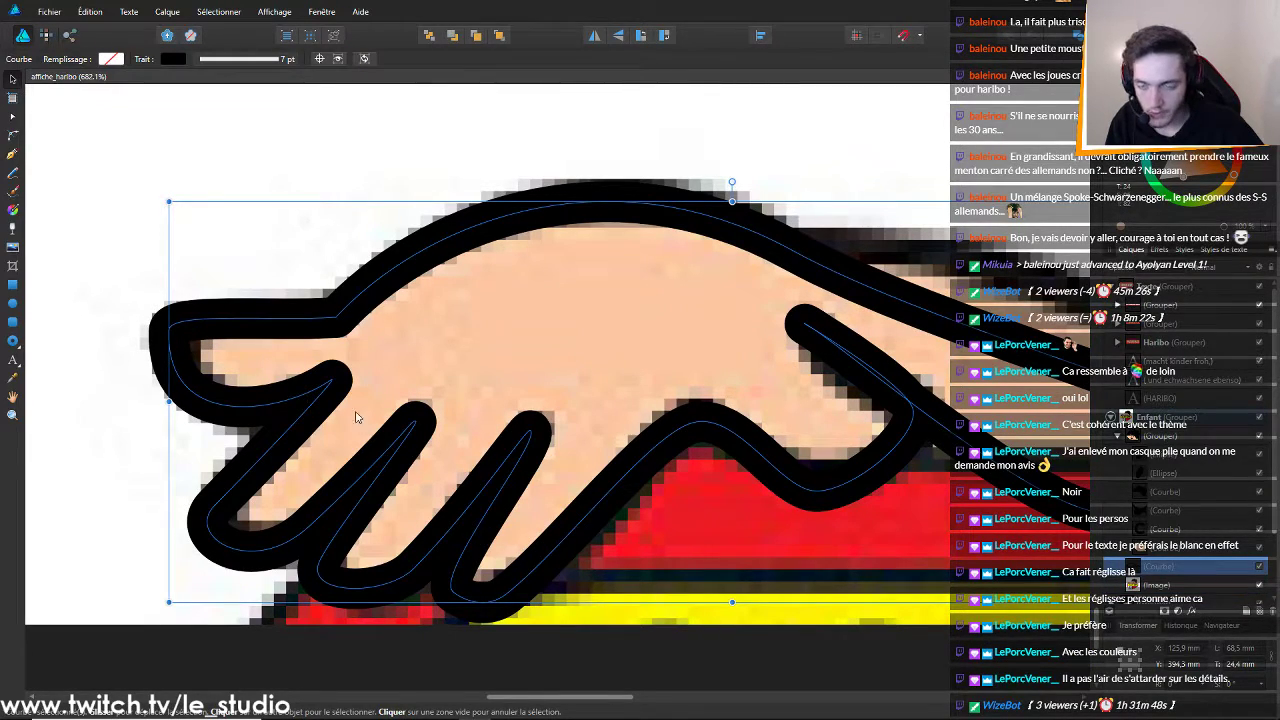
left_click(12, 118)
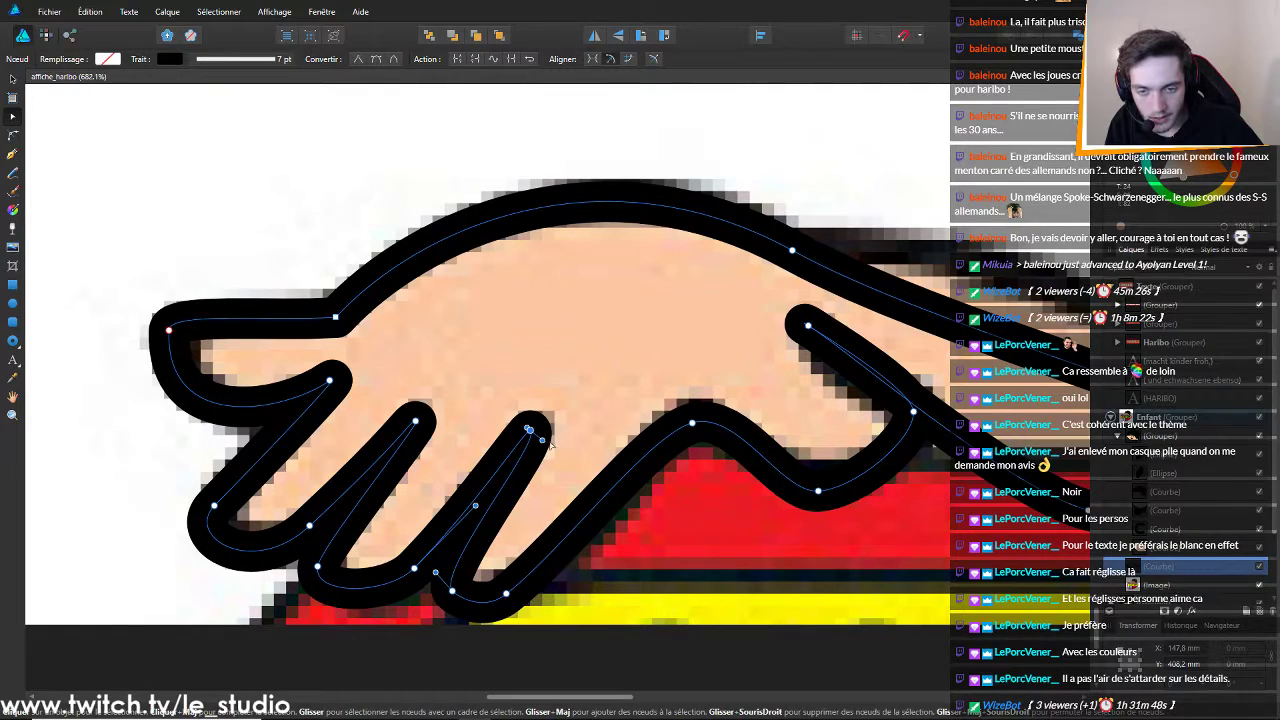
left_click(530, 431)
left_click_drag(531, 431, 529, 430)
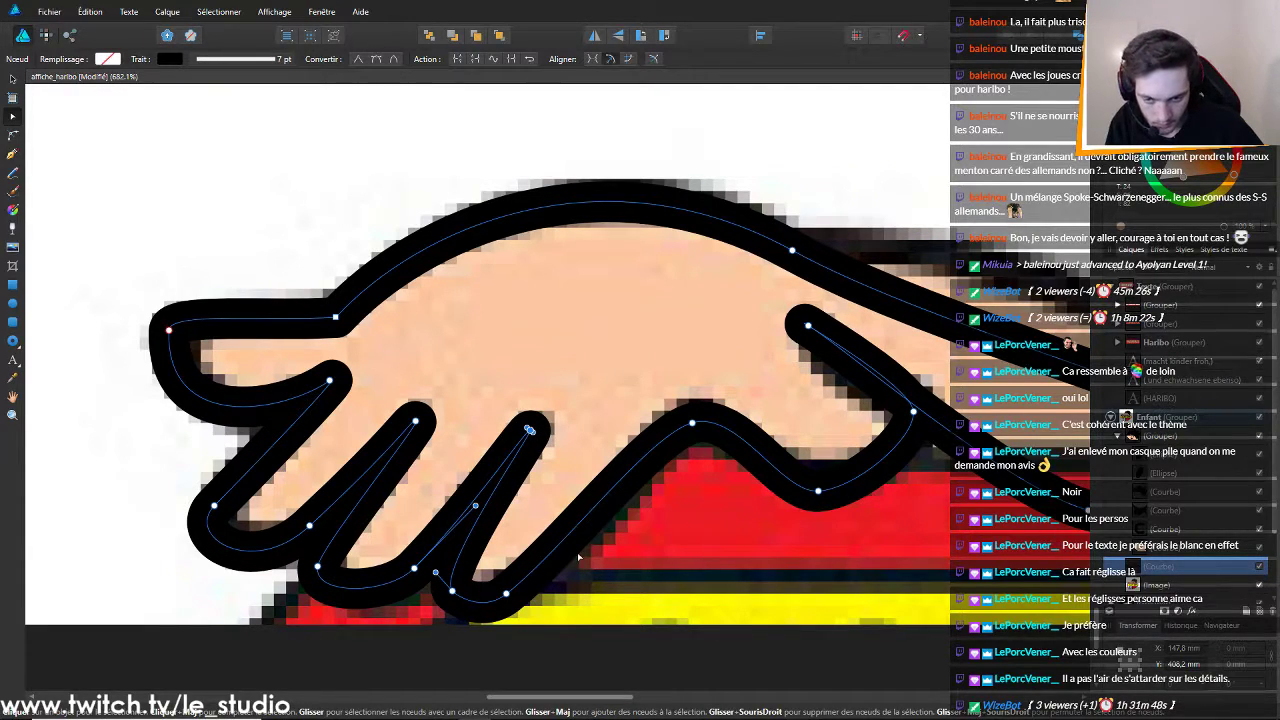
Move the fourth finger's underside node up toward the palm and raise its tip node, steepening the tip's handles
left_click_drag(507, 594, 525, 573)
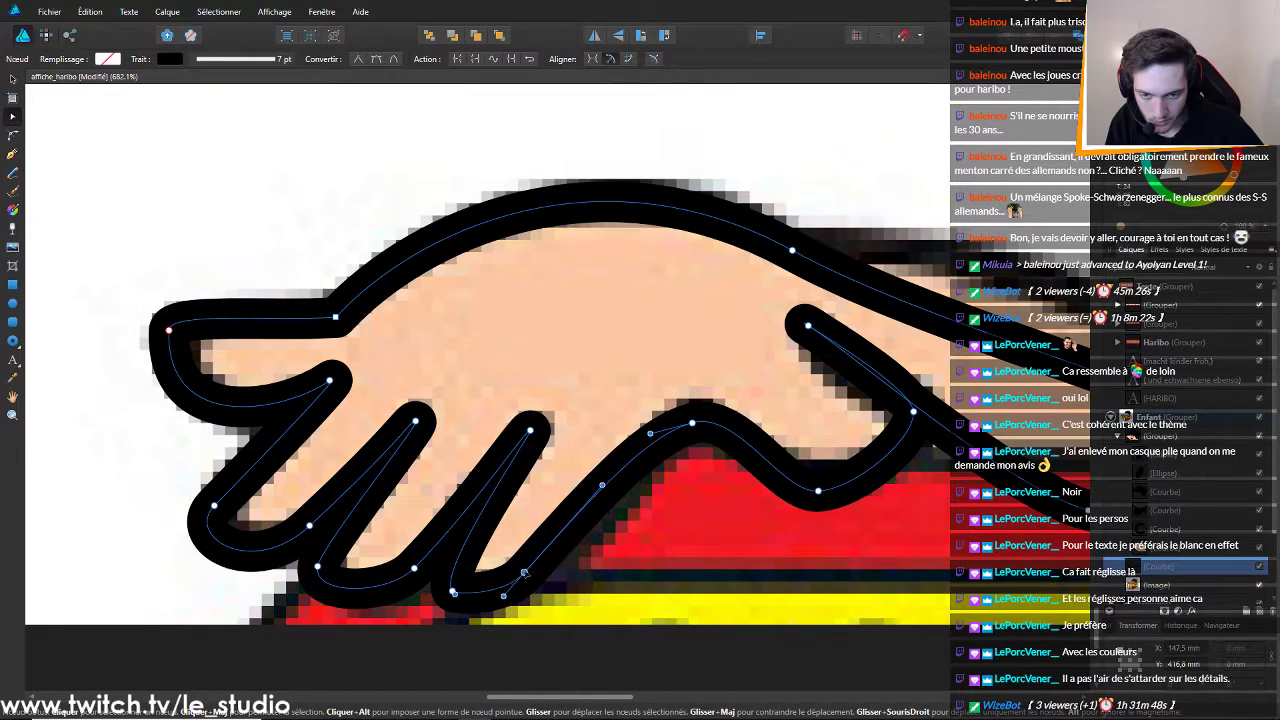
left_click_drag(453, 592, 444, 623)
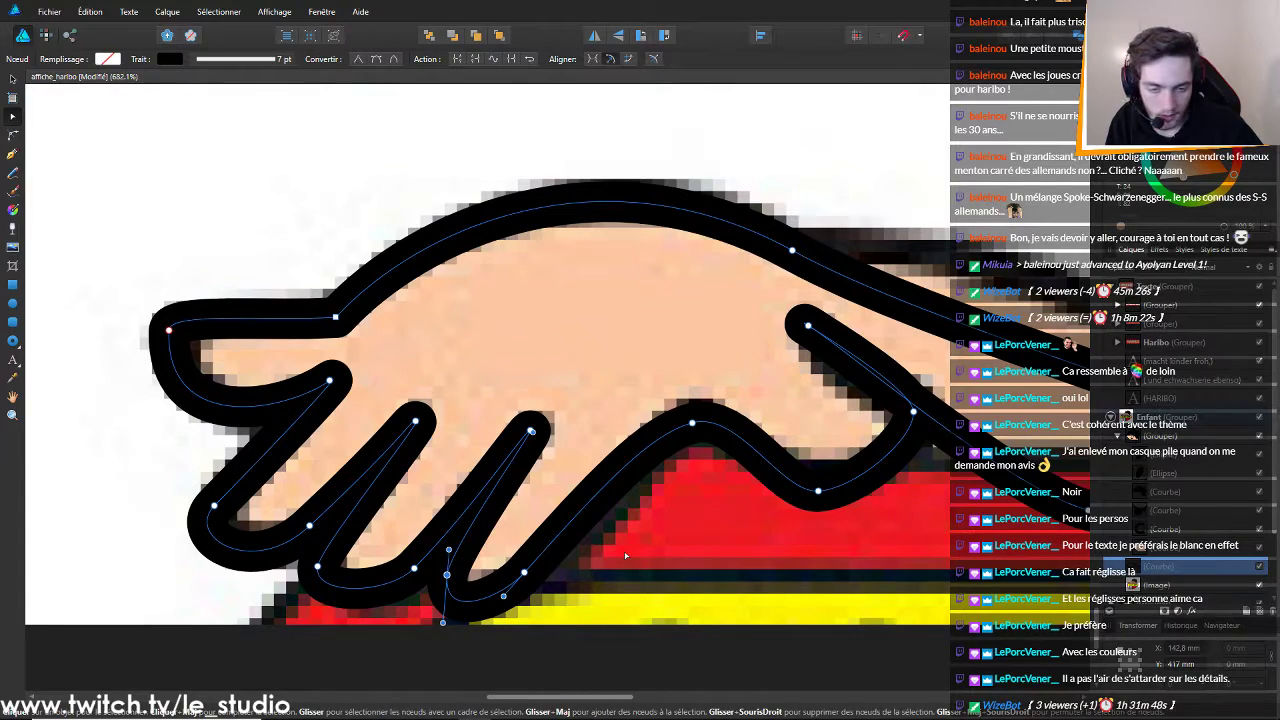
scroll(625, 555, "down", 2)
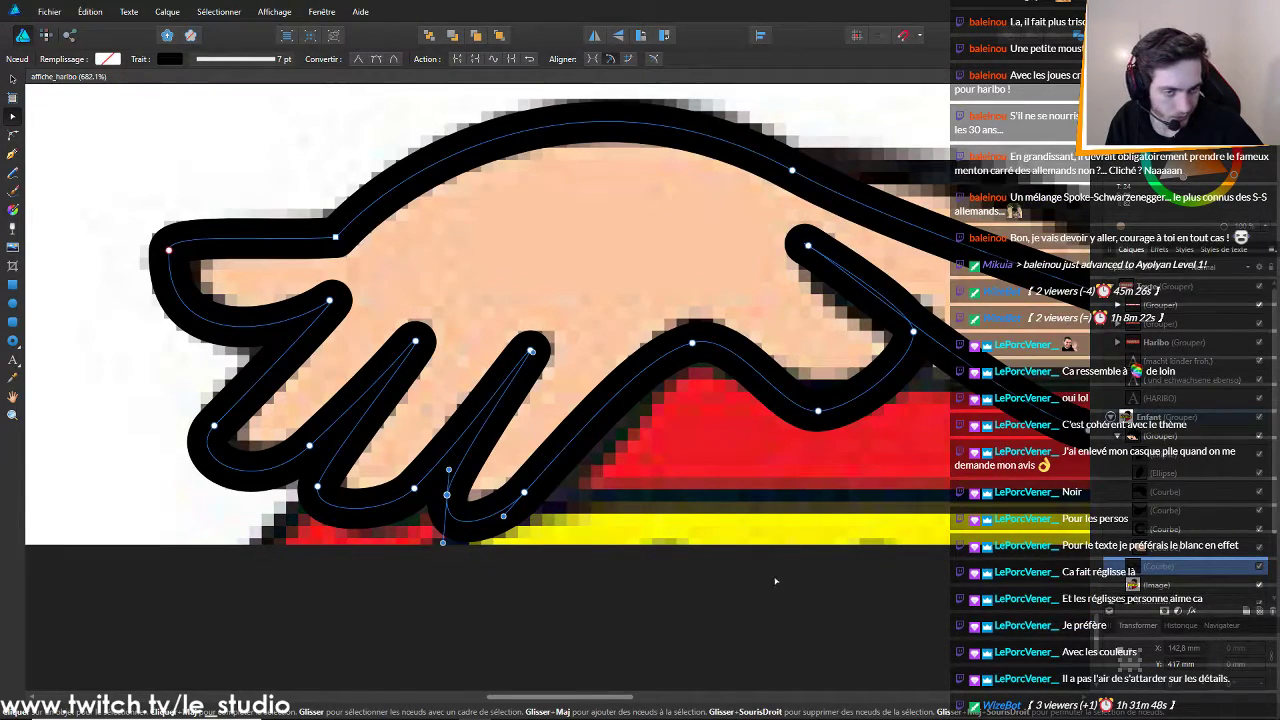
scroll(880, 543, "up", 2)
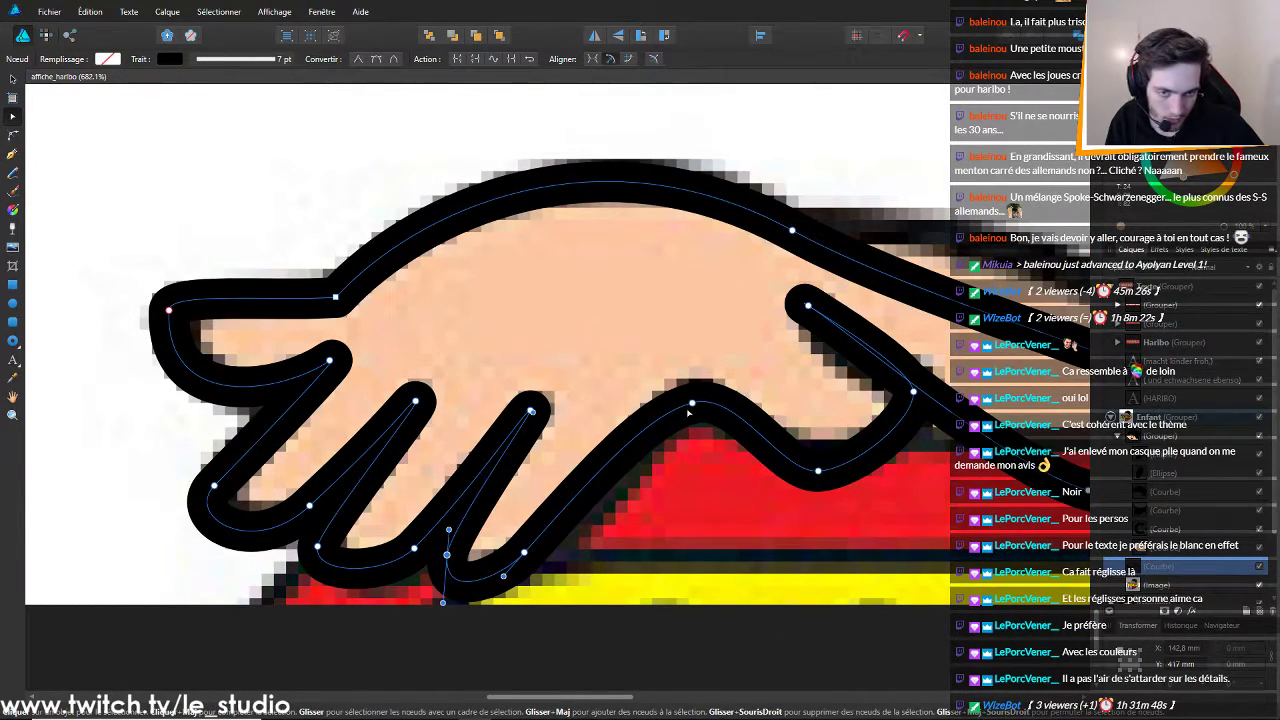
Reshape the fourth finger by nudging the palm arch node, bowing the underside, raising the tip node further and adjusting its handles
mouse_move(692, 404)
left_mouse_down()
mouse_move(705, 512)
mouse_move(730, 537)
mouse_move(692, 385)
mouse_move(692, 402)
left_mouse_up()
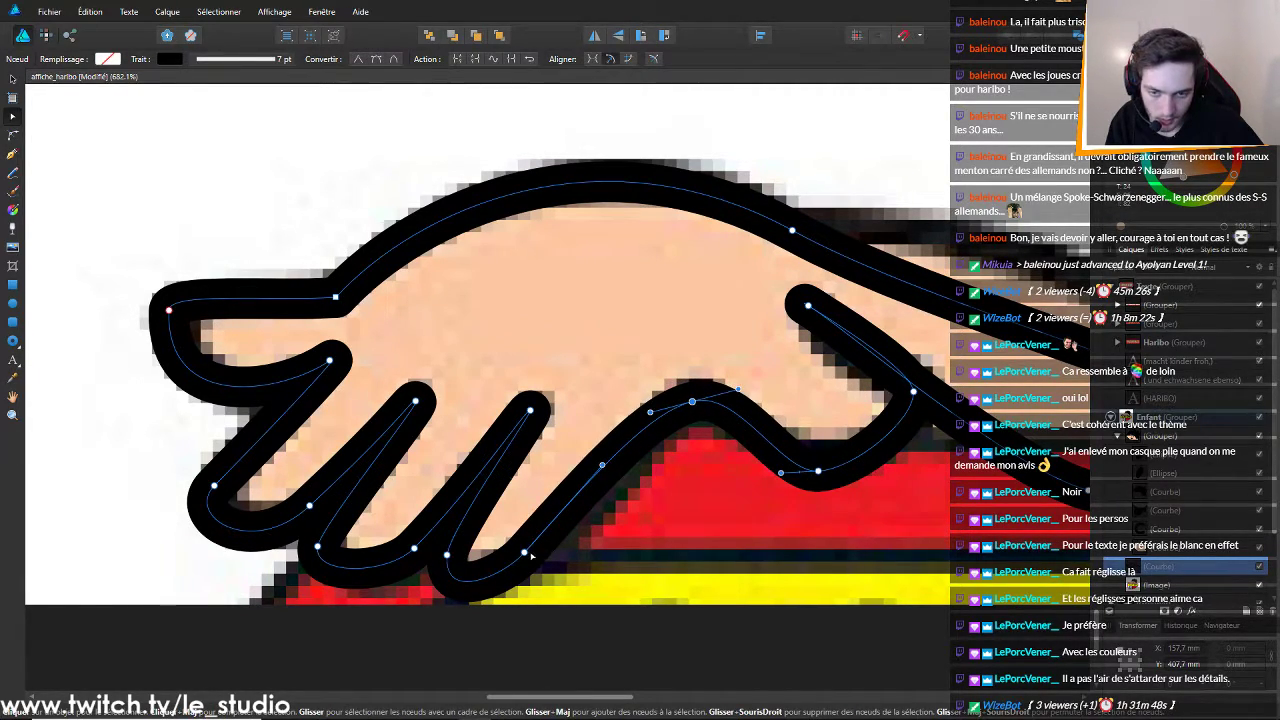
left_click_drag(532, 556, 654, 451)
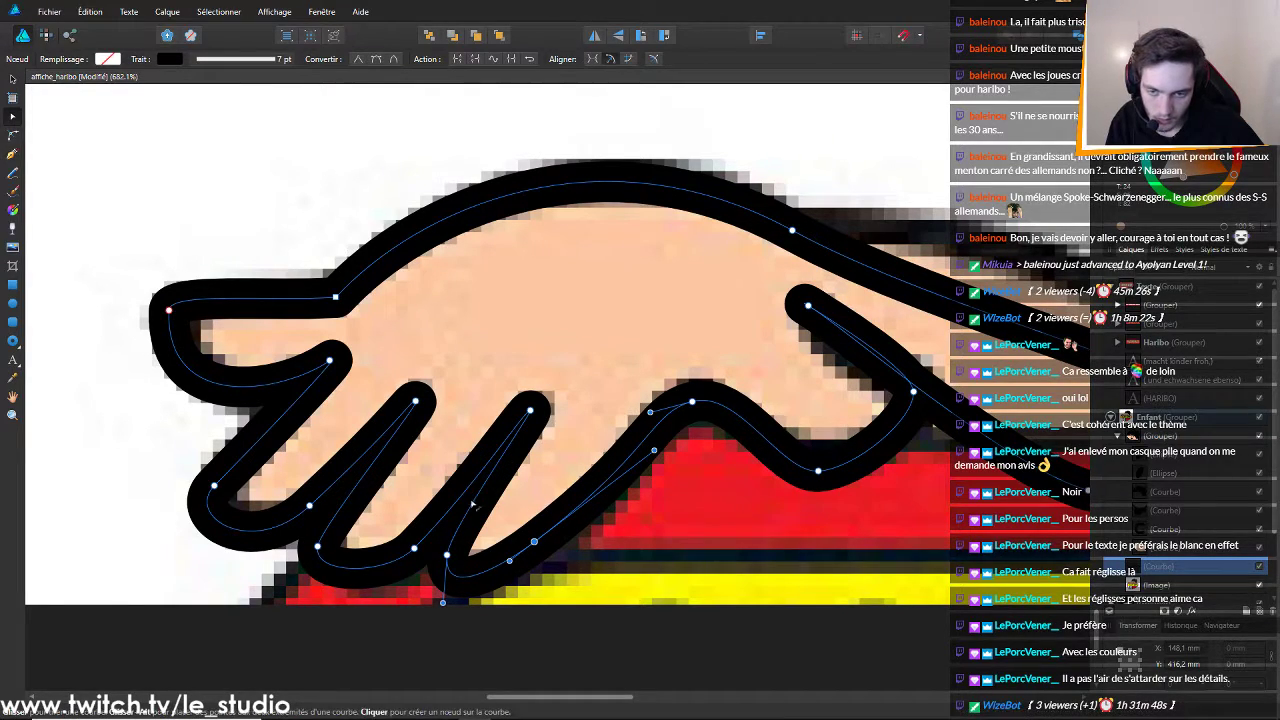
left_click_drag(462, 514, 474, 514)
left_click_drag(447, 555, 445, 524)
left_click_drag(510, 561, 509, 568)
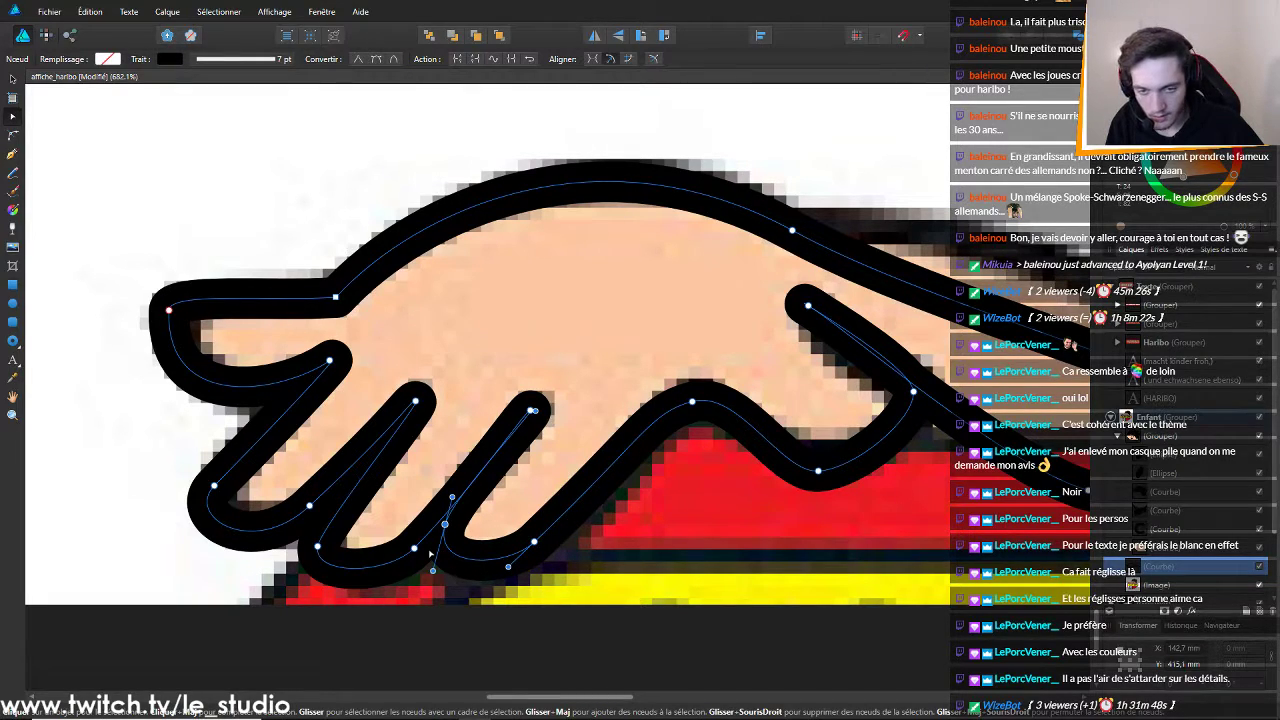
Pull in the handle of the crease node between the third and fourth fingers and reselect that node
scroll(431, 556, "down", 3)
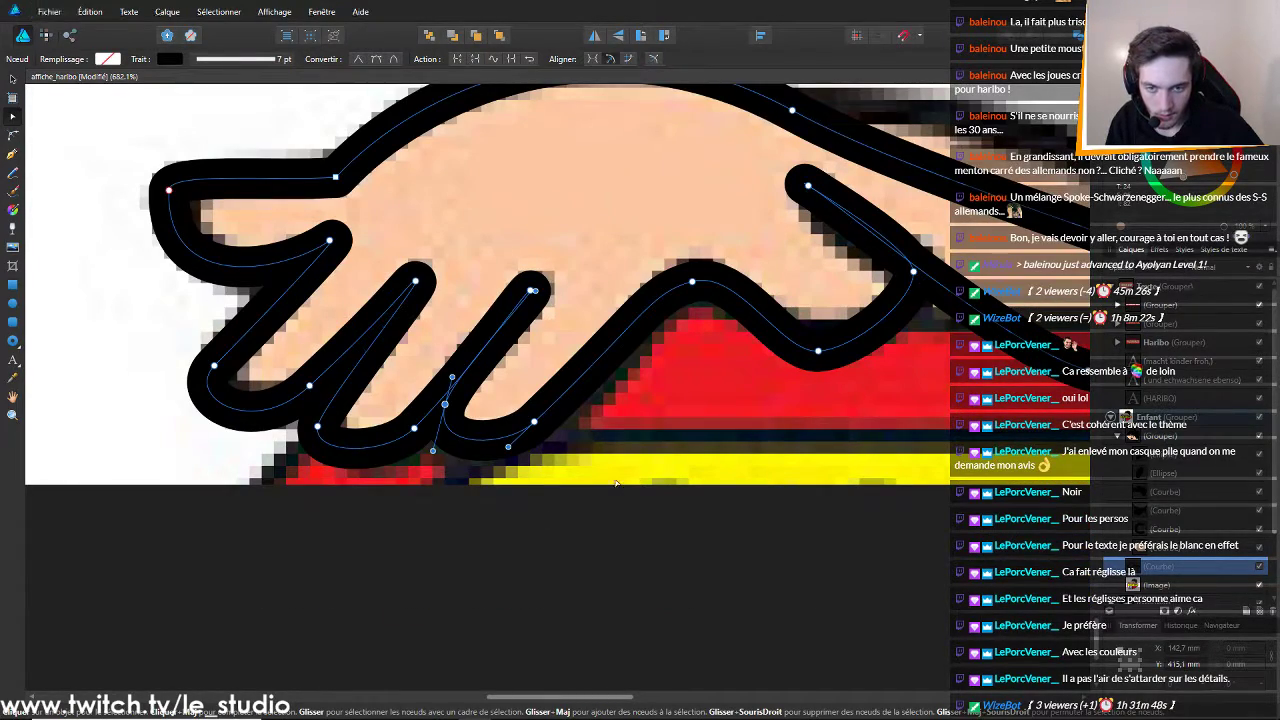
scroll(524, 342, "up", 2)
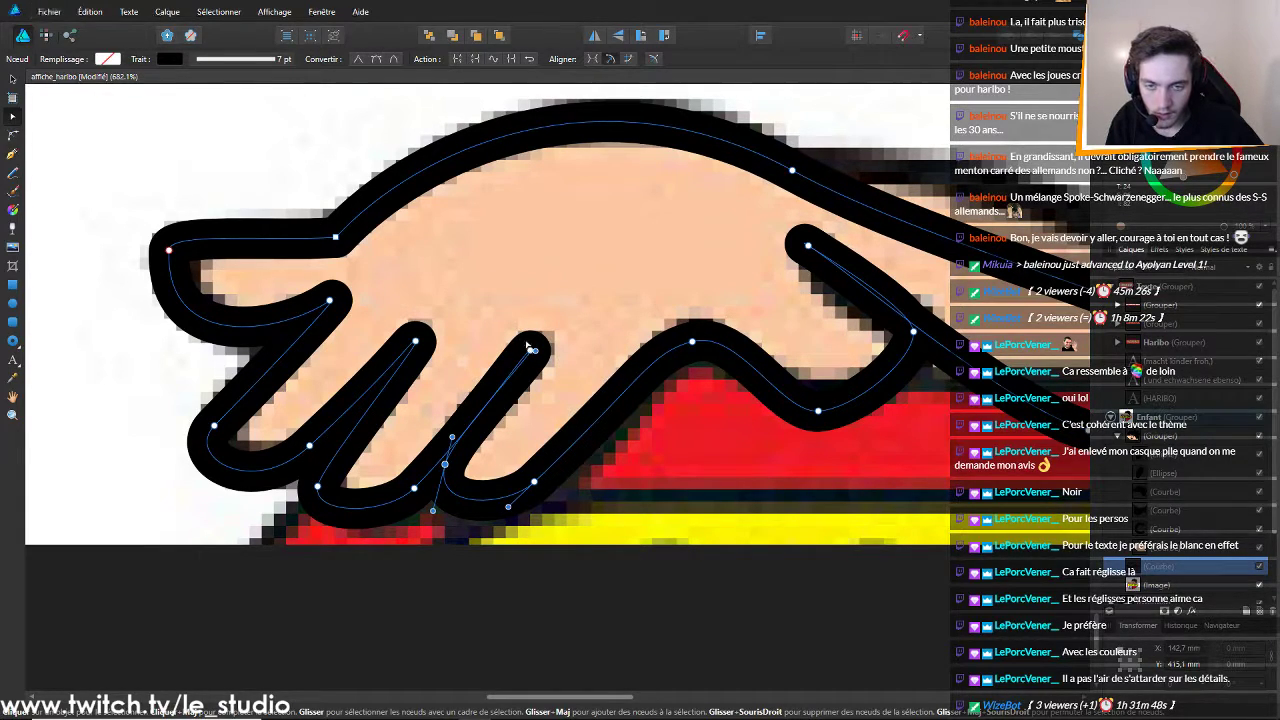
scroll(530, 342, "up", 1)
scroll(538, 418, "up", 1)
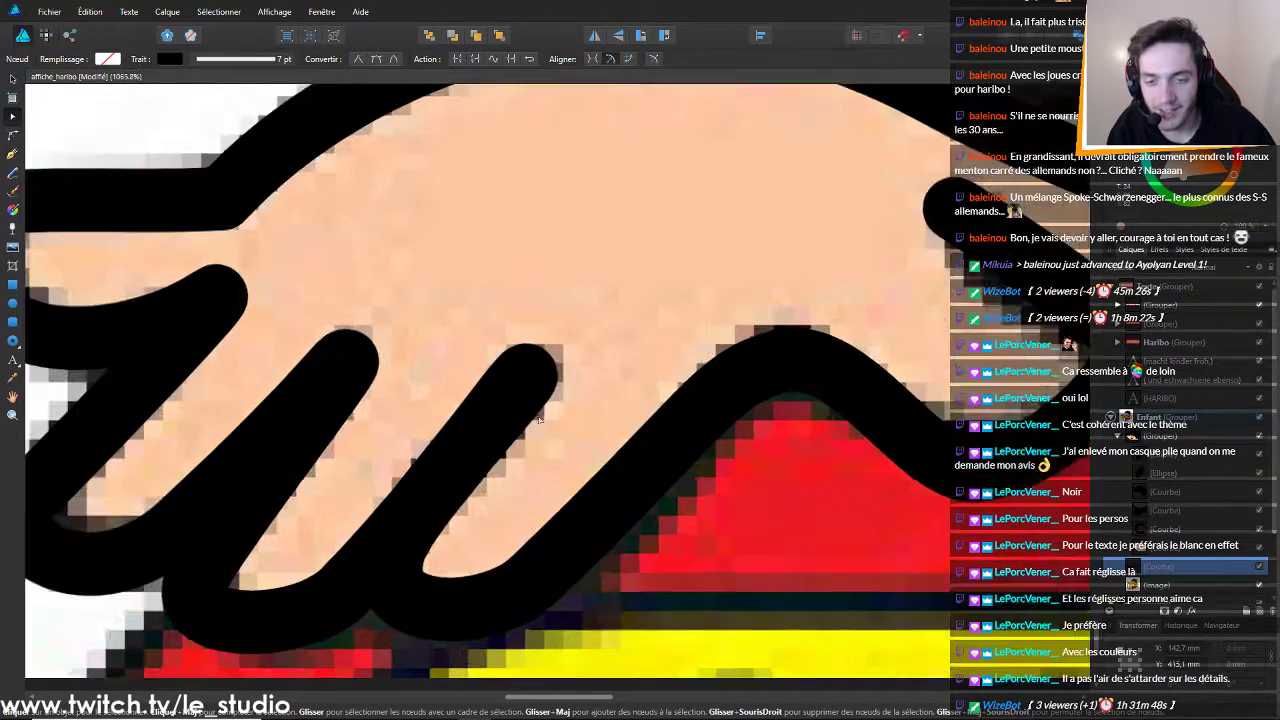
scroll(535, 417, "up", 1)
left_click_drag(533, 417, 525, 413)
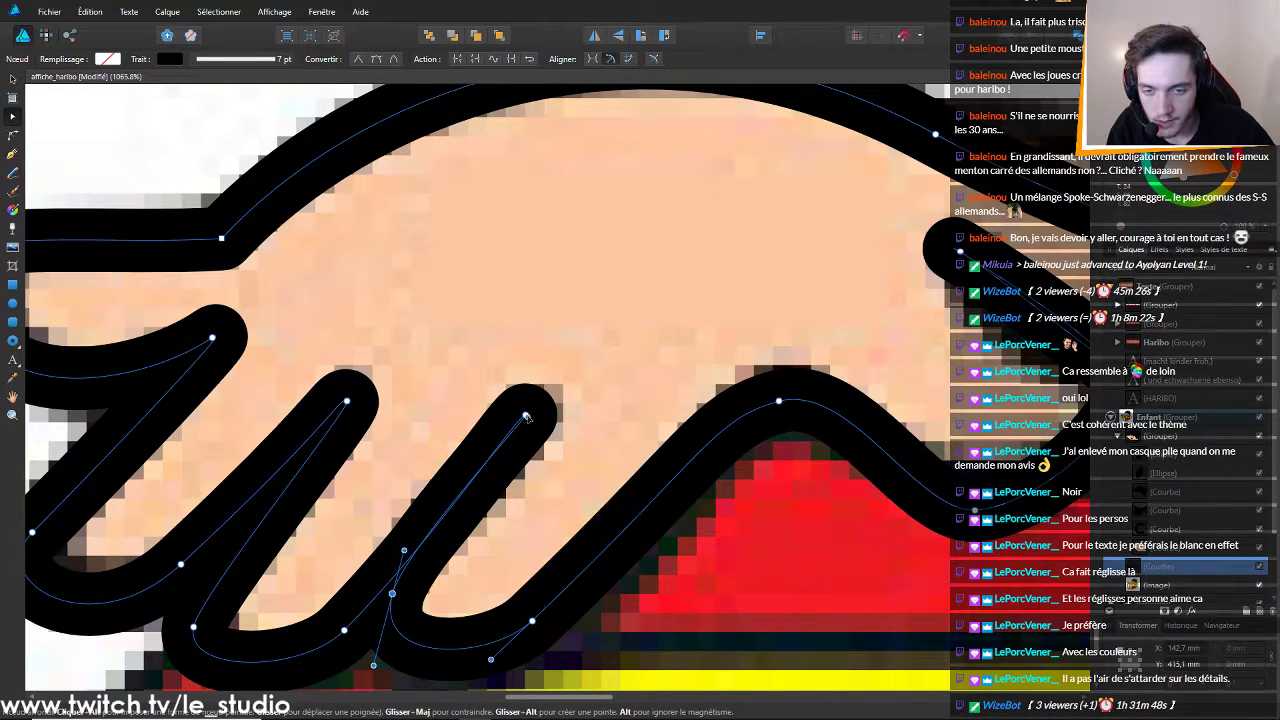
left_click(524, 414)
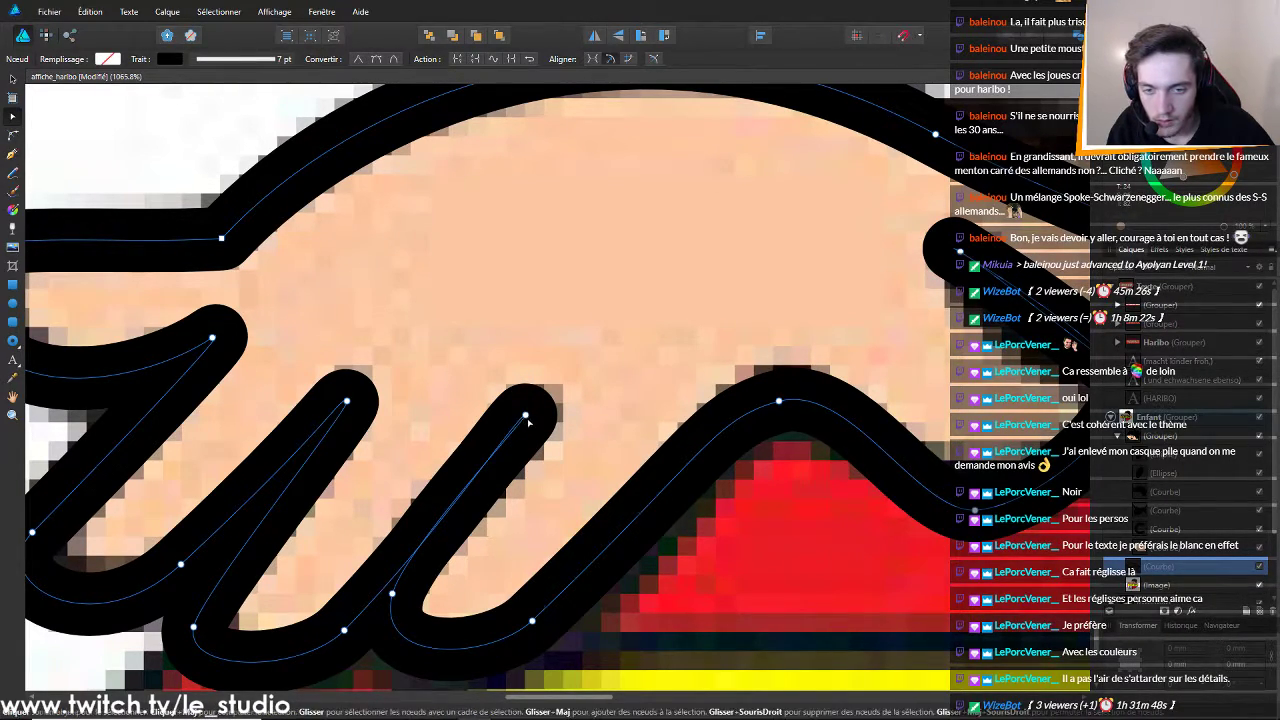
left_click(526, 415)
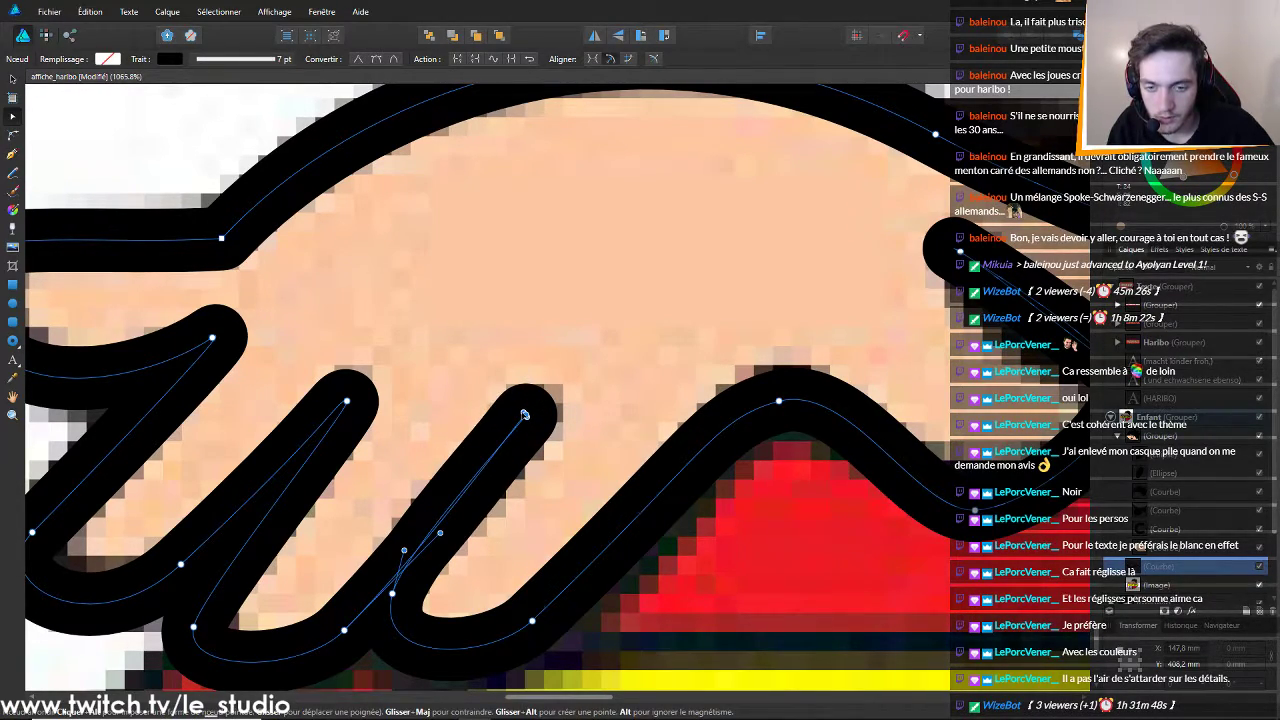
Shorten and flatten the crease node's handles so both sides of the gap before the fourth finger run straight
scroll(524, 414, "up", 5)
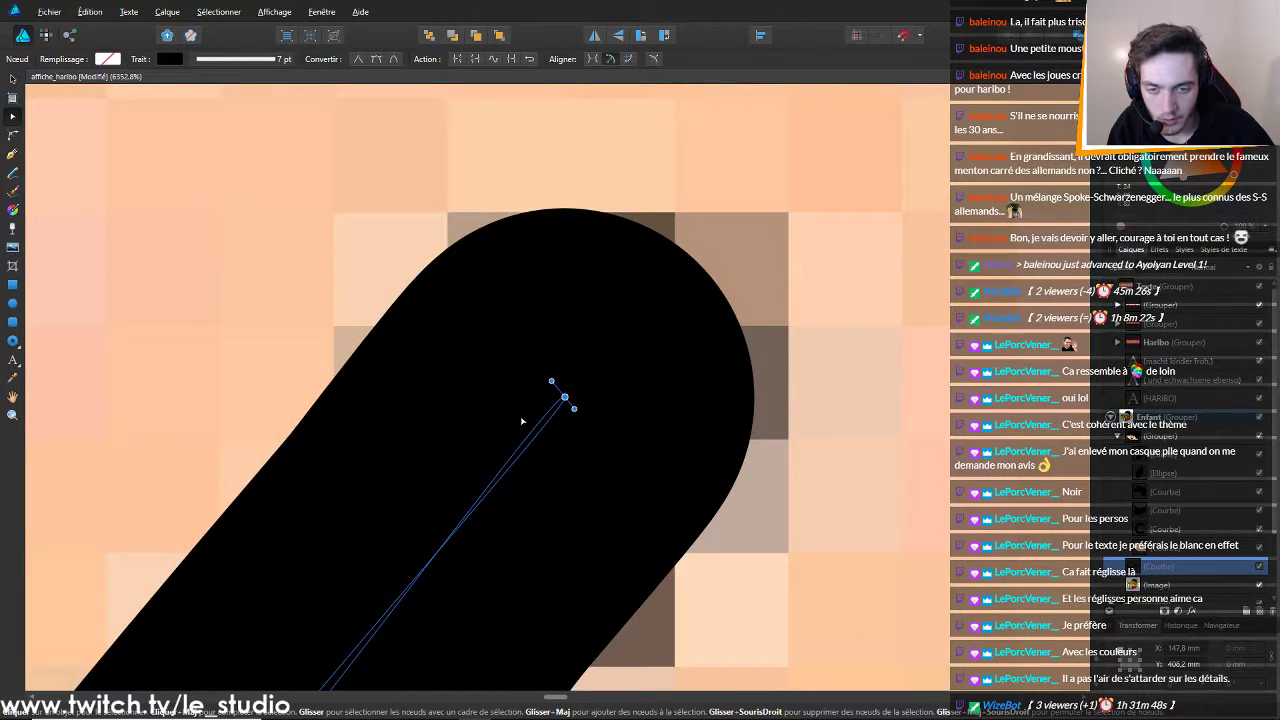
left_click_drag(574, 408, 573, 401)
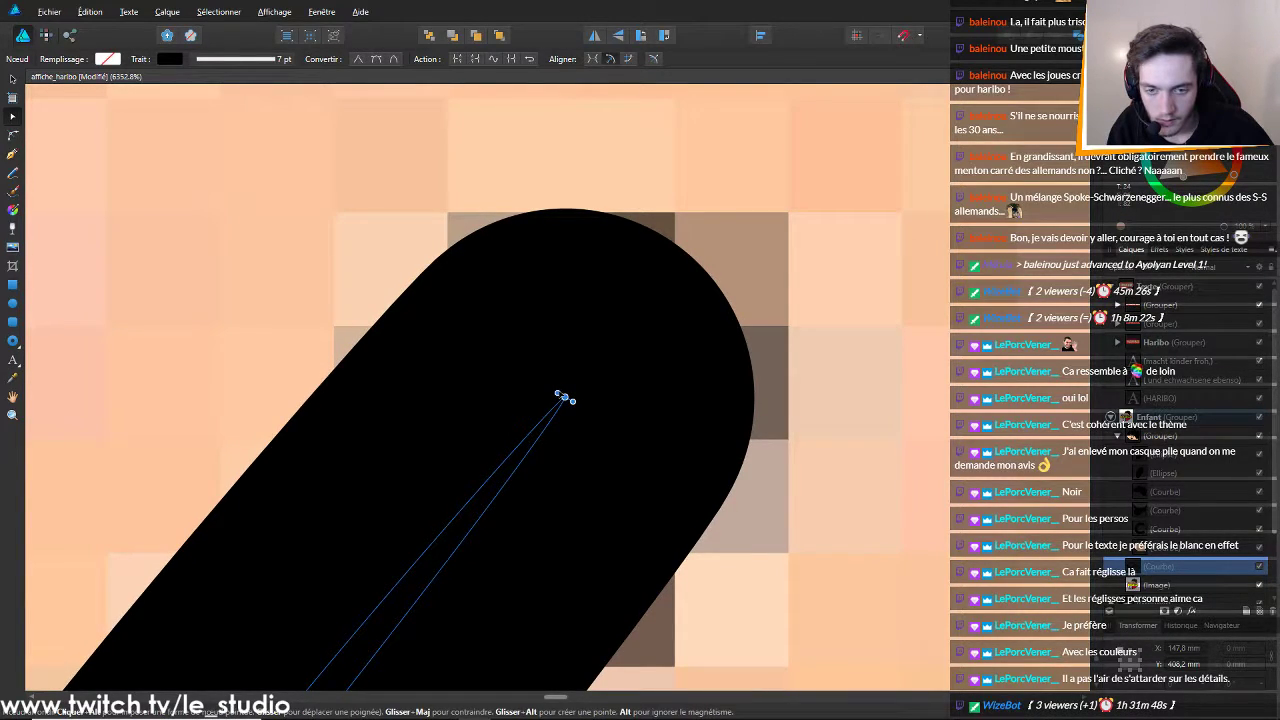
scroll(565, 398, "down", 10)
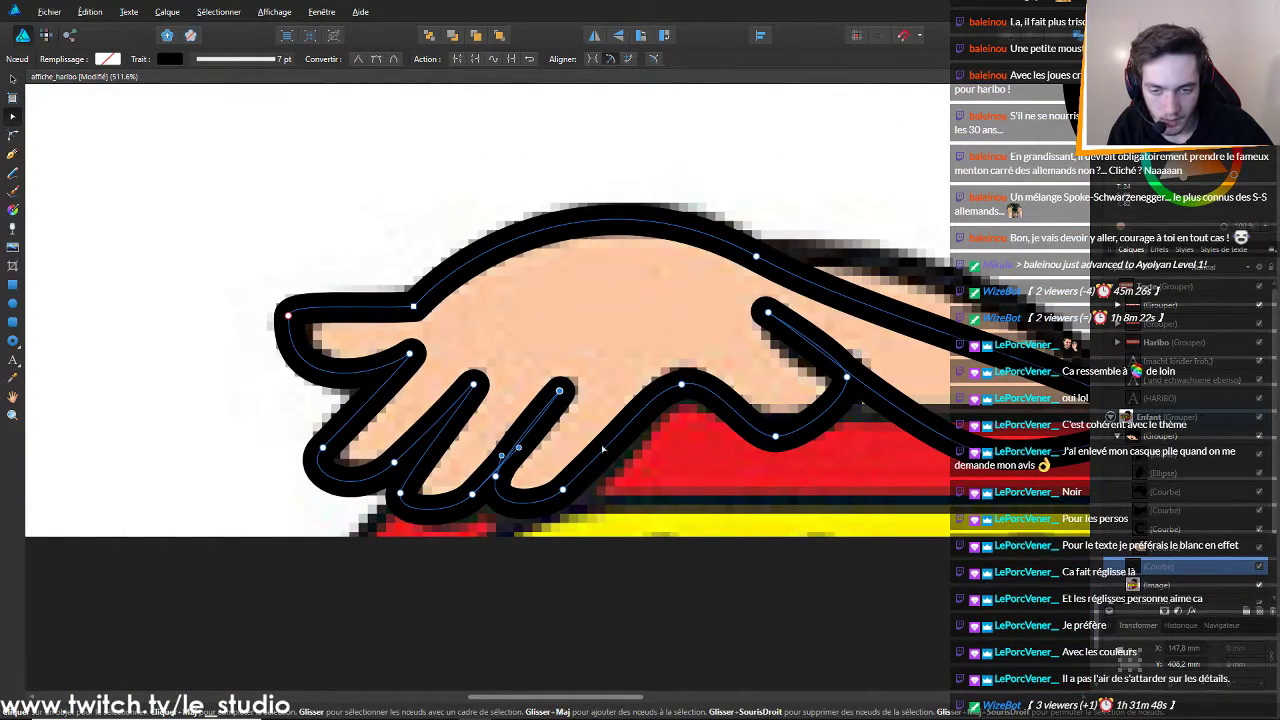
scroll(614, 450, "up", 5)
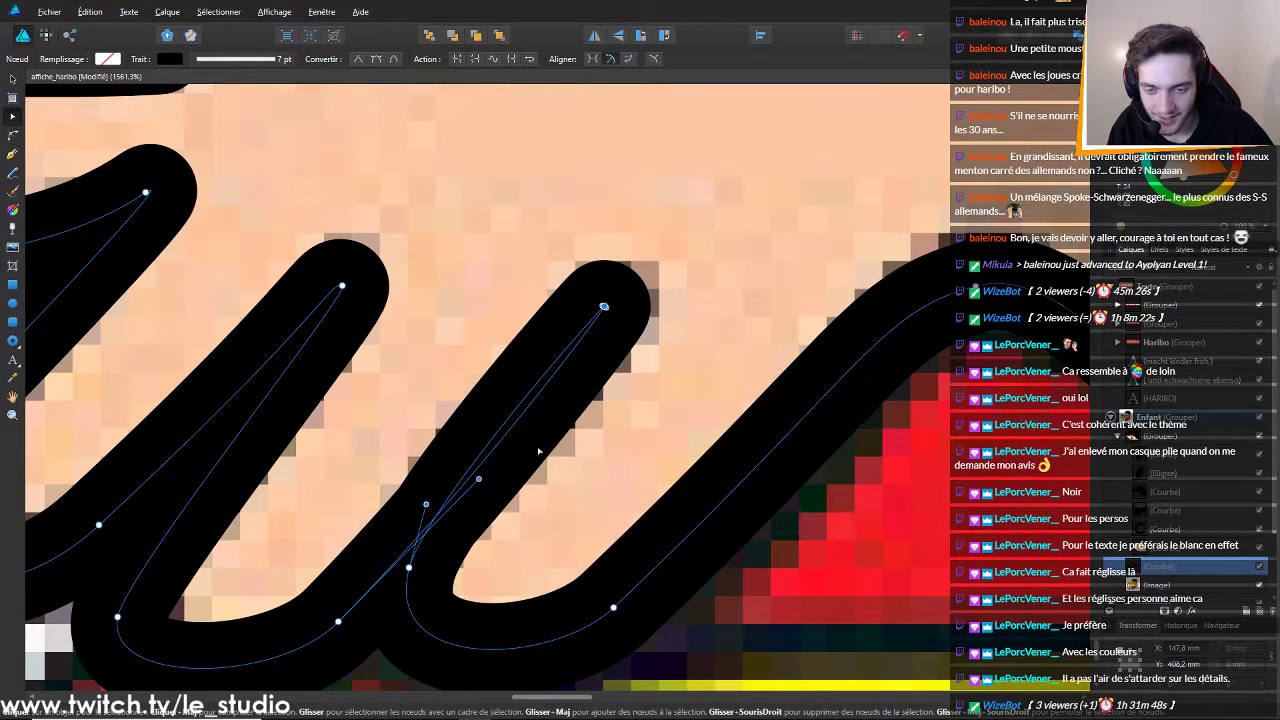
scroll(546, 443, "up", 3)
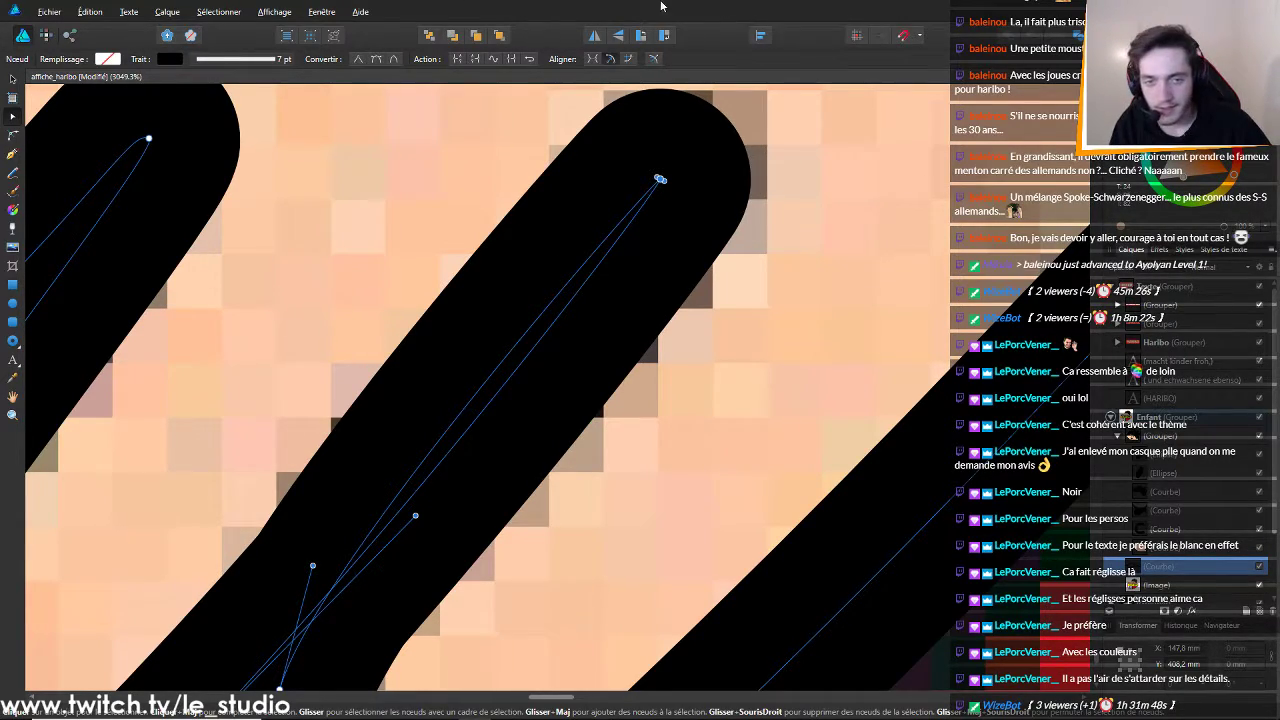
Try to reshape the crease between the third and fourth fingers by pulling its tip node's handles far out
left_click(659, 180)
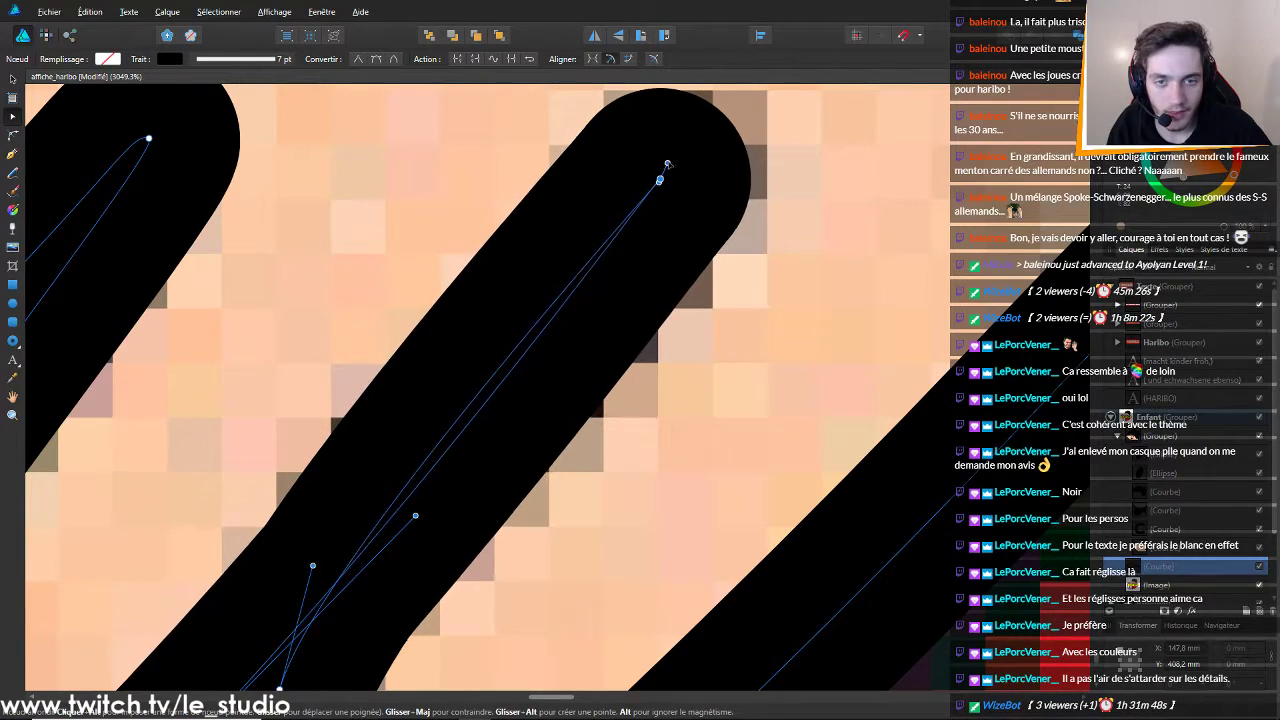
mouse_move(656, 165)
left_mouse_down()
mouse_move(603, 175)
mouse_move(660, 178)
mouse_move(609, 134)
mouse_move(655, 172)
mouse_move(622, 193)
mouse_move(643, 171)
left_mouse_up()
key("ctrl+w")
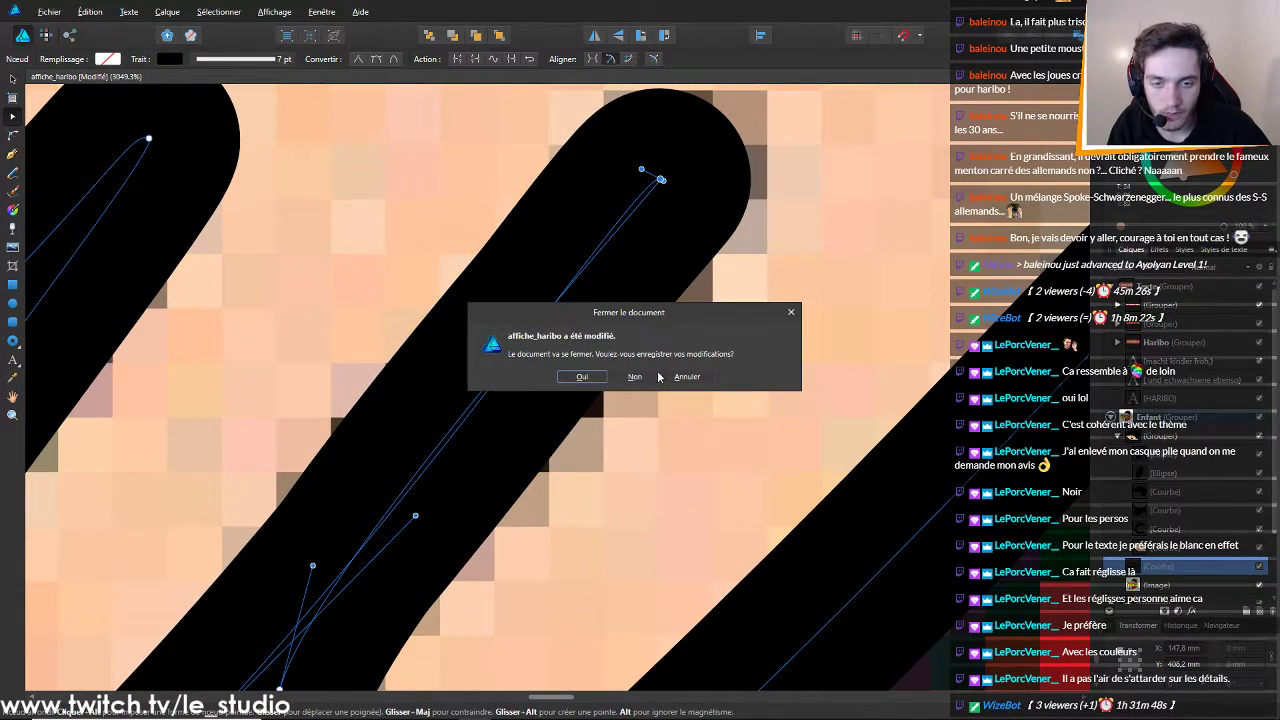
left_click(685, 376)
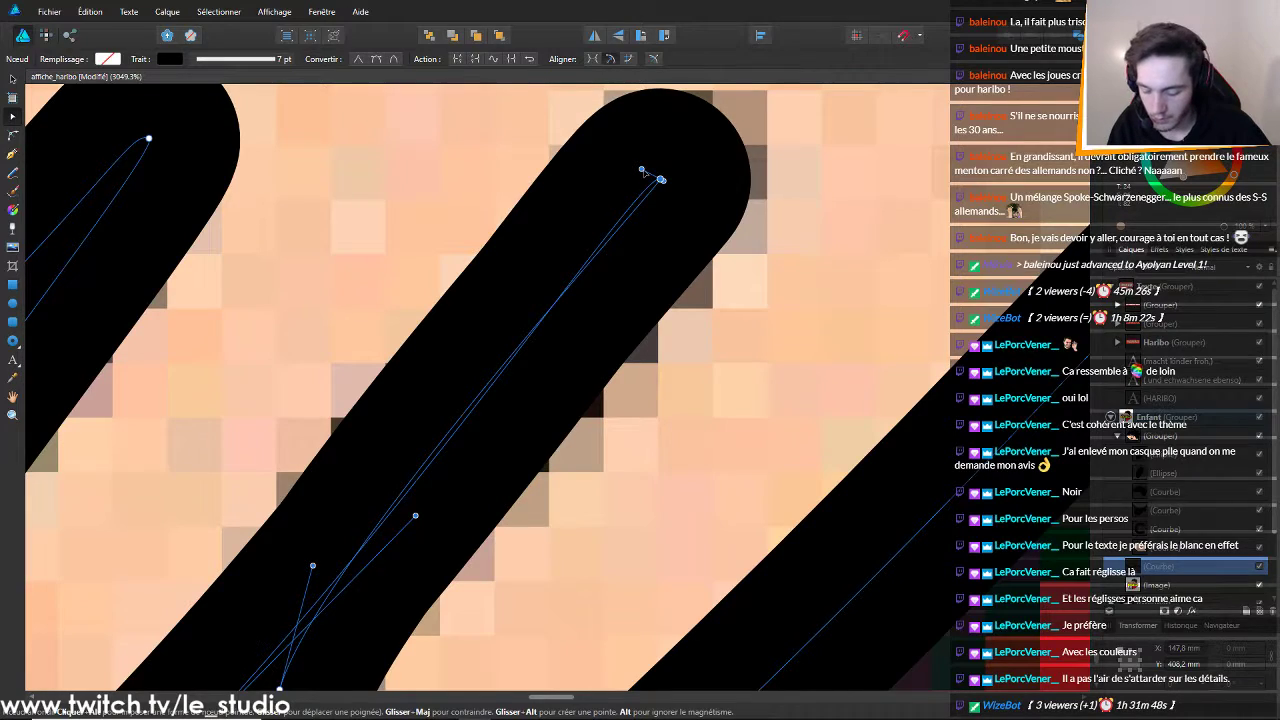
mouse_move(642, 170)
left_mouse_down()
mouse_move(643, 206)
mouse_move(629, 208)
mouse_move(640, 200)
mouse_move(709, 234)
mouse_move(627, 213)
mouse_move(571, 177)
mouse_move(632, 207)
mouse_move(596, 180)
mouse_move(645, 185)
mouse_move(417, 97)
left_mouse_up()
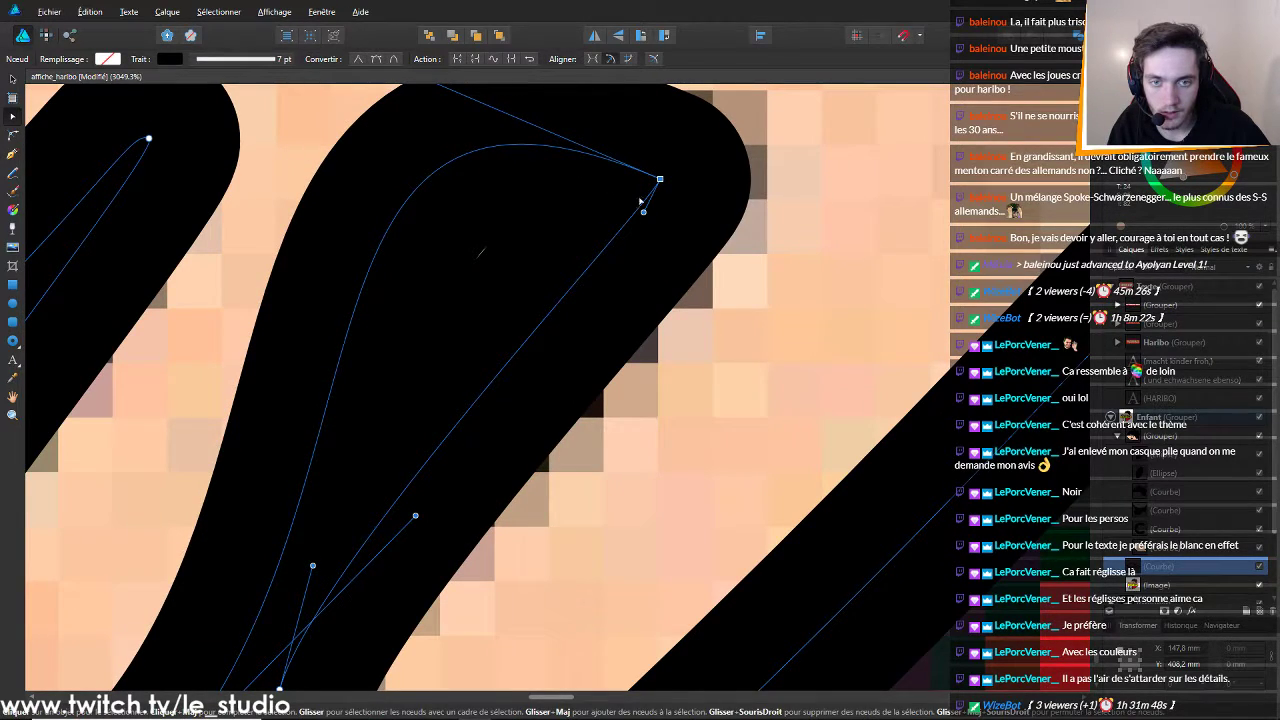
left_click_drag(643, 211, 910, 322)
scroll(817, 303, "down", 3)
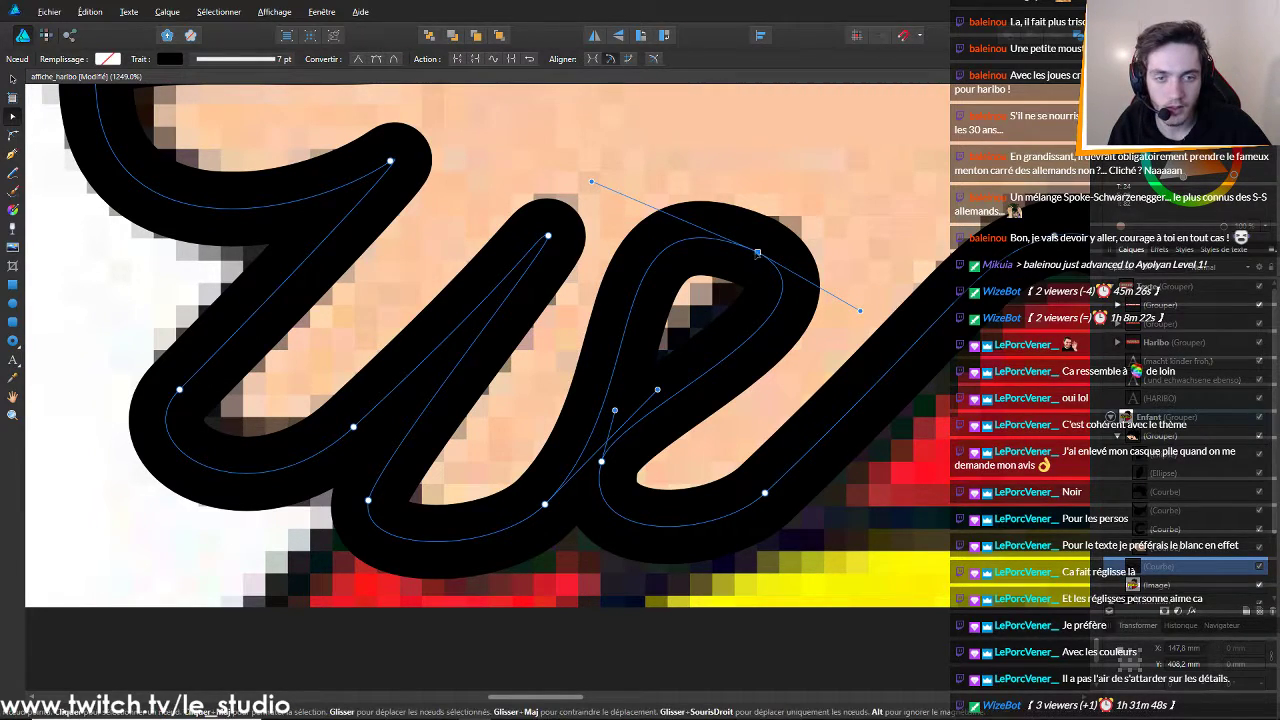
Reset the crease tip node by converting it to sharp and back to smooth, and pull its handle in
left_click(357, 60)
left_click(376, 60)
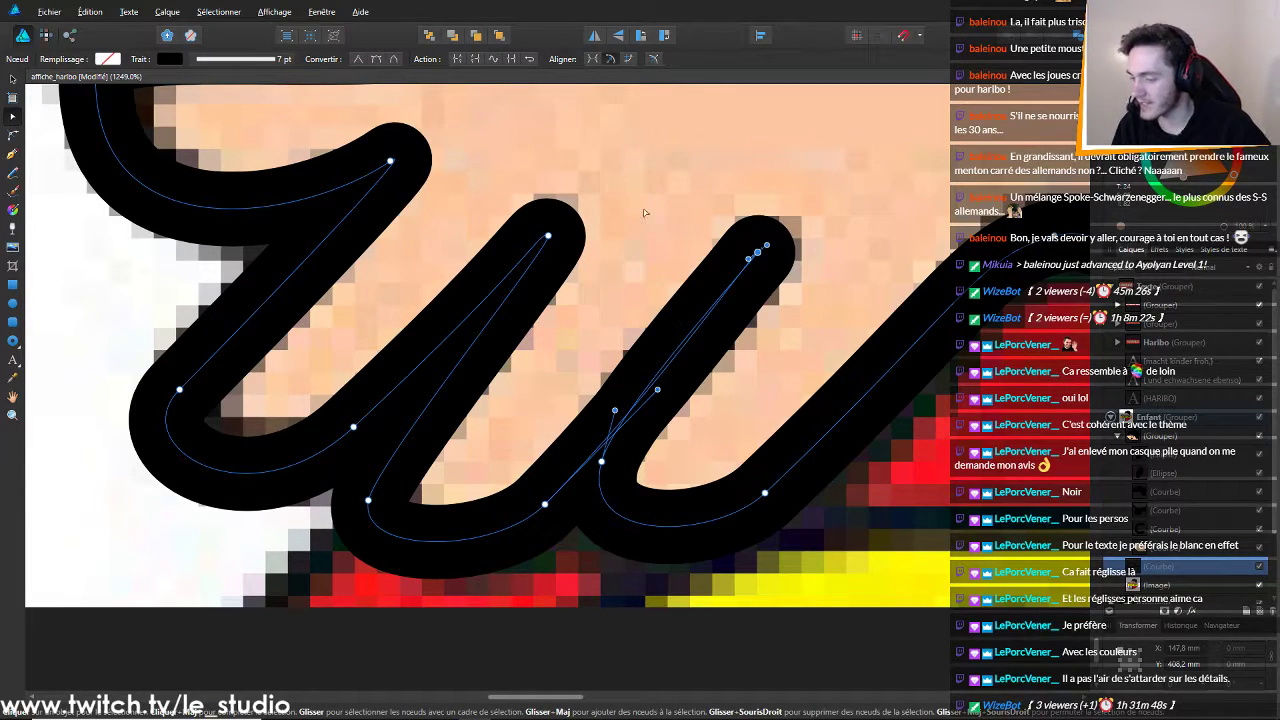
left_click_drag(767, 245, 768, 255)
key("ctrl+w")
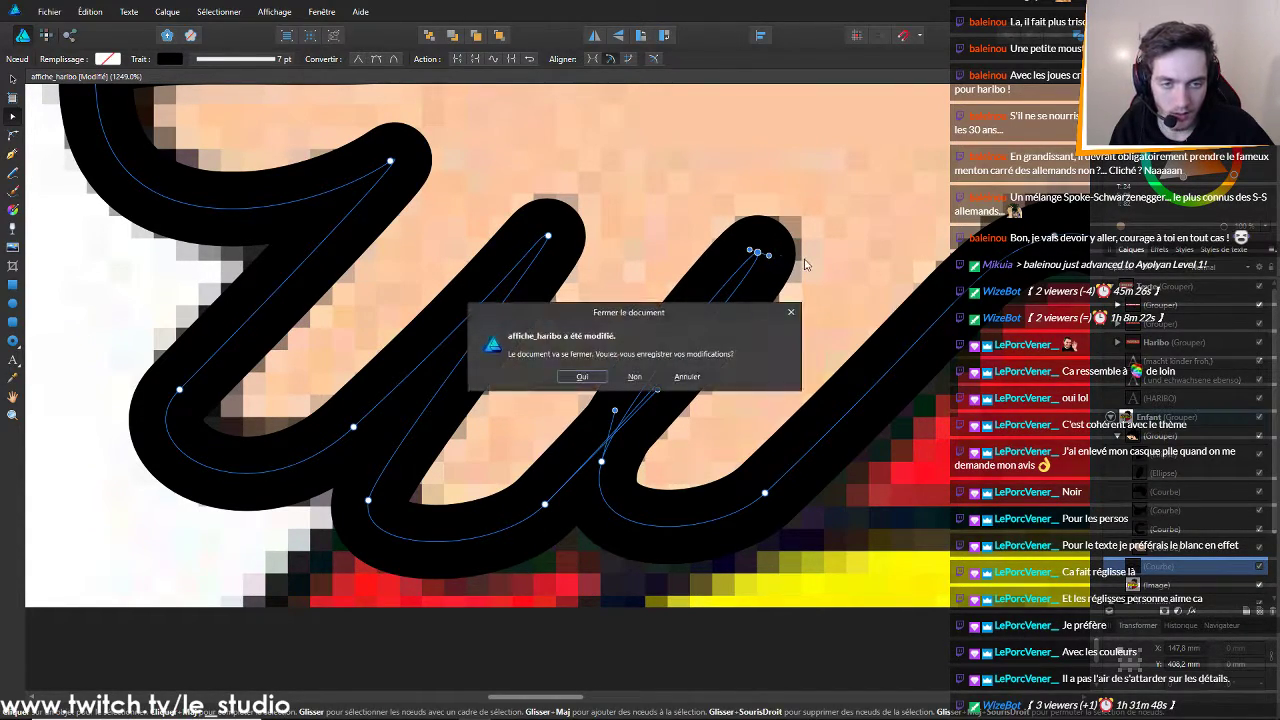
left_click(700, 376)
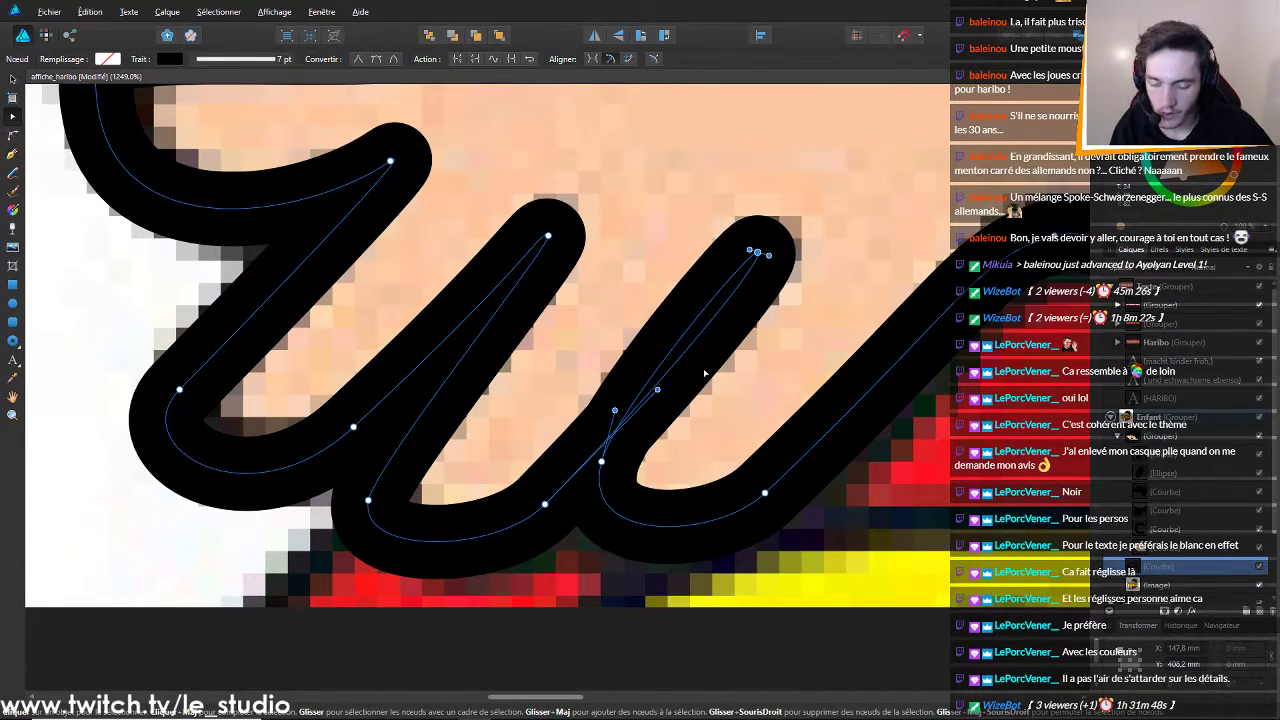
key("ctrl+z")
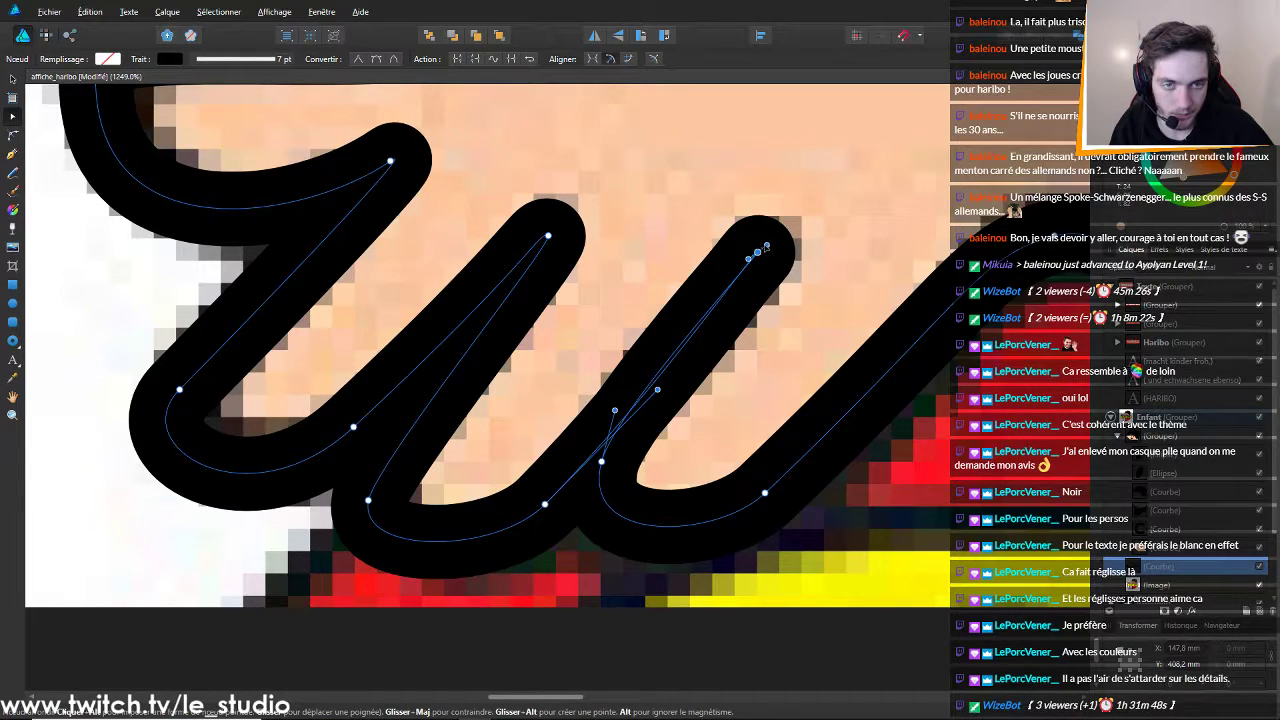
left_click_drag(766, 248, 756, 252)
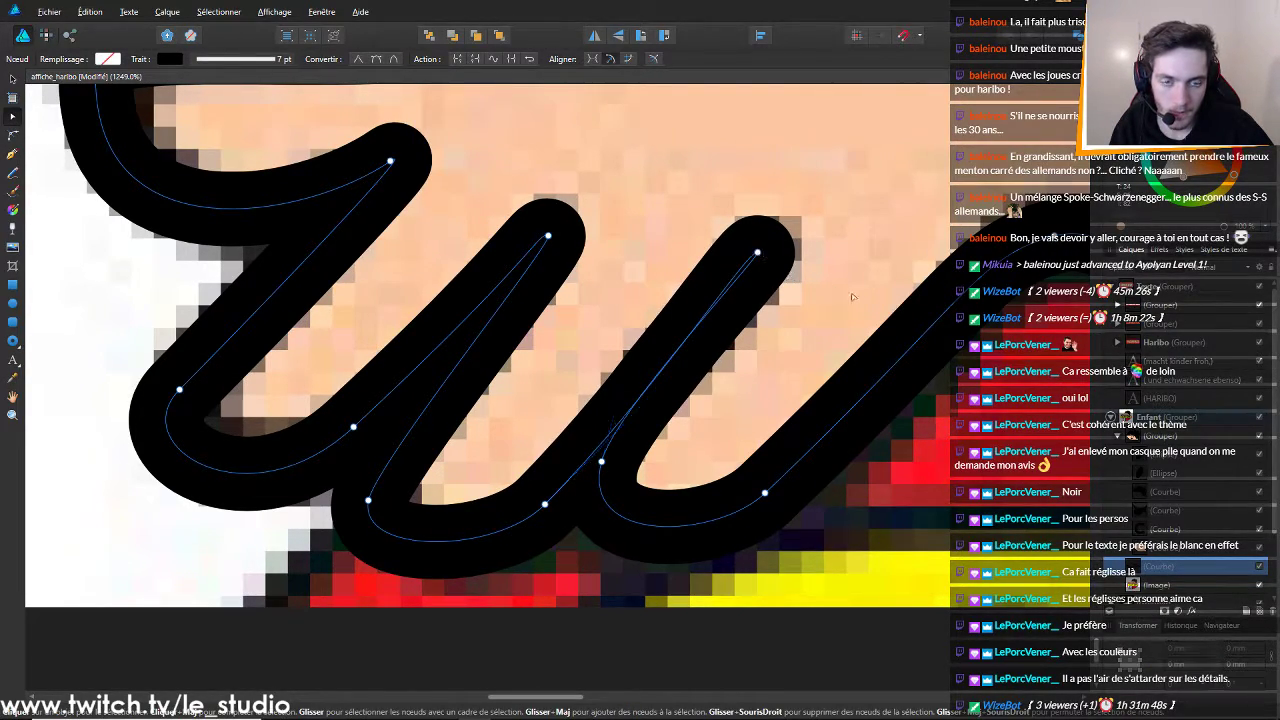
Refine the palm's lower edge by raising the thumb's underside node, adjusting the arch handle and shifting the fourth finger's underside node outward
scroll(861, 294, "down", 5)
scroll(884, 301, "up", 5)
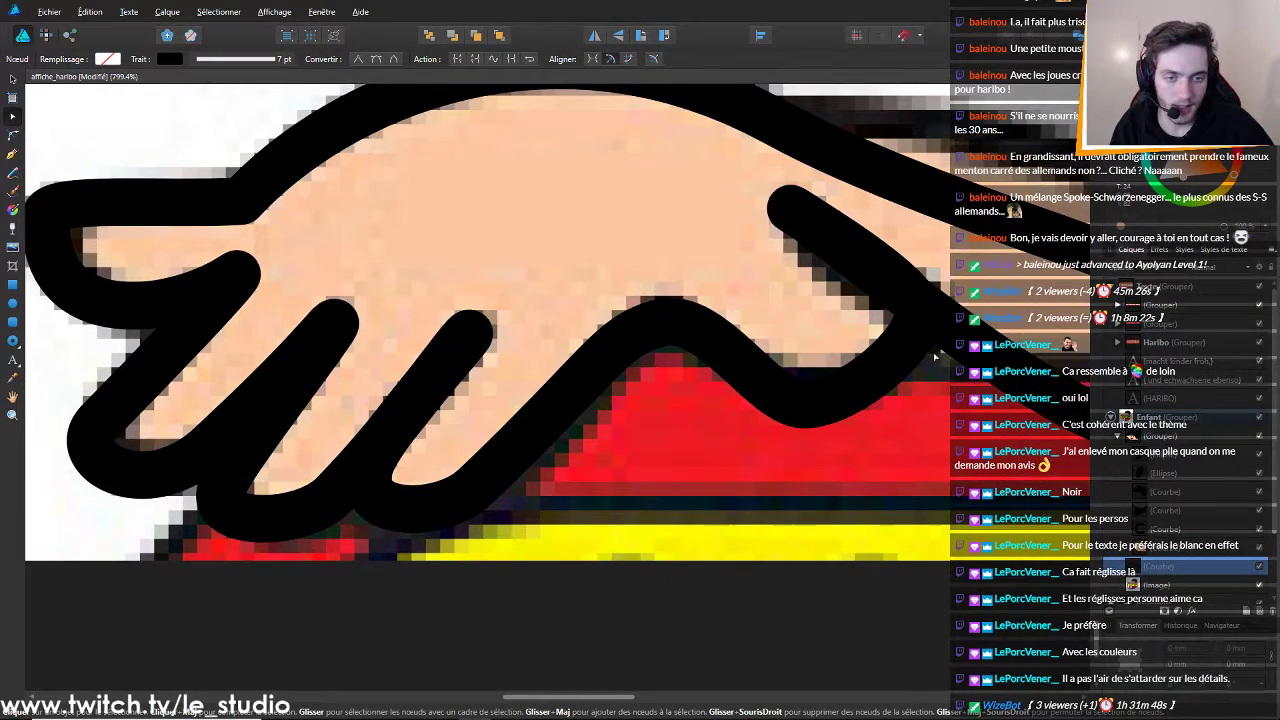
left_click(935, 355)
mouse_move(810, 405)
left_mouse_down()
mouse_move(812, 372)
mouse_move(815, 382)
left_mouse_up()
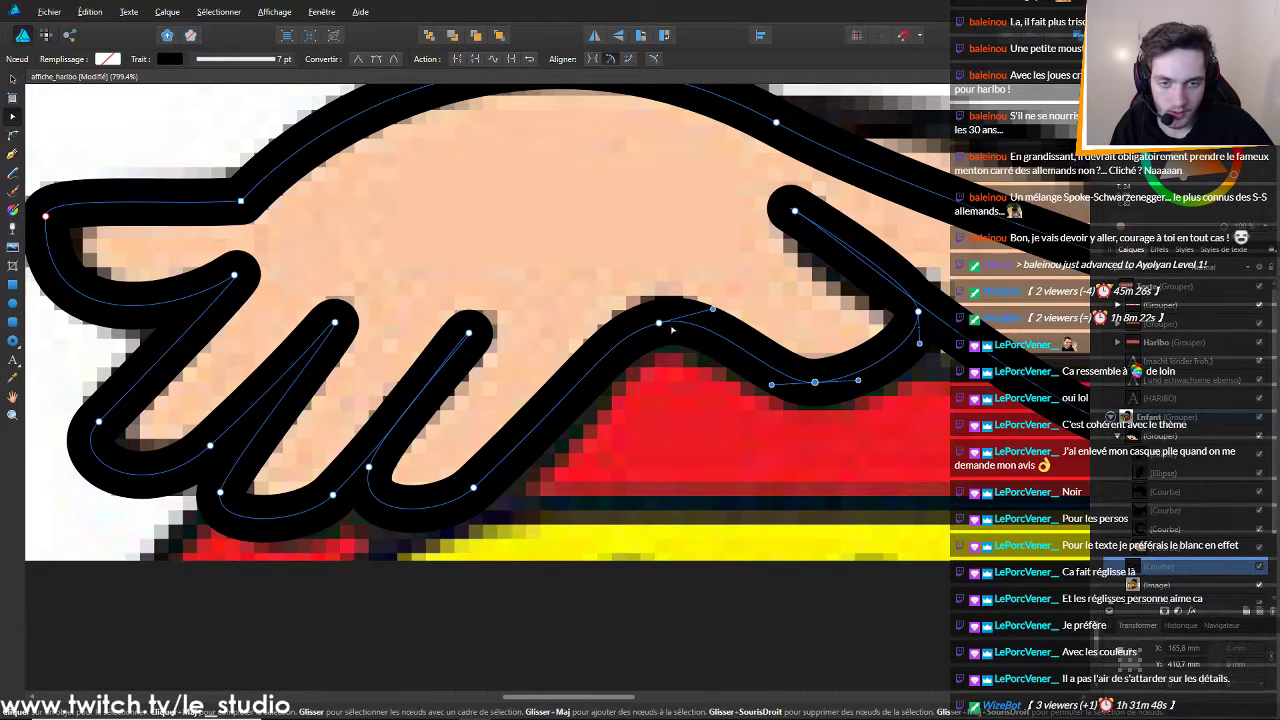
left_click(710, 310)
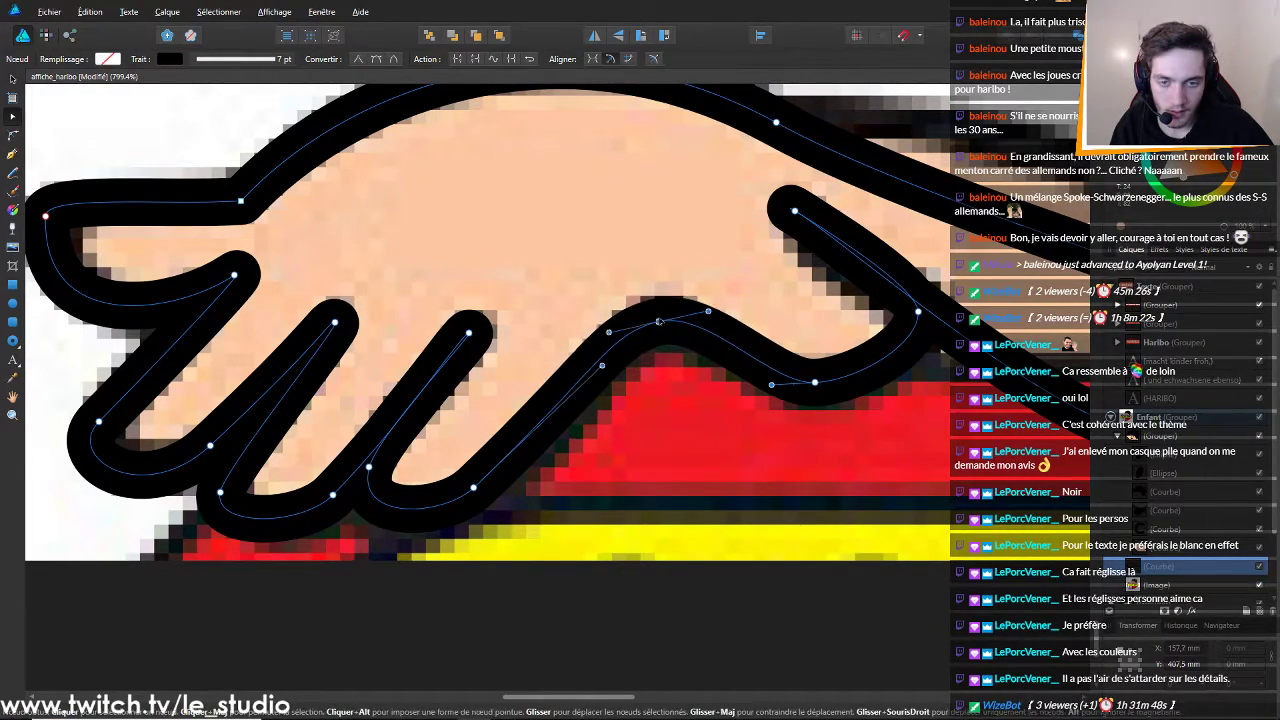
mouse_move(499, 458)
left_mouse_down()
mouse_move(484, 491)
mouse_move(498, 477)
left_mouse_up()
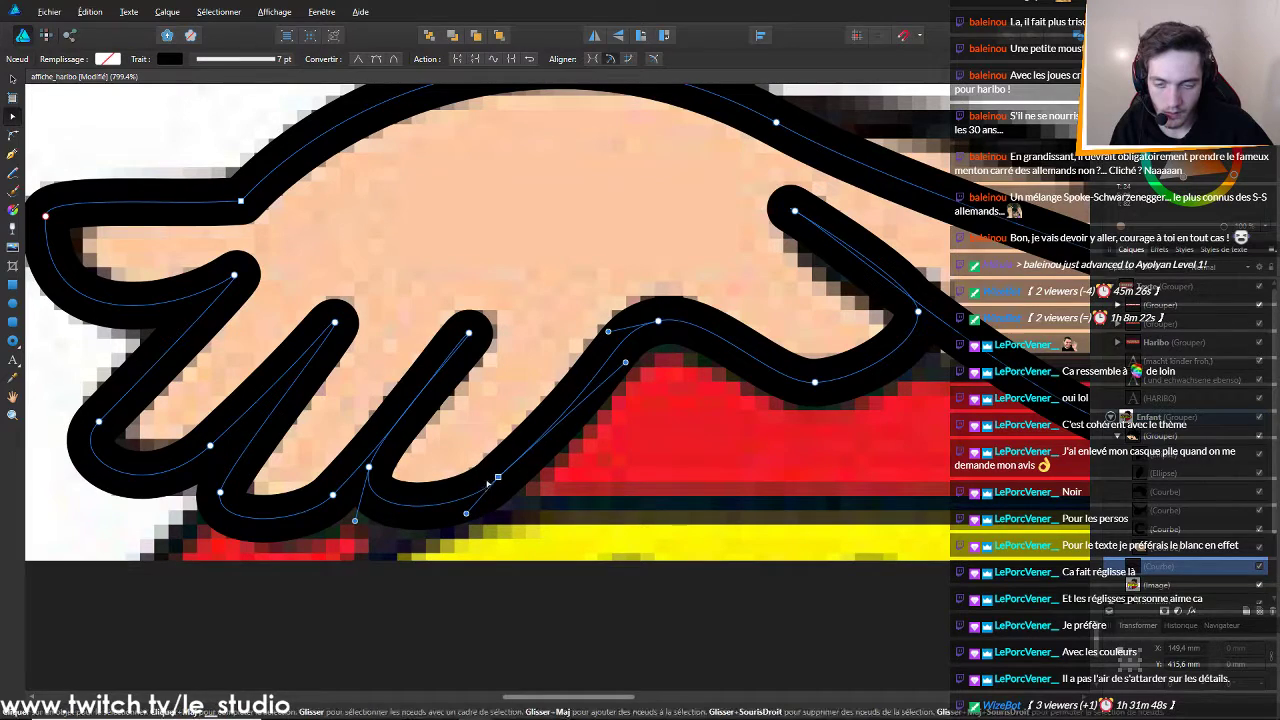
Bend the underside of the thumb crease outward to follow the reference, adjusting the line running from it toward the forearm
scroll(980, 314, "down", 6)
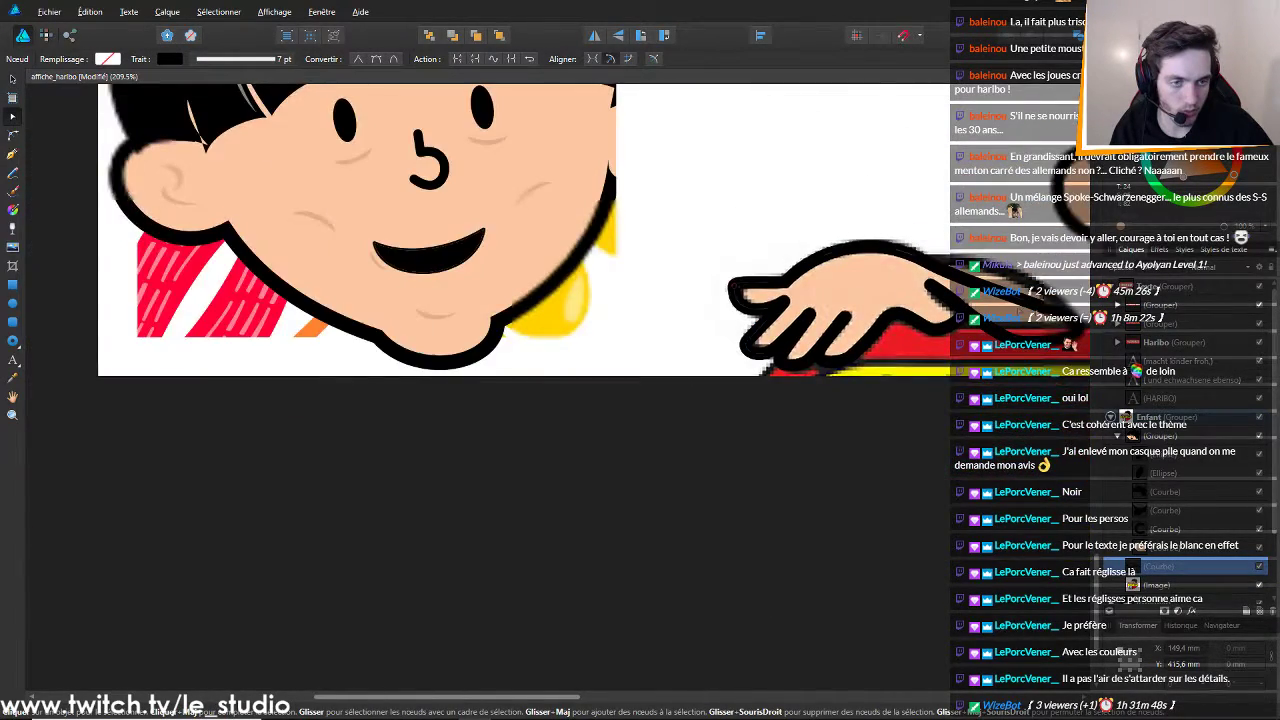
scroll(1040, 314, "up", 5)
left_click_drag(563, 698, 625, 645)
scroll(483, 345, "up", 1)
scroll(481, 343, "up", 1)
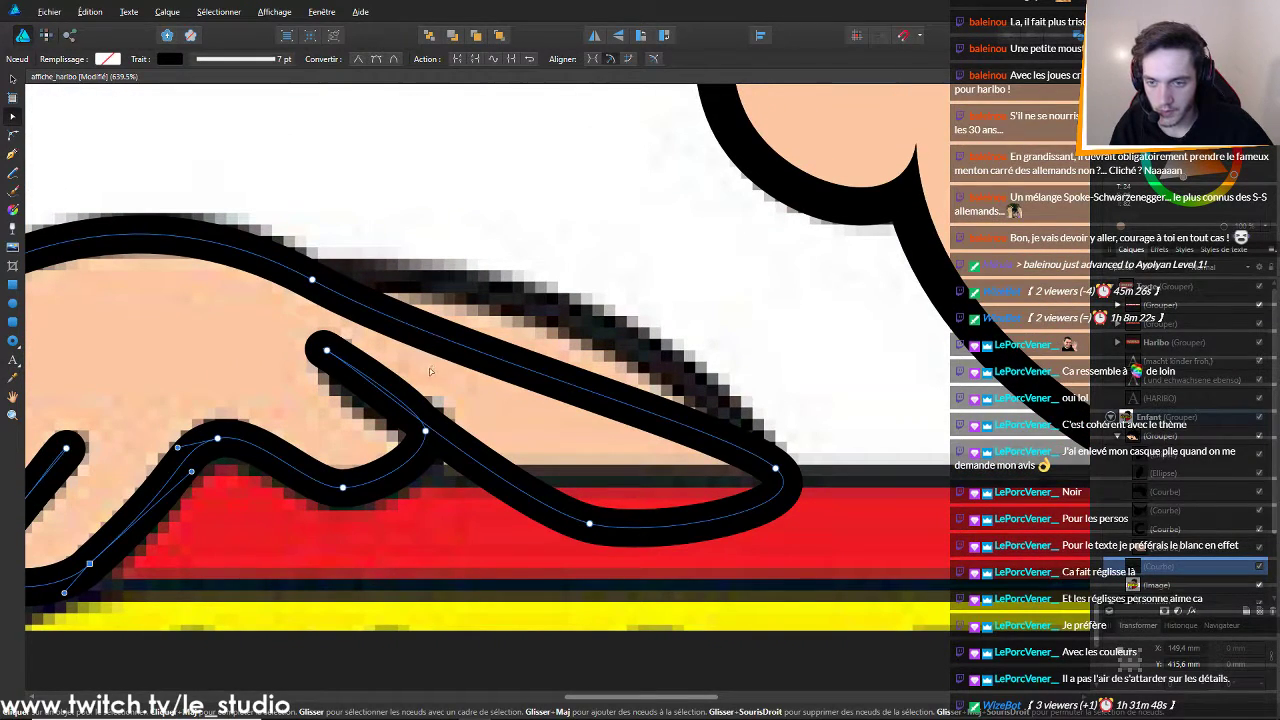
left_click(425, 432)
left_click_drag(370, 384, 346, 388)
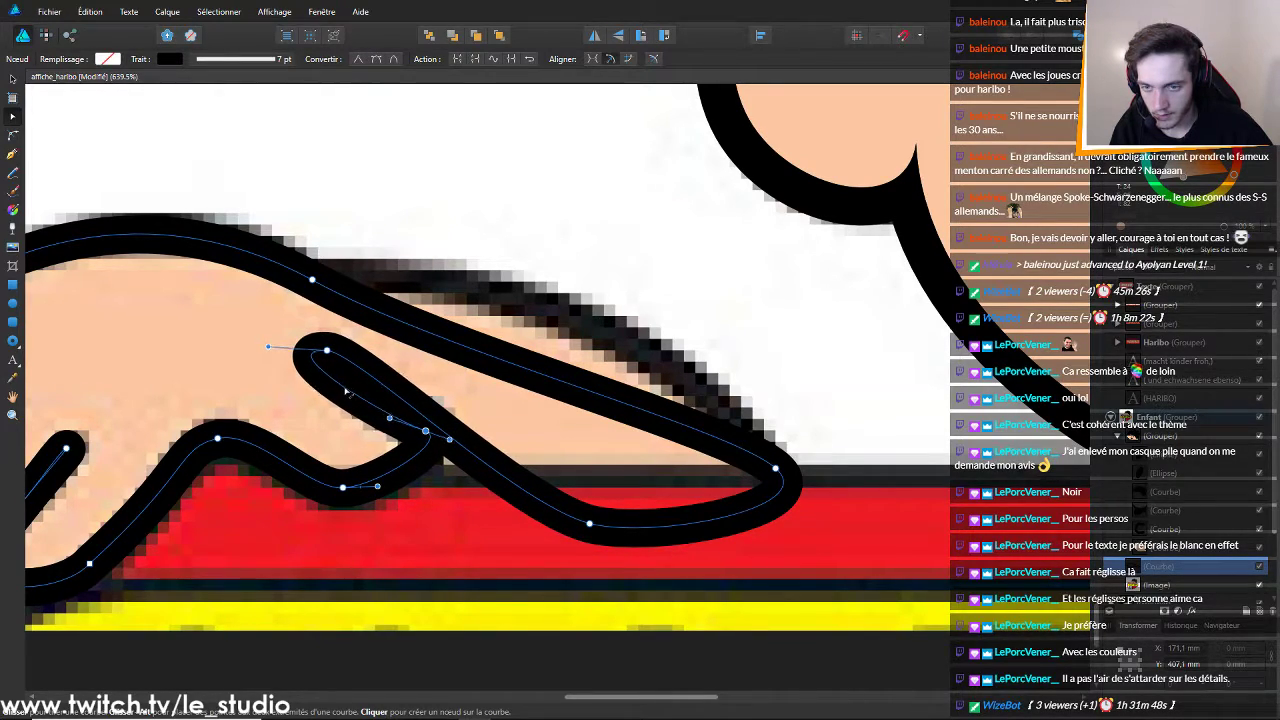
mouse_move(499, 470)
left_mouse_down()
mouse_move(415, 430)
mouse_move(528, 604)
mouse_move(320, 420)
mouse_move(470, 330)
mouse_move(420, 210)
mouse_move(550, 470)
mouse_move(500, 520)
mouse_move(430, 380)
mouse_move(470, 520)
mouse_move(390, 557)
mouse_move(430, 520)
mouse_move(420, 500)
mouse_move(440, 440)
mouse_move(495, 468)
left_mouse_up()
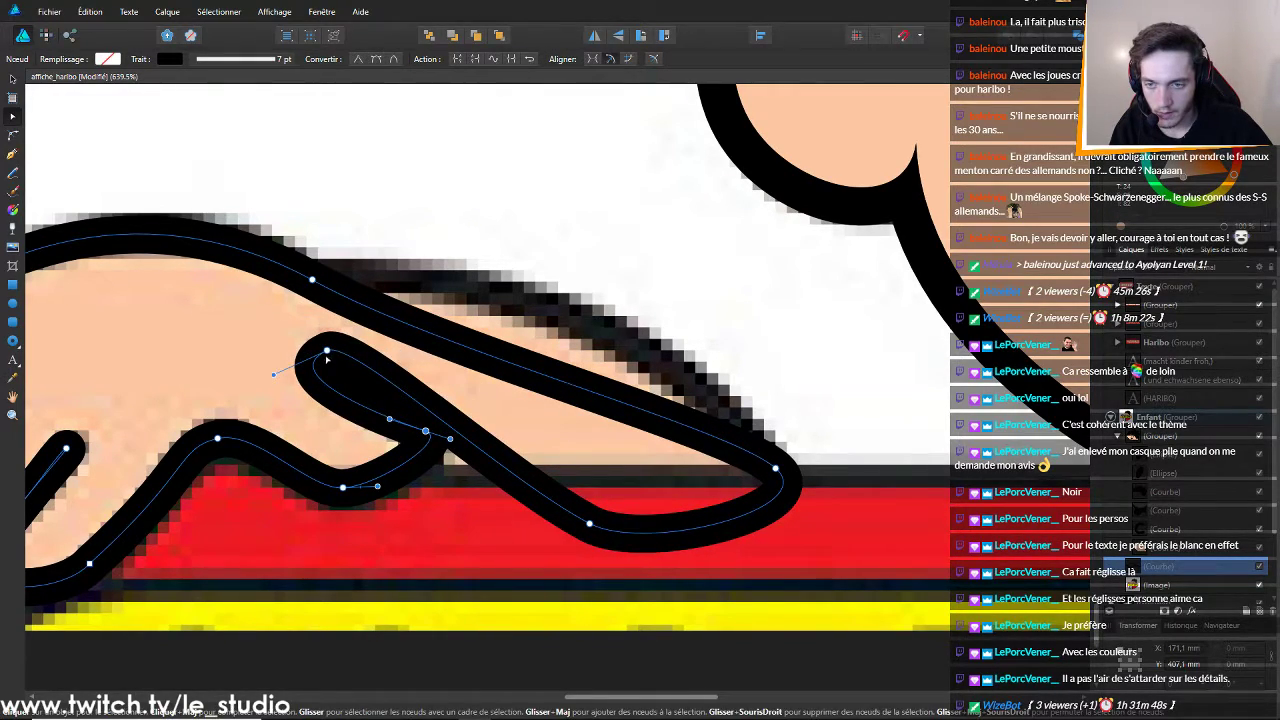
left_click(327, 352)
right_click(329, 353)
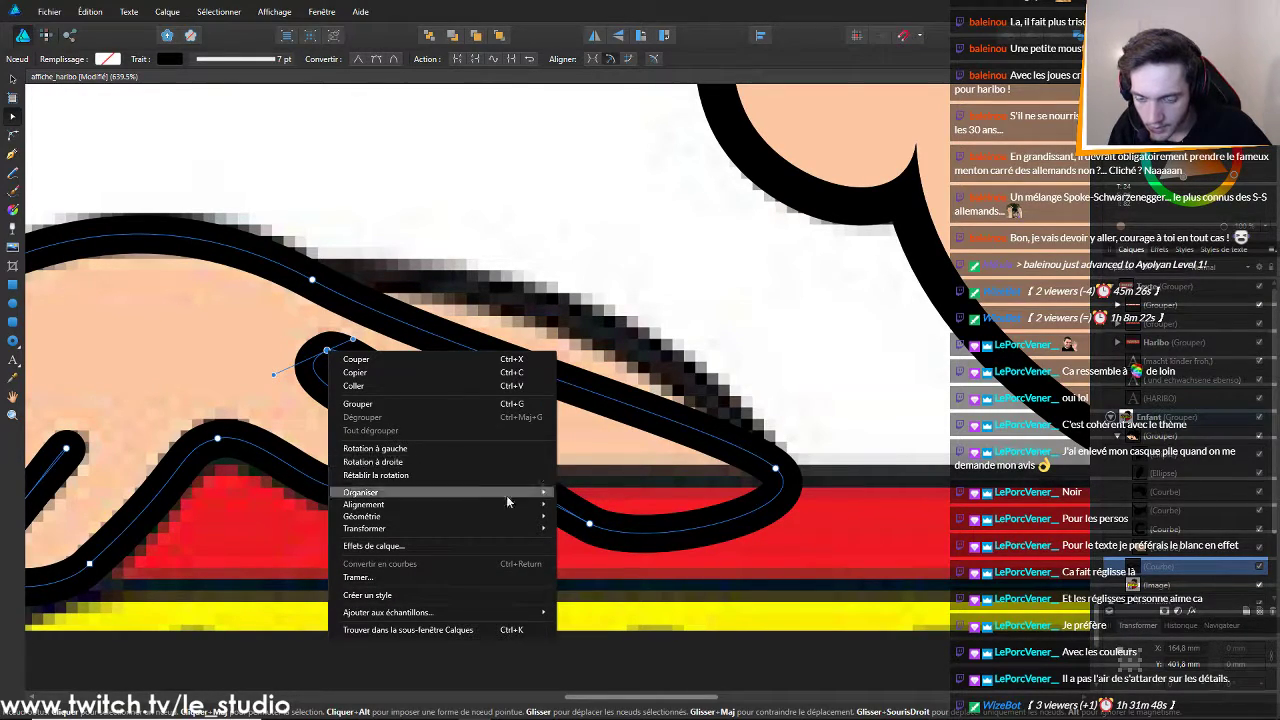
key("Escape")
left_click(546, 499)
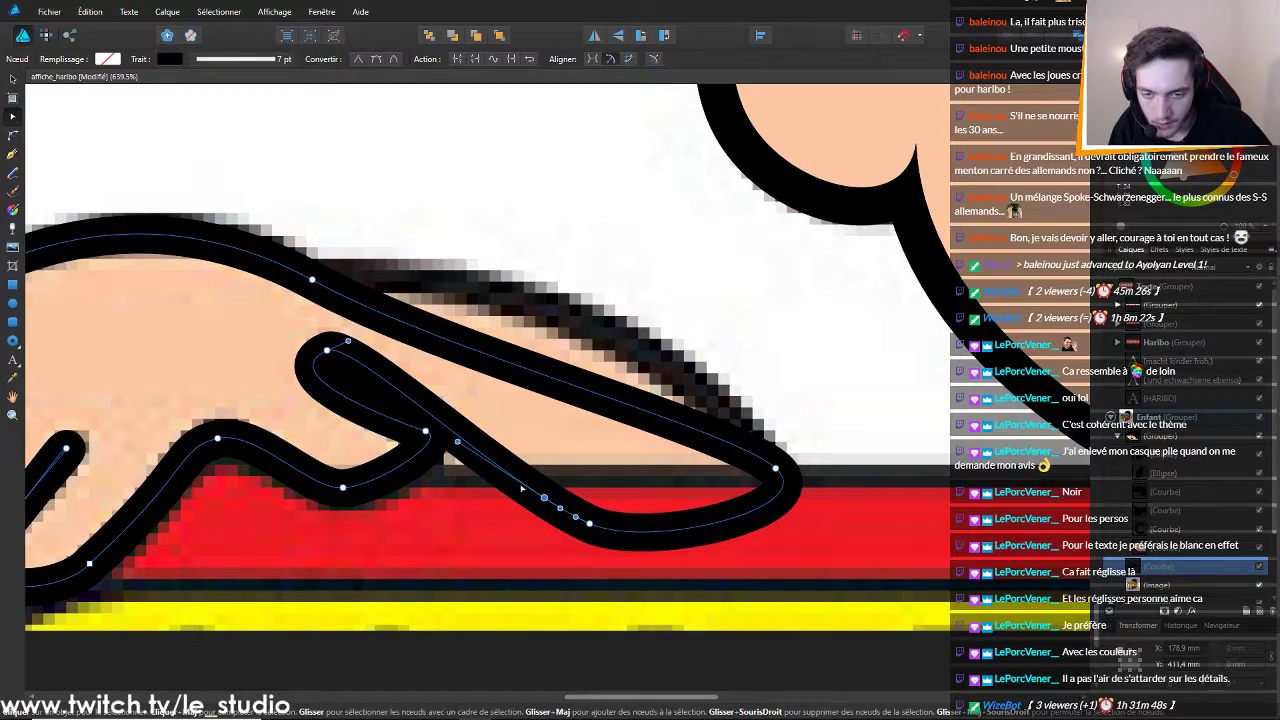
key("Delete")
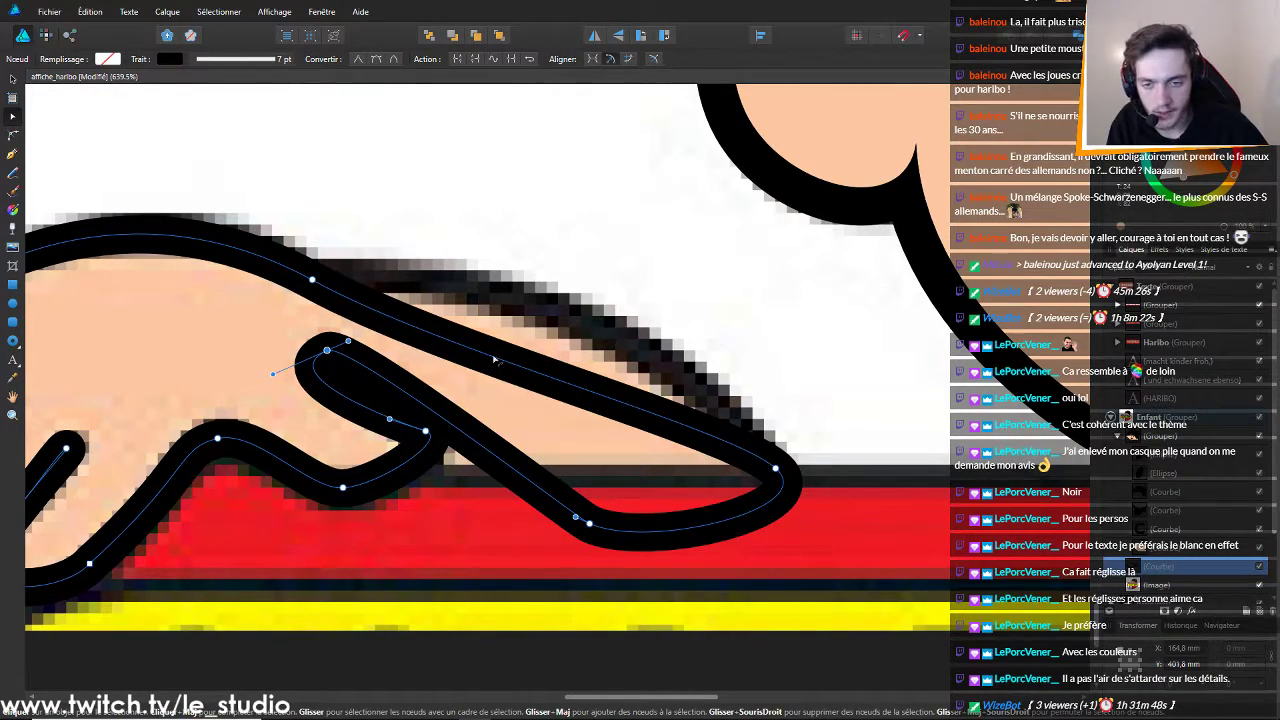
Arc the forearm's upper outline over the reference by raising the wrist node's handle independently and adjusting the handle at the forearm's far end
left_click(340, 282)
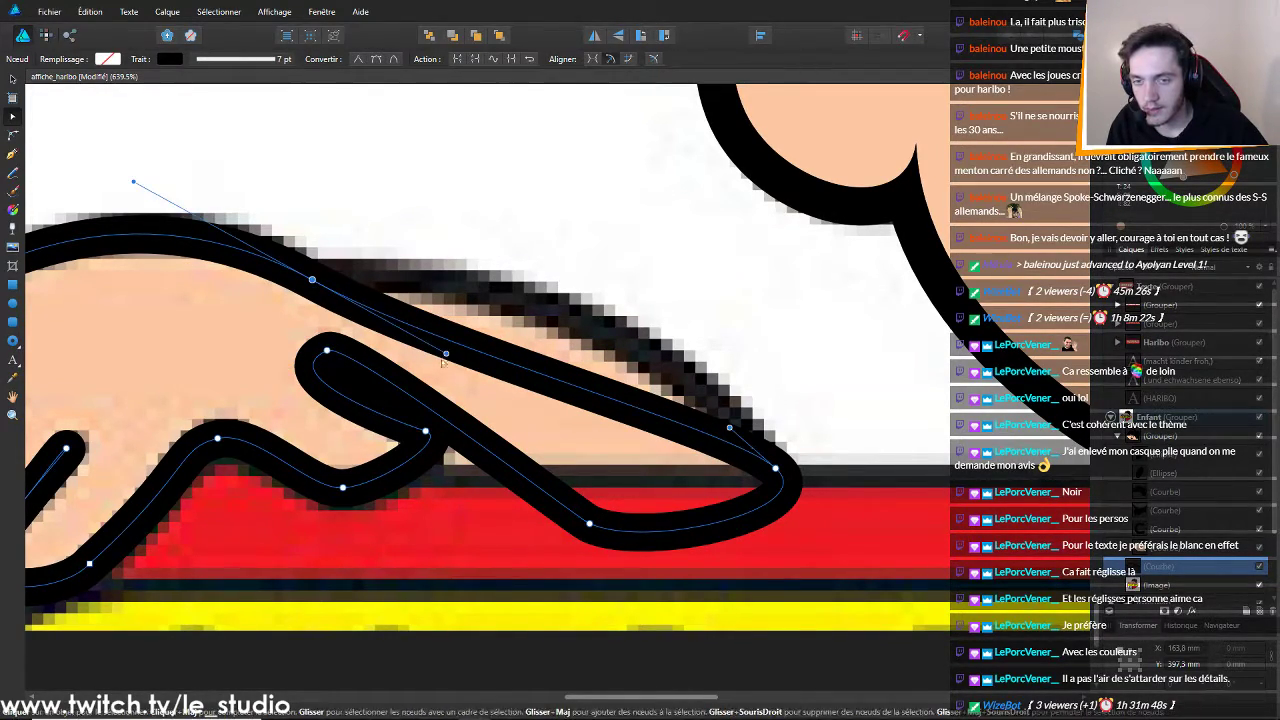
left_click_drag(446, 354, 651, 273)
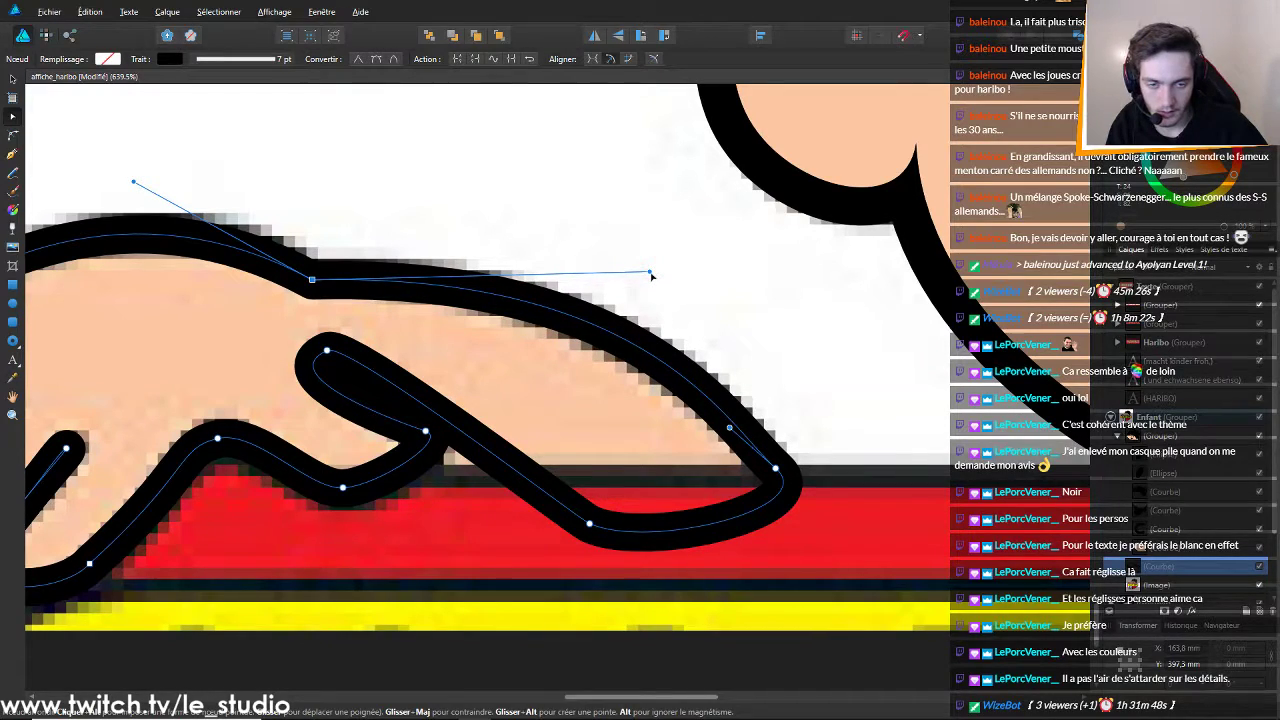
left_click(779, 467)
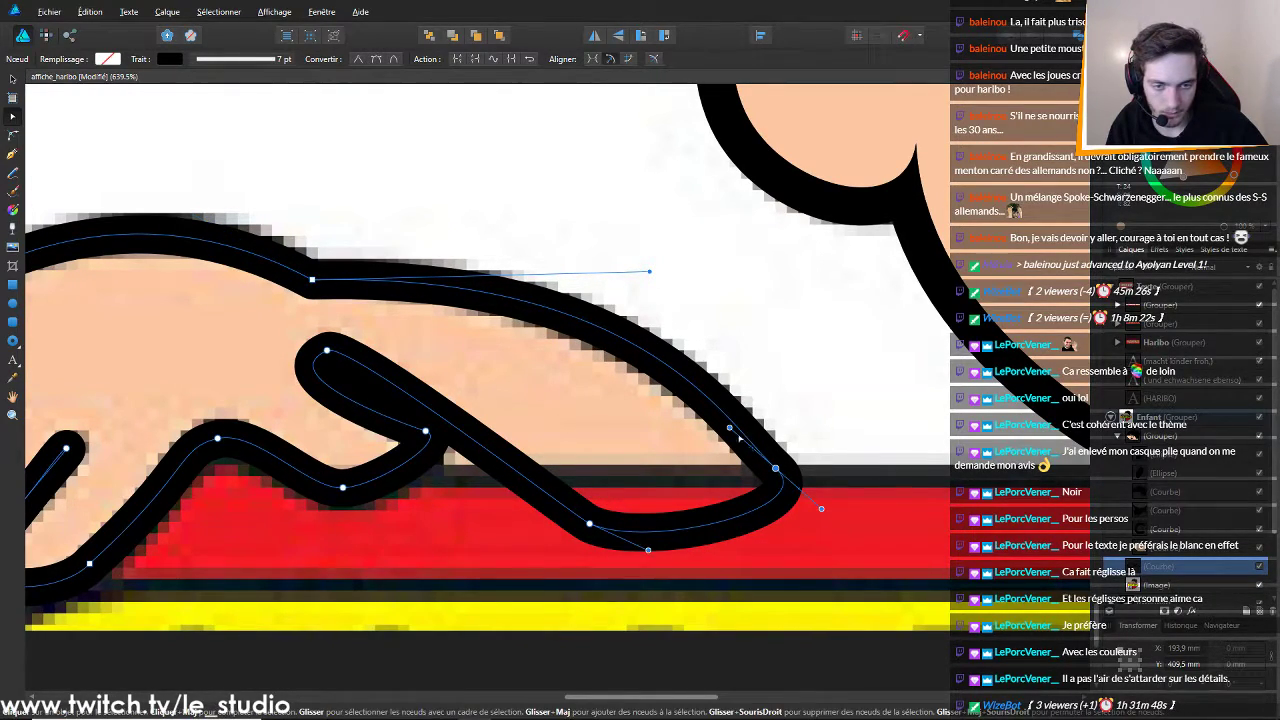
left_click_drag(740, 425, 754, 437)
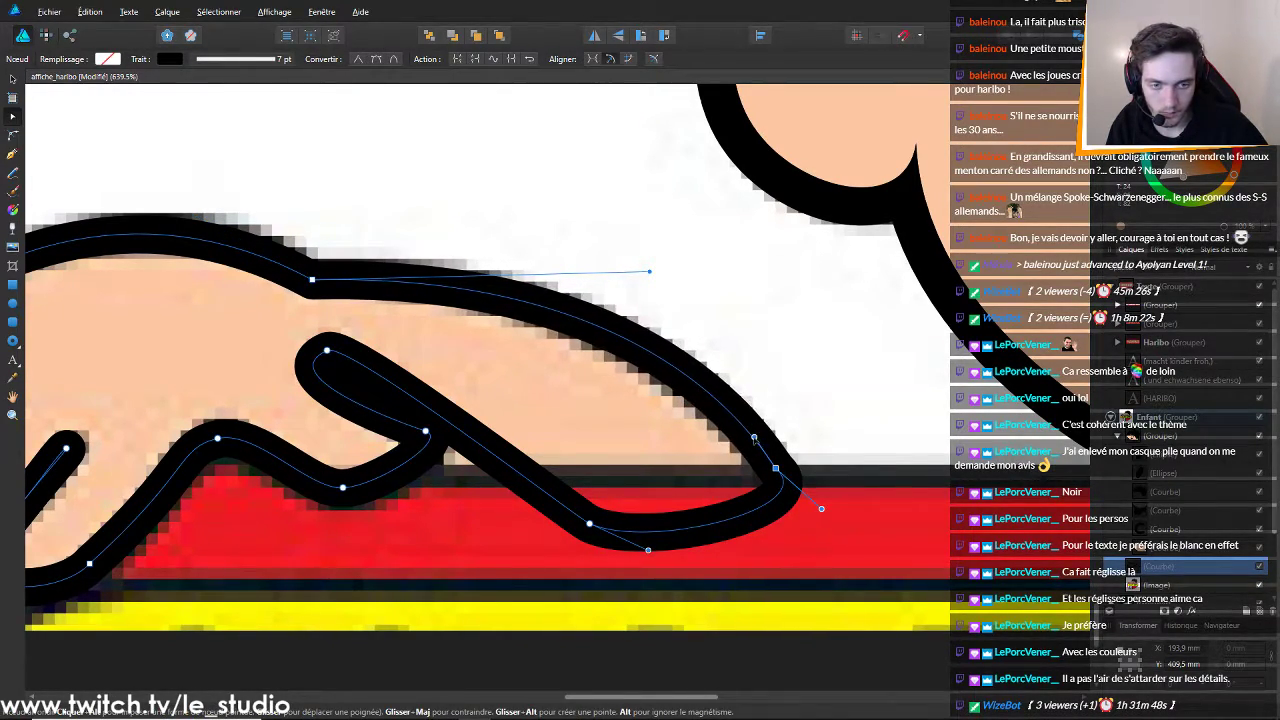
Flatten the forearm's underside along the red edge by moving its lower node beside the thumb and leveling the handles at both ends
left_click_drag(820, 509, 631, 472)
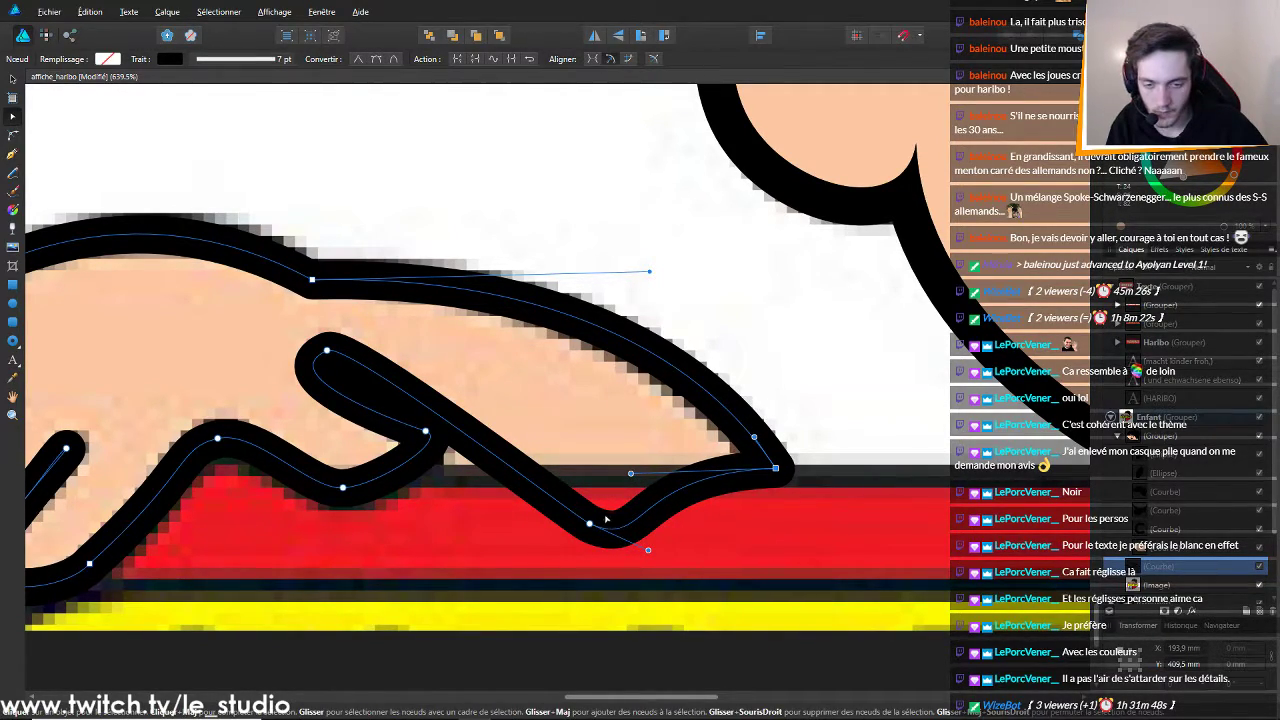
mouse_move(591, 523)
left_mouse_down()
mouse_move(471, 461)
mouse_move(400, 451)
mouse_move(214, 491)
mouse_move(150, 470)
mouse_move(140, 440)
mouse_move(350, 465)
mouse_move(384, 456)
mouse_move(365, 455)
mouse_move(393, 469)
left_mouse_up()
left_click_drag(451, 498, 468, 467)
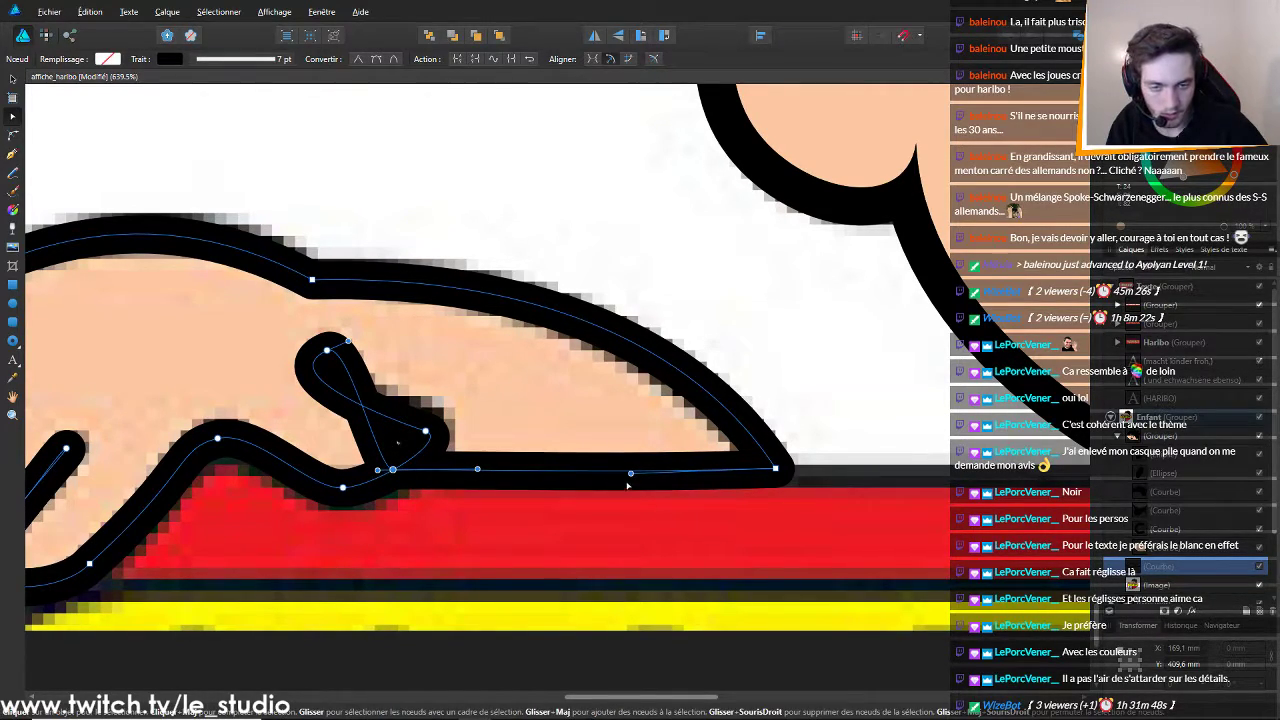
left_click_drag(631, 473, 635, 468)
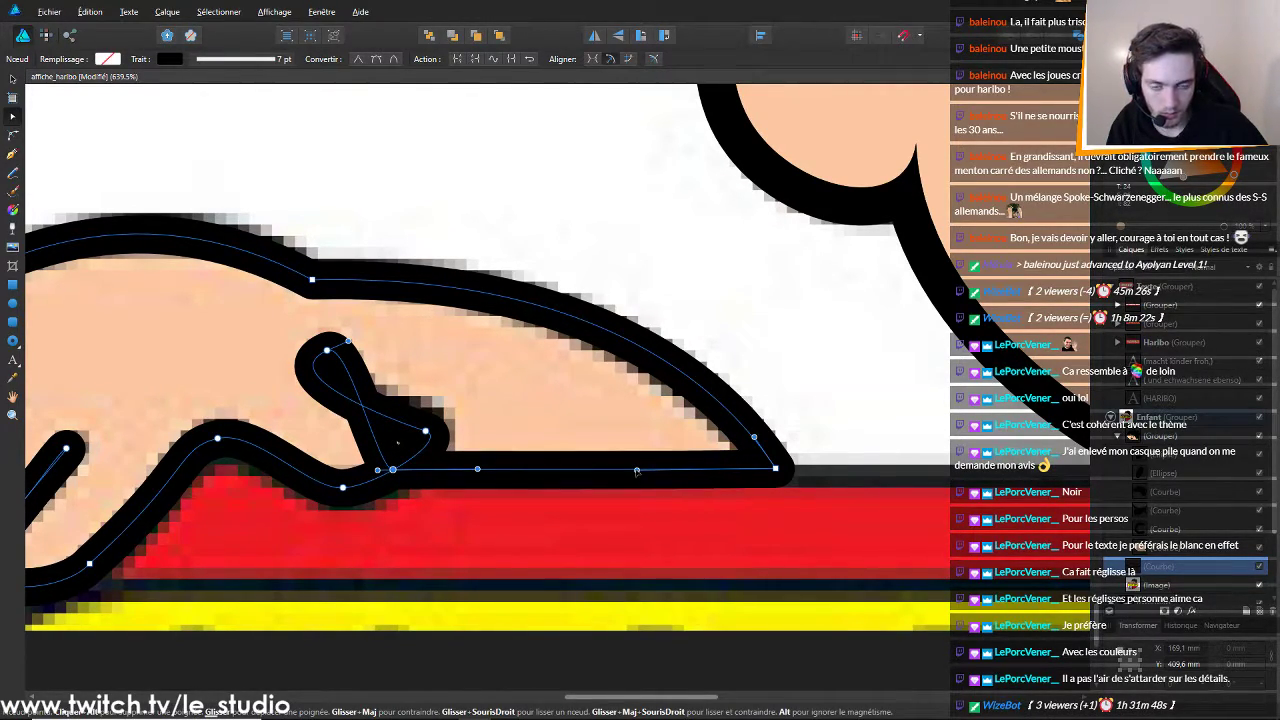
left_click_drag(477, 469, 478, 468)
mouse_move(393, 470)
left_mouse_down()
mouse_move(415, 455)
mouse_move(402, 469)
left_mouse_up()
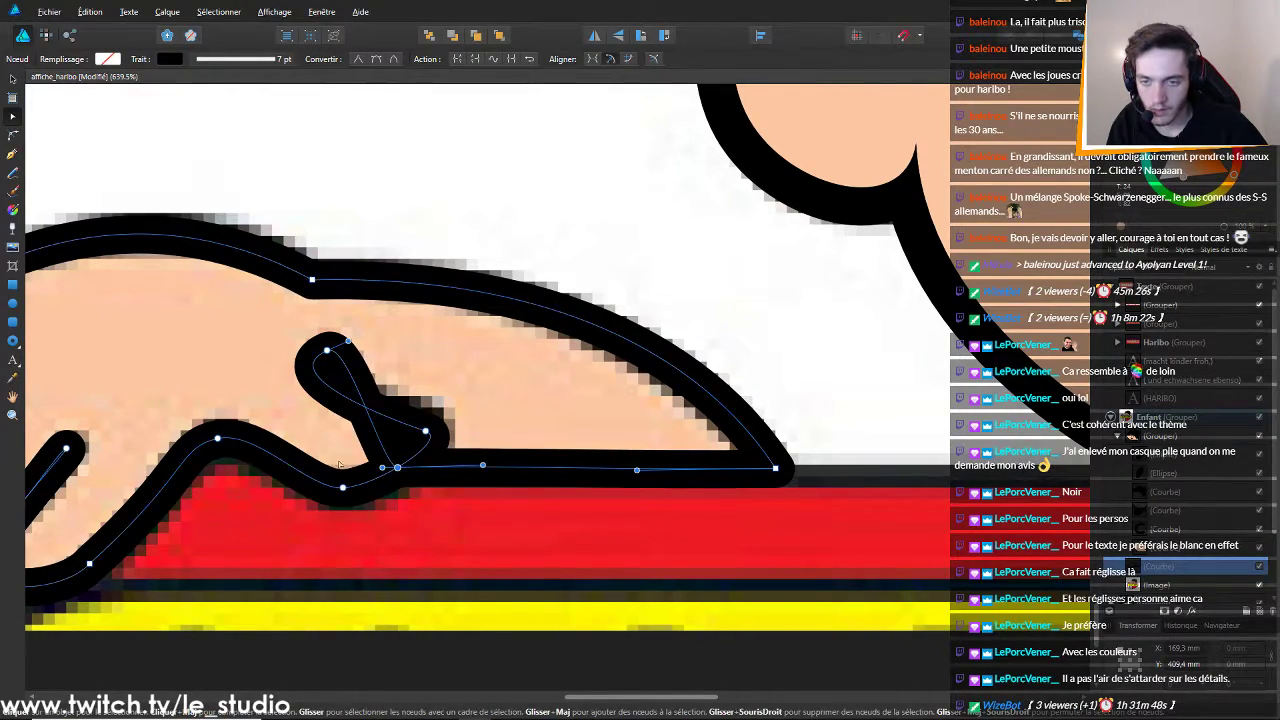
Try redirecting the handles of the thumb crease's tip node and undo the change
scroll(303, 445, "up", 3)
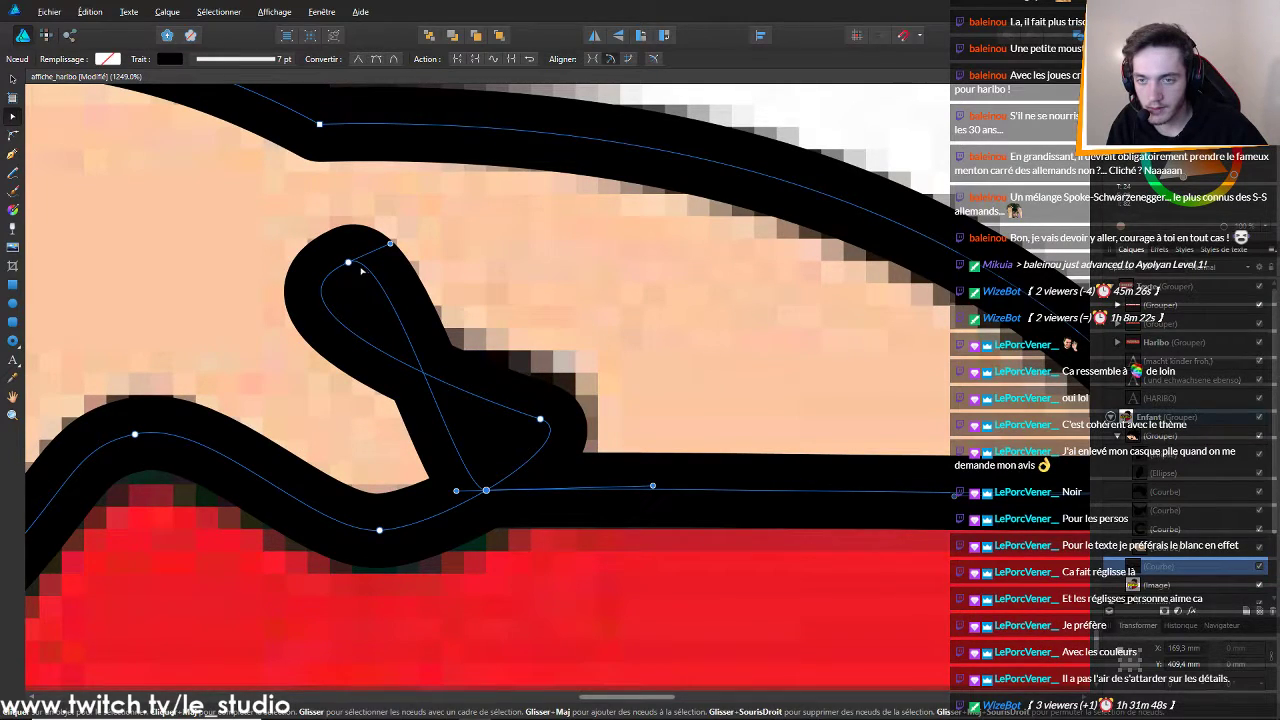
left_click(349, 262)
left_click(349, 262)
mouse_move(390, 242)
left_mouse_down()
mouse_move(535, 424)
mouse_move(475, 373)
mouse_move(480, 430)
mouse_move(283, 321)
left_mouse_up()
left_click(486, 490)
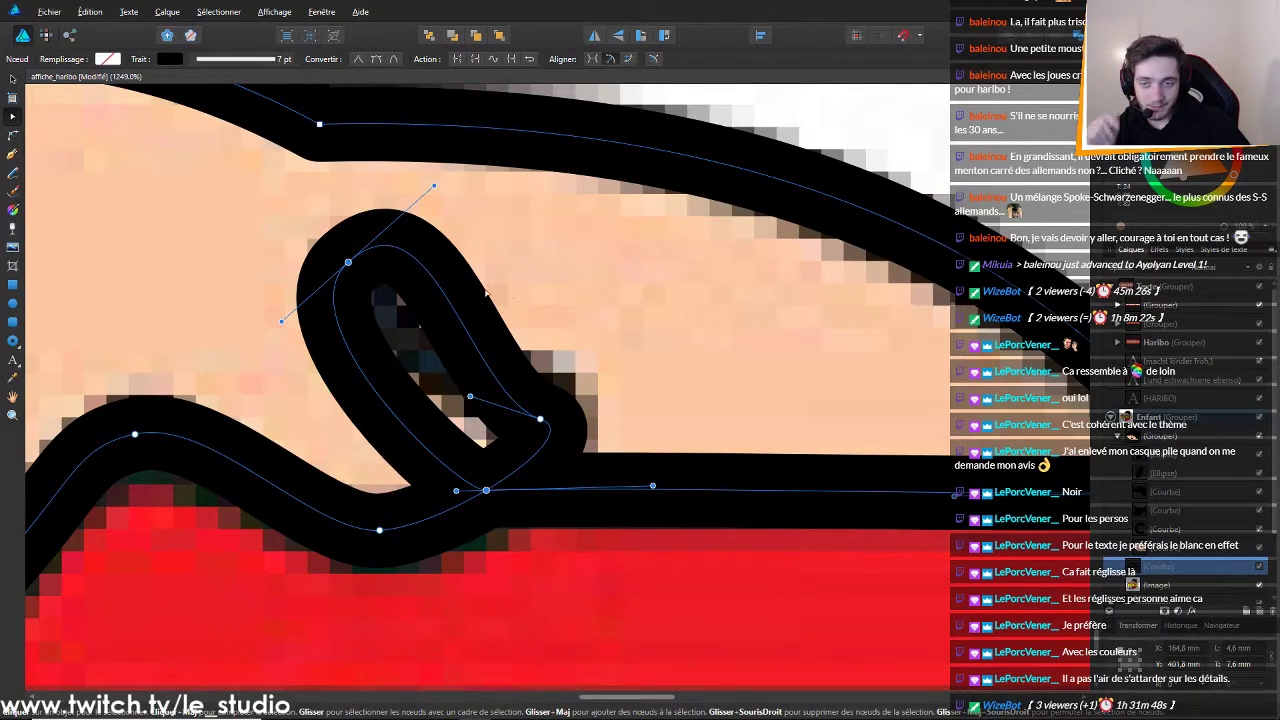
key("ctrl+z")
key("ctrl+z")
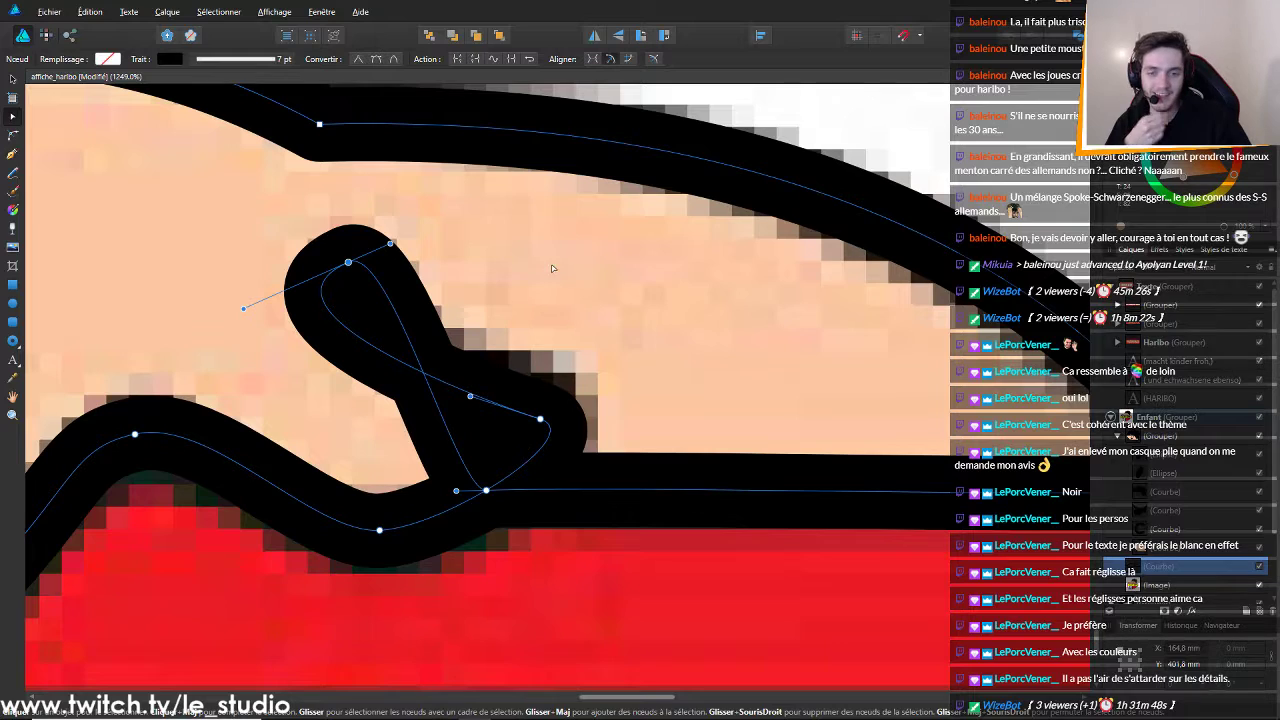
Hide the hand outline's curve layer to examine the thumb crease in the pixelated reference underneath
scroll(556, 264, "down", 15)
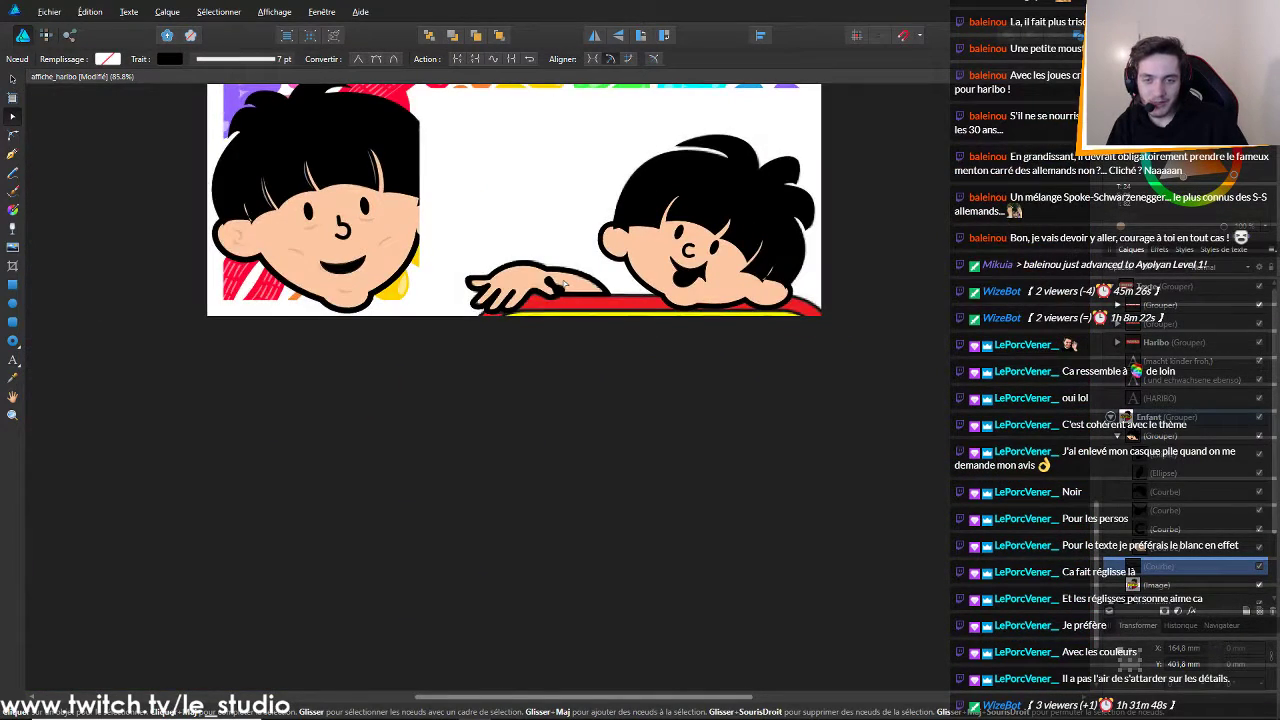
left_click(564, 283)
scroll(548, 285, "up", 10)
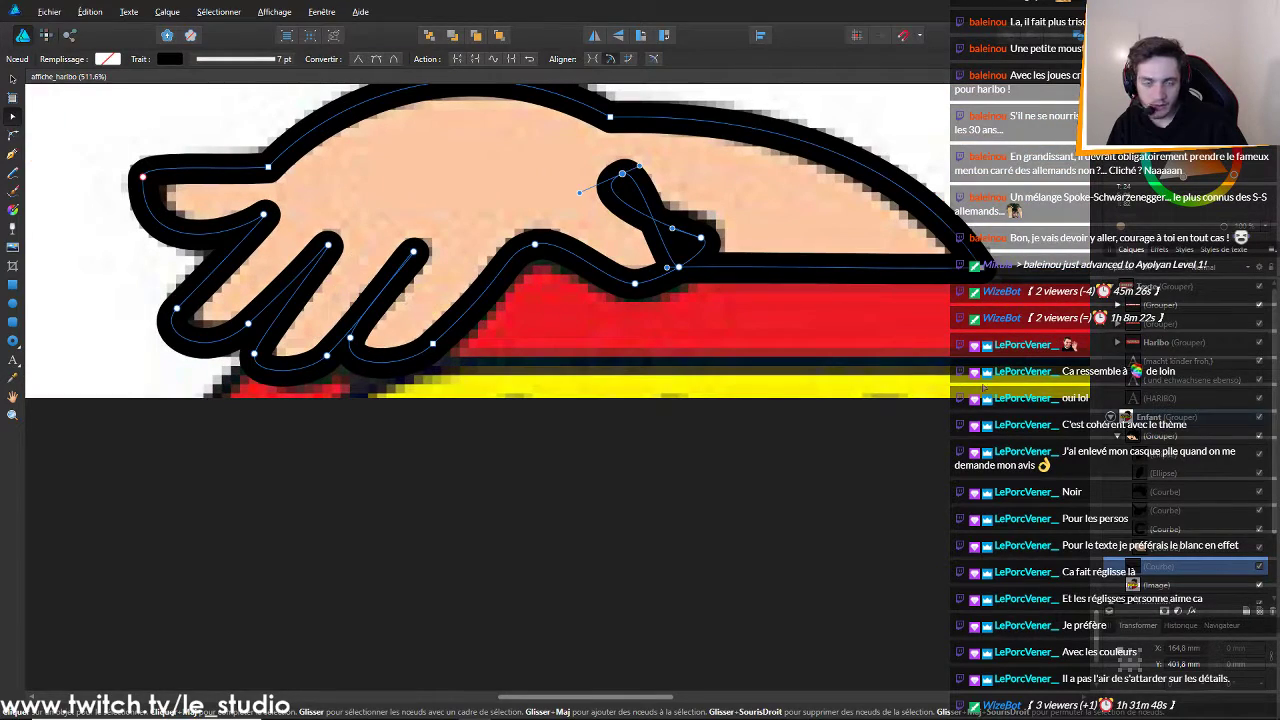
left_click(1260, 568)
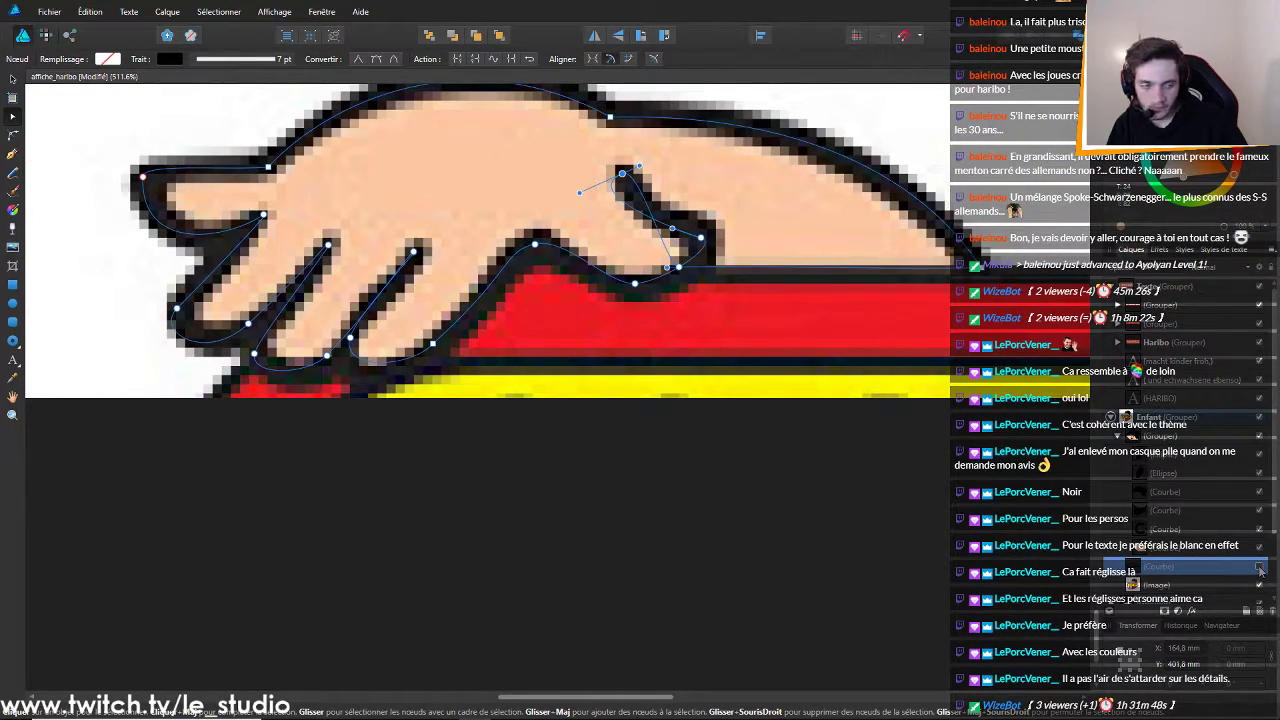
Toggle the hand outline's visibility repeatedly to compare its curve with the pixelated reference underneath
left_click(1260, 568)
left_click(1260, 568)
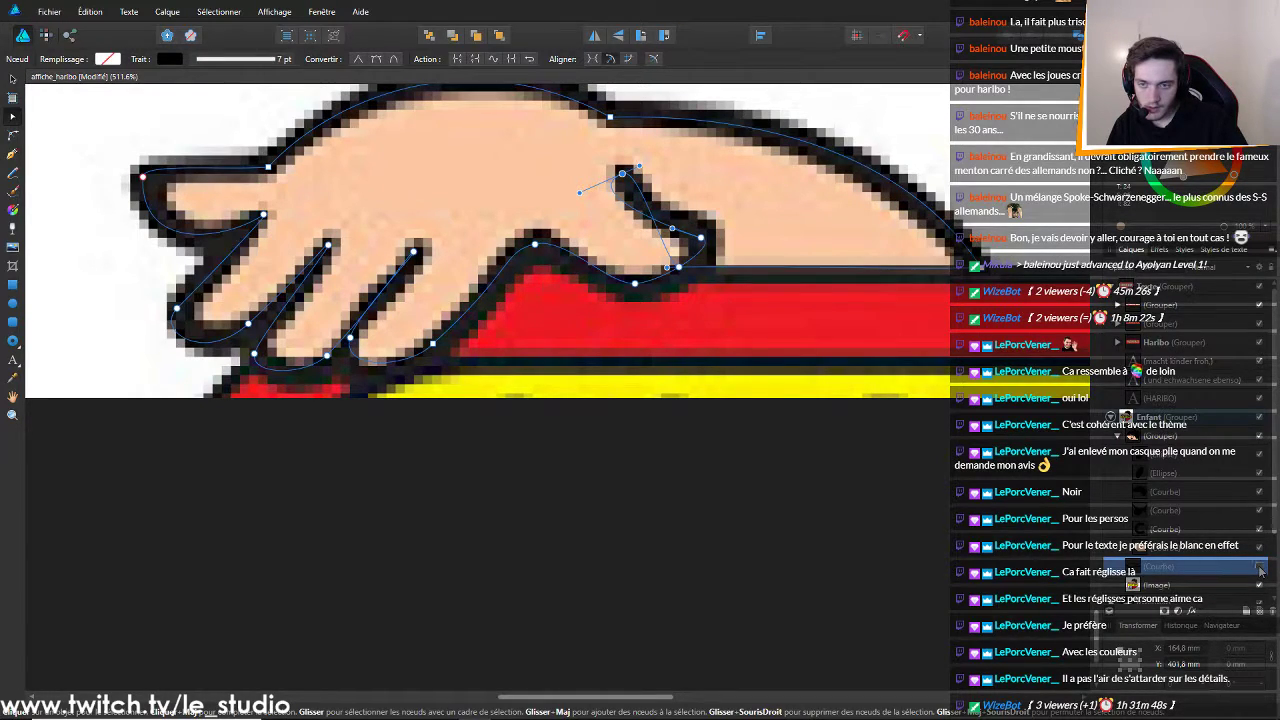
left_click(1260, 568)
left_click(1260, 568)
left_click(1260, 568)
left_click(1260, 568)
left_click(1260, 568)
left_click(1260, 568)
left_click(1260, 568)
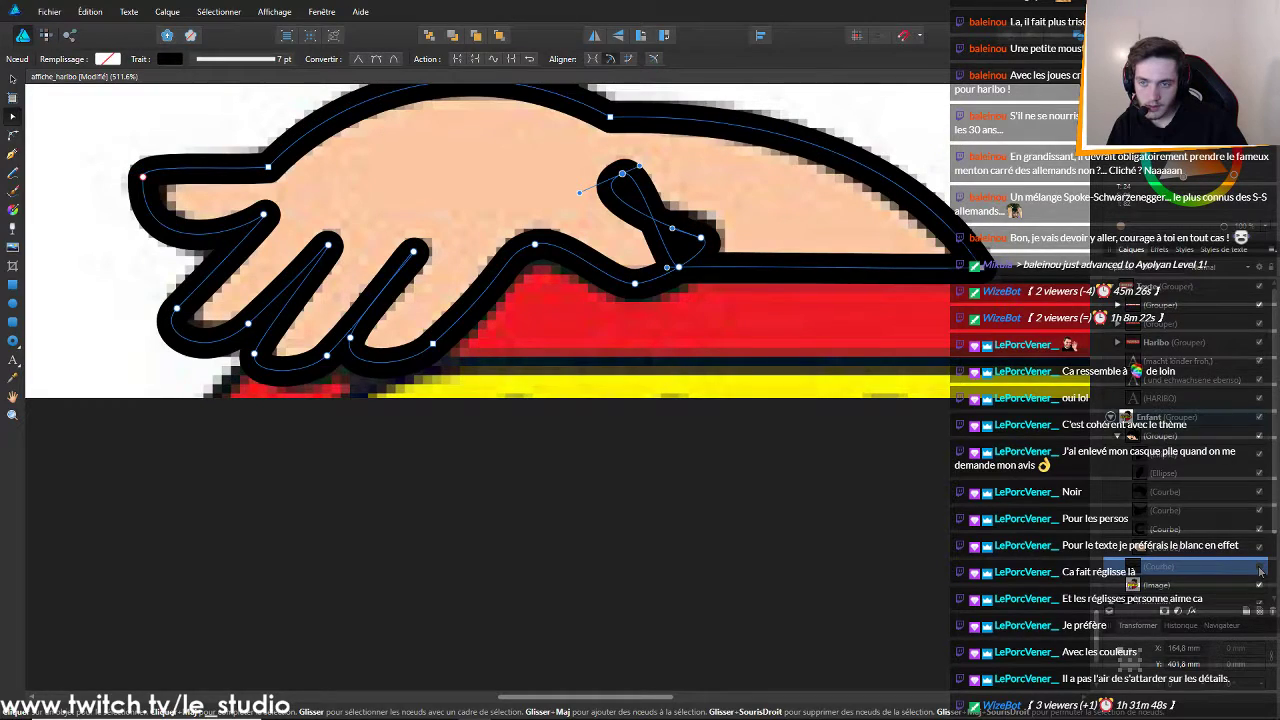
Shift the second finger's two fingertip nodes together slightly up and inward over the reference
left_click(177, 311)
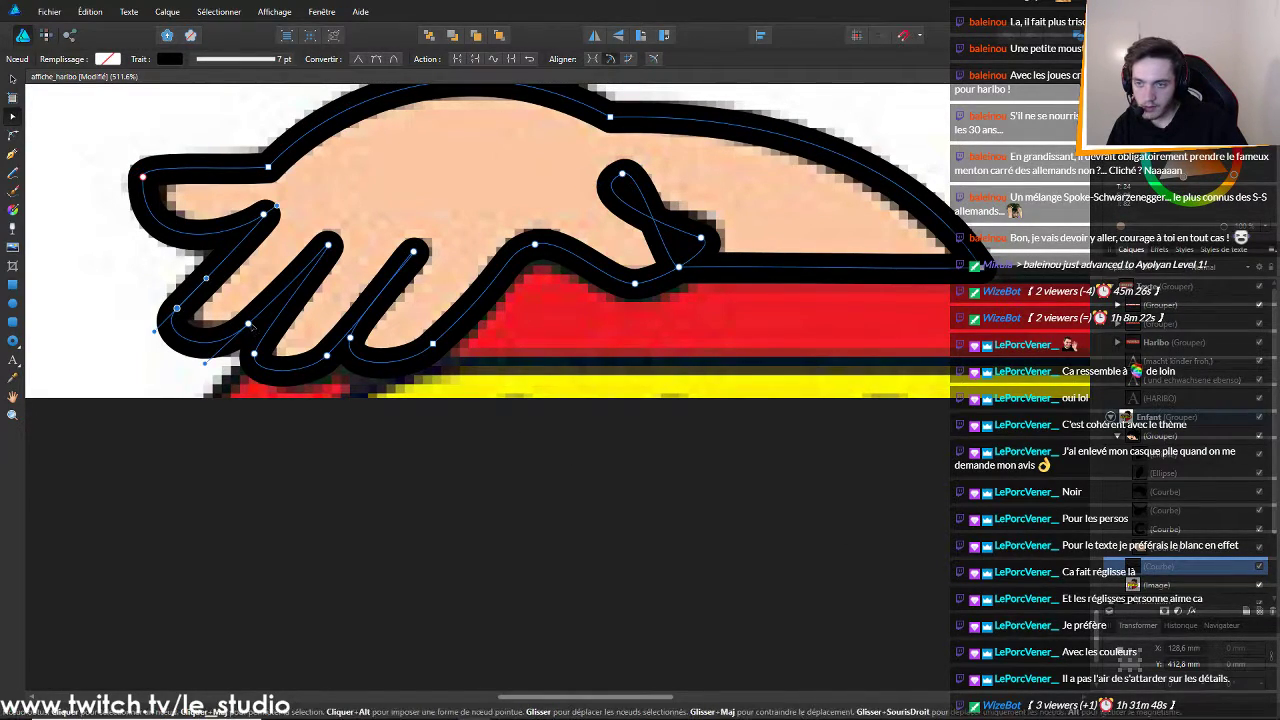
left_click_drag(248, 324, 253, 320)
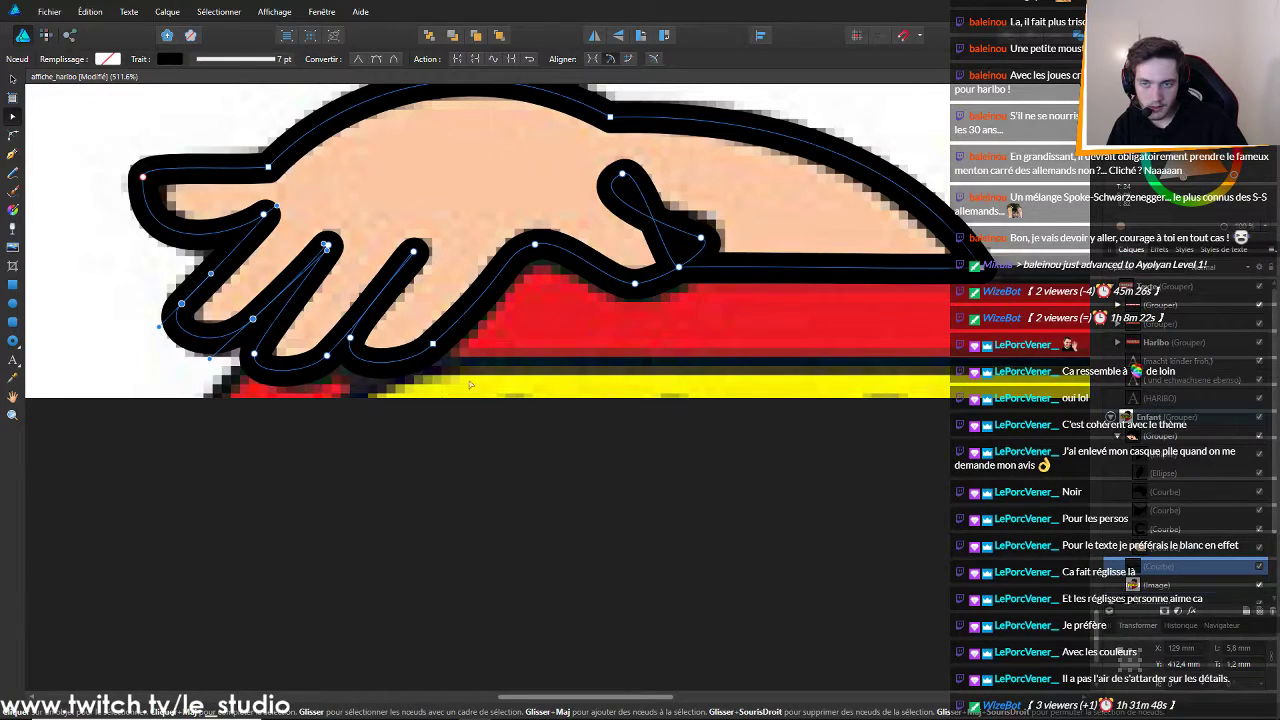
left_click(866, 374)
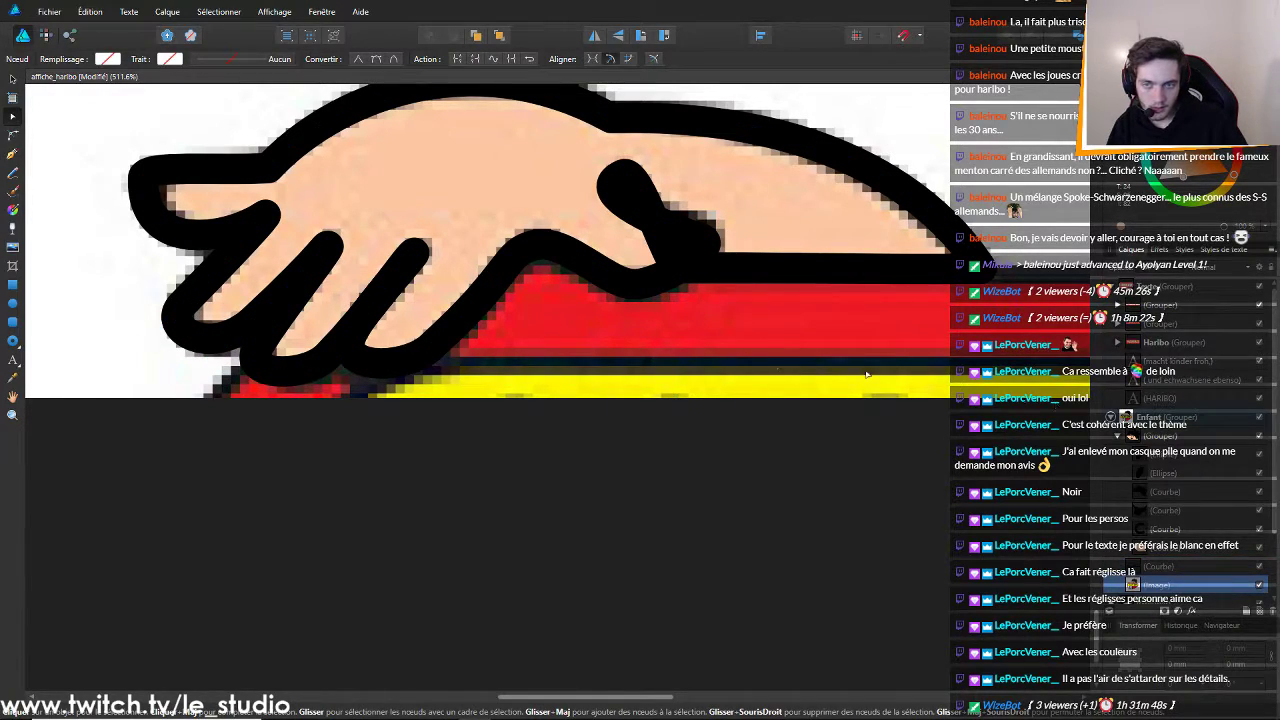
Toggle the outline layer off and on again to check the adjusted fingertips against the reference image
left_click(1261, 585)
left_click(1261, 586)
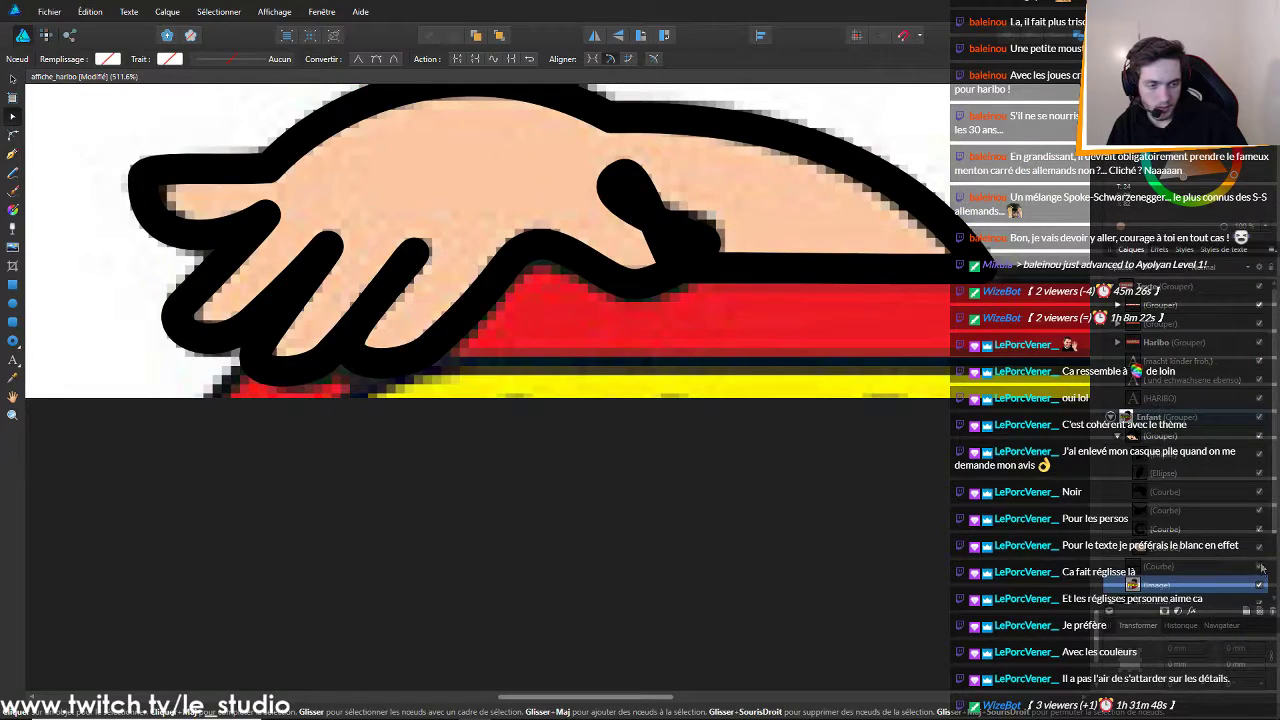
left_click(1261, 567)
left_click(1261, 567)
left_click(1261, 567)
left_click(1261, 567)
left_click(1261, 567)
left_click(1261, 567)
left_click(1261, 567)
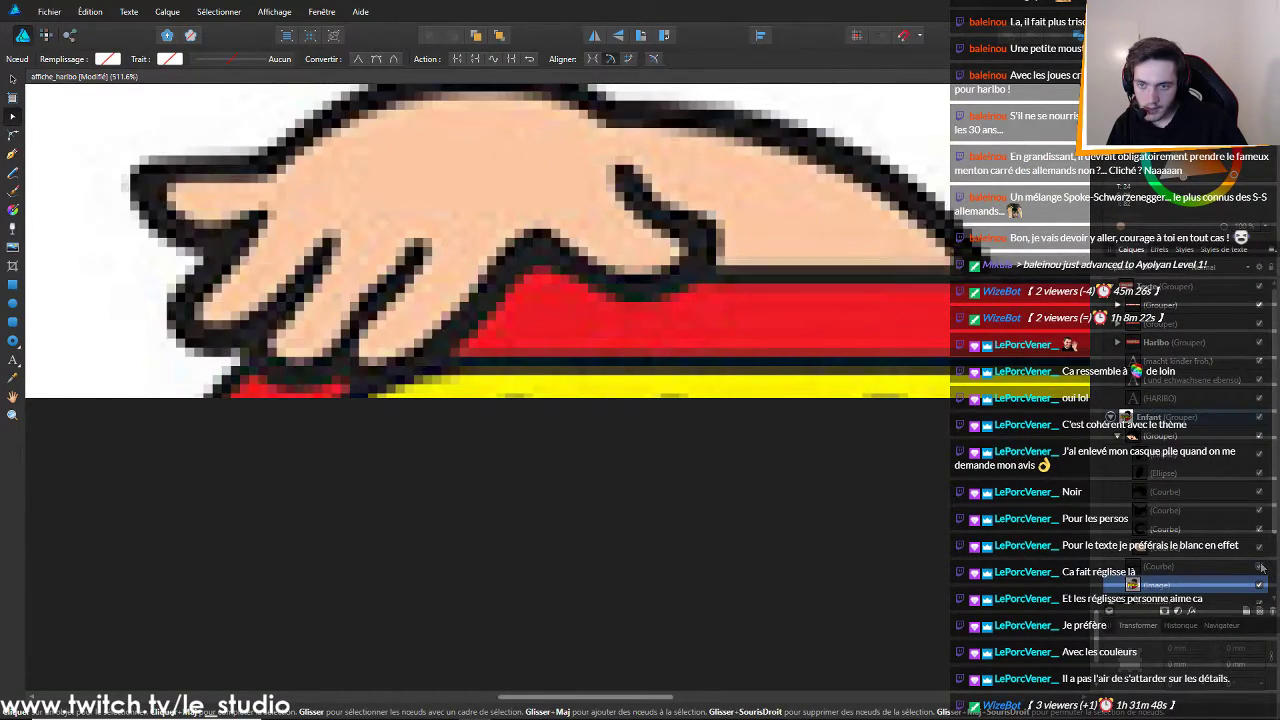
left_click(1261, 567)
Reshape the third finger's rounded tip by repositioning its two lower nodes and their handles over the reference
left_click(250, 354)
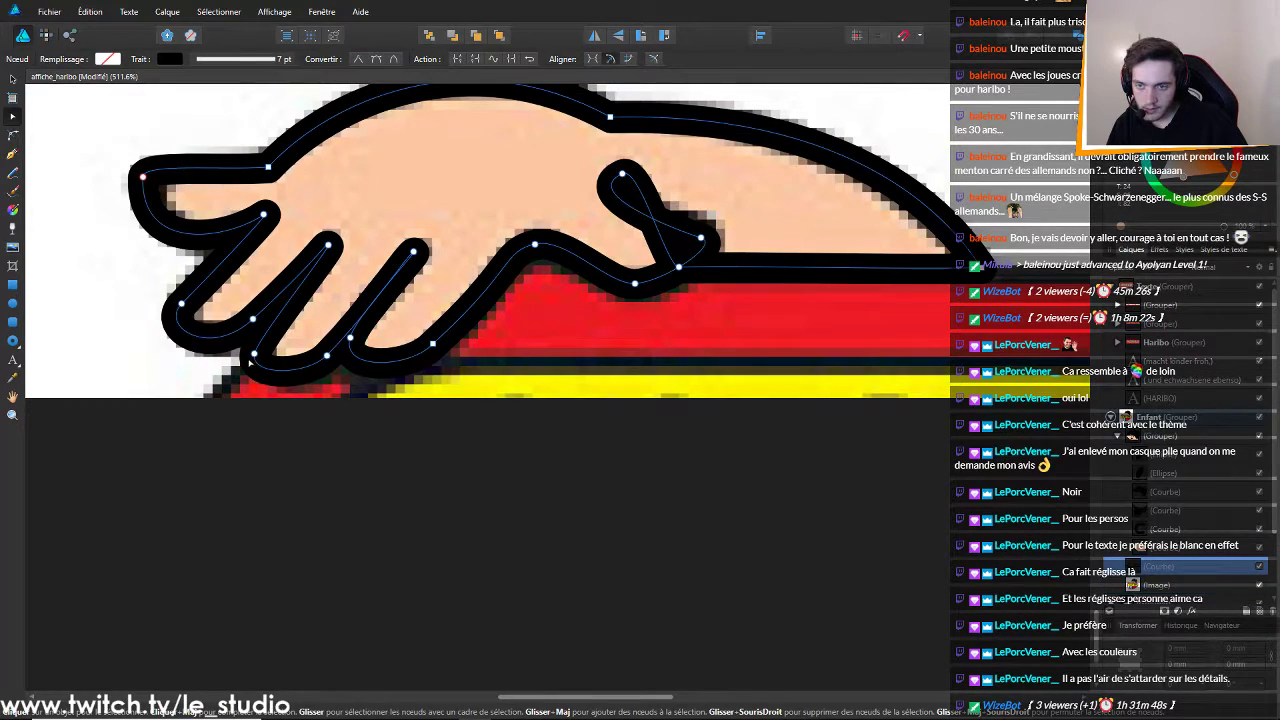
left_click_drag(254, 354, 259, 342)
scroll(225, 362, "up", 3)
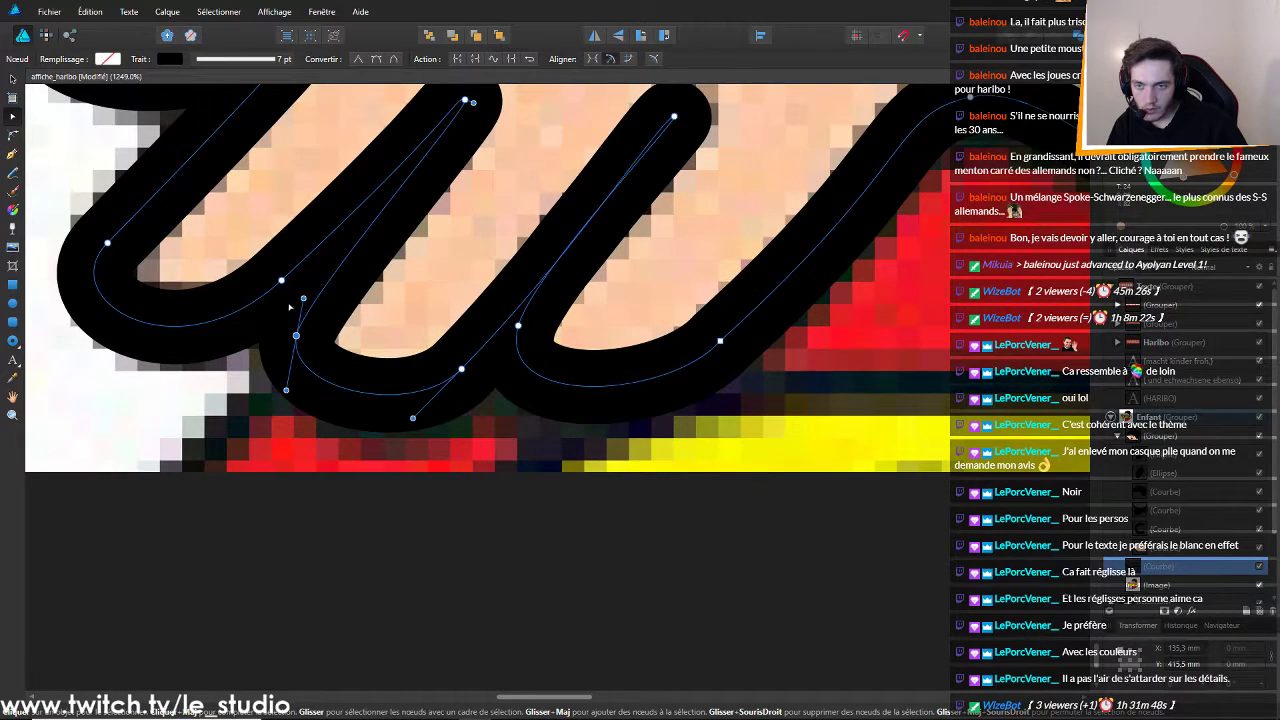
mouse_move(310, 290)
left_mouse_down()
mouse_move(299, 303)
mouse_move(312, 301)
left_mouse_up()
left_click_drag(274, 386, 270, 435)
left_click_drag(294, 336, 257, 347)
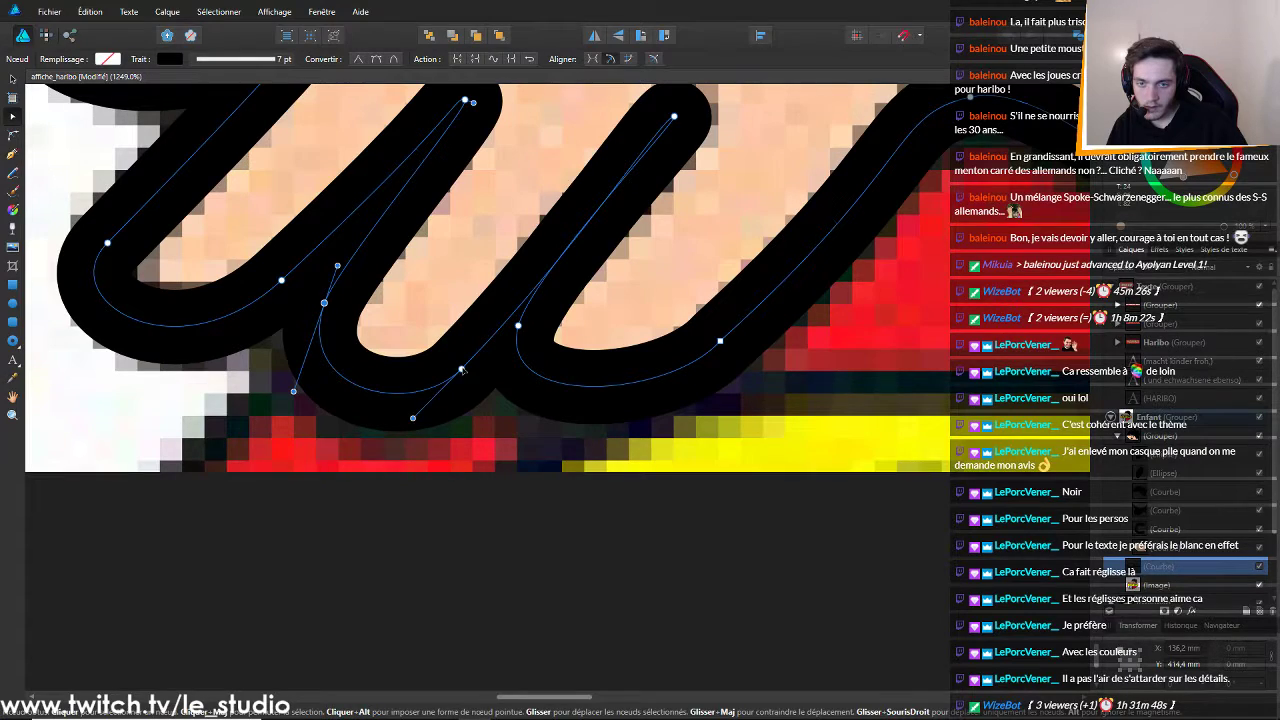
mouse_move(461, 369)
left_mouse_down()
mouse_move(561, 304)
mouse_move(418, 382)
left_mouse_up()
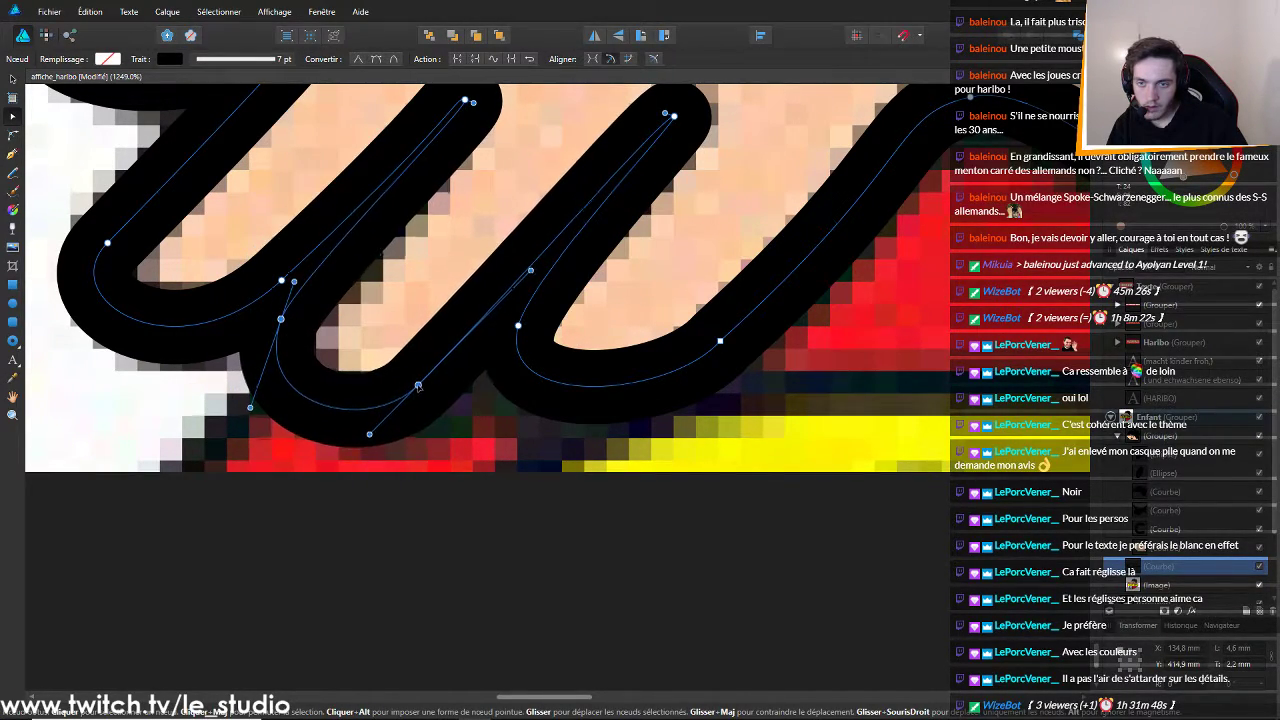
scroll(405, 390, "down", 5)
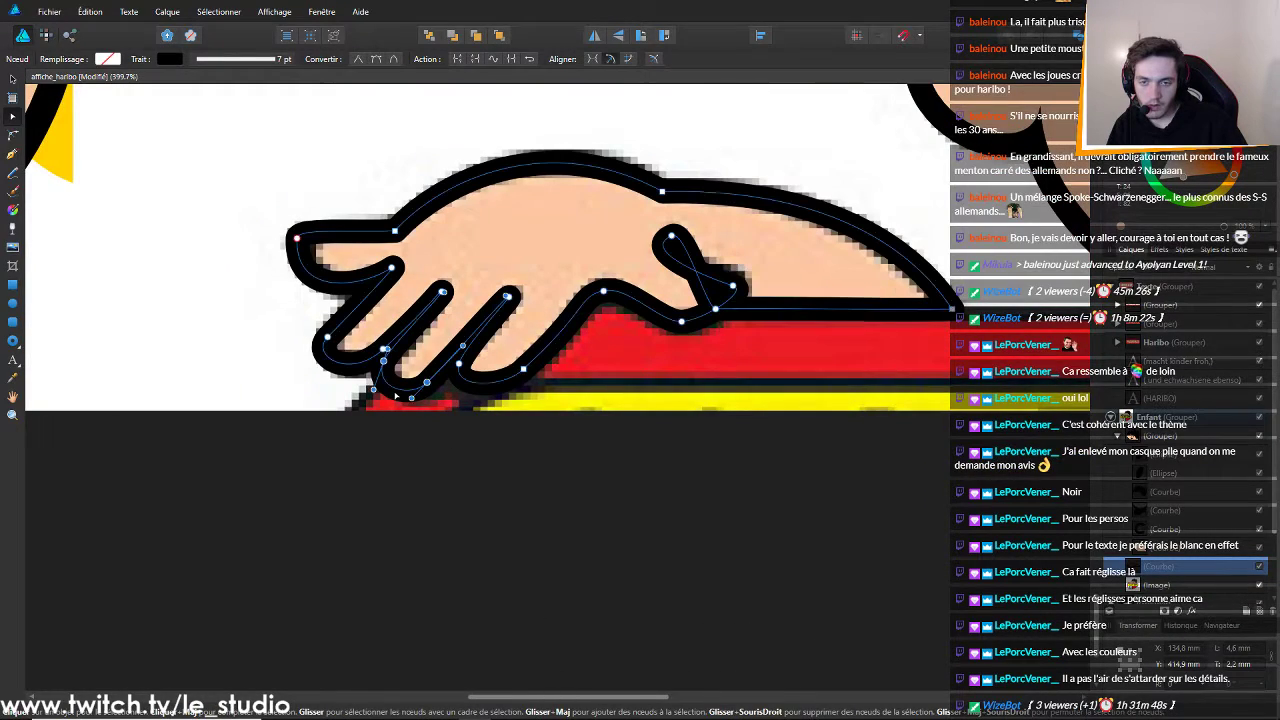
left_click(611, 428)
scroll(601, 434, "down", 5)
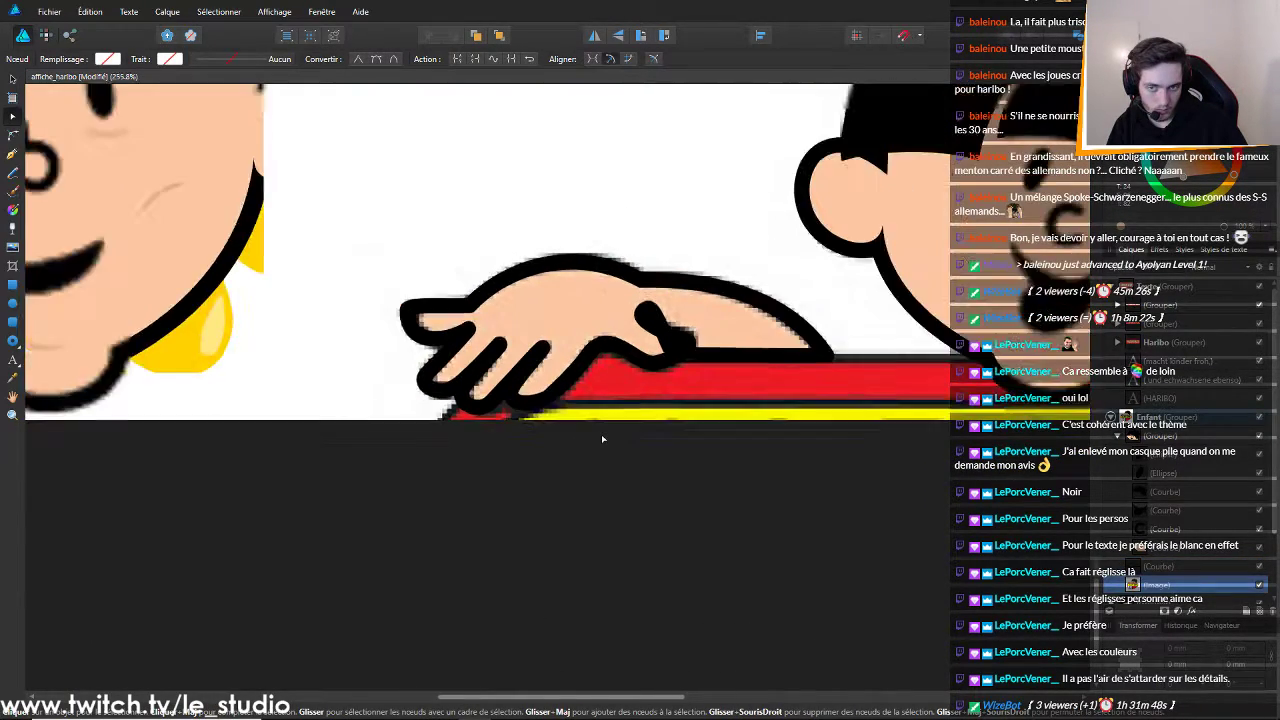
Break the hand outline at the thumb crease's tip node and delete the detached segment looping back to the thumb
scroll(615, 432, "up", 5)
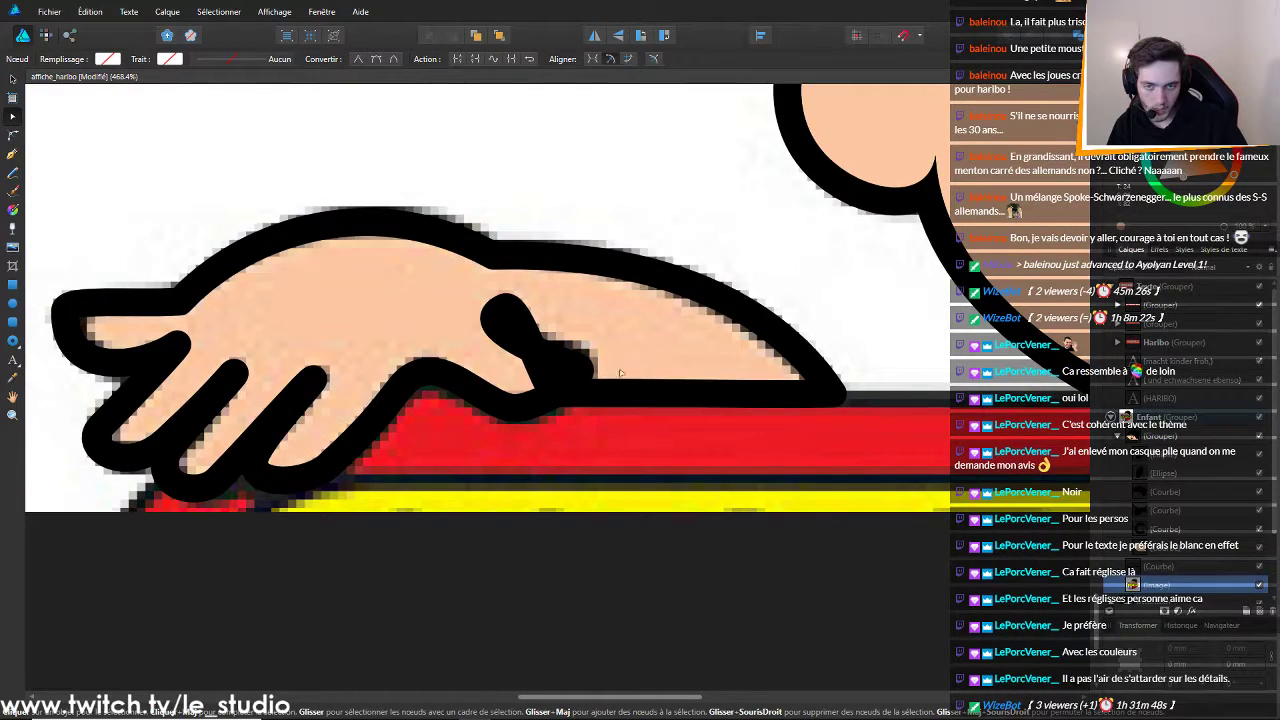
scroll(509, 341, "up", 2)
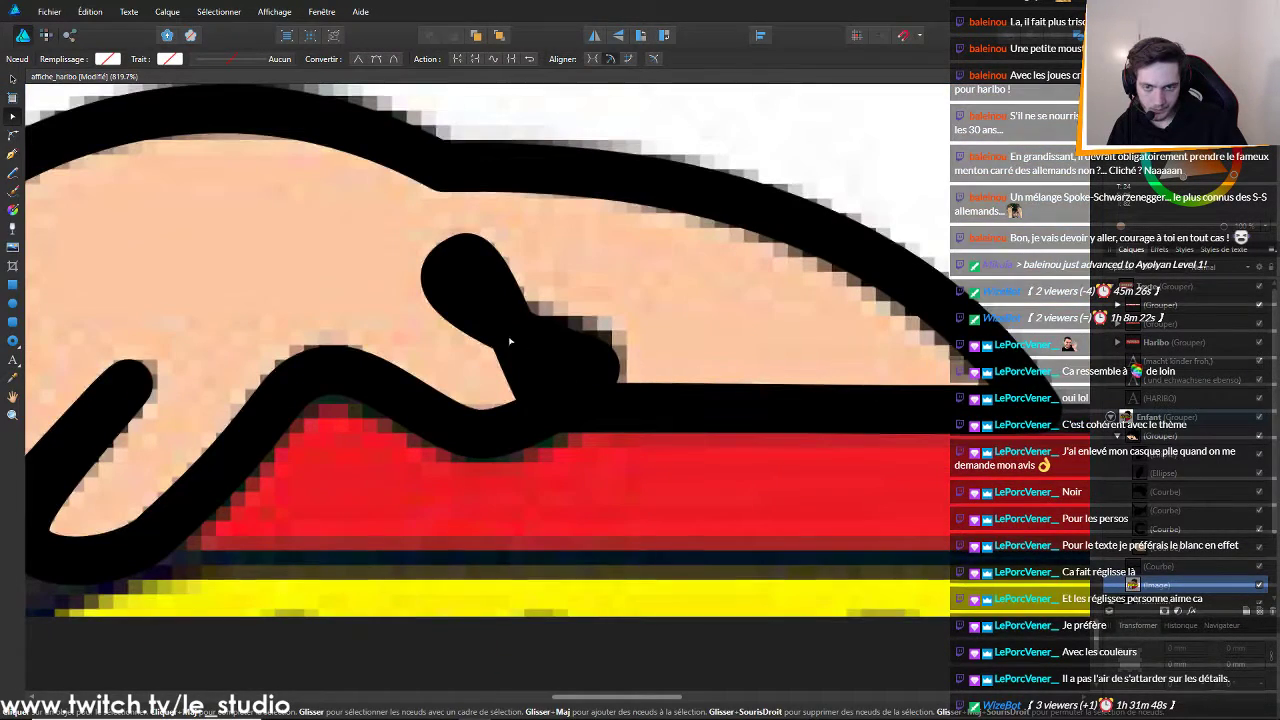
left_click(462, 259)
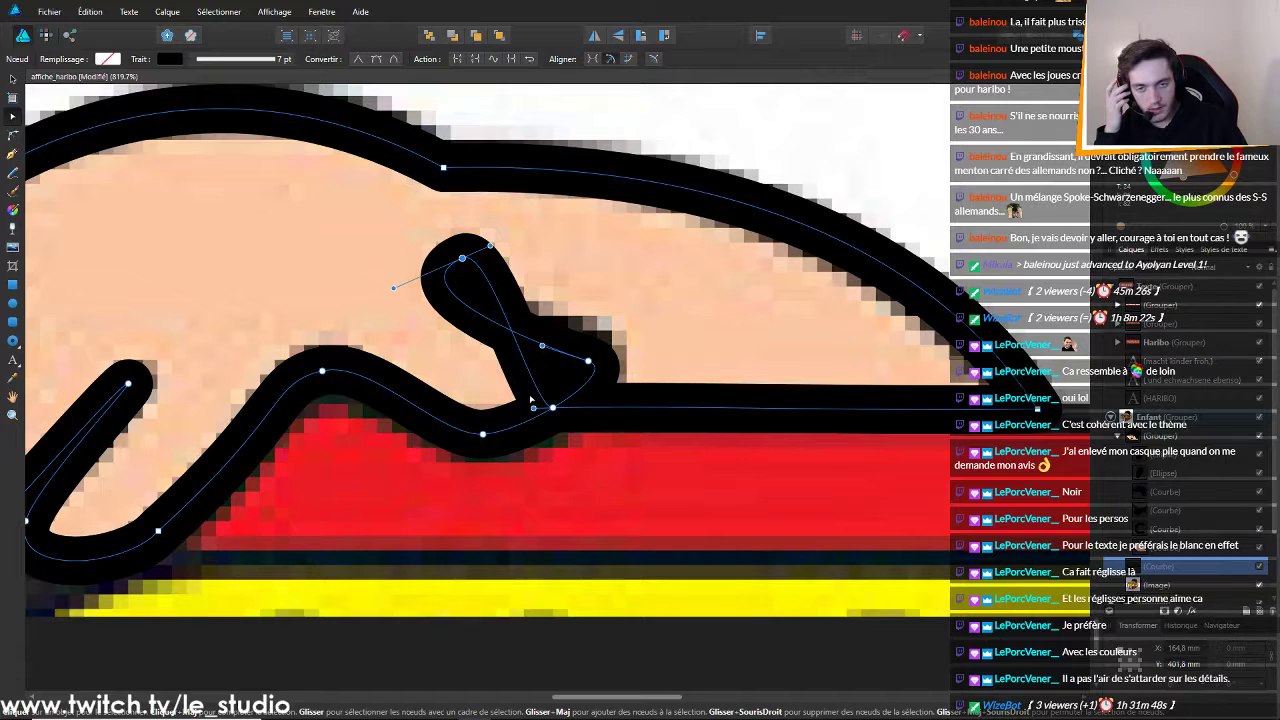
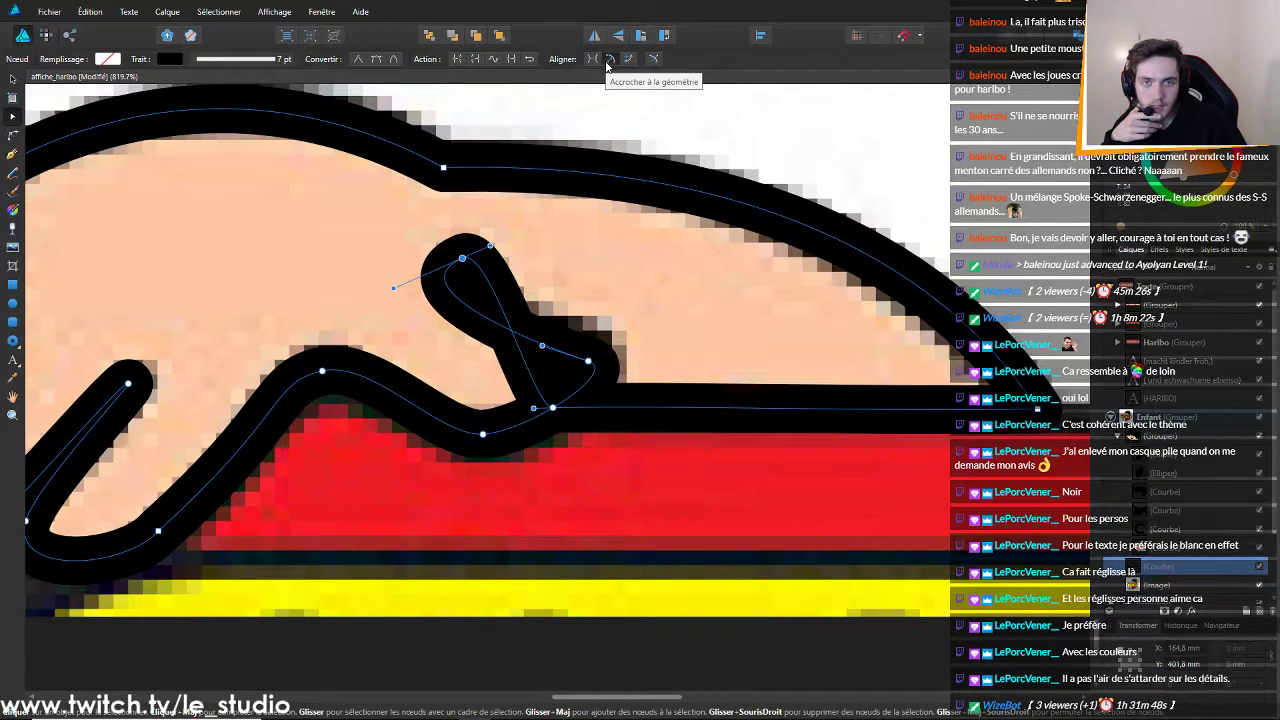
left_click(463, 58)
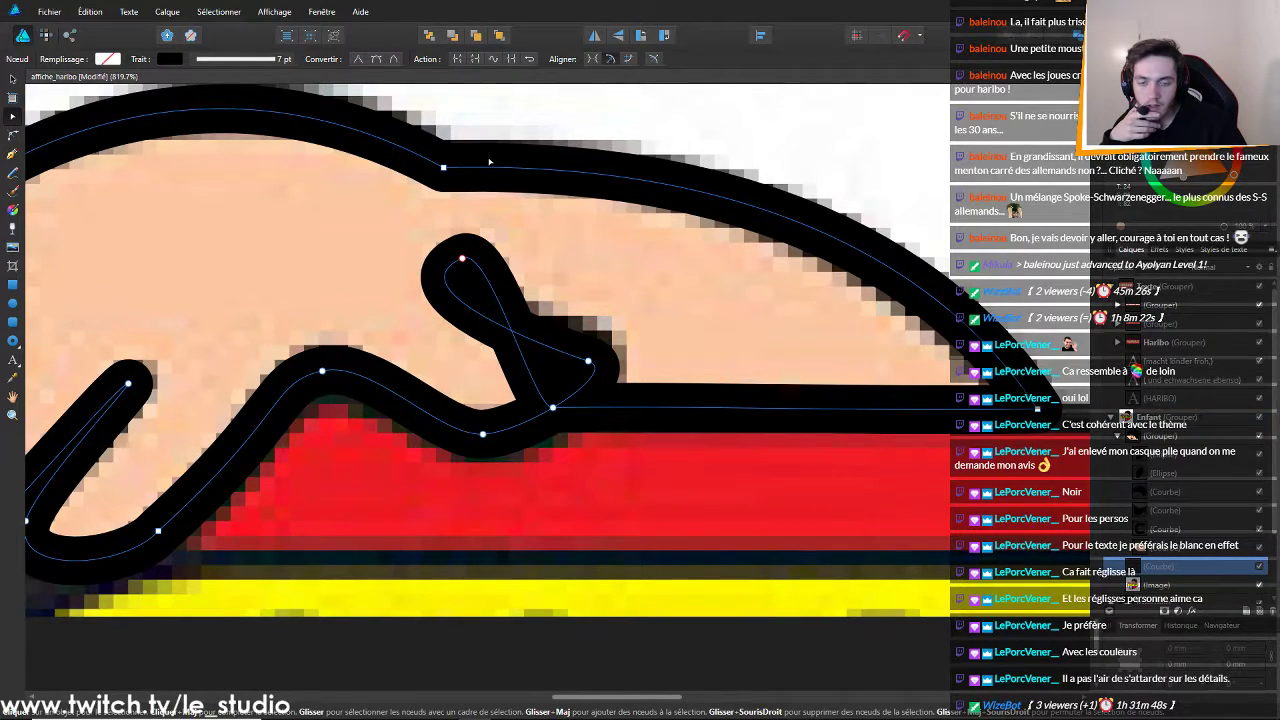
scroll(465, 268, "up", 1)
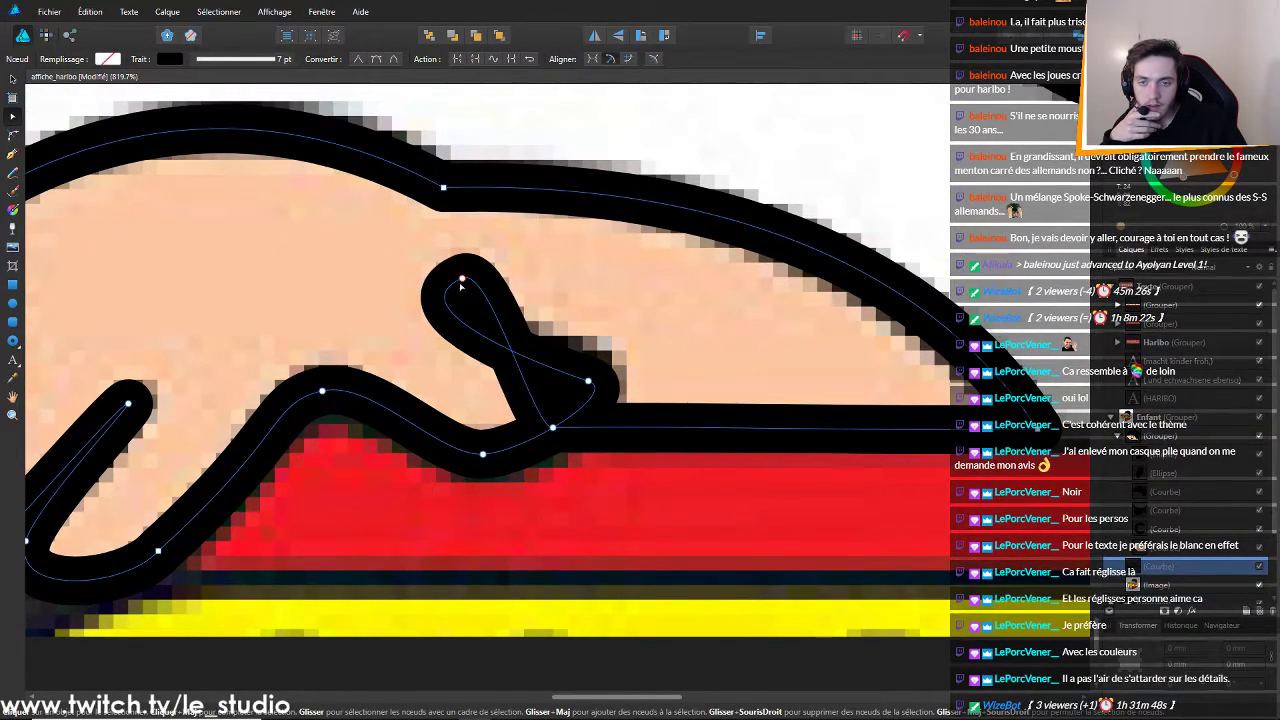
left_click(462, 279)
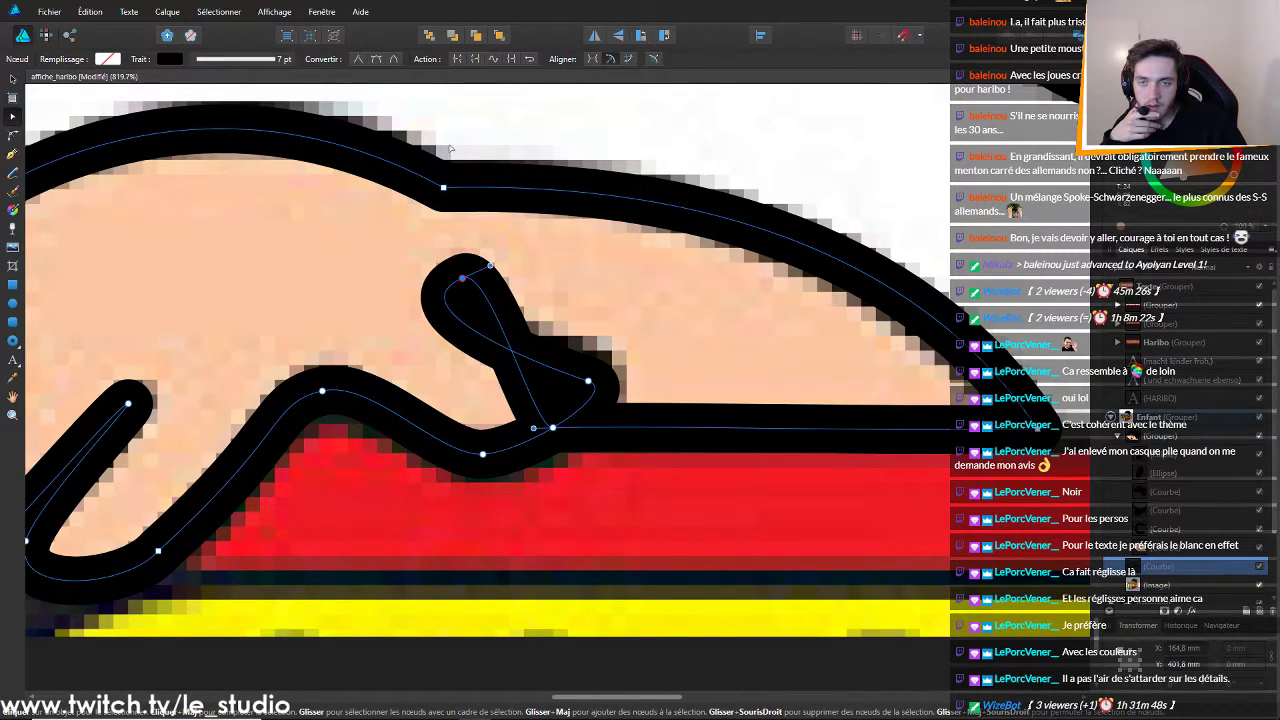
left_click(456, 59)
mouse_move(501, 294)
left_mouse_down()
mouse_move(615, 256)
mouse_move(614, 274)
mouse_move(695, 295)
mouse_move(350, 252)
left_mouse_up()
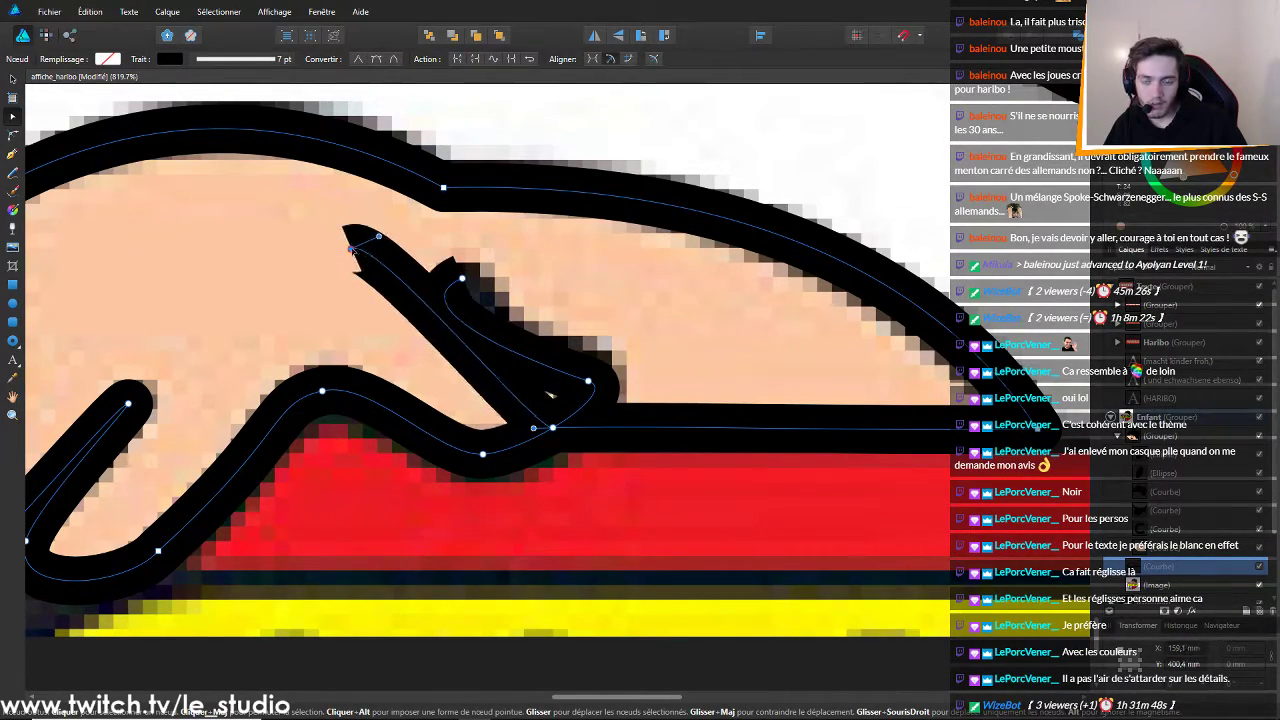
key("ctrl+z")
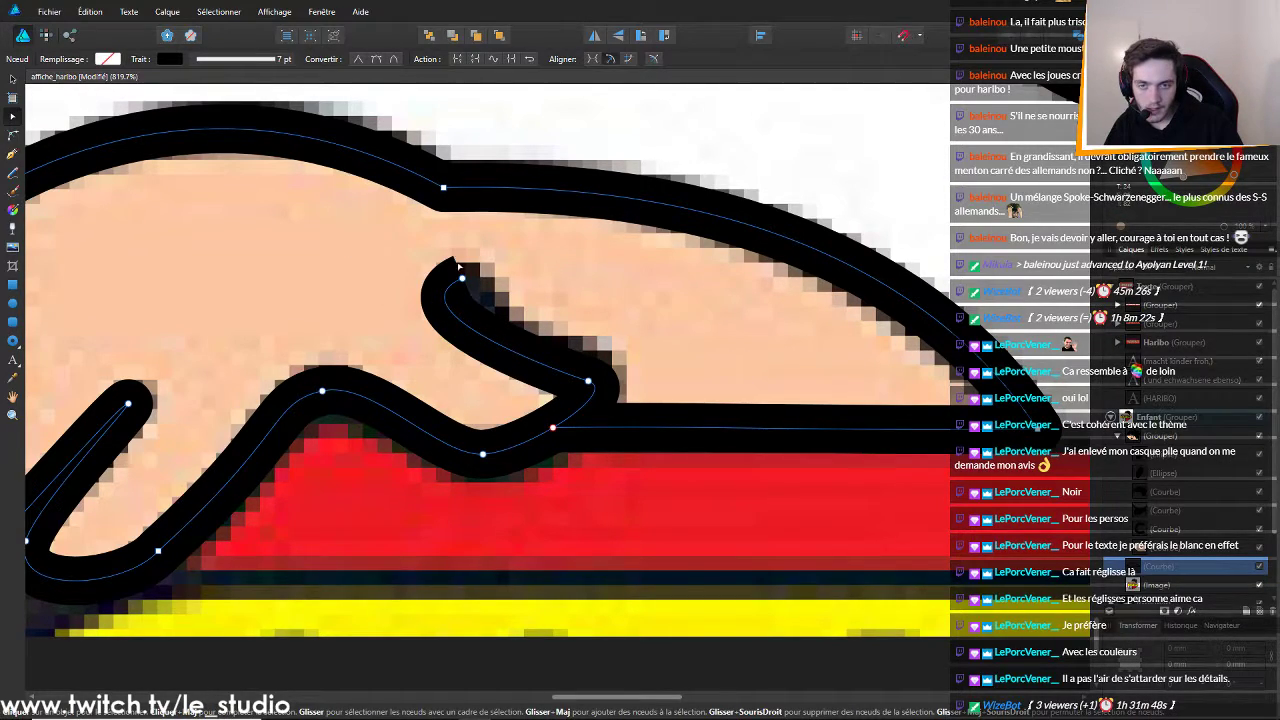
Give the 7 pt stroke round caps and bend the thumb crease along the reference by adjusting its nodes and handles
left_click(462, 278)
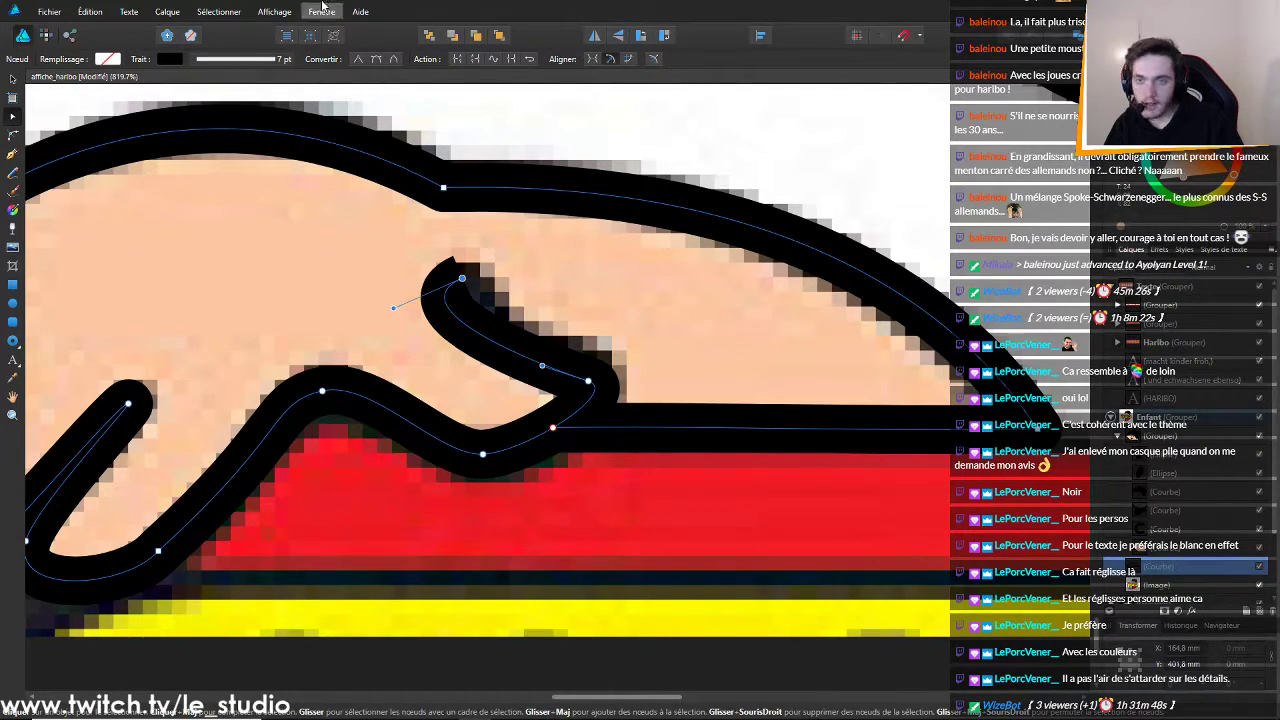
left_click(281, 61)
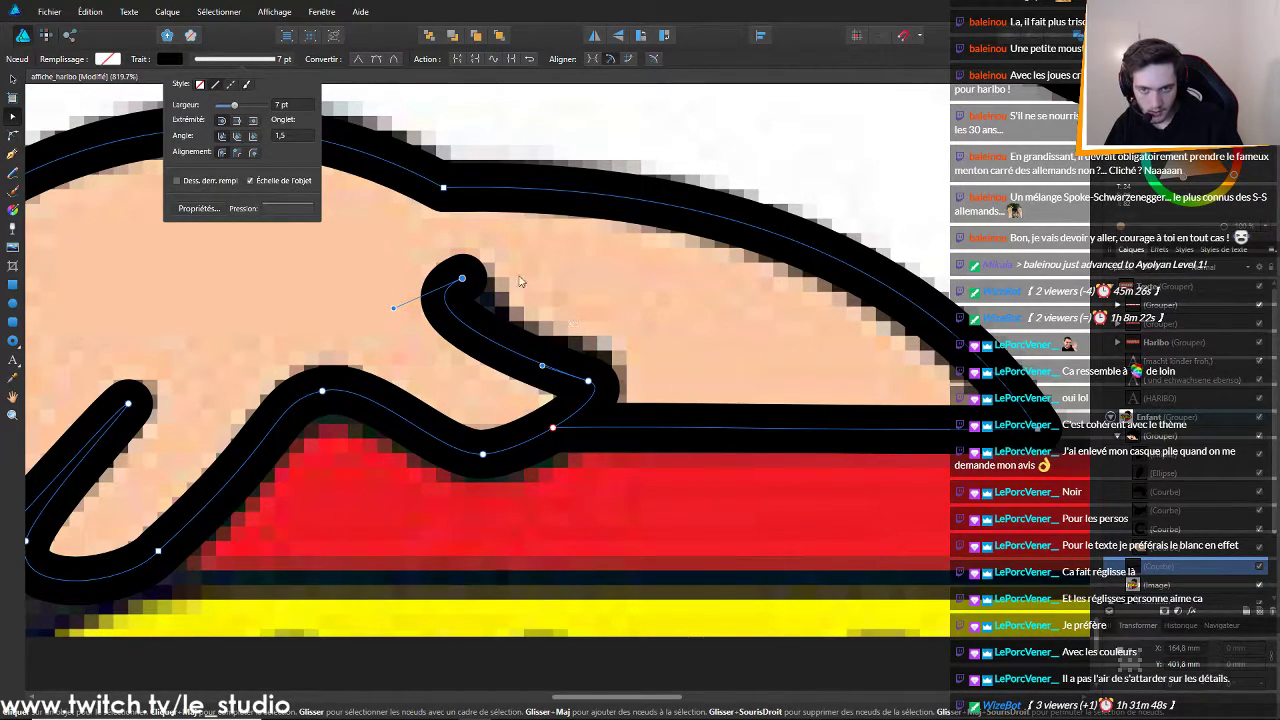
mouse_move(394, 308)
left_mouse_down()
mouse_move(597, 320)
mouse_move(545, 345)
mouse_move(505, 340)
left_mouse_up()
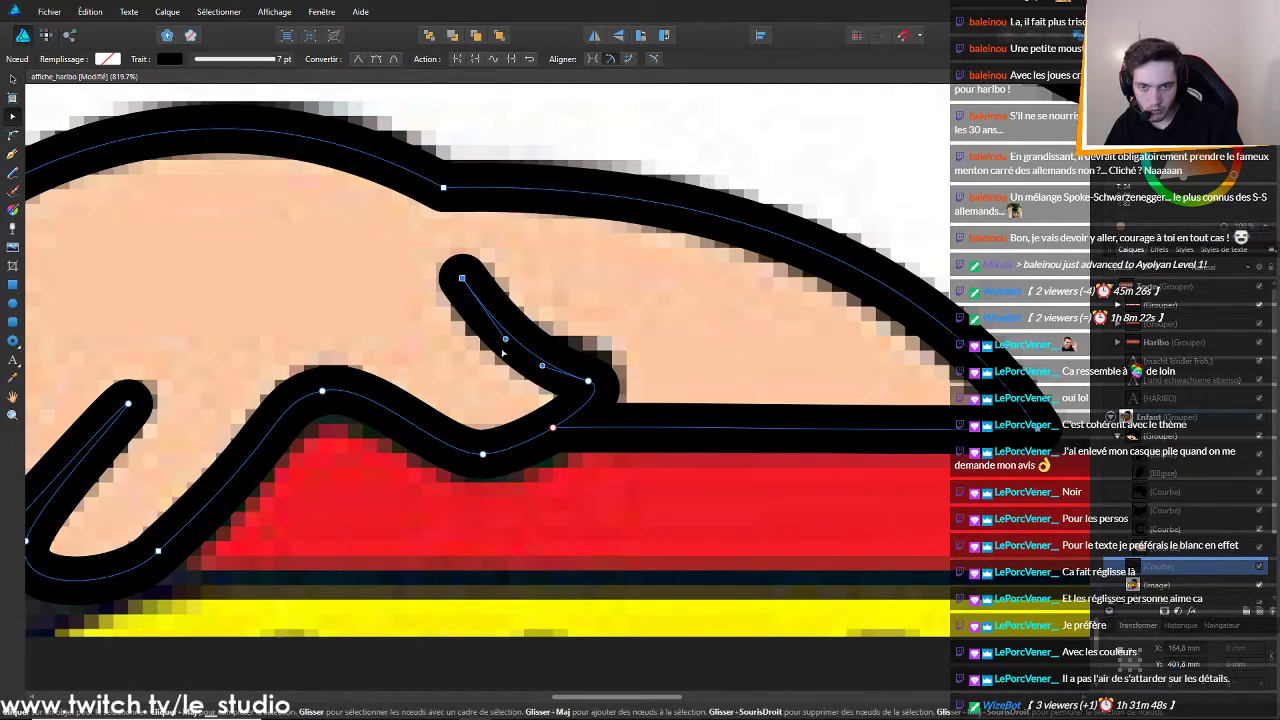
scroll(600, 407, "up", 1)
left_click_drag(543, 428, 570, 411)
mouse_move(462, 338)
left_mouse_down()
mouse_move(828, 410)
mouse_move(463, 346)
left_mouse_up()
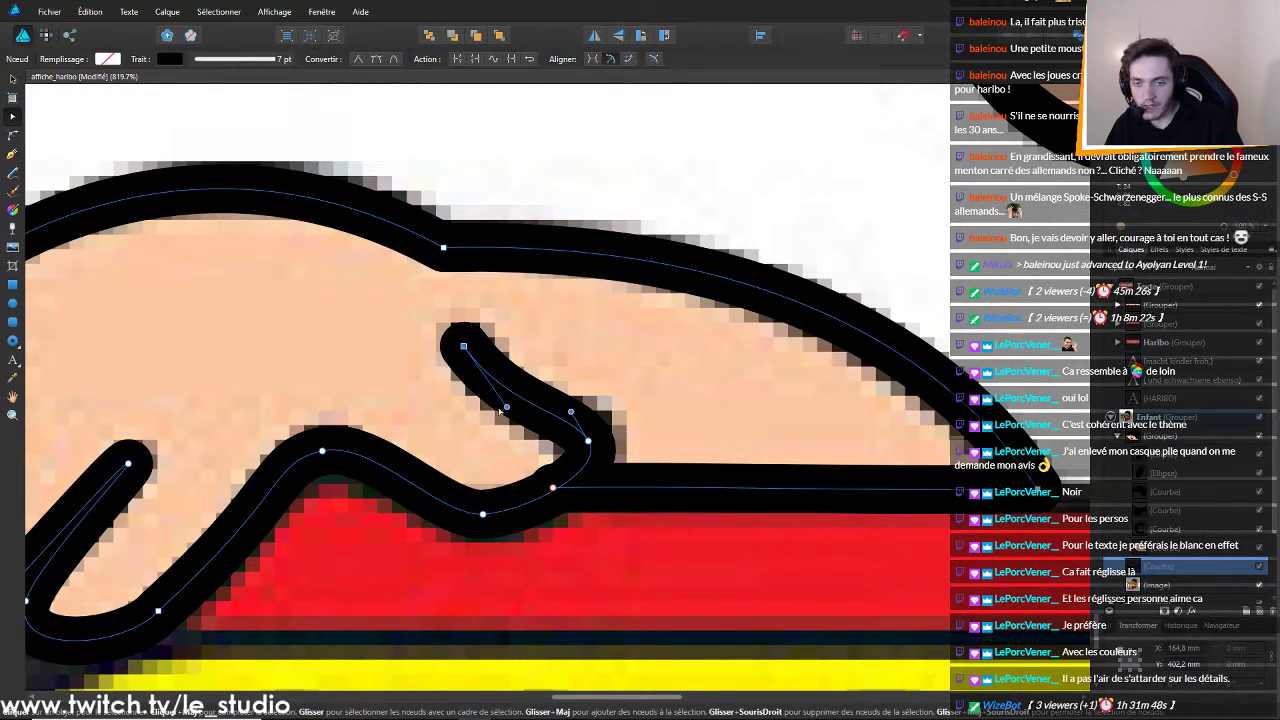
left_click_drag(506, 407, 504, 424)
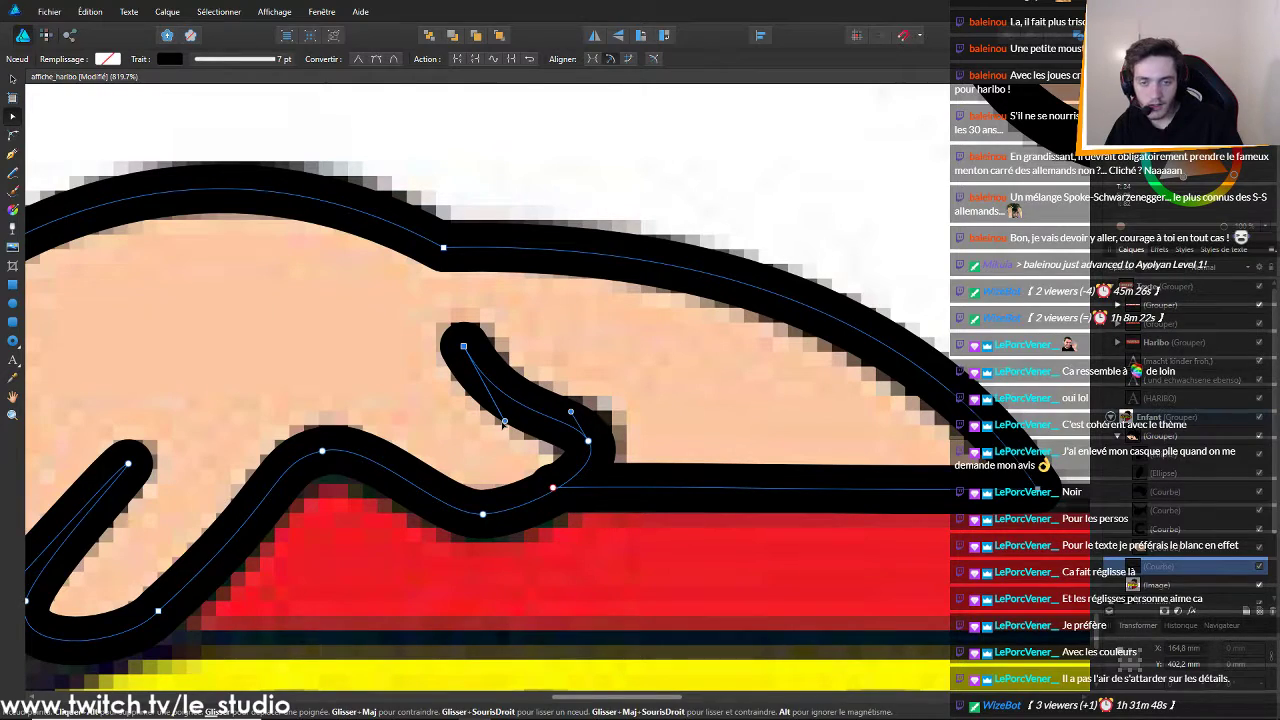
mouse_move(588, 441)
left_mouse_down()
mouse_move(501, 468)
mouse_move(584, 441)
left_mouse_up()
Move the forearm underside's end node clear of the thumb and round the thumb's lower bulge using its nodes and handles
left_click(557, 488)
mouse_move(561, 492)
left_mouse_down()
mouse_move(735, 568)
mouse_move(672, 585)
left_mouse_up()
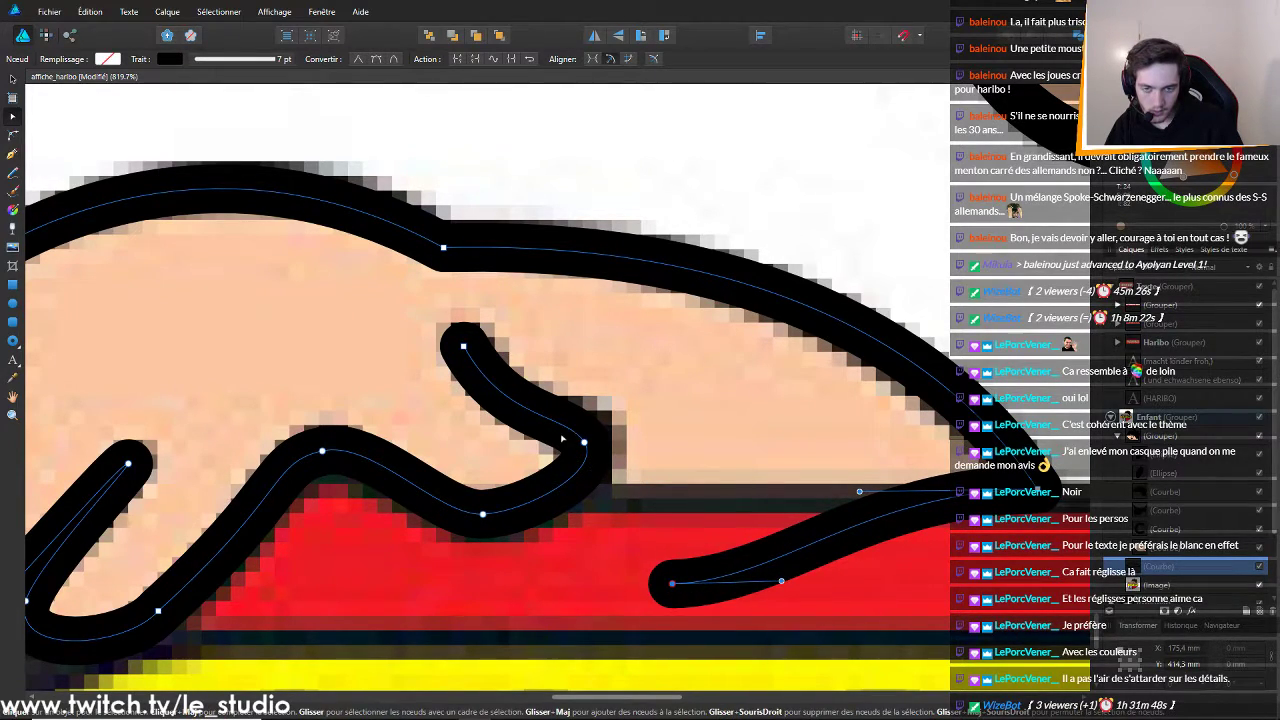
scroll(614, 480, "down", 5)
scroll(510, 500, "up", 6)
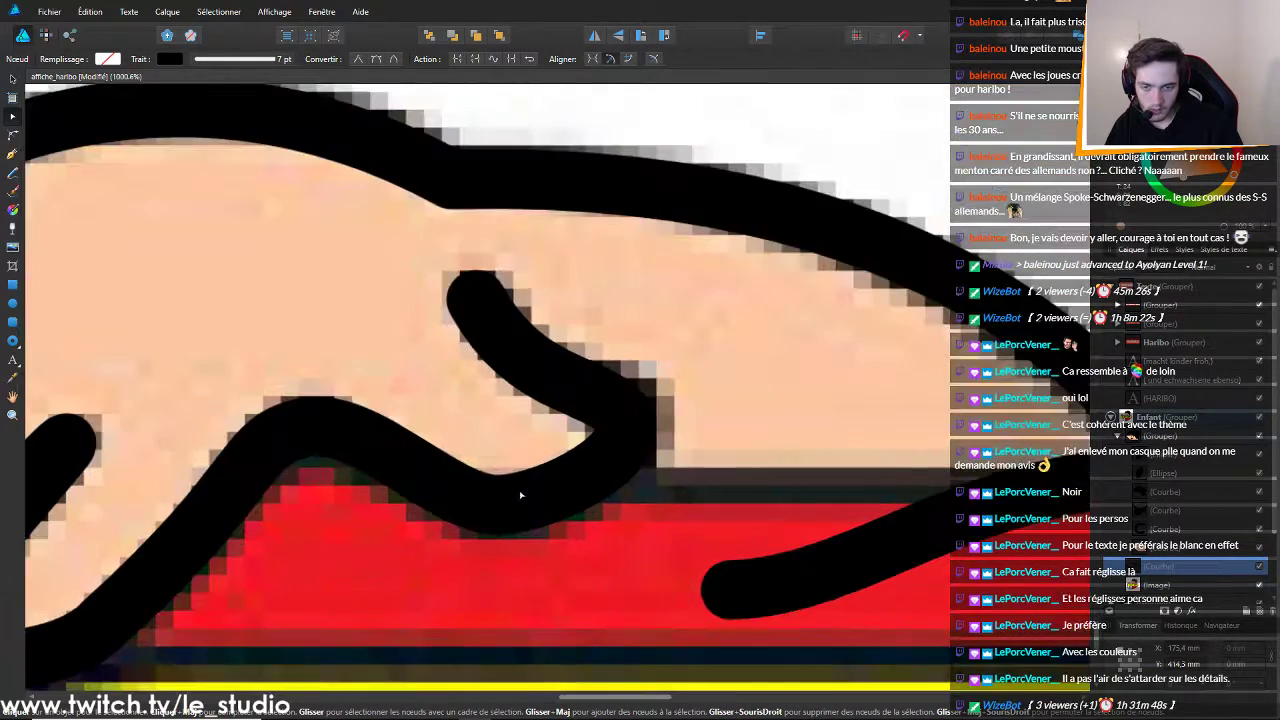
left_click(501, 504)
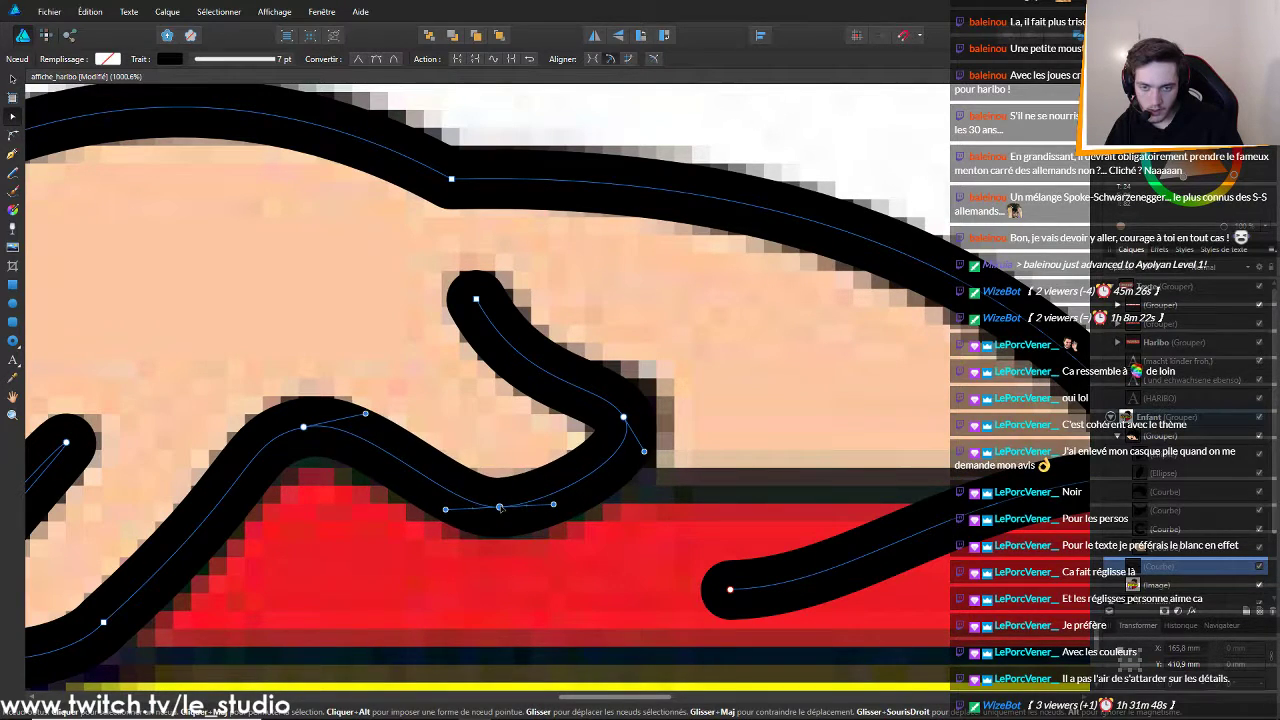
left_click_drag(446, 509, 378, 503)
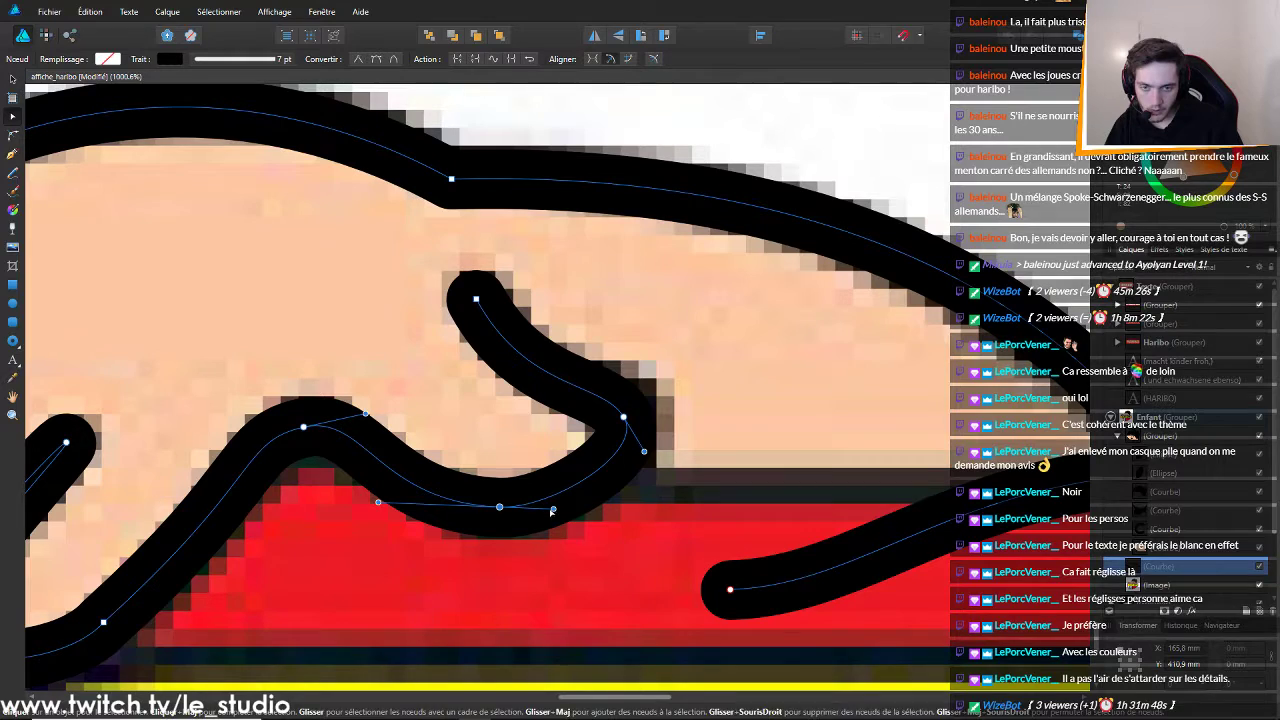
left_click_drag(554, 509, 573, 507)
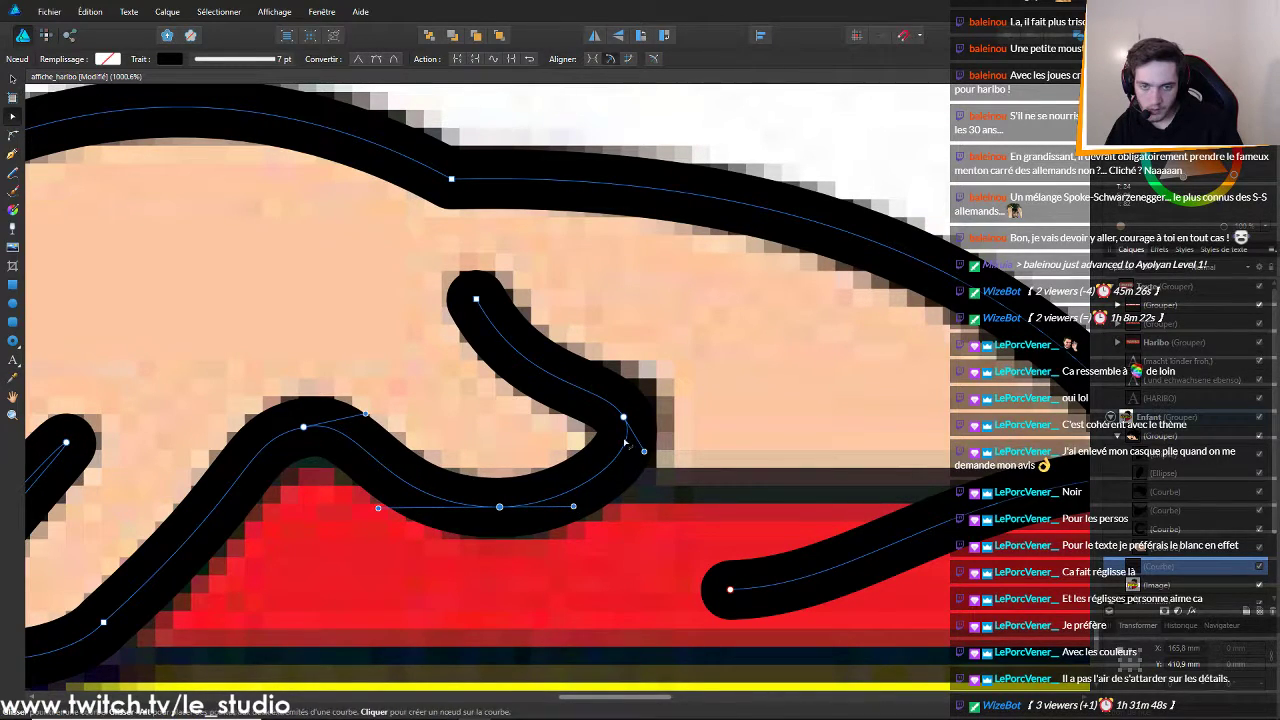
mouse_move(624, 418)
left_mouse_down()
mouse_move(631, 404)
mouse_move(737, 382)
mouse_move(623, 440)
mouse_move(612, 432)
mouse_move(634, 408)
left_mouse_up()
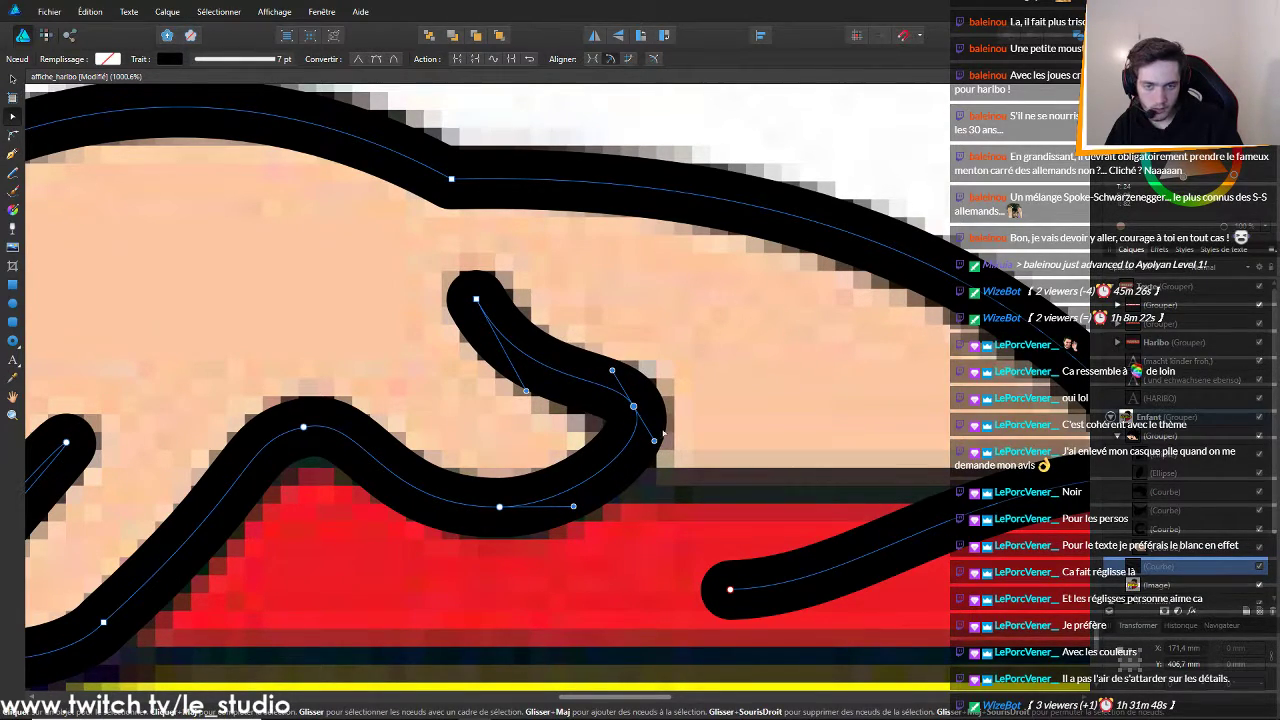
Place the forearm underside's end node back on the thumb's outline and convert it to a sharp node
mouse_move(730, 589)
left_mouse_down()
mouse_move(671, 500)
mouse_move(597, 472)
left_mouse_up()
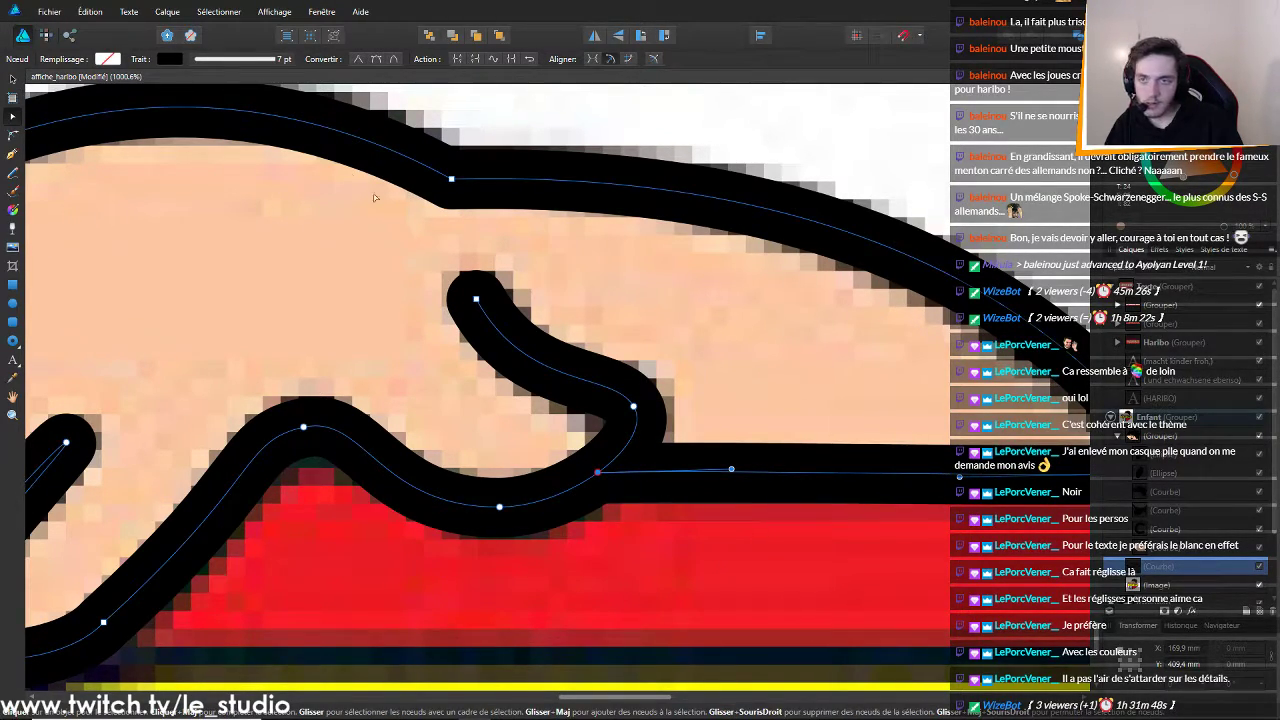
left_click(359, 59)
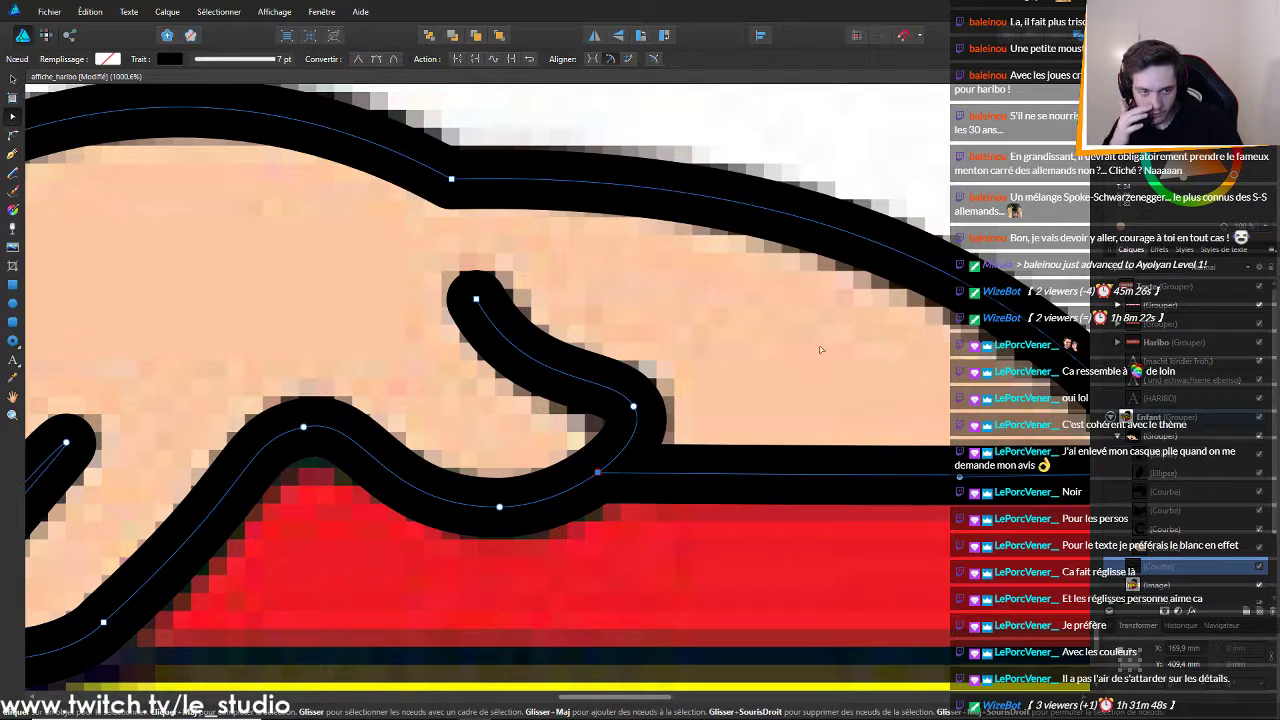
Convert the forearm's far tip node to a sharp corner so its underside runs straight, and save the document
scroll(674, 619, "right", 5)
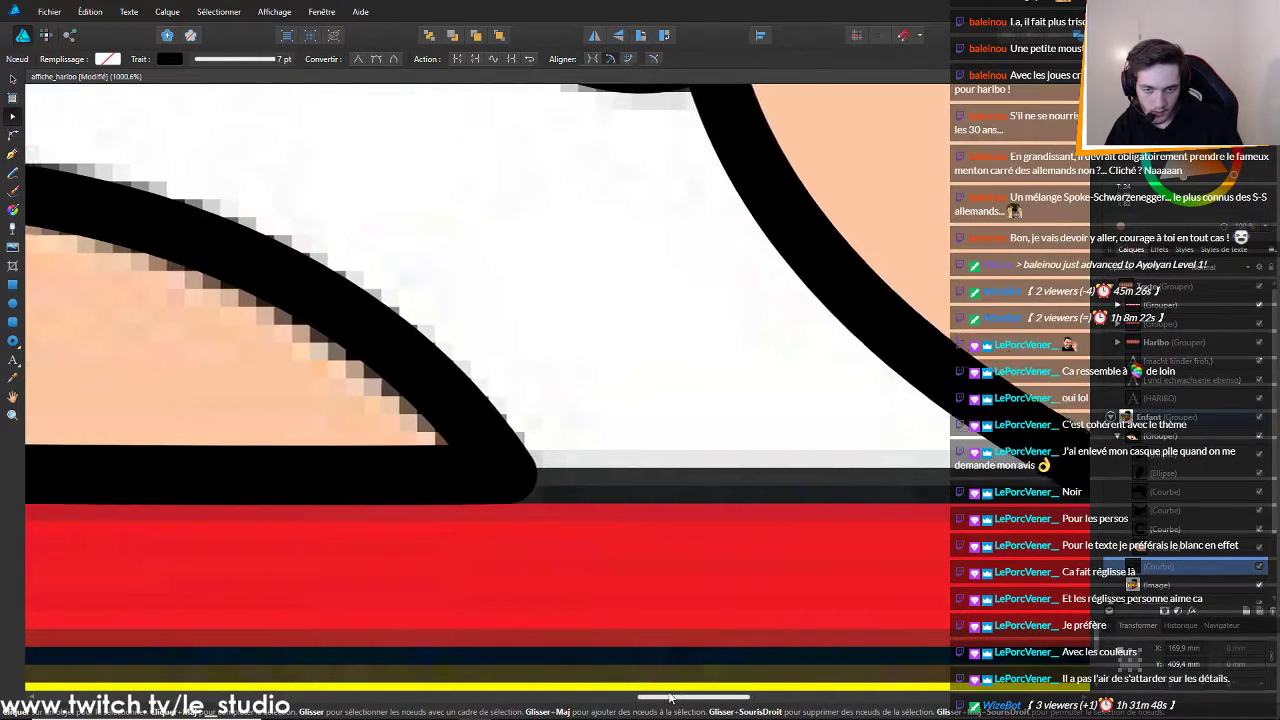
left_click(717, 475)
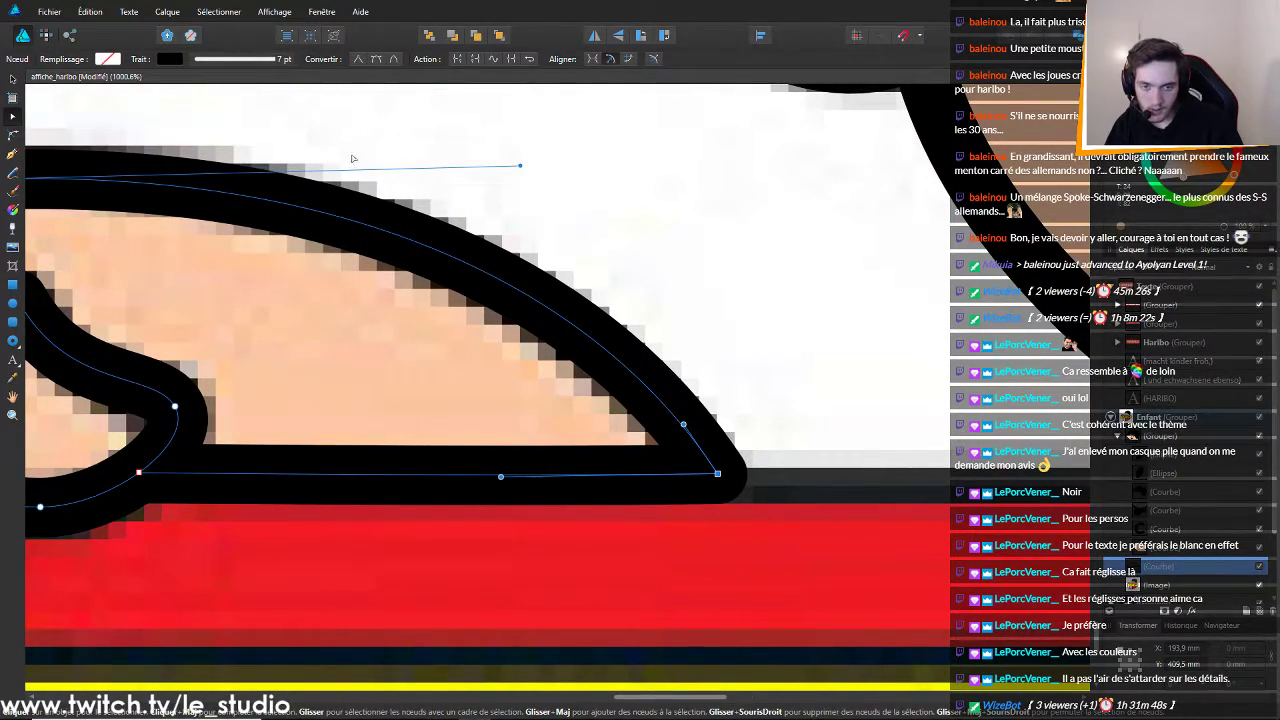
left_click(360, 60)
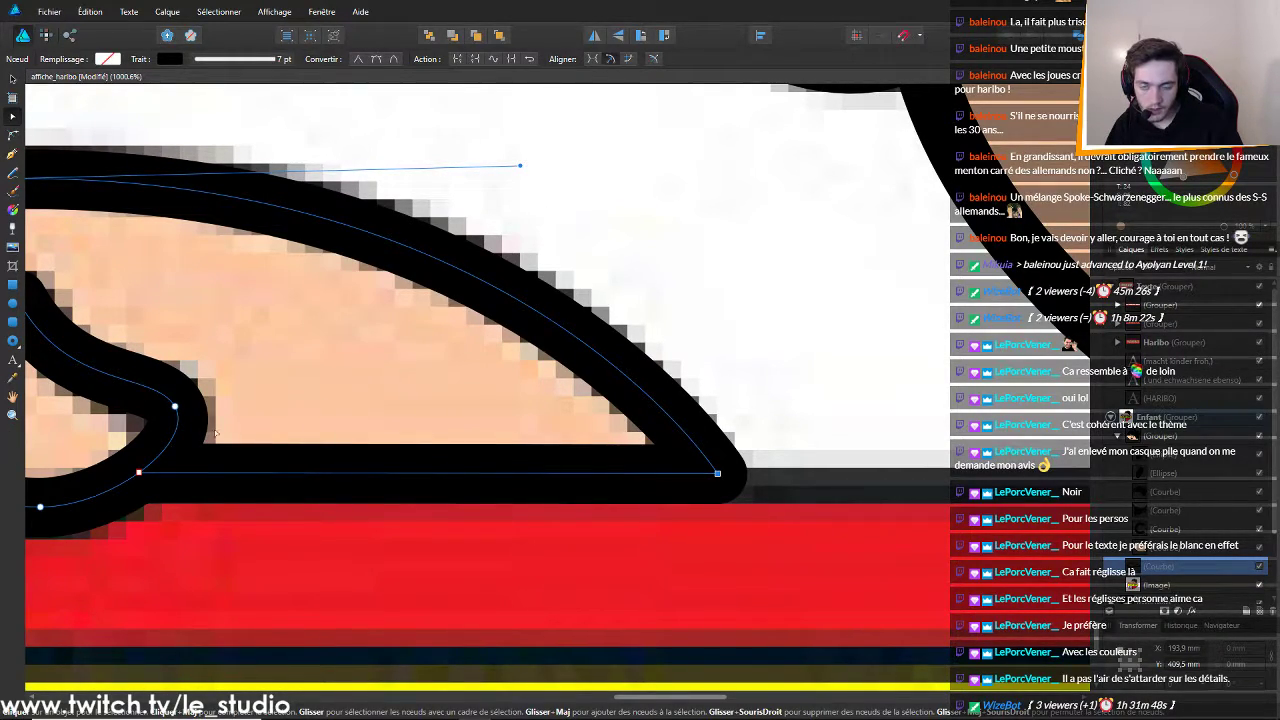
left_click_drag(680, 699, 640, 699)
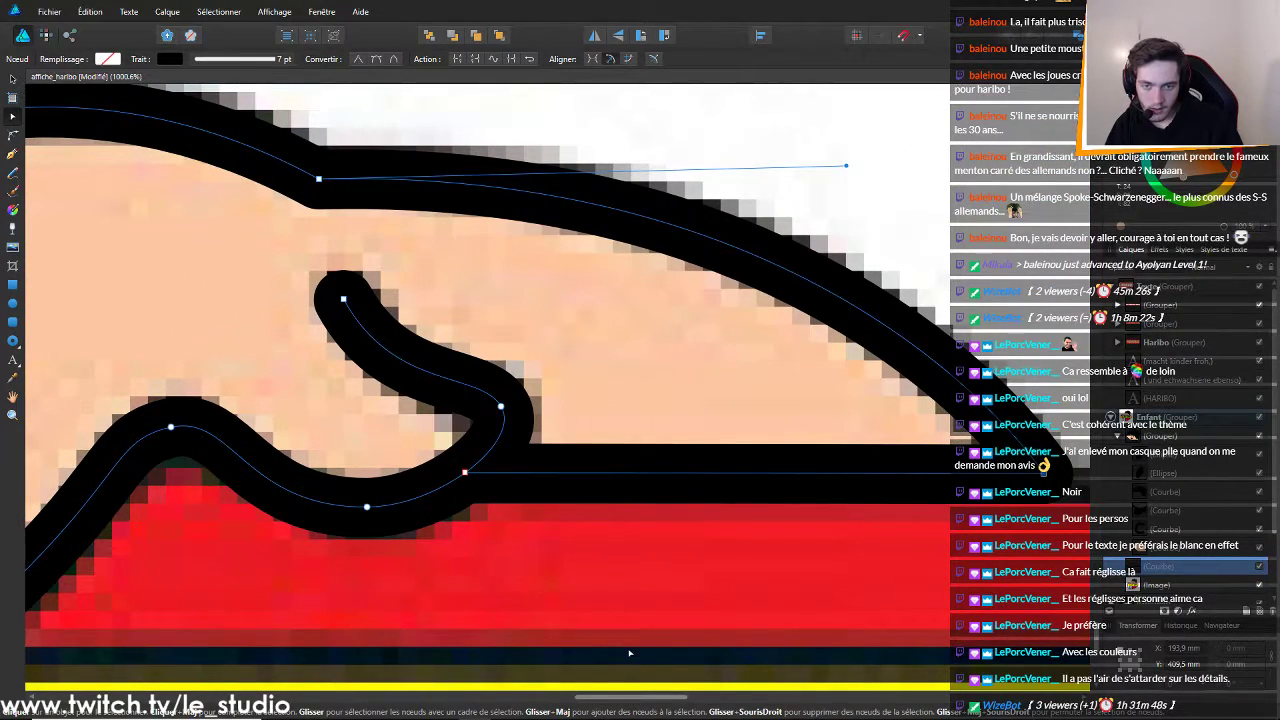
scroll(630, 645, "down", 2)
key("ctrl+s")
left_click_drag(604, 697, 604, 645)
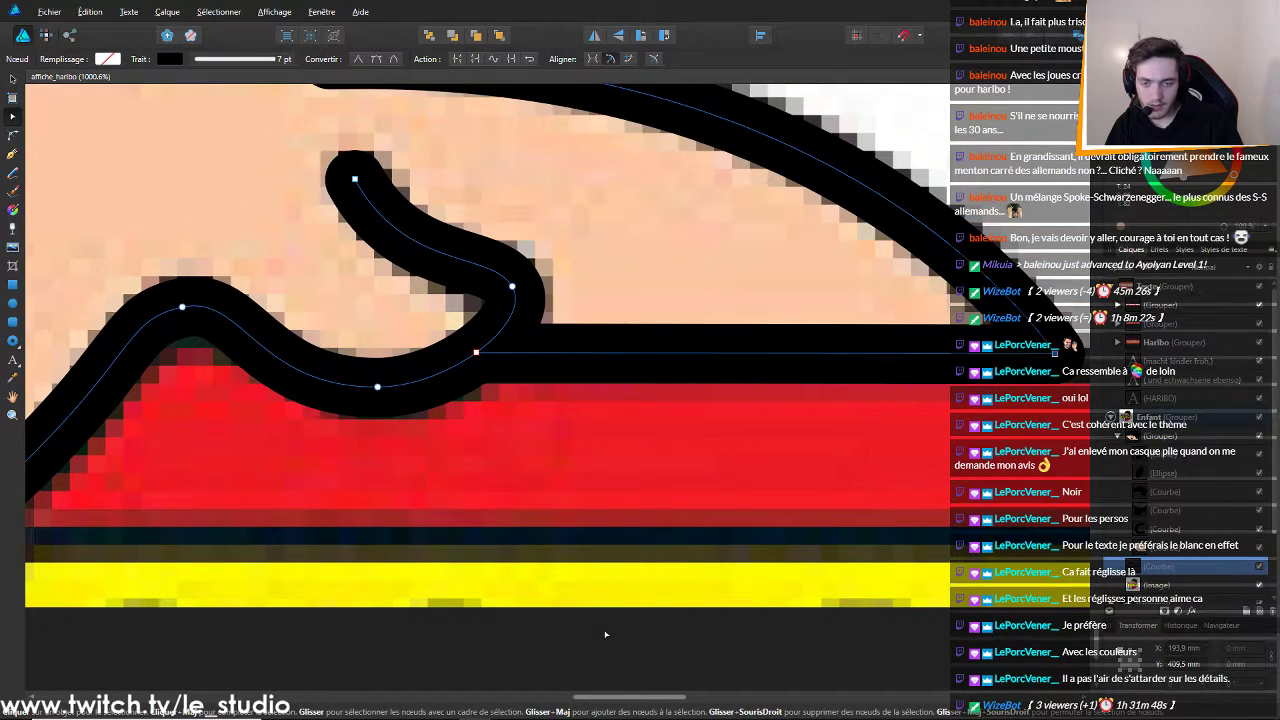
Try deleting the forearm underside's end node at the thumb, undo the deletion and deselect the outline
scroll(604, 630, "down", 2)
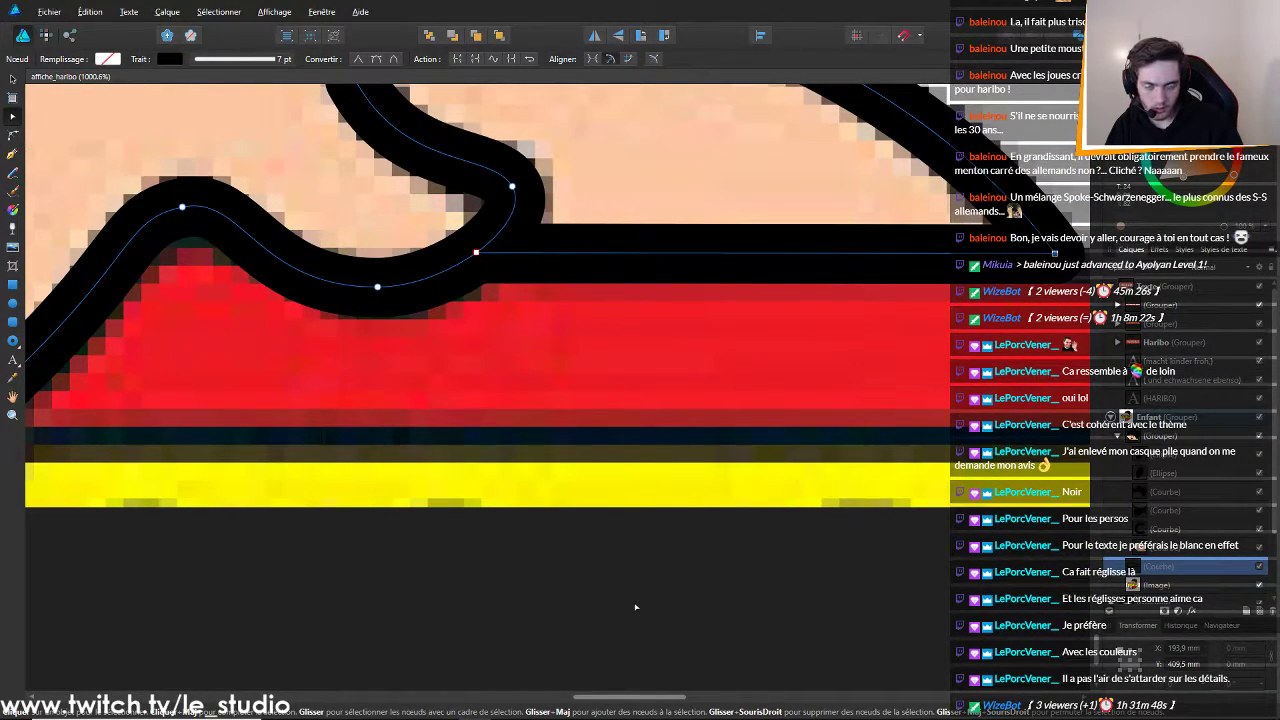
scroll(635, 607, "down", 1)
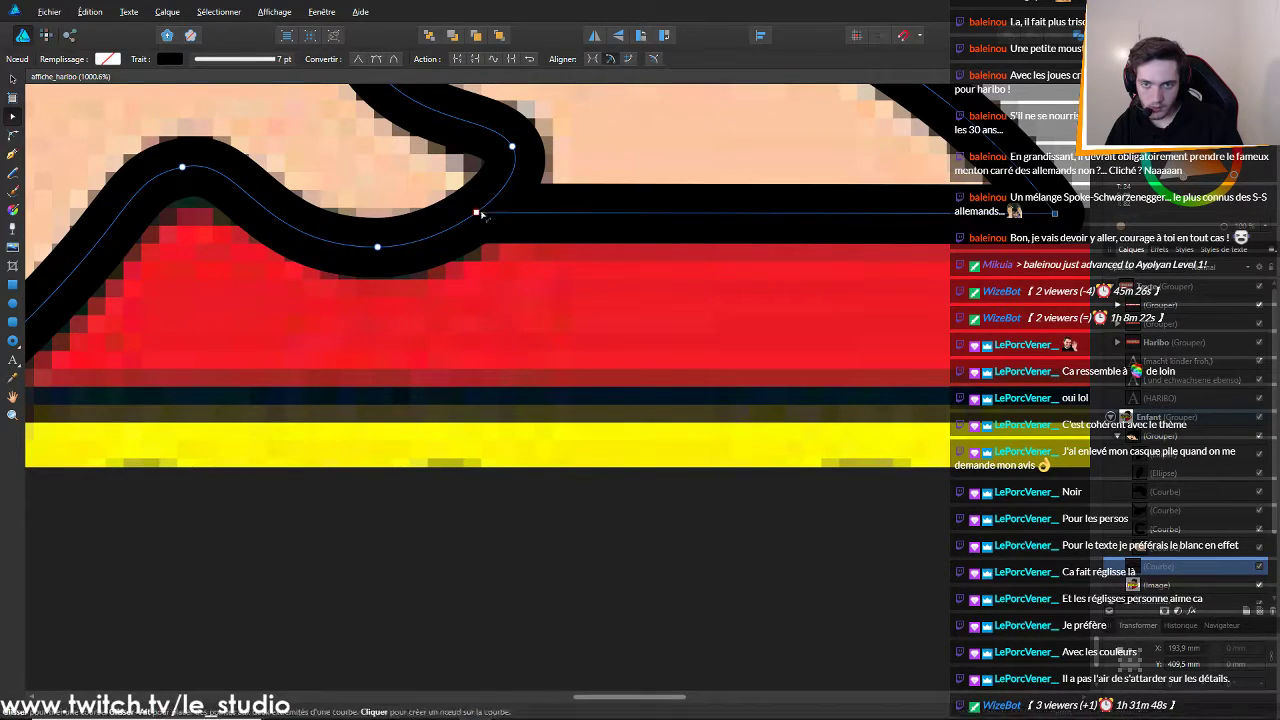
key("Delete")
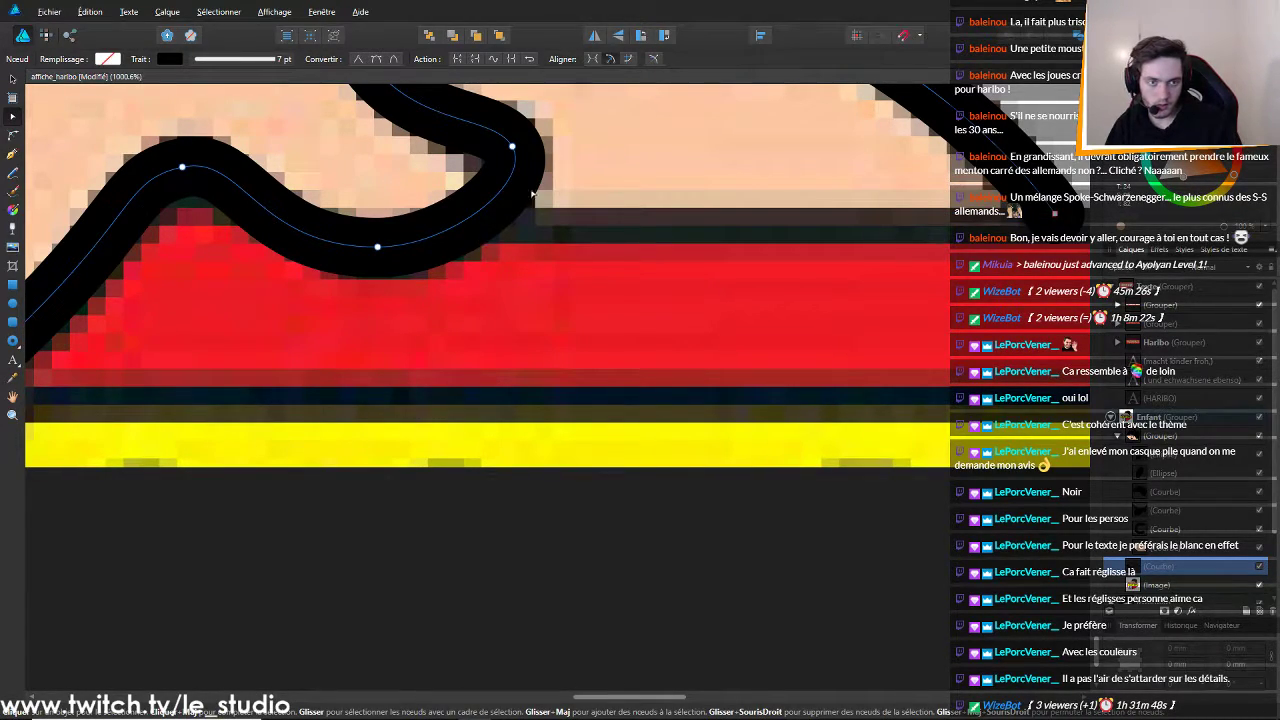
left_click(693, 324)
key("ctrl+z")
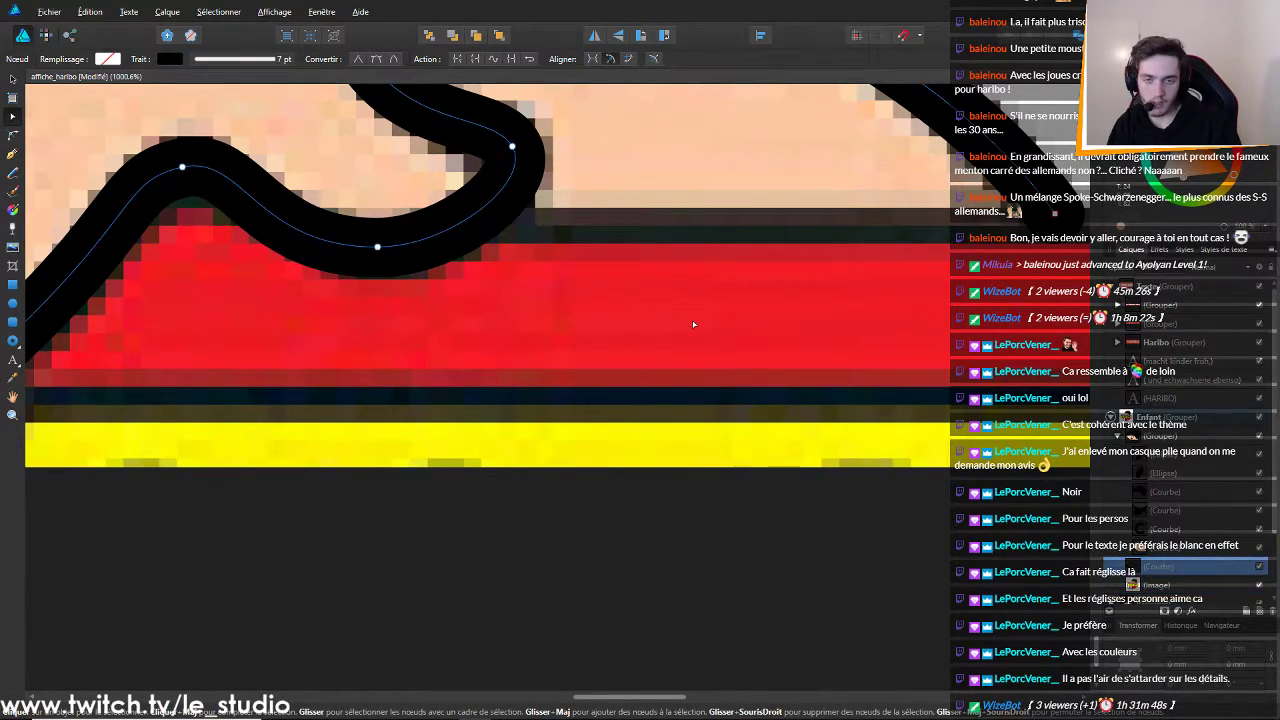
key("ctrl+z")
left_click(593, 319)
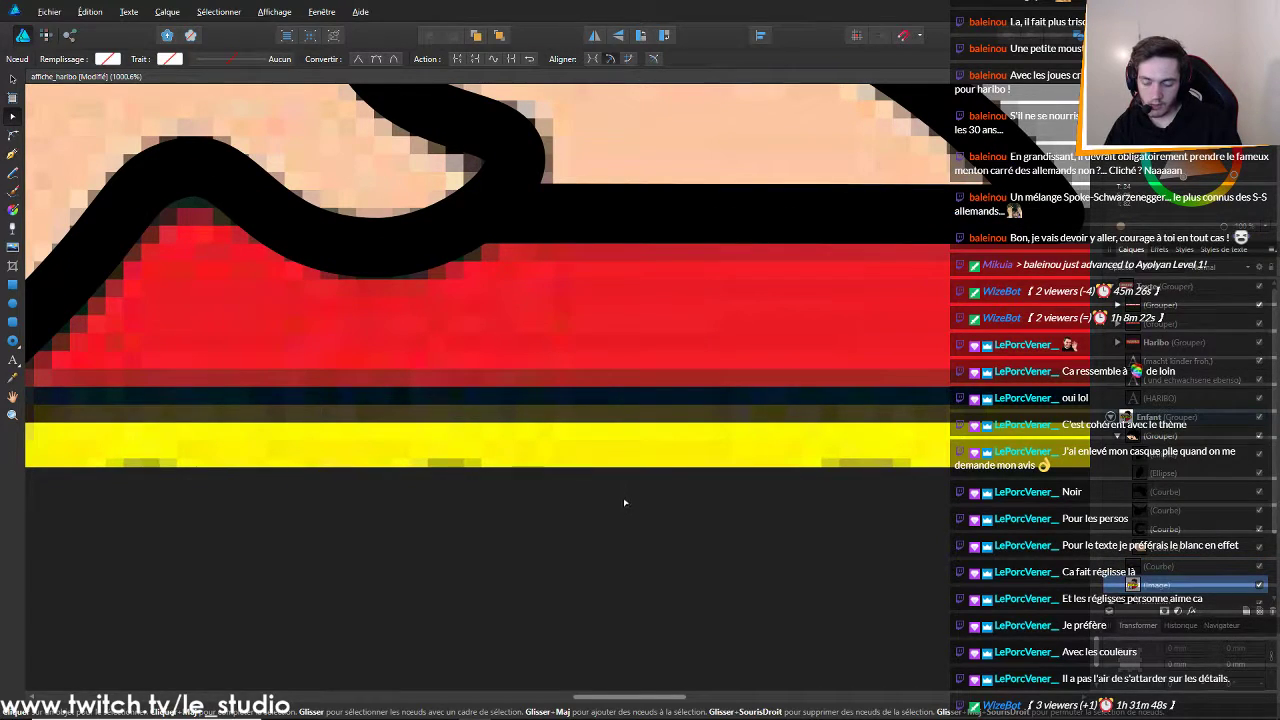
Examine the thumb, crease and forearm outline against the pixelated reference
scroll(603, 435, "down", 2)
scroll(603, 435, "up", 8)
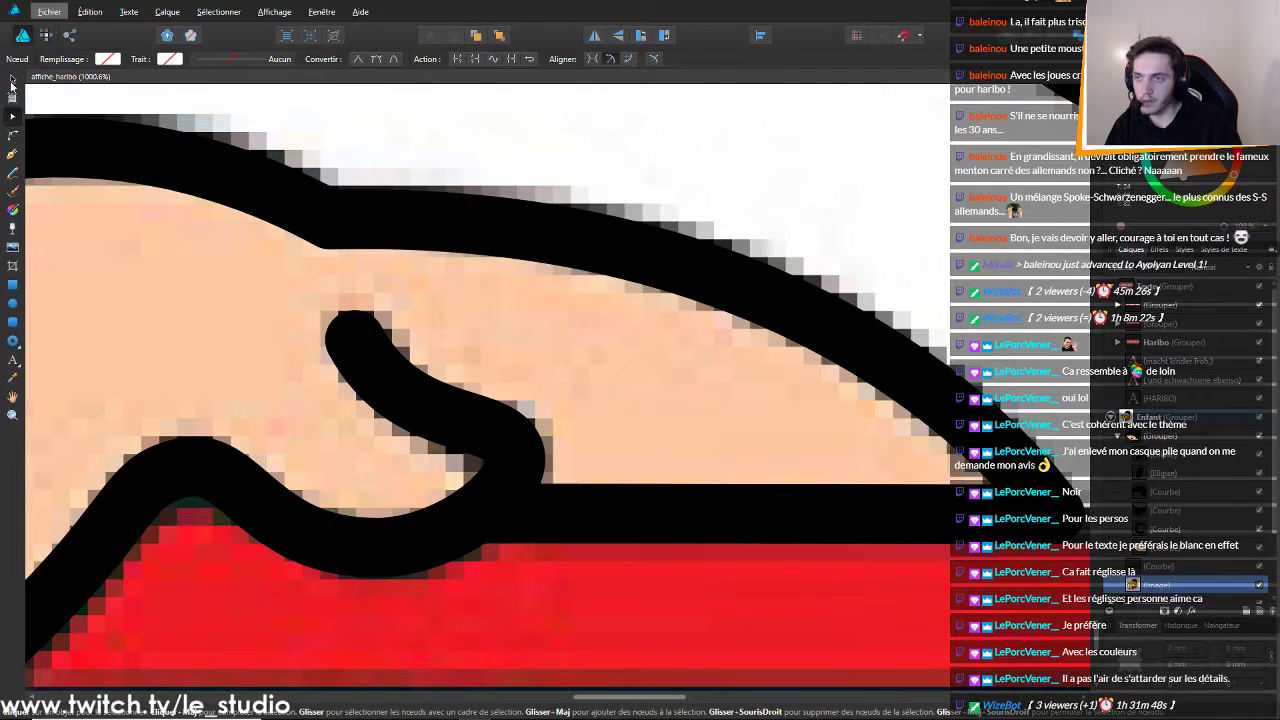
key("v")
scroll(628, 558, "down", 1)
scroll(628, 558, "up", 1)
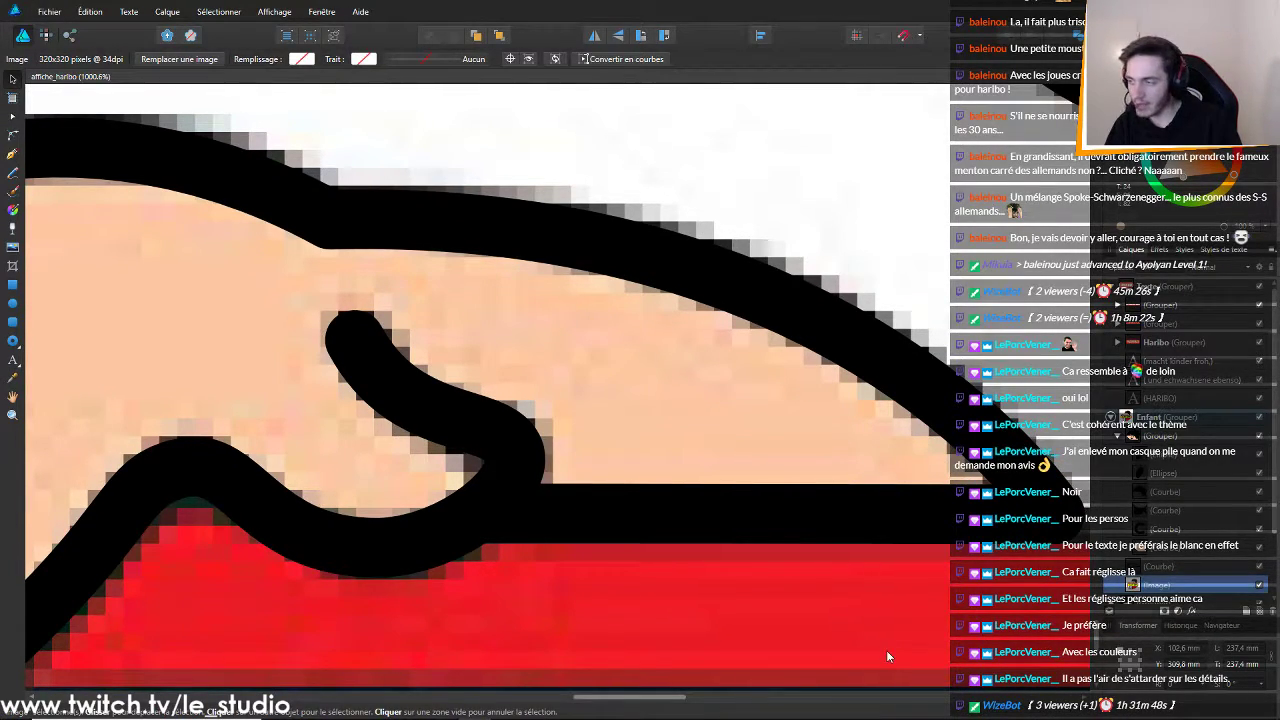
mouse_move(930, 716)
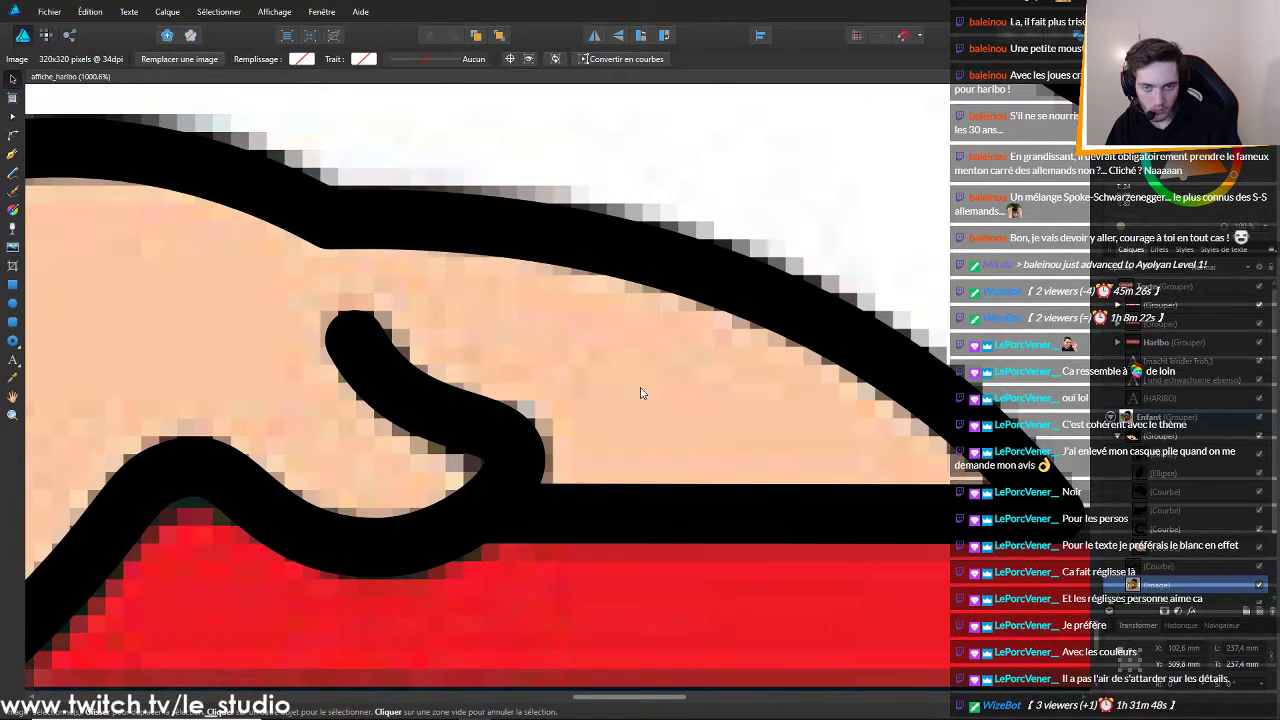
scroll(641, 393, "down", 2)
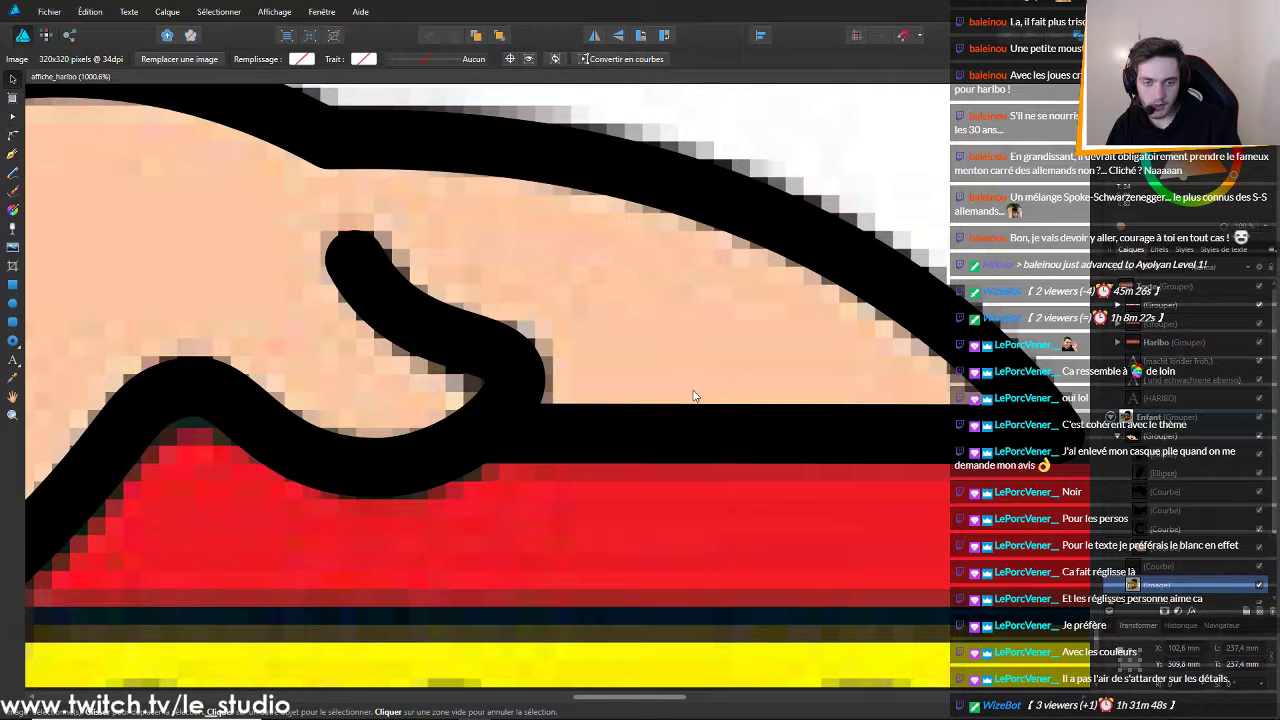
scroll(512, 443, "down", 1)
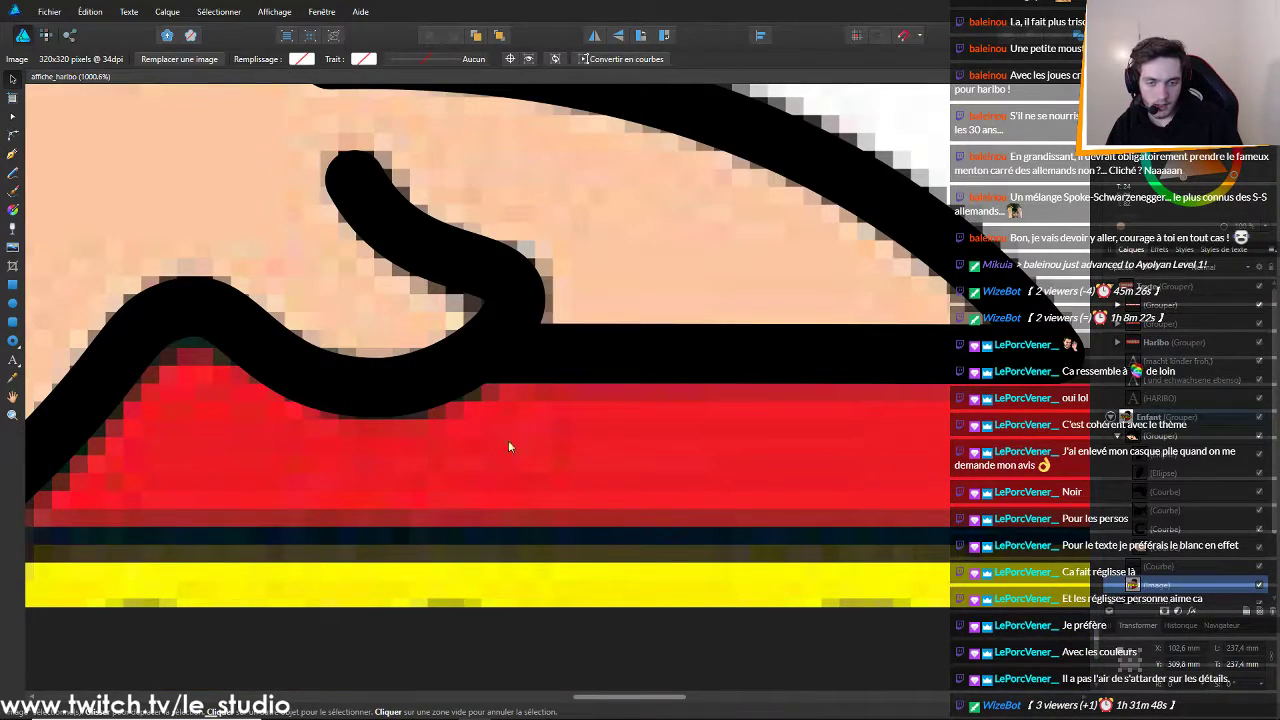
scroll(550, 422, "up", 1)
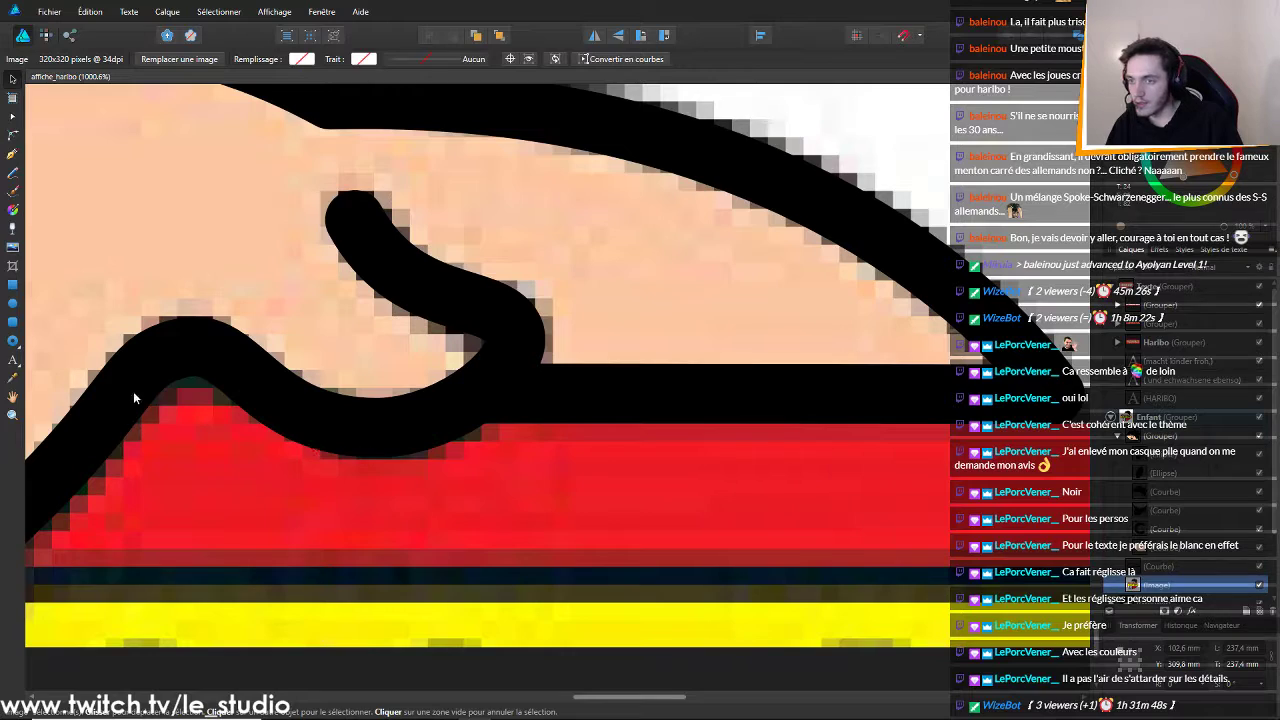
left_click(362, 333)
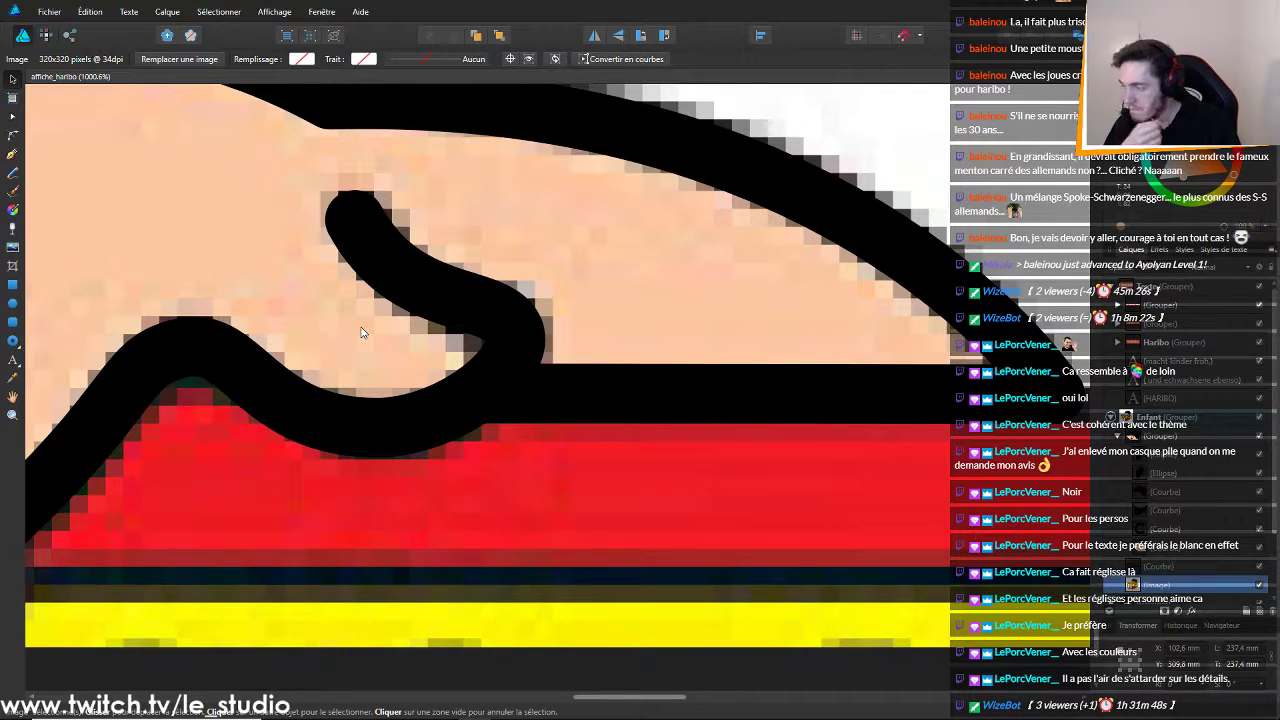
Fill the hand and forearm curve with the peach skin colour and hide the reference image
scroll(905, 330, "down", 6)
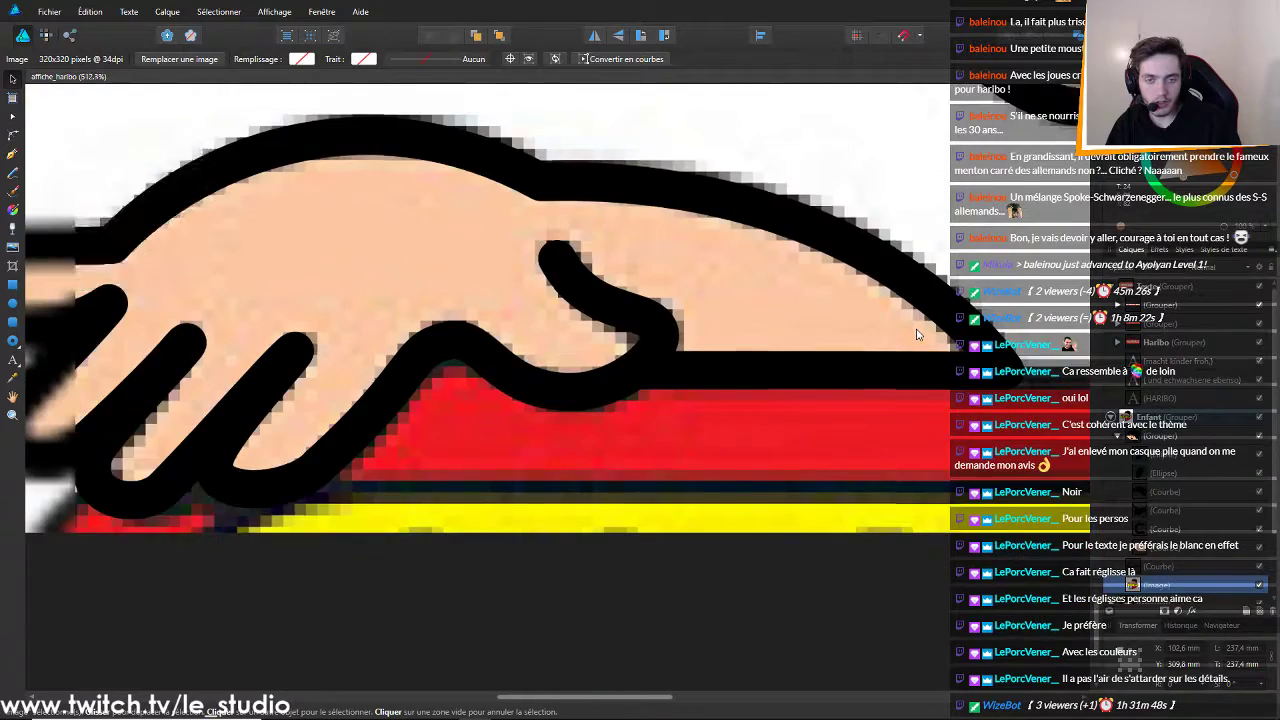
left_click_drag(386, 699, 499, 697)
scroll(1003, 458, "up", 1)
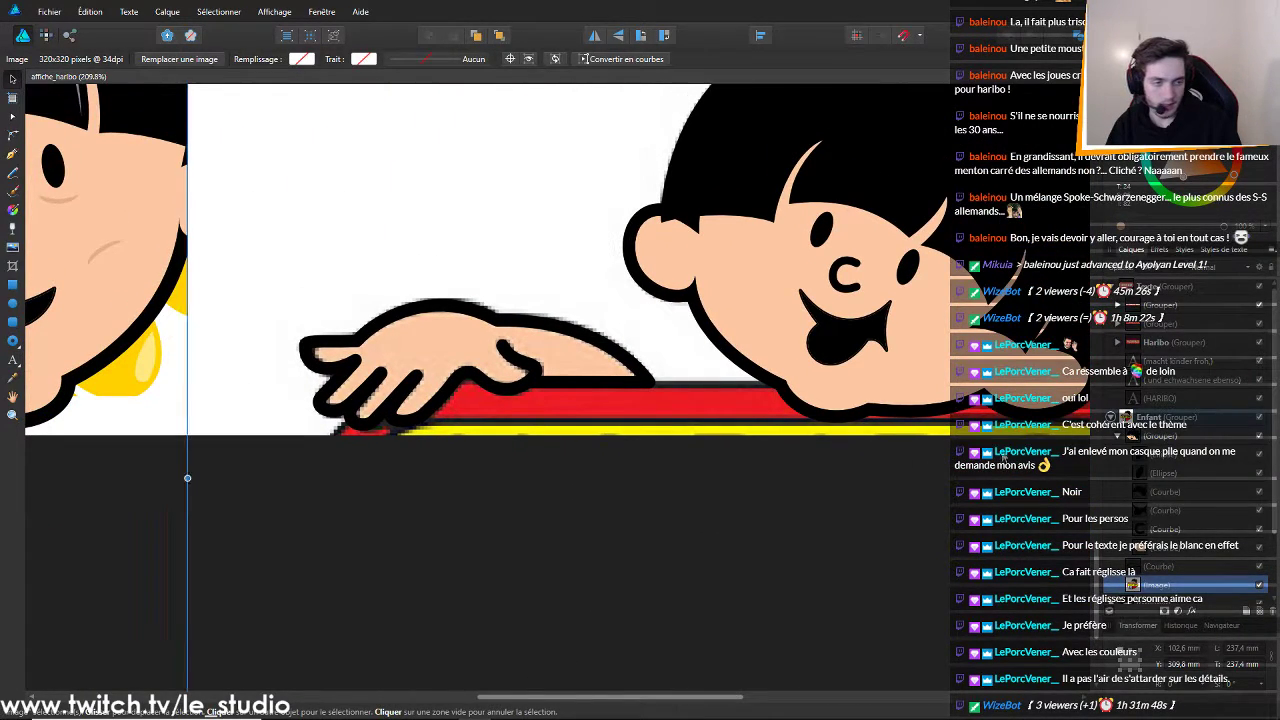
left_click(1163, 565)
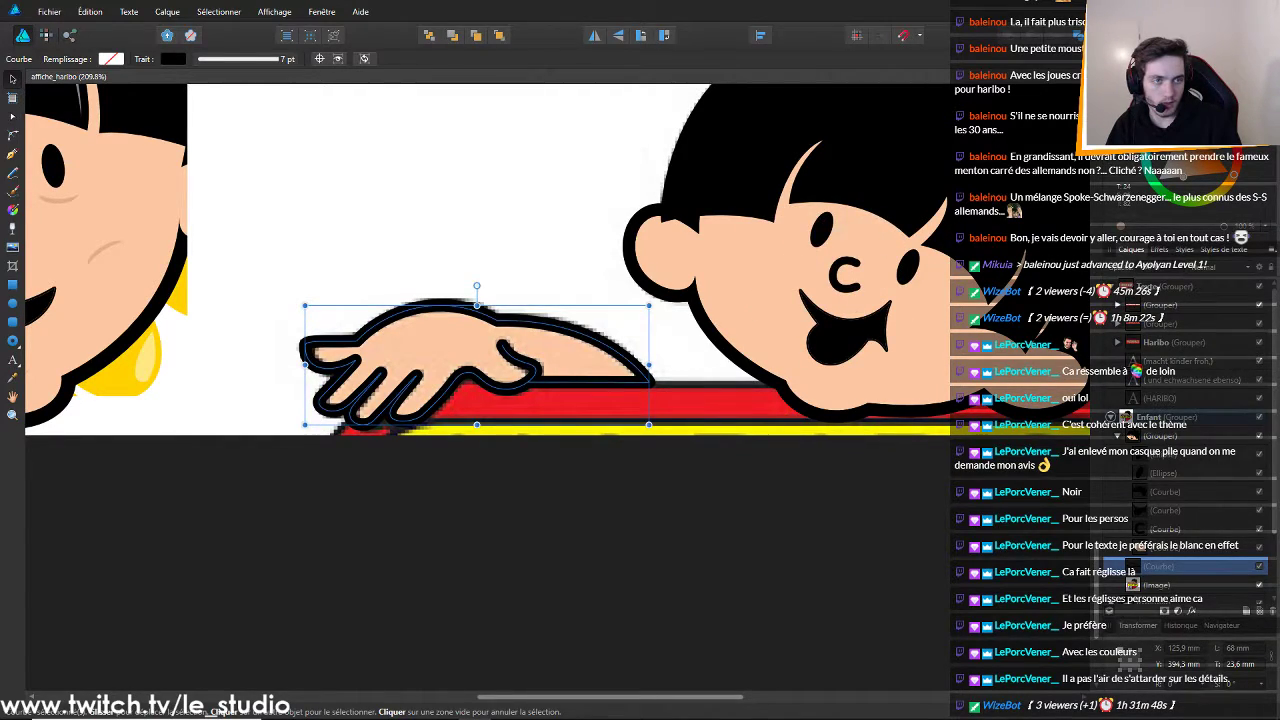
left_click(1133, 148)
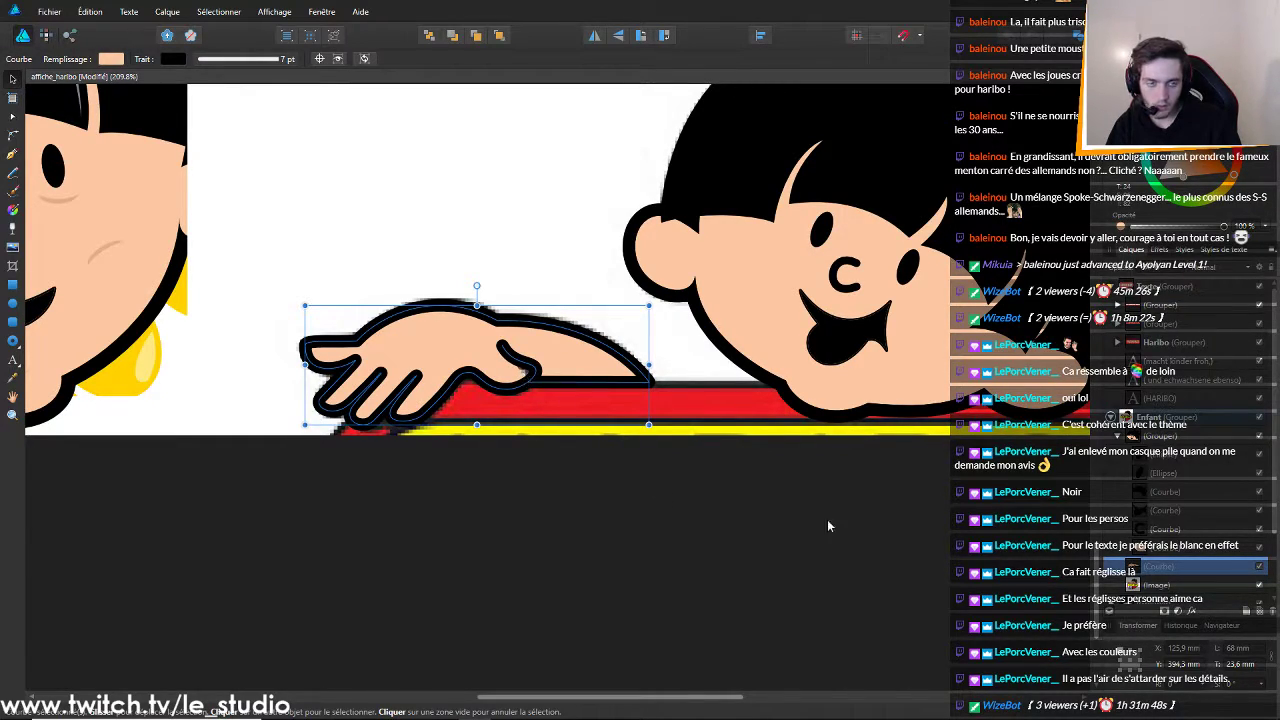
left_click(1259, 585)
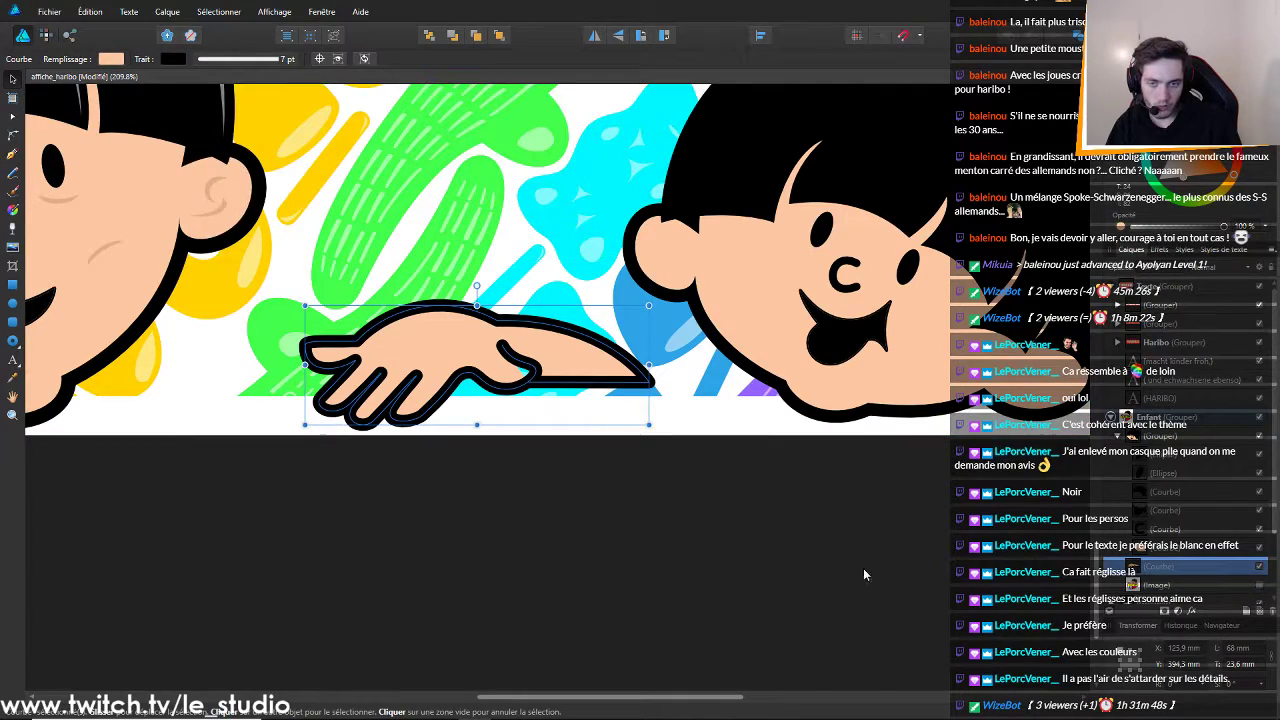
Try closing the hand curve from the forearm underside's end node at the thumb, and undo it
scroll(554, 478, "up", 1)
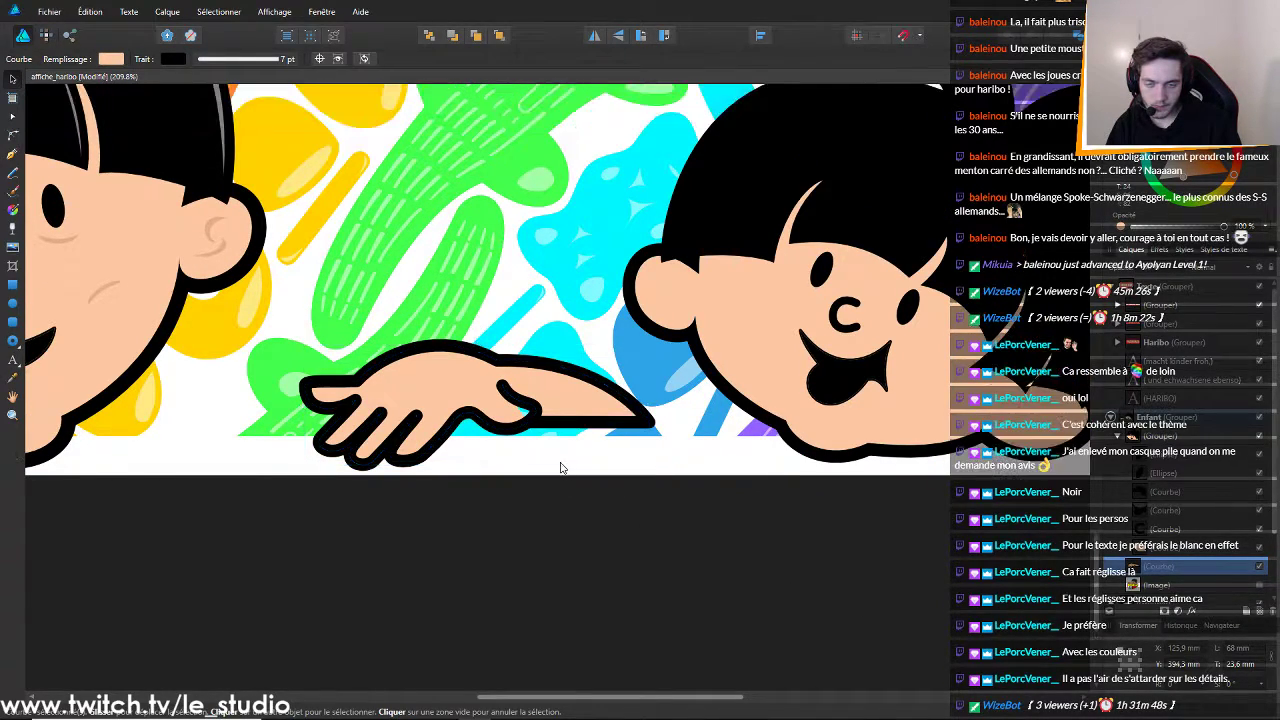
scroll(453, 425, "up", 1)
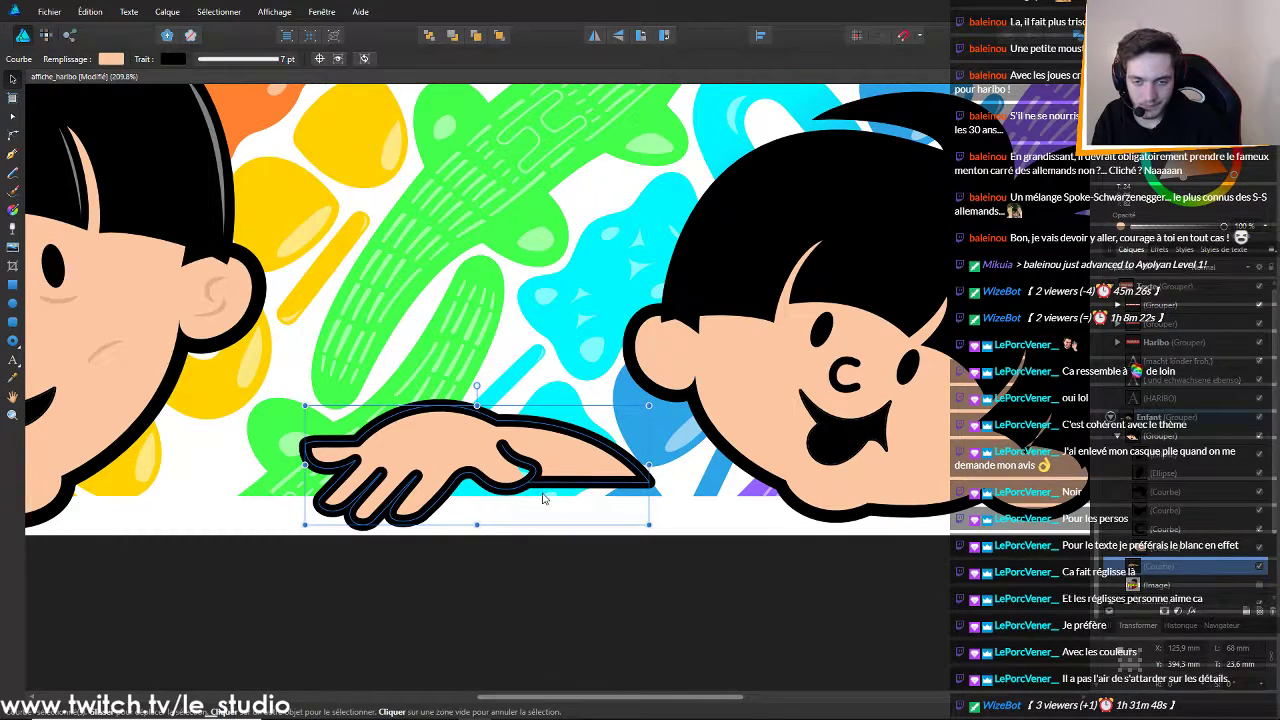
scroll(503, 497, "up", 5)
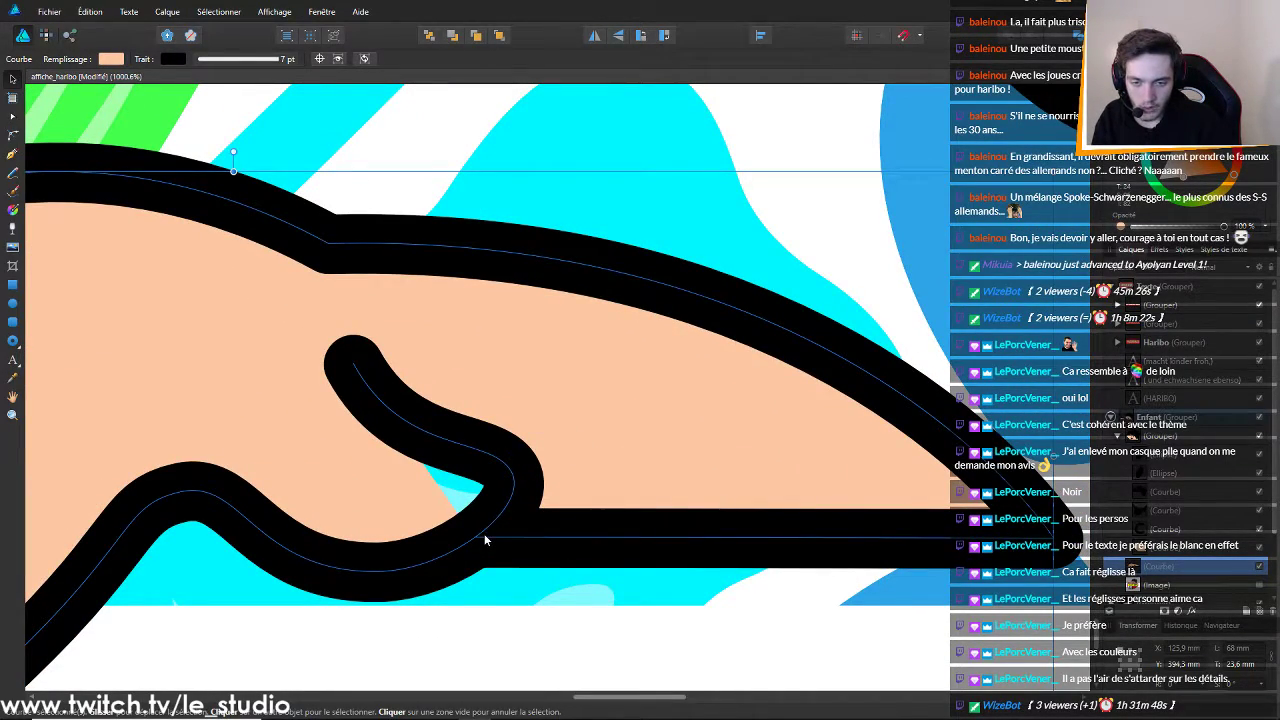
key("a")
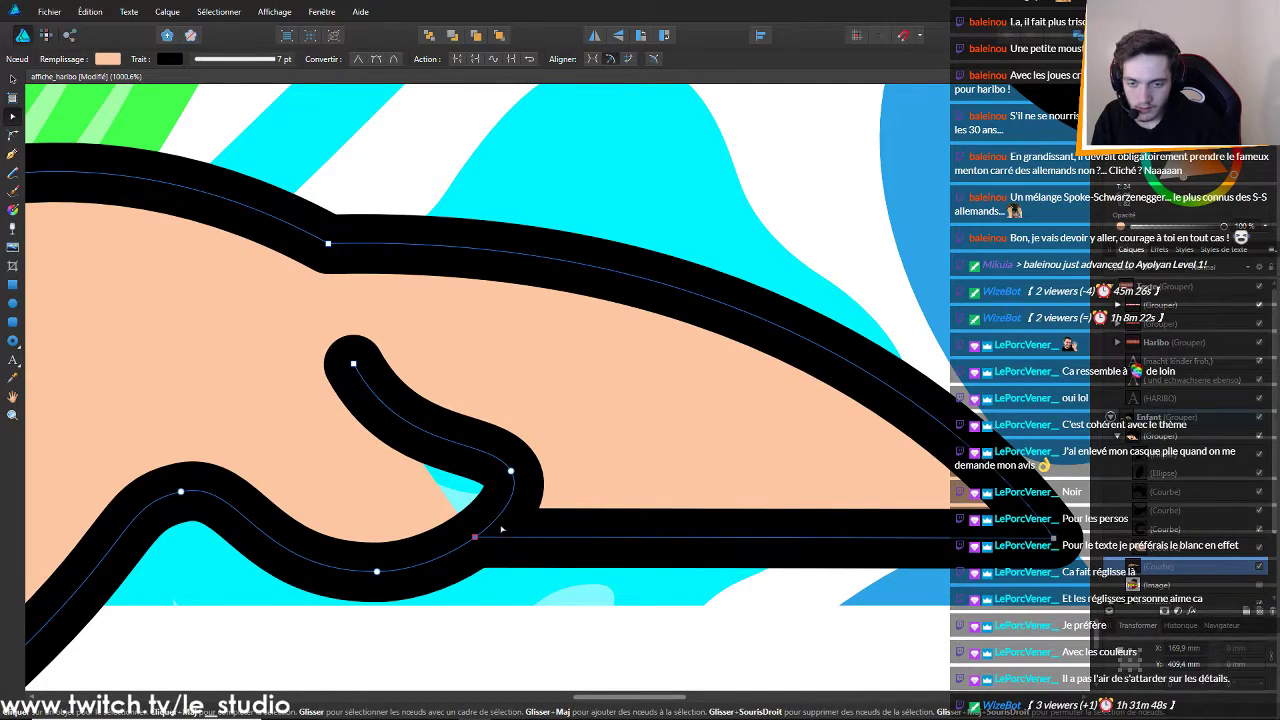
left_click(474, 60)
key("ctrl+z")
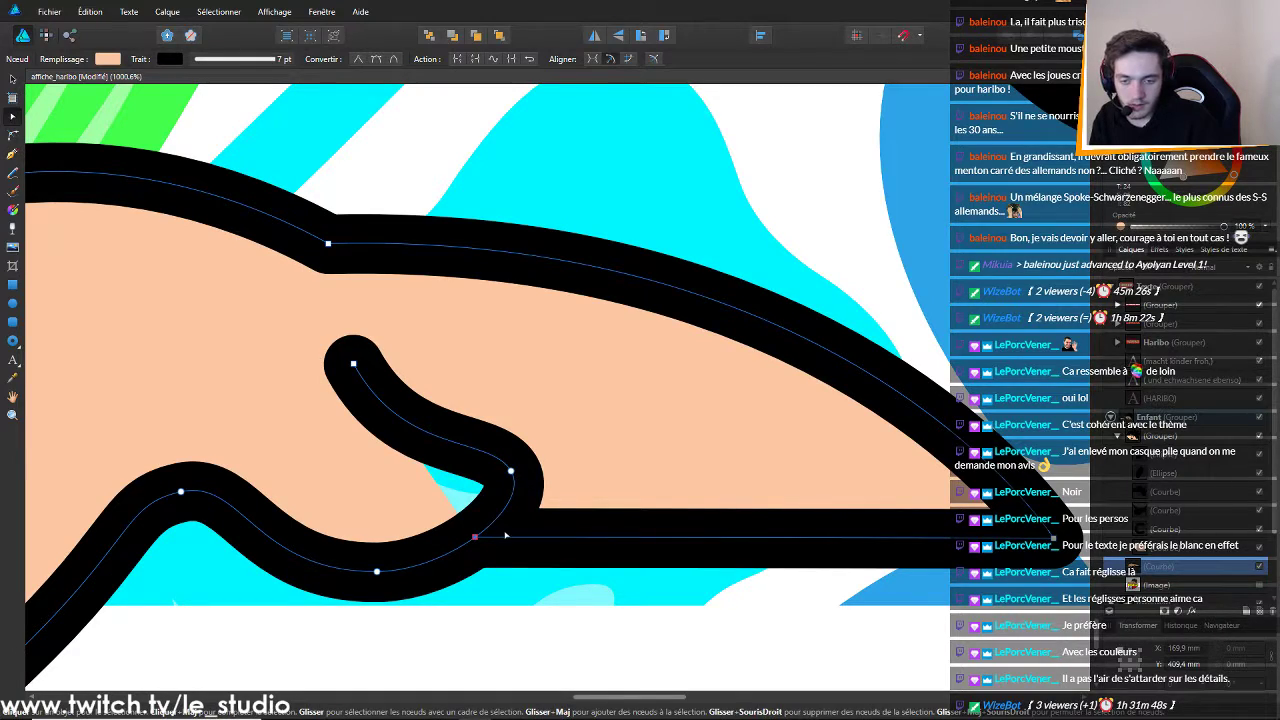
Try raising the forearm underside's end node to the thumb's bend and deleting it, and restore it to the thumb's outline
left_click_drag(476, 539, 513, 489)
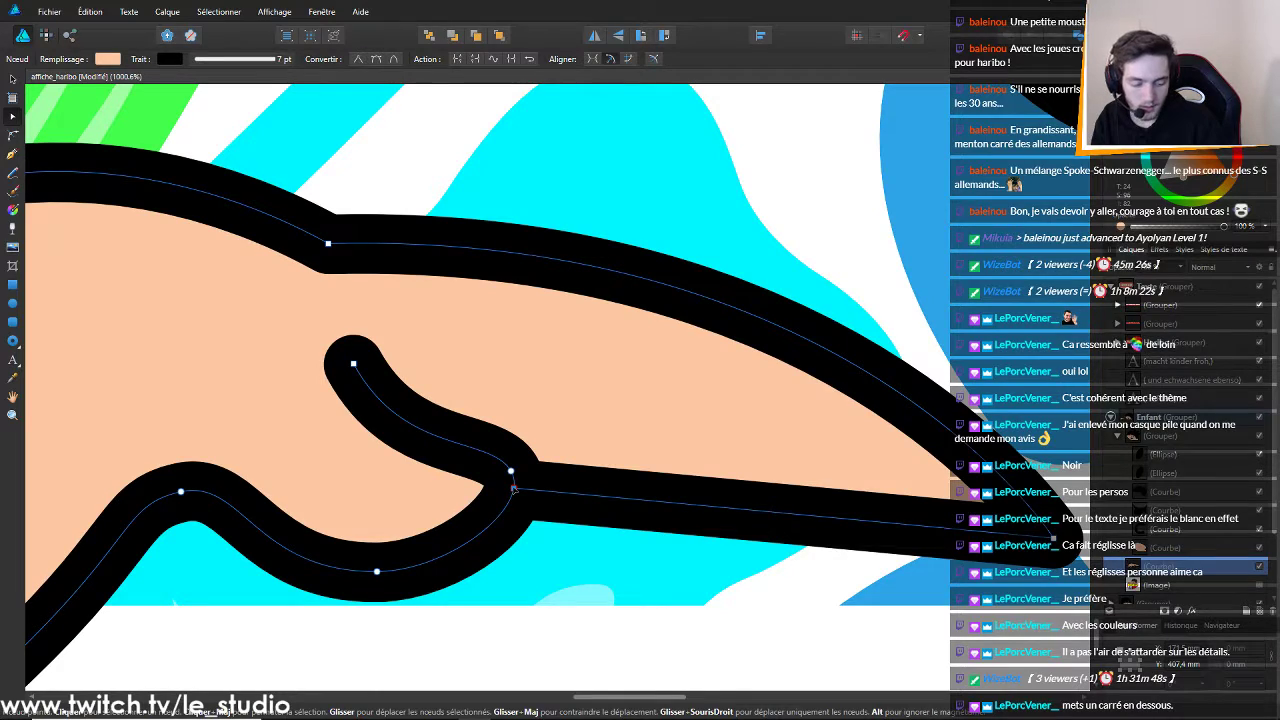
key("Delete")
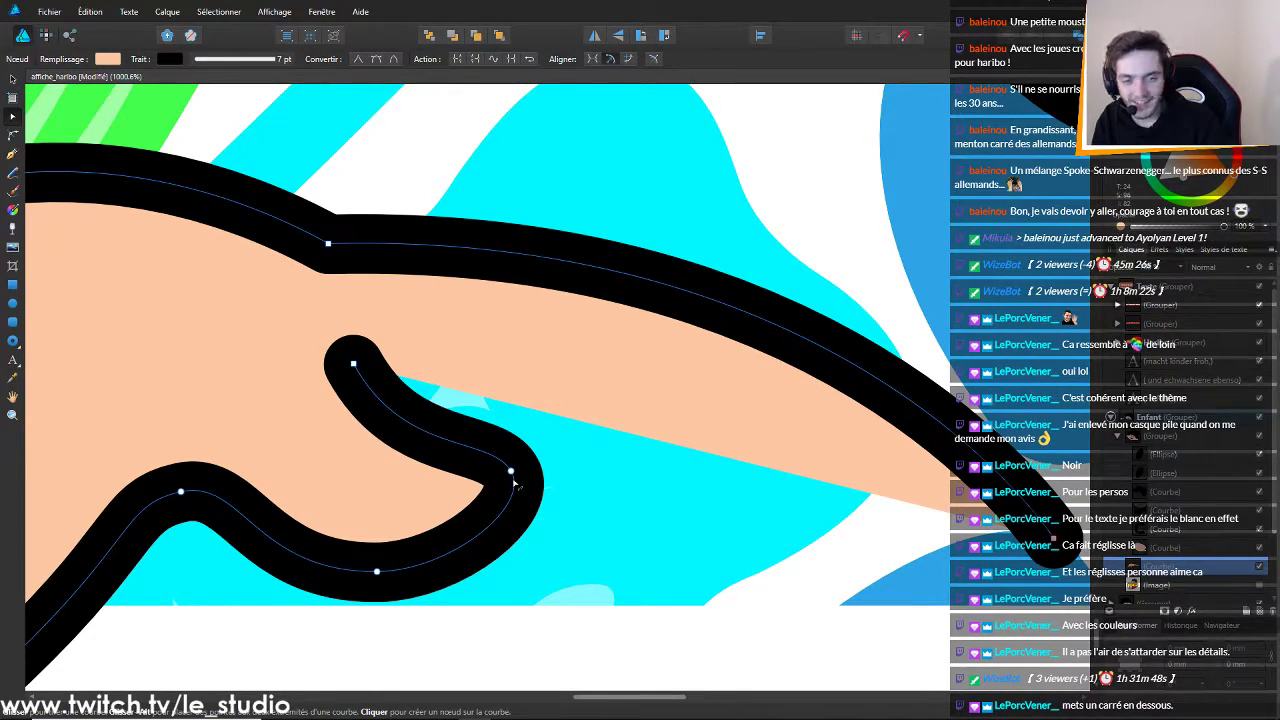
key("ctrl+z")
mouse_move(514, 492)
left_mouse_down()
mouse_move(513, 528)
mouse_move(476, 538)
left_mouse_up()
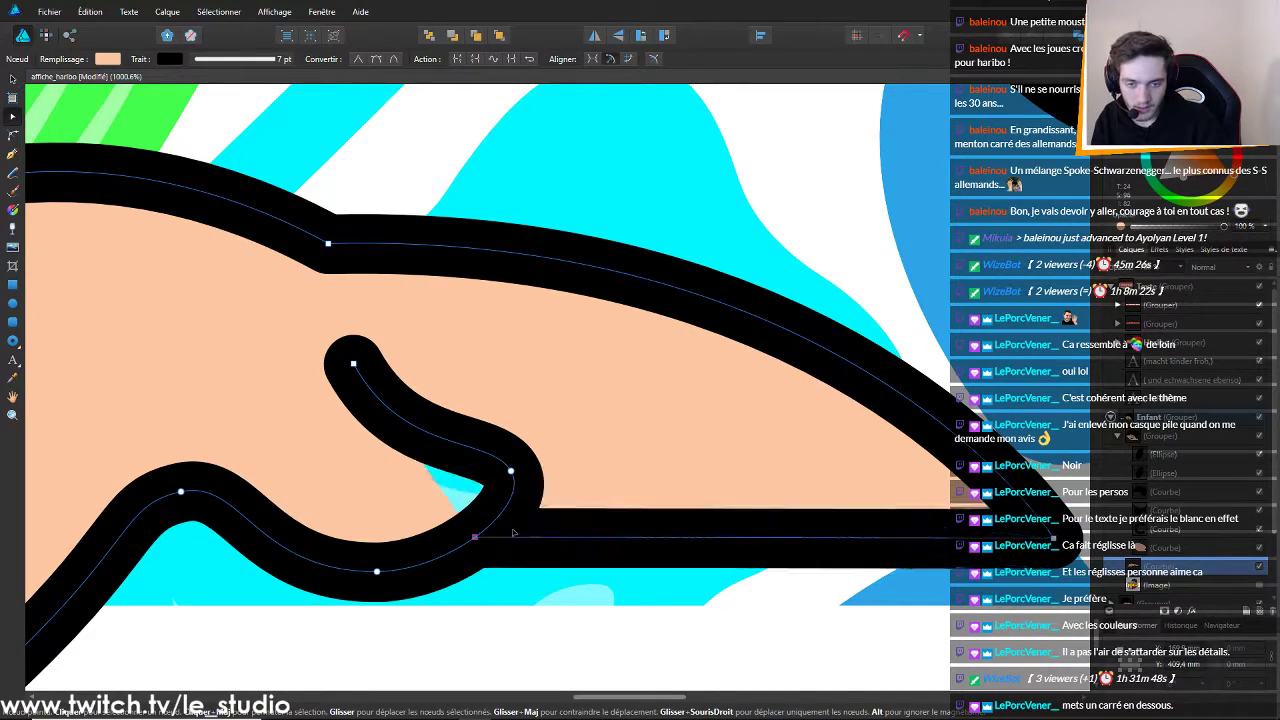
scroll(550, 522, "down", 10)
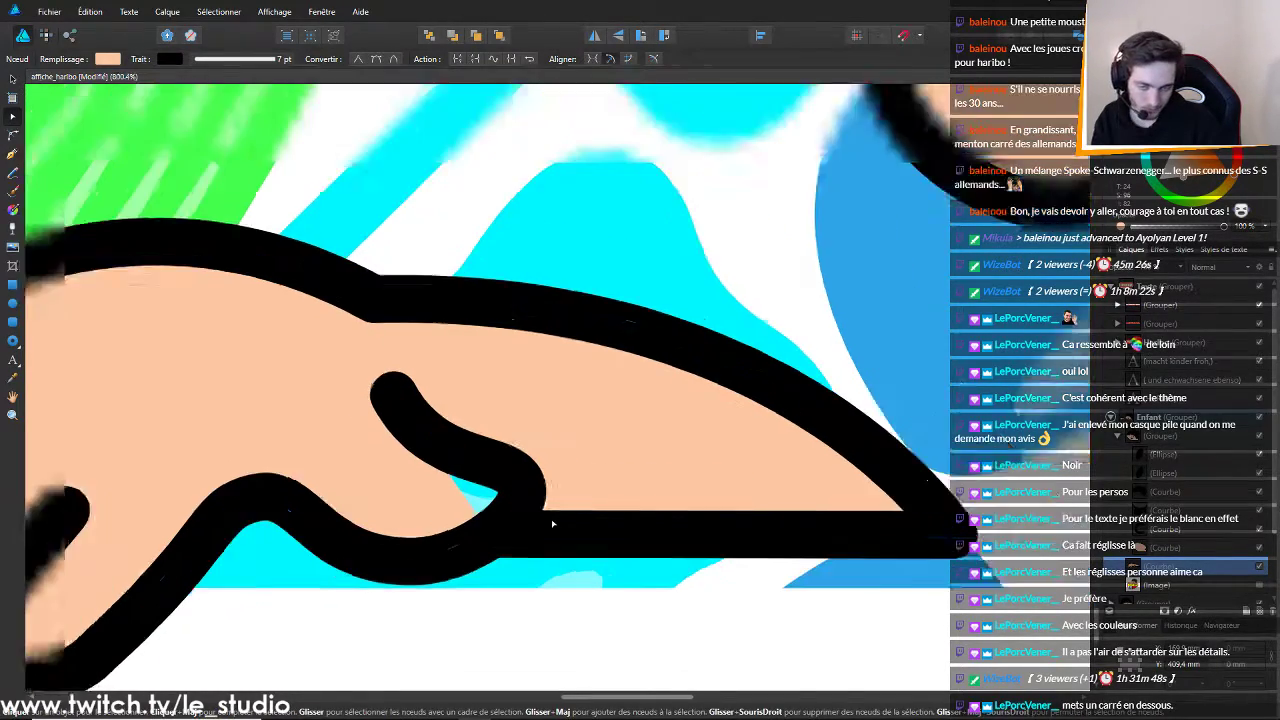
scroll(550, 522, "down", 3)
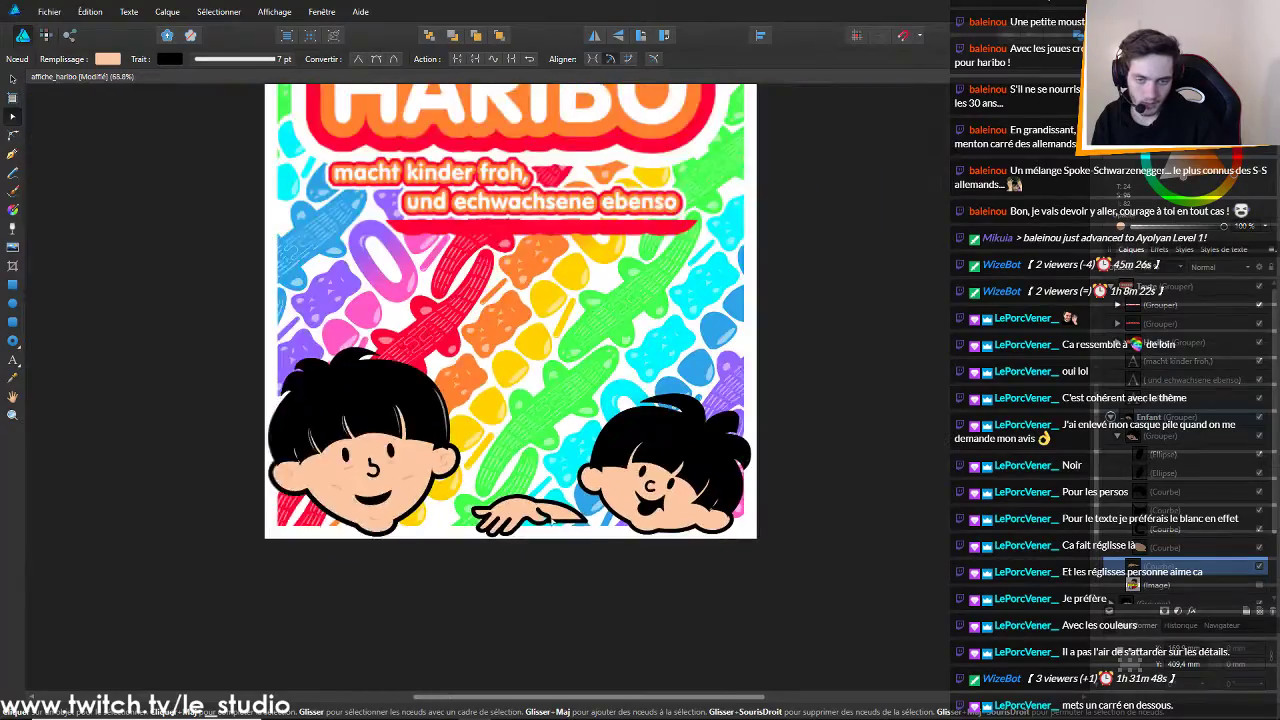
scroll(550, 522, "up", 5)
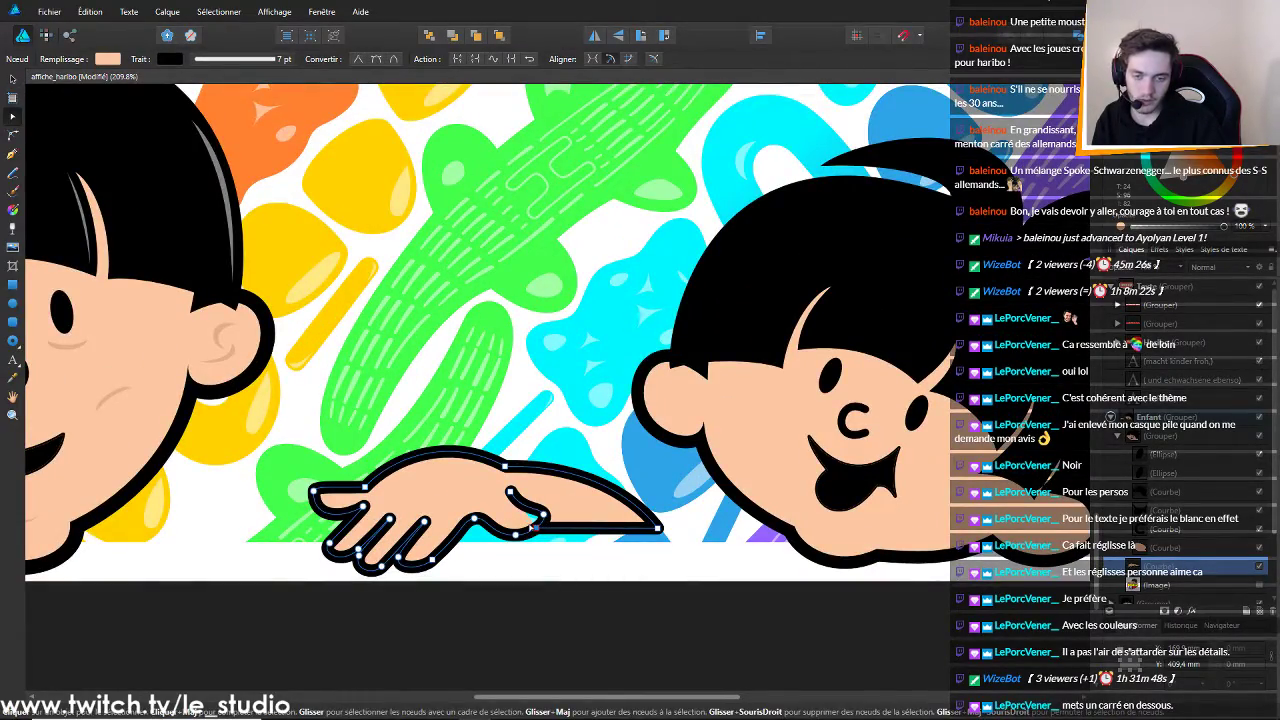
scroll(517, 527, "up", 4)
left_click(517, 527)
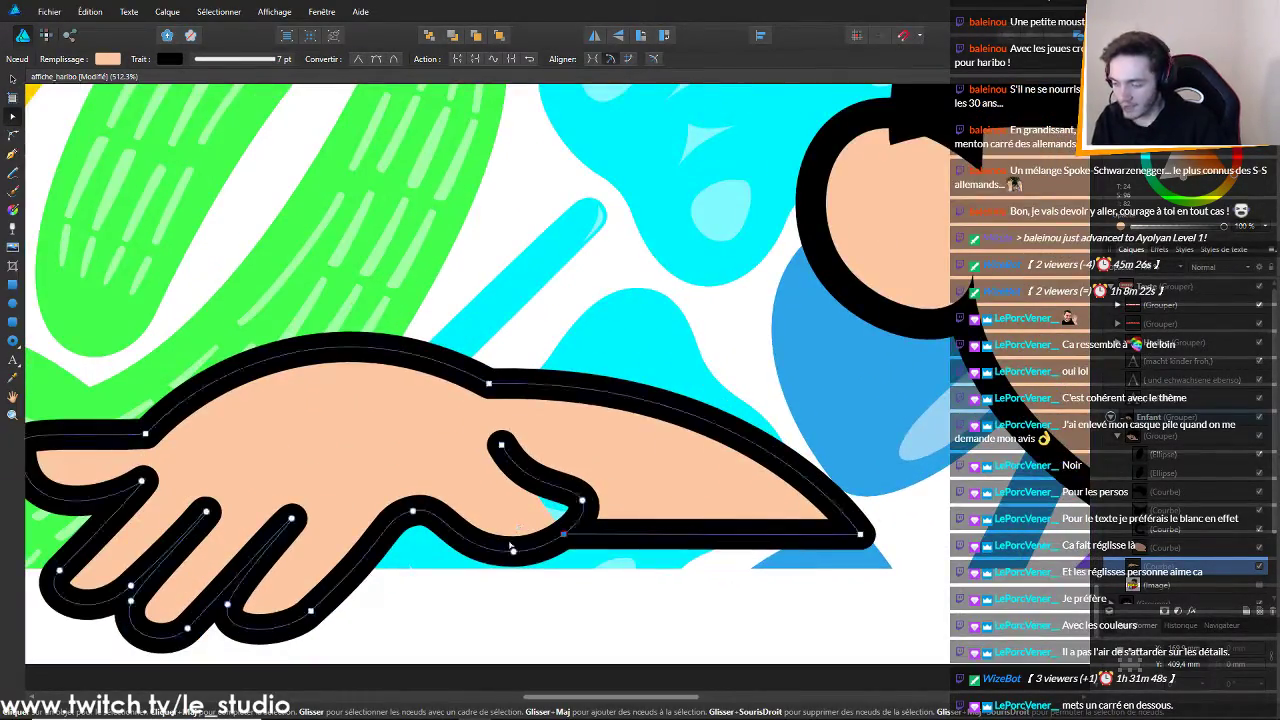
scroll(515, 530, "down", 1)
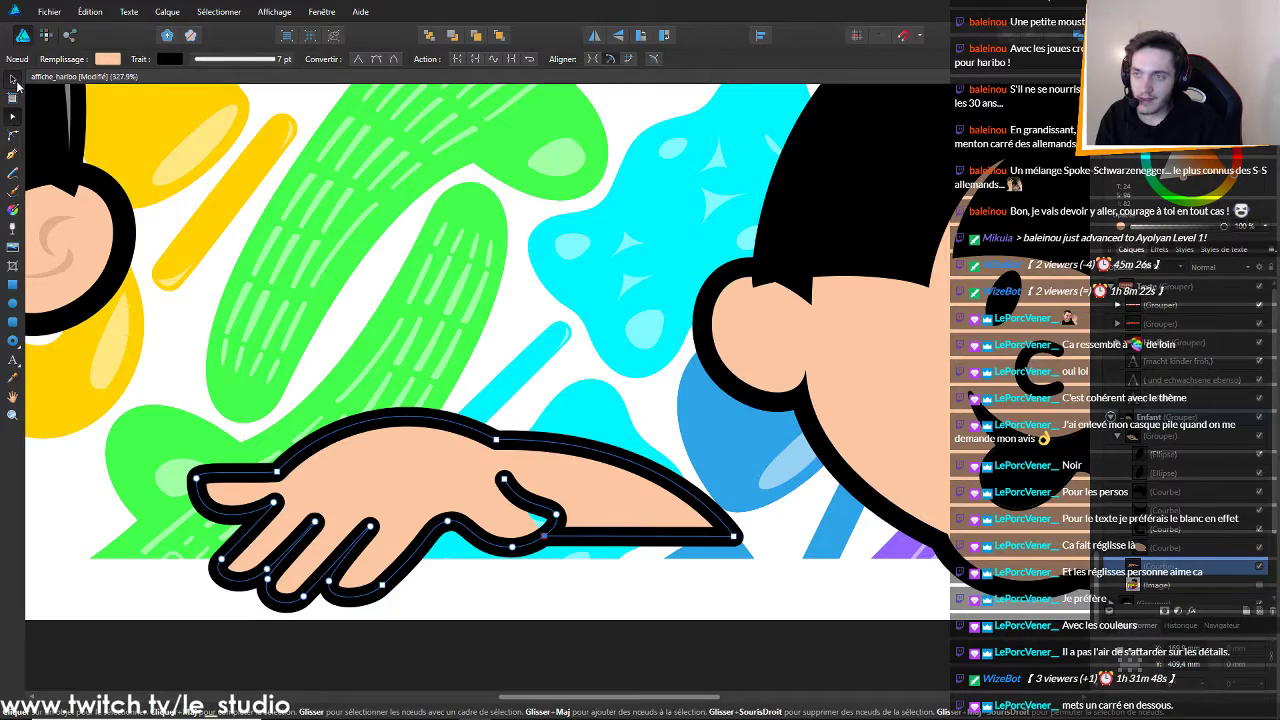
Try moving the hand and forearm curve closer to the smaller child's head and check it on the whole poster
left_click(12, 78)
scroll(400, 320, "down", 4)
scroll(548, 380, "up", 1)
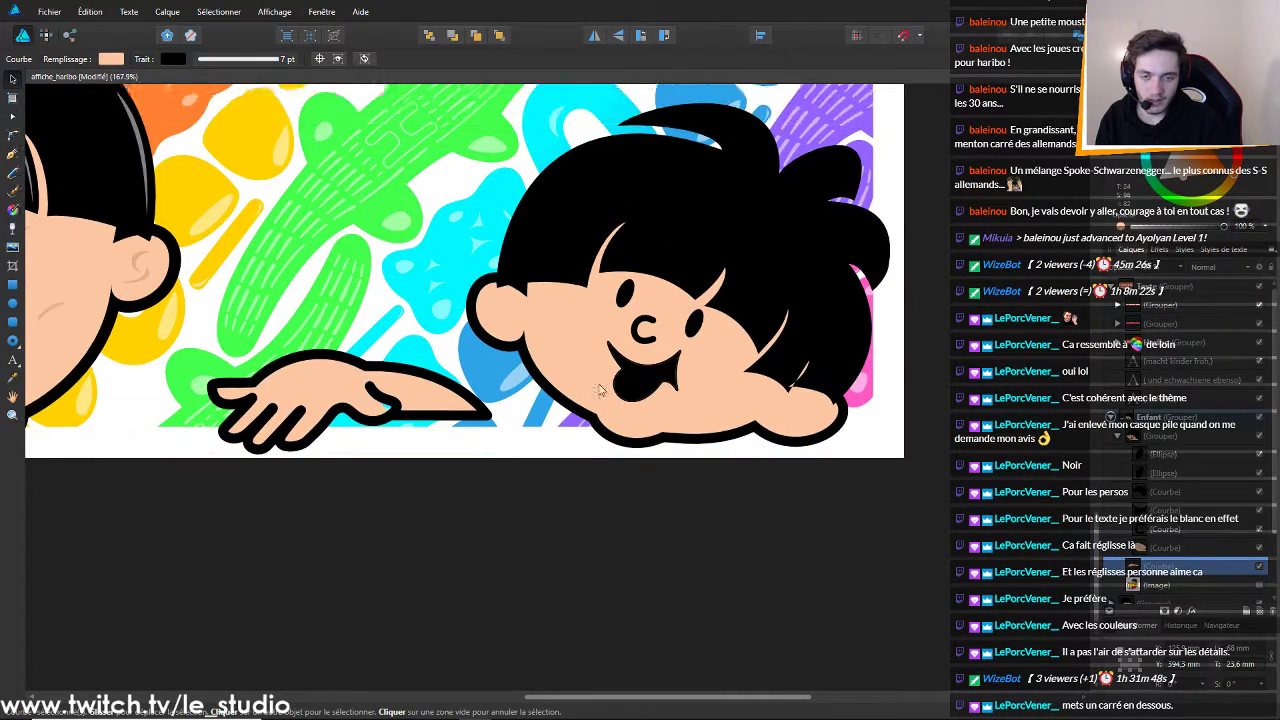
left_click(481, 404)
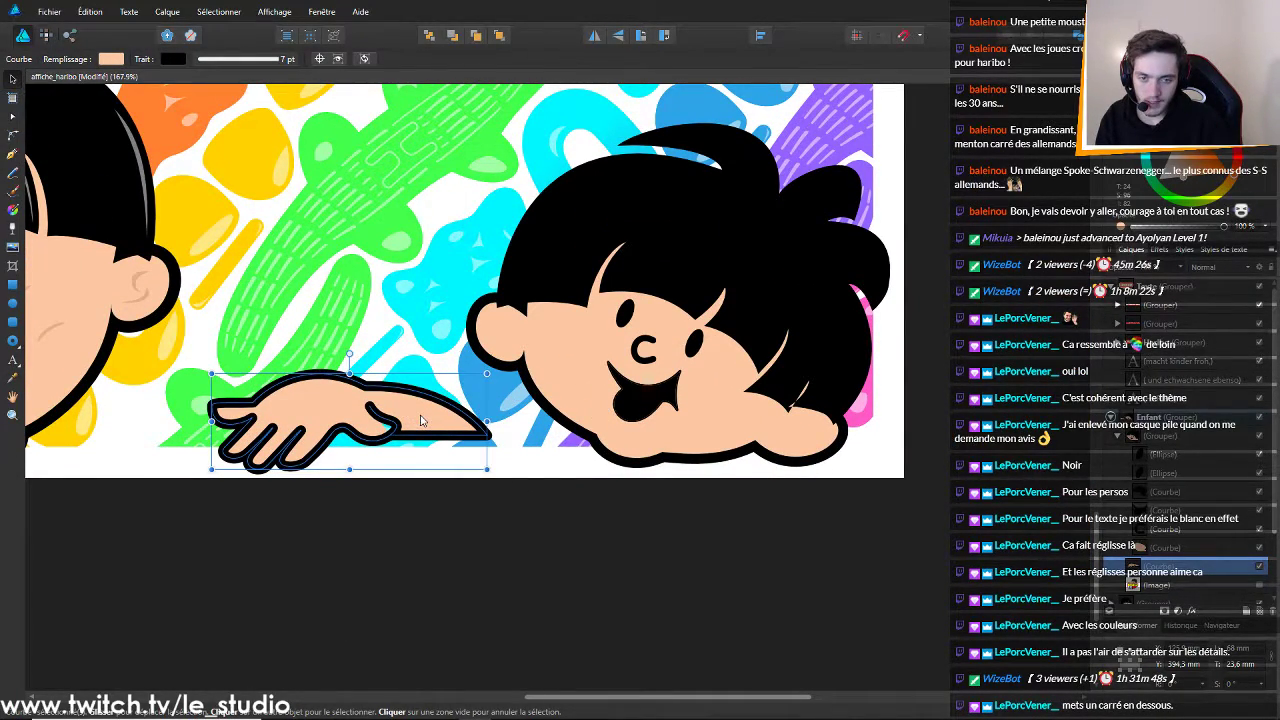
scroll(724, 490, "down", 8)
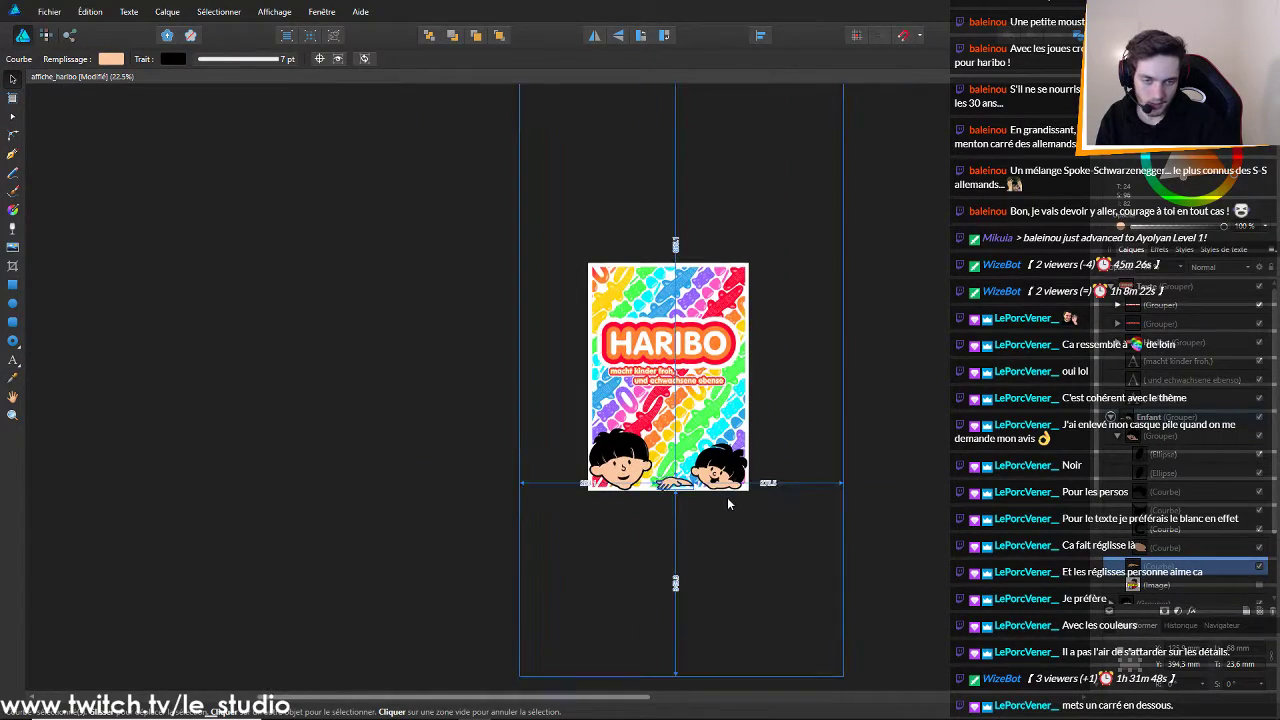
scroll(727, 497, "up", 8)
scroll(617, 477, "up", 3)
left_click_drag(307, 397, 414, 379)
scroll(1213, 528, "down", 2)
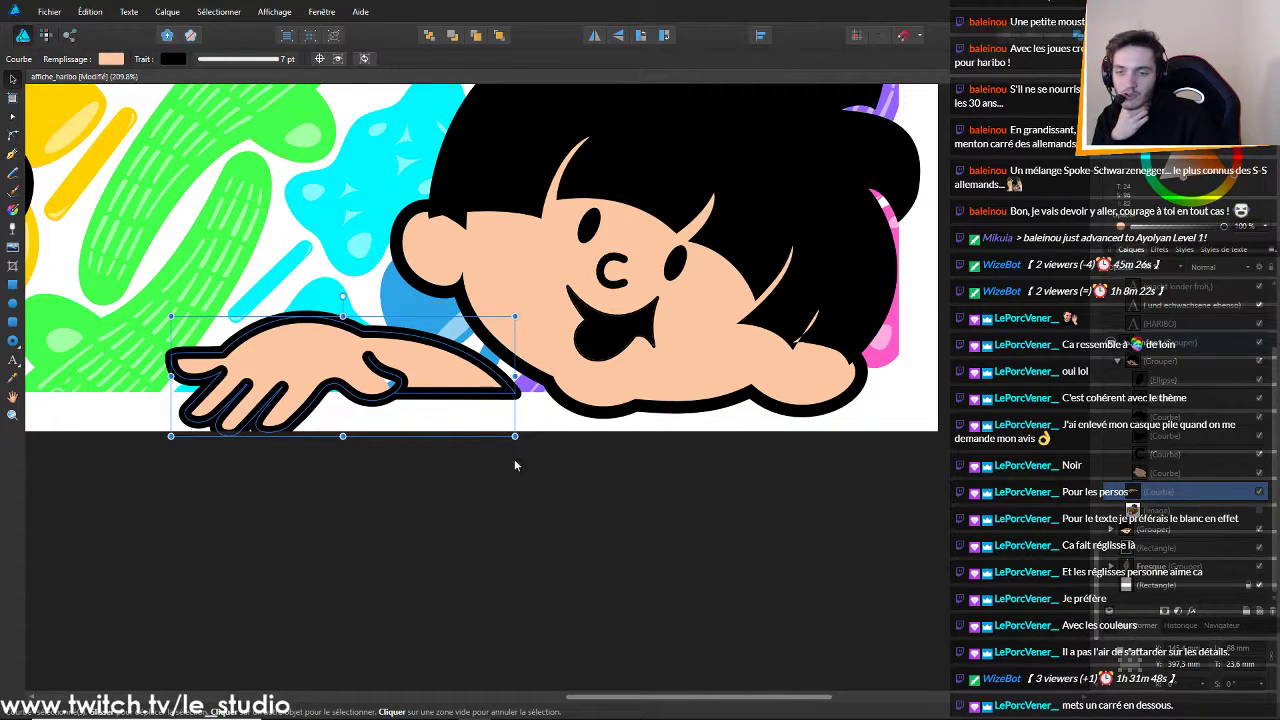
left_click_drag(301, 367, 296, 372)
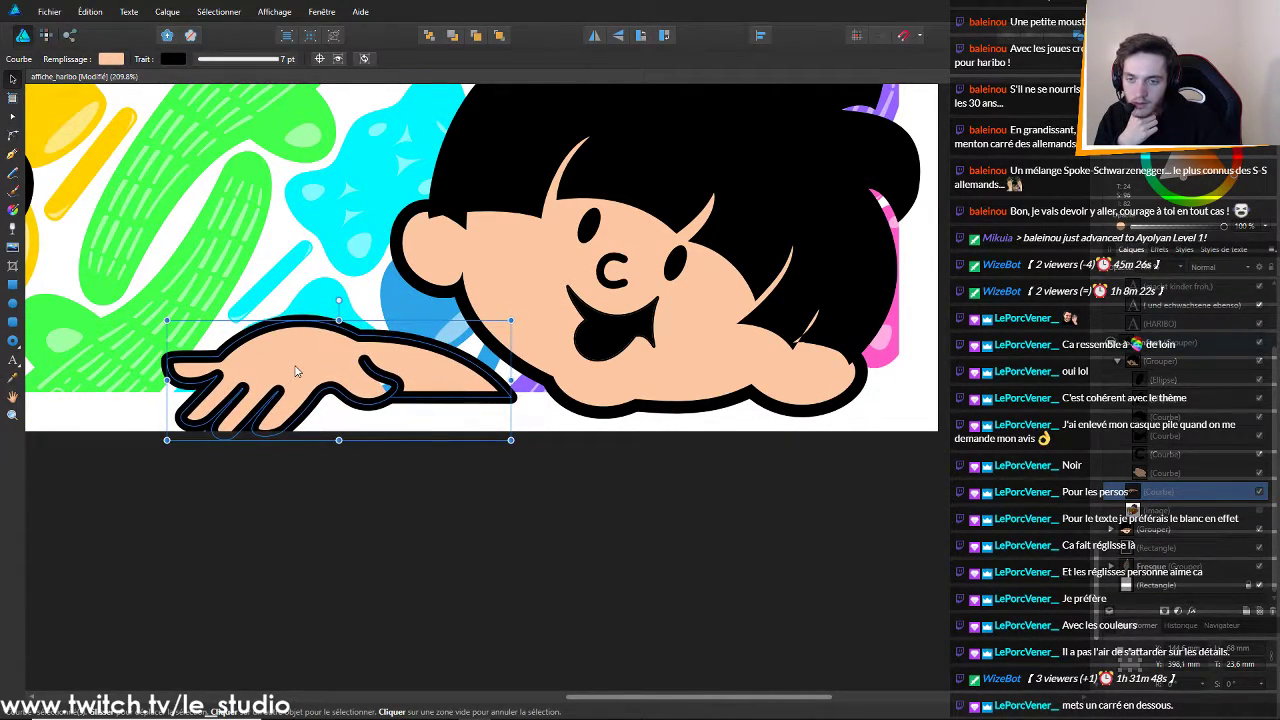
left_click(417, 562)
scroll(391, 492, "down", 5)
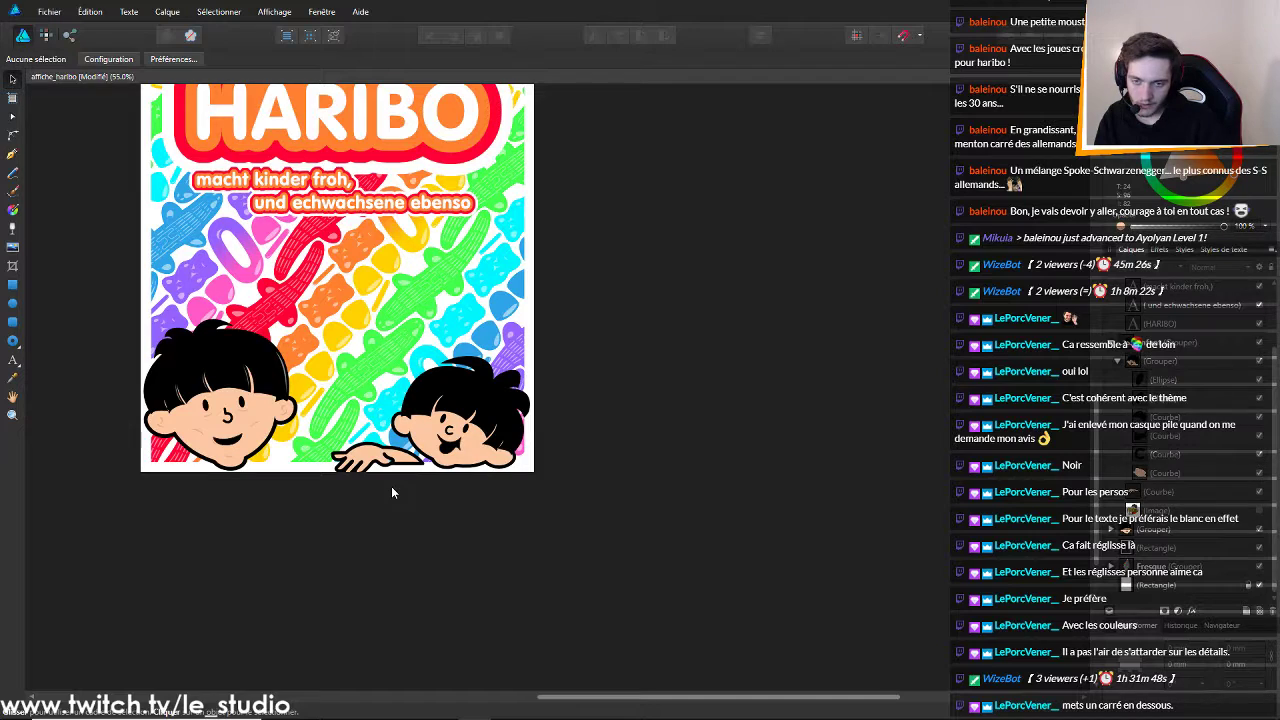
Undo the hand curve's moves towards the child's head
key("ctrl+z")
key("ctrl+z")
key("ctrl+z")
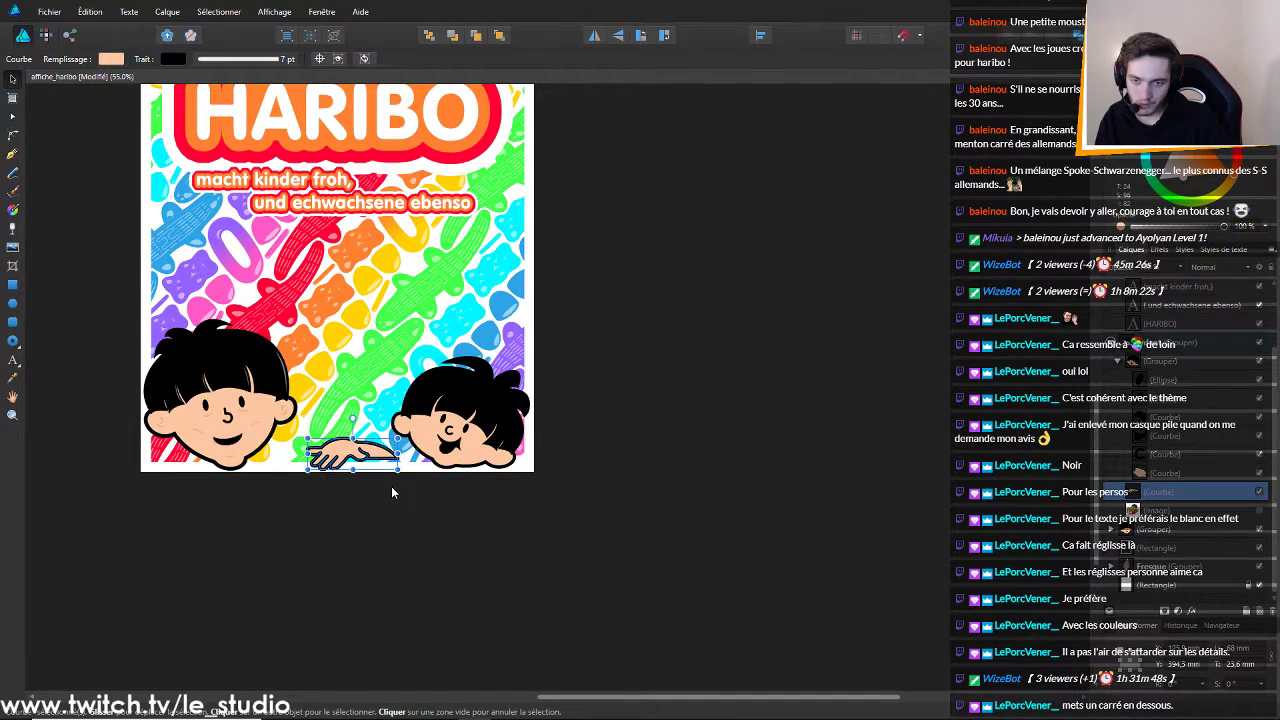
Compare the hand with the reference image and examine its placement beside both children on the whole poster
left_click(449, 553)
scroll(456, 556, "down", 3)
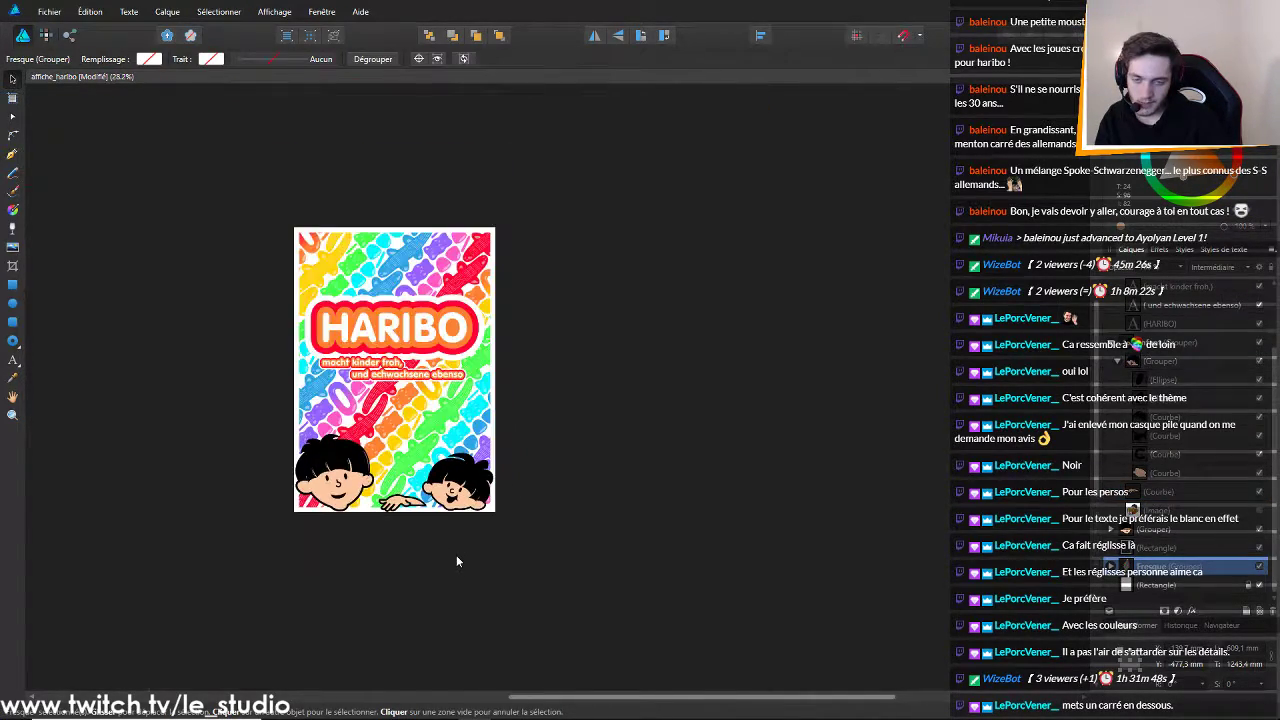
scroll(456, 555, "up", 5)
scroll(420, 515, "up", 4)
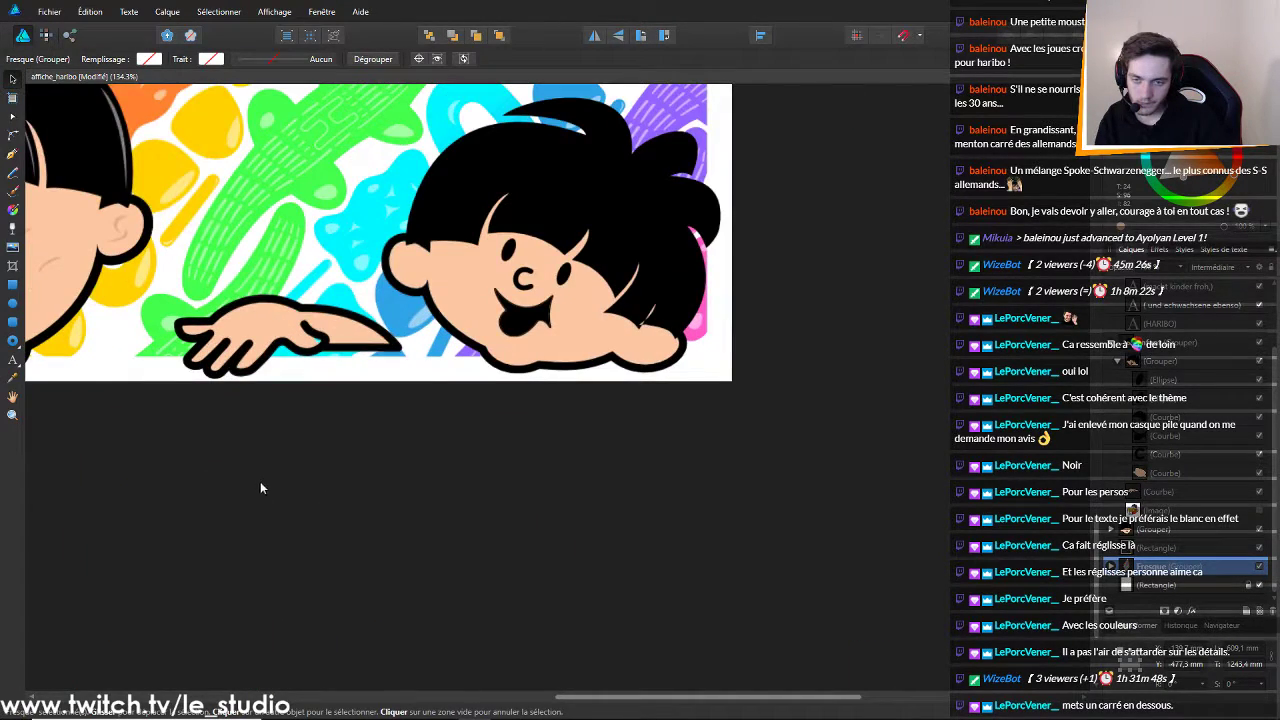
scroll(379, 489, "up", 1)
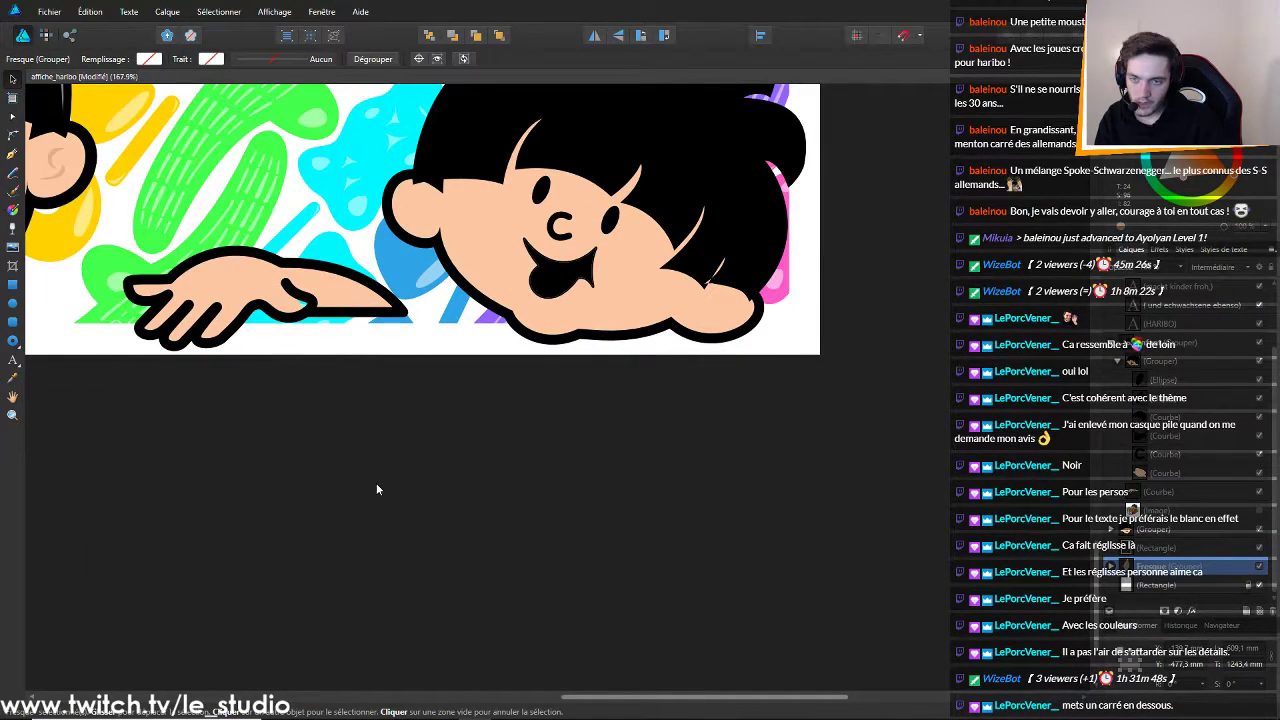
left_click(1262, 513)
left_click(1262, 515)
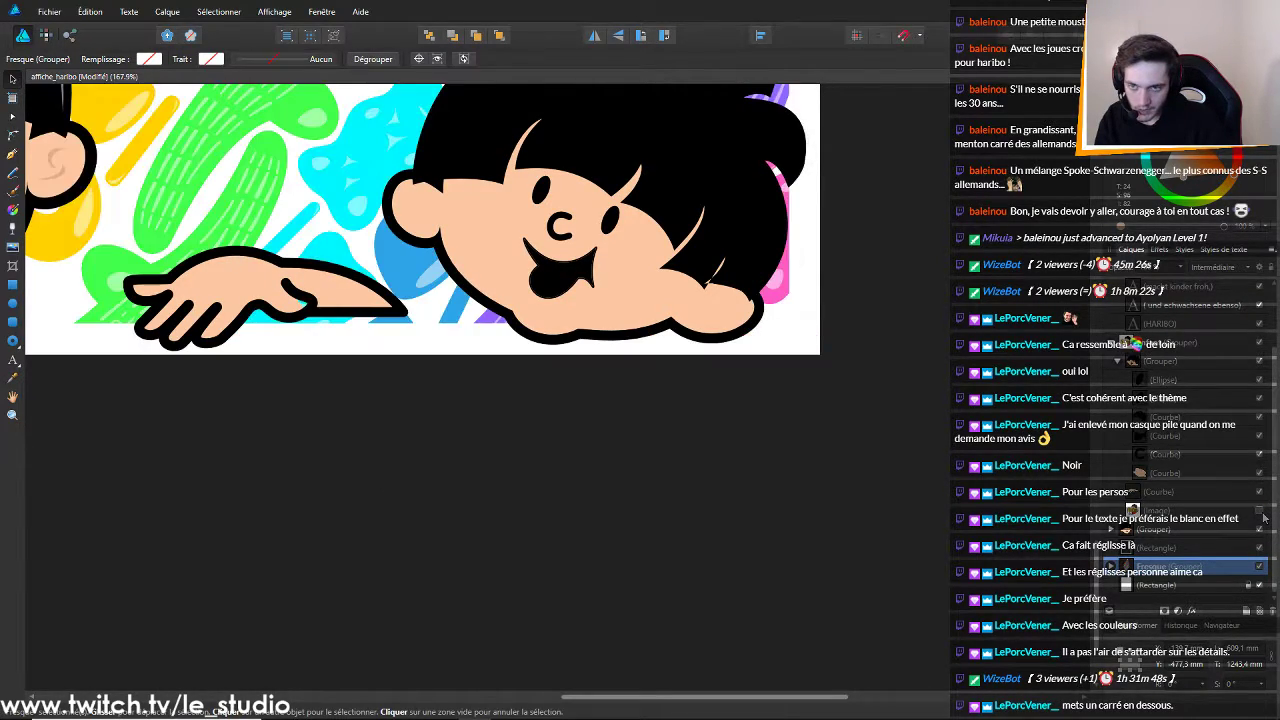
left_click(1262, 515)
left_click(1262, 515)
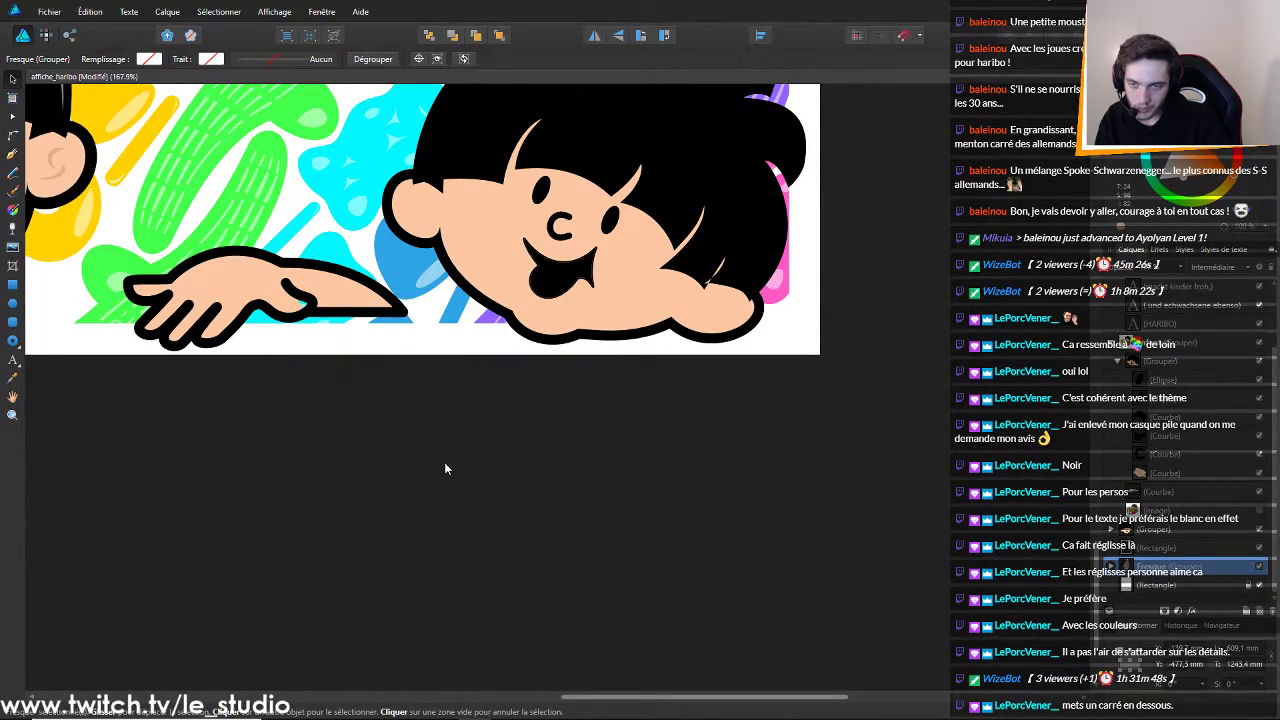
scroll(315, 347, "down", 10)
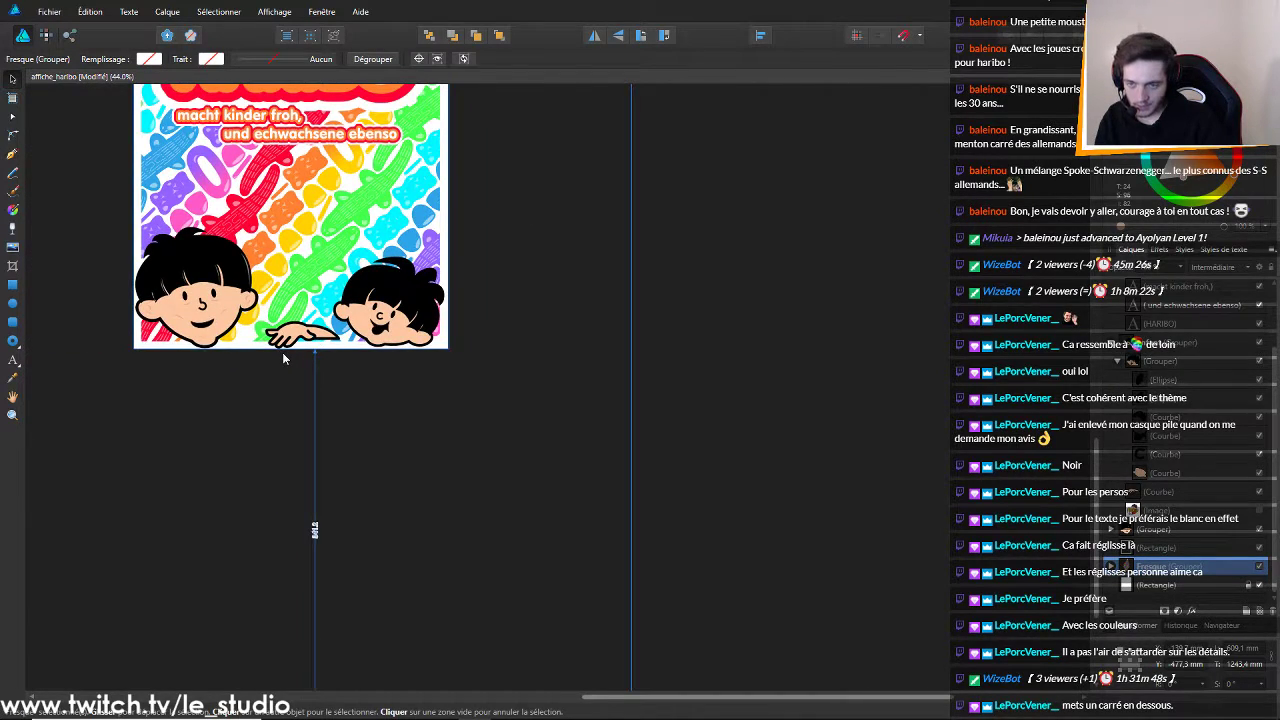
scroll(282, 352, "up", 6)
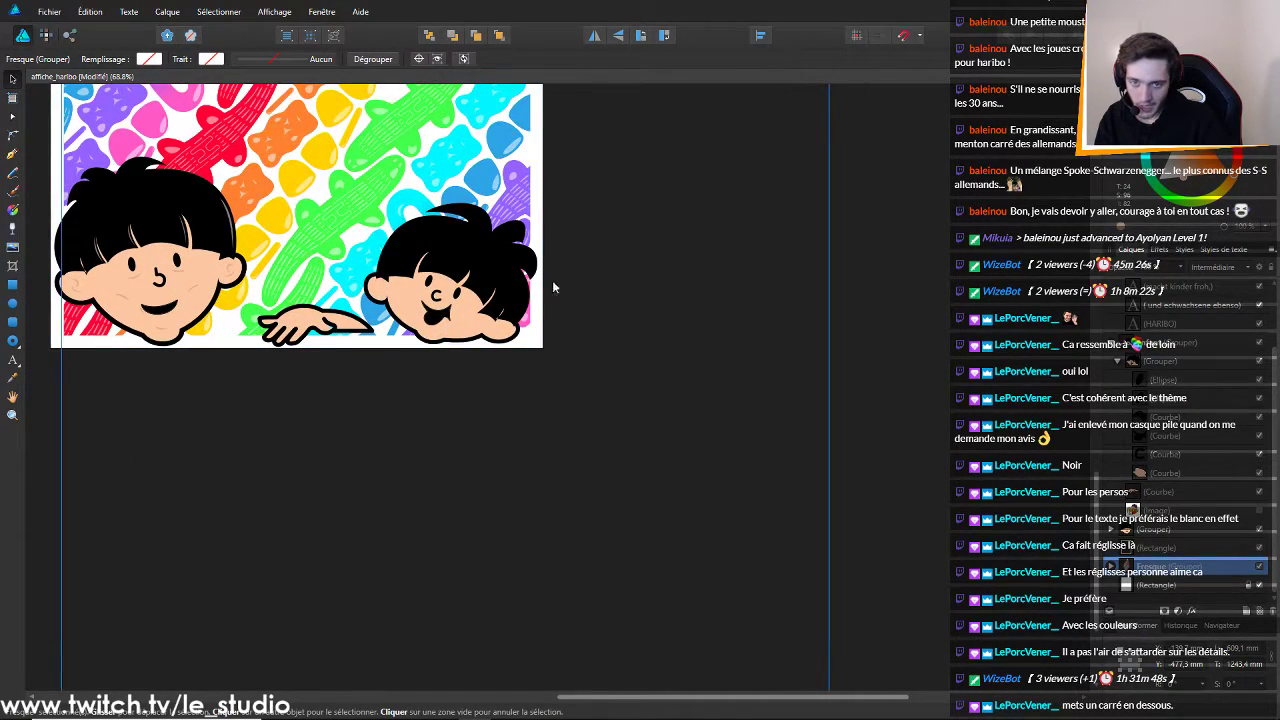
scroll(316, 390, "up", 2)
scroll(322, 412, "down", 4)
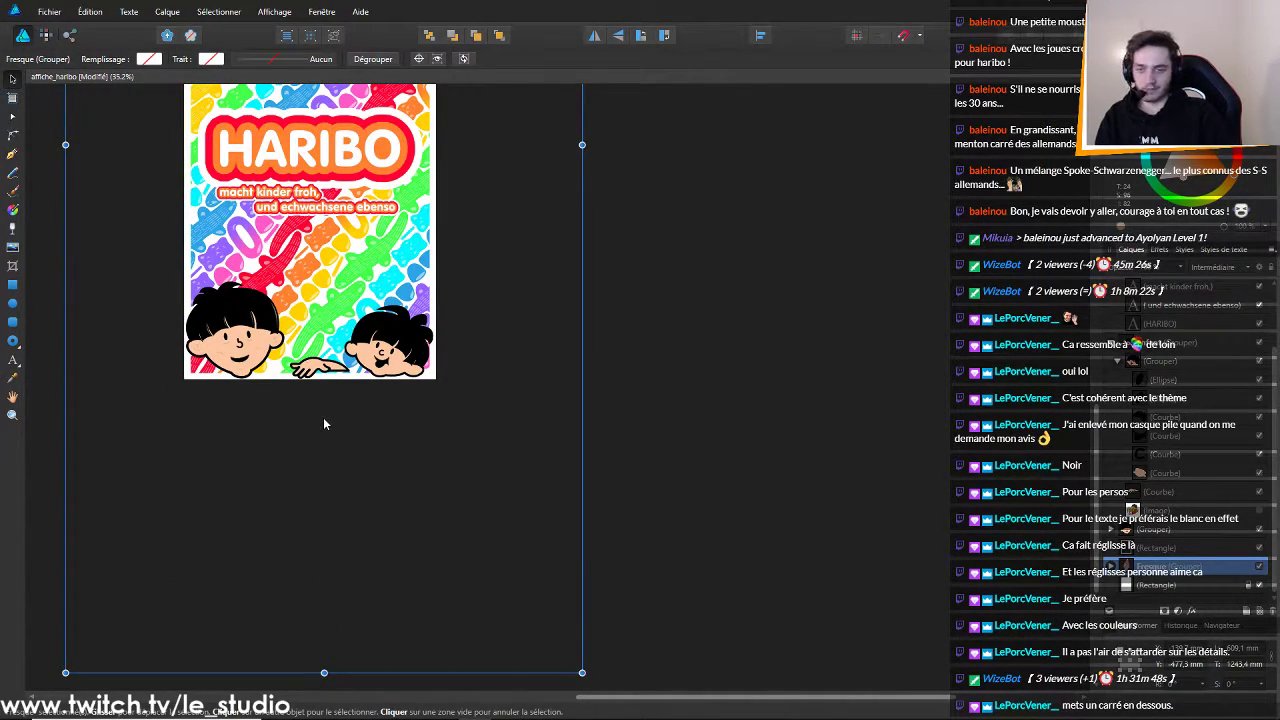
scroll(323, 424, "up", 8)
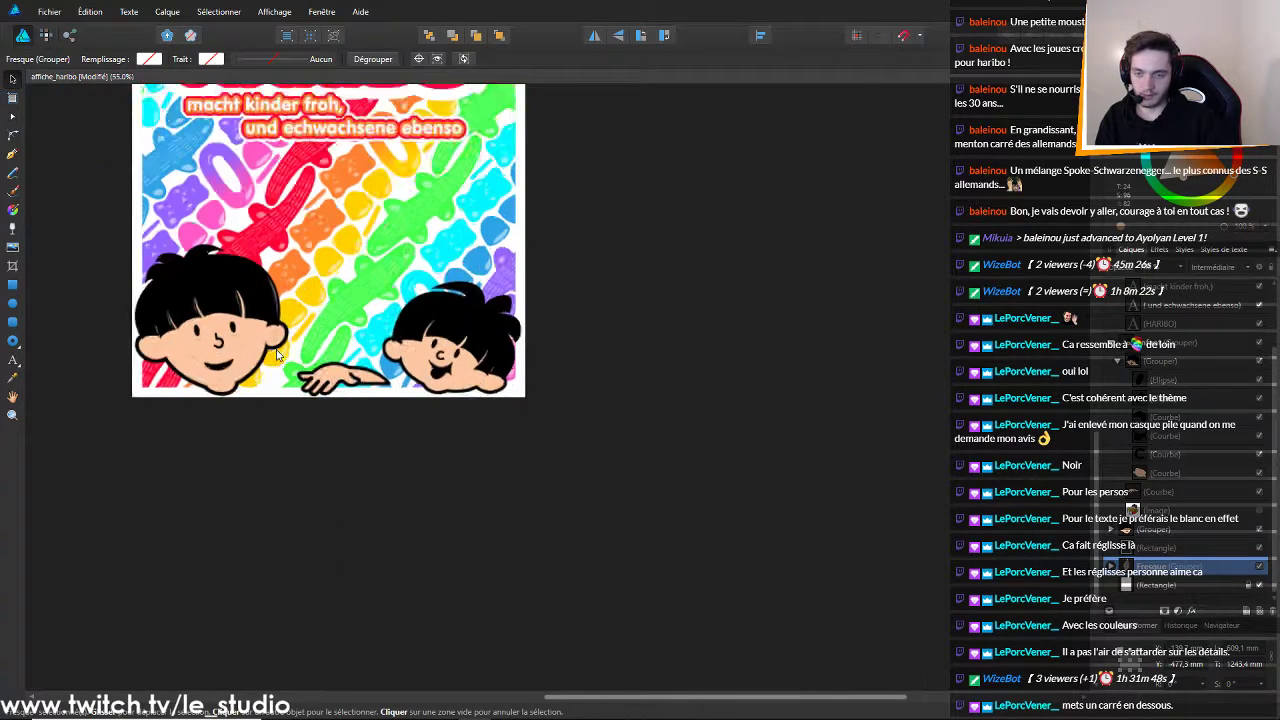
scroll(314, 377, "down", 3)
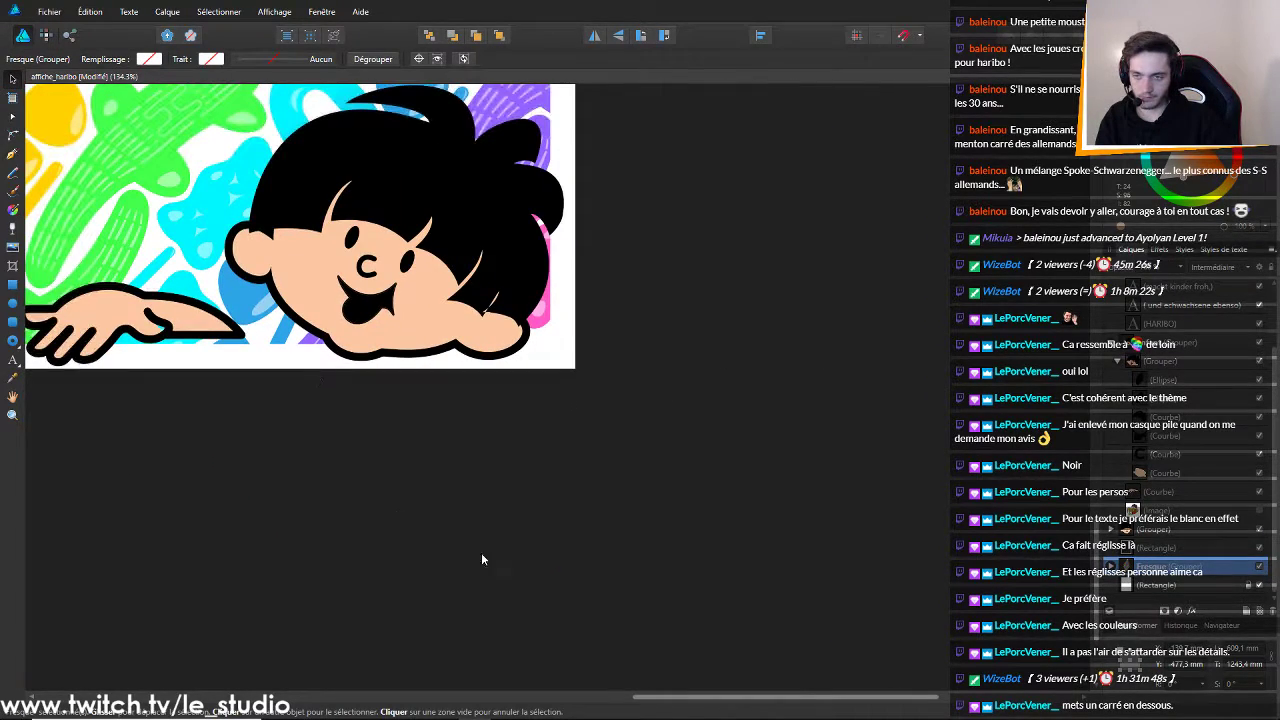
left_click(667, 691)
left_click_drag(668, 695, 492, 668)
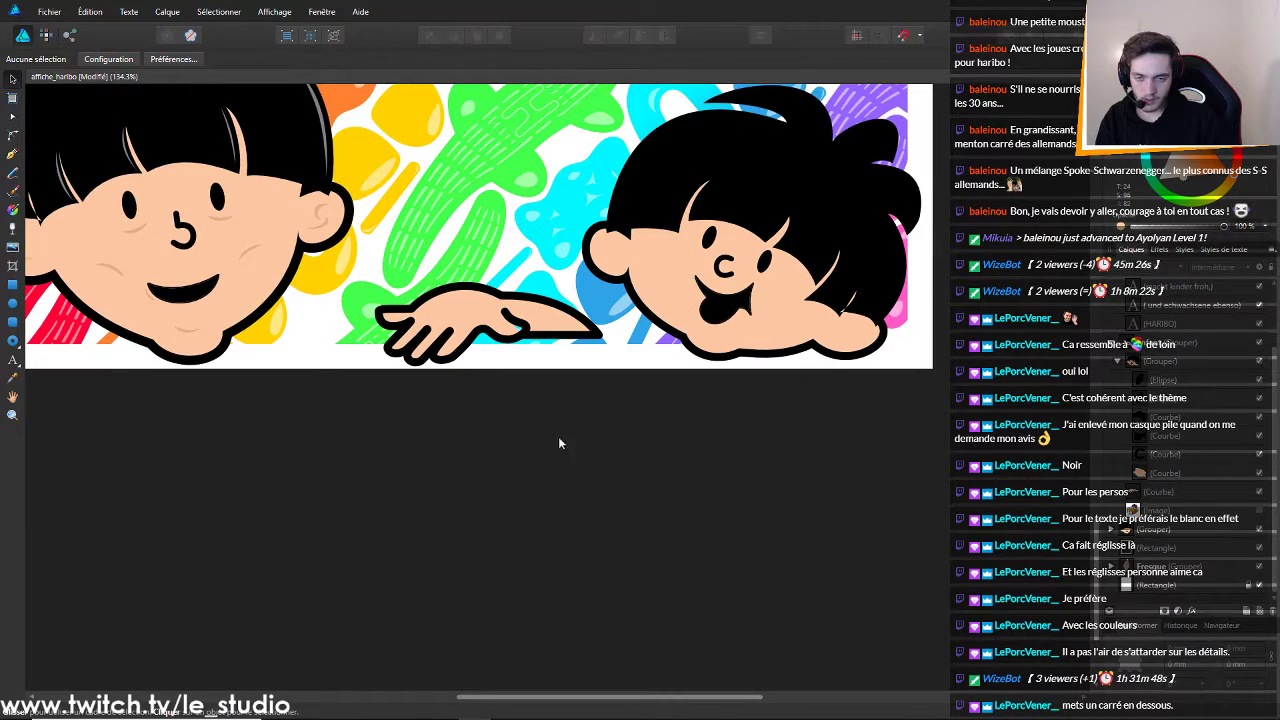
Try moving the hand curve towards the child's head and scaling it down to about 57 mm wide
scroll(555, 418, "up", 2)
scroll(555, 418, "up", 1)
scroll(548, 420, "up", 2)
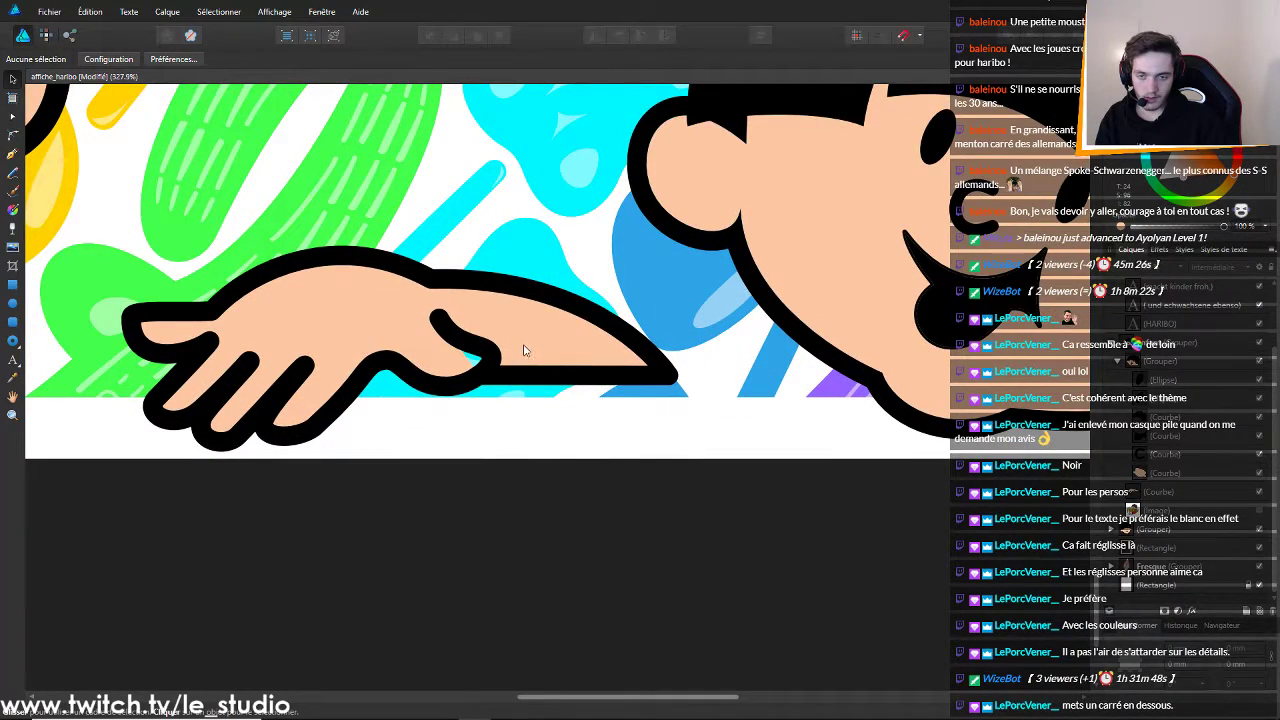
left_click_drag(524, 345, 584, 378)
key("ctrl+z")
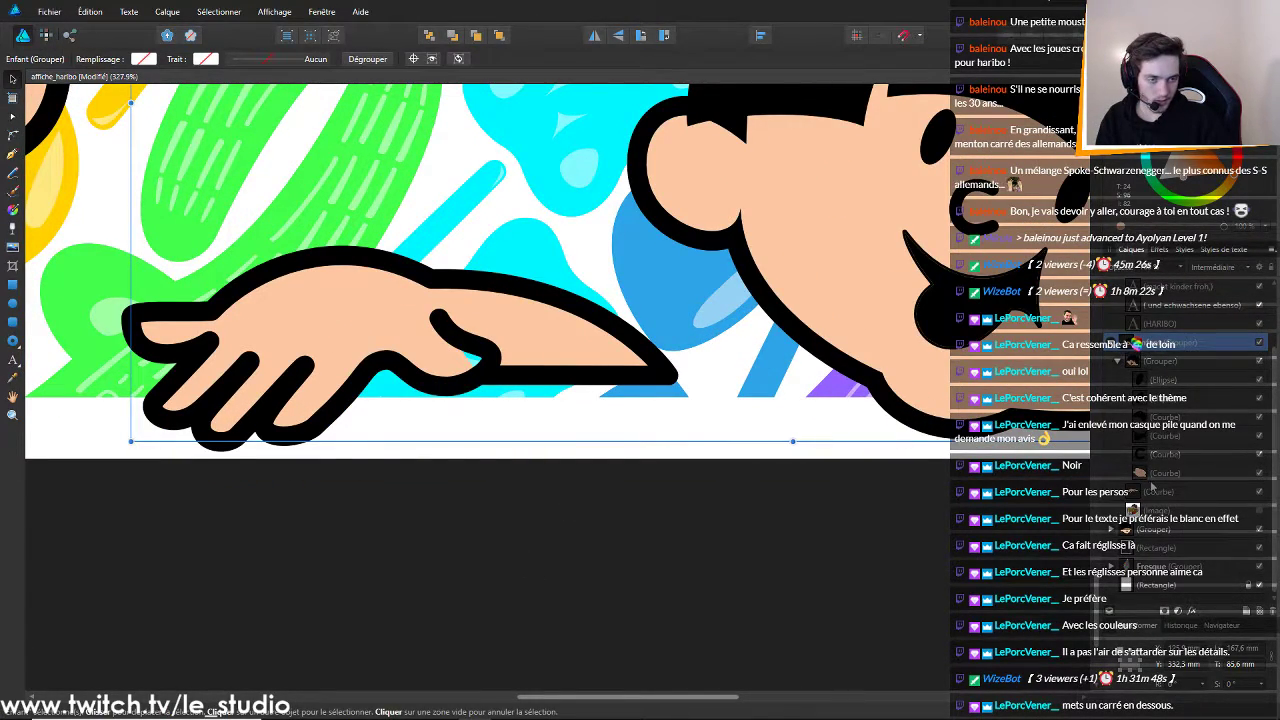
left_click(1150, 490)
left_click_drag(503, 338, 629, 348)
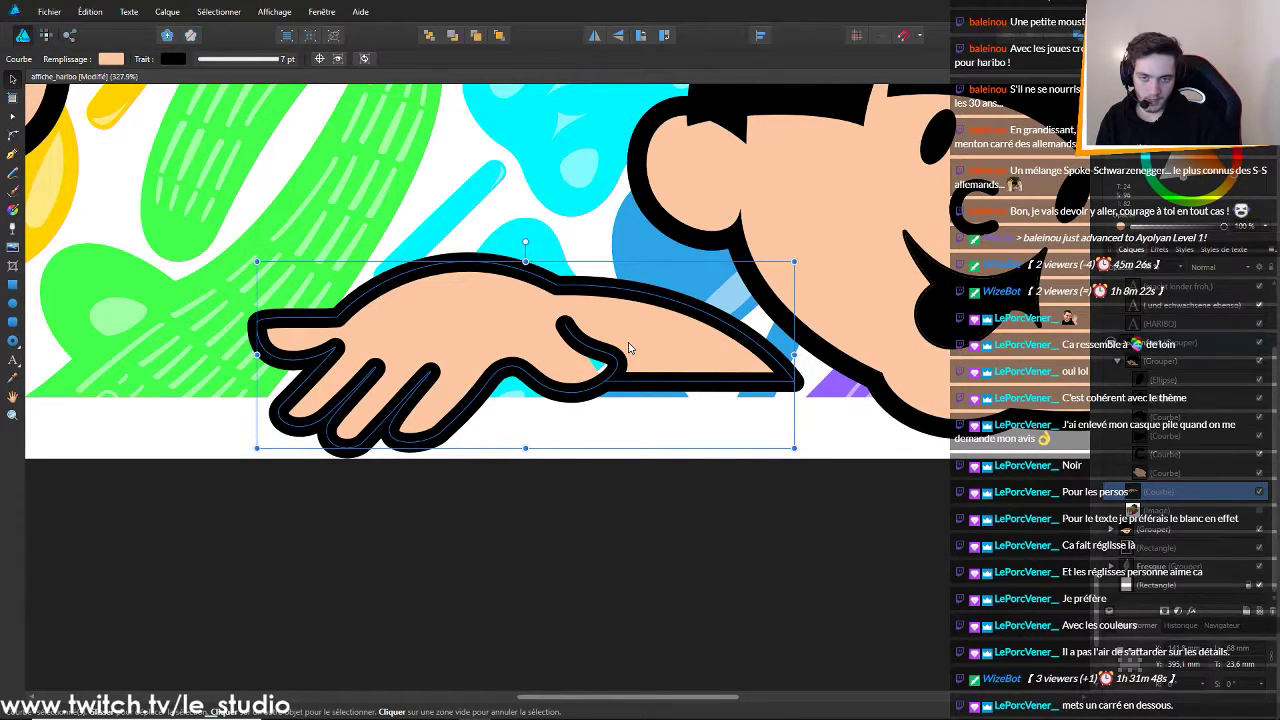
left_click_drag(258, 263, 343, 298)
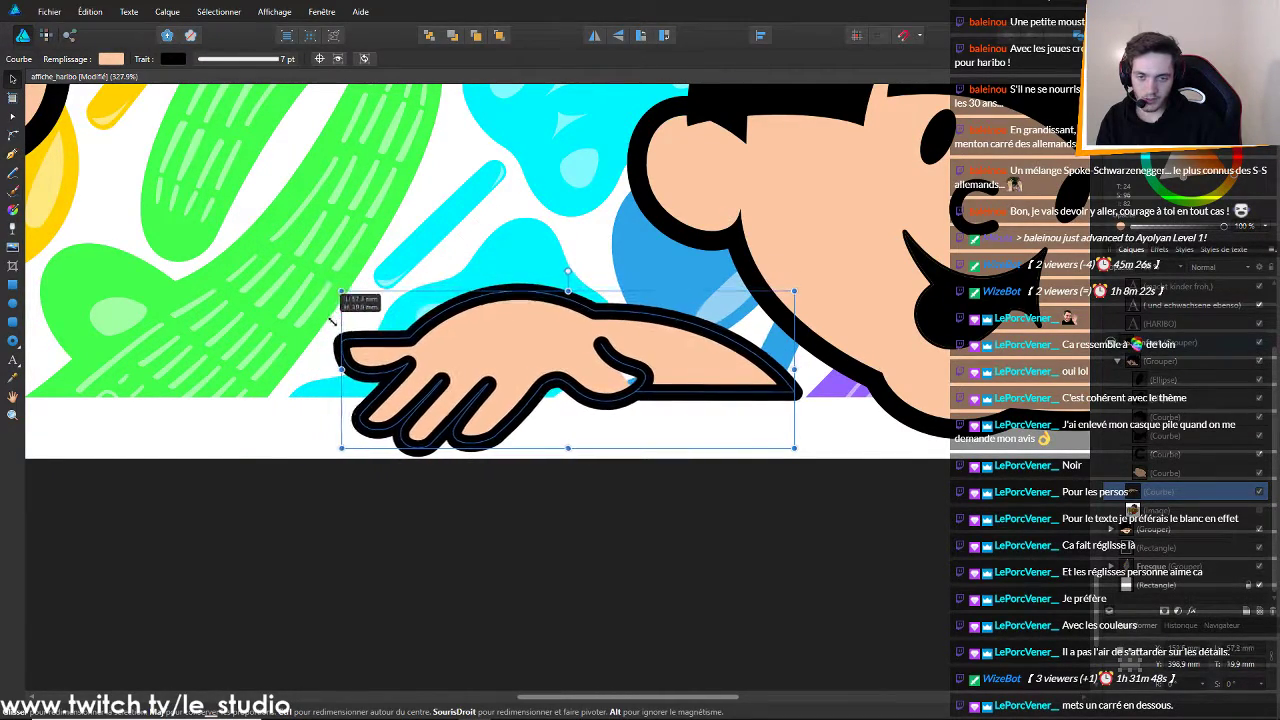
left_click_drag(545, 349, 507, 348)
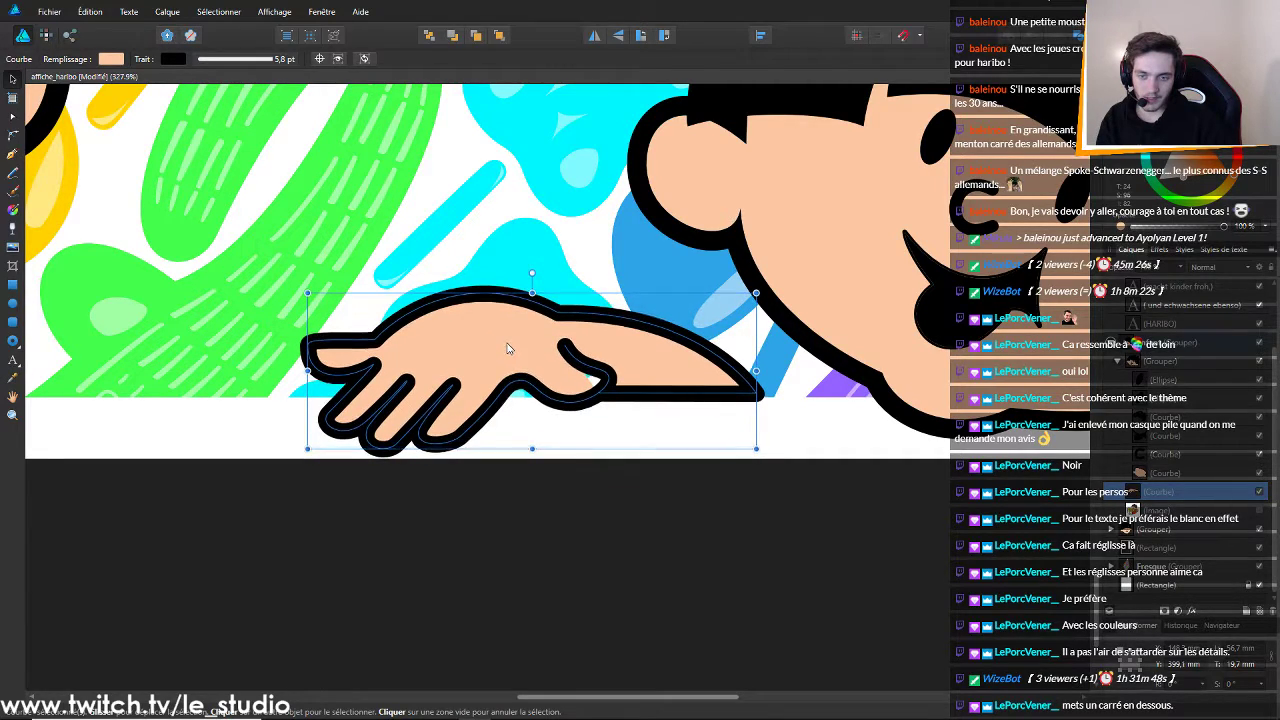
left_click(659, 540)
scroll(658, 518, "down", 5)
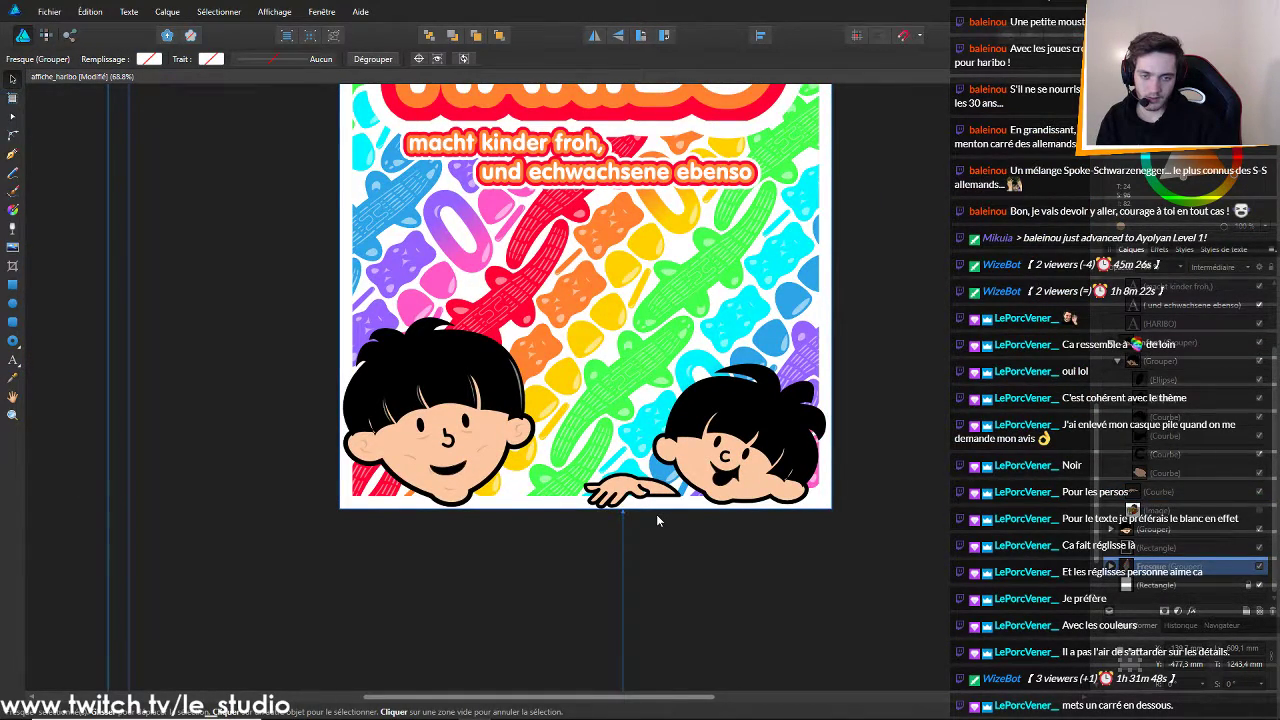
scroll(656, 520, "up", 4)
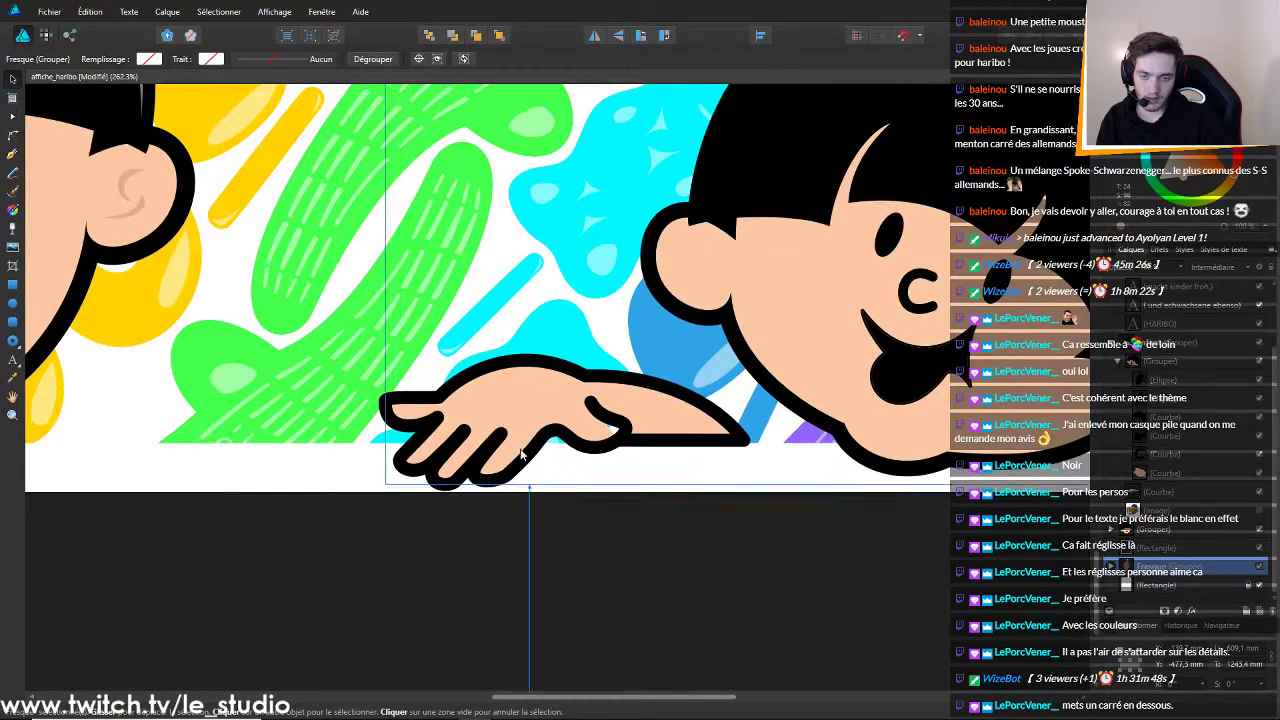
Undo the hand curve's repositioning and scaling back to its place over the reference
left_click(519, 452)
key("ctrl+z")
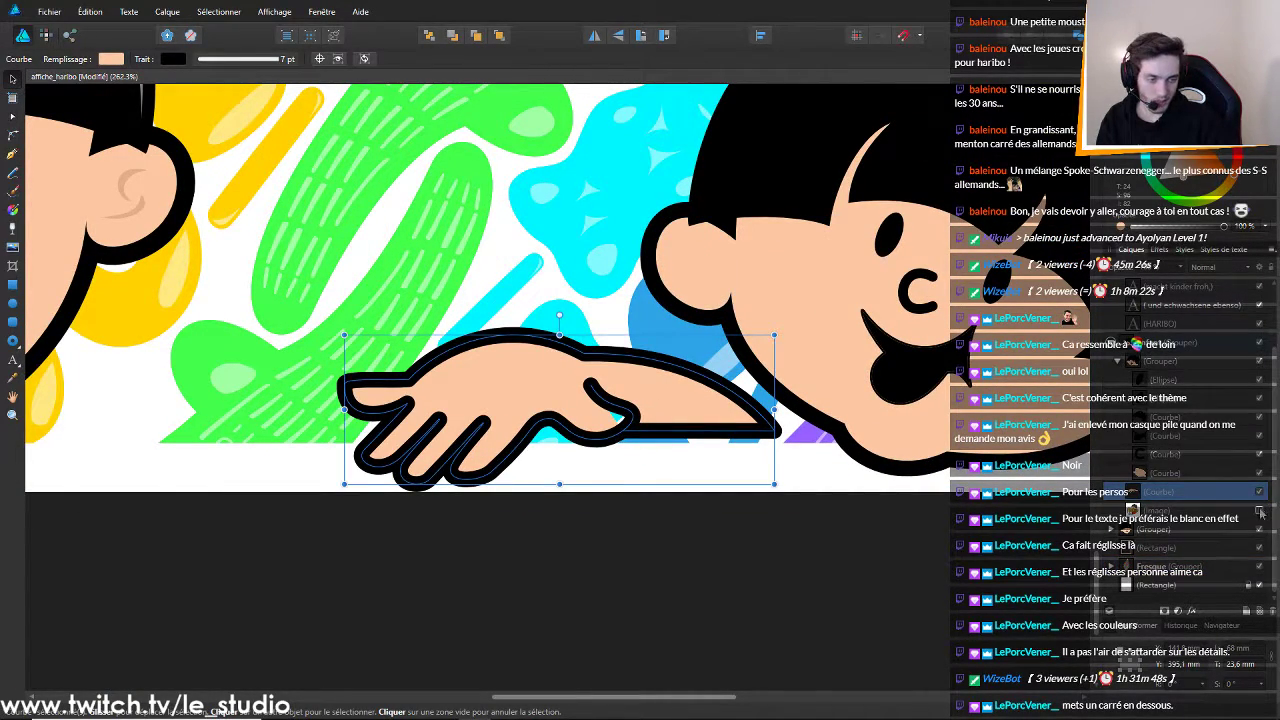
left_click(1259, 511)
key("ctrl+z")
key("ctrl+z")
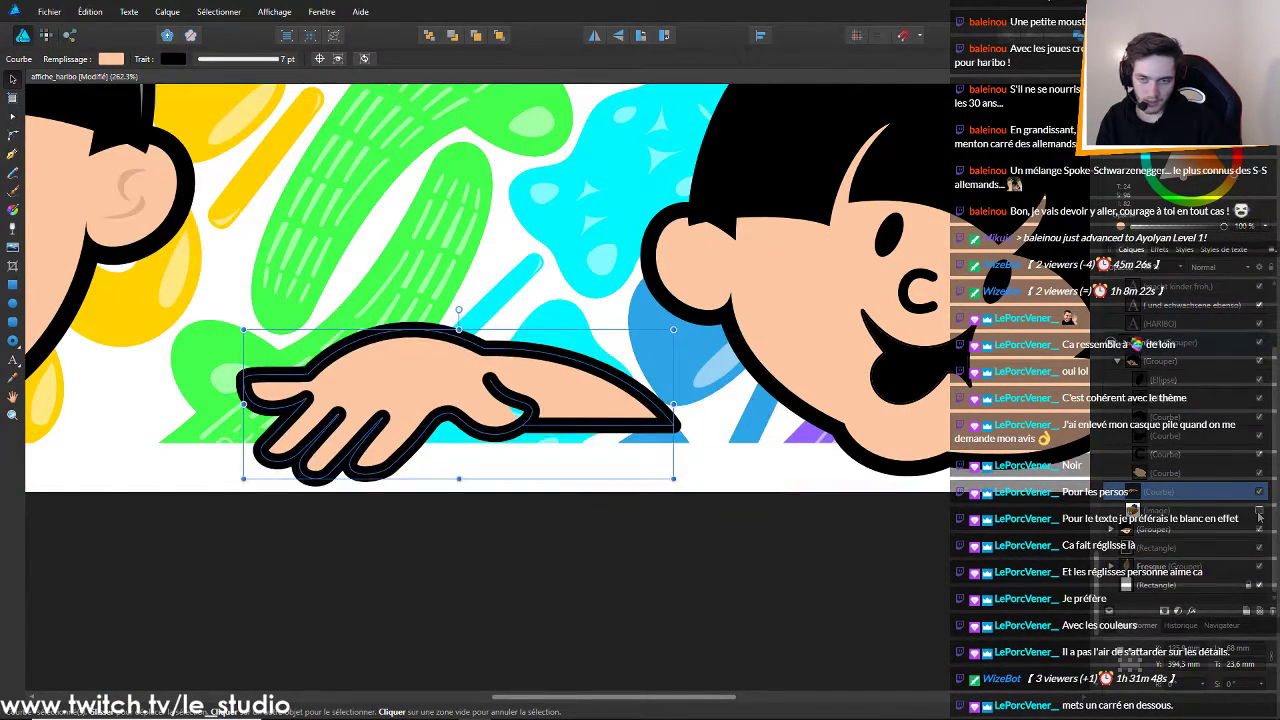
Show the reference image and reshape the tip of the hand's topmost finger by adjusting its node and handles against the reference
left_click(1259, 511)
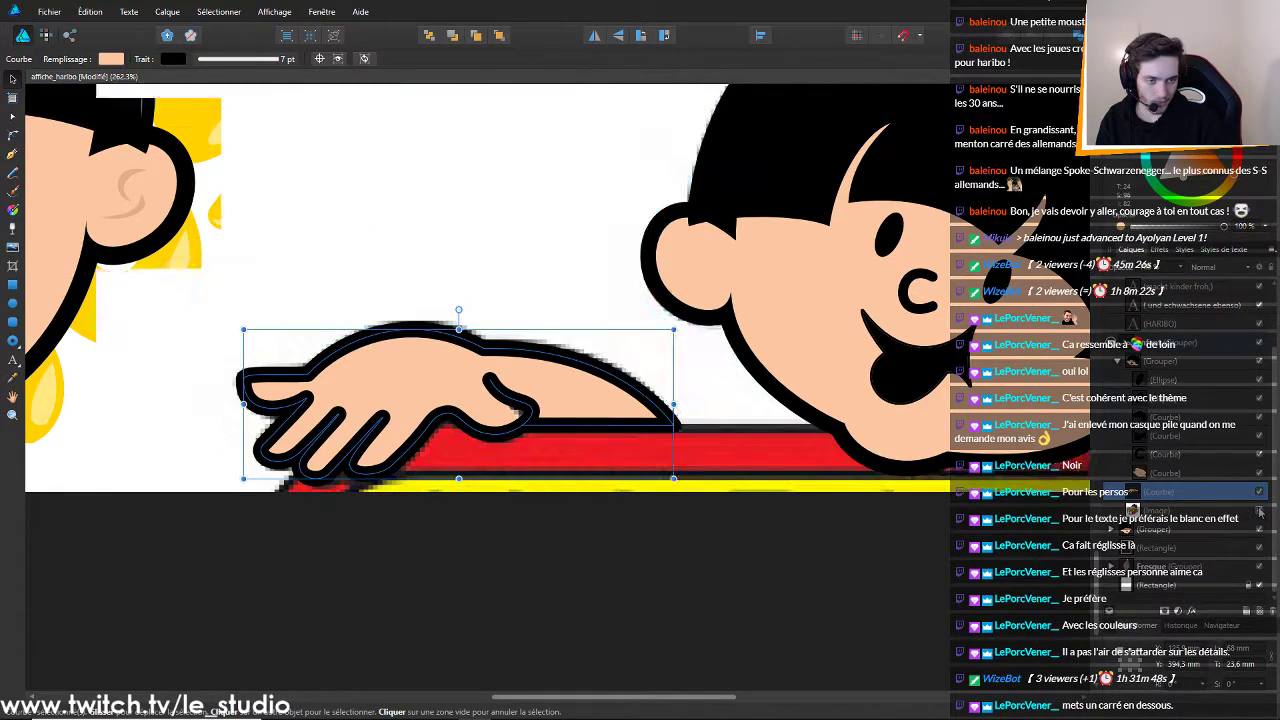
scroll(296, 388, "up", 5)
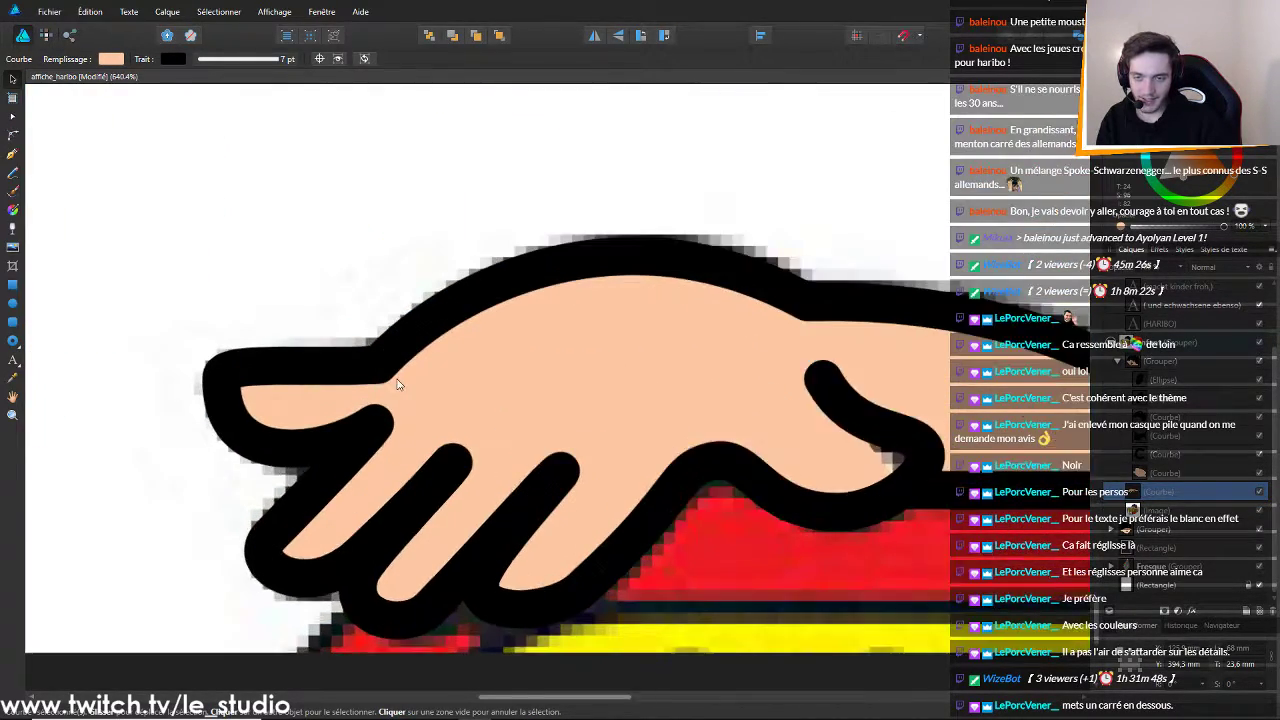
key("a")
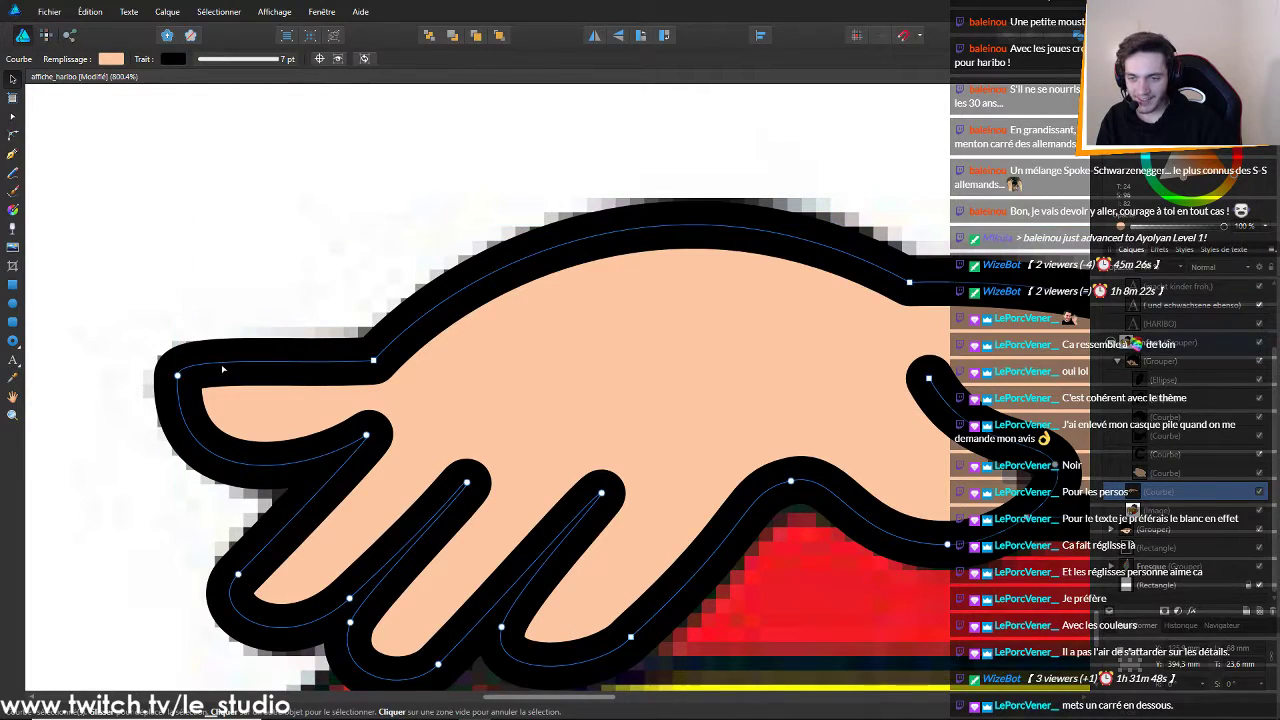
left_click(177, 376)
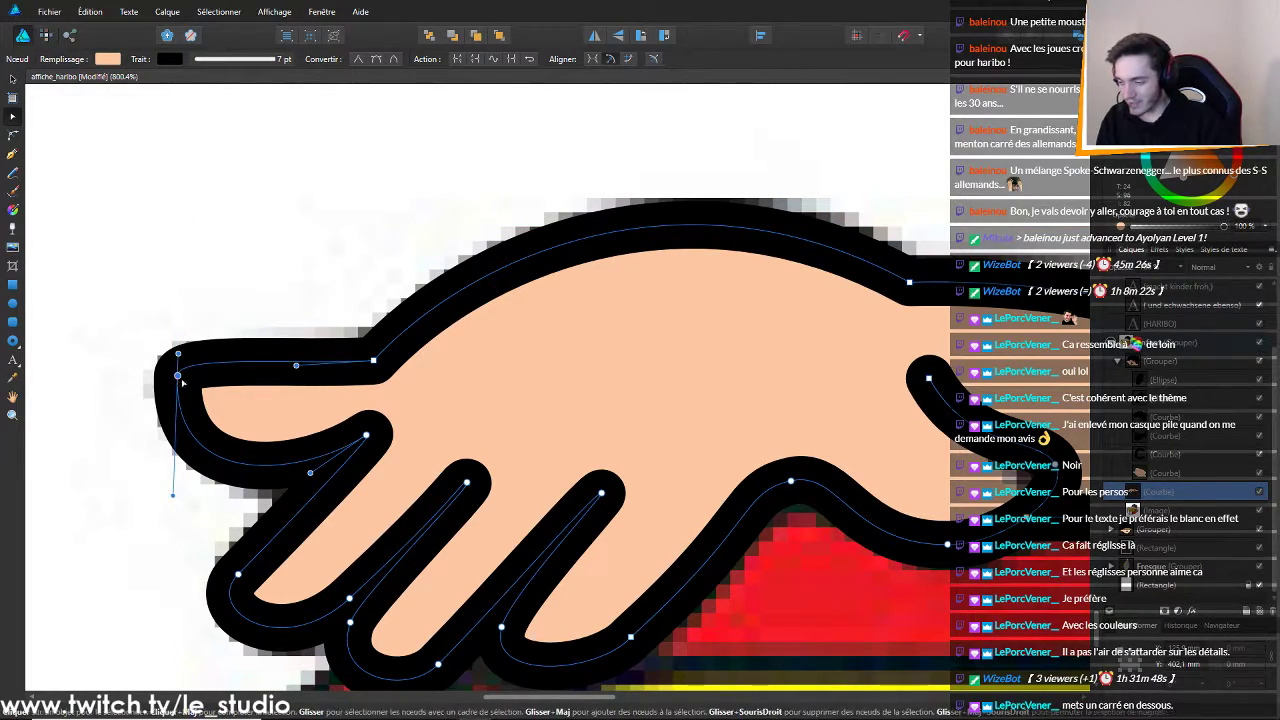
mouse_move(173, 494)
left_mouse_down()
mouse_move(157, 497)
mouse_move(120, 463)
mouse_move(79, 306)
mouse_move(100, 443)
mouse_move(186, 296)
mouse_move(123, 481)
mouse_move(164, 494)
left_mouse_up()
left_click_drag(300, 364, 236, 404)
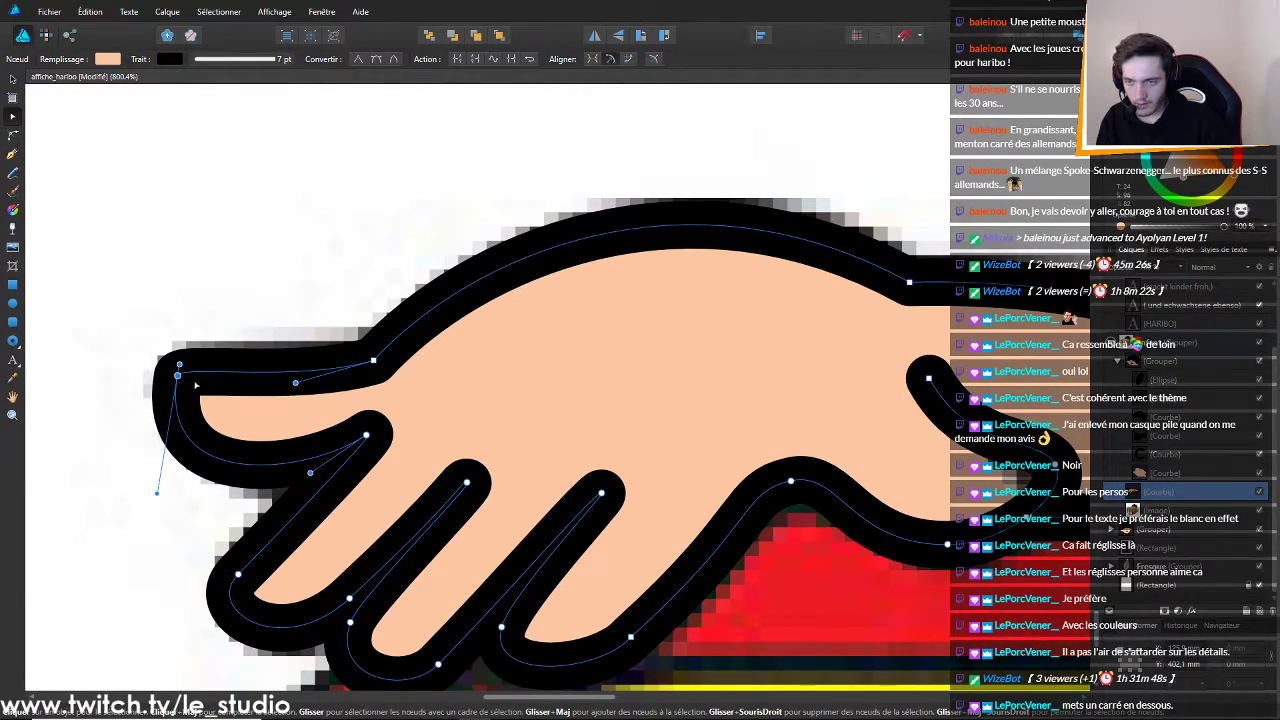
mouse_move(180, 366)
left_mouse_down()
mouse_move(205, 368)
mouse_move(185, 364)
mouse_move(208, 346)
mouse_move(297, 388)
mouse_move(248, 391)
mouse_move(167, 356)
left_mouse_up()
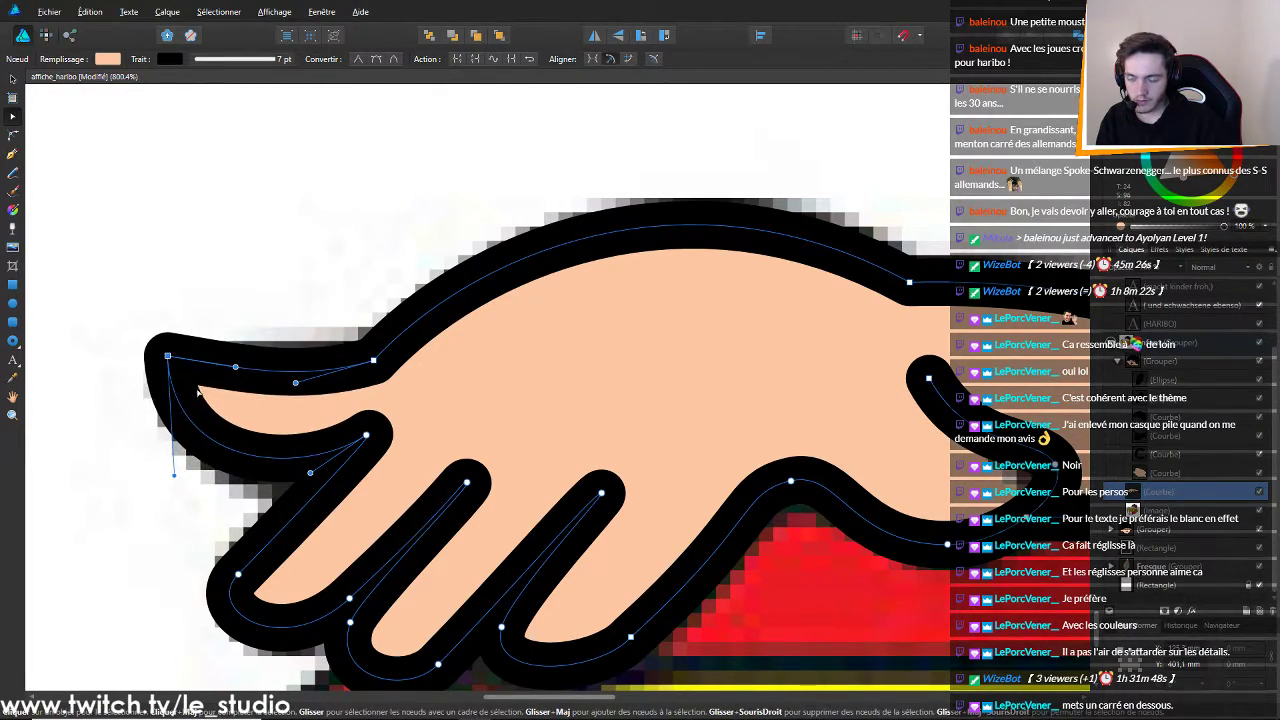
left_click(1260, 492)
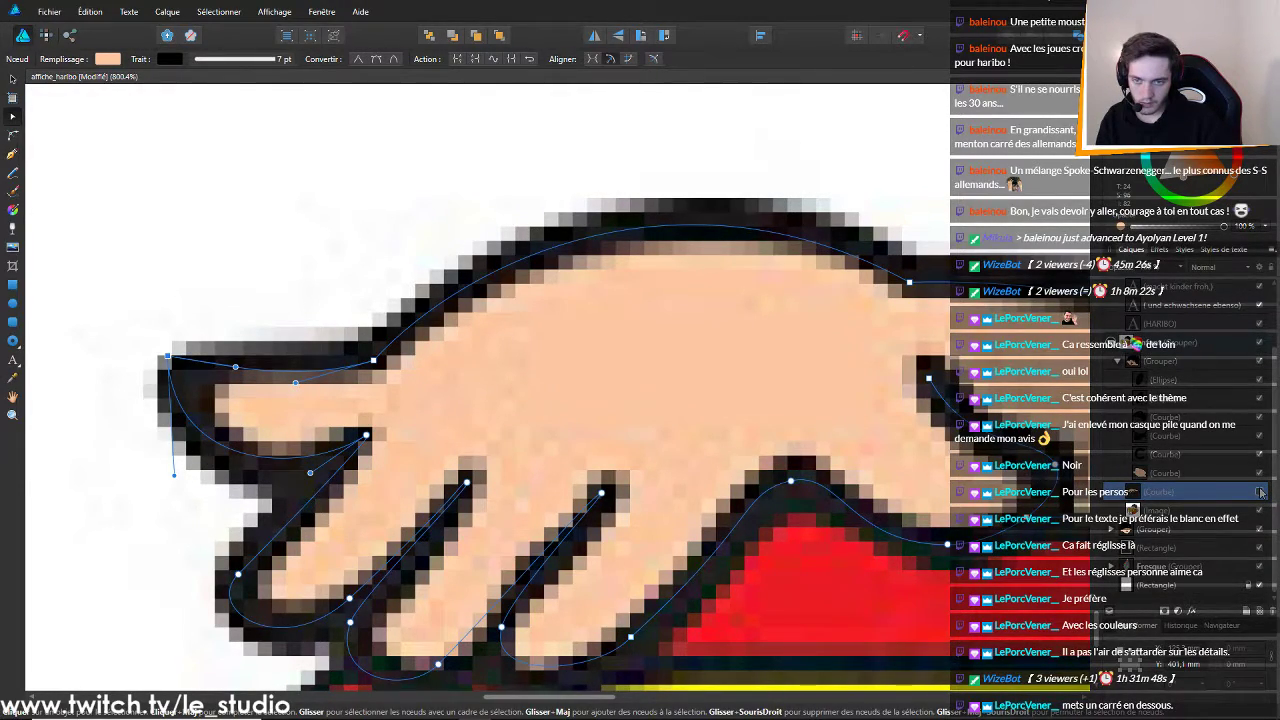
left_click(1260, 492)
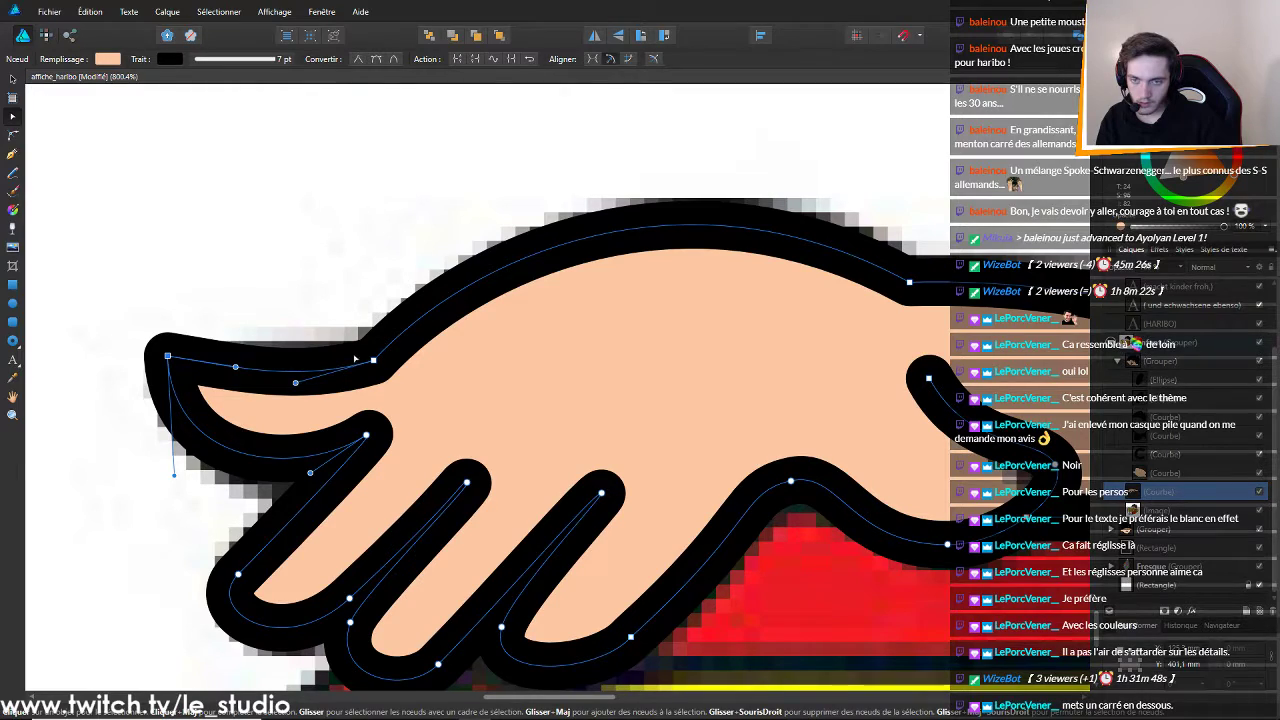
Convert the node at the topmost finger's base to a sharp corner and arch the back of the hand along the reference
left_click(372, 359)
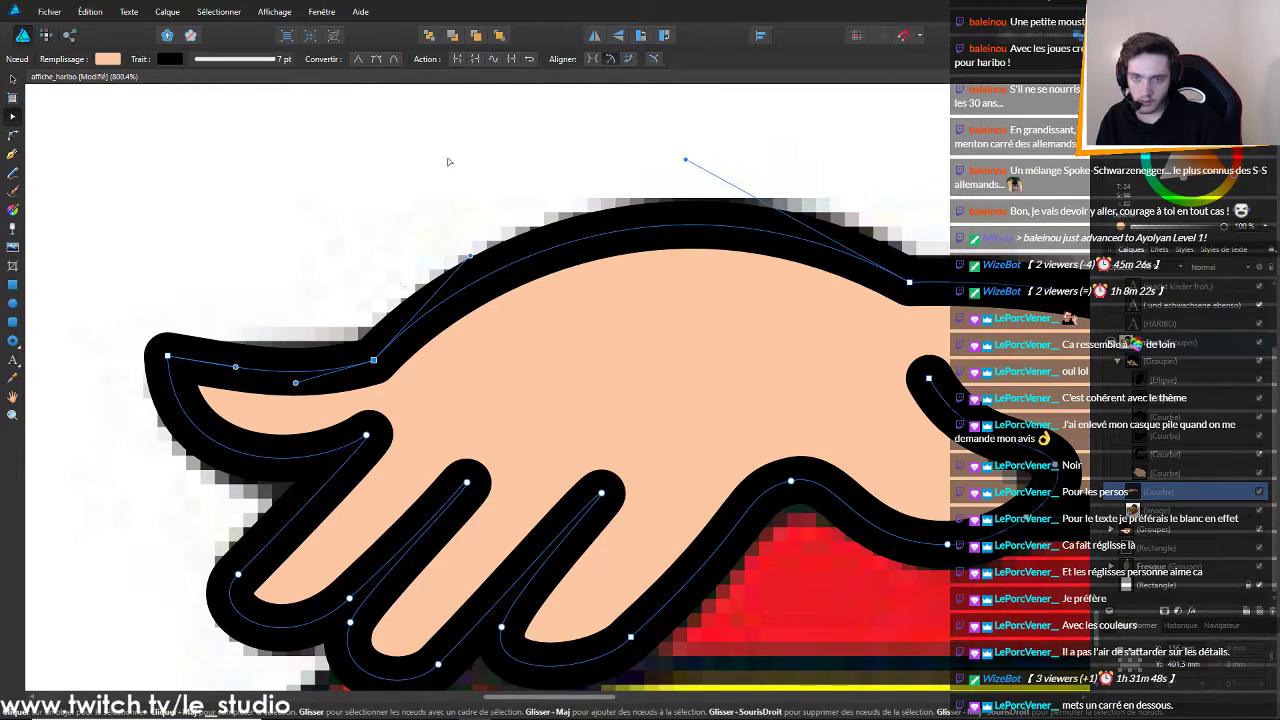
left_click(359, 60)
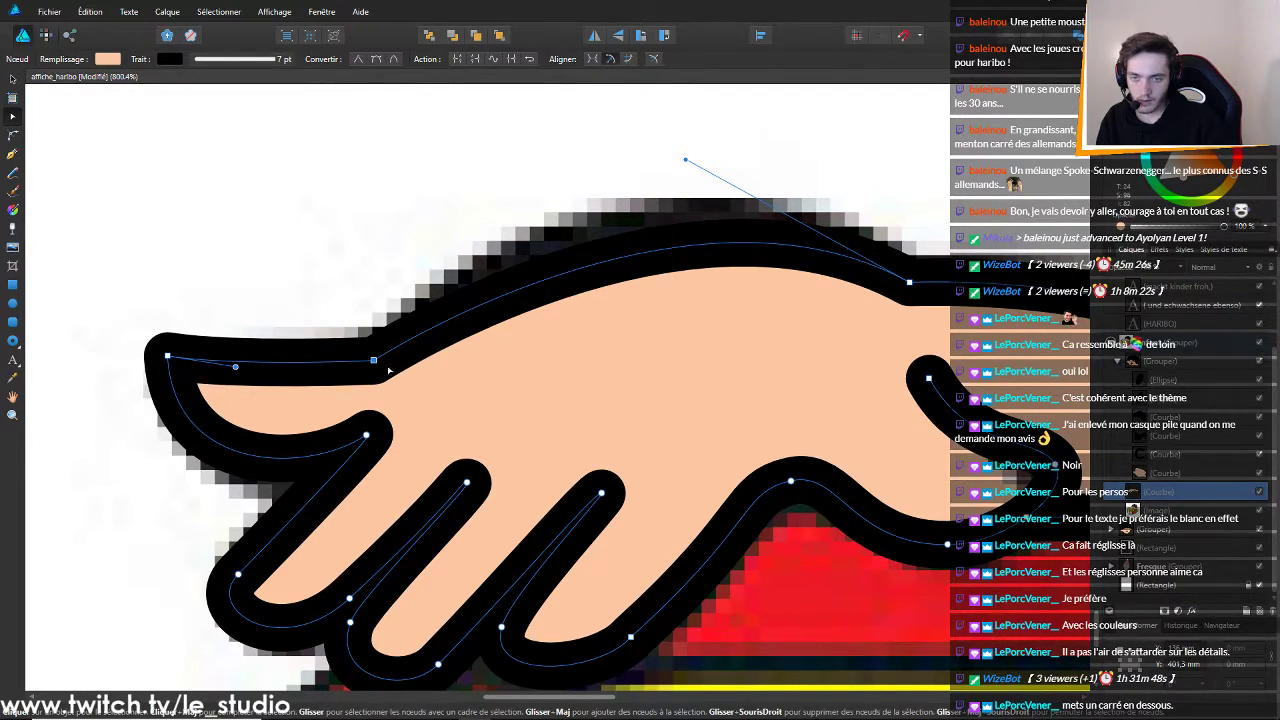
left_click_drag(374, 360, 395, 341)
key("ctrl+z")
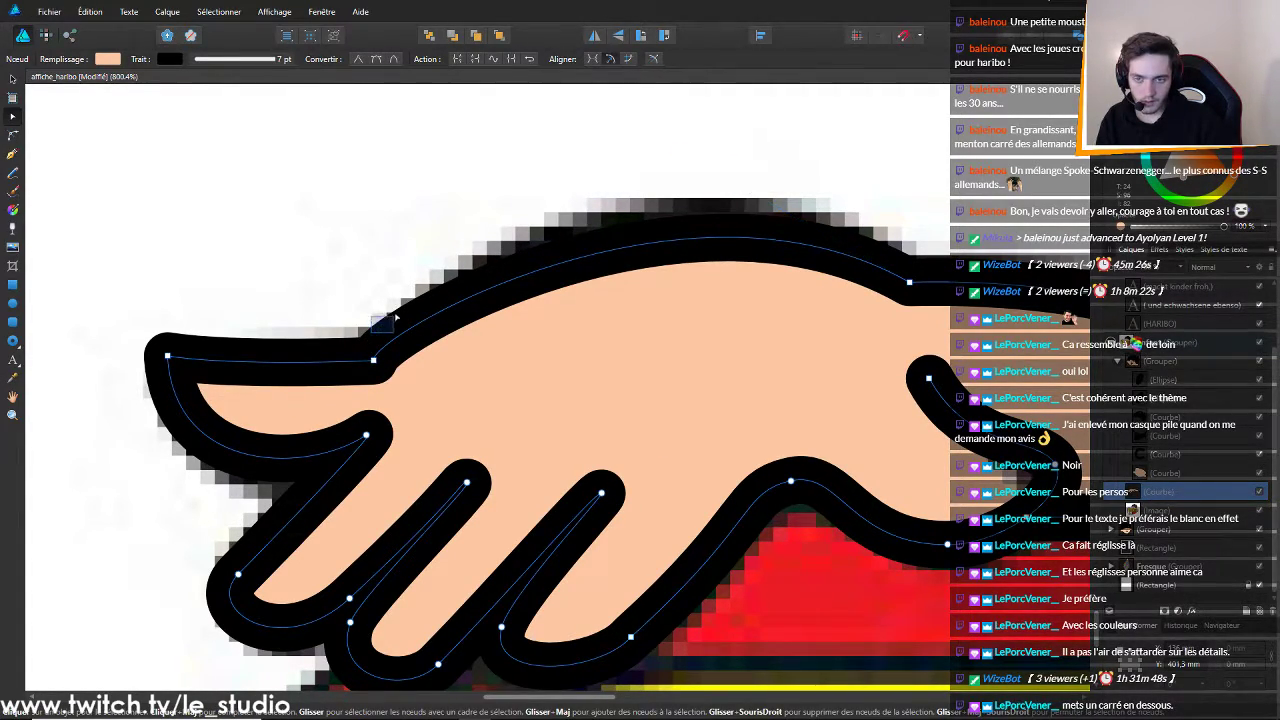
left_click_drag(370, 336, 494, 237)
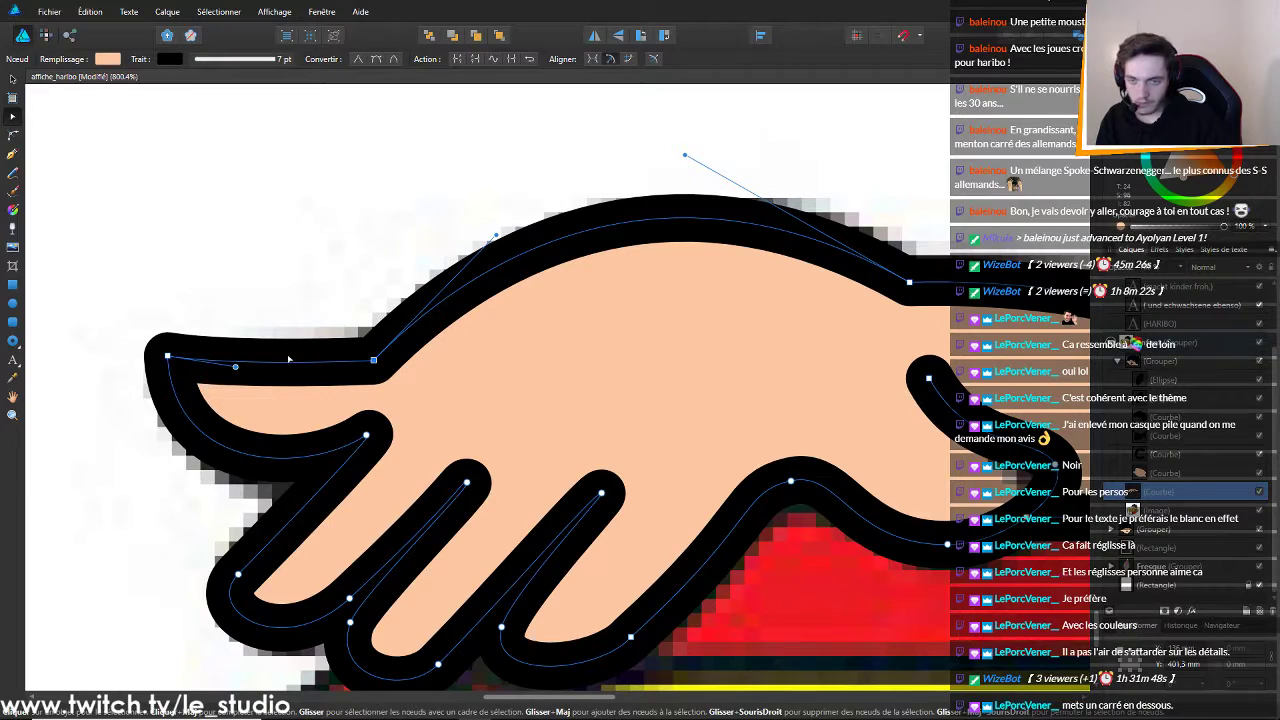
Convert the topmost fingertip's node to sharp, curve the finger's underside outward and reposition the tip to follow the reference
left_click(167, 356)
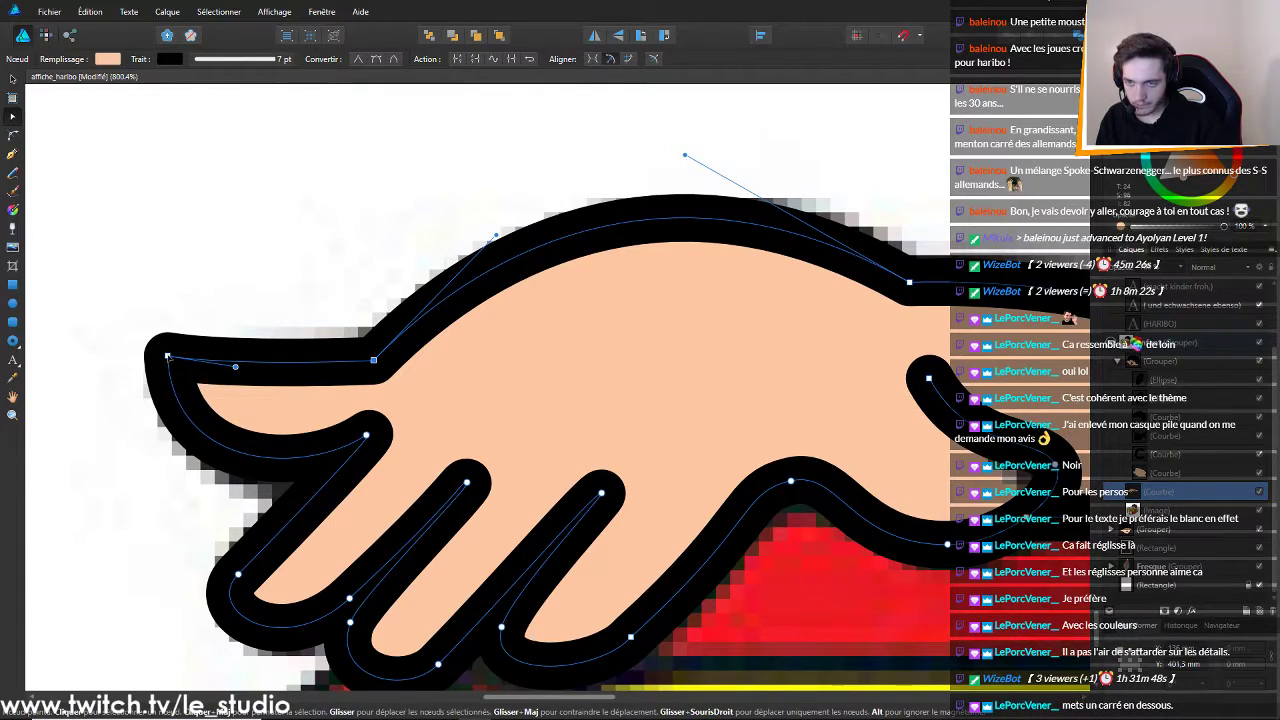
left_click(358, 59)
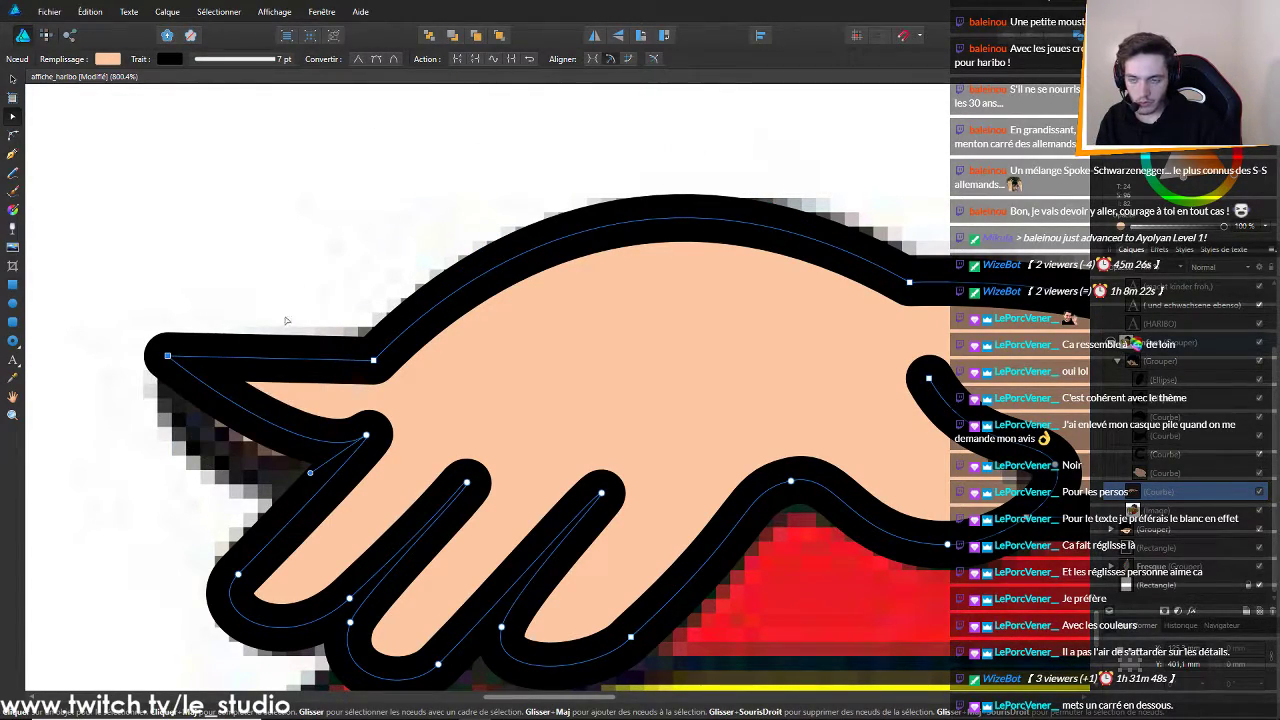
left_click_drag(215, 390, 193, 432)
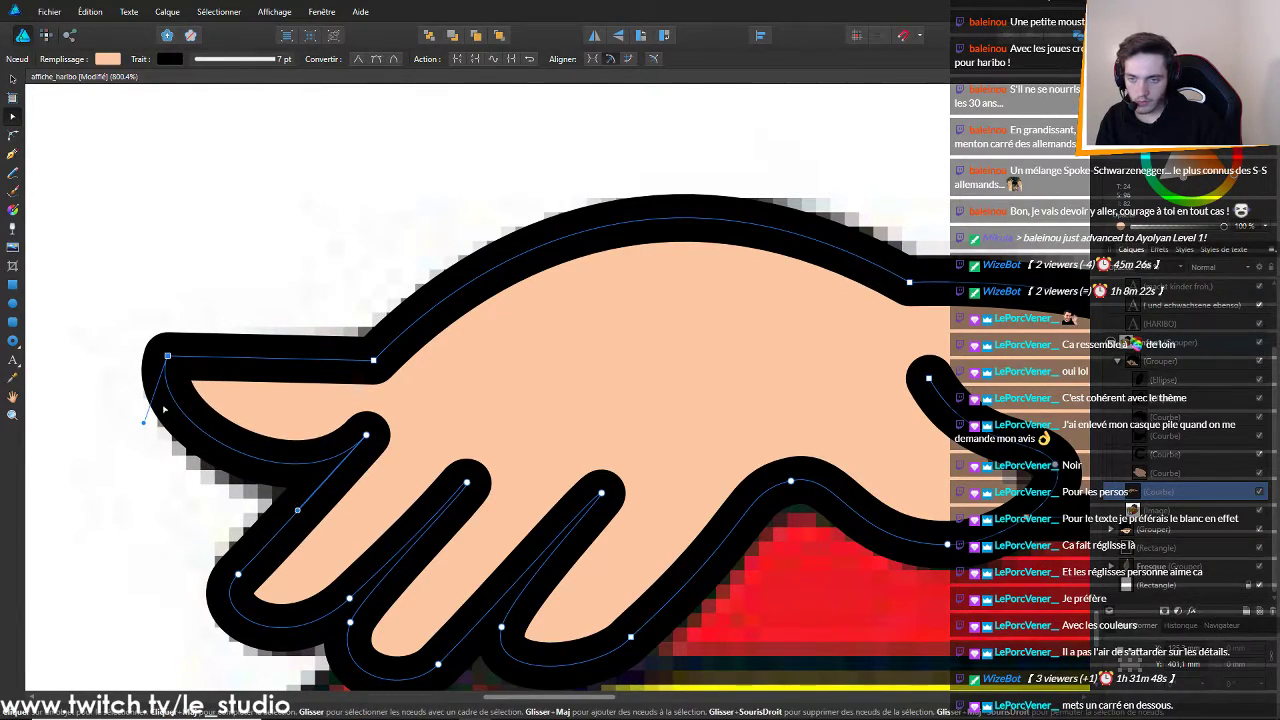
left_click_drag(167, 356, 166, 463)
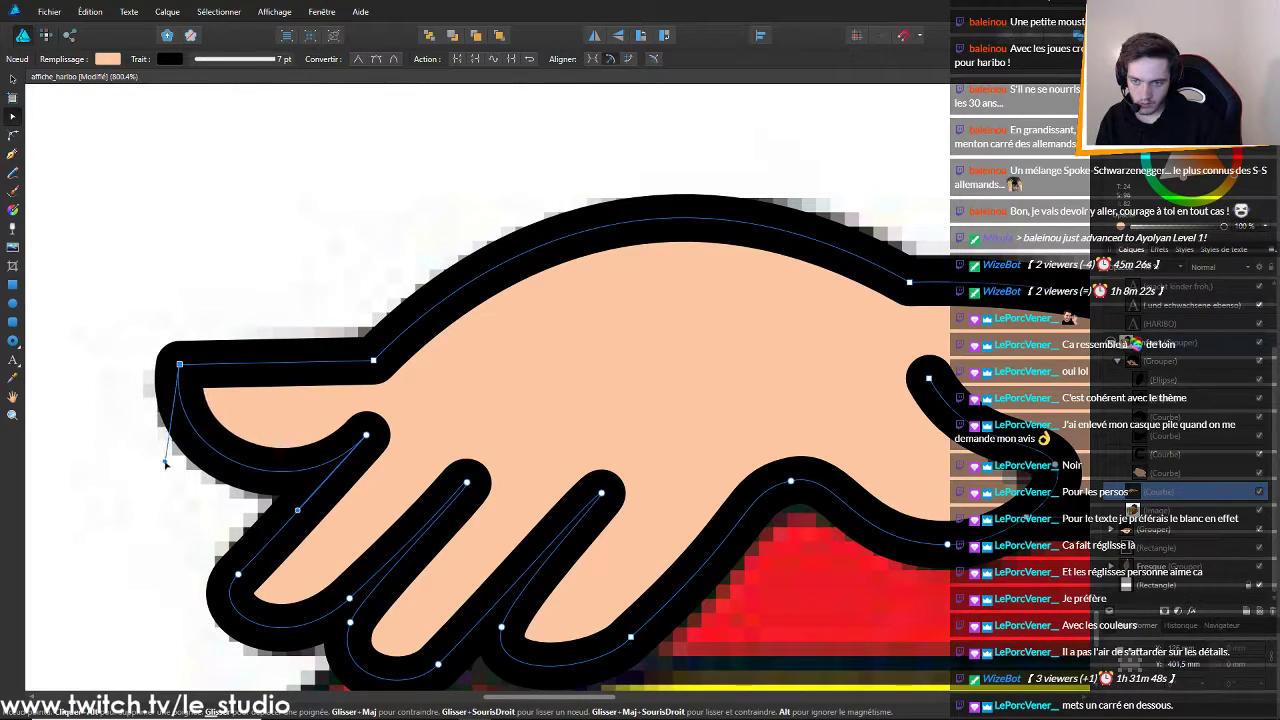
Bend the upper edge of the hand's topmost finger slightly inward
left_click(145, 520)
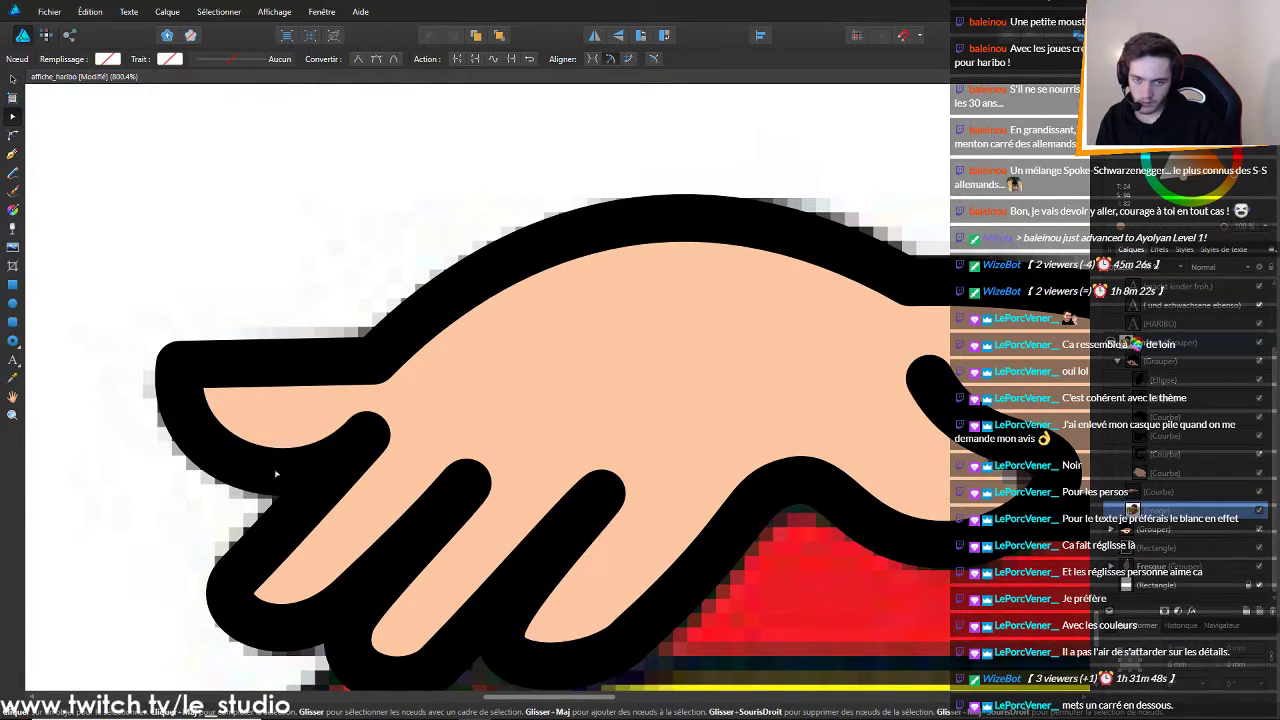
scroll(500, 402, "down", 11)
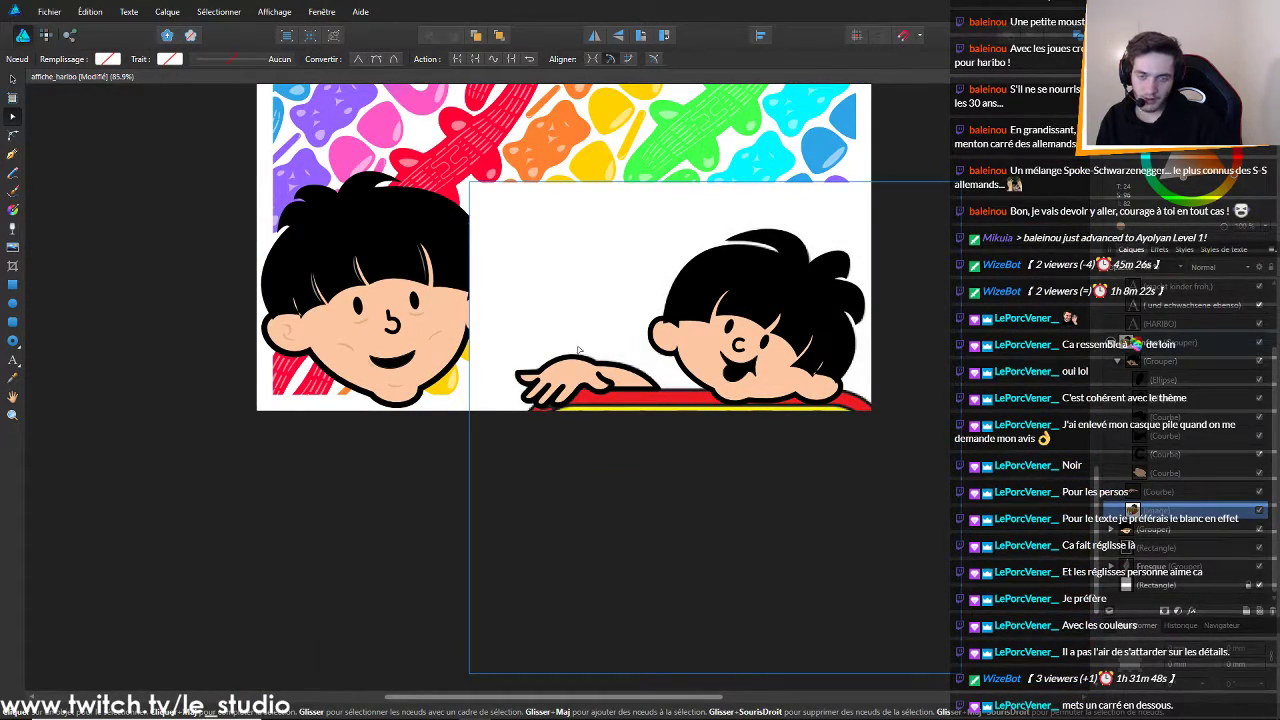
scroll(584, 347, "up", 6)
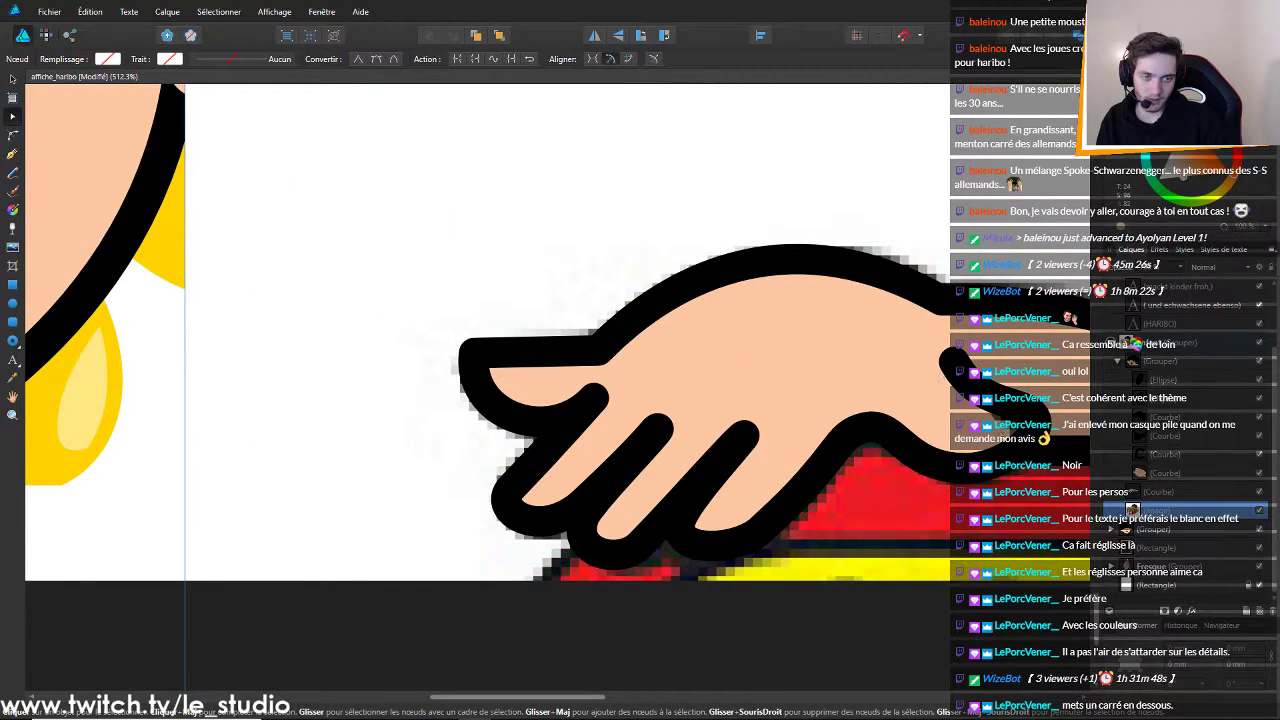
left_click(534, 360)
left_click_drag(535, 358, 536, 369)
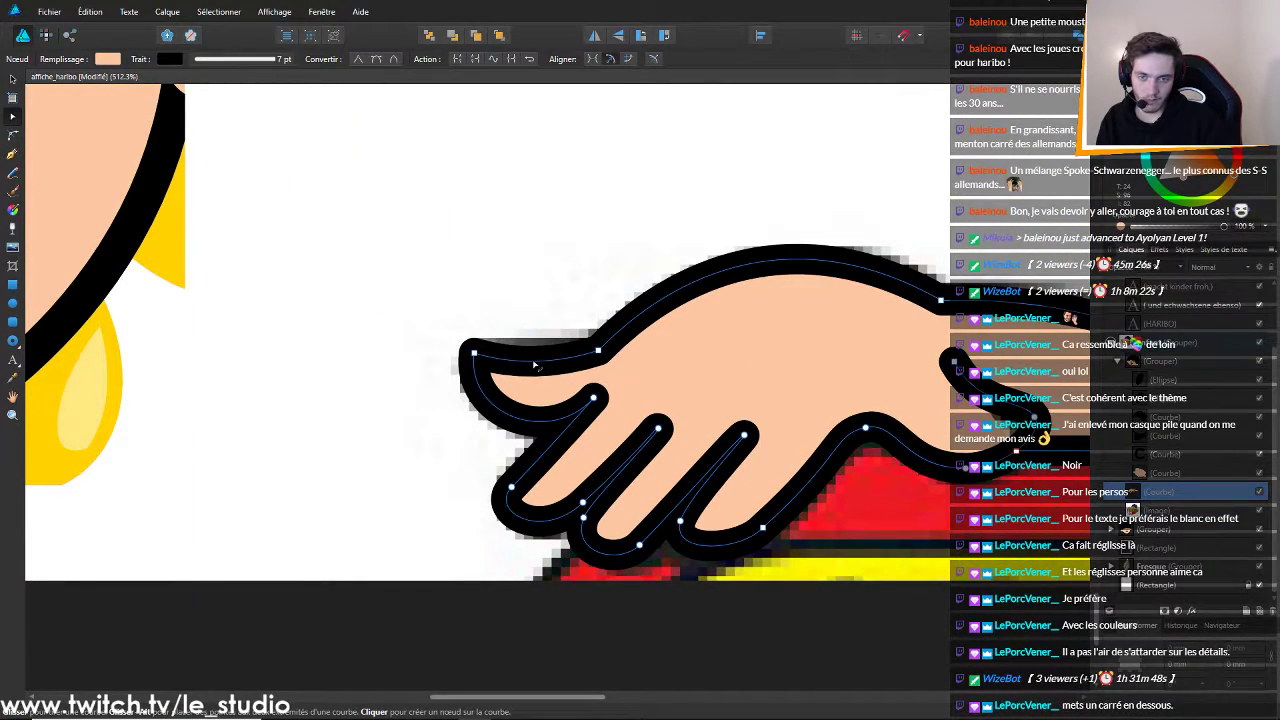
Examine the reshaped finger beside both children, with and without the reference image behind it
left_click(352, 435)
scroll(668, 442, "down", 7)
scroll(789, 433, "down", 1)
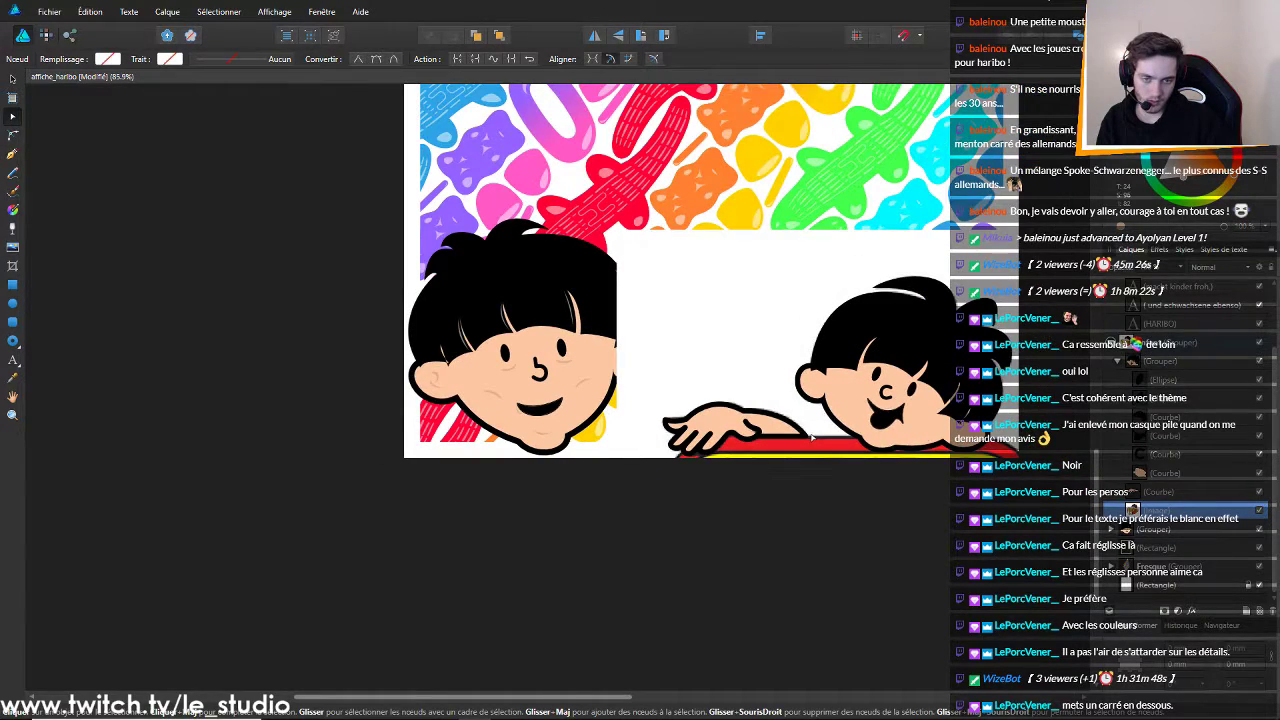
scroll(780, 418, "down", 4)
scroll(780, 418, "up", 2)
scroll(780, 420, "up", 5)
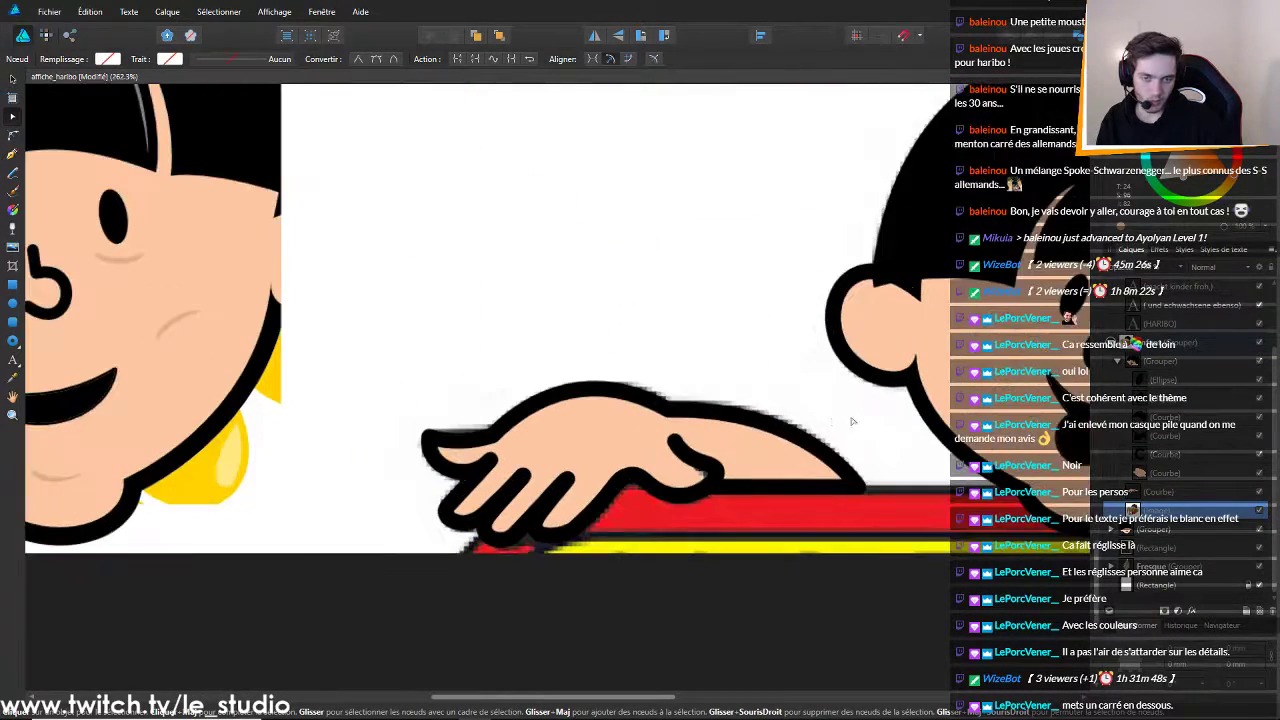
left_click(1260, 512)
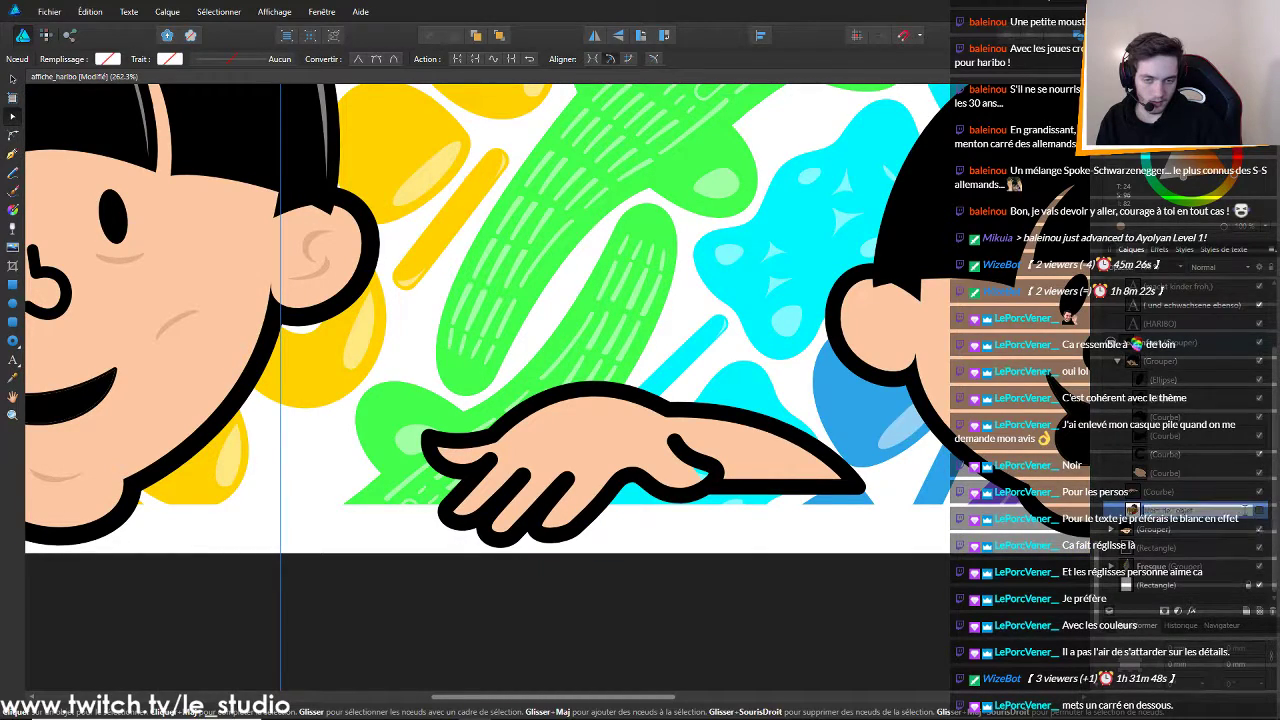
left_click(1260, 511)
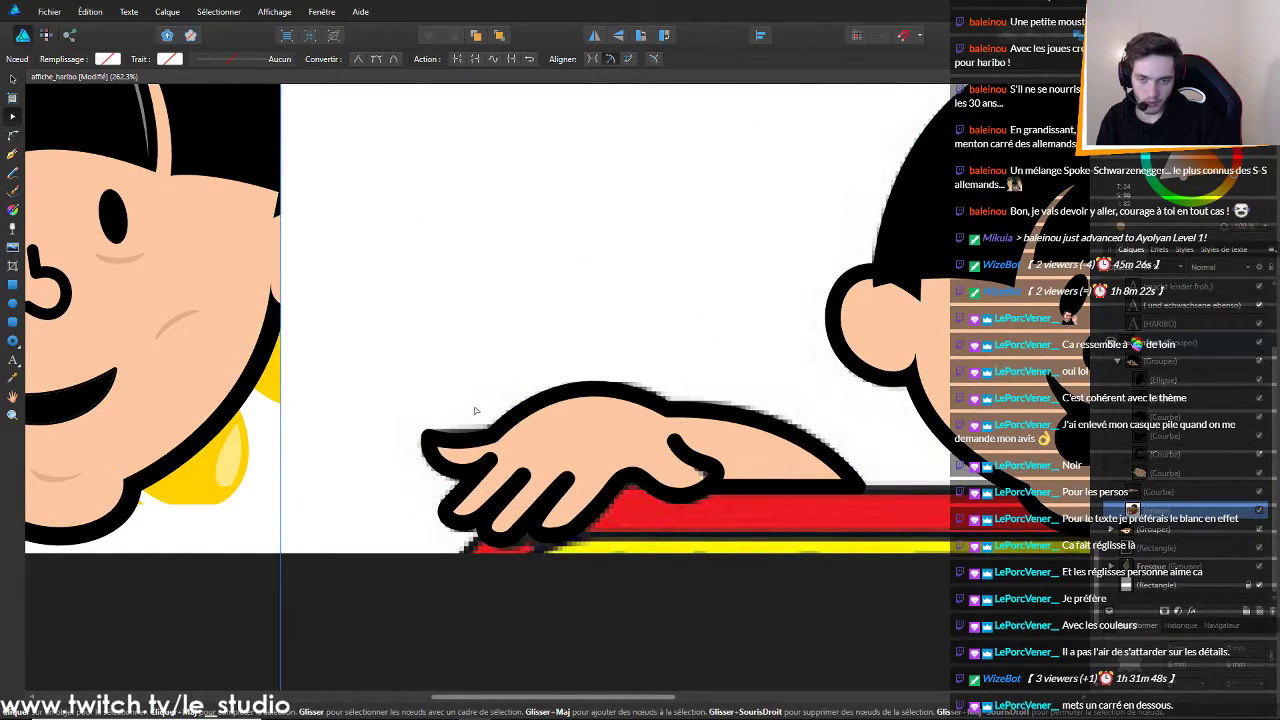
Try shifting the topmost finger's tip and base nodes together slightly up and outward, and undo the shift
scroll(476, 410, "up", 4)
left_click(510, 416)
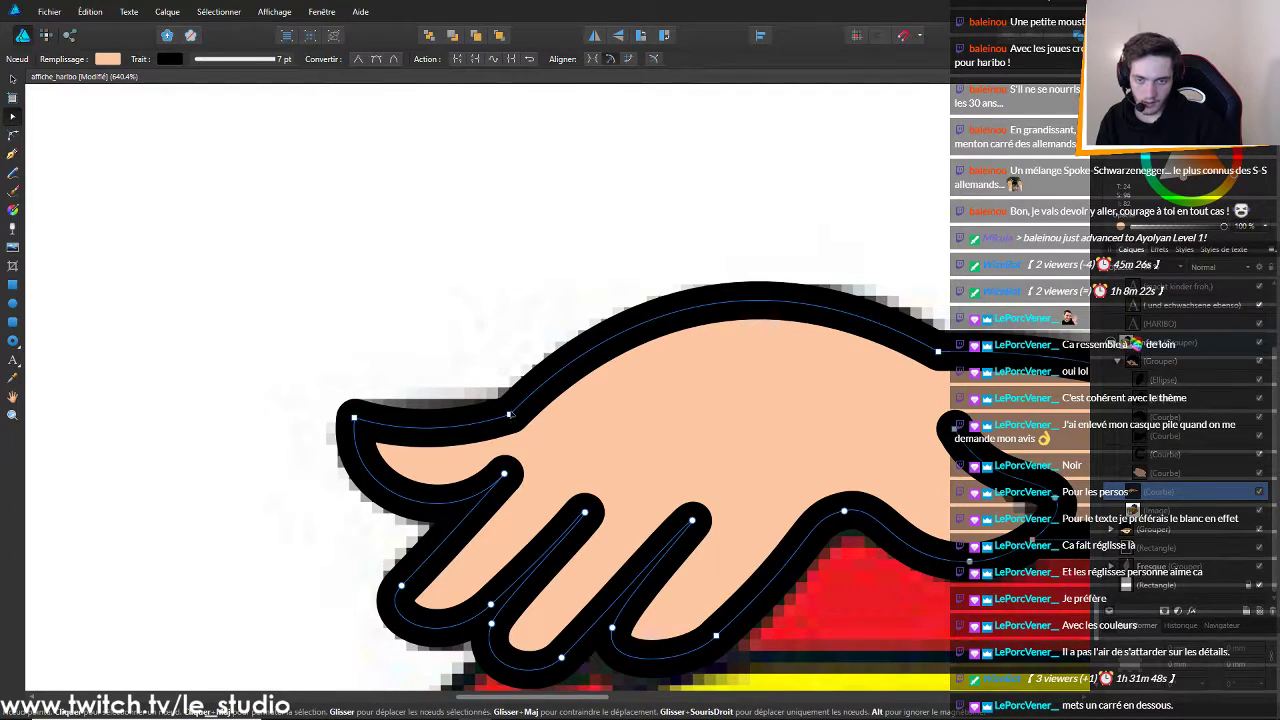
left_click(511, 416)
left_click_drag(513, 407, 510, 416)
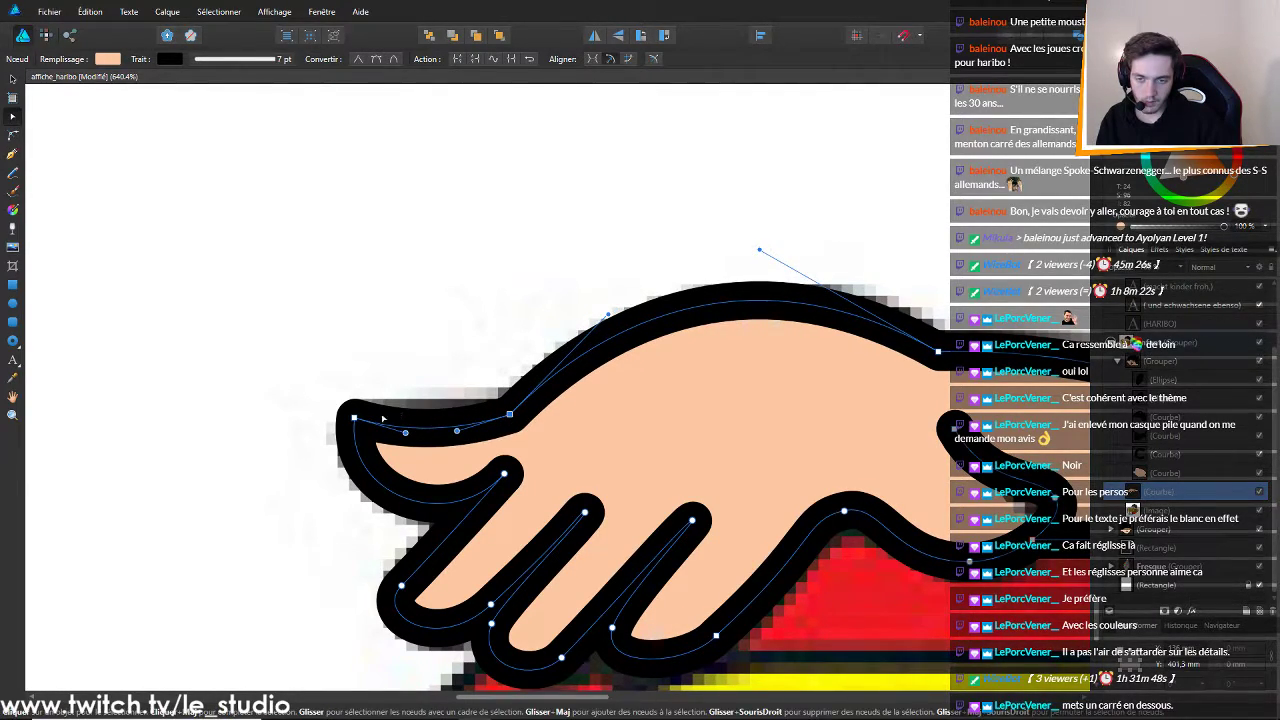
left_click(354, 418)
left_click(510, 415)
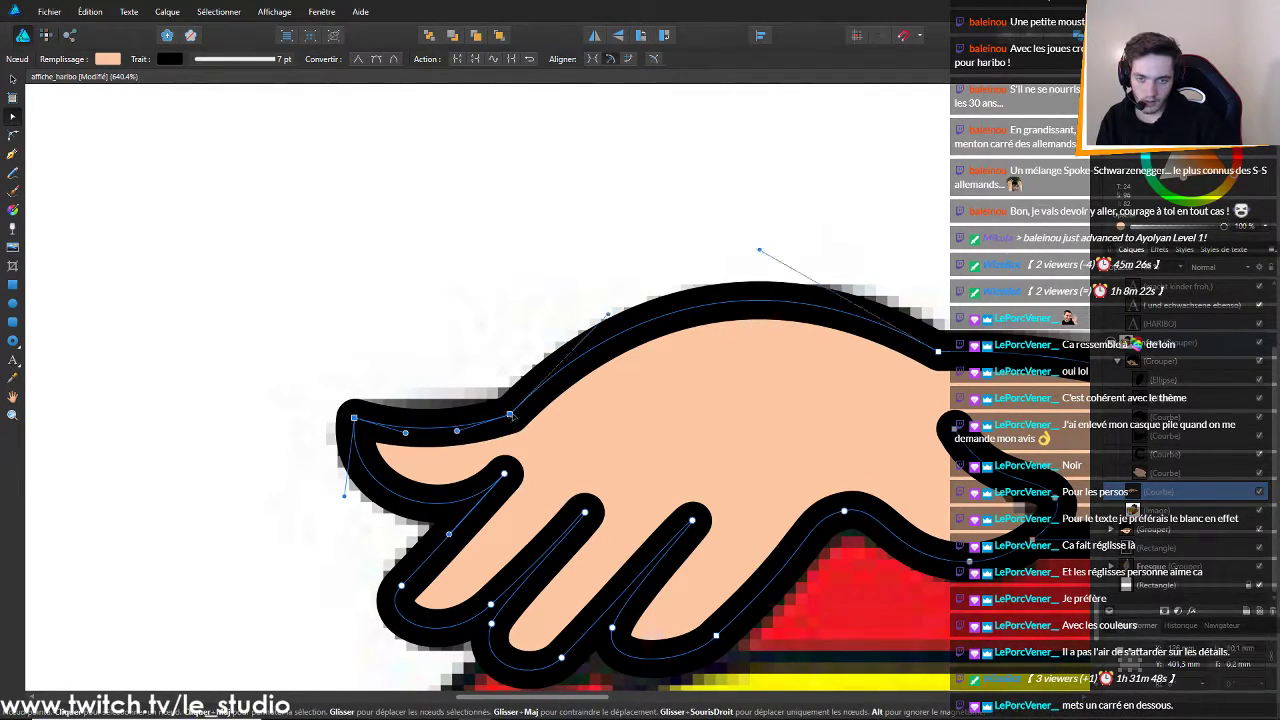
left_click_drag(512, 417, 502, 410)
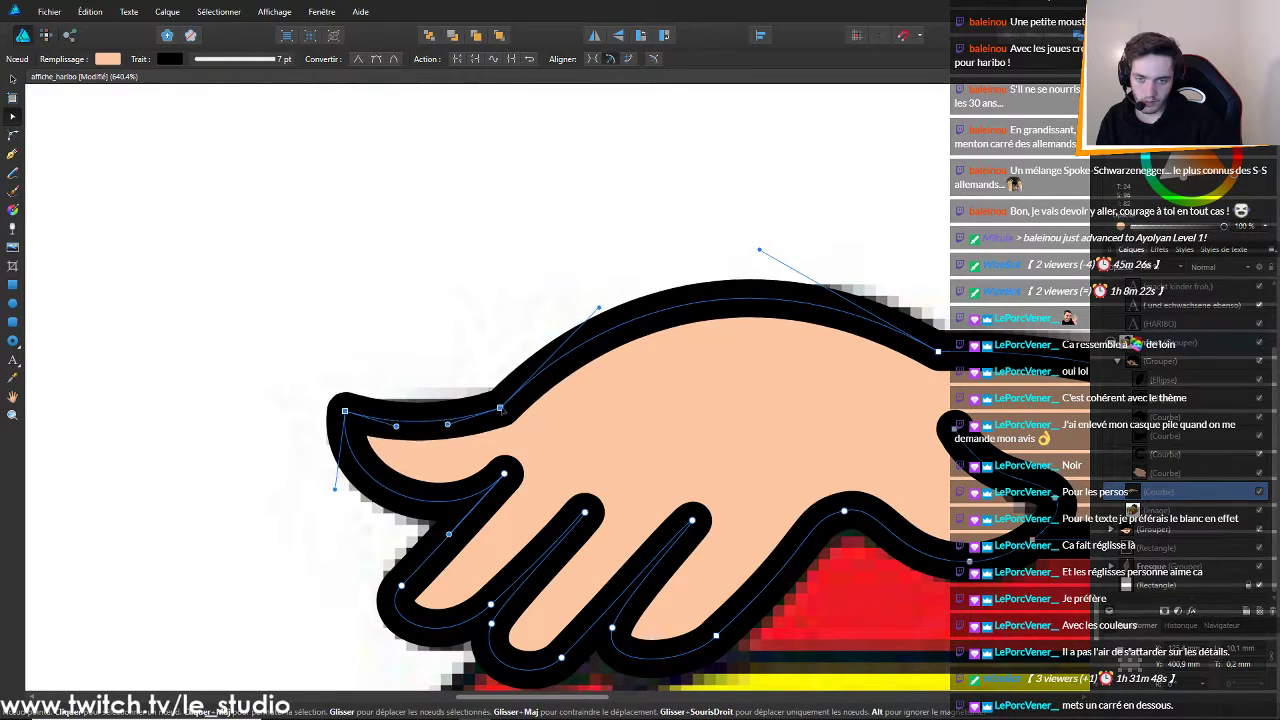
key("ctrl+d")
scroll(590, 410, "down", 6)
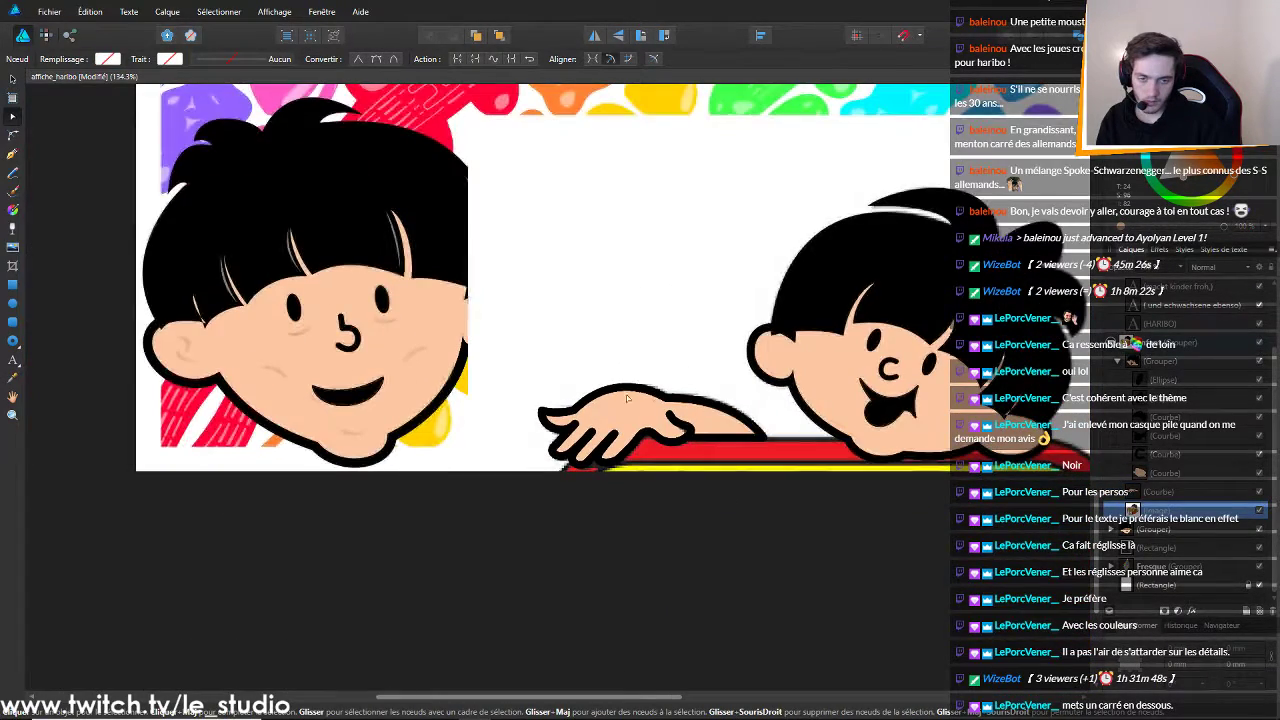
key("ctrl+z")
key("ctrl+z")
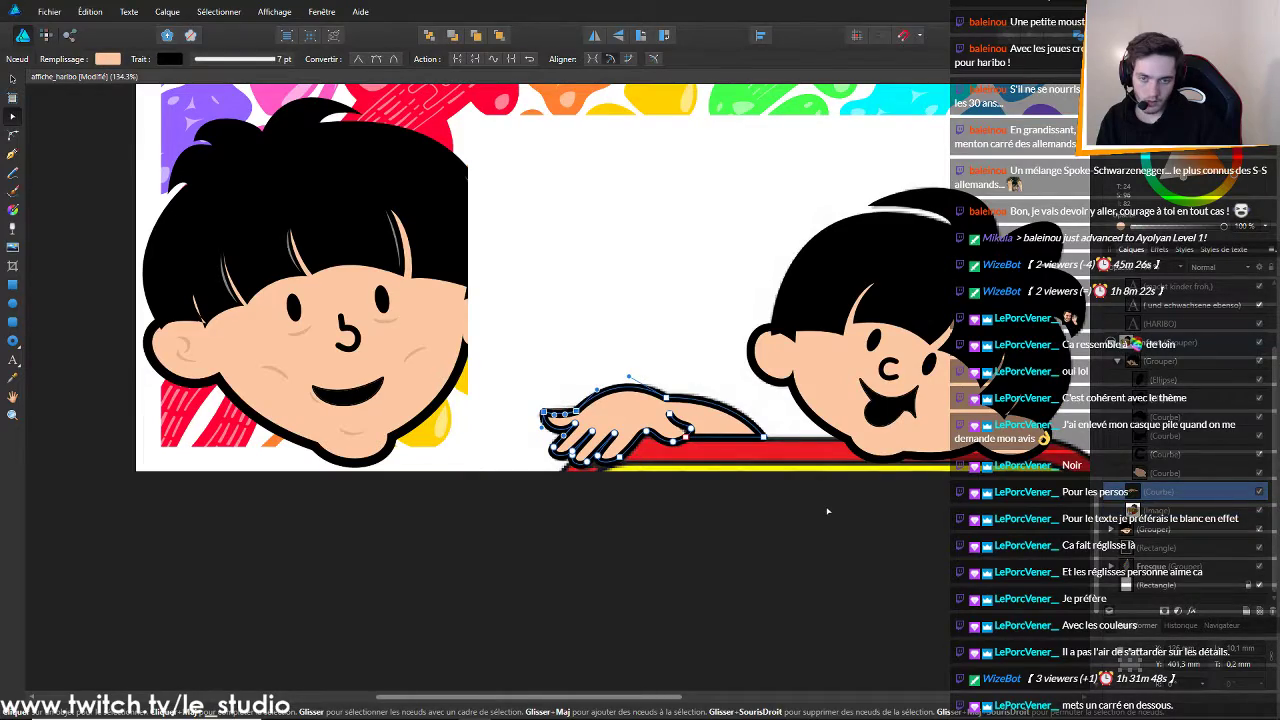
Hide the reference image and examine the hand and both children on the whole poster
left_click(861, 499)
scroll(861, 499, "down", 5)
scroll(772, 477, "up", 8)
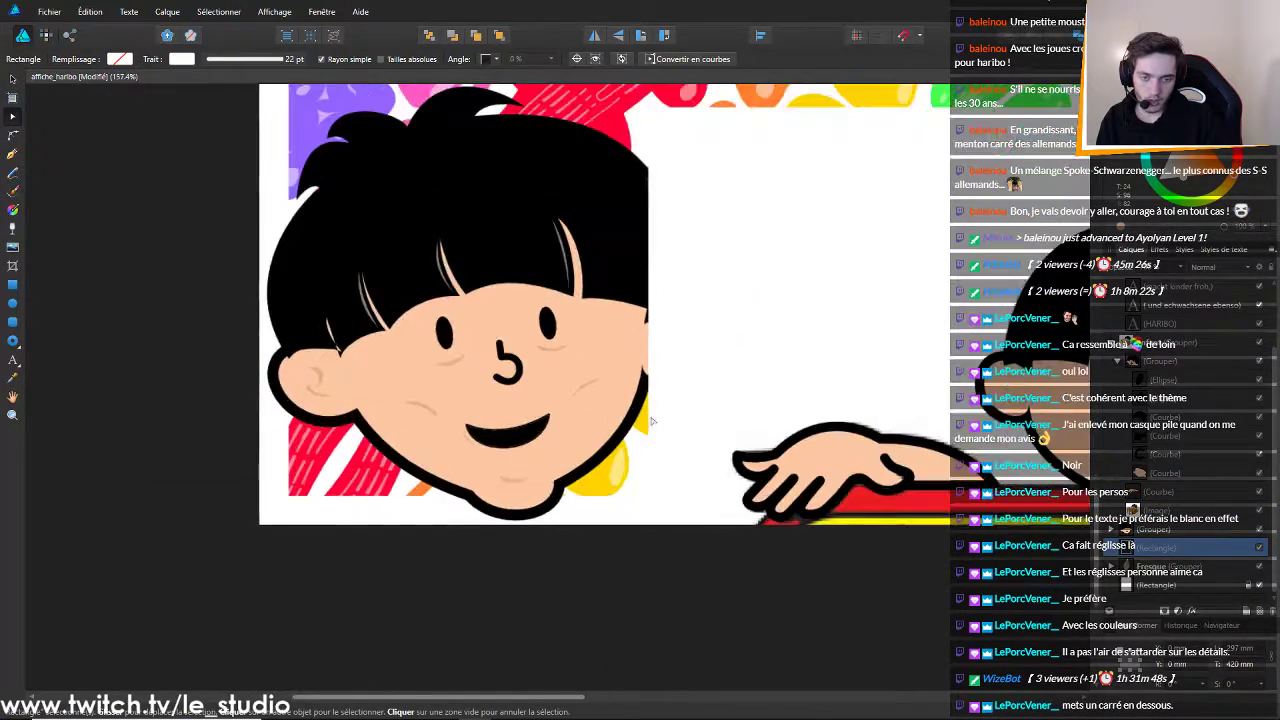
scroll(794, 468, "down", 6)
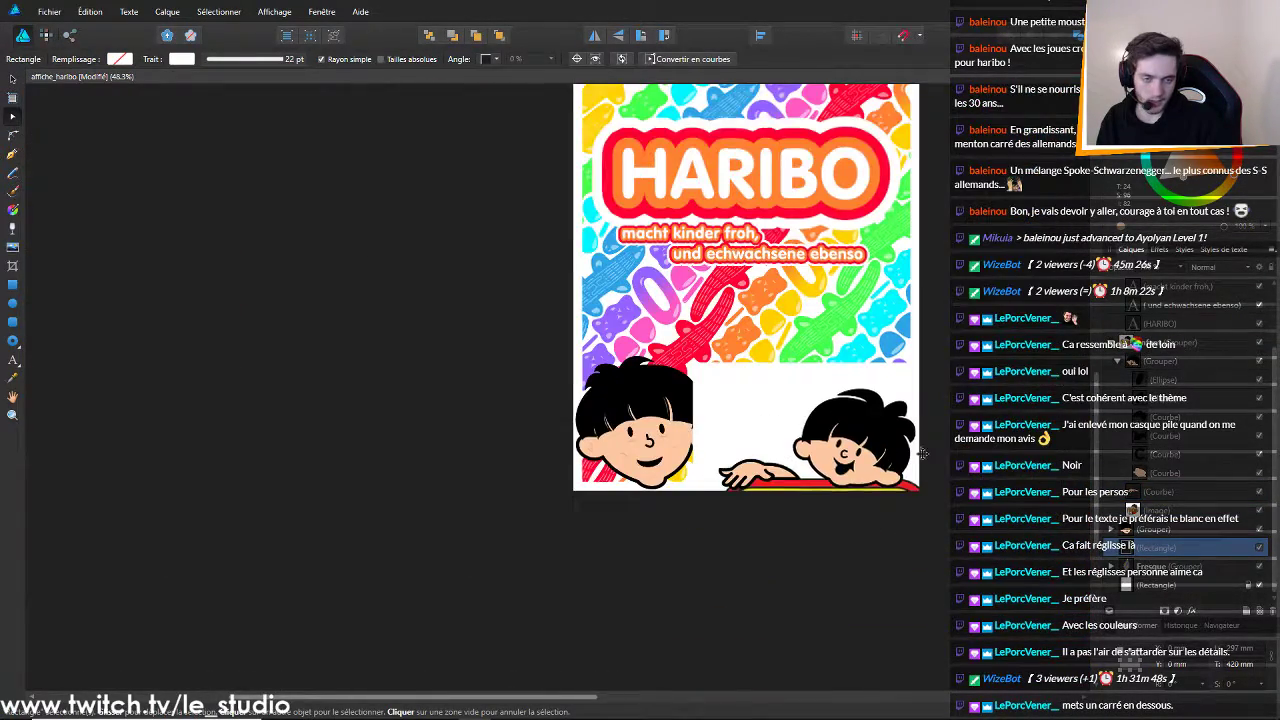
scroll(931, 452, "up", 2)
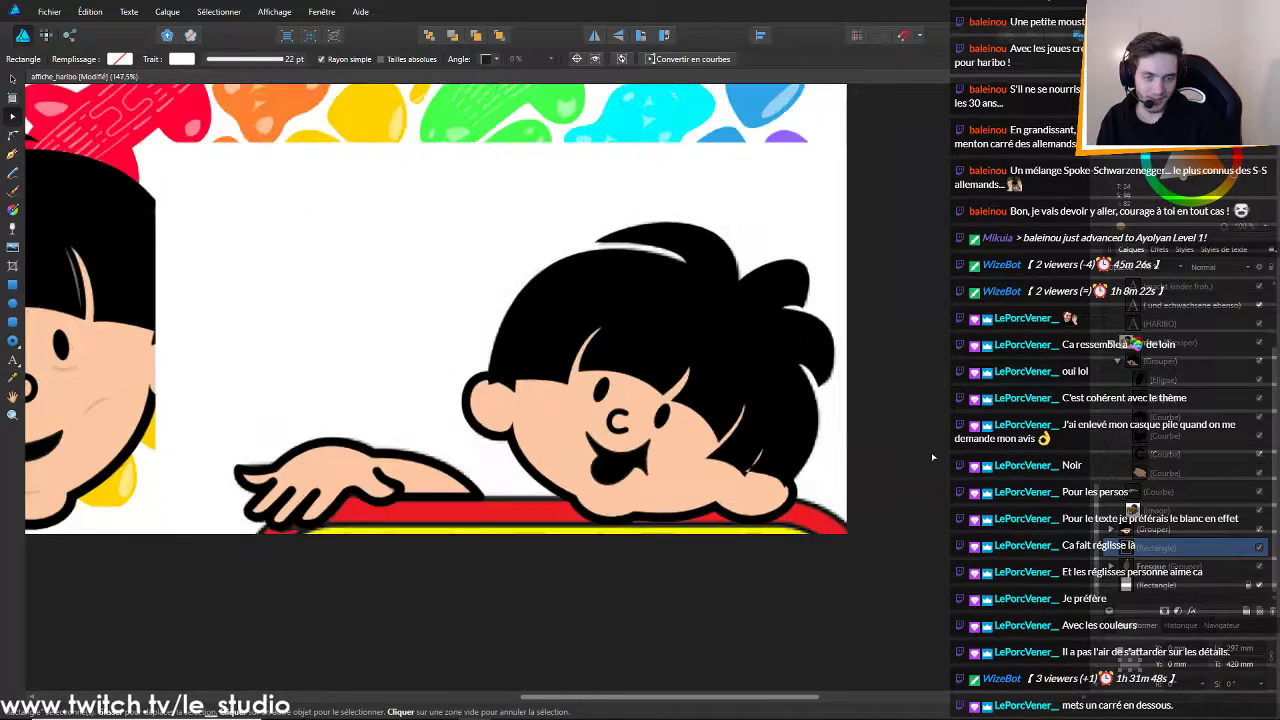
left_click(1260, 547)
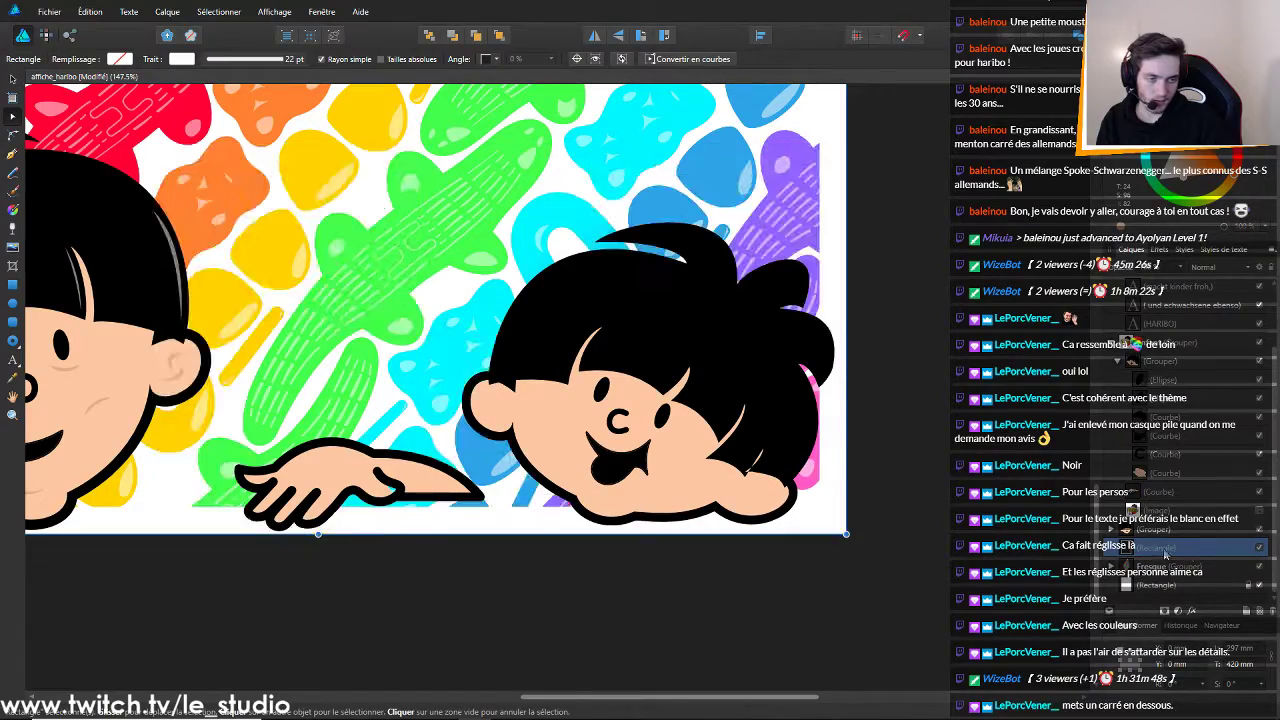
scroll(903, 505, "down", 5)
scroll(906, 497, "up", 4)
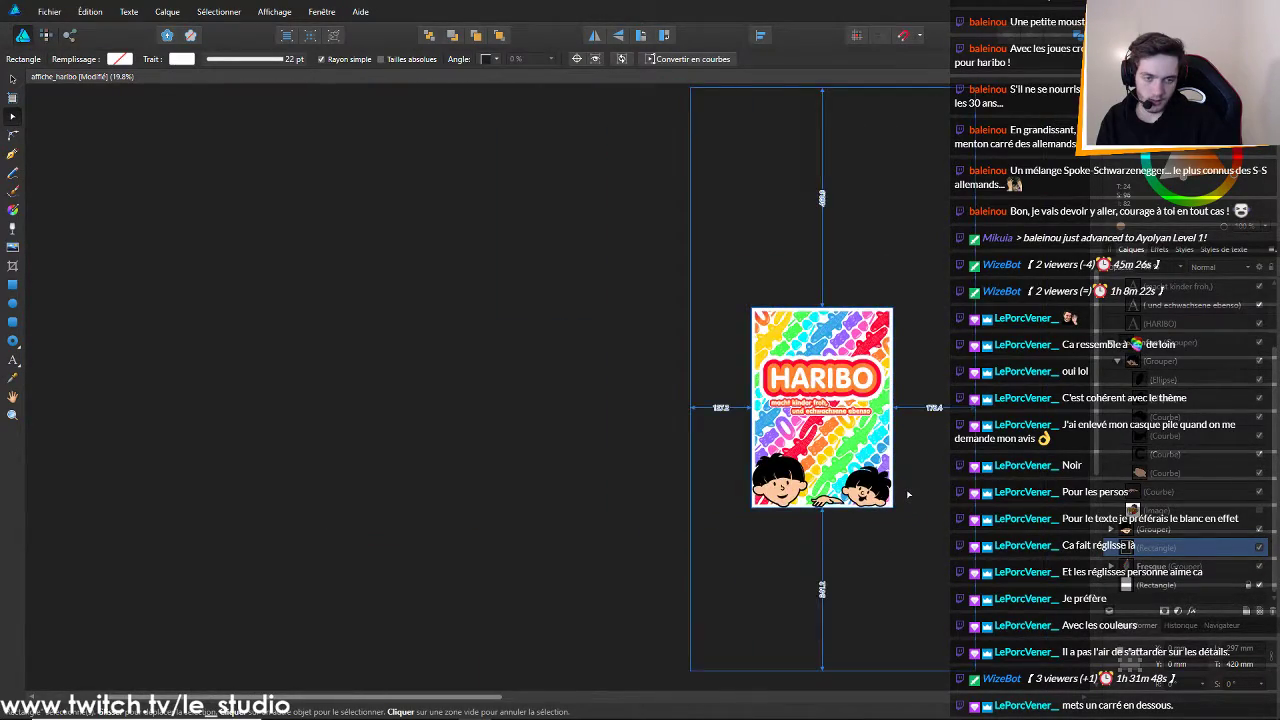
Delete the node under the palm that joins the forearm's straight lower edge to the hand outline
scroll(510, 540, "up", 4)
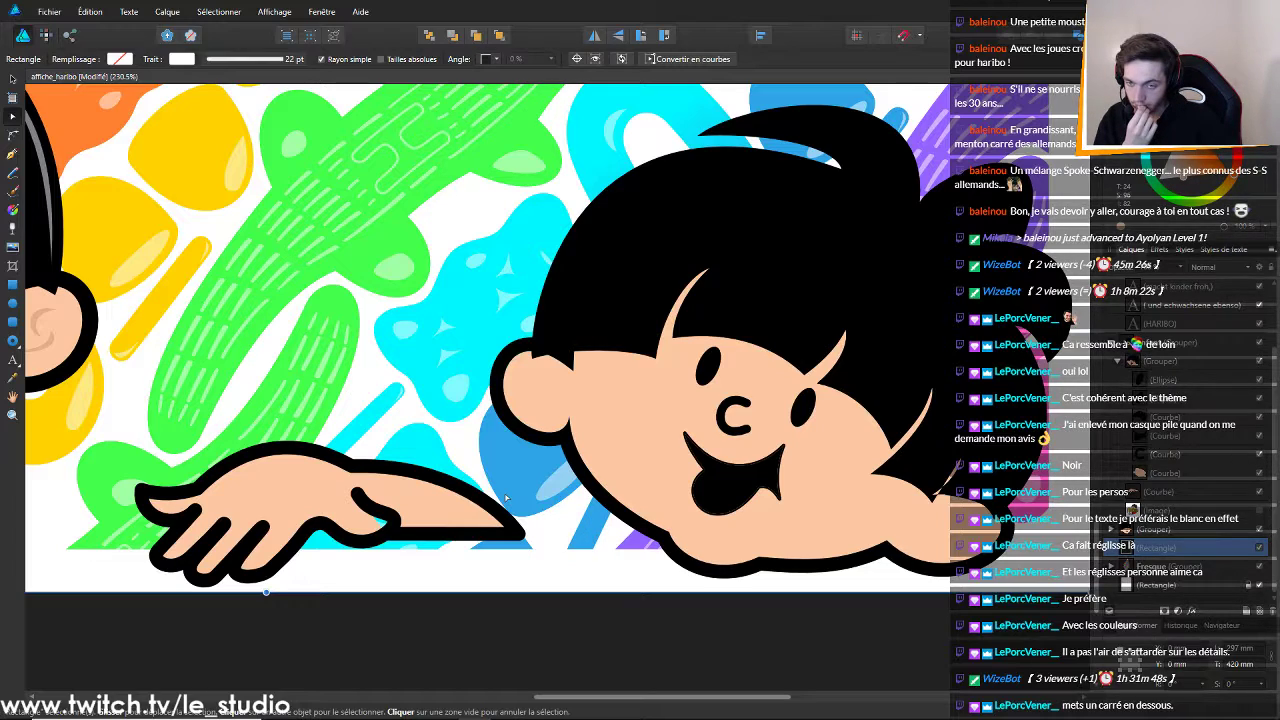
double_click(463, 537)
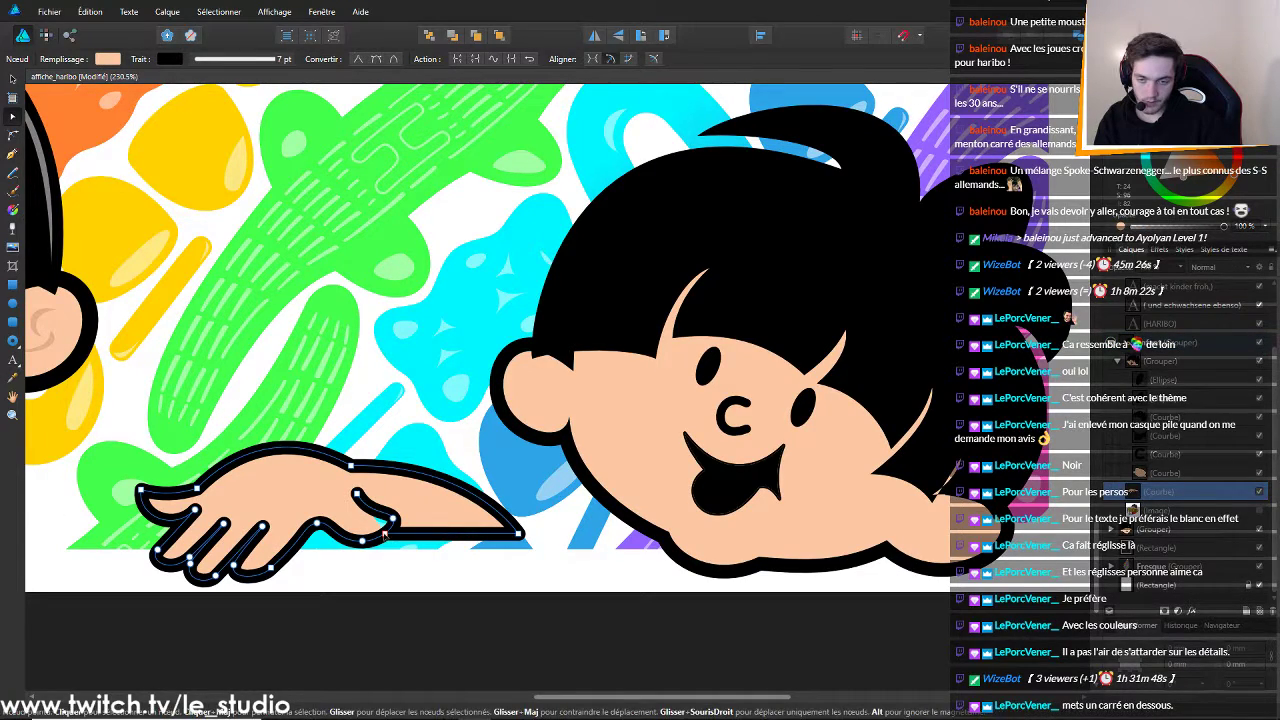
key("Delete")
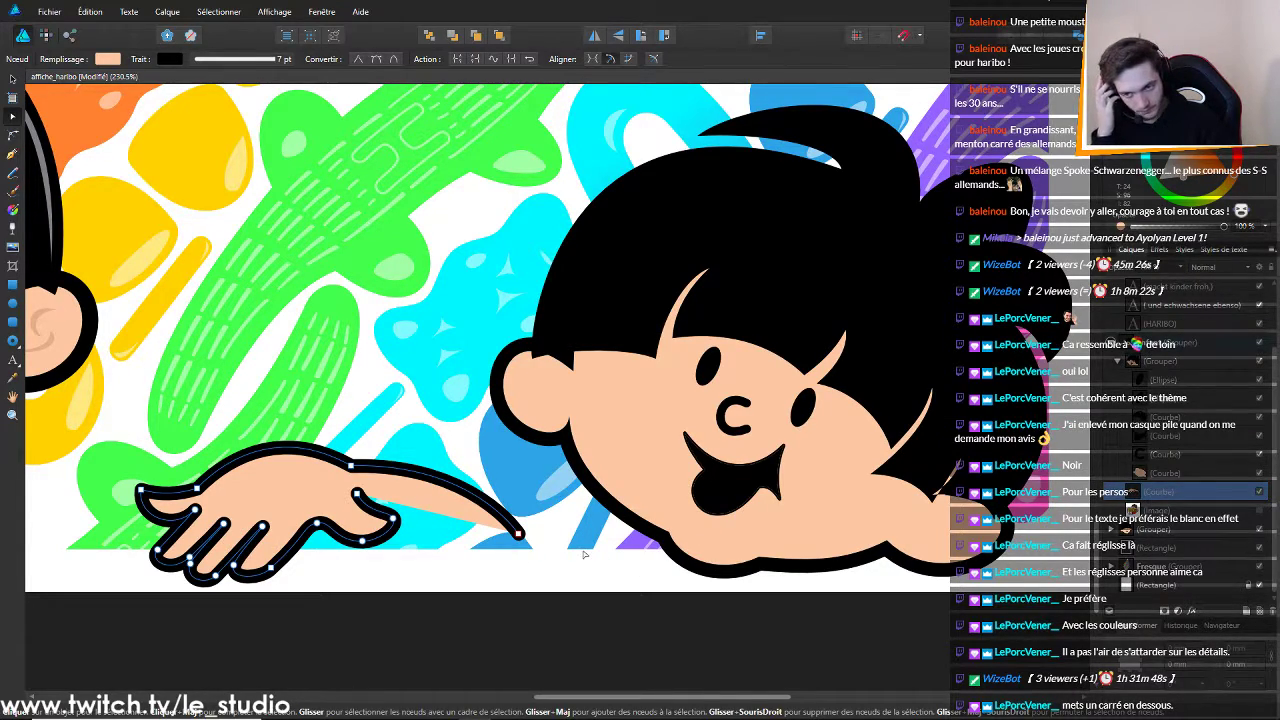
Break the hand outline at the upper wrist node to separate the forearm's upper line from the hand
left_click(1157, 530)
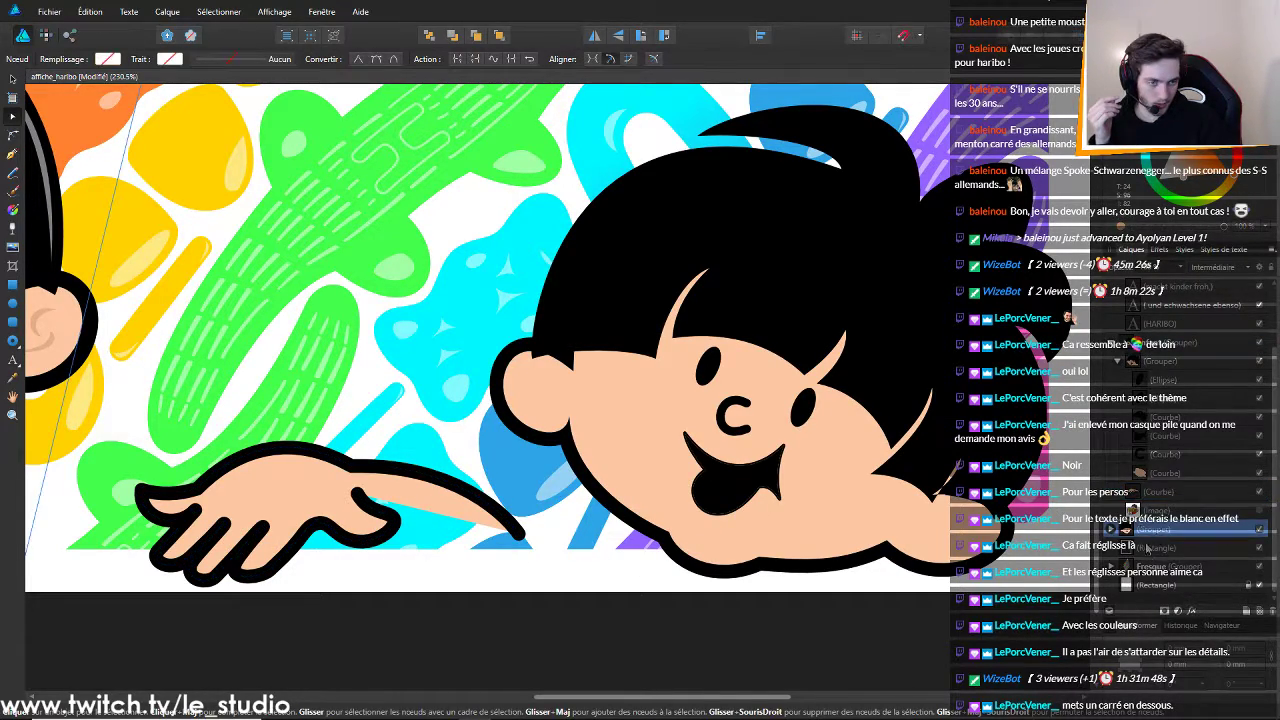
left_click(1162, 476)
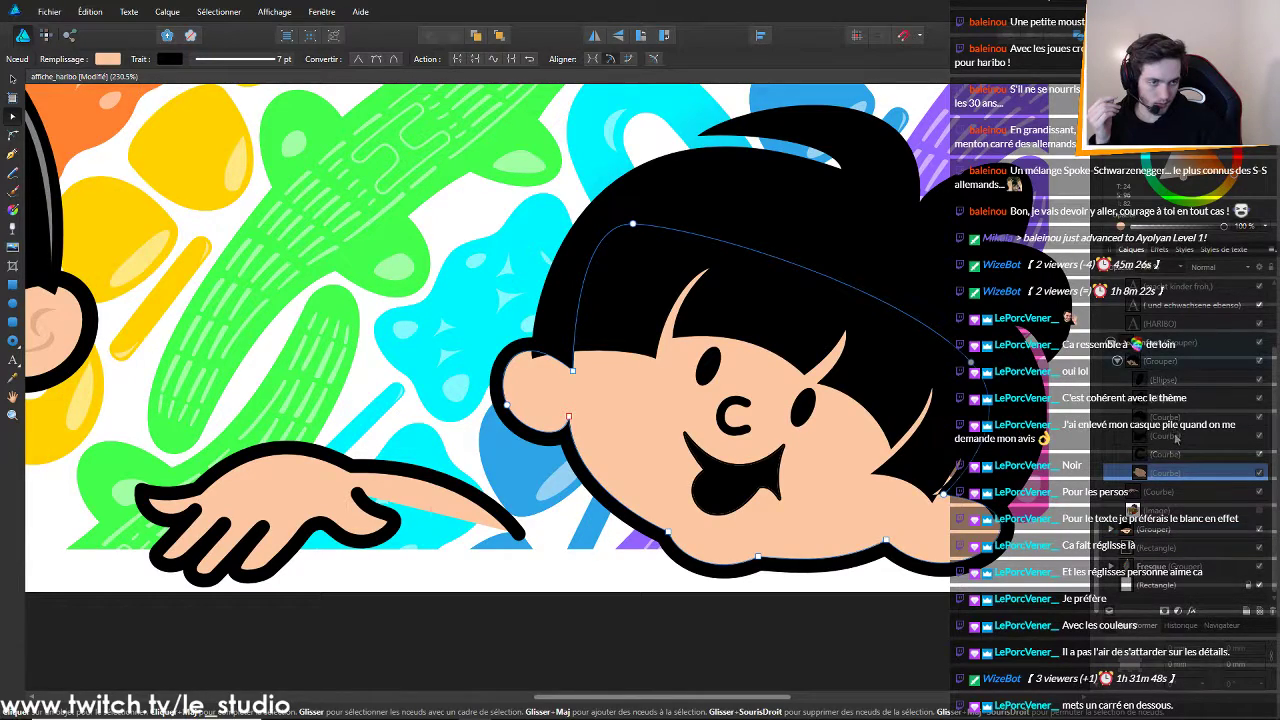
left_click(1211, 492)
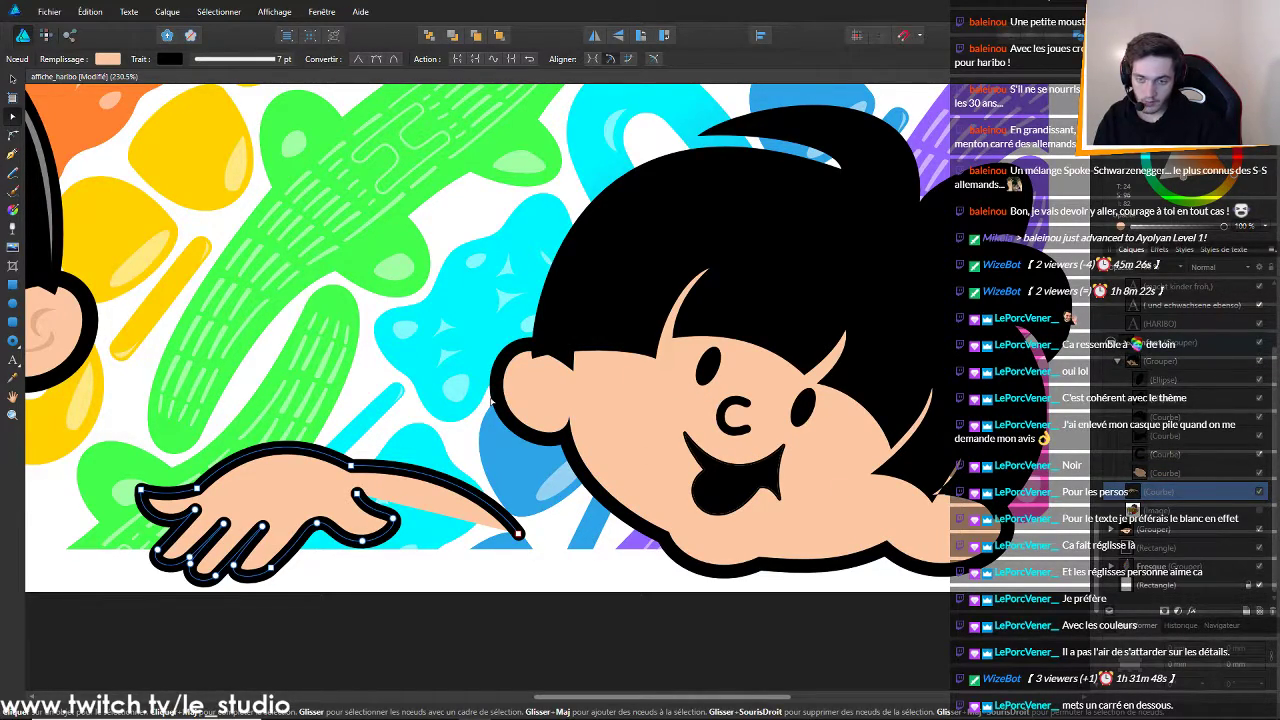
left_click(352, 467)
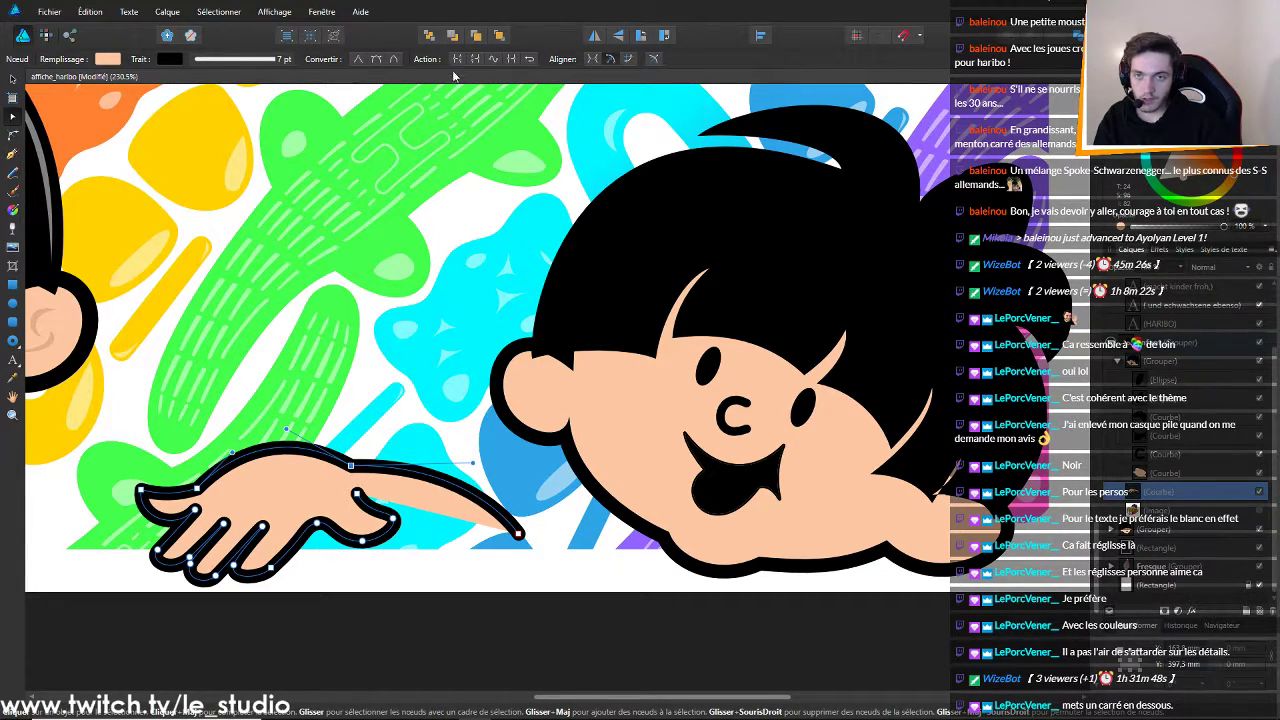
key("ctrl+j")
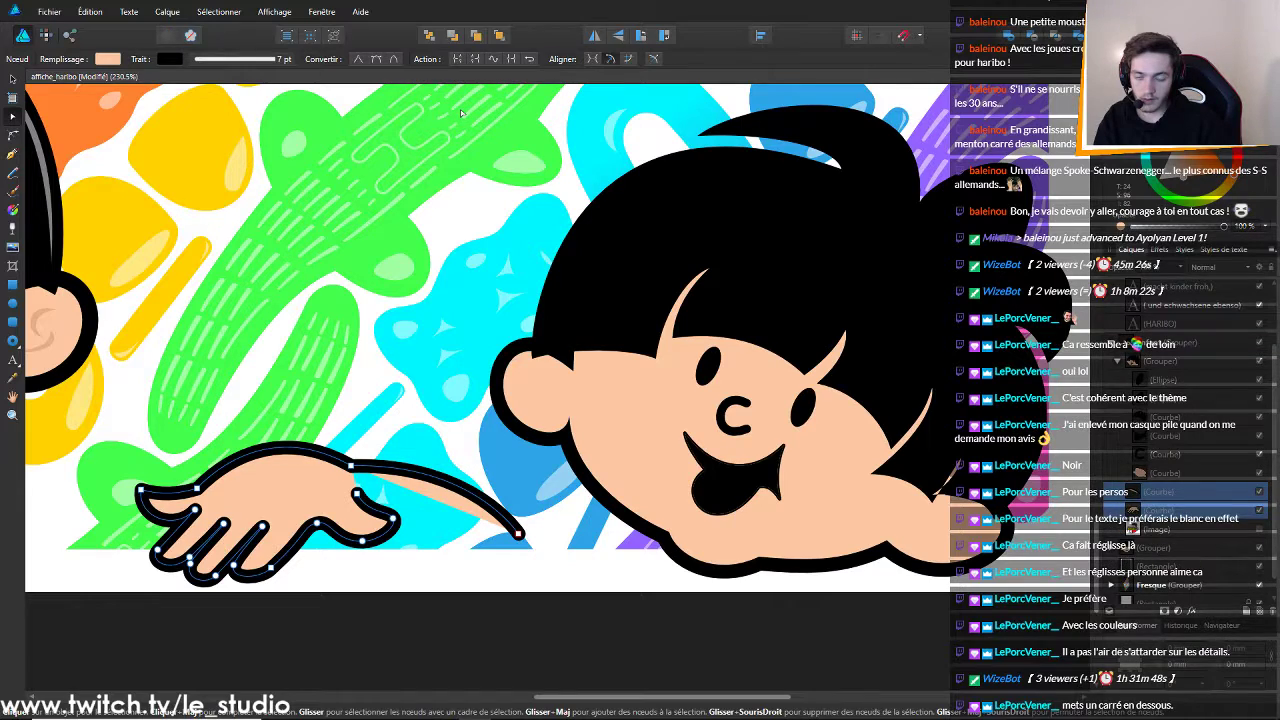
left_click(12, 78)
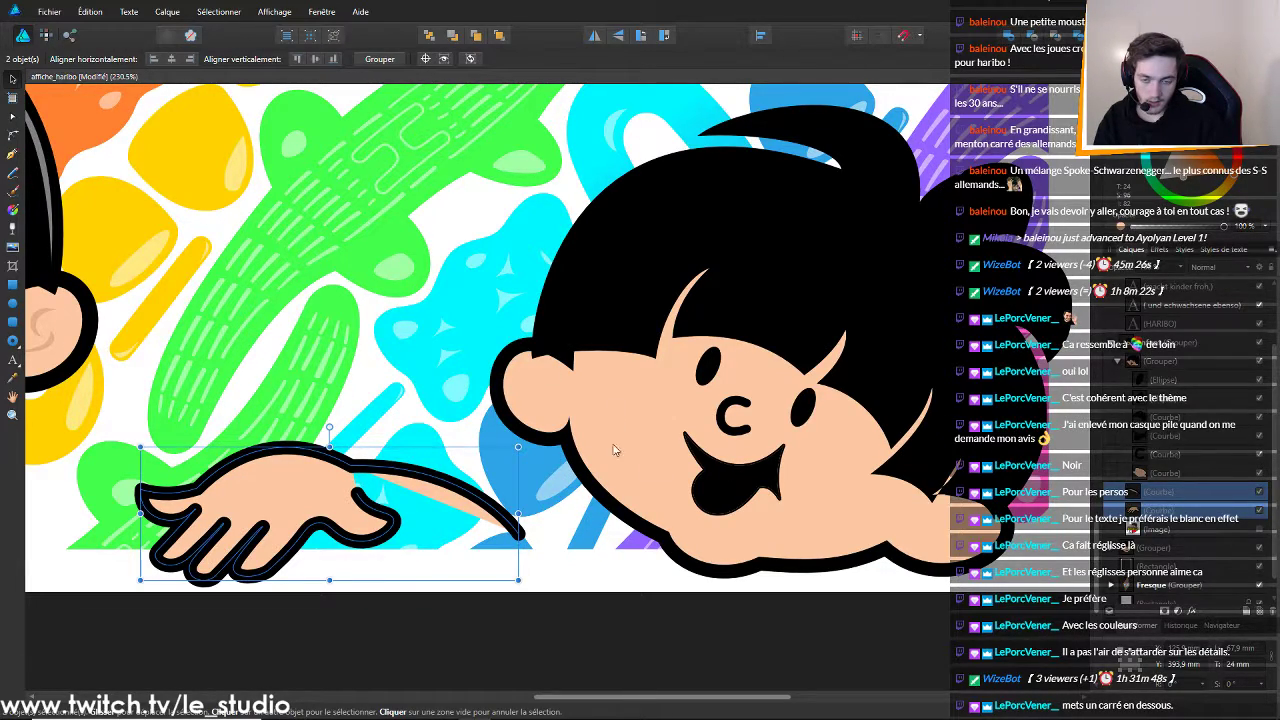
Reorder the separated forearm curve directly beneath the poster's white frame rectangle
left_click(1140, 494)
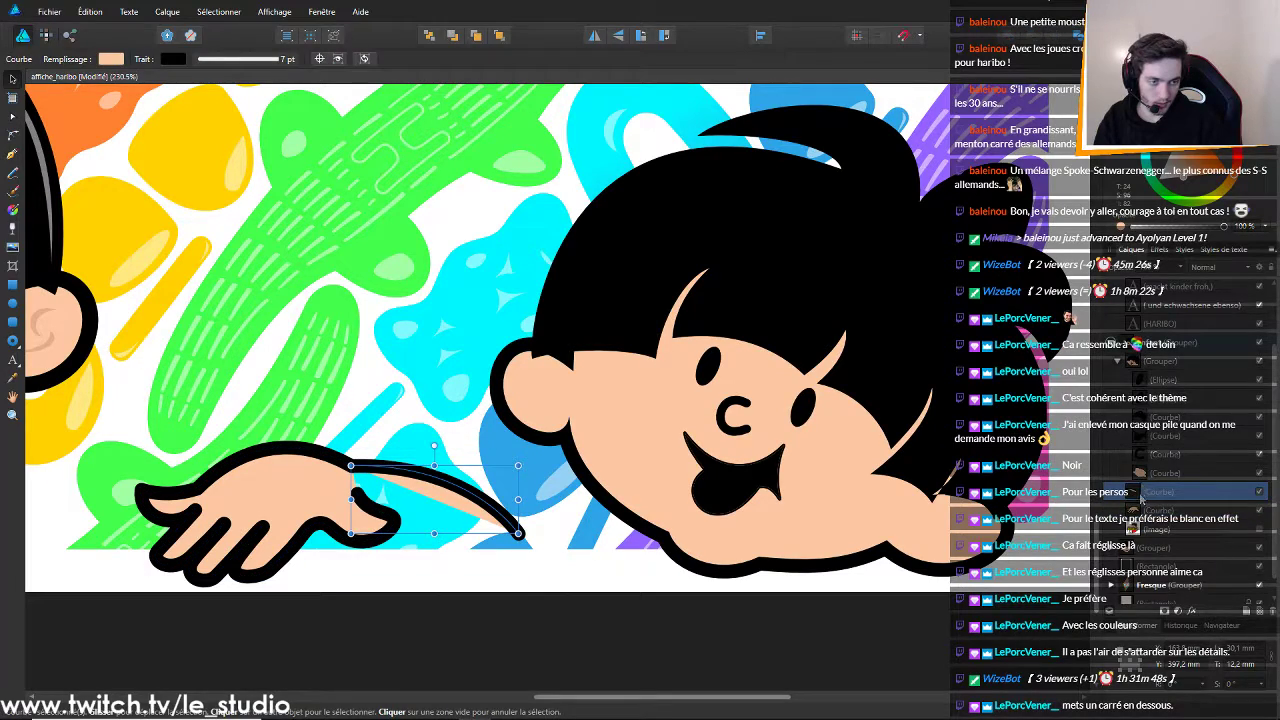
left_click(1141, 568)
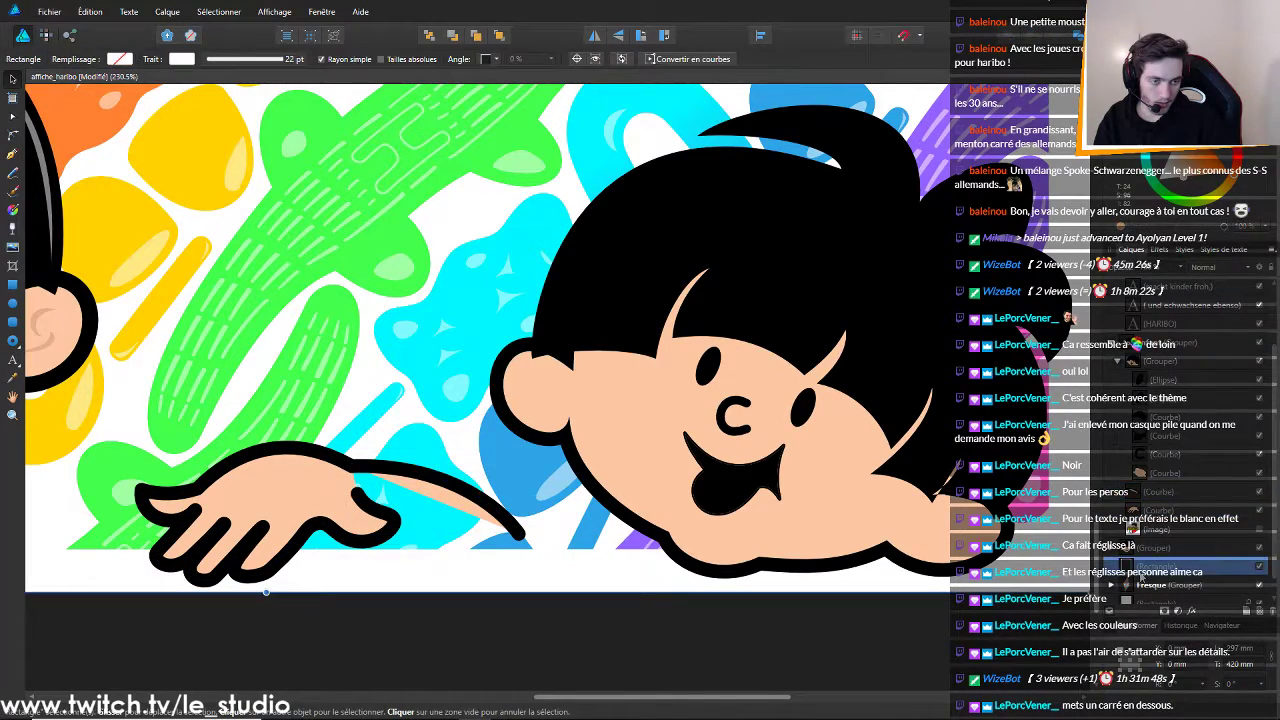
left_click(1140, 492)
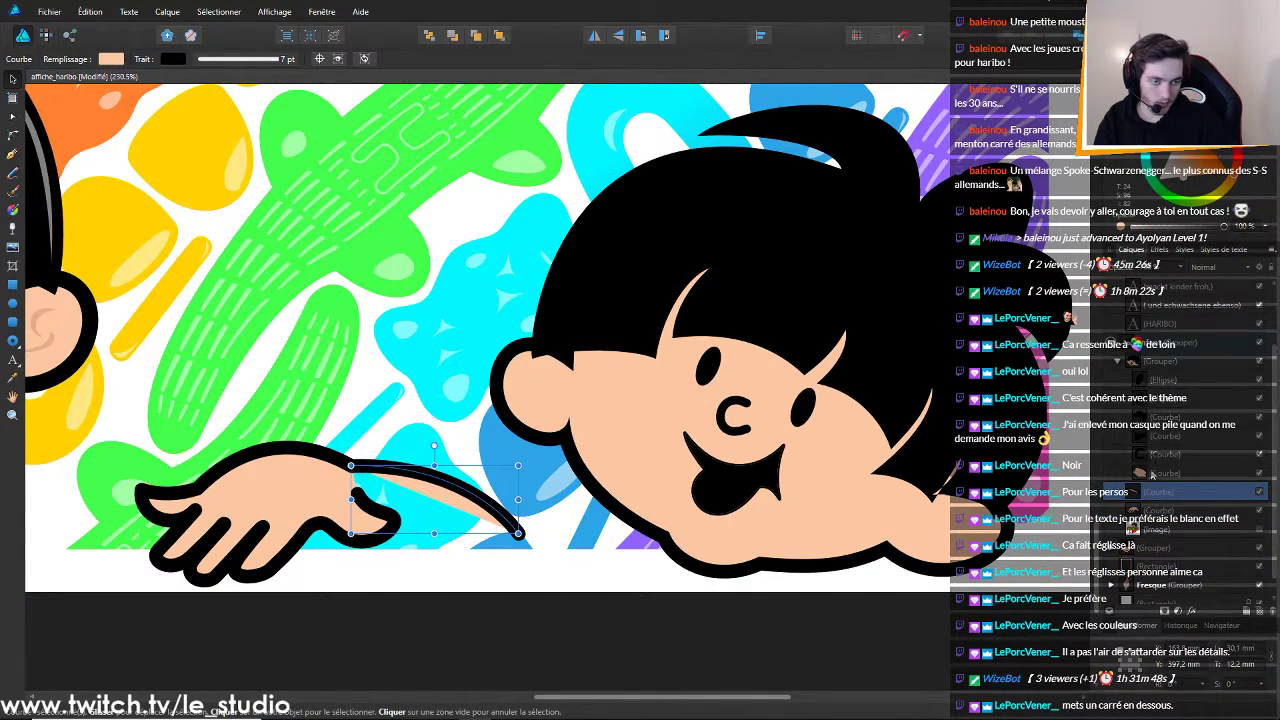
left_click_drag(1138, 492, 1246, 552)
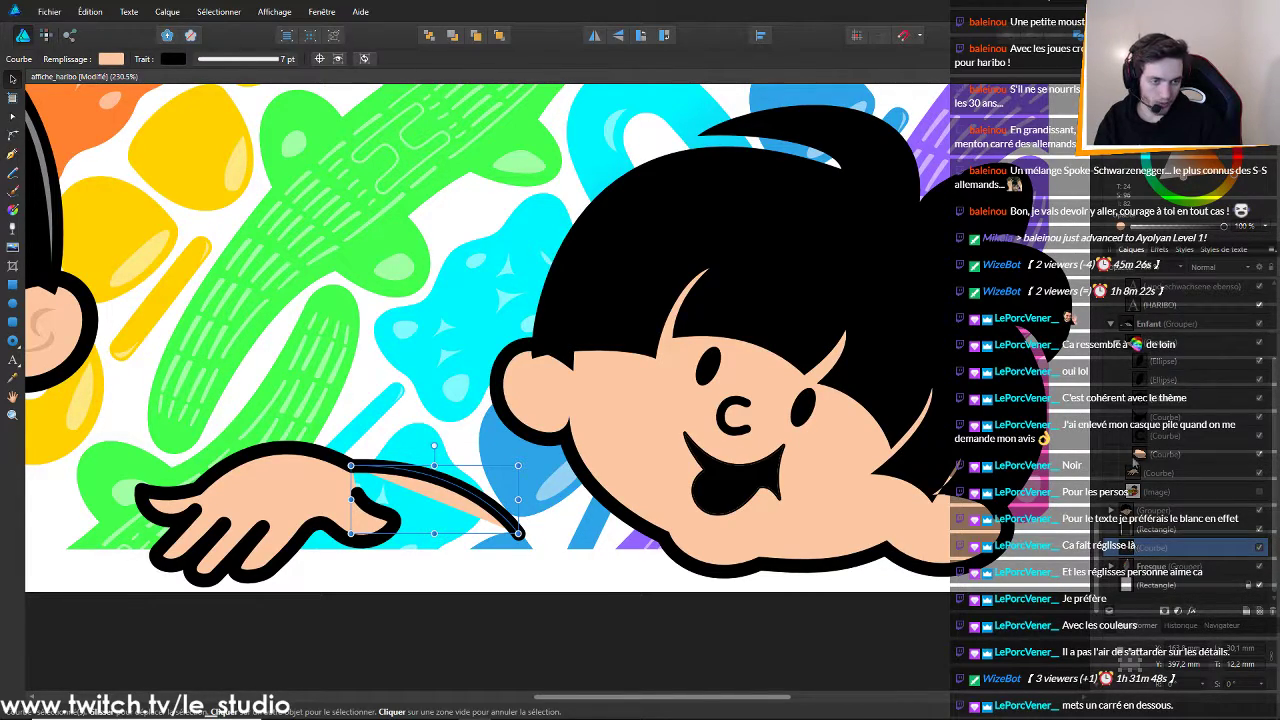
Reorder the hand curve below the child group and directly above the white frame rectangle
left_click(1138, 344)
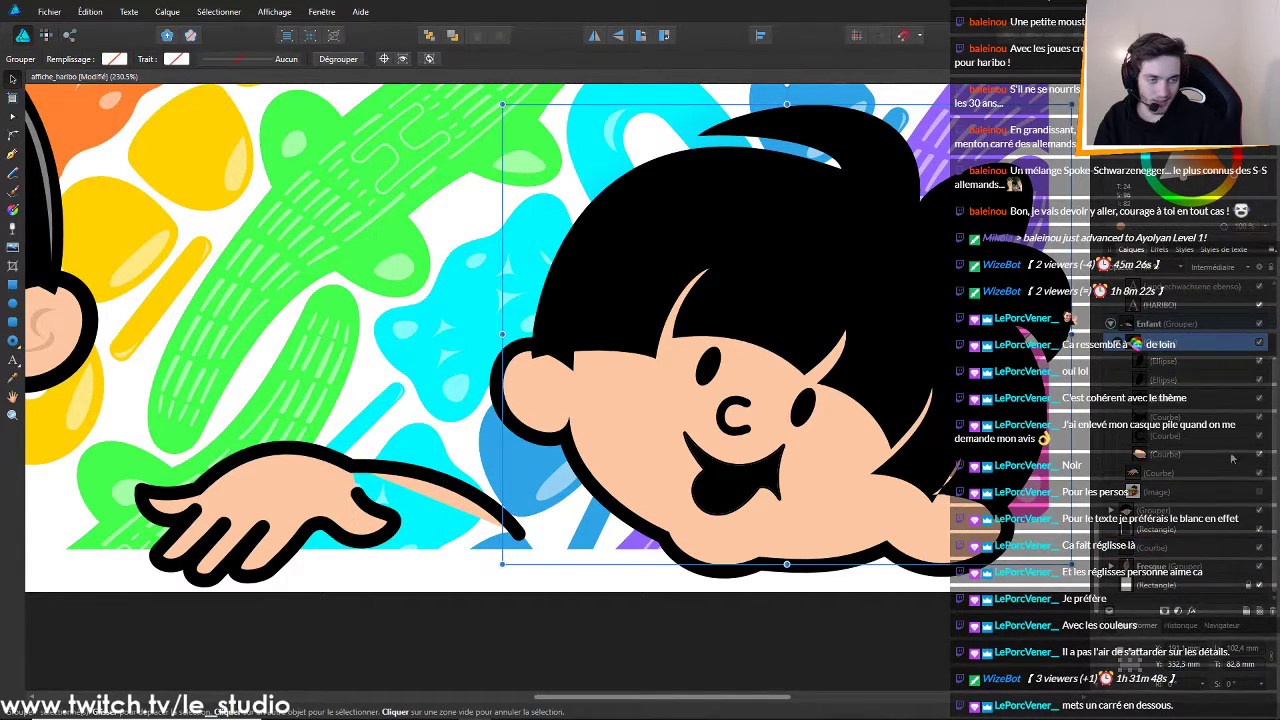
left_click(1155, 475)
left_click_drag(1143, 477, 1130, 522)
Move the hand and forearm curves together towards the face of the child resting on its arm
left_click(1136, 548, "shift")
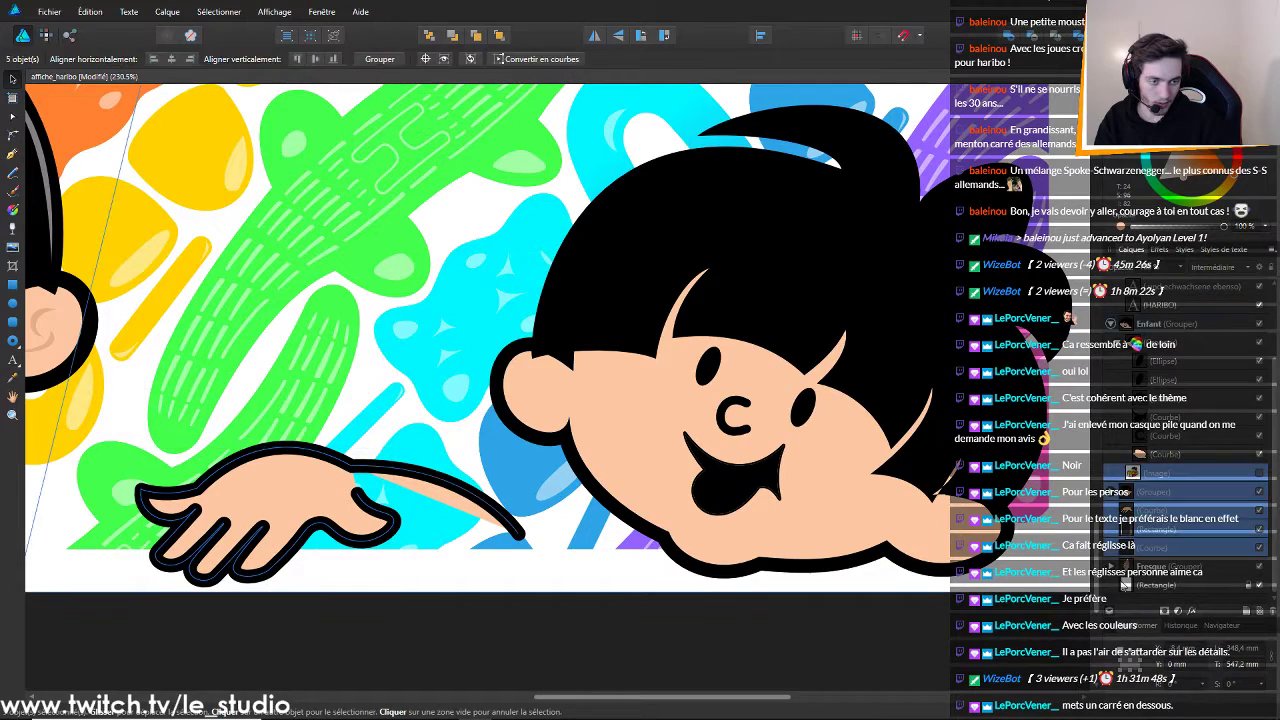
left_click(1140, 527)
left_click(1138, 512)
left_click(1129, 549, "ctrl")
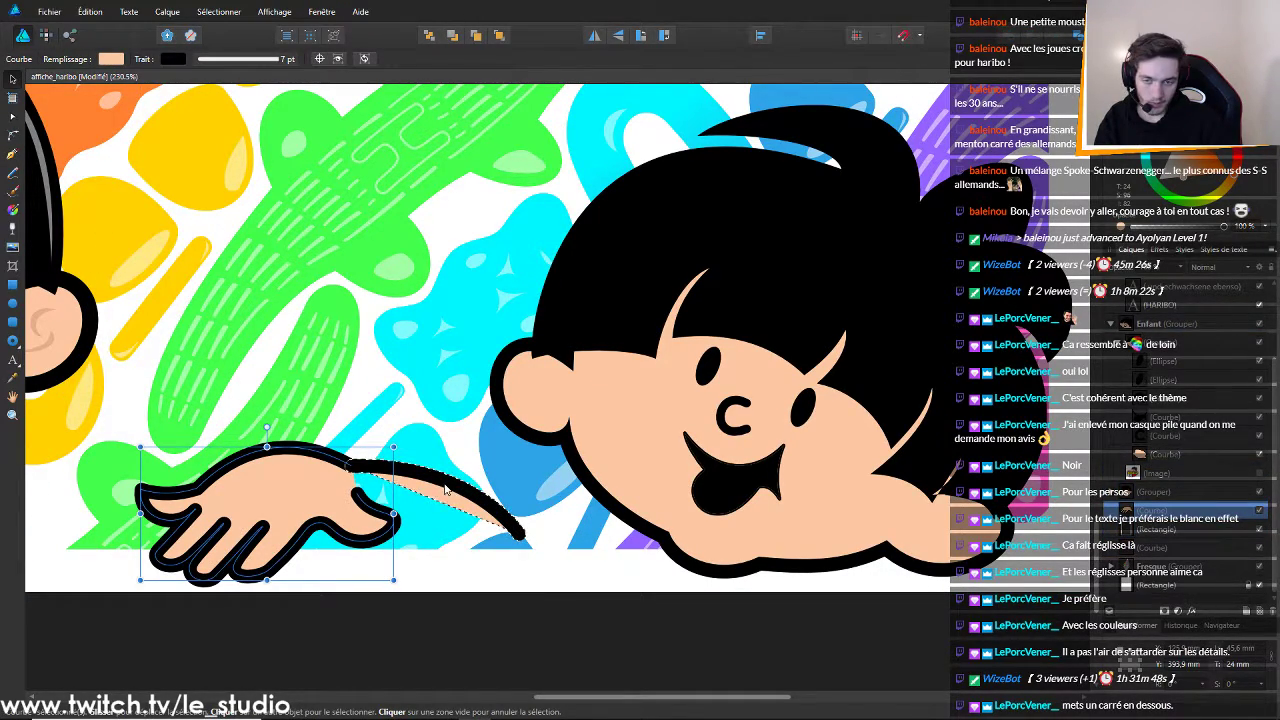
left_click(1152, 550, "ctrl")
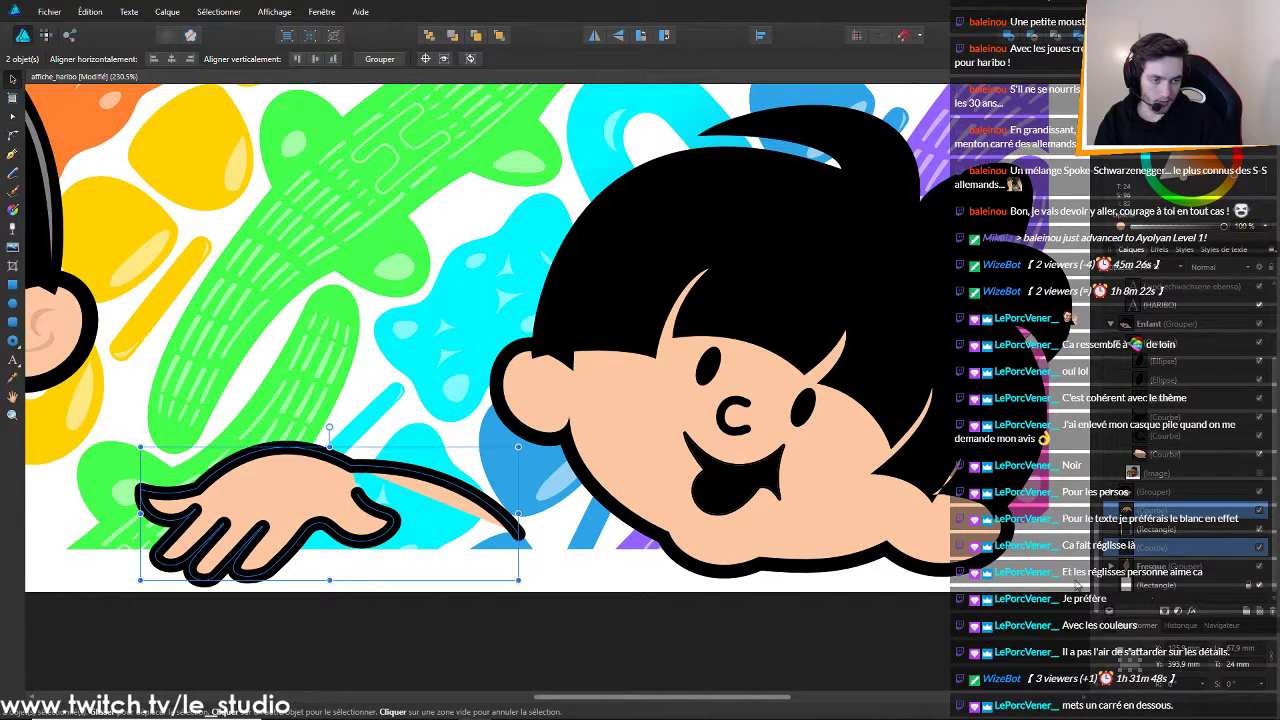
left_click_drag(407, 491, 509, 487)
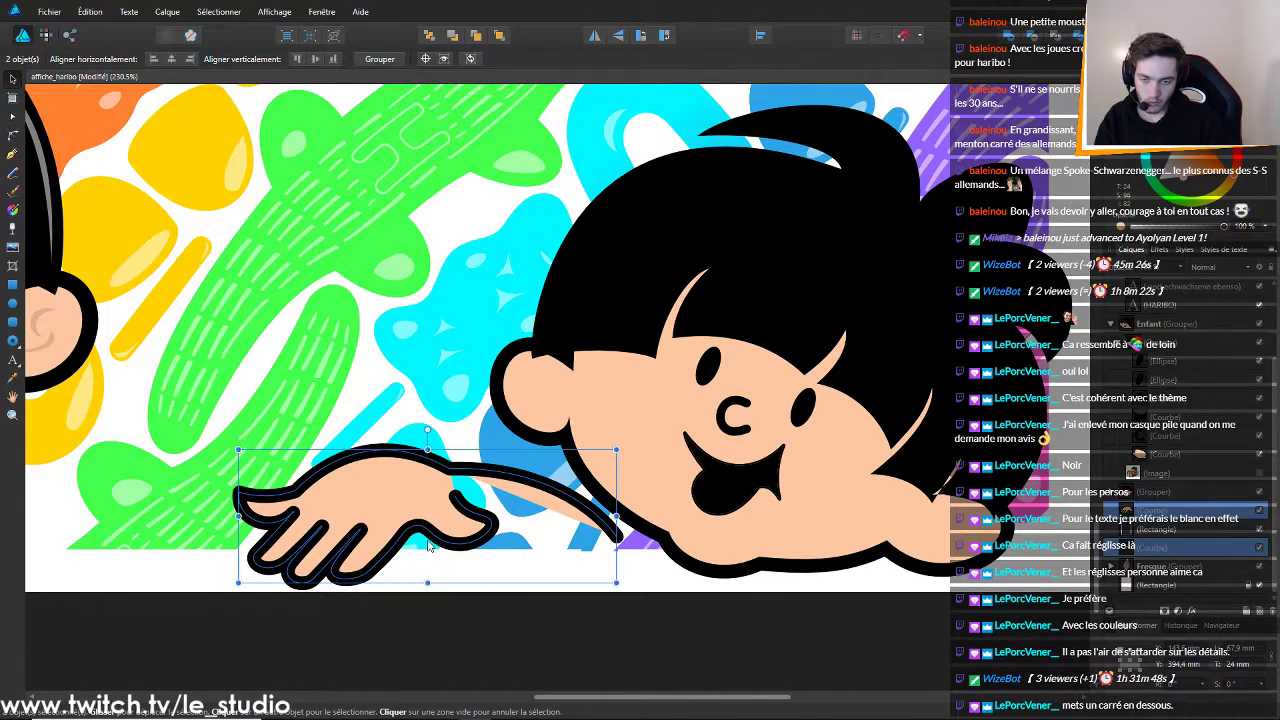
Try scaling the hand and forearm down to about 51.1 × 18 mm and shifting them, and undo both changes
left_click_drag(236, 449, 332, 484)
left_click_drag(440, 517, 408, 514)
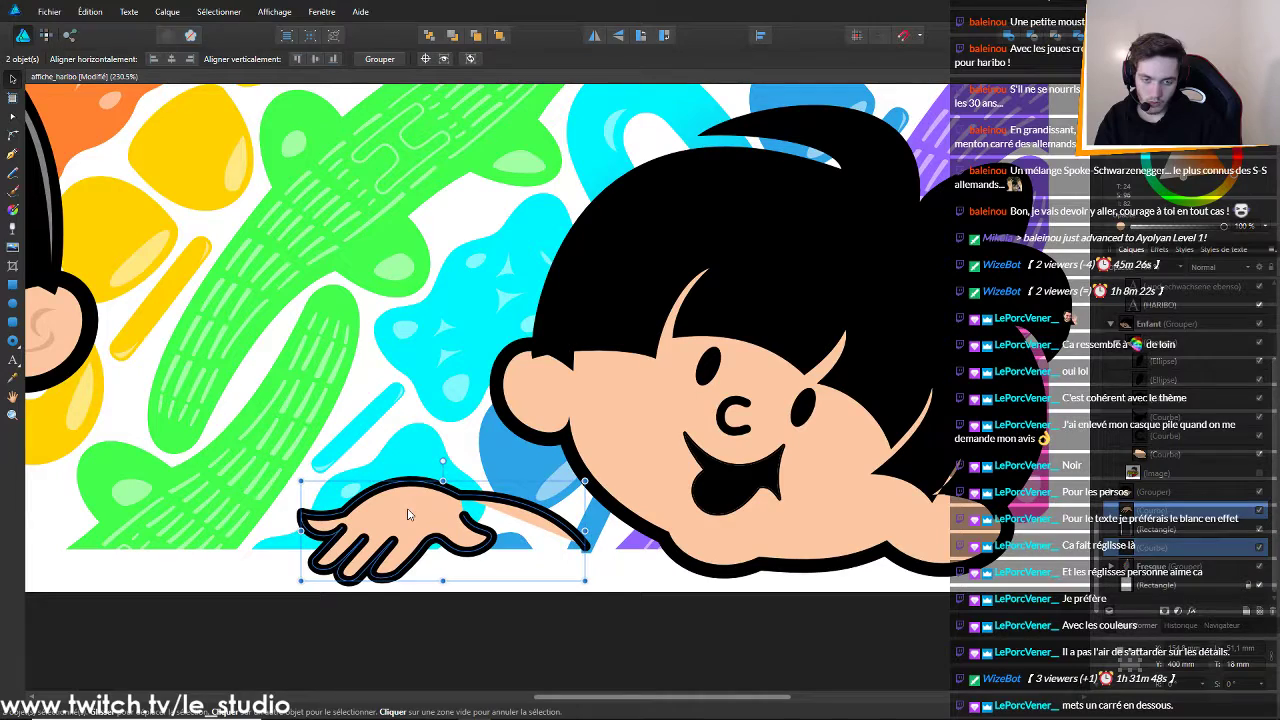
key("ctrl+z")
key("ctrl+z")
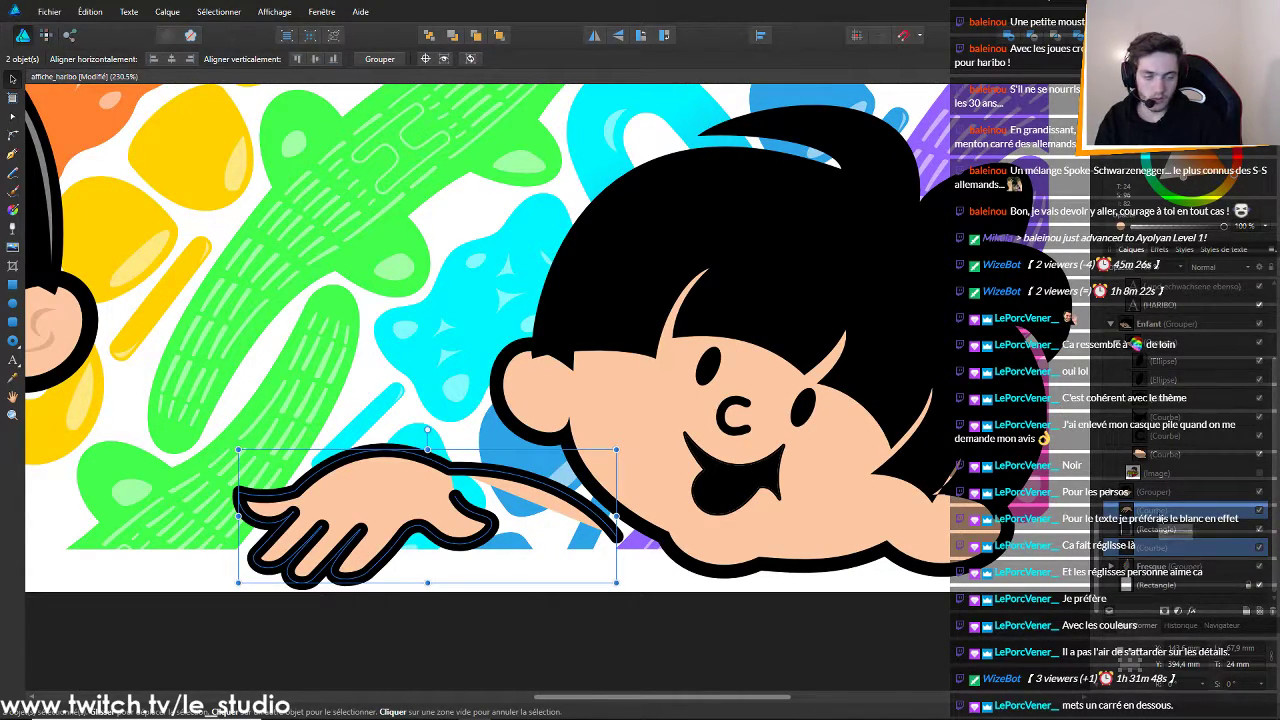
Check the stroke settings of the hand curve and of the forearm curve
left_click(1162, 512)
left_click(266, 64)
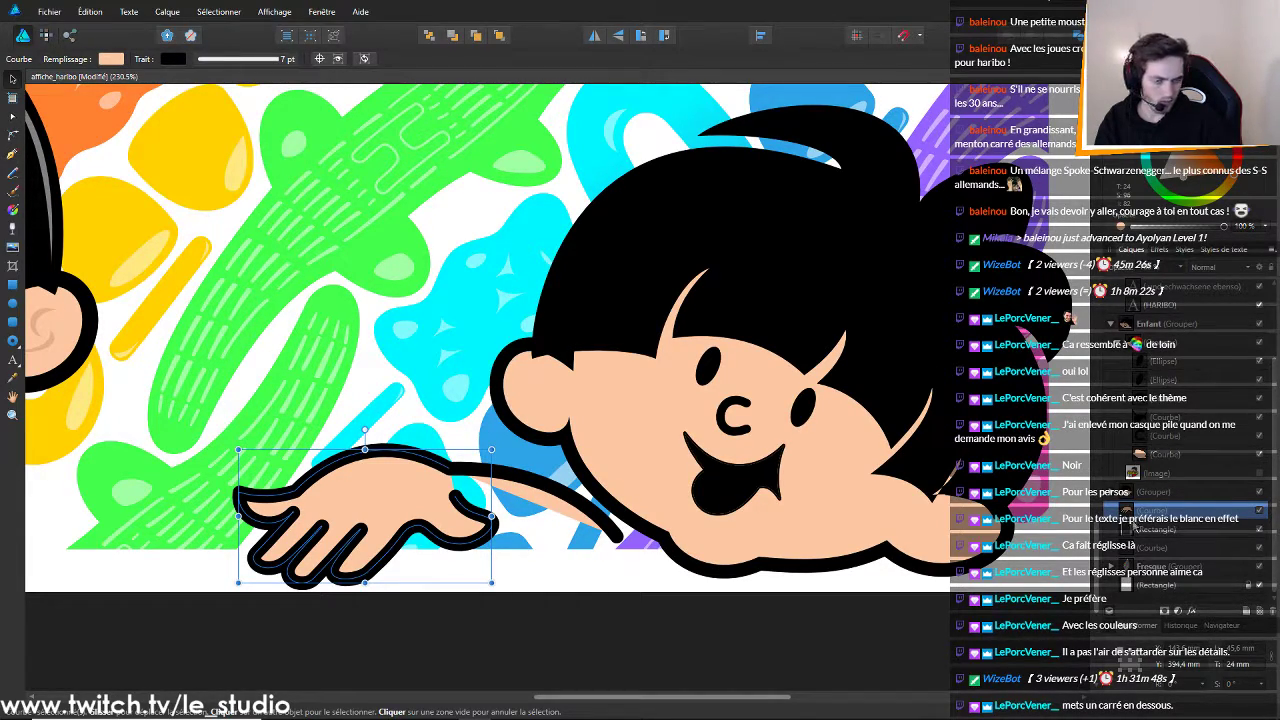
left_click(1140, 548)
left_click(265, 66)
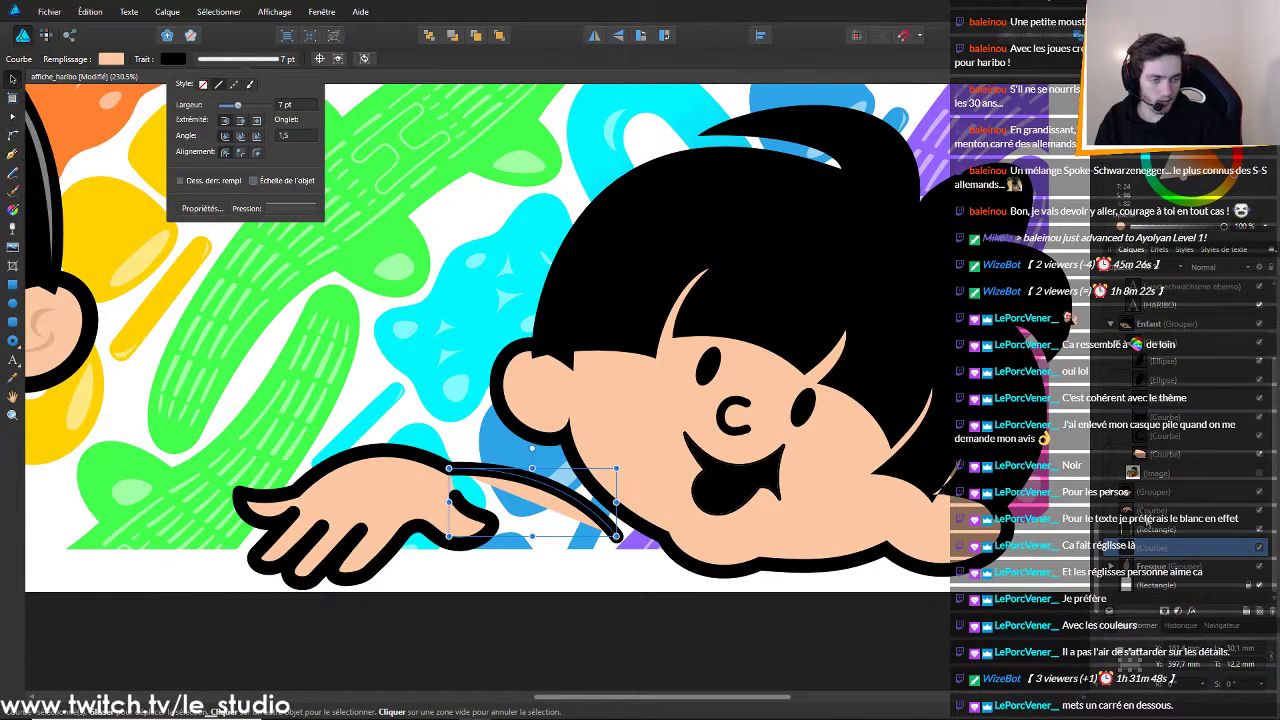
Try scaling the hand and forearm down to about 56.8 × 20 mm on the poster, and undo the scaling
left_click(1175, 510, "shift")
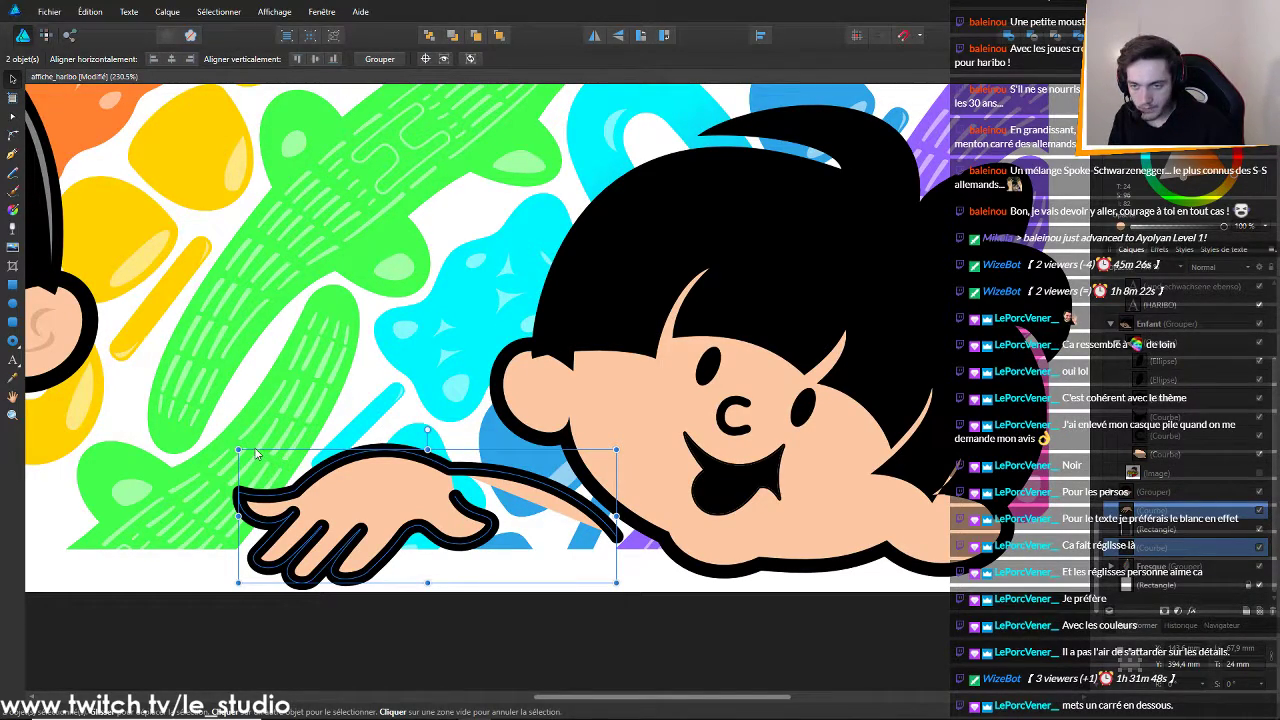
left_click_drag(238, 451, 300, 471)
left_click_drag(468, 510, 436, 515)
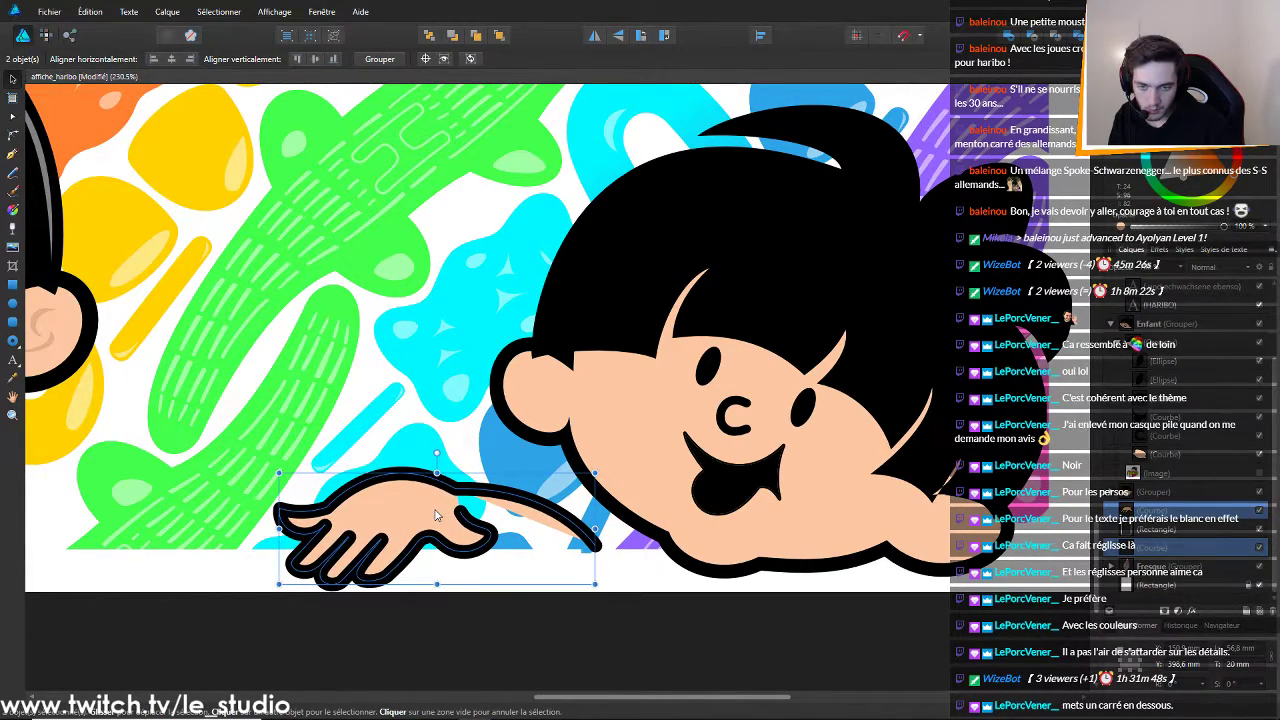
left_click(542, 638)
scroll(698, 641, "down", 8)
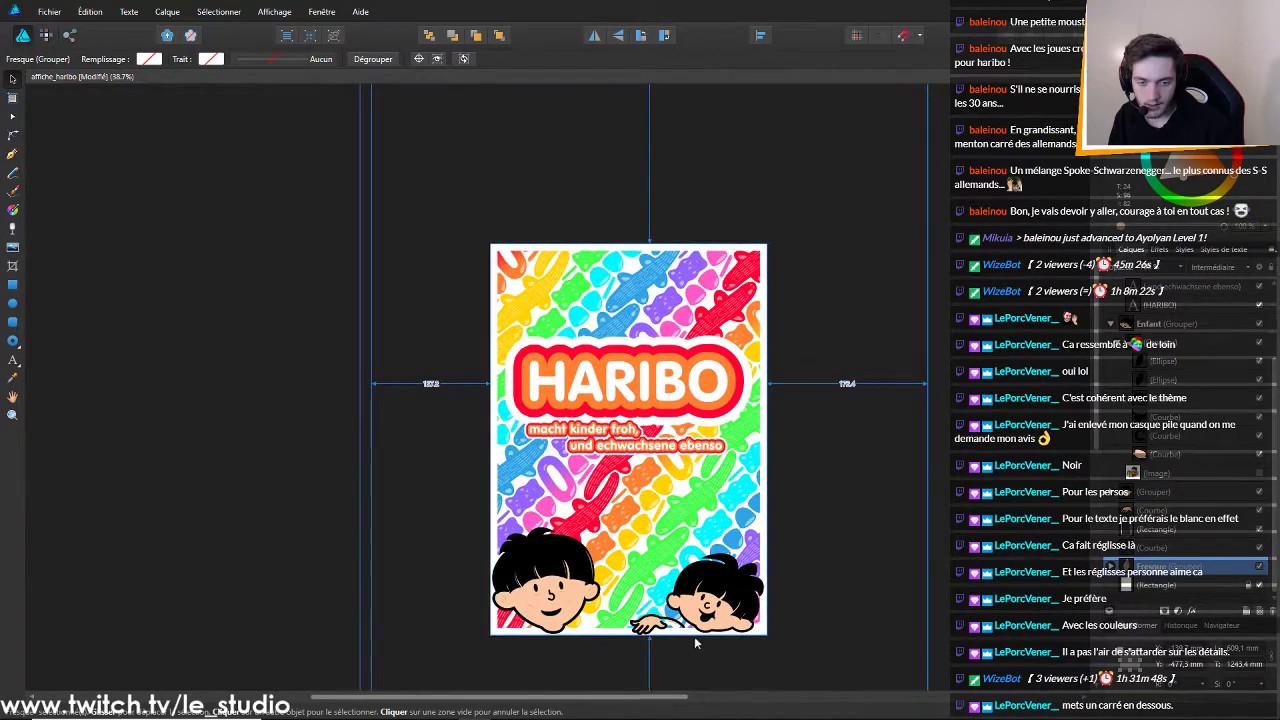
scroll(694, 636, "up", 4)
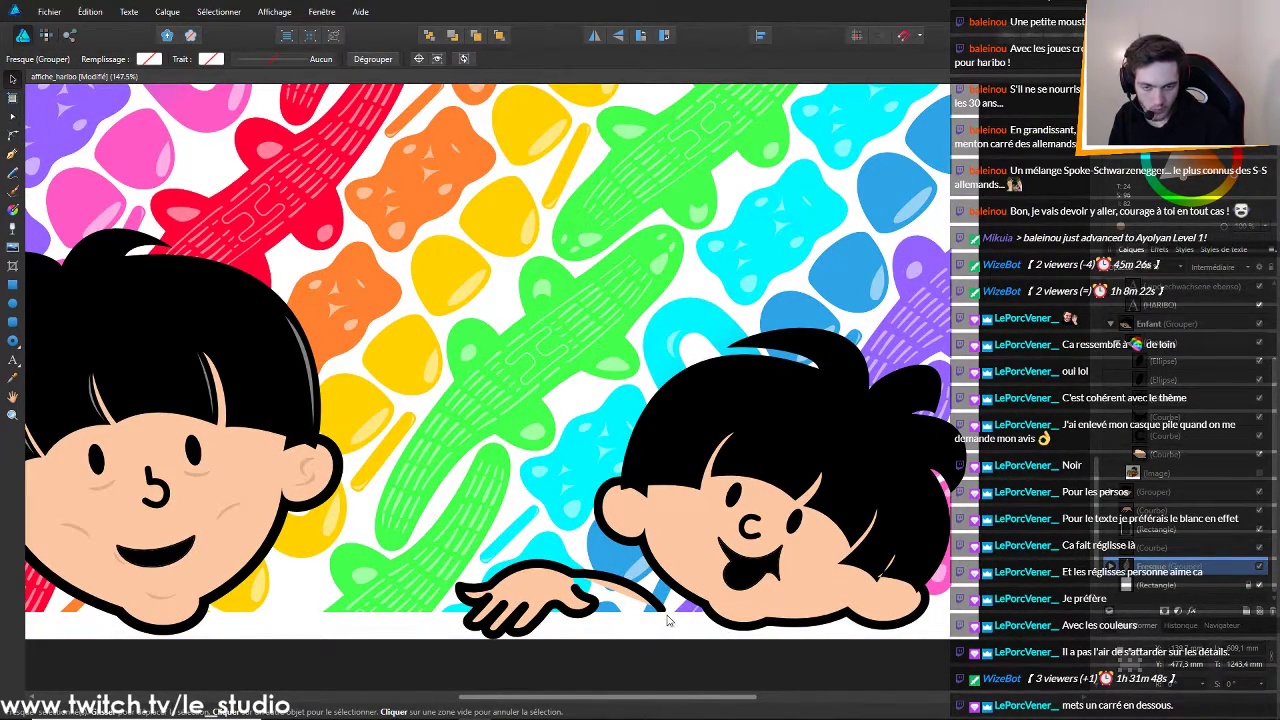
left_click(553, 591)
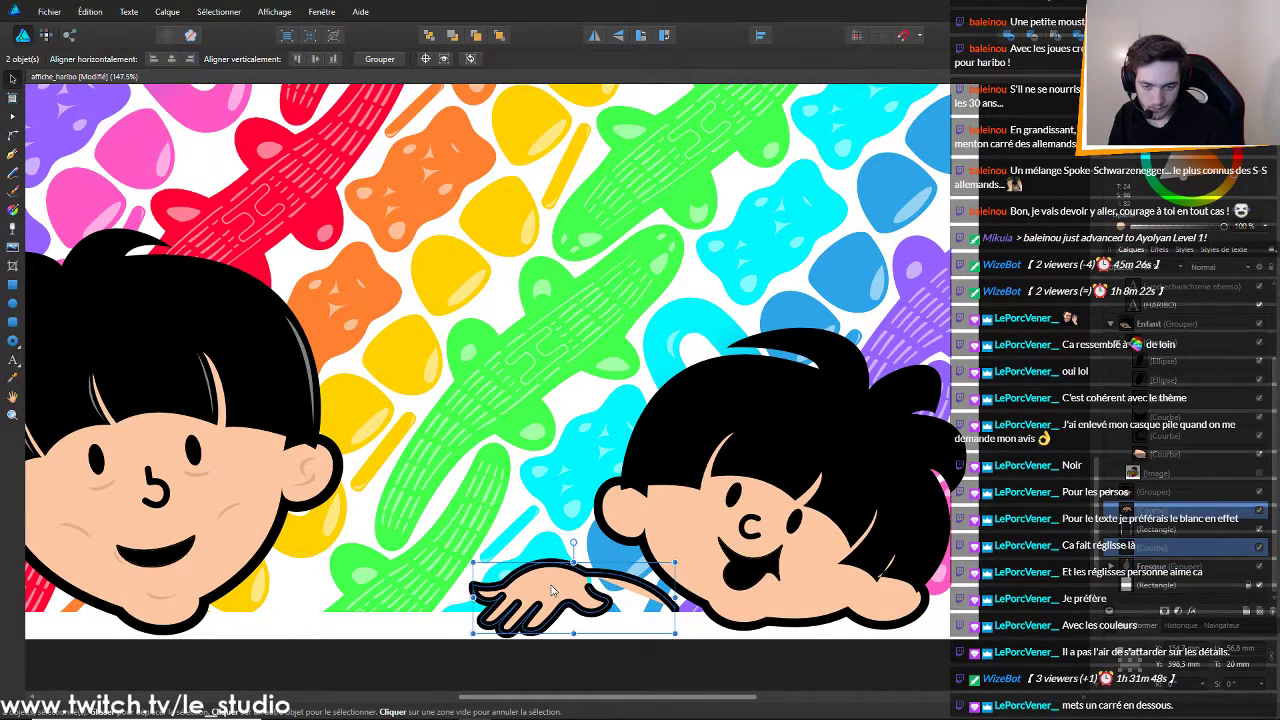
key("ctrl+z")
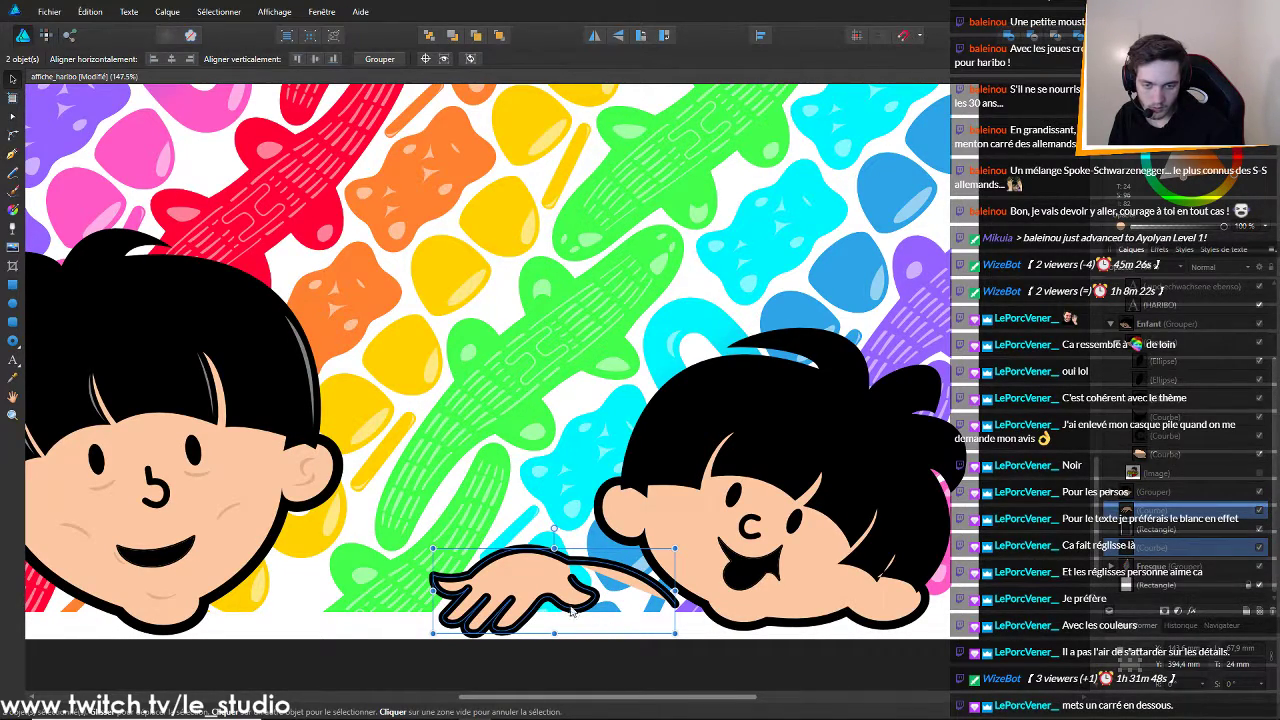
Move the hand and forearm slightly down so the fingertips run past the poster's lower edge
left_click_drag(565, 580, 566, 590)
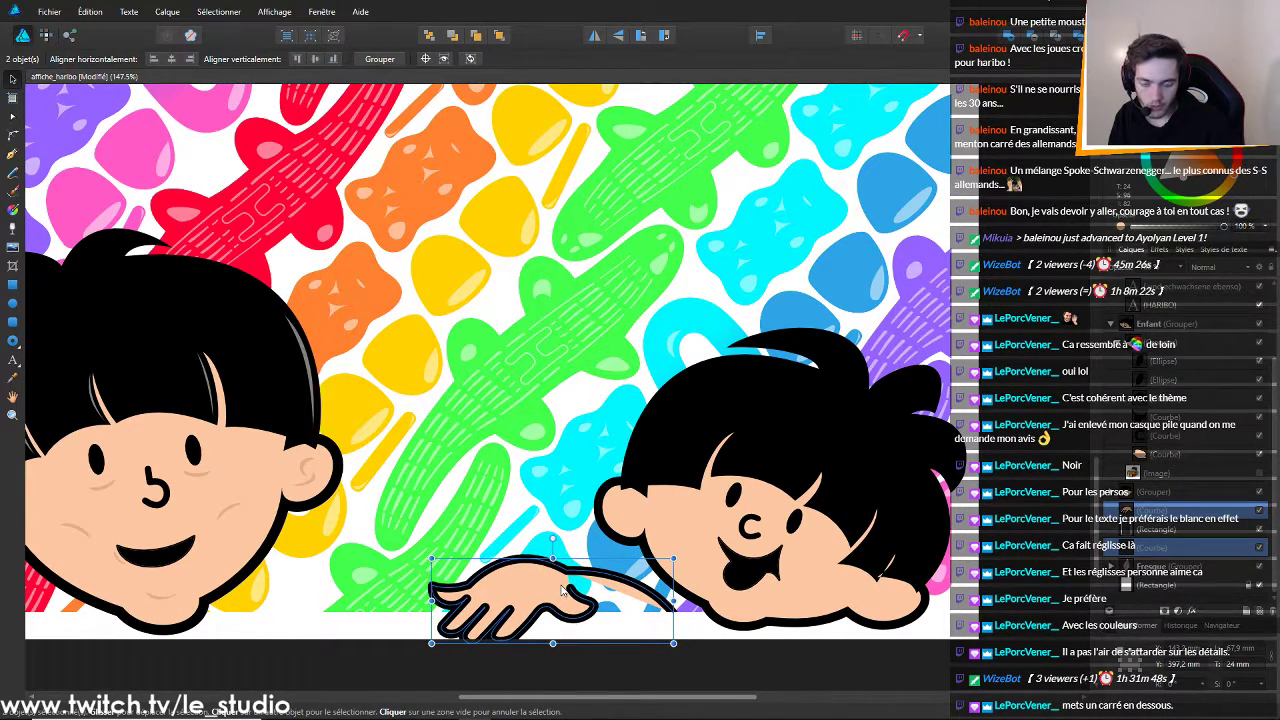
scroll(521, 670, "down", 6)
scroll(670, 668, "up", 5)
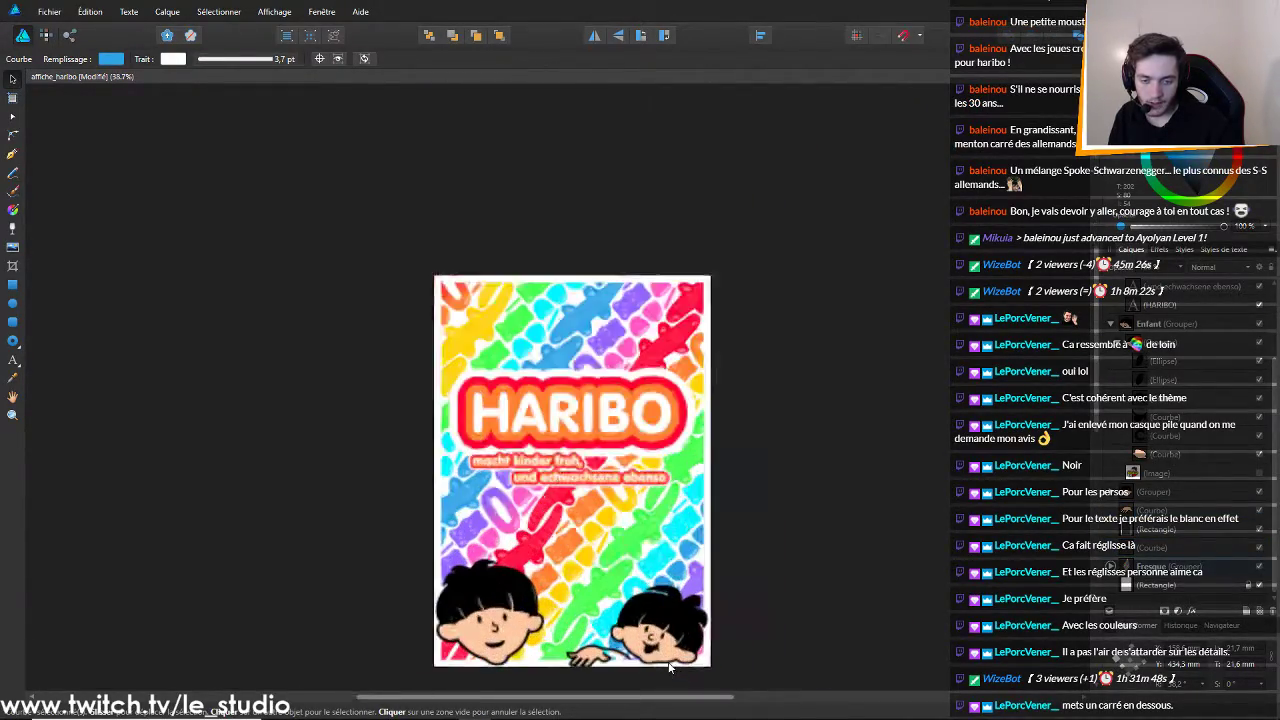
scroll(628, 622, "down", 4)
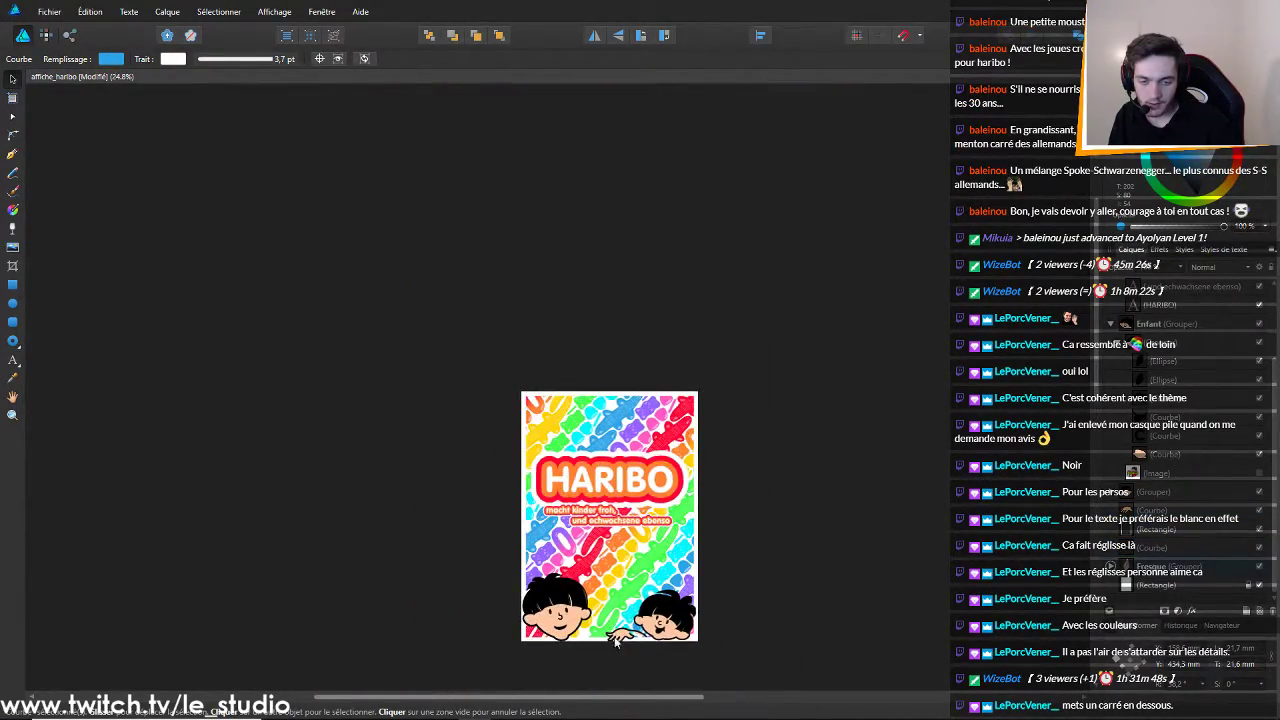
Extend the forearm curve from the wrist with straight segments behind the palm and close it at the arm's lower end
scroll(614, 653, "up", 7)
scroll(822, 578, "up", 2)
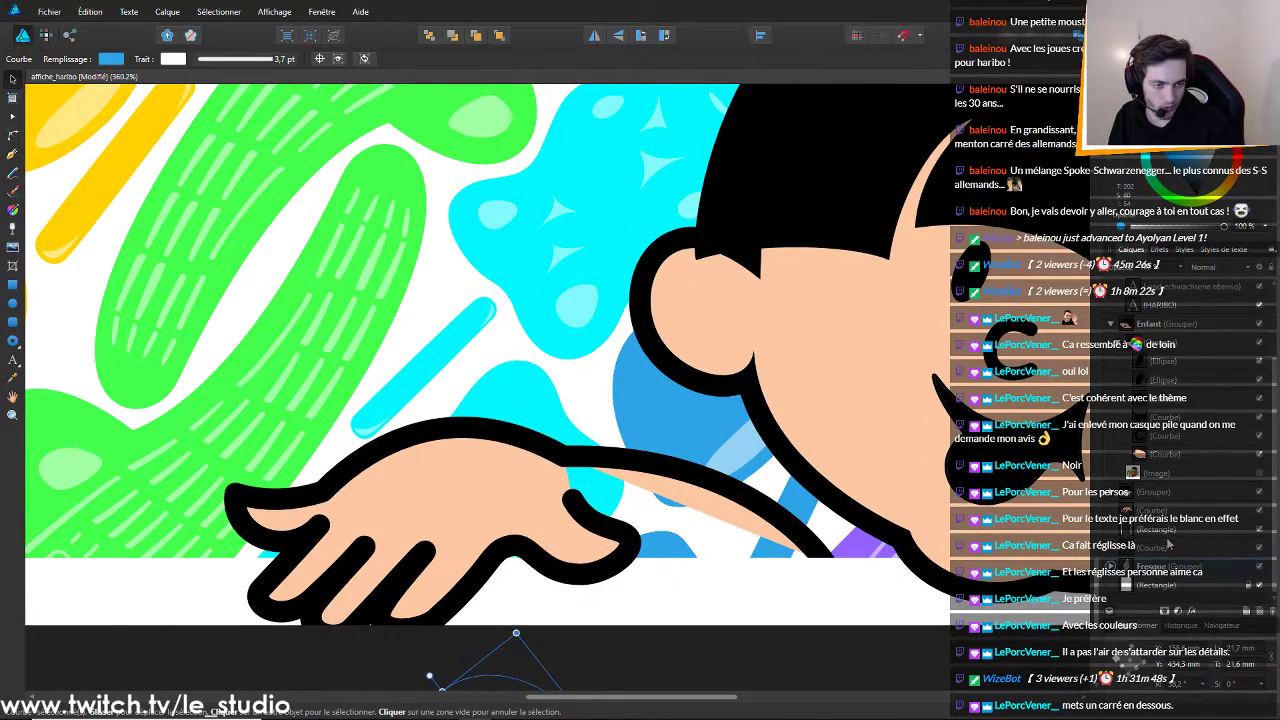
left_click(1168, 545)
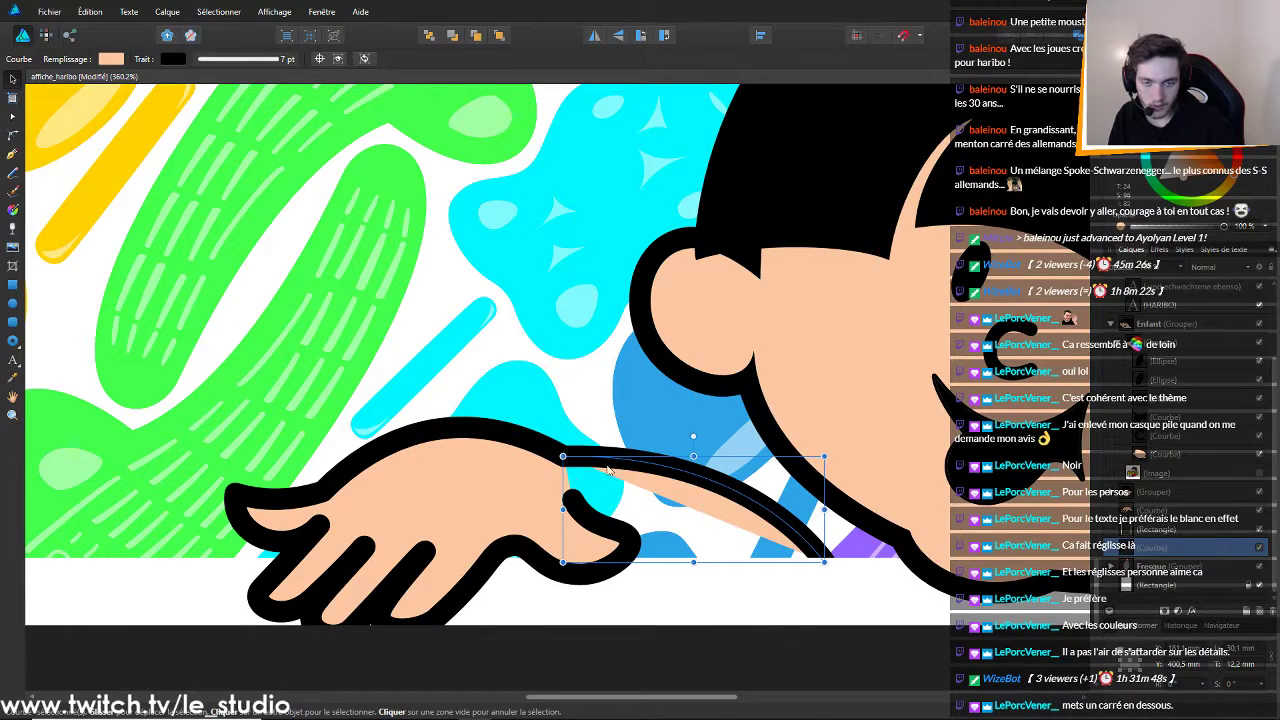
left_click(12, 153)
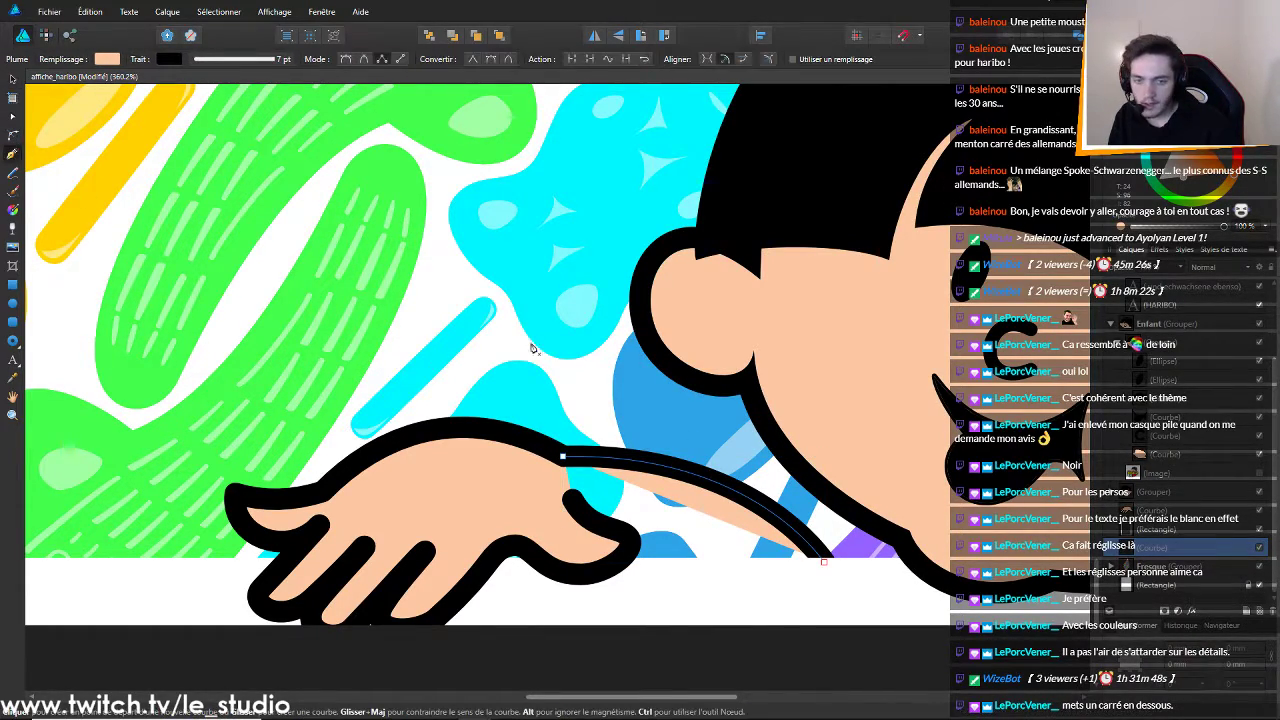
left_click_drag(563, 457, 393, 509)
left_click(823, 562)
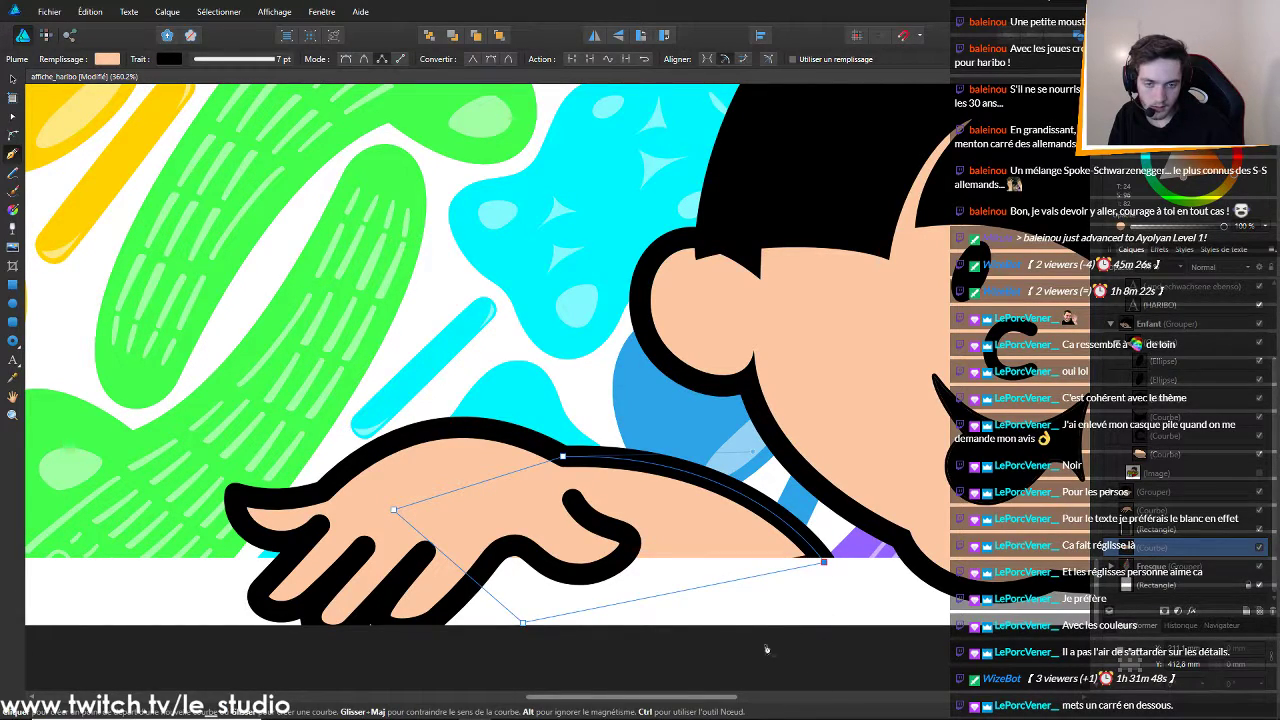
Examine how the hand outline and the forearm outline meet at the wrist, down to the hand curve's end node
left_click(14, 79)
left_click(762, 650)
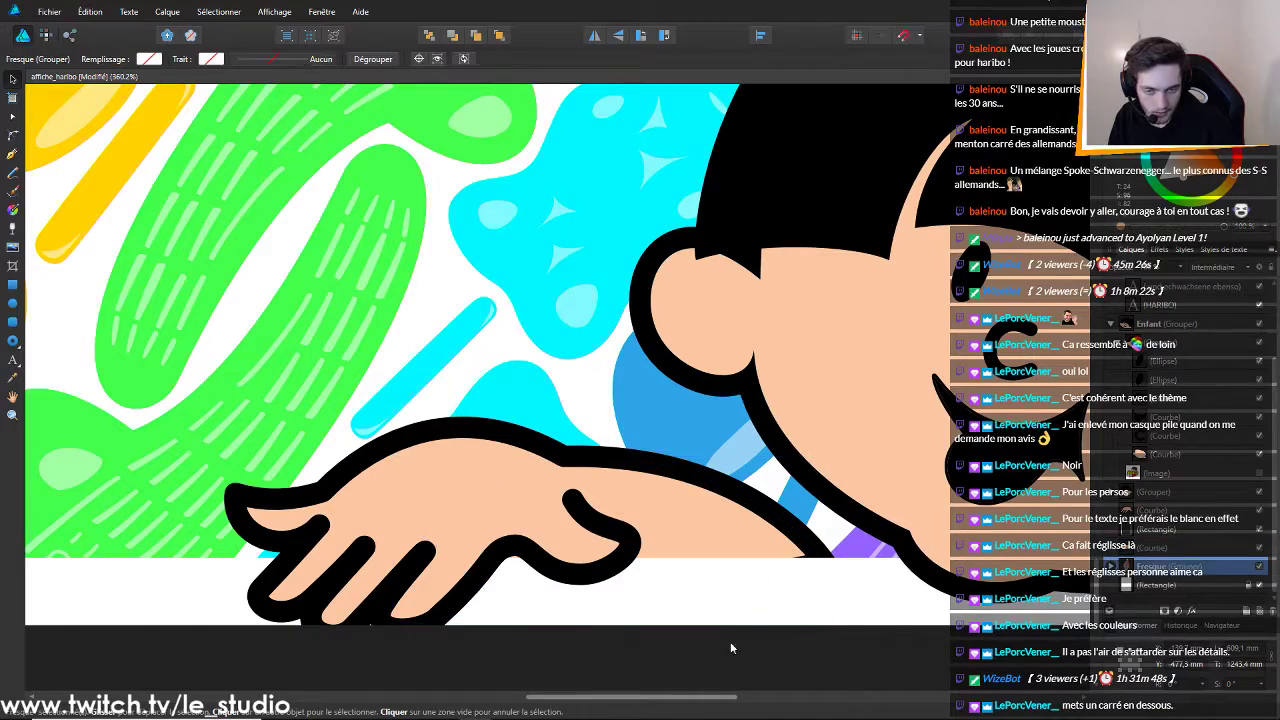
scroll(479, 419, "up", 6)
scroll(275, 447, "up", 4)
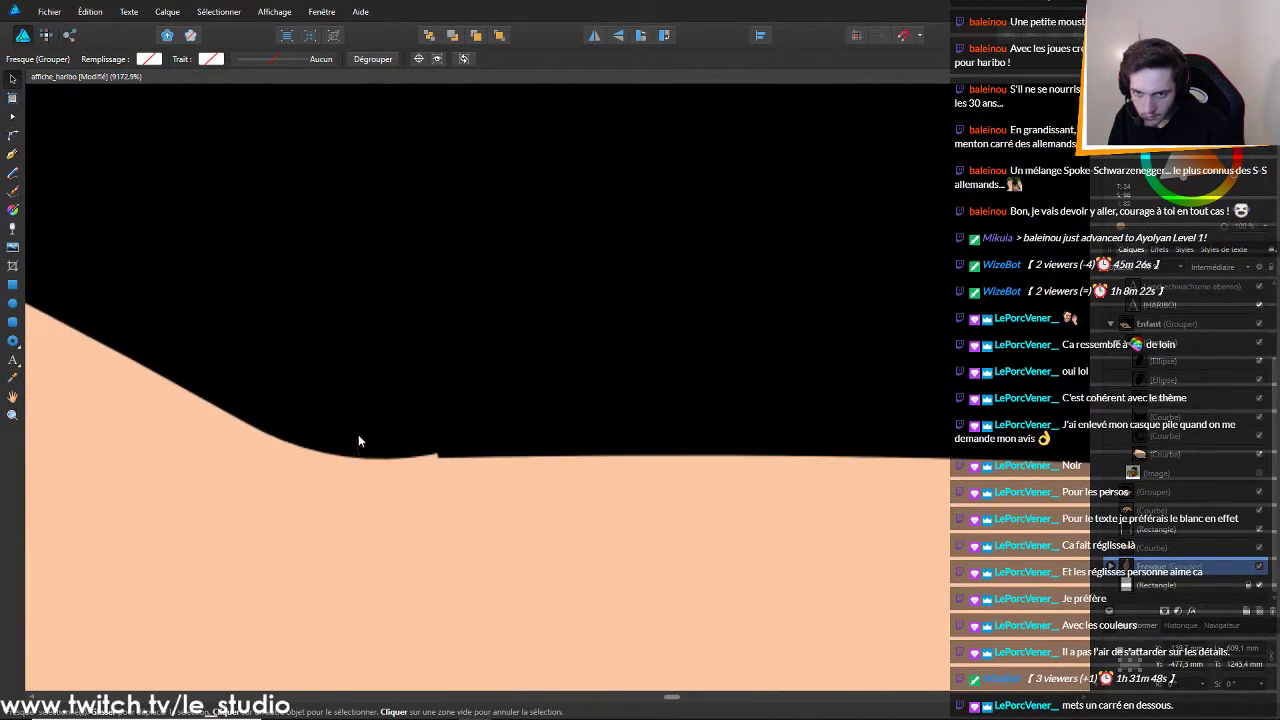
left_click(565, 437)
scroll(565, 437, "down", 6)
scroll(565, 441, "down", 5)
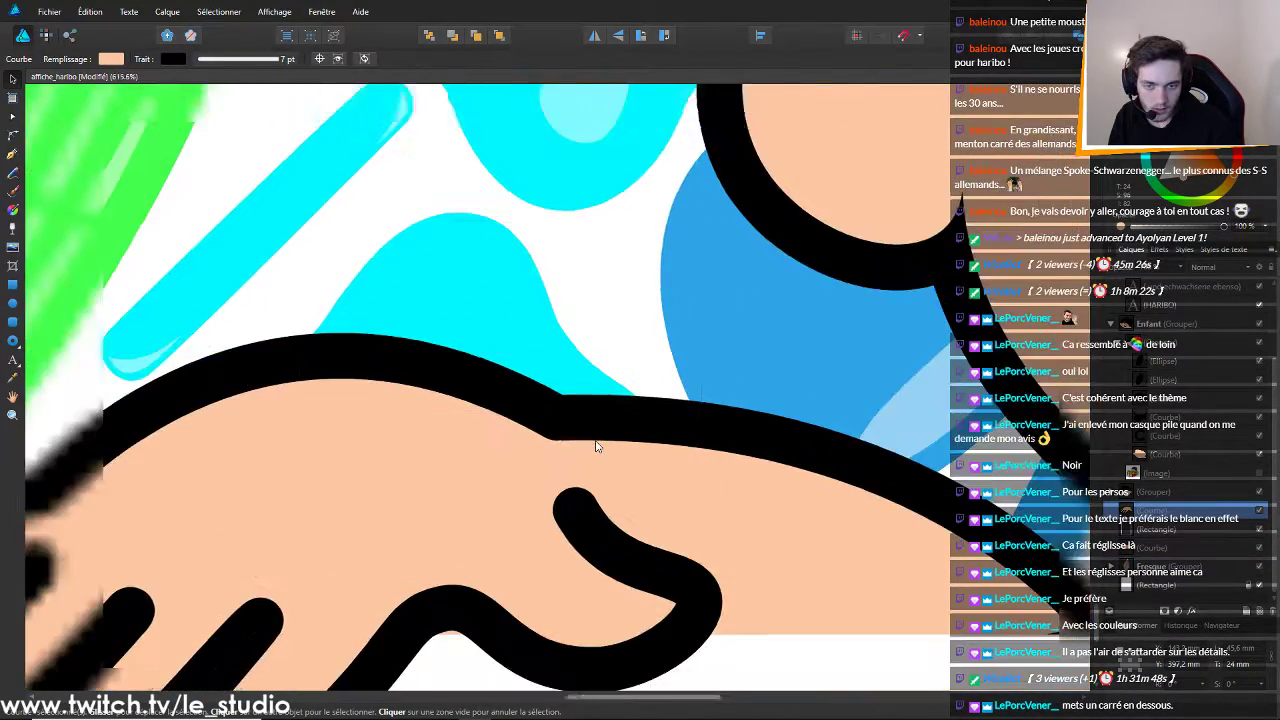
scroll(574, 437, "up", 8)
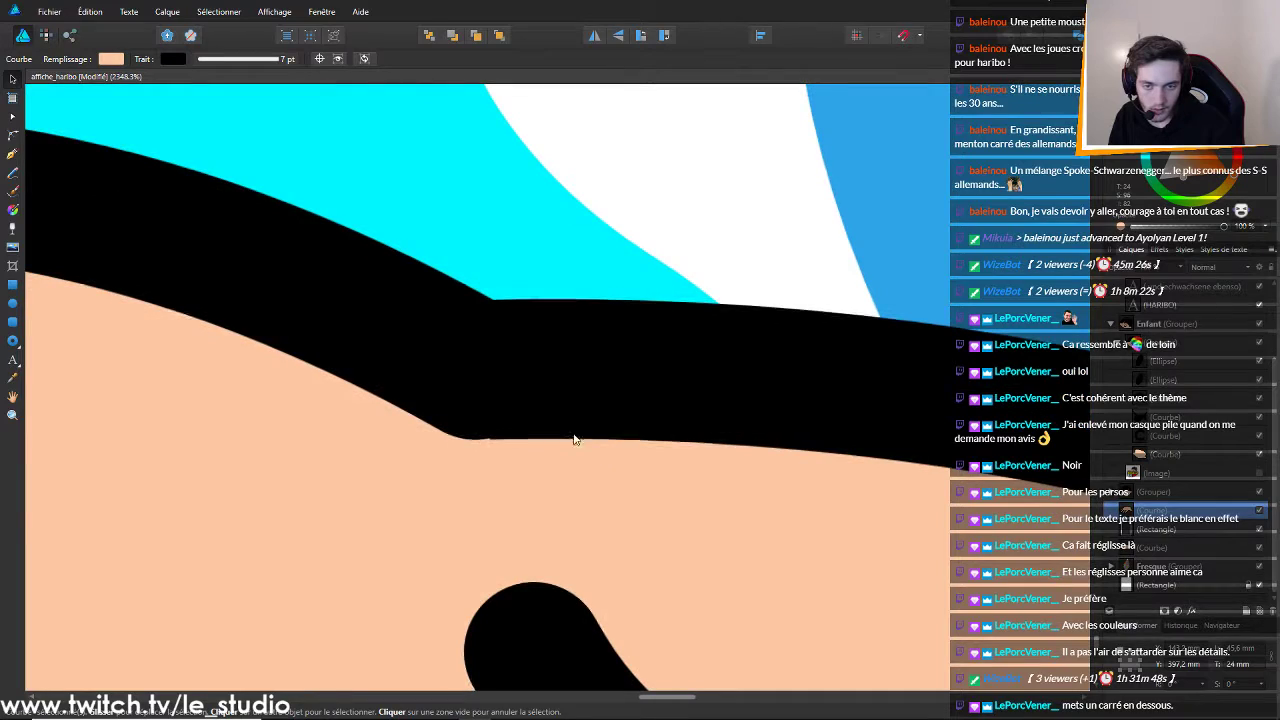
left_click(520, 394)
left_click(488, 378)
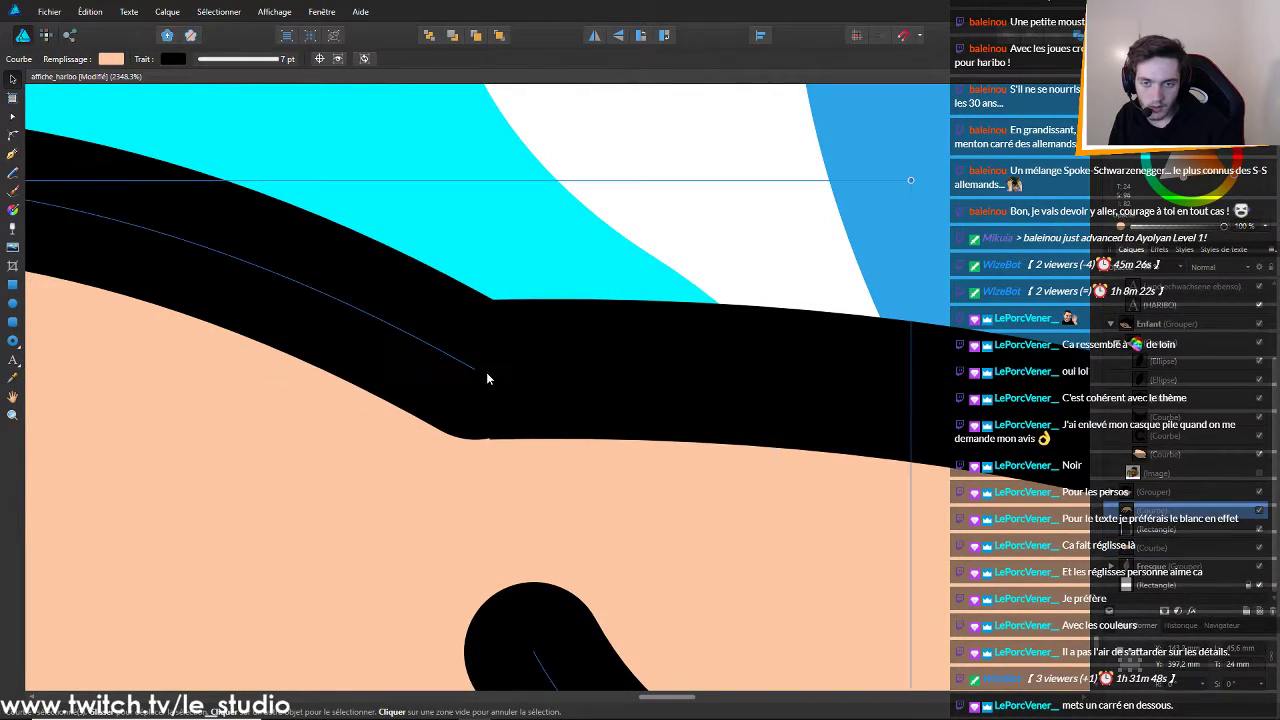
key("a")
left_click(475, 371)
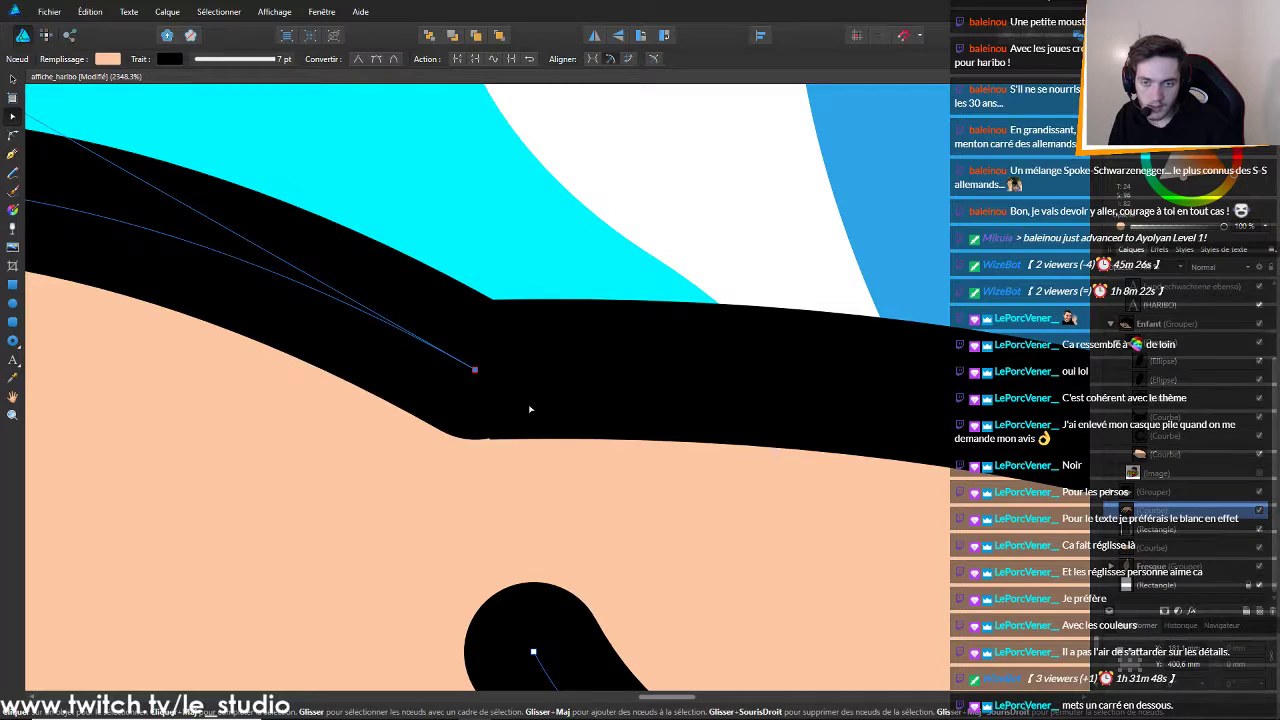
Try smoothing the forearm curve, and undo it together with the curve's straight closing segments behind the palm
left_click(1135, 548)
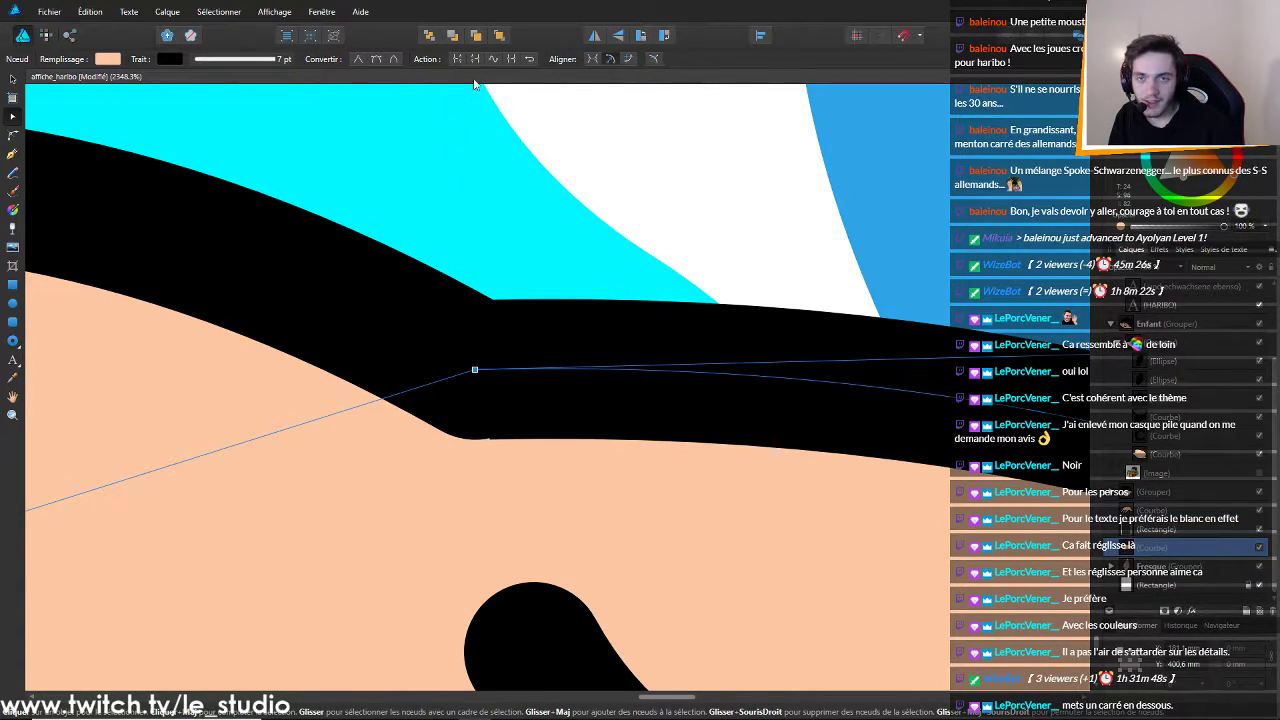
left_click(497, 58)
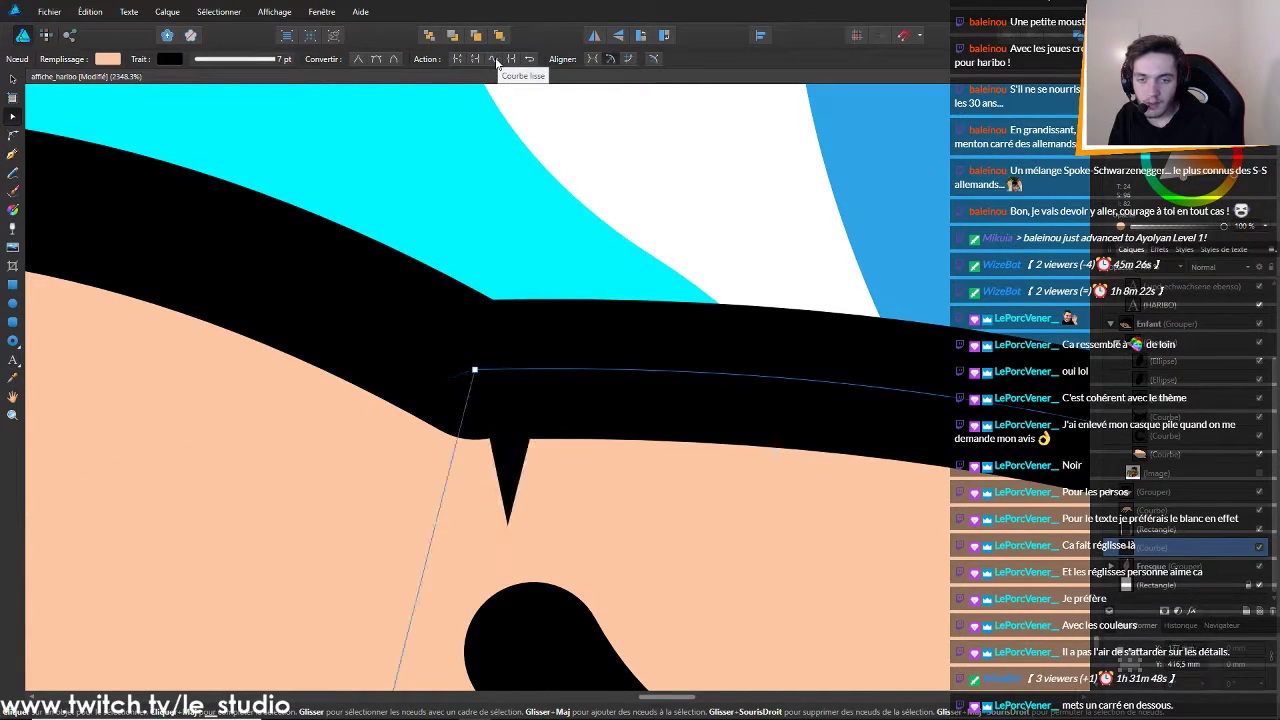
key("ctrl+z")
key("ctrl+z")
key("ctrl+z")
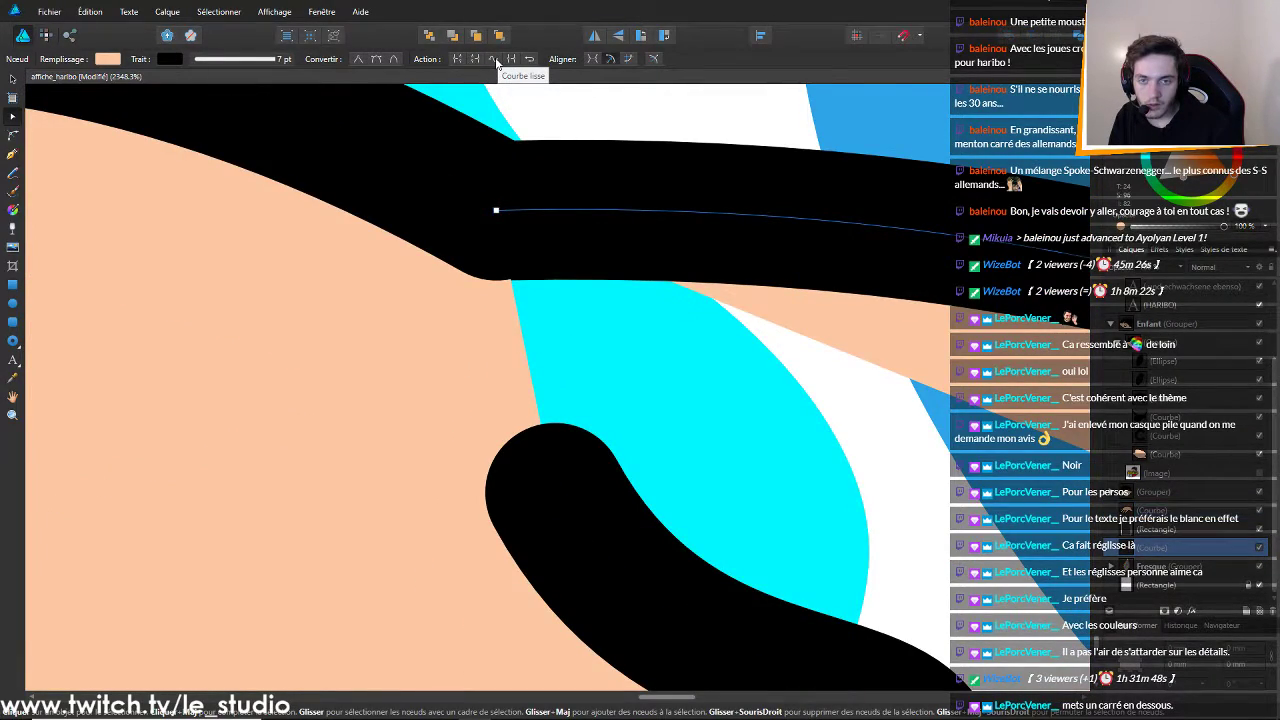
Examine the open forearm curve and its start node at the wrist, up close and on the whole poster
scroll(586, 220, "down", 5)
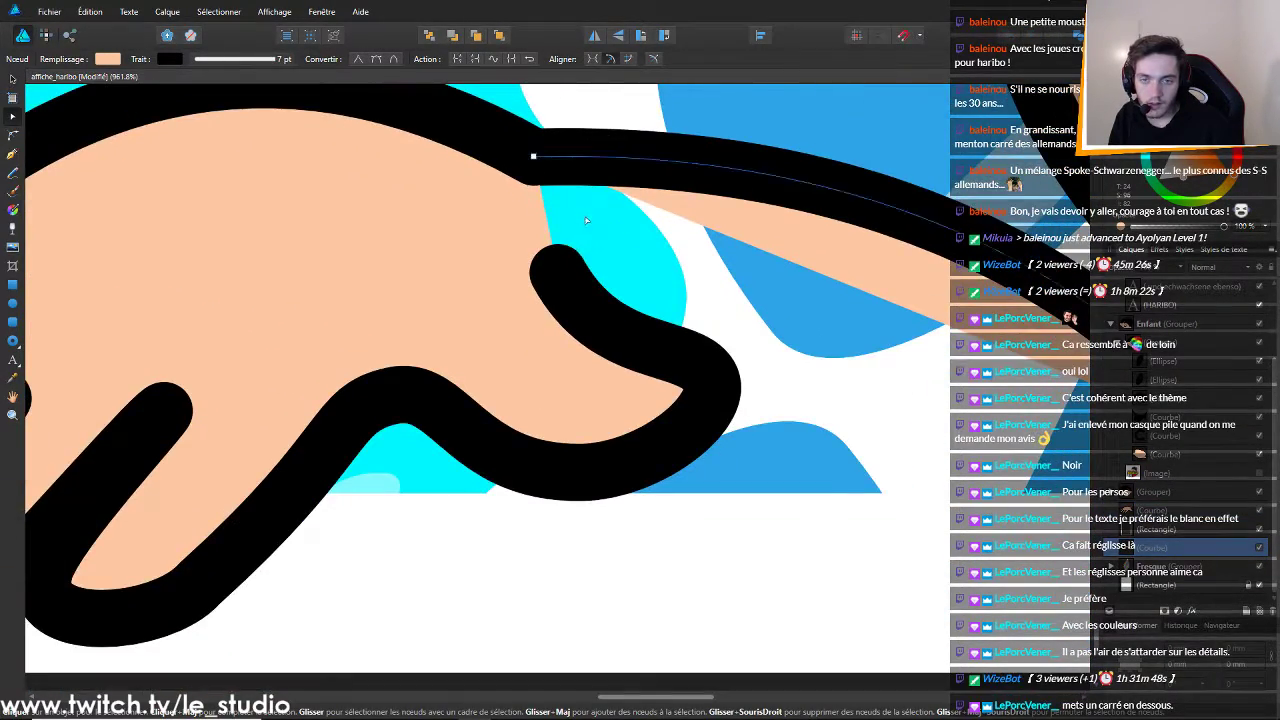
scroll(584, 215, "up", 10)
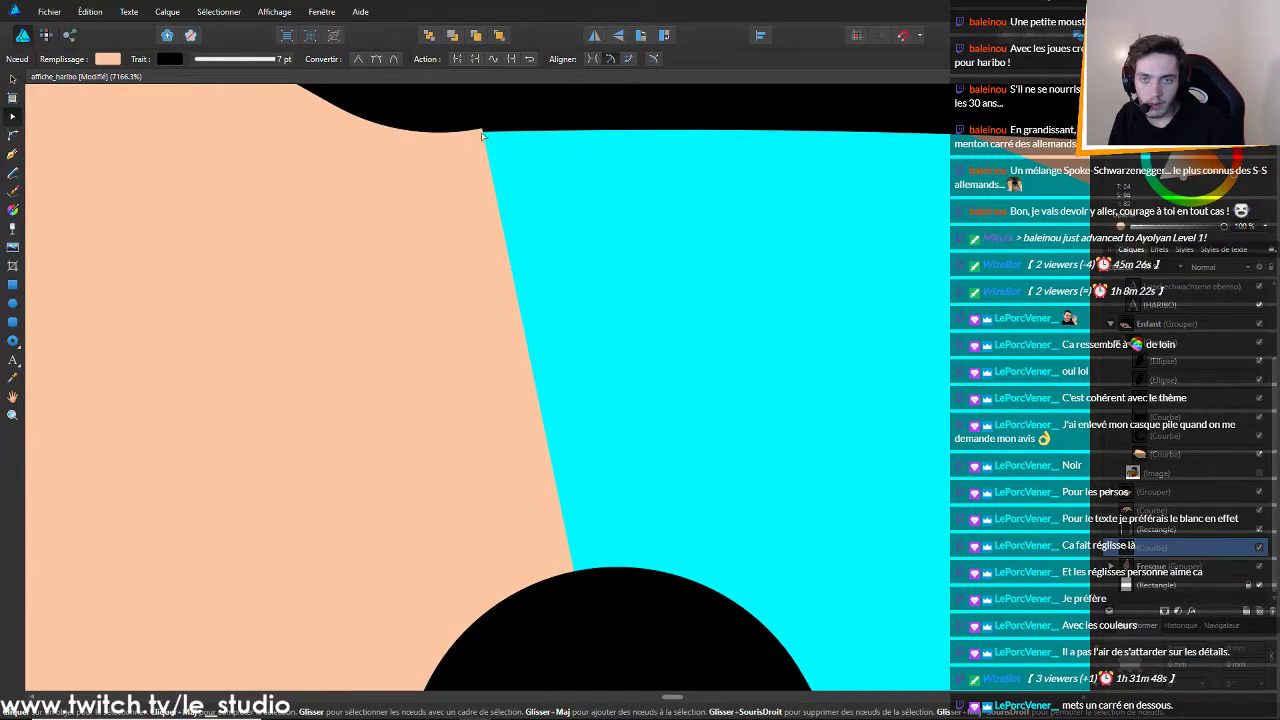
scroll(480, 141, "down", 12)
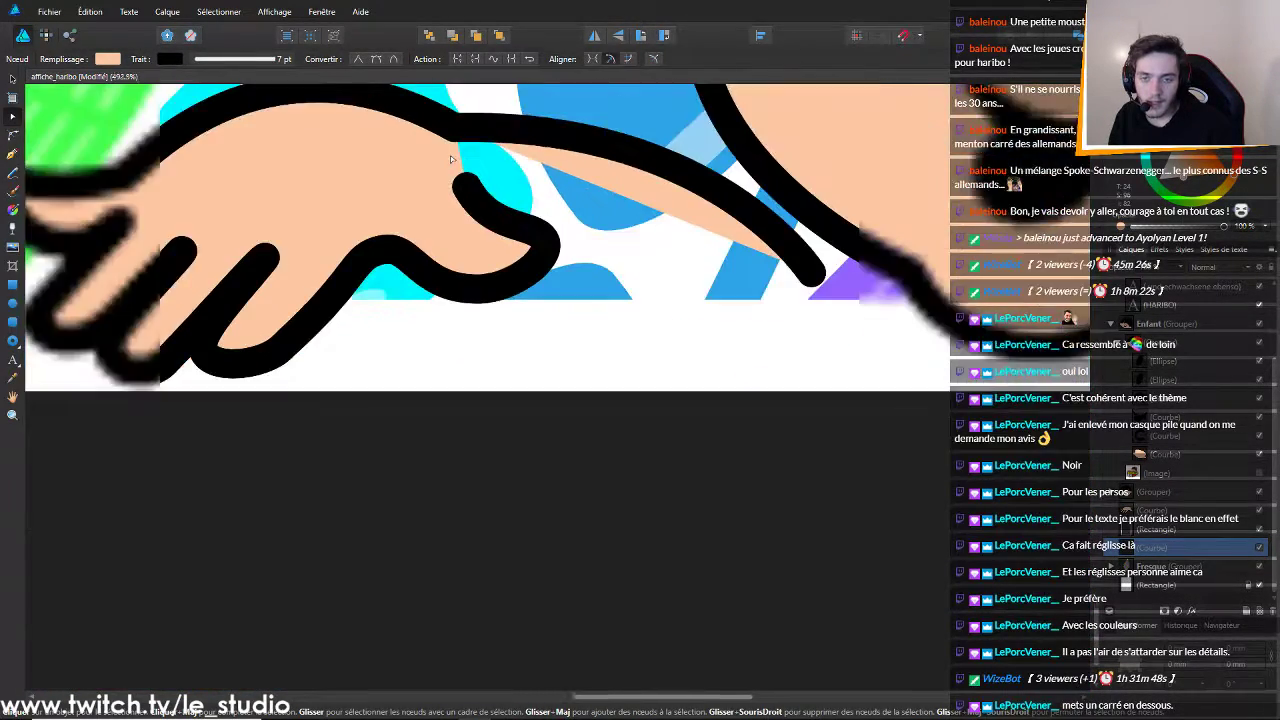
scroll(451, 159, "up", 3)
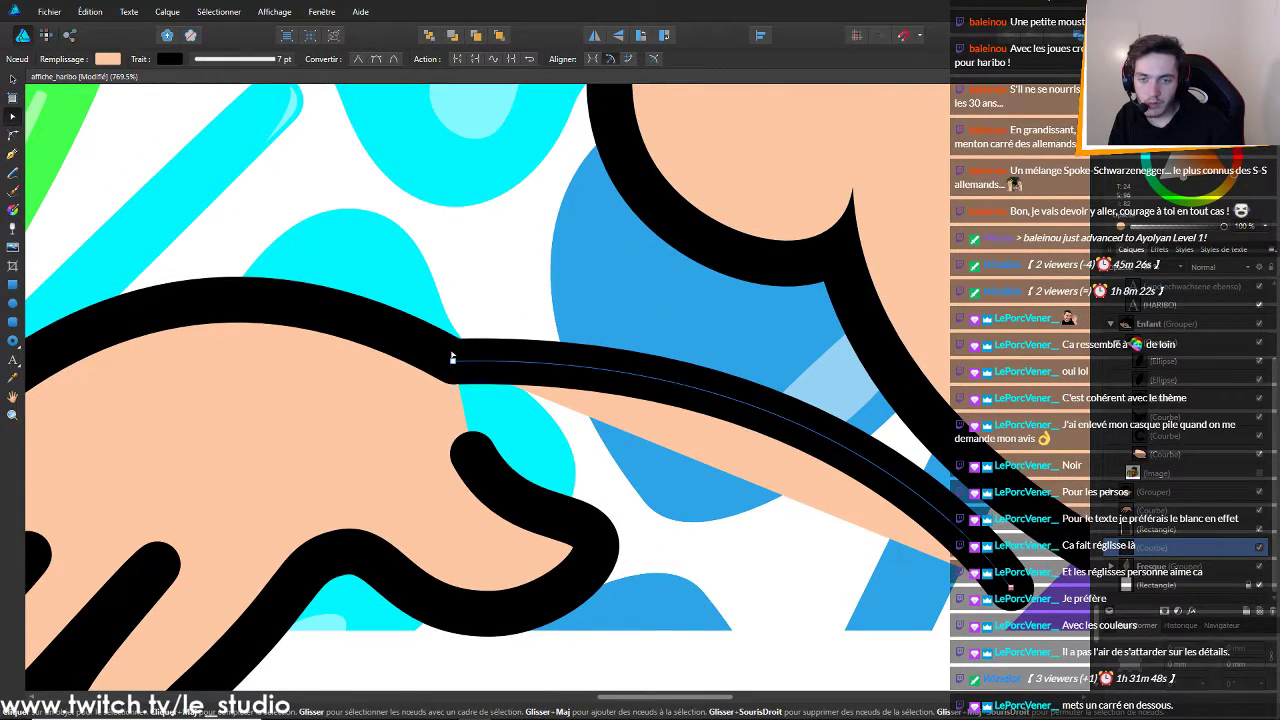
left_click(453, 362)
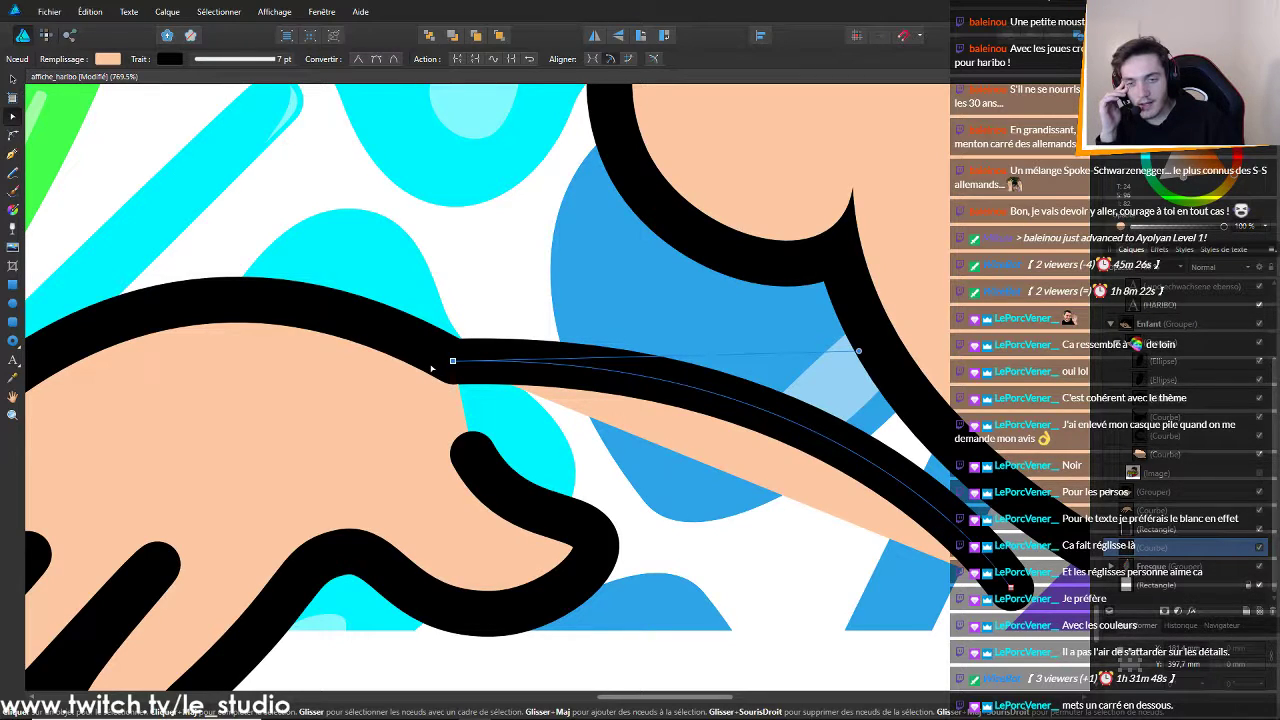
scroll(444, 350, "down", 10)
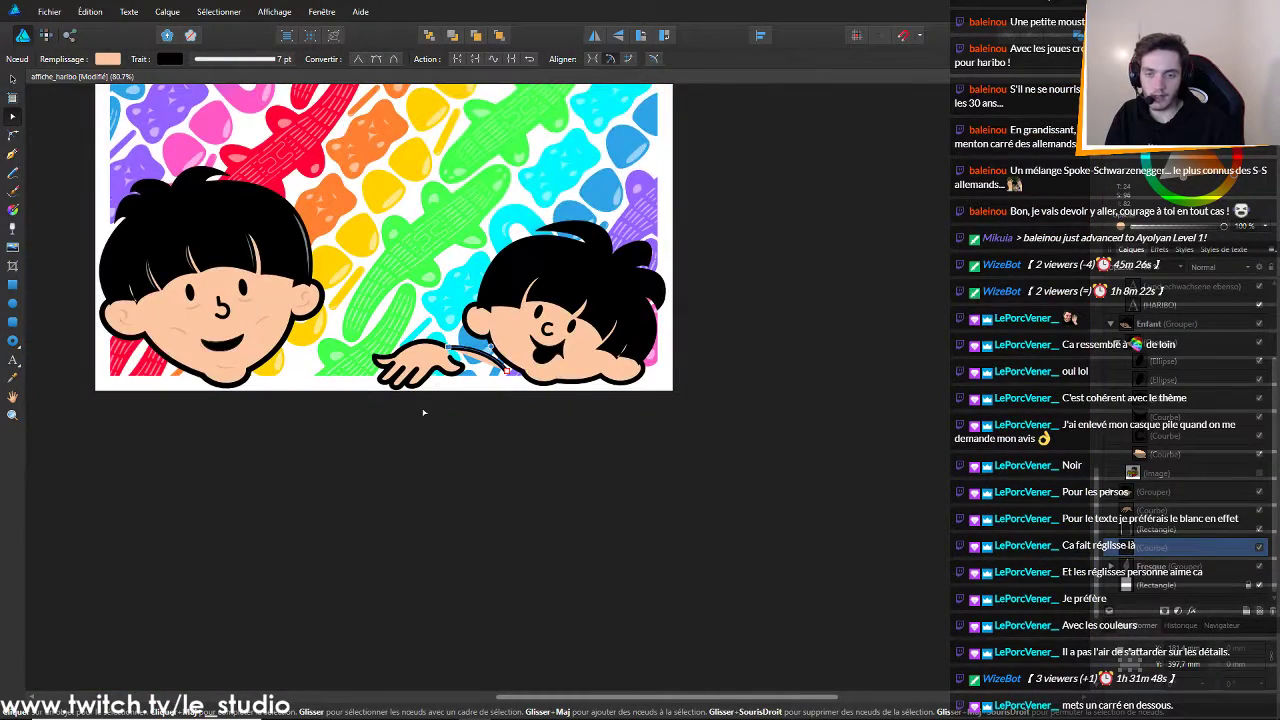
scroll(428, 408, "up", 9)
scroll(479, 347, "down", 5)
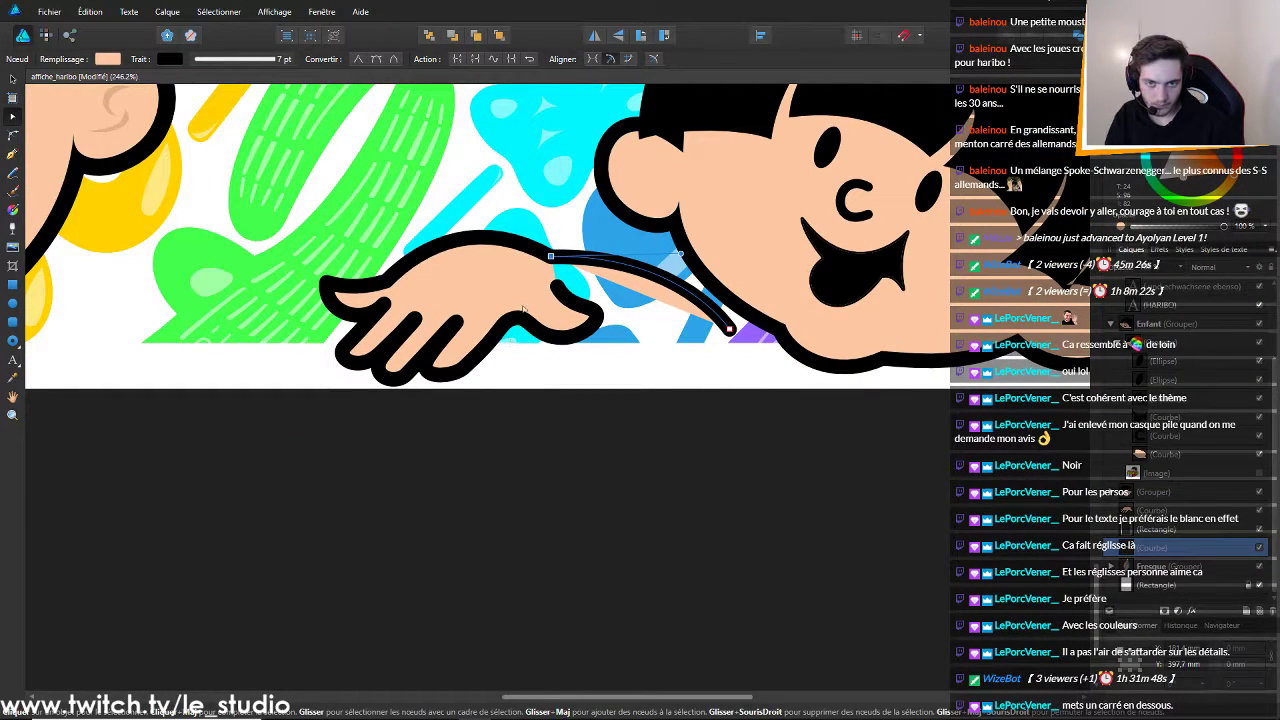
Extend the forearm curve from the wrist with straight segments behind the palm, past the thumb's base, and down to the poster's lower edge
left_click(524, 310)
left_click(604, 267)
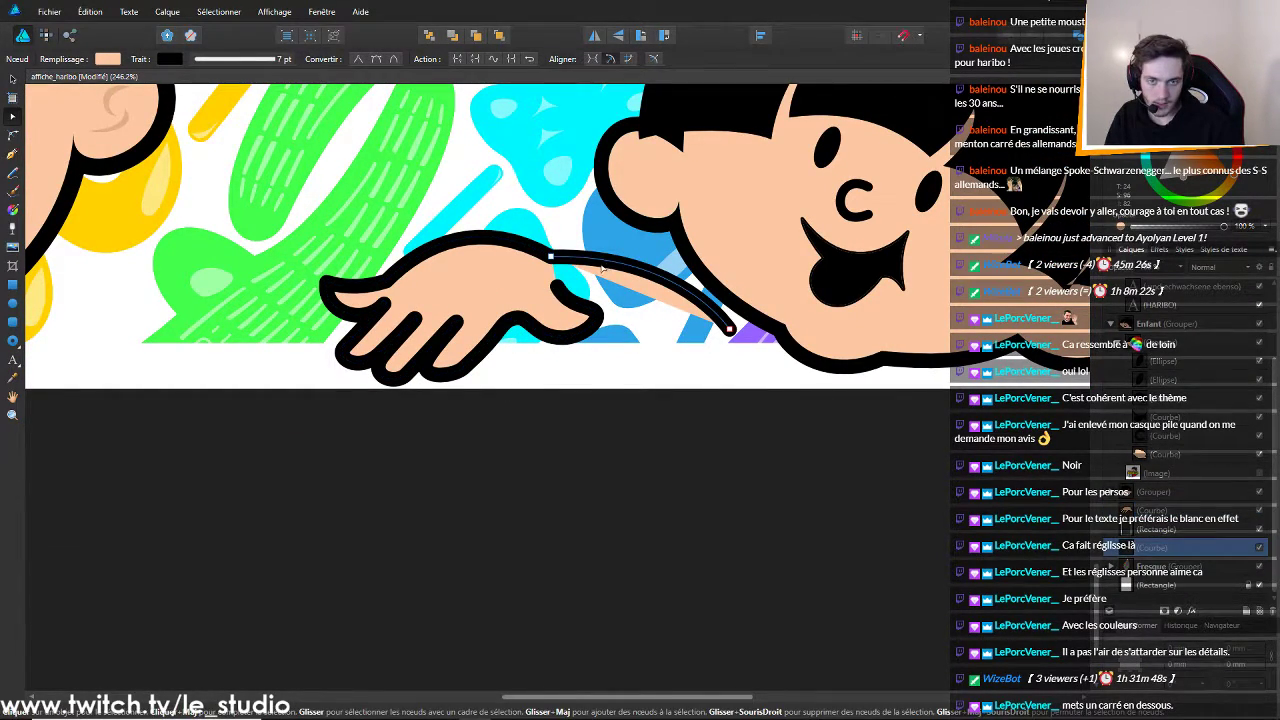
left_click(546, 268)
left_click(578, 264)
left_click(551, 257)
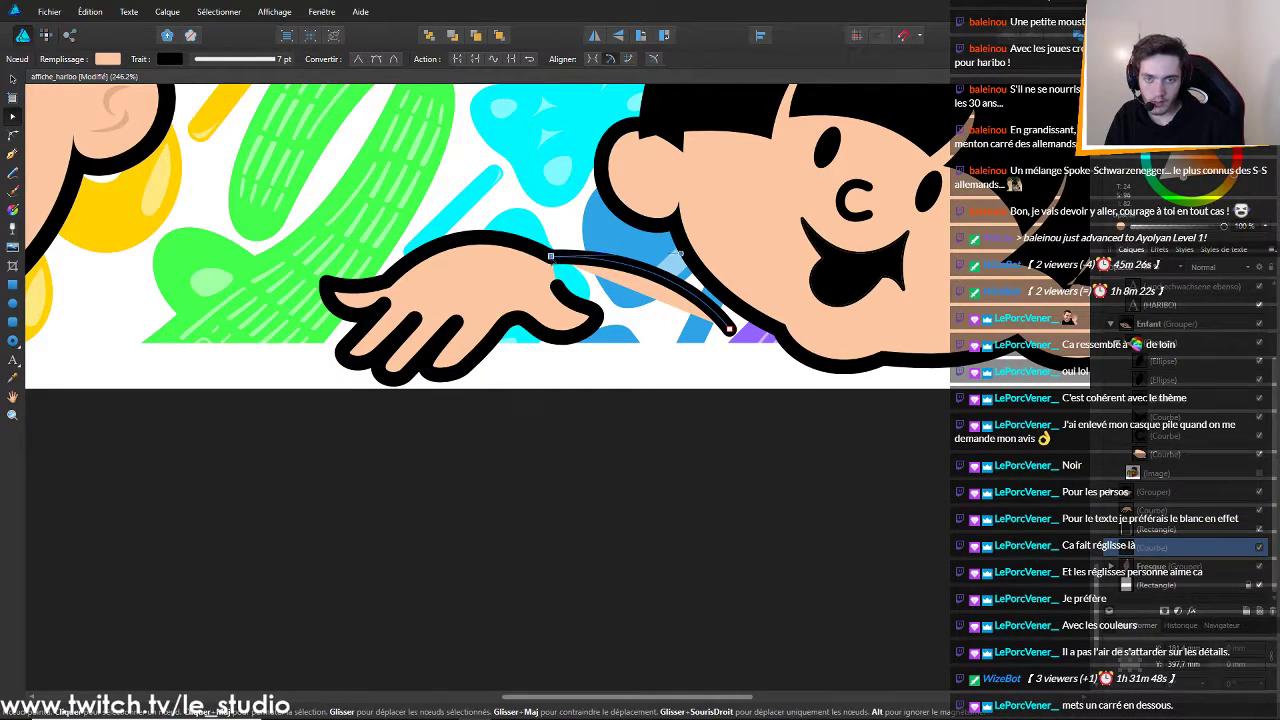
left_click(12, 154)
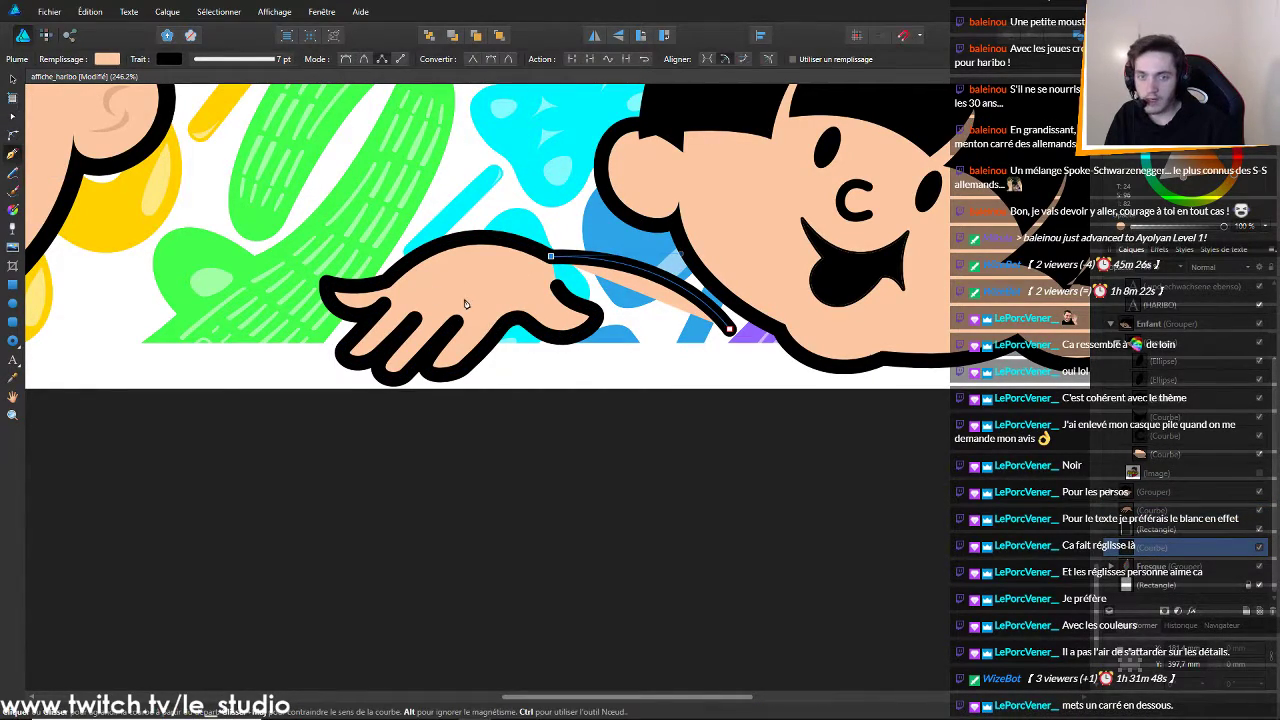
left_click(487, 322)
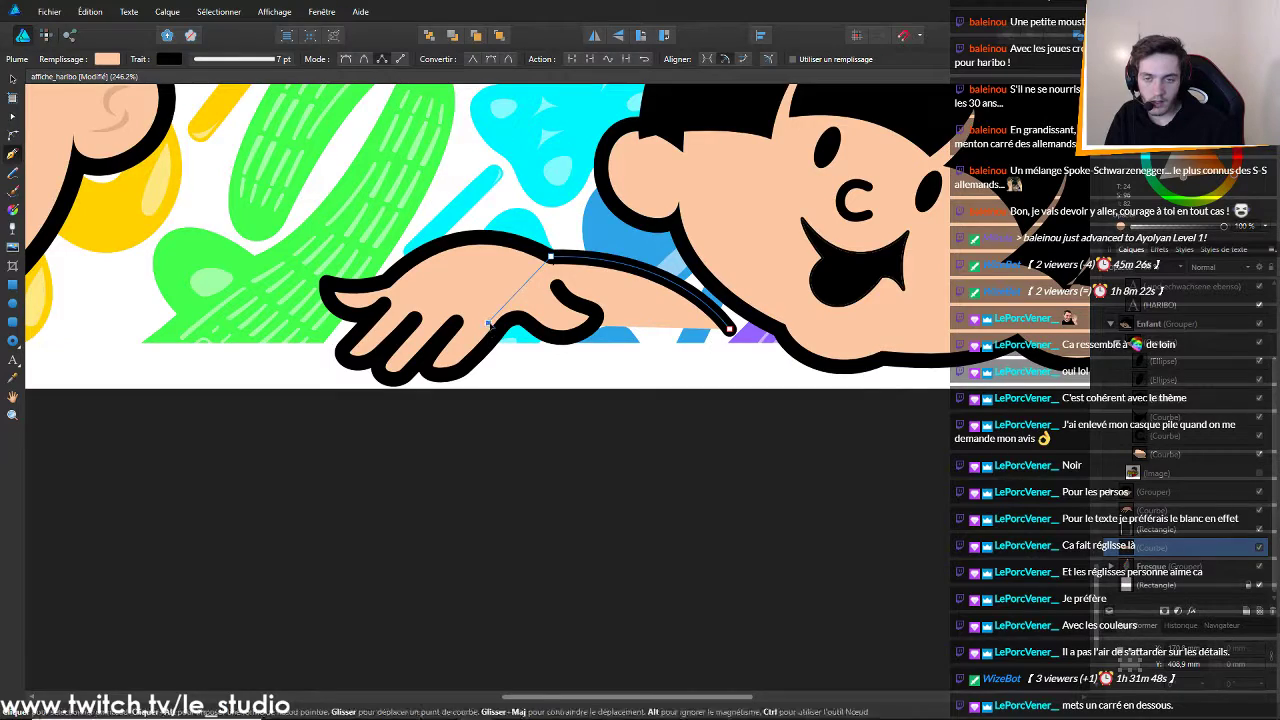
left_click_drag(487, 322, 456, 272)
left_click(484, 424)
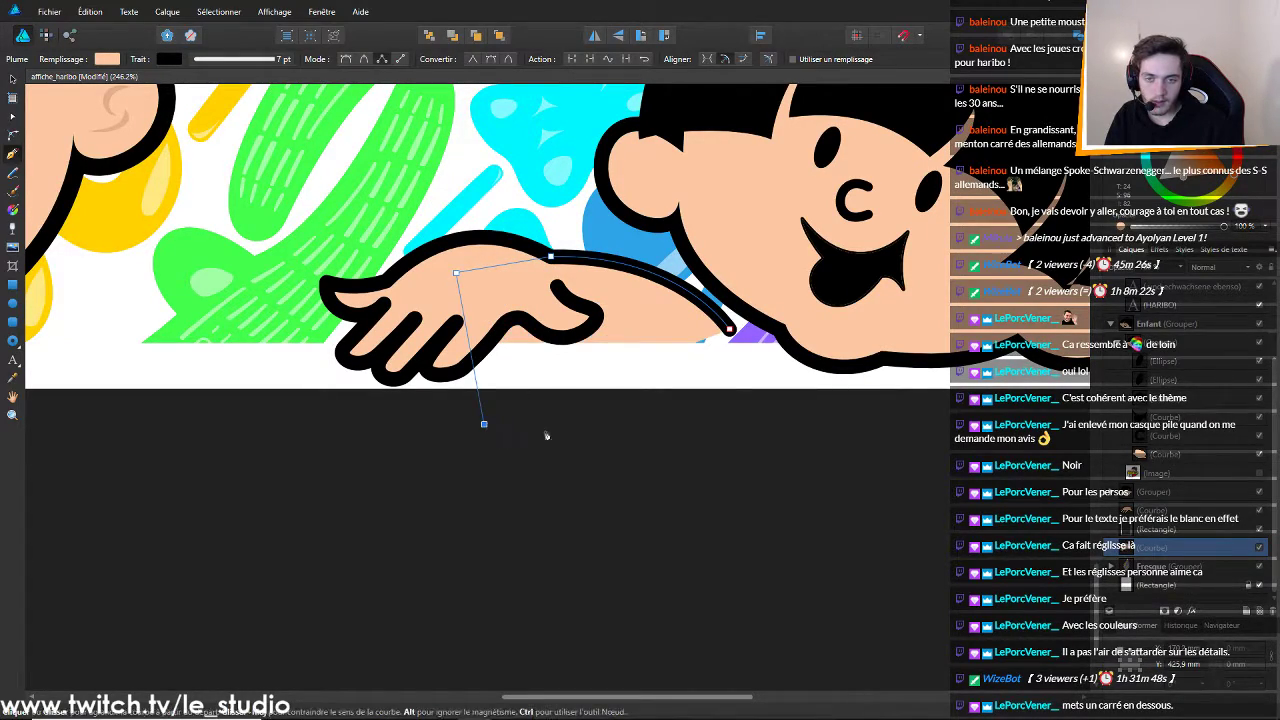
left_click_drag(483, 421, 573, 390)
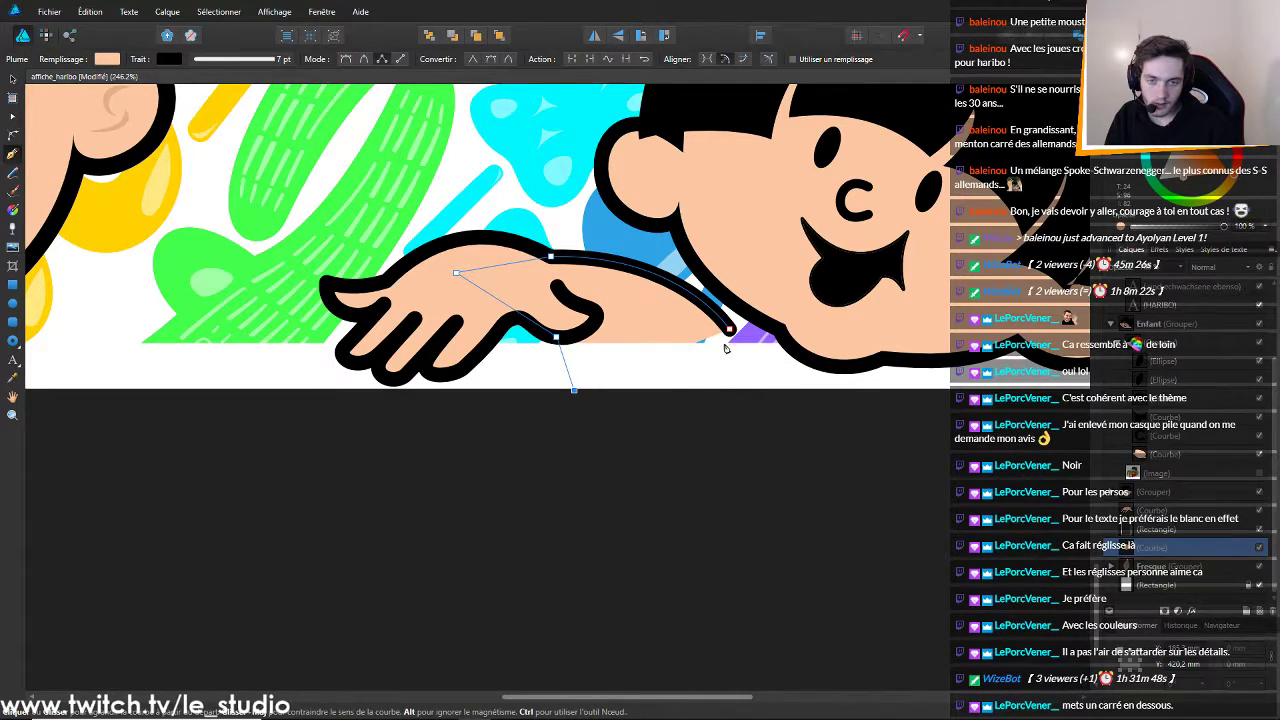
Try a corner point below the poster and a direct closing segment to the arm's lower end, and undo both
left_click(745, 423)
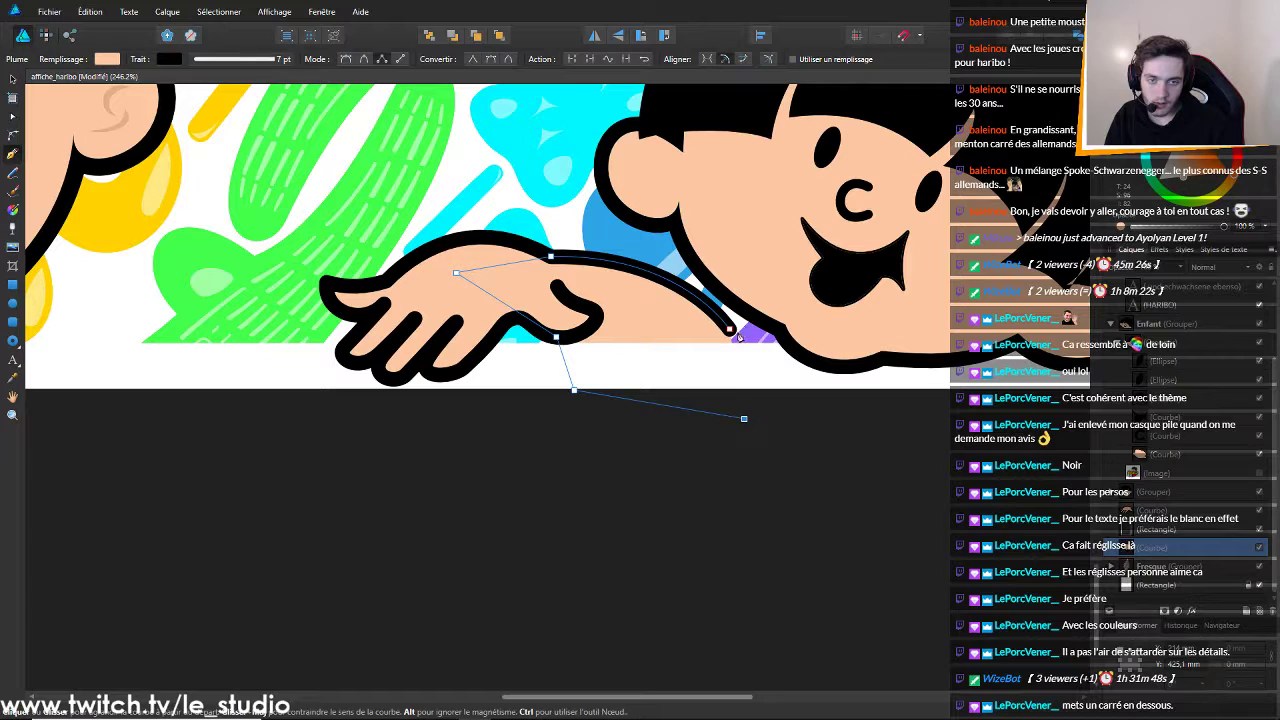
key("ctrl+z")
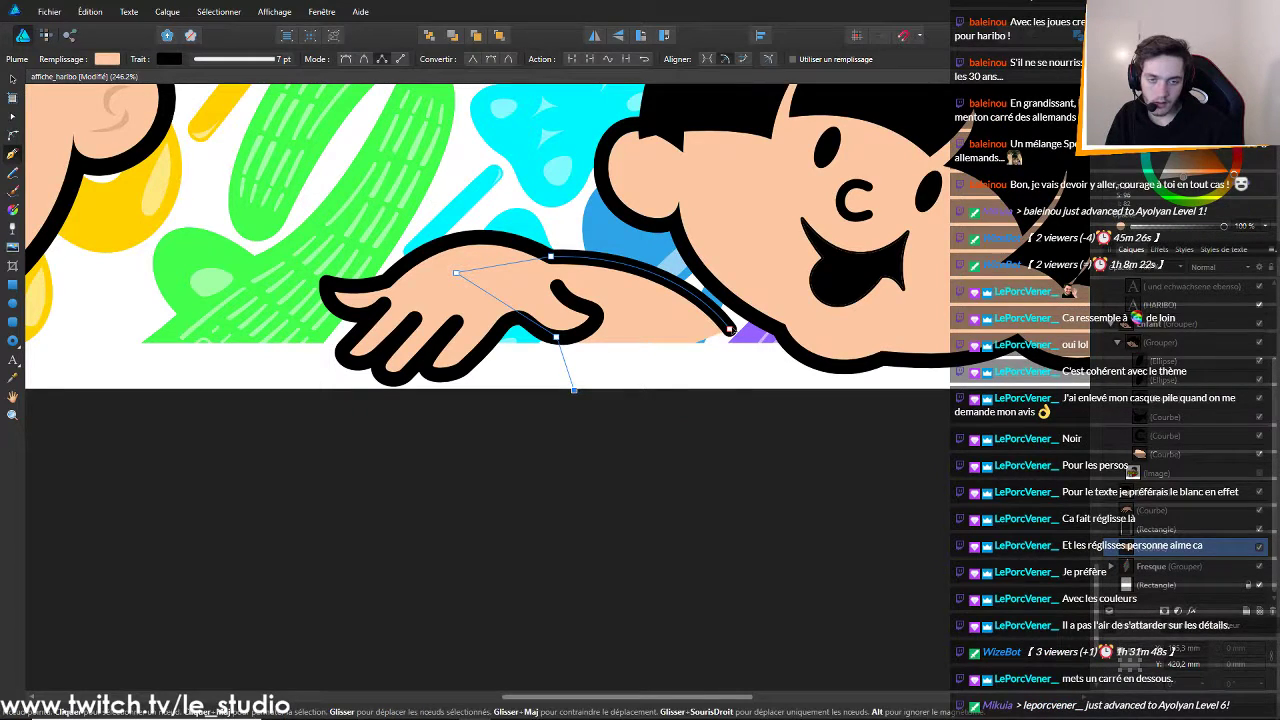
left_click(730, 331)
scroll(677, 398, "up", 1)
scroll(677, 398, "down", 2)
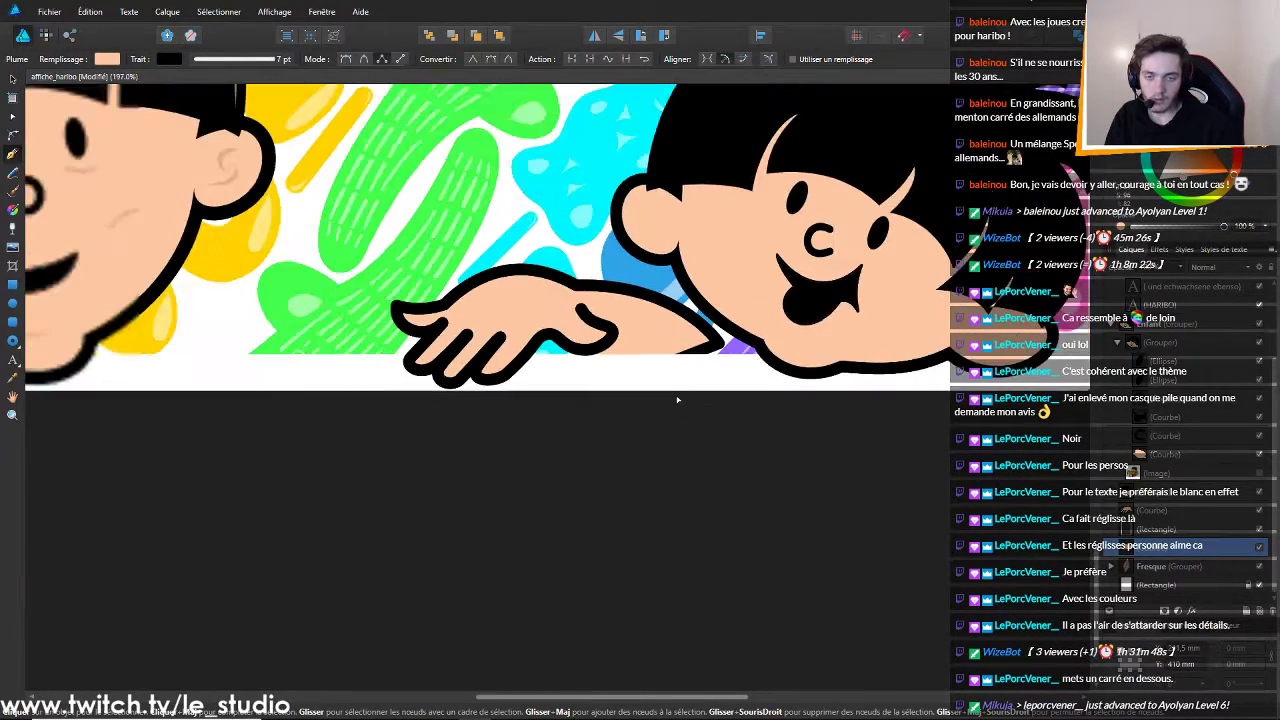
scroll(677, 398, "up", 2)
key("ctrl+z")
Close the forearm shape through a corner under the arm's end, placed on the poster's lower edge
left_click(747, 387)
left_click(745, 316)
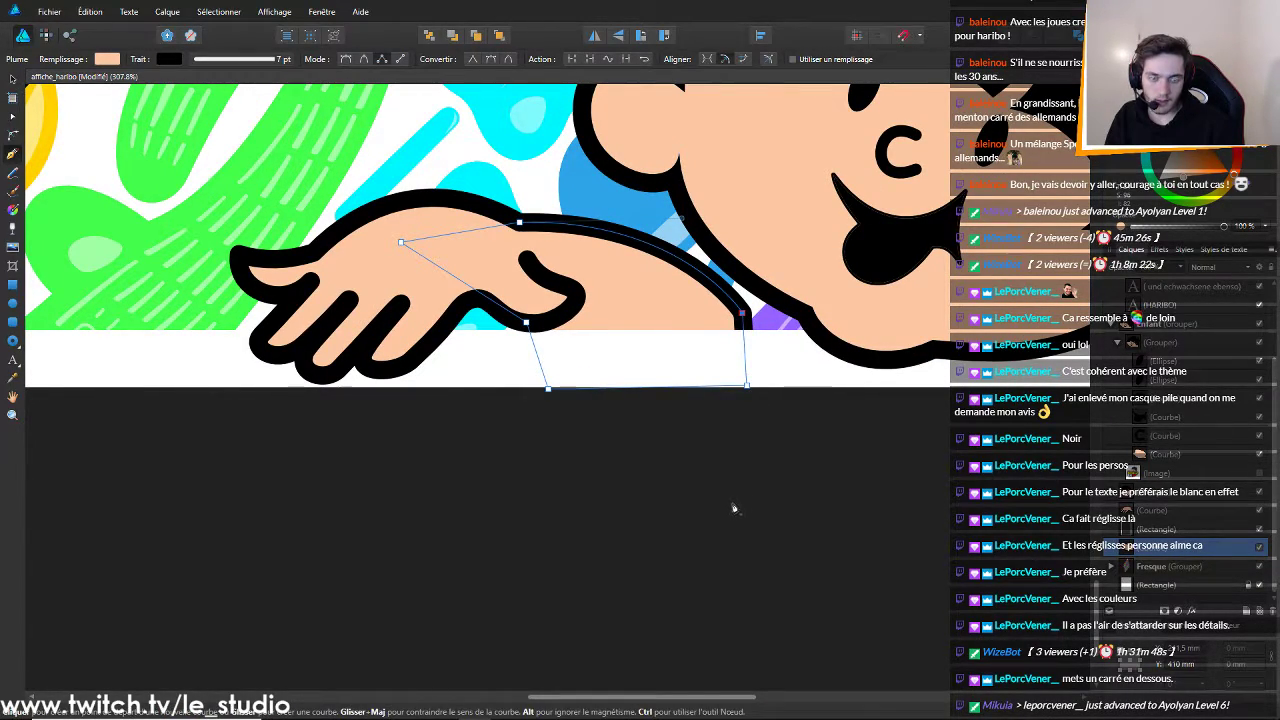
mouse_move(747, 386)
left_mouse_down()
mouse_move(748, 416)
mouse_move(747, 390)
left_mouse_up()
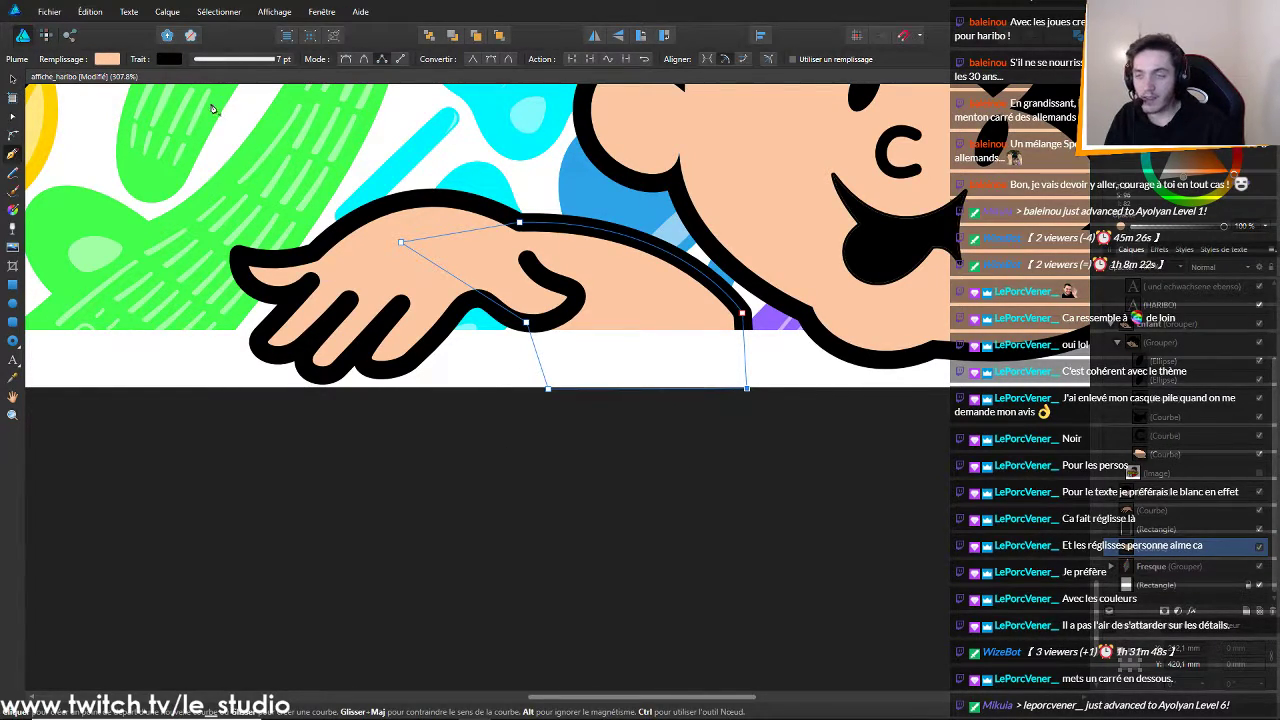
Select the hand curve and the forearm curve together
left_click(12, 78)
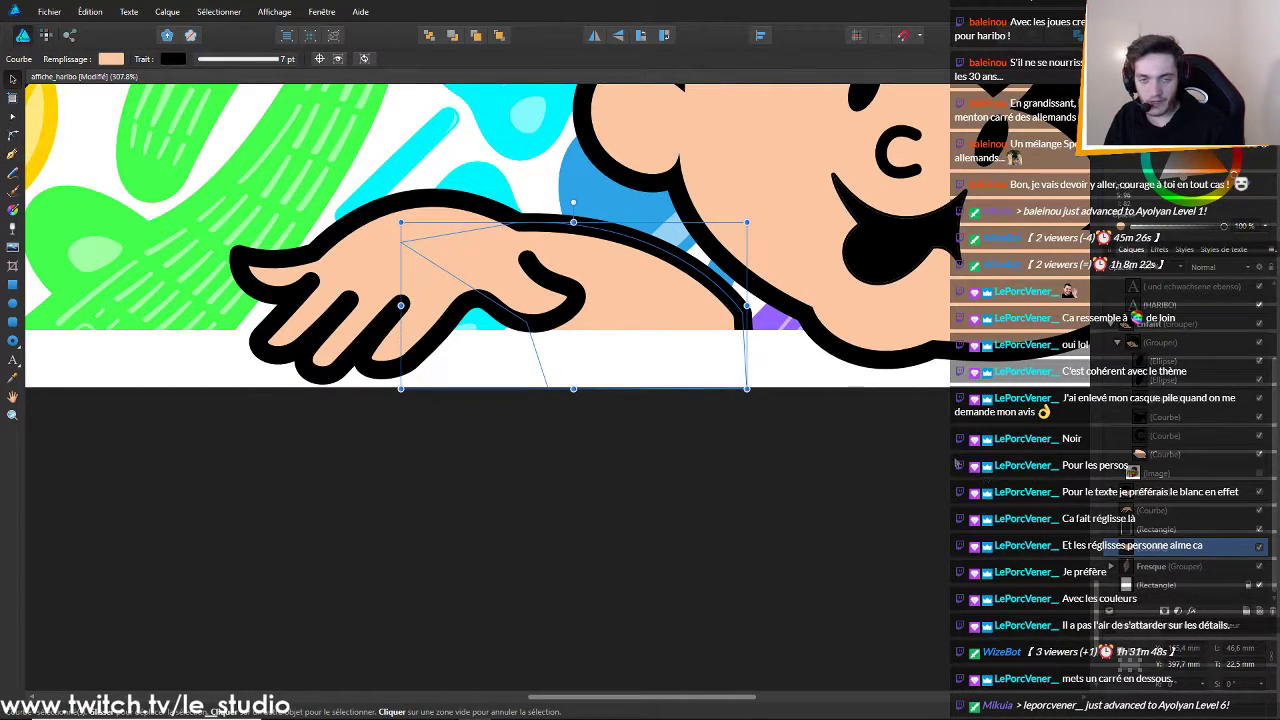
scroll(620, 396, "down", 5)
scroll(760, 440, "up", 4)
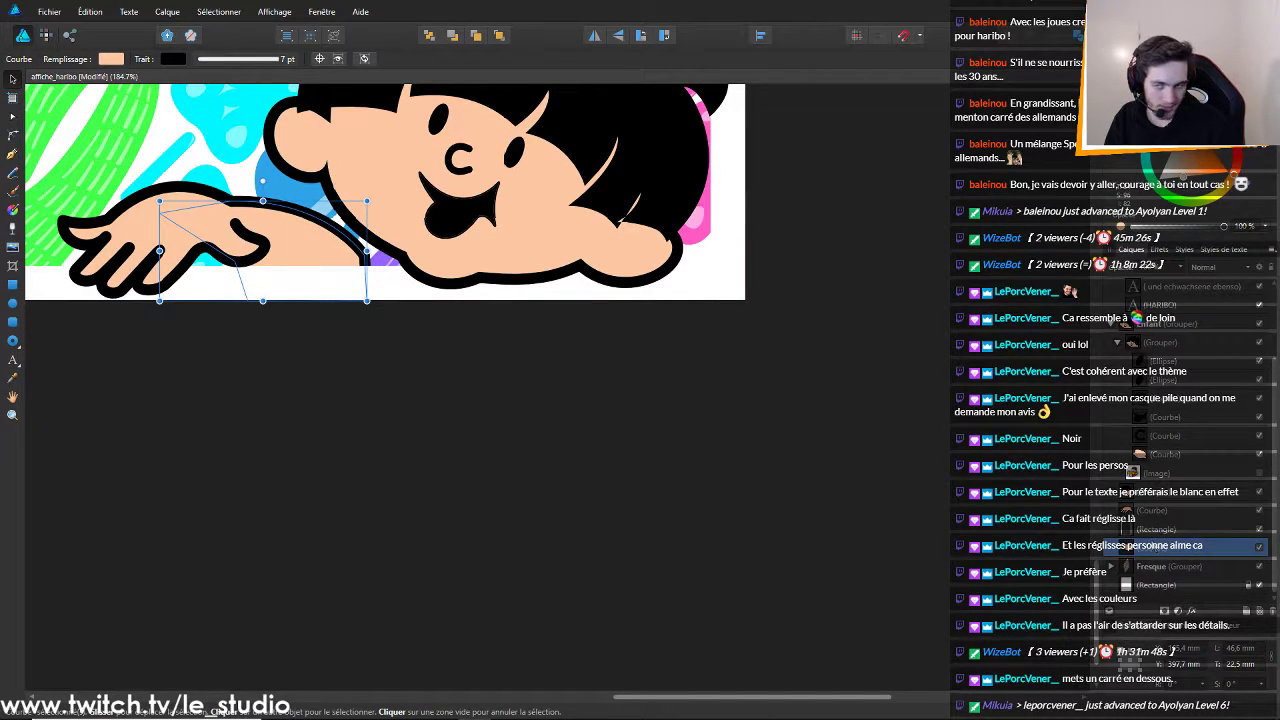
left_click(1148, 512)
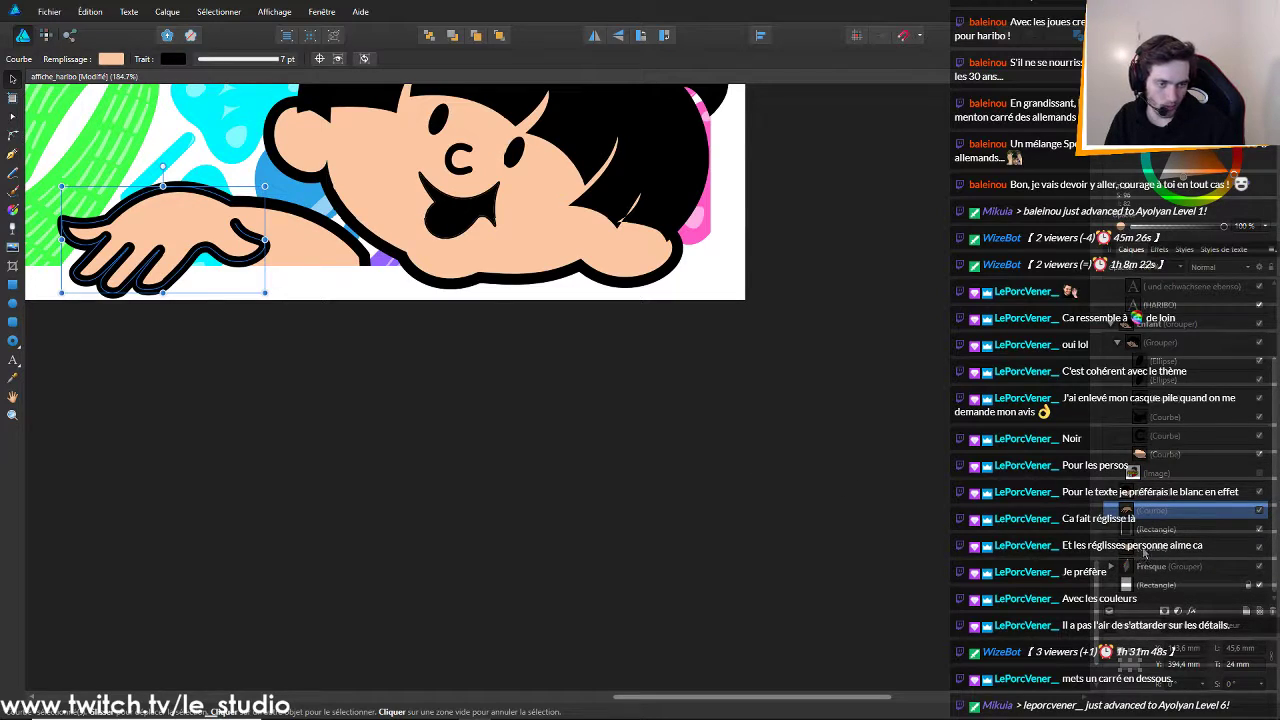
left_click(1149, 551, "ctrl")
scroll(123, 362, "down", 3)
scroll(205, 337, "up", 1)
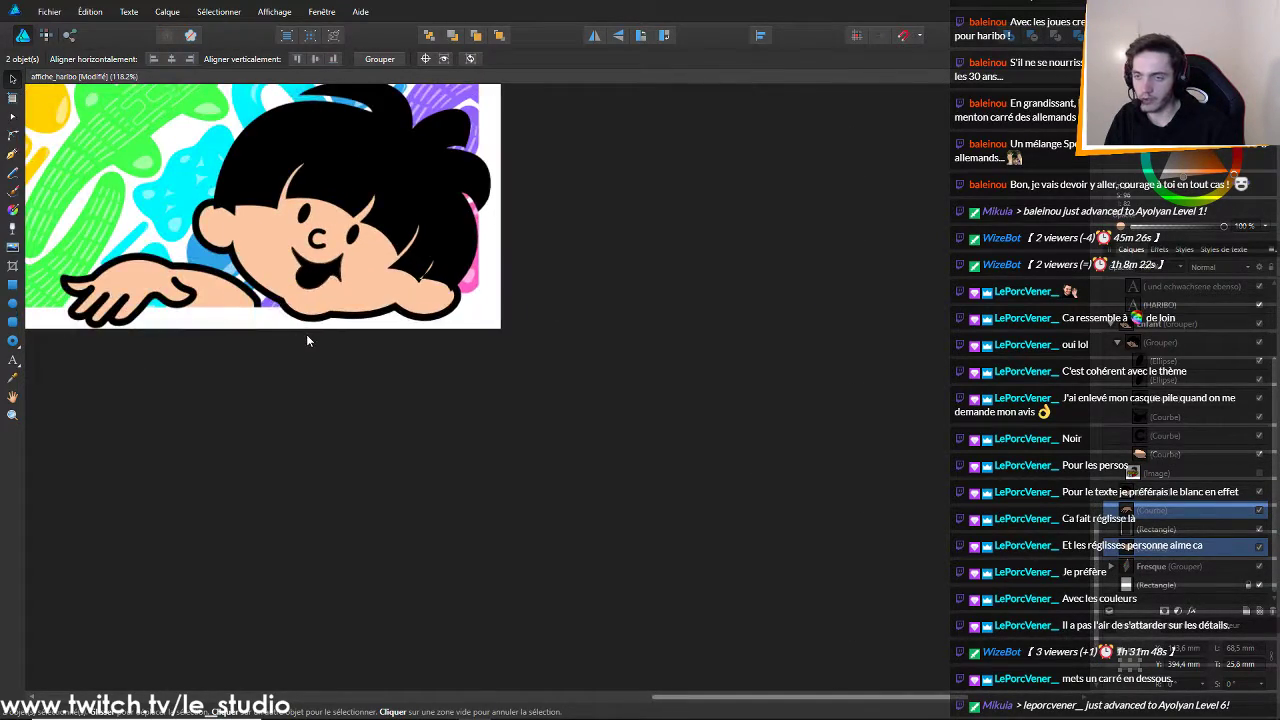
Try moving the outstretched arm and hand slightly down towards the poster's bottom edge
left_click_drag(672, 690, 402, 639)
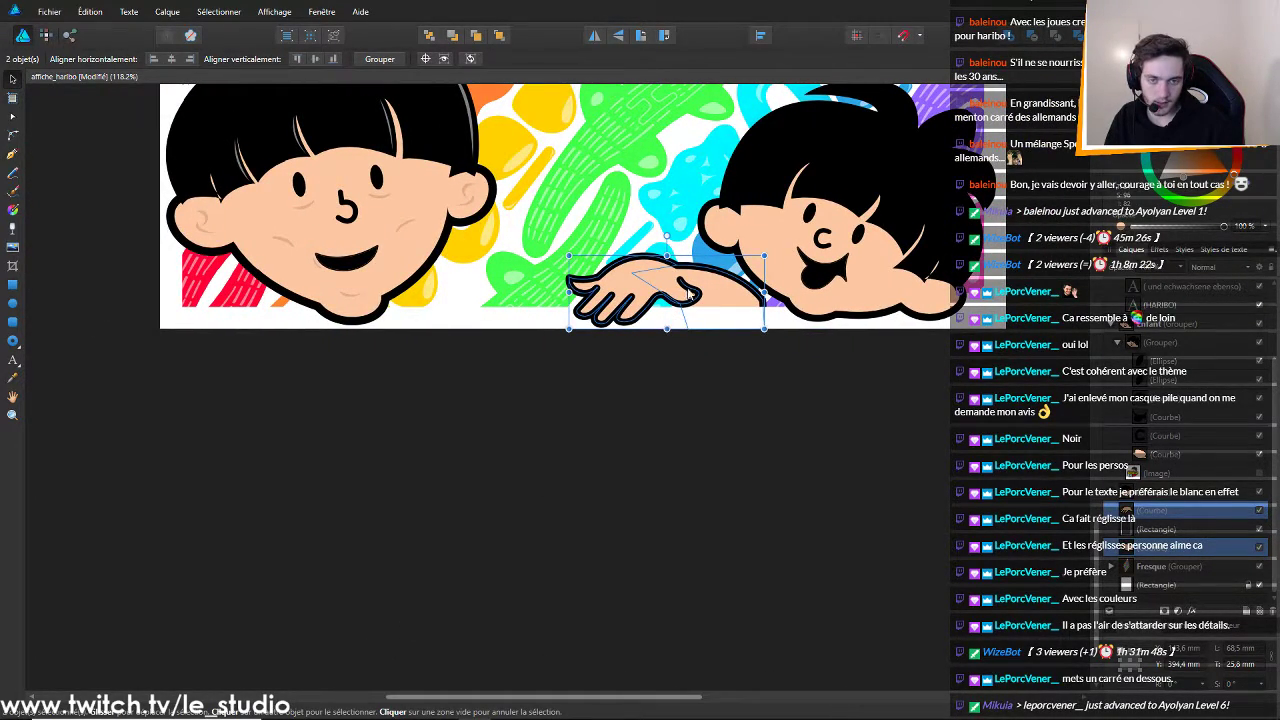
left_click_drag(688, 292, 688, 301)
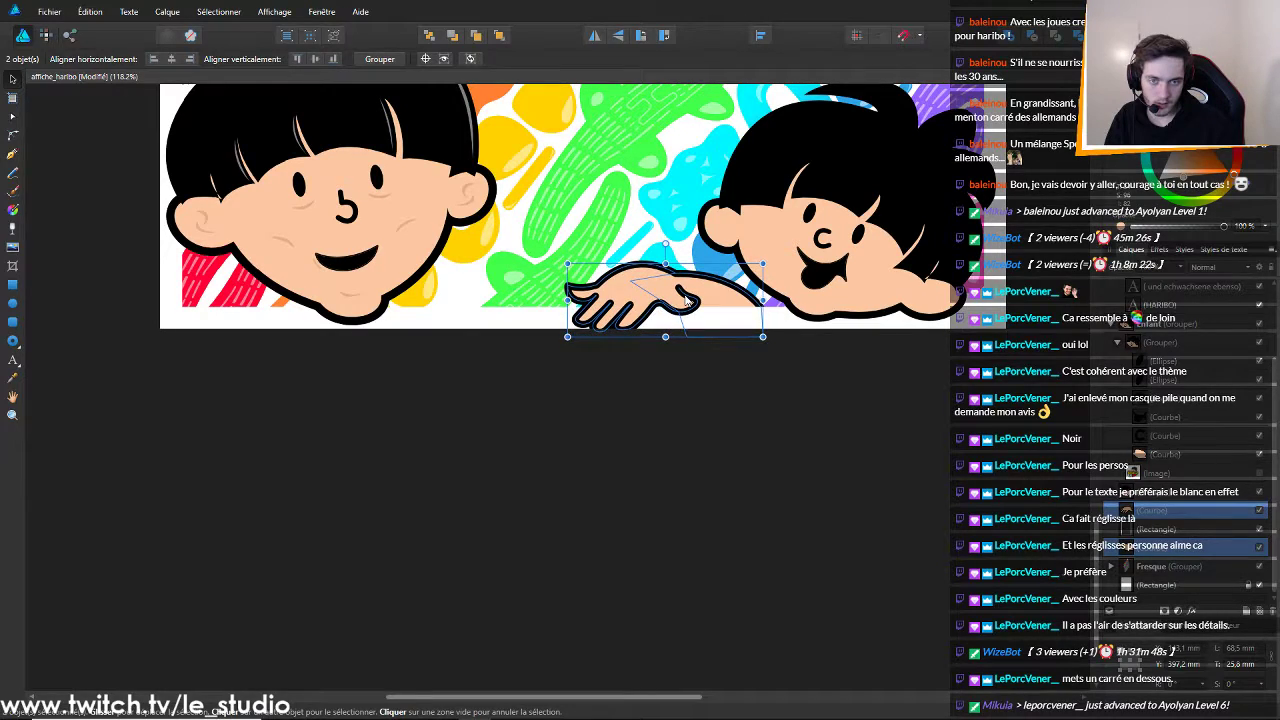
left_click(688, 301)
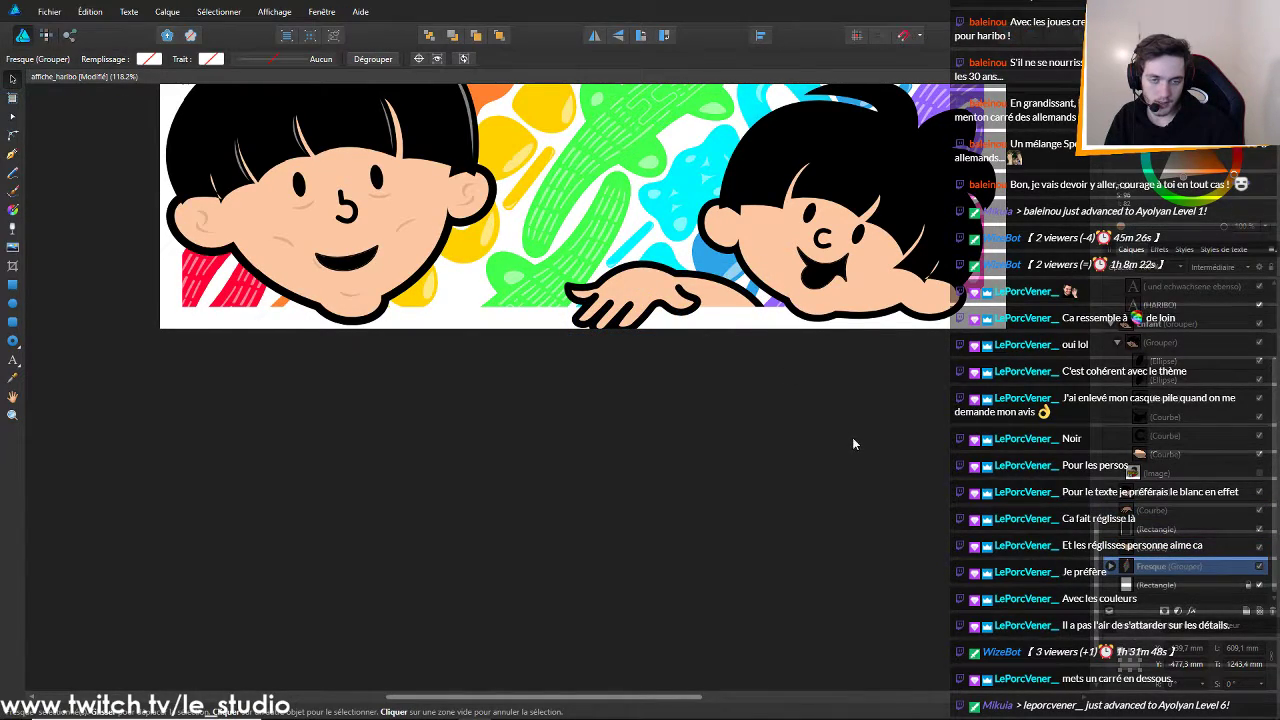
Examine how the two children and the outstretched hand sit against the white border along the poster's bottom edge
scroll(853, 436, "down", 6)
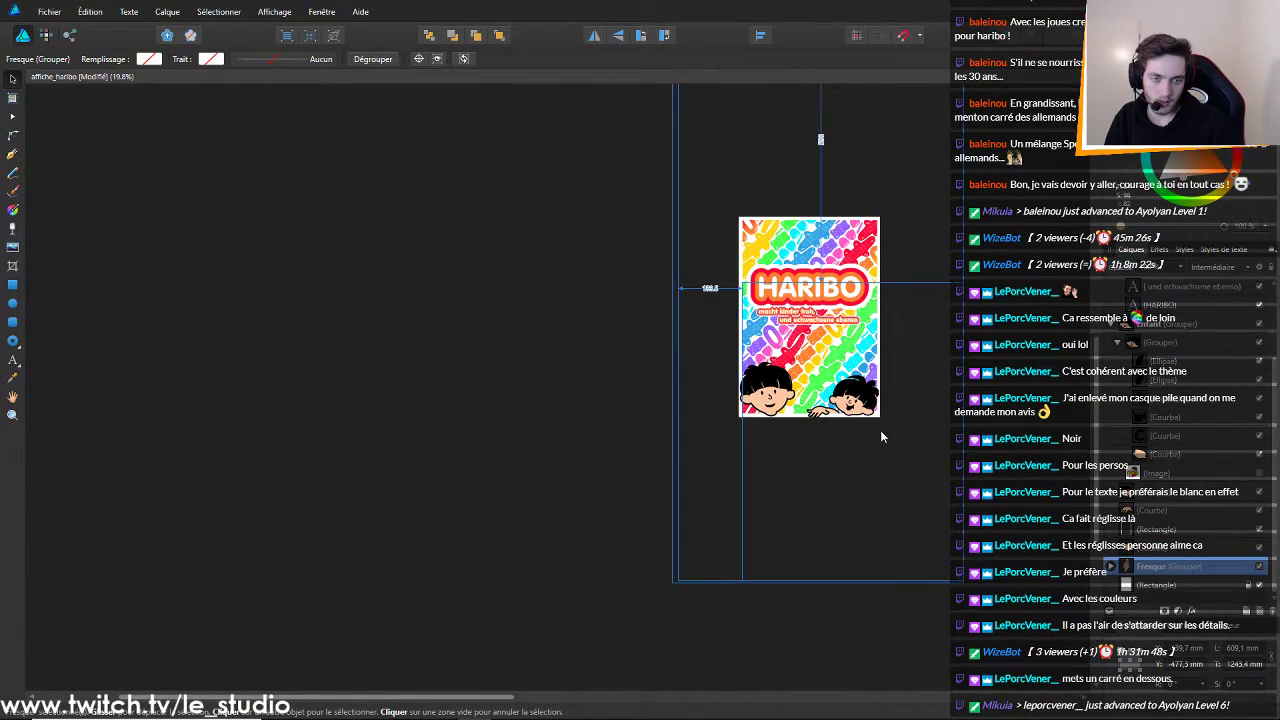
scroll(880, 436, "up", 4)
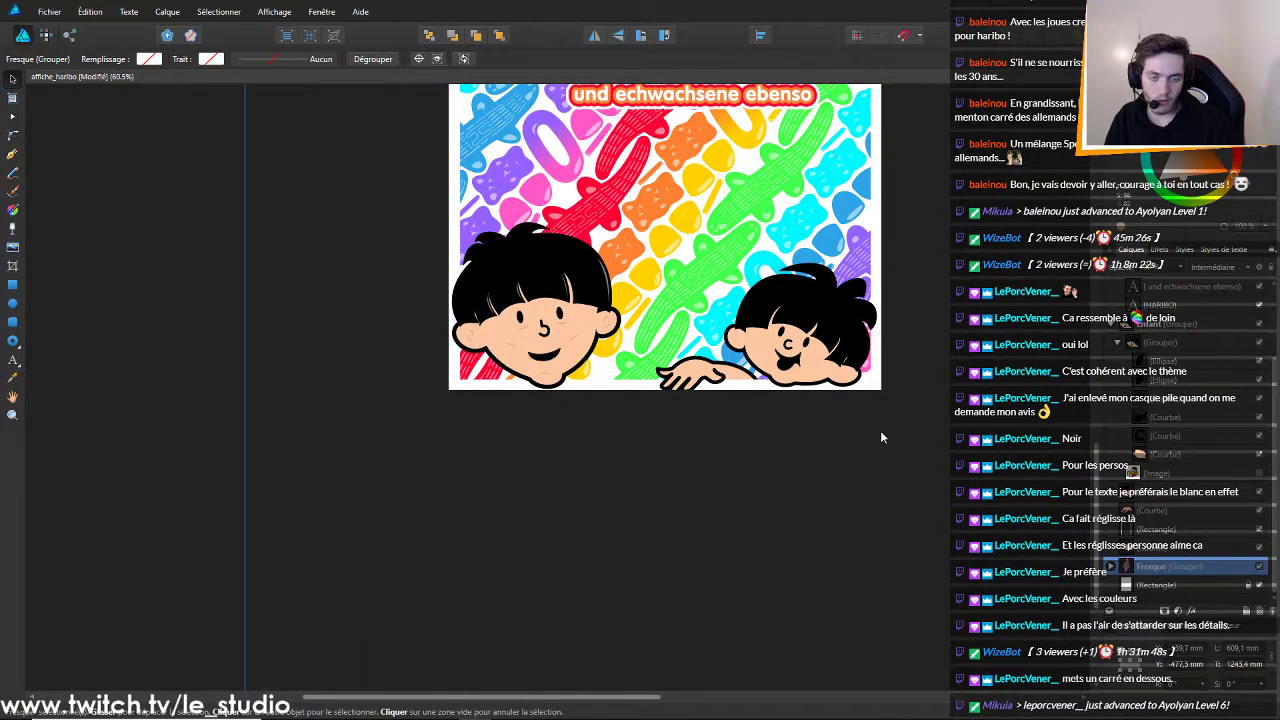
scroll(880, 432, "down", 3)
scroll(880, 432, "up", 5)
scroll(880, 430, "down", 4)
scroll(865, 419, "up", 1)
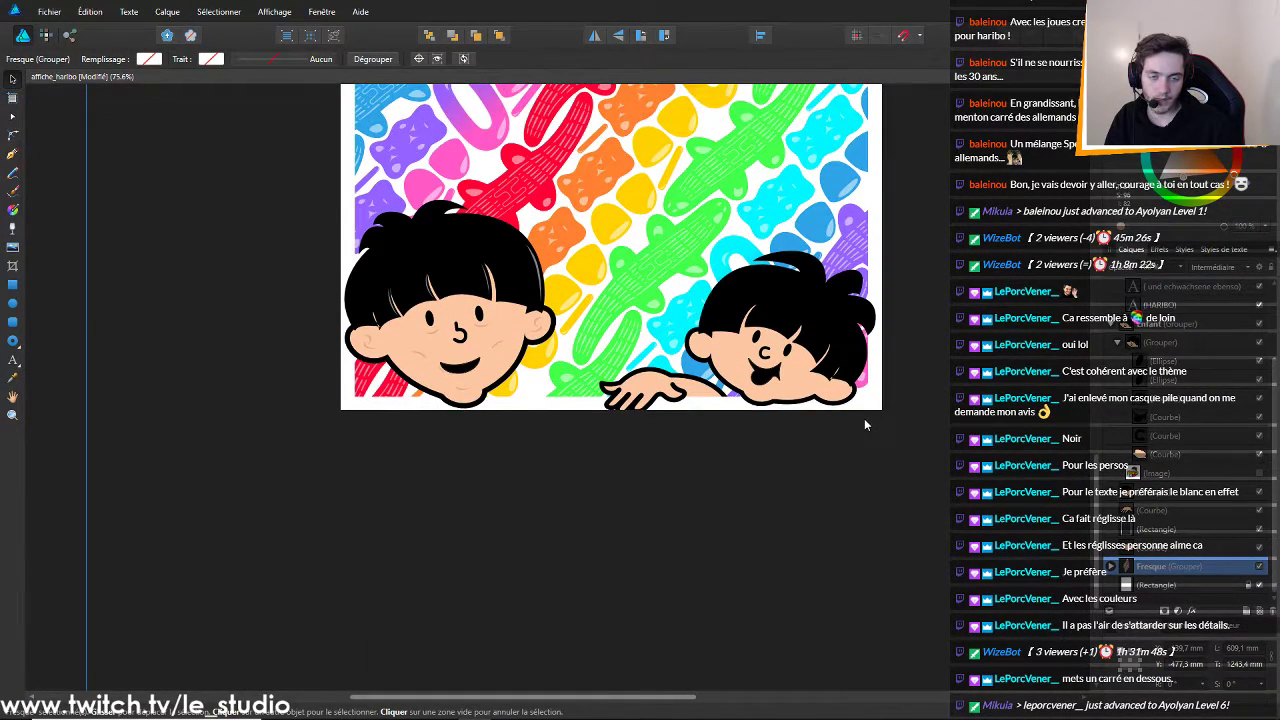
scroll(865, 424, "up", 1)
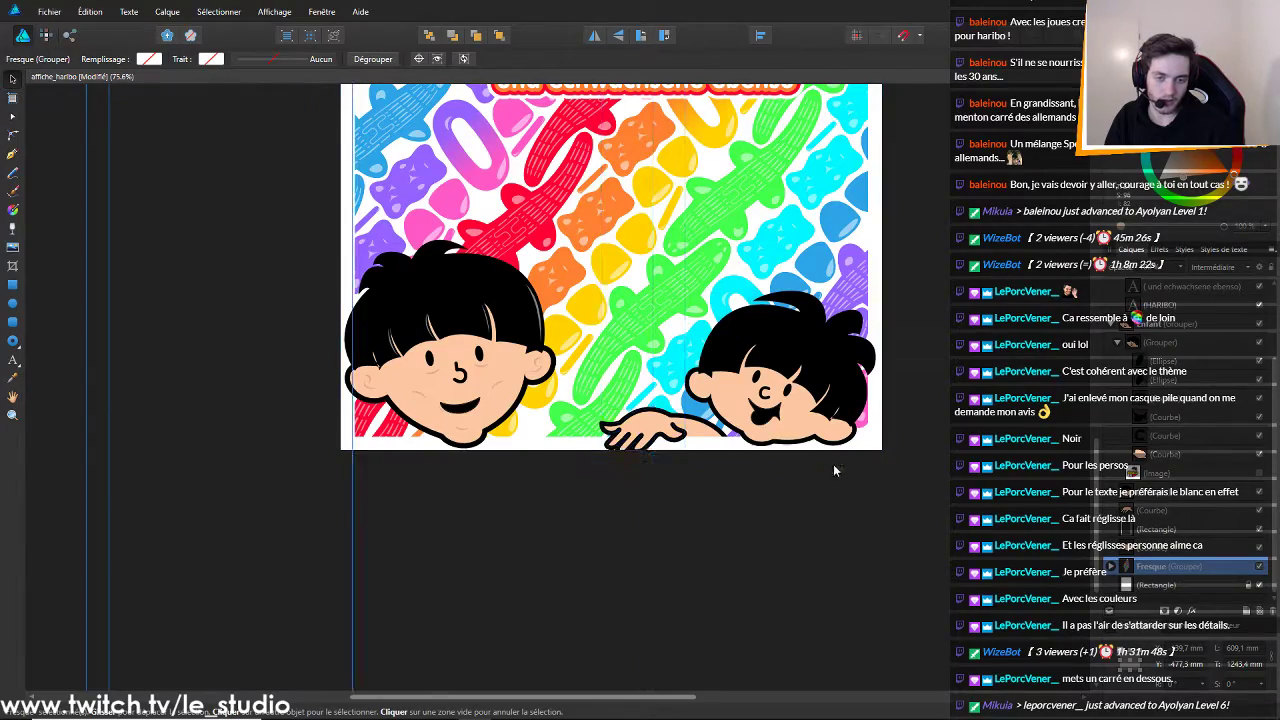
scroll(835, 466, "up", 3)
scroll(795, 458, "down", 4)
scroll(778, 413, "up", 1)
scroll(776, 410, "up", 1)
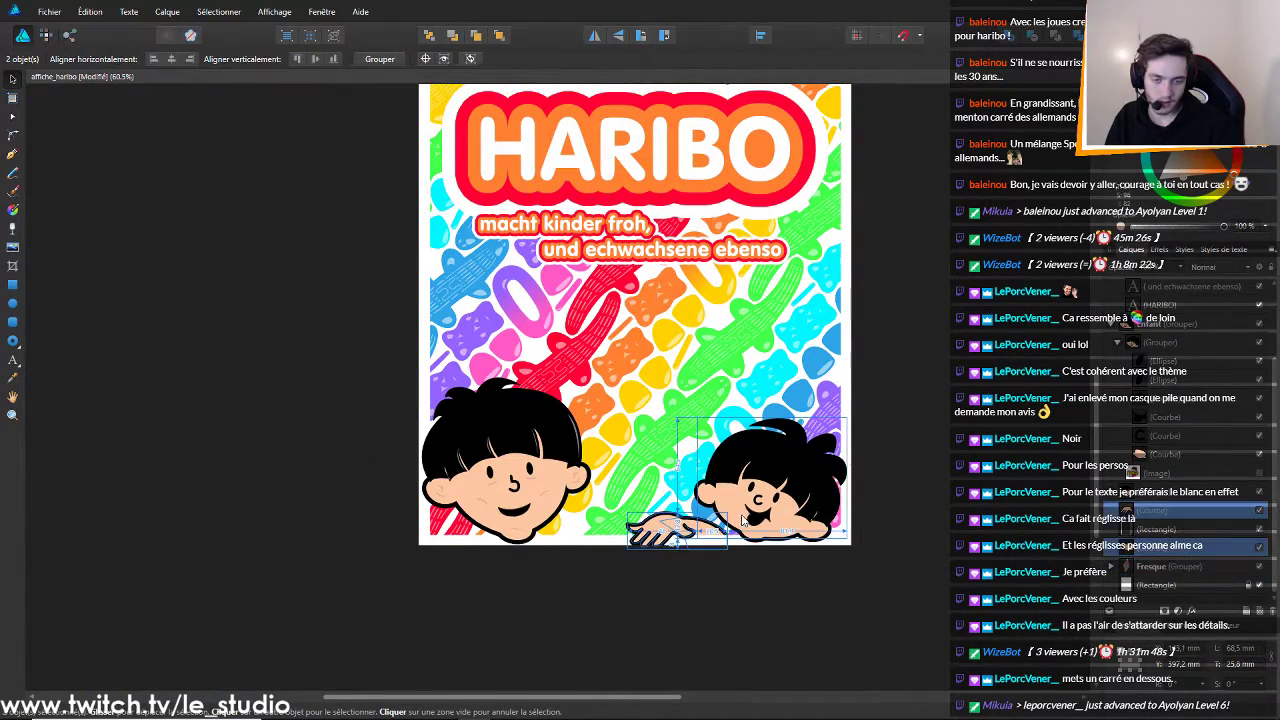
scroll(618, 557, "up", 3)
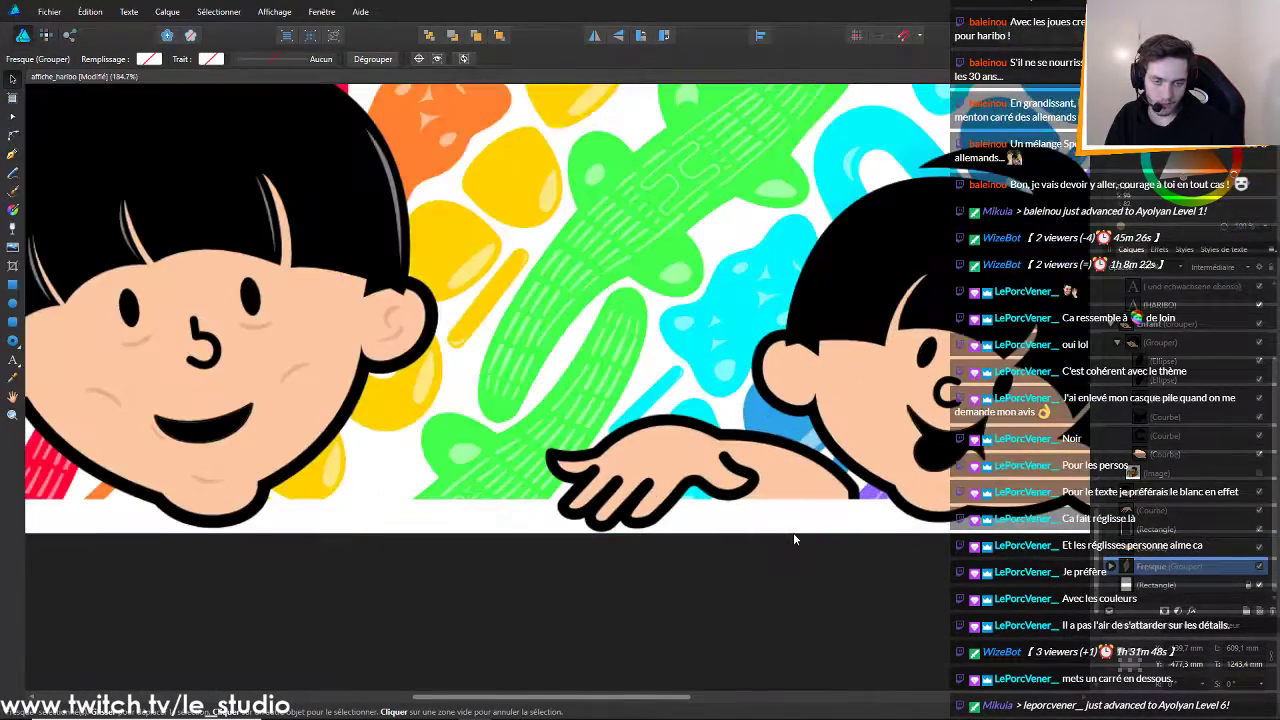
scroll(793, 533, "down", 3)
scroll(851, 535, "down", 3)
scroll(914, 527, "up", 6)
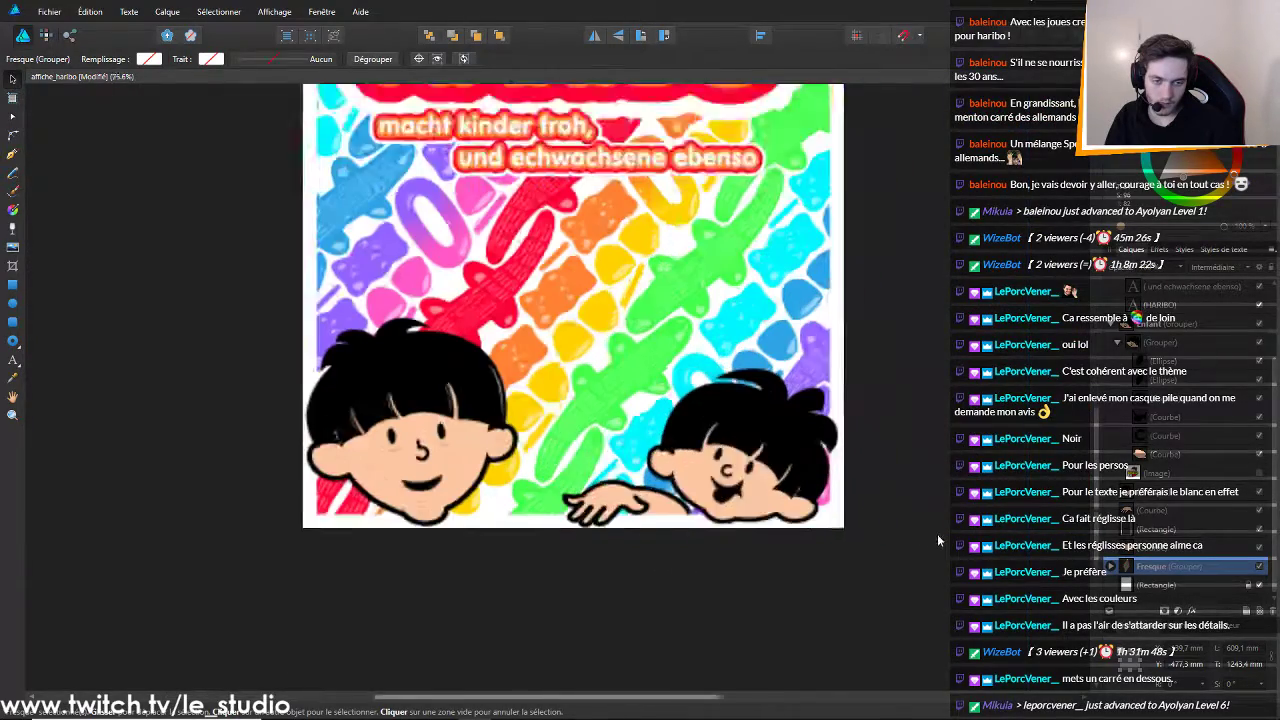
scroll(577, 523, "up", 4)
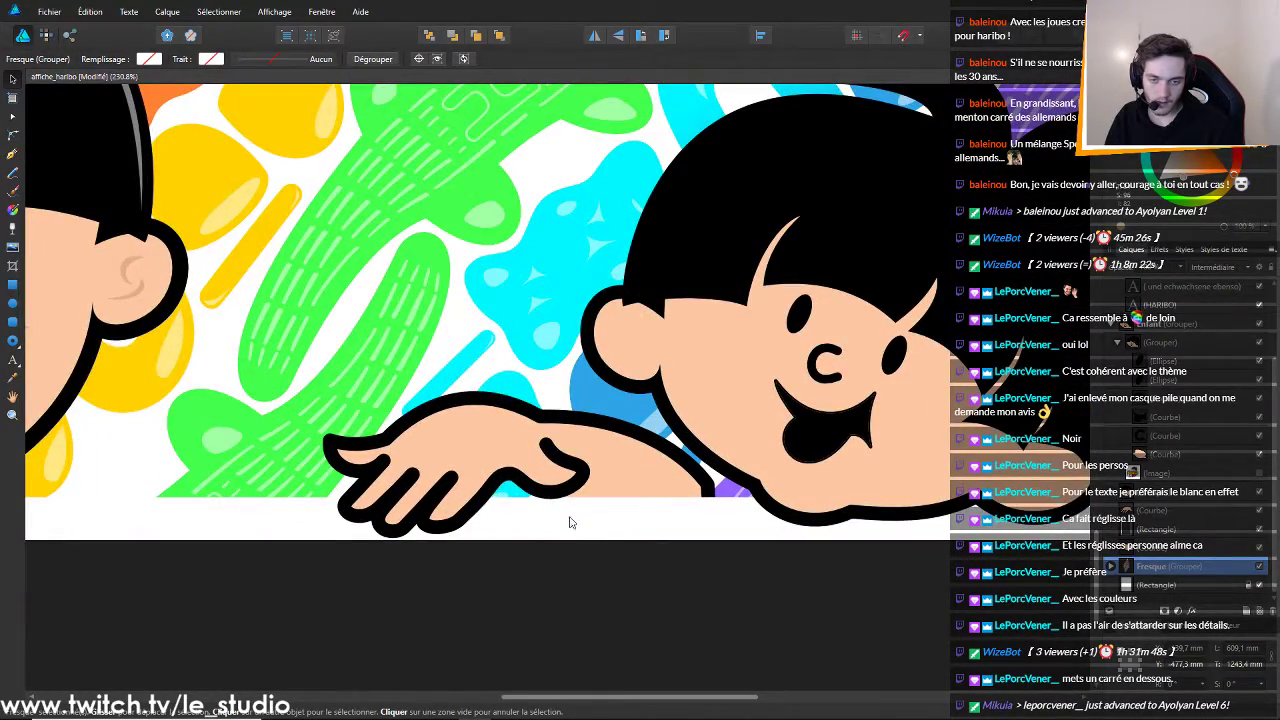
Thicken the stroke of the white border rectangle around the poster to 29 pt
left_click(569, 520)
left_click(1140, 530)
scroll(929, 531, "down", 6)
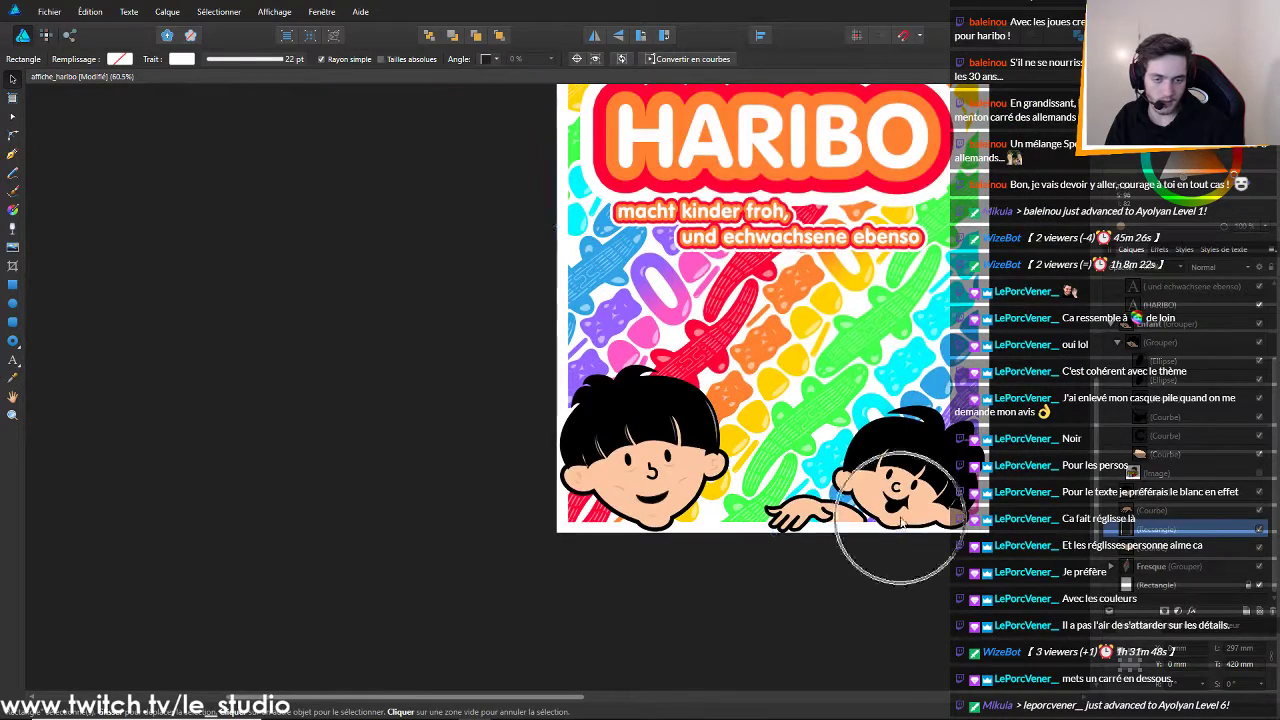
left_click(262, 66)
left_click(293, 104)
type("27")
key("Return")
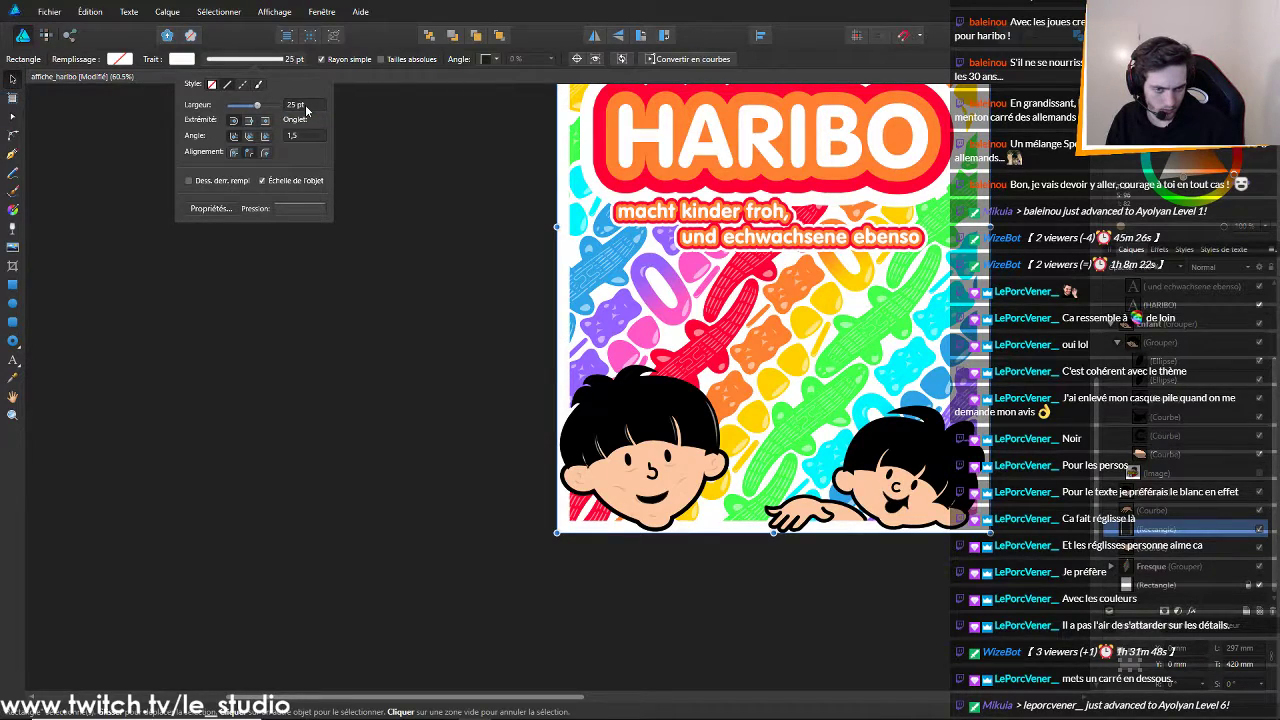
scroll(307, 110, "up", 2)
scroll(307, 110, "down", 3)
scroll(307, 110, "up", 3)
scroll(306, 110, "up", 2)
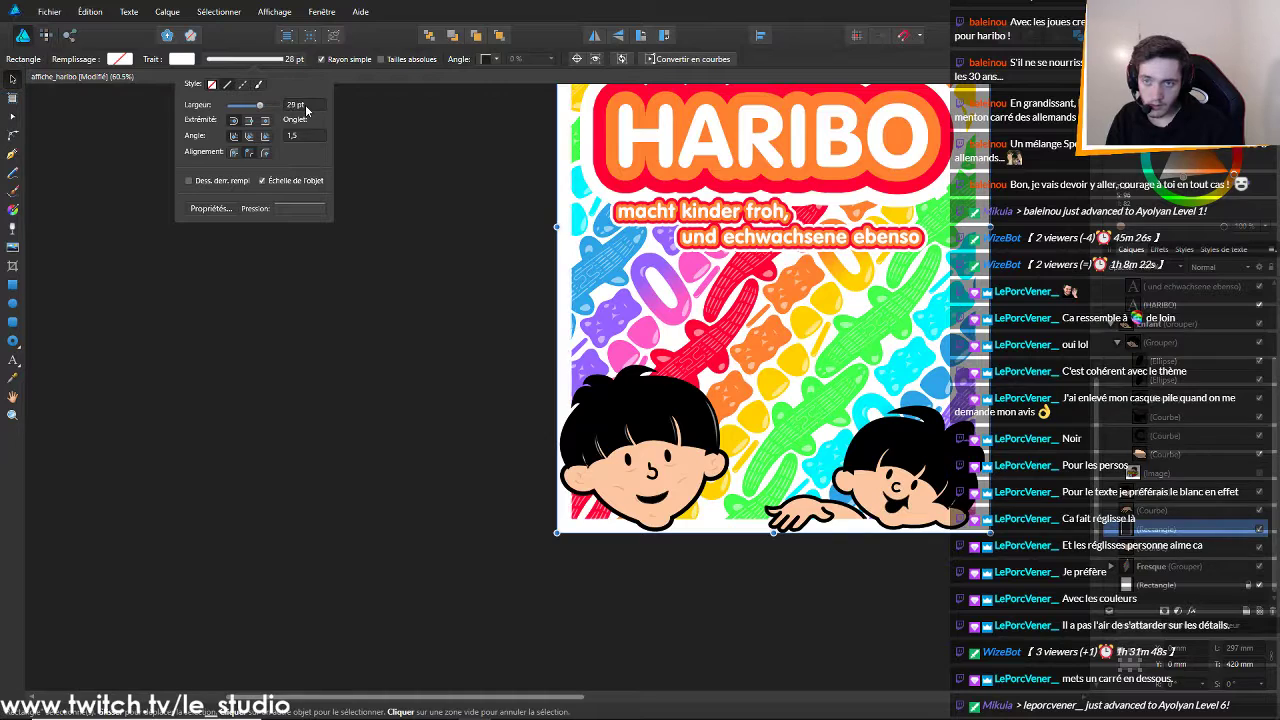
left_click(492, 340)
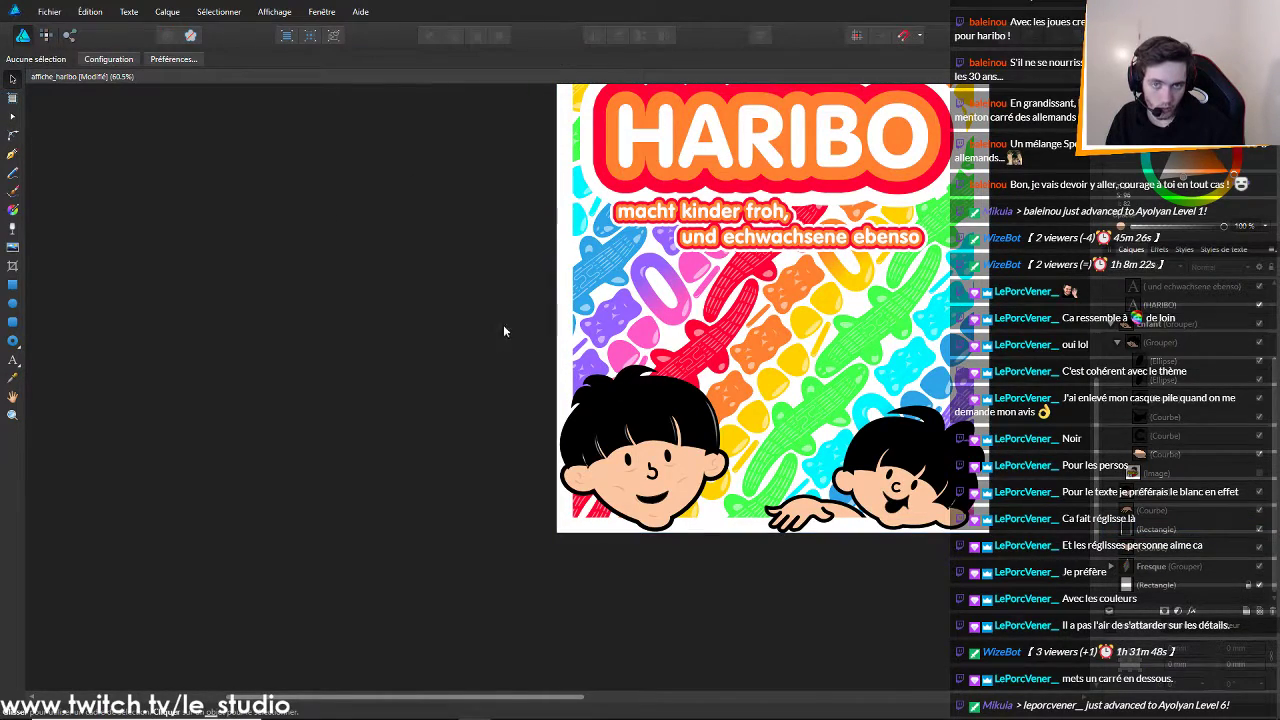
Check the thickened white border against the rest of the poster, both as a whole and close up
scroll(880, 215, "down", 1)
scroll(896, 209, "down", 5)
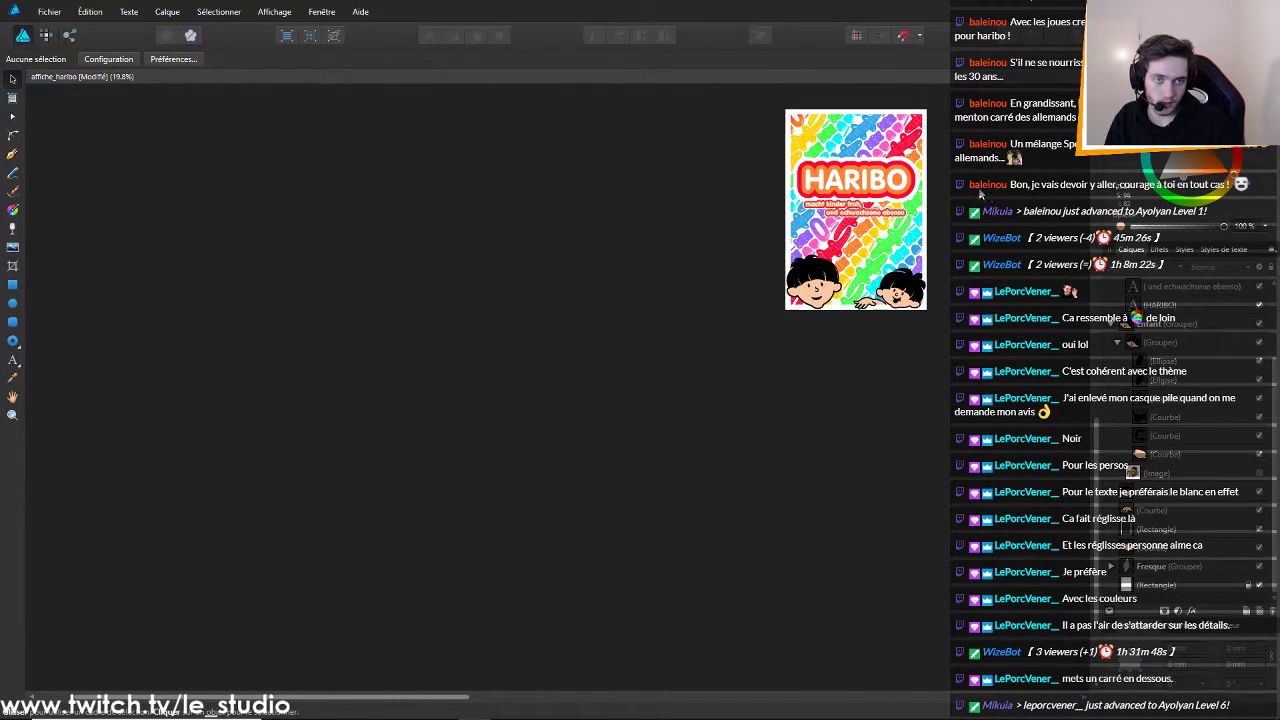
scroll(936, 200, "up", 2)
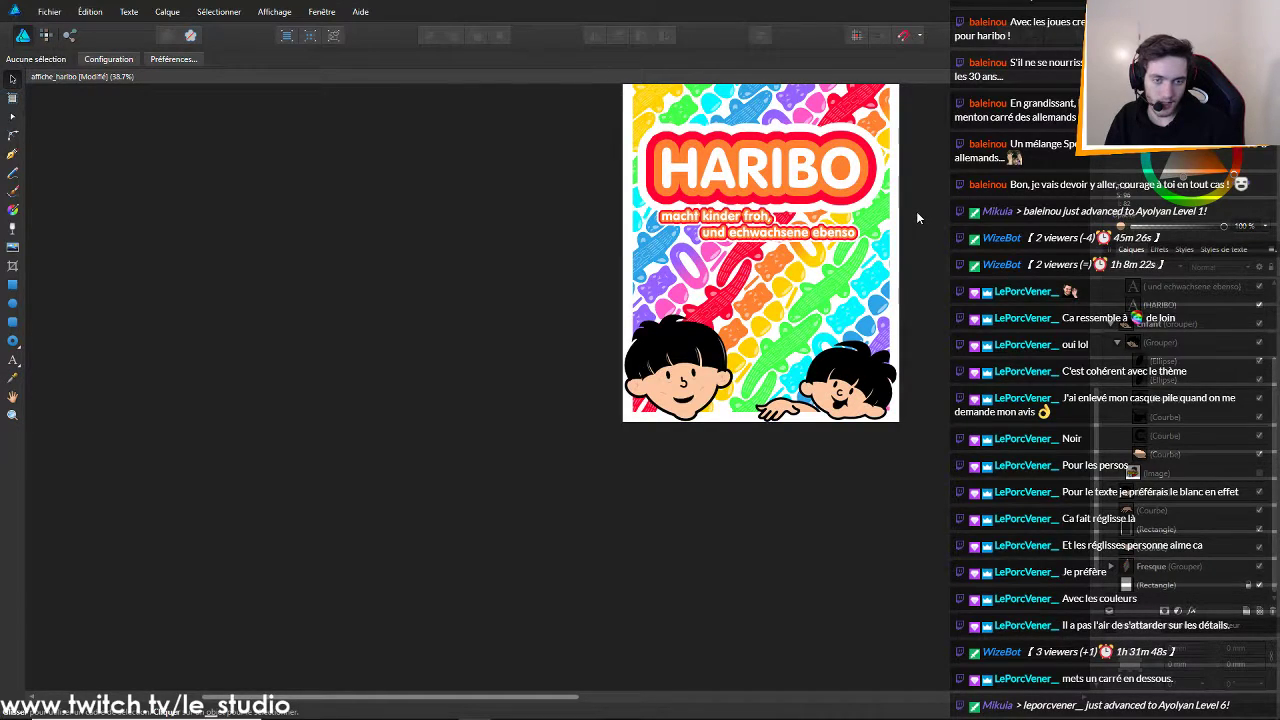
scroll(891, 217, "down", 1)
scroll(891, 217, "up", 3)
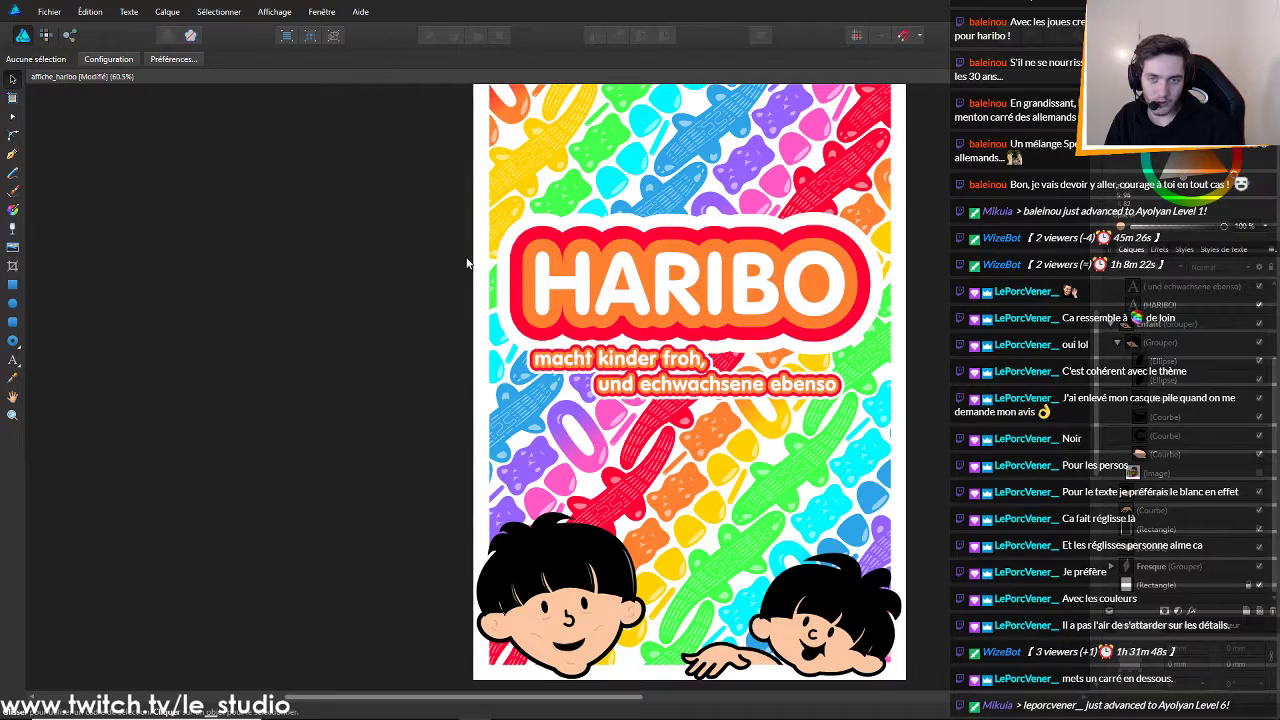
scroll(848, 260, "down", 2)
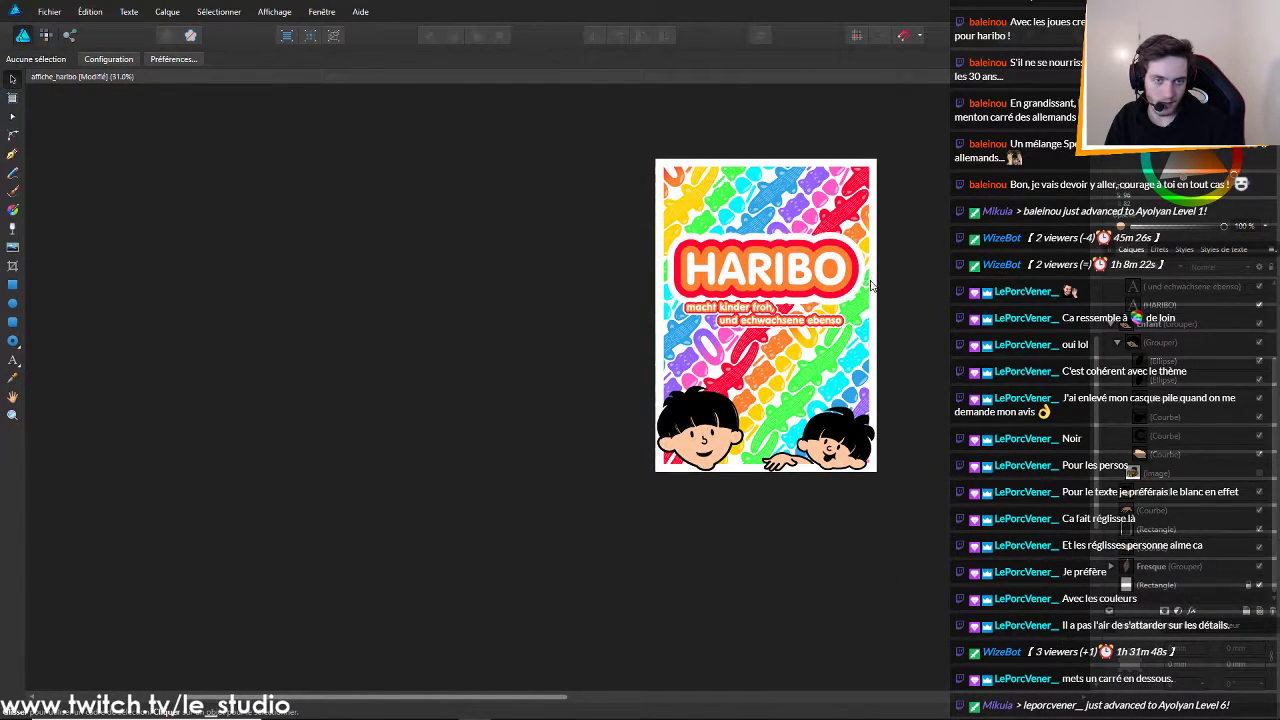
scroll(870, 287, "up", 3)
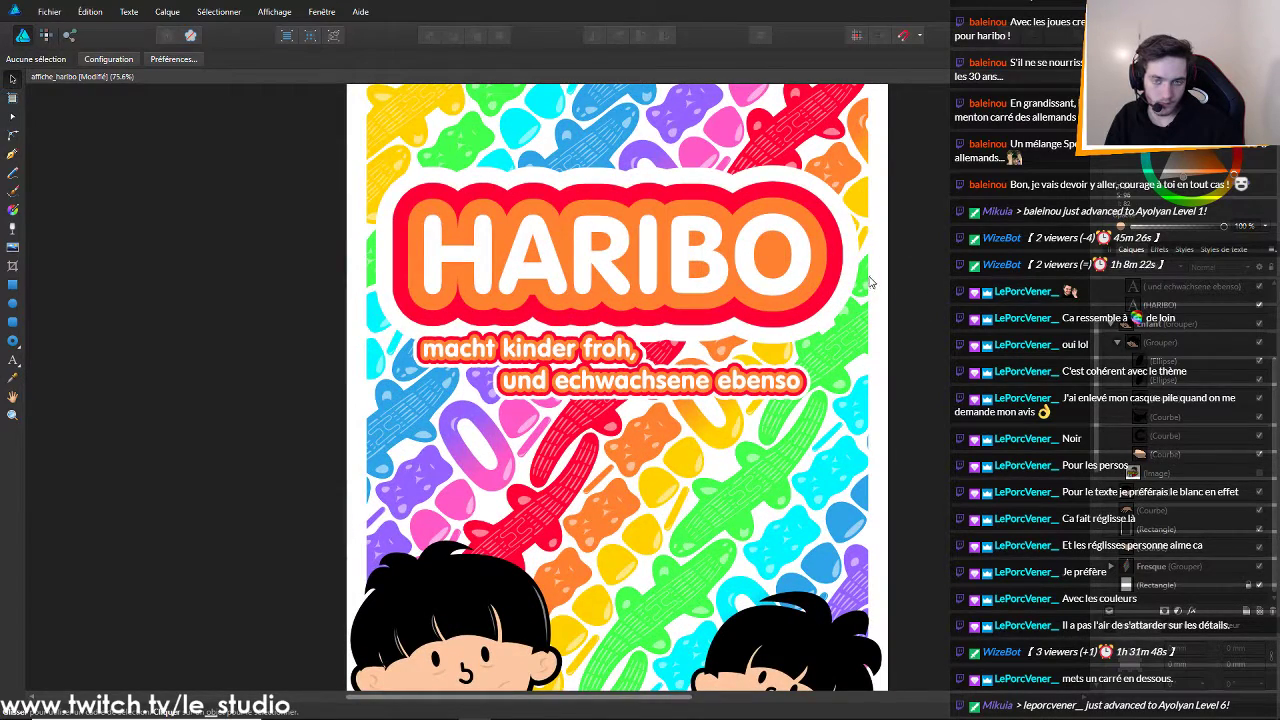
scroll(870, 283, "down", 2)
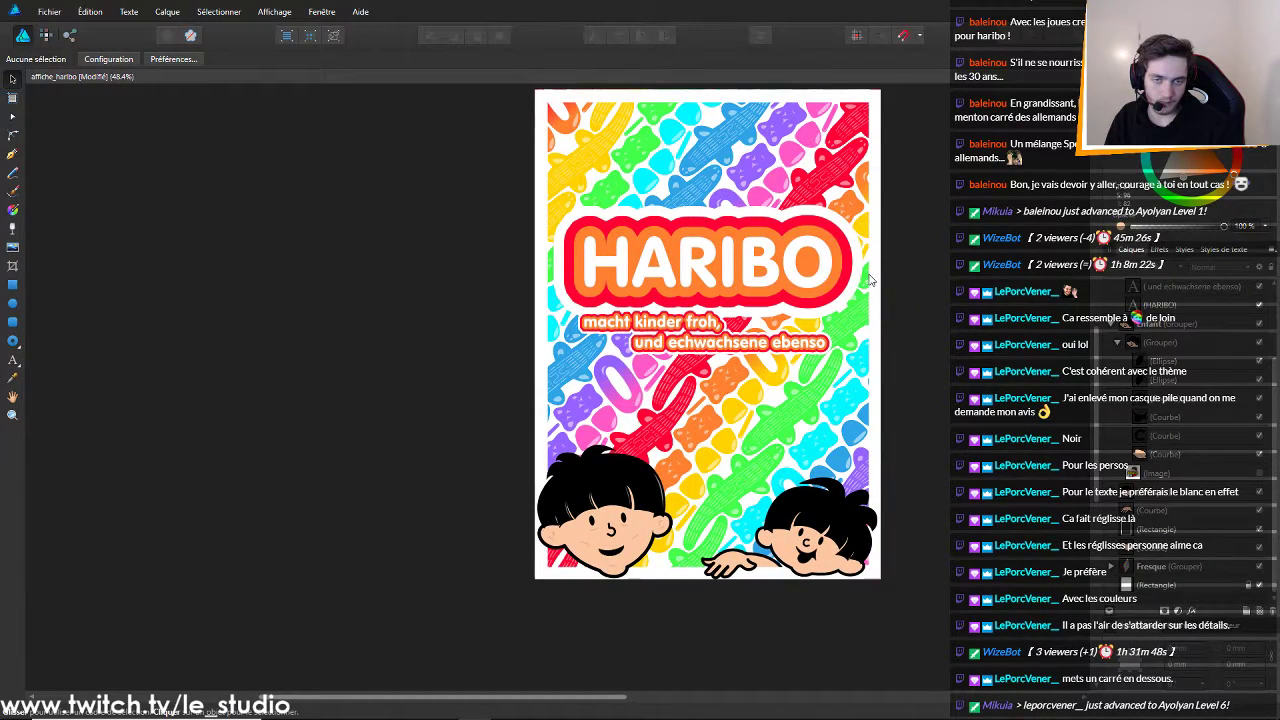
Scale down the group with the HARIBO title and slogan, setting its height to 85 mm with proportional width
left_click(780, 278)
left_click_drag(848, 343, 812, 328)
left_click_drag(735, 273, 753, 276)
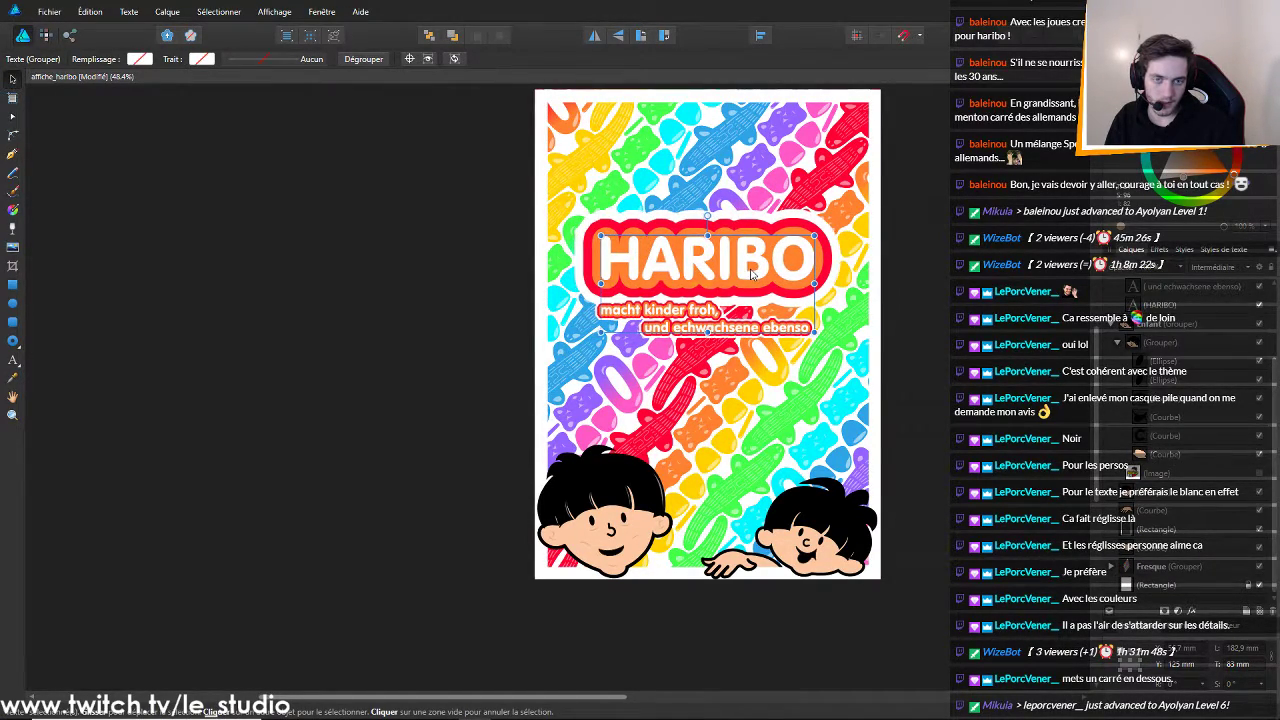
left_click(1238, 666)
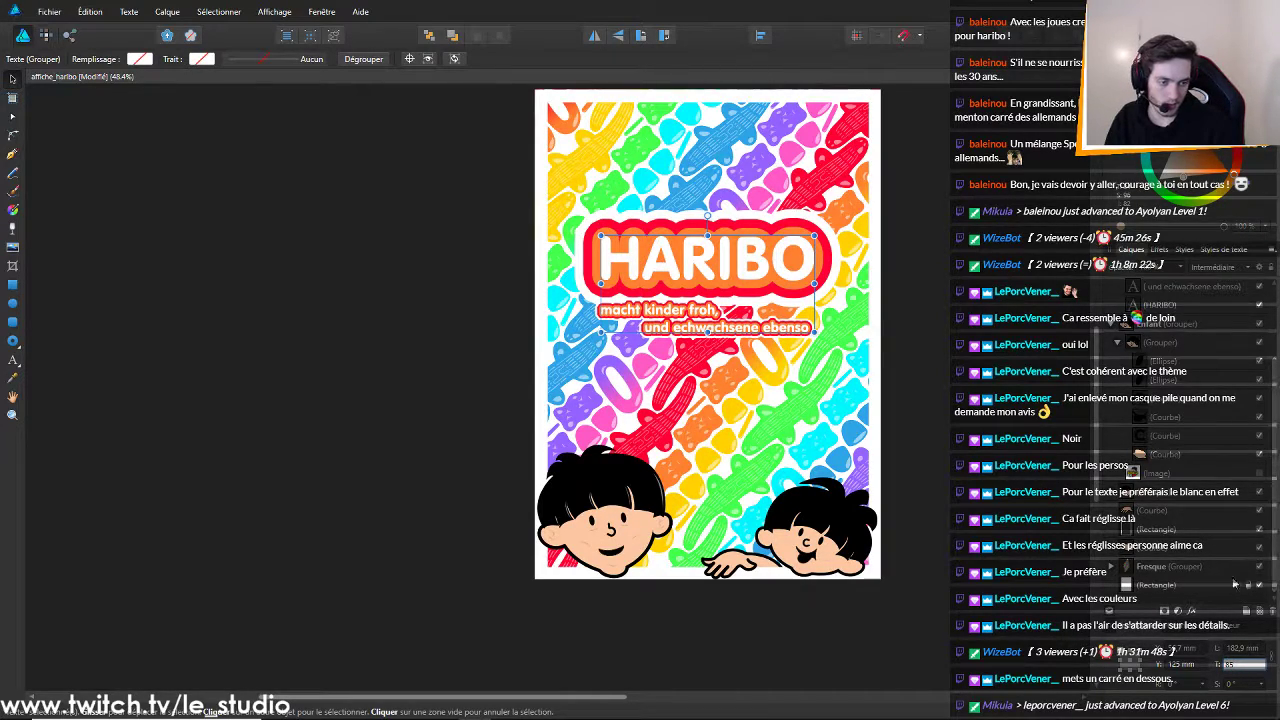
type("85")
key("Return")
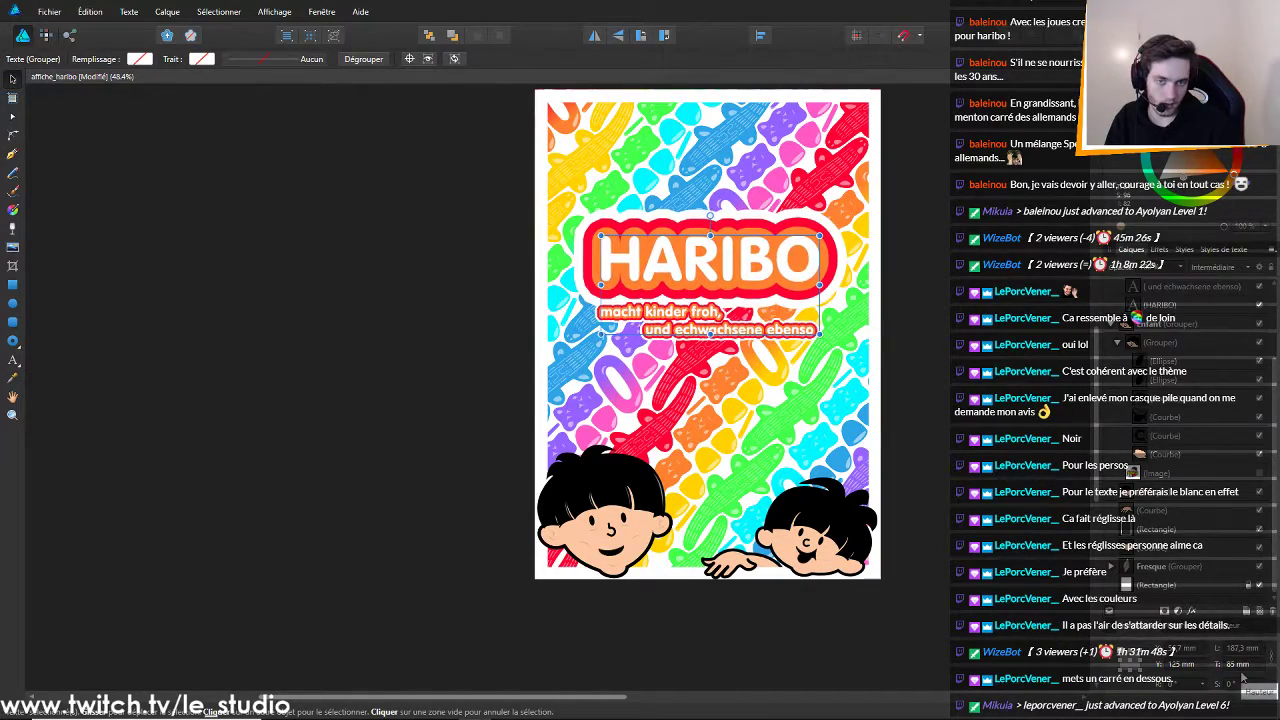
Centre the HARIBO title and slogan group horizontally on the poster
mouse_move(706, 262)
left_mouse_down()
mouse_move(708, 250)
mouse_move(723, 263)
mouse_move(645, 262)
mouse_move(714, 263)
left_mouse_up()
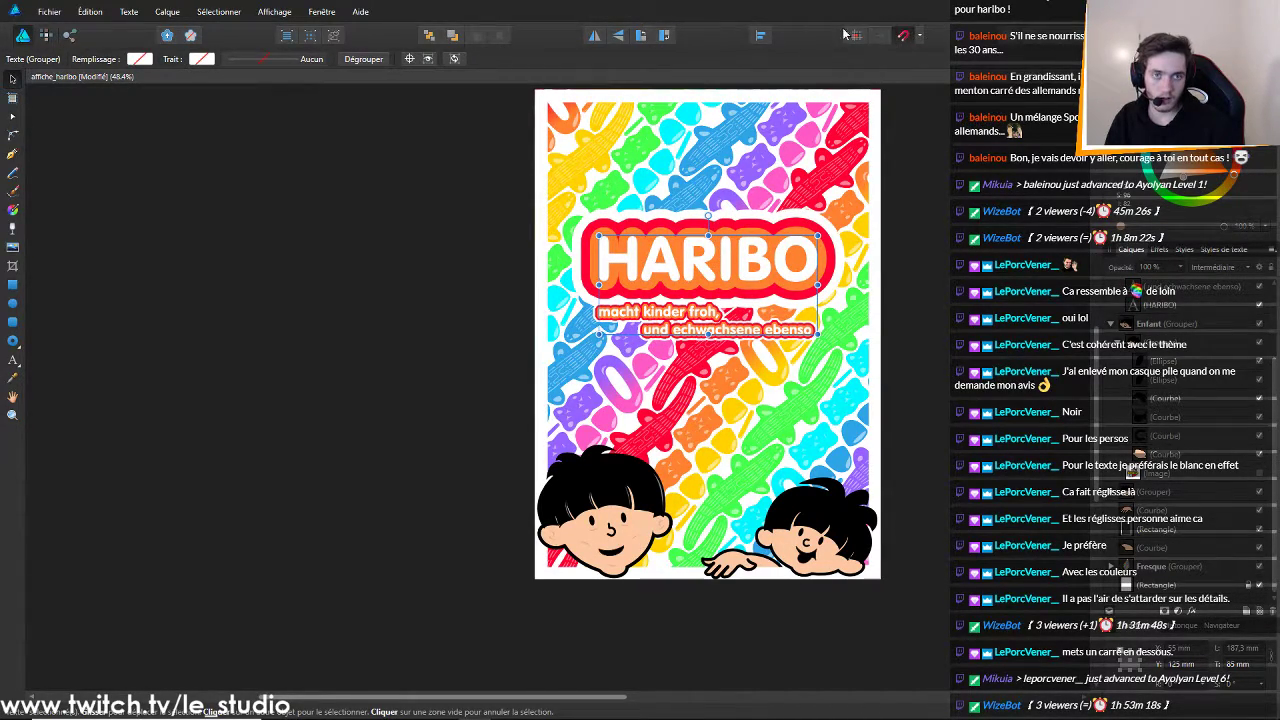
mouse_move(752, 256)
left_mouse_down()
mouse_move(736, 257)
mouse_move(768, 257)
mouse_move(706, 256)
mouse_move(761, 256)
left_mouse_up()
left_click(965, 221)
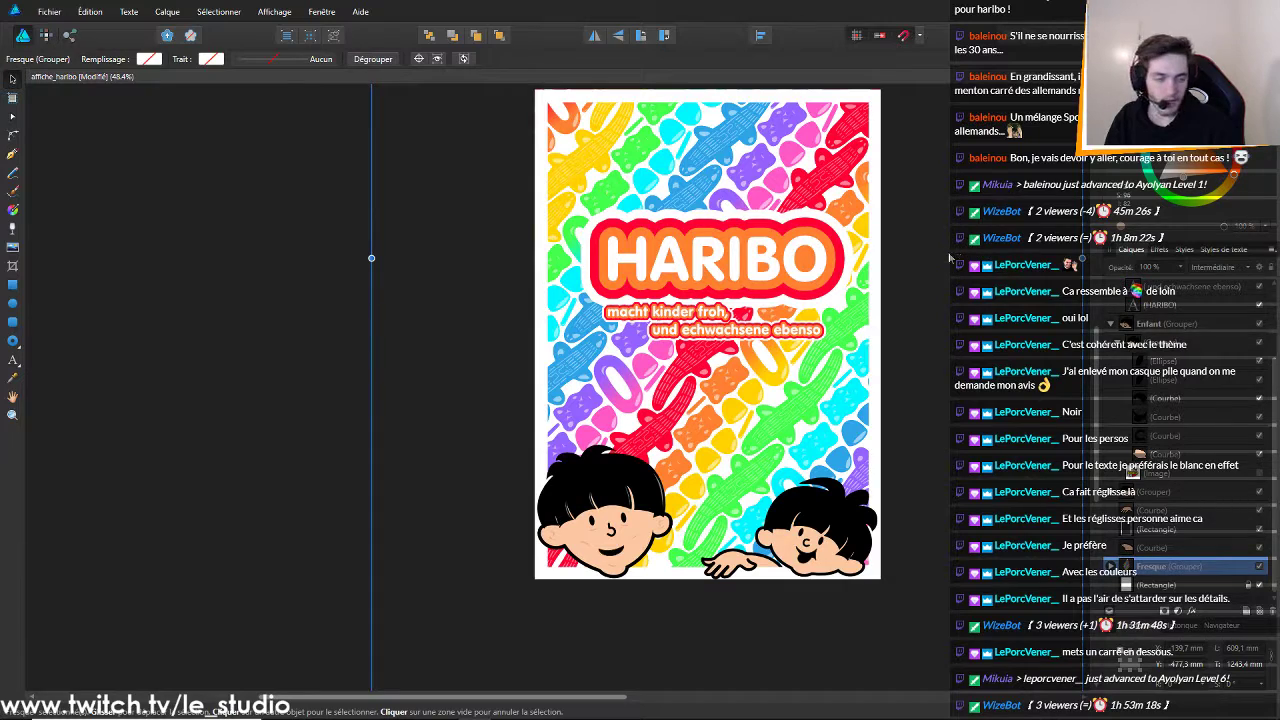
scroll(950, 258, "down", 2)
scroll(955, 260, "up", 3)
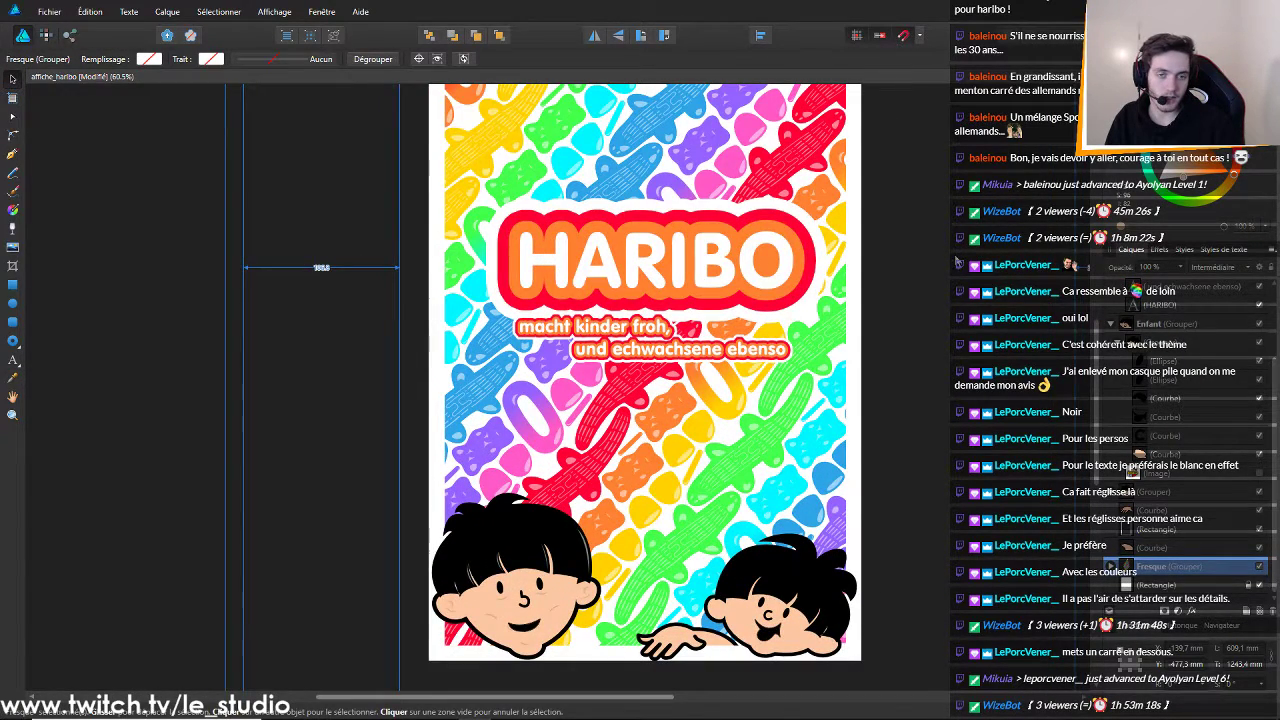
left_click(747, 280)
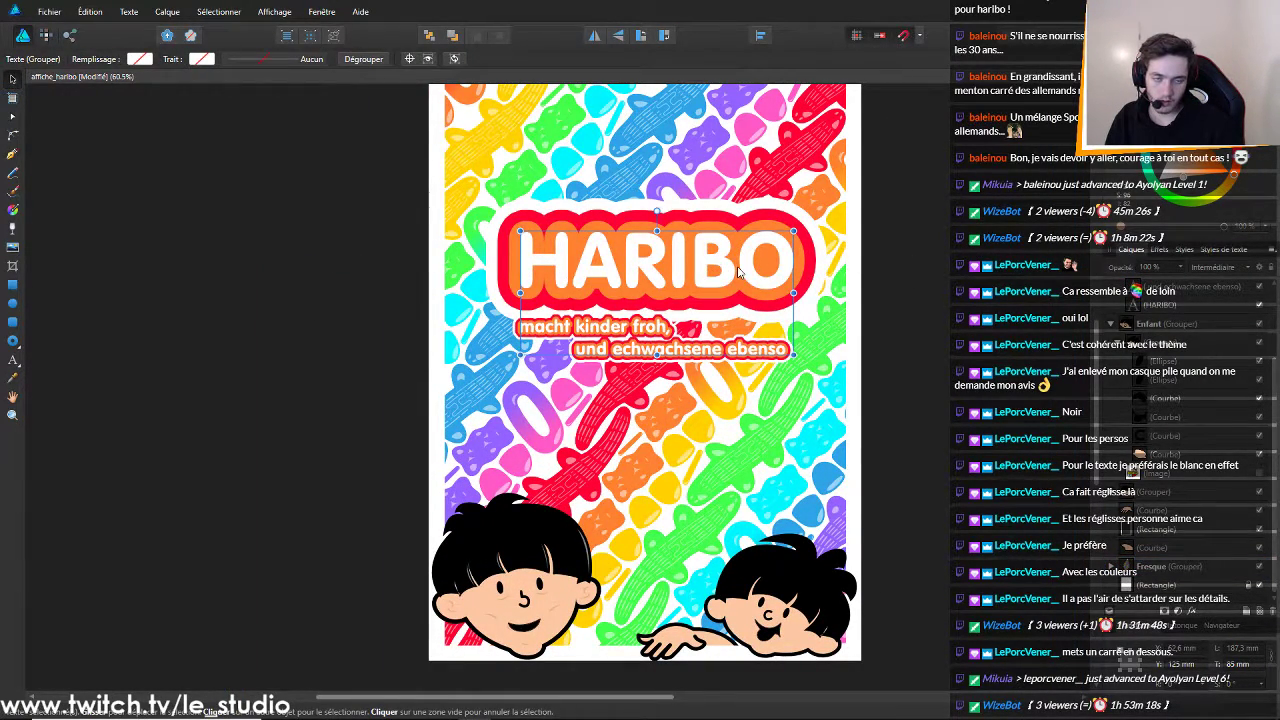
mouse_move(772, 278)
left_mouse_down()
mouse_move(631, 272)
mouse_move(764, 272)
left_mouse_up()
left_click(975, 244)
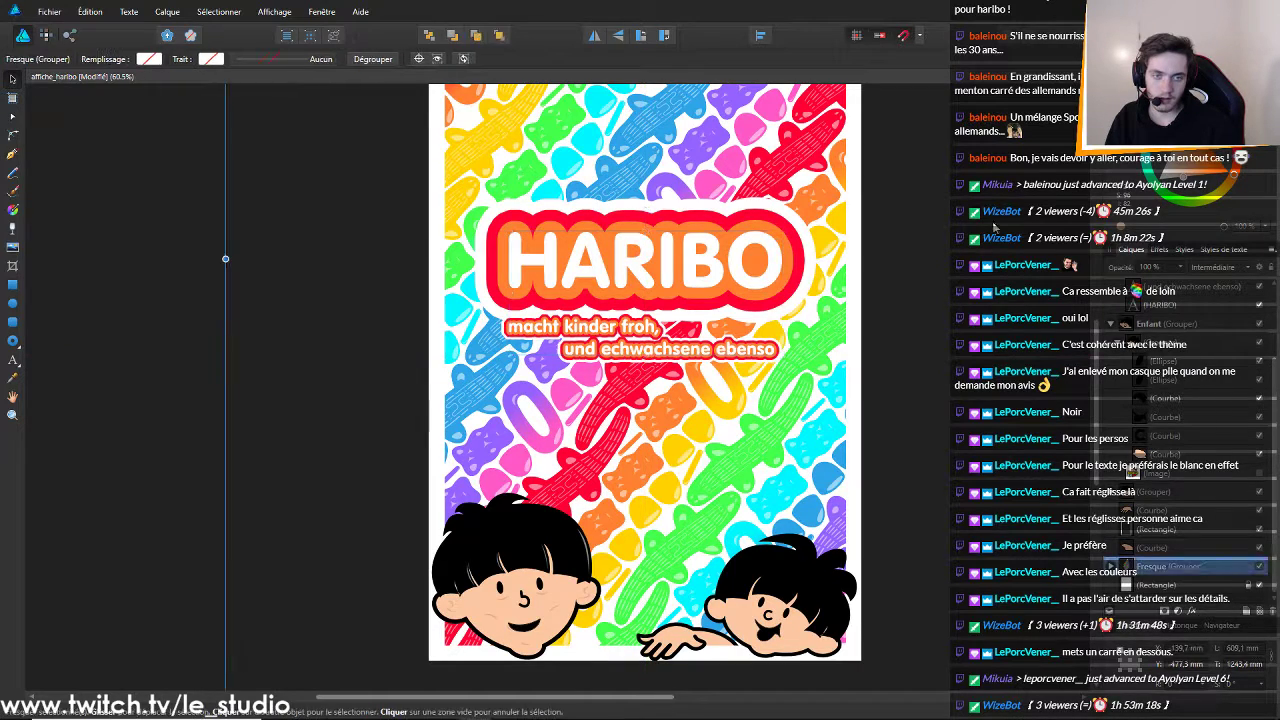
Review the poster's overall composition and the spacing around the HARIBO title from afar and close up
scroll(975, 244, "down", 6)
scroll(976, 245, "up", 4)
scroll(963, 240, "up", 1)
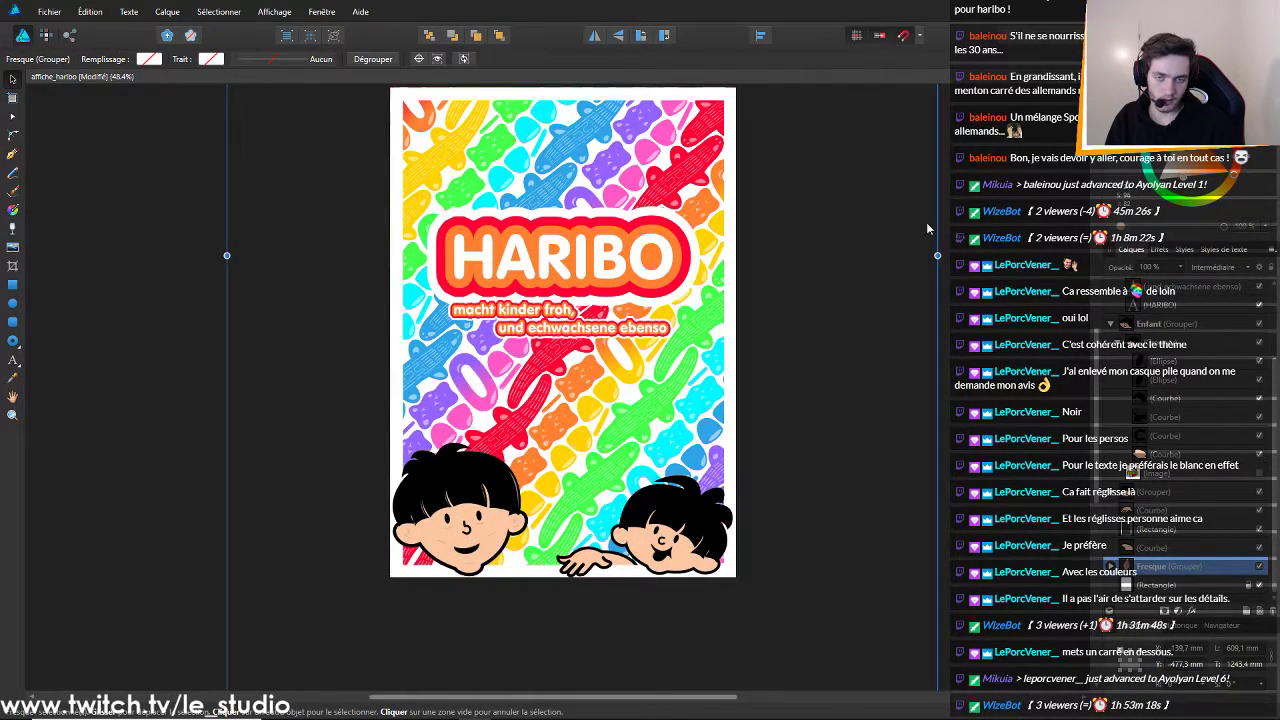
scroll(872, 217, "down", 2)
scroll(872, 216, "up", 1)
scroll(872, 216, "up", 1)
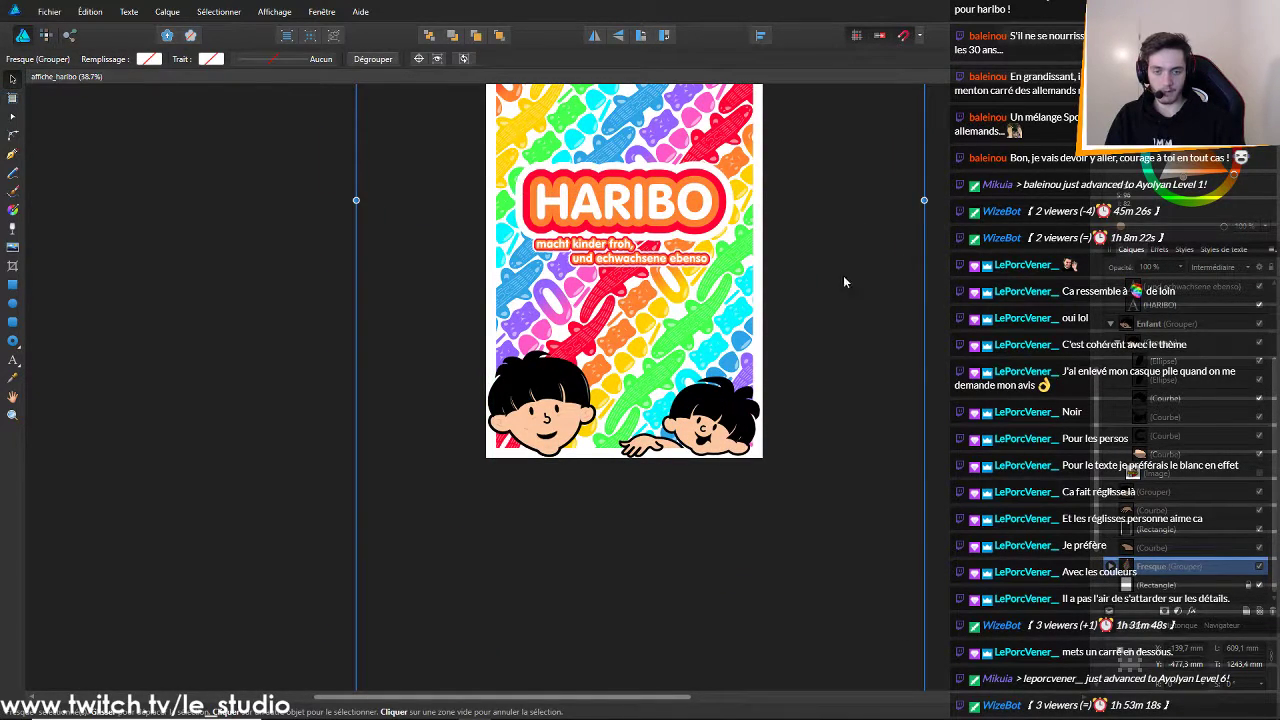
scroll(819, 168, "down", 4)
scroll(819, 168, "up", 6)
scroll(819, 169, "down", 3)
scroll(817, 172, "up", 1)
scroll(681, 150, "up", 4)
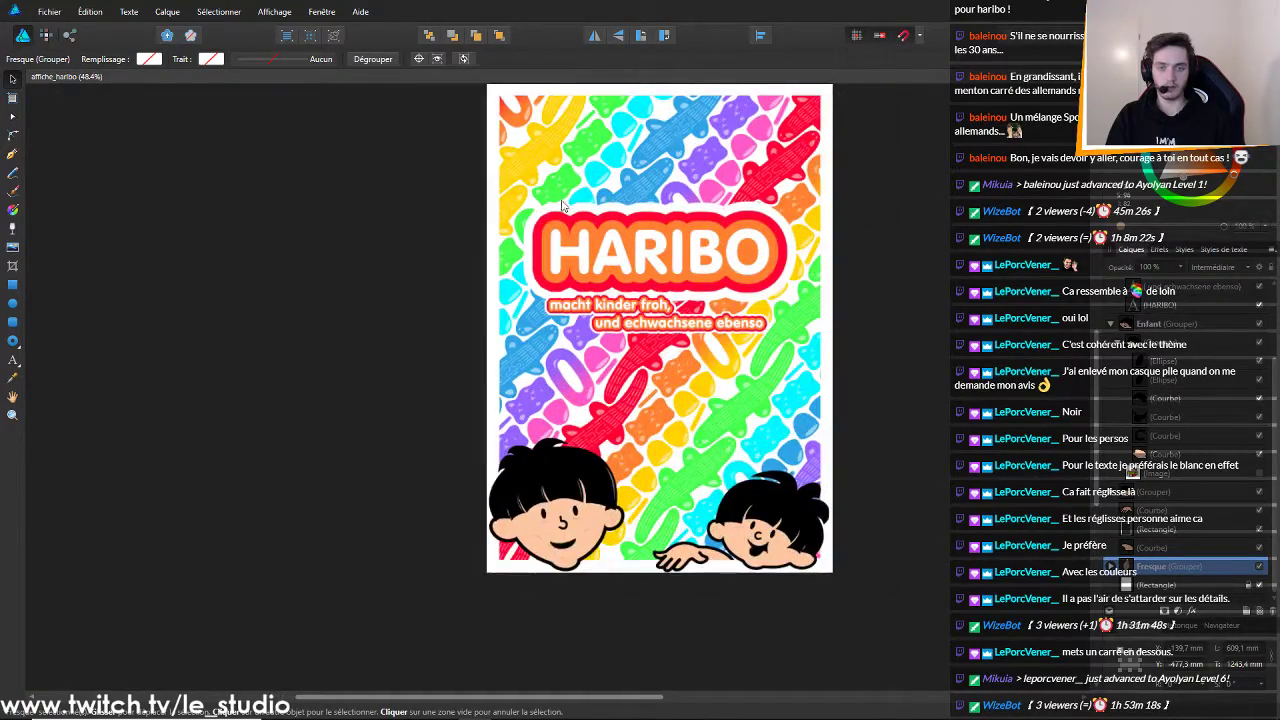
scroll(520, 224, "up", 3)
scroll(520, 224, "down", 5)
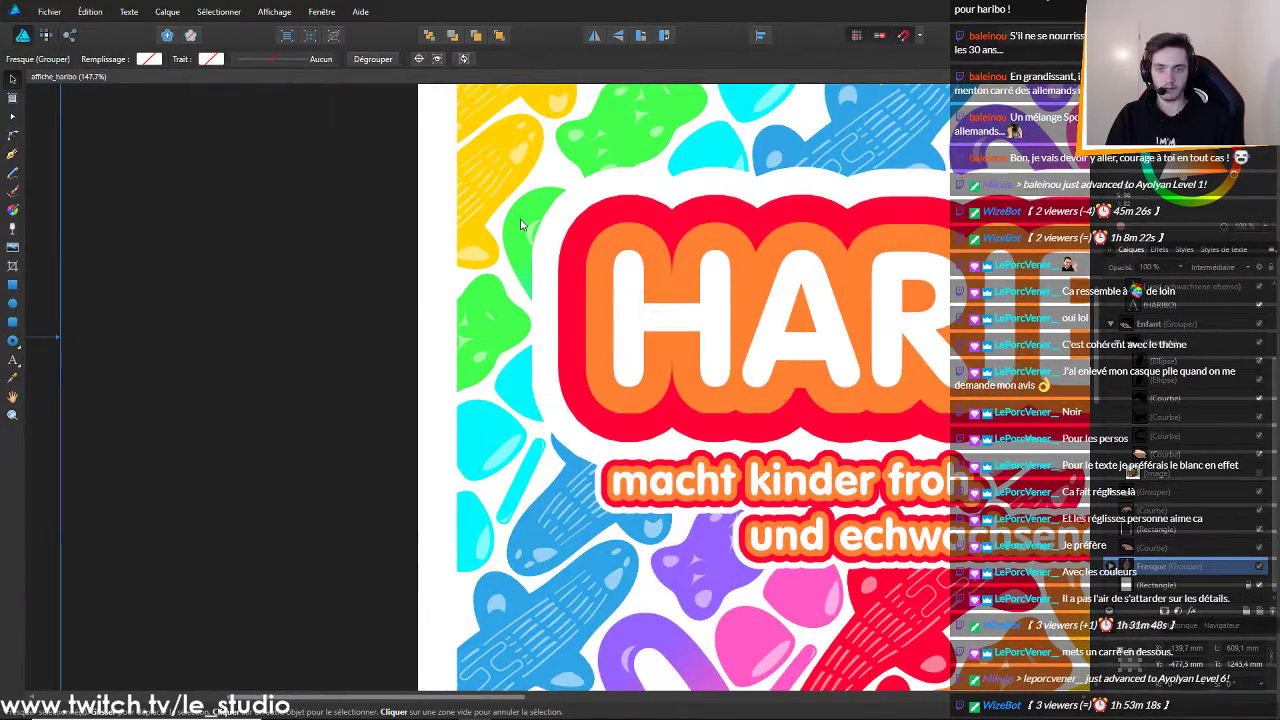
scroll(848, 220, "up", 1)
scroll(845, 221, "up", 1)
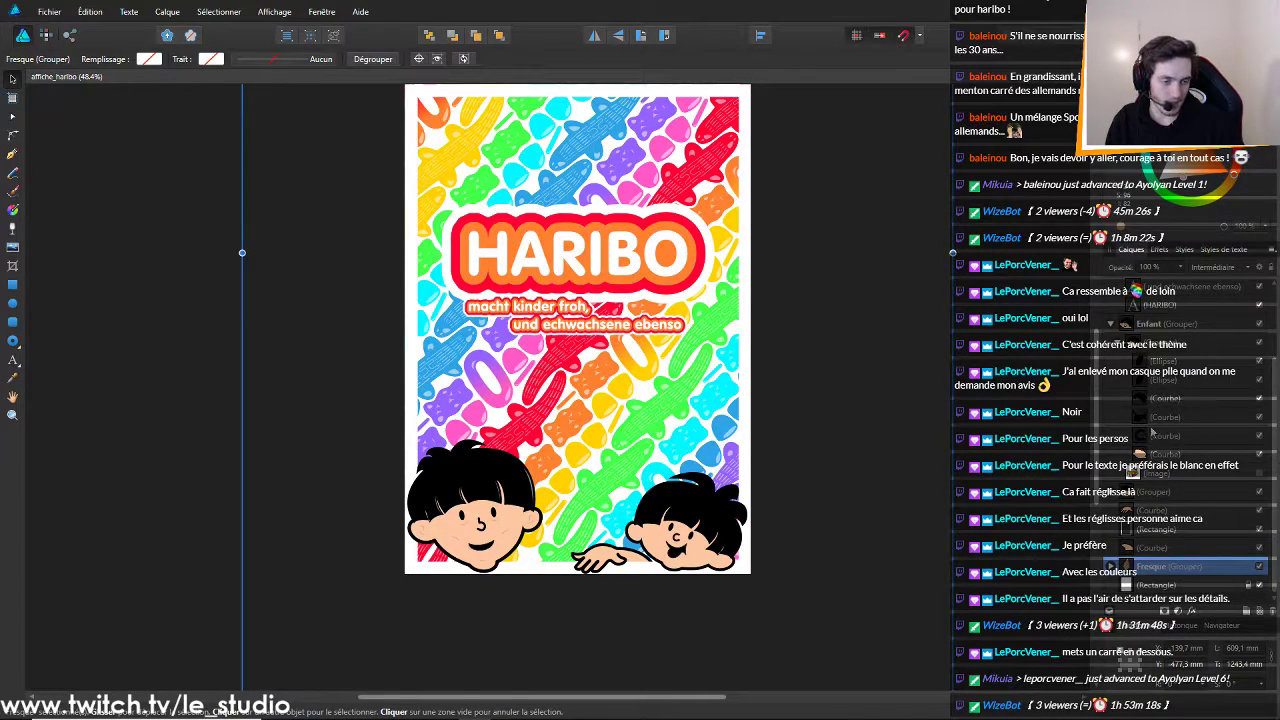
Move the smaller child's hand and forearm curves together closer to the head, and check the placement on the whole poster
left_click(1140, 510)
left_click(1140, 548, "shift")
left_click(1159, 510)
left_click(1152, 545, "shift")
left_click(1156, 511)
left_click(1152, 547, "ctrl")
scroll(750, 572, "up", 5)
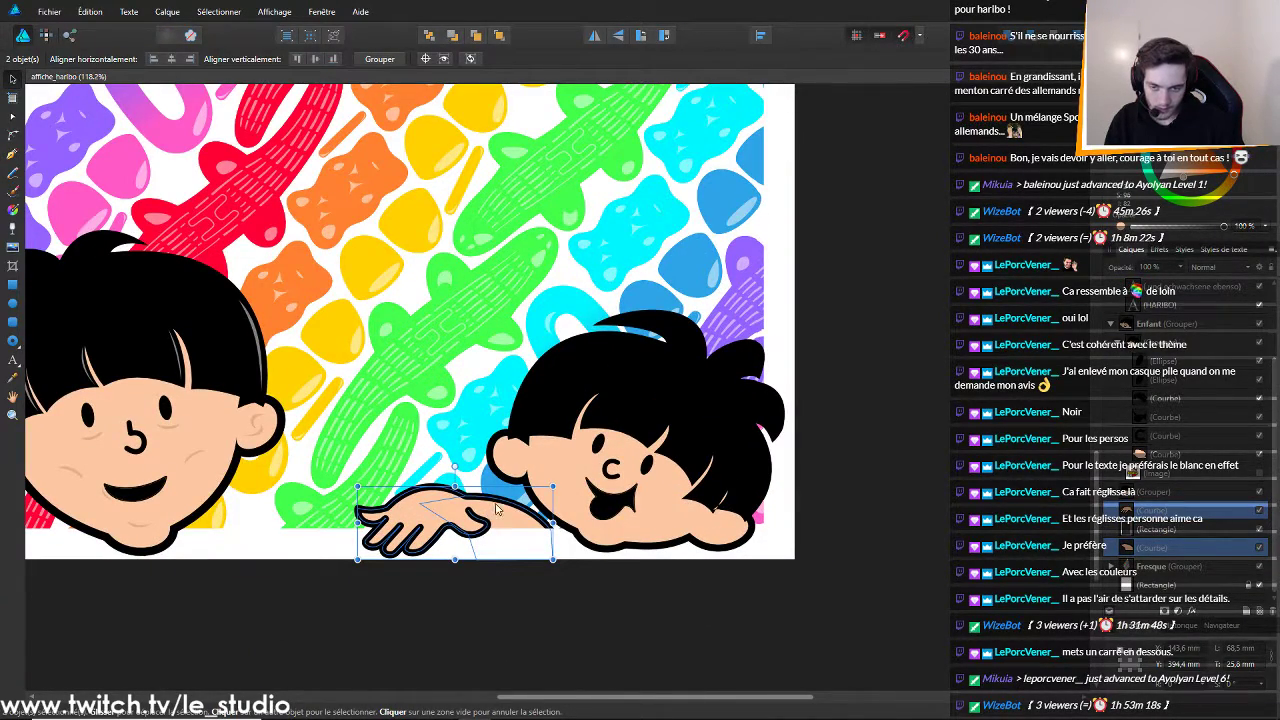
left_click_drag(505, 517, 526, 514)
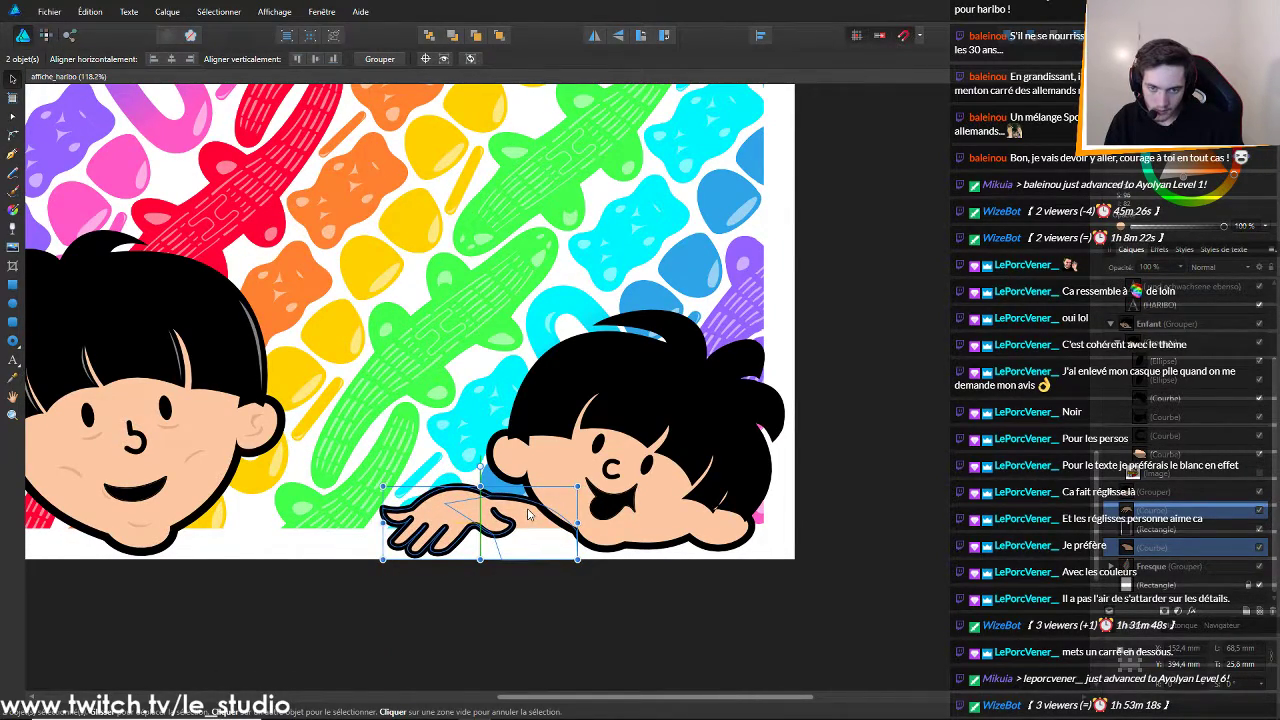
left_click(930, 470)
scroll(932, 471, "down", 5)
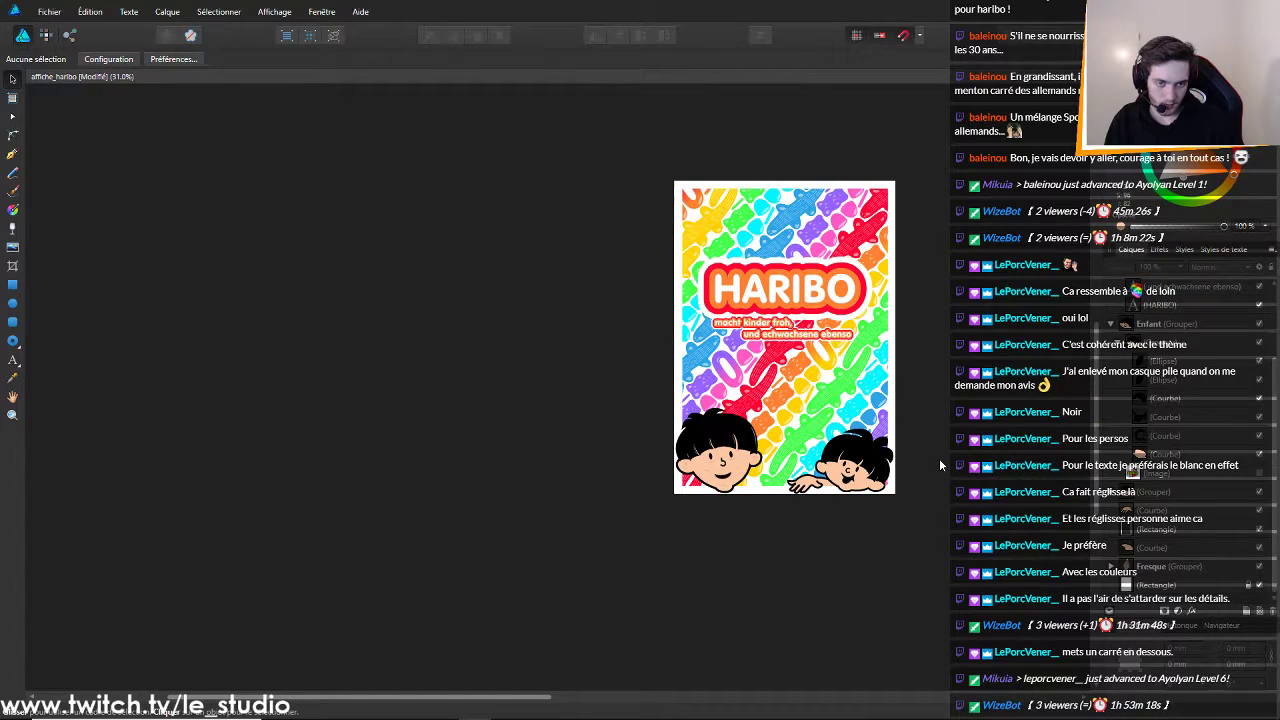
Try shifting the smaller child's hand and forearm slightly away from the head, and undo that shift
scroll(896, 469, "up", 6)
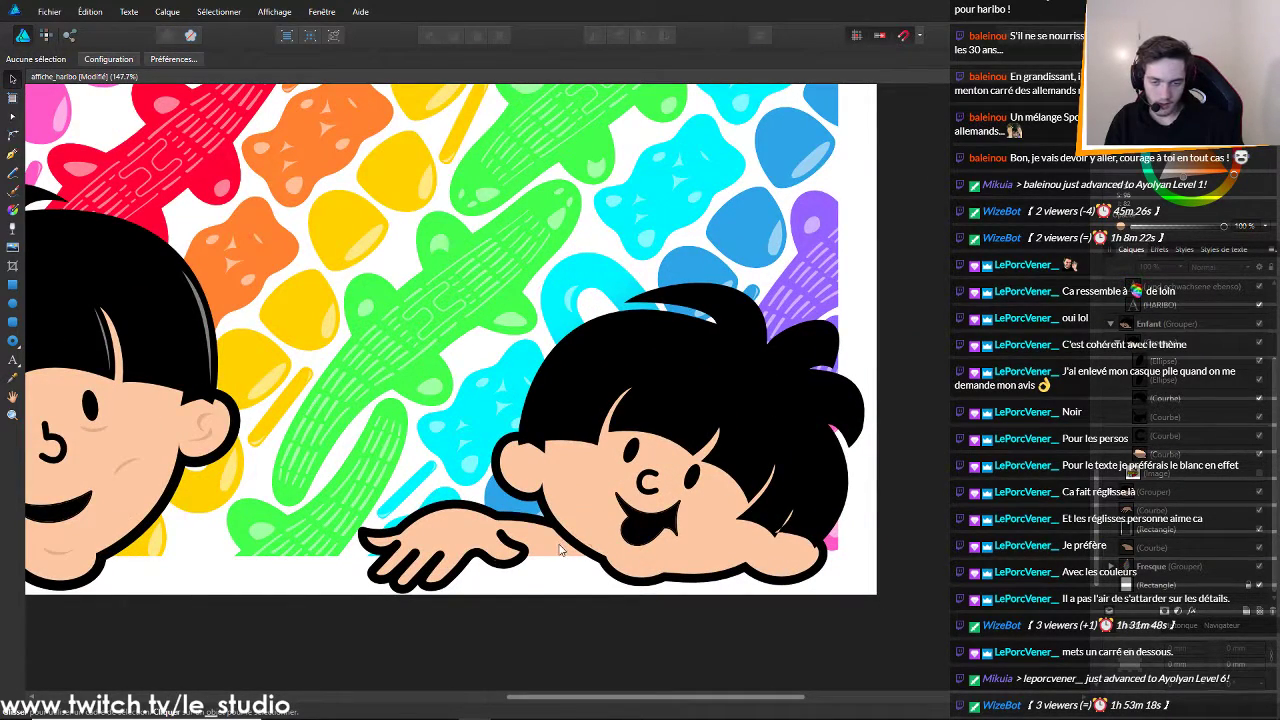
left_click(560, 549)
left_click(601, 515, "shift")
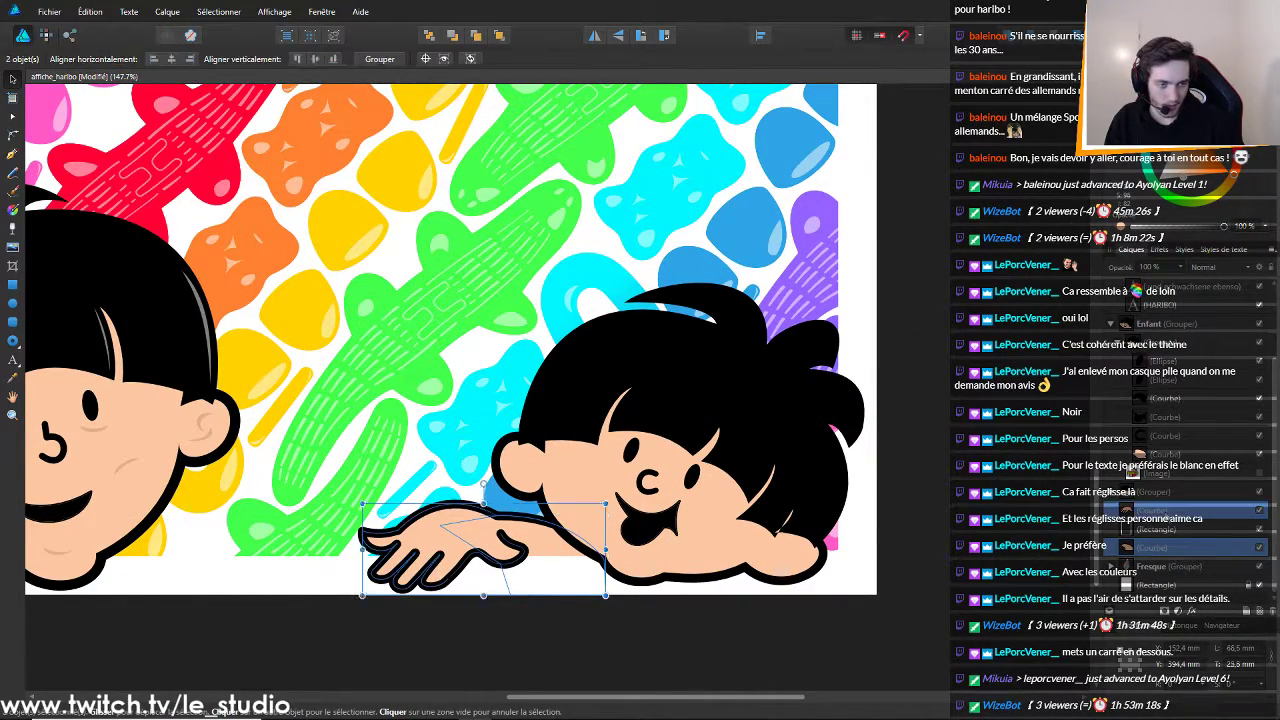
left_click_drag(547, 550, 536, 551)
left_click(966, 511)
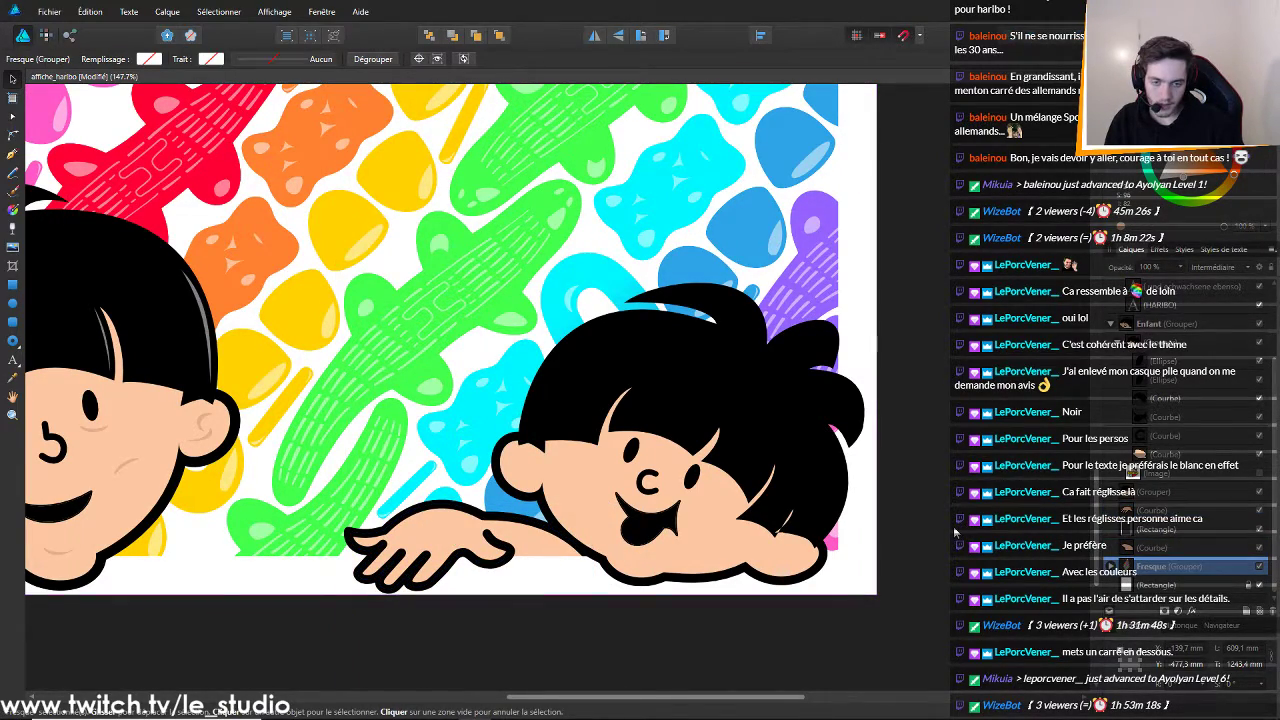
scroll(941, 522, "down", 5)
scroll(940, 521, "up", 6)
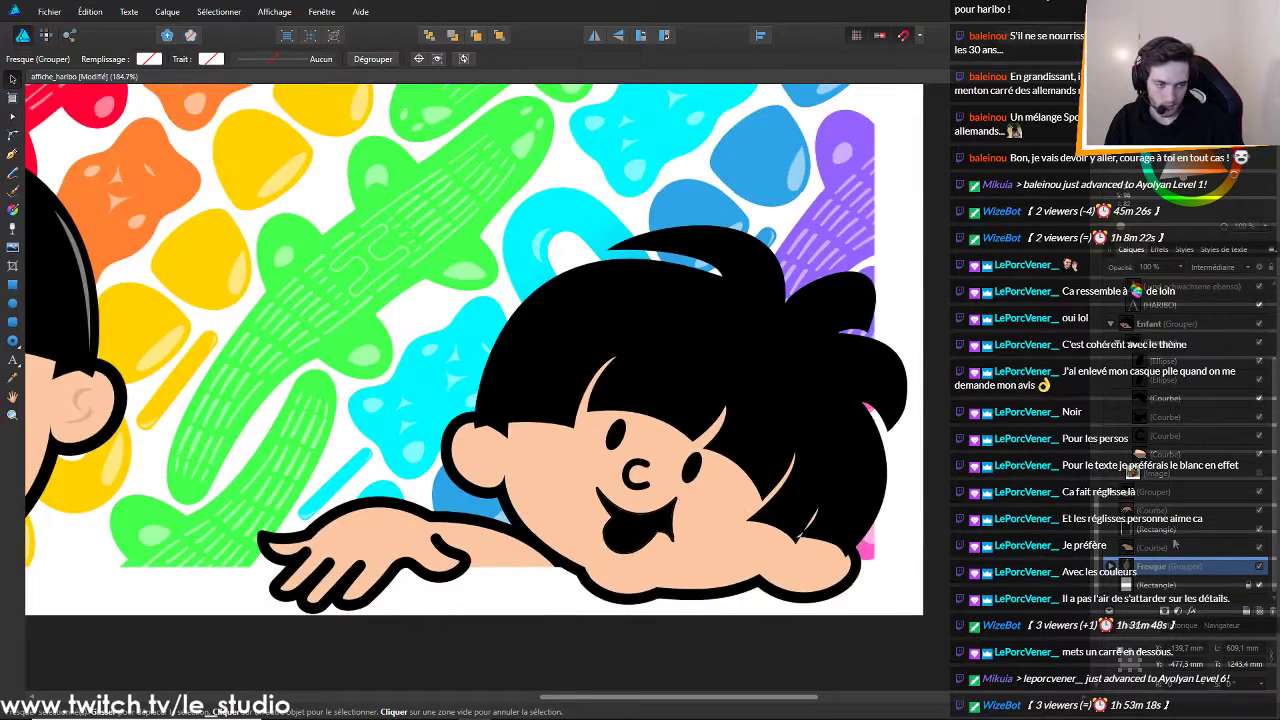
left_click(1058, 510, "ctrl")
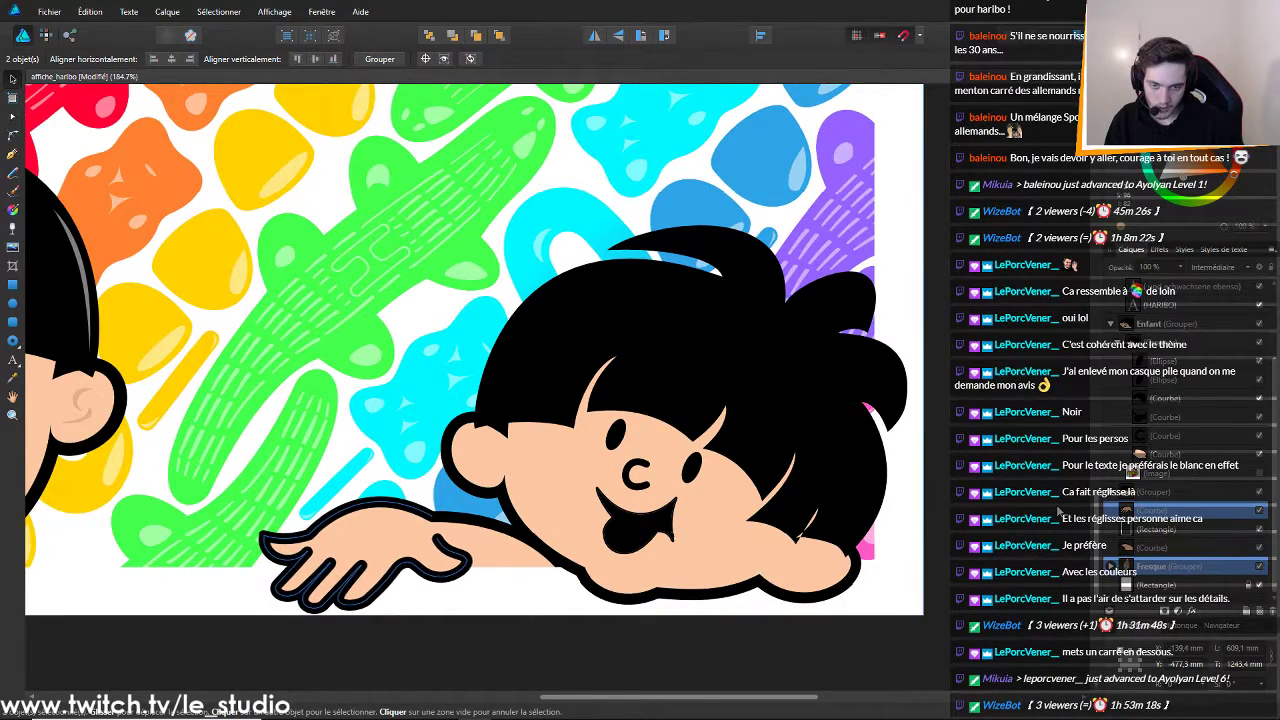
key("z")
key("ctrl+z")
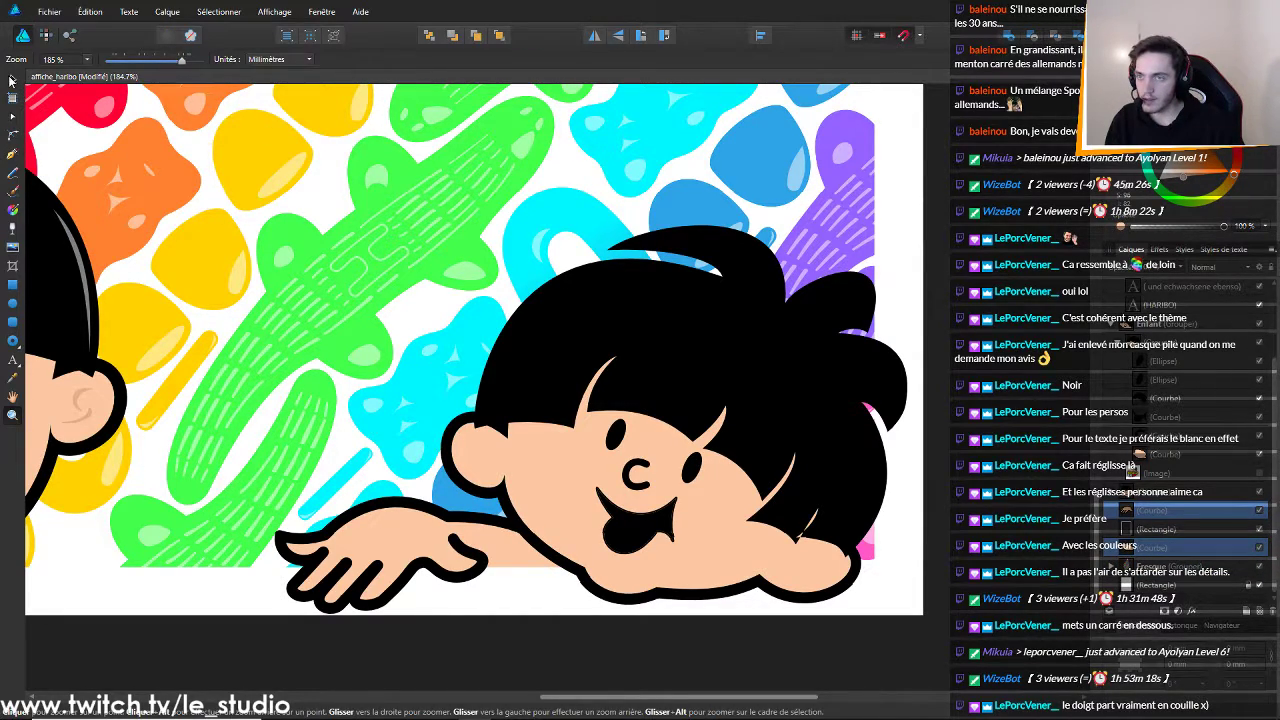
Nudge the smaller child's hand and forearm in small increments slightly away from the head, and deselect them
left_click(12, 80)
key("Left")
key("Left")
key("Left")
key("Left")
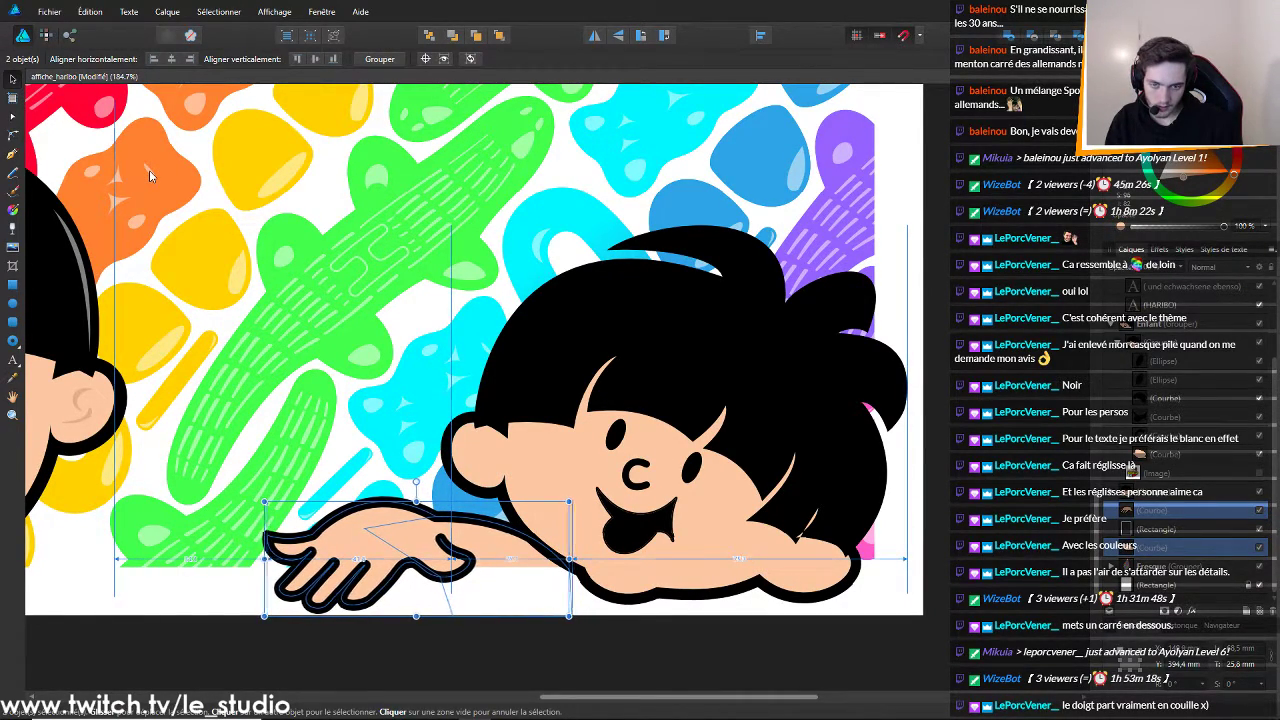
key("Right")
key("Right")
key("Right")
key("Right")
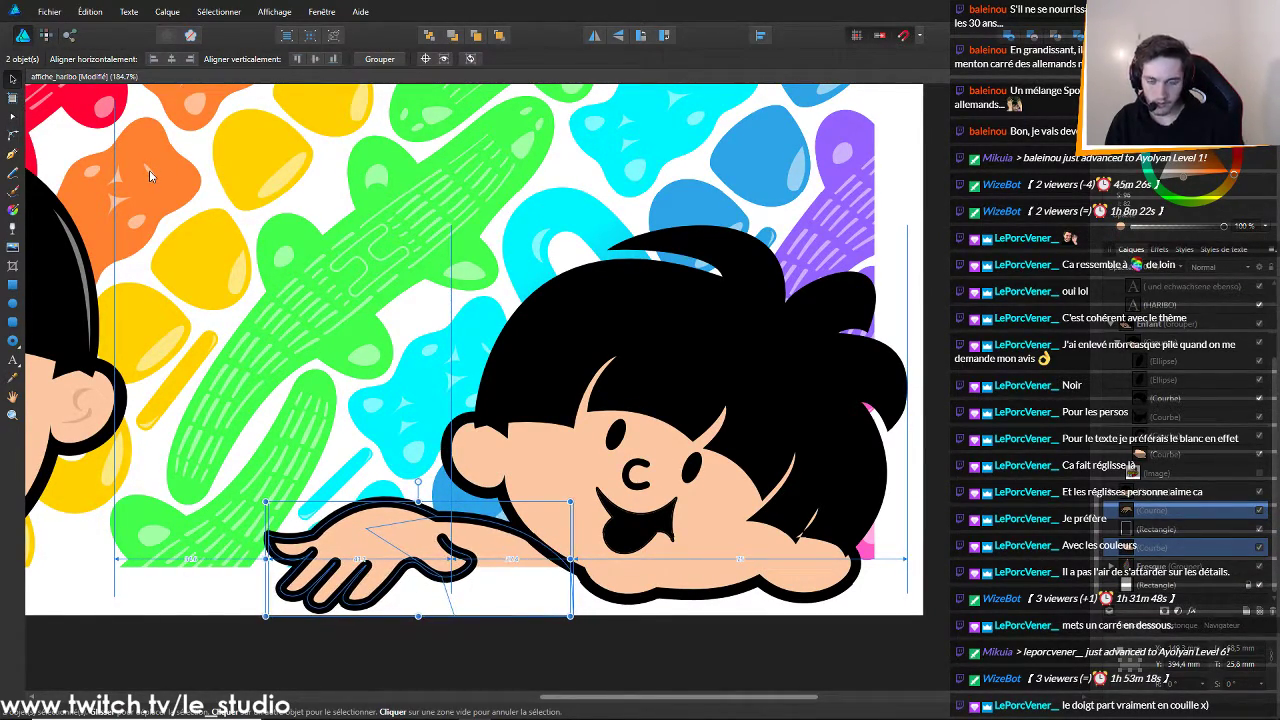
key("Left")
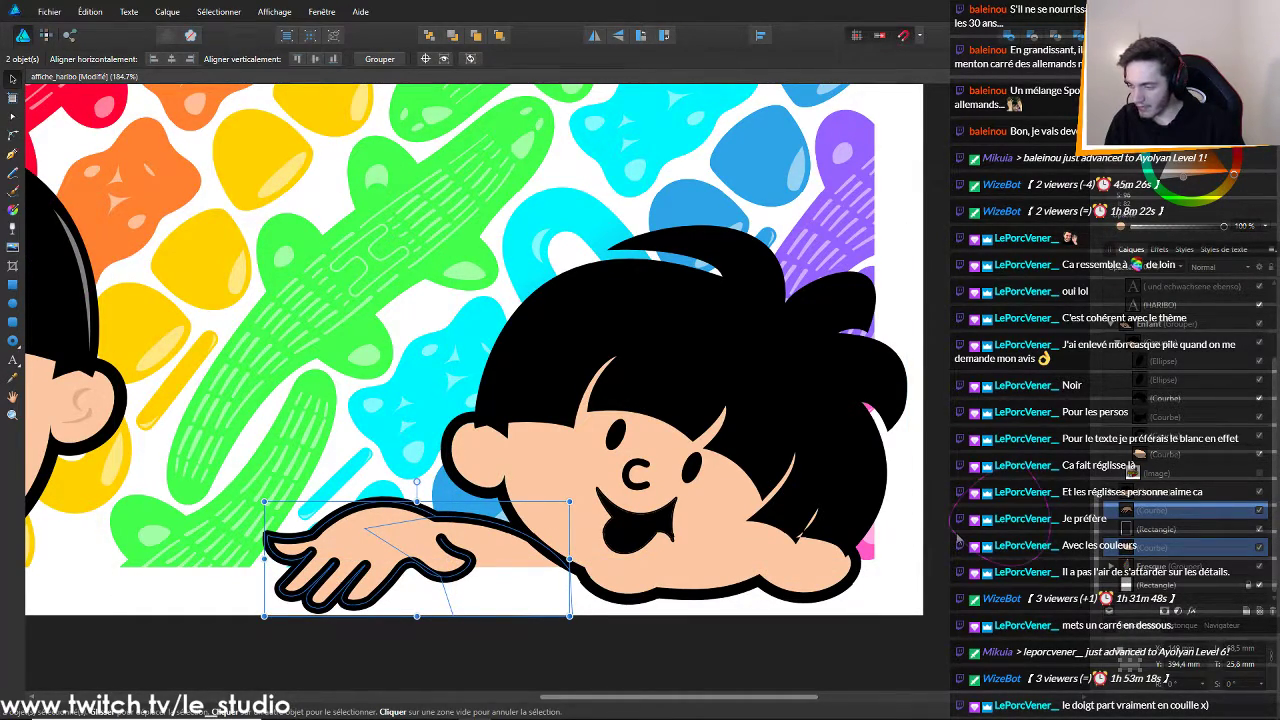
left_click(931, 477)
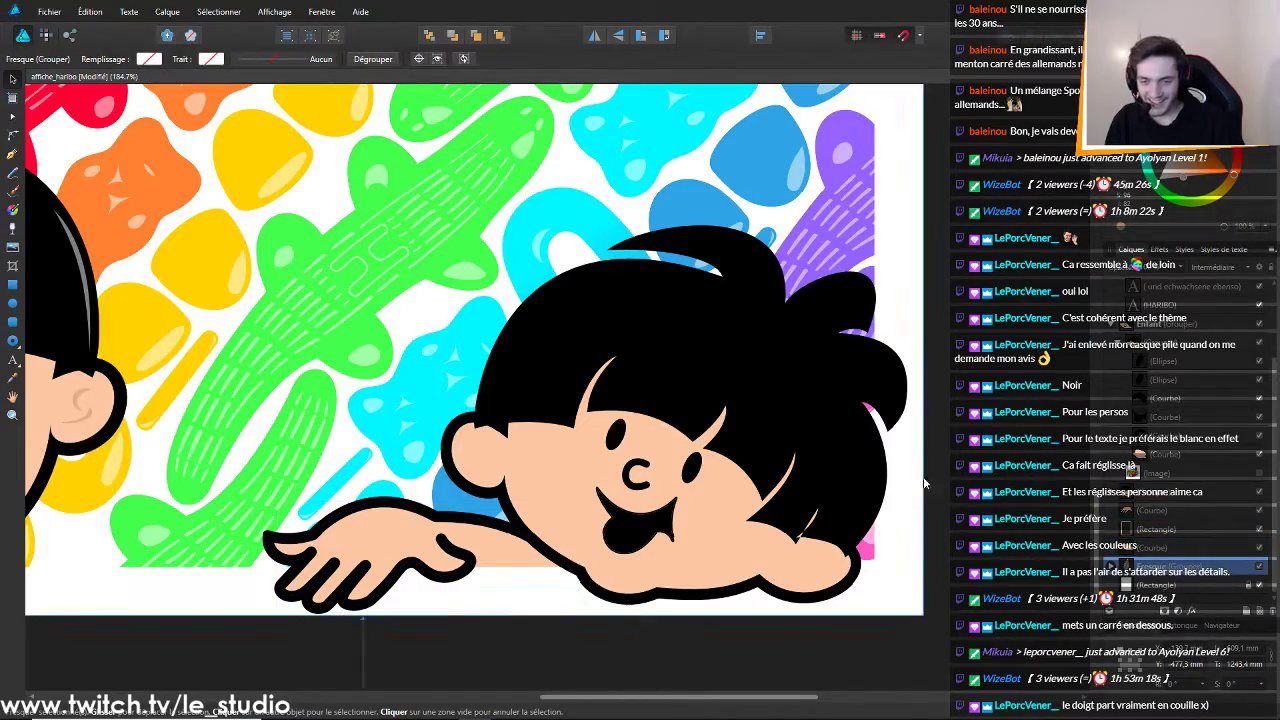
Examine the smaller child's hand and its outermost finger, both close up and within the whole poster
scroll(893, 538, "down", 4)
scroll(678, 565, "up", 3)
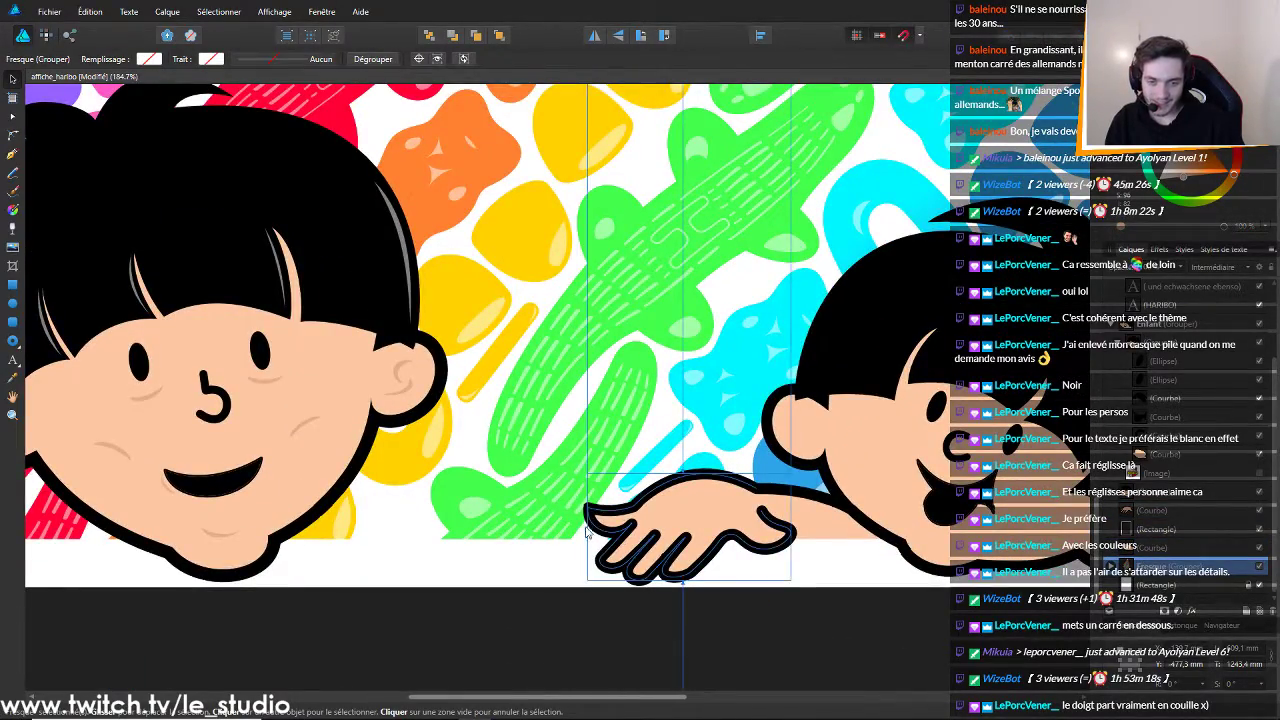
scroll(540, 515, "up", 2)
scroll(671, 534, "up", 1)
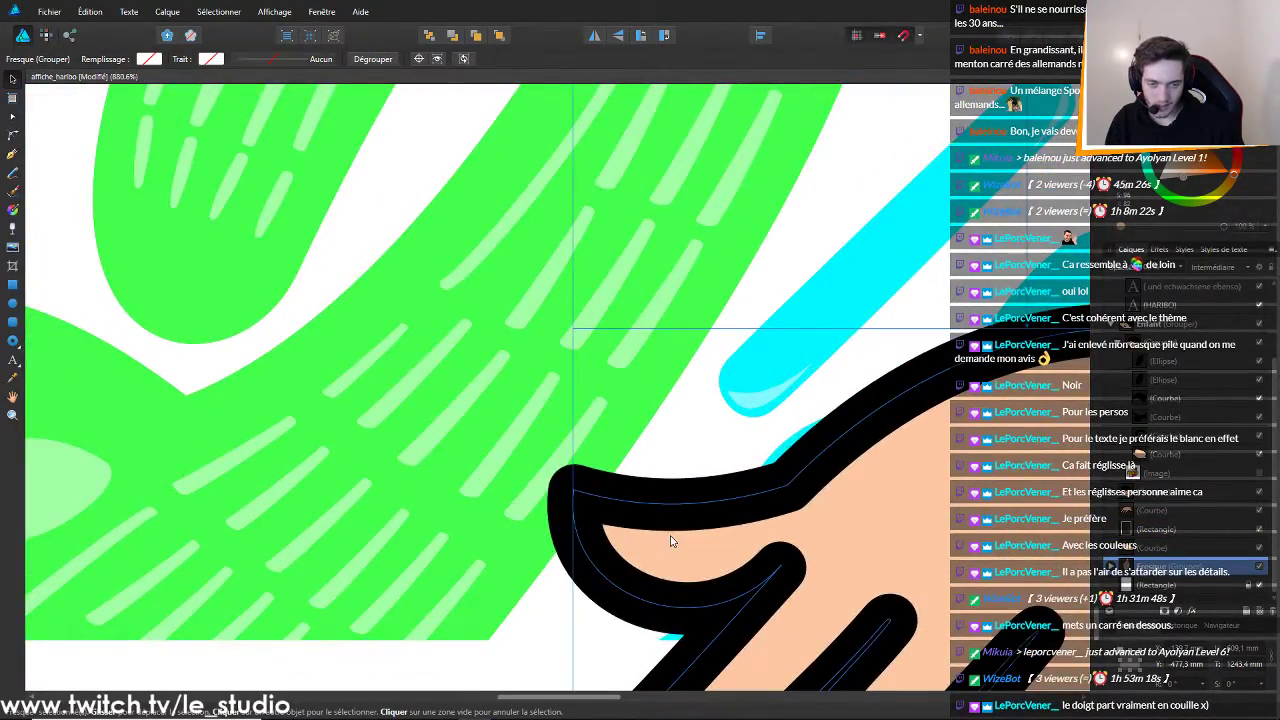
scroll(672, 535, "down", 6)
scroll(672, 537, "down", 6)
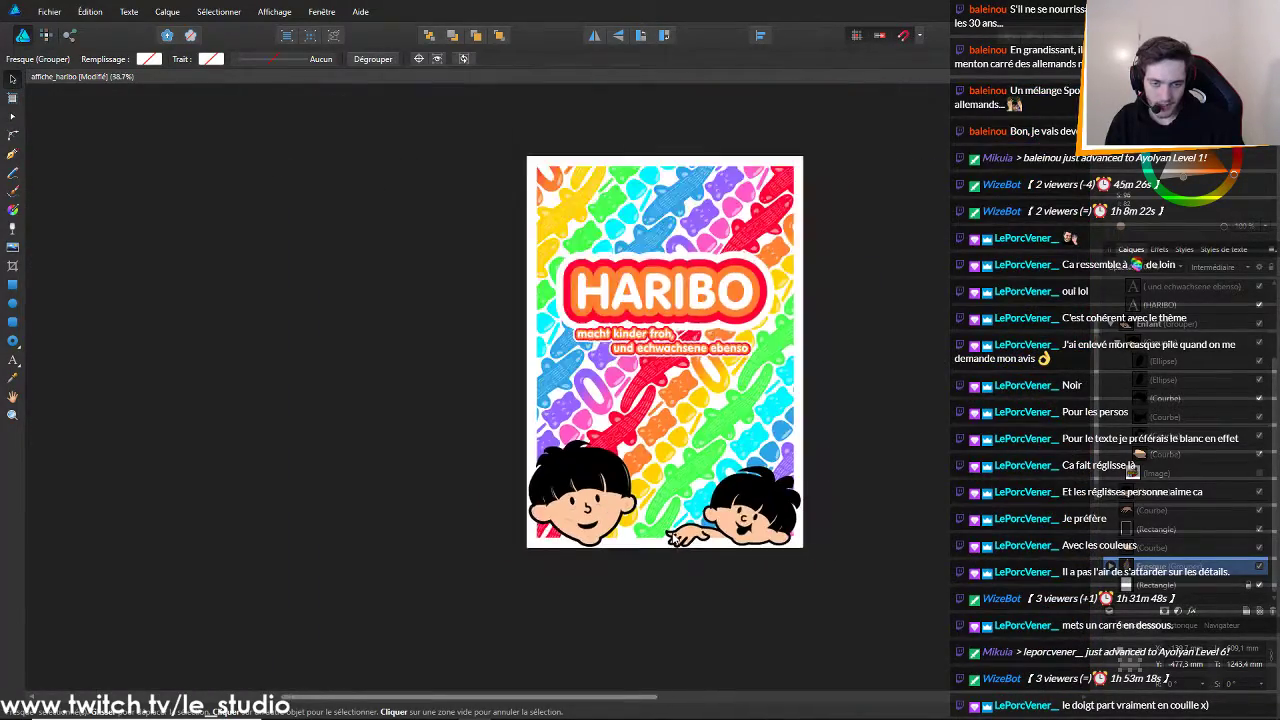
scroll(678, 606, "up", 4)
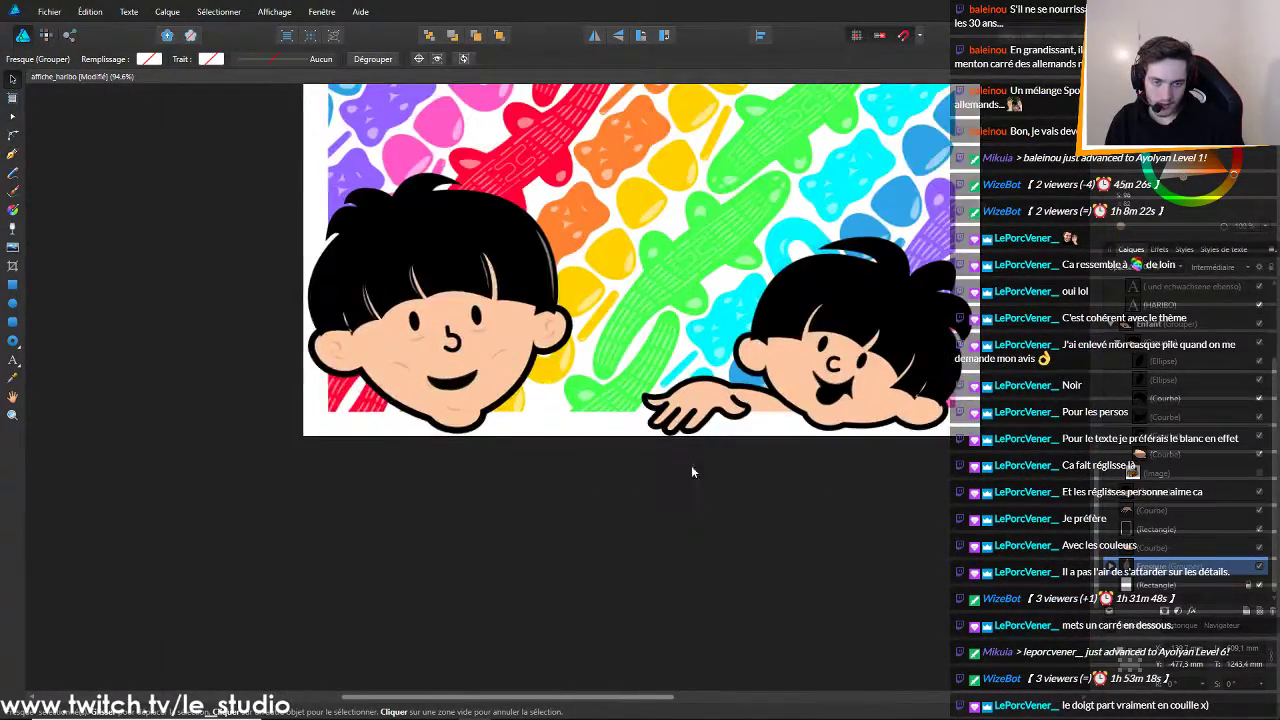
scroll(691, 465, "down", 1)
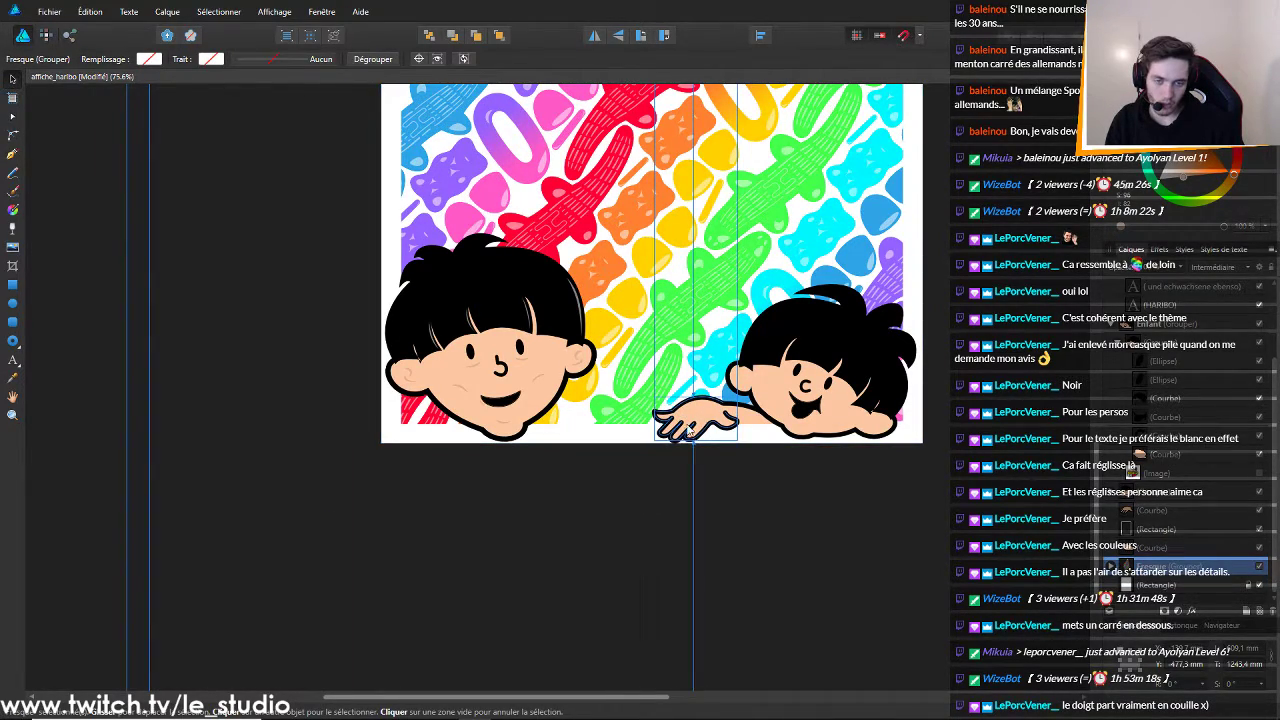
Edit the hand curve's nodes: pull the outermost fingertip down and outward, and add a node on the finger's underside
scroll(670, 425, "up", 6)
scroll(692, 341, "up", 2)
double_click(609, 350)
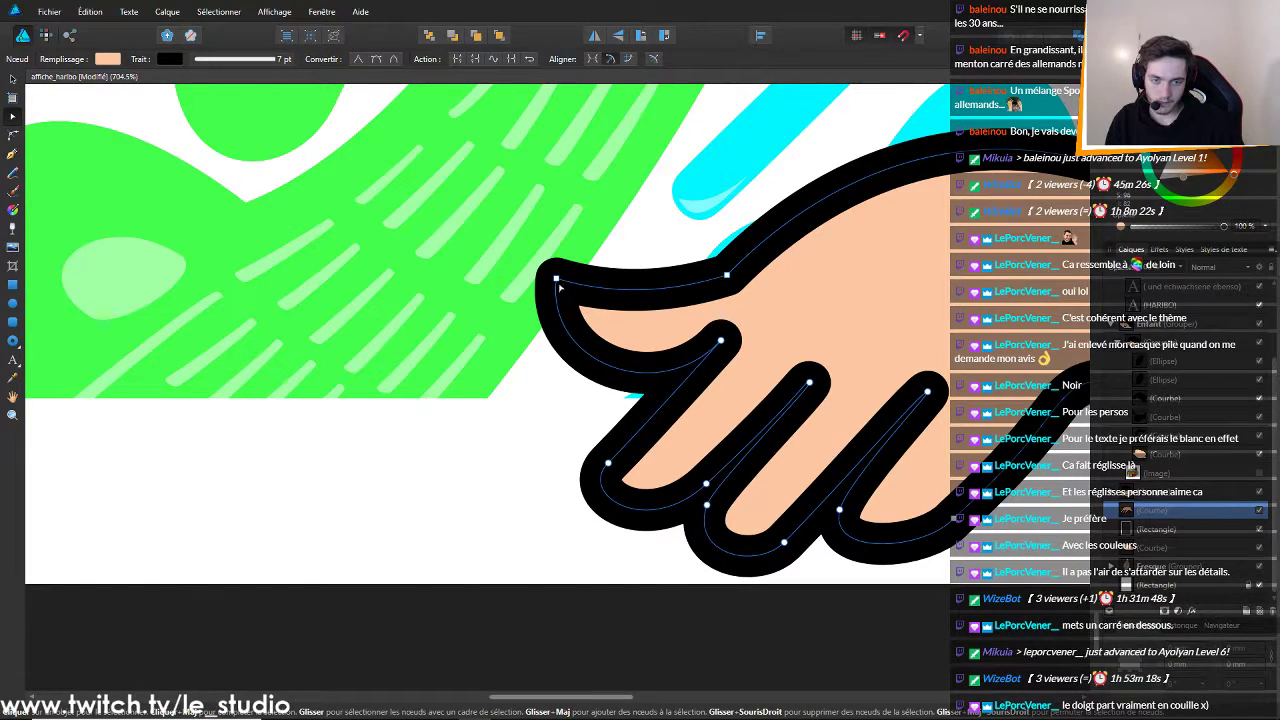
left_click_drag(556, 278, 592, 361)
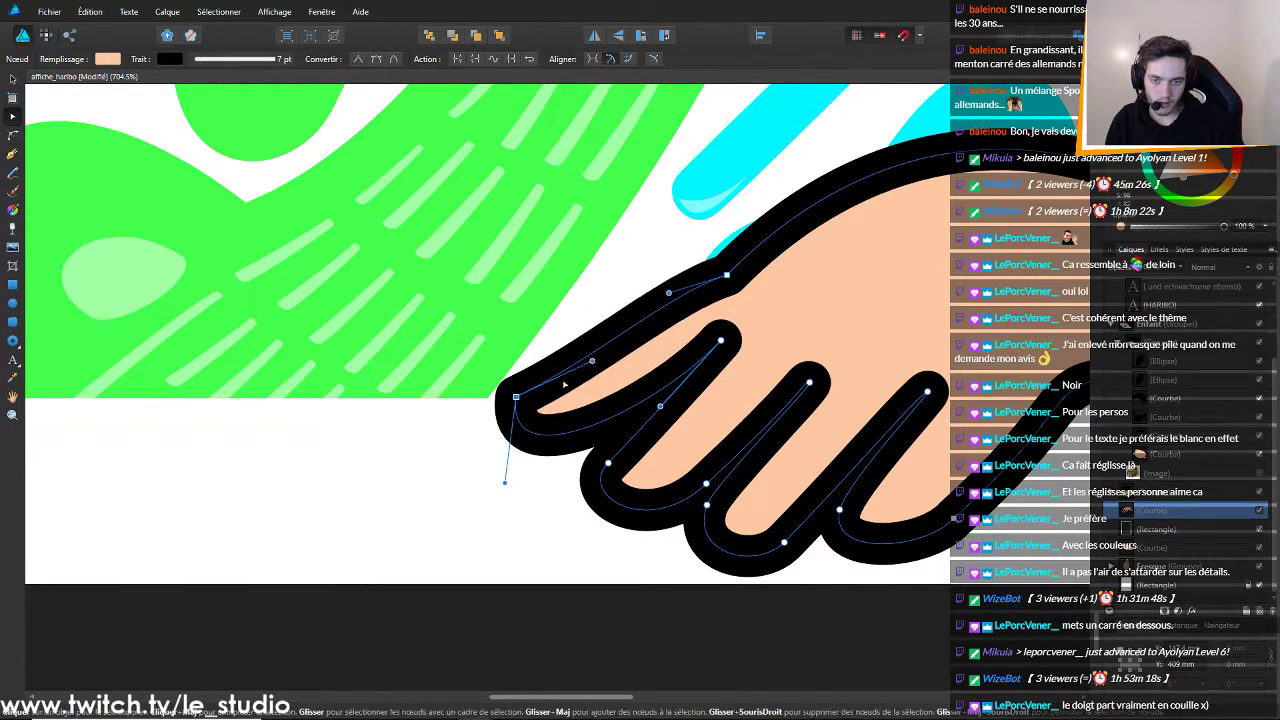
left_click(567, 441)
left_click_drag(567, 441, 567, 437)
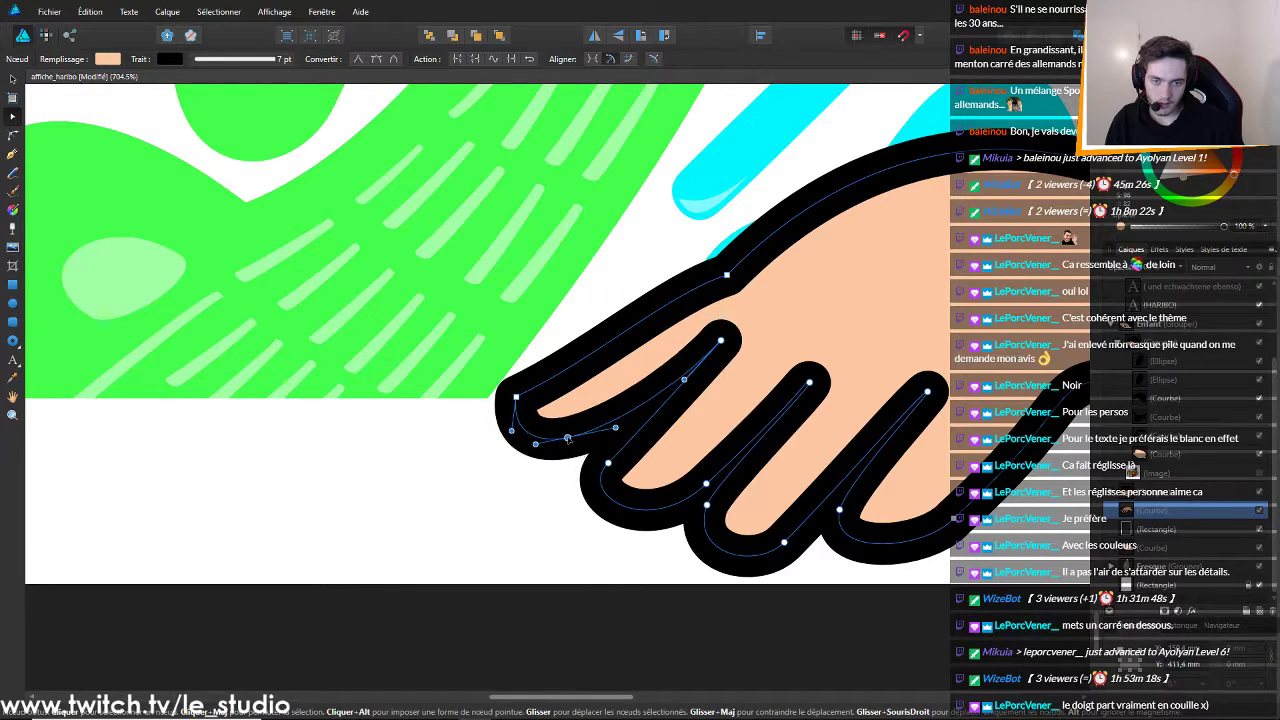
Reshape the outermost finger's tip and upper edge with the node handles to give it a rounder outline
left_click(517, 398)
left_click_drag(594, 364, 577, 342)
left_click(517, 397)
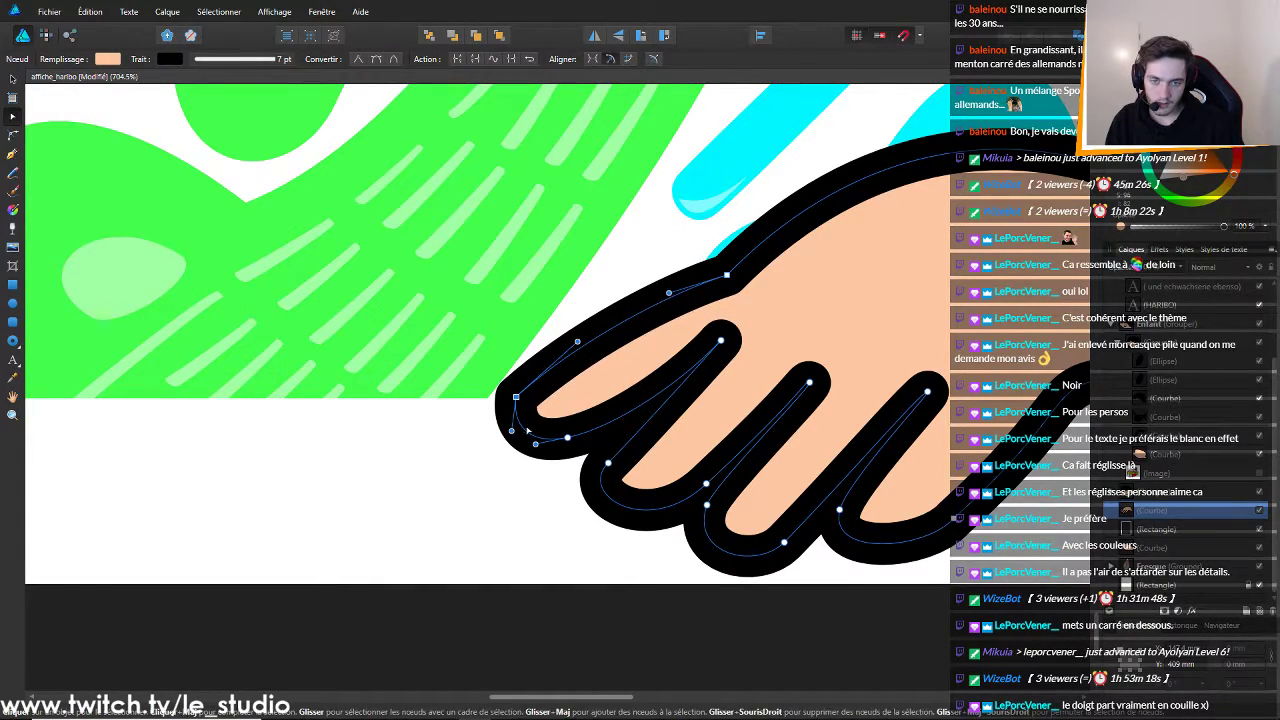
left_click_drag(511, 430, 525, 408)
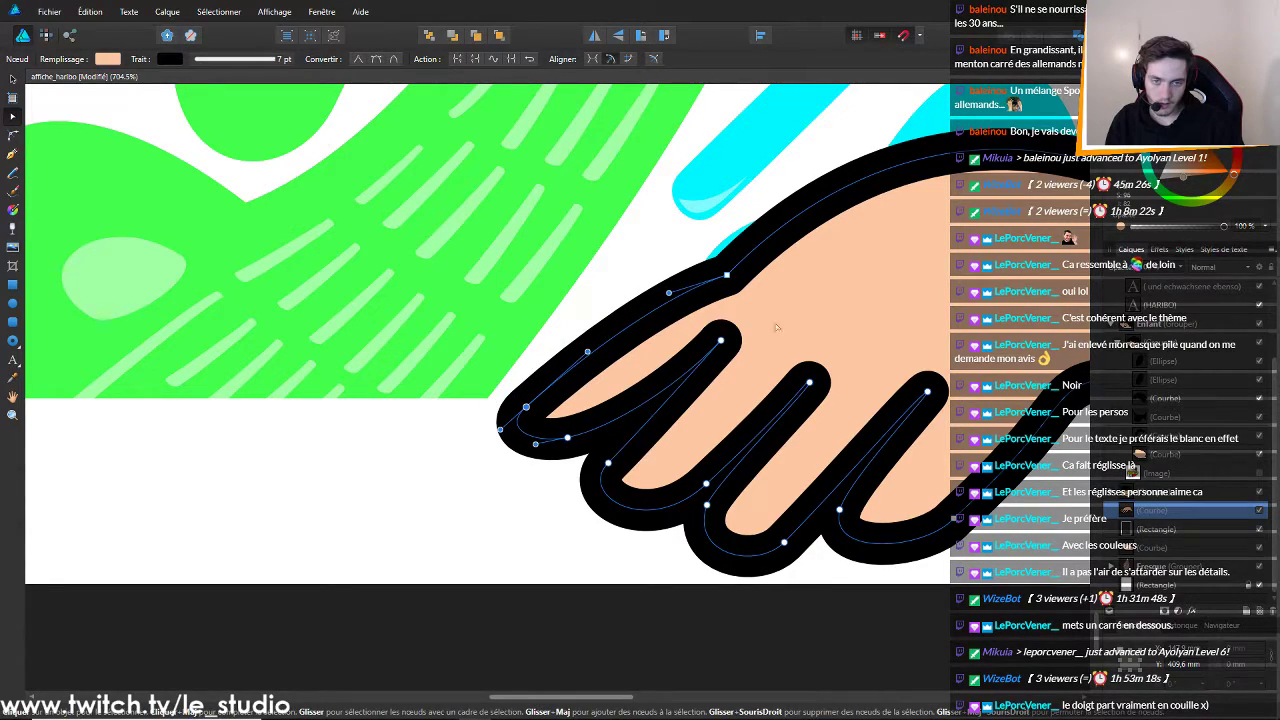
left_click_drag(671, 294, 661, 279)
left_click(568, 439)
left_click_drag(537, 447, 587, 448)
left_click_drag(528, 409, 537, 409)
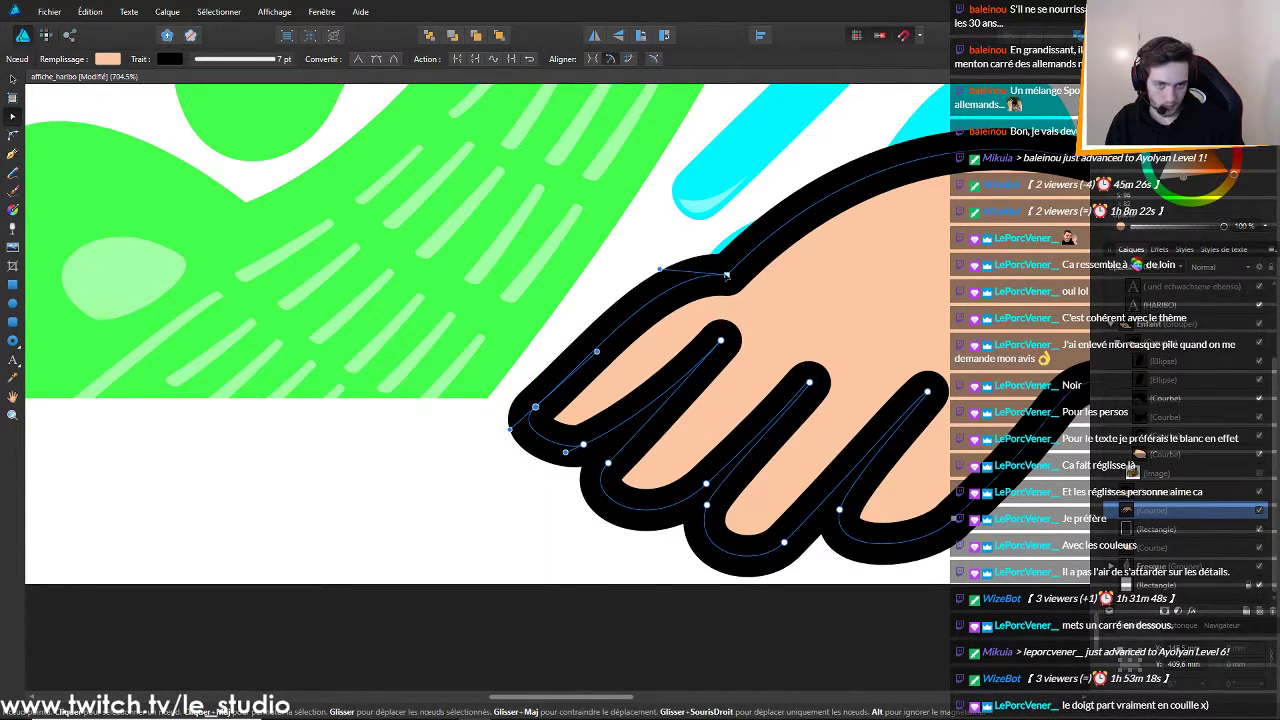
Shorten the outermost finger by pulling its tip inward and moving its underside node against the neighbouring finger
left_click(684, 272)
mouse_move(661, 270)
left_mouse_down()
mouse_move(697, 280)
mouse_move(670, 267)
left_mouse_up()
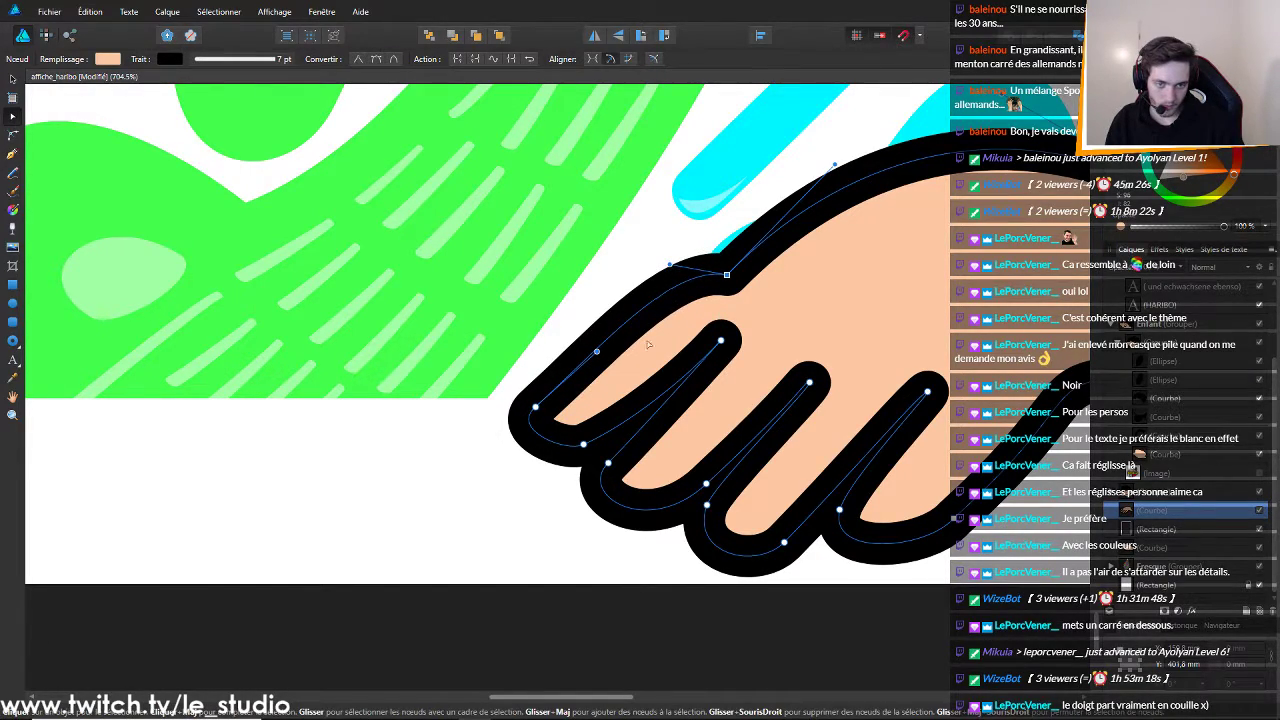
left_click(535, 407)
left_click_drag(535, 407, 554, 397)
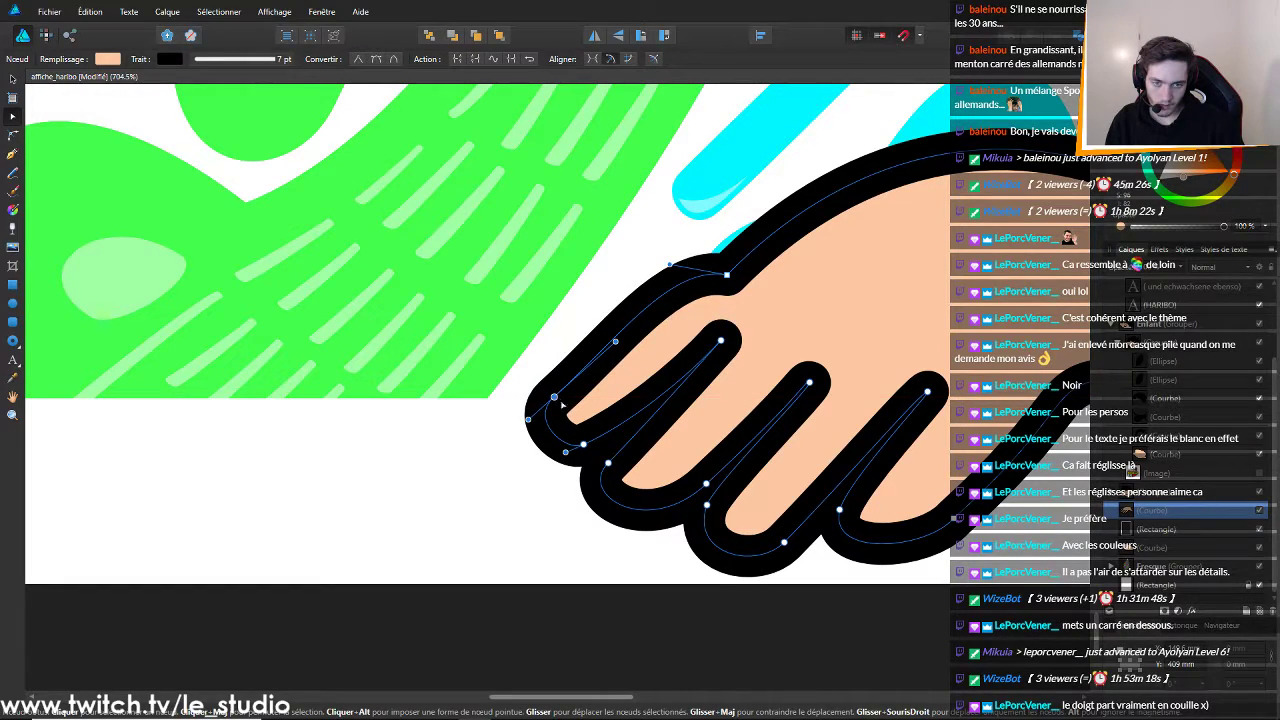
left_click_drag(583, 445, 626, 429)
mouse_move(623, 430)
left_mouse_down()
mouse_move(609, 428)
mouse_move(622, 436)
left_mouse_up()
left_click_drag(554, 398, 561, 394)
mouse_move(523, 432)
left_mouse_down()
mouse_move(535, 423)
mouse_move(529, 433)
left_mouse_up()
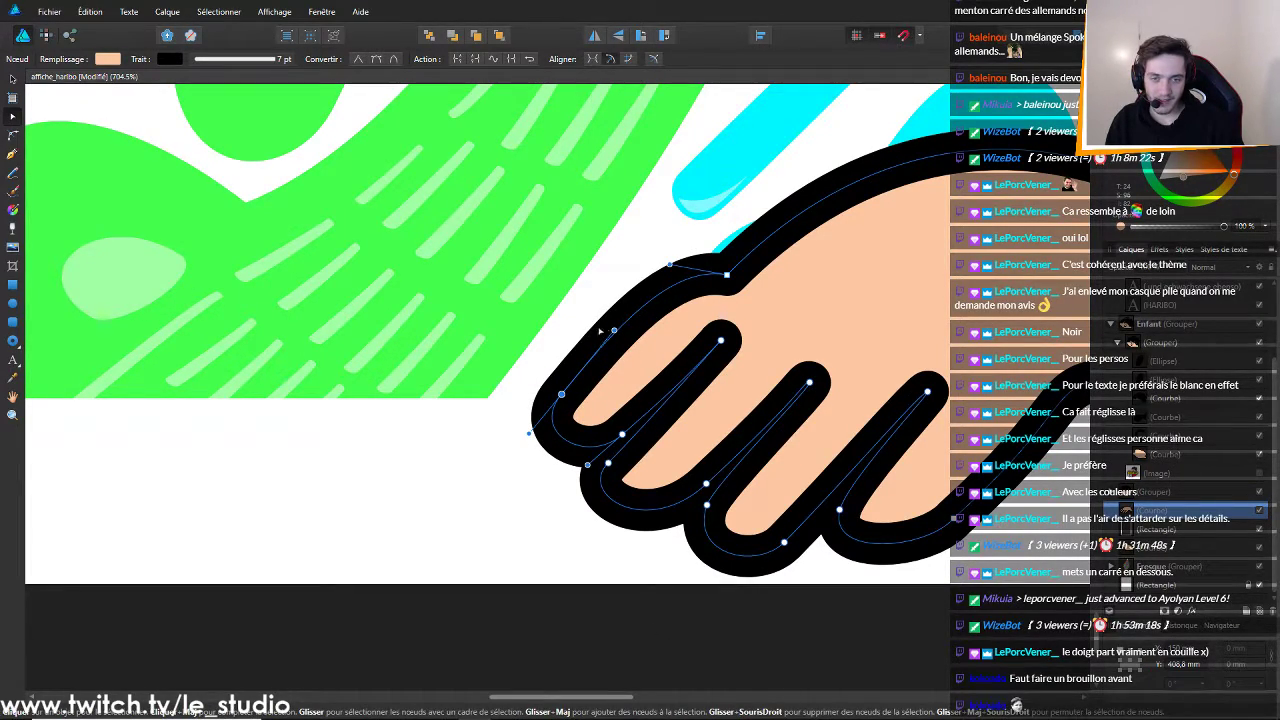
Smooth the outermost finger's upper edge where it meets the back of the hand, and check the hand from afar
left_click_drag(613, 331, 618, 329)
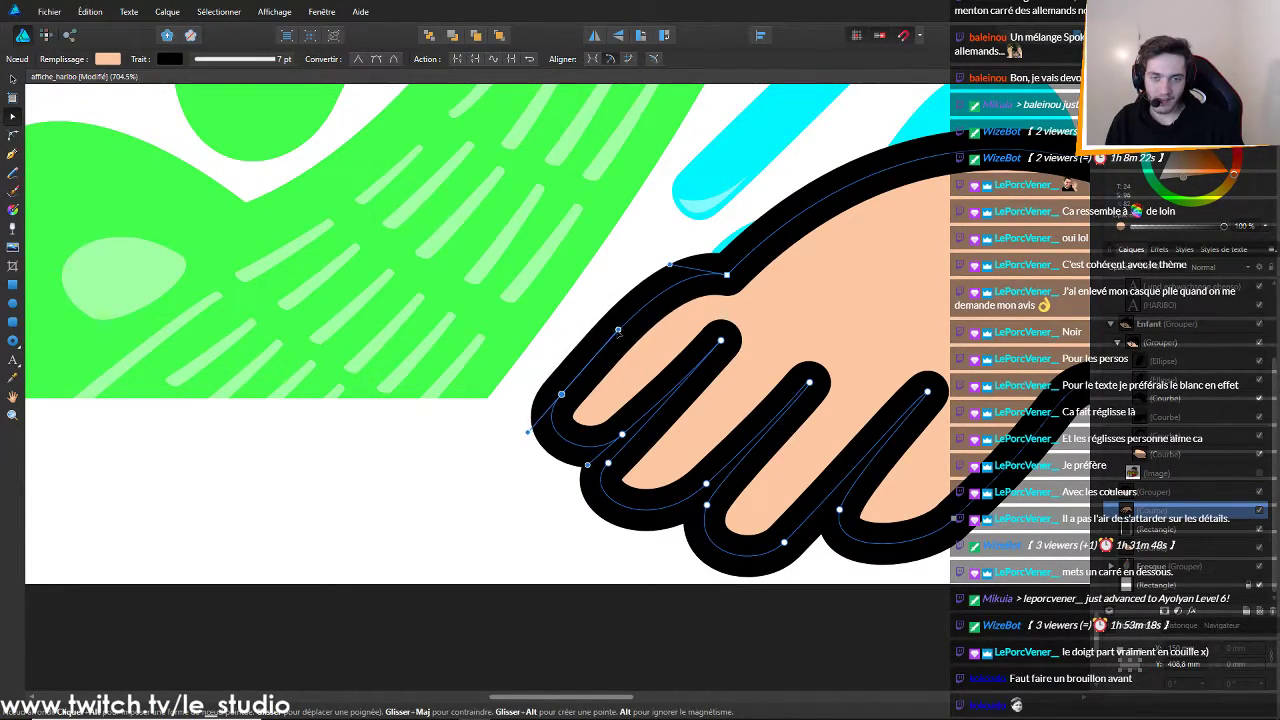
left_click_drag(668, 268, 691, 266)
left_click(727, 275)
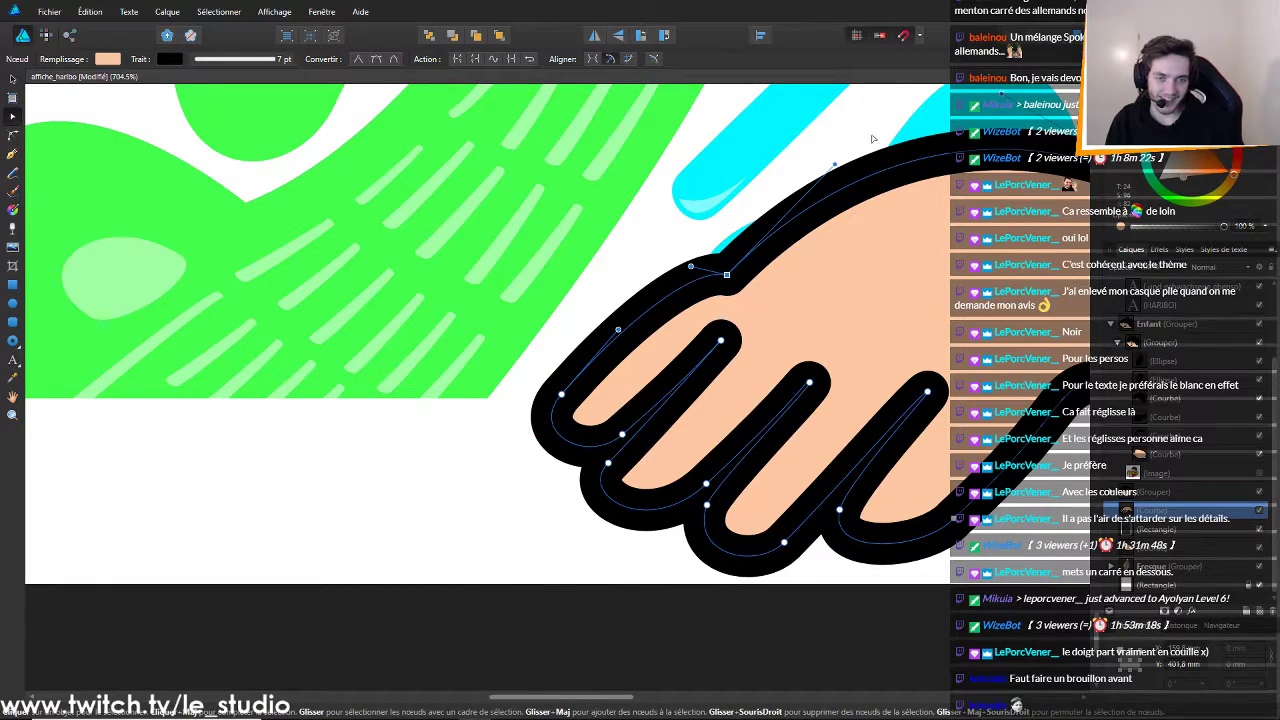
left_click_drag(692, 267, 640, 299)
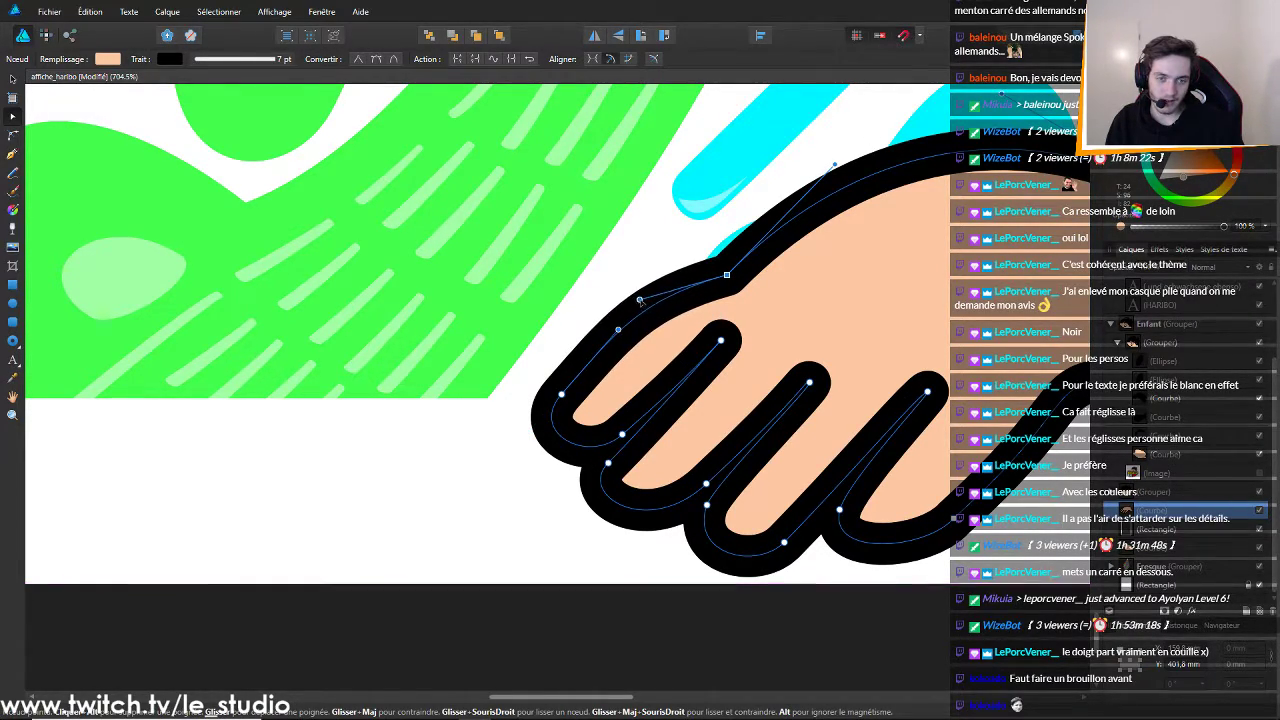
left_click(612, 603)
scroll(788, 569, "down", 8)
scroll(843, 551, "down", 1)
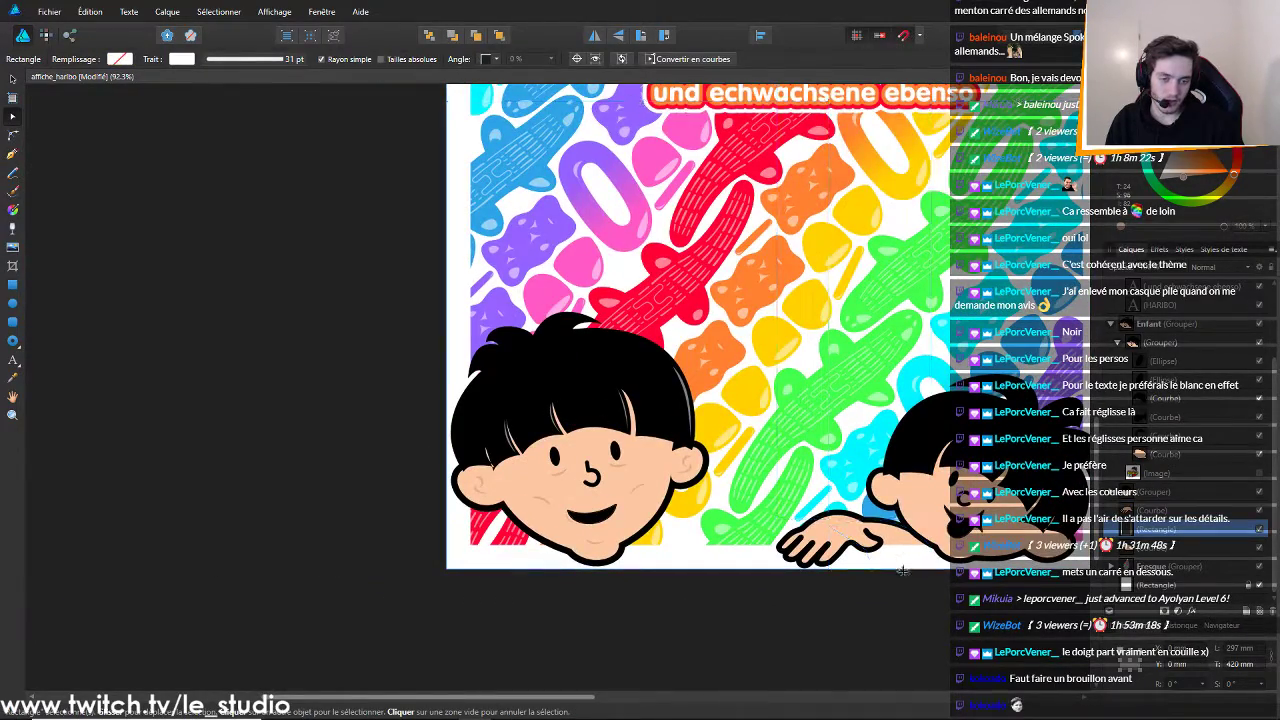
Try adjusting the curve at the tip of the second finger, and undo the change
scroll(843, 551, "up", 5)
scroll(651, 528, "up", 2)
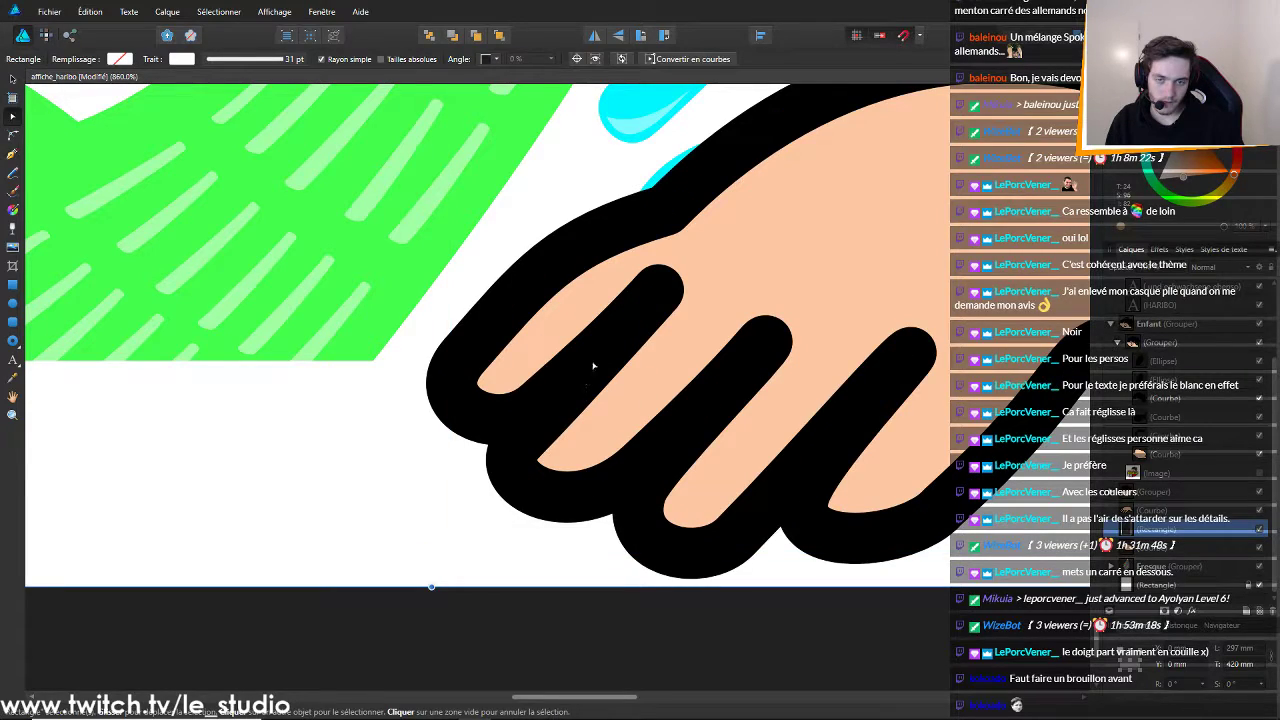
left_click(522, 447)
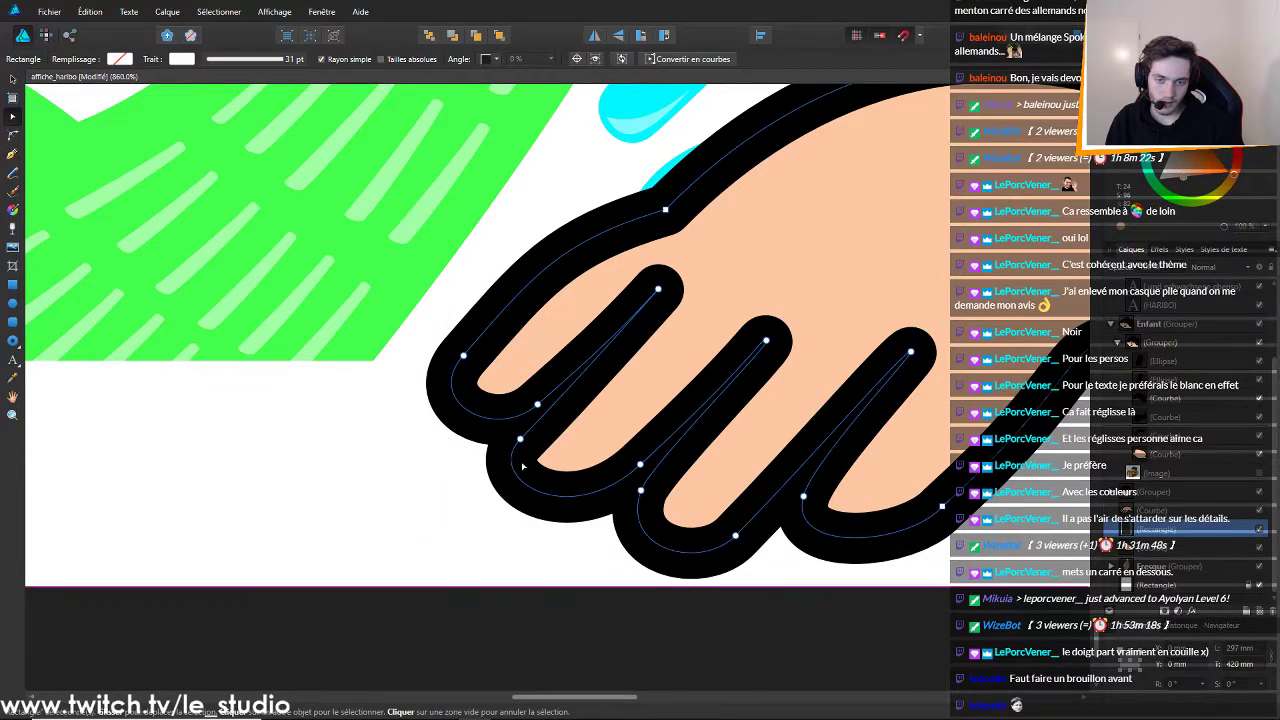
left_click(520, 440)
mouse_move(483, 477)
left_mouse_down()
mouse_move(495, 518)
mouse_move(476, 531)
mouse_move(490, 494)
mouse_move(474, 477)
mouse_move(486, 477)
left_mouse_up()
key("ctrl+z")
Try adjusting the curve at the tip of the fourth finger, and undo the change
left_click(640, 490)
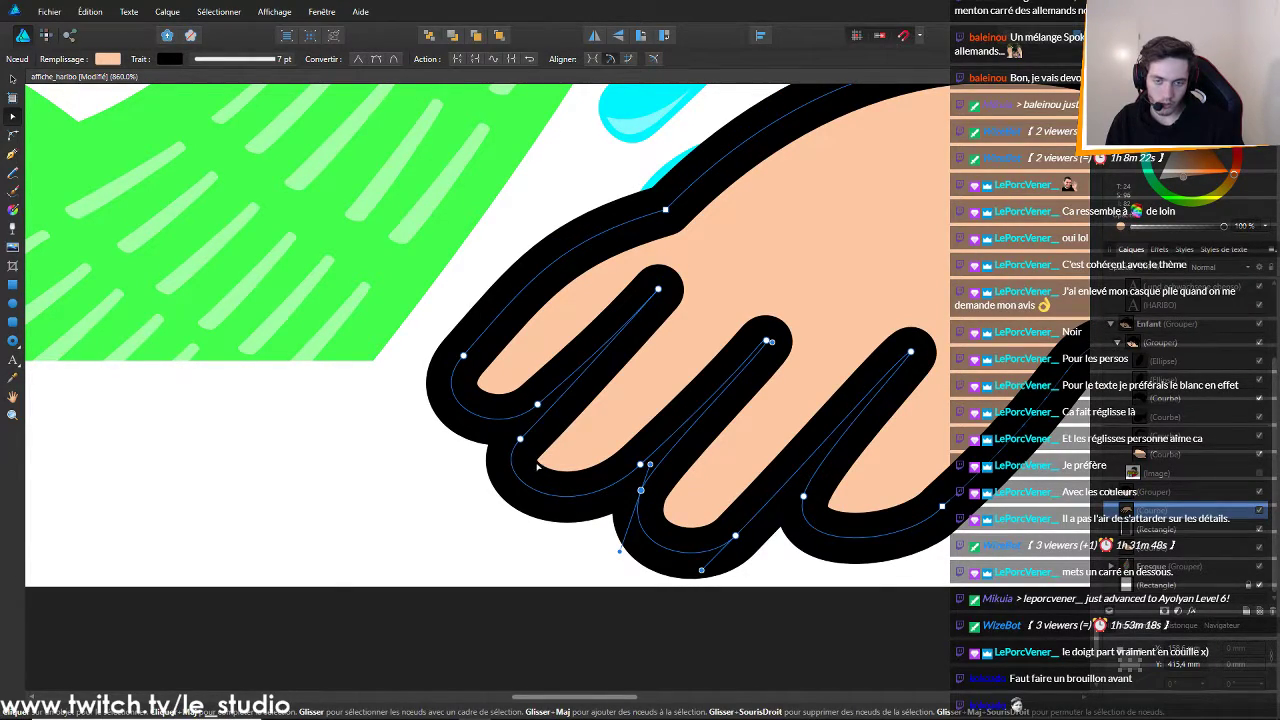
left_click(804, 497)
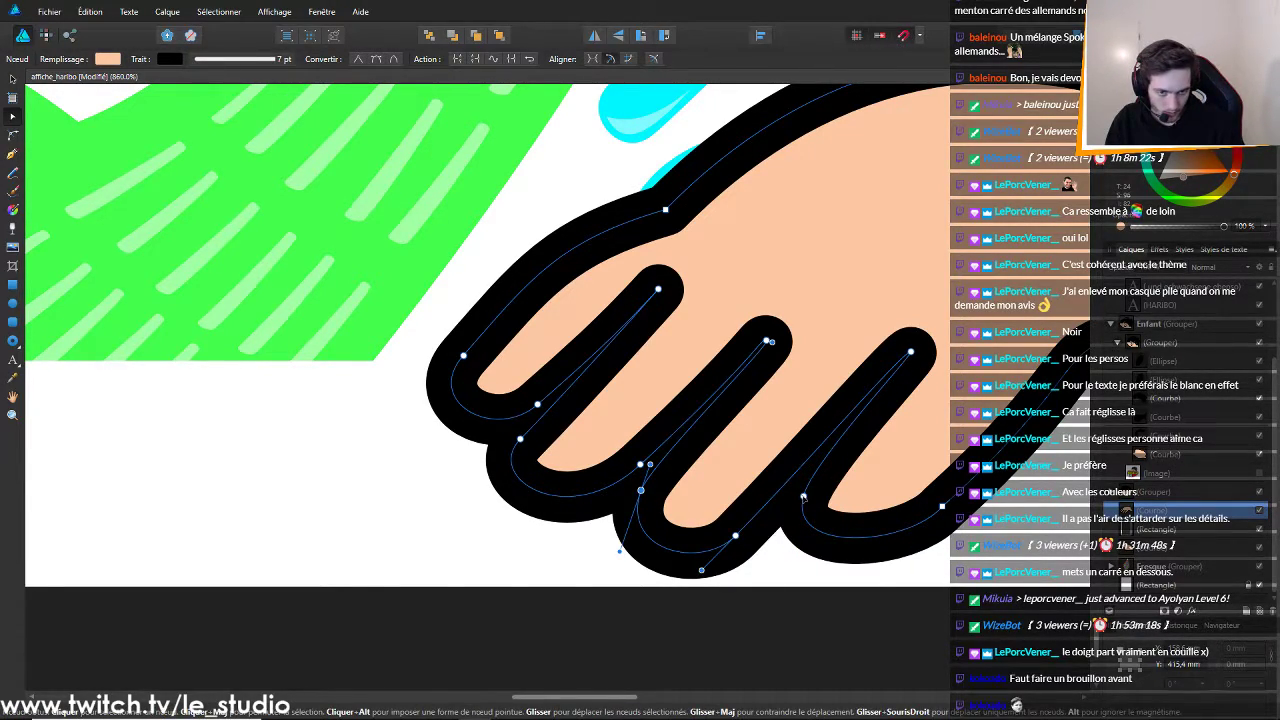
mouse_move(788, 553)
left_mouse_down()
mouse_move(809, 569)
mouse_move(763, 575)
mouse_move(820, 567)
mouse_move(786, 563)
mouse_move(797, 562)
left_mouse_up()
key("ctrl+z")
Reshape the tip curves of the second and outermost fingers with their node handles, and nudge the outermost finger's underside node toward the second finger
left_click(520, 438)
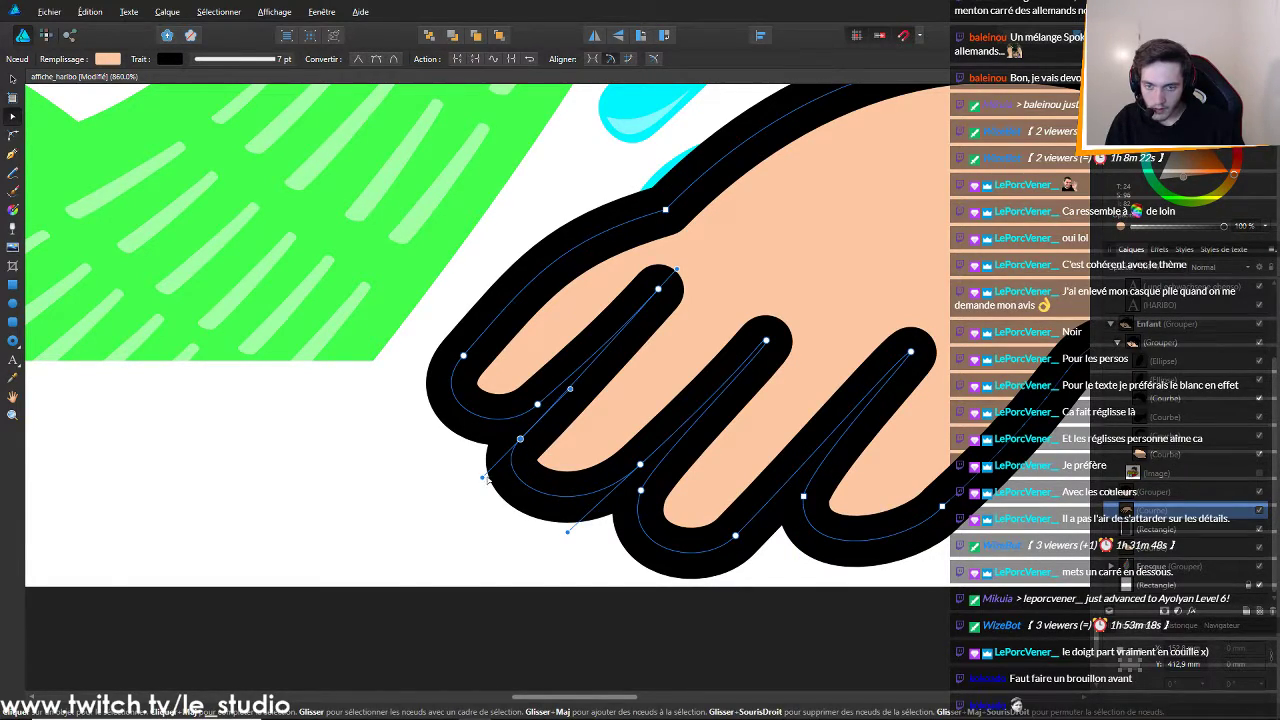
left_click_drag(483, 478, 497, 493)
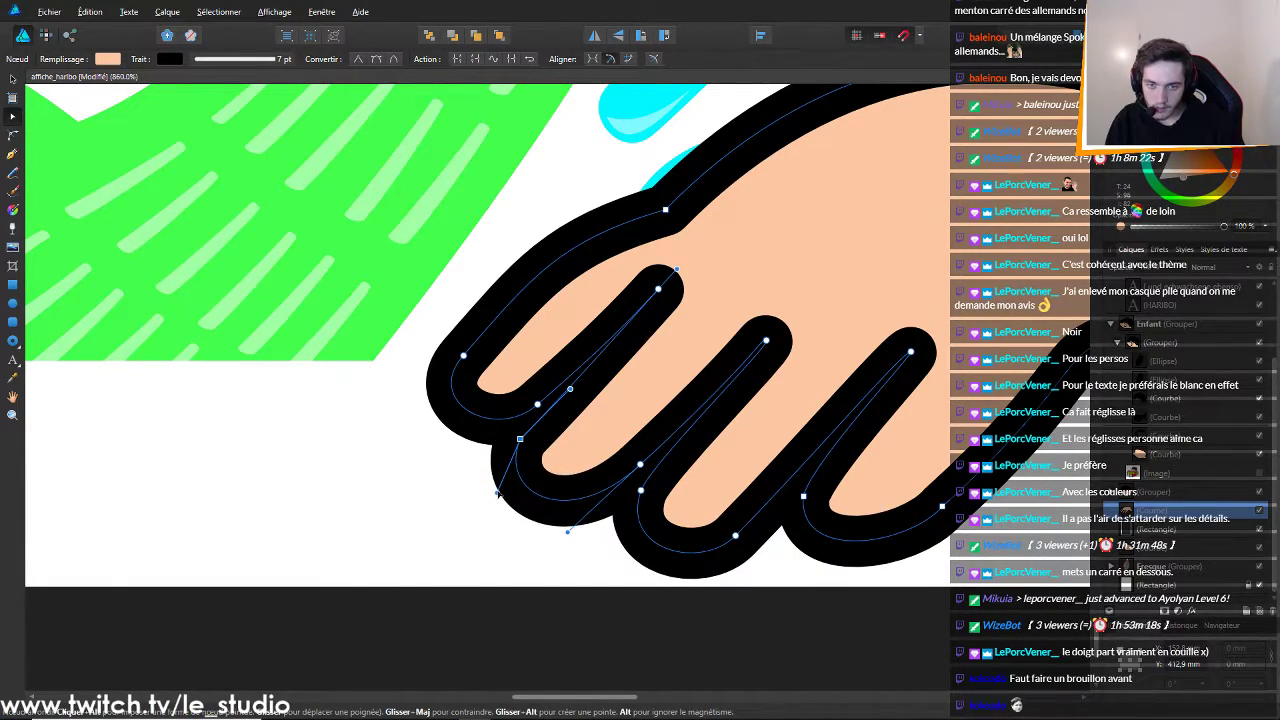
left_click(463, 355)
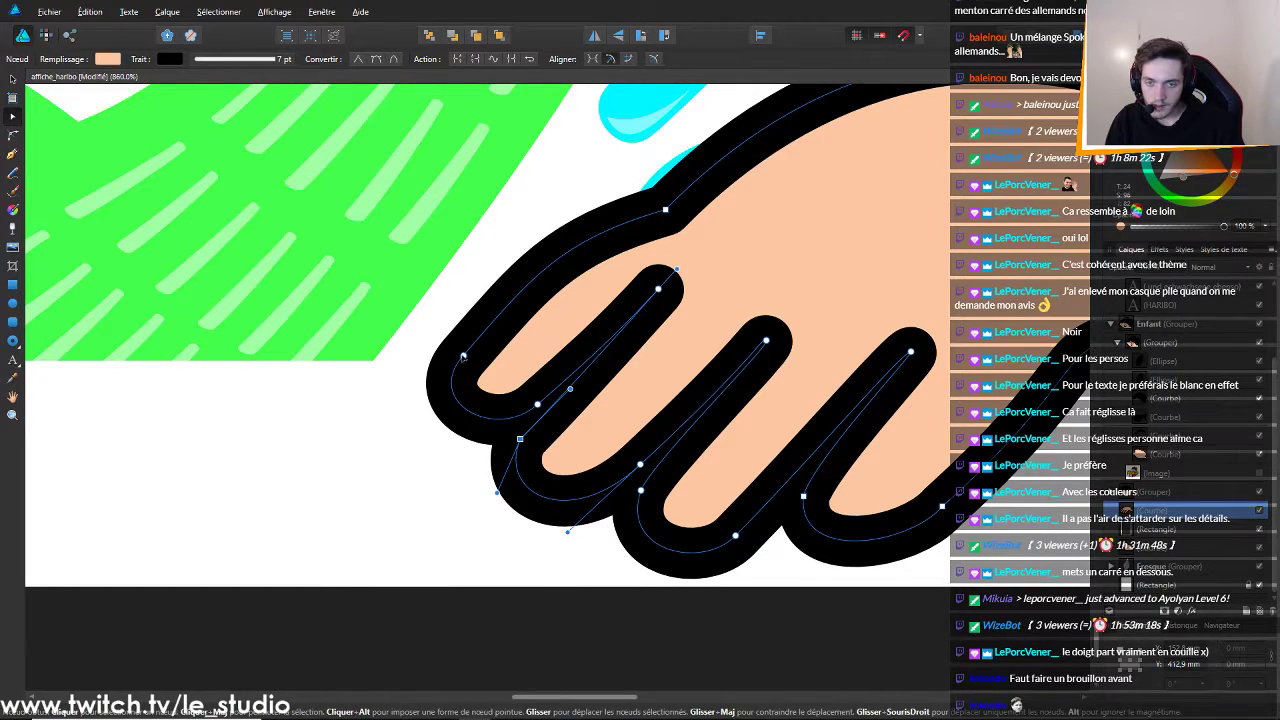
left_click_drag(424, 401, 436, 404)
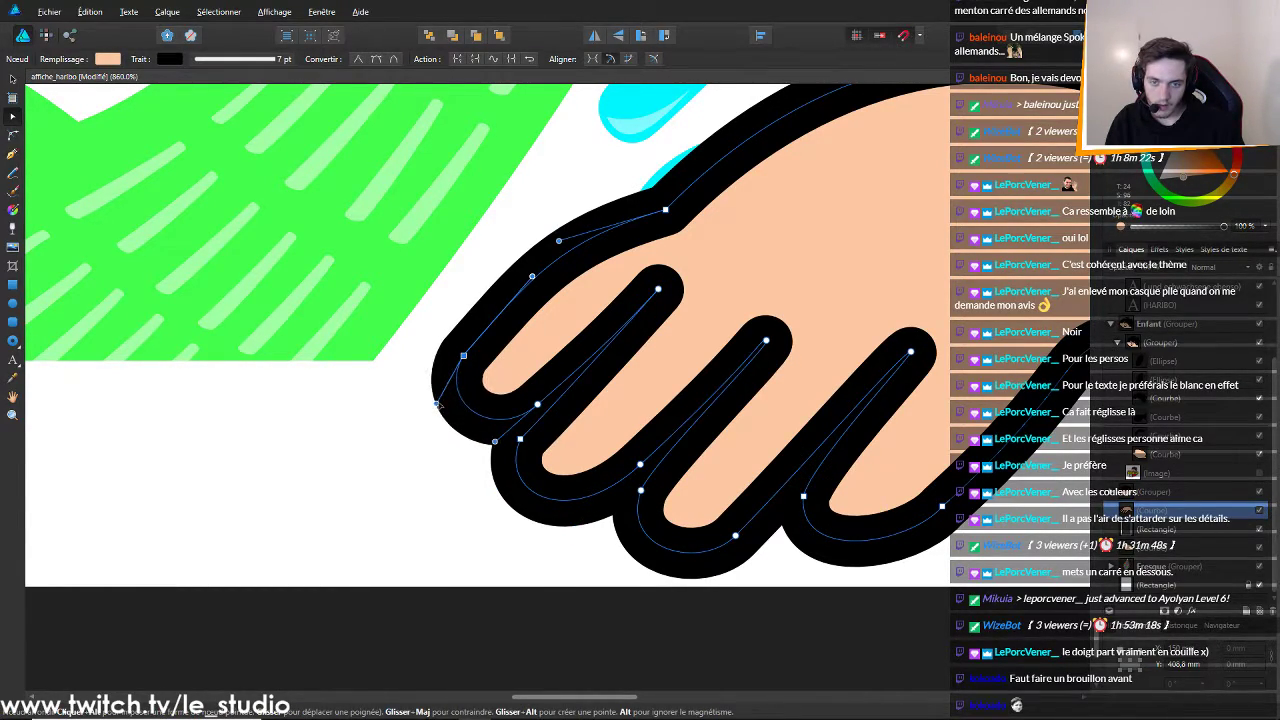
left_click(545, 401)
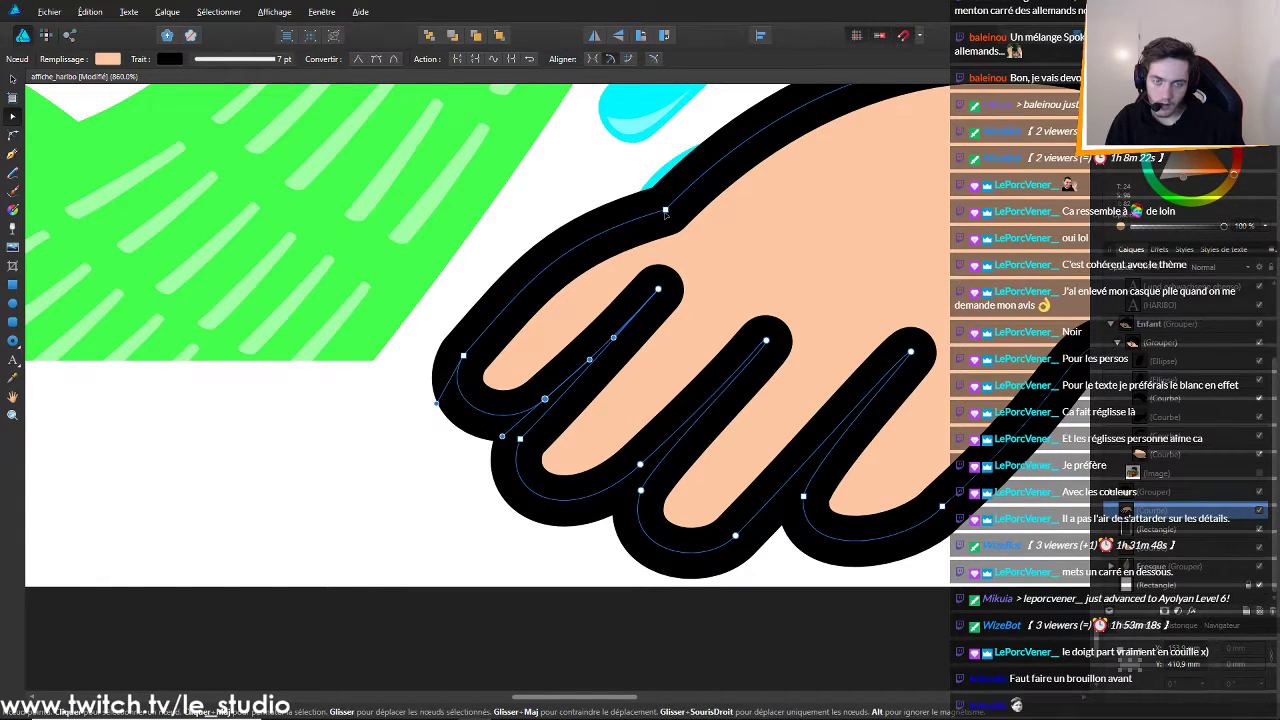
Move the node joining the outermost finger to the back of the hand farther up the outline, and shorten its handle toward the back of the hand
scroll(734, 271, "down", 12)
scroll(824, 364, "up", 3)
scroll(824, 364, "down", 4)
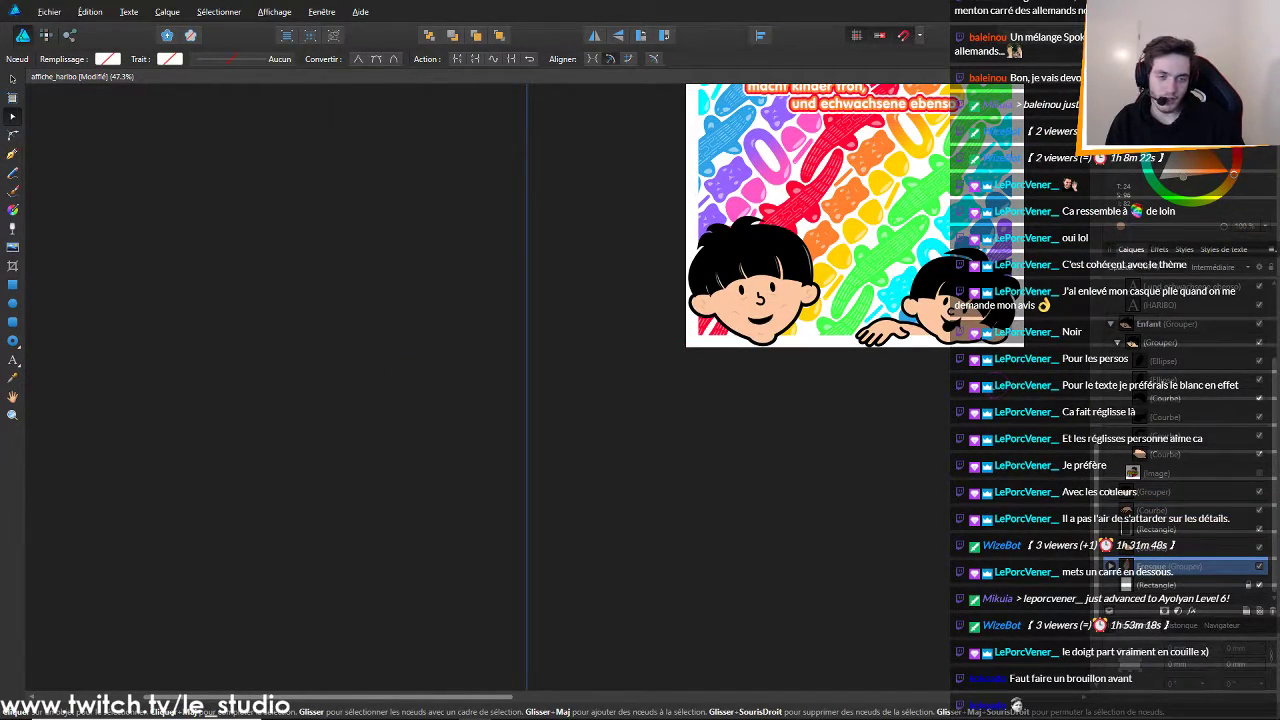
scroll(751, 358, "up", 5)
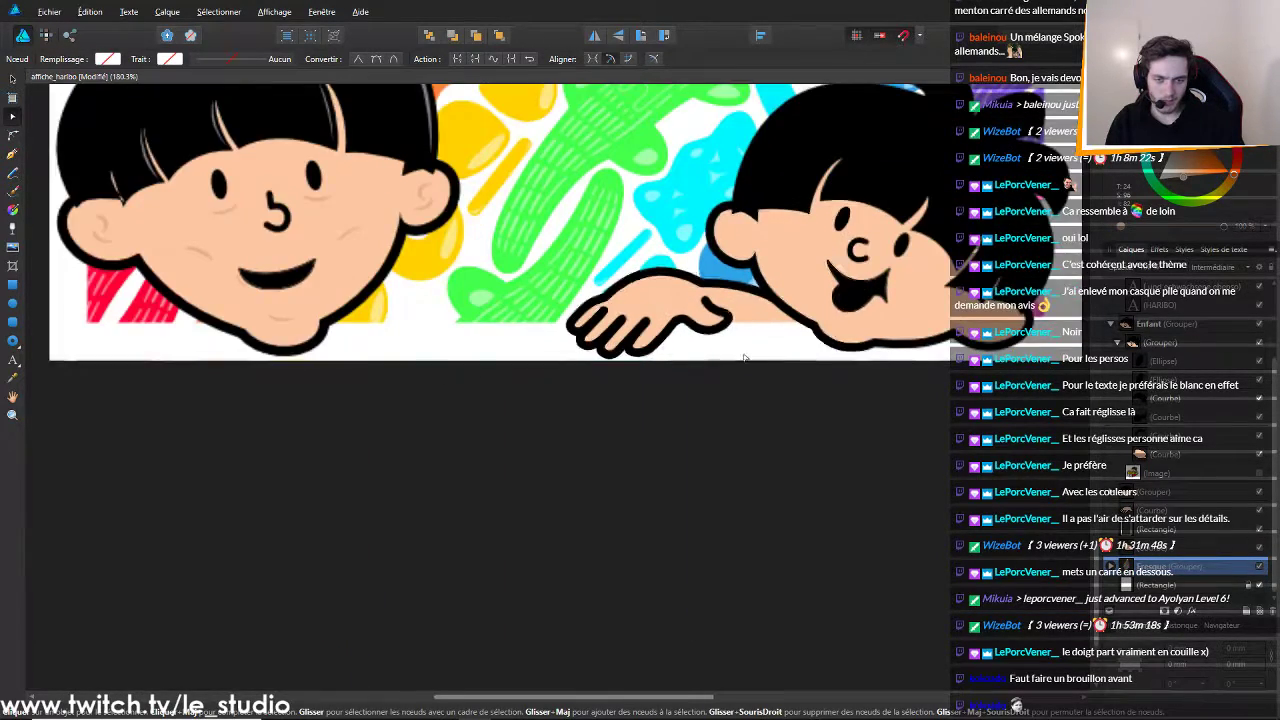
scroll(586, 328, "up", 4)
left_click(637, 257)
left_click_drag(636, 256, 645, 247)
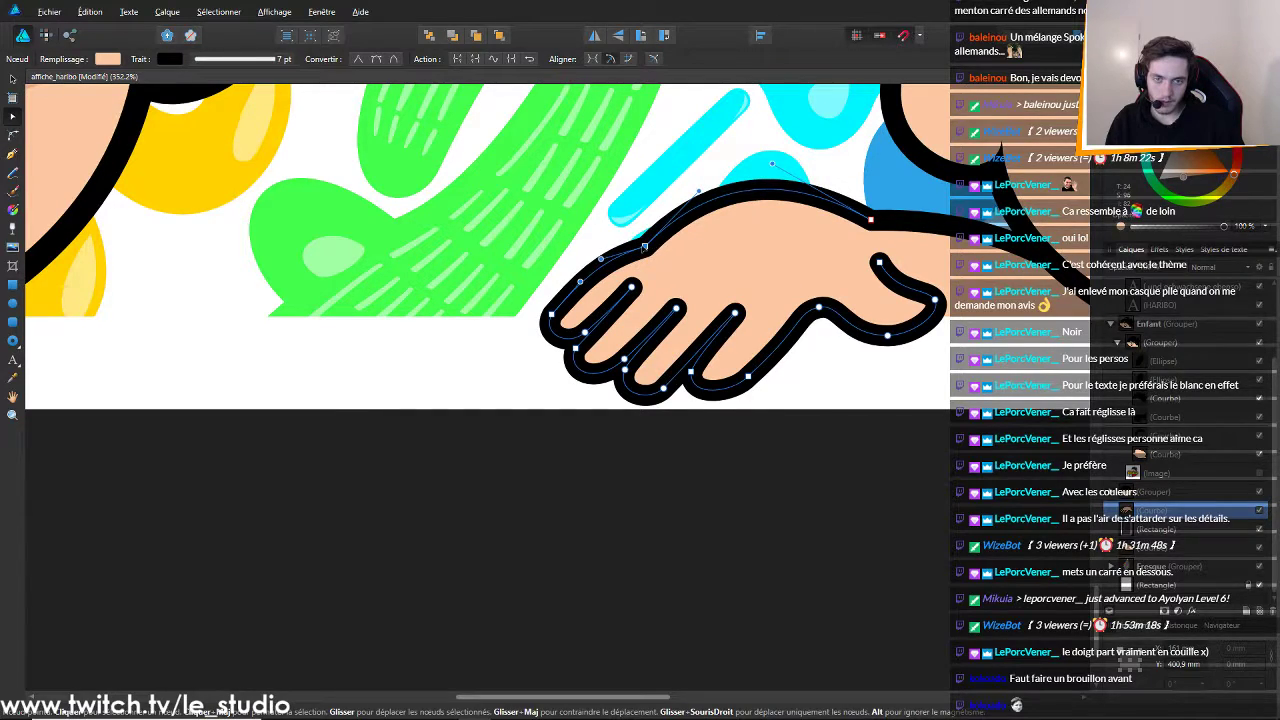
key("ctrl+z")
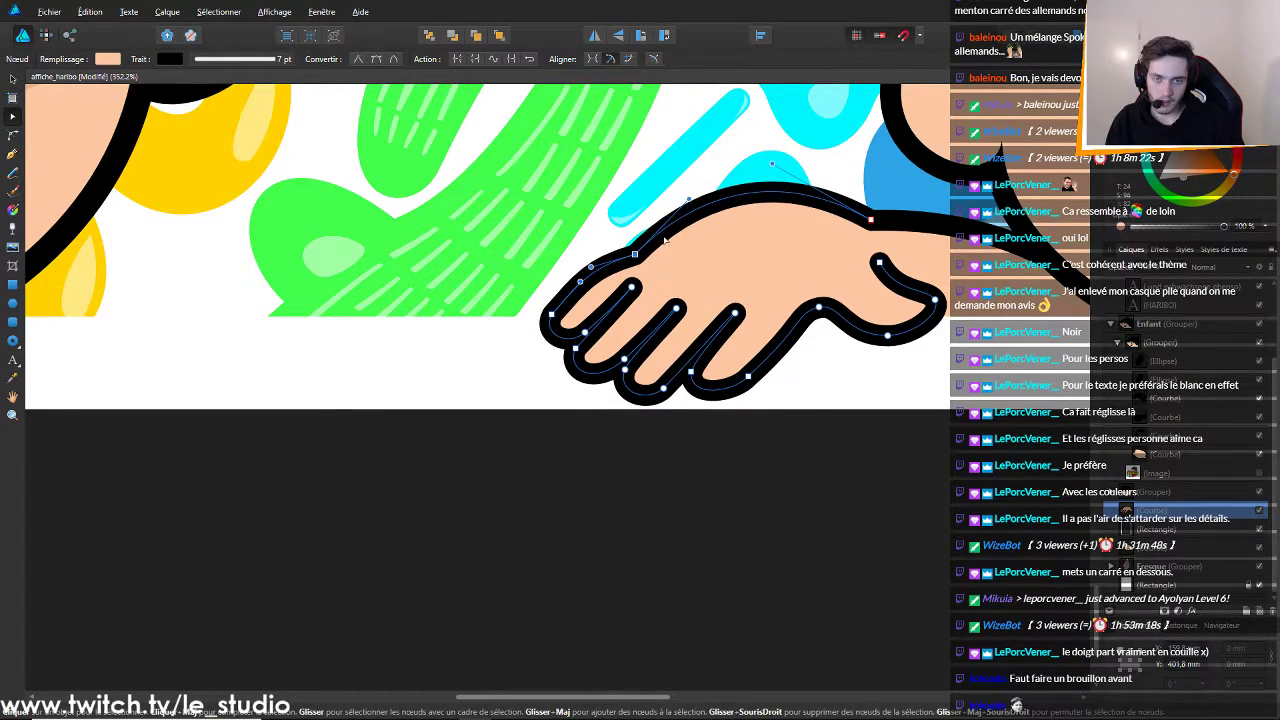
left_click_drag(690, 197, 606, 254)
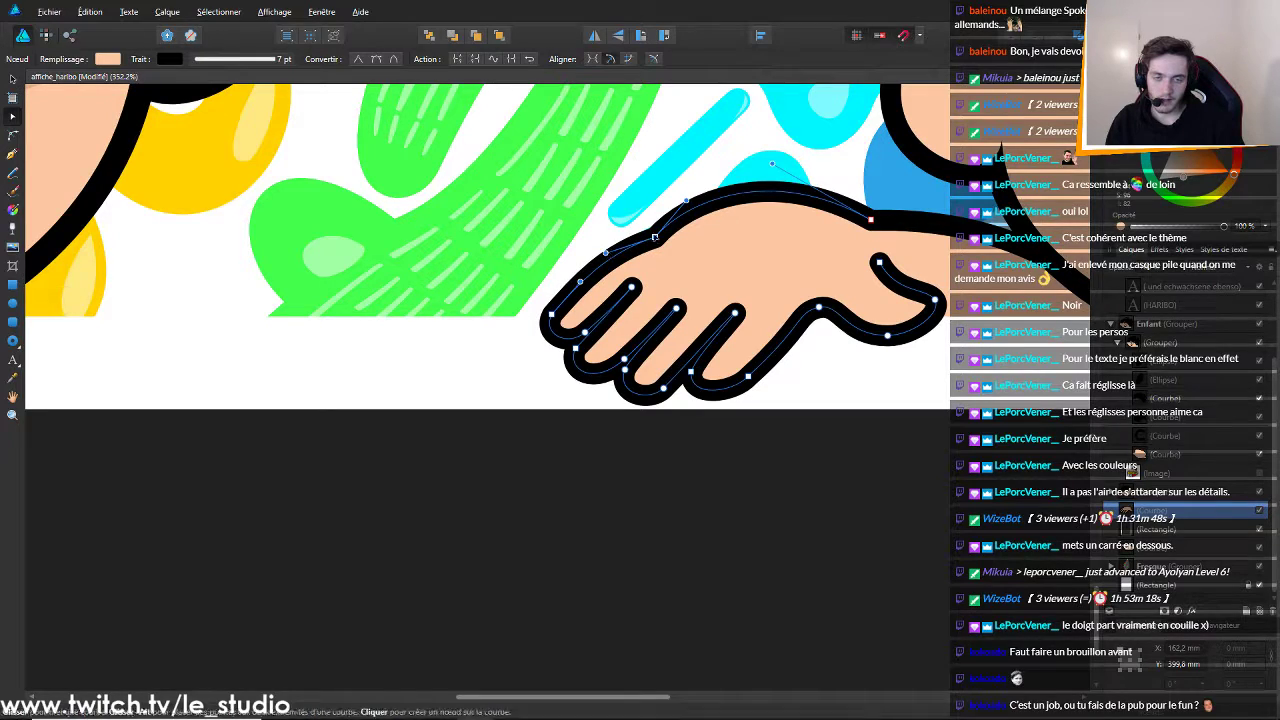
left_click_drag(685, 202, 669, 220)
left_click(855, 415)
scroll(905, 468, "down", 7)
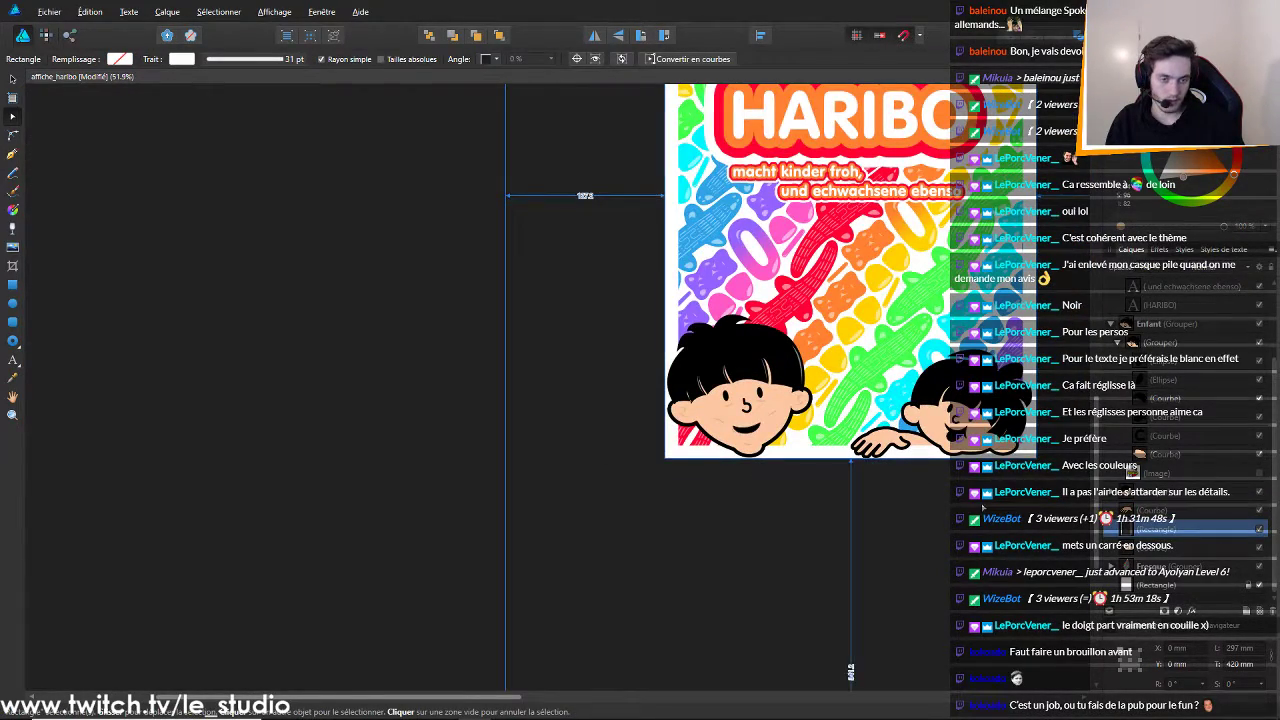
scroll(983, 510, "down", 2)
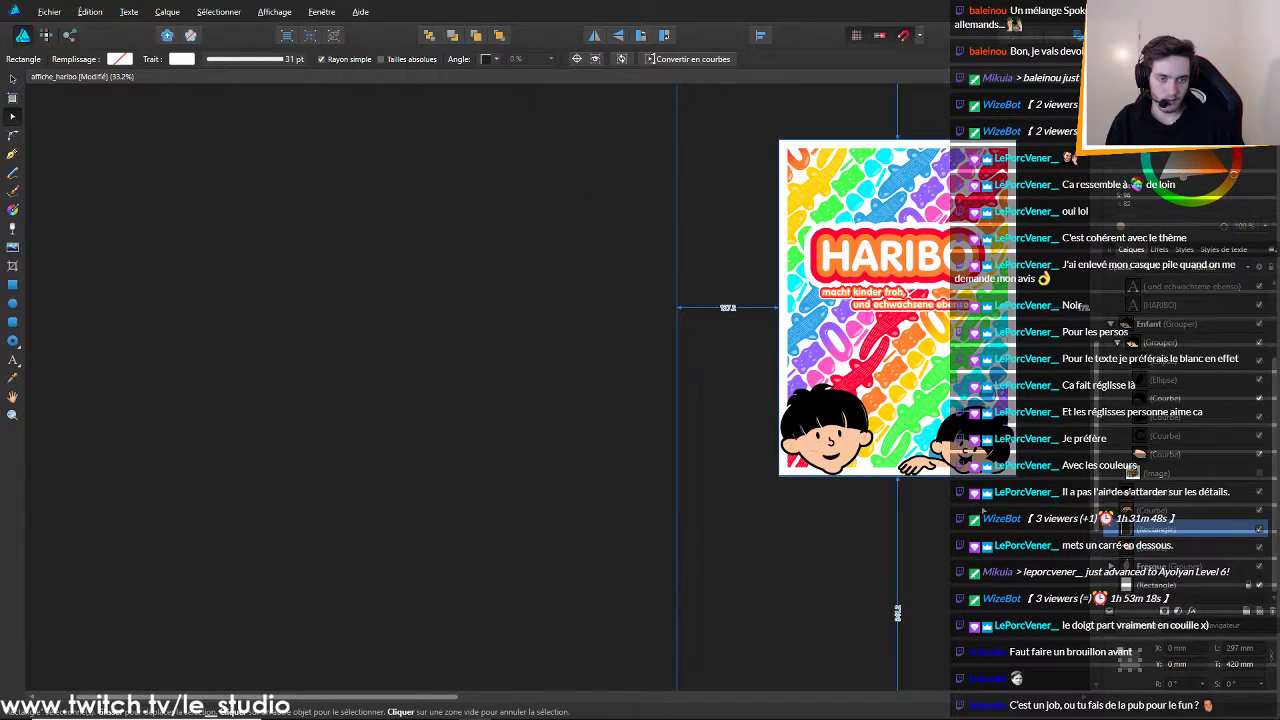
Nudge the outermost finger's tip node slightly inward and lengthen its upper handle to straighten the finger's upper edge
scroll(769, 401, "up", 8)
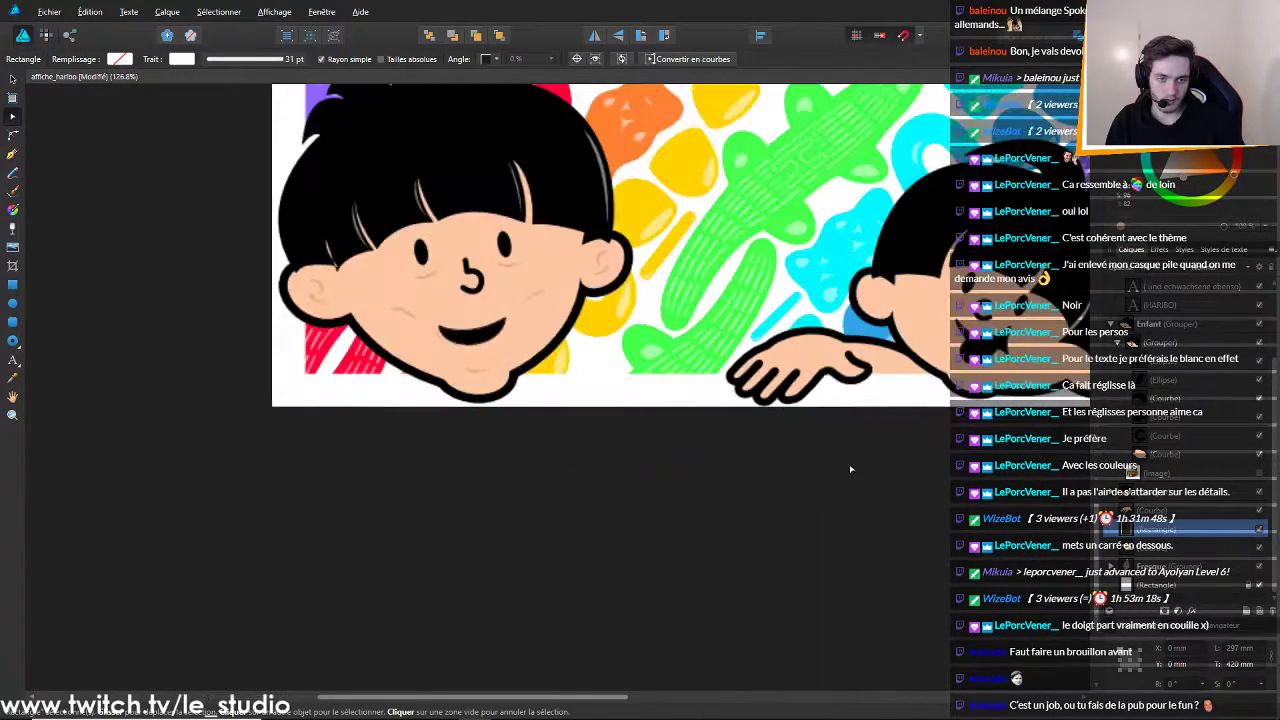
scroll(769, 401, "up", 9)
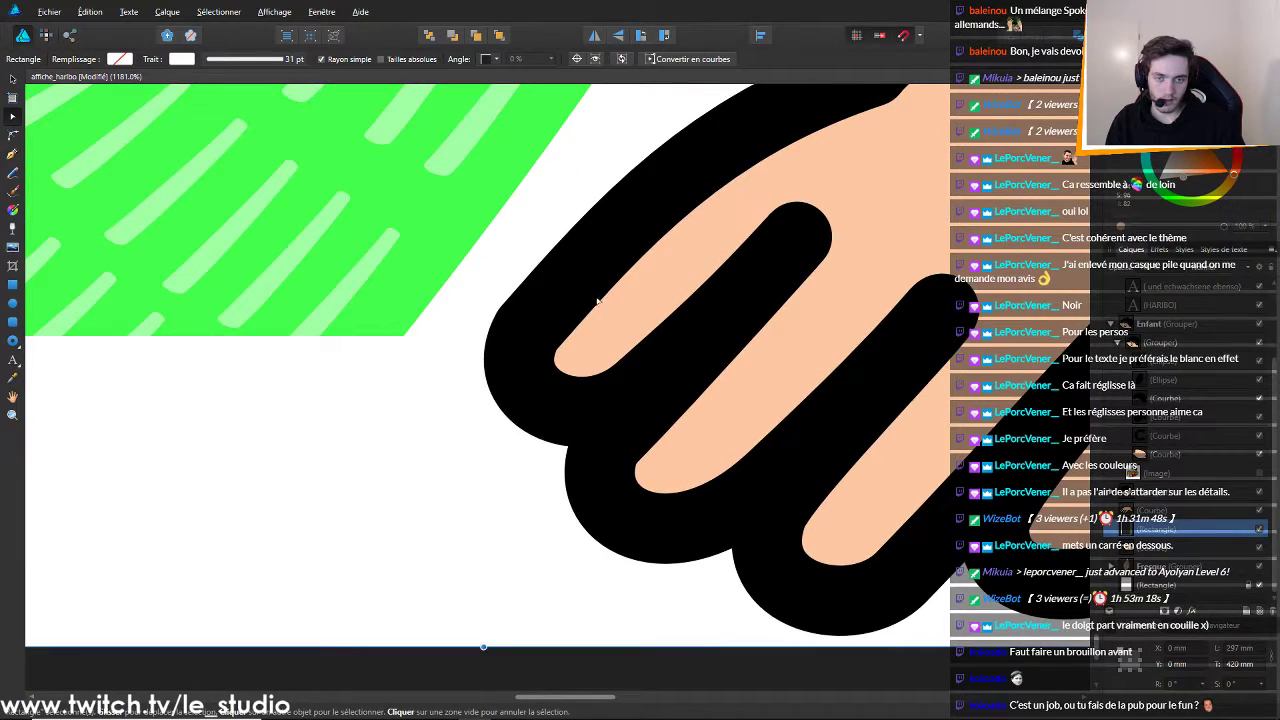
left_click(539, 330)
key("a")
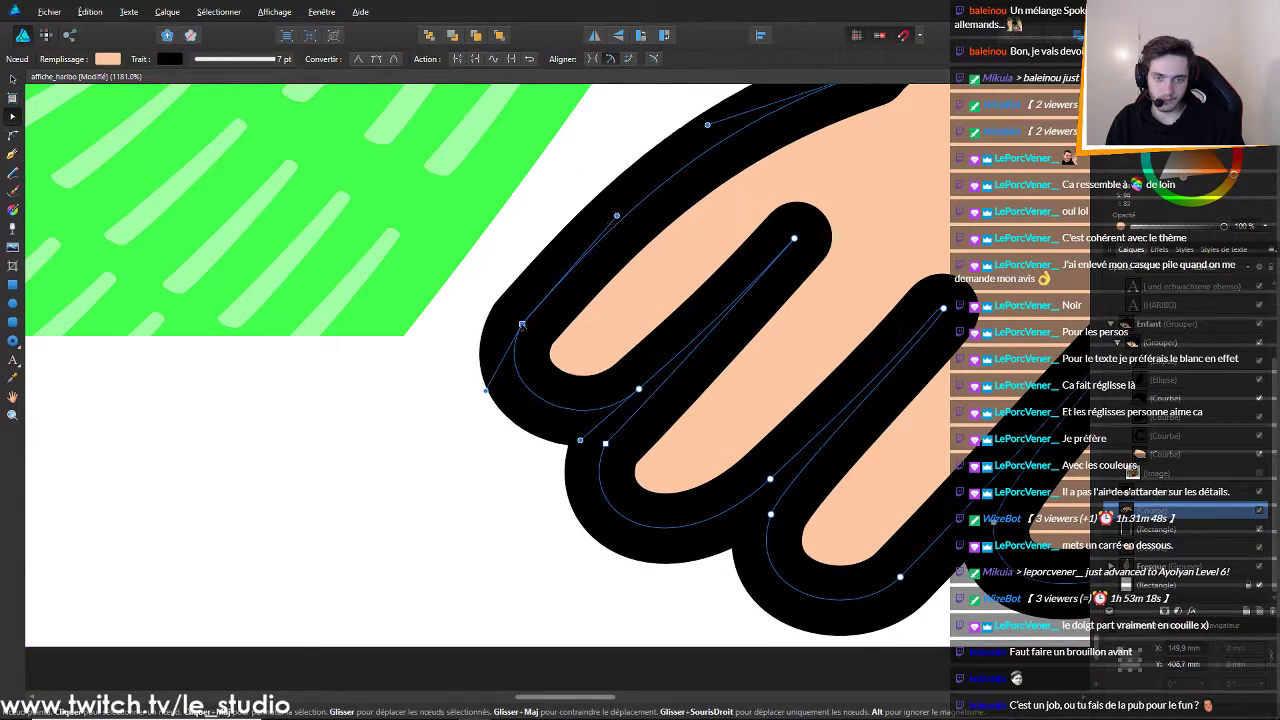
scroll(530, 330, "down", 3)
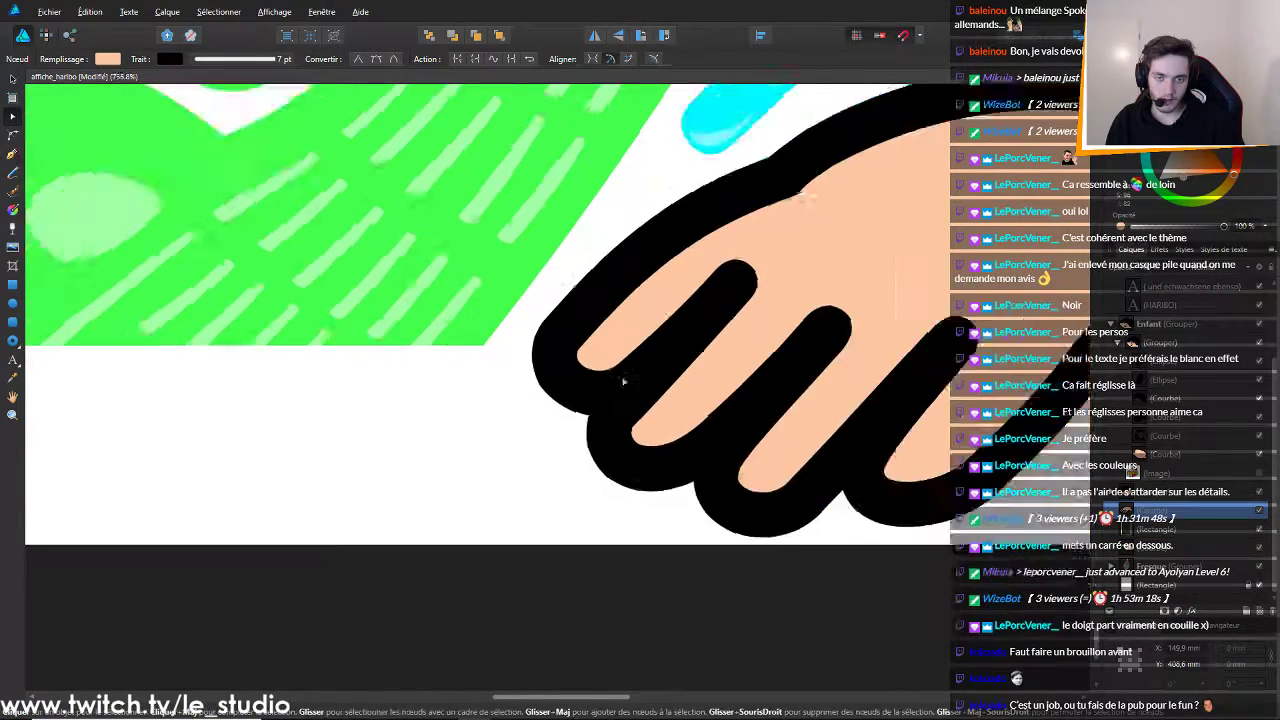
left_click_drag(551, 333, 554, 337)
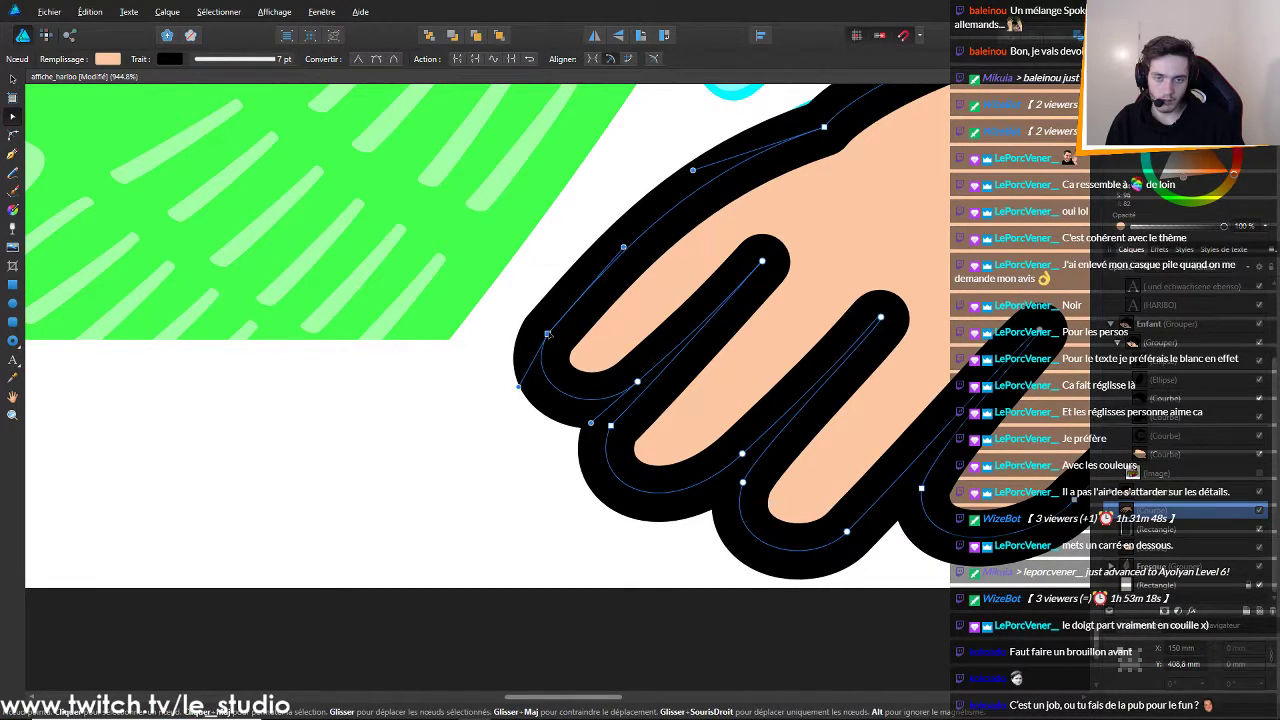
left_click_drag(624, 246, 654, 229)
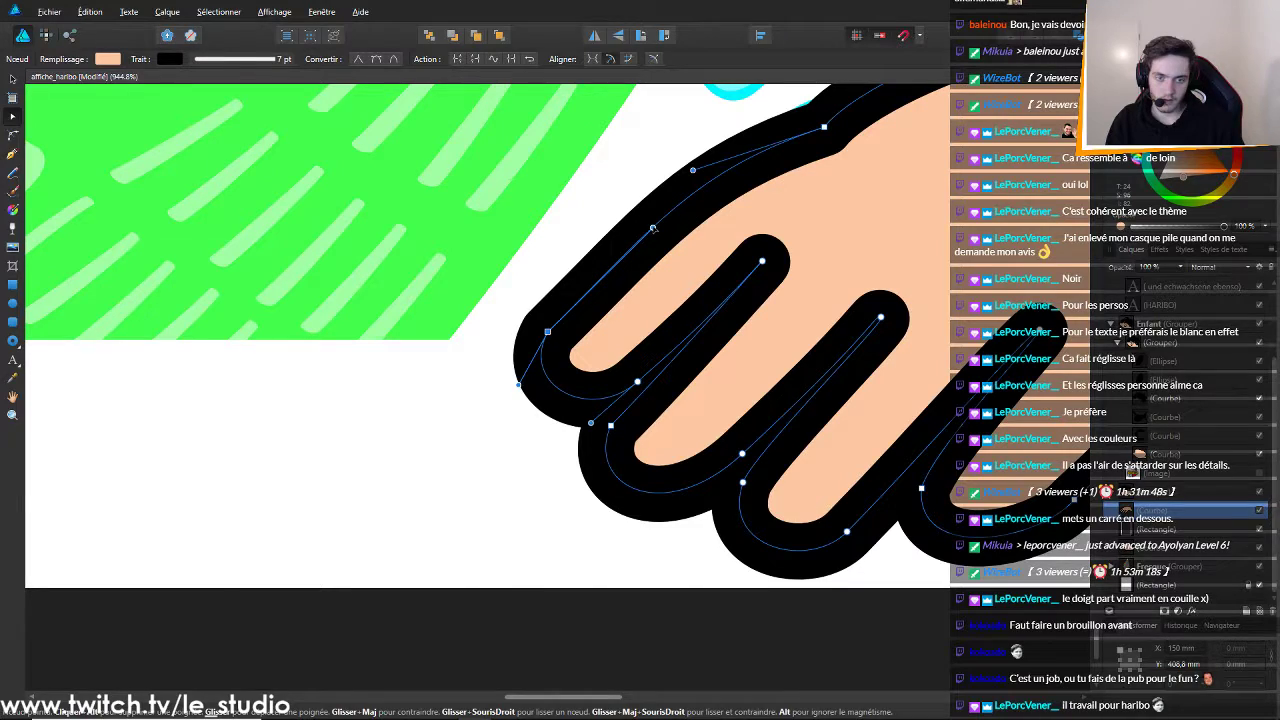
Move the outermost finger's tip node slightly outward and pull its lower handle out to make the fingertip fuller
left_click_drag(547, 331, 542, 325)
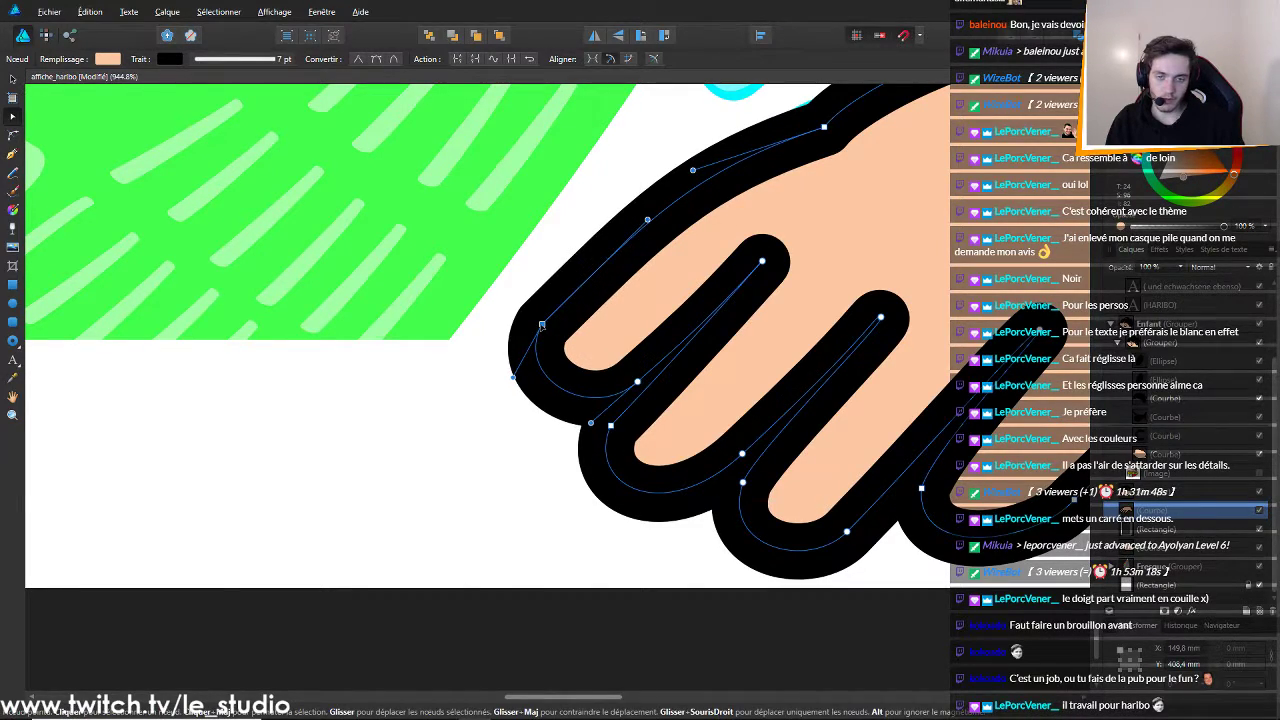
left_click_drag(513, 378, 506, 391)
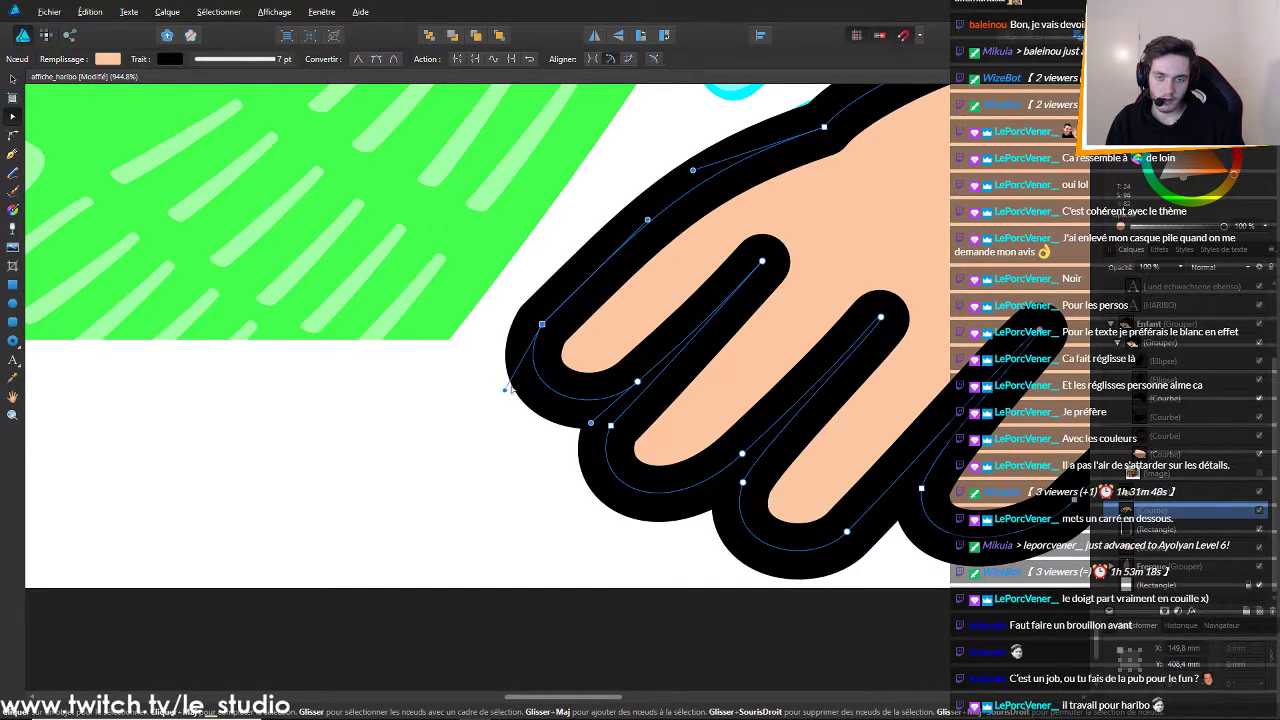
mouse_move(505, 390)
left_mouse_down()
mouse_move(494, 371)
mouse_move(499, 381)
left_mouse_up()
left_click(651, 605)
scroll(702, 568, "down", 8)
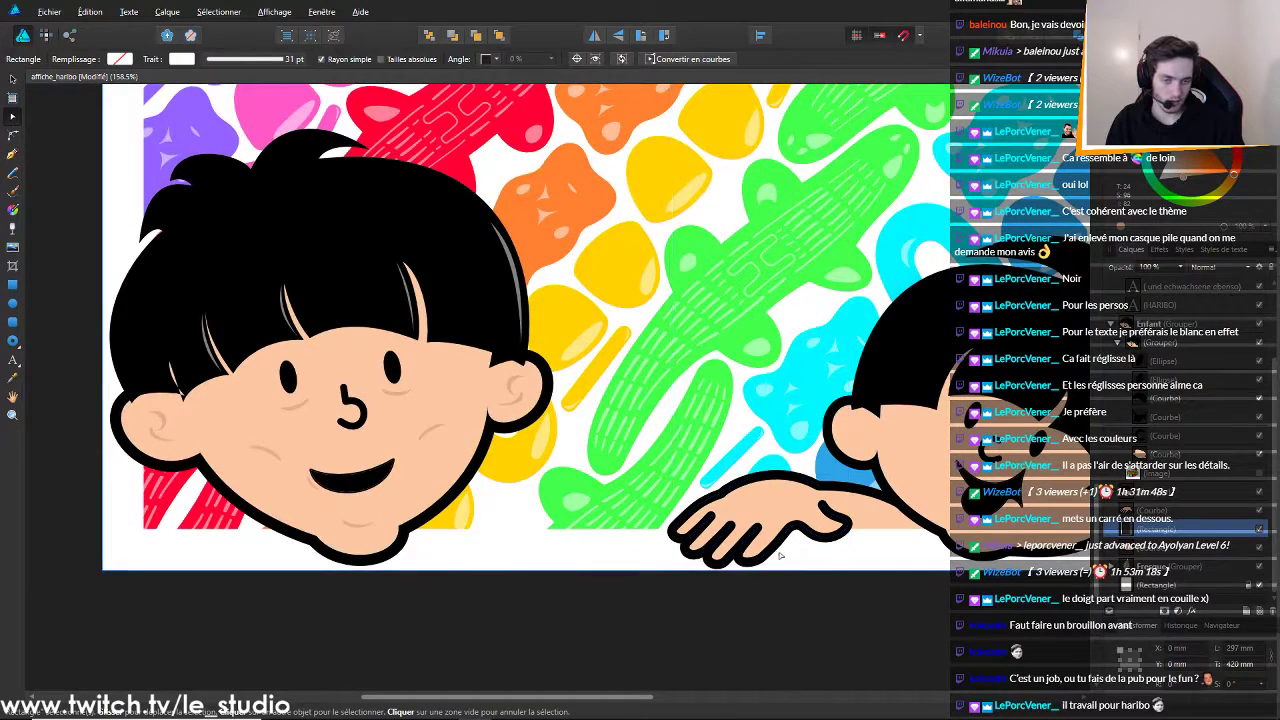
scroll(891, 600, "down", 4)
key("a")
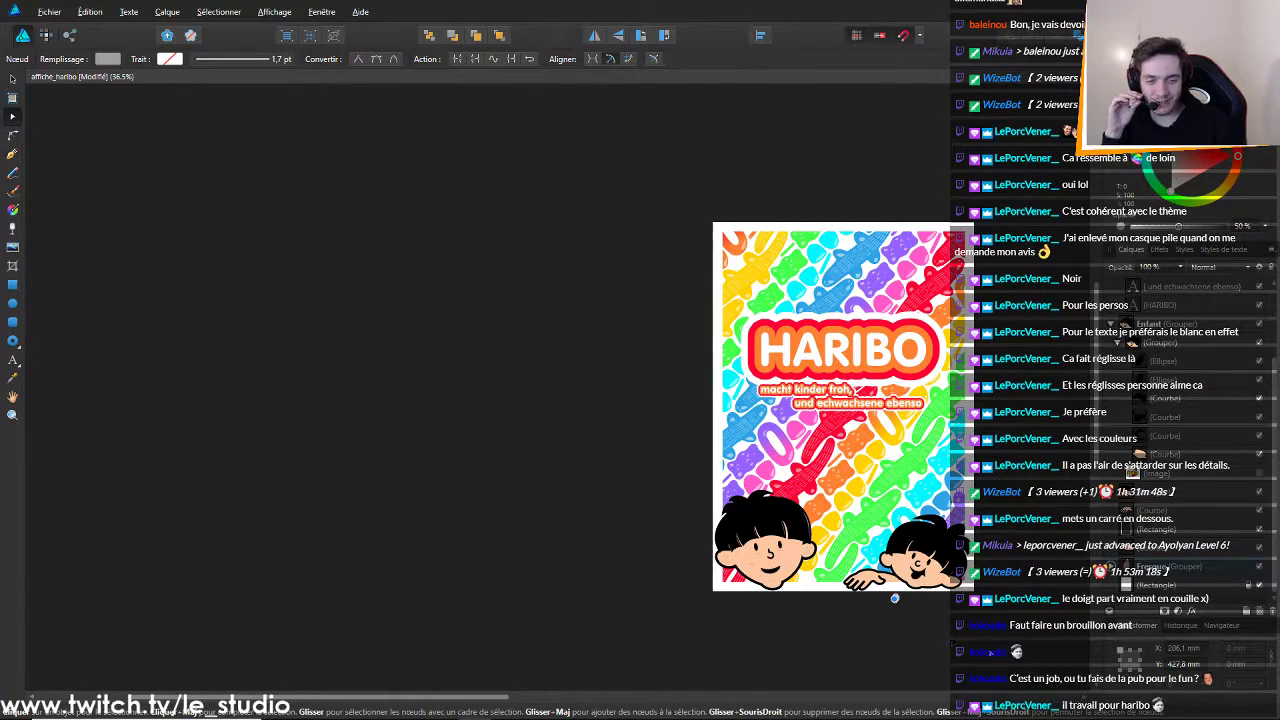
left_click(902, 641)
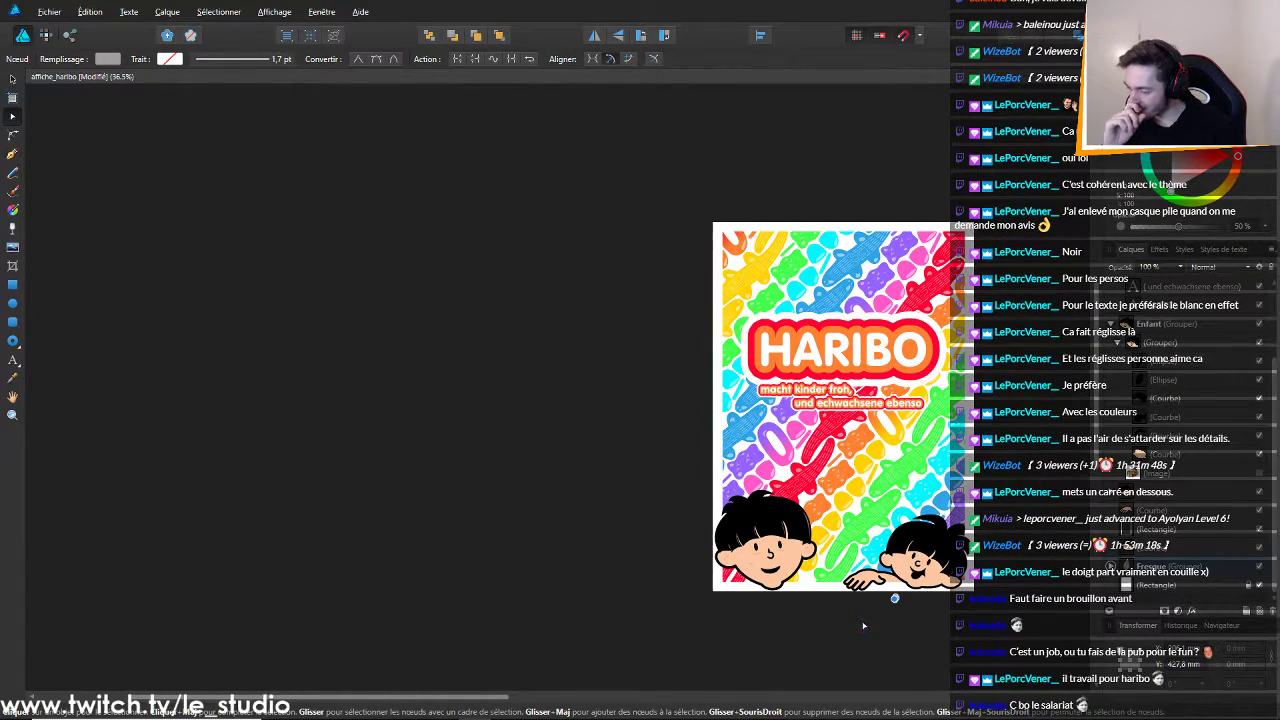
left_click(860, 625)
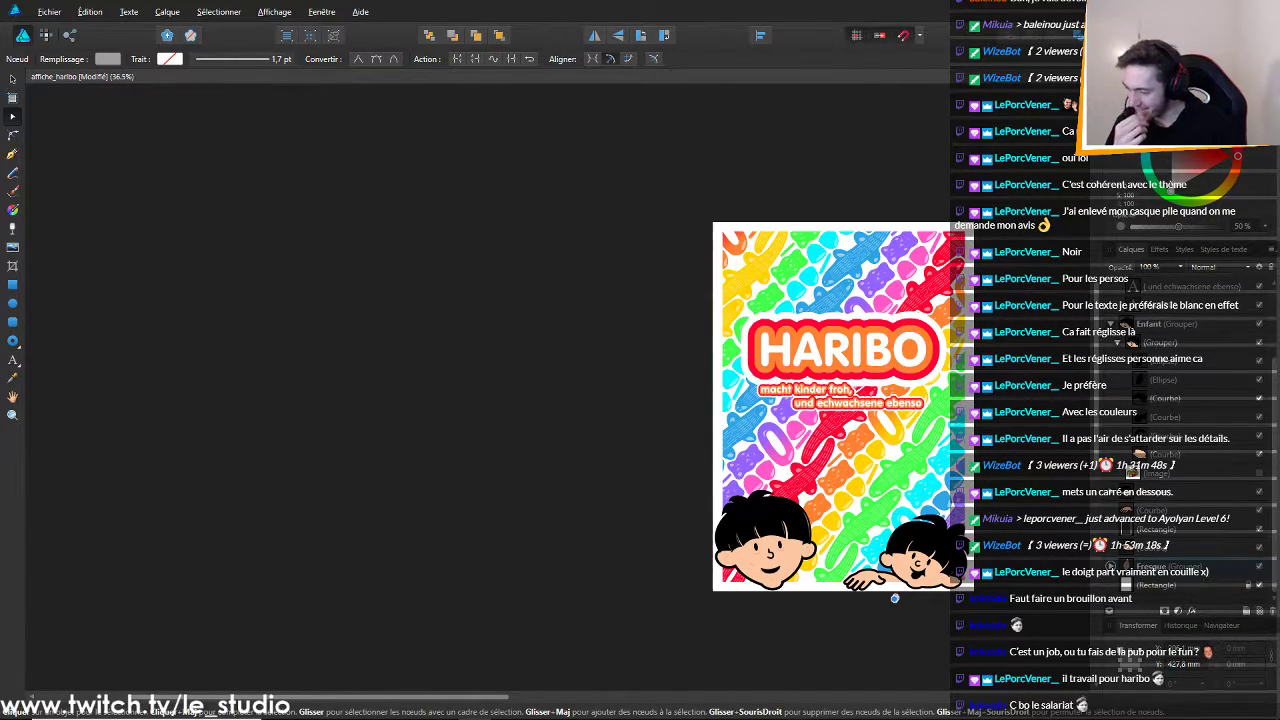
left_click(903, 110)
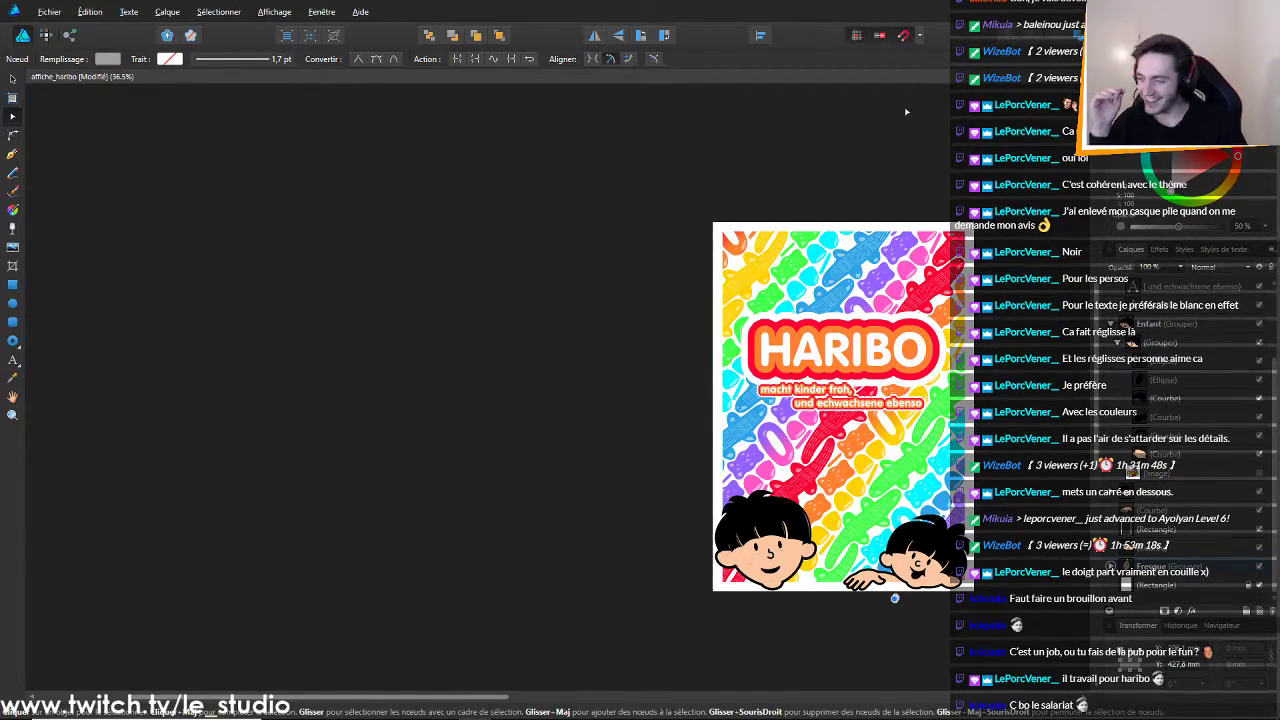
left_click(847, 197)
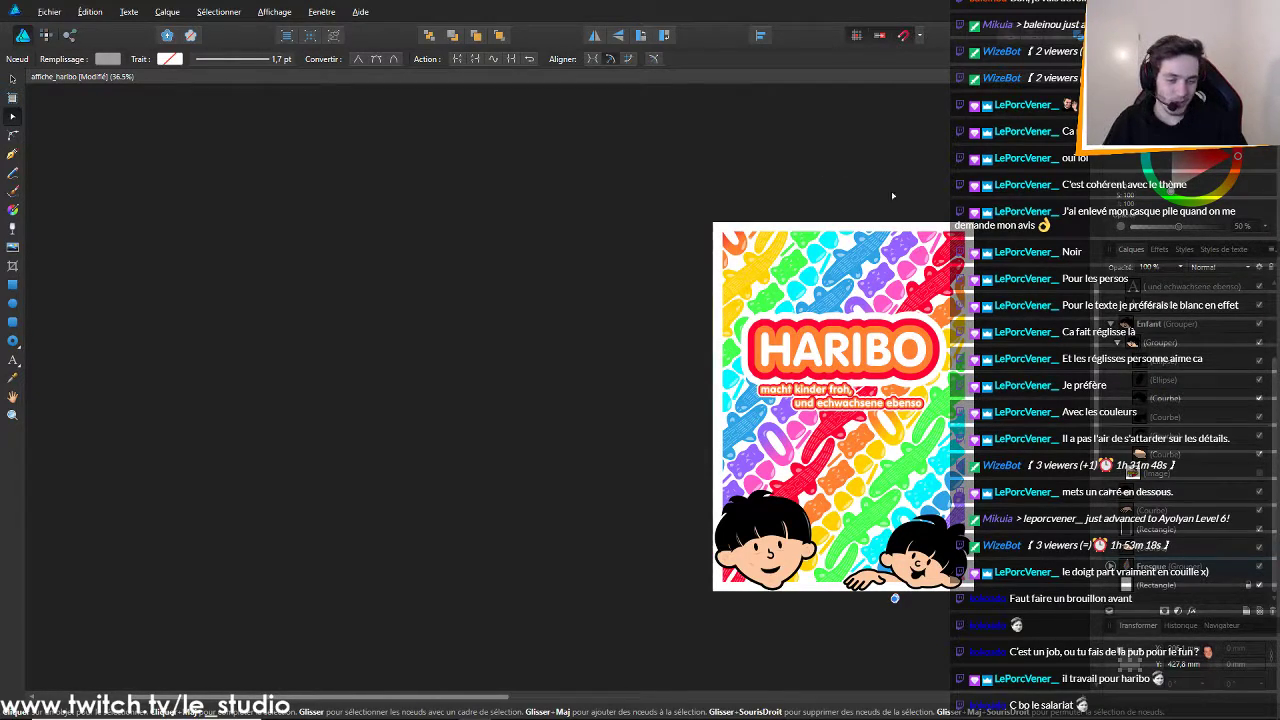
Make the hidden reference image of the smaller child's hand visible to compare it with the drawn hand
scroll(904, 655, "up", 10)
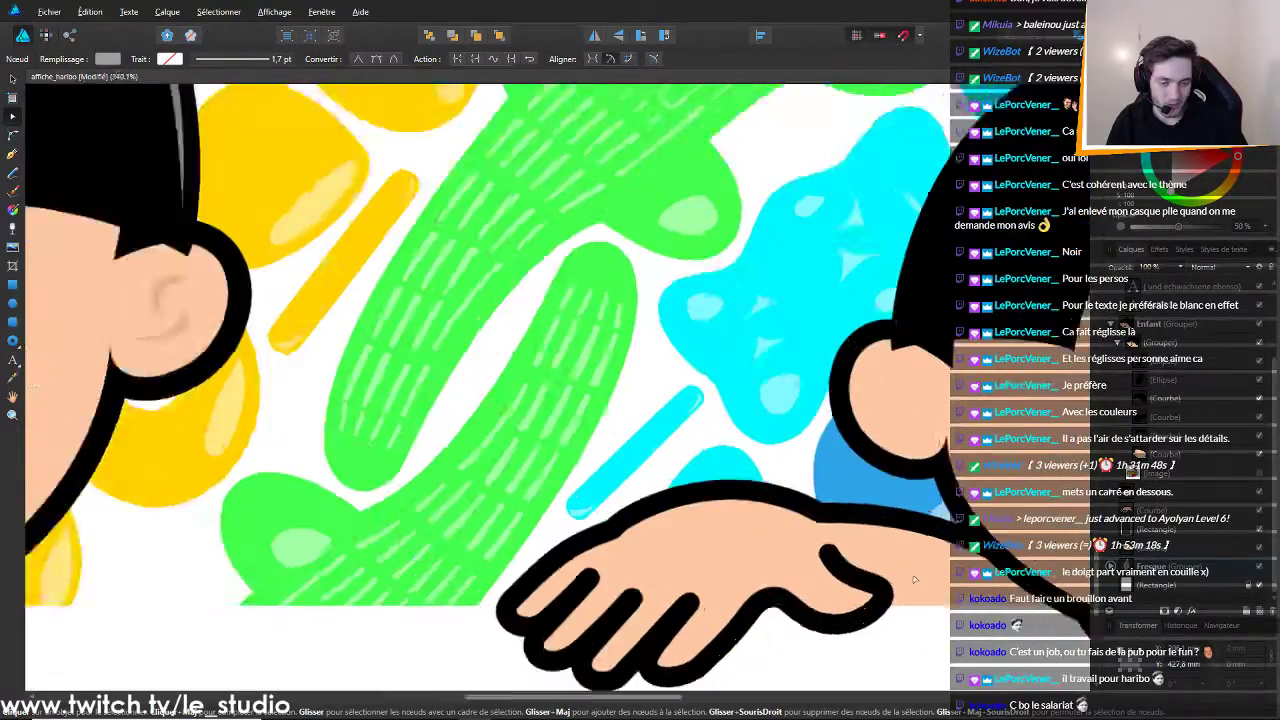
scroll(914, 575, "down", 2)
scroll(914, 575, "up", 3)
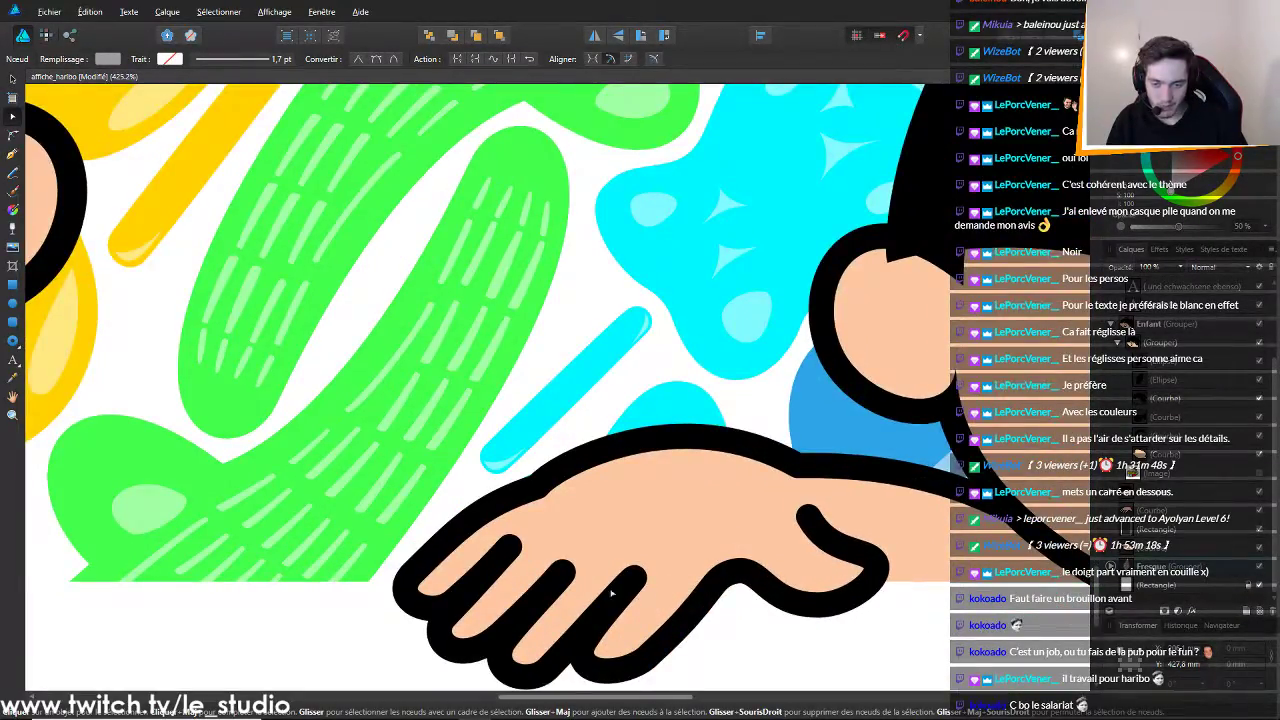
scroll(575, 614, "up", 2)
scroll(815, 572, "down", 2)
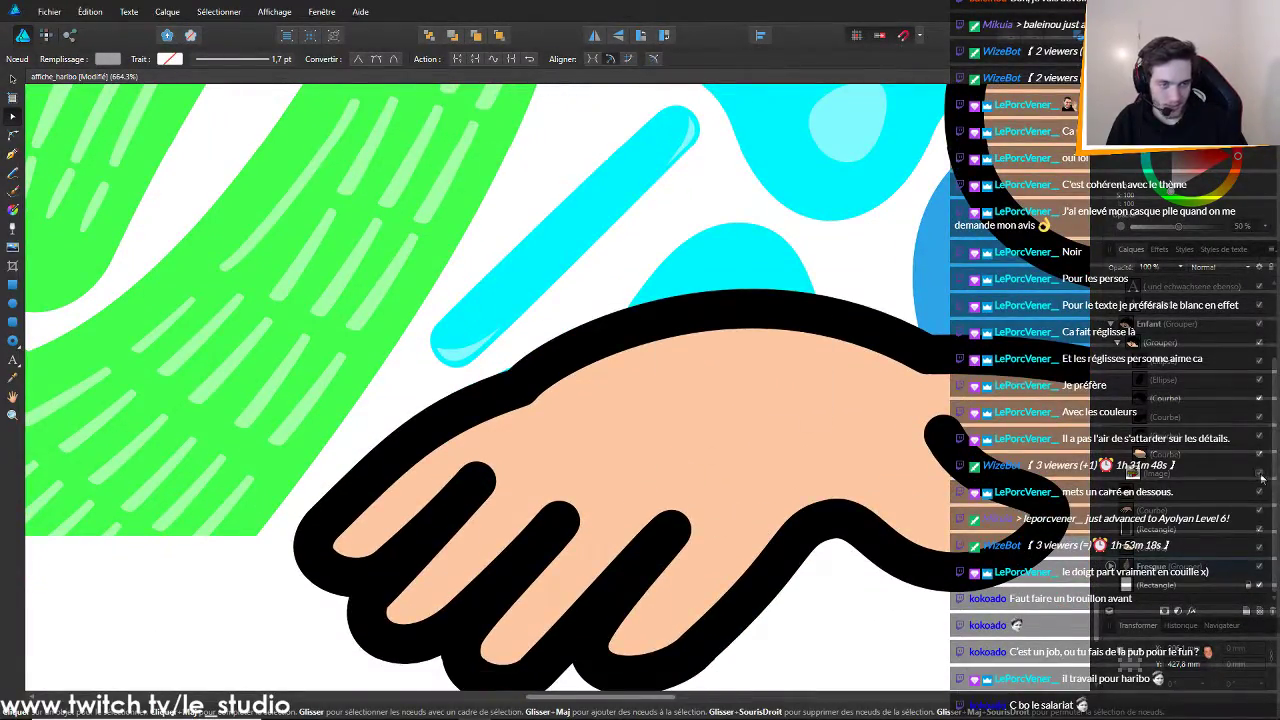
scroll(746, 527, "down", 3)
scroll(745, 527, "down", 1)
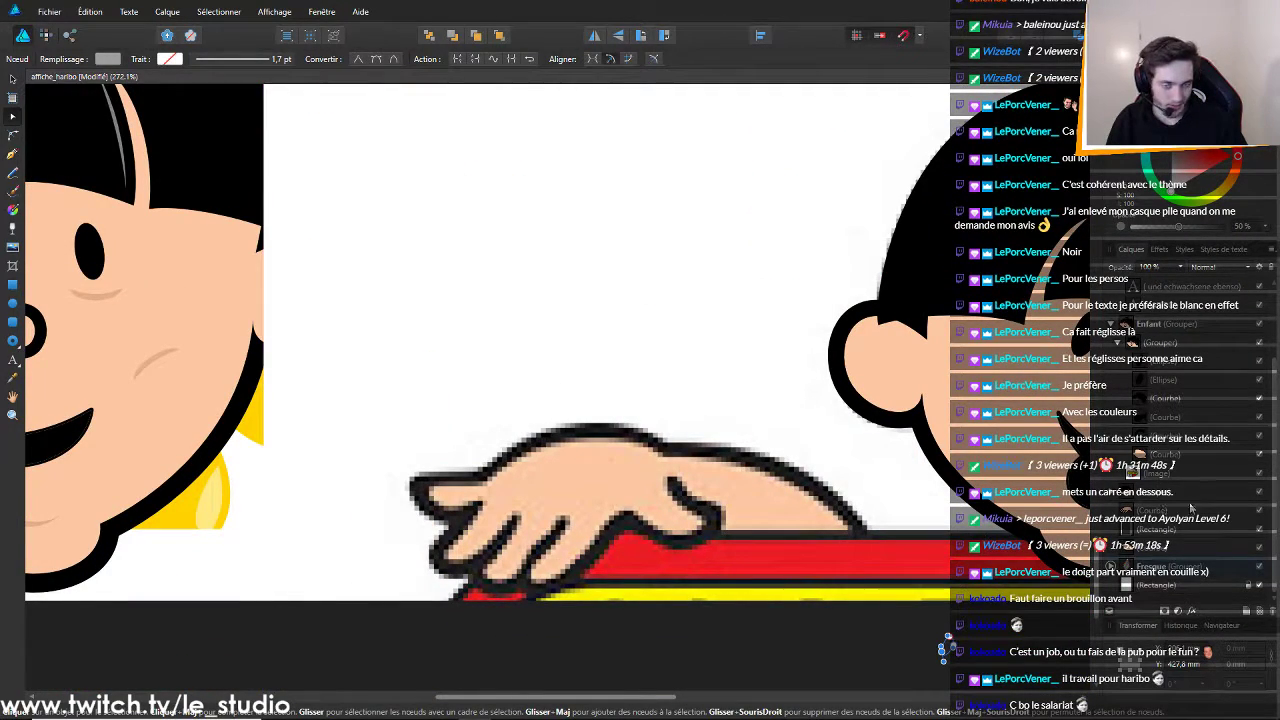
Hide and show the larger child's group again, and examine the reference hand in relation to the smaller child's head
left_click(1261, 493)
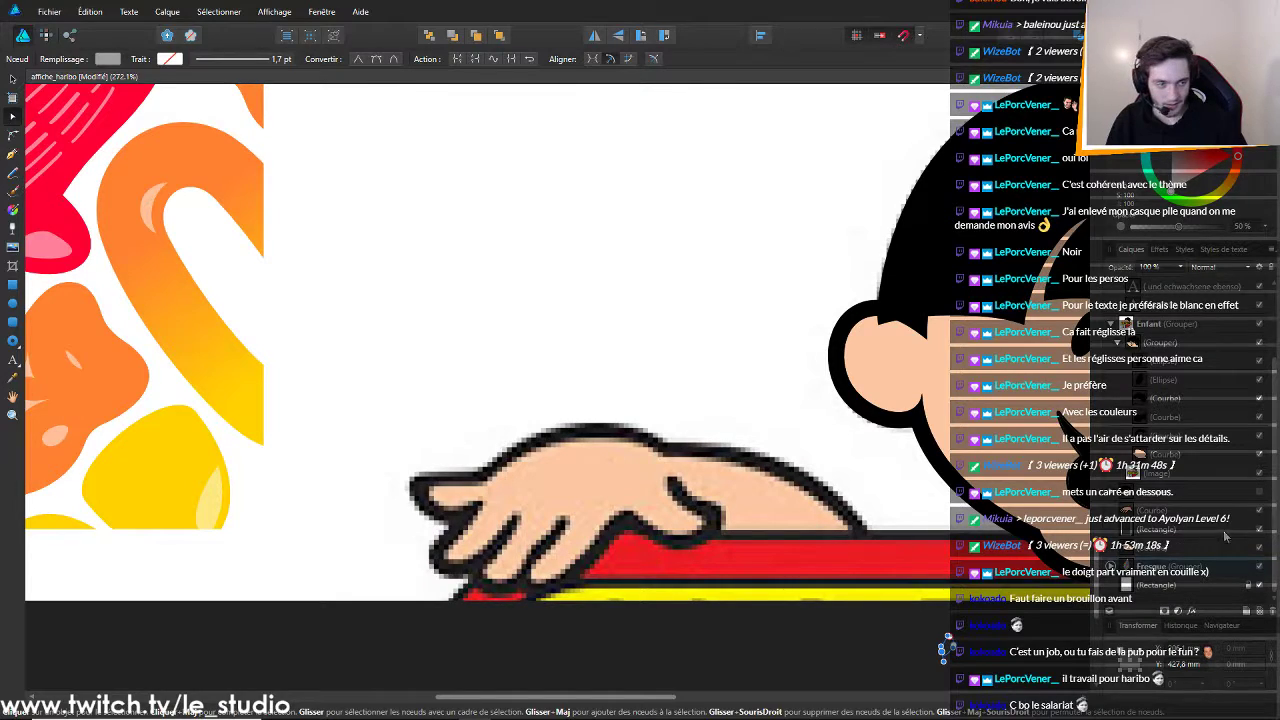
left_click(1261, 494)
scroll(630, 561, "down", 5)
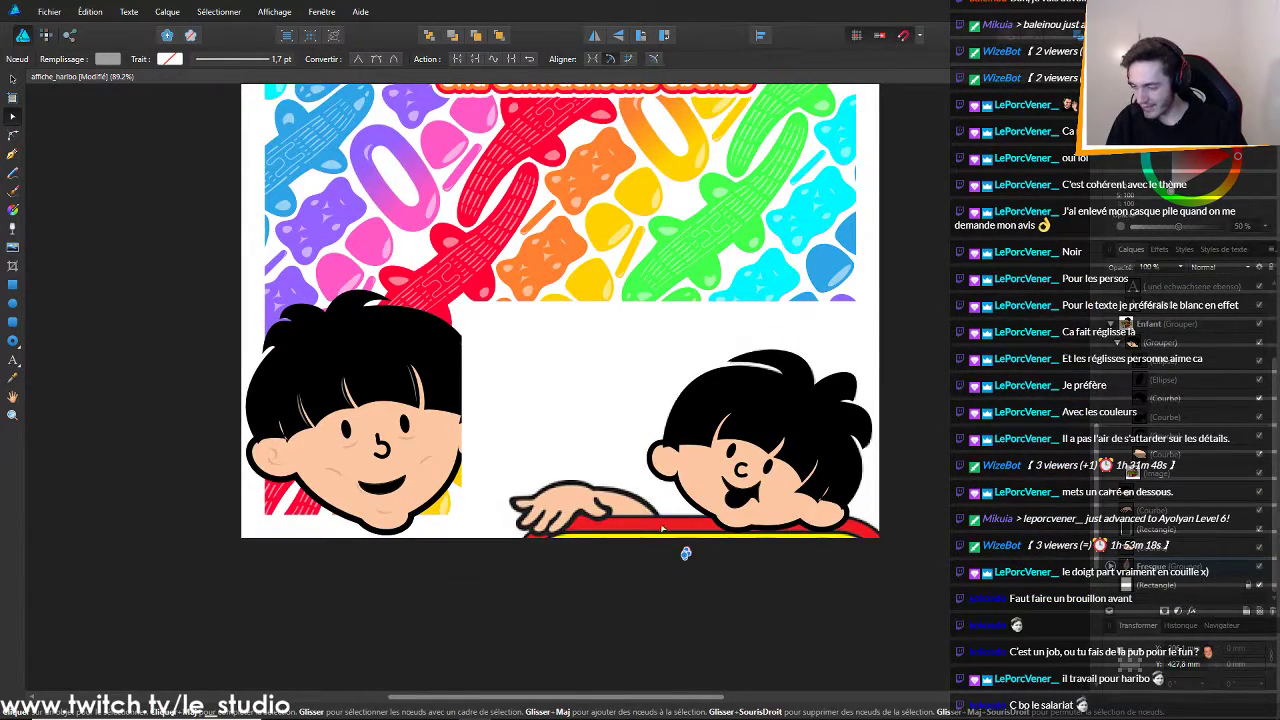
scroll(670, 545, "up", 2)
scroll(600, 467, "down", 2)
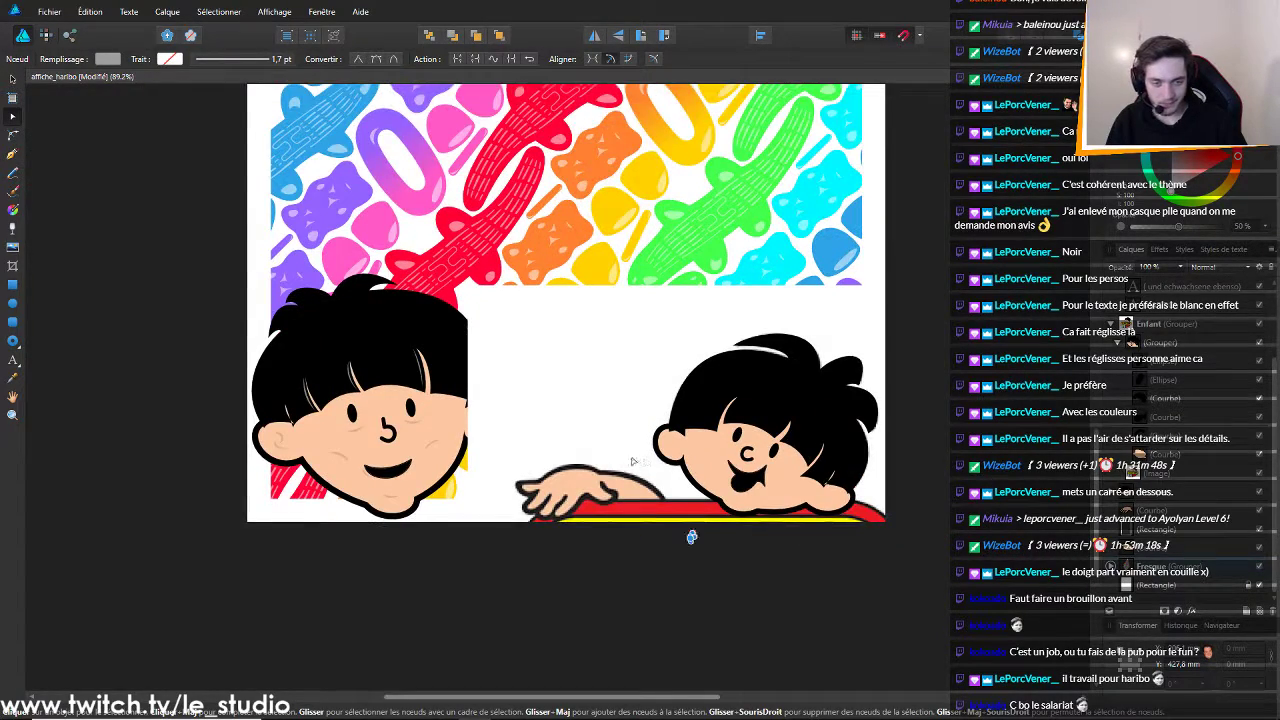
Hide the reference image of the smaller child's hand so only the drawn hand shows over the candy background
scroll(601, 465, "up", 4)
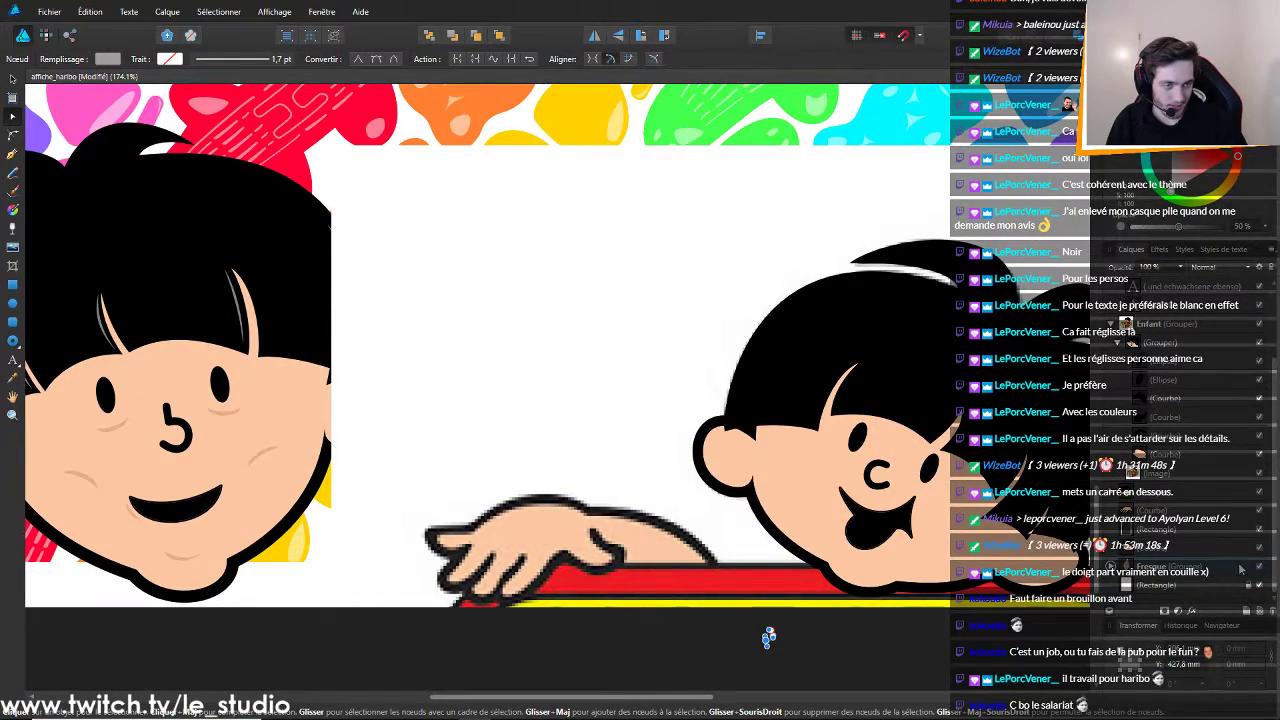
left_click(1260, 490)
scroll(539, 527, "up", 2)
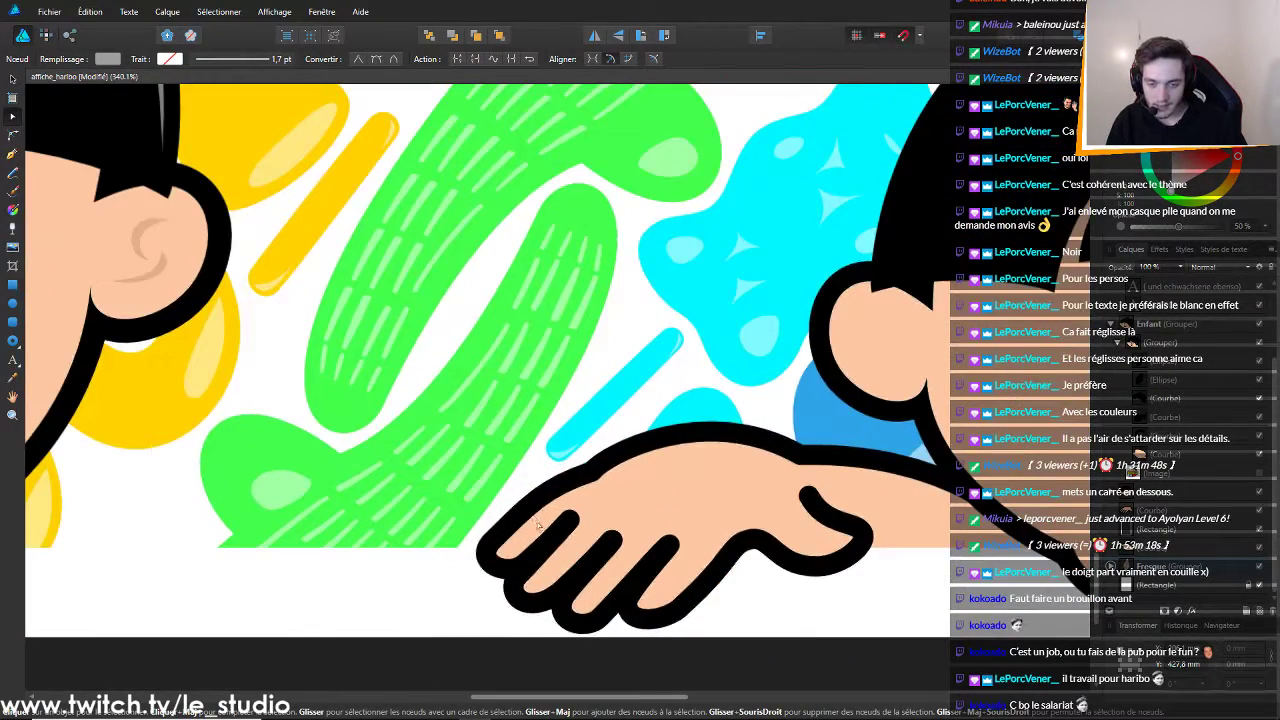
Move the outermost finger's tip node slightly inward on the smaller child's hand, and review the hand at poster scale
left_click(541, 508)
left_click(591, 471)
left_click_drag(492, 544, 504, 537)
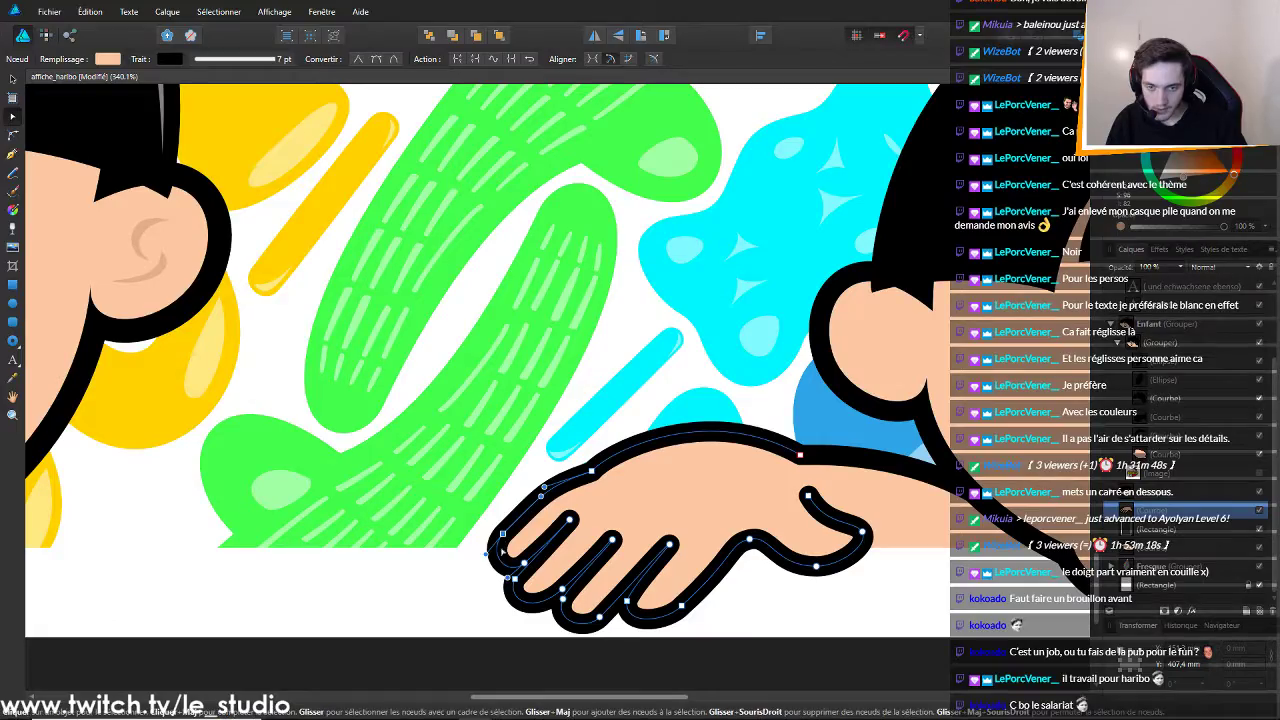
left_click(472, 641)
scroll(613, 652, "down", 6)
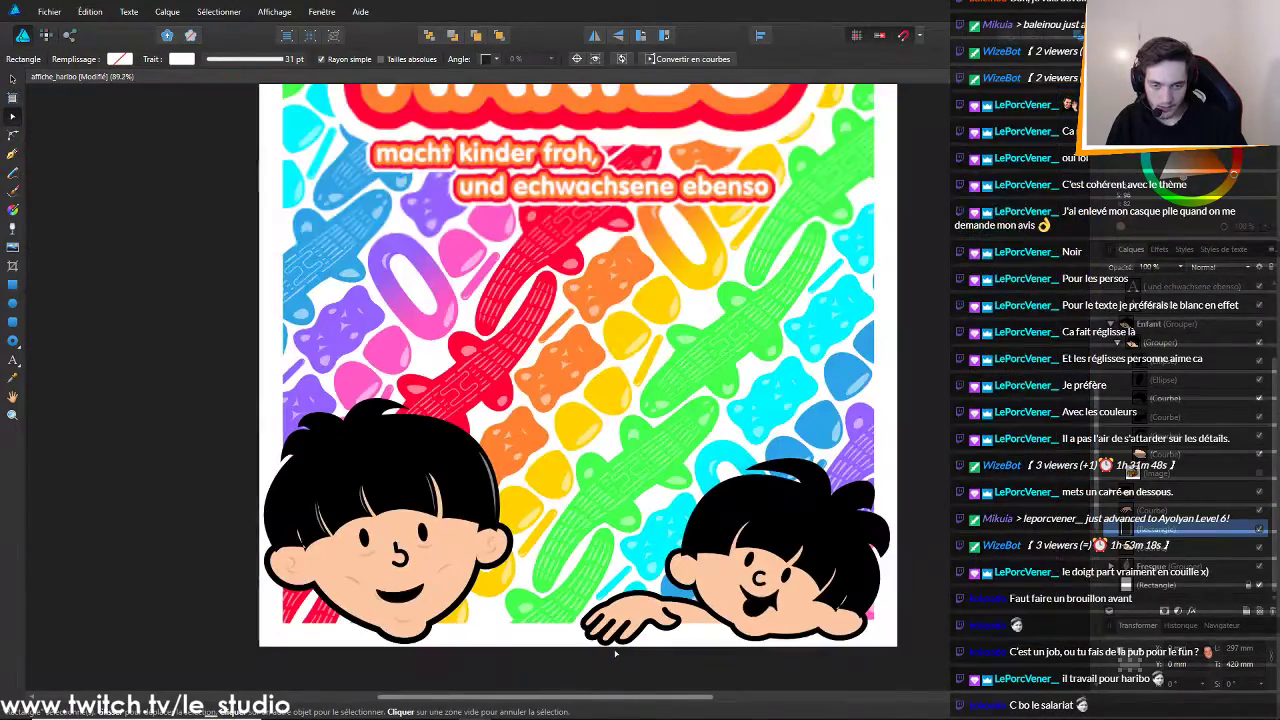
scroll(615, 652, "down", 1)
Try to make the hand's knuckle node smooth and raise its palm-side handle to soften the kink
scroll(612, 652, "up", 6)
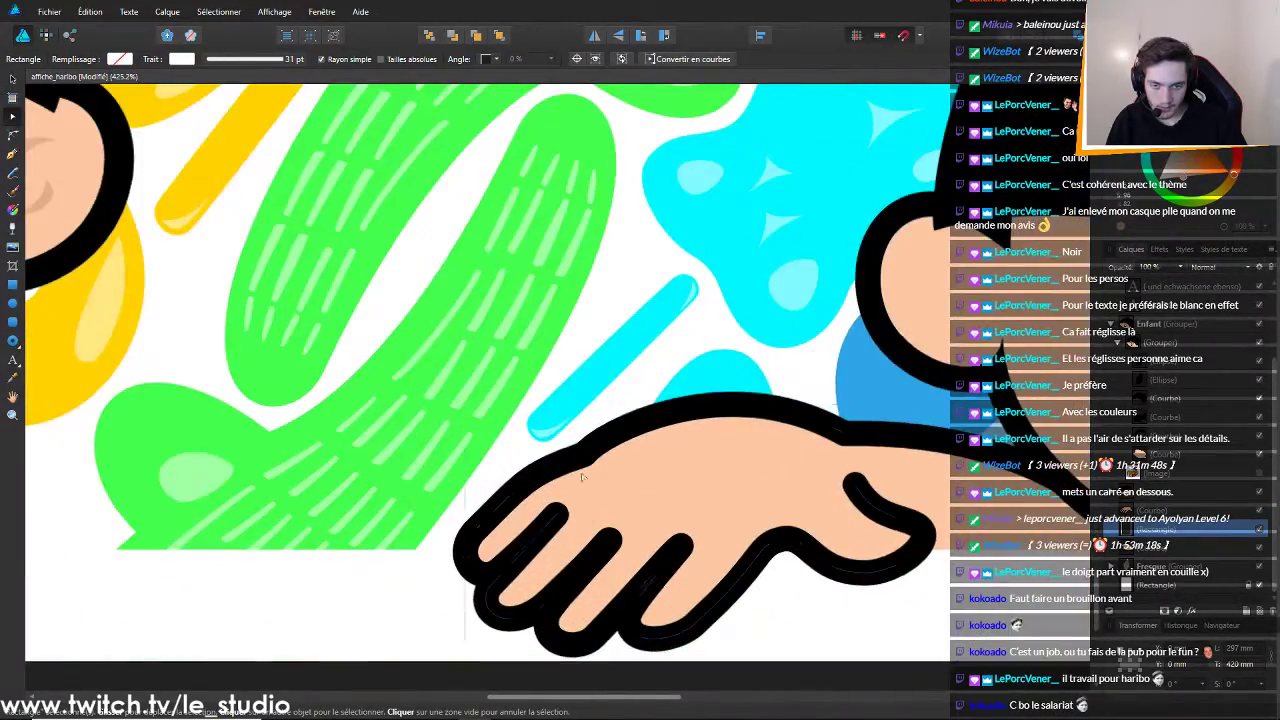
scroll(583, 464, "up", 4)
left_click(583, 449)
left_click(587, 442)
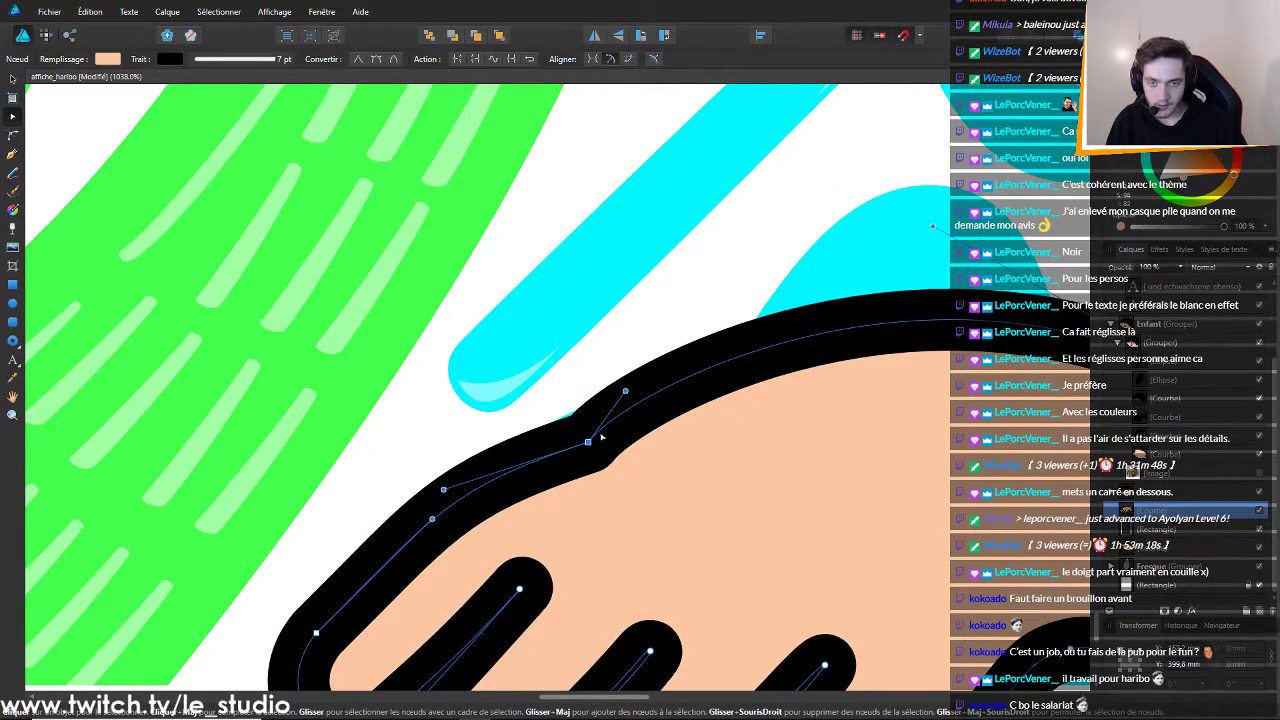
left_click(376, 59)
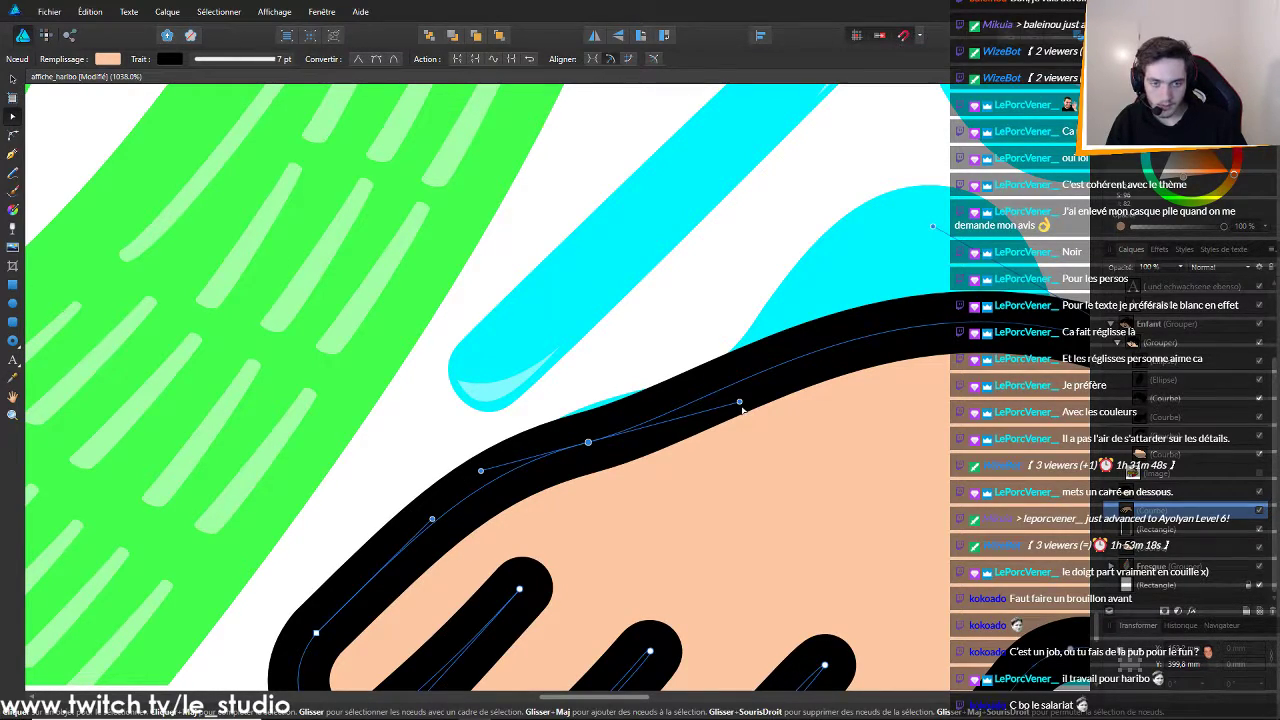
left_click_drag(741, 406, 738, 362)
scroll(765, 445, "down", 5)
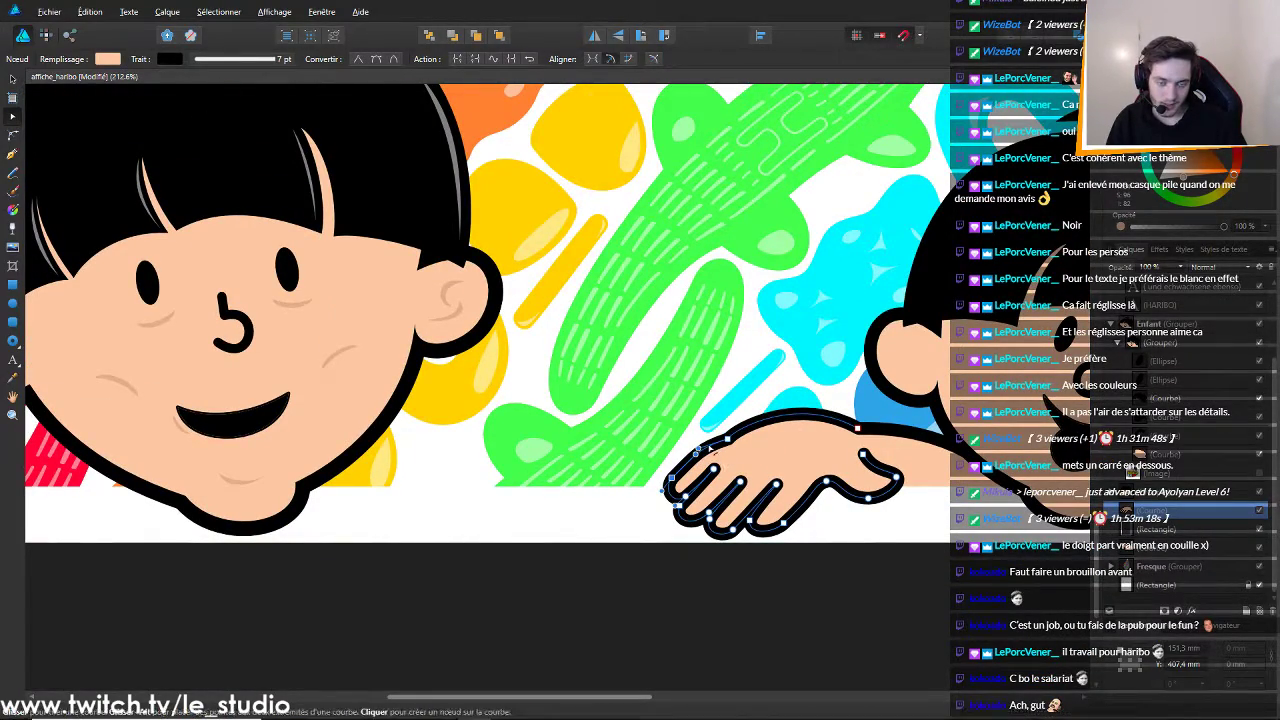
Shorten the knuckle node's finger-side handle slightly, and review the hand within the whole poster
scroll(730, 422, "up", 3)
scroll(730, 422, "up", 3)
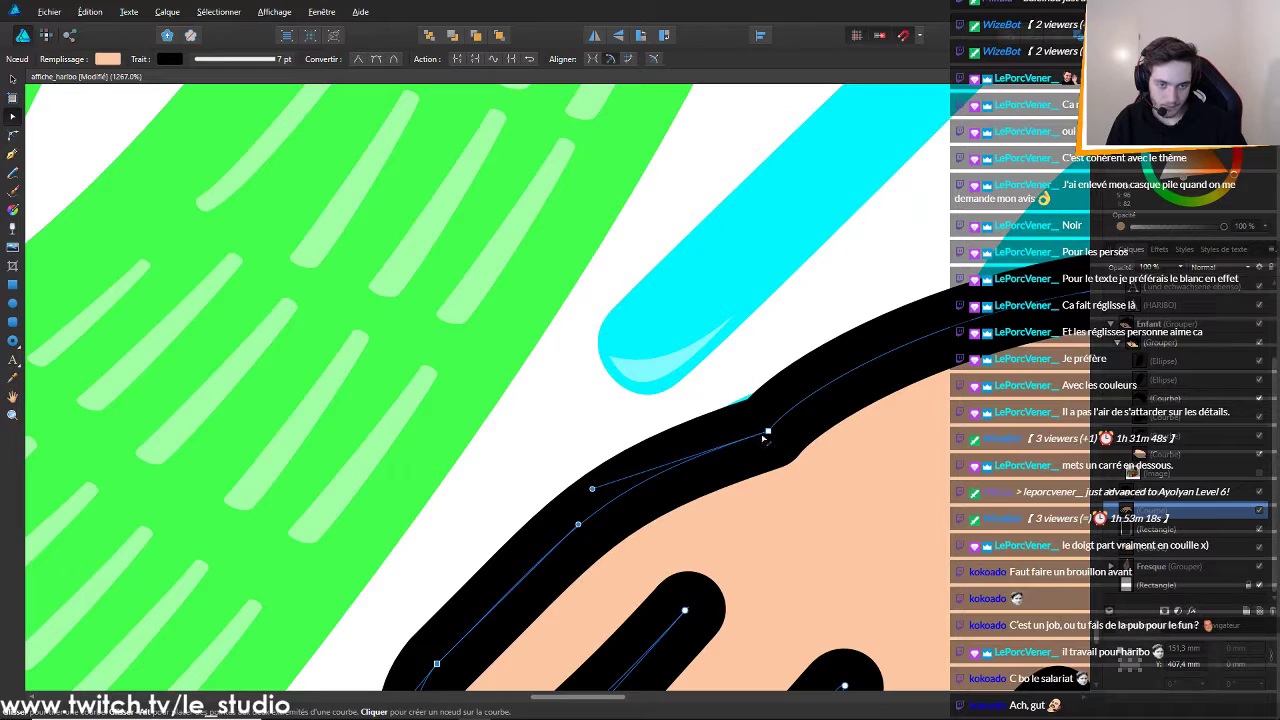
mouse_move(593, 488)
left_mouse_down()
mouse_move(672, 425)
mouse_move(500, 515)
mouse_move(586, 460)
mouse_move(521, 521)
mouse_move(601, 480)
left_mouse_up()
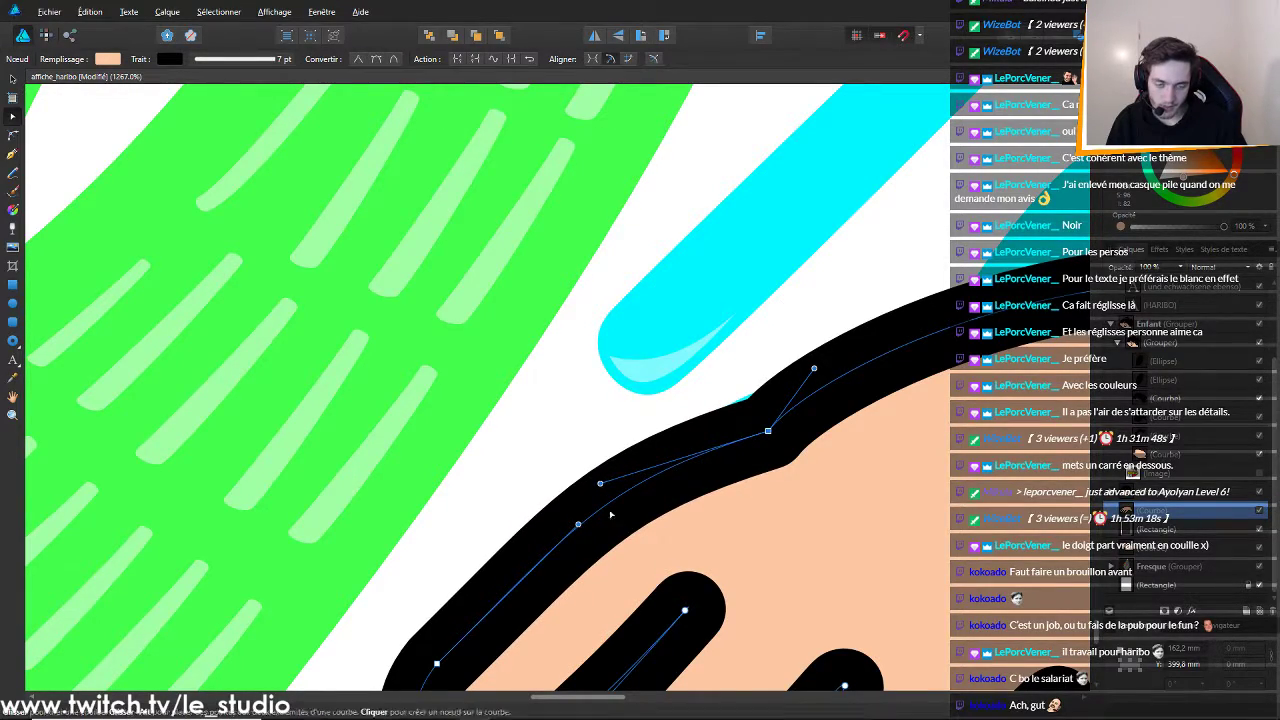
scroll(900, 600, "down", 9)
left_click(948, 661)
scroll(949, 663, "down", 6)
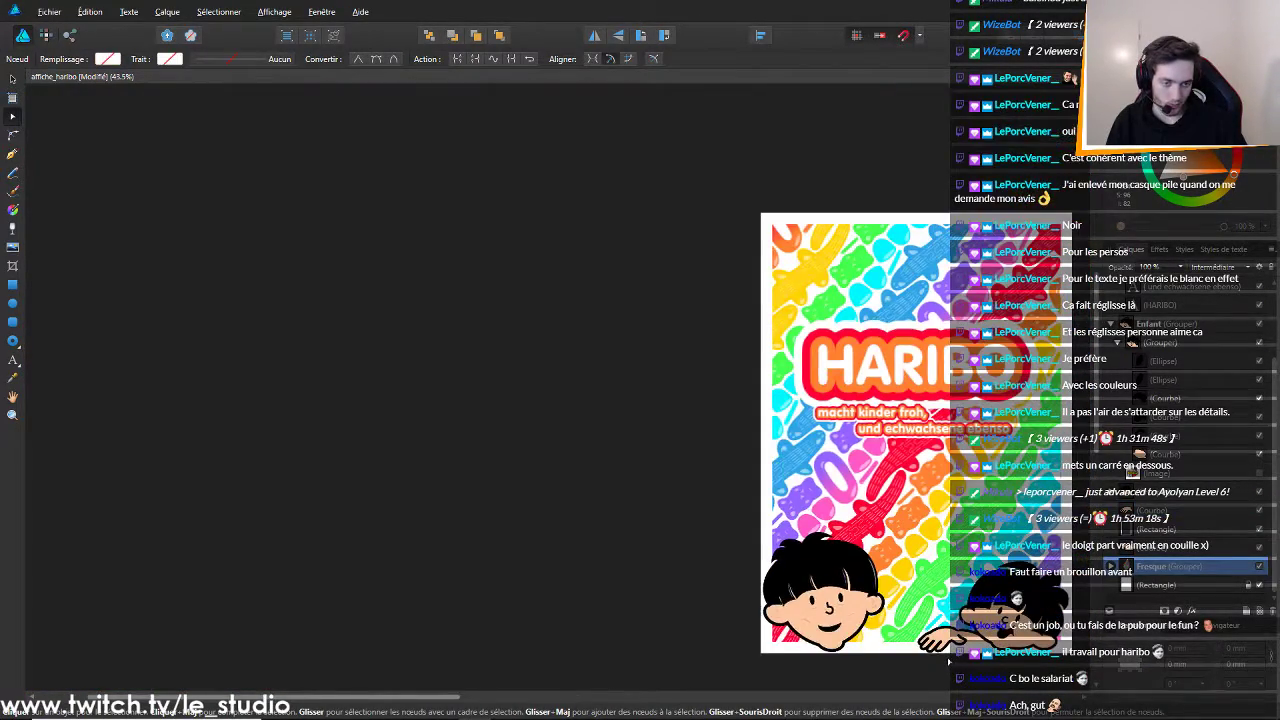
left_click_drag(323, 697, 555, 693)
Lower the wrist-side handle of the curve along the back of the smaller child's hand slightly, and deselect the hand
scroll(585, 640, "up", 8)
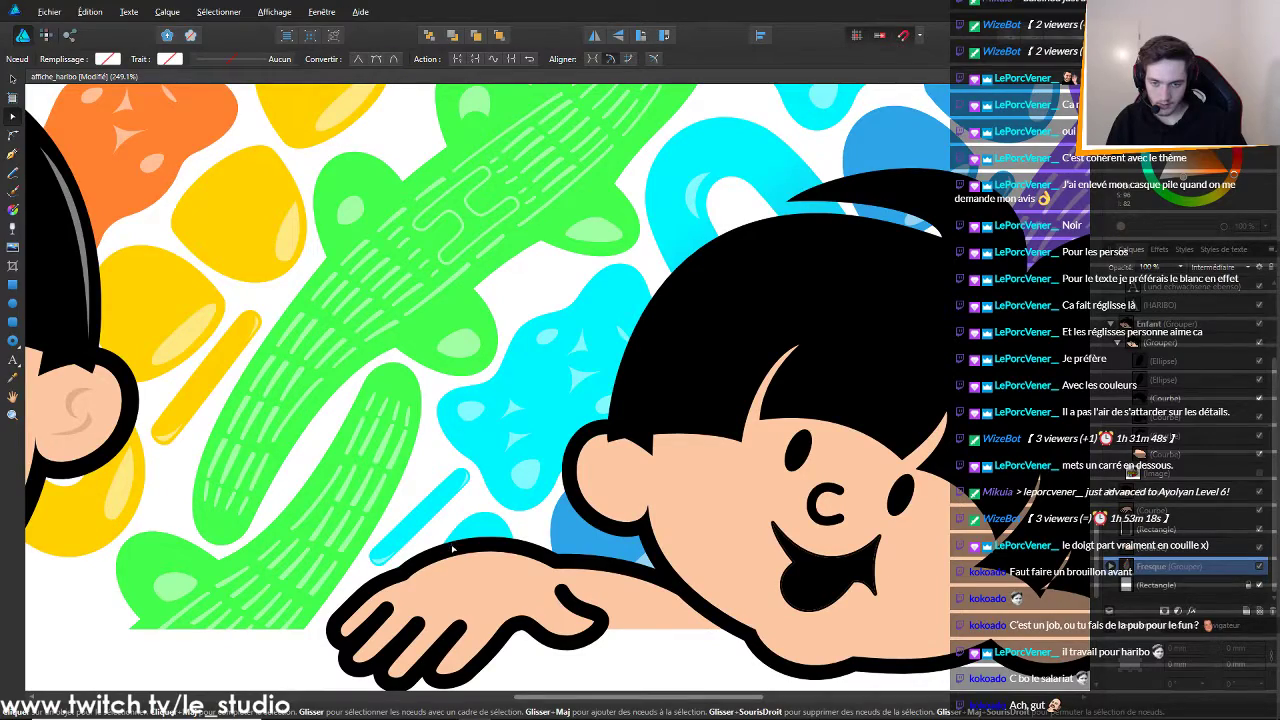
left_click(452, 548)
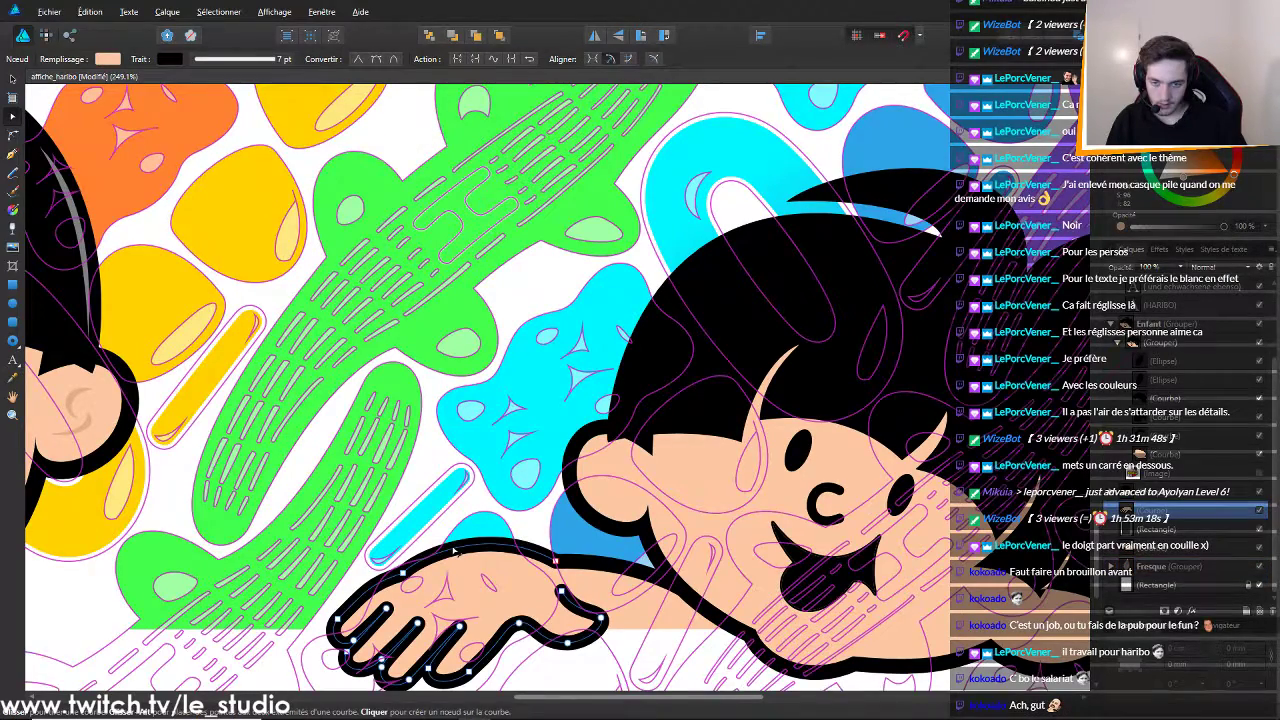
left_click(474, 546)
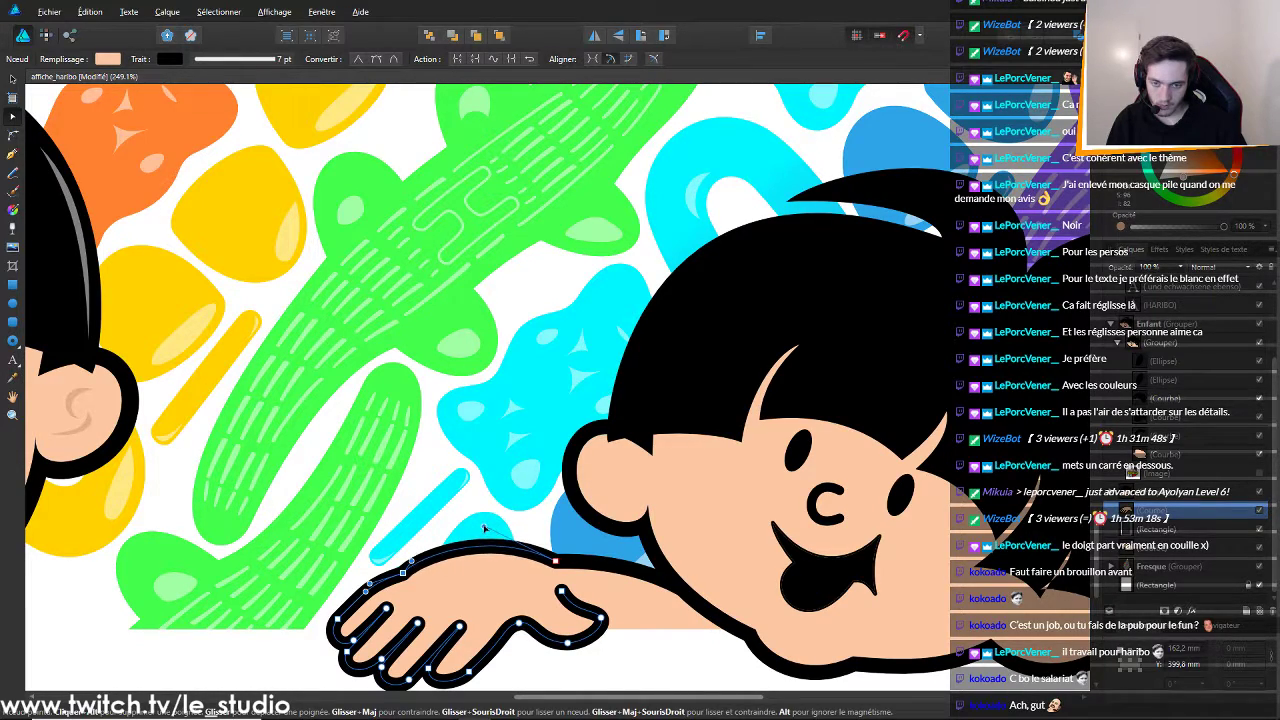
key("ctrl+0")
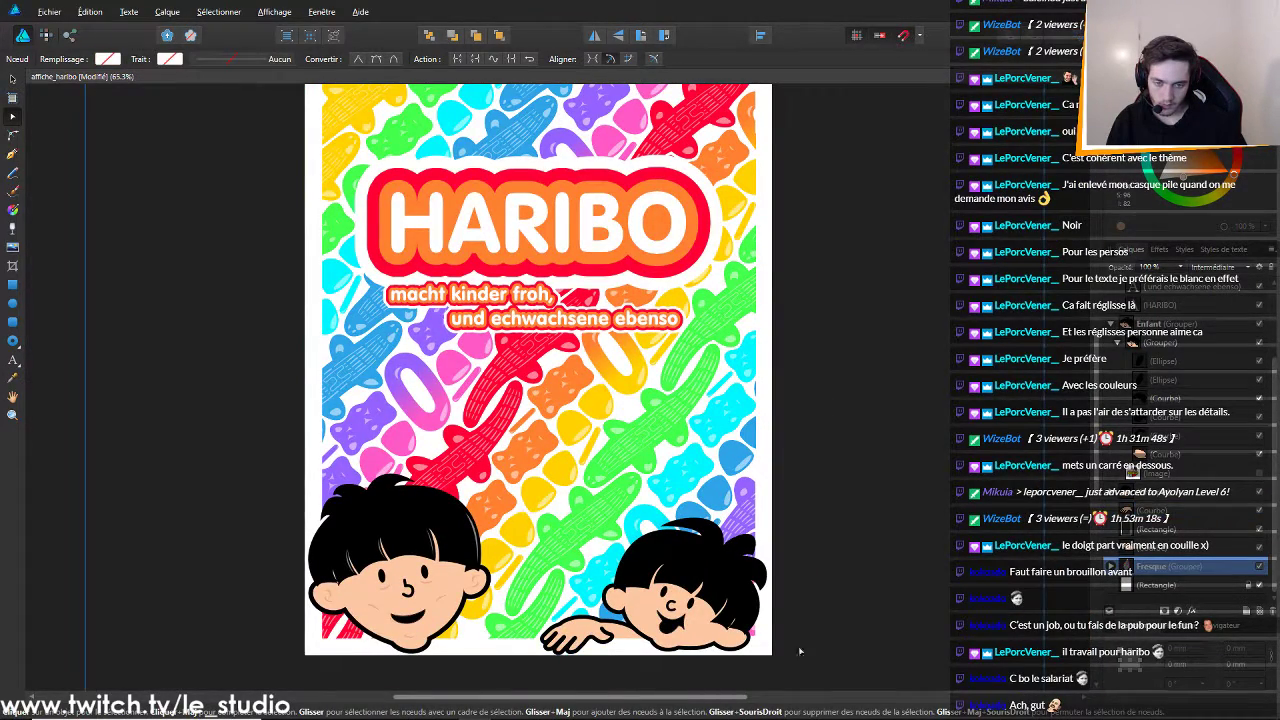
Examine the whole poster at several scales, checking both children, the HARIBO logo and the slogan against the candy pattern
scroll(836, 634, "down", 3)
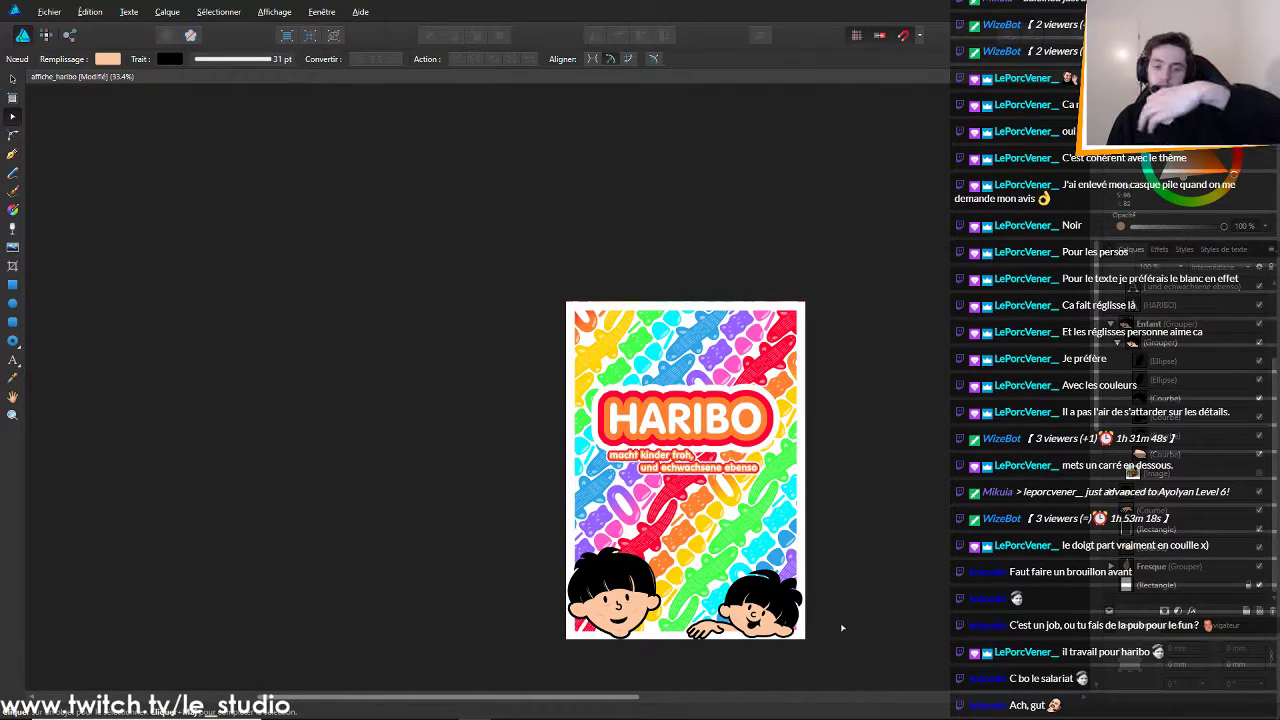
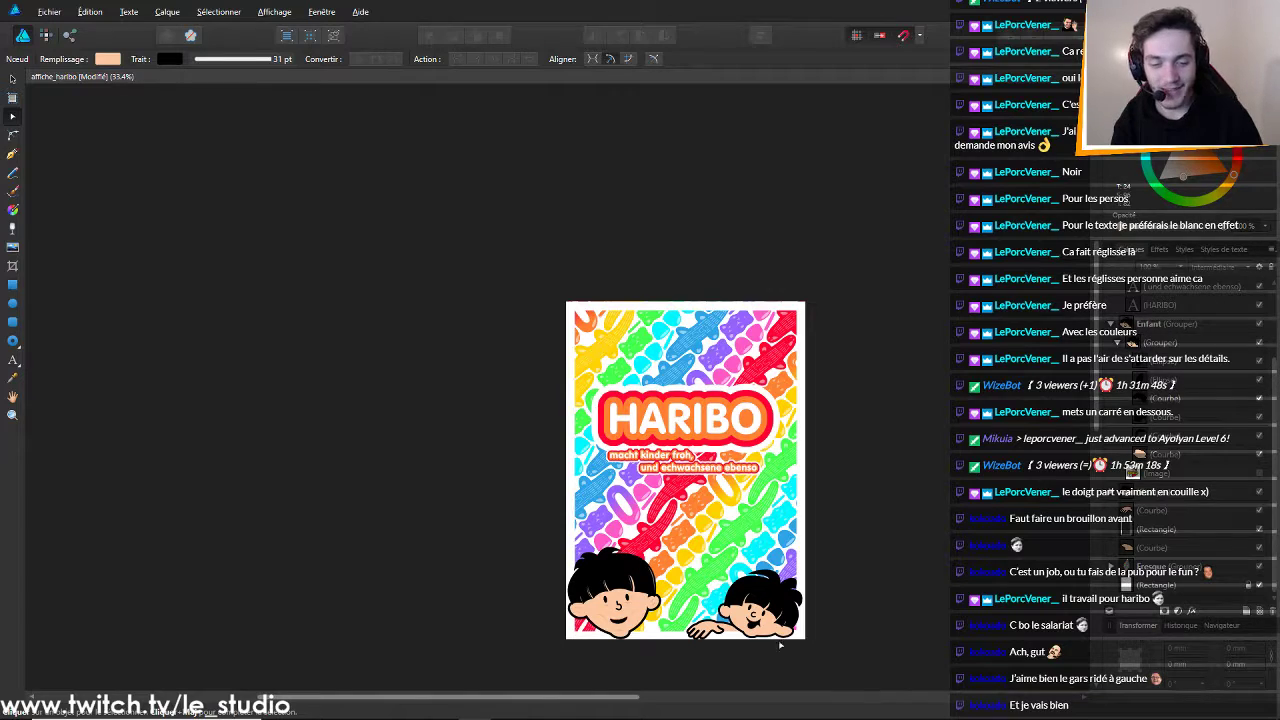
scroll(648, 600, "up", 3)
scroll(892, 404, "down", 6)
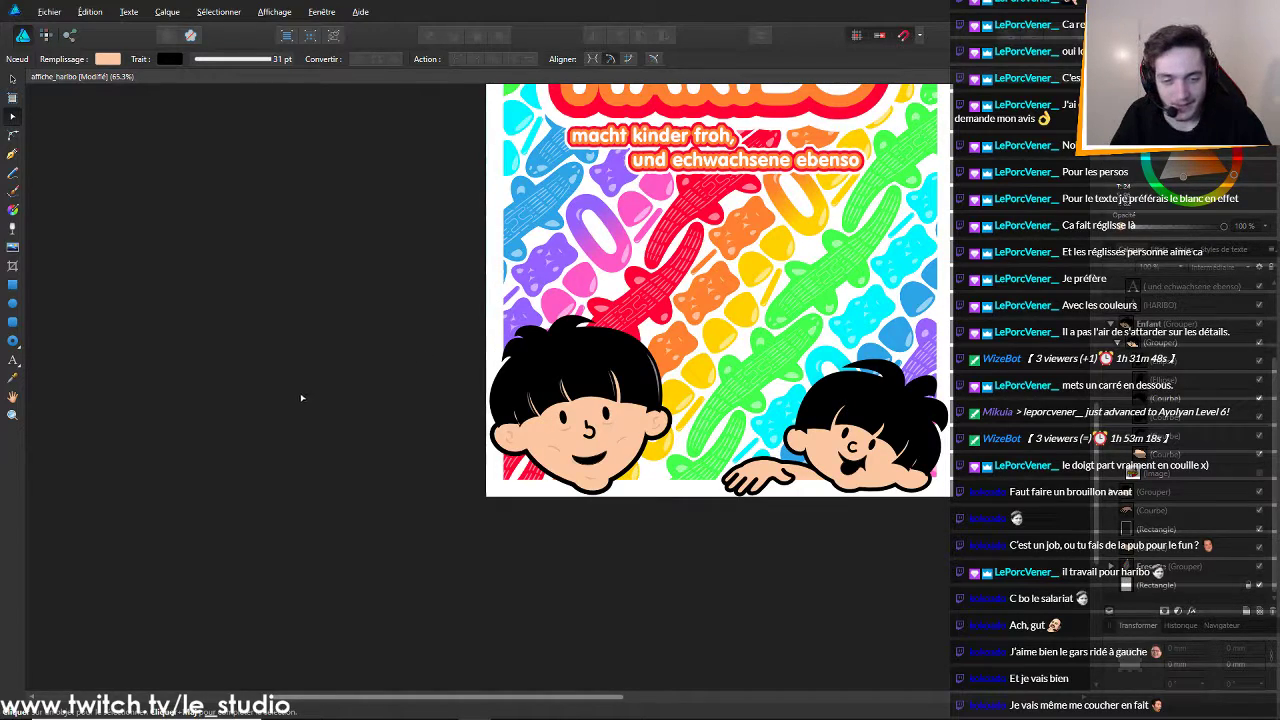
scroll(826, 370, "down", 3)
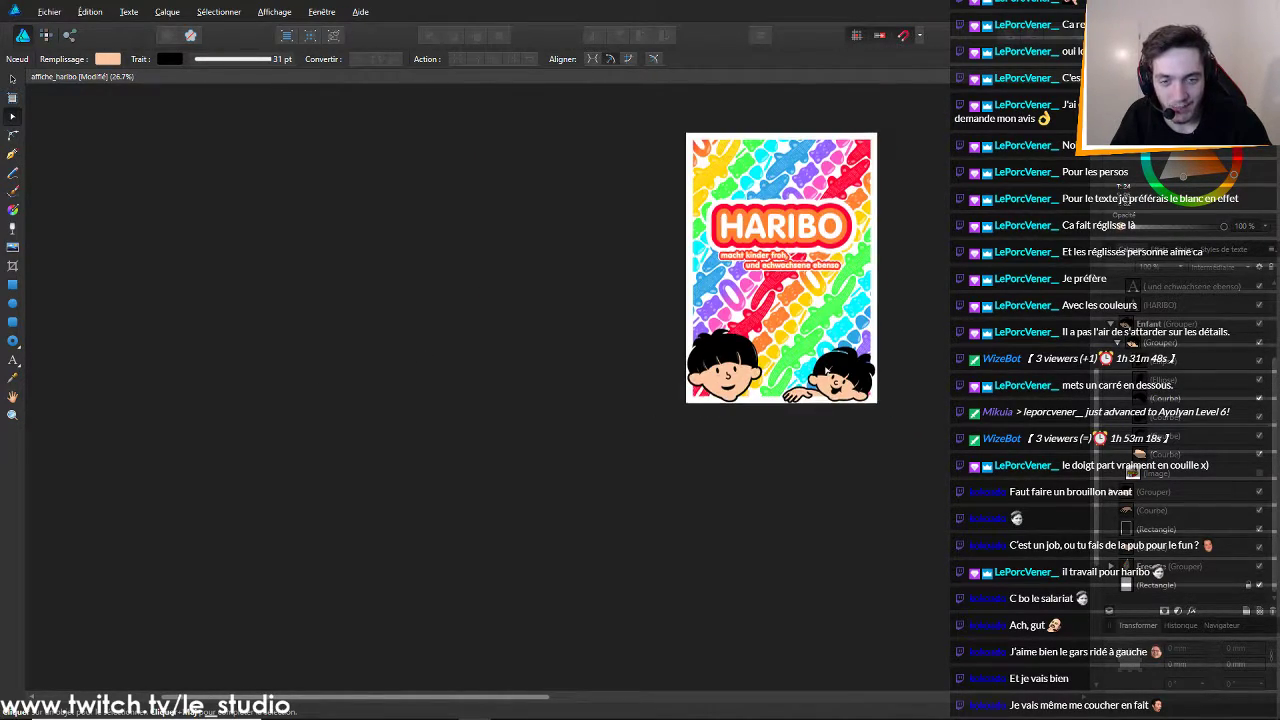
scroll(826, 371, "up", 2)
scroll(826, 370, "up", 5)
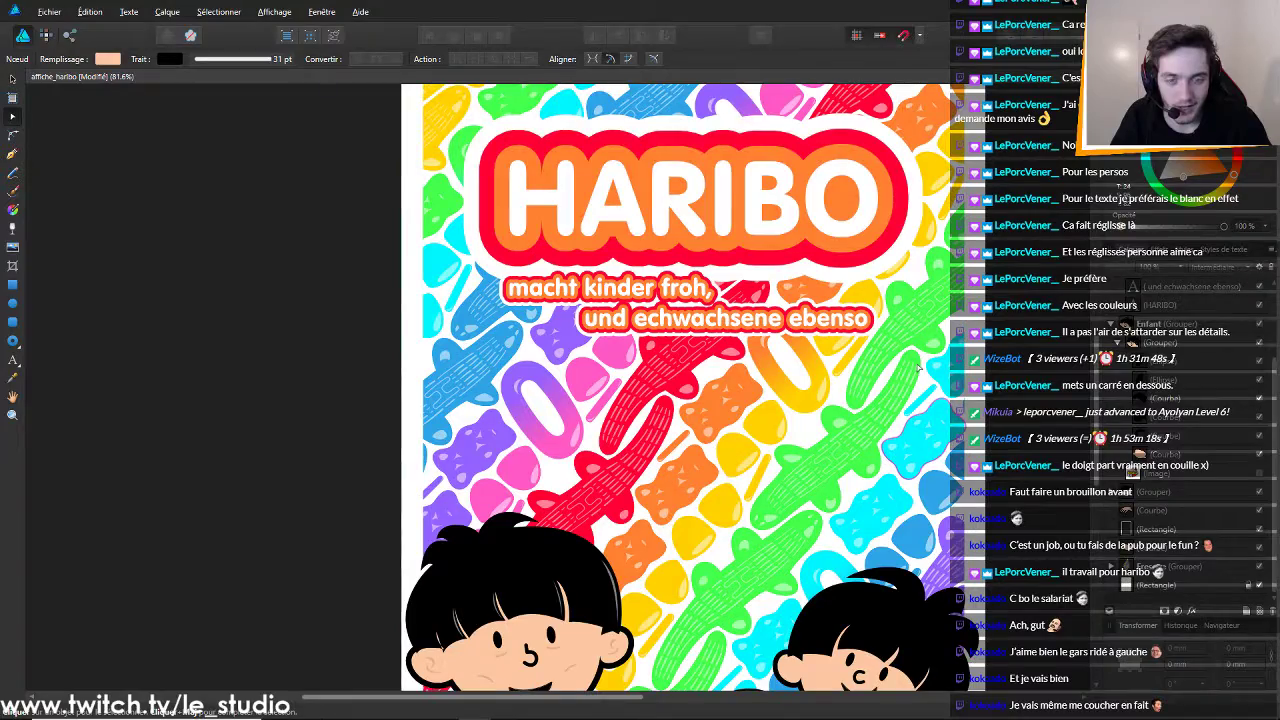
scroll(916, 366, "down", 3)
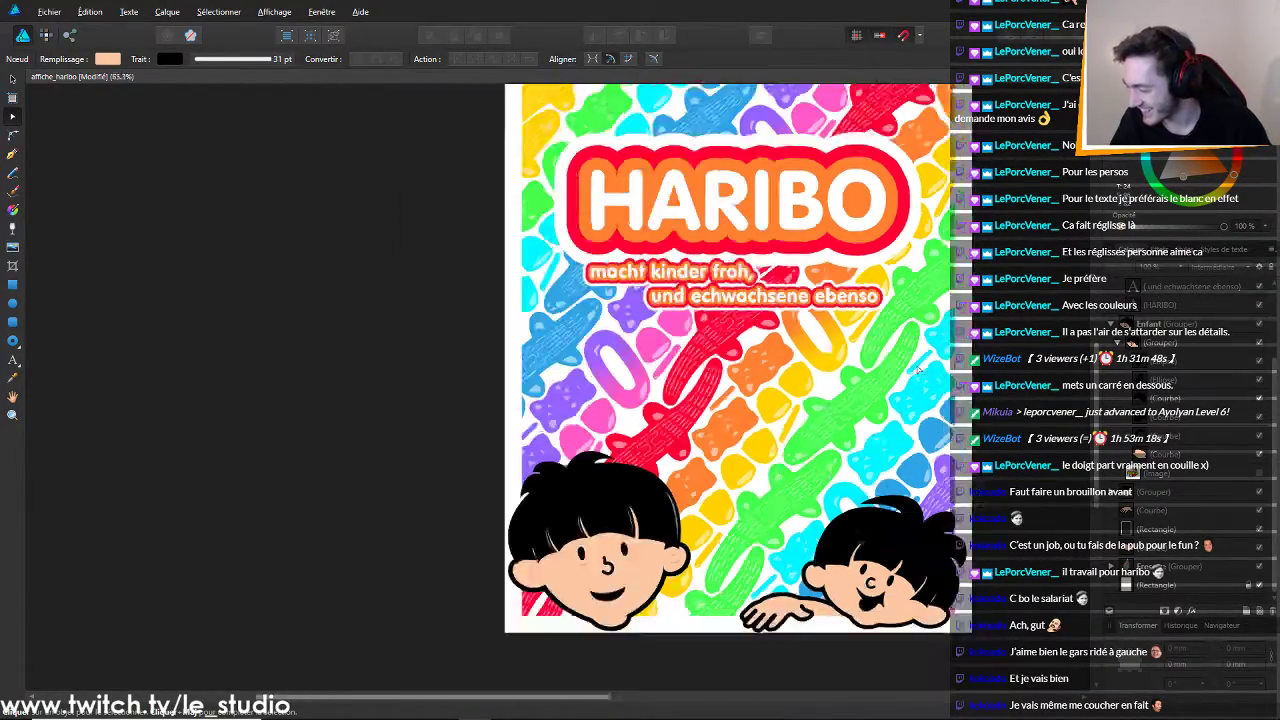
scroll(916, 366, "up", 1)
scroll(916, 365, "down", 2)
scroll(916, 365, "up", 3)
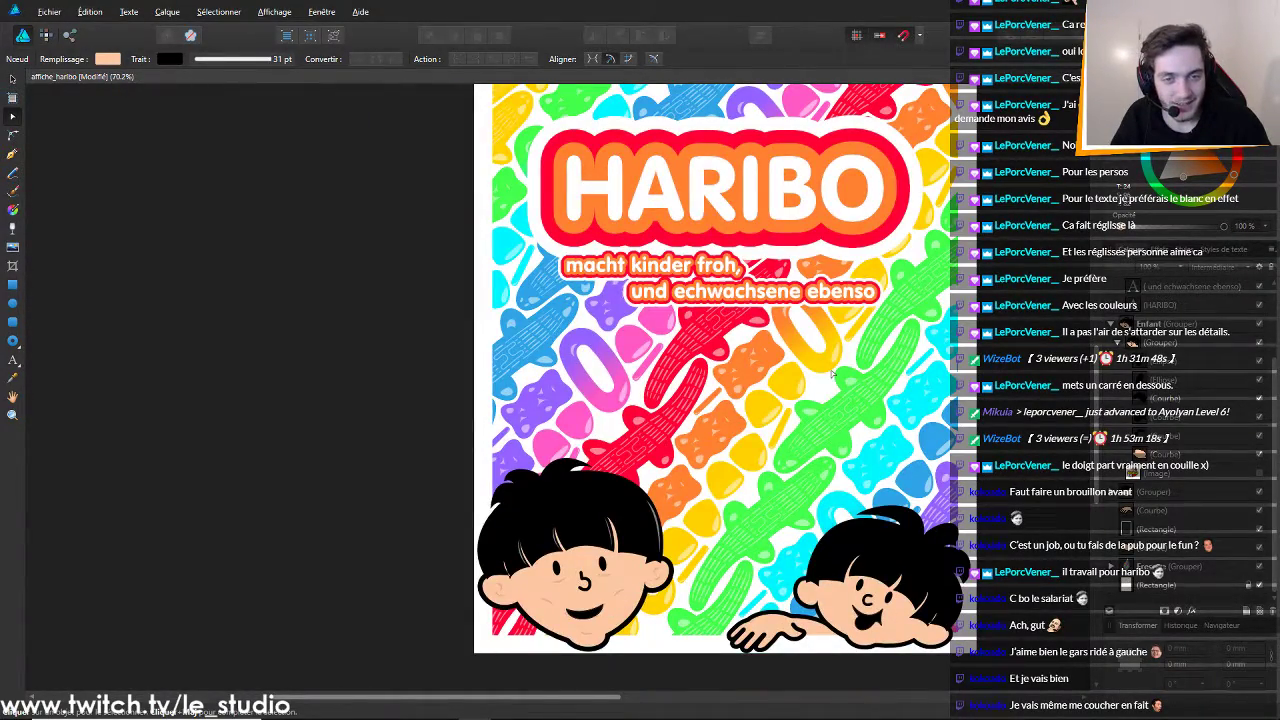
scroll(727, 370, "down", 1)
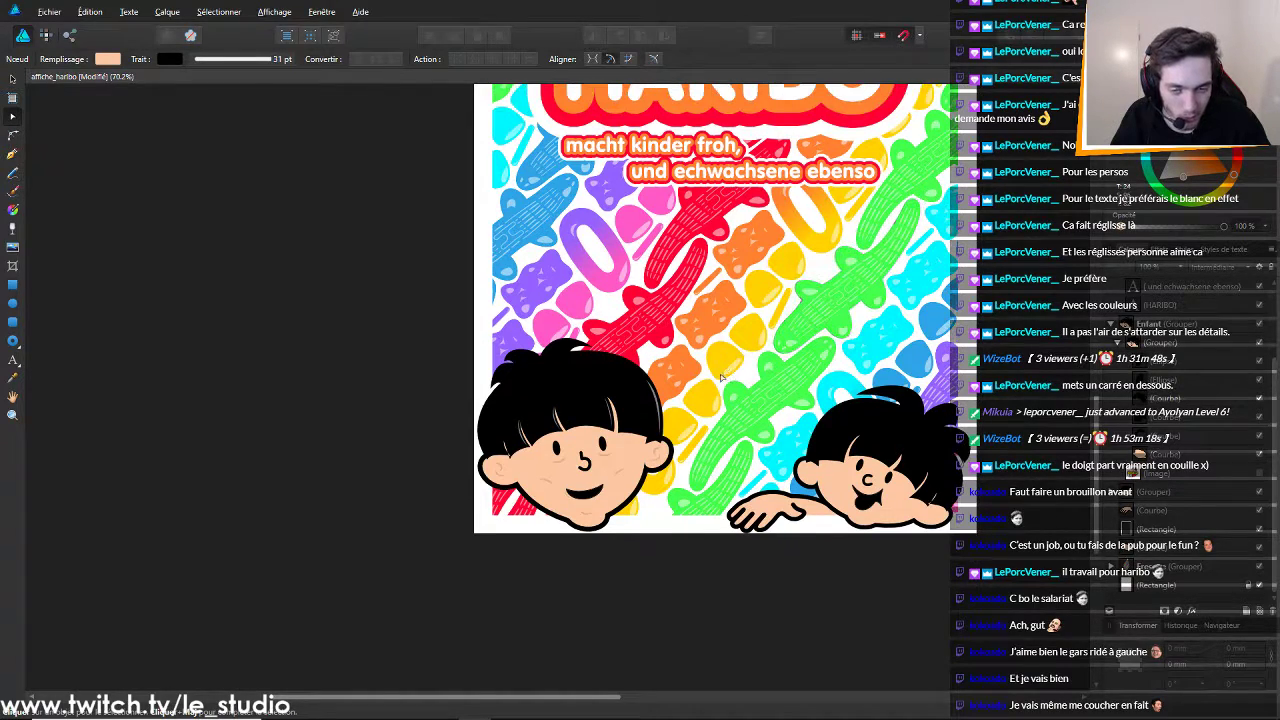
scroll(727, 370, "down", 3)
scroll(725, 367, "down", 2)
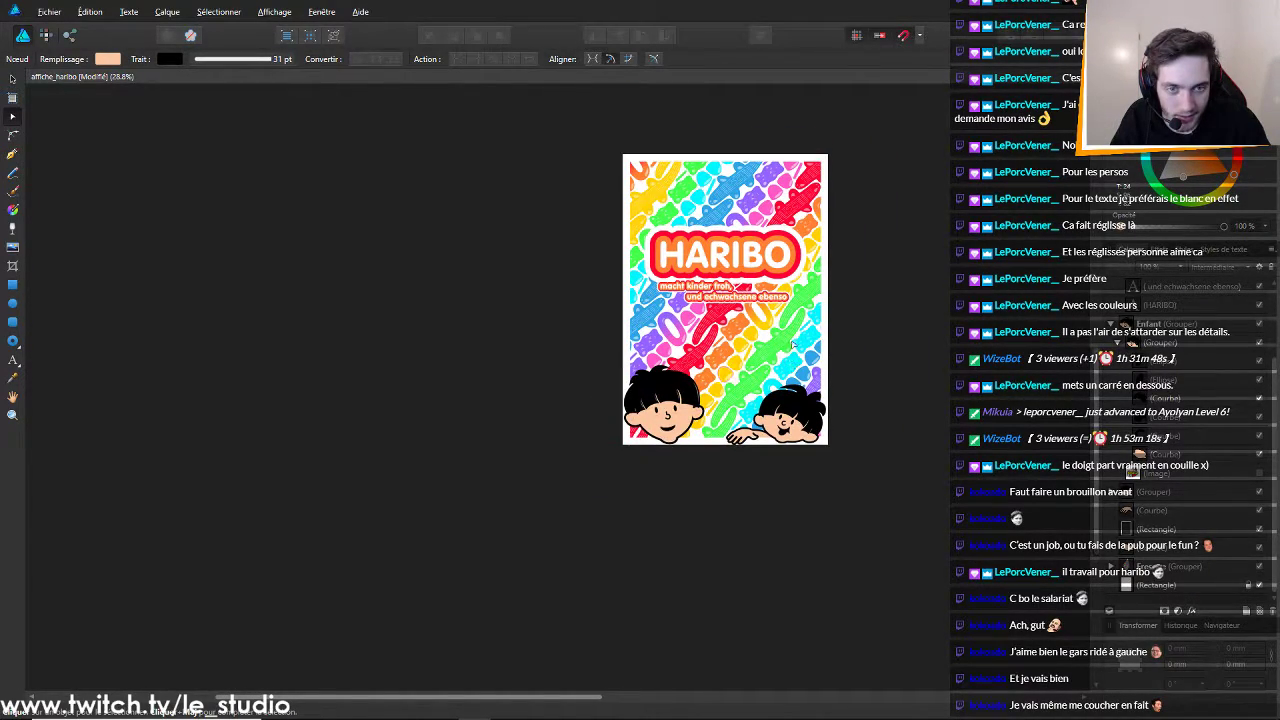
scroll(792, 345, "up", 1)
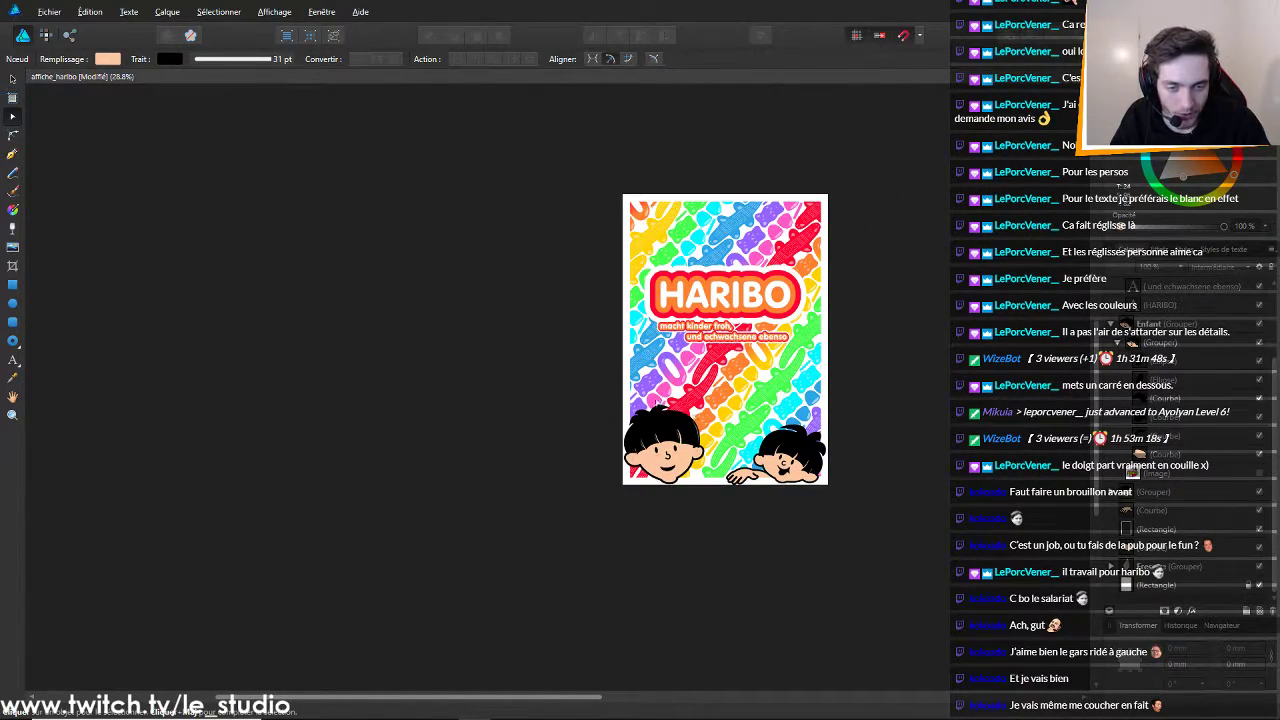
Try to reshape the second finger's outer edge by shifting its base node inward and pulling the node's handle outward
scroll(705, 506, "up", 15)
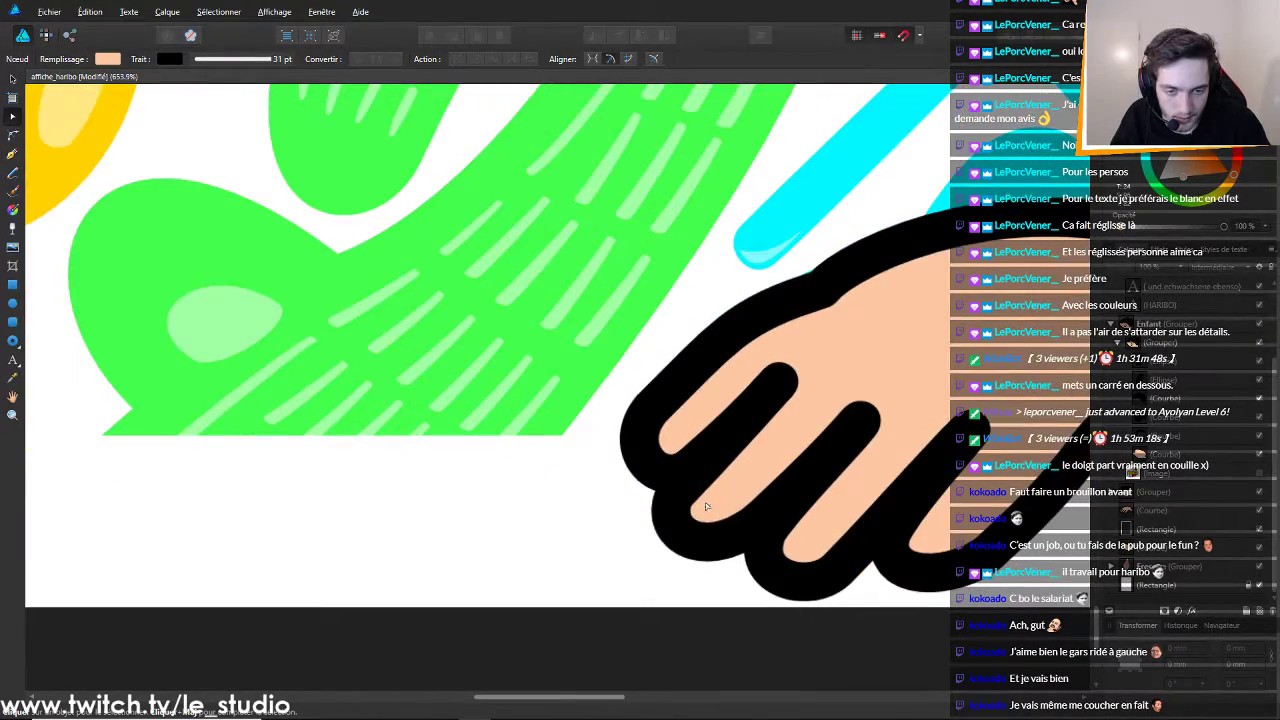
left_click(675, 497)
left_click_drag(674, 496, 652, 535)
left_click(872, 632)
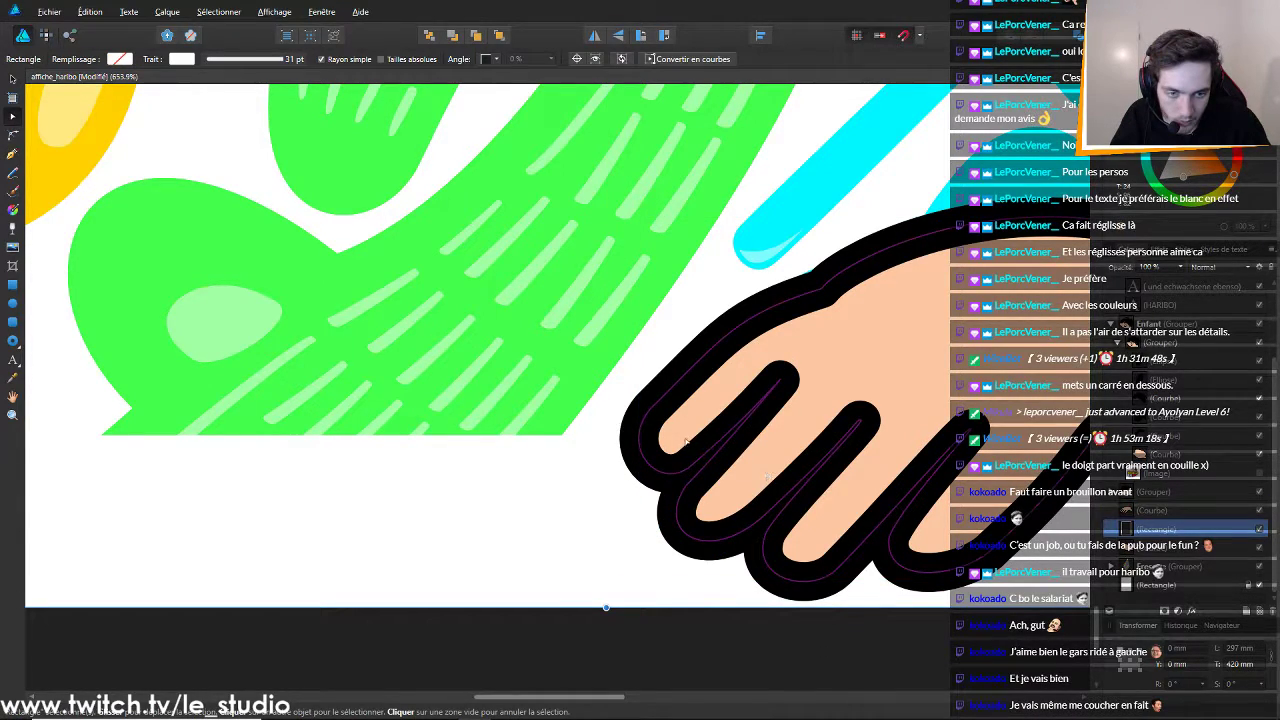
key("a")
left_click(703, 533)
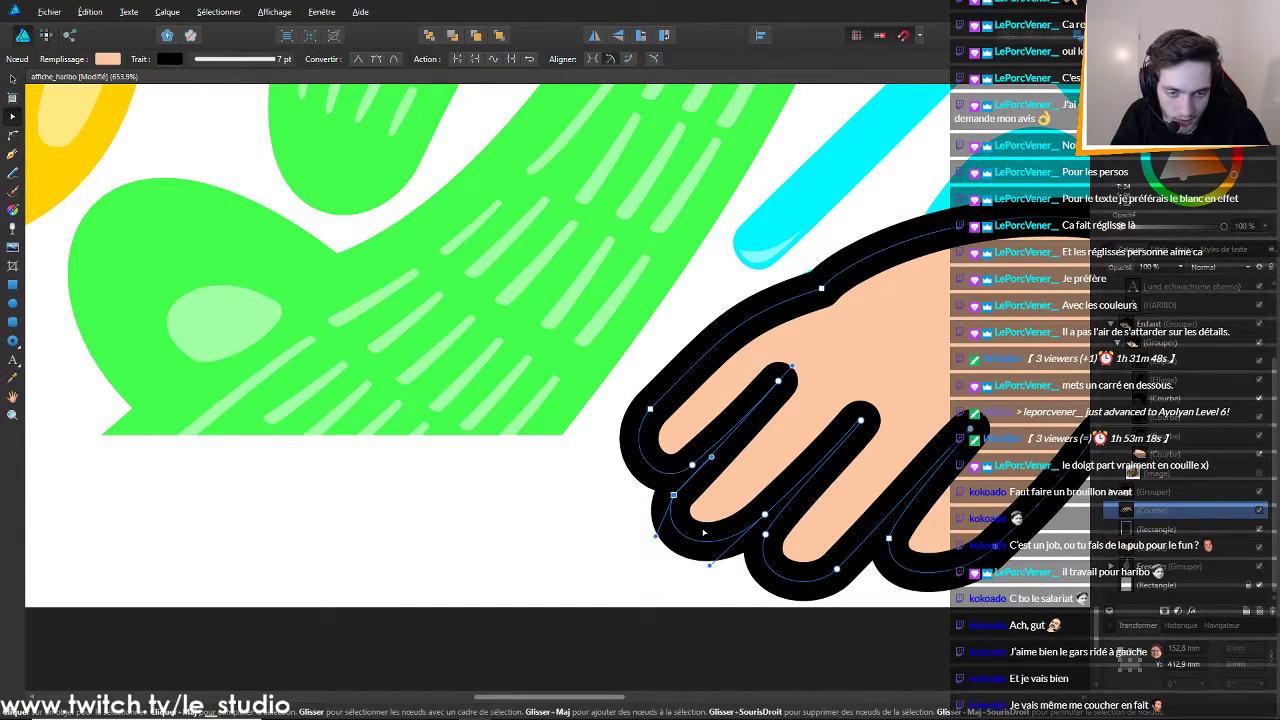
left_click_drag(674, 496, 680, 490)
left_click_drag(662, 532, 646, 535)
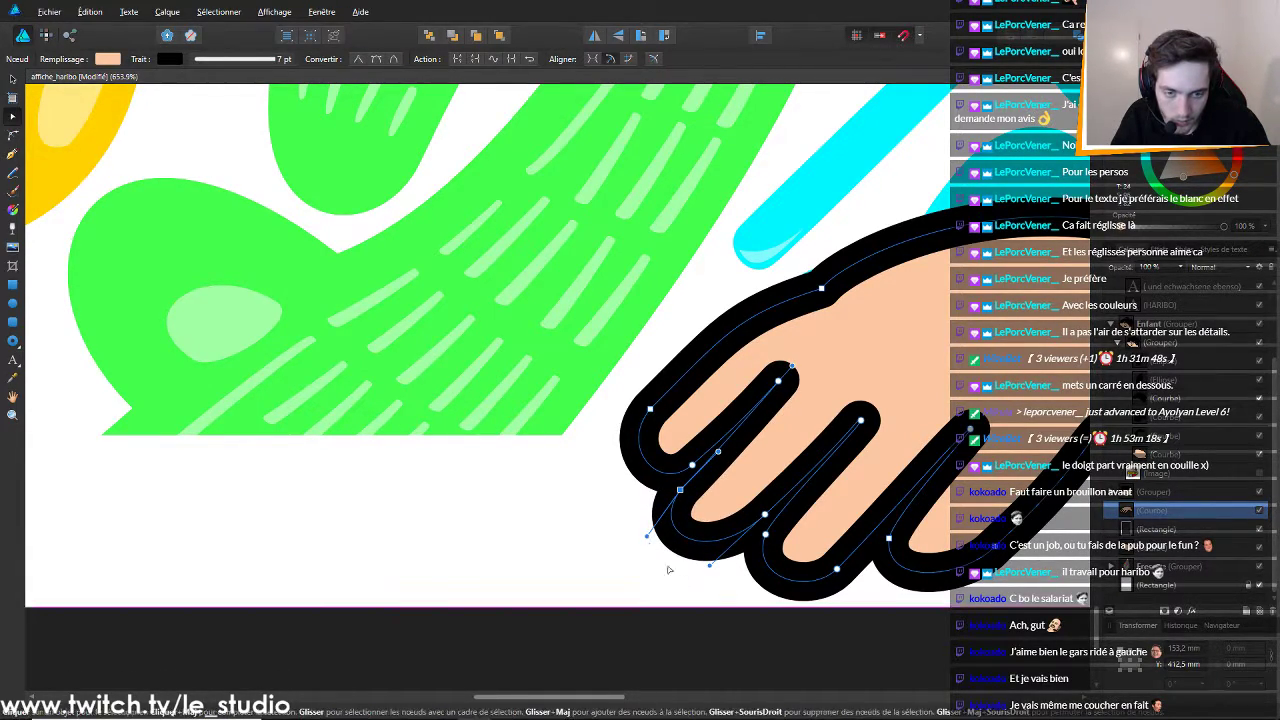
left_click(737, 594)
scroll(767, 507, "down", 10)
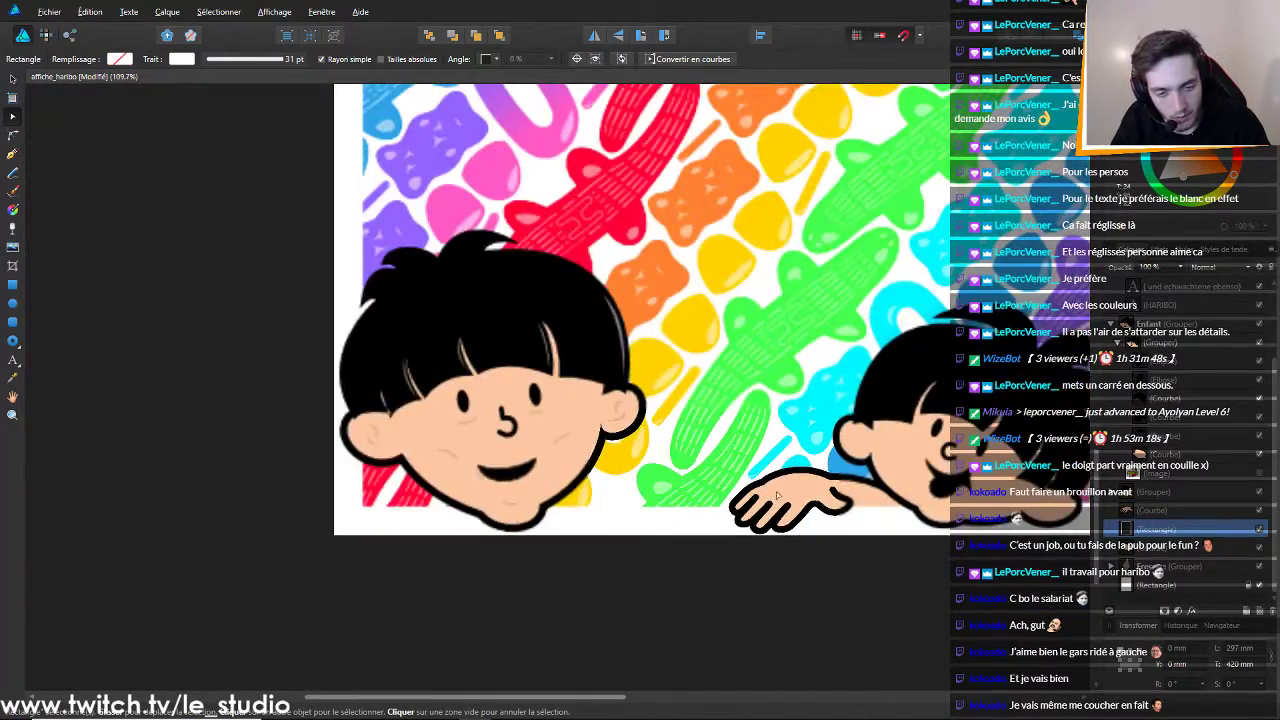
Move the node on the second finger's inner edge slightly toward the fingertip
double_click(789, 491)
scroll(760, 525, "up", 4)
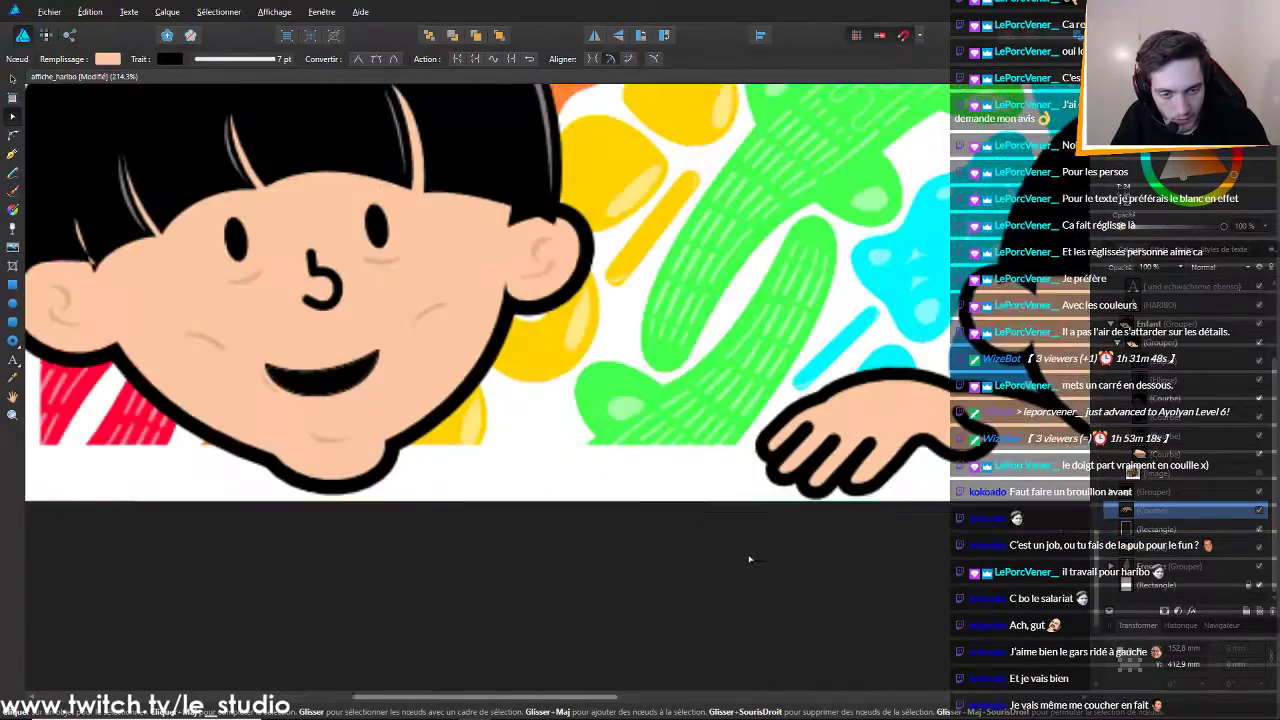
scroll(790, 512, "up", 4)
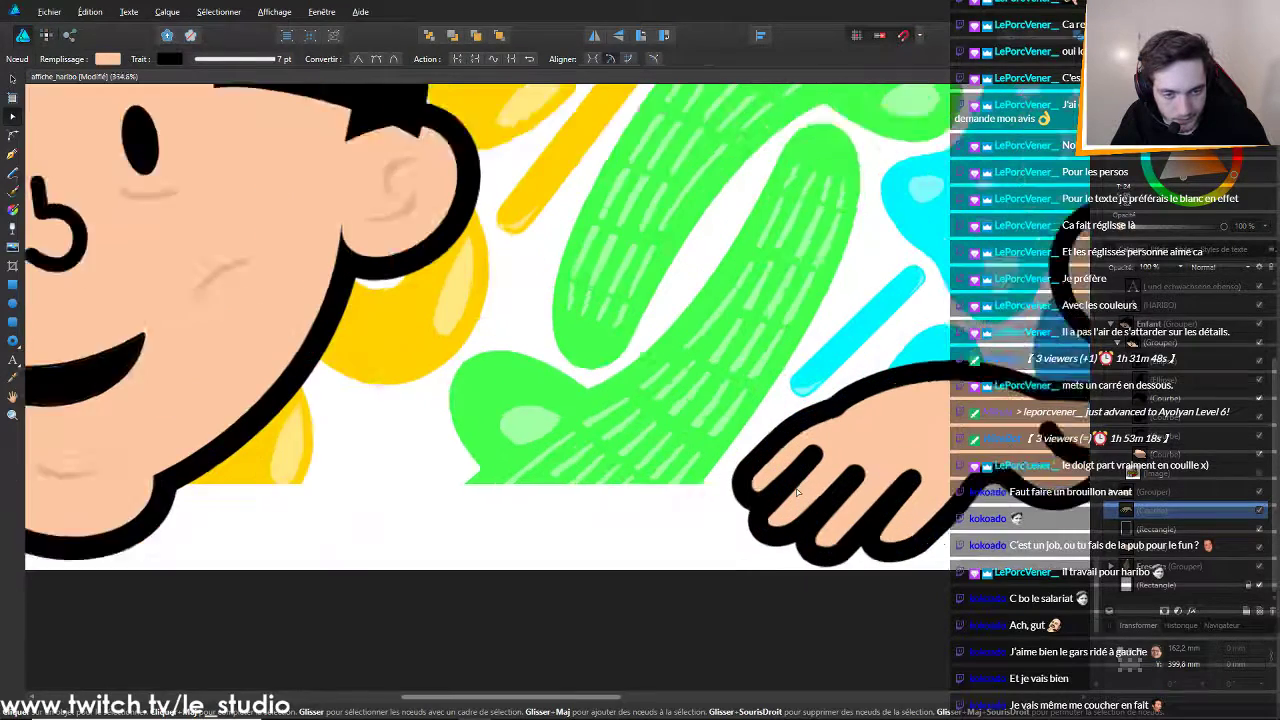
left_click(776, 565)
left_click_drag(814, 555, 803, 565)
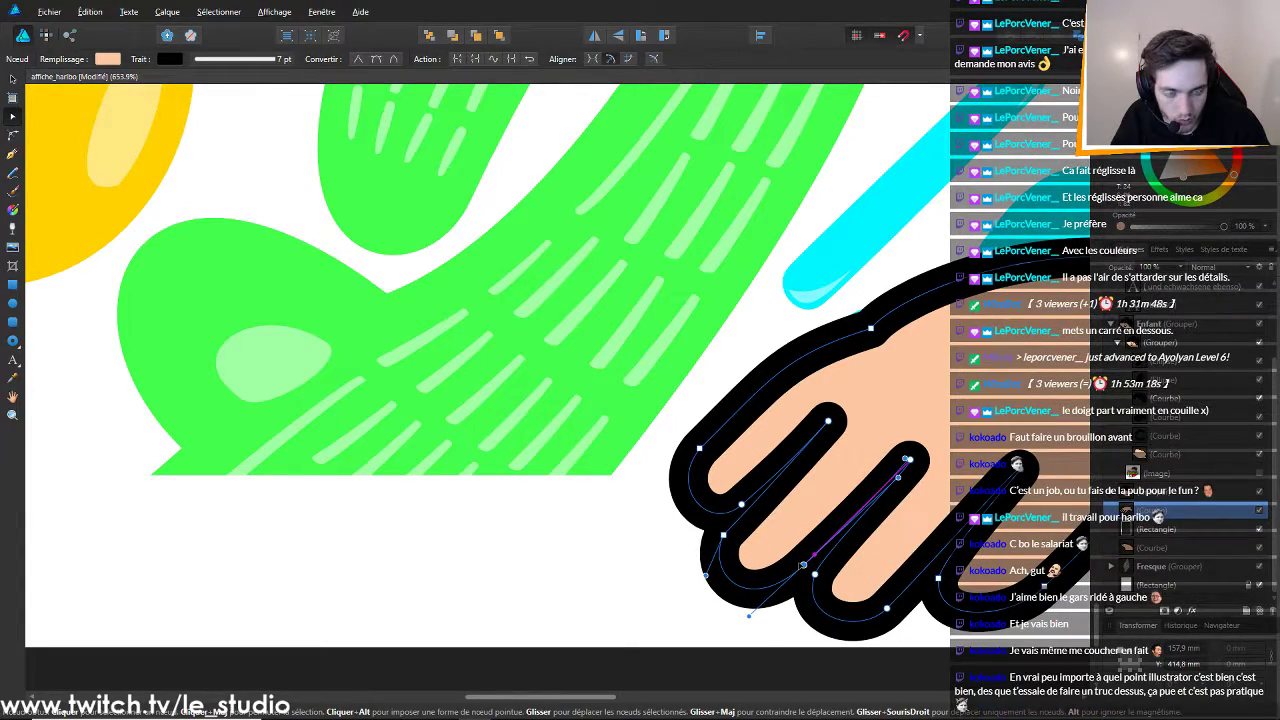
scroll(782, 541, "down", 3)
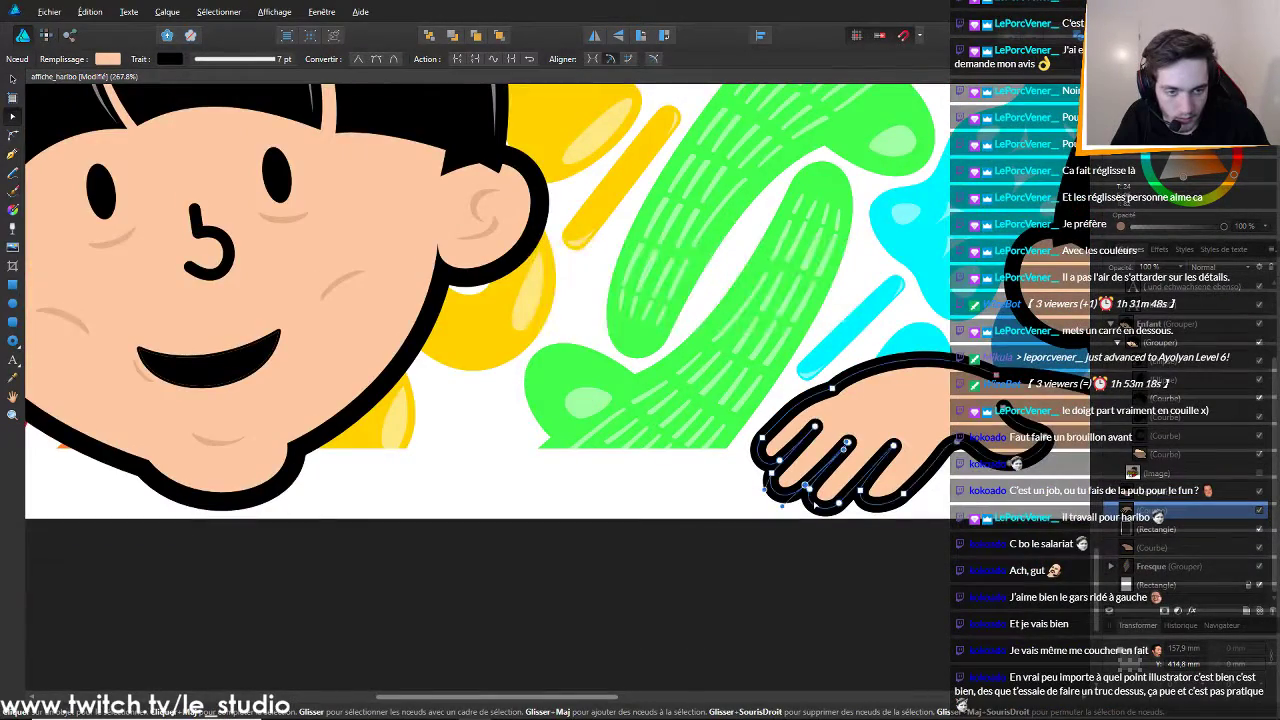
Shorten the second finger of the smaller child's hand by moving its two fingertip nodes slightly toward the palm, and deselect the hand
scroll(718, 440, "up", 4)
left_click(695, 426)
left_click(795, 464)
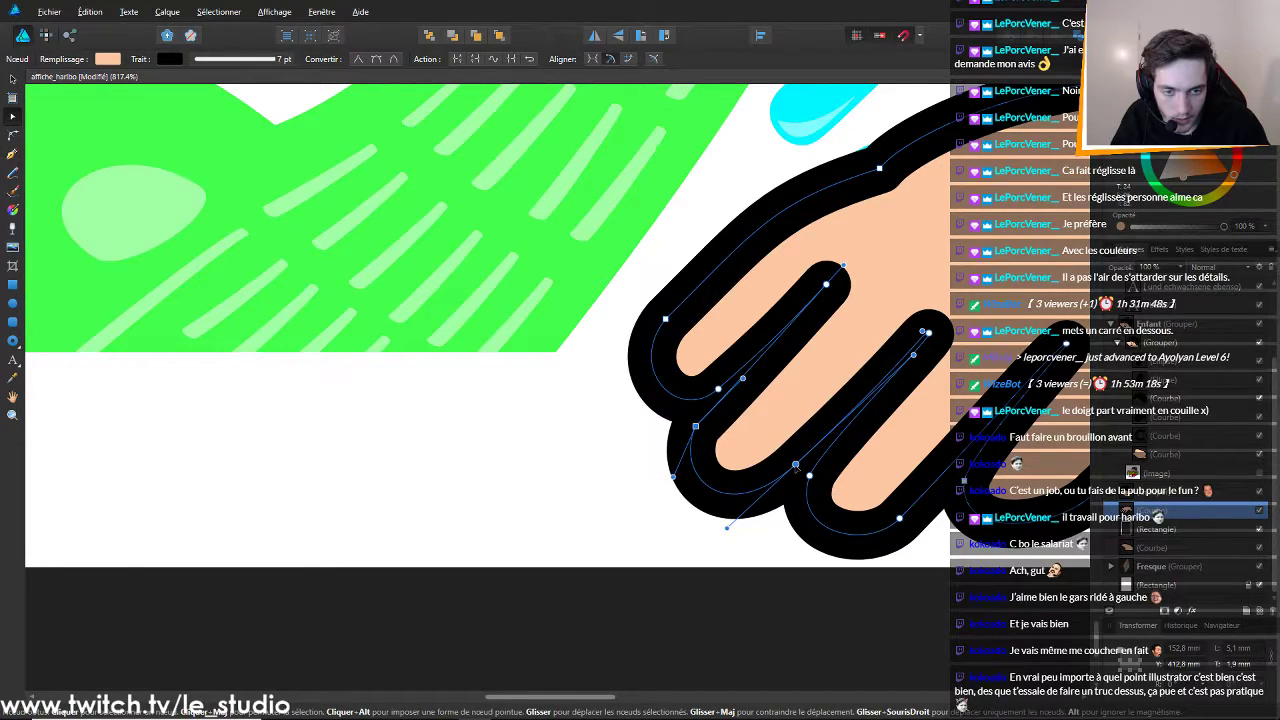
left_click_drag(796, 465, 804, 458)
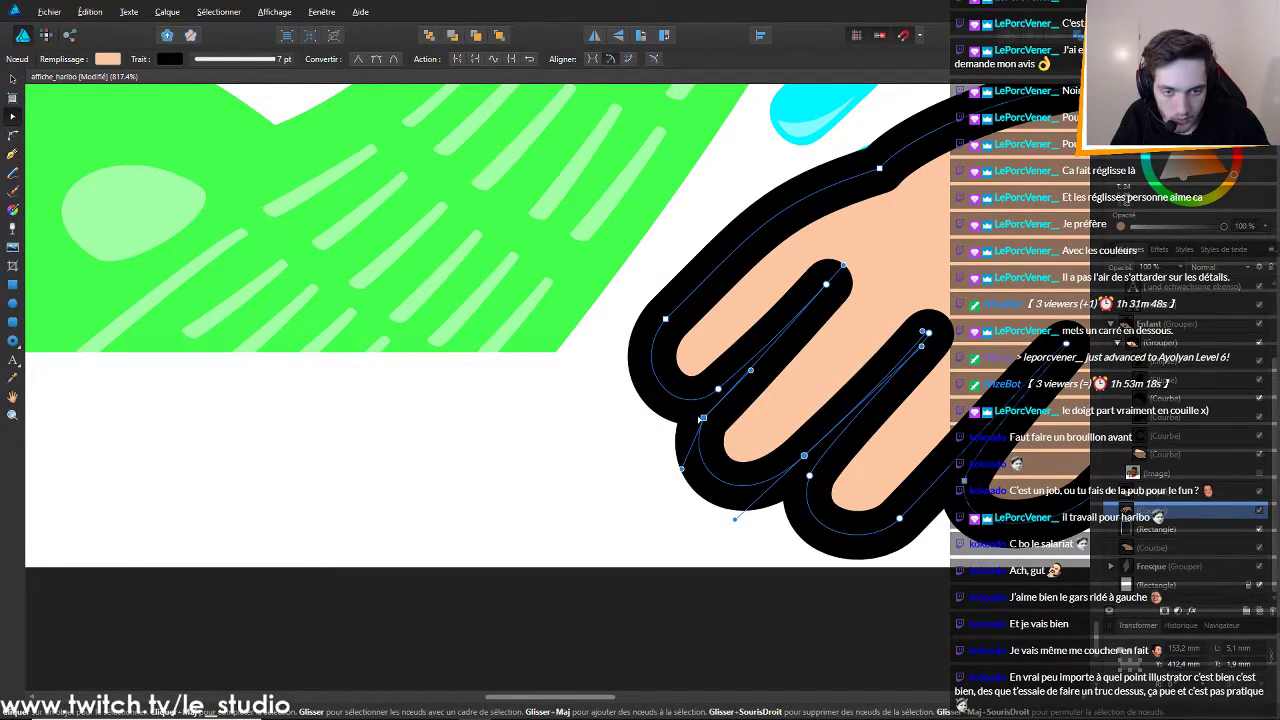
left_click(698, 423)
mouse_move(704, 418)
left_mouse_down()
mouse_move(717, 402)
mouse_move(703, 416)
left_mouse_up()
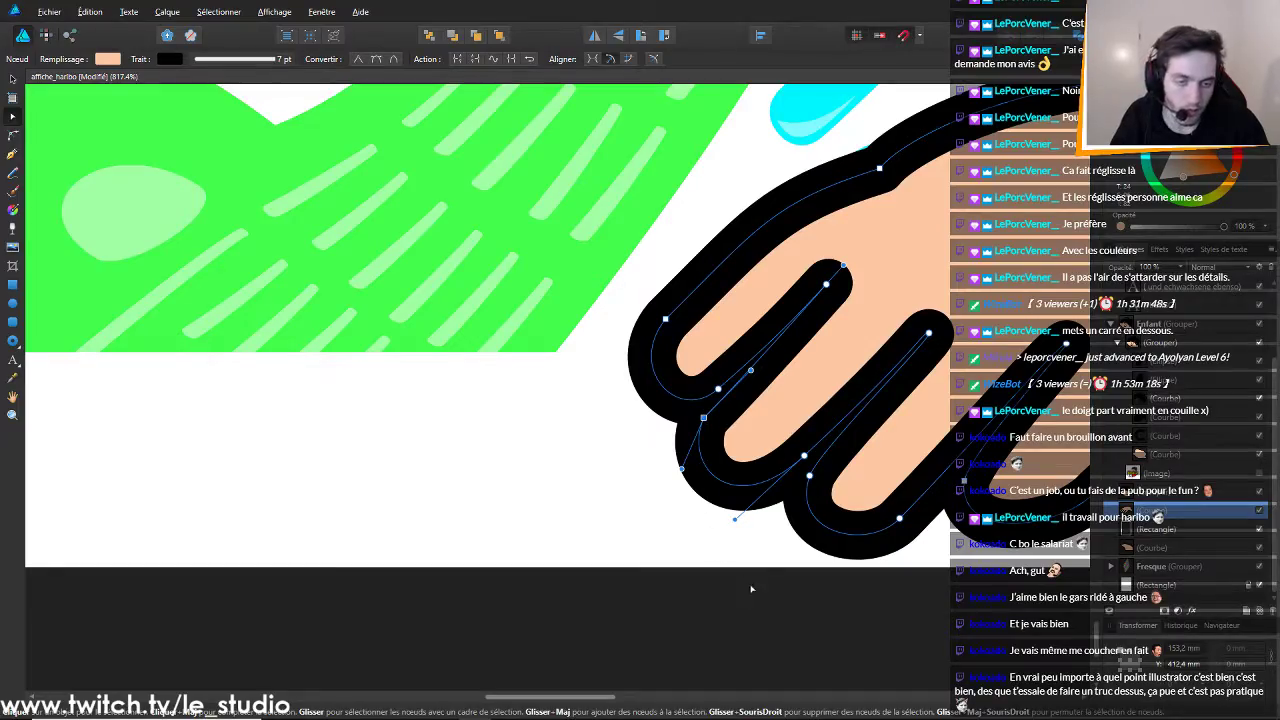
left_click(794, 553)
scroll(796, 552, "down", 10)
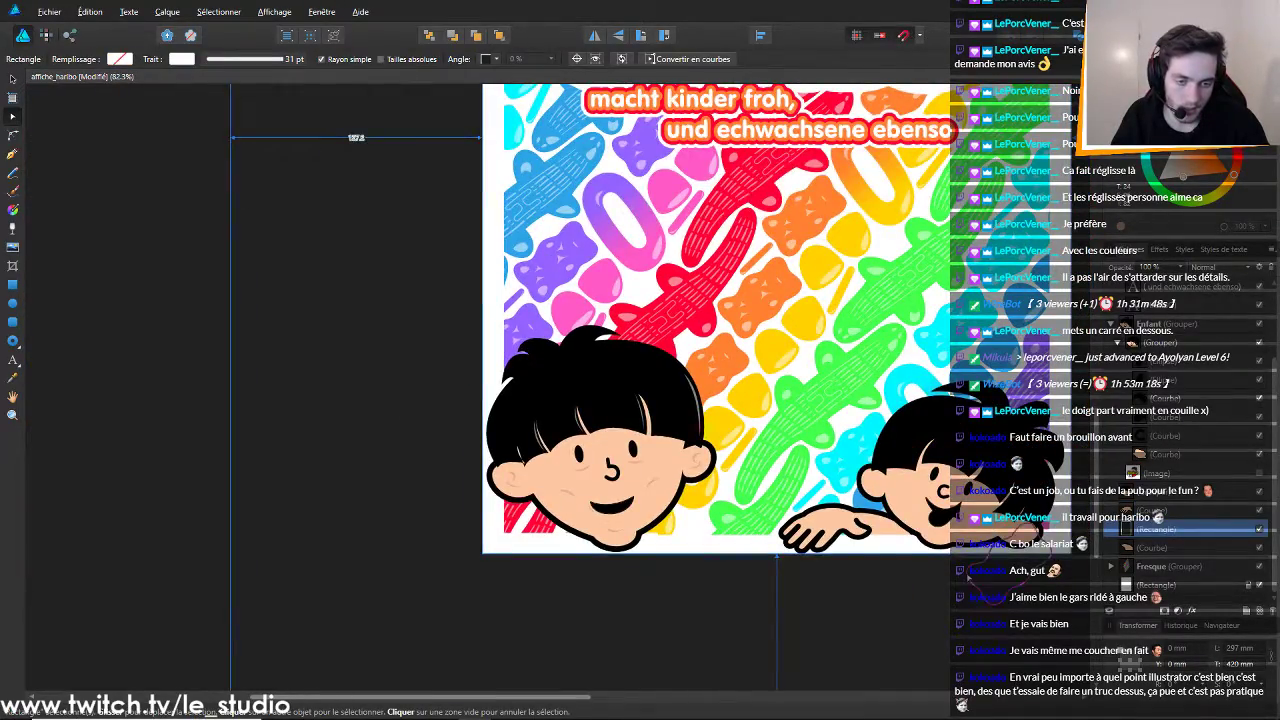
Nudge the node on the first finger's outer edge slightly upward, deselect the hand, and check the whole poster
scroll(800, 530, "up", 6)
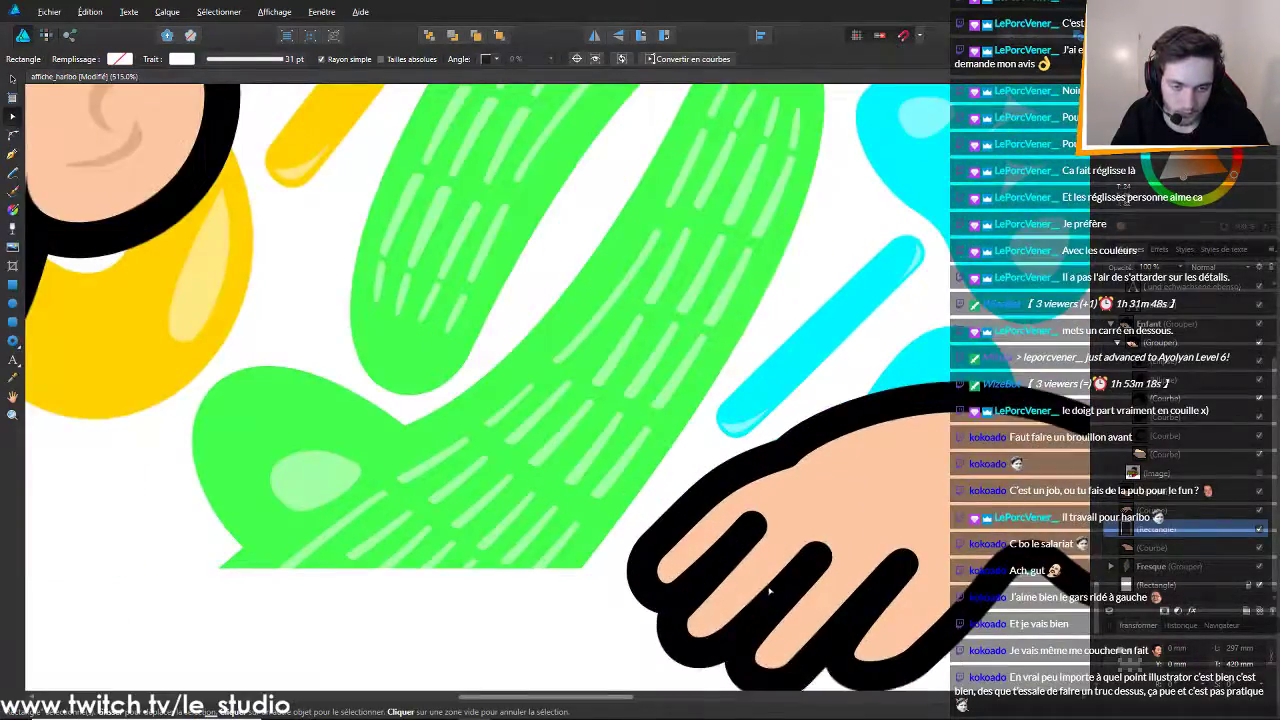
scroll(770, 591, "up", 2)
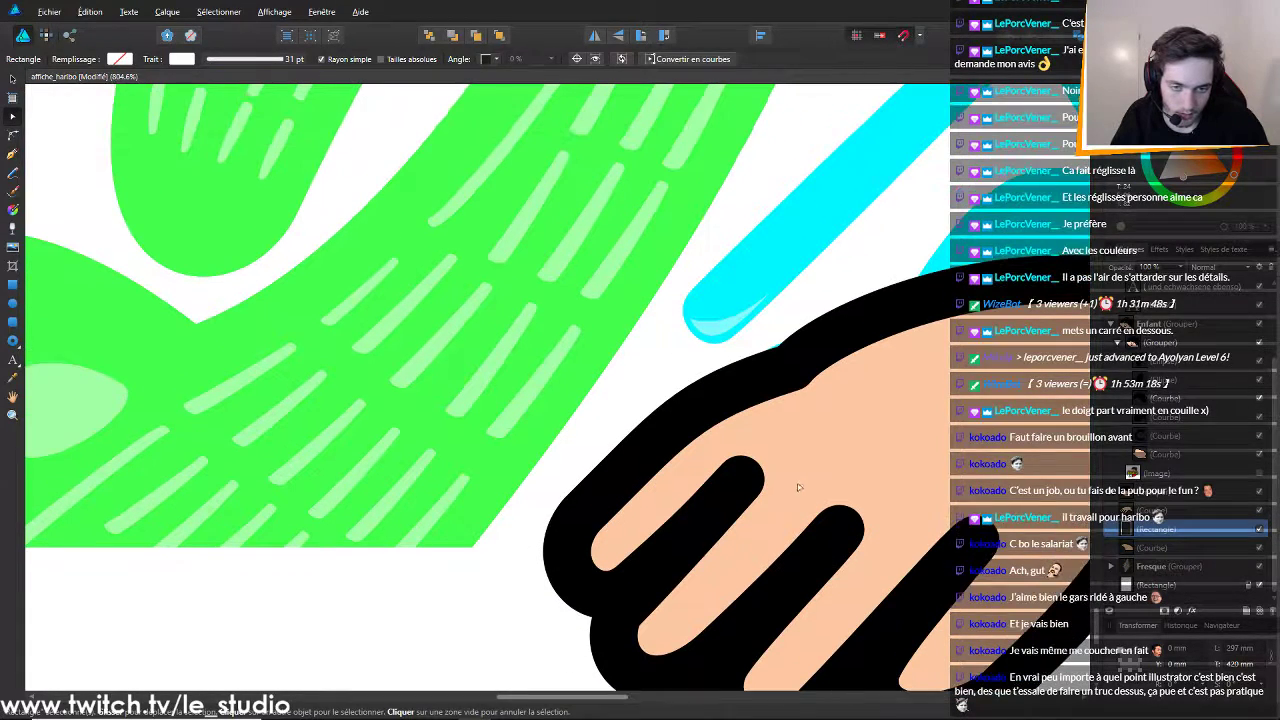
double_click(578, 514)
left_click_drag(579, 514, 580, 508)
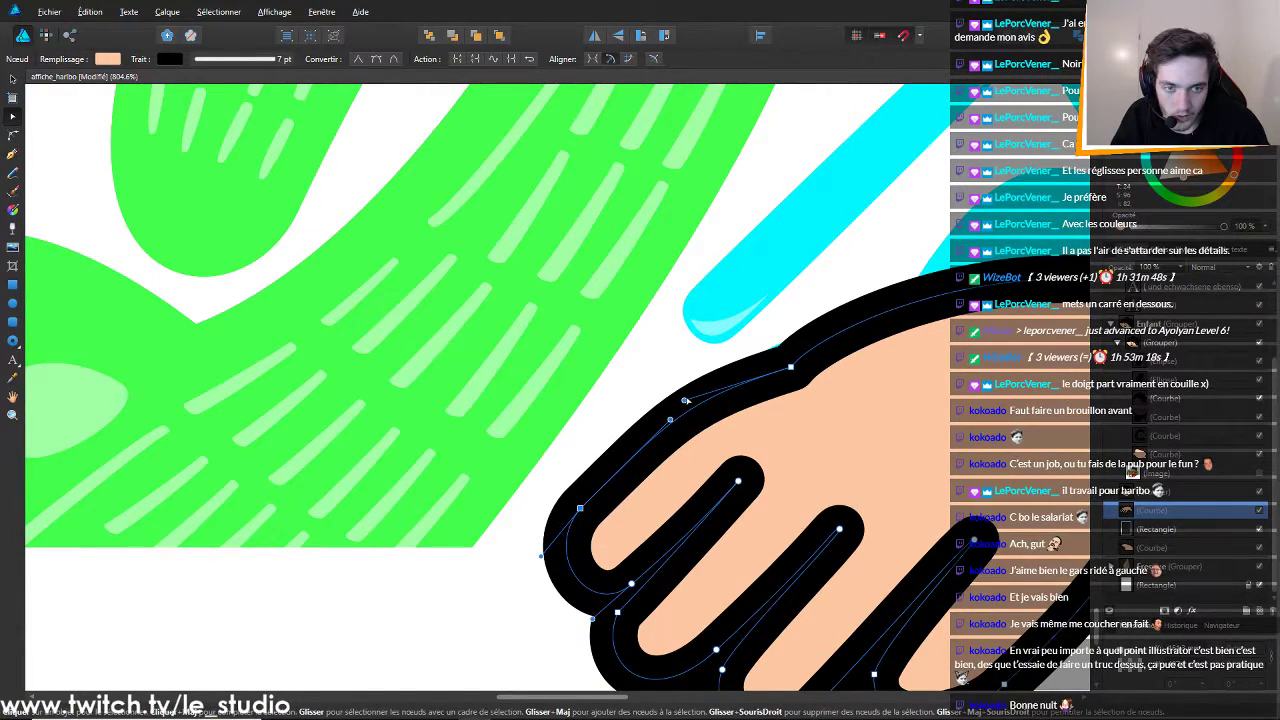
scroll(540, 505, "down", 7)
left_click(668, 612)
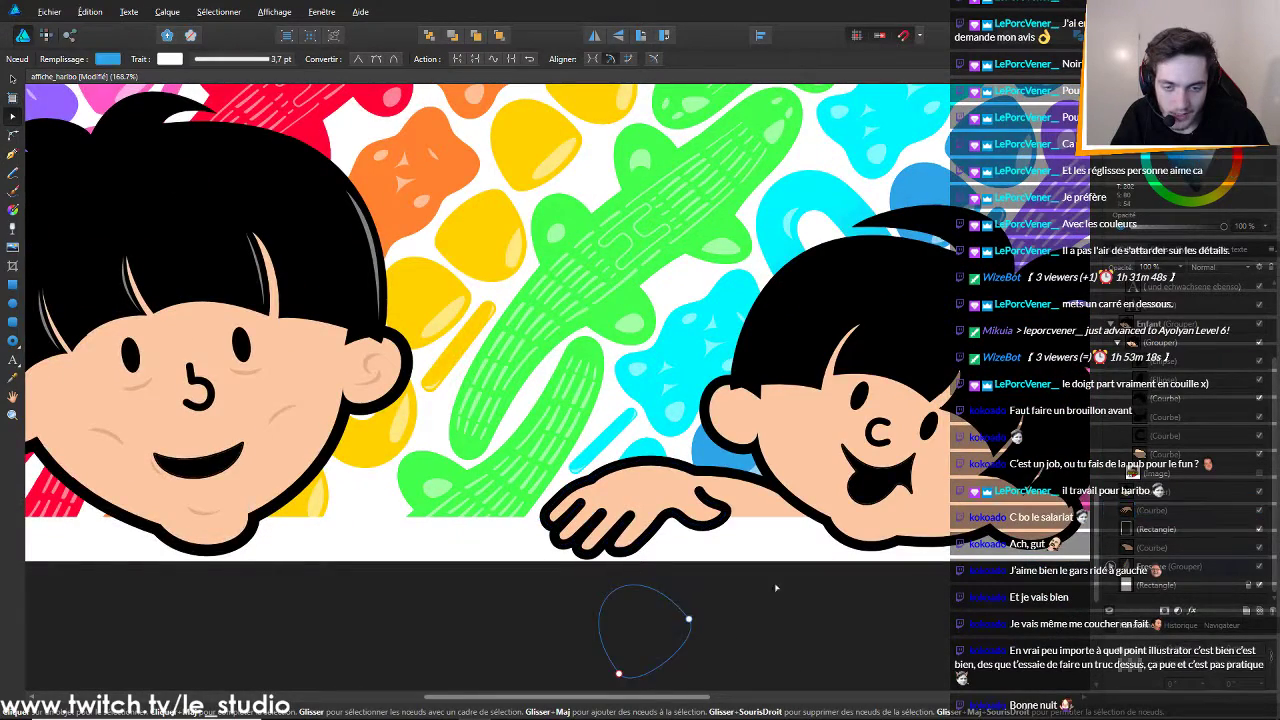
scroll(807, 577, "down", 7)
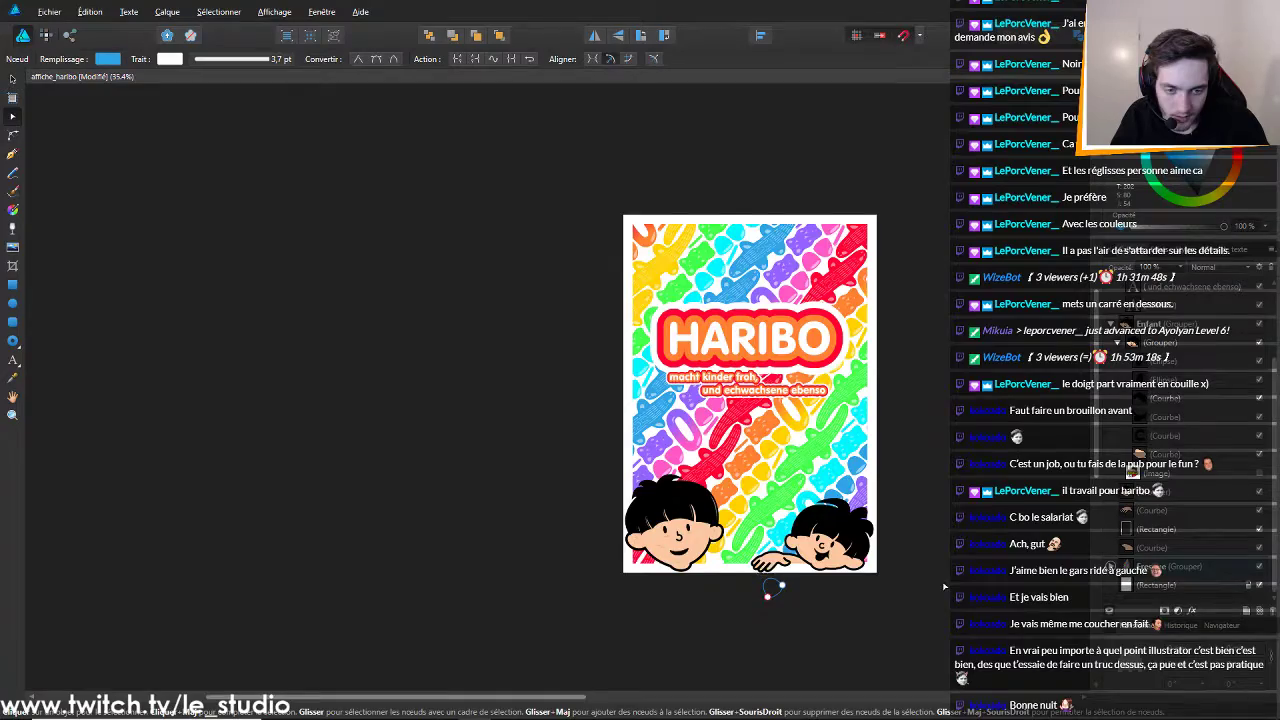
Shift the node on the inner side of the first fingertip slightly toward the palm
scroll(760, 570, "up", 10)
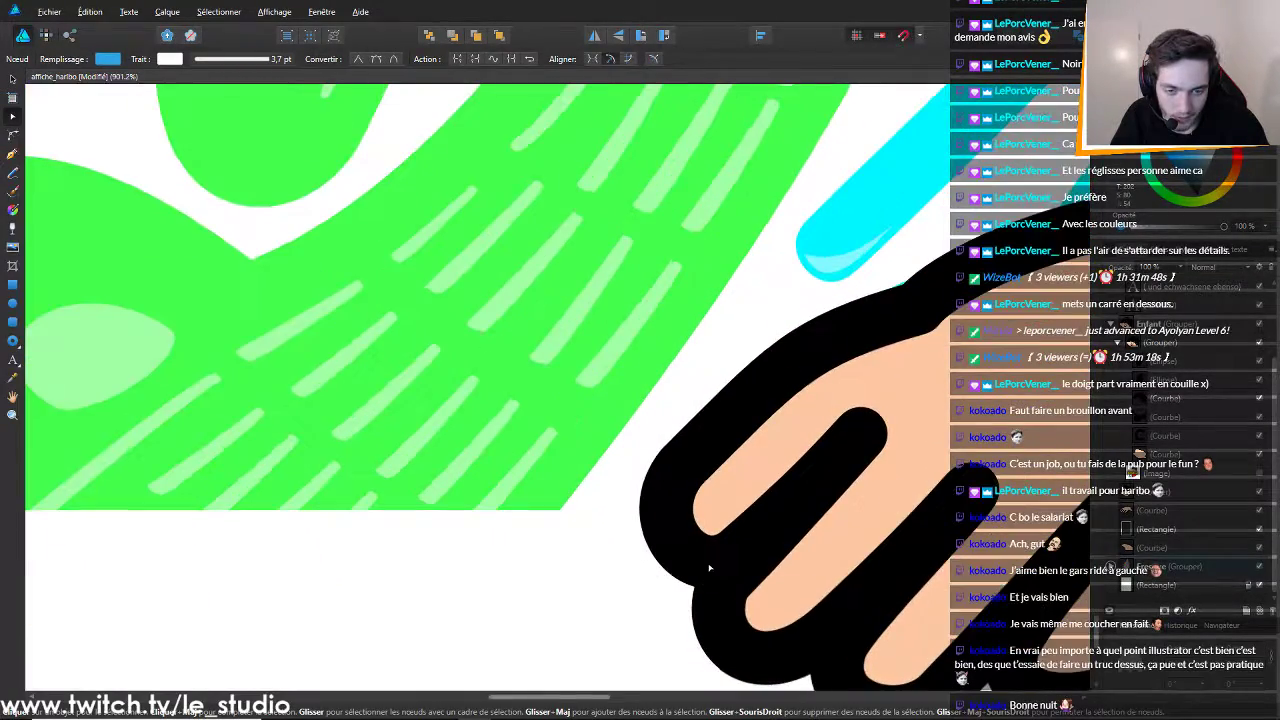
left_click(709, 568)
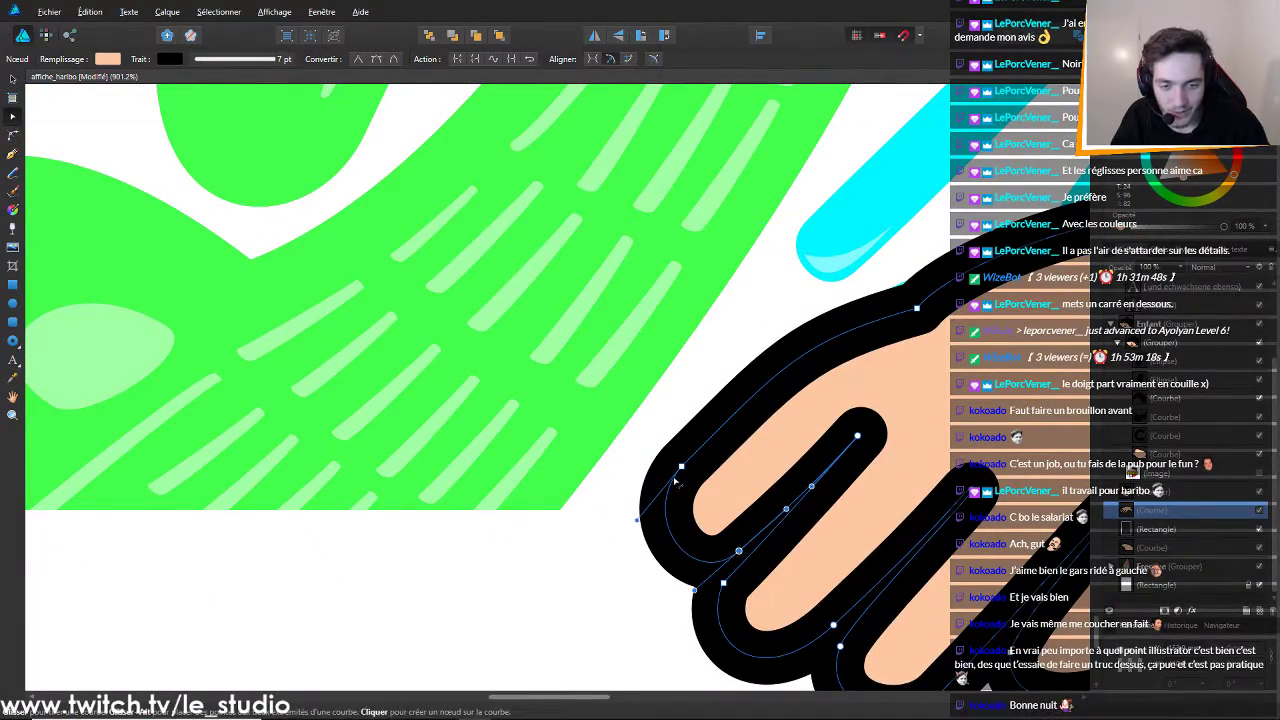
left_click_drag(738, 551, 749, 544)
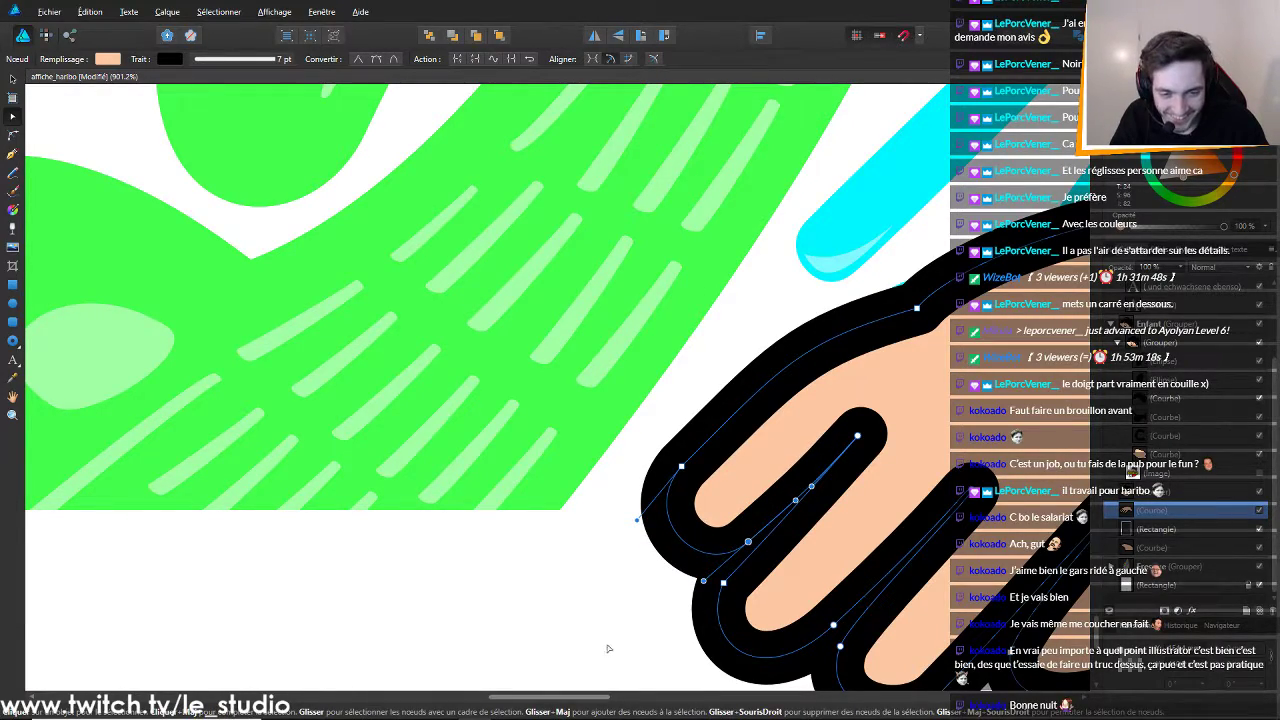
scroll(748, 541, "down", 6)
scroll(677, 552, "up", 5)
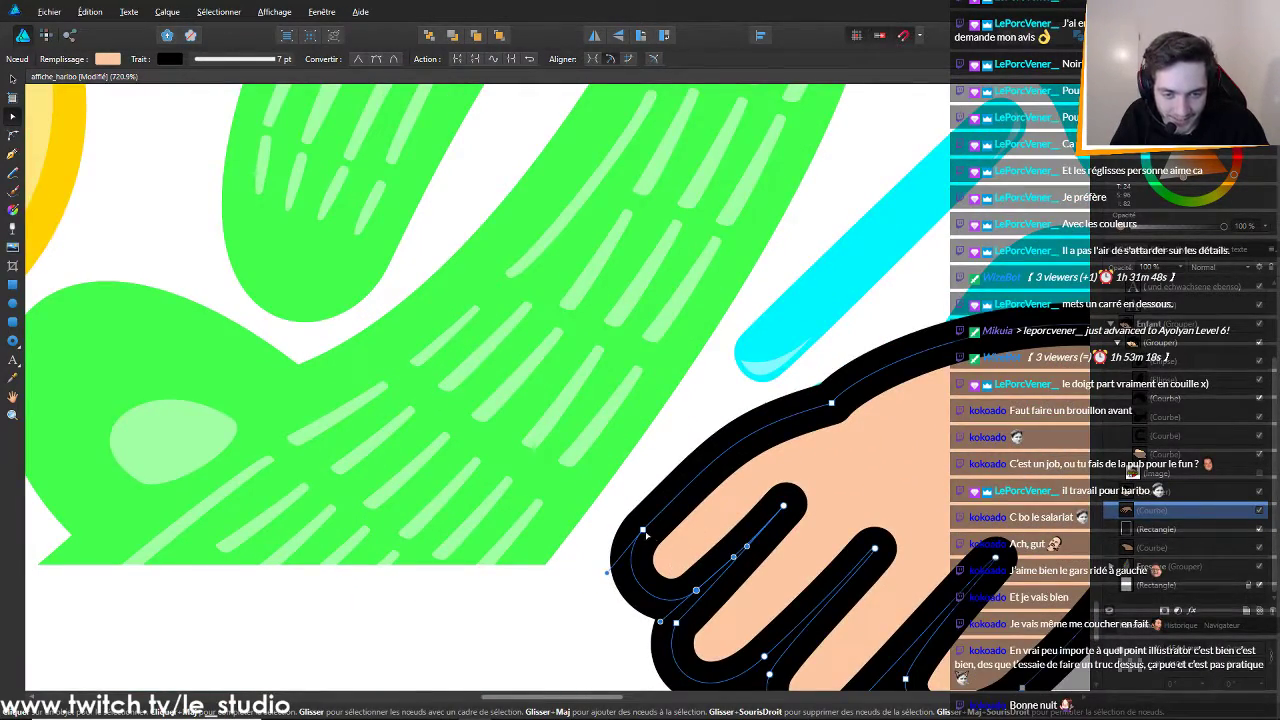
Move the node on the first finger's outer edge slightly toward the palm, and deselect the hand
left_click_drag(643, 531, 651, 522)
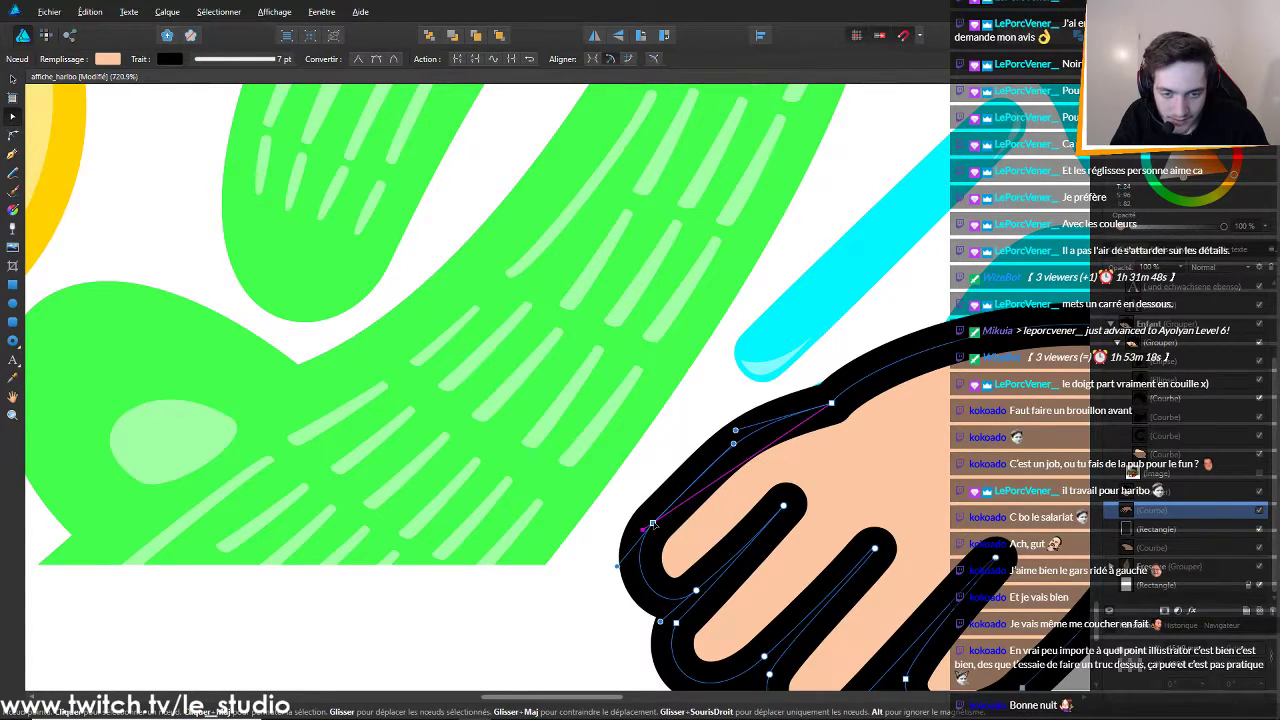
scroll(700, 560, "down", 8)
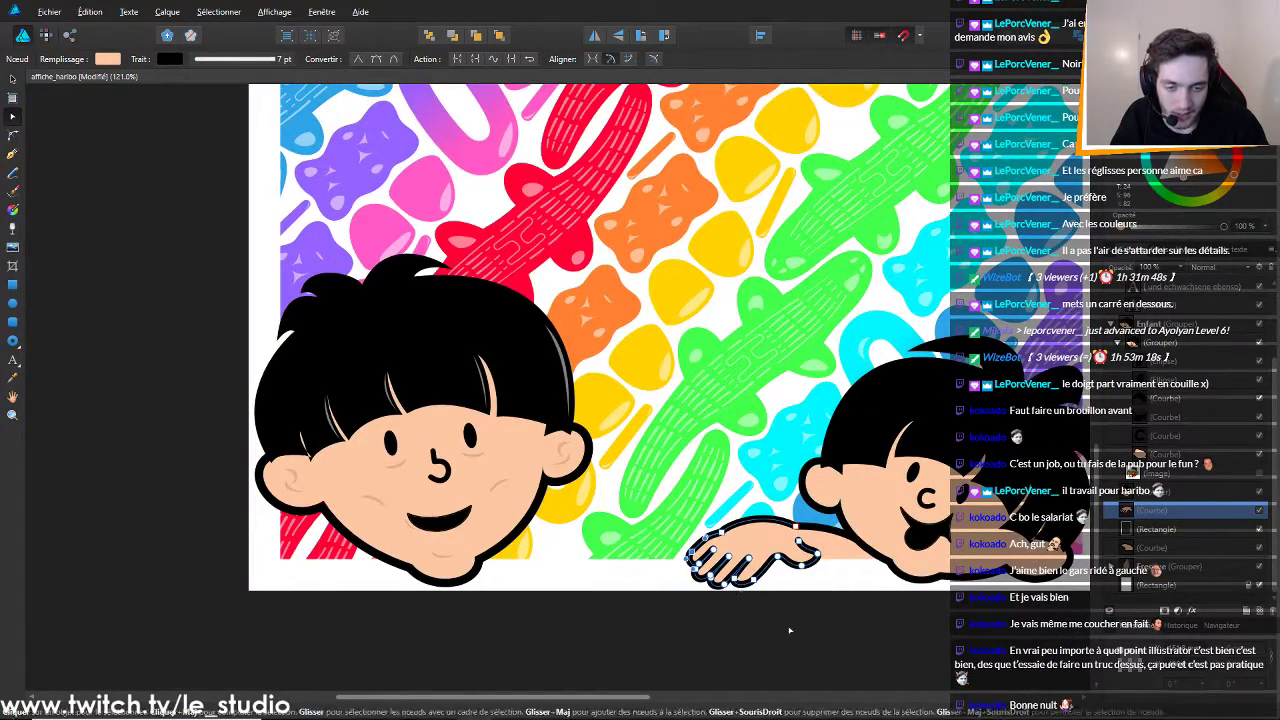
left_click(857, 637)
scroll(859, 637, "down", 1)
scroll(859, 638, "down", 3)
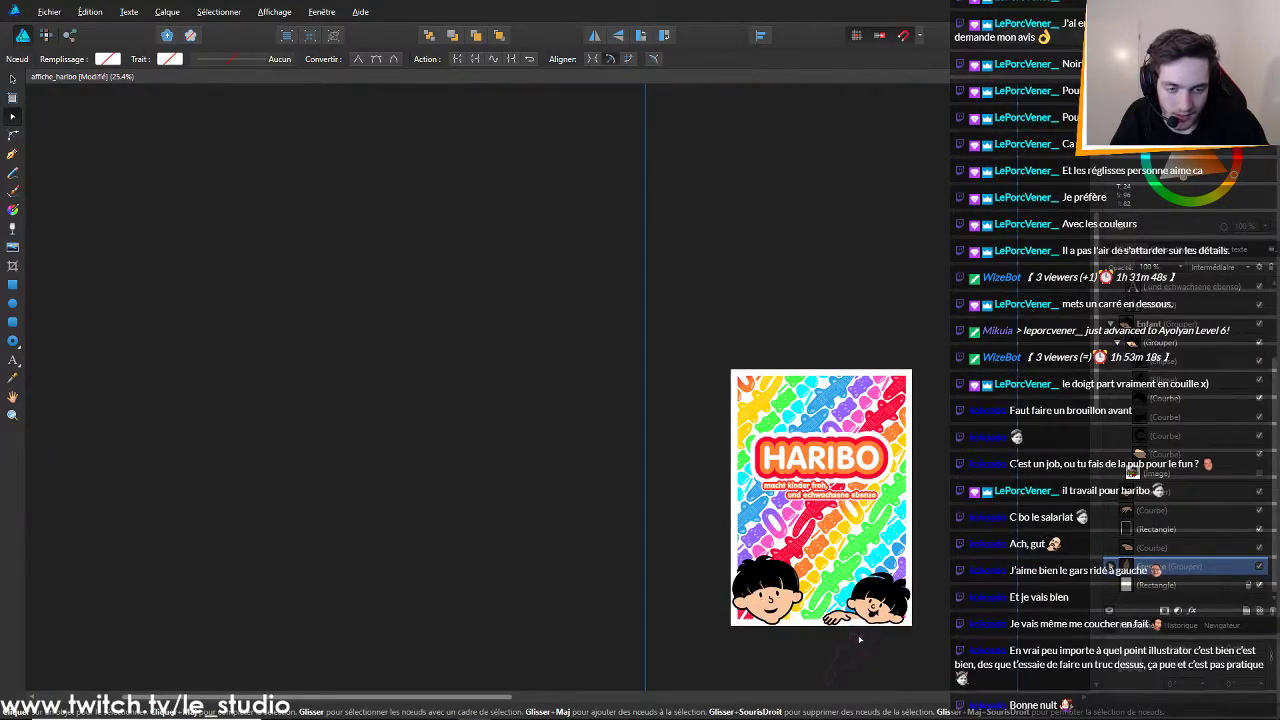
Shorten the first finger further by moving its outer and inner fingertip nodes toward the palm, adjusting the knuckle handle slightly, and deselect the hand
scroll(859, 638, "up", 8)
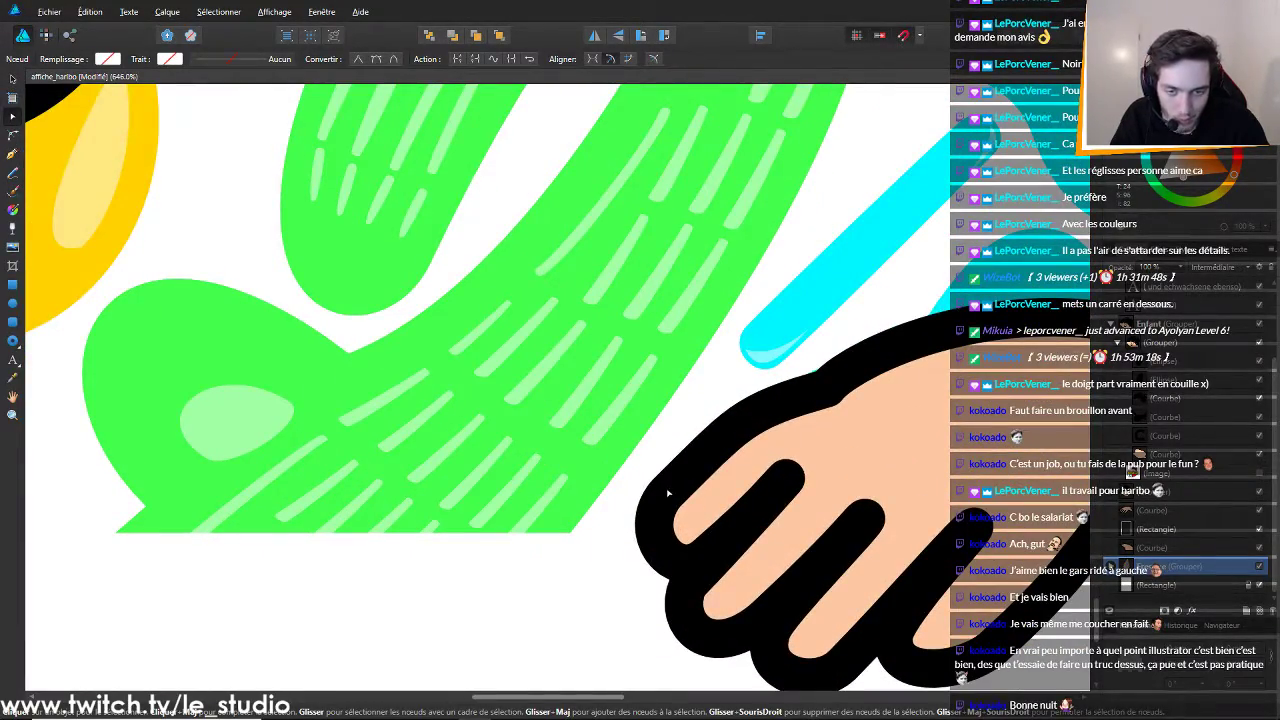
left_click(668, 492)
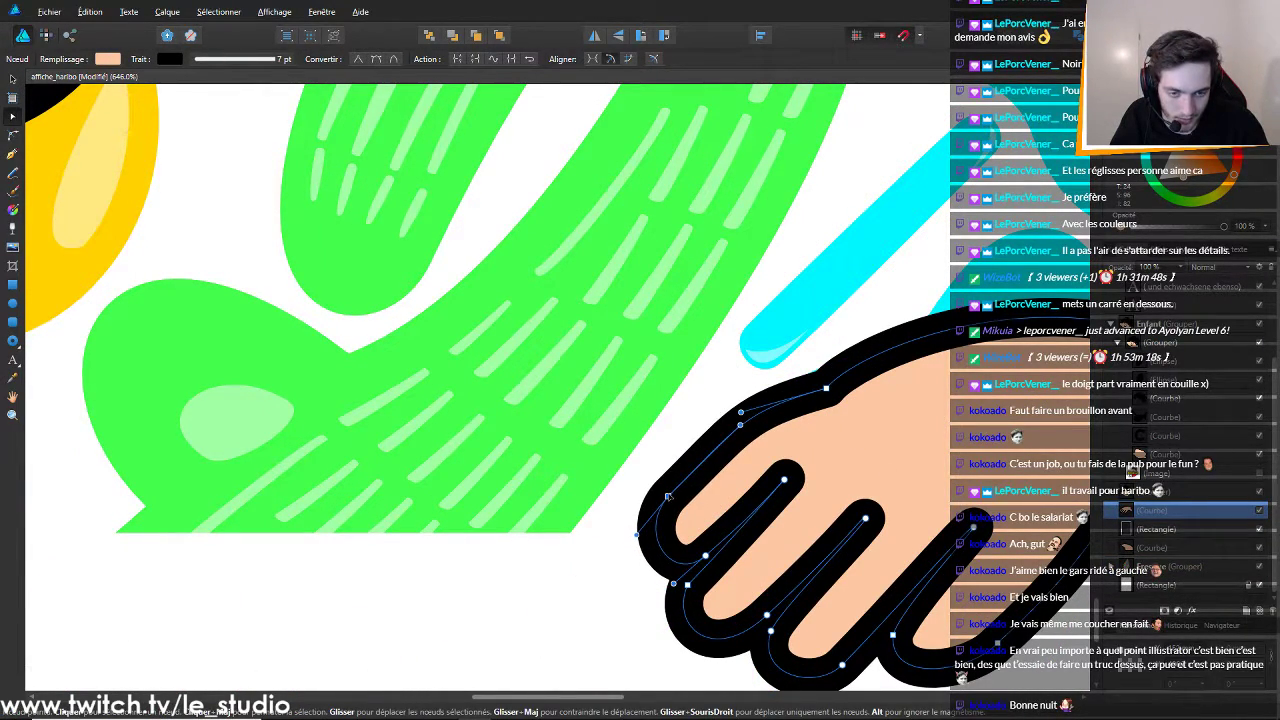
left_click(668, 495)
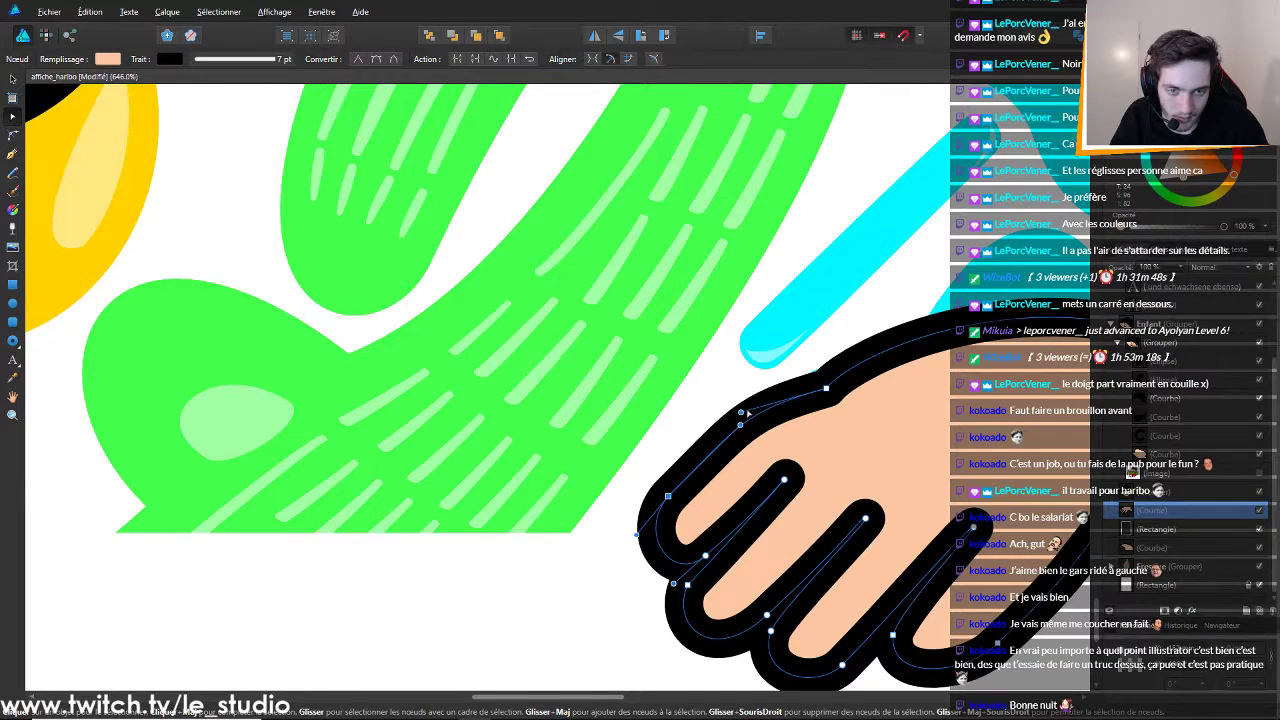
left_click_drag(742, 413, 742, 411)
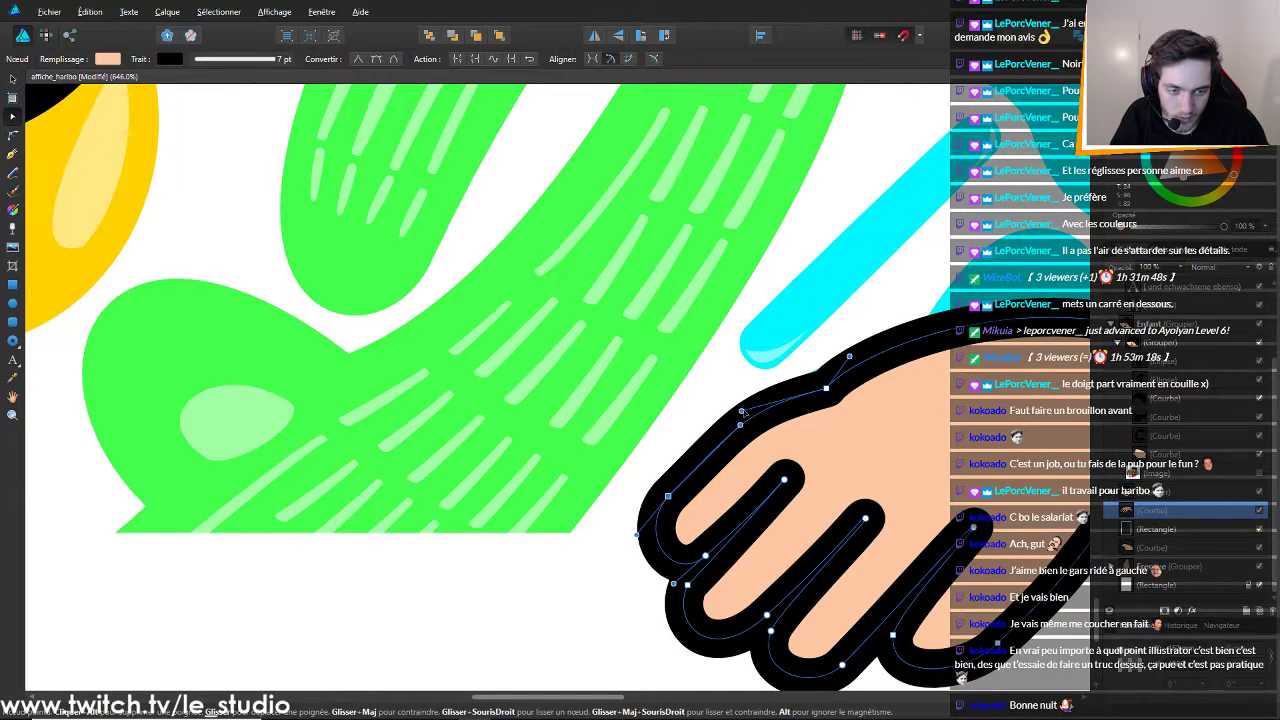
left_click_drag(668, 496, 676, 488)
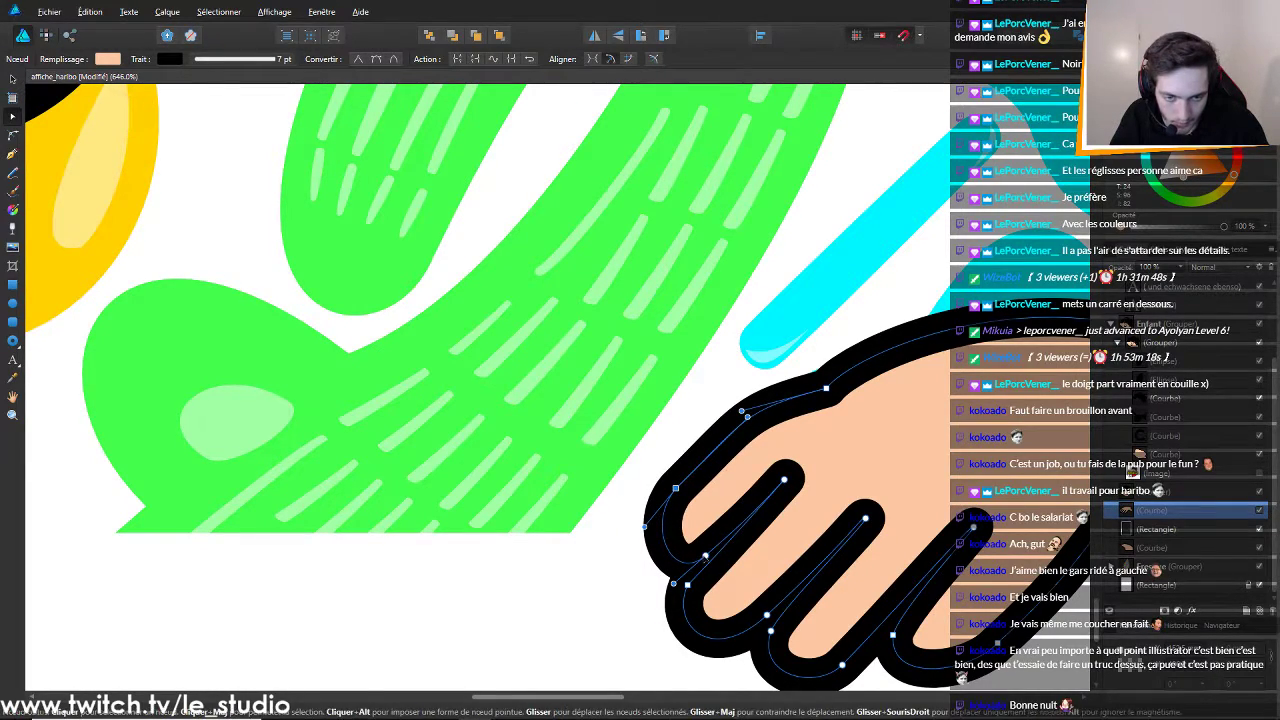
left_click_drag(706, 556, 711, 549)
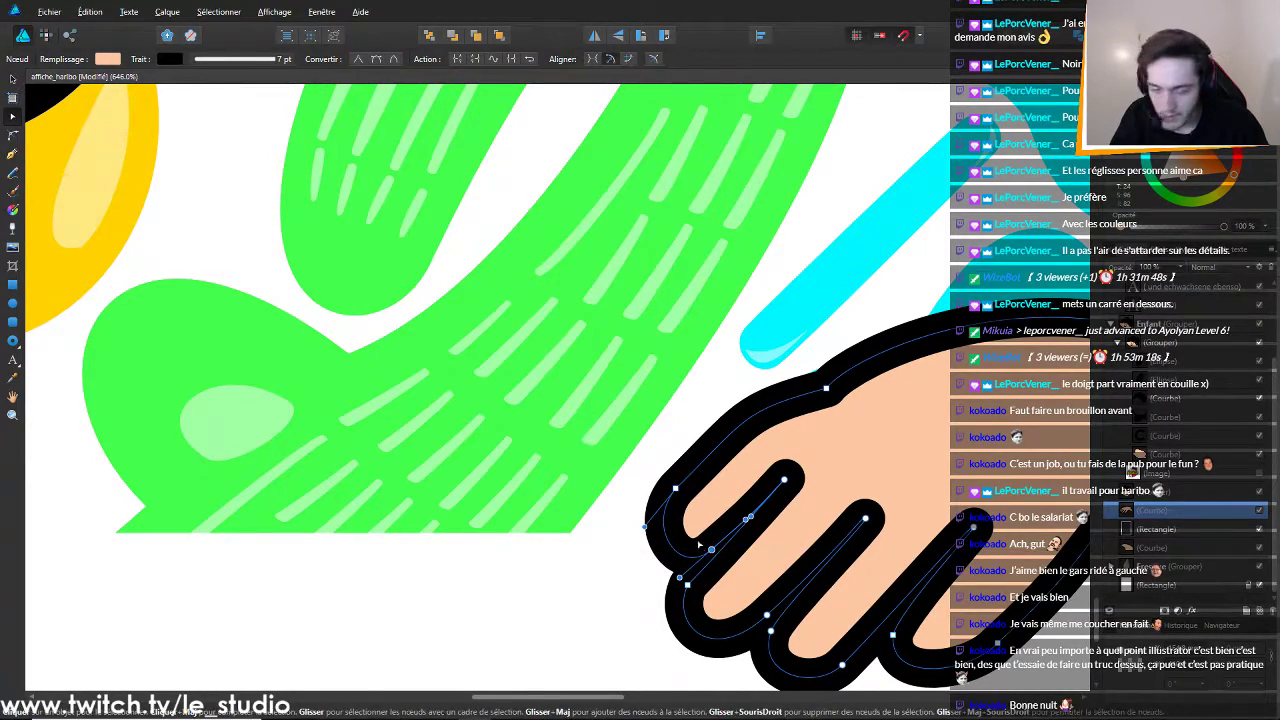
left_click(675, 490)
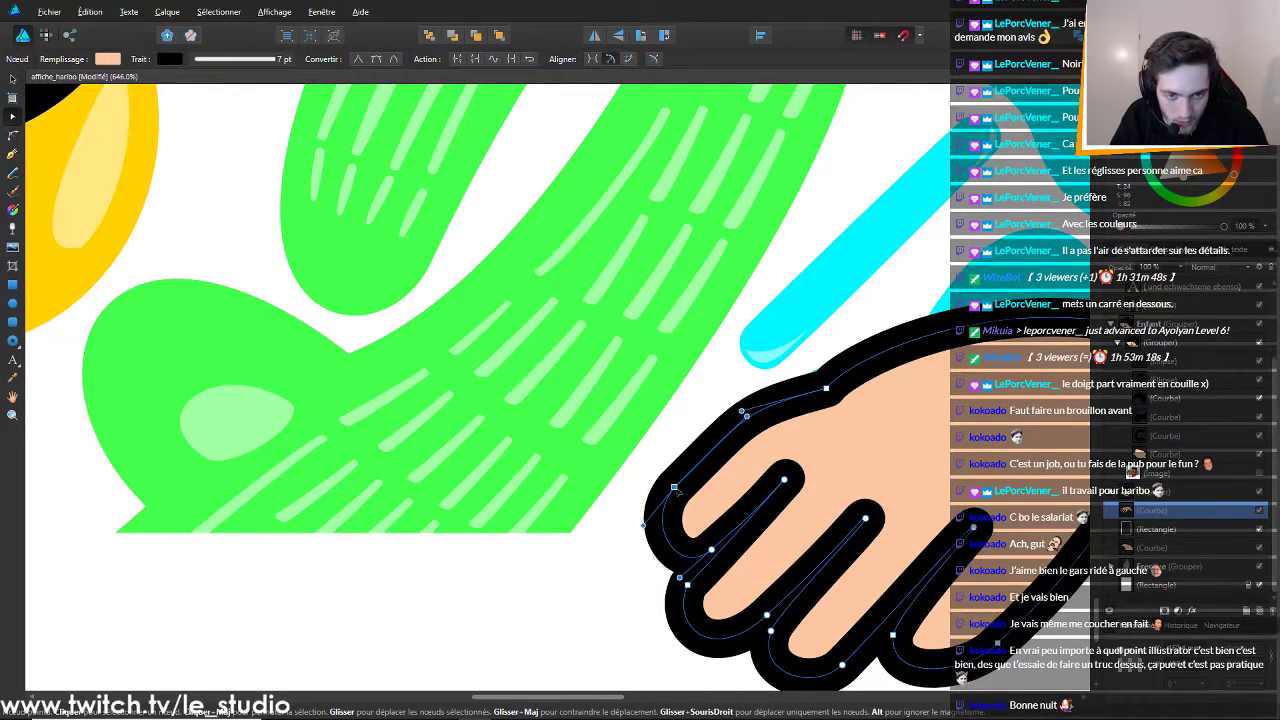
scroll(790, 550, "down", 10)
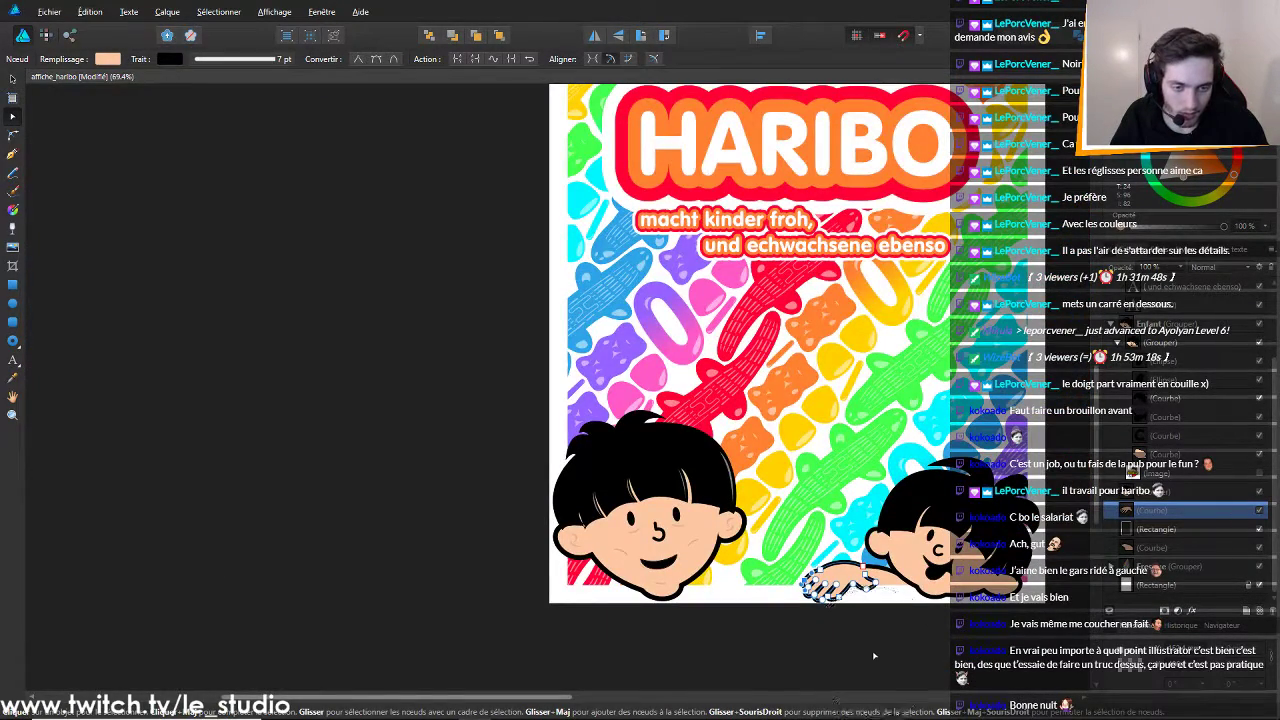
scroll(903, 605, "down", 4)
scroll(946, 592, "up", 4)
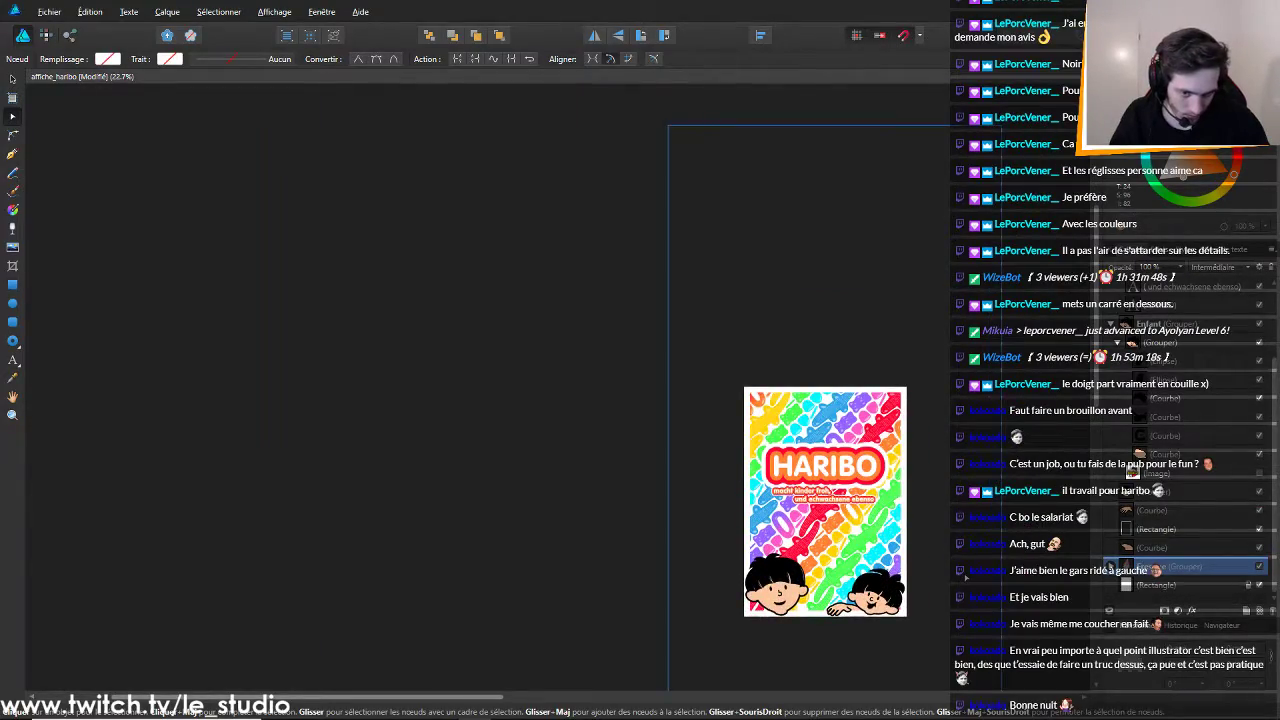
scroll(946, 592, "up", 1)
Fine-tune the gap between the first and second fingers by nudging the first finger's inner node toward the palm, and deselect the hand
scroll(791, 634, "up", 10)
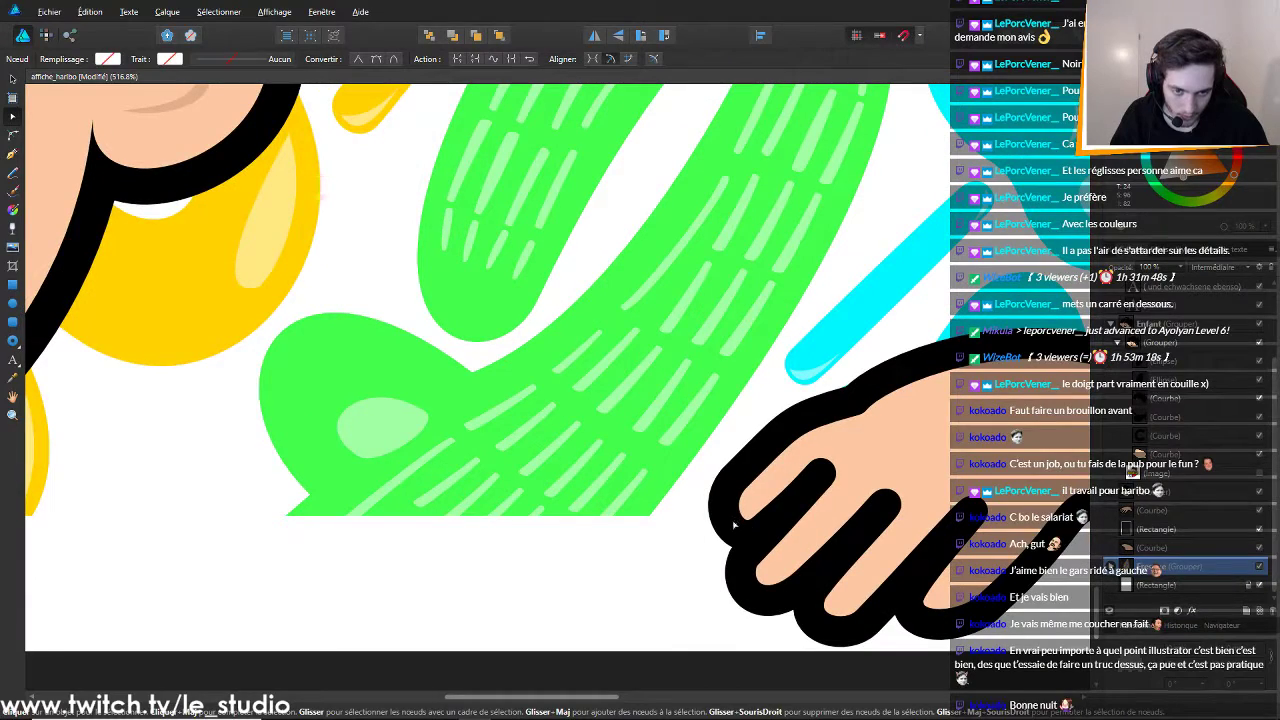
left_click(754, 535)
left_click_drag(762, 528, 767, 522)
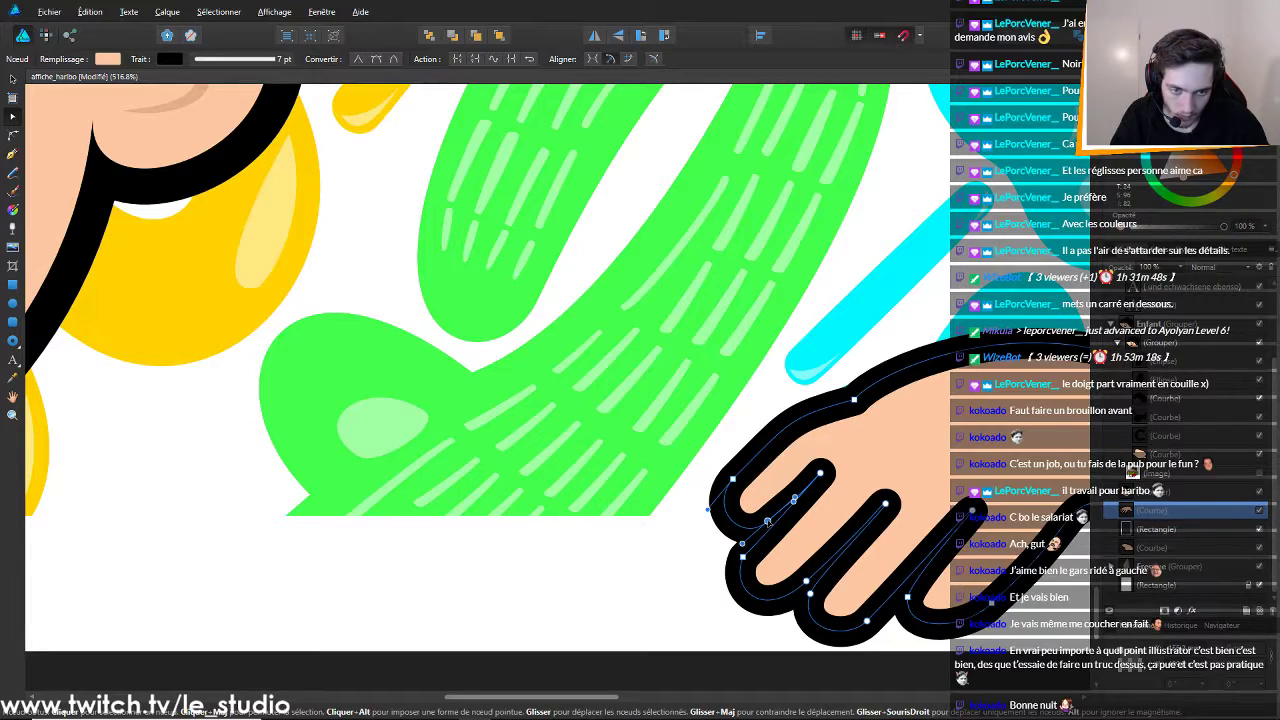
scroll(768, 522, "down", 6)
scroll(786, 527, "up", 11)
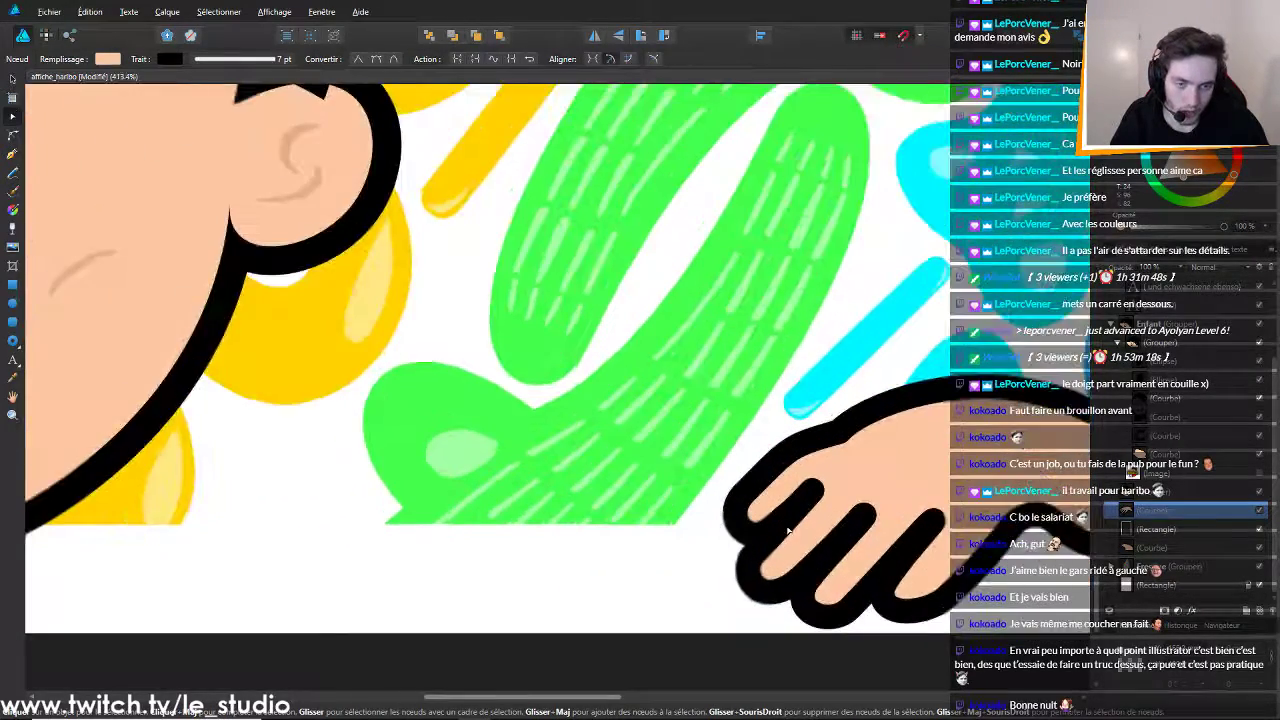
scroll(771, 529, "down", 1)
left_click_drag(730, 532, 734, 535)
scroll(738, 535, "down", 7)
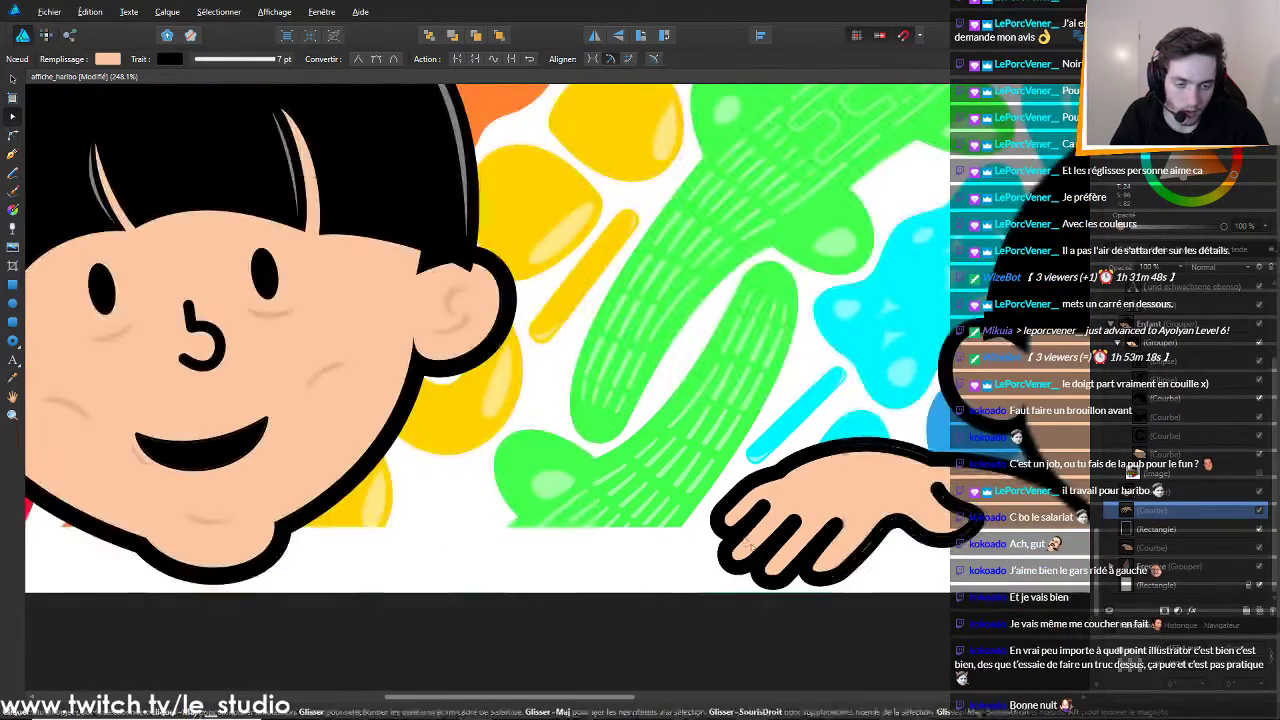
left_click(847, 627)
Examine the whole poster at several scales, checking the reshaped hand against both children, the logo and the candy pattern
scroll(855, 627, "down", 3)
scroll(854, 626, "down", 3)
scroll(900, 640, "down", 2)
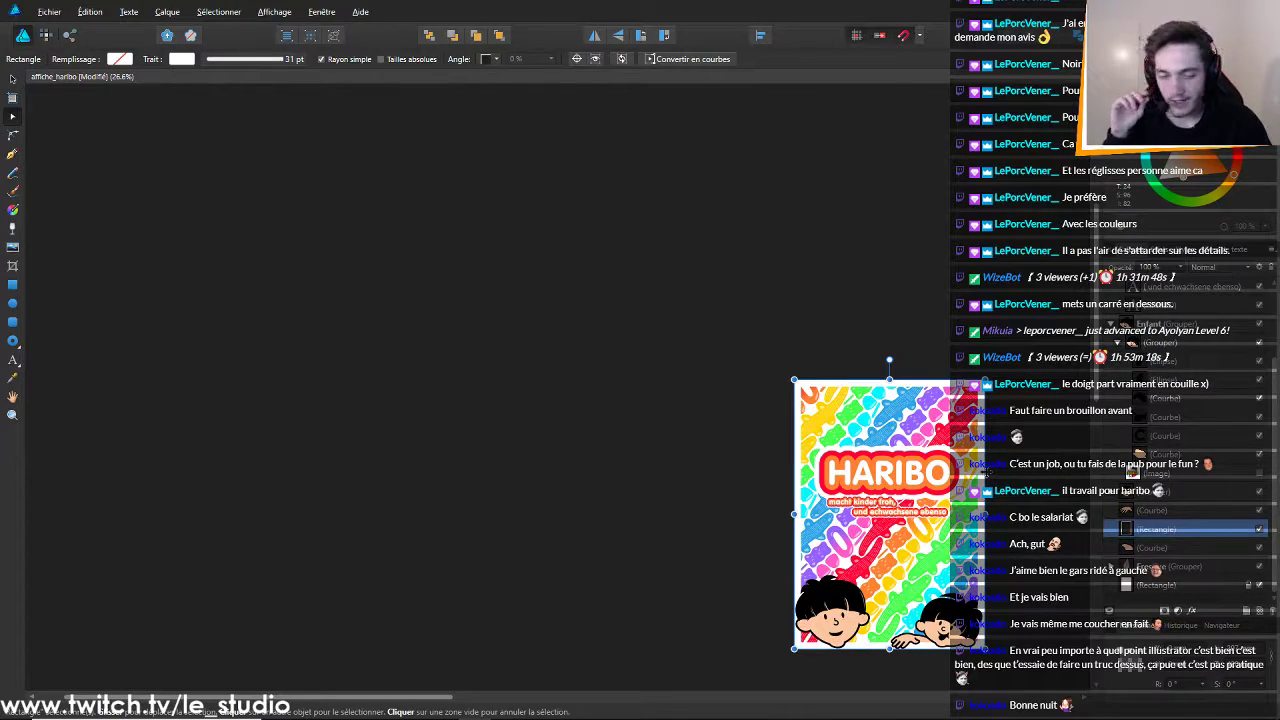
scroll(838, 520, "down", 1)
scroll(838, 520, "down", 5)
scroll(1051, 523, "up", 5)
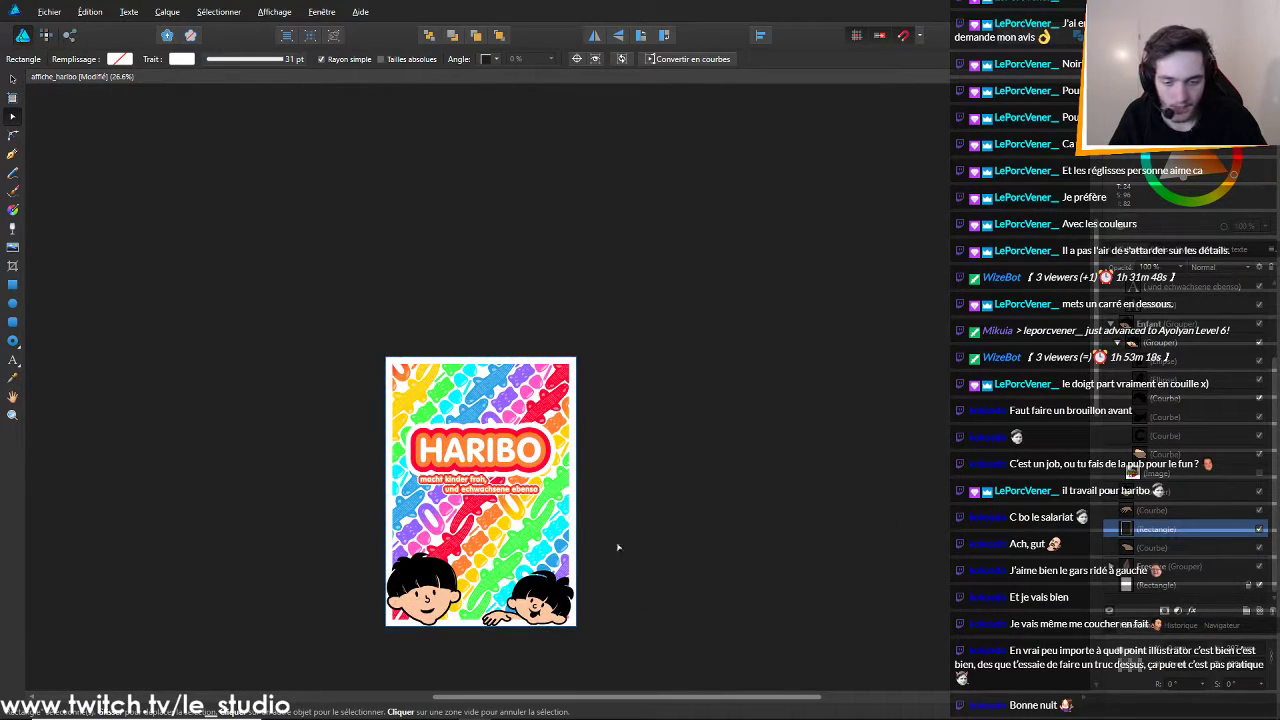
scroll(253, 561, "up", 2)
scroll(253, 561, "up", 1)
scroll(420, 400, "down", 2)
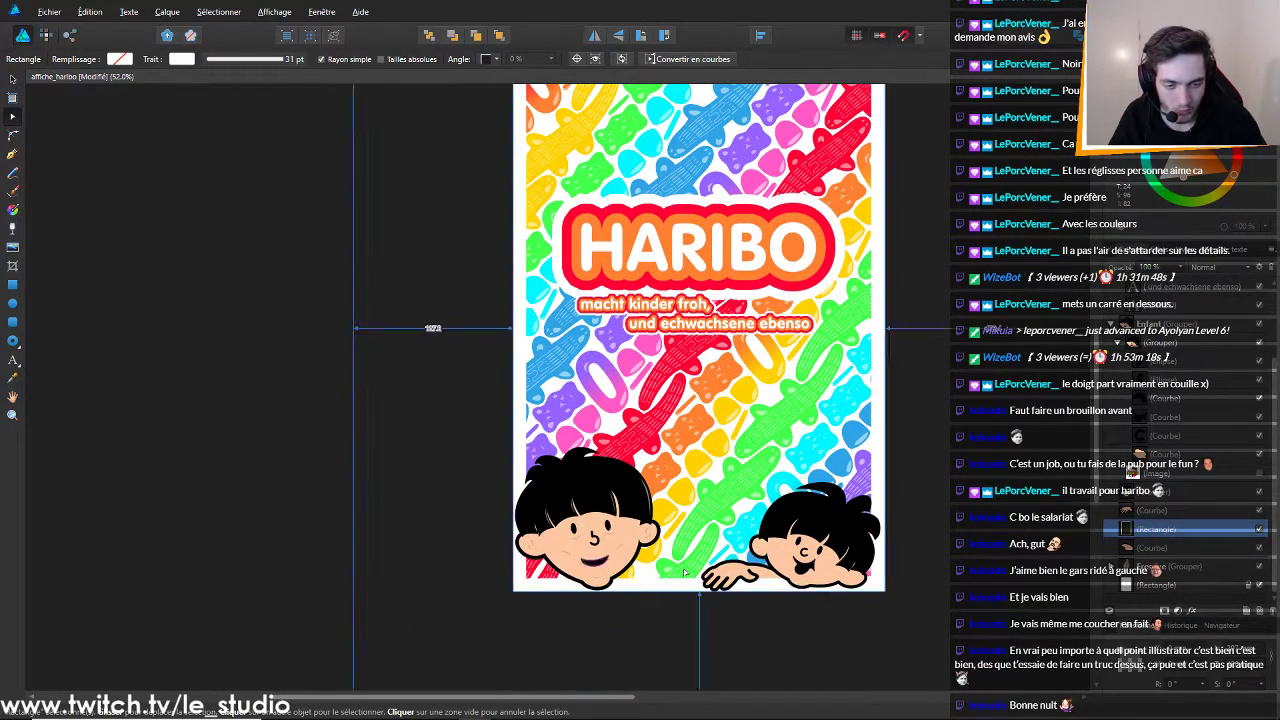
scroll(685, 572, "up", 1)
Select the Fresque group containing the candy pattern and inspect it around the HARIBO logo and slogan
left_click(685, 572)
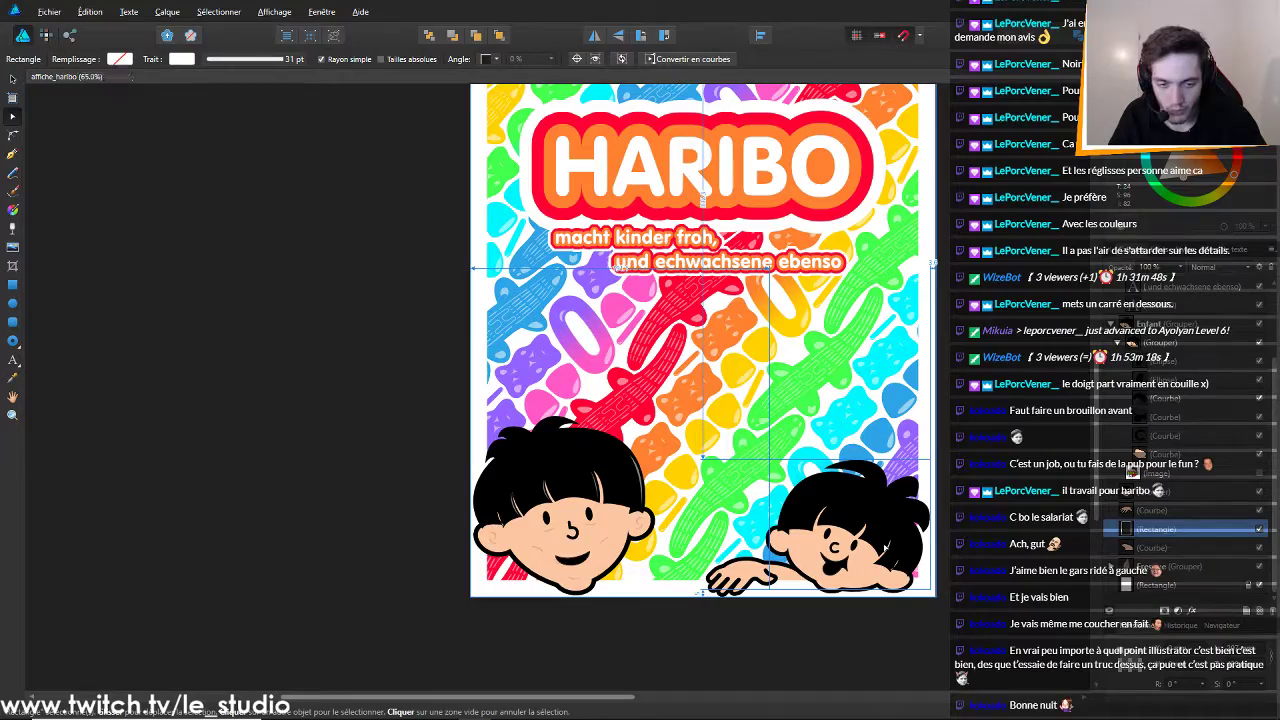
left_click(1180, 566)
scroll(993, 387, "down", 5)
scroll(993, 387, "up", 4)
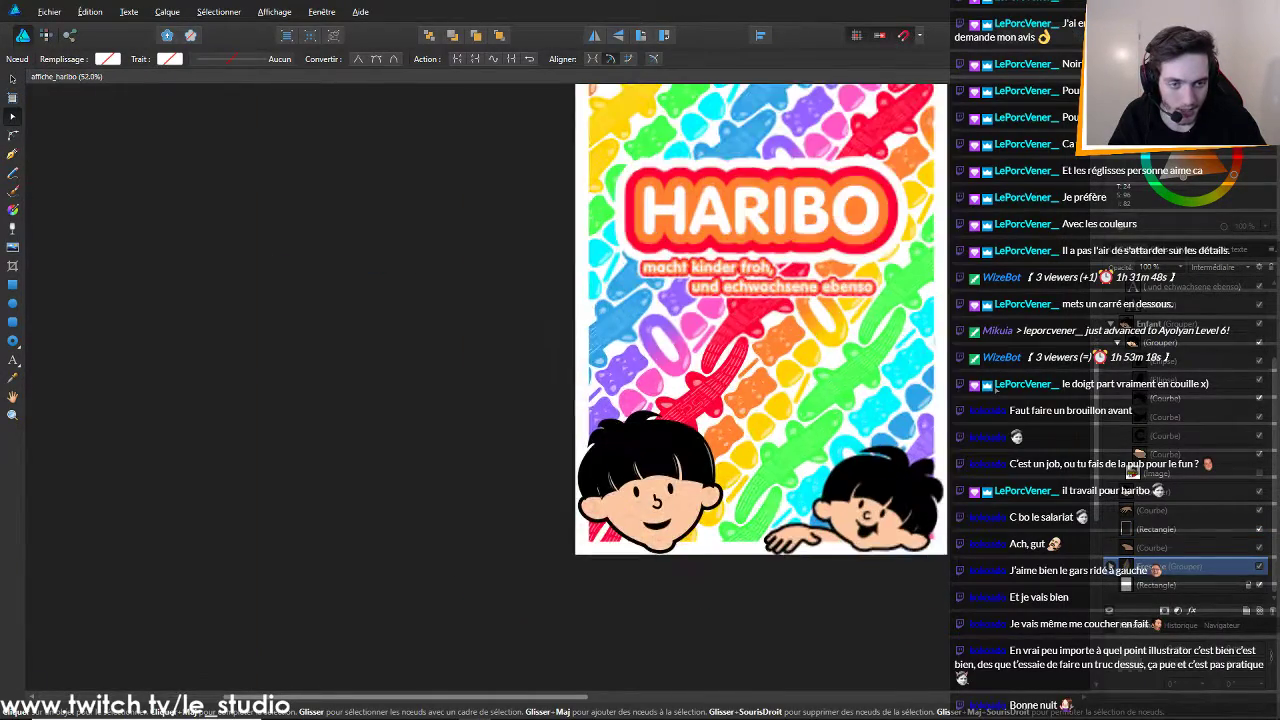
scroll(994, 388, "up", 2)
scroll(993, 387, "up", 3)
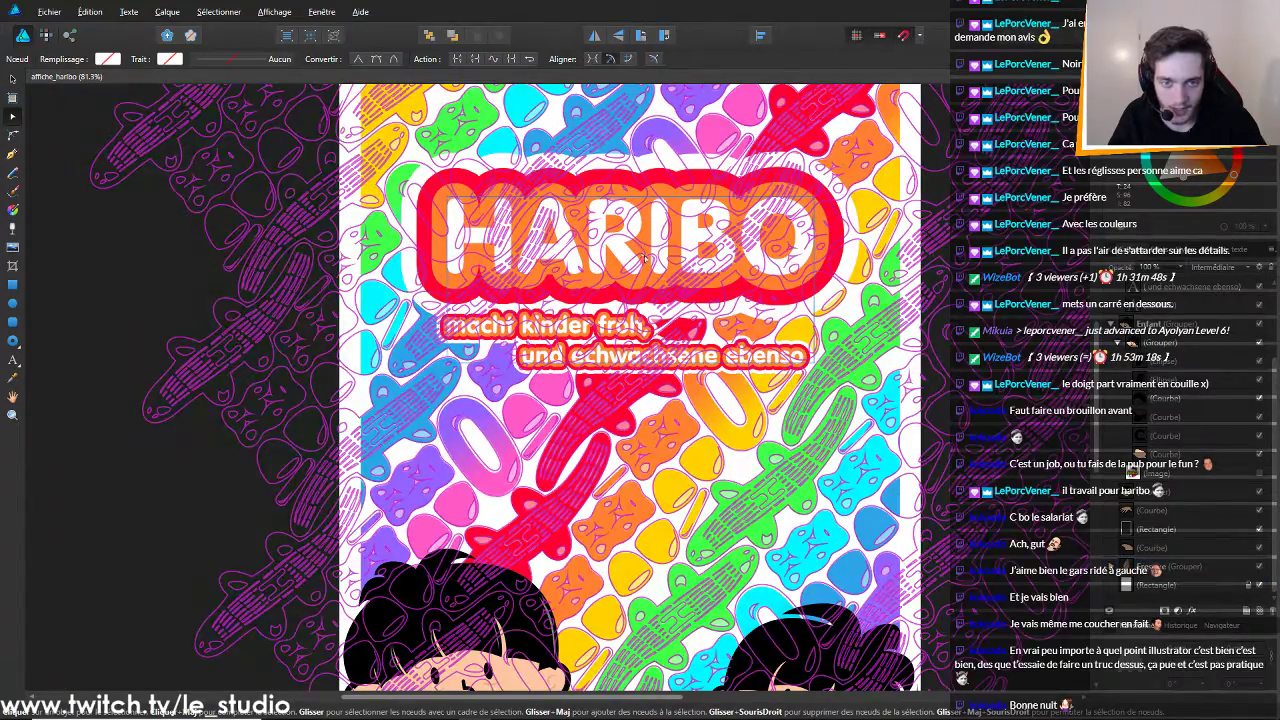
Collapse the Enfant and Texte groups in the layer list, and slightly enlarge the Texte group containing the logo and slogan
left_click(1115, 326)
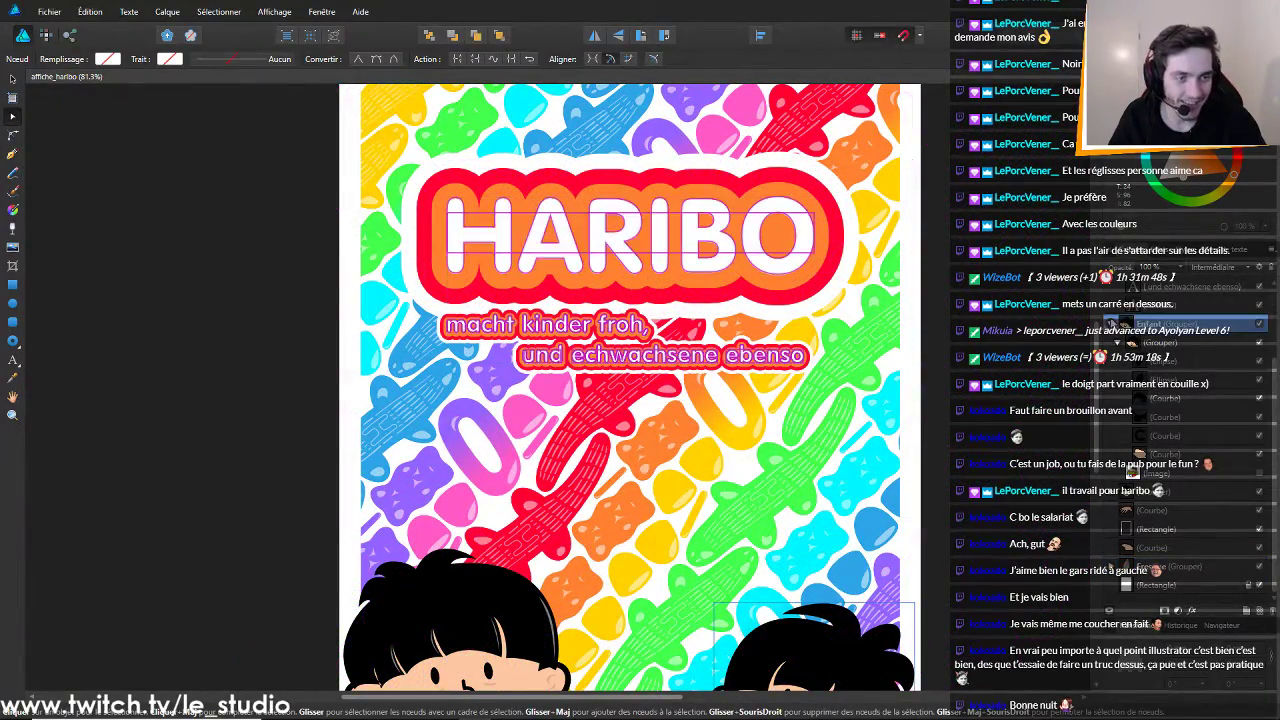
scroll(862, 466, "down", 5)
scroll(860, 464, "down", 2)
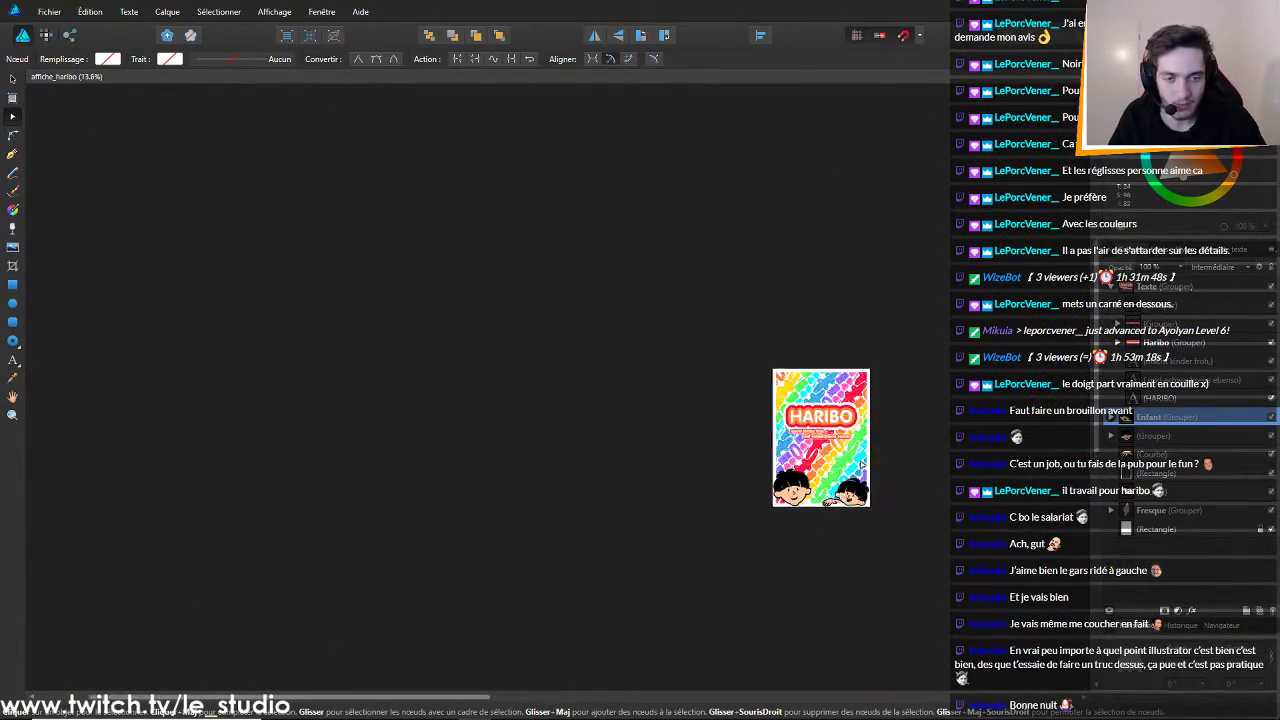
scroll(860, 464, "up", 3)
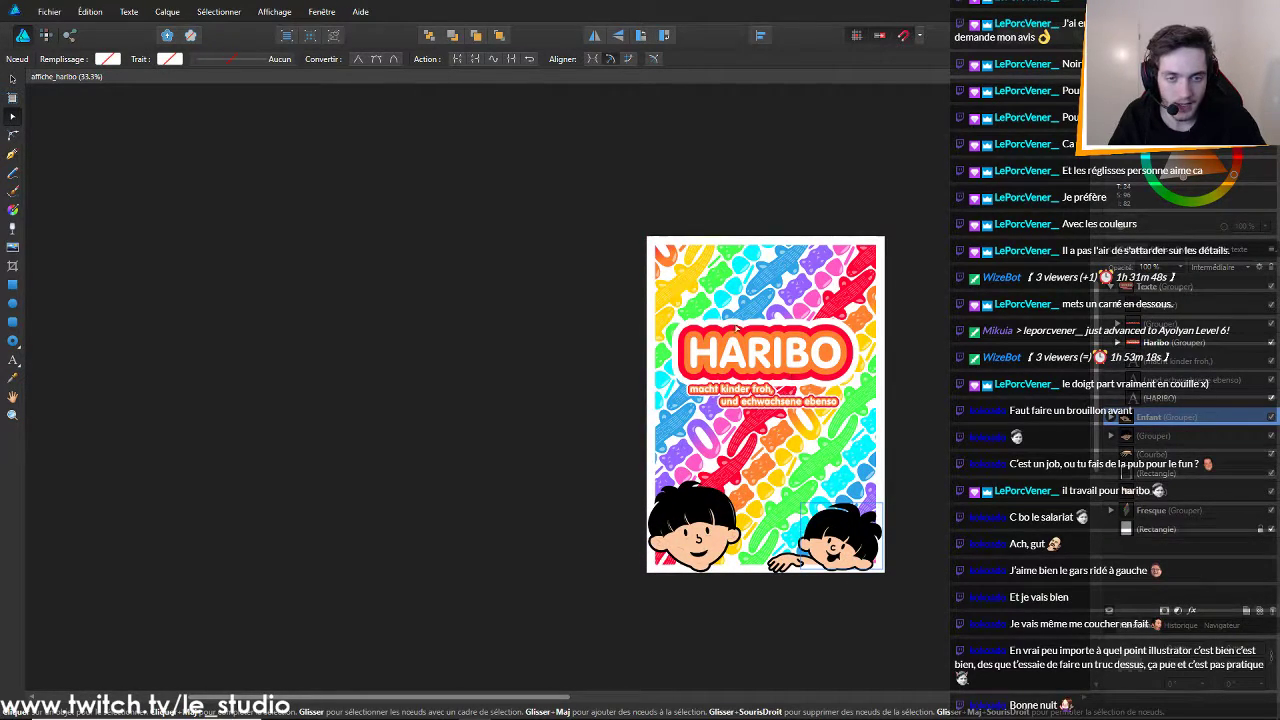
left_click(1169, 309)
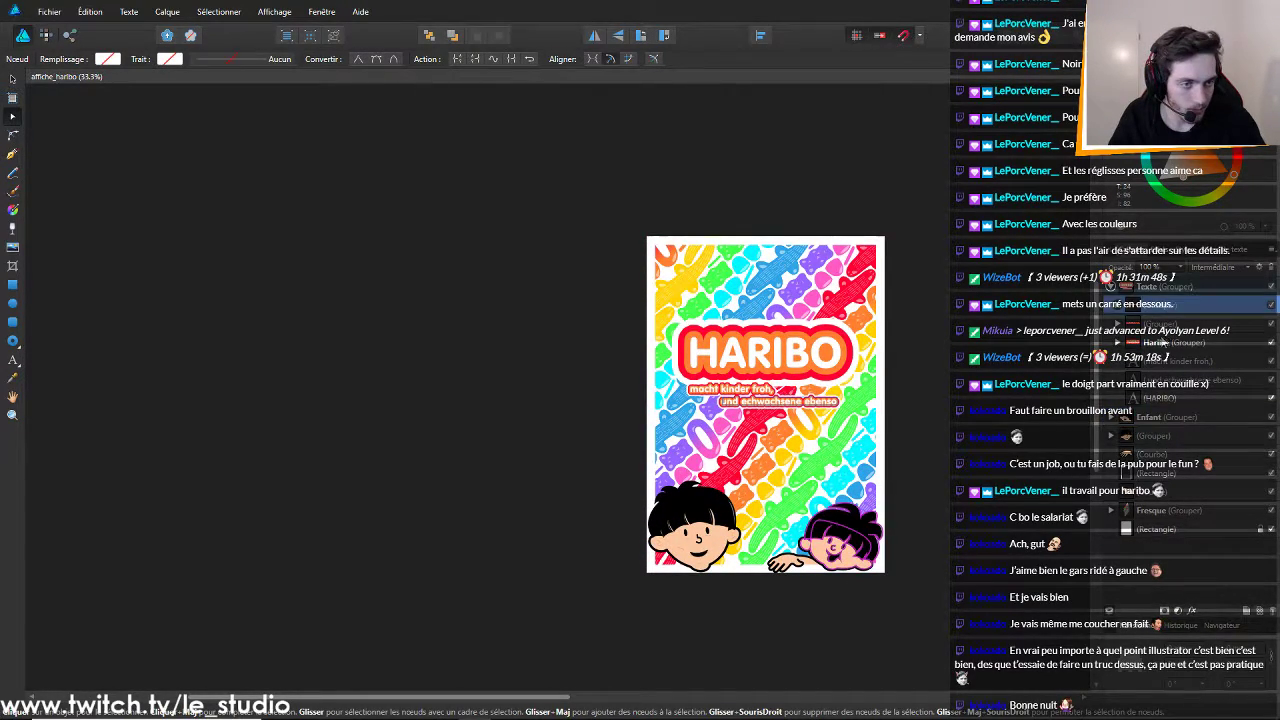
left_click(1165, 342)
left_click(1122, 288)
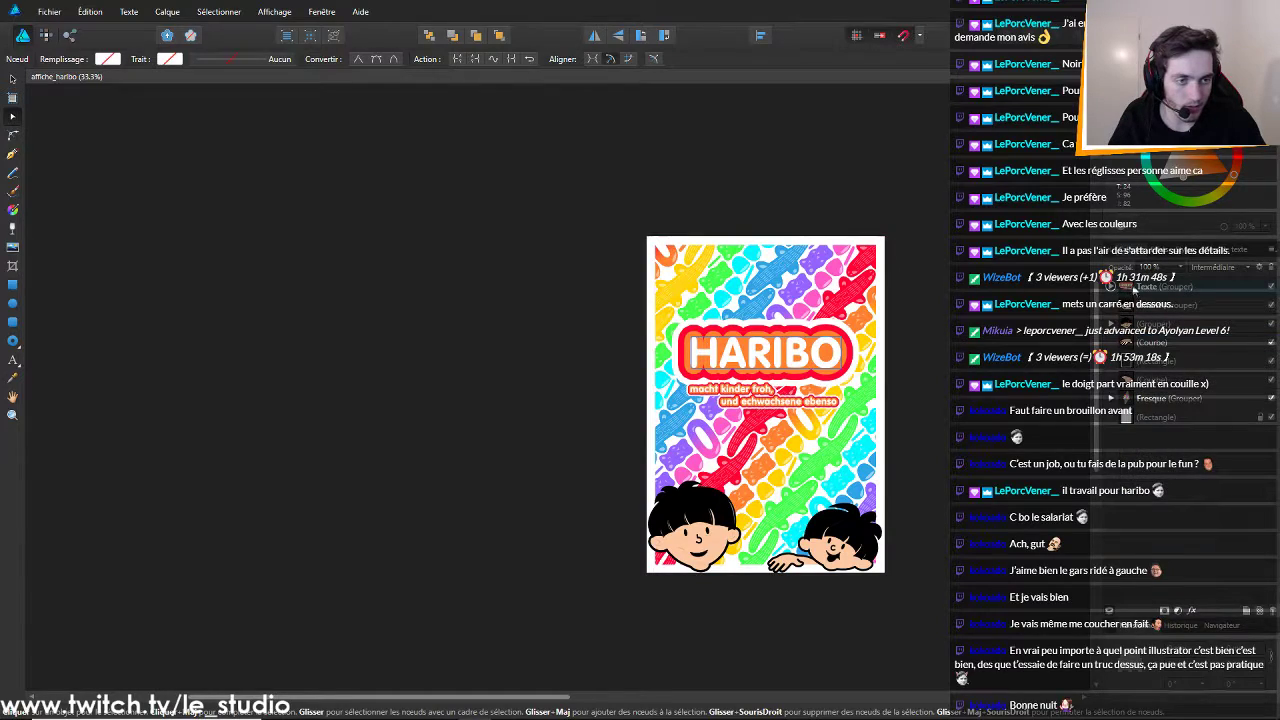
left_click(1166, 323)
left_click(1164, 287)
left_click(20, 86)
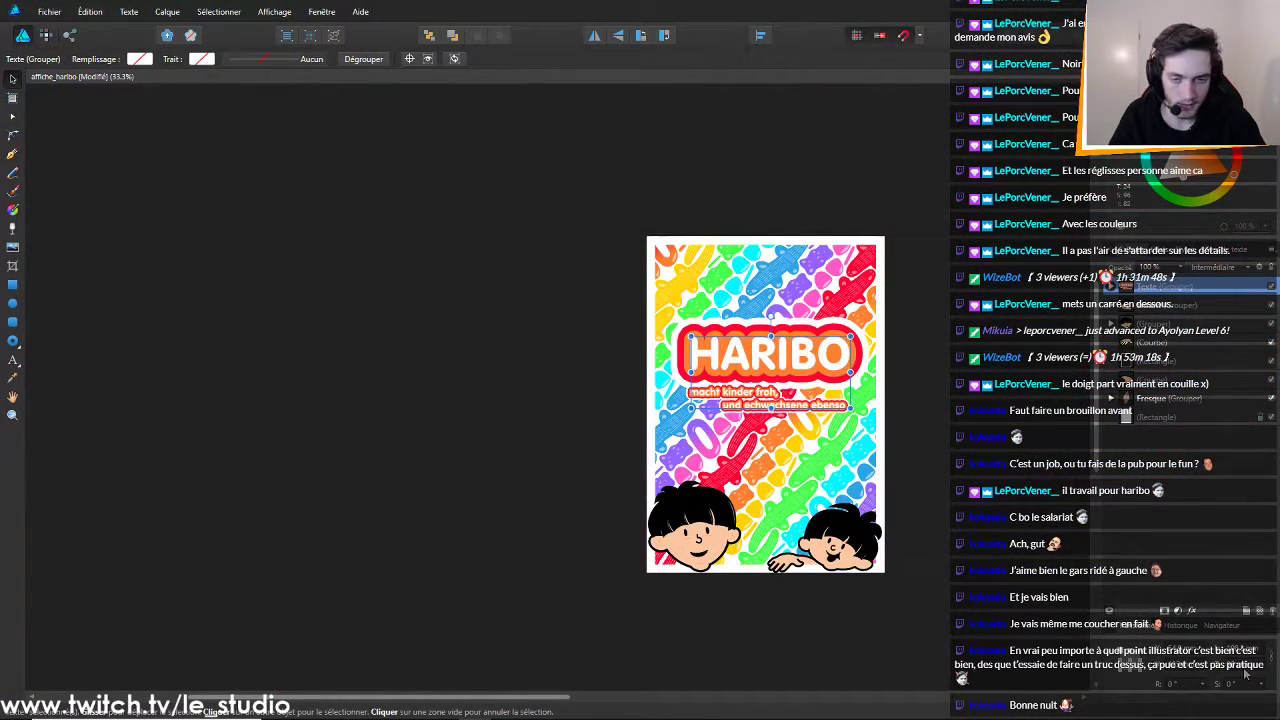
Centre the HARIBO logo and slogan group horizontally on the poster and deselect it
scroll(923, 476, "up", 3)
scroll(648, 325, "up", 3)
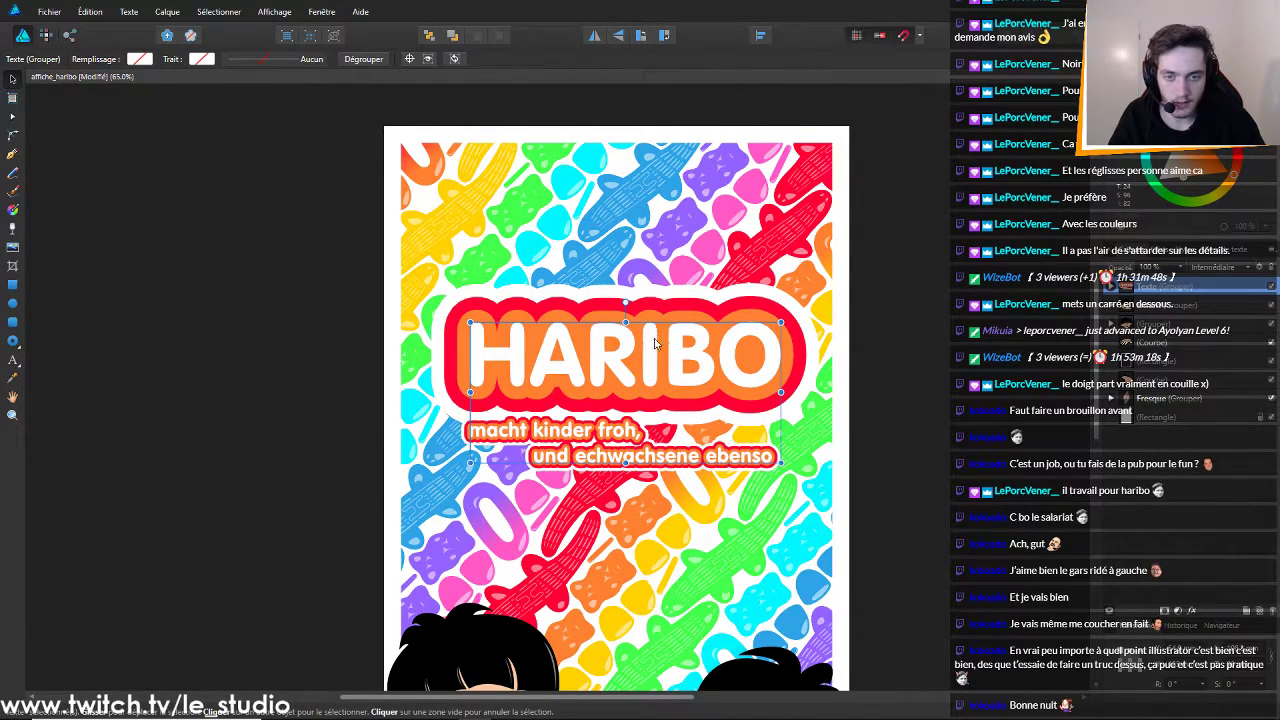
left_click(760, 36)
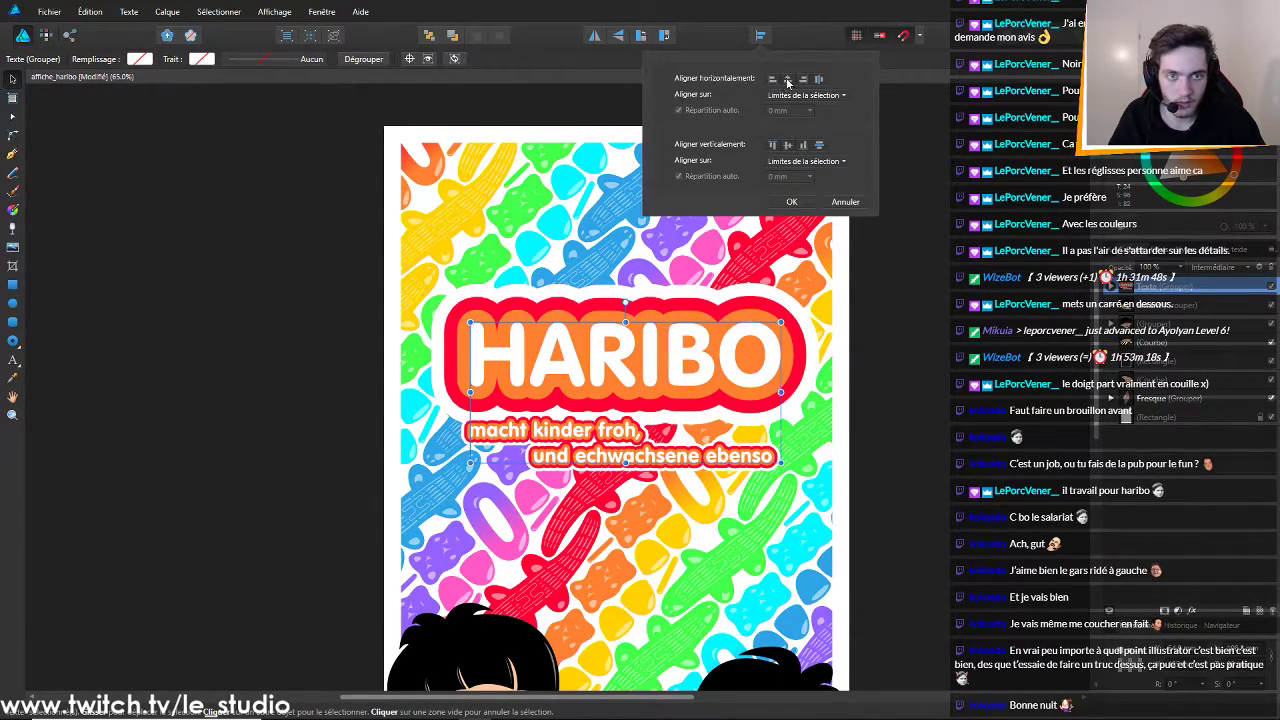
left_click(787, 80)
left_click(888, 298)
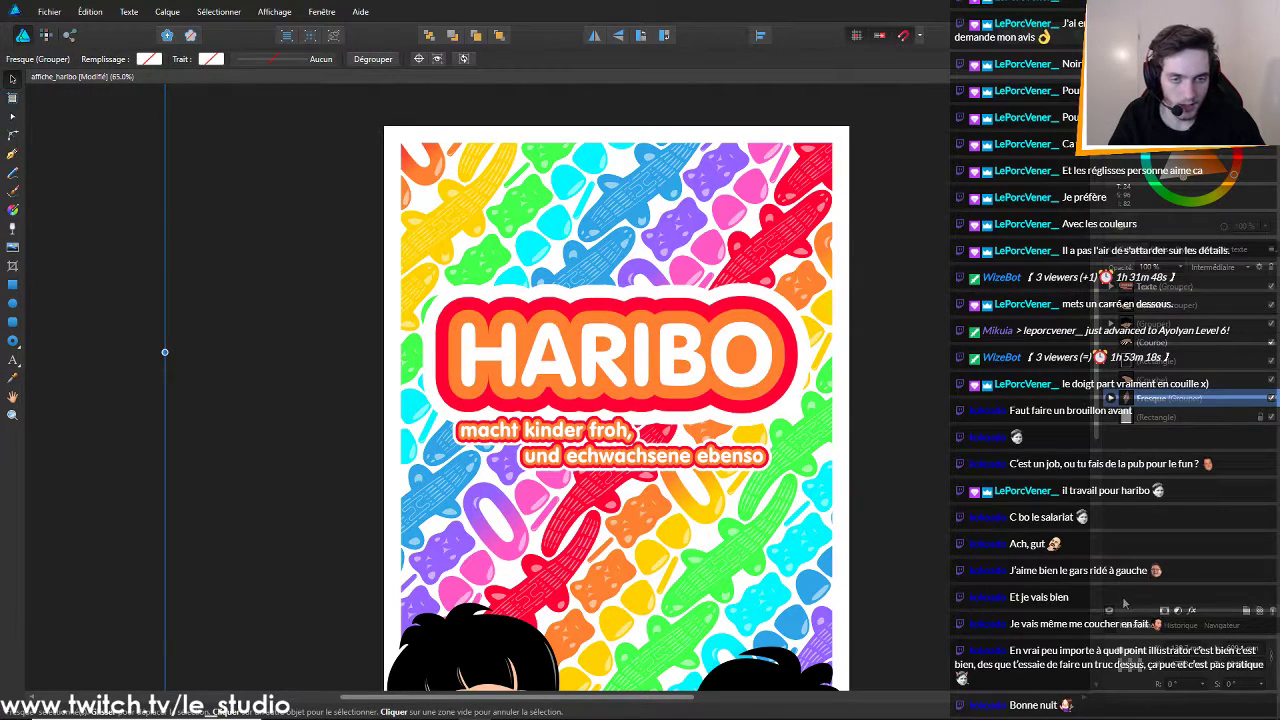
Examine the whole poster at several scales, checking the centred logo against the candy pattern and both children
scroll(1042, 542, "down", 1)
scroll(1042, 542, "down", 5)
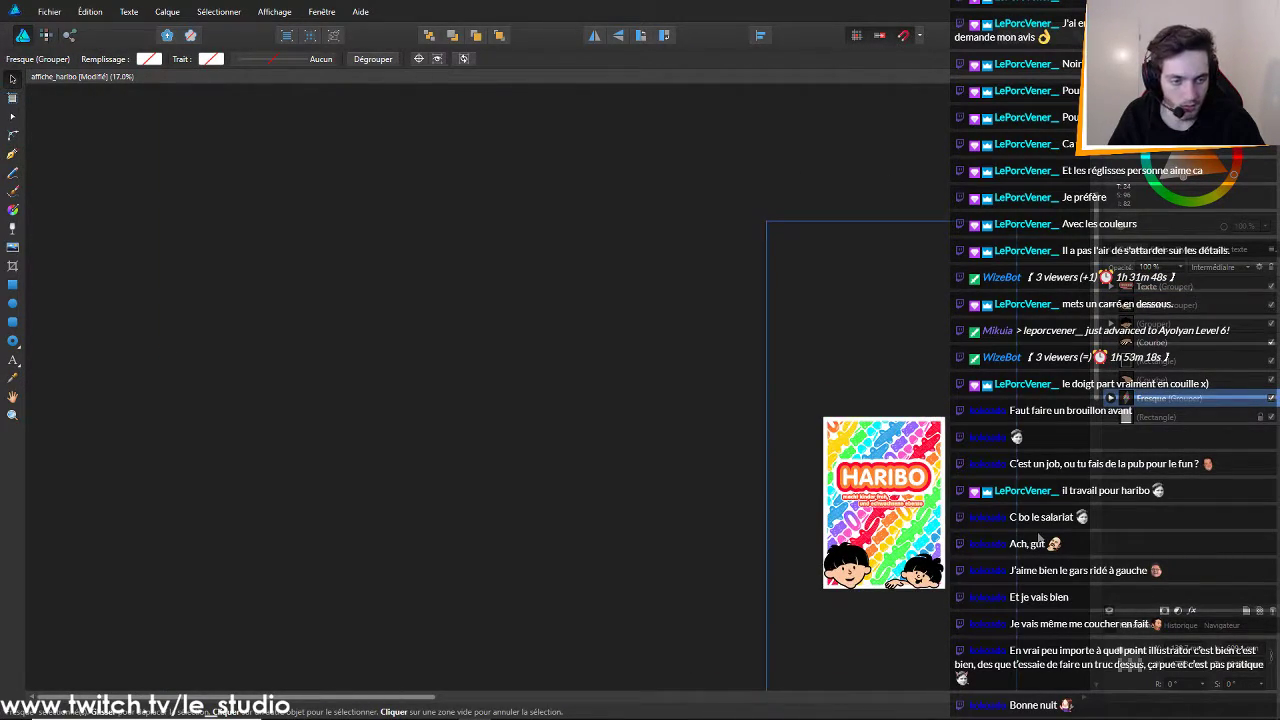
scroll(1042, 542, "up", 4)
scroll(1040, 540, "up", 1)
scroll(1040, 540, "down", 2)
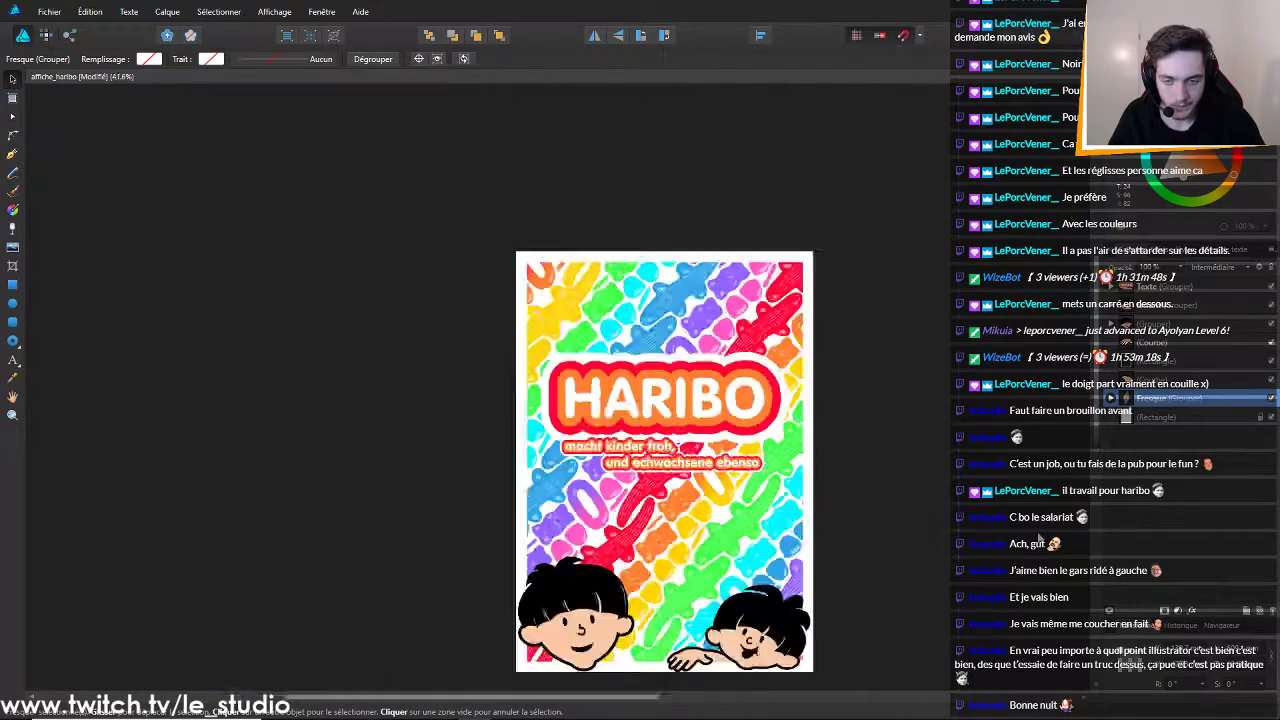
scroll(803, 640, "up", 2)
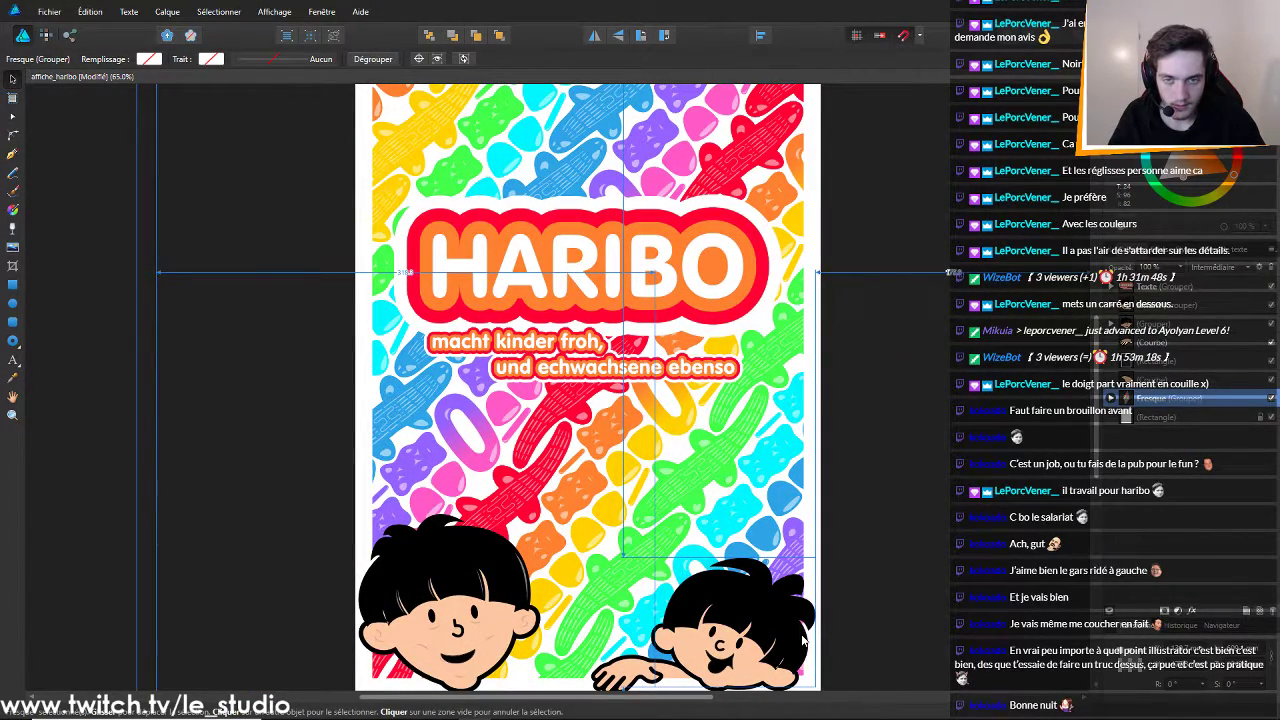
scroll(803, 640, "down", 2)
scroll(800, 557, "up", 1)
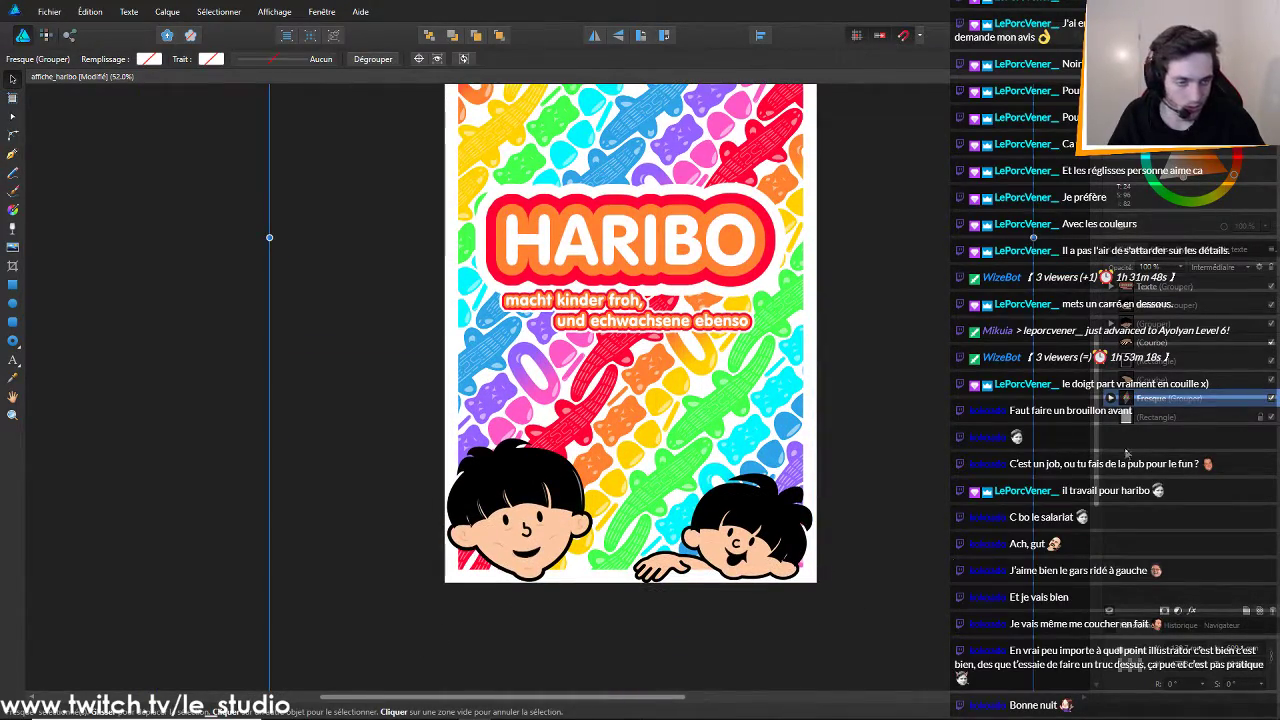
Select both children together with the smaller child's hand and arm, and scale them down proportionally toward the poster's lower-right corner
scroll(760, 610, "up", 2)
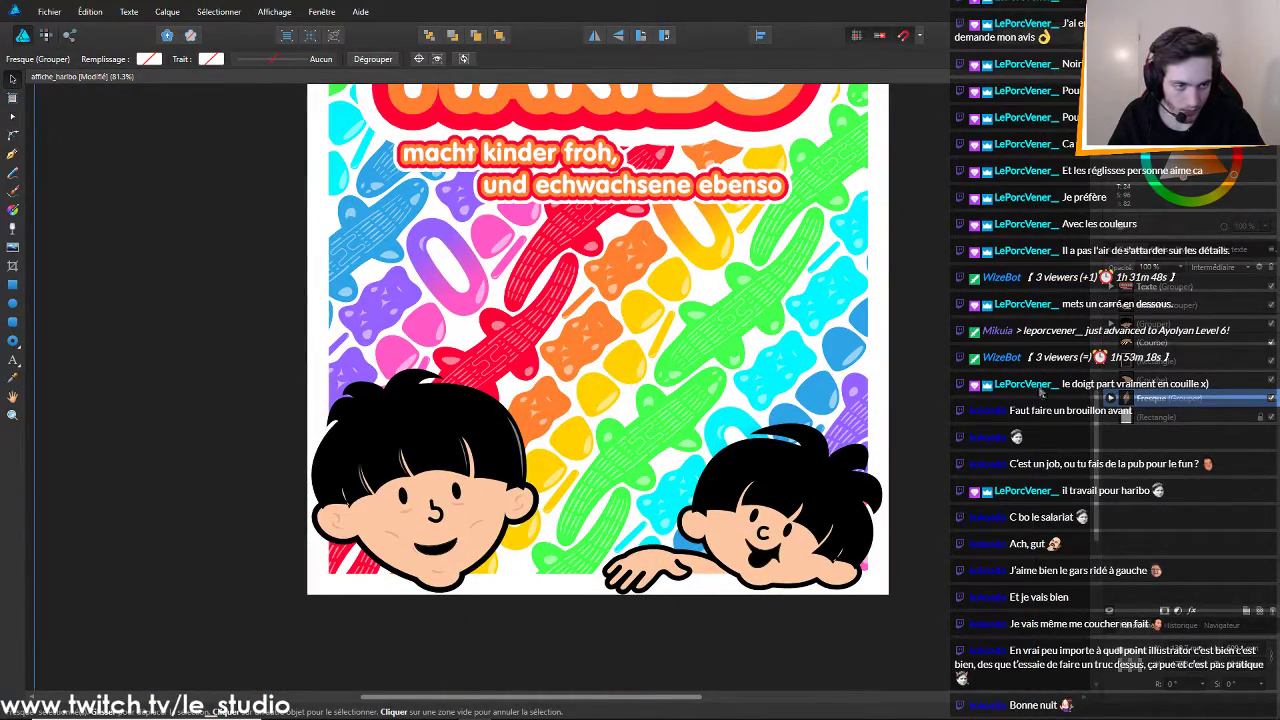
left_click(1140, 308)
left_click(1142, 324, "shift")
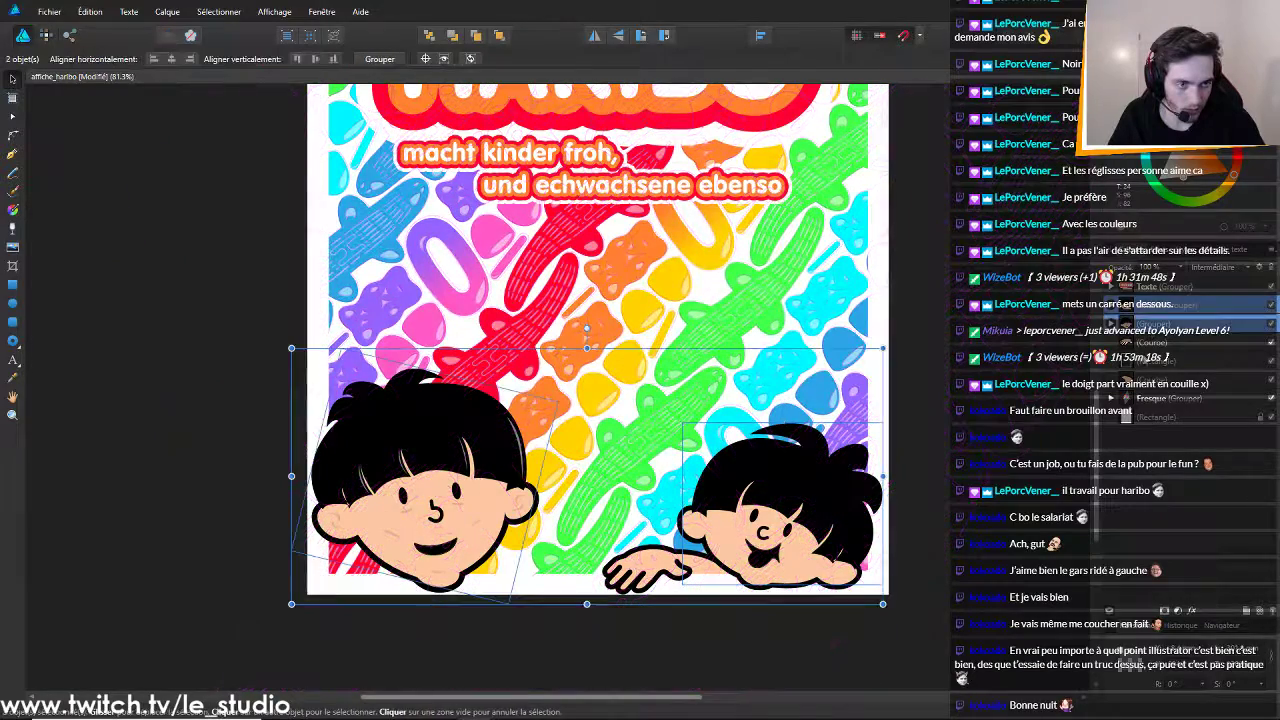
left_click(1142, 346, "ctrl")
left_click(1138, 401, "ctrl")
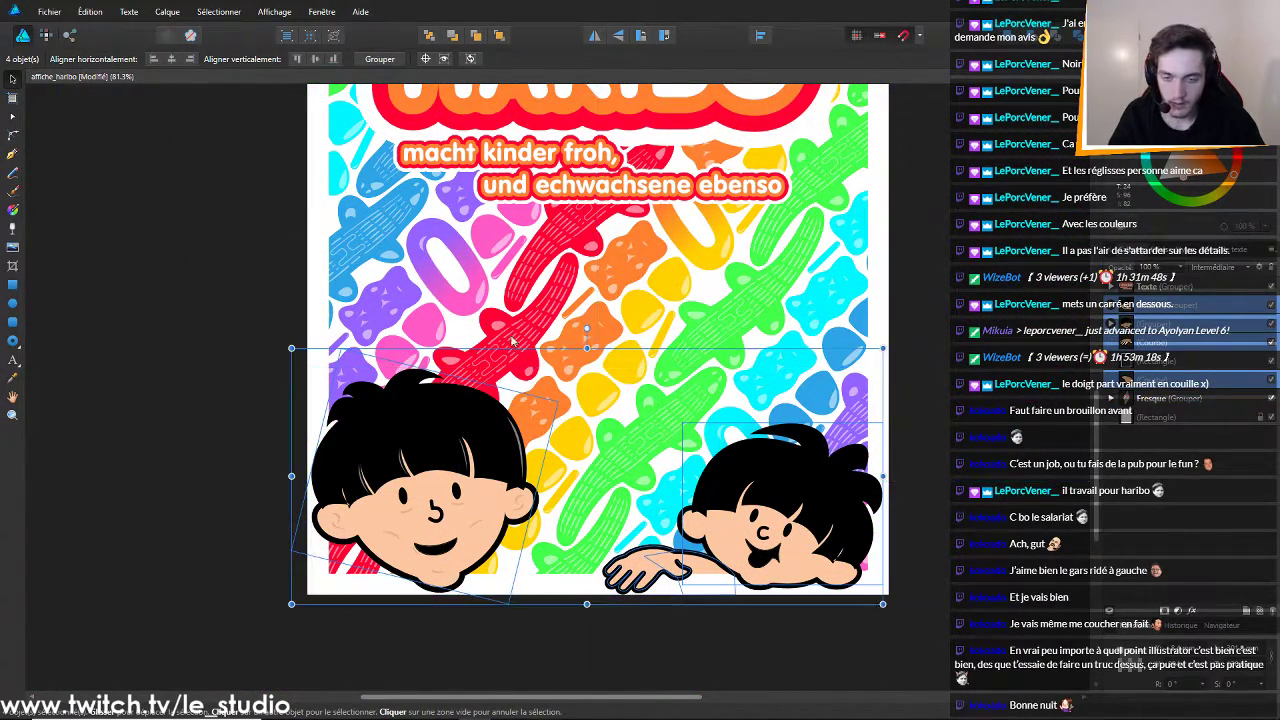
left_click_drag(290, 346, 326, 422)
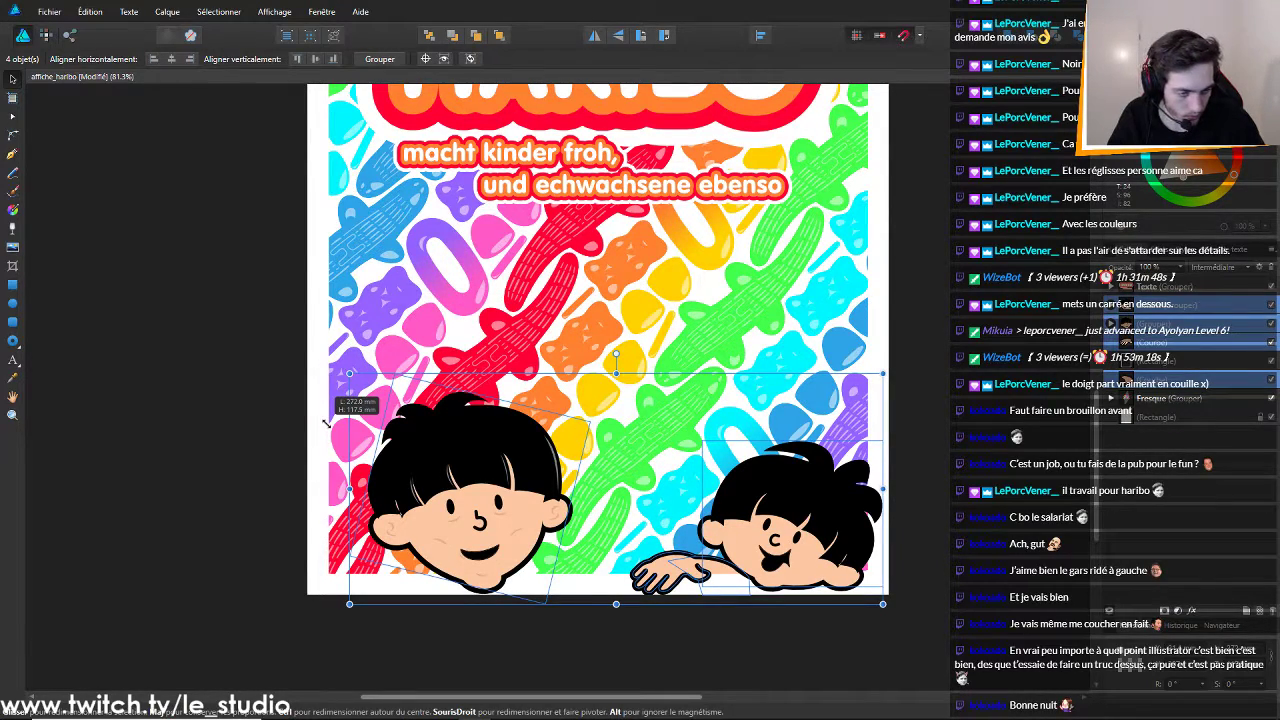
left_click_drag(326, 422, 336, 436)
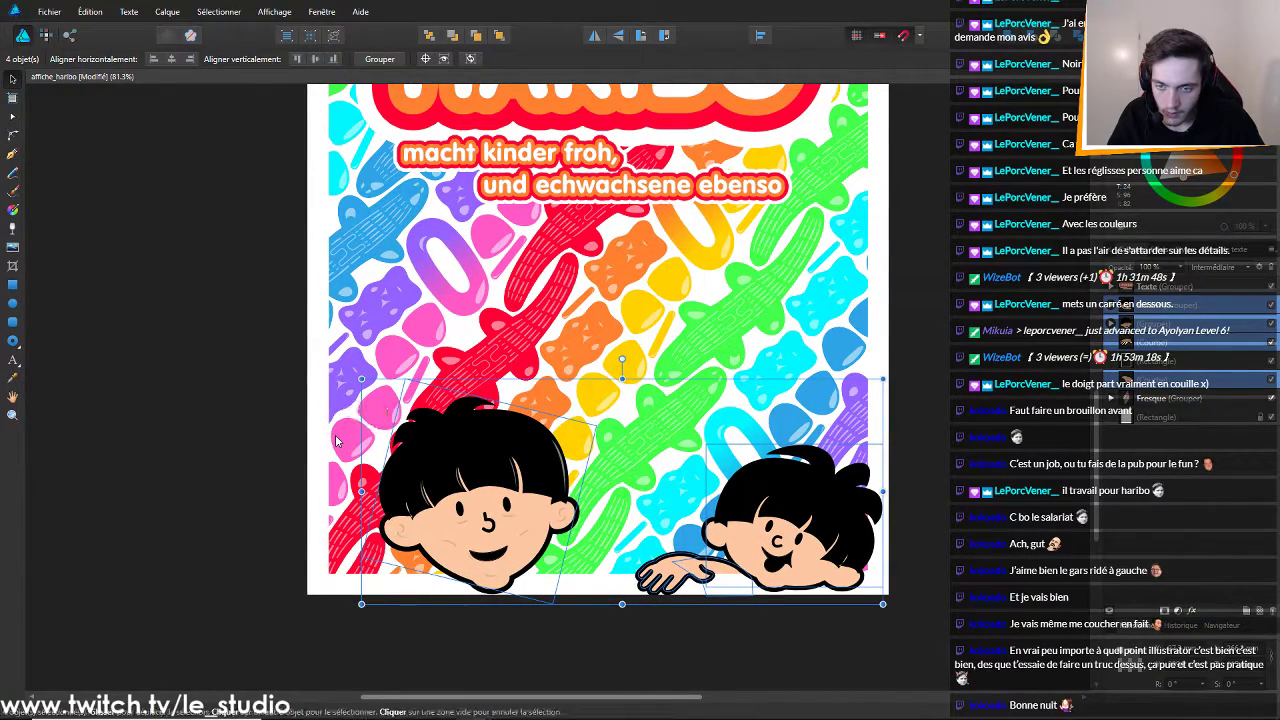
Move the larger child's head back to the poster's left edge and nudge it slightly upward
left_click(1155, 398)
left_click(1150, 324)
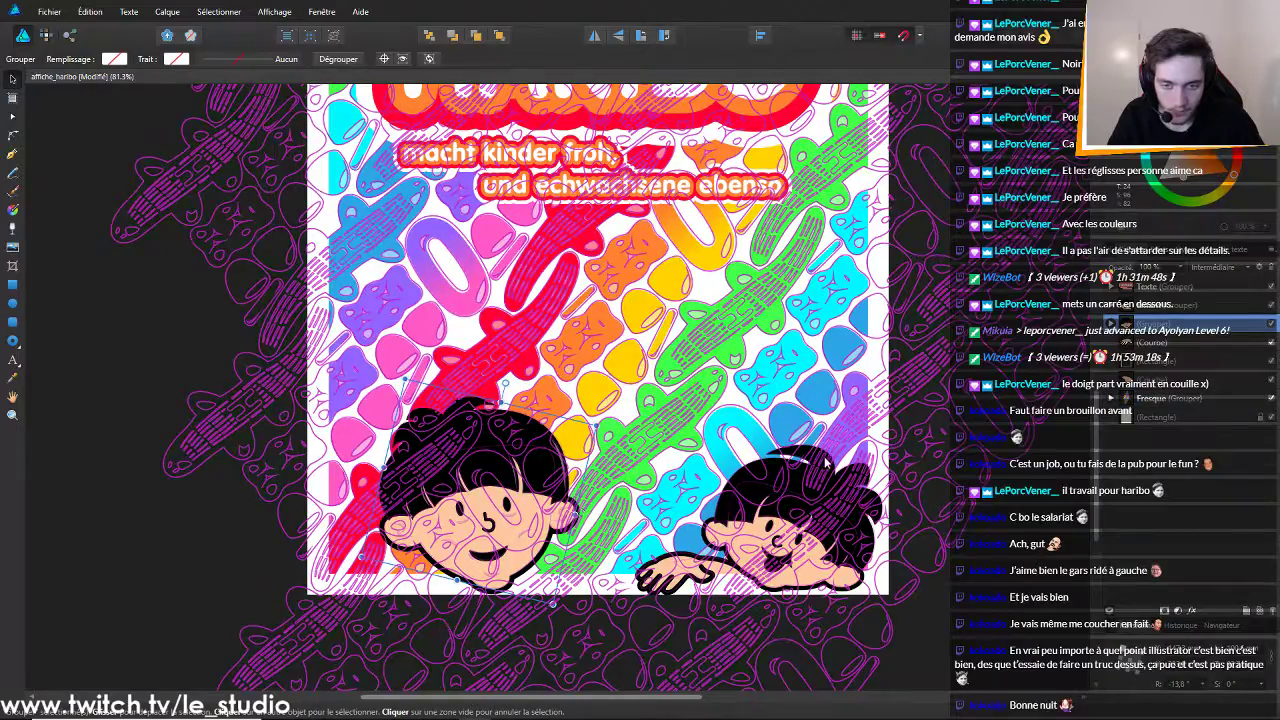
left_click(1143, 307)
left_click(495, 438)
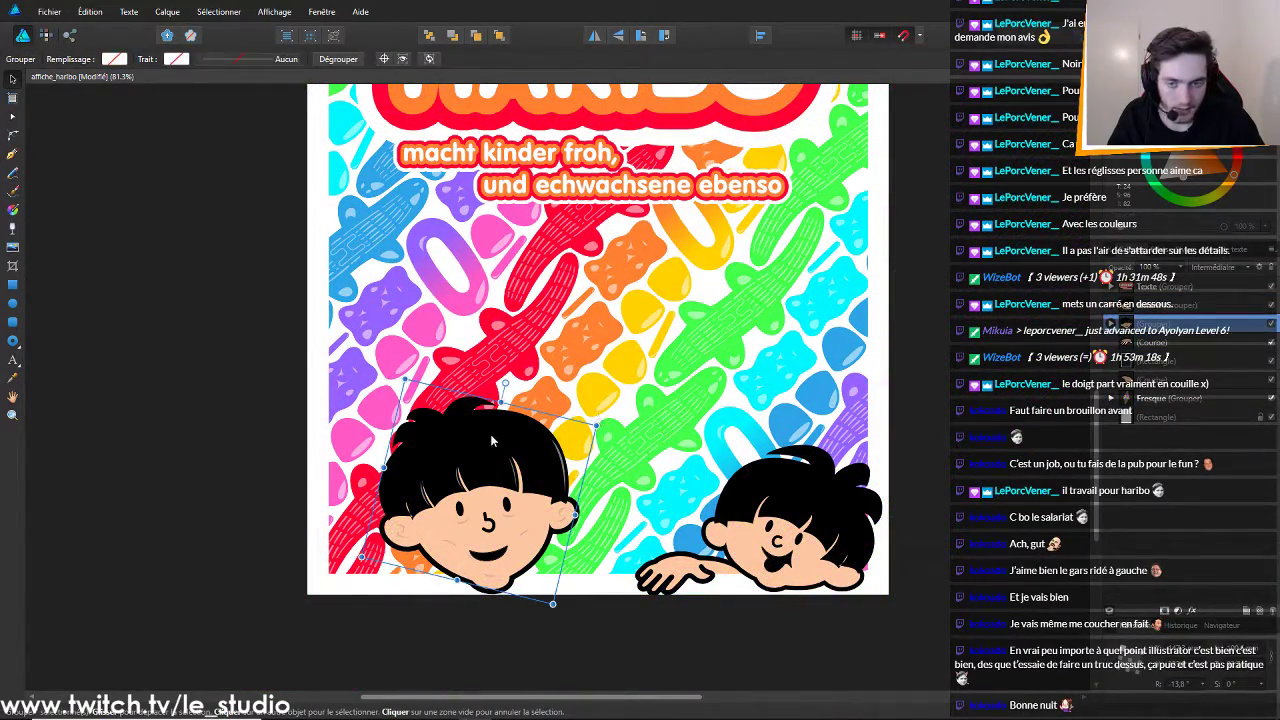
left_click_drag(515, 497, 445, 501)
key("Up")
key("Up")
key("Up")
key("Up")
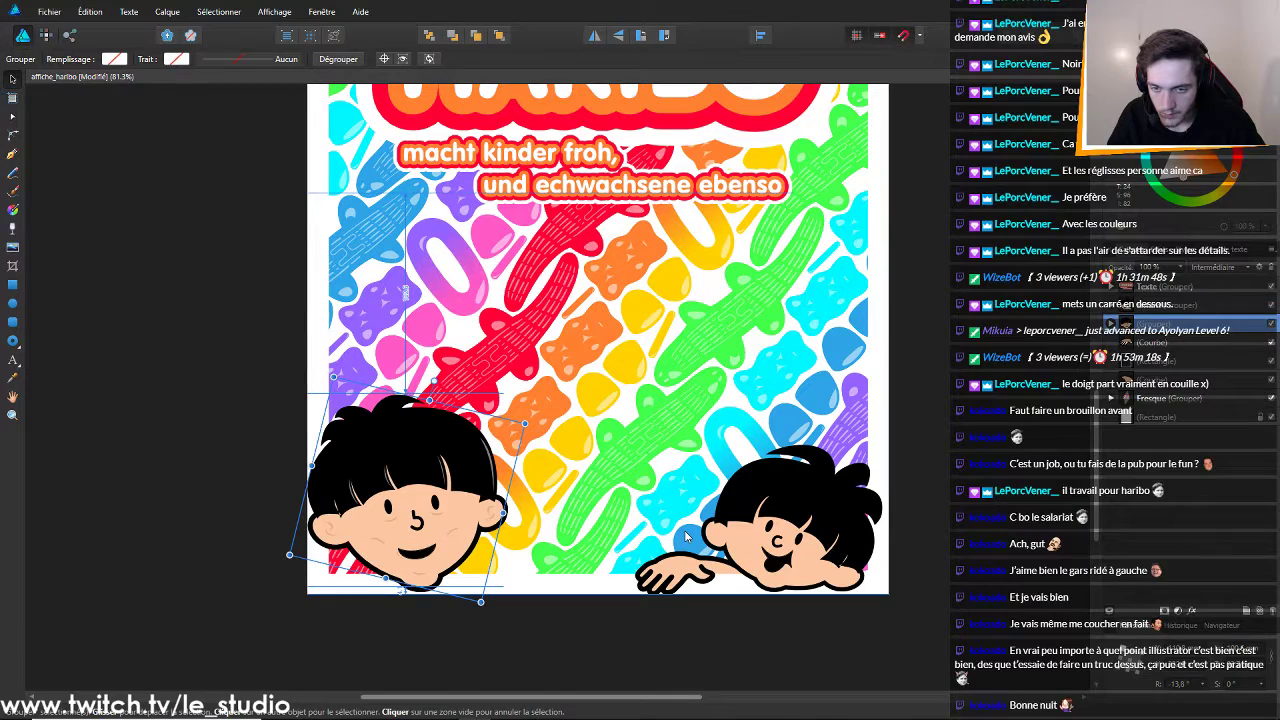
Nudge the larger child's head right to leave a small gap at the poster's left edge, lower it slightly, and deselect it
key("Right")
key("Right")
key("Right")
key("Right")
key("Right")
key("Right")
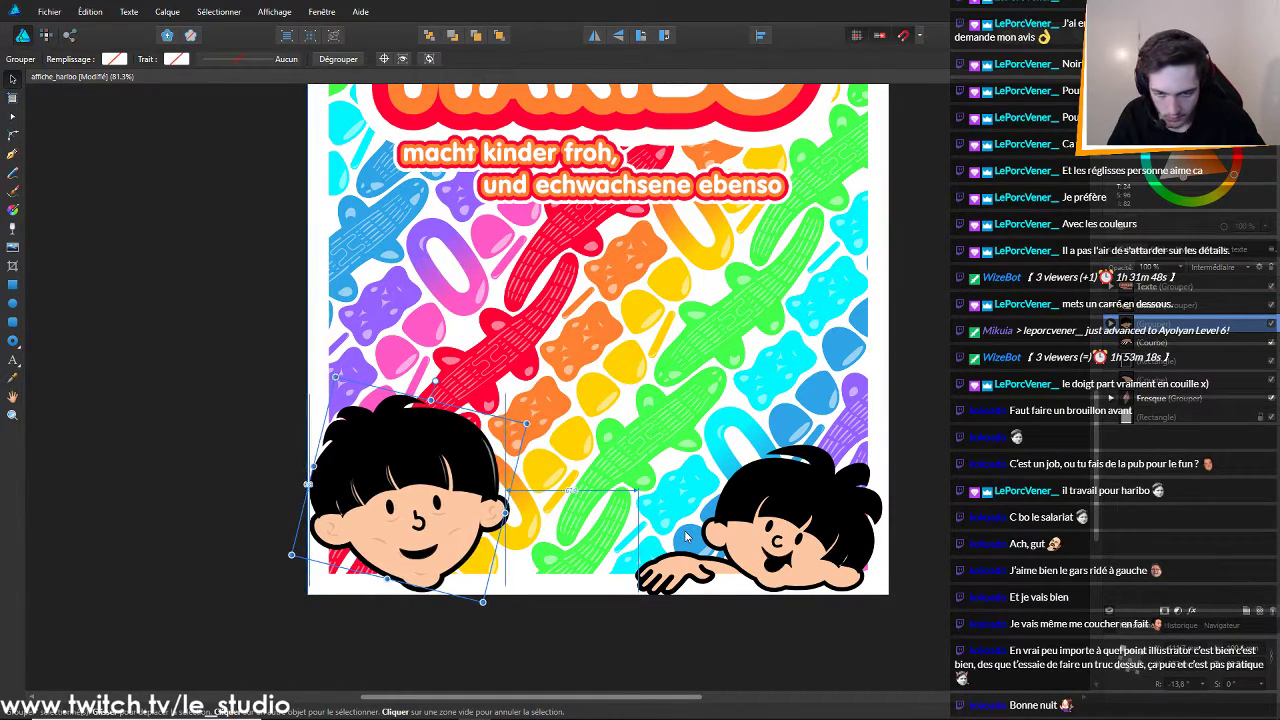
left_click_drag(686, 537, 687, 537)
key("Right")
key("Right")
key("Right")
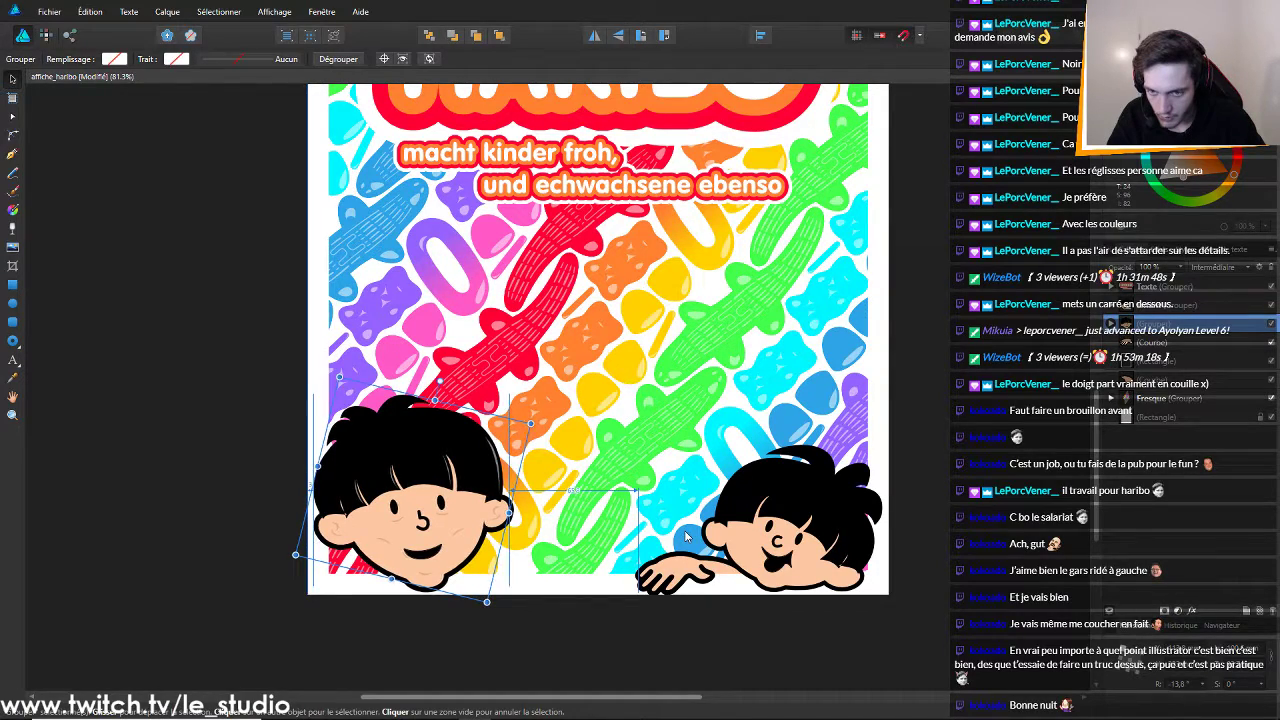
key("Right")
key("Right")
key("Right")
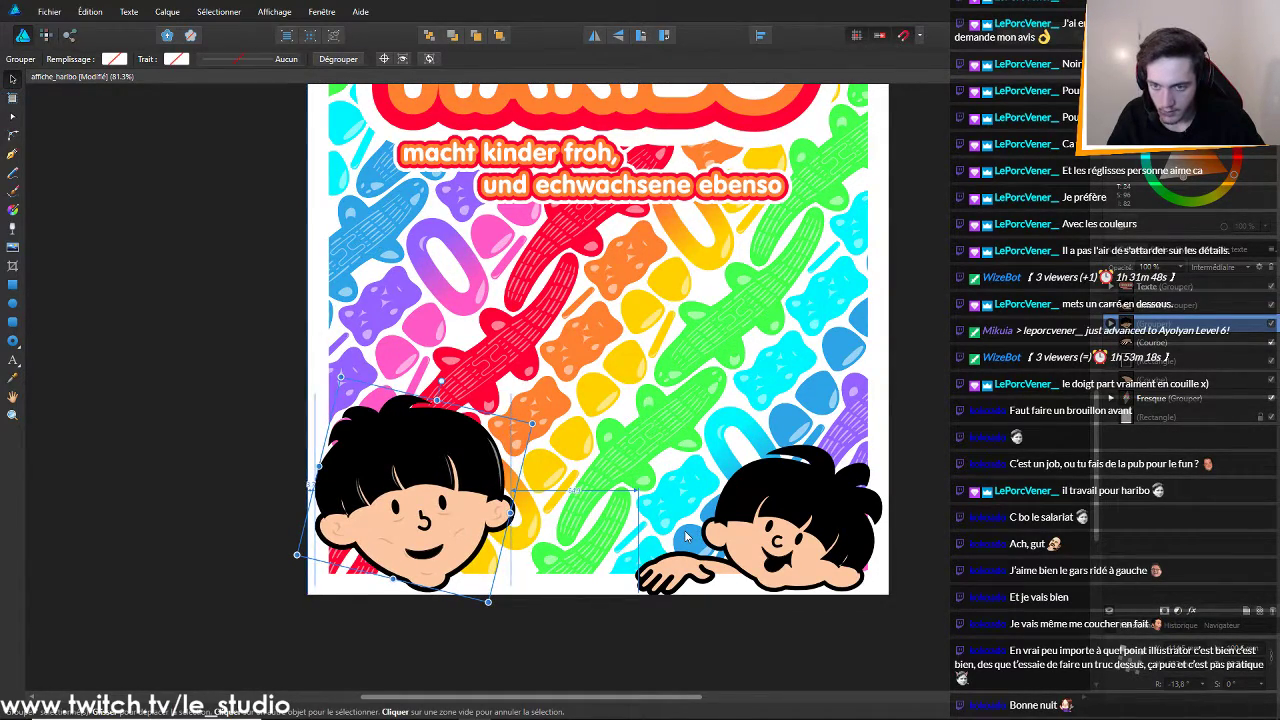
key("Down")
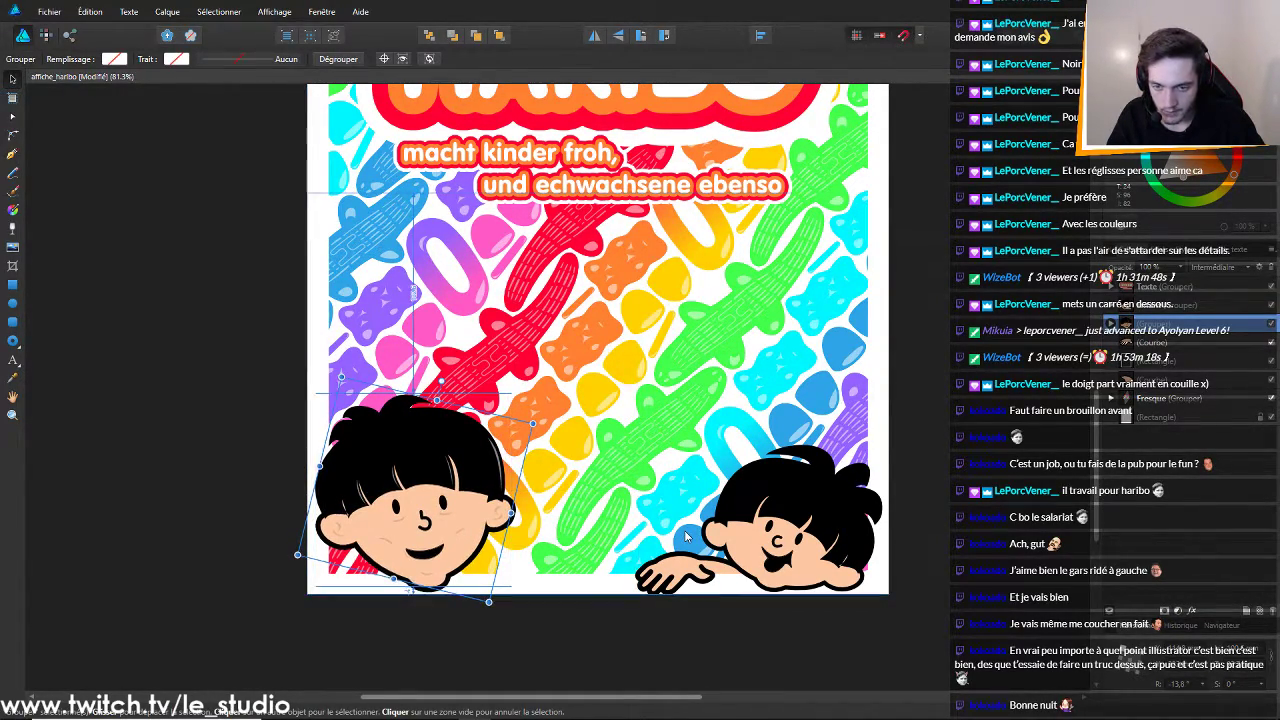
left_click(686, 537)
Examine the resized children at several scales, checking their margins to the poster's edges and the overall balance
scroll(686, 537, "down", 5)
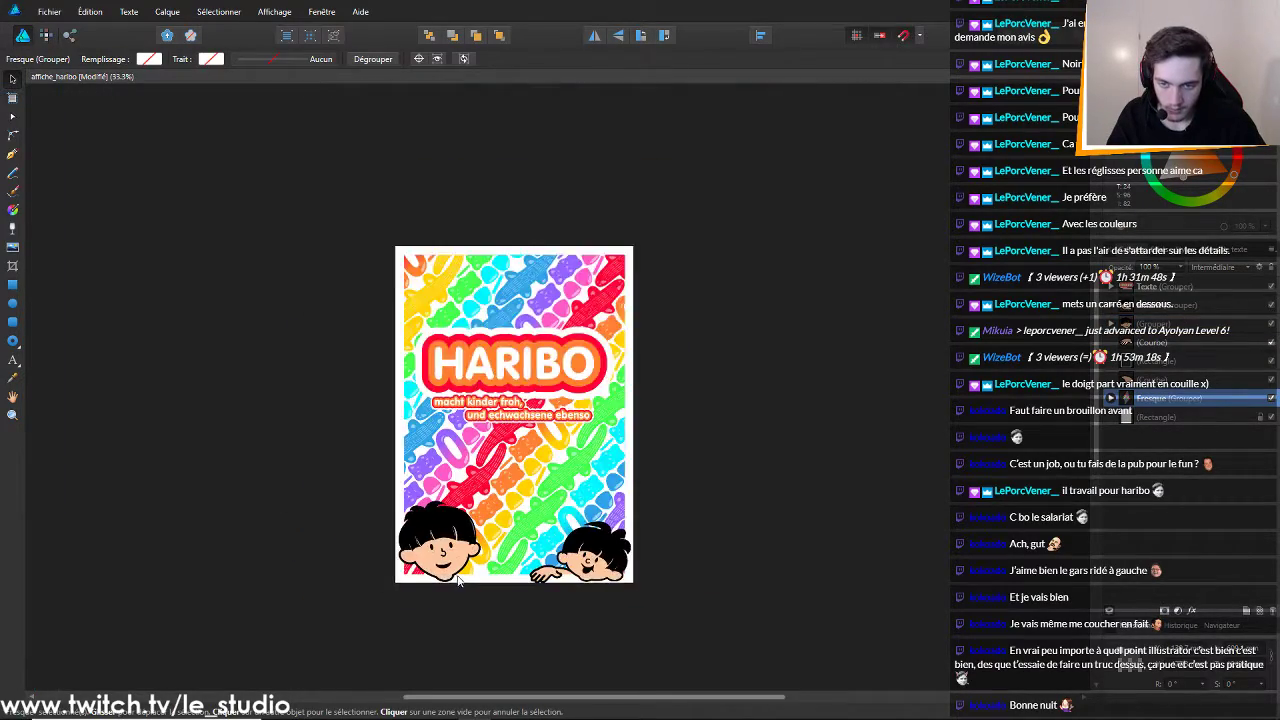
scroll(560, 594, "up", 5)
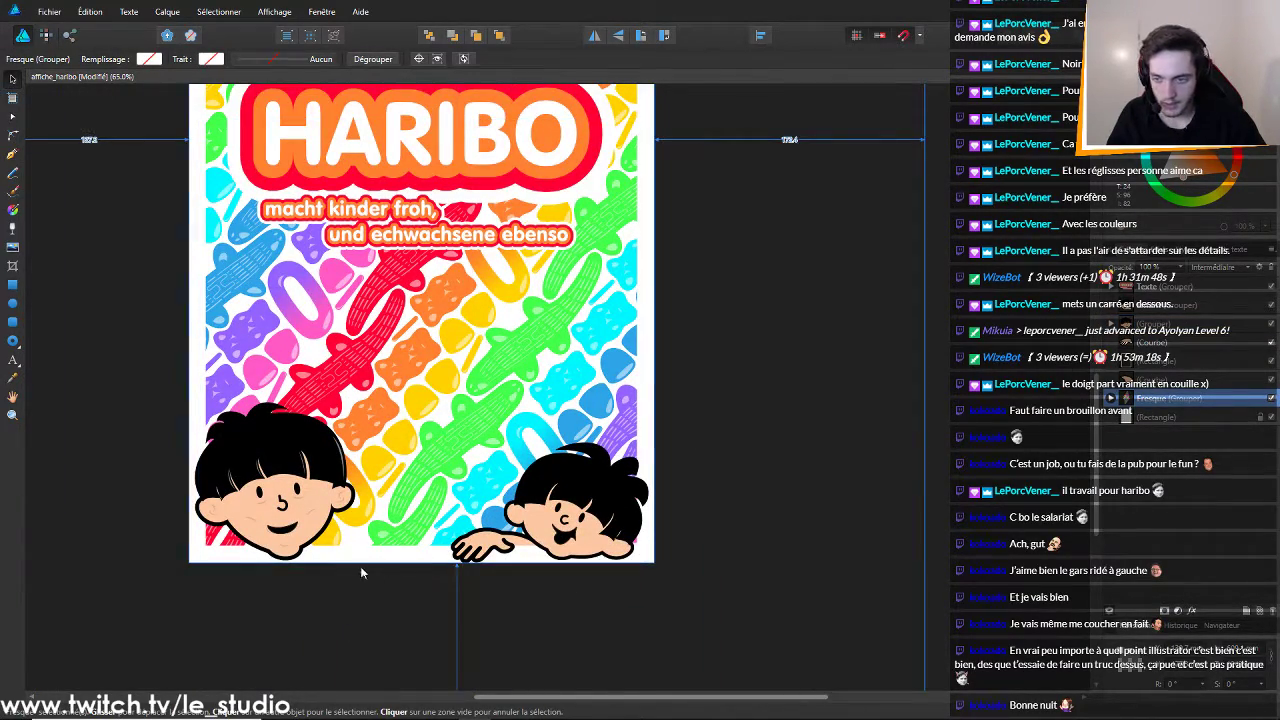
scroll(336, 563, "up", 2)
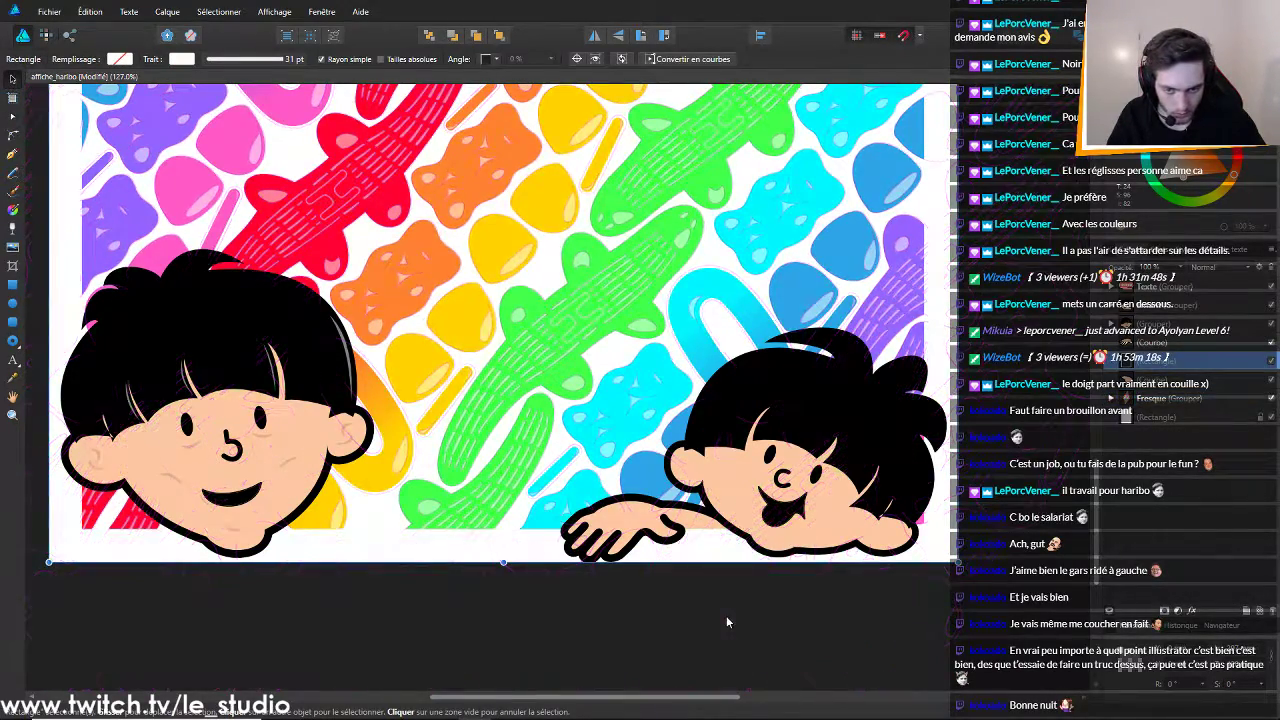
left_click(793, 513)
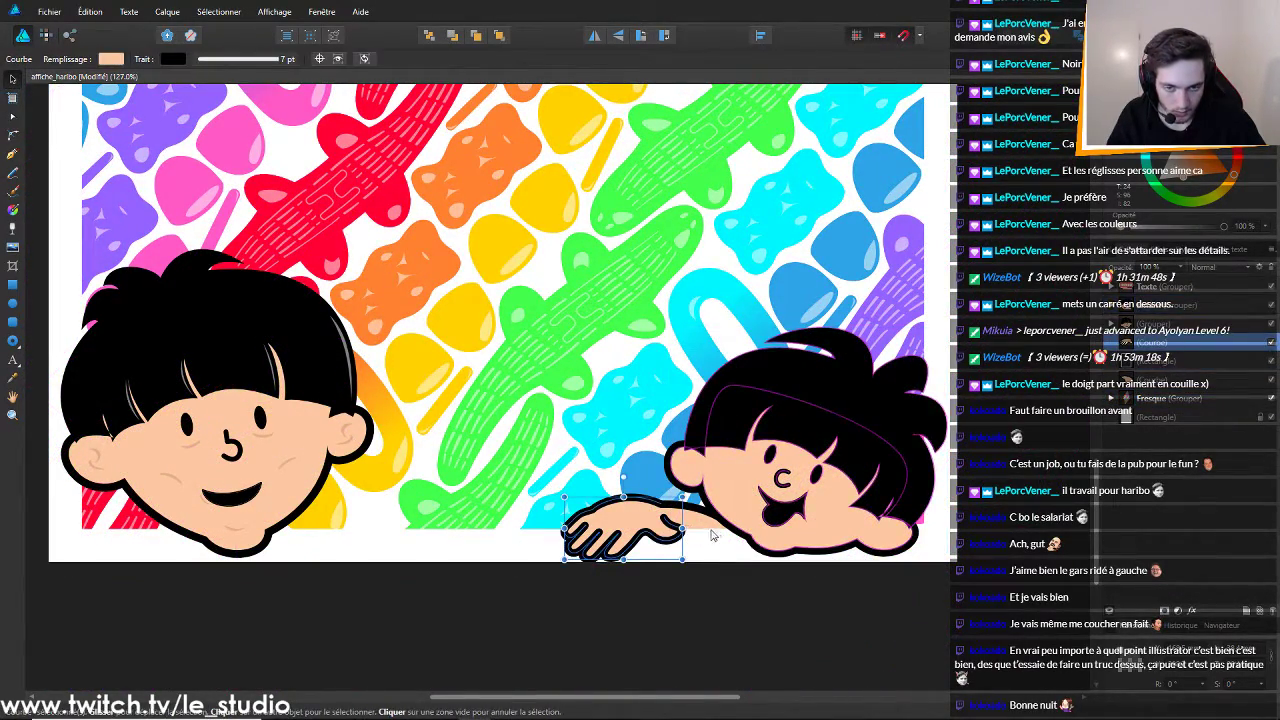
scroll(770, 576, "down", 1)
scroll(769, 572, "down", 5)
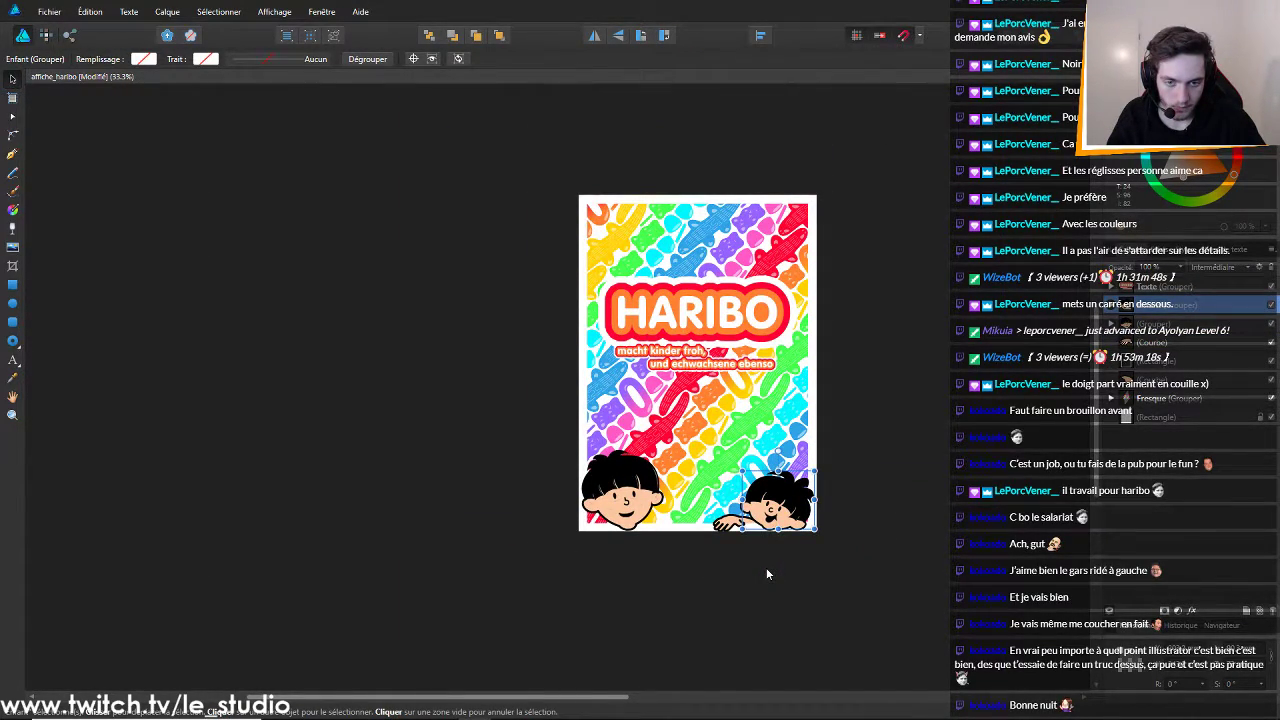
scroll(766, 574, "up", 1)
scroll(763, 580, "up", 6)
scroll(760, 582, "down", 4)
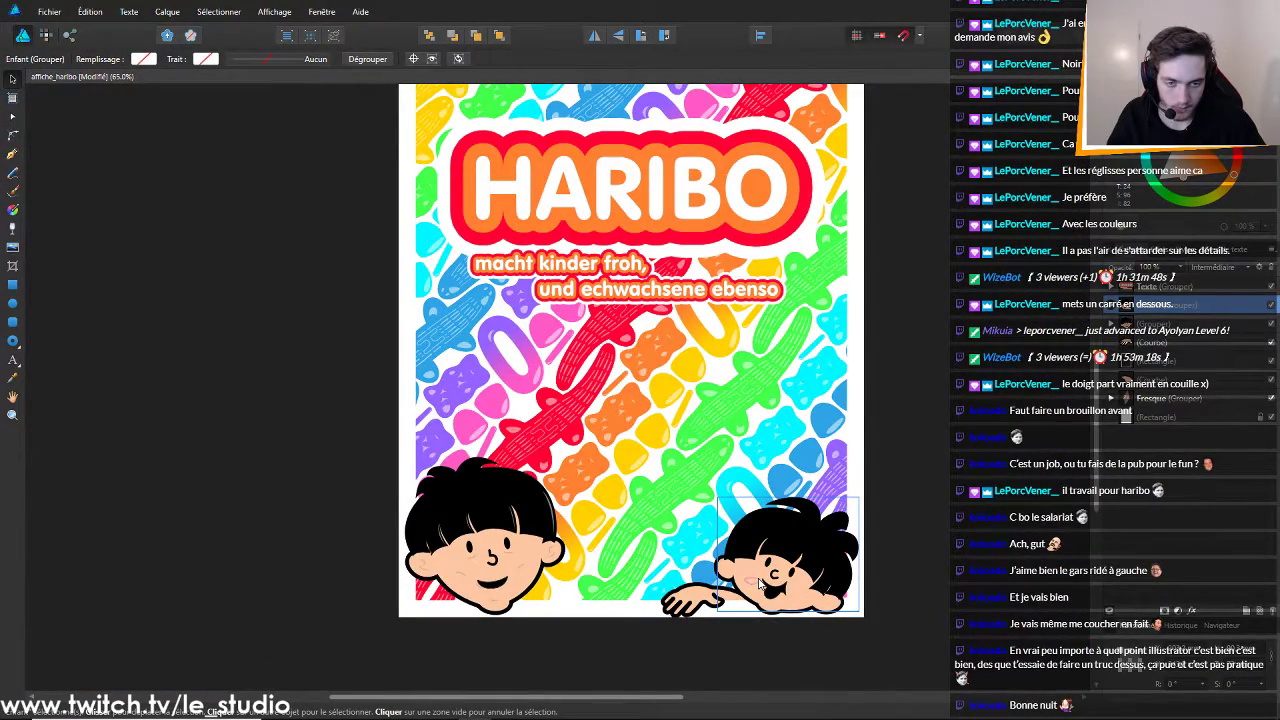
Select the smaller child's head, hand and arm together, inspect their placement against the poster's bottom edge, and deselect them
left_click(760, 583)
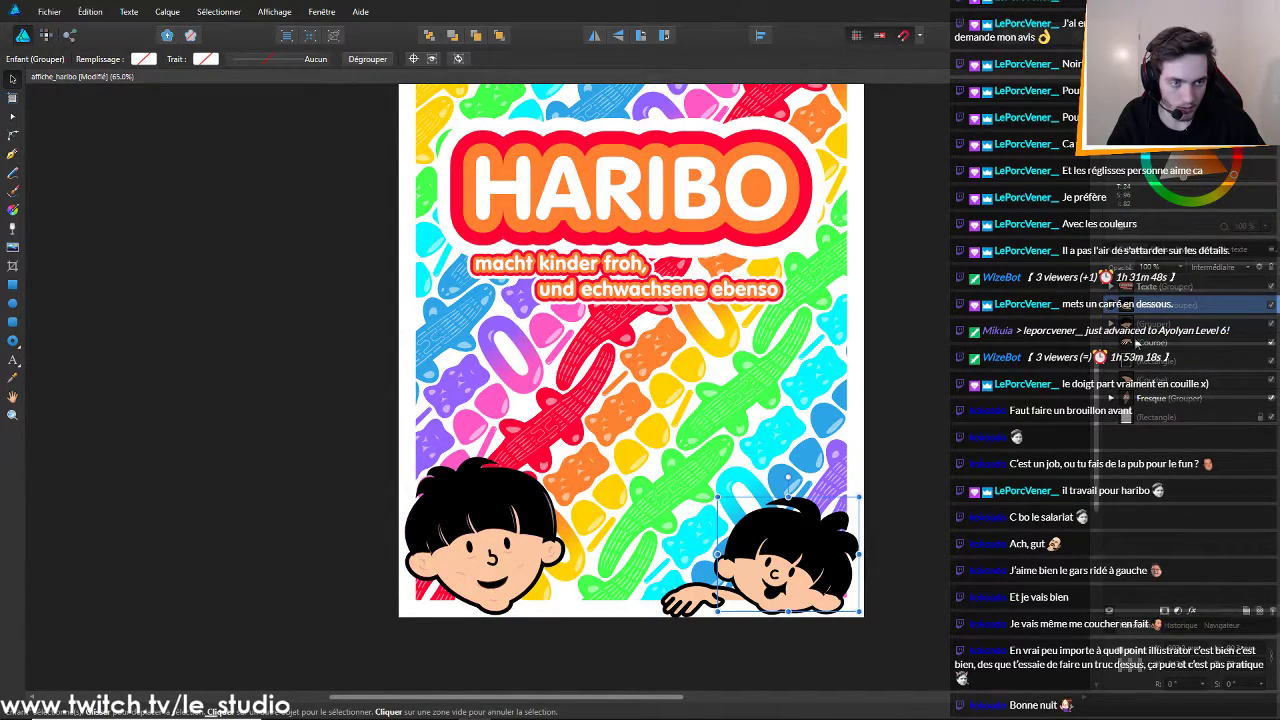
left_click(1136, 343, "ctrl")
left_click(1145, 388, "ctrl")
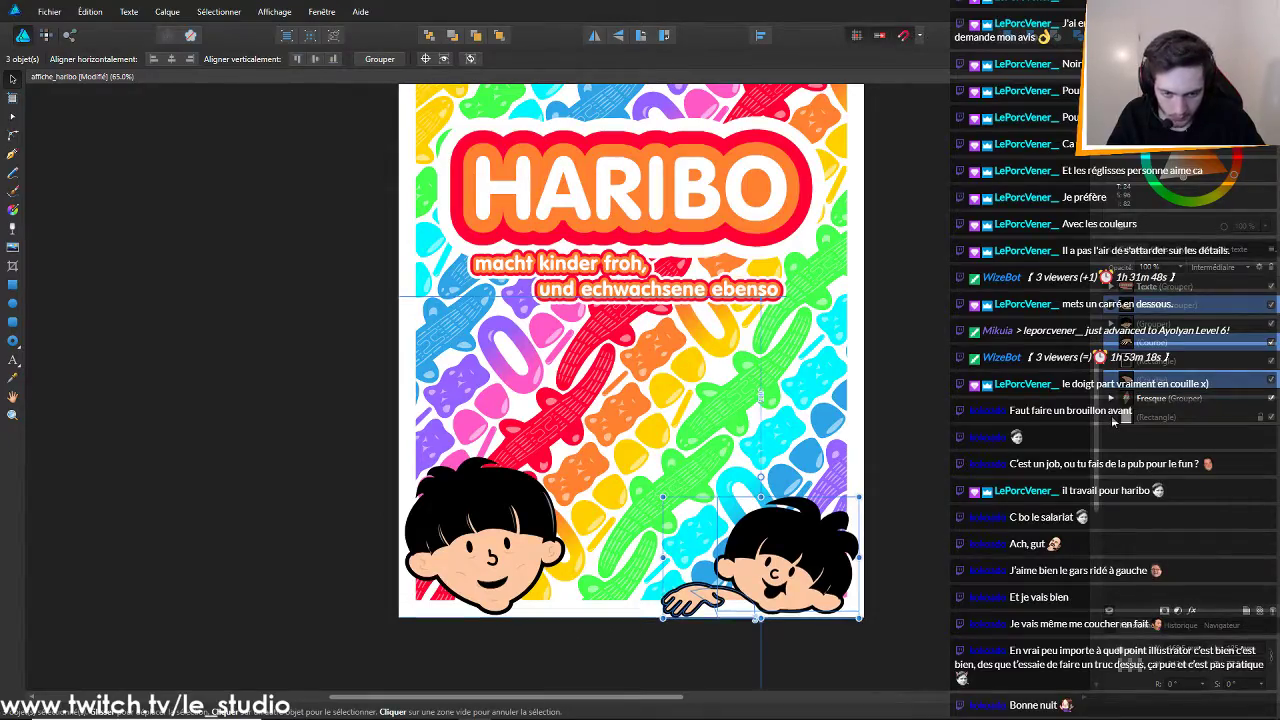
scroll(949, 503, "up", 4)
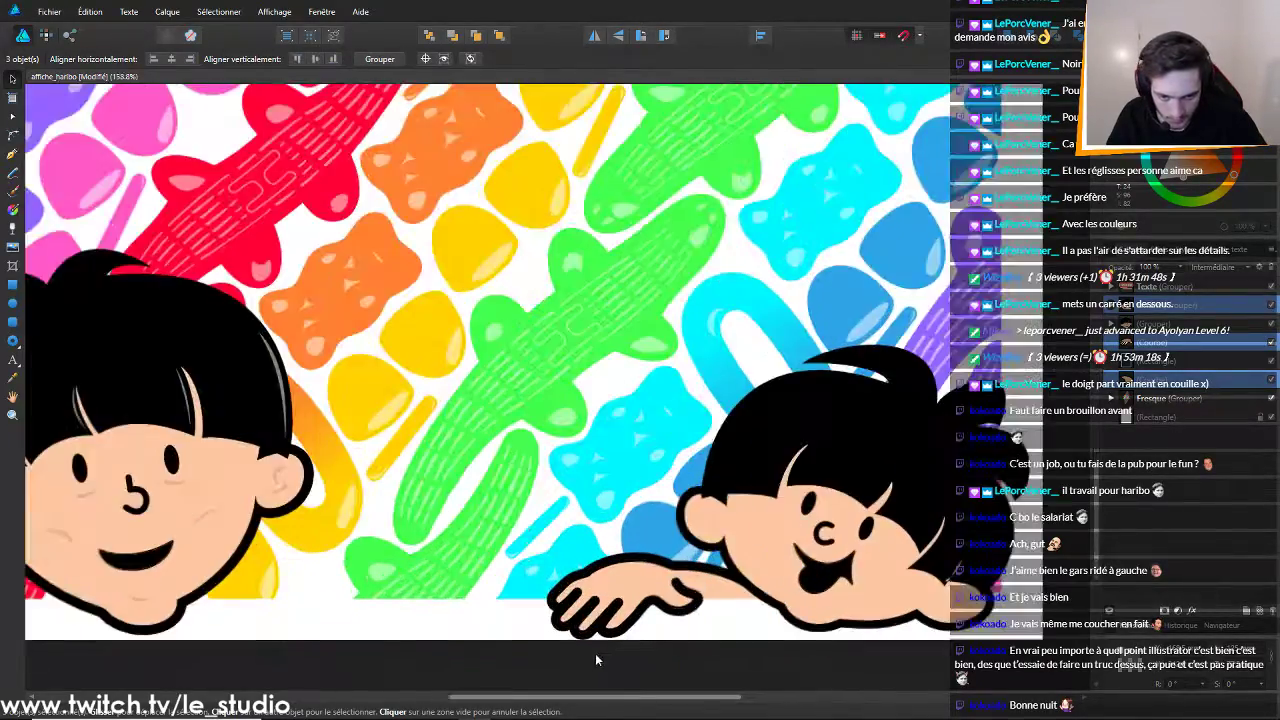
scroll(596, 650, "up", 5)
scroll(596, 642, "down", 8)
left_click(875, 530)
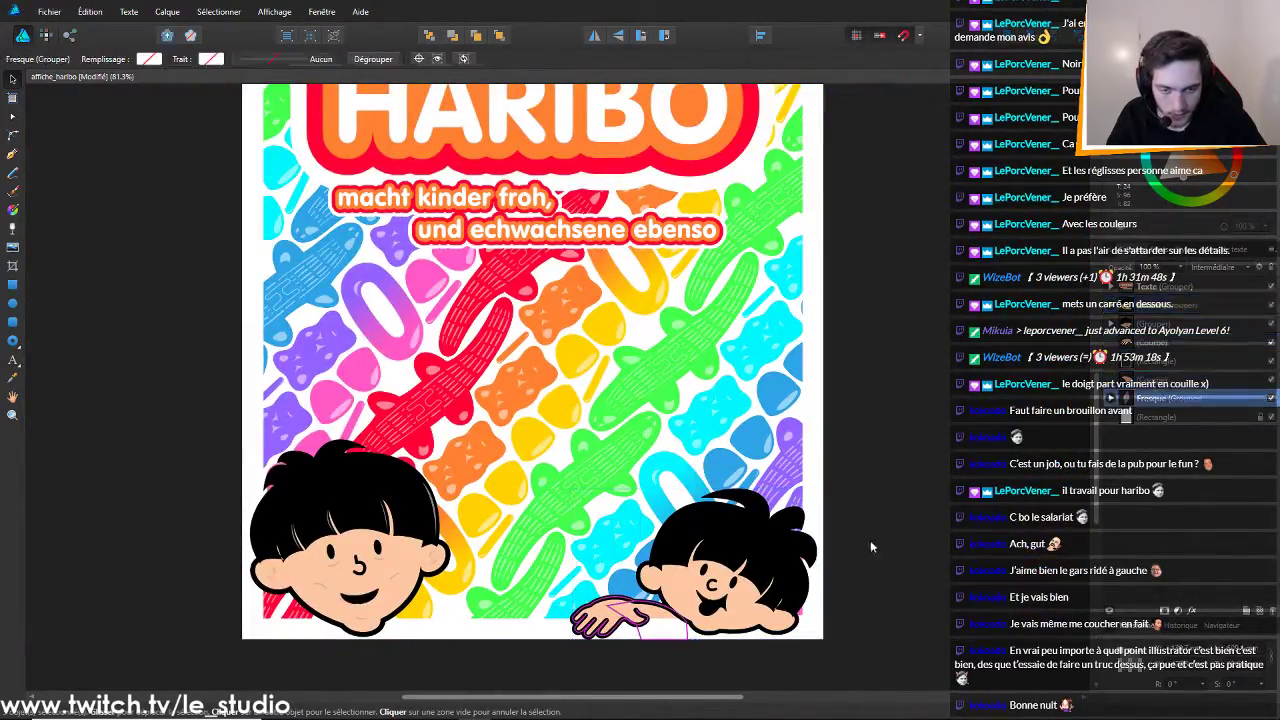
Clear the selection on the artwork around the poster, including the candy pattern group, and save the document
scroll(874, 528, "down", 4)
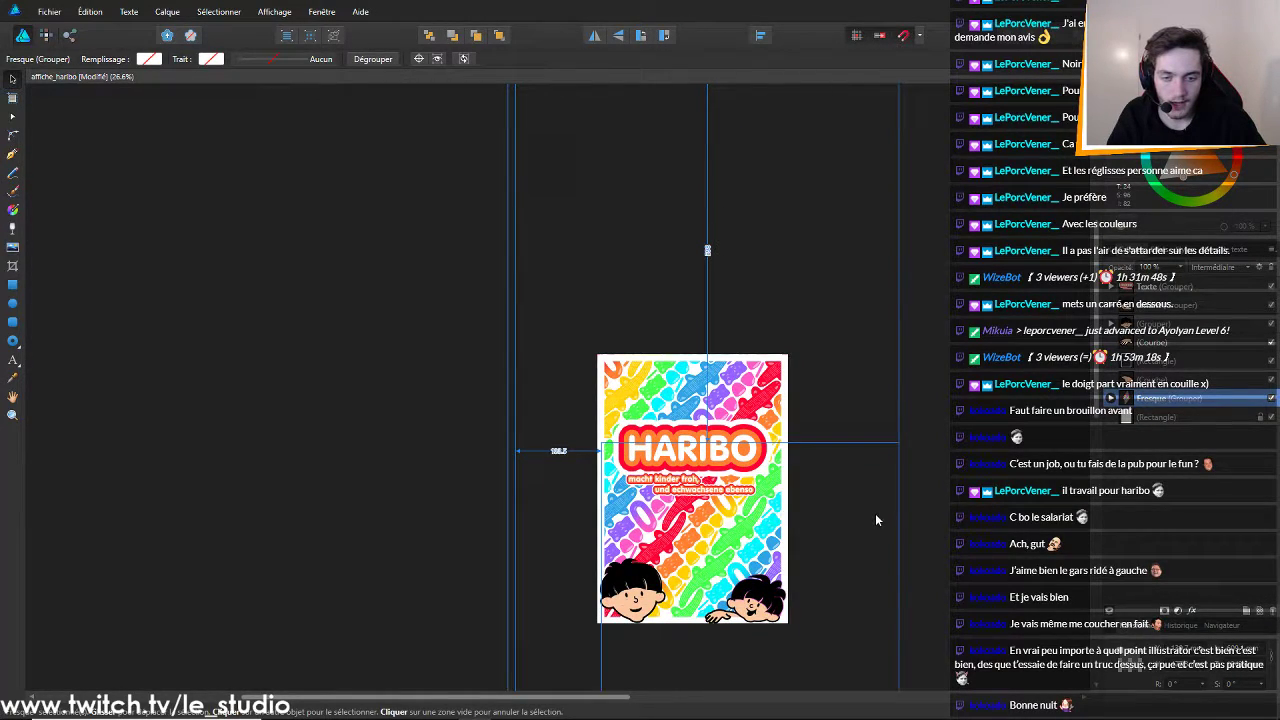
left_click(877, 519)
scroll(820, 503, "down", 2)
scroll(817, 499, "up", 3)
scroll(741, 424, "up", 3)
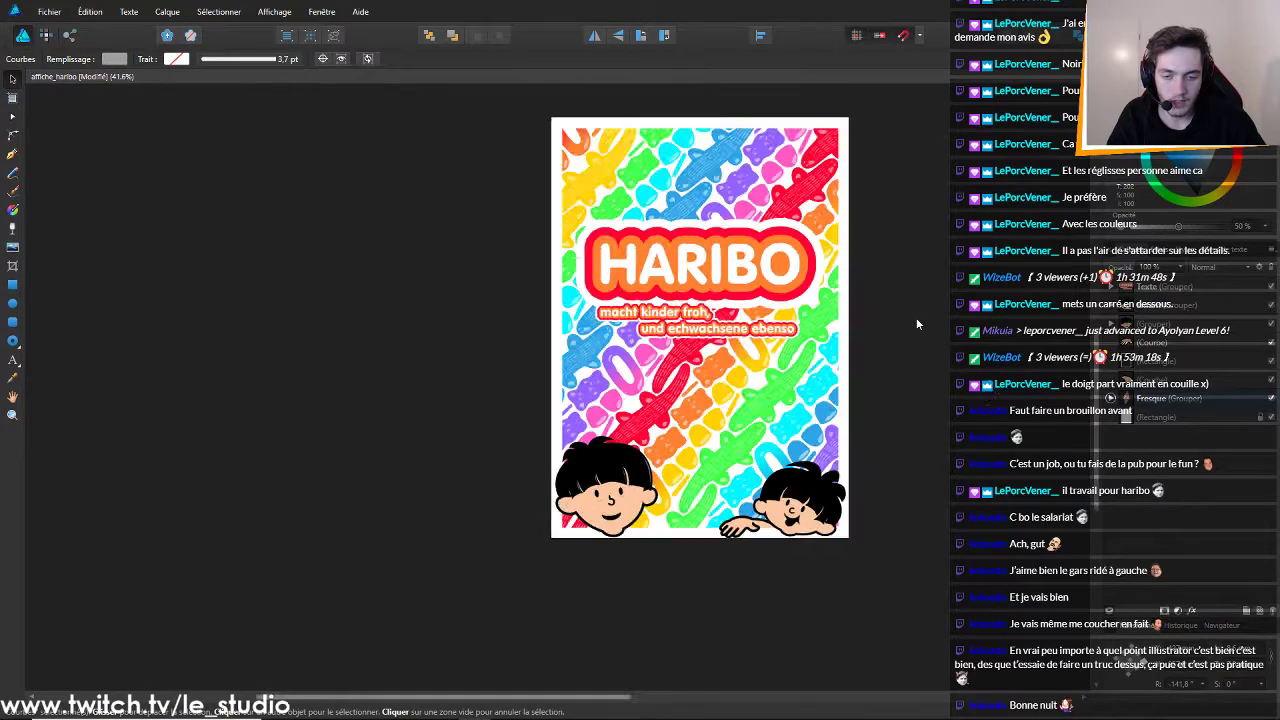
scroll(916, 317, "up", 1)
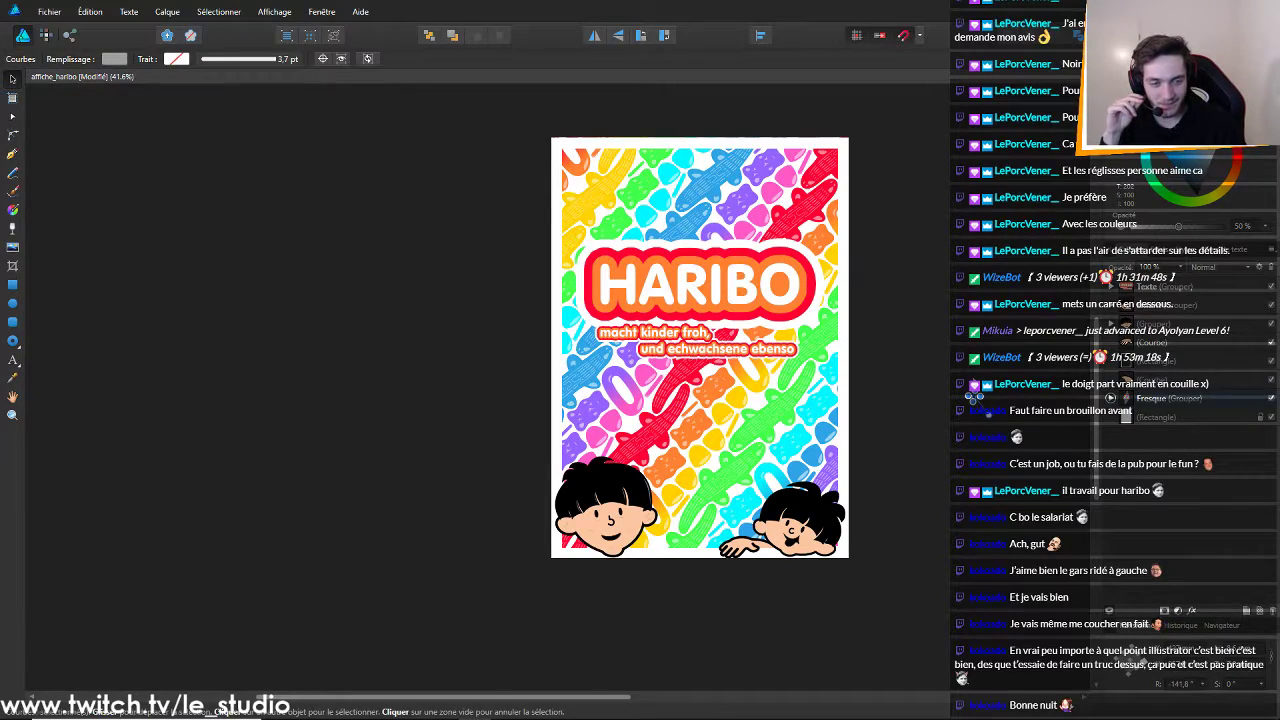
left_click(973, 430)
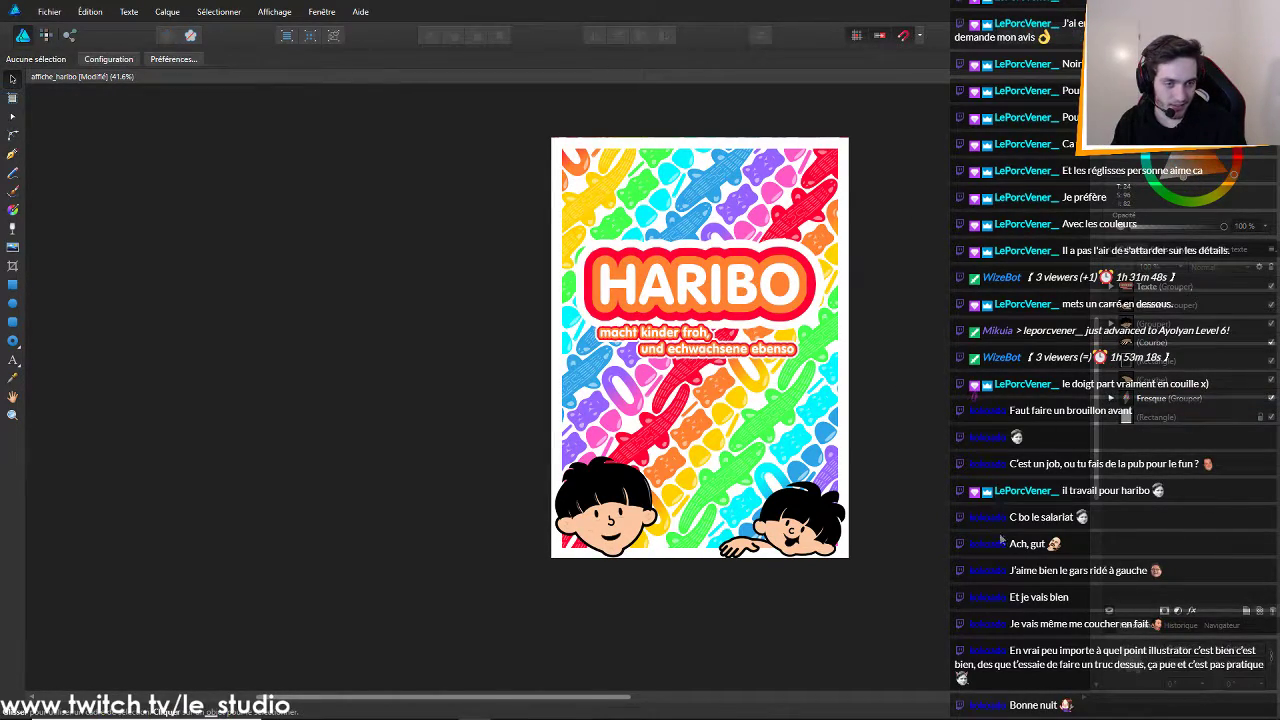
left_click(945, 396)
double_click(946, 397)
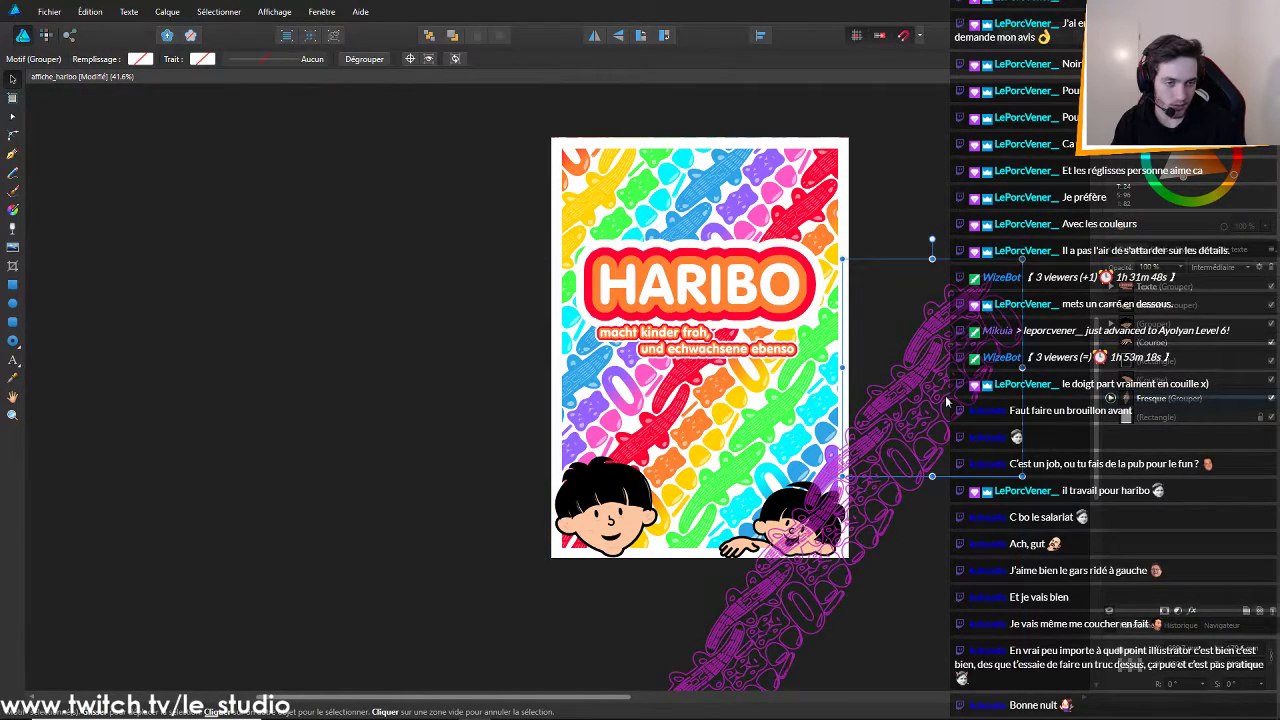
left_click(1051, 316)
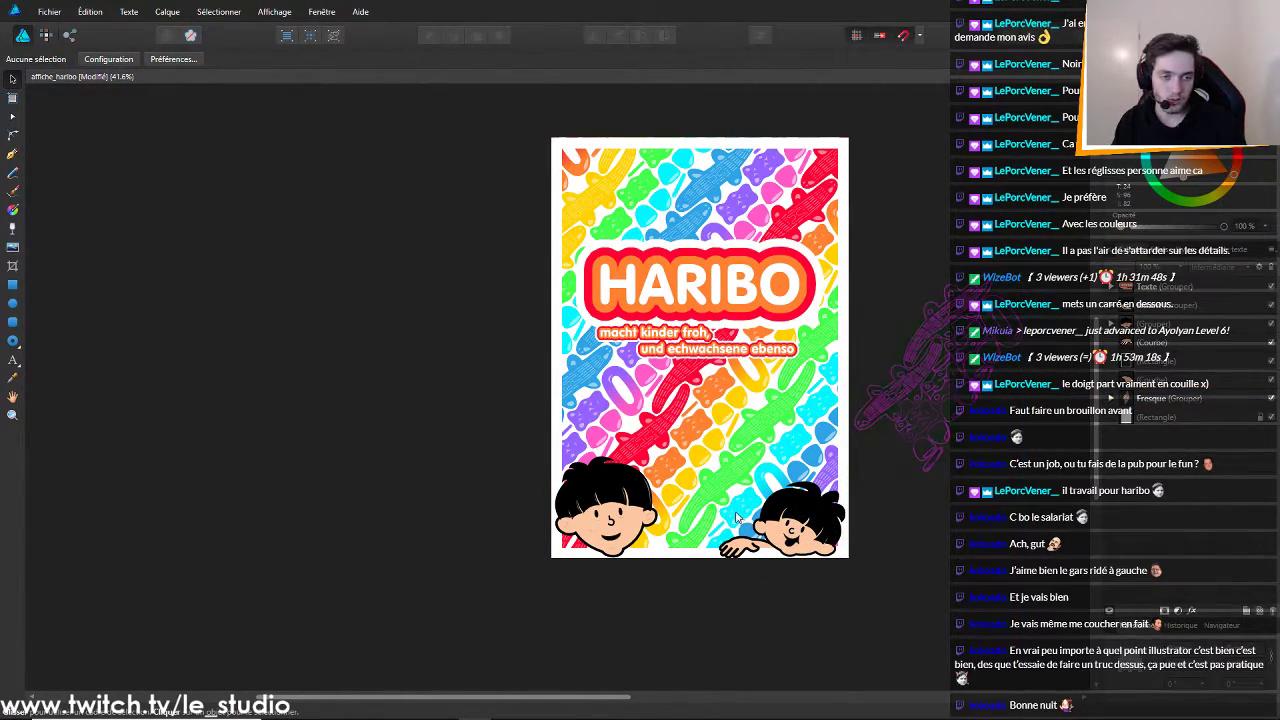
key("ctrl+s")
Examine the whole poster at several scales, checking the logo, slogan, candy pattern and both children along the bottom edge
scroll(830, 536, "up", 6)
scroll(553, 401, "up", 3)
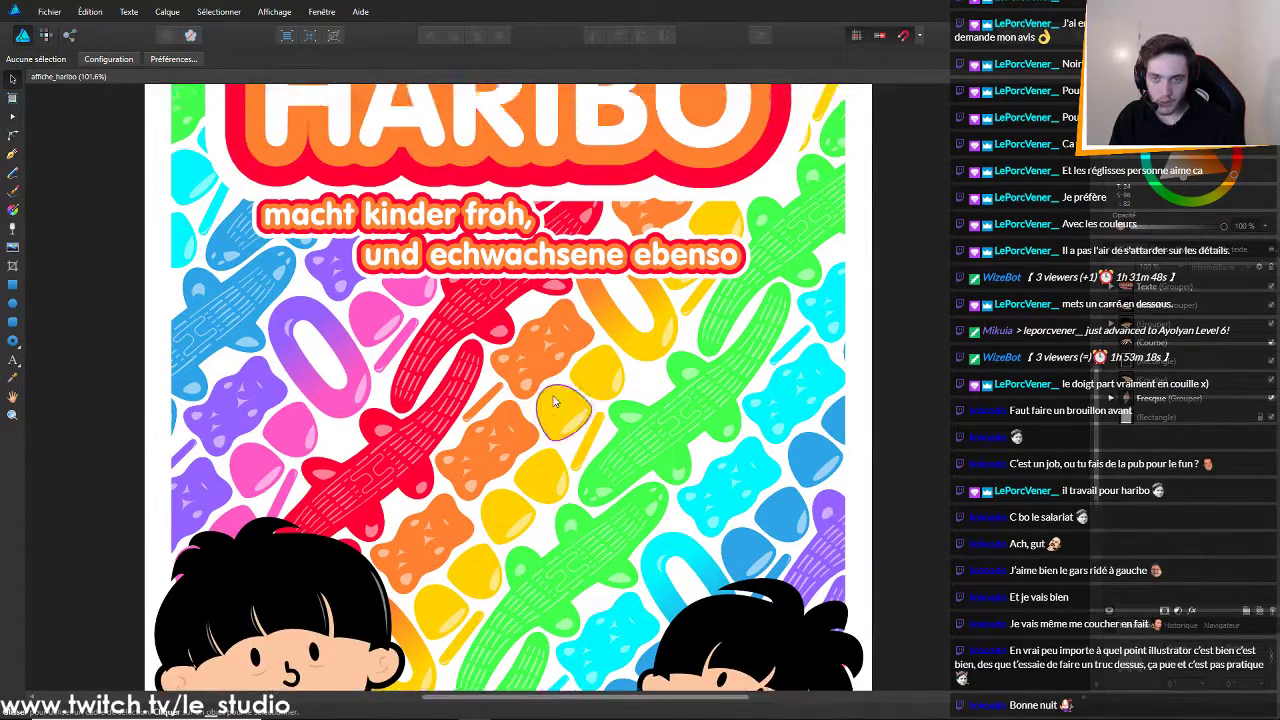
scroll(553, 401, "up", 3)
scroll(553, 401, "down", 8)
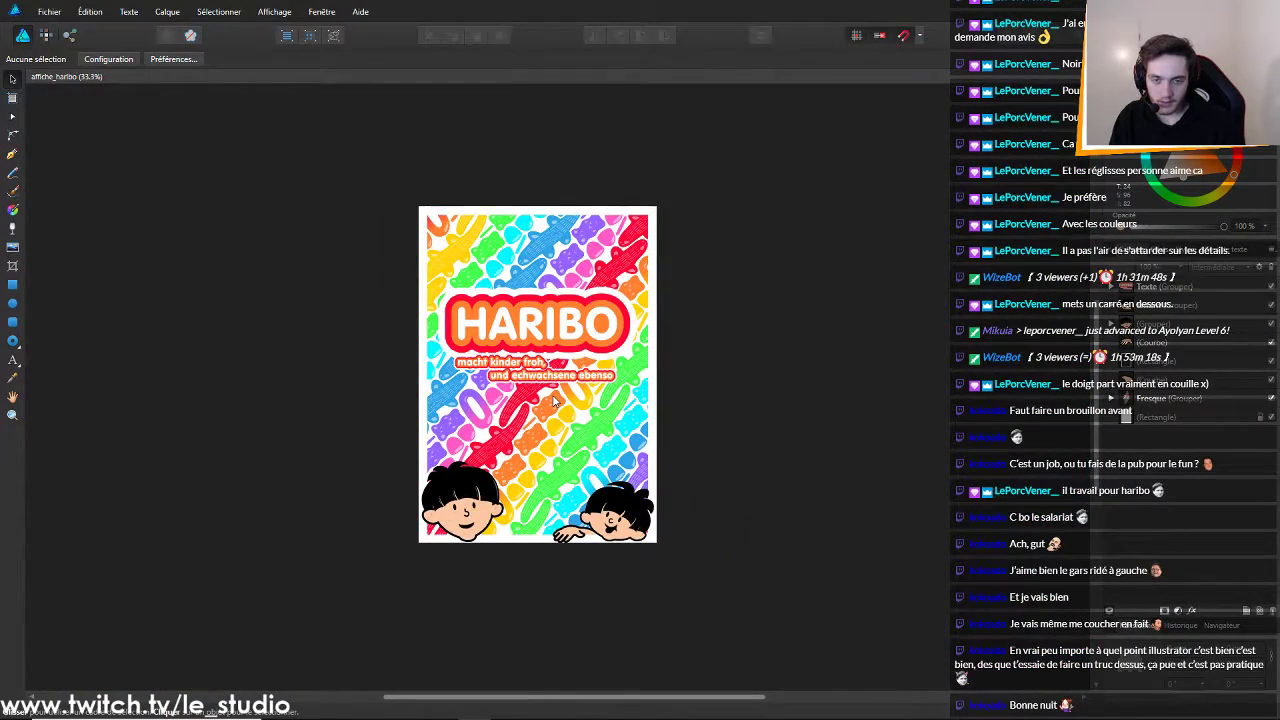
scroll(552, 396, "up", 3)
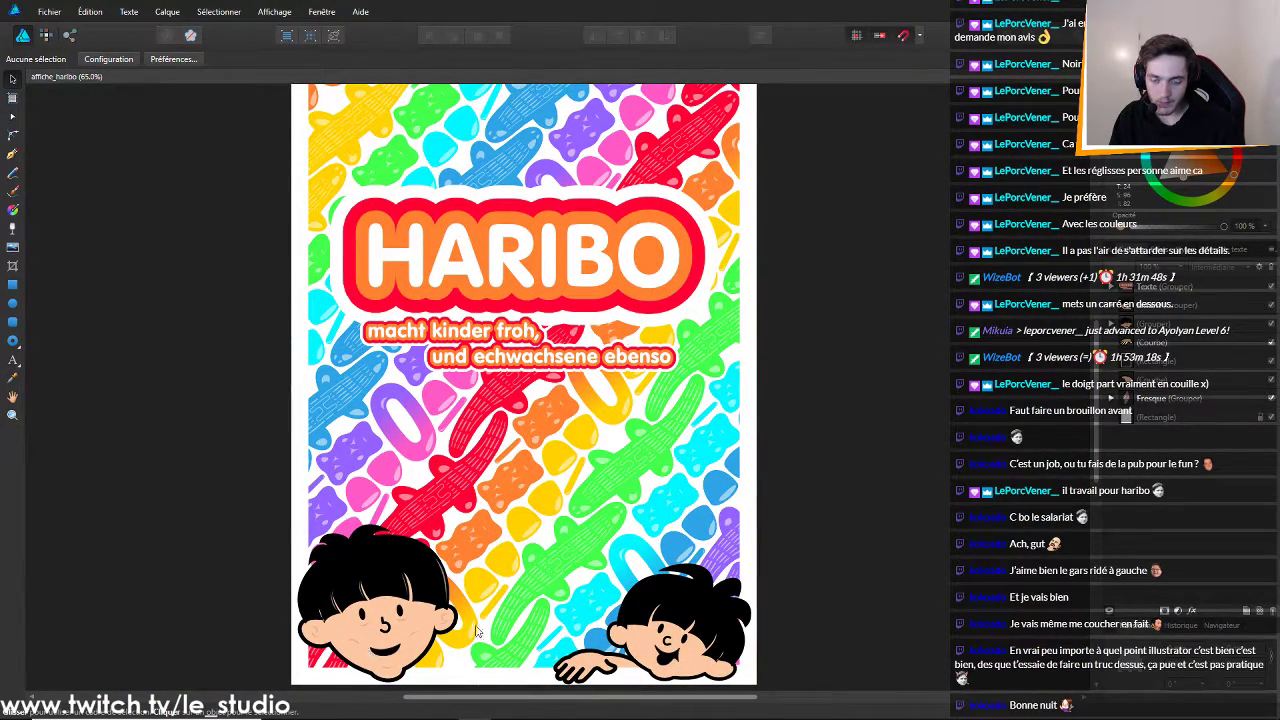
scroll(580, 318, "down", 1)
scroll(660, 527, "down", 2)
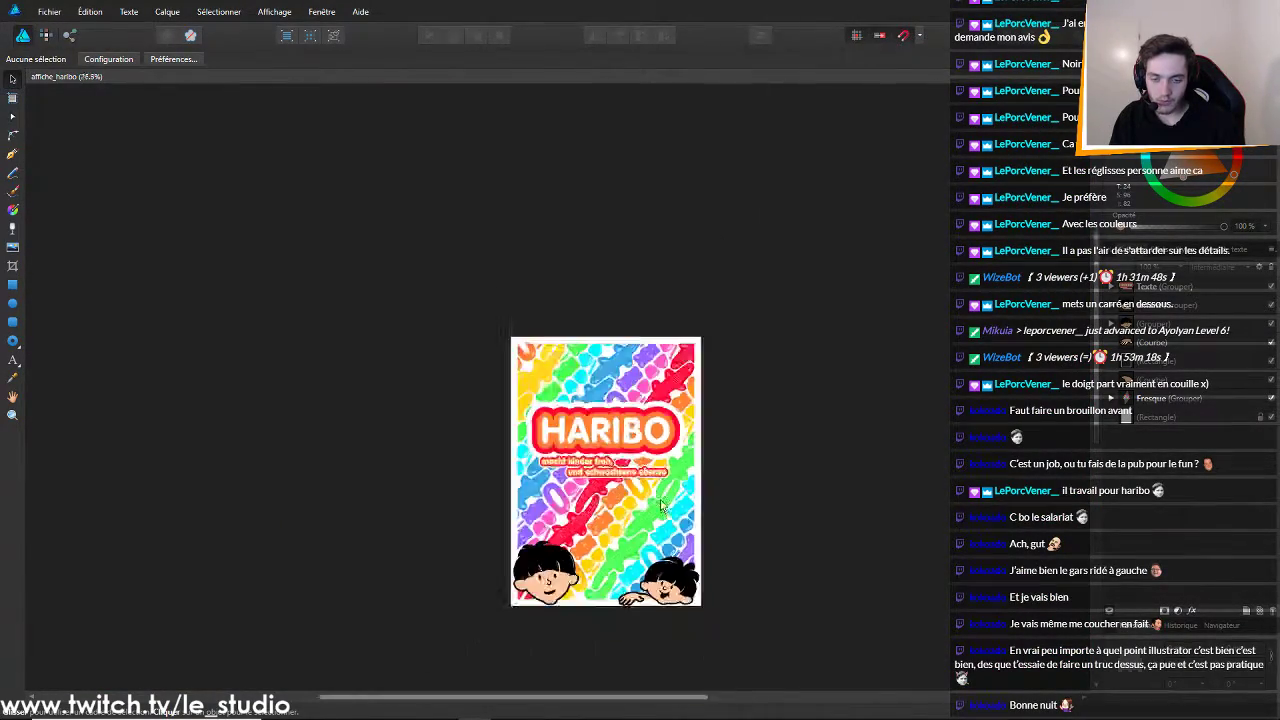
scroll(657, 495, "up", 1)
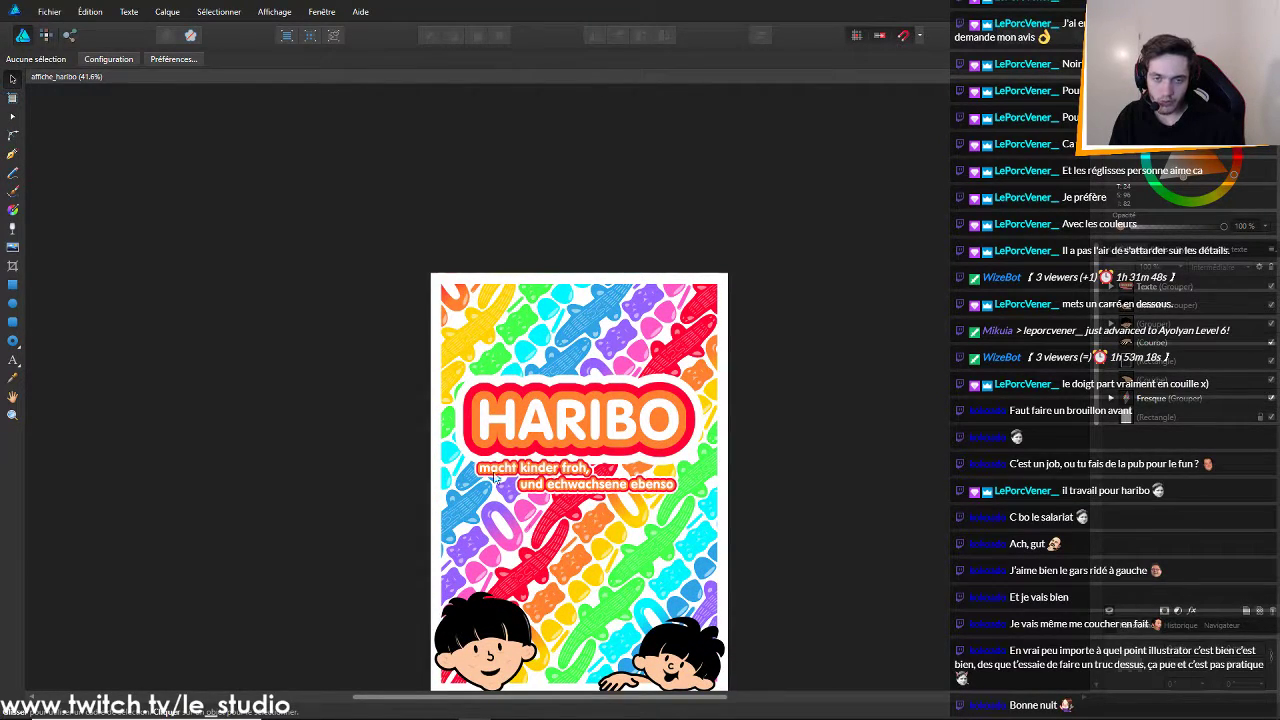
scroll(490, 307, "up", 1)
scroll(490, 307, "down", 3)
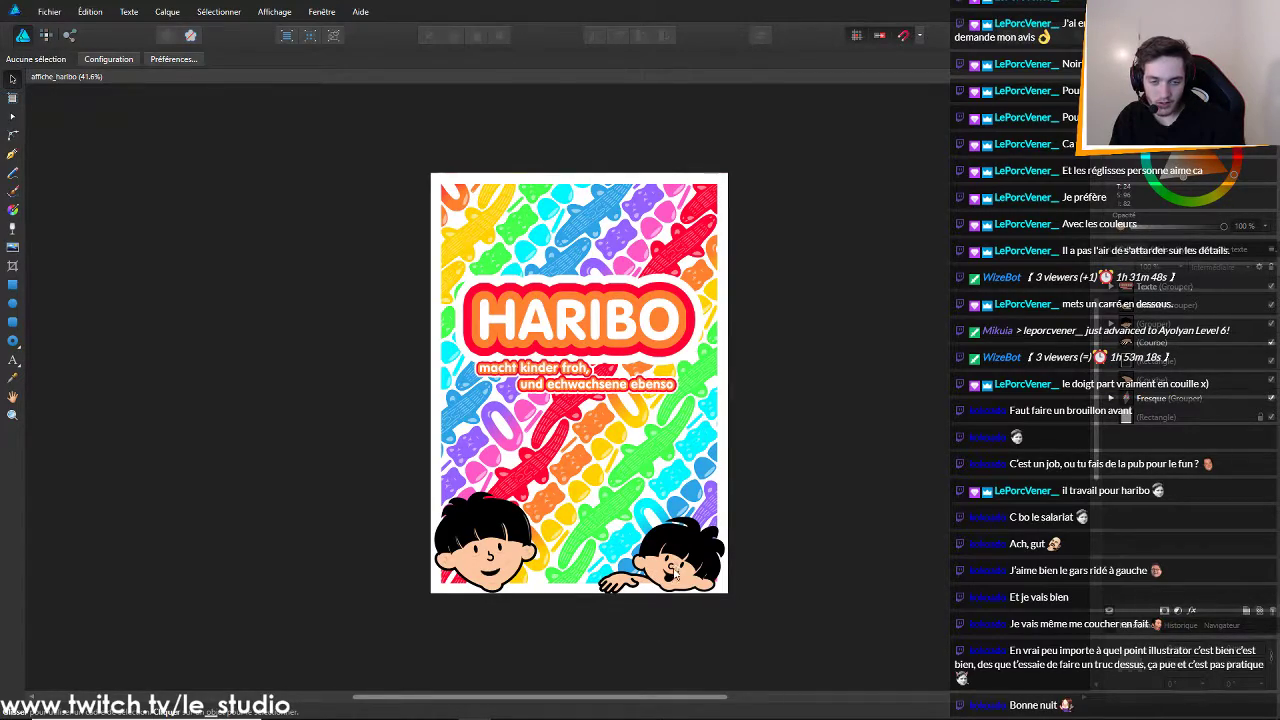
scroll(520, 595, "up", 5)
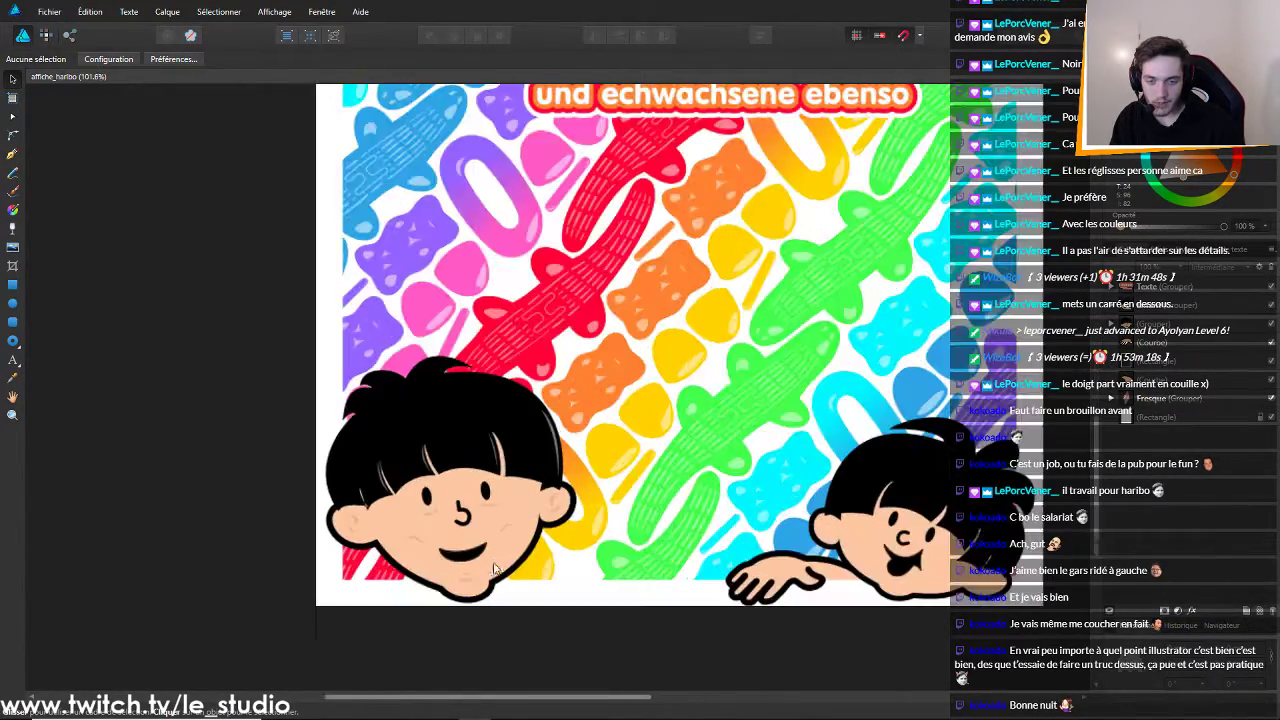
scroll(780, 560, "down", 4)
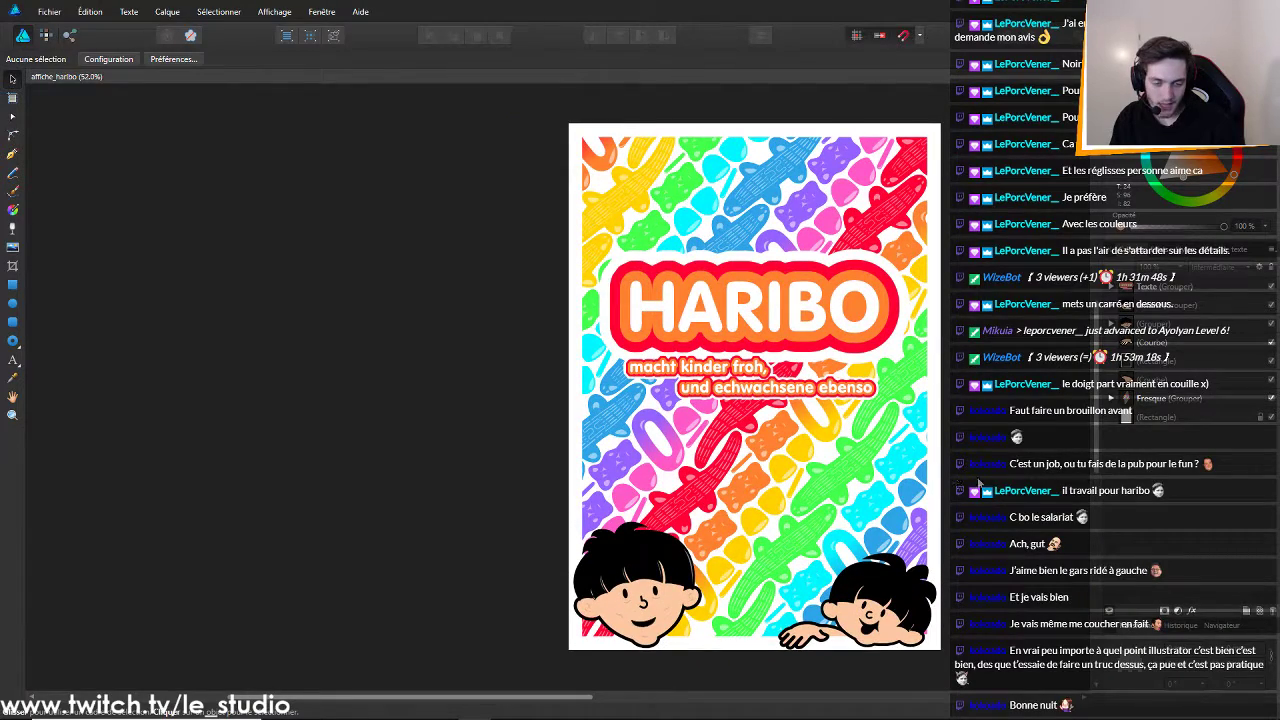
scroll(1092, 548, "up", 2)
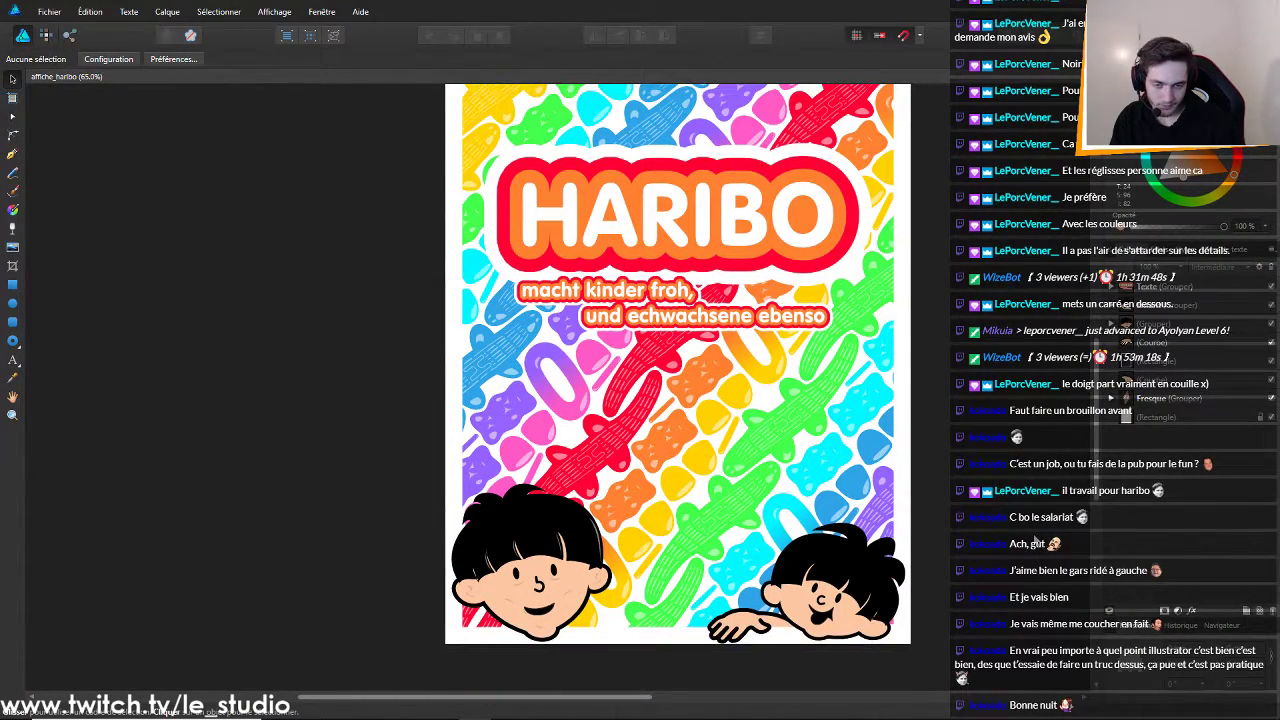
scroll(1036, 541, "down", 2)
scroll(1032, 560, "up", 1)
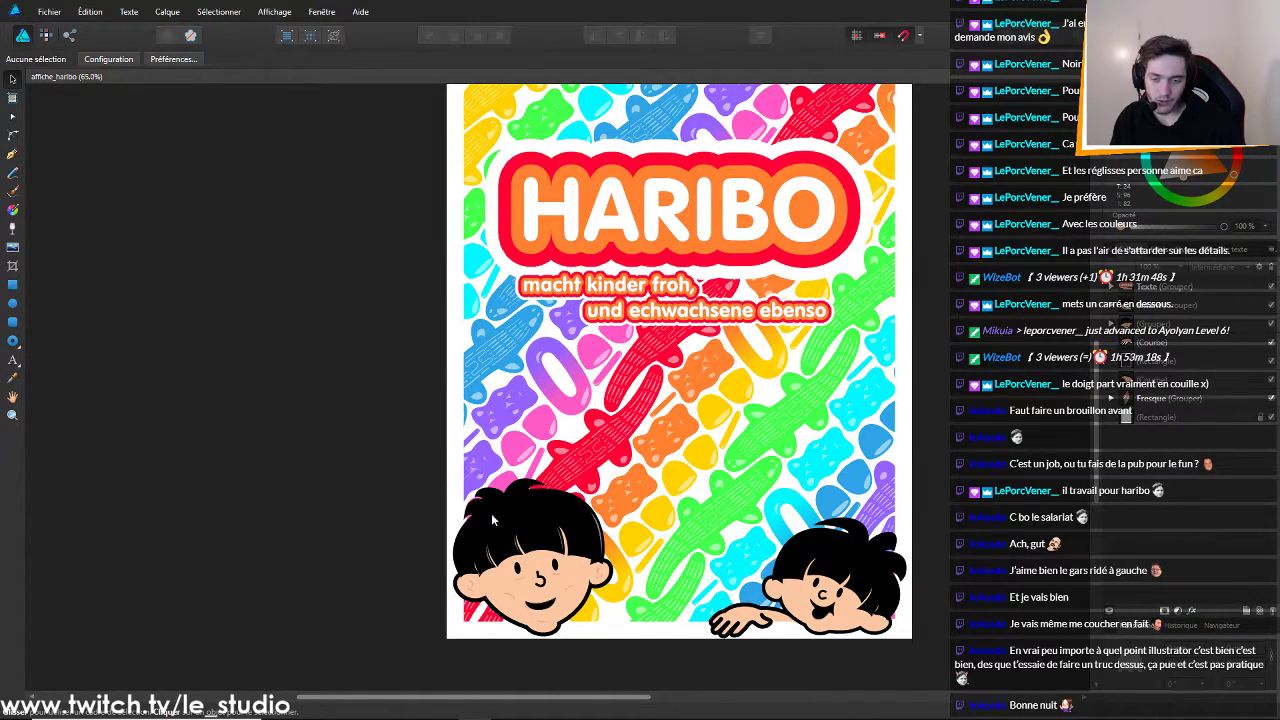
scroll(533, 474, "down", 3)
scroll(652, 512, "up", 4)
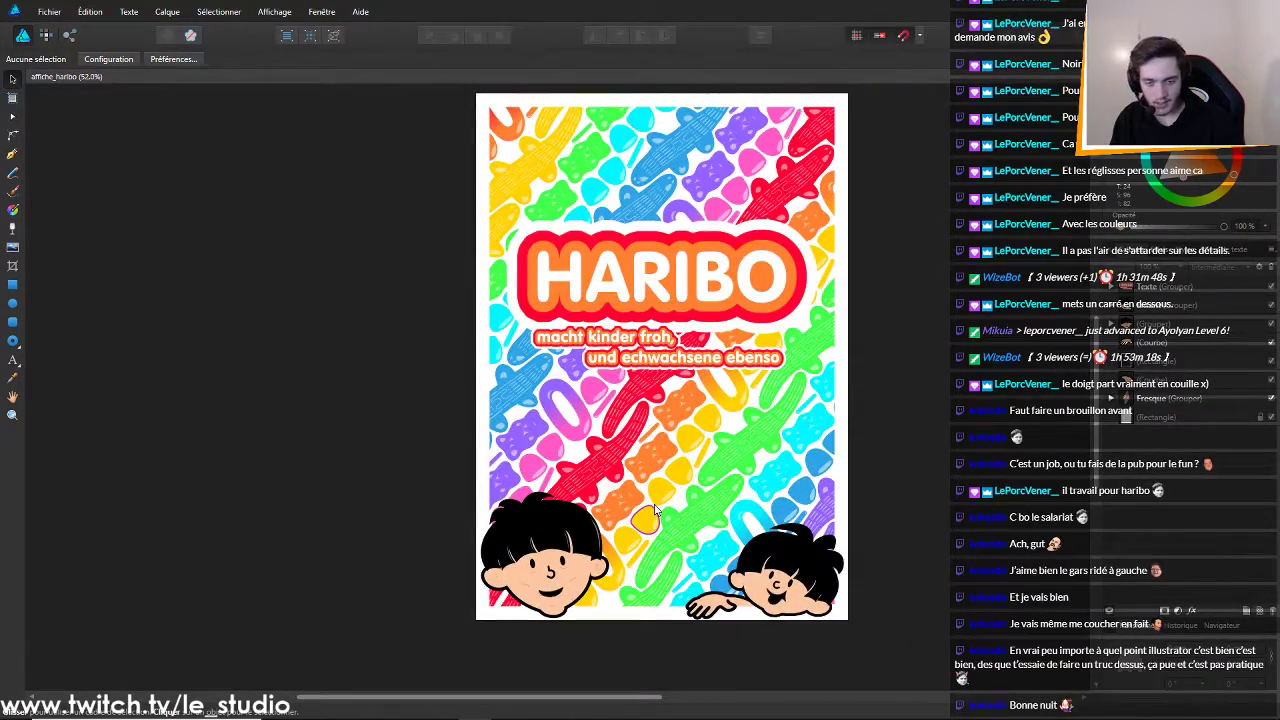
scroll(665, 503, "up", 2)
scroll(665, 503, "down", 4)
scroll(743, 543, "up", 4)
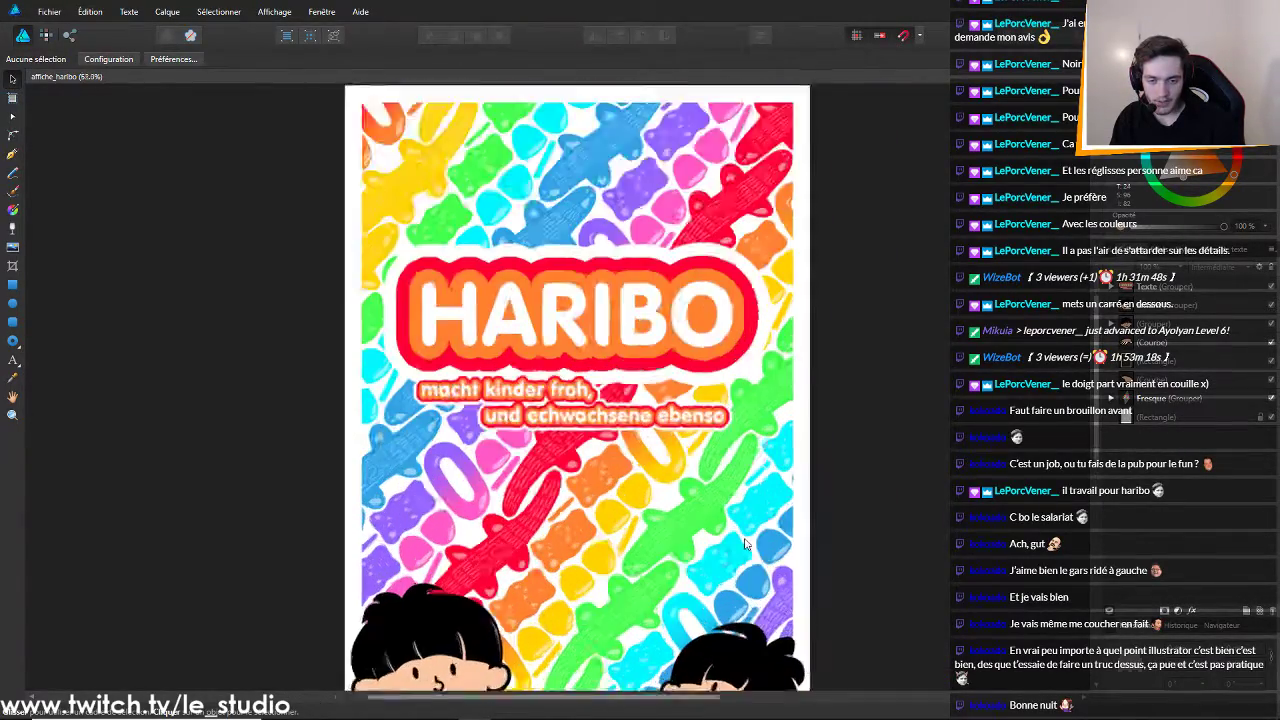
scroll(743, 543, "down", 4)
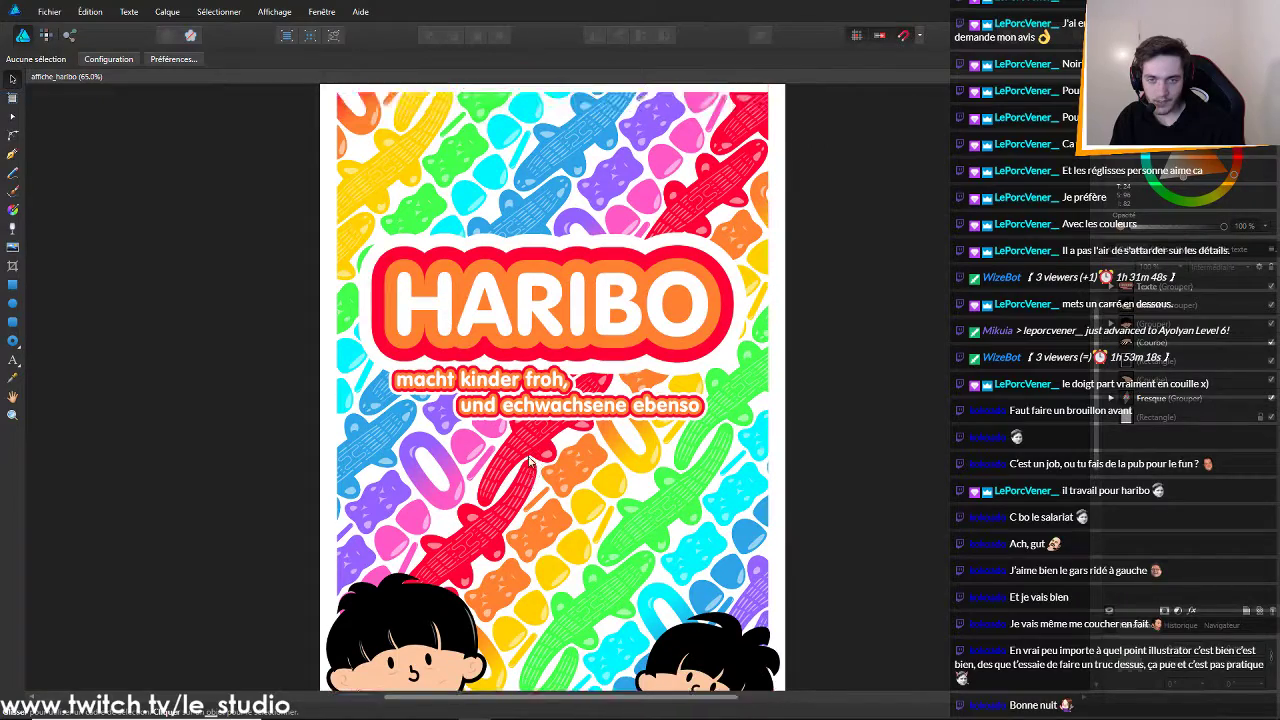
scroll(530, 460, "up", 3)
scroll(530, 460, "down", 1)
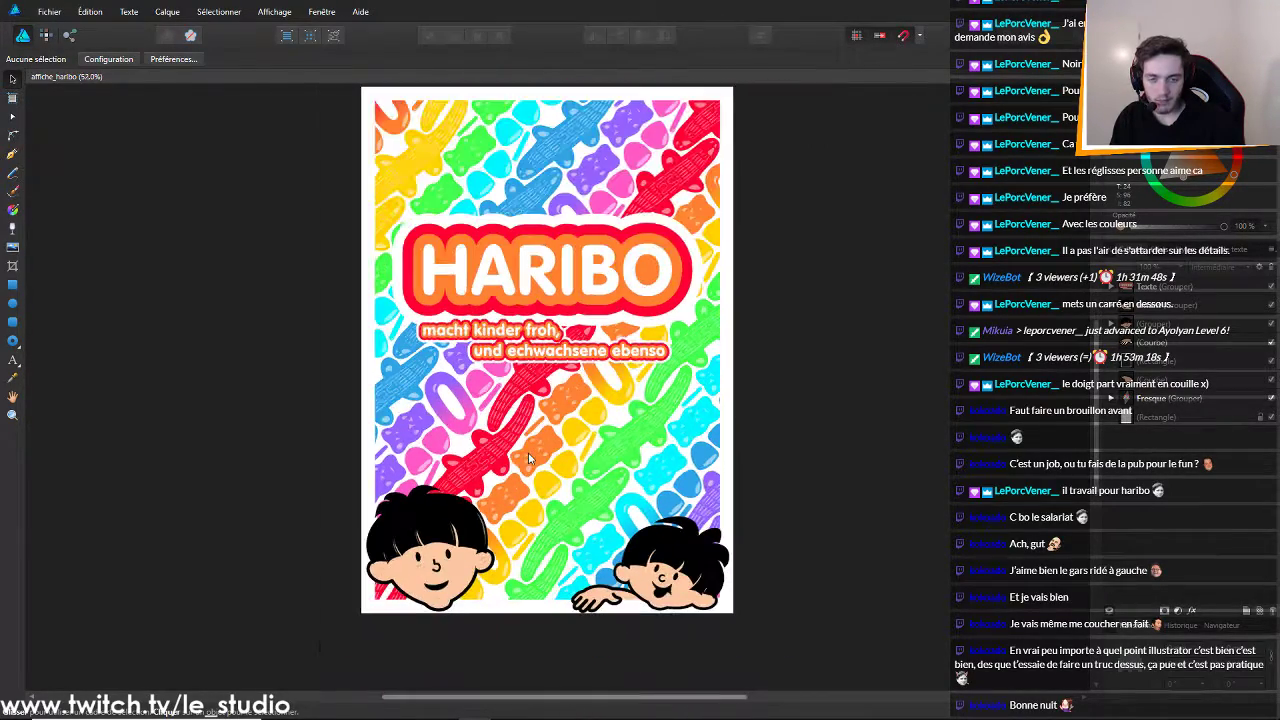
scroll(530, 460, "up", 1)
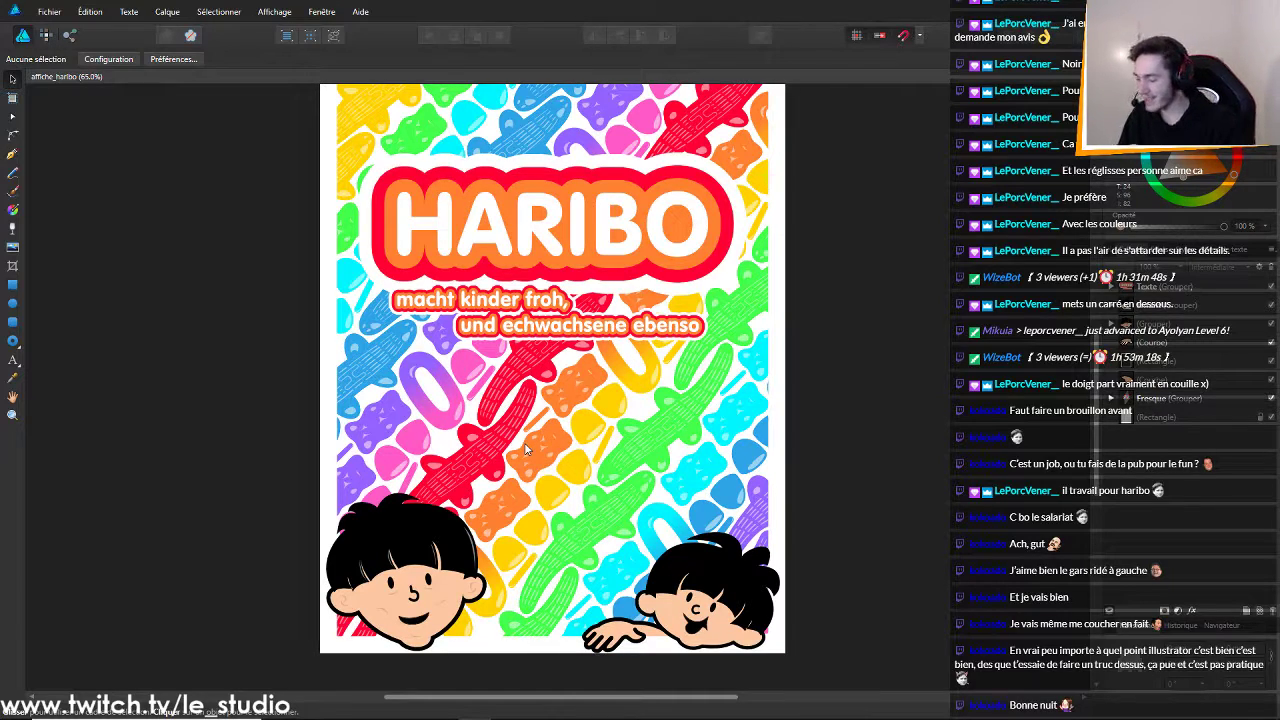
scroll(556, 391, "up", 1)
scroll(571, 383, "down", 2)
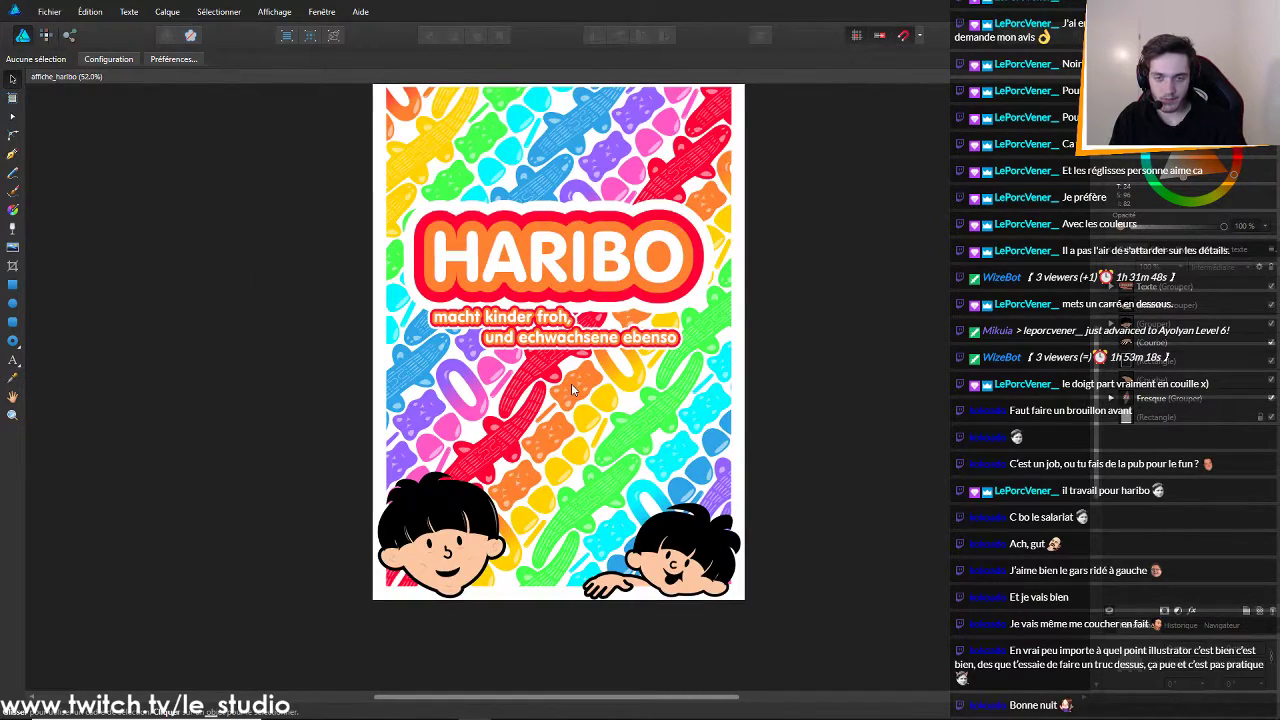
scroll(720, 393, "down", 1)
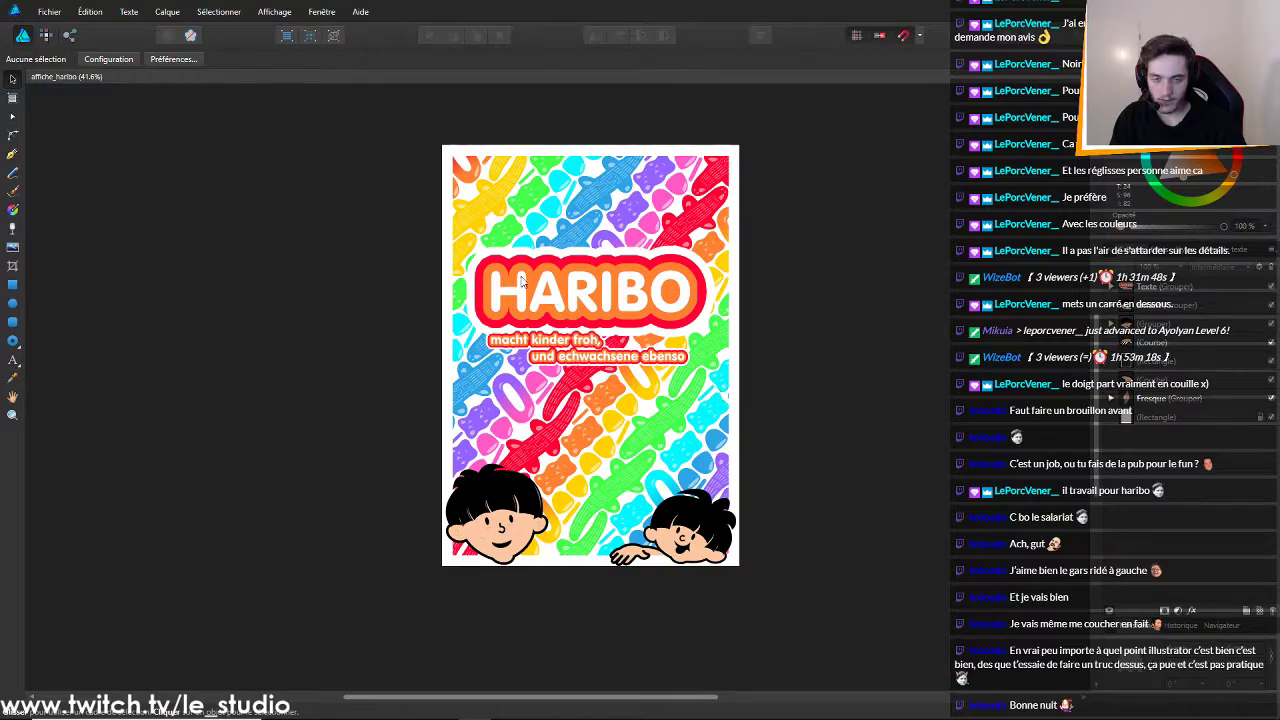
left_click(781, 263)
left_click(198, 150)
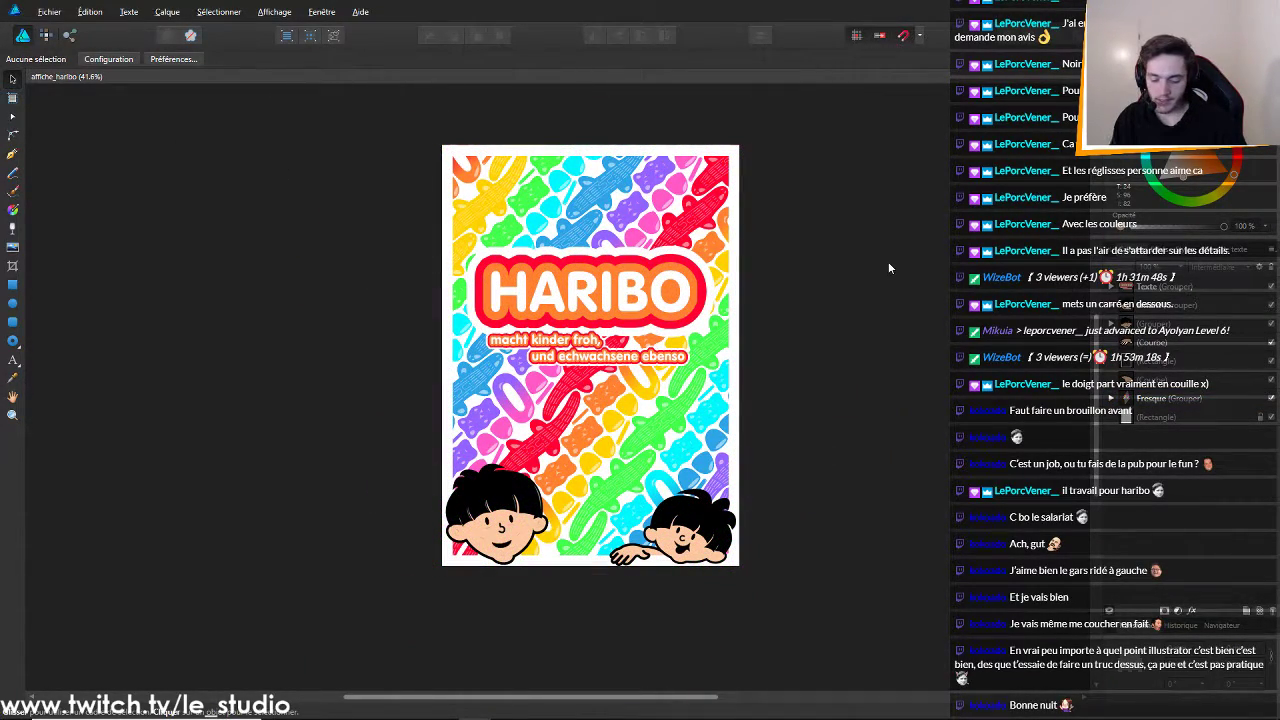
Set up an image export of the poster as JPEG at quality 100, comparing it with the PNG option
key("ctrl+alt+shift+w")
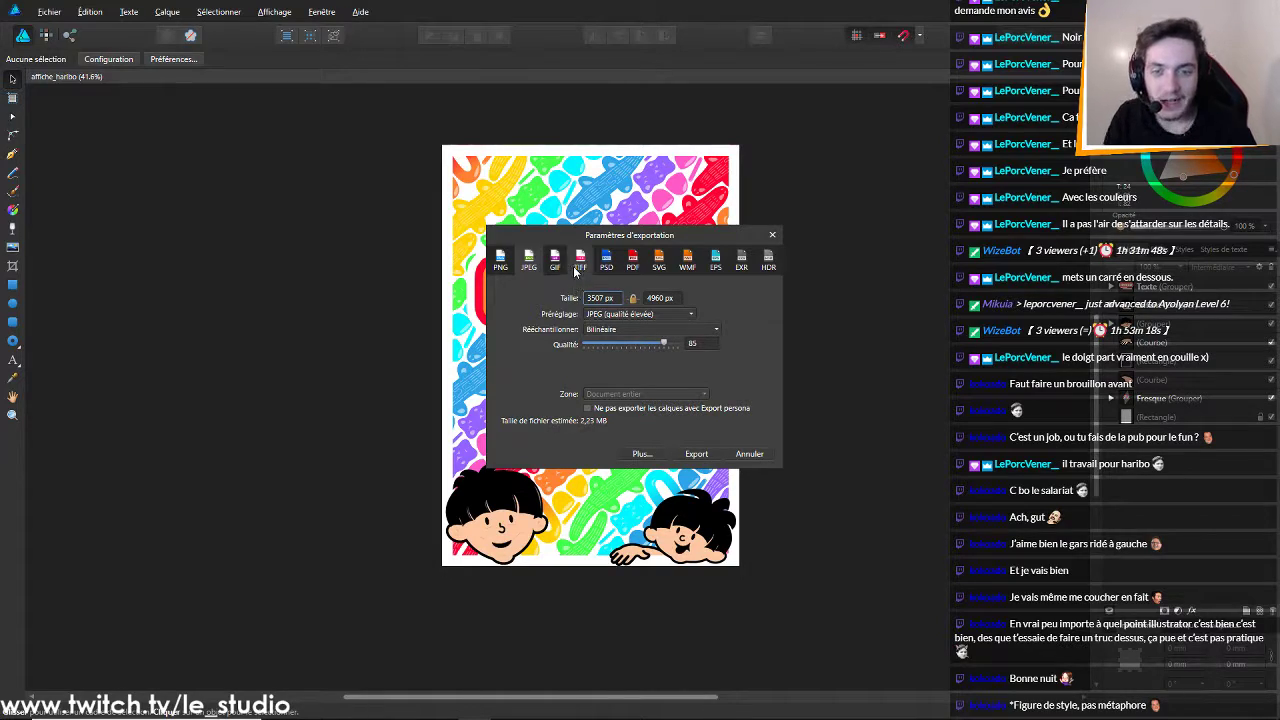
left_click_drag(664, 344, 732, 334)
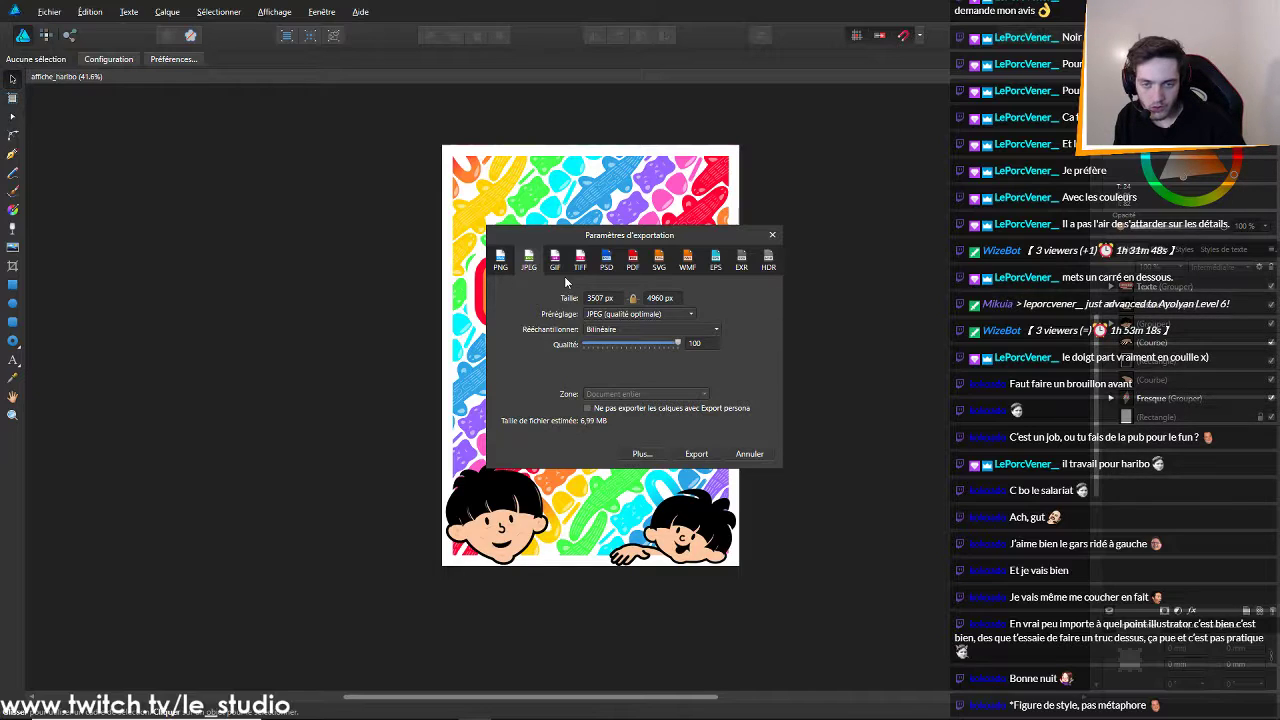
left_click(501, 262)
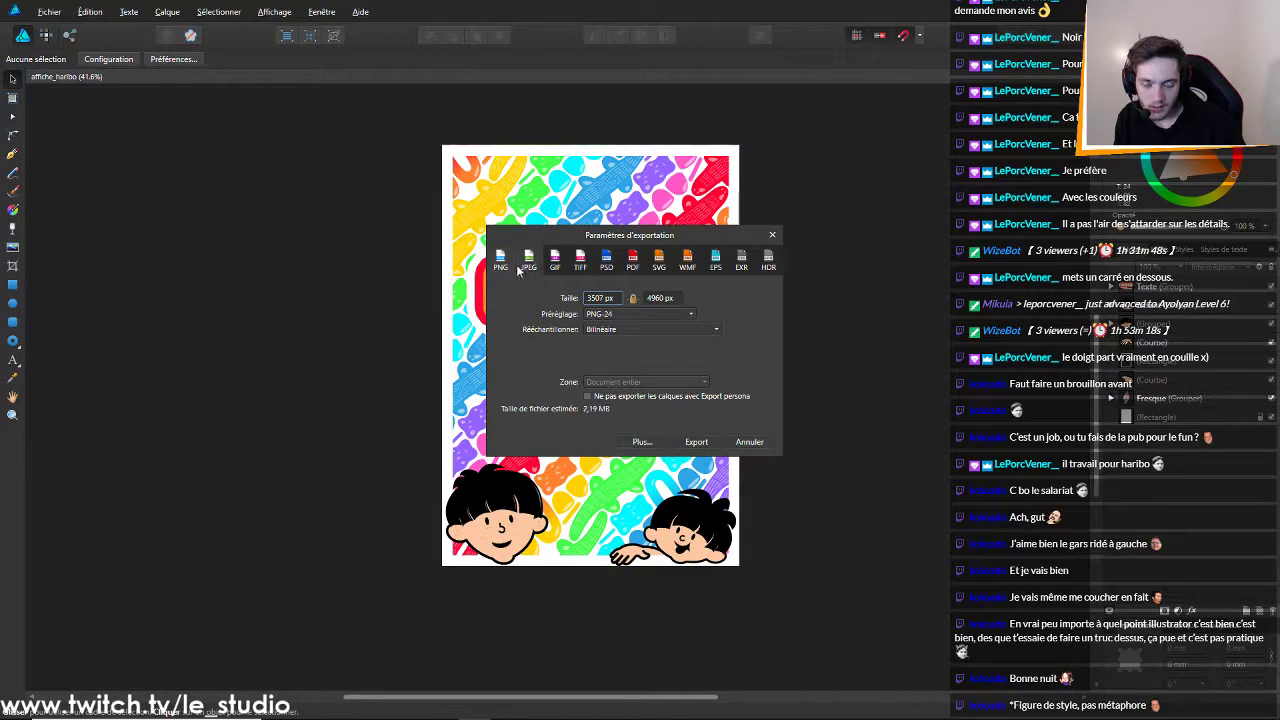
left_click(531, 274)
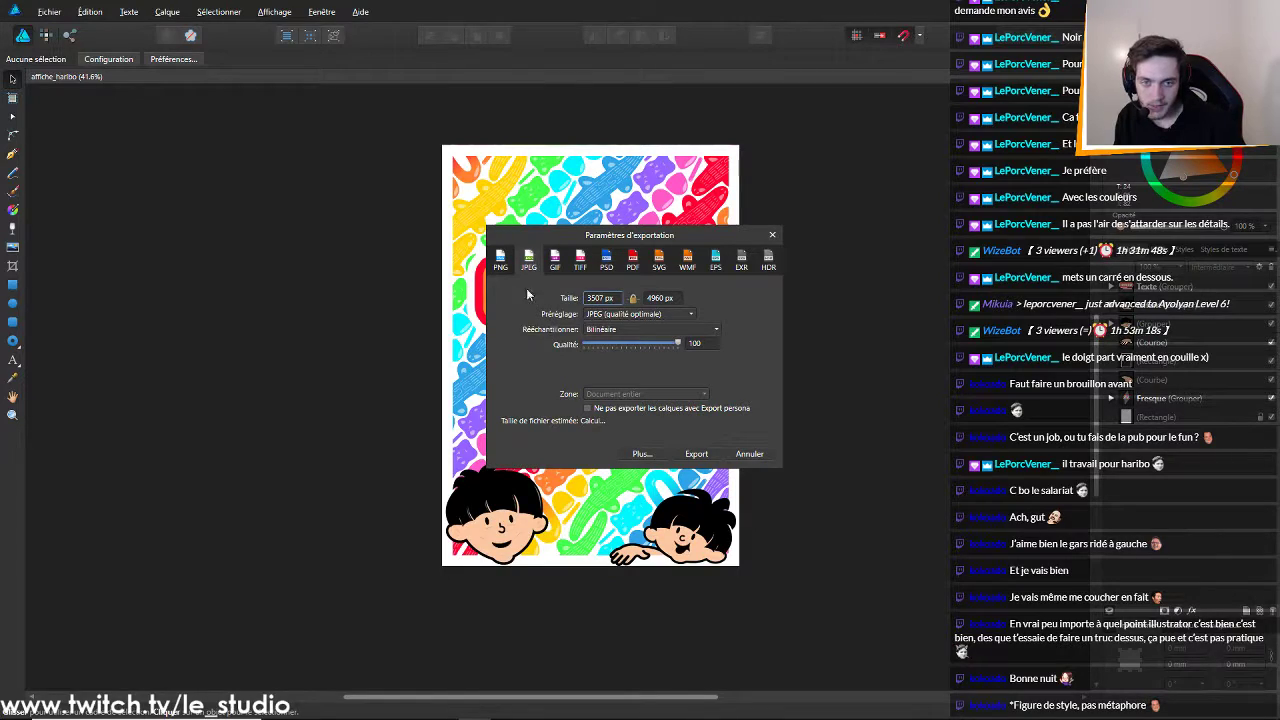
left_click(501, 262)
left_click(528, 262)
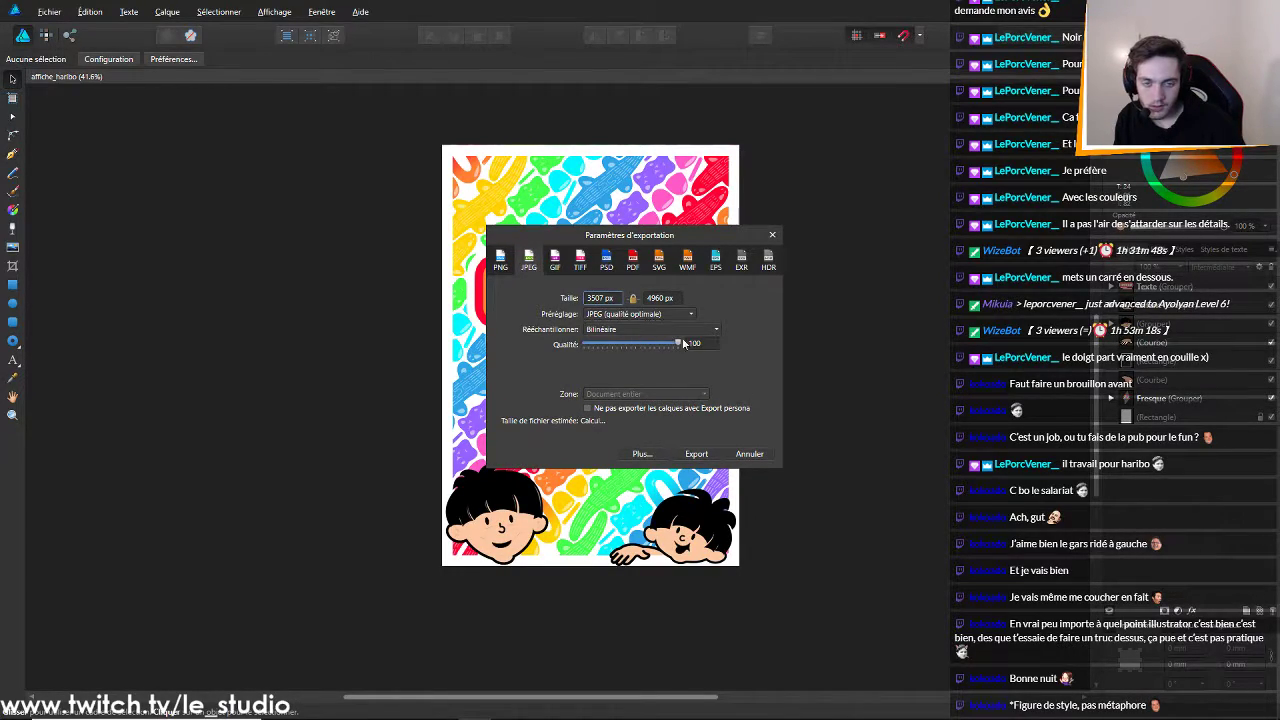
left_click_drag(678, 343, 733, 376)
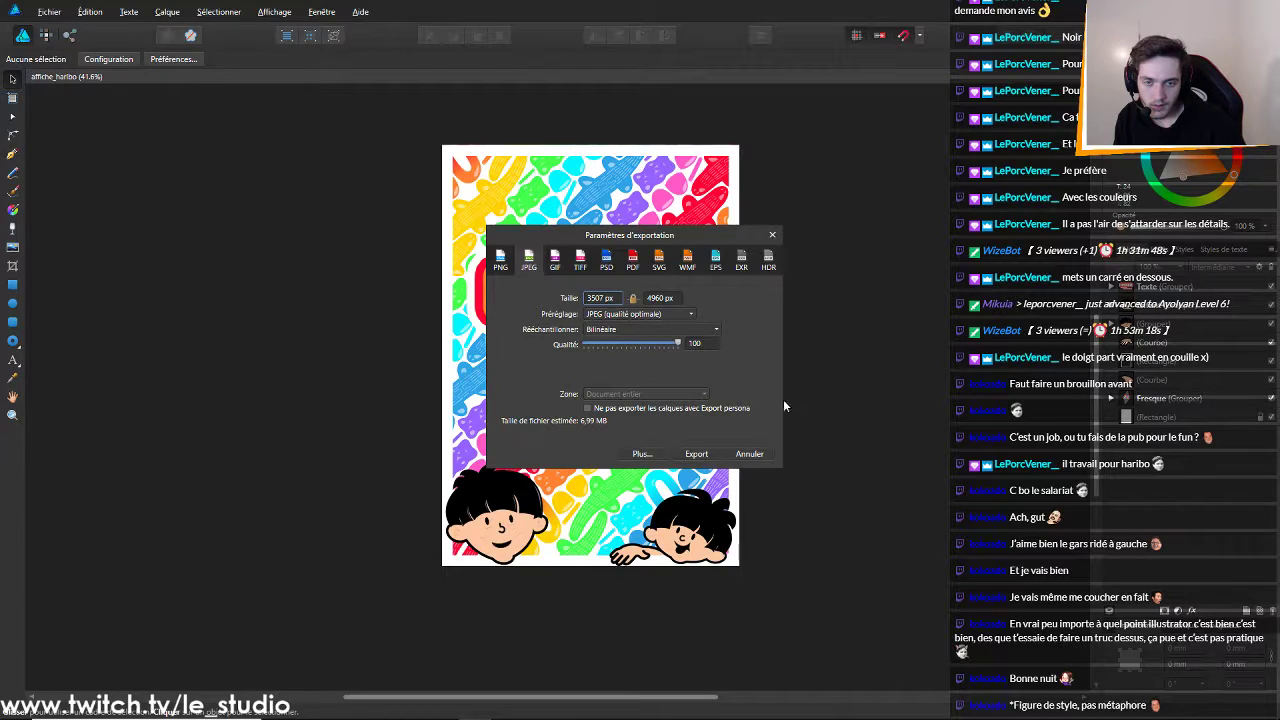
Export the poster to the Desktop (Bureau) as affiche_haribo.jpg, replacing the existing file
left_click(698, 453)
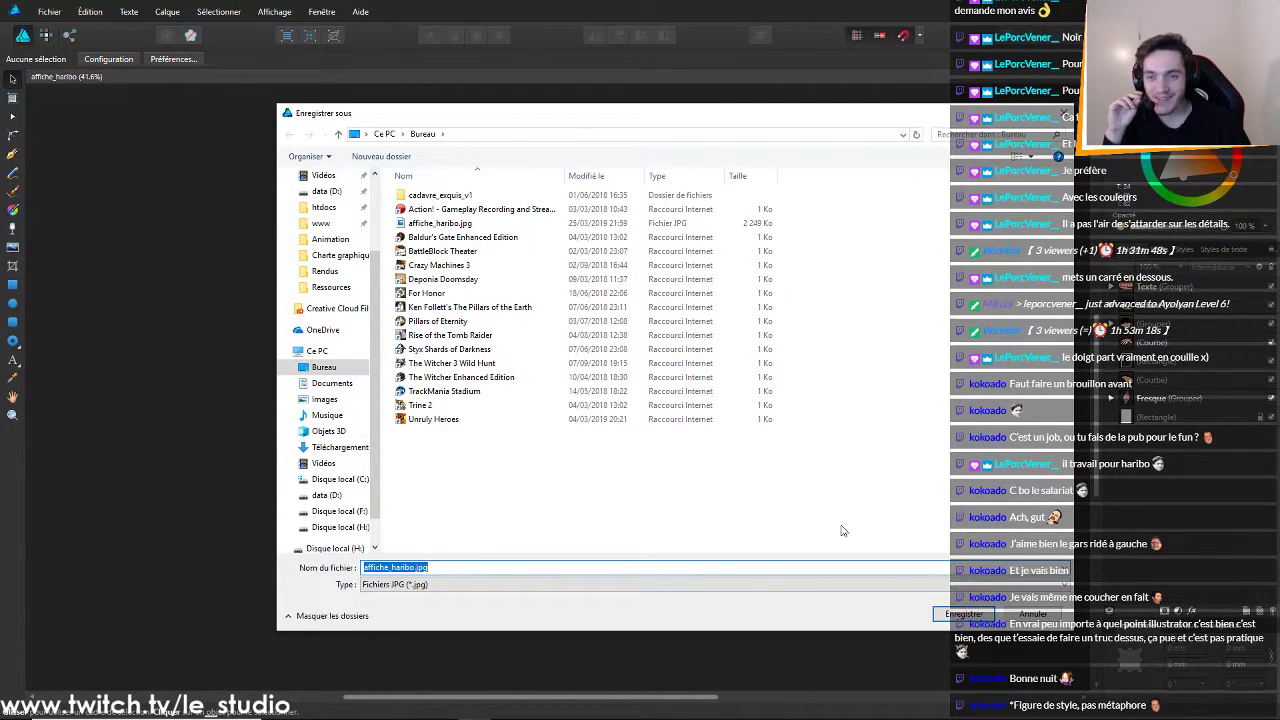
left_click(966, 613)
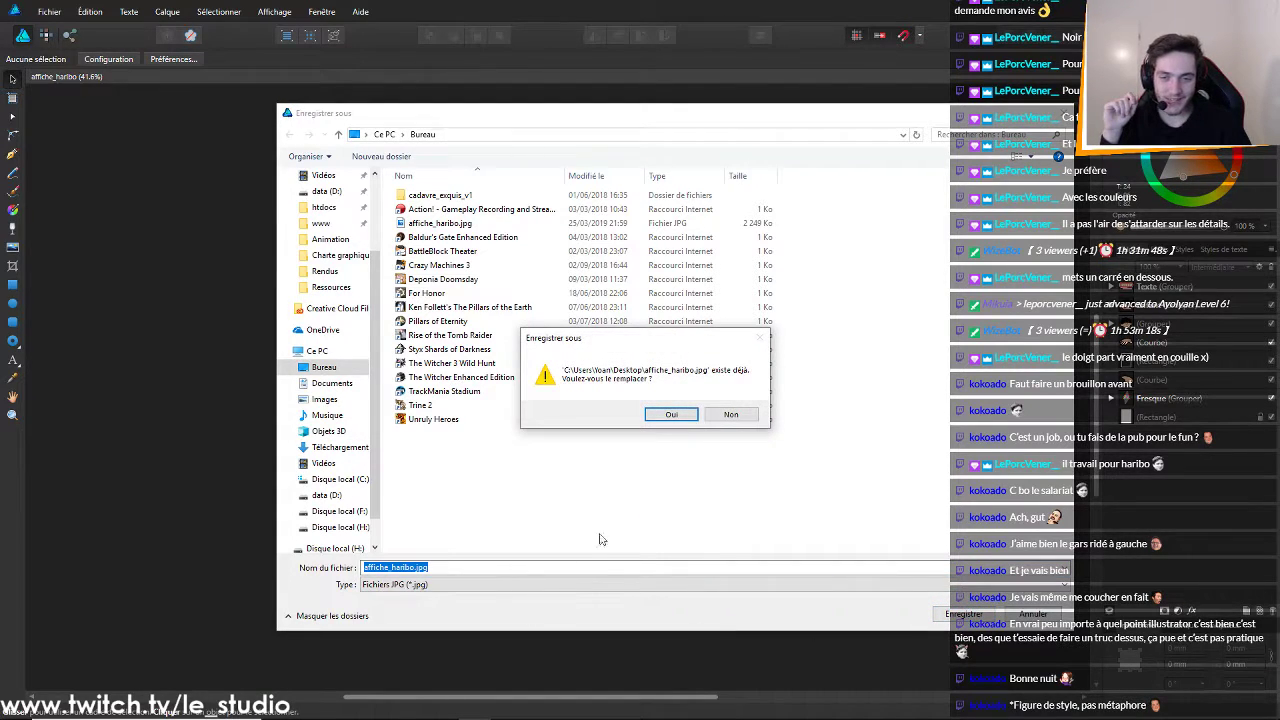
left_click(672, 415)
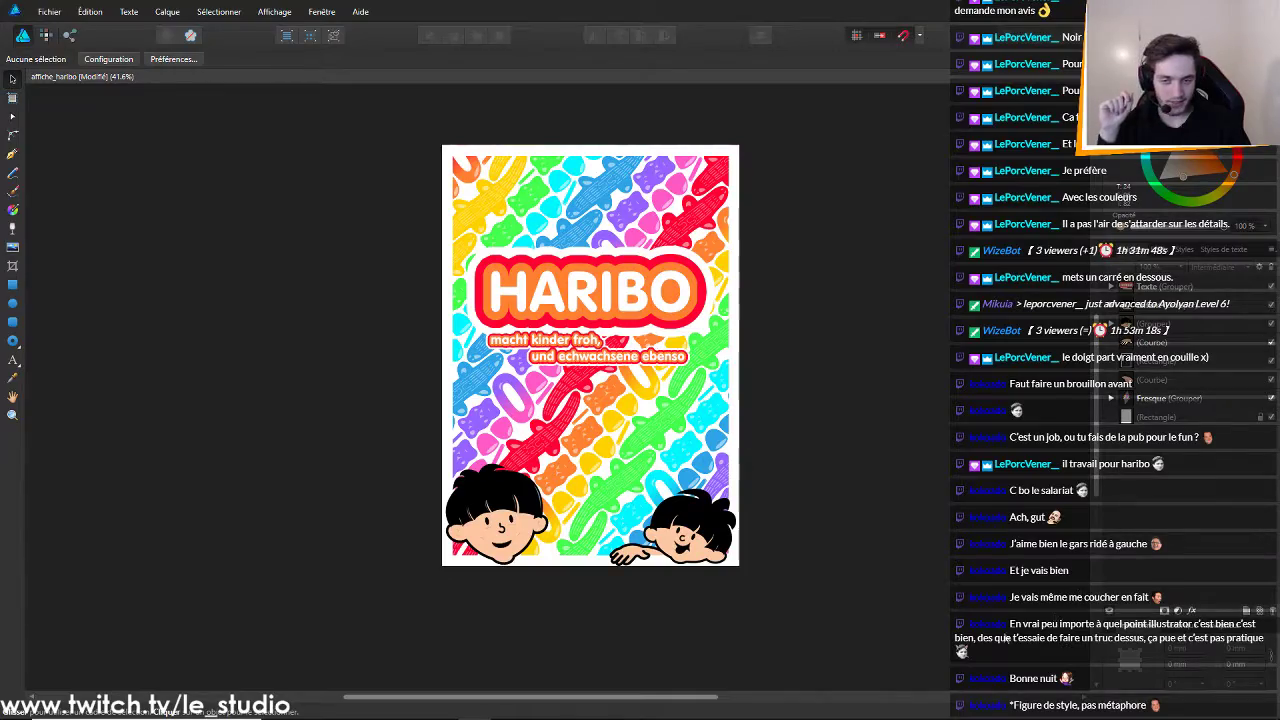
Switch to the web browser, go to Google Drive and select the untitled presentation with the HARIBO cover
left_click(1204, 9)
left_click_drag(714, 410, 668, 1)
left_click(170, 33)
type("drive")
key("Return")
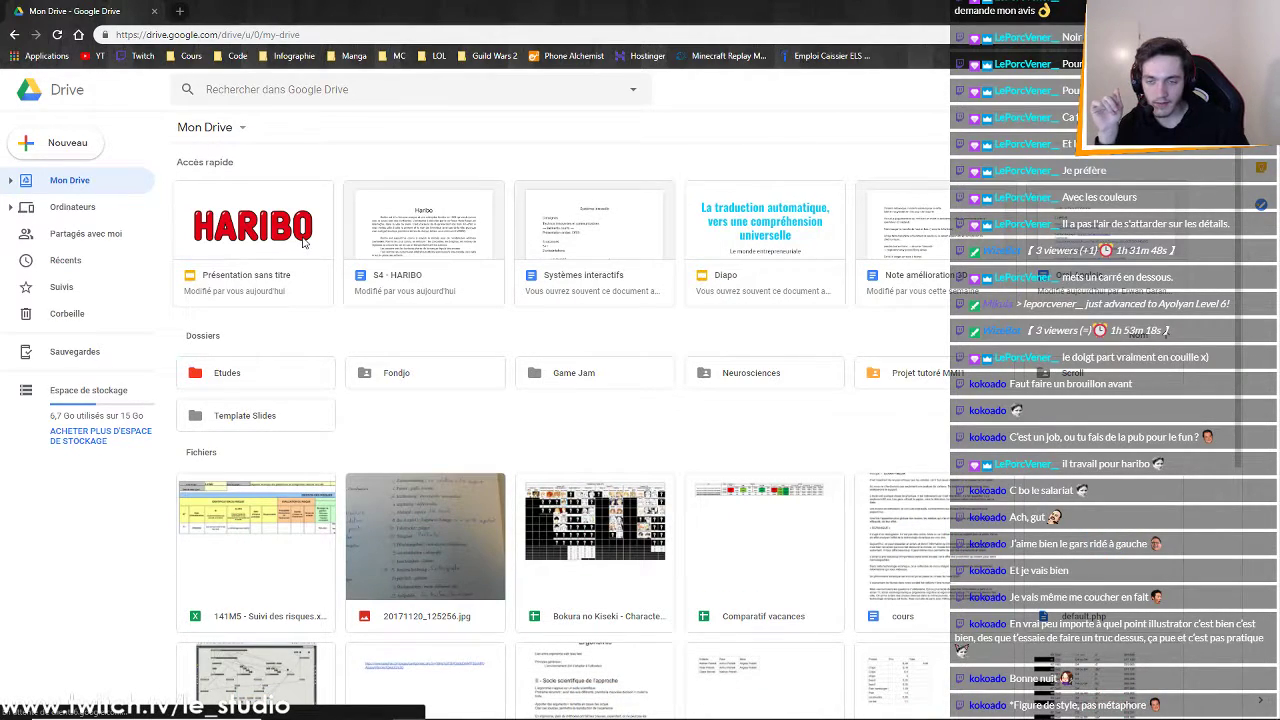
left_click(251, 249)
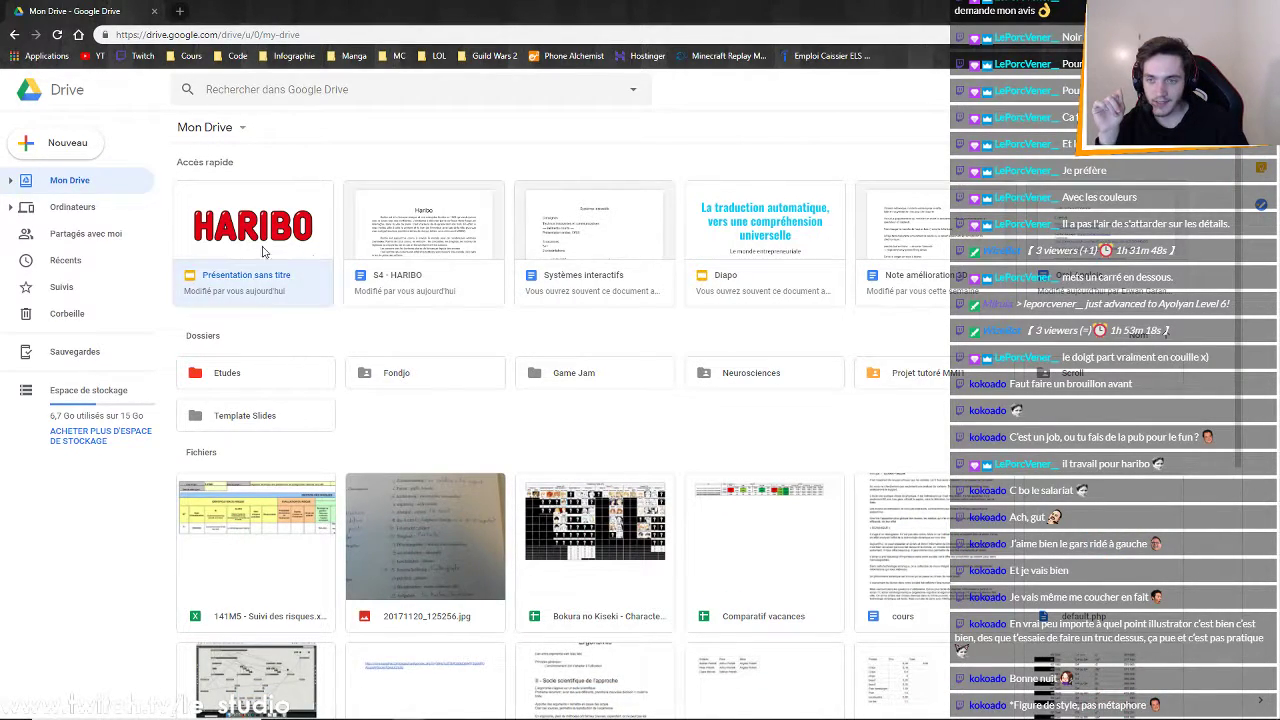
Open the untitled HARIBO presentation and place the insertion point after the last slide, the slogan slide
double_click(251, 249)
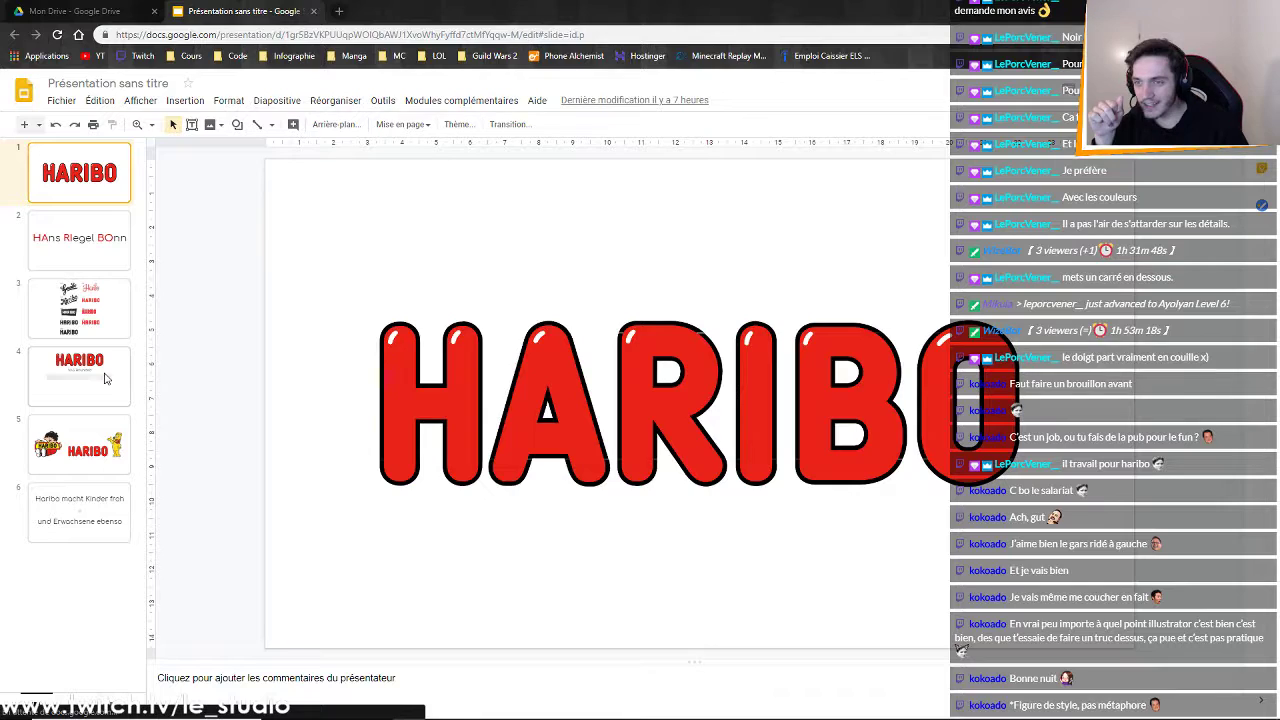
left_click(86, 525)
left_click(86, 567)
right_click(86, 570)
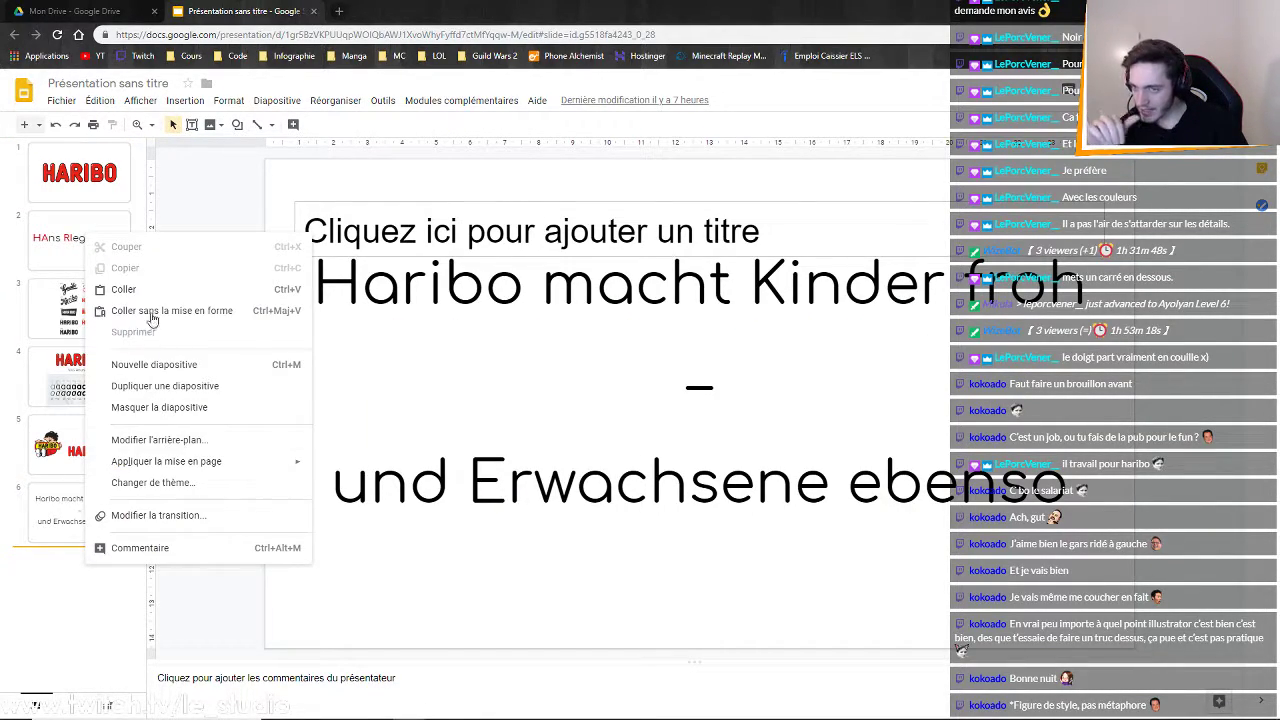
left_click(130, 292)
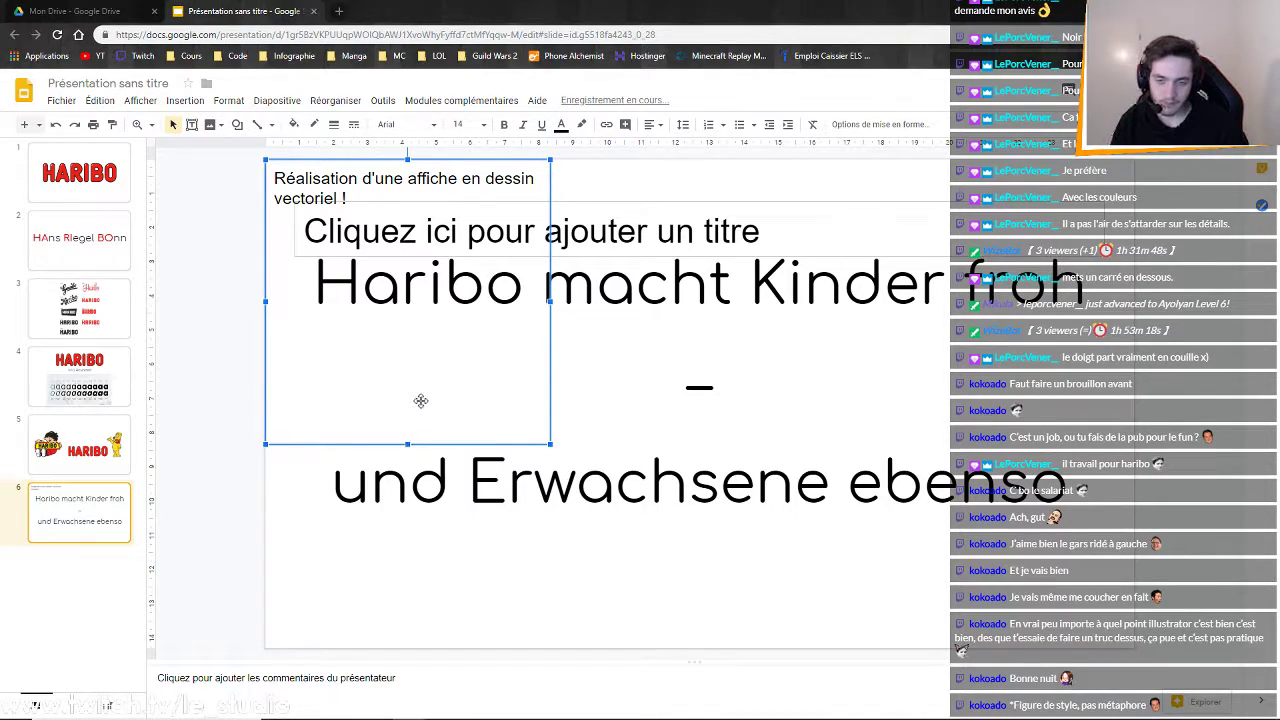
key("Delete")
Add a new slide after the slogan slide and select its title placeholder
right_click(57, 588)
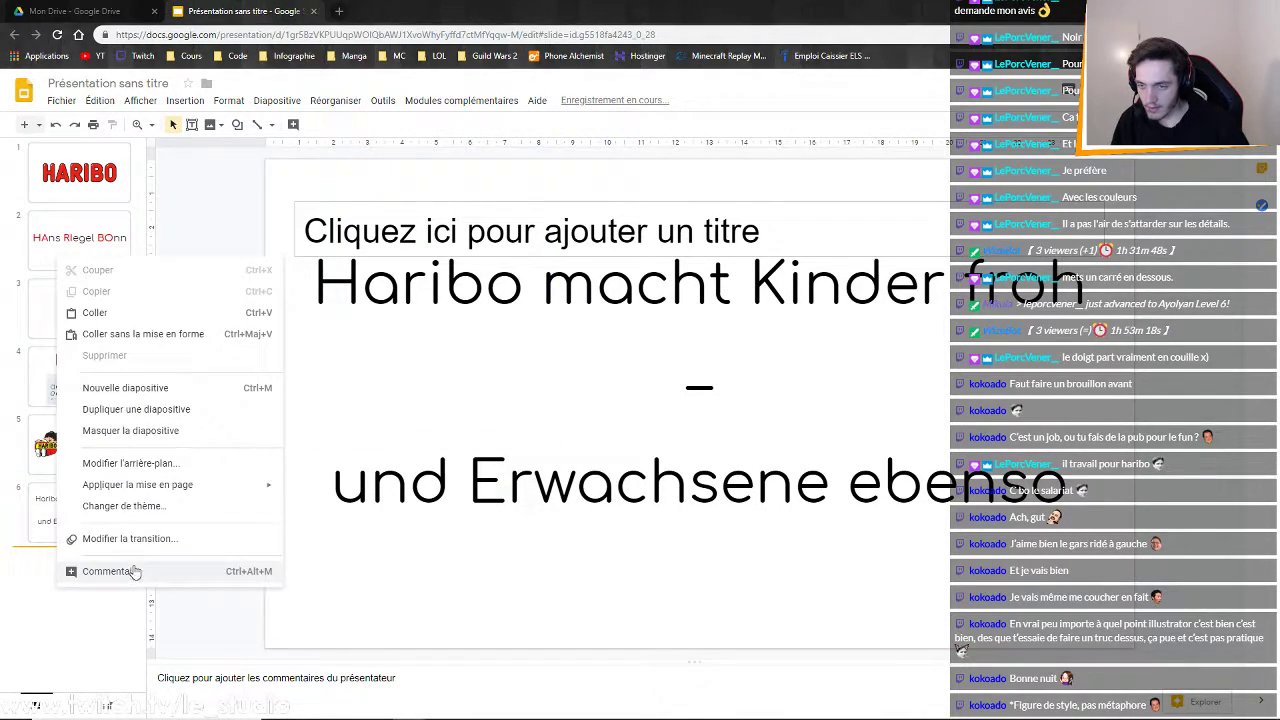
left_click(118, 389)
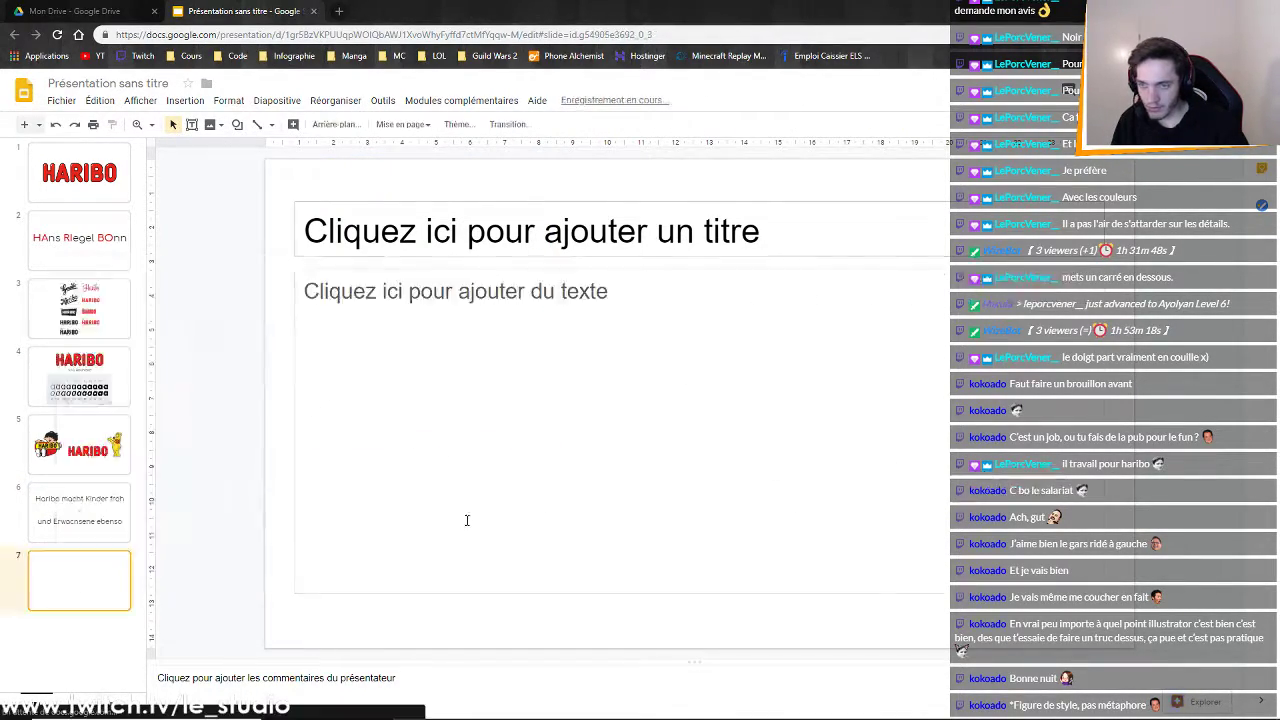
left_click(608, 259)
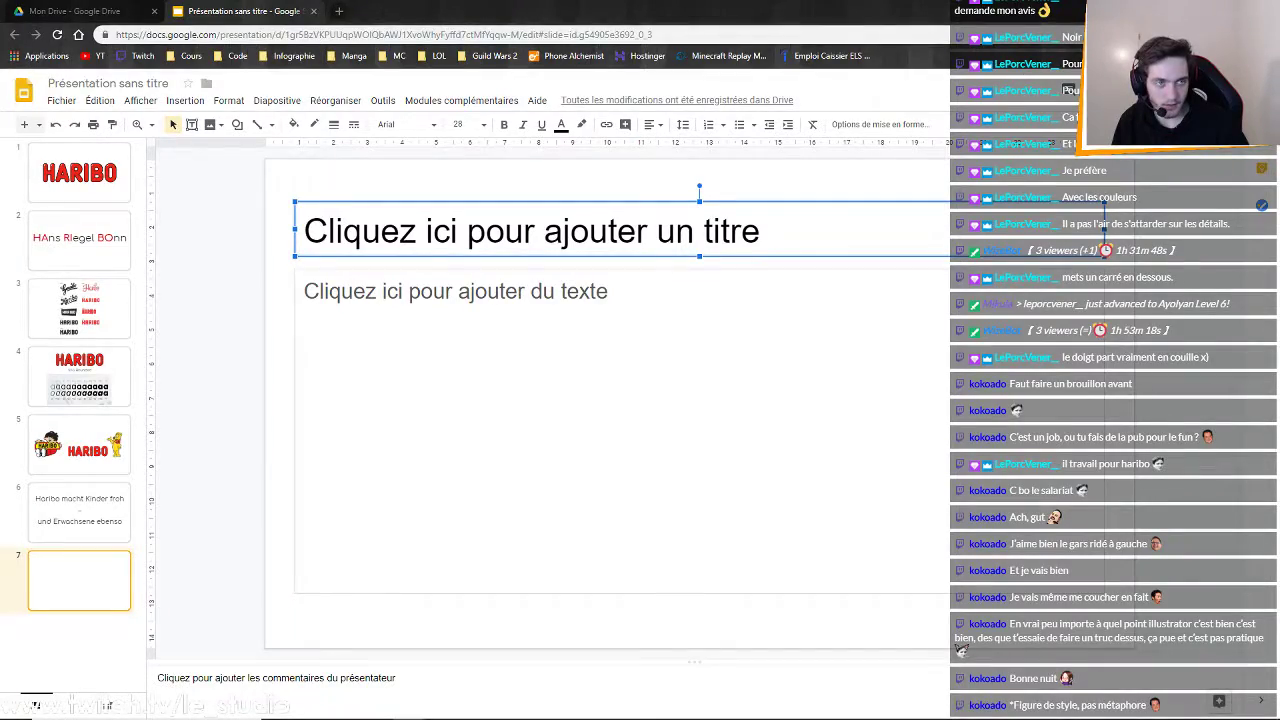
Copy affiche_haribo.jpg from the desktop and try to paste it onto the new slide in the presentation
key("alt+Tab")
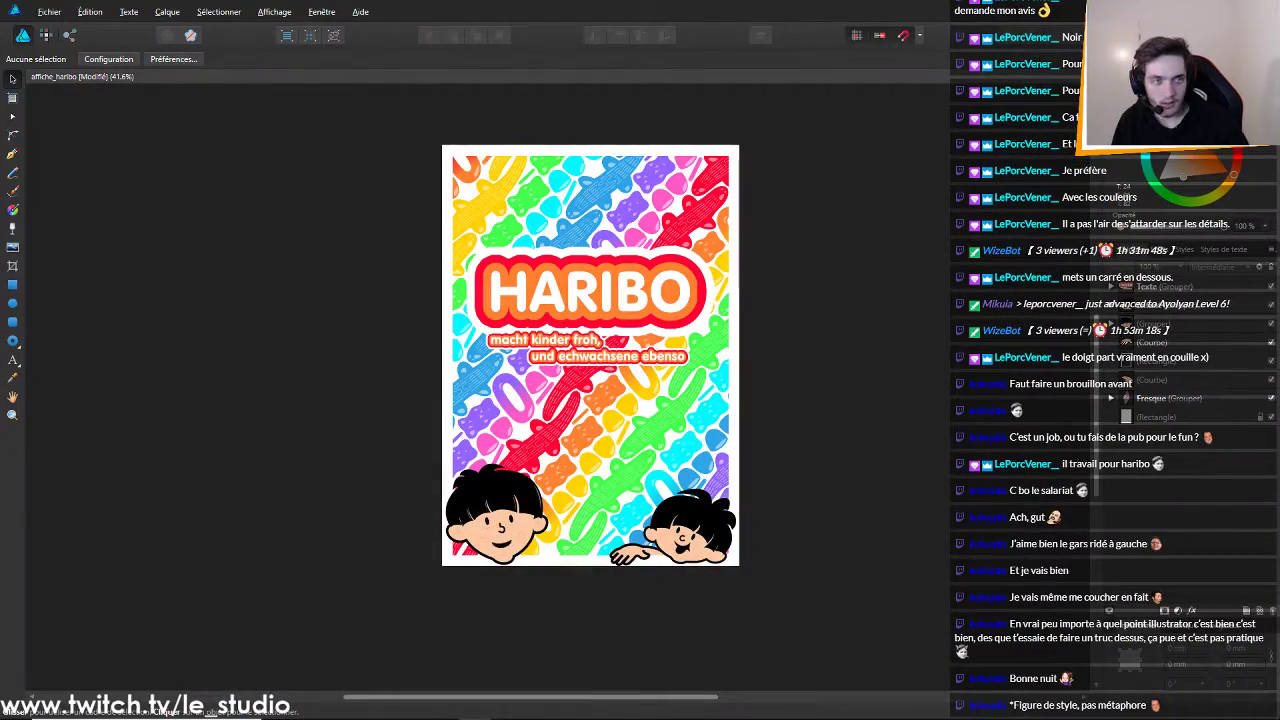
key("super+d")
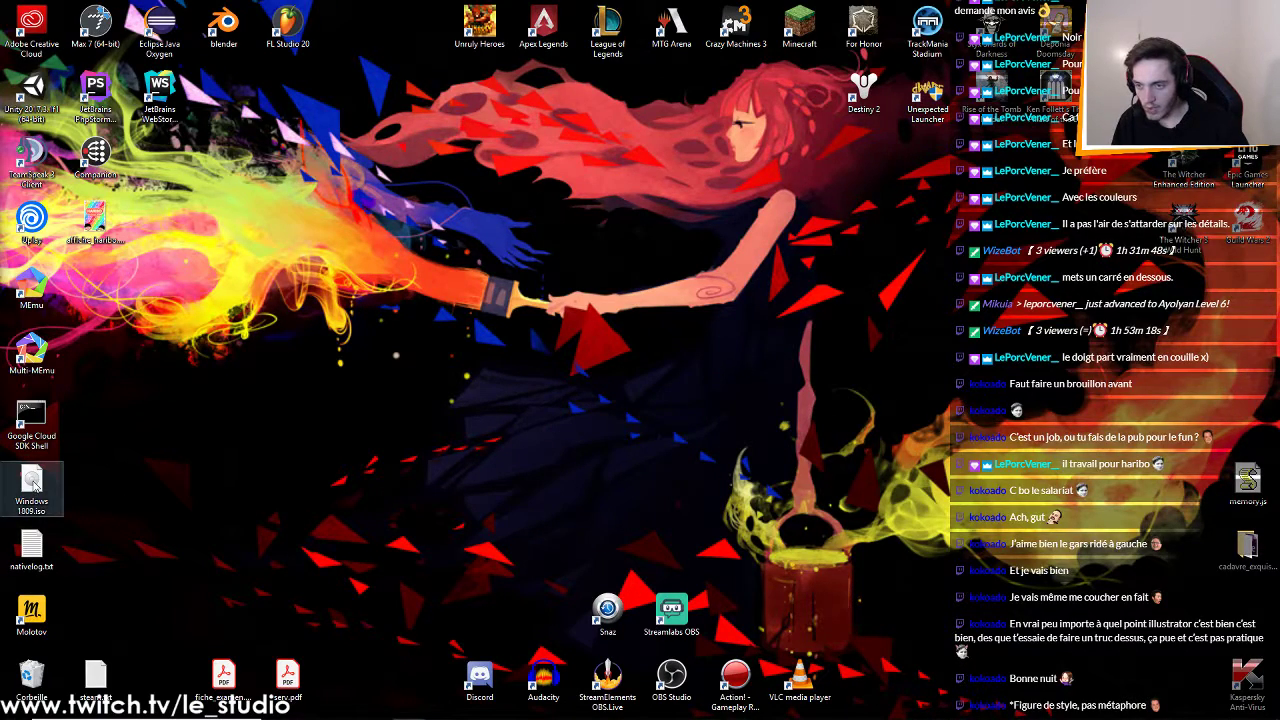
left_click(112, 218)
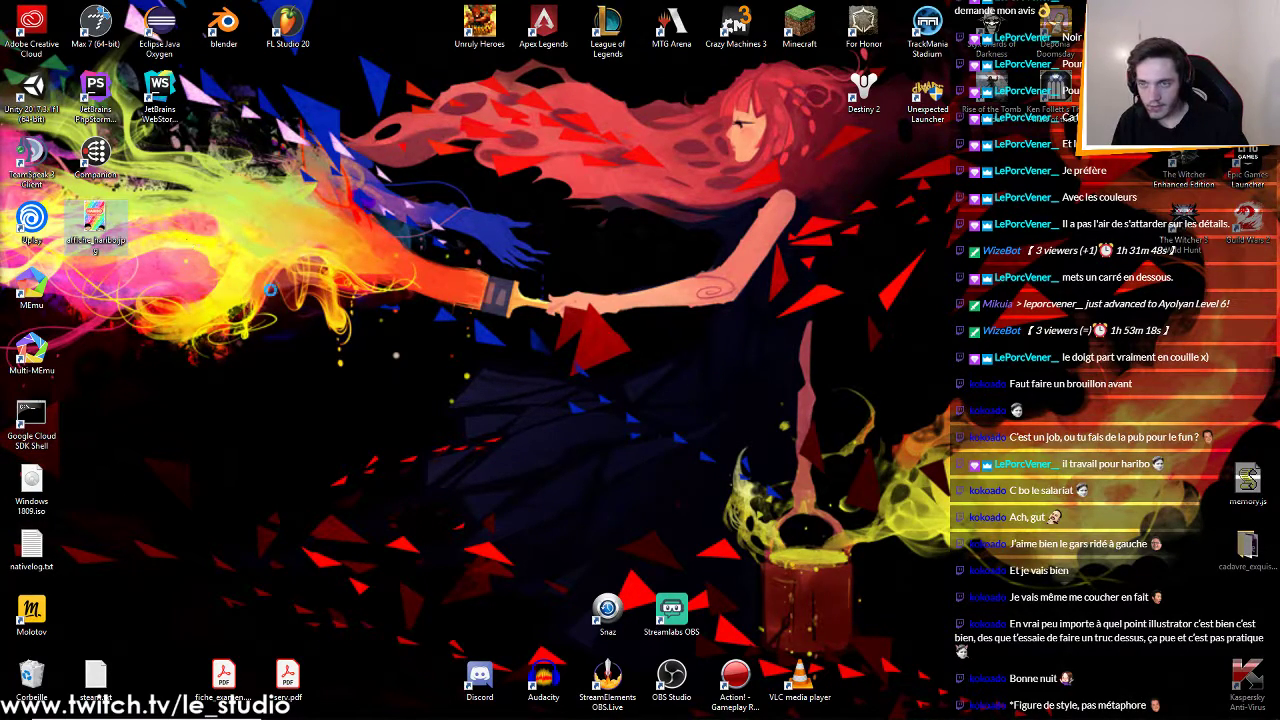
right_click(112, 218)
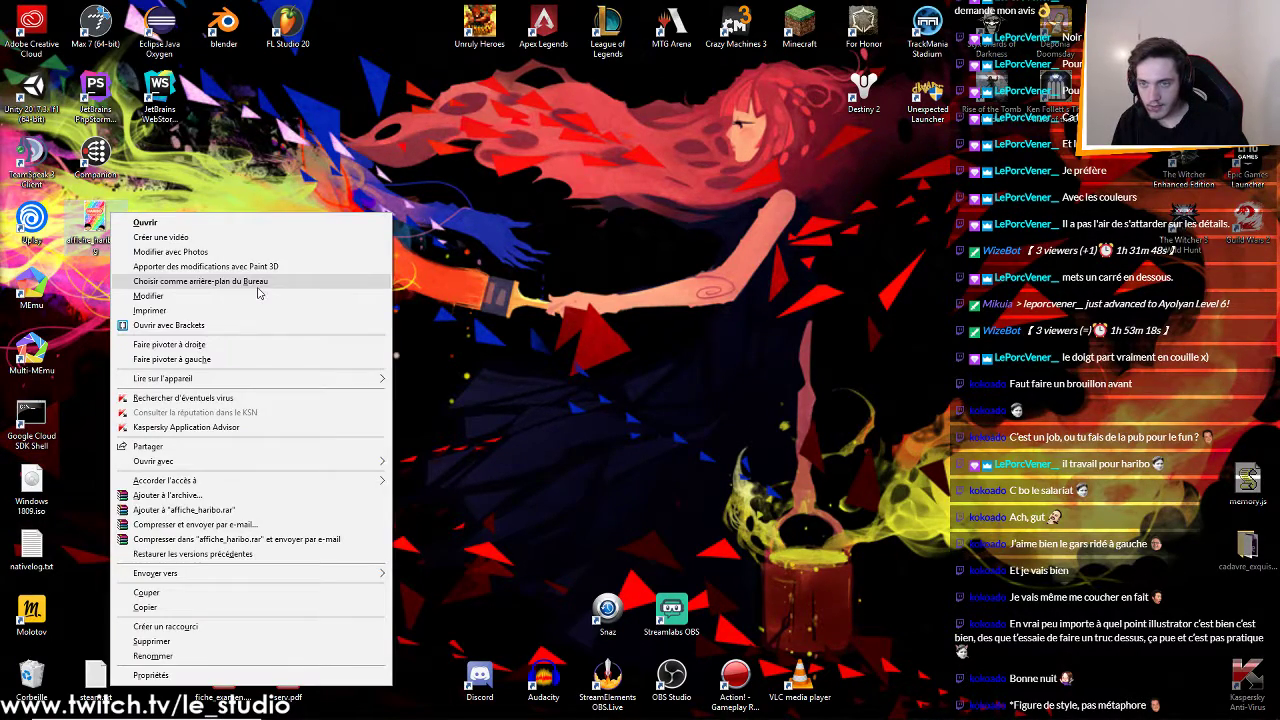
left_click(146, 607)
key("alt+Tab")
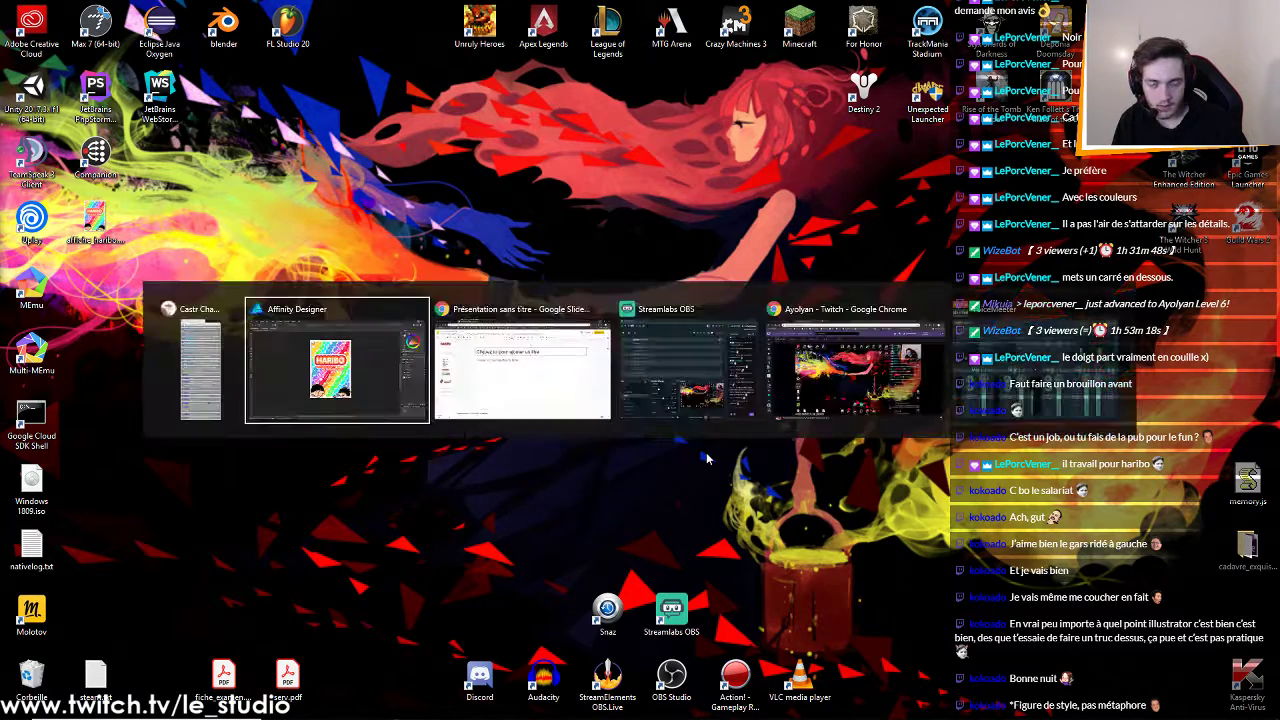
left_click(1137, 320)
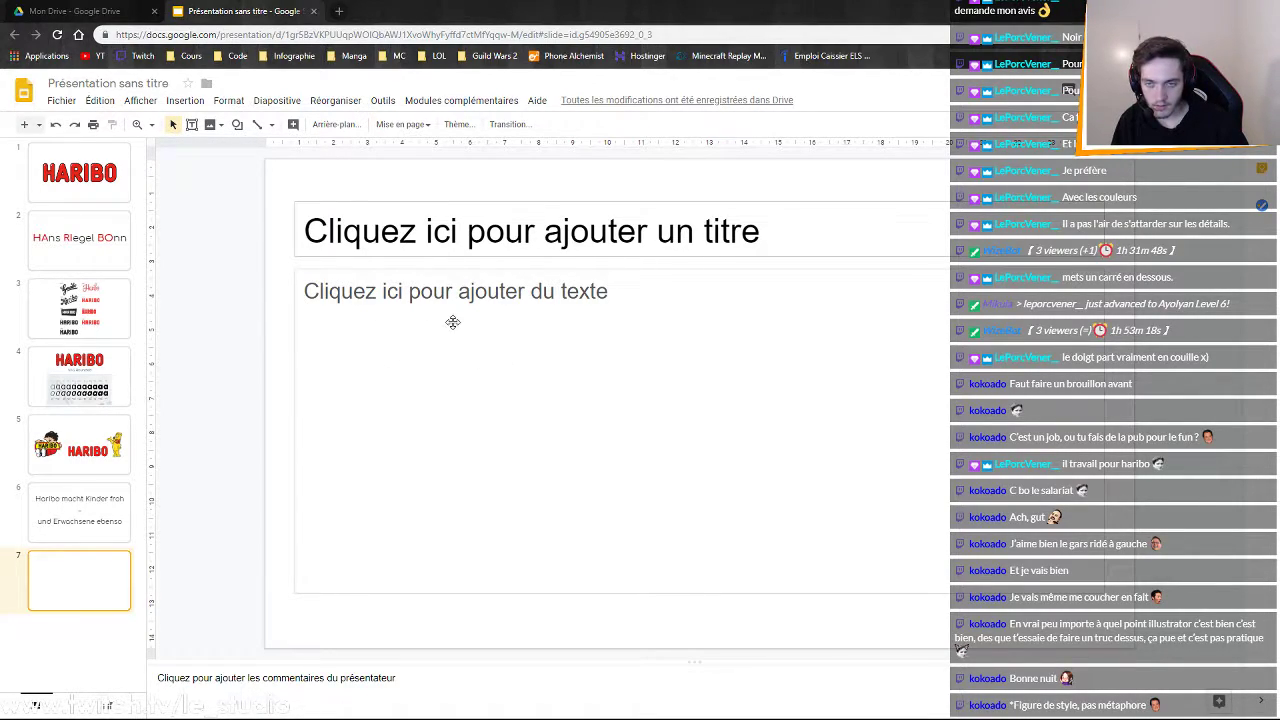
right_click(281, 340)
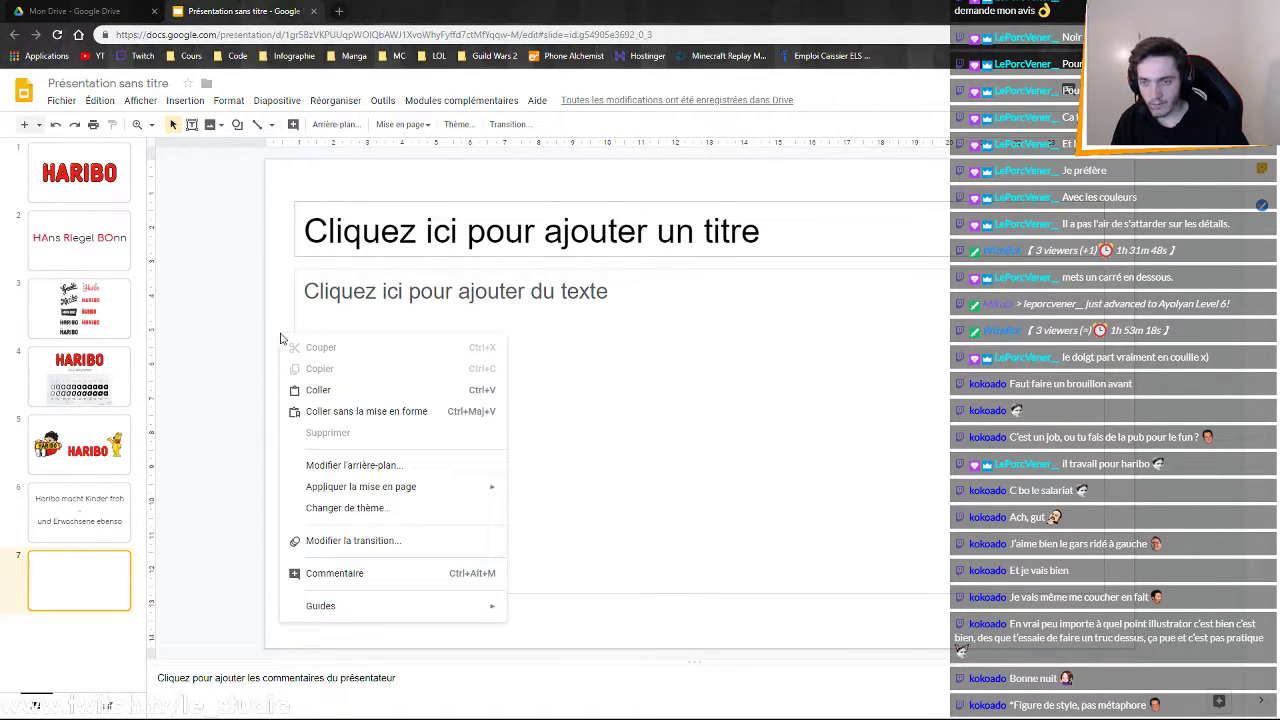
left_click(323, 390)
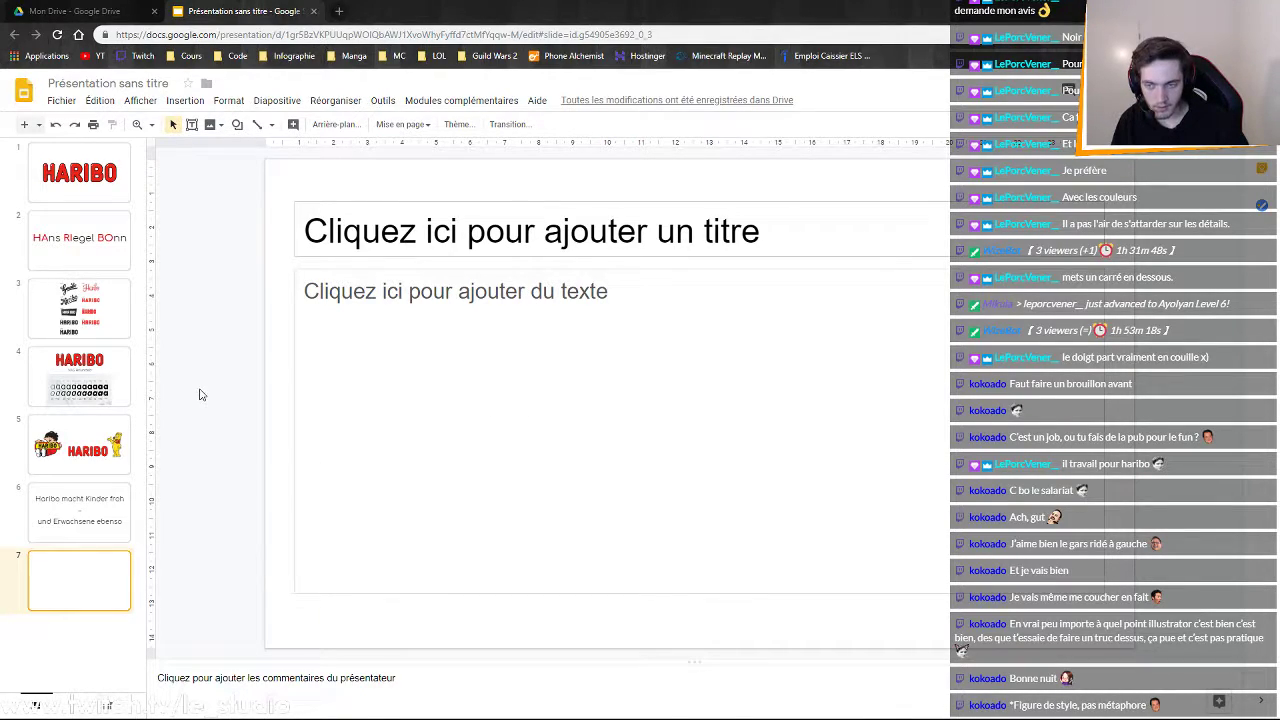
Insert the image affiche_haribo.jpg from the computer's Desktop (Bureau) folder onto the new slide
left_click(181, 105)
mouse_move(215, 130)
left_click(378, 129)
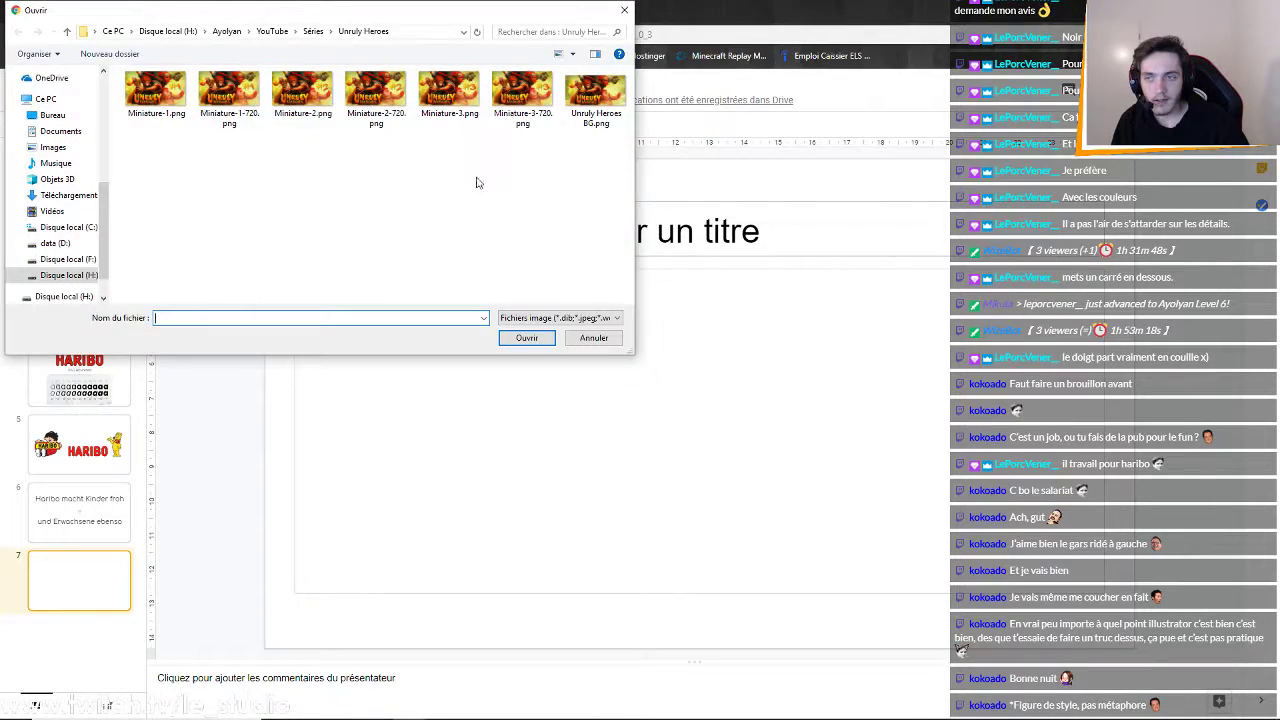
scroll(63, 130, "up", 3)
scroll(63, 104, "up", 2)
left_click(55, 99)
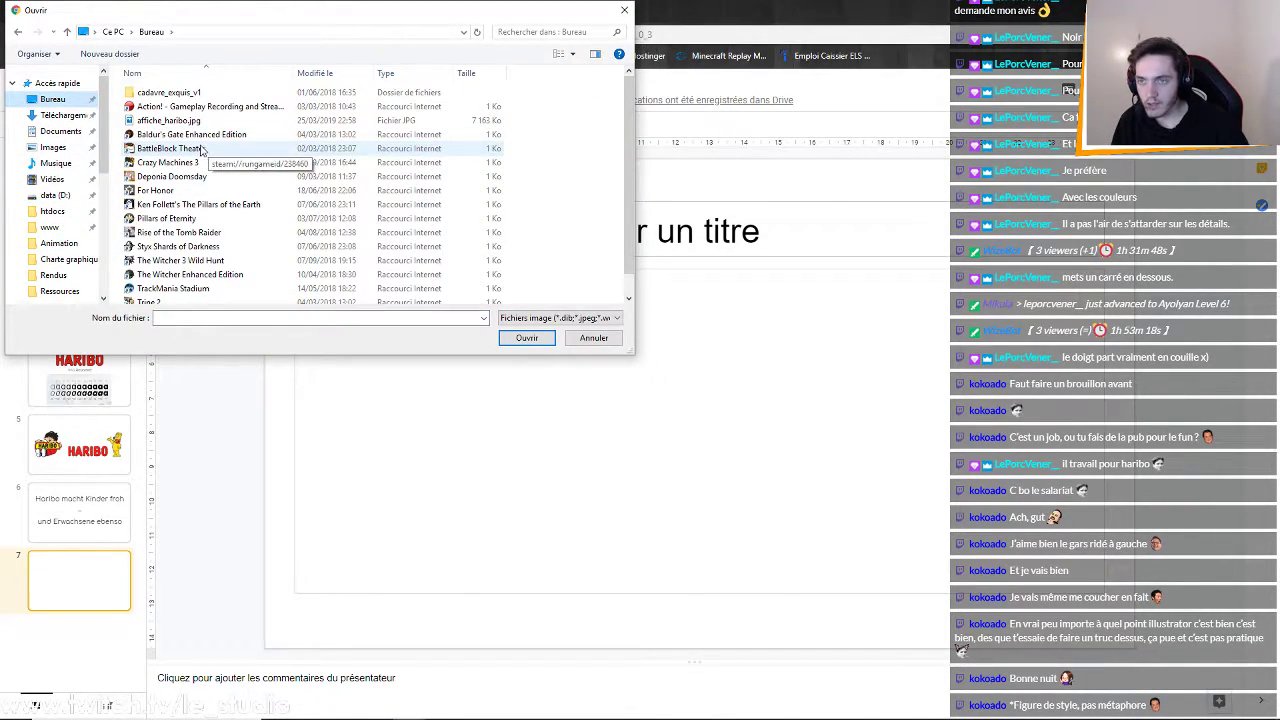
left_click(172, 176)
left_click(175, 106)
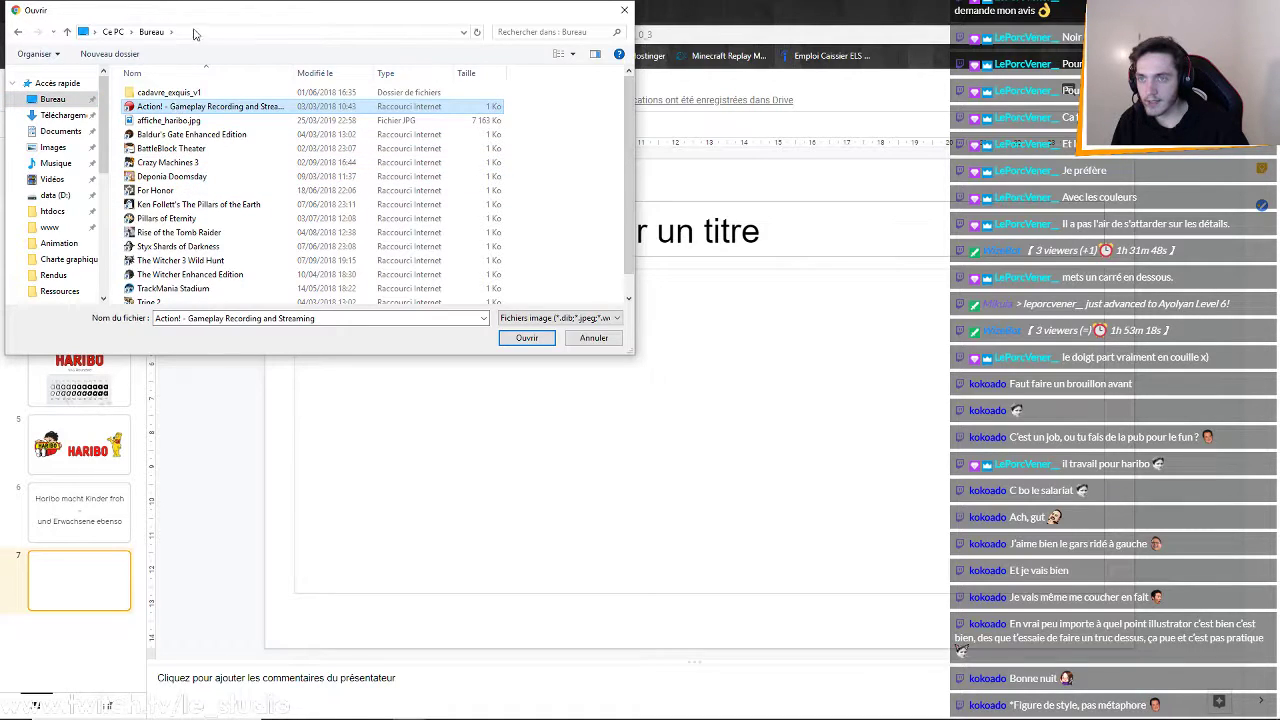
double_click(193, 120)
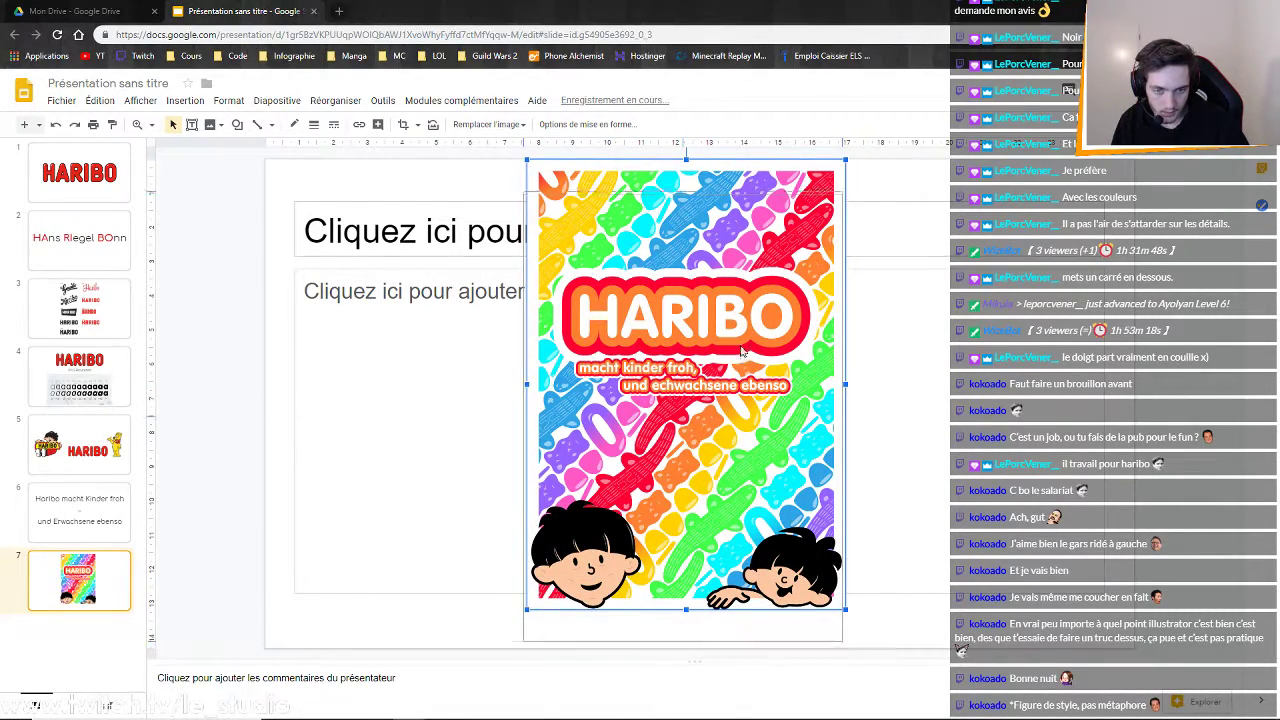
Center the poster image on the slide both horizontally and vertically
left_click_drag(743, 323, 744, 338)
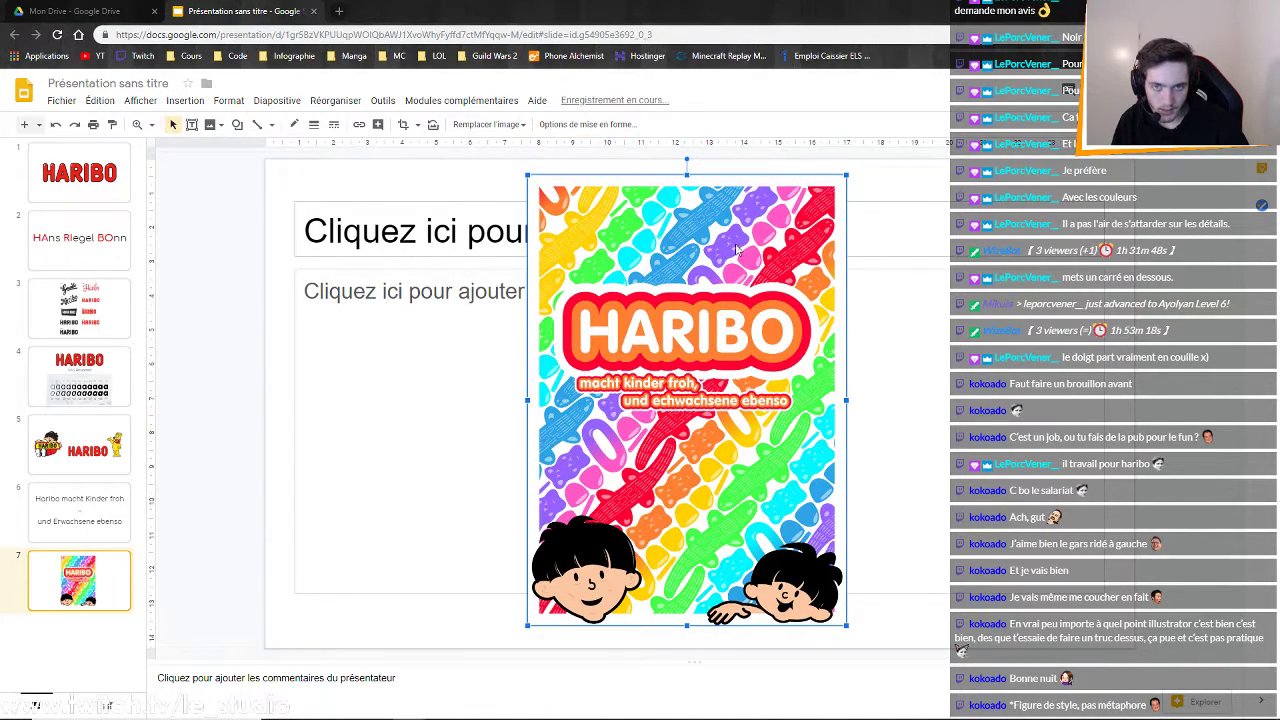
left_click(335, 100)
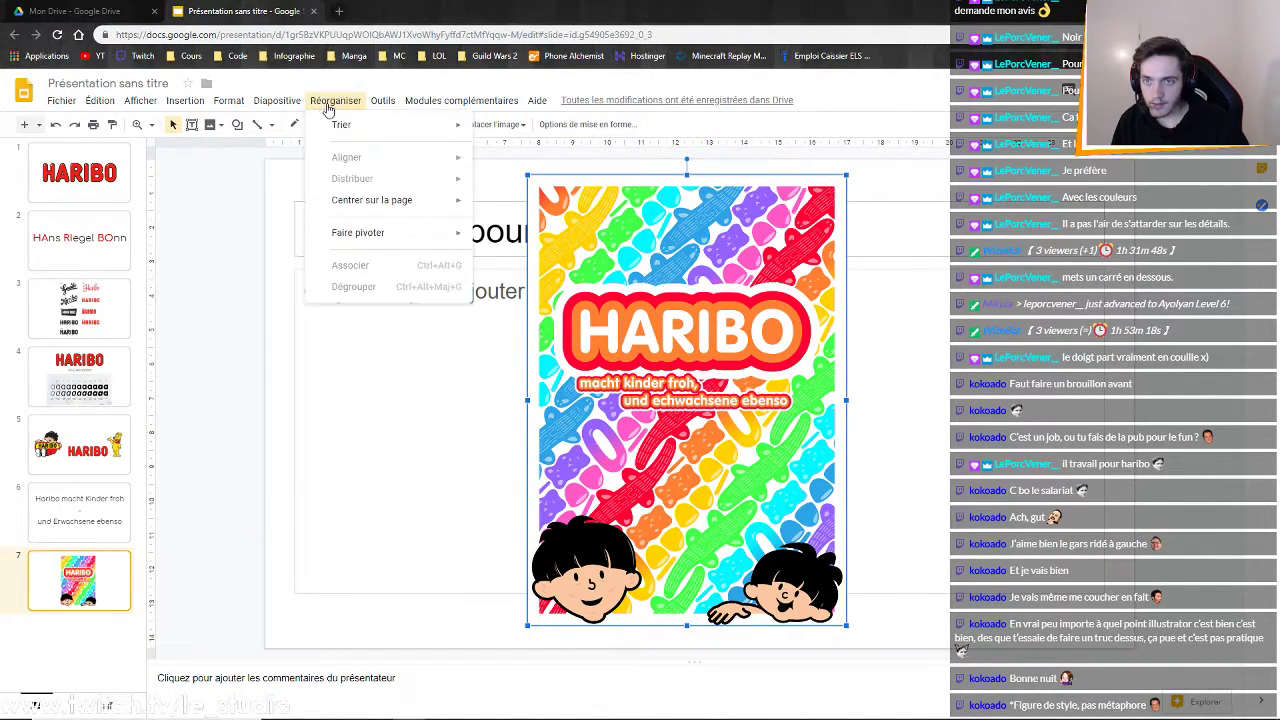
mouse_move(368, 233)
mouse_move(440, 200)
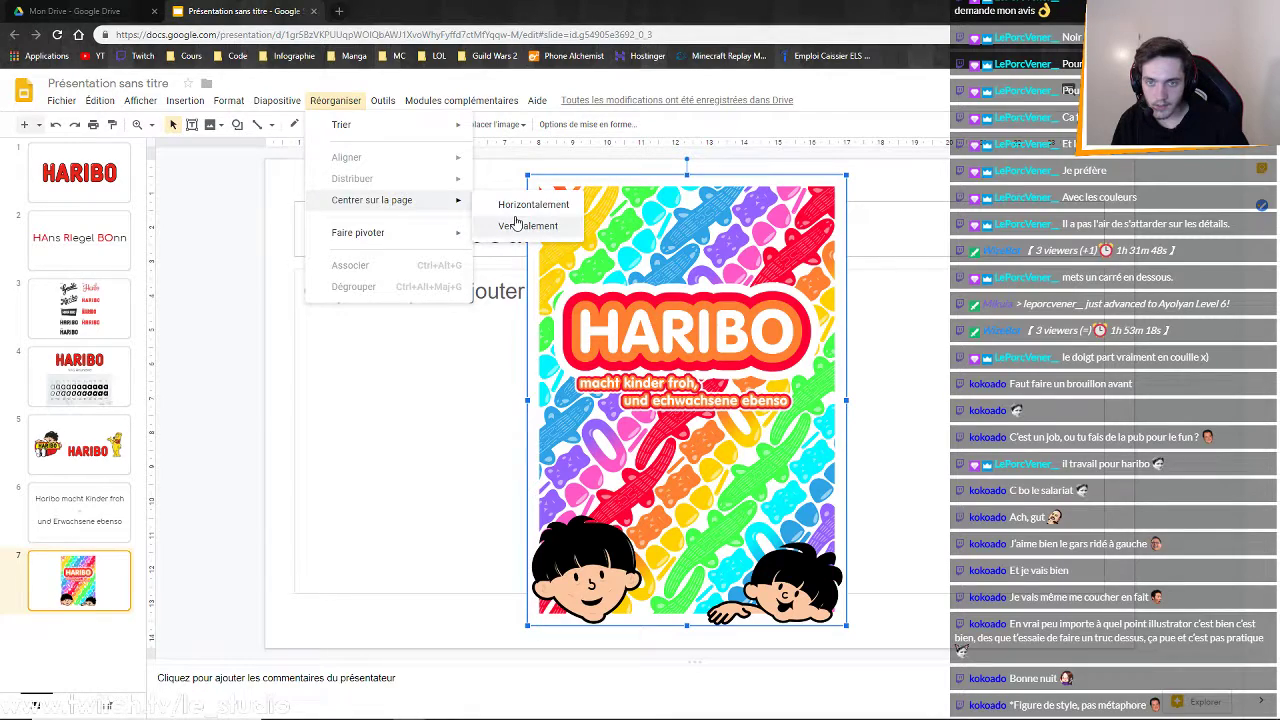
left_click(512, 206)
left_click(336, 101)
mouse_move(375, 205)
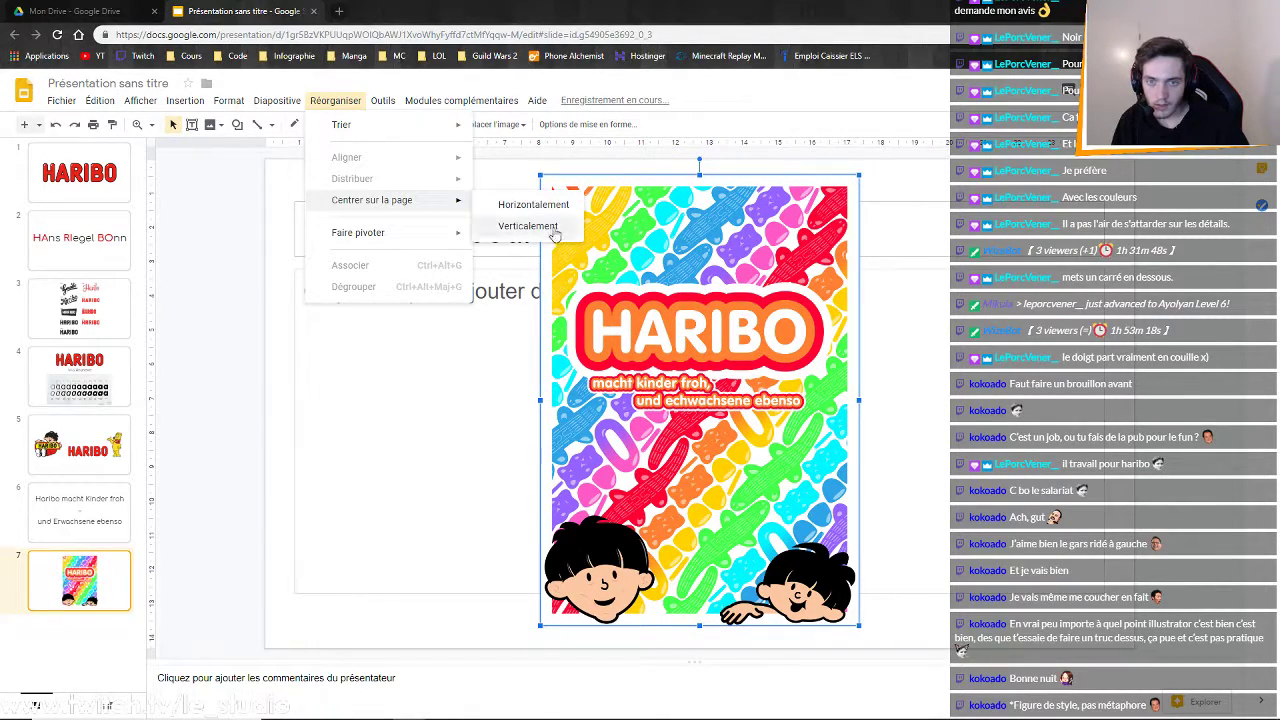
left_click(520, 222)
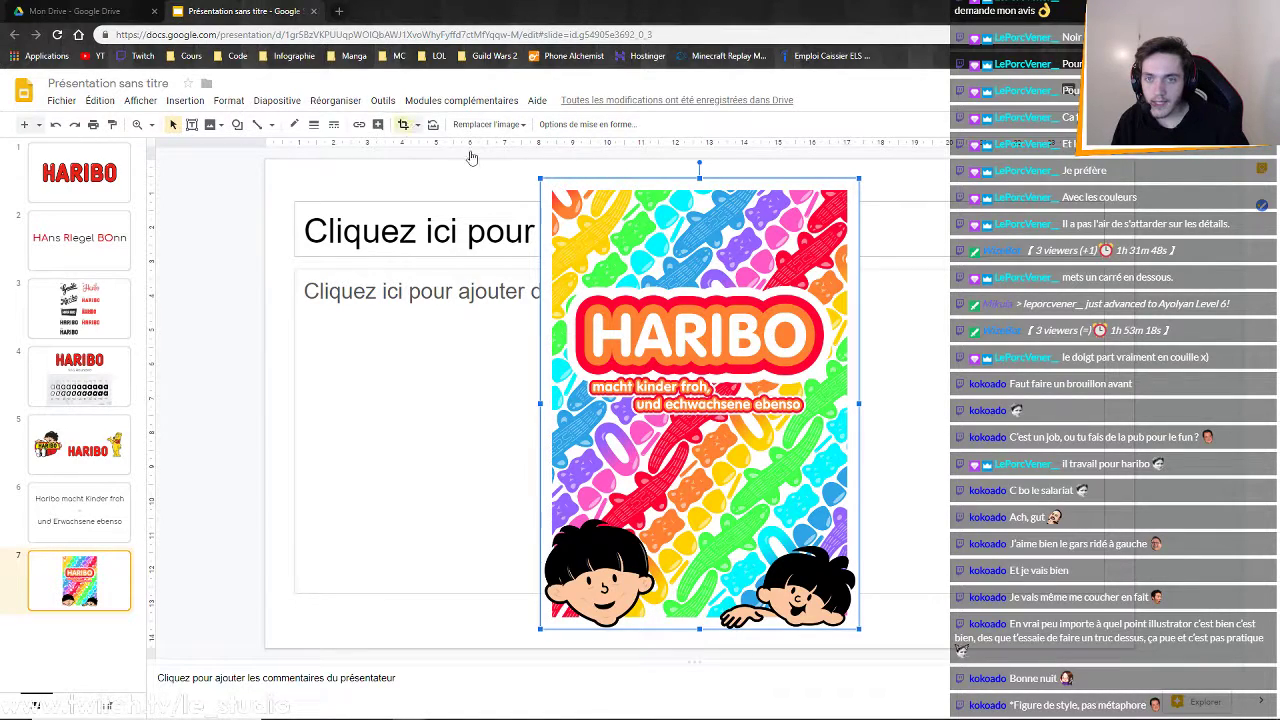
Give the poster image a thin solid black border and deselect it
left_click(401, 125)
left_click(401, 125)
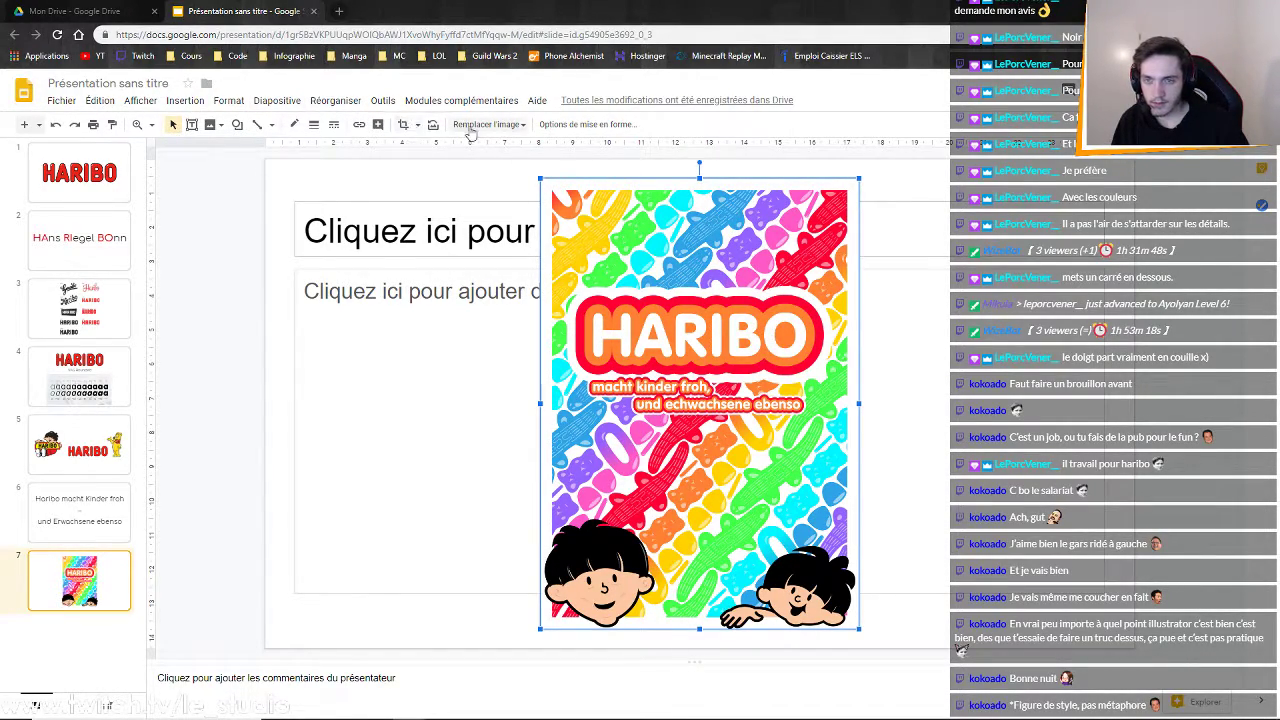
left_click(293, 125)
left_click(300, 171)
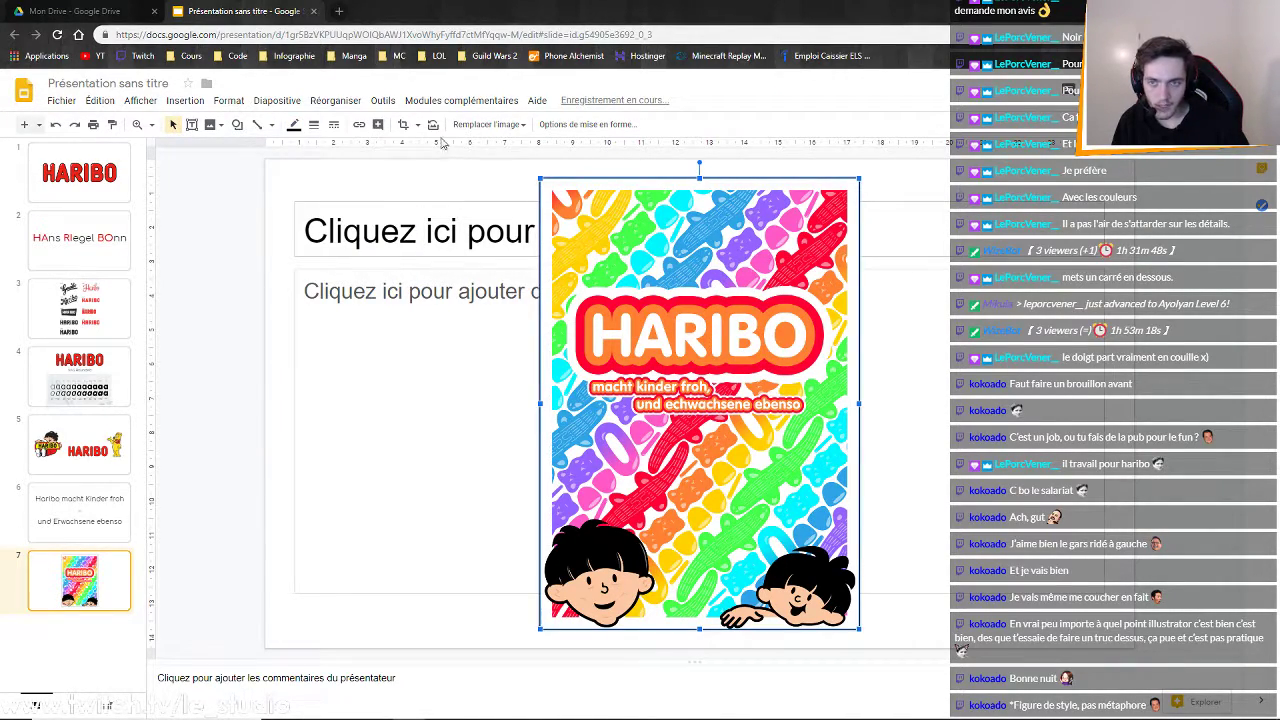
left_click(313, 125)
left_click(340, 168)
left_click(335, 125)
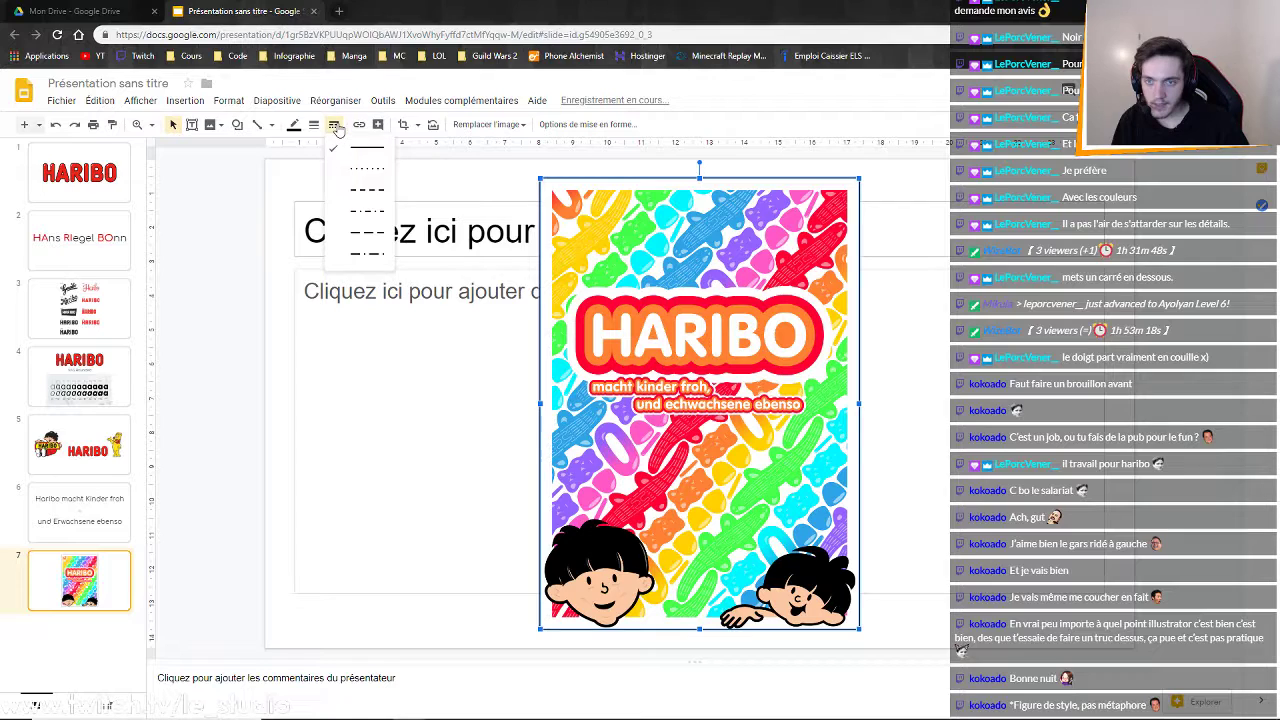
left_click(337, 130)
left_click(365, 286)
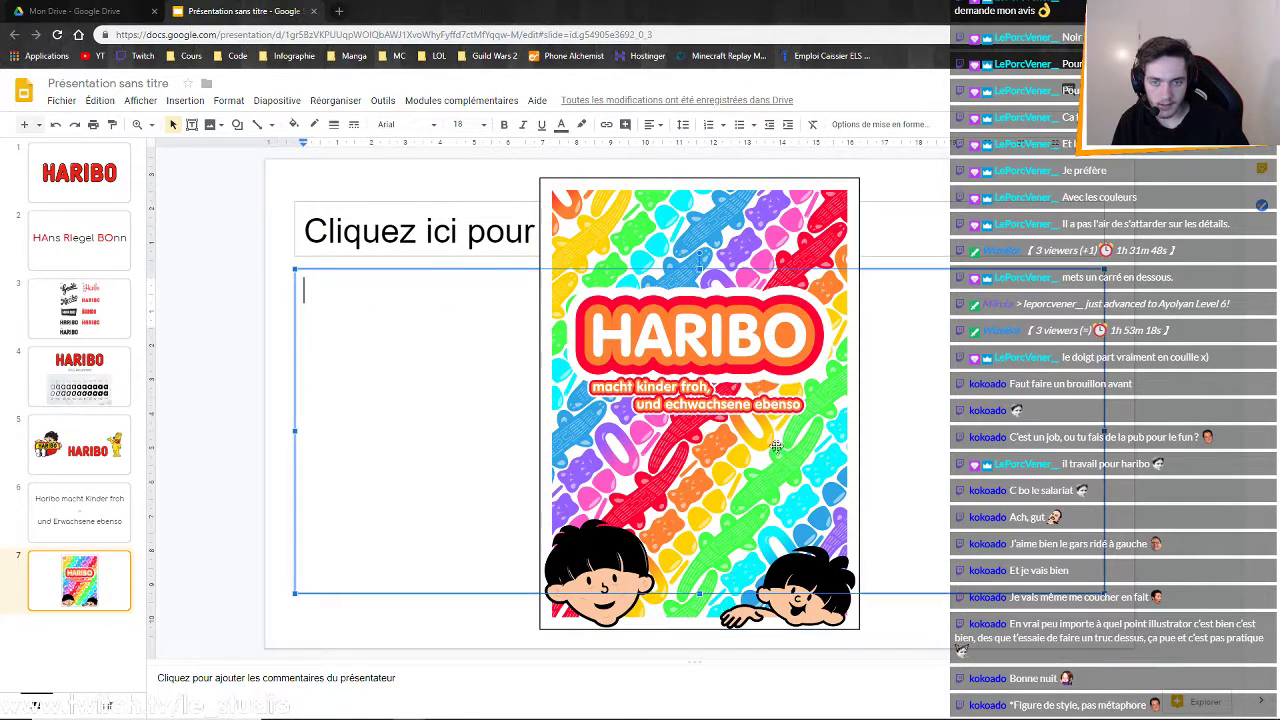
Check the poster slide in full-screen presentation mode and return to editing
left_click(1205, 233)
left_click(1106, 90)
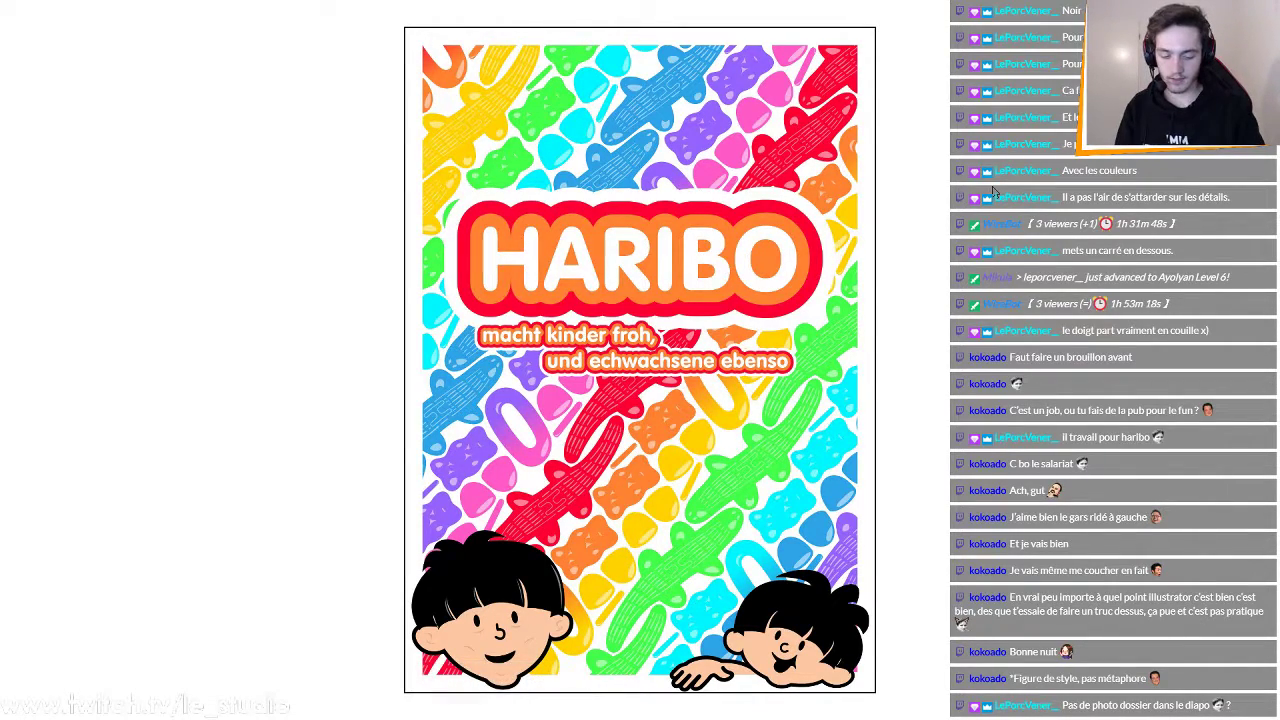
key("Escape")
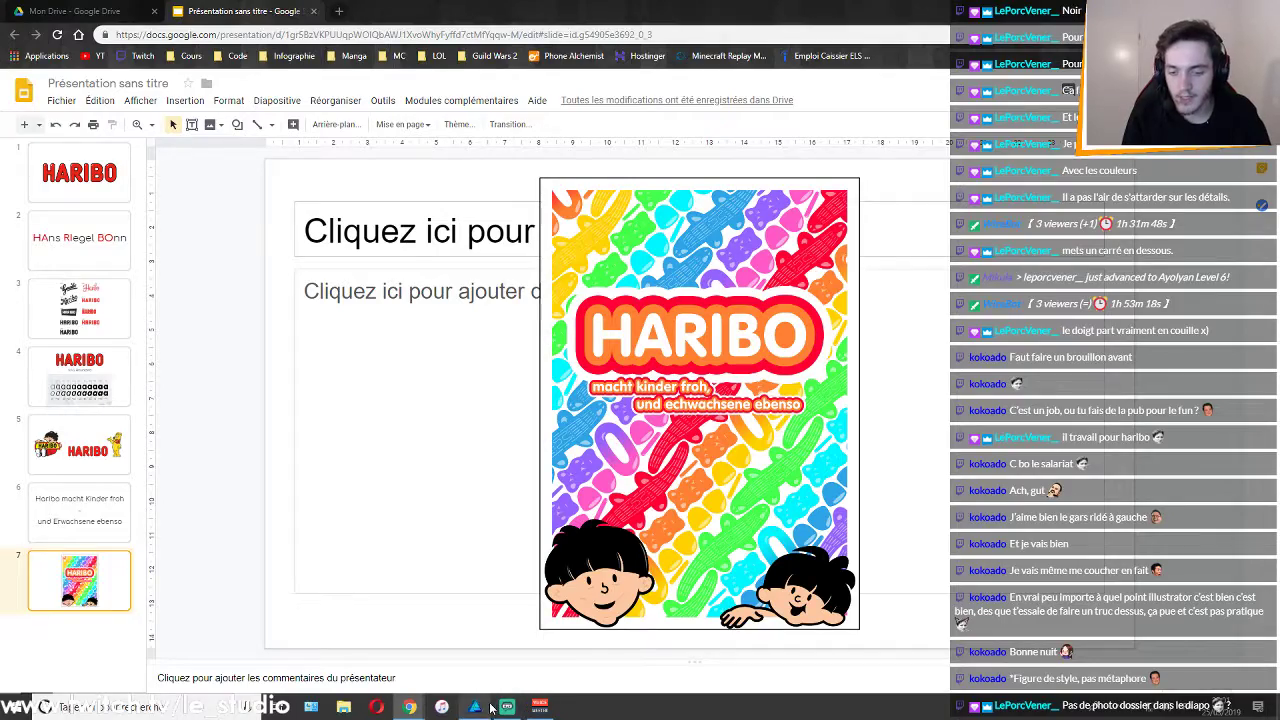
Switch to Affinity Designer, select the poster's Texte group and inspect its layers and the logo and slogan lettering up close
left_click(474, 706)
left_click(558, 258)
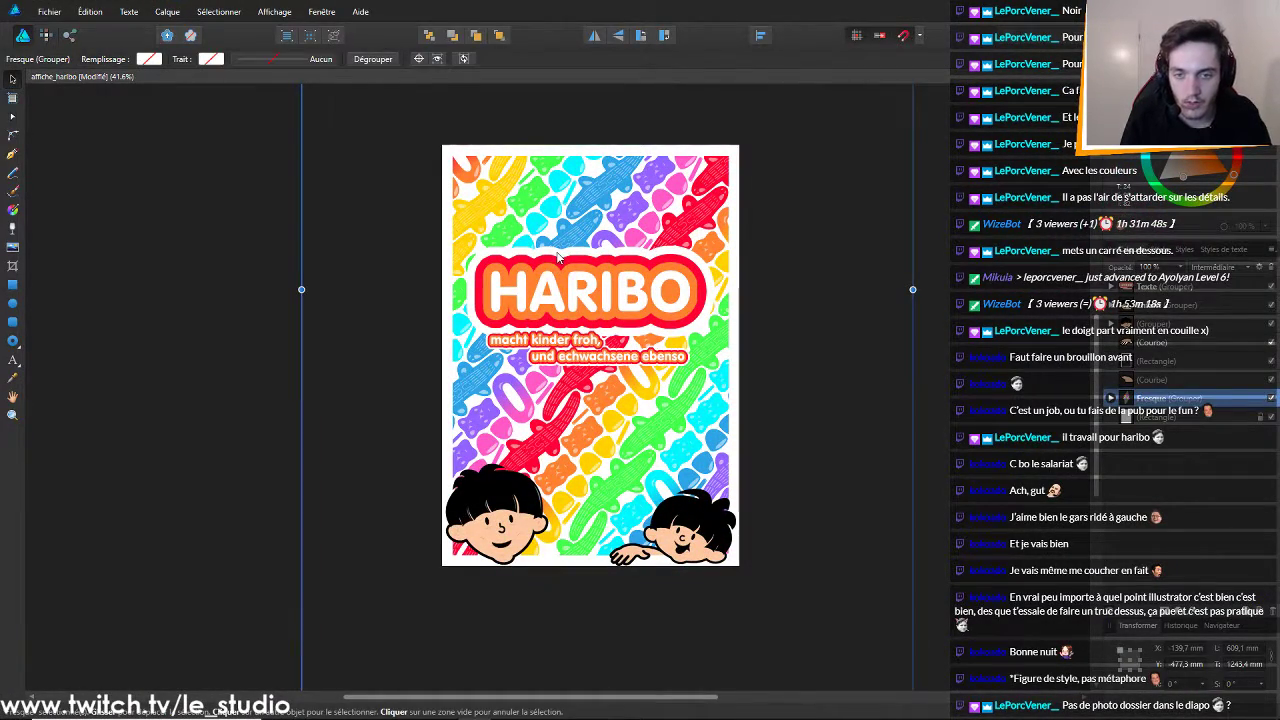
double_click(558, 258)
double_click(697, 222)
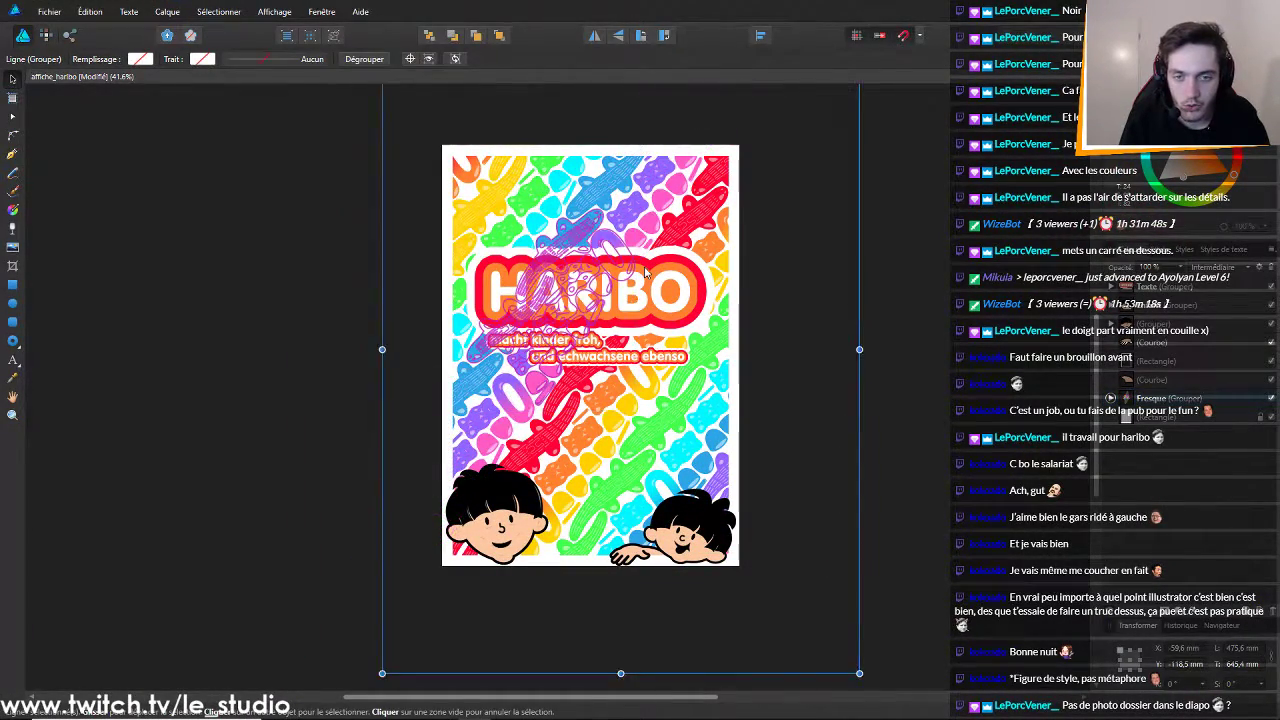
left_click(562, 310)
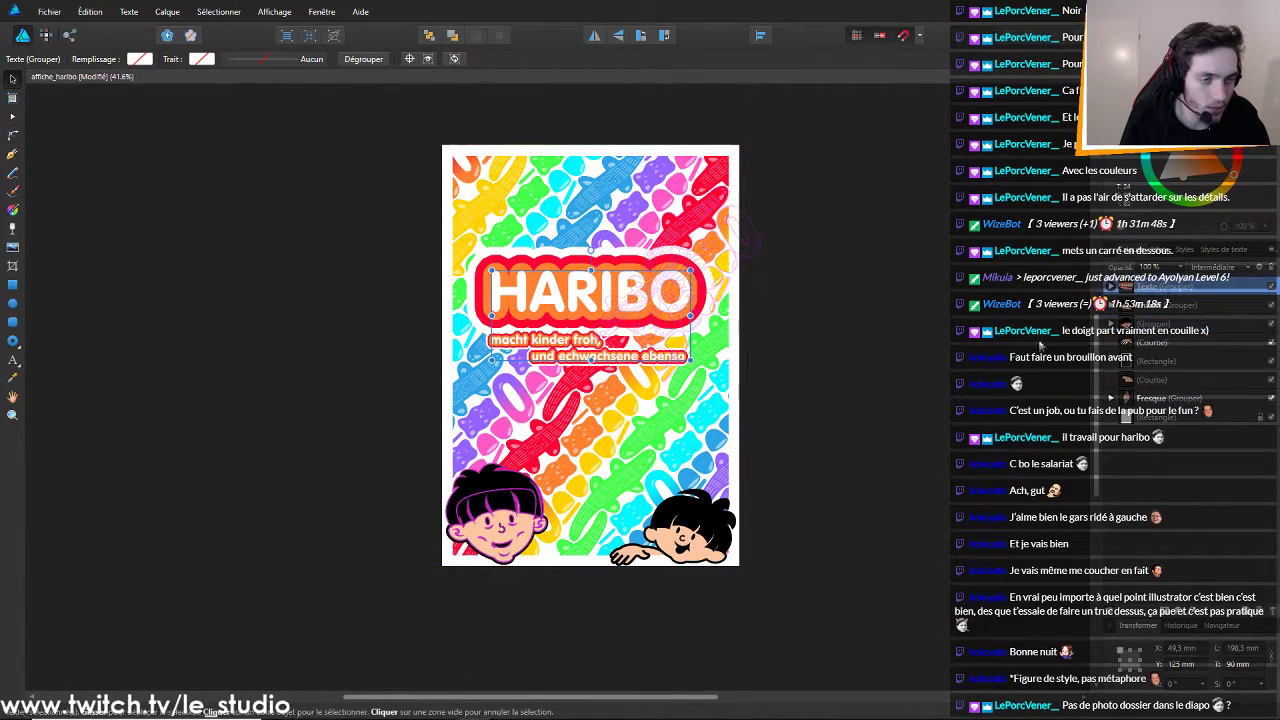
scroll(537, 302, "up", 5)
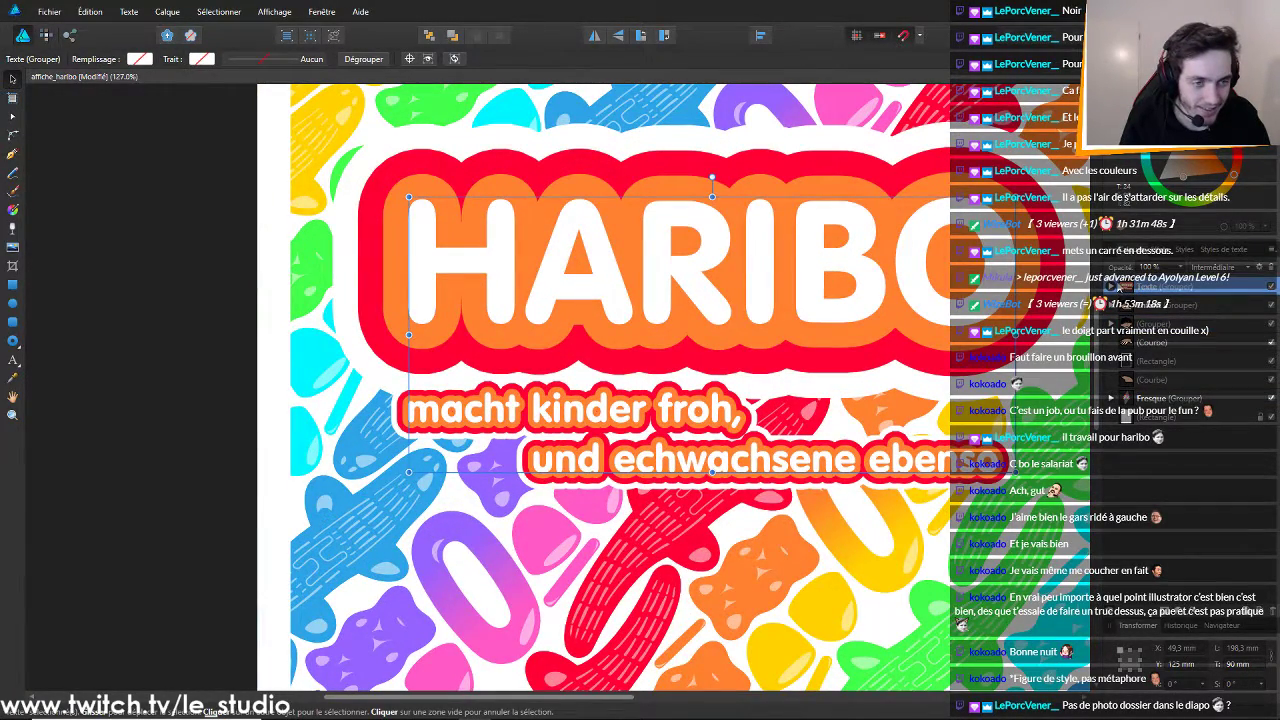
left_click(1112, 289)
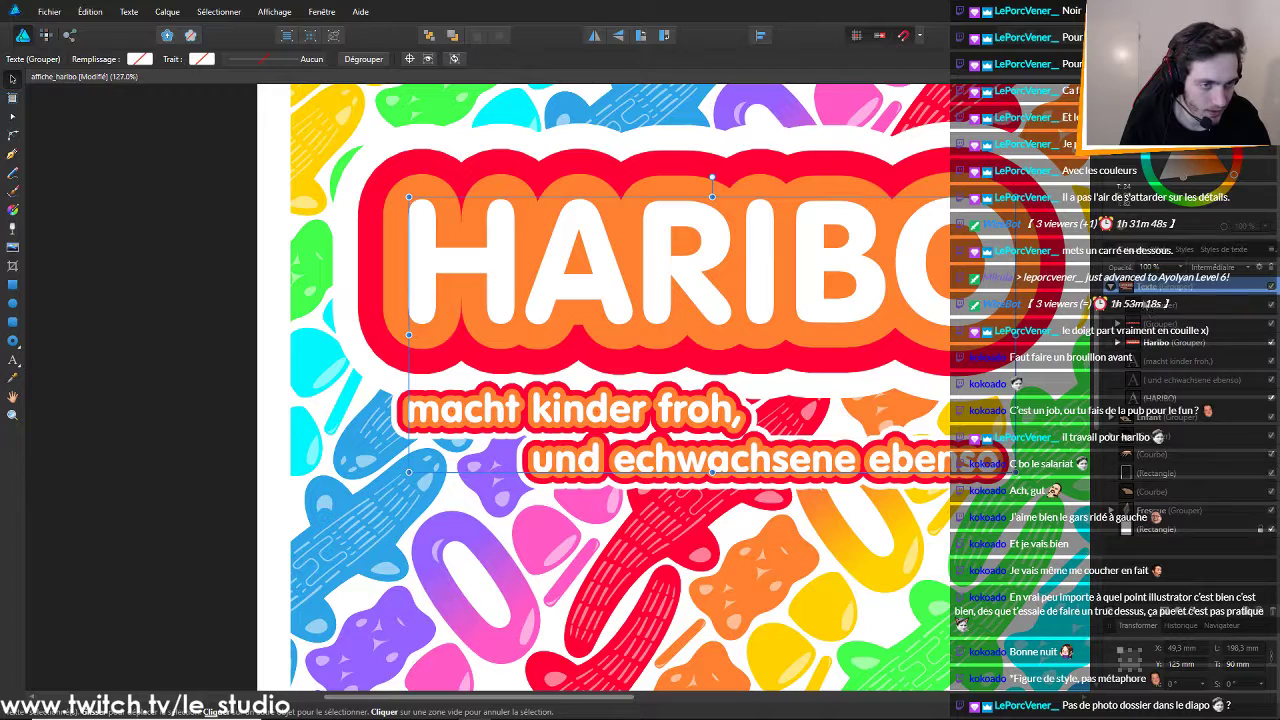
left_click(1112, 289)
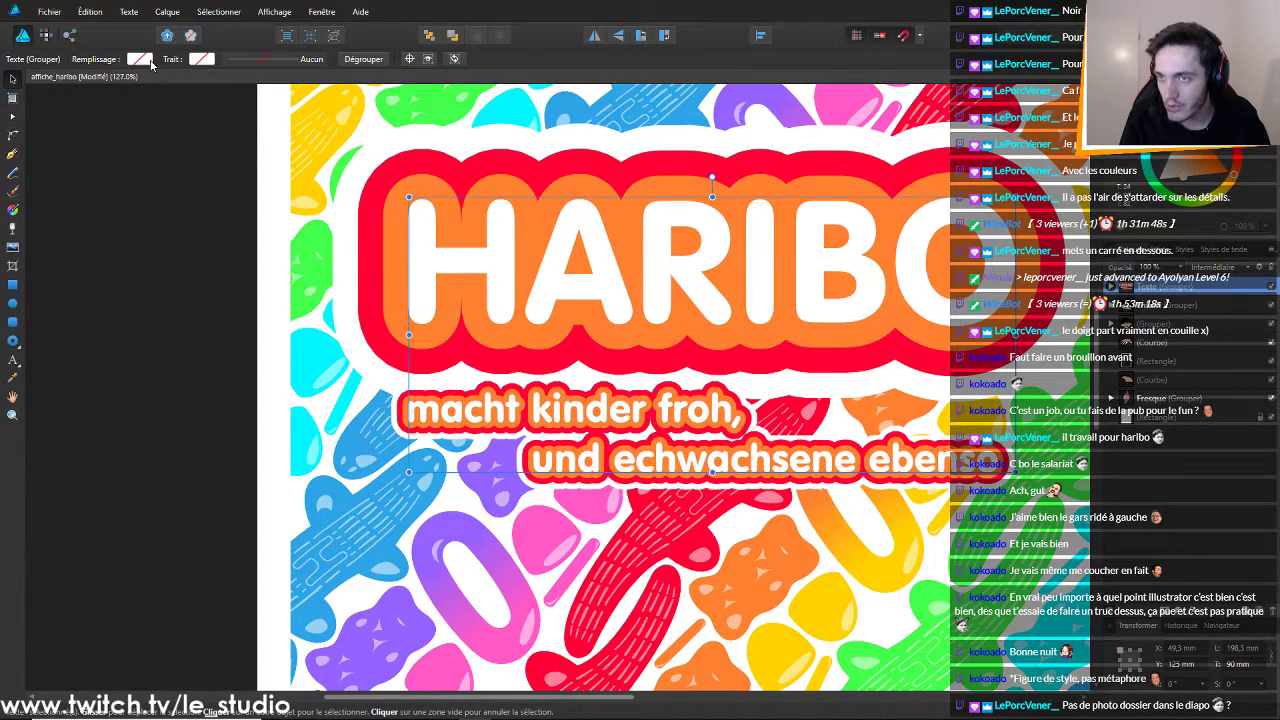
Try a black fill on the Texte group's lettering and undo it
left_click(151, 62)
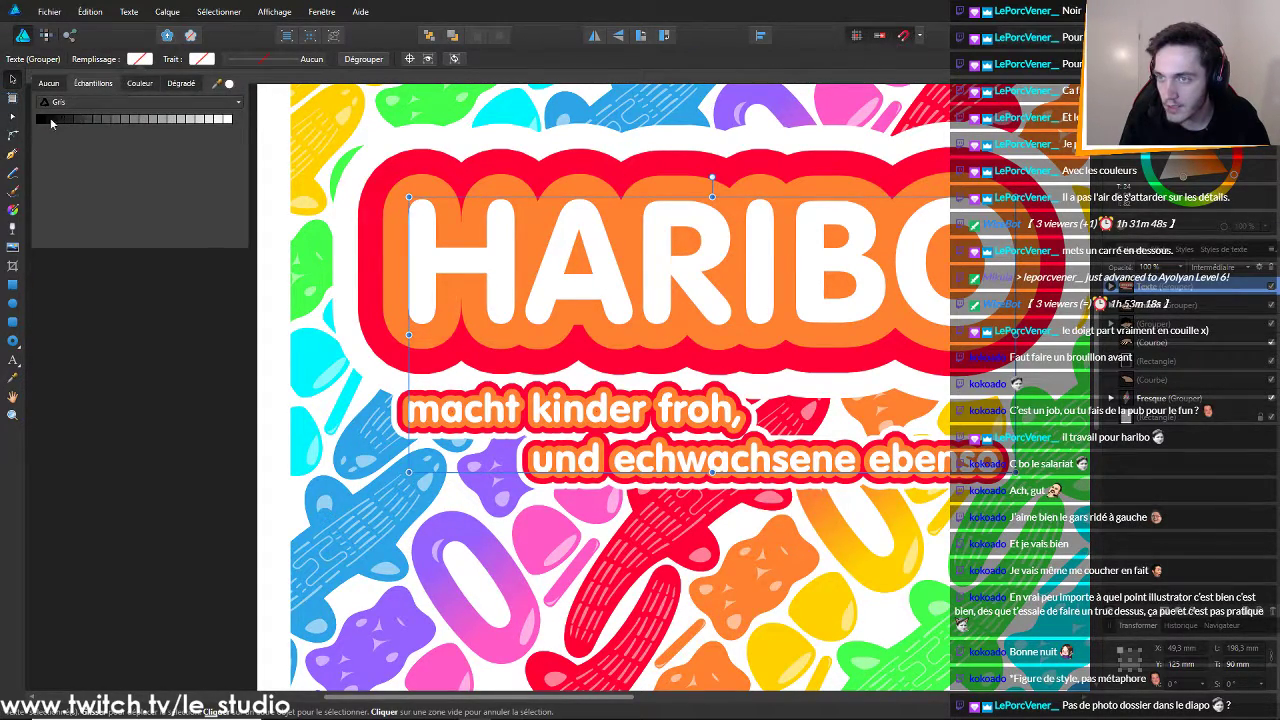
left_click(43, 120)
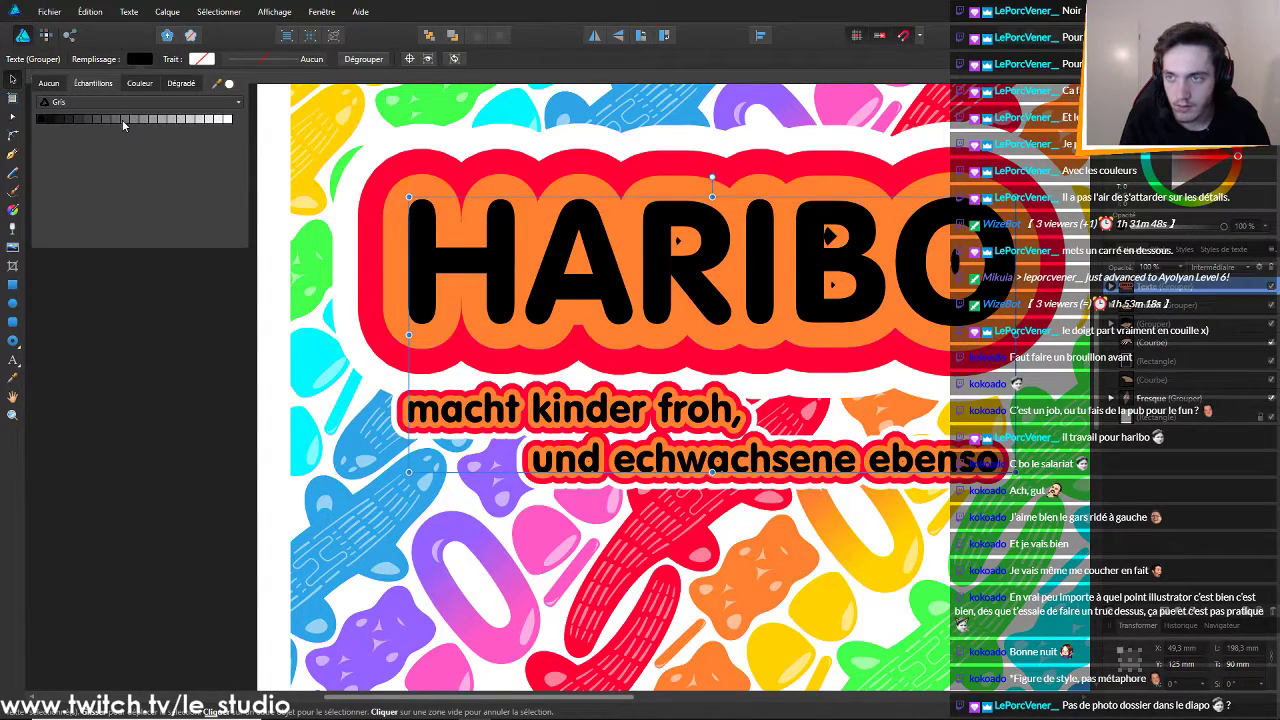
key("ctrl+z")
Try a black stroke 2 pt wide on the Texte group and undo it
left_click(200, 61)
left_click(195, 63)
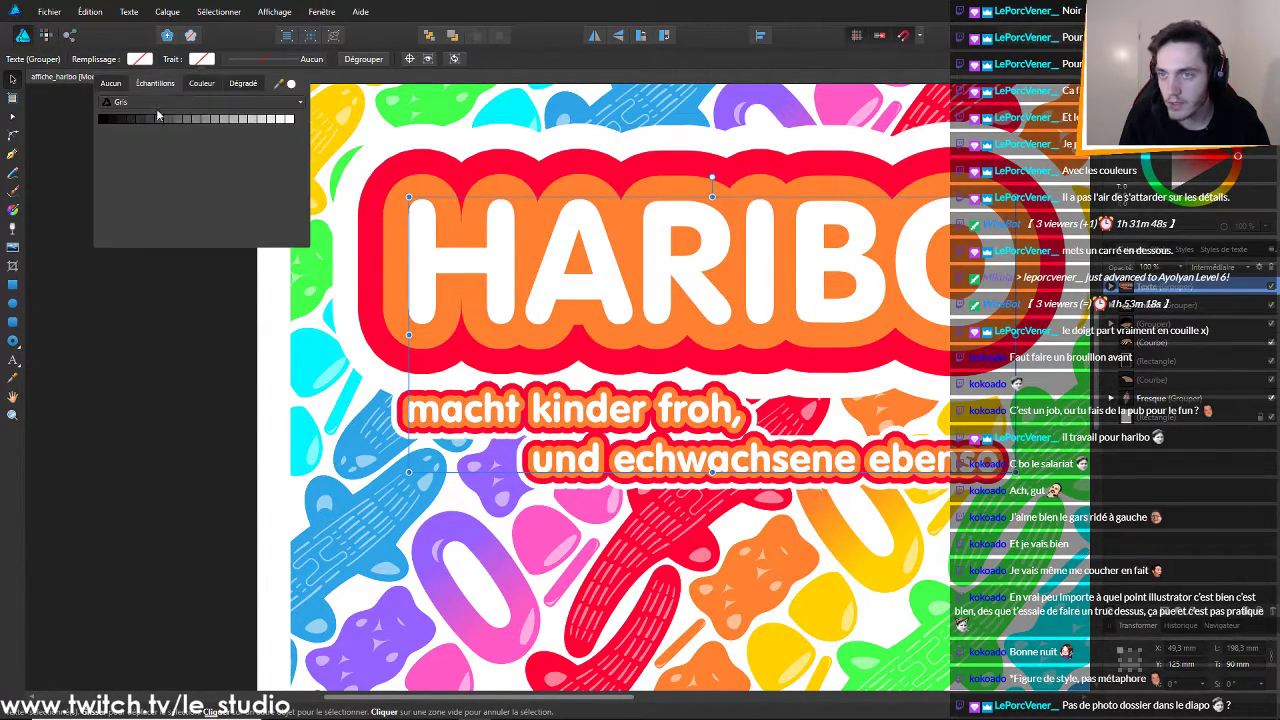
left_click(117, 121)
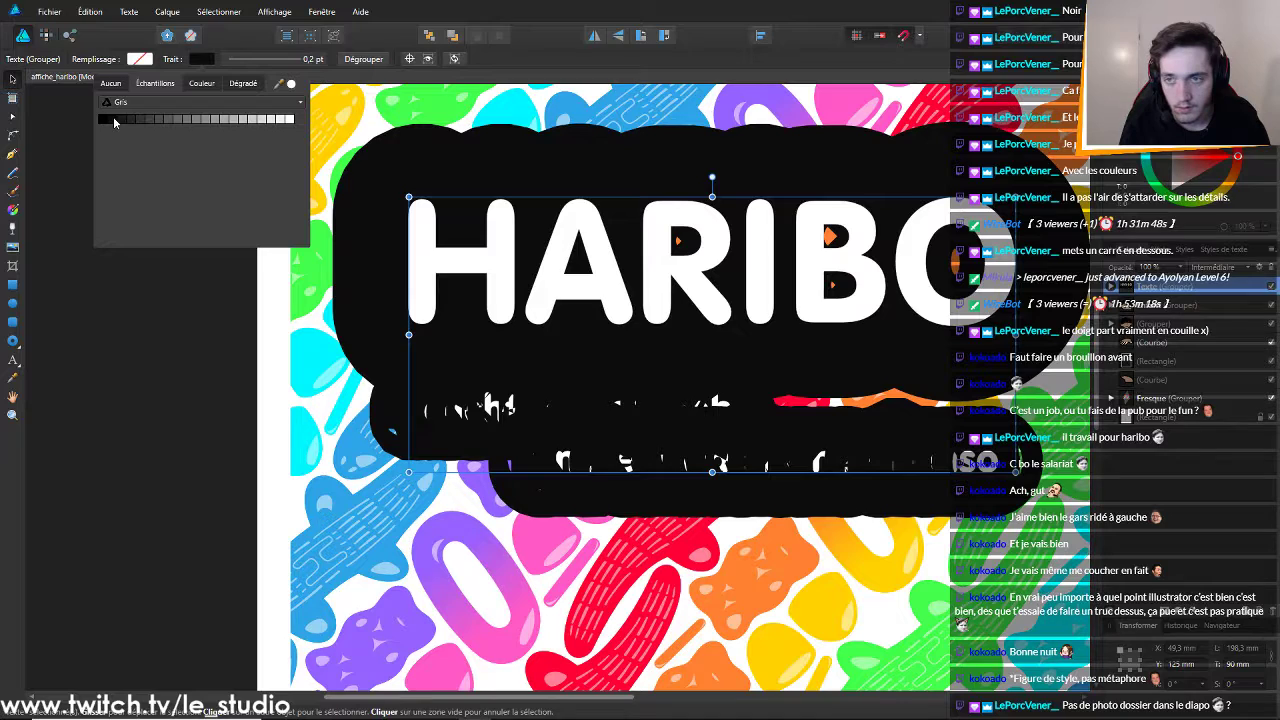
left_click(275, 61)
left_click(312, 104)
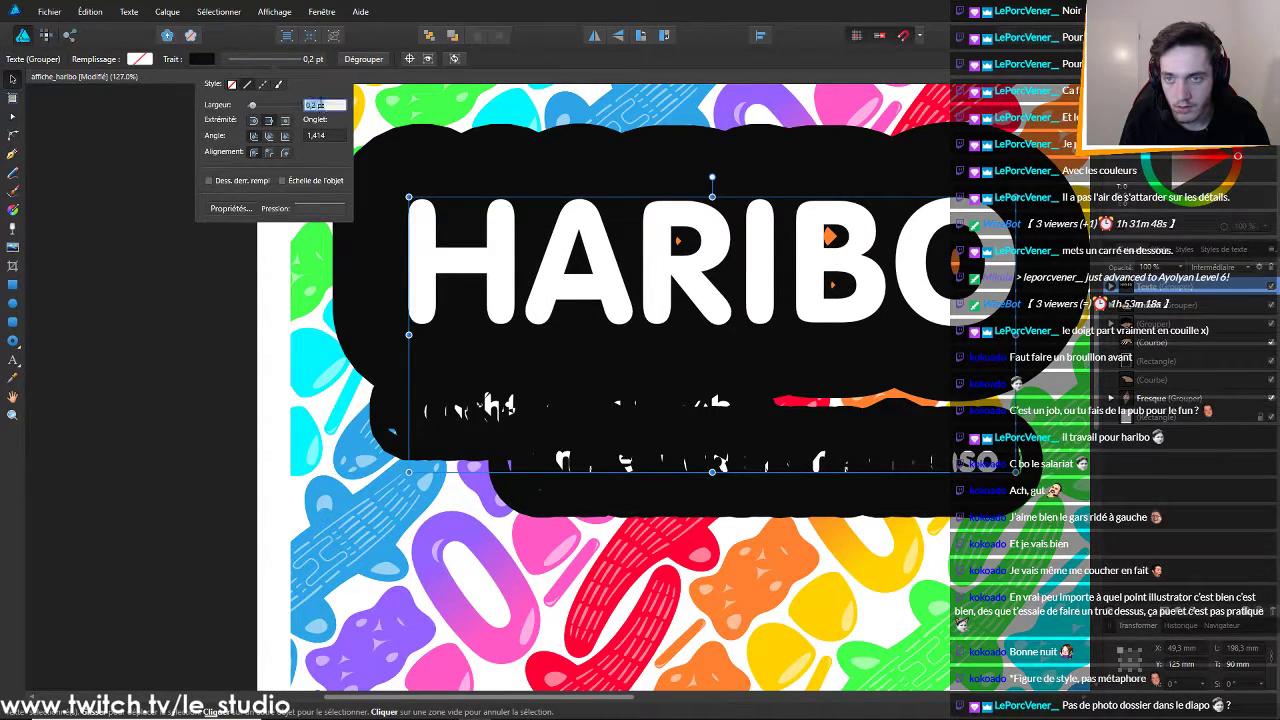
type("2")
key("Return")
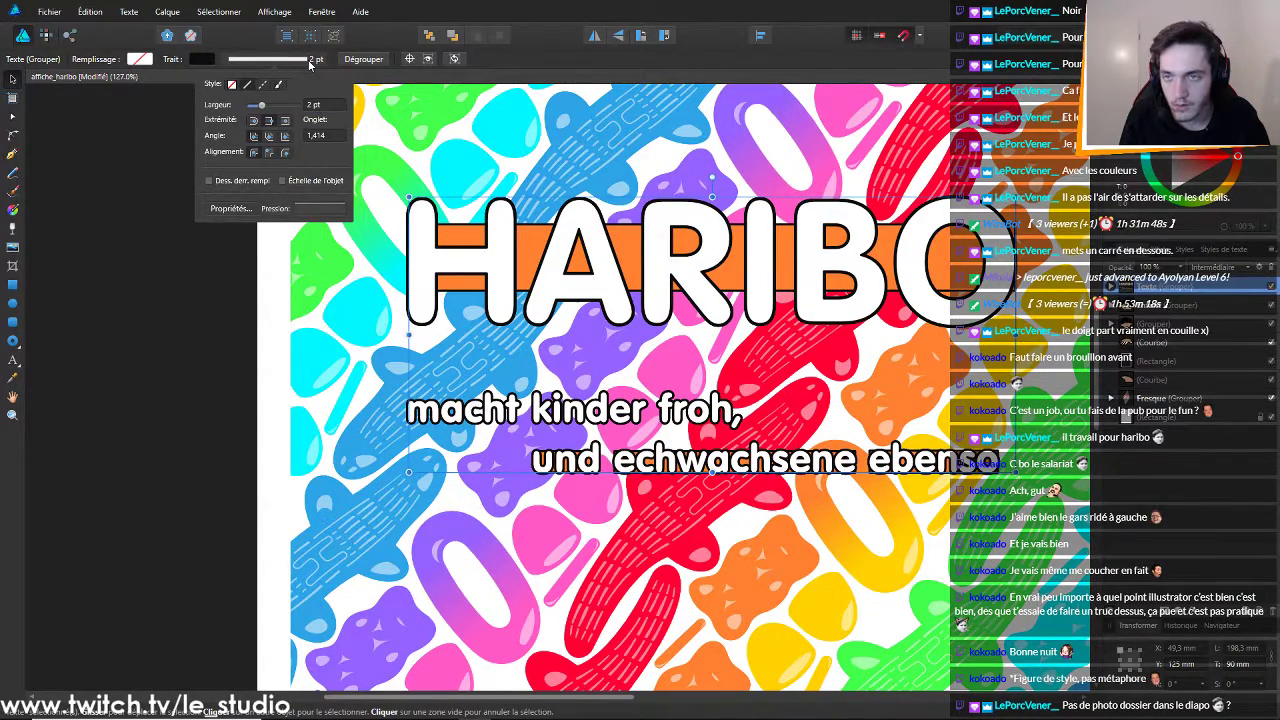
left_click(310, 65)
key("ctrl+z")
key("ctrl+z")
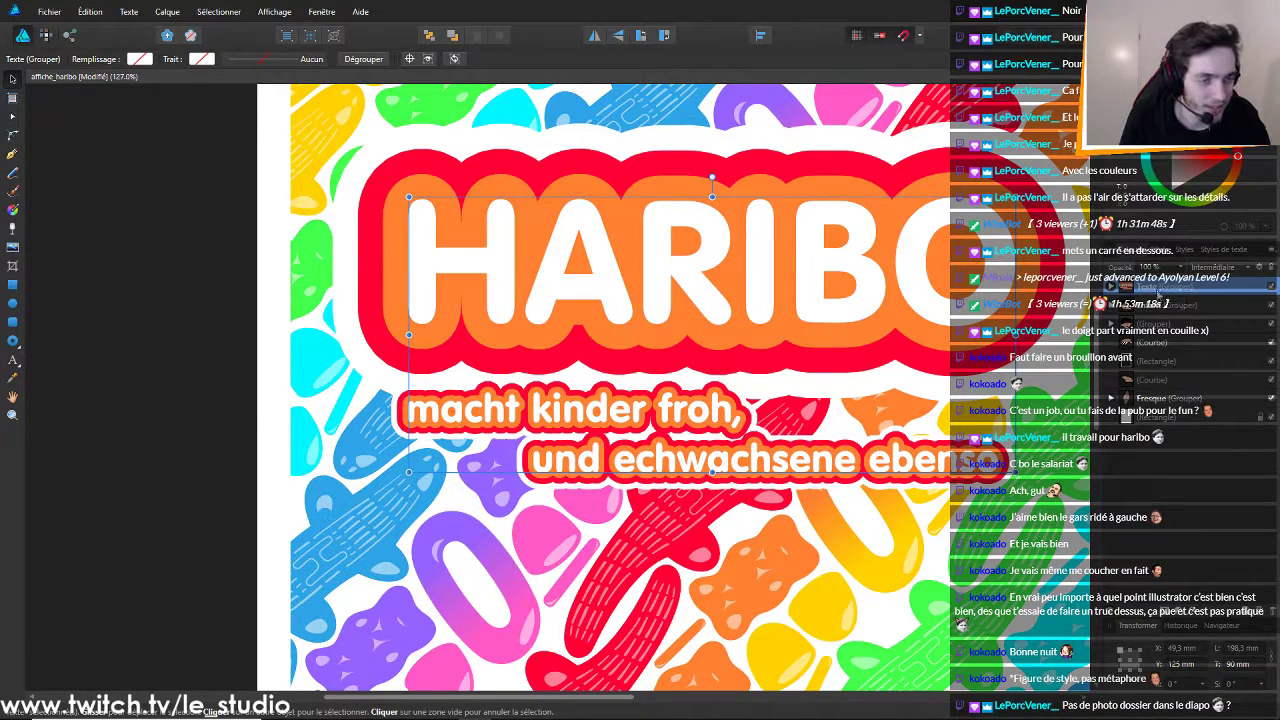
Duplicate the HARIBO text inside the Texte group and fill the lower copy with black
left_click(1110, 287)
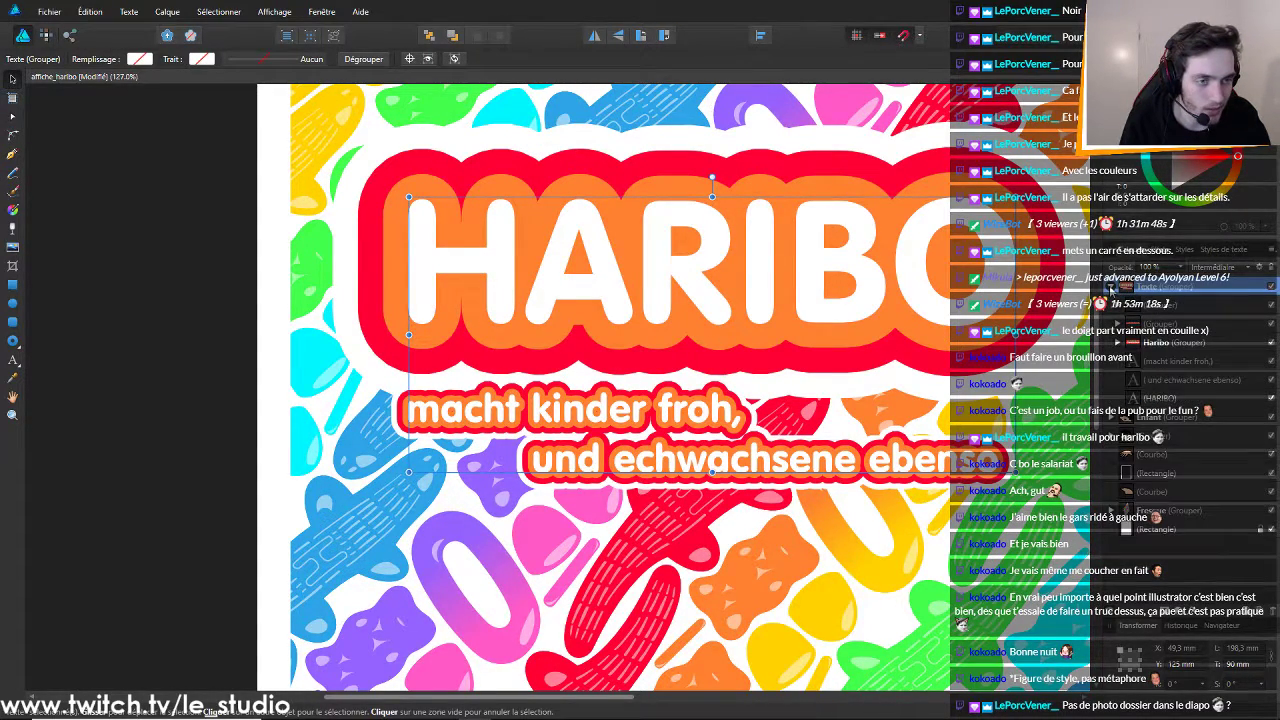
left_click(1160, 398)
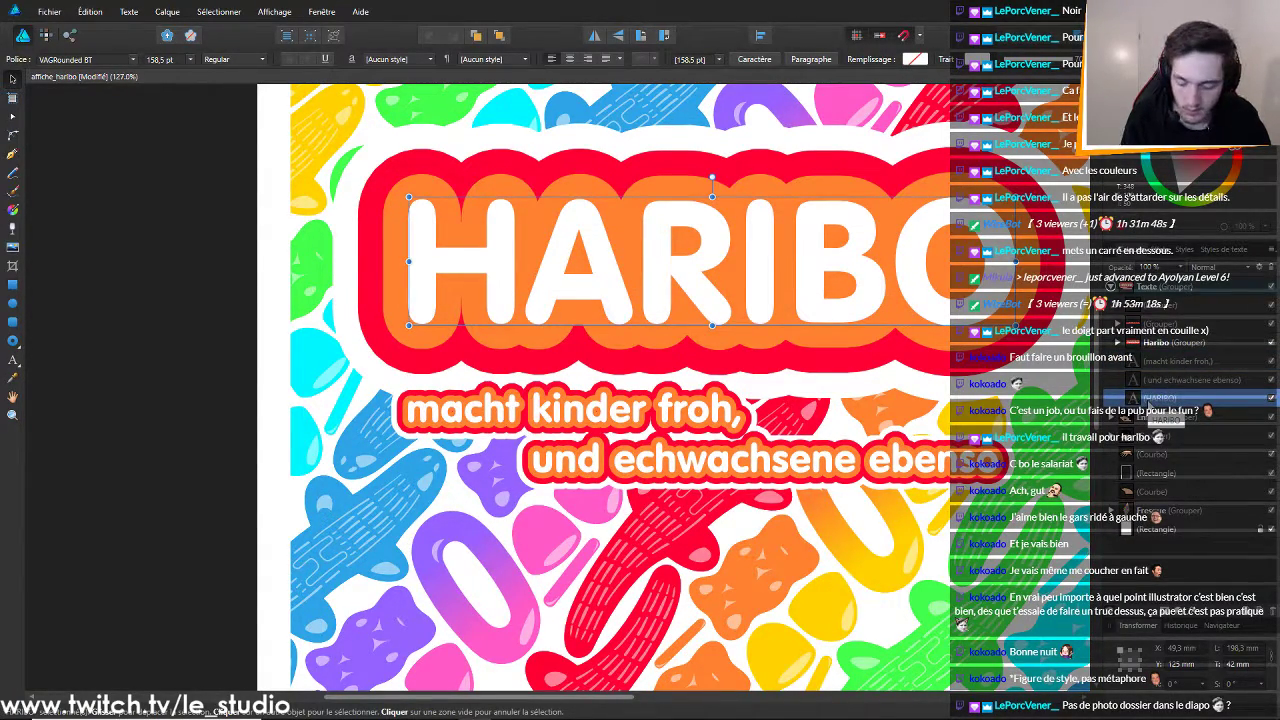
key("ctrl+j")
left_click(1153, 415)
left_click_drag(1180, 155, 1058, 3)
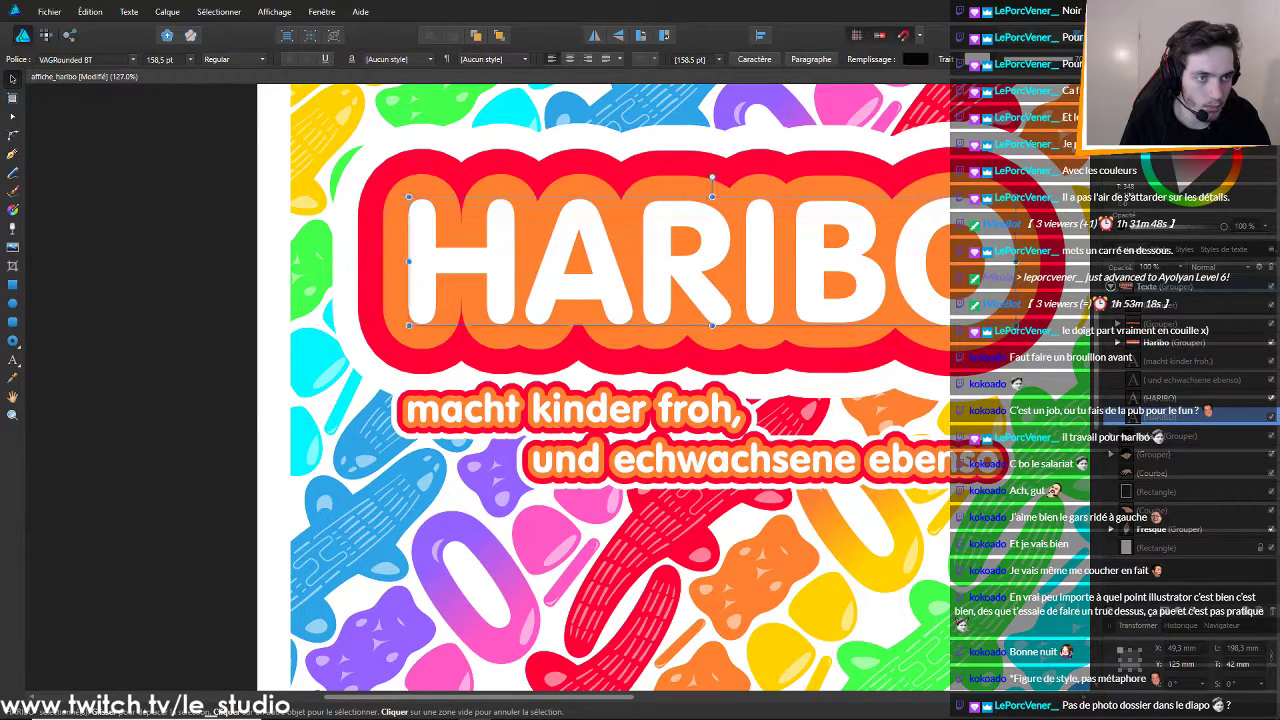
Enlarge the lower HARIBO copy to 165.5 pt and colour its stroke black
left_click(152, 59)
left_click(157, 60)
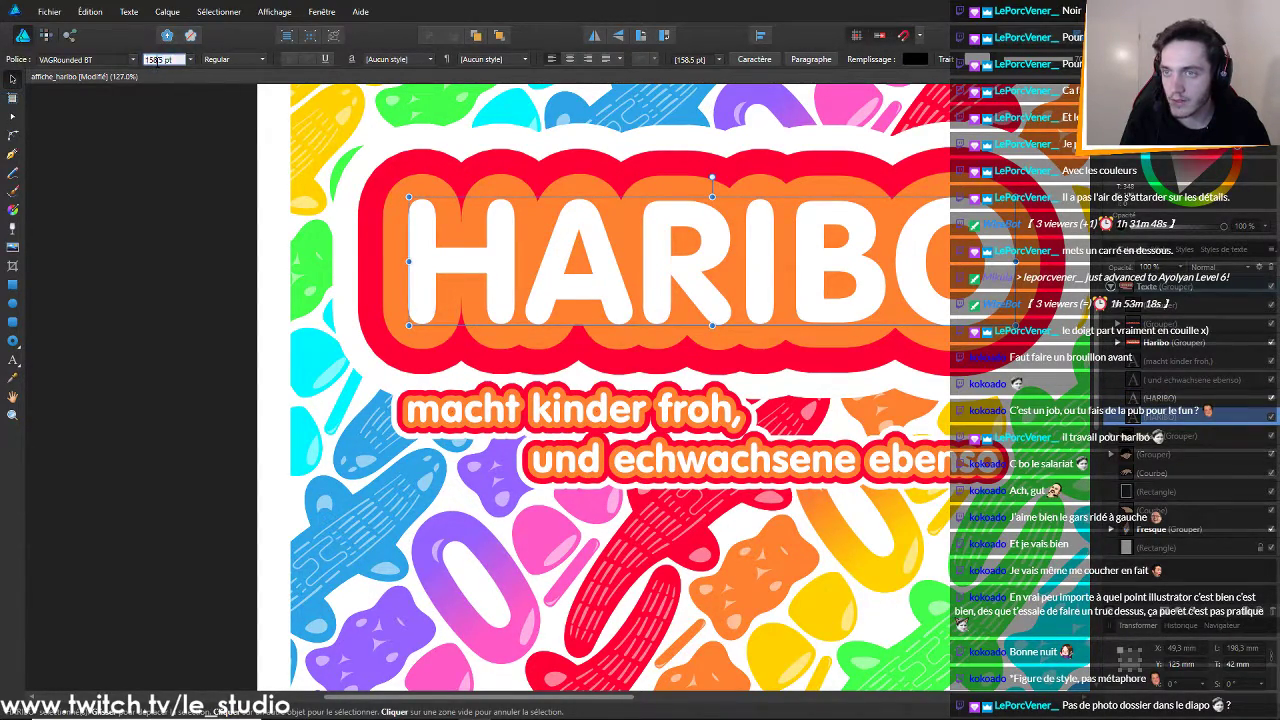
left_click_drag(157, 60, 146, 59)
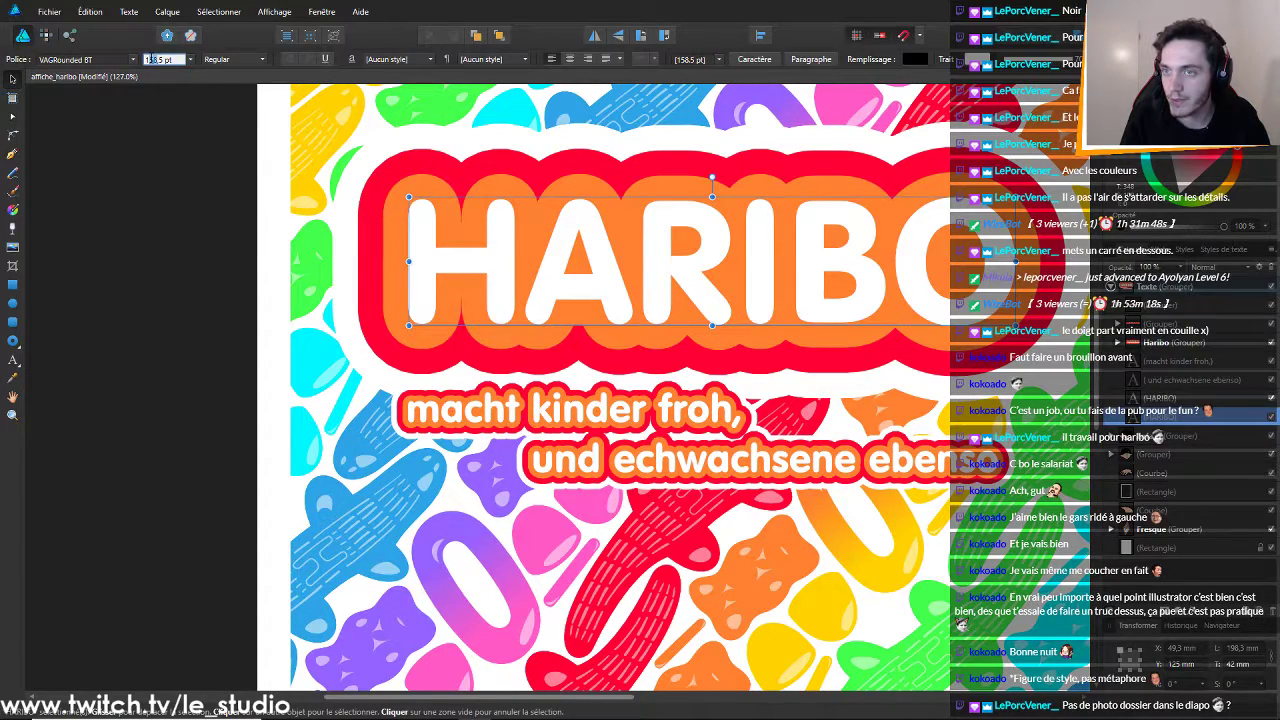
type("165")
key("Return")
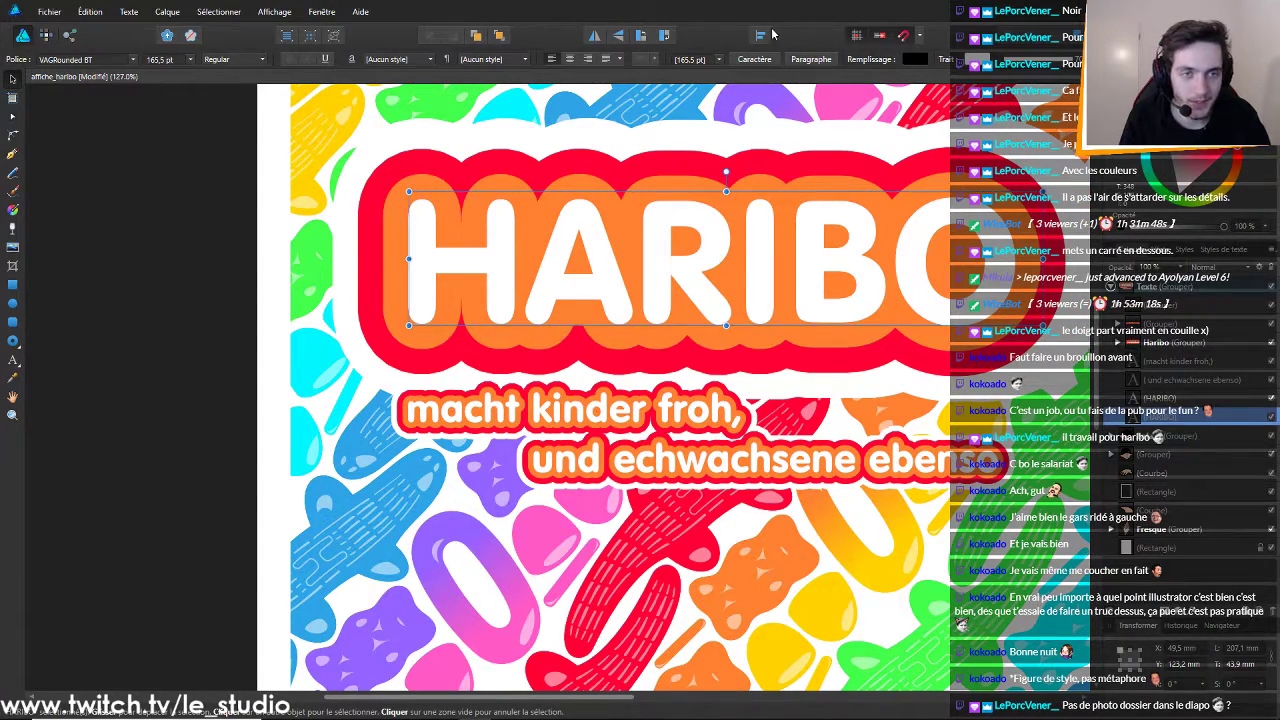
left_click(924, 61)
left_click(976, 64)
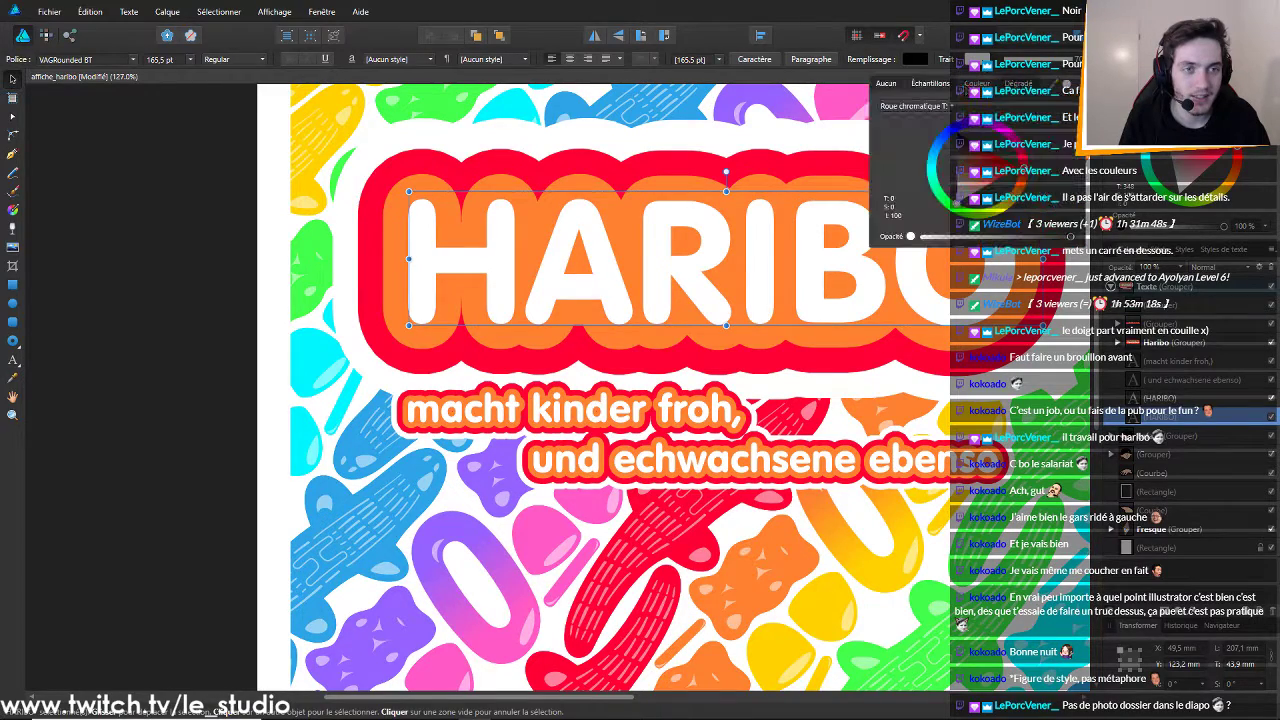
left_click_drag(967, 153, 897, 14)
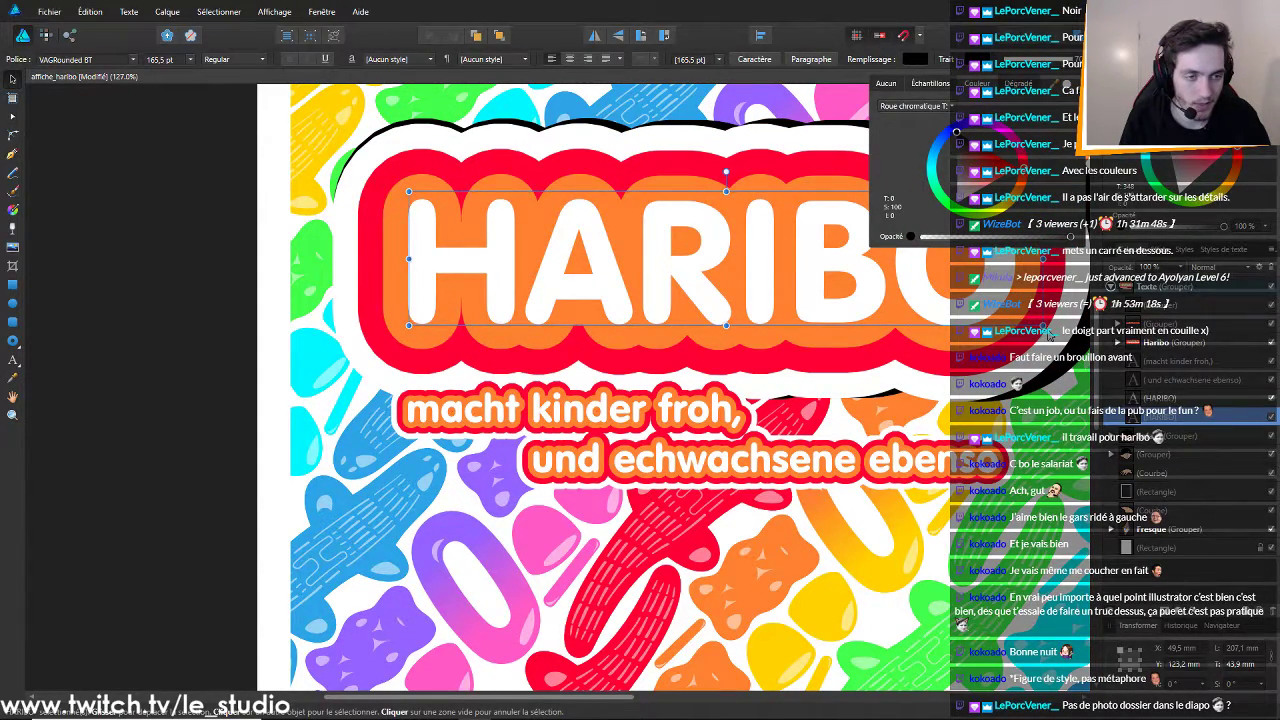
Delete the enlarged black HARIBO copy from the Texte group
left_click(1170, 401)
left_click(1173, 420)
scroll(910, 299, "down", 3)
scroll(1034, 312, "up", 1)
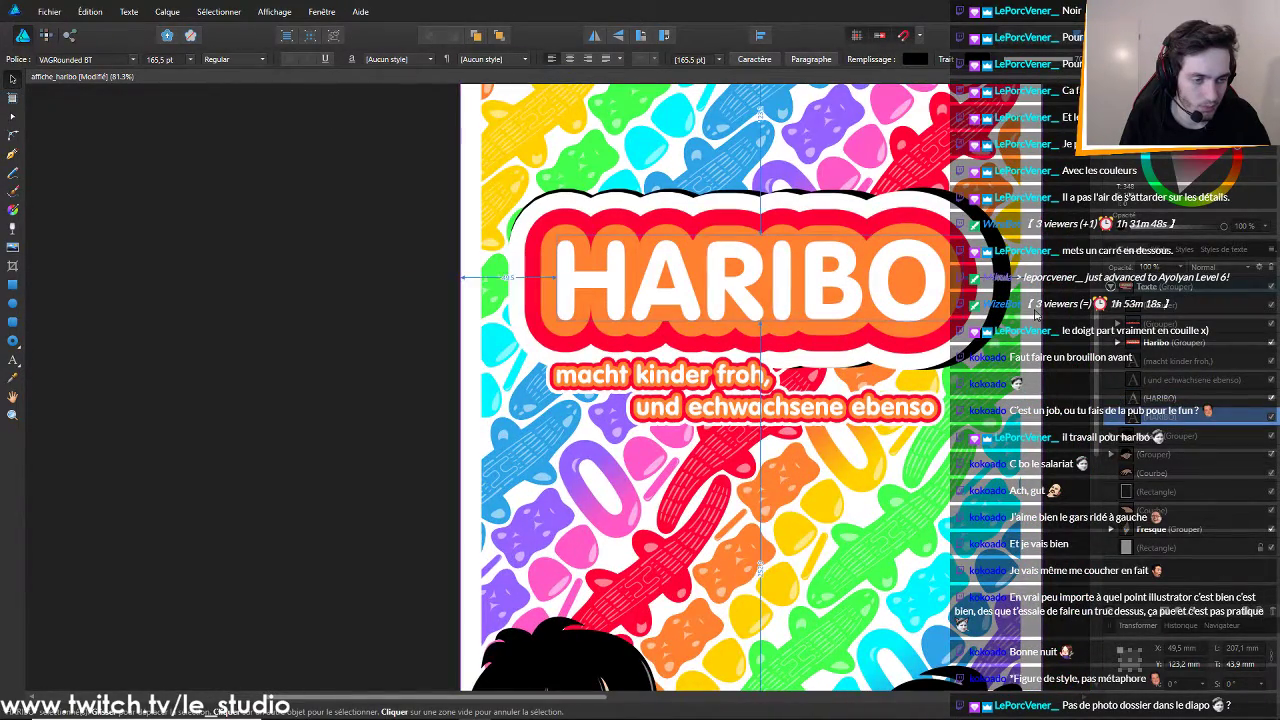
key("Delete")
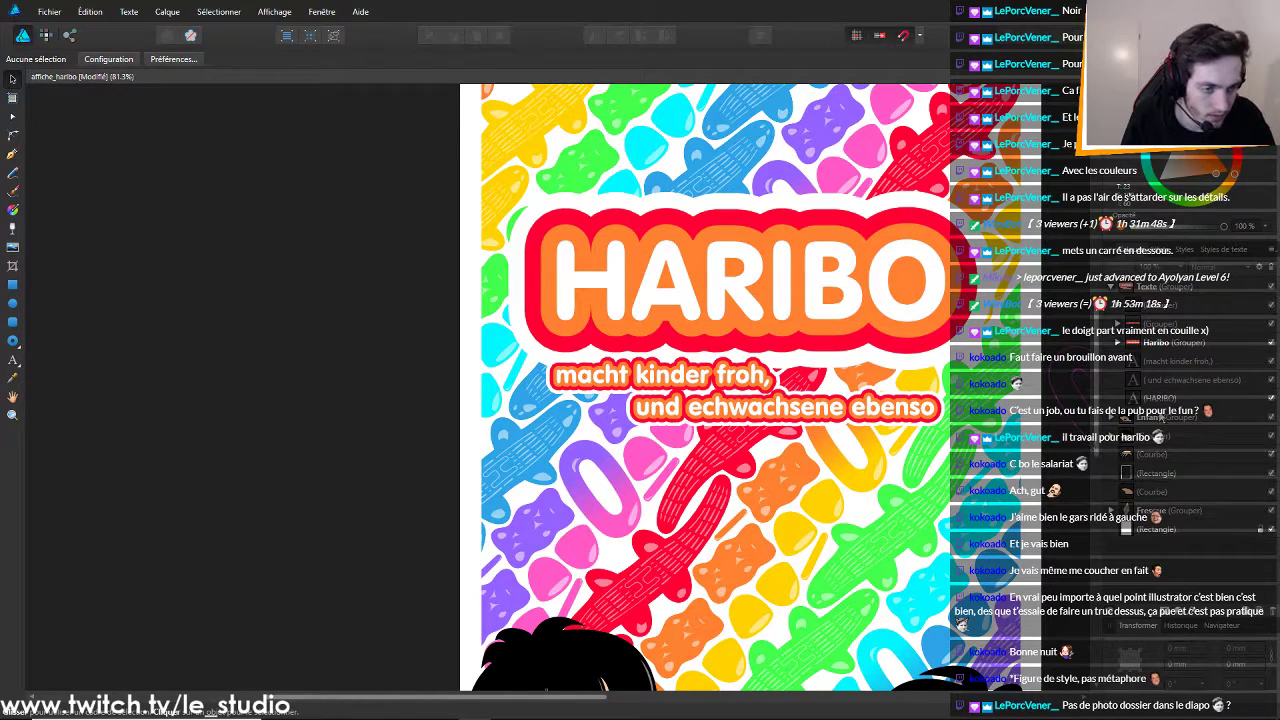
Duplicate the original HARIBO text again and colour the lower copy's stroke black, leaving its fill empty
left_click(1160, 415)
left_click(1160, 402)
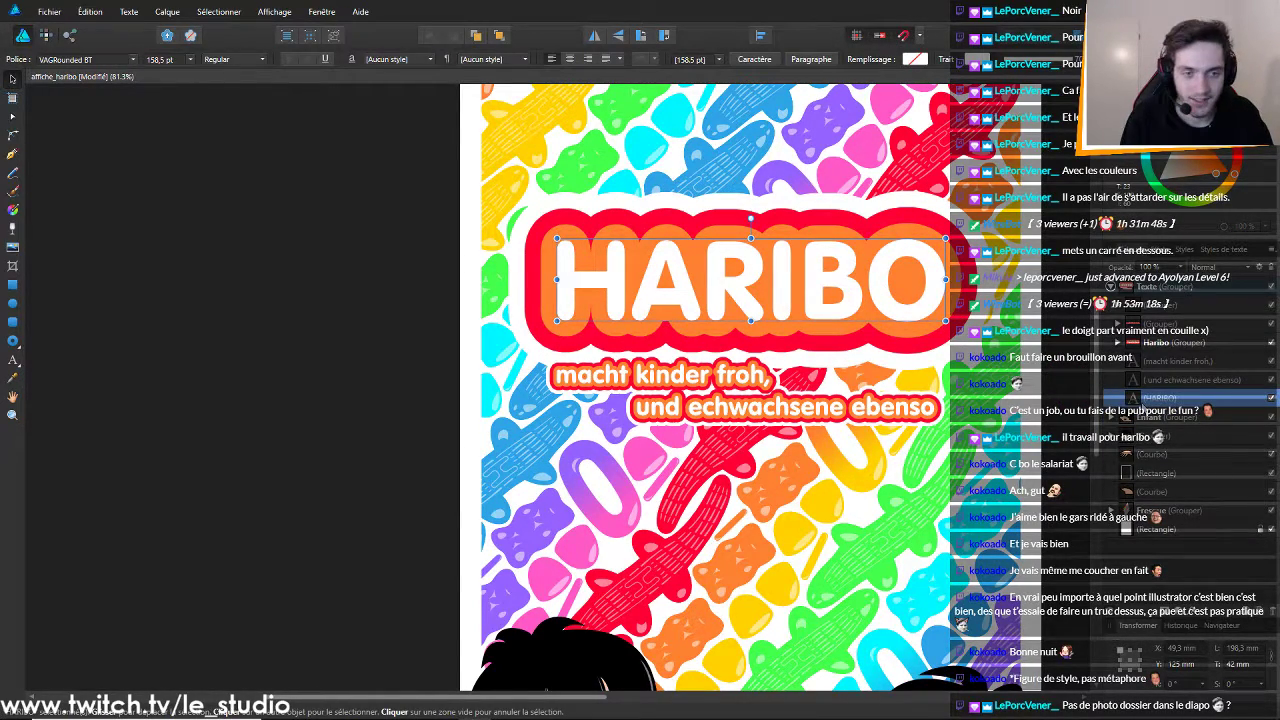
key("ctrl+j")
left_click(1187, 418)
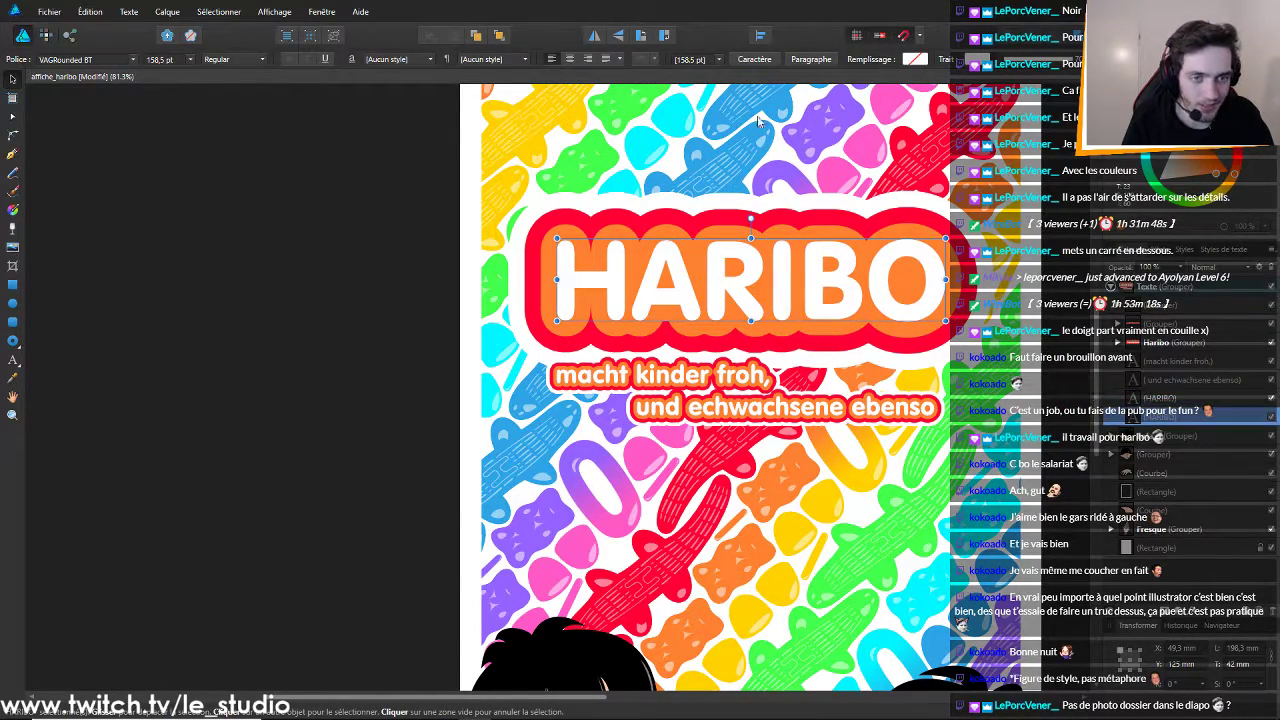
left_click(915, 59)
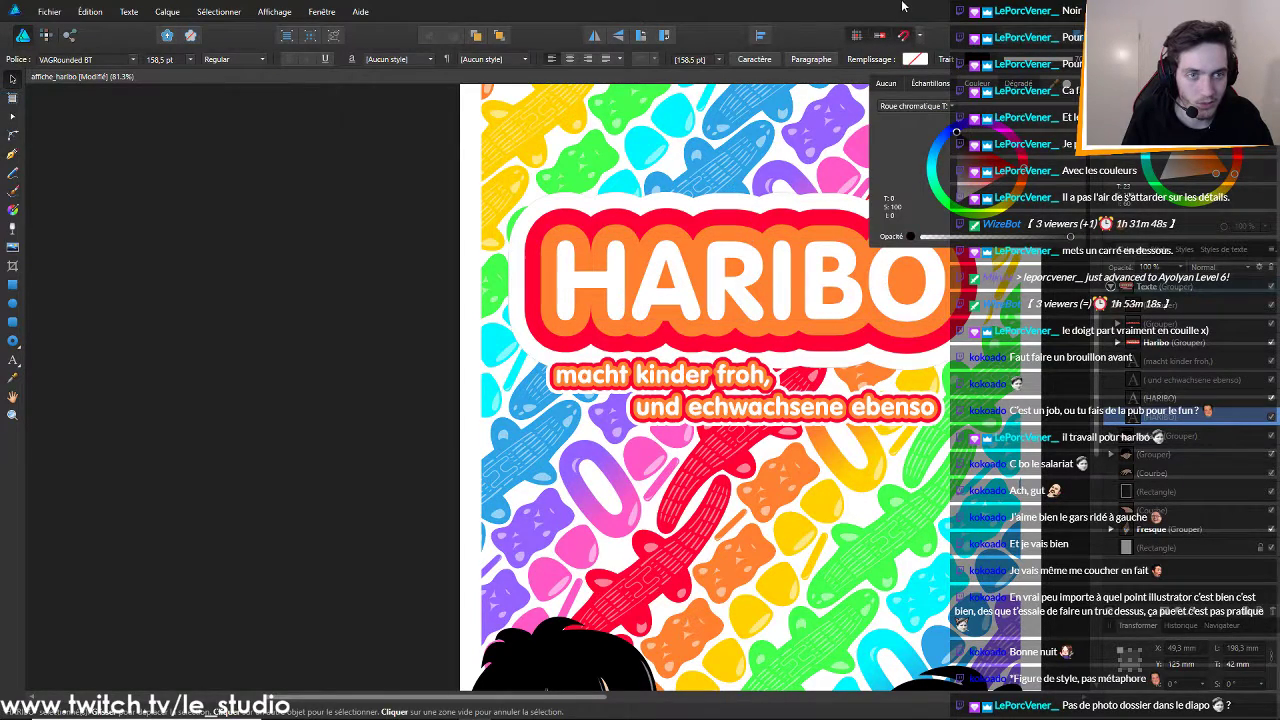
Try a text size of 165.5 pt on the lower HARIBO copy
left_click(172, 59)
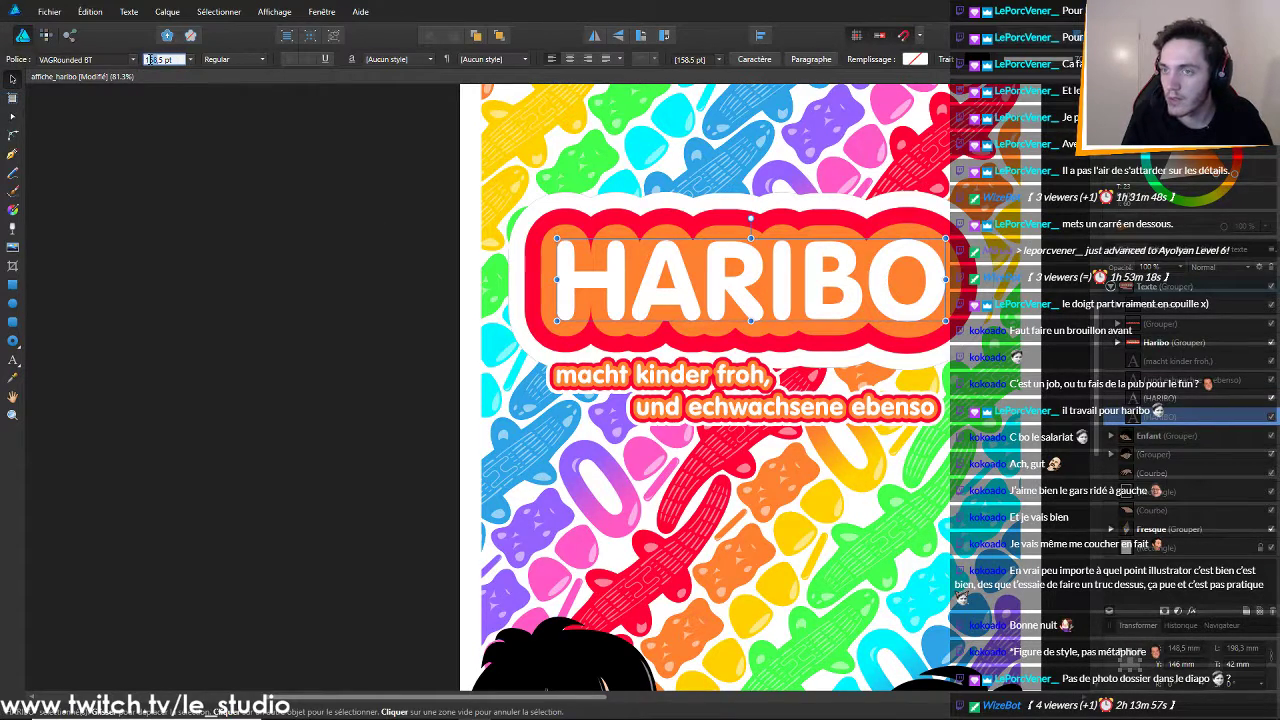
type("165,5")
key("Return")
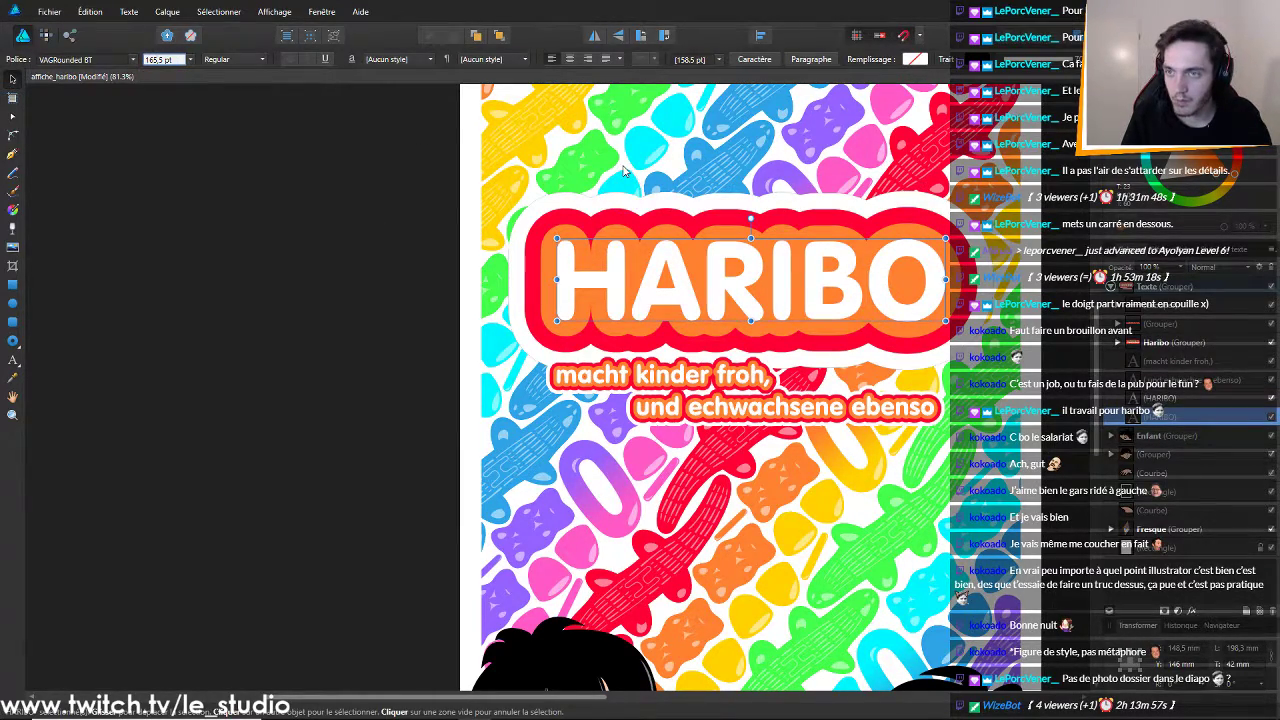
key("Return")
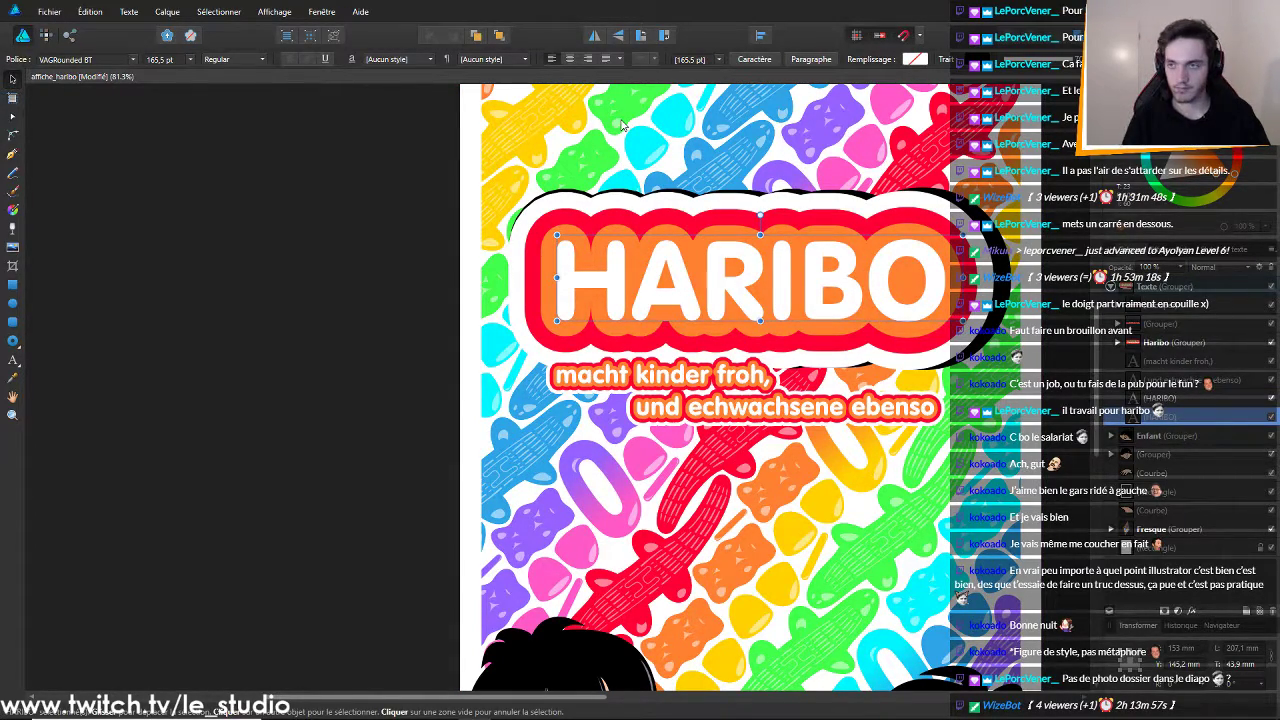
Restore the lower HARIBO copy's original text size and widen its stroke to frame the logo's white border in black
left_click(1178, 436)
left_click(1178, 418)
left_click(1034, 60)
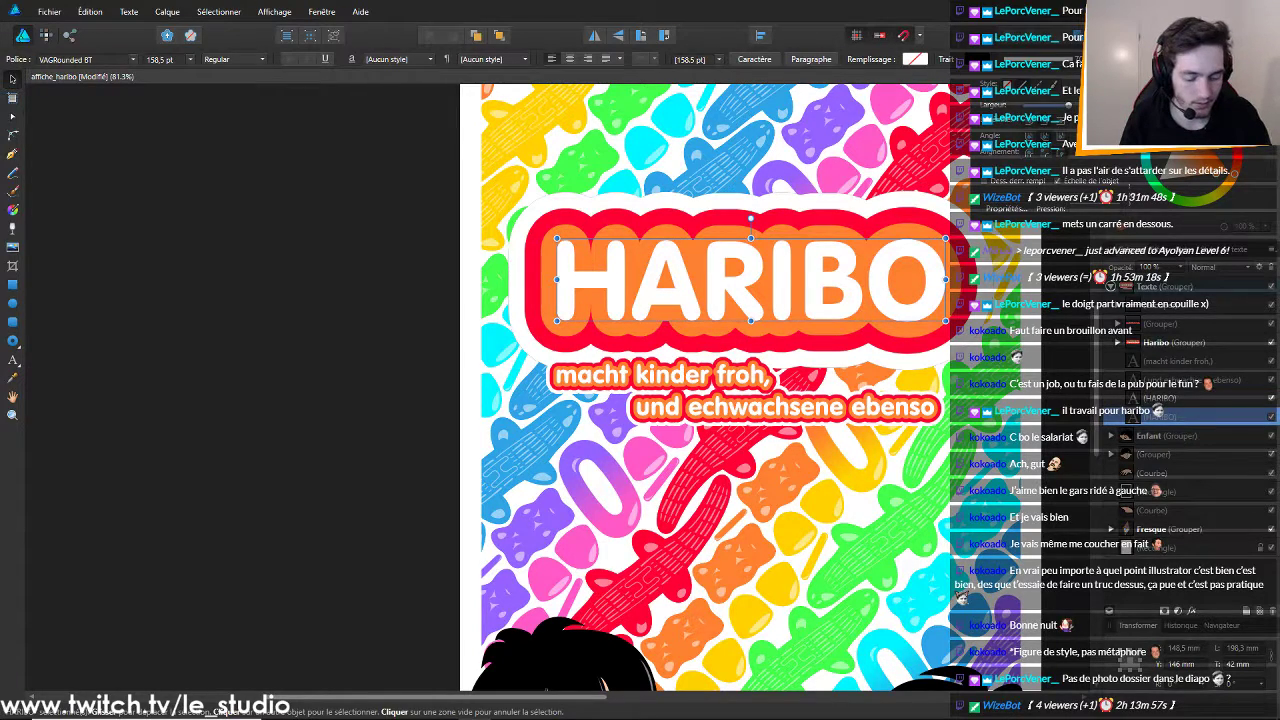
key("Return")
scroll(884, 158, "down", 2)
left_click(385, 210)
scroll(391, 207, "down", 3)
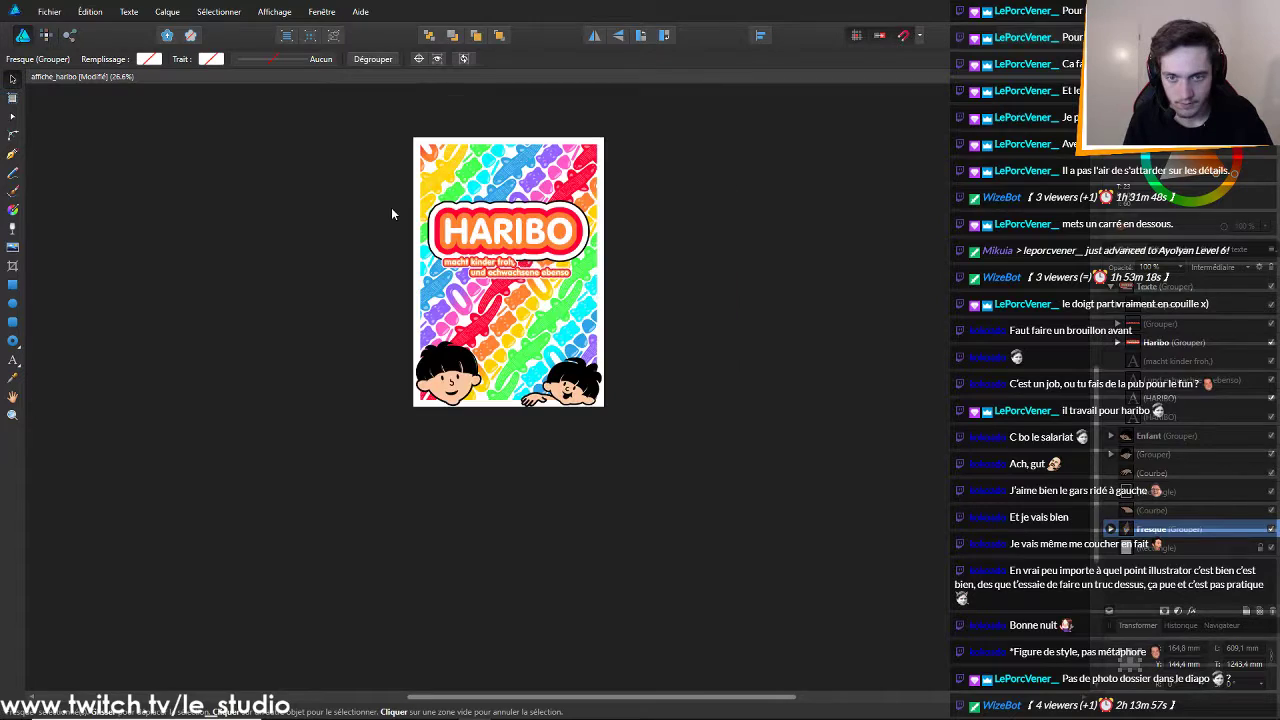
Examine the black outline around the HARIBO logo, from its corners up close to the whole poster
scroll(332, 199, "up", 4)
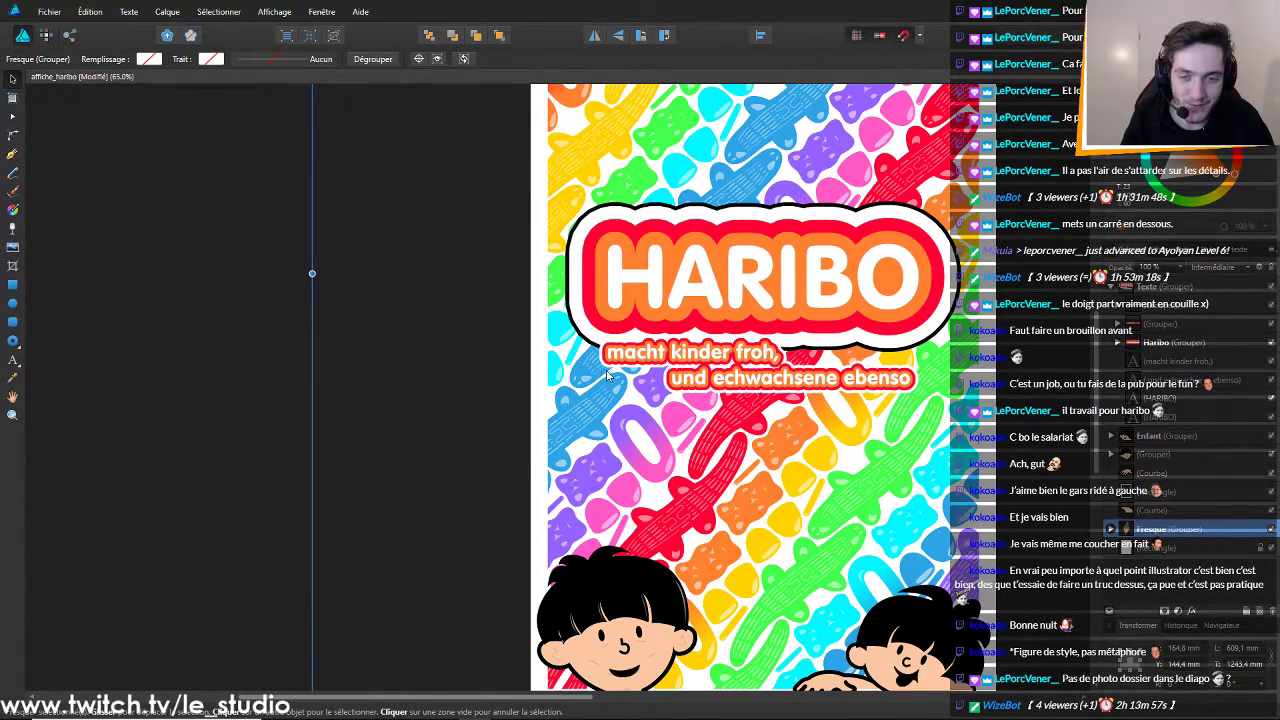
scroll(712, 372, "up", 2)
scroll(632, 191, "up", 4)
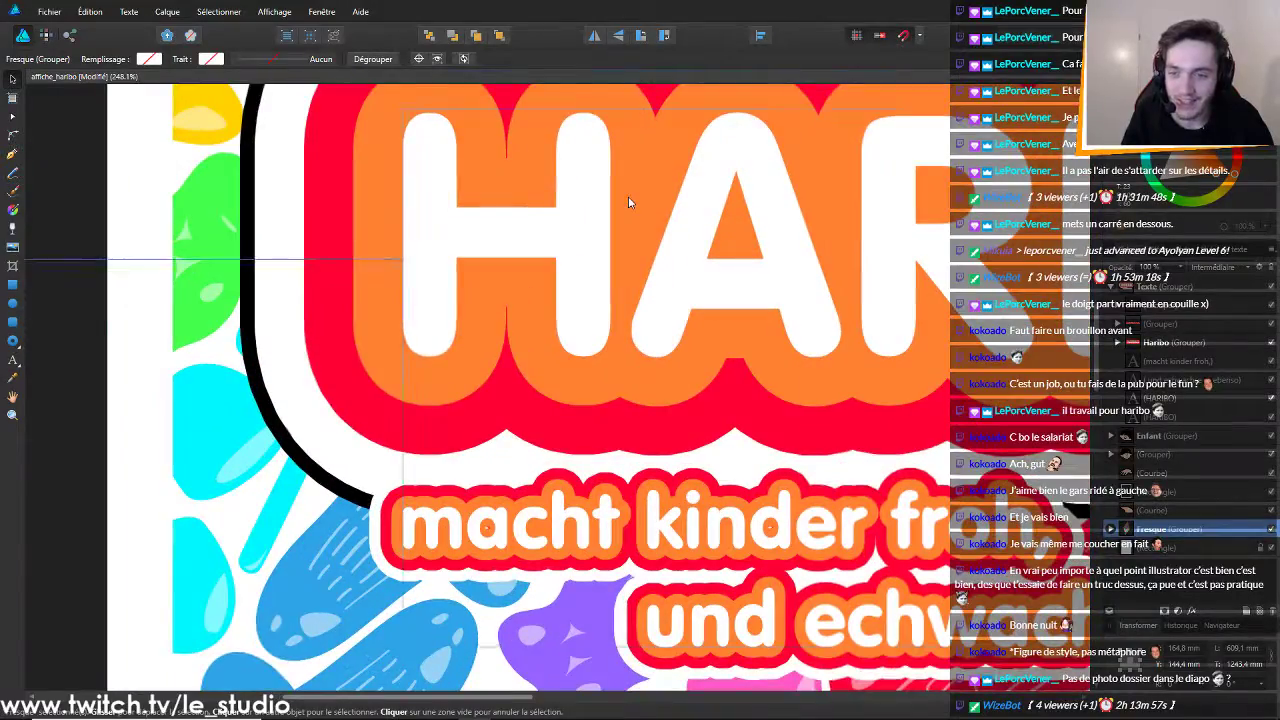
scroll(620, 220, "down", 3)
scroll(620, 220, "up", 2)
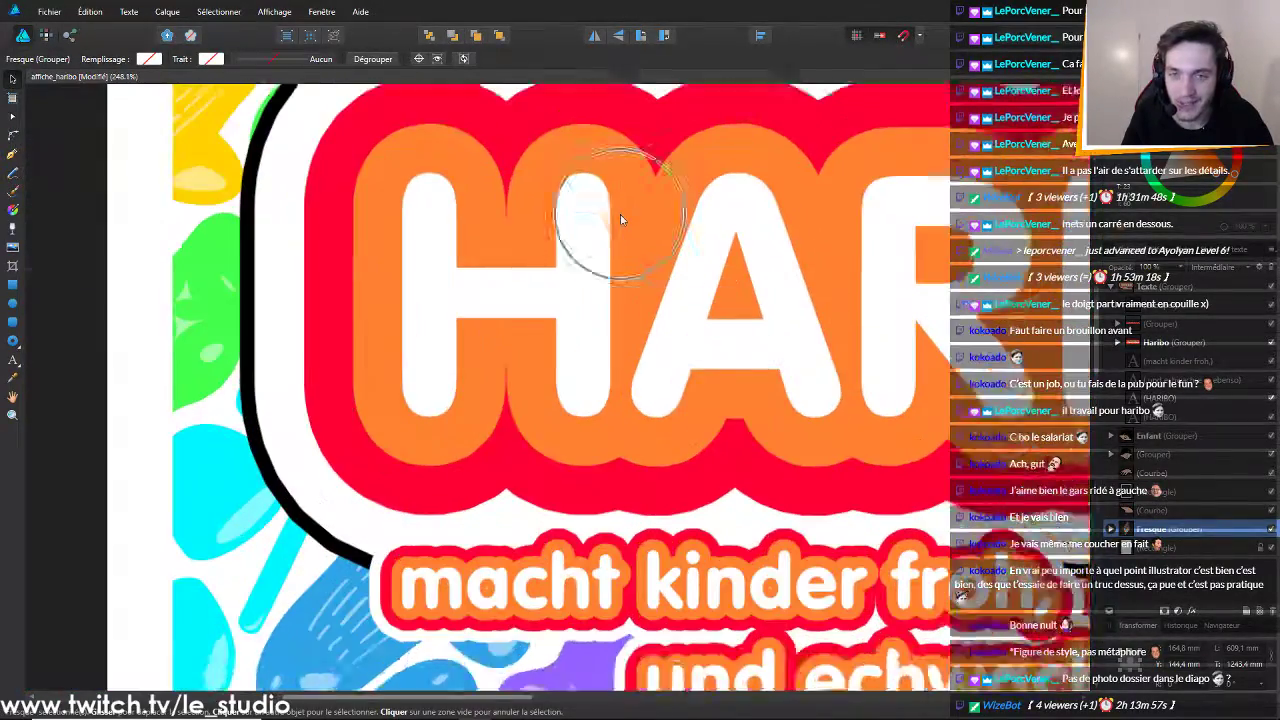
scroll(588, 232, "up", 8)
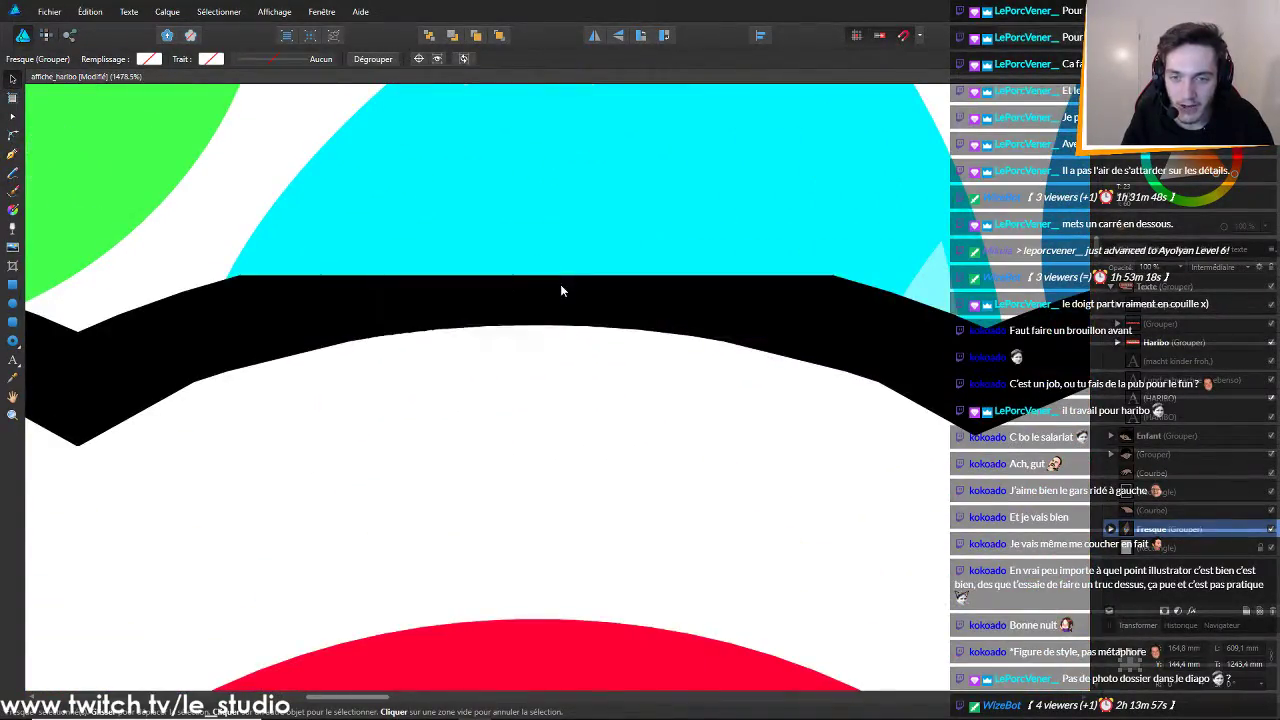
scroll(414, 323, "up", 2)
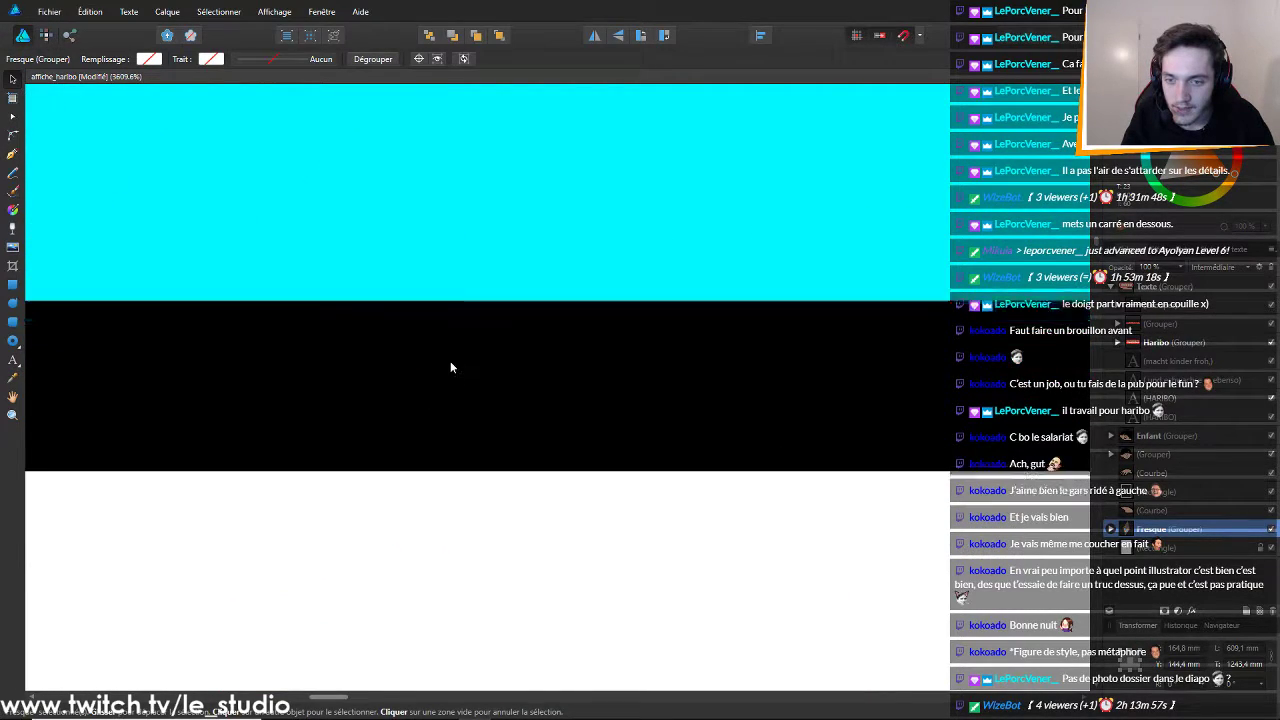
scroll(449, 369, "down", 5)
scroll(224, 320, "up", 6)
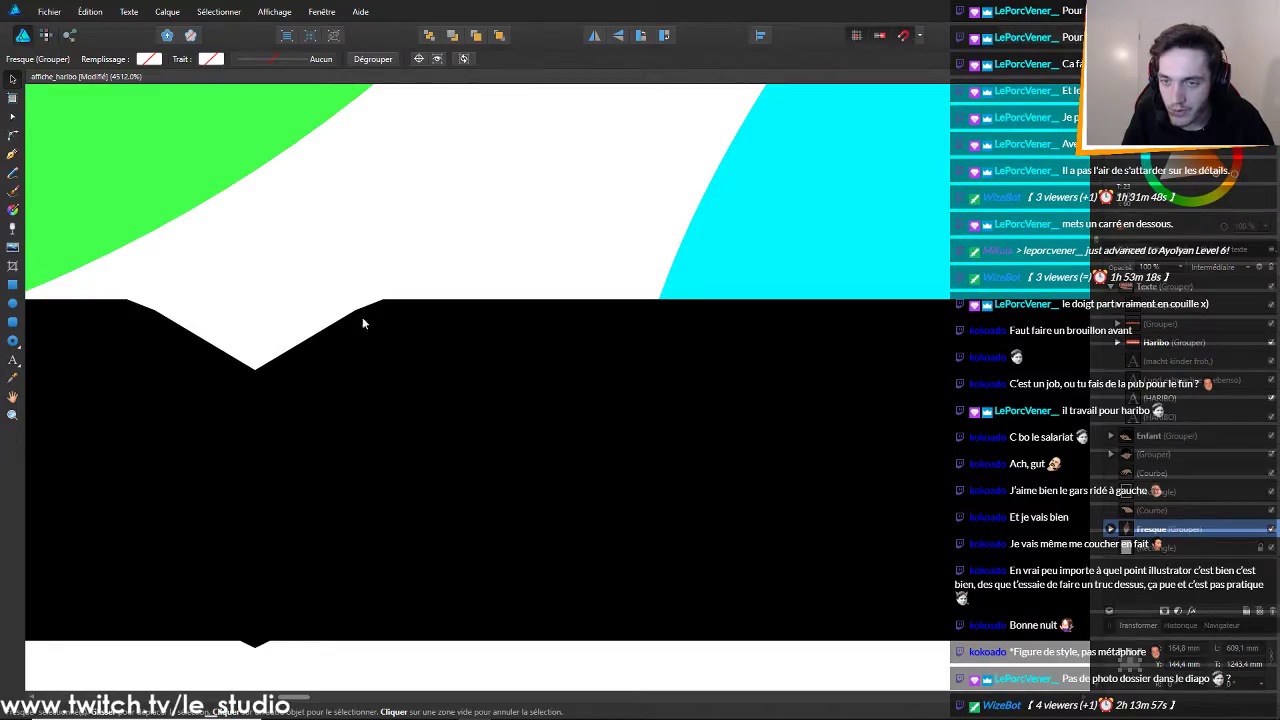
scroll(375, 316, "down", 10)
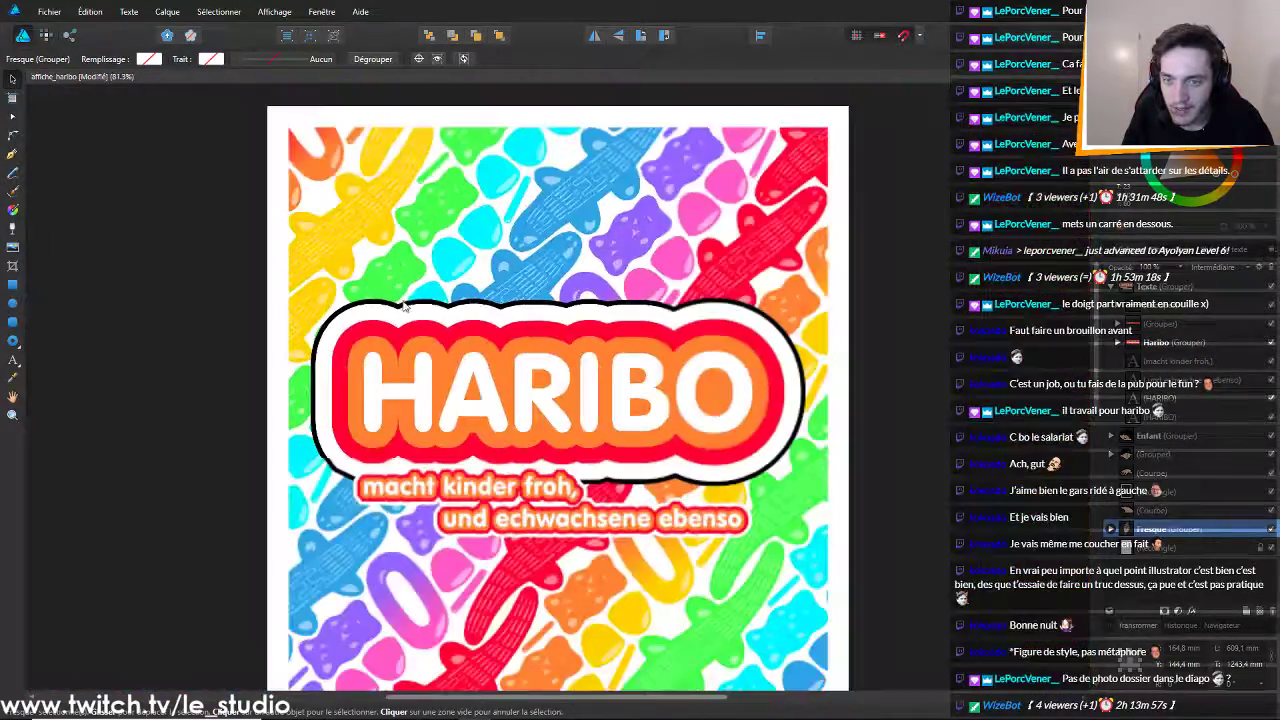
scroll(391, 321, "up", 4)
scroll(294, 395, "down", 5)
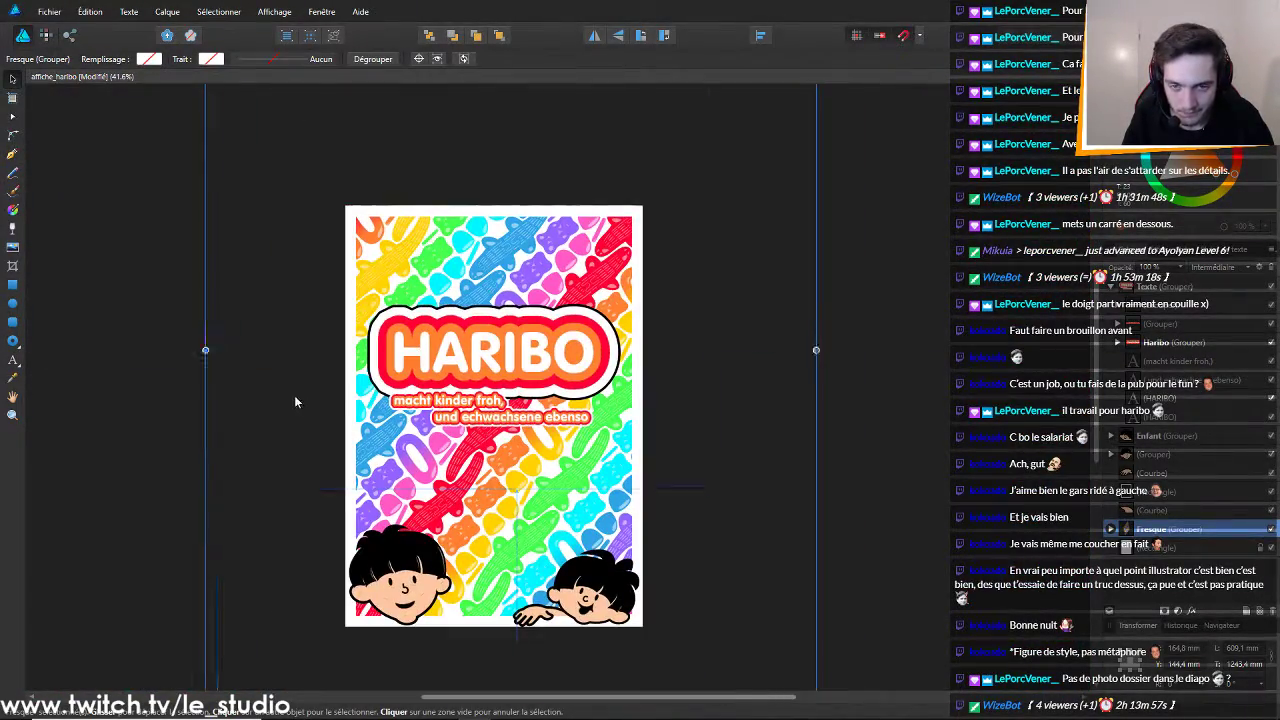
scroll(300, 418, "up", 2)
scroll(499, 265, "down", 3)
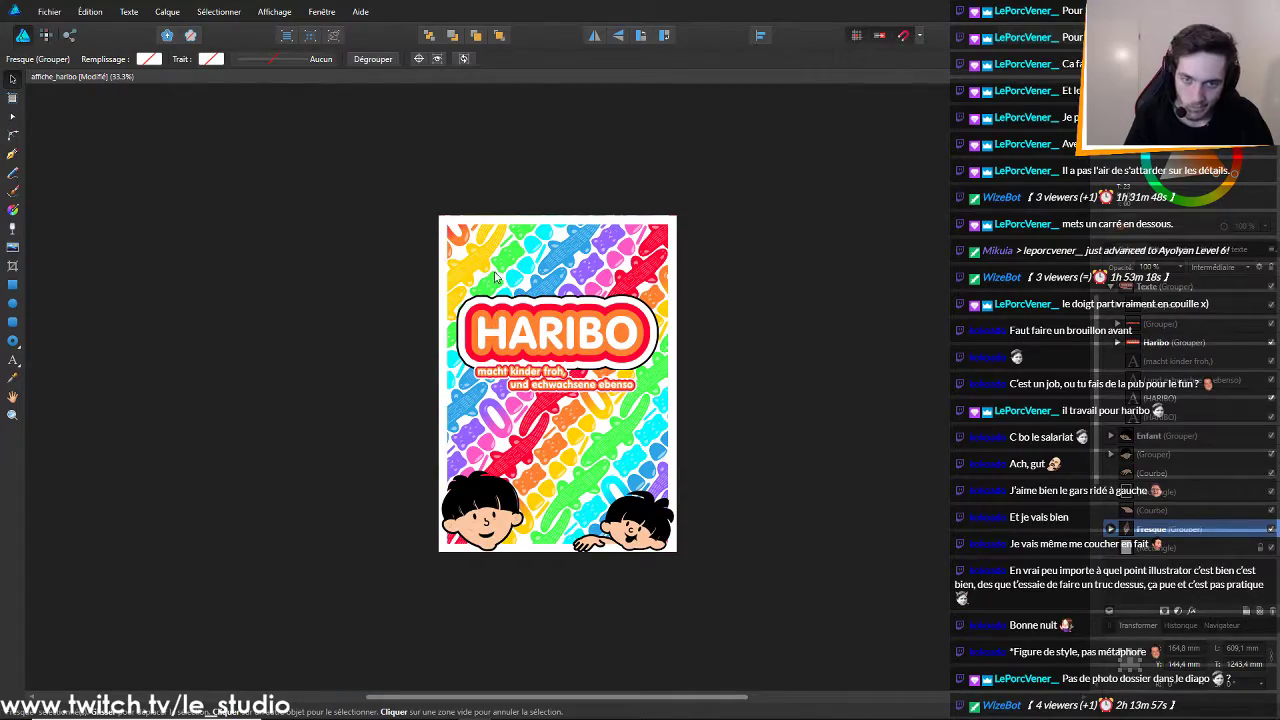
scroll(470, 310, "down", 1)
scroll(449, 340, "up", 3)
scroll(549, 358, "up", 3)
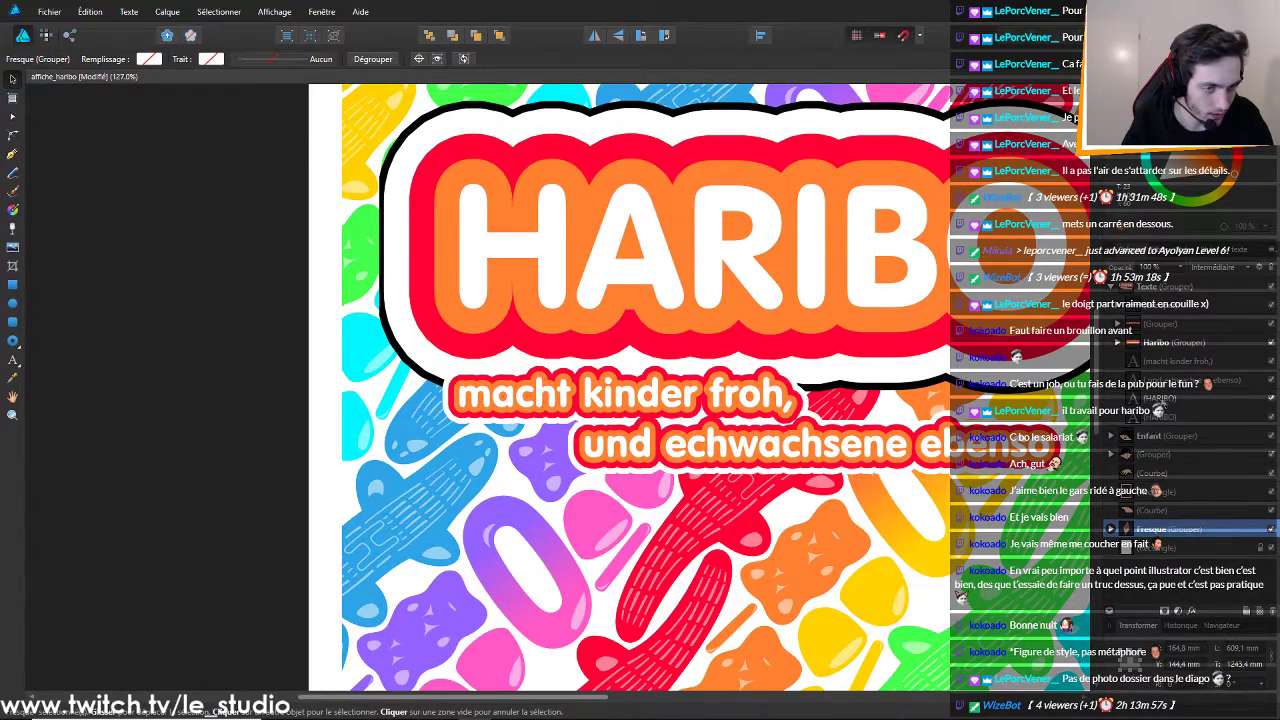
Duplicate the "und echwachsene ebenso" text, then colour the lower copy's stroke black and widen it past the white border
left_click(1165, 397)
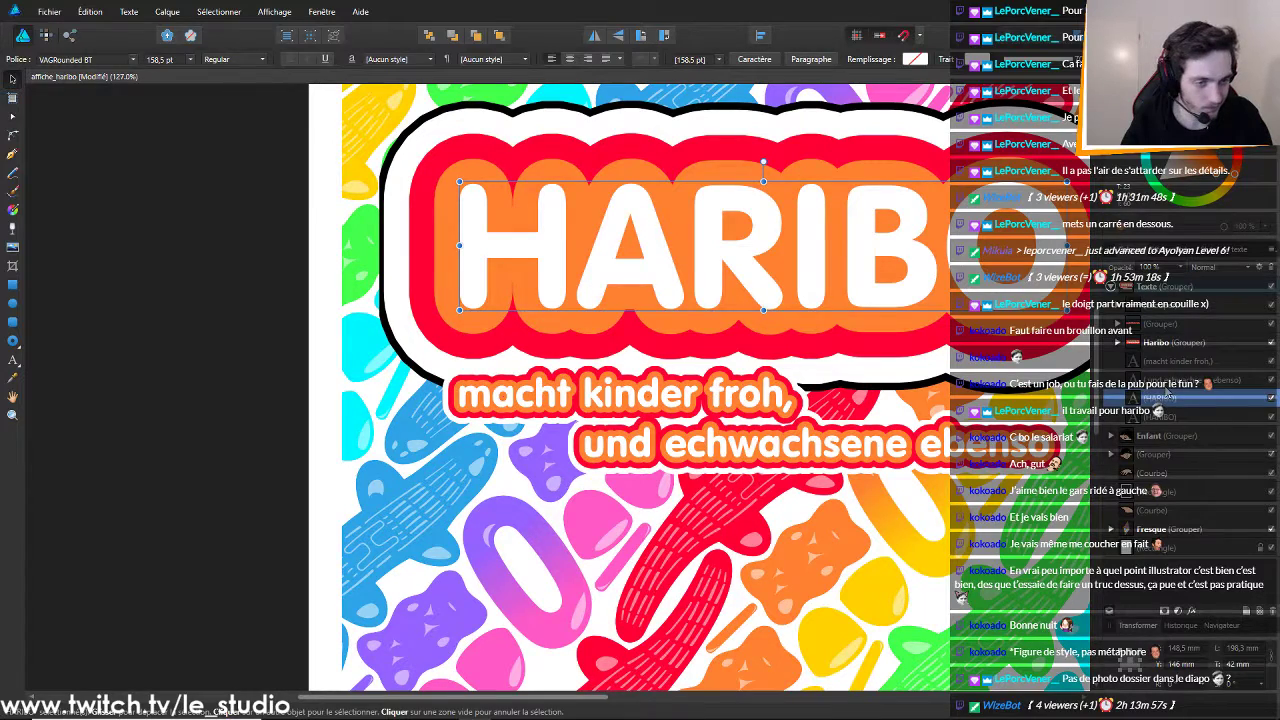
left_click(1165, 382)
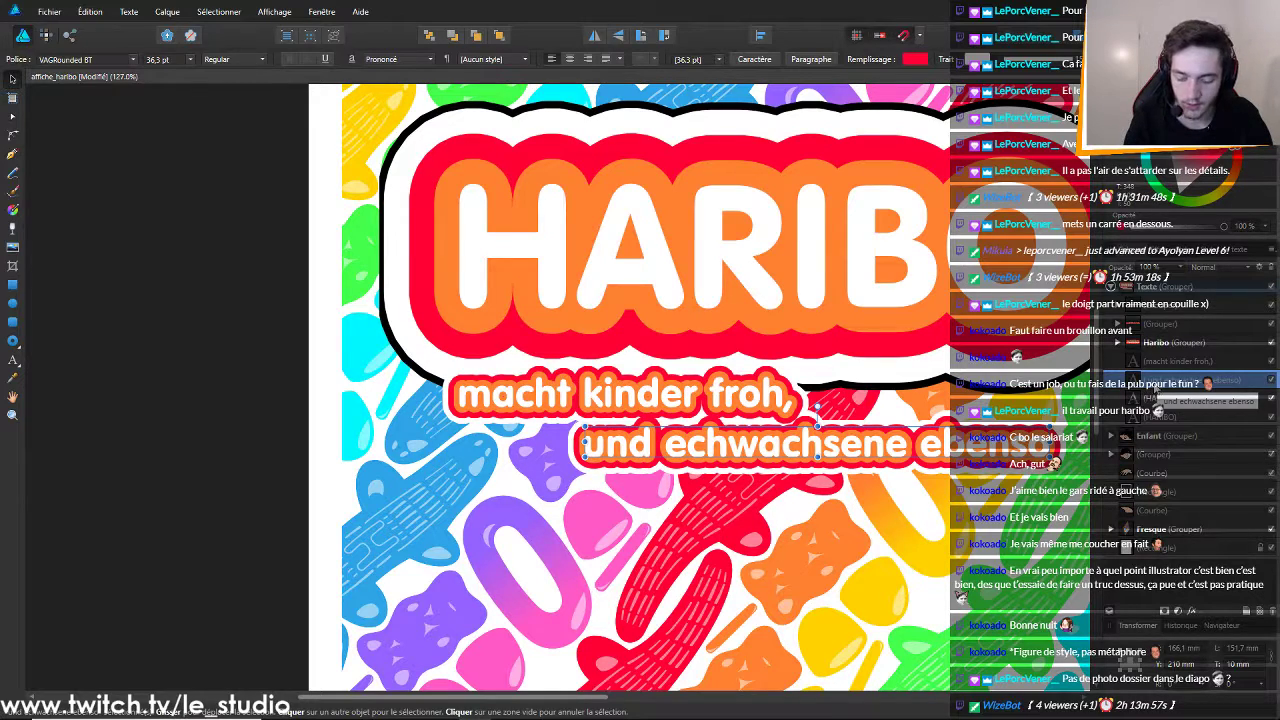
key("ctrl+j")
left_click(1155, 401)
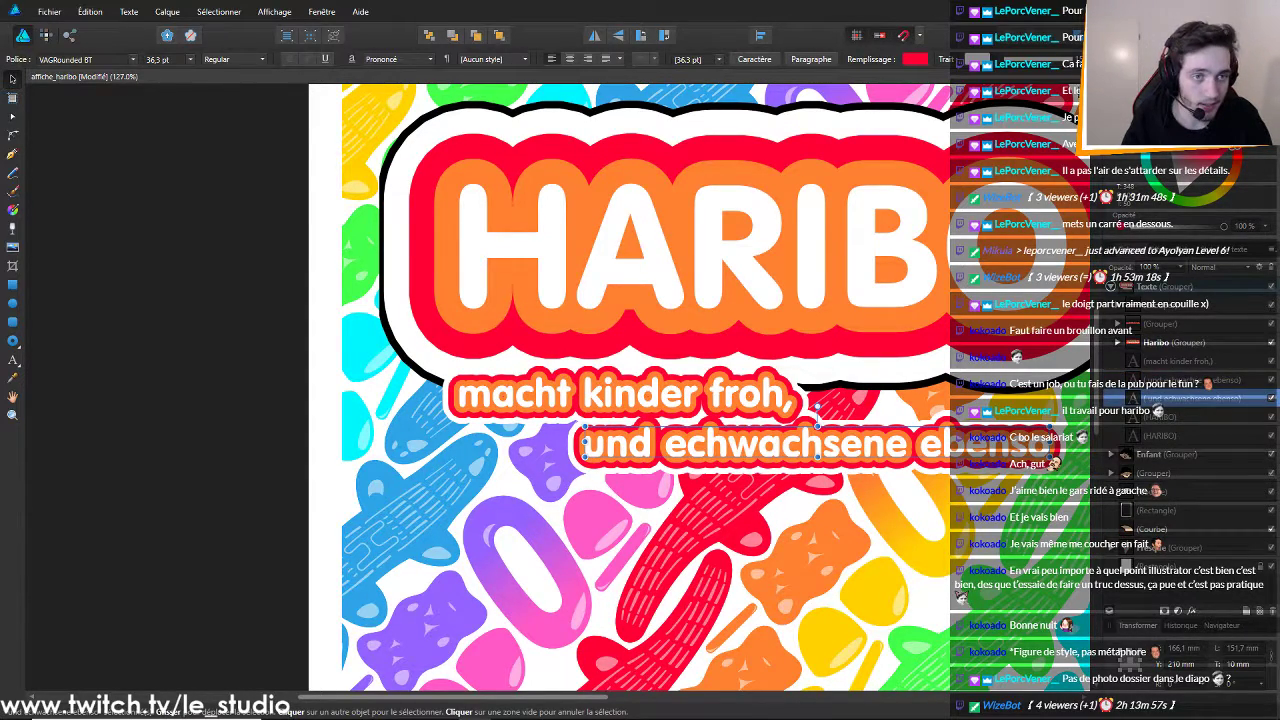
left_click(915, 59)
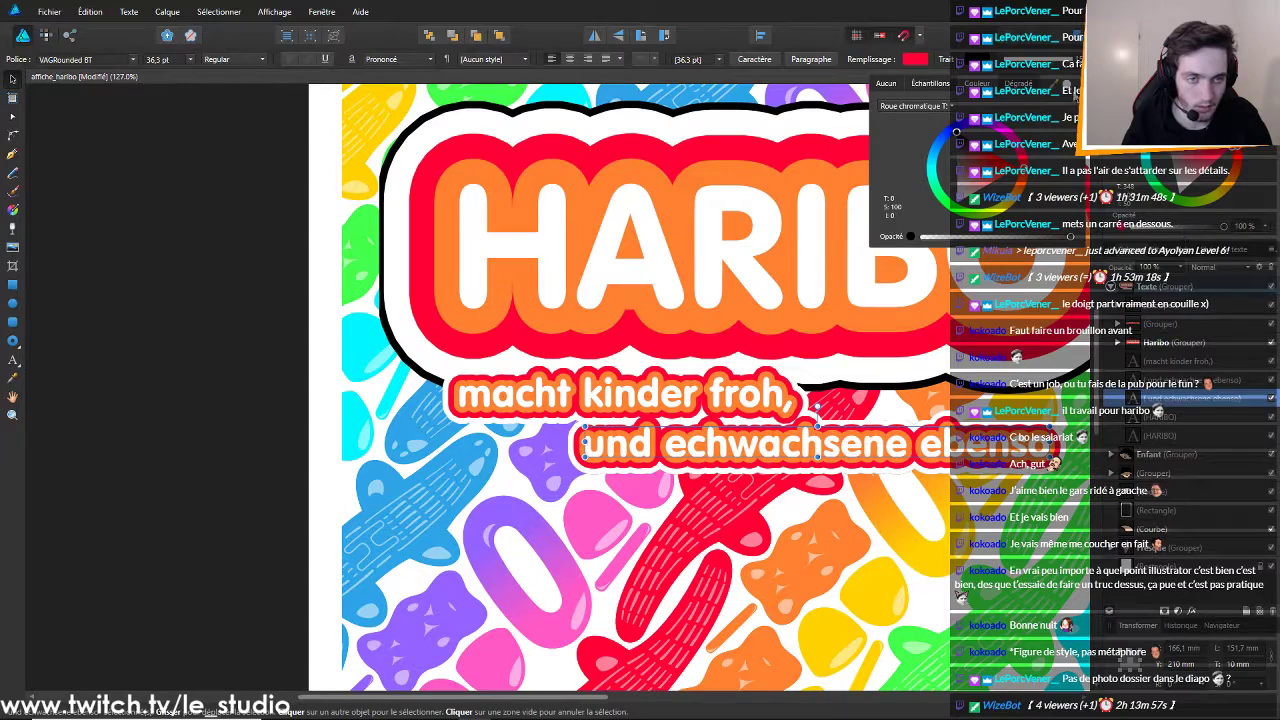
left_click(1053, 61)
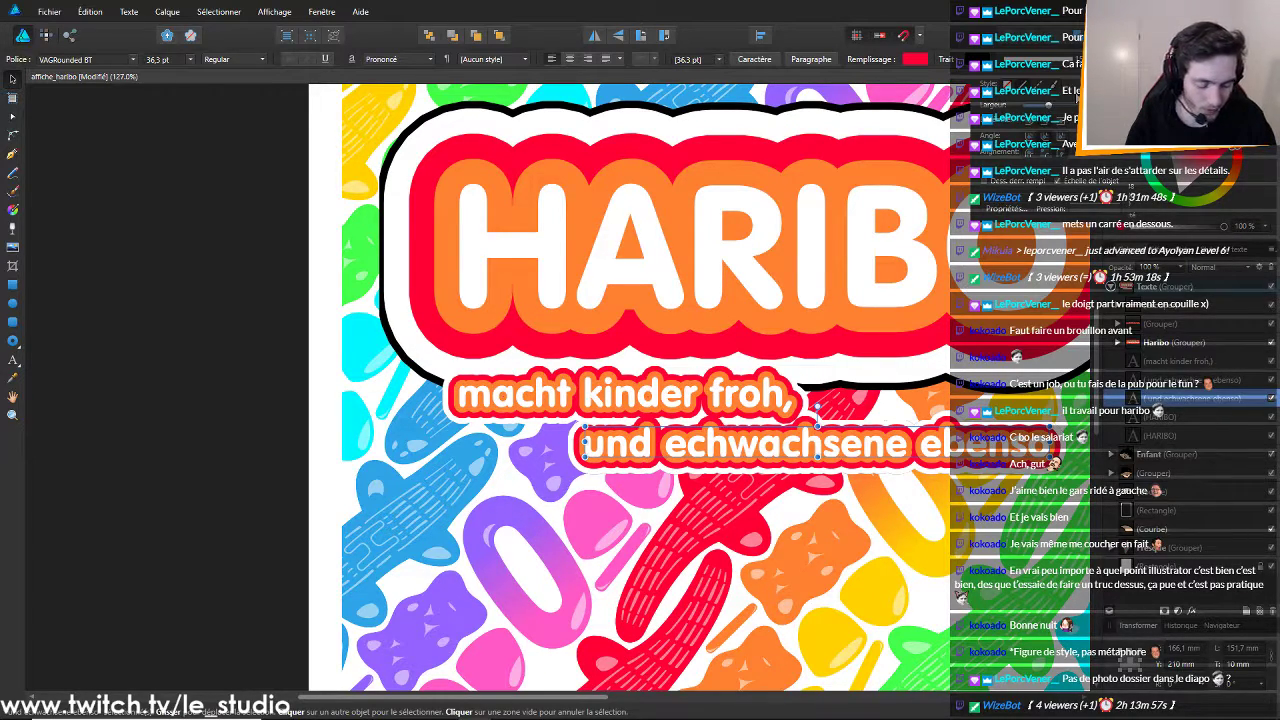
key("Return")
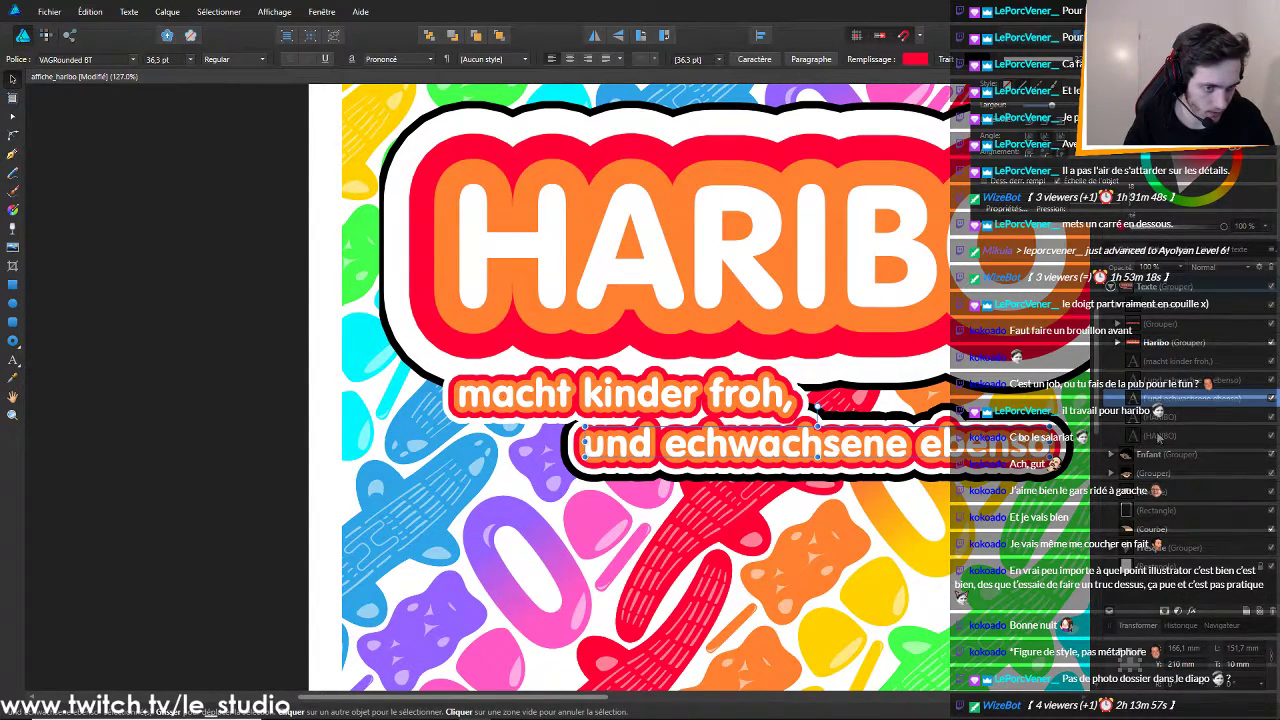
Duplicate the "macht kinder froh," text and stack the lower slogan copies with the lower HARIBO copy, beneath the three white-bordered texts
left_click(1178, 364)
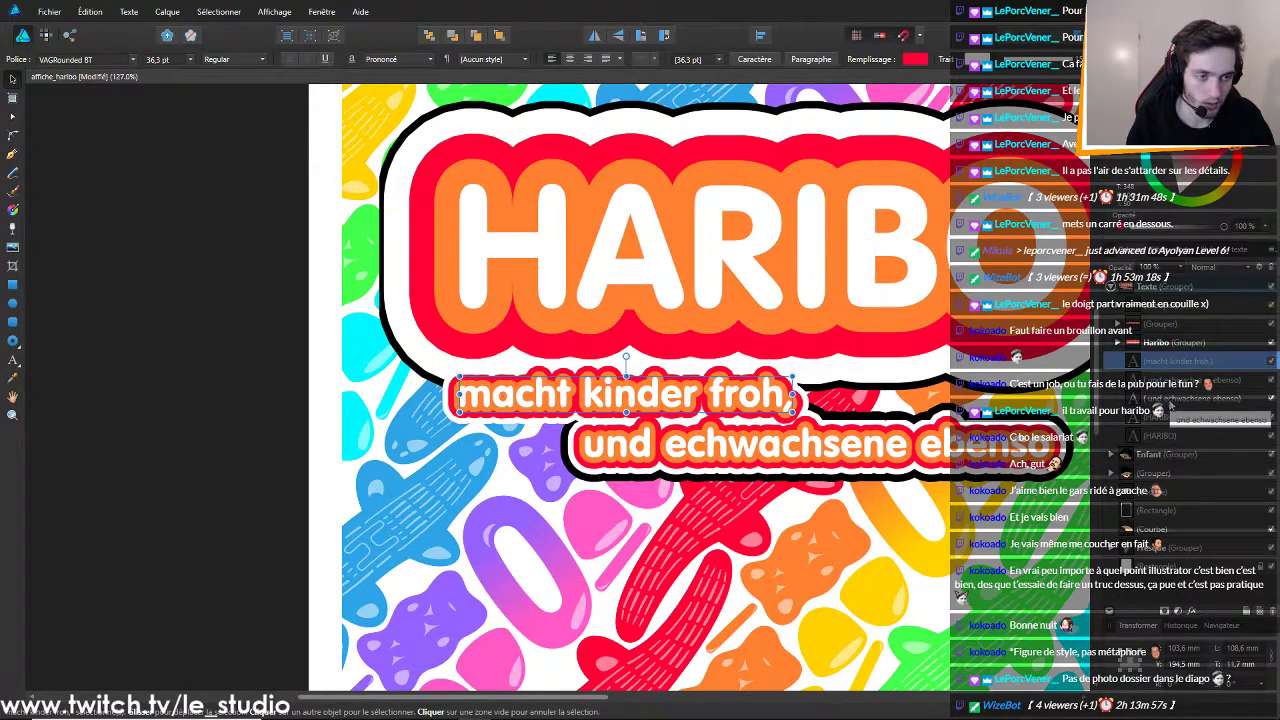
key("ctrl+j")
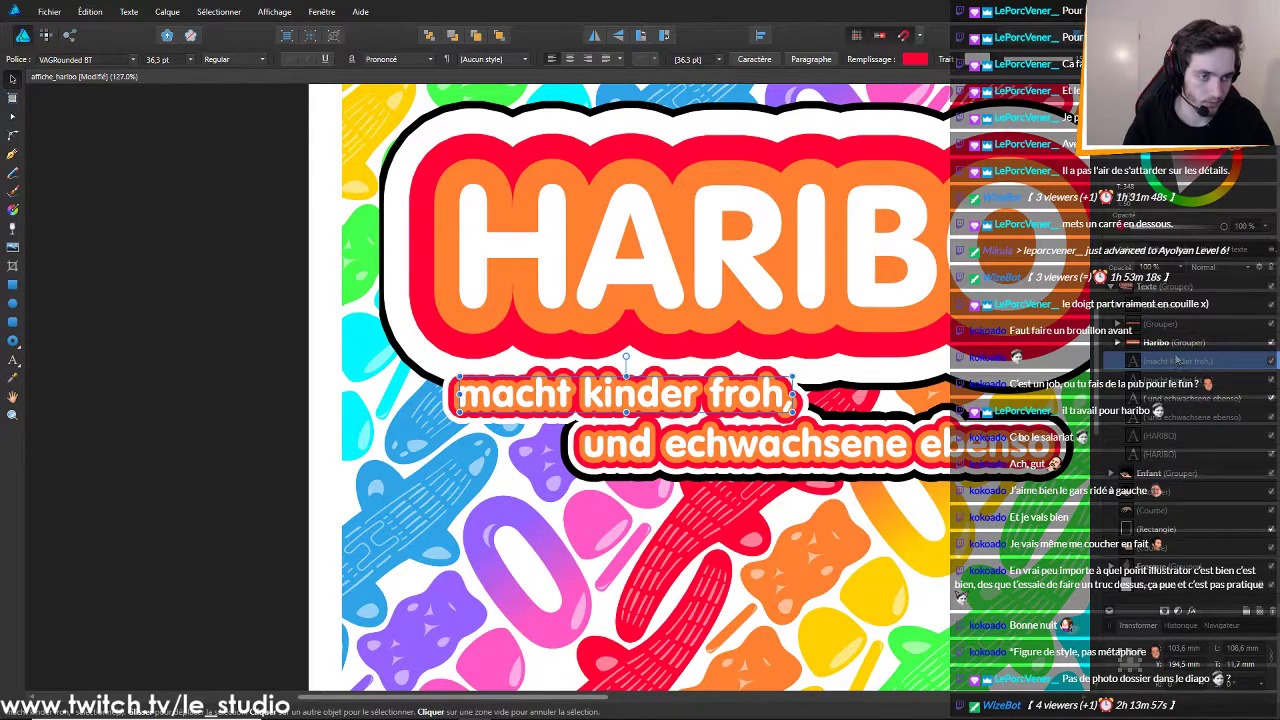
left_click(1165, 398)
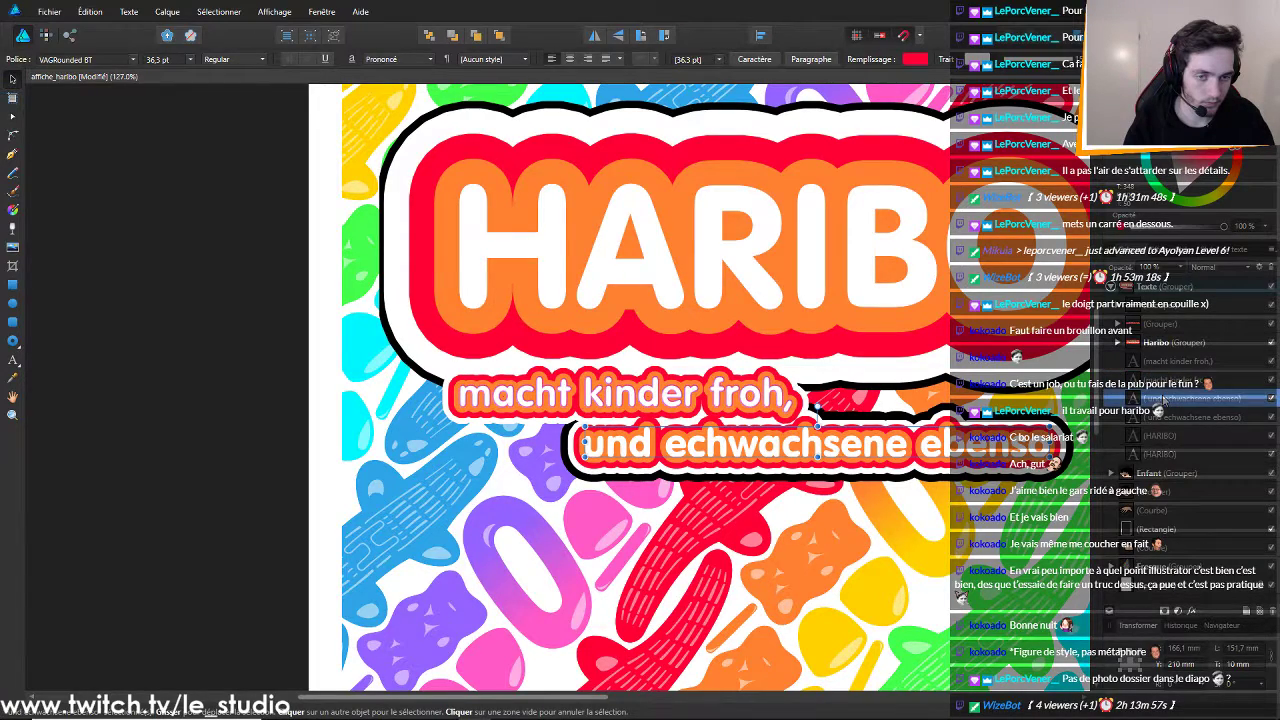
left_click(1160, 416)
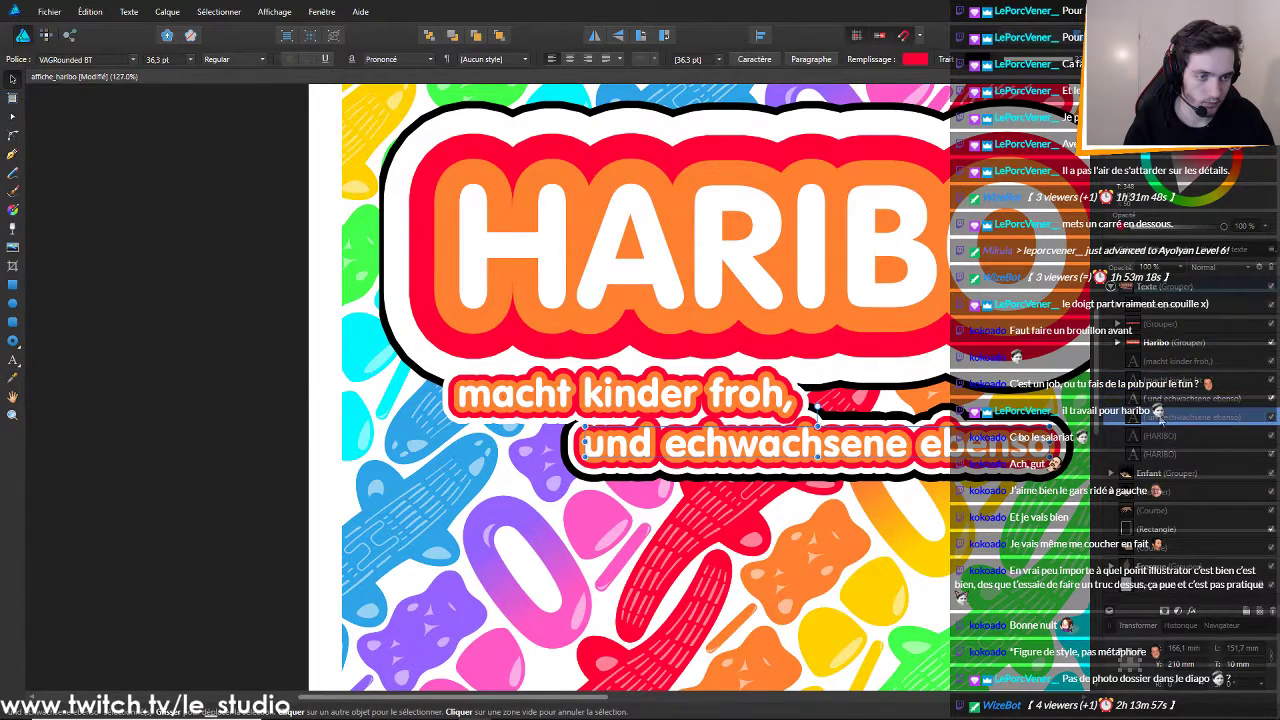
left_click_drag(1135, 450, 1138, 450)
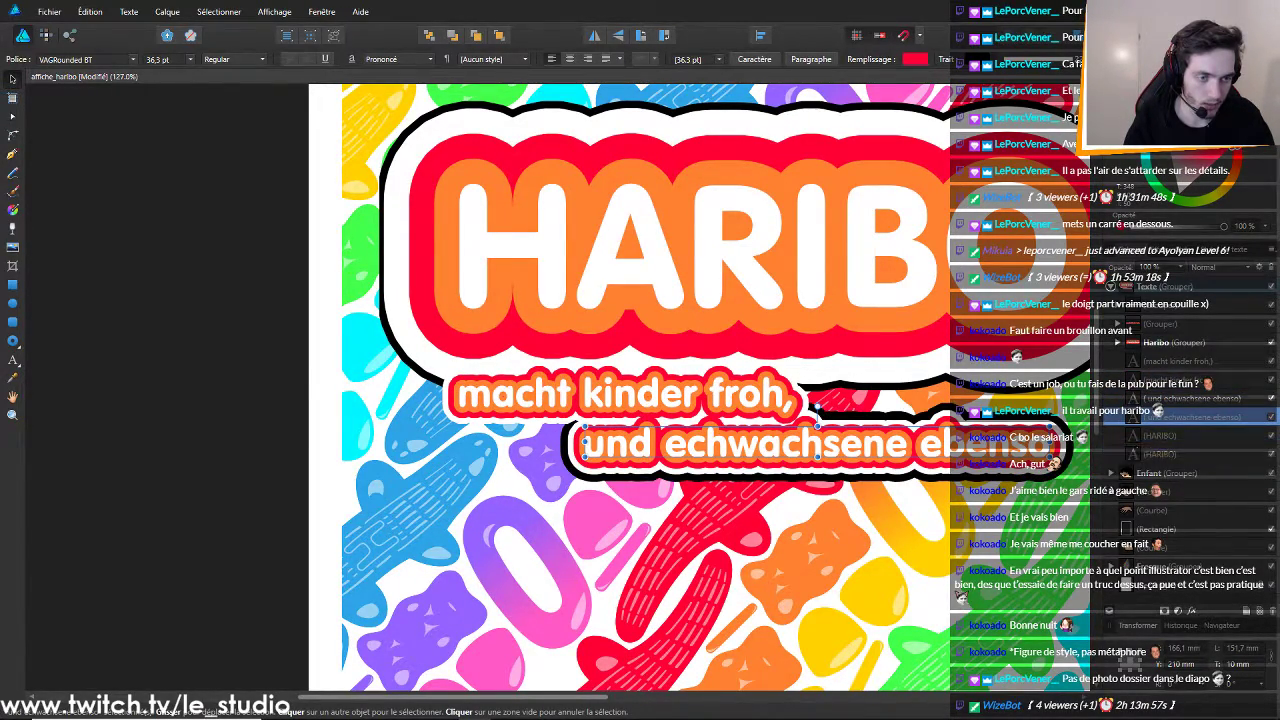
left_click(1152, 394)
left_click_drag(1150, 385, 1136, 430)
key("ctrl+bracketleft")
key("ctrl+bracketleft")
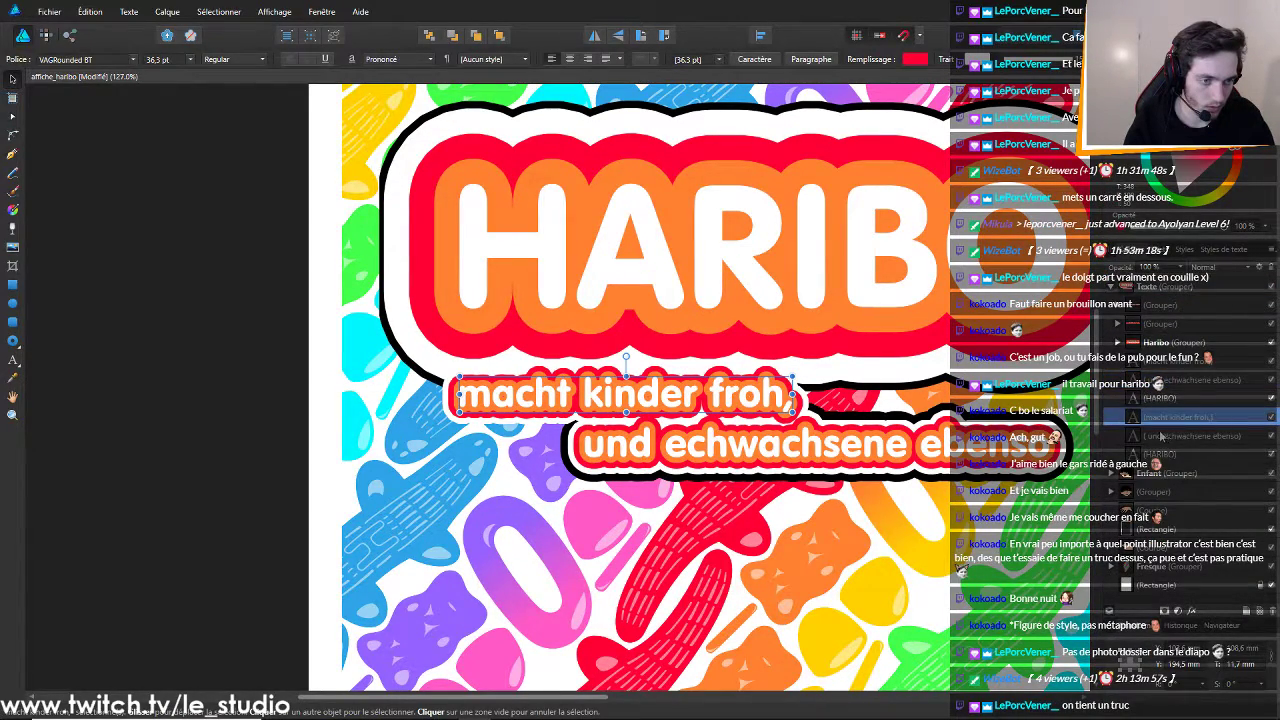
Group the three white-bordered texts: HARIBO, "macht kinder froh," and "und echwachsene ebenso"
left_click(1157, 434, "shift")
left_click(1158, 453)
left_click(1163, 417)
left_click(1165, 397)
left_click(1166, 363, "shift")
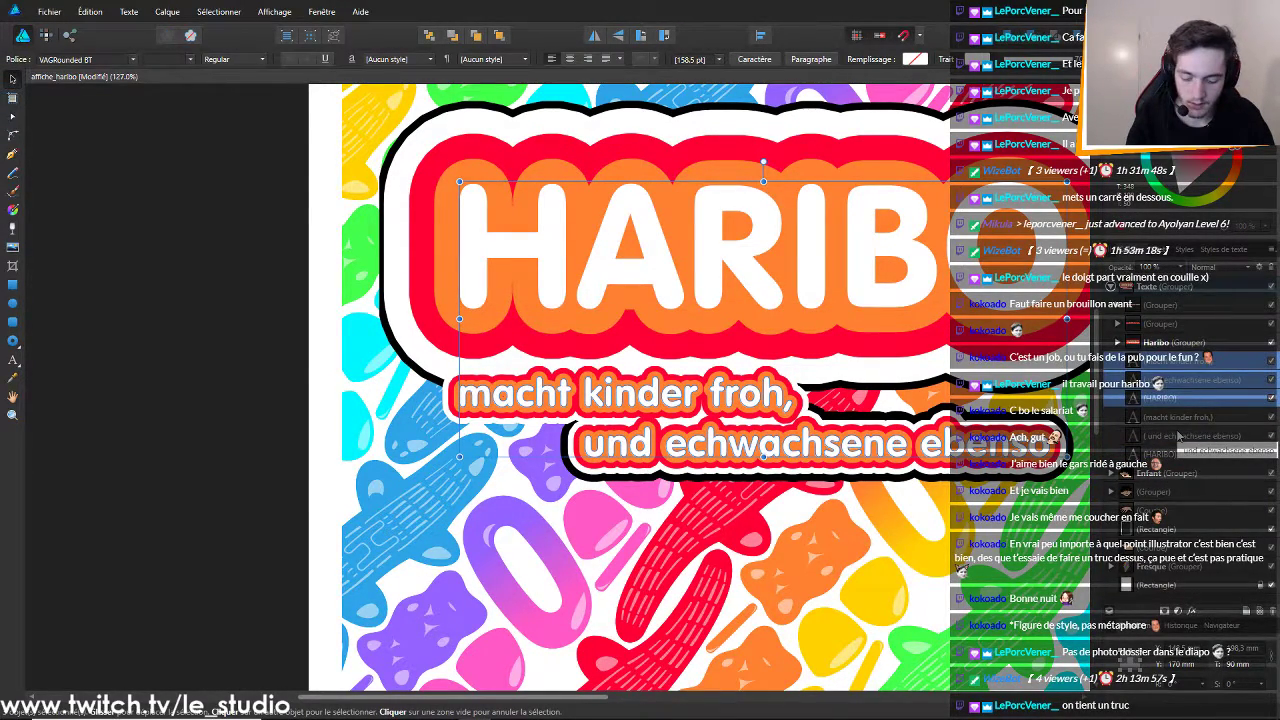
key("ctrl+j")
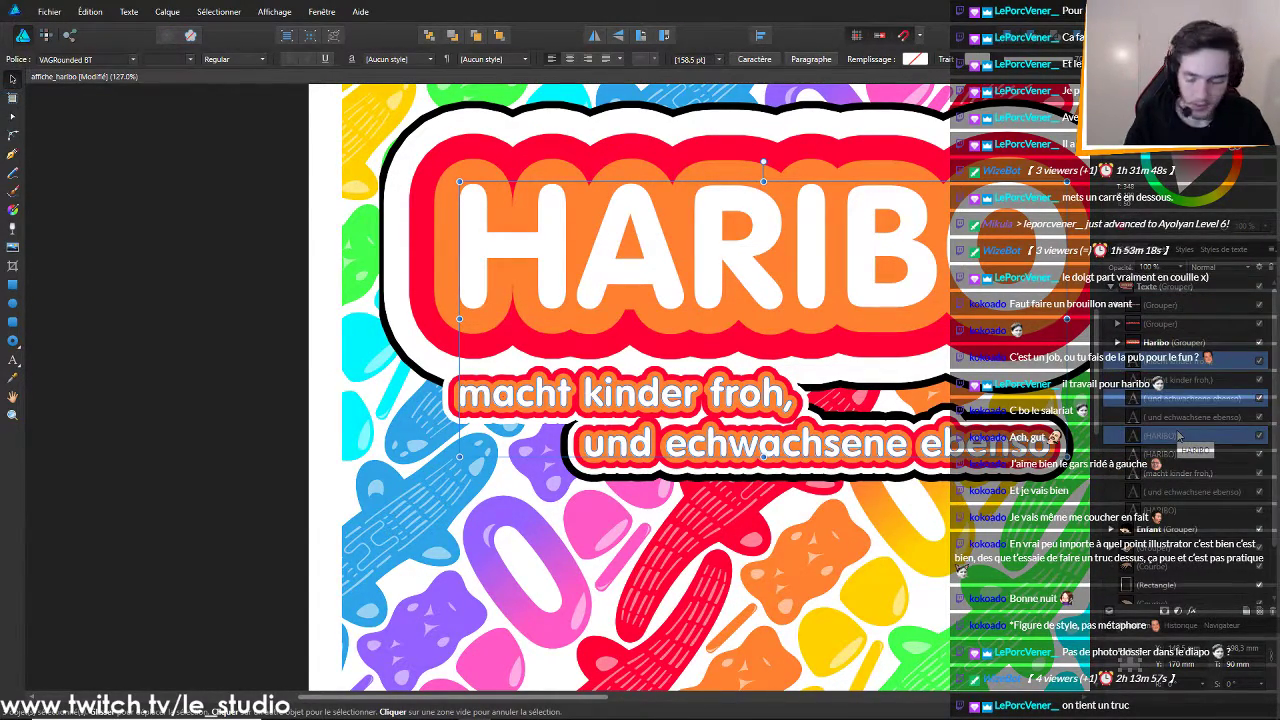
key("ctrl+z")
key("ctrl+g")
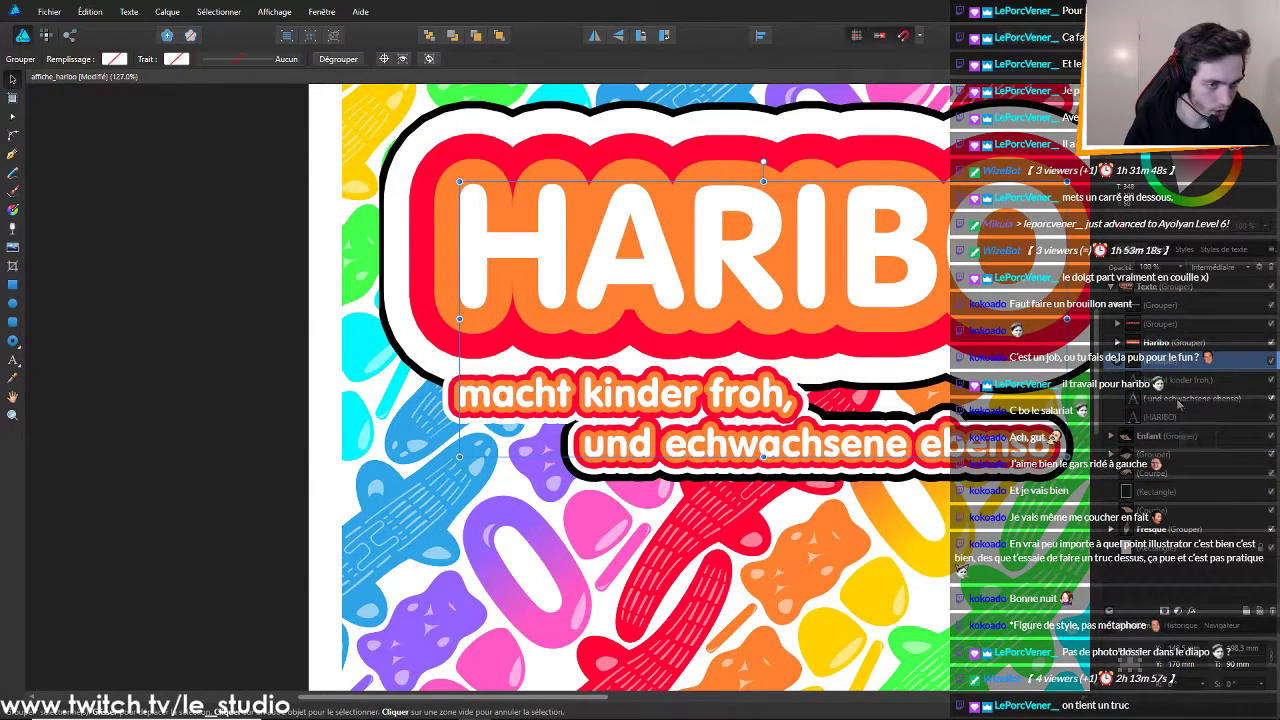
Group the three lower outline copies of HARIBO and the two slogan lines
left_click(1176, 384)
left_click(1174, 418, "shift")
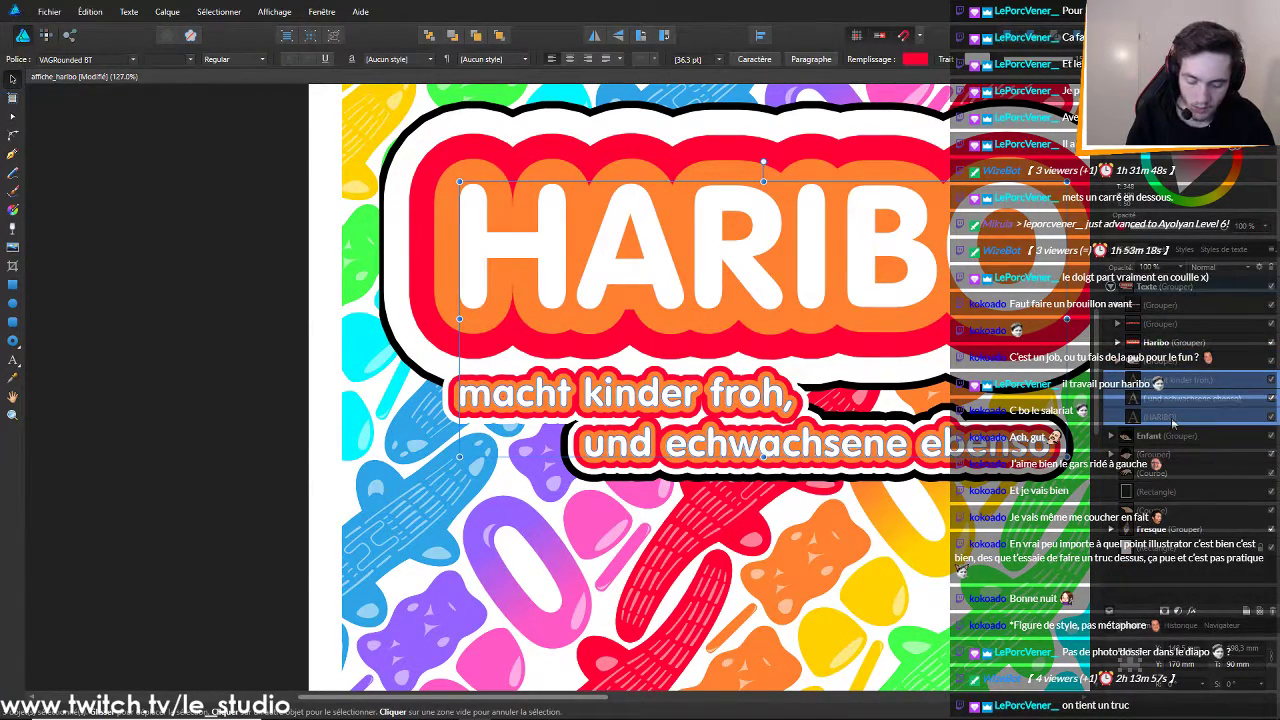
key("ctrl+g")
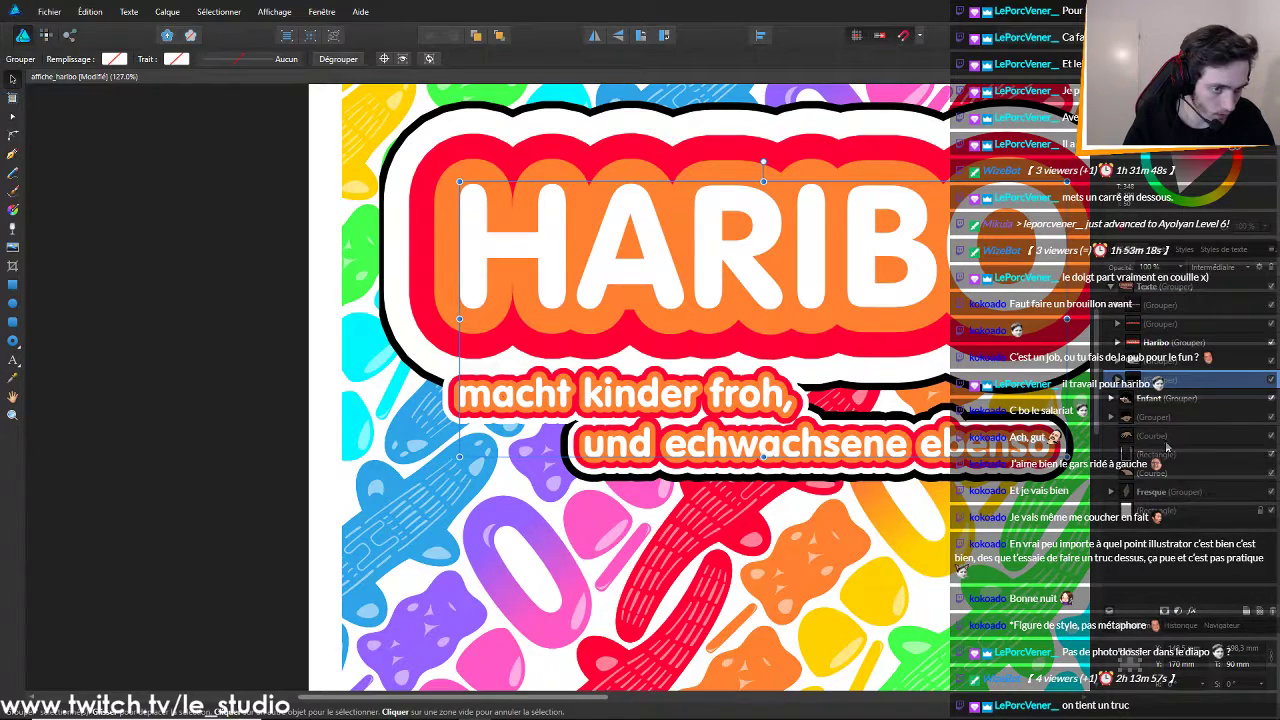
Colour the stroke of the lower "macht kinder froh," copy black and widen it to frame the white border
left_click(1180, 416)
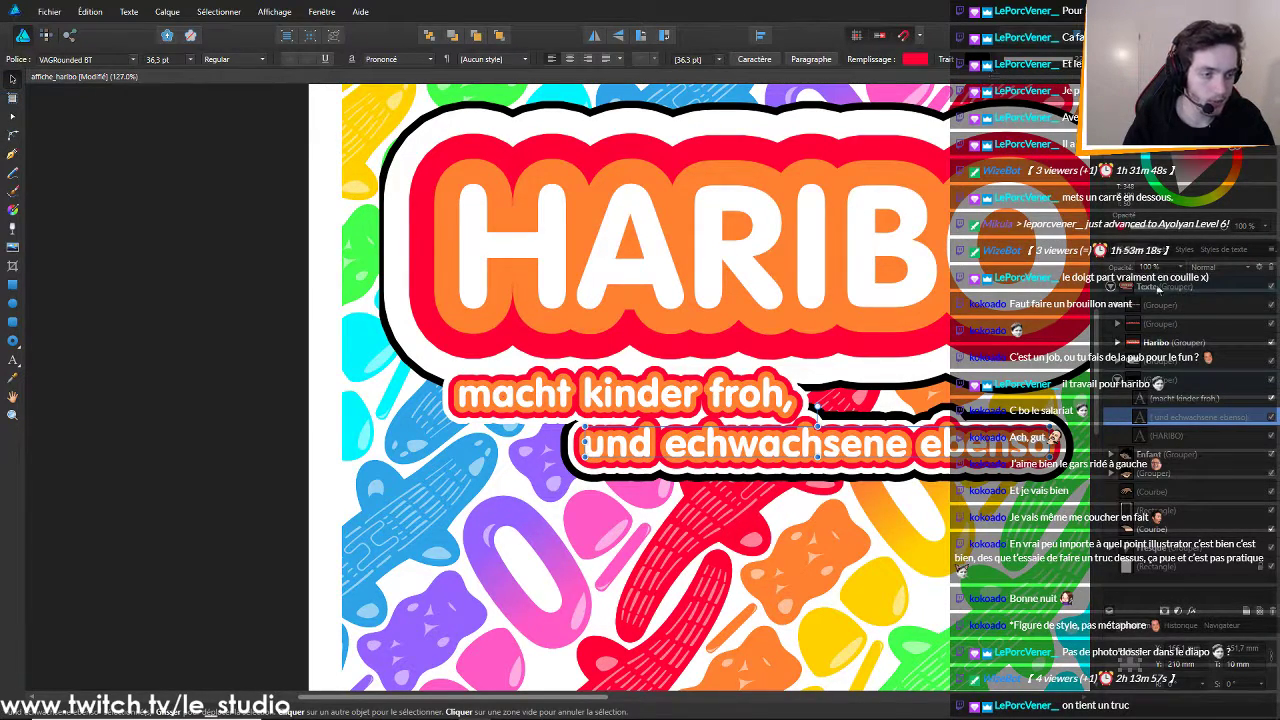
left_click(1180, 398)
left_click(915, 59)
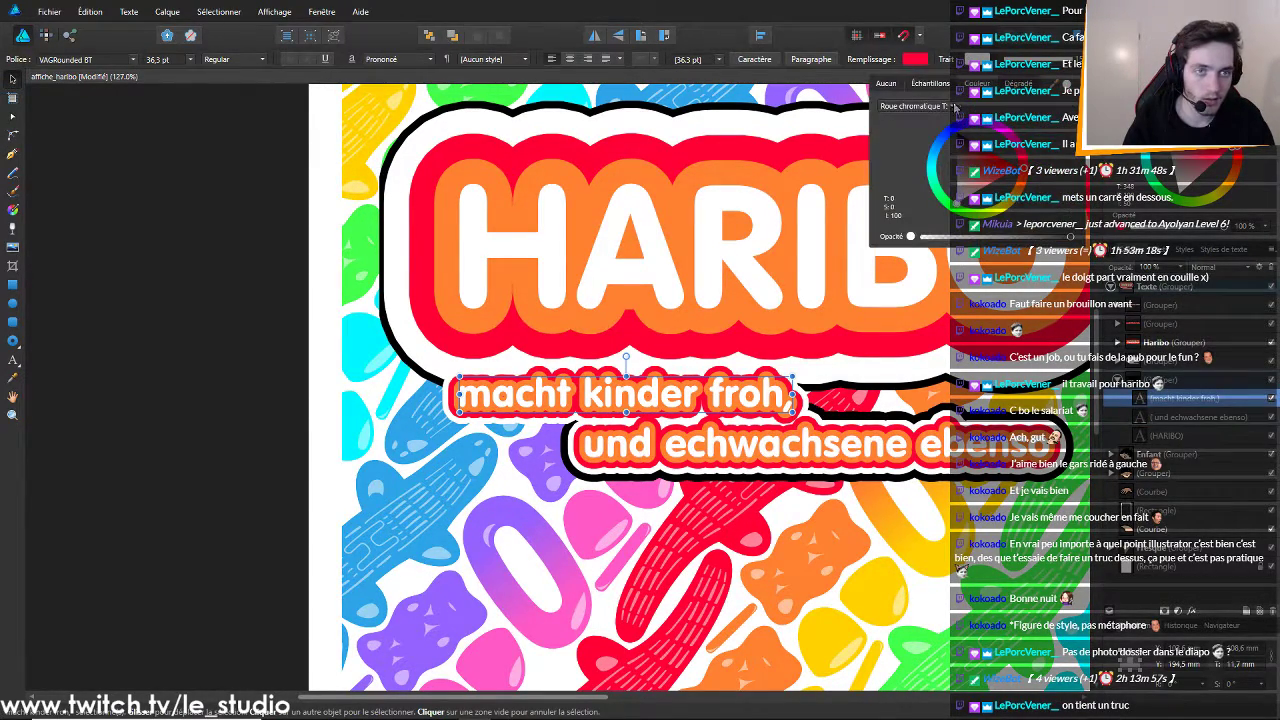
left_click(1053, 58)
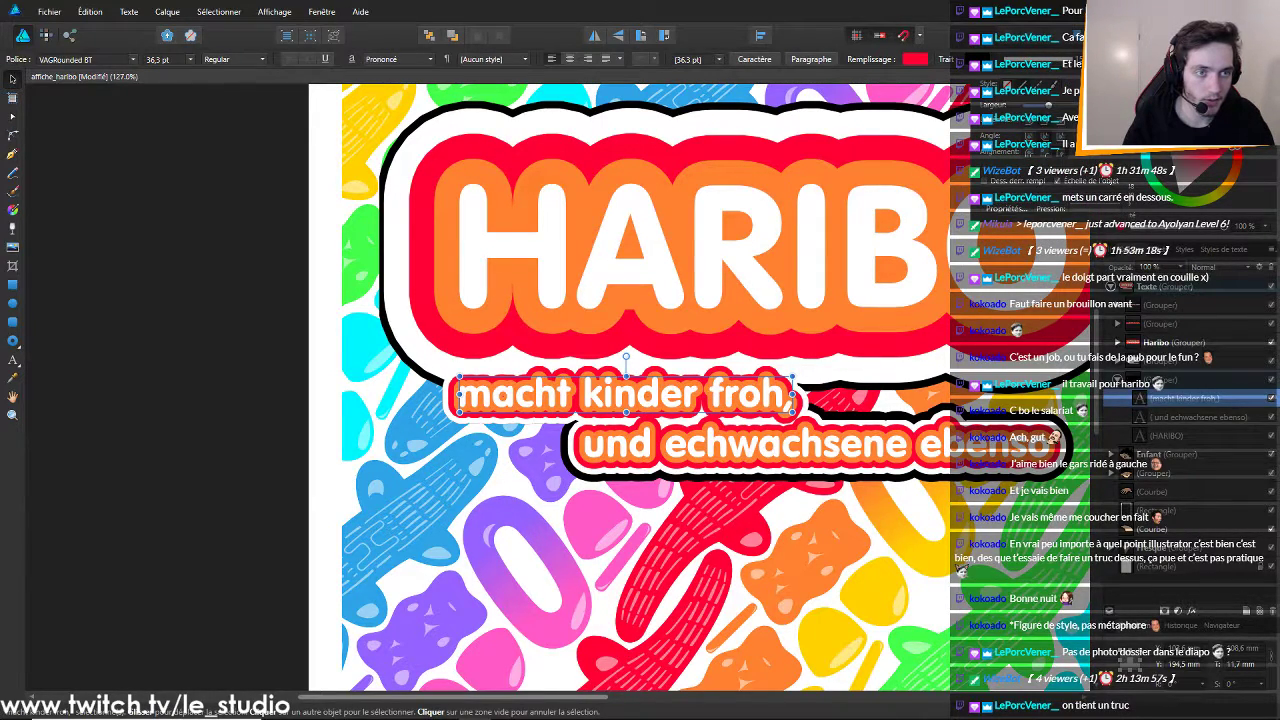
left_click_drag(1055, 103, 1056, 103)
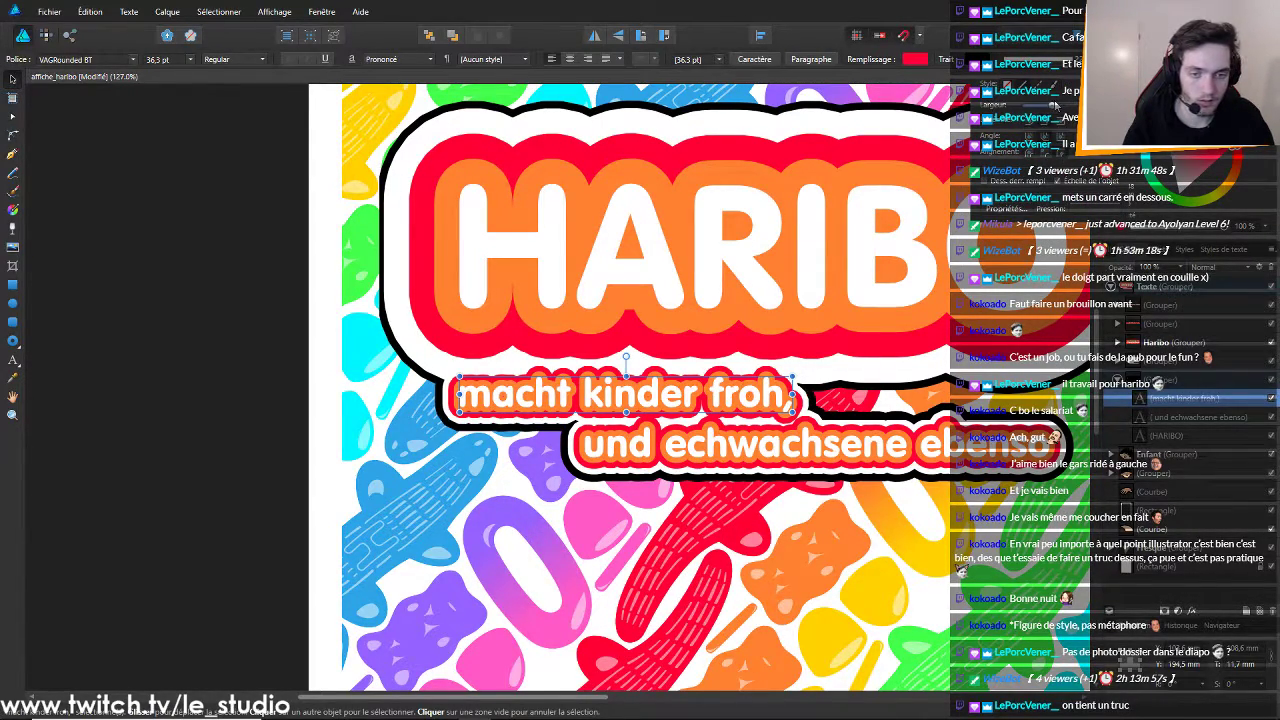
left_click(221, 190)
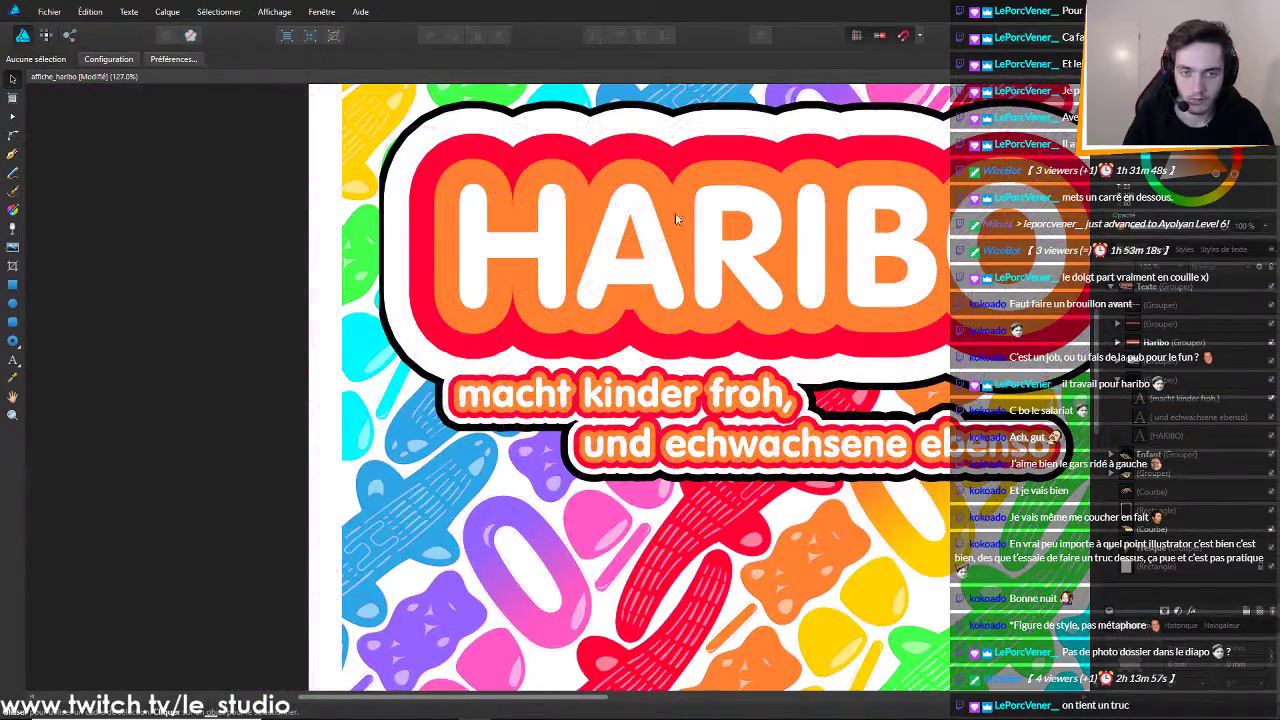
Examine the black outlines around the logo and slogan across the whole poster, along with its white border and the children
scroll(692, 213, "down", 5)
scroll(948, 251, "down", 1)
scroll(922, 211, "down", 2)
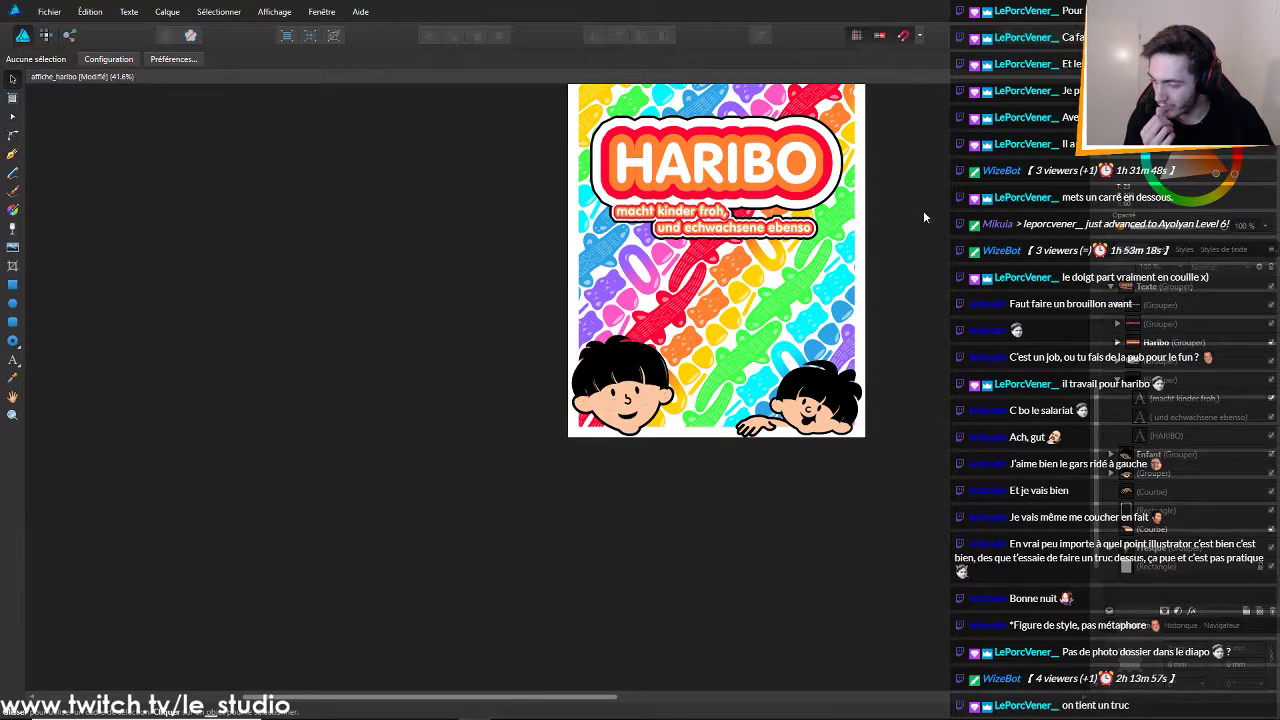
scroll(930, 222, "up", 3)
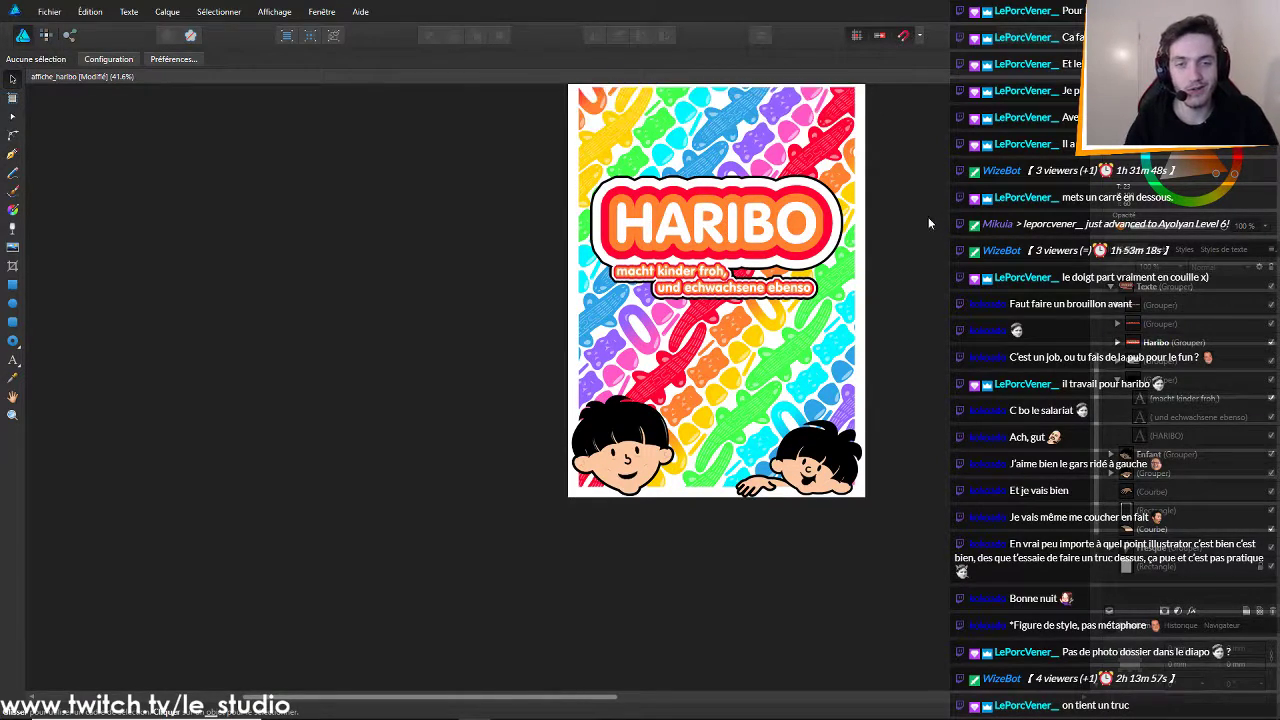
scroll(924, 216, "down", 3)
scroll(922, 193, "up", 3)
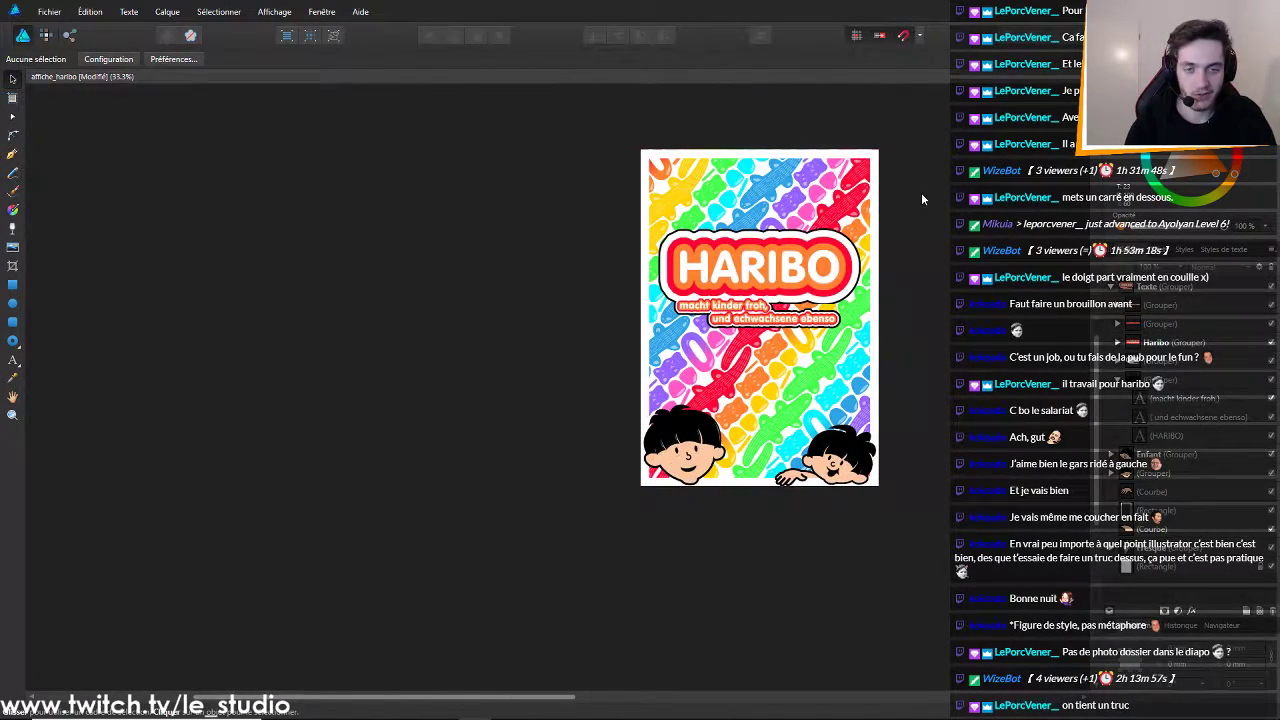
scroll(921, 197, "up", 1)
scroll(887, 156, "down", 1)
scroll(889, 160, "up", 1)
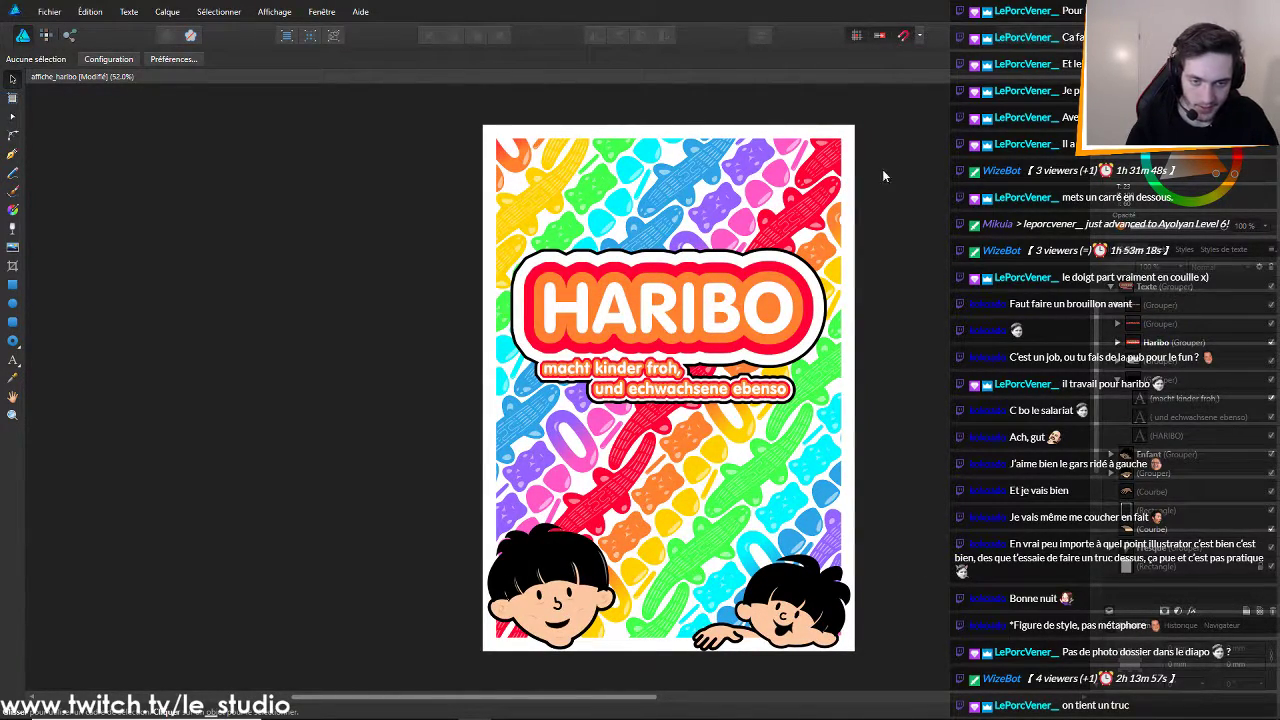
scroll(893, 195, "up", 1)
scroll(890, 213, "down", 3)
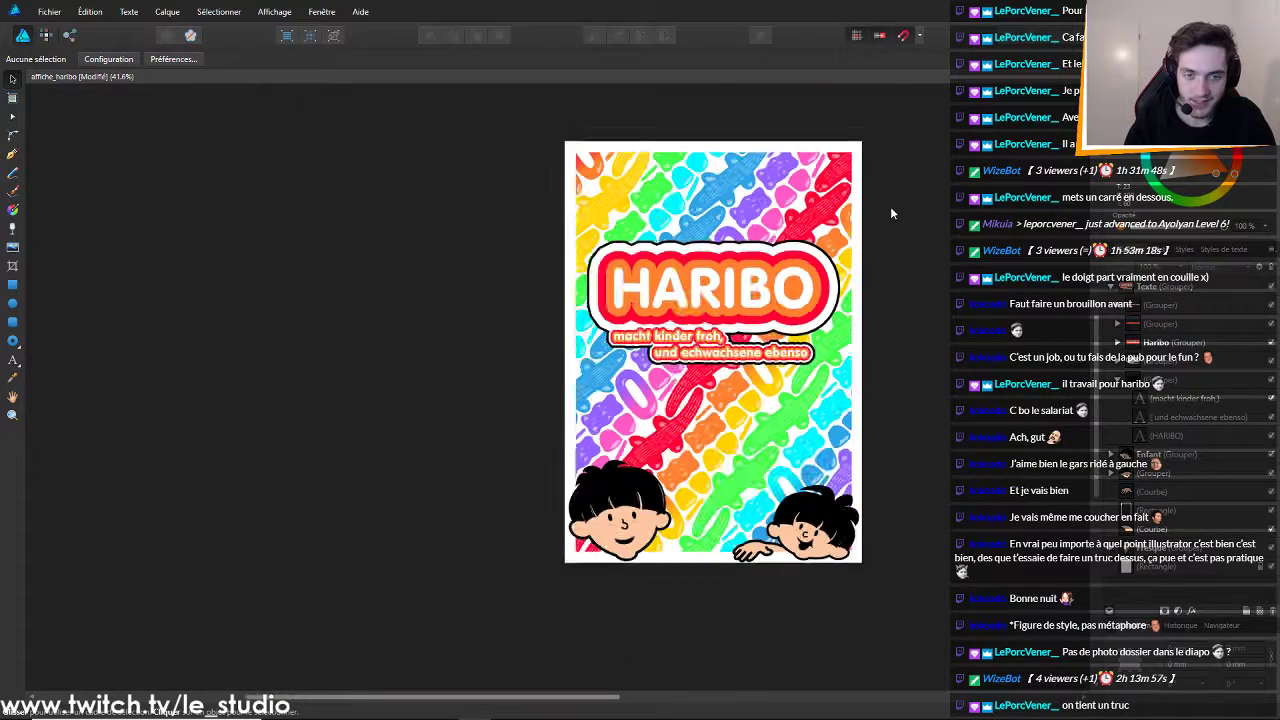
scroll(890, 213, "up", 2)
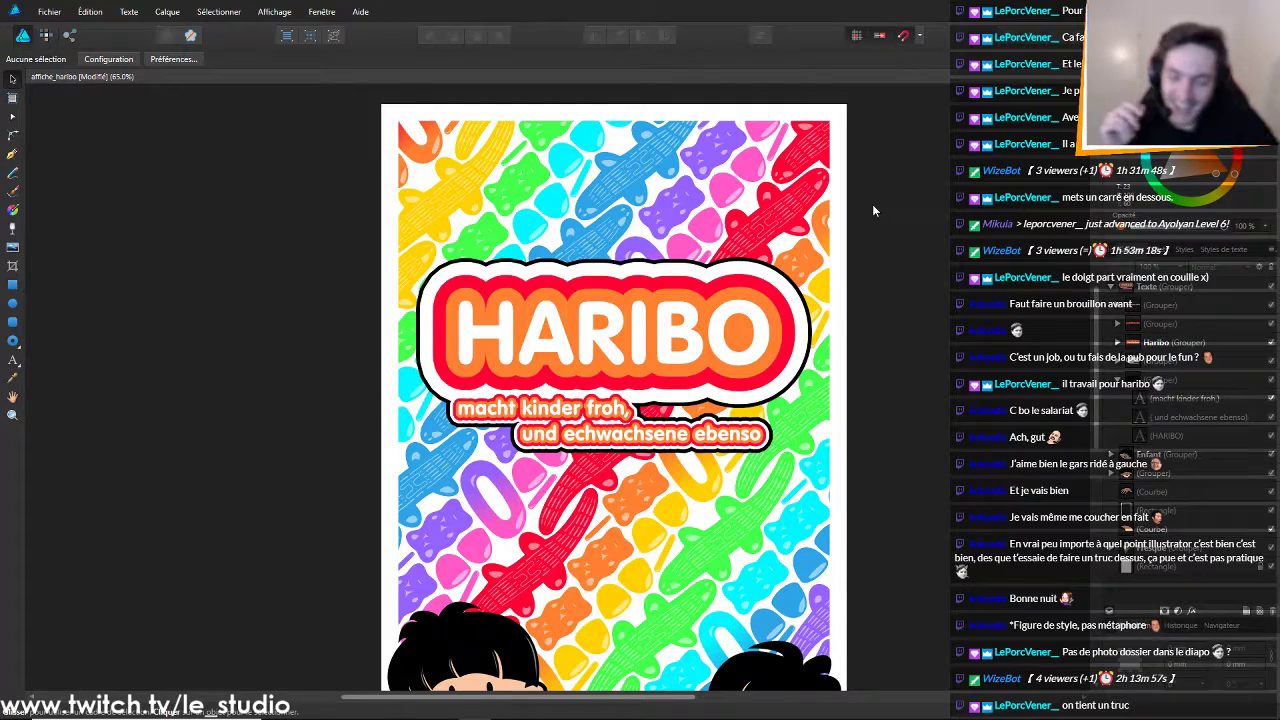
left_click(758, 120)
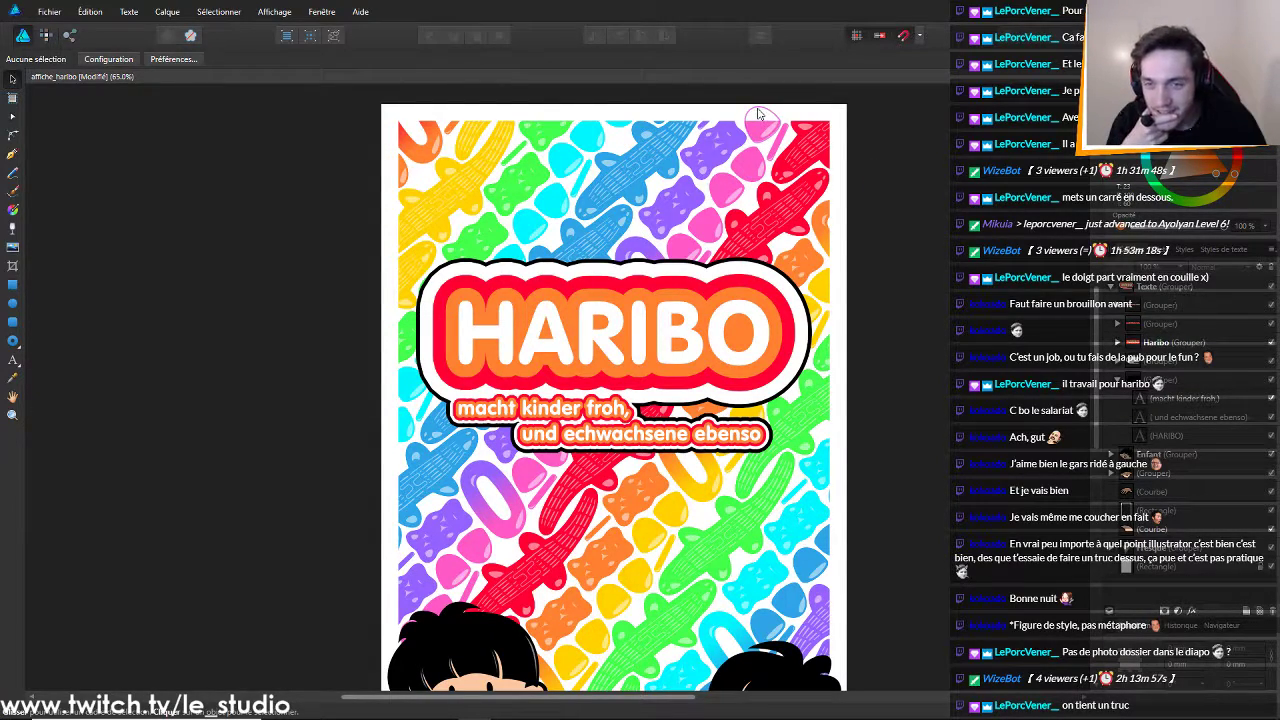
left_click(650, 120)
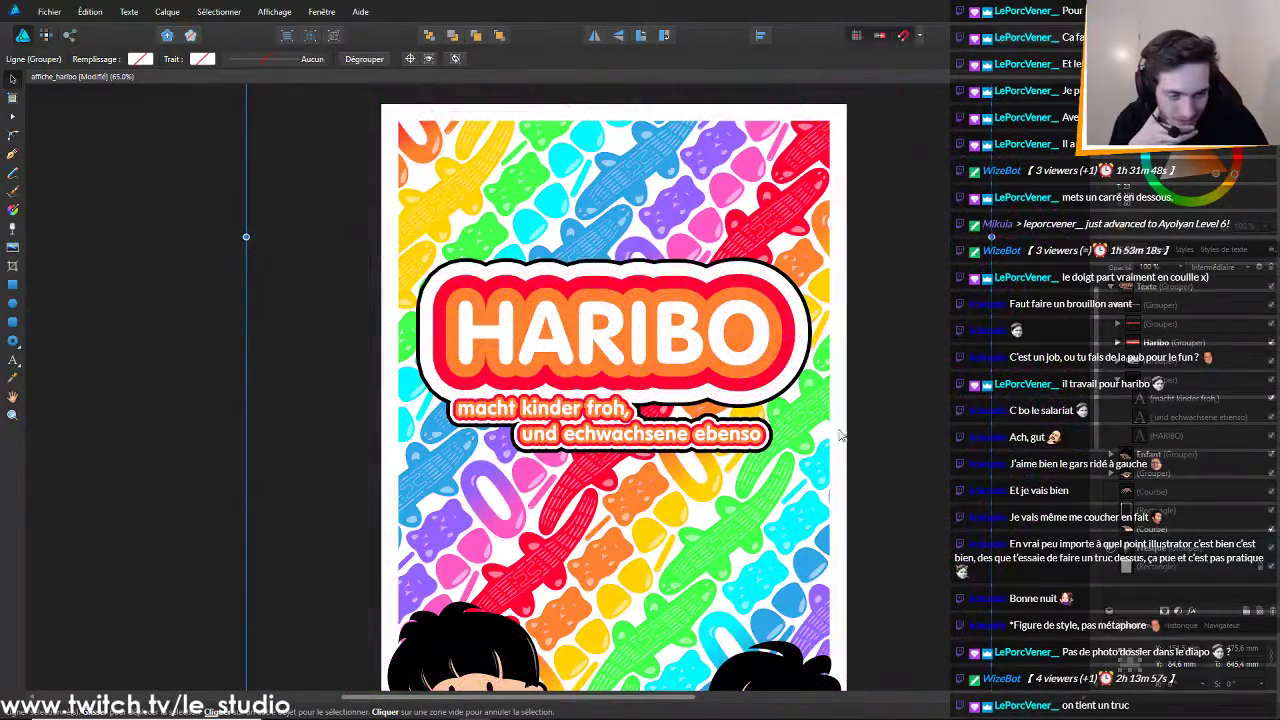
scroll(798, 326, "down", 5)
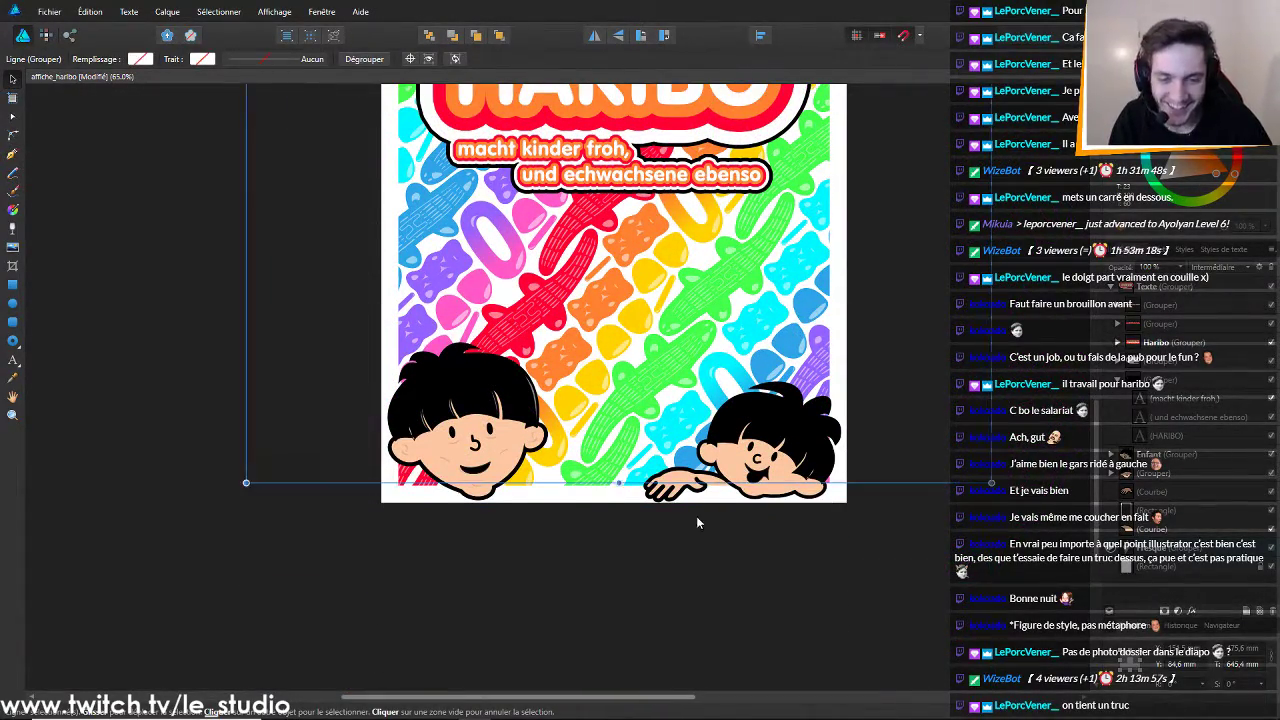
scroll(700, 530, "up", 1)
scroll(690, 460, "up", 3)
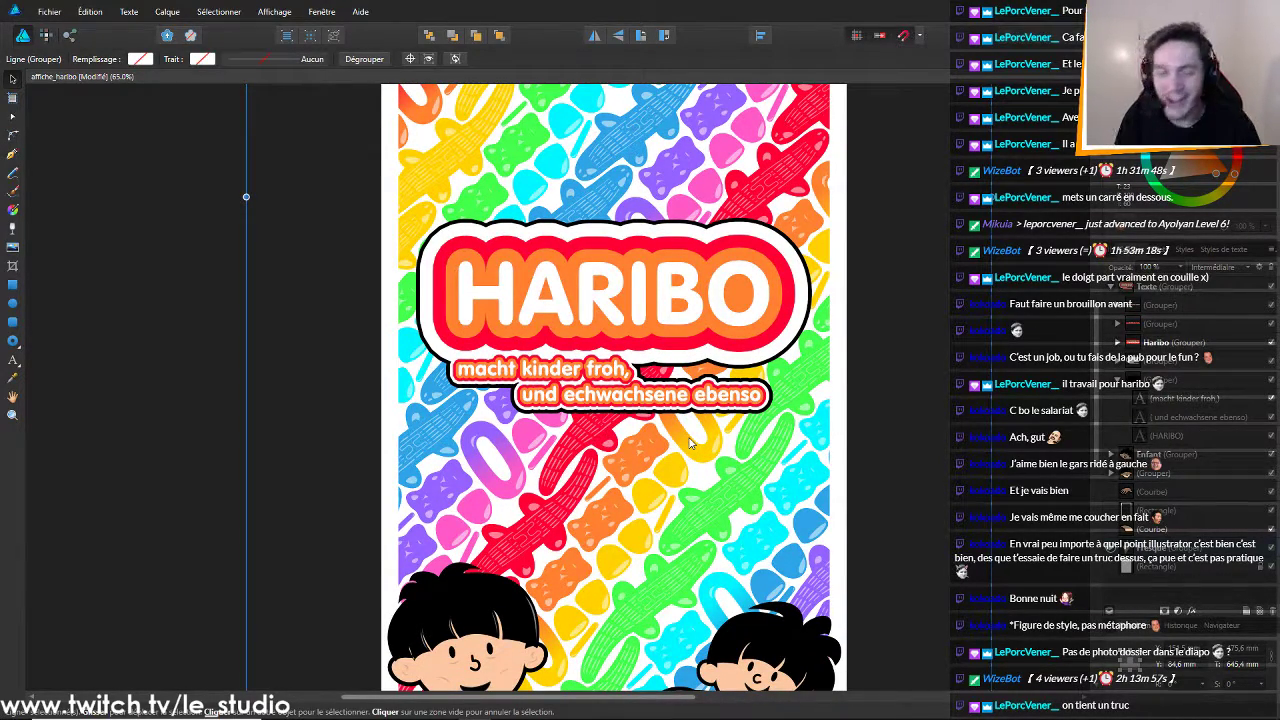
scroll(691, 441, "up", 2)
scroll(750, 355, "down", 4)
scroll(753, 355, "up", 3)
scroll(753, 353, "up", 2)
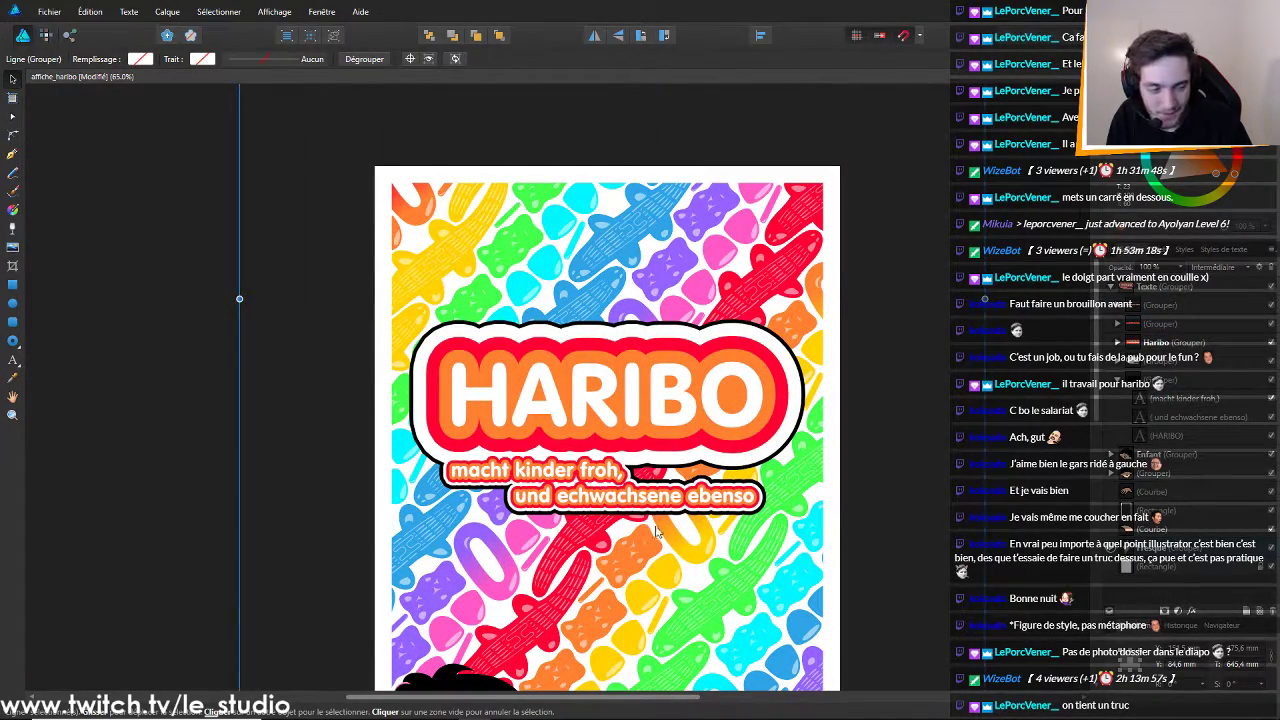
Duplicate the poster's white border rectangle and colour the stroke of the lower copy black
left_click(1140, 512)
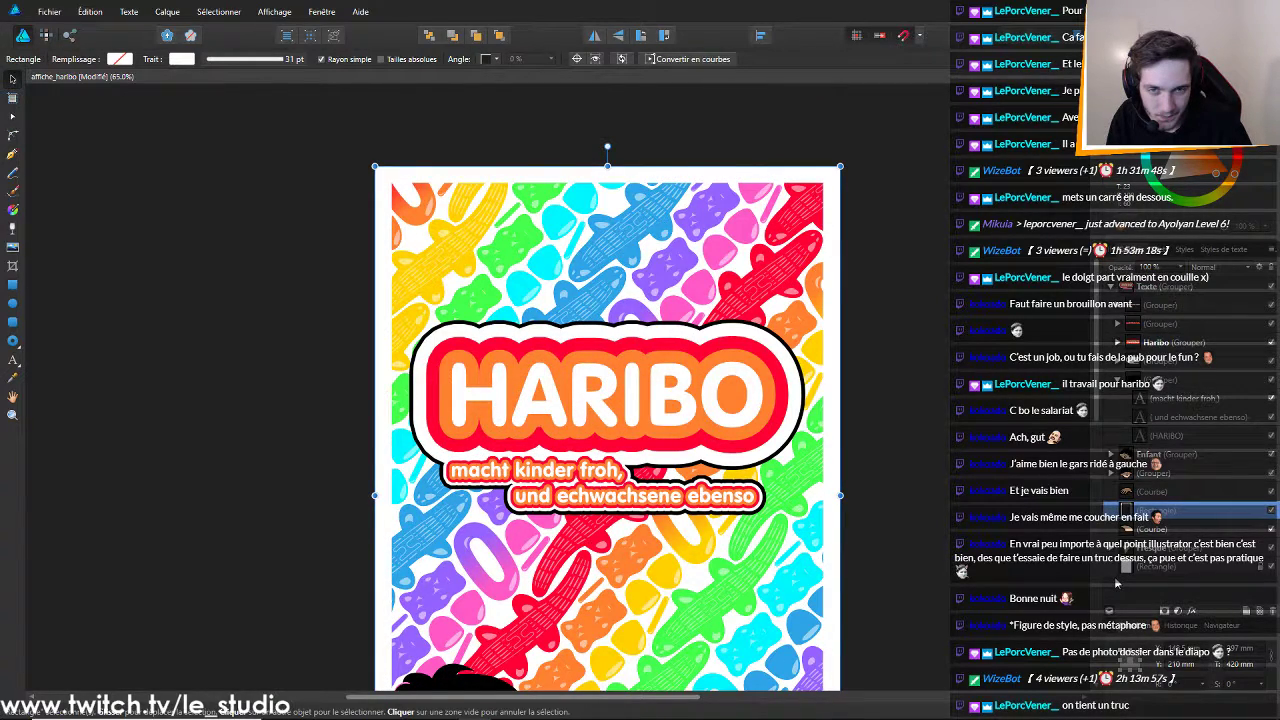
key("ctrl+j")
left_click(1136, 530)
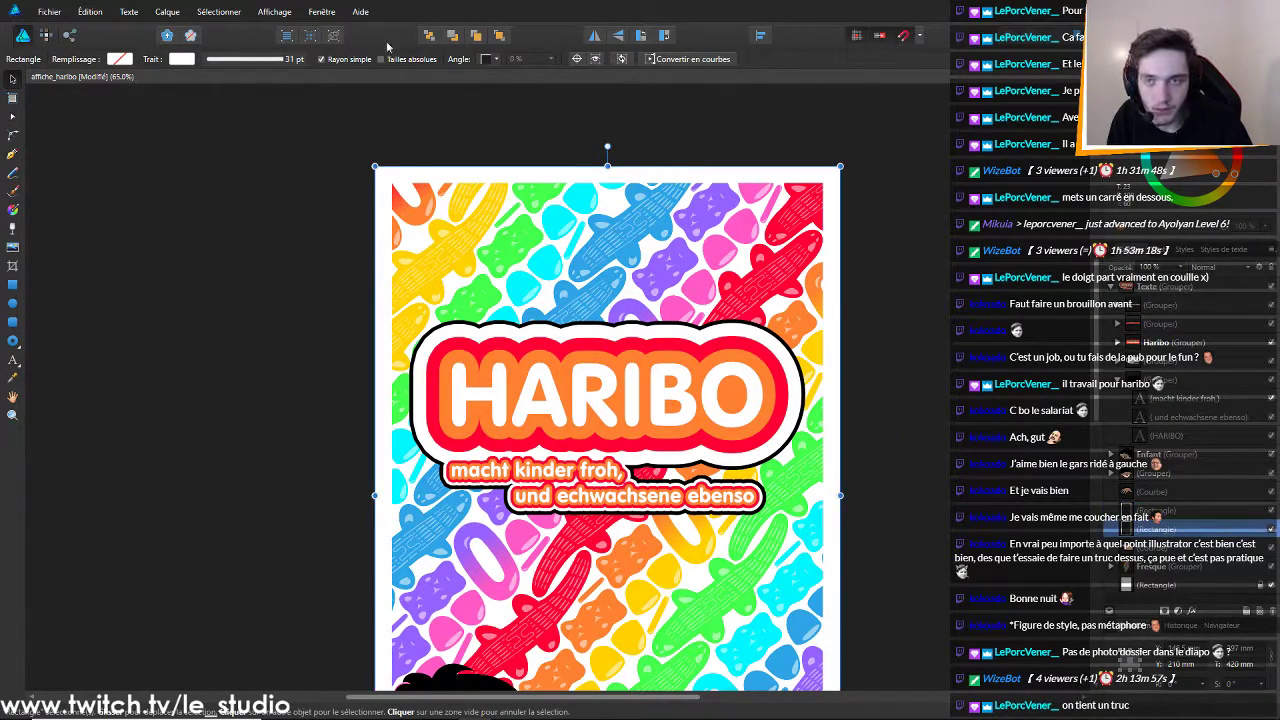
left_click(182, 59)
left_click_drag(133, 108, 49, 9)
left_click(1122, 532)
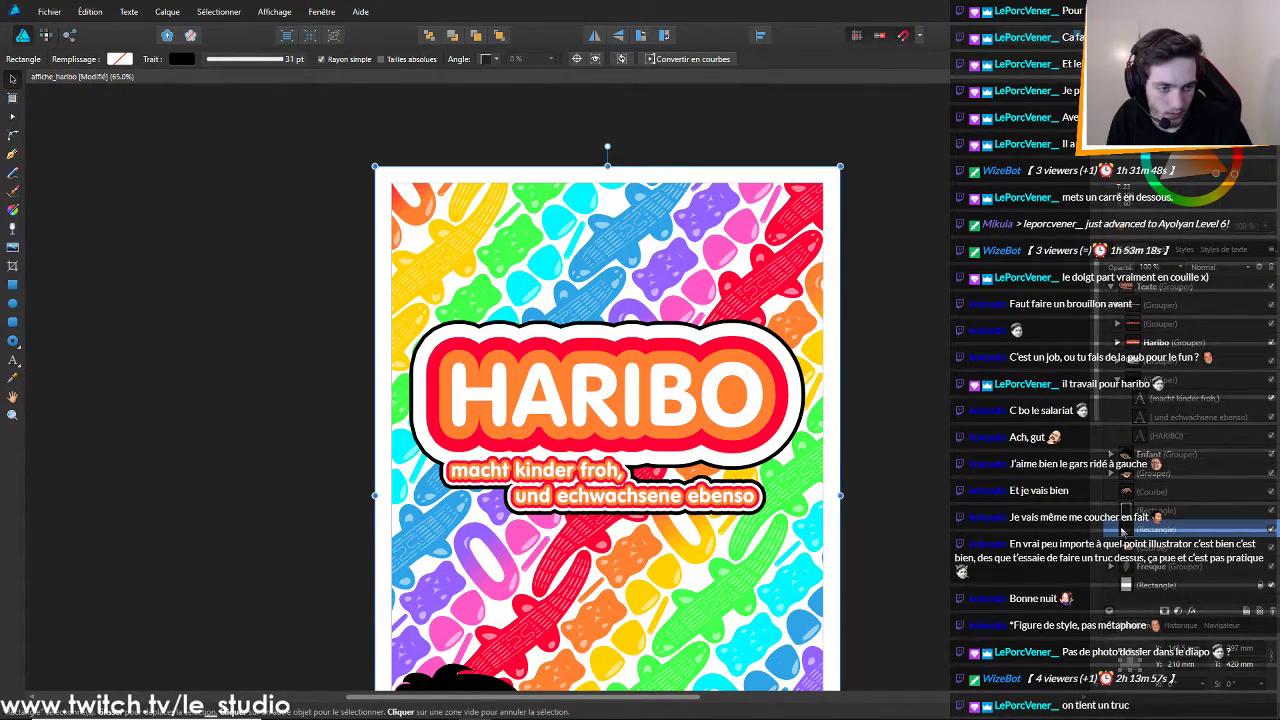
Reduce the upper white border rectangle's stroke width to 24 pt
left_click(1135, 517)
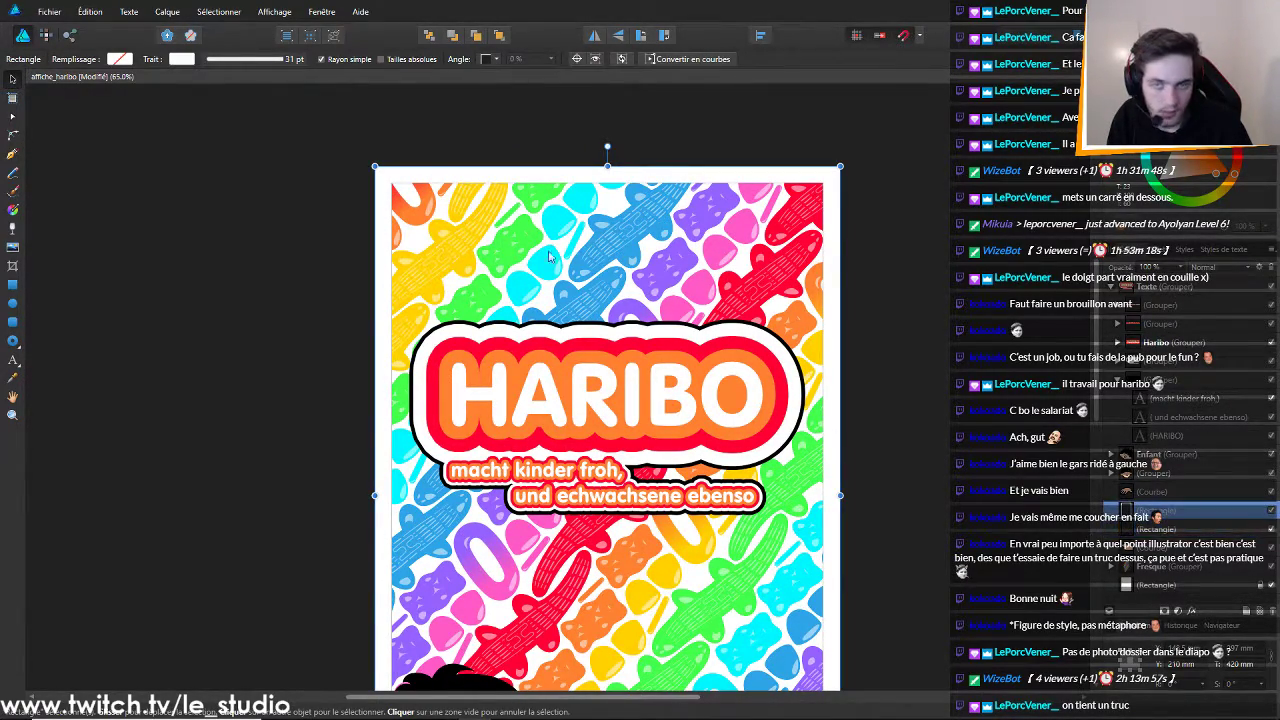
left_click(295, 62)
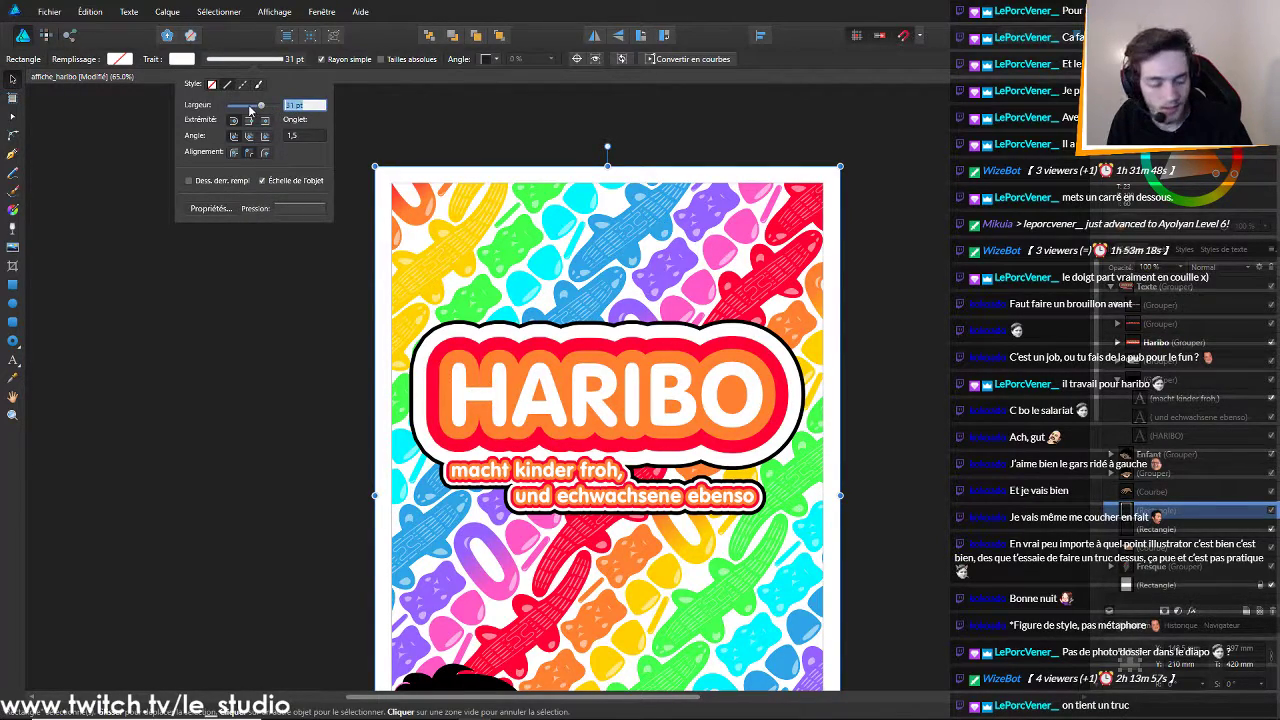
type("2")
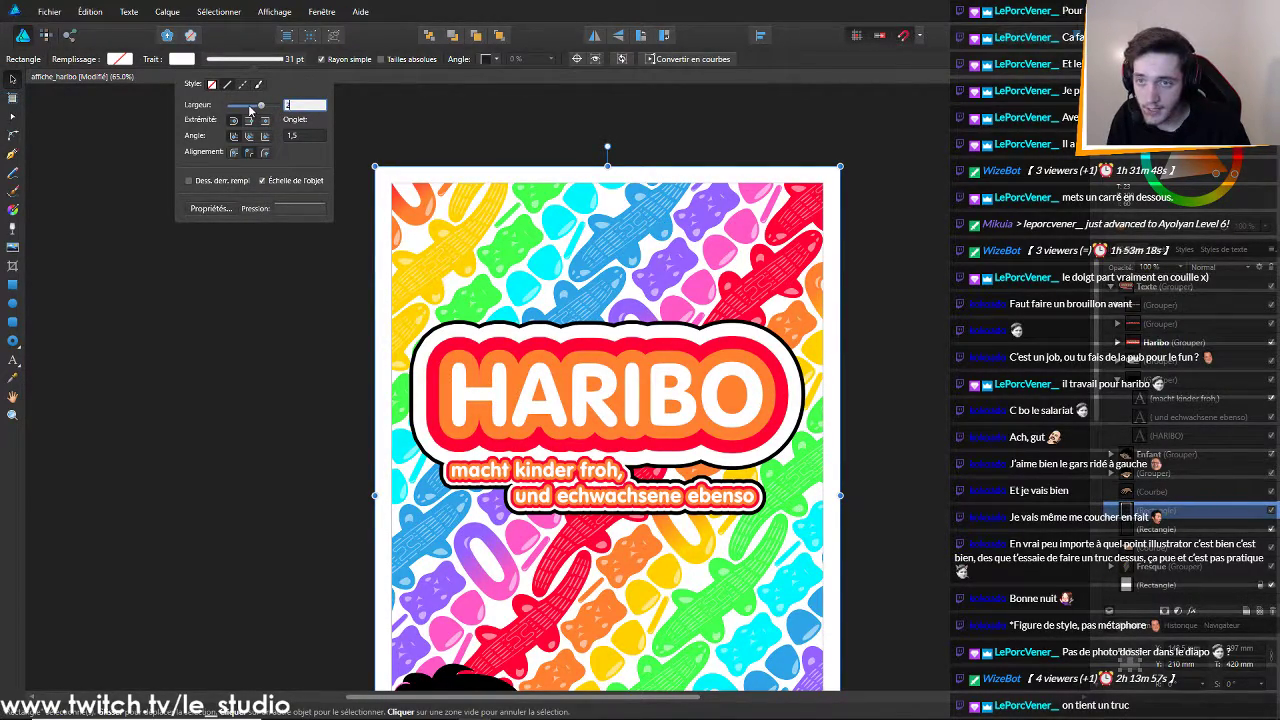
type("4")
key("Return")
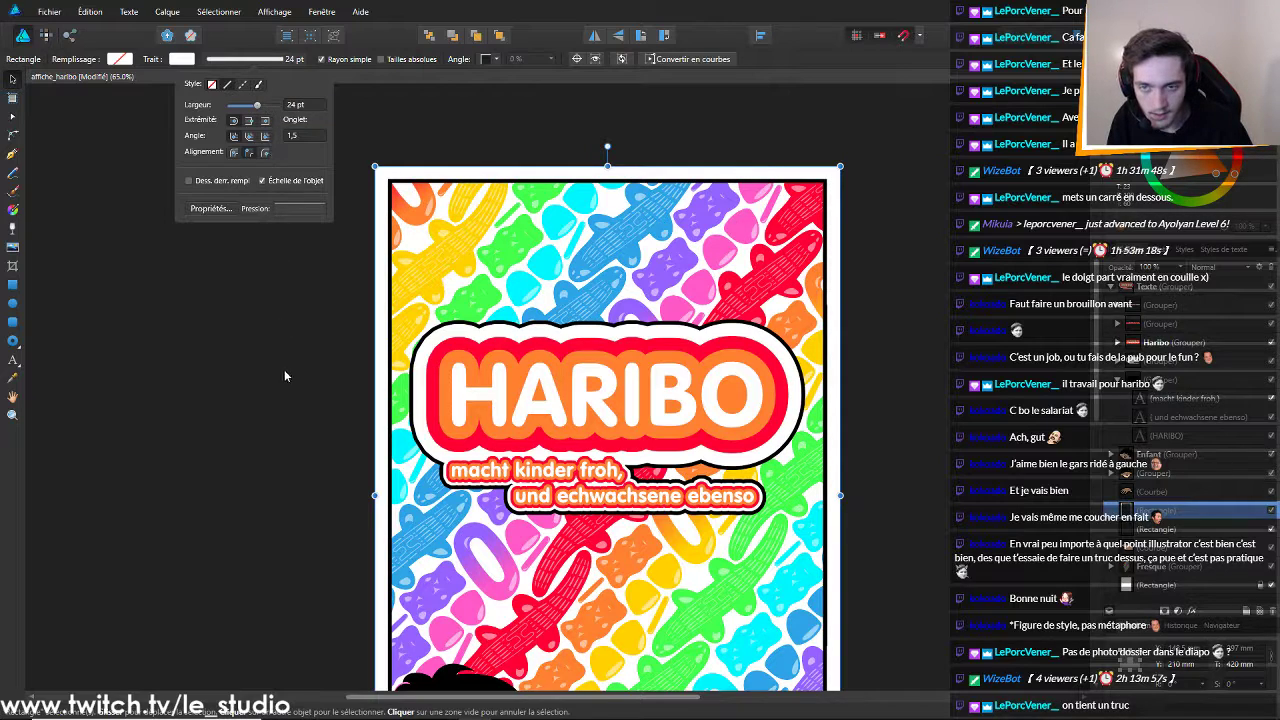
left_click(284, 372)
Examine the thin black line inside the white border, both close up and across the whole poster
scroll(562, 318, "down", 5)
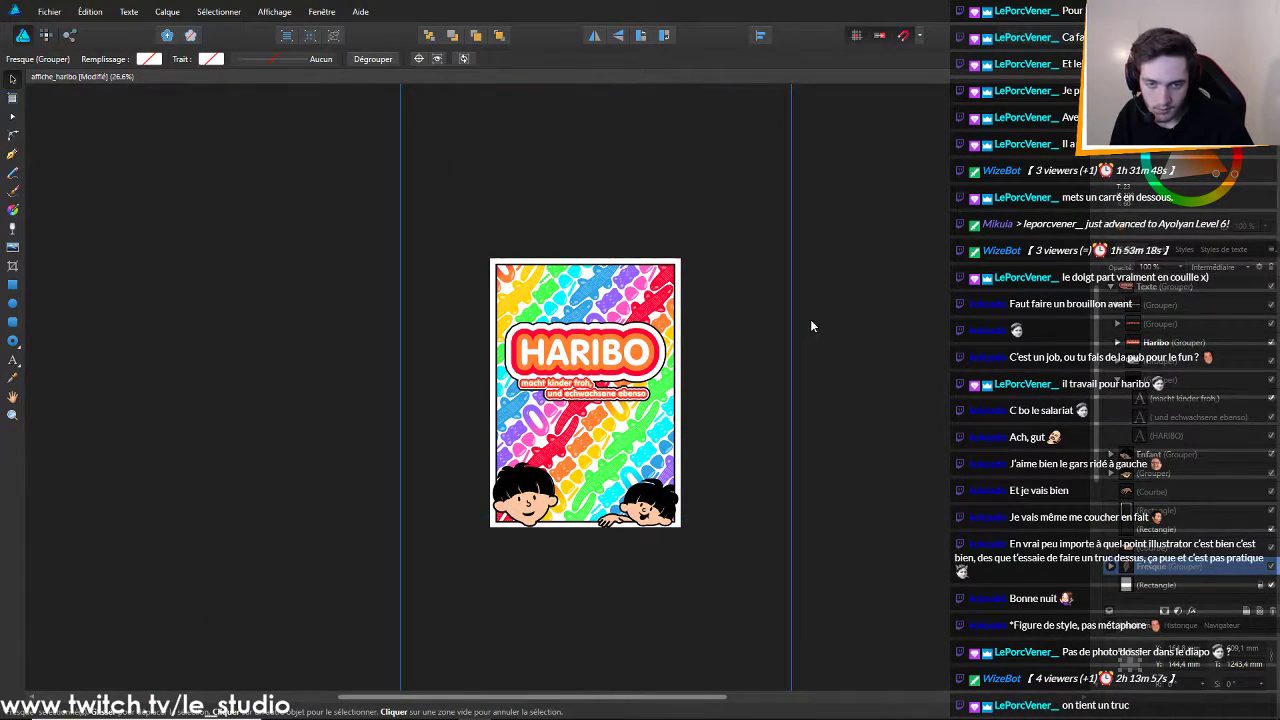
scroll(810, 319, "down", 1)
scroll(784, 307, "up", 3)
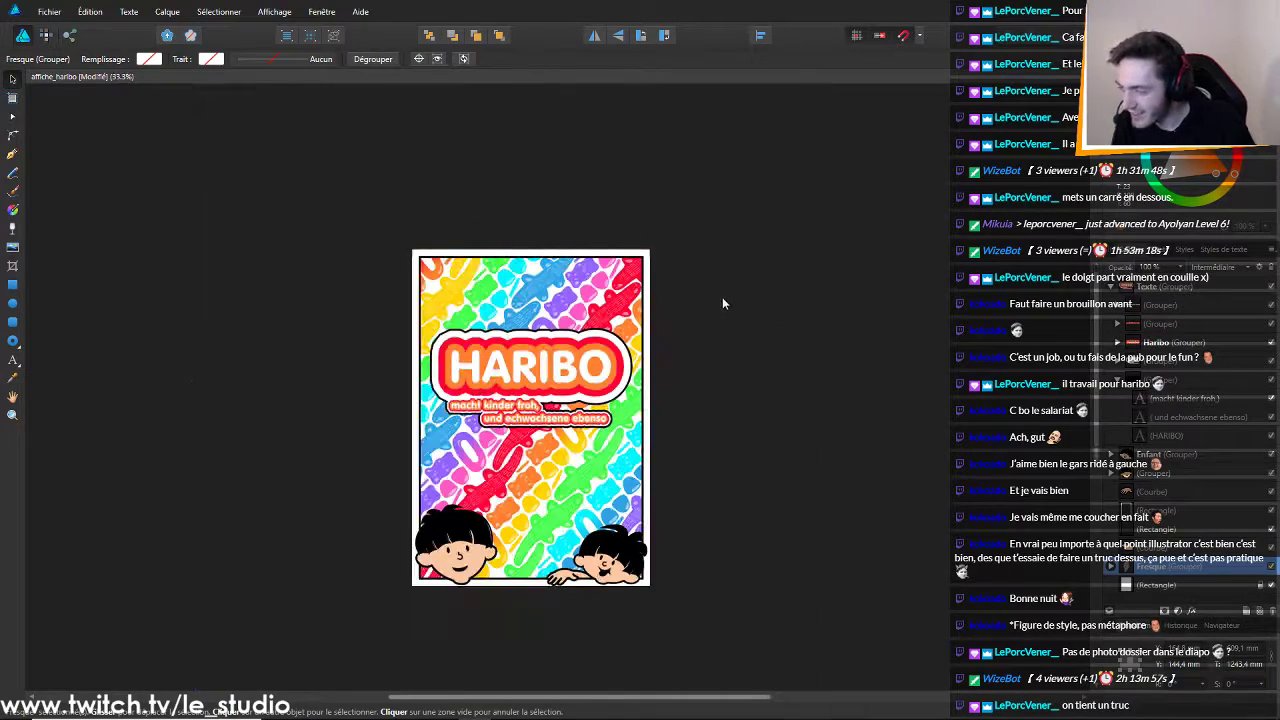
scroll(721, 298, "down", 2)
scroll(691, 346, "up", 1)
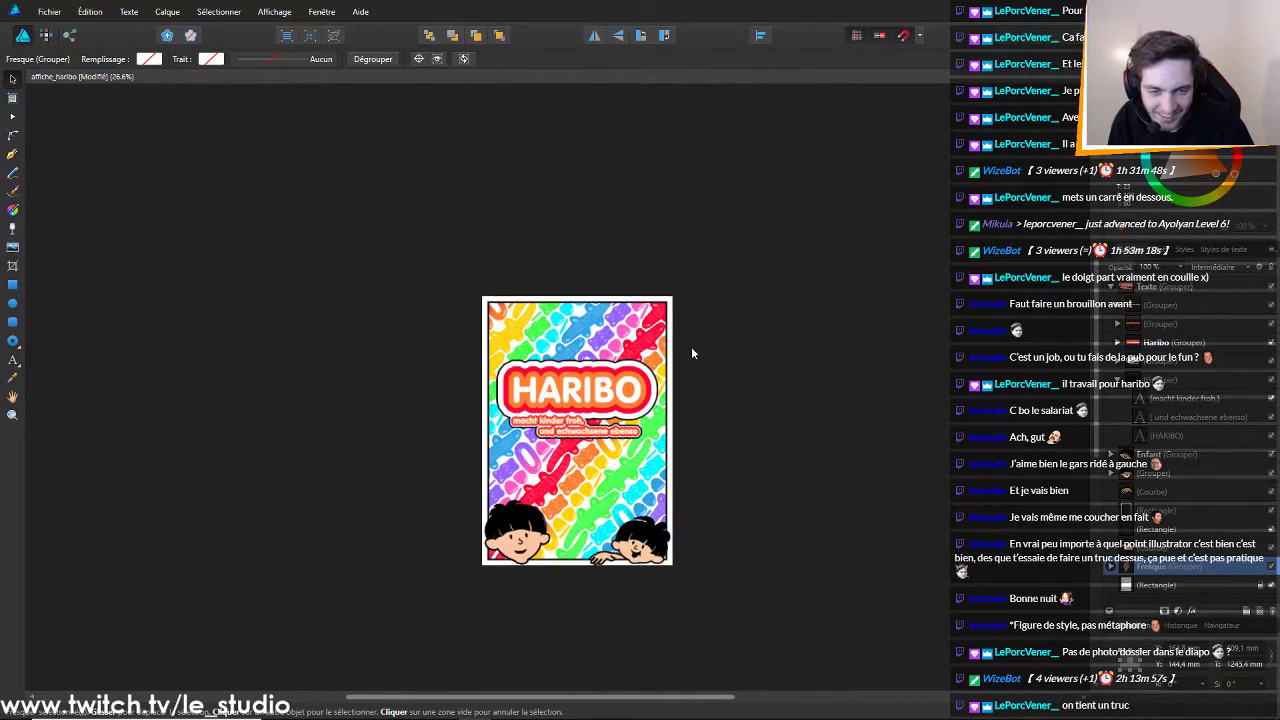
scroll(640, 384, "up", 2)
scroll(645, 370, "down", 5)
scroll(662, 312, "down", 3)
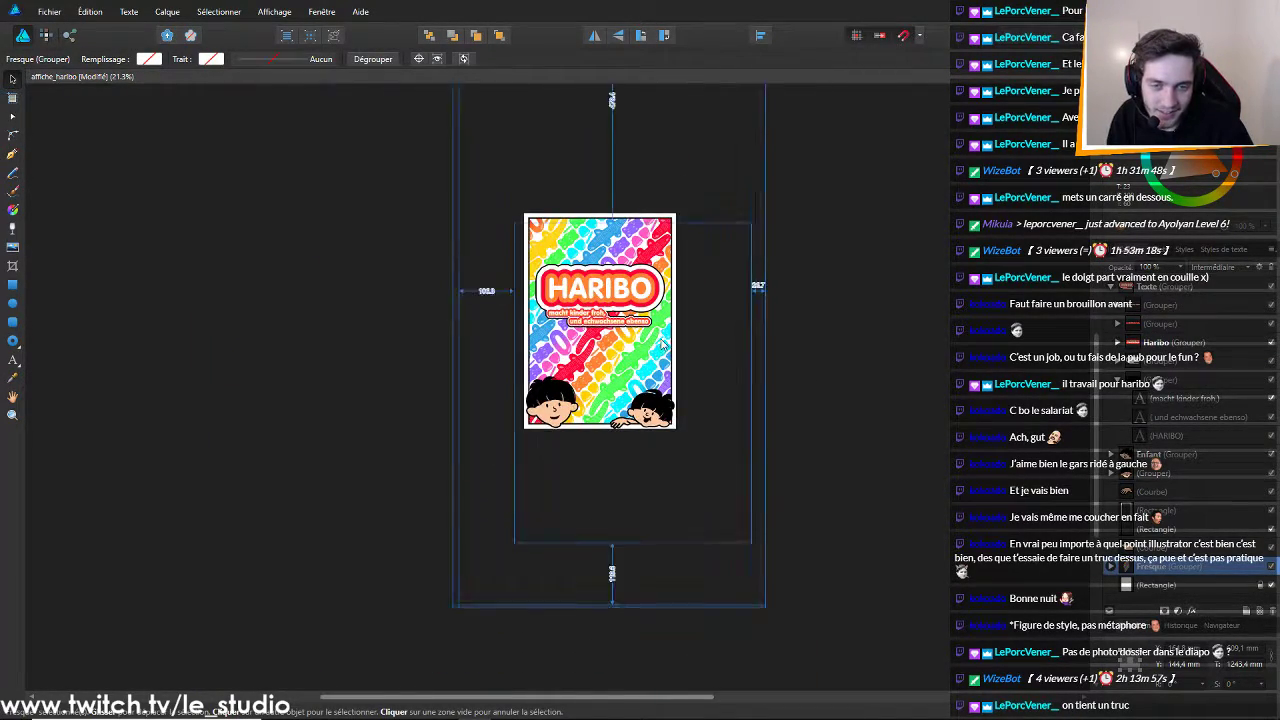
scroll(661, 345, "up", 4)
scroll(661, 345, "down", 1)
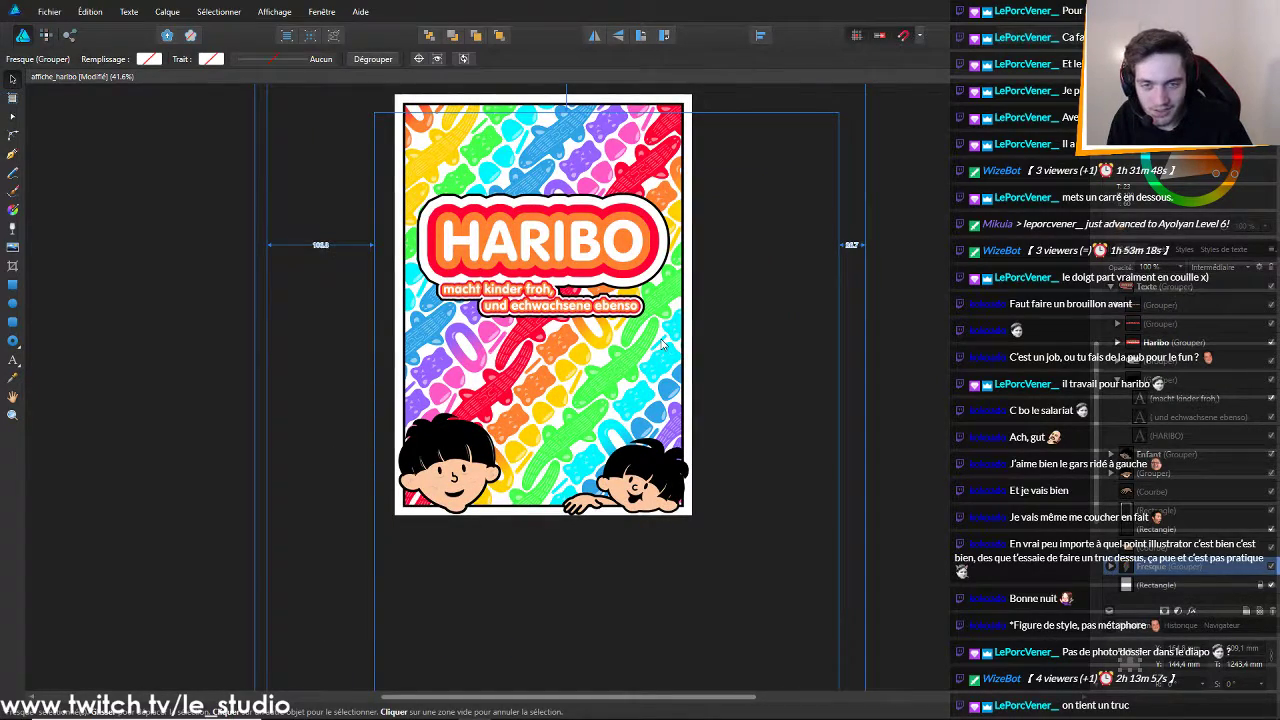
scroll(661, 345, "up", 2)
scroll(536, 347, "up", 2)
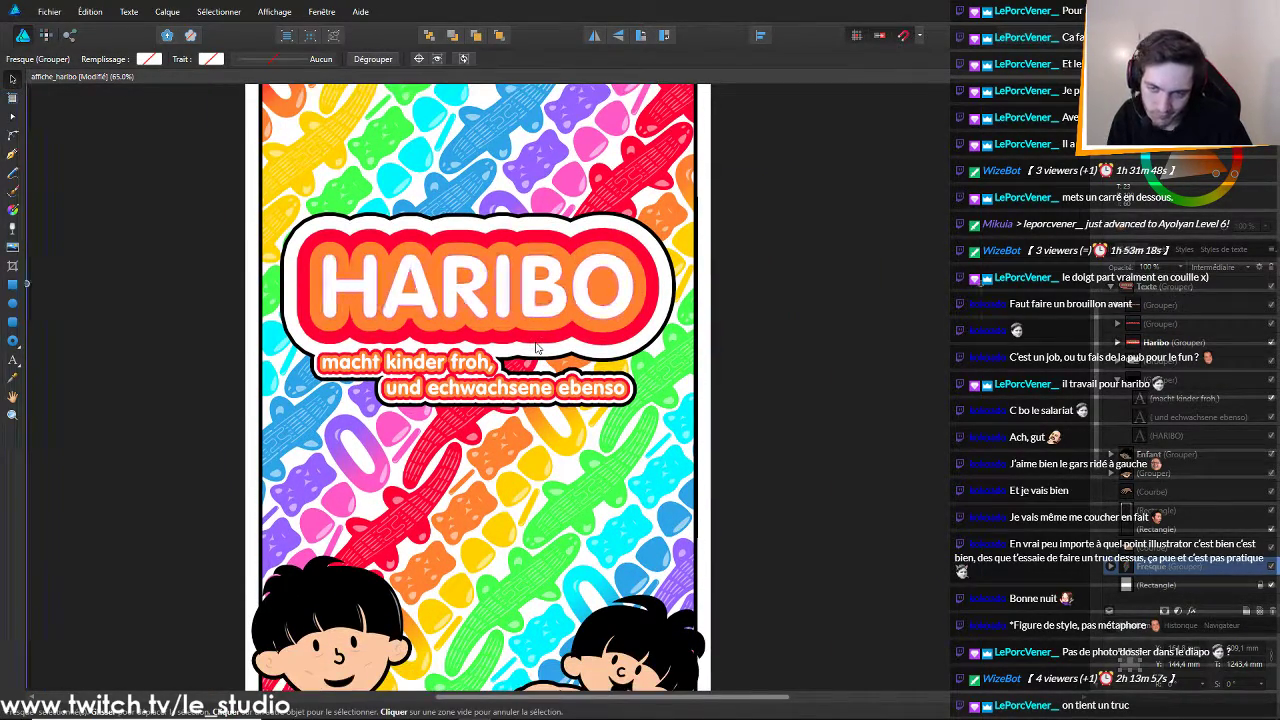
scroll(536, 347, "down", 3)
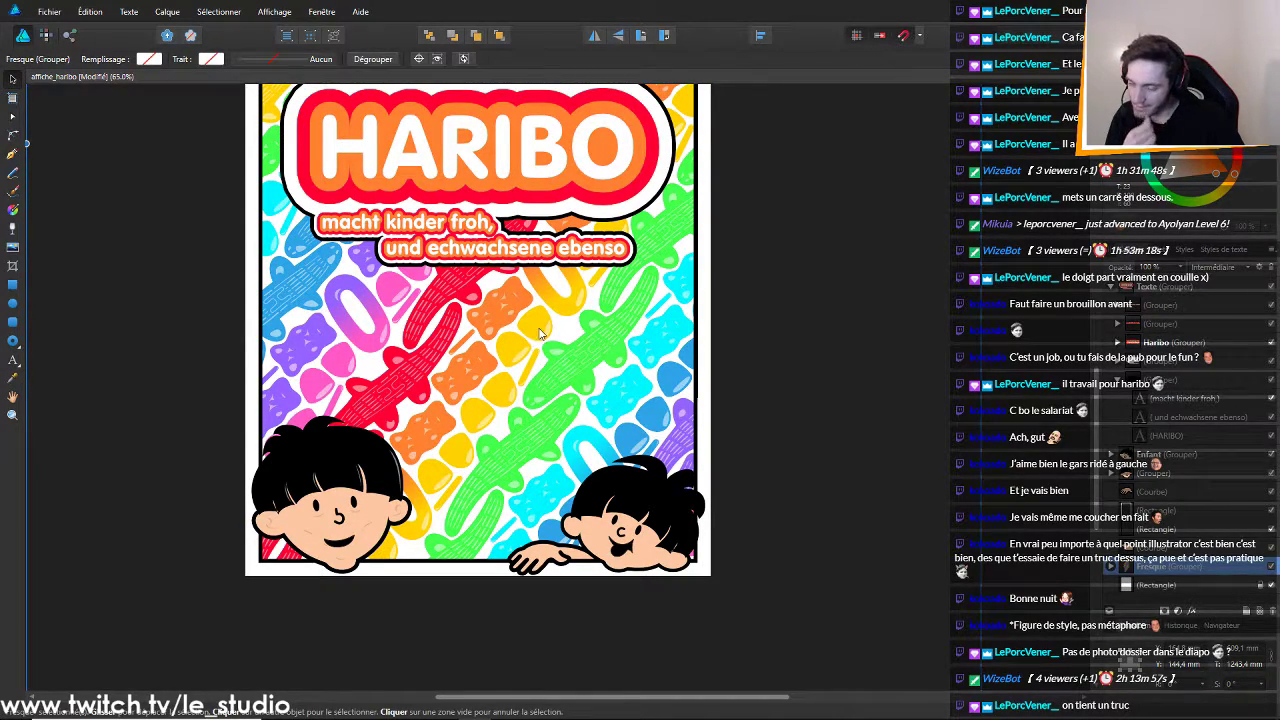
scroll(540, 333, "up", 3)
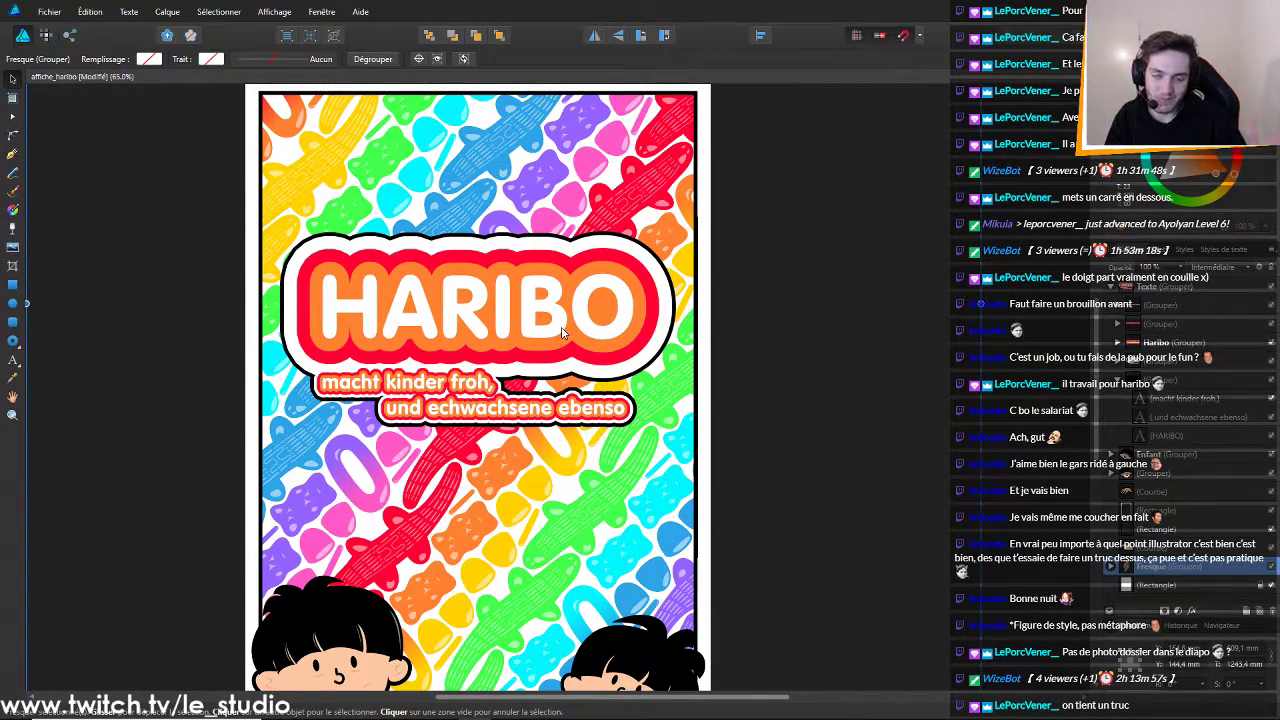
scroll(864, 294, "down", 6)
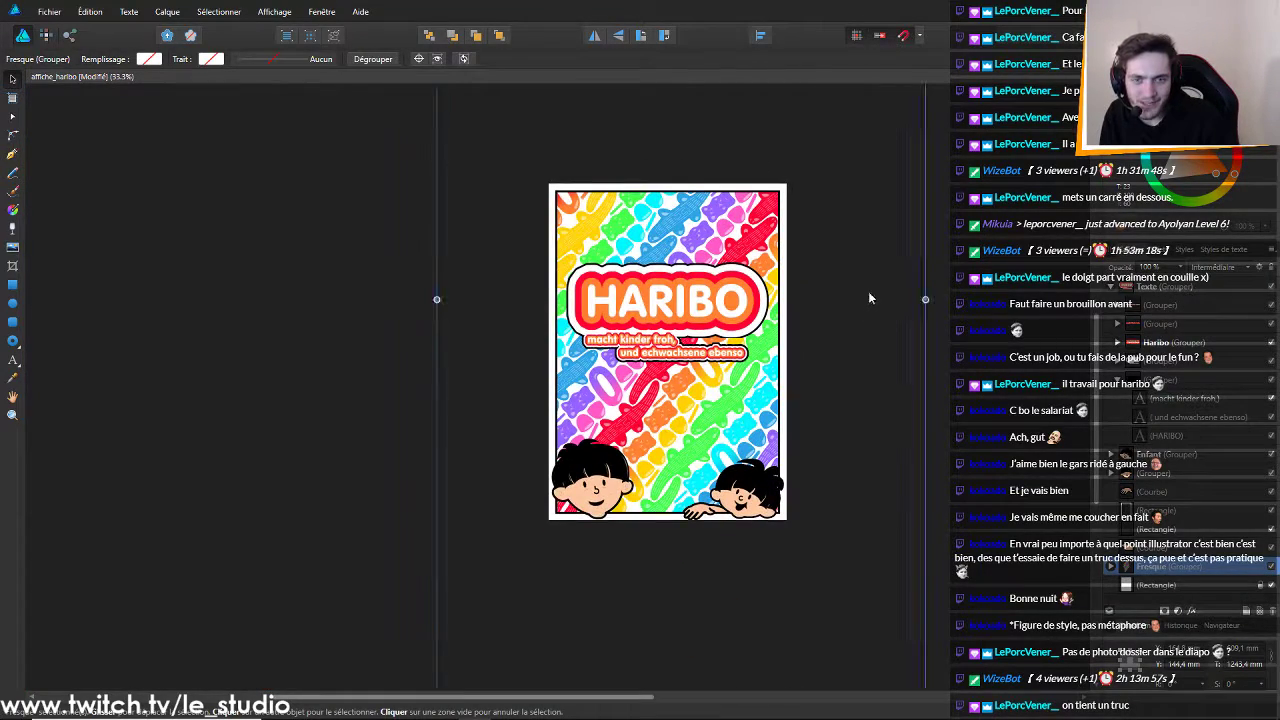
scroll(885, 266, "up", 5)
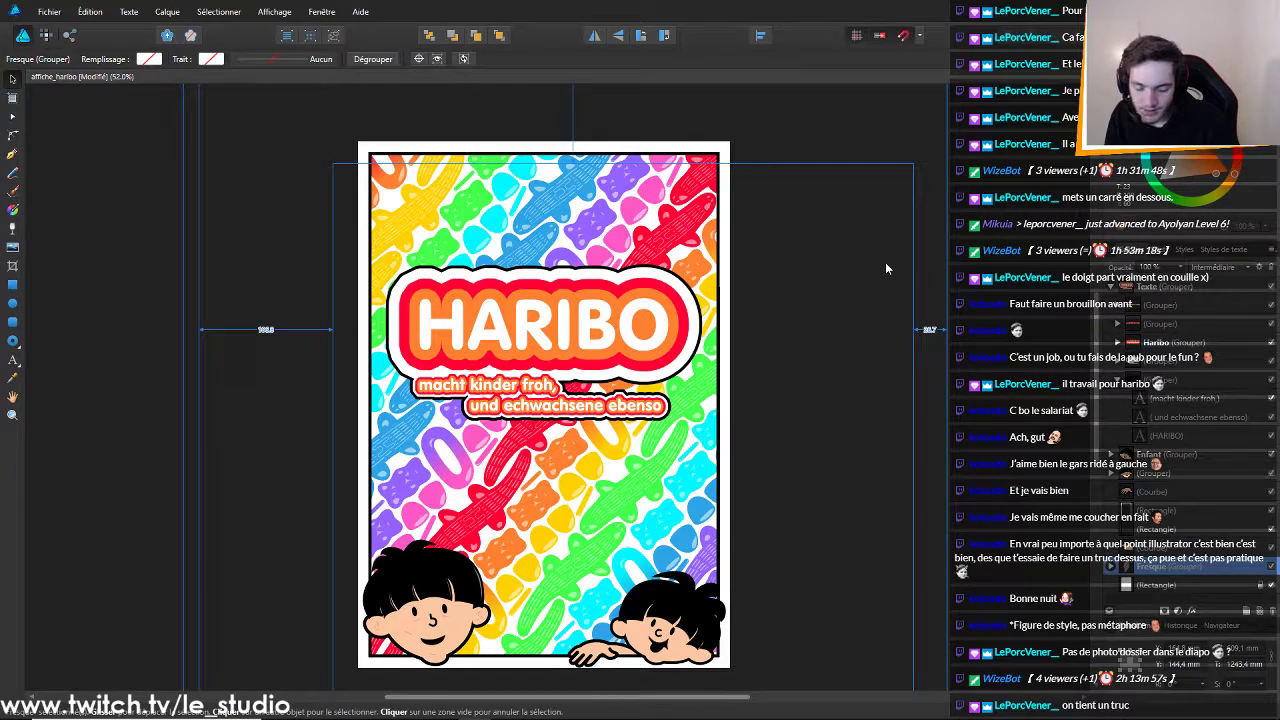
Undo the white border's width change and delete the black rectangle copy beneath it
key("ctrl+z")
key("ctrl+z")
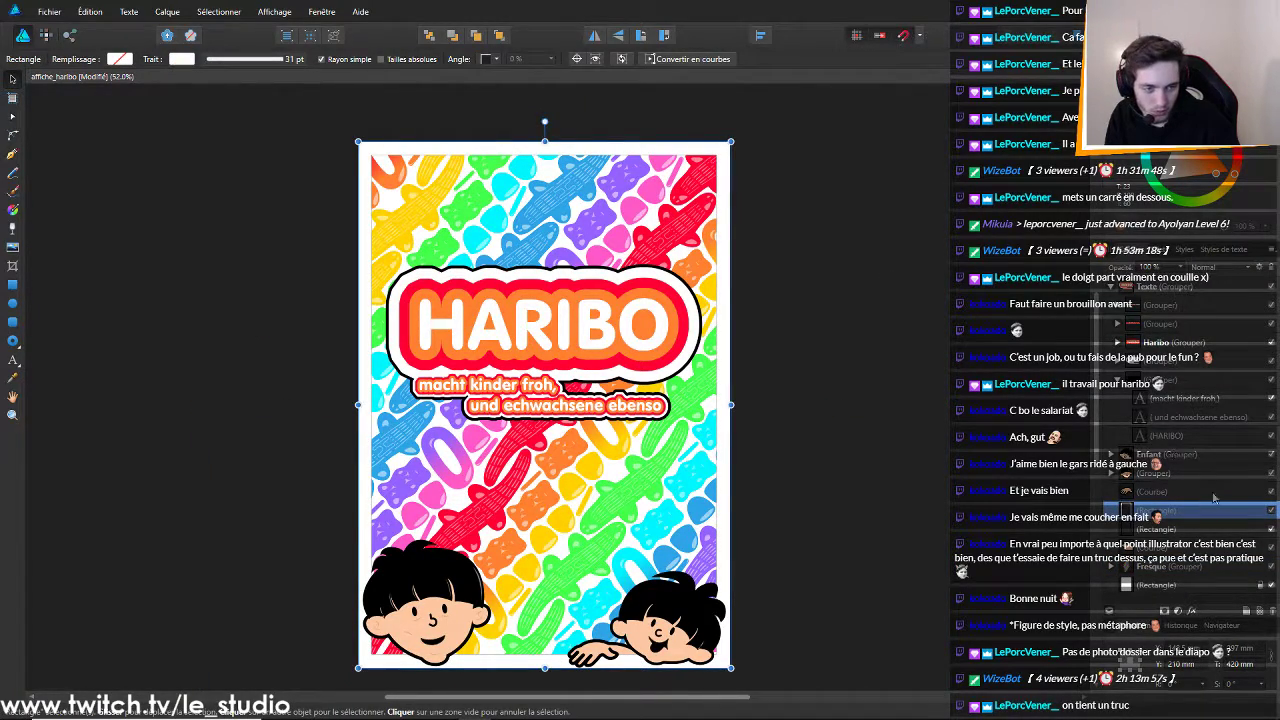
left_click(1176, 530)
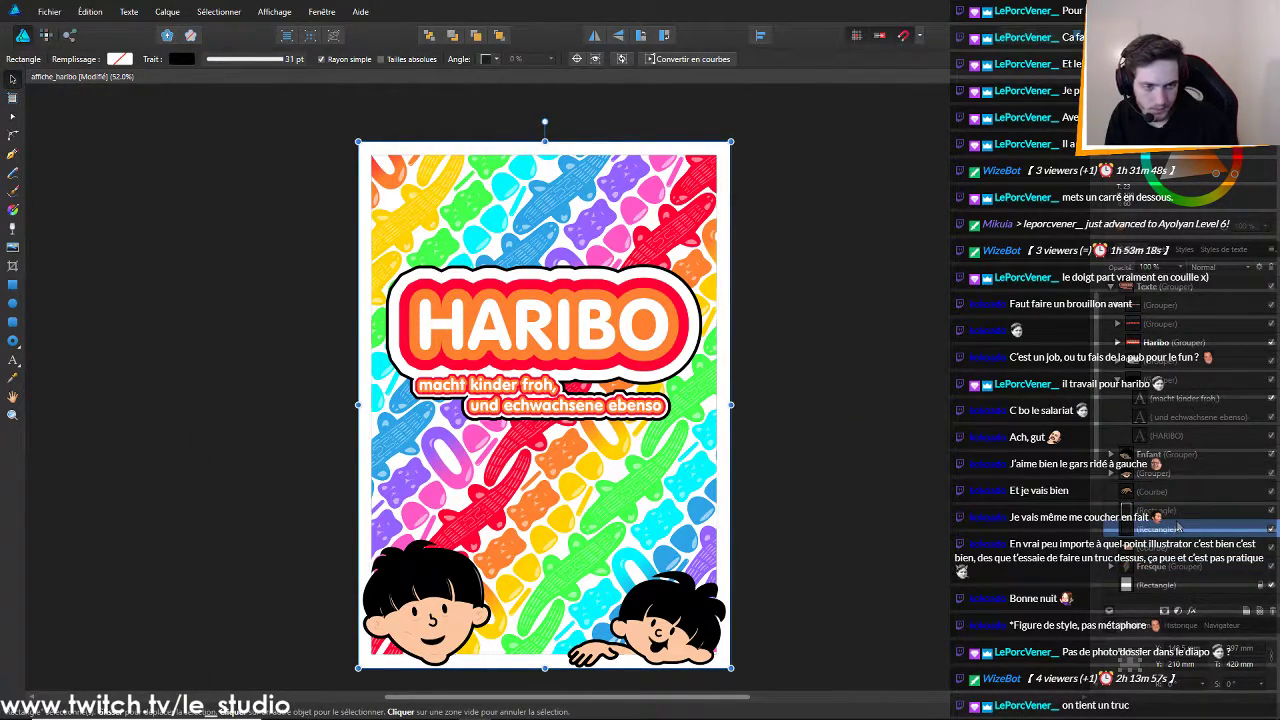
key("Delete")
left_click(730, 383)
left_click(817, 427)
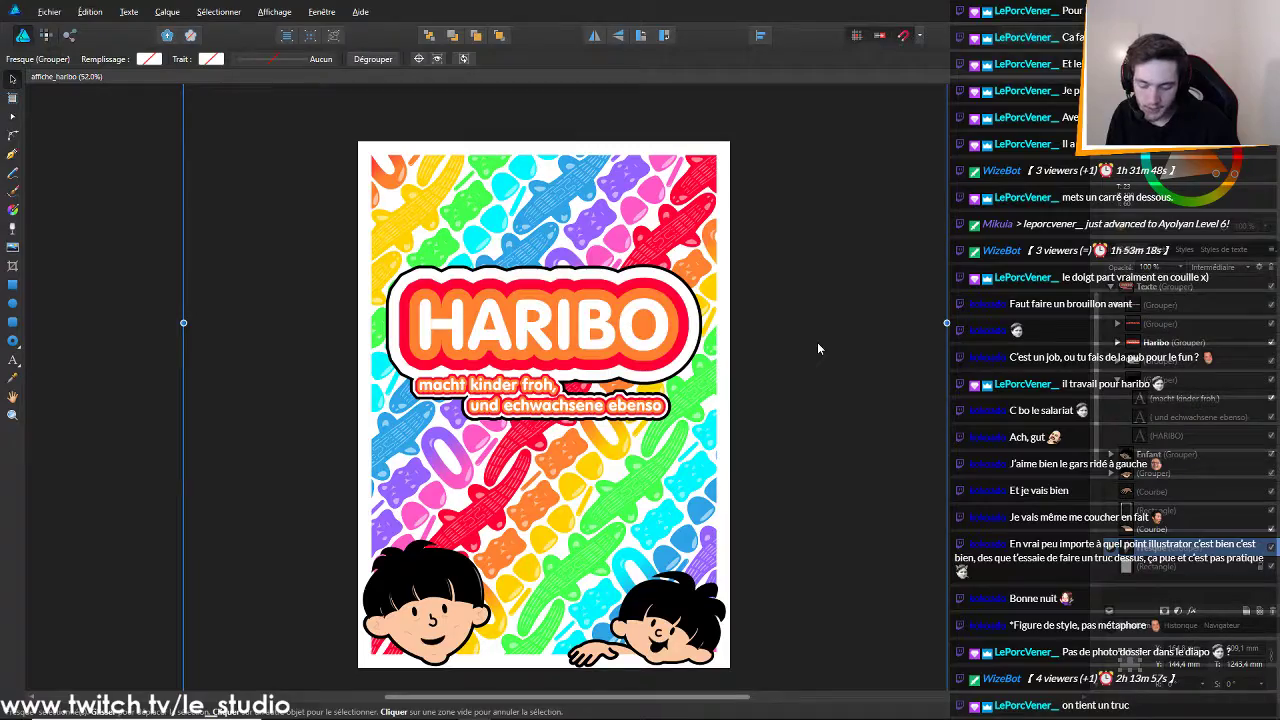
Export the poster to the desktop as affiche_haribo.jpg, replacing the existing file
key("ctrl+alt+shift+s")
left_click(748, 450)
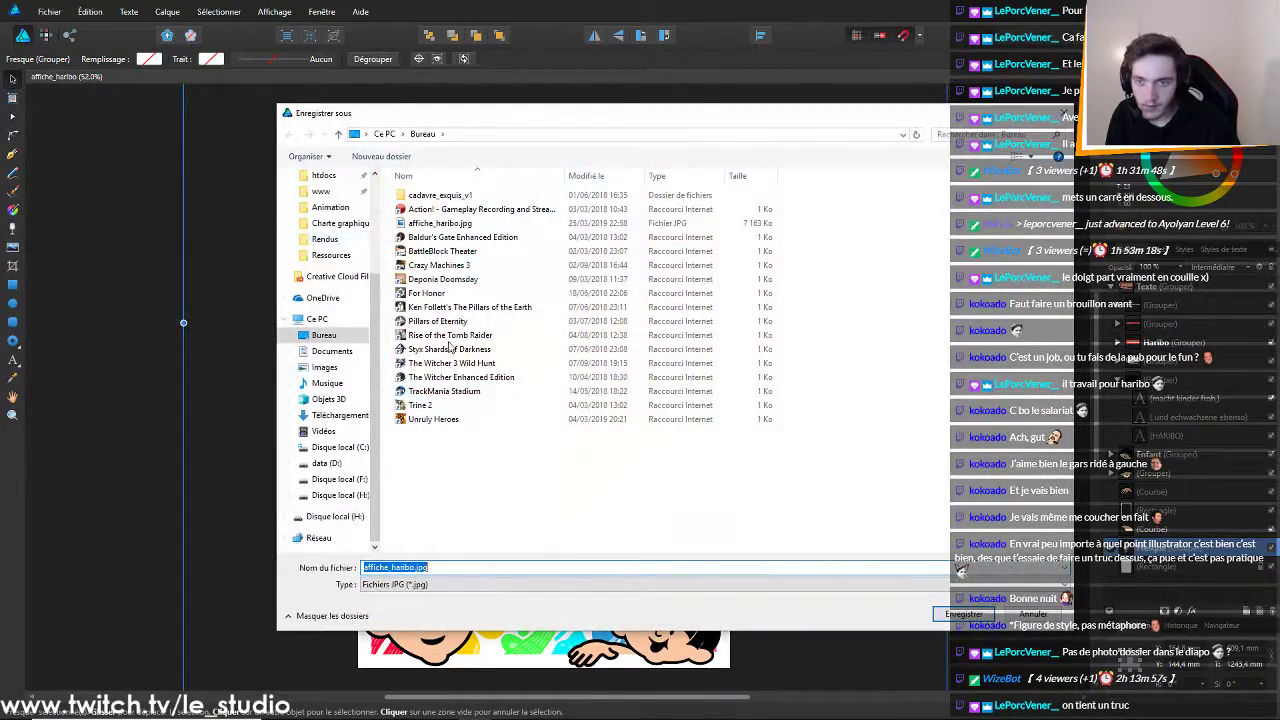
left_click(963, 613)
left_click(668, 416)
Switch to the Google Slides presentation and insert affiche_haribo.jpg from the computer on slide 7
key("alt+Tab")
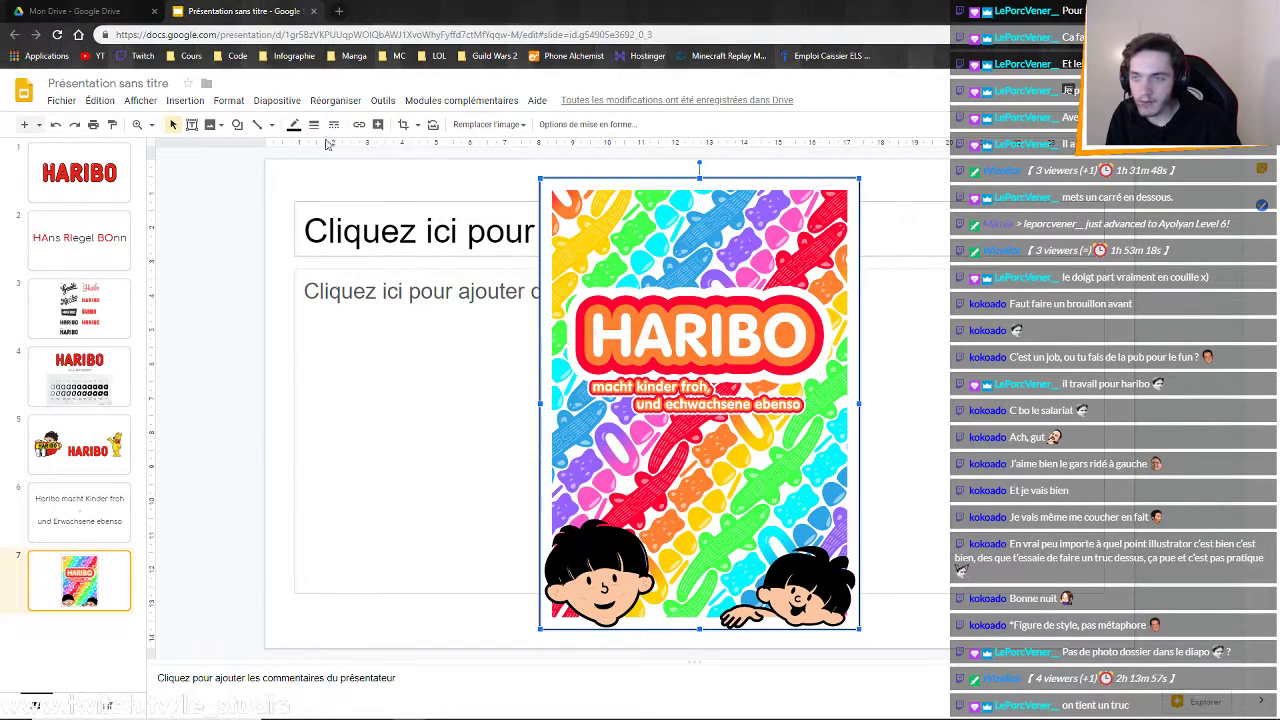
left_click(185, 101)
mouse_move(231, 129)
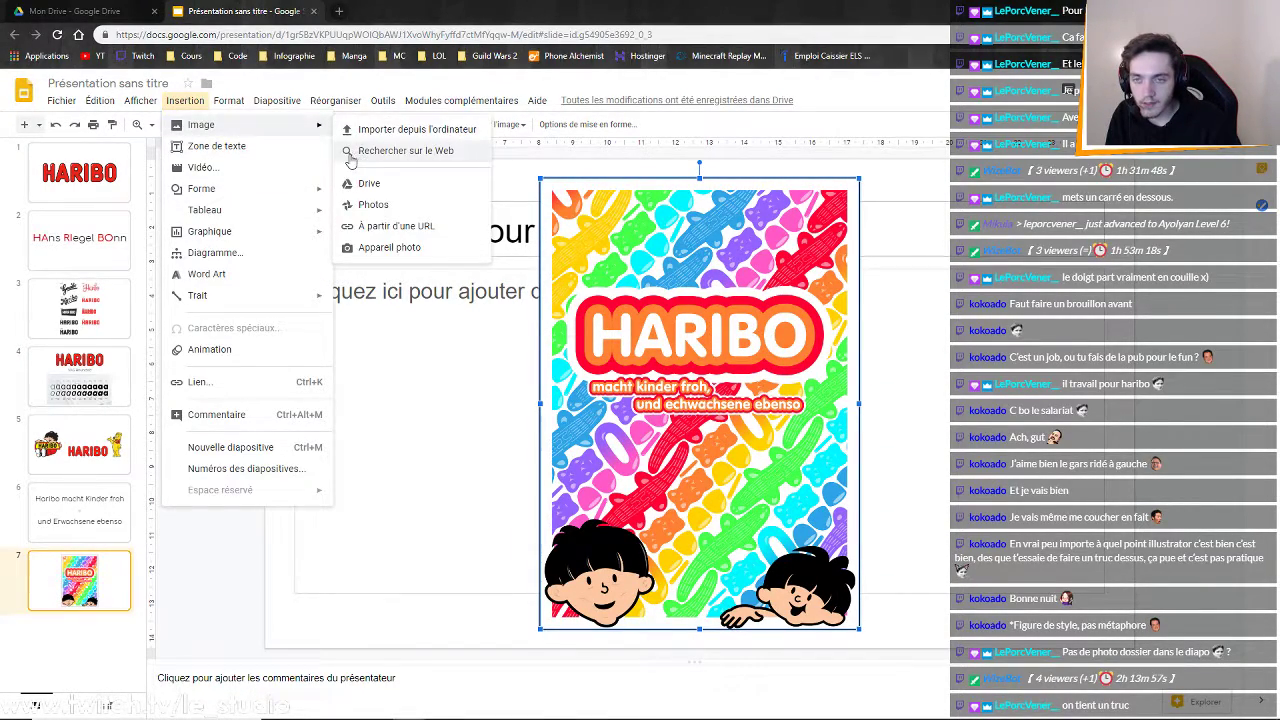
left_click(400, 129)
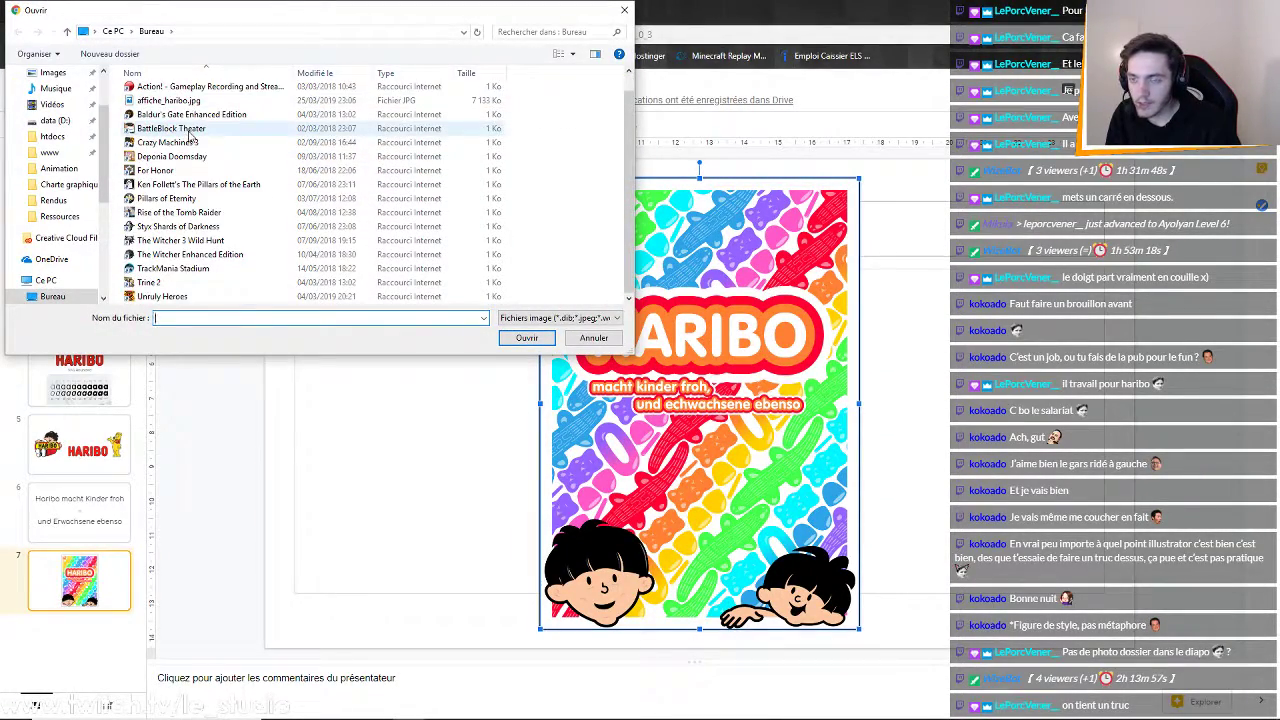
double_click(168, 120)
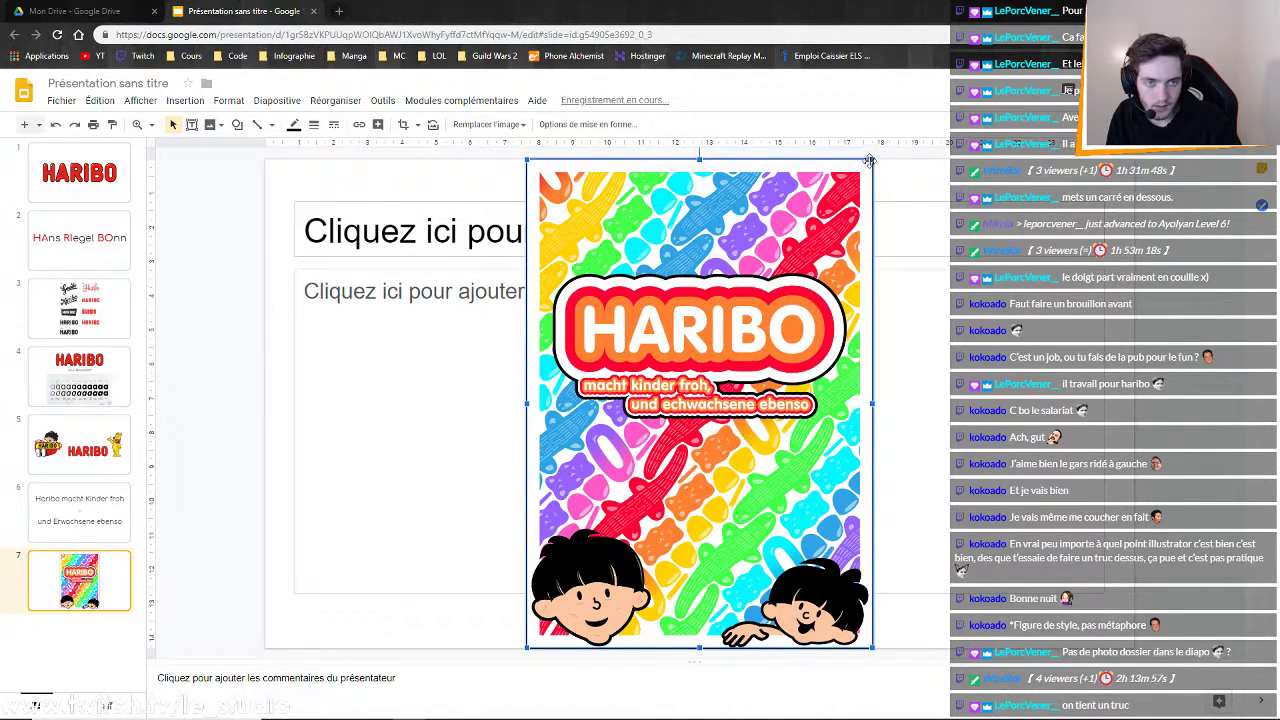
Scale down the newly inserted poster image on slide 7 so that it exactly covers the previous version
left_click_drag(873, 157, 858, 178)
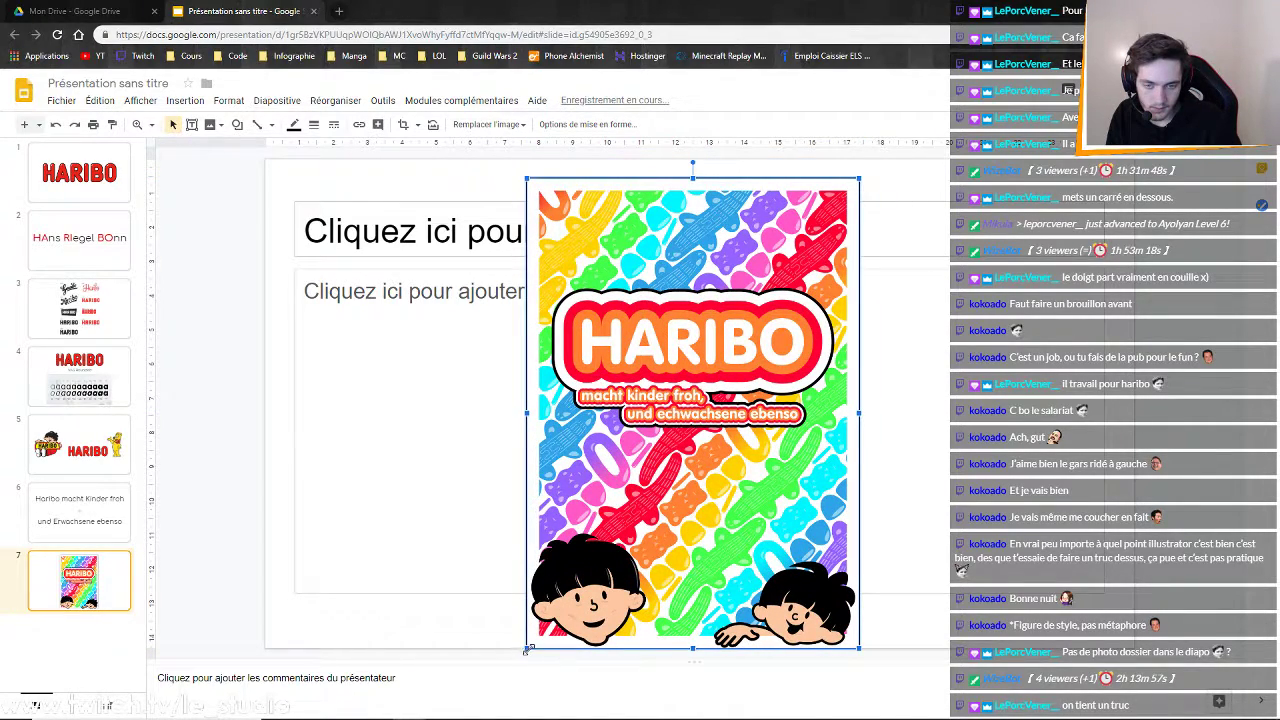
mouse_move(536, 636)
left_mouse_down()
mouse_move(550, 646)
mouse_move(540, 628)
left_mouse_up()
left_click_drag(622, 547, 813, 618)
left_click_drag(1000, 480, 768, 477)
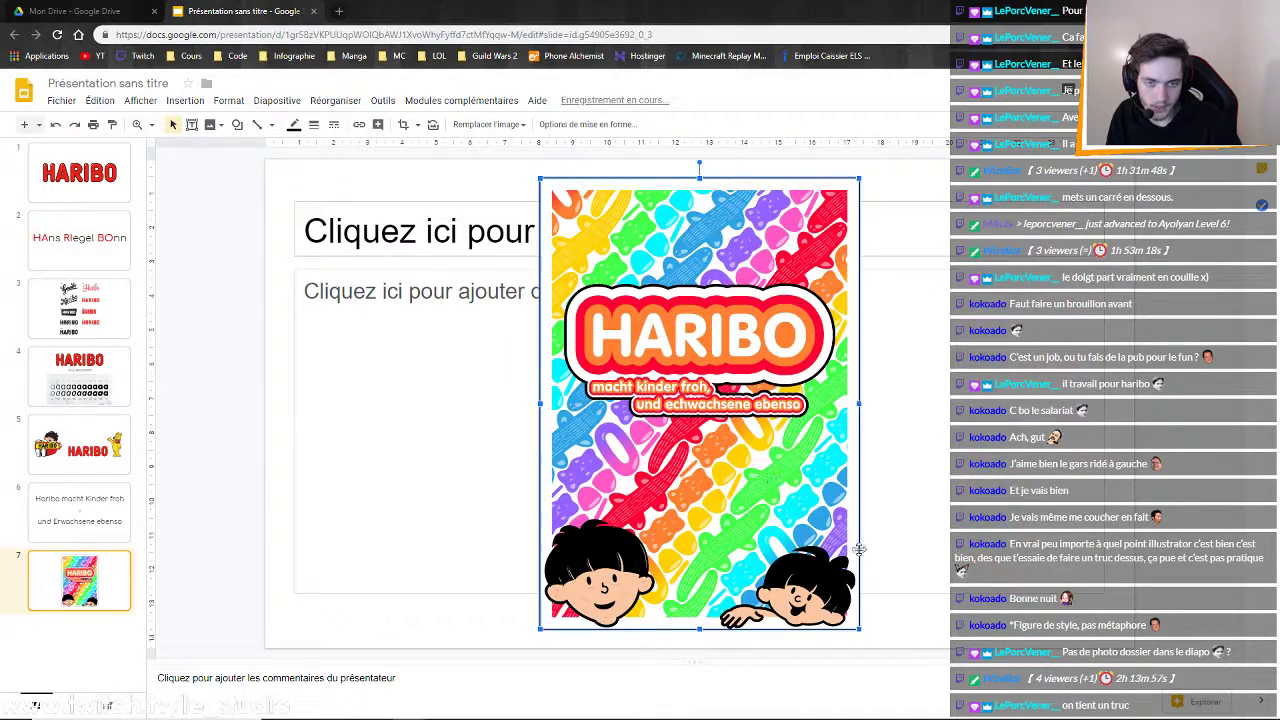
Start the full-screen slideshow from slide 7
left_click(1174, 435)
left_click(1122, 90)
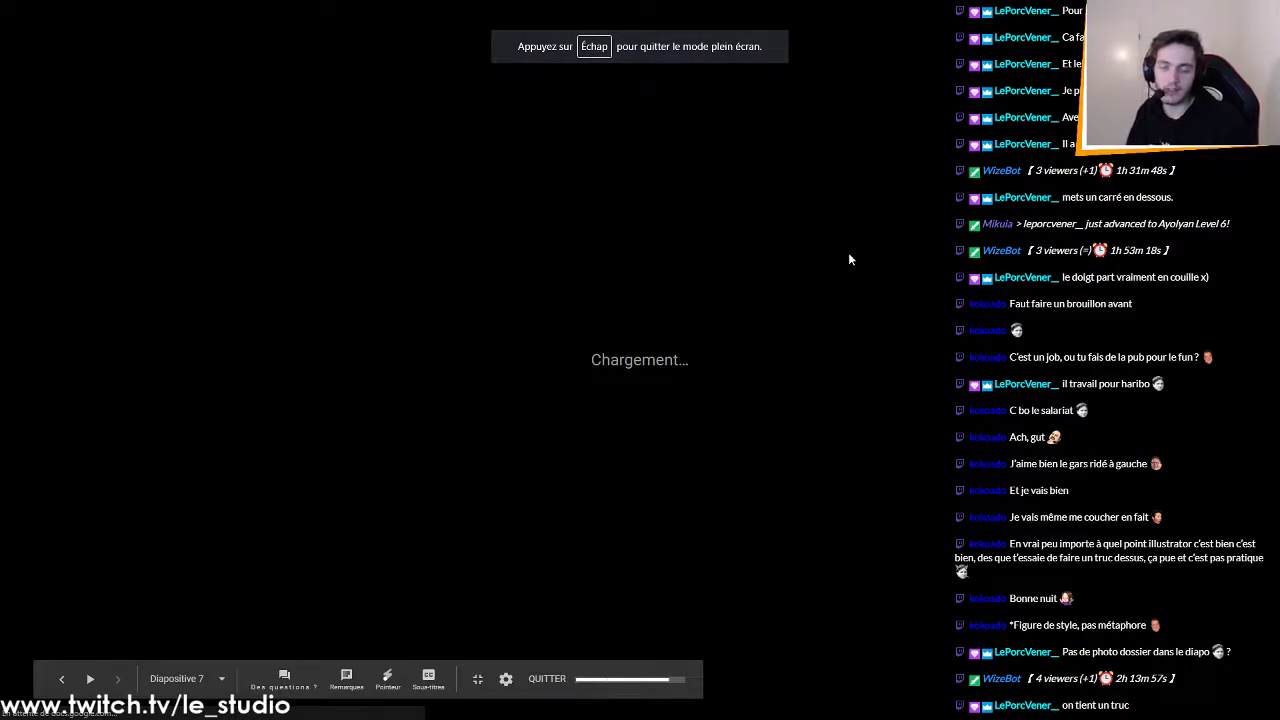